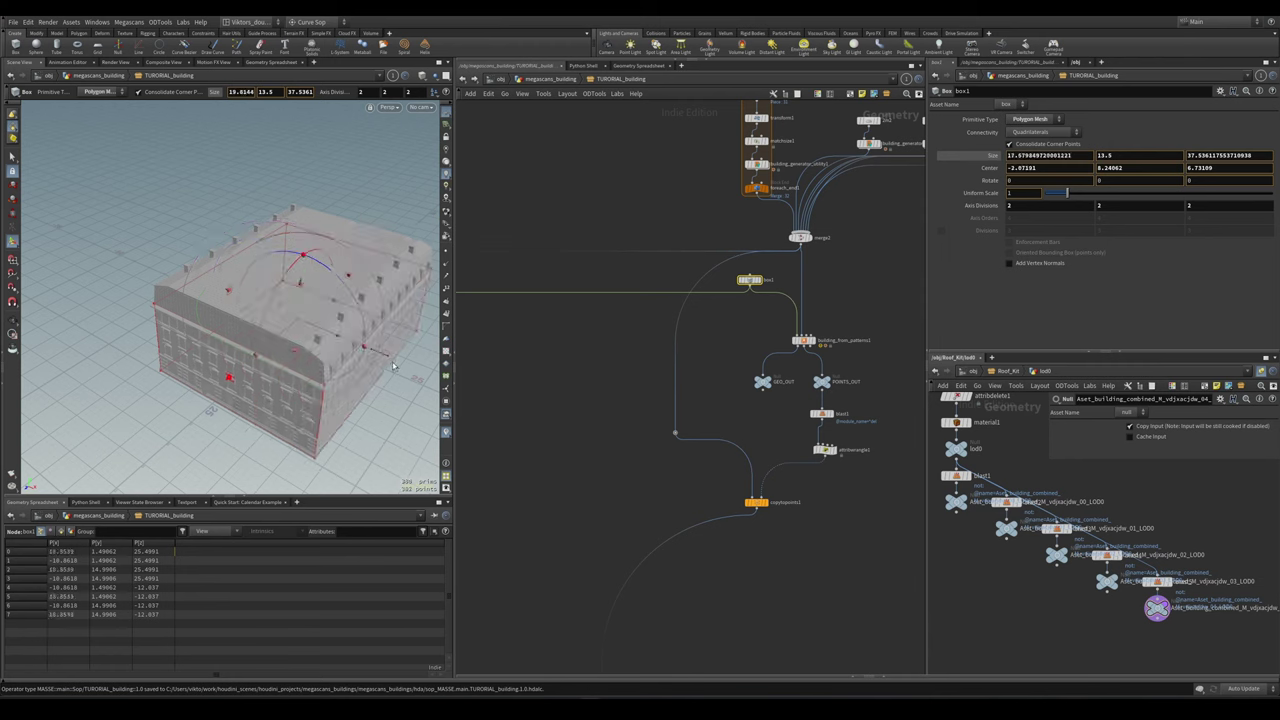
- Resize the box that drives the generated building to about 39.77 by 13.5 by 18.27
left_click_drag(266, 359, 222, 318)
key("Escape")
key("Return")
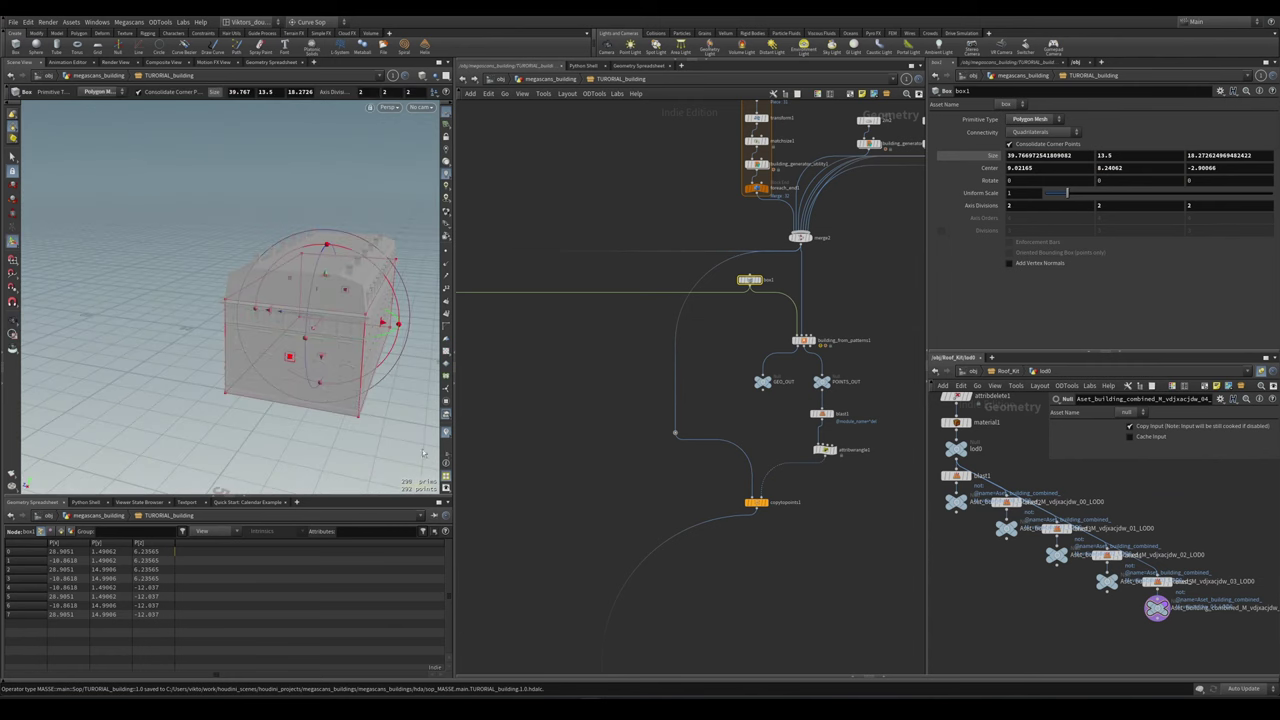
scroll(586, 471, "down", 3)
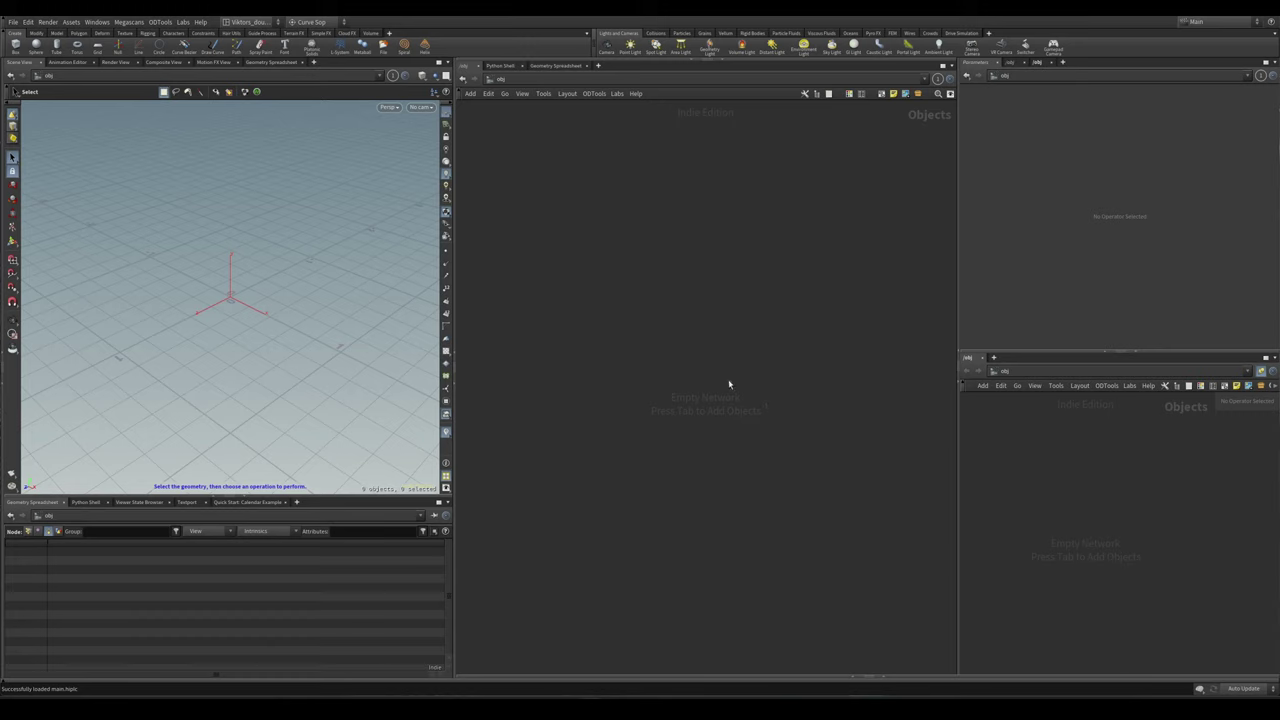
- Open the Megascans Plugin settings, look over the renderer, material and import options, and close the window
left_click(128, 22)
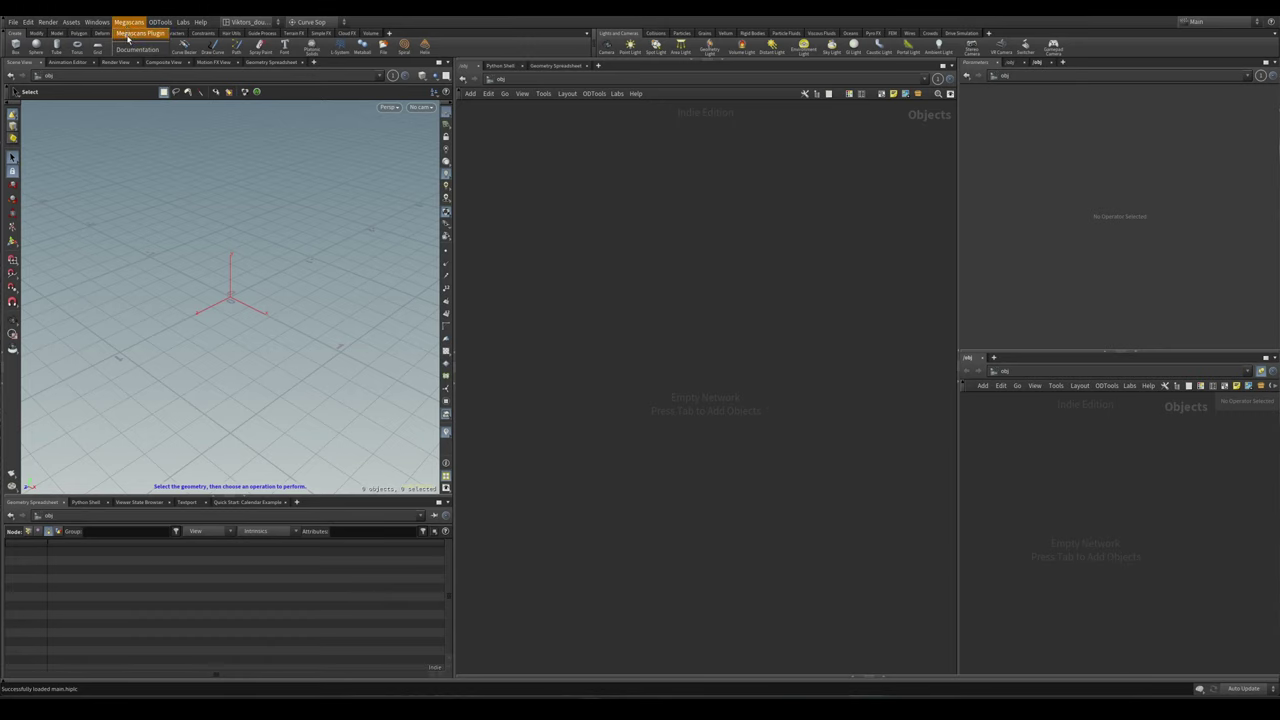
left_click(132, 24)
left_click(134, 25)
left_click(138, 33)
left_click_drag(652, 341, 710, 329)
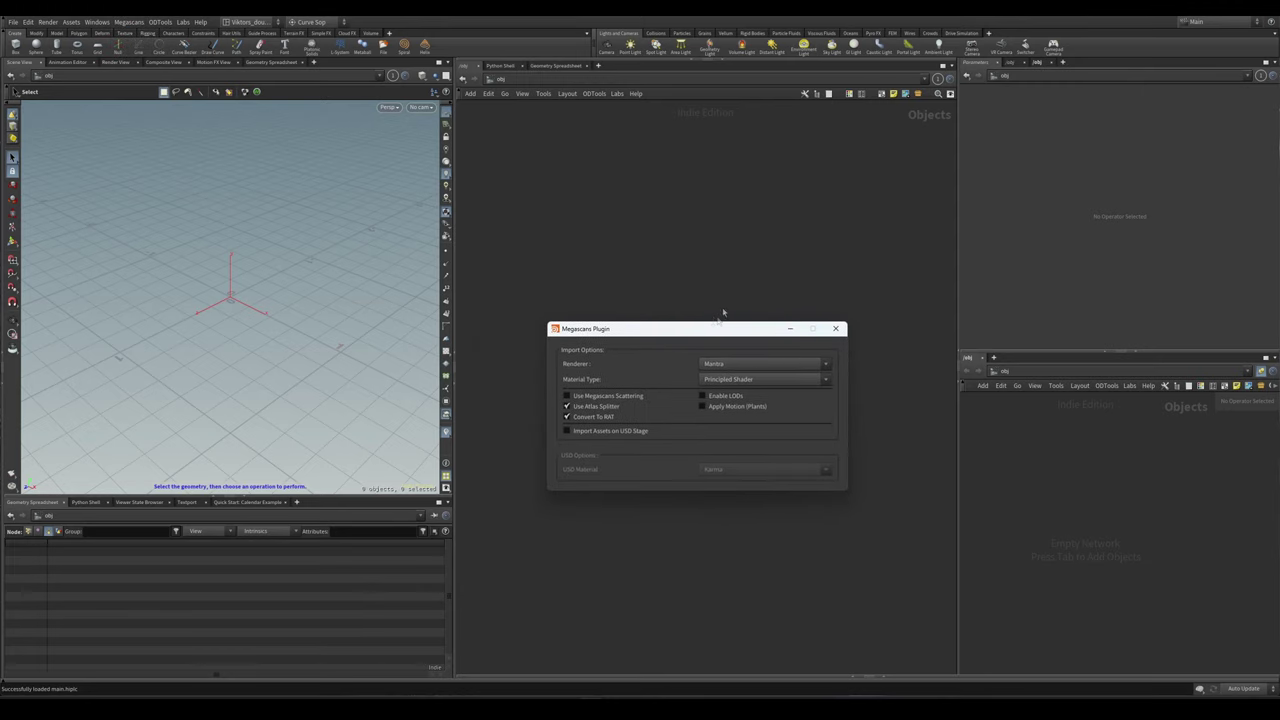
left_click_drag(780, 330, 730, 353)
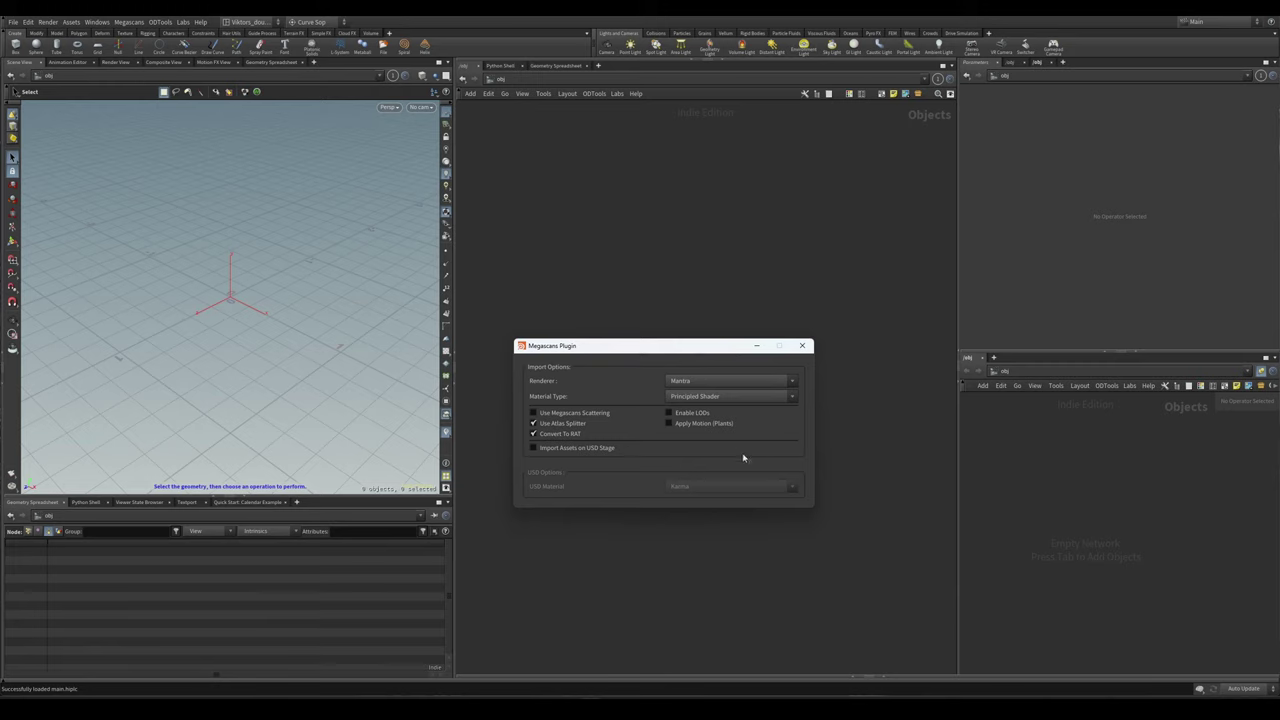
left_click(802, 345)
left_click(128, 21)
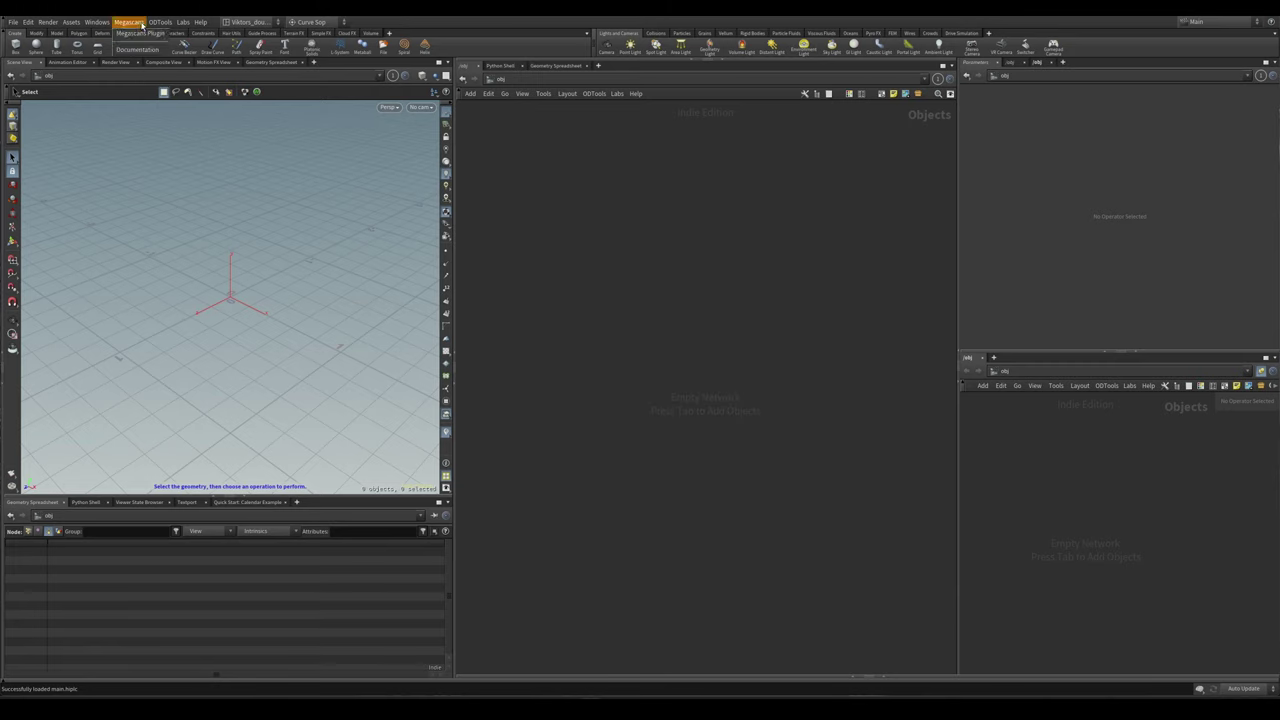
left_click_drag(719, 345, 703, 353)
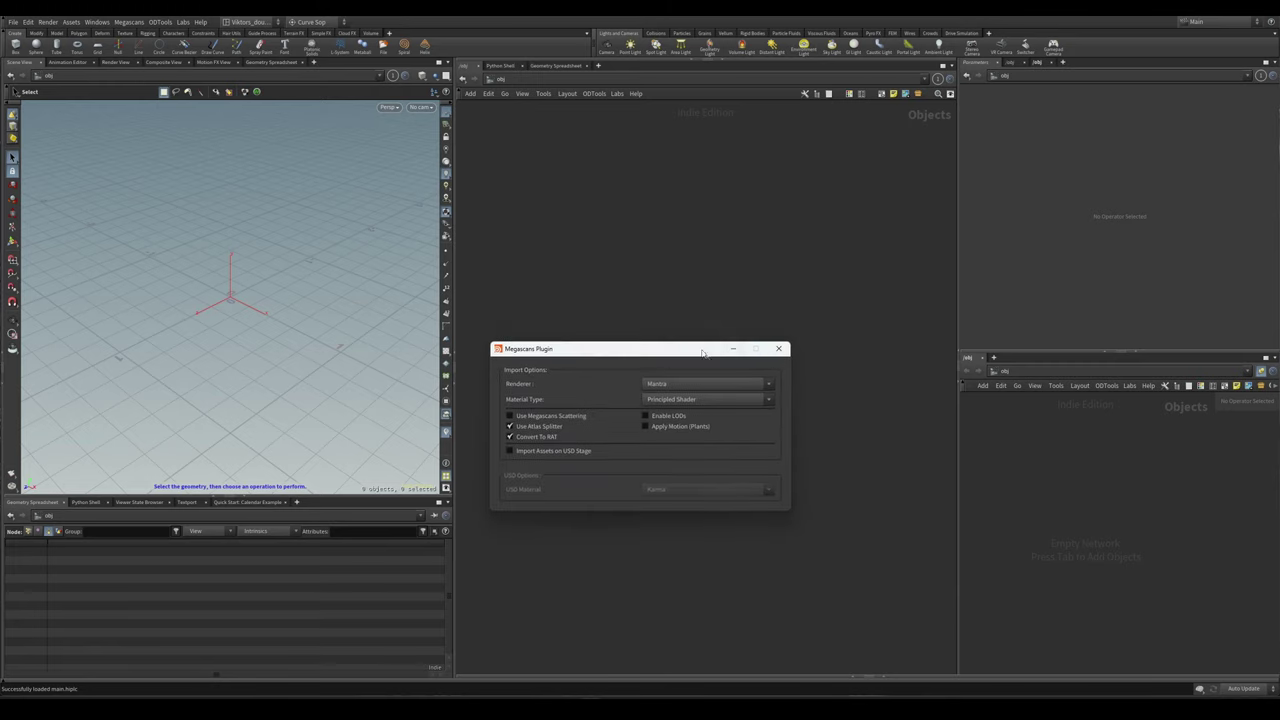
left_click(779, 349)
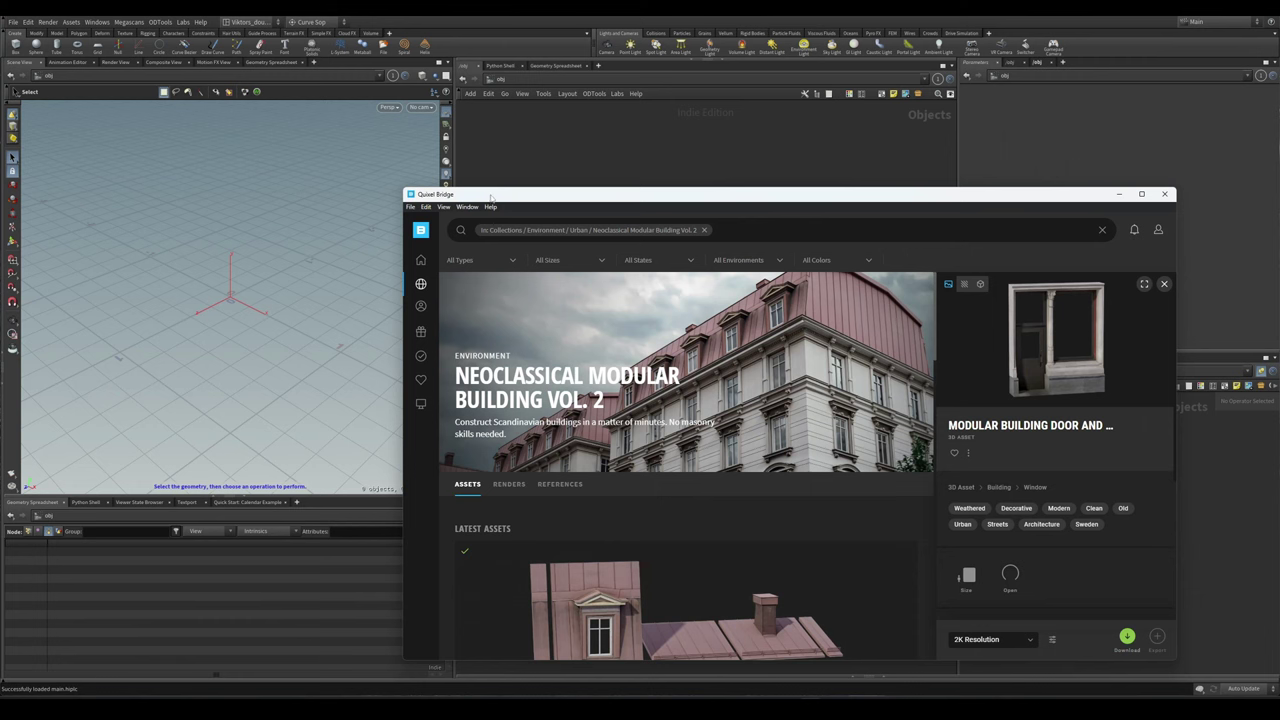
- Switch to Quixel Bridge and browse the Neoclassical Modular Building Vol. 2 assets, viewing the ground floor and roof kits
left_click_drag(490, 197, 443, 174)
scroll(802, 438, "down", 10)
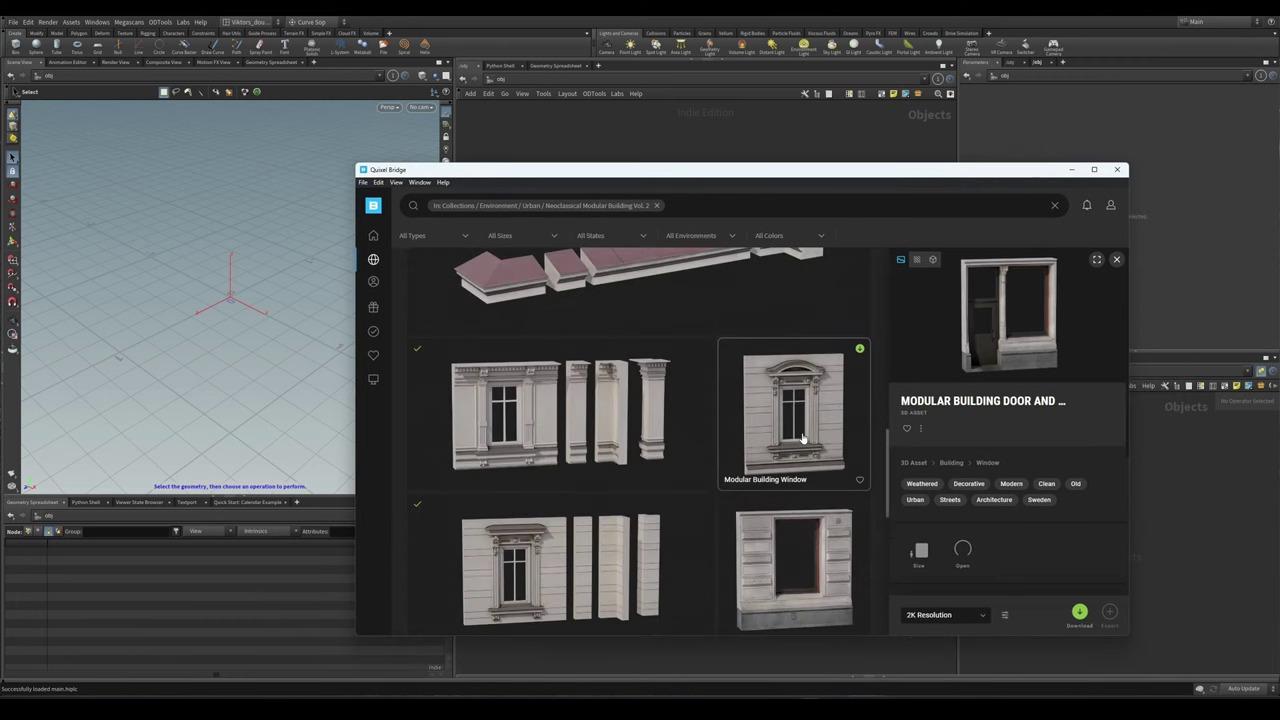
left_click(728, 472)
scroll(723, 486, "up", 6)
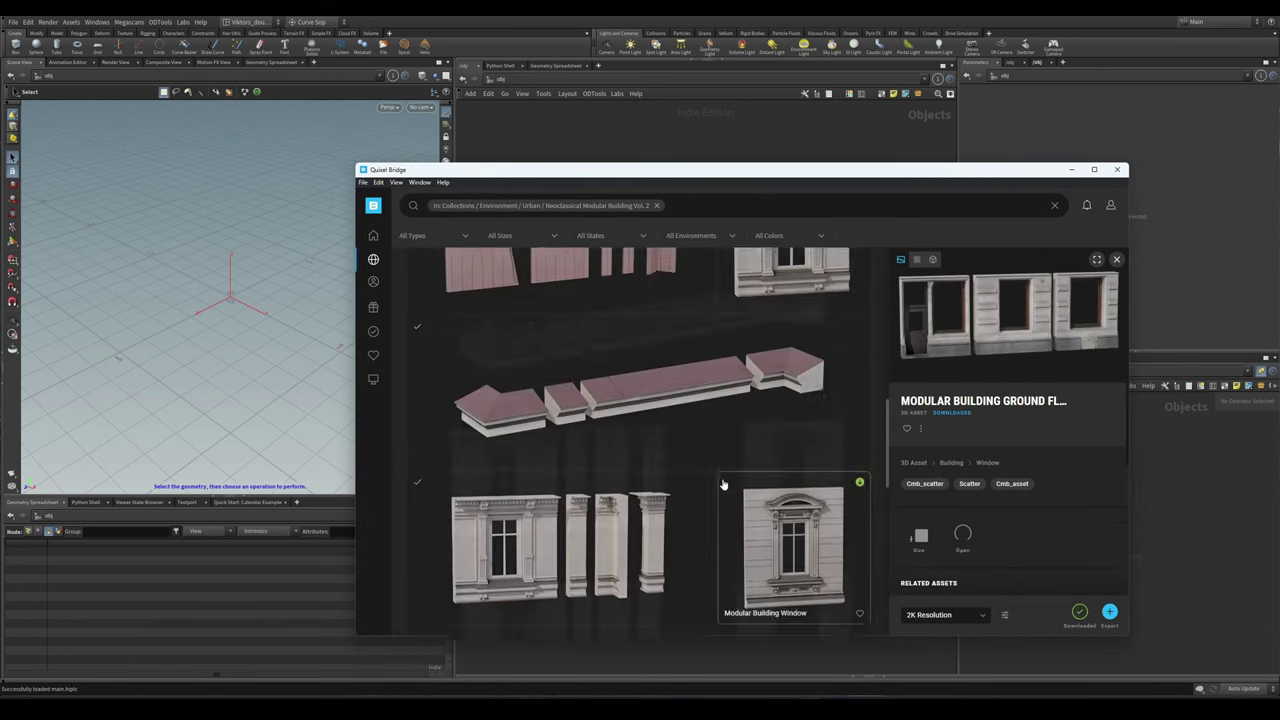
left_click(612, 428)
scroll(612, 428, "up", 2)
scroll(808, 477, "down", 4)
scroll(800, 473, "up", 2)
scroll(800, 473, "up", 2)
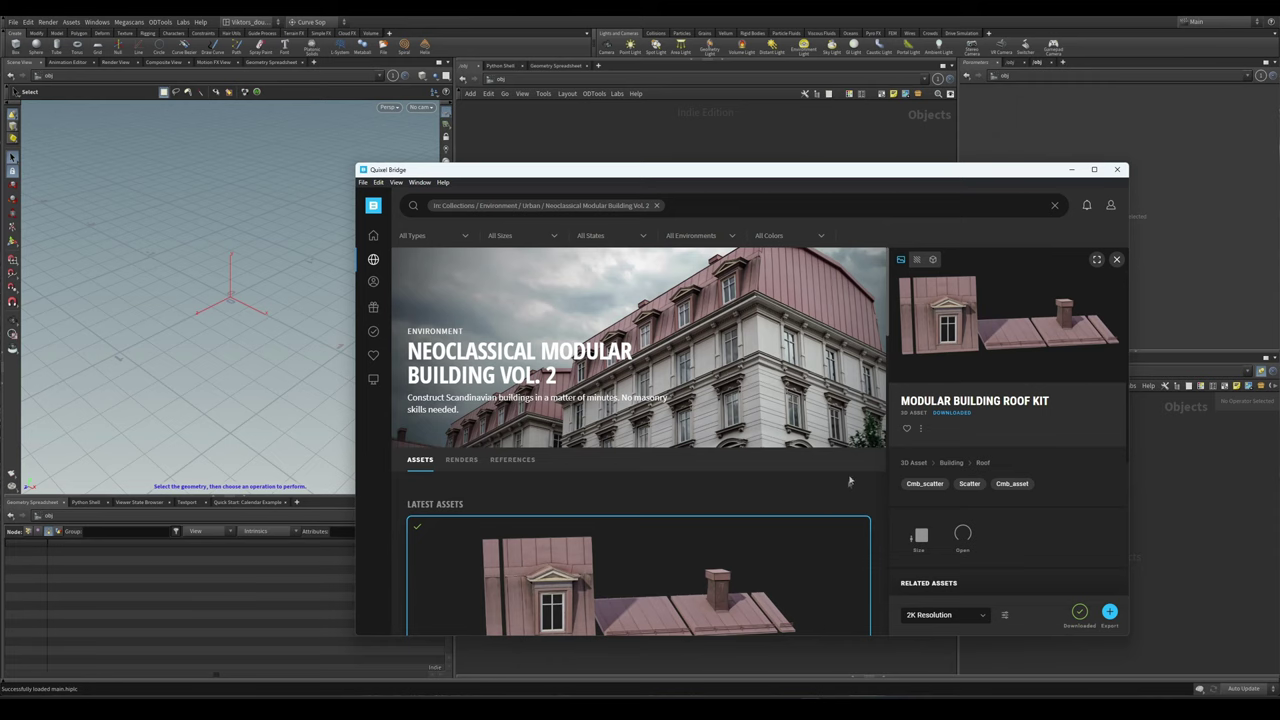
scroll(829, 517, "down", 8)
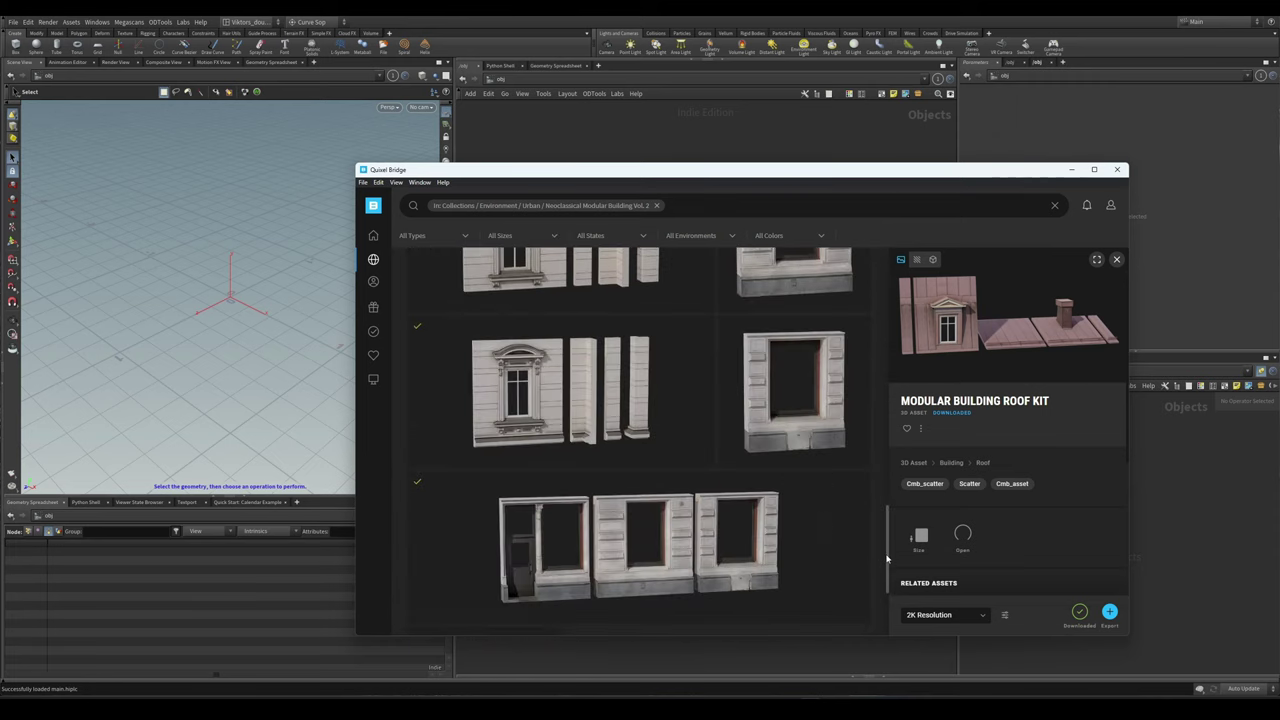
- Compare the Modular Building Ground Floor Kit with the 1st Floor Kit in the collection
left_click(716, 539)
scroll(724, 532, "down", 1)
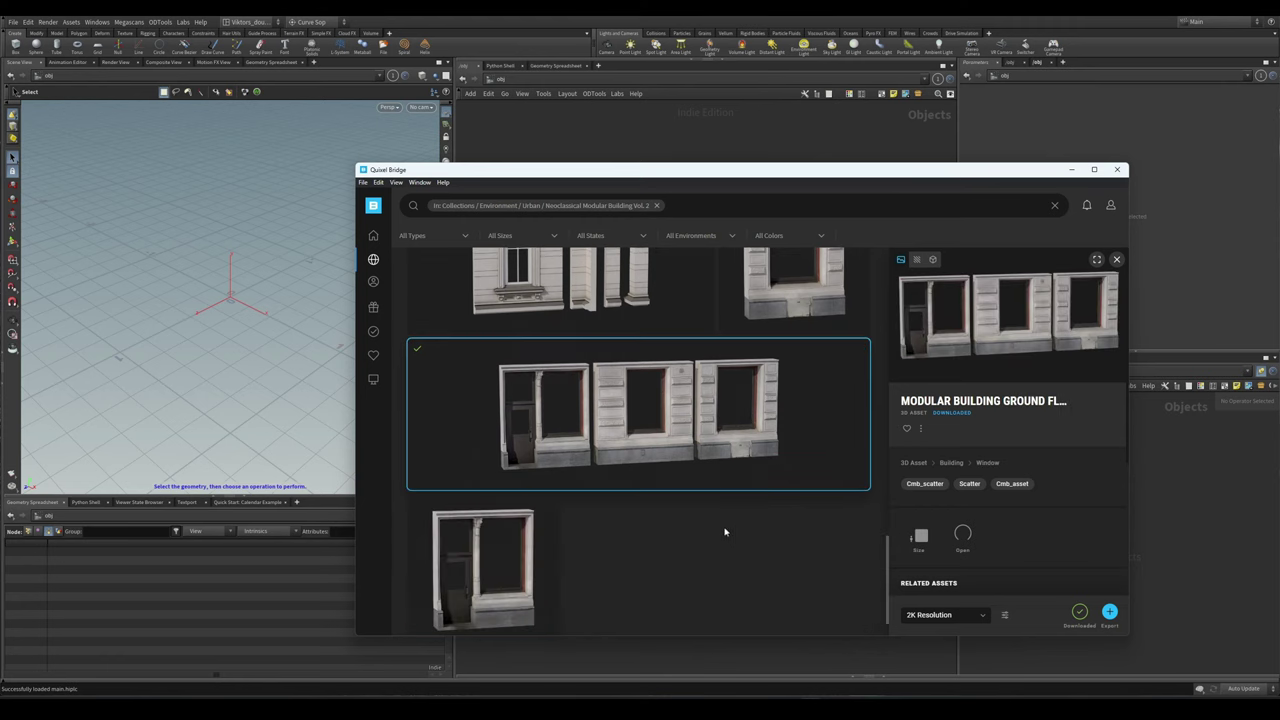
scroll(725, 532, "down", 1)
scroll(734, 531, "up", 3)
left_click(655, 405)
left_click(666, 484)
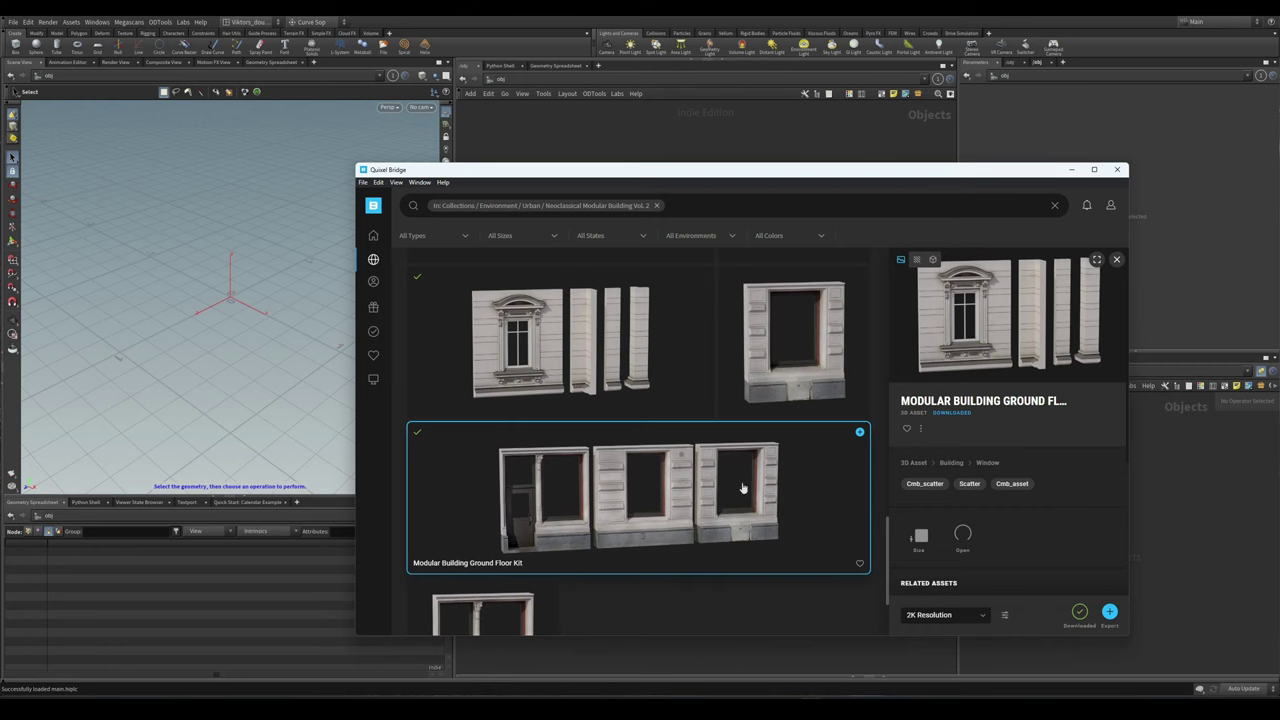
scroll(742, 488, "up", 1)
left_click(615, 449)
scroll(617, 449, "down", 1)
left_click(646, 523)
scroll(646, 520, "down", 1)
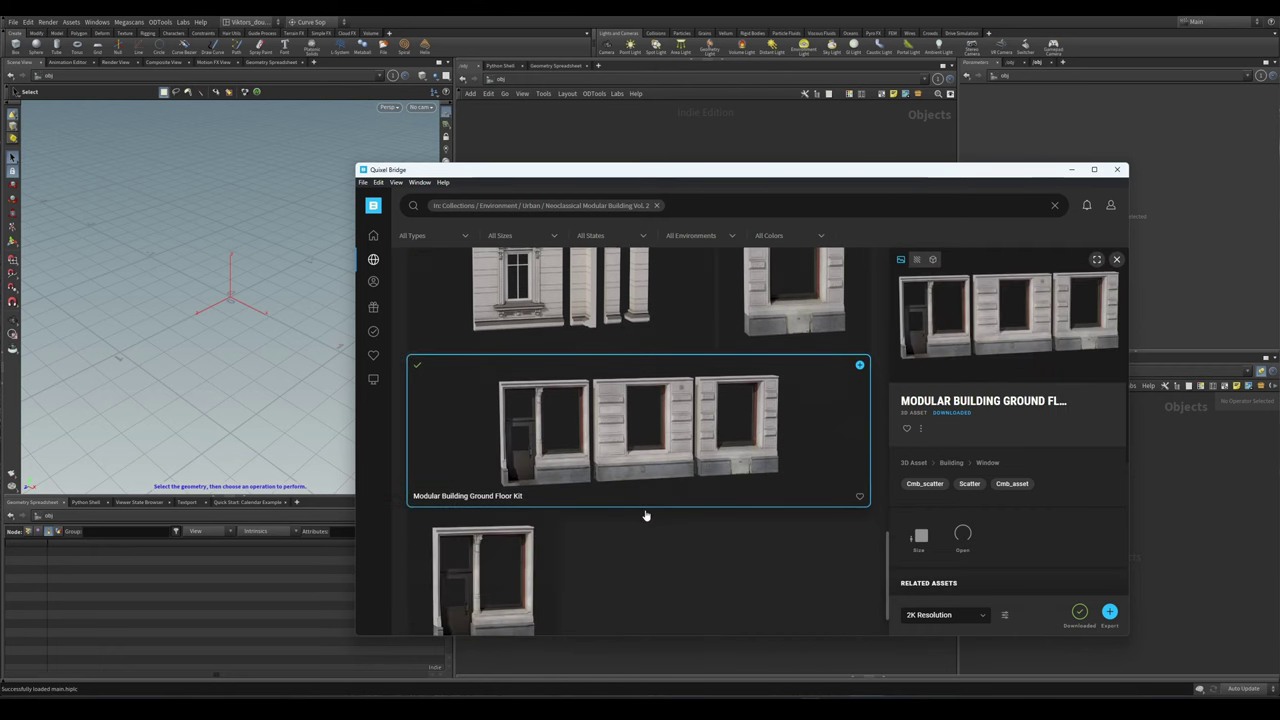
scroll(610, 452, "up", 1)
scroll(586, 378, "up", 2)
- View the details of the 1st, 2nd and 3rd floor kits and the Modular Building Trim Kit
left_click(651, 458)
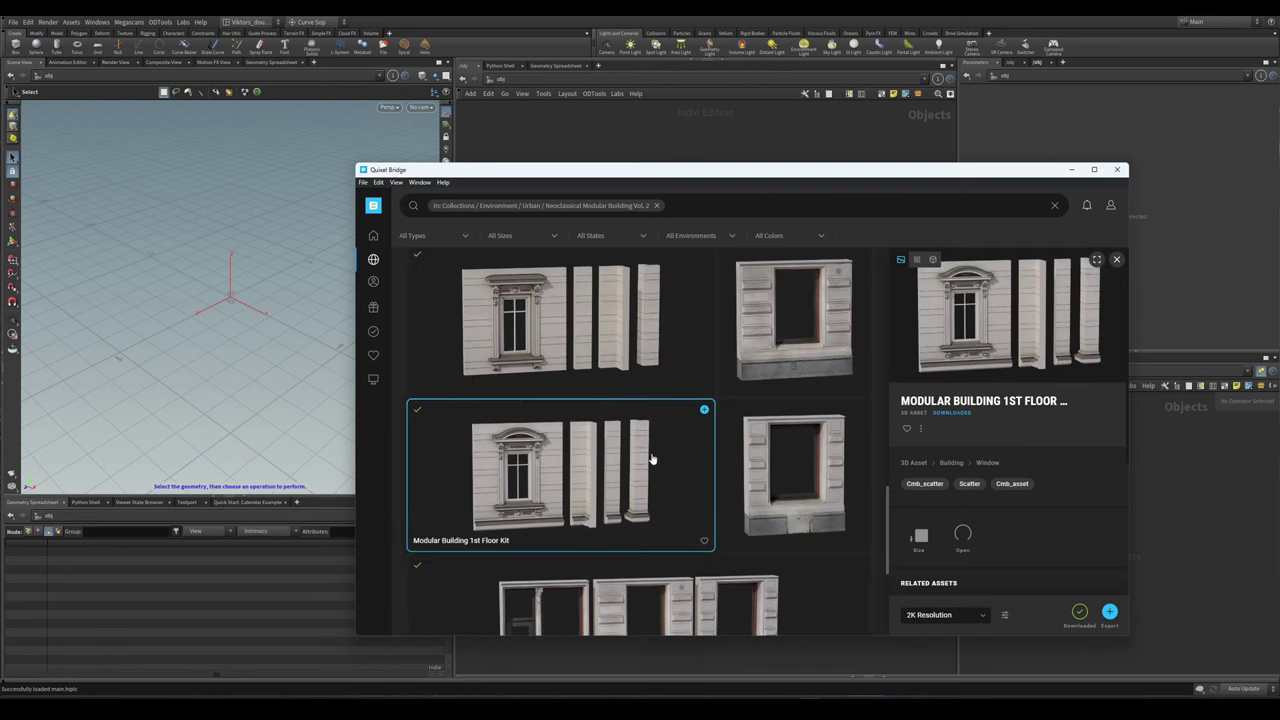
scroll(611, 422, "up", 1)
left_click(607, 435)
scroll(607, 435, "up", 1)
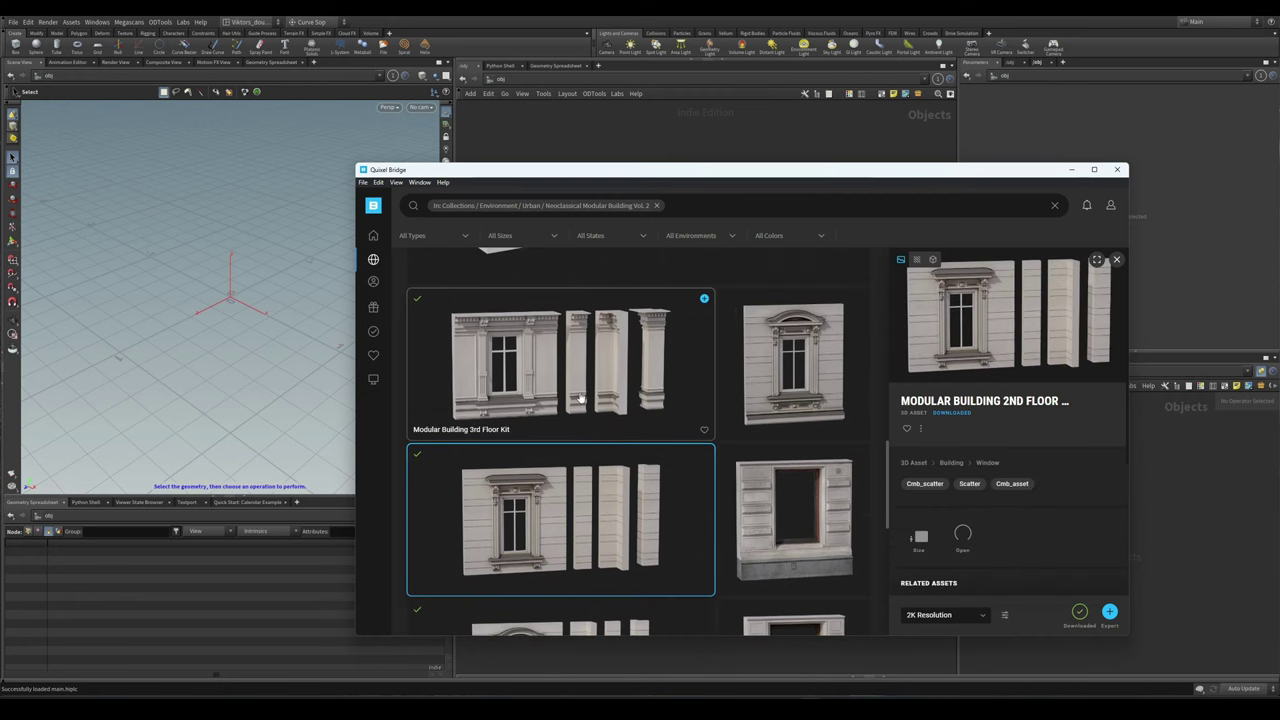
left_click(580, 398)
scroll(590, 390, "up", 1)
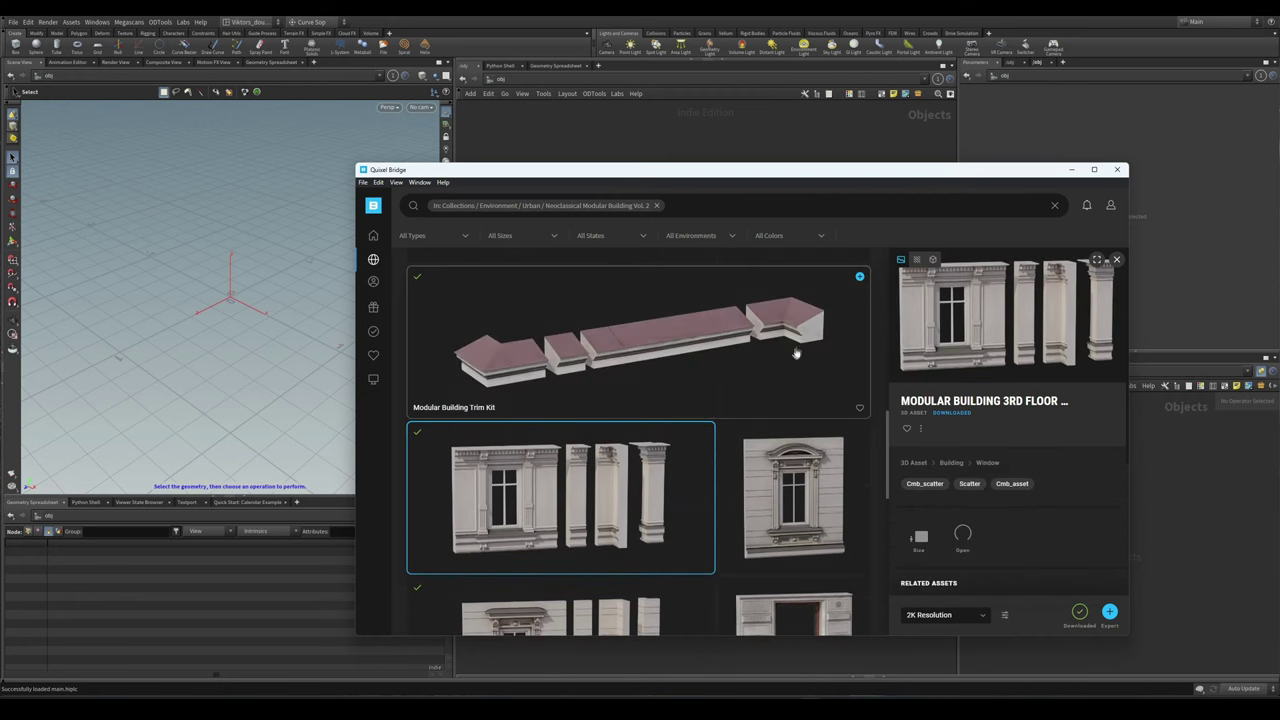
scroll(705, 455, "up", 1)
left_click(707, 457)
scroll(803, 440, "up", 1)
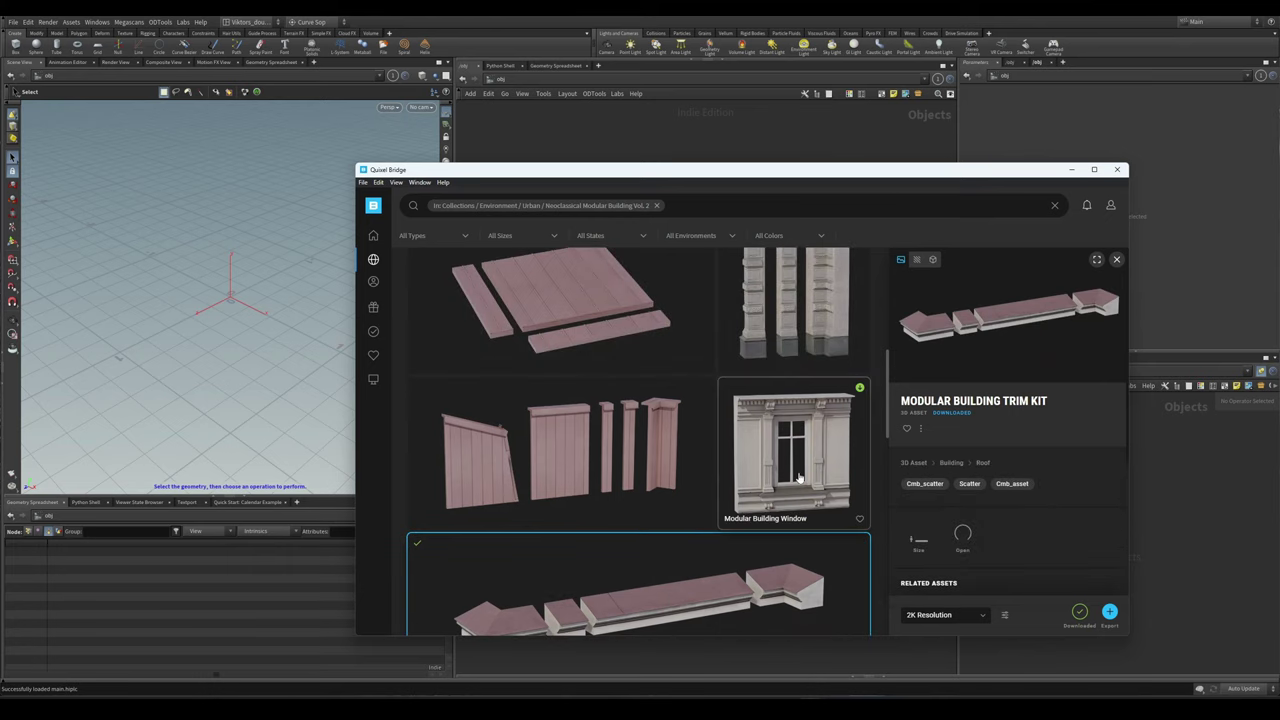
- Examine the single Modular Building Window asset and the Modular Building Gable Kit among the surrounding kits
scroll(798, 478, "up", 1)
scroll(763, 516, "down", 2)
scroll(763, 516, "up", 1)
scroll(748, 477, "down", 1)
scroll(780, 434, "up", 1)
left_click(798, 381)
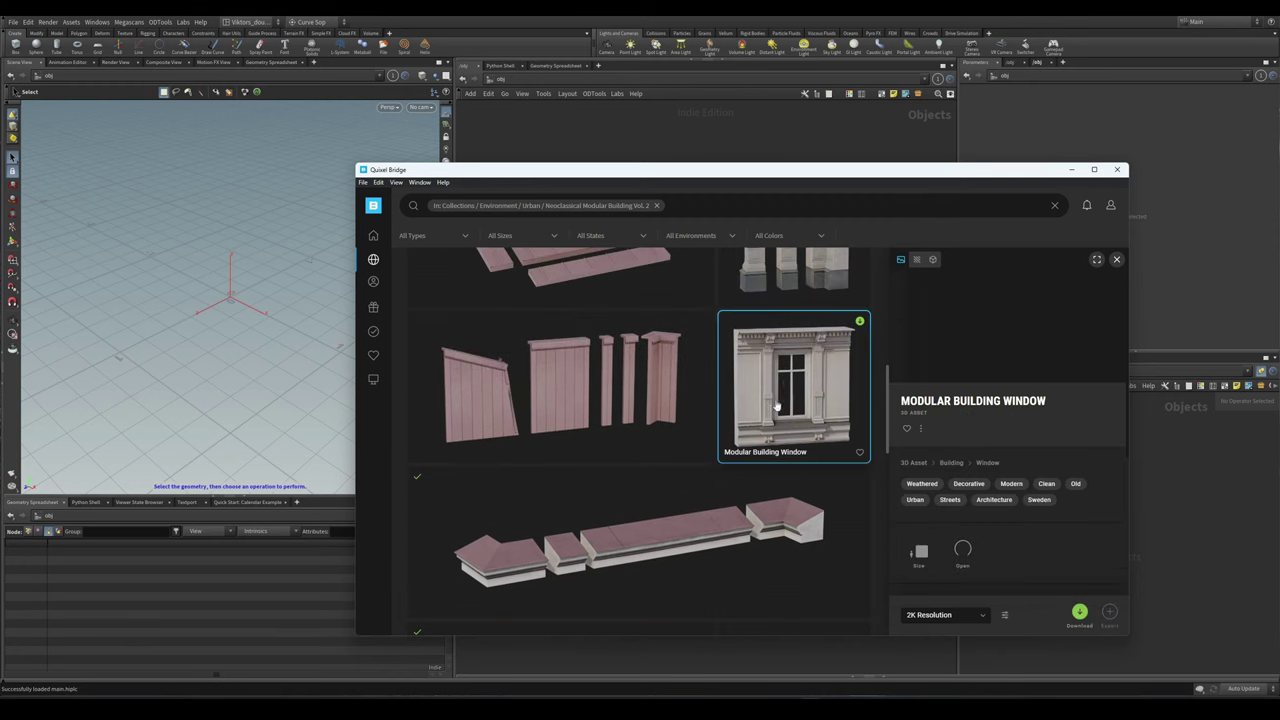
scroll(777, 409, "down", 1)
scroll(800, 373, "up", 1)
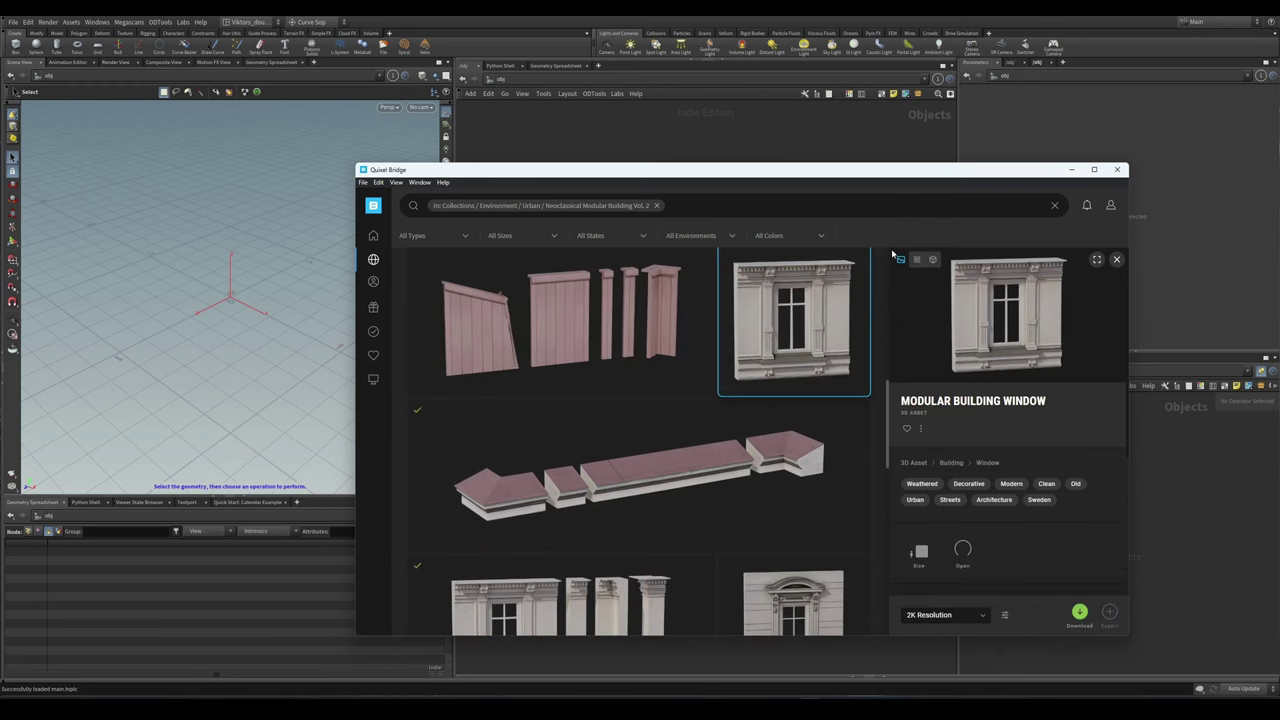
scroll(769, 403, "down", 1)
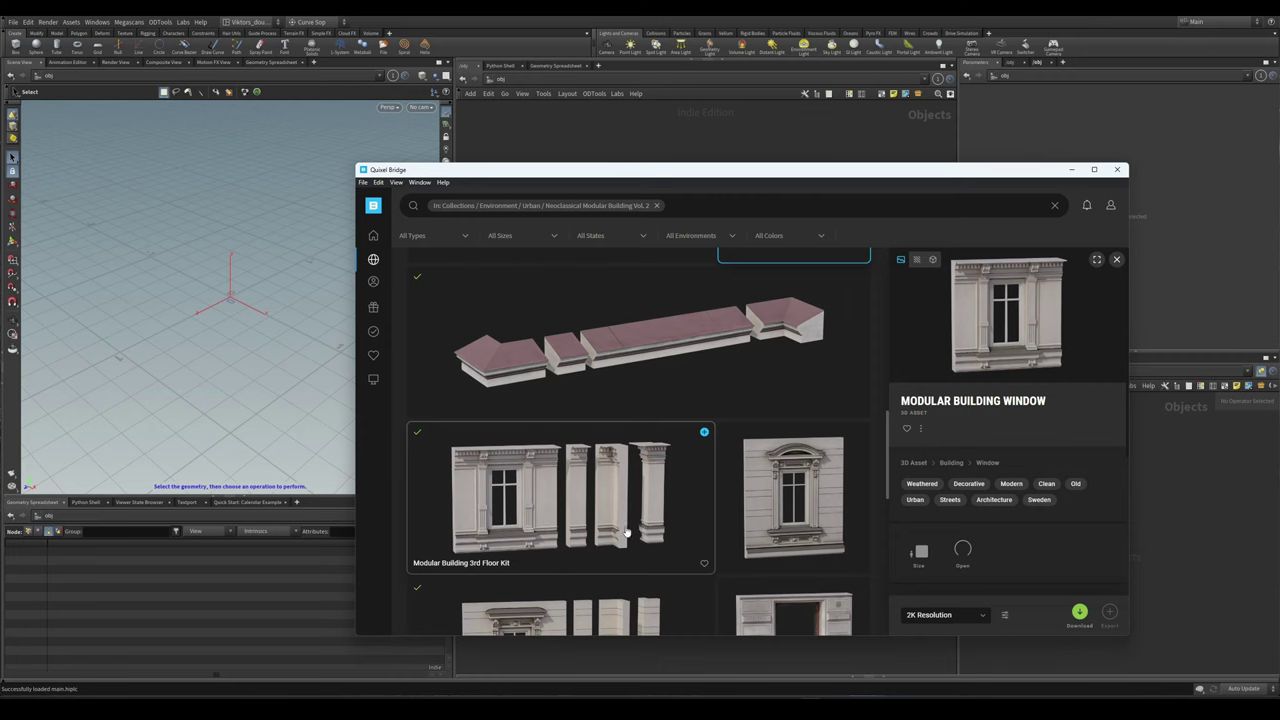
scroll(560, 514, "up", 1)
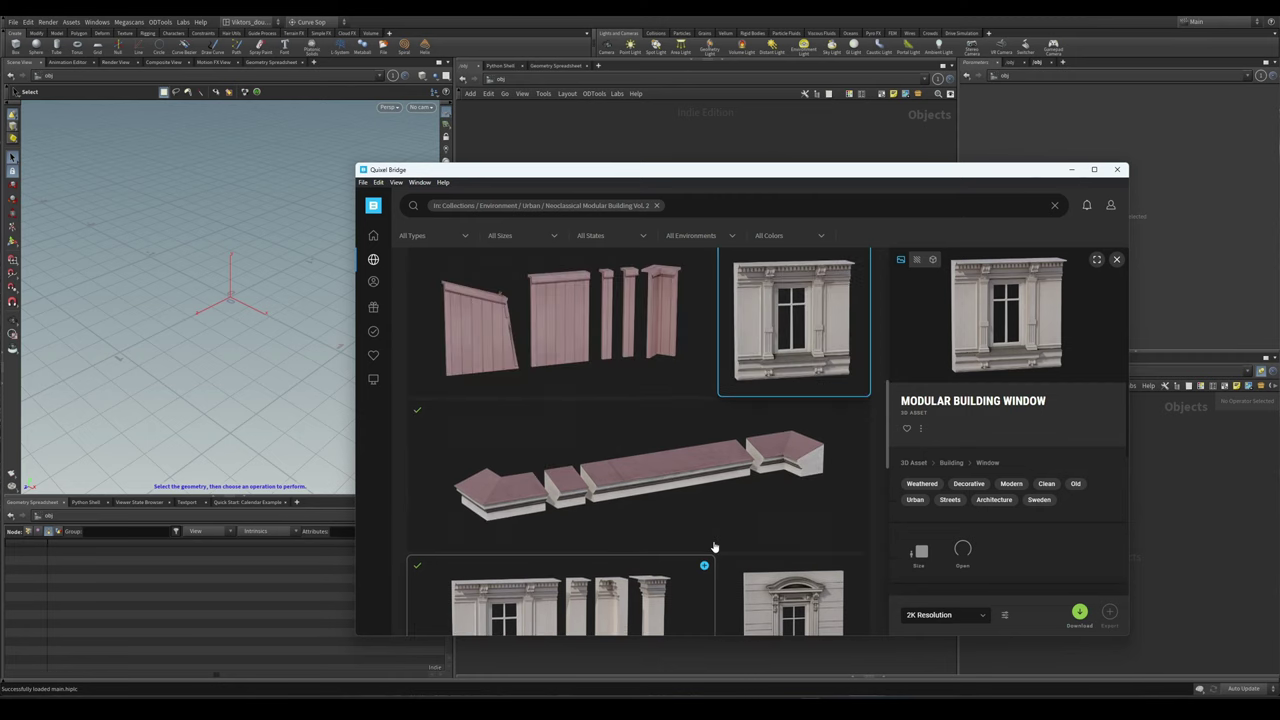
scroll(620, 530, "down", 3)
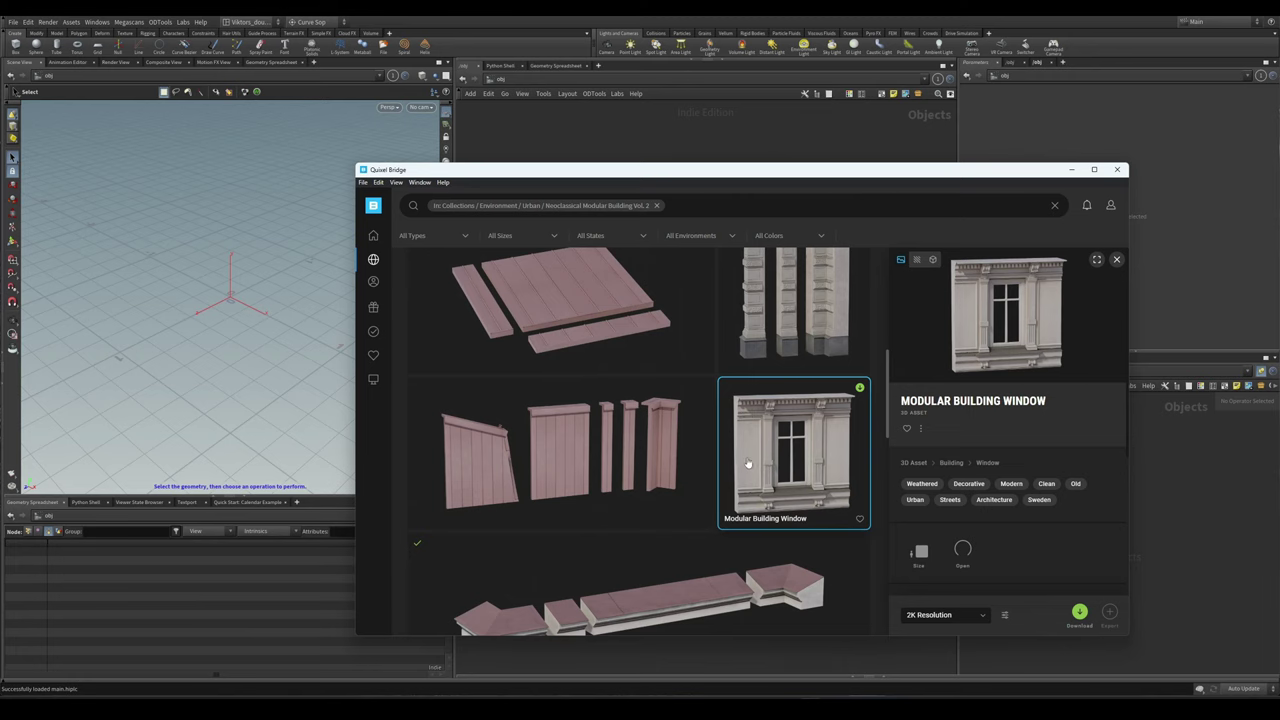
scroll(615, 505, "up", 2)
scroll(615, 505, "down", 1)
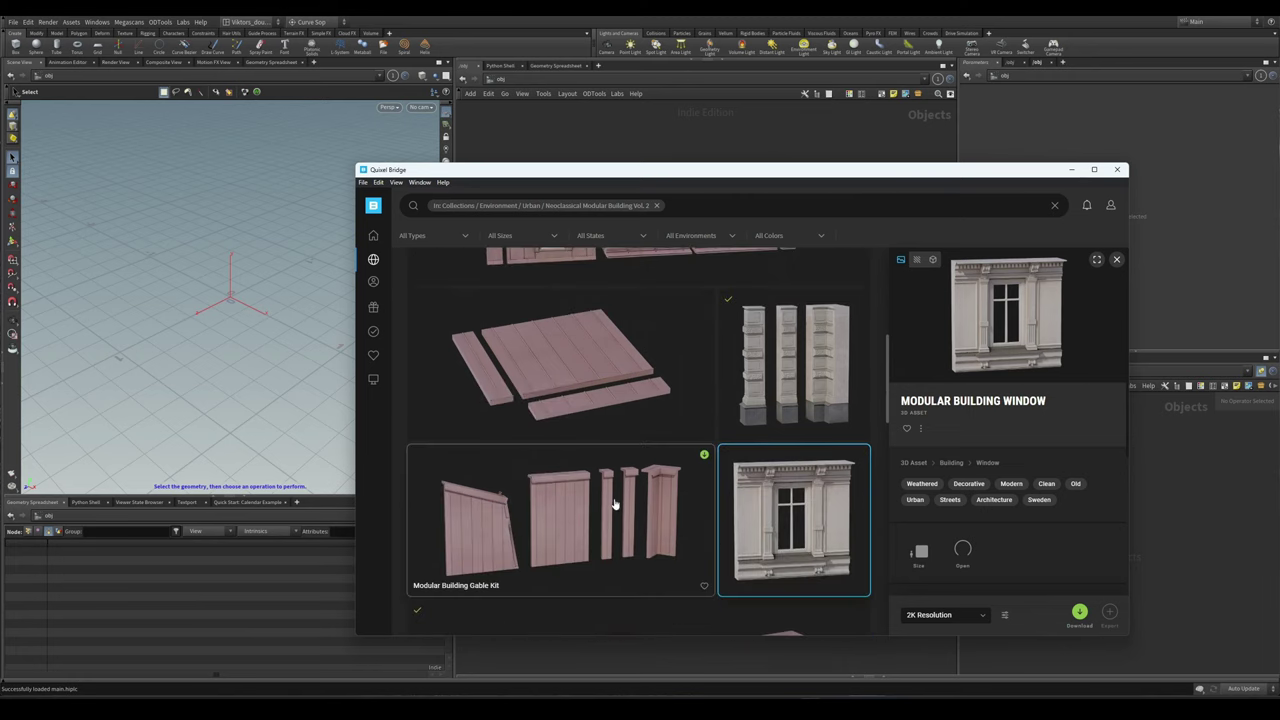
left_click(615, 505)
scroll(589, 364, "up", 1)
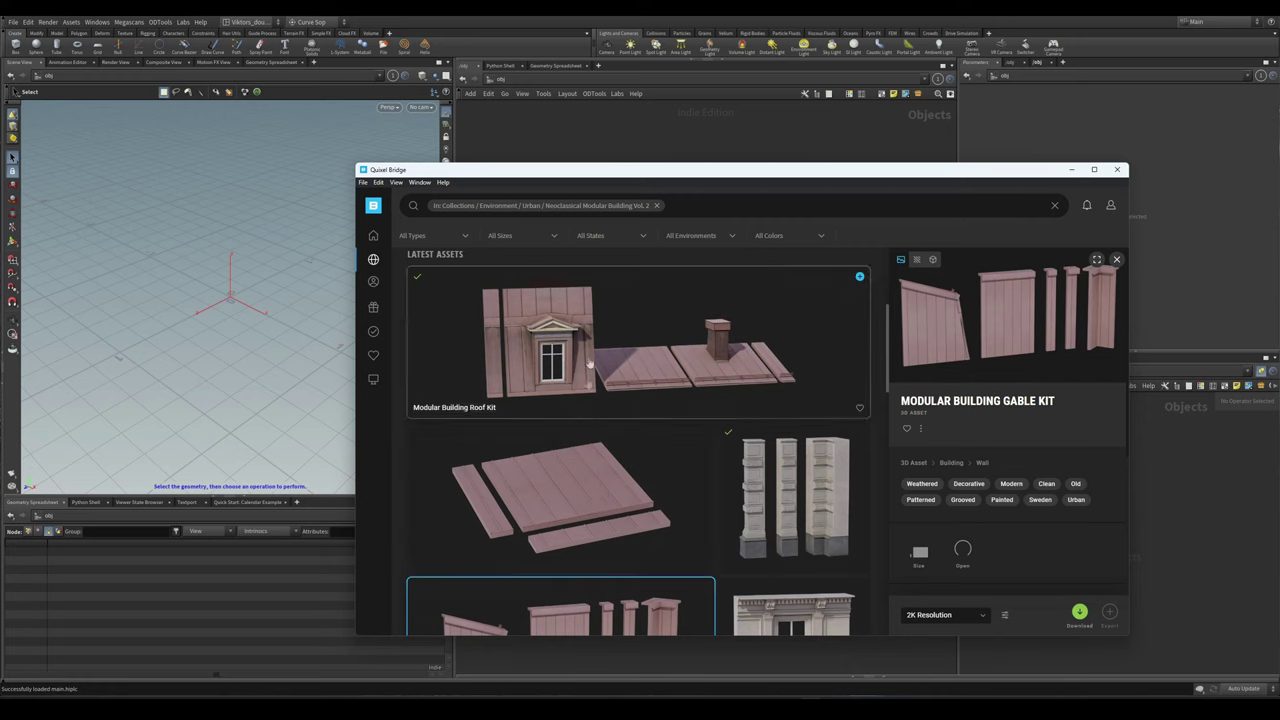
- Export the Modular Building Ground Floor Kit from Quixel Bridge to Houdini and return to the Houdini scene
scroll(570, 400, "down", 4)
scroll(581, 486, "up", 1)
scroll(581, 486, "down", 1)
scroll(581, 486, "down", 3)
left_click(598, 327)
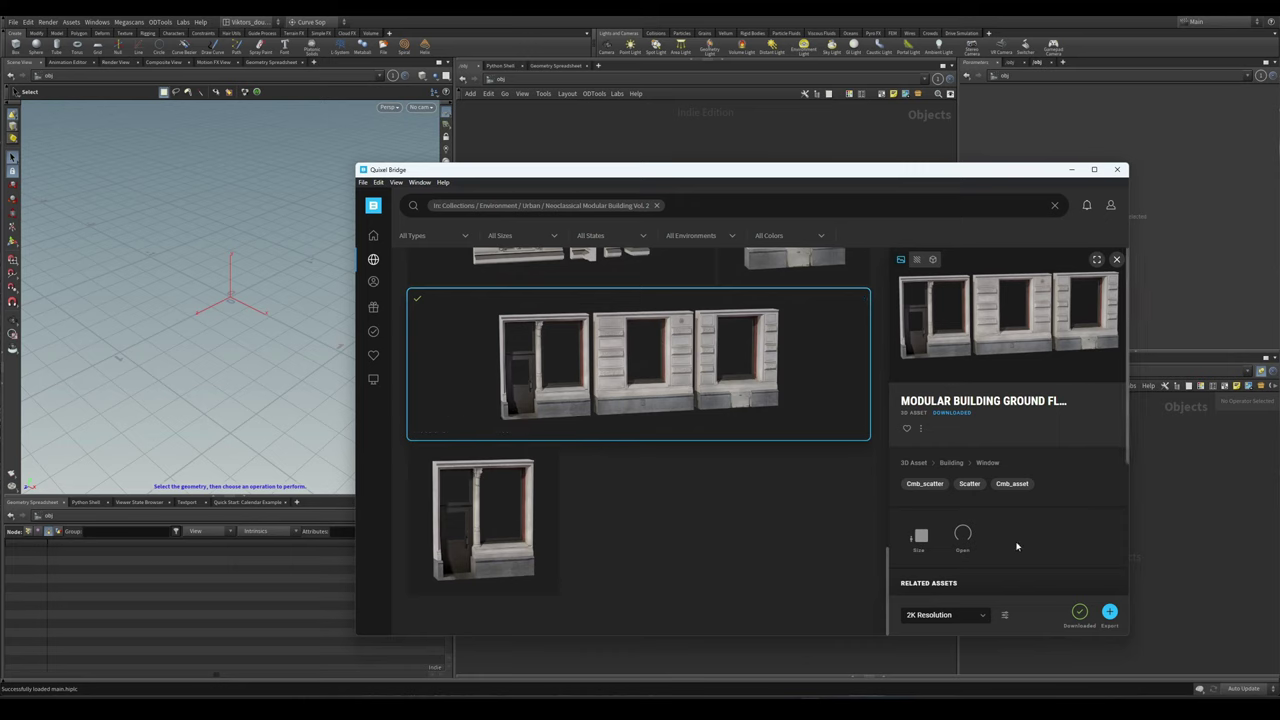
left_click(1109, 612)
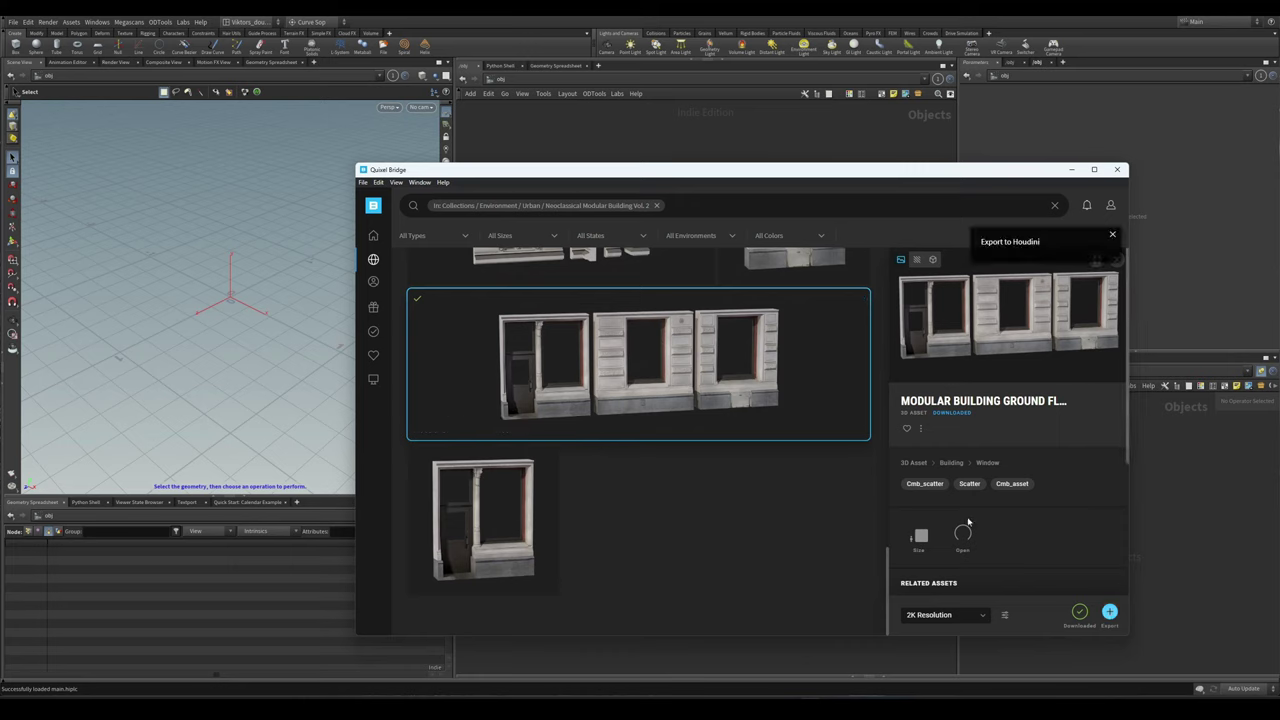
left_click(1070, 170)
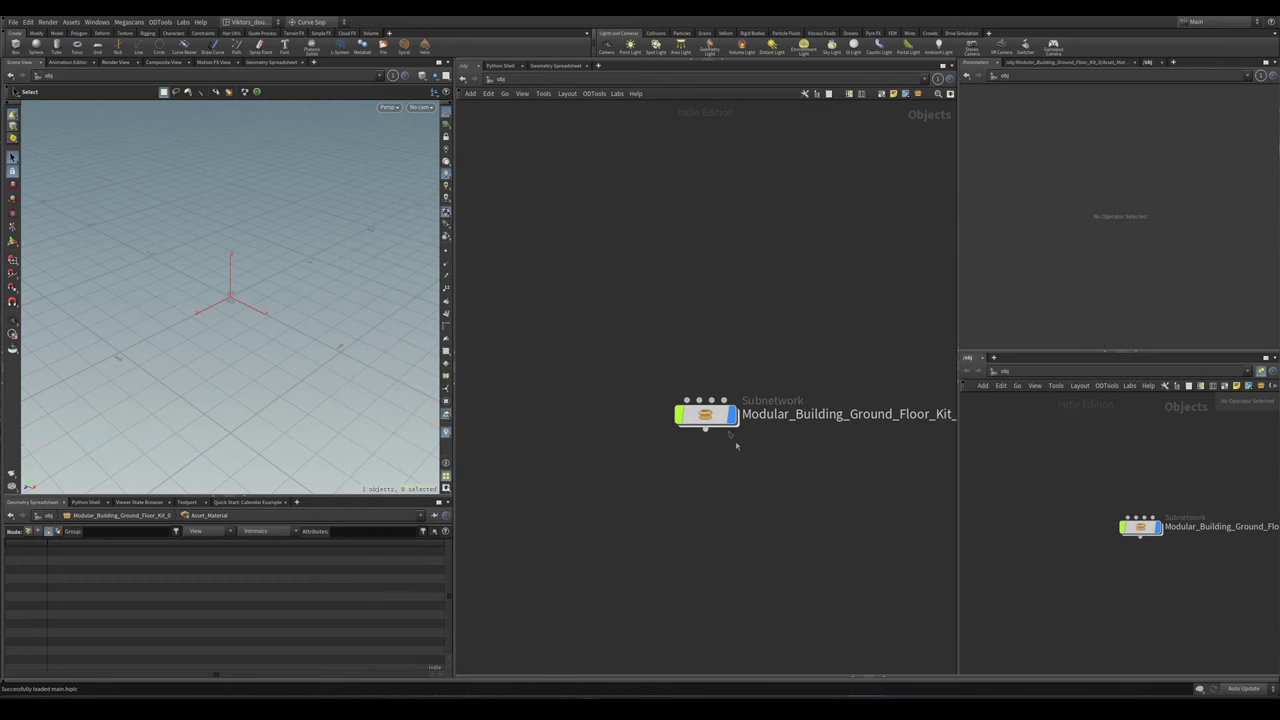
- Go inside the imported Modular_Building_Ground_Floor_Kit subnetwork and enter its lod0 geometry node
key("i")
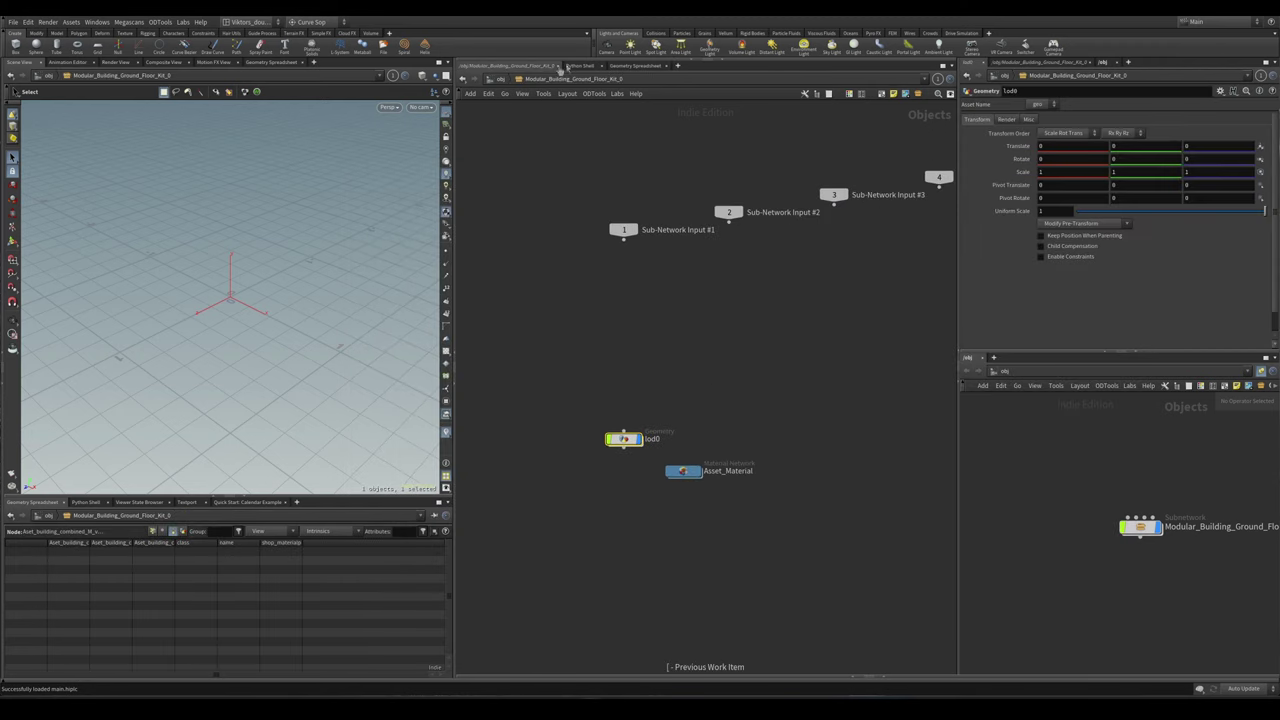
key("u")
key("i")
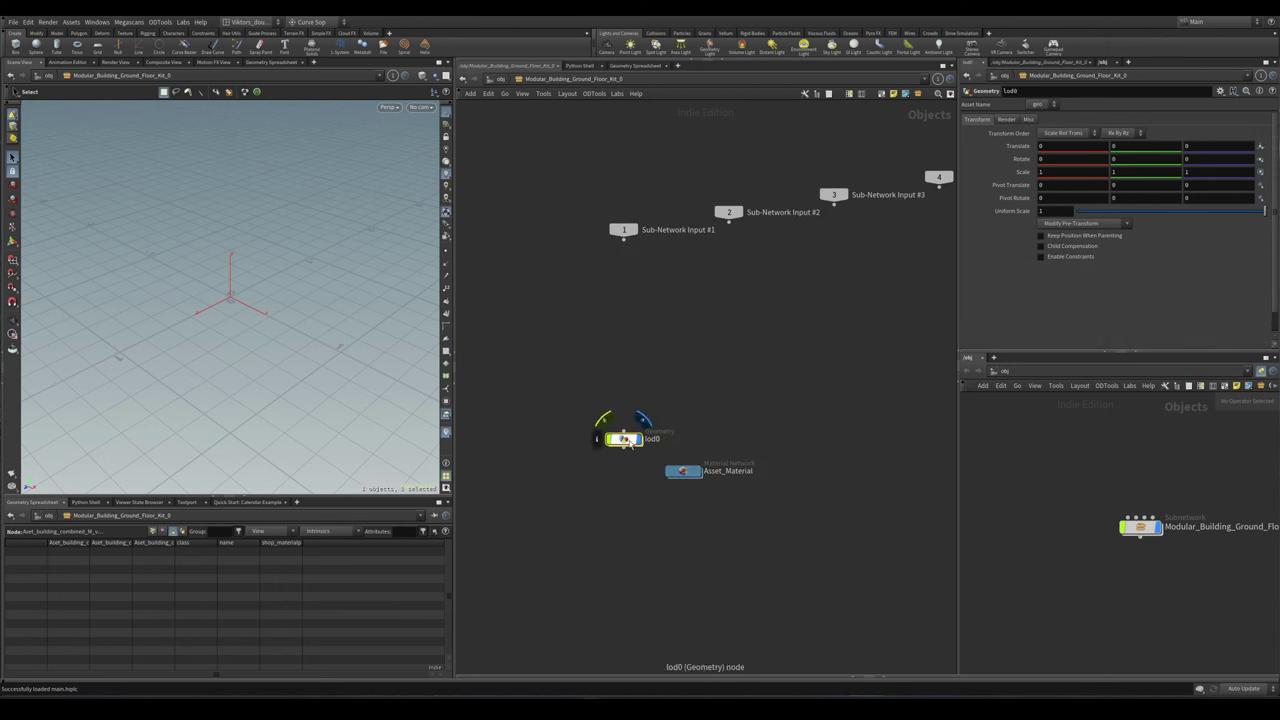
key("i")
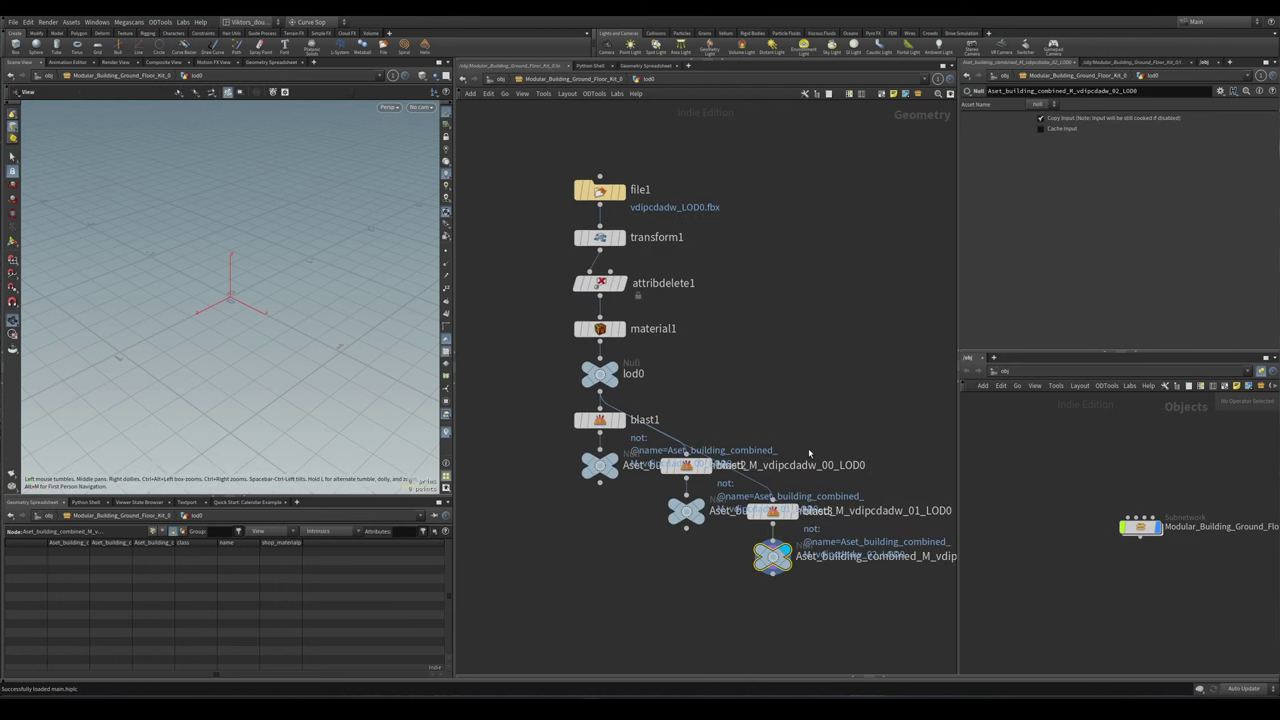
- Display the geometry of the lod0 null above the blast nodes and frame the combined ground floor pieces in the viewport
scroll(808, 448, "up", 2)
middle_click_drag(687, 367, 747, 375)
left_click_drag(753, 323, 578, 290)
left_click_drag(714, 361, 801, 368)
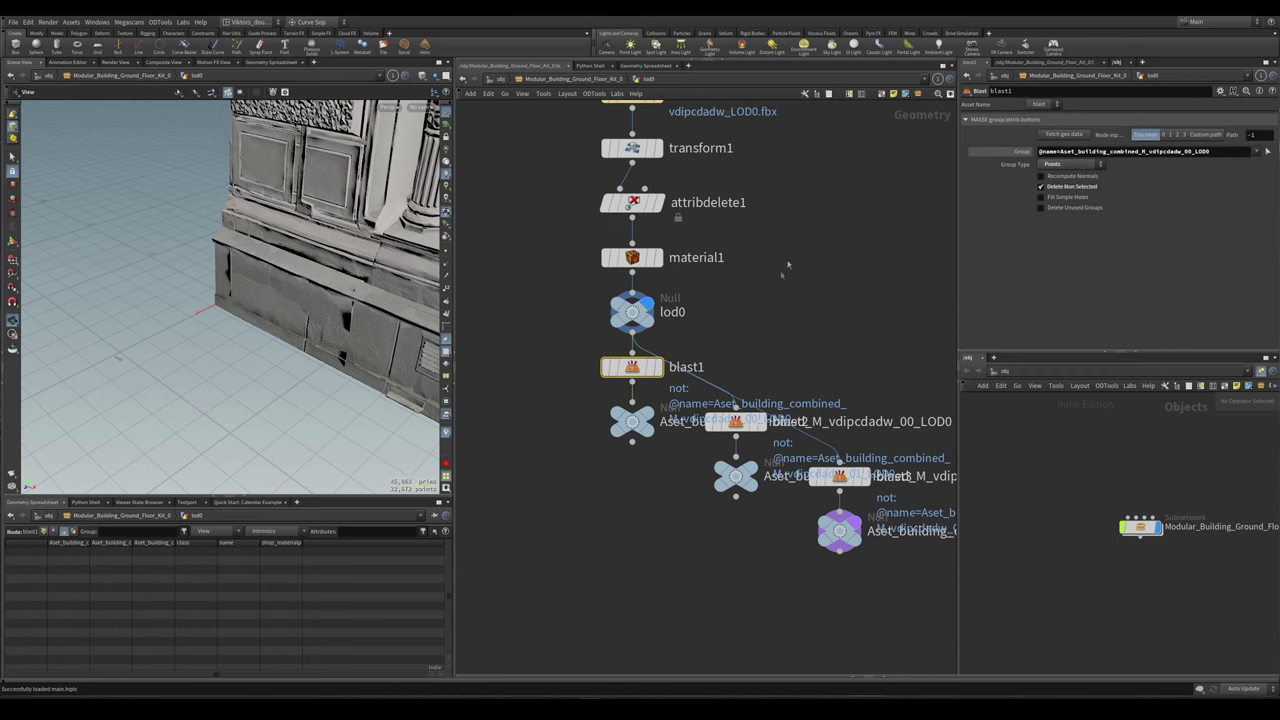
left_click_drag(730, 311, 680, 315)
key("h")
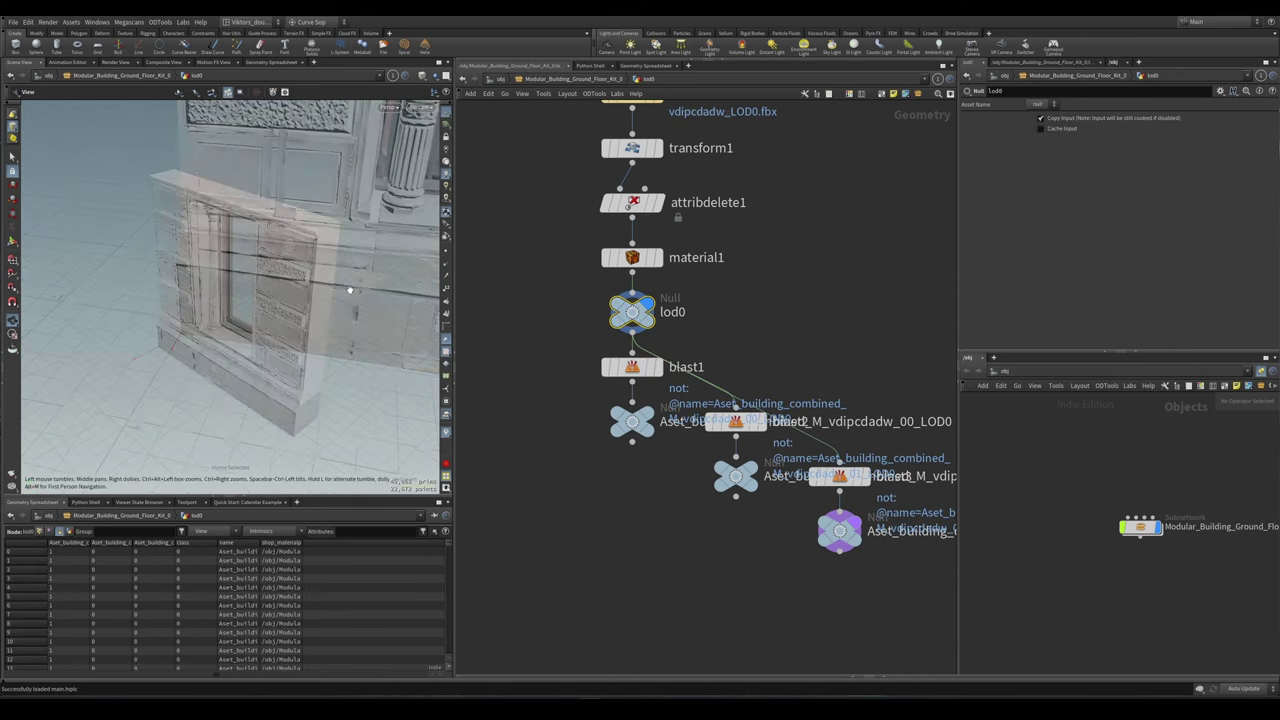
left_click_drag(337, 284, 508, 303)
key("h")
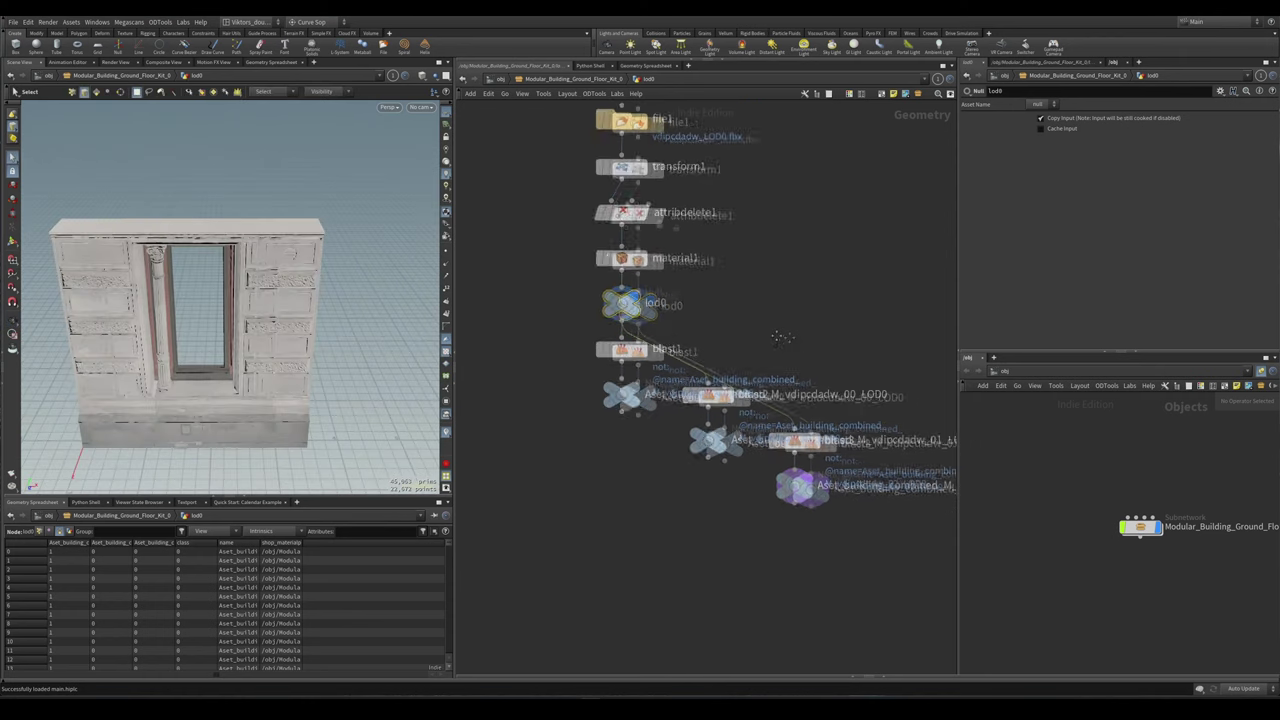
- Set the group type of the blast nodes below the lod0 null to Primitives
key("Down")
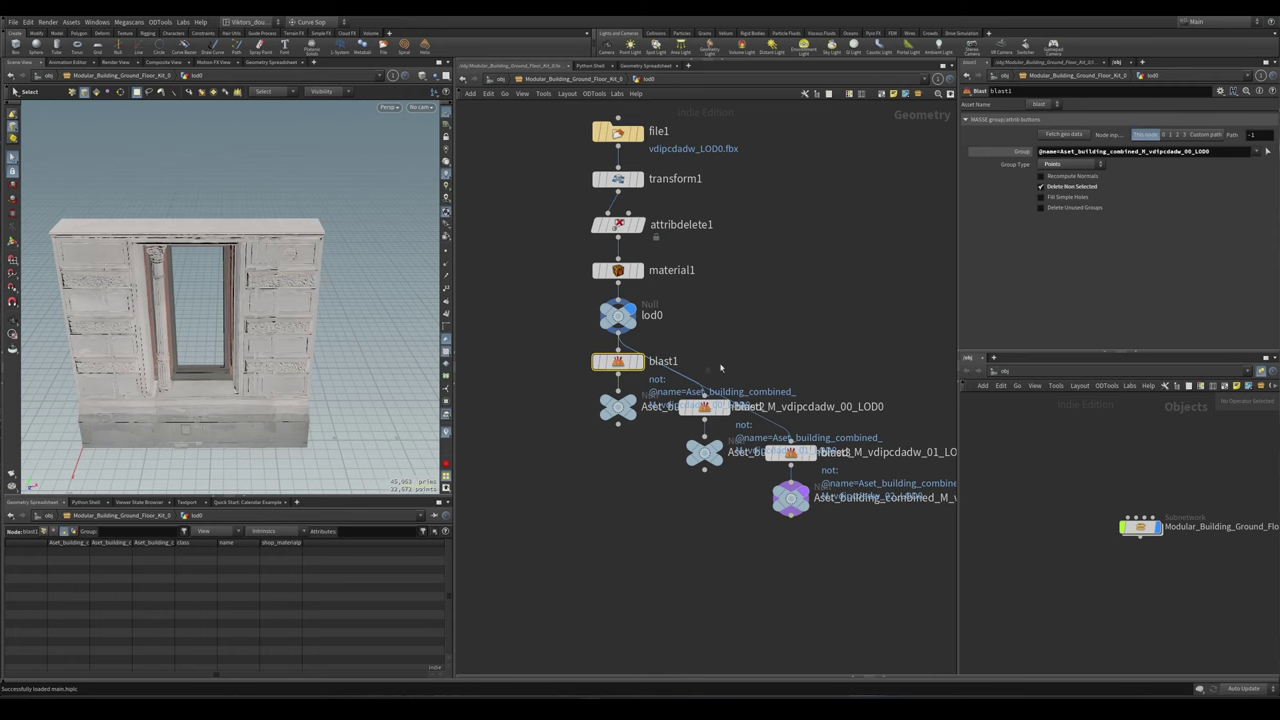
left_click_drag(812, 352, 680, 440)
left_click_drag(854, 365, 810, 462)
left_click(1058, 164)
left_click(1075, 214)
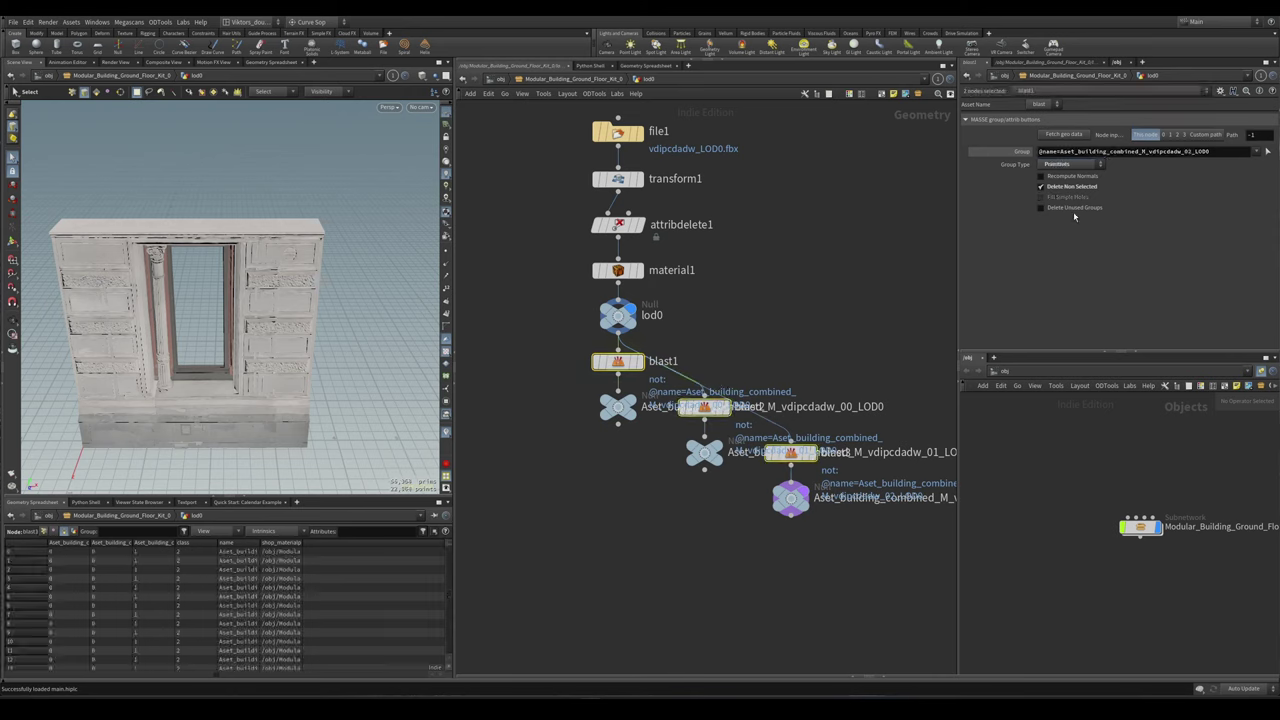
- Display the output nulls below the blast nodes one by one to examine each separate ground floor piece
left_click(617, 406)
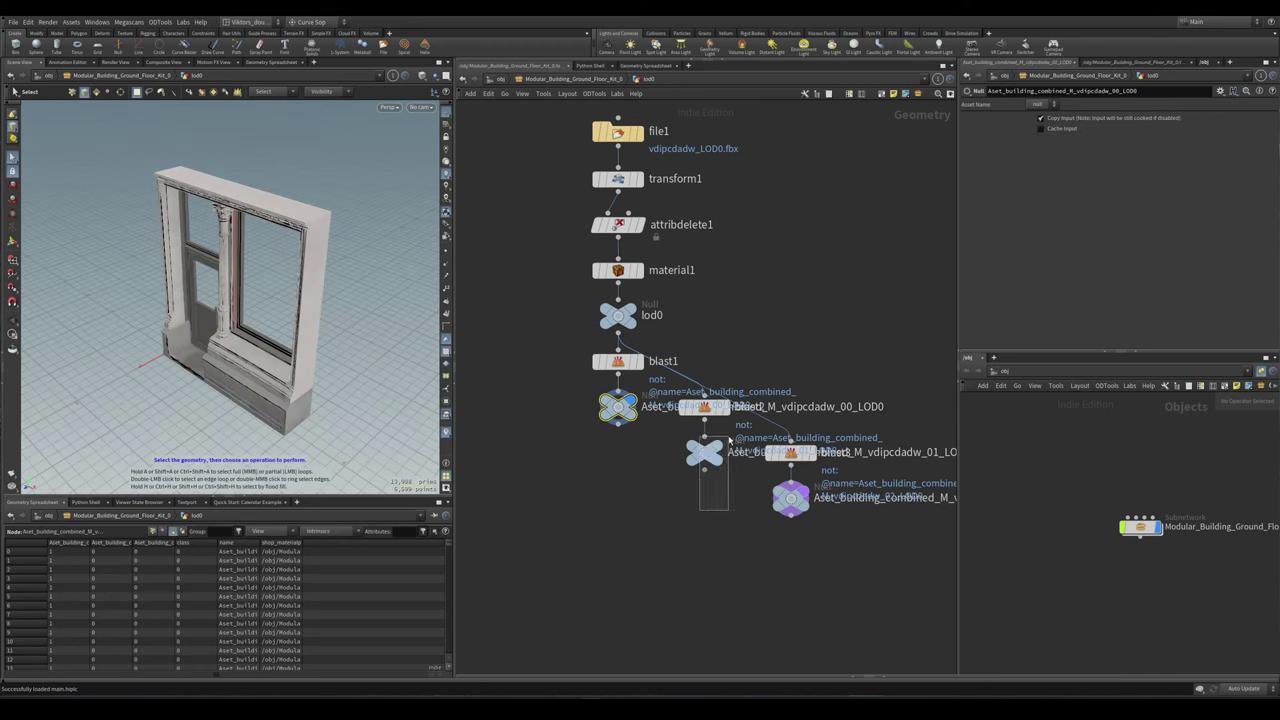
left_click(704, 450)
left_click(790, 497)
left_click(704, 450)
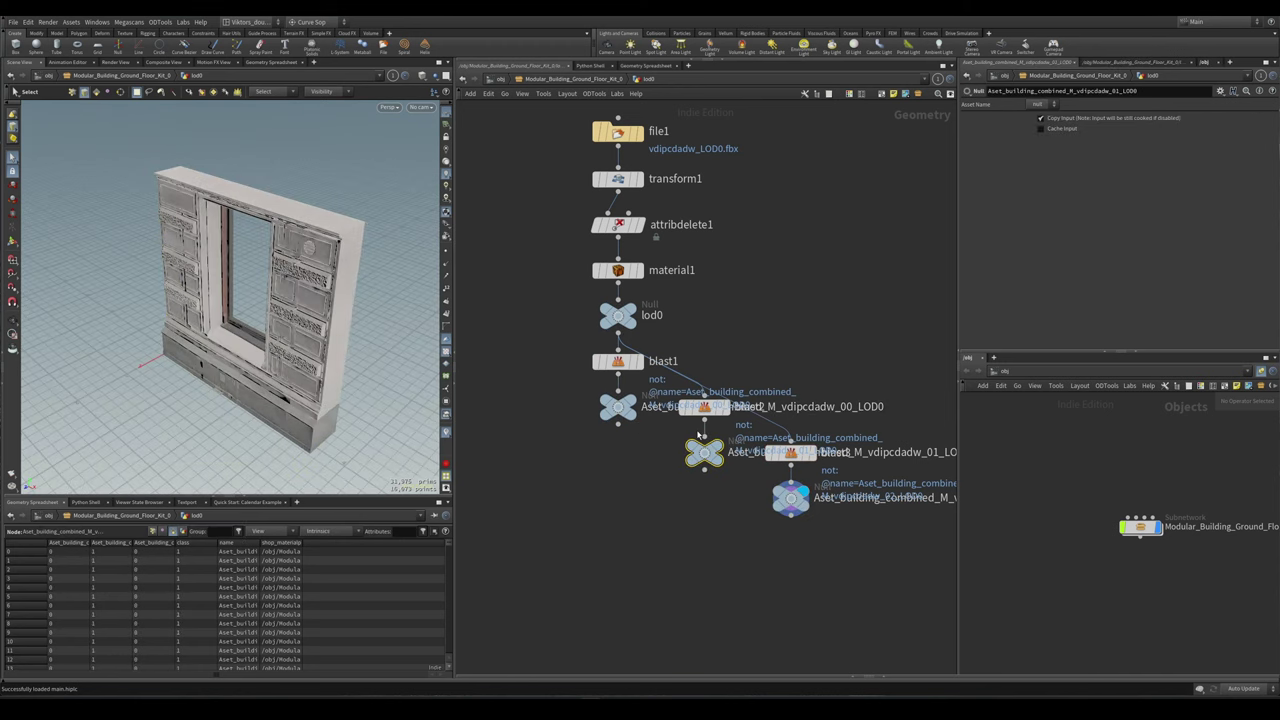
- Create a geometry object at the obj level, name it megascans_building, and go inside it
key("u")
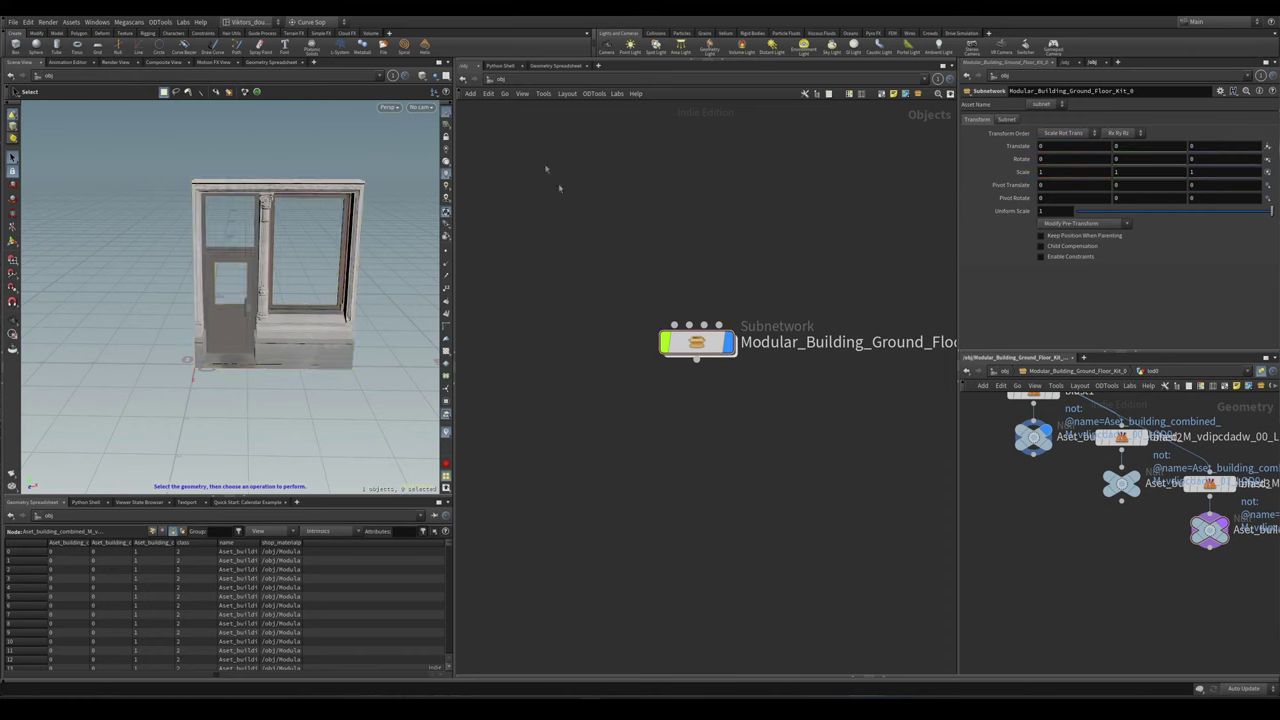
key("Tab")
type("geo")
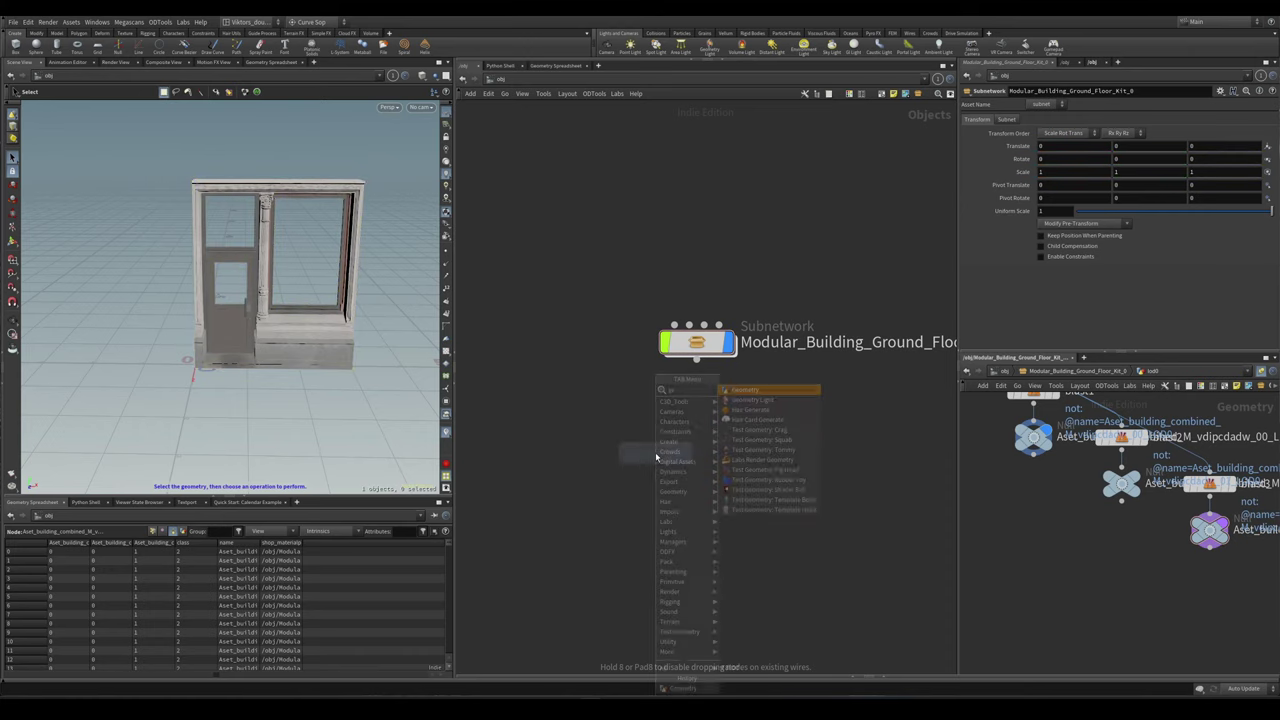
key("Return")
key("F2")
type("megascans")
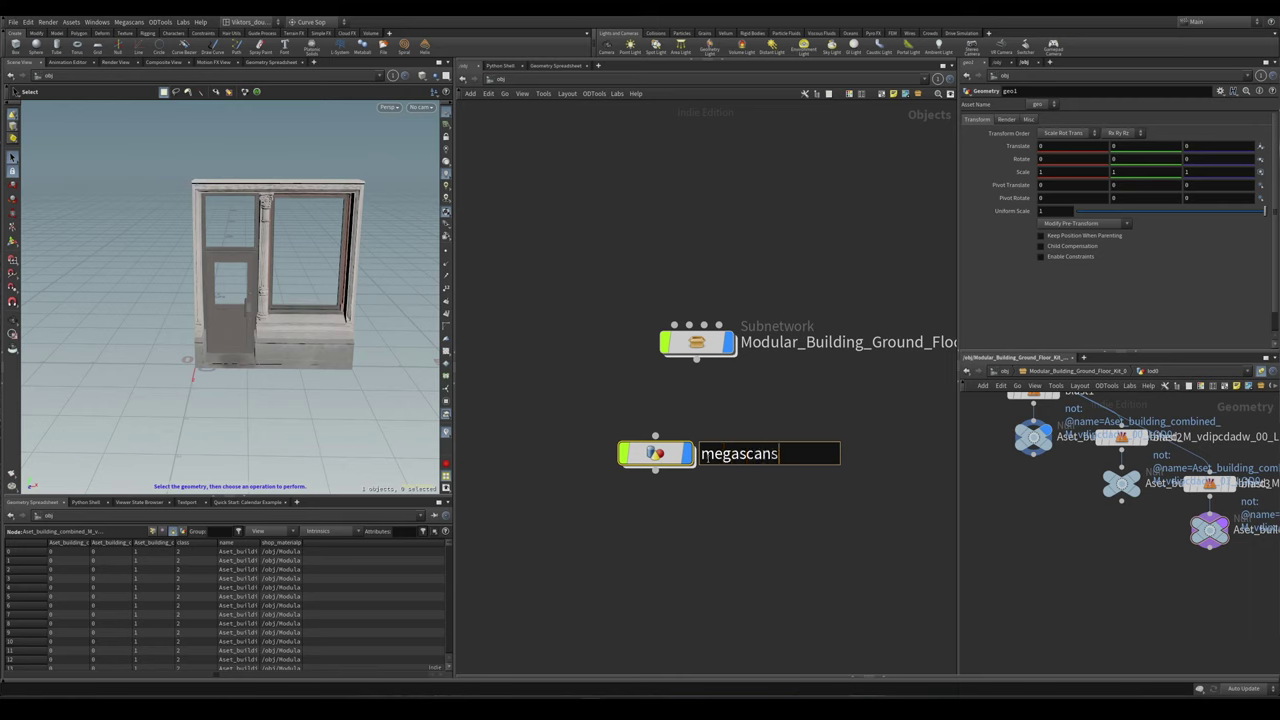
type("_building")
key("Return")
double_click(652, 458)
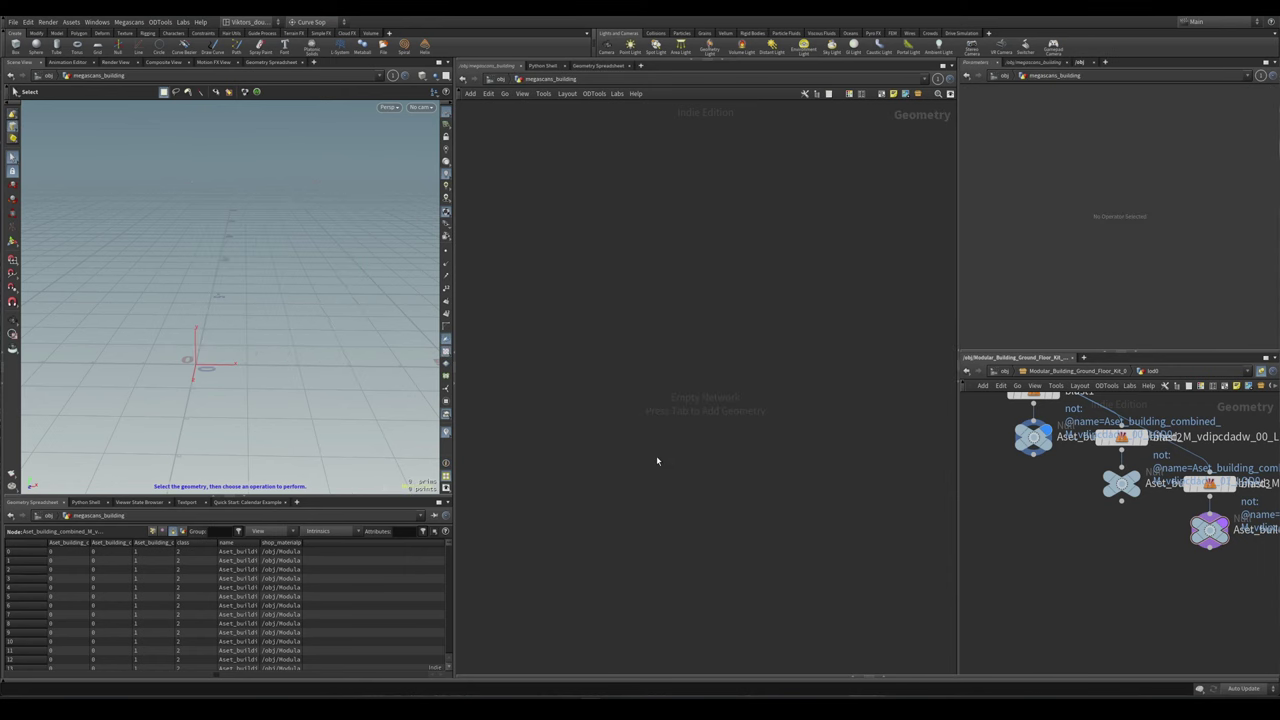
- Add an Object Merge node inside megascans_building
key("Tab")
mouse_move(681, 370)
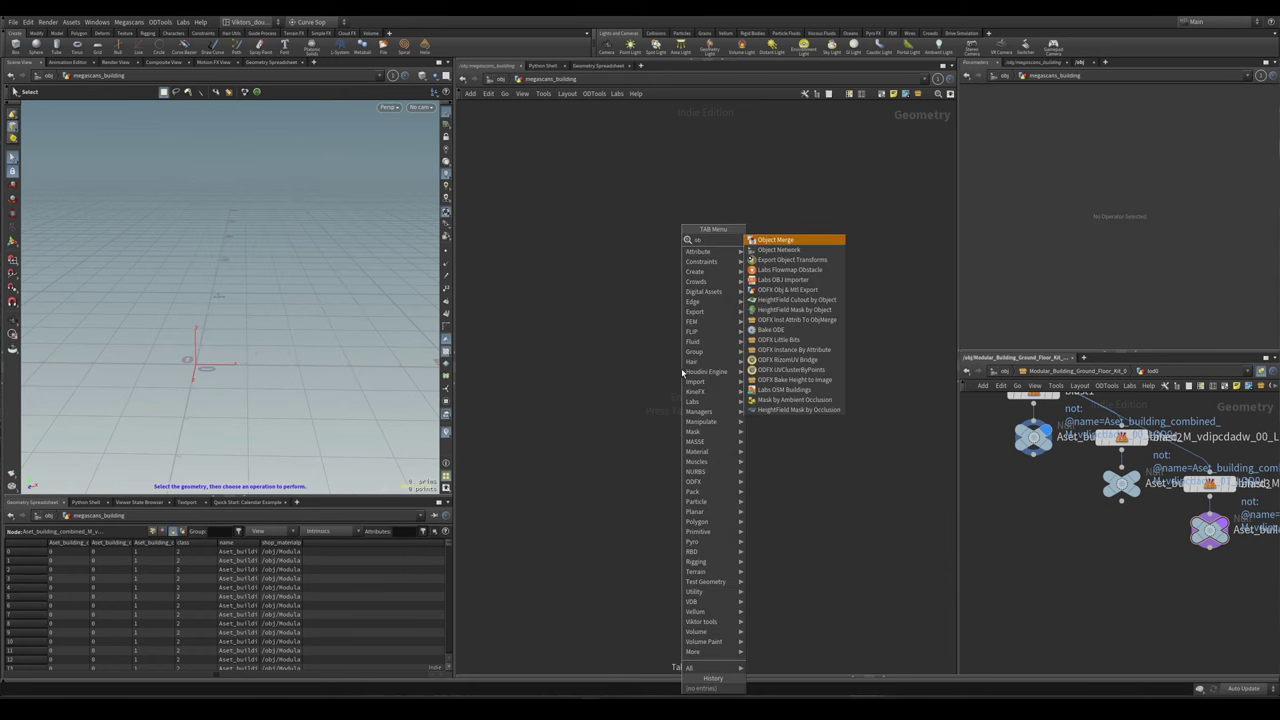
key("Return")
left_click(682, 373)
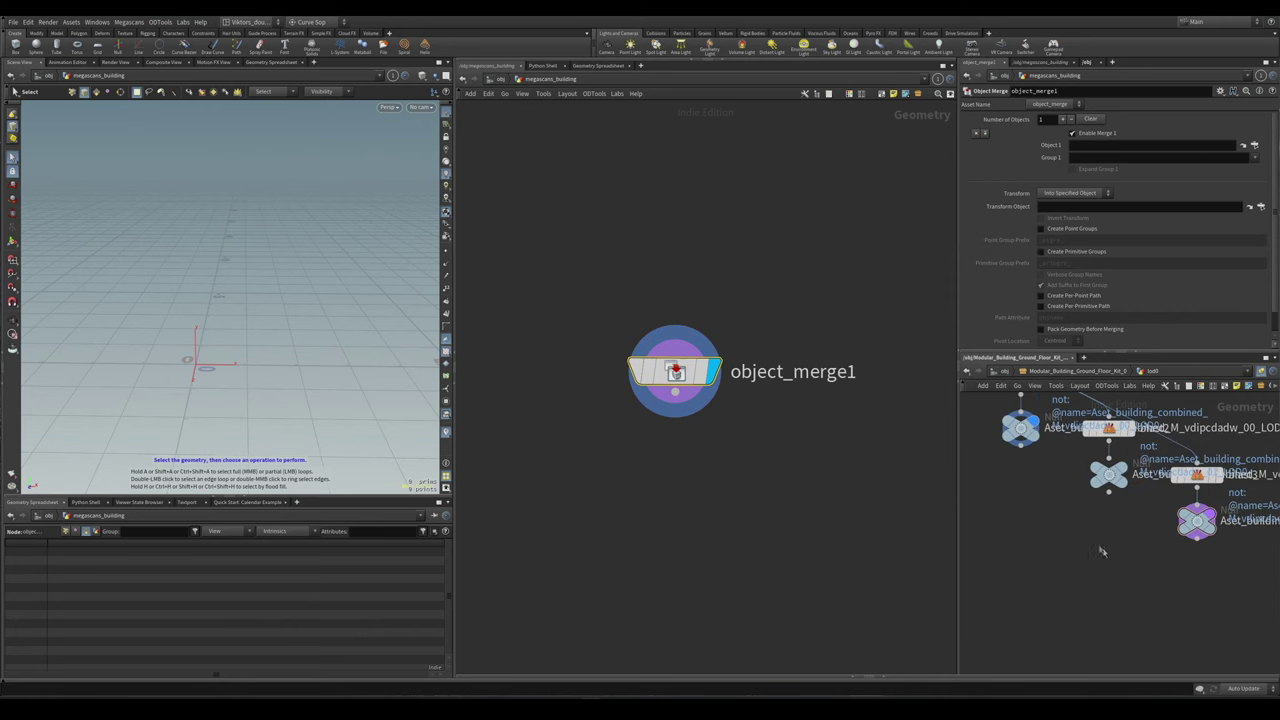
- Move the output nulls of blast1 and blast2 level with the blast3 null in the lod0 network
left_click(1090, 492)
left_click_drag(1090, 494, 1096, 543)
left_click_drag(1022, 432, 1014, 530)
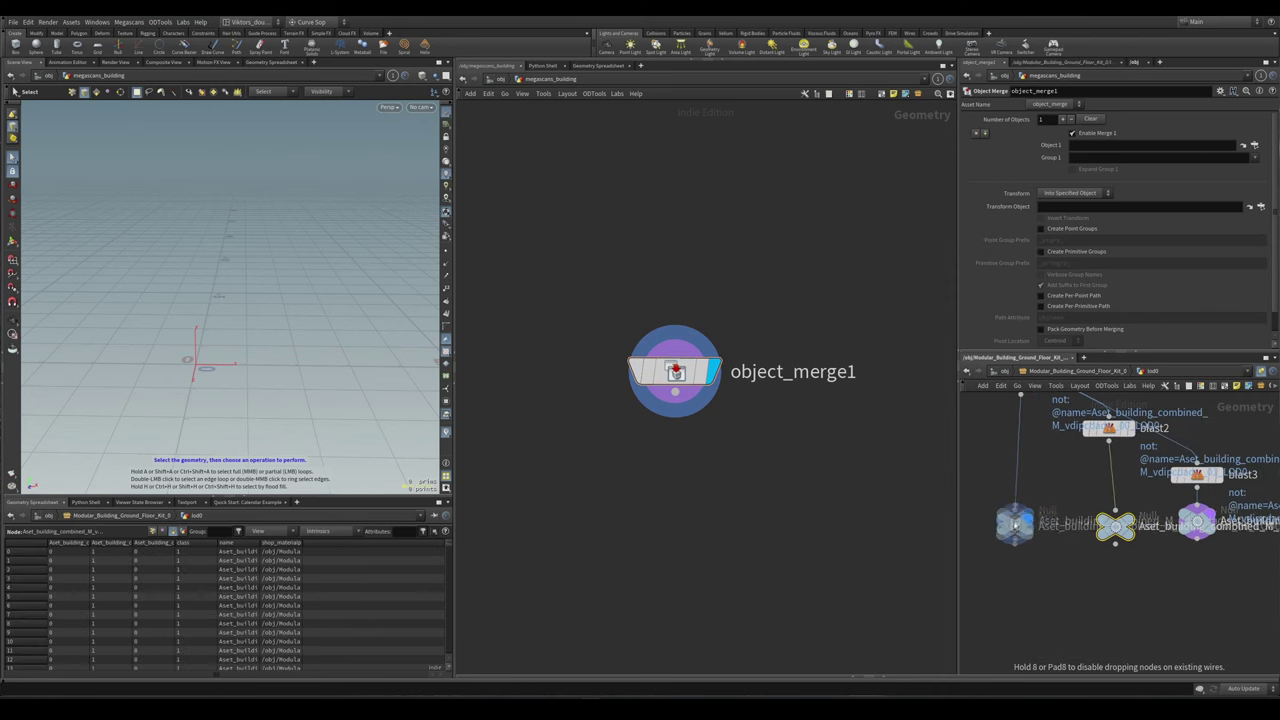
scroll(1115, 535, "down", 1)
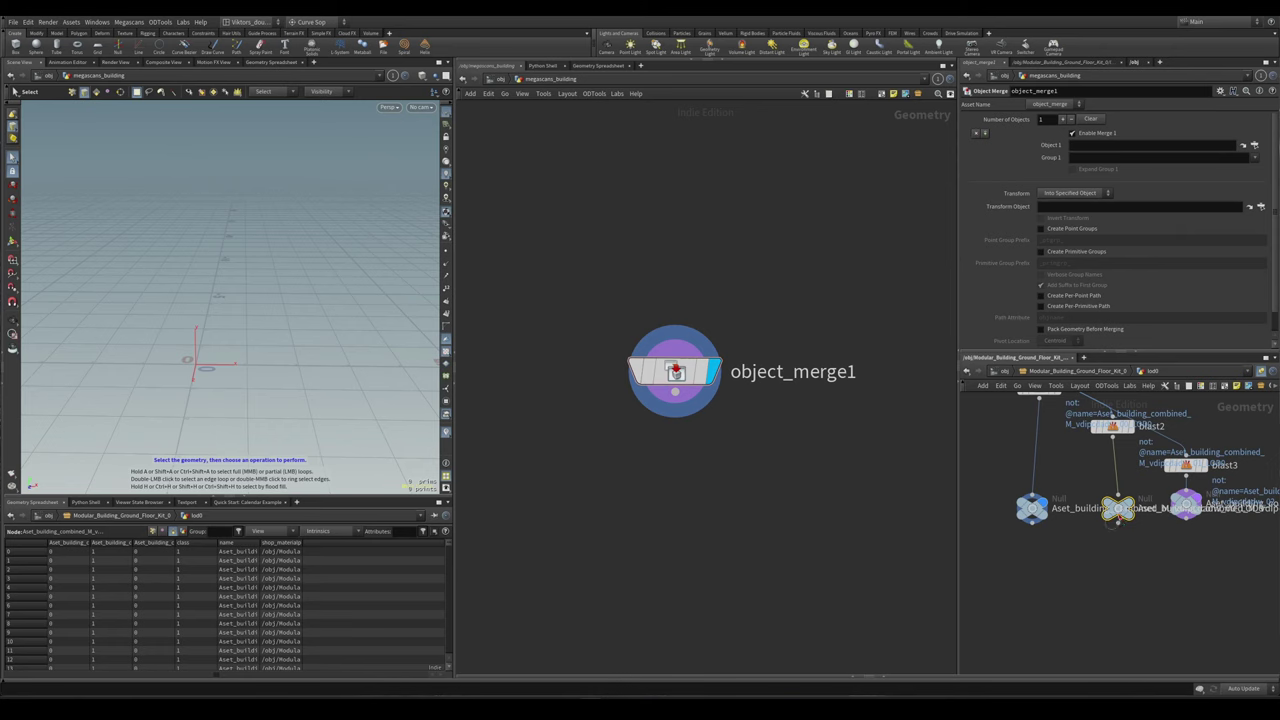
left_click(690, 353)
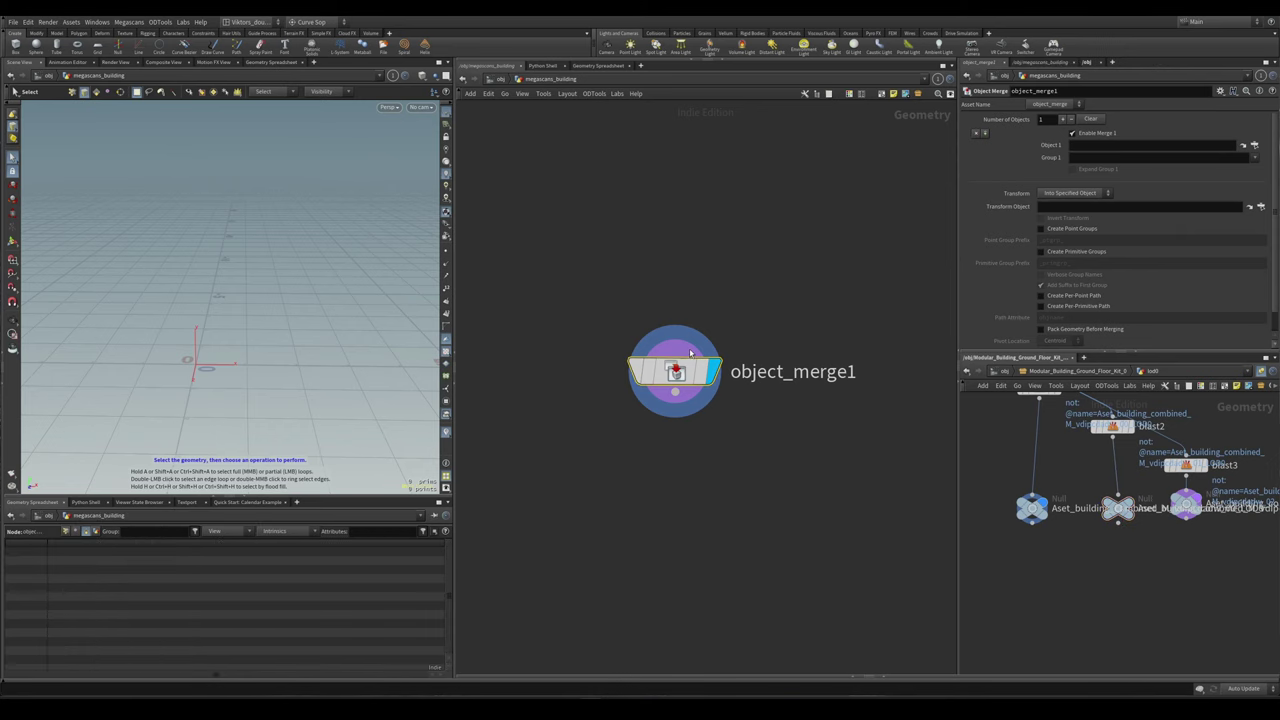
left_click(1255, 145)
left_click(1225, 108)
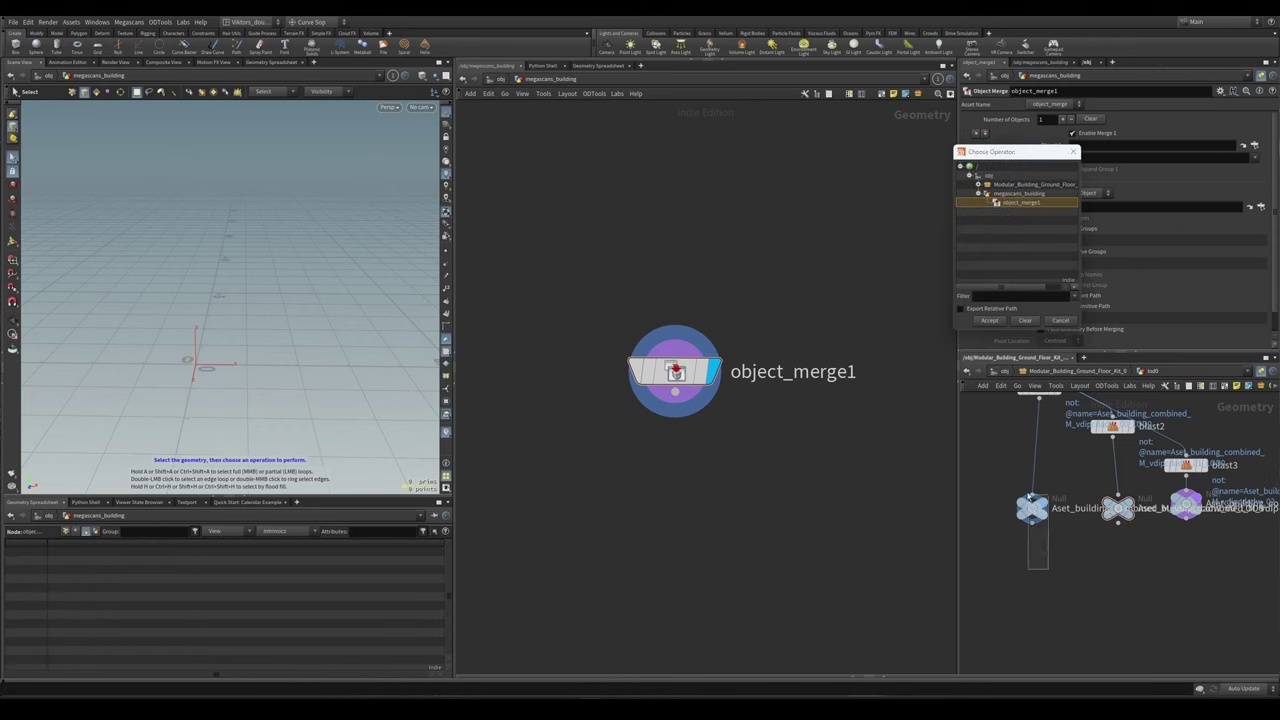
left_click(1042, 208)
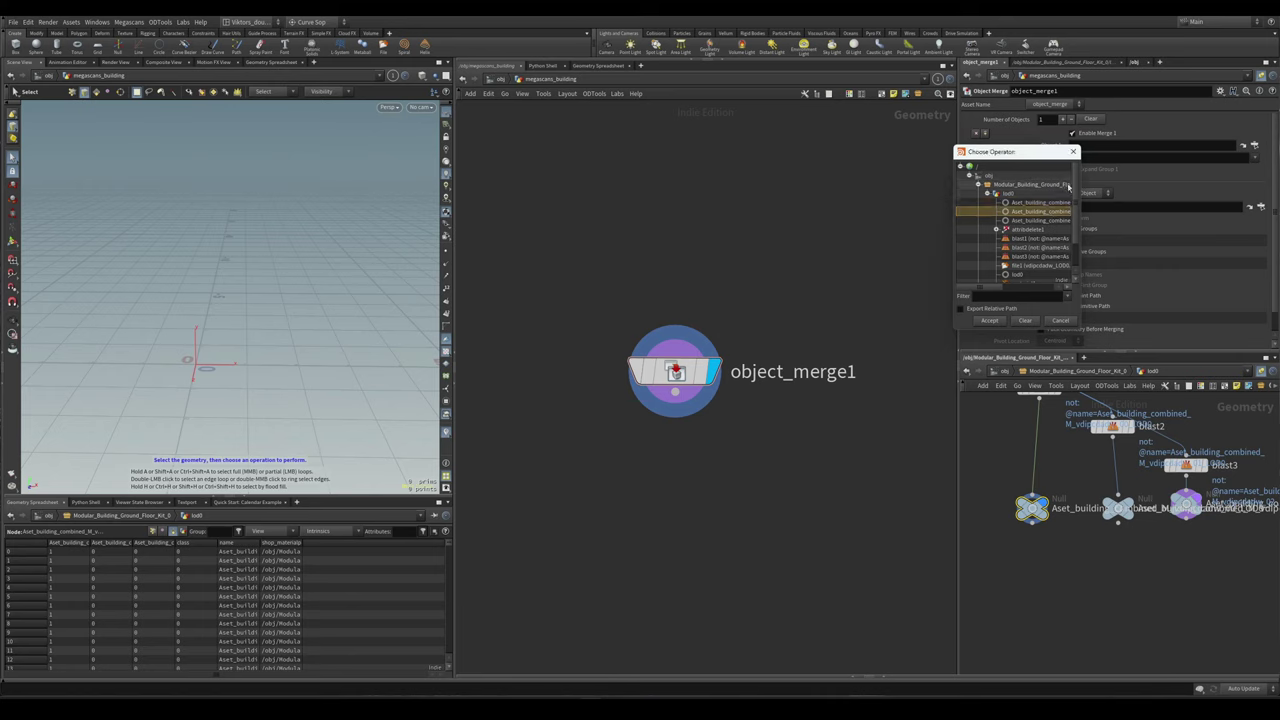
left_click(1075, 152)
- Space the three output nulls evenly in a row in the kit's lod0 network and select all of them
scroll(1065, 594, "down", 3)
scroll(1065, 594, "up", 3)
scroll(1056, 572, "down", 3)
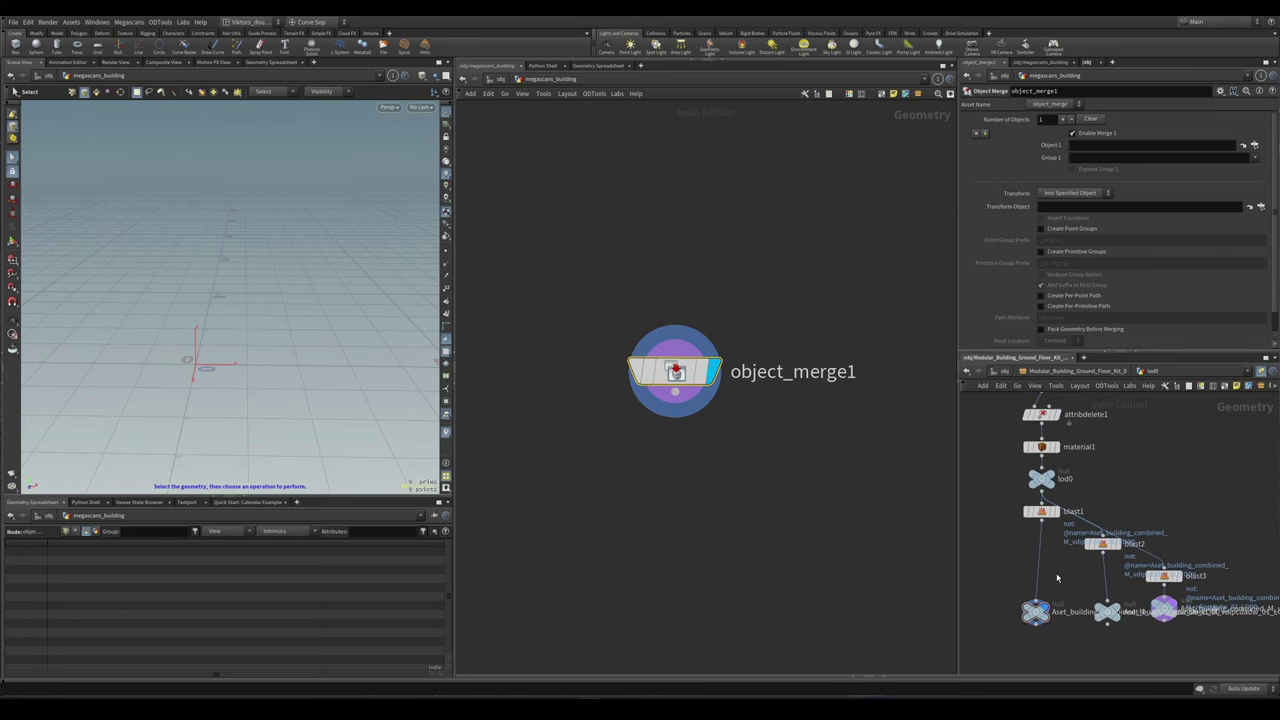
scroll(1058, 566, "up", 3)
scroll(1062, 562, "down", 2)
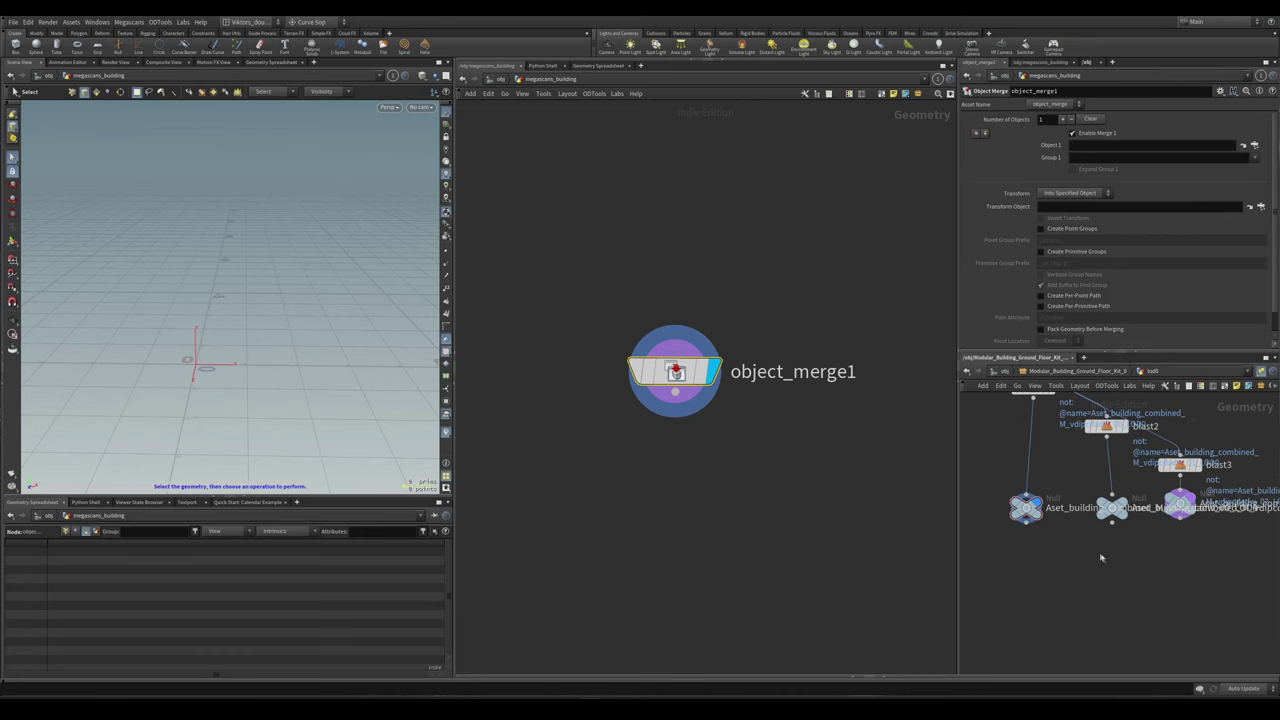
middle_click_drag(1103, 554, 1109, 594)
scroll(725, 506, "down", 2)
scroll(717, 500, "up", 3)
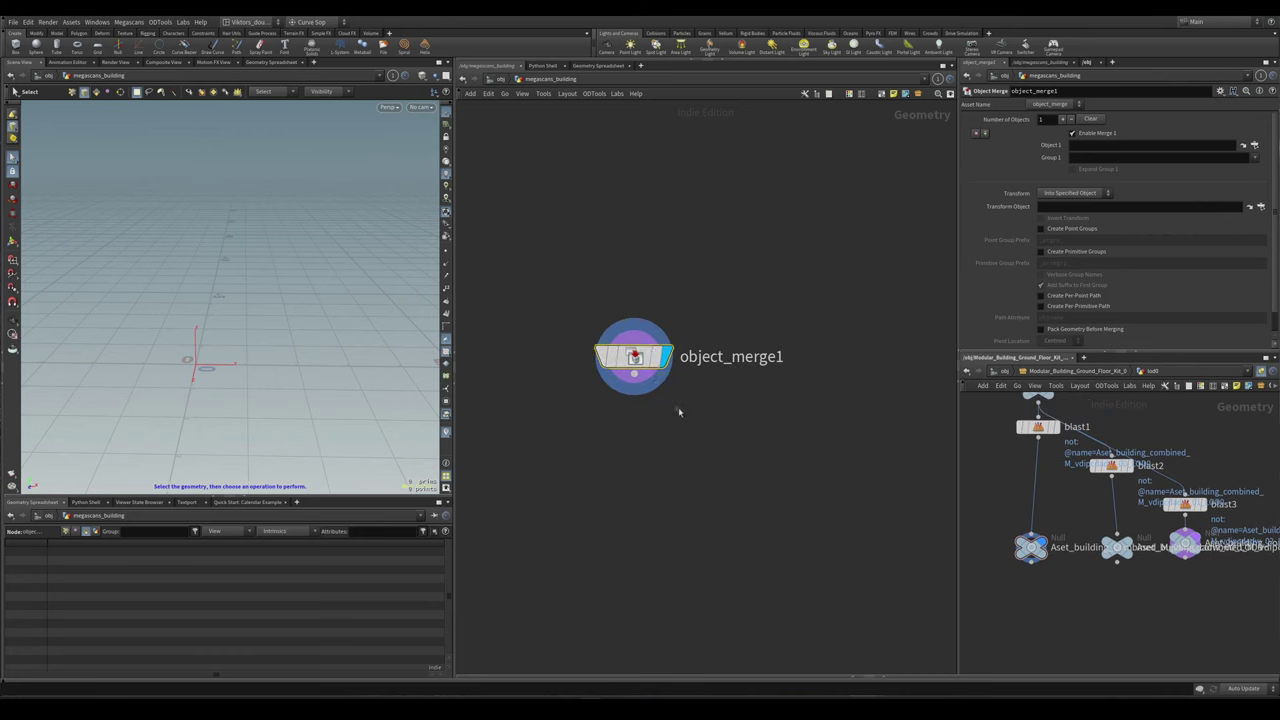
left_click_drag(983, 519, 1250, 580)
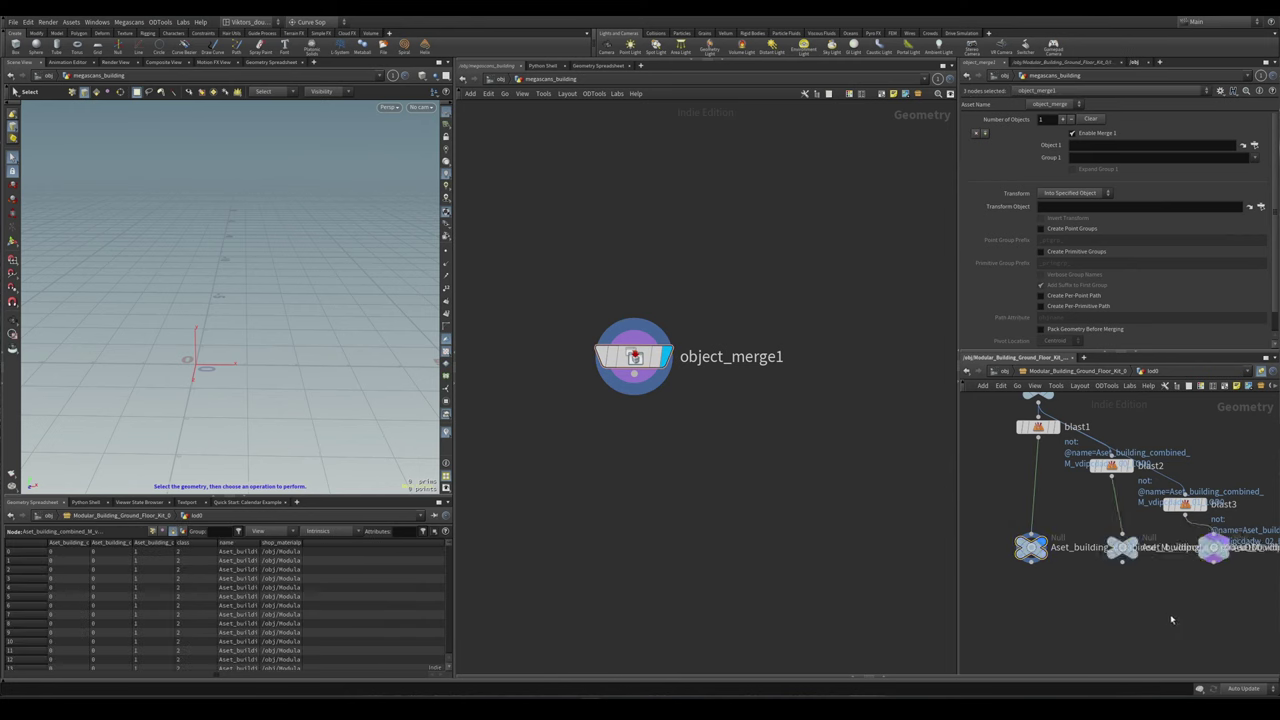
middle_click_drag(1245, 613, 1195, 597)
left_click_drag(1195, 597, 971, 514)
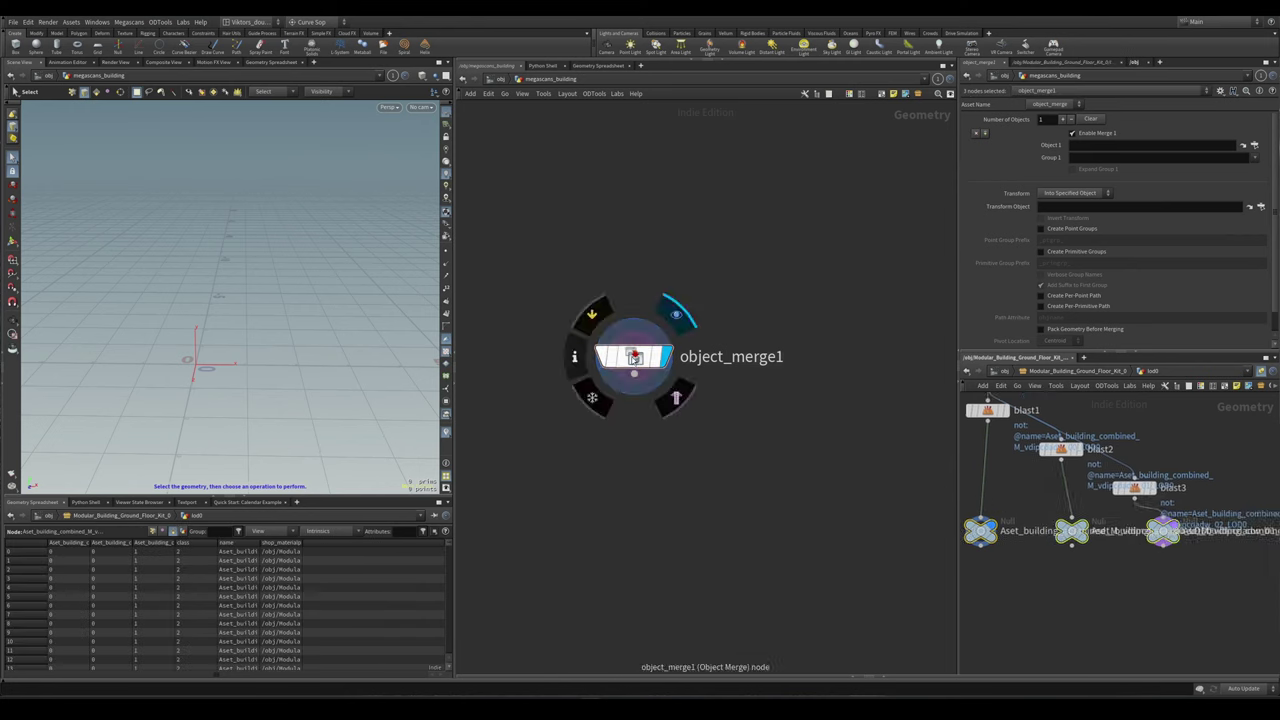
- Load the three selected nulls into object_merge1 with the MASSE tool for object merging selected nodes, and view the merged pieces
right_click(642, 343)
mouse_move(645, 357)
left_click(628, 292)
right_click(634, 341)
left_click(627, 299)
right_click(638, 343)
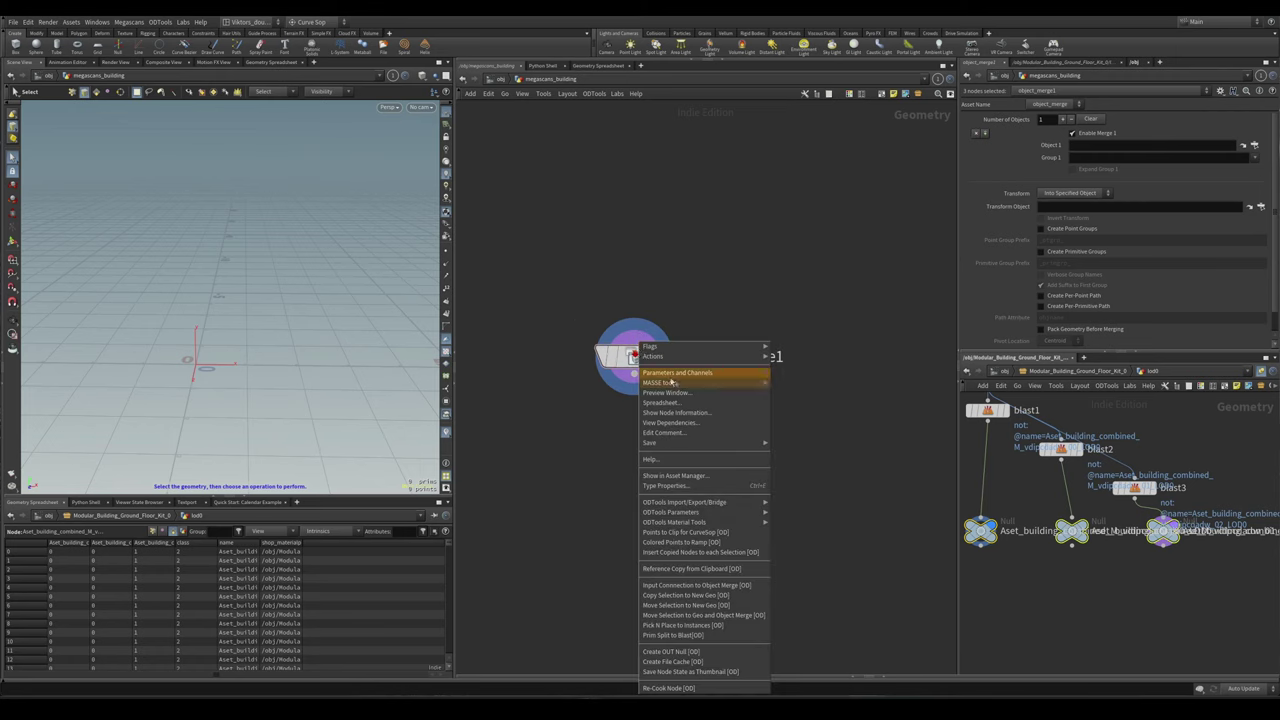
mouse_move(687, 387)
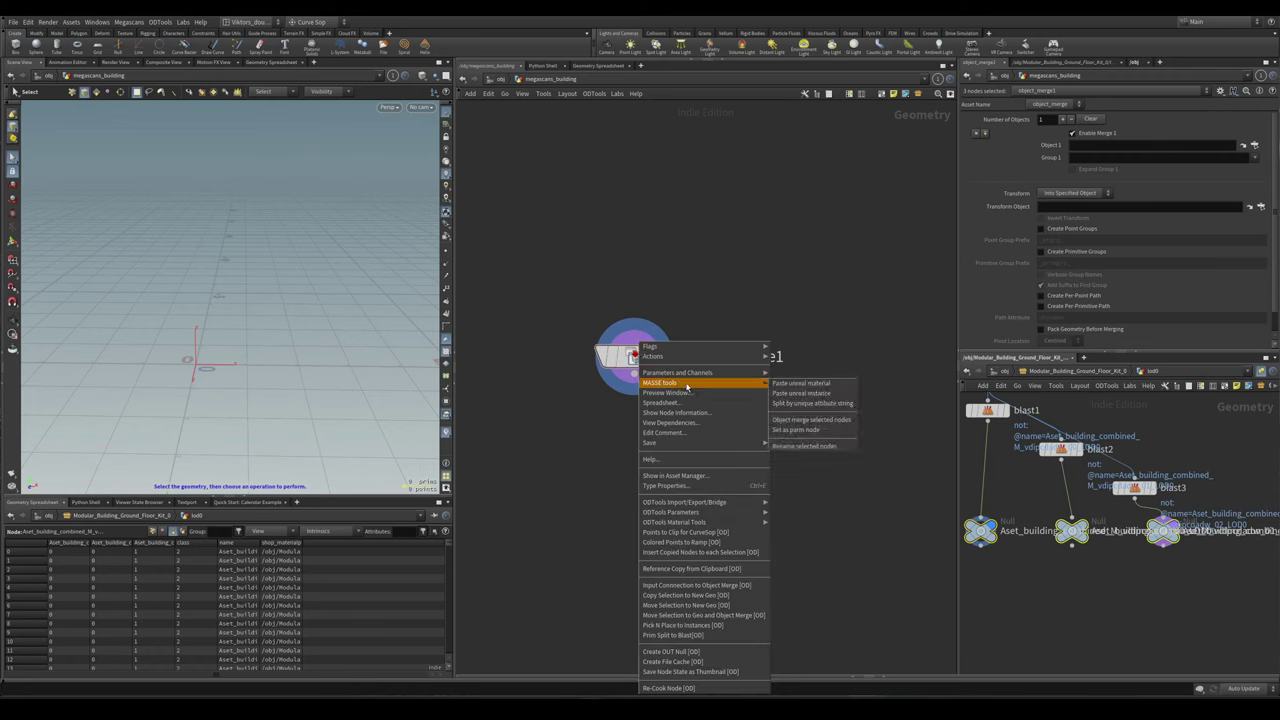
left_click(840, 425)
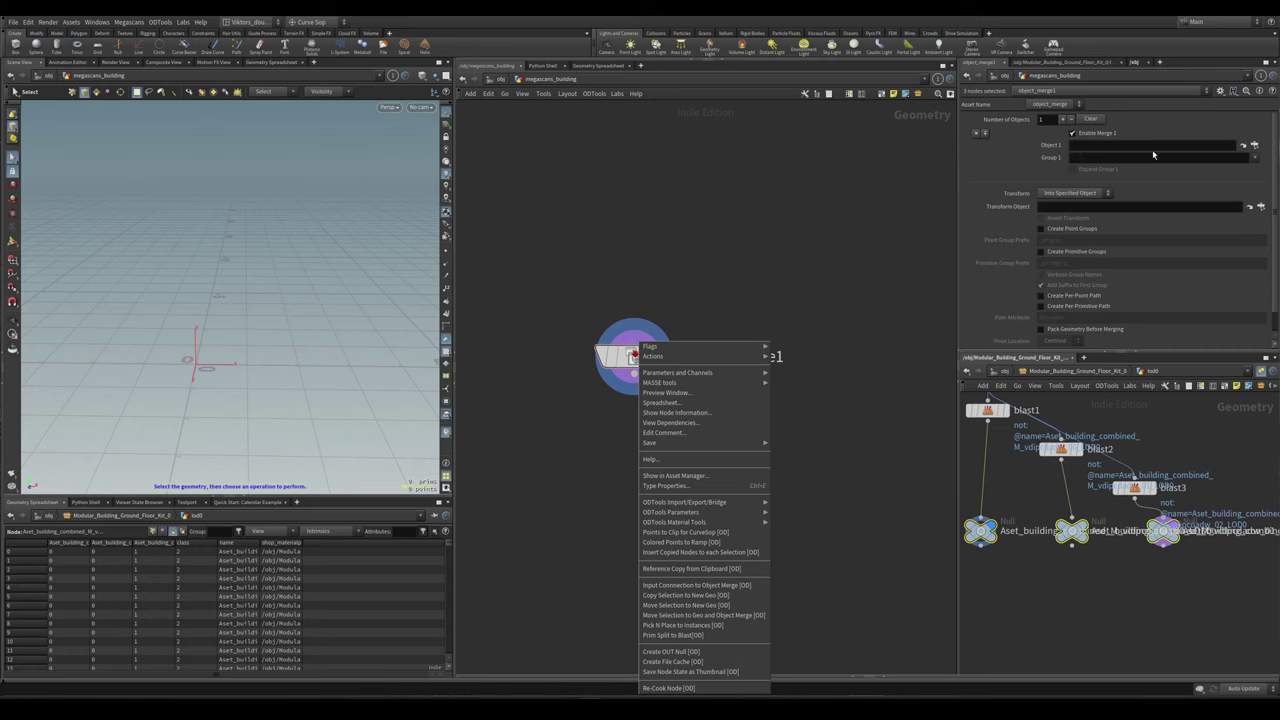
mouse_move(750, 382)
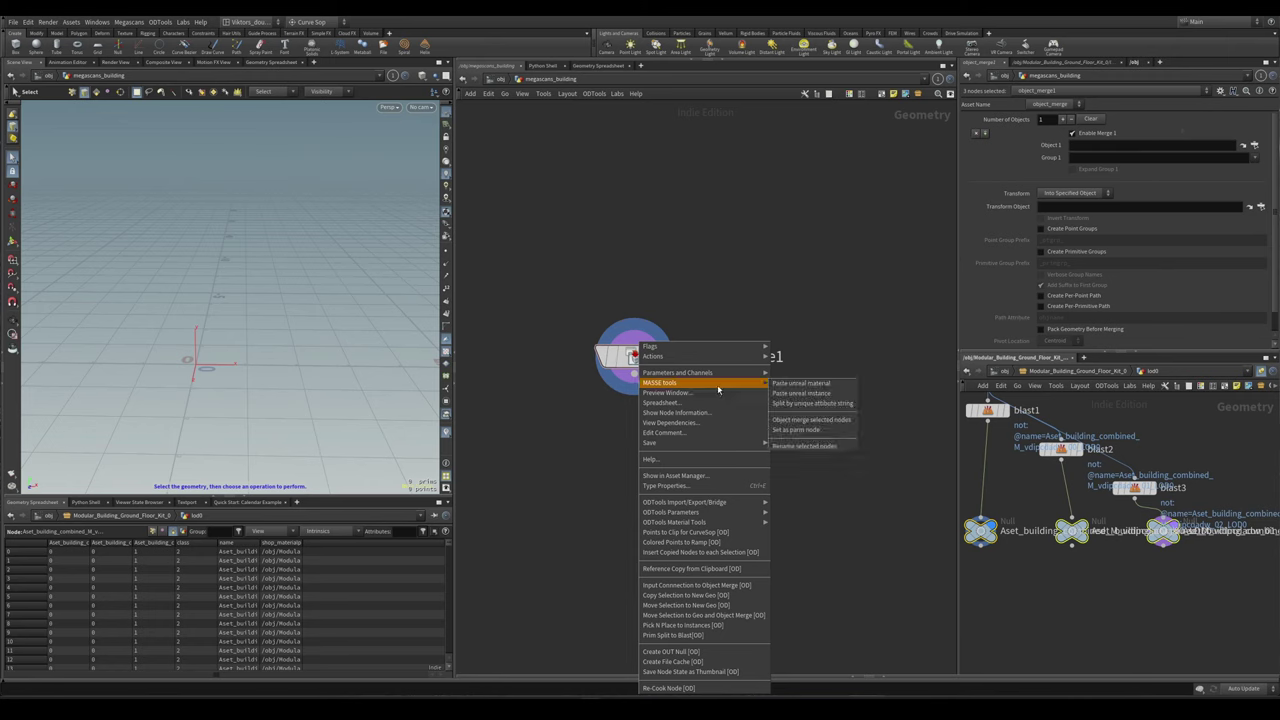
left_click(817, 431)
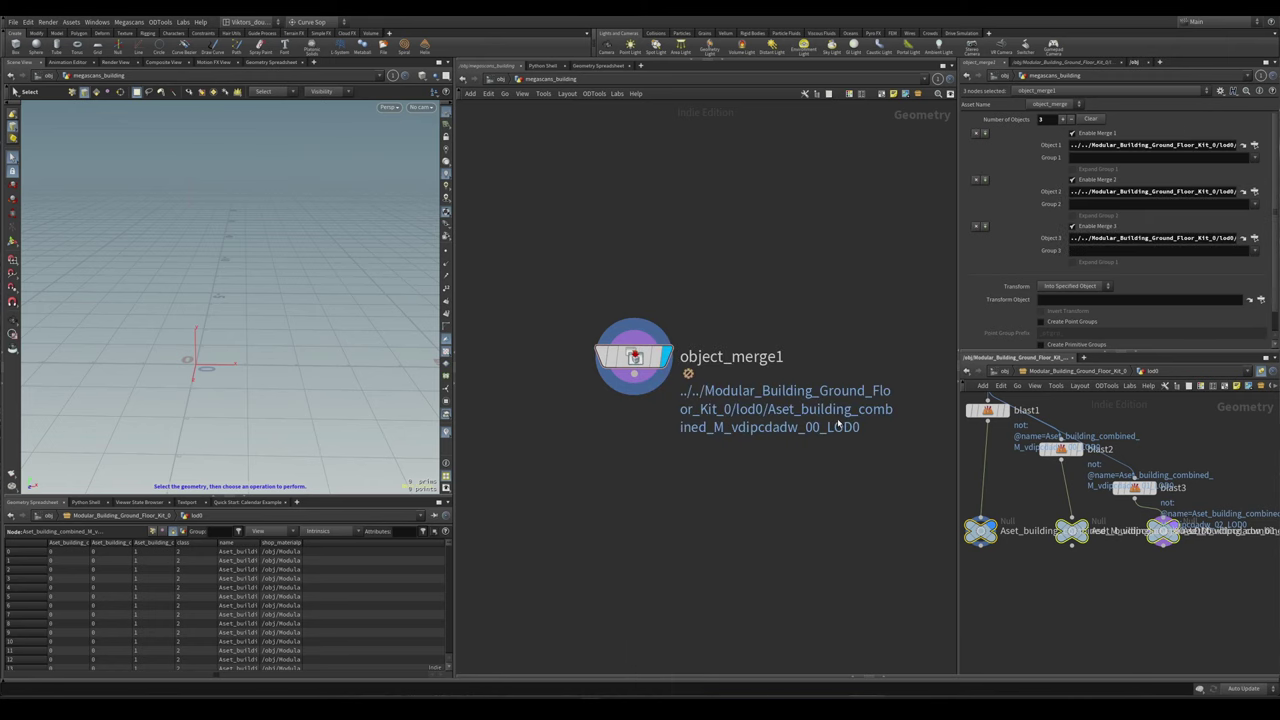
left_click_drag(654, 357, 598, 388)
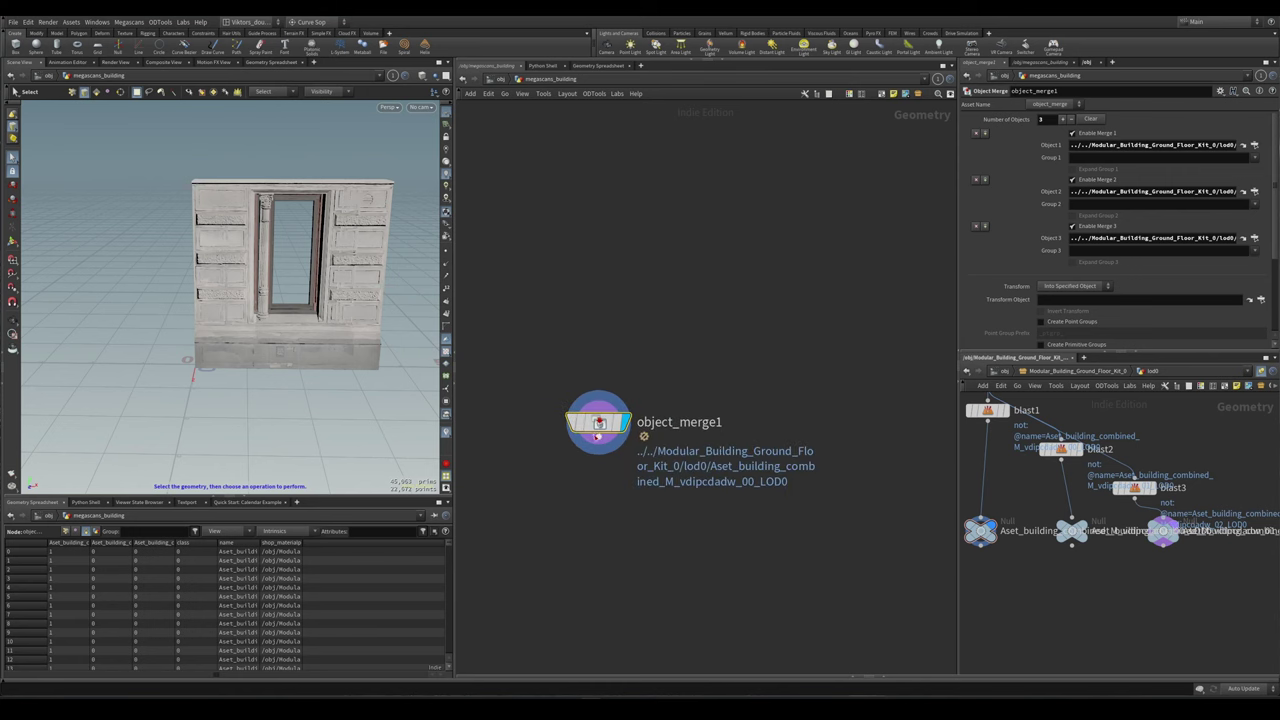
left_click_drag(230, 300, 300, 320, "alt")
- Duplicate object_merge1 twice and lay the three Object Merge nodes out side by side
middle_click_drag(732, 488, 697, 496)
key("ctrl+c")
key("ctrl+v")
key("ctrl+v")
left_click_drag(697, 456, 738, 364)
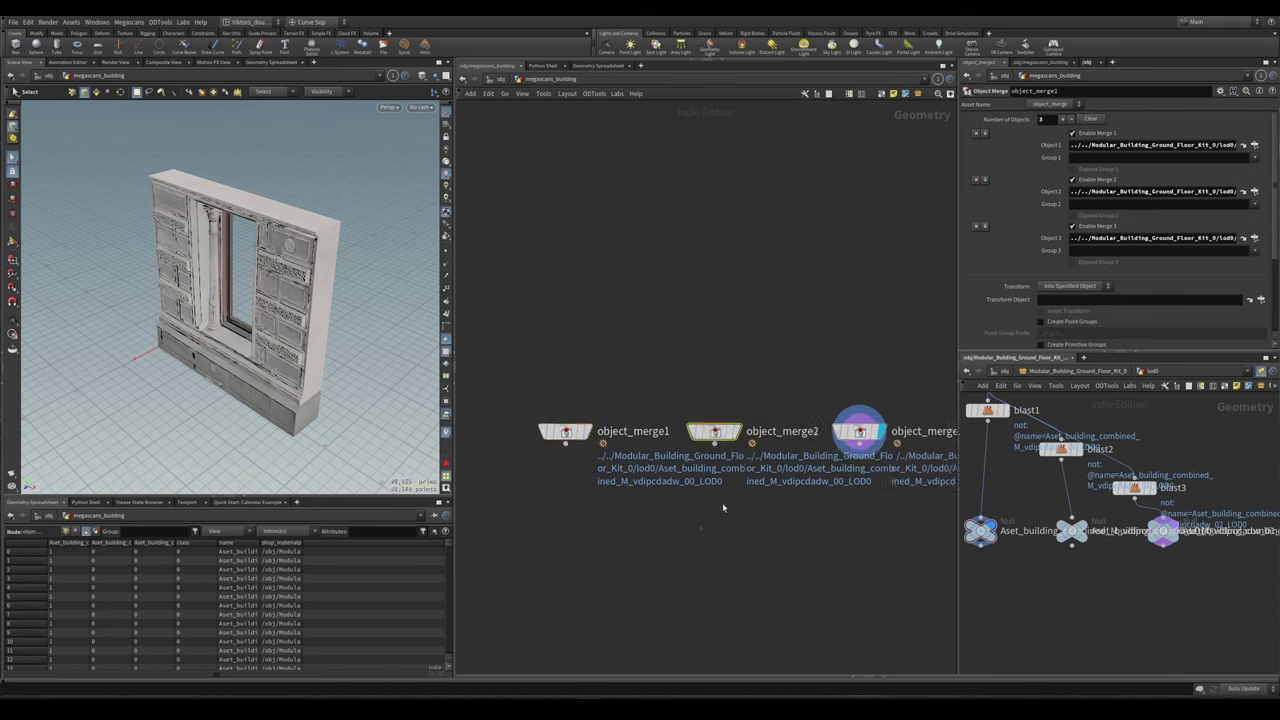
- Remove the extra object entries so object_merge2 loads only piece 01 and object_merge3 only piece 02, and display the merges in turn
left_click(976, 181)
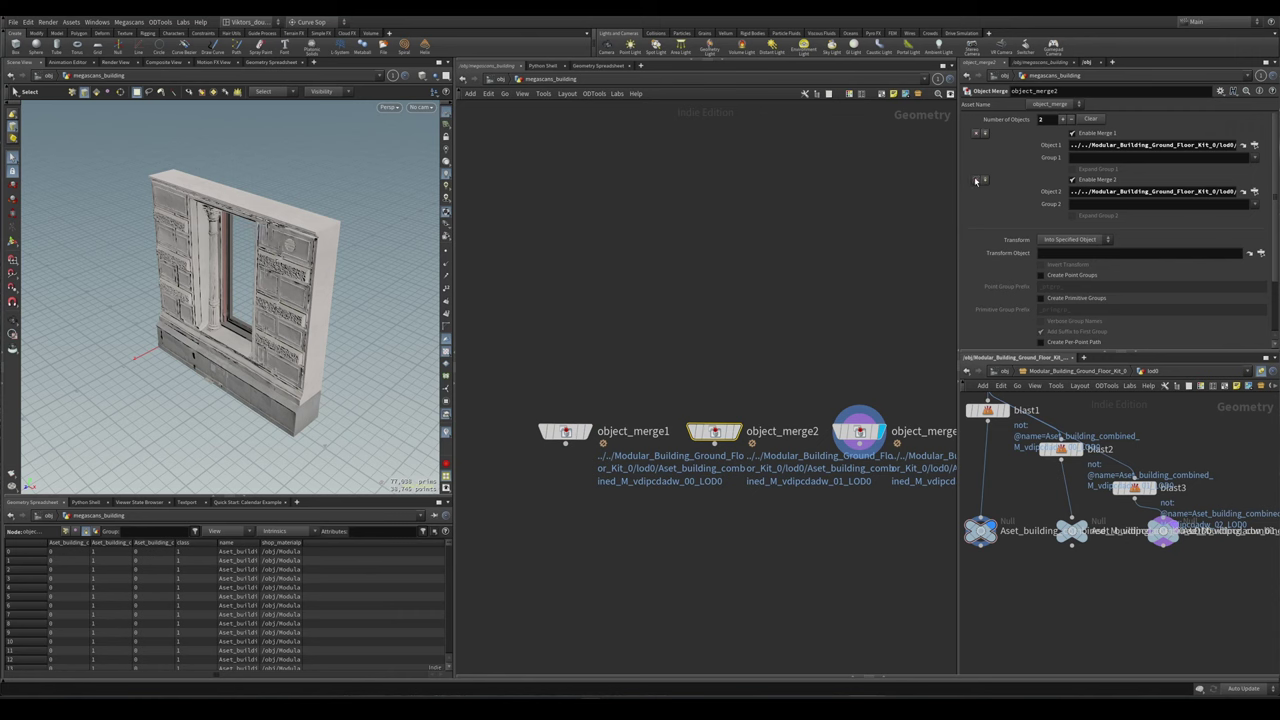
left_click(976, 181)
left_click(850, 436)
left_click(714, 431)
left_click(565, 431)
left_click(714, 431)
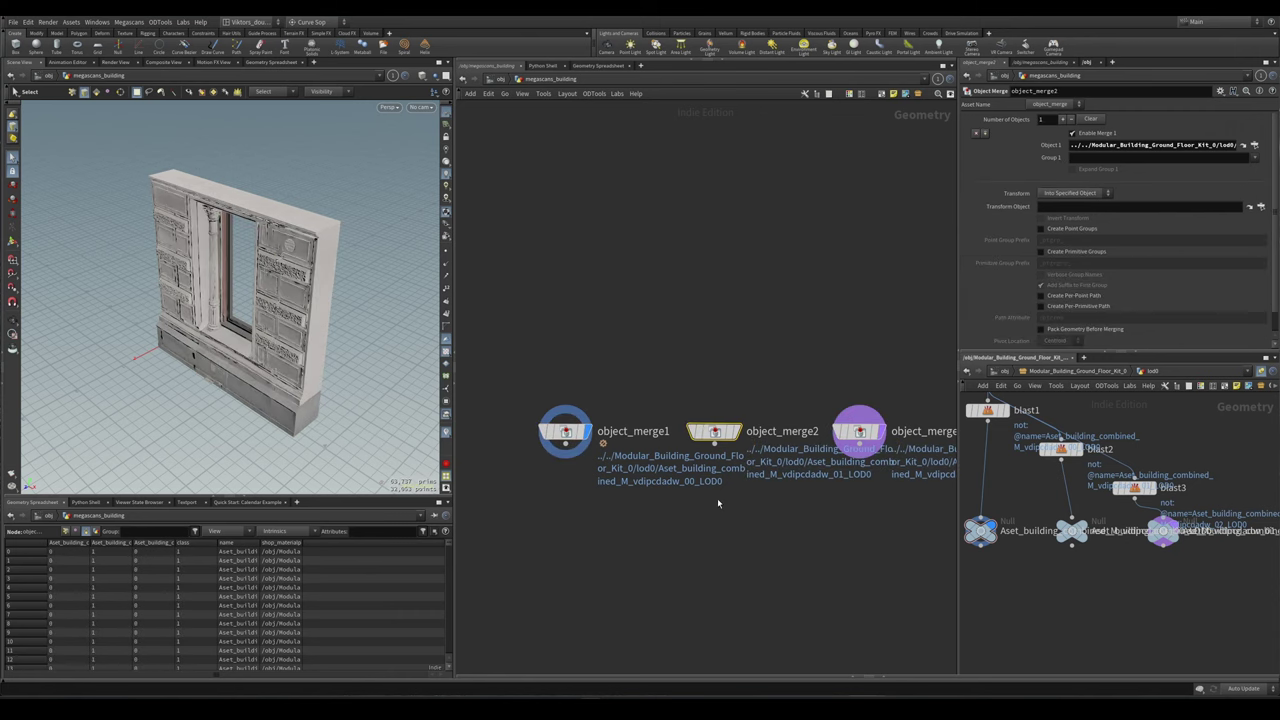
left_click(714, 431)
left_click(860, 431)
- Display the lod0 null above the blast nodes in the Modular_Building_Ground_Floor_Kit network
scroll(819, 501, "down", 2)
left_click_drag(883, 514, 601, 401)
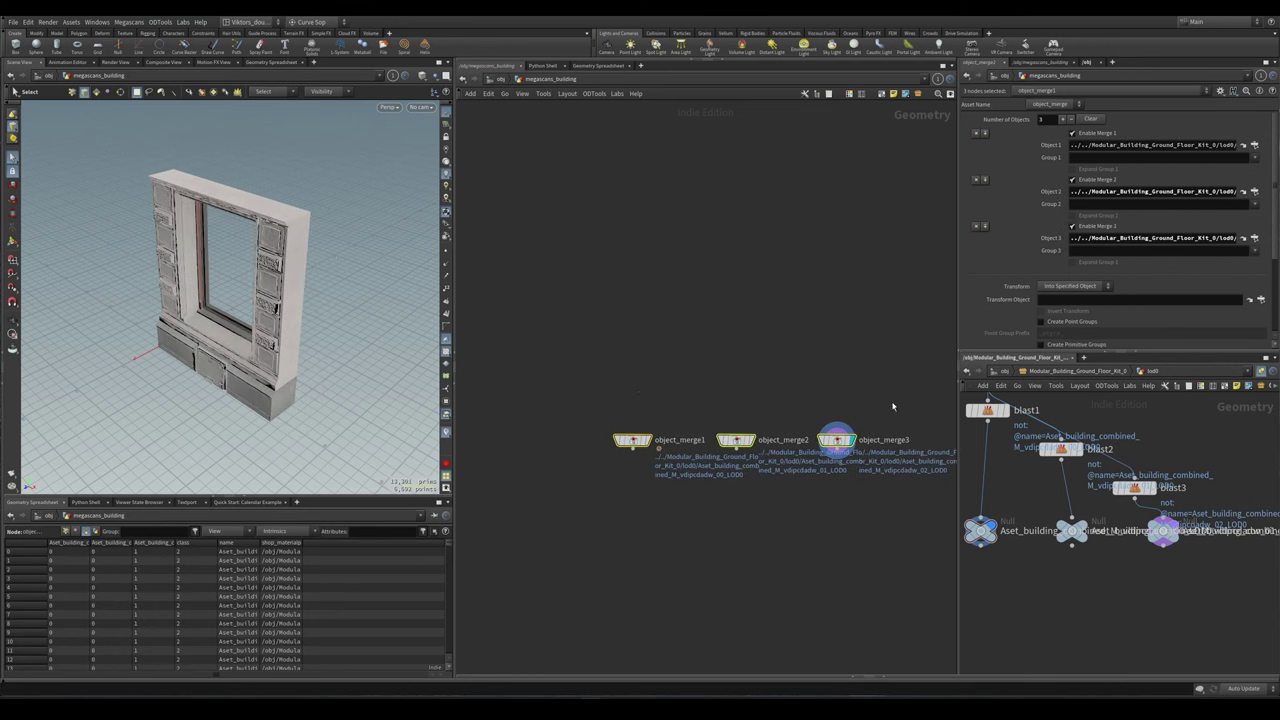
key("h")
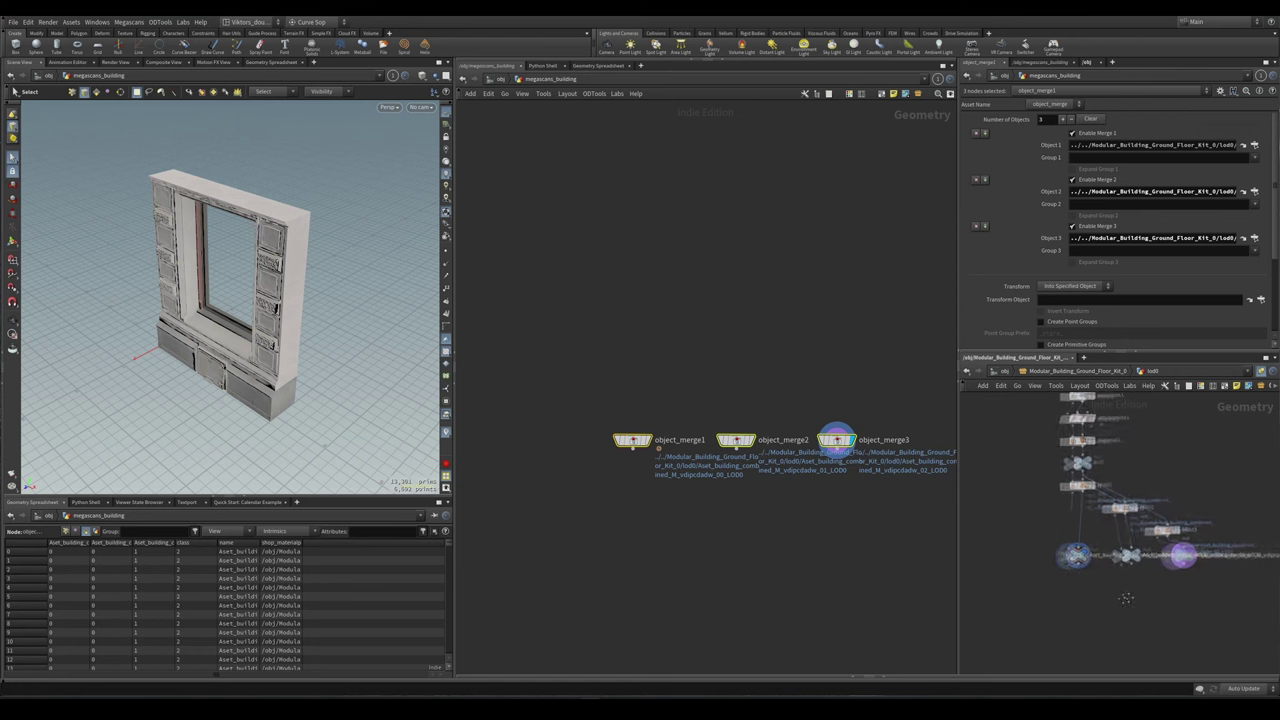
left_click(1063, 437)
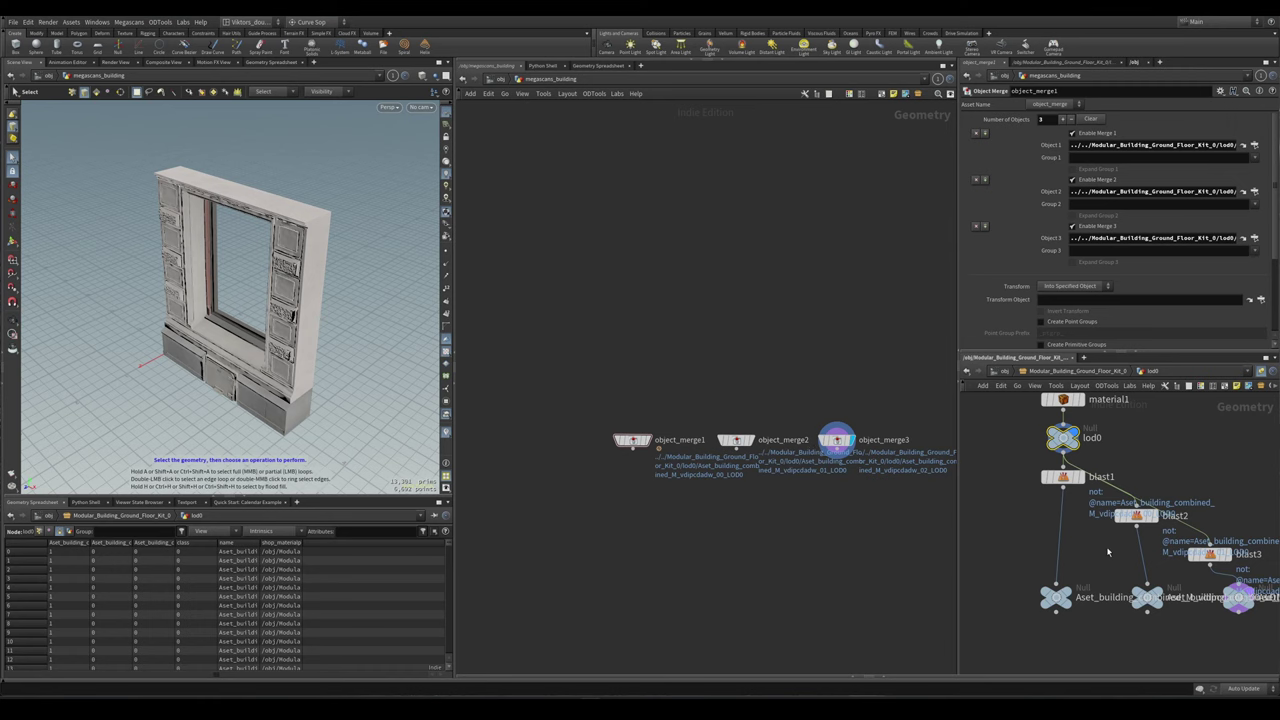
- Delete the three Object Merge nodes in megascans_building and add a single new Object Merge node in their place
scroll(1107, 550, "down", 1)
left_click_drag(888, 485, 591, 403)
key("Delete")
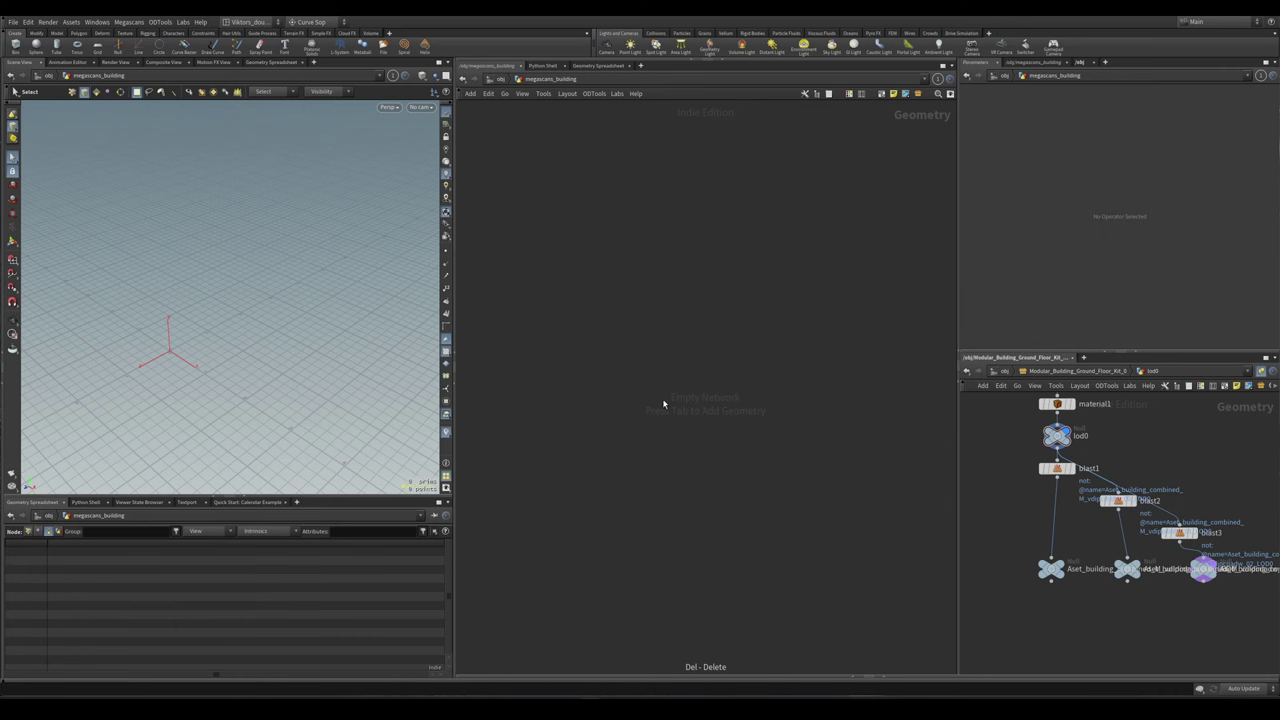
key("Tab")
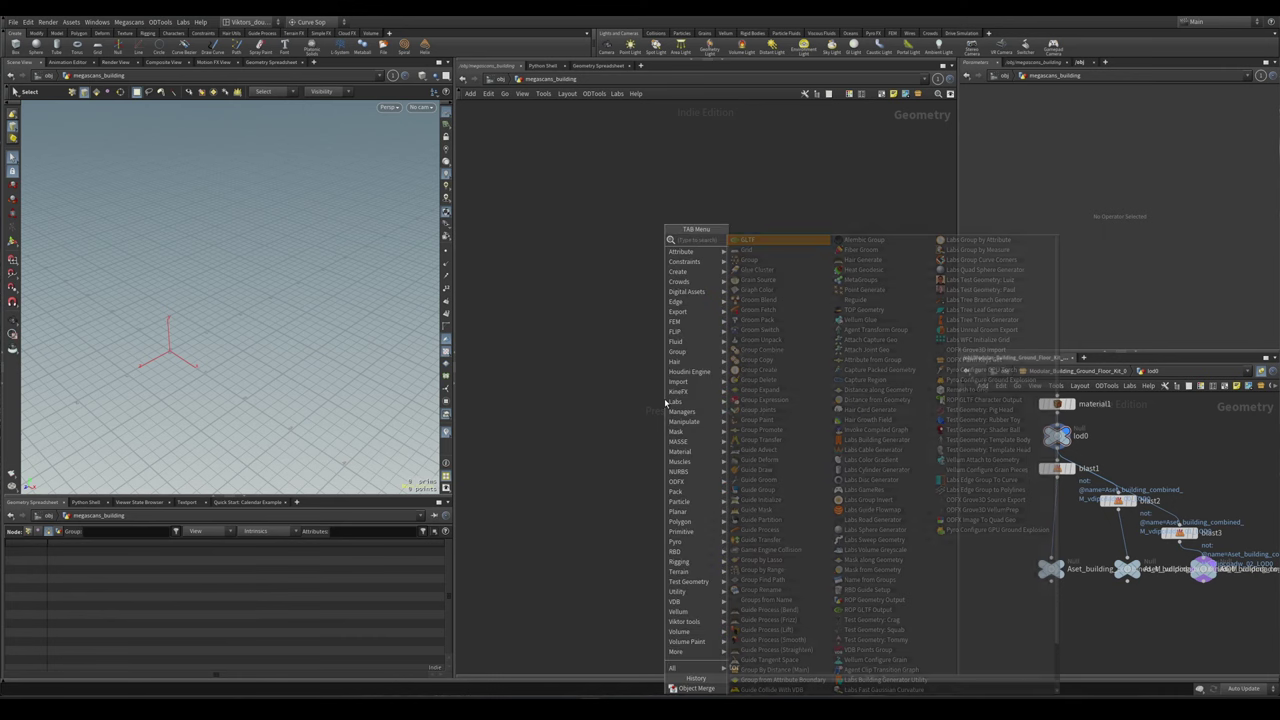
type("obj me")
key("Return")
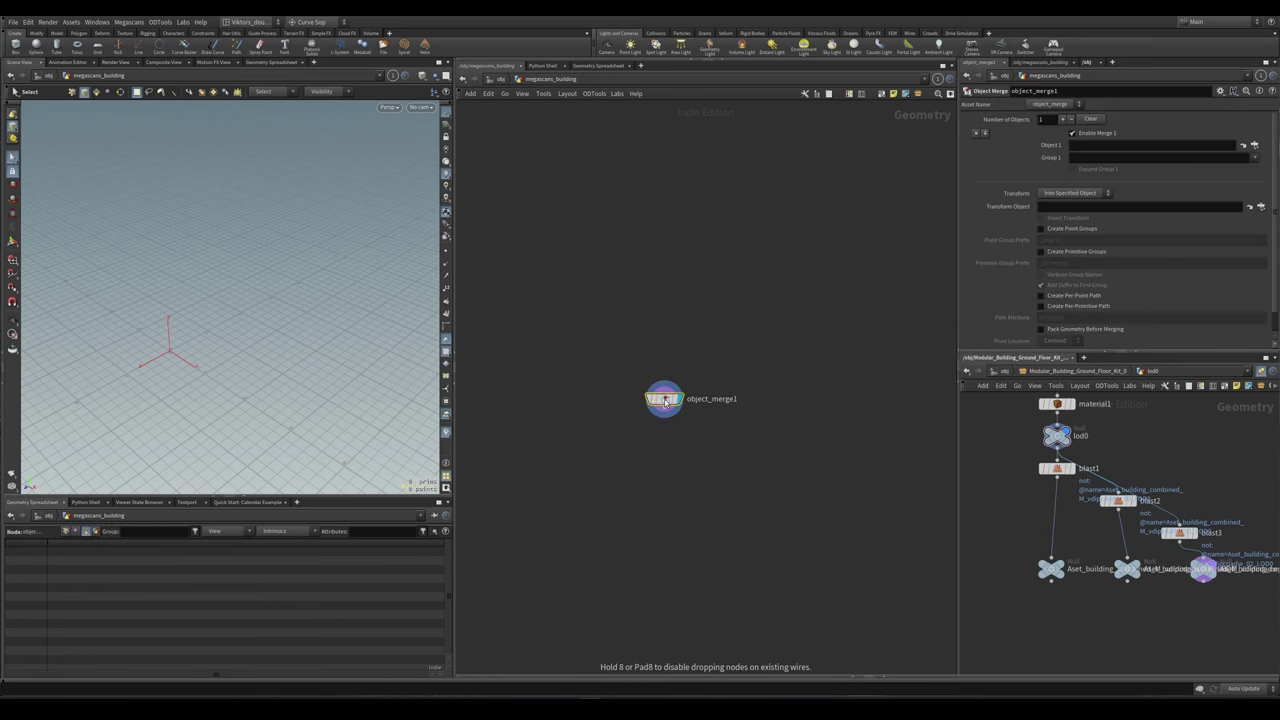
- Load the ground floor kit's lod0 null into object_merge1 with the MASSE tool Object merge selected nodes
left_click(625, 388)
left_click(1082, 436)
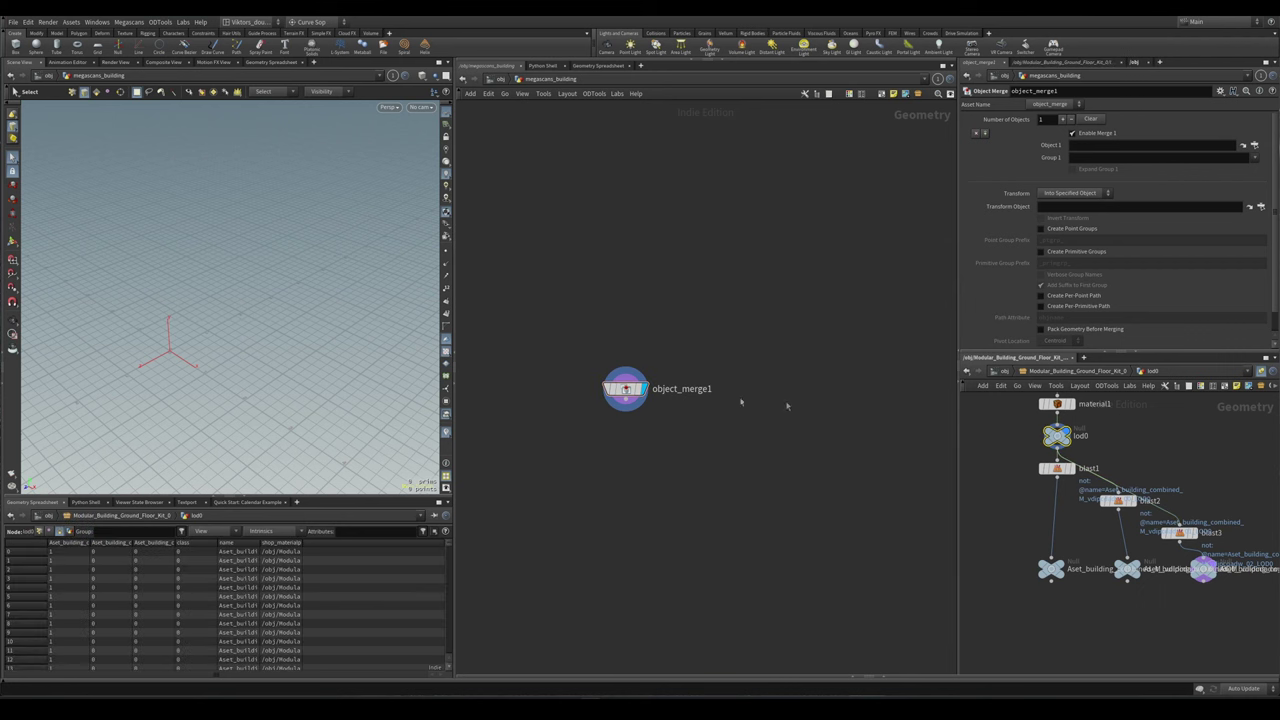
right_click(630, 386)
mouse_move(700, 383)
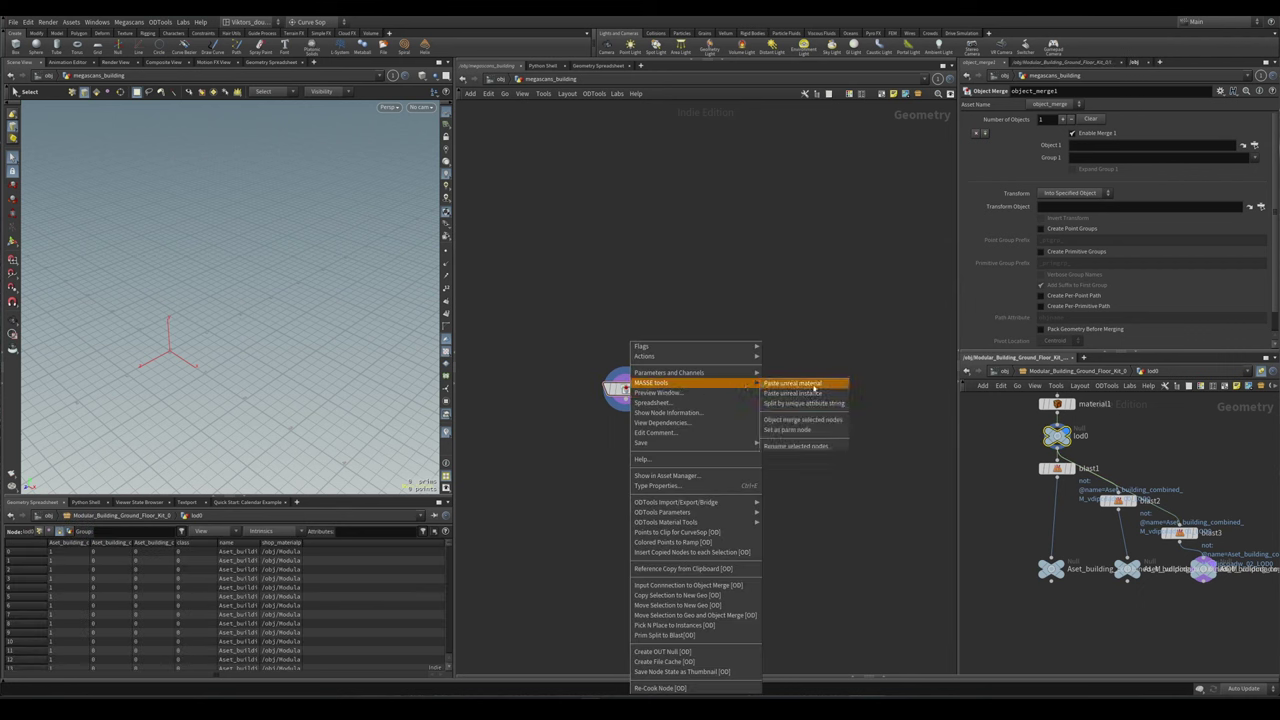
left_click(829, 421)
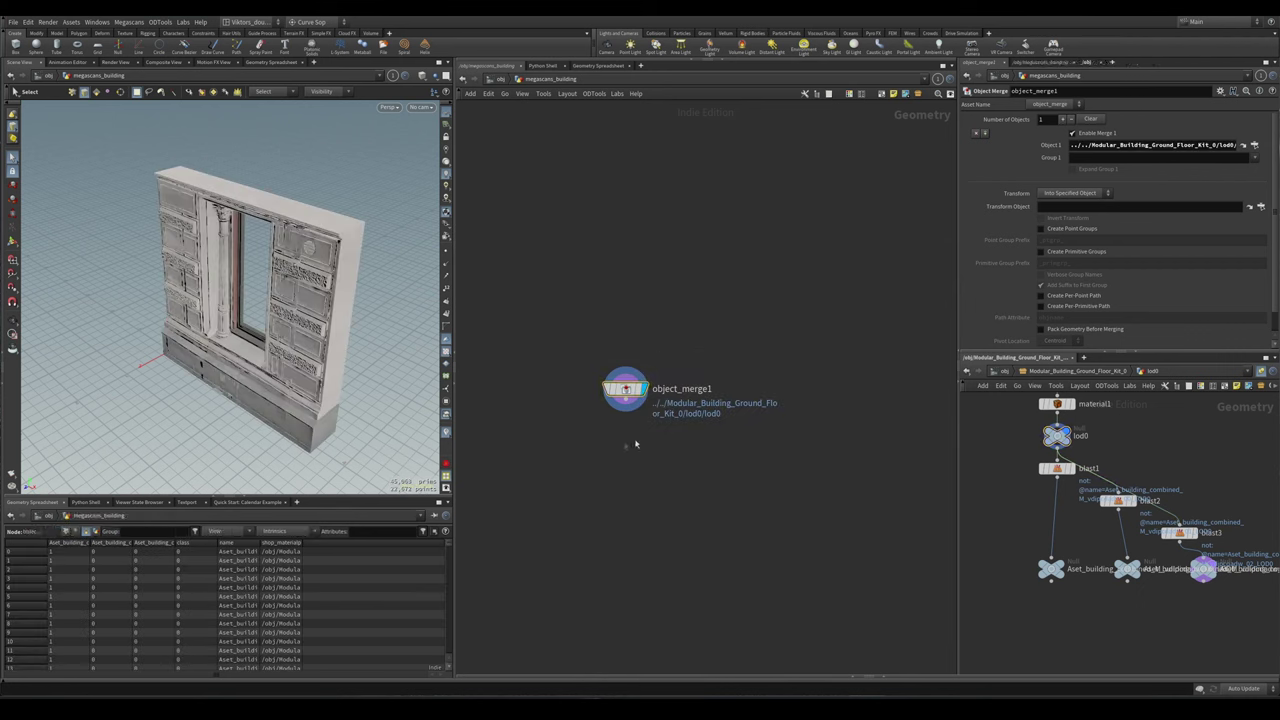
- Split object_merge1 into separate blast nodes by the unique values of its name attribute with the MASSE split tool
key("w")
key("w")
scroll(256, 259, "up", 5)
key("s")
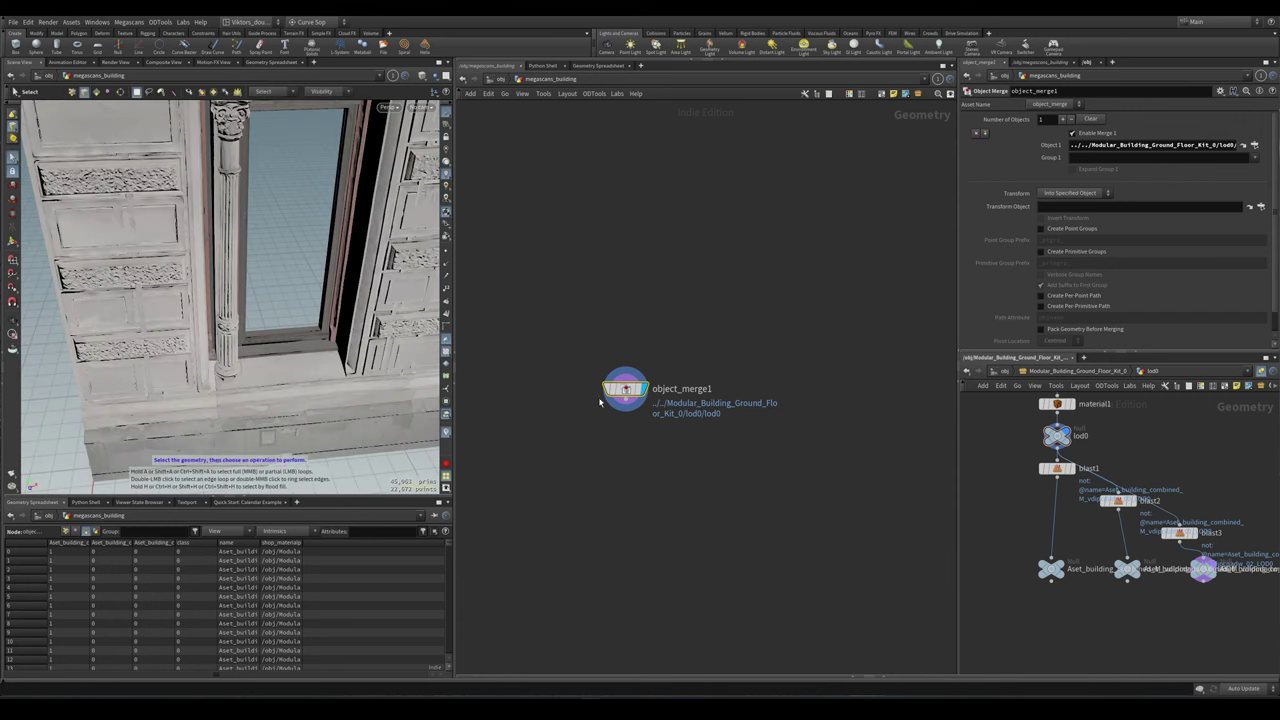
left_click(1056, 436)
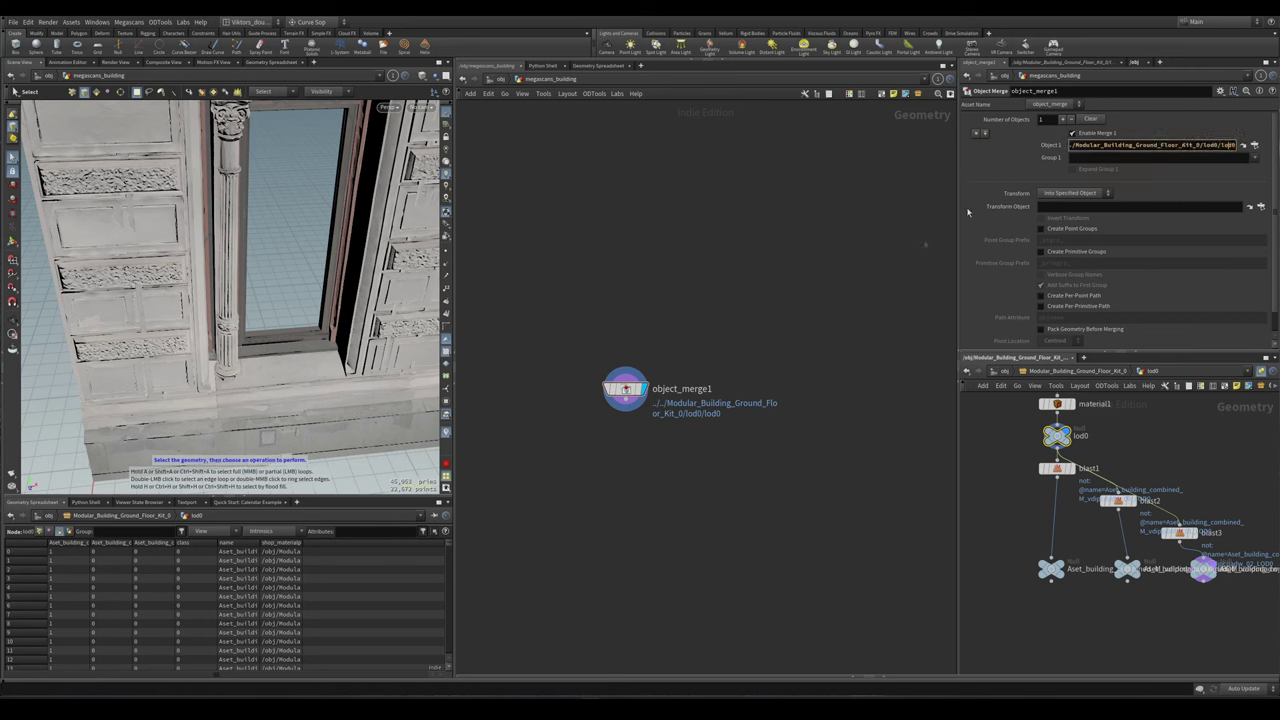
scroll(705, 423, "up", 2)
left_click(655, 377)
right_click(653, 376)
mouse_move(712, 383)
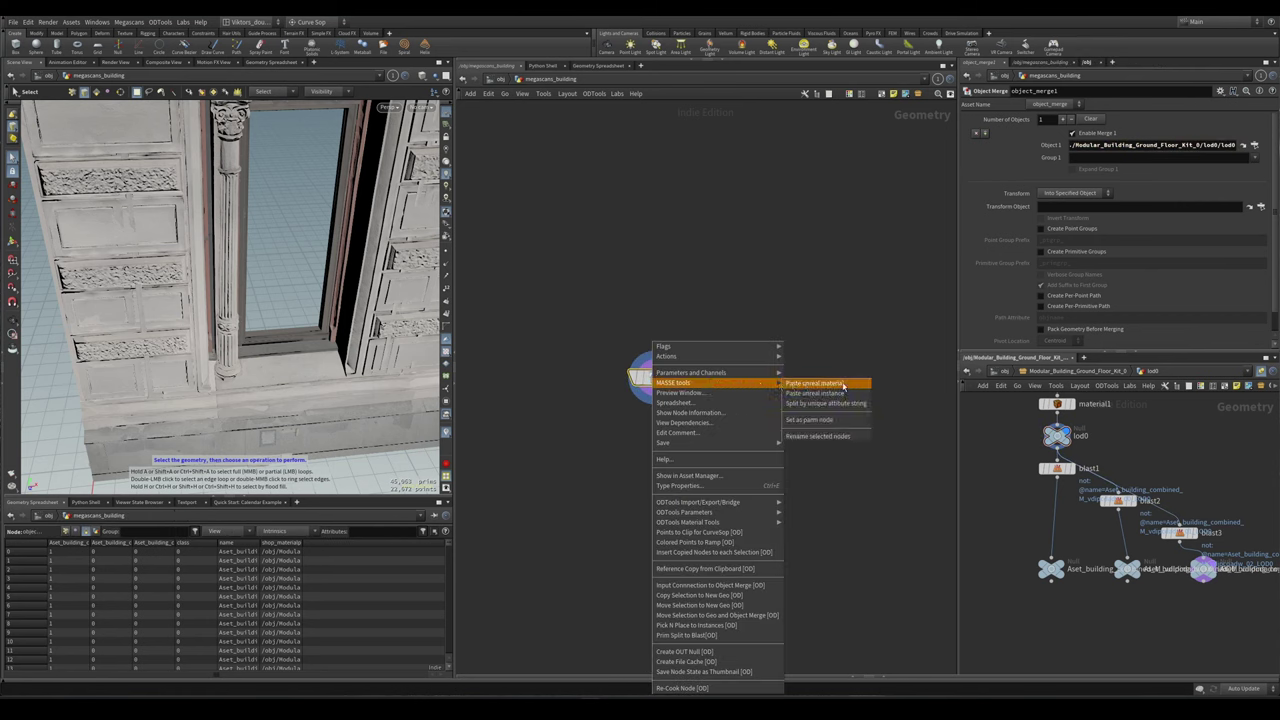
left_click(856, 406)
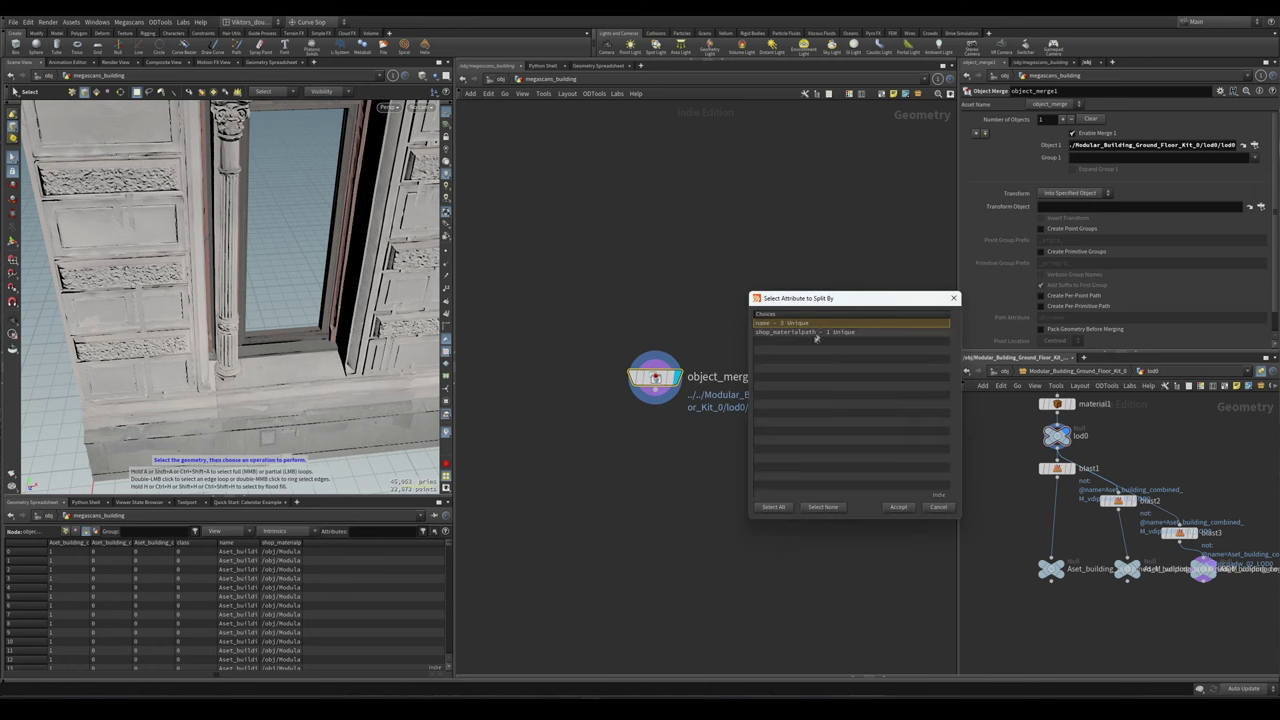
left_click_drag(817, 301, 757, 336)
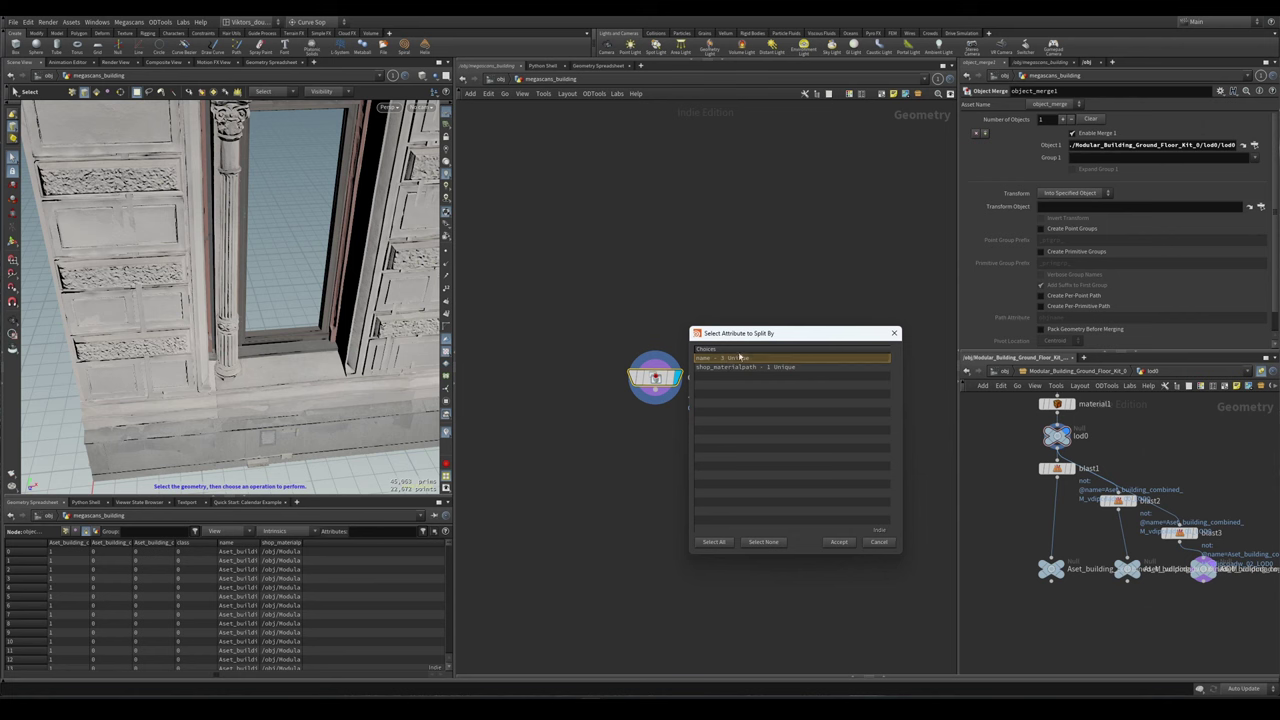
left_click(838, 542)
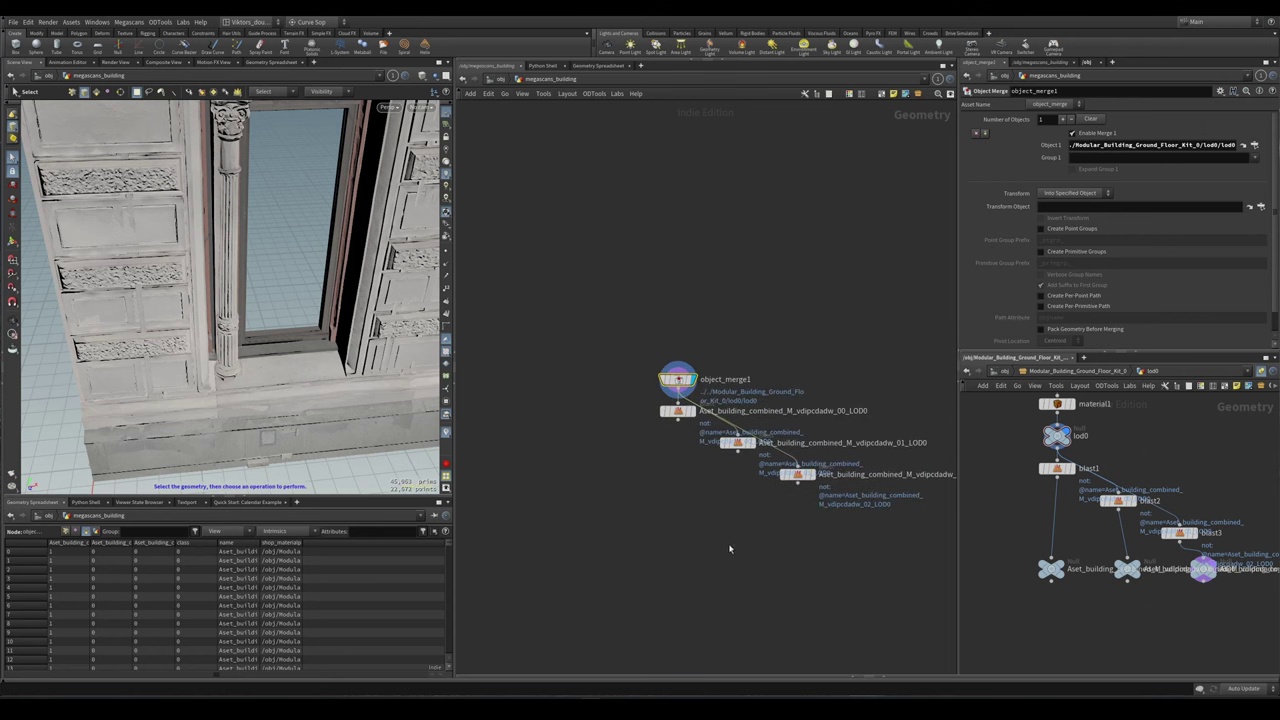
- Display the split blast nodes in turn to examine each ground floor piece, ending with piece 02
key("Up")
key("Up")
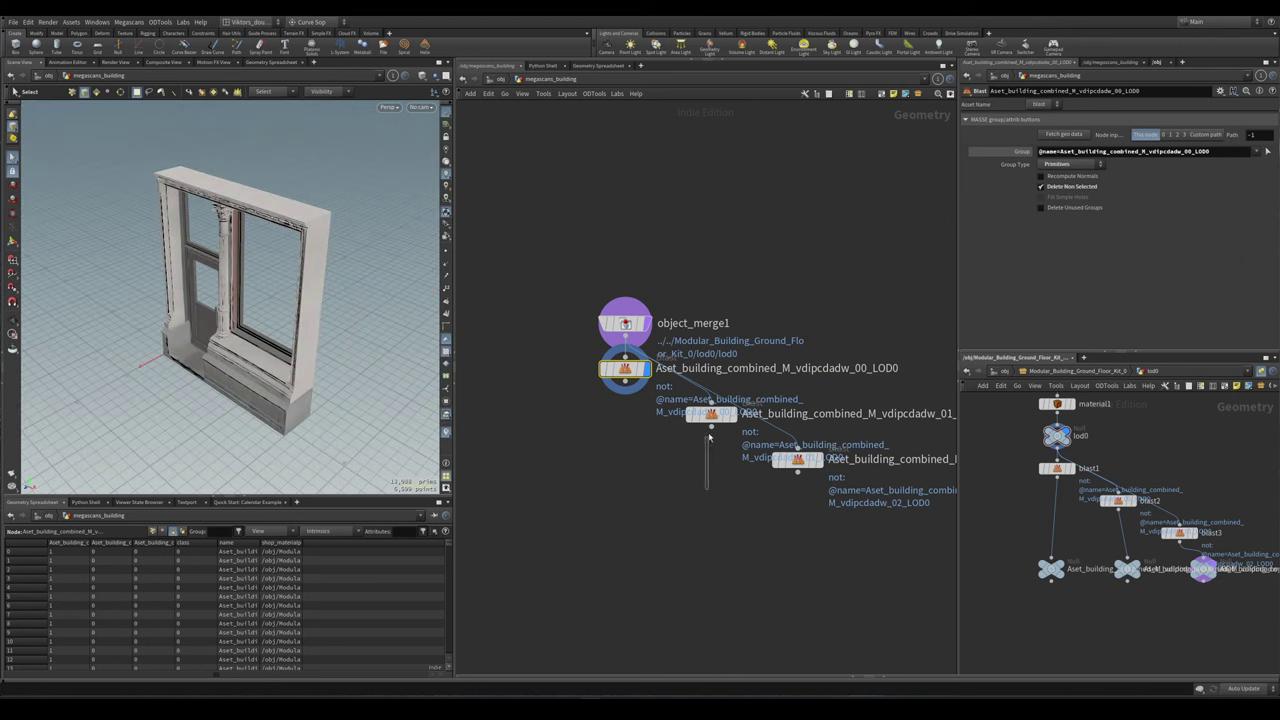
key("Down")
key("Down")
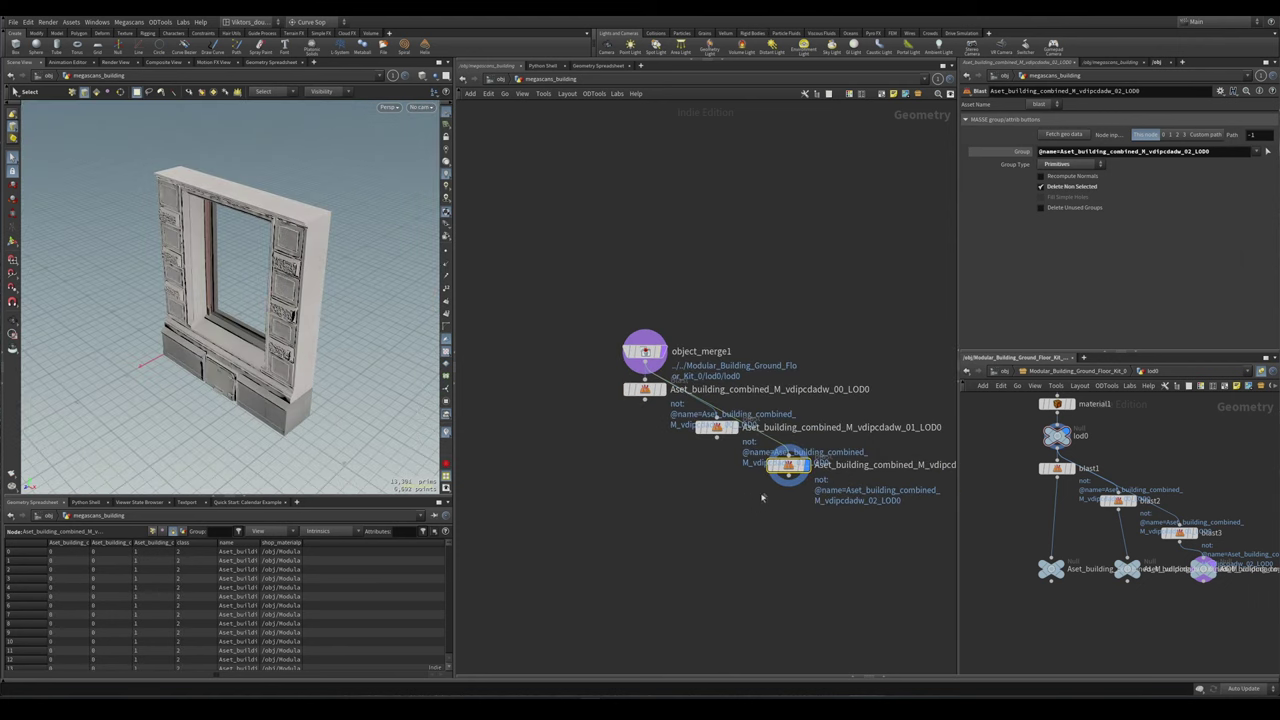
- Move object_merge1 well above the blast nodes, switch the network to curved wires and place blast 00 directly beneath it
left_click_drag(659, 349, 668, 258)
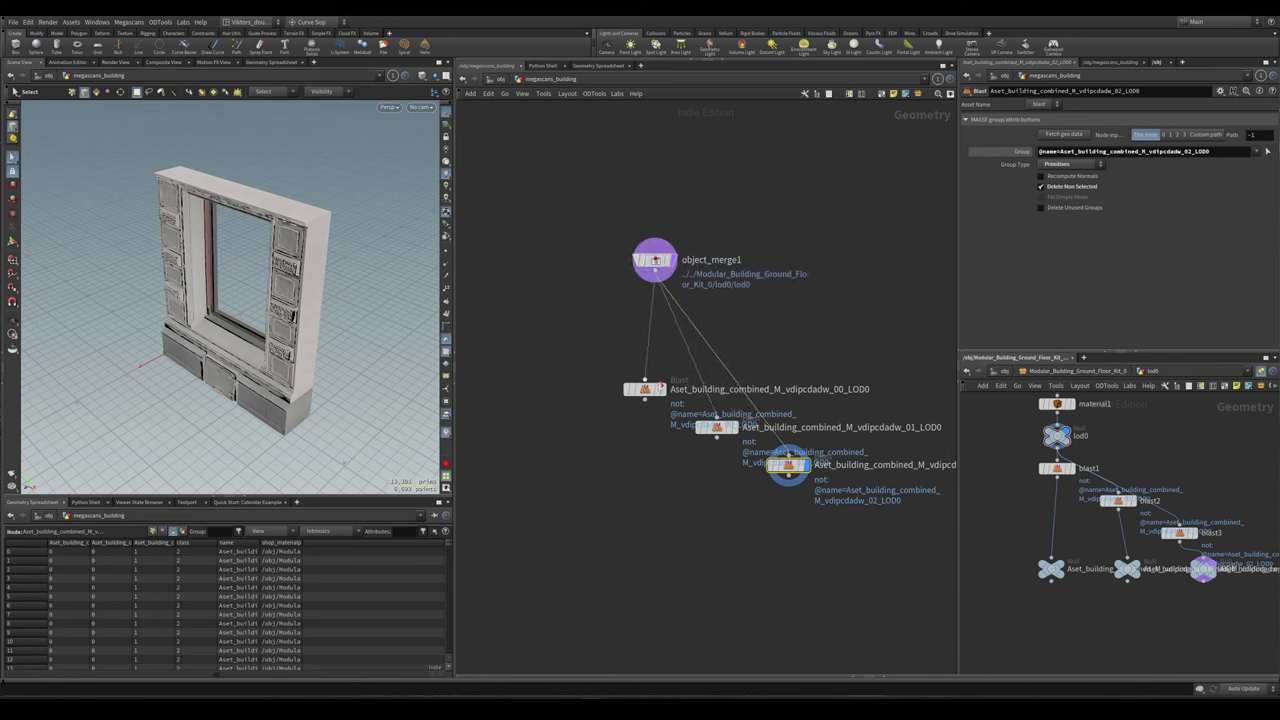
key("shift+s")
left_click_drag(645, 390, 656, 354)
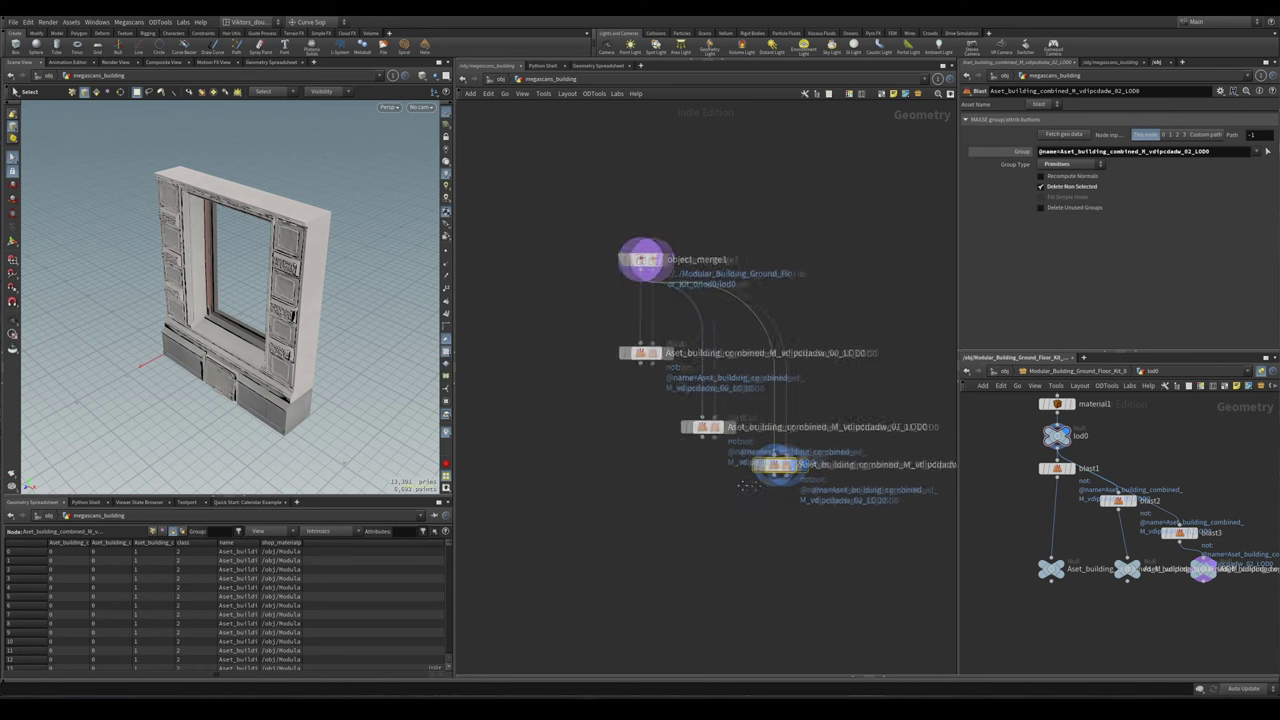
- Spread the blast nodes for pieces 01 and 02 out in a horizontal row beside blast 00
middle_click_drag(790, 470, 650, 488)
left_click_drag(580, 429, 757, 600)
left_click_drag(652, 480, 720, 450)
left_click_drag(790, 418, 848, 412)
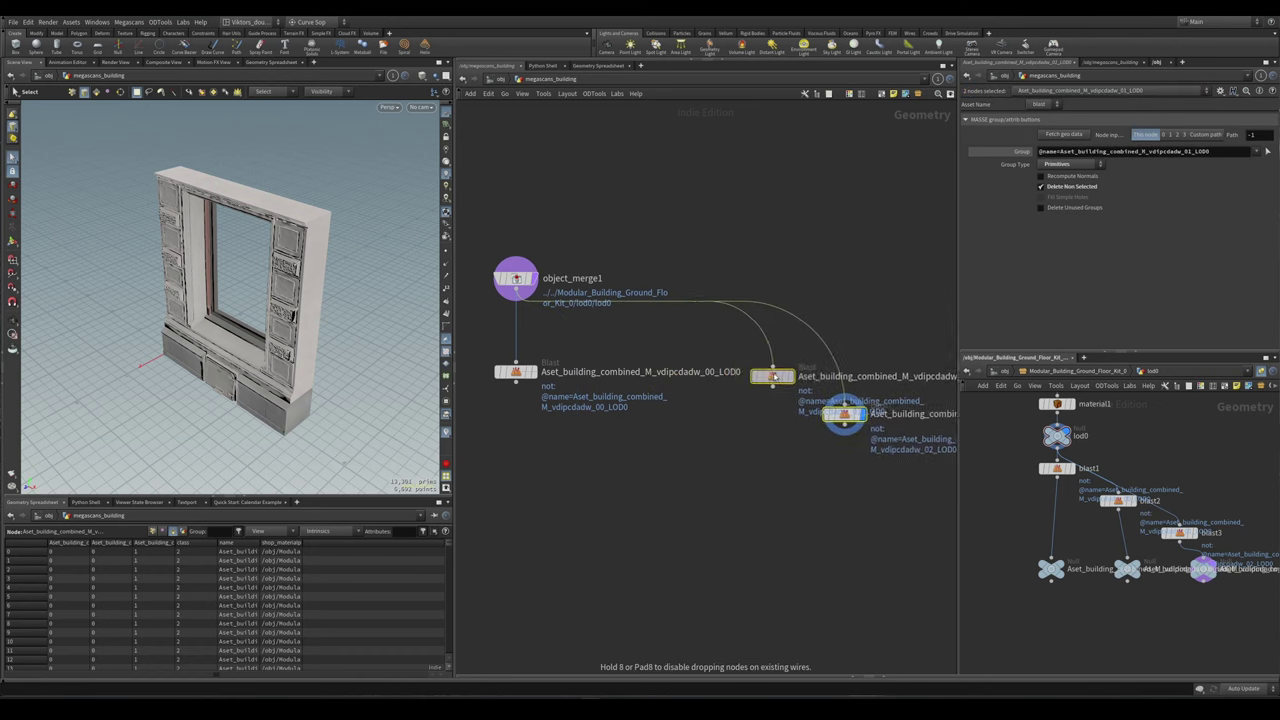
scroll(781, 400, "down", 3)
middle_click_drag(818, 405, 695, 440)
left_click(695, 441)
left_click_drag(695, 441, 831, 417)
middle_click_drag(831, 420, 797, 420)
scroll(723, 465, "down", 3)
scroll(723, 465, "up", 2)
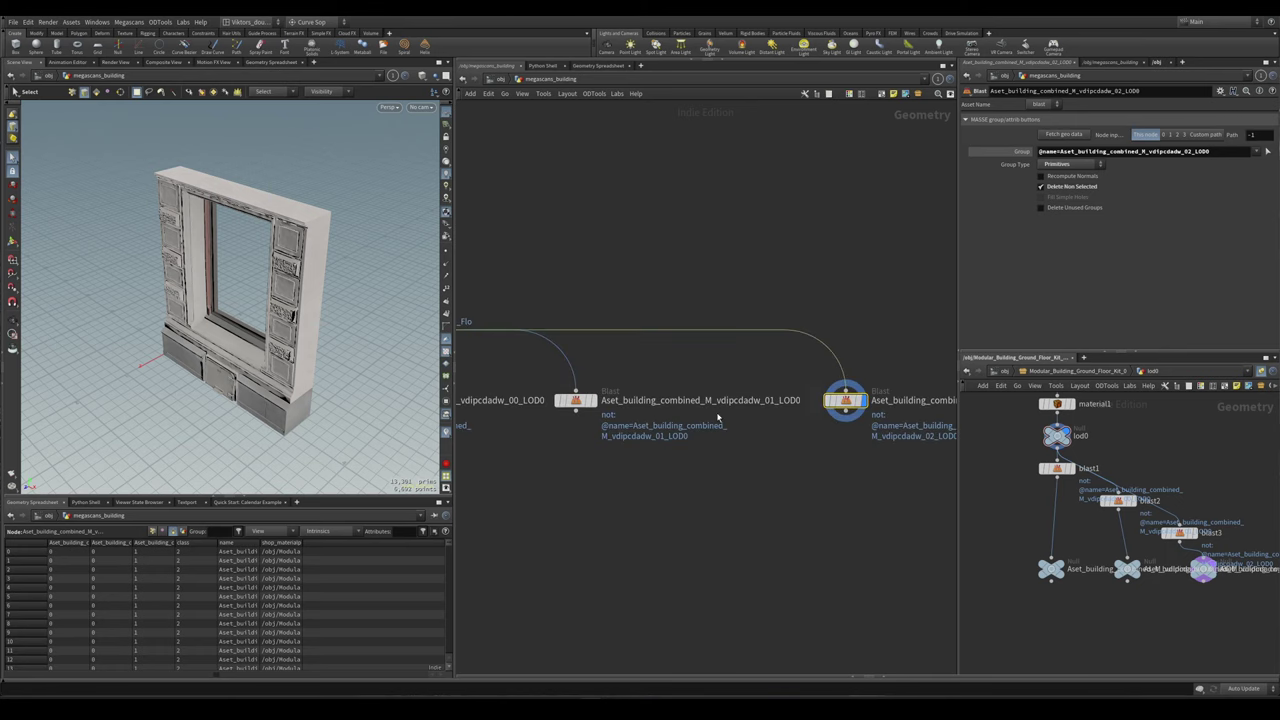
- Widen the name column in the geometry spreadsheet and compare the name attribute with the piece 02 blast node's name
scroll(790, 455, "down", 3)
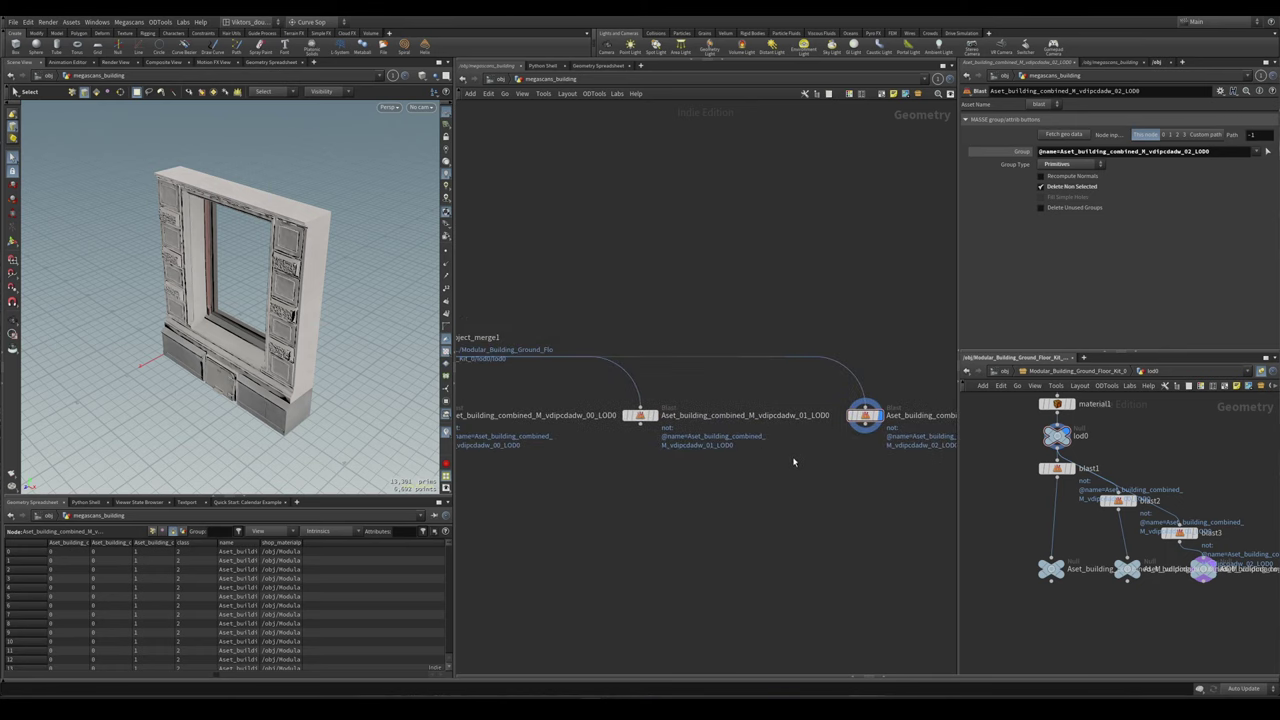
scroll(768, 437, "up", 3)
scroll(768, 437, "up", 2)
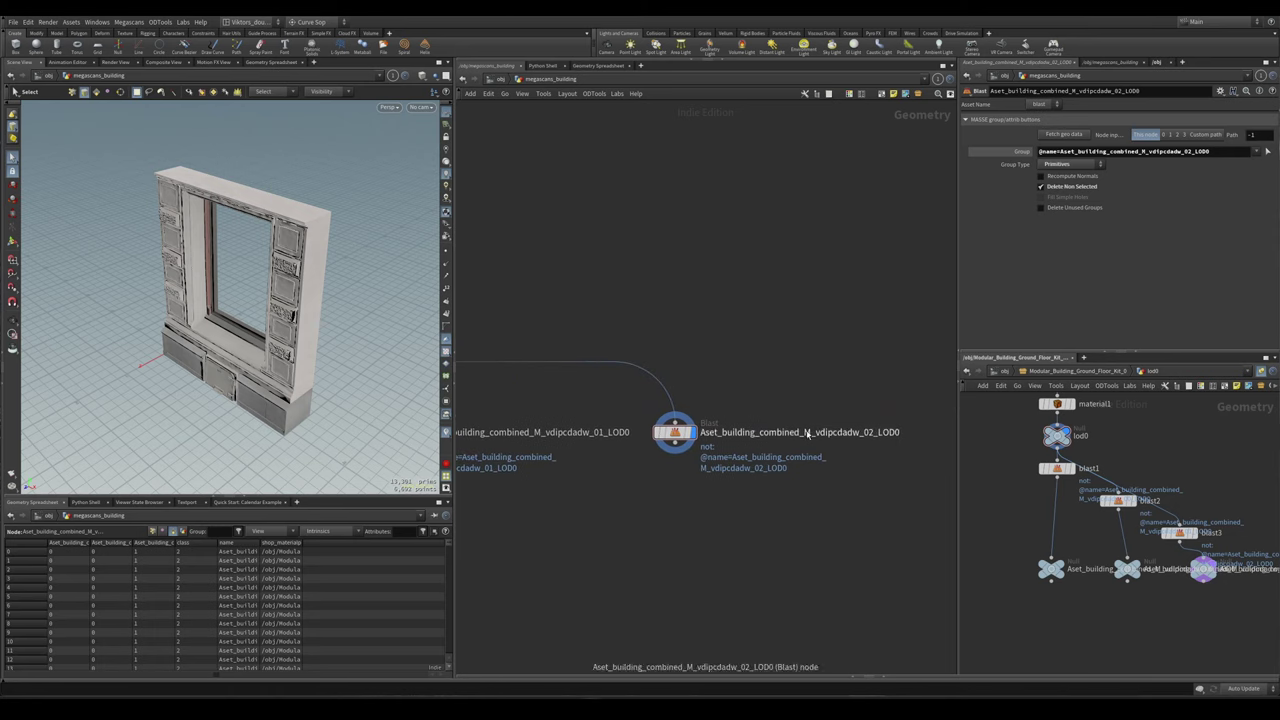
double_click(806, 432)
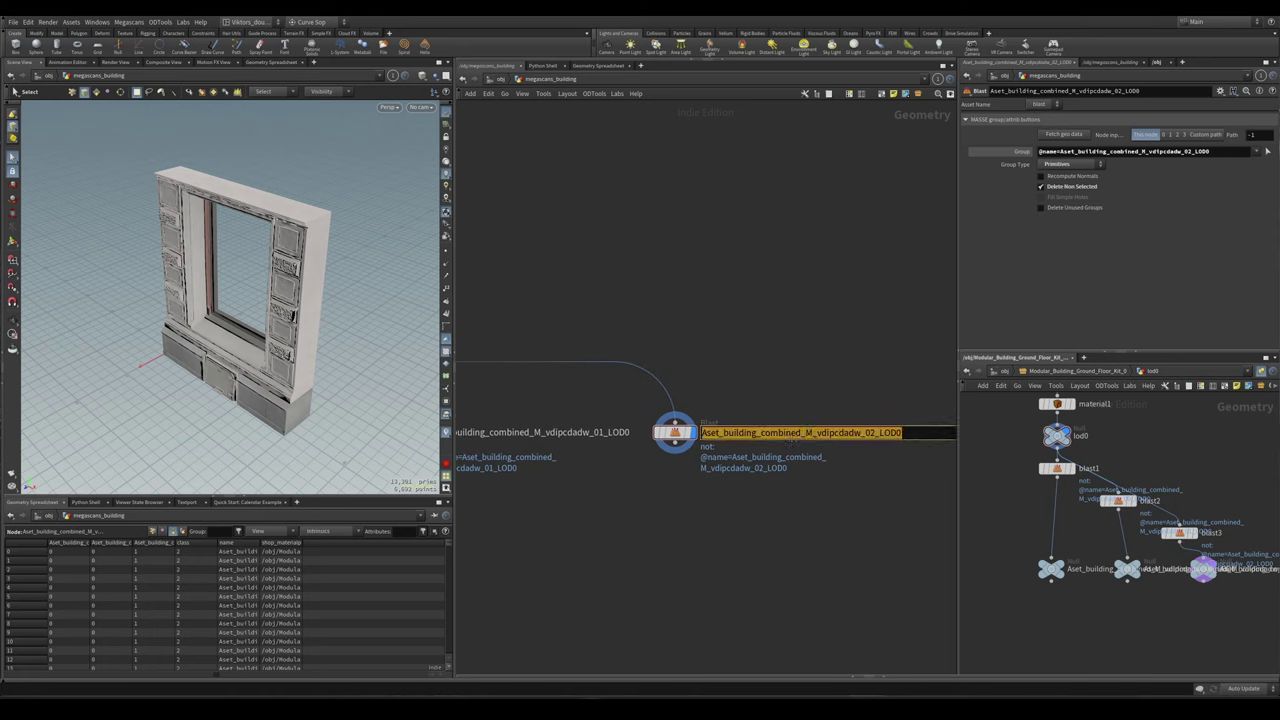
left_click(848, 432)
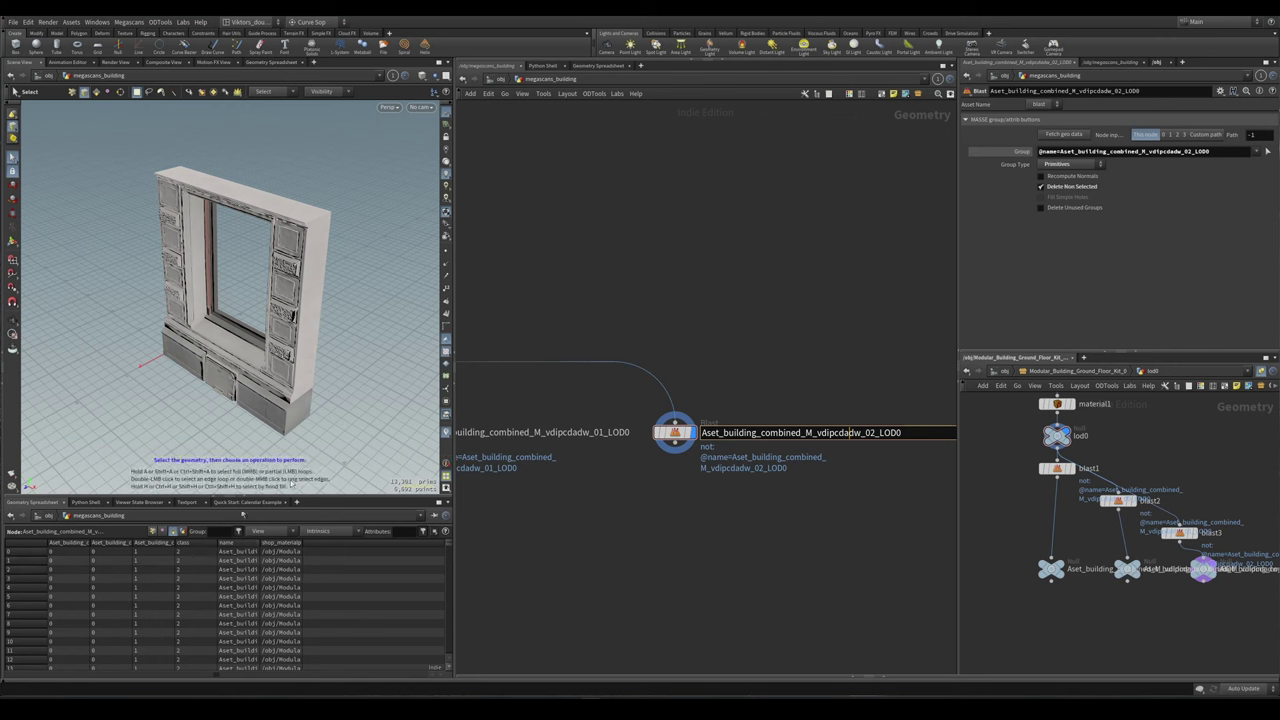
left_click_drag(258, 542, 426, 542)
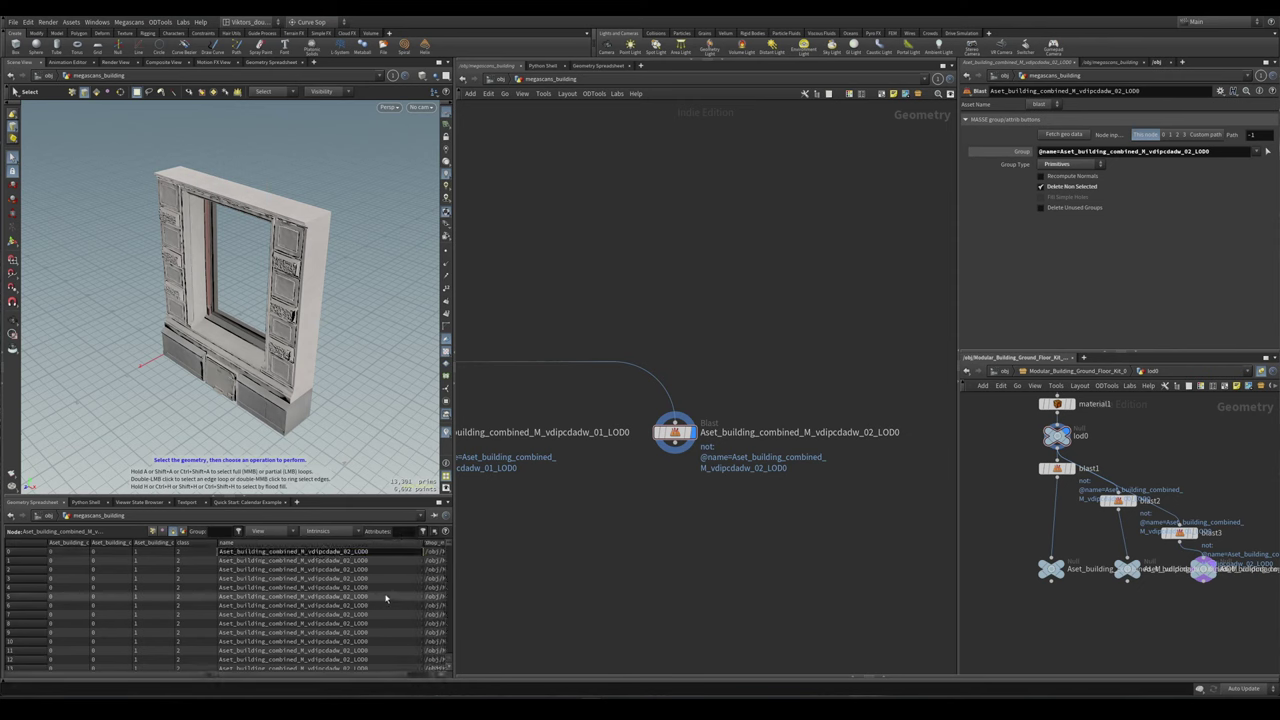
mouse_move(450, 550)
left_mouse_down()
mouse_move(450, 658)
mouse_move(450, 550)
left_mouse_up()
key("h")
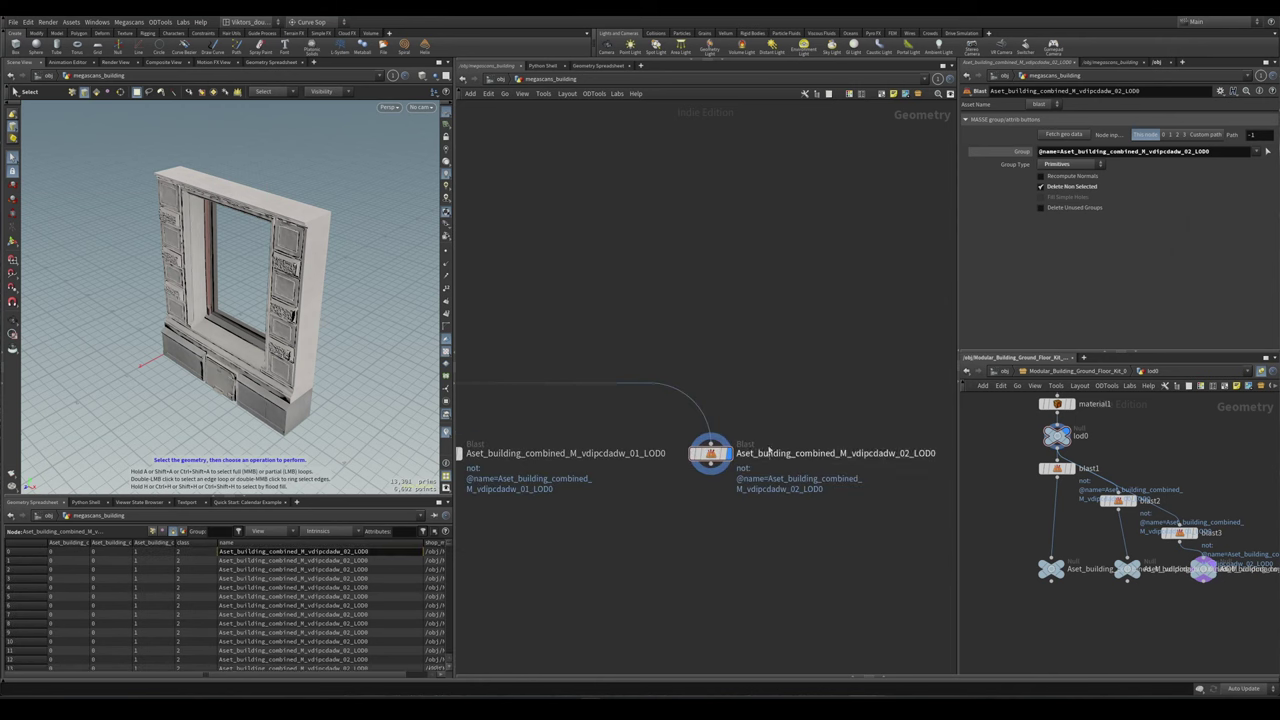
- Open the names of the piece 01 and piece 02 blast nodes to examine their numbering and LOD suffixes
double_click(693, 457)
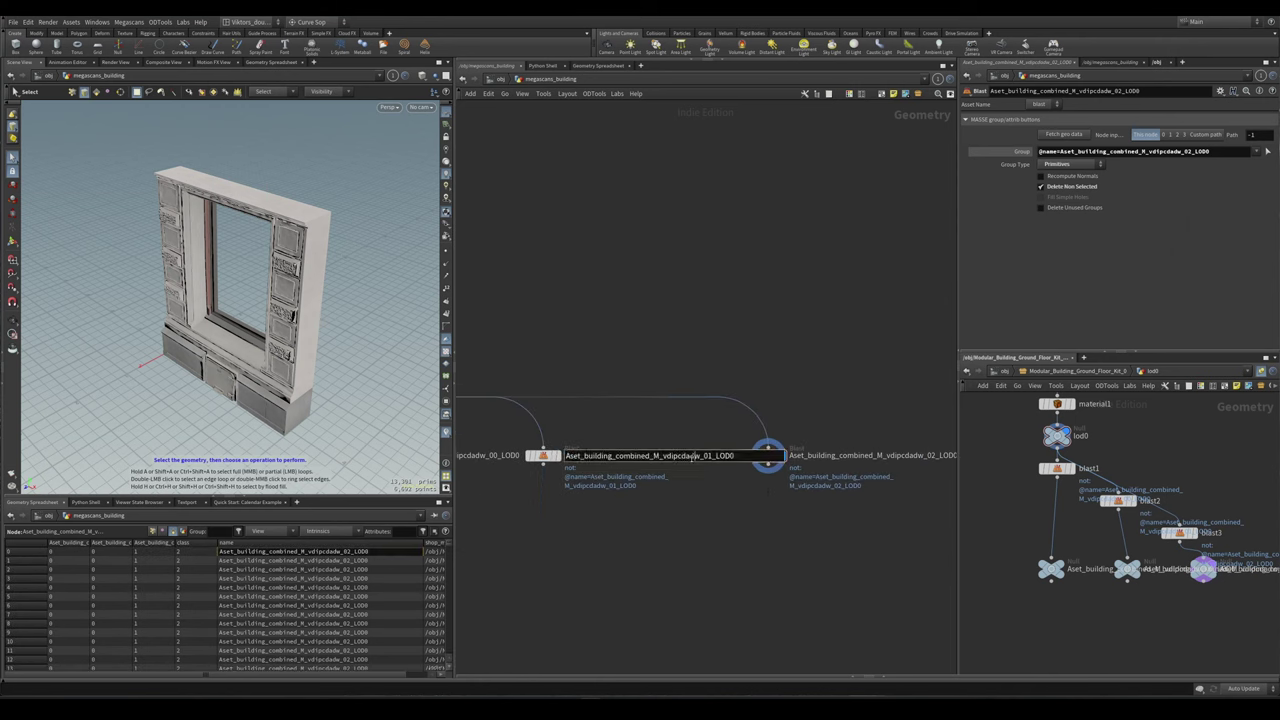
double_click(925, 453)
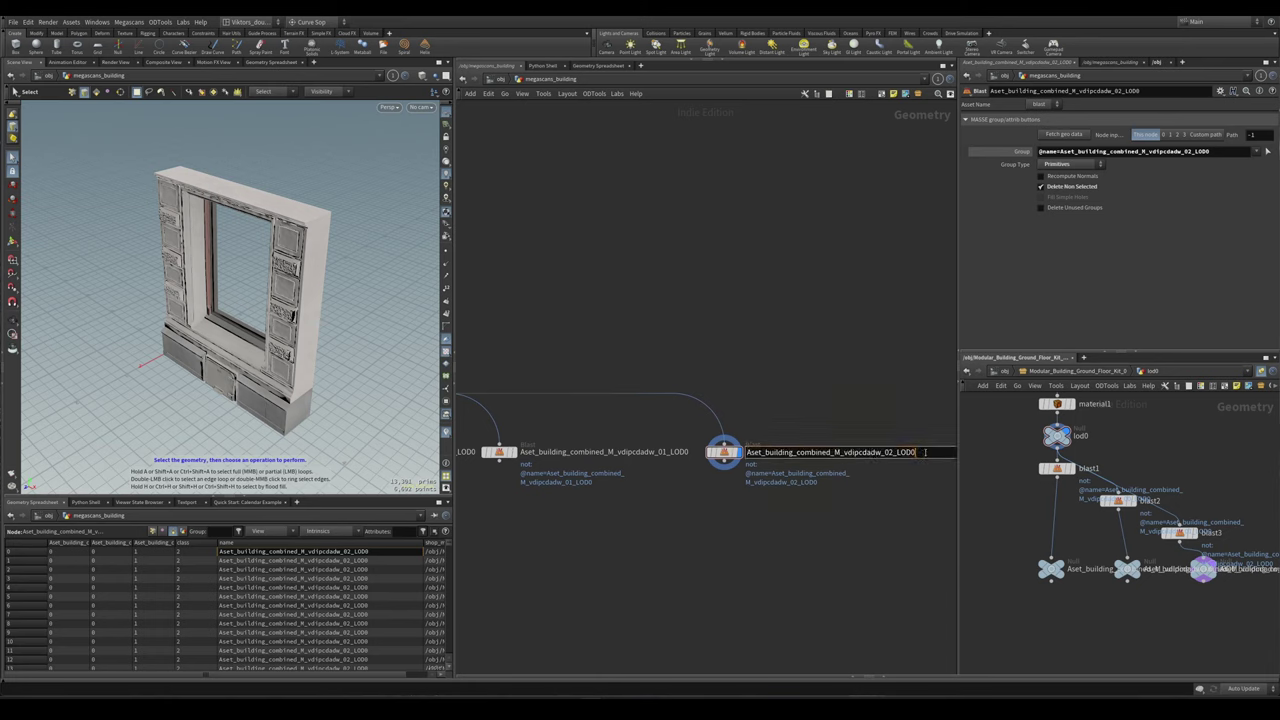
key("Return")
key("h")
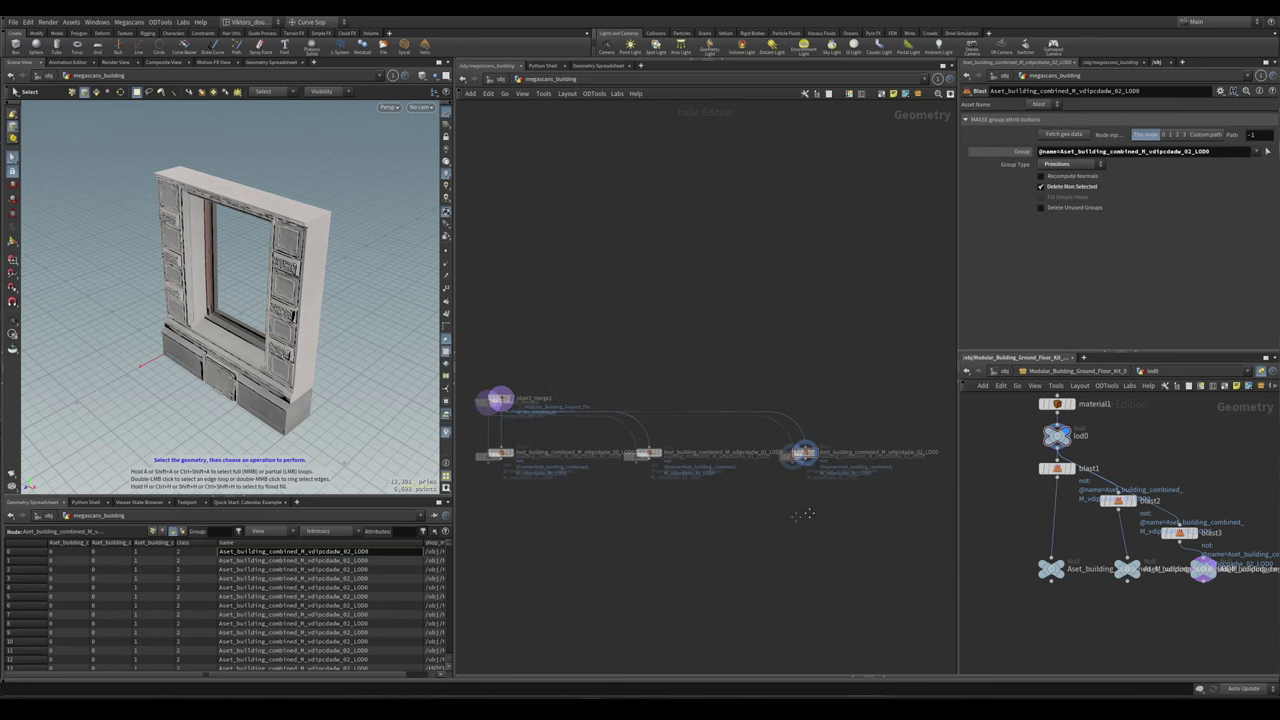
scroll(836, 487, "up", 1)
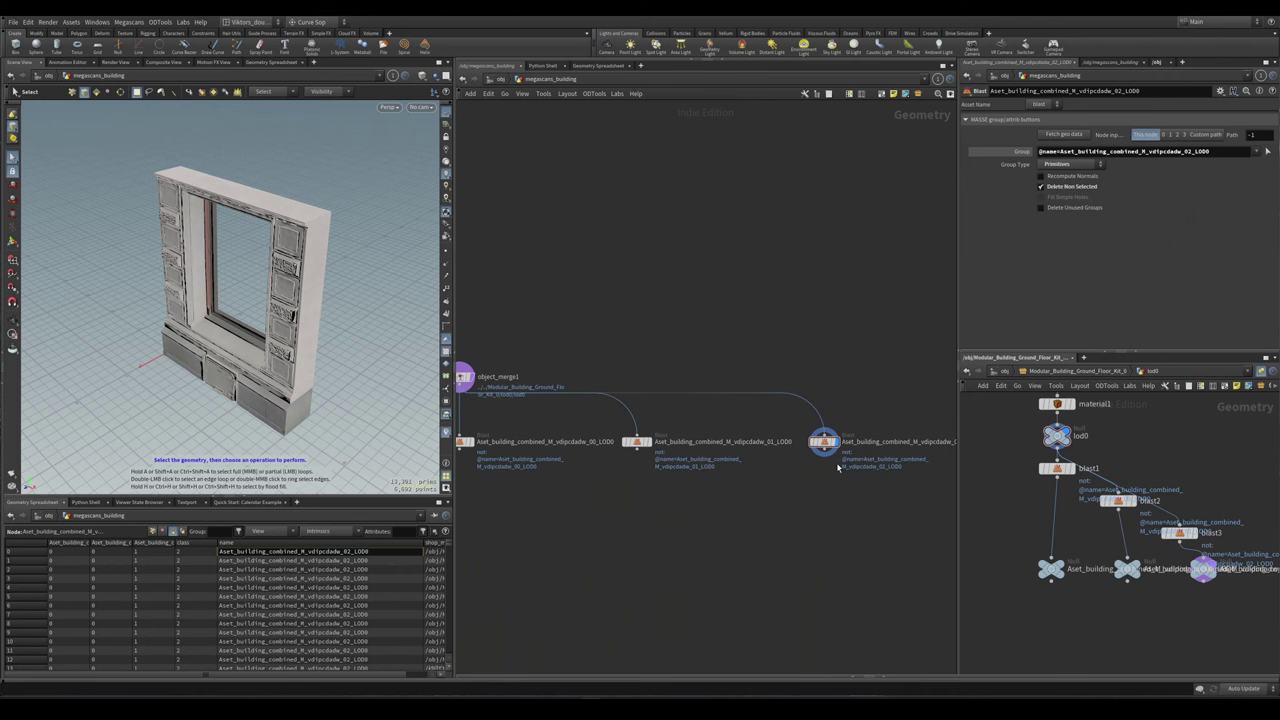
scroll(760, 467, "down", 2)
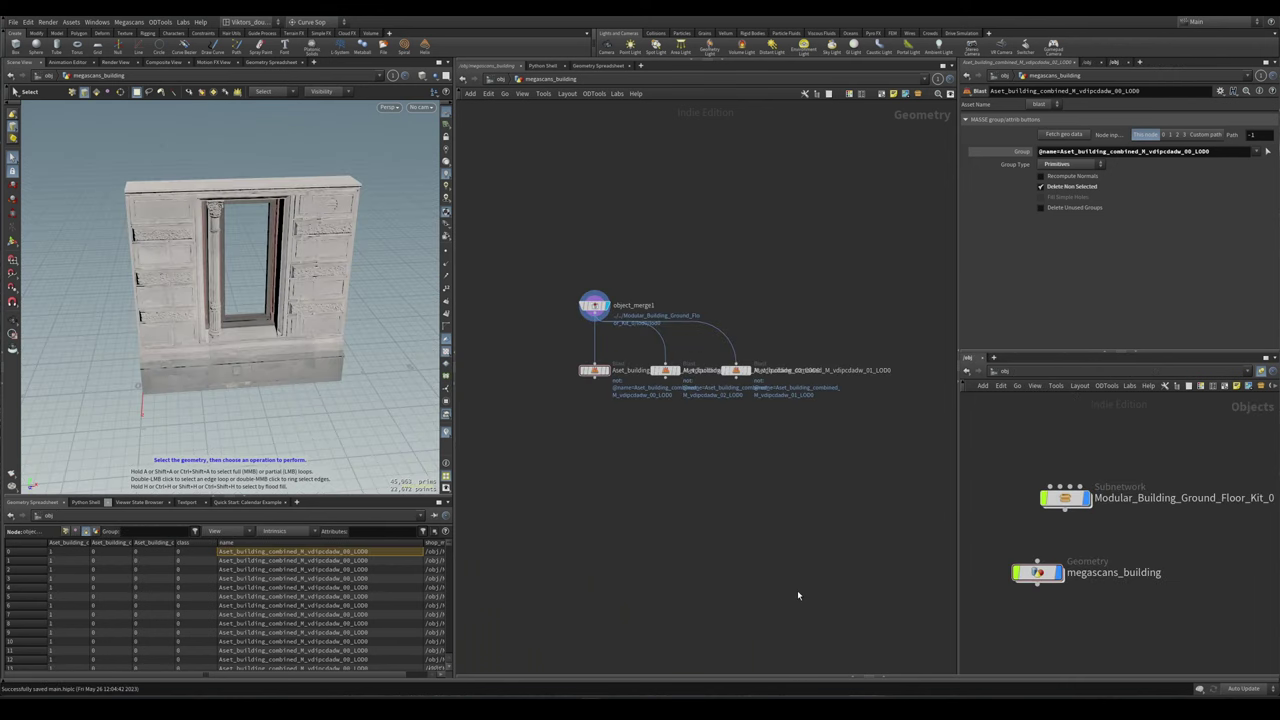
- Switch to Quixel Bridge and look through the Modular Building Ground Floor Kit and Modular Building 2nd Floor Kit
key("alt+Tab")
scroll(631, 498, "down", 5)
left_click(640, 435)
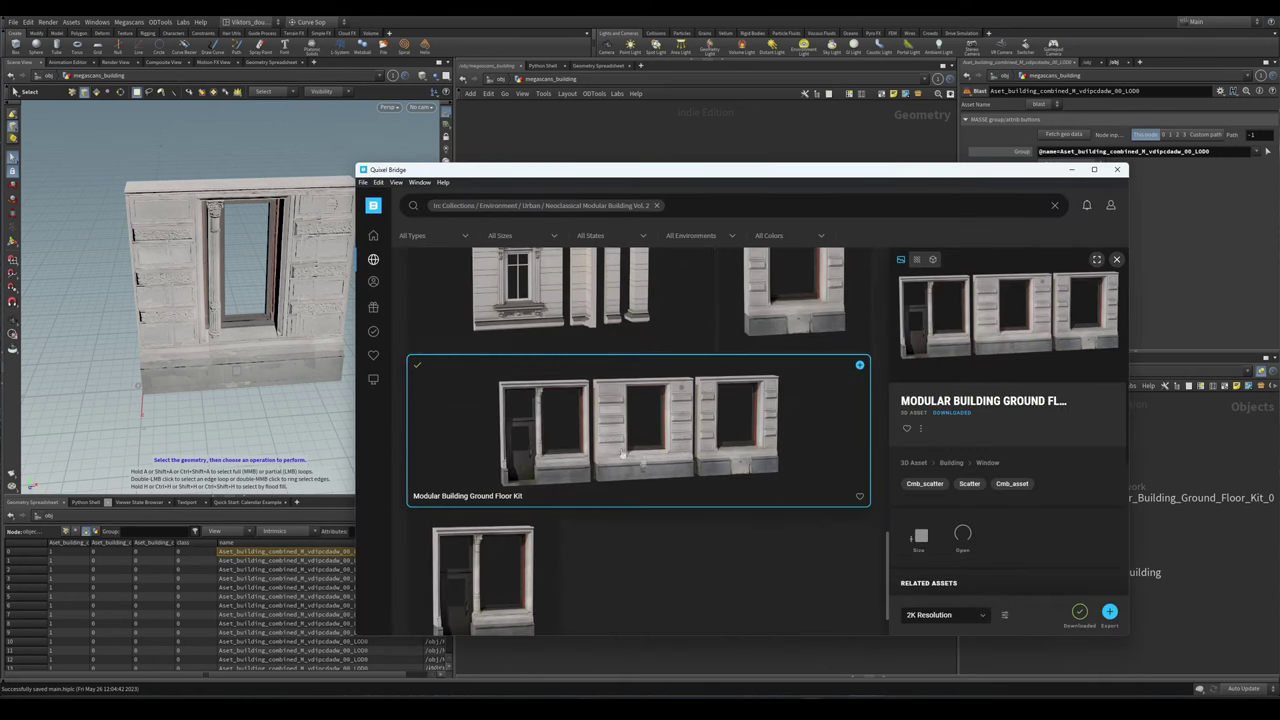
scroll(700, 430, "up", 3)
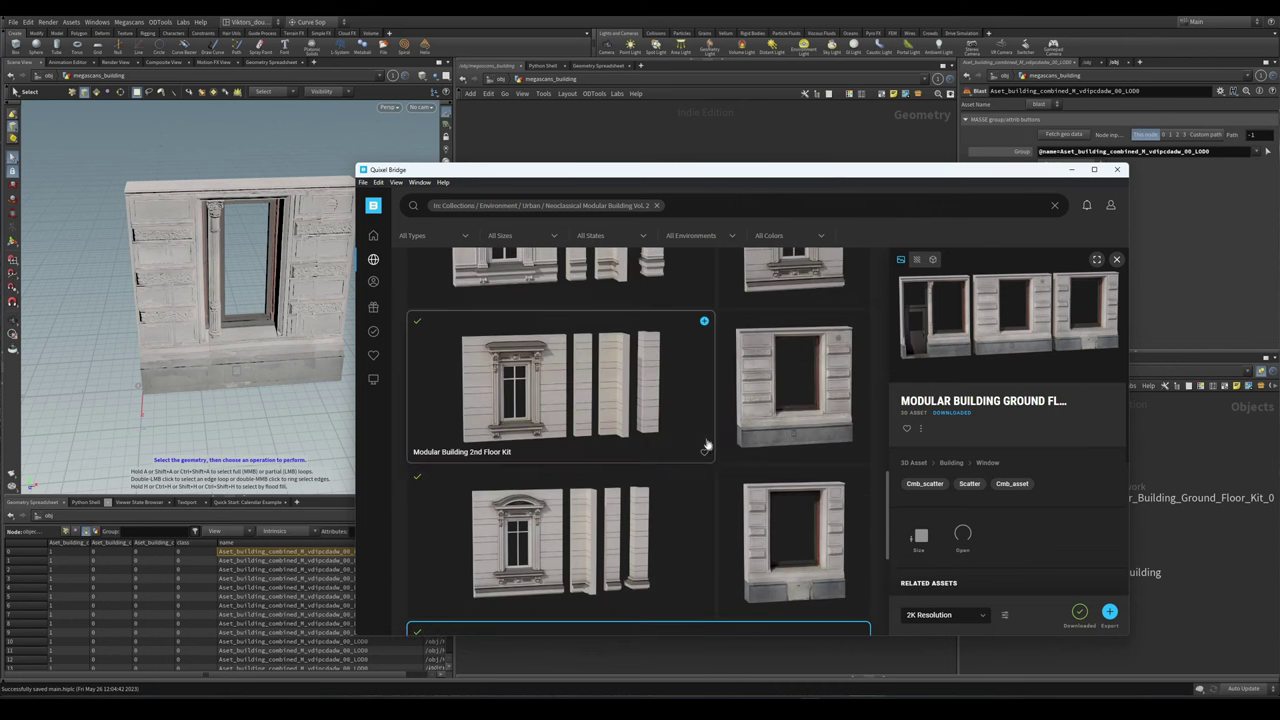
left_click(630, 413)
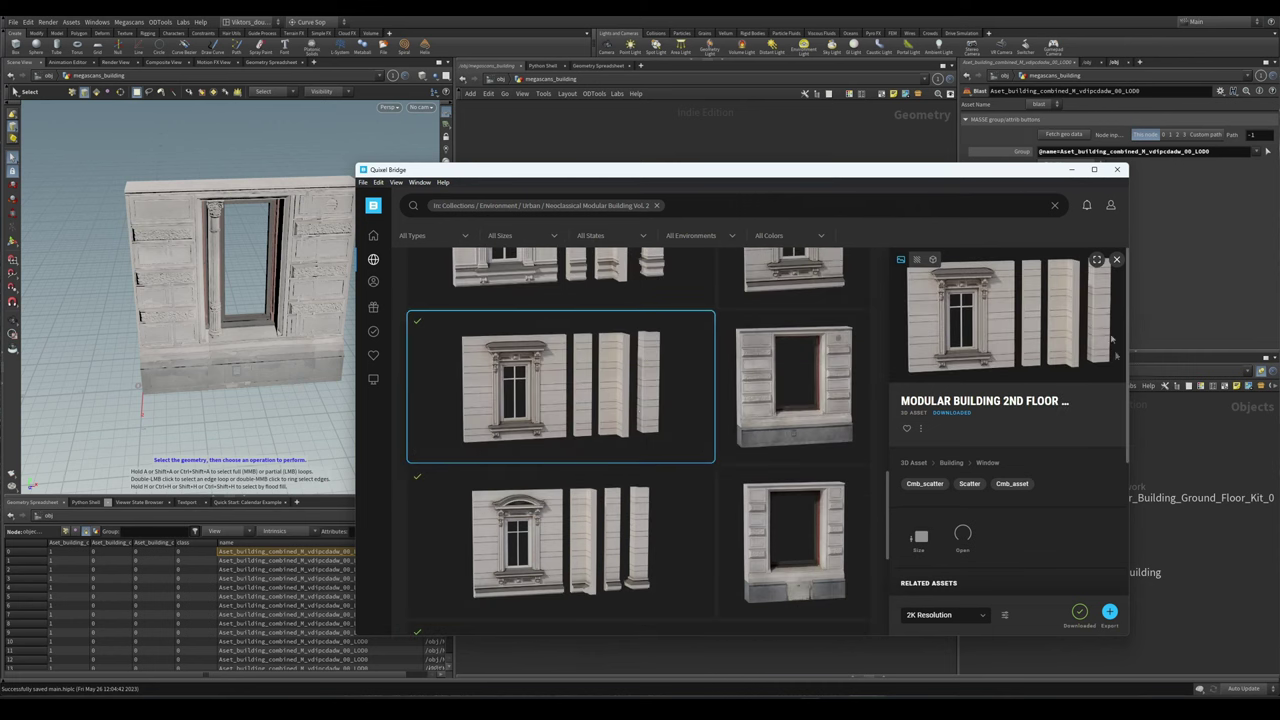
scroll(714, 480, "down", 1)
left_click(722, 475)
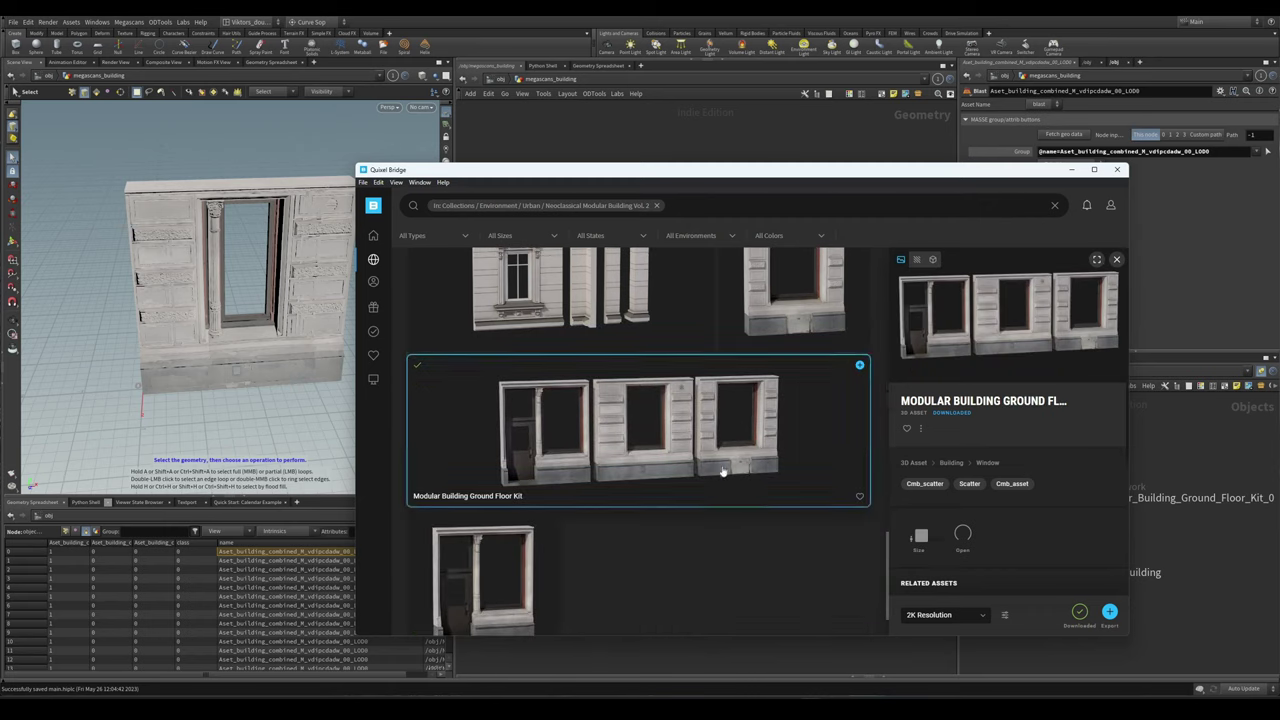
- Export the Modular Building Ground Floor Corner Kit to Houdini at 2K resolution and return to Houdini
scroll(726, 472, "down", 5)
scroll(760, 455, "up", 2)
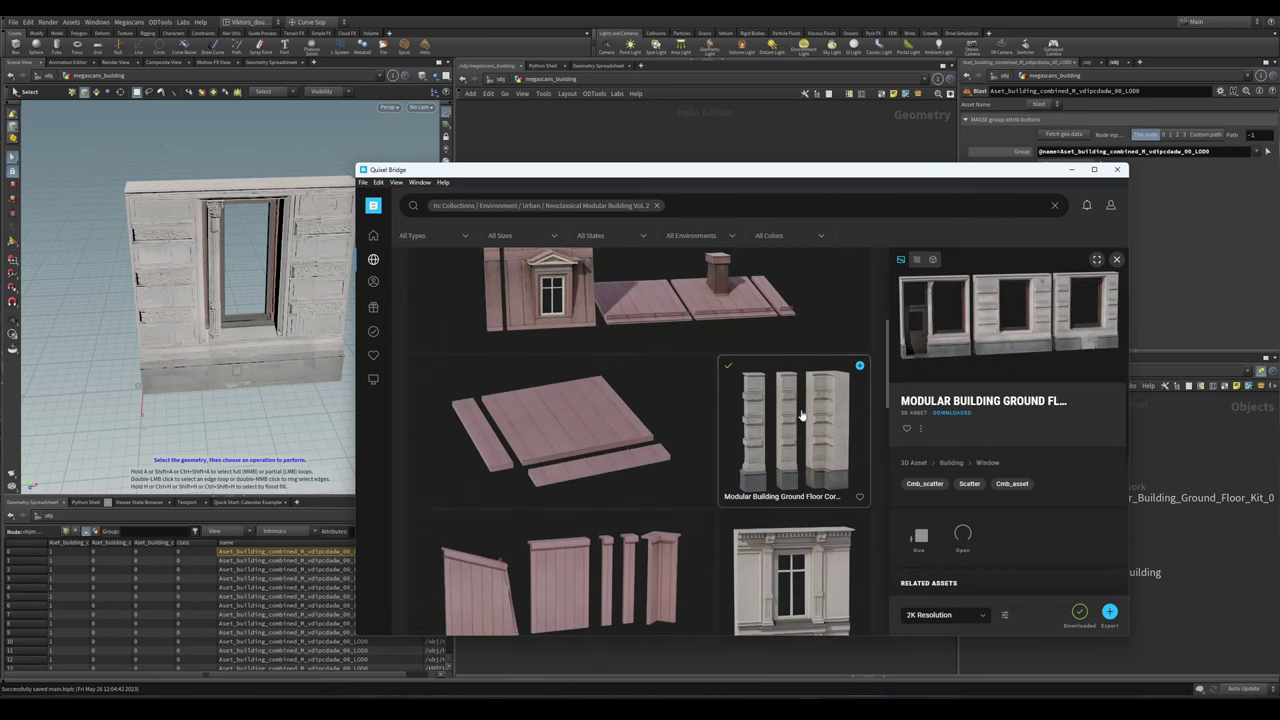
left_click(770, 422)
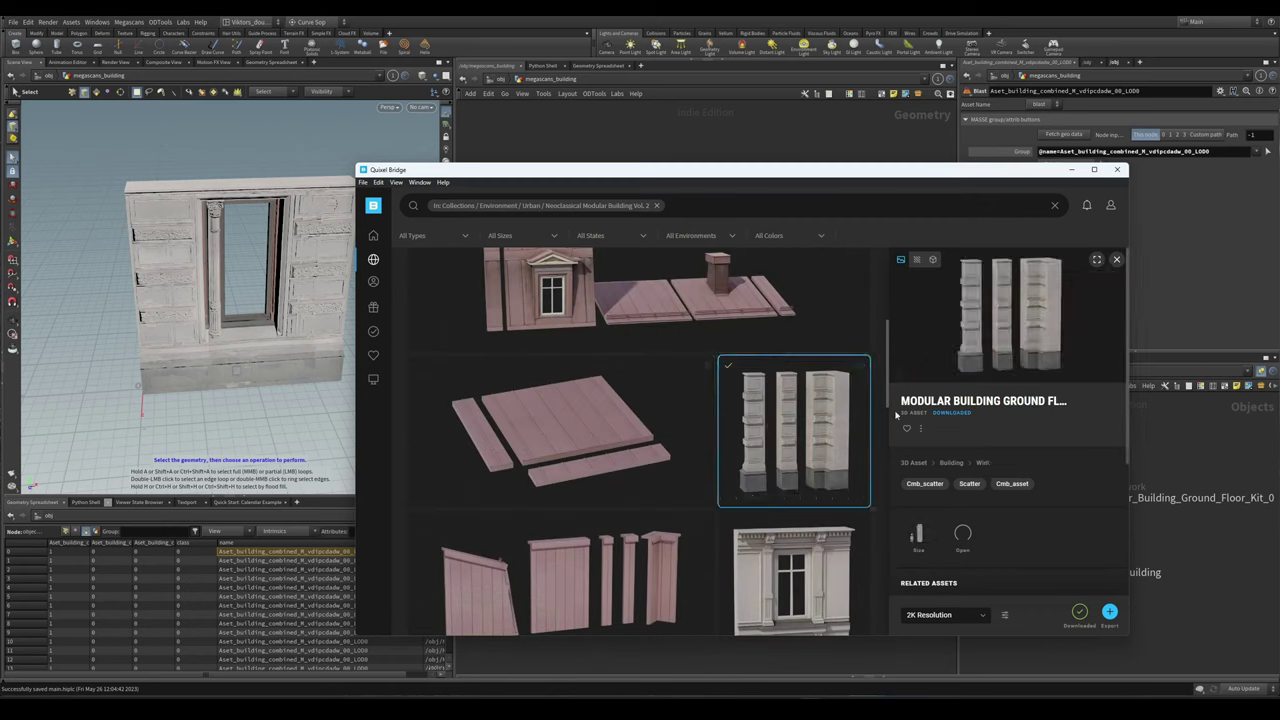
left_click(1109, 611)
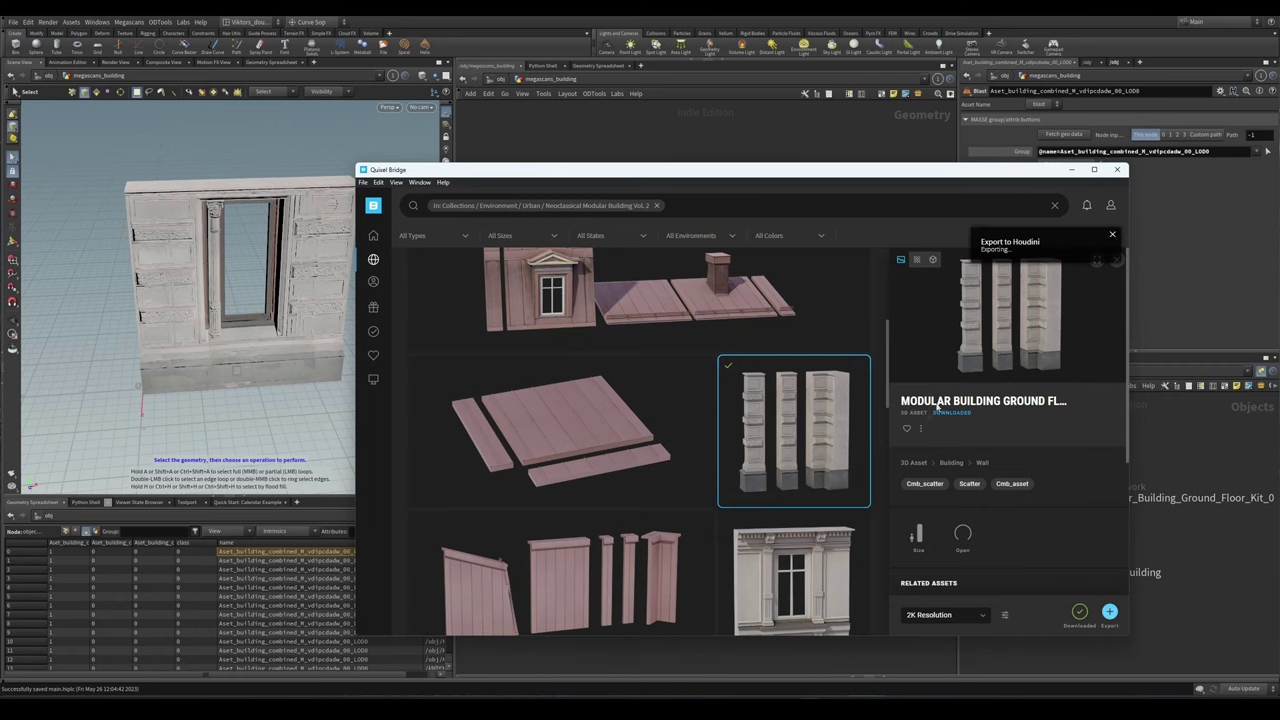
left_click(1071, 169)
left_click_drag(805, 430, 562, 358)
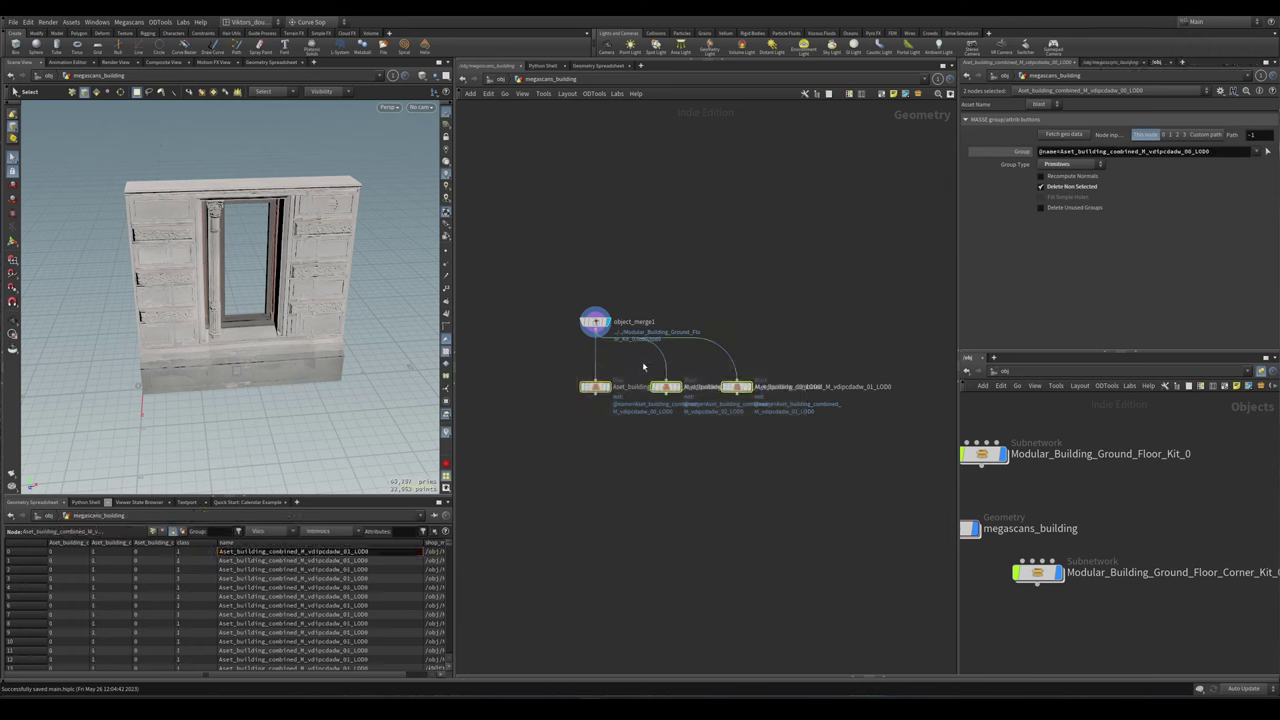
left_click(778, 485)
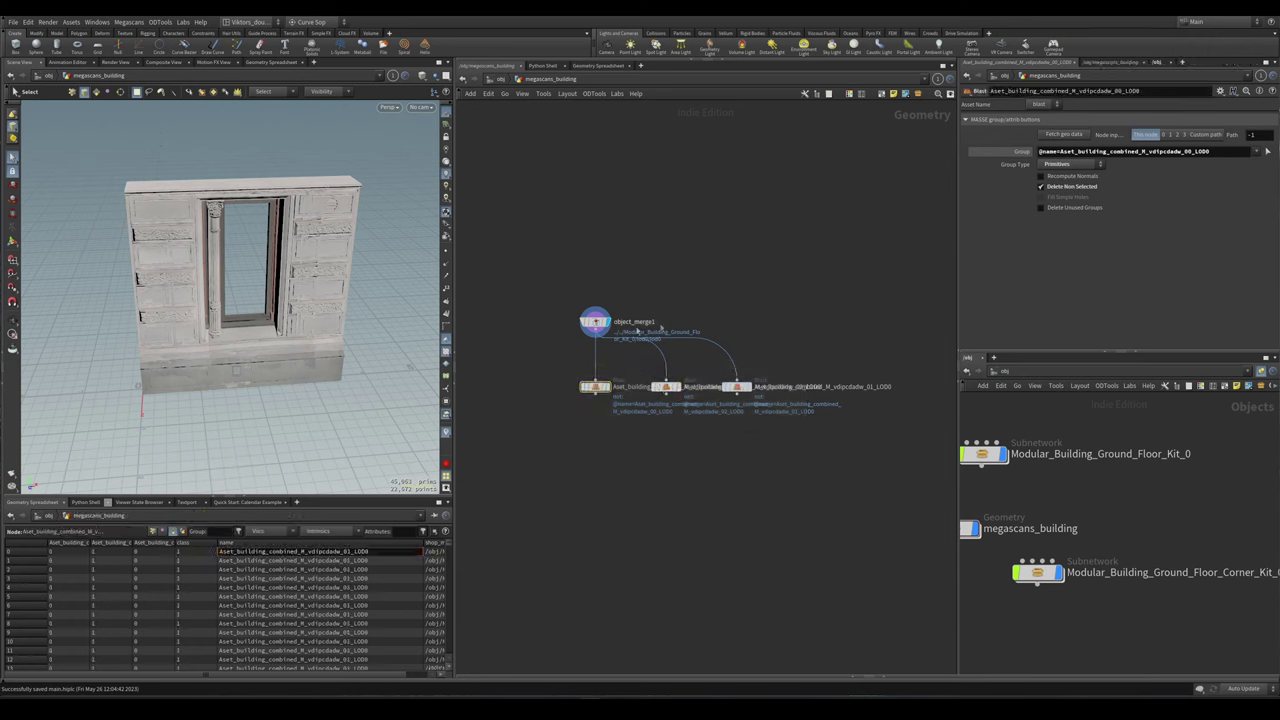
- Delete the three blast nodes below object_merge1 in megascans_building
key("Delete")
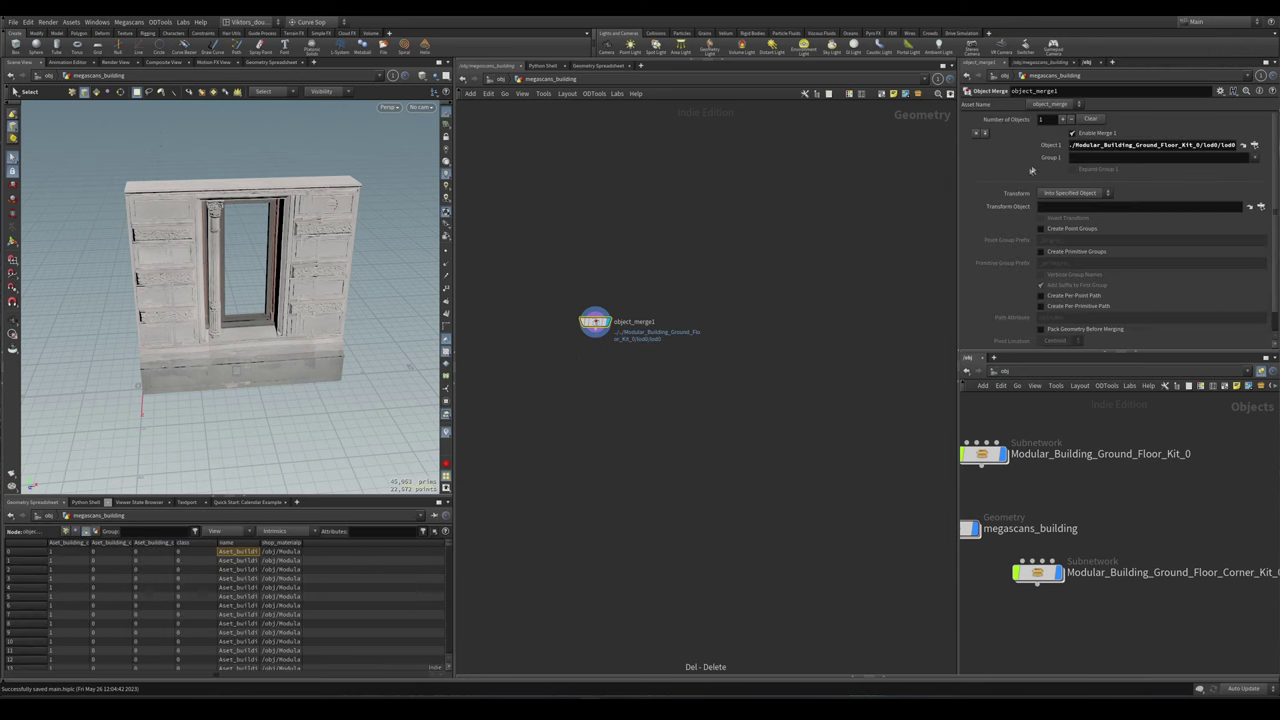
scroll(622, 349, "up", 2)
scroll(1004, 425, "down", 1)
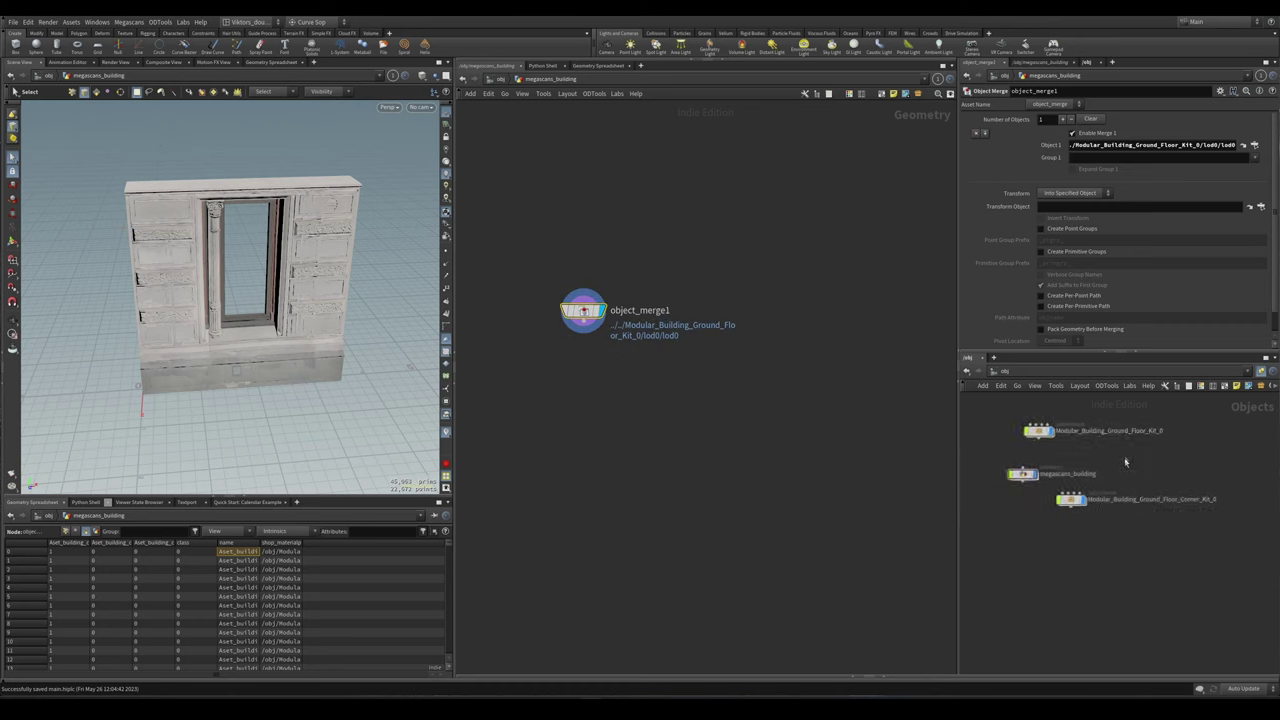
- Add the lod0 null from inside Modular_Building_Ground_Floor_Corner_Kit_0 to object_merge1 as its second merged object
left_click_drag(1004, 425, 1066, 580)
scroll(1066, 580, "down", 1)
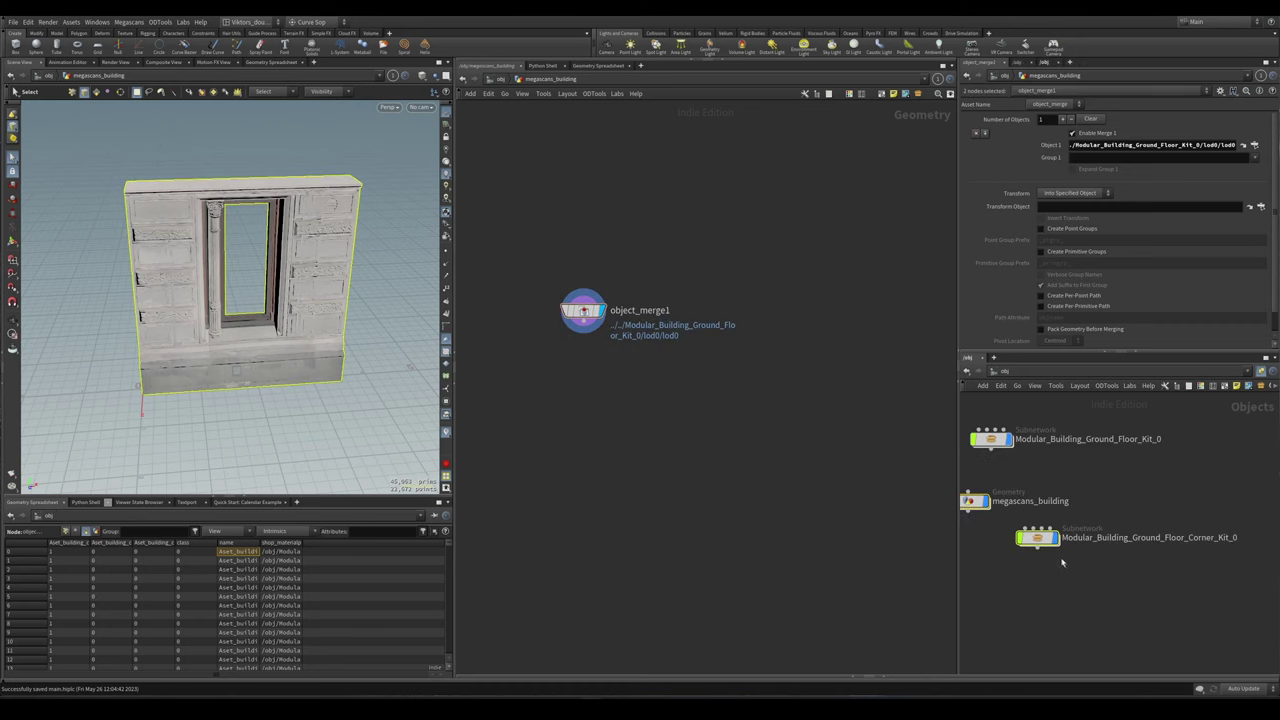
double_click(1040, 538)
double_click(1088, 548)
left_click(1080, 514)
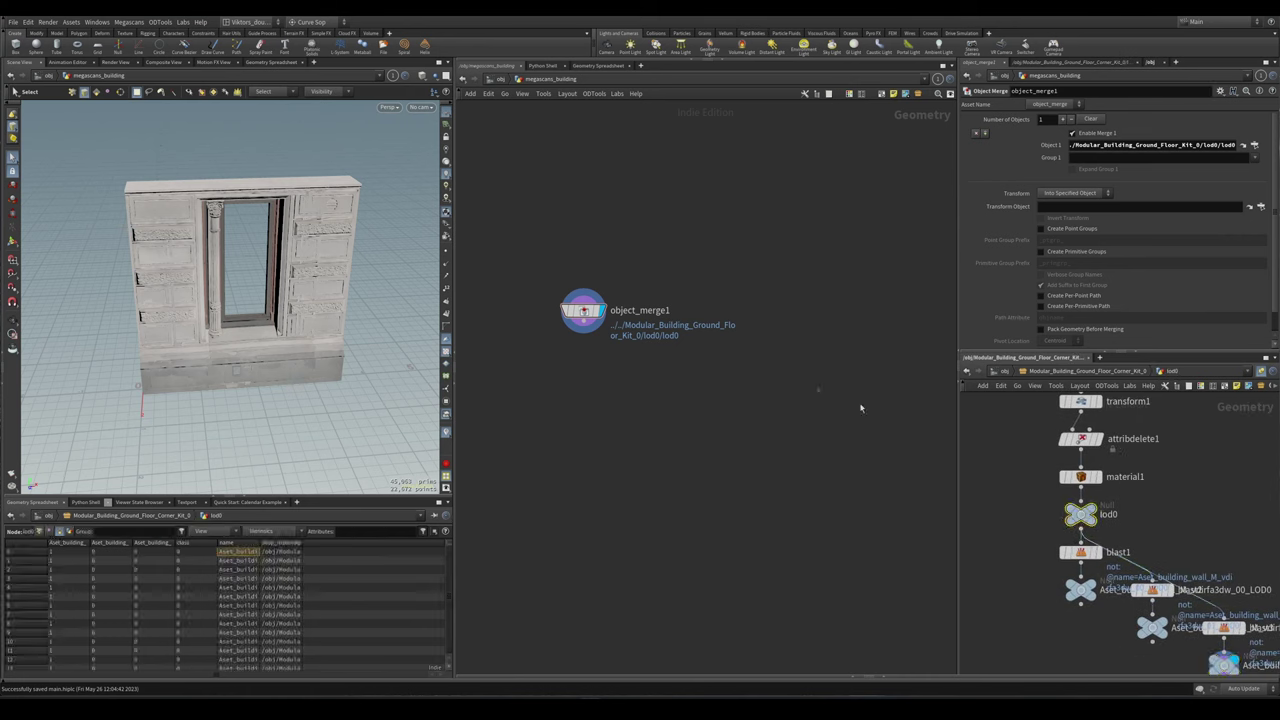
right_click(582, 309)
mouse_move(650, 350)
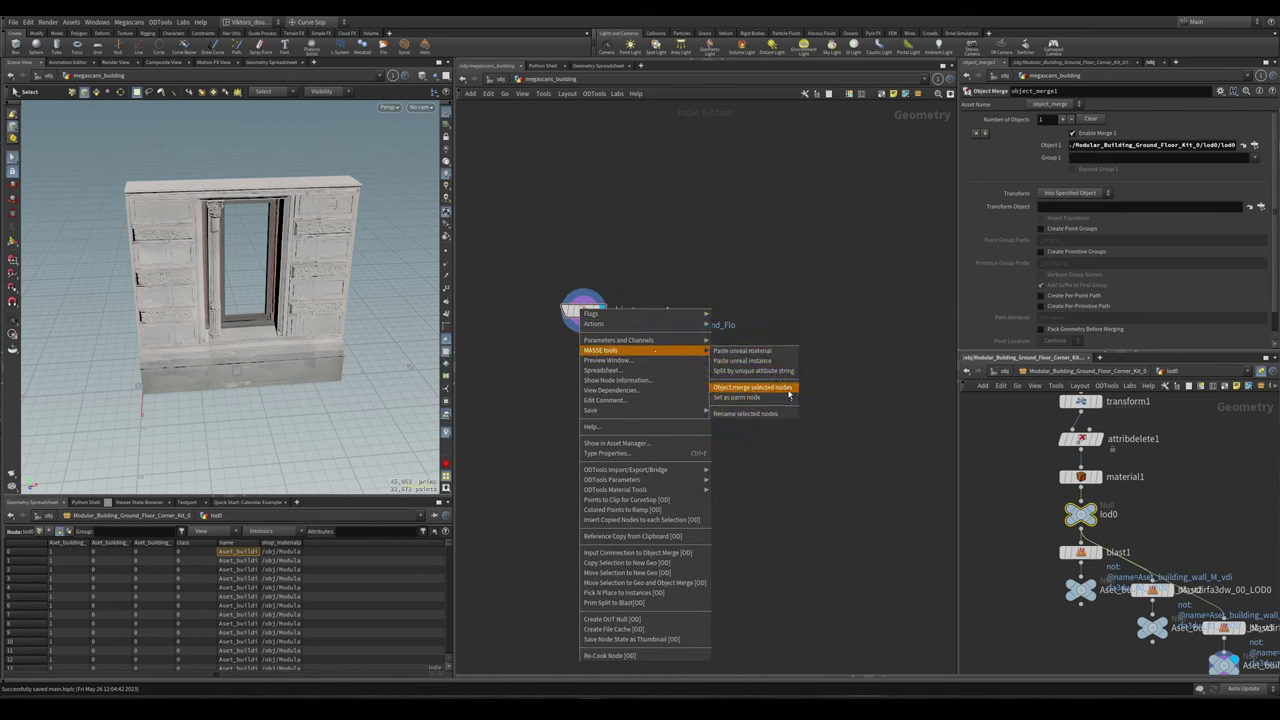
left_click(789, 396)
left_click_drag(110, 280, 250, 281)
- Split object_merge1 into separate blast nodes by the unique values of its name attribute
left_click_drag(588, 315, 672, 328)
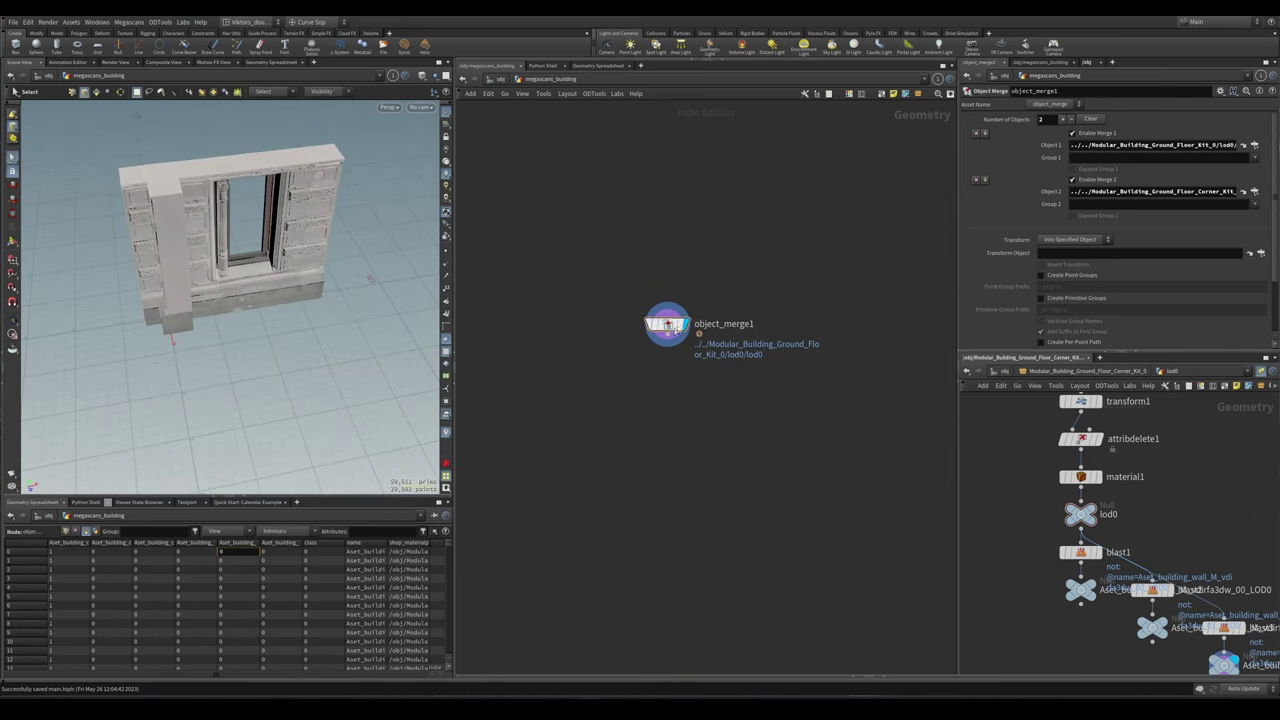
right_click(670, 328)
mouse_move(700, 367)
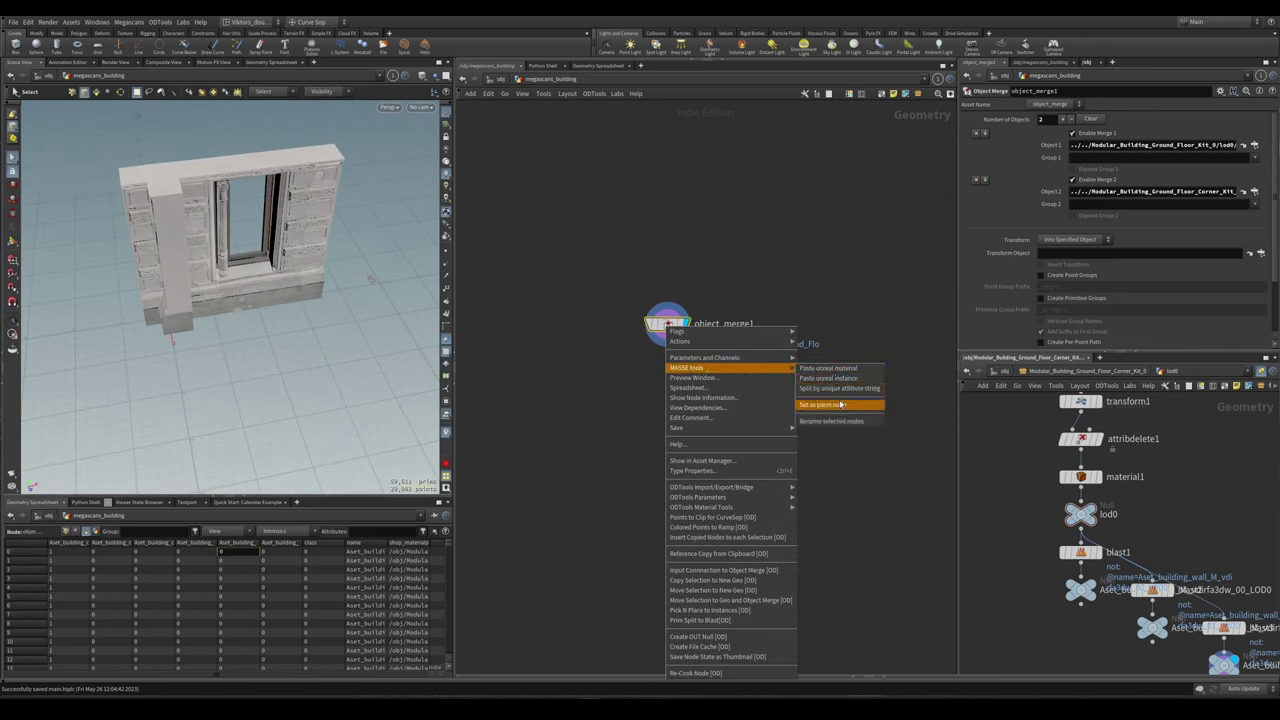
left_click(851, 389)
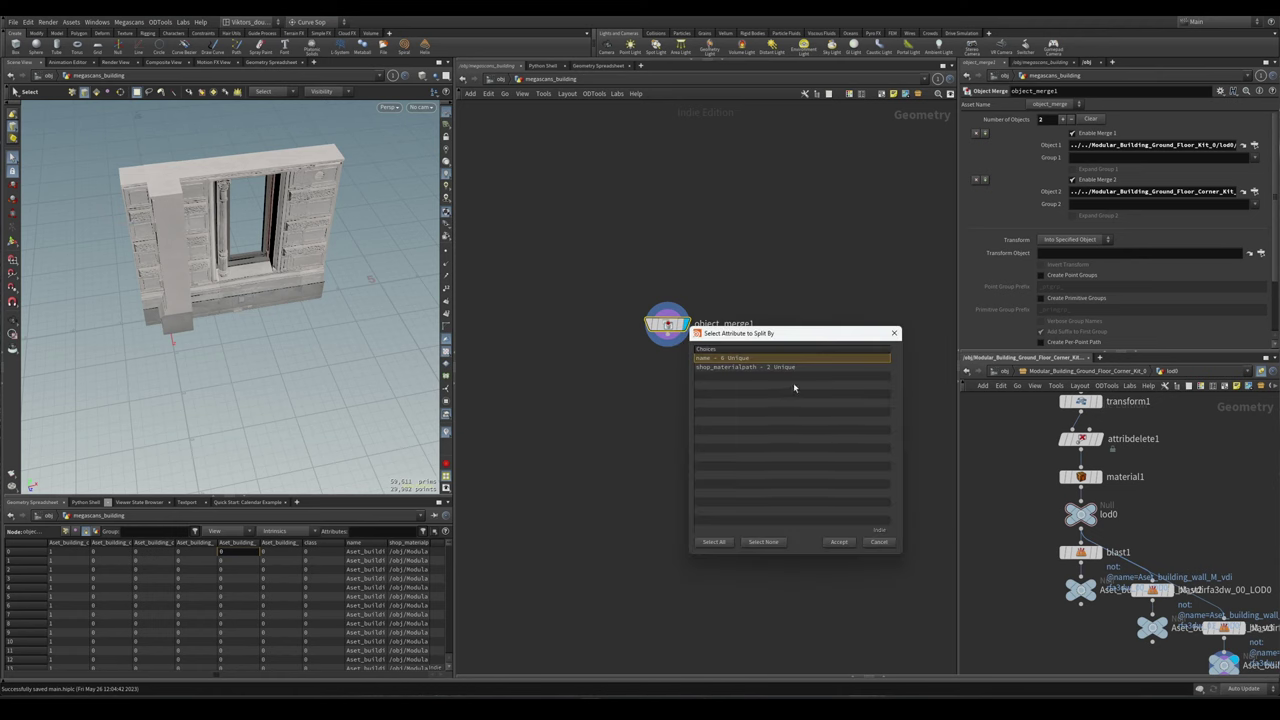
left_click(838, 541)
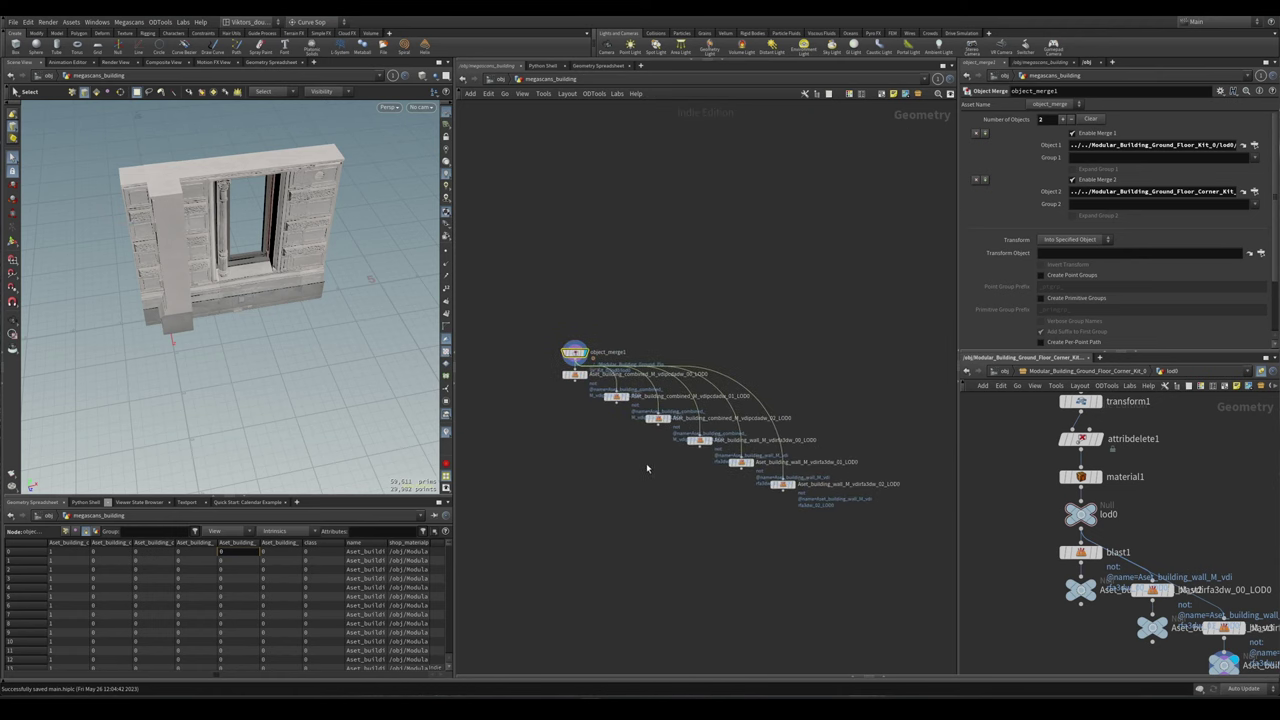
- Display the object merge and the new combined and wall blast nodes in turn to examine each building piece
scroll(644, 467, "up", 3)
left_click(704, 417)
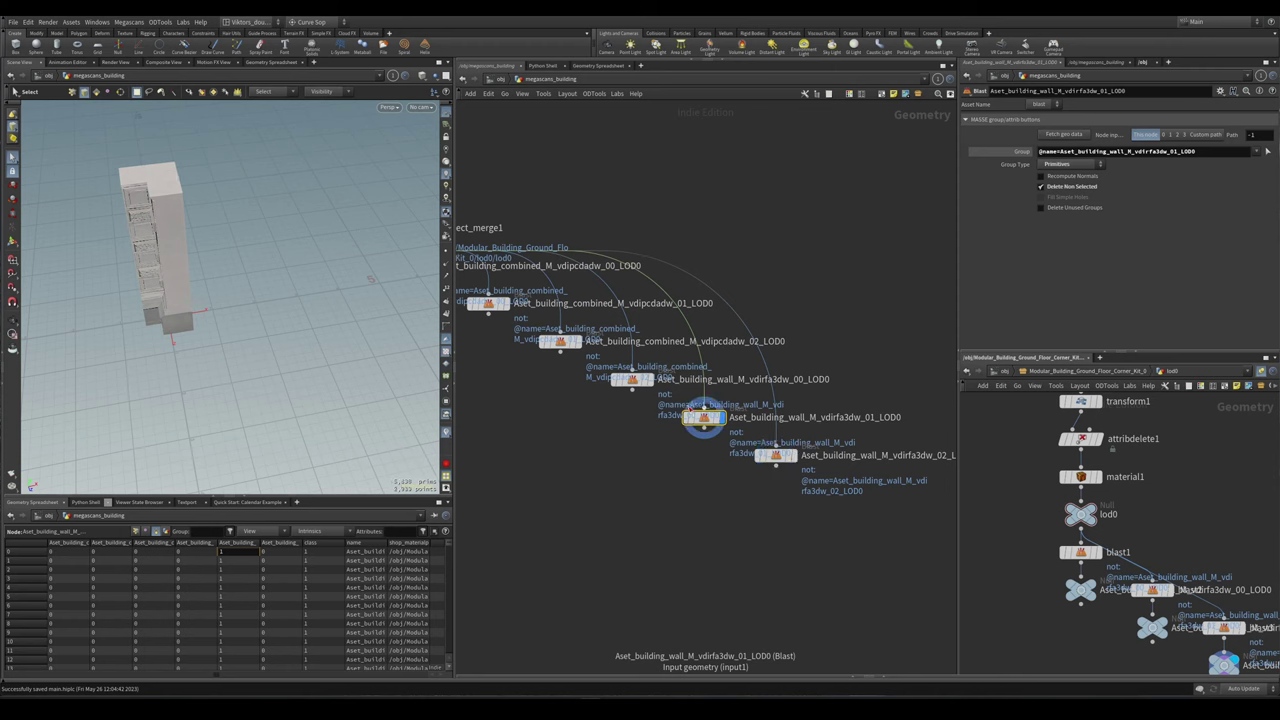
middle_click_drag(704, 417, 829, 489)
left_click(541, 299)
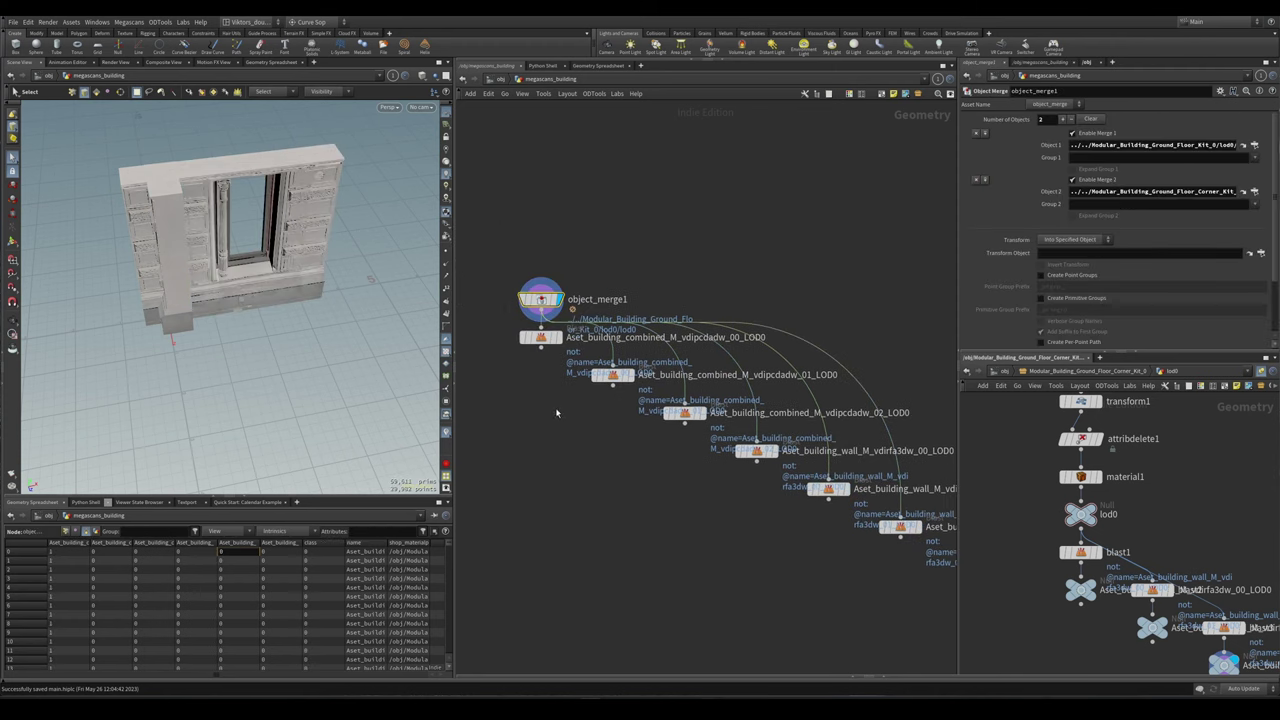
left_click(541, 337)
left_click(612, 375)
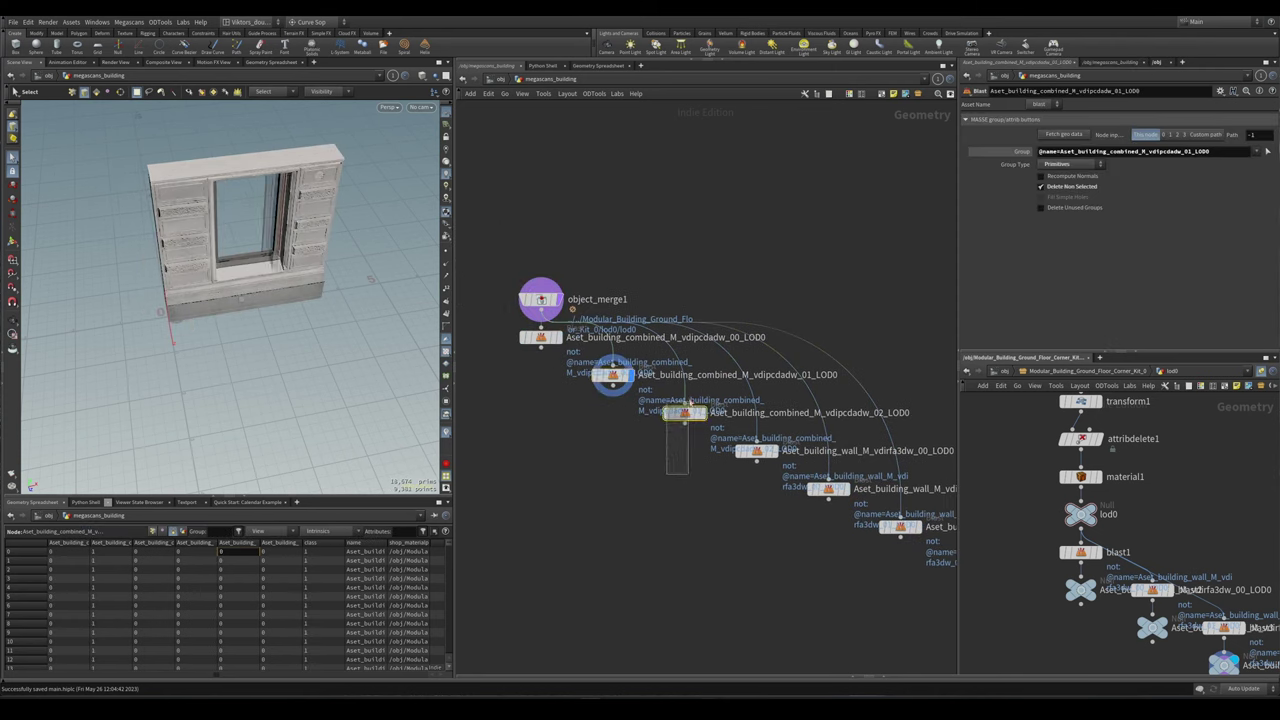
left_click(684, 412)
left_click(757, 450)
middle_click_drag(757, 450, 694, 399)
left_click(766, 437)
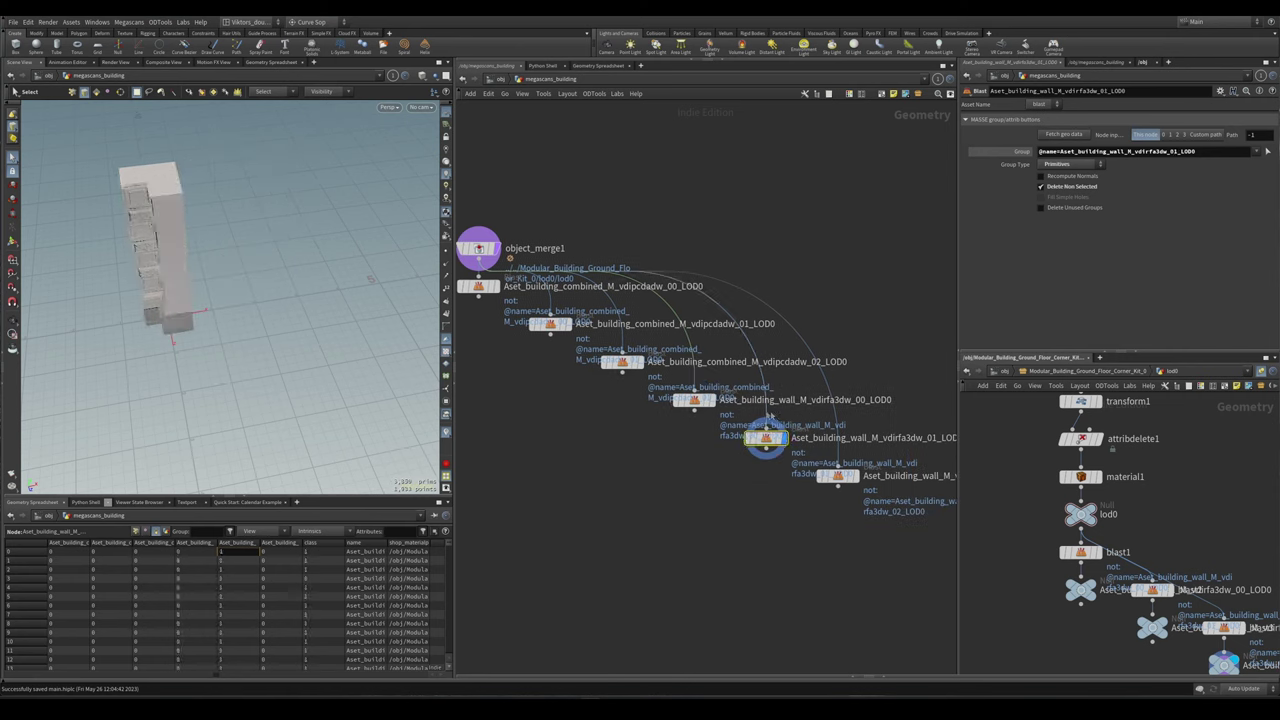
left_click(838, 477)
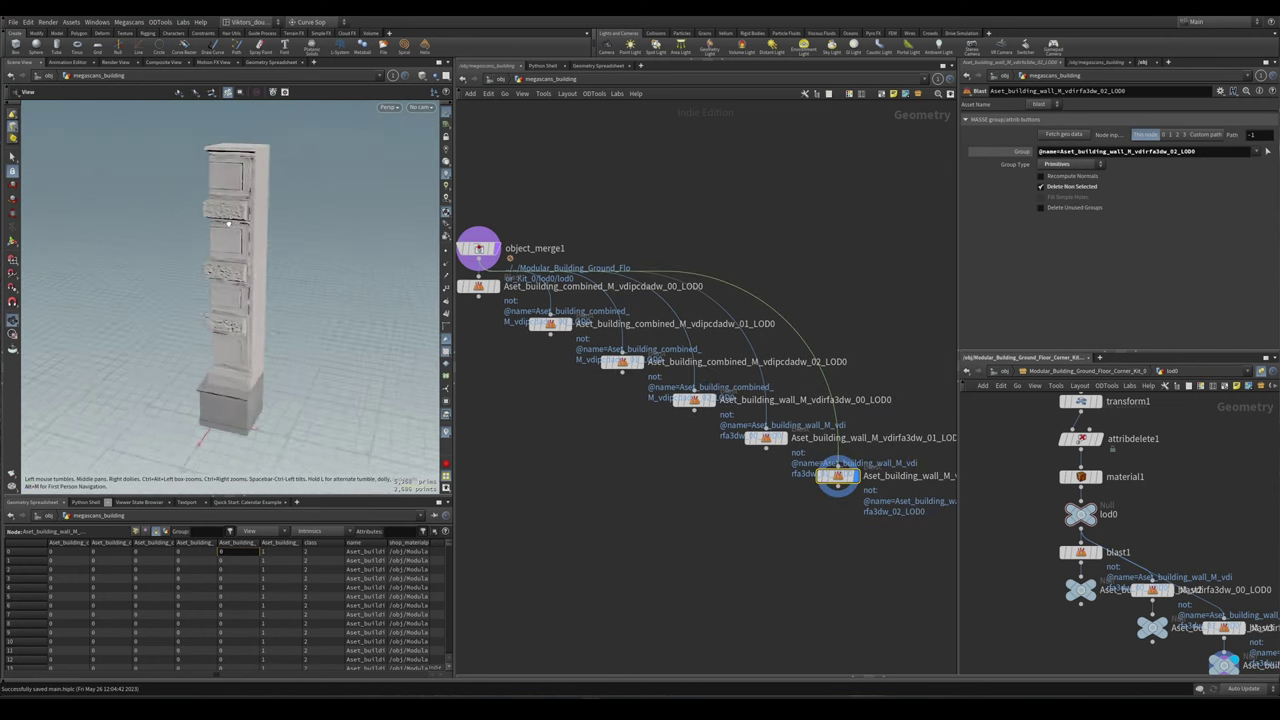
left_click(694, 399)
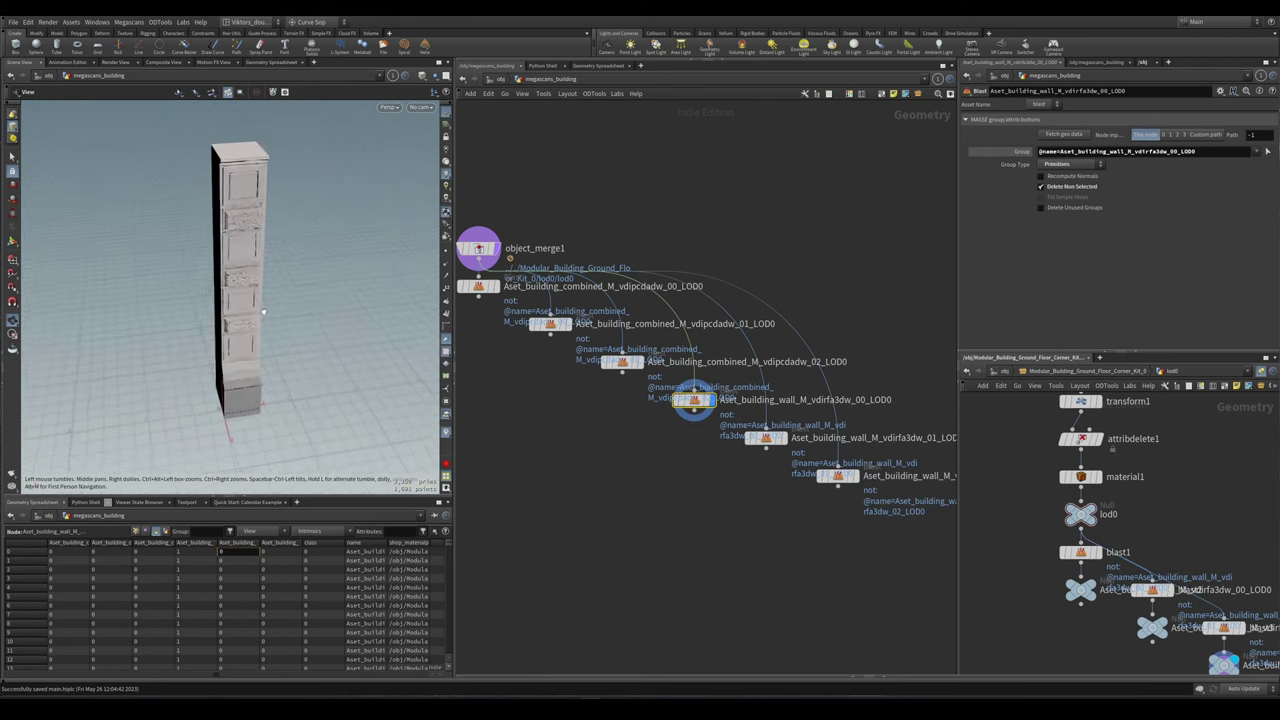
- Display the combined 00, 01 and 02 blast nodes again to compare the door and window pieces
scroll(674, 504, "down", 5)
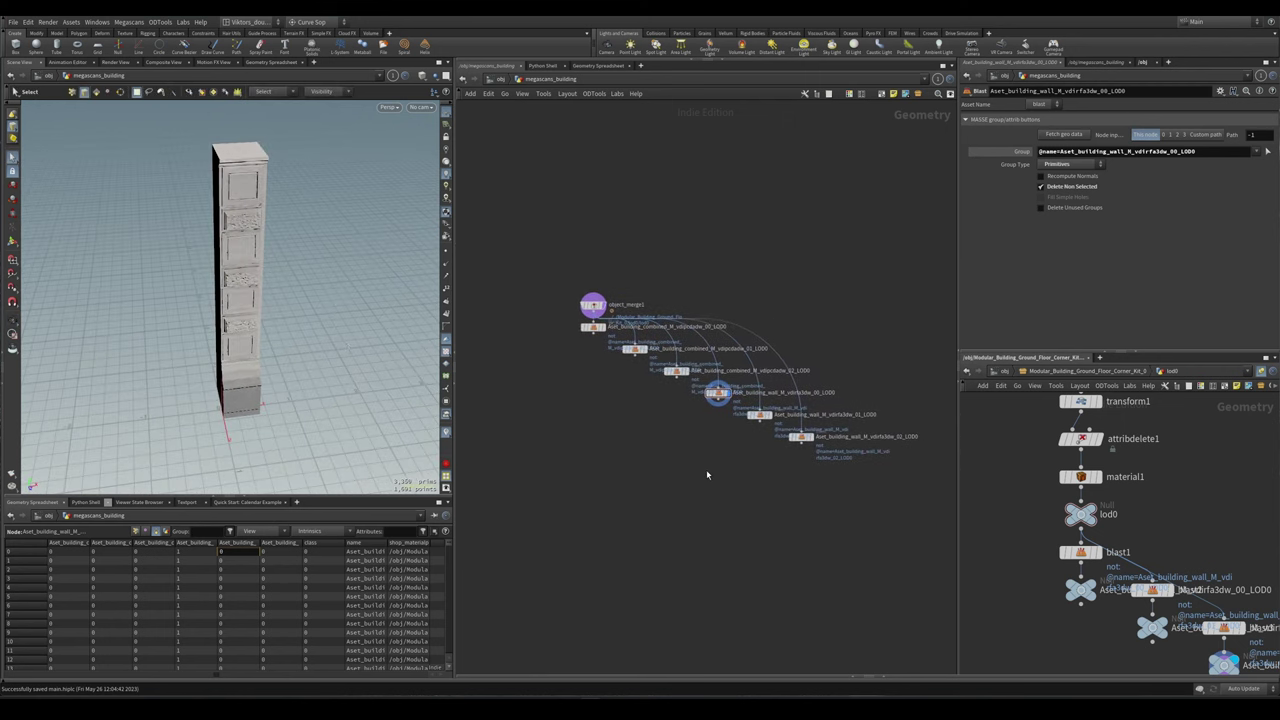
scroll(703, 469, "down", 3)
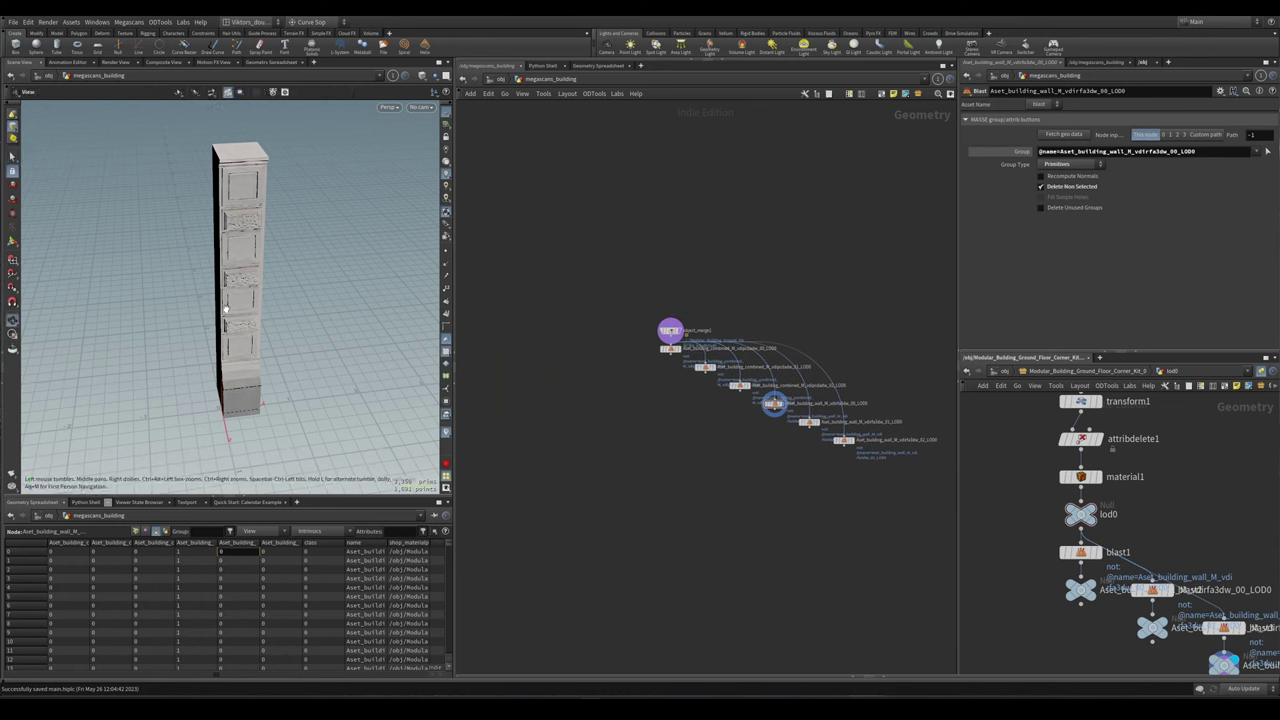
key("Tab")
key("Escape")
scroll(686, 400, "up", 4)
left_click(637, 341)
left_click(708, 379)
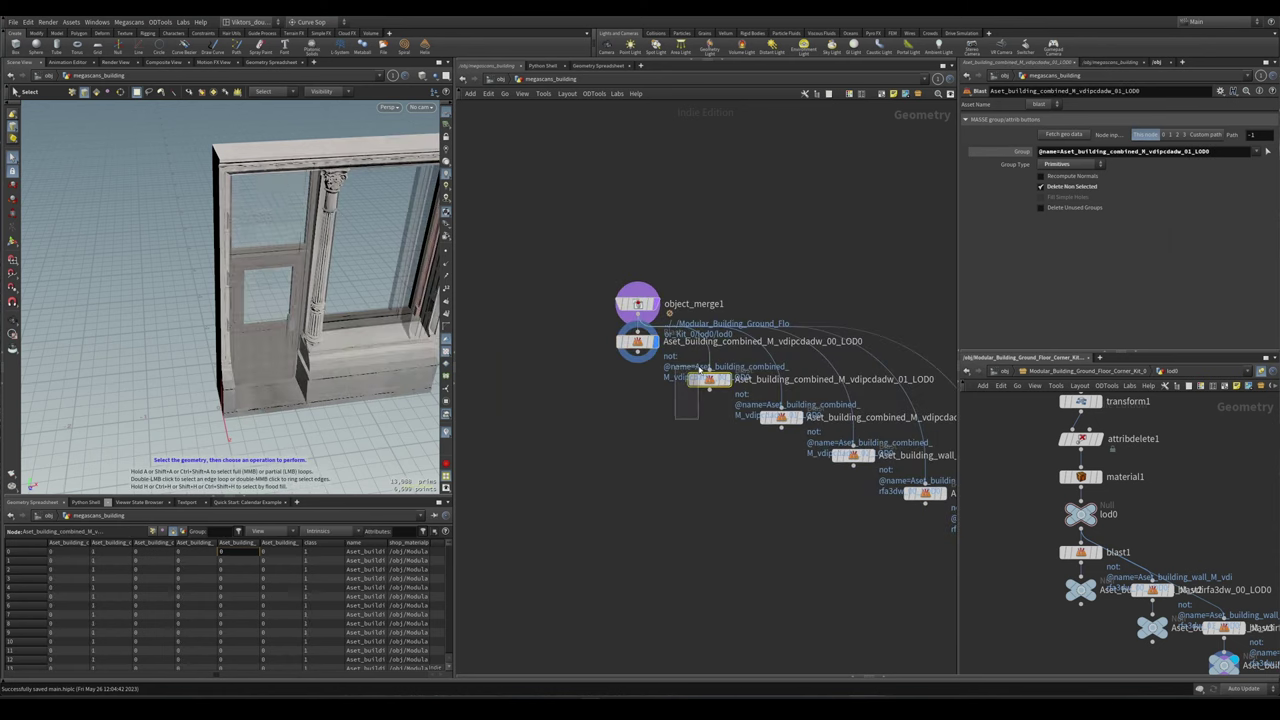
left_click(781, 417)
left_click(781, 417)
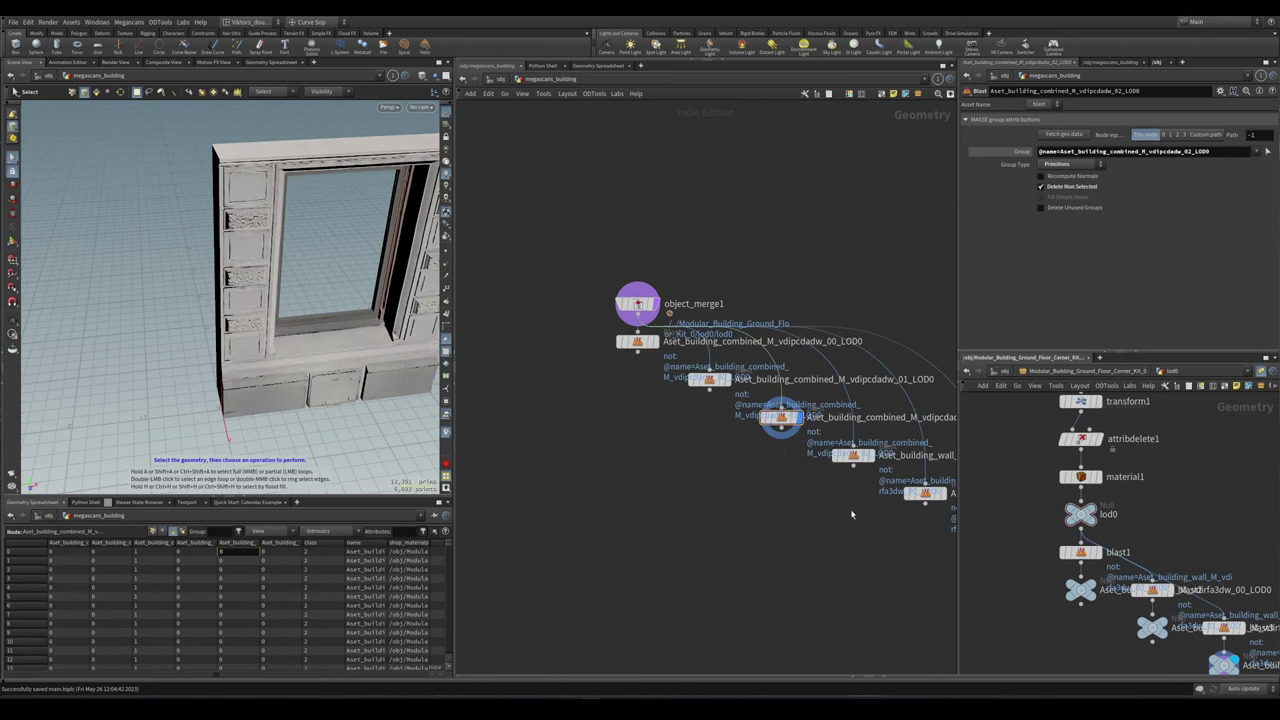
scroll(640, 430, "down", 2)
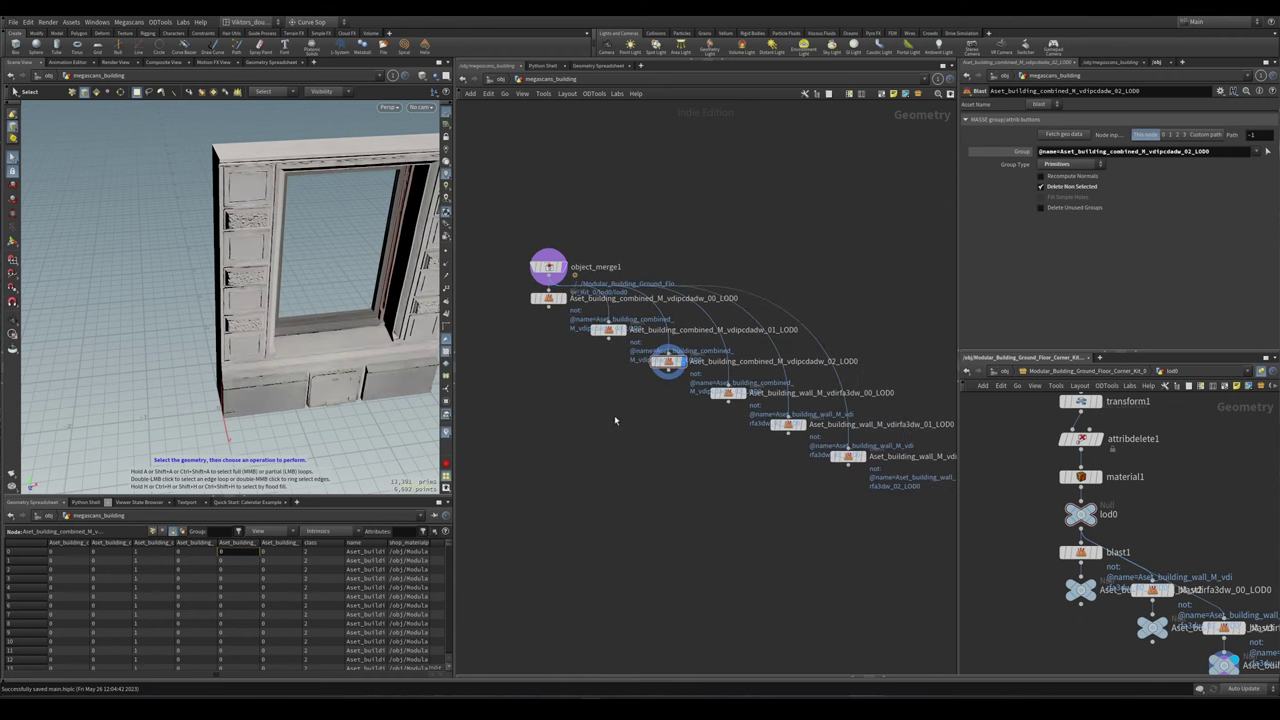
middle_click_drag(614, 420, 642, 438)
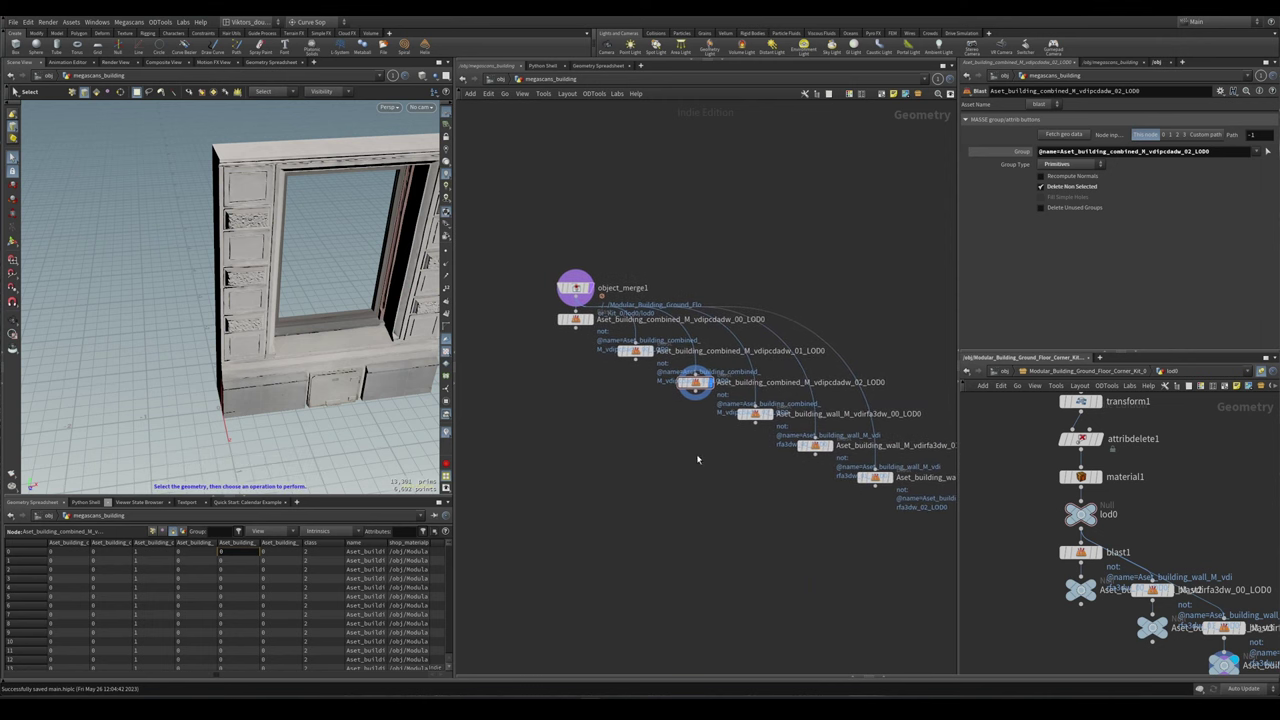
- Add an Attribute Create node below the combined 00 blast node and connect it to that blast's output
scroll(636, 388, "up", 2)
key("Tab")
type("att cr")
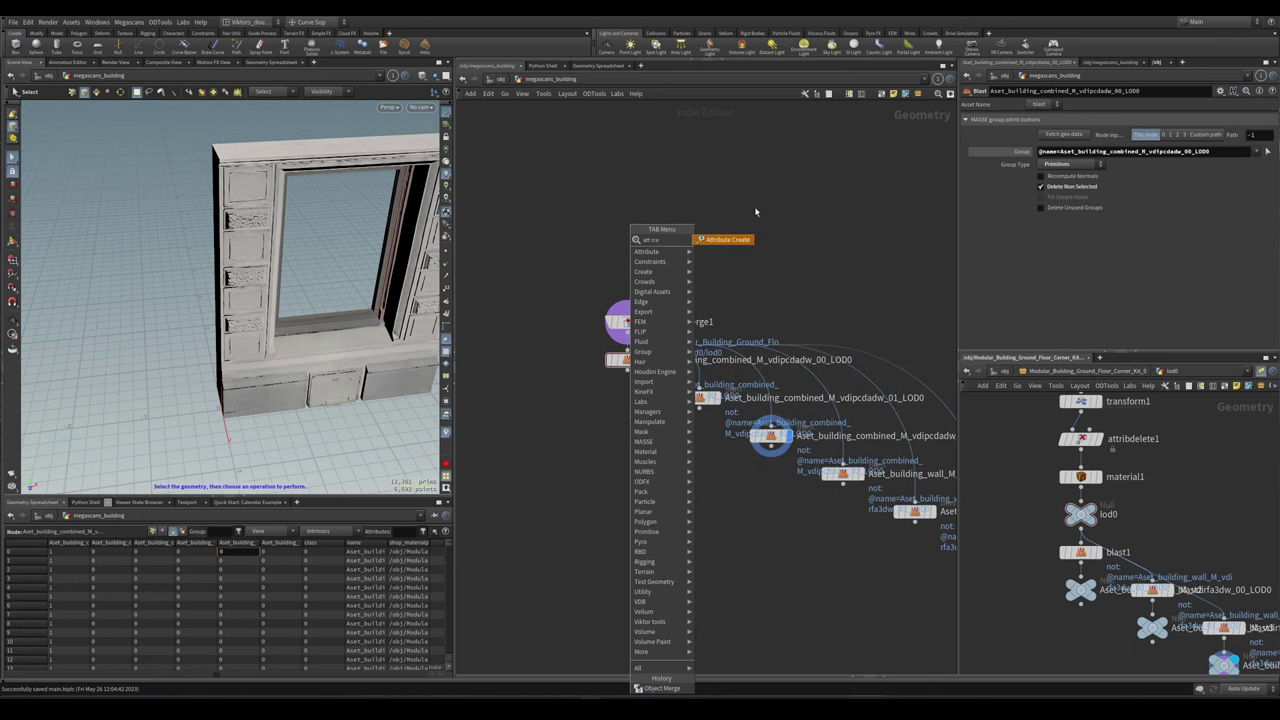
key("Return")
left_click(606, 409)
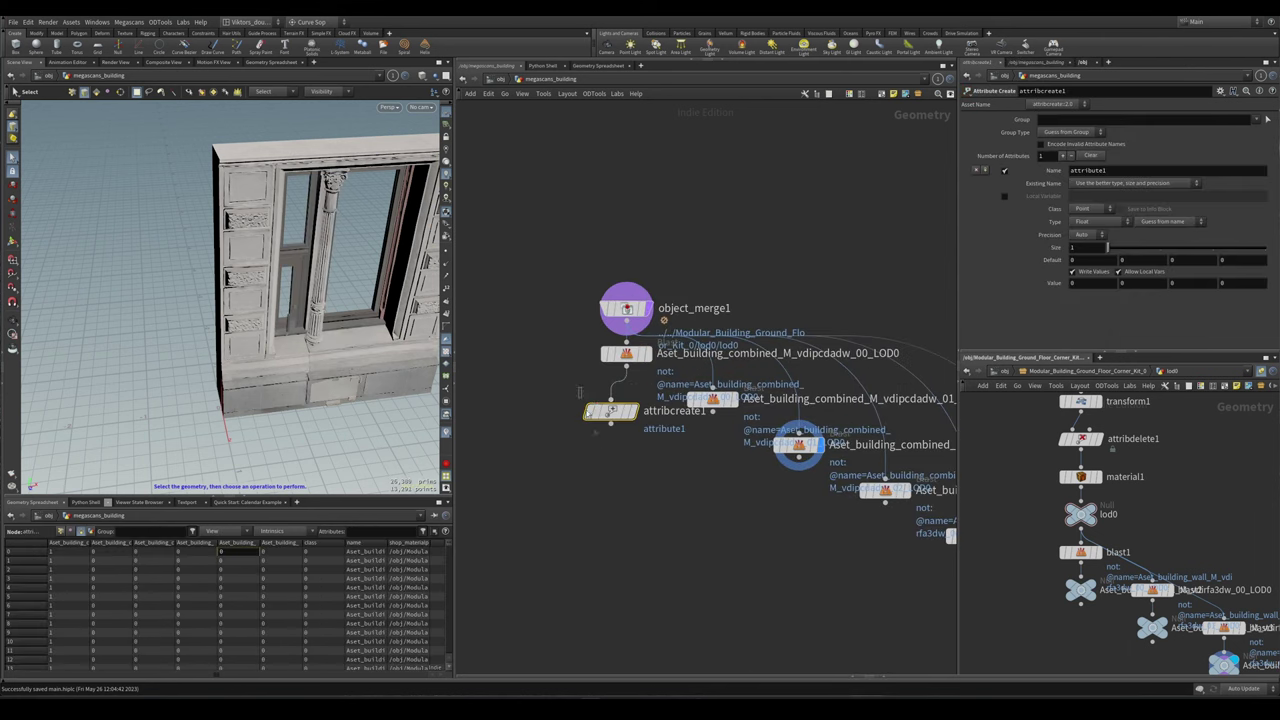
left_click(588, 412)
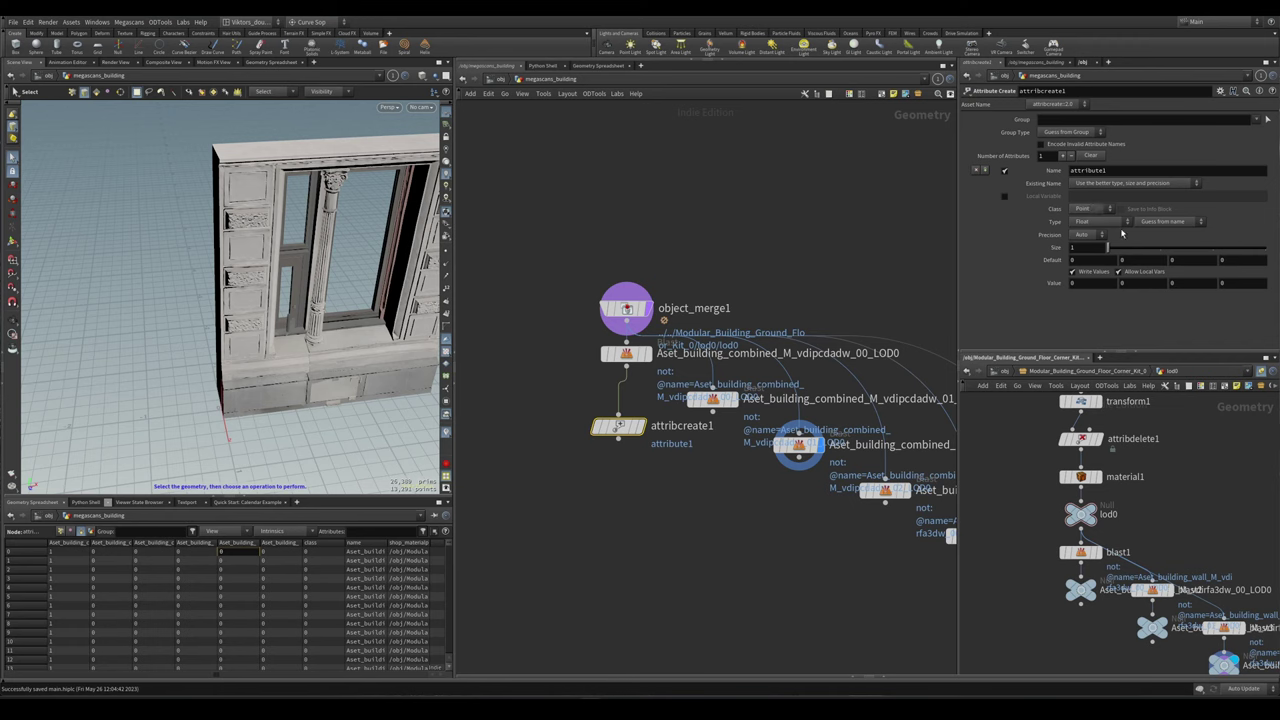
- Set the attribcreate1 attribute's class to Primitive and its type to String
left_click(1093, 210)
left_click(1095, 210)
left_click(1097, 210)
left_click(1100, 210)
left_click(1100, 210)
left_click(1092, 229)
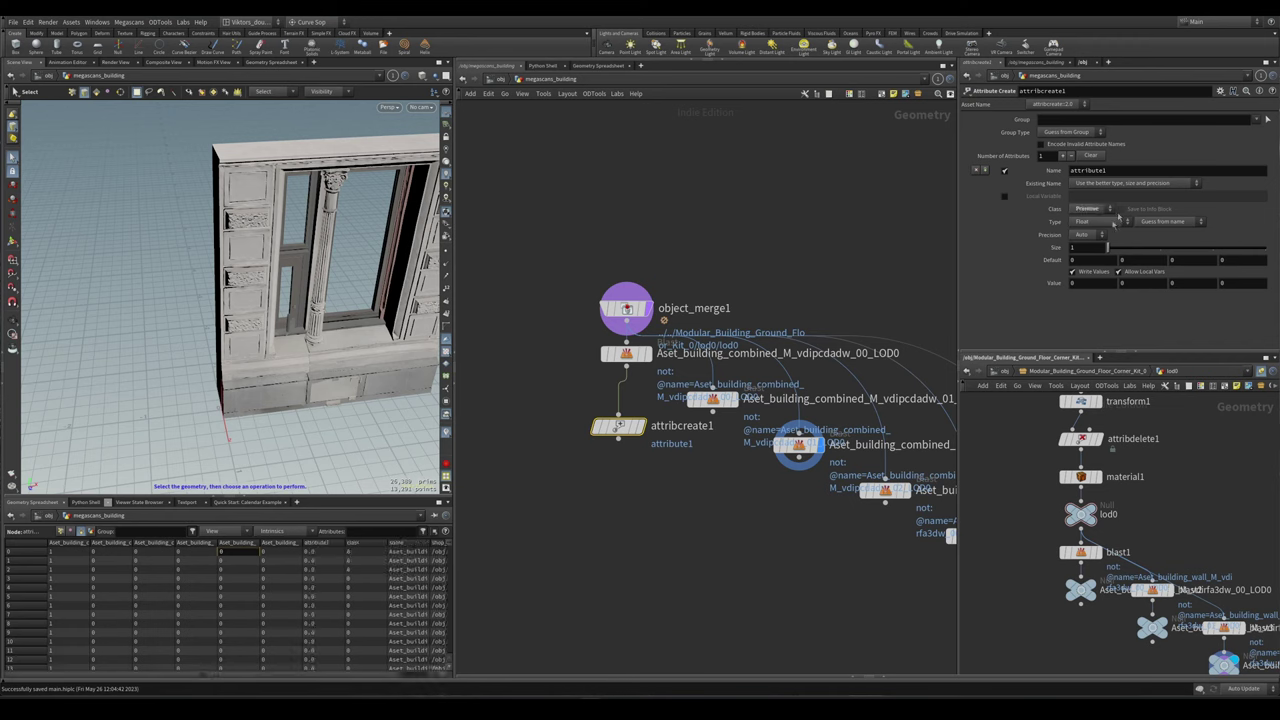
left_click(1100, 221)
left_click(1082, 261)
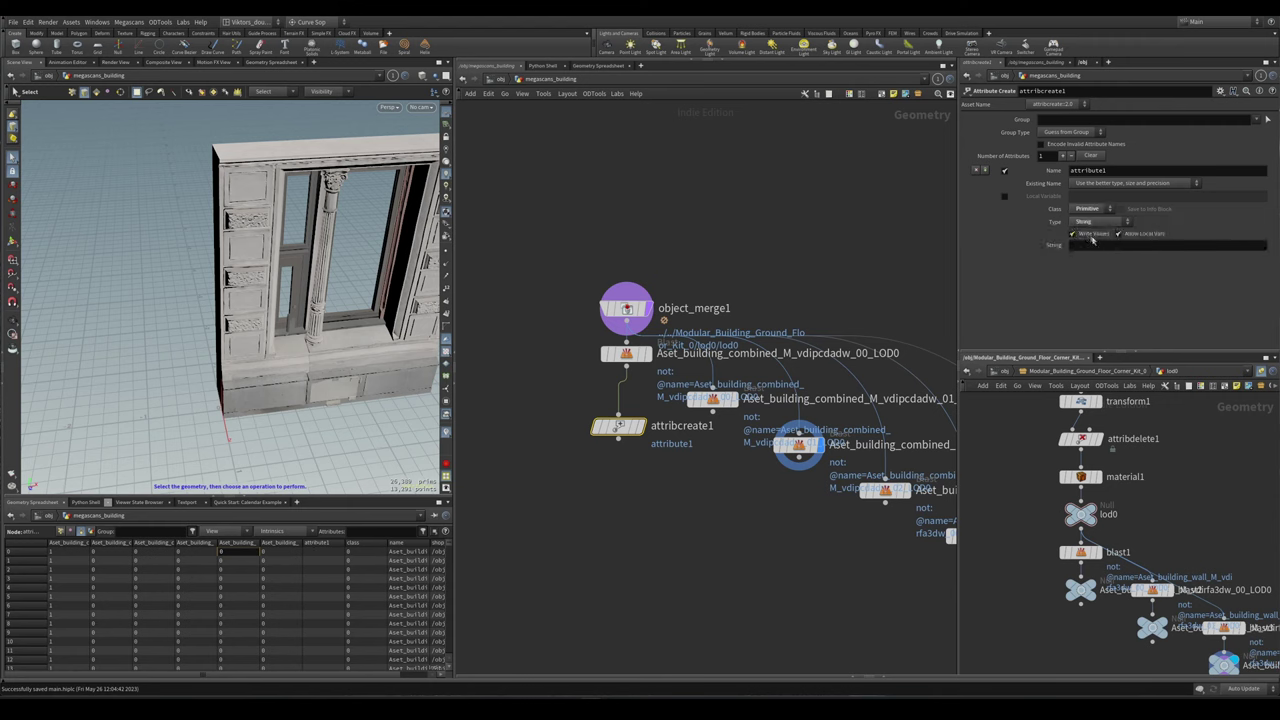
- Display attribcreate1 on the door piece and set its string value to f0_door_0
left_click(1102, 244)
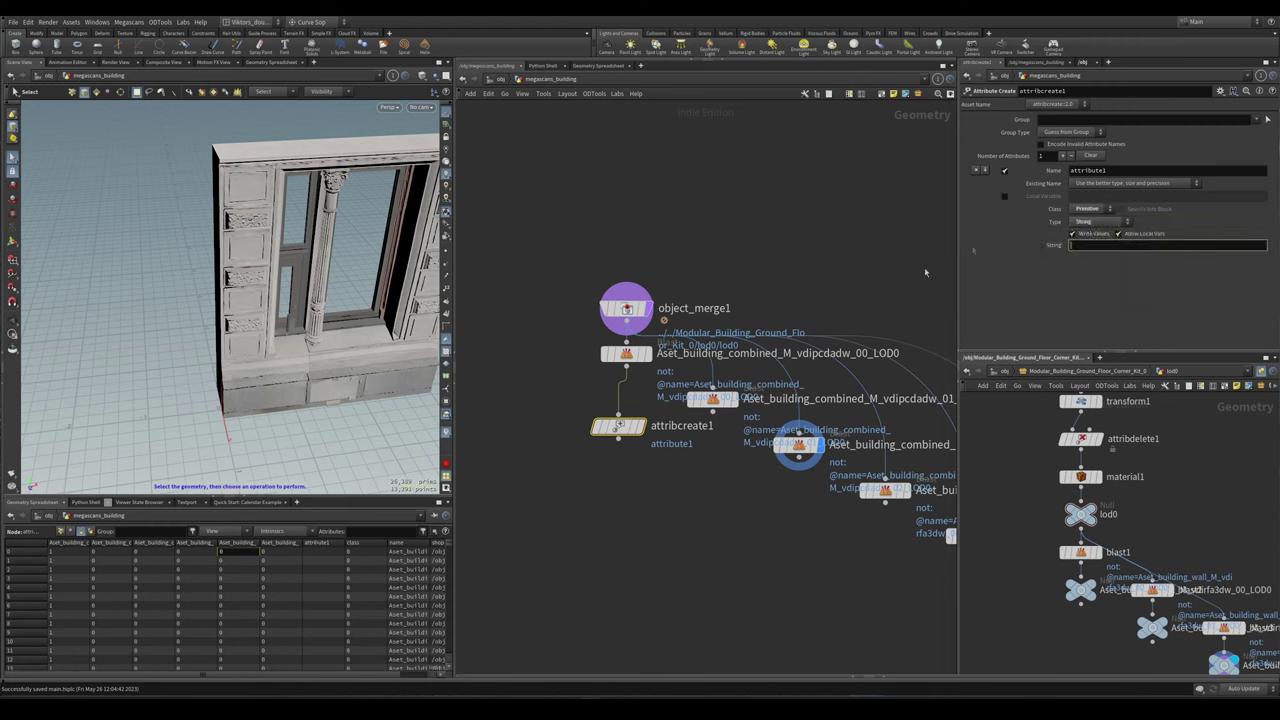
scroll(640, 320, "up", 3)
left_click(624, 374)
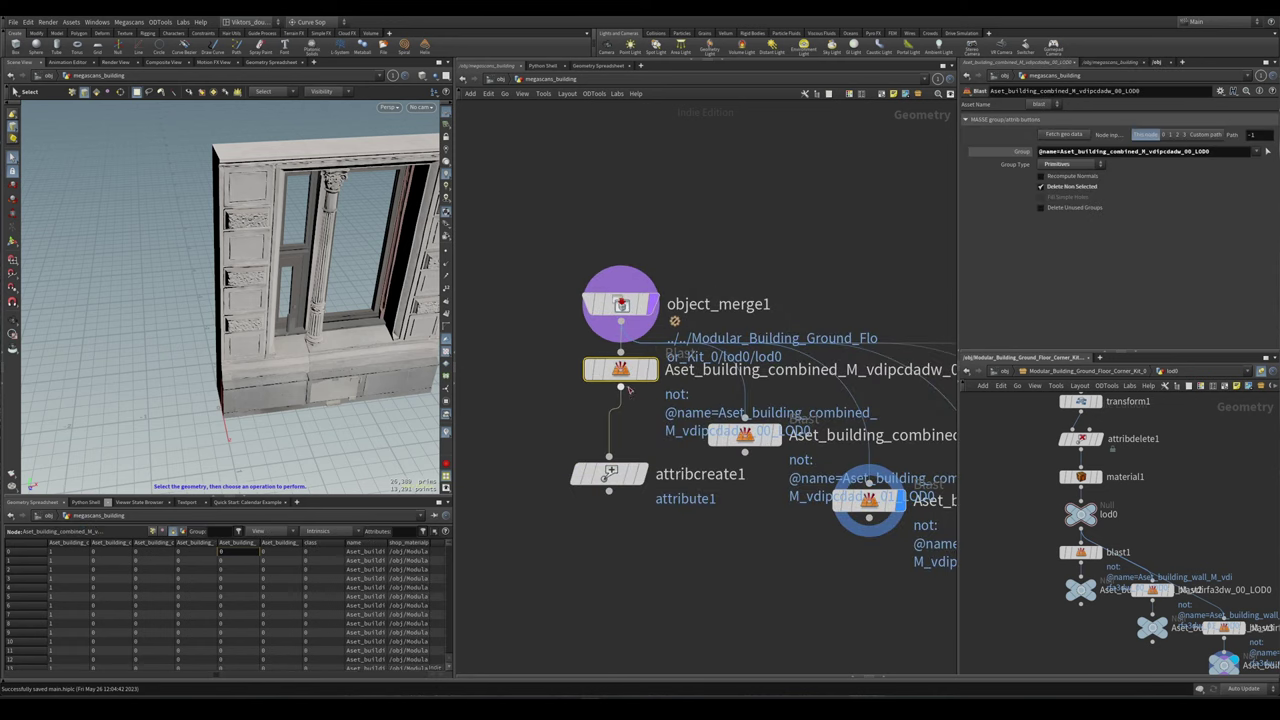
key("r")
key("space+h")
mouse_move(290, 385)
left_mouse_down()
mouse_move(229, 385)
mouse_move(290, 385)
left_mouse_up()
left_click(641, 476)
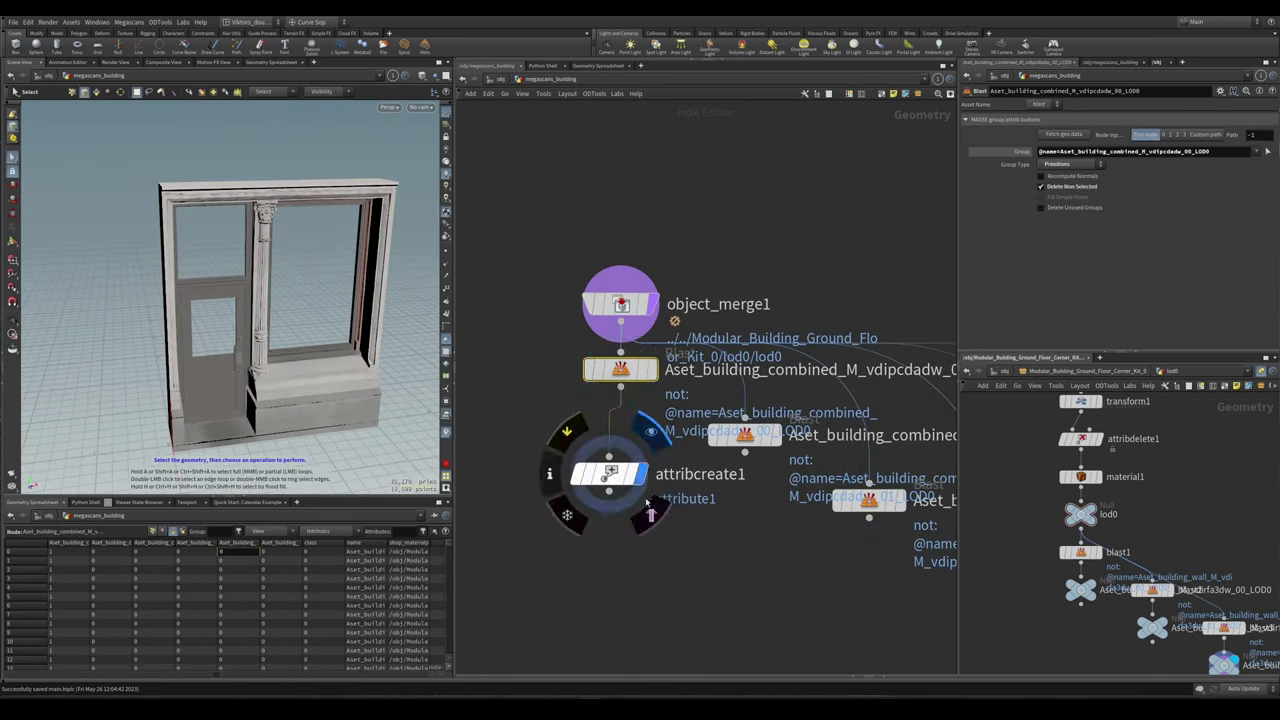
left_click(609, 474)
left_click(1100, 245)
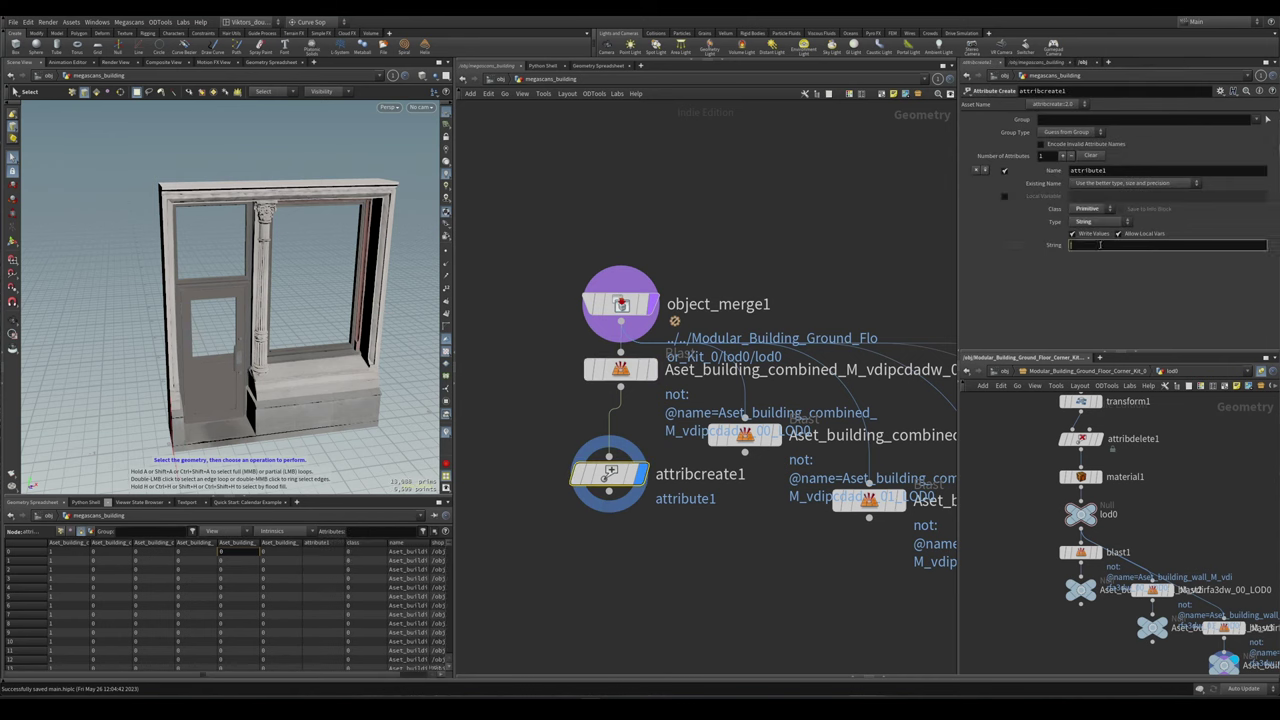
type("floo")
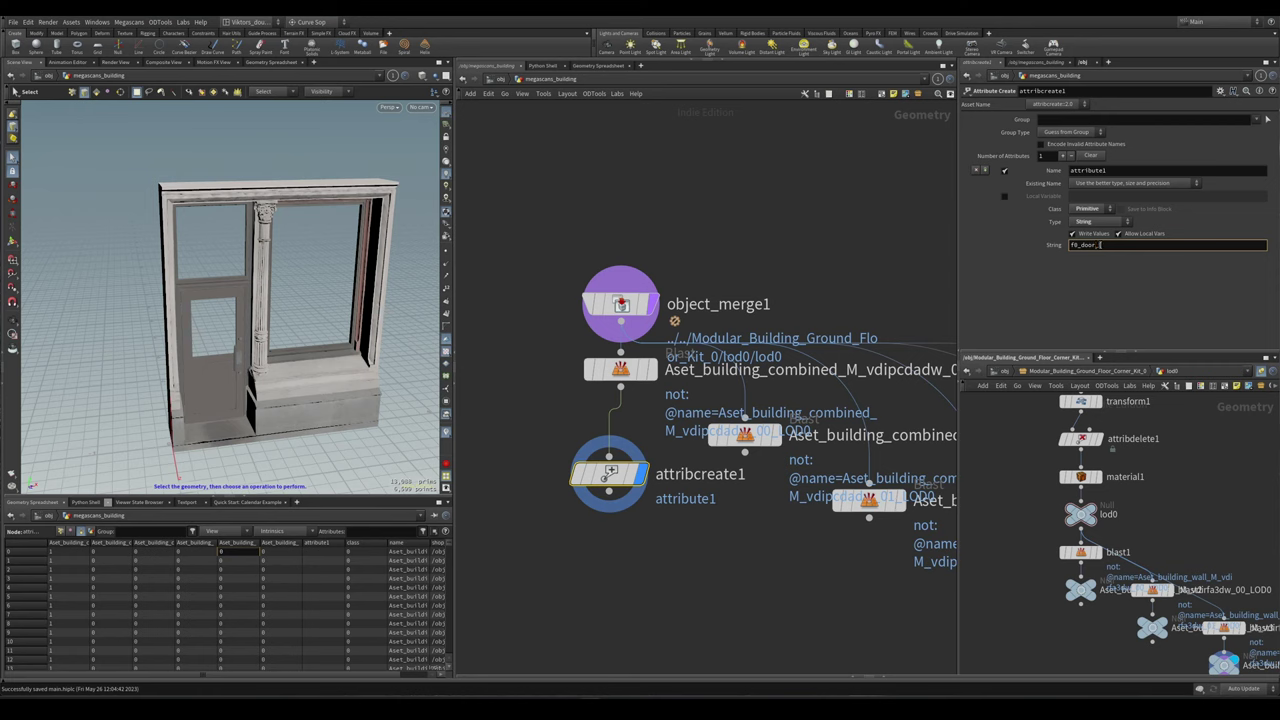
type("0")
key("Return")
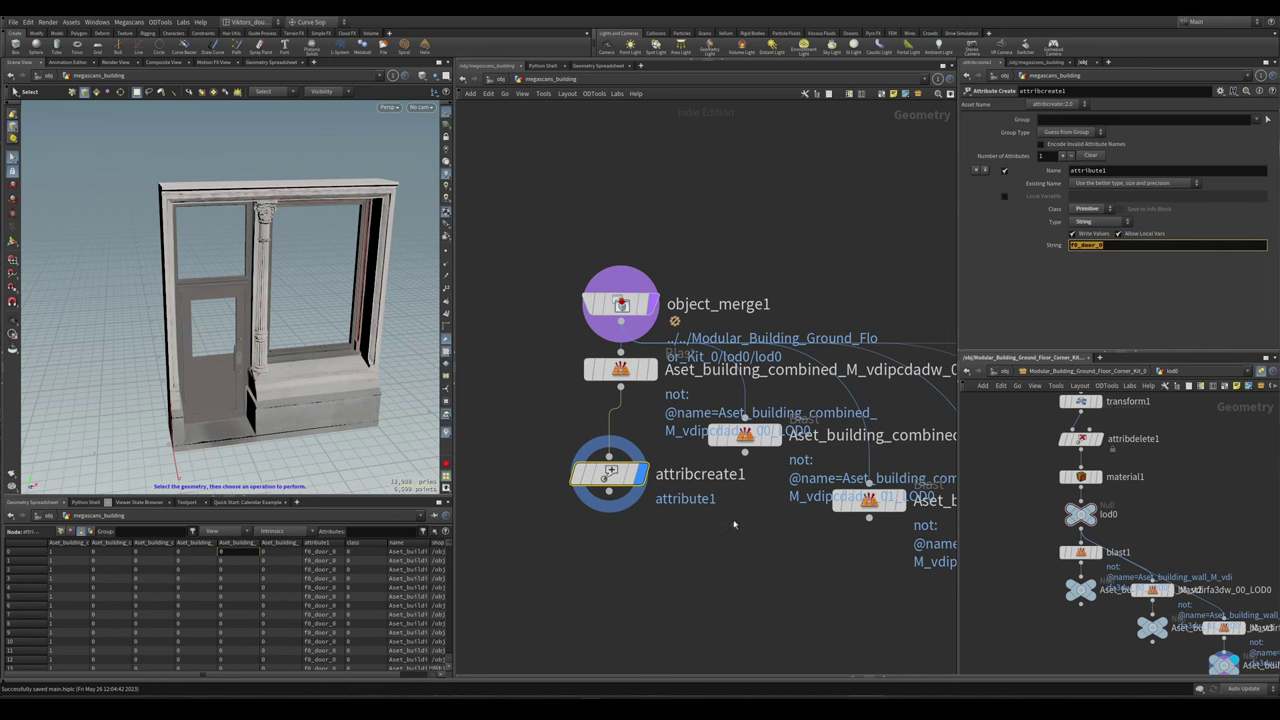
- Duplicate attribcreate1 and connect the copy below the combined 01 blast node
middle_click_drag(760, 580, 740, 542)
left_click_drag(589, 436, 711, 516, "alt")
left_click(711, 497)
left_click(724, 397)
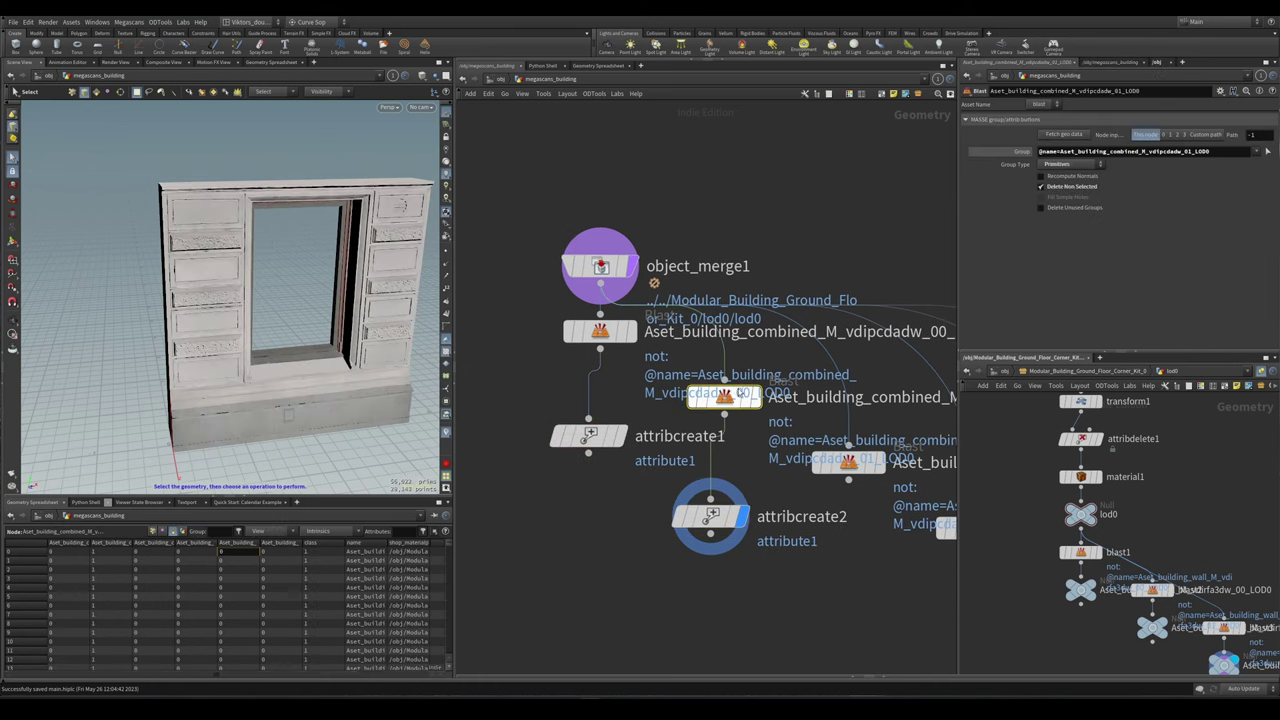
- Display the combined 01 and 02 blast nodes to compare their window pieces
left_click(752, 397)
left_click(870, 462)
left_click(752, 397)
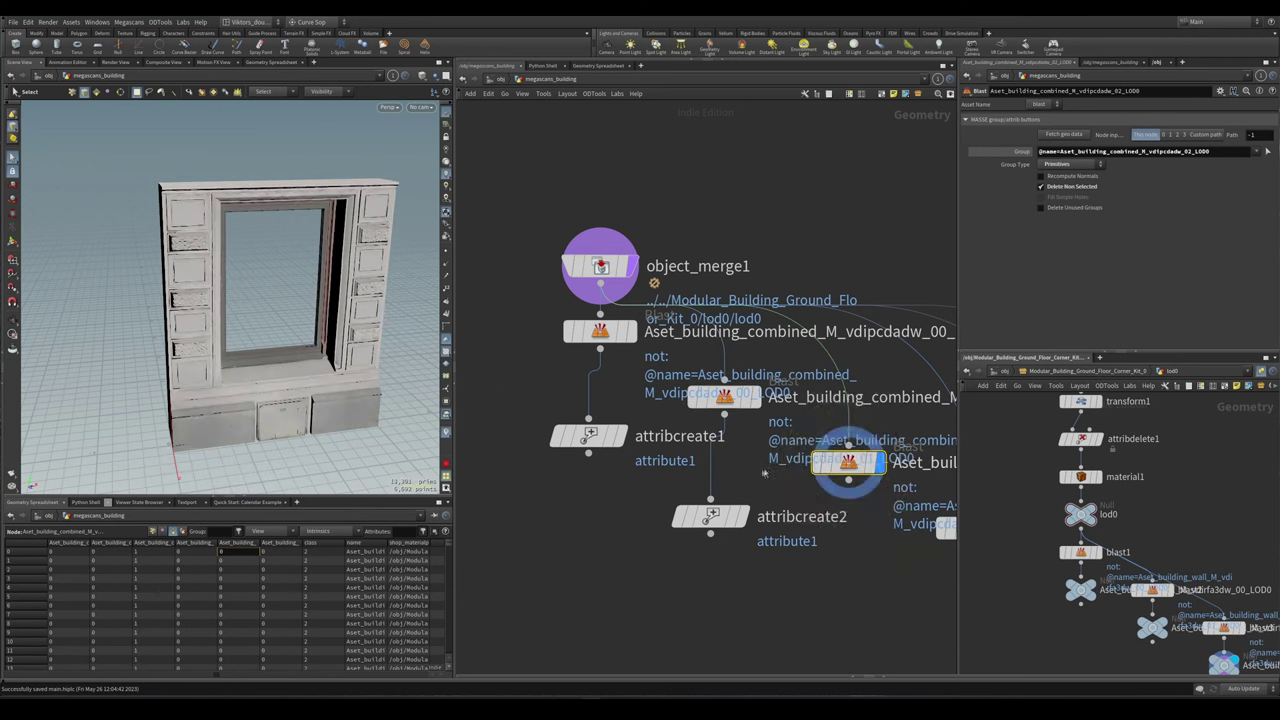
- Set attribcreate2's string value to f0_window_0 and duplicate it below the combined 02 blast node with the value f0_window_1
left_click(711, 516)
left_click(1091, 245)
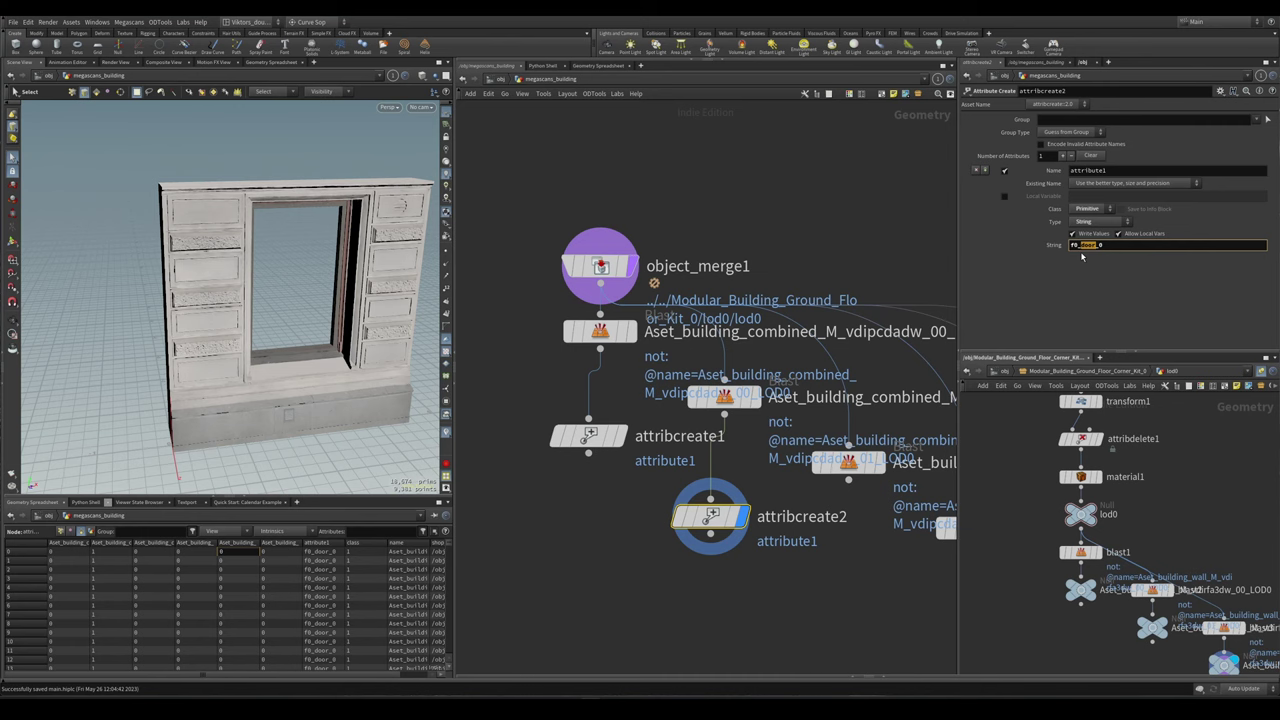
type("window")
key("Return")
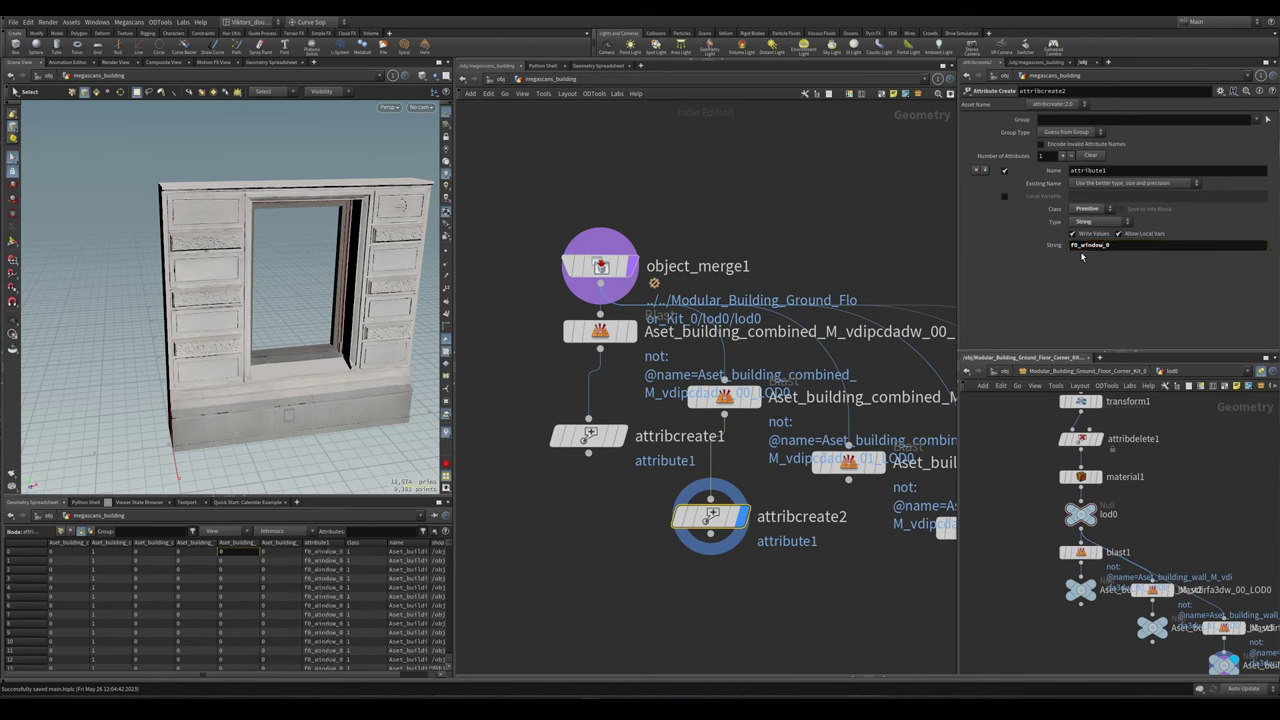
key("ctrl+c")
key("ctrl+v")
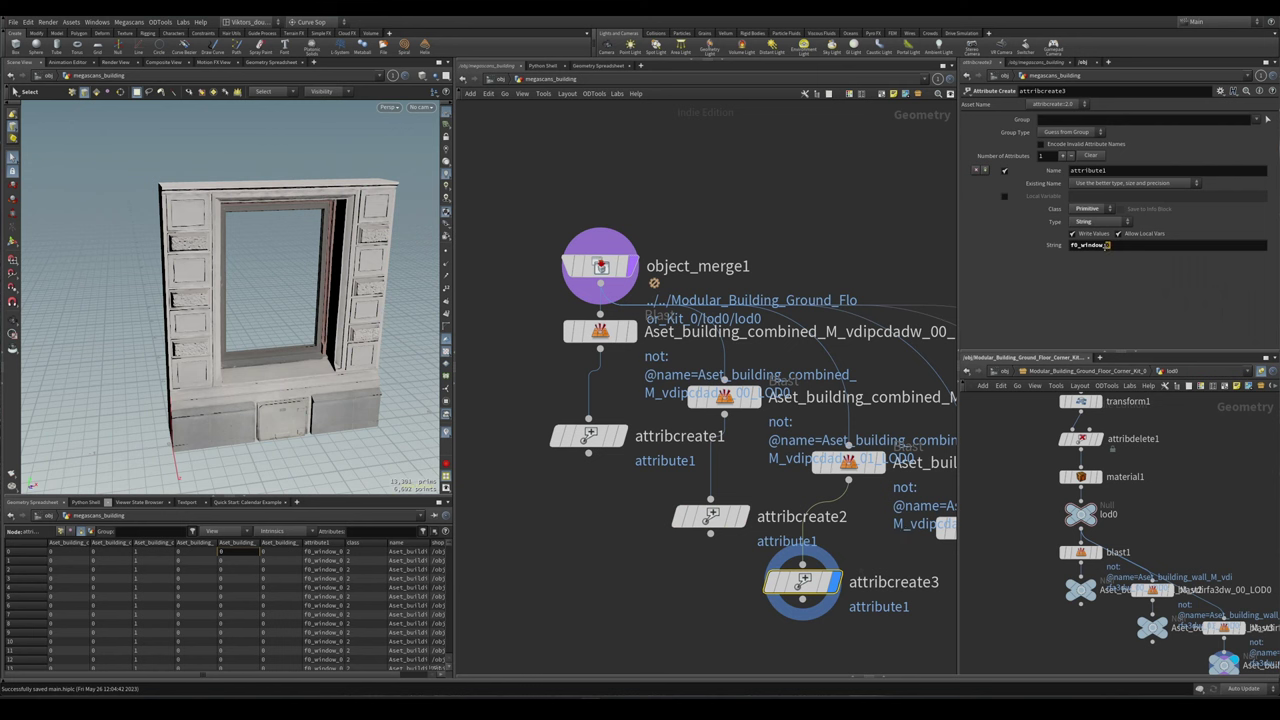
- Display the wall 00 and combined 02 blast nodes to compare the plain wall piece with the window piece
scroll(887, 523, "down", 3)
middle_click_drag(887, 523, 729, 437)
left_click(800, 444)
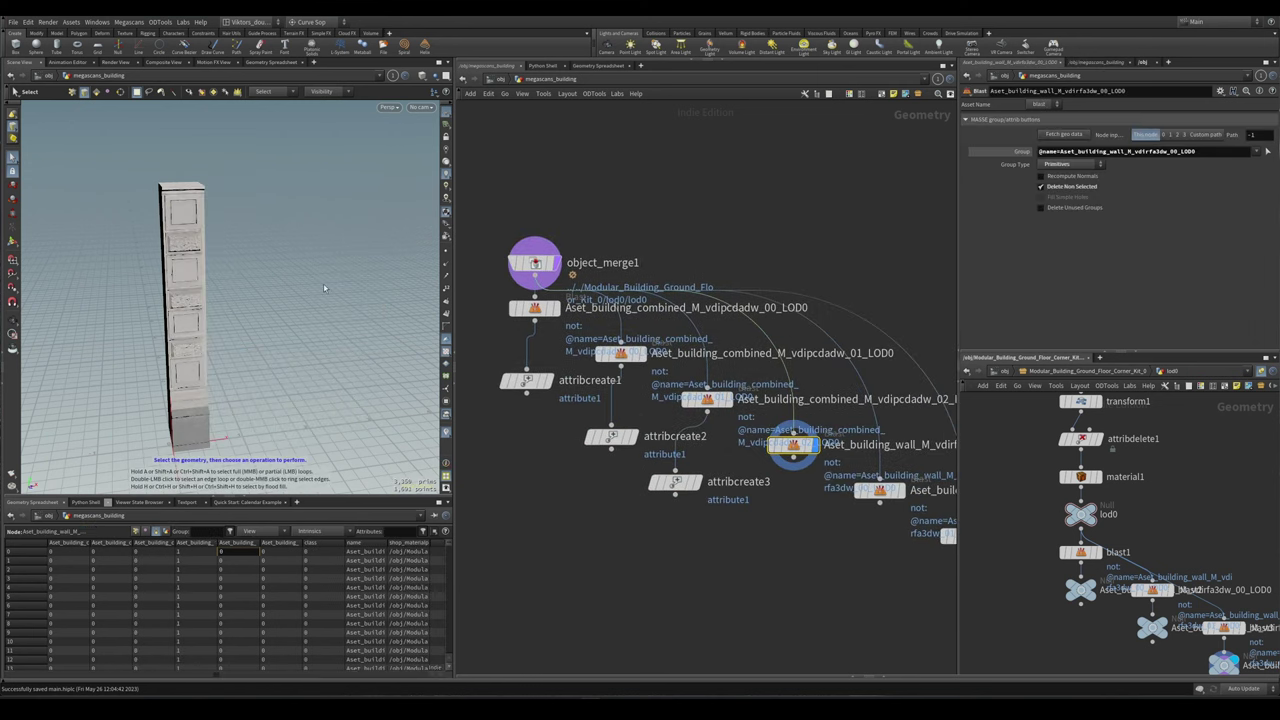
key("Escape")
left_click_drag(348, 295, 310, 305)
key("s")
scroll(828, 508, "up", 2)
scroll(828, 510, "down", 2)
left_click(718, 400)
key("Escape")
left_click_drag(262, 312, 330, 326)
key("s")
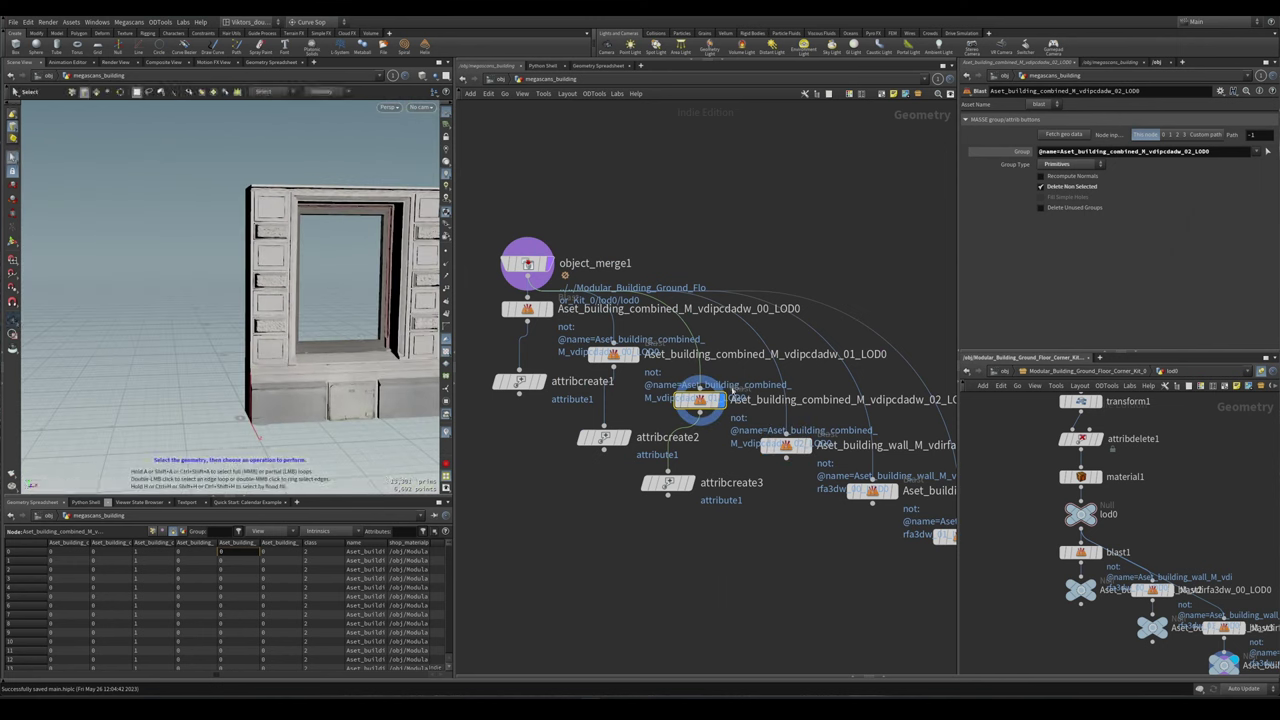
middle_click_drag(401, 303, 370, 296)
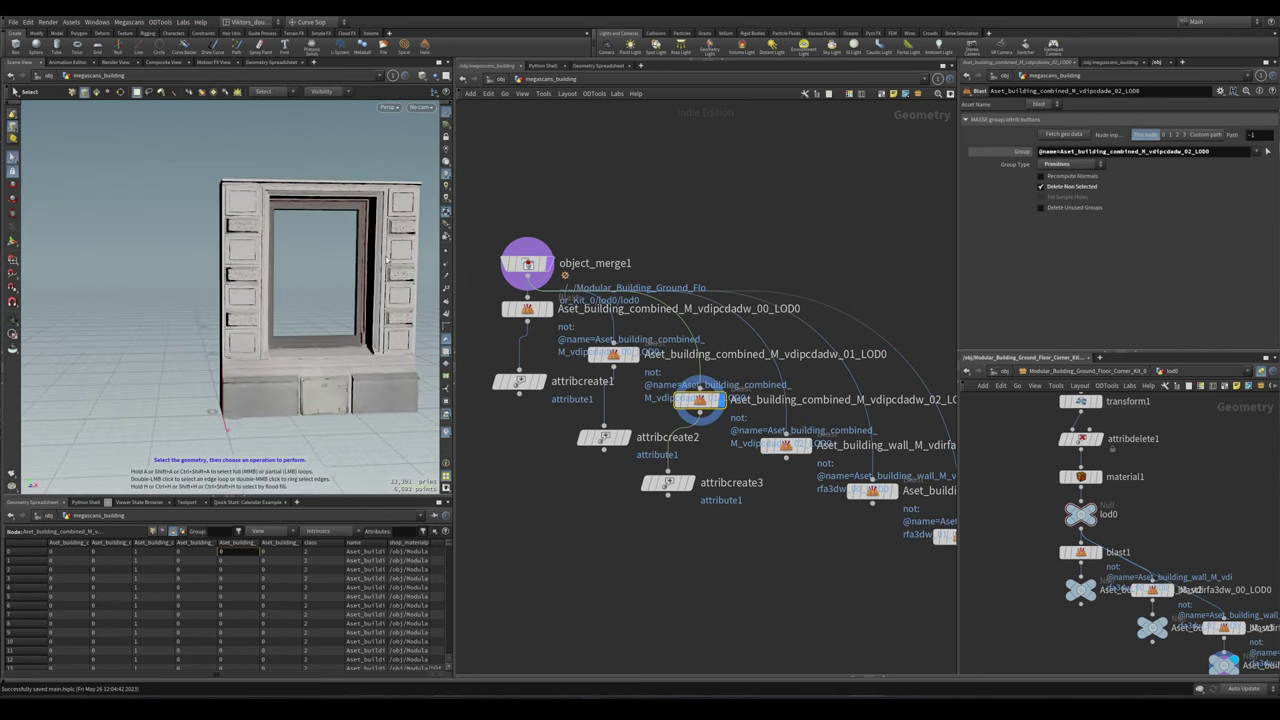
scroll(740, 486, "up", 1)
- Duplicate attribcreate3 below the wall 00 blast node and set the copy's string value to f0_wall_0
left_click_drag(652, 486, 758, 540, "alt")
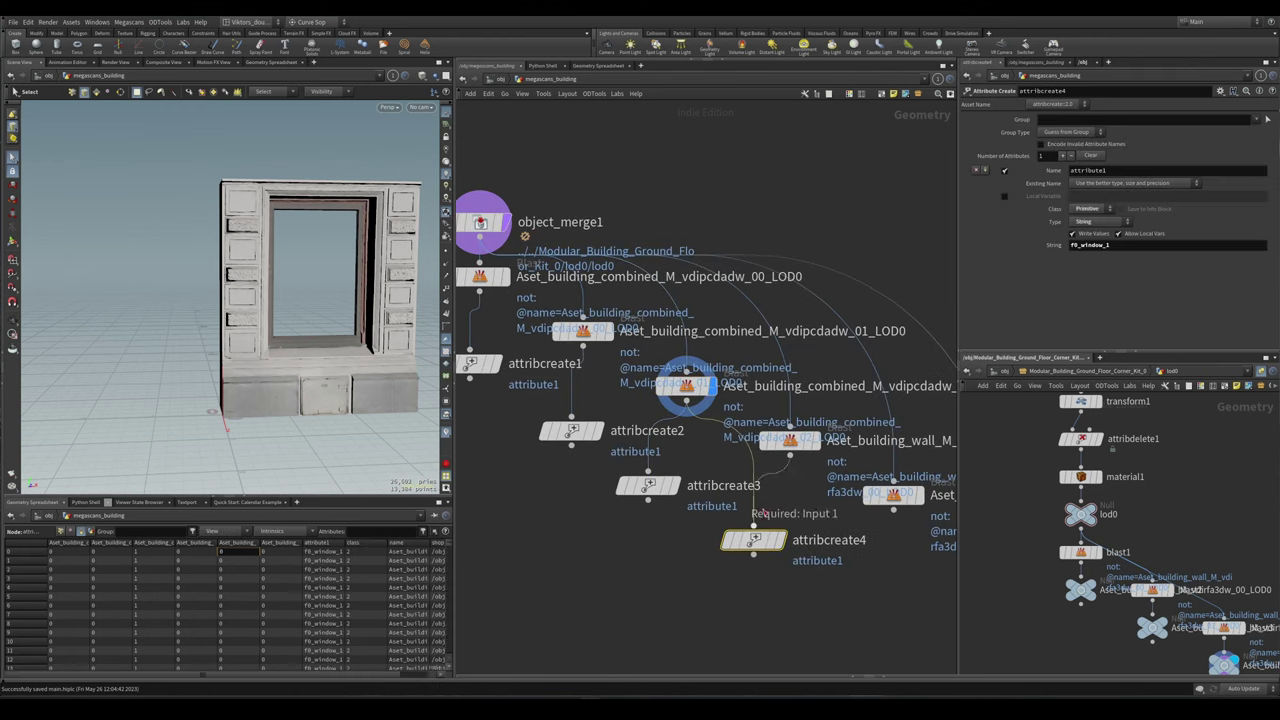
left_click(1082, 249)
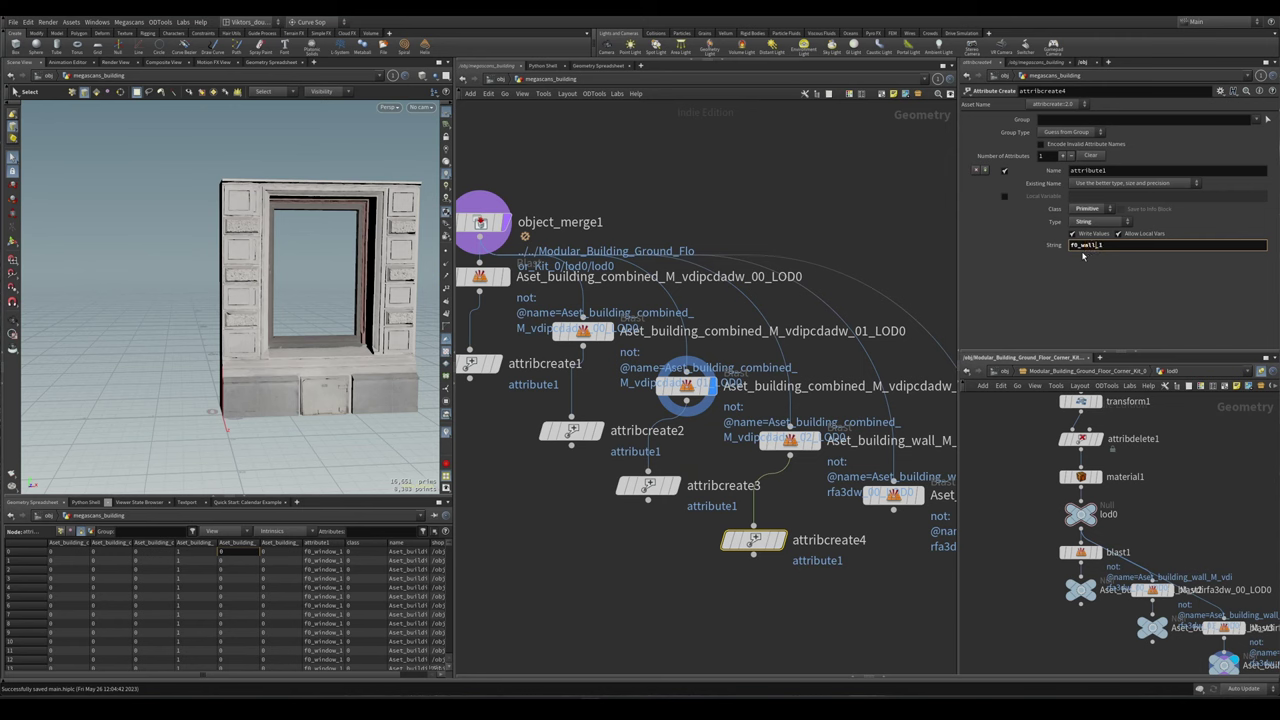
key("Return")
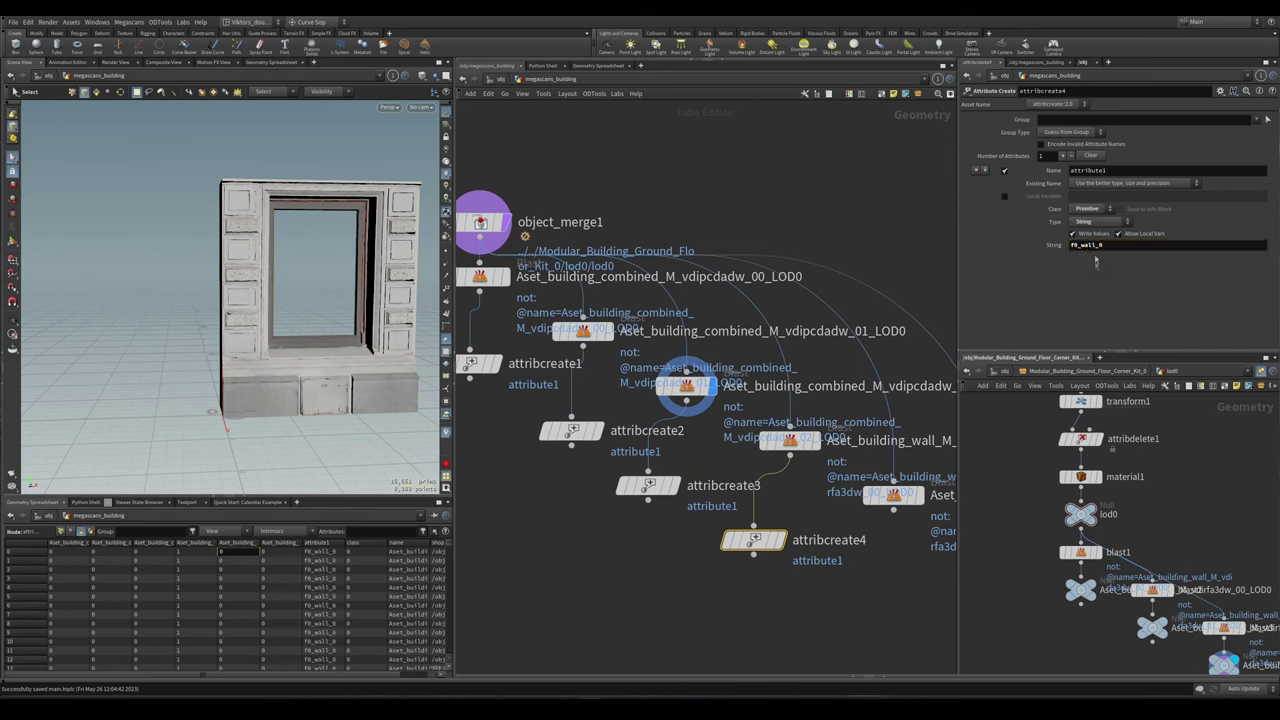
- Duplicate attribcreate4 below the wall 01 blast node and set the copy's string value to f0_corner_convex
scroll(505, 222, "down", 1)
left_click(830, 450)
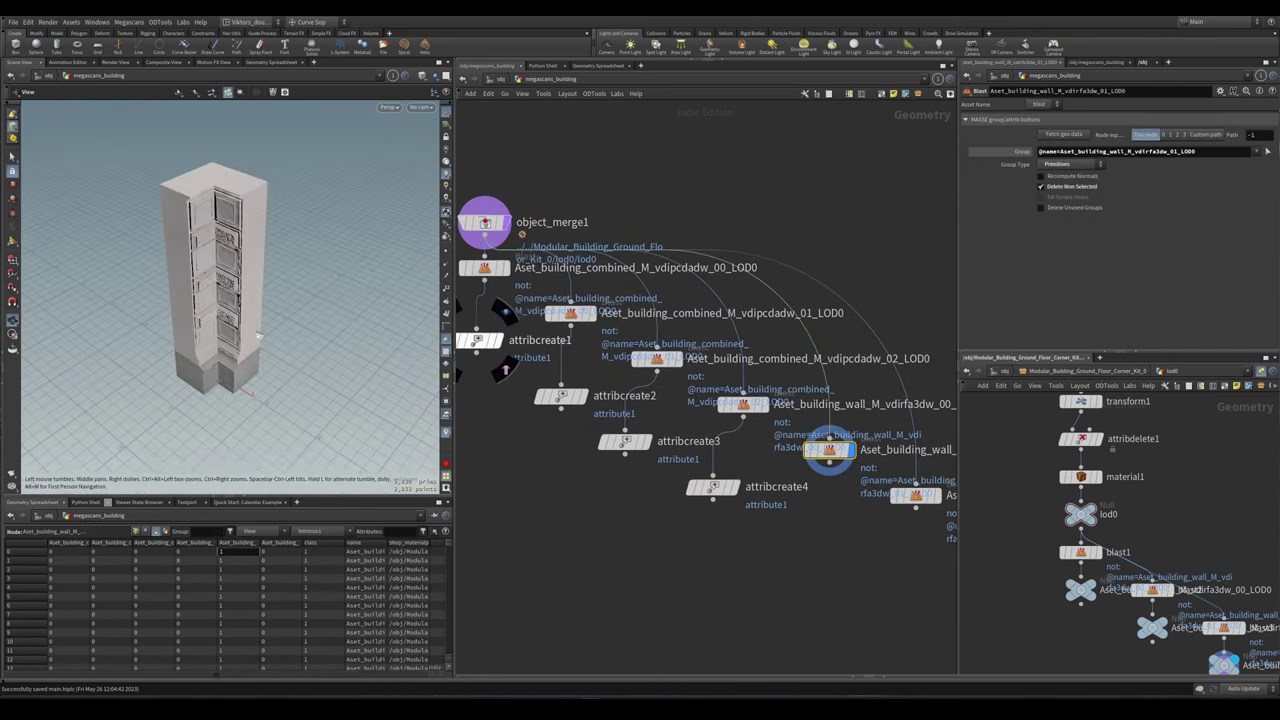
left_click_drag(712, 486, 804, 534, "alt")
key("Escape")
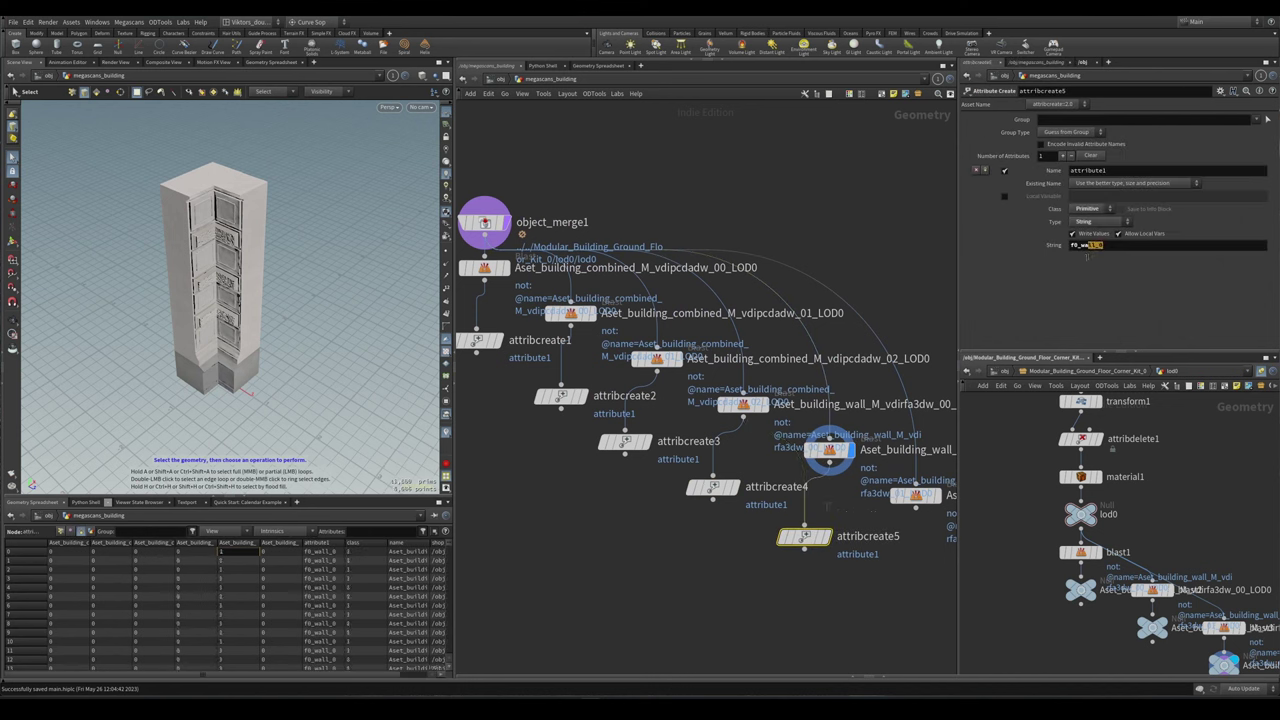
left_click(1086, 250)
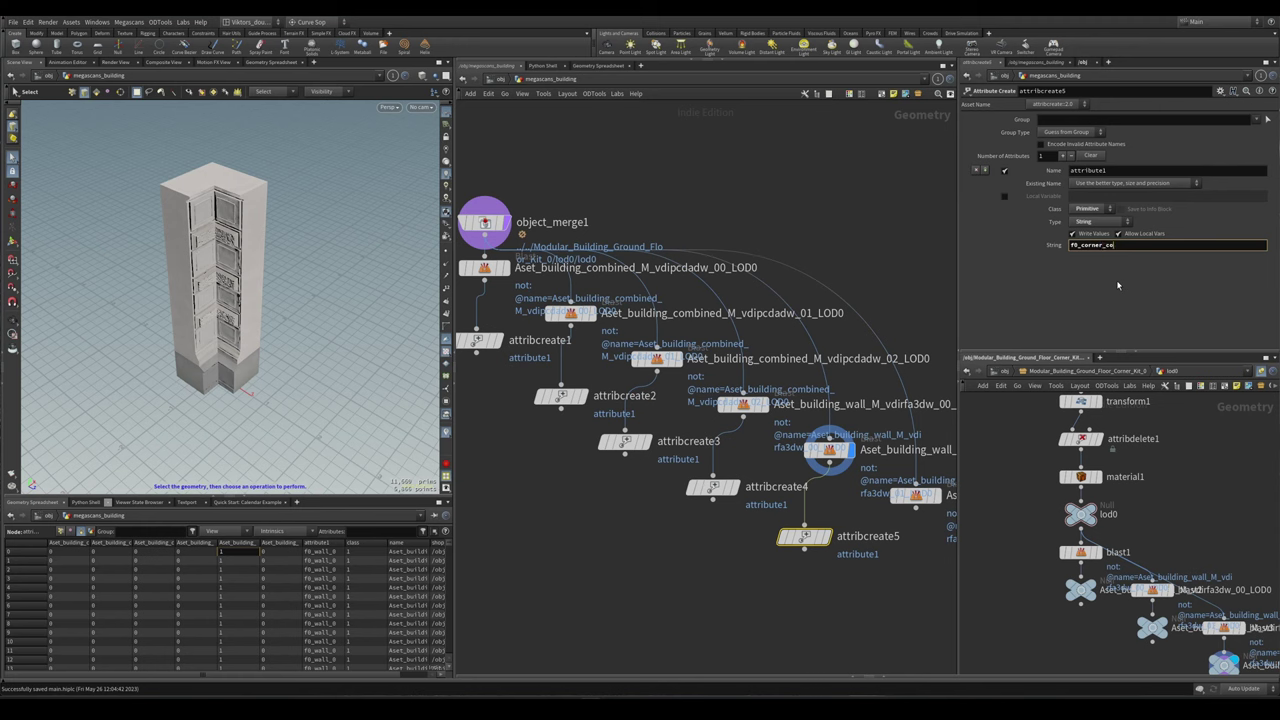
type("ex")
key("Return")
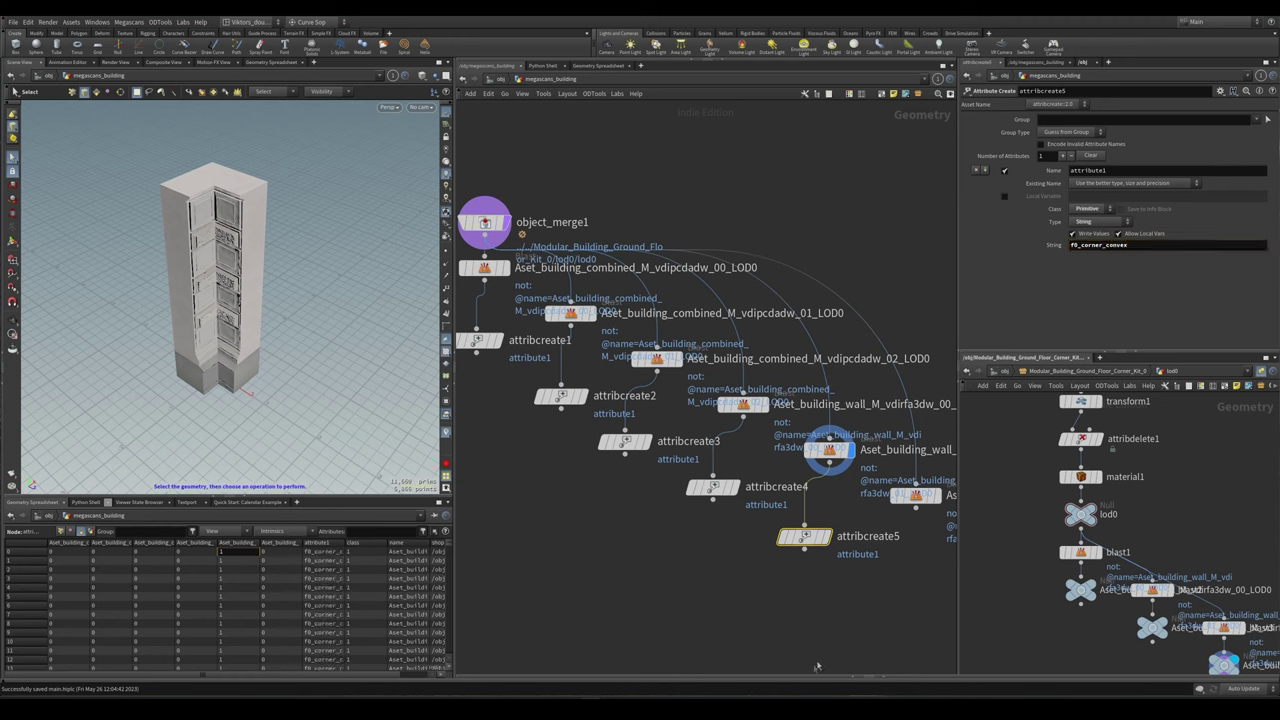
- Duplicate attribcreate5 below the wall 02 blast node and set the copy's string value to f0_corner_concave
middle_click_drag(820, 662, 695, 586)
left_click_drag(680, 460, 785, 497, "alt")
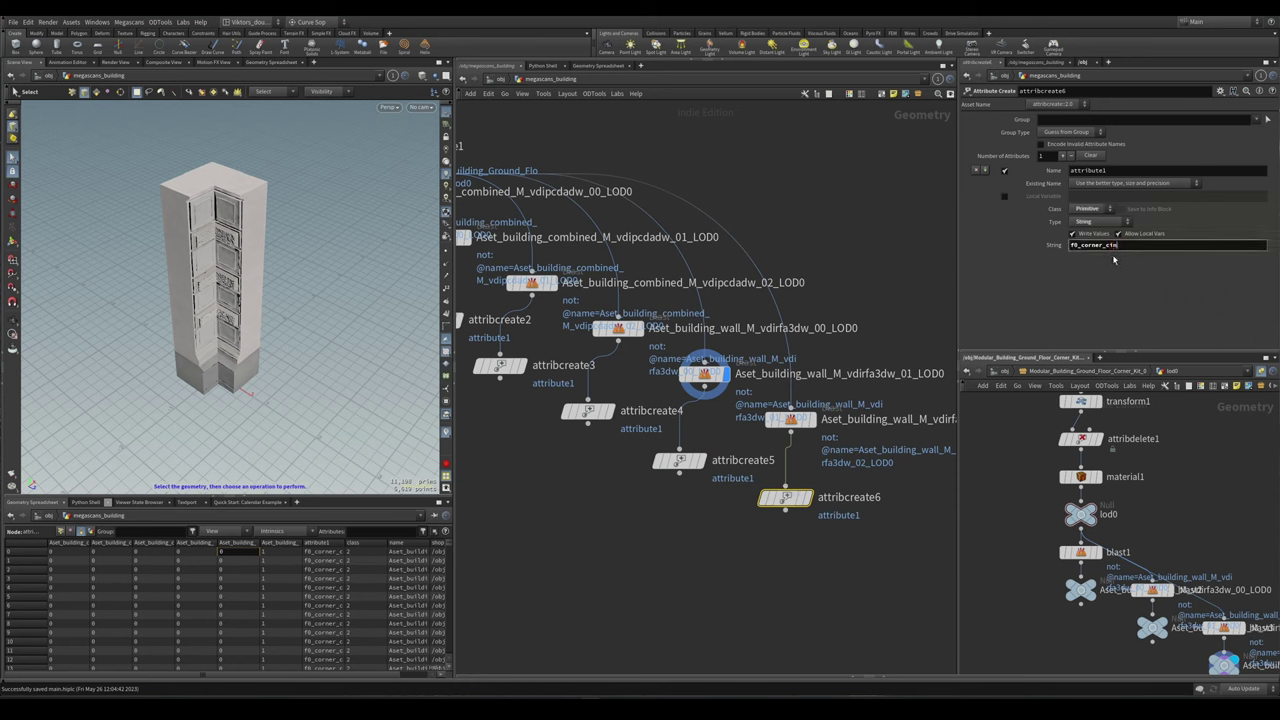
type("e")
key("Return")
- Display attribcreate6 and attribcreate5 in turn to compare the concave and convex corner pieces from several angles
left_click(806, 497)
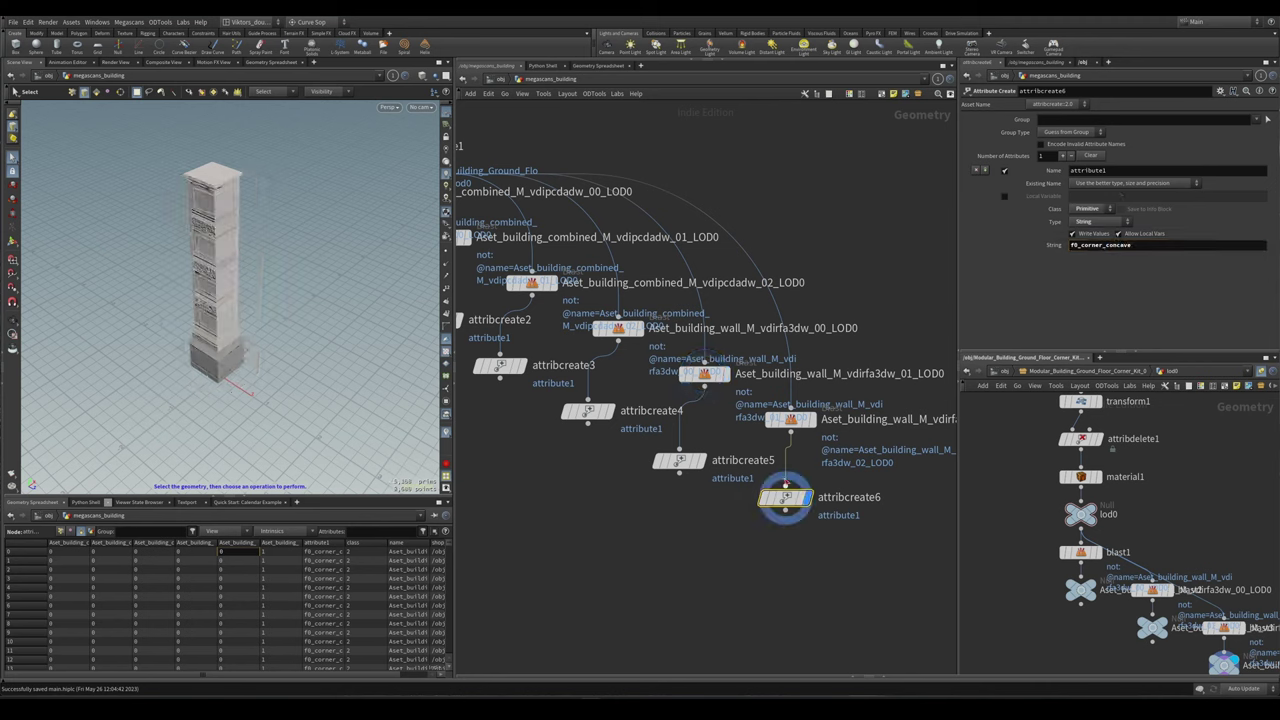
left_click(702, 460)
left_click(806, 497)
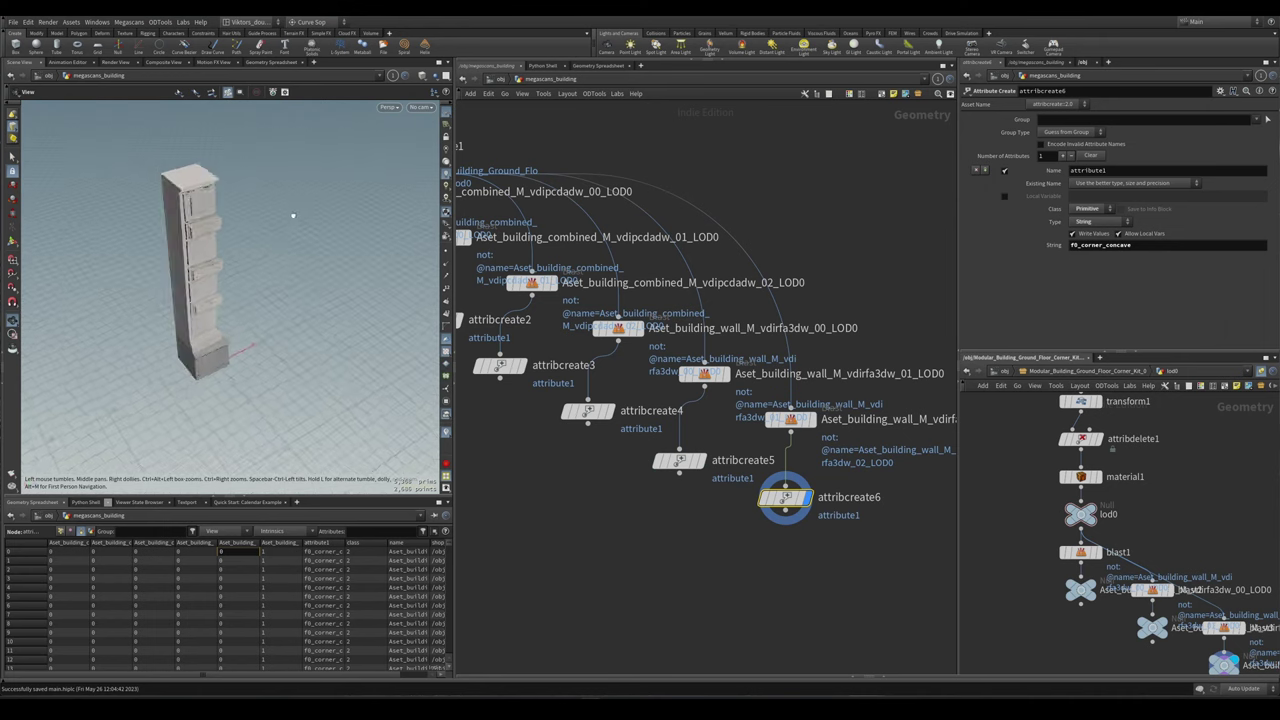
scroll(181, 232, "up", 3)
key("s")
key("h")
scroll(727, 510, "up", 2)
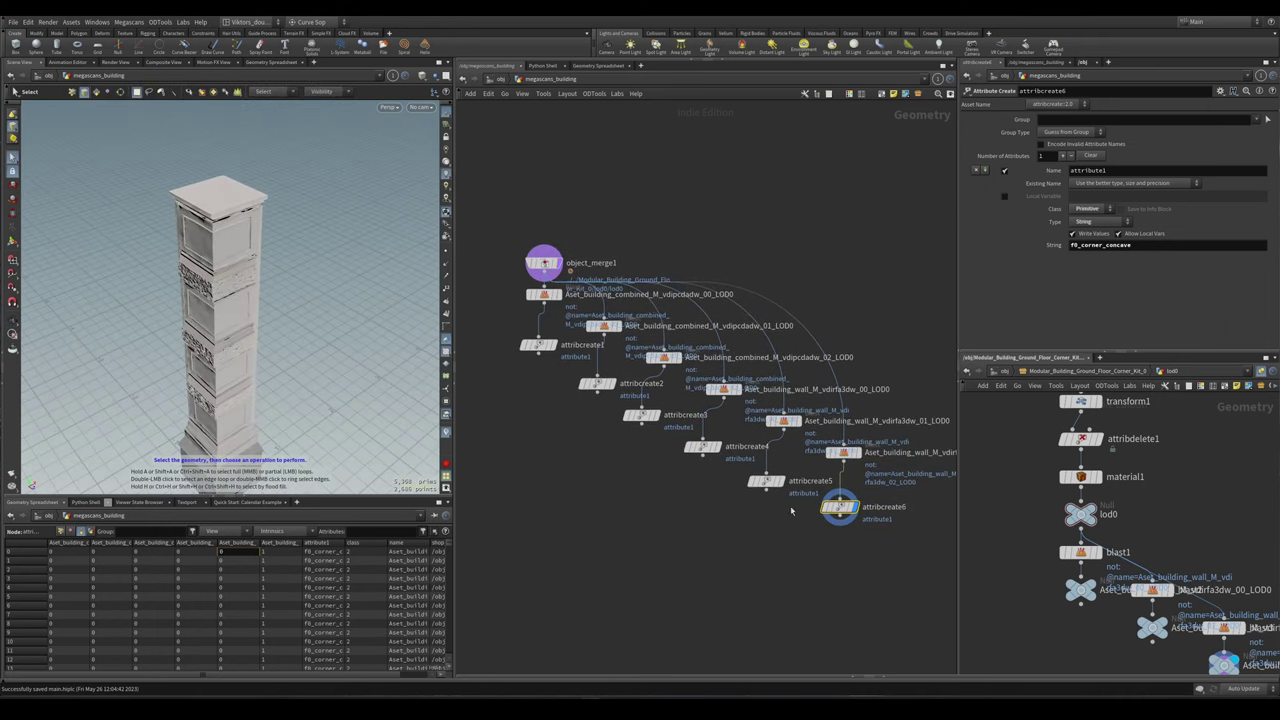
left_click(710, 465)
left_click(772, 498)
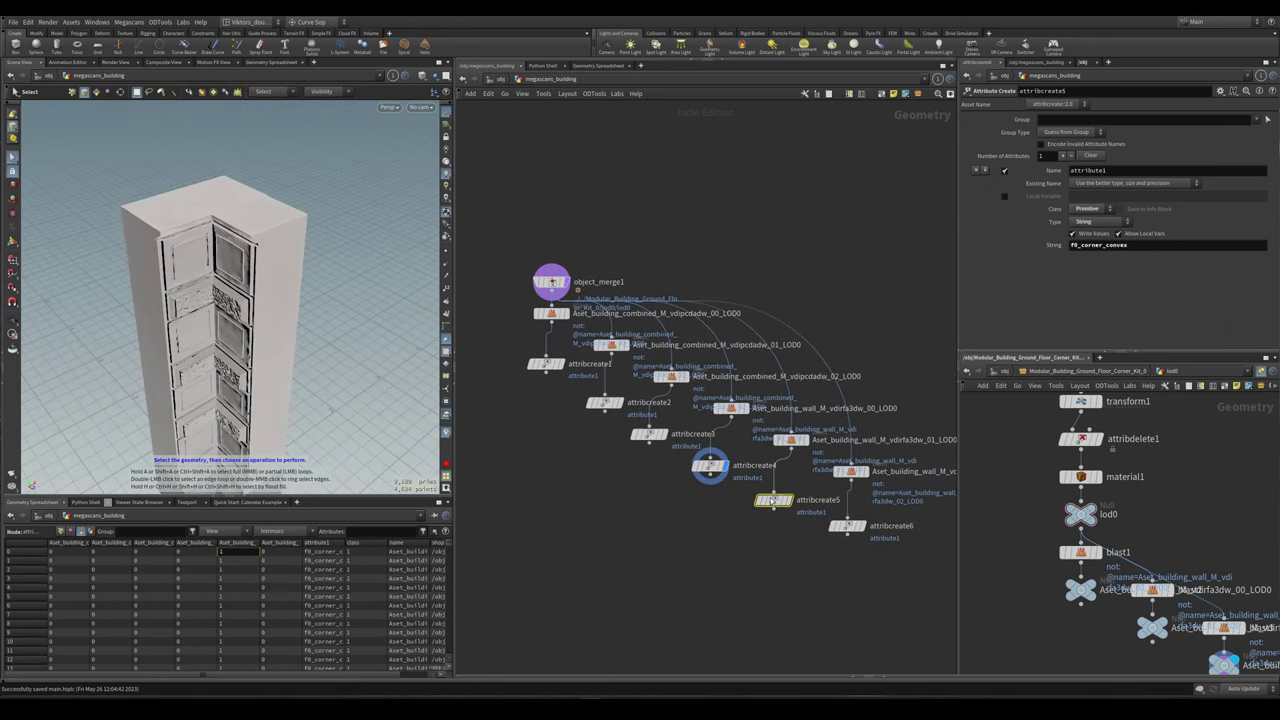
- Move attribcreate6 up so that it sits directly below the wall 02 blast node
key("f")
mouse_move(769, 511)
left_mouse_down("shift")
mouse_move(771, 449)
mouse_move(772, 492)
left_mouse_up("shift")
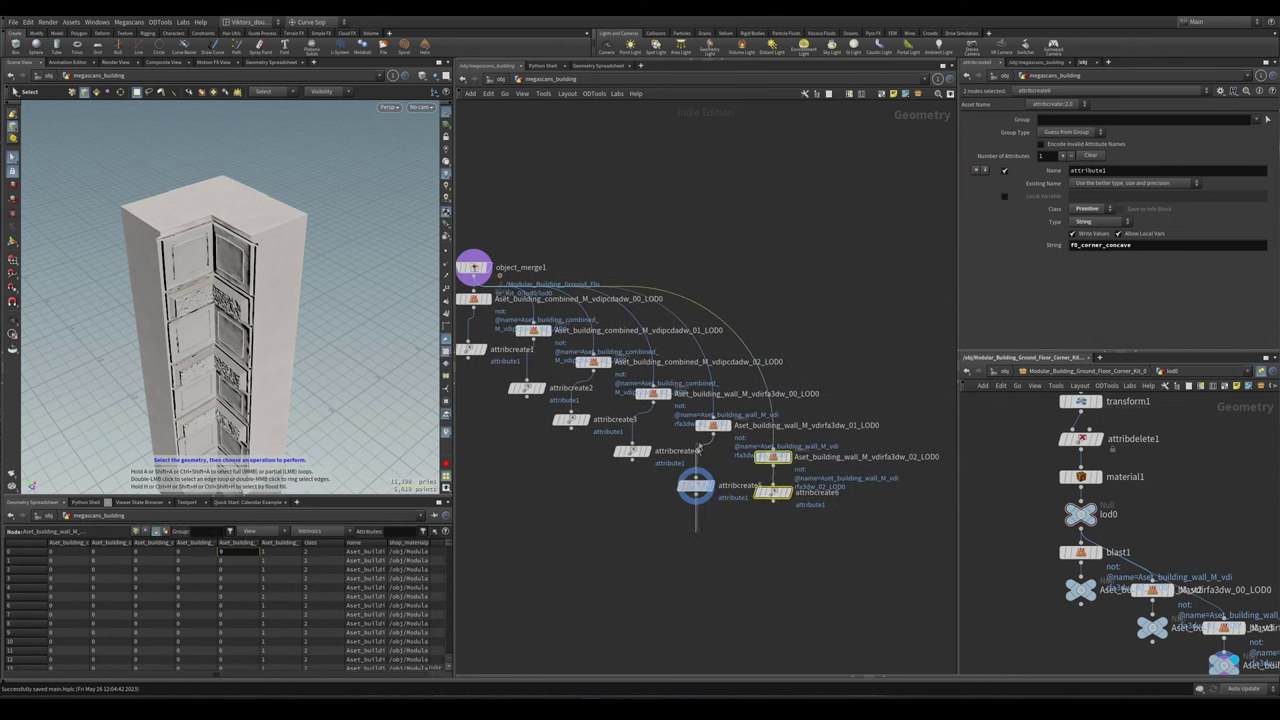
left_click(697, 486)
scroll(742, 545, "down", 3)
scroll(742, 545, "up", 3)
left_click(737, 408, "shift")
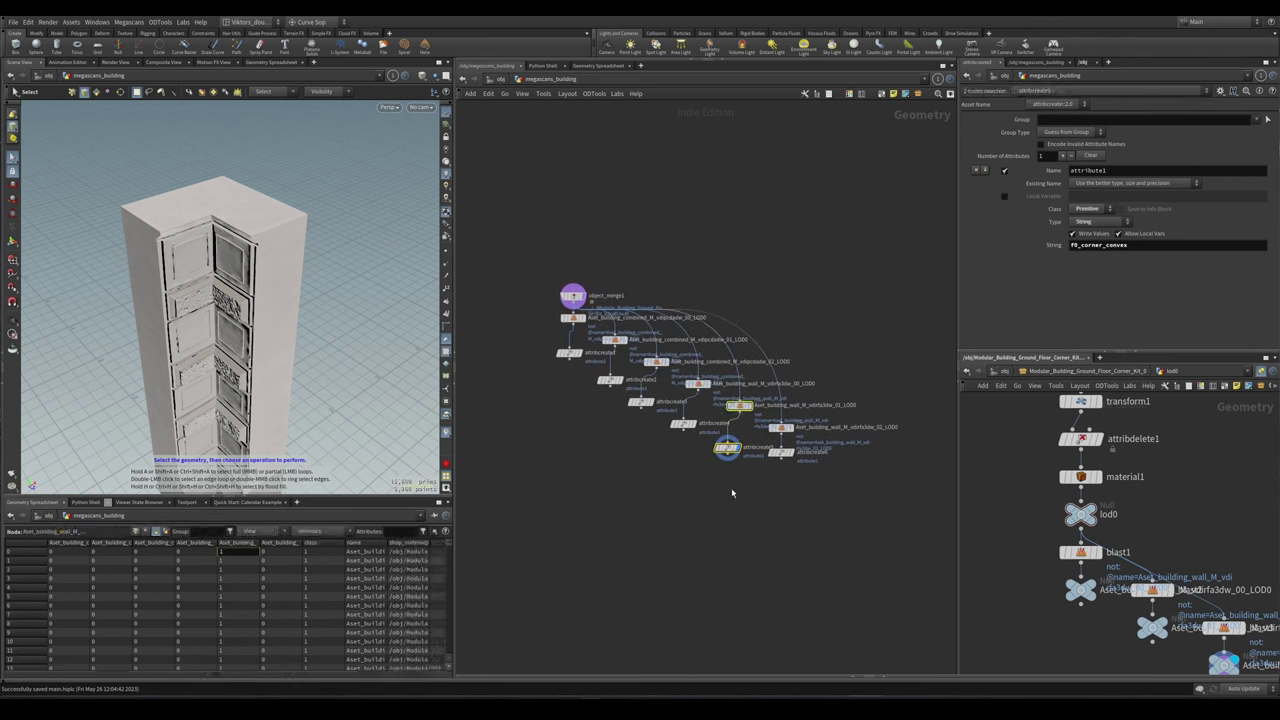
middle_click_drag(819, 486, 849, 493)
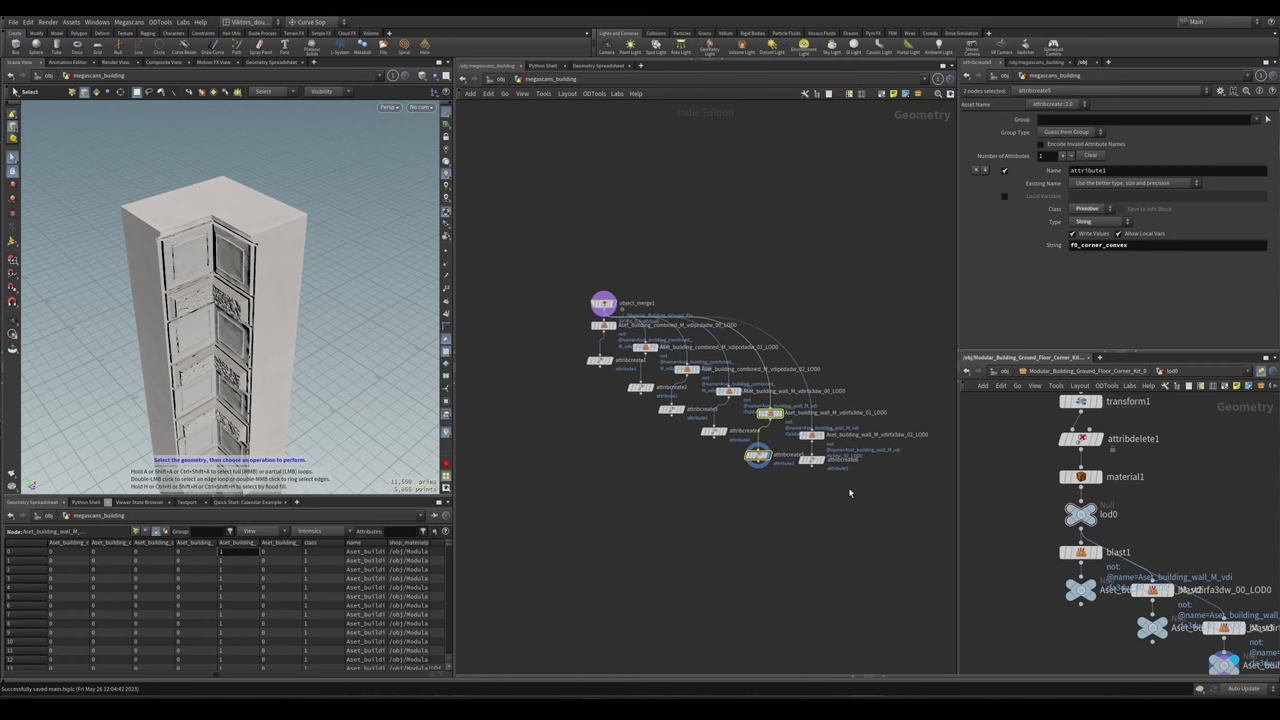
- Select all six attribute create nodes and change their attribute name to name
left_click(1122, 172)
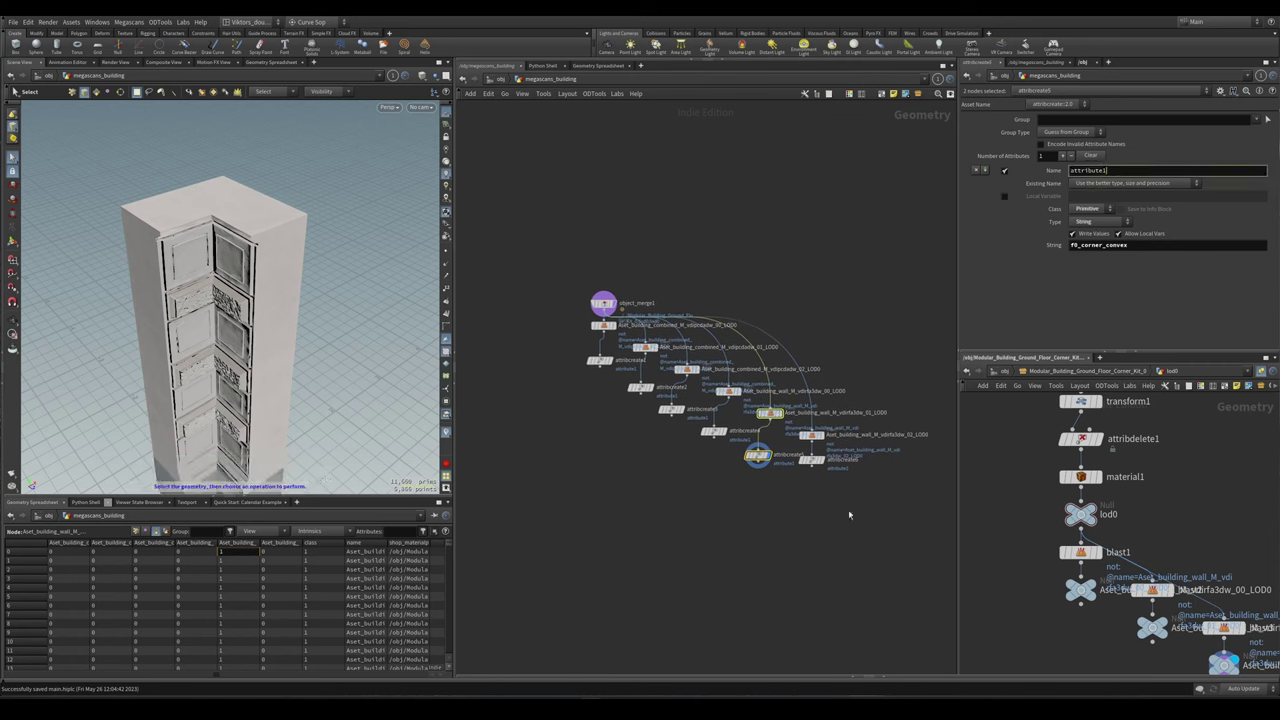
scroll(839, 483, "up", 3)
left_click_drag(839, 483, 645, 418)
left_click(597, 376, "shift")
left_click(553, 344, "shift")
left_click(495, 305, "shift")
double_click(1133, 172)
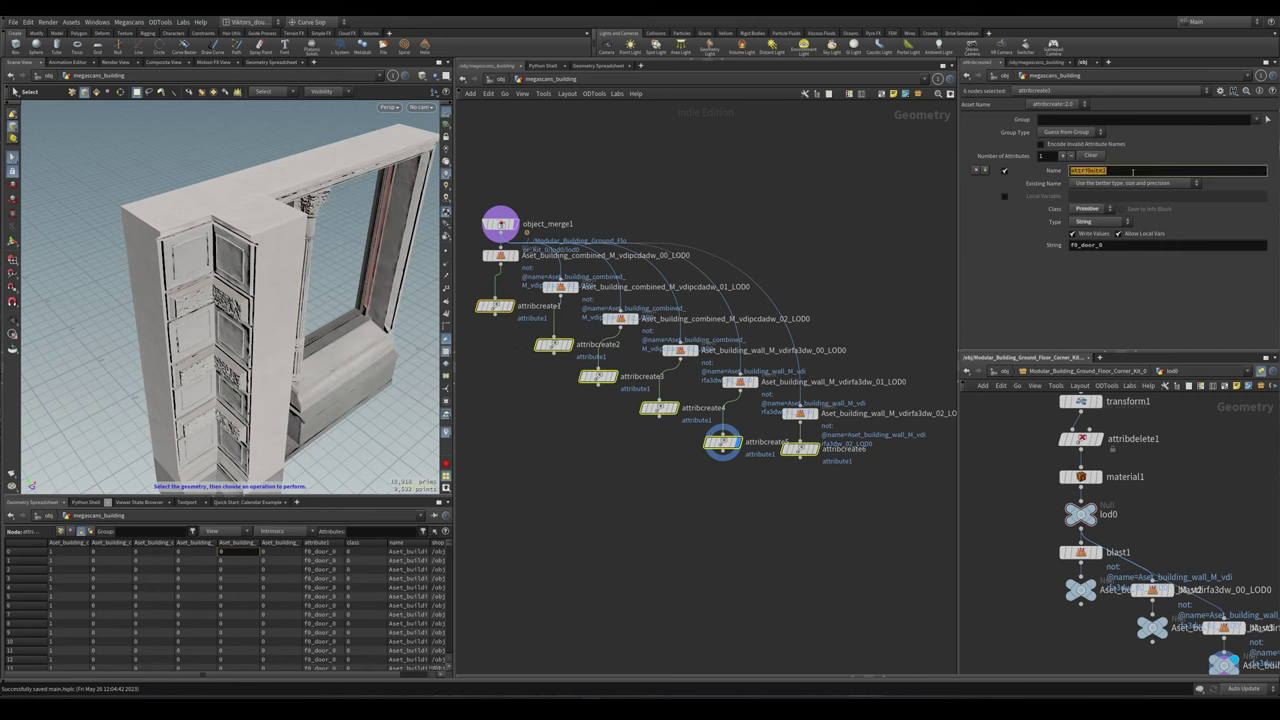
type("name")
key("Return")
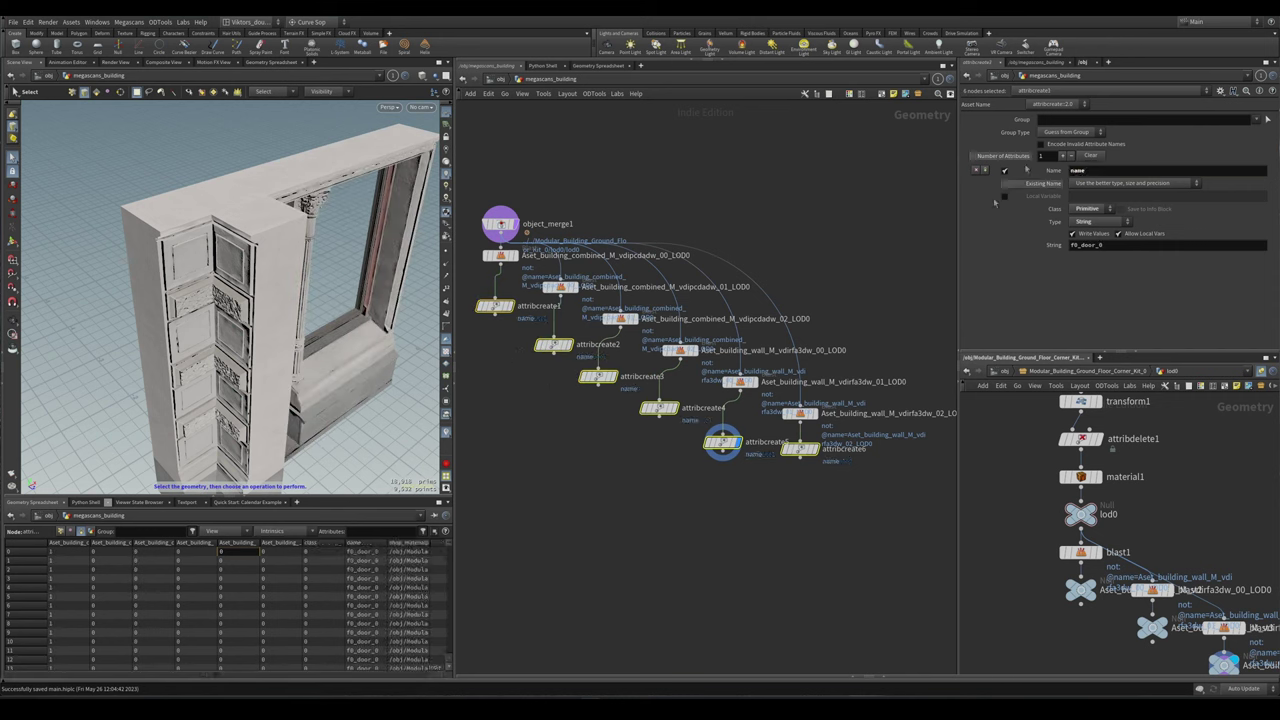
- Check the string values on the attribute create nodes and inspect the pieces isolated by the combined 00 and 01 blast nodes
left_click(800, 448)
left_click(738, 442)
left_click(660, 408, "shift")
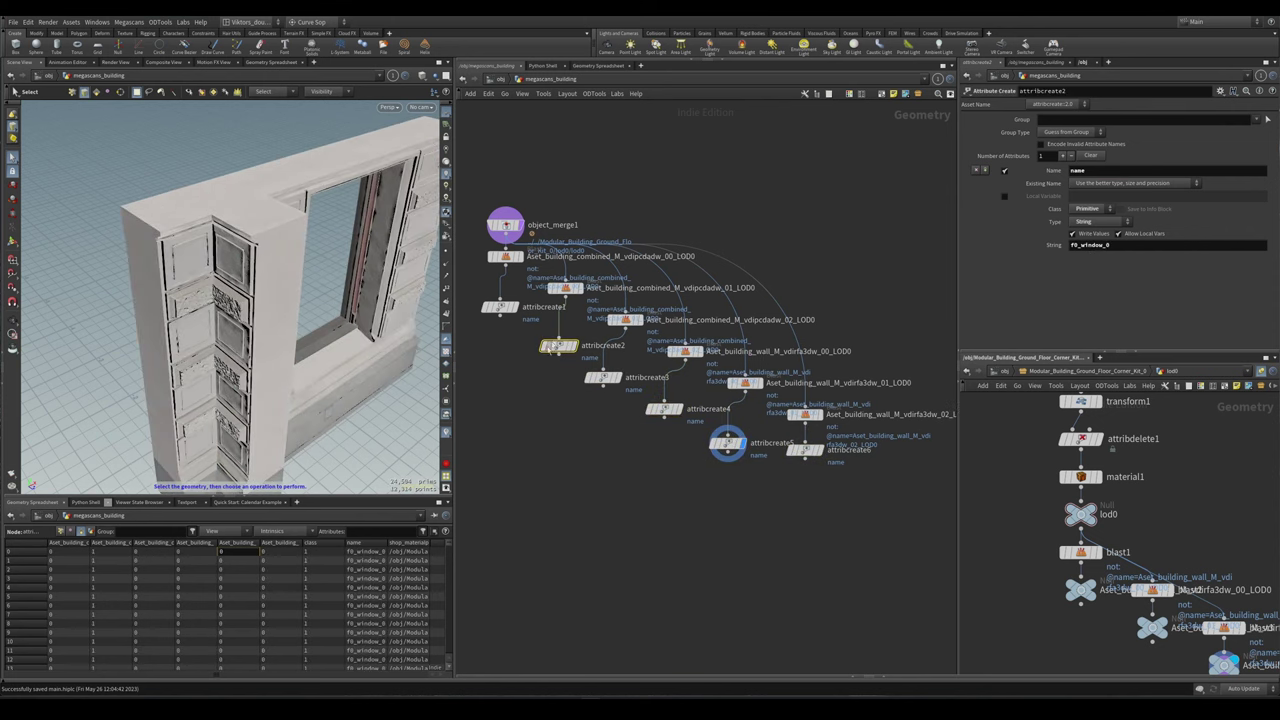
left_click(499, 306)
left_click(684, 424)
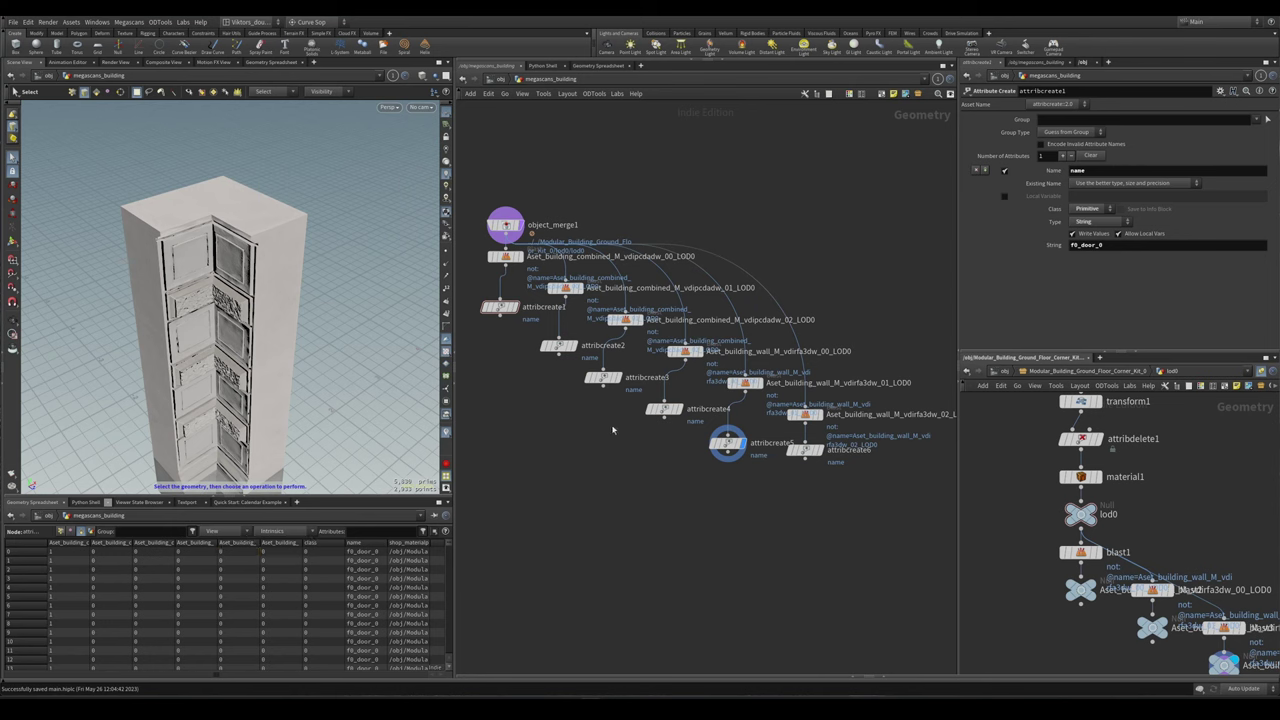
middle_click_drag(609, 430, 700, 515)
left_click(598, 342)
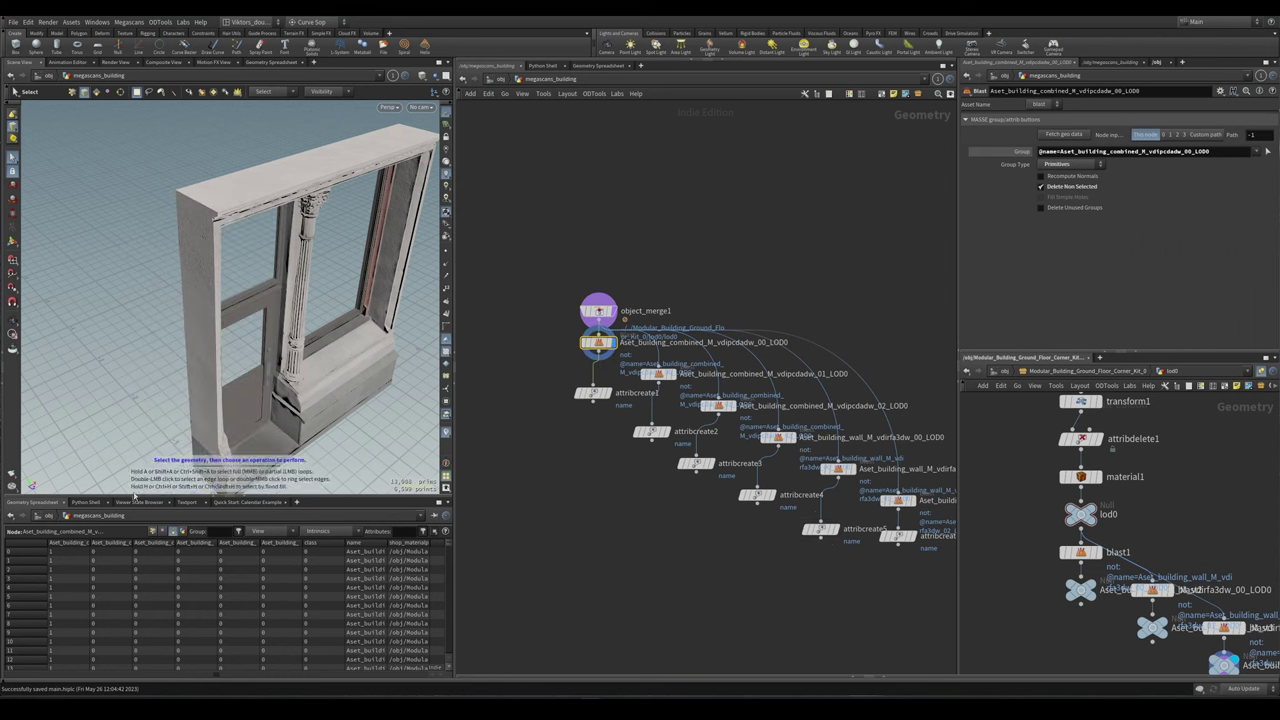
scroll(760, 487, "up", 2)
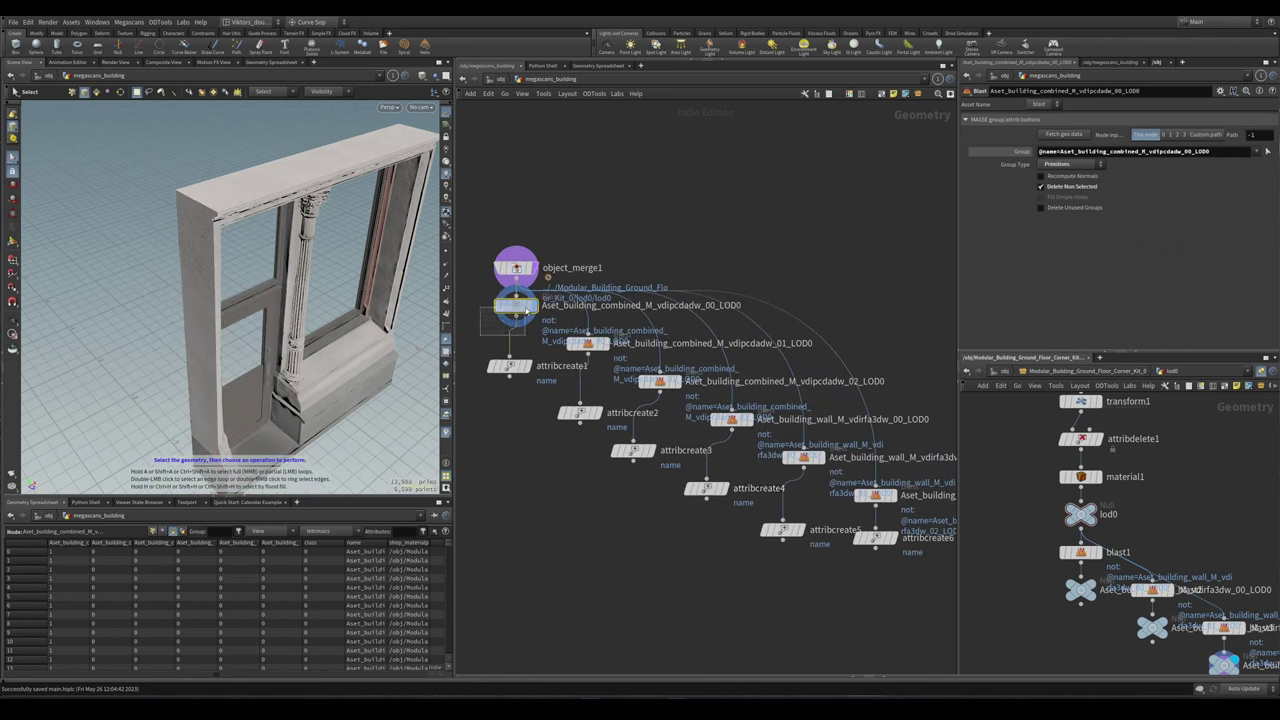
left_click(590, 344)
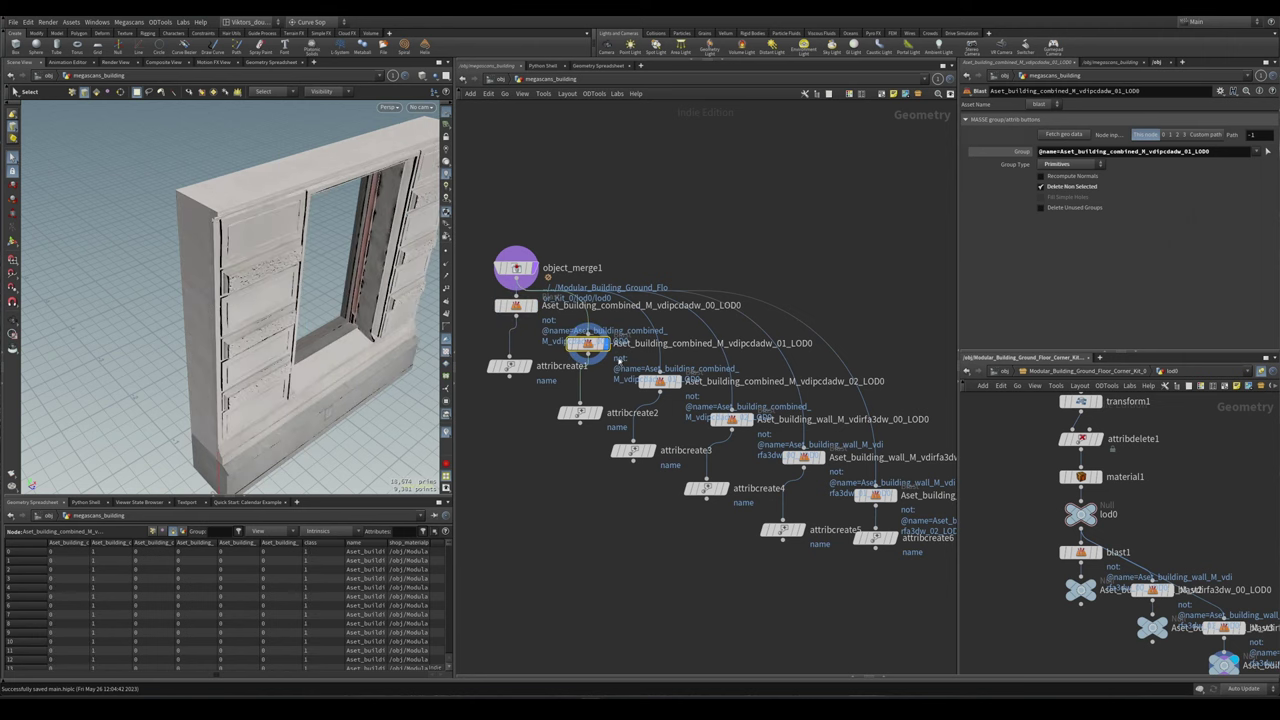
left_click(706, 488)
scroll(700, 450, "down", 2)
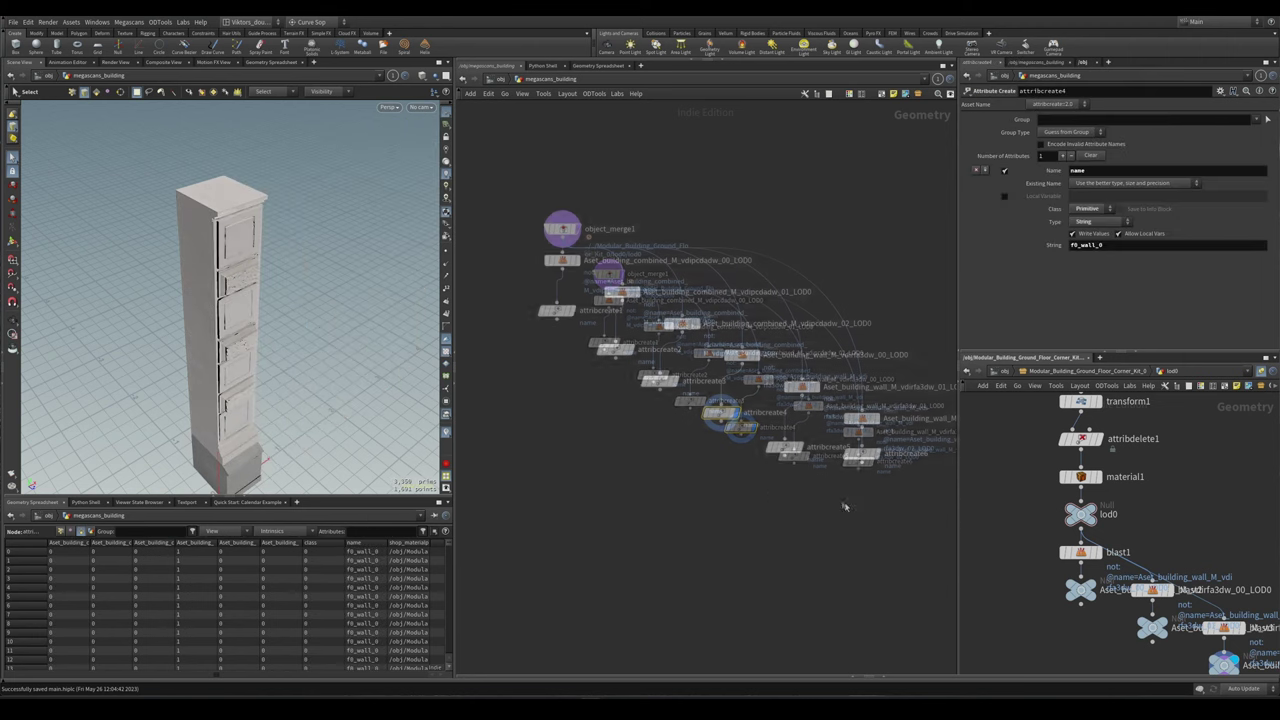
- Combine the attribcreate1 to attribcreate5 branches in a Merge node and display the merged pieces
left_click(640, 277)
left_click(698, 316, "shift")
left_click(743, 348, "shift")
left_click(805, 380, "shift")
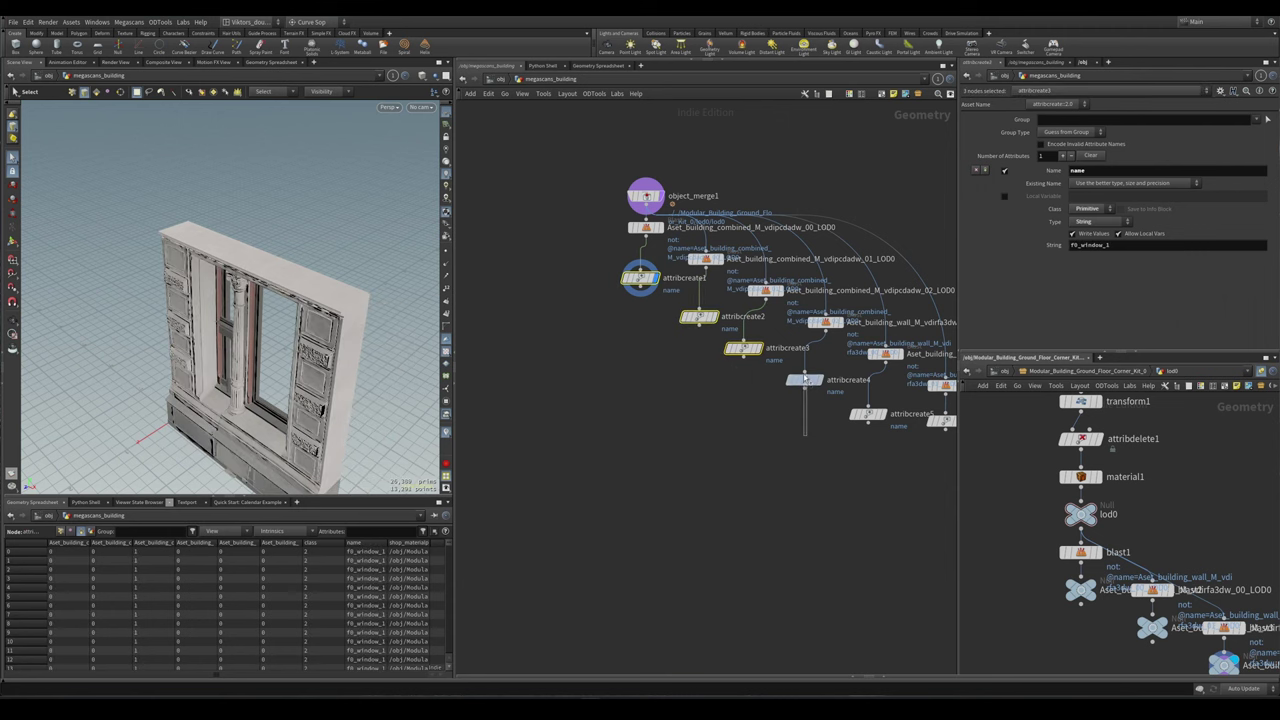
left_click(867, 413, "shift")
key("Tab")
type("merge")
key("Return")
left_click(661, 491)
scroll(661, 491, "up", 3)
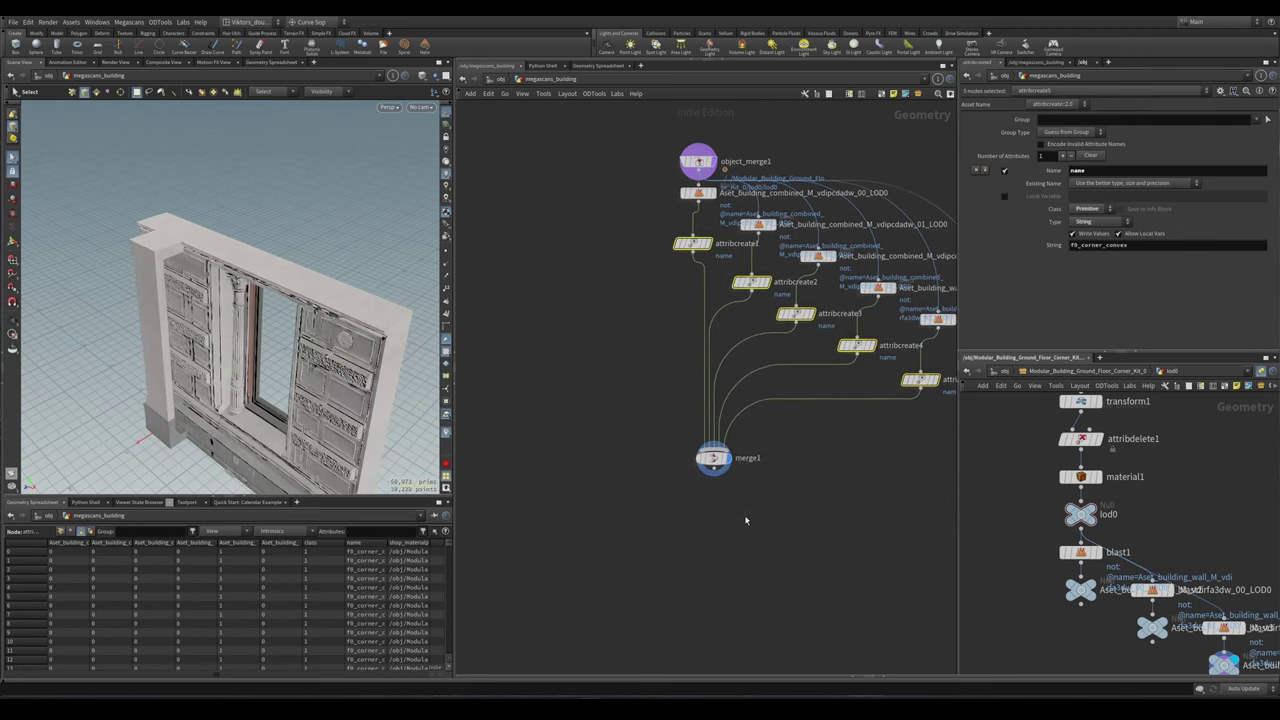
- Add a For-Each Named Primitive loop below merge1 and connect the merged pieces to its input
key("Tab")
type("for")
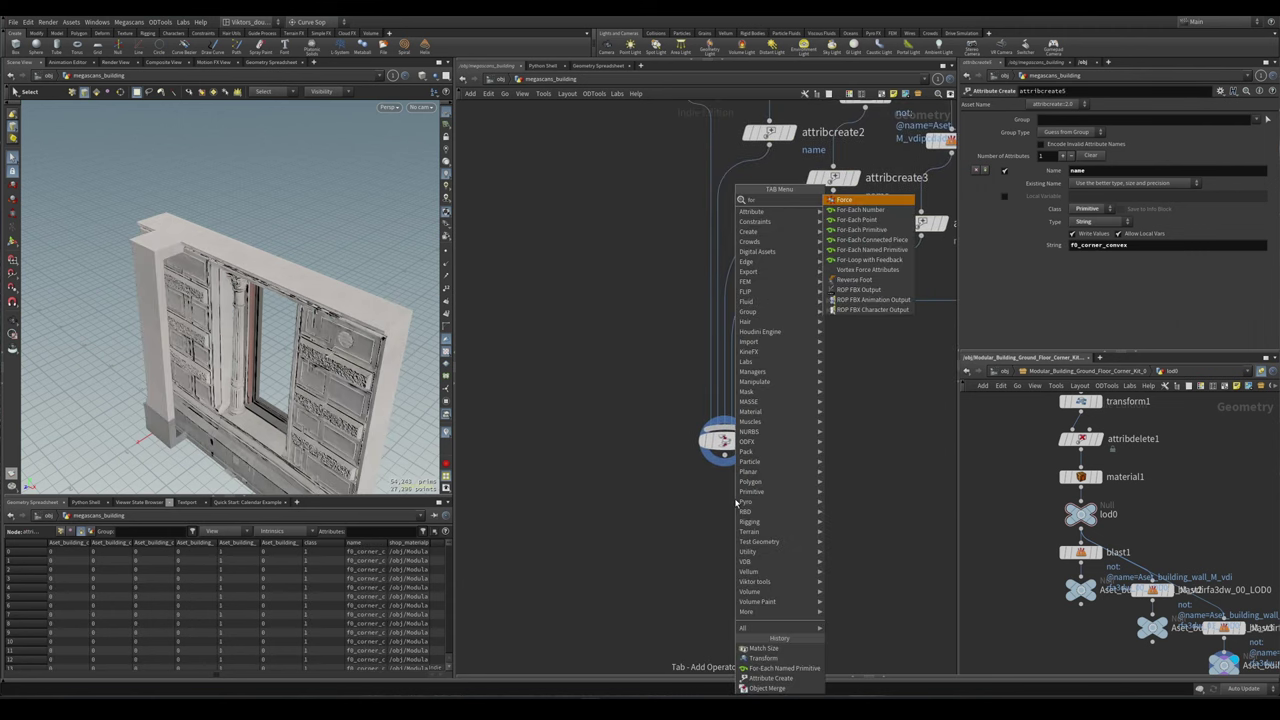
key("Down")
key("Down")
key("Down")
key("Down")
key("Down")
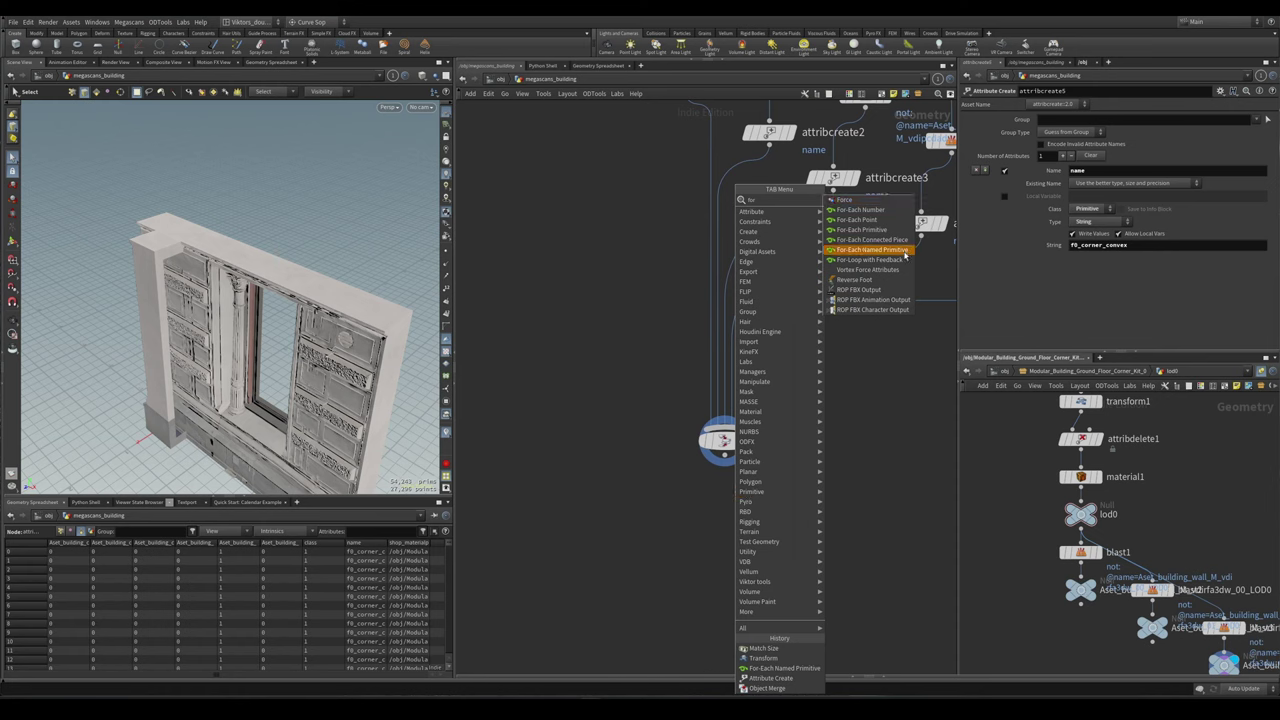
key("Return")
left_click(709, 562)
middle_click_drag(729, 470, 770, 376)
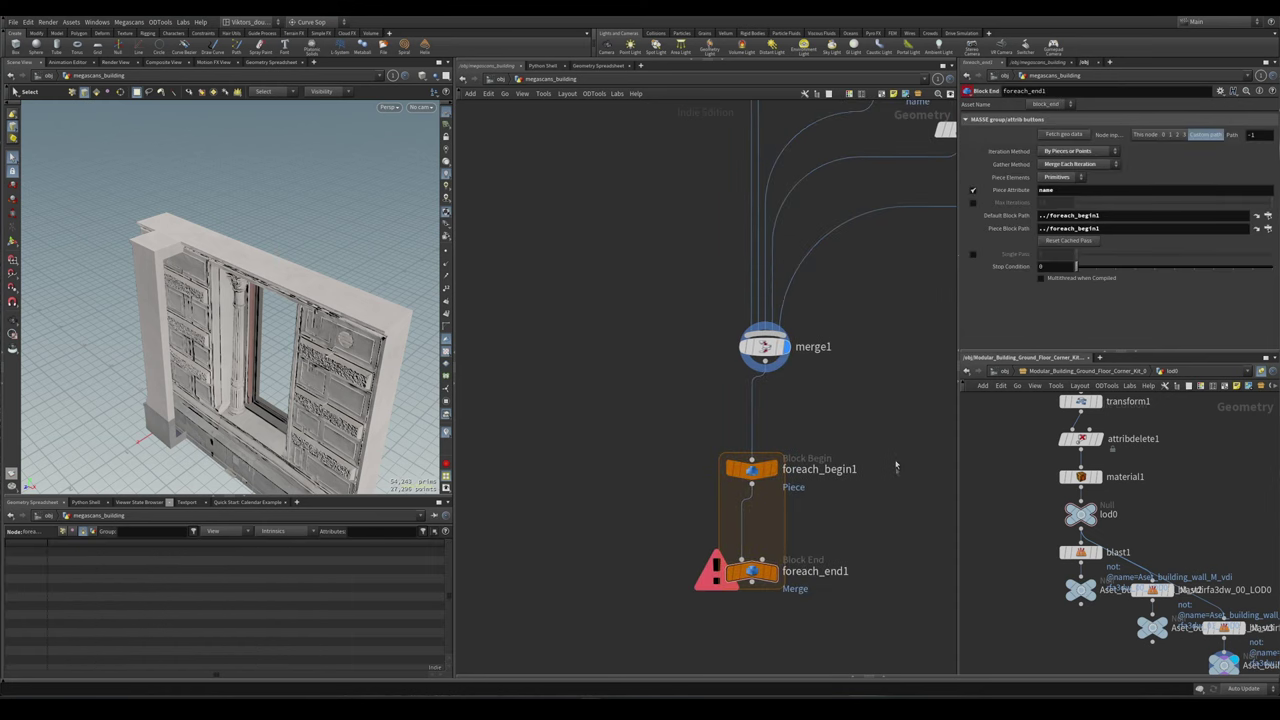
- Lay out the two for-each loop nodes in a straight line below merge1 and display the foreach_end1 result
mouse_move(791, 617)
middle_mouse_down()
mouse_move(869, 600)
mouse_move(794, 594)
middle_mouse_up()
left_click_drag(840, 603, 698, 484)
key("l")
key("h")
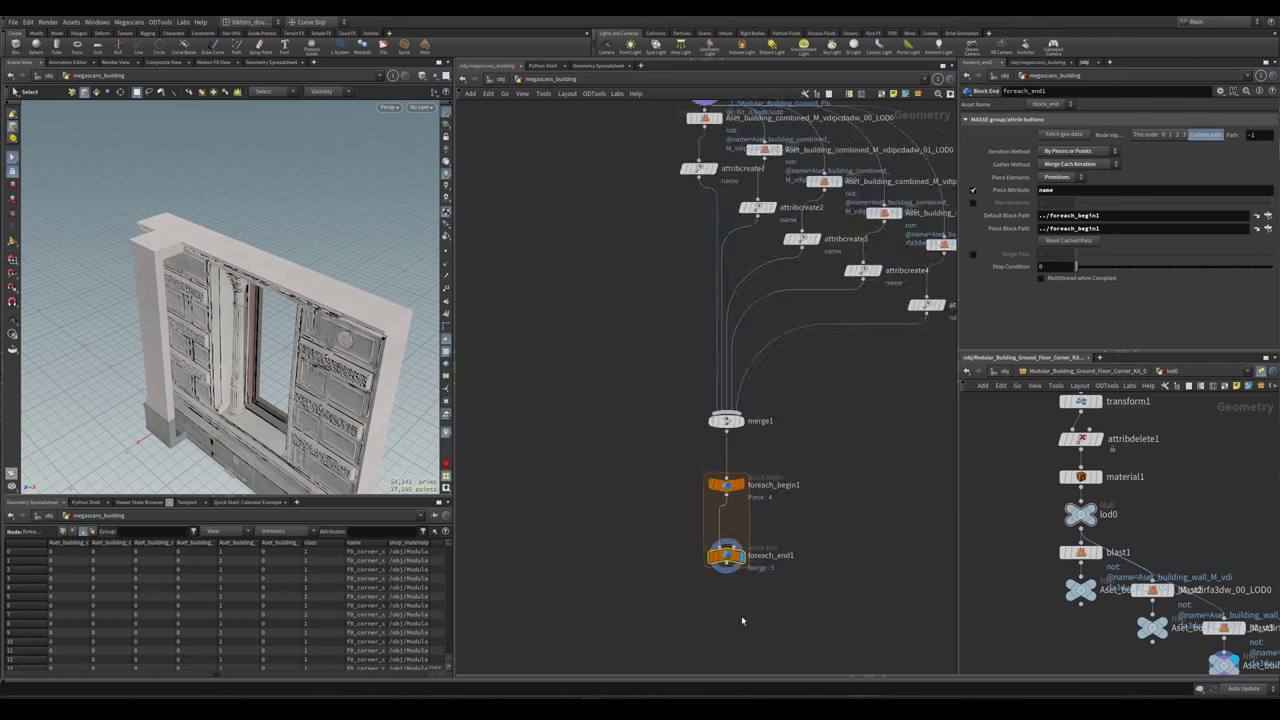
scroll(782, 565, "up", 1)
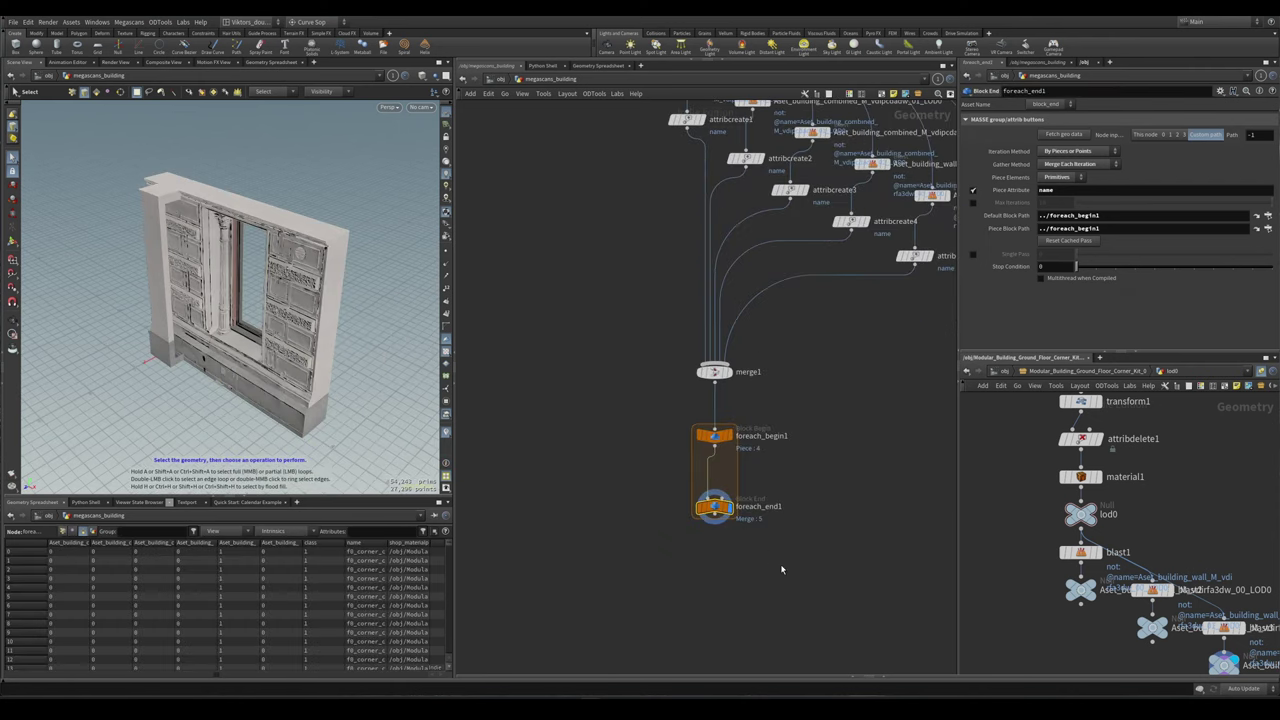
- Make room in the loop, insert a Transform node after foreach_begin1 and set its Y rotation to 90
left_click_drag(714, 507, 723, 590)
key("Tab")
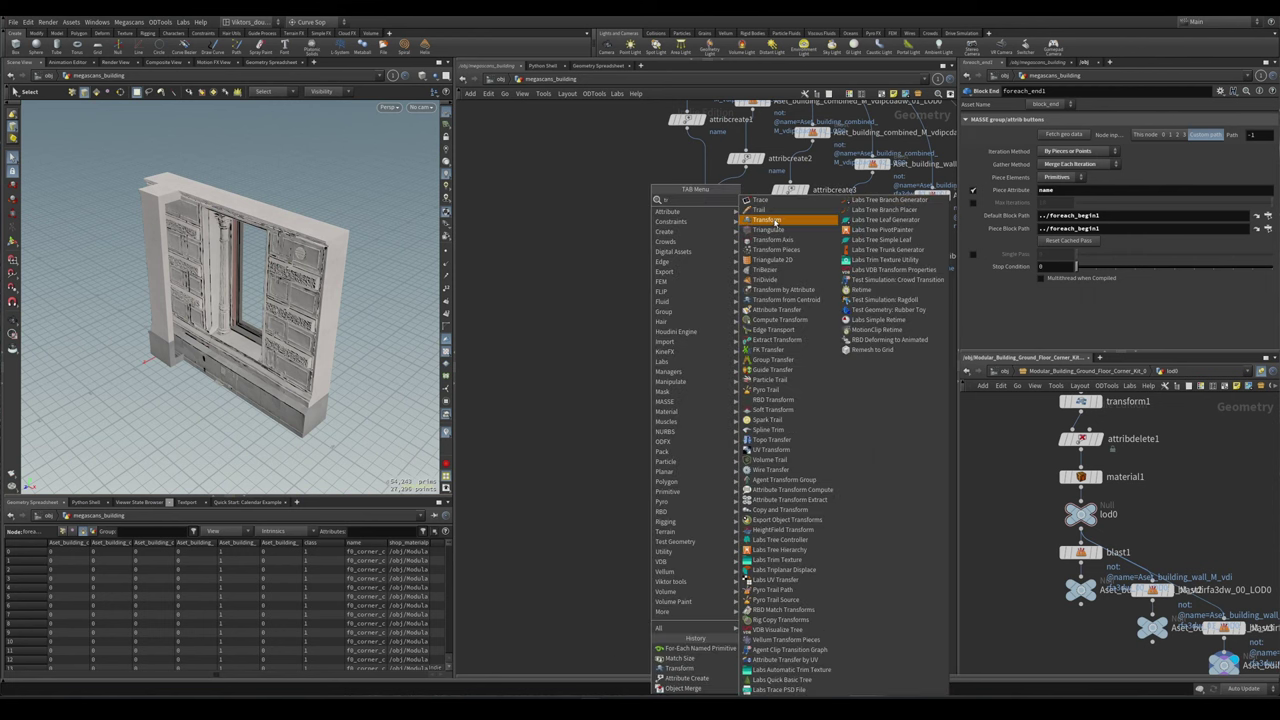
left_click(770, 219)
left_click(725, 483)
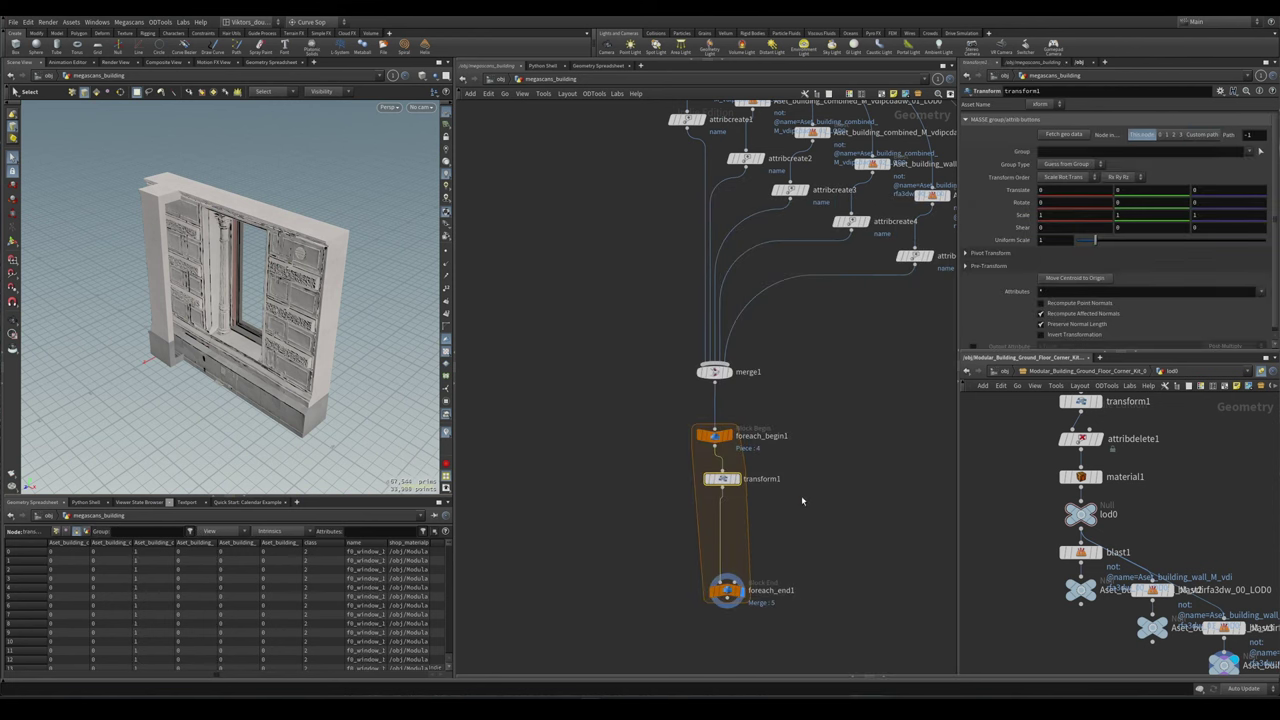
left_click(1133, 204)
type("90")
key("Return")
- Insert a Match Size node between transform1 and foreach_end1
scroll(818, 602, "up", 4)
mouse_move(680, 430)
key("Tab")
type("mat")
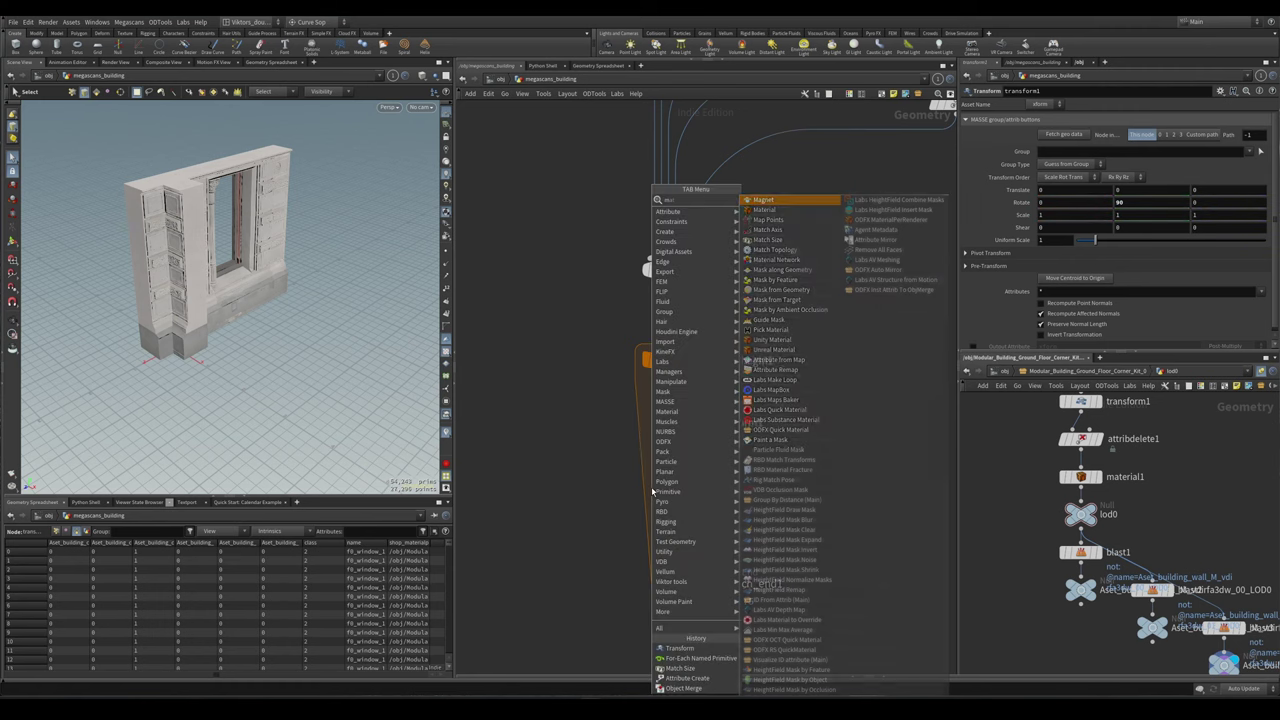
left_click(776, 219)
left_click(662, 500)
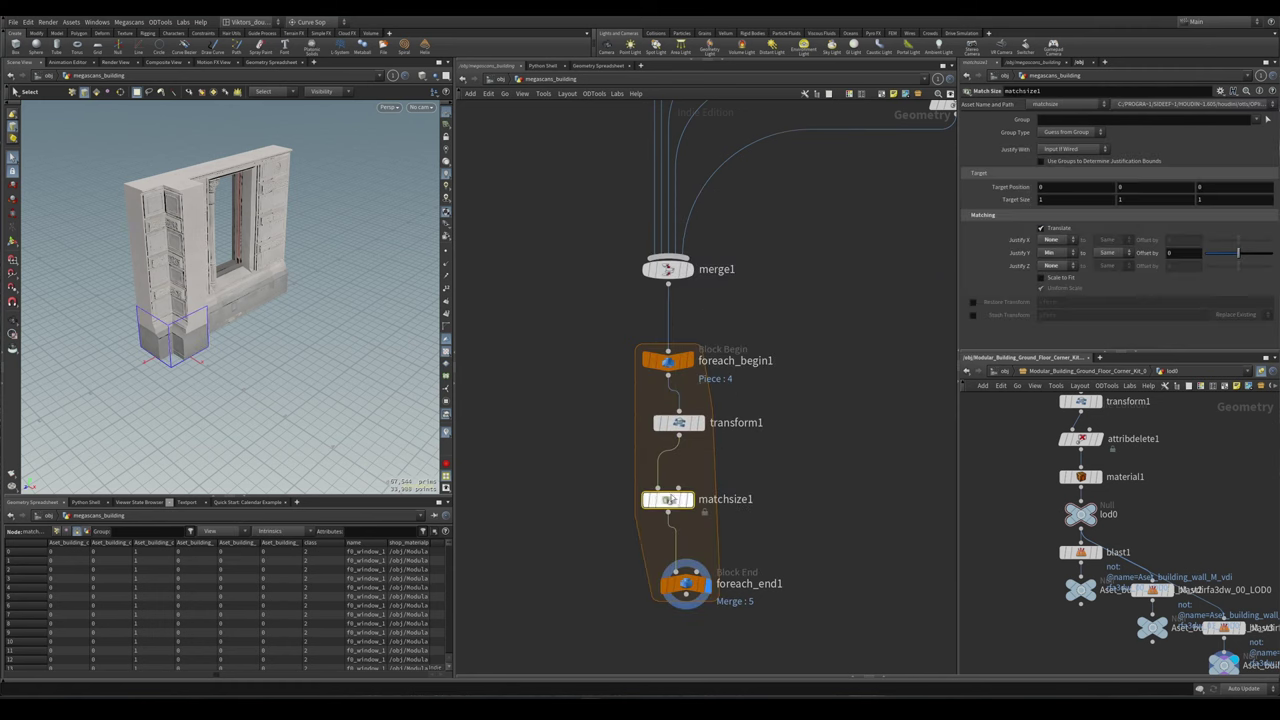
key("Escape")
- Display matchsize1, set its Justify Z to Min, and inspect the piece's alignment with the origin
left_click_drag(250, 300, 370, 283)
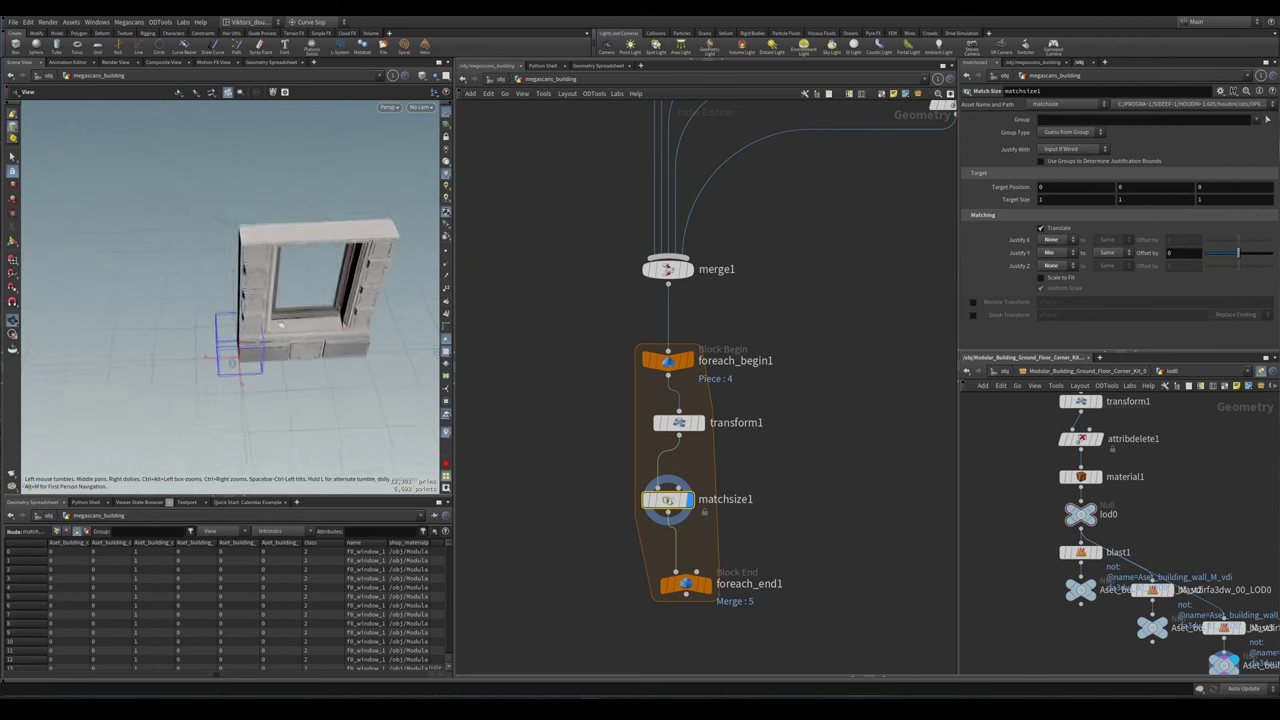
scroll(382, 283, "up", 3)
left_click_drag(332, 359, 352, 383)
key("s")
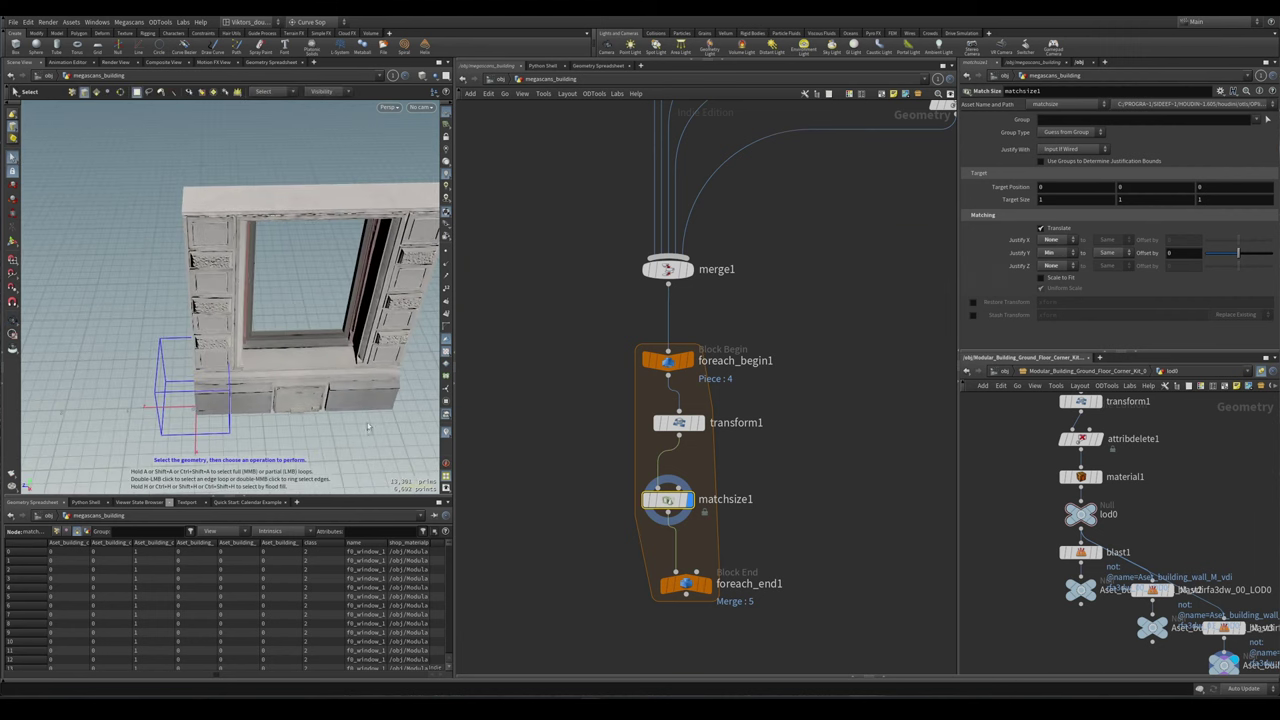
left_click_drag(236, 410, 342, 440)
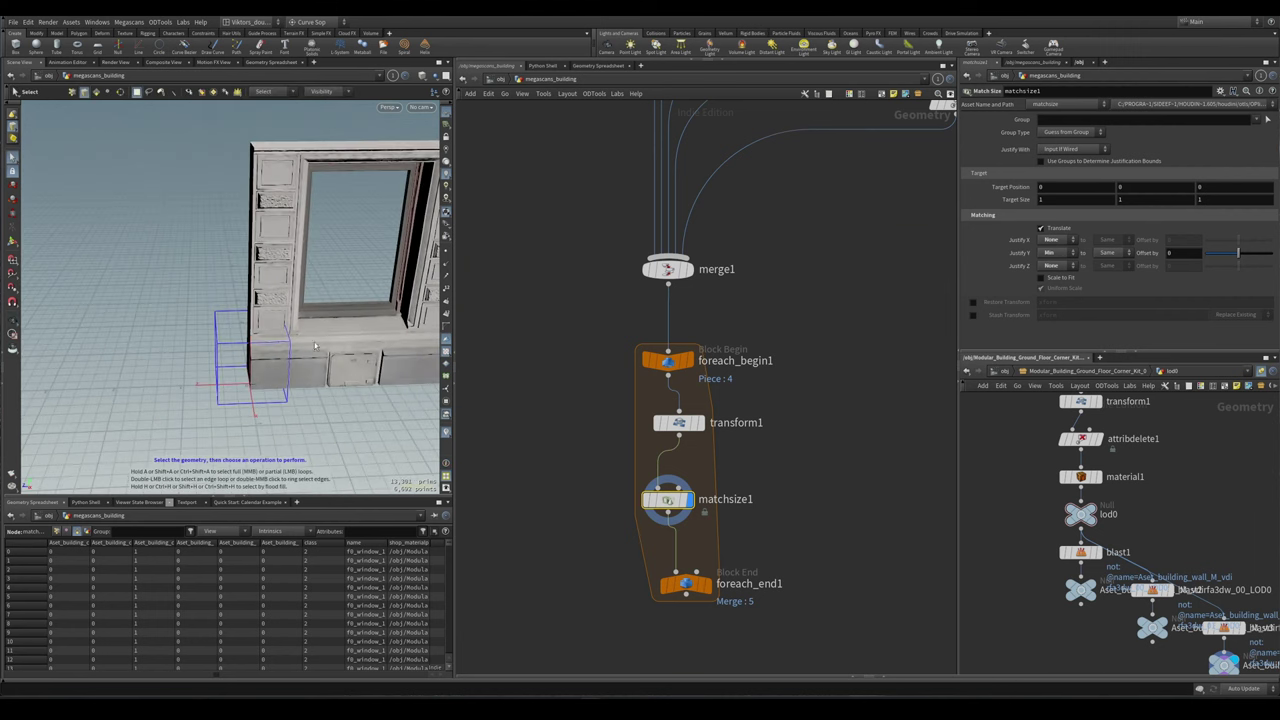
left_click_drag(242, 356, 256, 341, "alt")
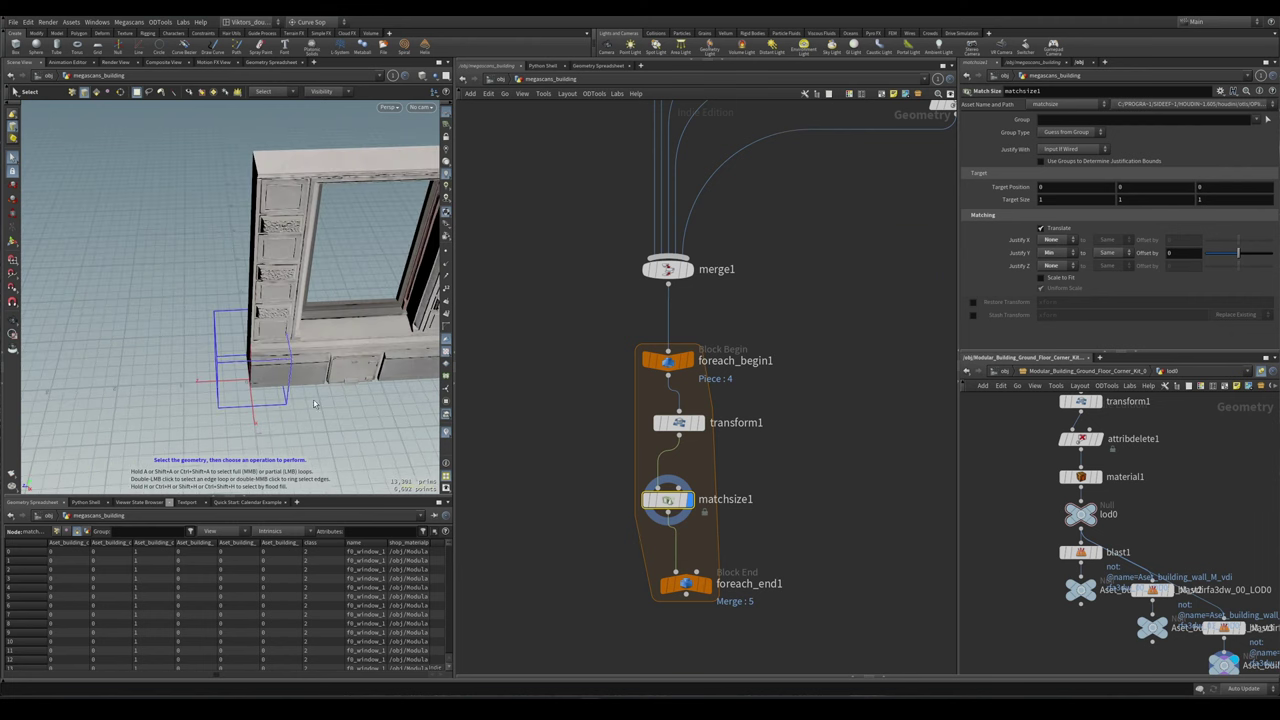
left_click(1049, 253)
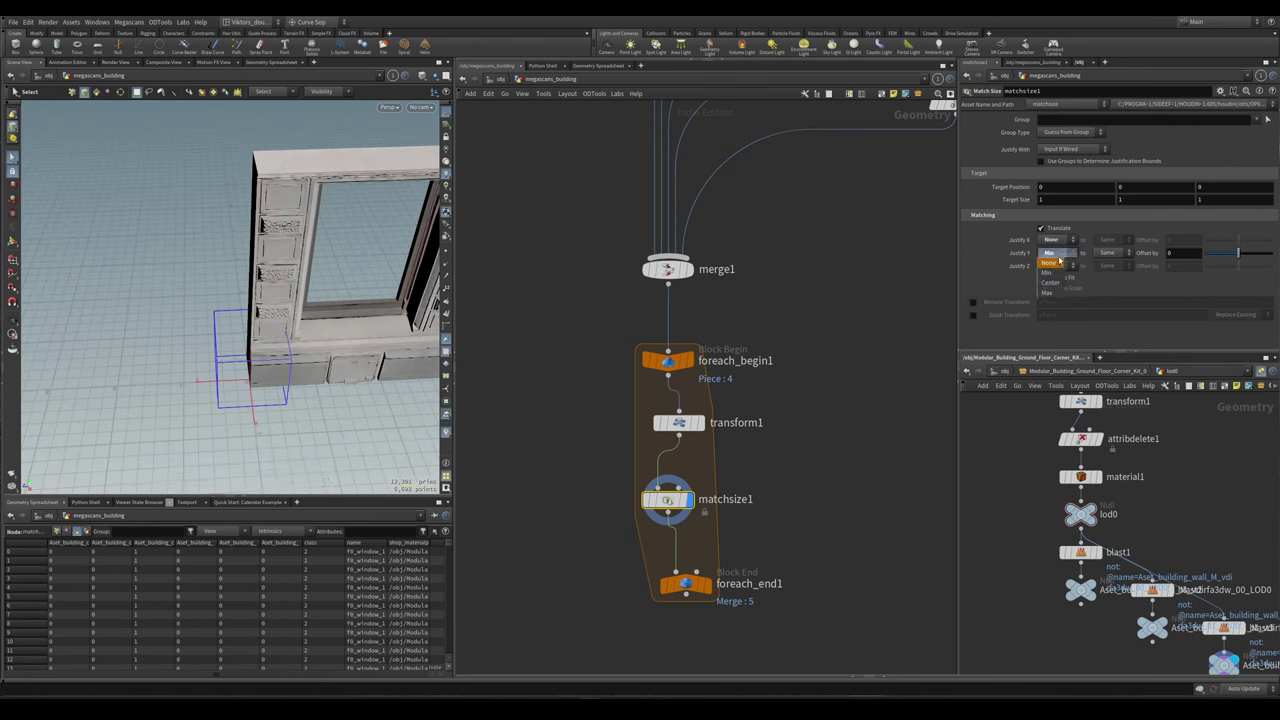
left_click(1052, 262)
left_click(1063, 267)
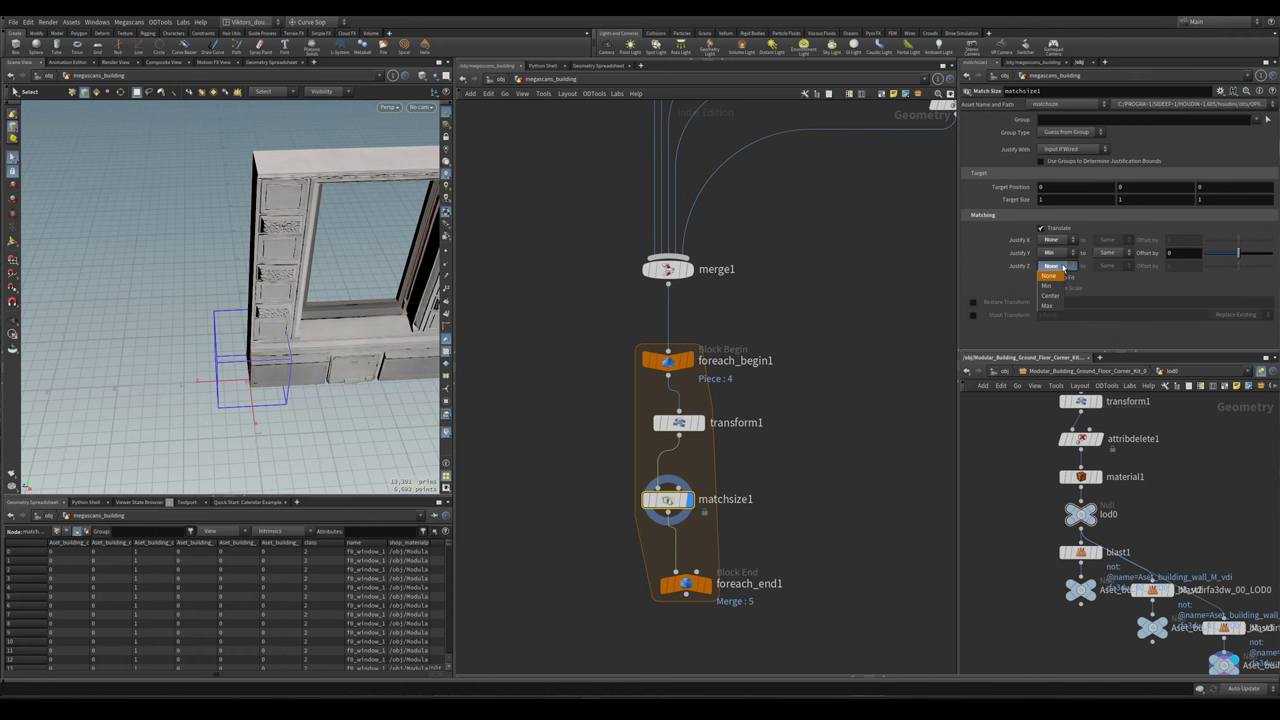
left_click(1048, 286)
key("space")
left_click_drag(230, 300, 385, 300)
left_click_drag(145, 350, 274, 378)
key("s")
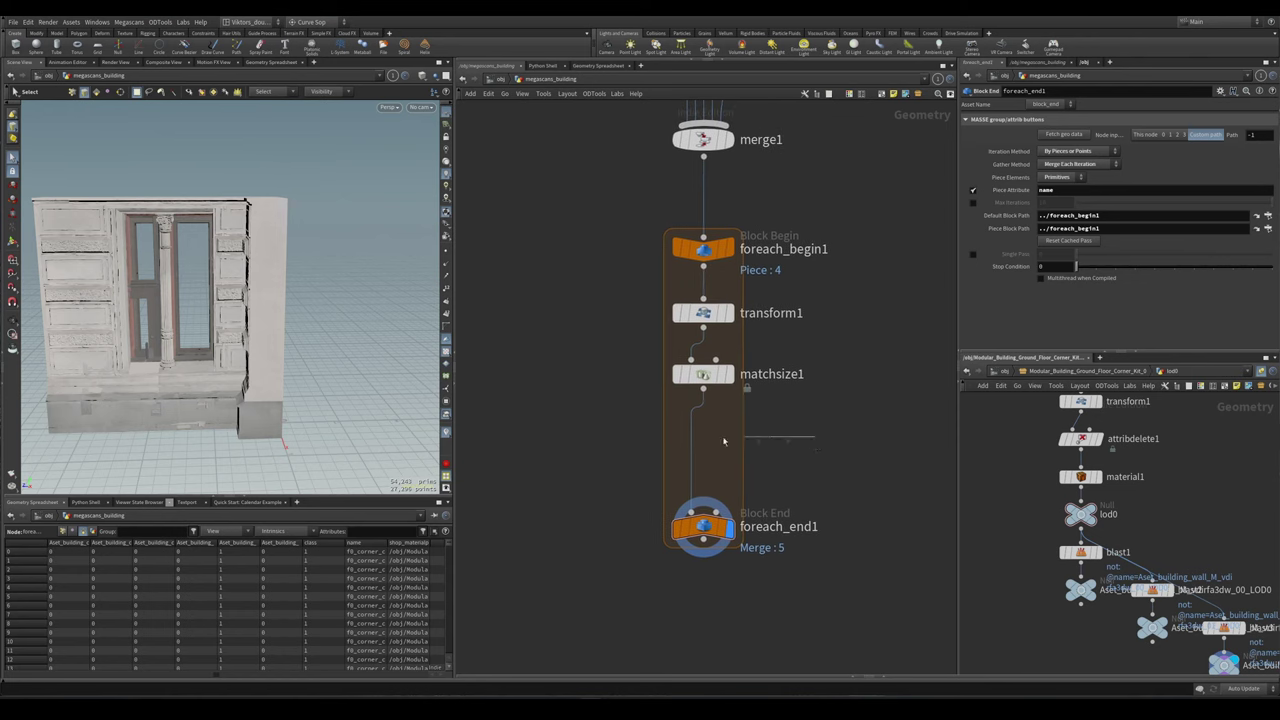
- Insert a Labs Building Generator Utility node between matchsize1 and foreach_end1 and review the loop's output
key("Tab")
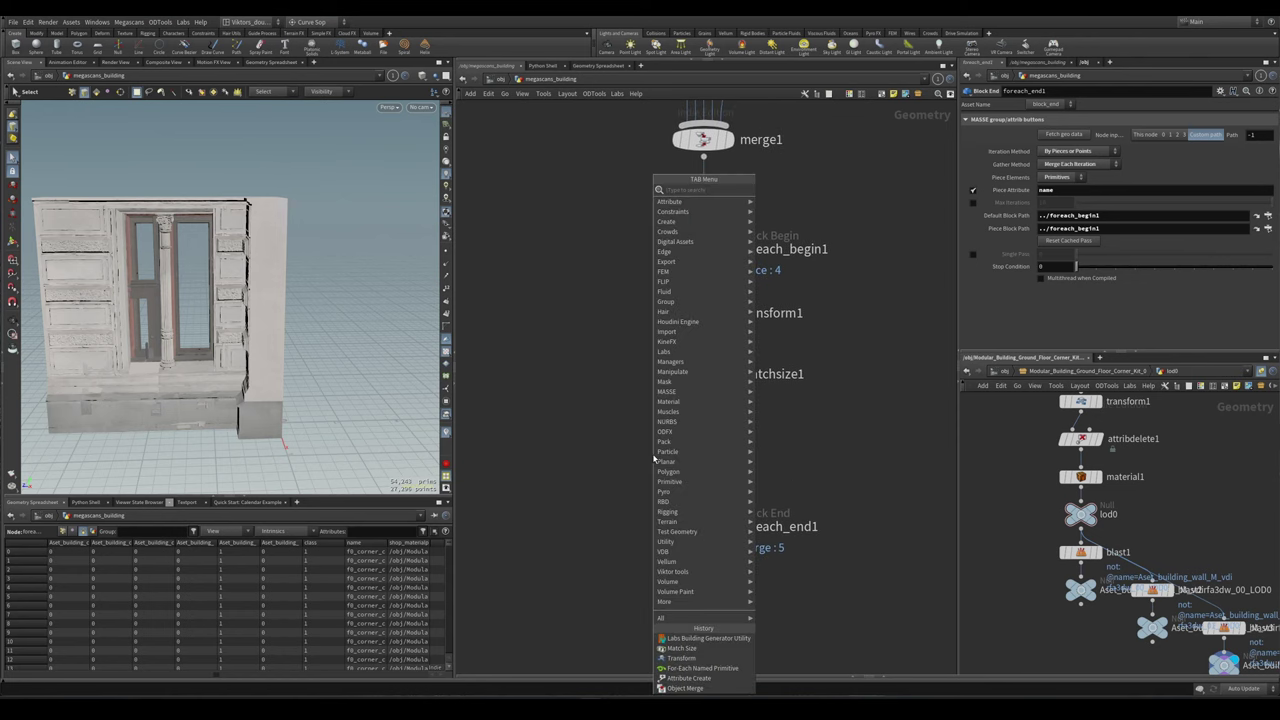
key("Escape")
key("Tab")
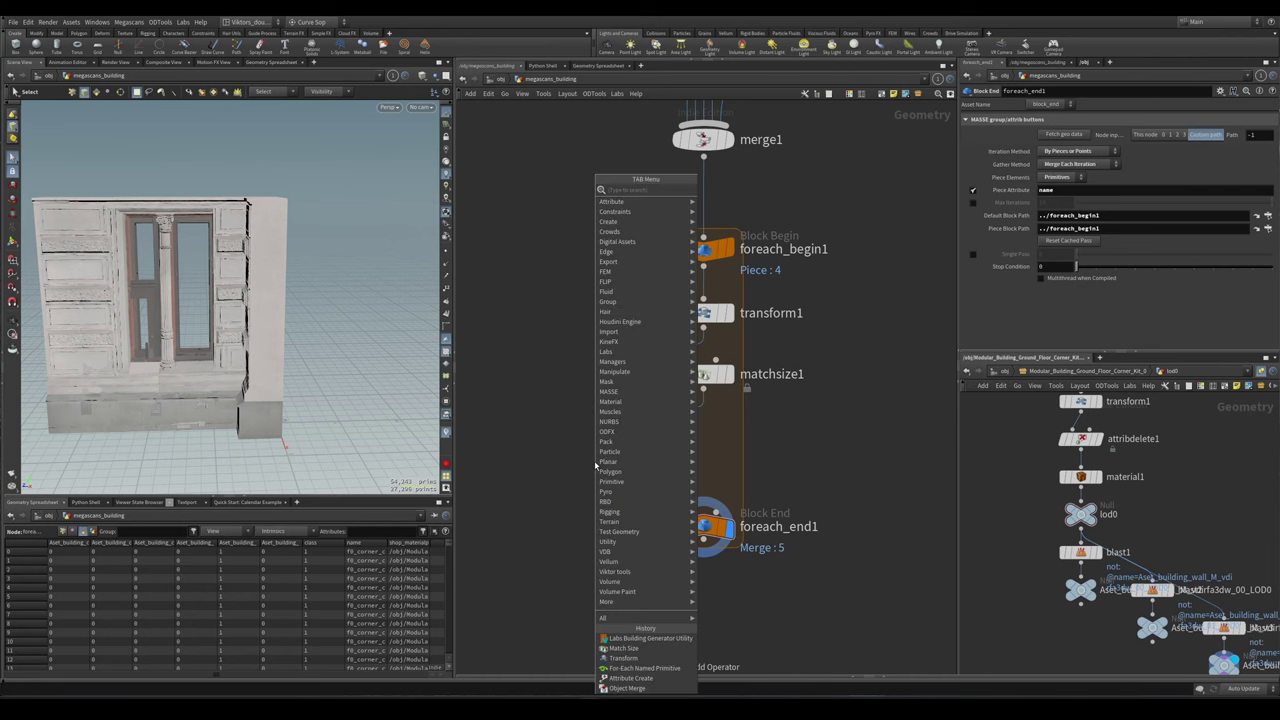
type("build")
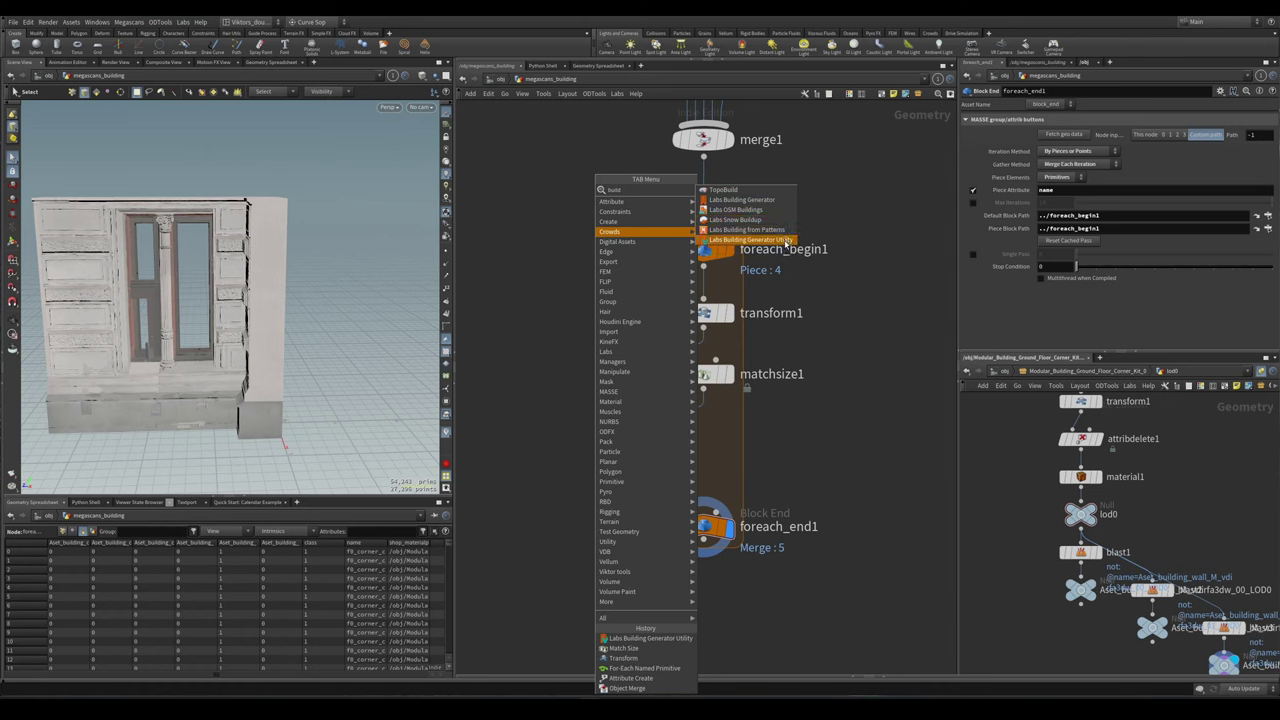
left_click(752, 240)
left_click(697, 455)
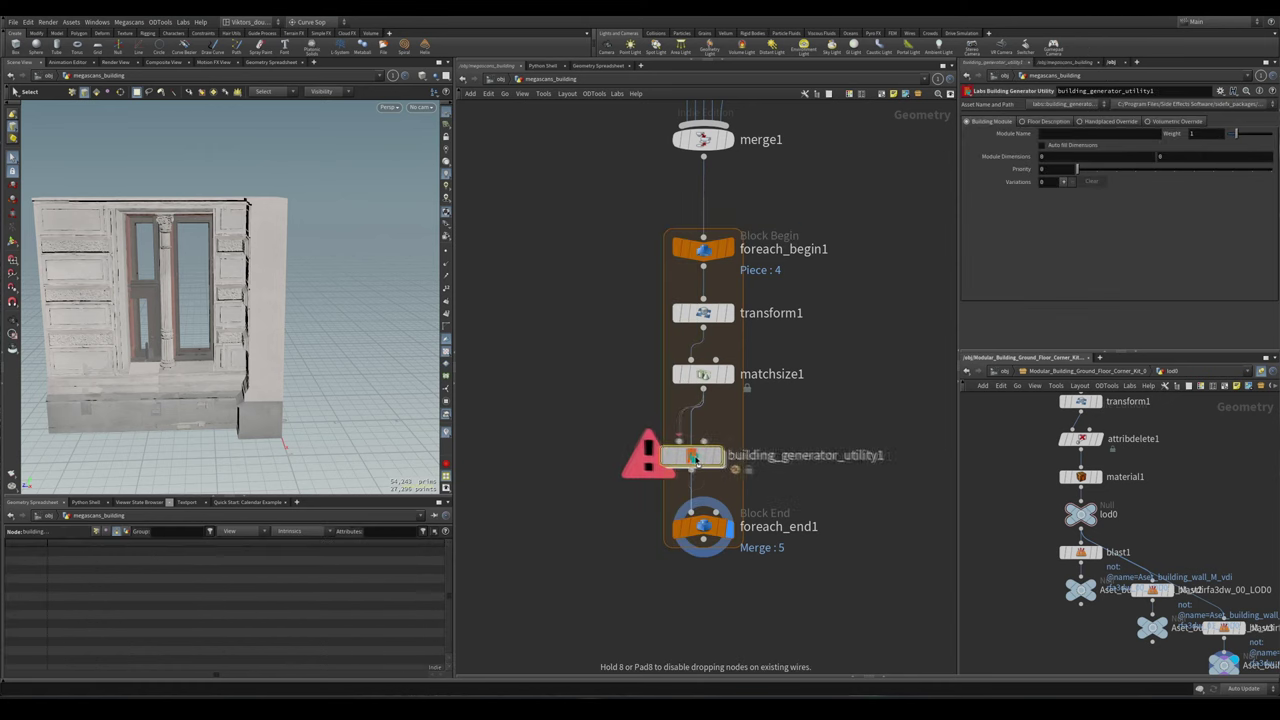
left_click(703, 526)
left_click_drag(300, 330, 190, 341)
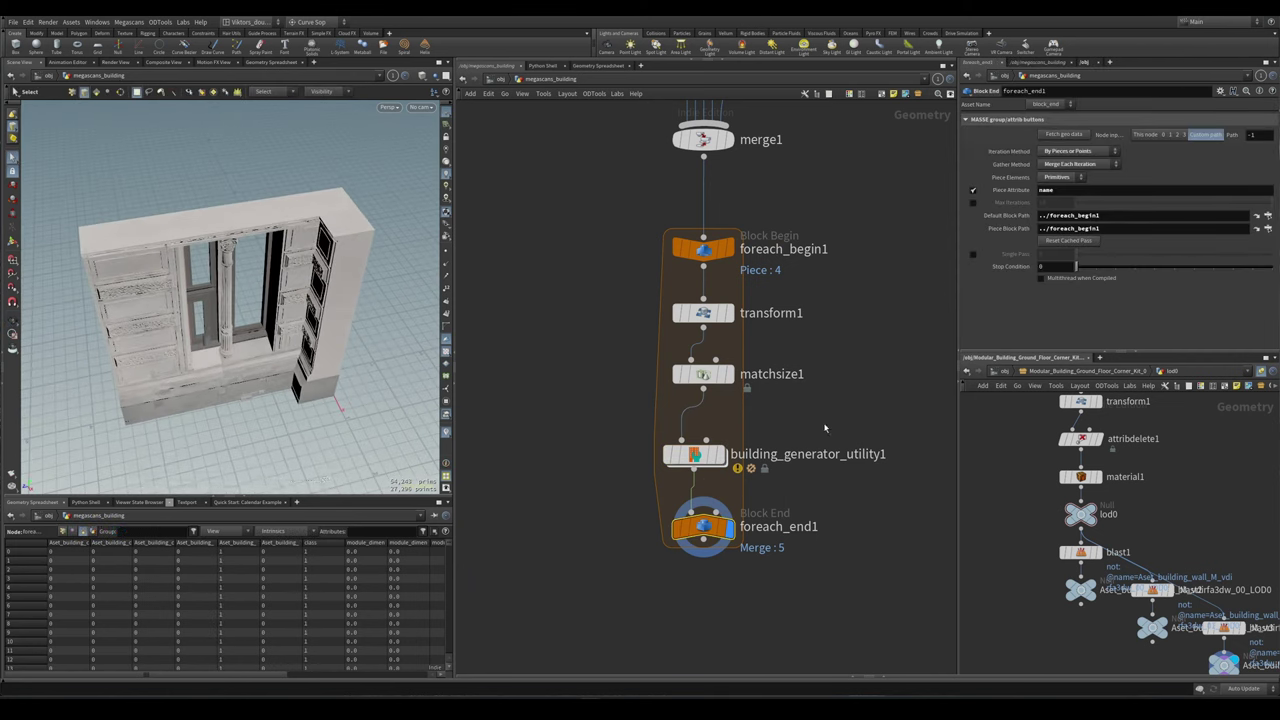
- Display building_generator_utility1 and enable Auto fill Dimensions for the building module
left_click(695, 455)
left_click(721, 455)
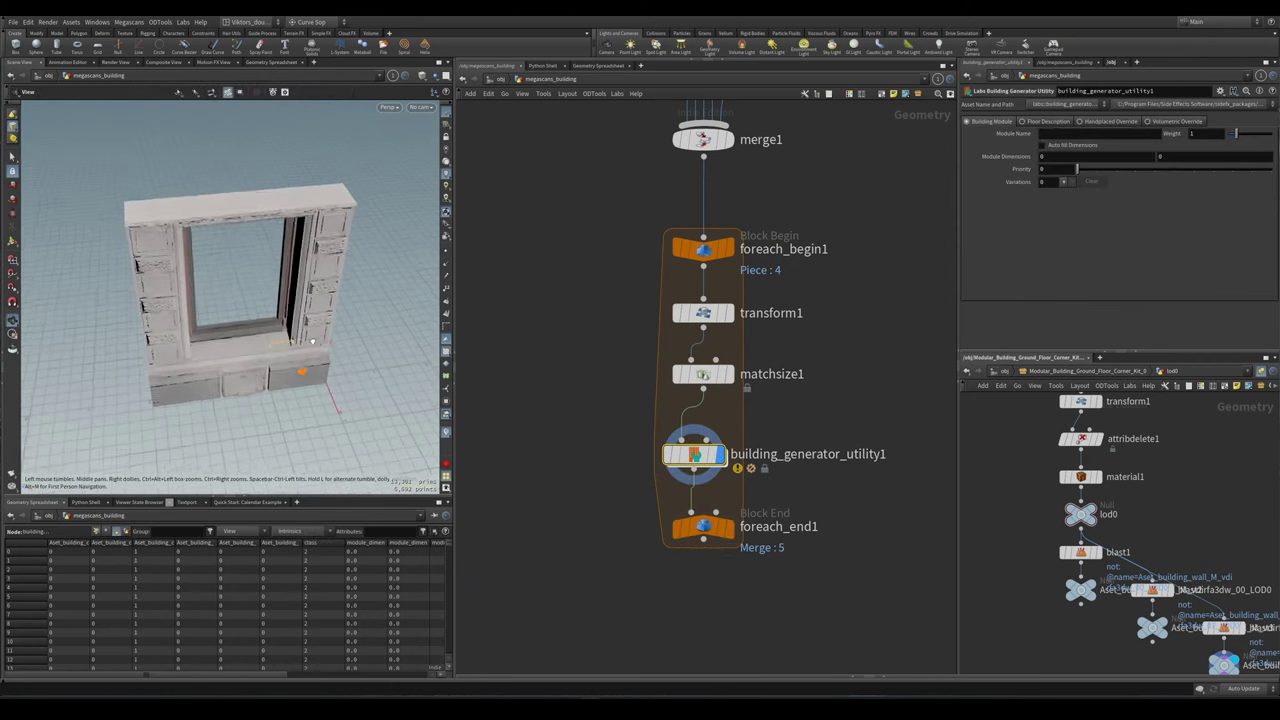
scroll(828, 480, "up", 2)
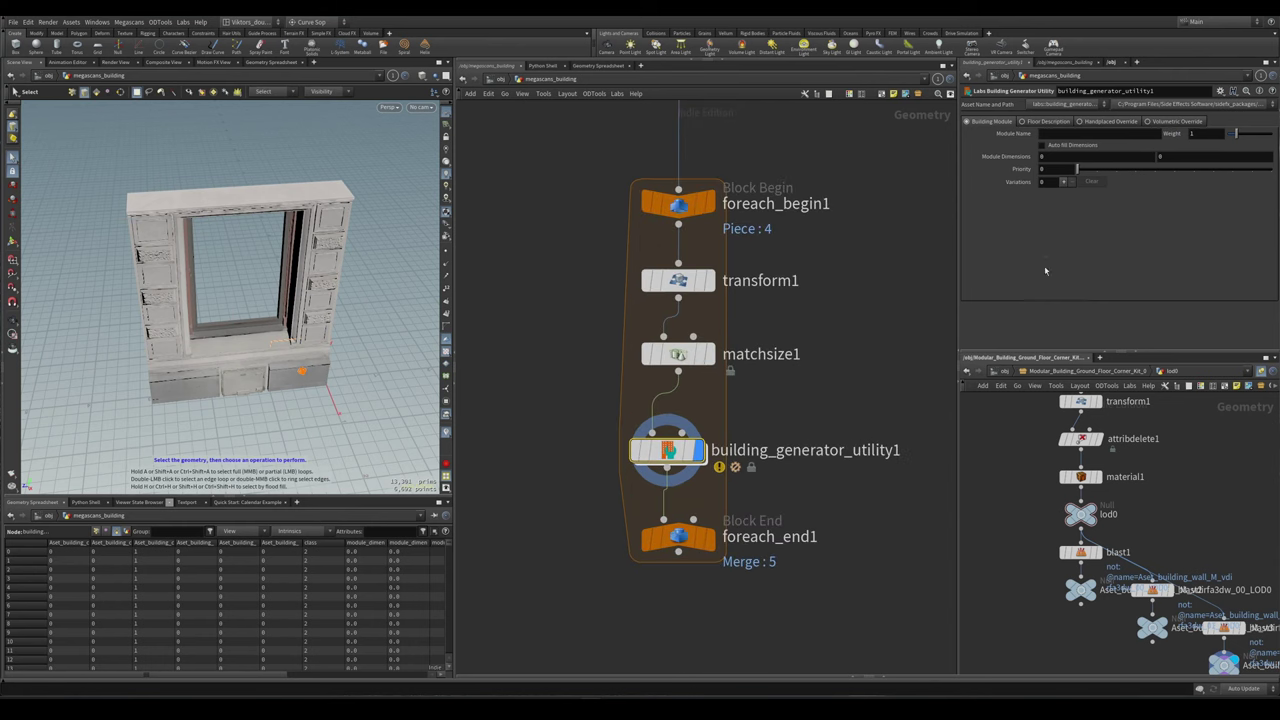
left_click(1072, 146)
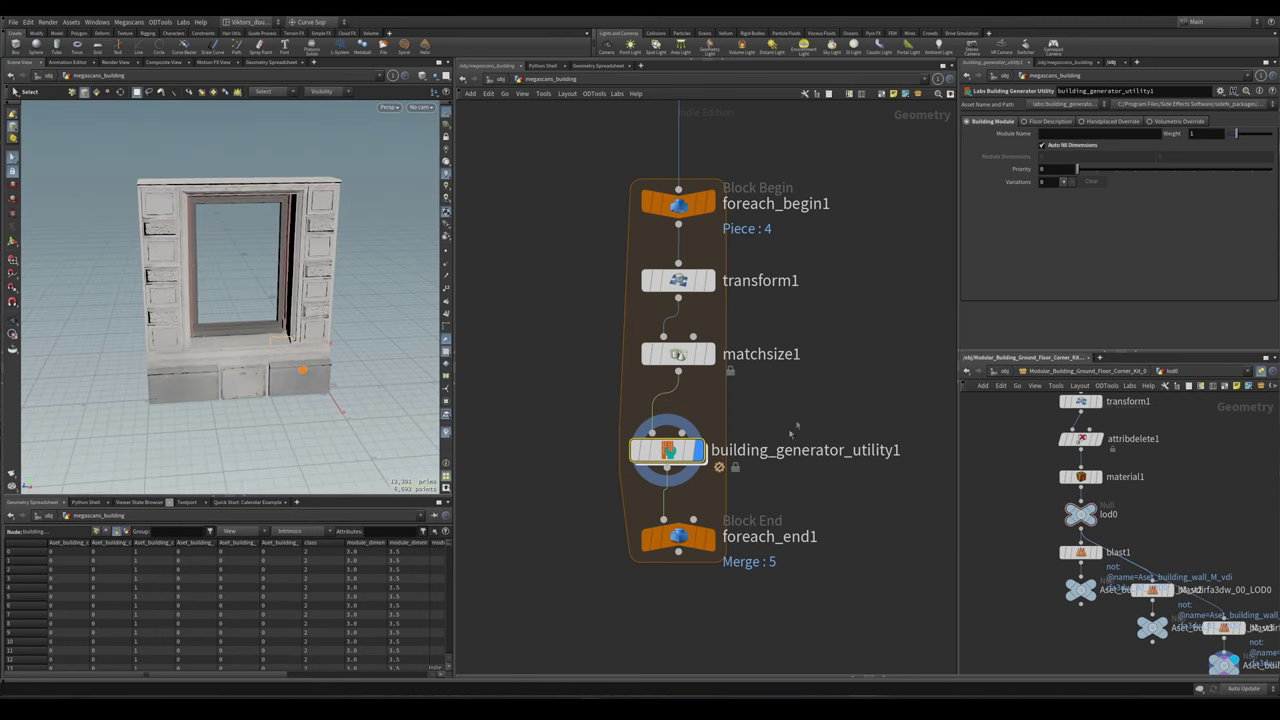
- Compare the original piece at foreach_begin1 with the output of building_generator_utility1
middle_click_drag(803, 369, 800, 470)
left_click(674, 305)
left_click(712, 305)
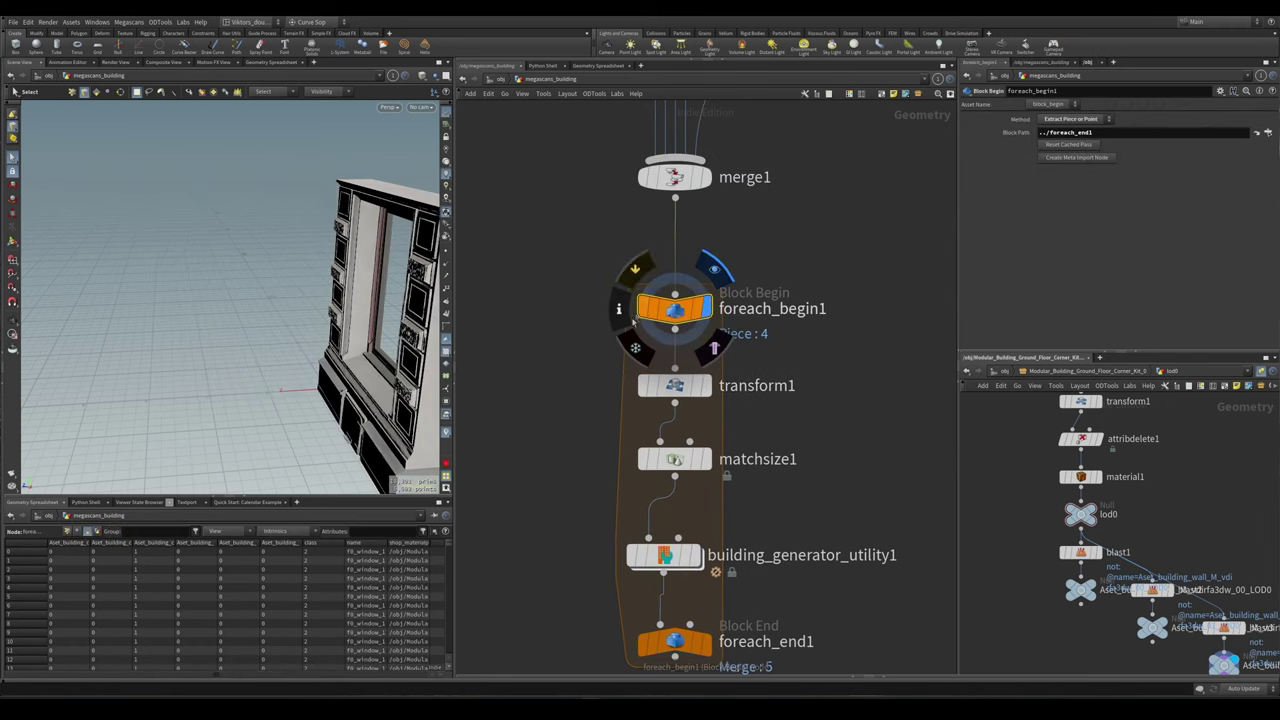
left_click(675, 522)
left_click(710, 522)
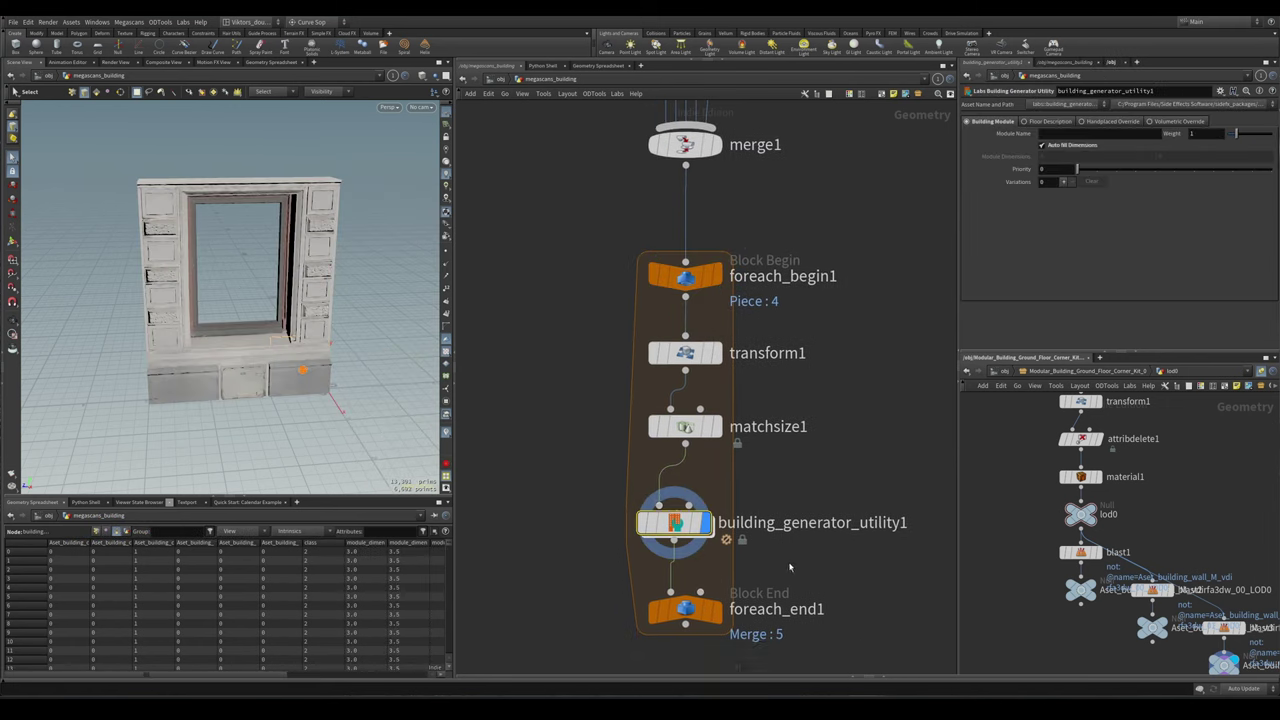
- Display matchsize1 and check the primitive name attribute of the current piece in the geometry spreadsheet
middle_click_drag(787, 556, 787, 536)
left_click(1068, 134)
left_click(684, 407)
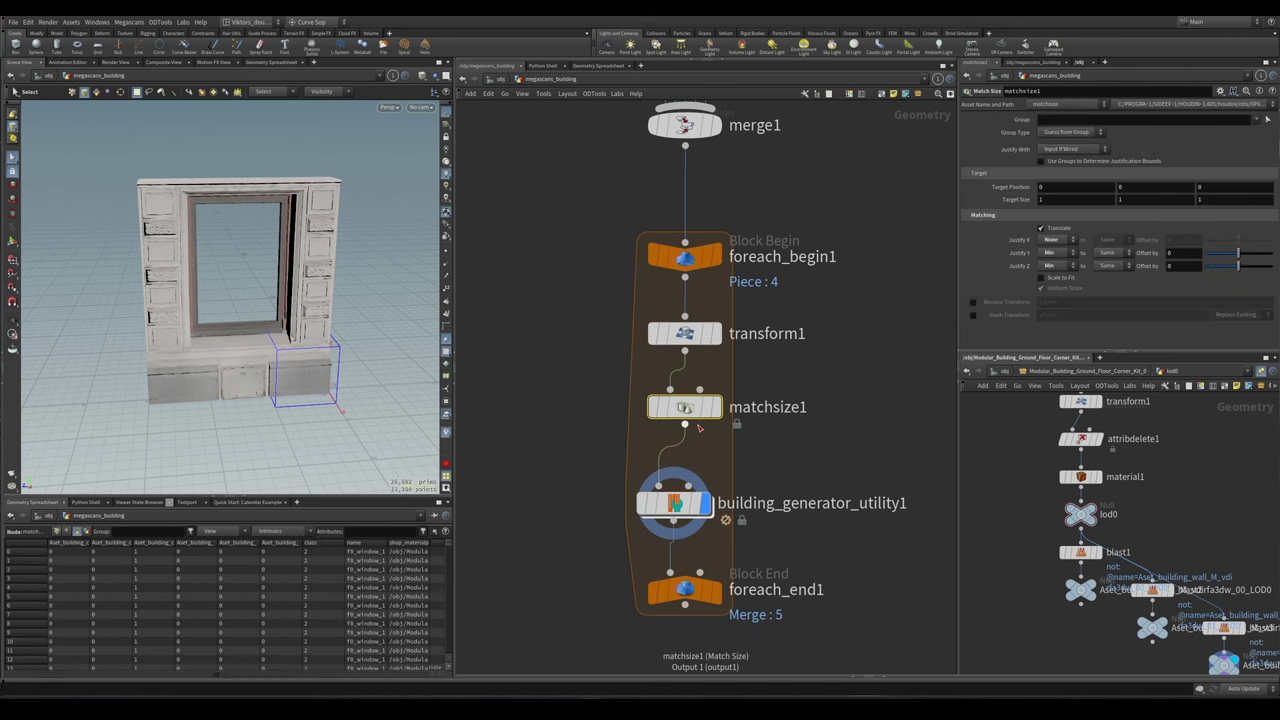
left_click(712, 407)
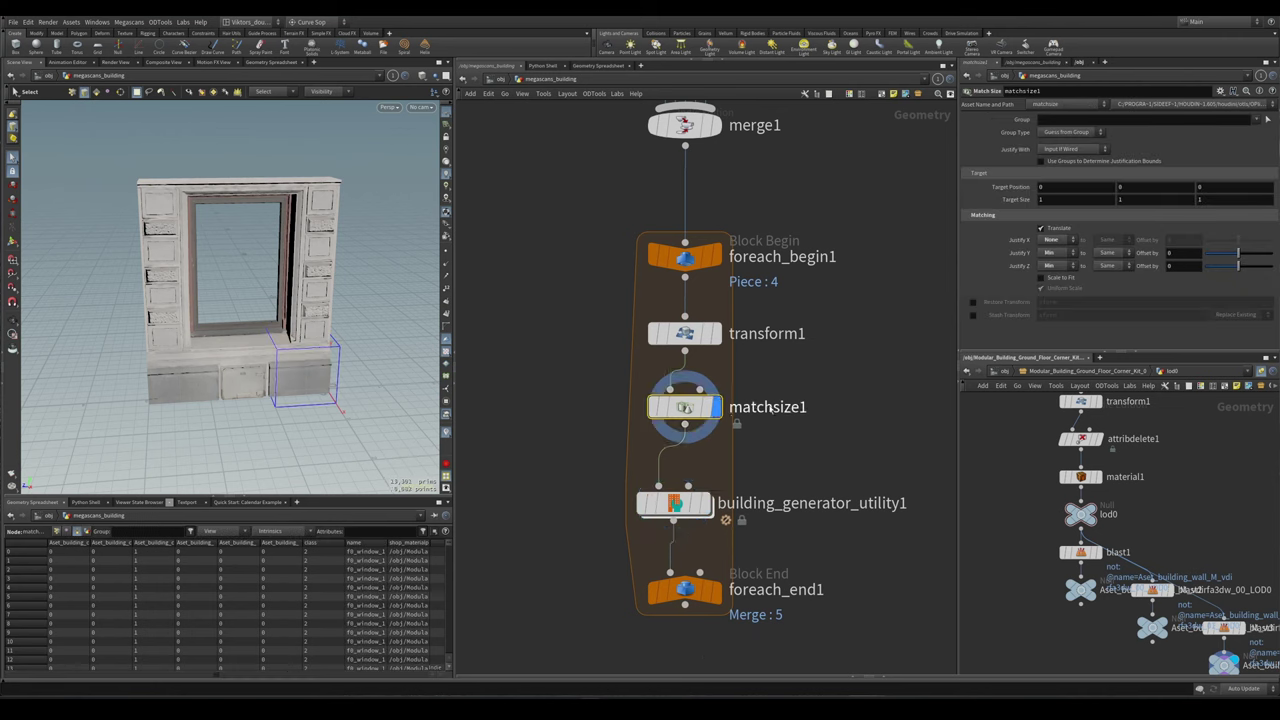
left_click(366, 560)
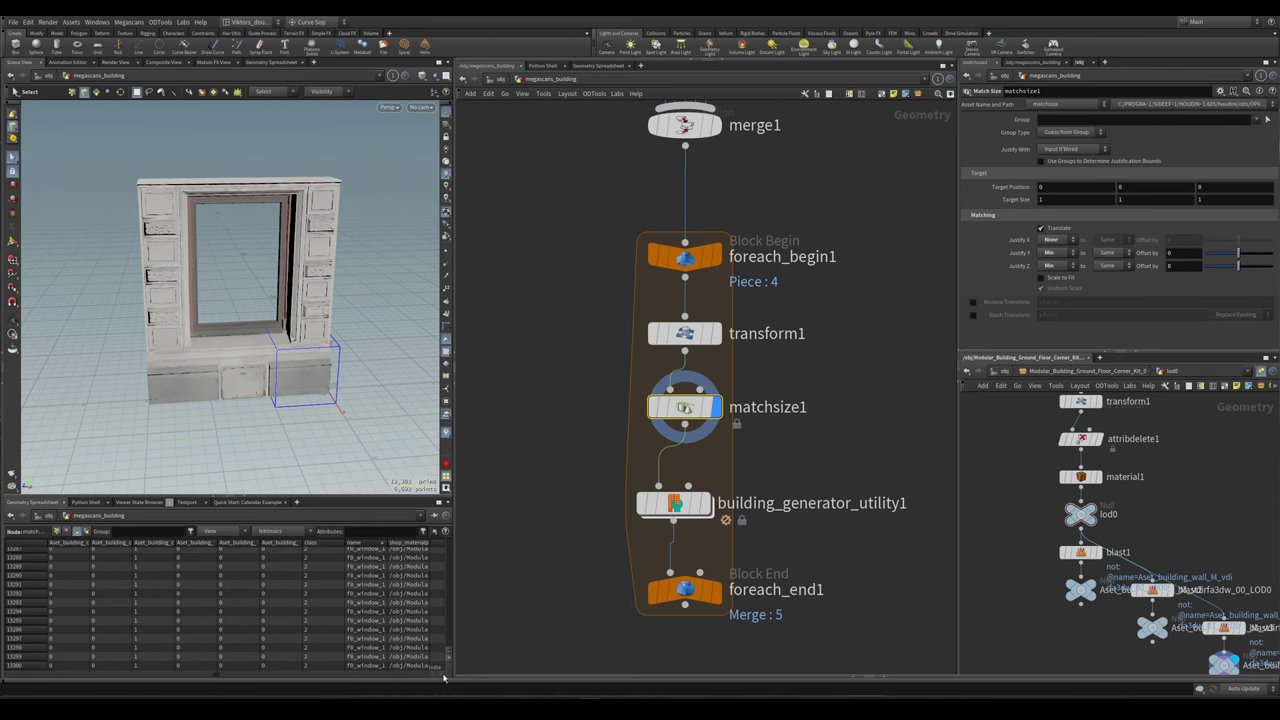
- Set the Module Name of building_generator_utility1 to the expression `prims(0,0,"name")` and check its evaluated value
left_click(655, 503)
key("r")
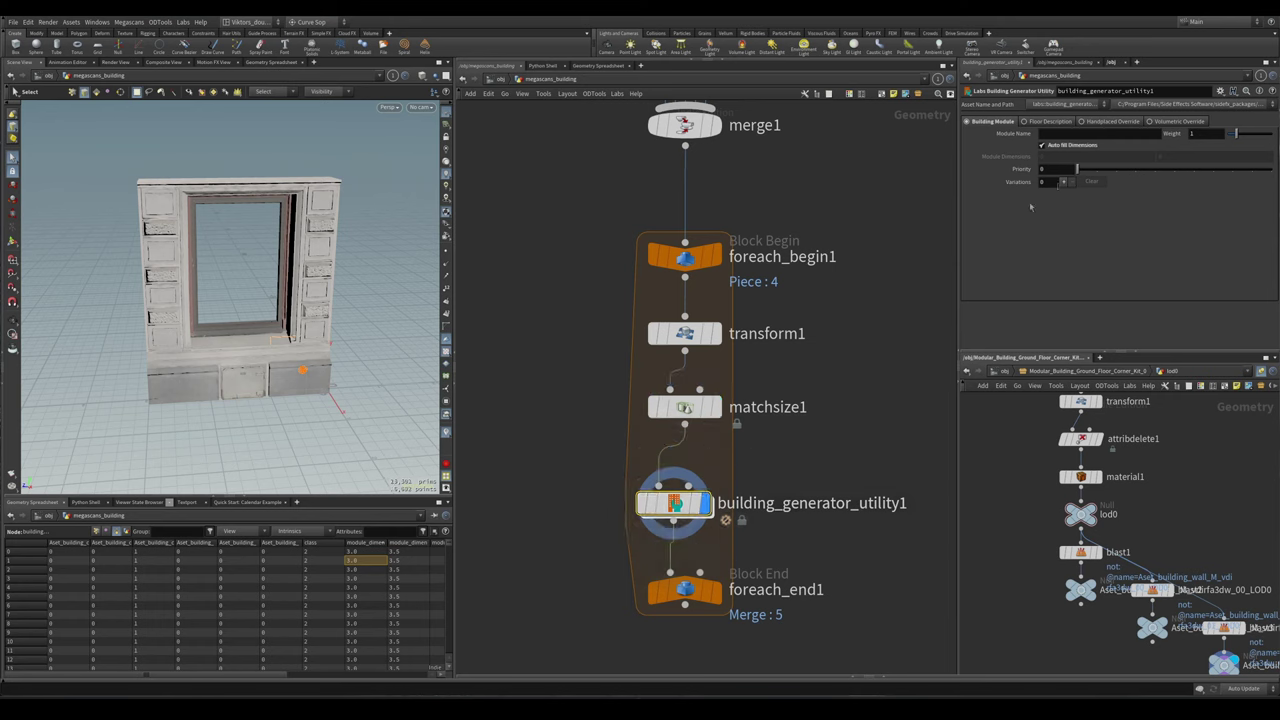
left_click(1061, 132)
type("`pr")
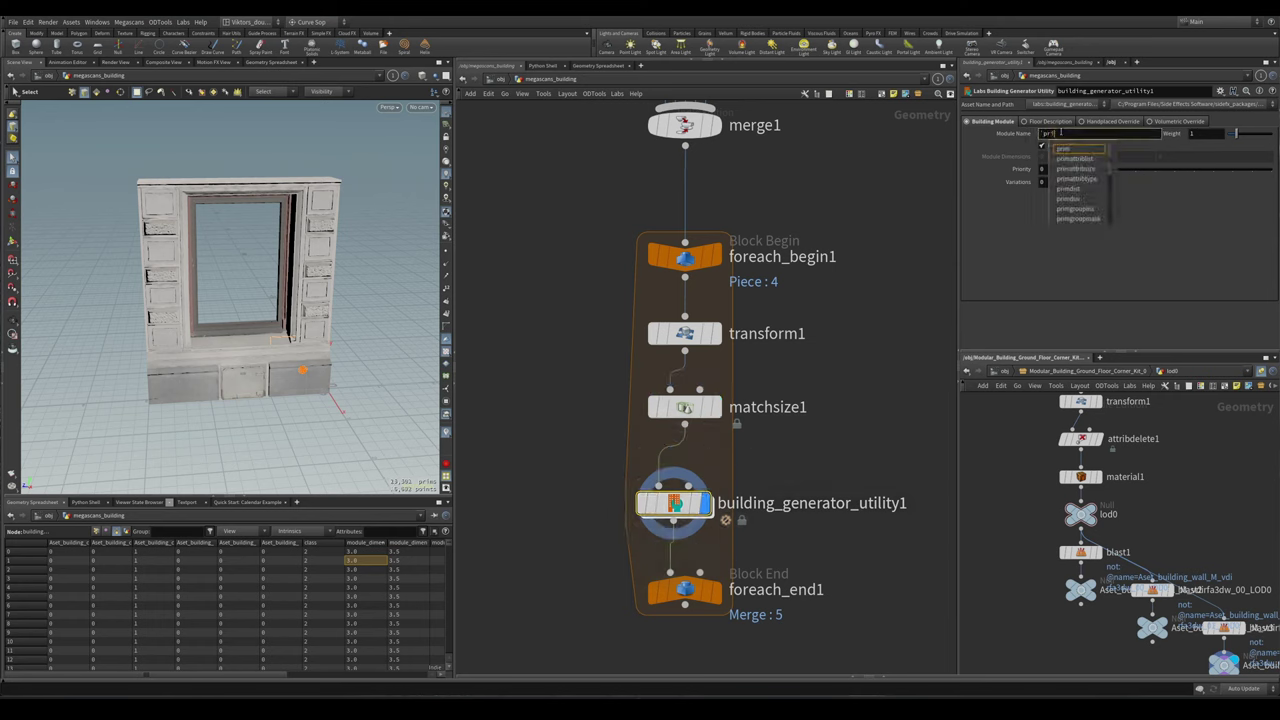
type("imu")
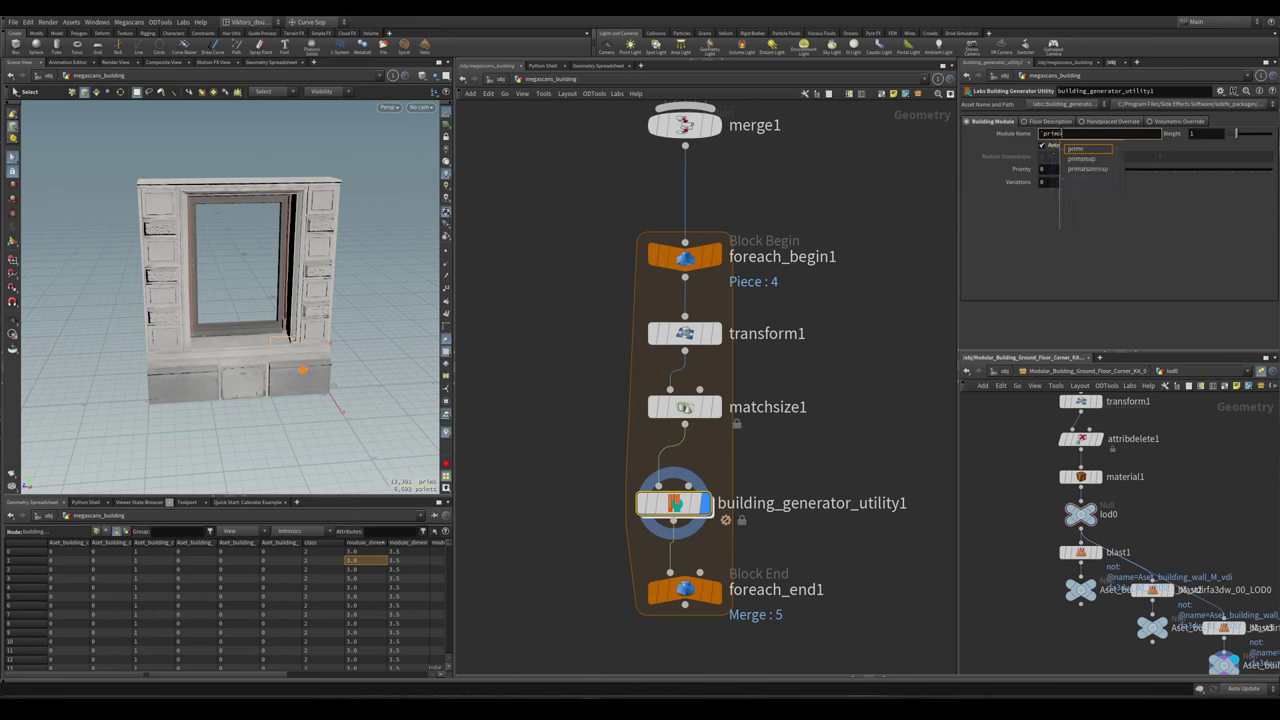
type("(0,0,")
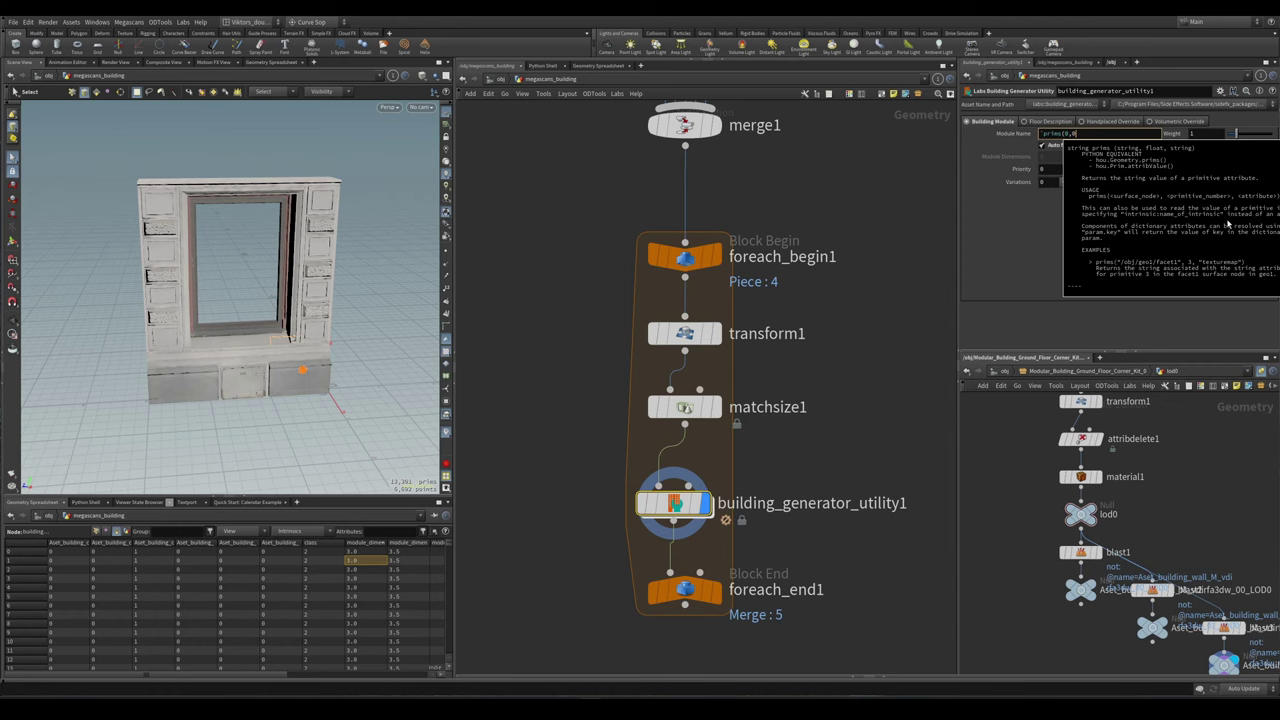
type("\"name")
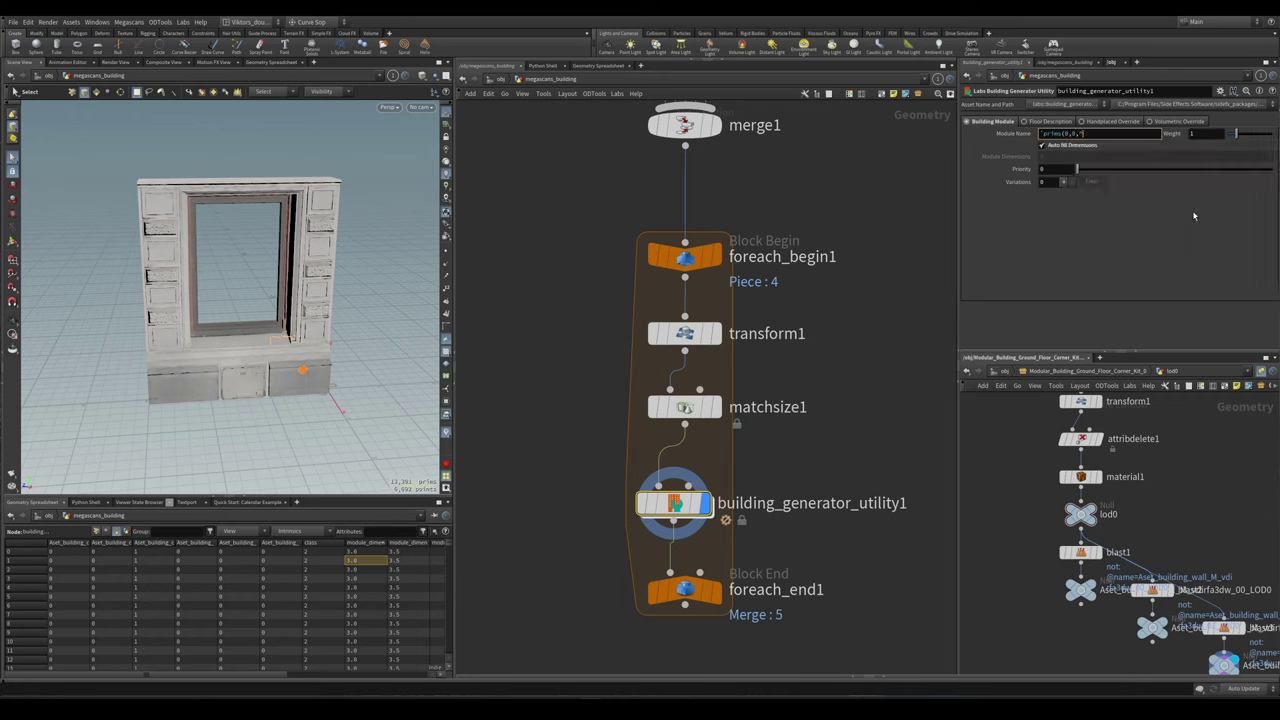
type("\")")
key("Return")
left_click(1024, 133)
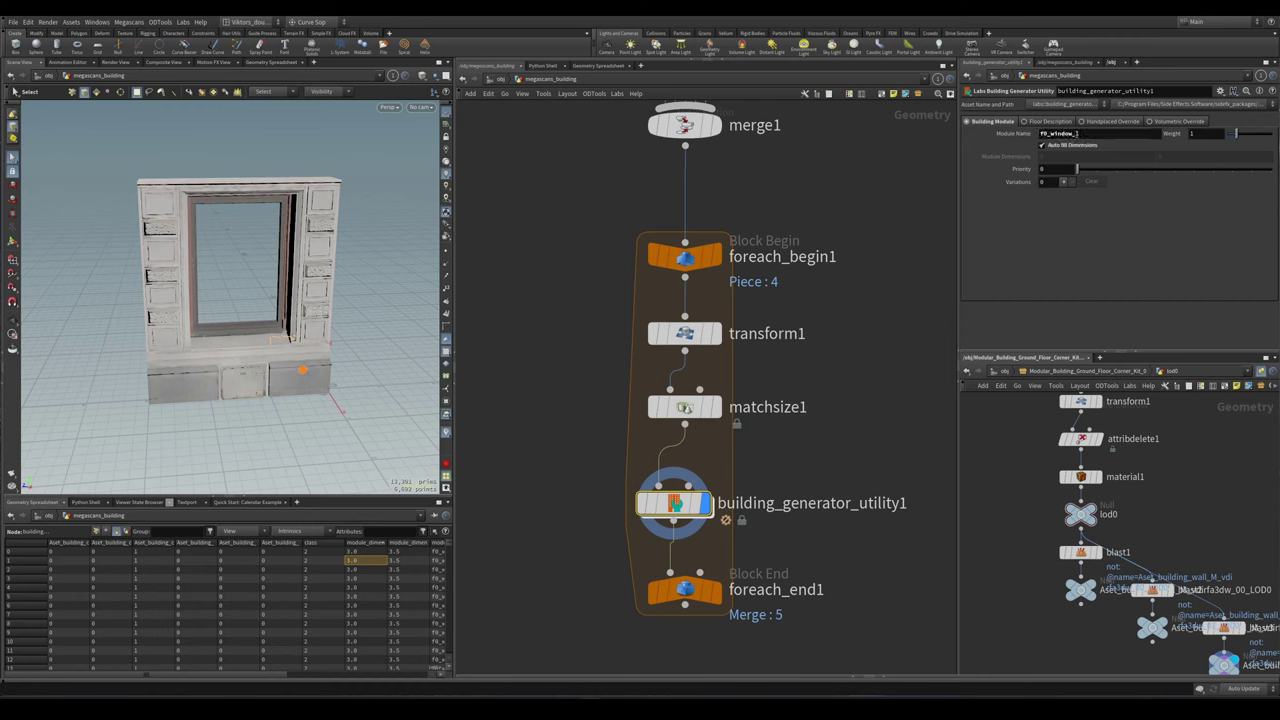
- Display foreach_end1 and examine the module dimension and module name primitive attributes in the geometry spreadsheet
middle_click_drag(803, 590, 803, 517)
left_click_drag(852, 594, 662, 496)
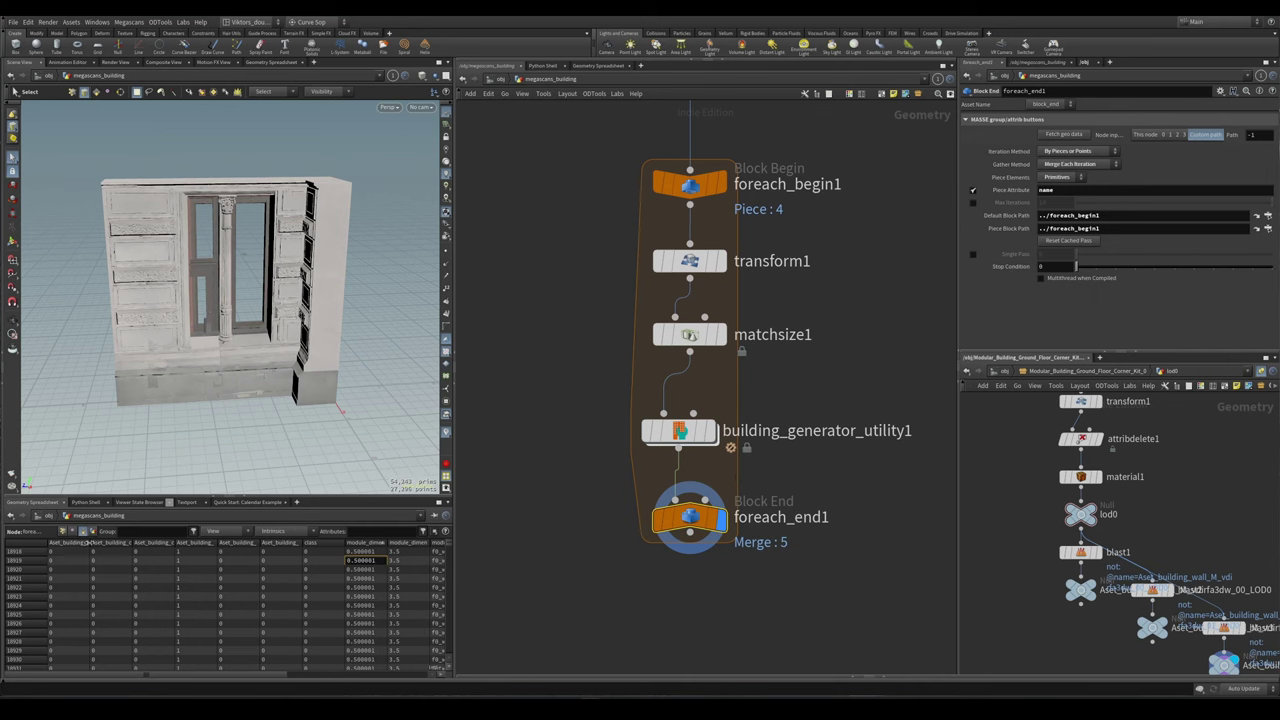
left_click(84, 532)
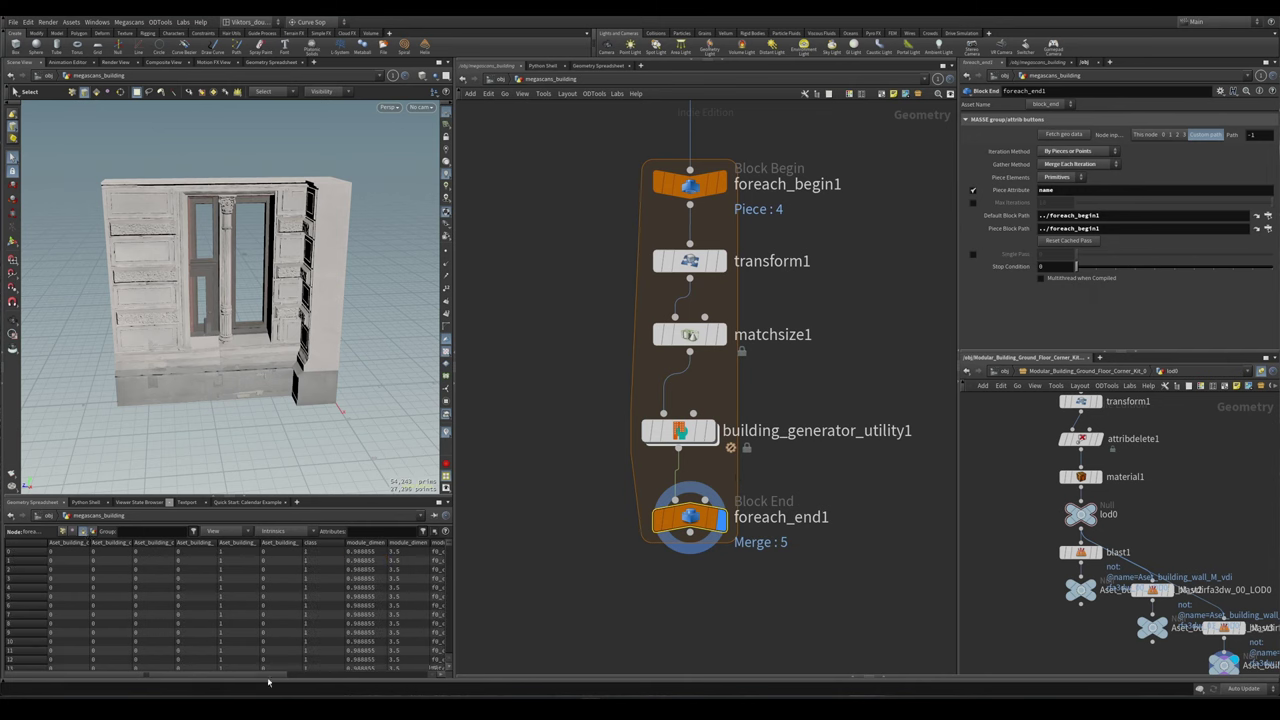
left_click_drag(284, 673, 426, 687)
scroll(449, 661, "down", 1)
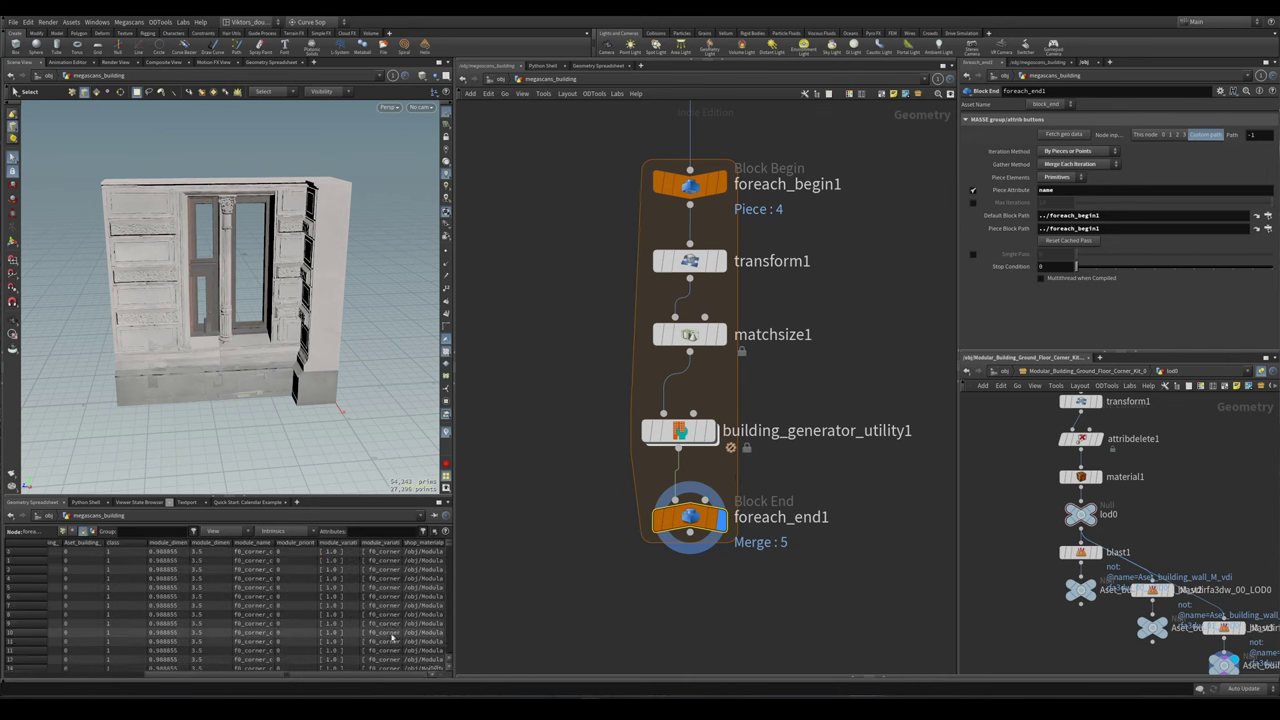
- Add a Labs Building from Patterns node below foreach_end1 in the network
scroll(300, 620, "up", 1)
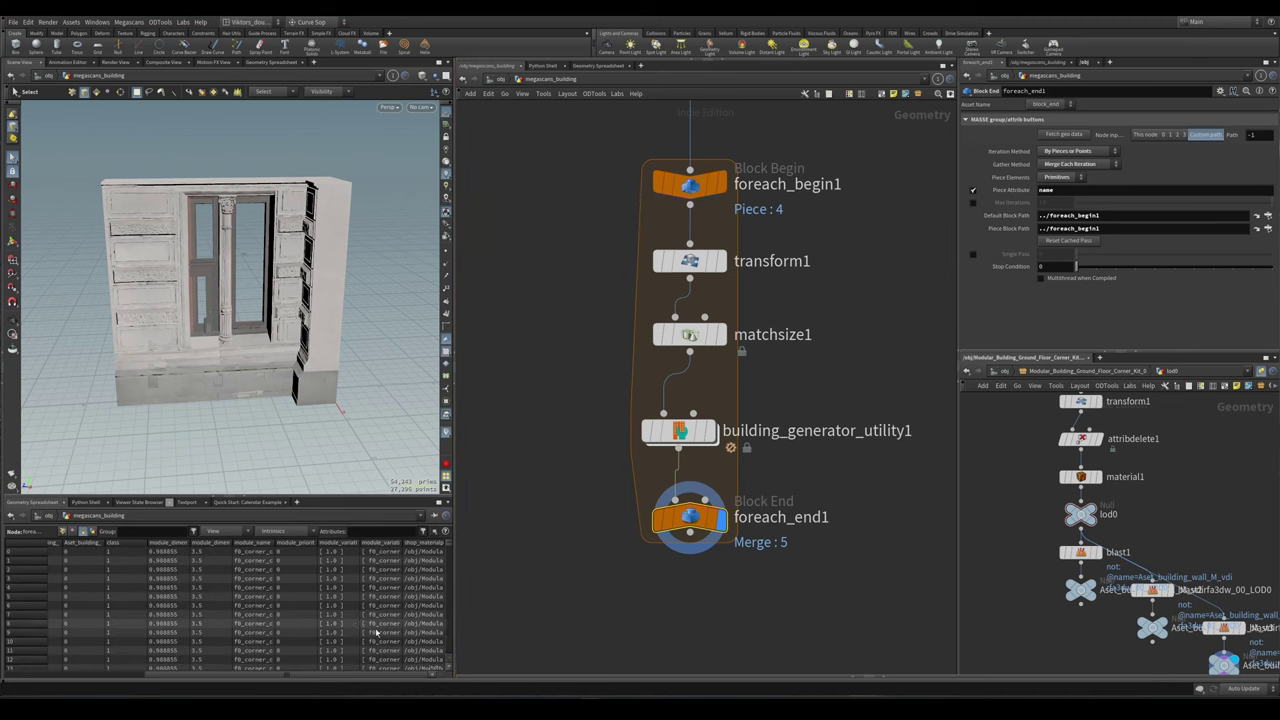
left_click_drag(305, 679, 170, 678)
scroll(694, 627, "down", 3)
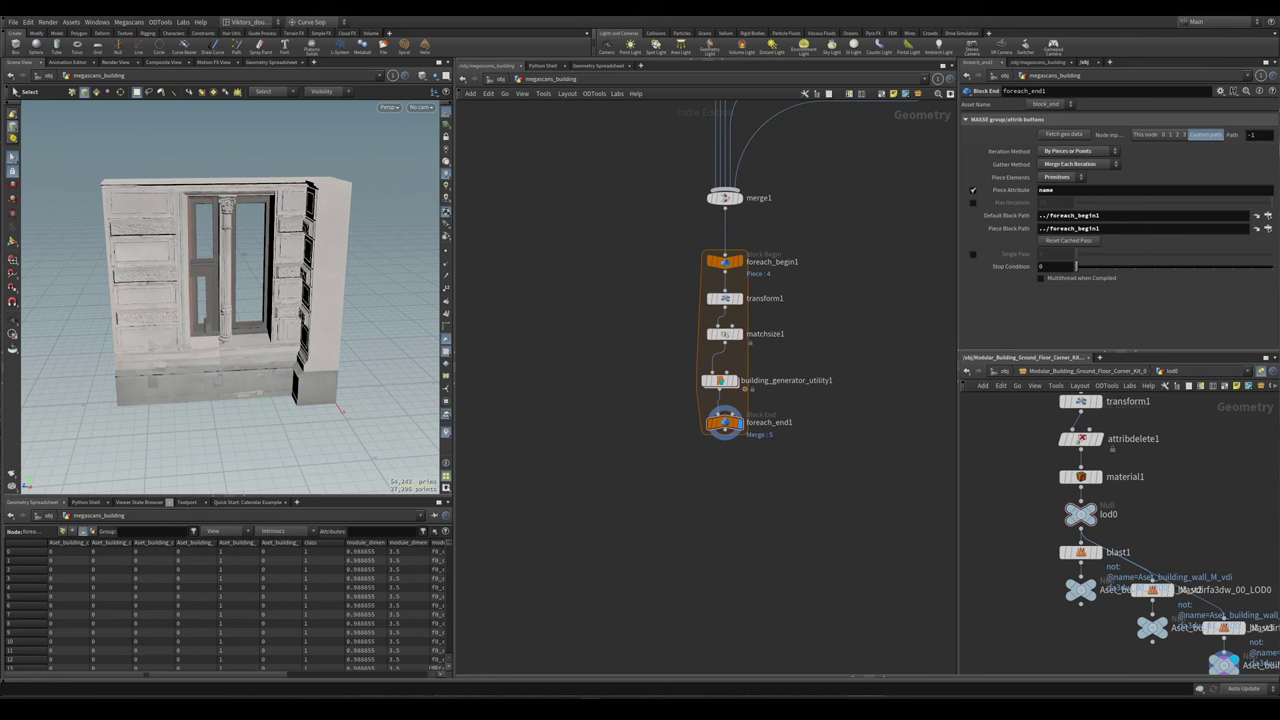
scroll(770, 520, "up", 1)
key("Tab")
type("bui")
key("Down")
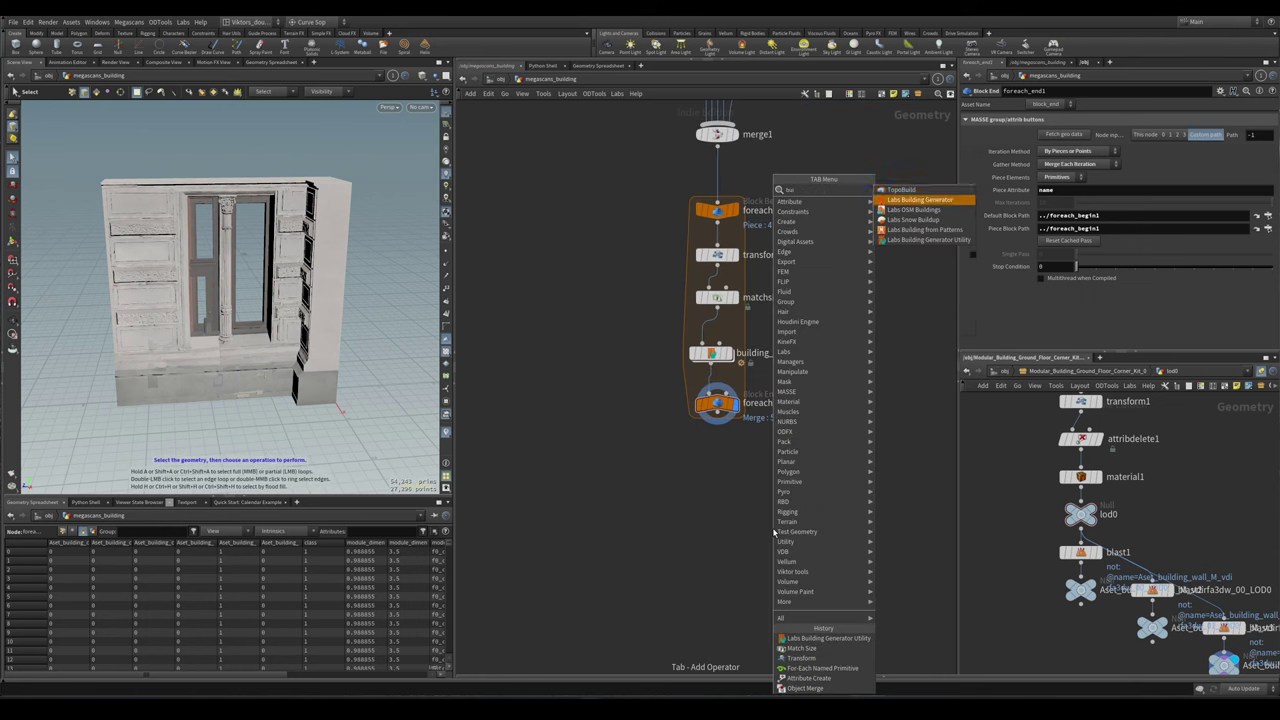
key("Down")
key("Down")
key("Down")
key("Return")
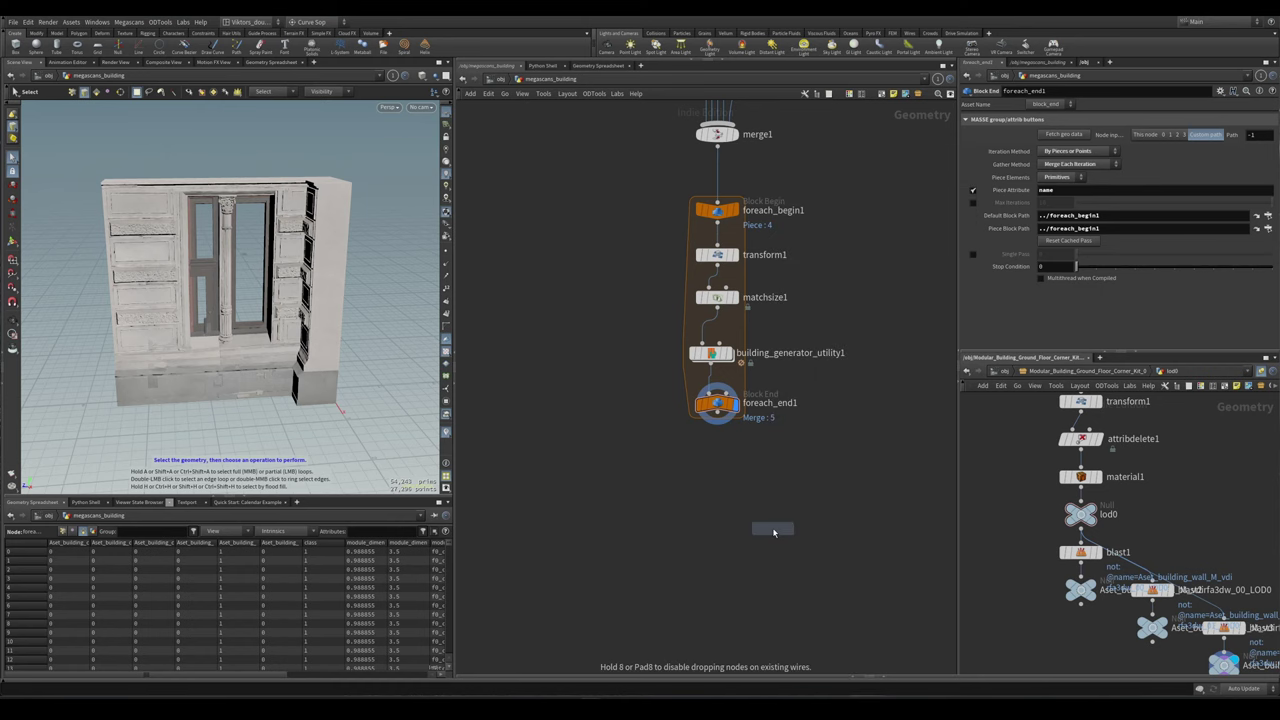
left_click(722, 490)
- Wire foreach_end1 into the second input of building_from_patterns1 and place that node well below the loop
scroll(742, 363, "up", 2)
left_click(706, 342)
scroll(720, 370, "up", 2)
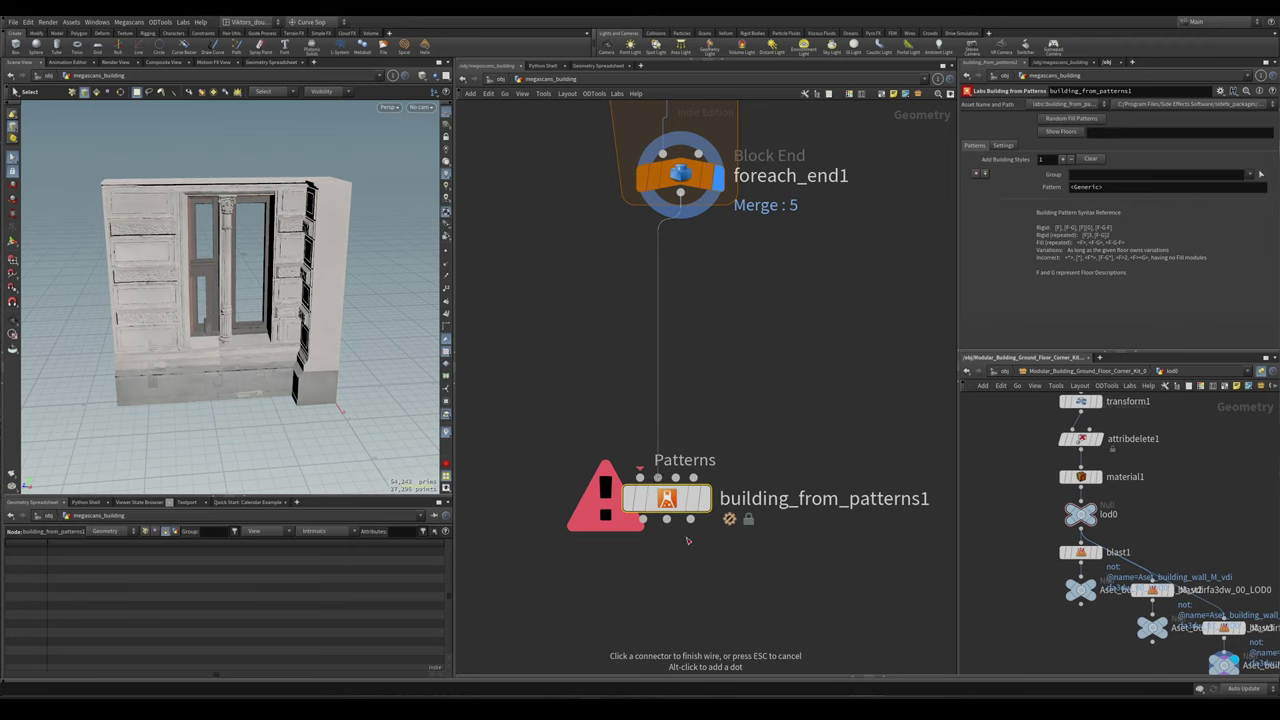
left_click(657, 478)
scroll(713, 548, "down", 2)
left_click_drag(688, 445, 688, 557)
scroll(650, 434, "down", 2)
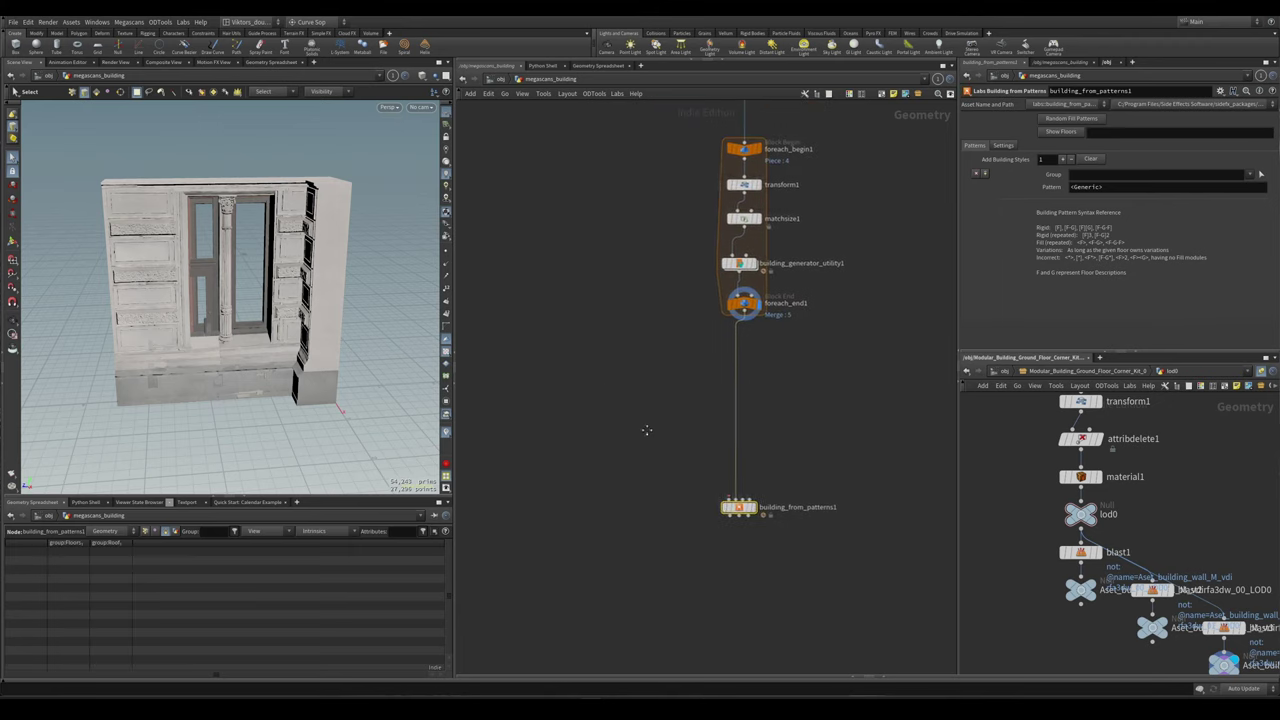
- Create a Box node beside the loop, connect it to the first input of building_from_patterns1 and display it
key("Tab")
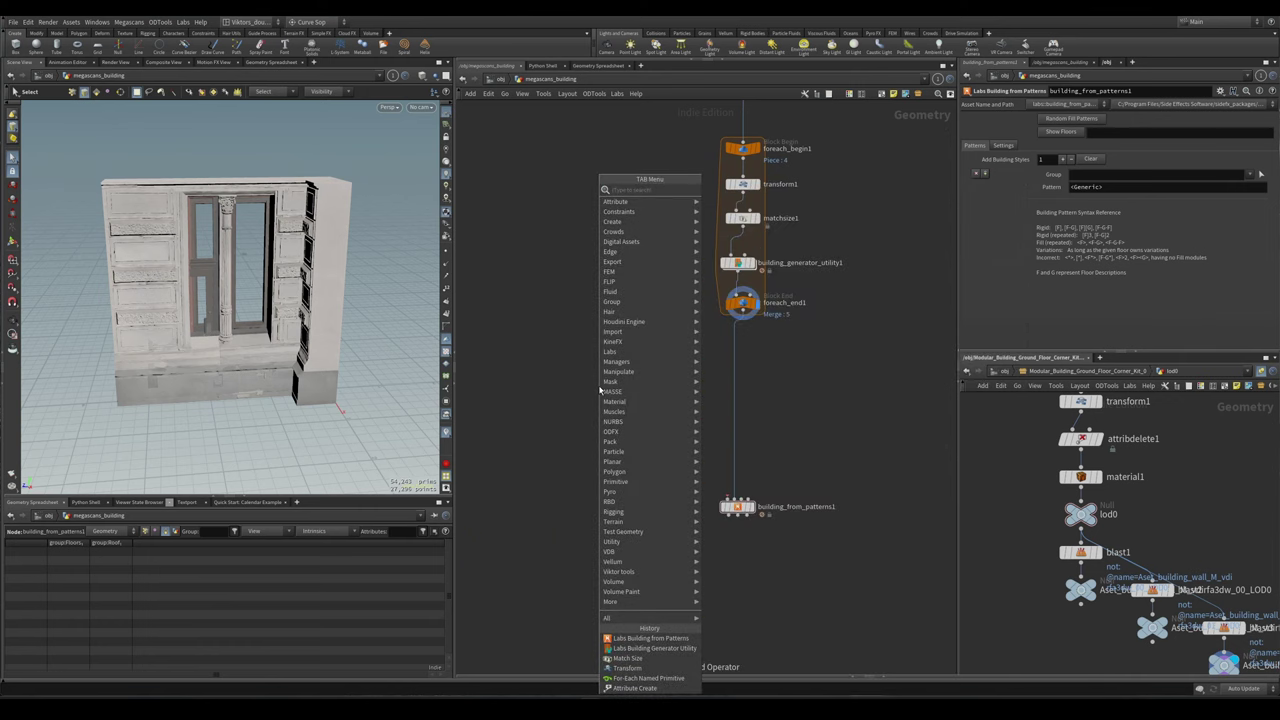
left_click(740, 230)
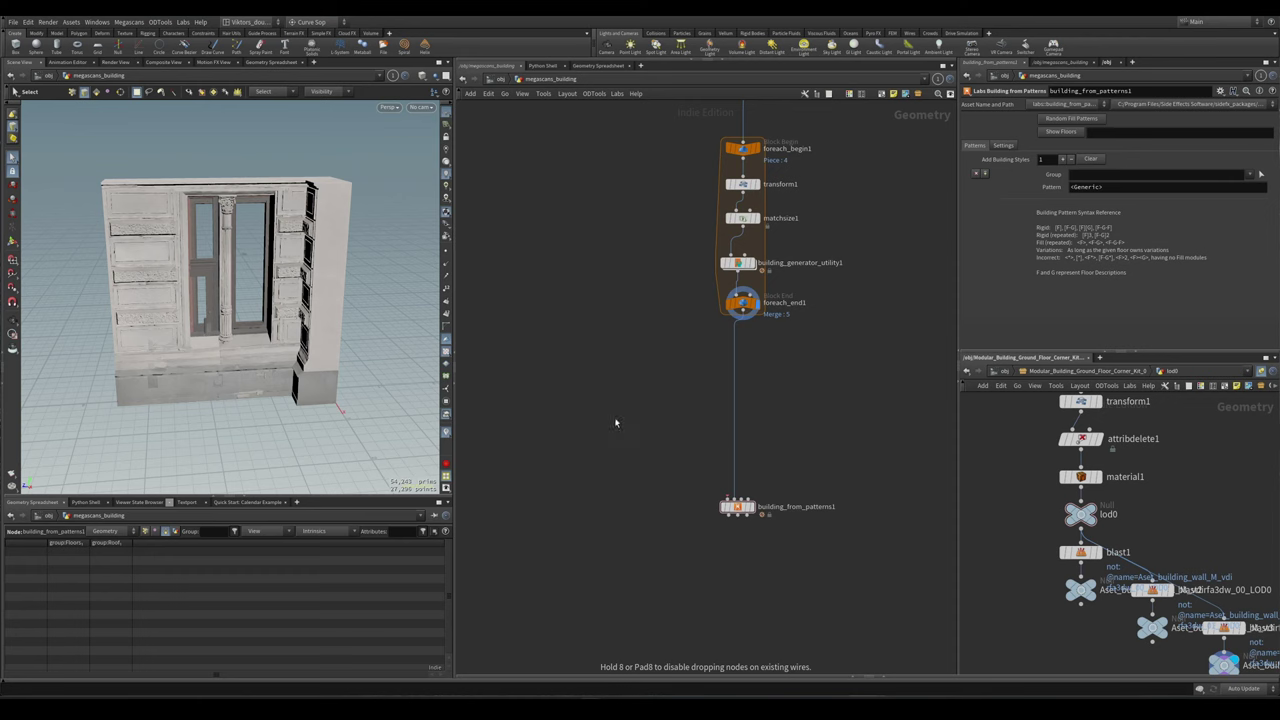
left_click(600, 386)
left_click_drag(598, 395, 728, 499)
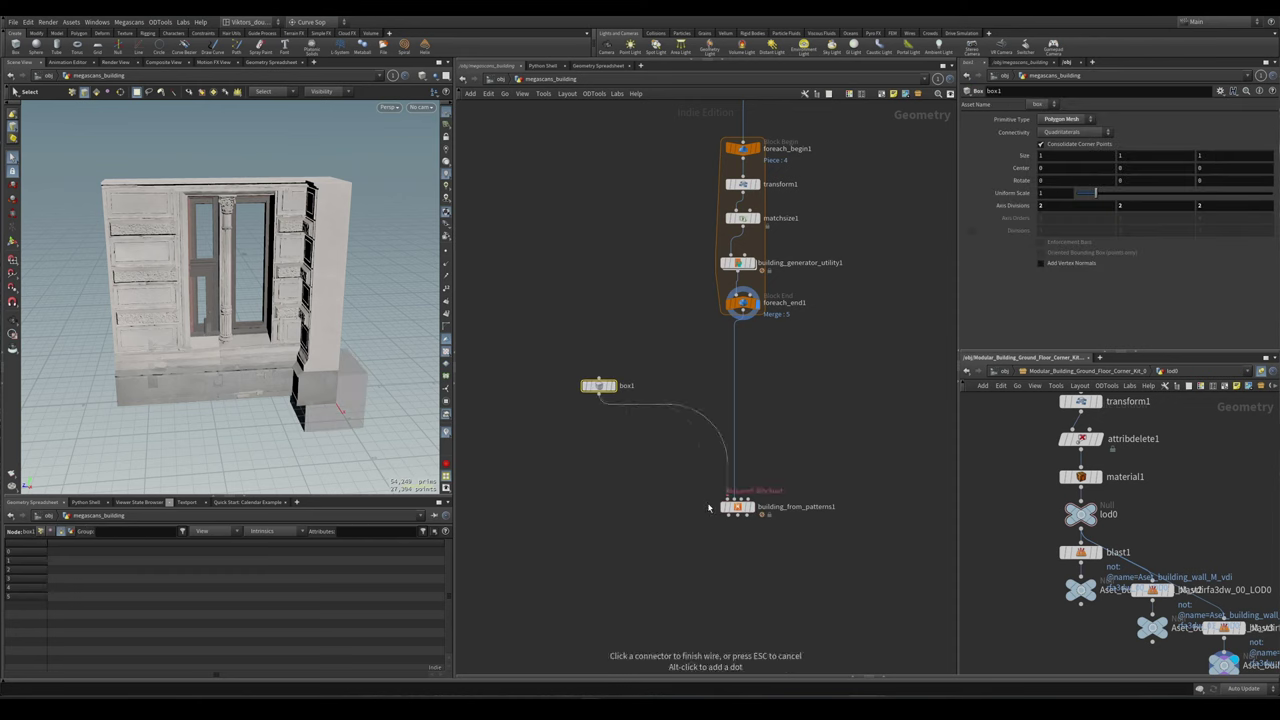
left_click(614, 386)
- Enlarge box1 with the viewport handles into a wide, low building volume for building_from_patterns1
scroll(313, 341, "down", 6)
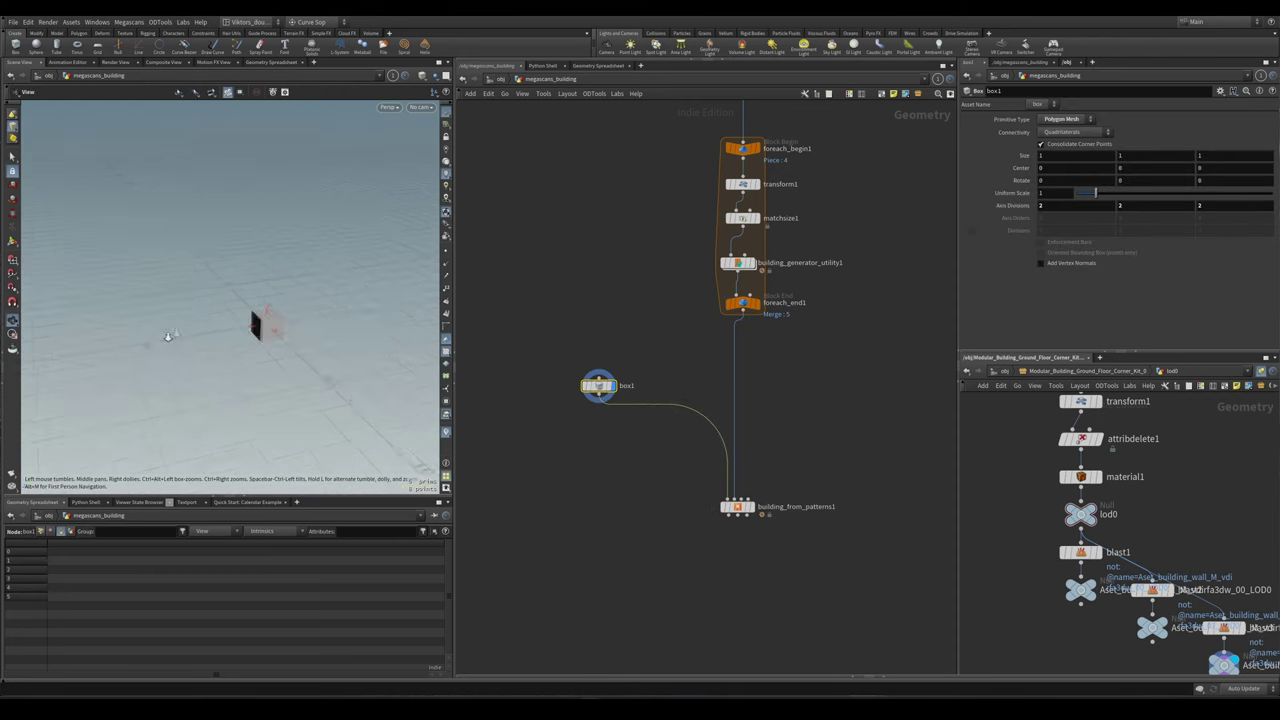
key("Return")
left_click_drag(268, 328, 323, 320)
scroll(809, 475, "up", 4)
left_click_drag(809, 475, 697, 531)
- Compare the merged modules at foreach_end1 with the generated building at building_from_patterns1
left_click(681, 357)
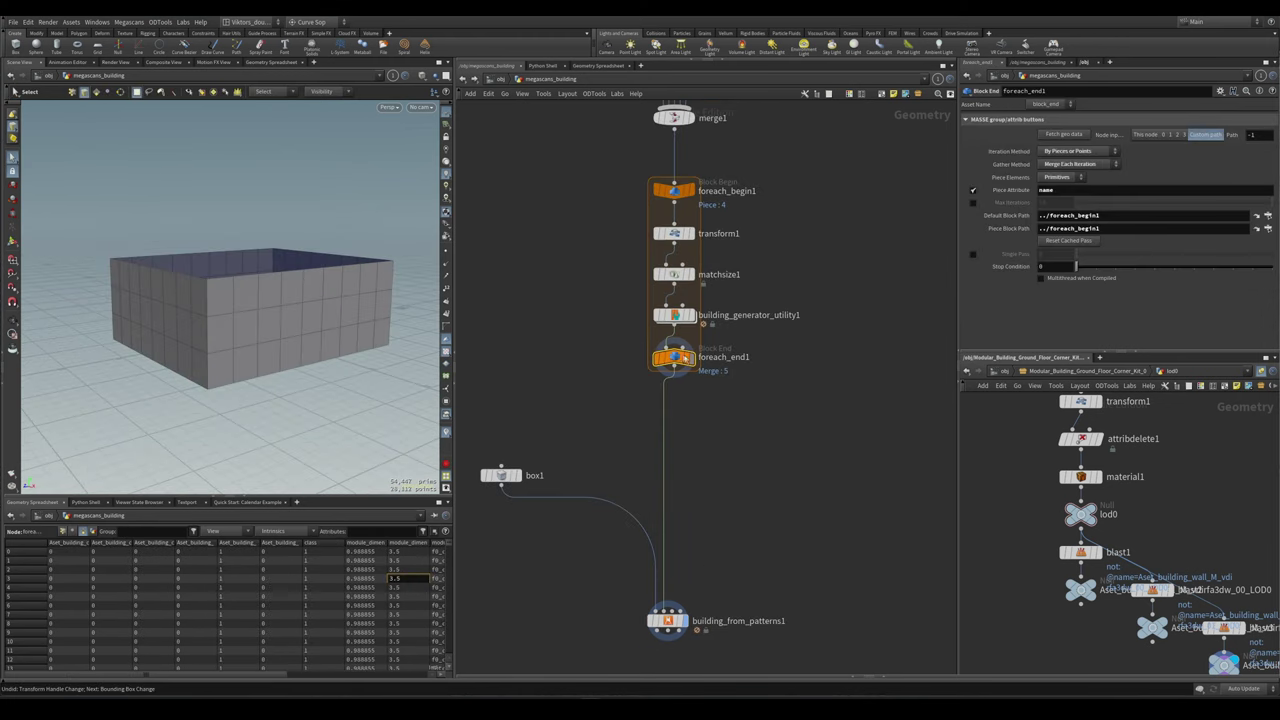
left_click(690, 357)
scroll(772, 333, "up", 2)
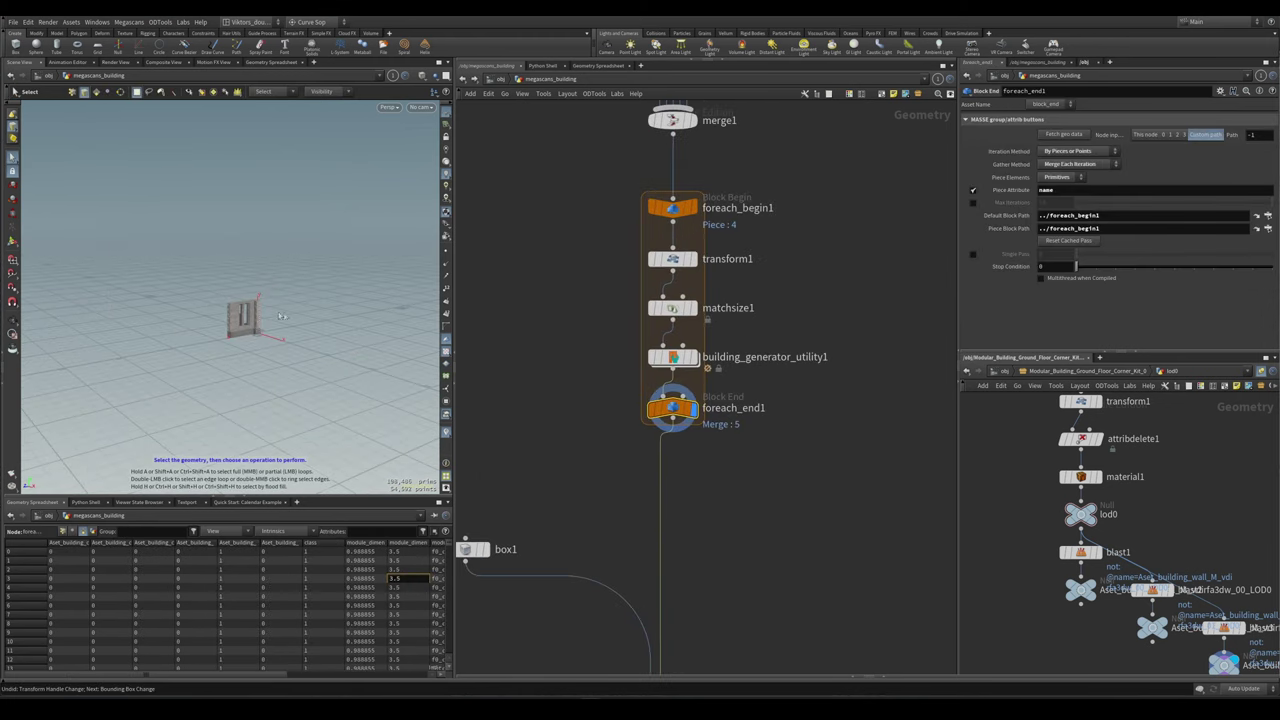
scroll(784, 487, "down", 3)
middle_click_drag(784, 487, 758, 401)
left_click(684, 533)
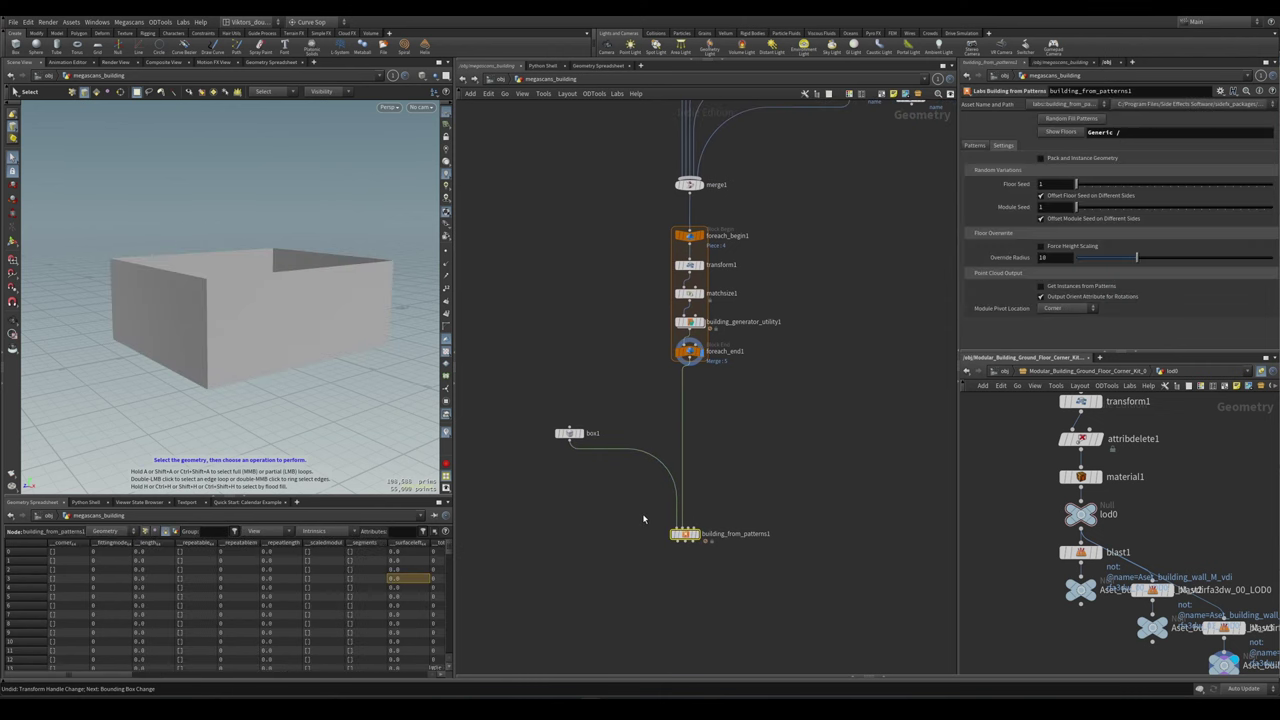
scroll(716, 511, "up", 3)
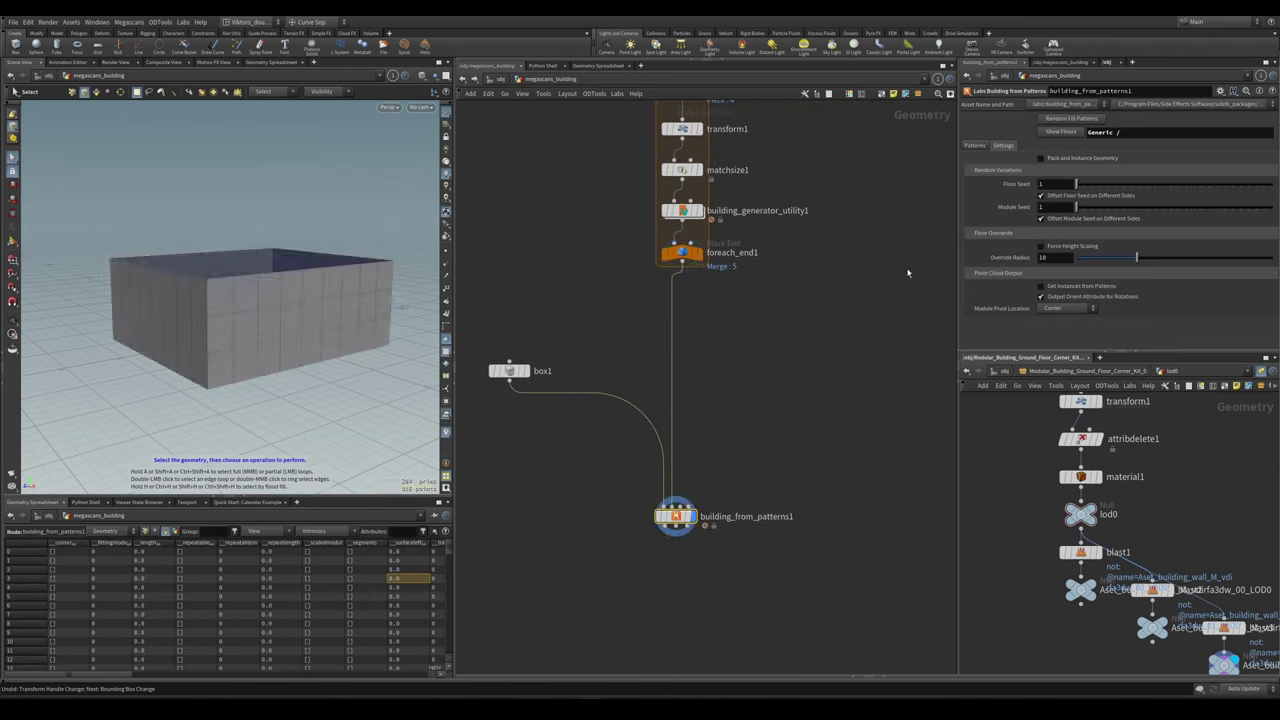
- Enable Pack and Instance Geometry on building_from_patterns1 and check its building style pattern
left_click(1089, 157)
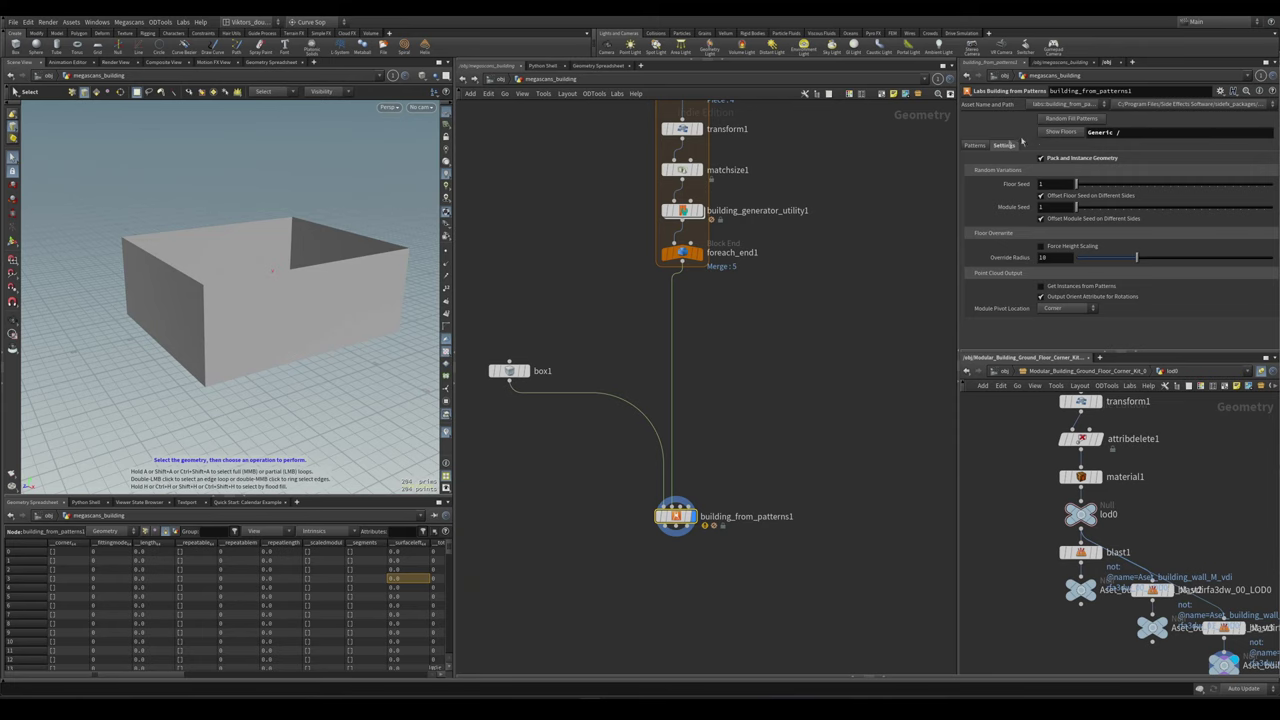
left_click(974, 145)
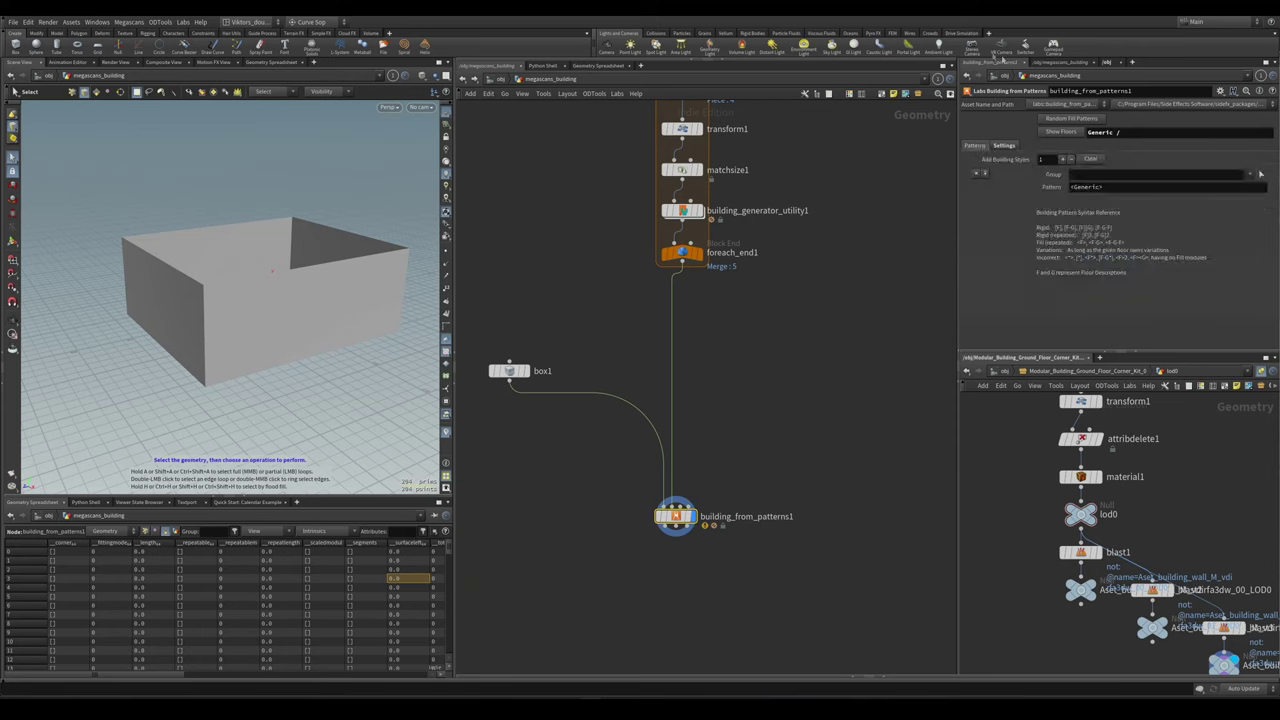
left_click(1140, 186)
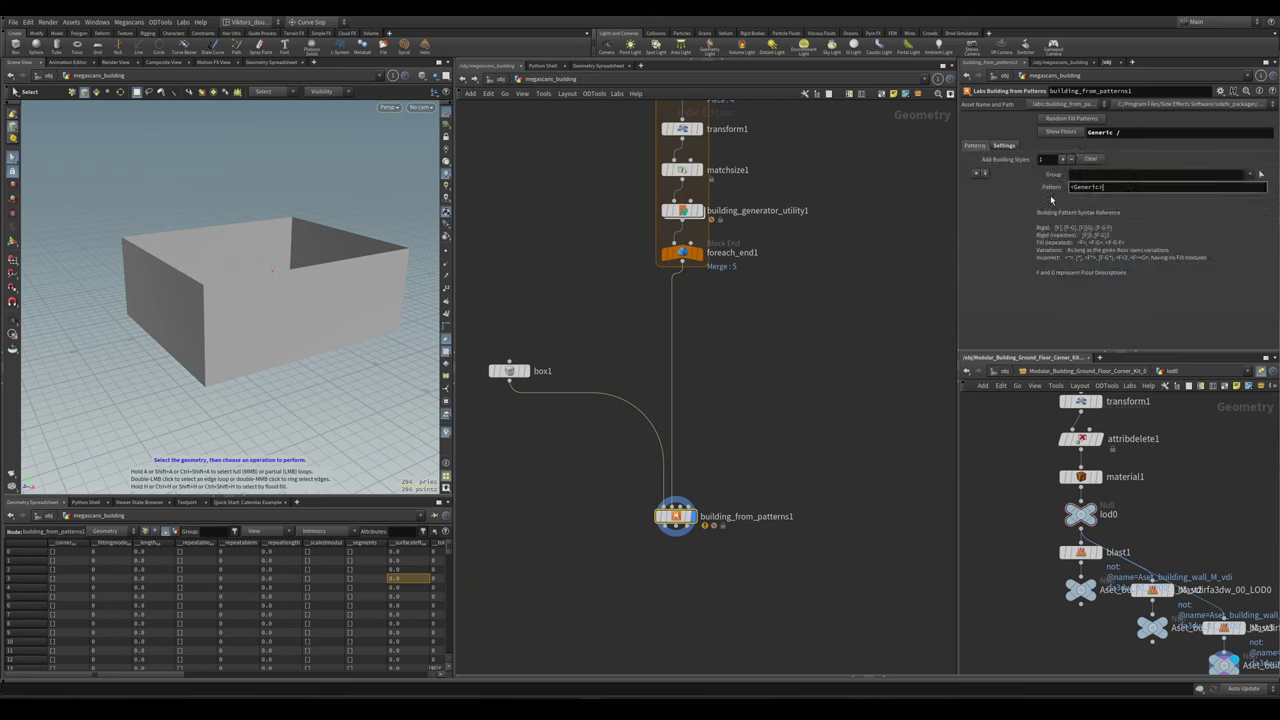
left_click_drag(1102, 187, 1072, 188)
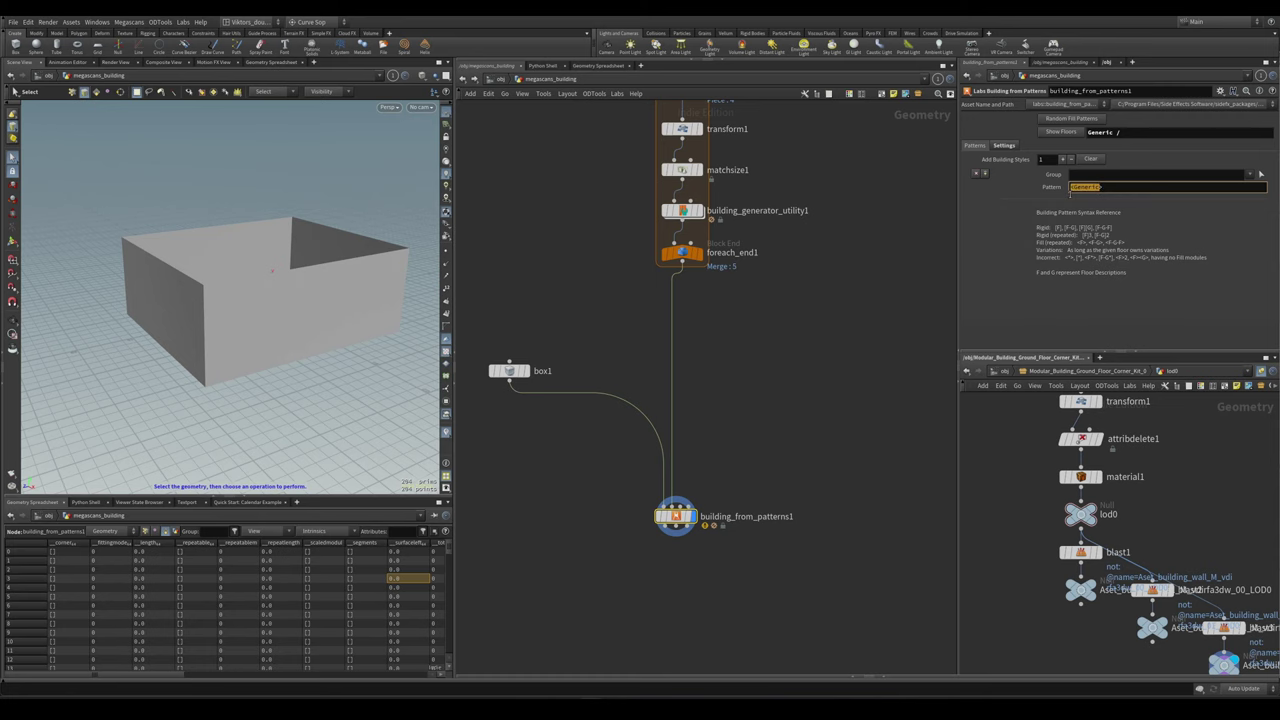
key("Return")
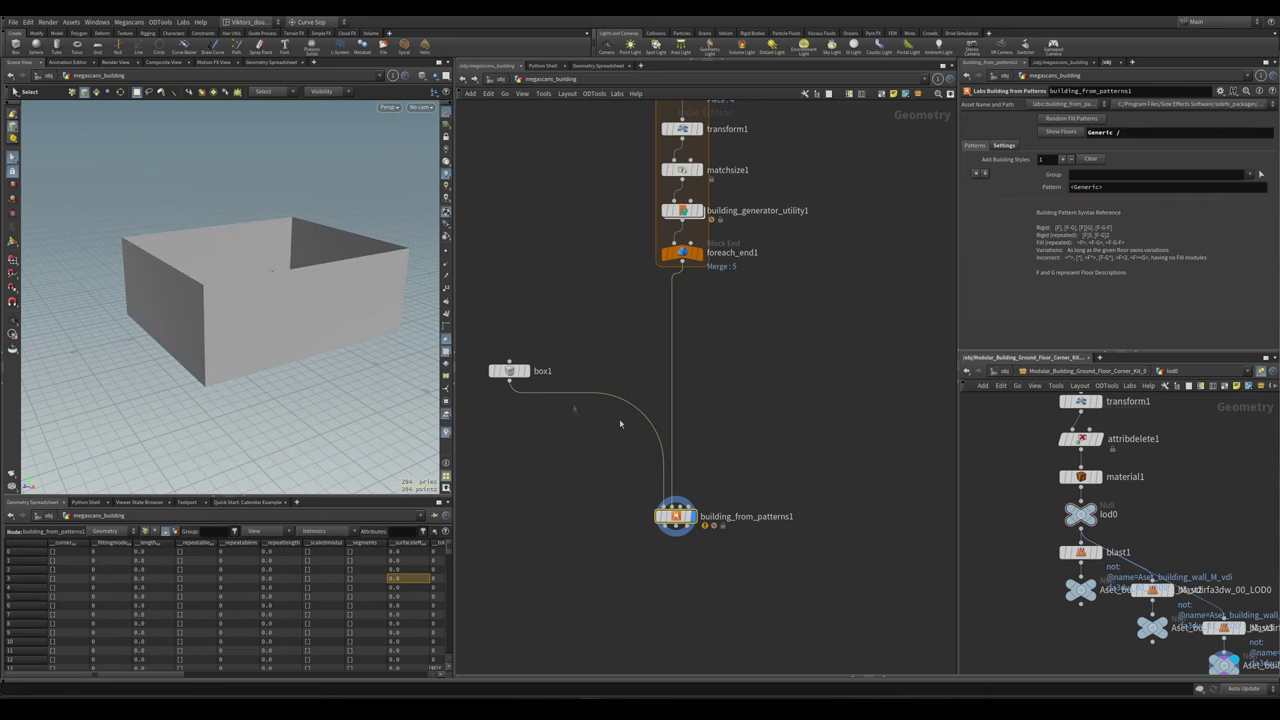
- Inspect the built-in sample grids 2m2 and 0_25m8 inside building_from_patterns1, then return to the megascans_building network
double_click(675, 516)
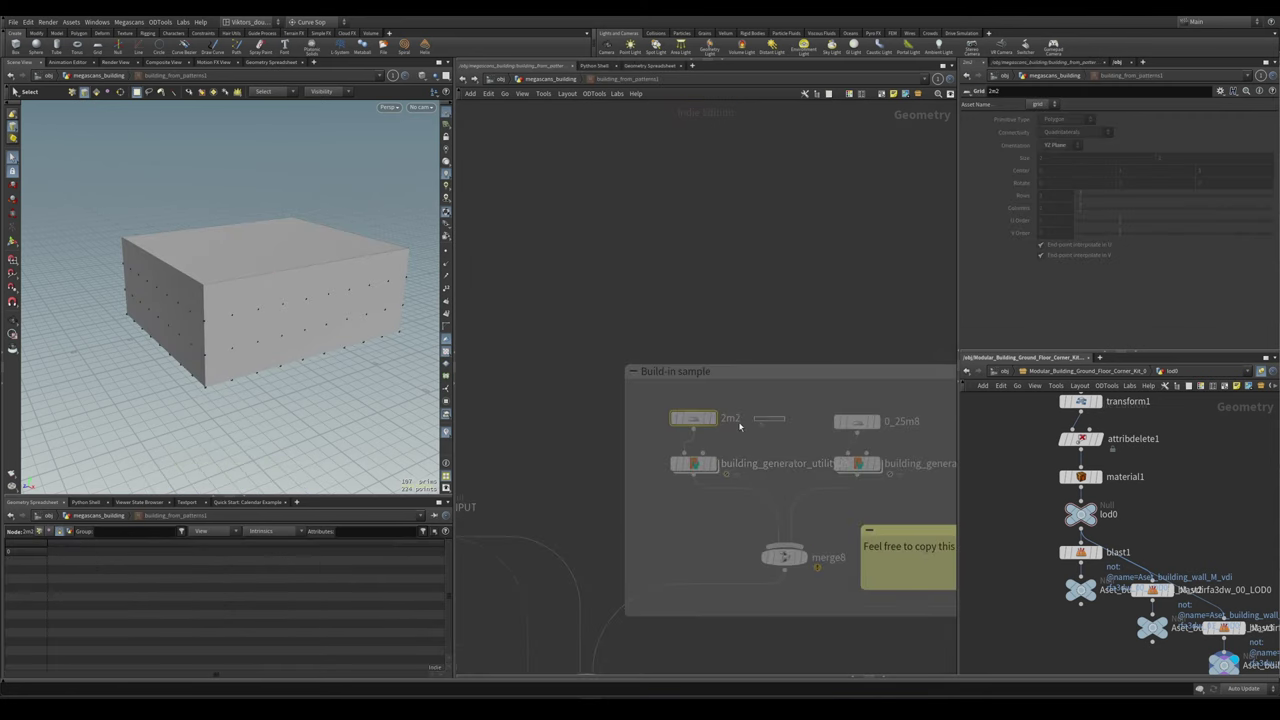
left_click(693, 418)
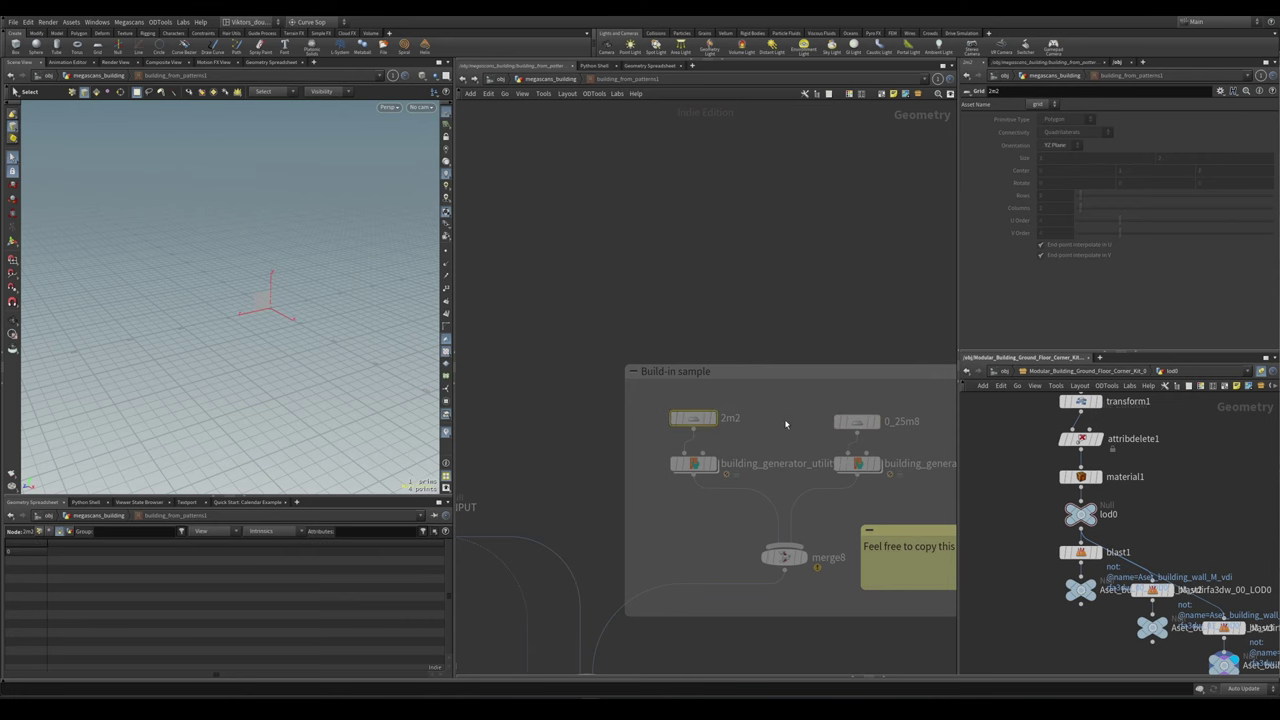
left_click(857, 421)
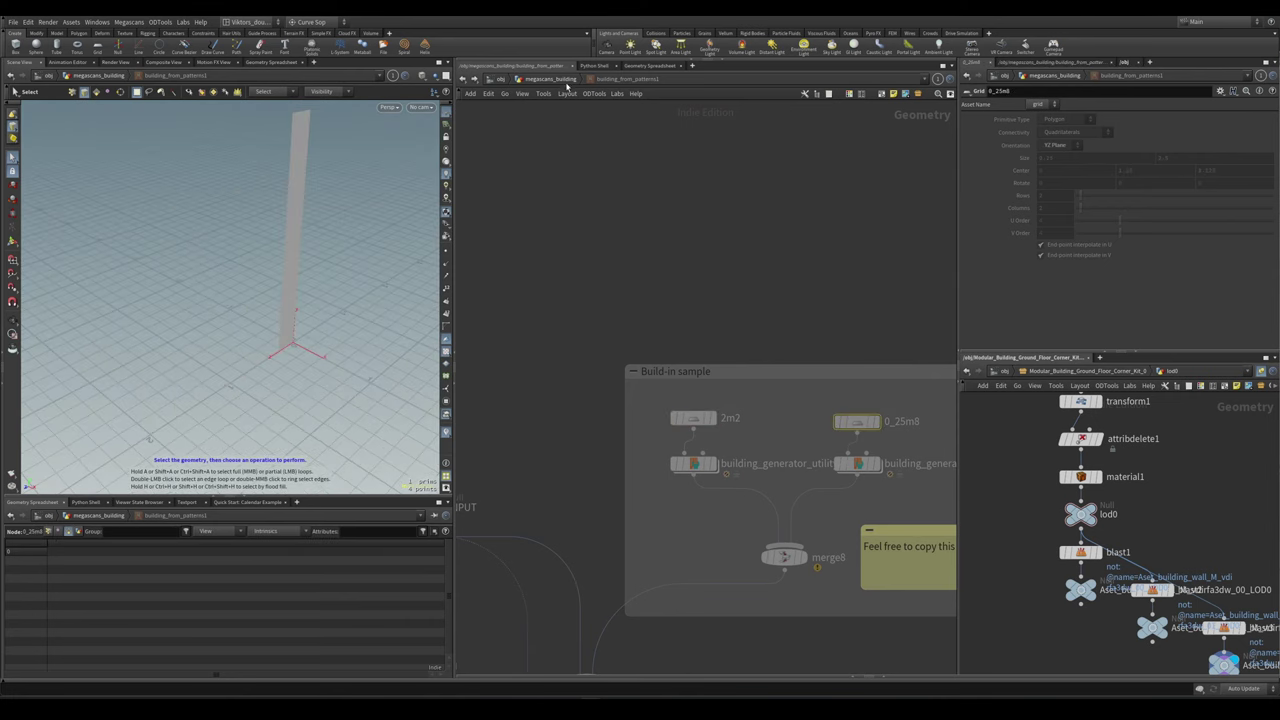
key("u")
- Duplicate building_generator_utility1 to the side of the loop and cut the copy's wire to the loop
middle_click_drag(728, 333, 618, 347)
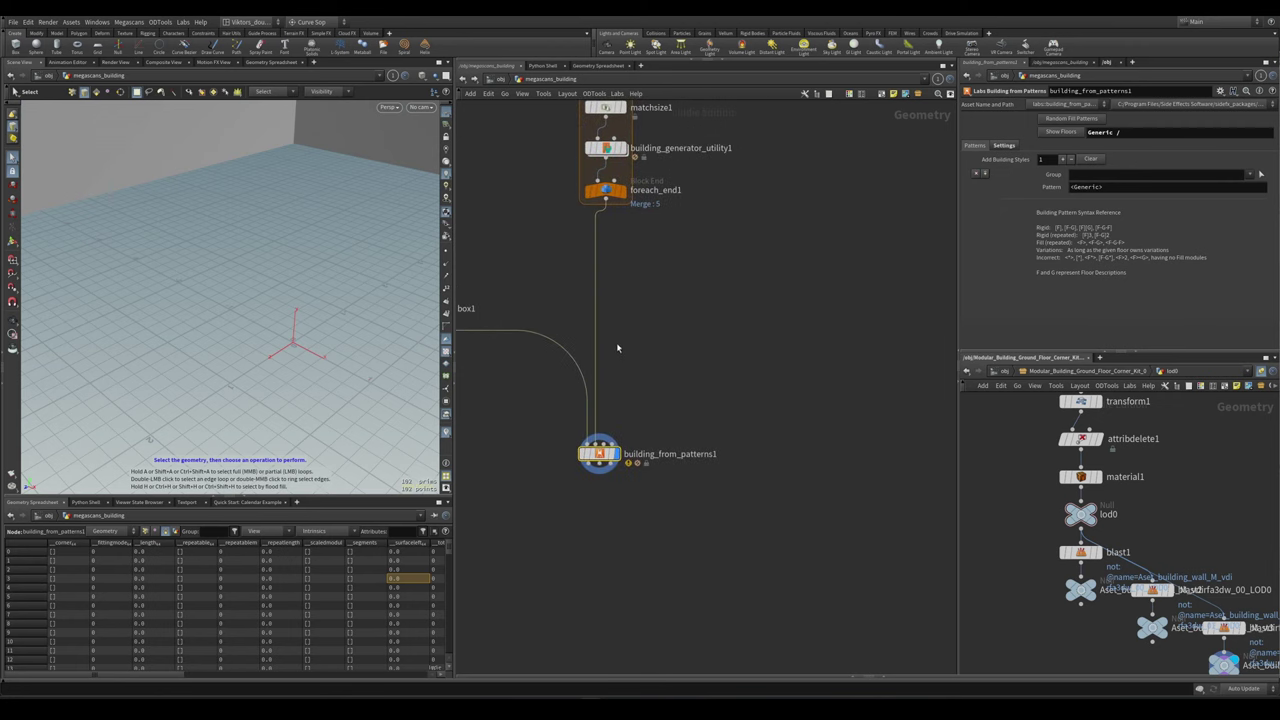
middle_click_drag(770, 258, 745, 408)
scroll(660, 364, "up", 2)
scroll(663, 364, "down", 3)
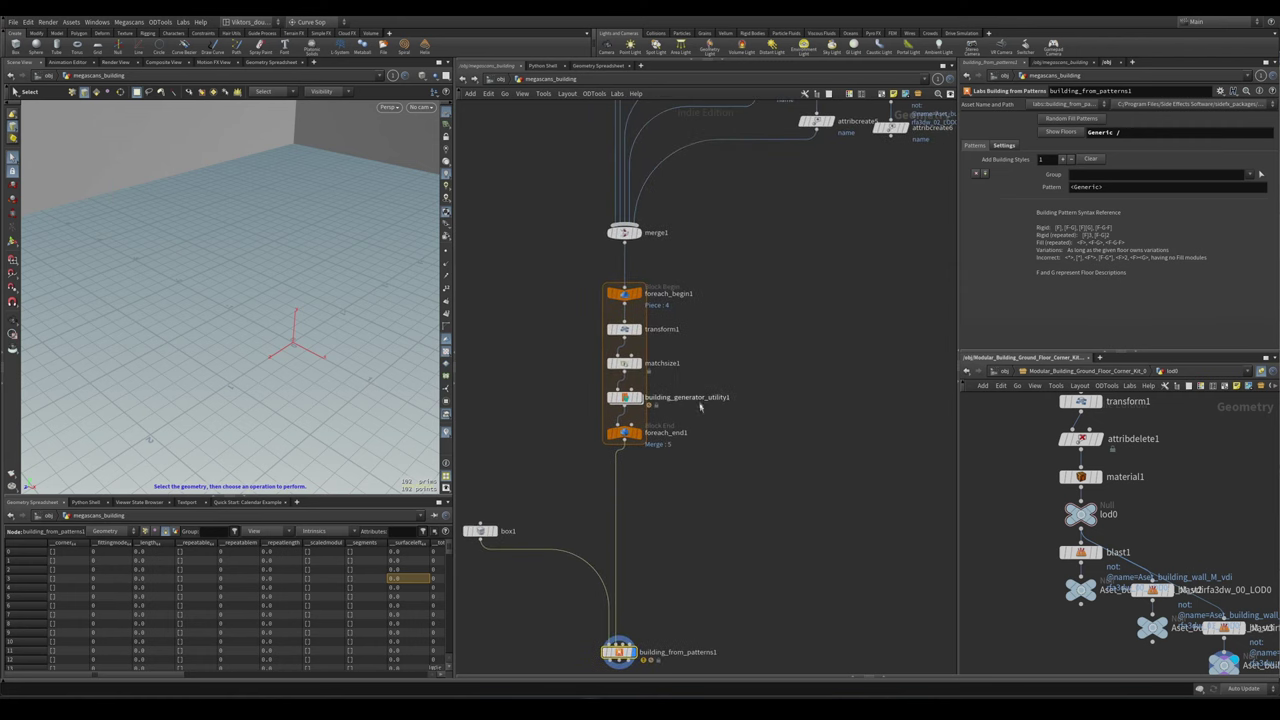
left_click_drag(624, 397, 790, 423, "alt")
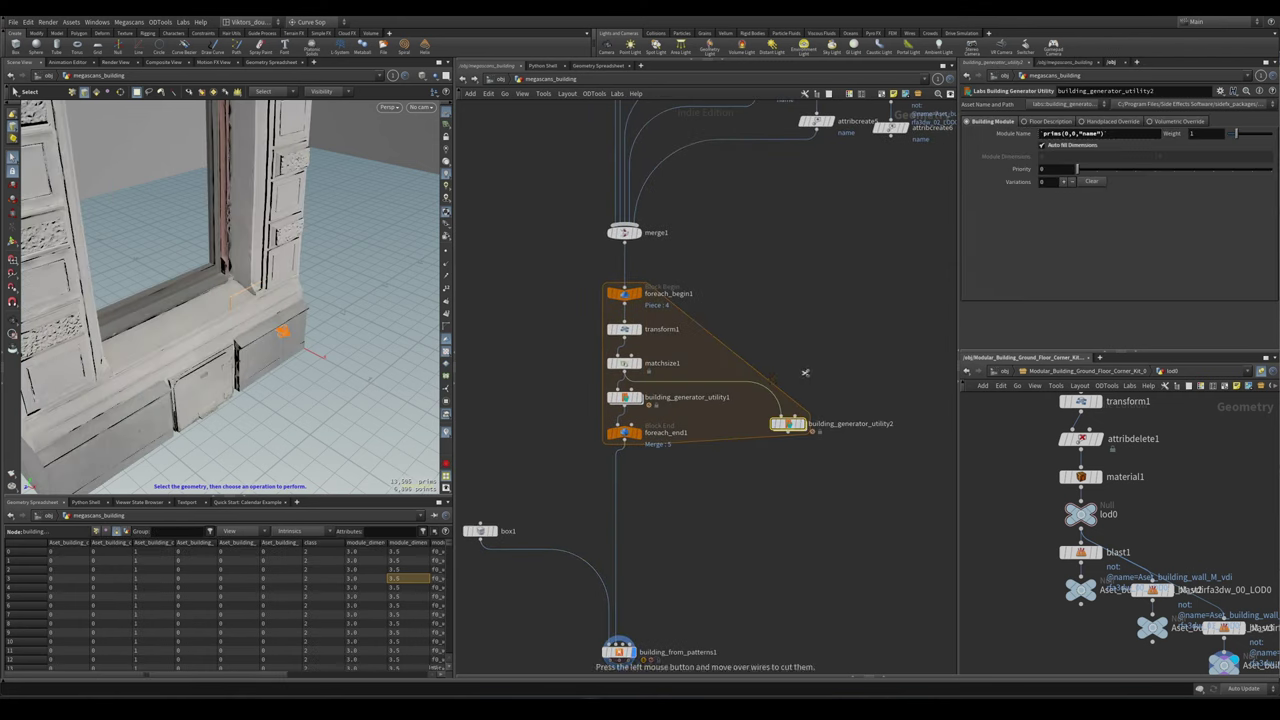
left_click_drag(809, 356, 772, 376)
mouse_move(772, 376)
middle_mouse_down()
mouse_move(740, 330)
mouse_move(792, 329)
middle_mouse_up()
scroll(792, 329, "up", 1)
scroll(792, 329, "up", 3)
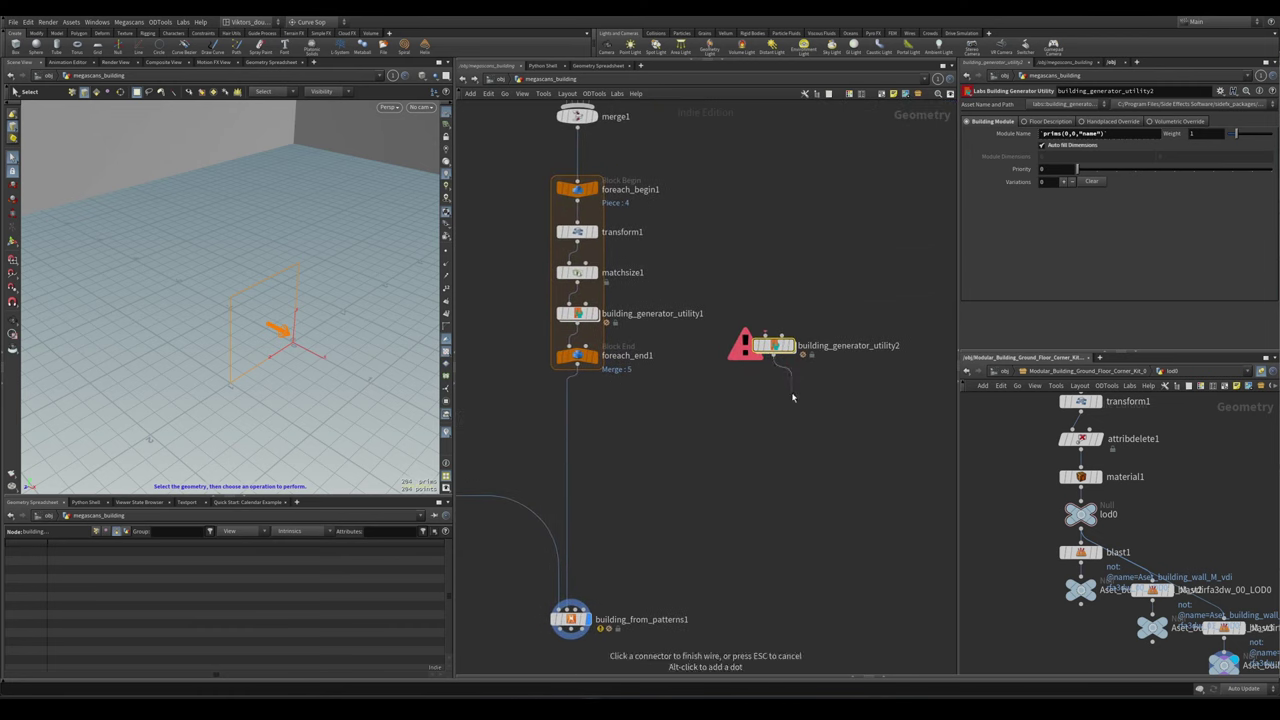
- Copy the 2m2 grid from inside building_from_patterns1 into the megascans_building network and wire it into building_generator_utility2
scroll(748, 477, "down", 3)
middle_click_drag(657, 562, 657, 497)
left_click(657, 492)
double_click(659, 491)
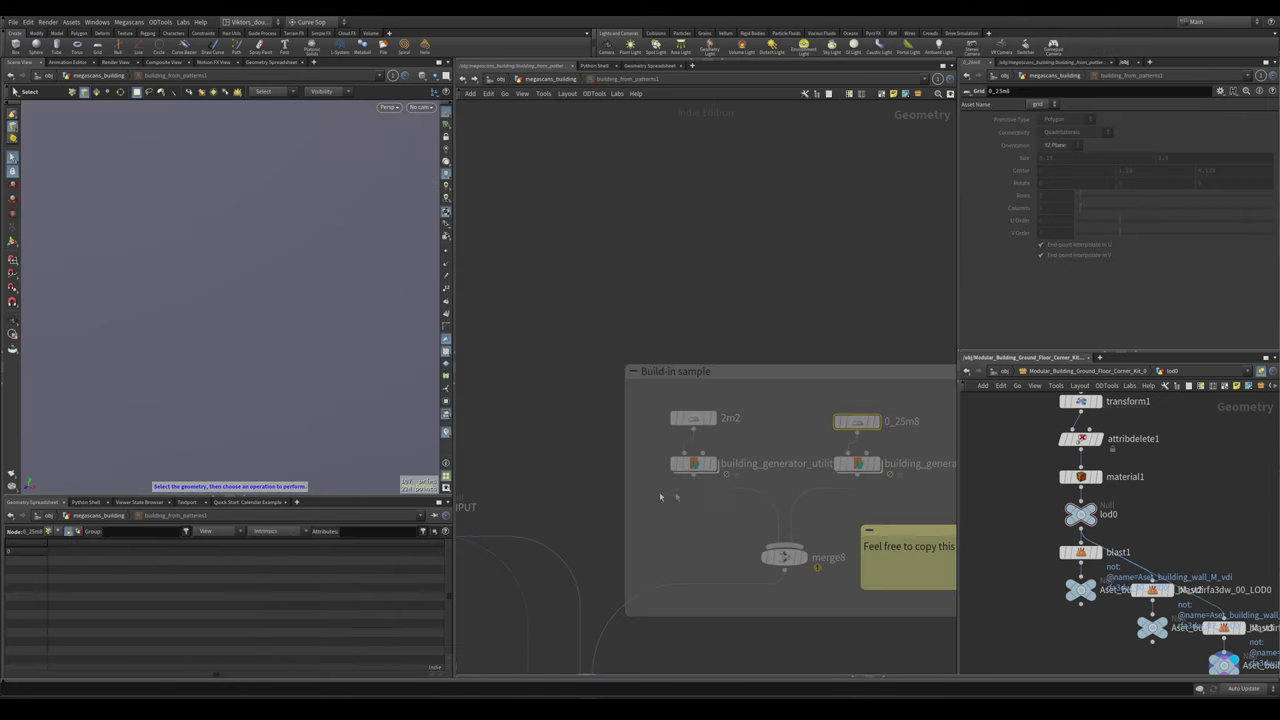
scroll(775, 466, "down", 3)
left_click(738, 463)
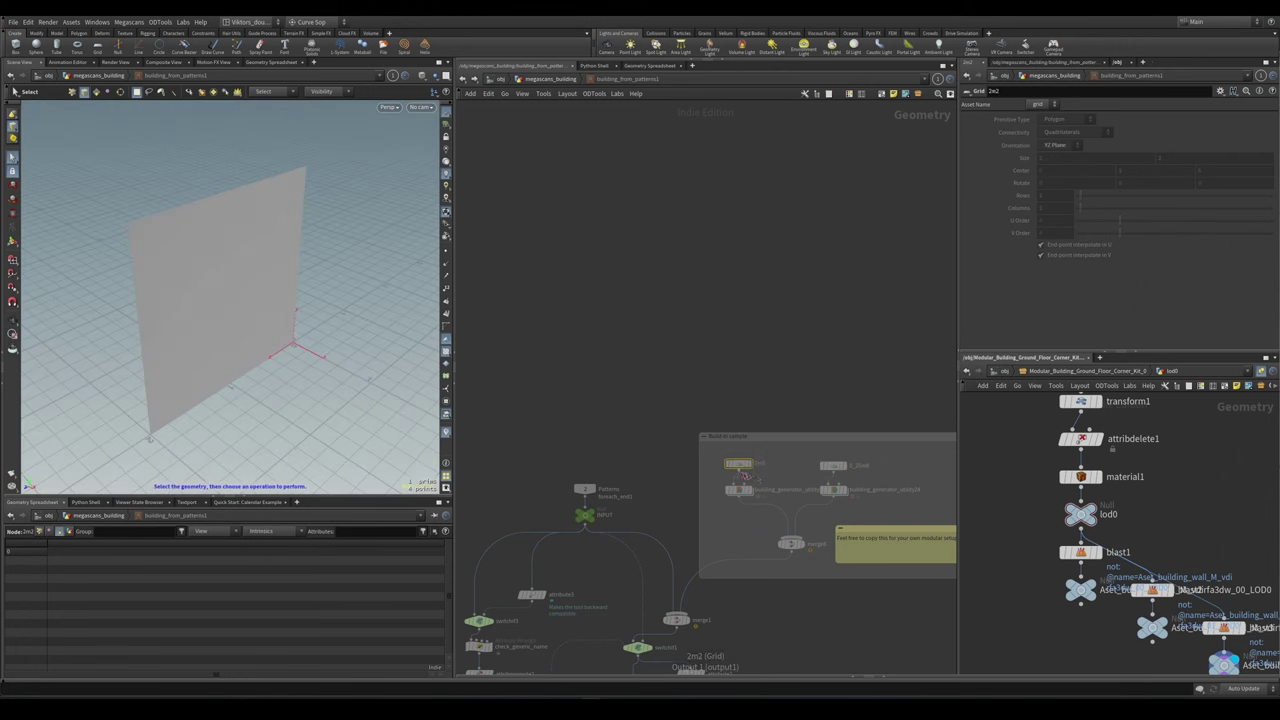
key("ctrl+c")
left_click(566, 80)
key("ctrl+v")
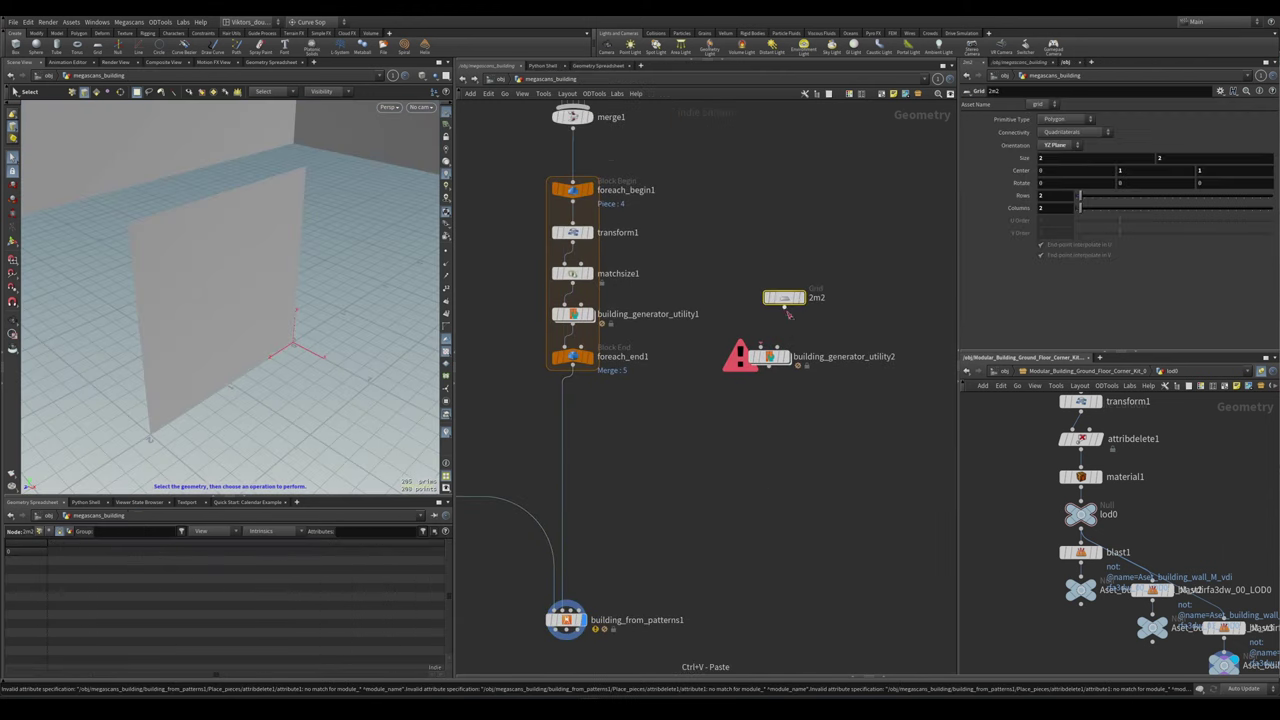
left_click_drag(764, 301, 768, 348)
- Switch building_generator_utility2 to Floor Description and set its Module Name to ground_floor
left_click(770, 356)
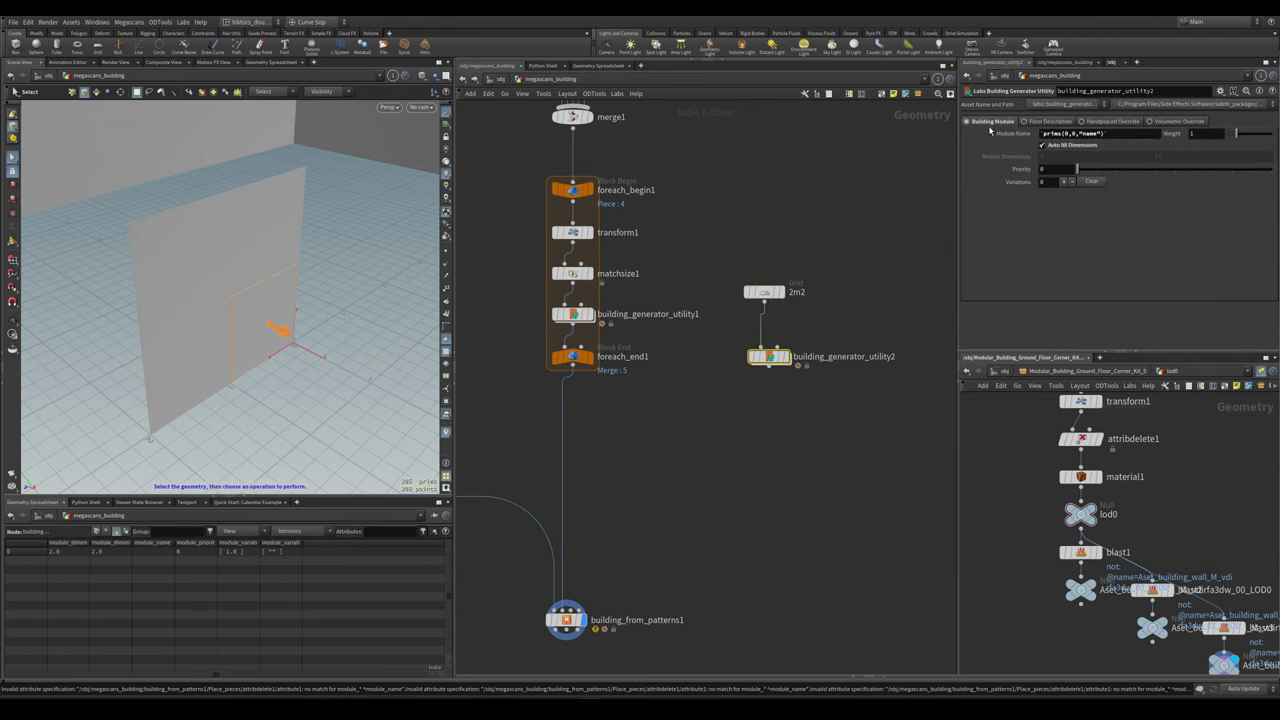
left_click(1050, 121)
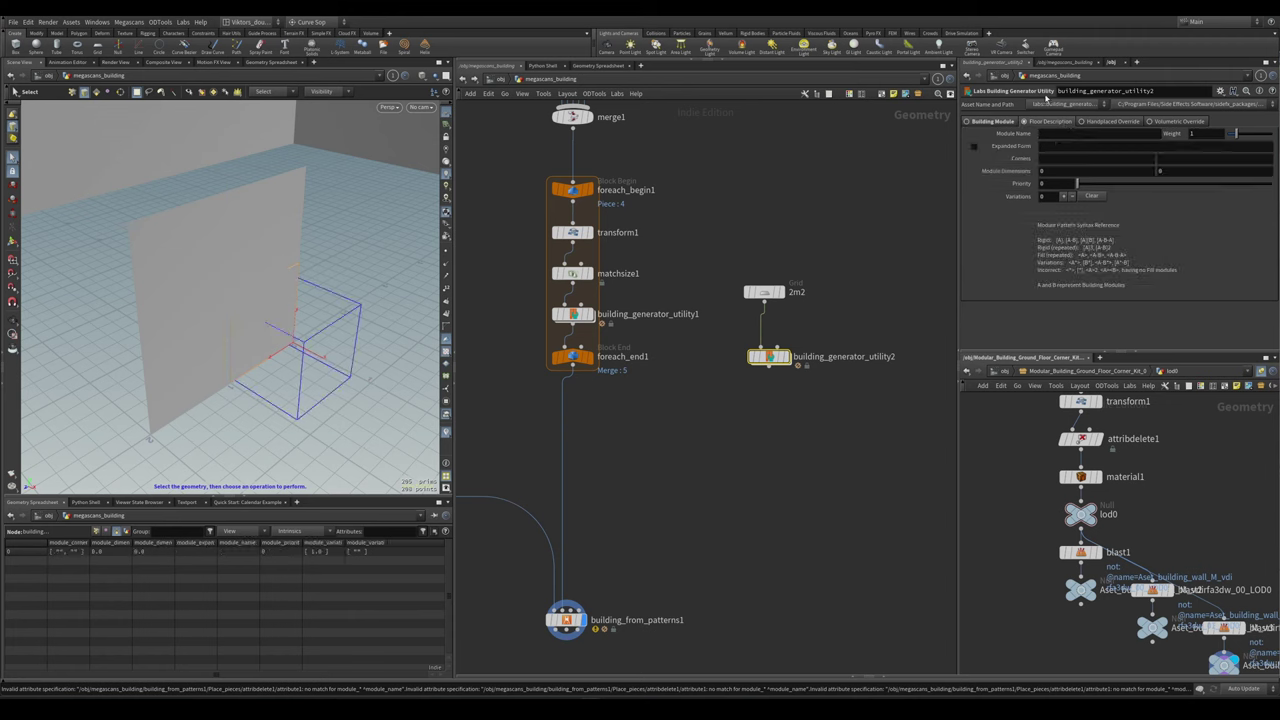
left_click(1049, 135)
type("ground_floor")
key("Return")
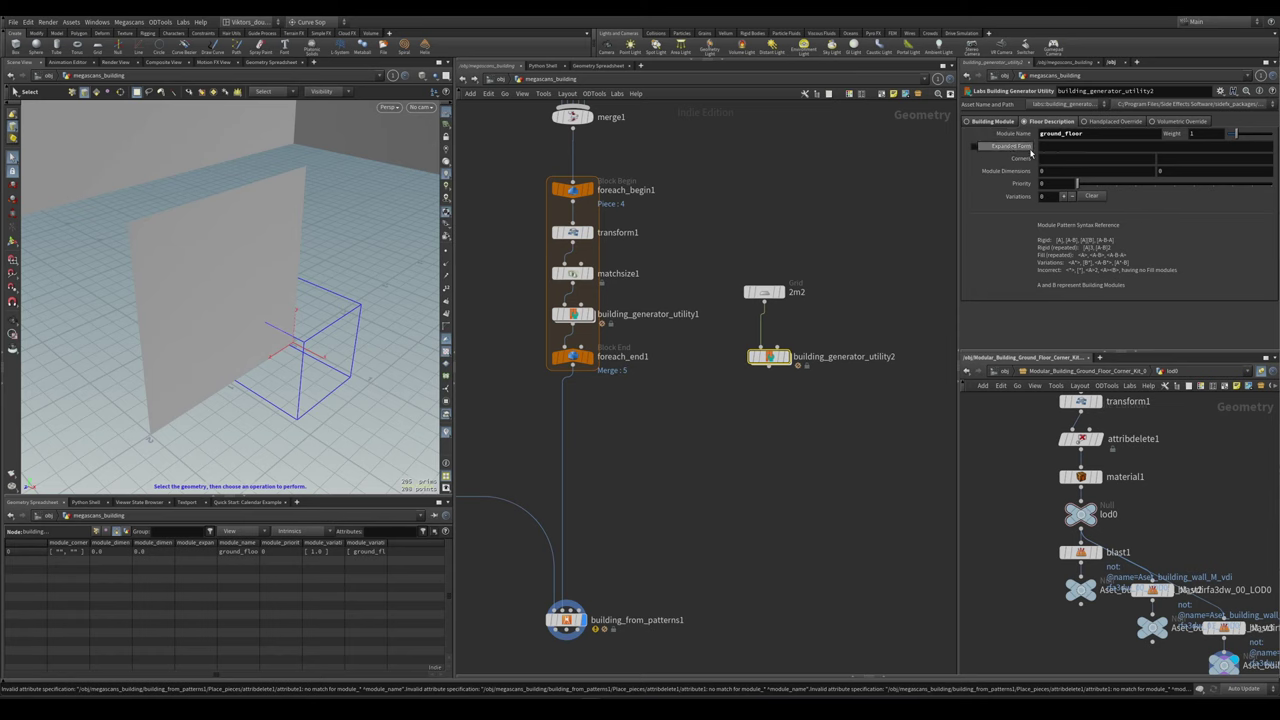
- Check the piece name assigned in attribcreate1, then reopen the parameters of building_generator_utility2
middle_click_drag(807, 223, 825, 261)
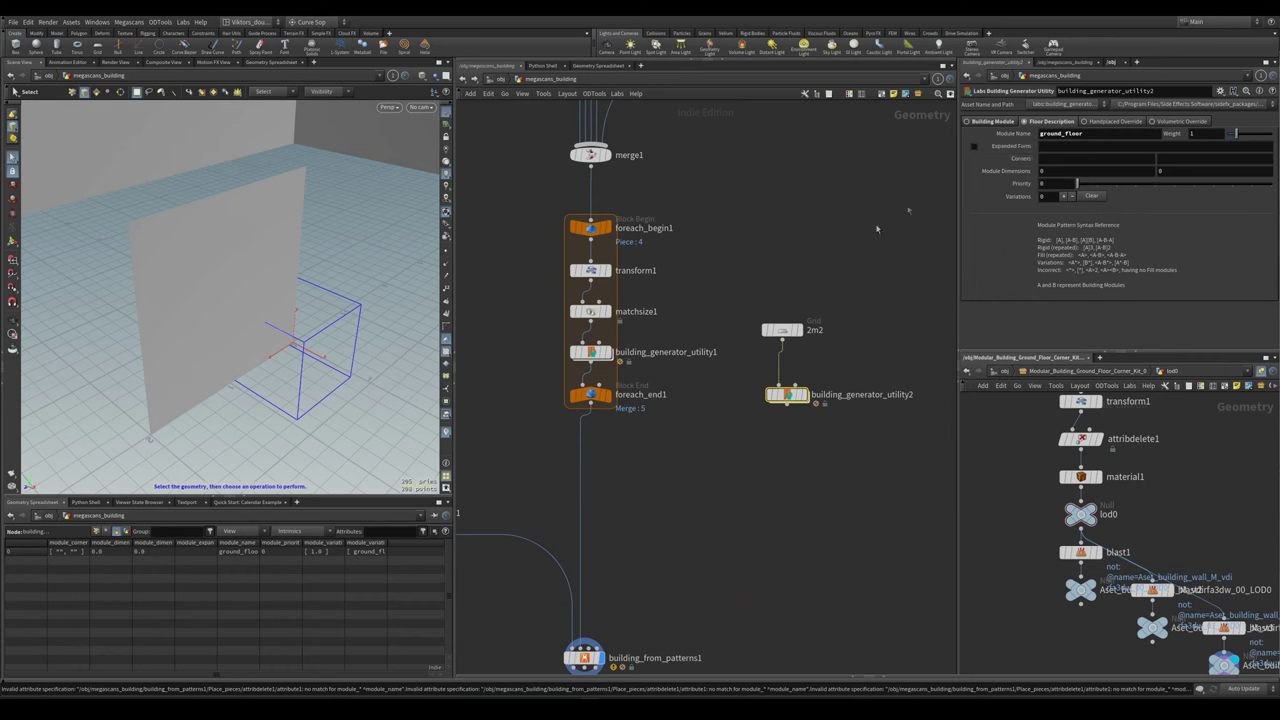
scroll(718, 209, "down", 3)
scroll(700, 250, "up", 3)
left_click(800, 363)
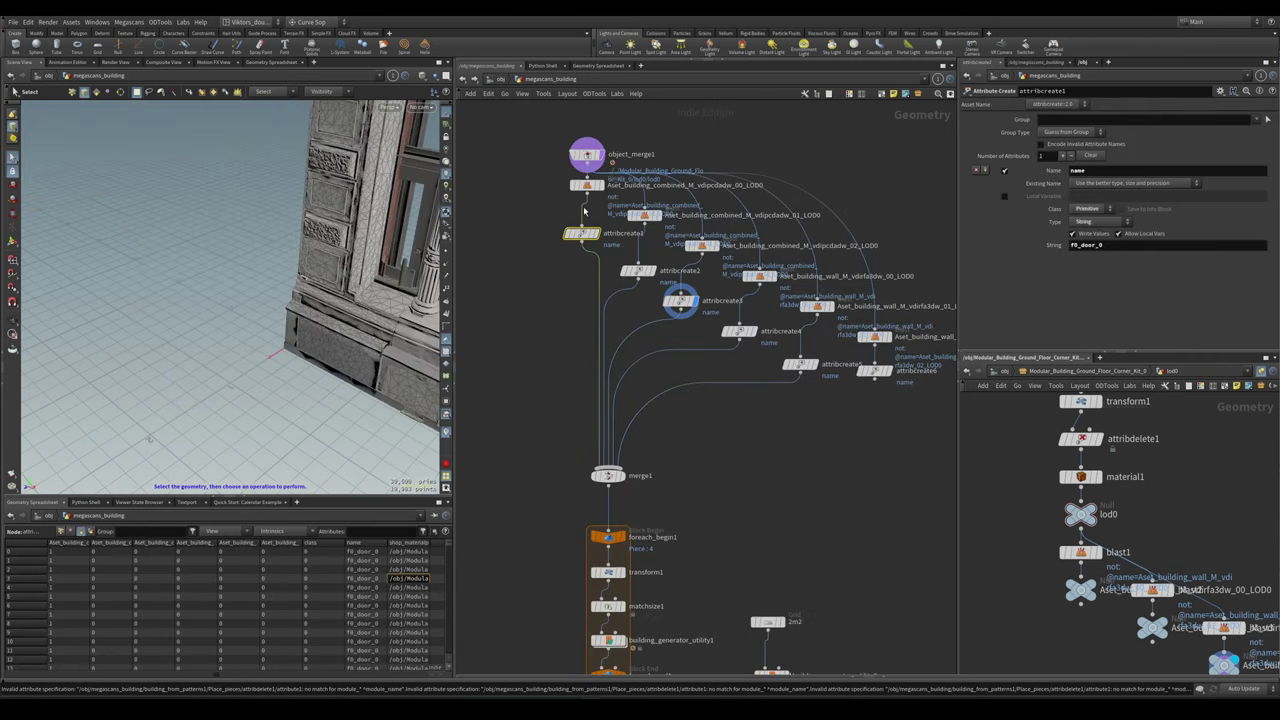
middle_click_drag(760, 600, 728, 449)
left_click(738, 525)
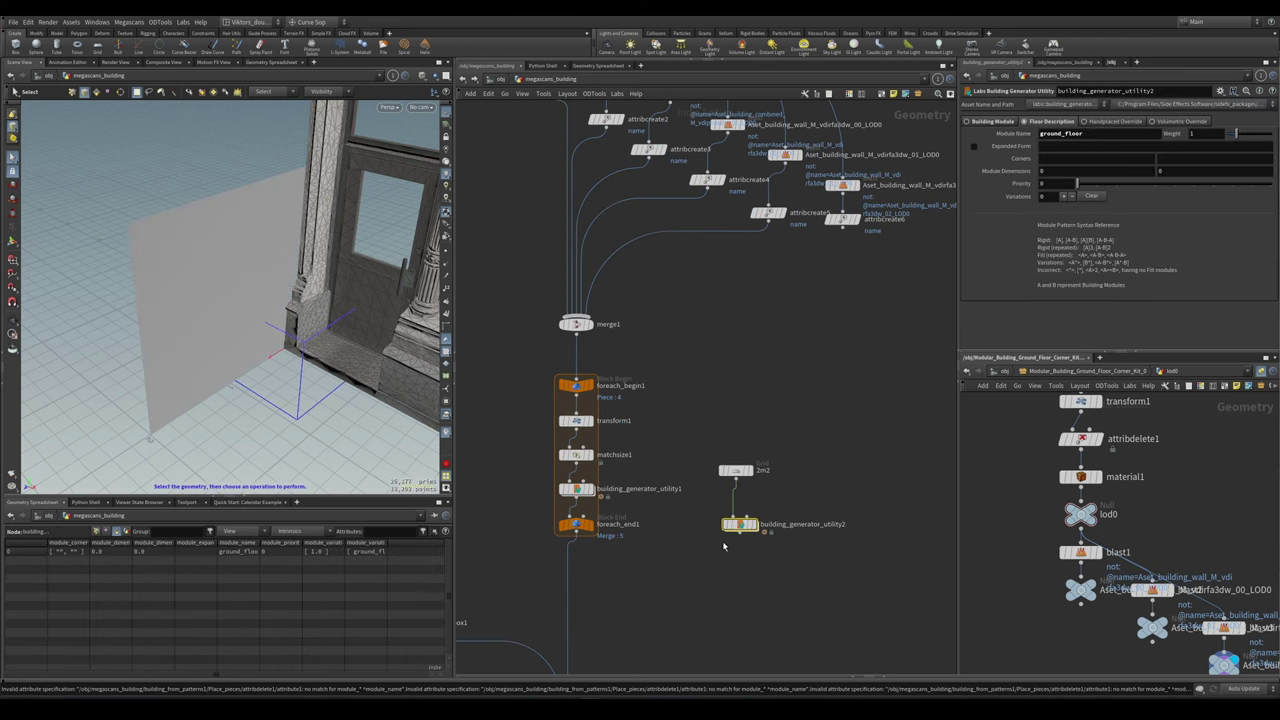
- Display building_generator_utility2 and open its Module Dimensions values for editing
key("r")
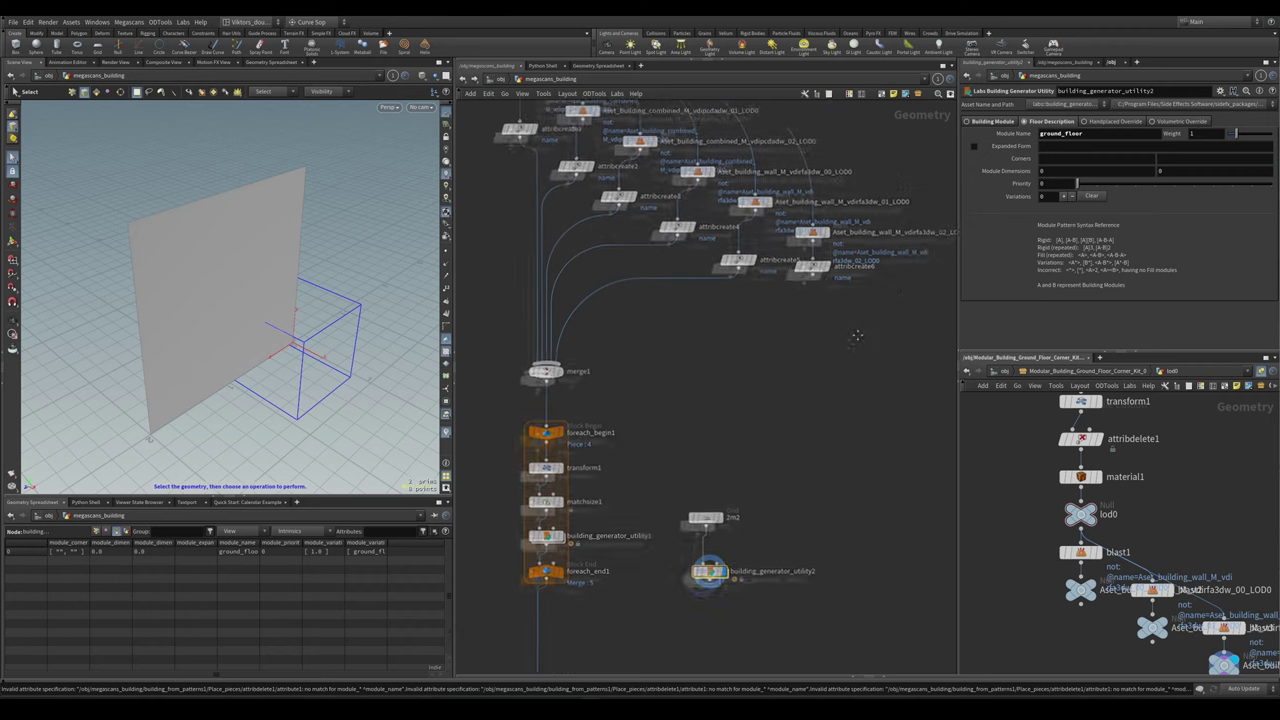
left_click(1158, 171)
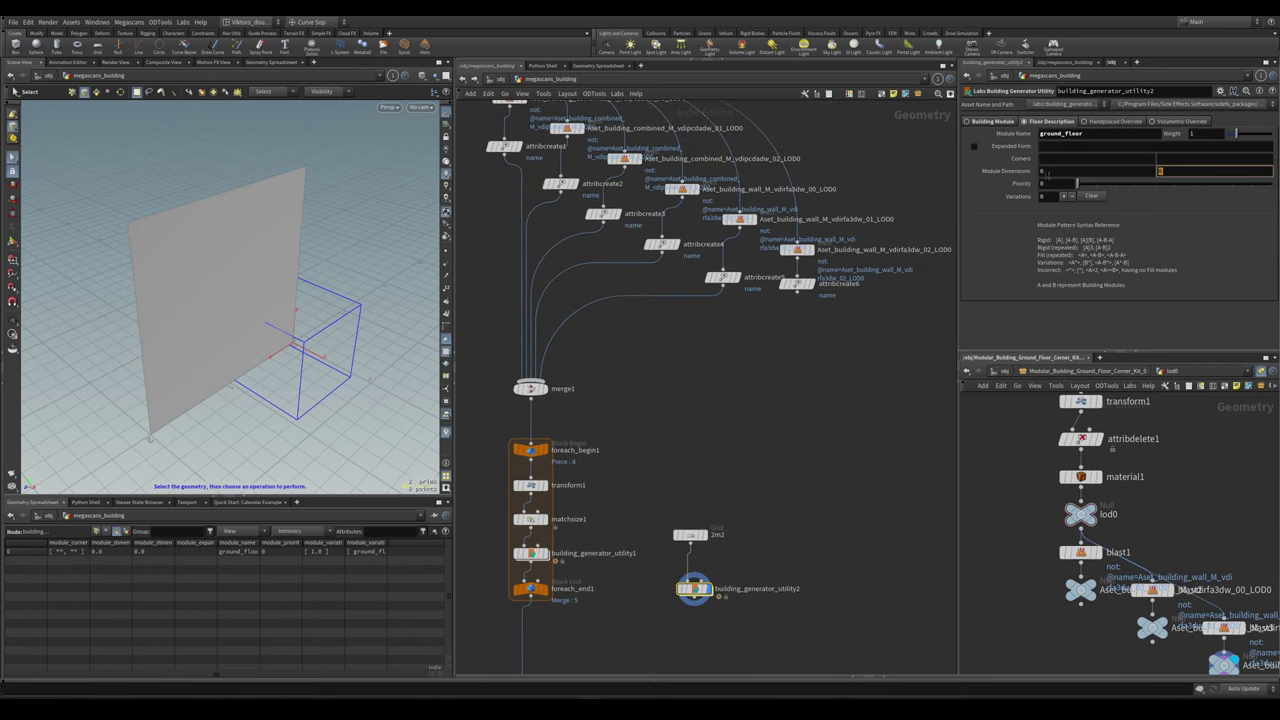
left_click(1061, 173)
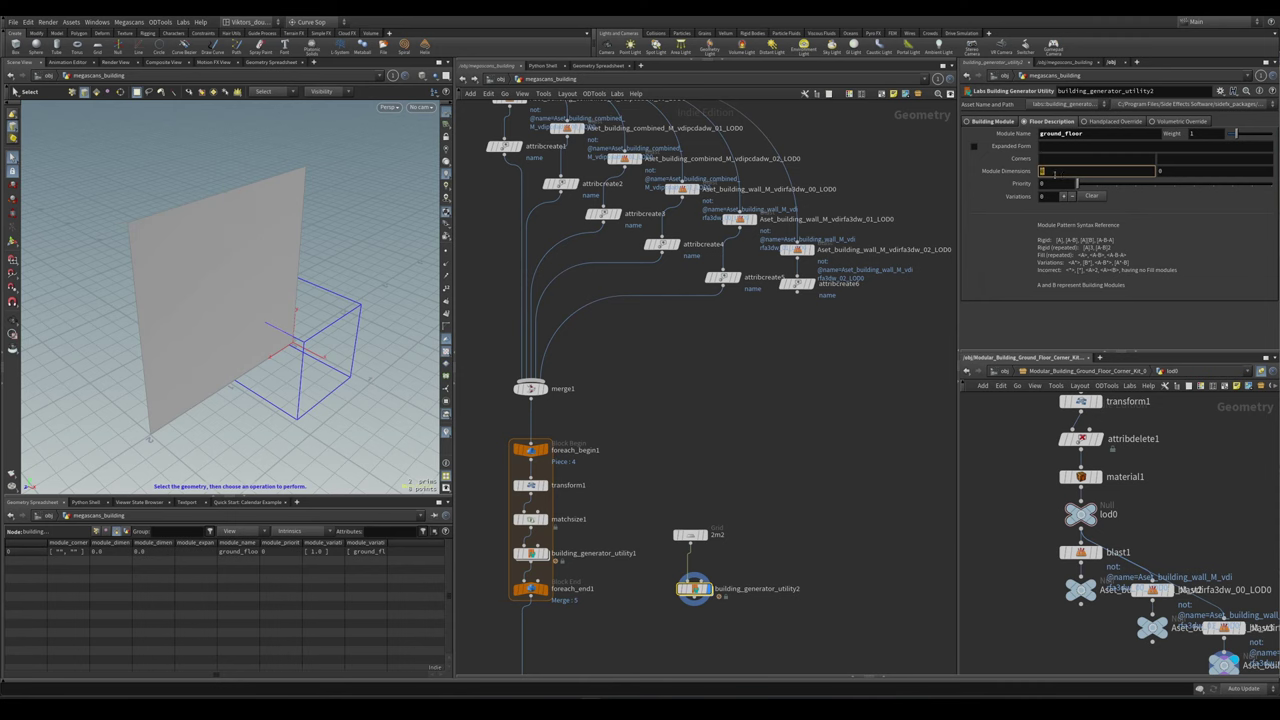
key("Tab")
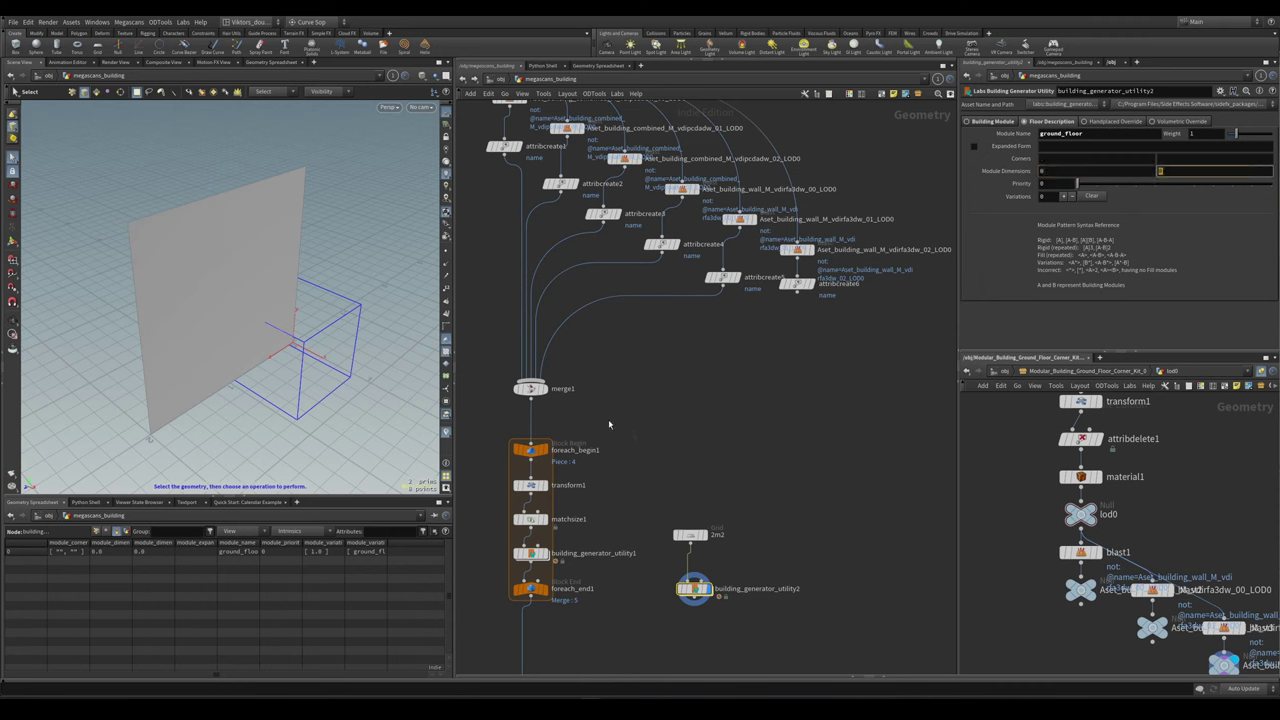
- Display attribcreate6 and attribcreate5 one after the other to inspect their wall pieces
middle_click_drag(830, 352, 855, 374)
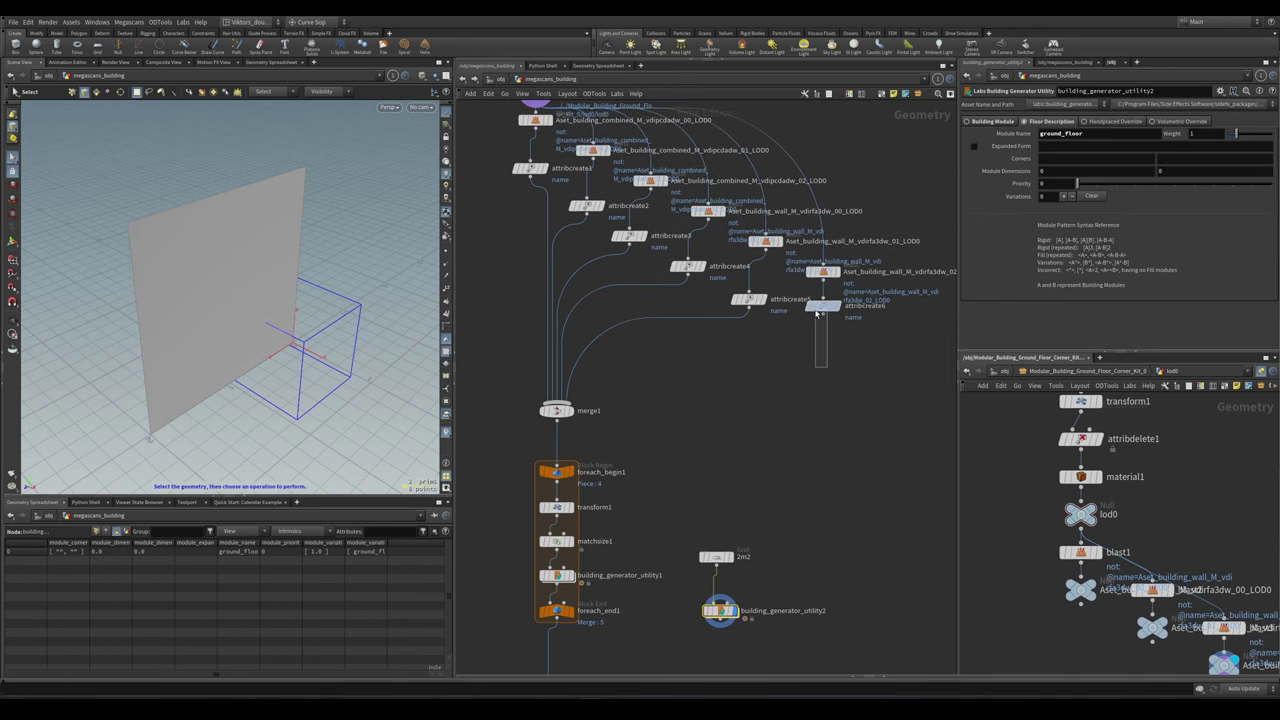
left_click(822, 305)
left_click_drag(391, 268, 394, 351, "alt")
middle_click_drag(717, 410, 728, 420)
left_click(759, 308)
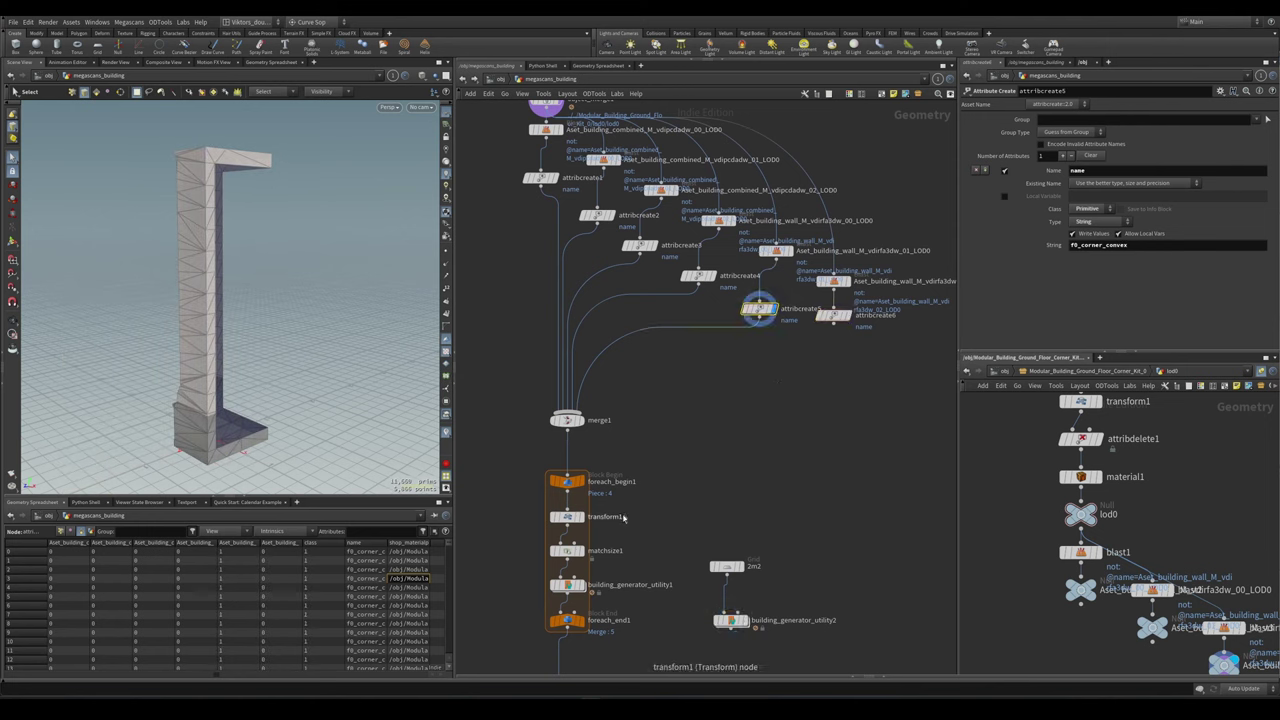
- Display foreach_end1 and examine the two module_dimension columns of its pieces in the geometry spreadsheet
middle_click_drag(528, 520, 603, 383)
left_click(630, 483)
key("r")
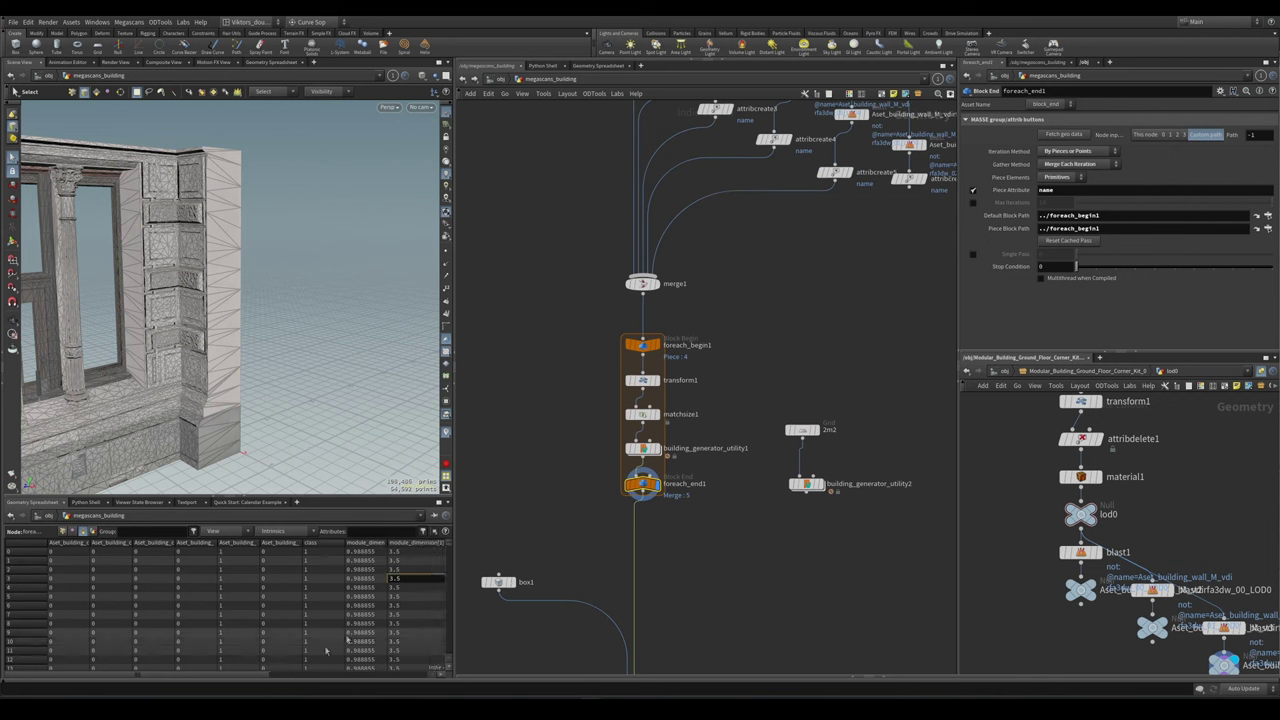
scroll(357, 613, "right", 3)
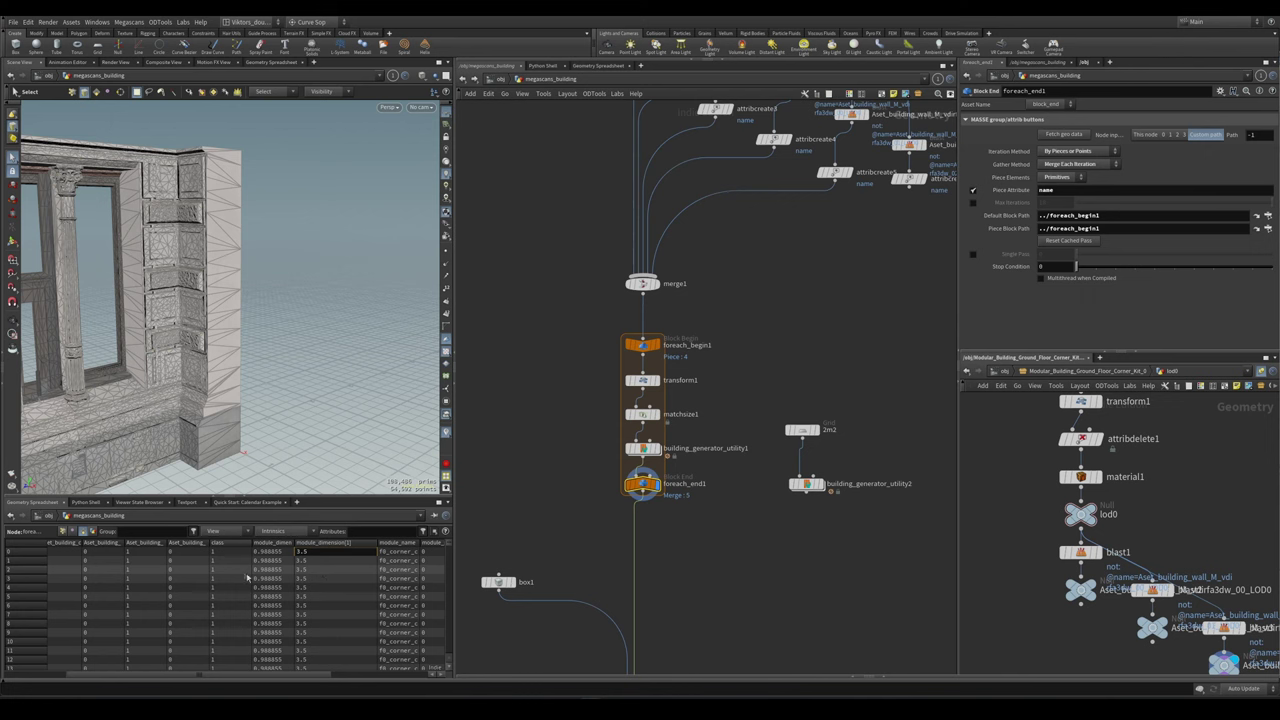
left_click_drag(294, 545, 306, 545)
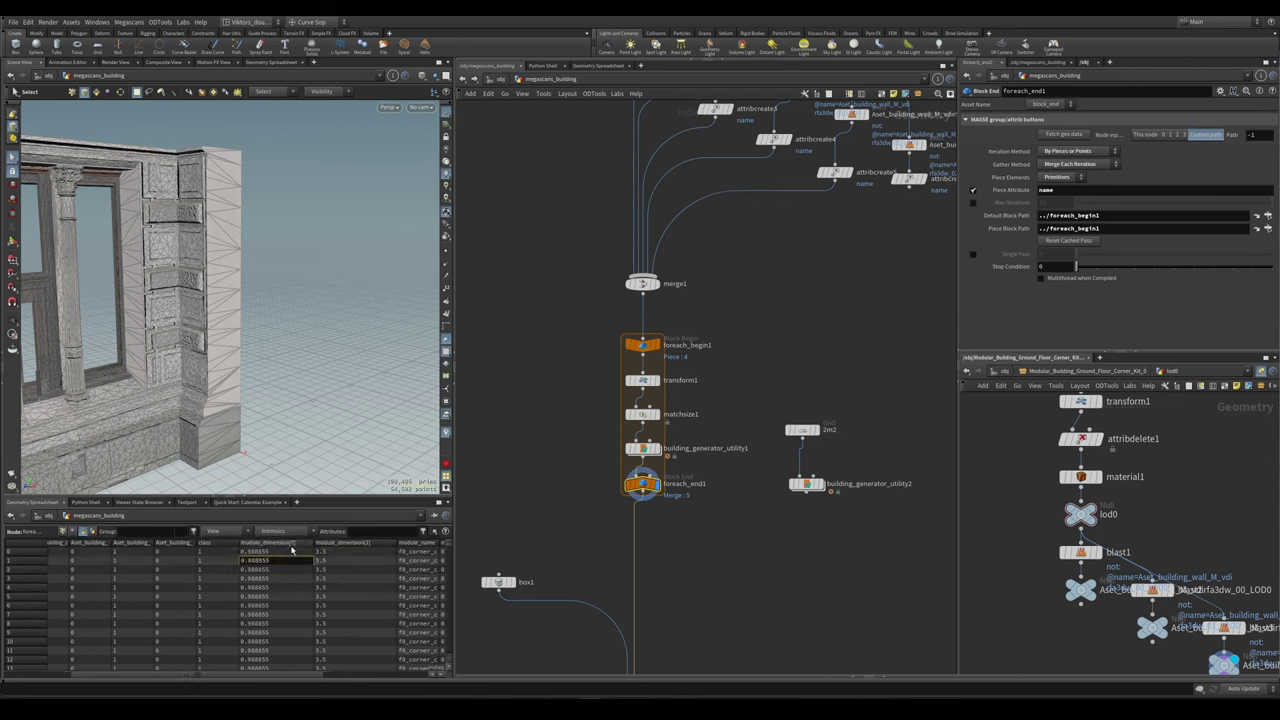
mouse_move(447, 600)
left_mouse_down()
mouse_move(447, 614)
mouse_move(435, 545)
mouse_move(446, 582)
left_mouse_up()
left_click(352, 557)
left_click_drag(450, 652, 447, 600)
left_click(355, 578)
- Set the second Module Dimensions value of building_generator_utility2 to 3.5 and enable its Expanded Form
left_click(806, 484)
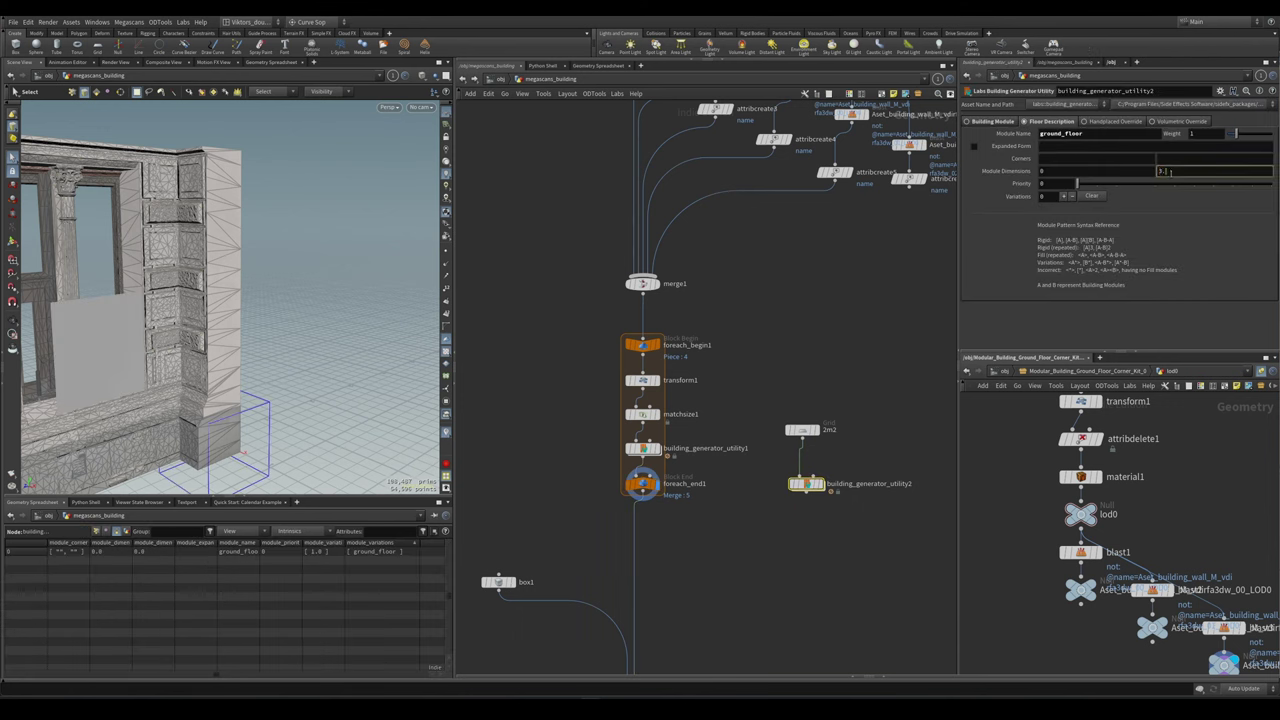
key("Return")
middle_click_drag(824, 366, 824, 344)
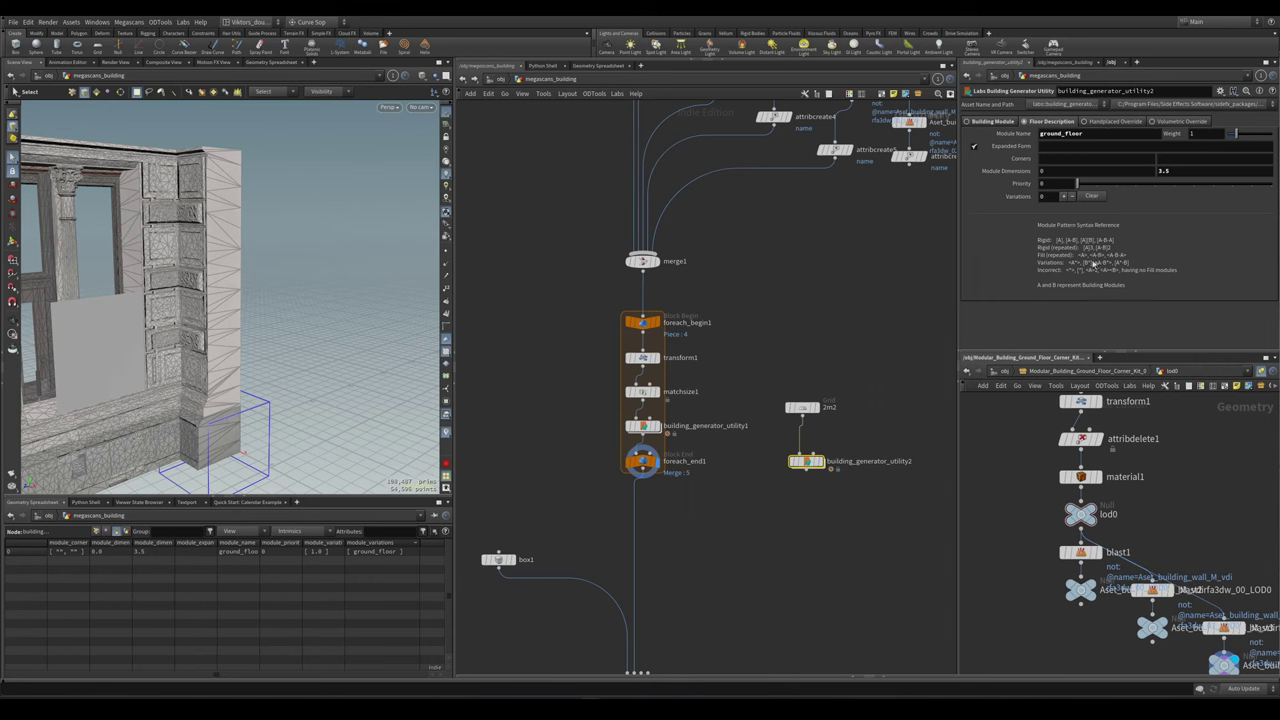
- Display the door module from attribcreate1 in the viewport and copy its name string f0_door_0
left_click(690, 317)
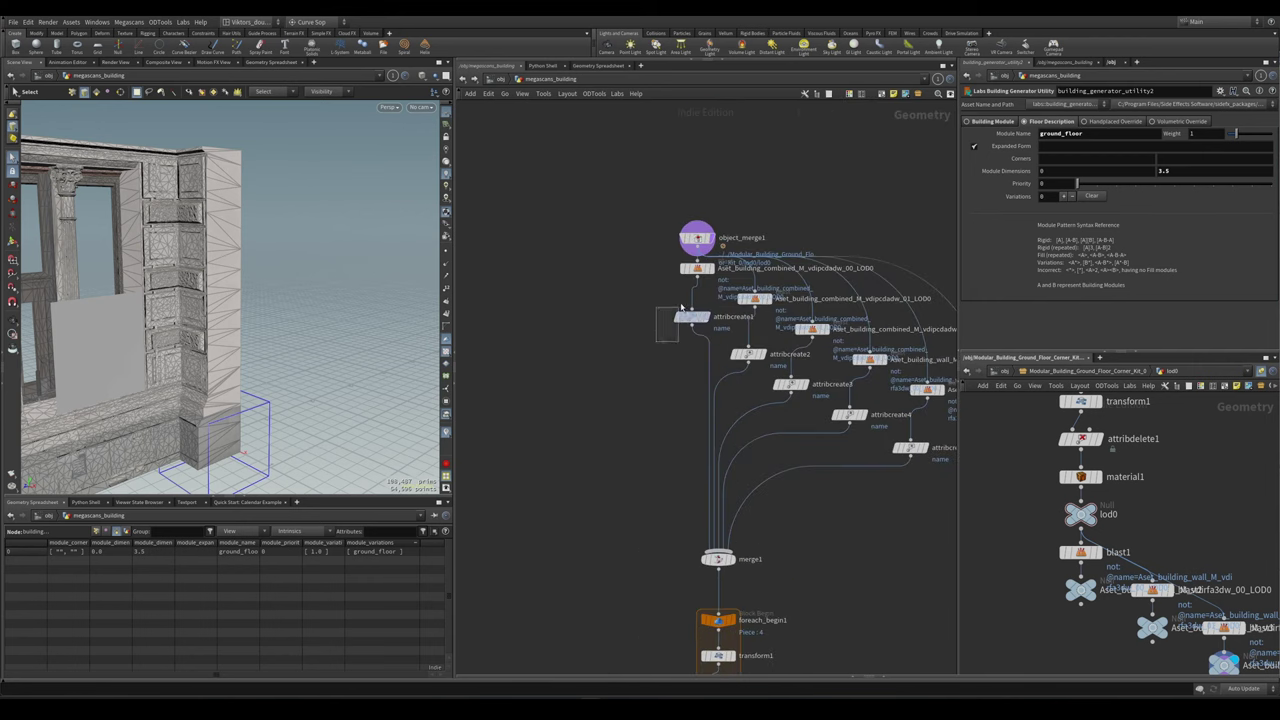
key("space+h")
left_click_drag(200, 327, 274, 327)
scroll(690, 316, "up", 2)
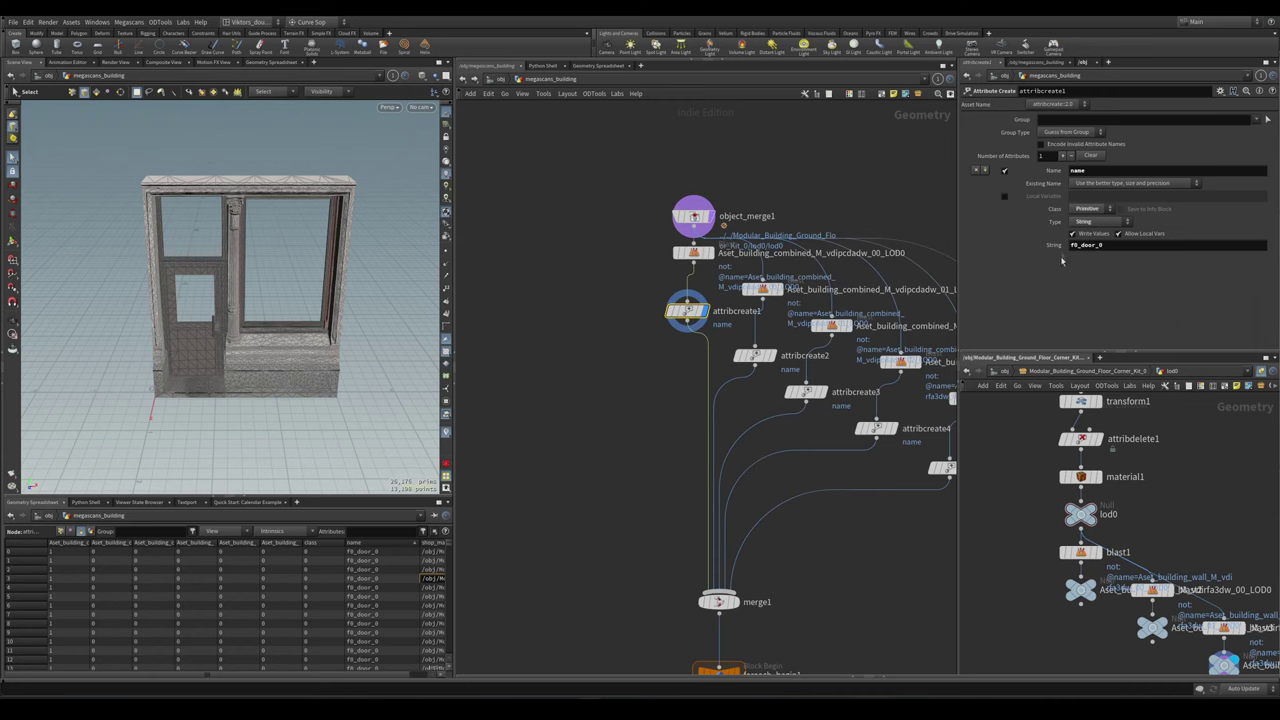
double_click(1131, 247)
key("ctrl+c")
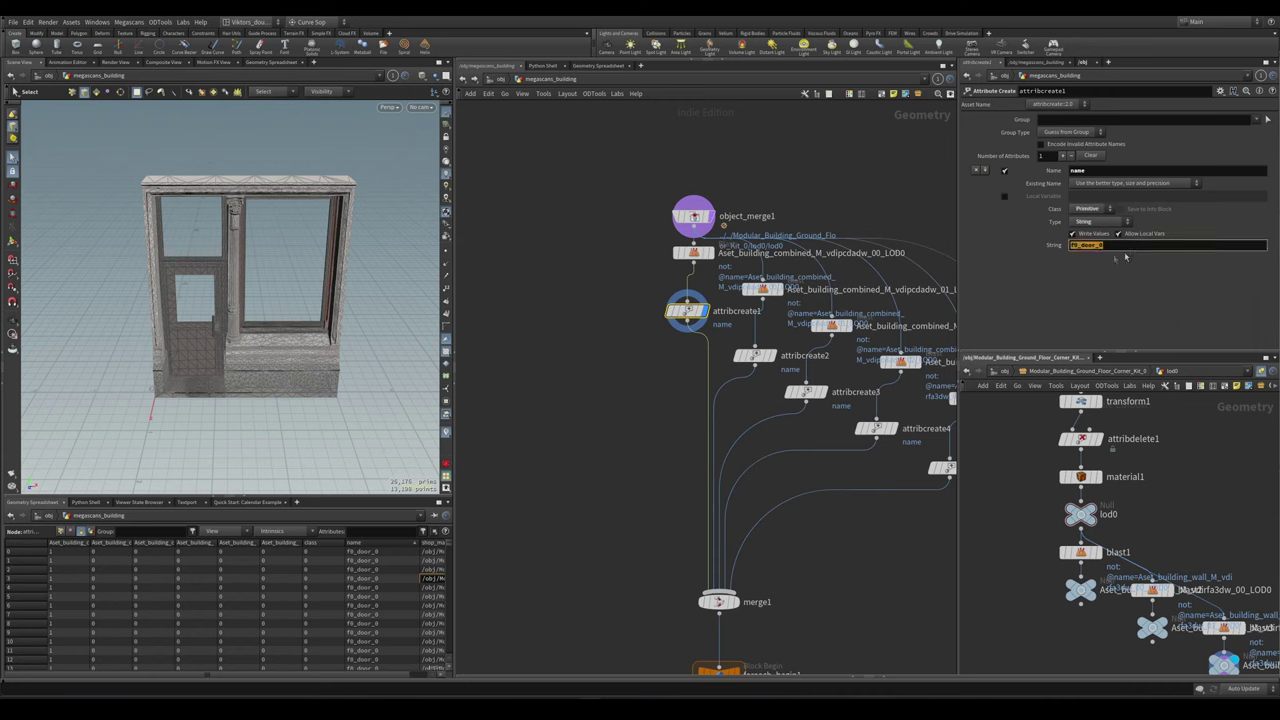
- Set the Expanded Form of building_generator_utility2 to the repeated fill pattern <f0_door_0>
scroll(700, 420, "down", 8)
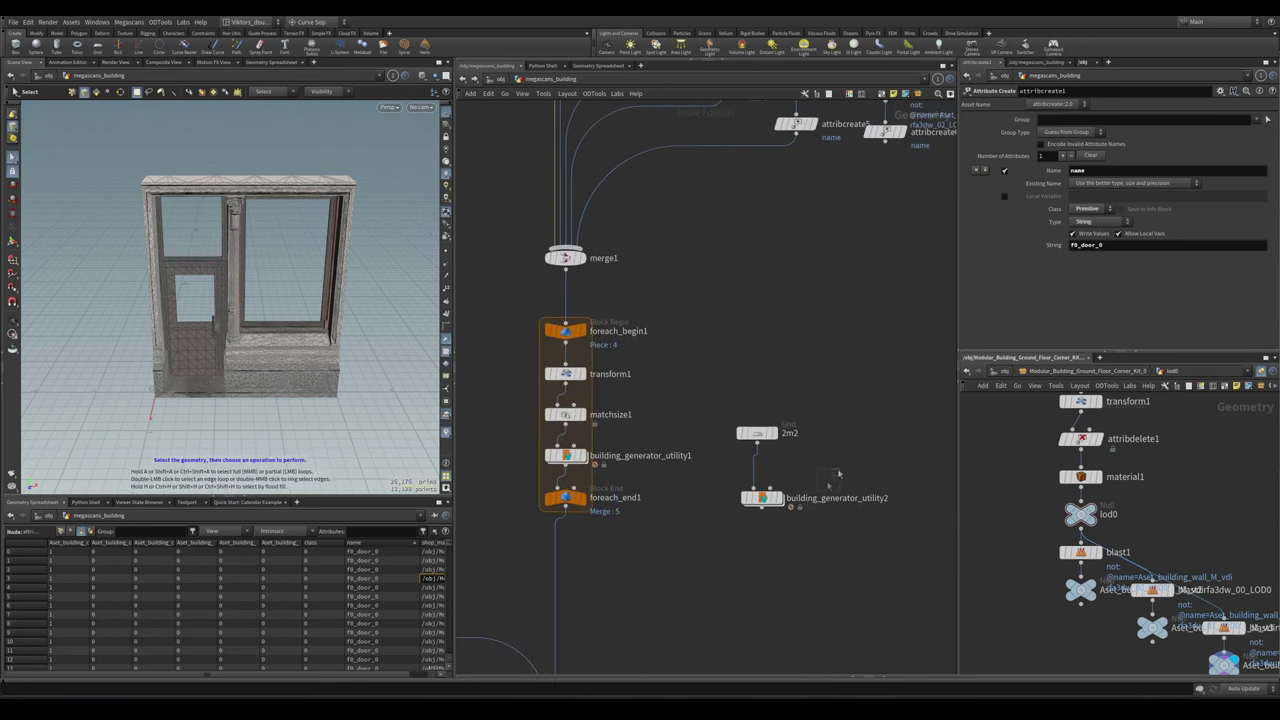
left_click(762, 497)
left_click(1081, 147)
type("<")
key("ctrl+v")
type(">")
key("Return")
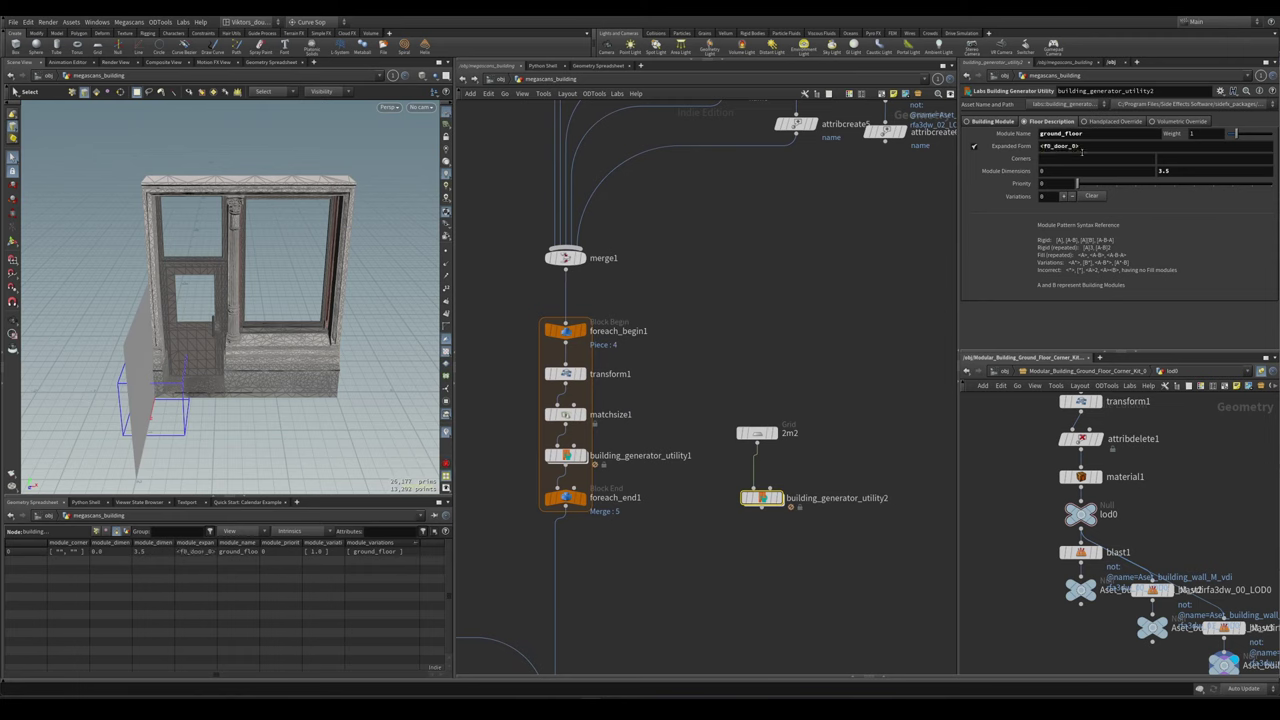
left_click(1089, 147)
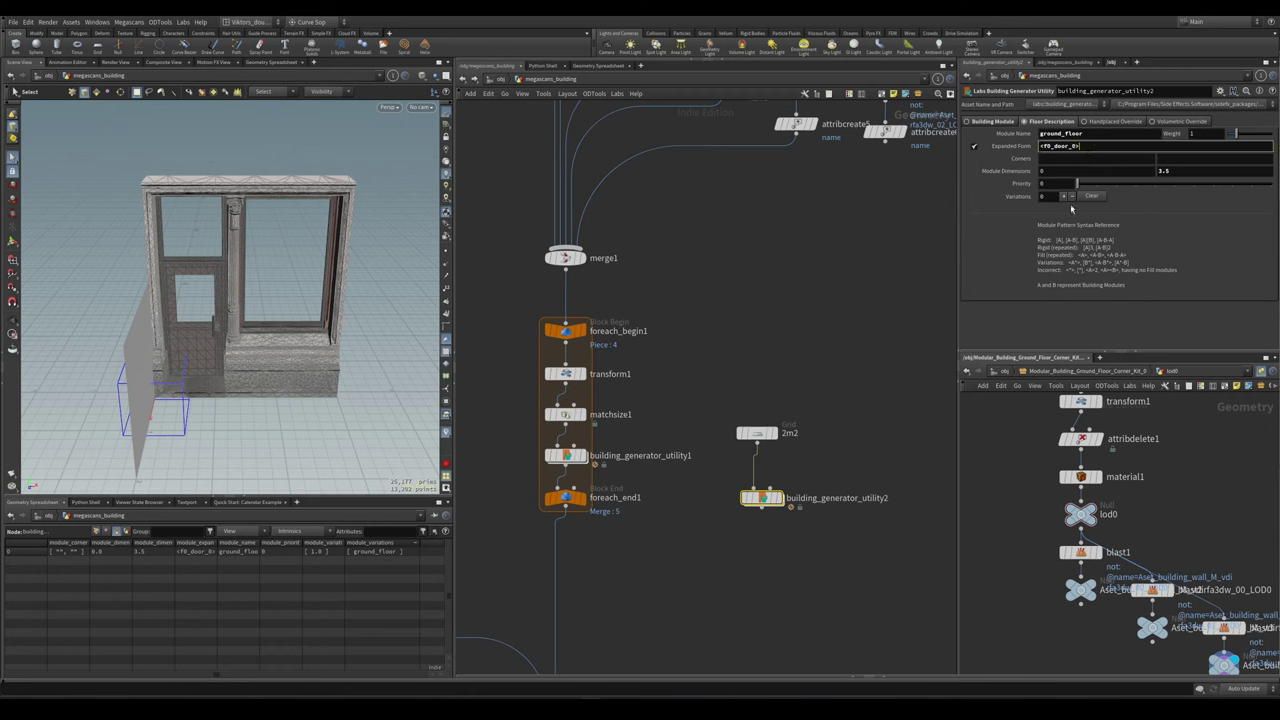
double_click(1089, 133)
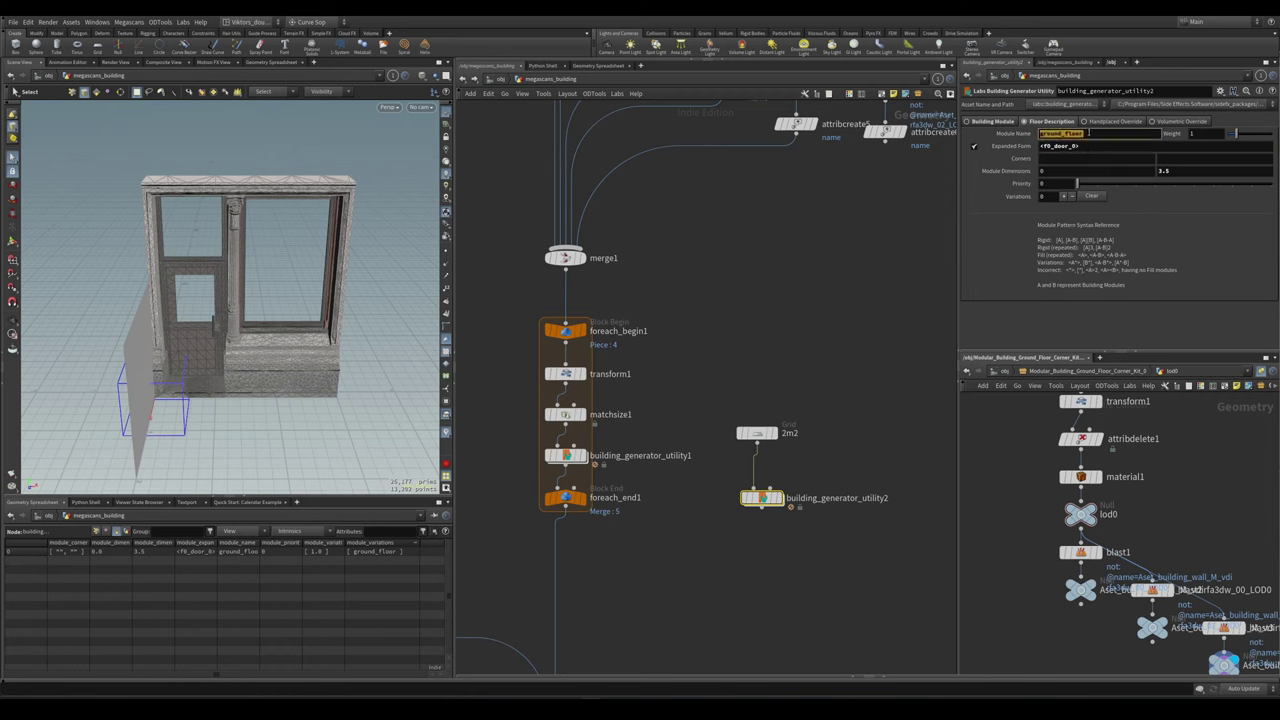
middle_click_drag(661, 556, 680, 458)
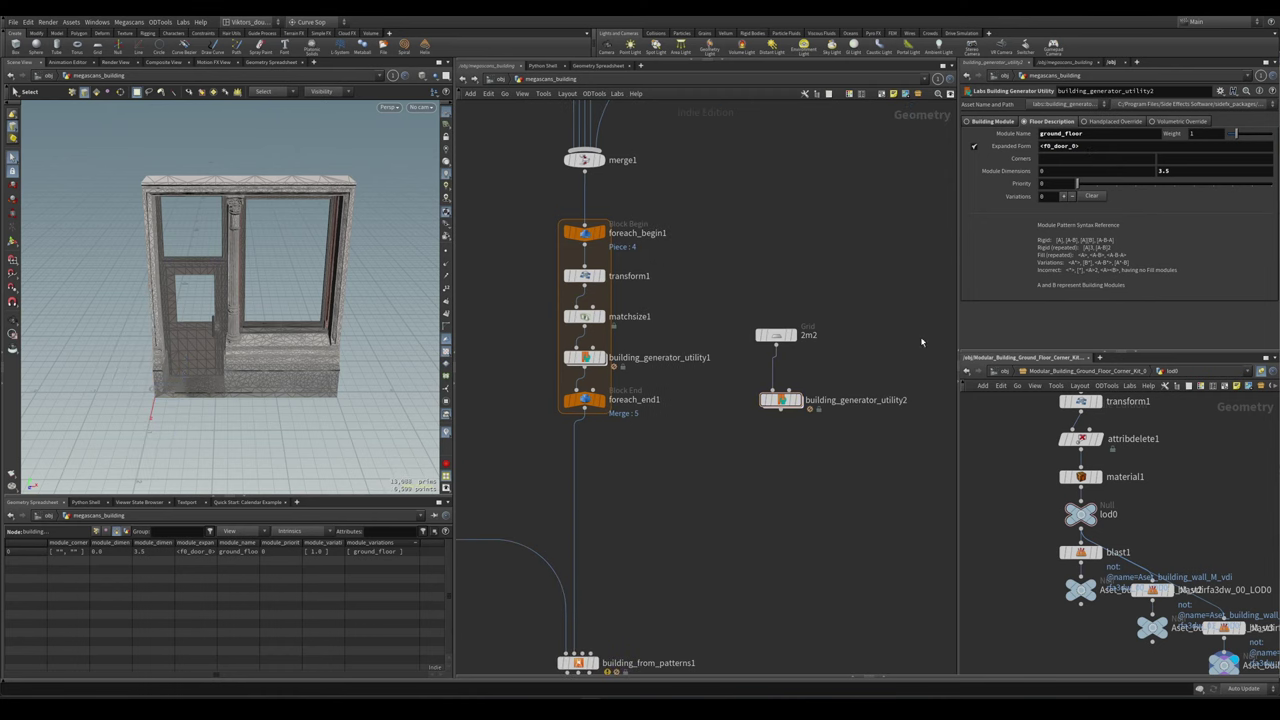
double_click(1093, 134)
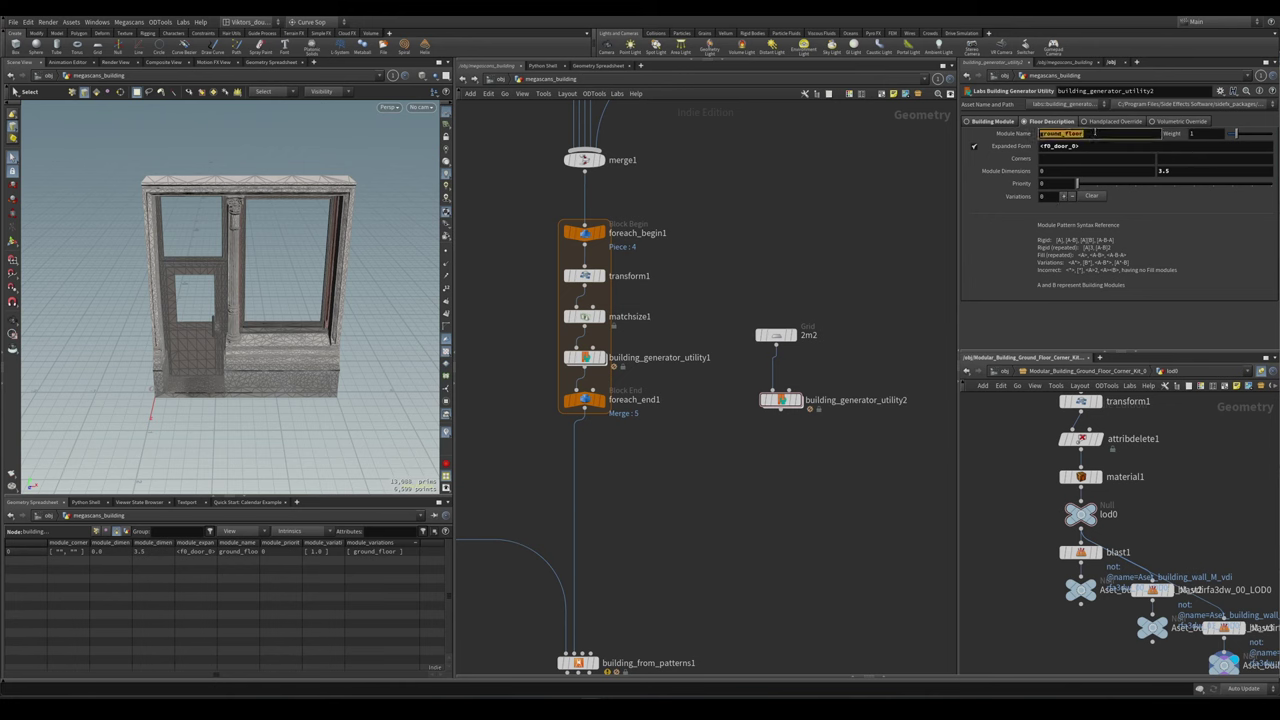
- Combine foreach_end1 and building_generator_utility2 in a new Merge node placed below them
middle_click_drag(720, 470, 730, 446)
left_click_drag(572, 362, 660, 436, "shift")
key("Tab")
type("merge")
key("Return")
left_click(674, 492)
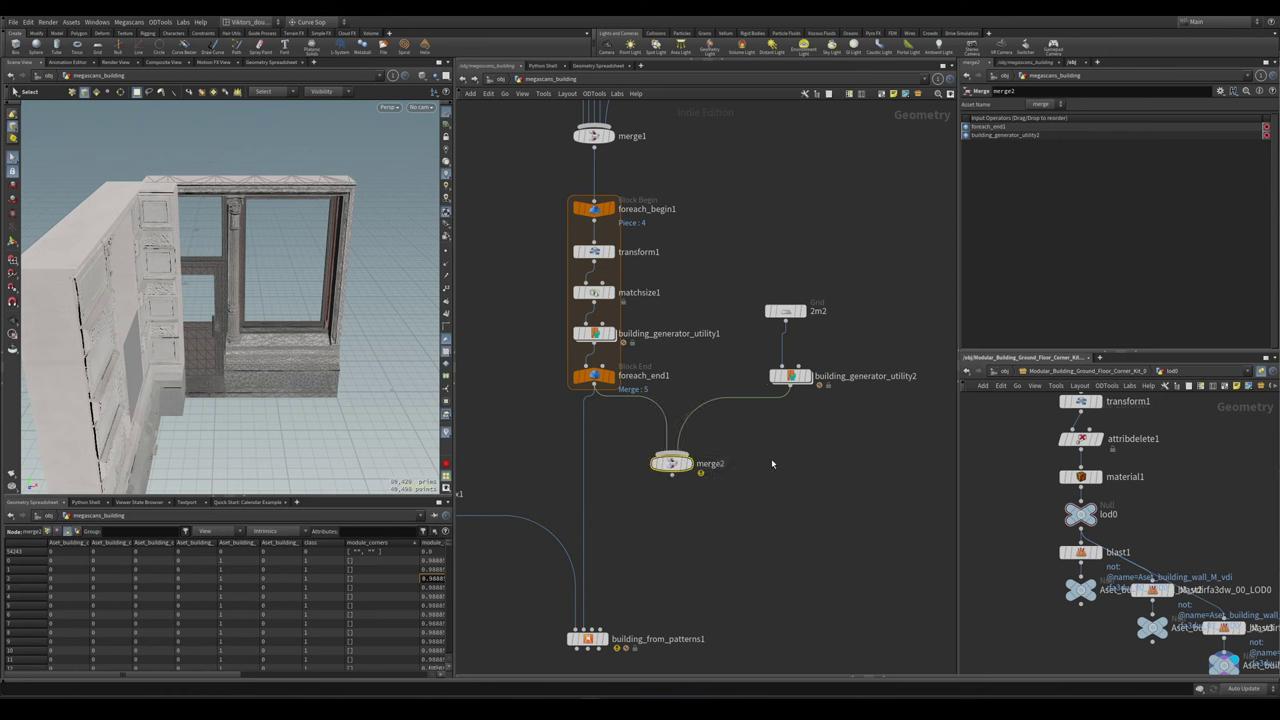
- View the outputs of building_generator_utility2 and foreach_end1, and wire merge2 into the Patterns input of building_from_patterns1
left_click(800, 376)
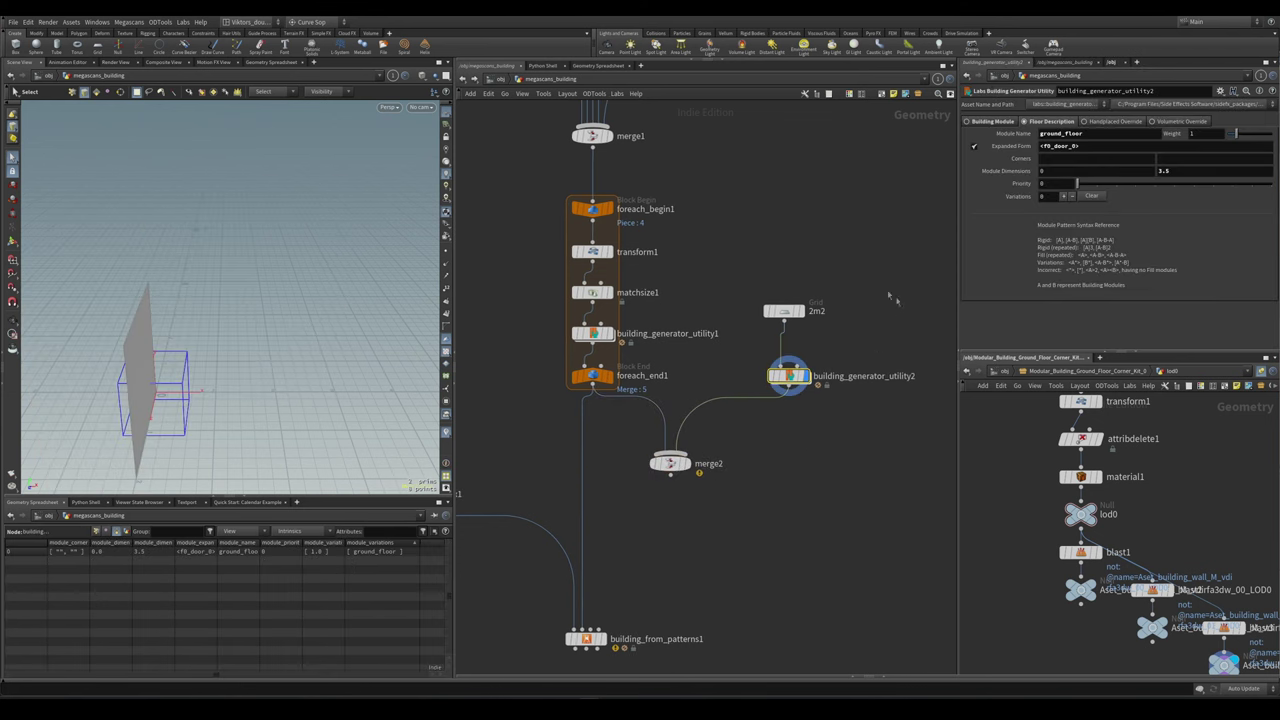
left_click(600, 375)
middle_click_drag(624, 603, 695, 540)
scroll(640, 540, "up", 2)
left_click_drag(714, 348, 609, 531)
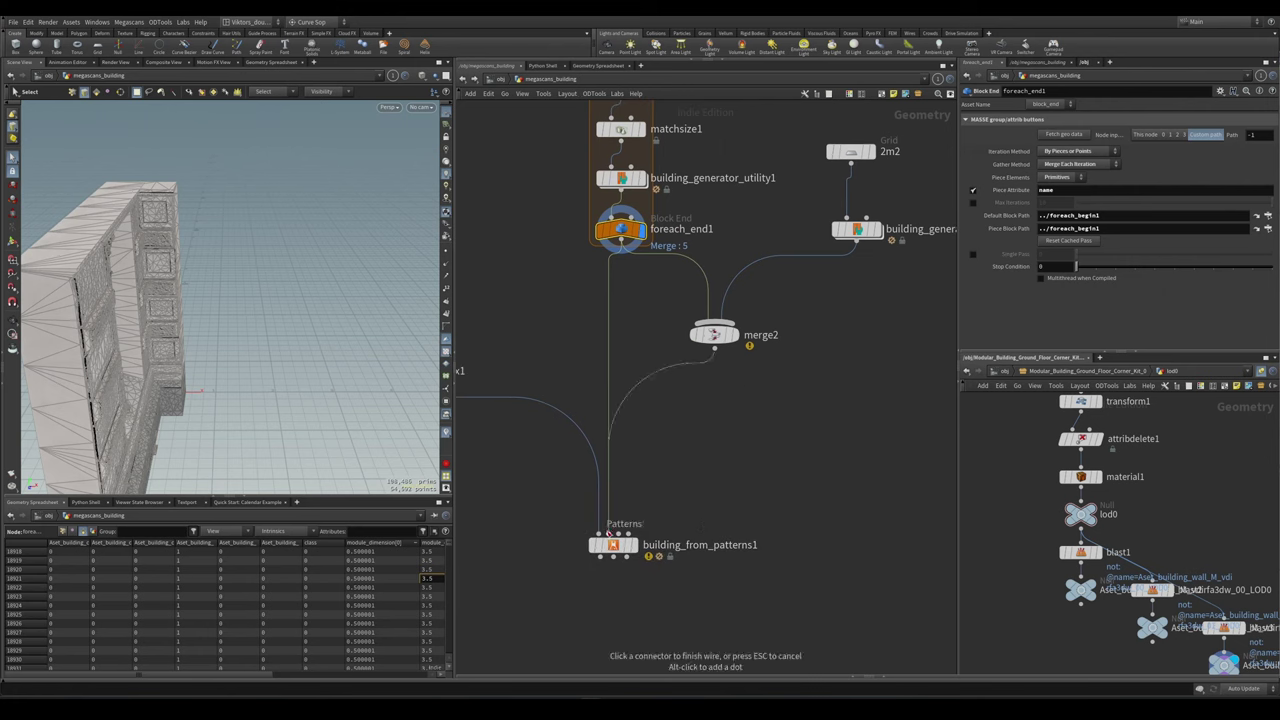
left_click(714, 334)
middle_click_drag(683, 487, 707, 423)
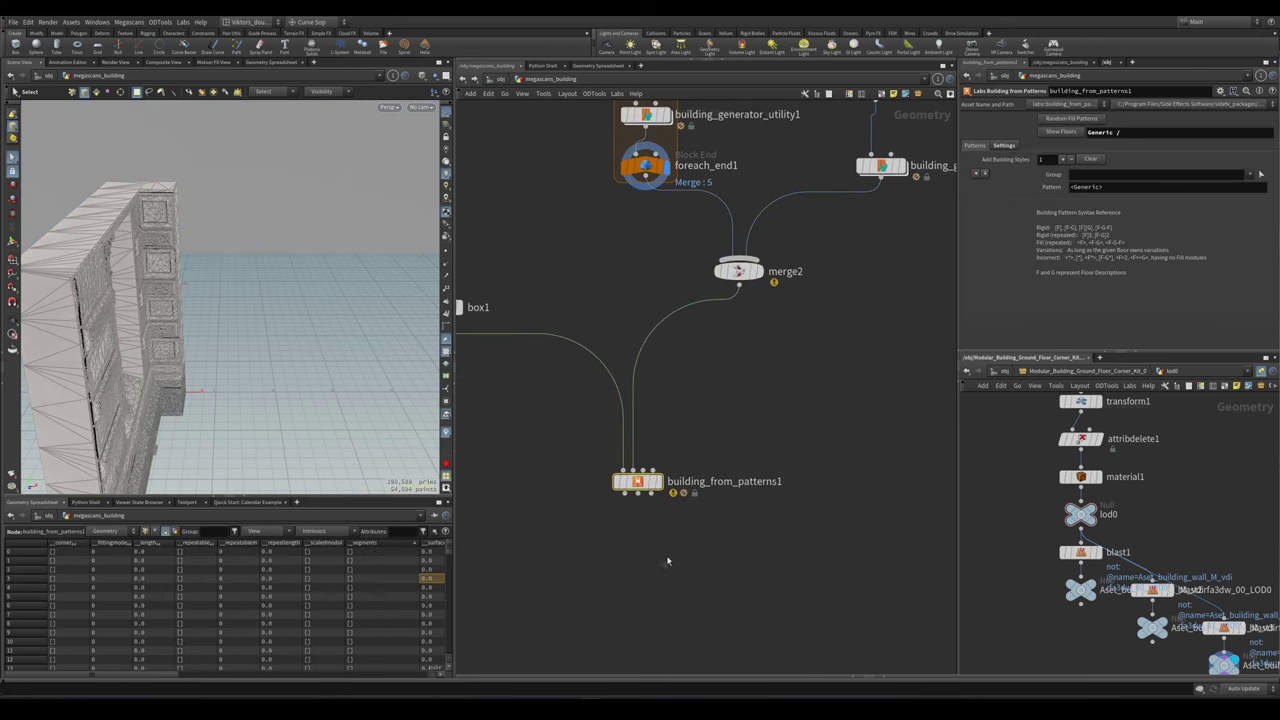
- Display building_from_patterns1, refresh its list of available floors, and recheck the floor description in building_generator_utility2
left_click(637, 481)
left_click(1063, 132)
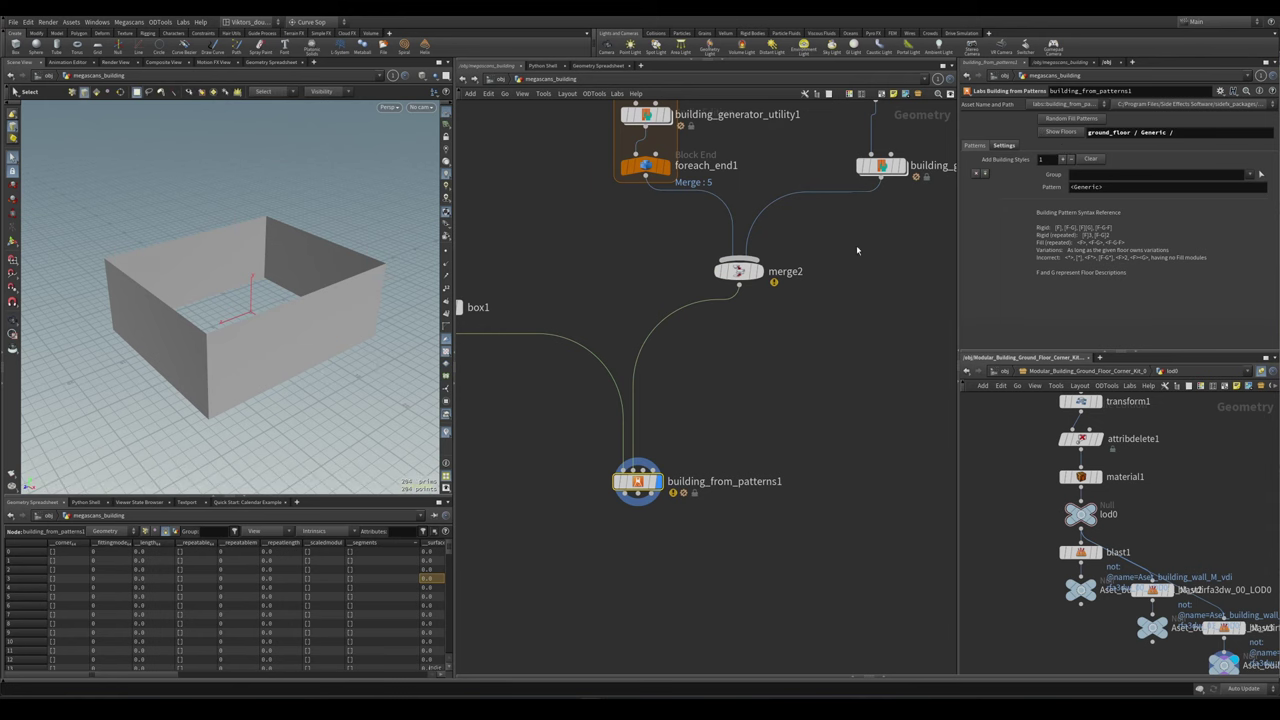
middle_click_drag(856, 249, 777, 360)
left_click(803, 277)
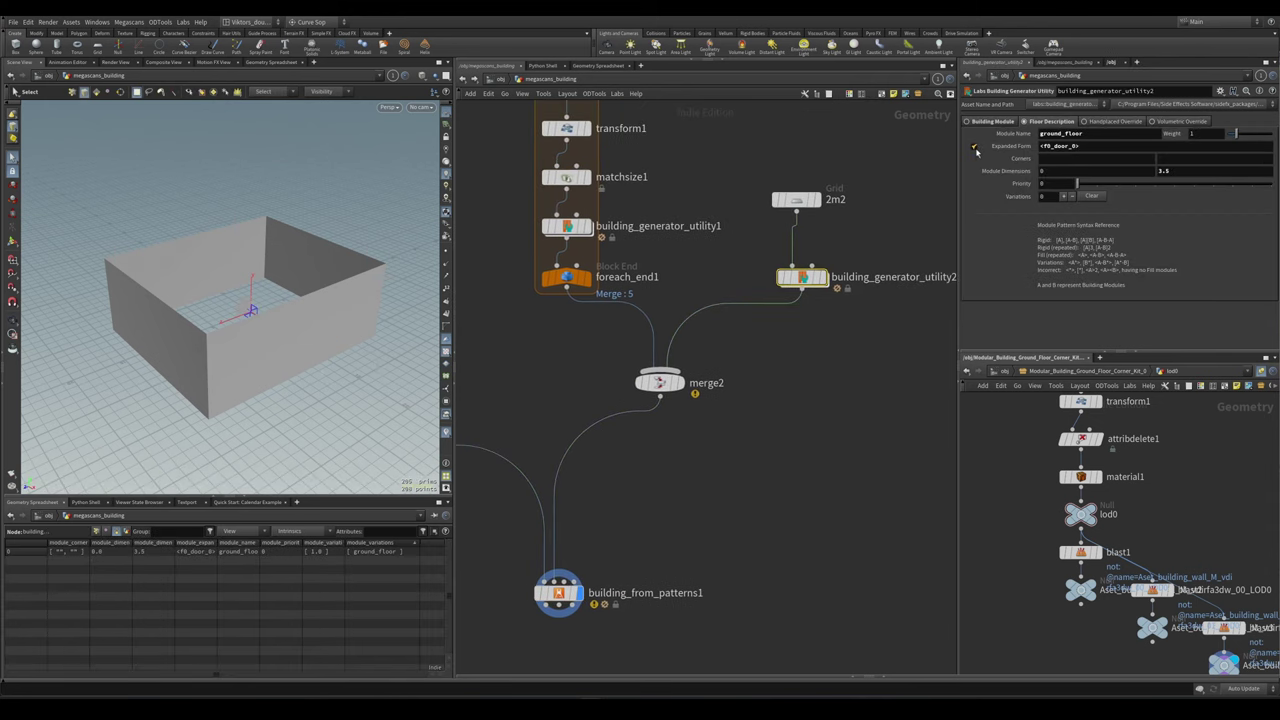
middle_click_drag(620, 470, 630, 437)
left_click(567, 560)
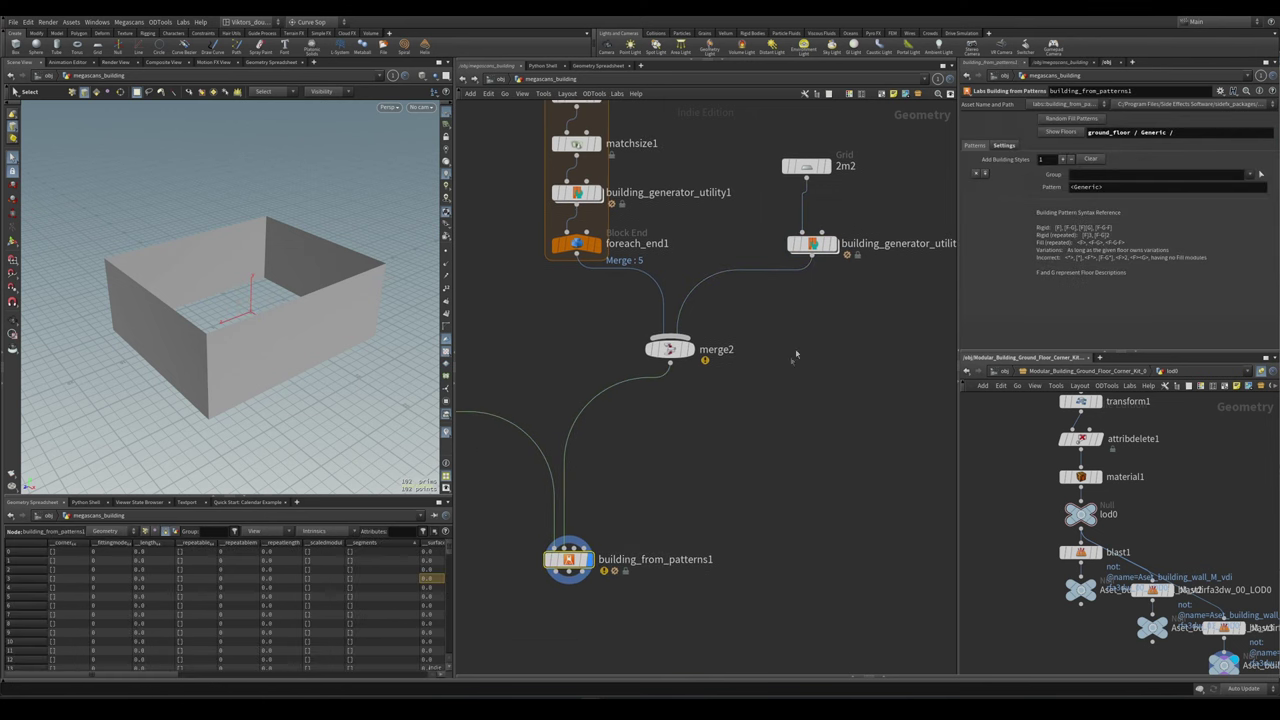
- Replace the Generic pattern of building_from_patterns1 with <ground_floor>, copying the name from the floor list
double_click(1131, 134)
key("ctrl+c")
left_click(1097, 188)
left_click_drag(1100, 188, 1078, 190)
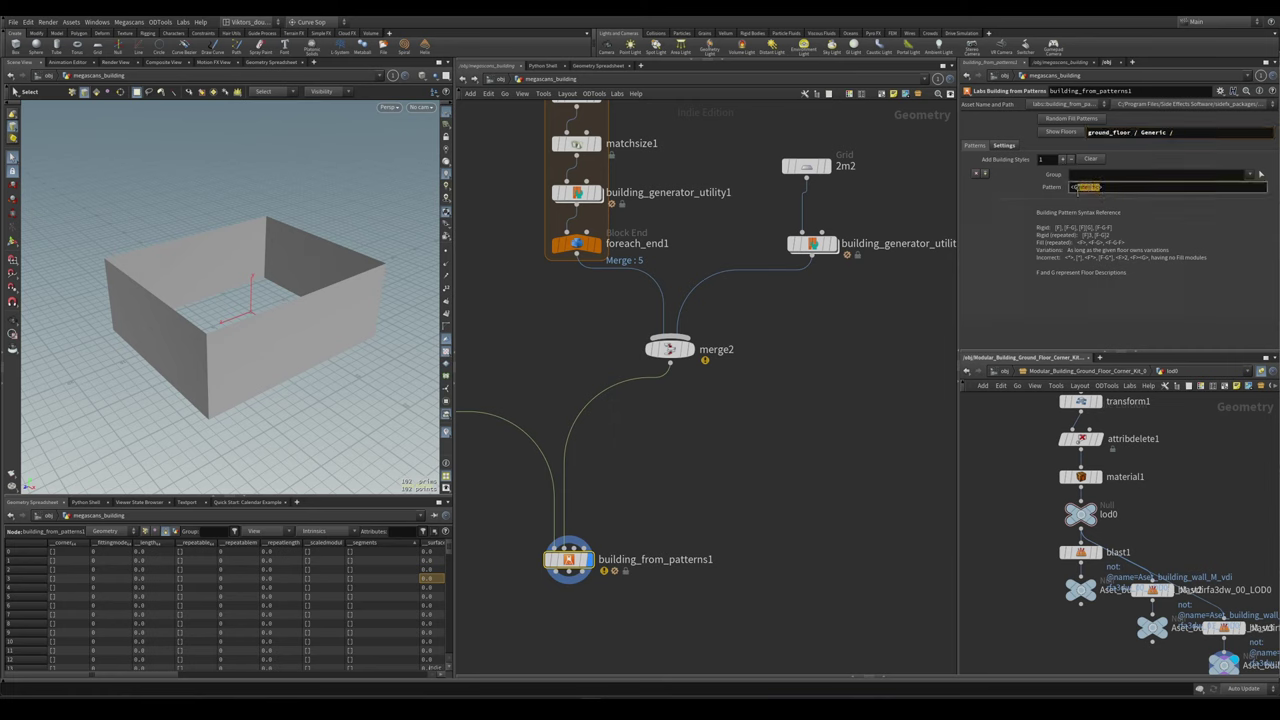
key("BackSpace")
key("ctrl+v")
type(">")
key("Return")
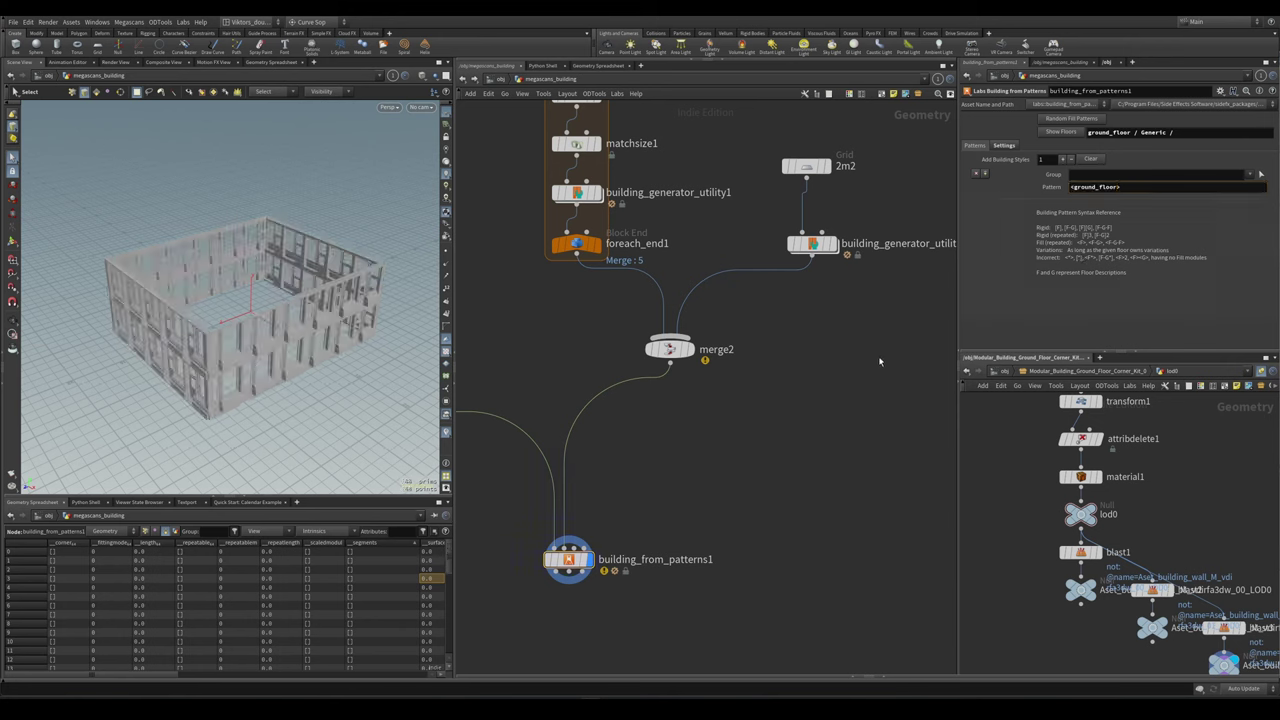
- Inspect the generated building walls up close in the viewport
key("w")
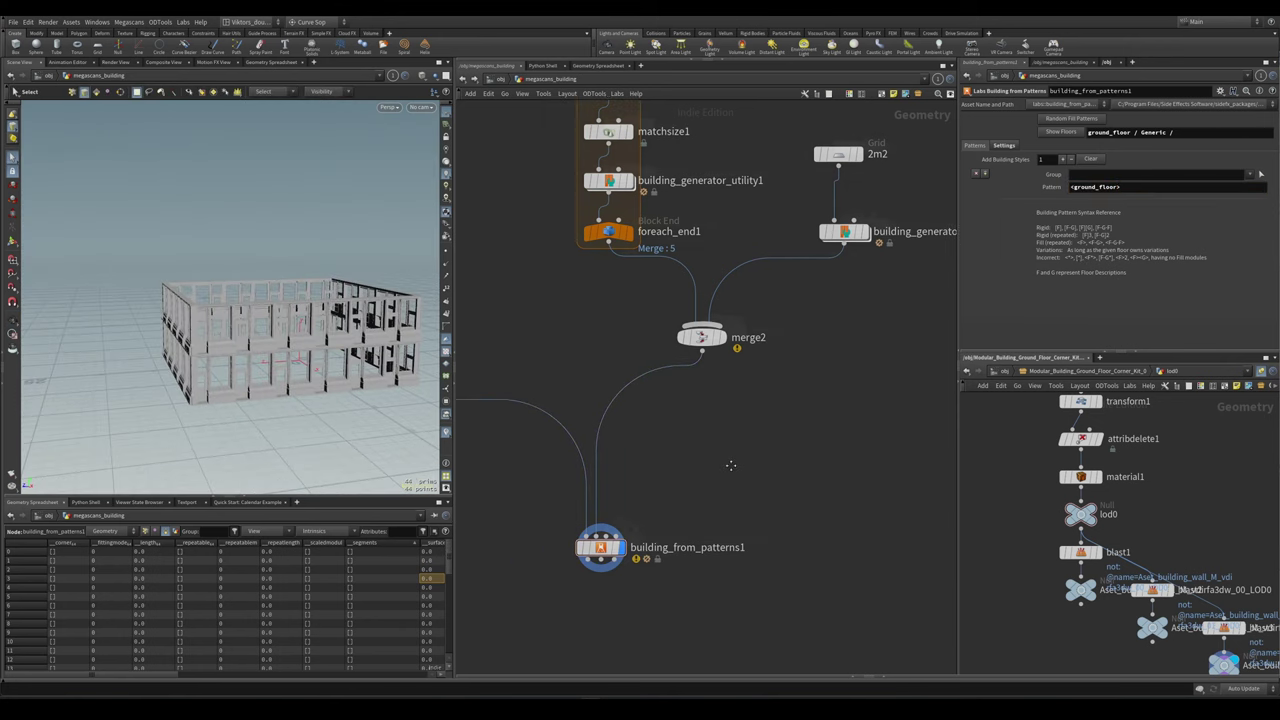
key("w")
key("Escape")
scroll(320, 300, "up", 8)
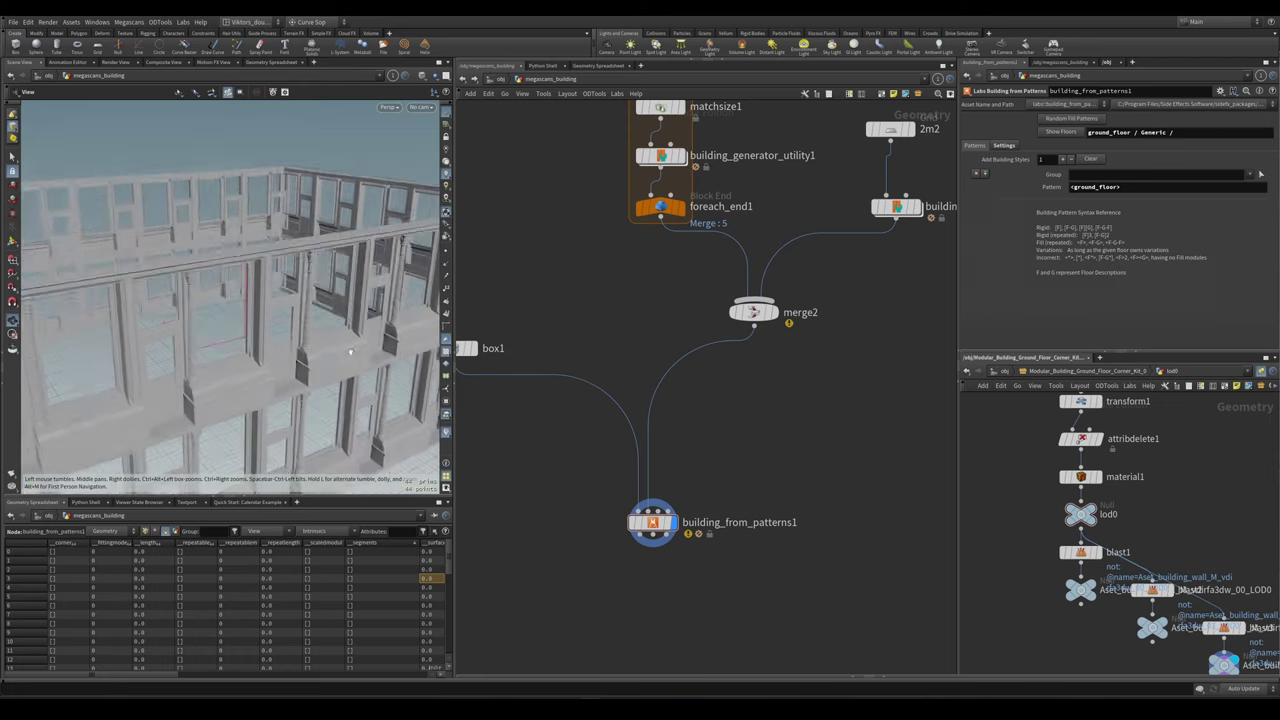
- Display box1 and set its vertical size to 3.5
middle_click_drag(551, 445, 607, 431)
left_click(520, 334)
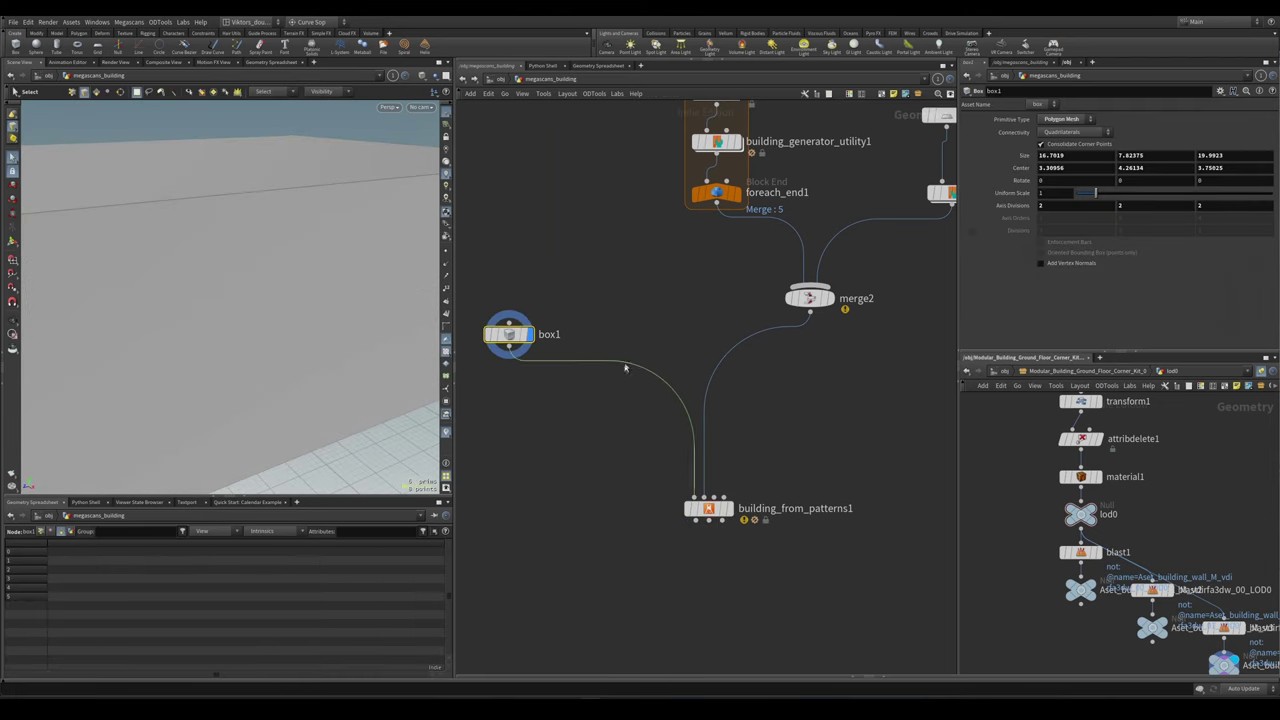
left_click(1150, 156)
type("3.5")
key("Return")
key("Escape")
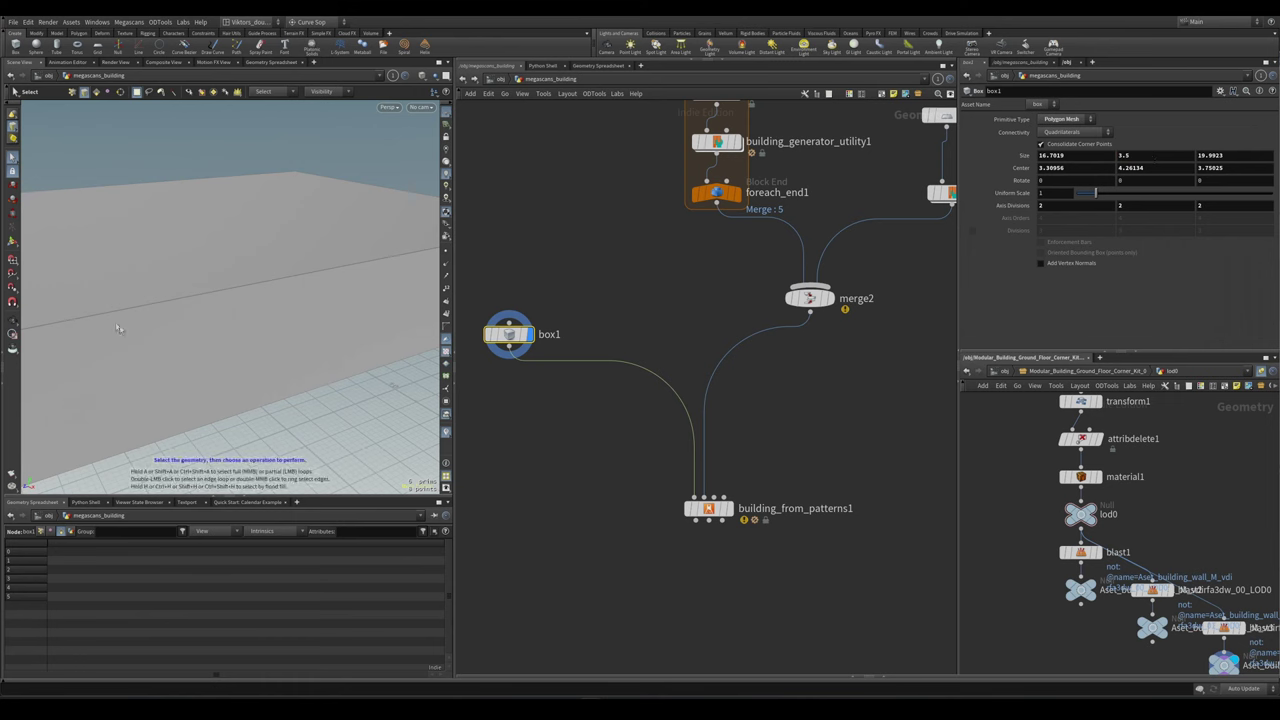
key("f")
left_click_drag(250, 320, 331, 300)
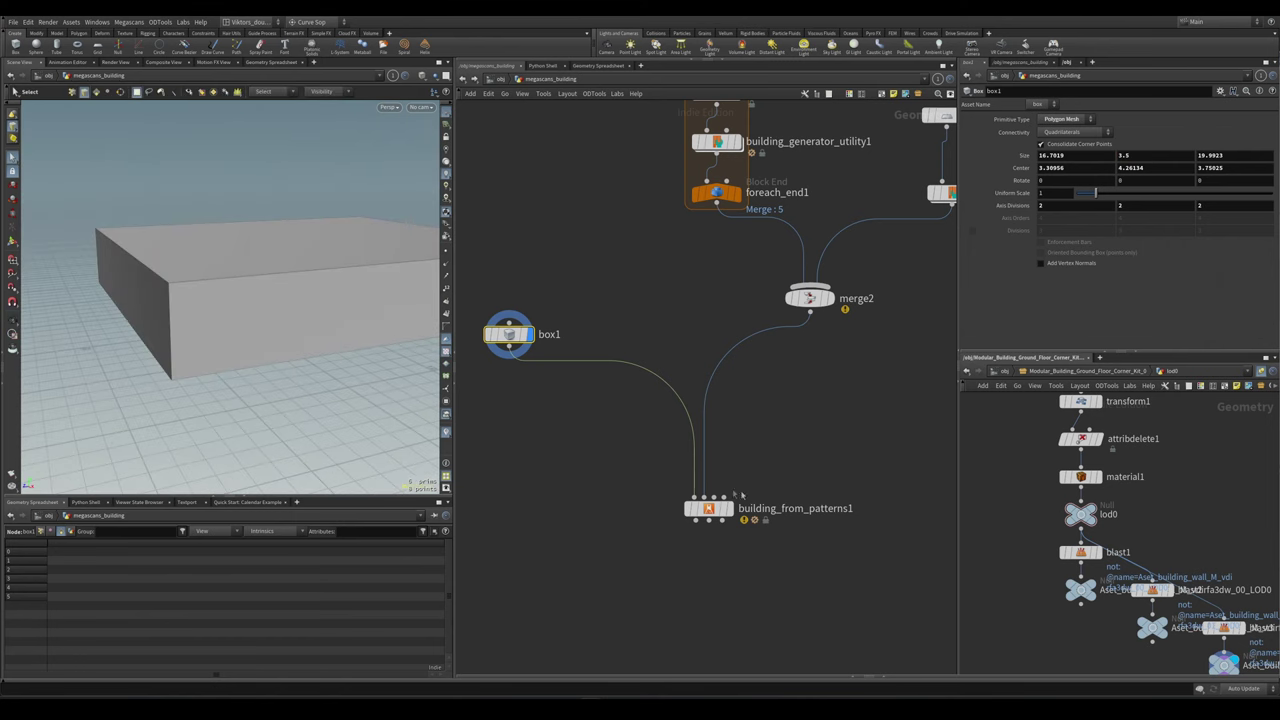
- Display building_from_patterns1 again and inspect the regenerated building from outside
left_click(708, 508)
left_click(729, 508)
scroll(292, 317, "down", 5)
left_click_drag(292, 317, 202, 355)
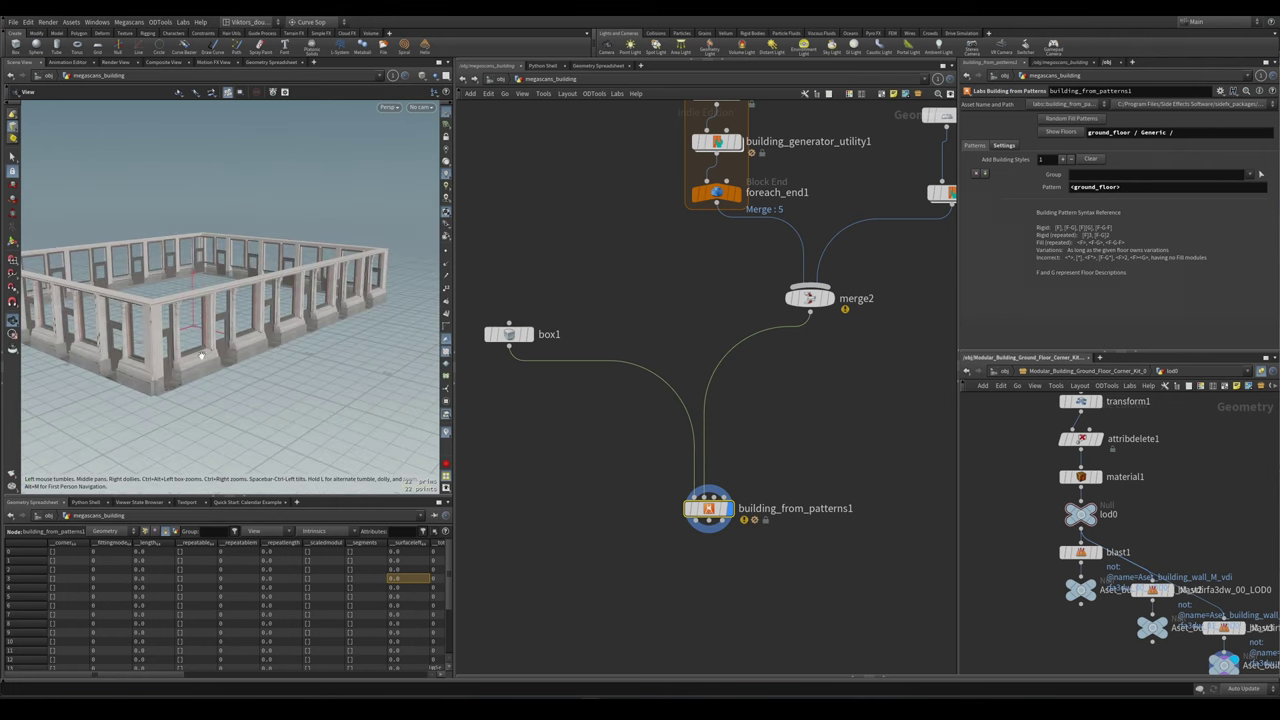
- Examine the expanded form of the ground_floor description in building_generator_utility2 and compare it with the generated walls
key("Escape")
middle_click_drag(887, 330, 747, 430)
left_click(811, 293)
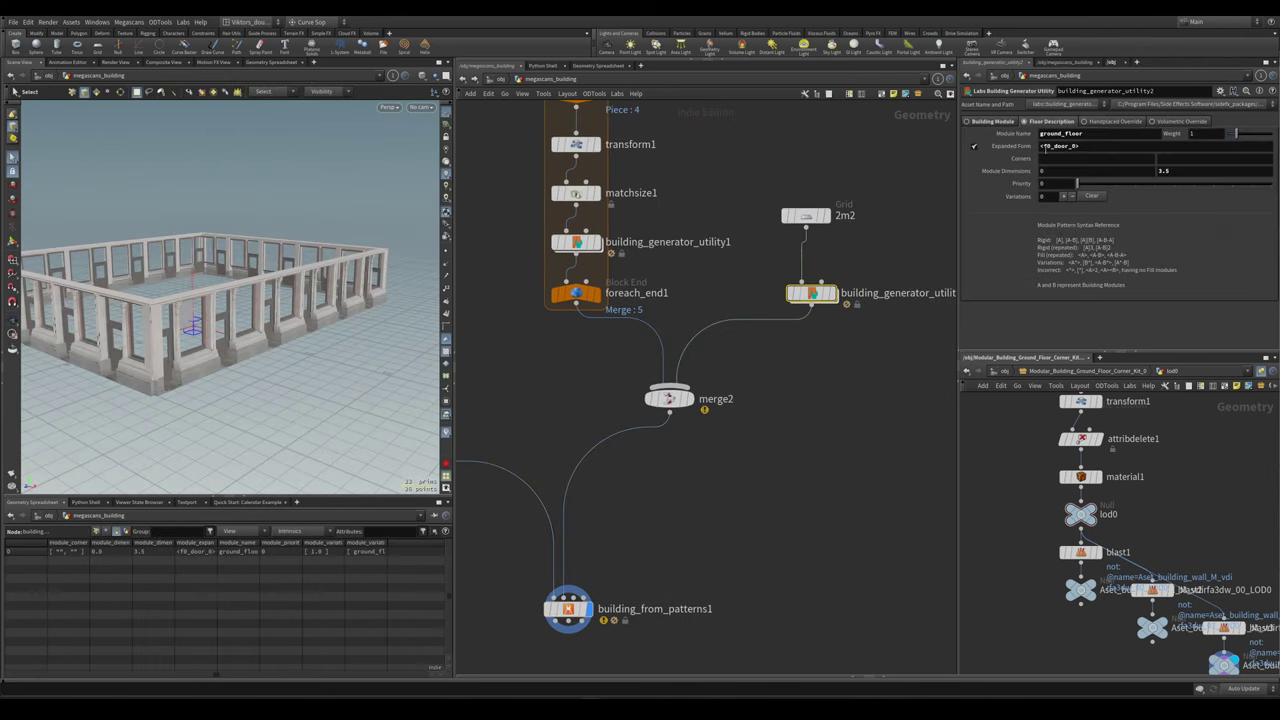
left_click(1090, 147)
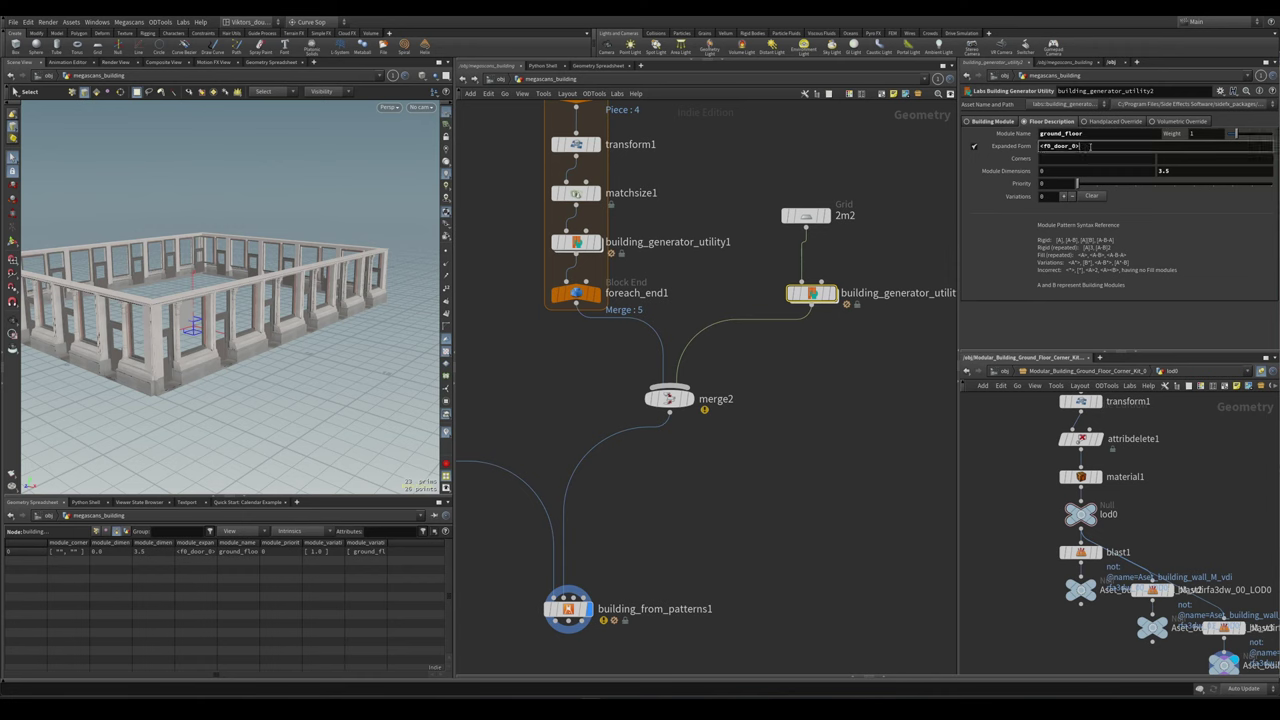
key("Escape")
left_click_drag(160, 345, 270, 340)
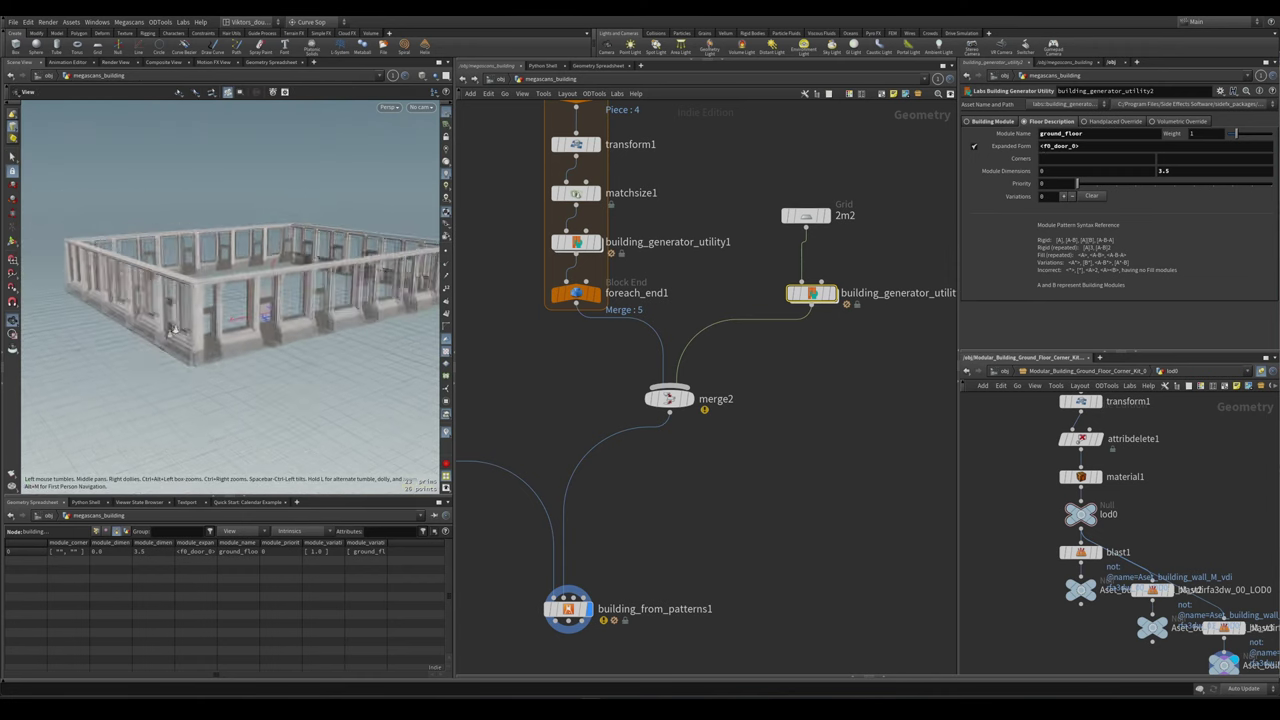
- Select box1 and stretch it along Z to about 20.6 with its viewport handles
key("h")
left_click(516, 444)
key("Return")
mouse_move(97, 308)
left_mouse_down()
mouse_move(150, 275)
mouse_move(92, 316)
mouse_move(105, 290)
left_mouse_up()
left_click_drag(338, 286, 296, 296)
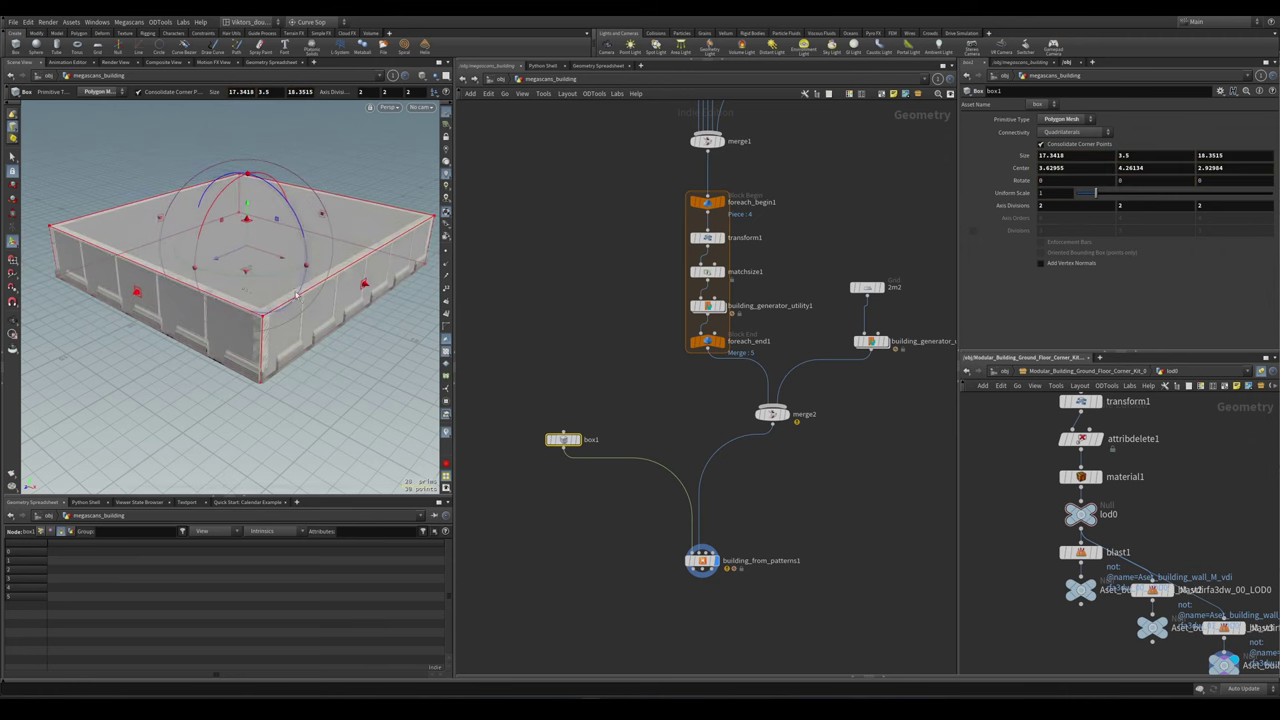
left_click_drag(199, 272, 78, 330)
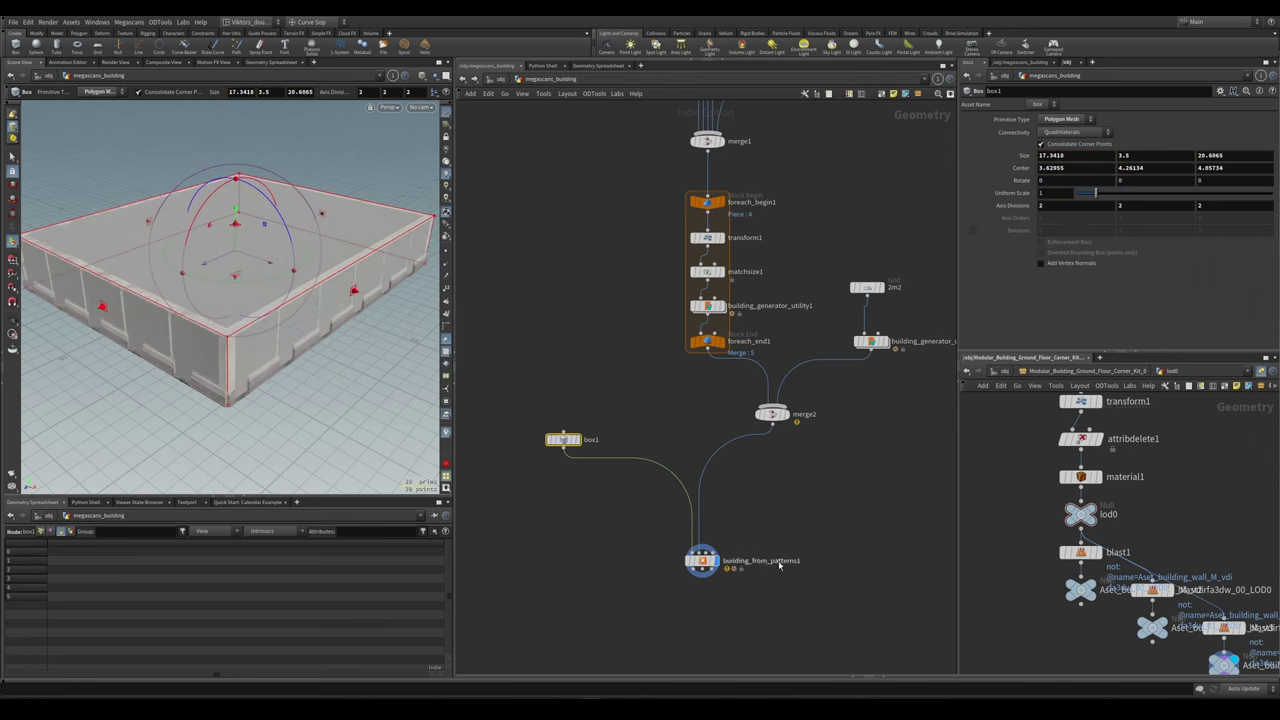
- Select building_from_patterns1 and inspect a corner of the building up close, checking its wireframe
left_click(701, 560)
key("Escape")
mouse_move(230, 300)
left_mouse_down()
mouse_move(280, 260)
mouse_move(250, 220)
mouse_move(250, 302)
mouse_move(201, 309)
mouse_move(328, 351)
mouse_move(258, 329)
left_mouse_up()
scroll(246, 318, "up", 5)
scroll(328, 351, "up", 5)
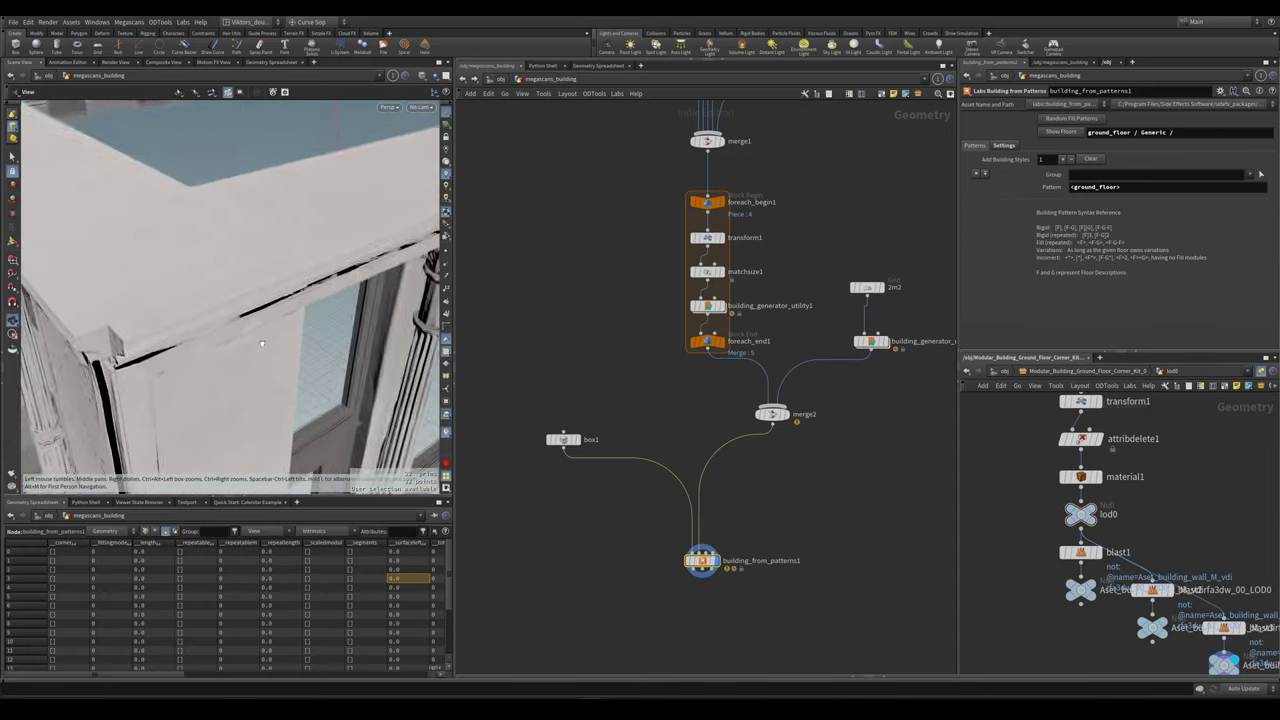
key("w")
key("w")
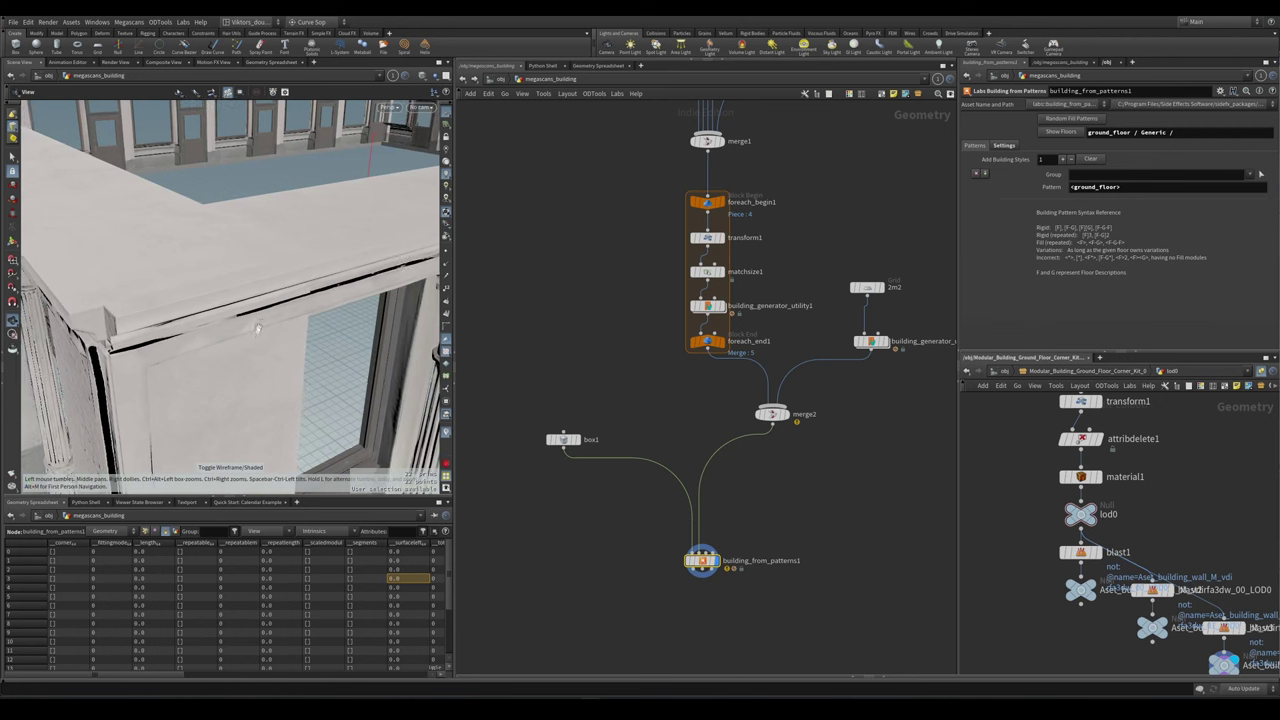
scroll(258, 329, "down", 10)
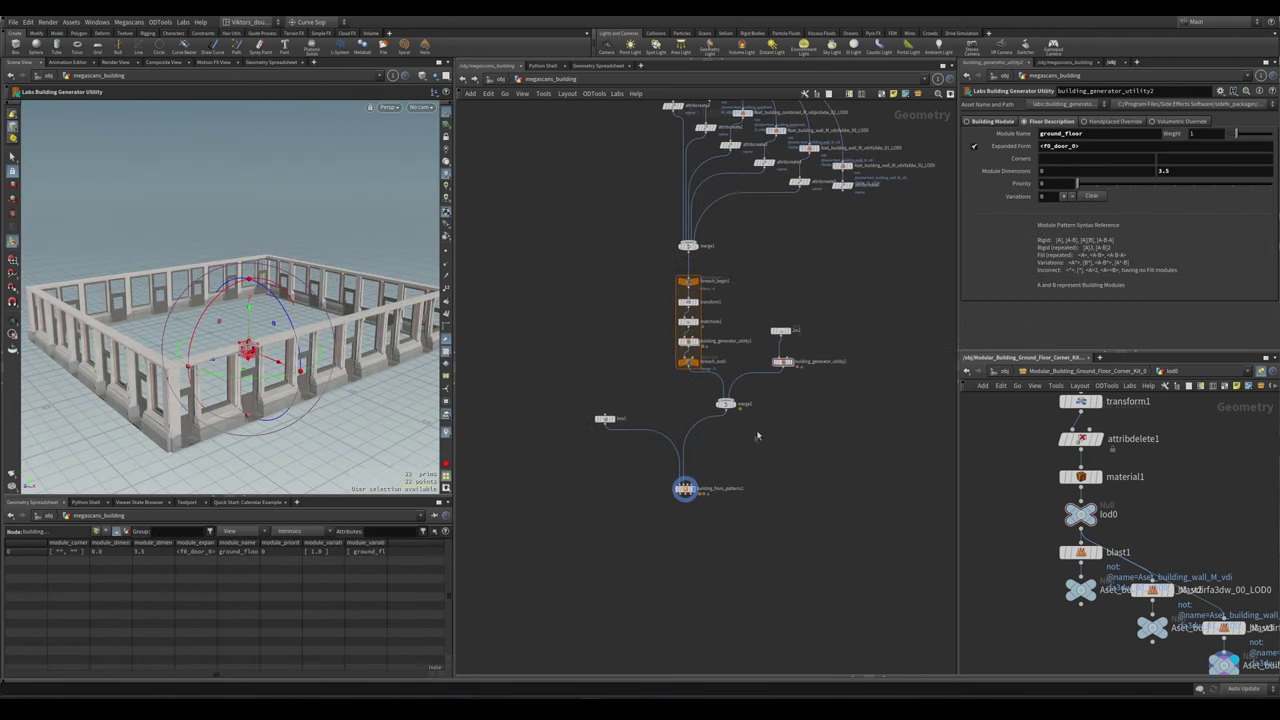
- Set the expanded form of ground_floor in building_generator_utility2 to the rigid pattern [f0_door_0]
left_click_drag(781, 306, 848, 386)
scroll(798, 421, "down", 3)
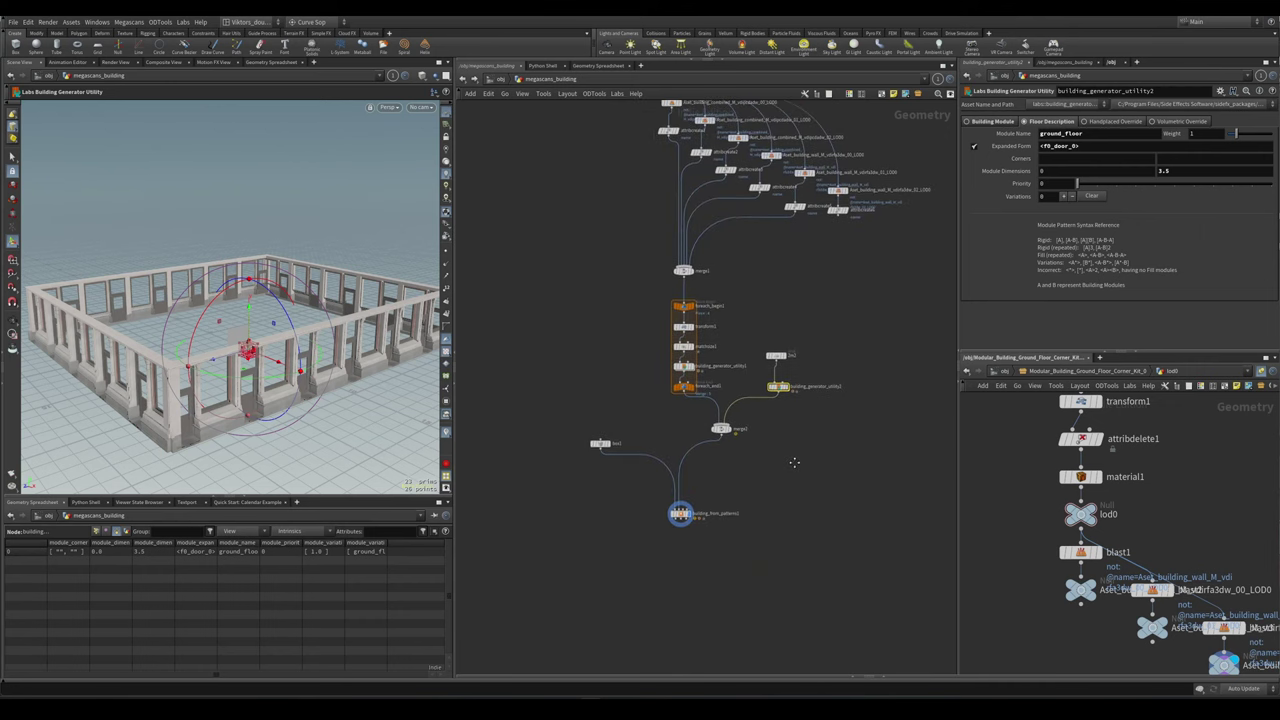
mouse_move(307, 393)
left_mouse_down()
mouse_move(212, 381)
mouse_move(325, 396)
left_mouse_up()
key("Escape")
key("Return")
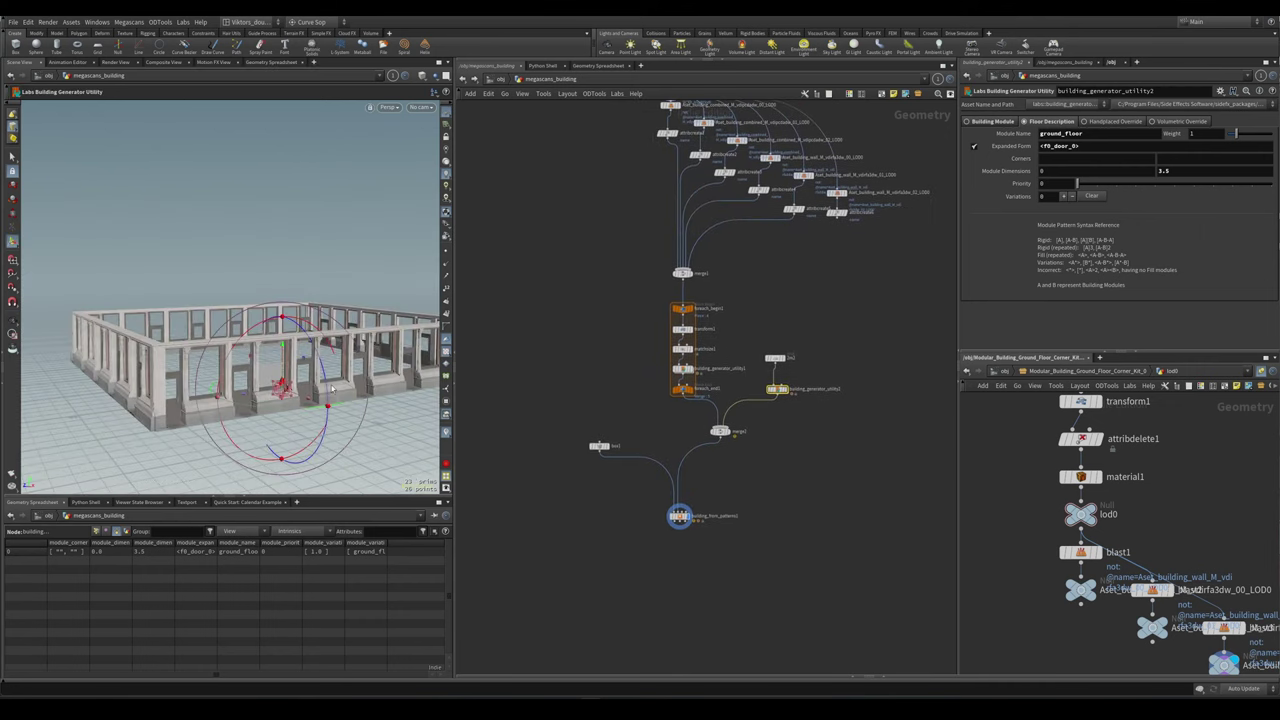
left_click(1079, 147)
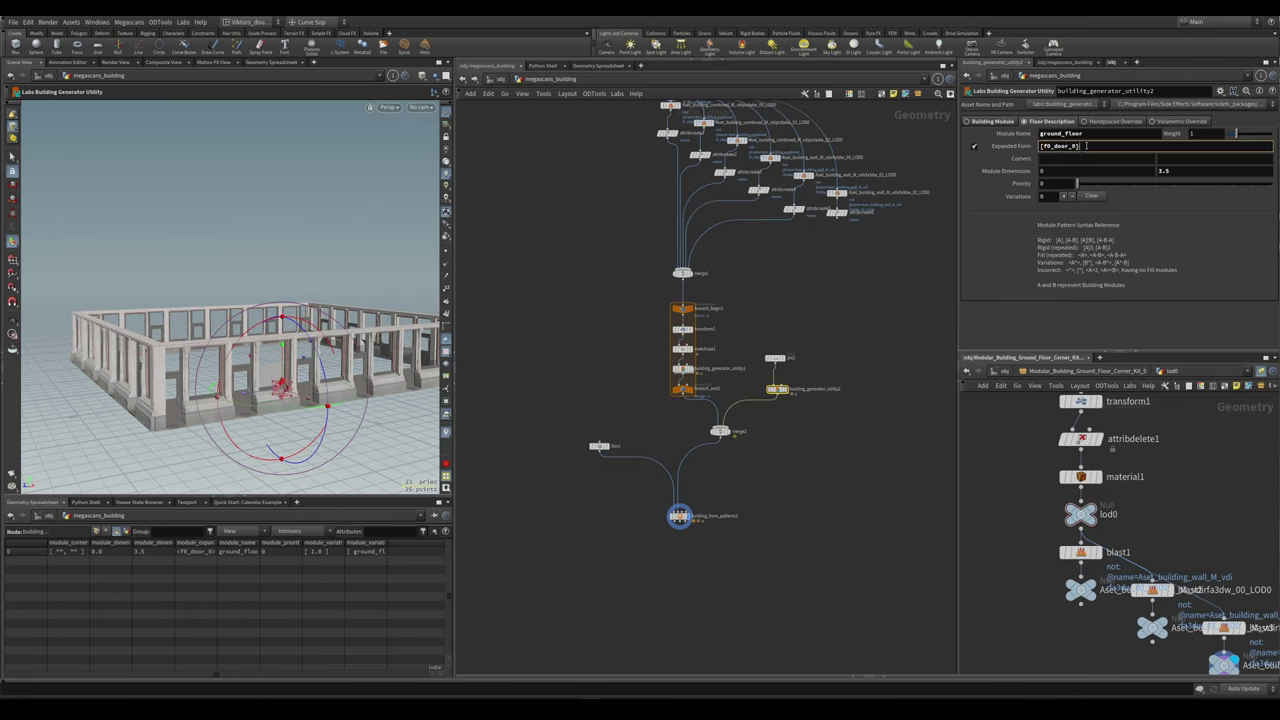
key("Return")
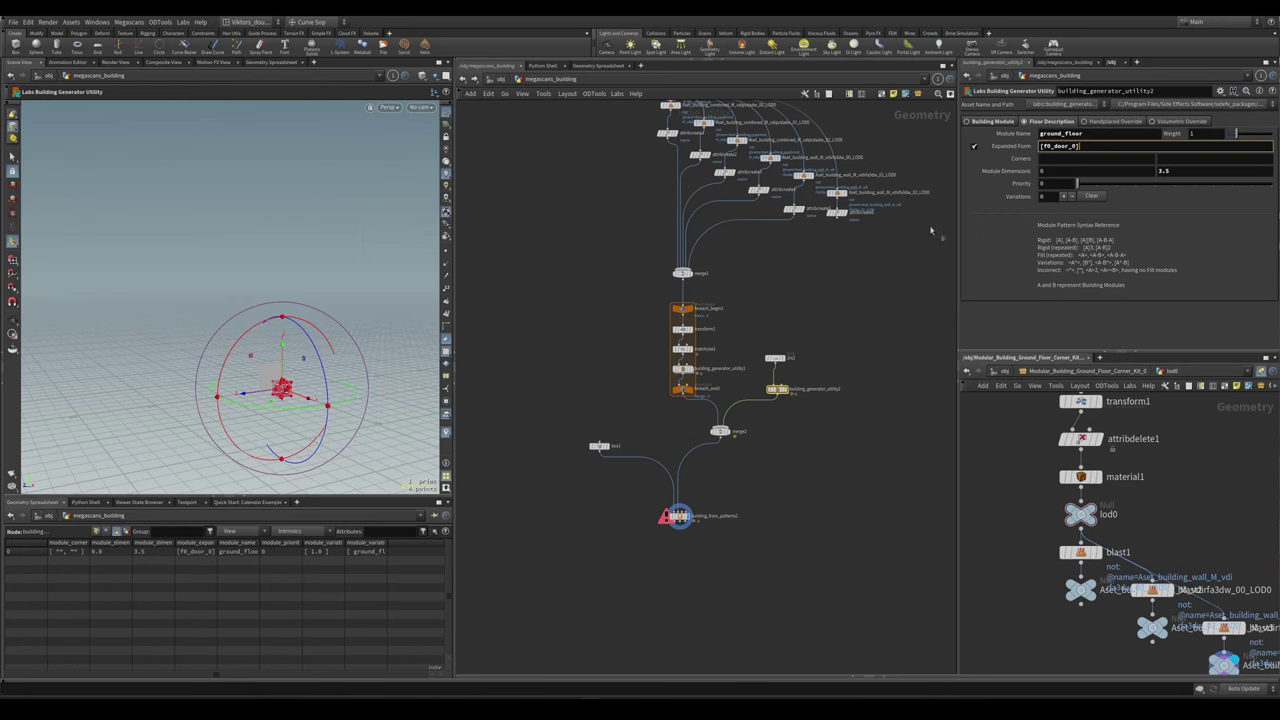
- Review the settings of building_from_patterns1 and building_generator_utility2, and widen box1 along X to about 17.5
scroll(690, 548, "up", 5)
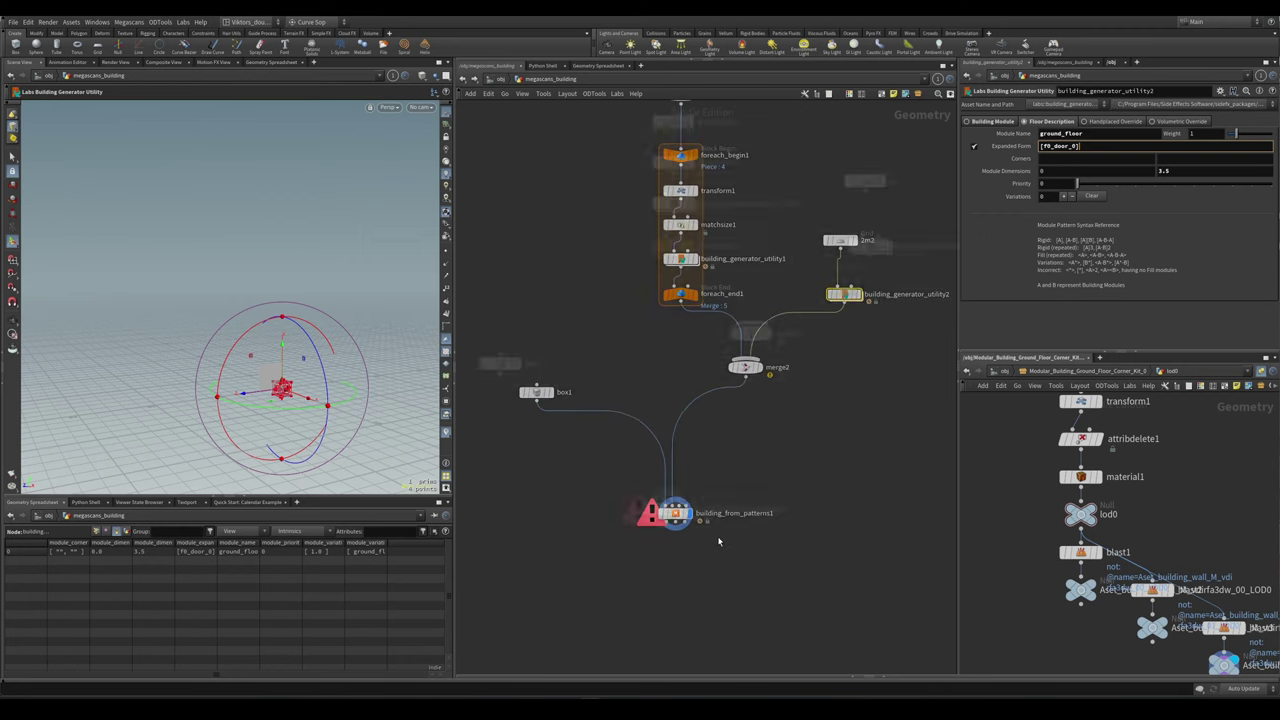
left_click_drag(380, 376, 400, 350, "alt")
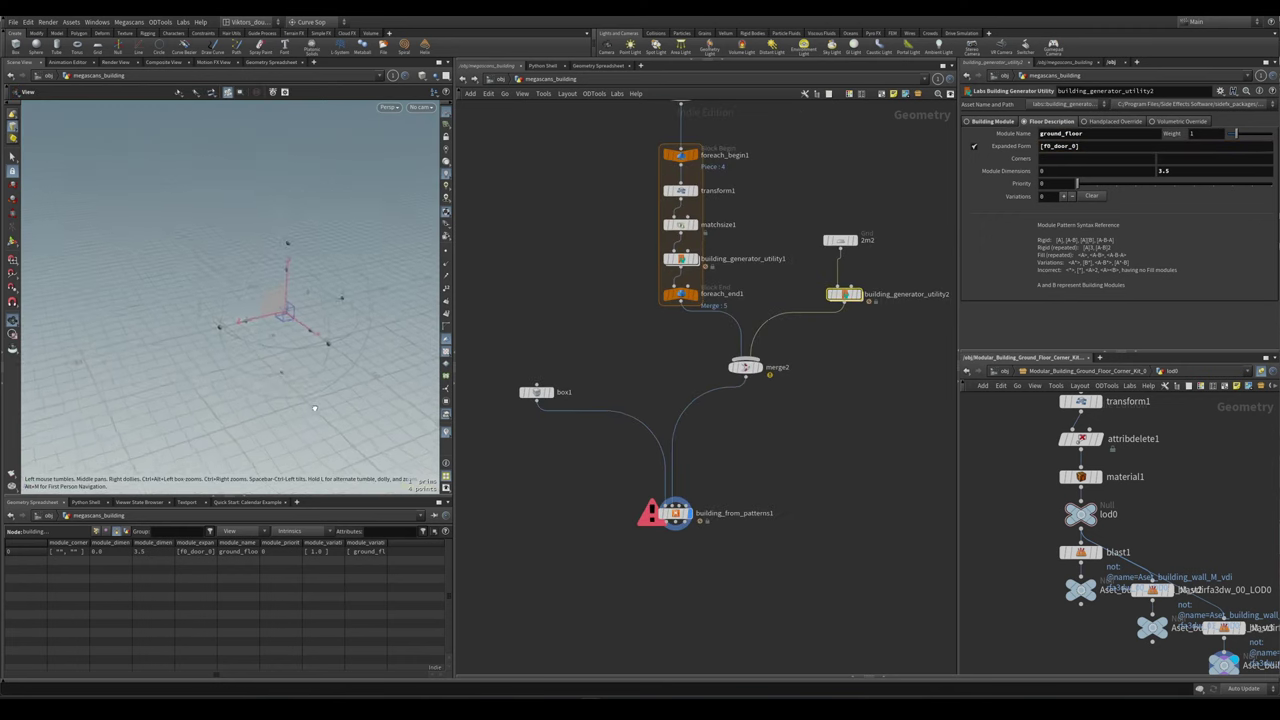
scroll(731, 512, "up", 2)
left_click(662, 514)
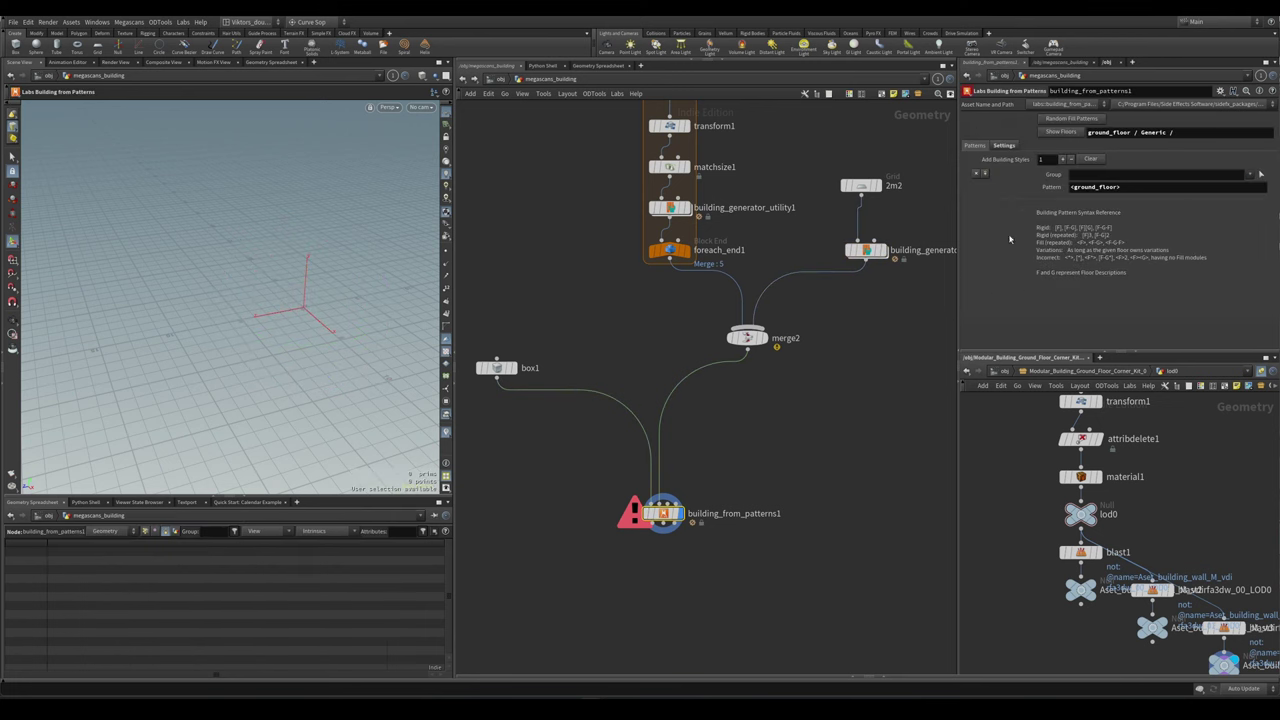
left_click(868, 250)
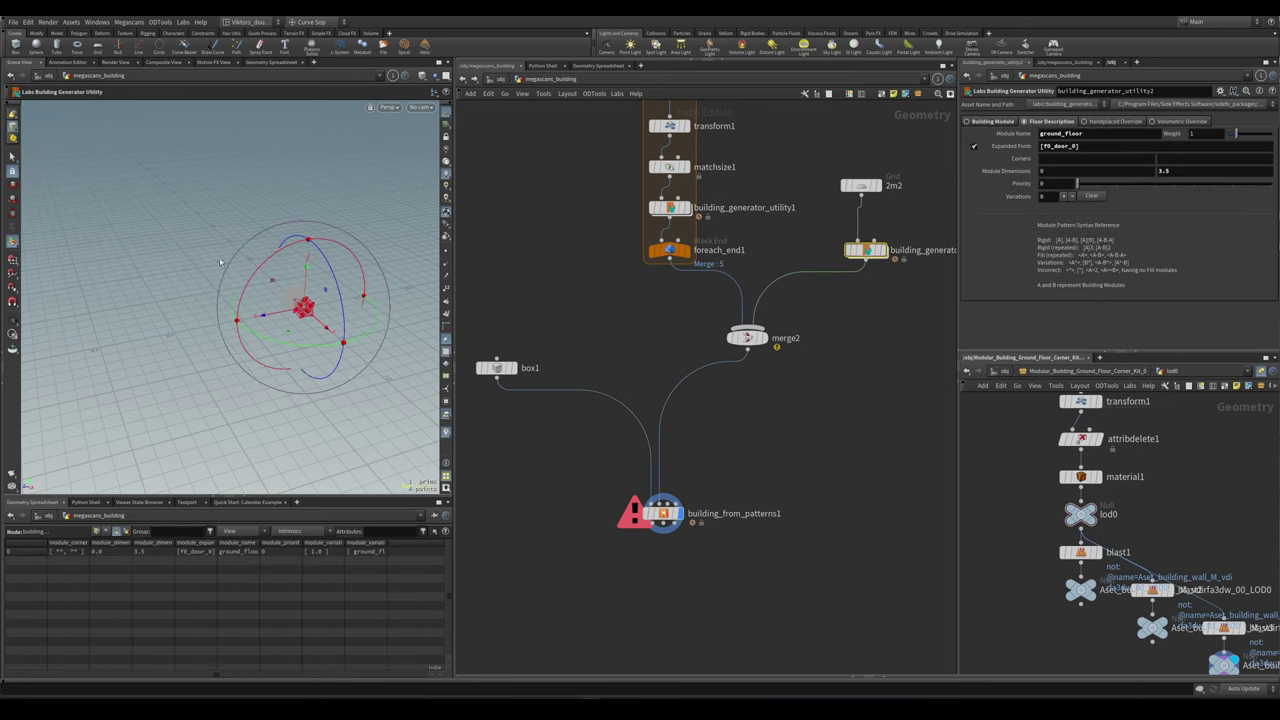
key("Escape")
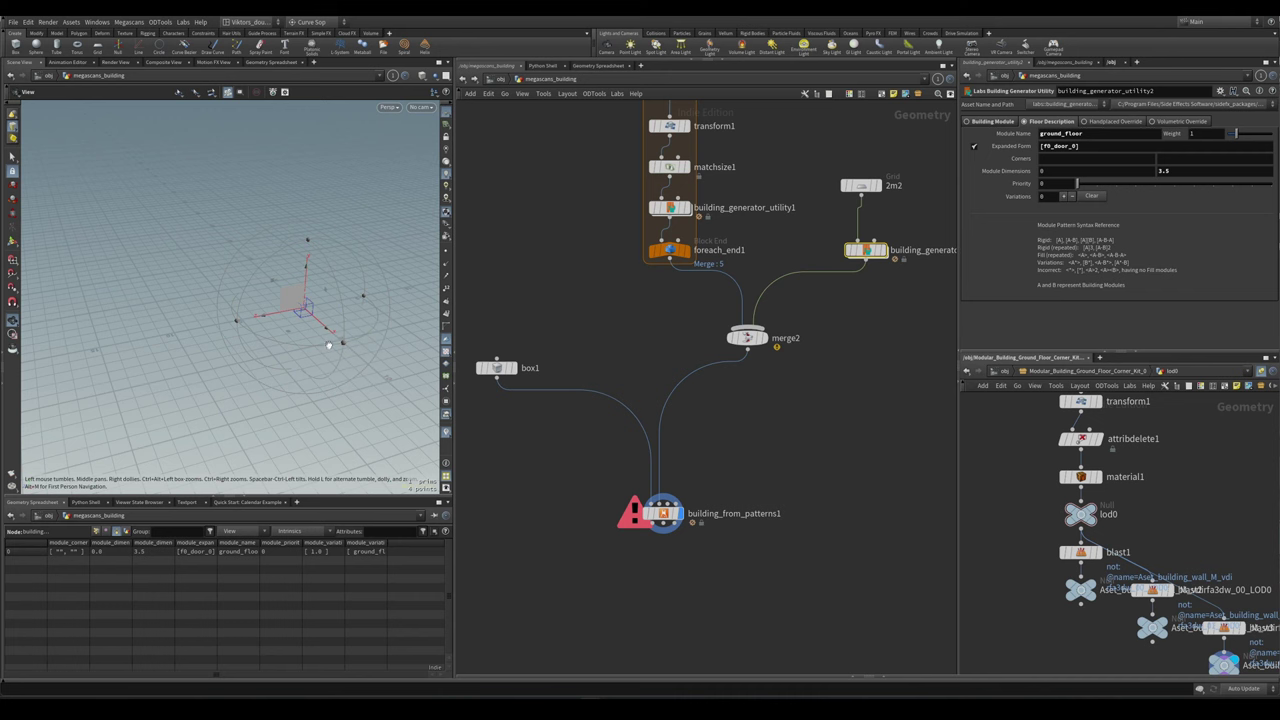
left_click(497, 368)
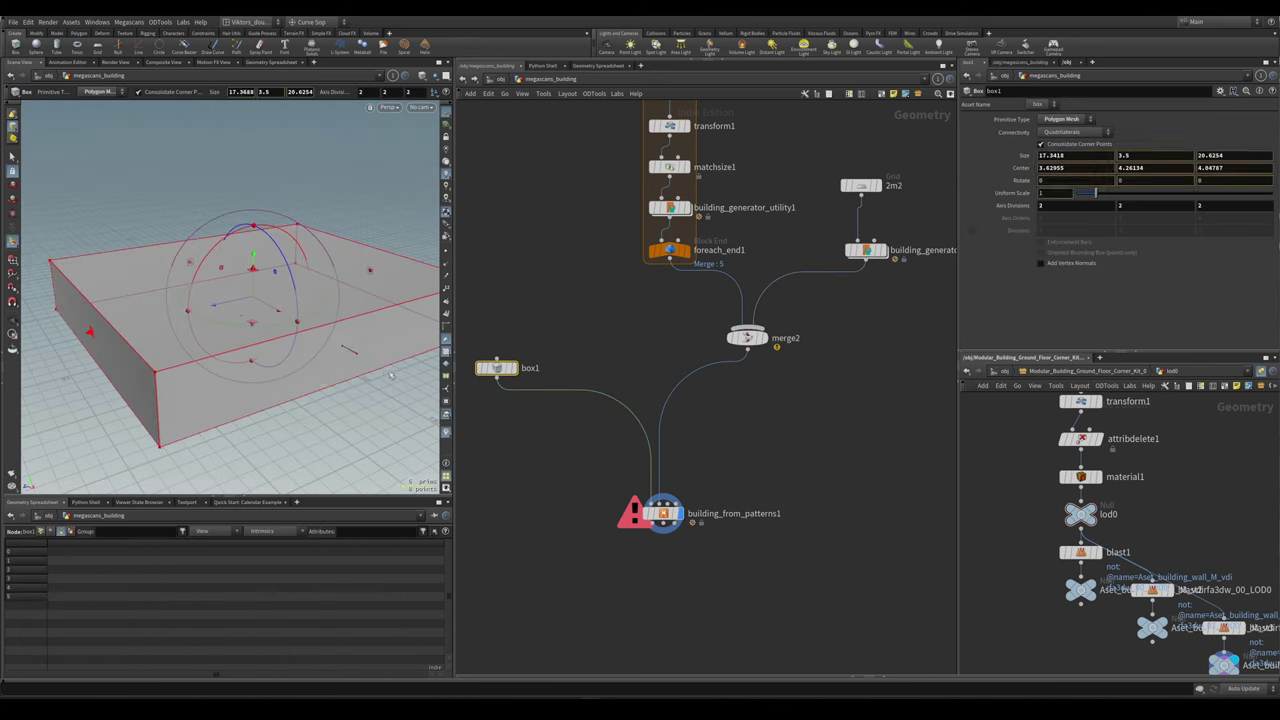
left_click_drag(352, 351, 348, 377)
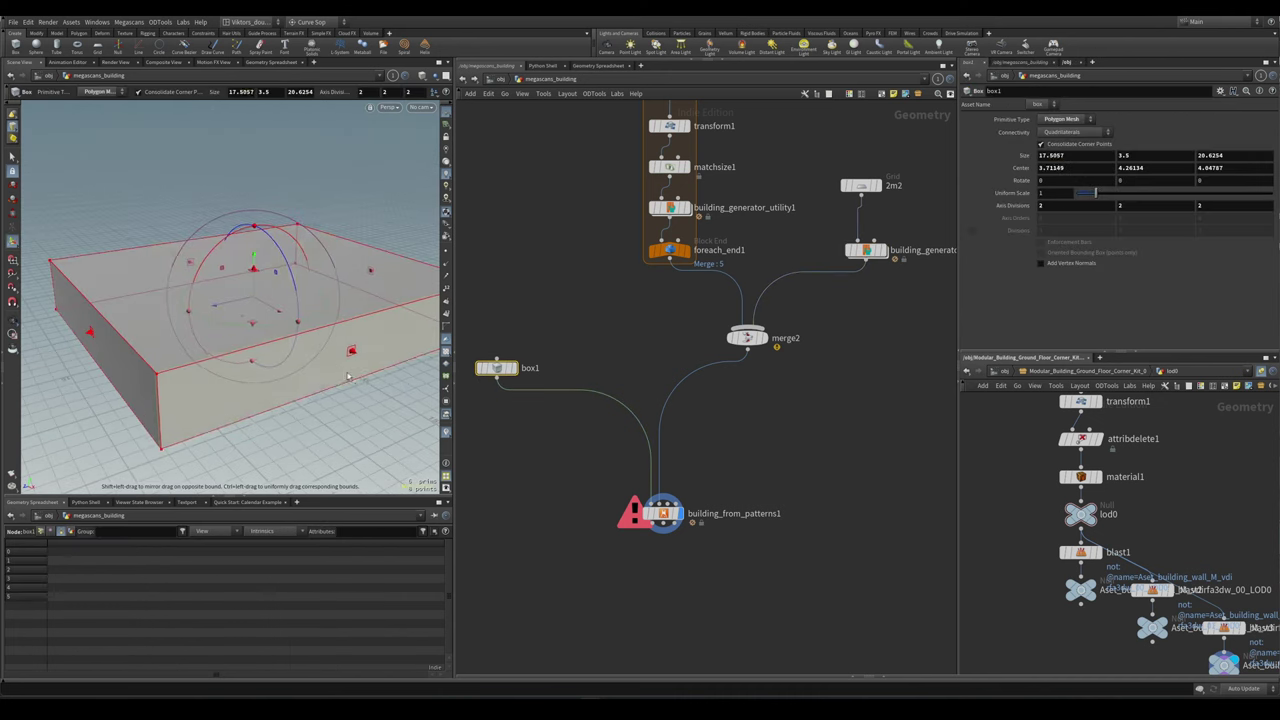
left_click(831, 400)
- View the window modules at attribcreate2 and attribcreate3, and copy the name f0_window_0 from attribcreate2
middle_click_drag(831, 400, 774, 460)
left_click(810, 311)
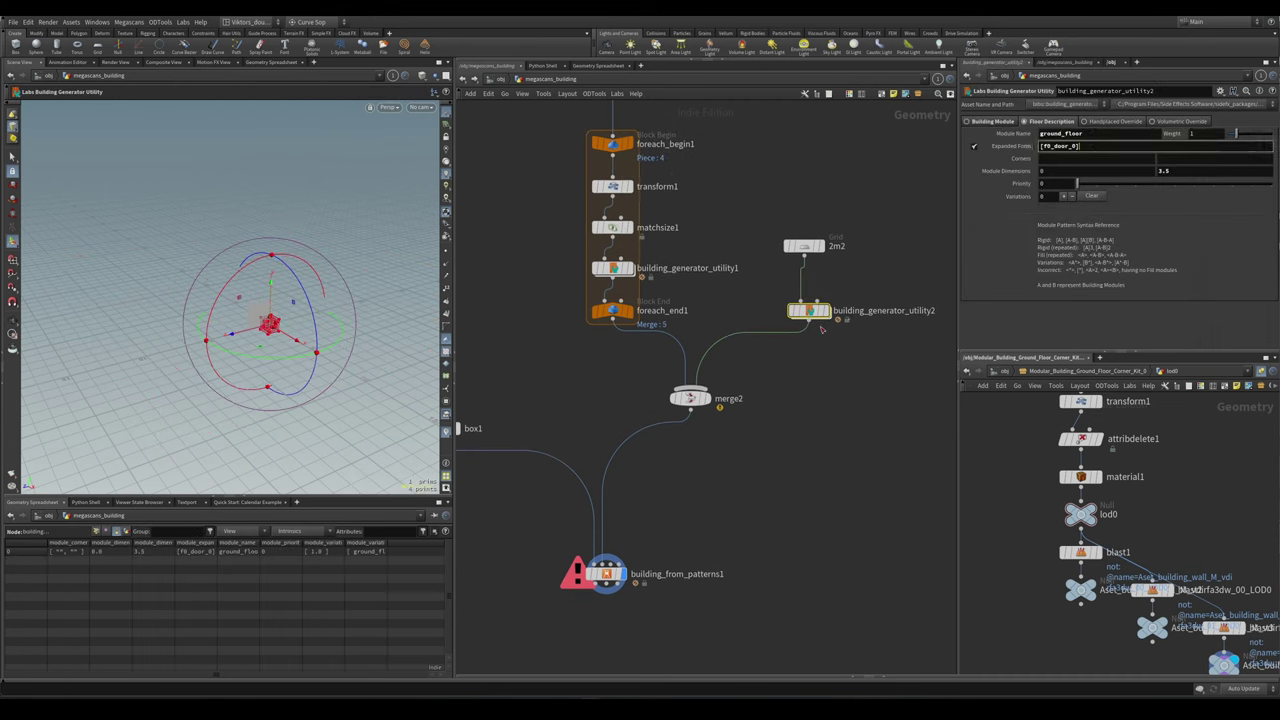
scroll(843, 316, "down", 3)
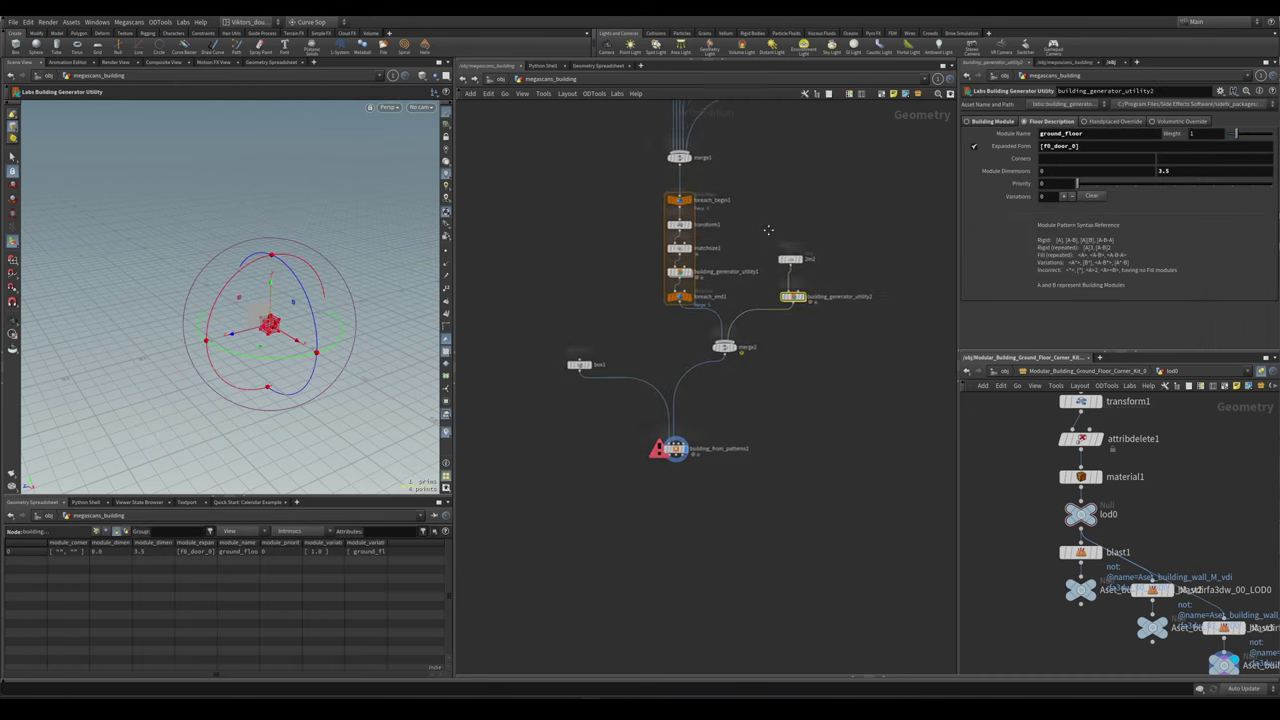
middle_click_drag(843, 316, 850, 560)
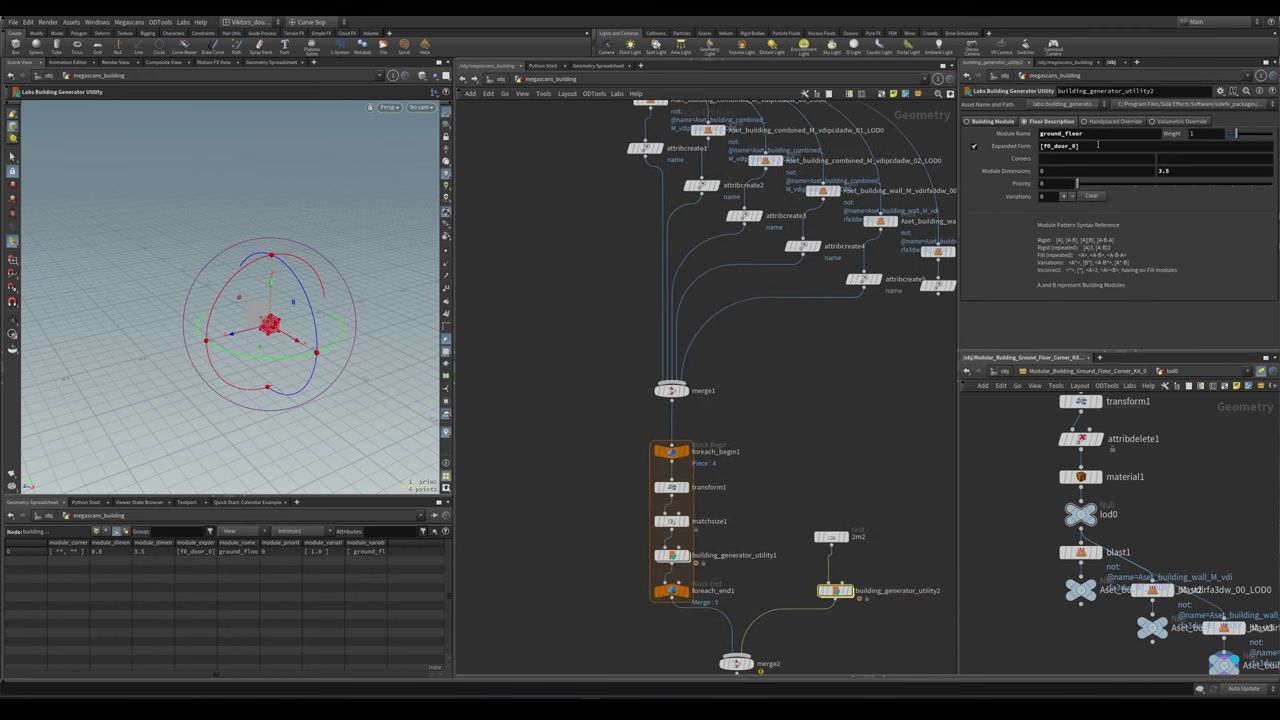
left_click(708, 185)
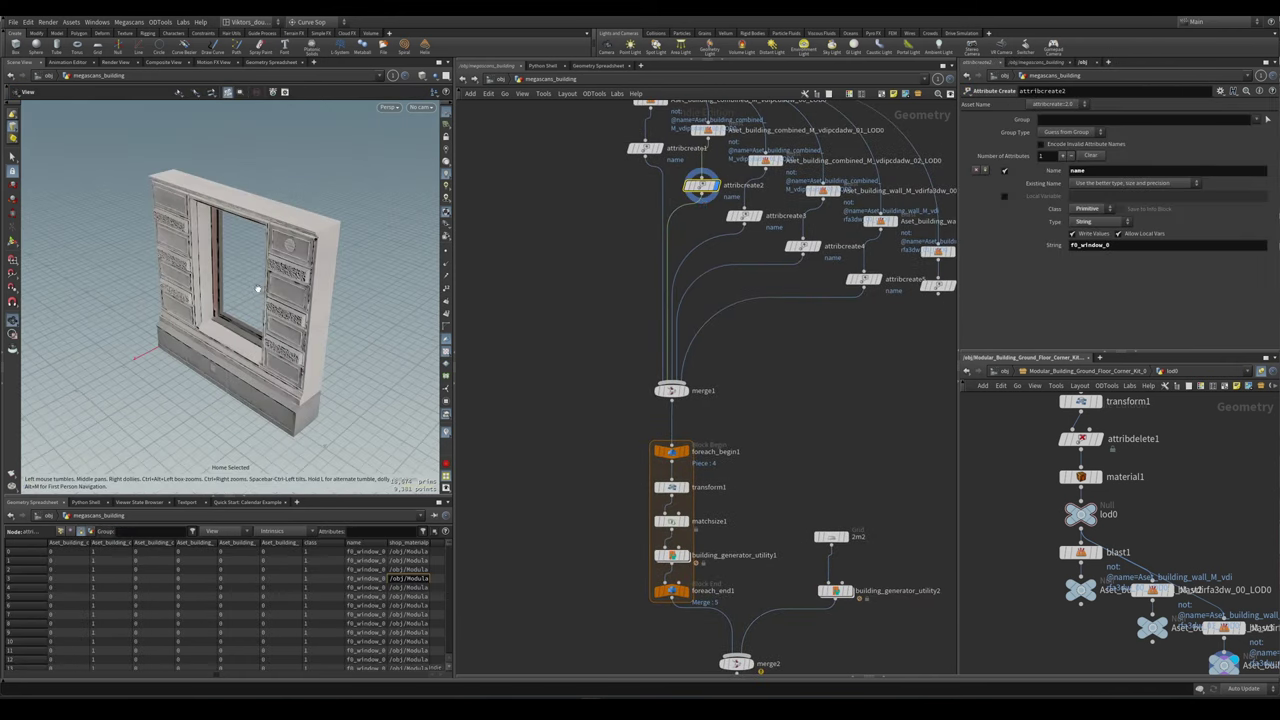
left_click(746, 210)
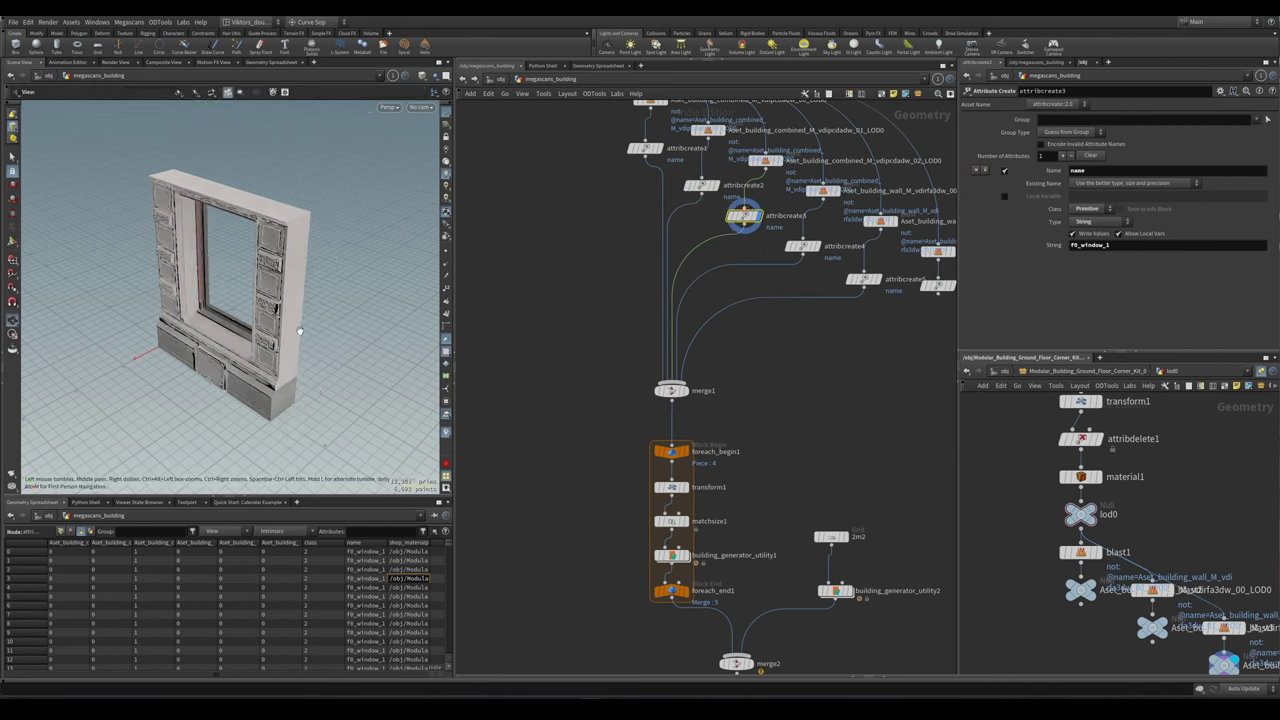
scroll(876, 179, "up", 2)
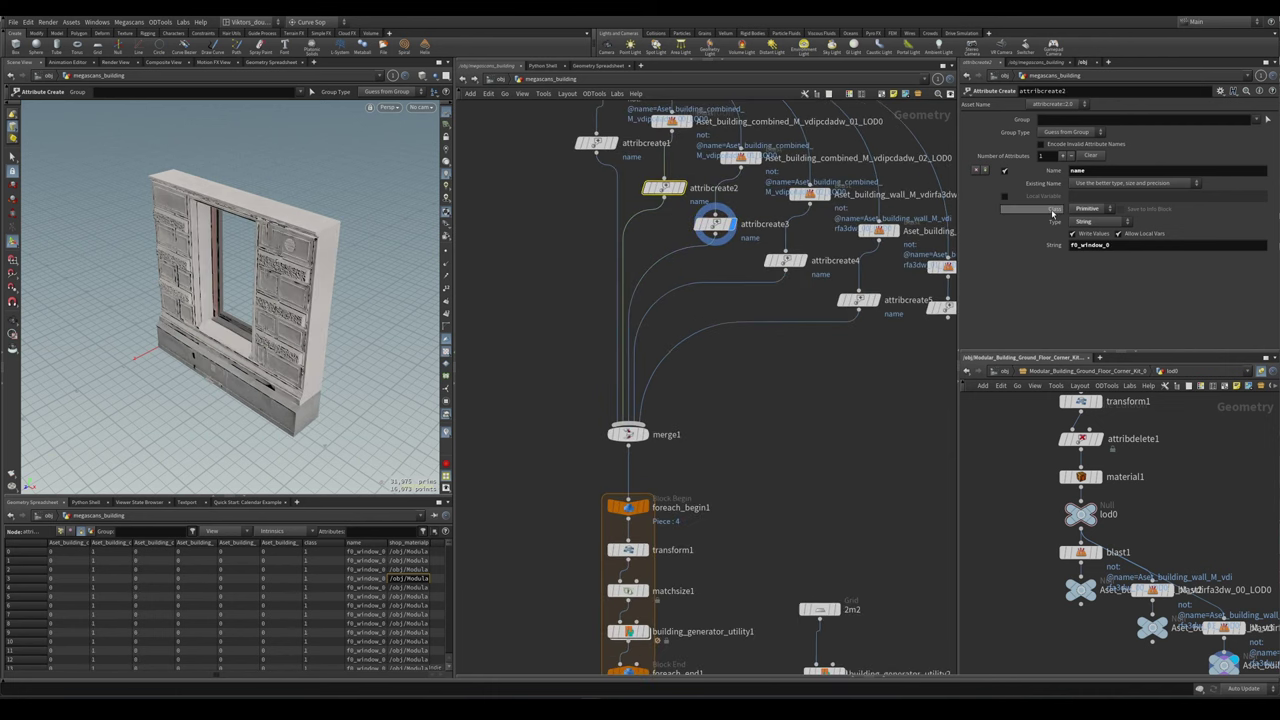
left_click(668, 188)
double_click(1132, 247)
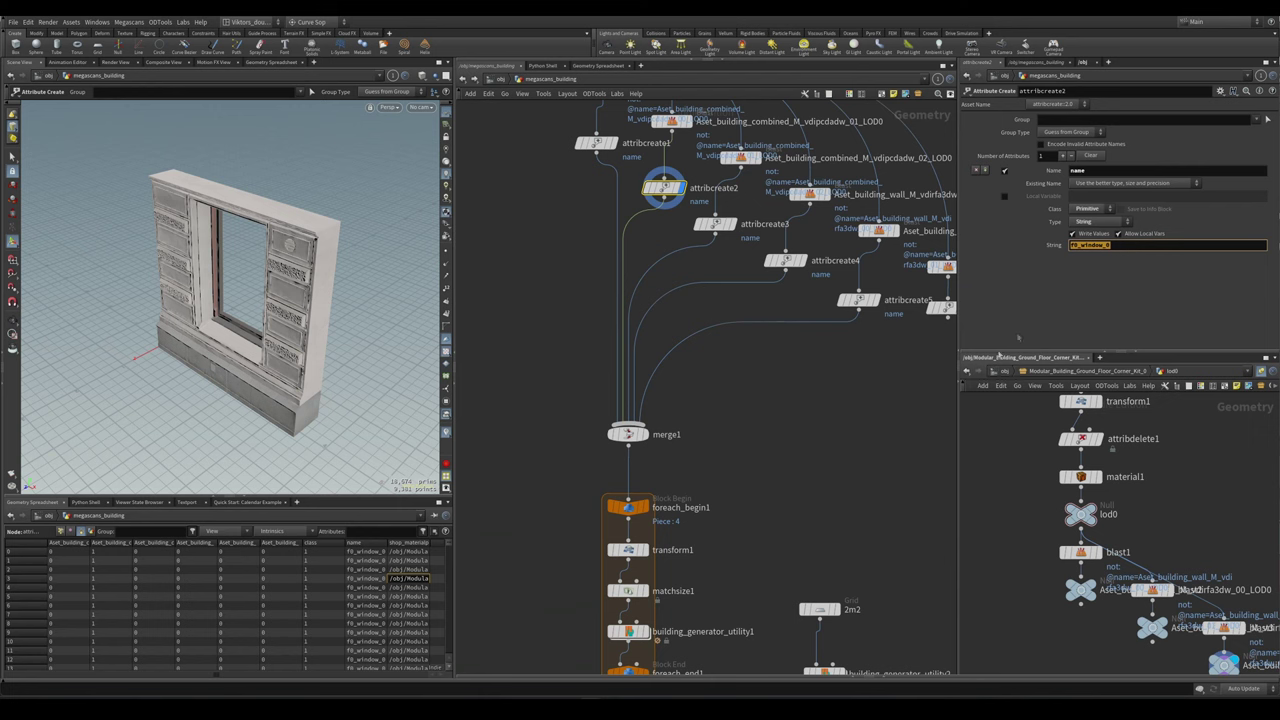
- Set the expanded form of ground_floor in building_generator_utility2 to <f0_window_0>[f0_door_0]<f0_window_0>
scroll(750, 150, "down", 3)
scroll(800, 400, "up", 3)
left_click(770, 360)
left_click(1087, 146)
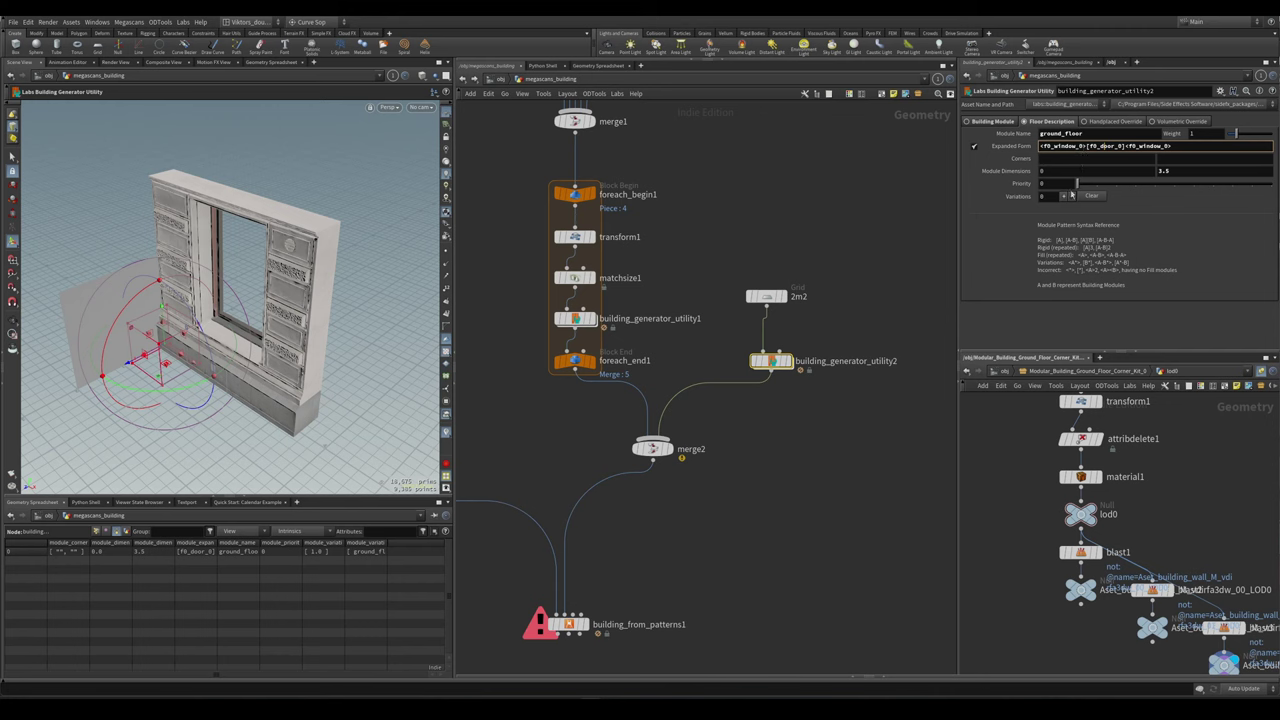
- Display building_from_patterns1 and examine the door and window layout of the regenerated walls
scroll(700, 450, "down", 2)
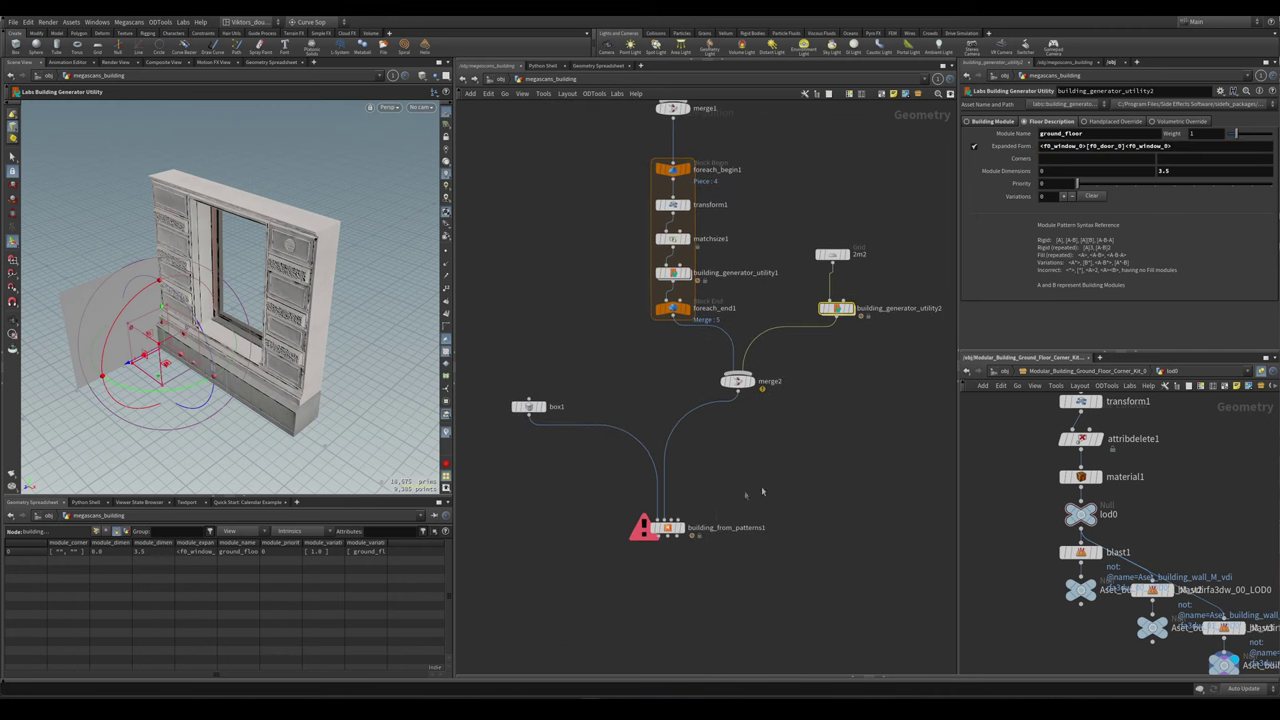
left_click(667, 527)
left_click_drag(210, 365, 268, 354)
key("Return")
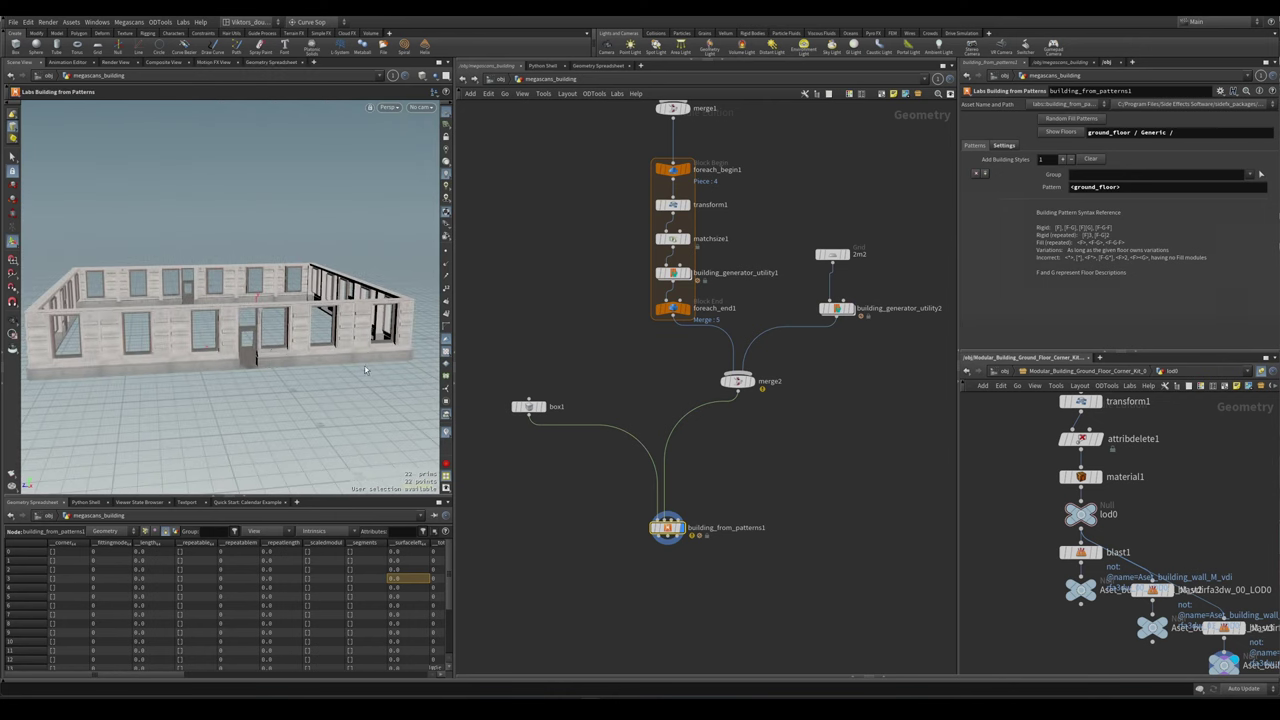
left_click_drag(320, 358, 421, 340)
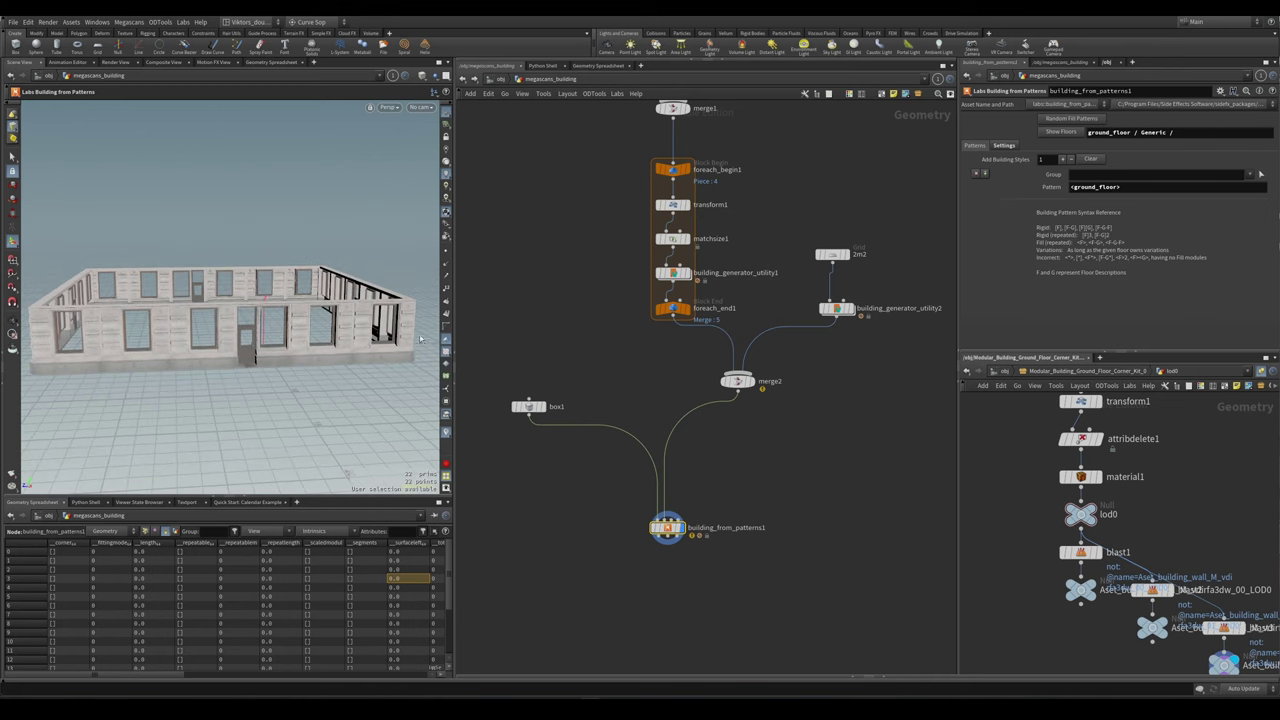
- Shorten box1 along Z to about 16.4, and undo a further trial shortening to about 7.3
left_click(548, 405)
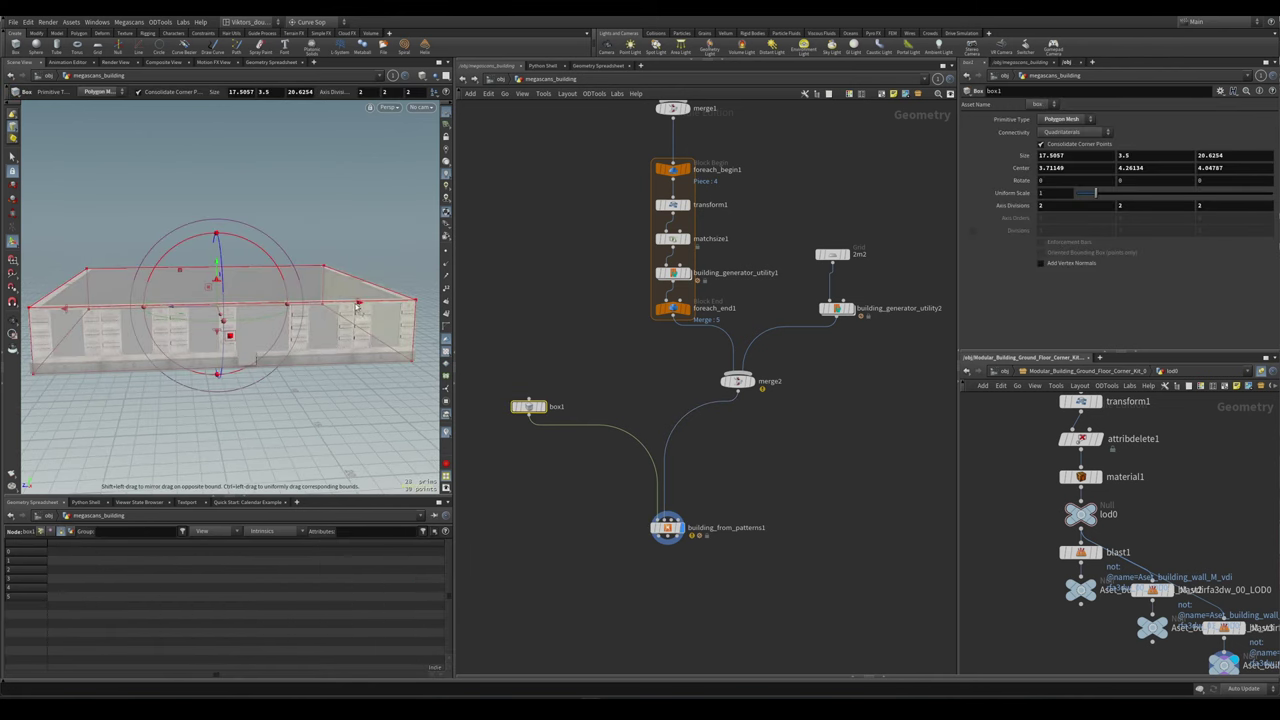
left_click_drag(303, 308, 290, 372)
key("Escape")
key("Return")
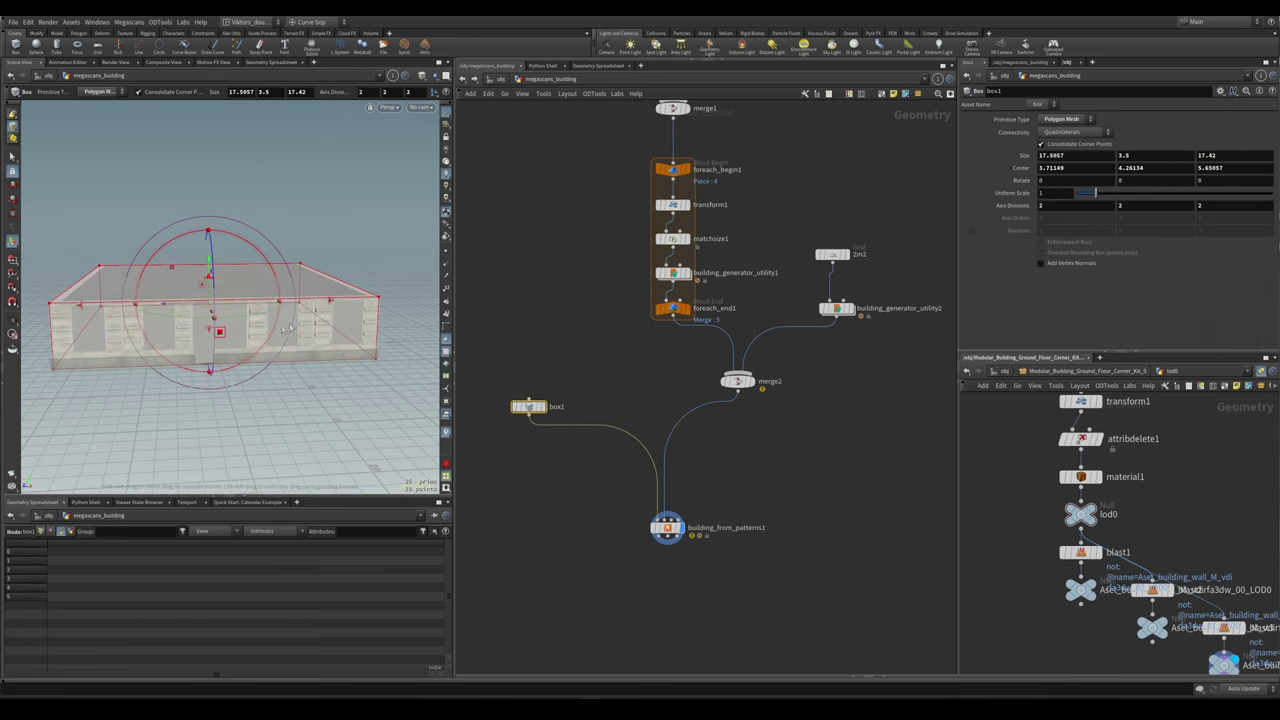
left_click_drag(327, 311, 309, 301)
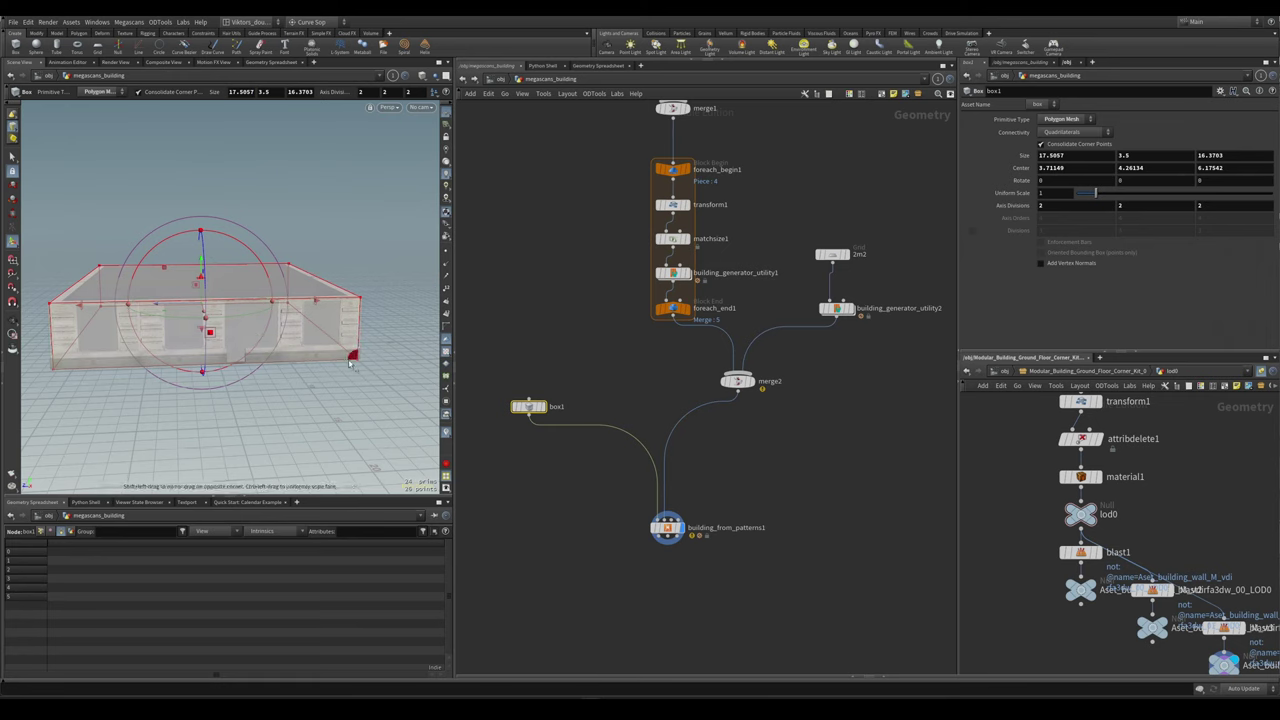
left_click_drag(315, 302, 192, 303)
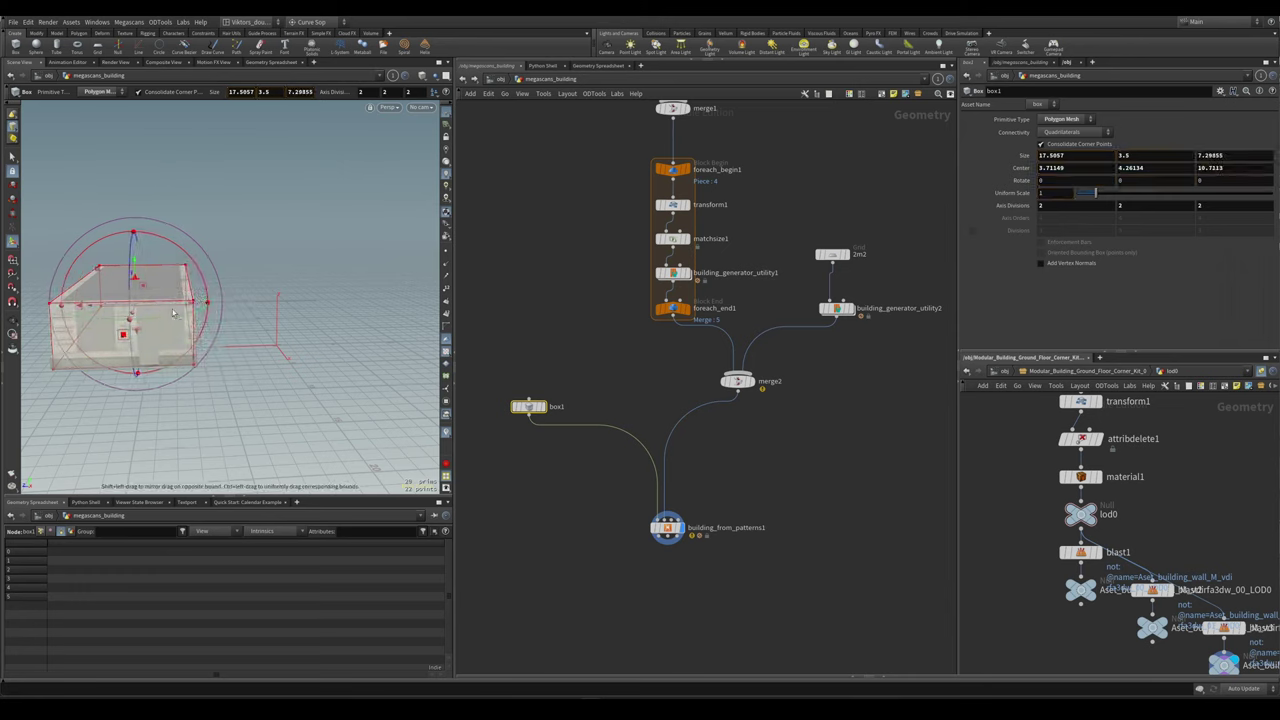
key("ctrl+z")
- Select building_from_patterns1 and inspect the wall modules at the building's corner up close
left_click_drag(205, 330, 328, 364, "alt")
left_click(667, 527)
left_click_drag(245, 331, 290, 345)
scroll(290, 345, "up", 5)
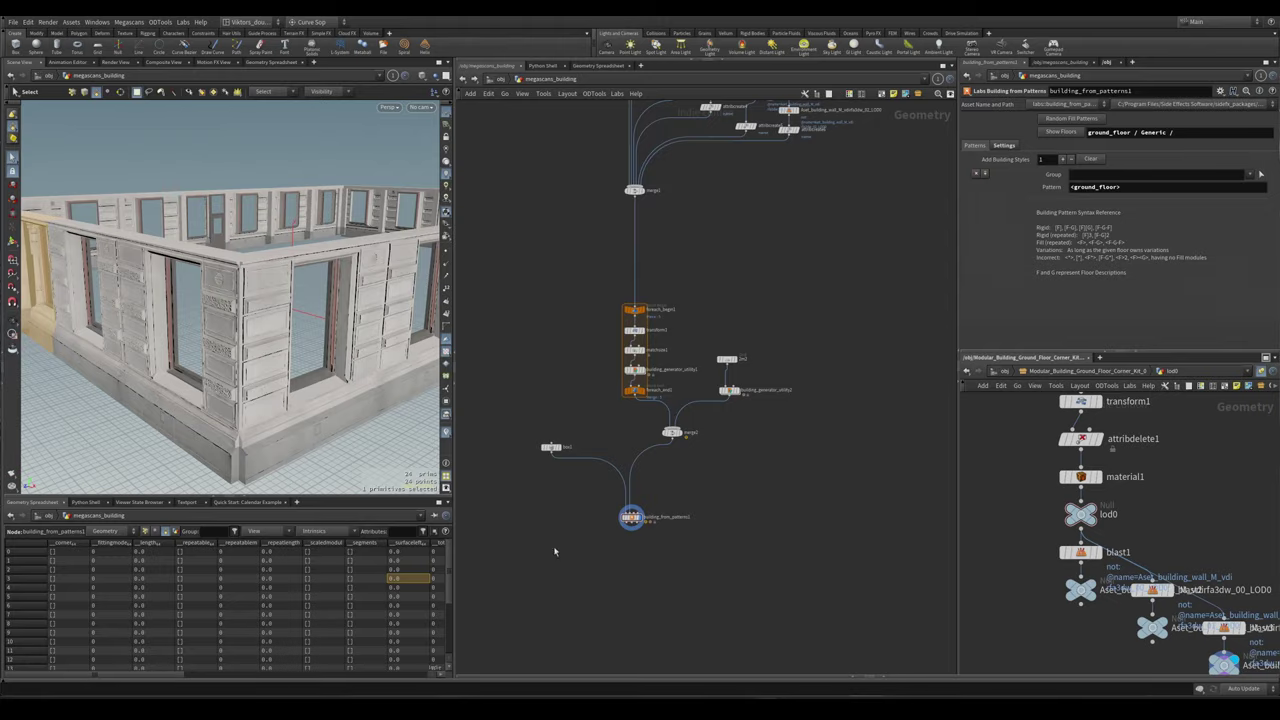
- Examine the door modules and the wall corner of the building generated by building_from_patterns1 from several angles
scroll(755, 437, "down", 2)
scroll(745, 472, "up", 2)
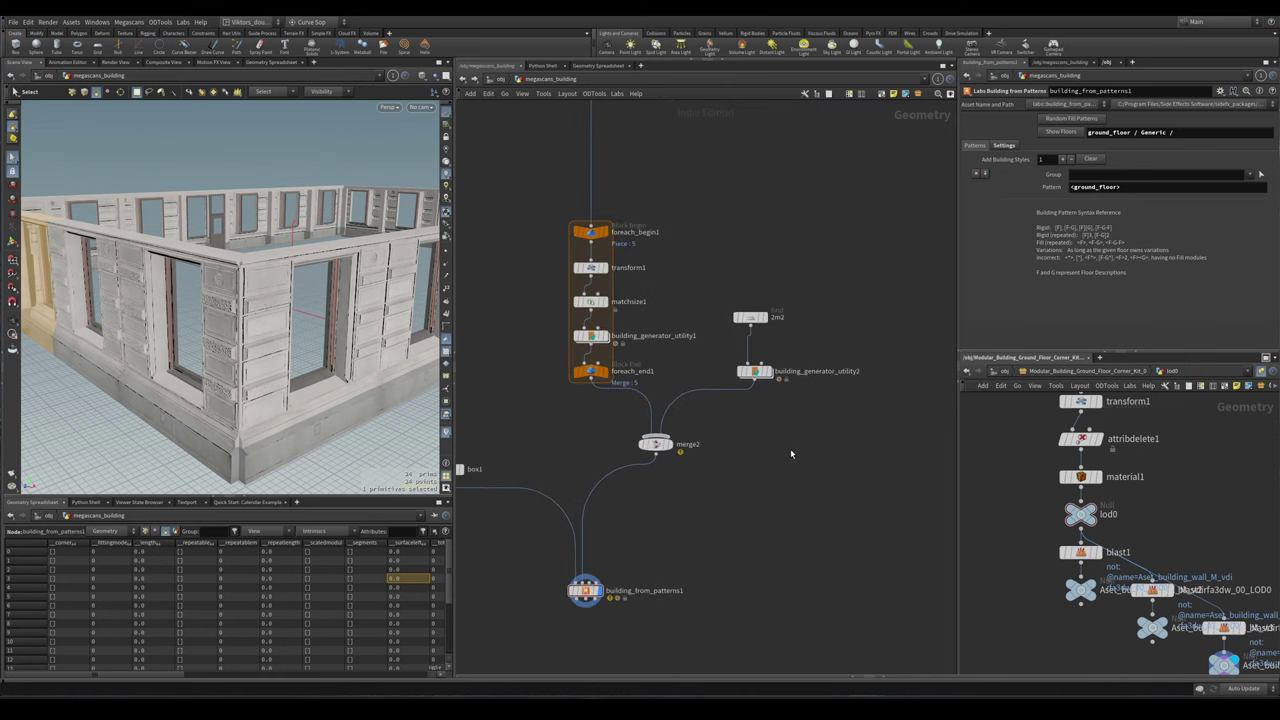
left_click(754, 370)
middle_click_drag(761, 356, 791, 310)
left_click(616, 543)
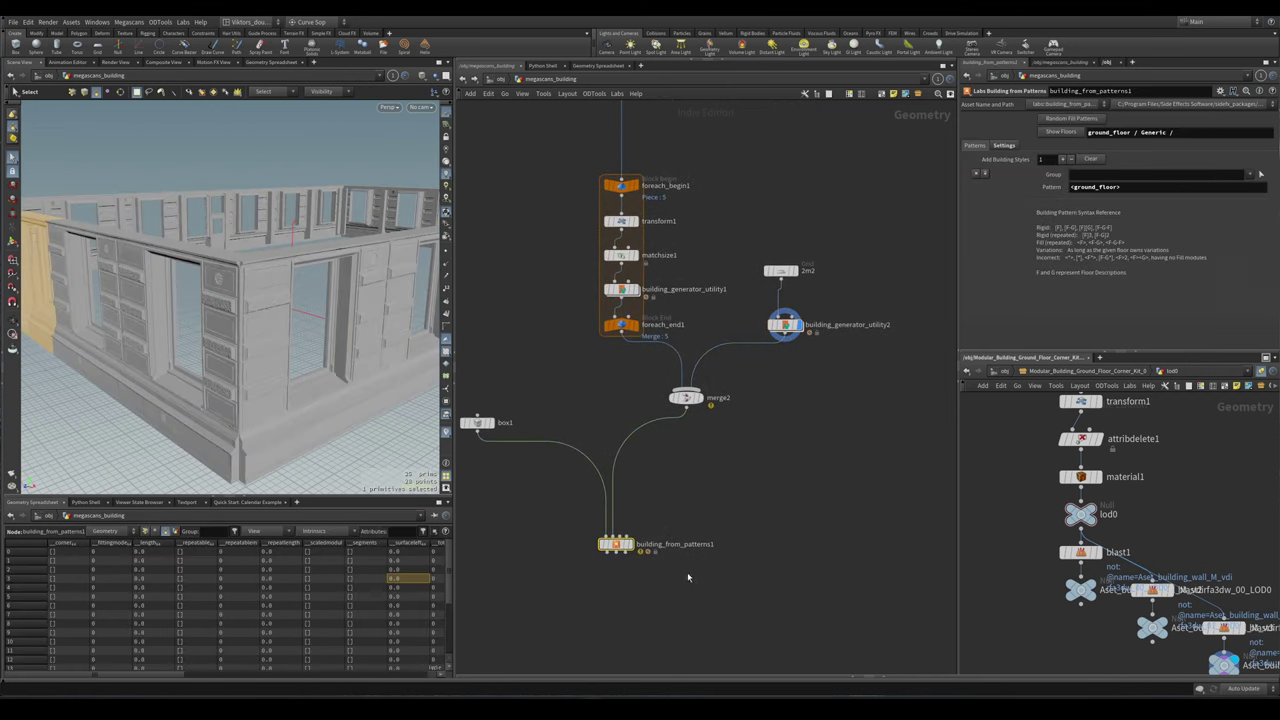
scroll(302, 333, "up", 3)
scroll(302, 333, "down", 3)
left_click_drag(302, 333, 260, 360, "alt")
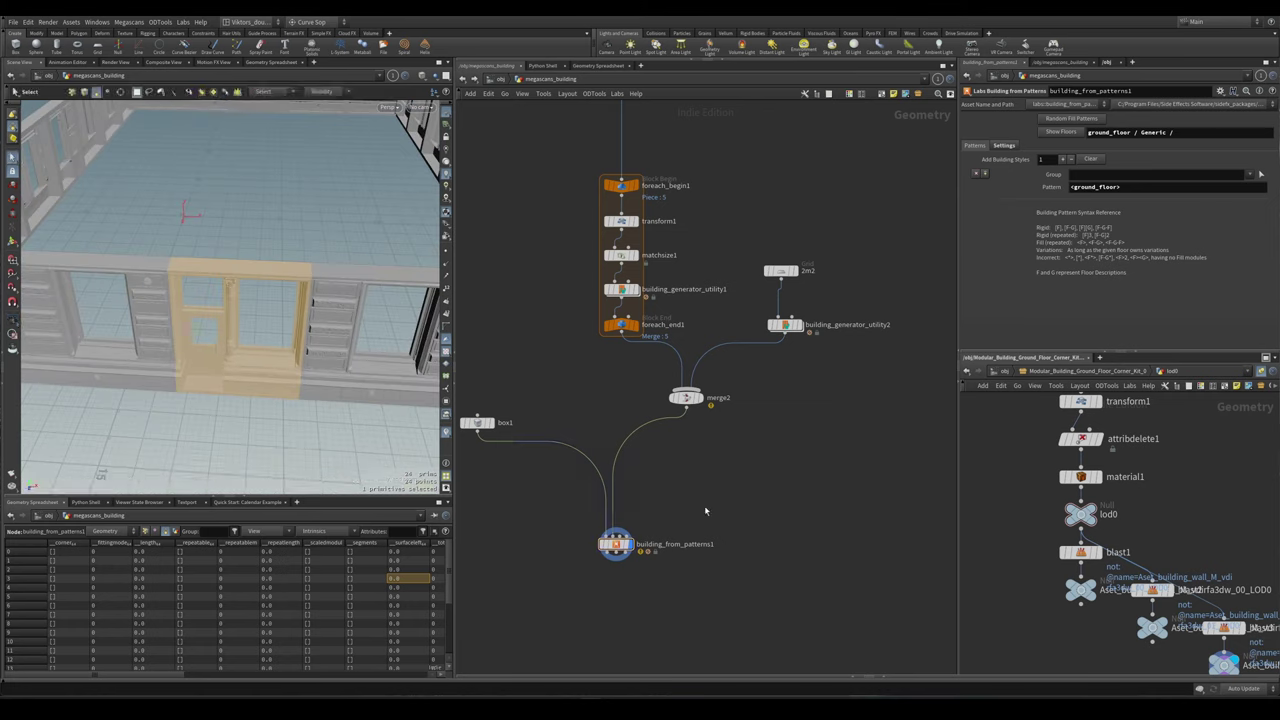
key("Escape")
scroll(230, 290, "down", 5)
left_click_drag(230, 290, 226, 332)
scroll(157, 301, "up", 5)
key("s")
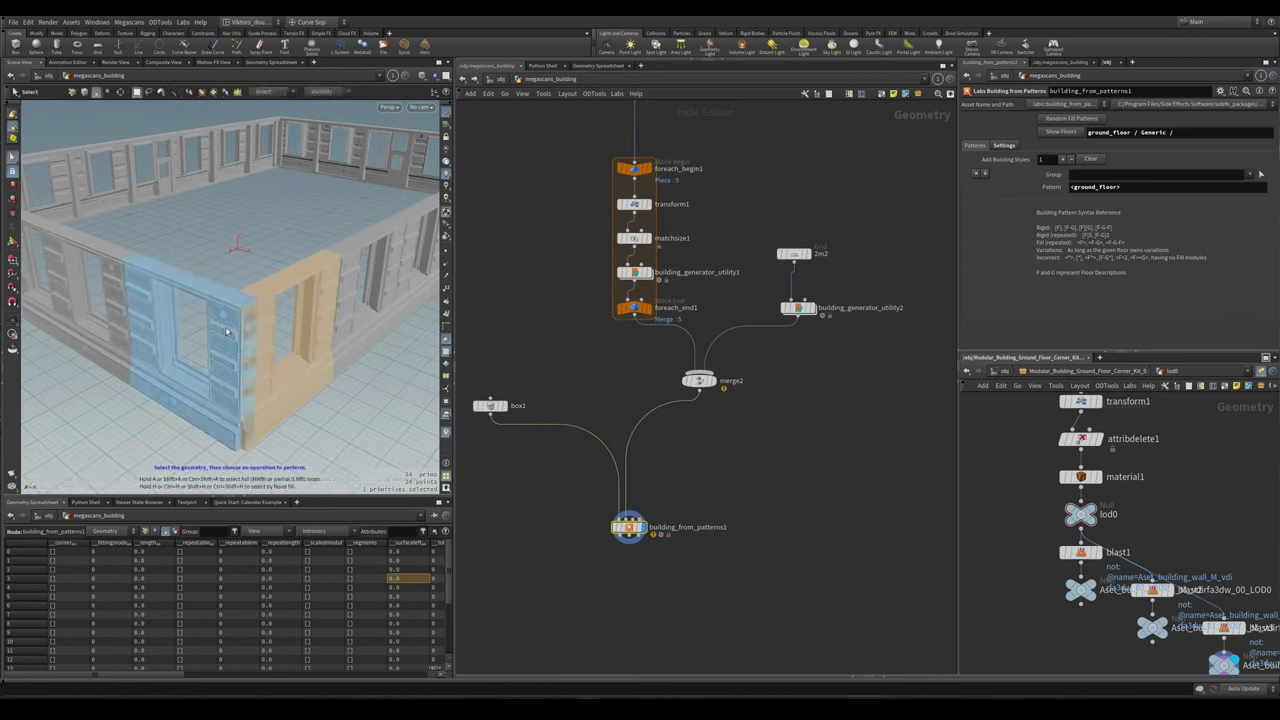
middle_click_drag(869, 384, 839, 422)
- Display attribcreate6 and copy its name attribute value f0_corner_convex
left_click(767, 346)
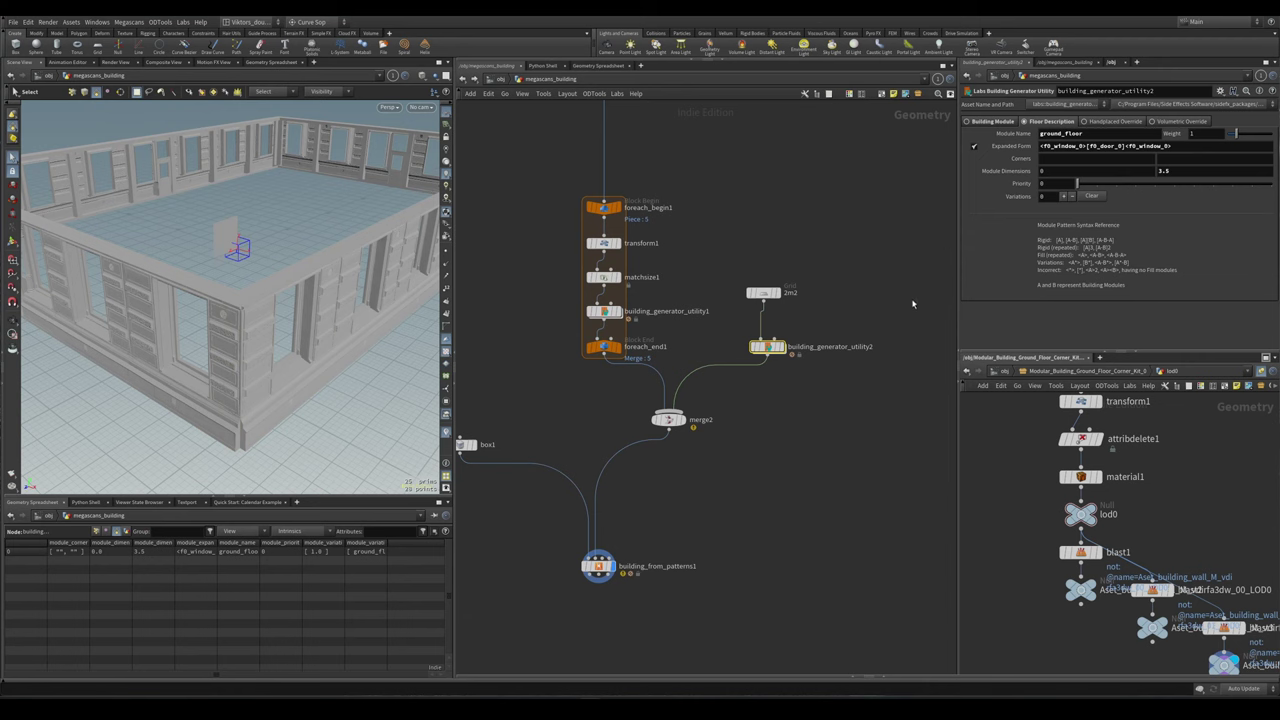
middle_click_drag(912, 299, 900, 560)
left_click(812, 311)
scroll(340, 207, "up", 5)
left_click_drag(340, 207, 290, 220)
key("s")
scroll(812, 313, "up", 3)
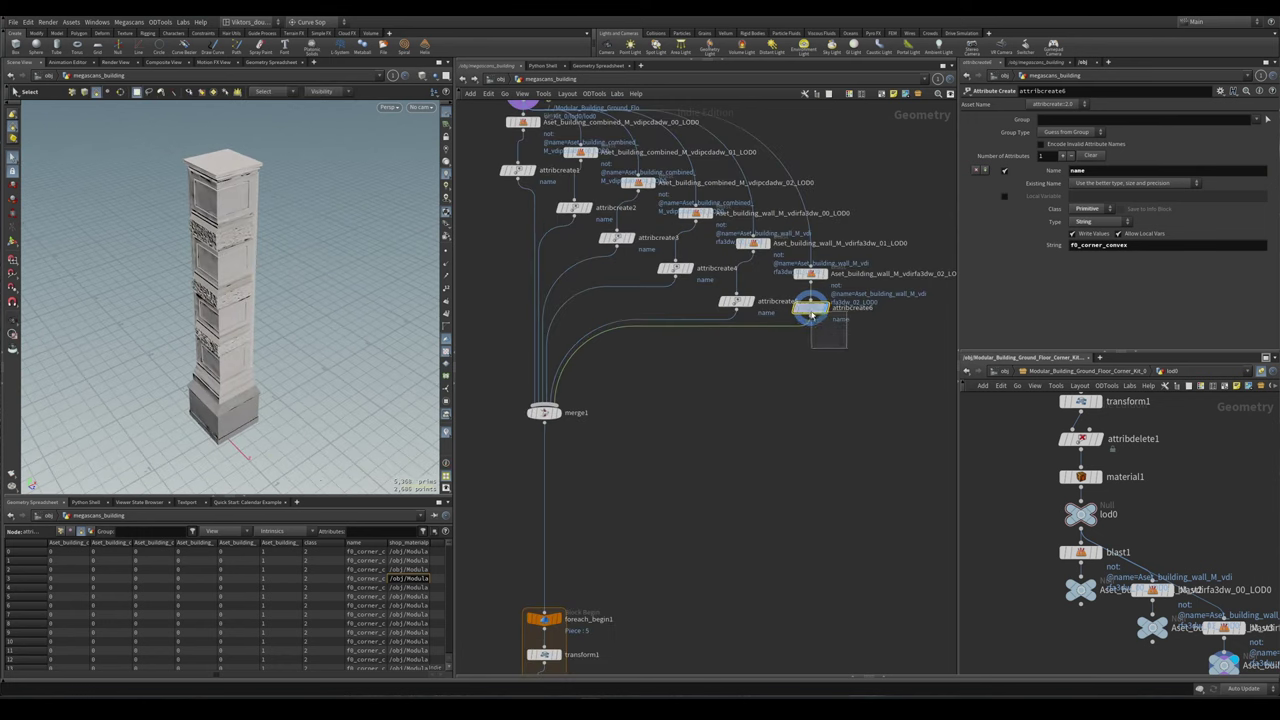
left_click(1154, 245)
key("ctrl+c")
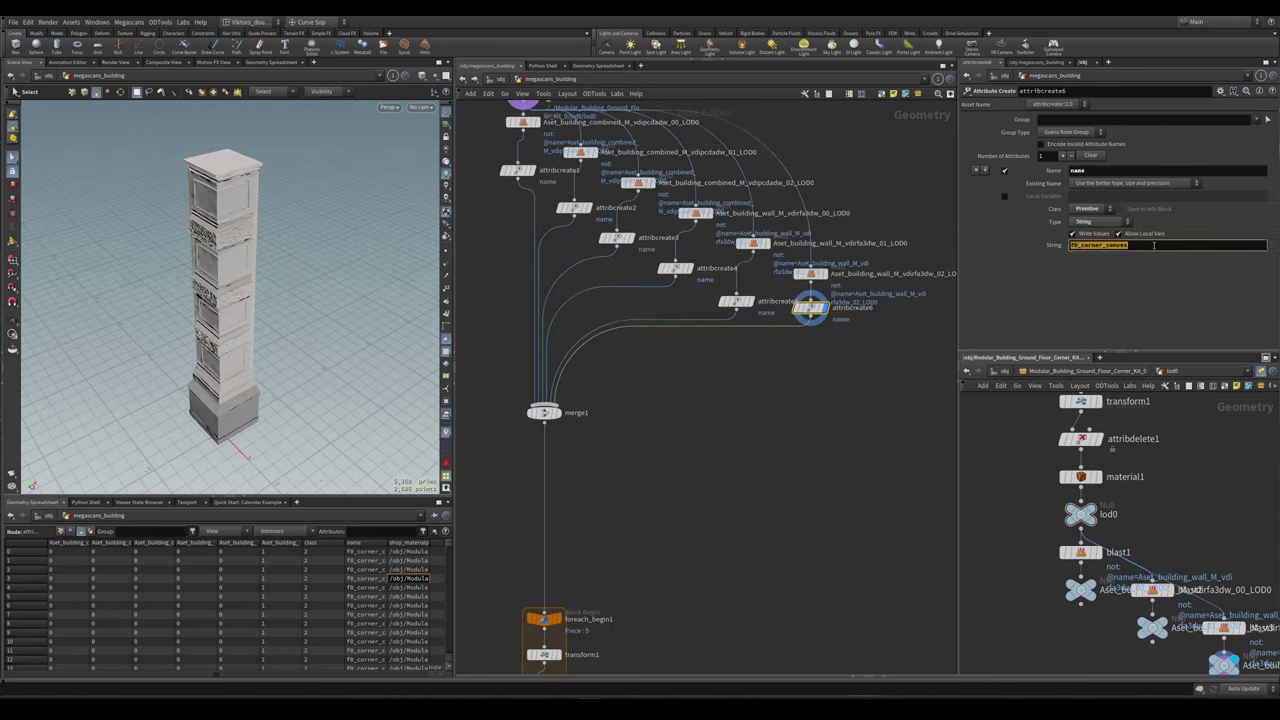
- Set the first Corners value of ground_floor in building_generator_utility2 to f0_corner_convex
scroll(700, 400, "down", 3)
scroll(600, 350, "up", 3)
left_click(644, 430)
middle_click_drag(687, 484, 796, 339)
left_click(610, 468)
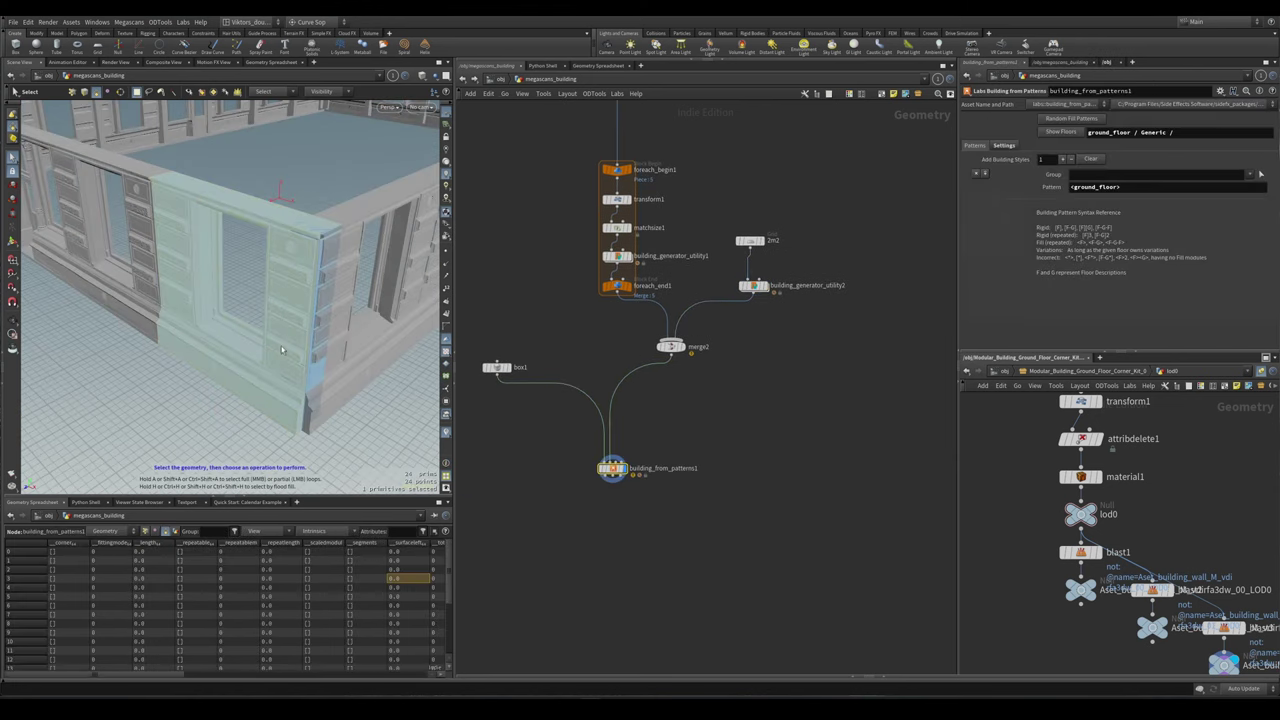
left_click(752, 288)
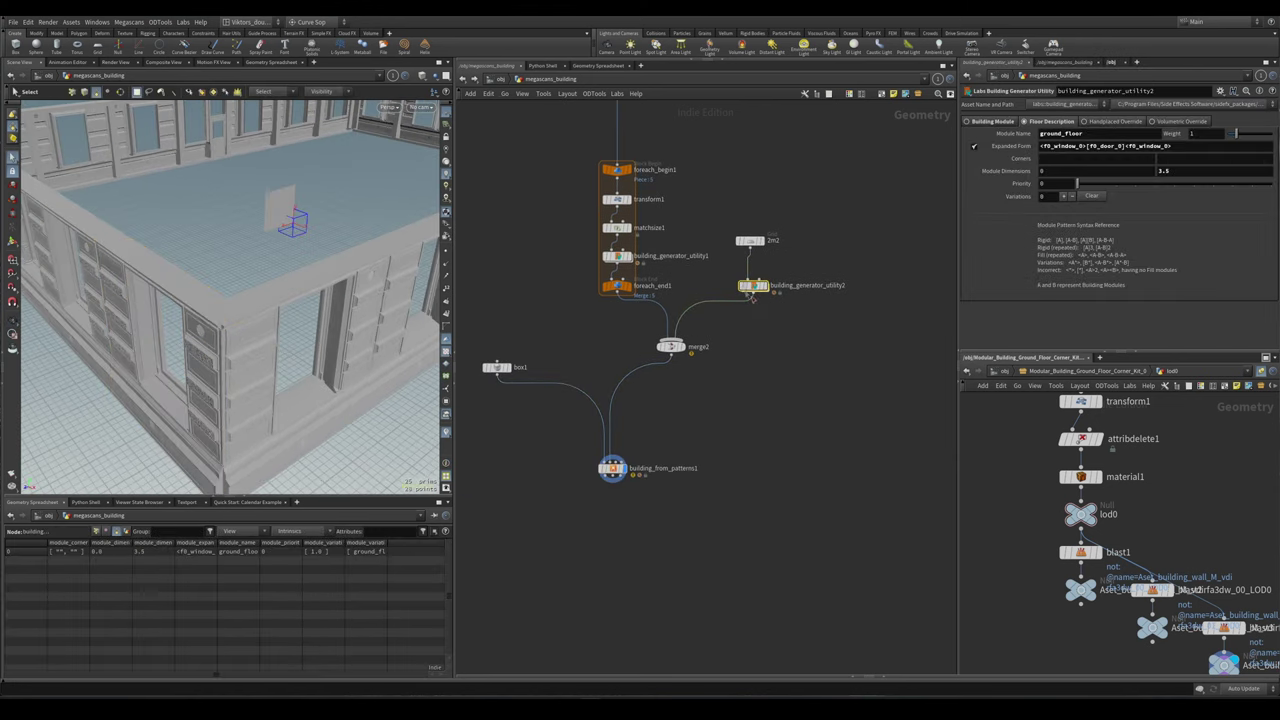
left_click(1081, 160)
key("ctrl+v")
key("Return")
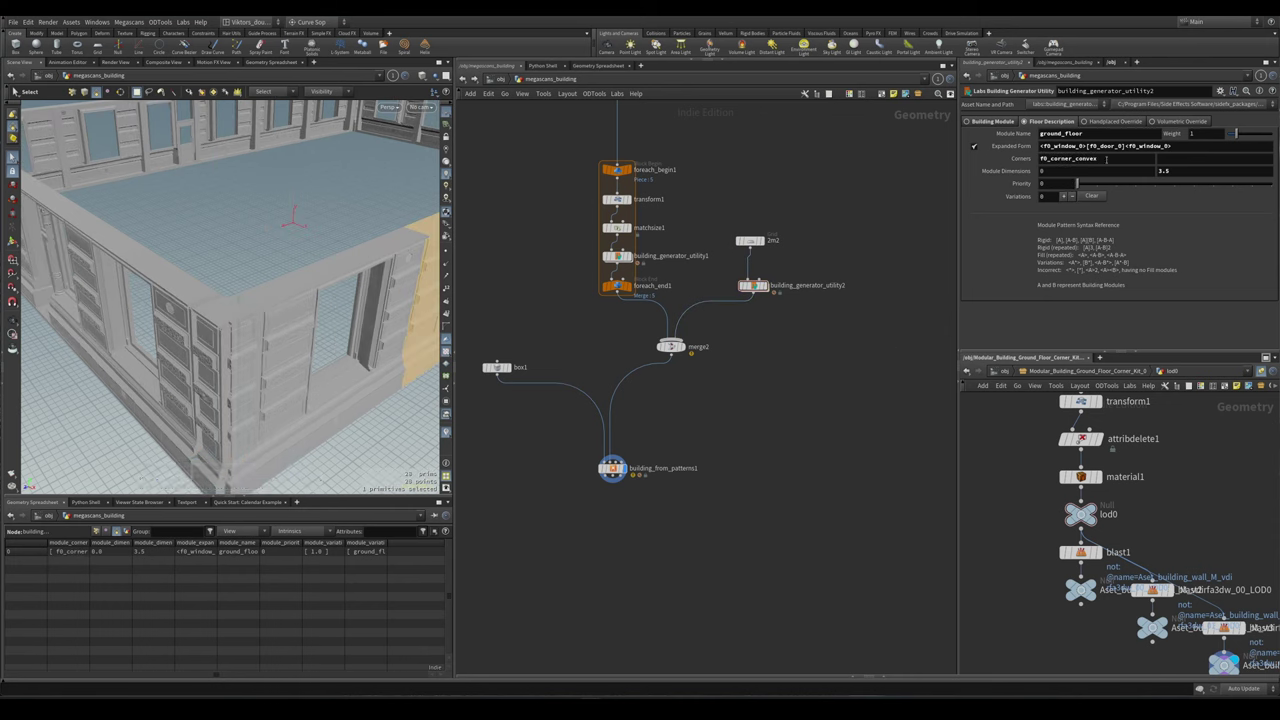
- Inspect how the corner module fits between the adjoining walls at the building's corner, close up and from above
left_click_drag(181, 231, 435, 345)
key("s")
key("Escape")
mouse_move(380, 300)
left_mouse_down()
mouse_move(310, 331)
mouse_move(366, 320)
mouse_move(272, 348)
left_mouse_up()
key("w")
key("w")
scroll(785, 460, "down", 3)
middle_click_drag(860, 260, 780, 457)
scroll(780, 457, "up", 4)
left_click_drag(300, 330, 205, 290, "alt")
key("Escape")
key("s")
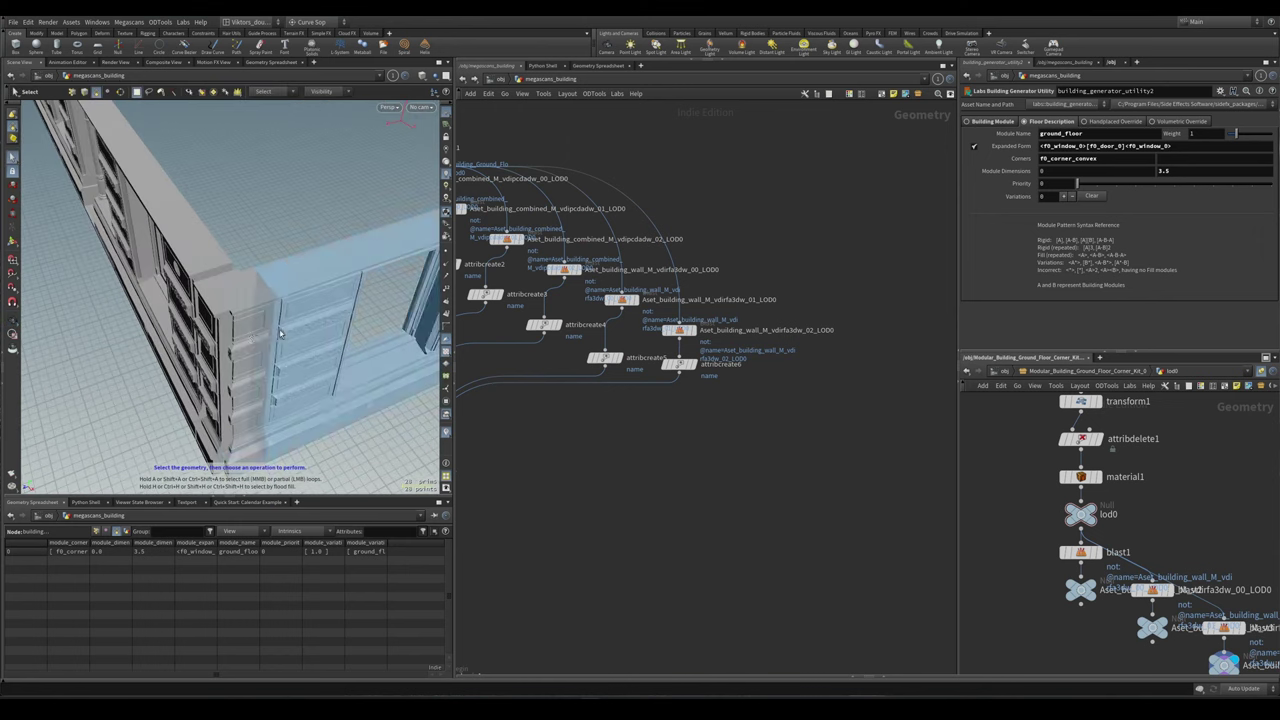
left_click_drag(184, 241, 260, 300, "alt")
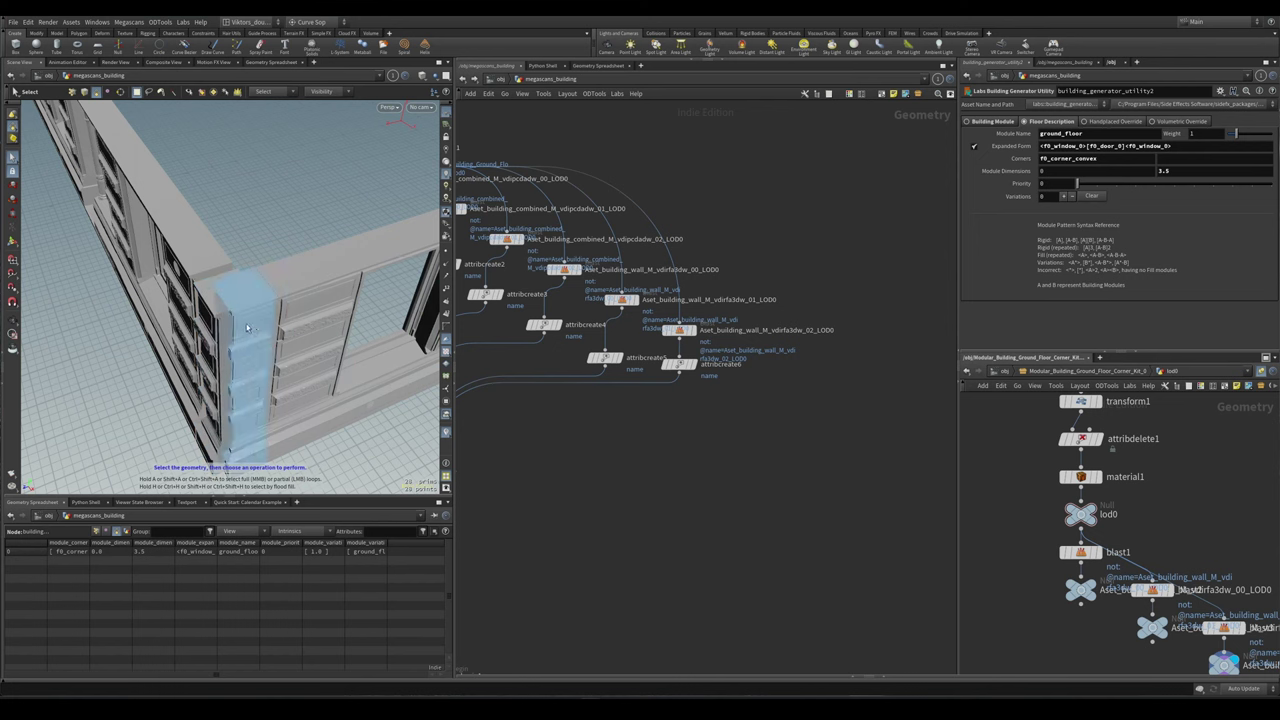
key("Escape")
key("h")
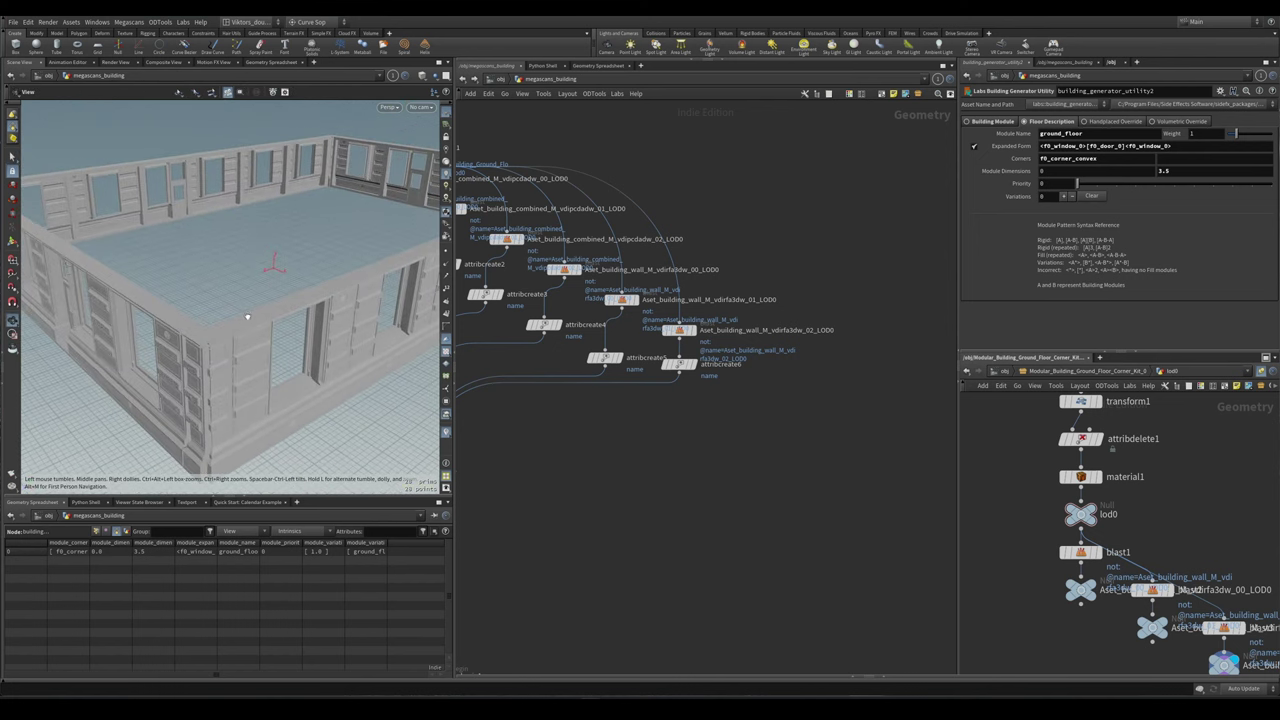
key("s")
- Display attribcreate6 to examine the corner column, and compare it with the corner generated by building_from_patterns1
scroll(700, 380, "up", 1)
left_click(670, 353)
left_click(688, 353)
key("h")
left_click_drag(277, 240, 233, 374, "alt")
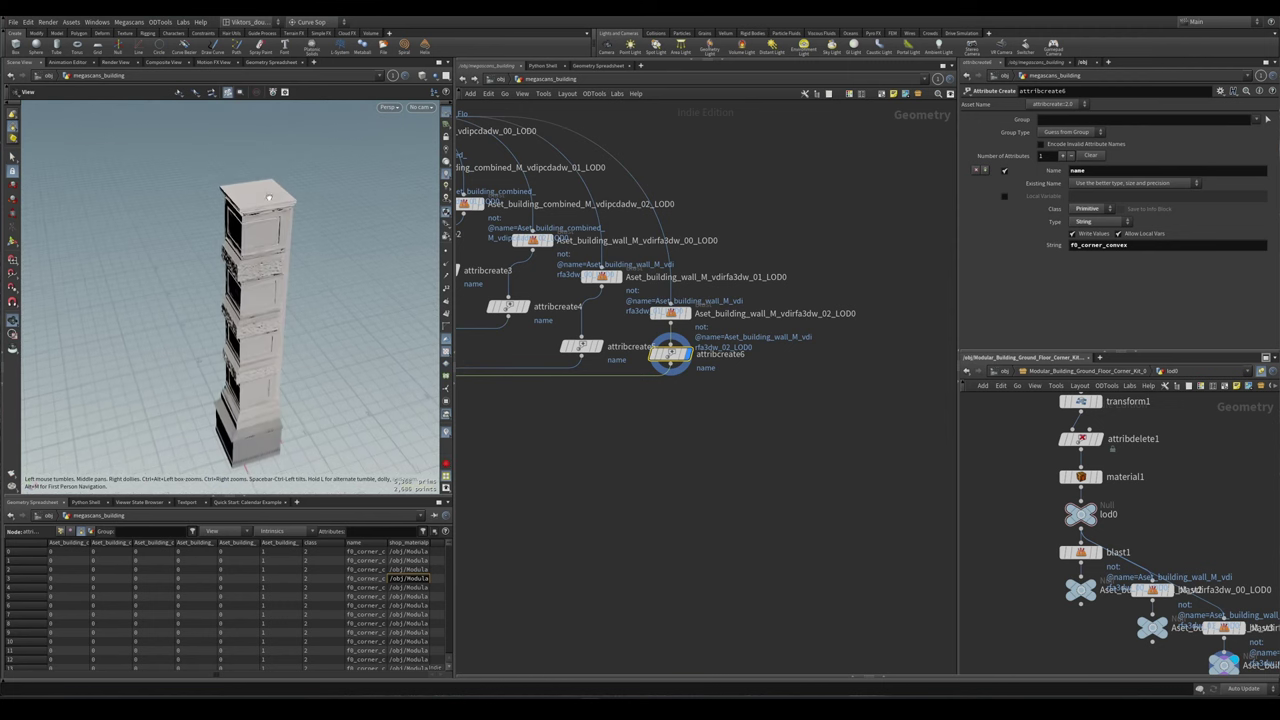
scroll(638, 533, "down", 3)
scroll(638, 533, "up", 3)
scroll(638, 533, "up", 1)
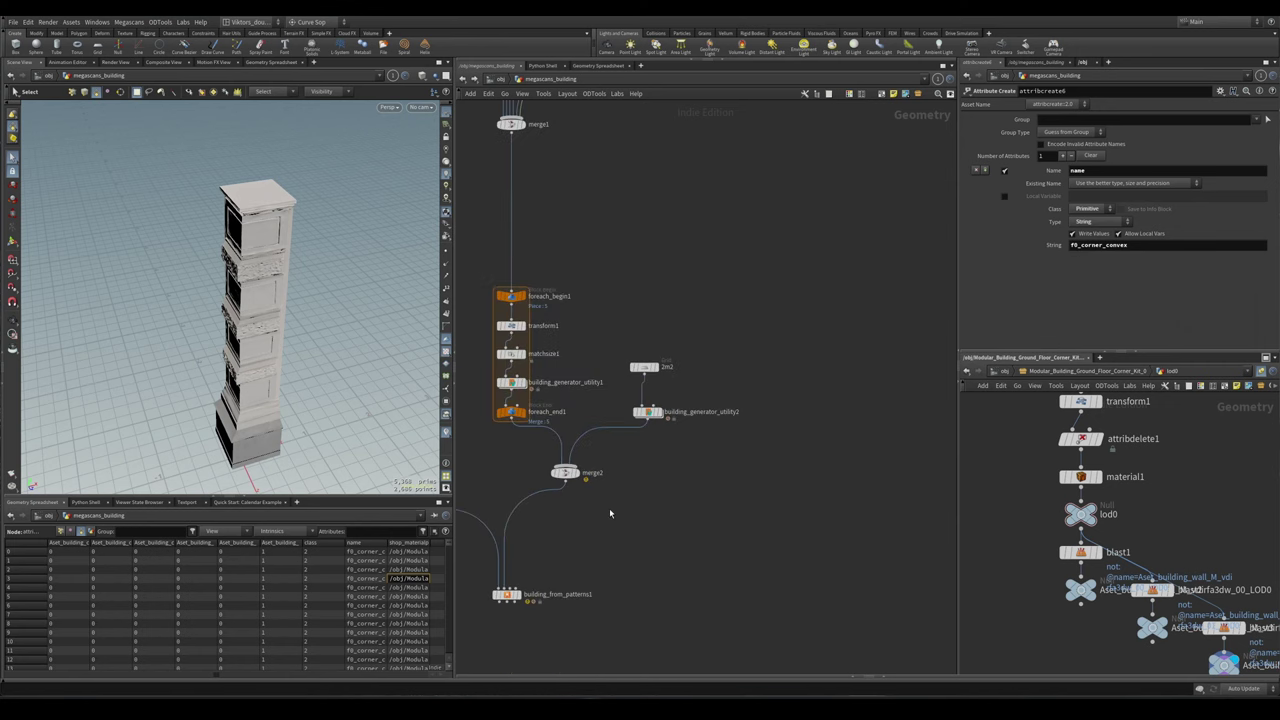
left_click(590, 478)
left_click(516, 594)
key("Escape")
scroll(195, 375, "up", 5)
left_click_drag(195, 375, 262, 358)
key("s")
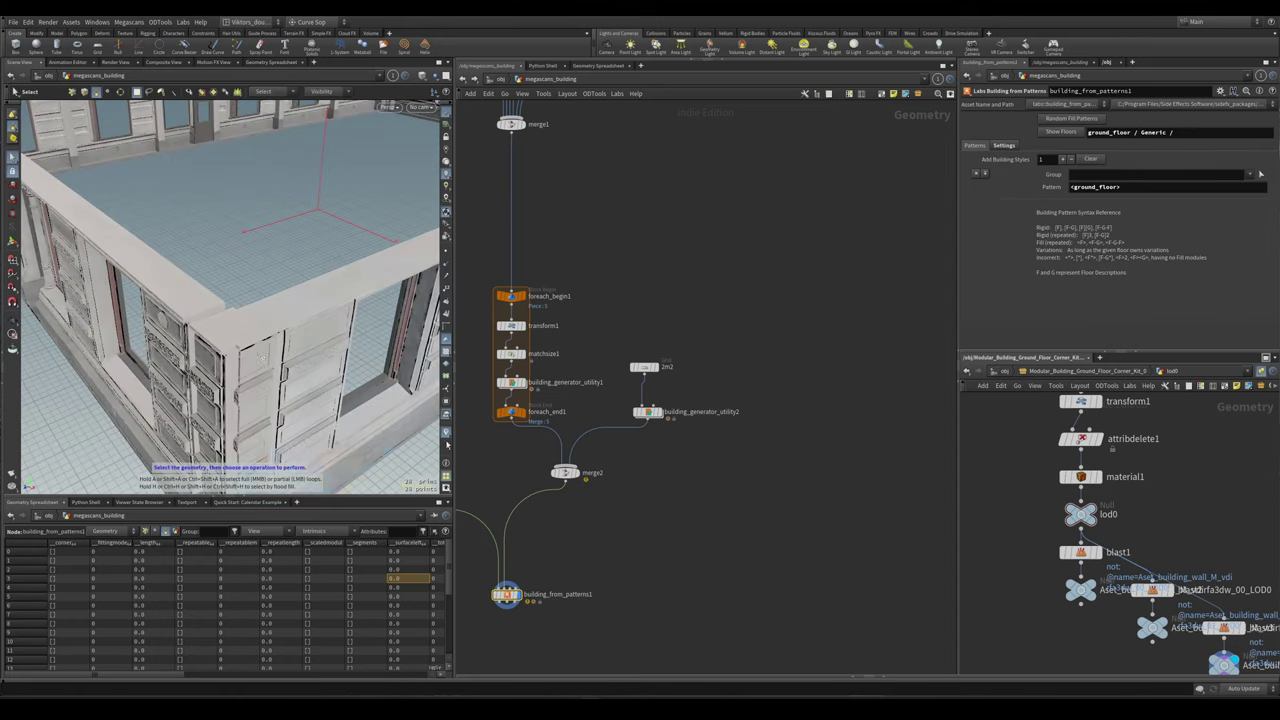
scroll(590, 509, "down", 3)
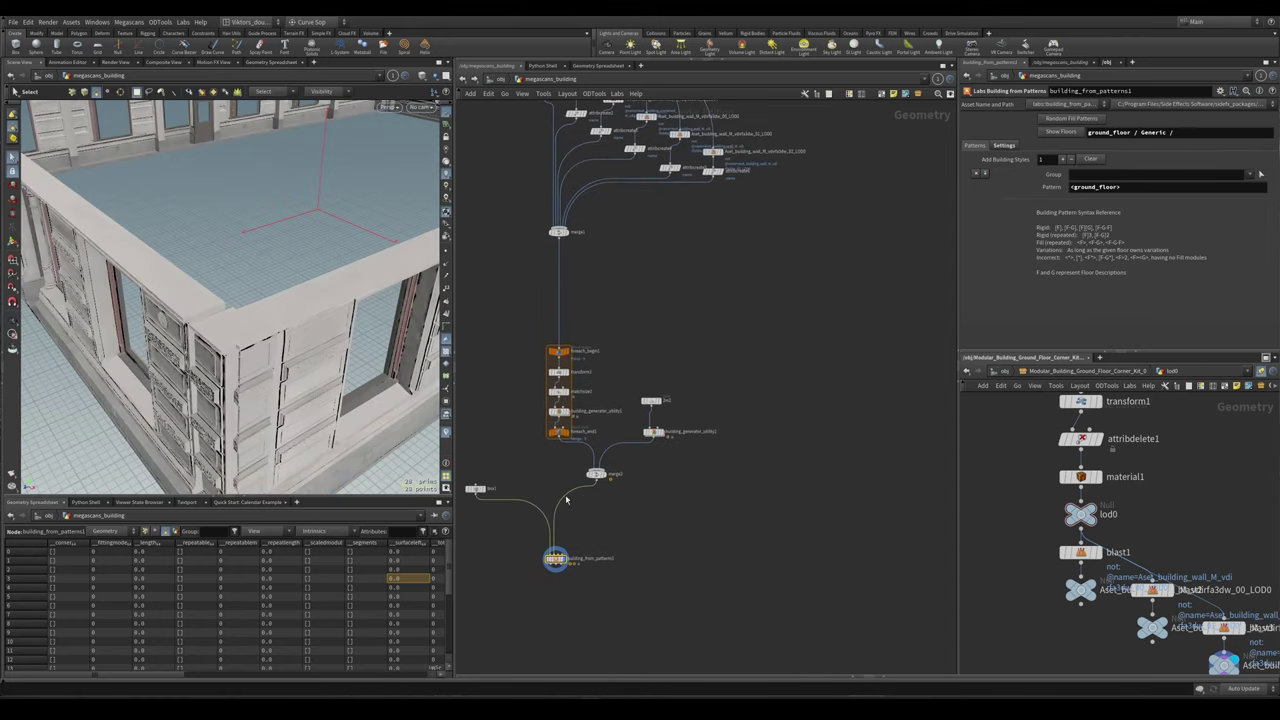
- Move f0_corner_convex from the first to the second Corners value of ground_floor in building_generator_utility2
left_click(652, 432)
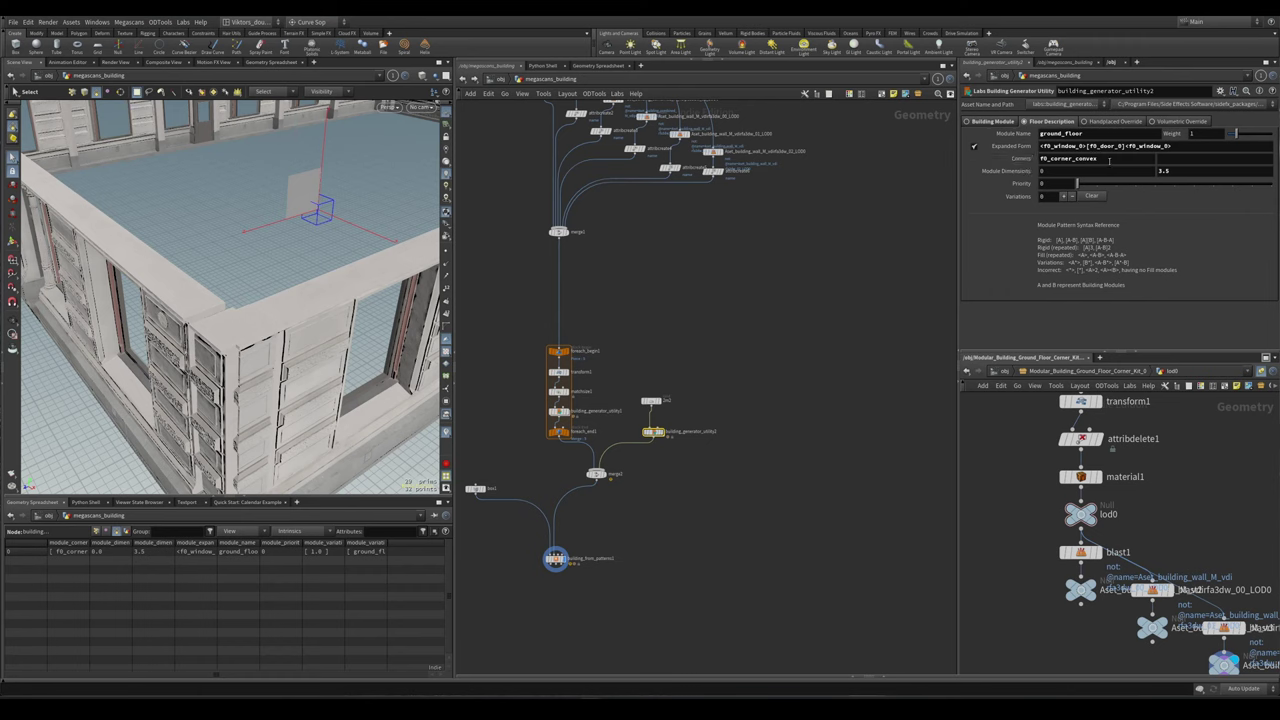
double_click(1108, 159)
key("BackSpace")
key("Return")
key("ctrl+z")
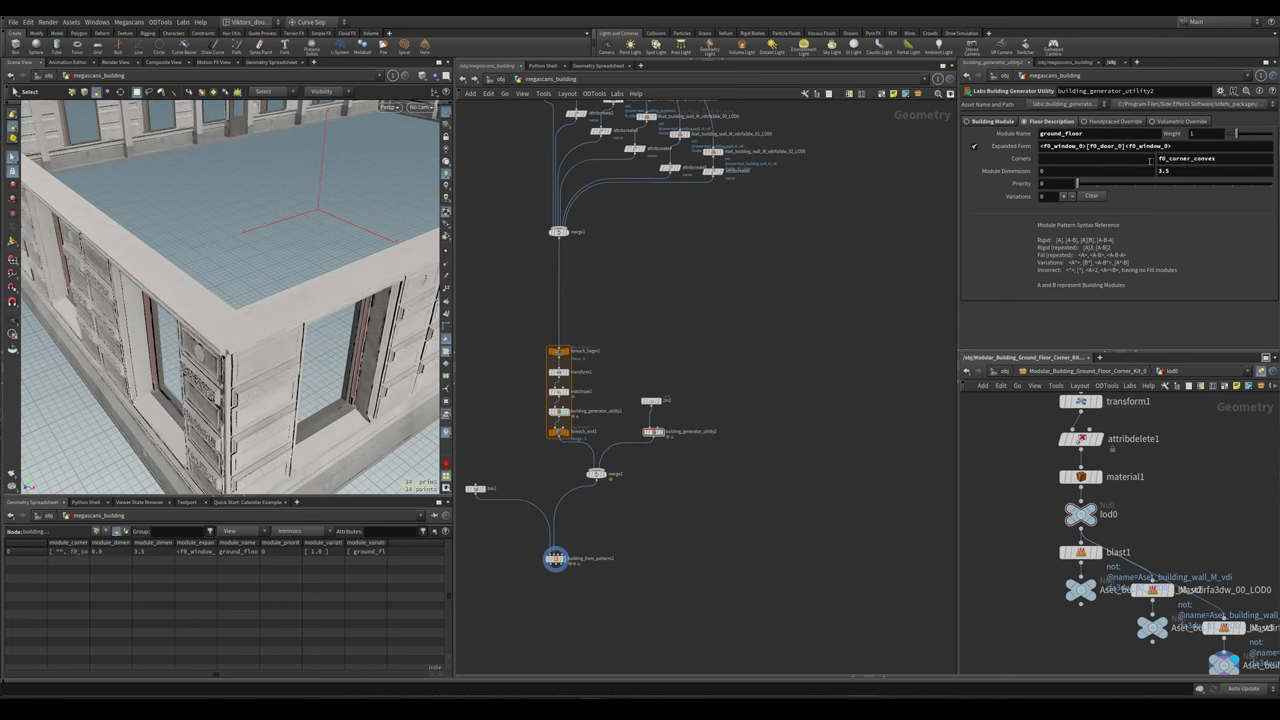
- Check the building's corners and clear f0_corner_convex from the second Corners value of ground_floor
scroll(516, 486, "up", 2)
middle_click_drag(516, 486, 576, 494)
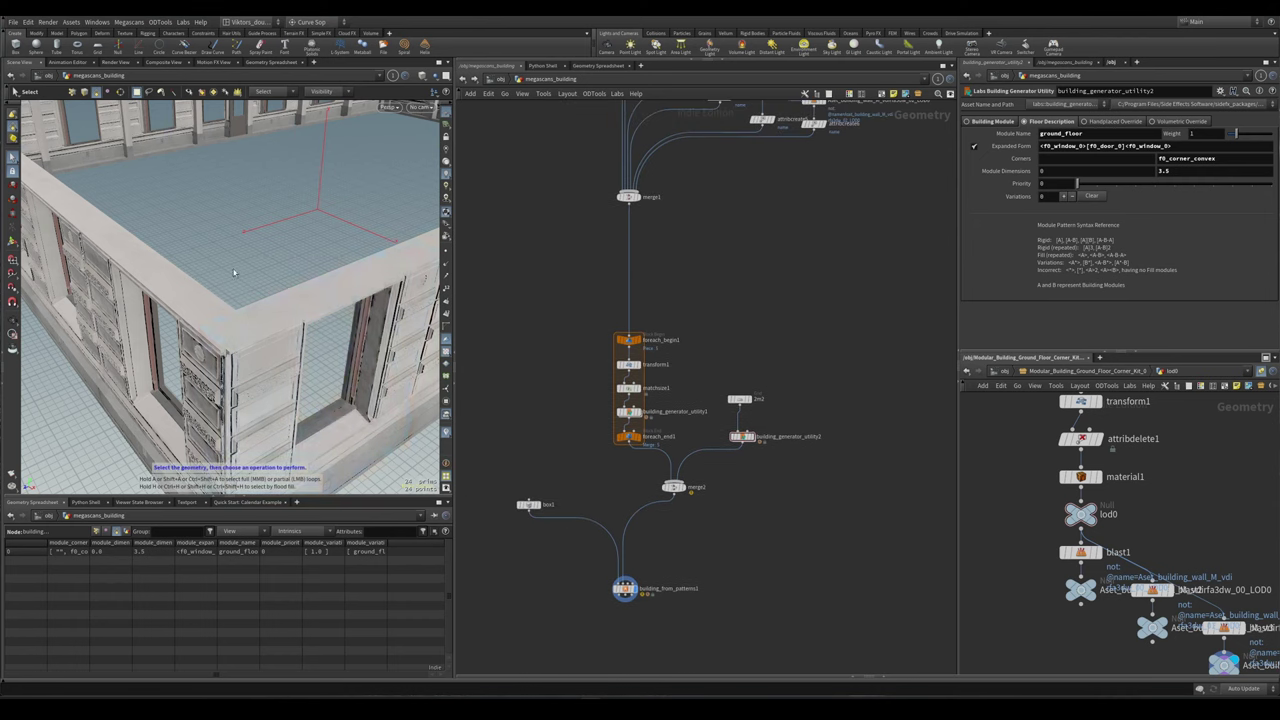
left_click_drag(234, 272, 286, 229, "alt")
scroll(586, 429, "up", 2)
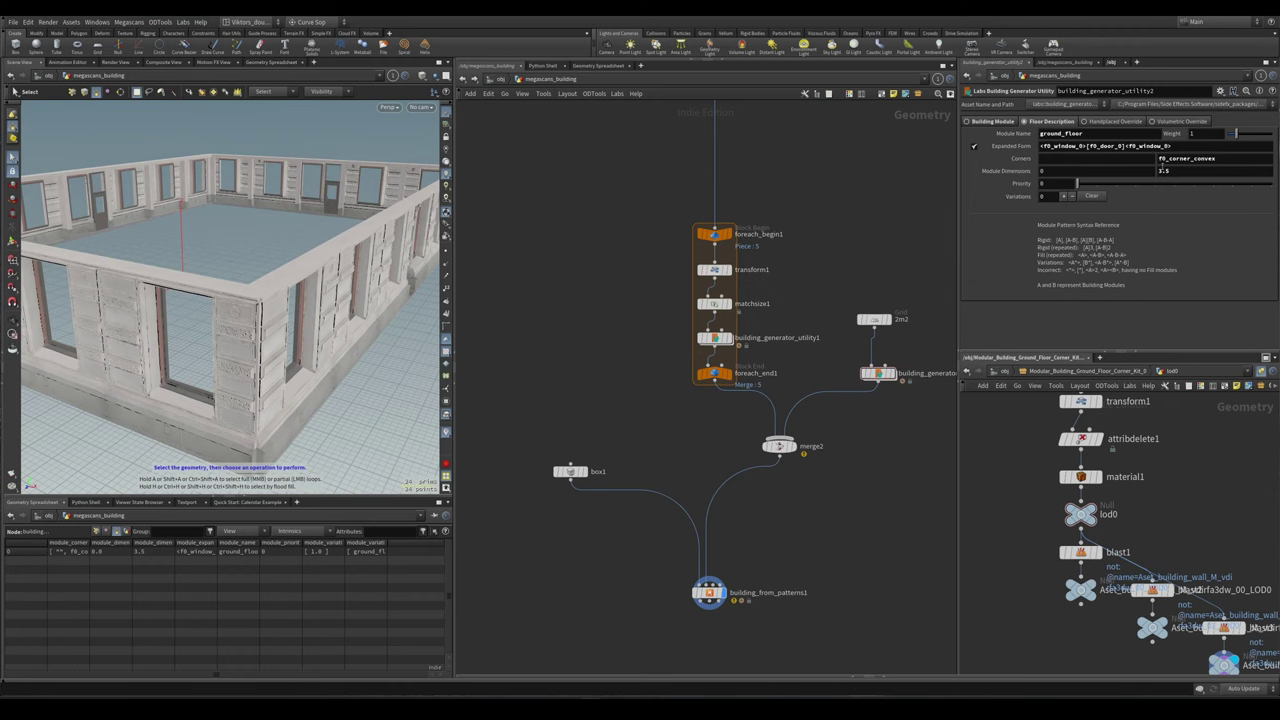
double_click(1225, 160)
key("BackSpace")
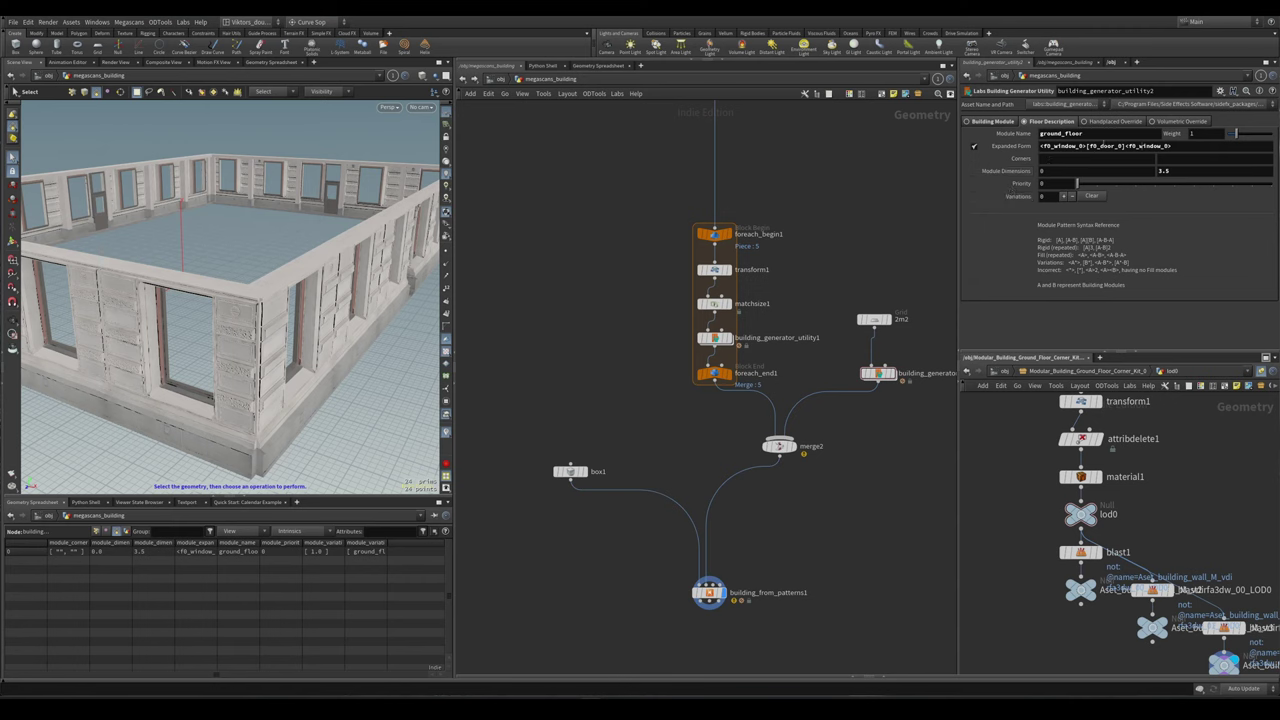
- Add a Null node below building_from_patterns1 and connect it to that node's first output
middle_click_drag(949, 339, 903, 299)
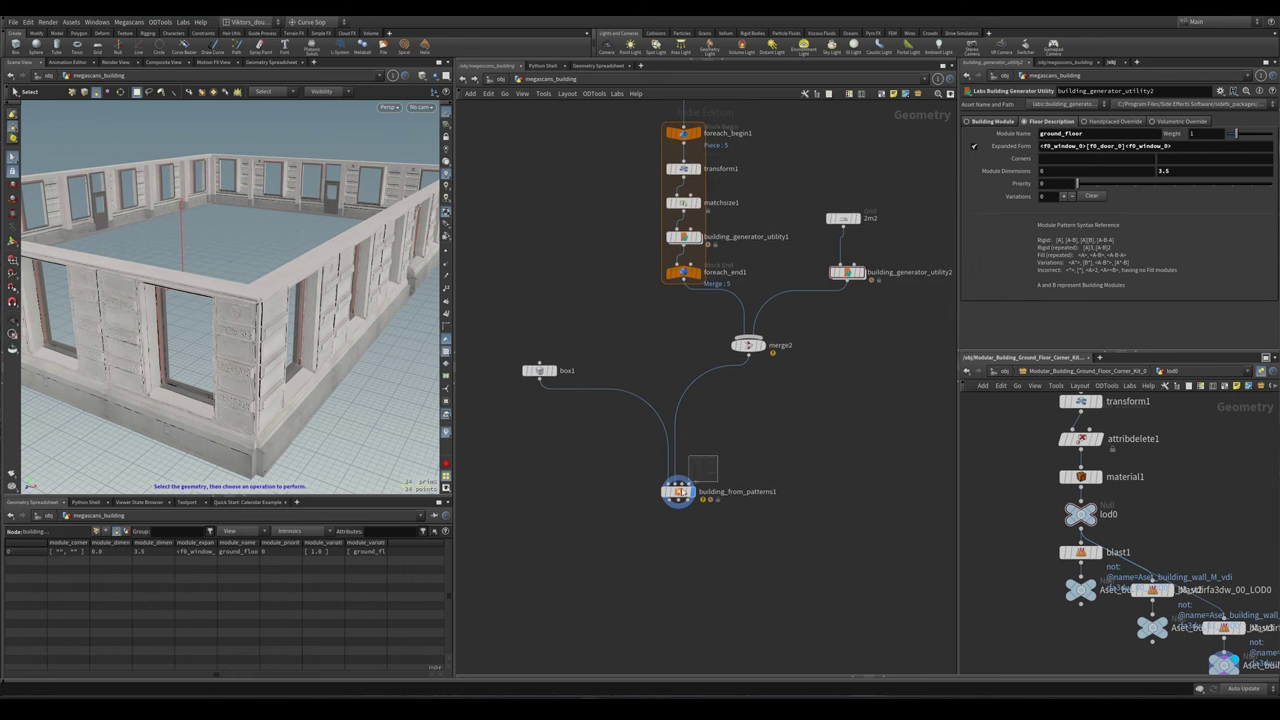
left_click(678, 491)
scroll(697, 521, "up", 3)
left_click_drag(672, 483, 685, 540)
scroll(674, 497, "up", 2)
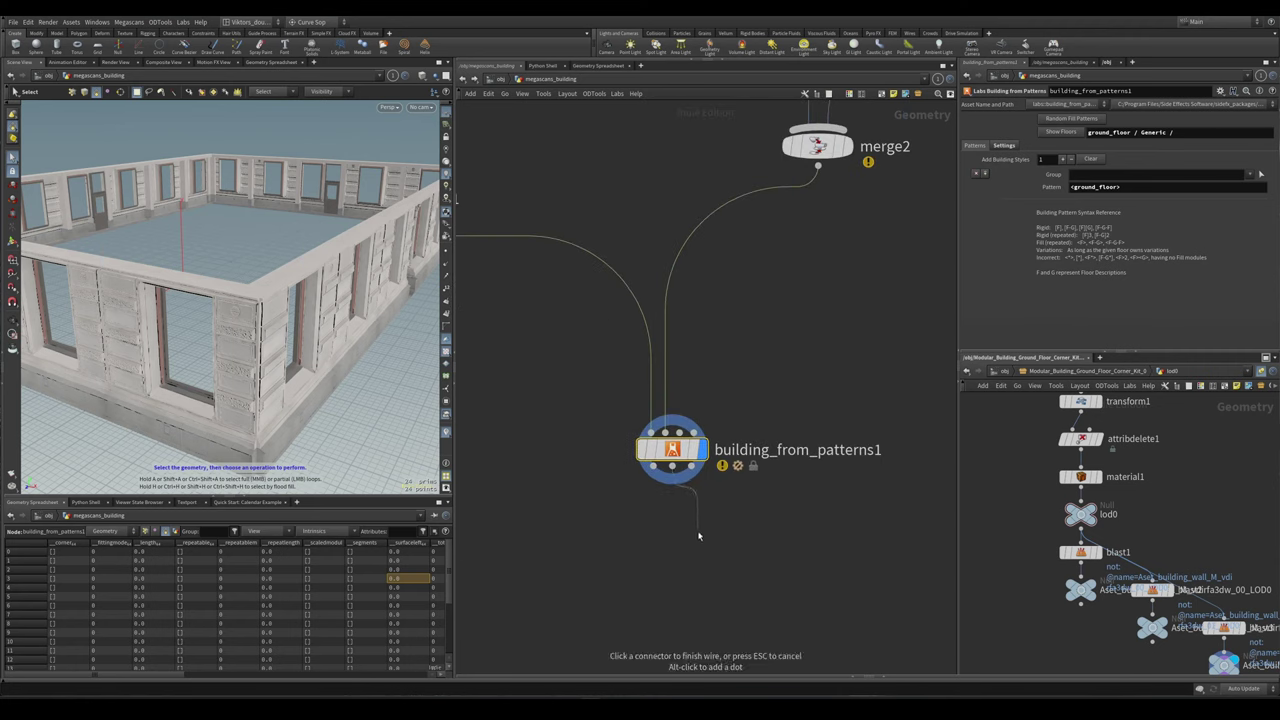
mouse_move(711, 523)
left_mouse_down()
mouse_move(690, 481)
mouse_move(720, 526)
left_mouse_up()
scroll(743, 449, "up", 2)
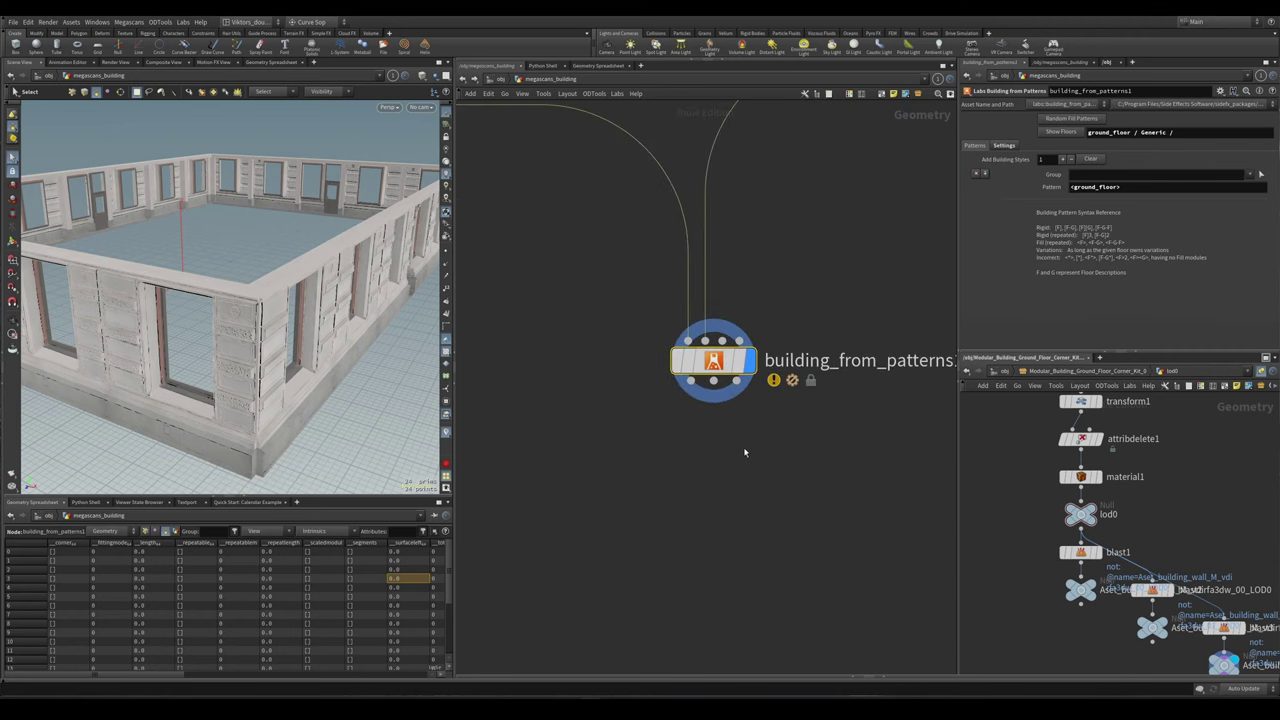
key("Tab")
type("null")
key("Return")
left_click(575, 567)
left_click_drag(705, 425, 575, 540)
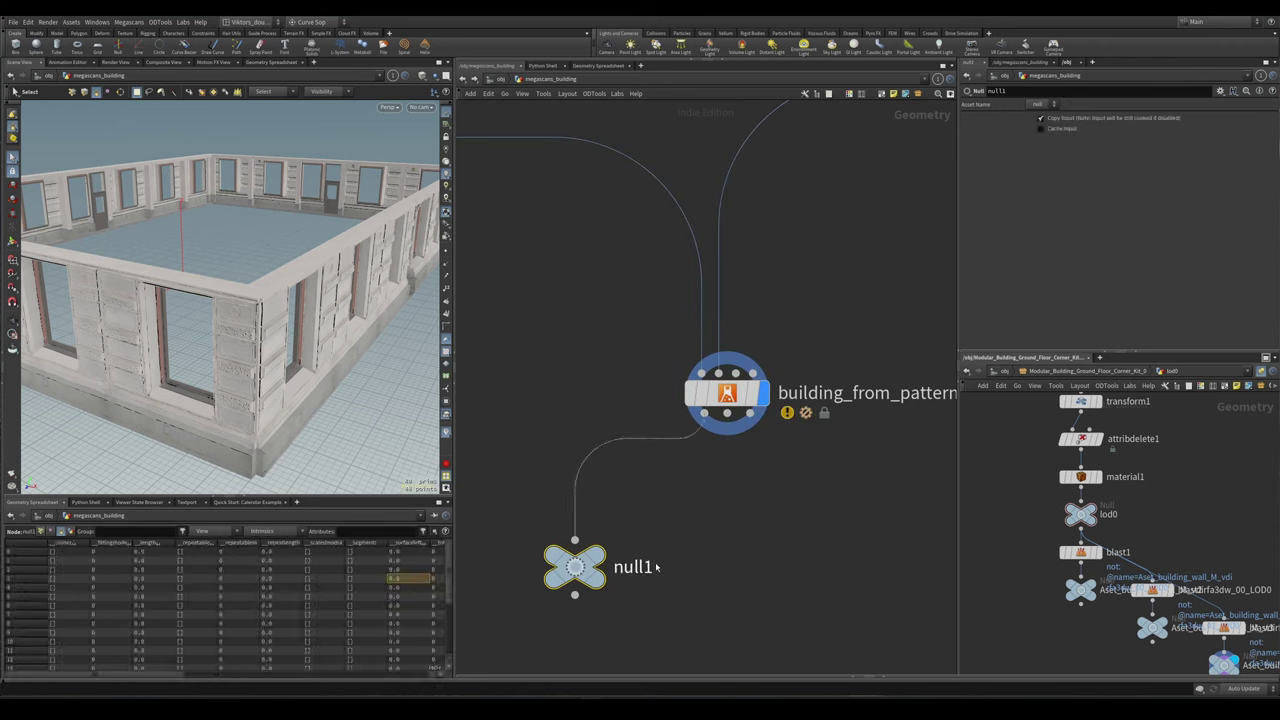
- Rename the null GEO_OUT, display it, and frame the whole building in the viewport
double_click(634, 567)
type("GEO_O")
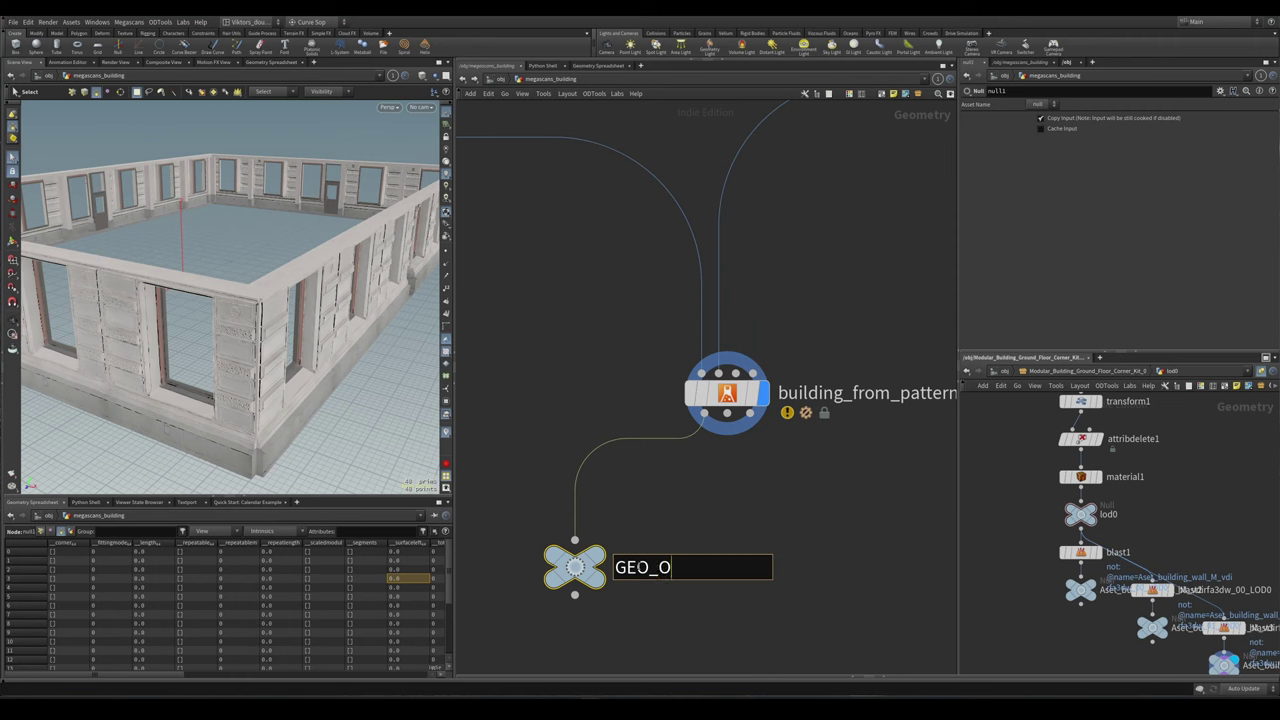
type("UT")
key("Return")
left_click_drag(680, 606, 543, 503)
key("r")
scroll(294, 362, "down", 5)
key("Escape")
left_click_drag(294, 362, 288, 330)
key("s")
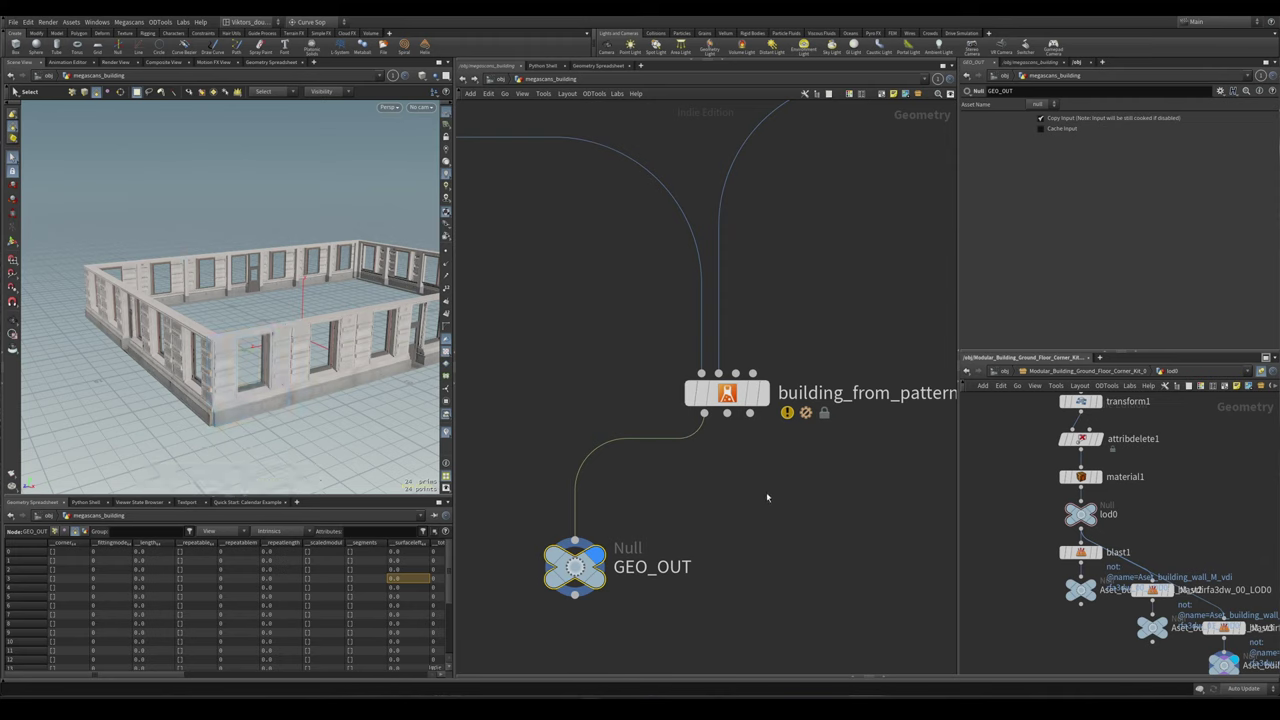
- Duplicate GEO_OUT, wire the copy to the third output of building_from_patterns1, and rename it POINTS_OUT
left_click_drag(600, 562, 765, 585, "alt")
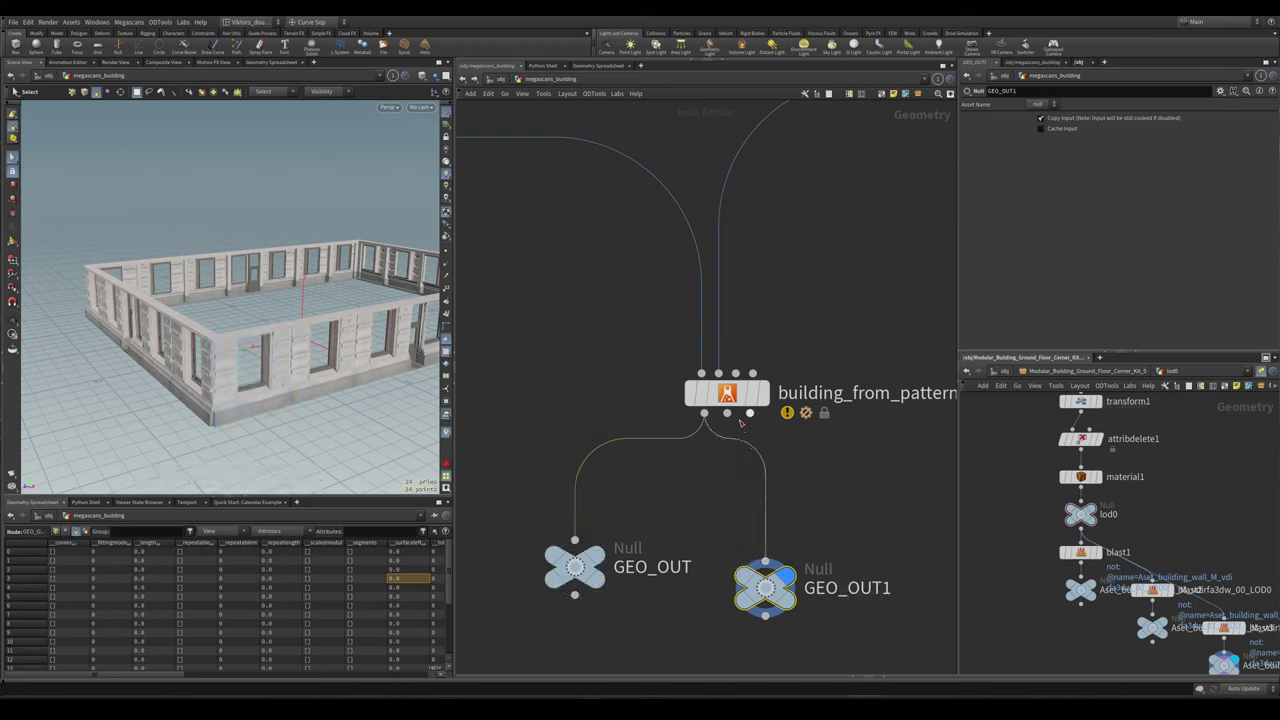
double_click(838, 590)
double_click(891, 592)
type("POINTS_OU")
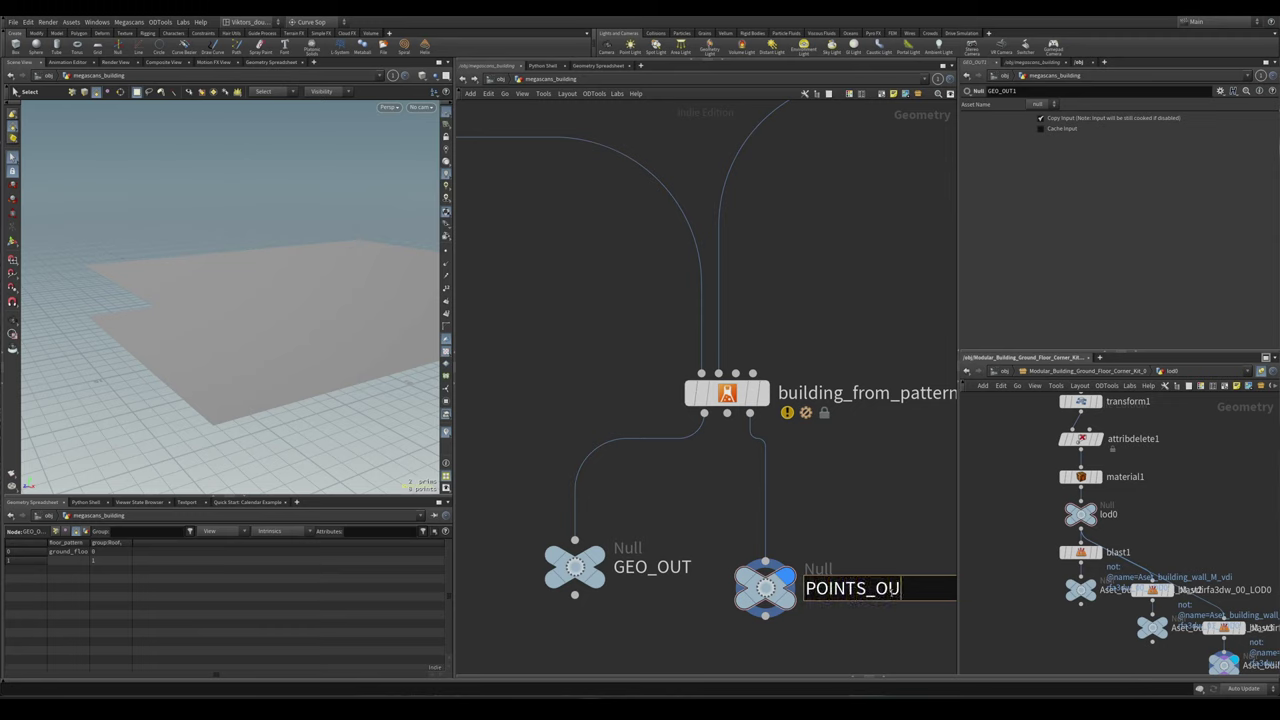
type("T")
key("Return")
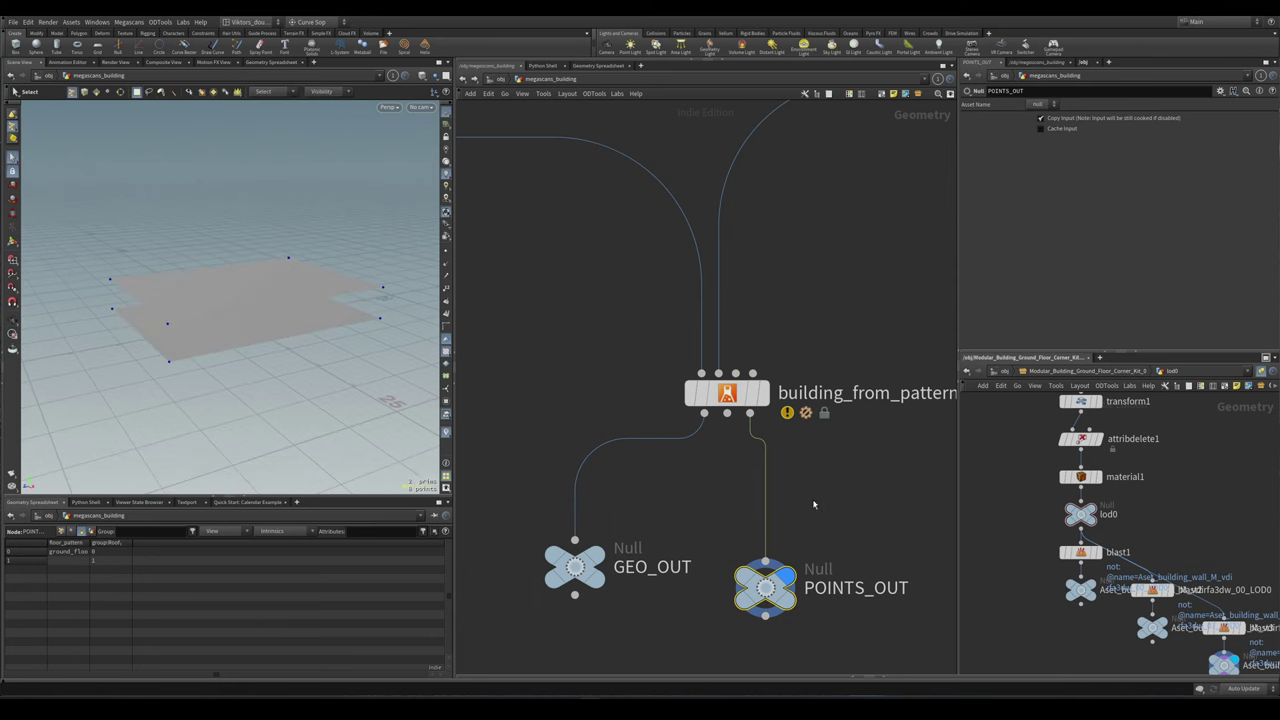
- Rewire POINTS_OUT to the second output of building_from_patterns1 and view its module points
key("Up")
left_click_drag(745, 525, 828, 645)
left_click_drag(260, 330, 320, 375)
middle_click_drag(836, 550, 812, 490)
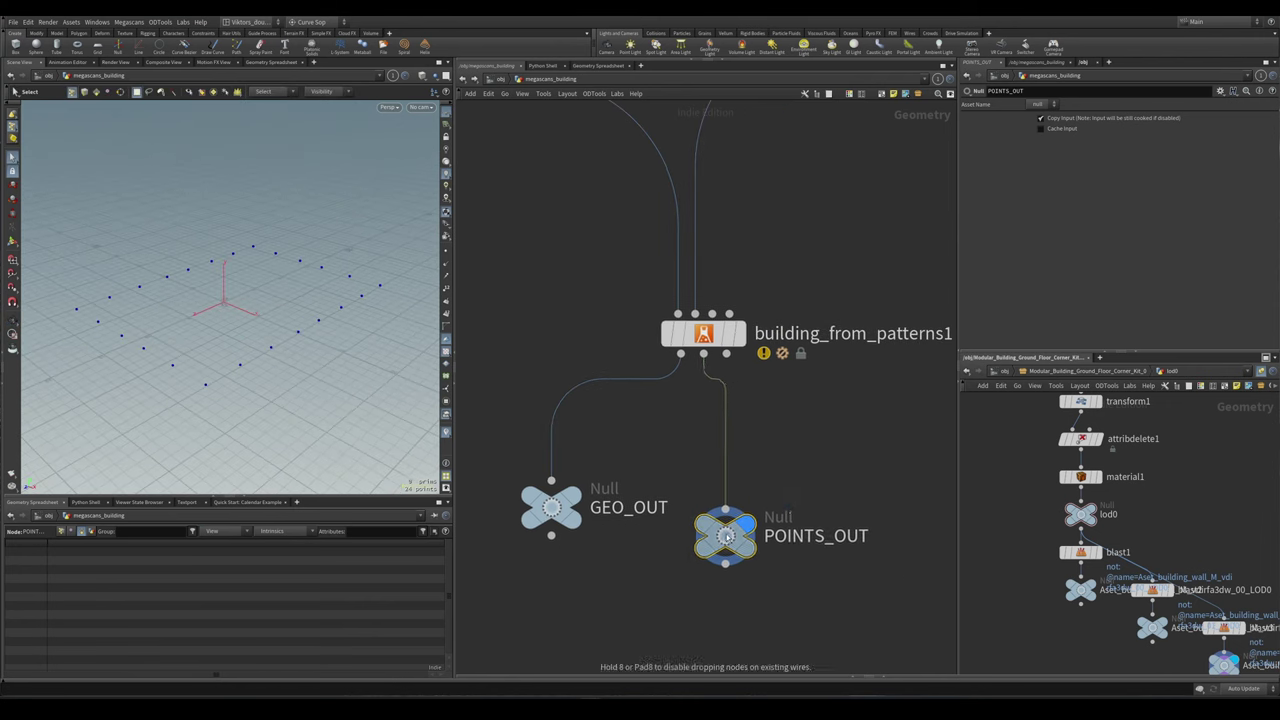
- Display merge2 to review the source modules, and return to POINTS_OUT to compare them with the placement points
scroll(830, 450, "down", 4)
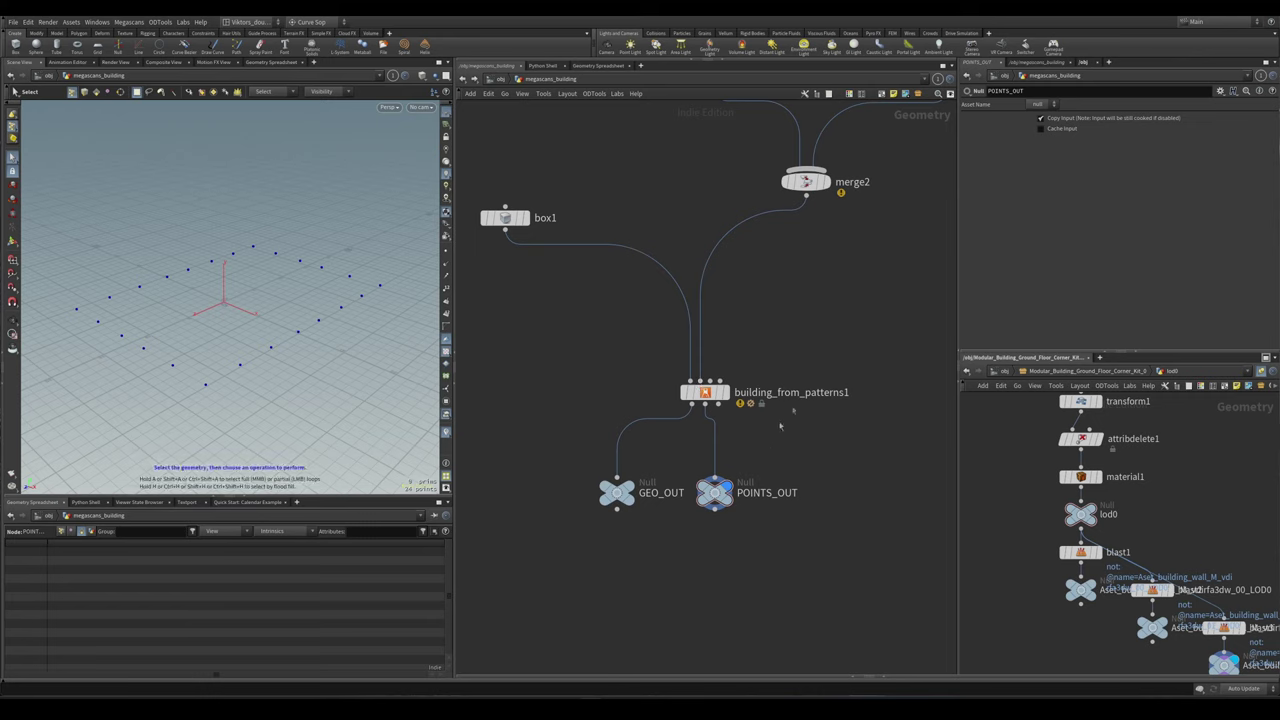
middle_click_drag(766, 447, 718, 578)
scroll(802, 423, "up", 1)
left_click_drag(829, 363, 751, 277)
middle_click_drag(771, 487, 785, 415)
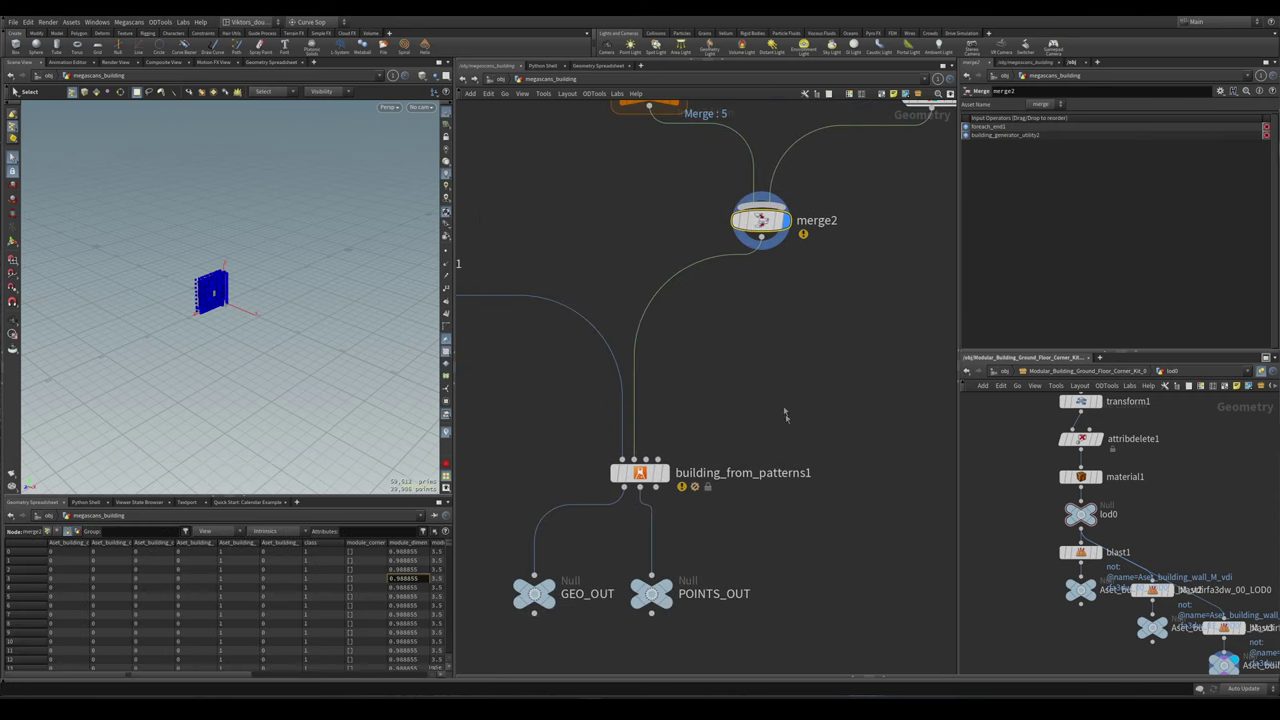
left_click(651, 593)
middle_click_drag(716, 553, 716, 510)
scroll(716, 510, "down", 2)
middle_click_drag(712, 590, 712, 538)
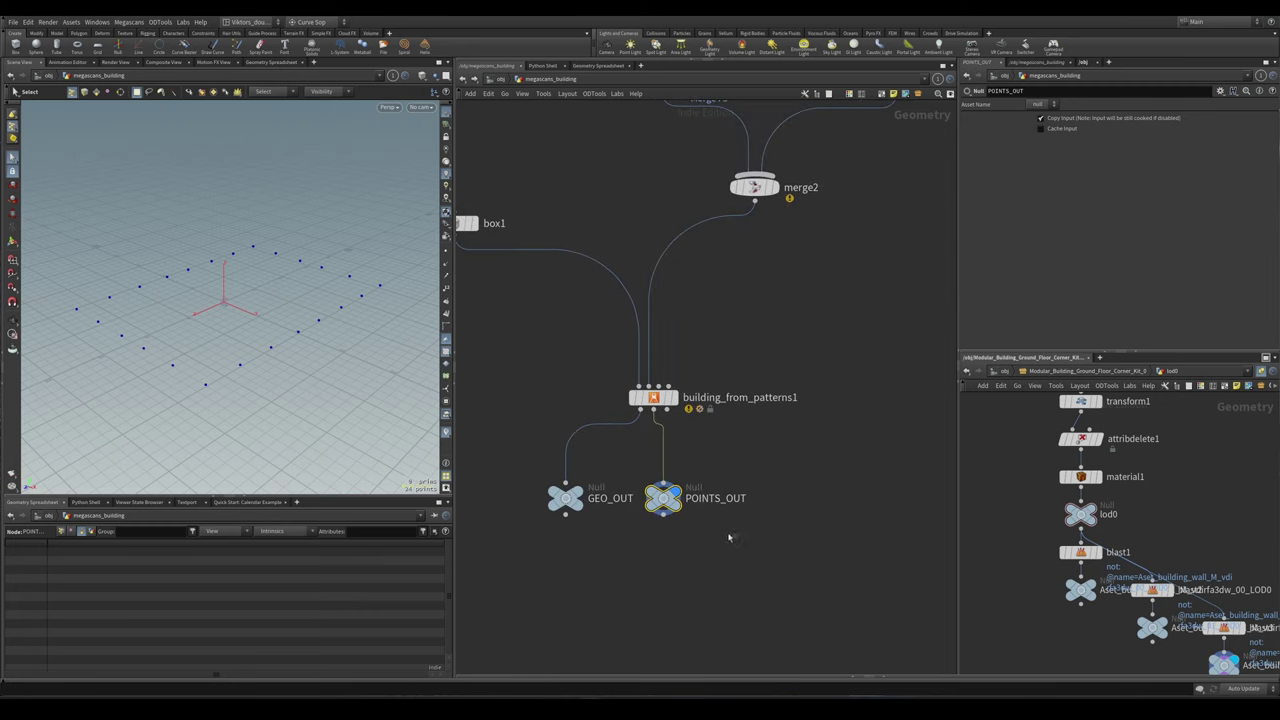
- Add a Copy to Points node below the output nulls and wire POINTS_OUT into its target points input
middle_click_drag(729, 538, 717, 492)
key("Escape")
left_click_drag(250, 300, 229, 357)
key("s")
scroll(790, 468, "up", 2)
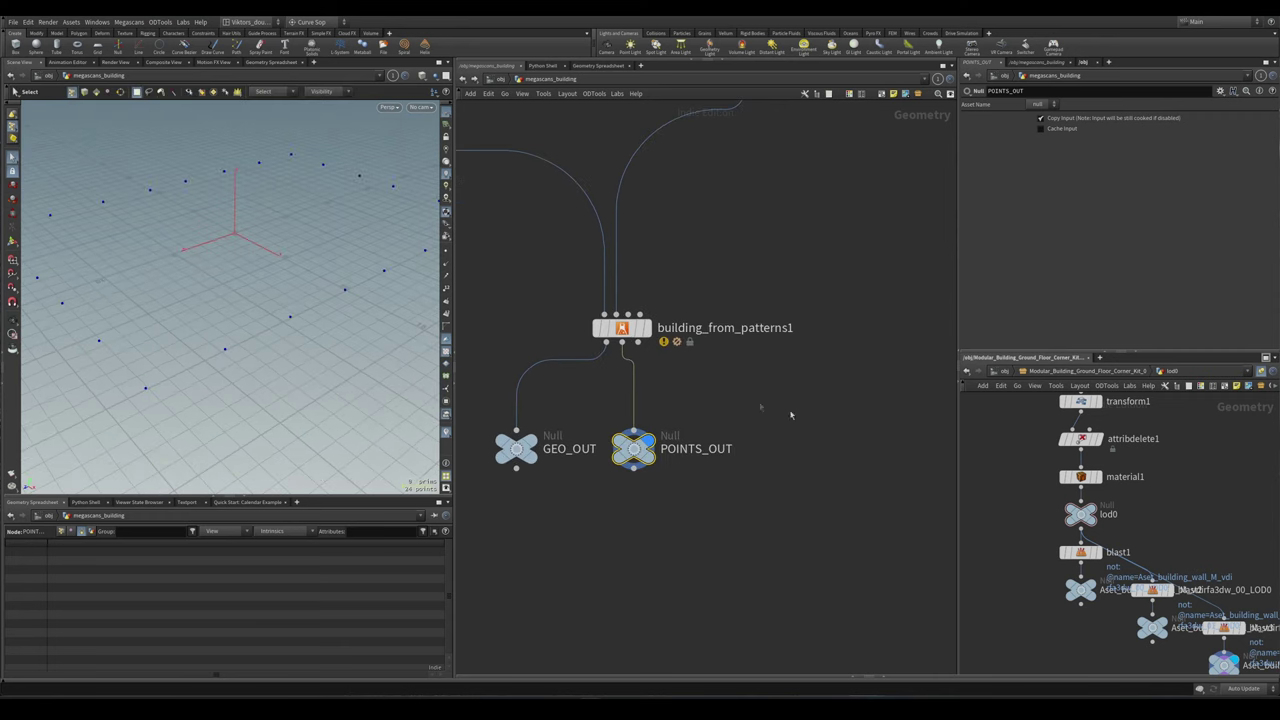
key("Tab")
type("cop")
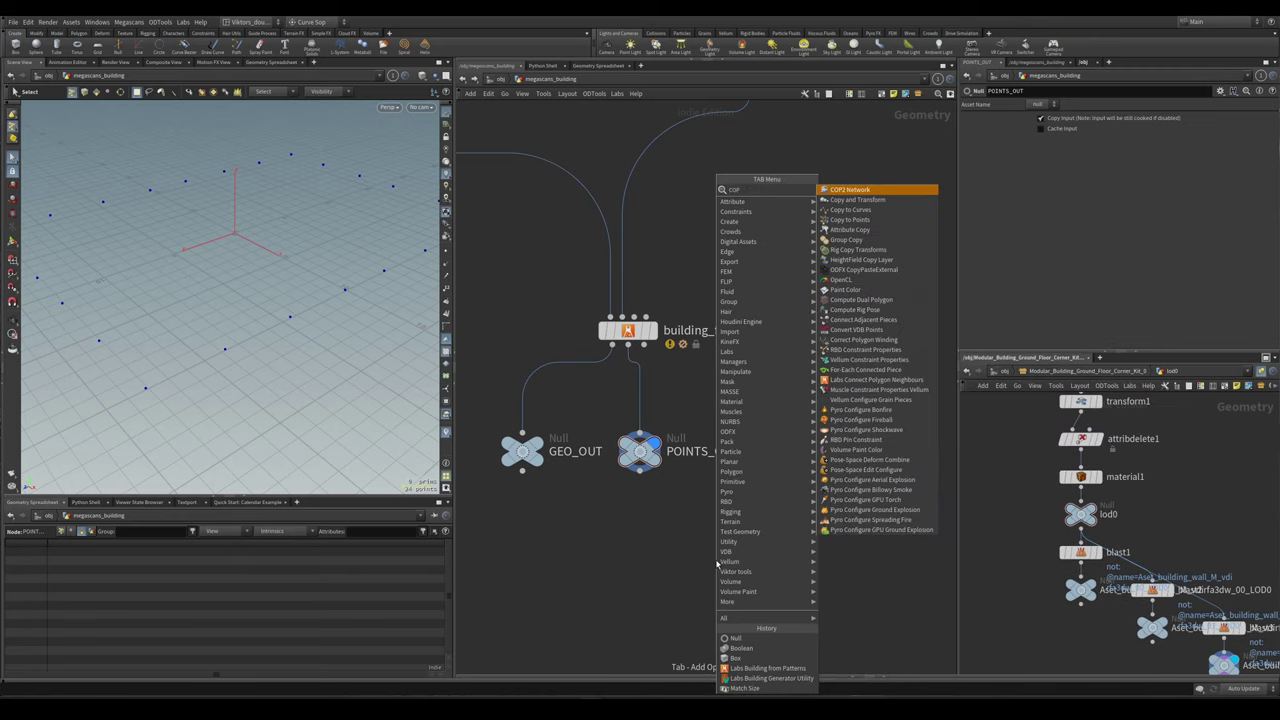
type("yto")
key("Return")
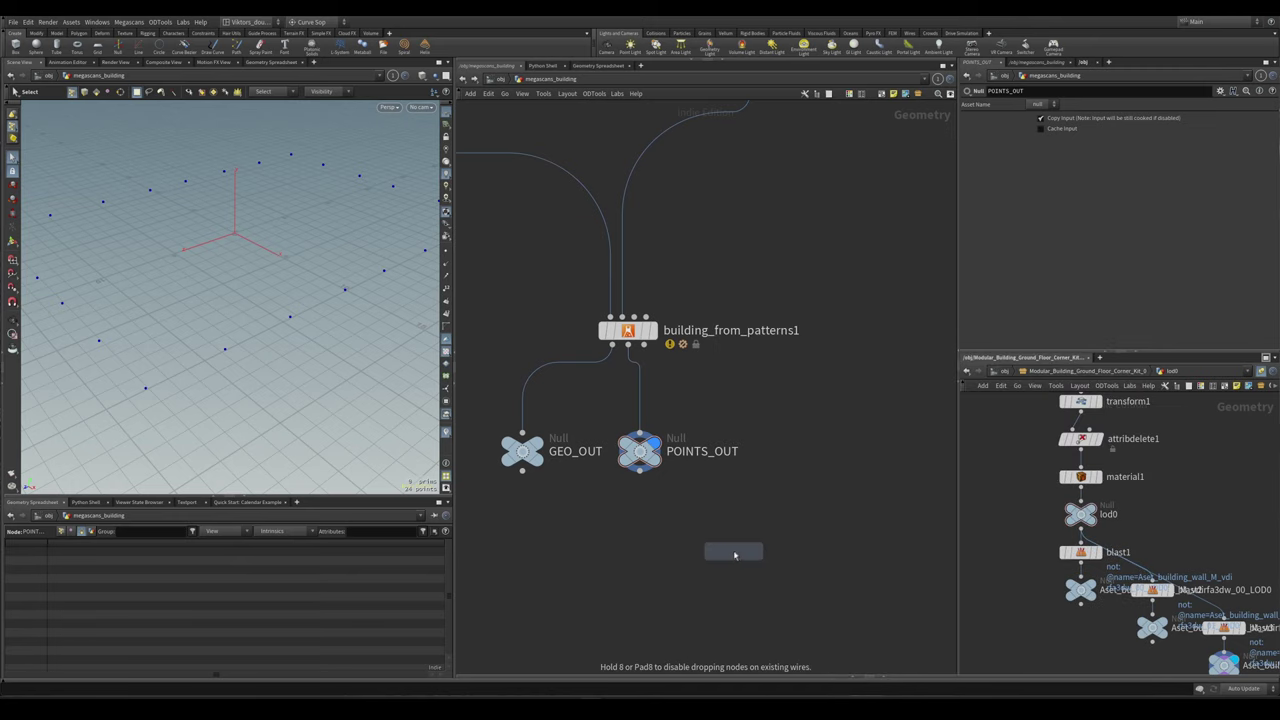
left_click(733, 549)
left_click(641, 472)
scroll(757, 503, "down", 5)
left_click(757, 572)
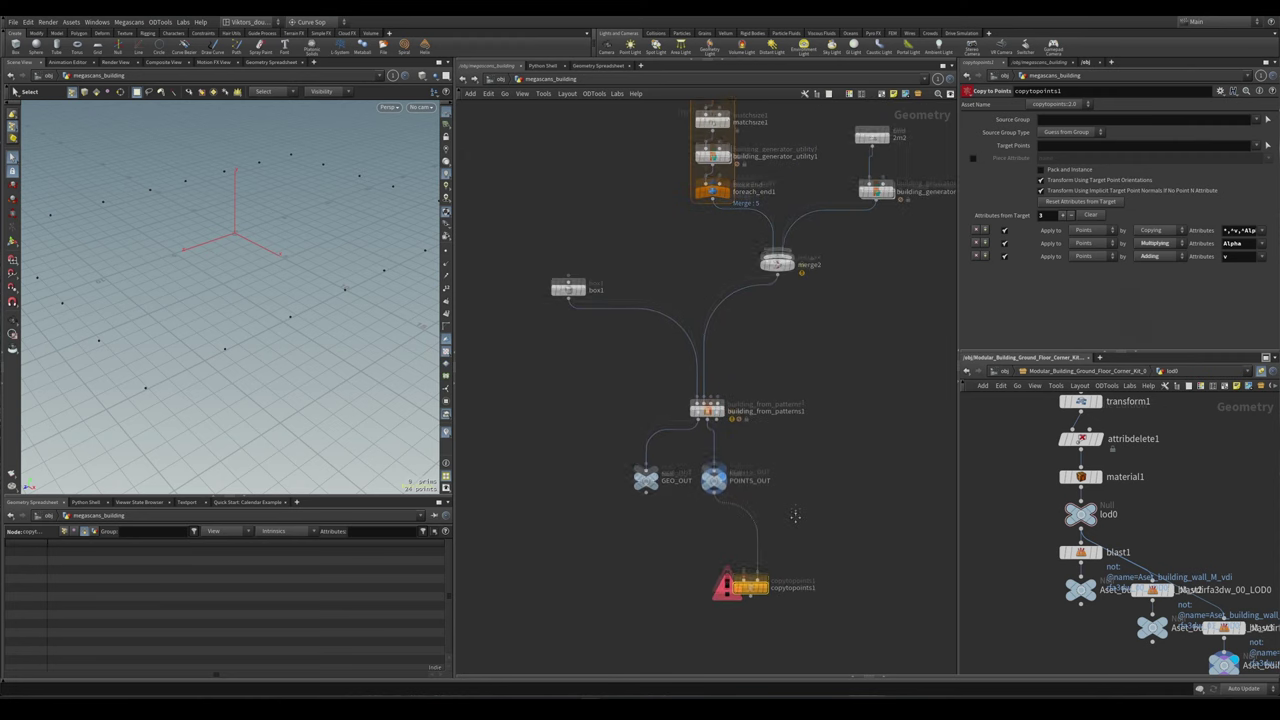
- Reposition building_from_patterns1 and its two output nulls beneath merge2, and place copytopoints1 below them
left_click_drag(862, 350, 595, 490)
left_click_drag(708, 377, 784, 382)
left_click_drag(750, 550, 710, 601)
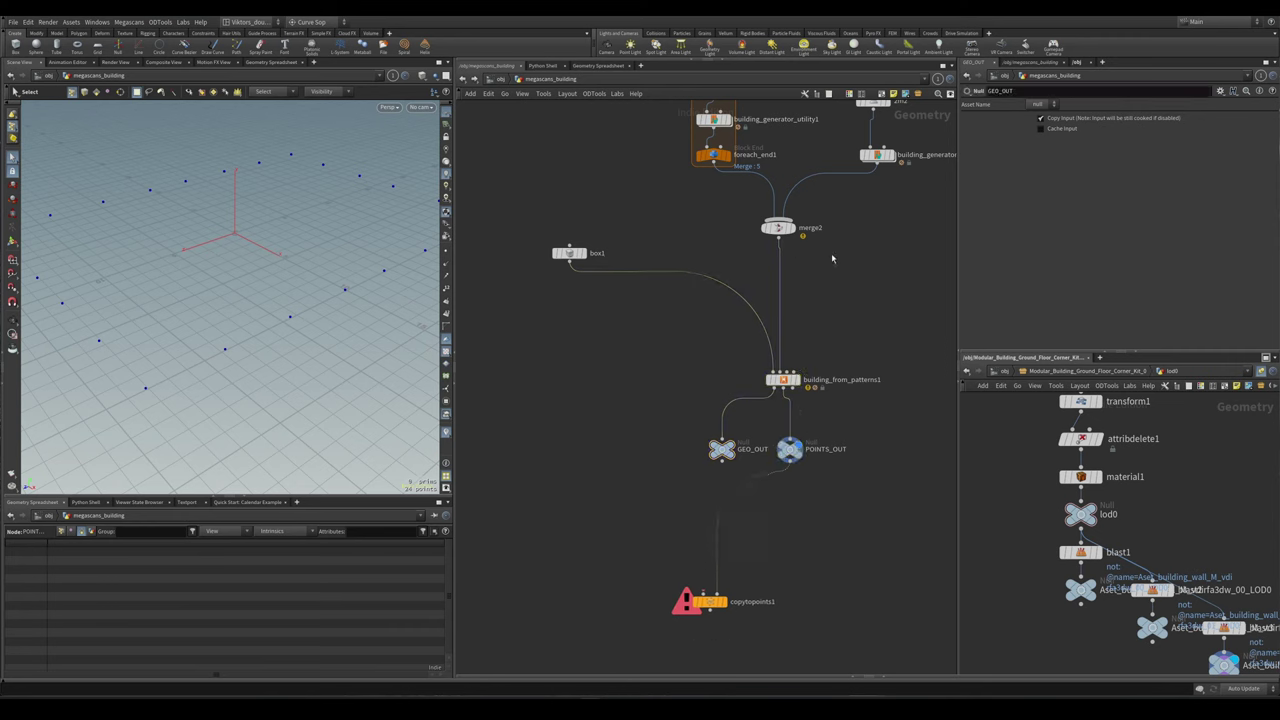
- Wire foreach_end1 through a routing dot into the first input of copytopoints1
left_click(778, 227)
left_click(778, 238)
left_click(621, 474, "alt")
middle_click_drag(622, 474, 630, 427)
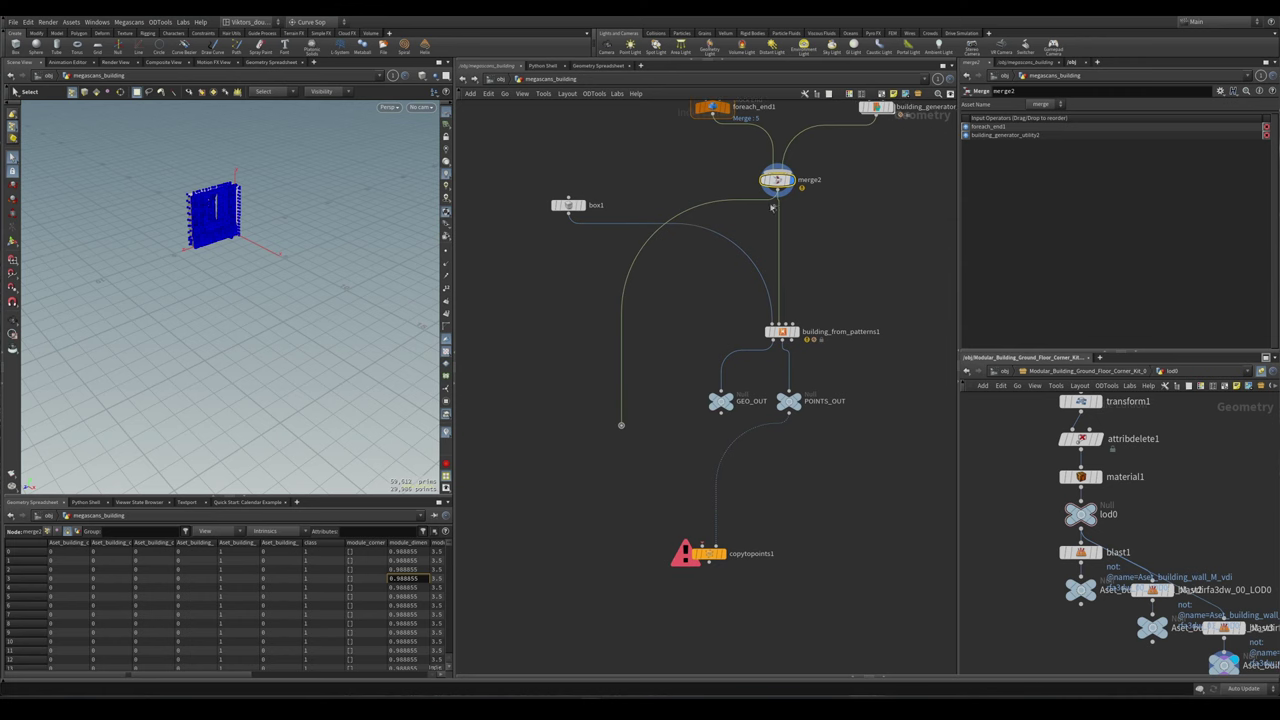
middle_click_drag(768, 209, 720, 237)
left_click(701, 188)
left_click(609, 484)
left_click(610, 500)
left_click(690, 613)
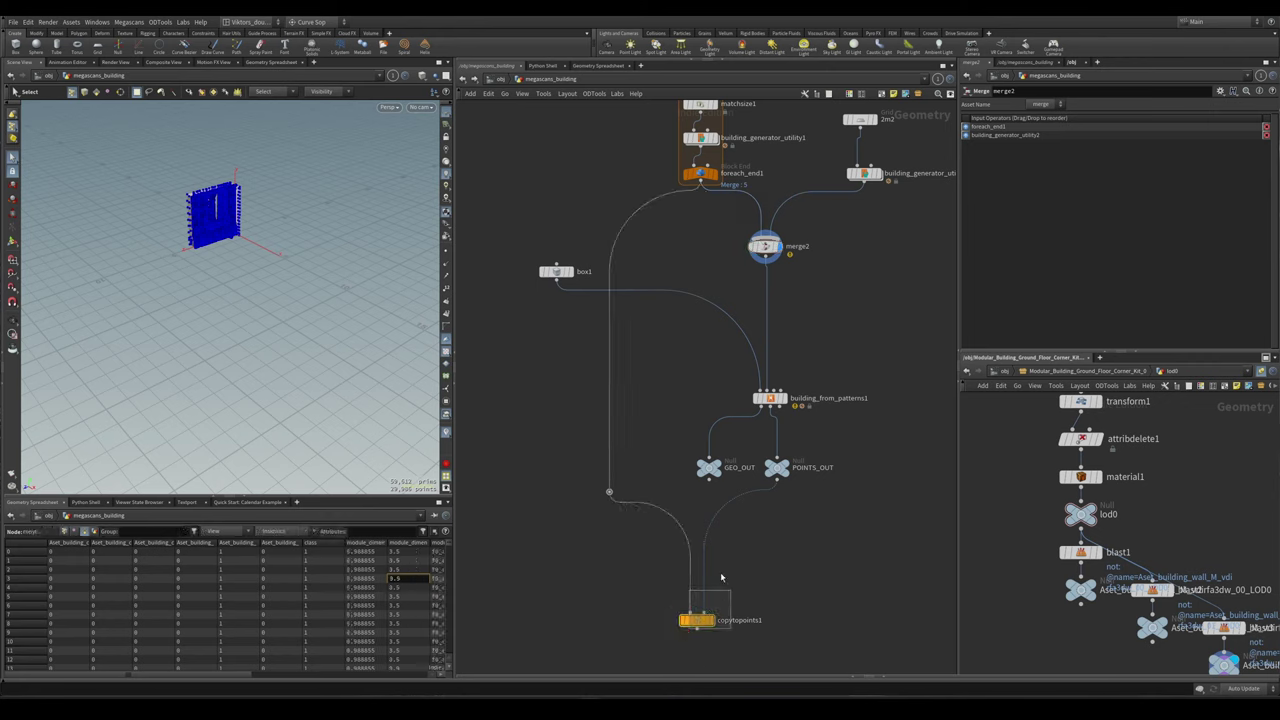
- Display copytopoints1, enable its Piece Attribute, and set it to module_name
left_click(732, 621)
key("r")
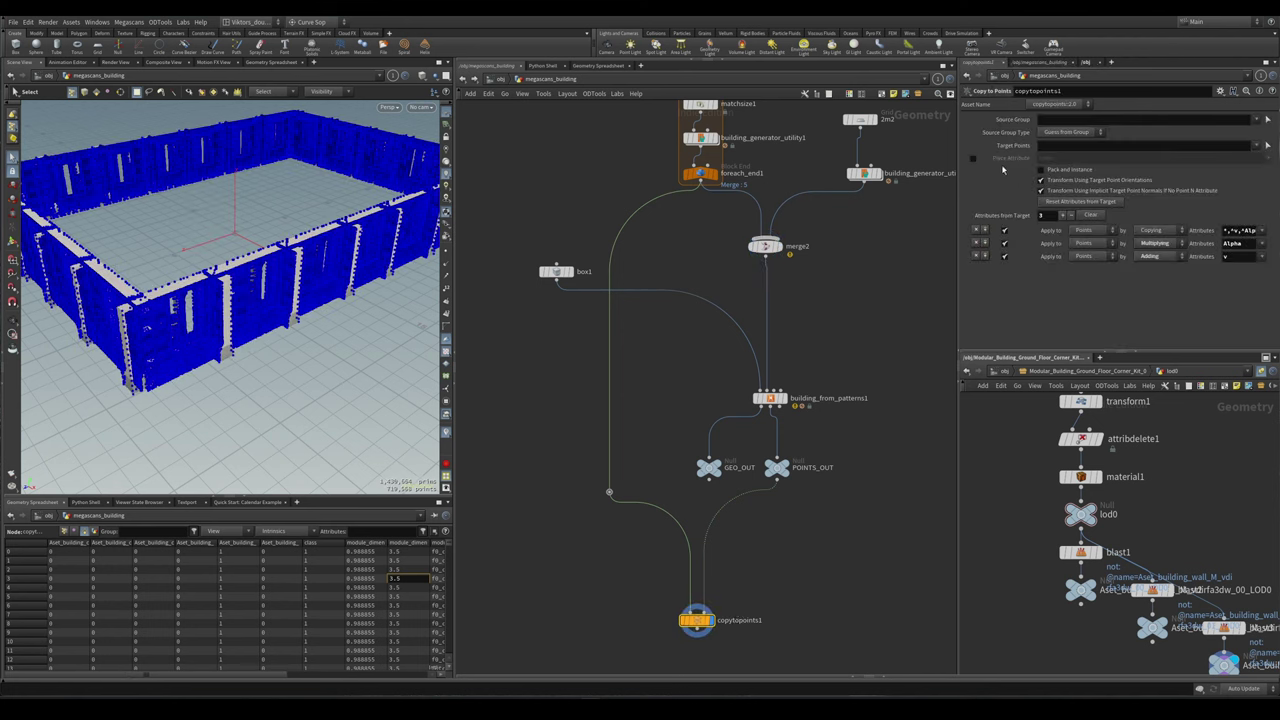
left_click(973, 159)
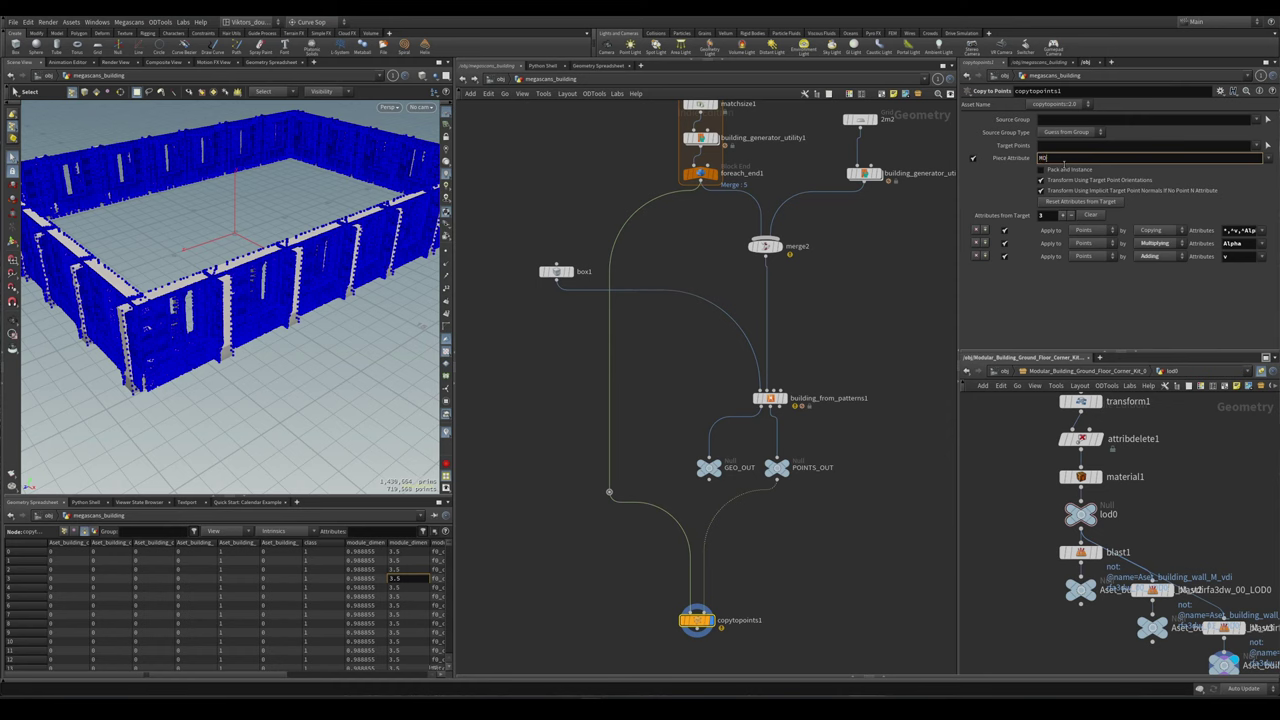
type("module_name")
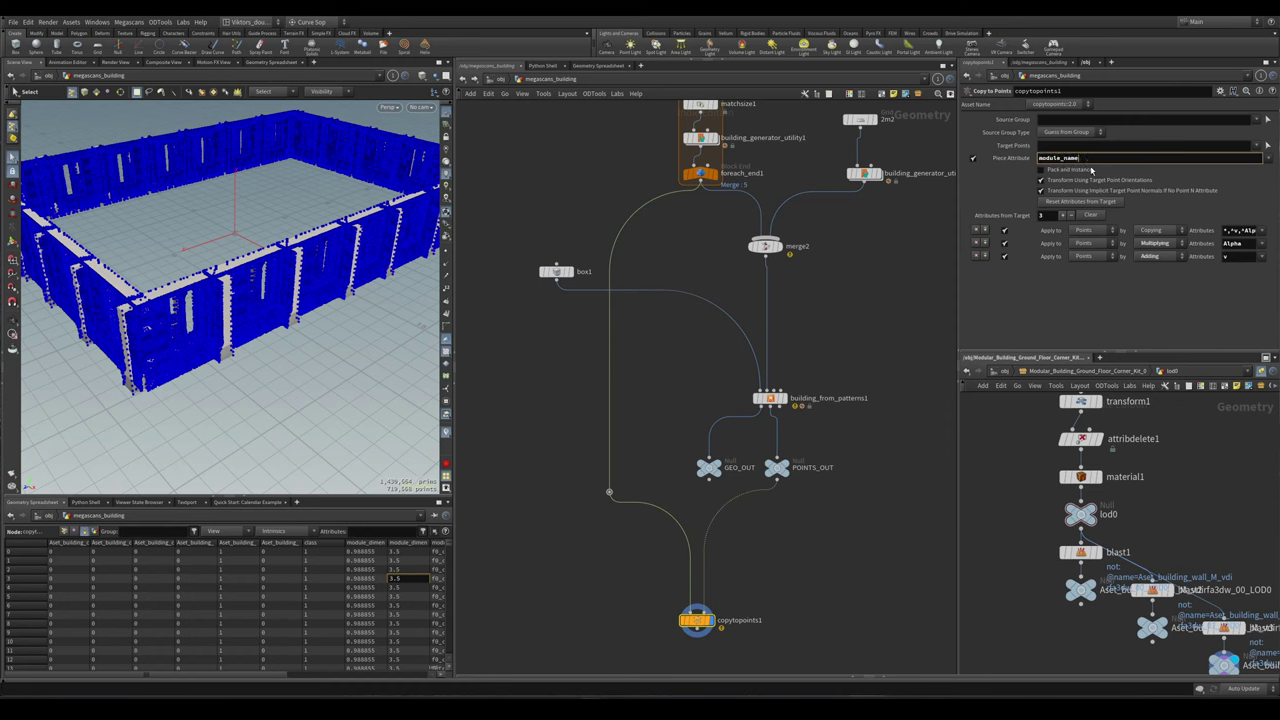
key("Return")
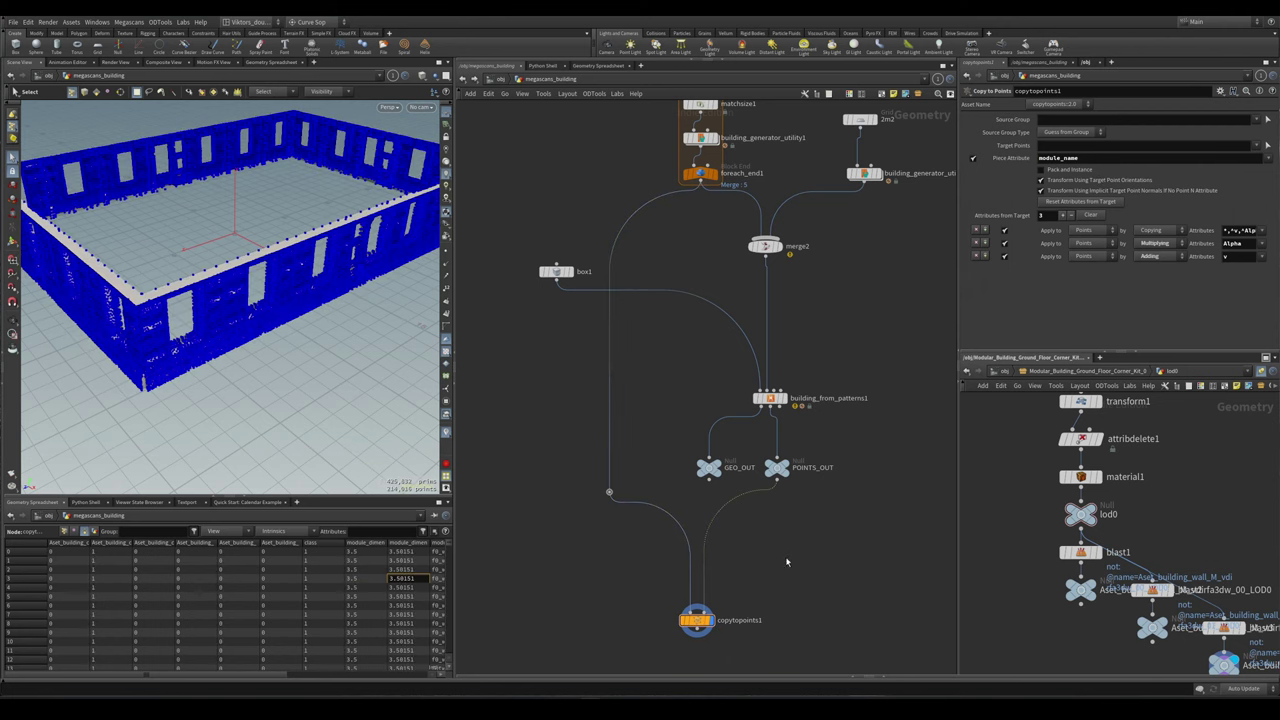
- Display building_from_patterns1 and return to copytopoints1 to compare the generated building with the copied modules
left_click_drag(336, 418, 260, 330, "alt")
left_click(781, 398)
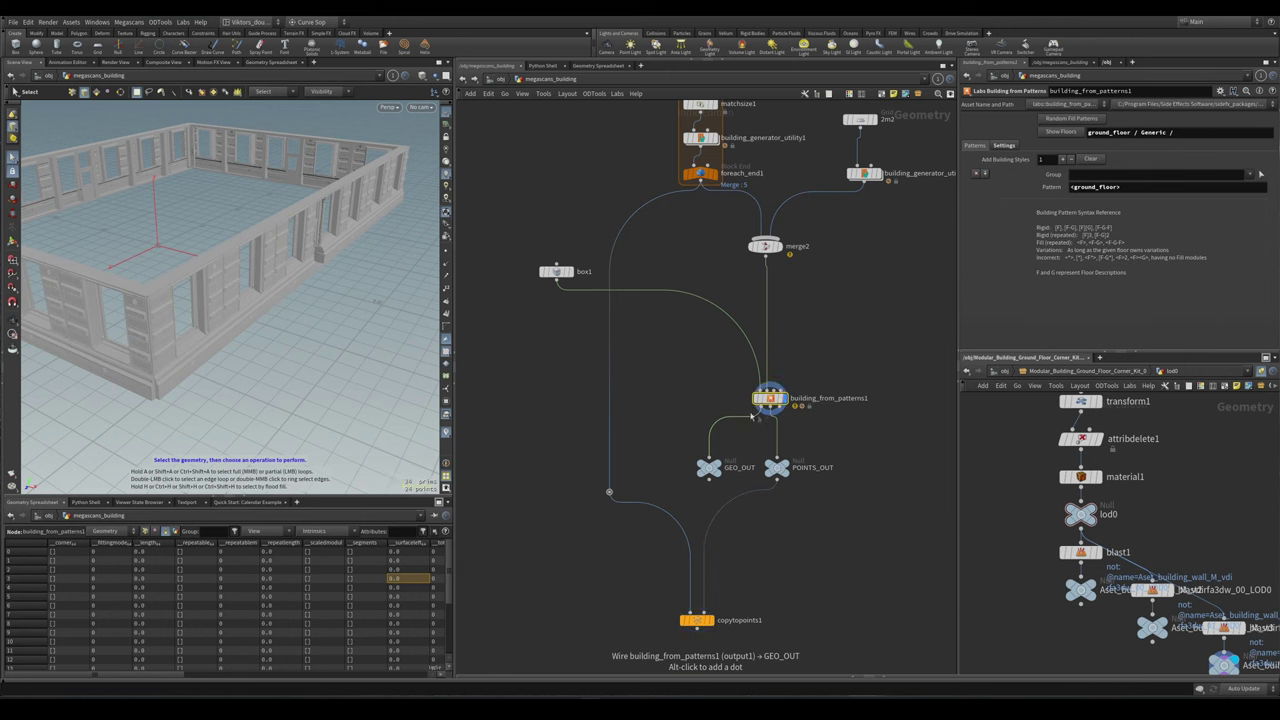
scroll(736, 391, "up", 2)
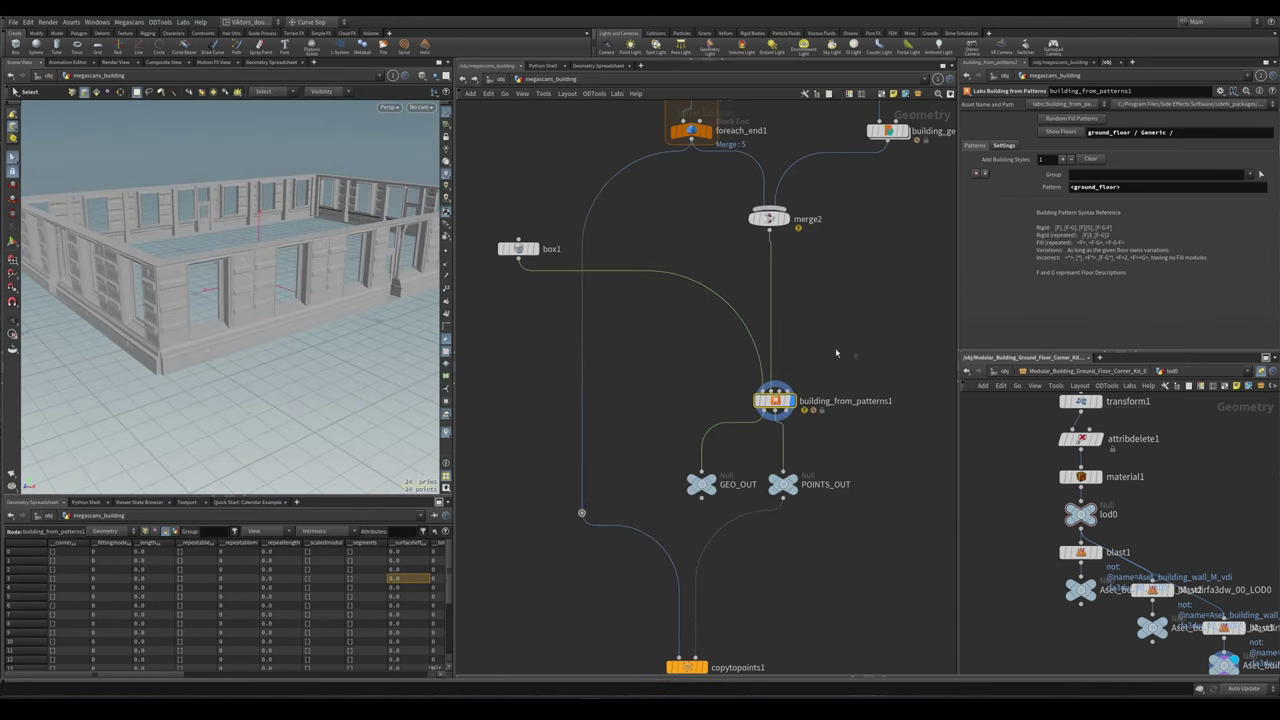
middle_click_drag(643, 486, 653, 365)
left_click_drag(786, 474, 670, 570)
key("r")
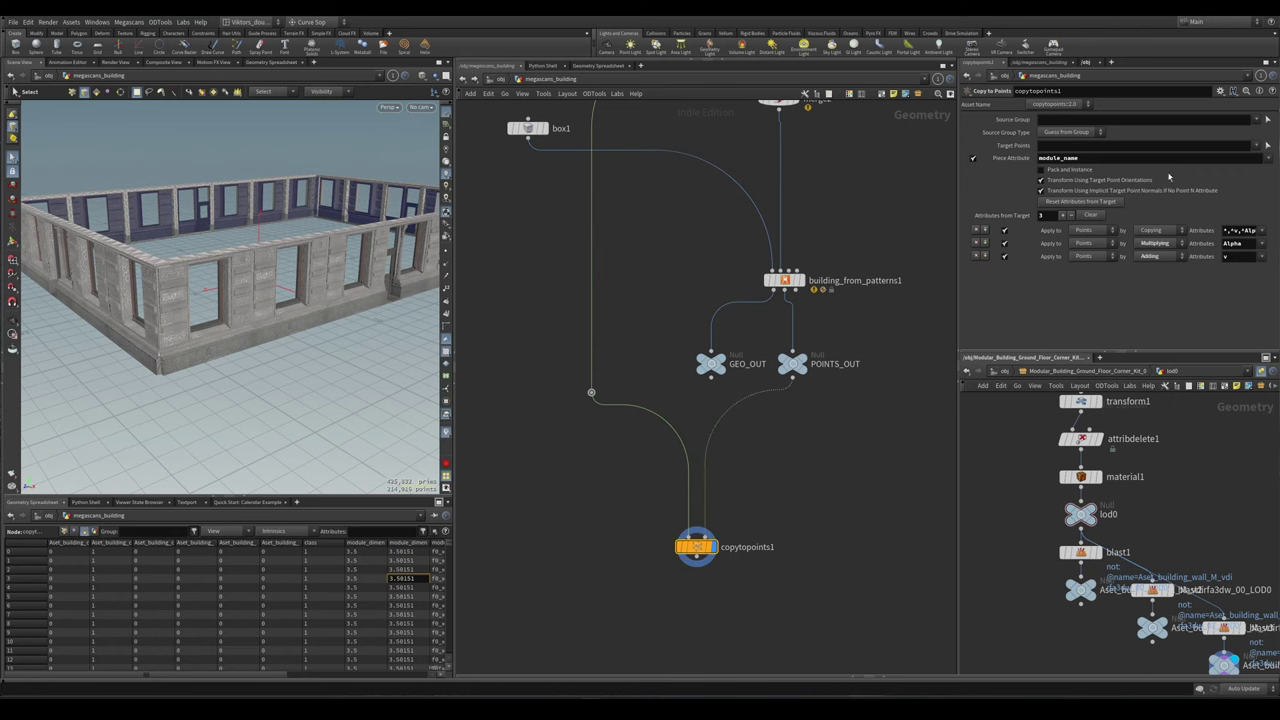
- Enable Pack and Instance on copytopoints1 and move the node lower in the network
left_click(1079, 171)
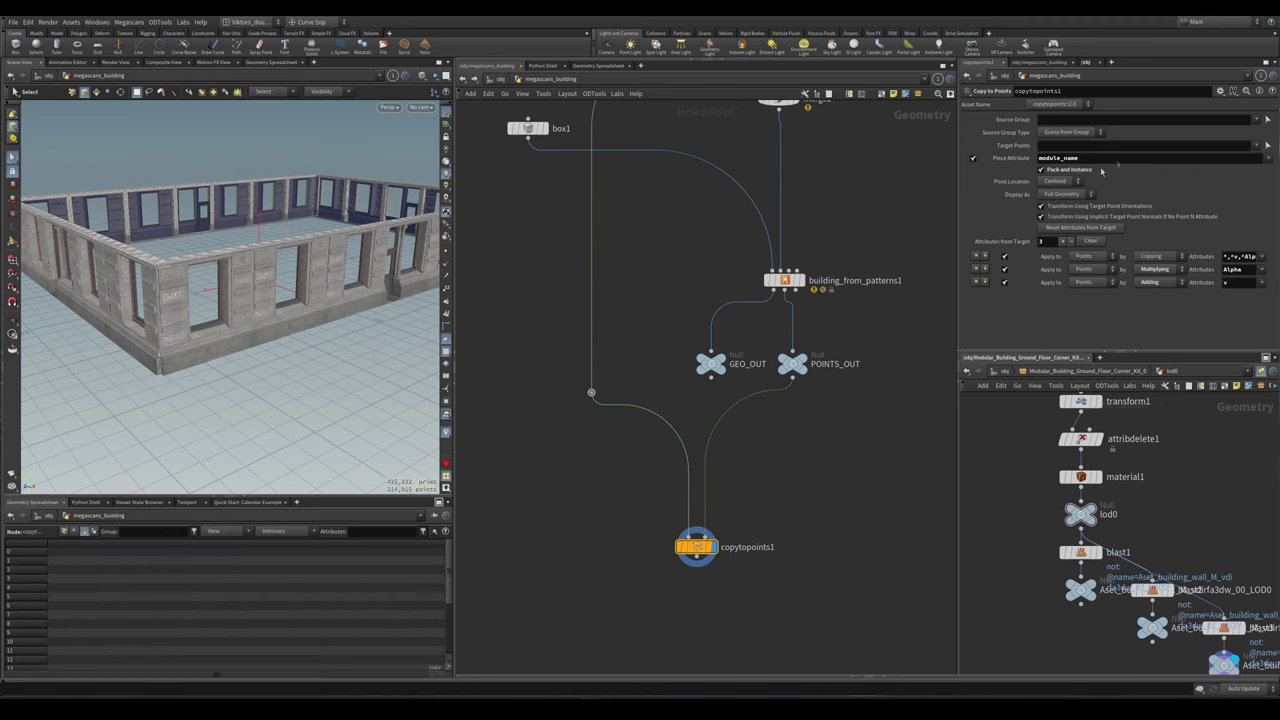
middle_click_drag(813, 438, 833, 418)
left_click_drag(716, 527, 663, 597)
- Display POINTS_OUT and return to copytopoints1 to examine the packed building from a higher angle
left_click(812, 343)
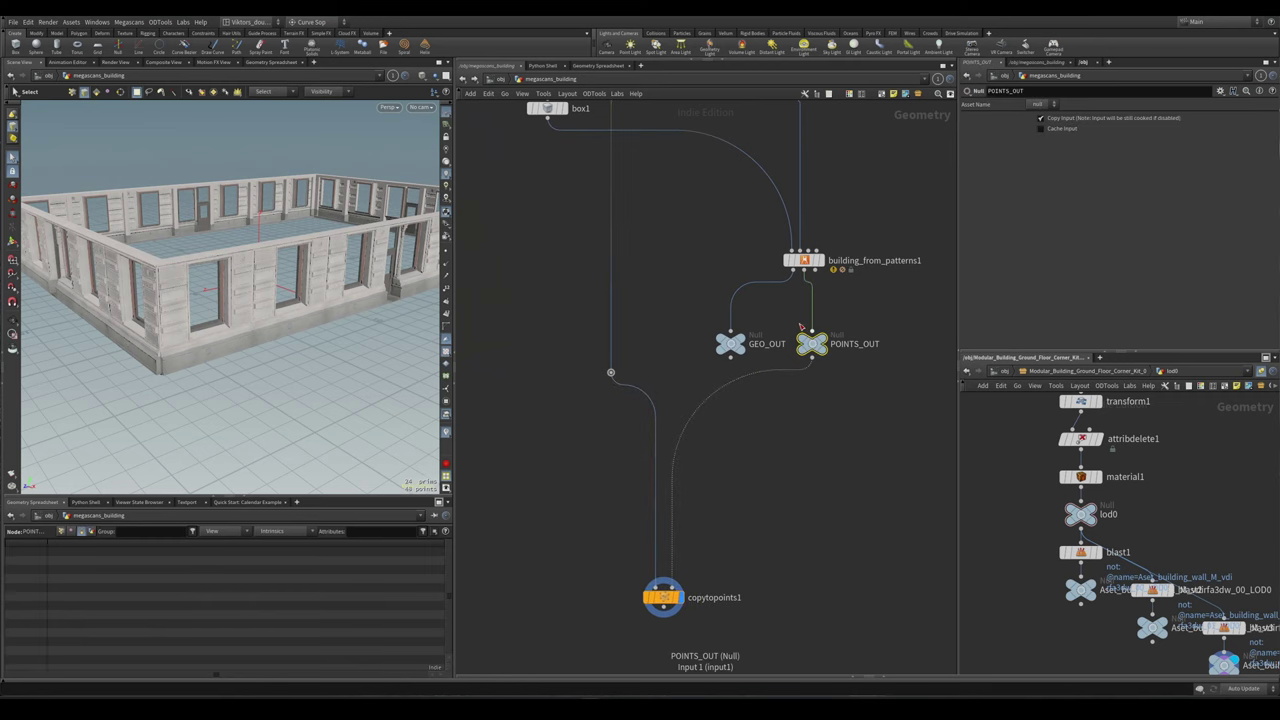
key("r")
left_click(663, 597)
key("r")
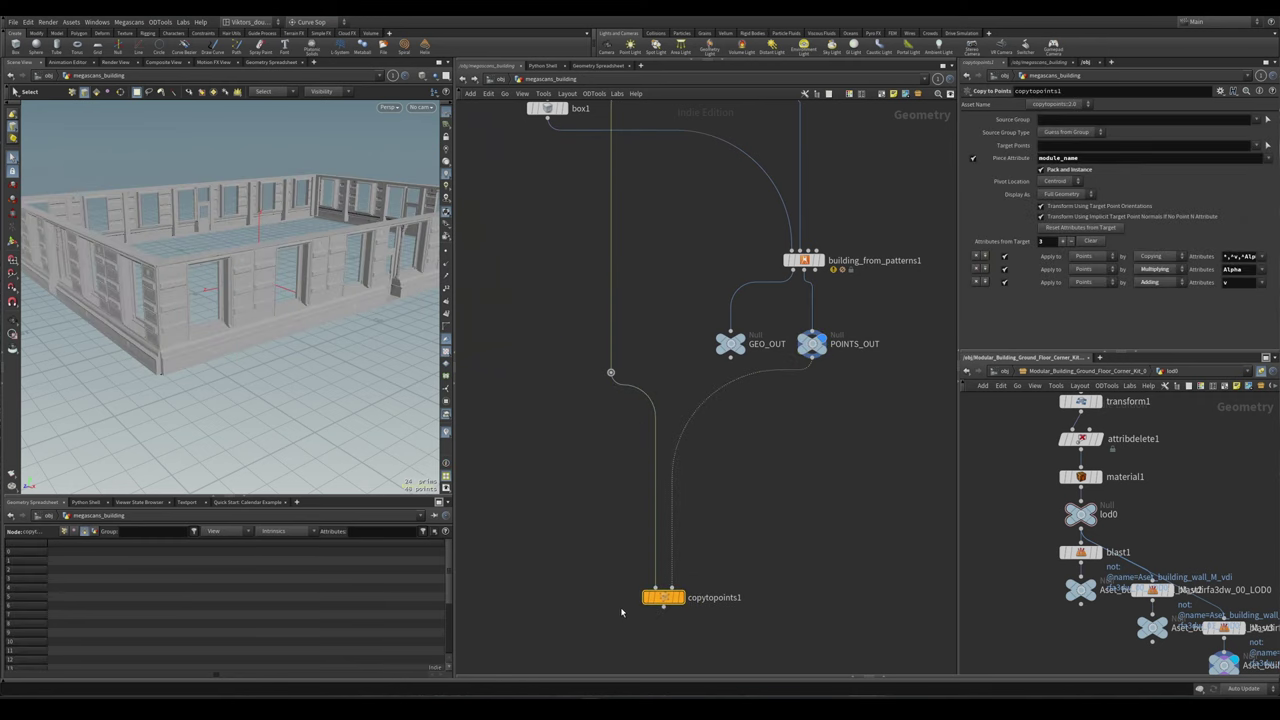
key("Escape")
left_click_drag(186, 314, 250, 355)
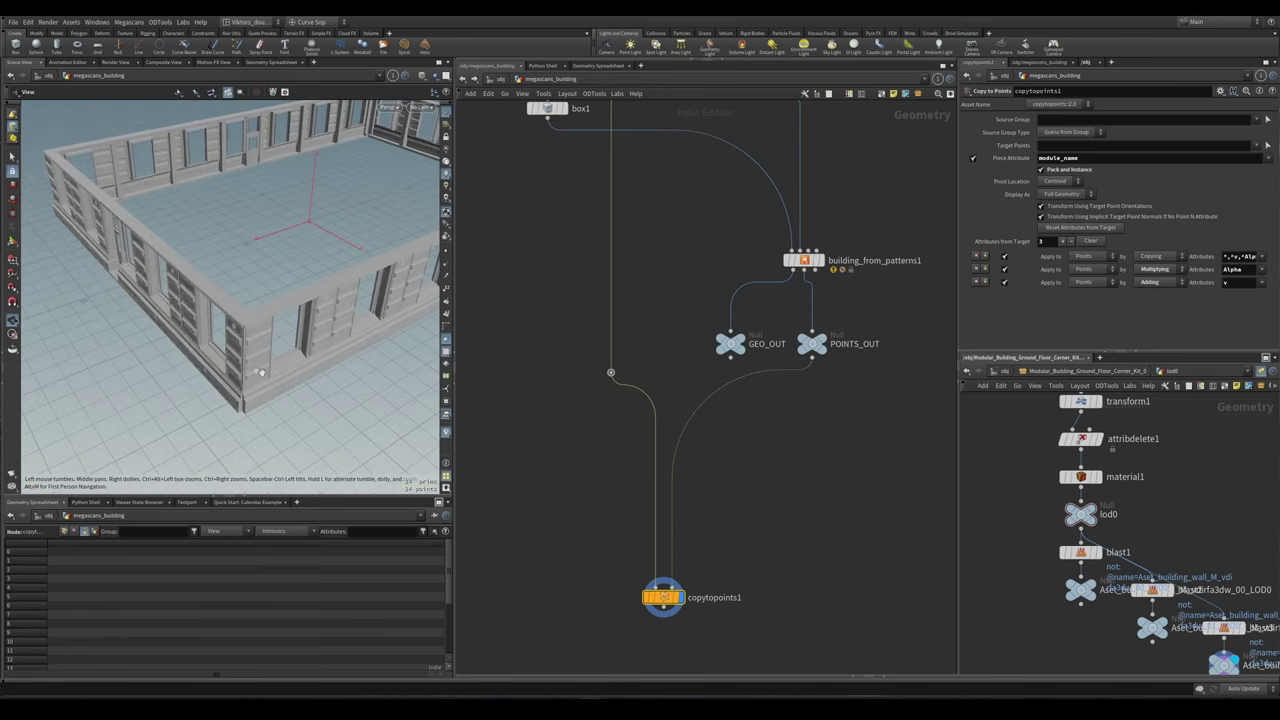
- Display building_from_patterns1 and open the floor description parameters of building_generator_utility2
key("s")
scroll(823, 394, "up", 2)
scroll(859, 407, "up", 5)
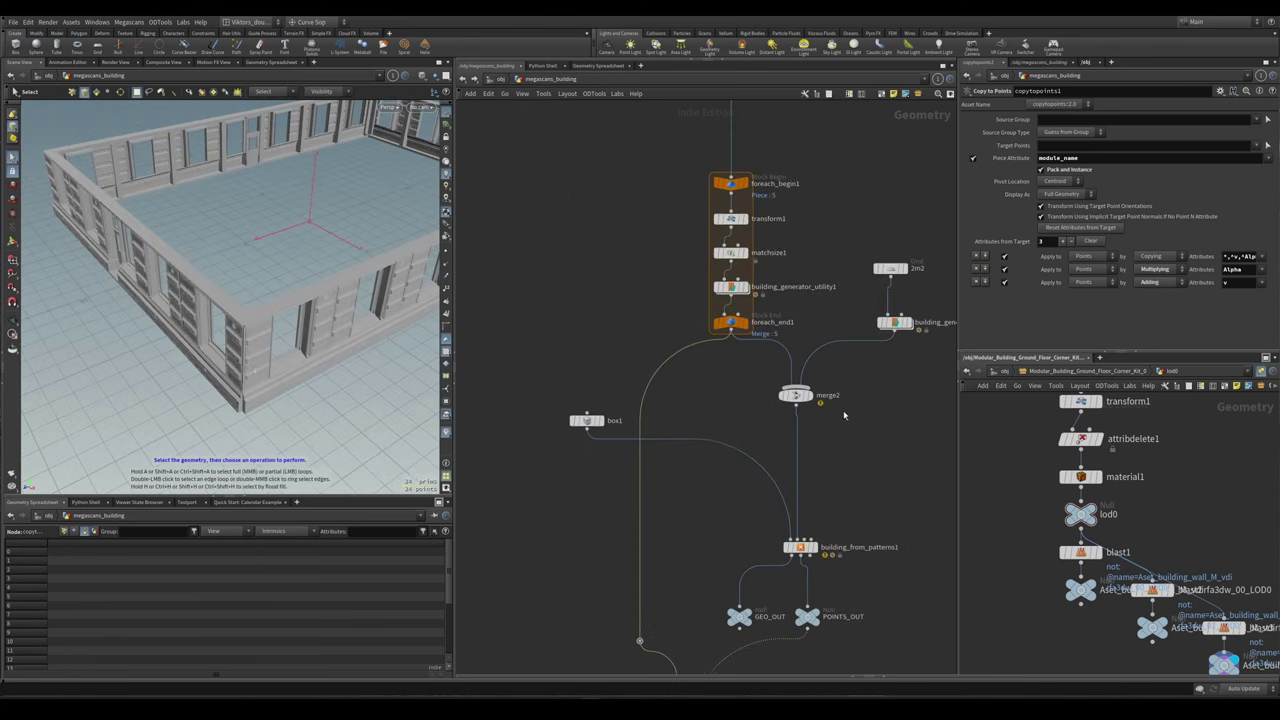
left_click(745, 527)
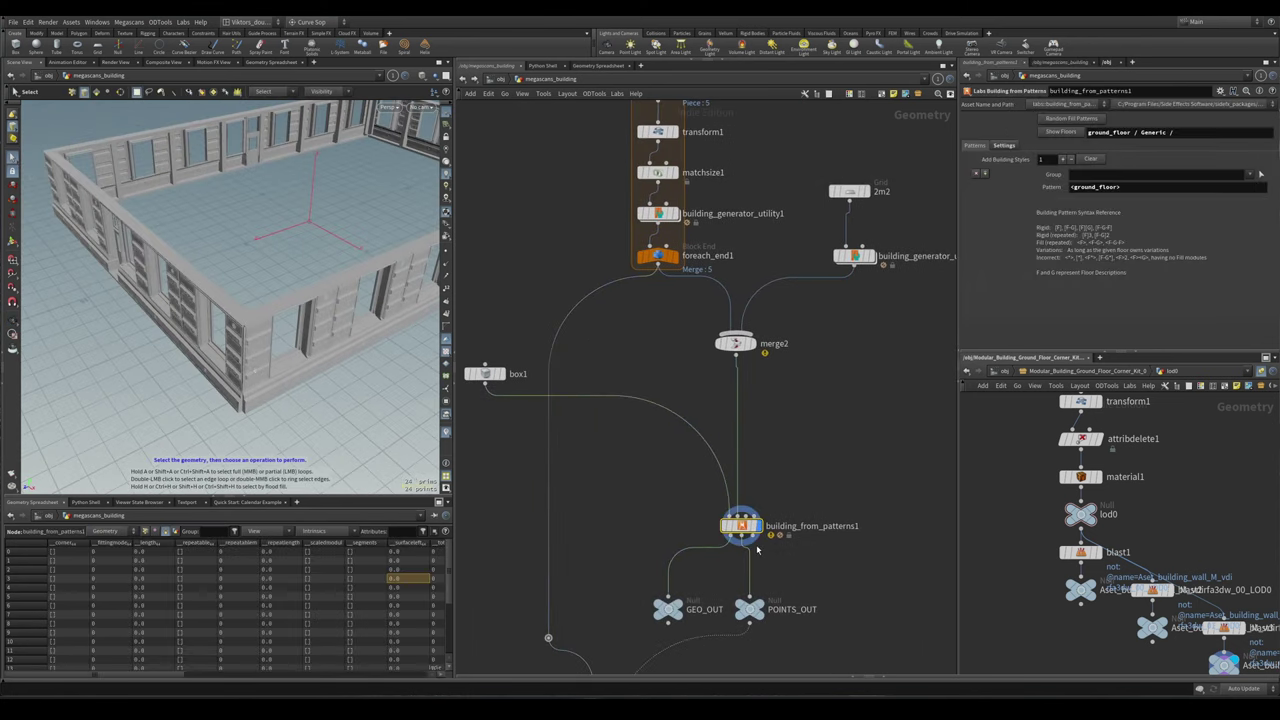
left_click(852, 256)
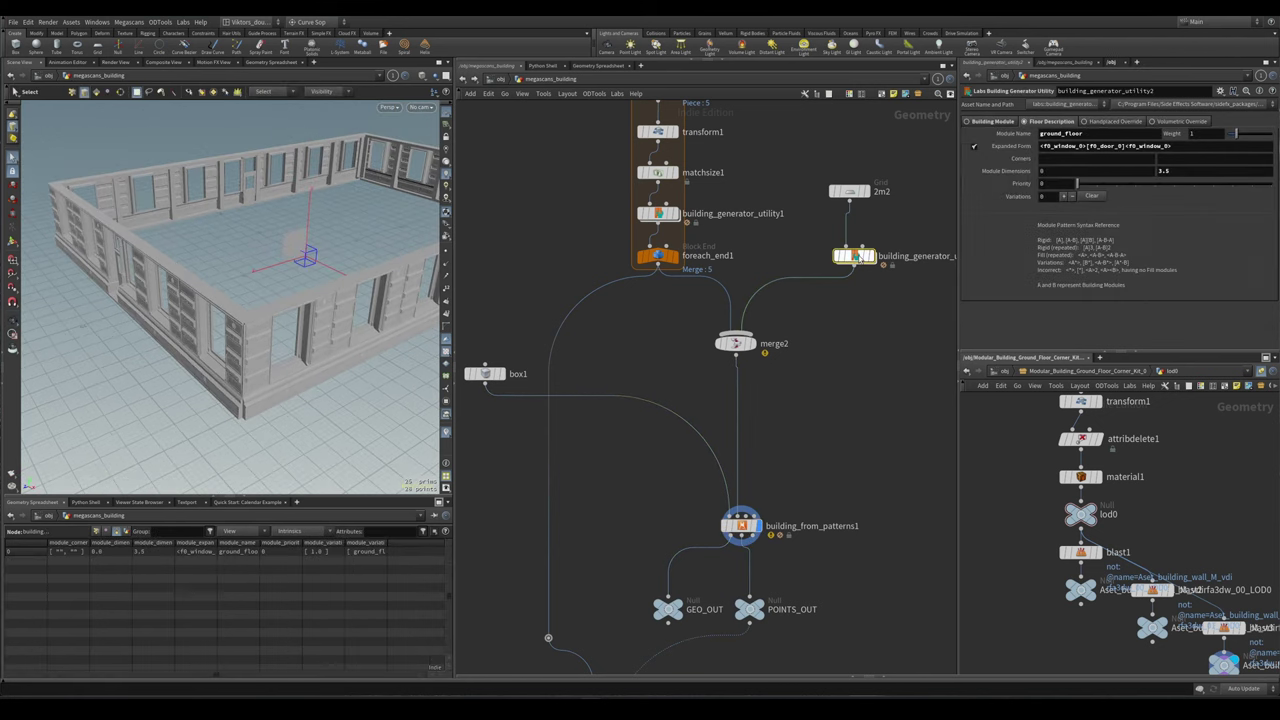
left_click(868, 256)
key("ctrl+z")
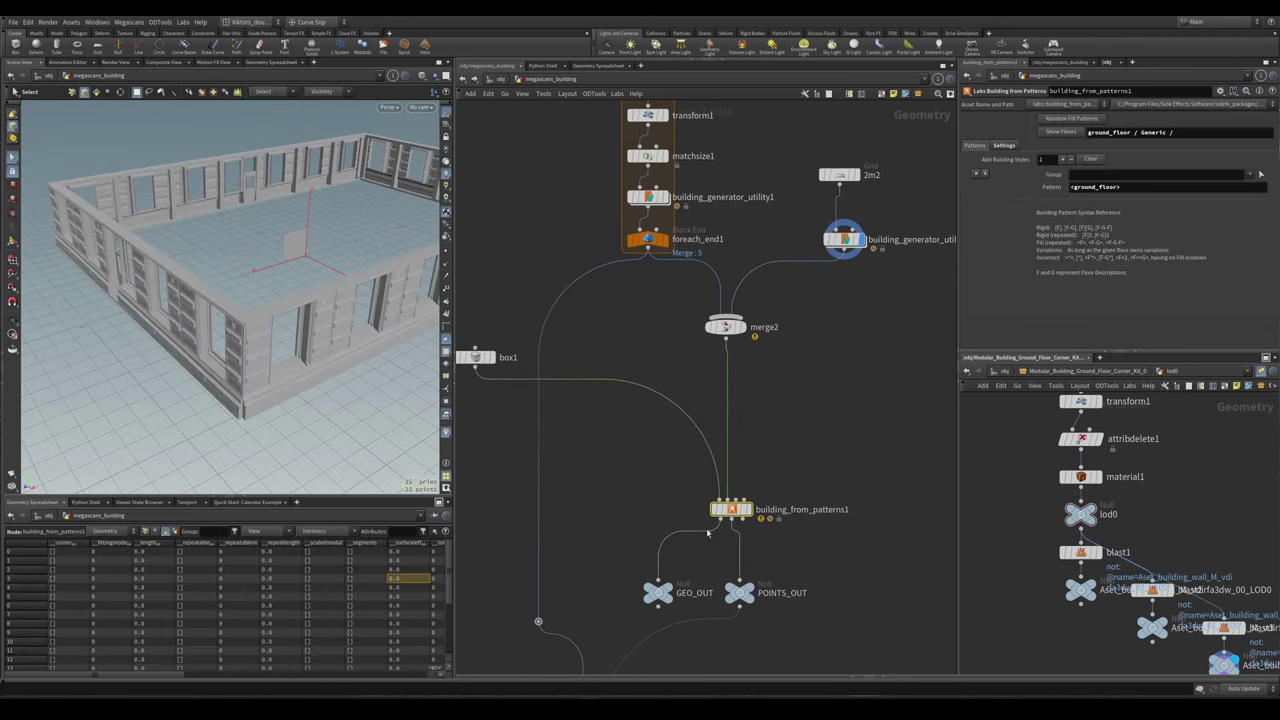
left_click(850, 243)
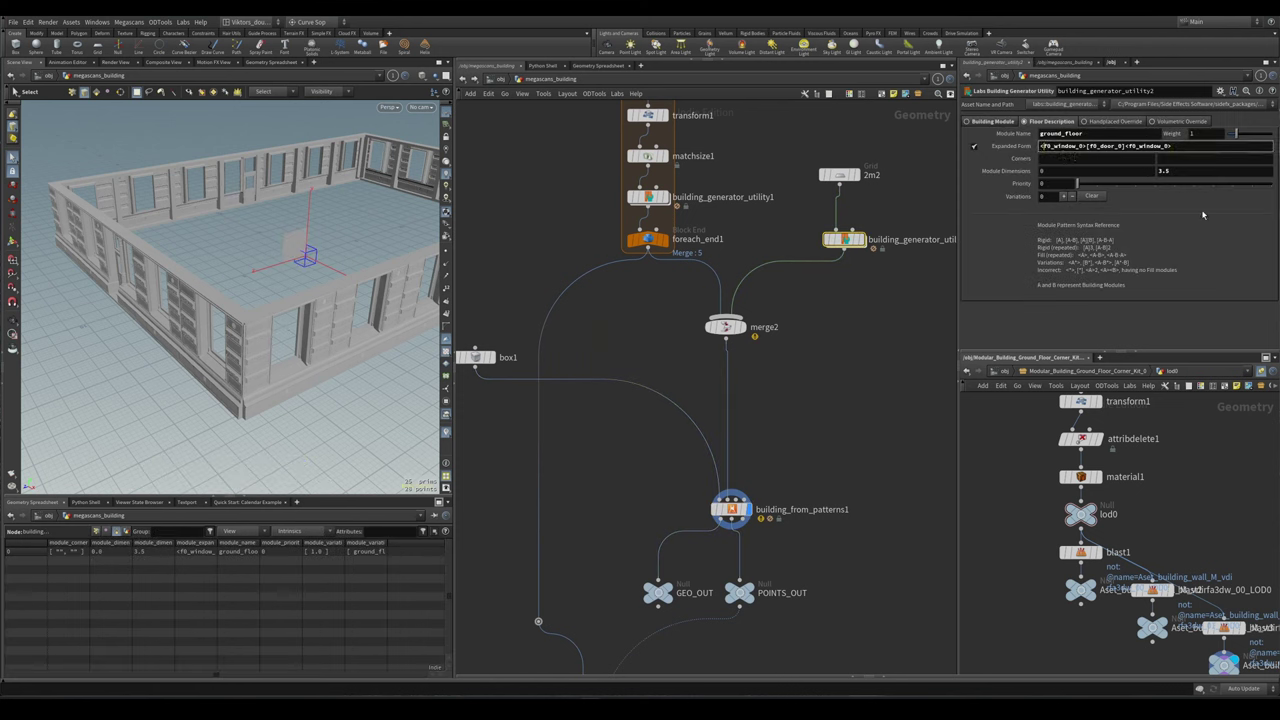
- Display the f0_corner_concave and f0_corner_convex modules in turn to examine their shapes
key("i")
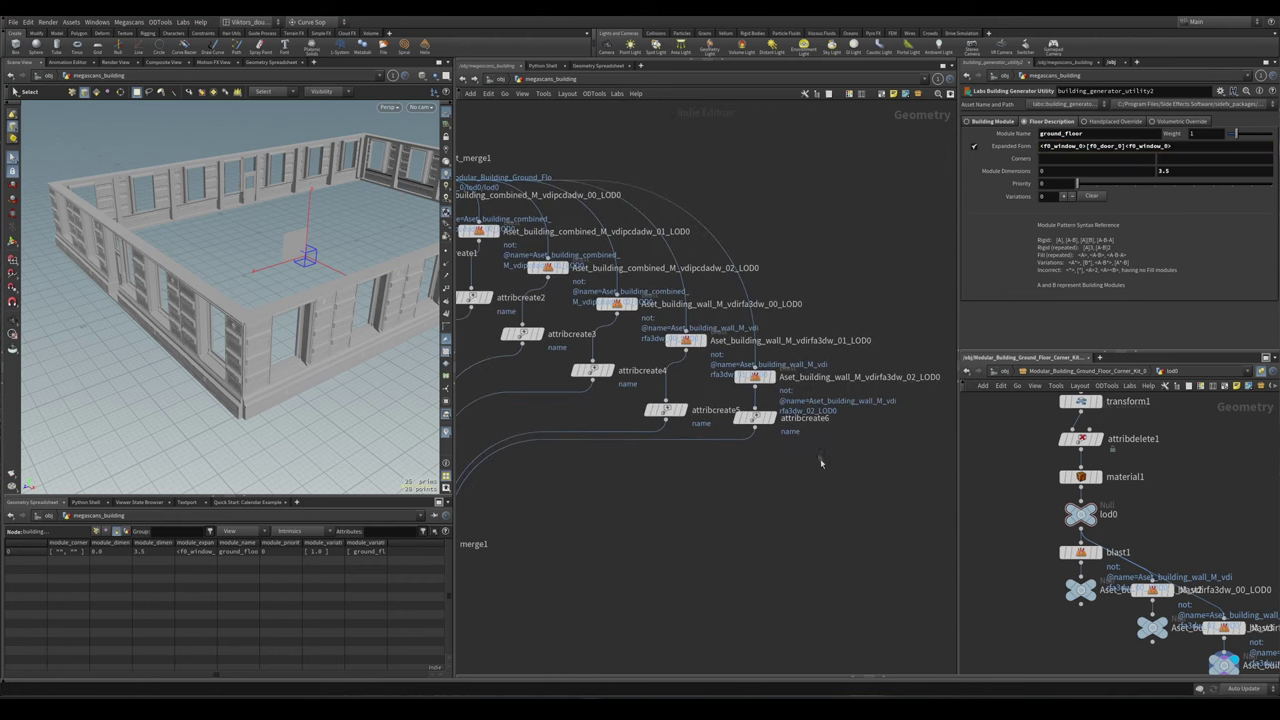
left_click_drag(800, 445, 745, 386)
left_click(754, 418)
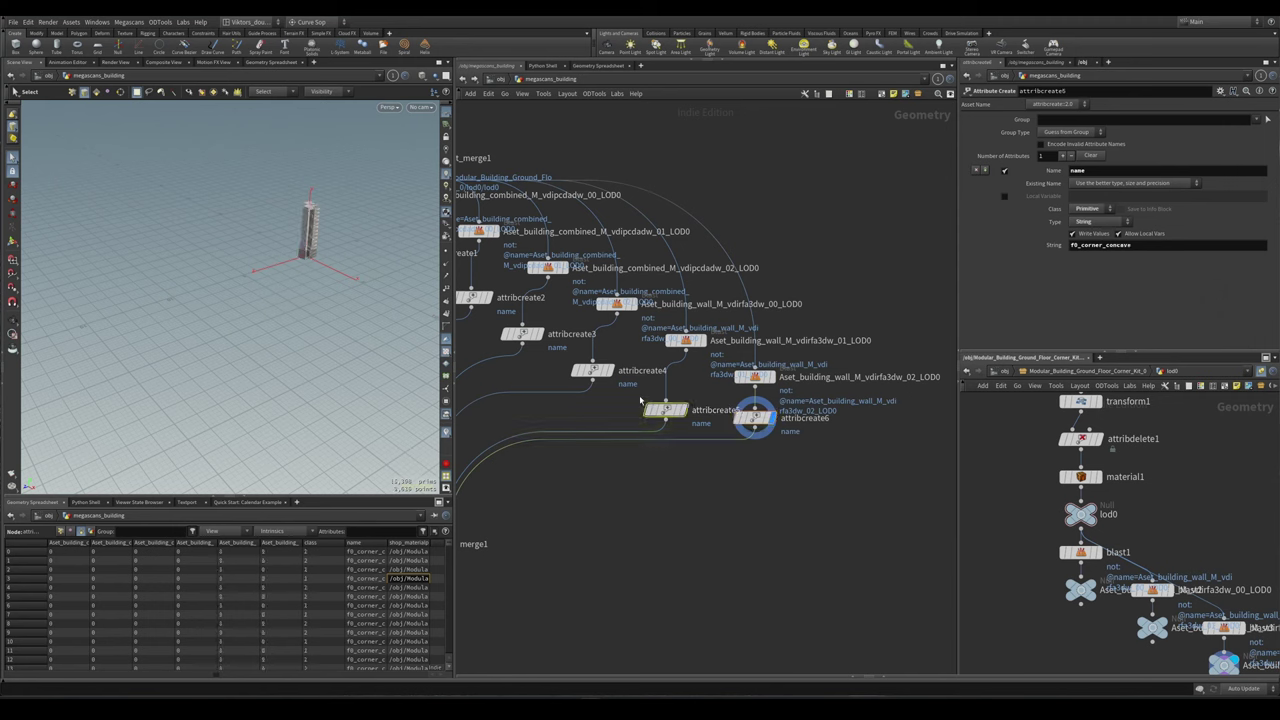
left_click(666, 410)
middle_click_drag(463, 373, 550, 415)
left_click(608, 375)
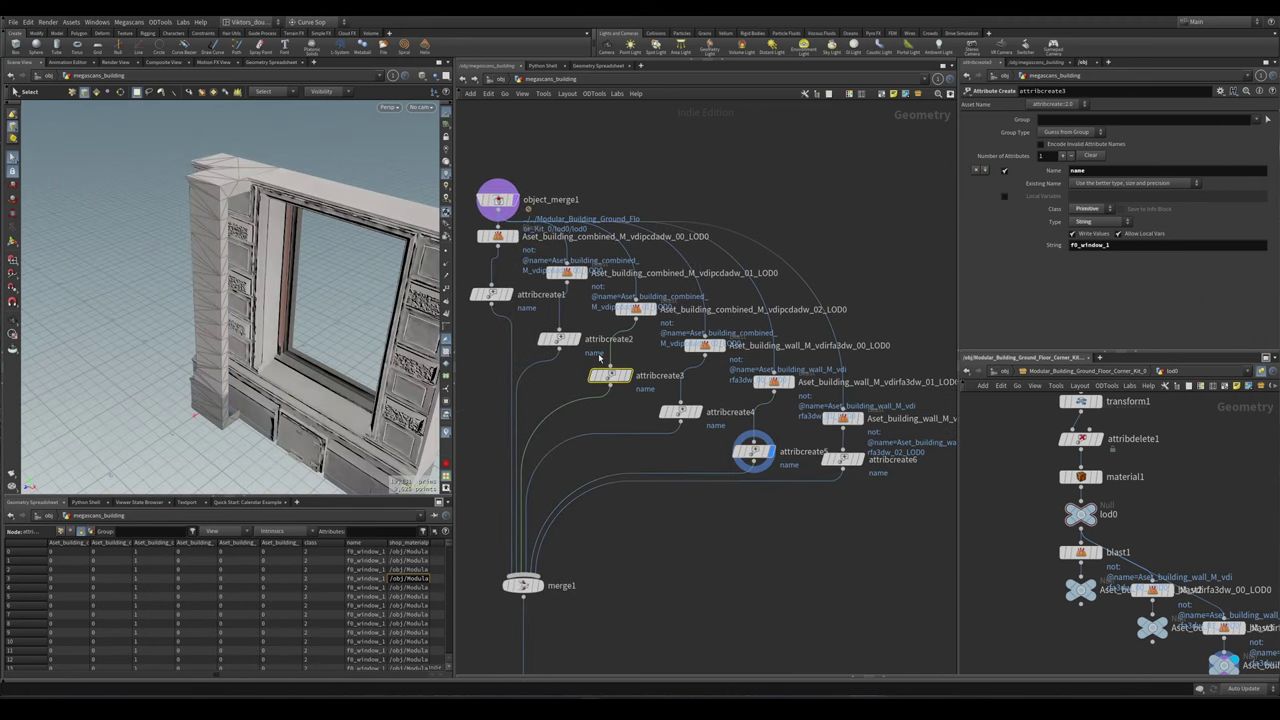
left_click(843, 458)
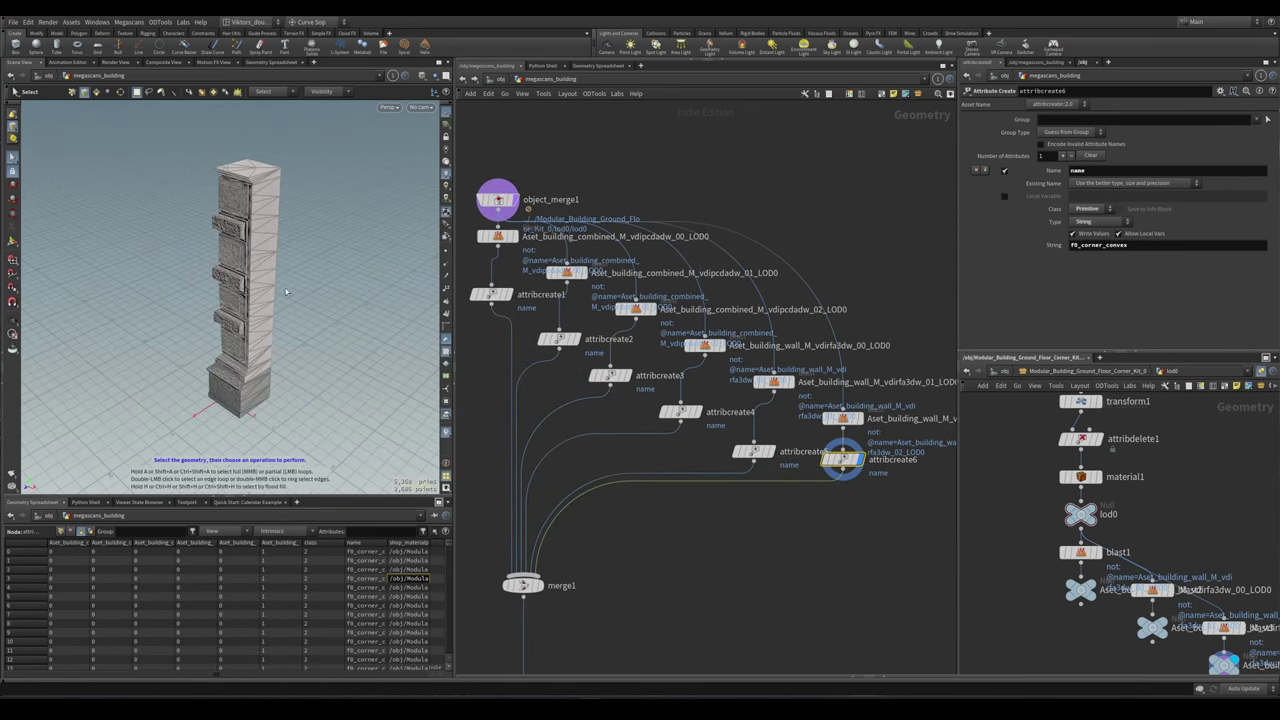
scroll(772, 505, "up", 2)
left_click(750, 443)
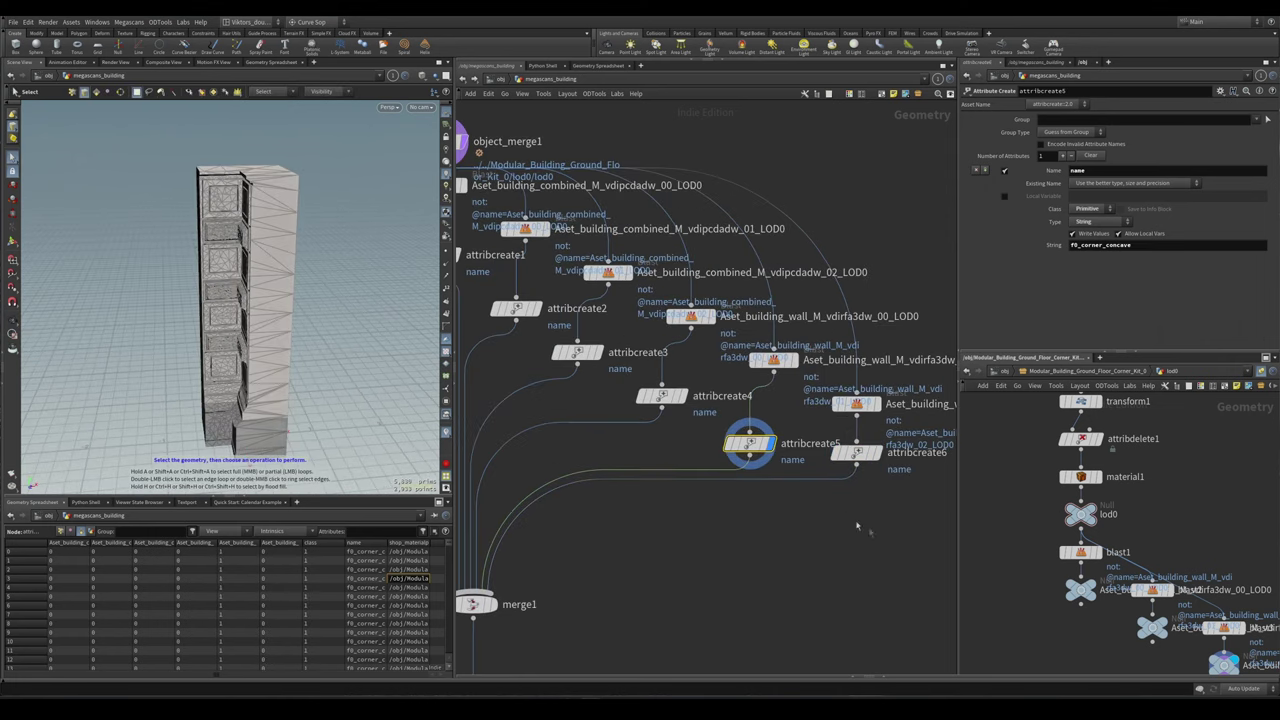
left_click(850, 453)
key("Escape")
scroll(295, 225, "up", 4)
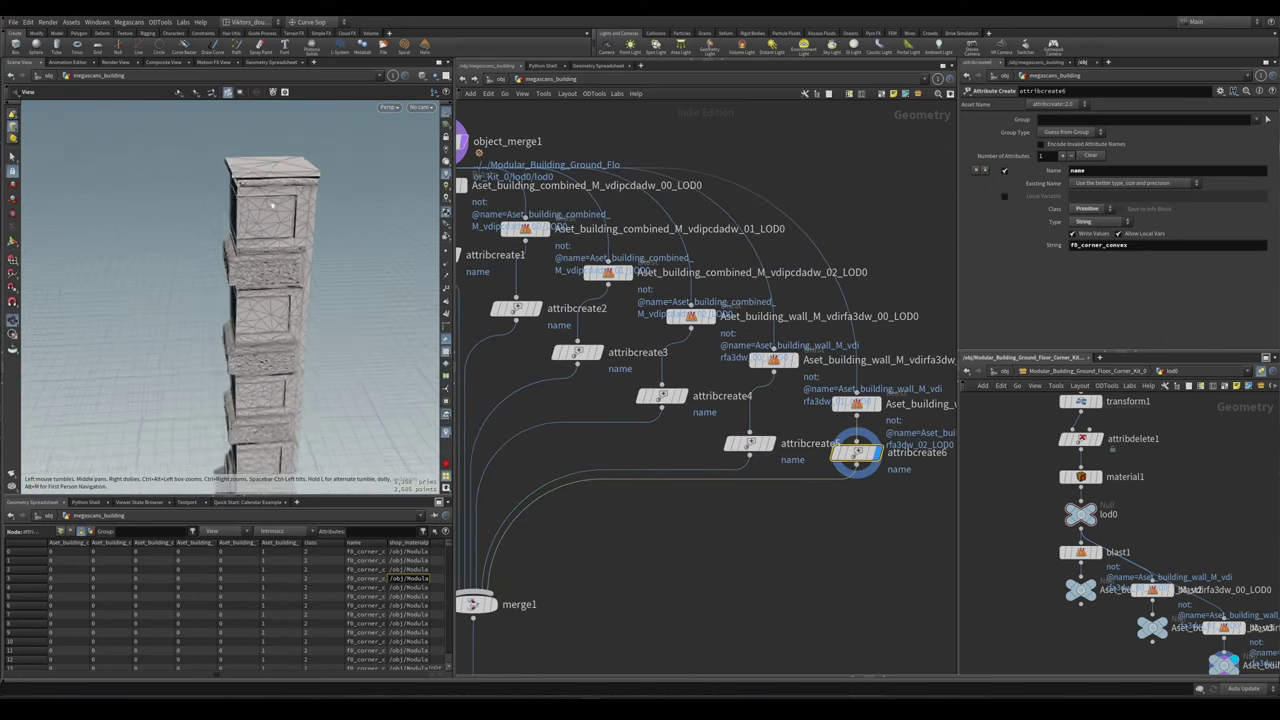
key("s")
key("h")
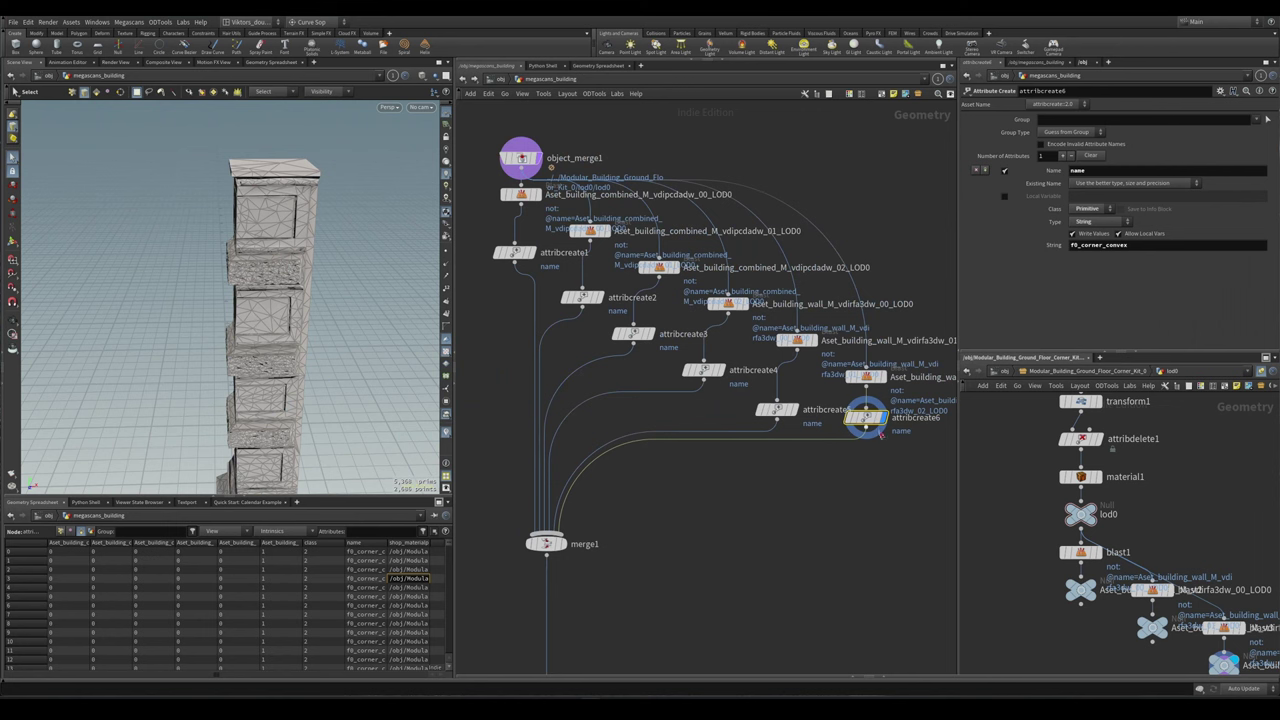
- Display the other ground-floor modules from attribcreate1 through attribcreate4 to examine their side profiles
middle_click_drag(913, 488, 851, 476)
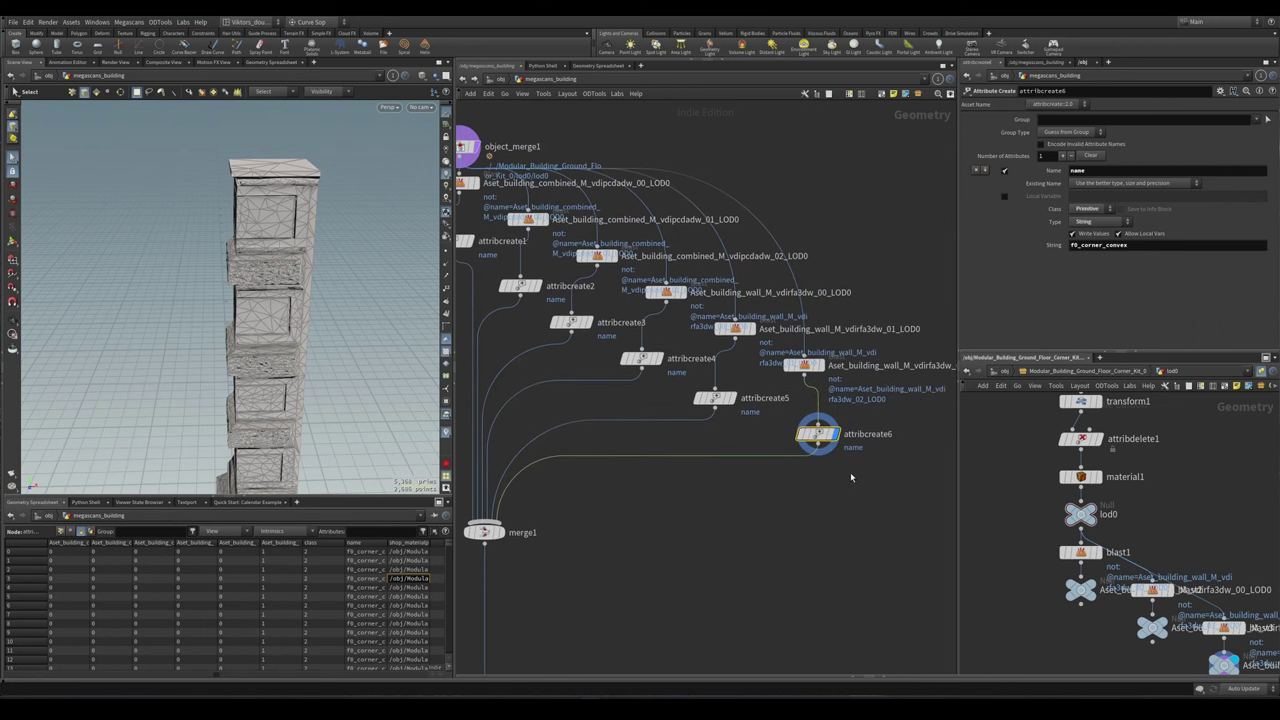
left_click(568, 322)
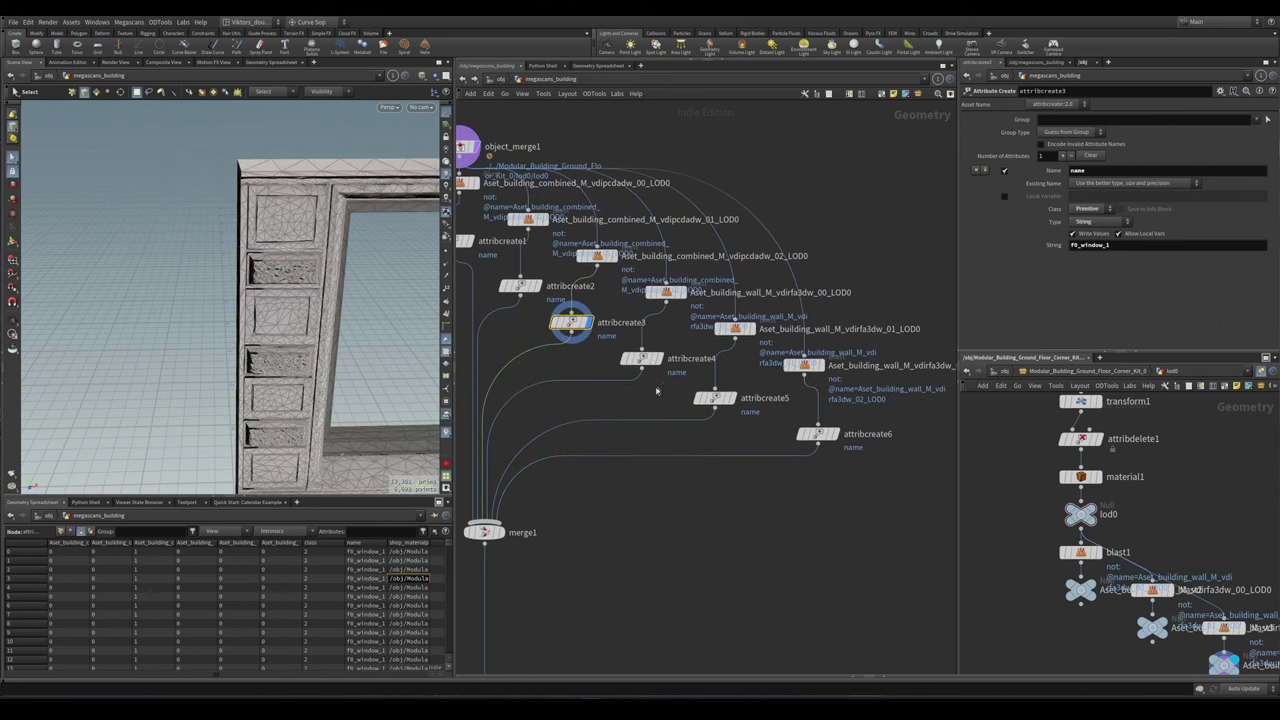
left_click(641, 358)
key("Escape")
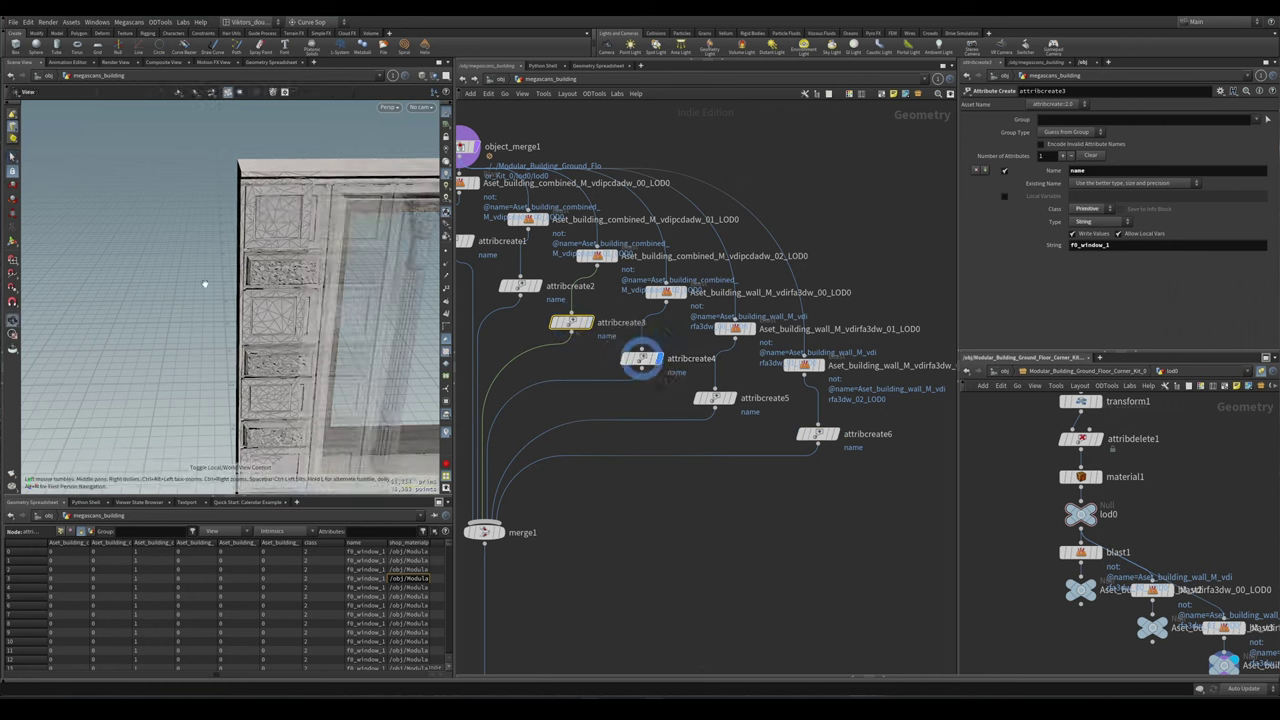
left_click_drag(174, 290, 240, 300)
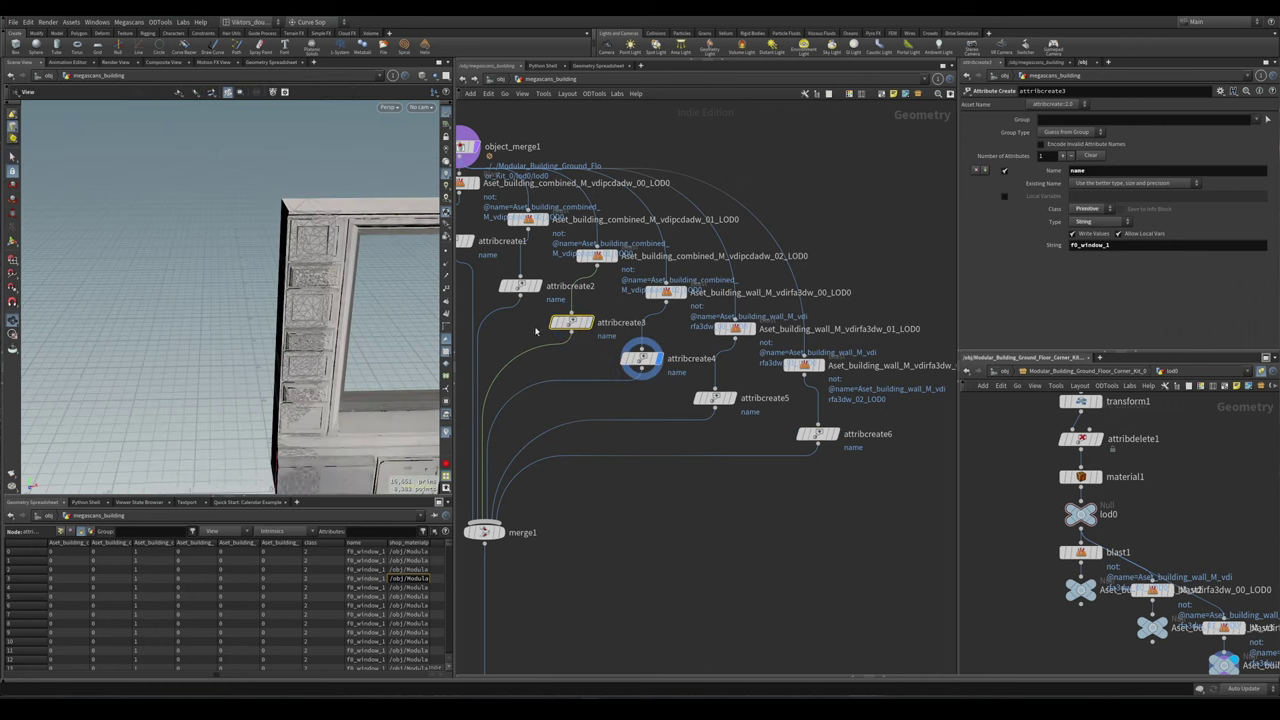
left_click(536, 285)
middle_click_drag(480, 224, 522, 270)
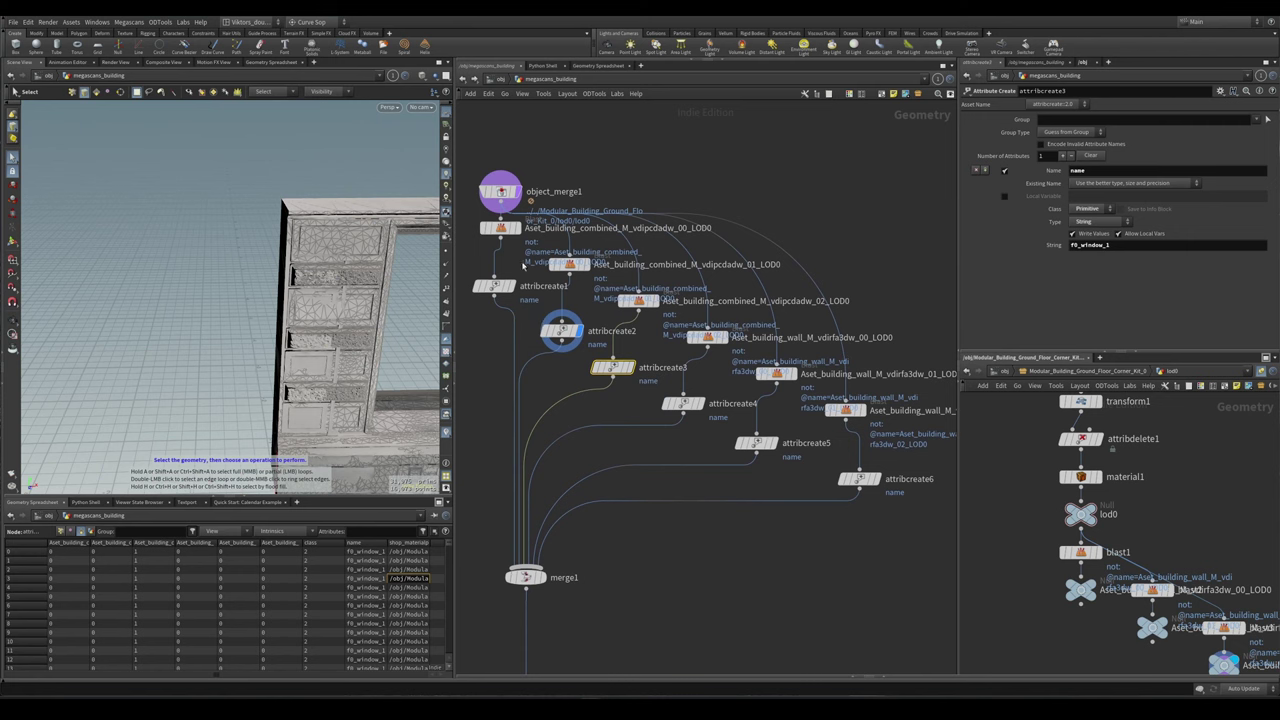
left_click(508, 286)
- Compare the f0_wall_0 module with the concave and convex corner modules
left_click(757, 441)
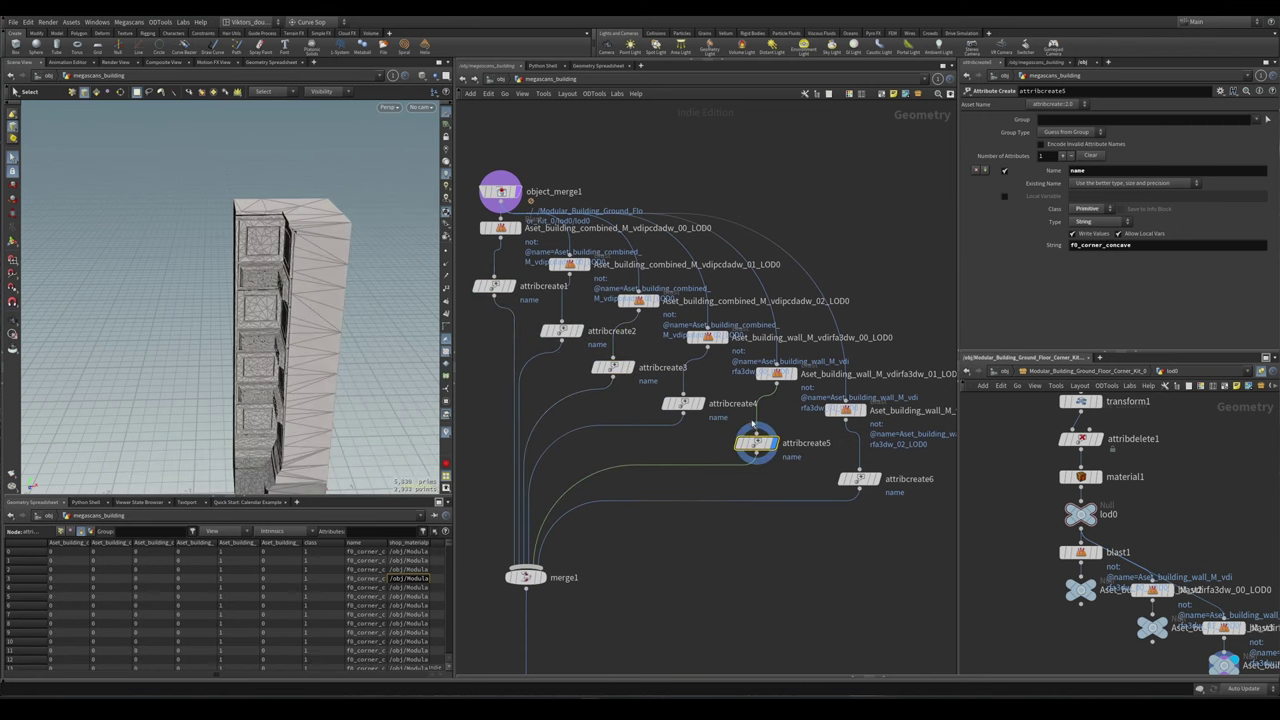
left_click(683, 403)
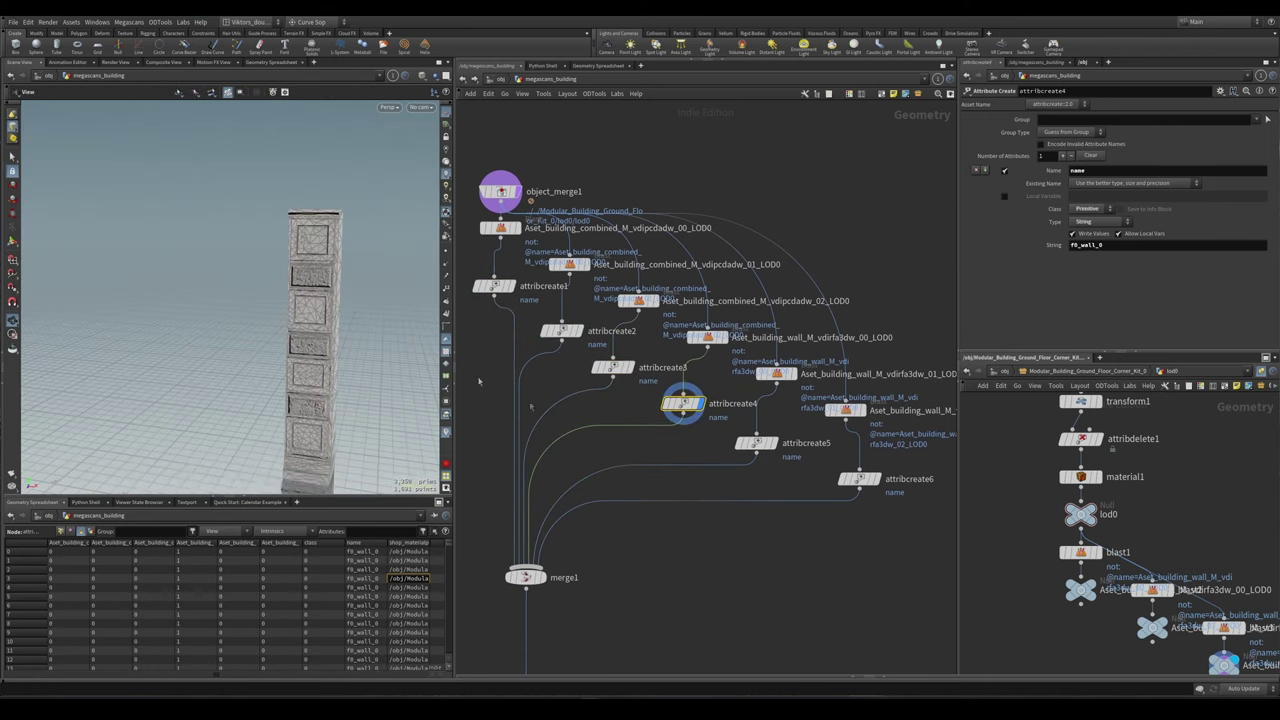
left_click(860, 479)
key("r")
left_click(698, 403)
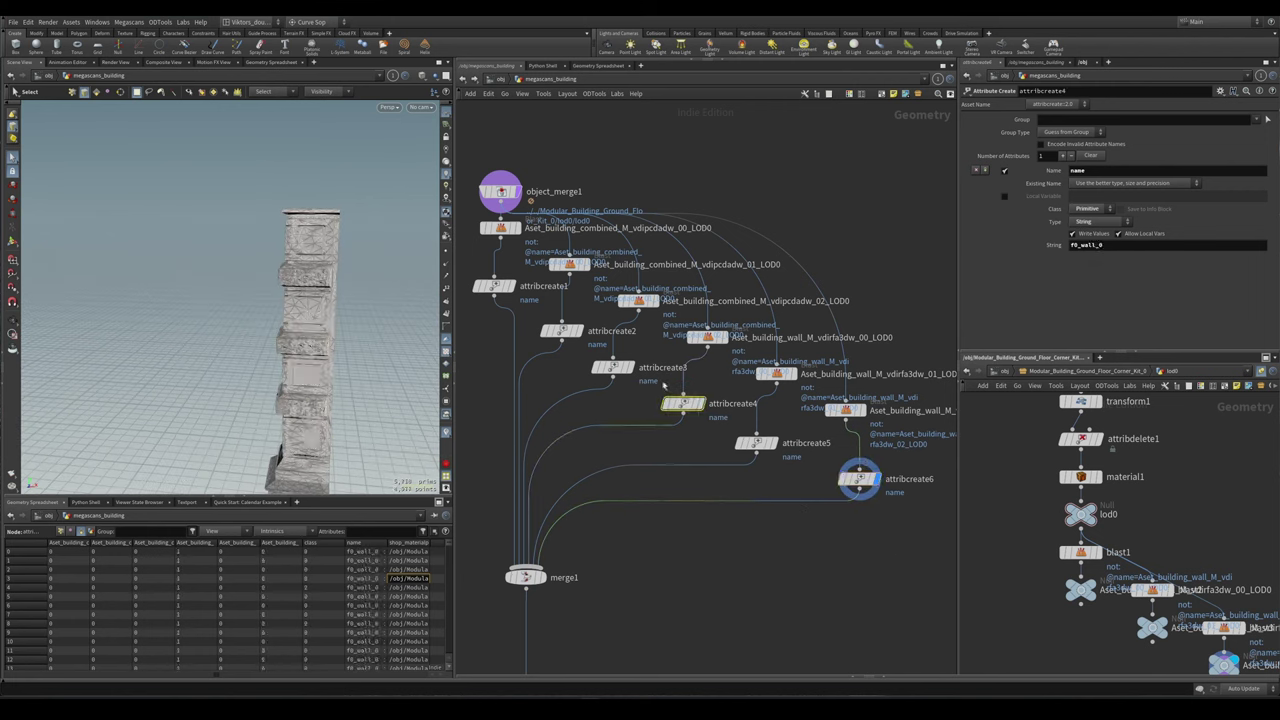
left_click(874, 479)
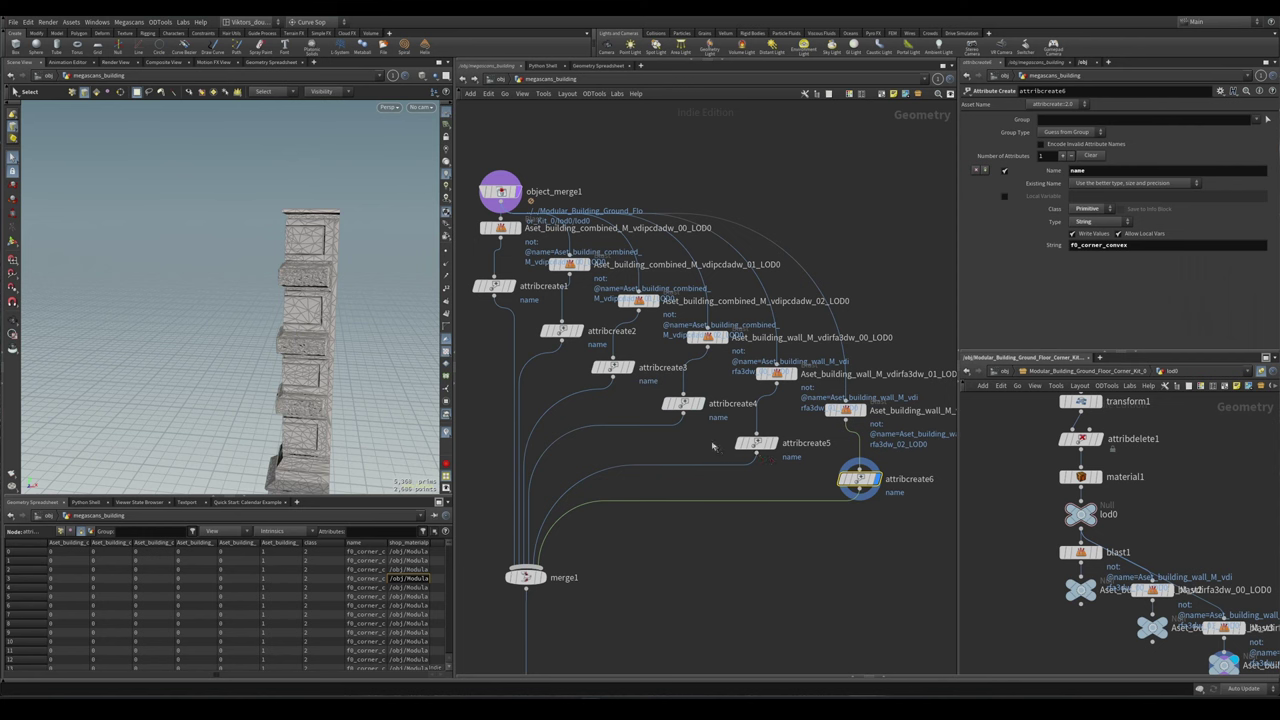
left_click(683, 403)
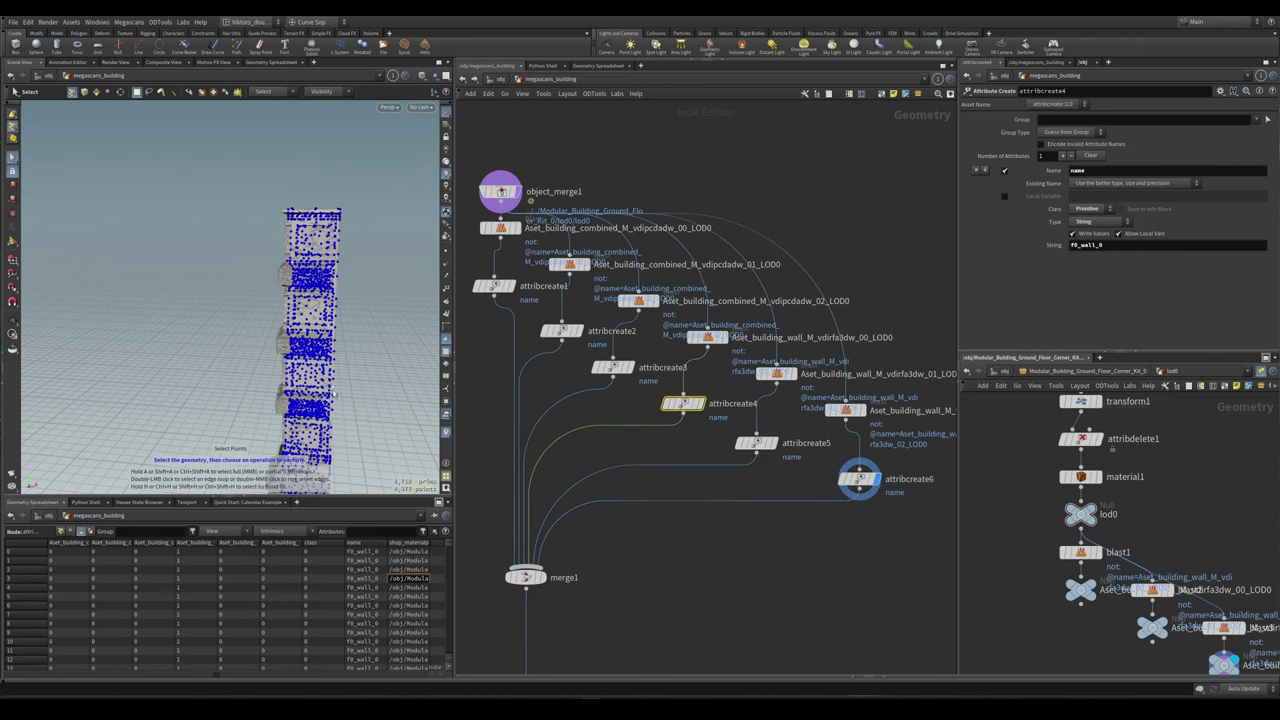
key("r")
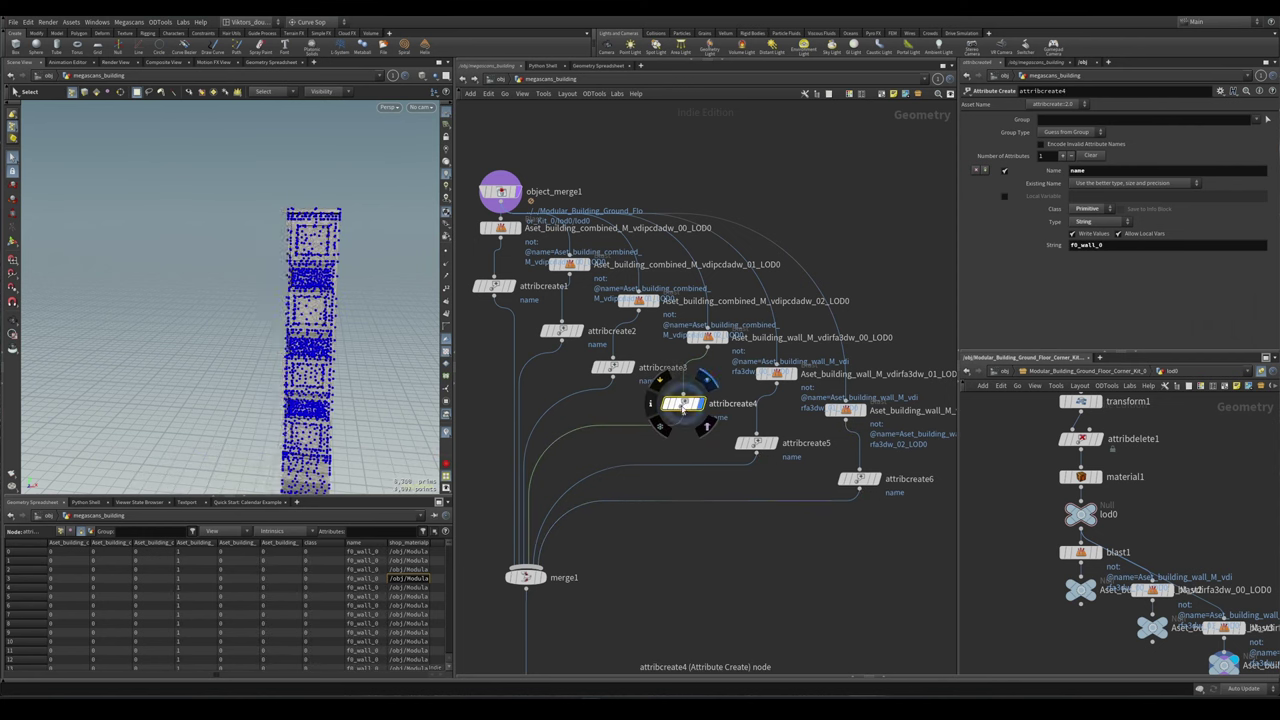
key("ctrl+z")
left_click(698, 412)
key("Escape")
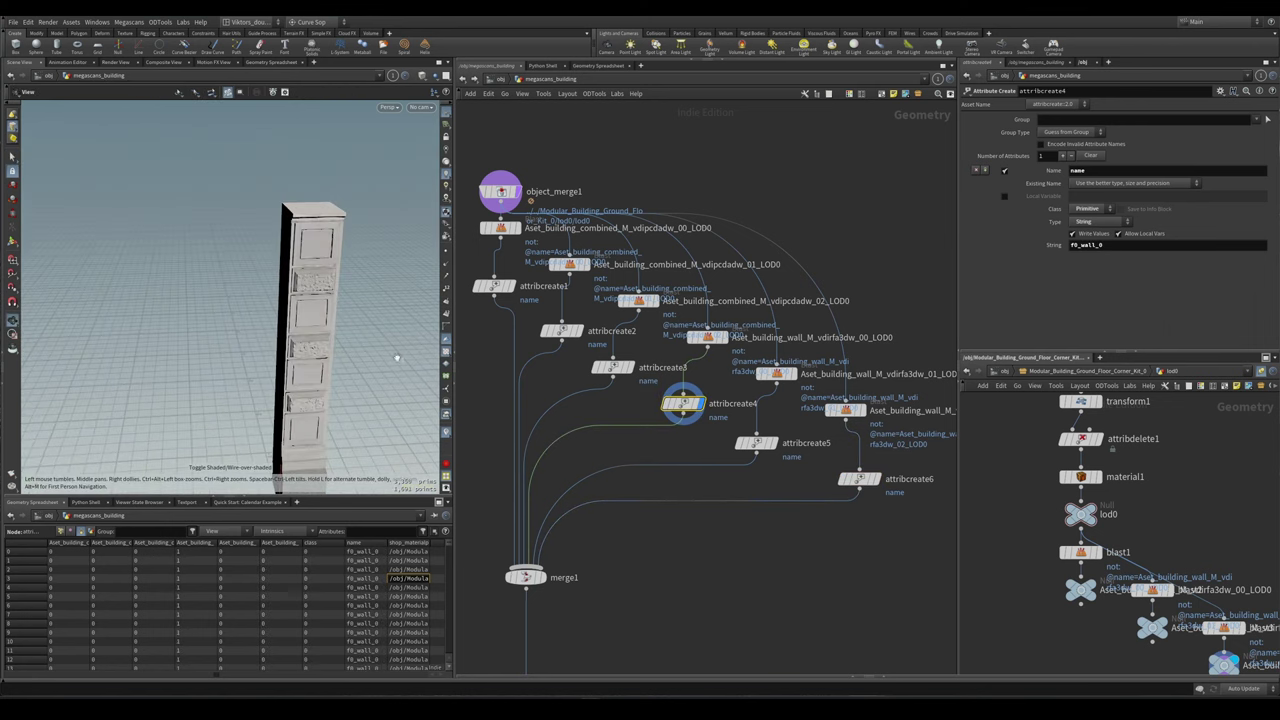
- Move the concave and convex corner branches away from the wall branch to make room for more nodes
key("s")
scroll(740, 433, "down", 3)
mouse_move(909, 512)
left_mouse_down()
mouse_move(788, 404)
mouse_move(766, 447)
mouse_move(786, 447)
mouse_move(770, 435)
left_mouse_up()
left_click_drag(851, 548, 768, 432)
left_click_drag(790, 448, 850, 462)
key("ctrl+z")
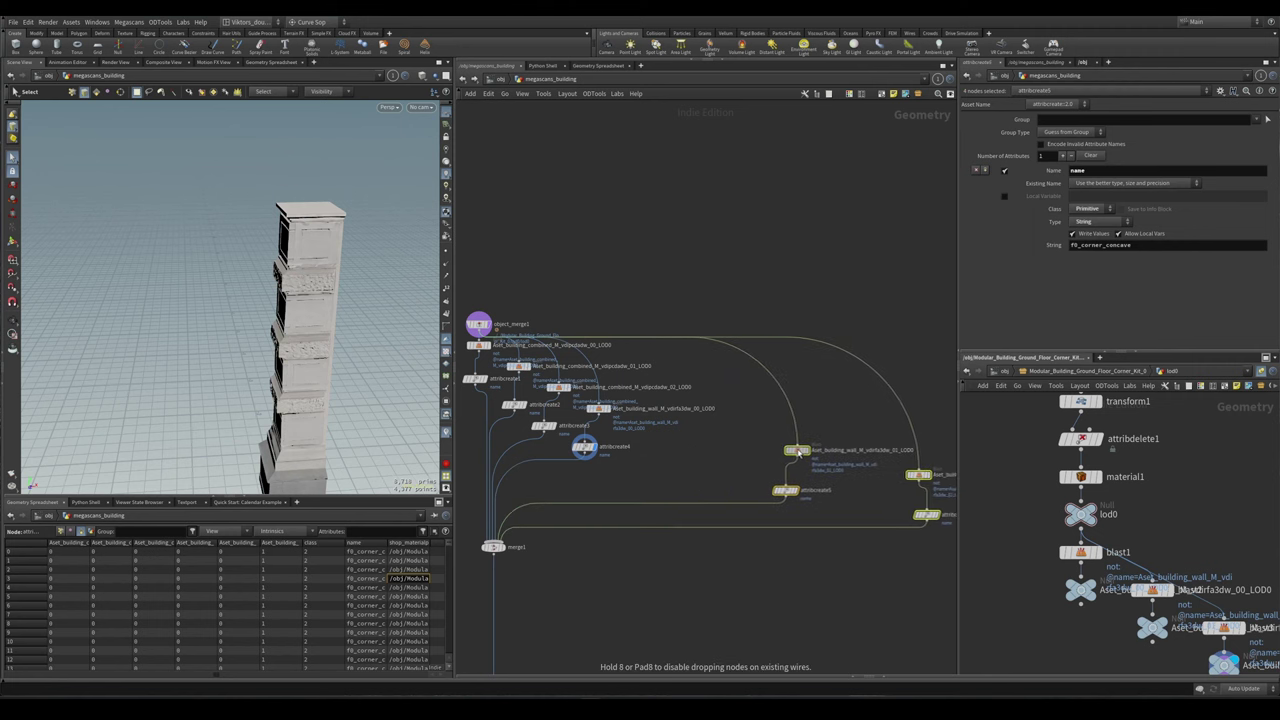
scroll(512, 465, "up", 2)
- Duplicate the f0_wall_0 blast and attribute create pair twice, placing the copies between the wall and corner branches
left_click_drag(700, 468, 570, 378)
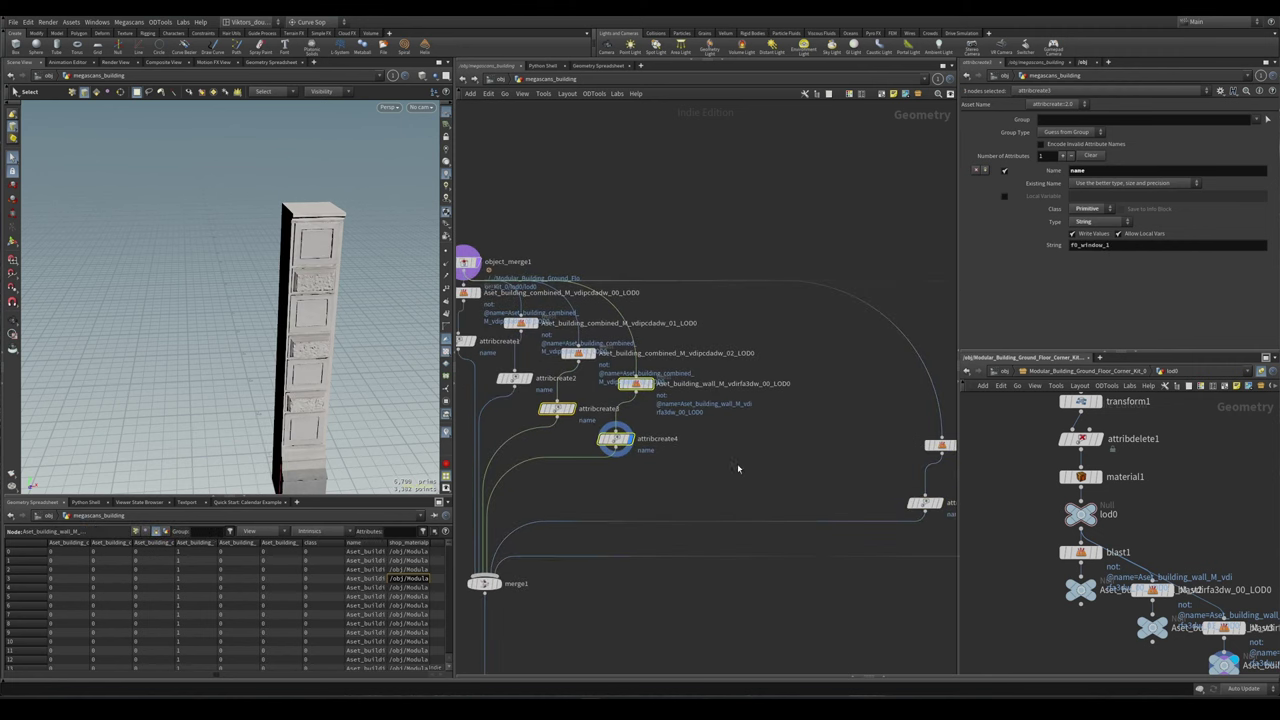
key("ctrl+c")
key("ctrl+v")
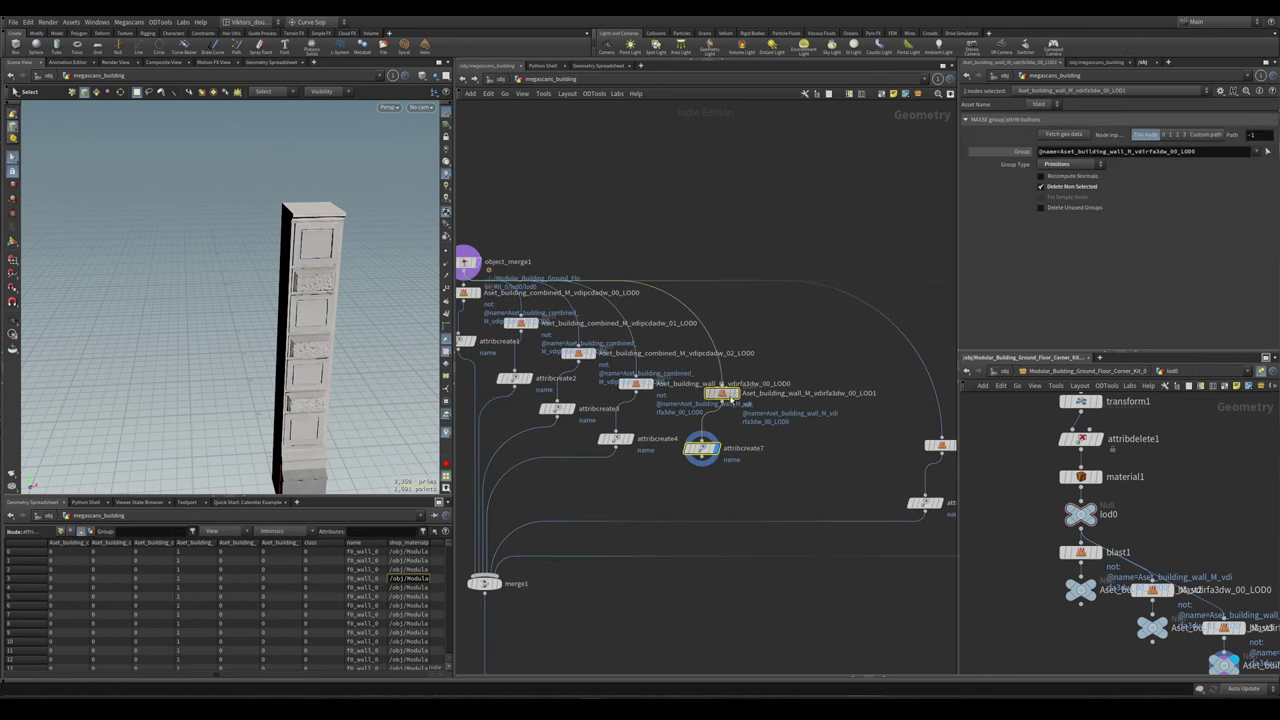
left_click_drag(700, 448, 814, 449)
middle_click_drag(814, 449, 696, 477)
scroll(817, 464, "up", 2)
- Colour the two duplicated wall blast nodes red and align attribcreate7 and attribcreate8 beneath them
left_click(617, 368, "shift")
key("c")
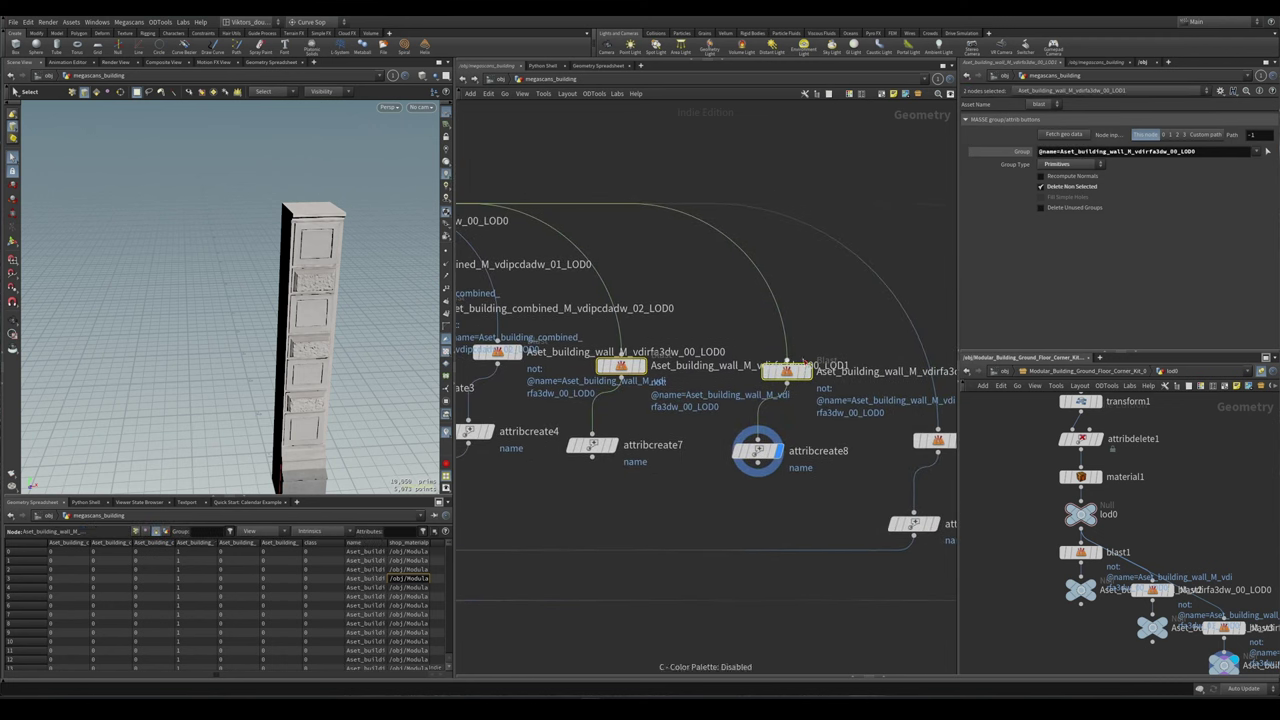
left_click(900, 607)
left_click(826, 486)
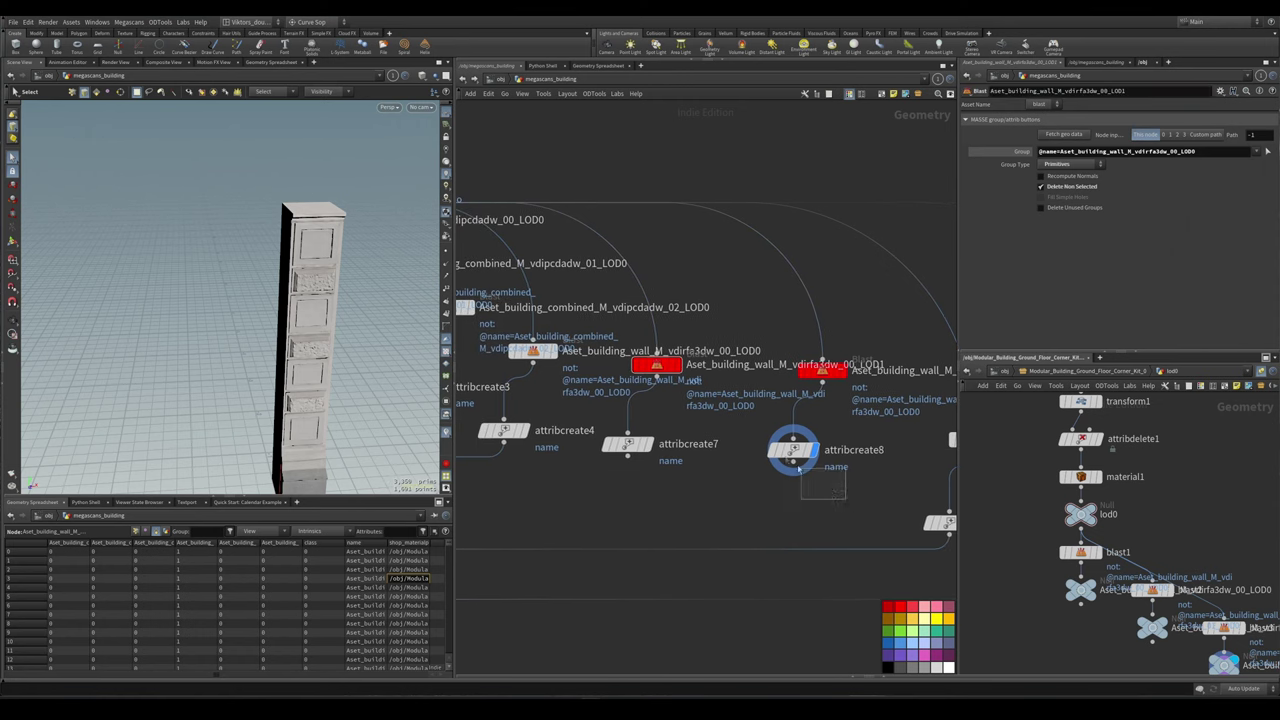
left_click_drag(787, 452, 822, 421)
left_click_drag(697, 500, 620, 358)
left_click_drag(627, 444, 655, 414)
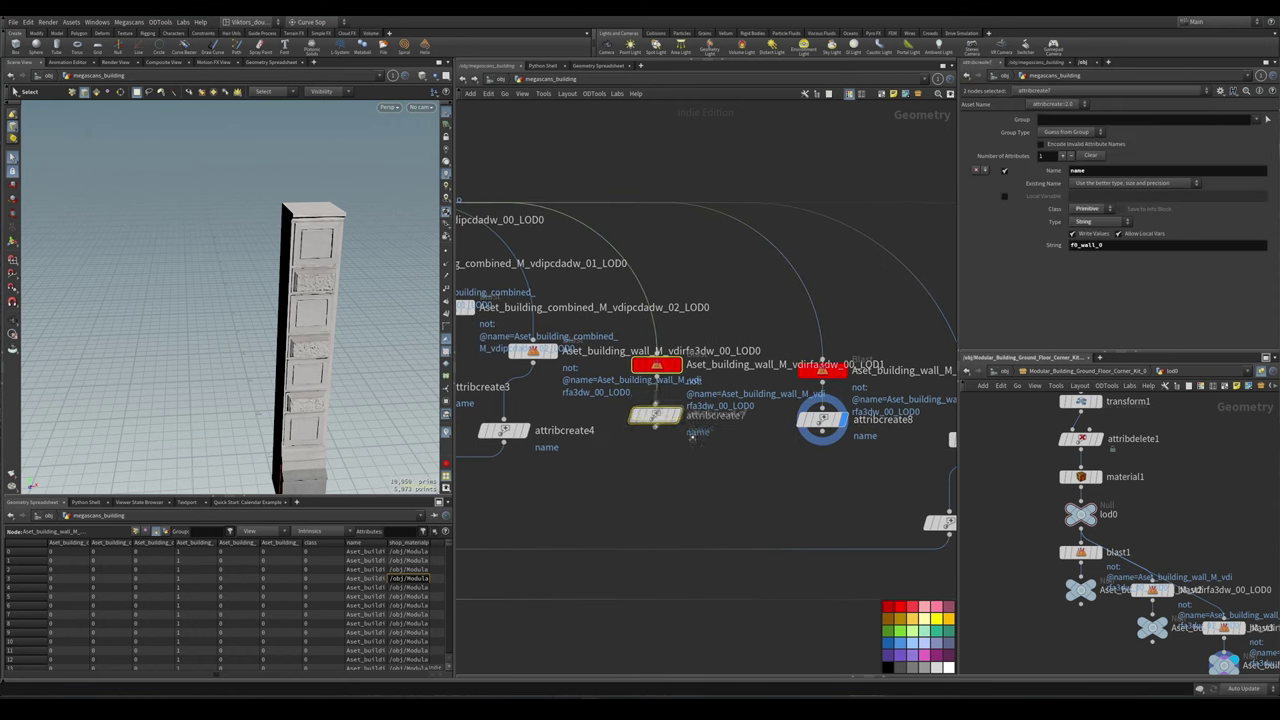
- Set the name string of attribcreate7 to f0_corner_del and copy it
middle_click_drag(723, 430, 733, 480)
key("Right")
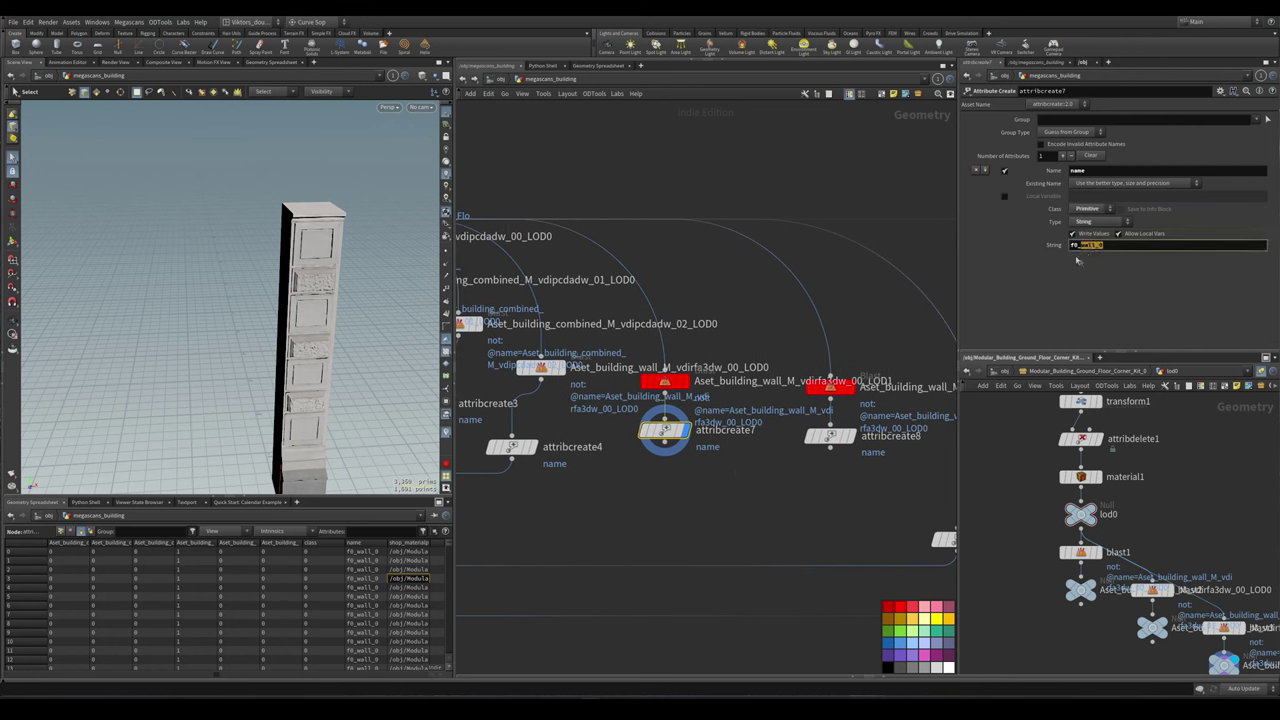
type("er_del")
key("Return")
double_click(1150, 243)
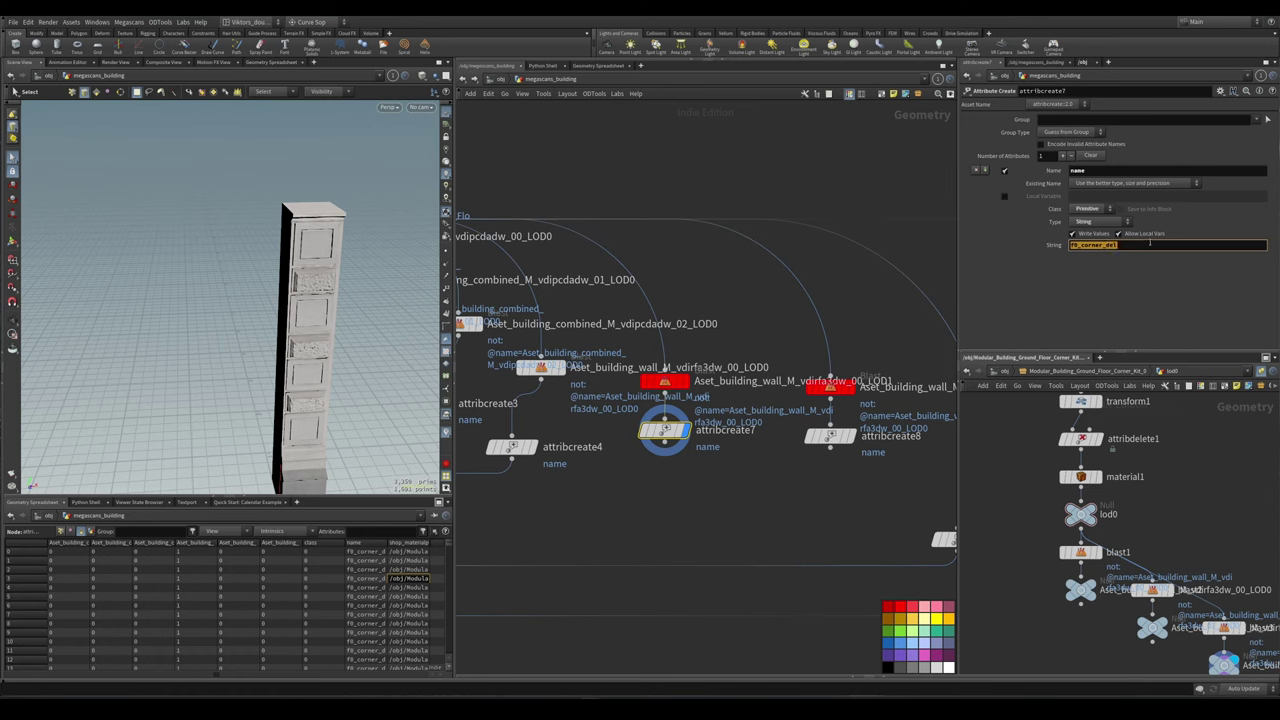
- Set the name string of attribcreate8 to f0_corner_temp
left_click(830, 436)
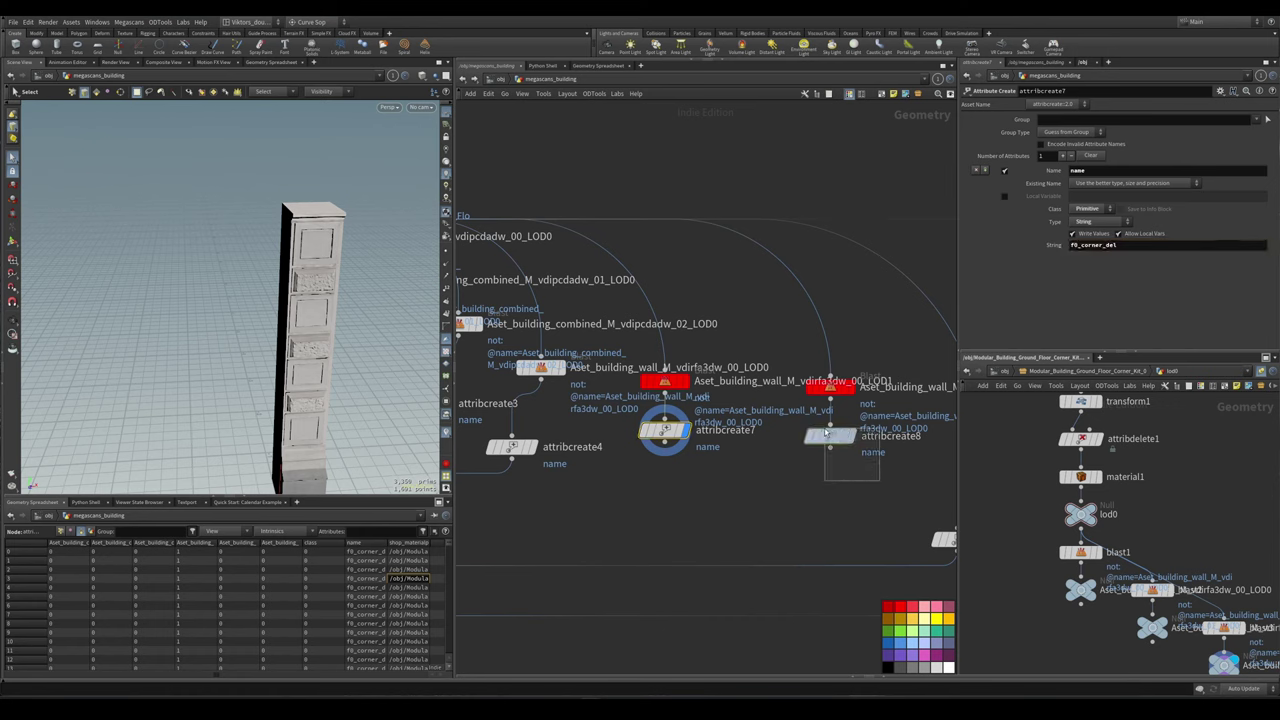
left_click(1128, 245)
key("ctrl+v")
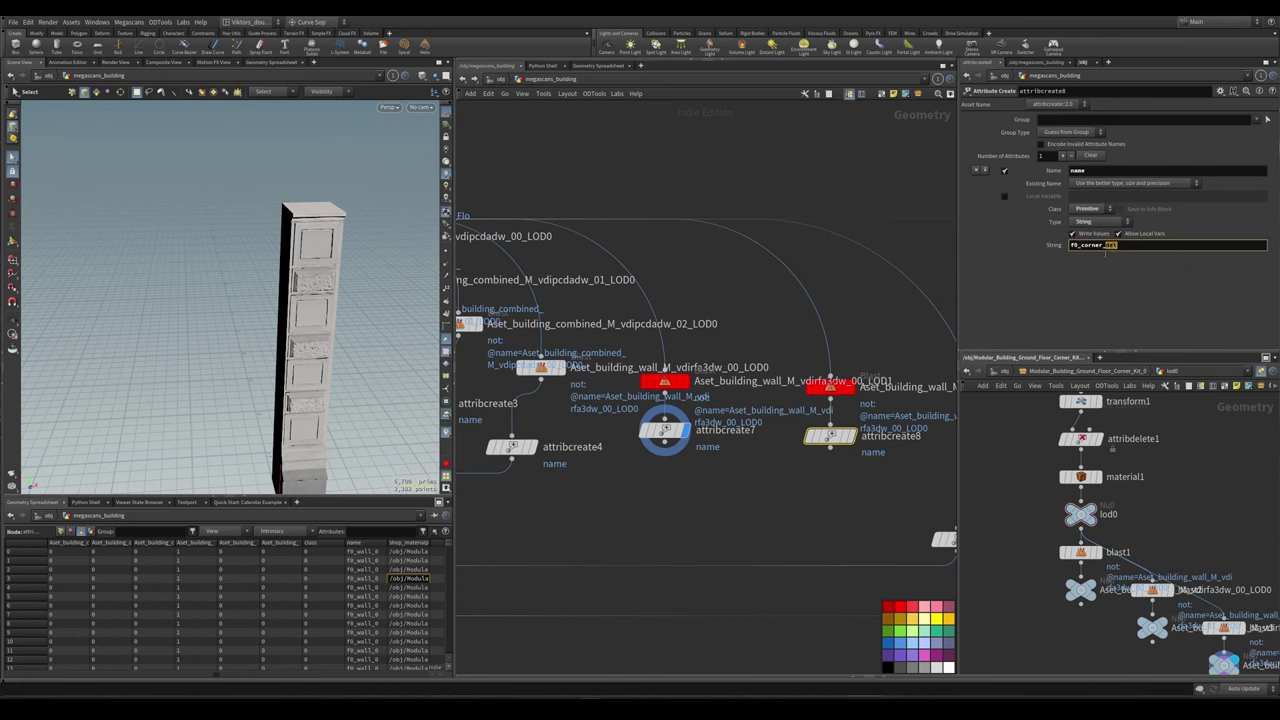
key("BackSpace")
key("BackSpace")
key("BackSpace")
type("tem")
key("Return")
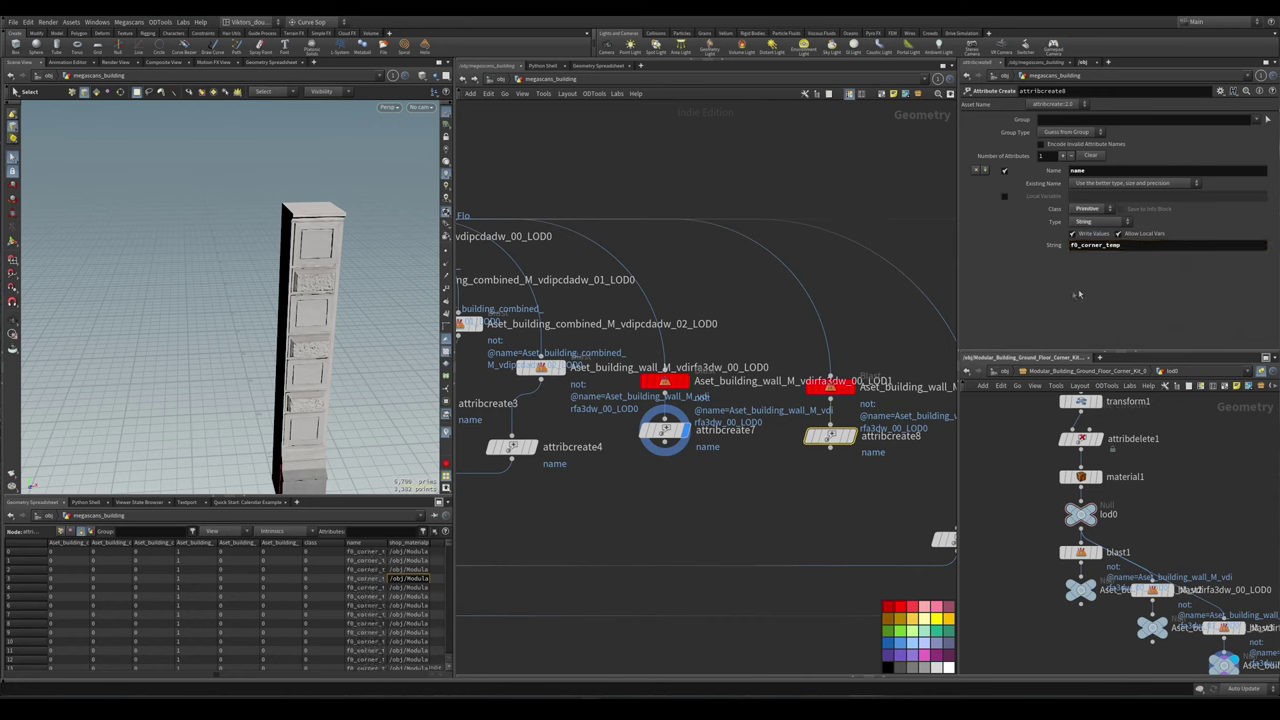
- Connect the outputs of attribcreate7 and attribcreate8 to merge1
scroll(700, 450, "down", 3)
left_click(800, 478)
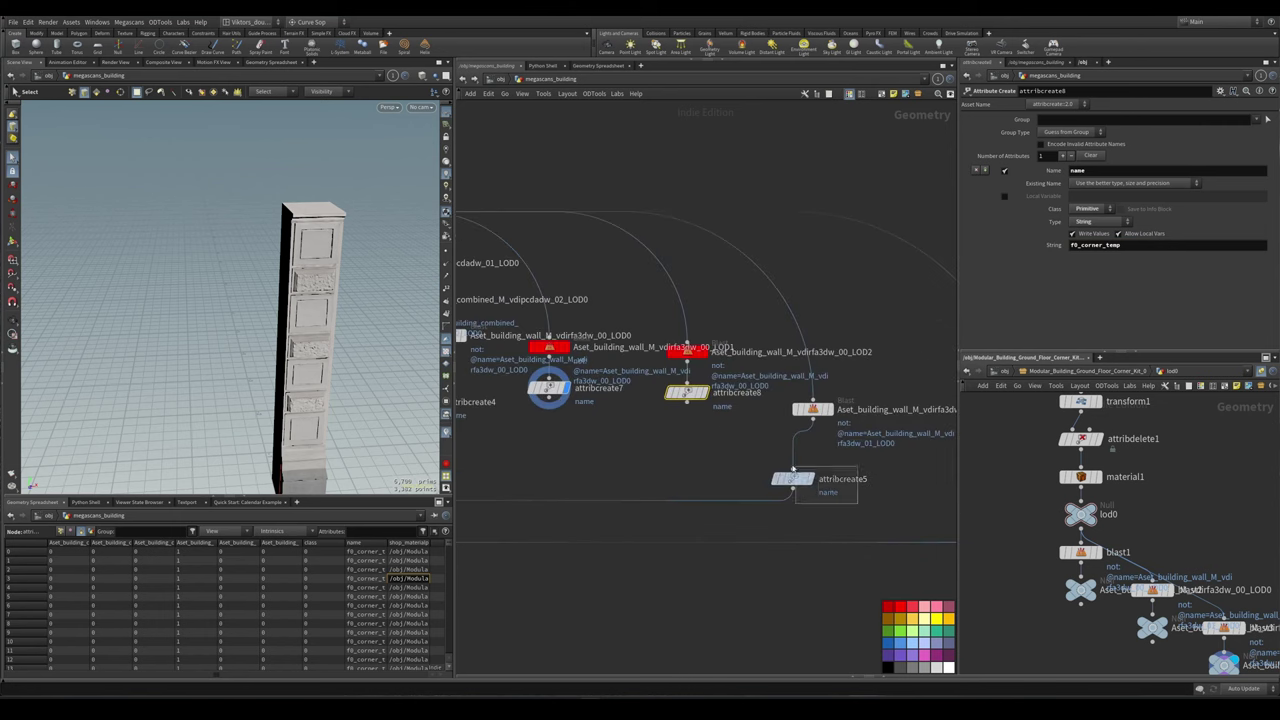
scroll(855, 512, "down", 2)
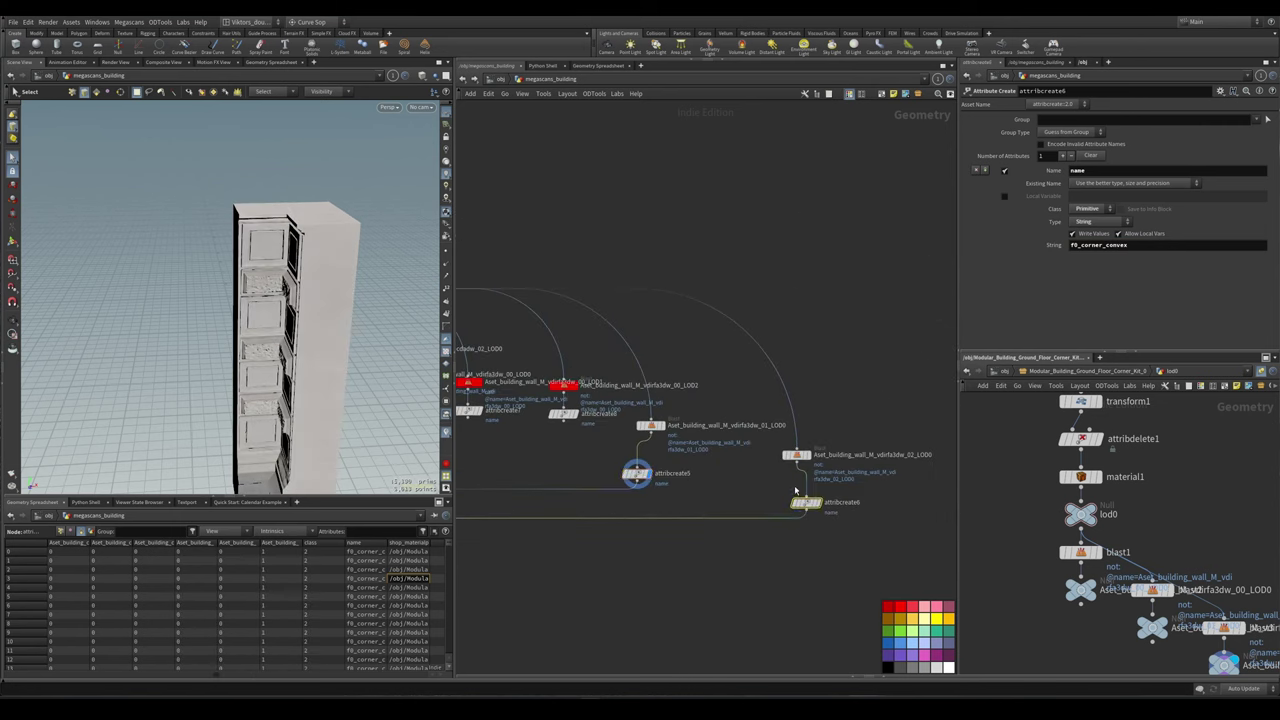
left_click(820, 500)
middle_click_drag(711, 486, 891, 490)
left_click(650, 419)
left_click(650, 428)
left_click(748, 430, "shift")
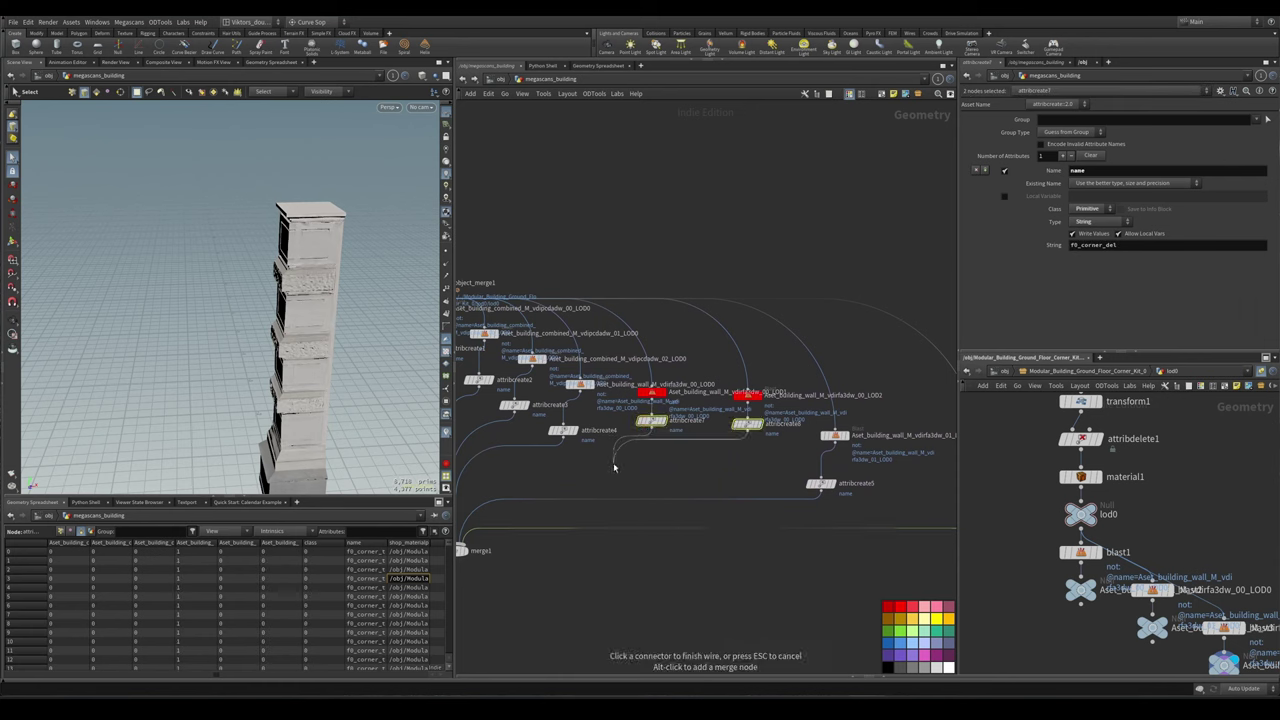
left_click(630, 507)
key("h")
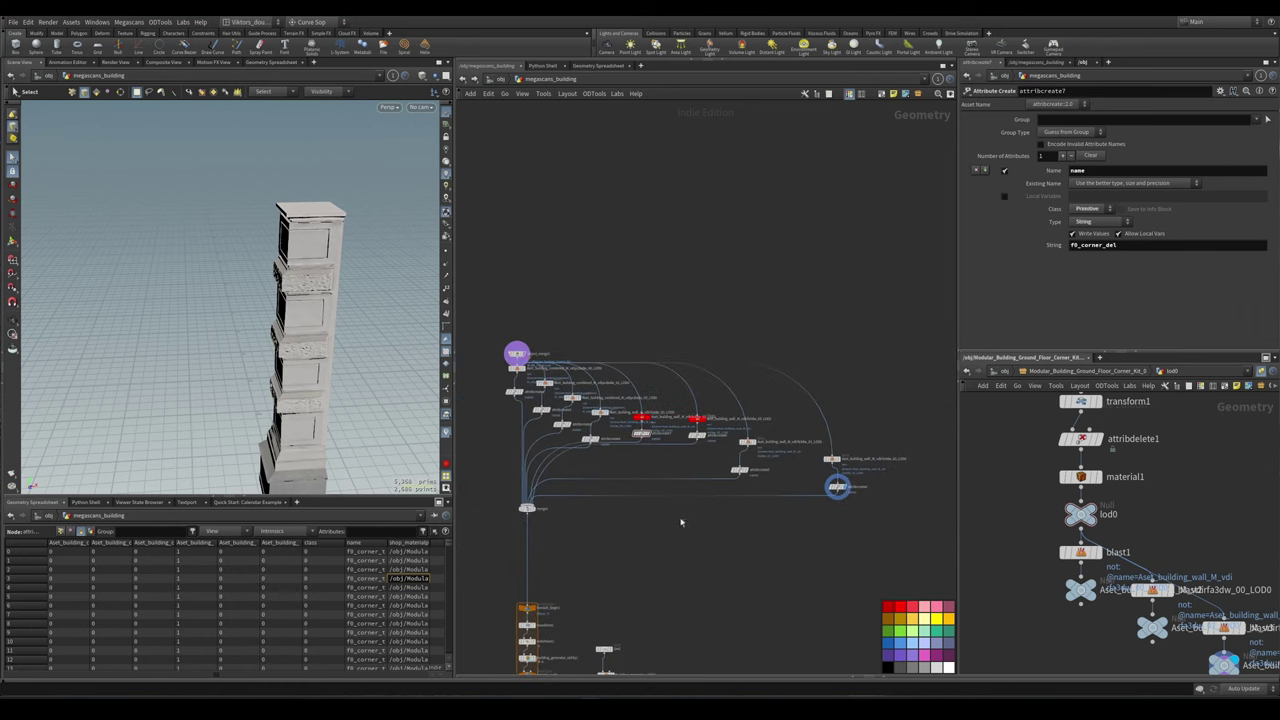
- Insert [f0_corner_del] at the start of the ground_floor expanded form in building_generator_utility2
left_click(620, 427)
left_click(1153, 246)
scroll(650, 540, "down", 3)
scroll(758, 433, "up", 4)
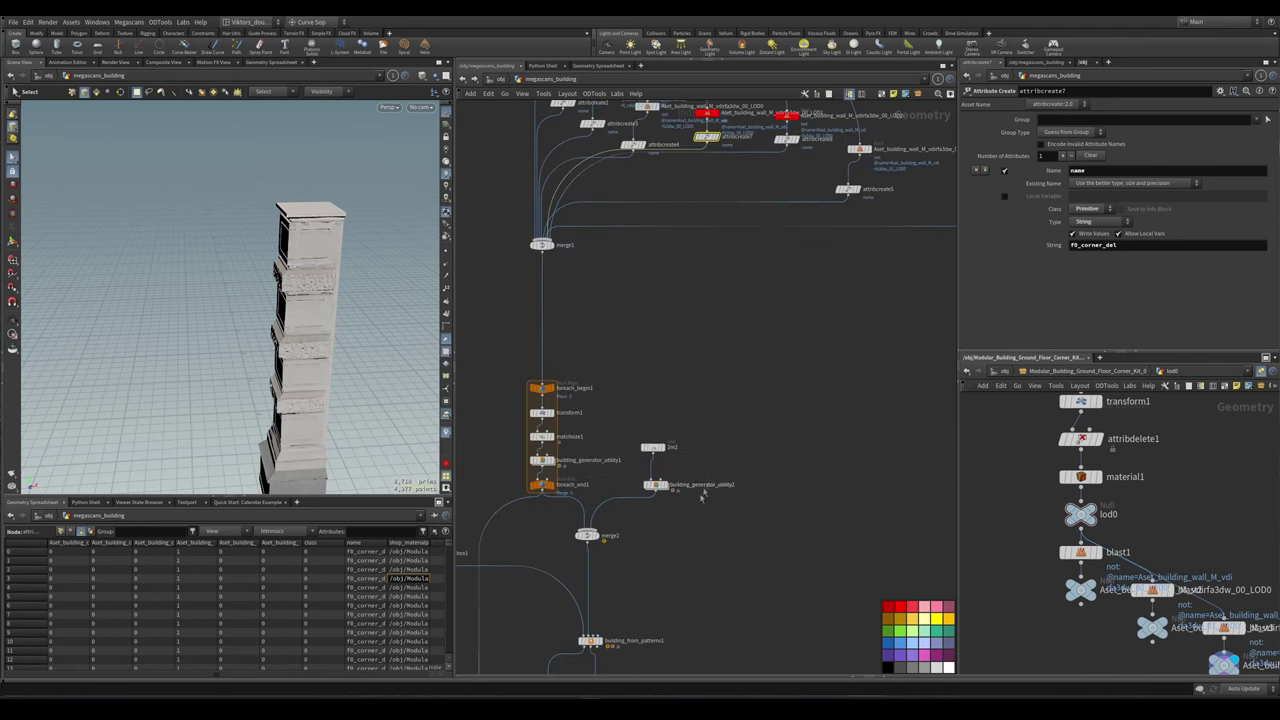
left_click(713, 393)
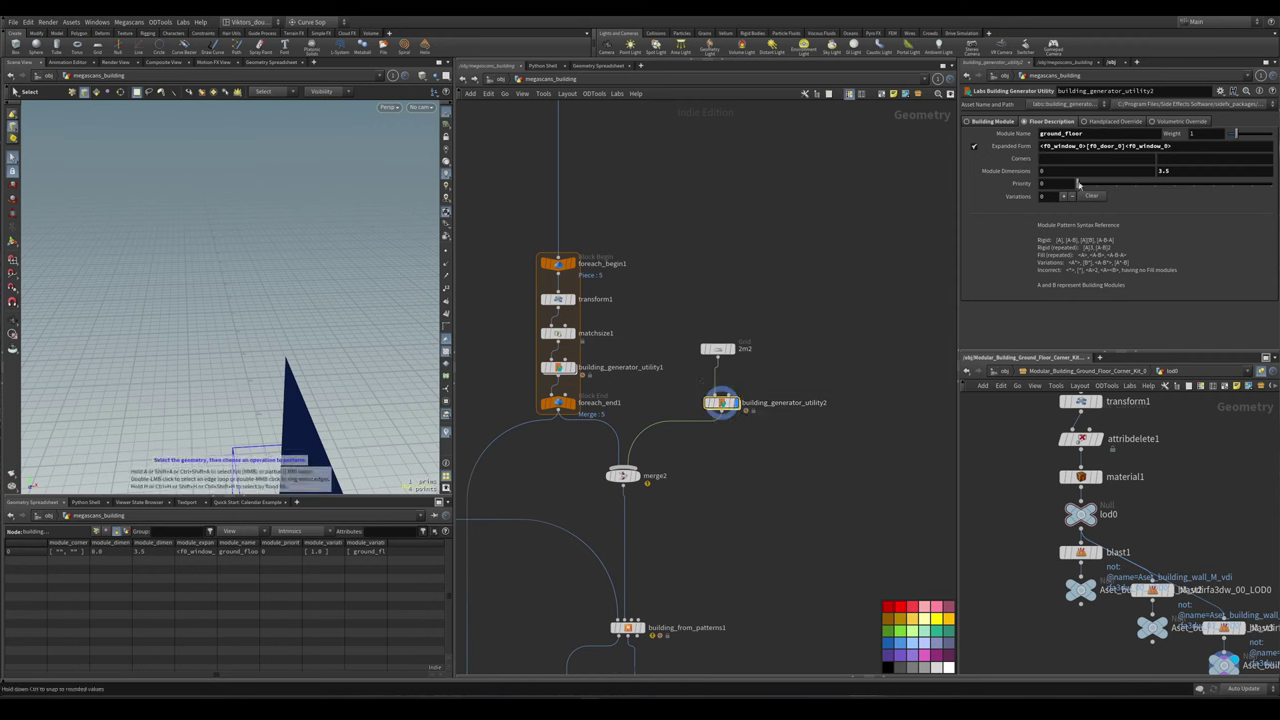
left_click(1043, 146)
type("[f0_corner_del]")
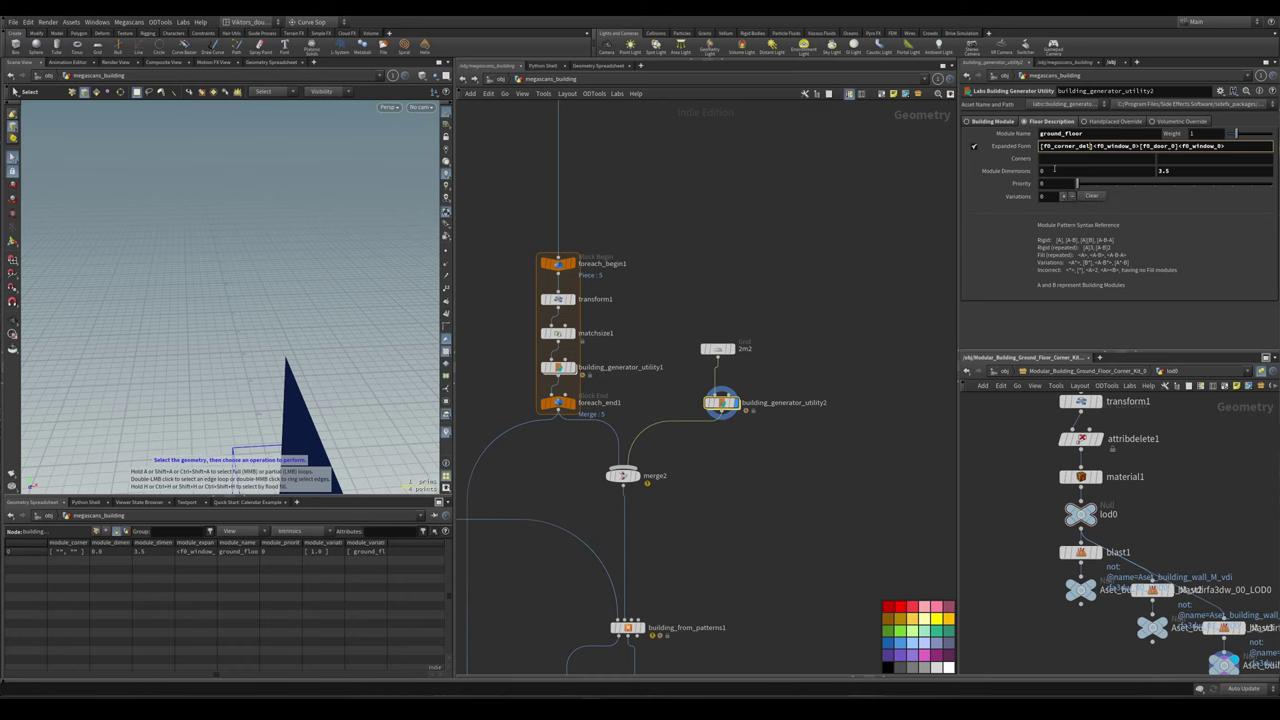
- Append [f0_corner_temp] to the end of building_generator_utility2's expanded form
left_click_drag(1092, 147, 1010, 150)
key("ctrl+c")
left_click(1251, 147)
key("ctrl+v")
type("]")
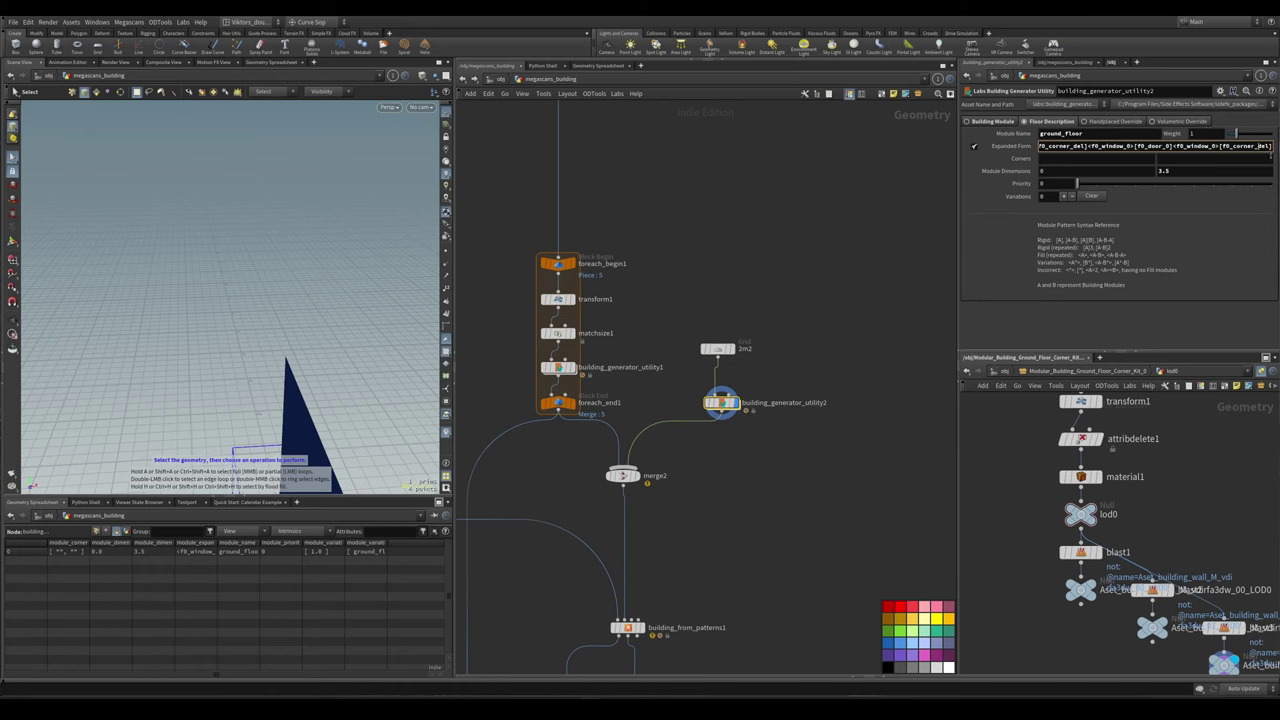
left_click_drag(1268, 147, 1258, 148)
type("temp")
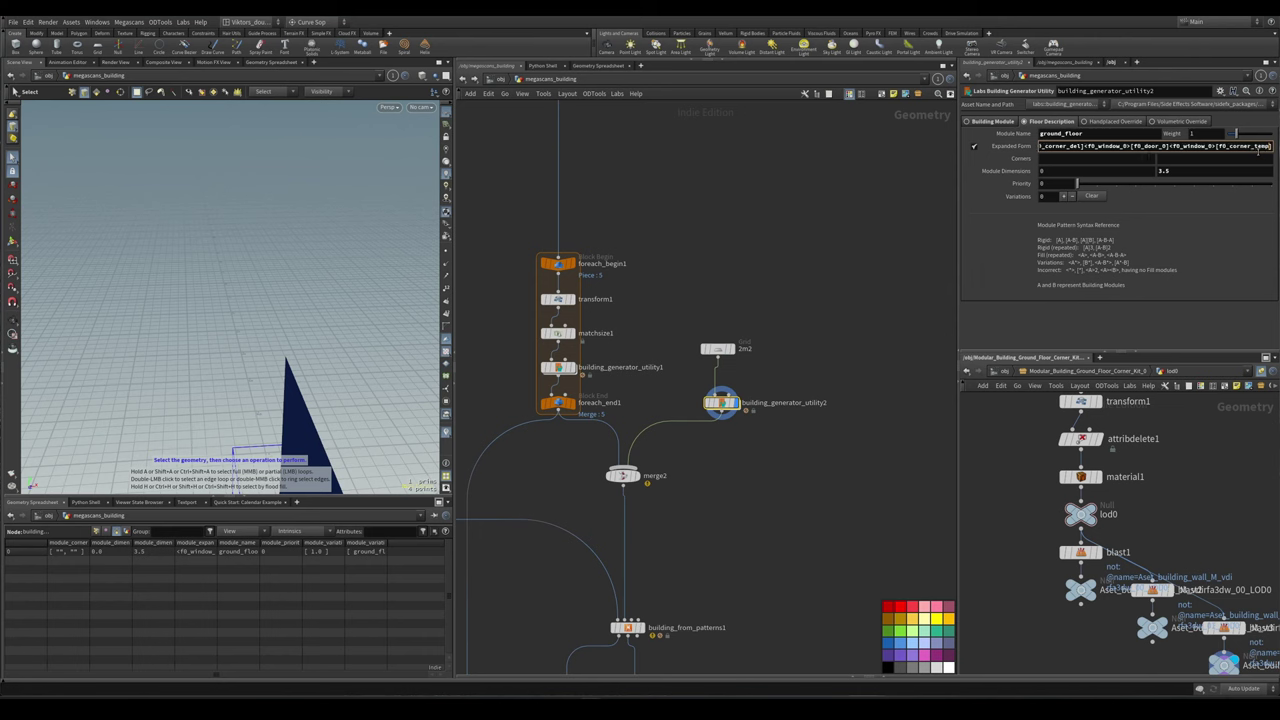
key("Return")
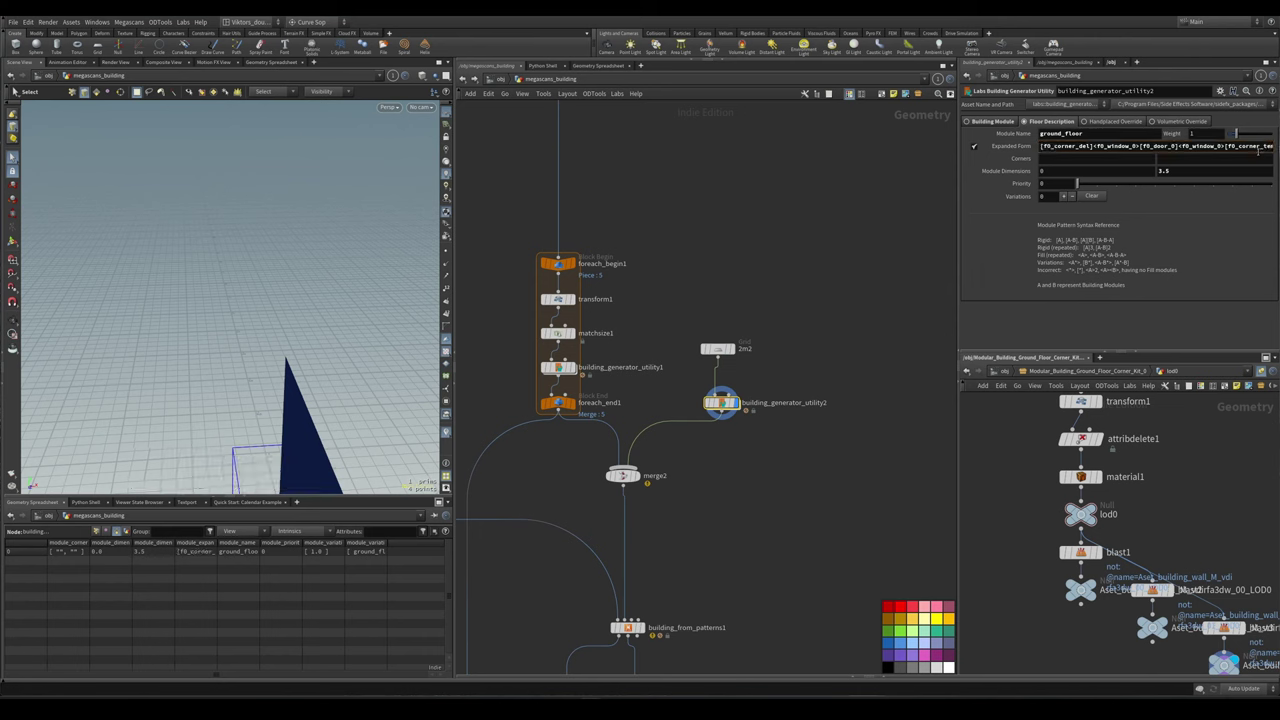
- Display building_from_patterns1 and examine the corner piece of the generated ground floor up close
middle_click_drag(820, 480, 840, 300)
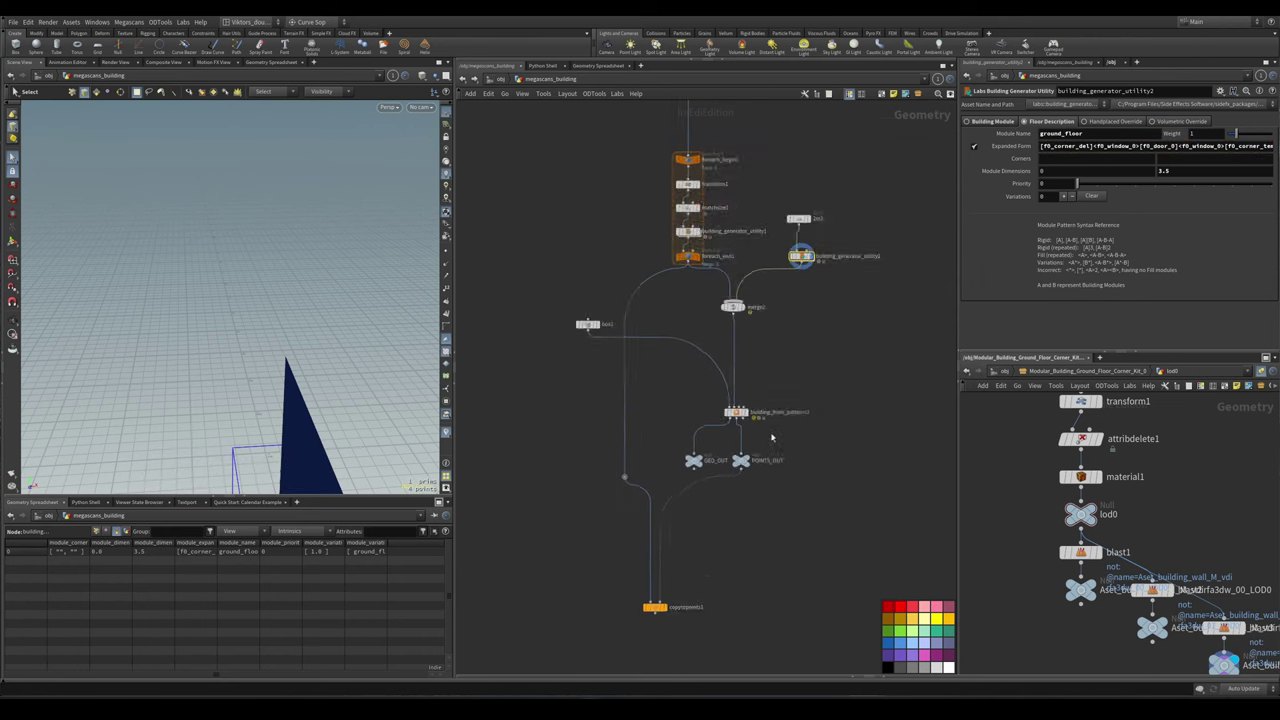
left_click(731, 409)
left_click(741, 408)
key("h")
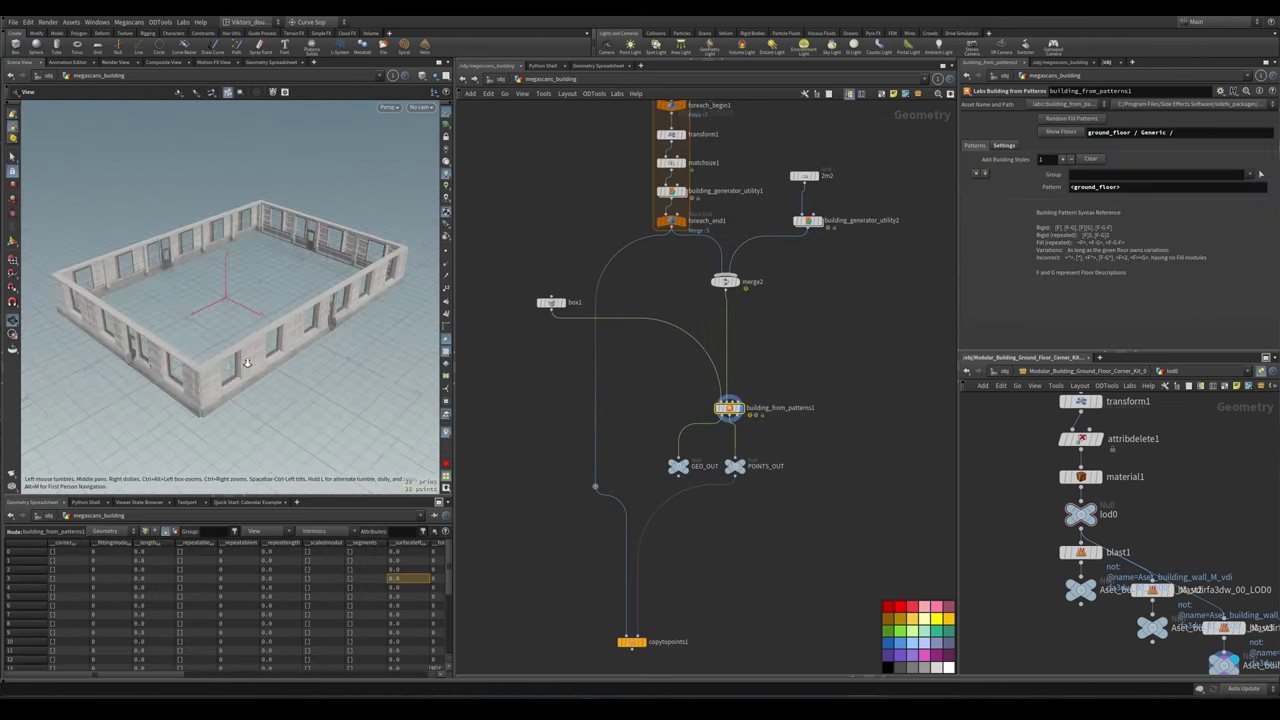
scroll(317, 360, "up", 5)
scroll(317, 360, "down", 5)
key("s")
left_click(322, 385)
left_click_drag(322, 385, 252, 365, "alt")
- Check the name strings of attribcreate8 and attribcreate7 below the red blast nodes
middle_click_drag(946, 203, 845, 268)
scroll(845, 268, "down", 5)
scroll(772, 240, "up", 4)
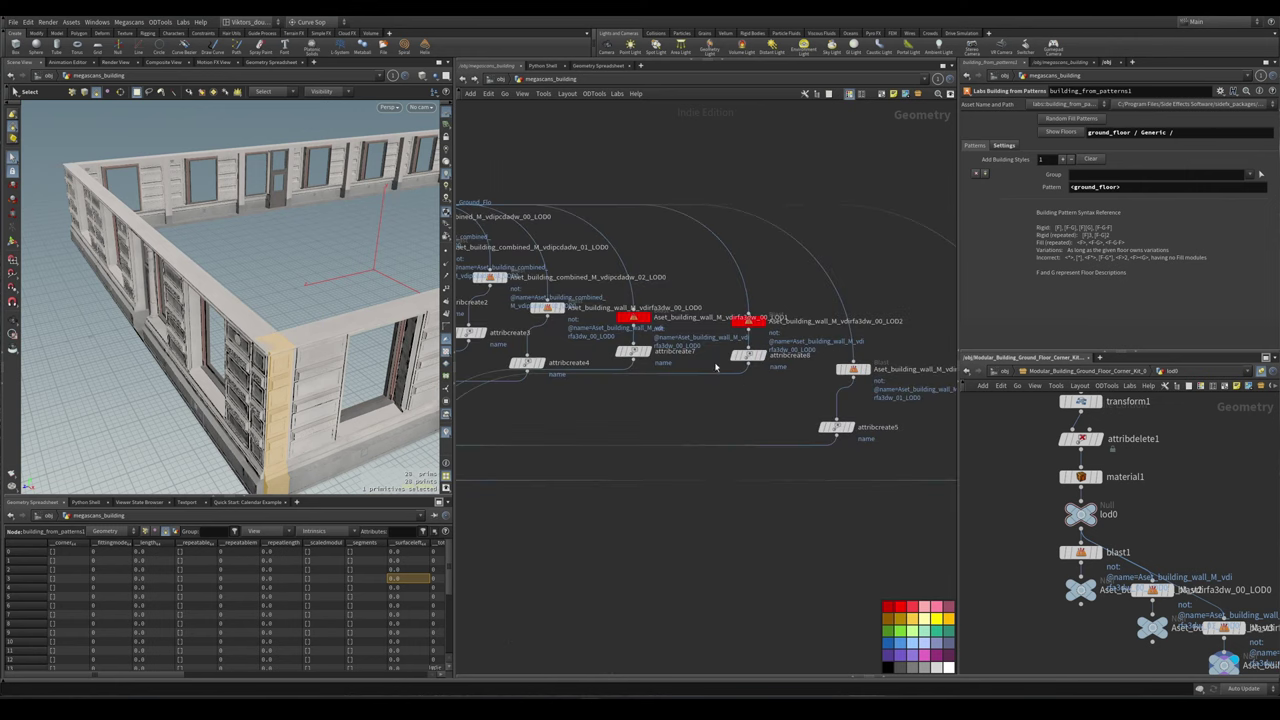
scroll(748, 390, "up", 2)
left_click(752, 349)
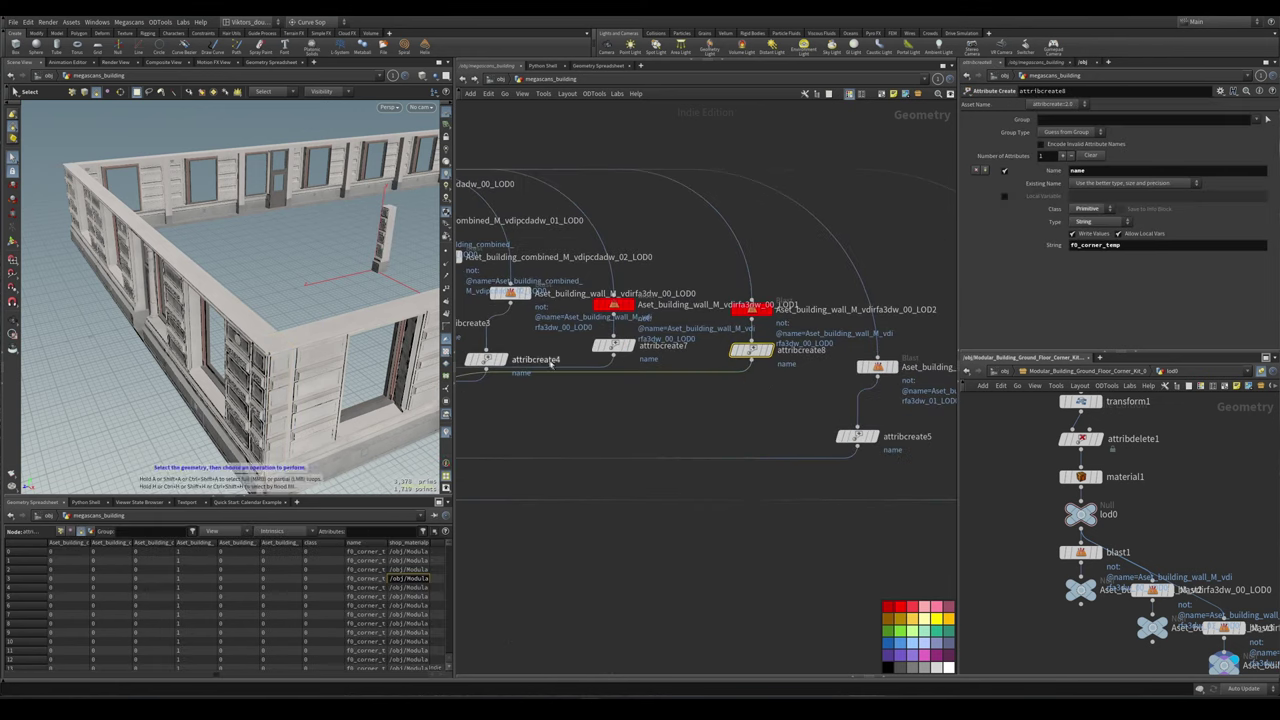
left_click(620, 346)
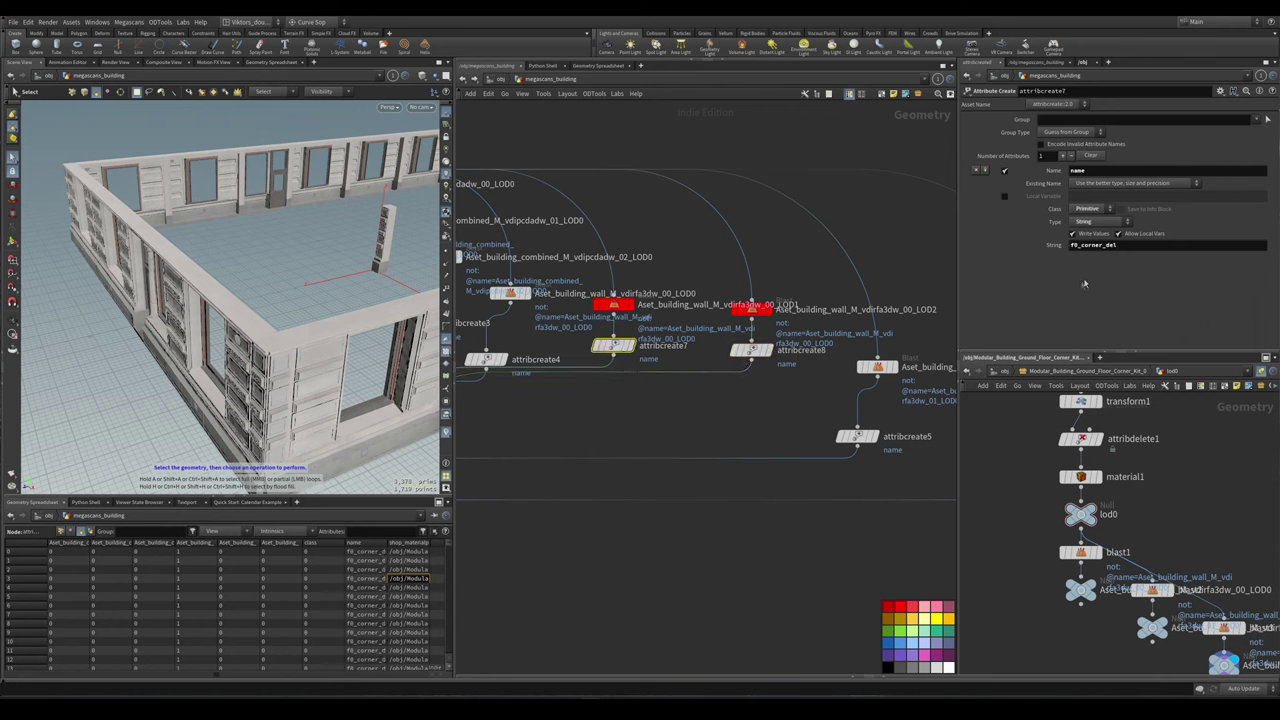
scroll(735, 520, "down", 5)
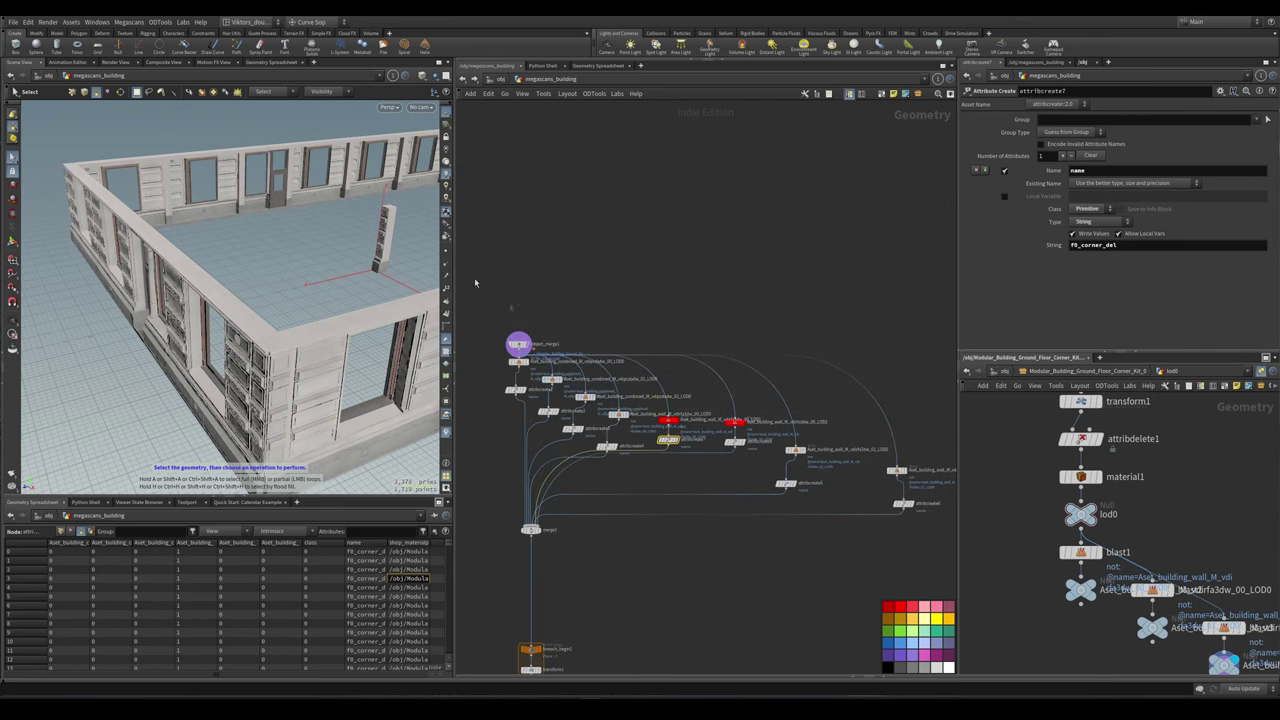
scroll(895, 500, "up", 3)
- Display attribcreate6 and inspect the concave and convex corner module geometry
left_click(885, 488)
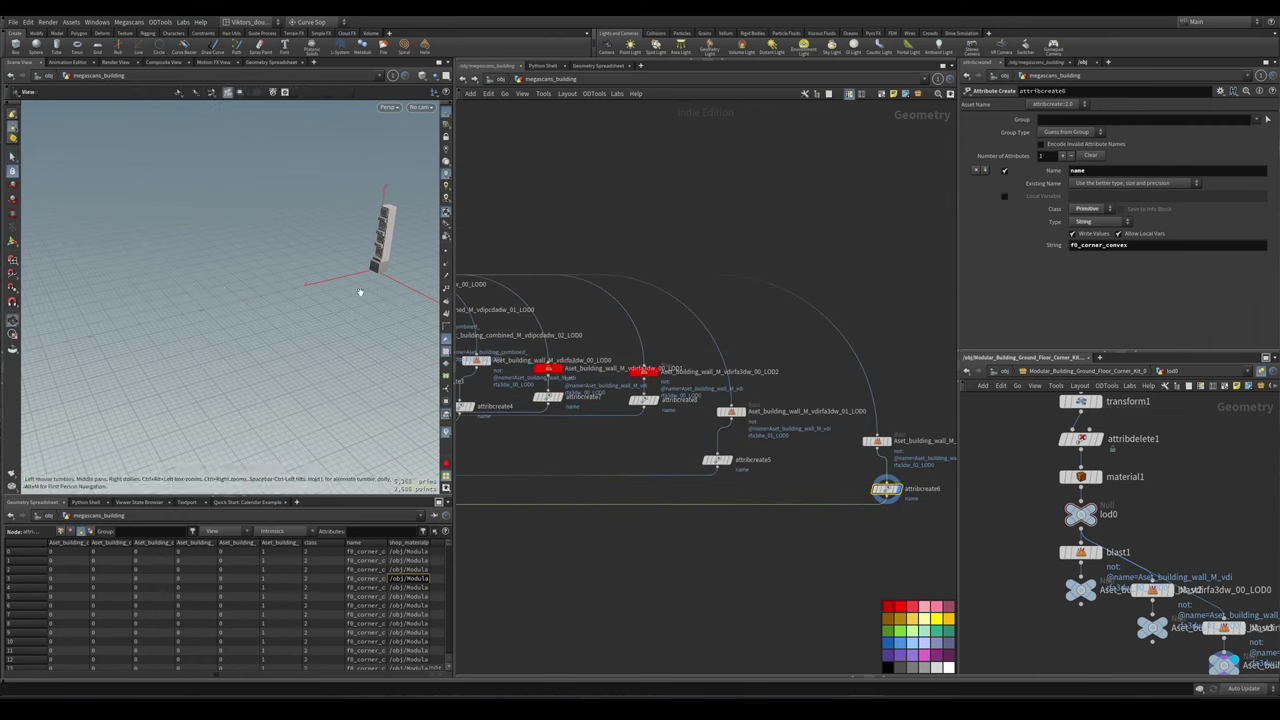
key("h")
left_click_drag(281, 241, 340, 236)
left_click(716, 459)
left_click(730, 411, "shift")
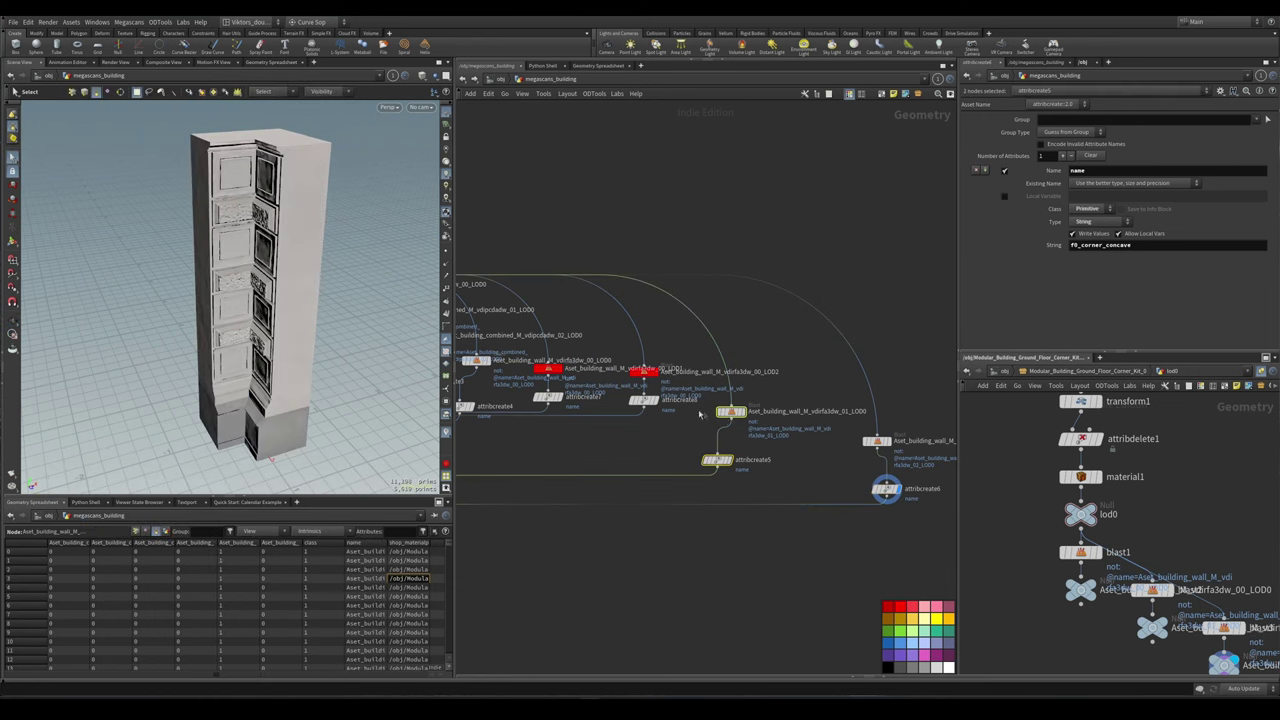
left_click(876, 440, "shift")
scroll(770, 570, "down", 3)
scroll(731, 494, "up", 6)
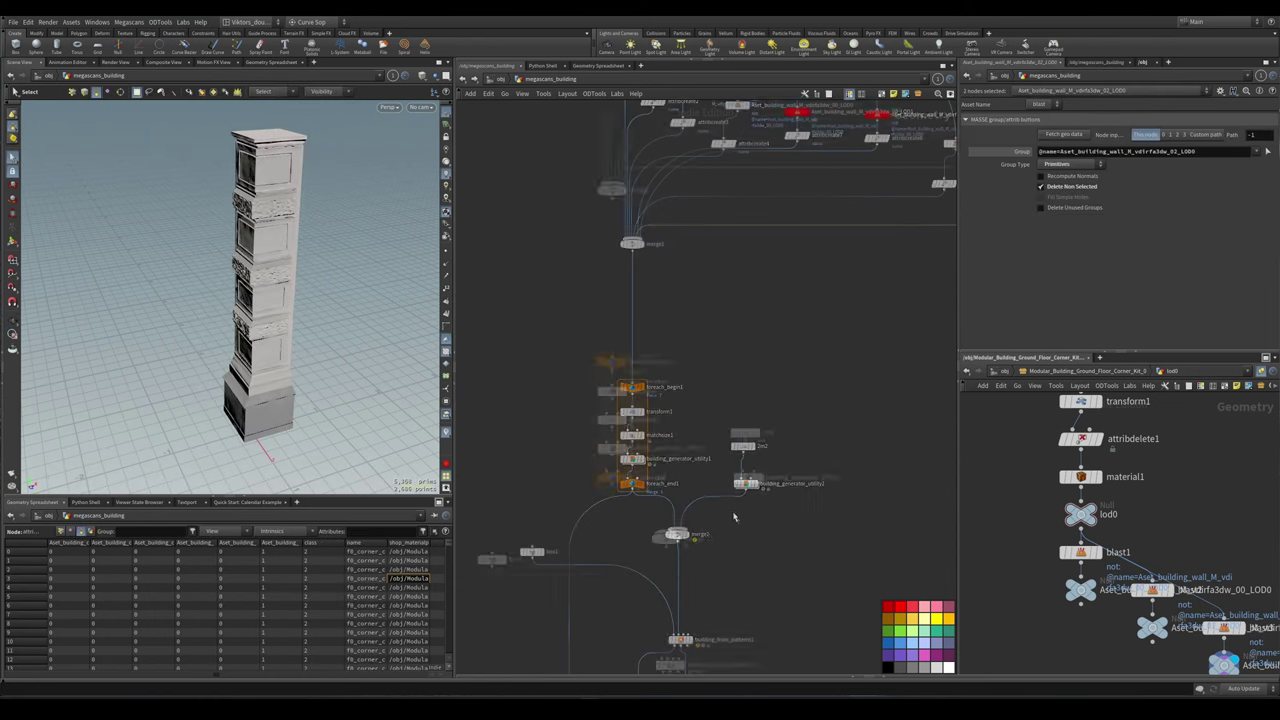
- Display building_from_patterns1 again and frame the selected corner piece
left_click(698, 468)
left_click_drag(408, 385, 466, 450, "alt")
key("f")
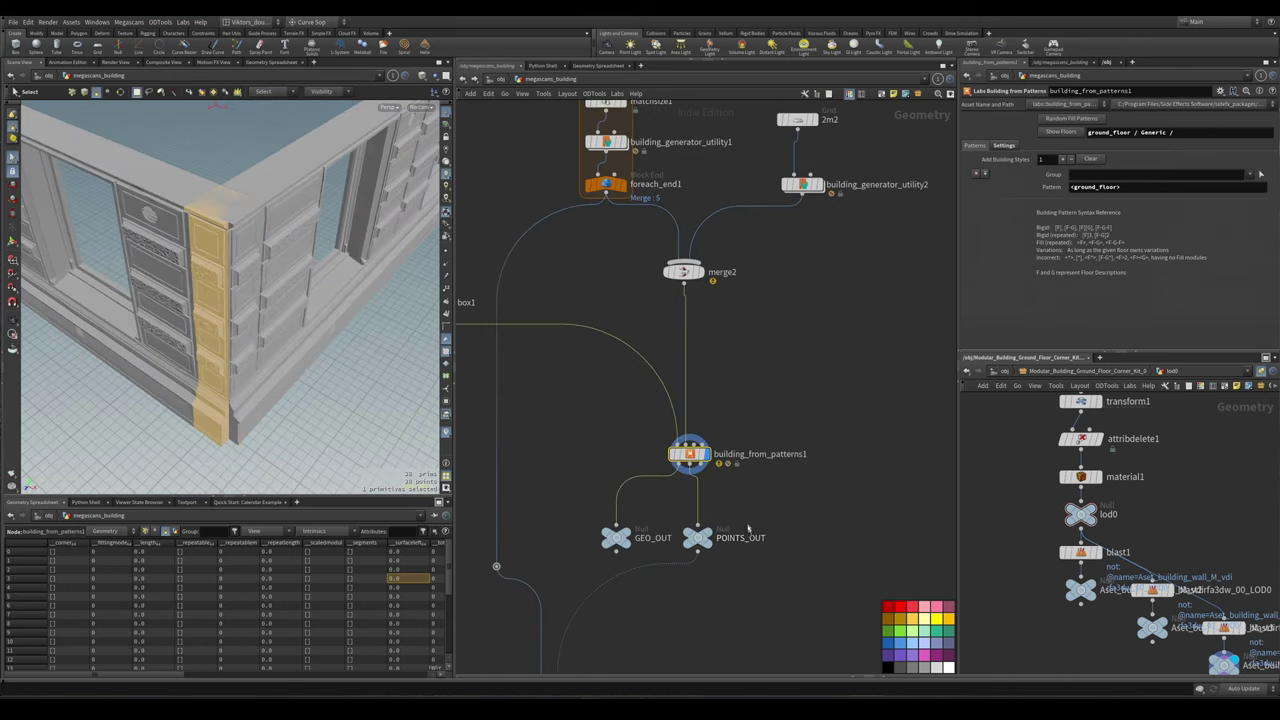
- Display and reposition POINTS_OUT, and insert an Attribute Wrangle between it and copytopoints1
left_click(731, 440)
left_click_drag(733, 441, 757, 429)
key("Tab")
type("wra")
key("Return")
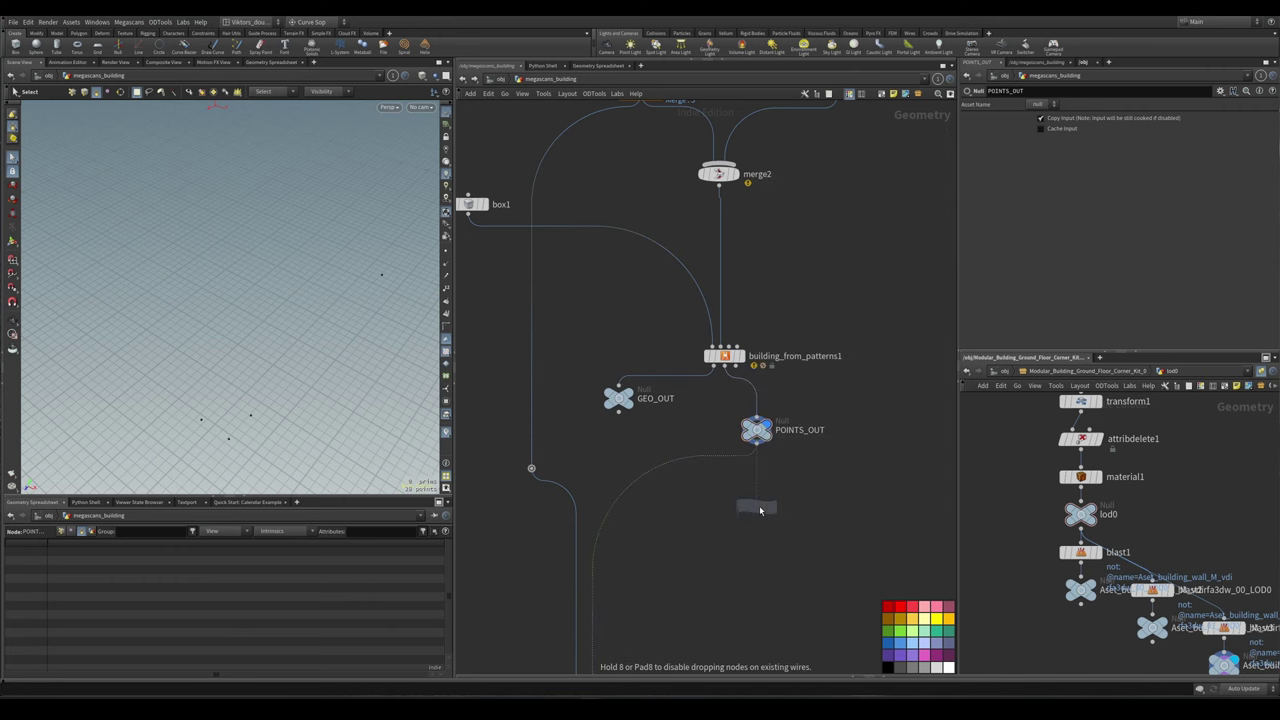
left_click(714, 480)
left_click_drag(714, 480, 757, 498)
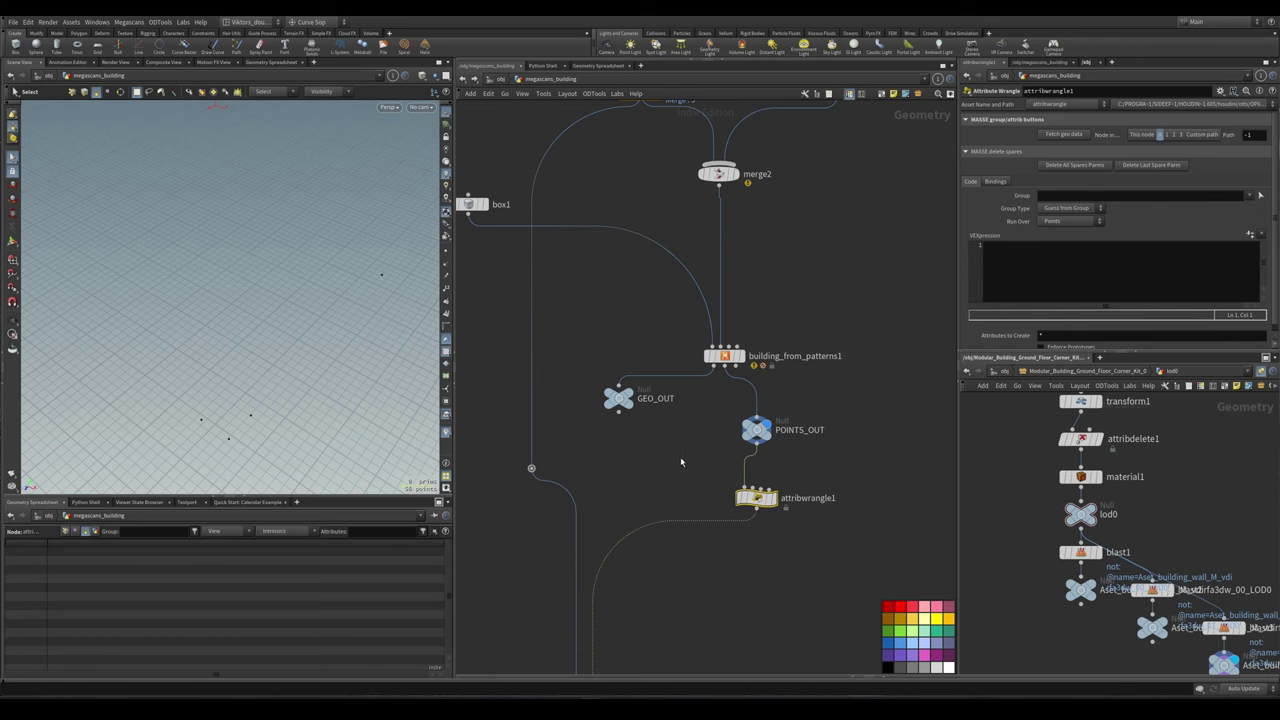
- Select the f0_corner_del name in building_generator_utility2's expanded form
middle_click_drag(680, 460, 680, 550)
scroll(709, 645, "down", 2)
left_click(777, 290)
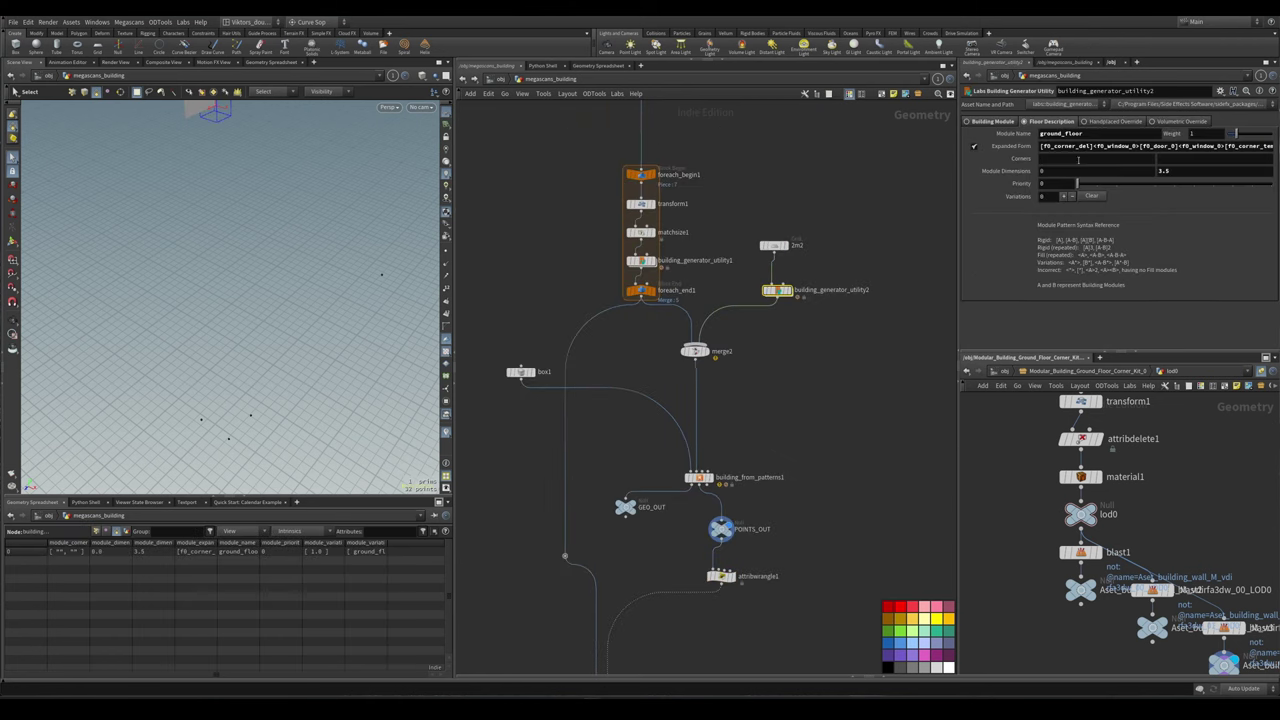
left_click_drag(1089, 150, 1044, 150)
- Insert a Blast node between POINTS_OUT and attribwrangle1
middle_click_drag(730, 560, 789, 459)
scroll(789, 459, "up", 2)
key("Tab")
type("blast")
key("Return")
left_click(793, 424)
left_click_drag(793, 424, 747, 418)
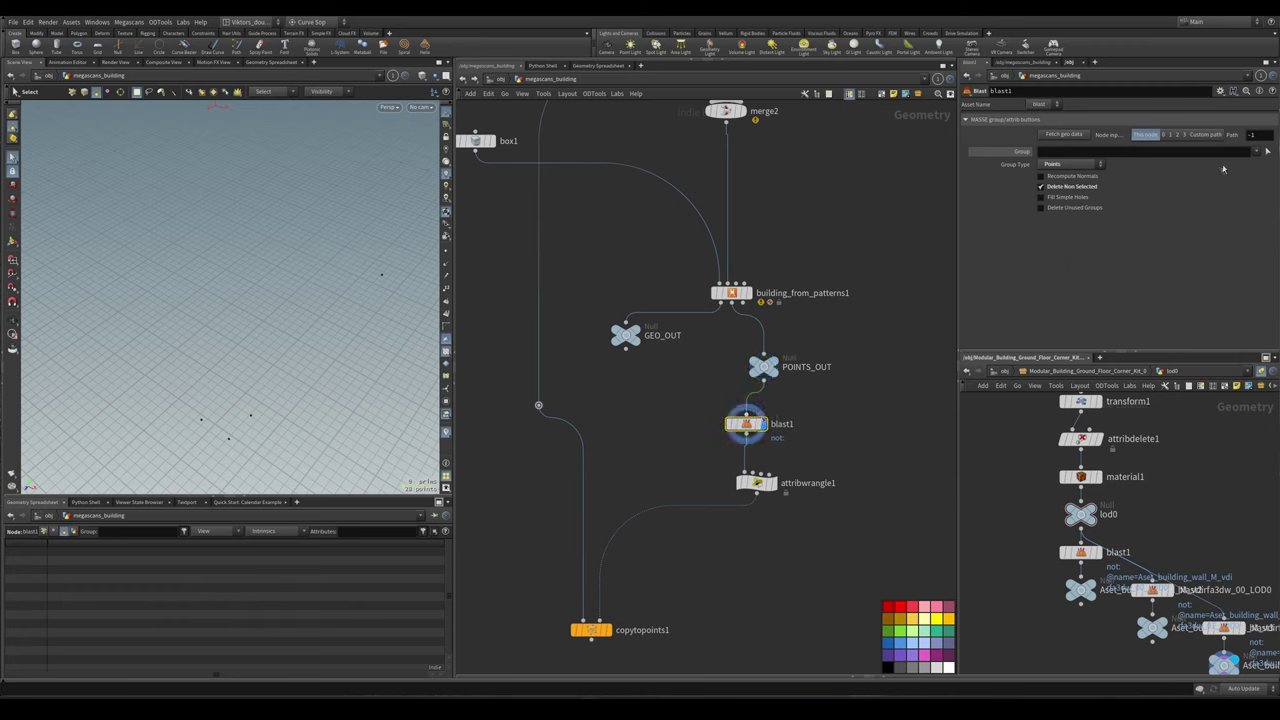
left_click(1230, 151)
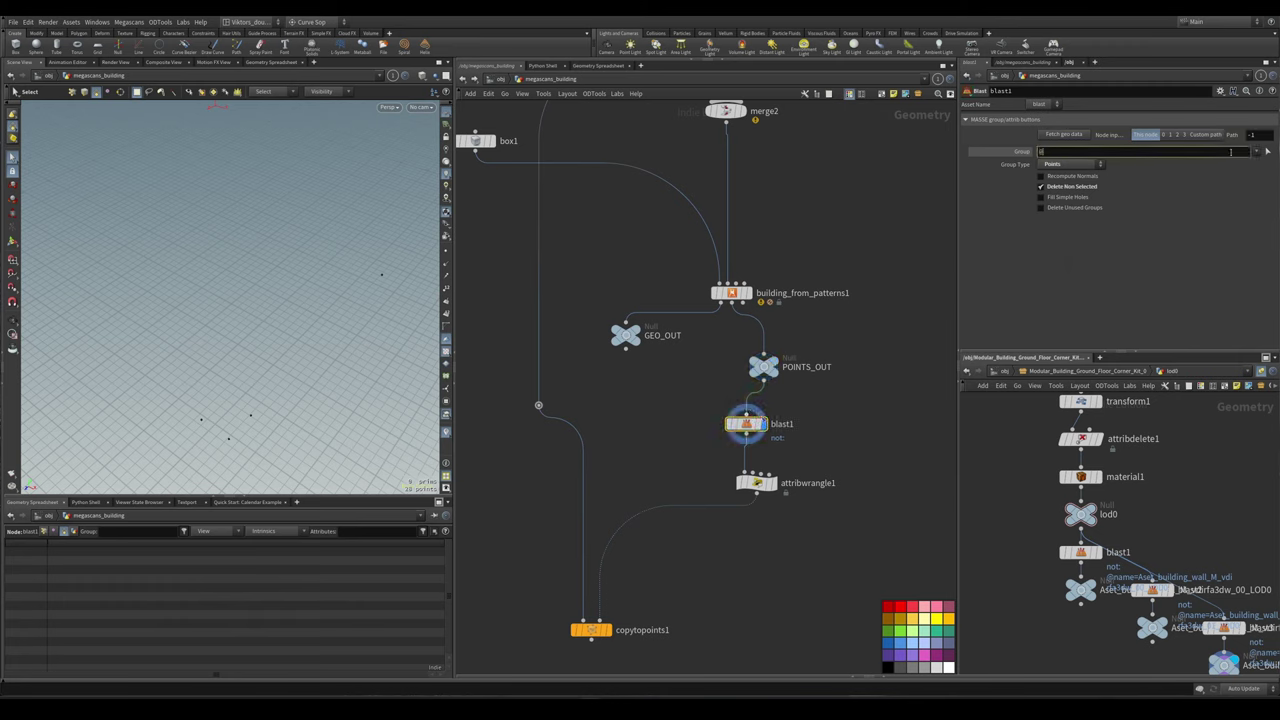
type("@module_name =f0_corner_del")
key("Return")
scroll(790, 425, "up", 3)
middle_click(724, 427)
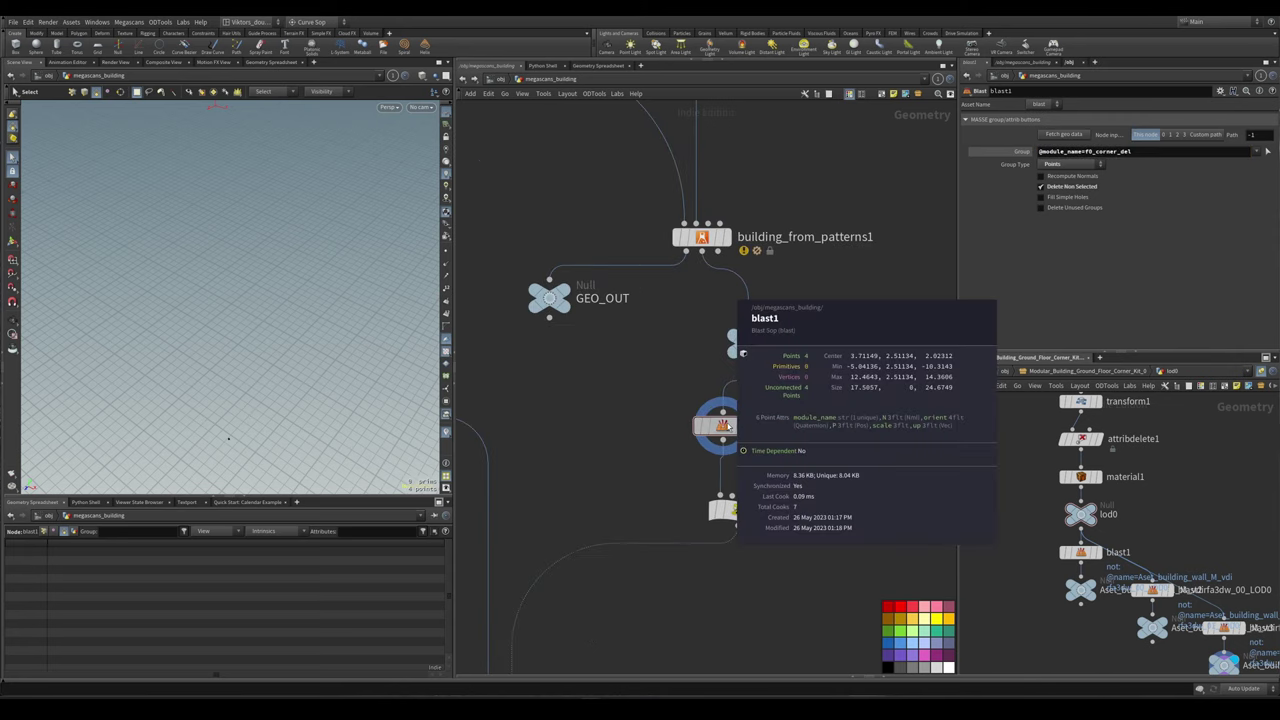
left_click(1072, 191)
middle_click(734, 424)
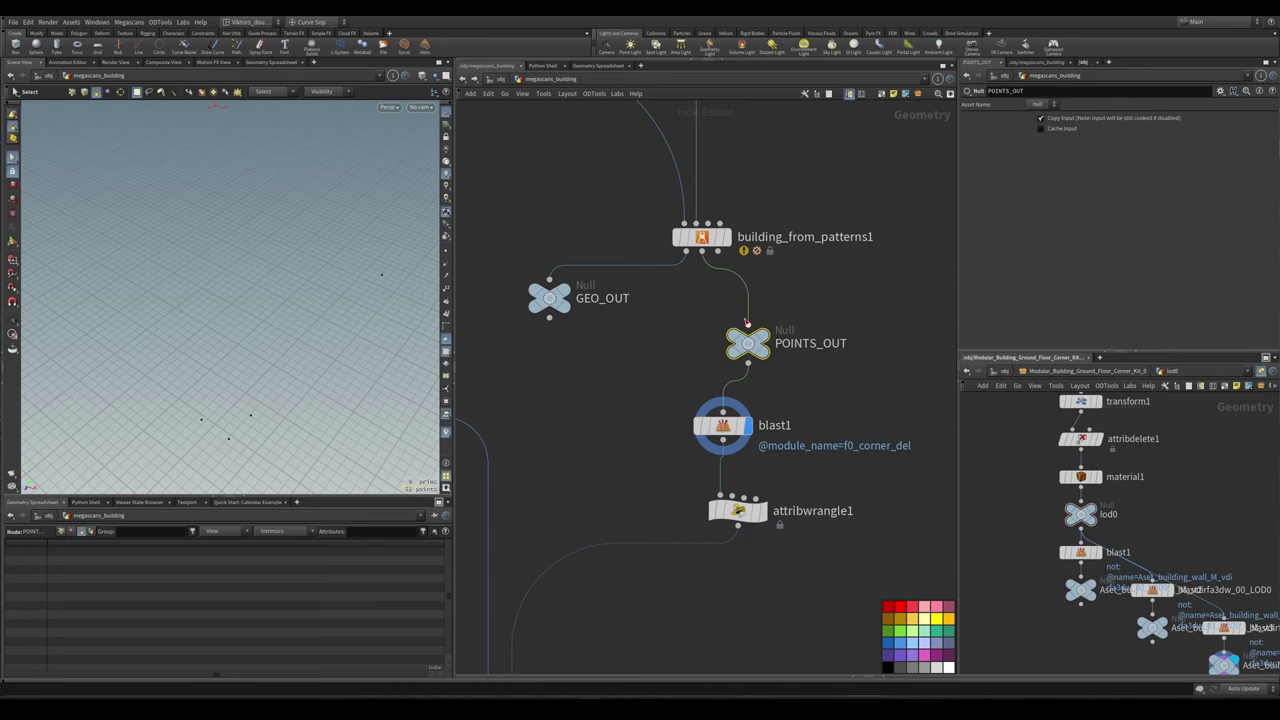
- Compare the point counts of POINTS_OUT and blast1 in their node info
left_click(746, 343)
middle_click(746, 343)
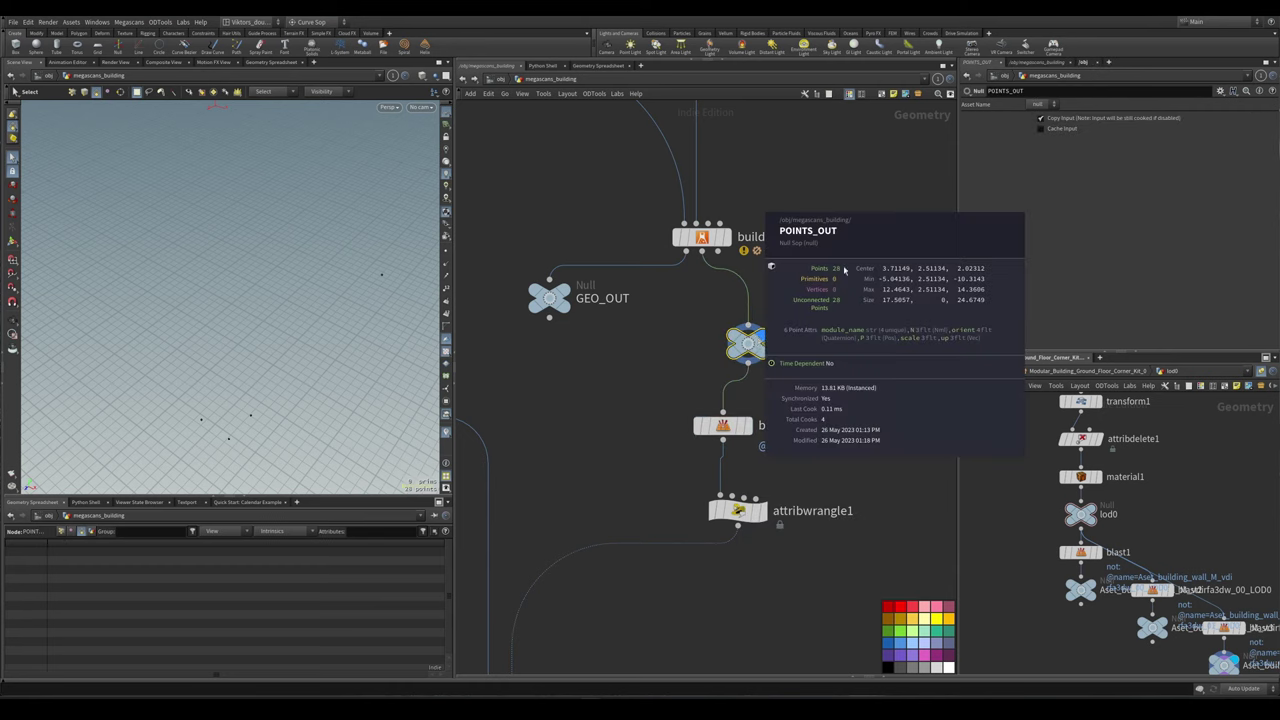
left_click(730, 430)
middle_click(731, 431)
- Align attribwrangle1 beneath blast1 and display it
scroll(735, 430, "down", 5)
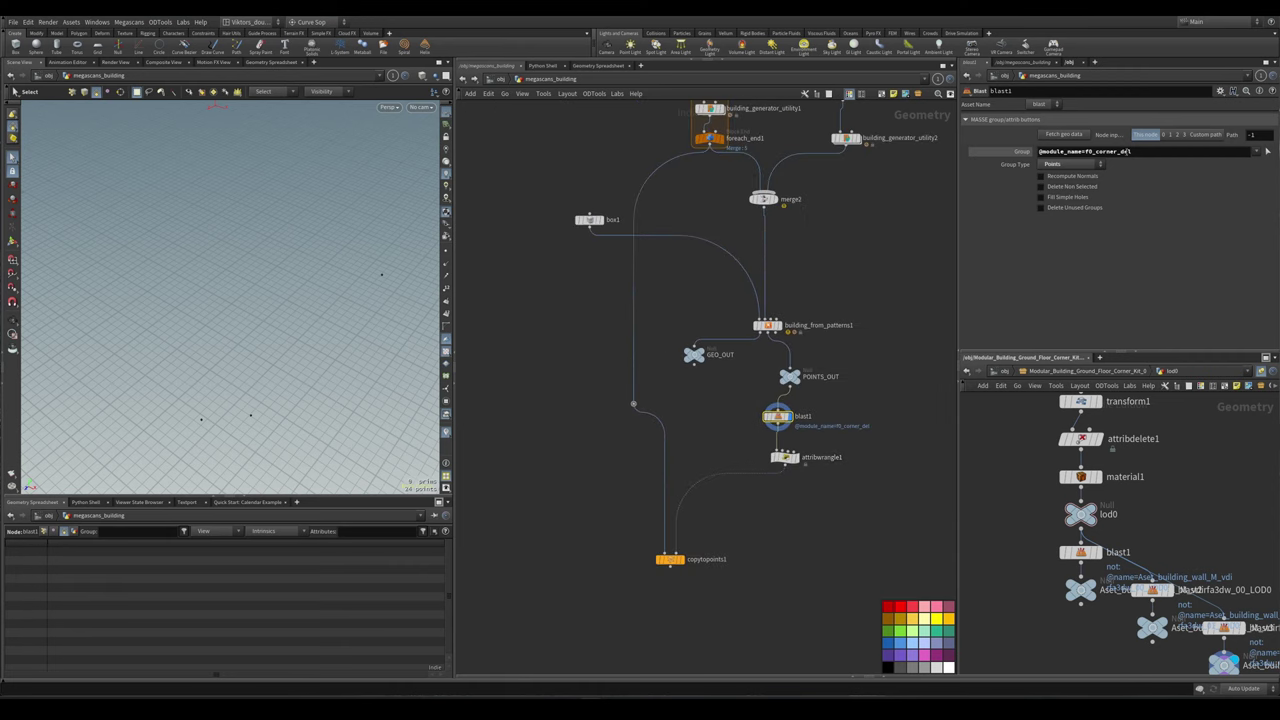
scroll(832, 465, "up", 3)
left_click(760, 452)
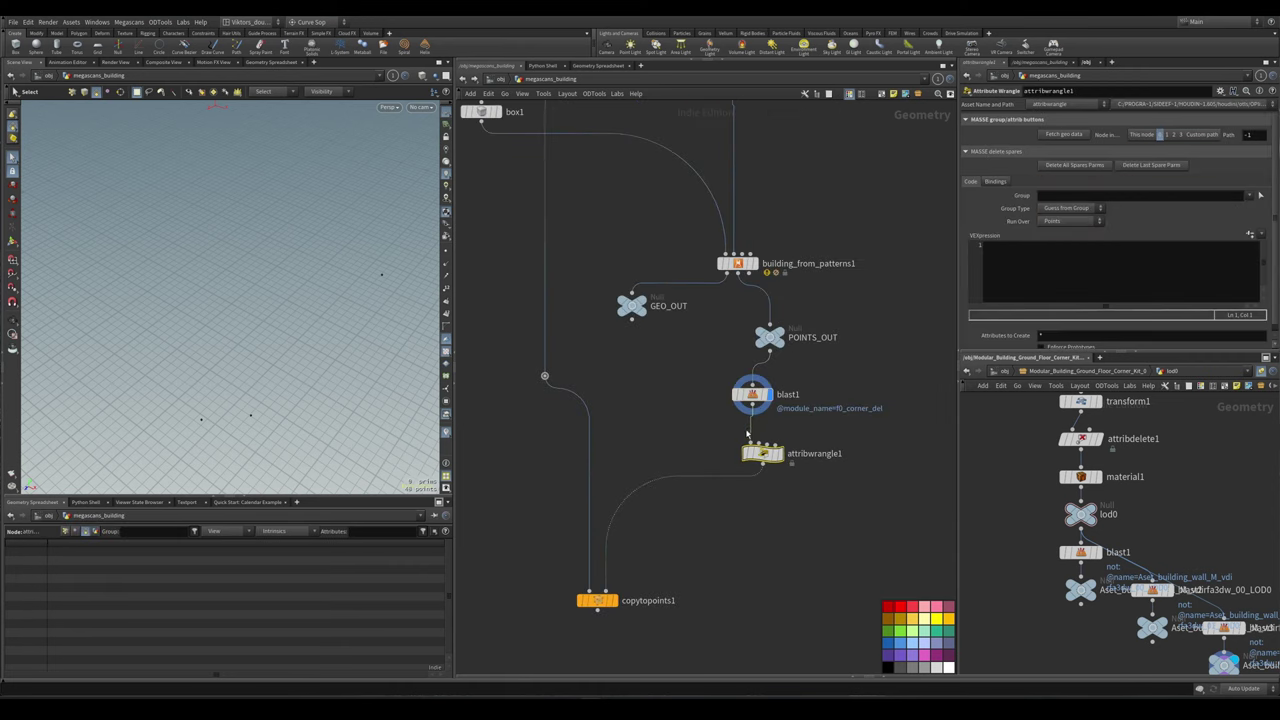
left_click_drag(760, 452, 750, 475)
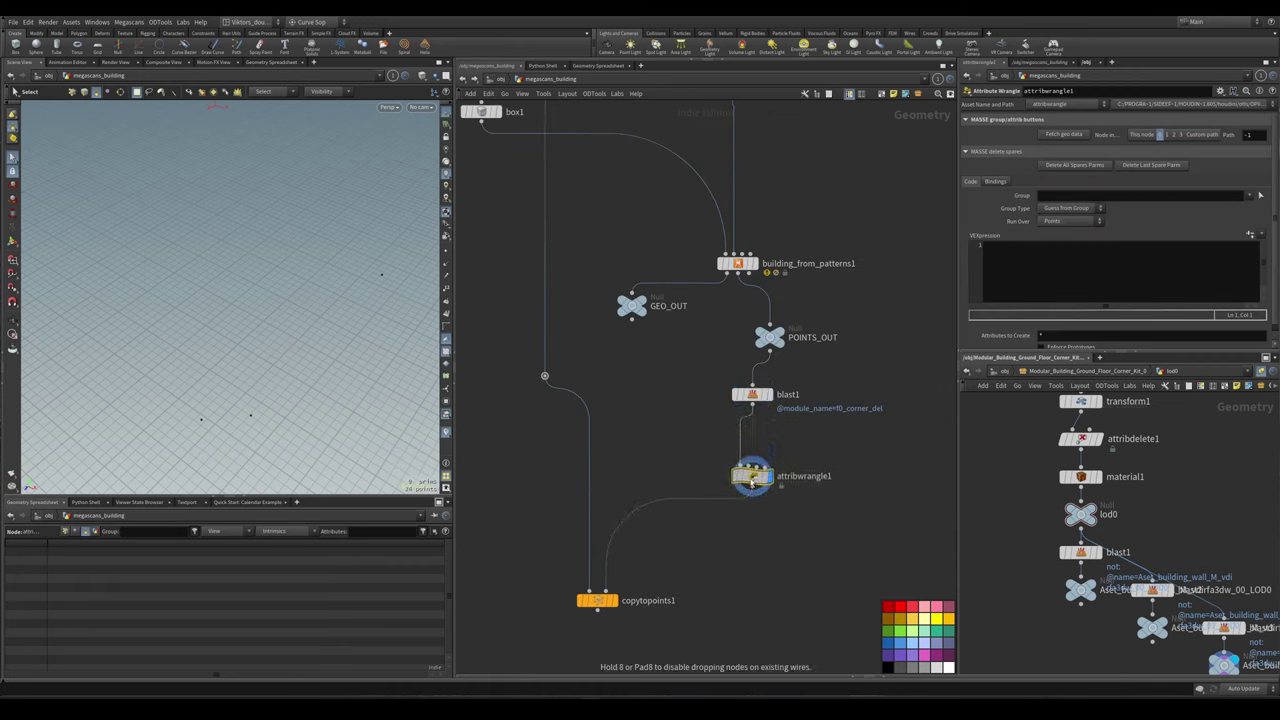
- Review blast1's group and the name string of attribcreate6
left_click(815, 406)
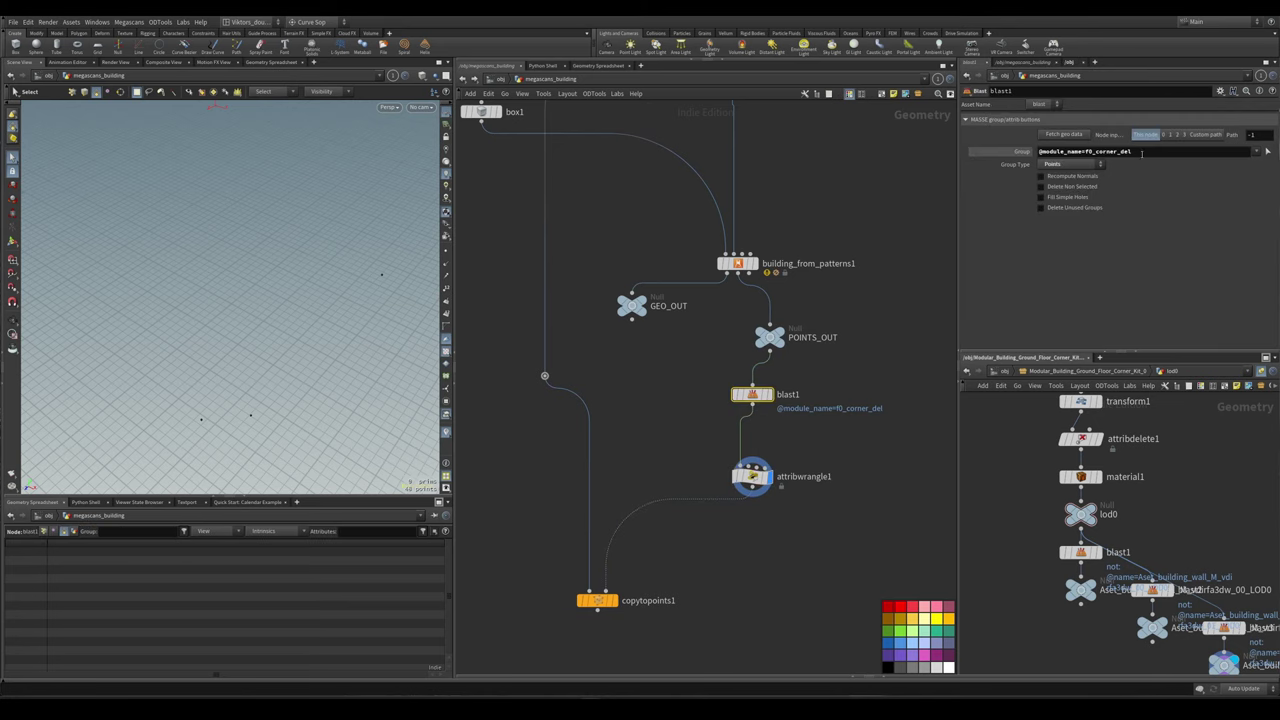
scroll(835, 446, "down", 3)
middle_click_drag(854, 271, 814, 357)
scroll(814, 357, "up", 2)
left_click(876, 306)
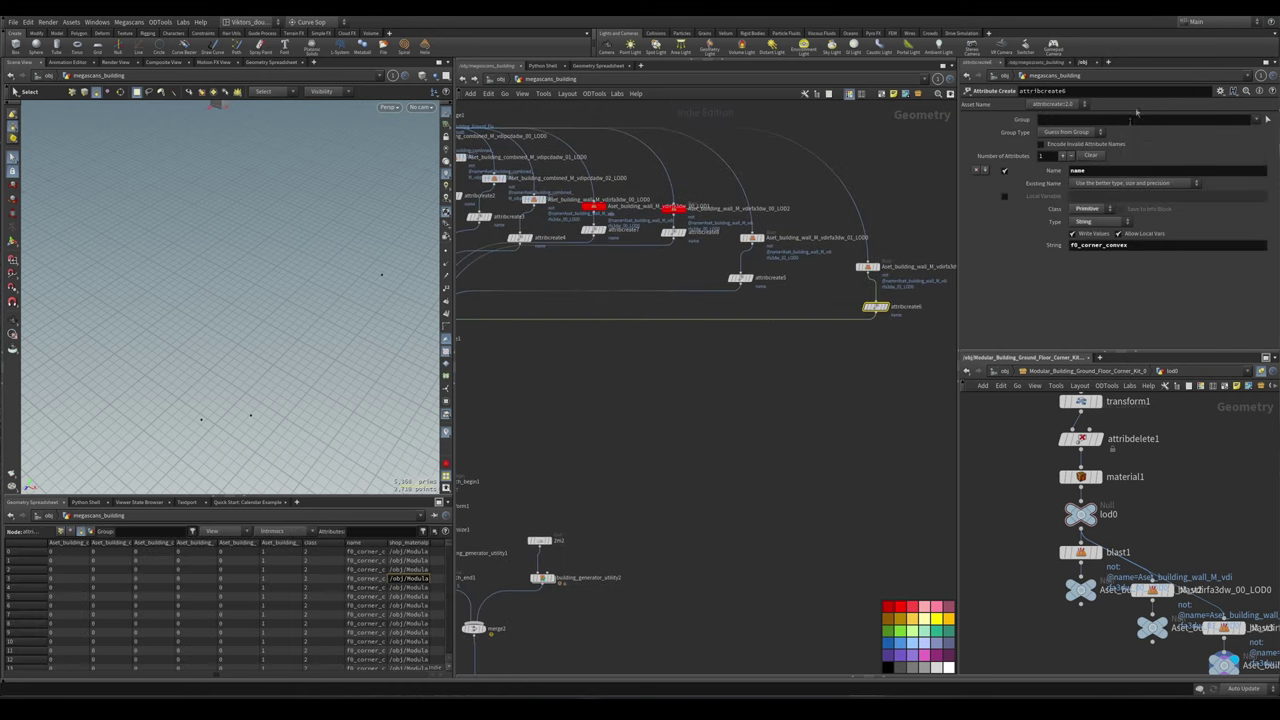
scroll(760, 300, "down", 5)
scroll(740, 460, "up", 5)
- Open attribwrangle1's VEXpression and view its Run Over options
left_click(716, 432)
left_click(1045, 279)
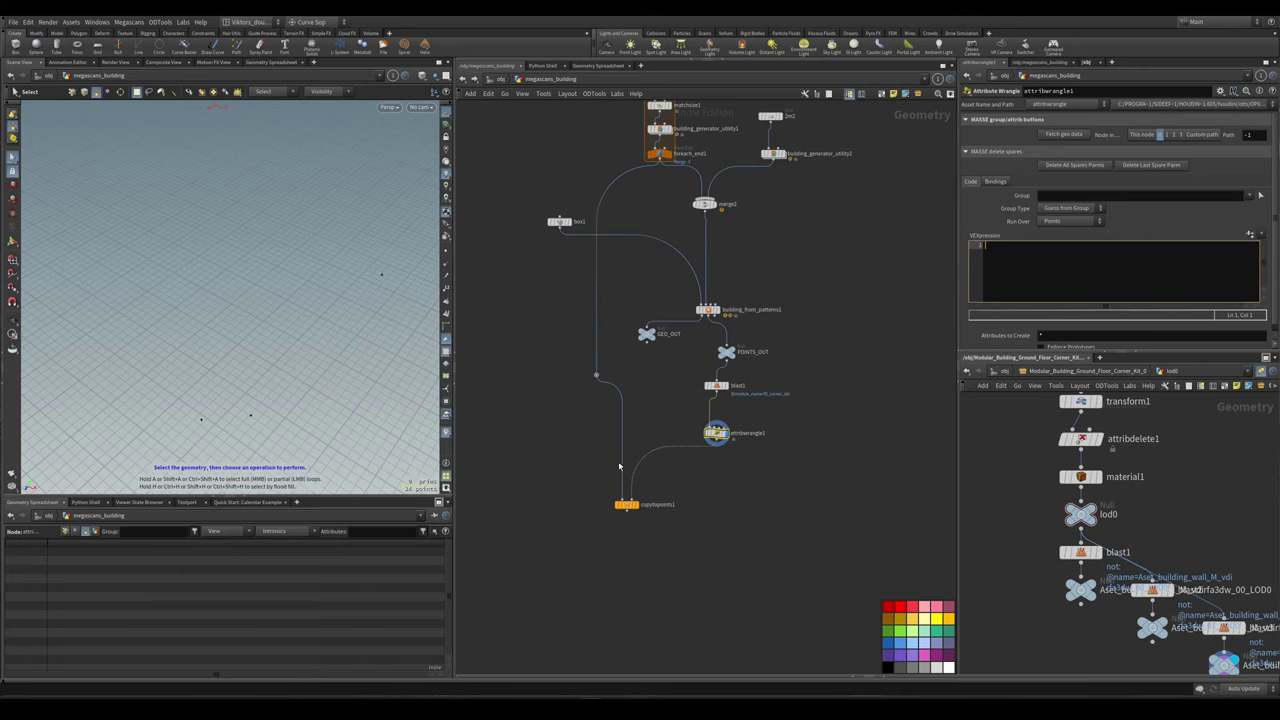
scroll(762, 456, "up", 3)
left_click(1080, 222)
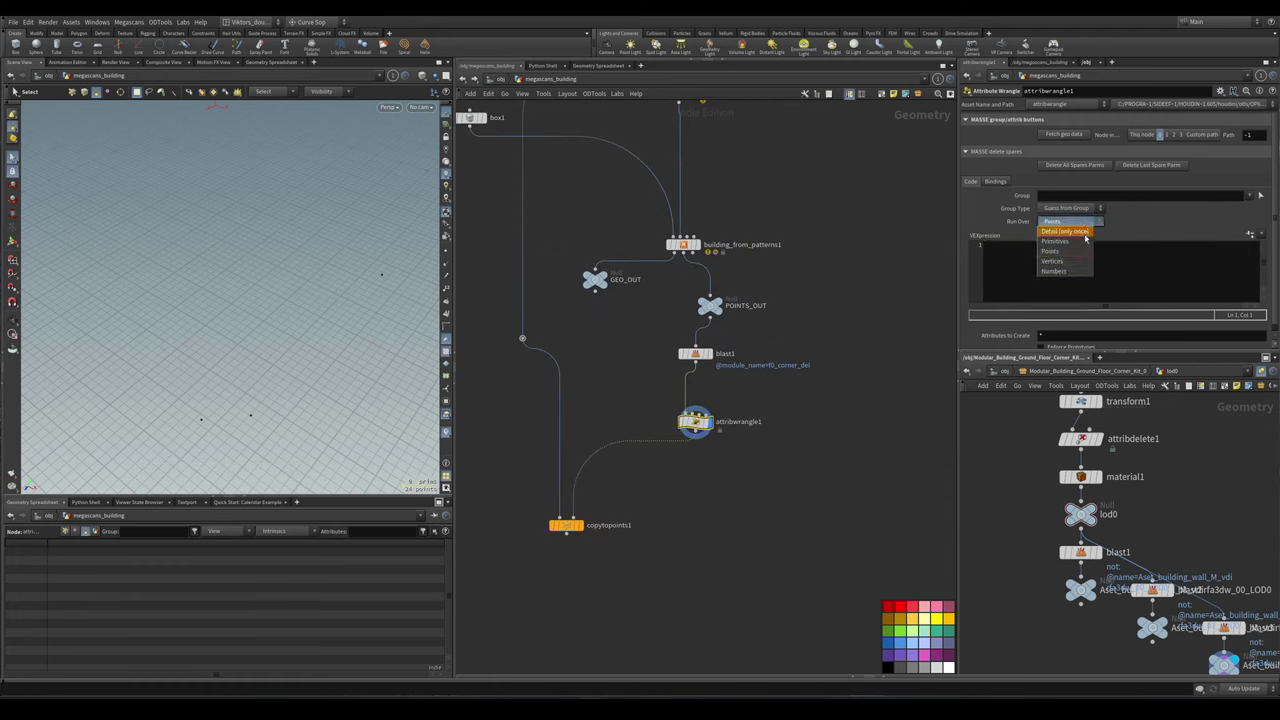
left_click(1085, 241)
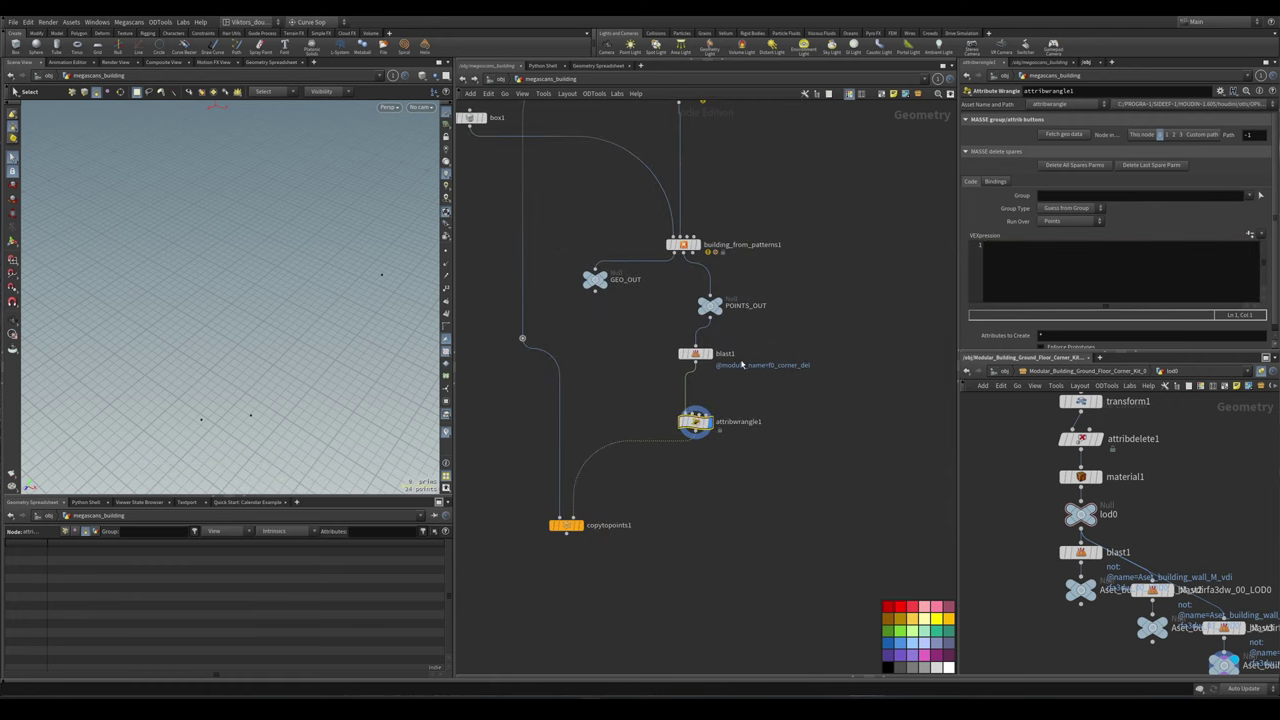
- Display POINTS_OUT with its point attributes in the geometry spreadsheet and reselect attribwrangle1
left_click(710, 305)
left_click(695, 353)
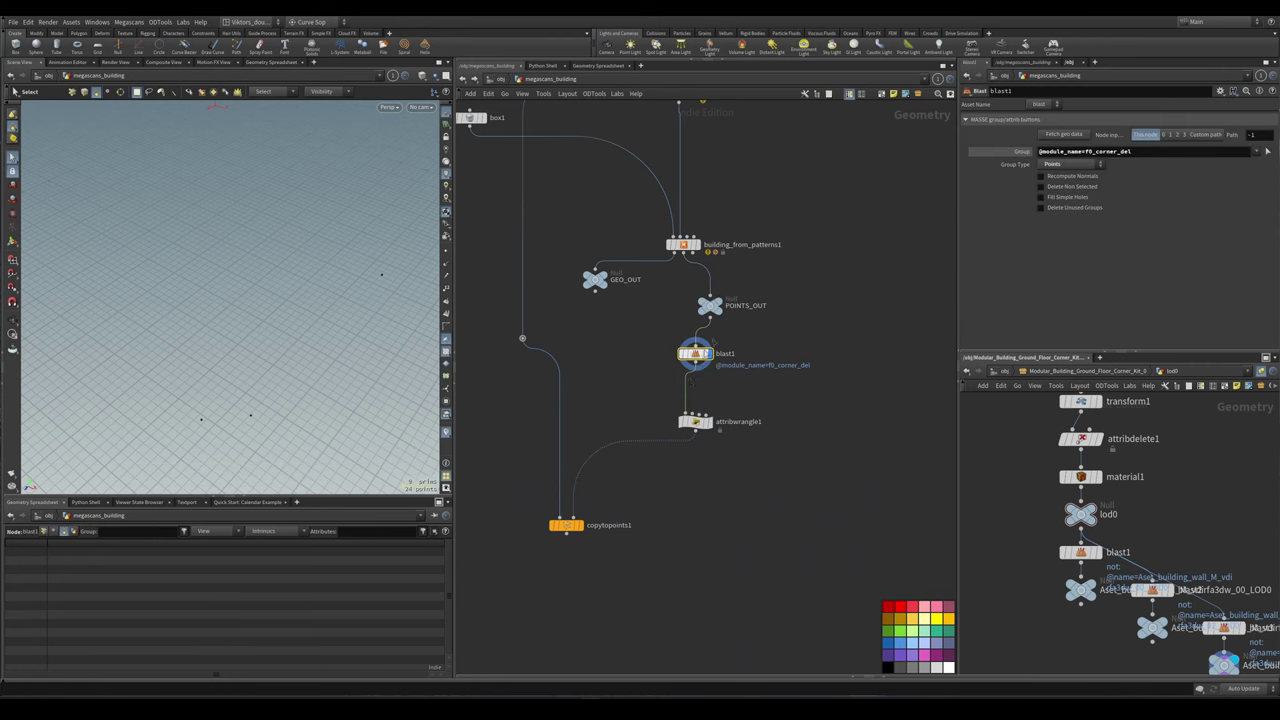
left_click(709, 305)
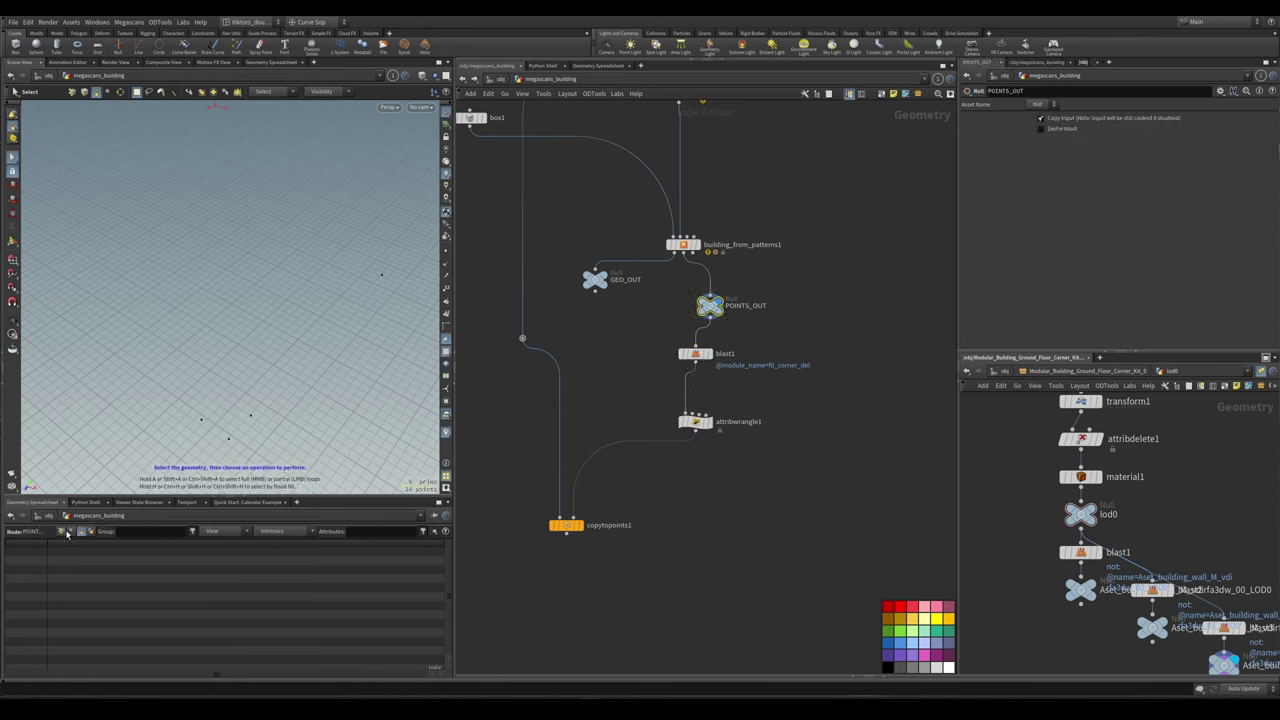
left_click(695, 421)
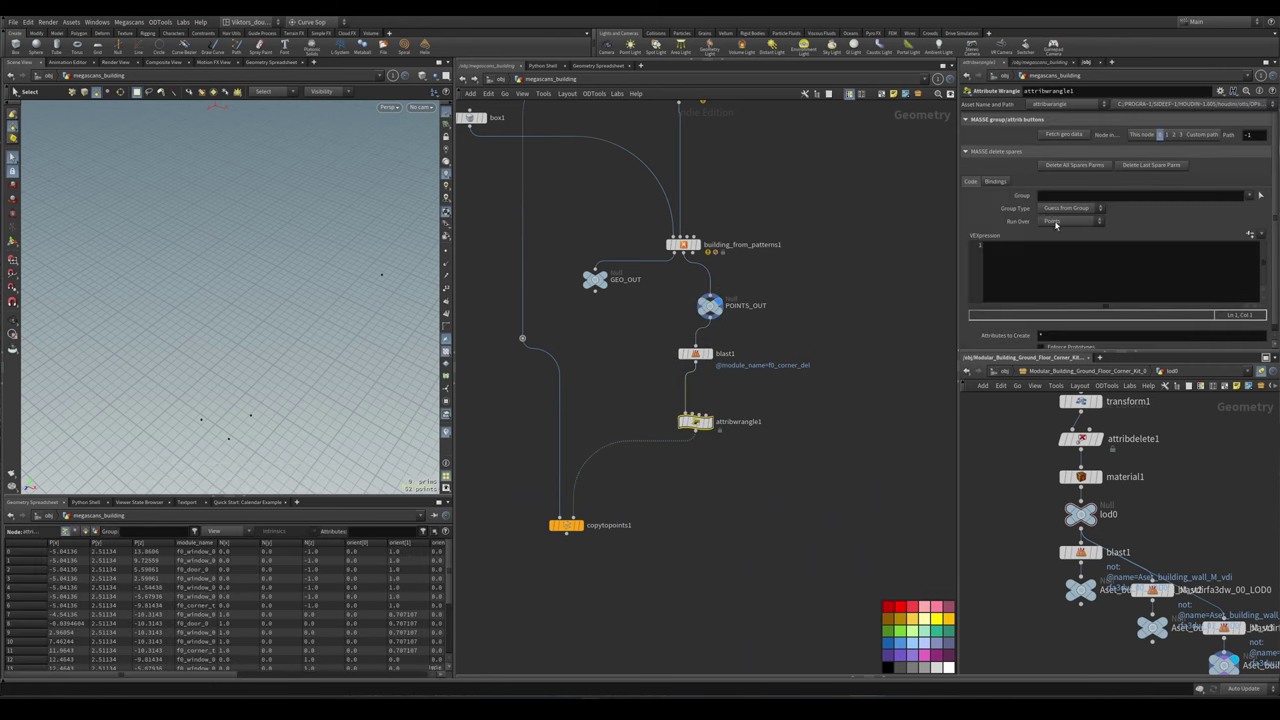
- Display attribwrangle1 and declare string module_name = s@module_name; on the first line of its VEXpression
left_click(695, 353)
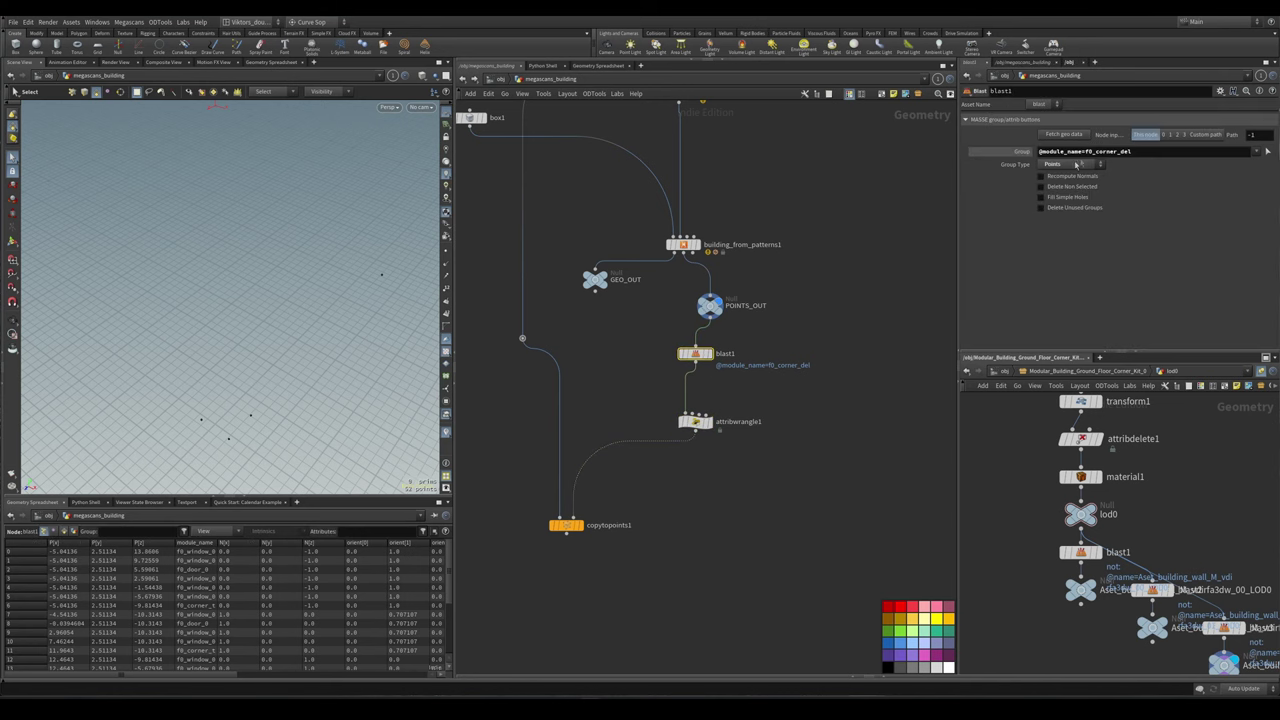
left_click(695, 421)
left_click(710, 421)
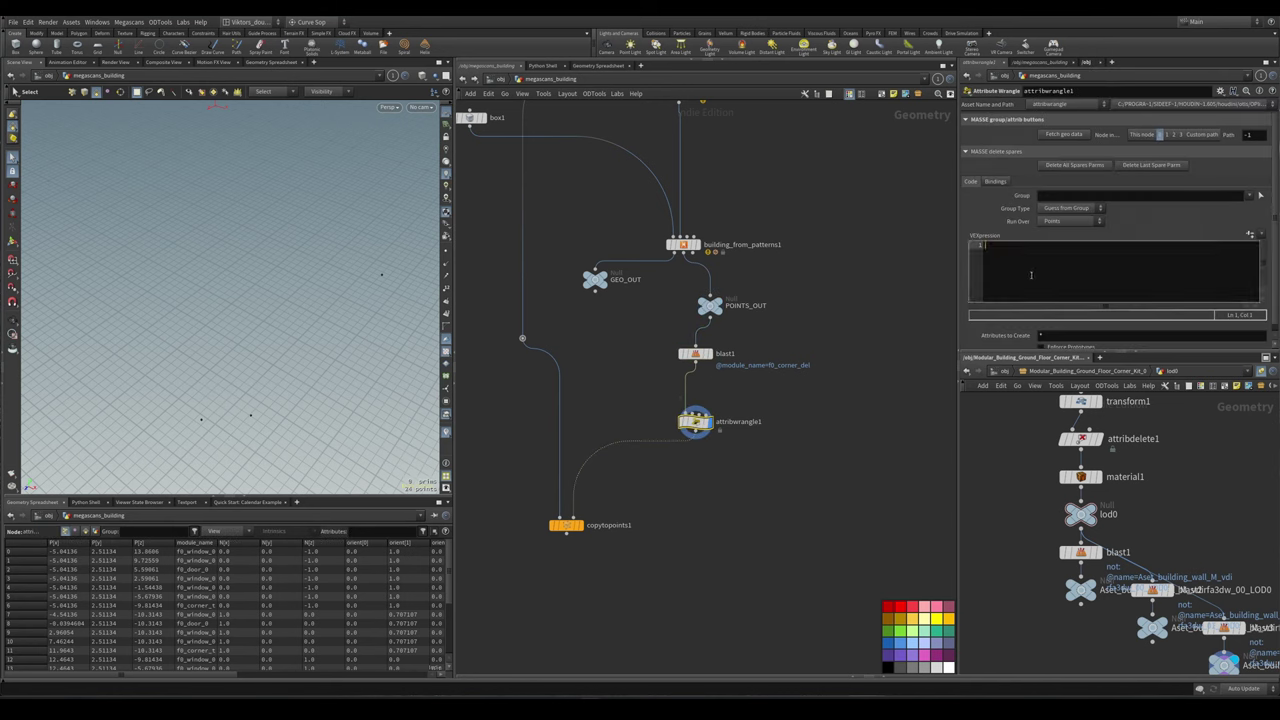
type("string module_")
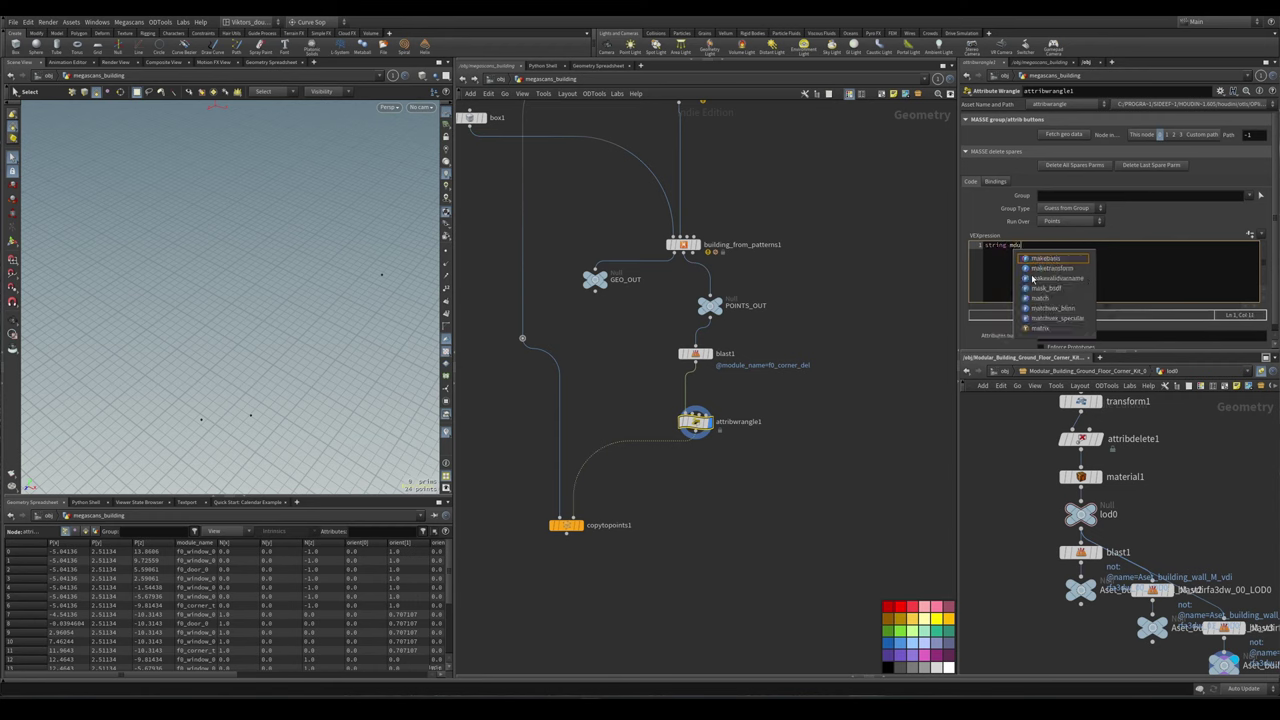
key("BackSpace")
key("BackSpace")
key("BackSpace")
key("BackSpace")
type("odule_name")
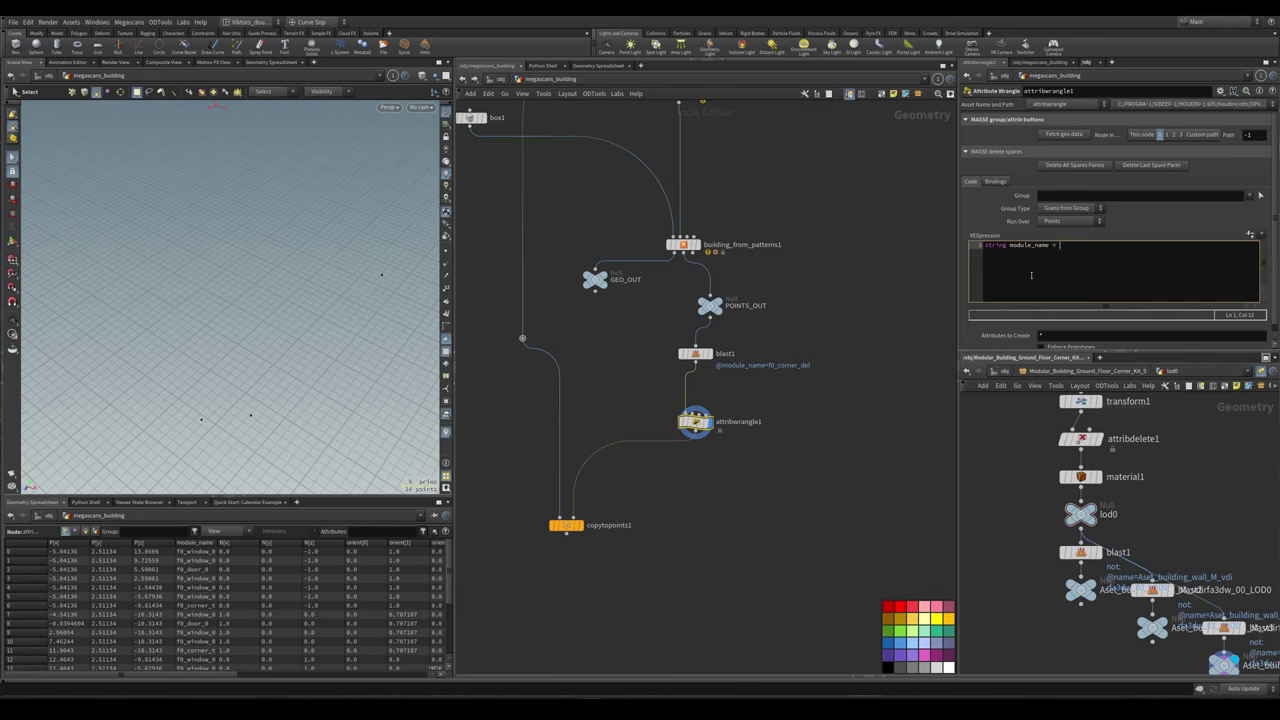
type(" = s@module_name;")
key("Return")
- Add an if block to the VEXpression with the condition module_name=="f0_corner_temp"
type("if(@")
key("BackSpace")
type("module_name==\"f0_corner_del")
key("BackSpace")
key("BackSpace")
key("BackSpace")
type("to")
type("mp\"){")
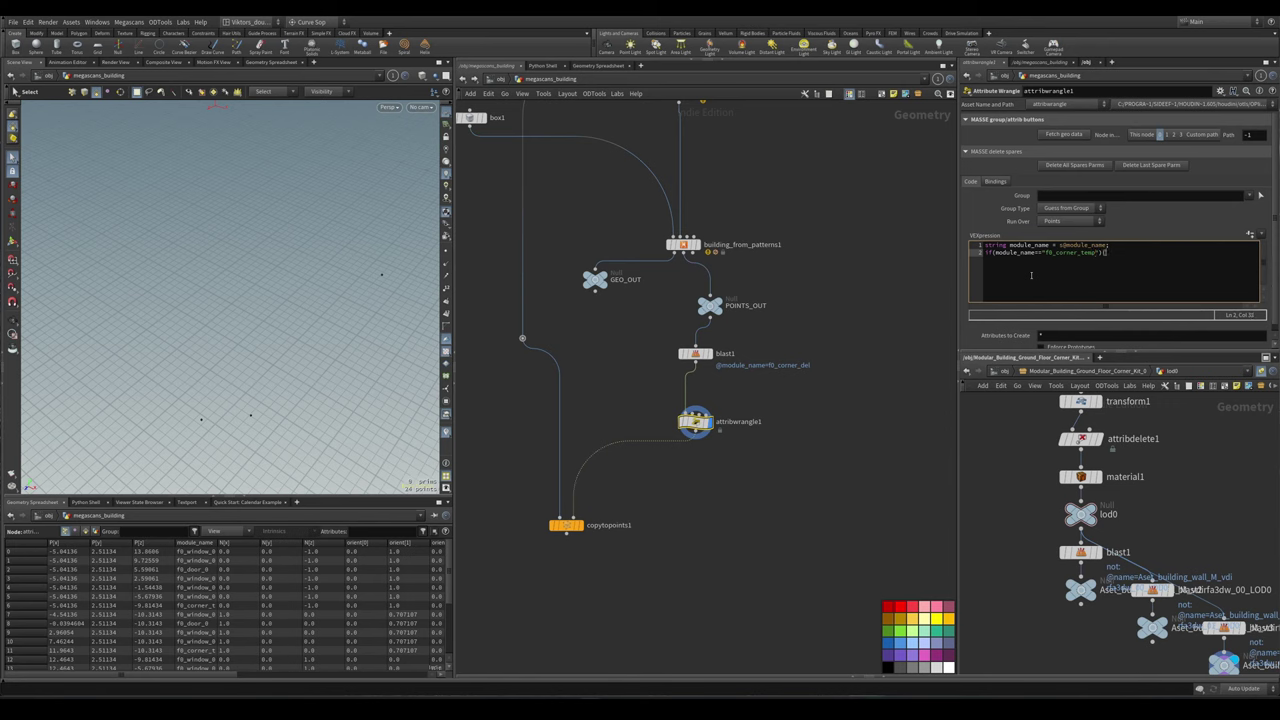
- Inside the if block, assign s@module_name = "f0_corner_convex"; and close the block
key("Return")
type("s@")
type("modu")
type("le_name ")
type("= f-")
type("er_convex\";")
scroll(778, 390, "up", 2)
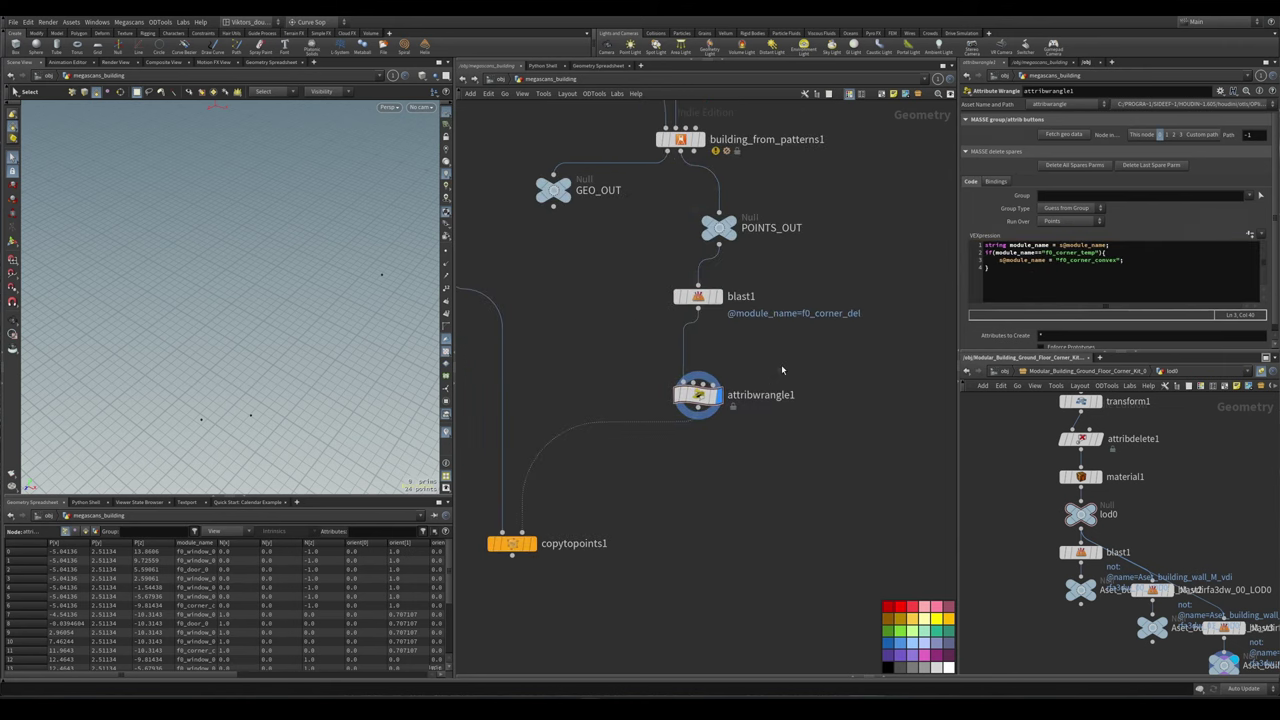
- Check blast1's group and return to the VEXpression of attribwrangle1
left_click(740, 310)
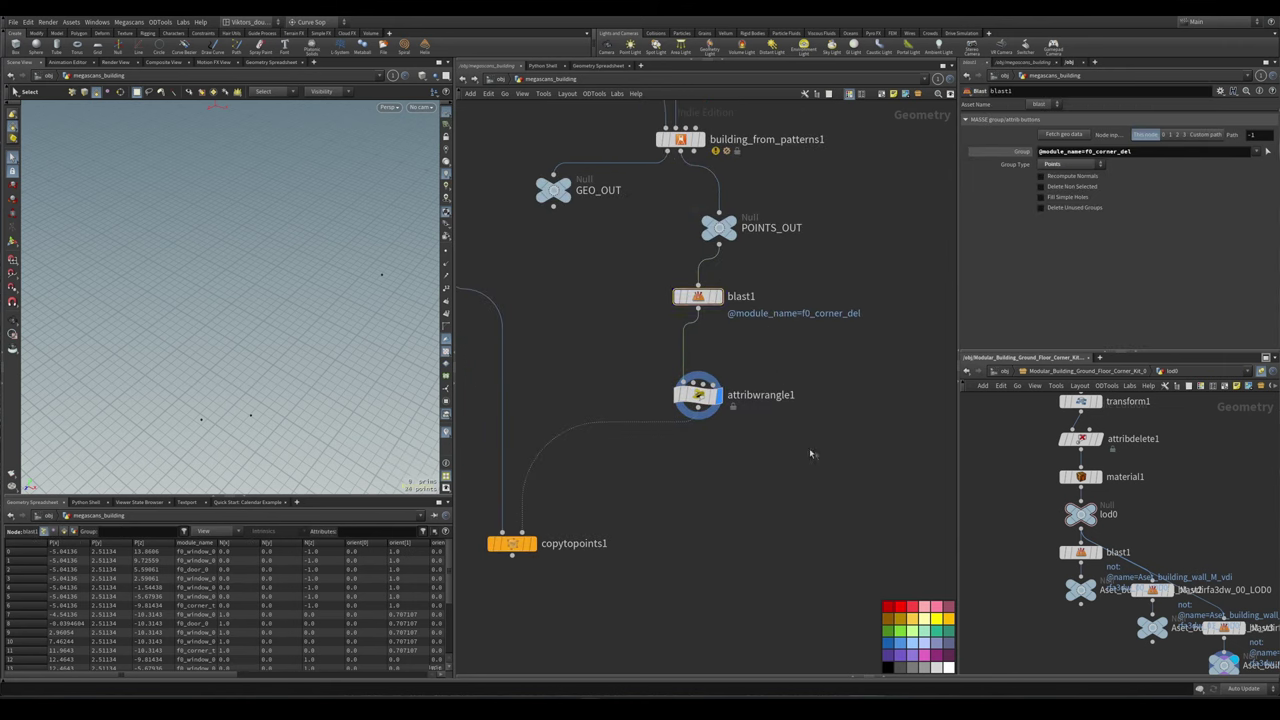
left_click(698, 395)
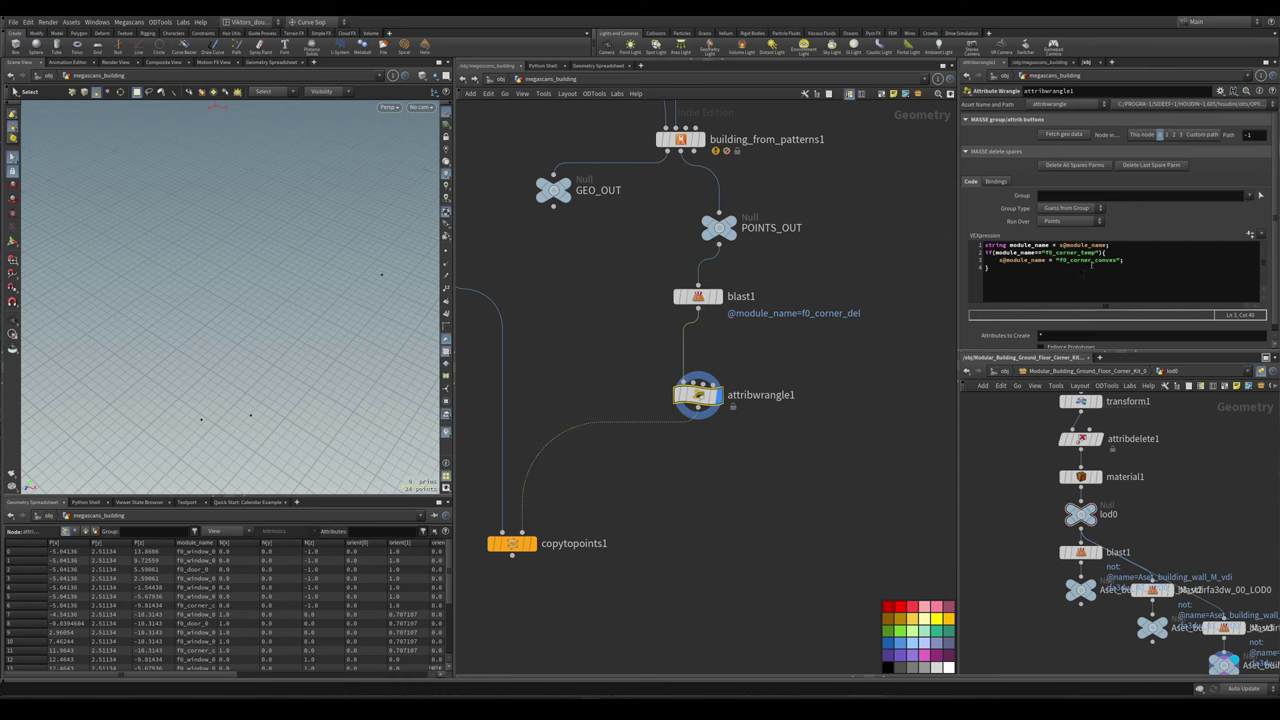
left_click(1102, 274)
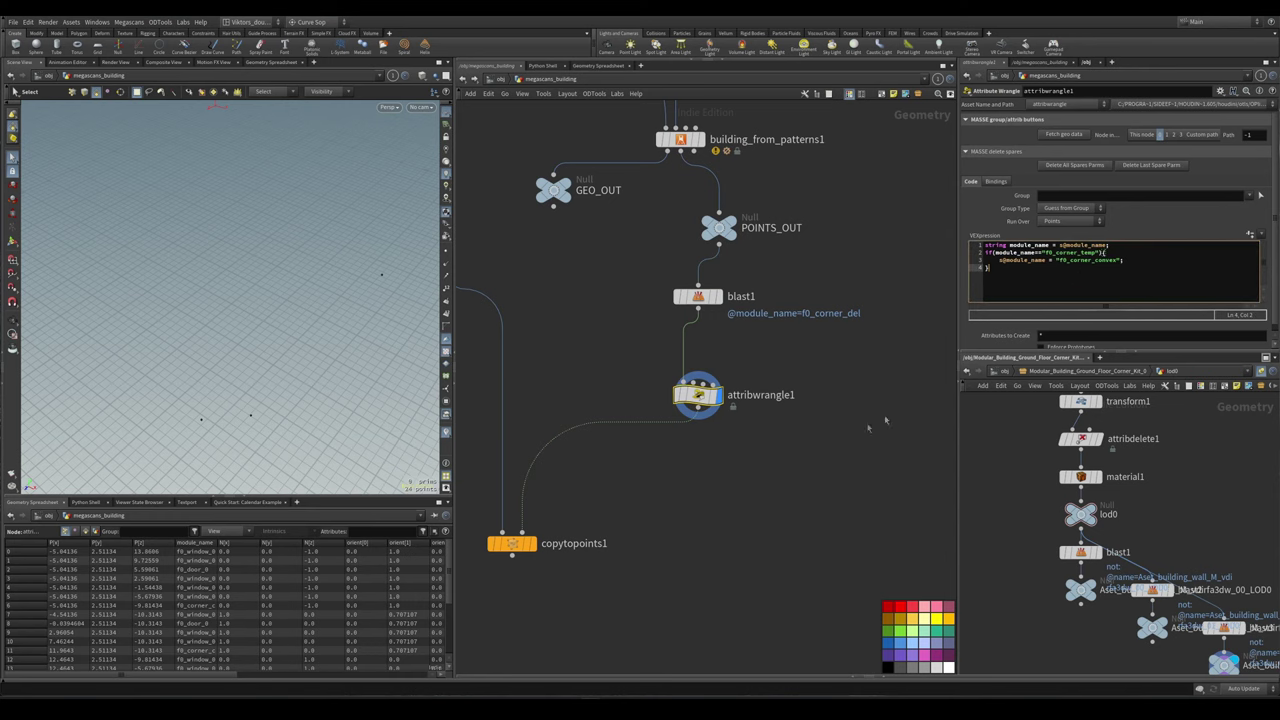
scroll(868, 427, "down", 2)
scroll(699, 494, "up", 2)
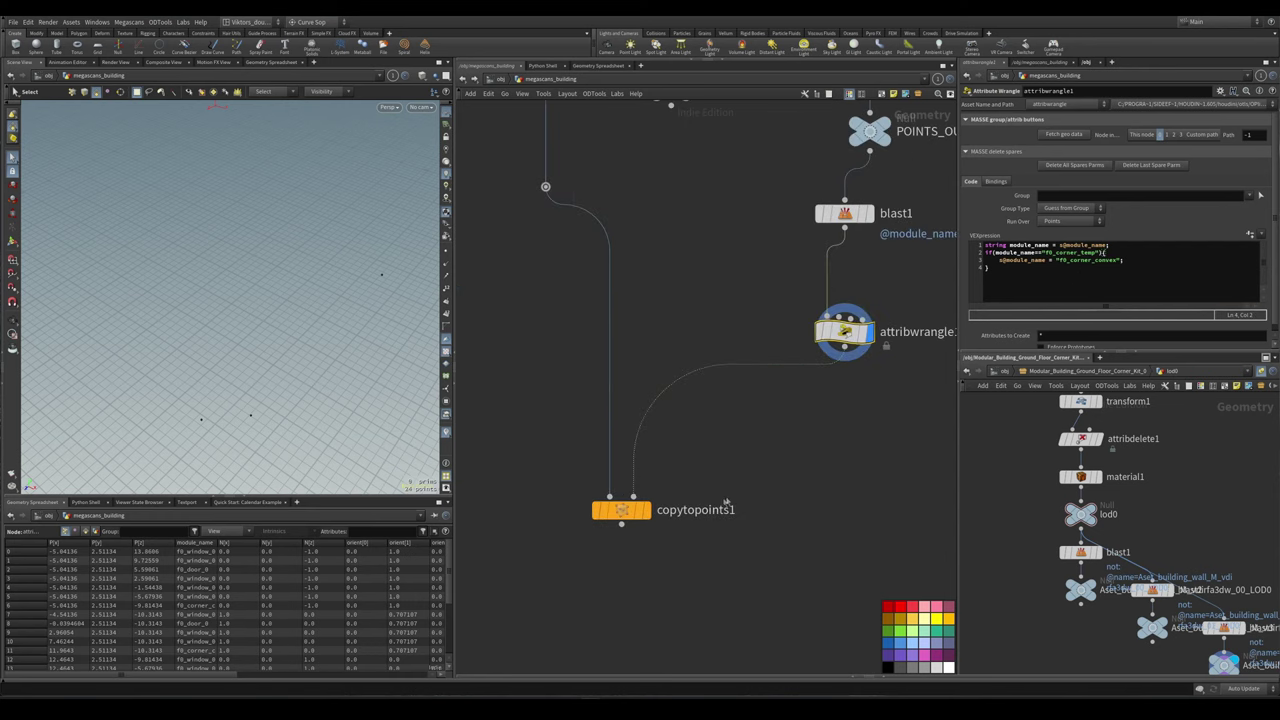
scroll(727, 502, "down", 4)
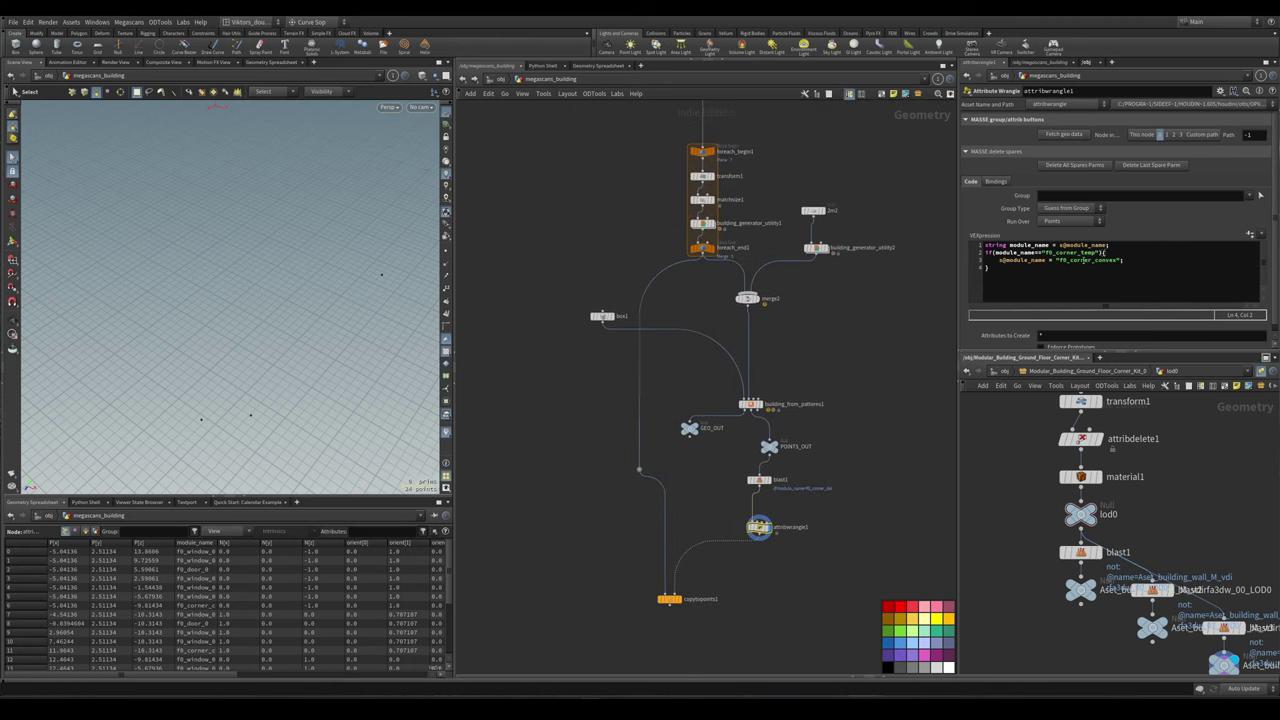
- Review the name strings of attribcreate7 and the convex corner's Attribute Create node, displaying the corner piece
middle_click_drag(918, 295, 774, 332)
left_click(768, 289)
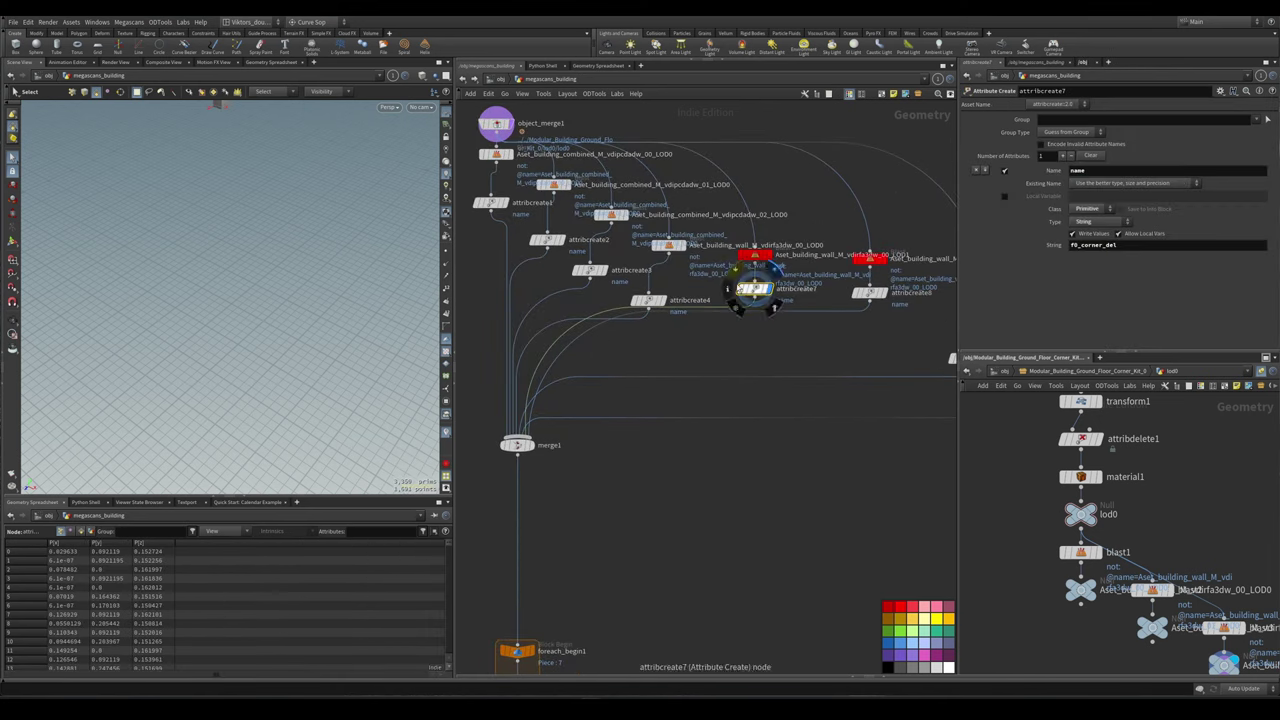
scroll(876, 485, "down", 1)
middle_click_drag(876, 485, 583, 430)
left_click(819, 357)
scroll(560, 560, "down", 4)
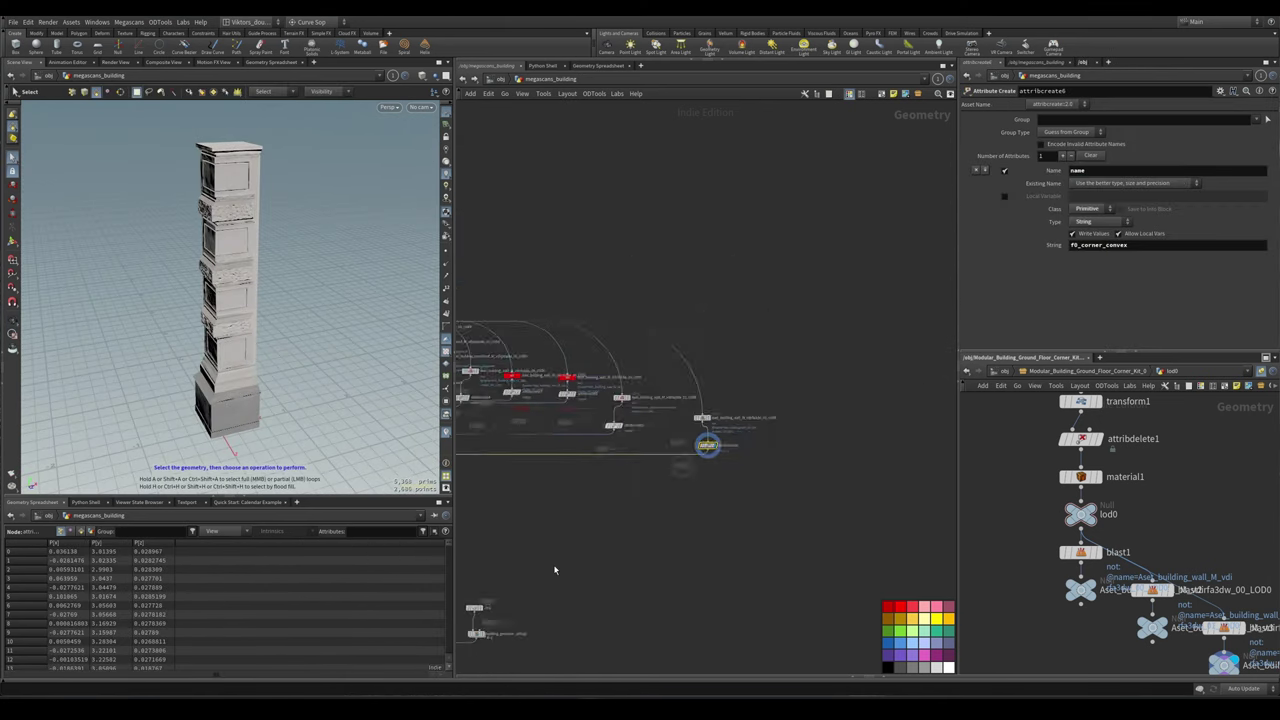
- Display copytopoints1 and inspect the convex corner piece on the generated building by selecting it in the viewport
scroll(628, 478, "up", 4)
left_click(628, 478)
key("h")
left_click_drag(230, 300, 260, 200)
scroll(200, 290, "up", 5)
key("s")
left_click(167, 262)
key("Escape")
scroll(286, 209, "up", 4)
left_click(330, 300)
scroll(265, 188, "up", 4)
scroll(265, 188, "down", 5)
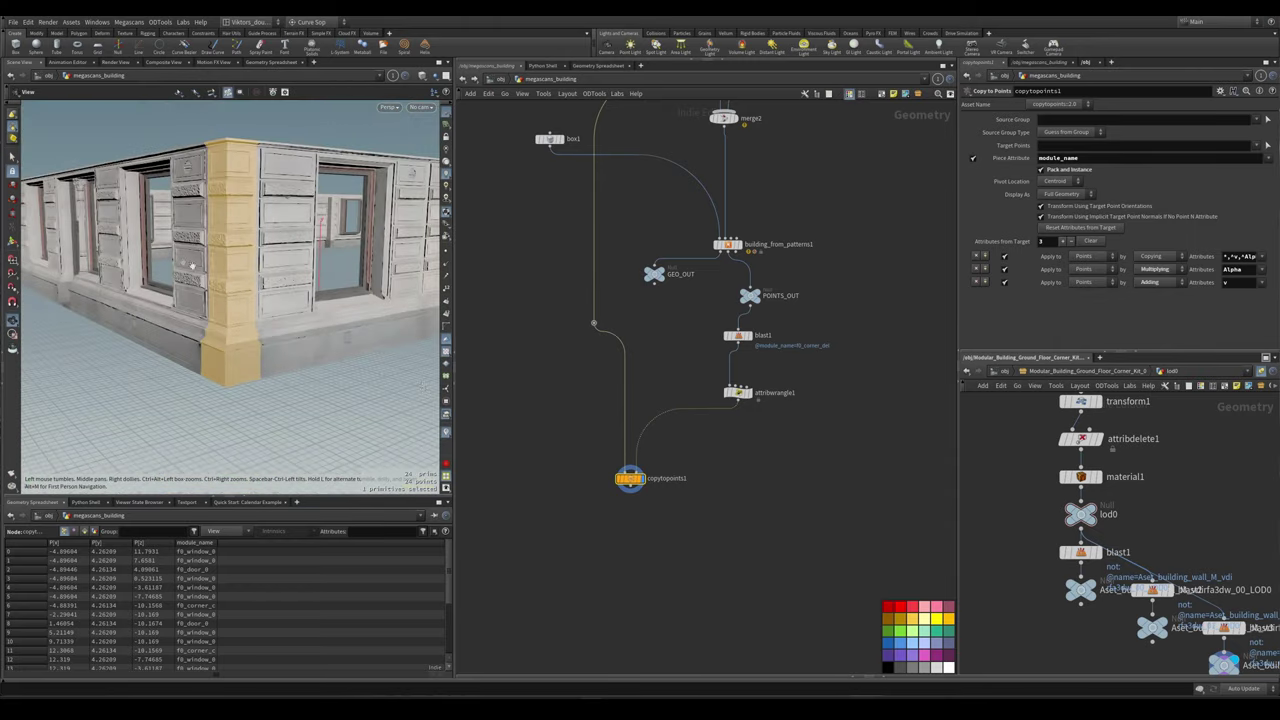
- Resize box1's footprint with its viewport handles to change the ground floor's shape
key("s")
scroll(523, 397, "down", 2)
left_click(600, 277)
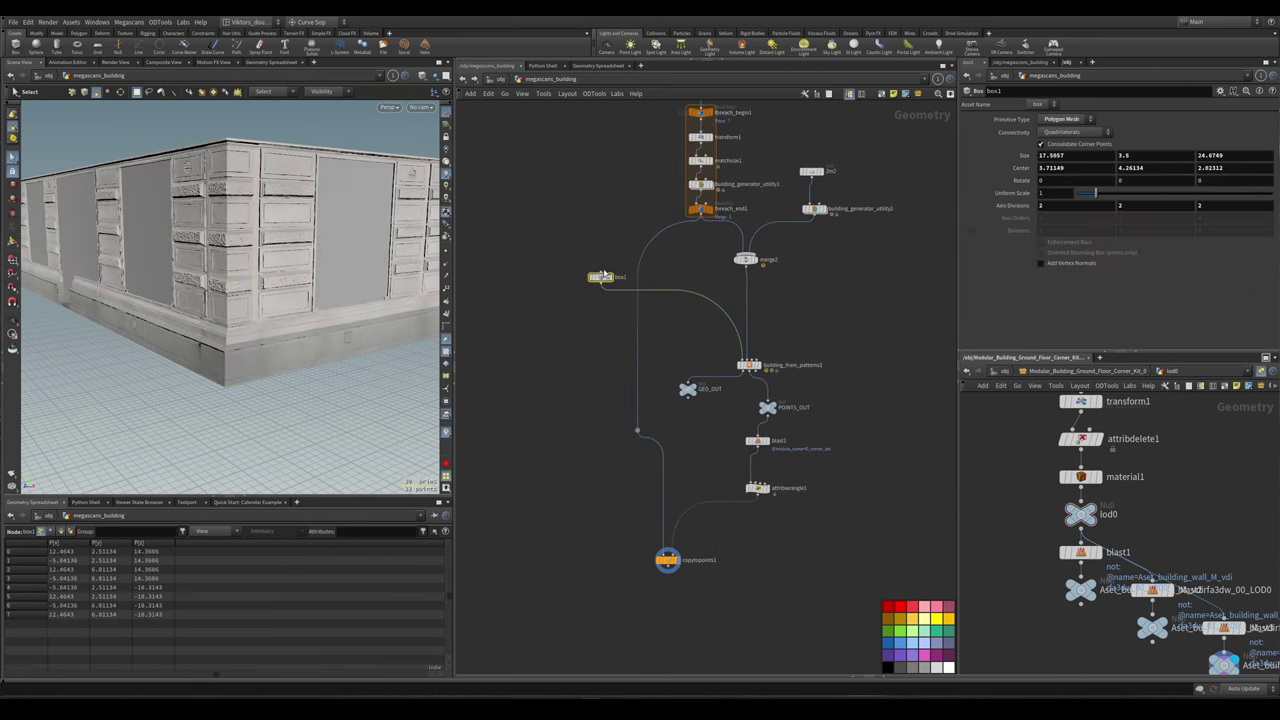
key("Escape")
mouse_move(300, 260)
left_mouse_down()
mouse_move(343, 223)
mouse_move(268, 190)
mouse_move(300, 250)
left_mouse_up()
key("Return")
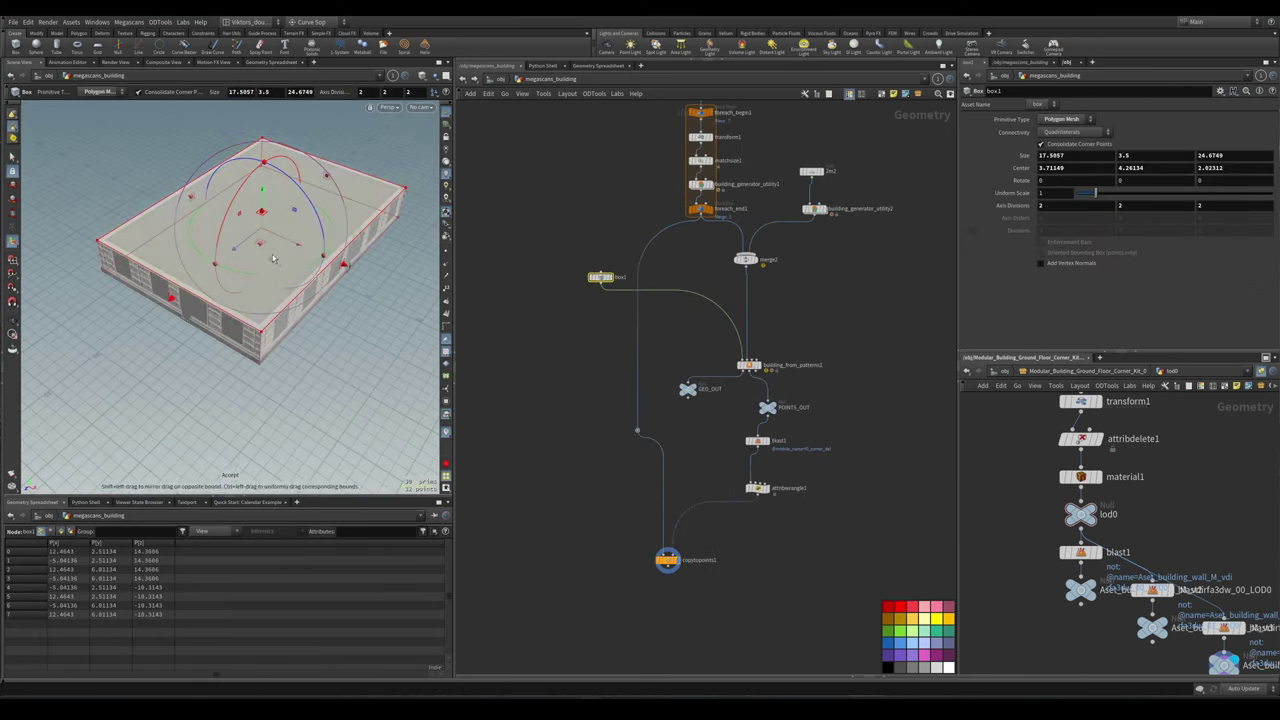
left_click_drag(360, 282, 185, 300)
key("Escape")
left_click_drag(350, 255, 349, 404)
key("Return")
- Select copytopoints1 and inspect a corner of the resized building up close
left_click(667, 560)
left_click_drag(250, 250, 420, 380)
scroll(589, 408, "down", 5)
scroll(580, 397, "up", 3)
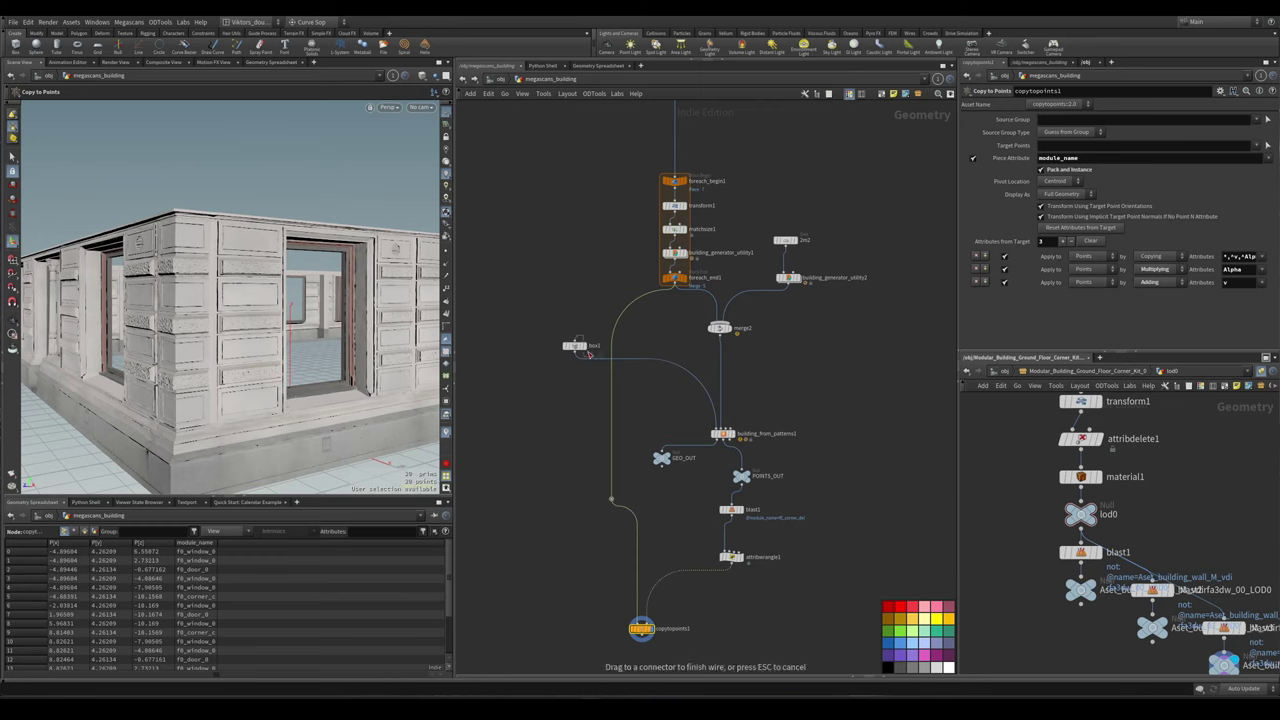
- Align the module blast and attribcreate nodes into even rows and undo the last node connection
scroll(571, 426, "down", 6)
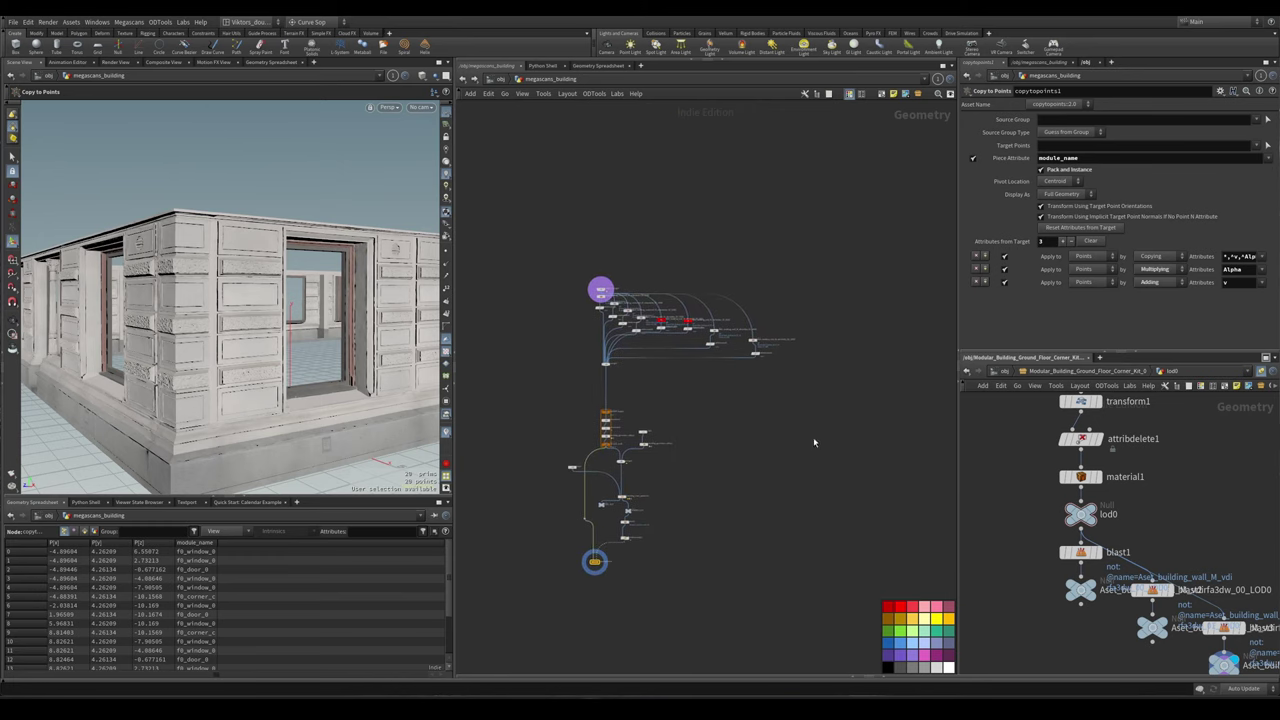
key("ctrl+z")
key("ctrl+z")
key("ctrl+z")
key("ctrl+z")
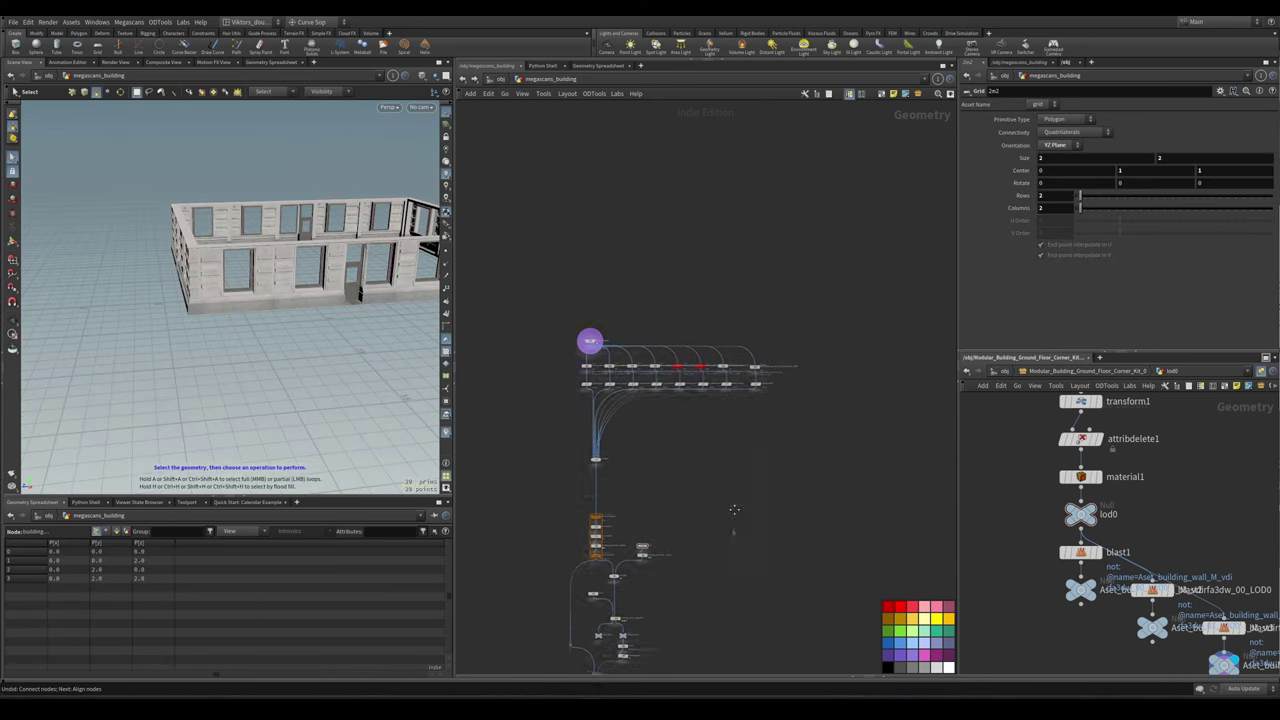
scroll(1026, 502, "down", 2)
- Go up to the object level in the second network view and bring both Megascans kit subnetworks into view
key("u")
key("u")
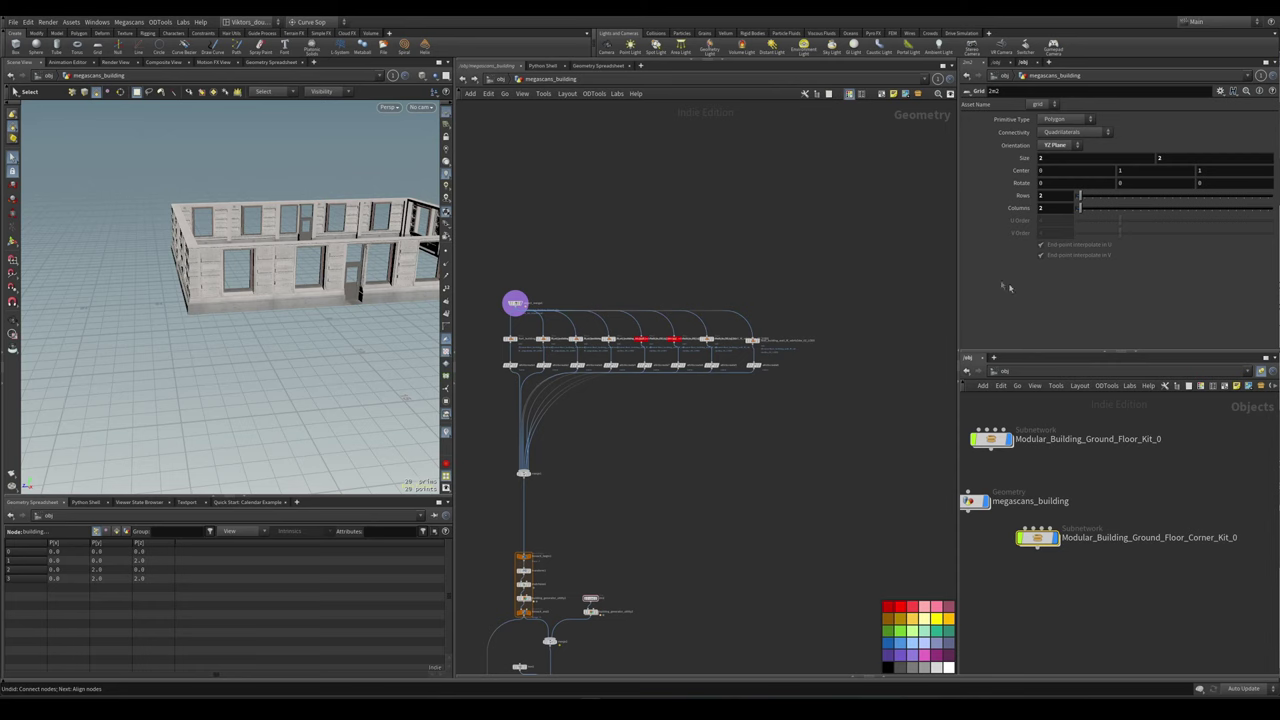
scroll(1121, 513, "down", 2)
scroll(717, 471, "down", 3)
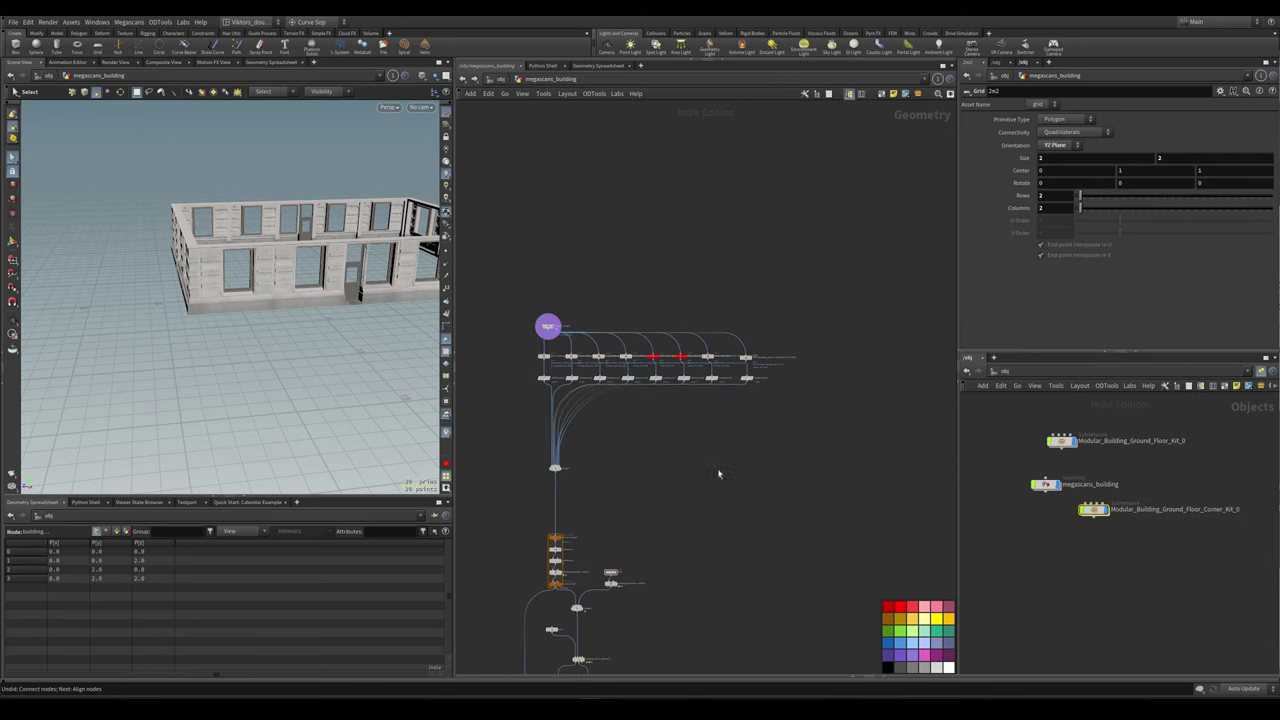
- Enclose object_merge1 and the rows of module blast and attribcreate nodes in a network box
left_click_drag(860, 312, 535, 454)
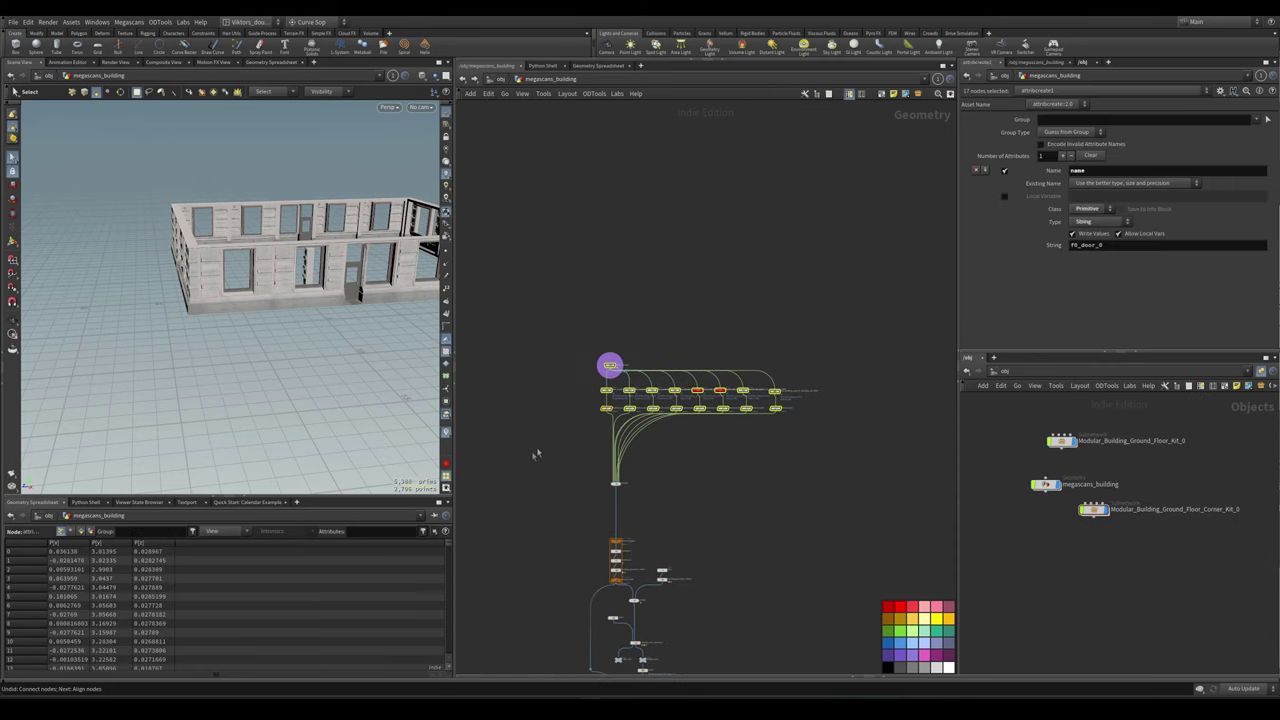
left_click(881, 93)
scroll(605, 368, "up", 3)
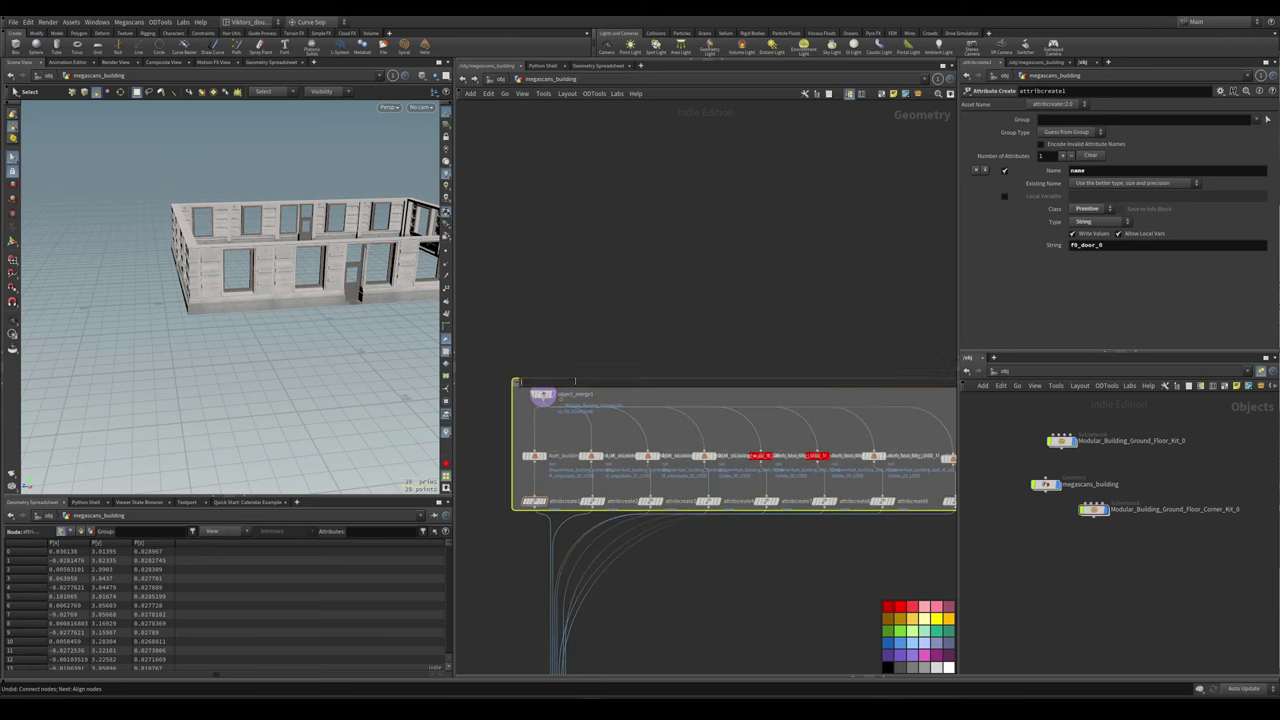
scroll(591, 372, "down", 2)
left_click(805, 215)
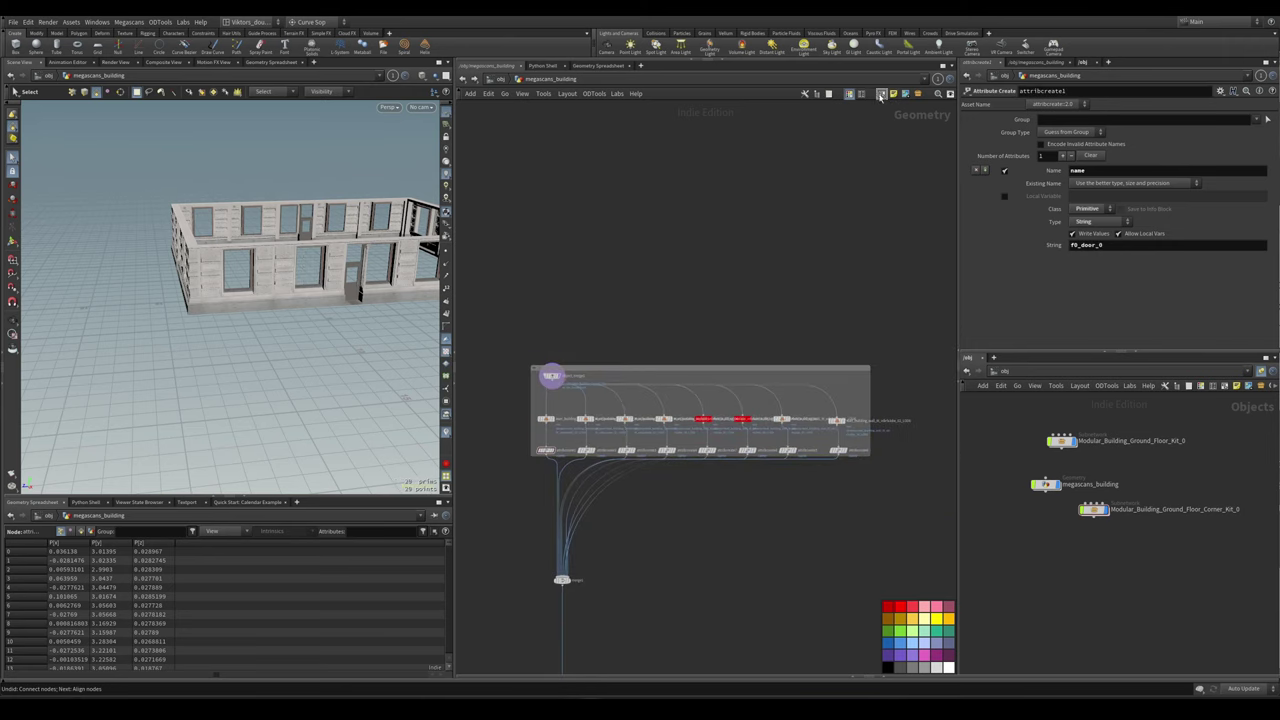
- Enter a title for the network box around the module nodes
scroll(734, 289, "up", 2)
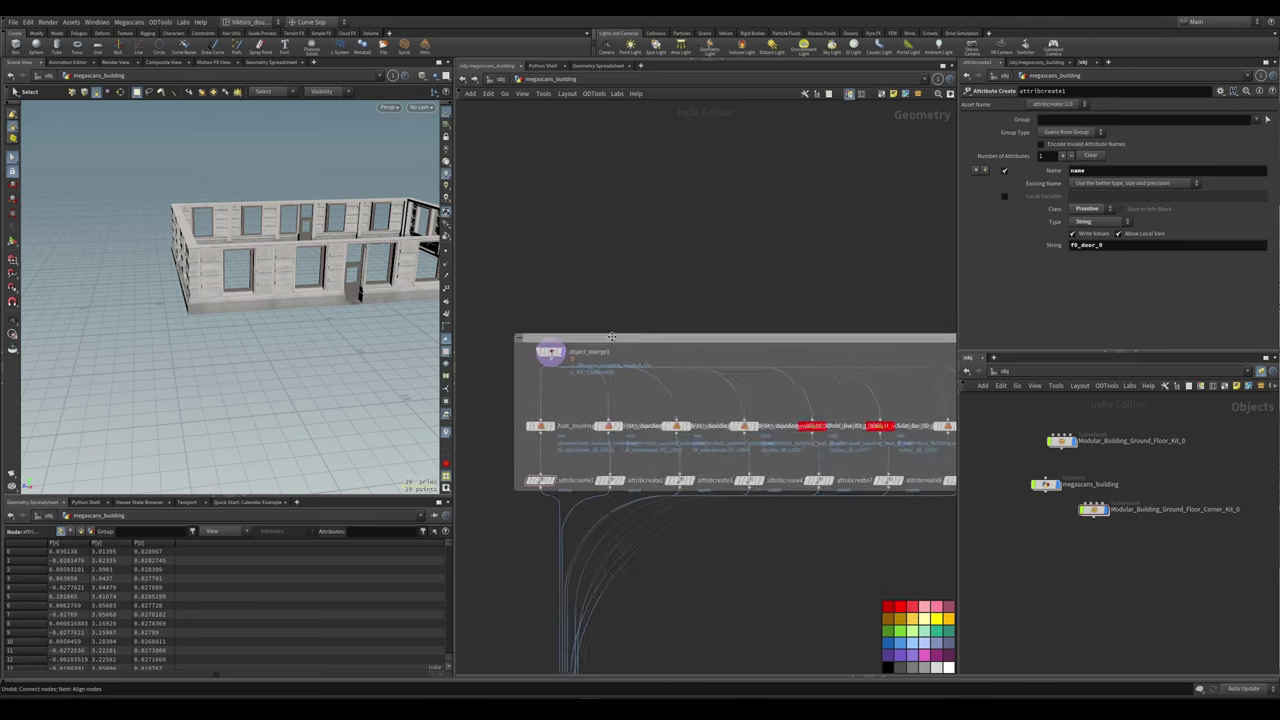
double_click(625, 340)
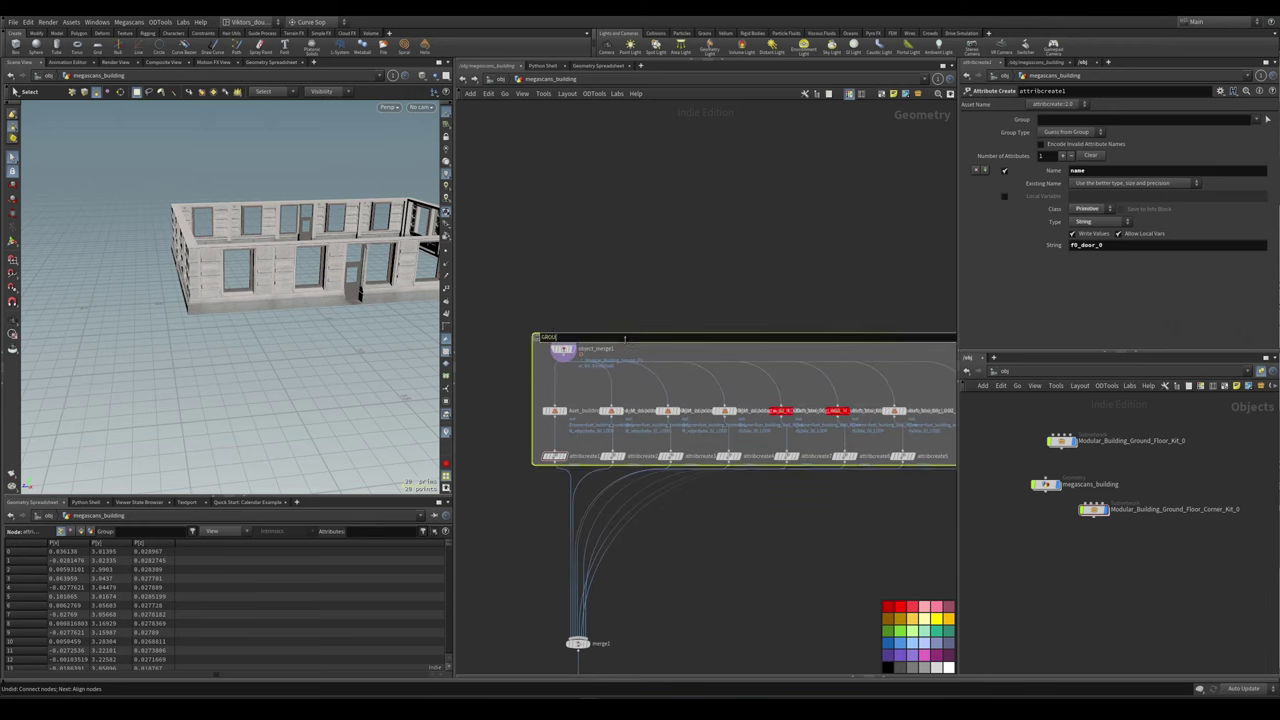
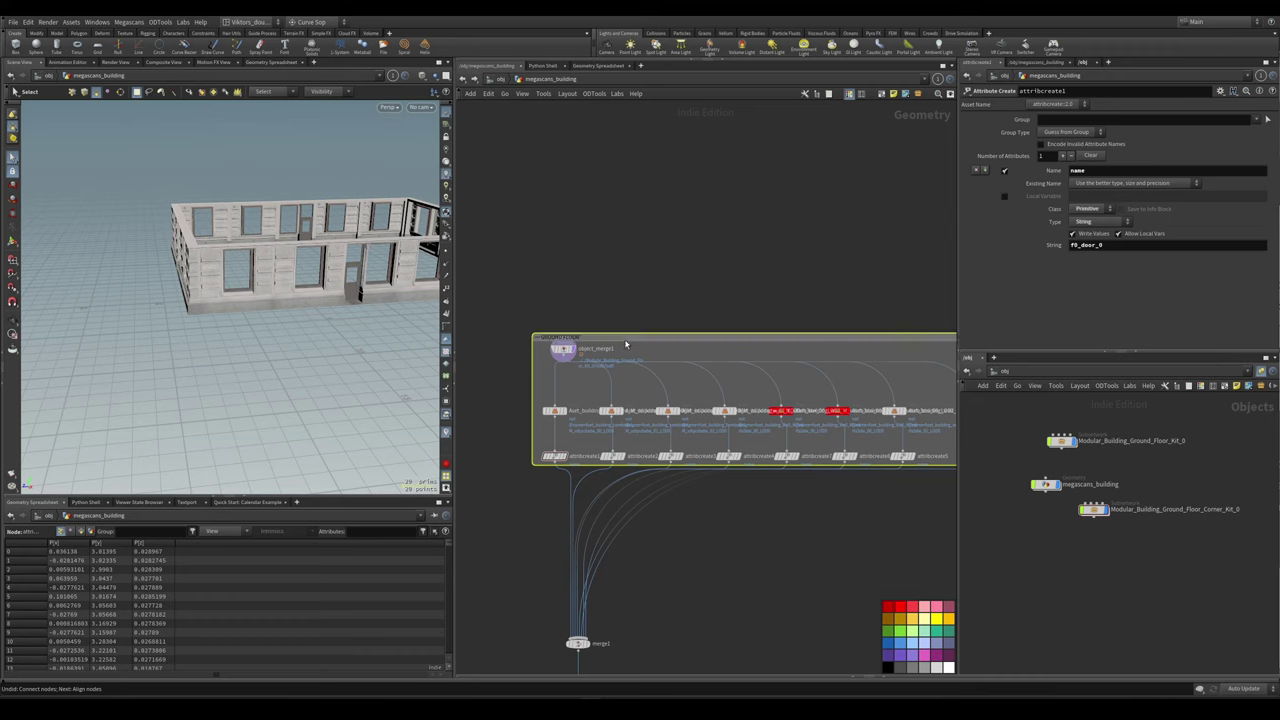
key("ctrl+z")
- Enlarge the network box beyond the module nodes and colour it muted purple
left_click(660, 337)
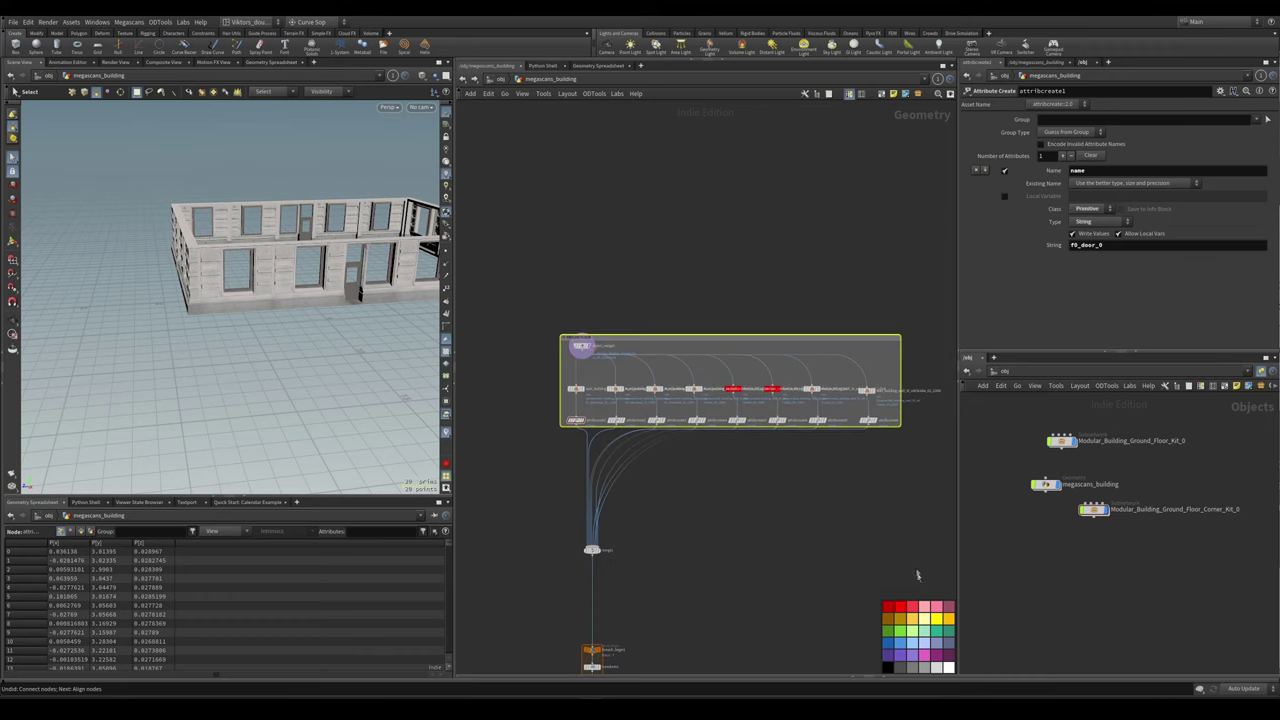
left_click(924, 632)
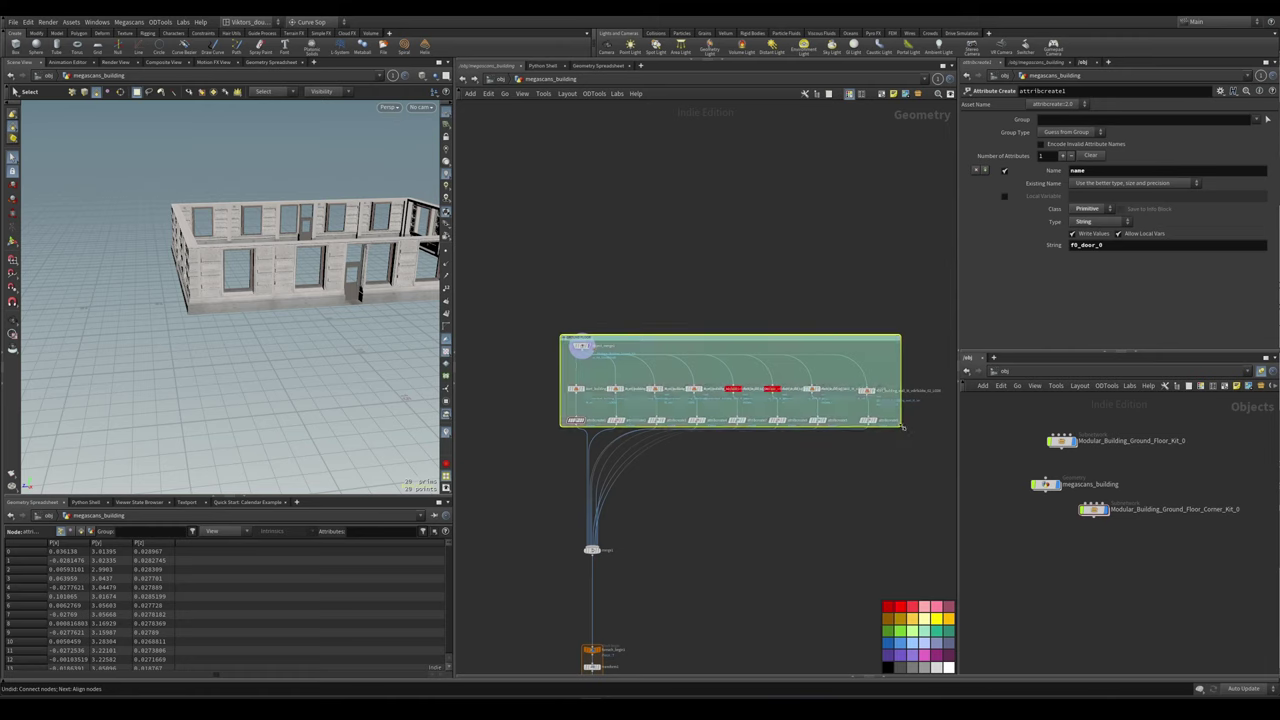
left_click_drag(903, 427, 926, 450)
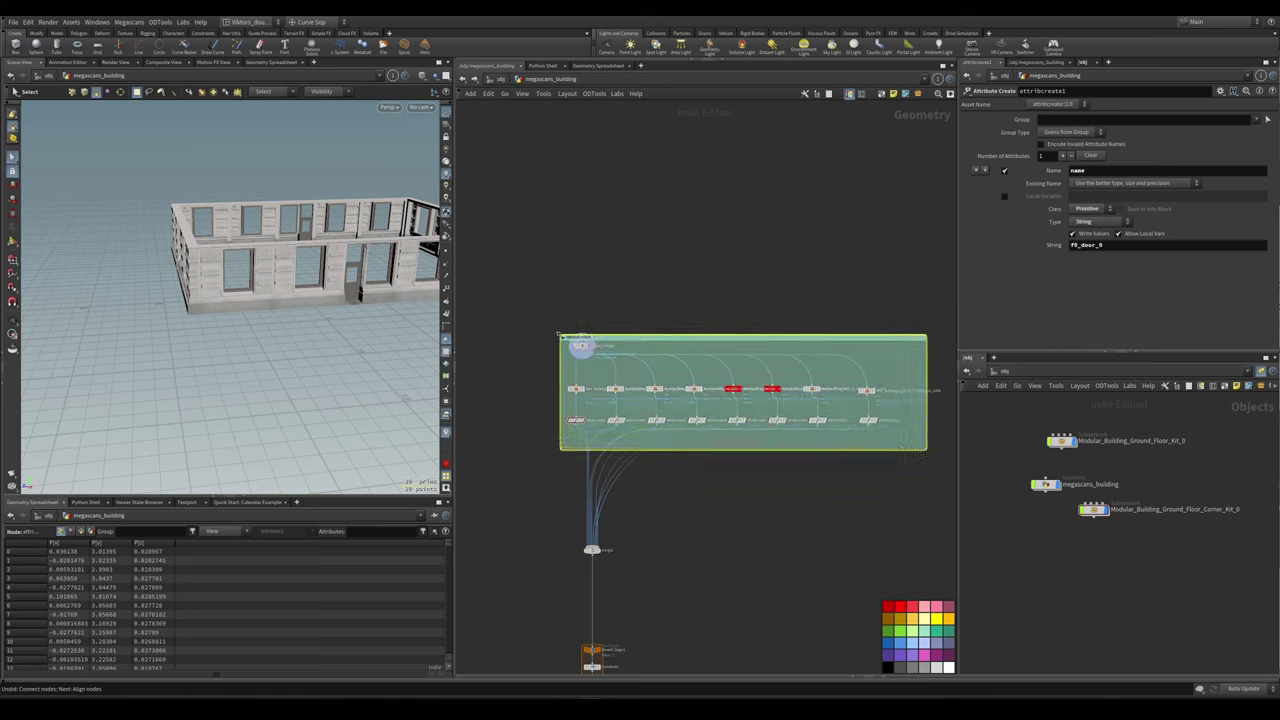
left_click(537, 431)
middle_click_drag(537, 431, 757, 503)
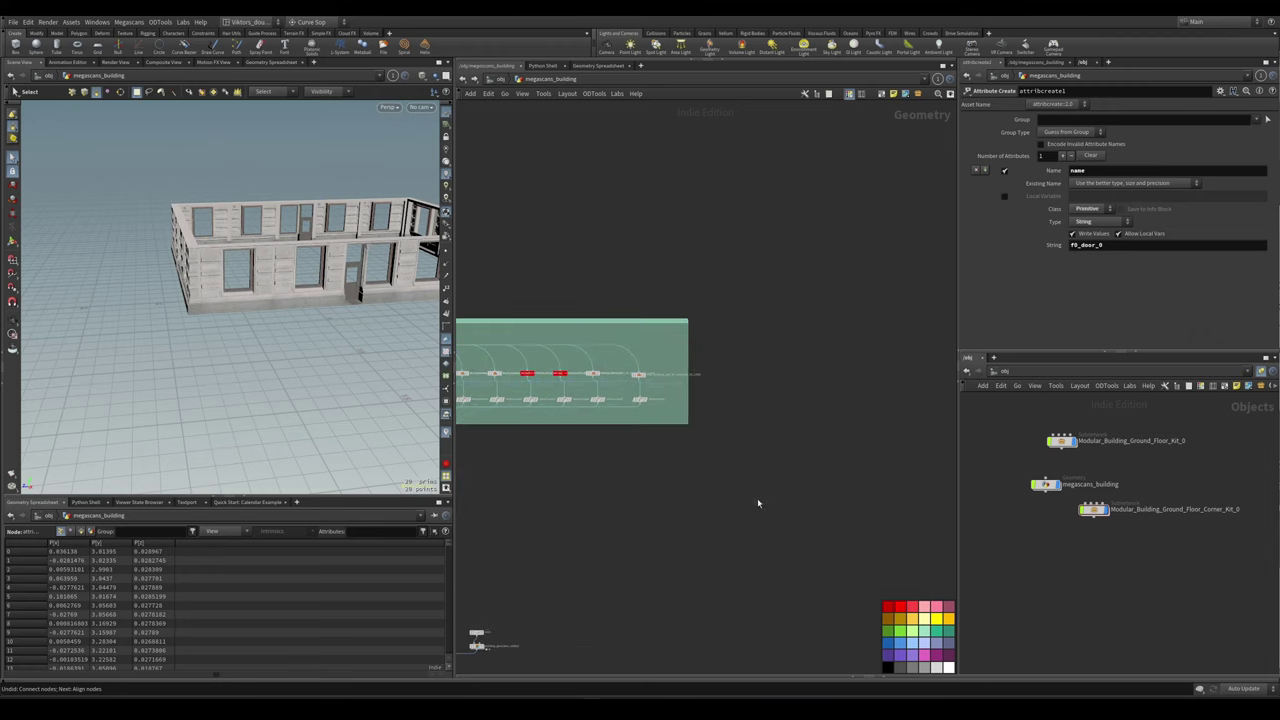
left_click(659, 335)
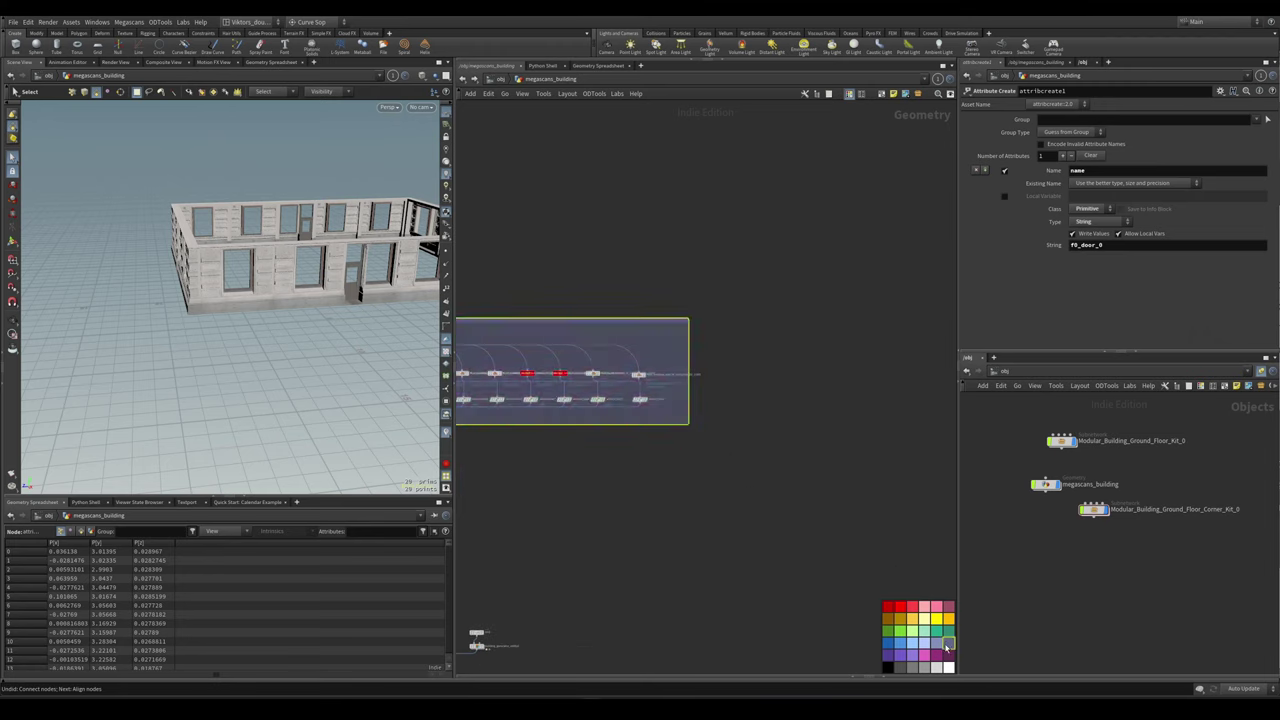
left_click(955, 643)
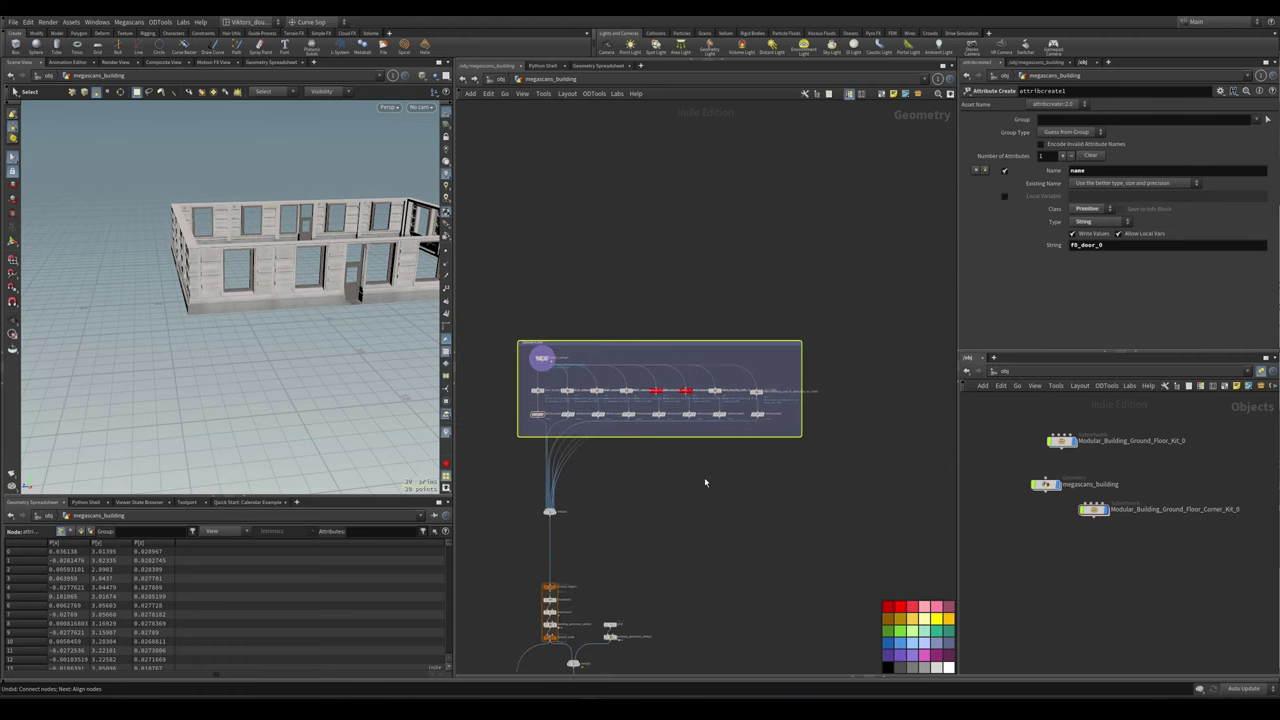
- Place a copy of object_merge1 in the empty space to the right of the network box
scroll(771, 491, "down", 2)
scroll(600, 405, "up", 2)
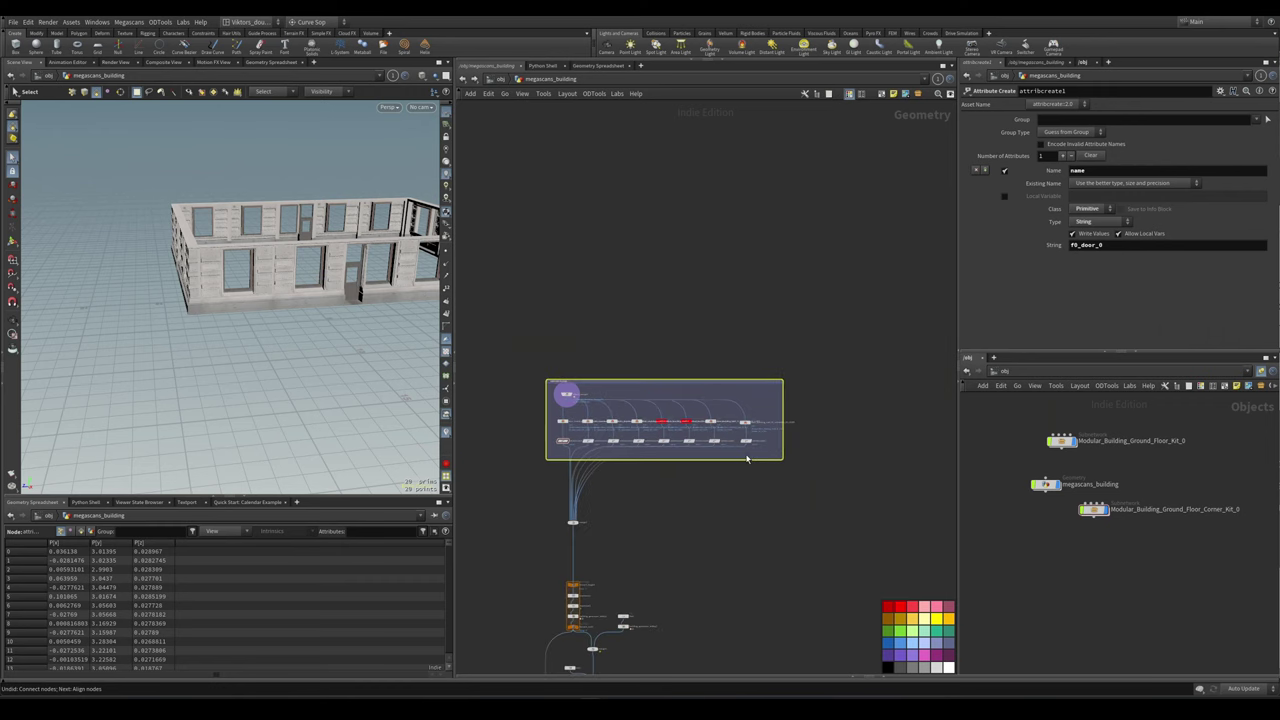
left_click_drag(527, 381, 890, 388)
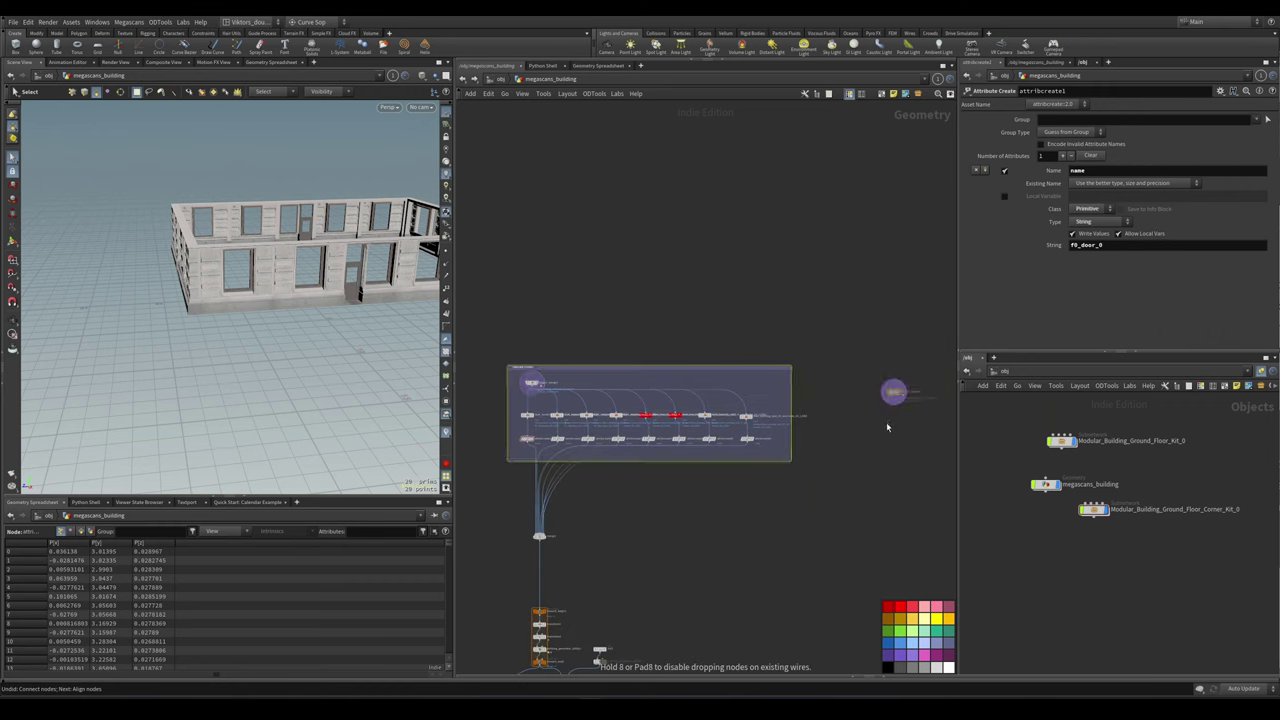
- Move the ground floor kit subnet below the corner kit subnet and rename the corner kit as Ground_Floor_Corner
middle_click_drag(886, 422, 787, 406)
scroll(787, 406, "up", 1)
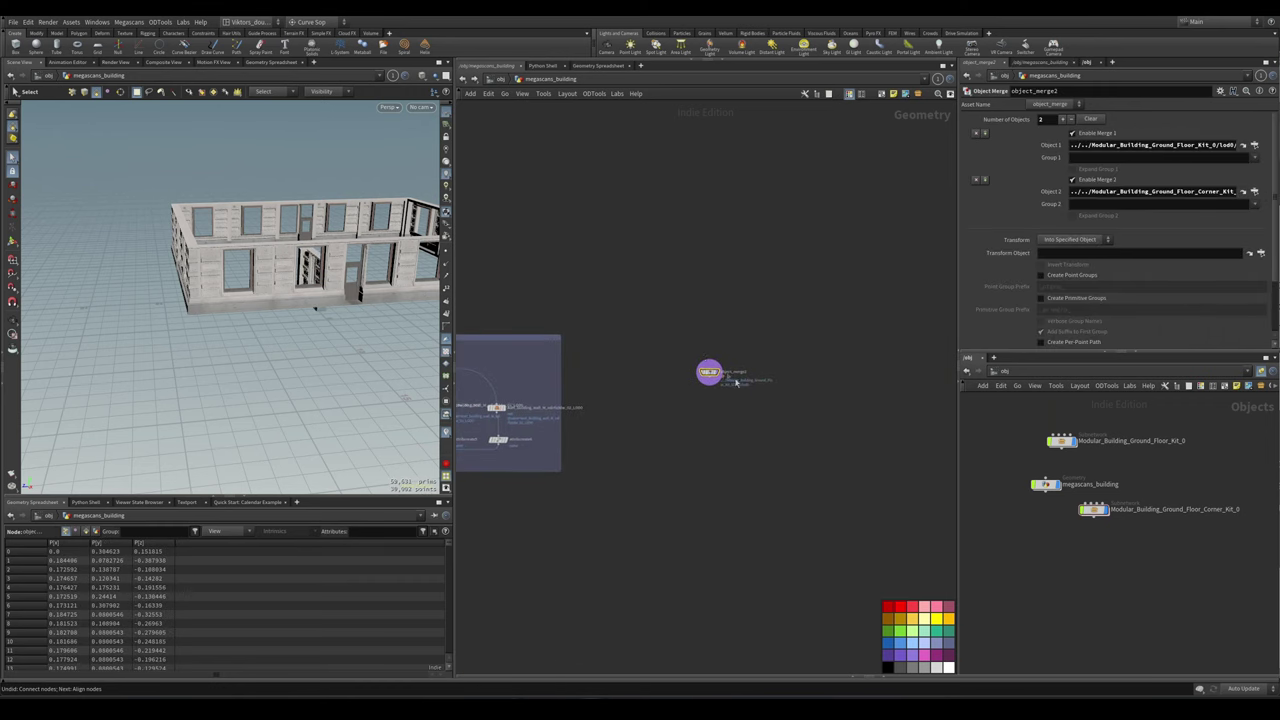
scroll(1050, 480, "up", 1)
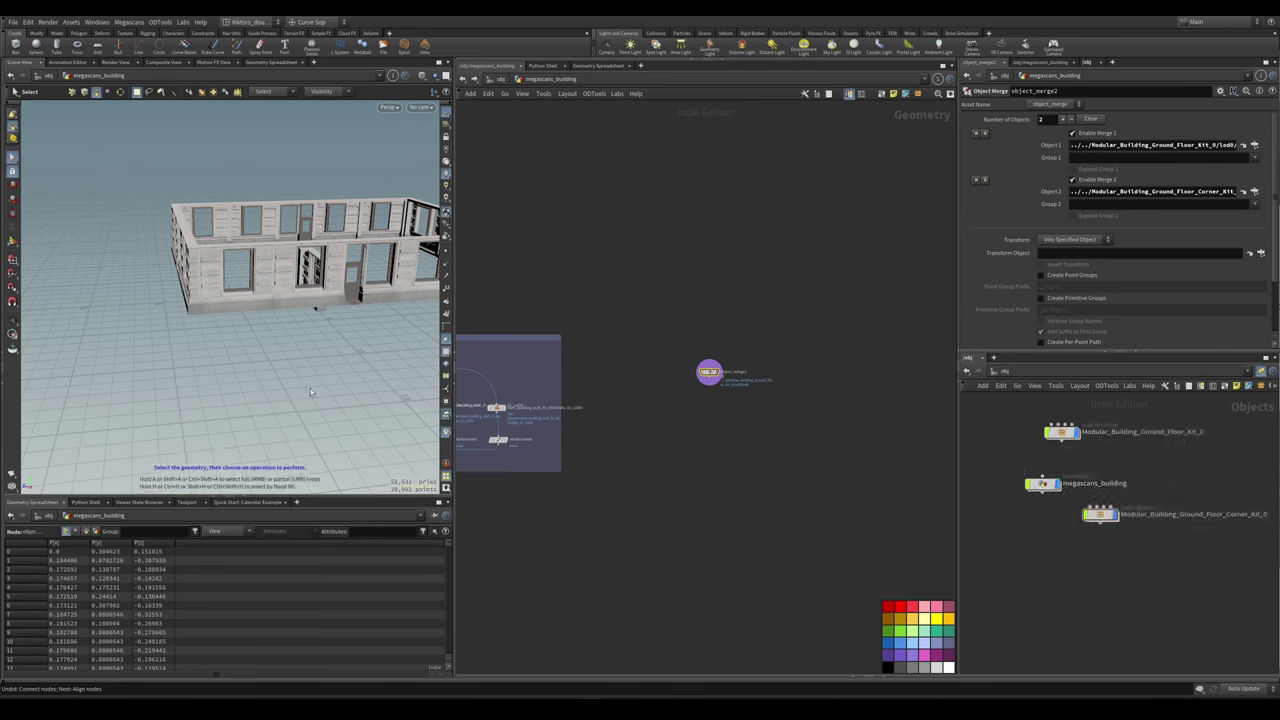
left_click_drag(1085, 428, 1131, 547)
middle_click_drag(1190, 521, 1137, 505)
double_click(1136, 496)
key("shift+Home")
key("BackSpace")
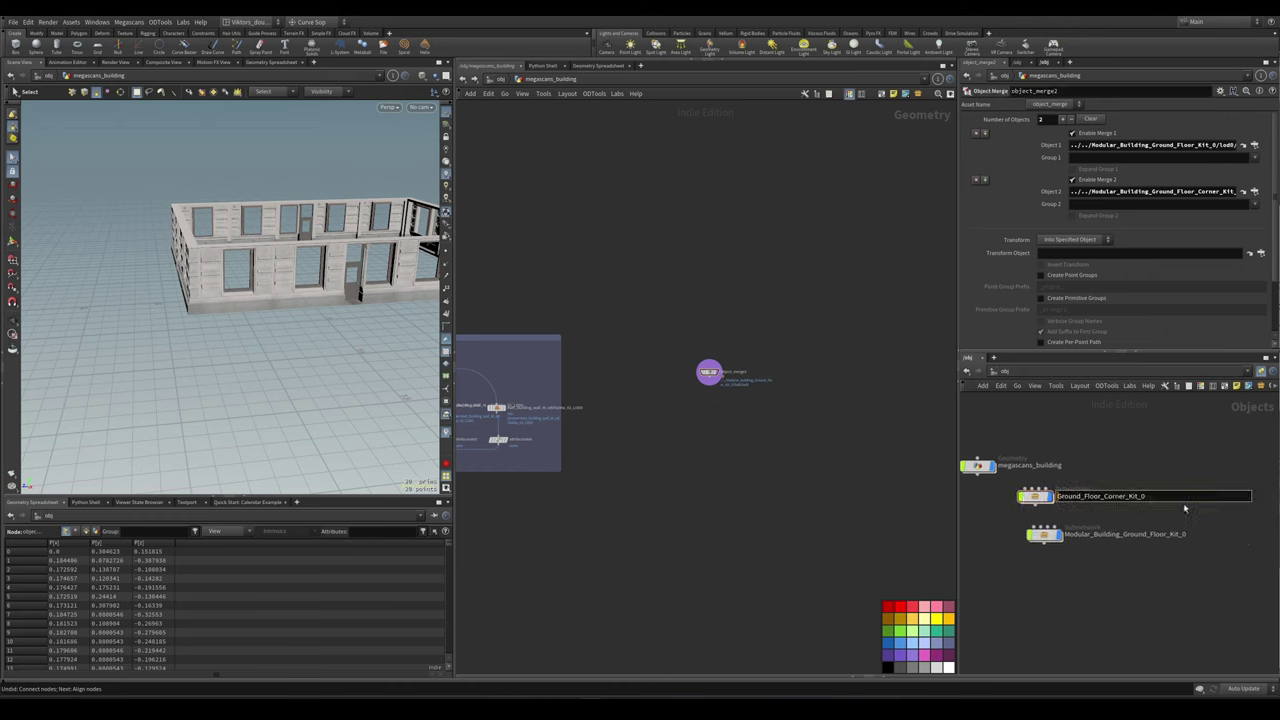
key("BackSpace")
key("Return")
- Rename the ground floor kit subnet as Ground_Floor and align it with the Ground_Floor_Corner subnet
double_click(1136, 534)
left_click_drag(1188, 535, 1150, 541)
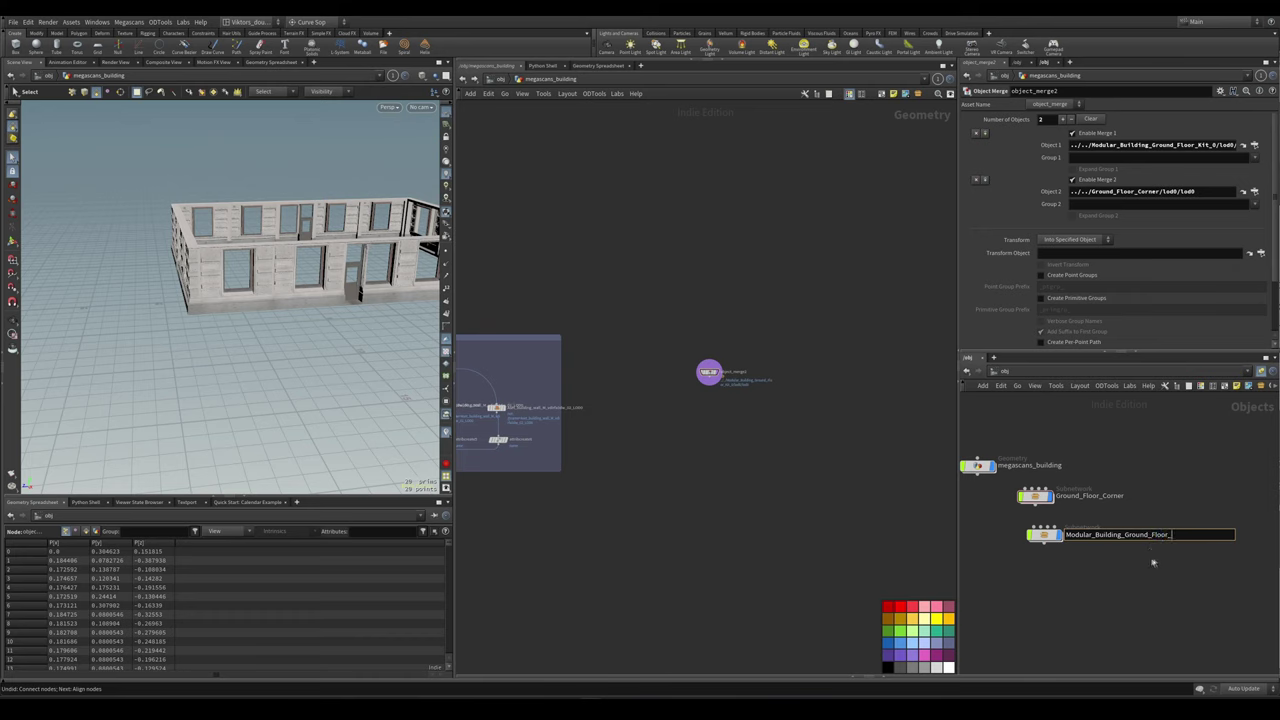
key("BackSpace")
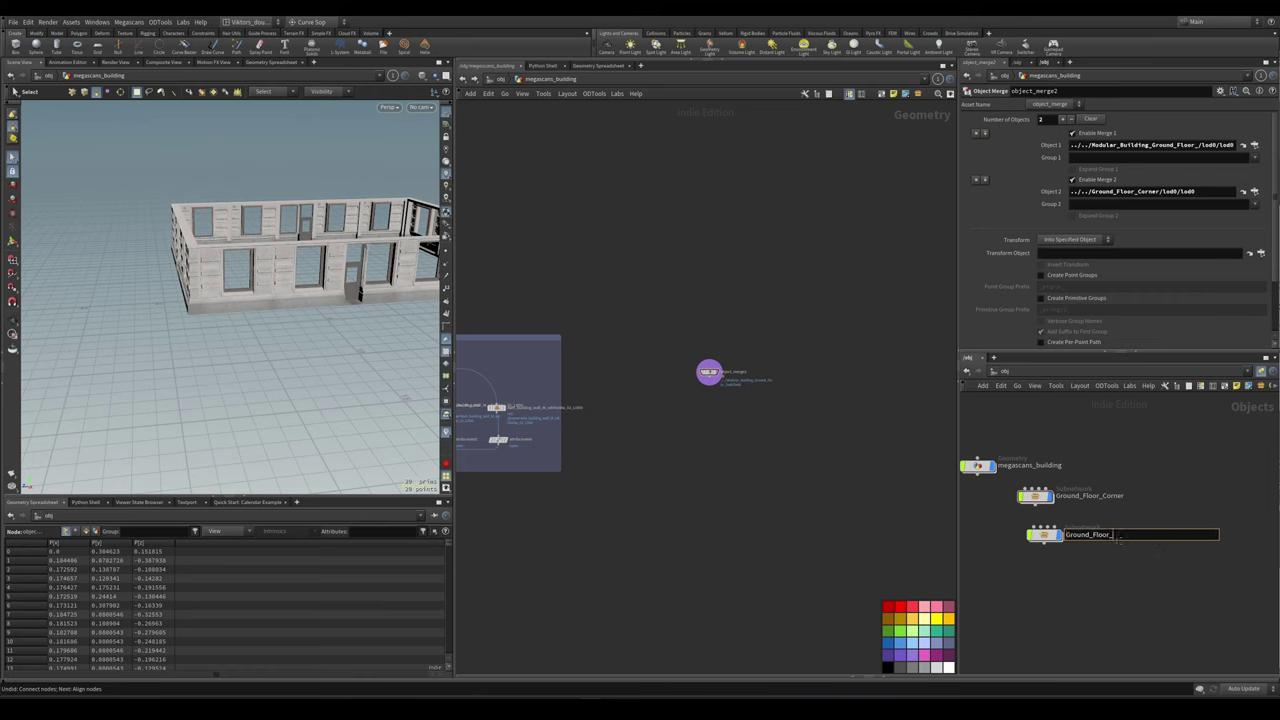
key("Return")
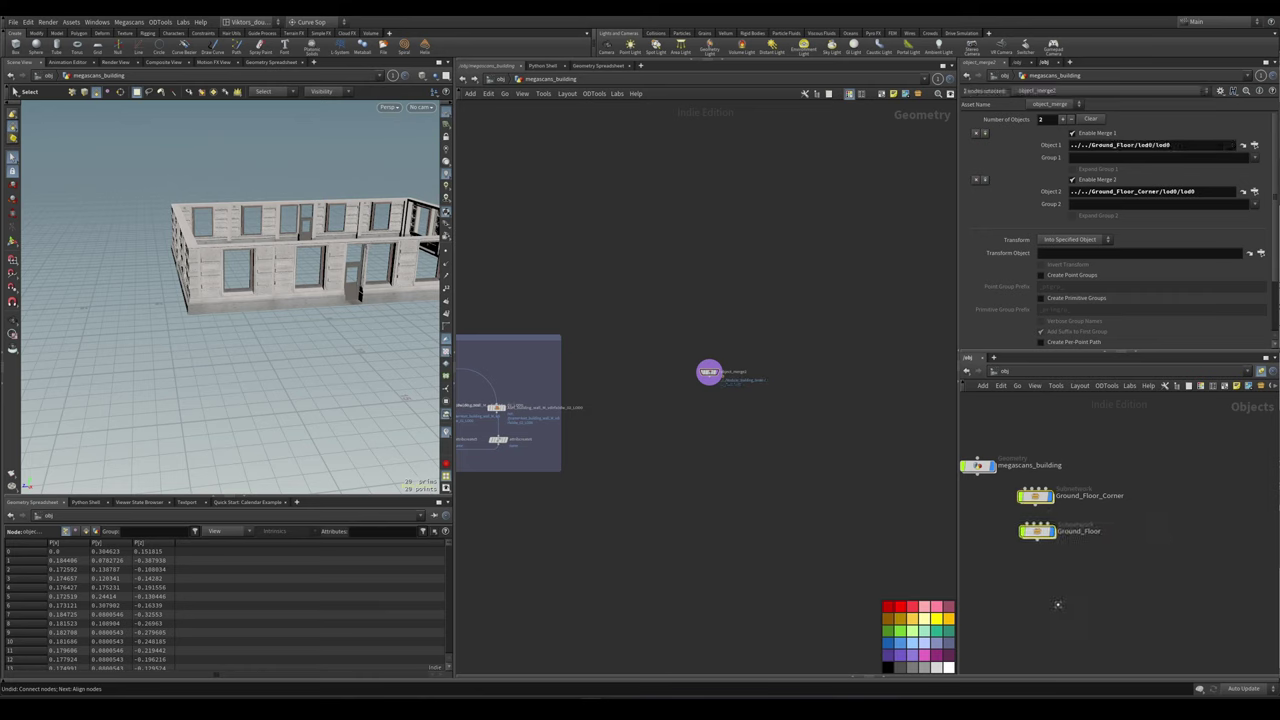
key("l")
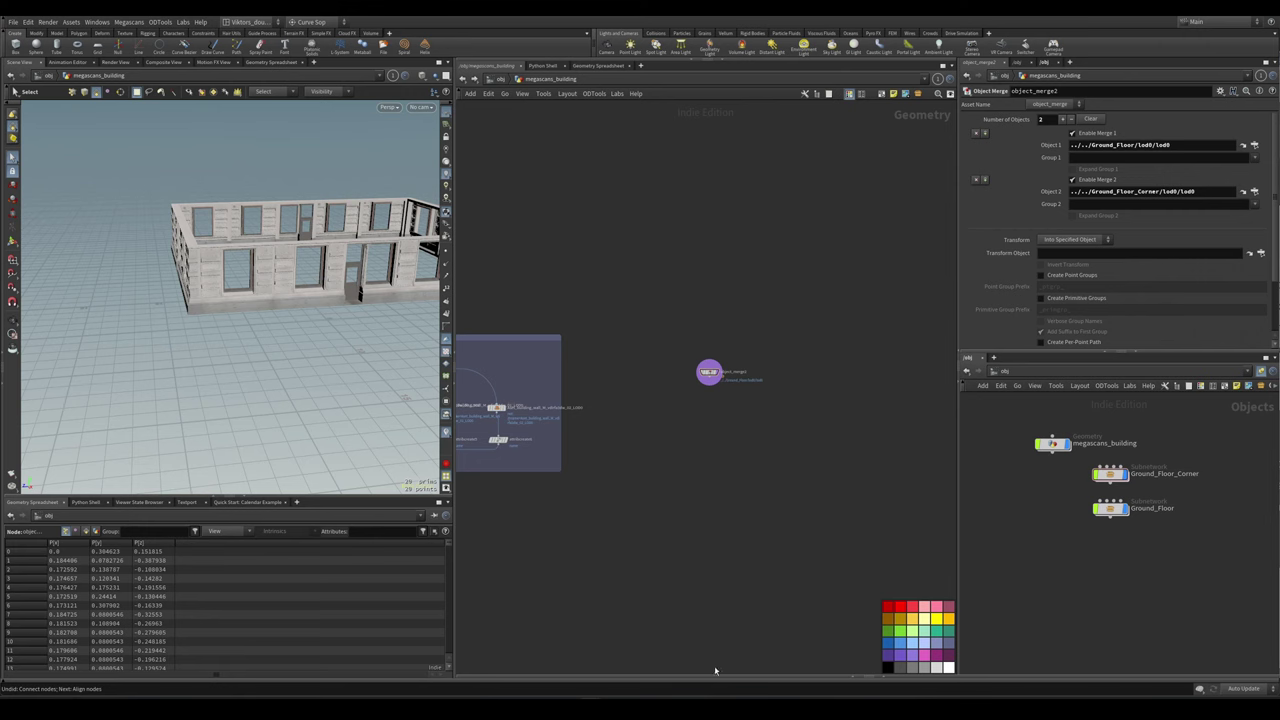
- Switch to Quixel Bridge and export the Modular Building 1st Floor Kit to Houdini at 2K resolution
key("alt+Tab")
scroll(593, 423, "down", 10)
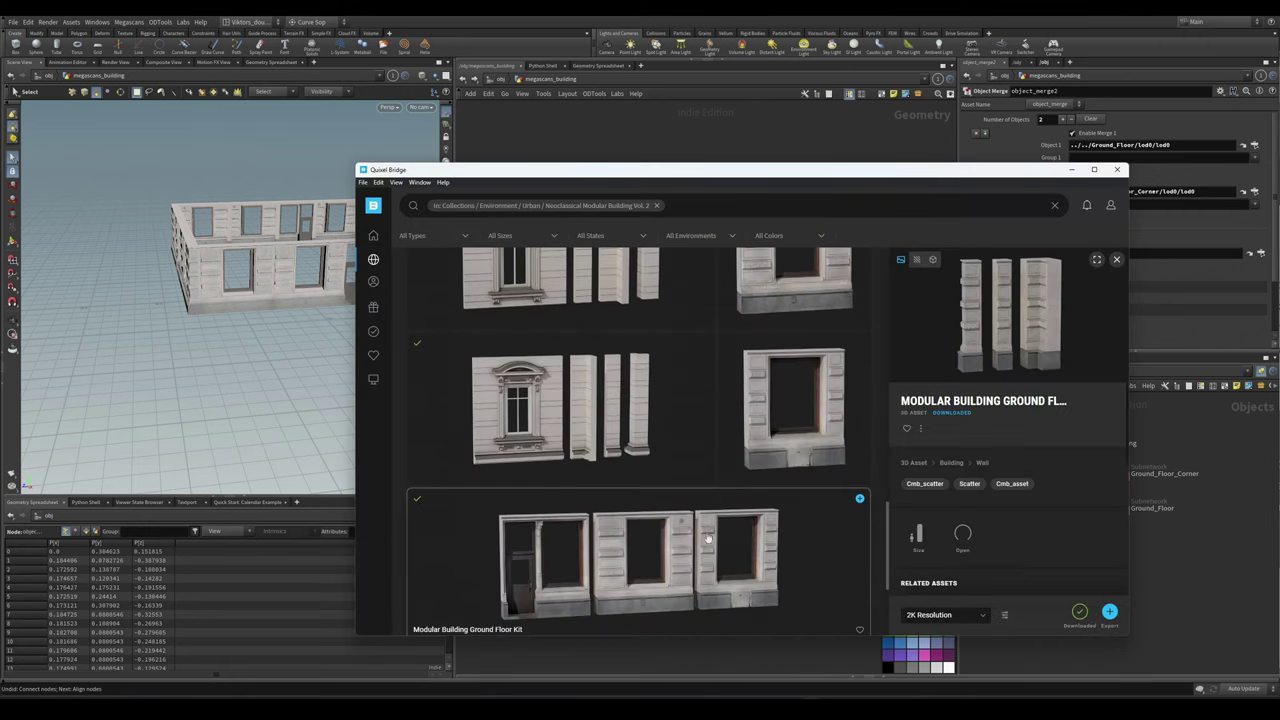
left_click(786, 414)
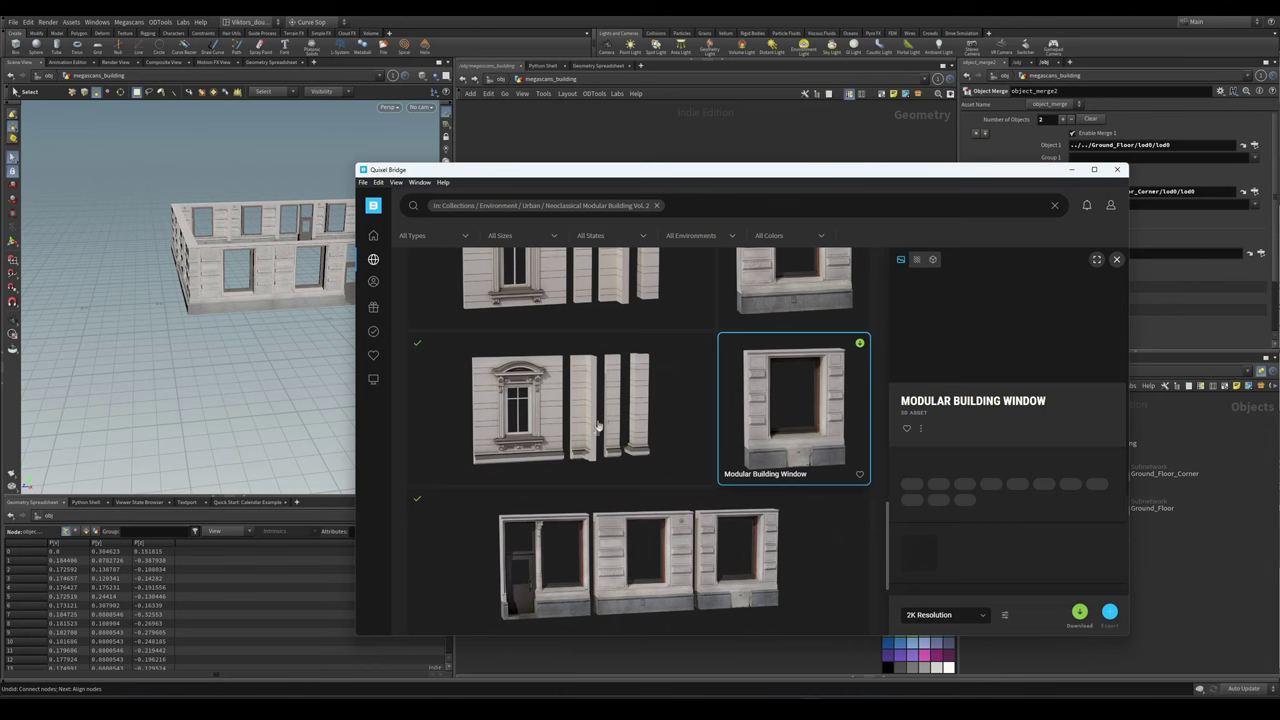
left_click(600, 425)
scroll(600, 425, "up", 2)
left_click(592, 378)
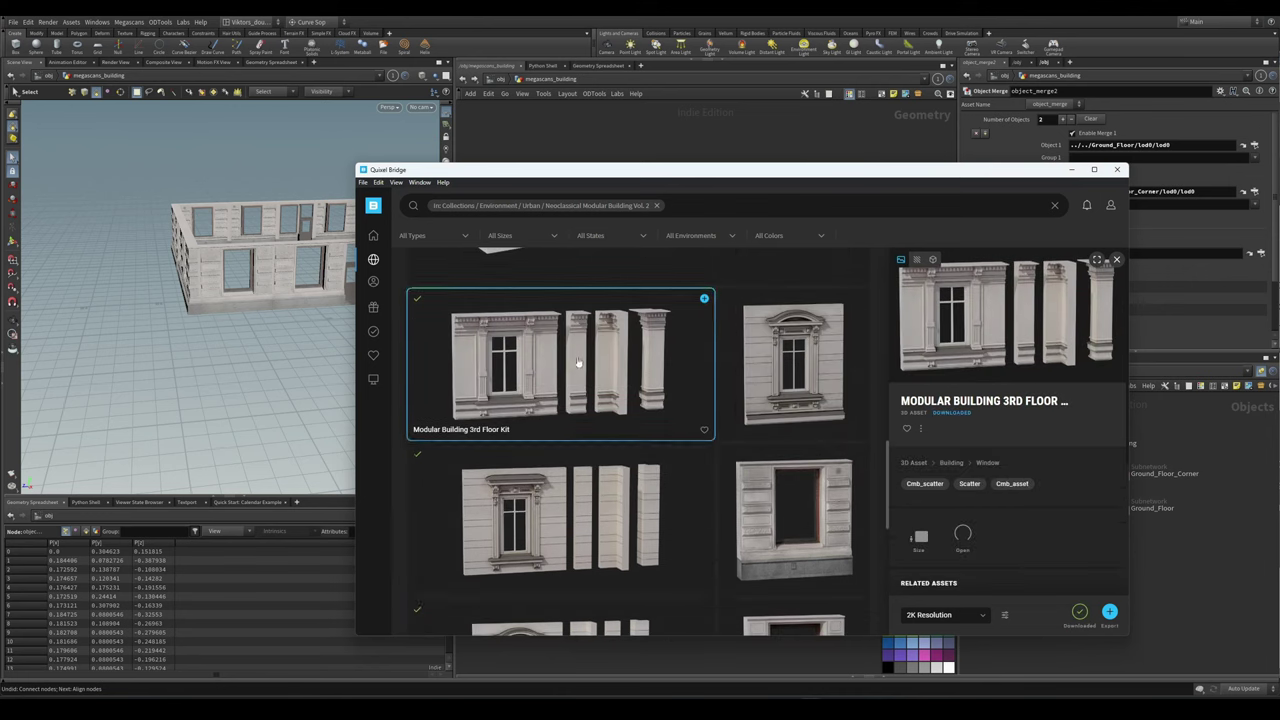
left_click(580, 540)
left_click(1109, 611)
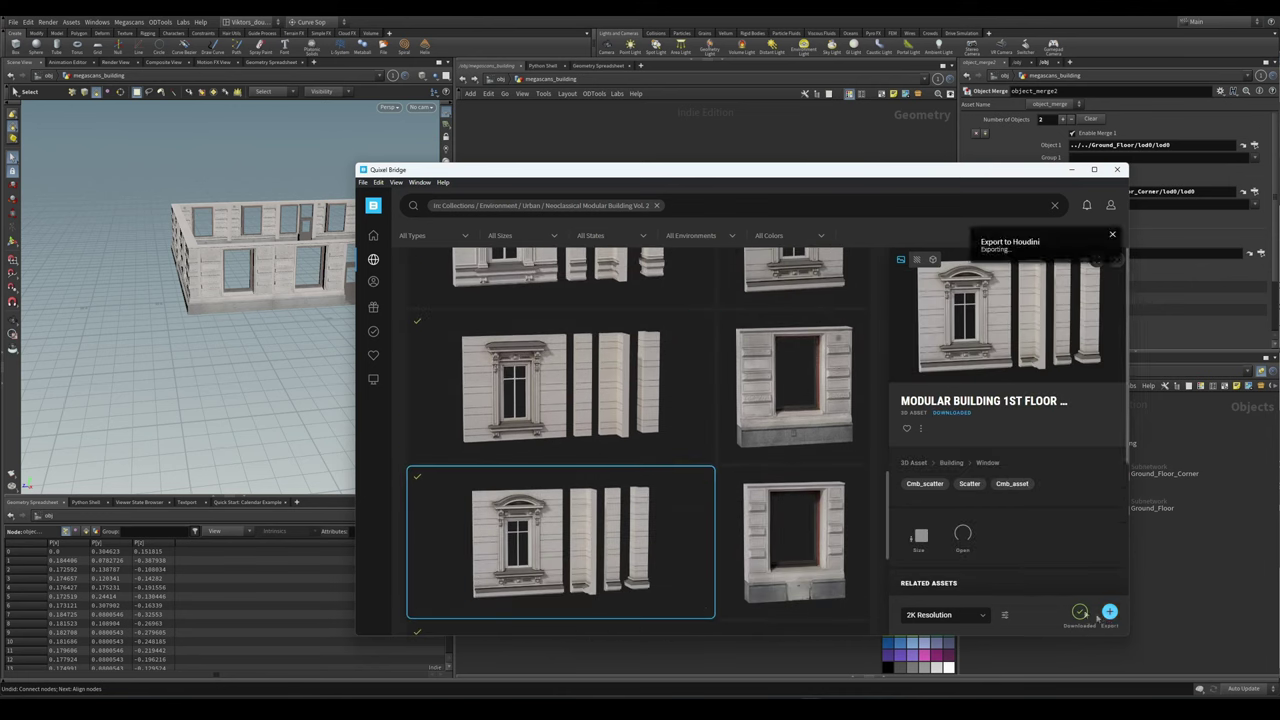
- Export the Modular Building 2nd Floor Kit and 3rd Floor Kit to Houdini, and return to Houdini
left_click(595, 369)
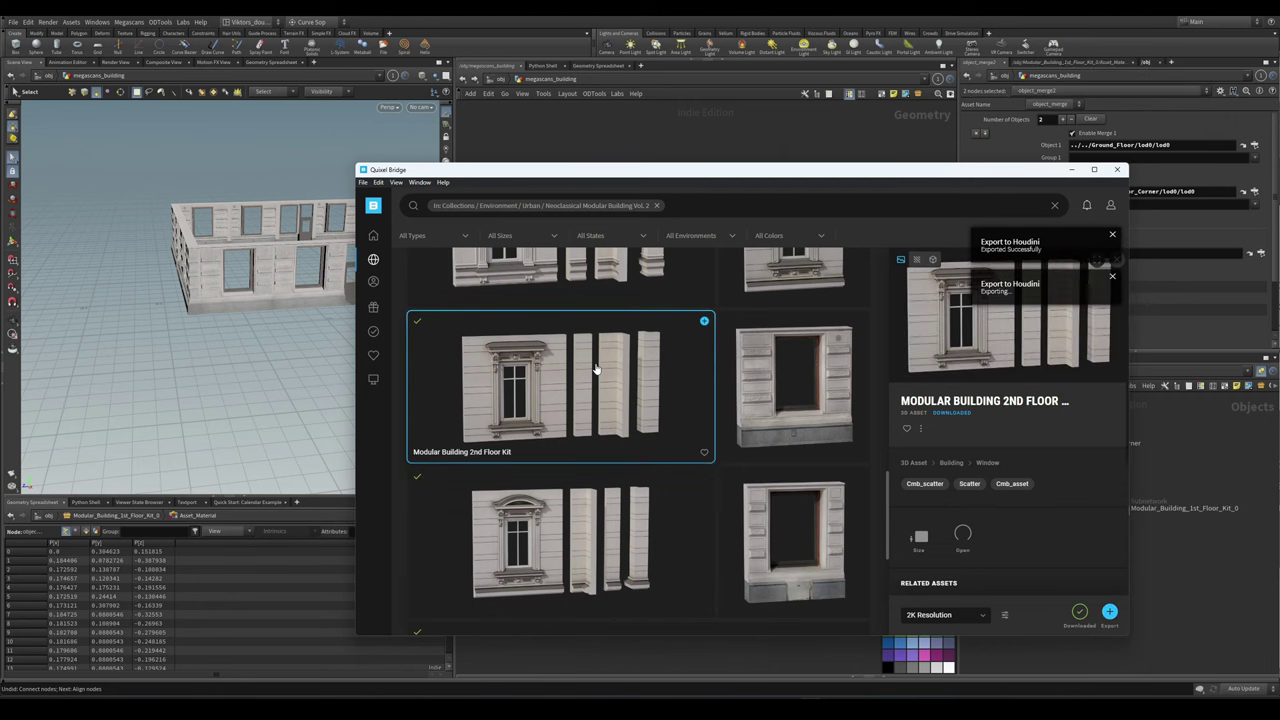
left_click(1110, 612)
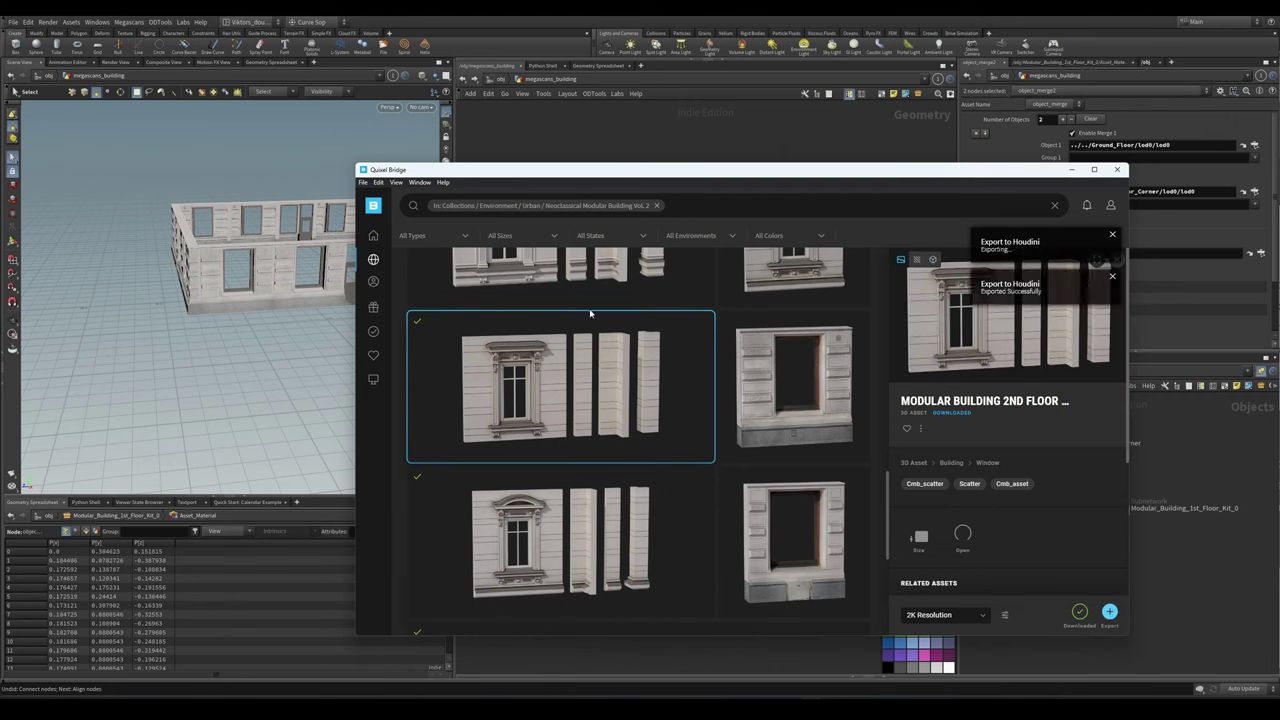
scroll(600, 380, "up", 1)
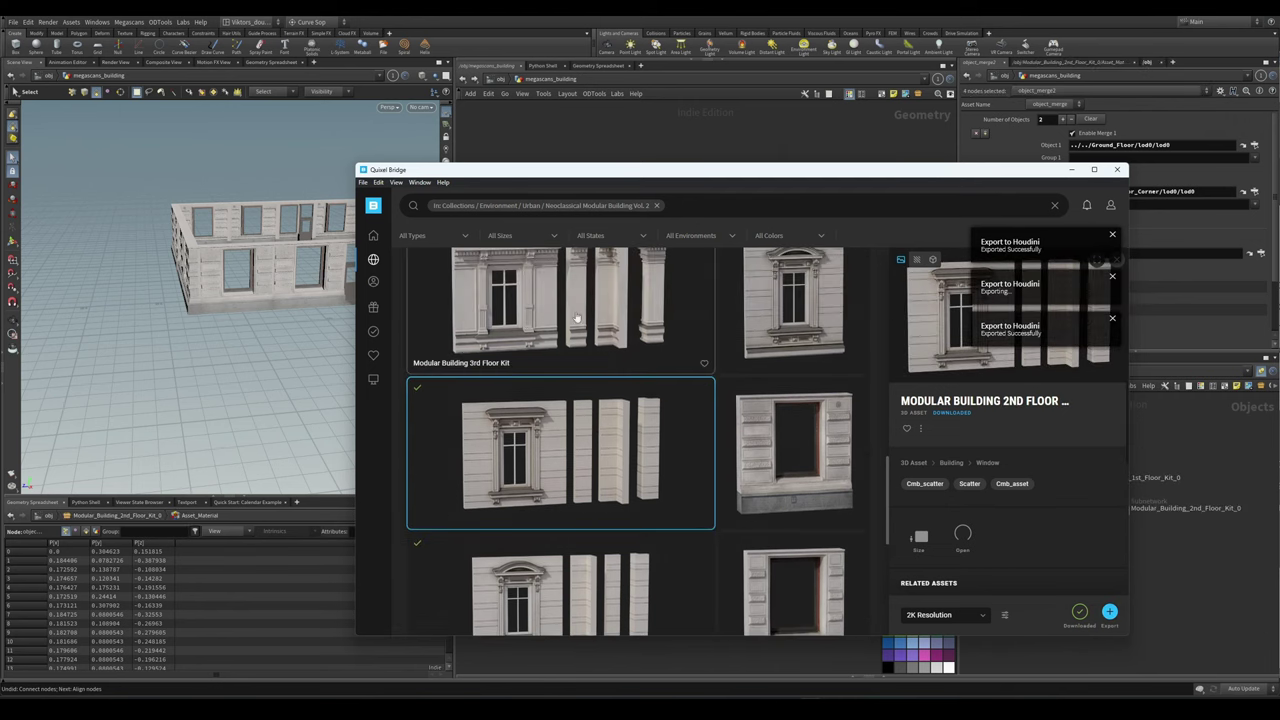
left_click(560, 300)
left_click(1110, 612)
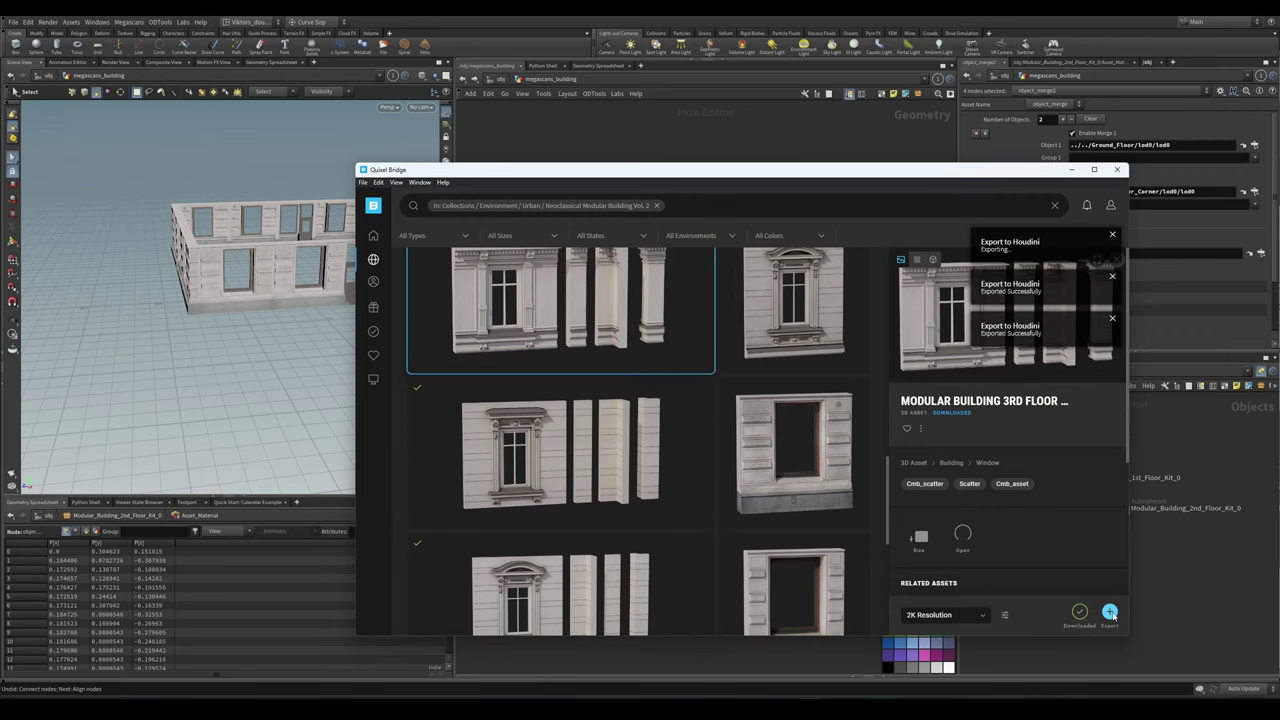
left_click(1110, 612)
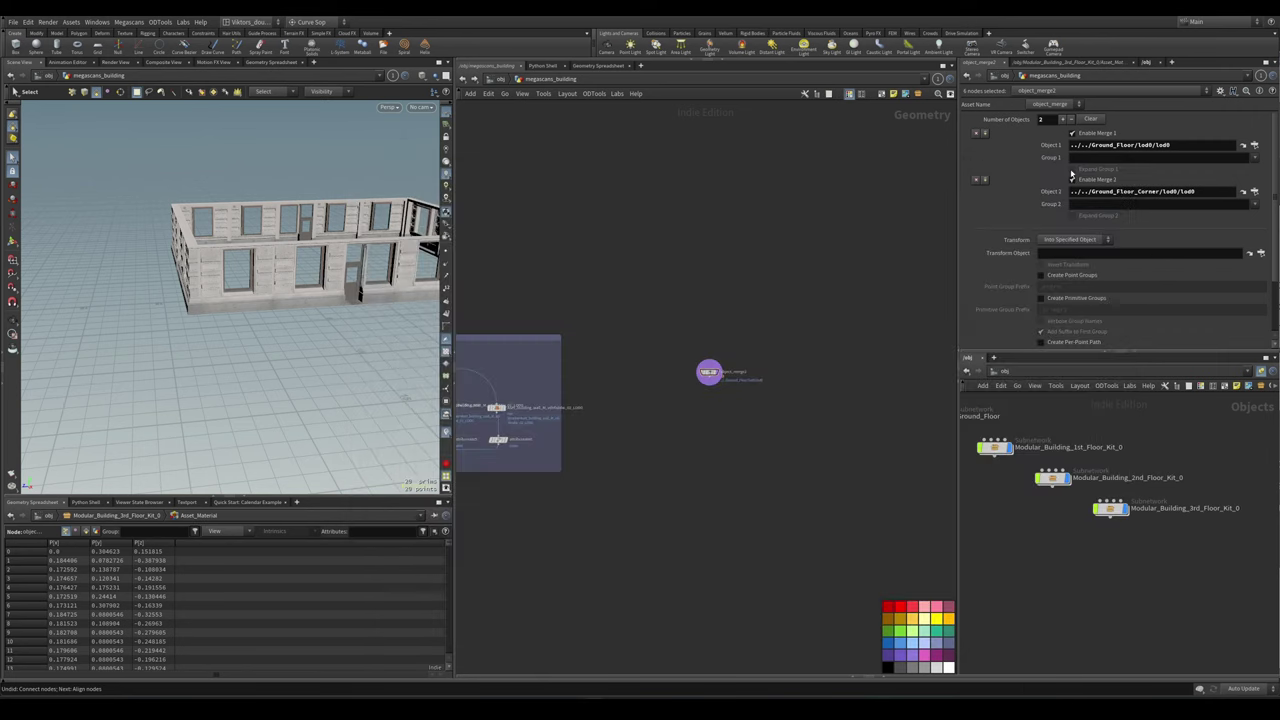
left_click(1117, 169)
- Align the three imported kit subnets in a column and rename the first floor one as 1st_Floor_Kit
key("l")
scroll(985, 482, "up", 4)
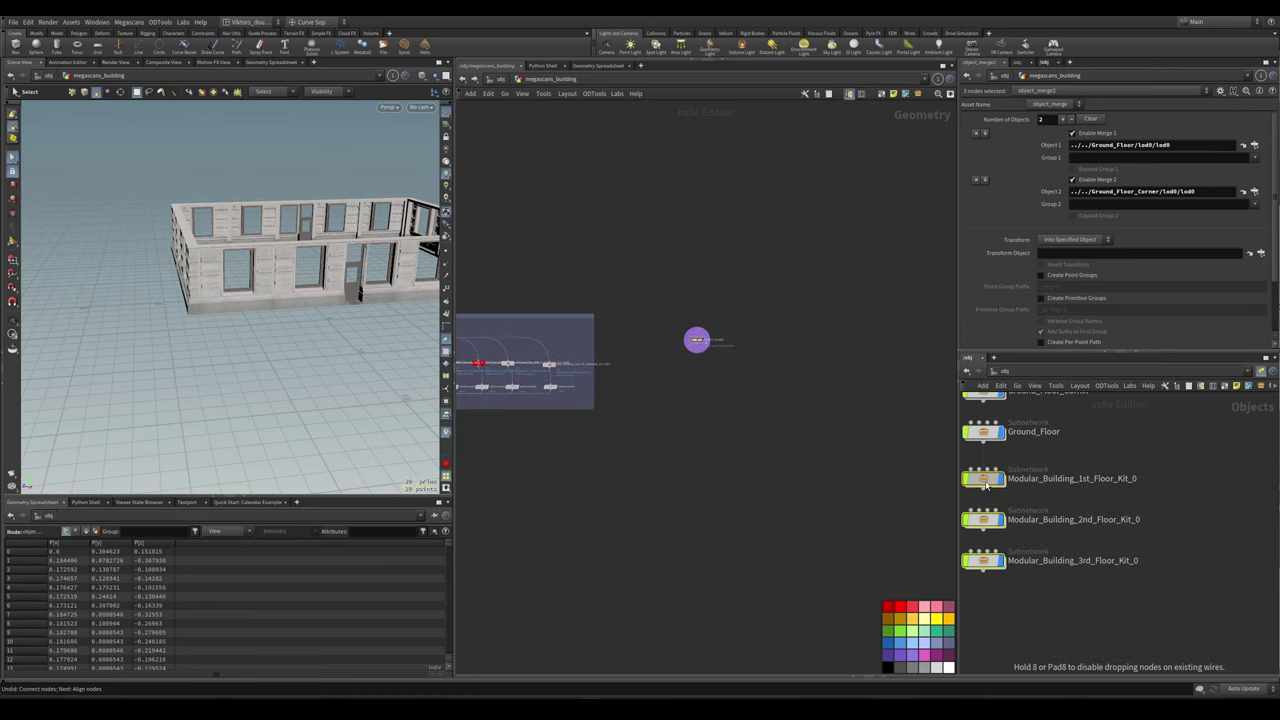
scroll(985, 482, "up", 2)
double_click(1157, 457)
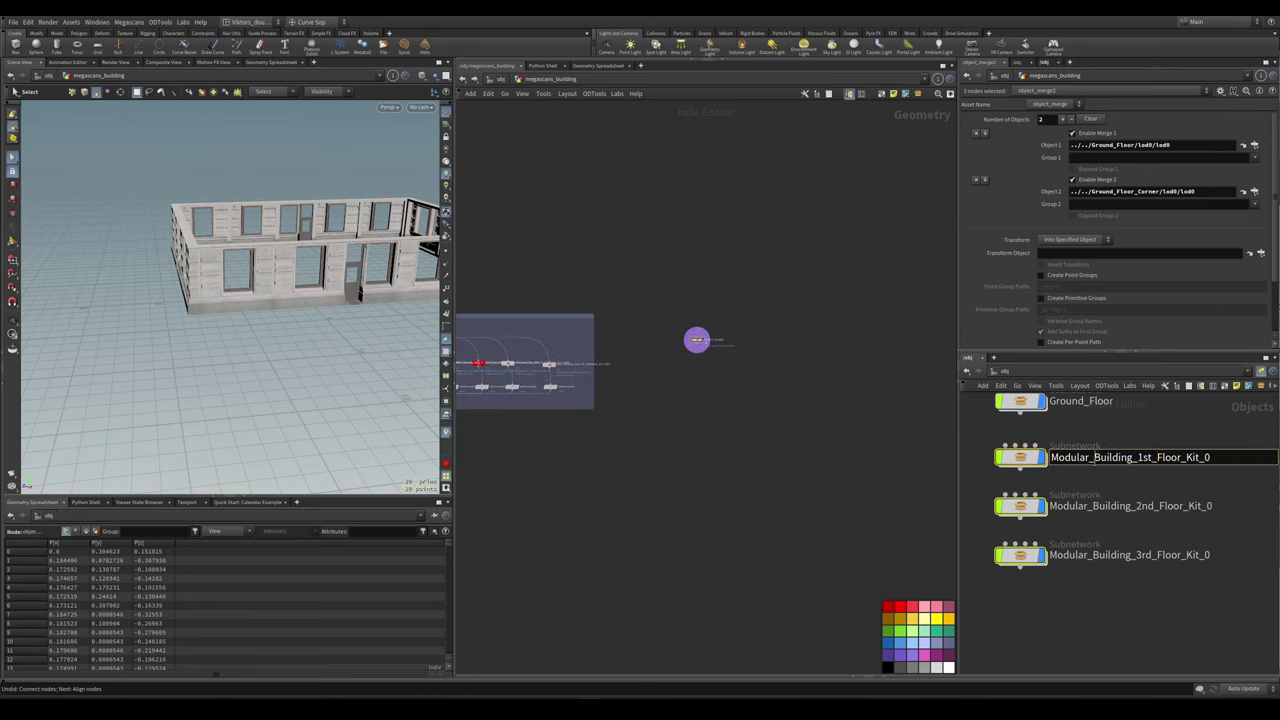
left_click(1216, 466)
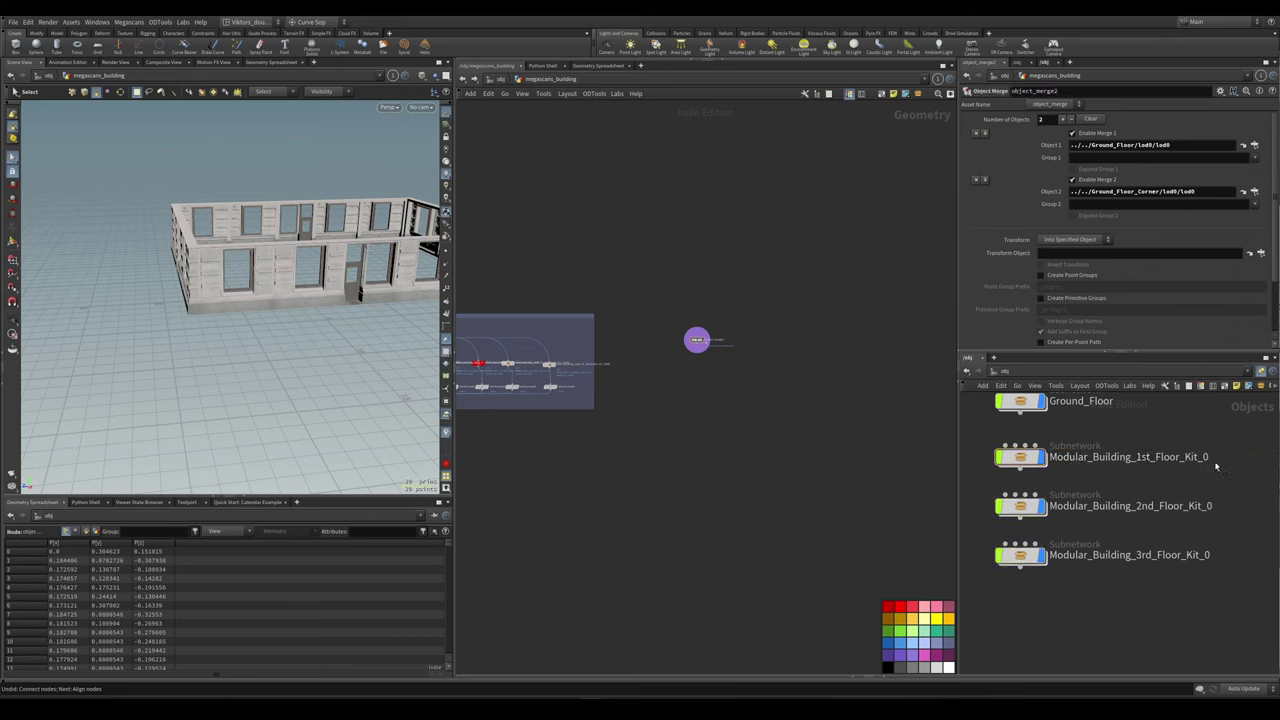
double_click(1111, 495)
scroll(1111, 495, "up", 2)
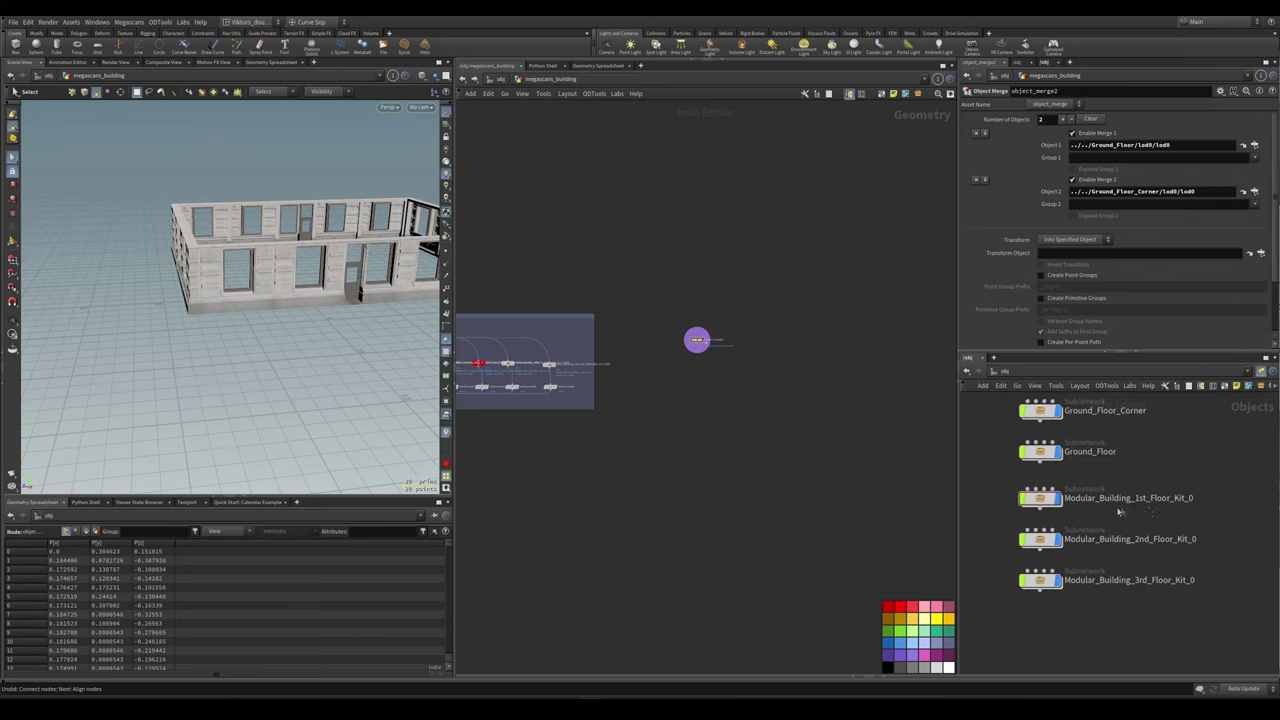
left_click(1158, 495)
key("shift+Home")
key("BackSpace")
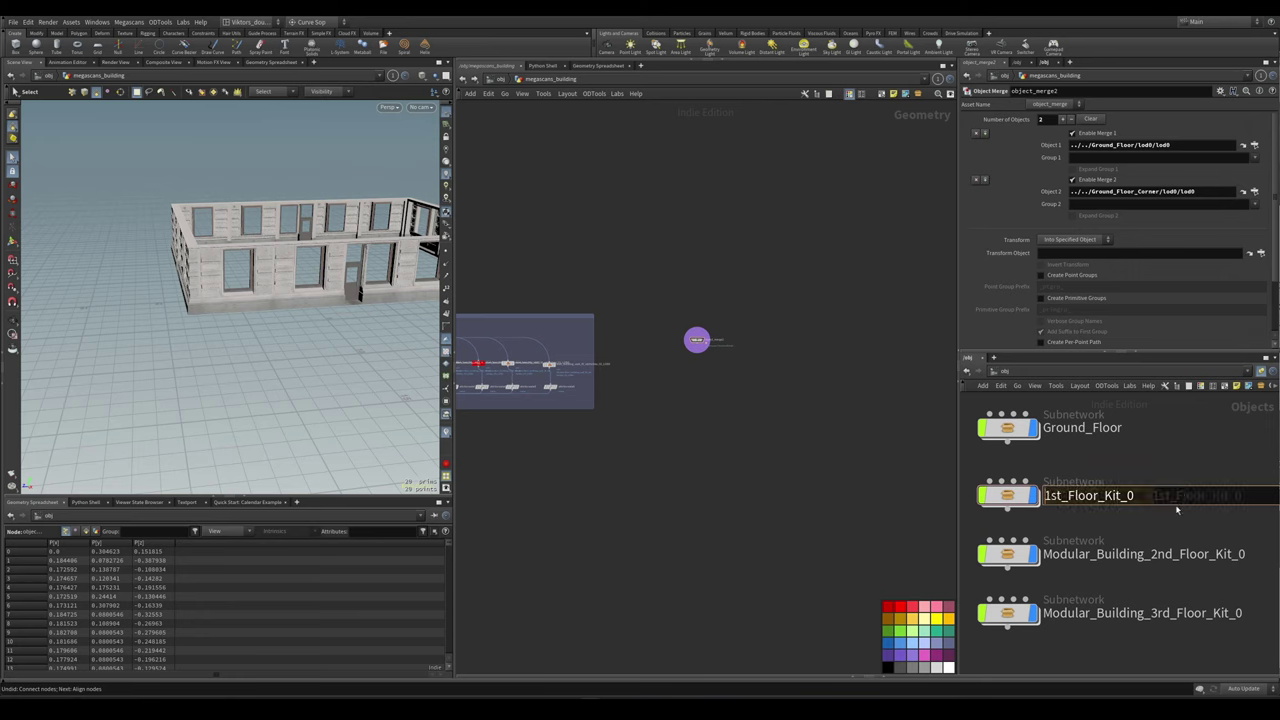
key("BackSpace")
- Rename the second and third floor kit subnets as 2nd_Floor_Kit and 3rd_Floor_Kit
double_click(1142, 555)
left_click(1148, 555)
key("shift+Home")
key("BackSpace")
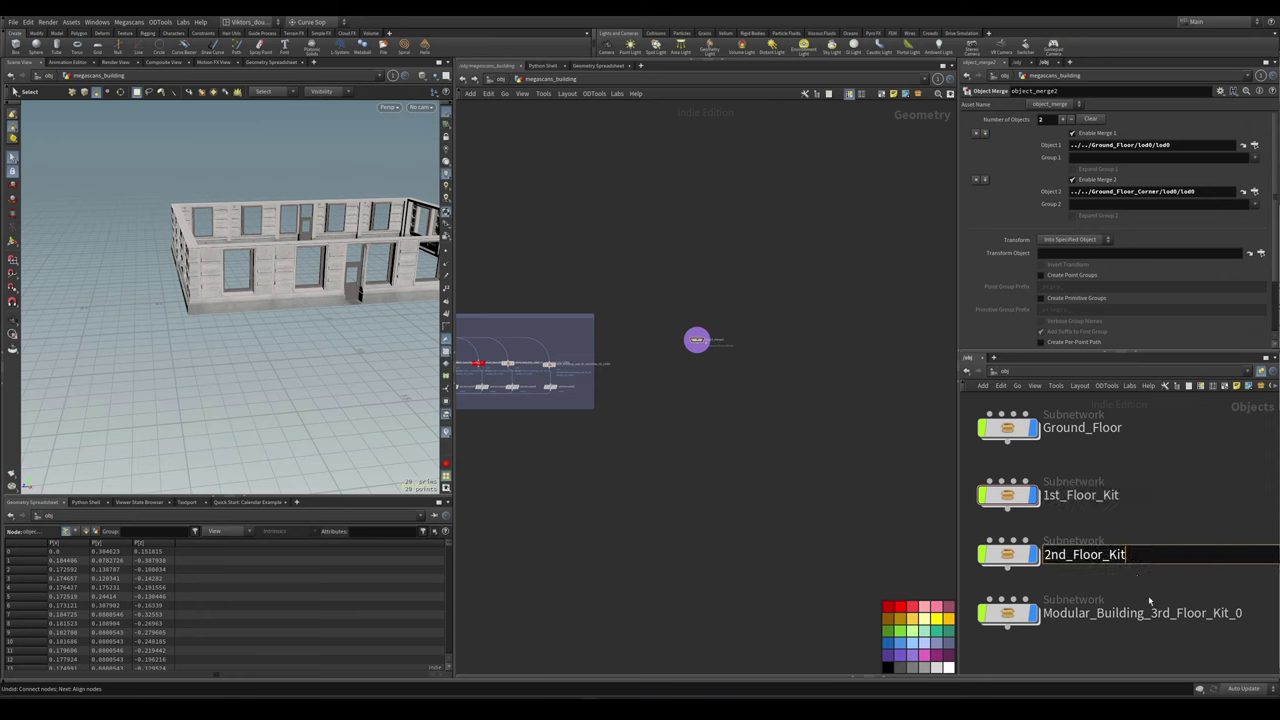
double_click(1151, 613)
key("shift+Home")
key("BackSpace")
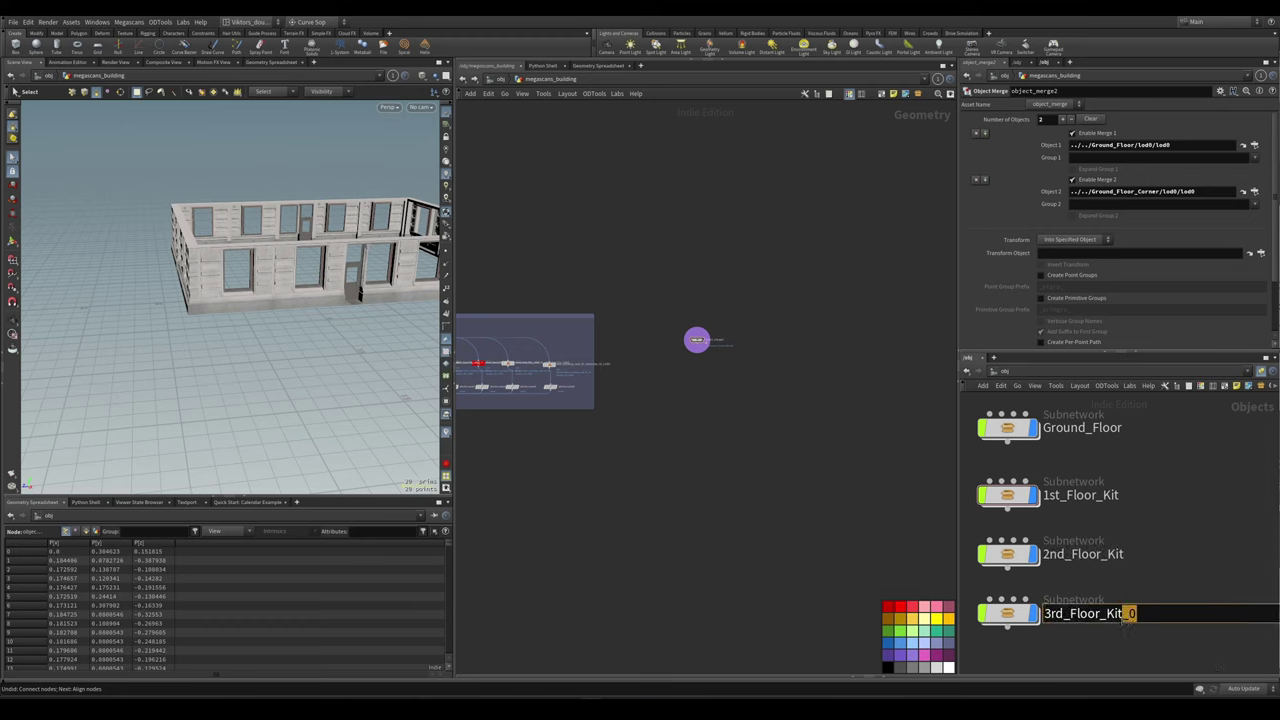
key("Return")
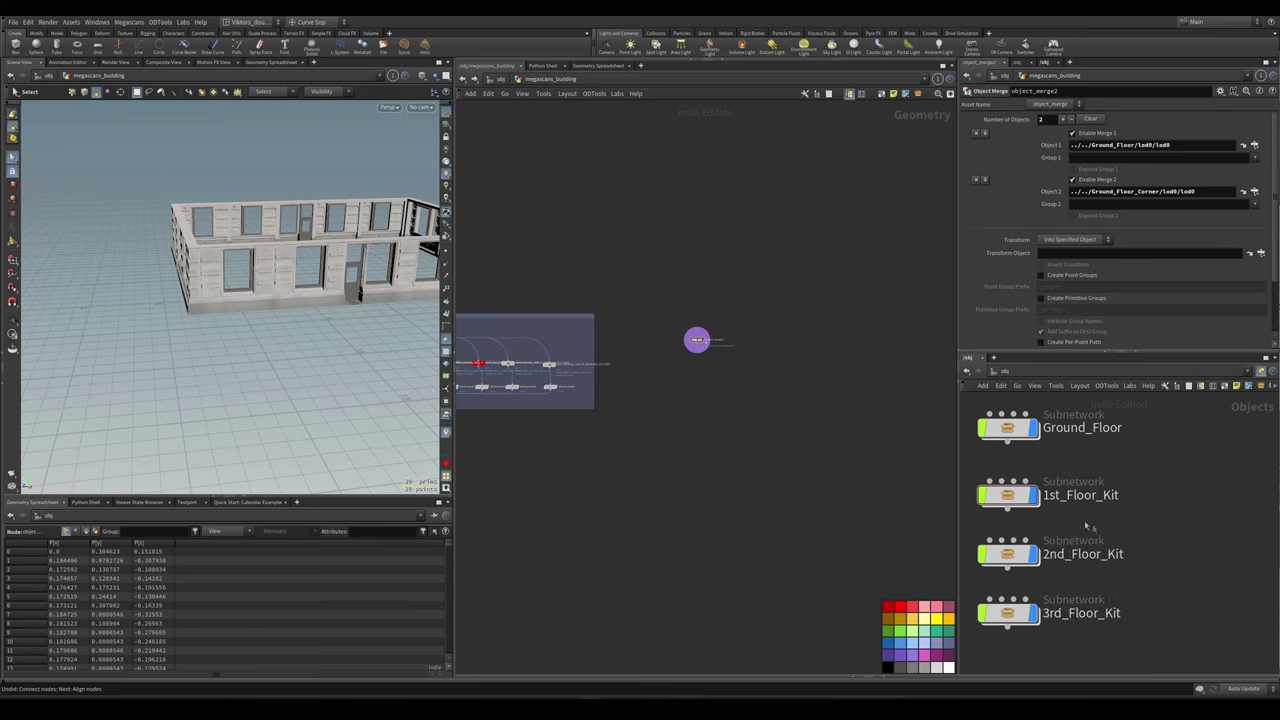
- Make object_merge2 reference the lod0 null inside the lod0 geometry of 1st_Floor_Kit, using the Object merge selected nodes tool
scroll(1173, 510, "down", 3)
scroll(1139, 481, "up", 3)
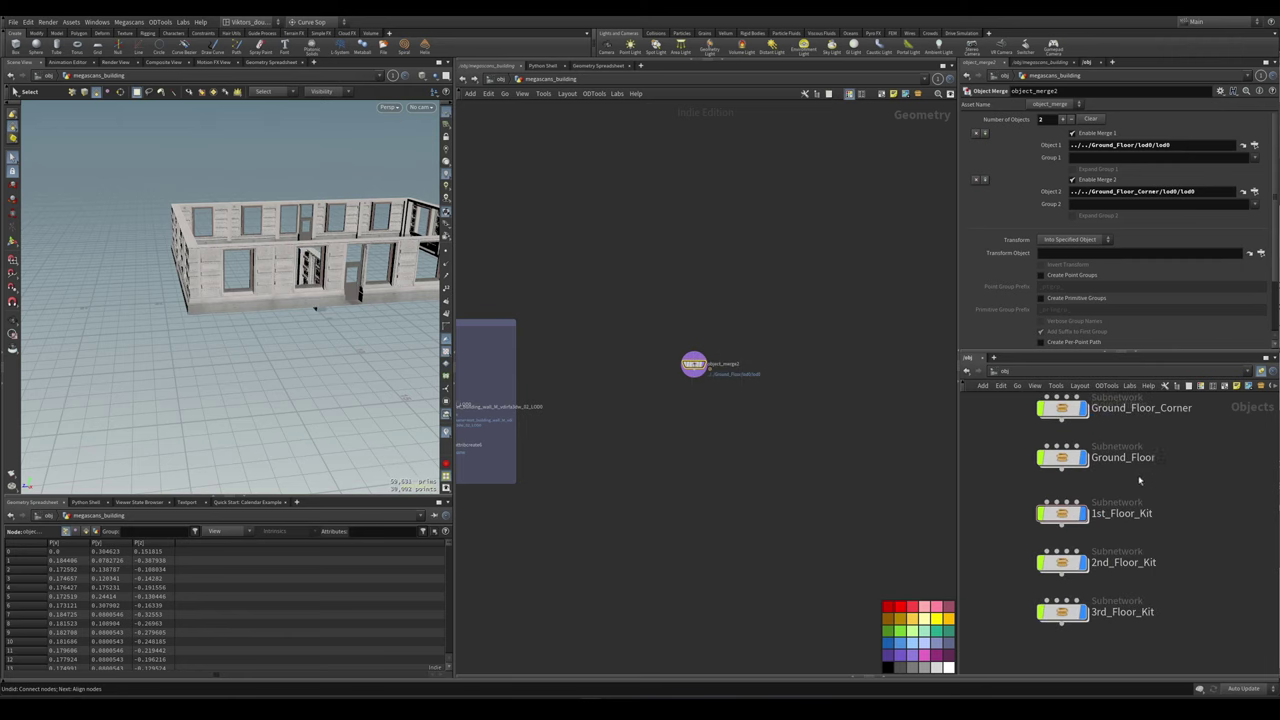
double_click(1093, 513)
double_click(1080, 540)
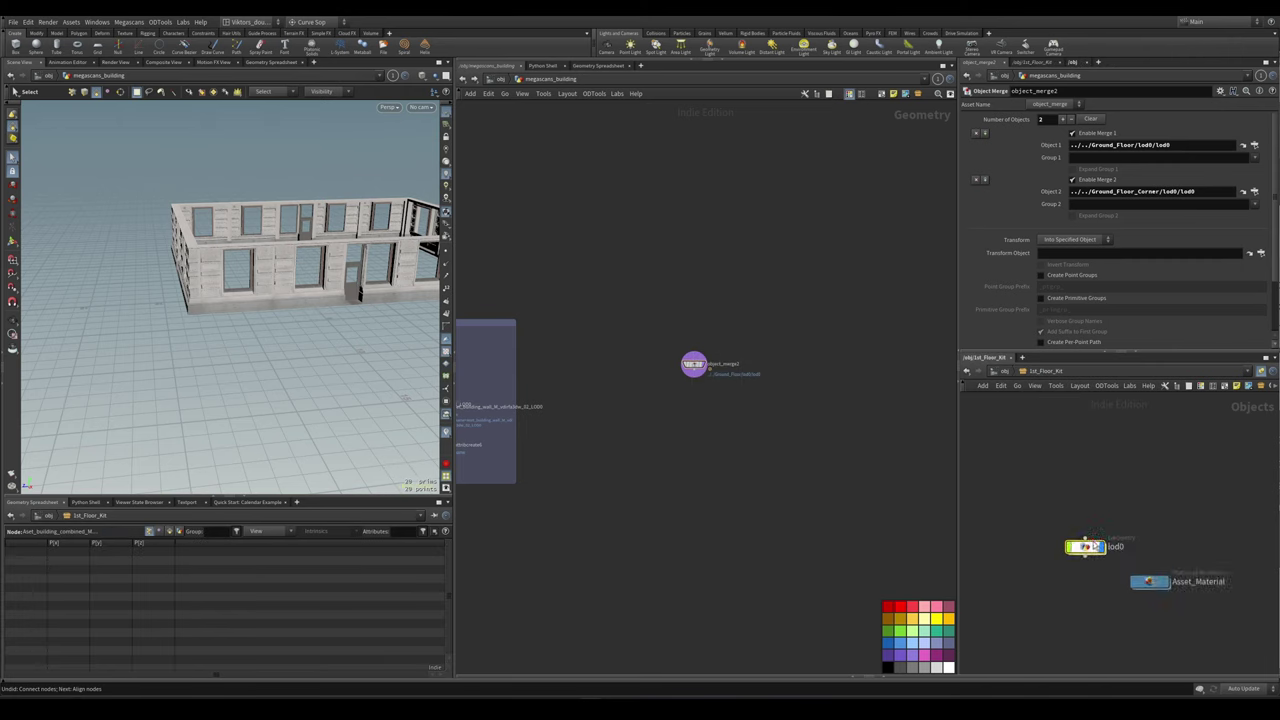
scroll(1090, 548, "up", 4)
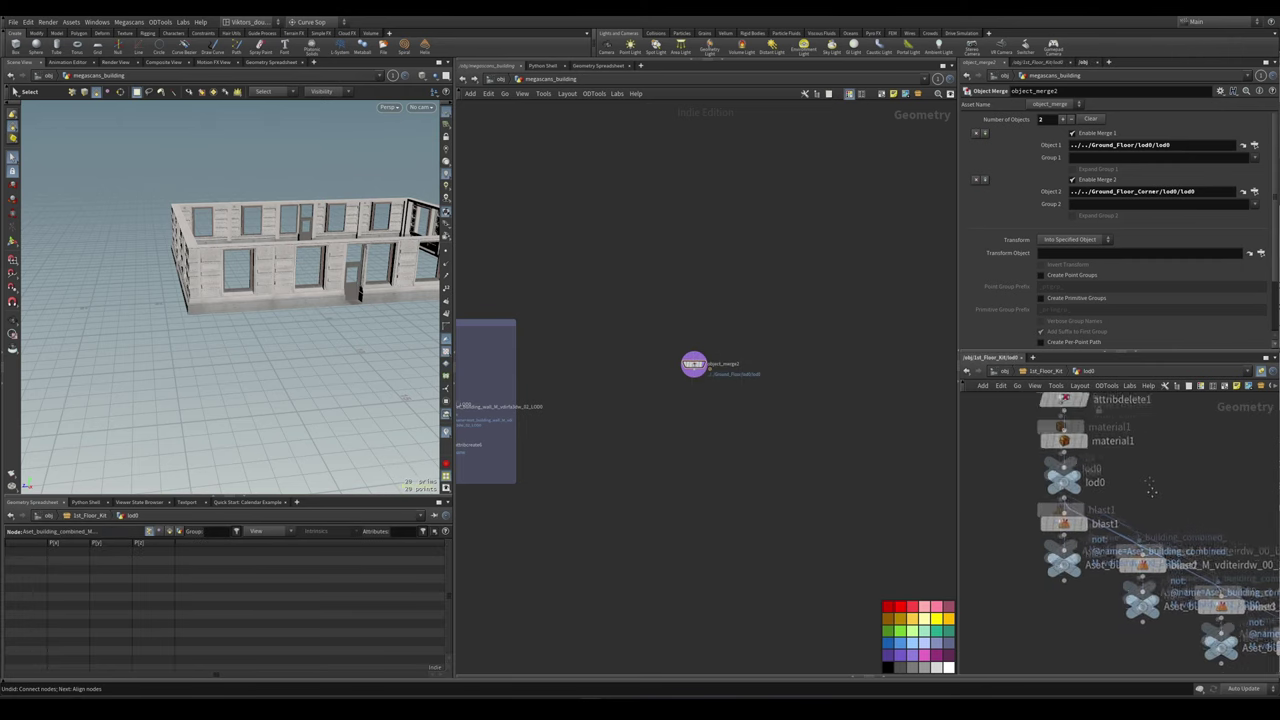
left_click(1072, 492)
right_click(695, 363)
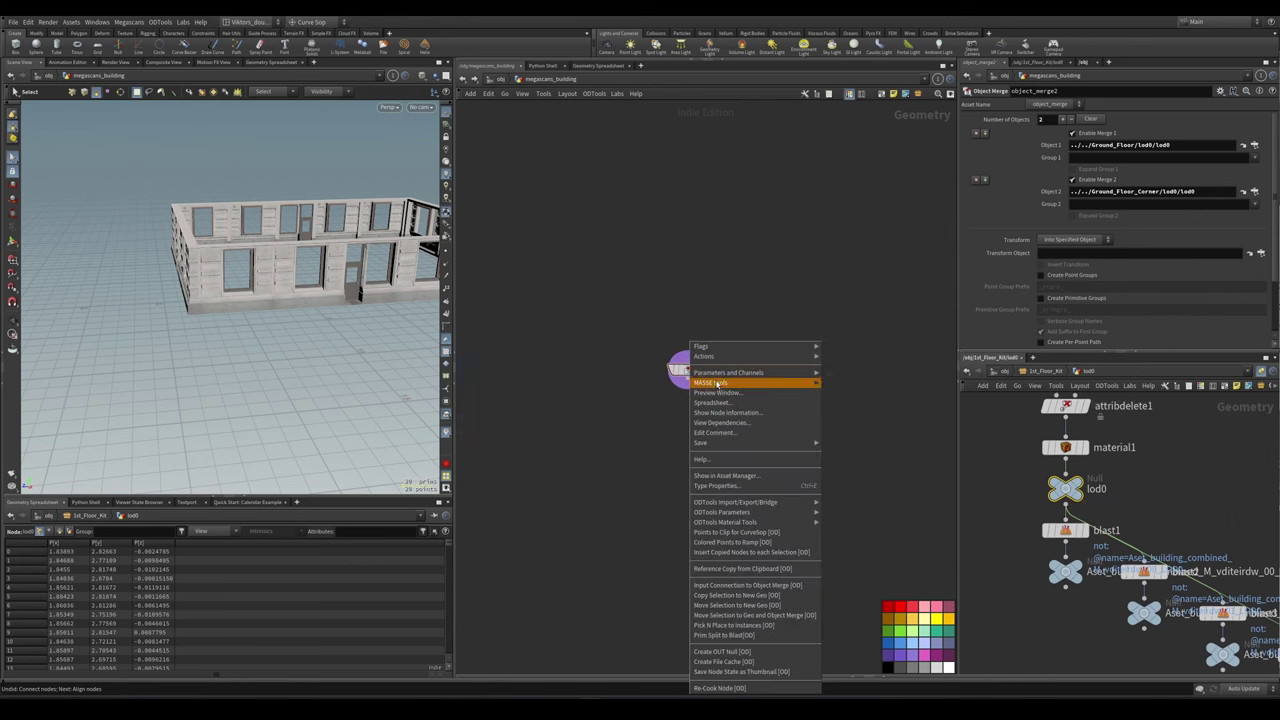
mouse_move(720, 383)
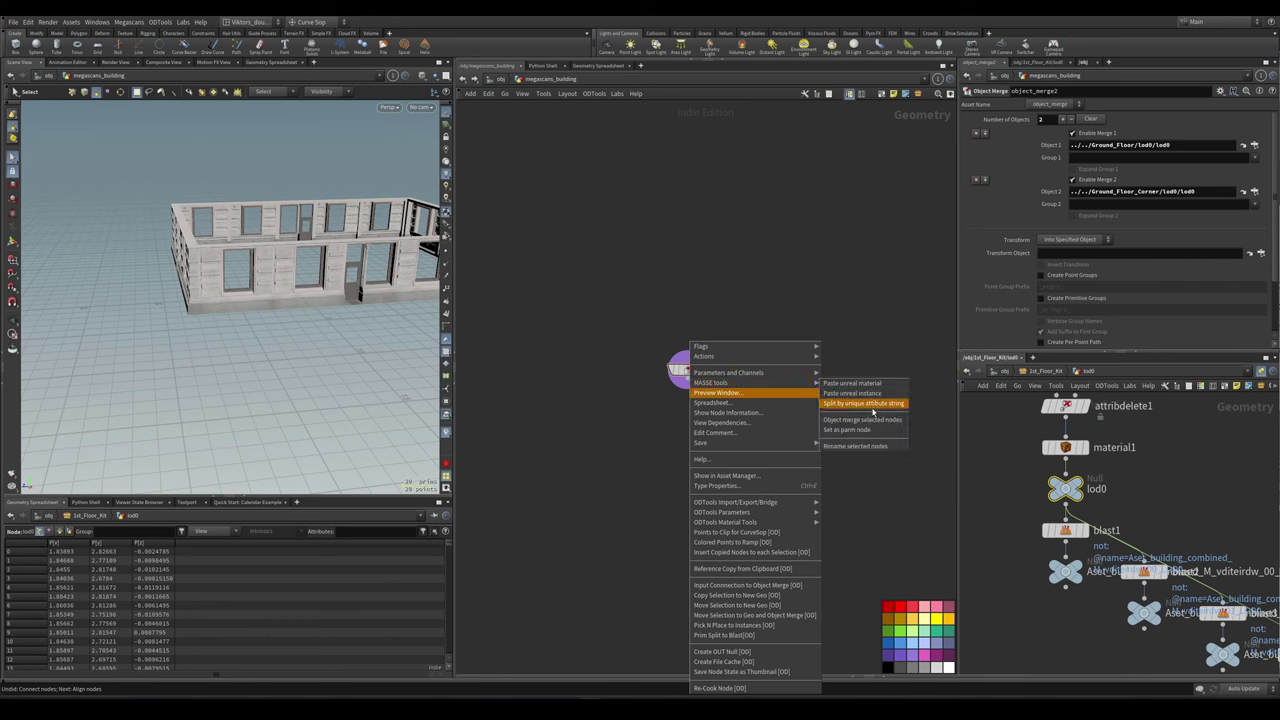
left_click(862, 420)
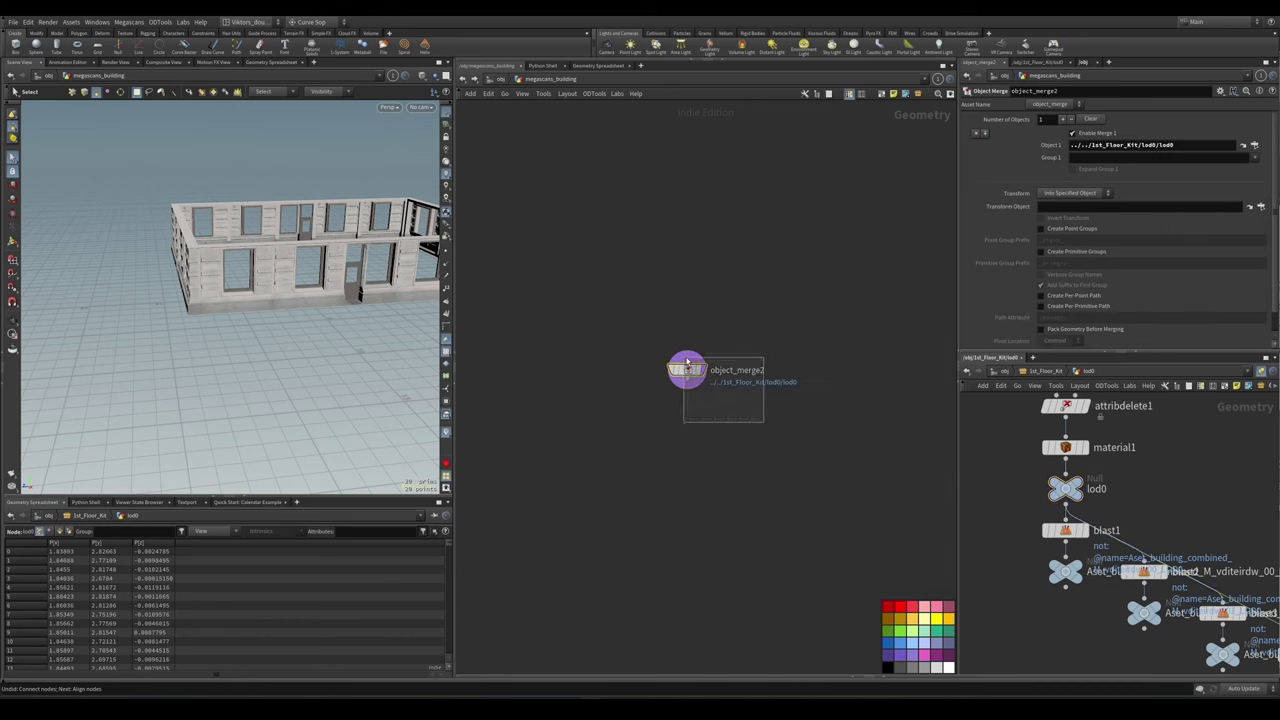
key("space+f")
scroll(700, 380, "down", 2)
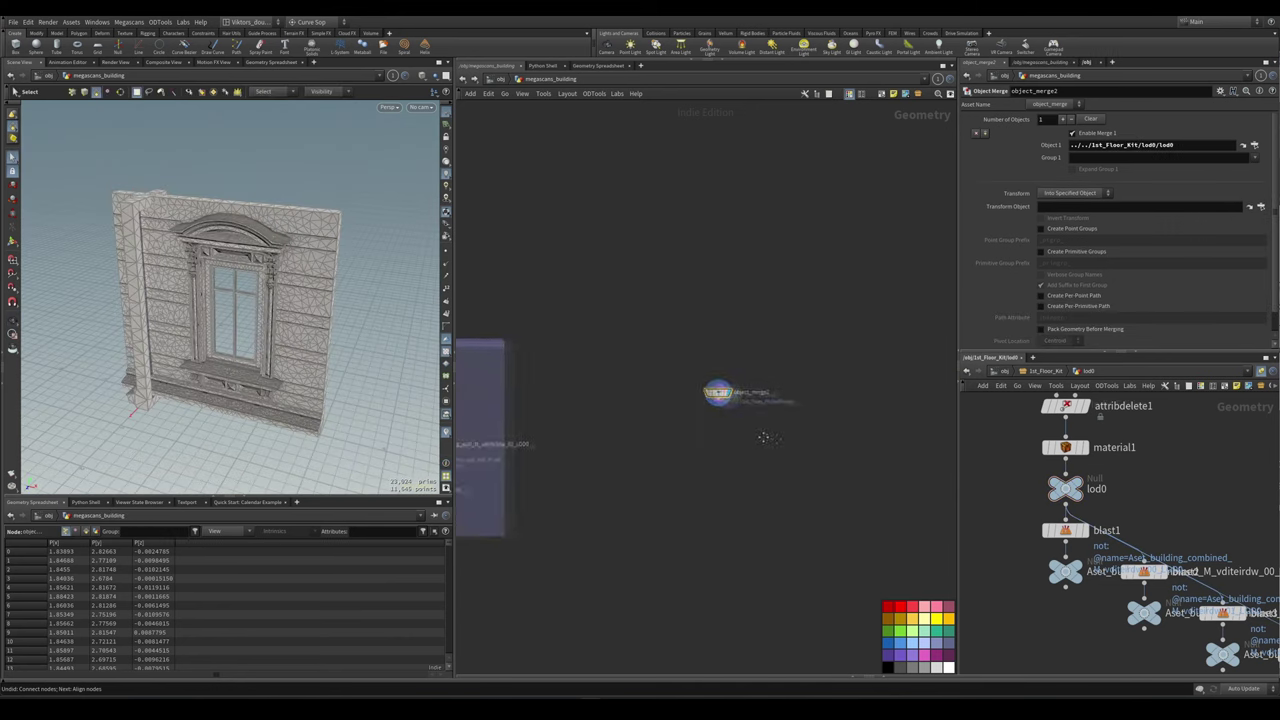
- Place a copy of object_merge2 beside it, to its right
middle_click_drag(695, 391, 737, 397)
left_click_drag(737, 397, 777, 409)
scroll(691, 406, "up", 3)
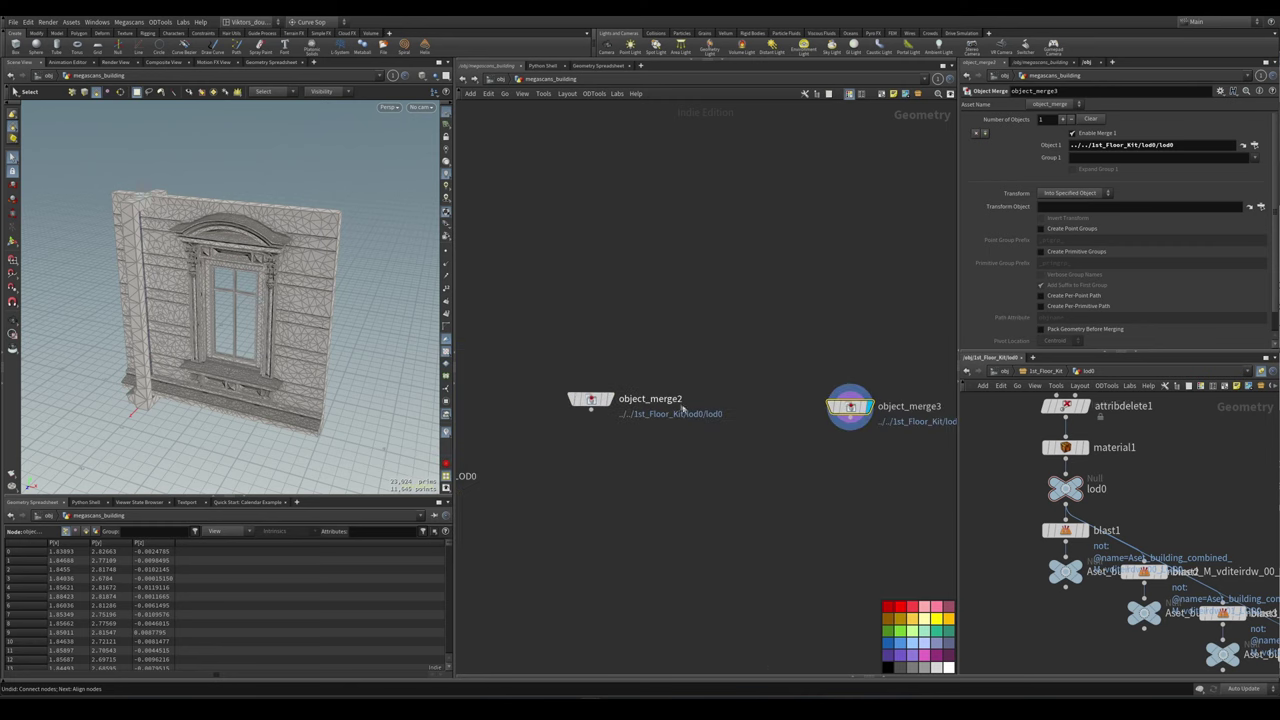
- Rename object_merge2 as 1st_floor and its copy as 2nd_floor
scroll(858, 460, "down", 3)
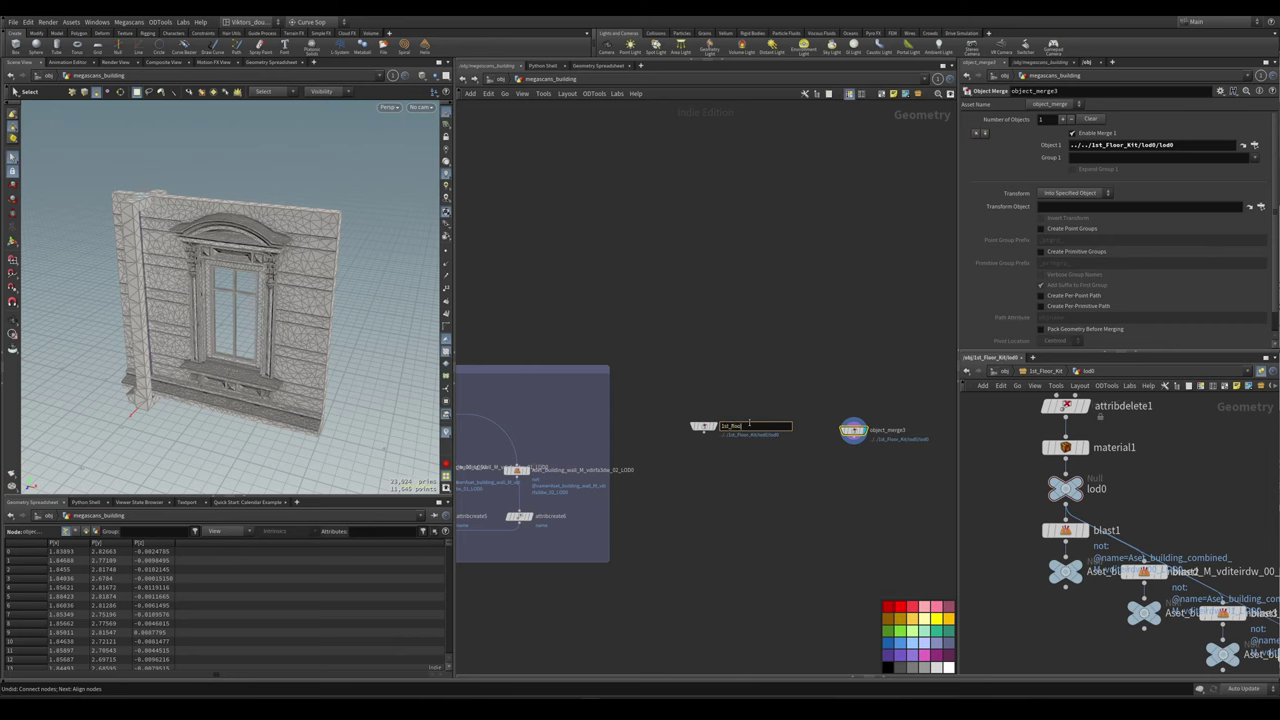
scroll(750, 426, "up", 2)
middle_click_drag(880, 430, 765, 420)
scroll(770, 418, "up", 1)
double_click(815, 417)
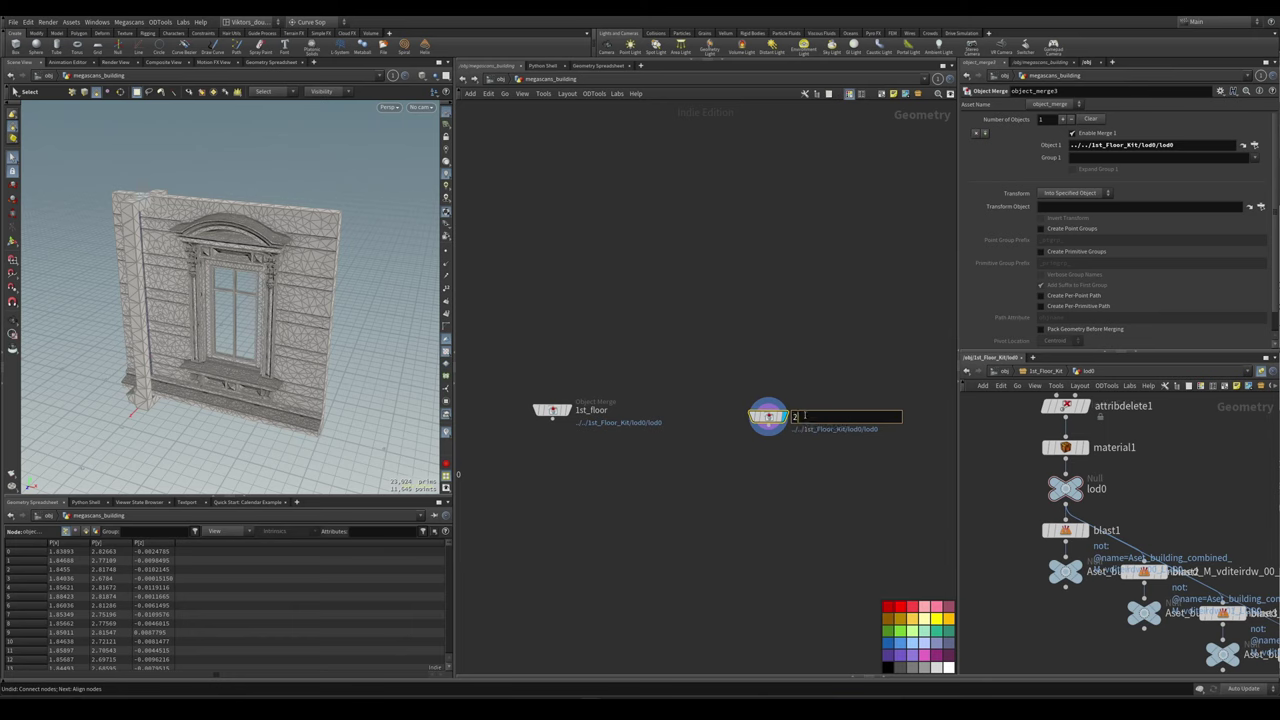
key("Return")
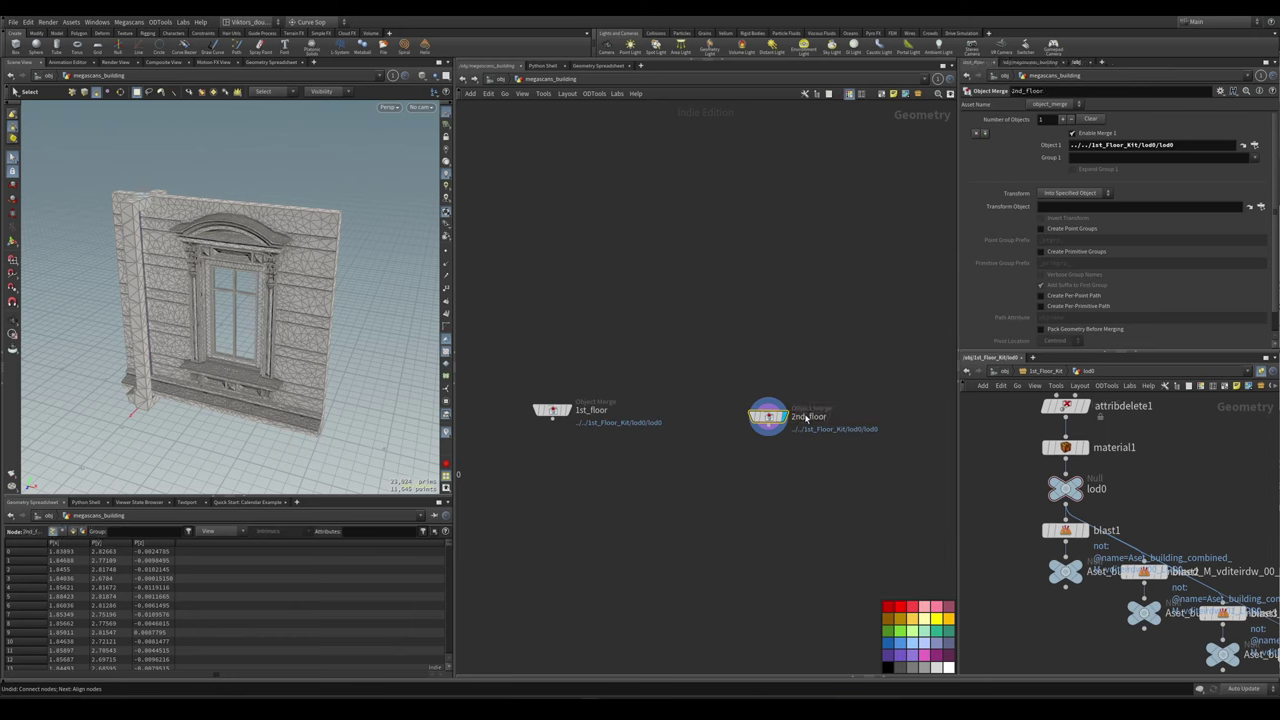
- Make 2nd_floor reference the lod0 null inside 2nd_Floor_Kit's lod0 geometry, using the Object merge selected nodes tool
scroll(716, 437, "down", 2)
left_click(1004, 371)
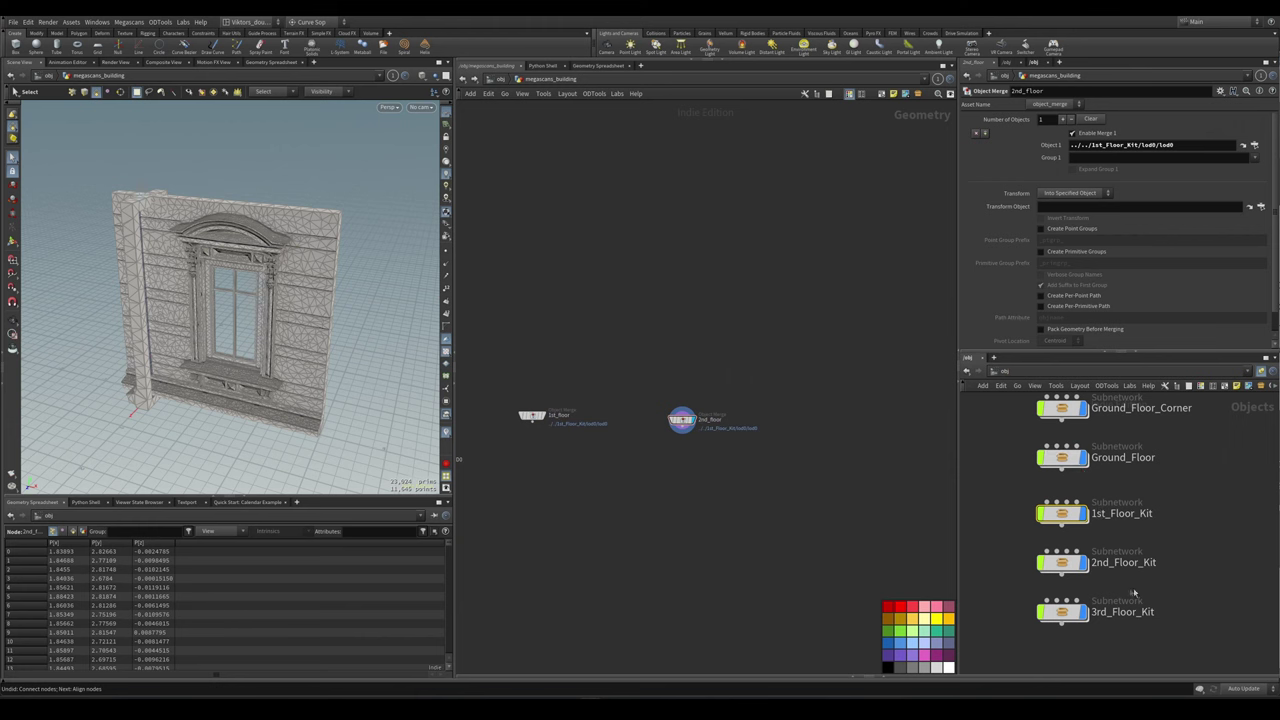
double_click(1055, 563)
key("h")
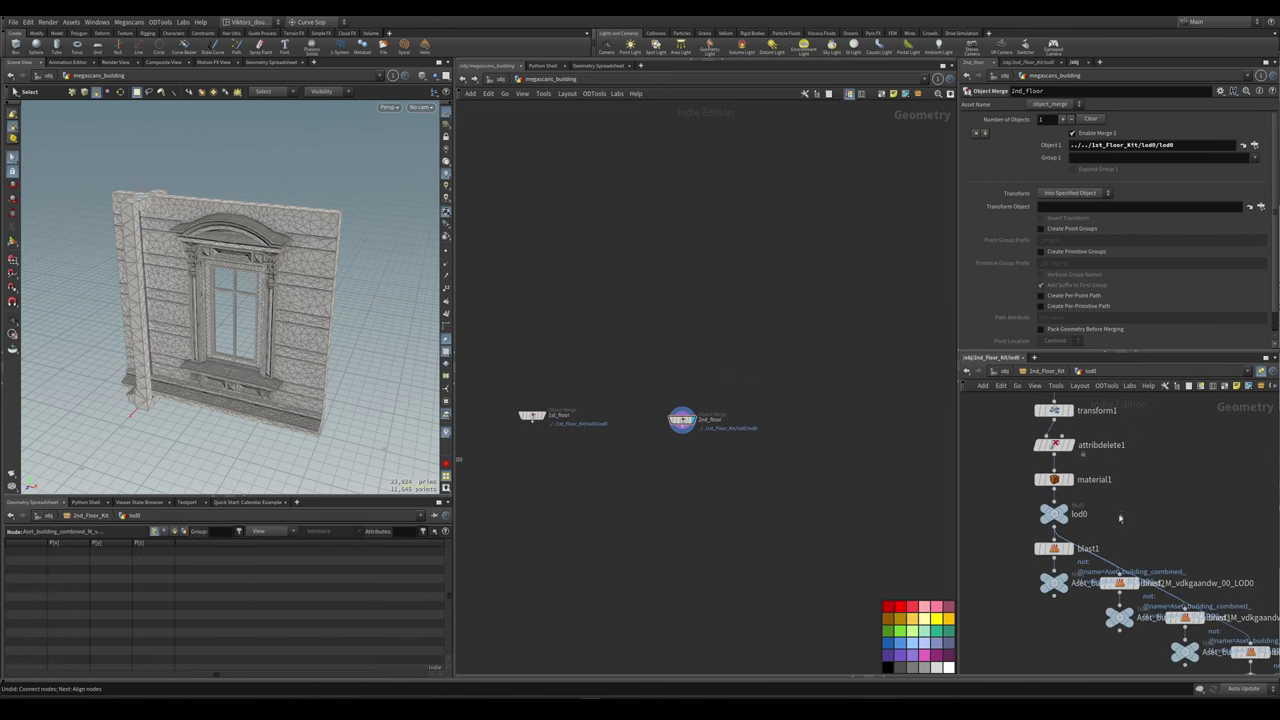
right_click(684, 419)
mouse_move(735, 387)
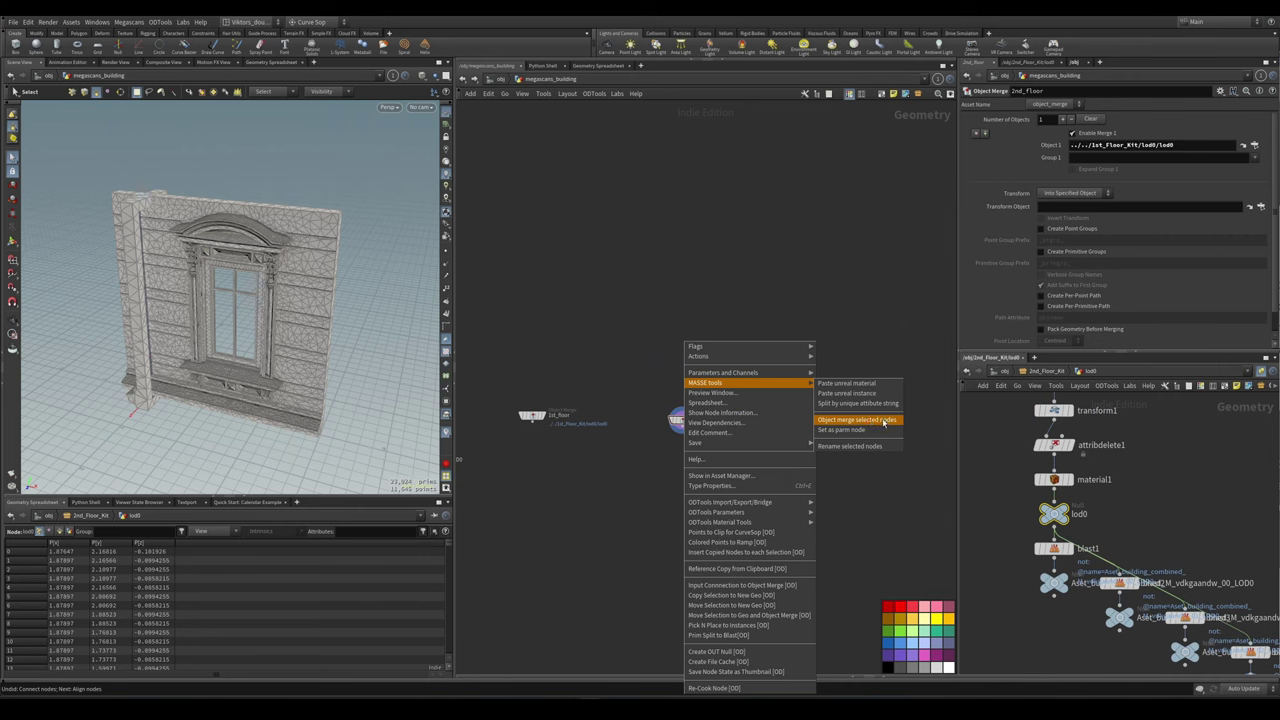
left_click(877, 430)
- Place a copy of the 2nd_floor object merge beside it and rename the copy as 3rd_floor
middle_click_drag(692, 448, 752, 450)
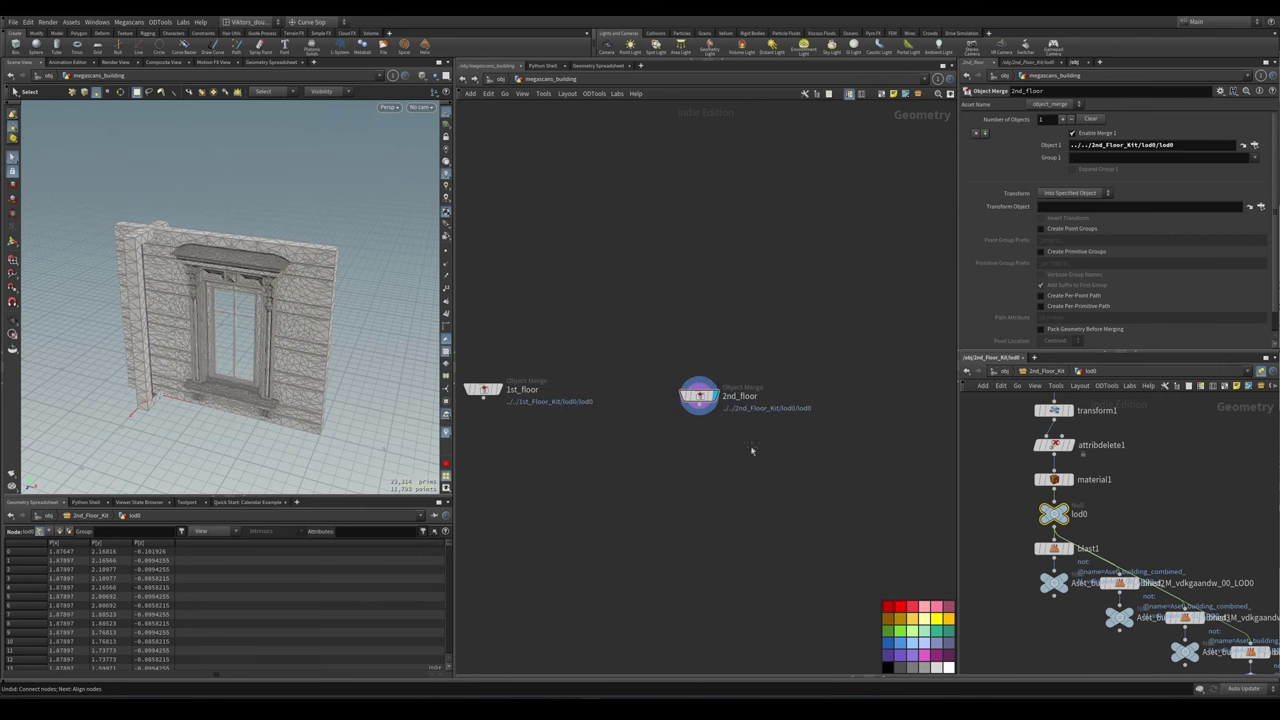
left_click_drag(700, 400, 689, 402)
double_click(906, 393)
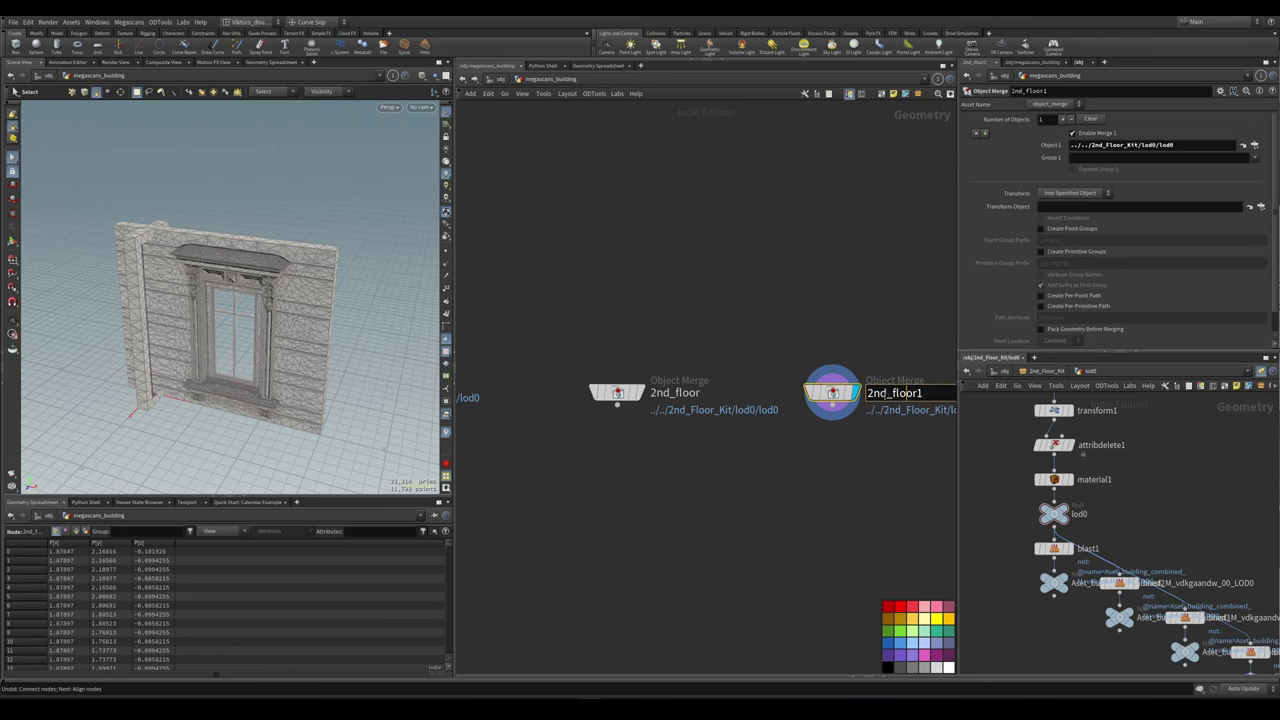
left_click_drag(884, 393, 866, 393)
key("BackSpace")
type("3rd")
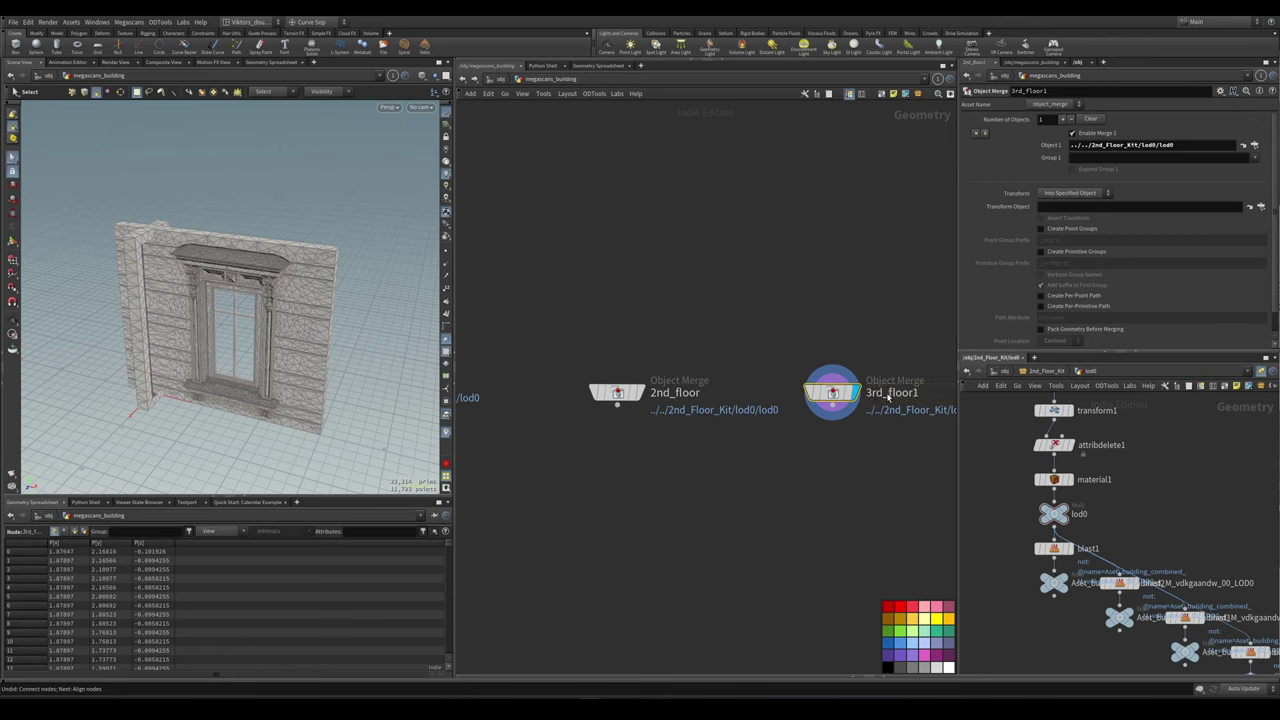
left_click_drag(921, 393, 914, 393)
key("BackSpace")
key("Return")
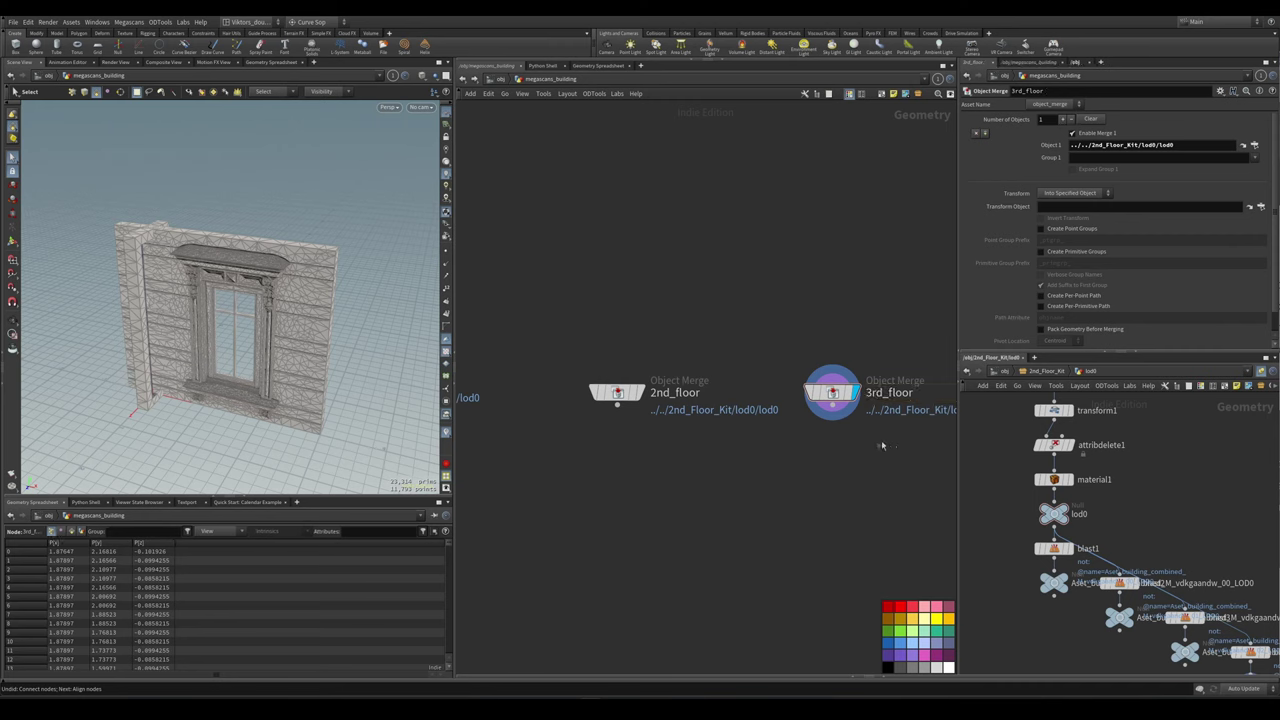
- Make 3rd_floor reference the lod0 null inside 3rd_Floor_Kit's lod0 geometry, using the Object merge selected nodes tool
scroll(886, 443, "down", 1)
left_click(1006, 372)
double_click(1060, 613)
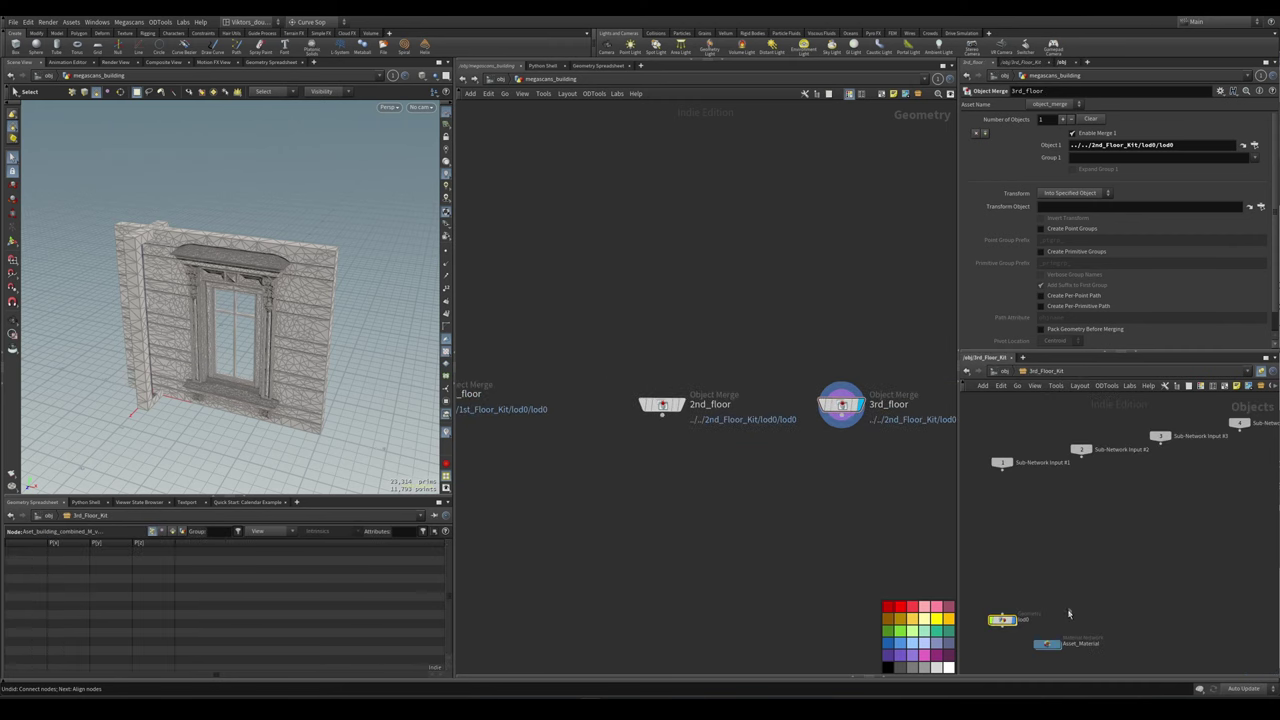
double_click(1003, 619)
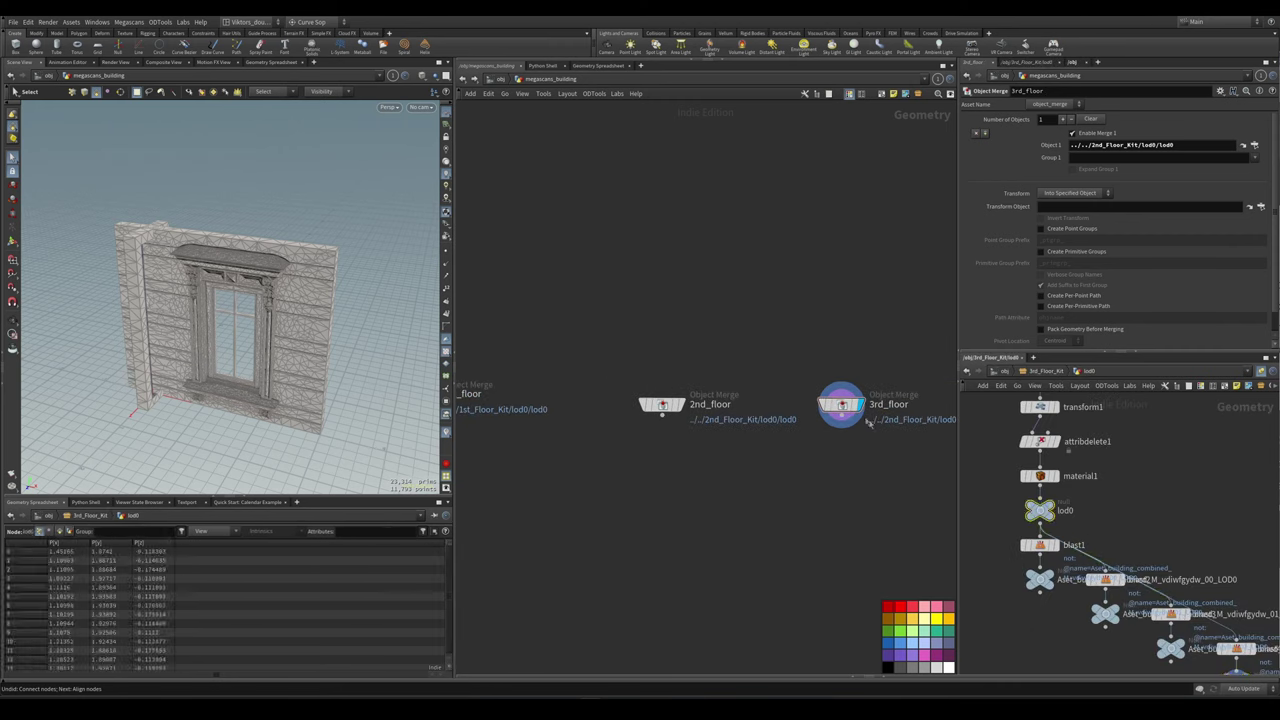
right_click(838, 402)
mouse_move(900, 382)
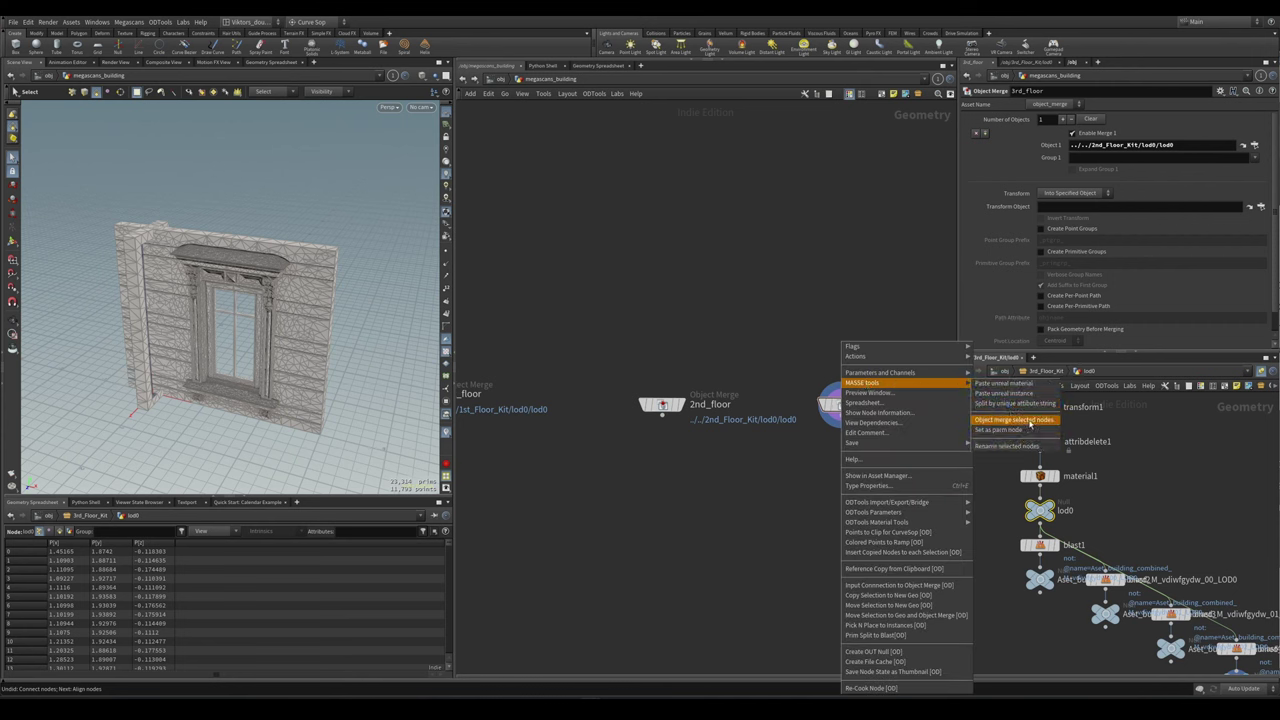
left_click(1020, 420)
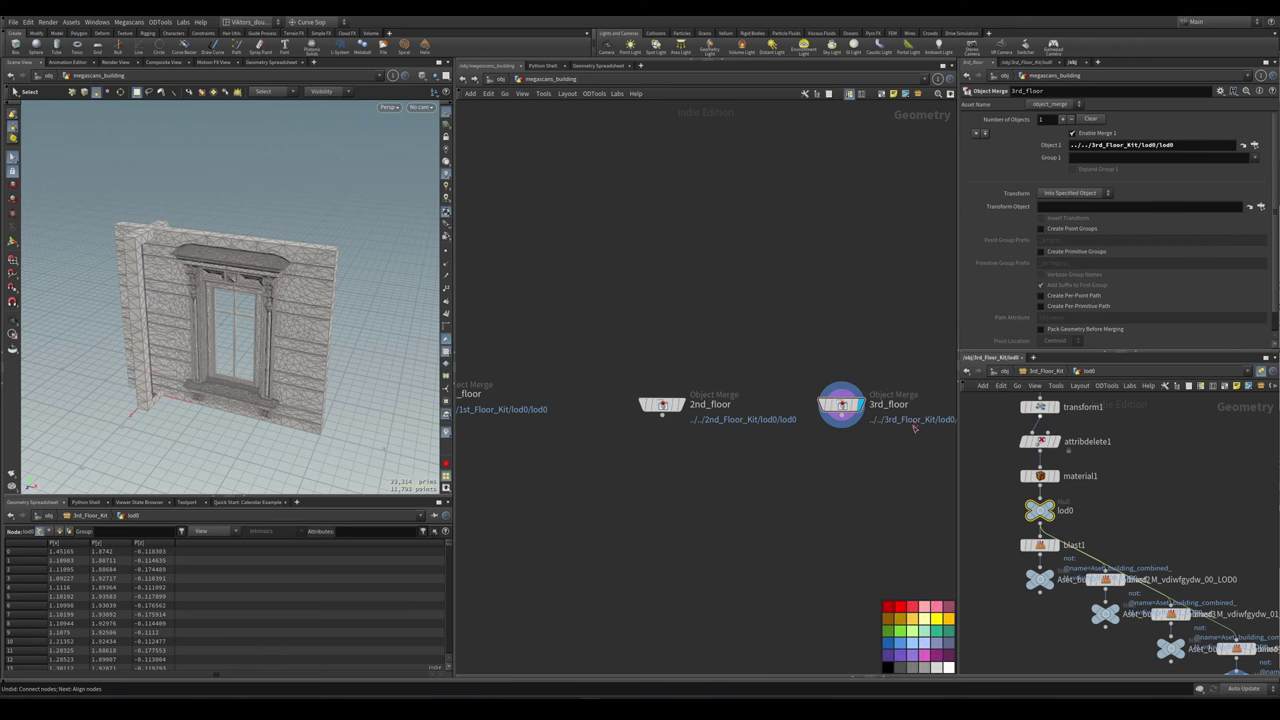
- Display the 2nd_floor and 1st_floor object merges in turn to check their geometry
scroll(632, 398, "up", 2)
left_click(632, 398)
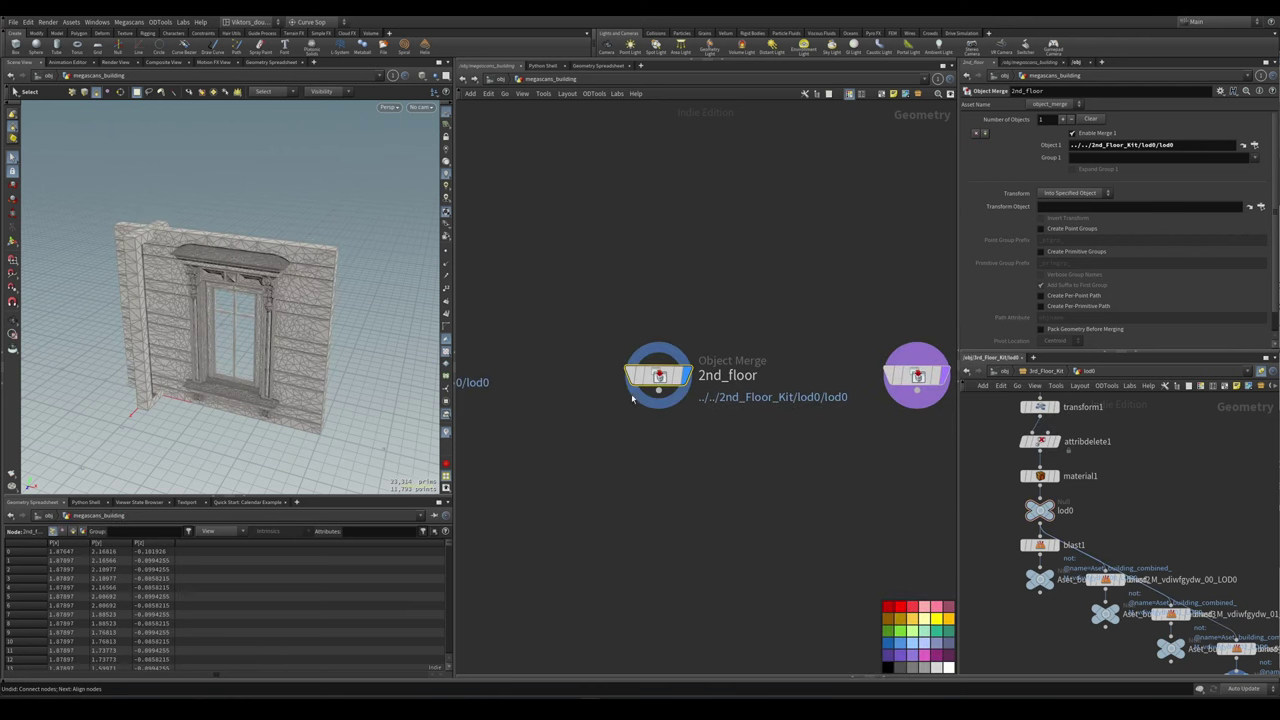
middle_click_drag(632, 398, 763, 391)
left_click(571, 369)
scroll(568, 440, "down", 2)
scroll(779, 433, "down", 1)
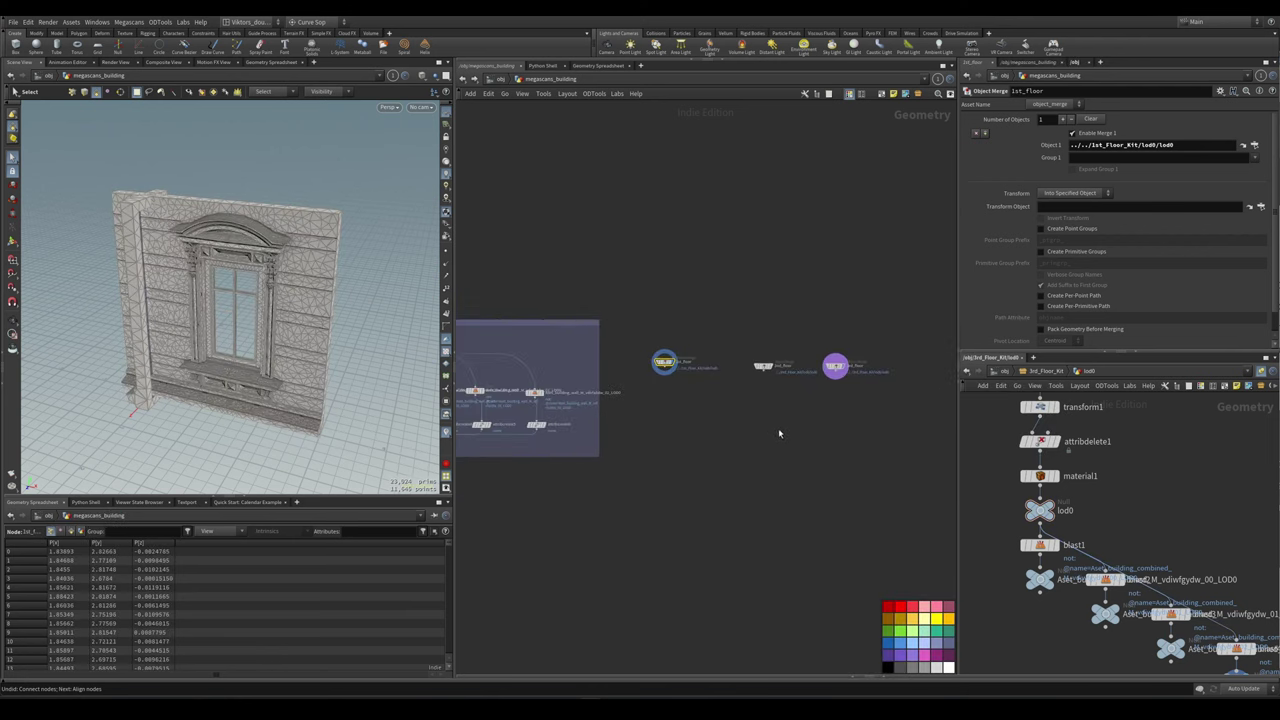
- Spread the 1st_floor, 2nd_floor and 3rd_floor object merges farther apart to leave room for their module setups
scroll(846, 454, "down", 1)
middle_click_drag(846, 454, 688, 457)
scroll(846, 457, "up", 1)
scroll(846, 457, "down", 1)
left_click_drag(854, 457, 670, 367)
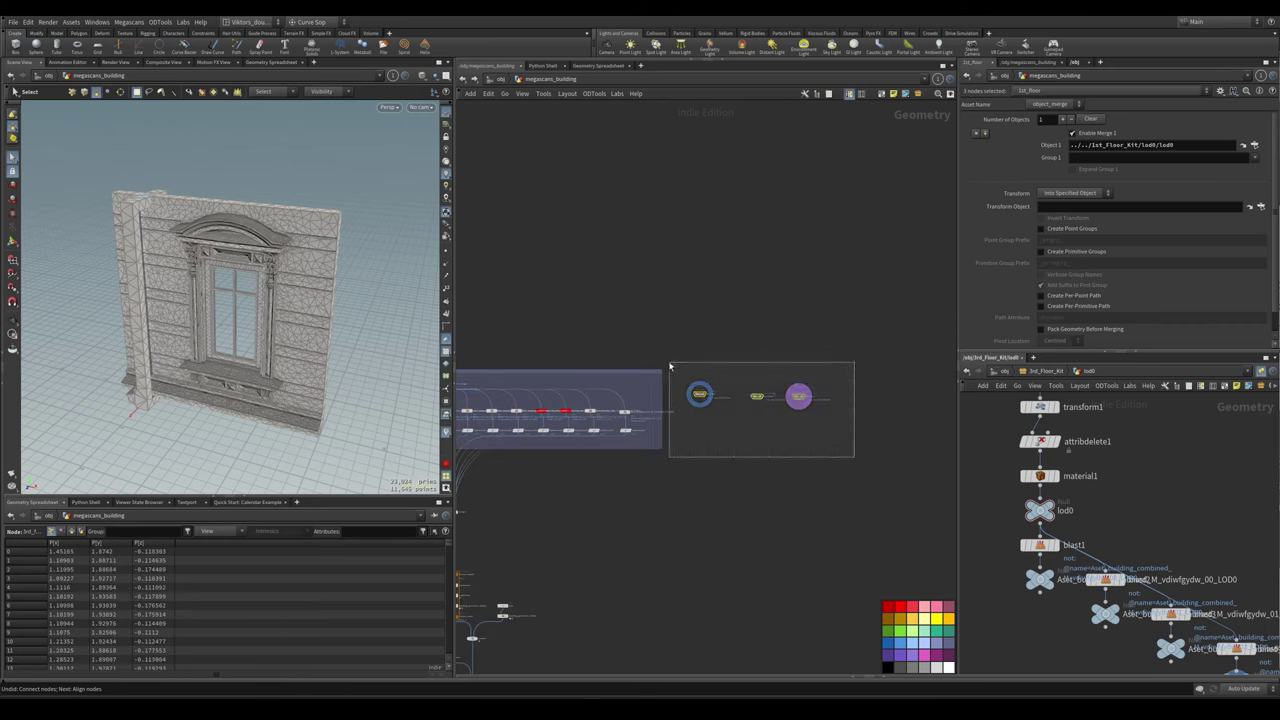
left_click(798, 396)
left_click_drag(798, 396, 909, 397)
middle_click_drag(913, 401, 848, 415)
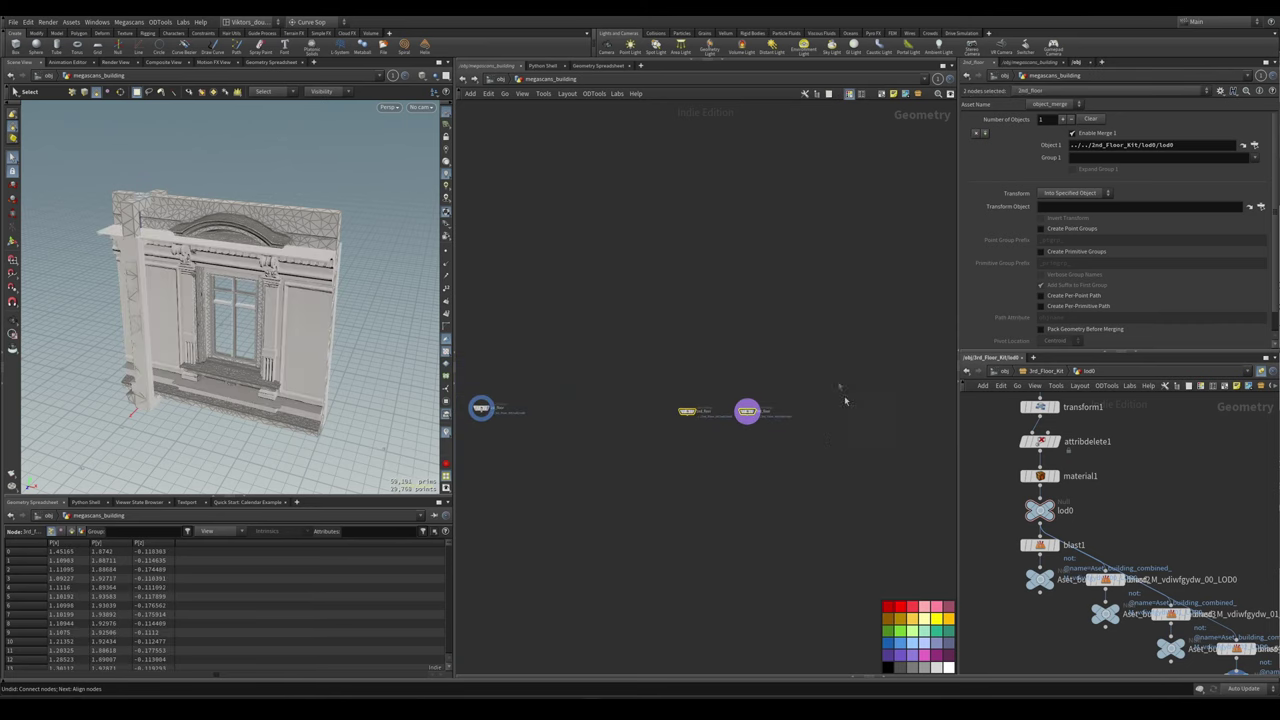
left_click_drag(687, 412, 870, 417)
middle_click_drag(481, 408, 608, 374)
left_click(608, 374)
left_click_drag(608, 372, 651, 341)
scroll(652, 342, "up", 3)
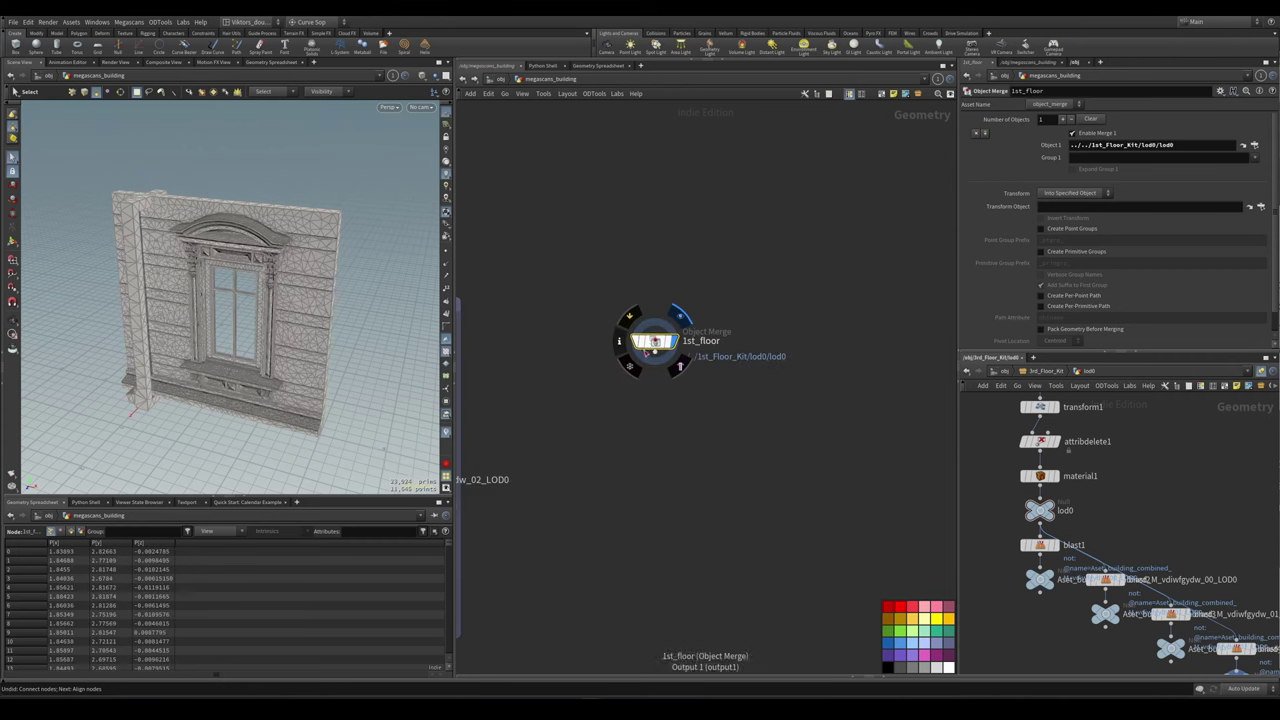
- Split the 1st_floor object merge into separate pieces by the name attribute, using the Split by unique attribute string tool
right_click(652, 345)
mouse_move(761, 385)
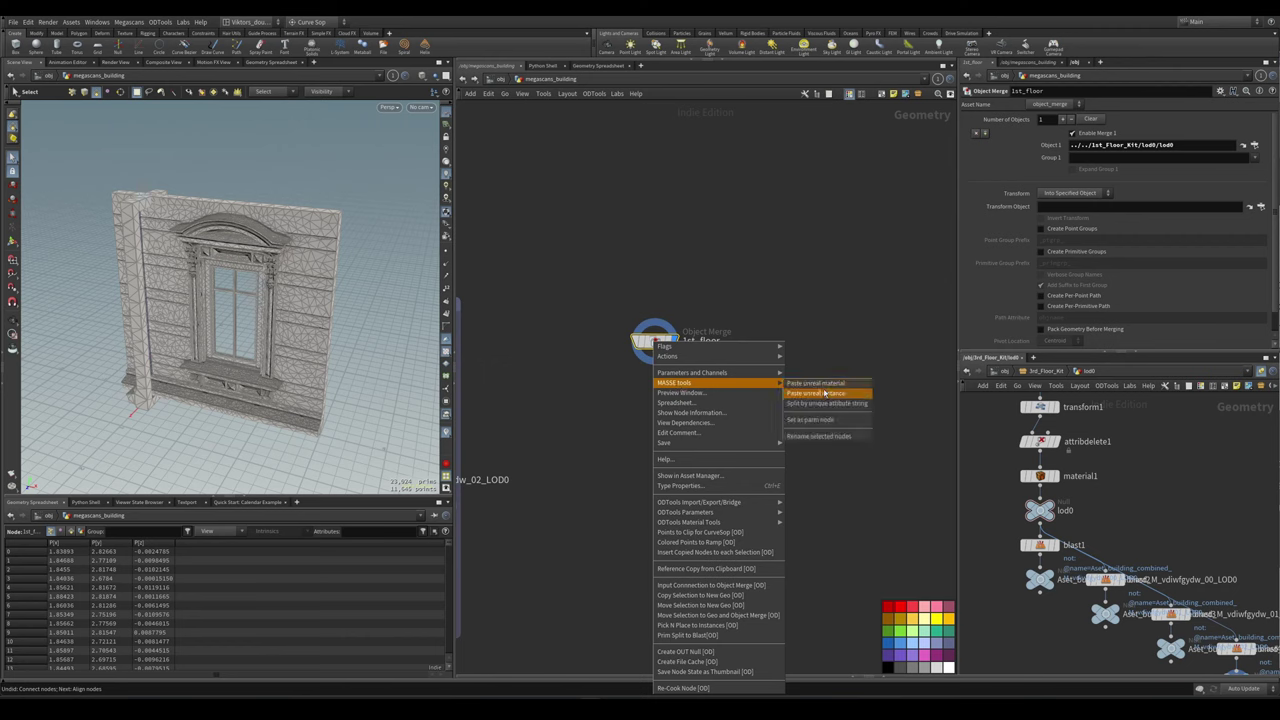
left_click(846, 410)
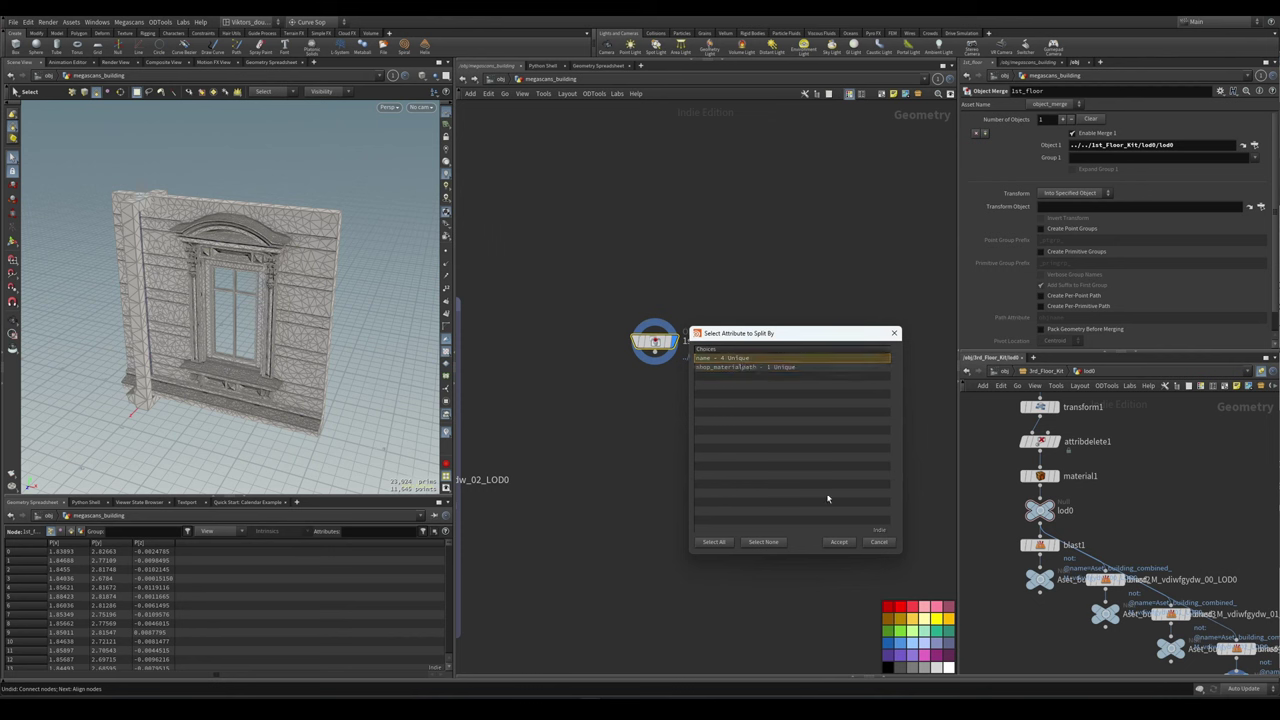
key("Escape")
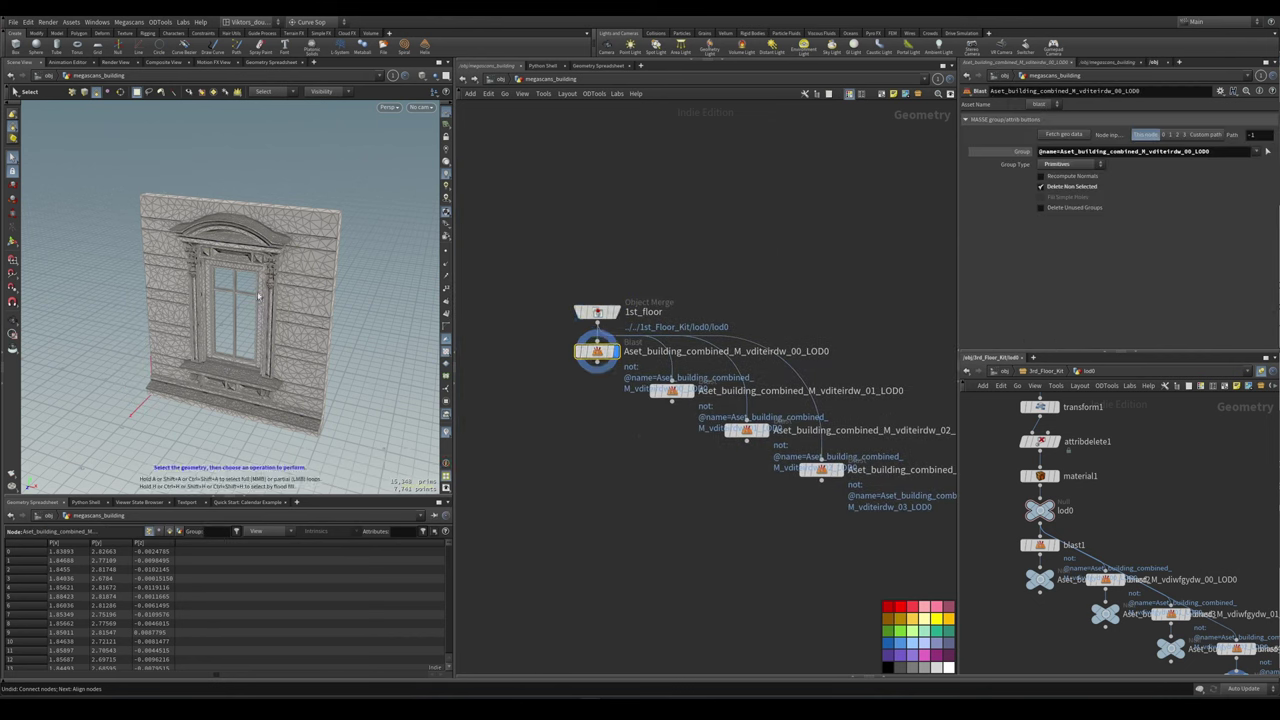
- Display the 01, 02 and 03 blast pieces of the first floor kit in turn and inspect each module
left_click(671, 390)
left_click(746, 430)
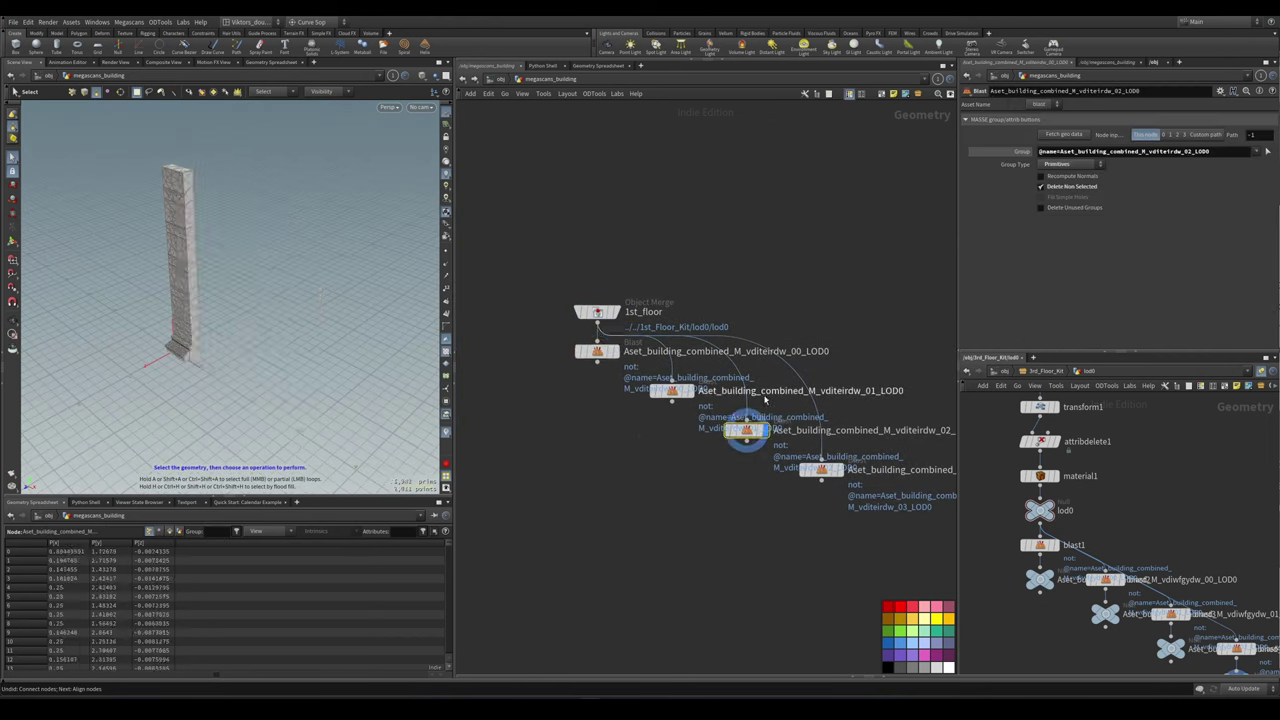
left_click(822, 470)
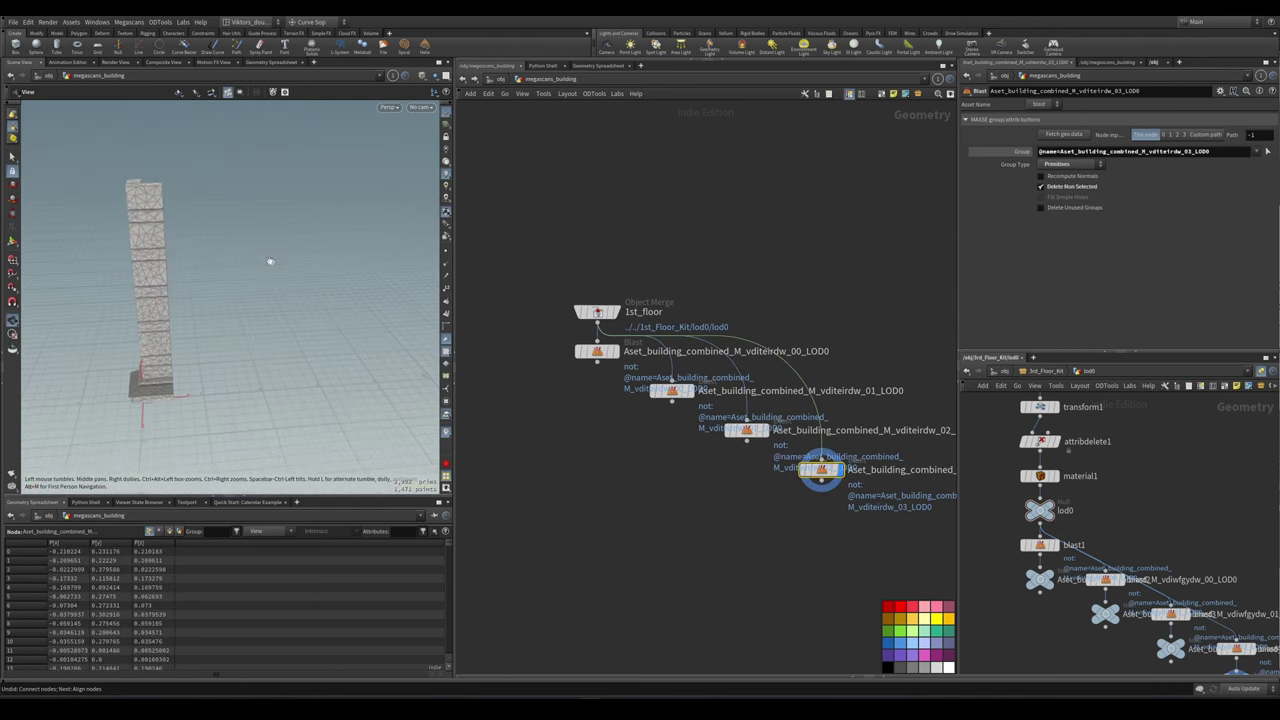
scroll(632, 465, "down", 5)
scroll(632, 465, "down", 2)
scroll(738, 450, "up", 3)
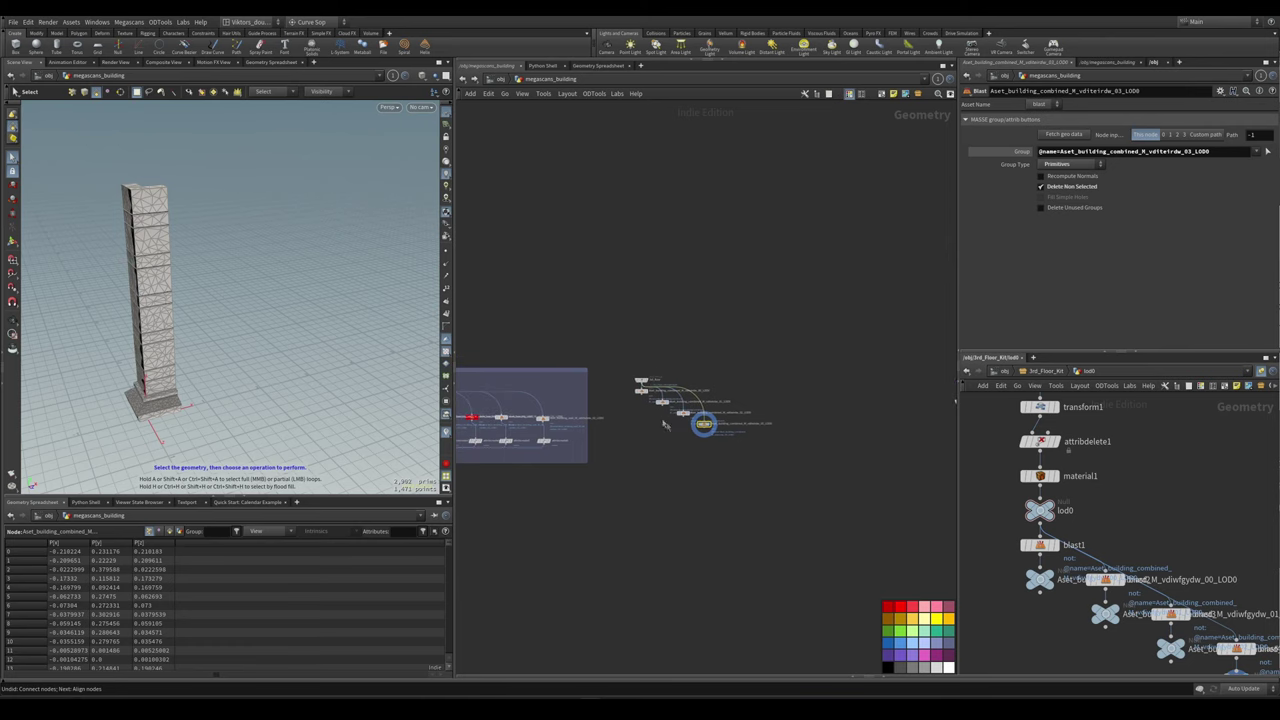
scroll(667, 440, "up", 2)
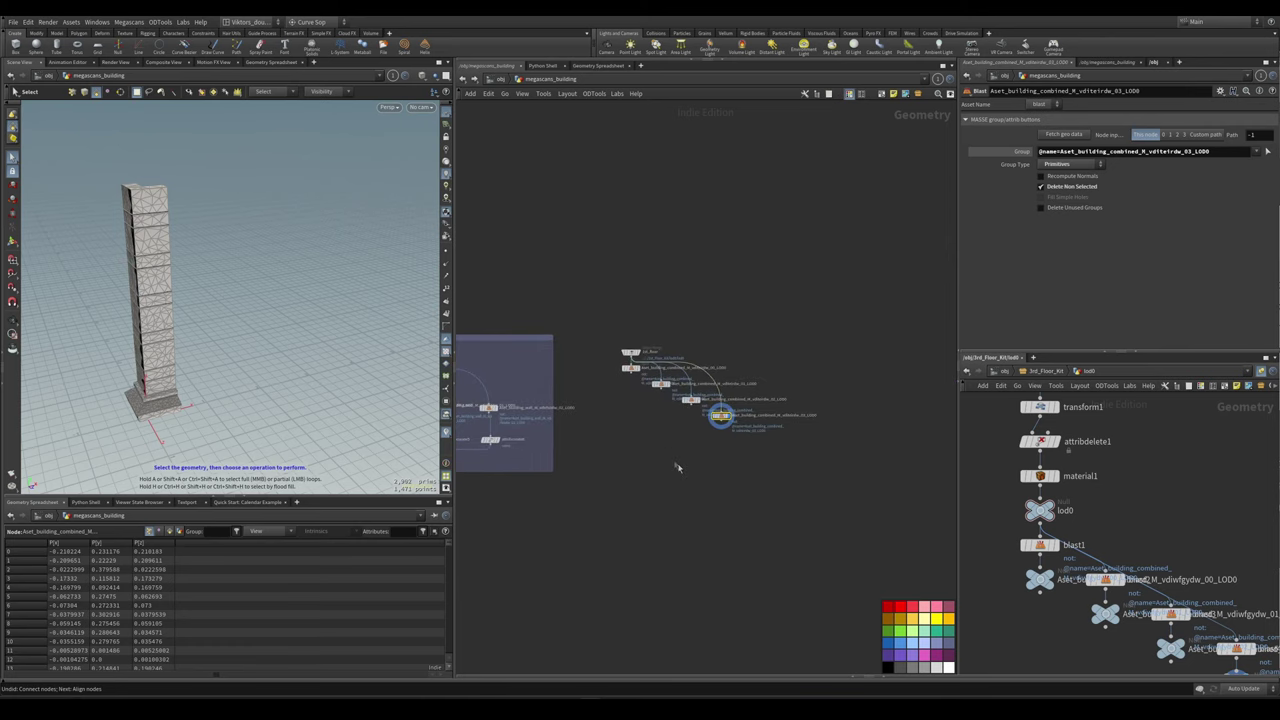
scroll(676, 467, "down", 3)
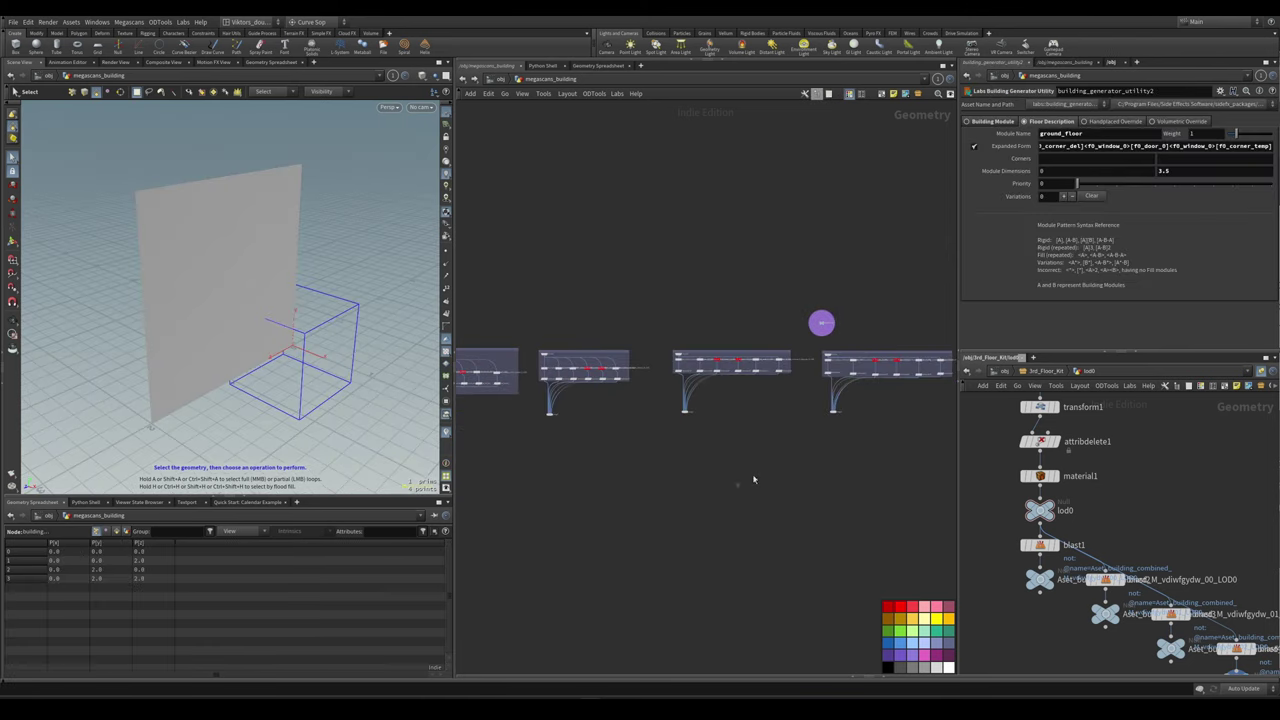
- Combine the merge outputs of all four floor setups in a new Merge node and wire it into foreach_begin1
middle_click_drag(754, 480, 898, 474)
middle_click_drag(545, 434, 725, 368)
scroll(654, 483, "up", 2)
scroll(584, 397, "up", 3)
left_click(742, 380)
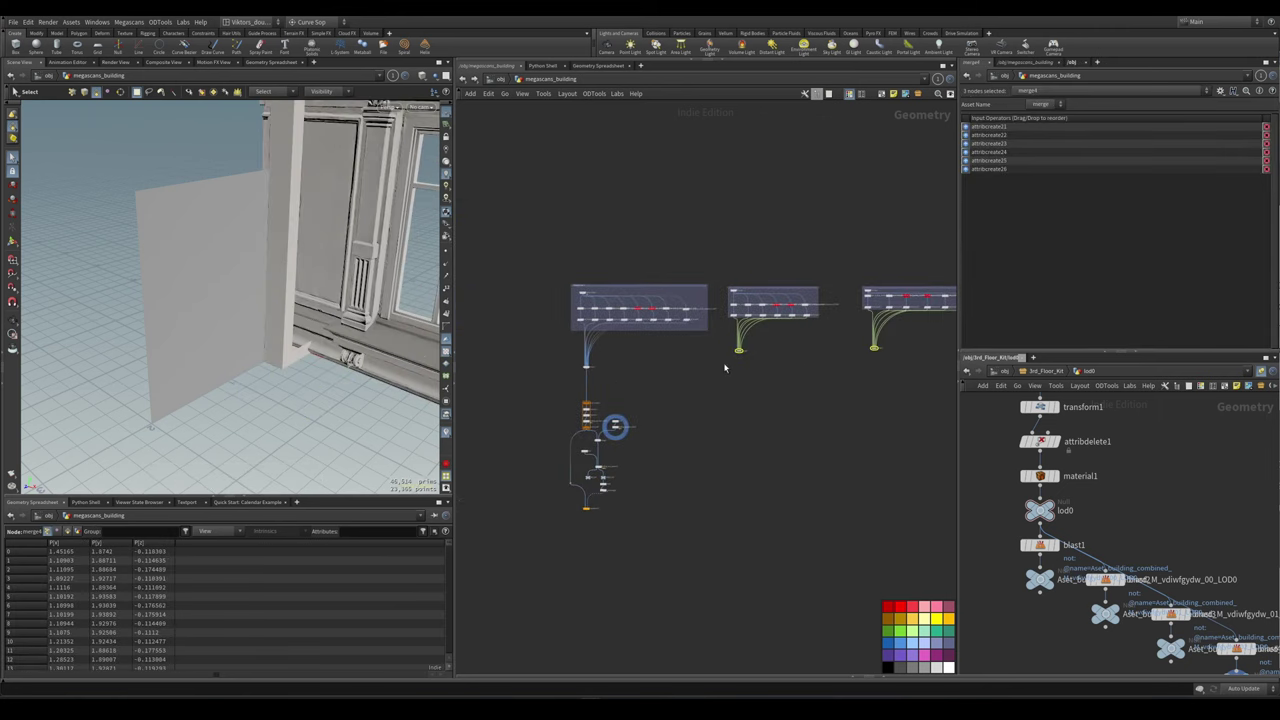
scroll(725, 368, "up", 2)
scroll(846, 276, "up", 2)
middle_click_drag(846, 276, 722, 366)
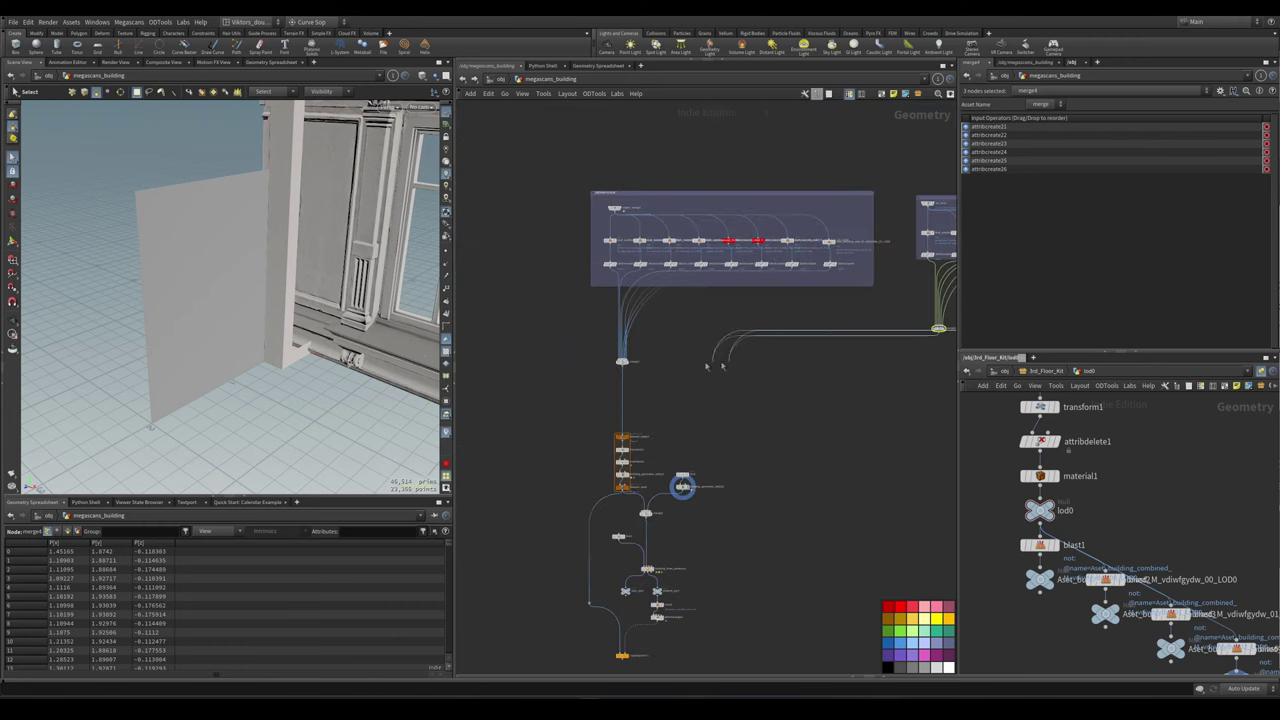
scroll(715, 370, "up", 4)
scroll(700, 420, "down", 2)
scroll(697, 443, "up", 2)
middle_click_drag(697, 443, 676, 489)
scroll(785, 381, "down", 4)
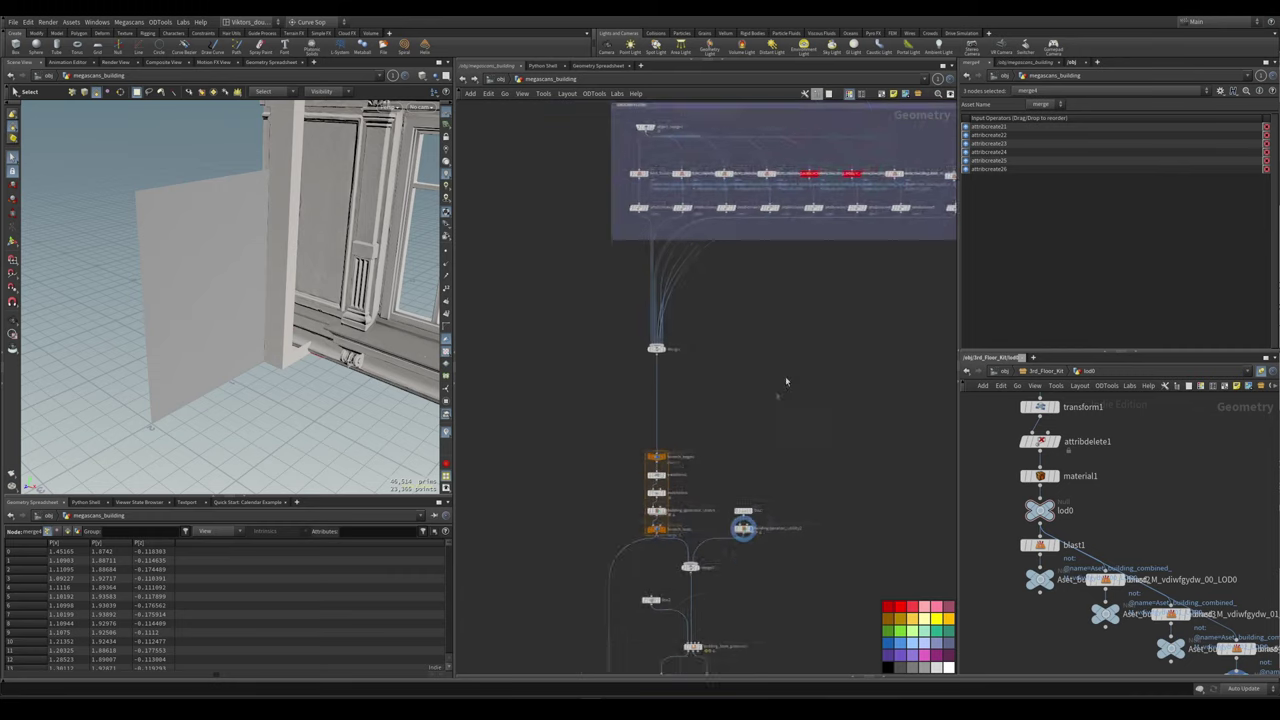
scroll(678, 394, "down", 2)
scroll(627, 389, "up", 2)
left_click_drag(514, 382, 512, 364)
key("h")
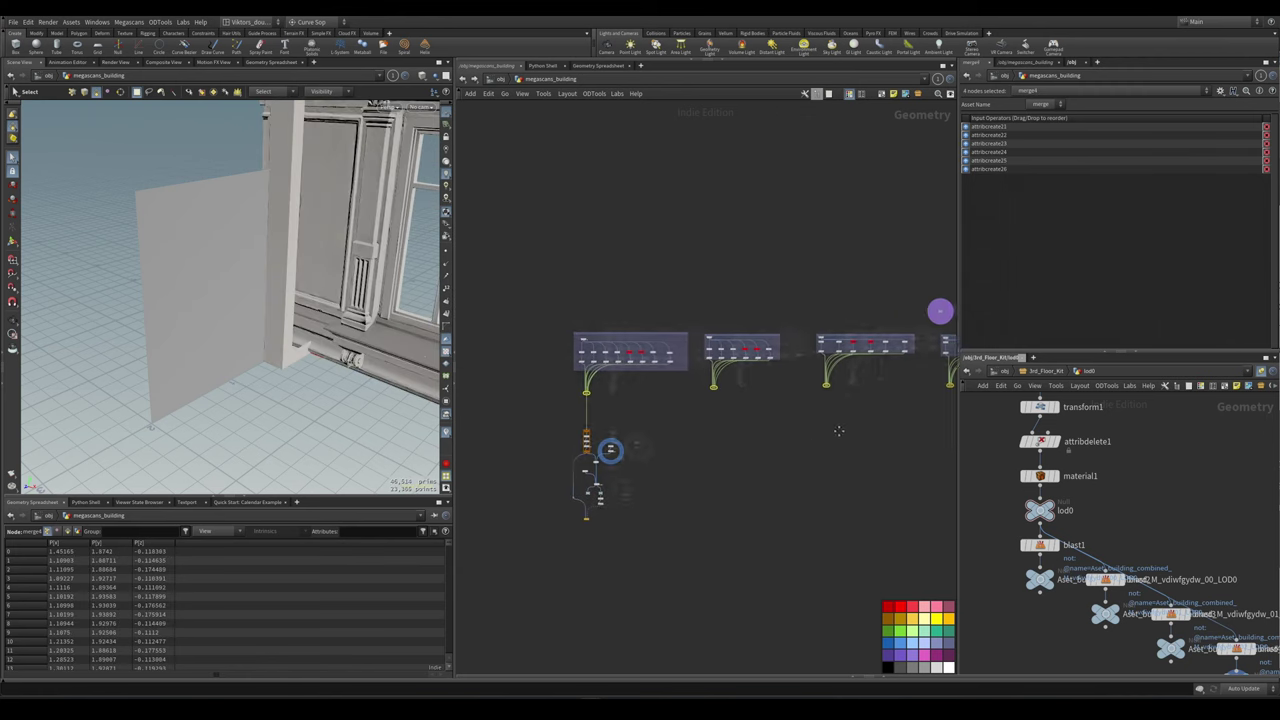
scroll(589, 390, "up", 8)
left_click(596, 418)
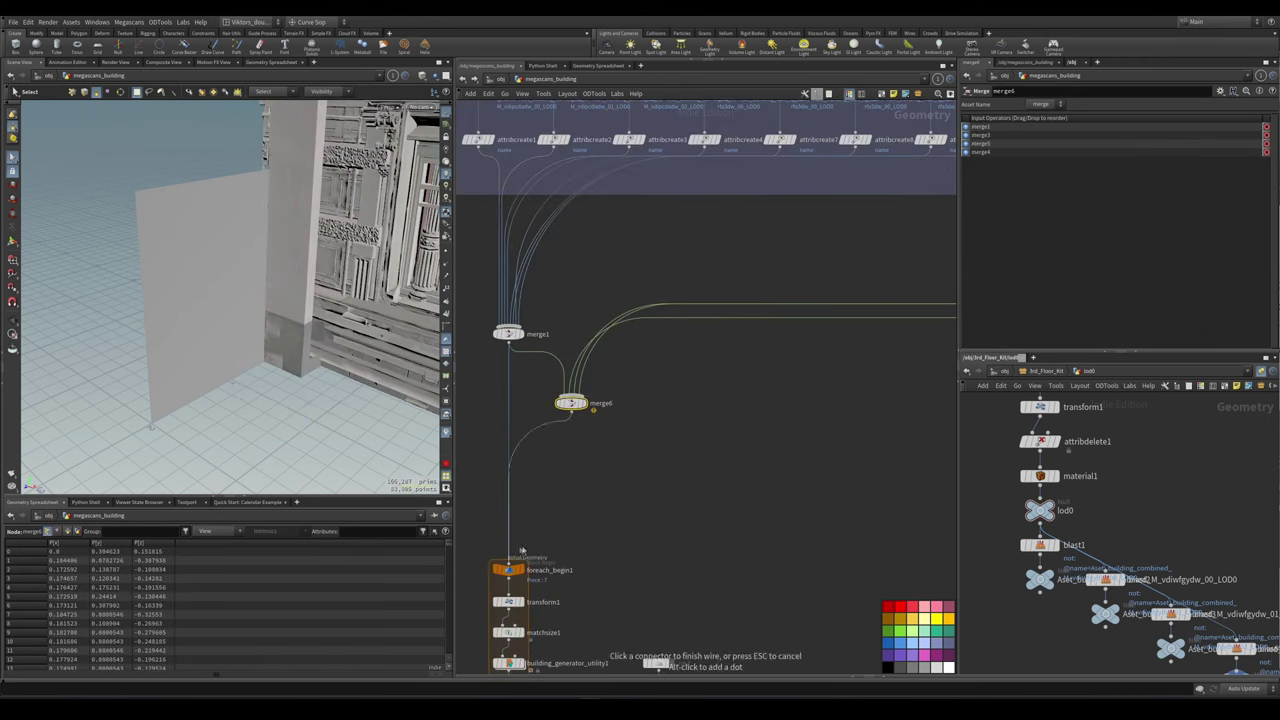
scroll(617, 310, "down", 3)
- Display foreach_end1 and building_from_patterns1 in turn and inspect the modules and the generated building
left_click(553, 531)
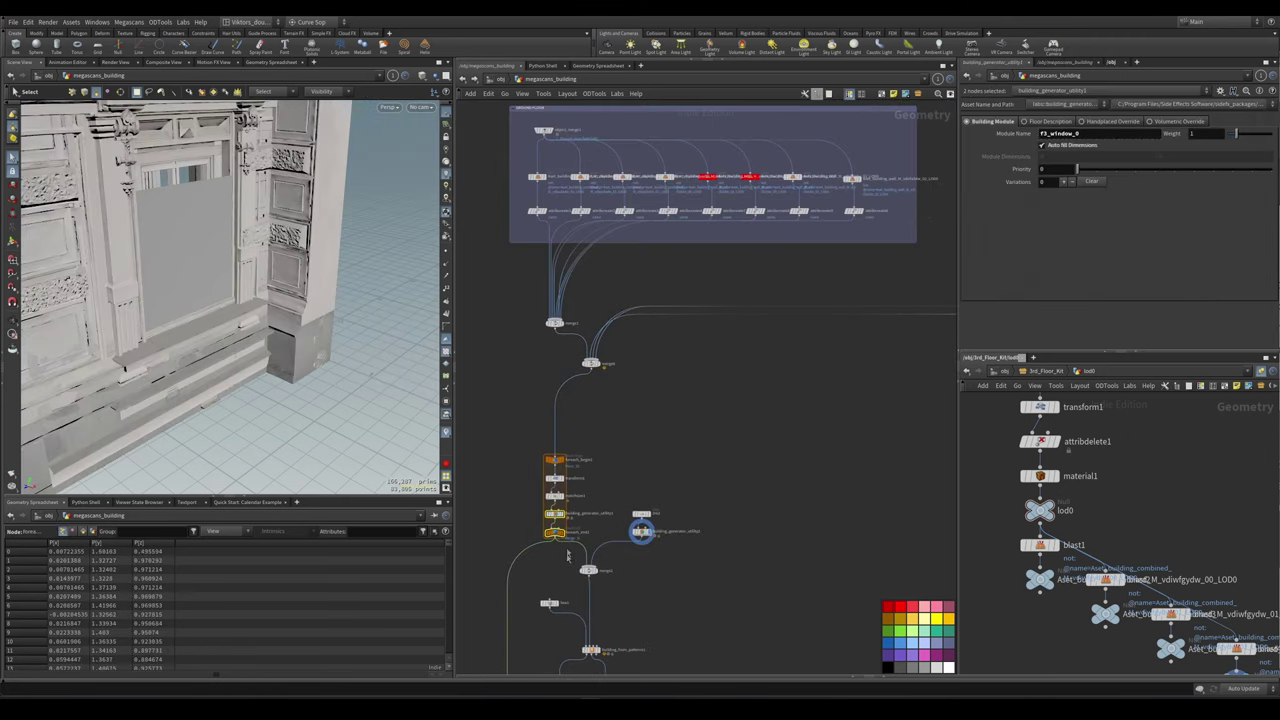
scroll(620, 568, "up", 5)
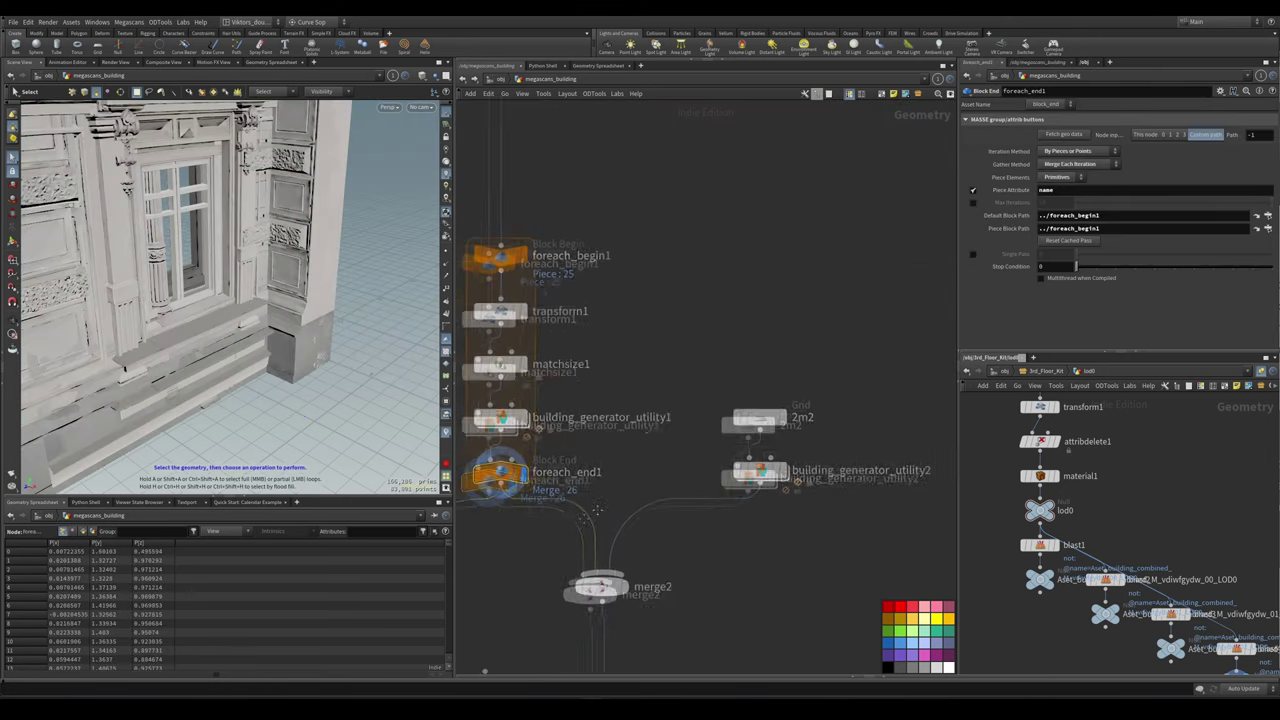
middle_click_drag(784, 545, 868, 279)
left_click(708, 464)
key("g")
left_click_drag(321, 319, 245, 308)
key("s")
scroll(637, 363, "down", 3)
middle_click_drag(637, 363, 603, 435)
key("Escape")
left_click_drag(290, 320, 315, 333)
key("s")
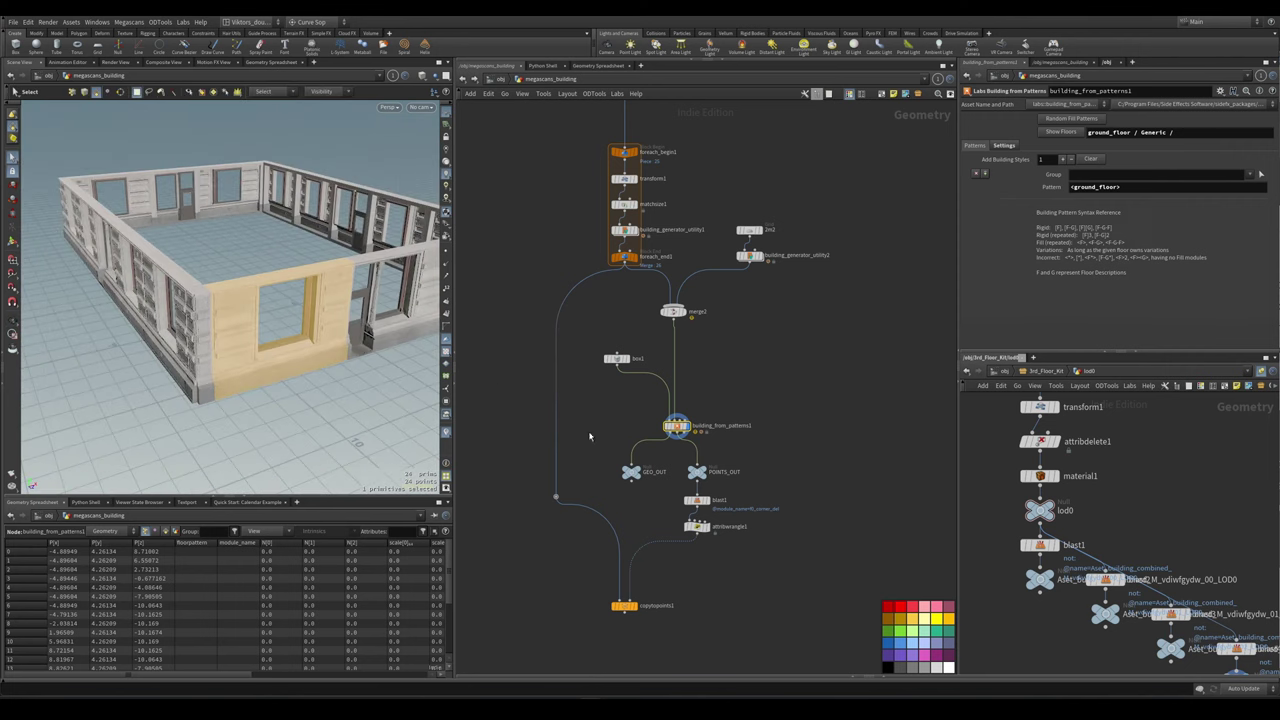
- Duplicate the 2m2 grid with building_generator_utility2 beside the originals, keeping the copy connected to merge2
middle_click_drag(560, 420, 600, 458)
scroll(600, 458, "up", 4)
left_click_drag(719, 425, 636, 338)
scroll(739, 373, "up", 2)
left_click(662, 400)
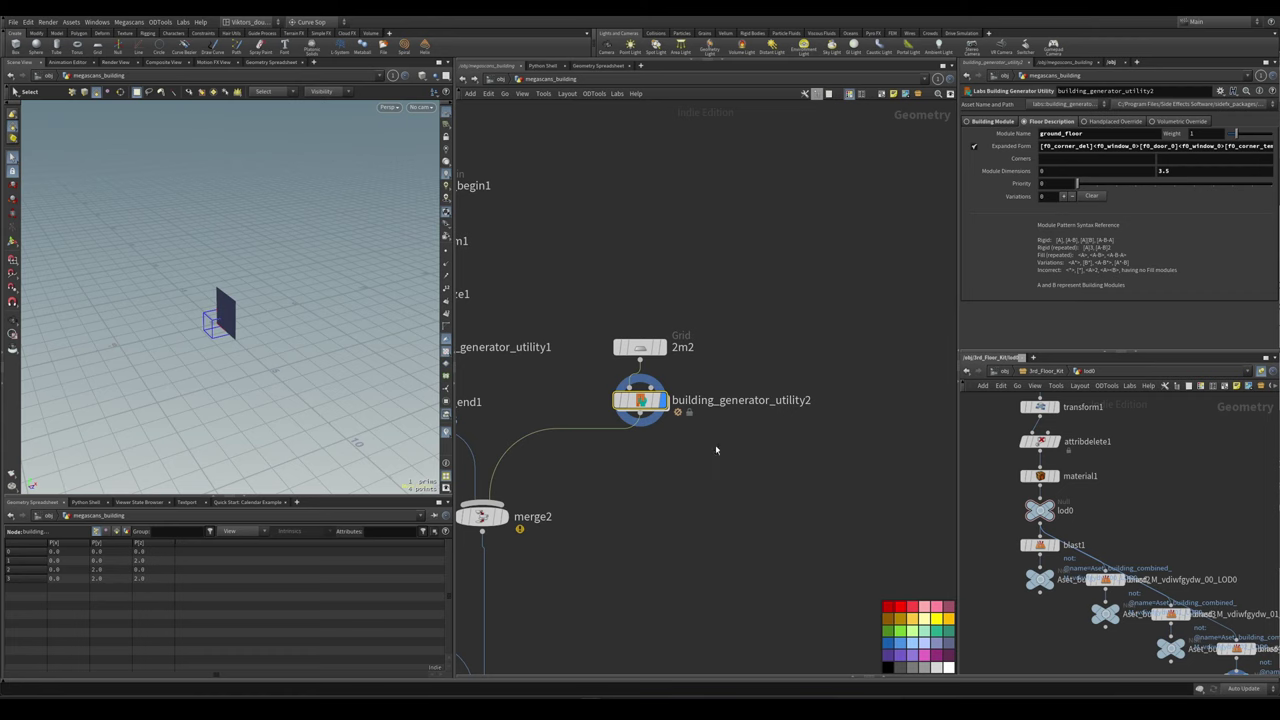
left_click(640, 347, "shift")
left_click_drag(648, 347, 800, 350, "alt")
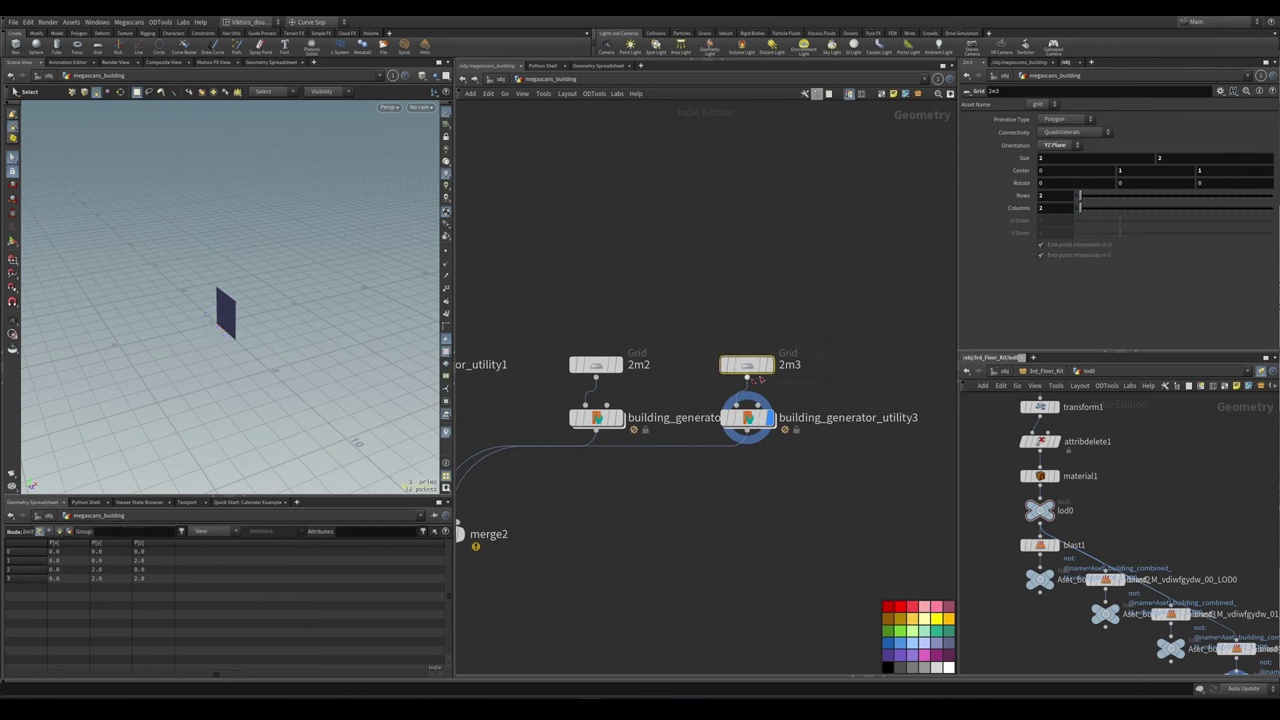
- Set the module name of building_generator_utility3's floor description to 1st_floor
left_click(748, 420)
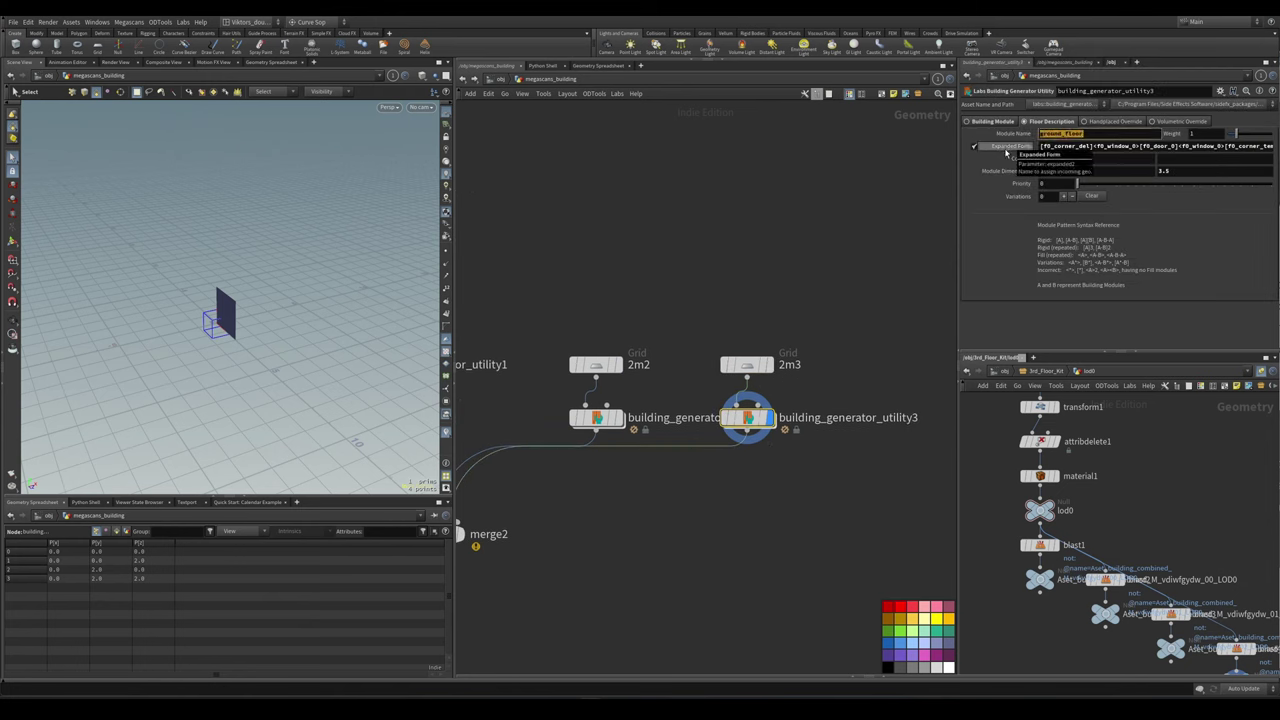
type("1")
type("st_floor")
scroll(748, 433, "down", 3)
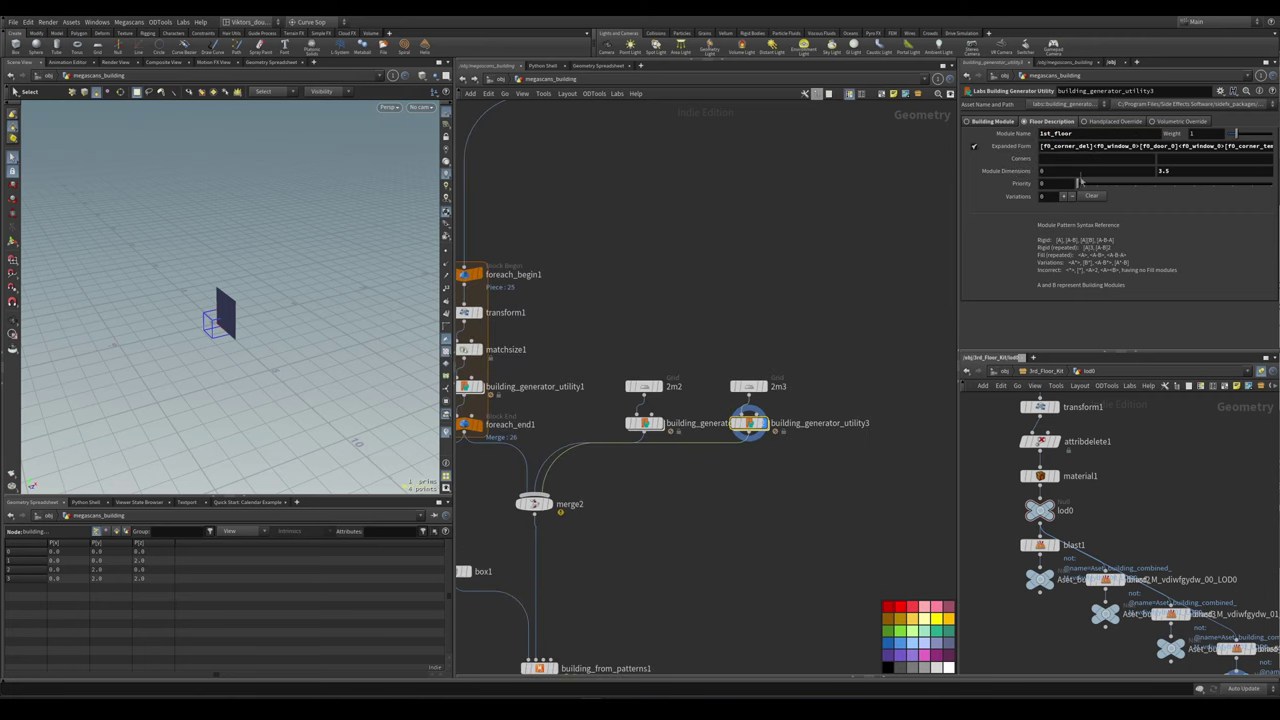
- Change the 1st_floor expanded form to [f1_corner_del]<f1_window_0>[f1_corner_temp], using first floor modules and dropping the door
left_click(1237, 147)
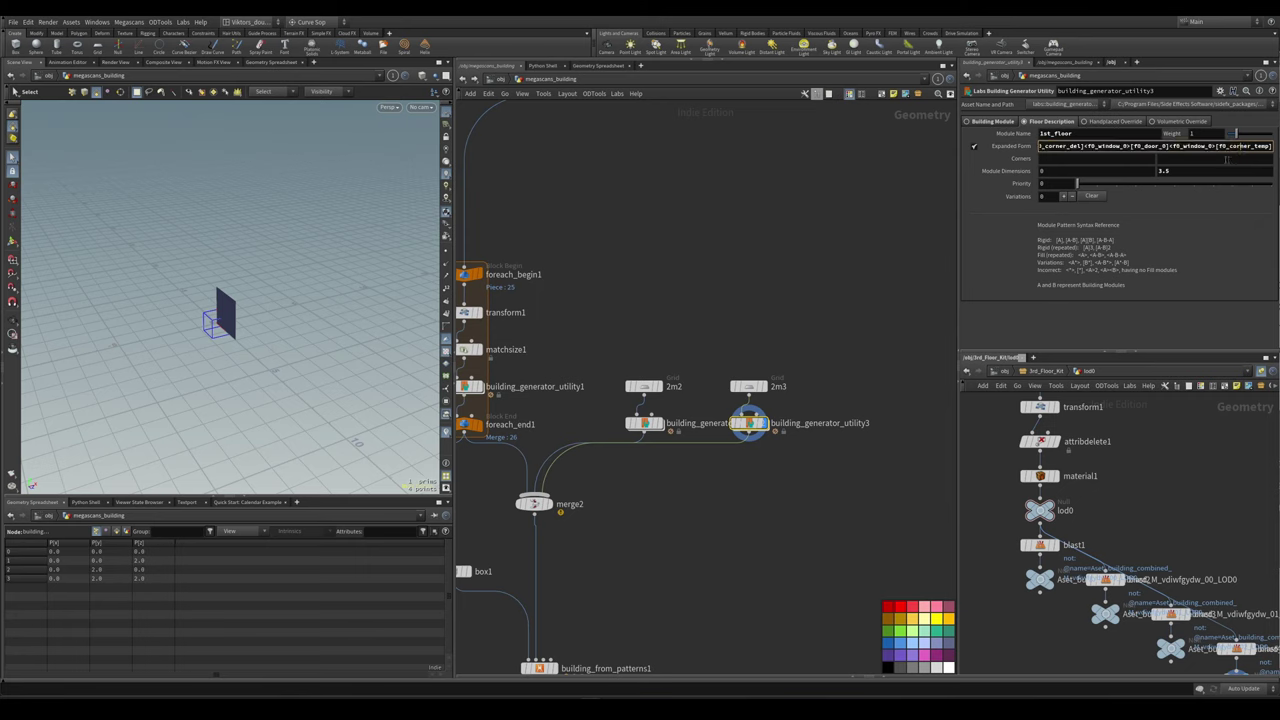
left_click(1068, 146)
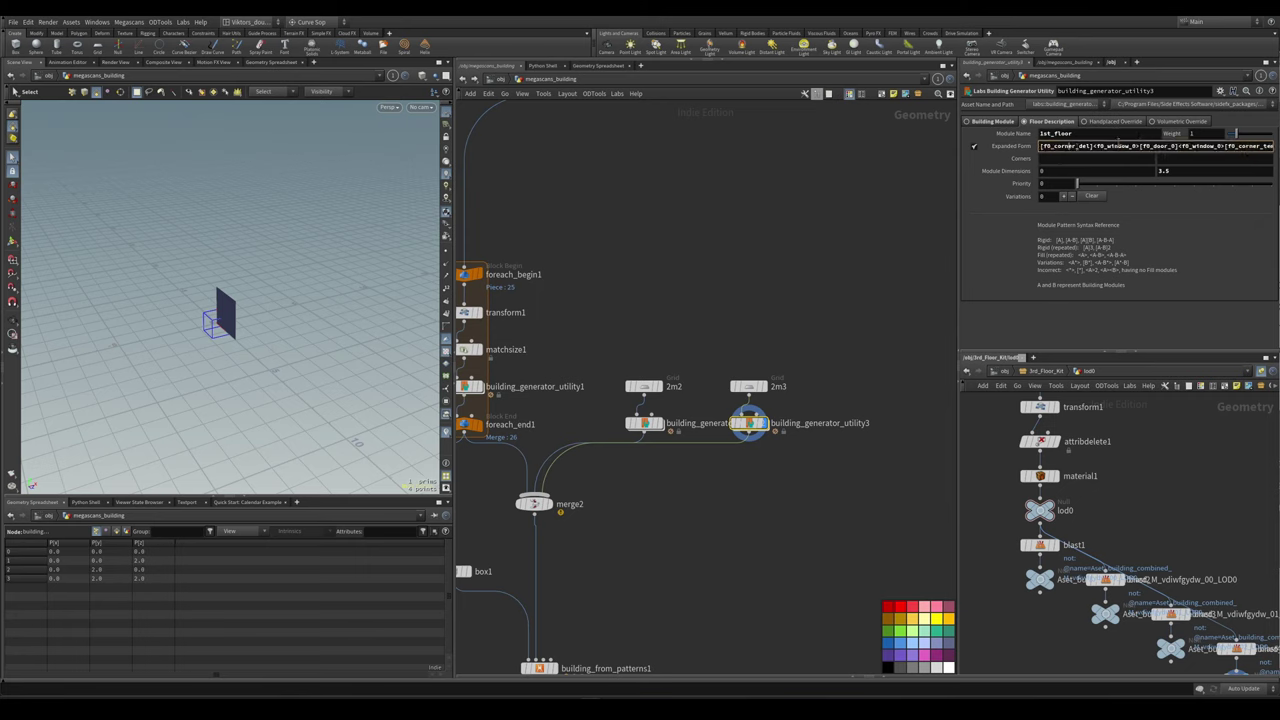
scroll(843, 292, "down", 1)
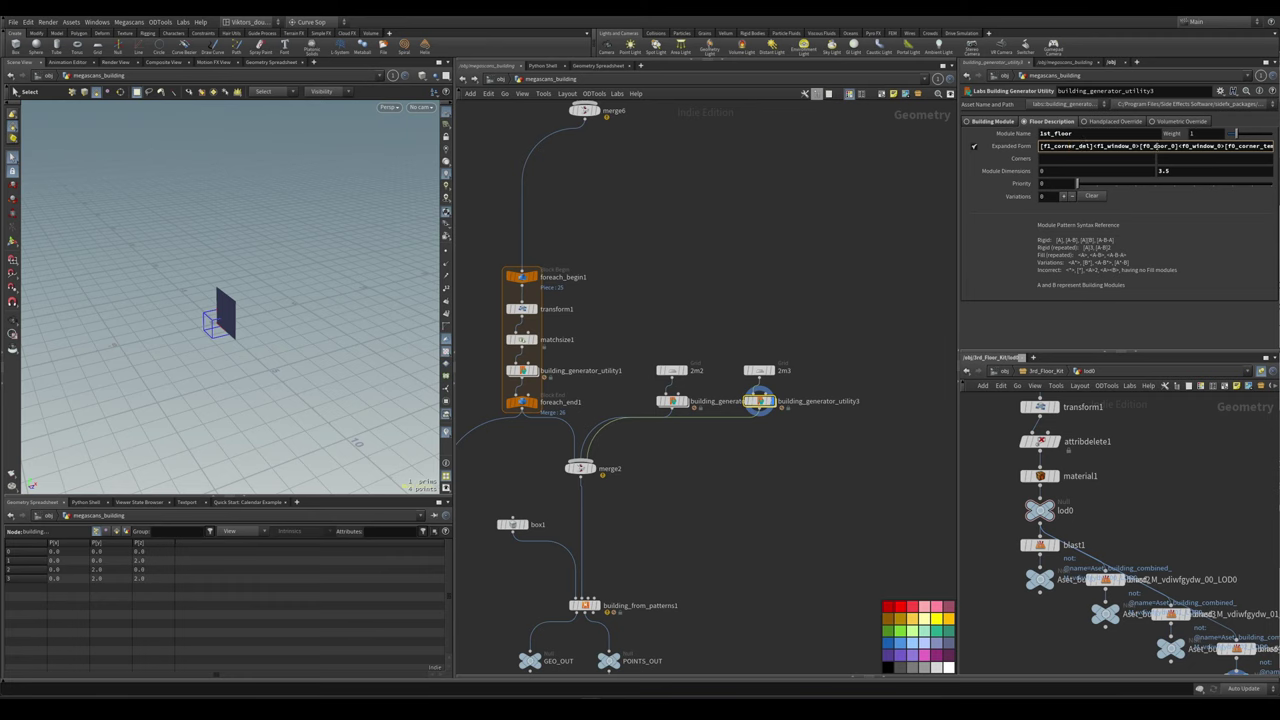
key("End")
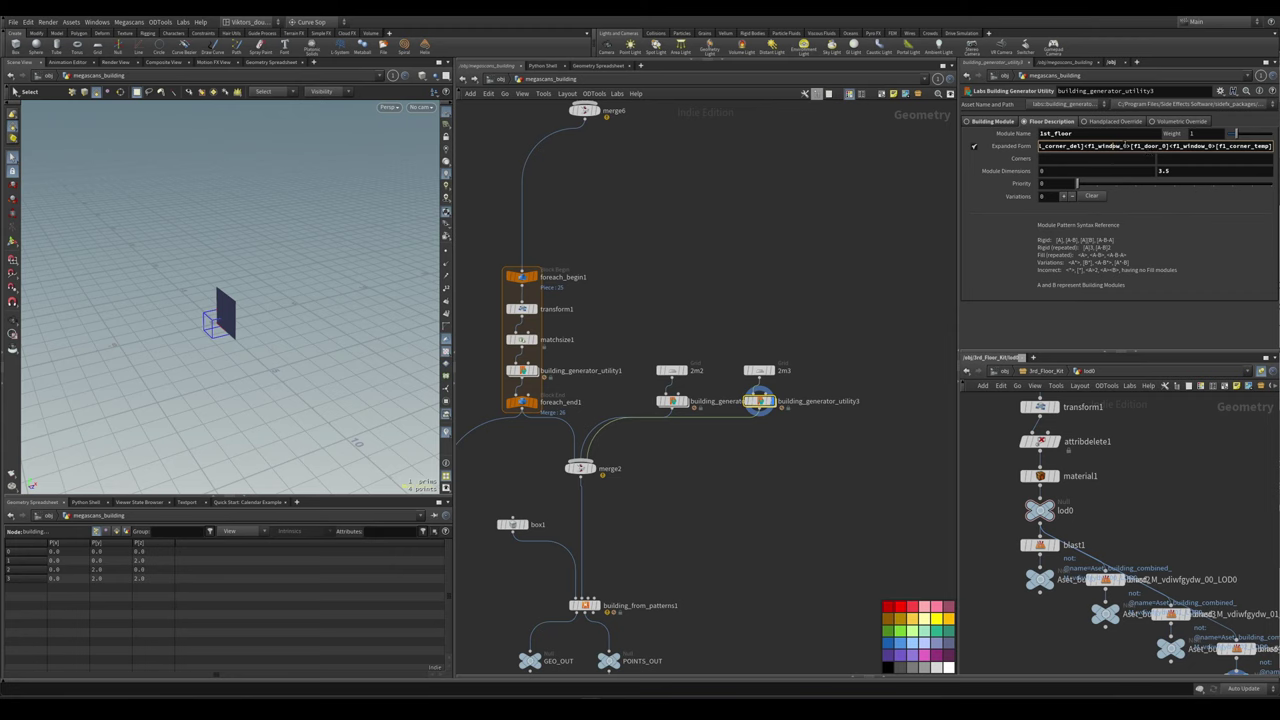
left_click_drag(1166, 147, 1084, 148)
key("BackSpace")
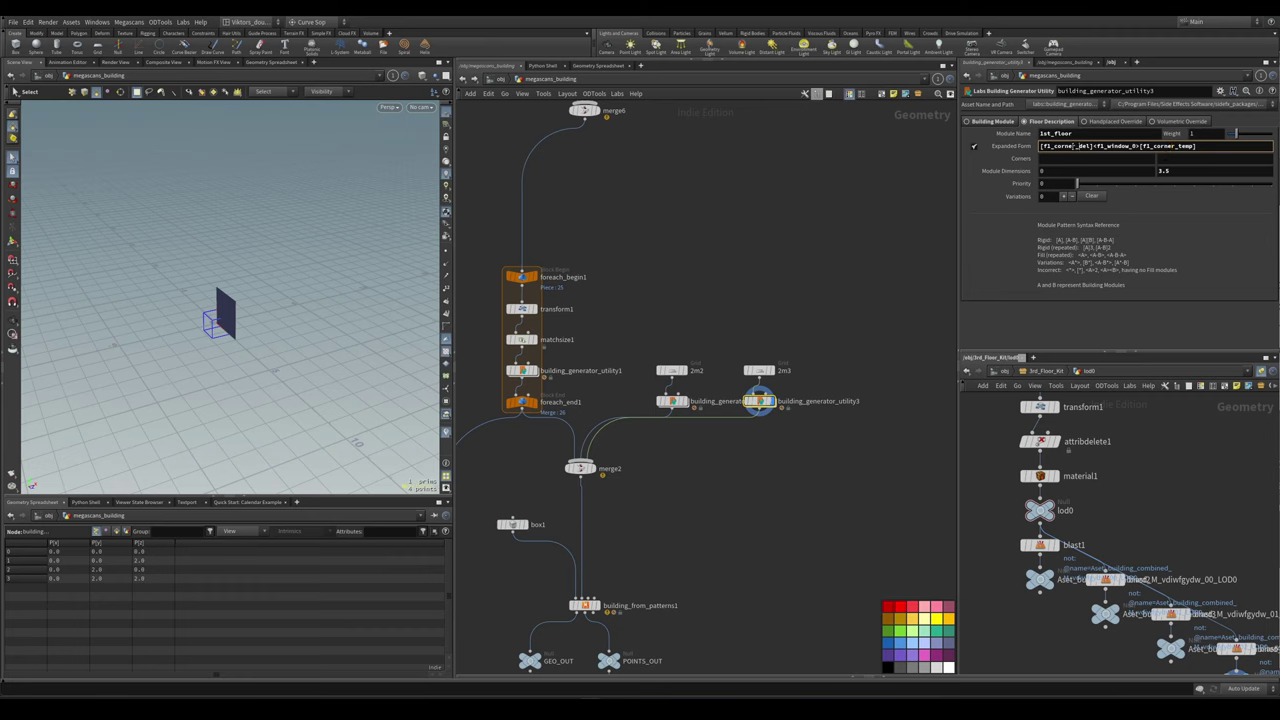
double_click(1093, 135)
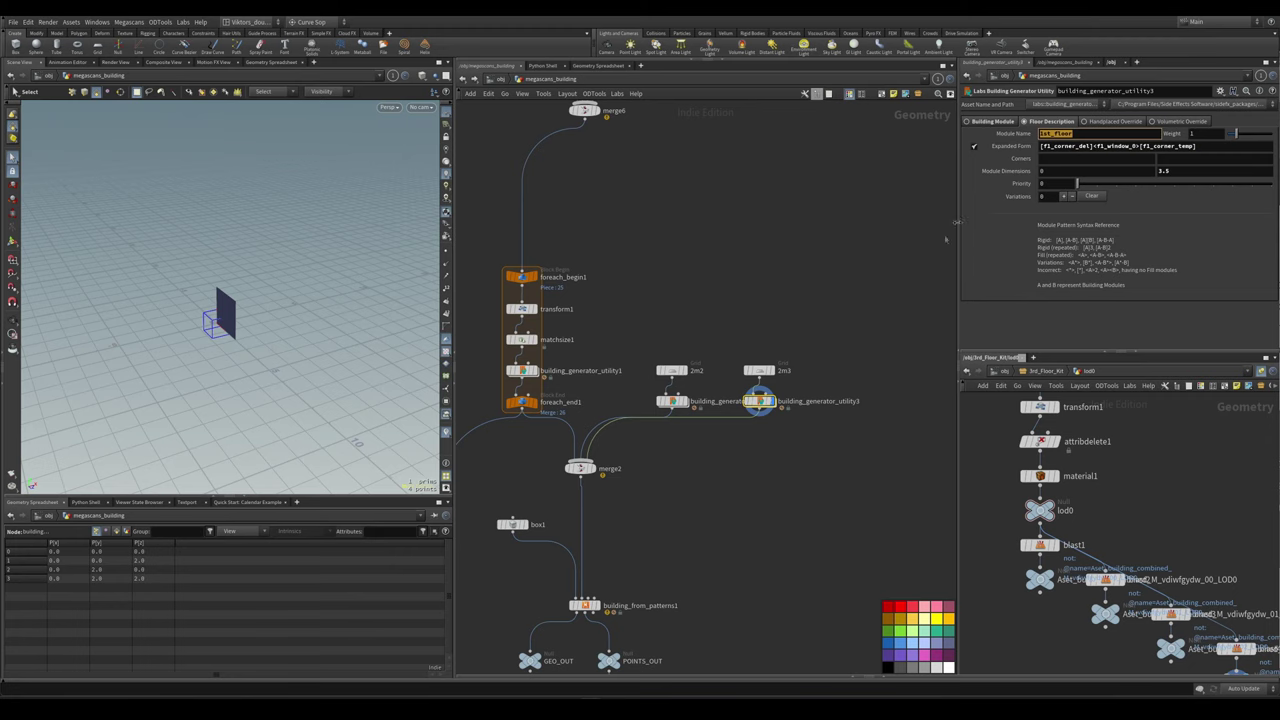
left_click(1108, 147)
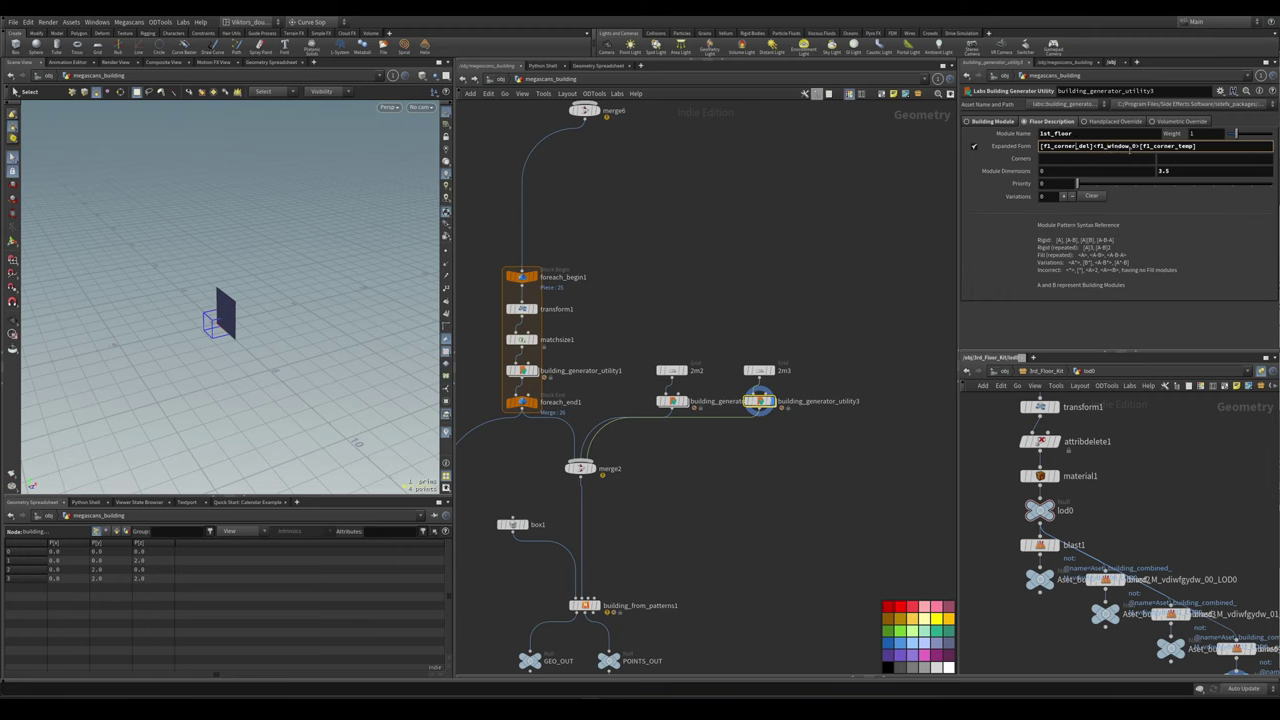
- Display the f1_window_0 module of the first floor kit and examine its depth and alignment in the Right view
middle_click_drag(885, 252, 789, 335)
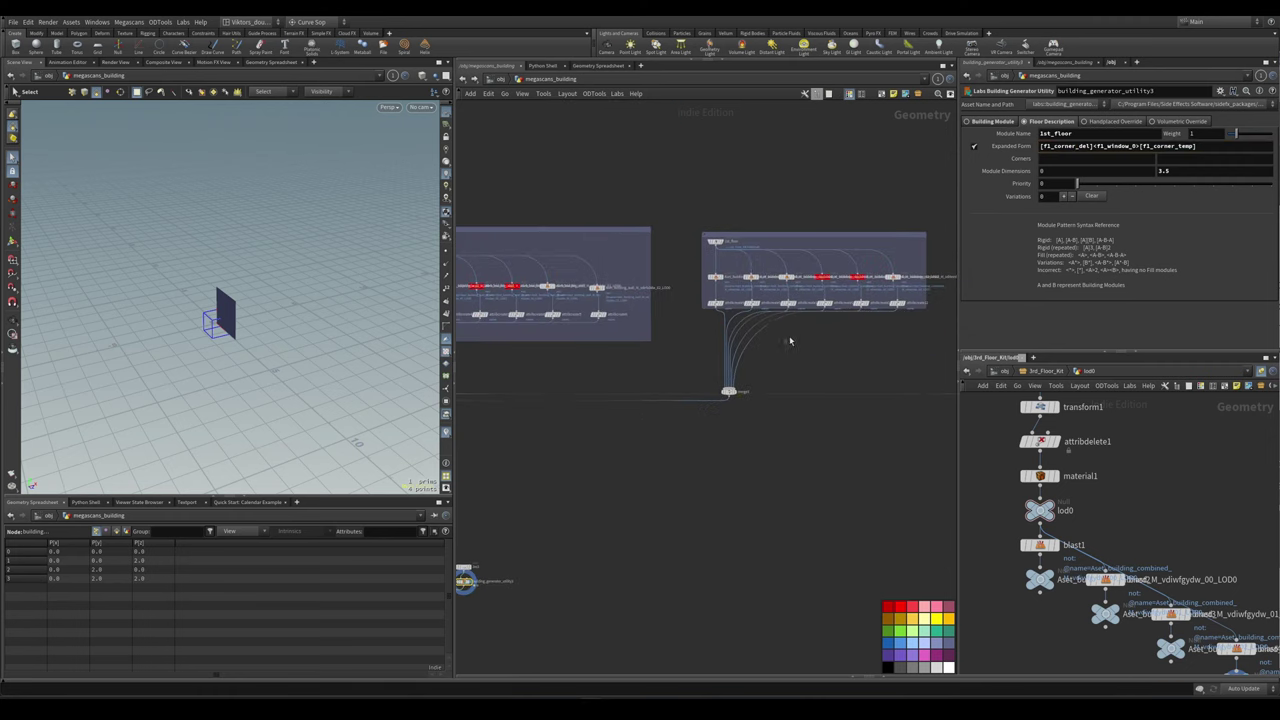
left_click(712, 291)
key("v")
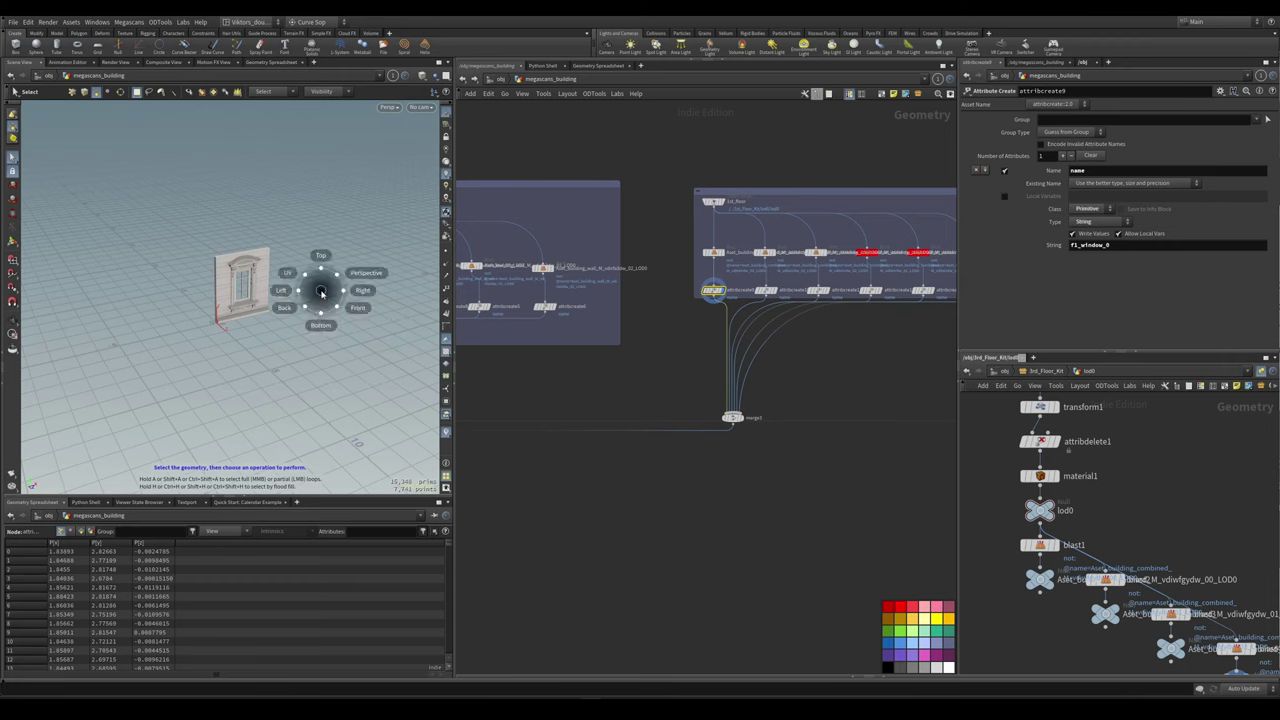
left_click(362, 290)
left_click_drag(314, 228, 282, 393)
key("s")
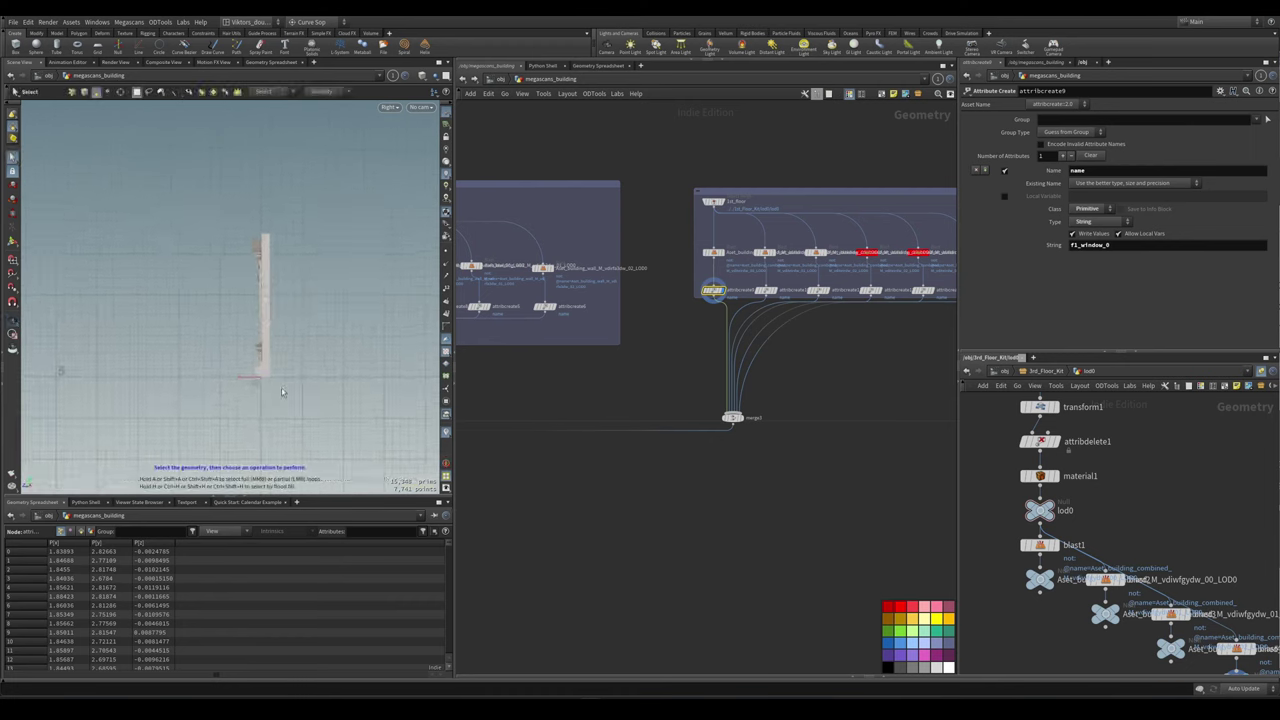
left_click_drag(279, 242, 409, 223)
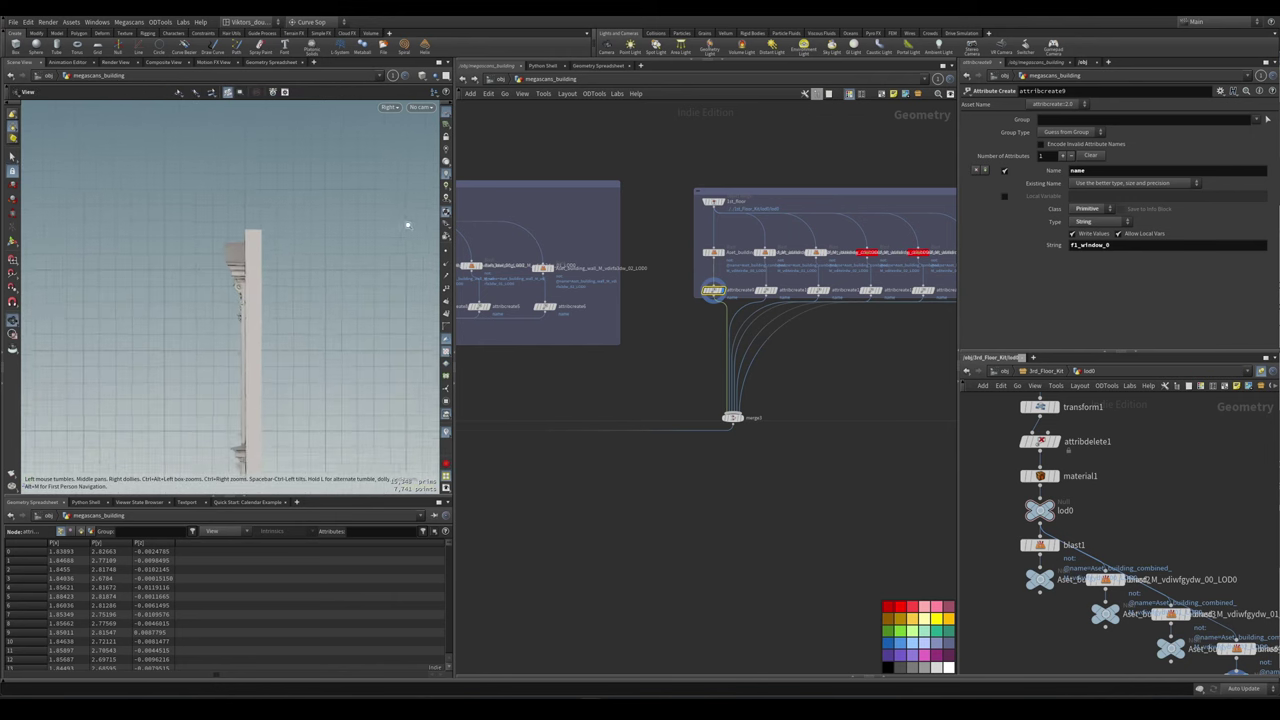
key("h")
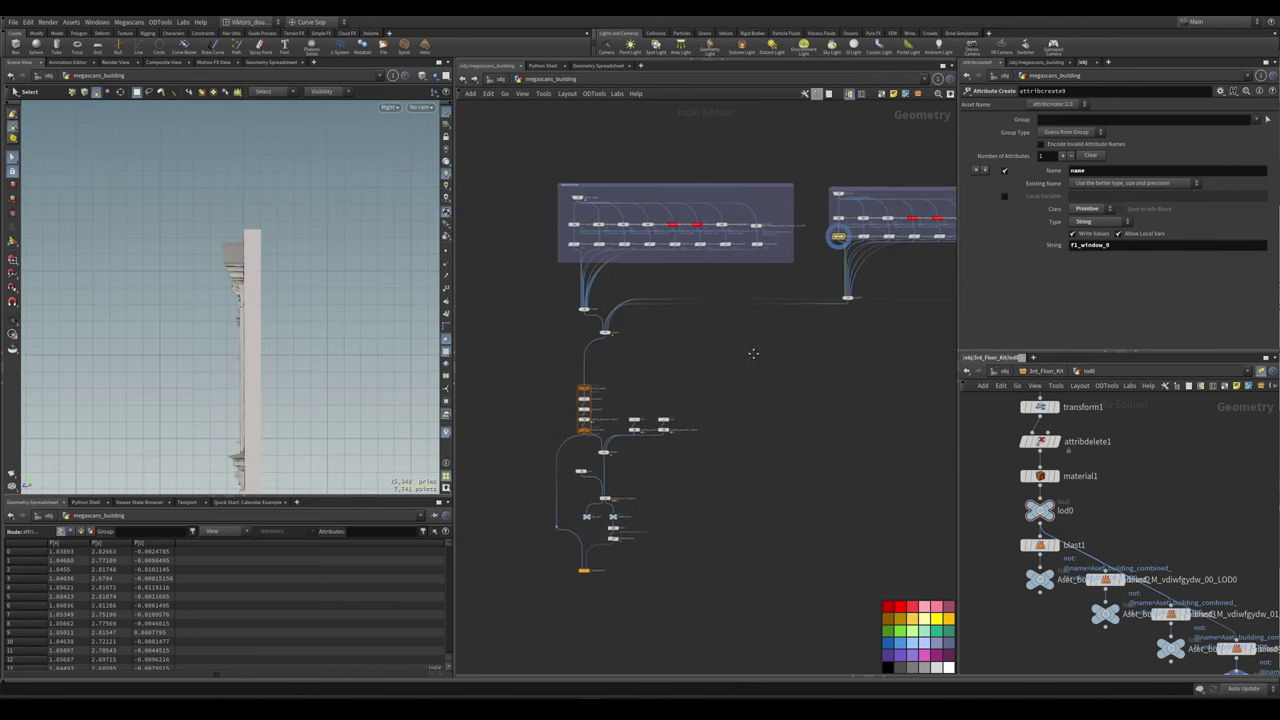
- Display building_generator_utility3 and return the viewport to the Perspective view
left_click(630, 419)
scroll(690, 420, "up", 3)
left_click(676, 419)
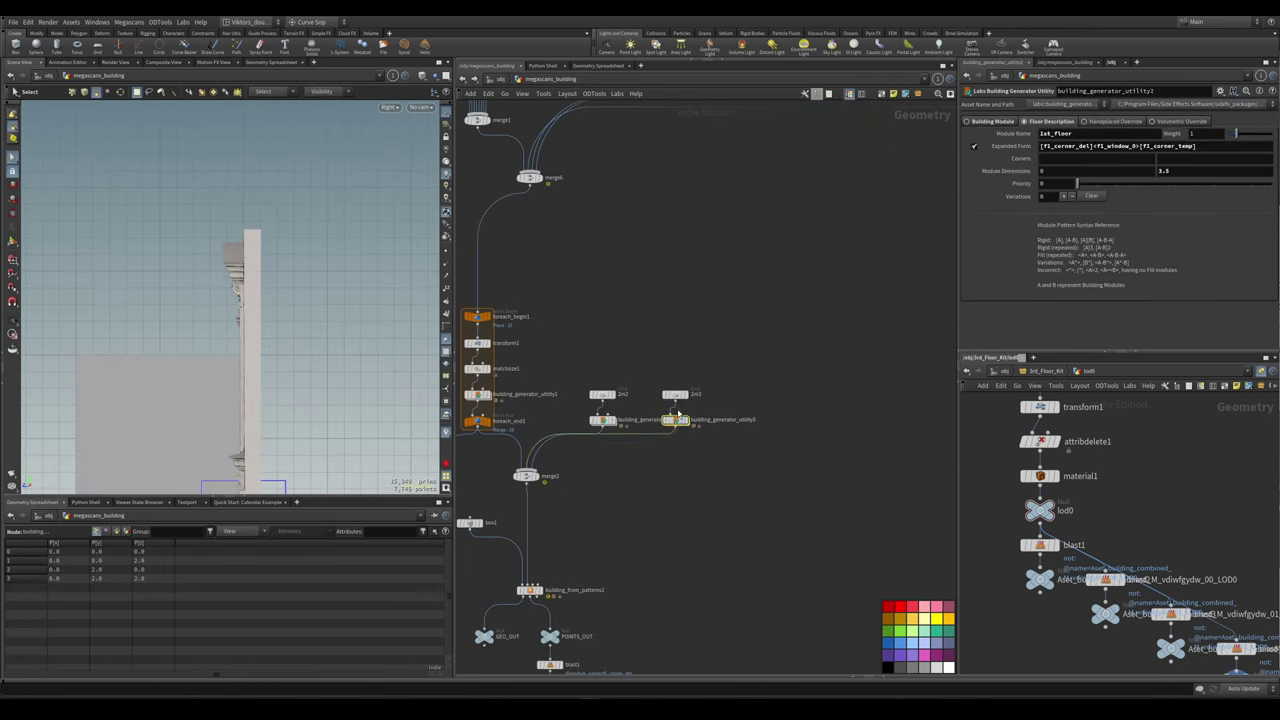
key("v")
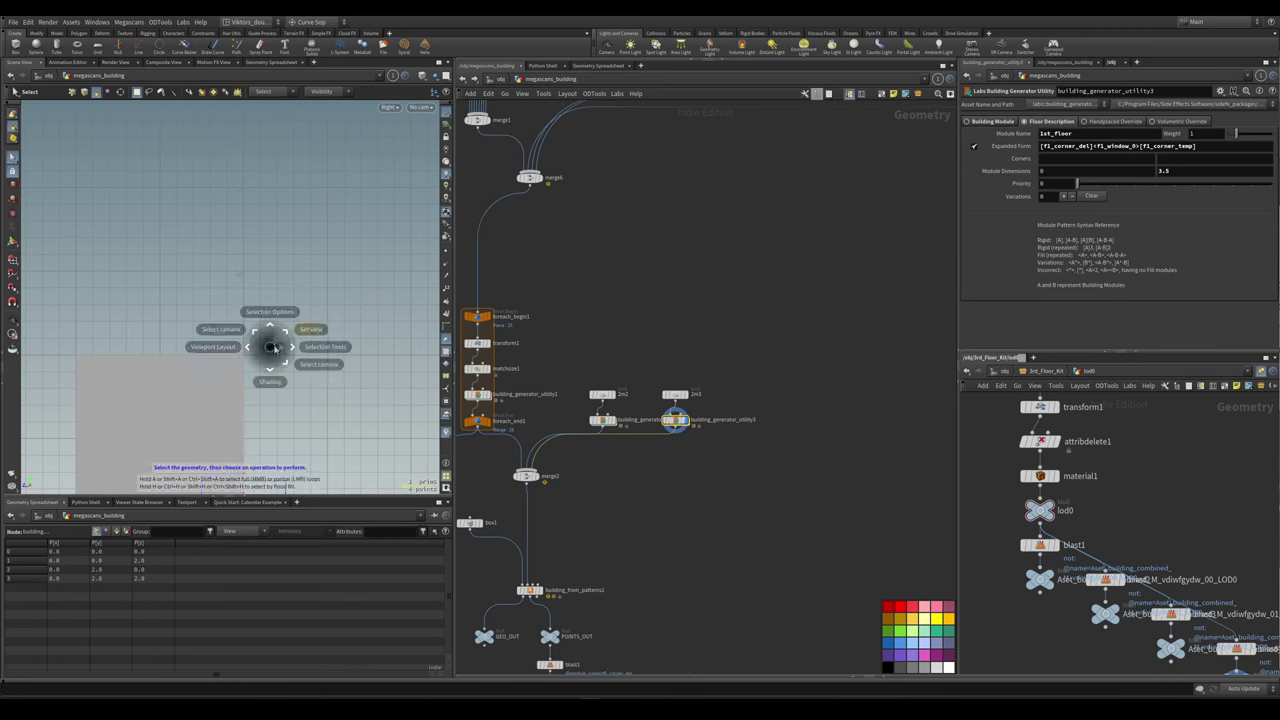
left_click(350, 302)
middle_click_drag(787, 442, 903, 279)
- Set the building_from_patterns1 pattern to [ground_floor]<1st_floor>, reusing the module name from building_generator_utility3
double_click(1066, 133)
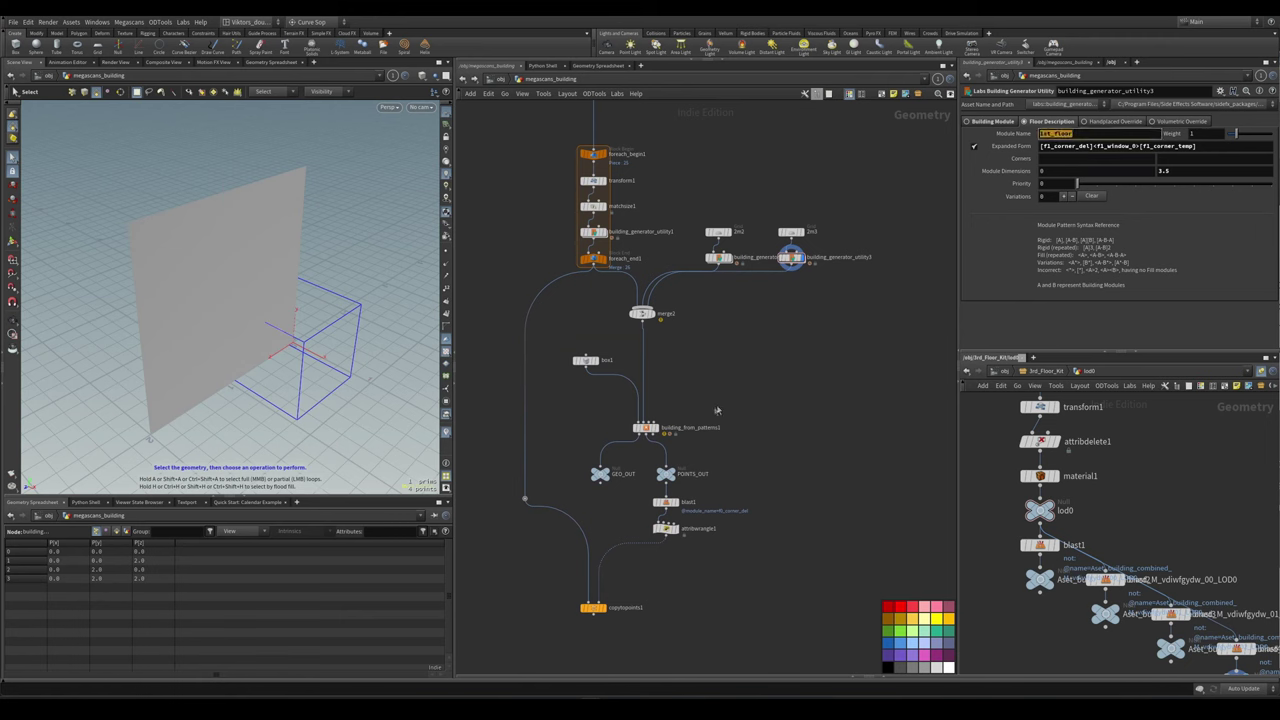
scroll(712, 412, "up", 3)
left_click(650, 406)
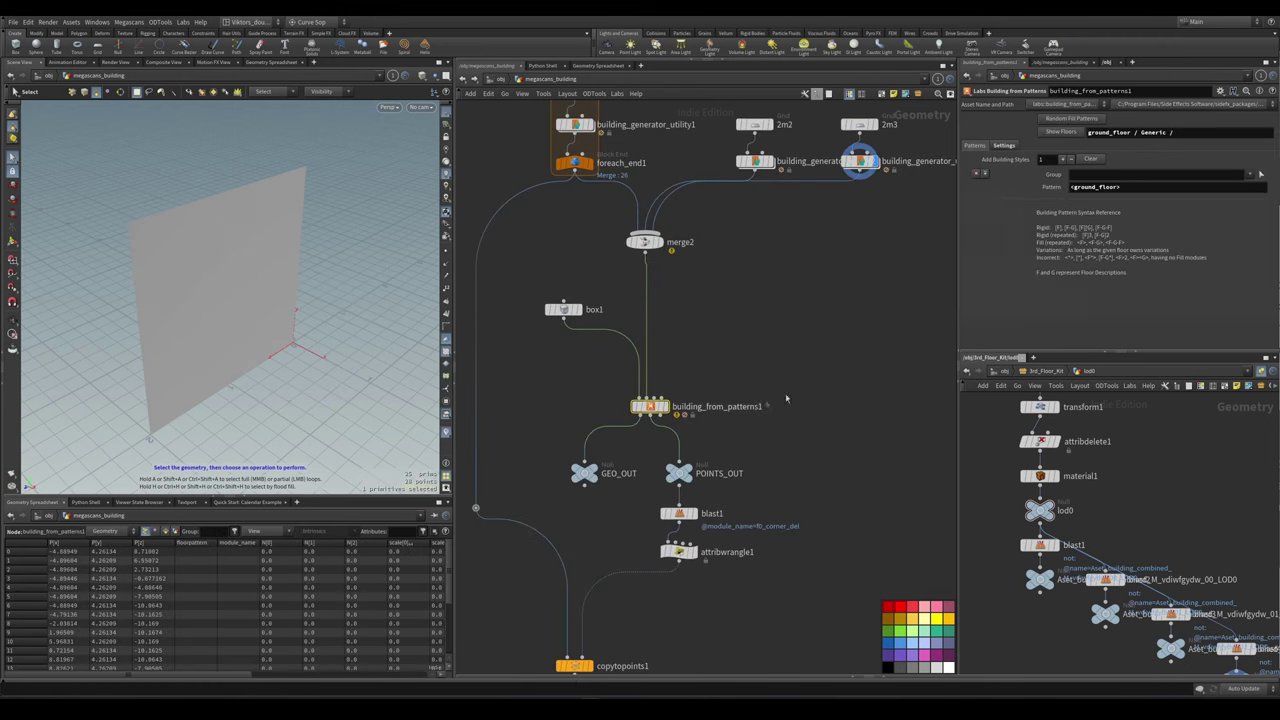
left_click(1062, 132)
left_click(1134, 186)
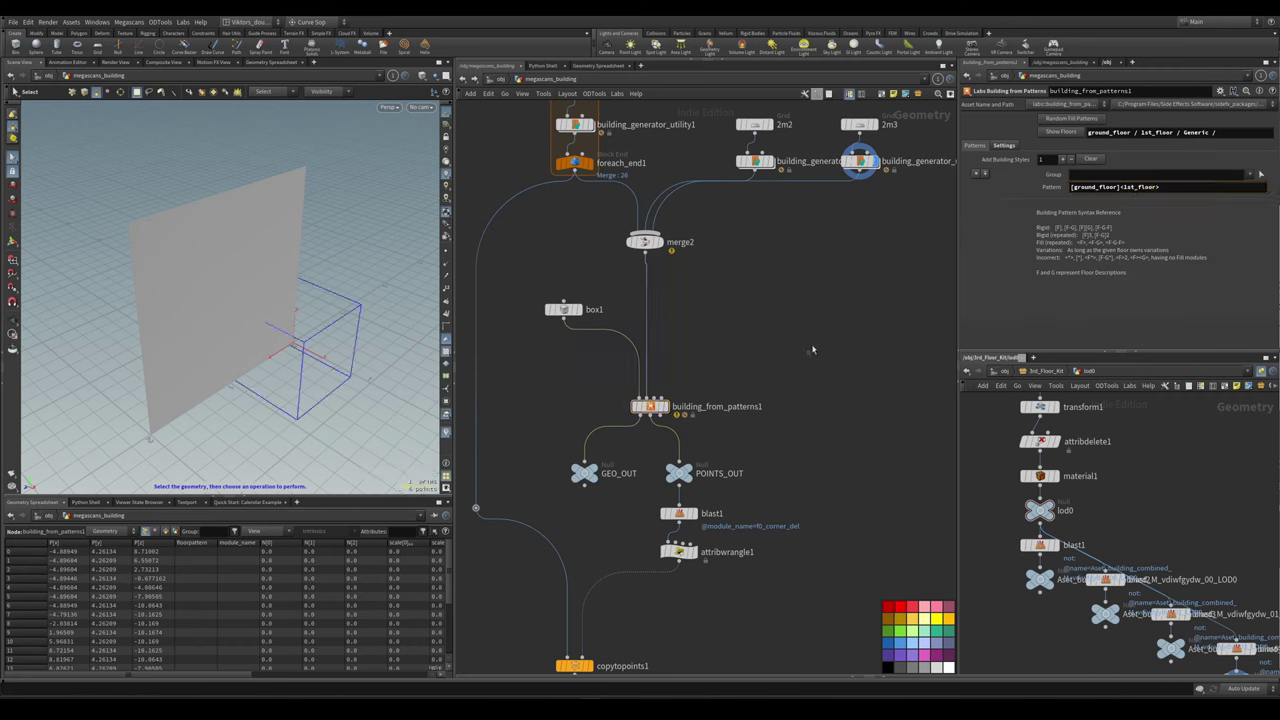
- Display building_from_patterns1 and stretch box1 upward to a height of about 7.24
left_click(664, 406)
scroll(294, 347, "down", 5)
left_click(563, 309)
key("Return")
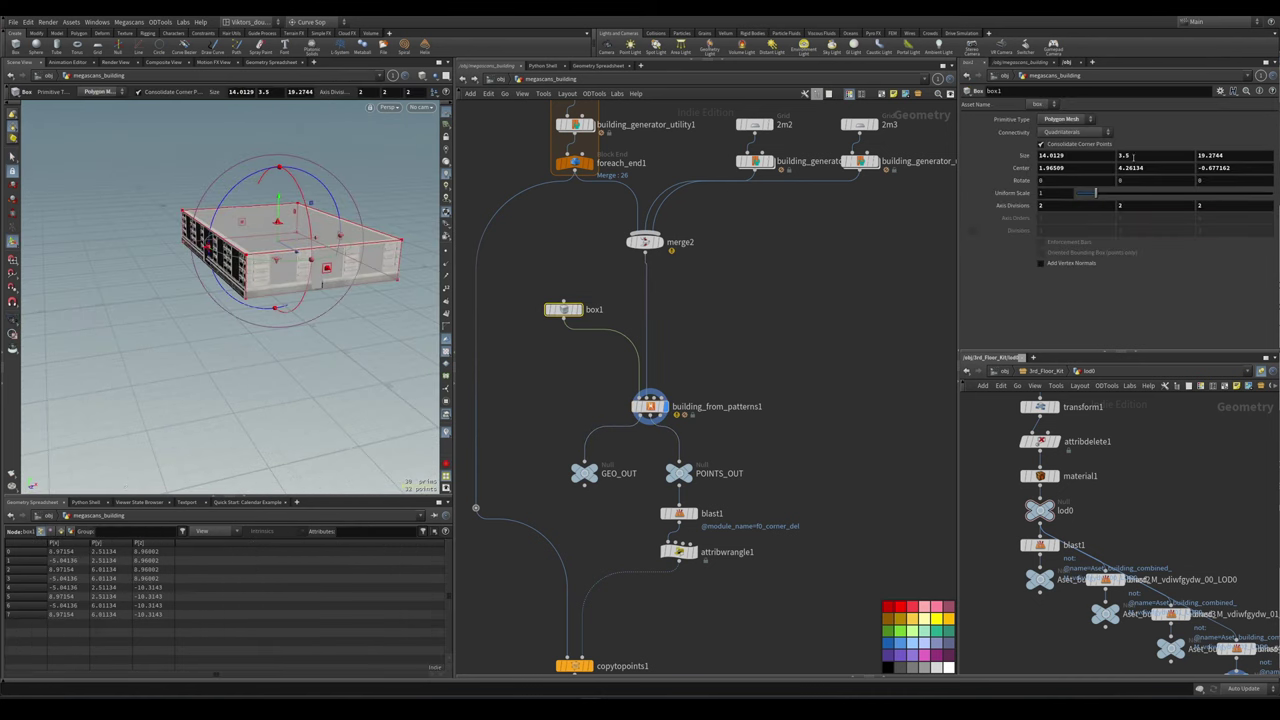
key("Escape")
left_click_drag(270, 290, 243, 170)
key("Return")
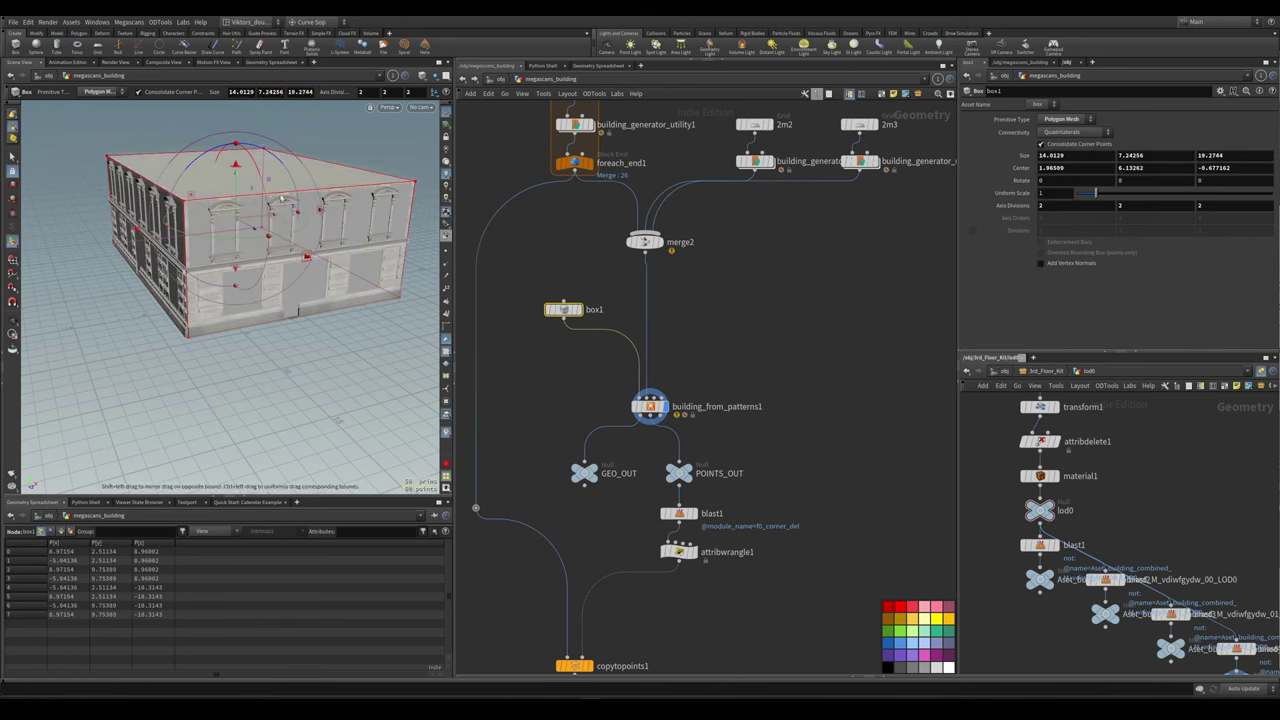
- Set box1's Y size to exactly 7 and check the two-storey building
left_click(1148, 157)
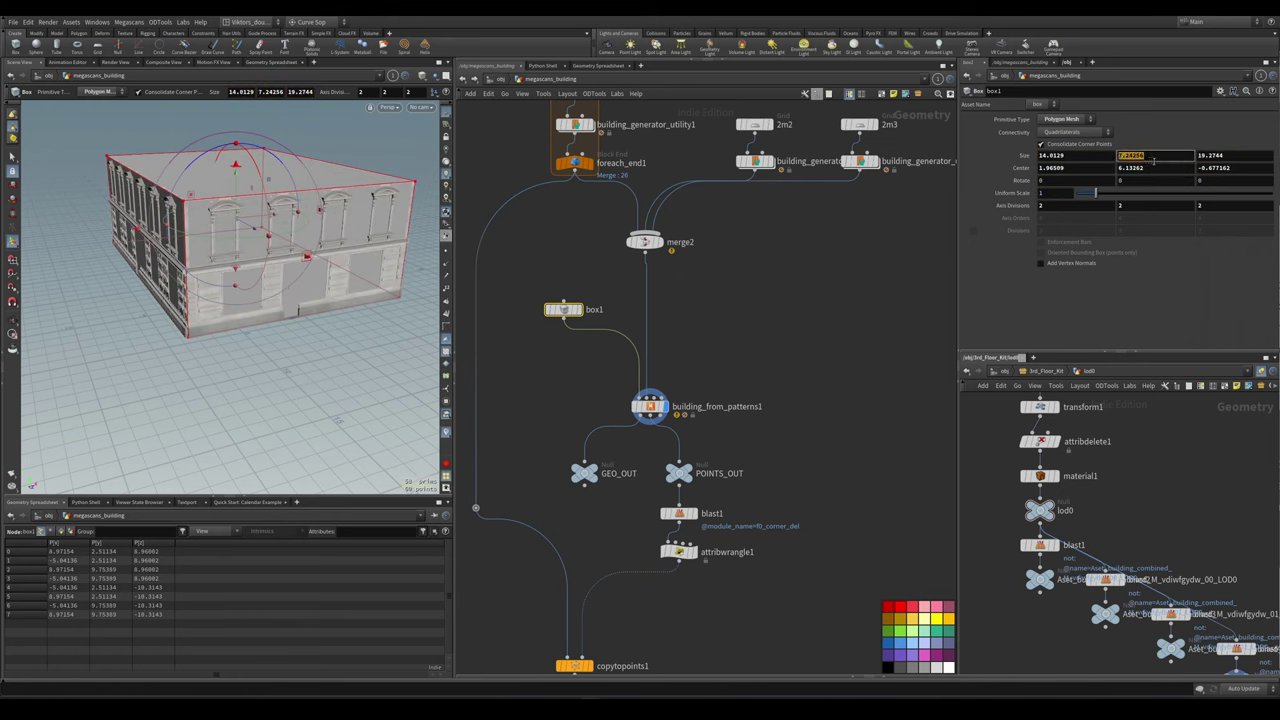
type("7")
key("Return")
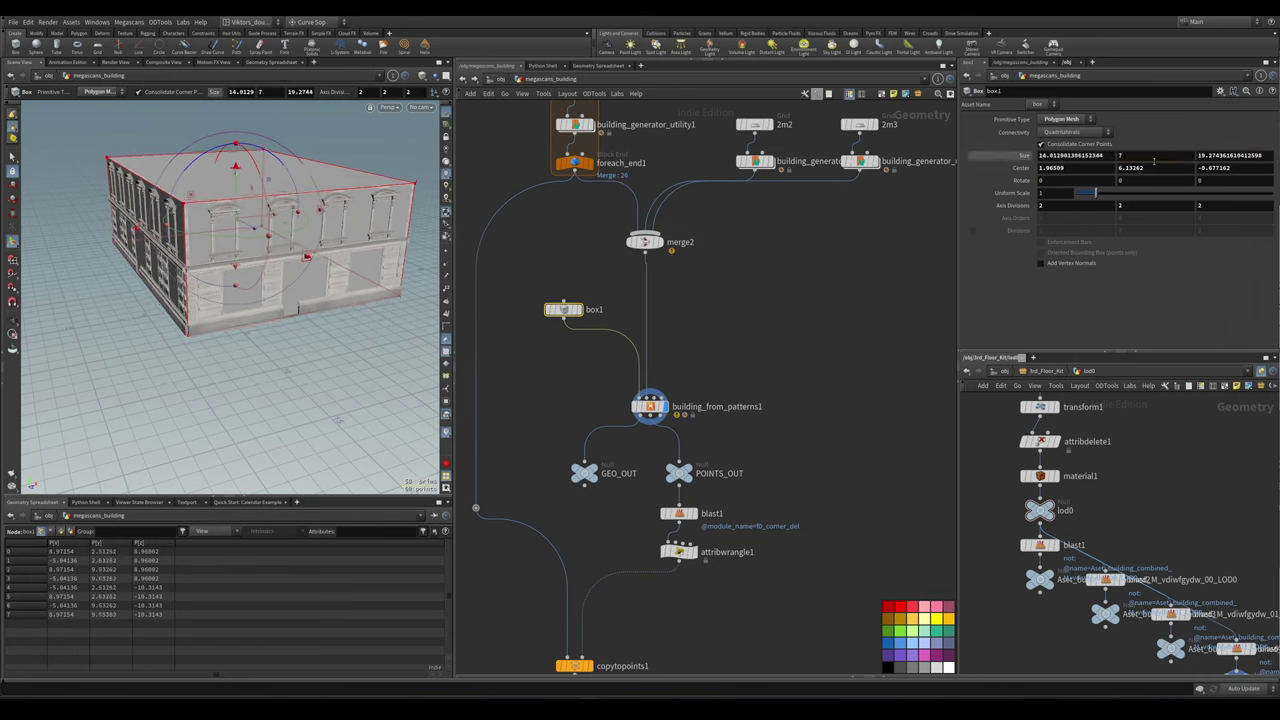
key("Escape")
mouse_move(300, 260)
left_mouse_down()
mouse_move(278, 224)
mouse_move(327, 256)
mouse_move(285, 238)
mouse_move(277, 251)
mouse_move(289, 250)
left_mouse_up()
scroll(285, 240, "up", 3)
scroll(780, 367, "up", 2)
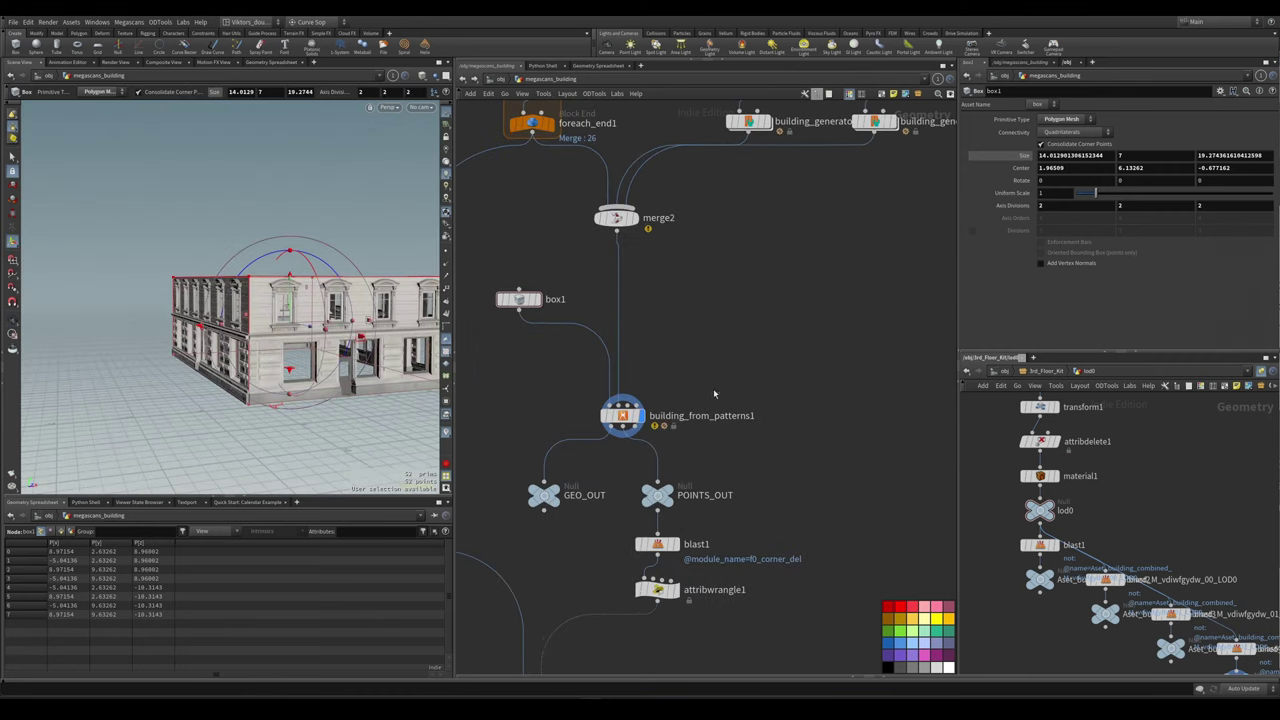
- Stretch box1 upward to about 11.2 high to test how the <1st_floor> fill pattern repeats
left_click(624, 416)
left_click(1160, 187)
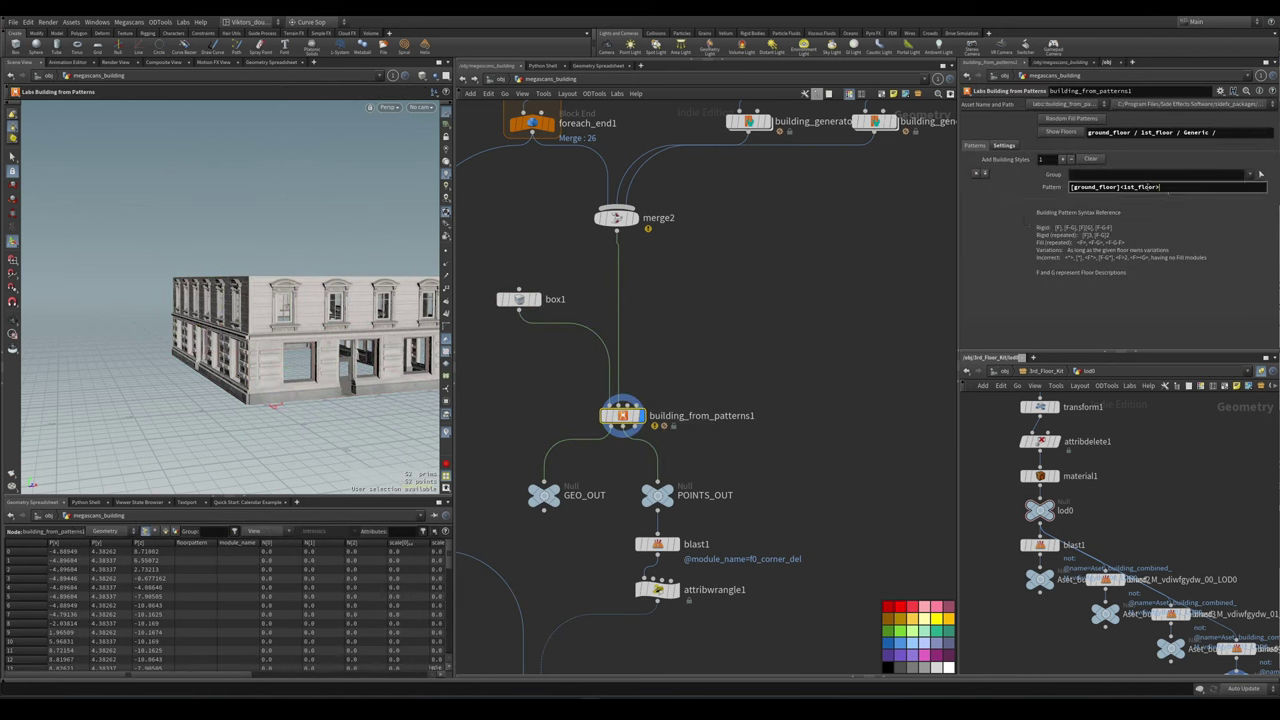
key("shift+Left")
left_click(518, 299)
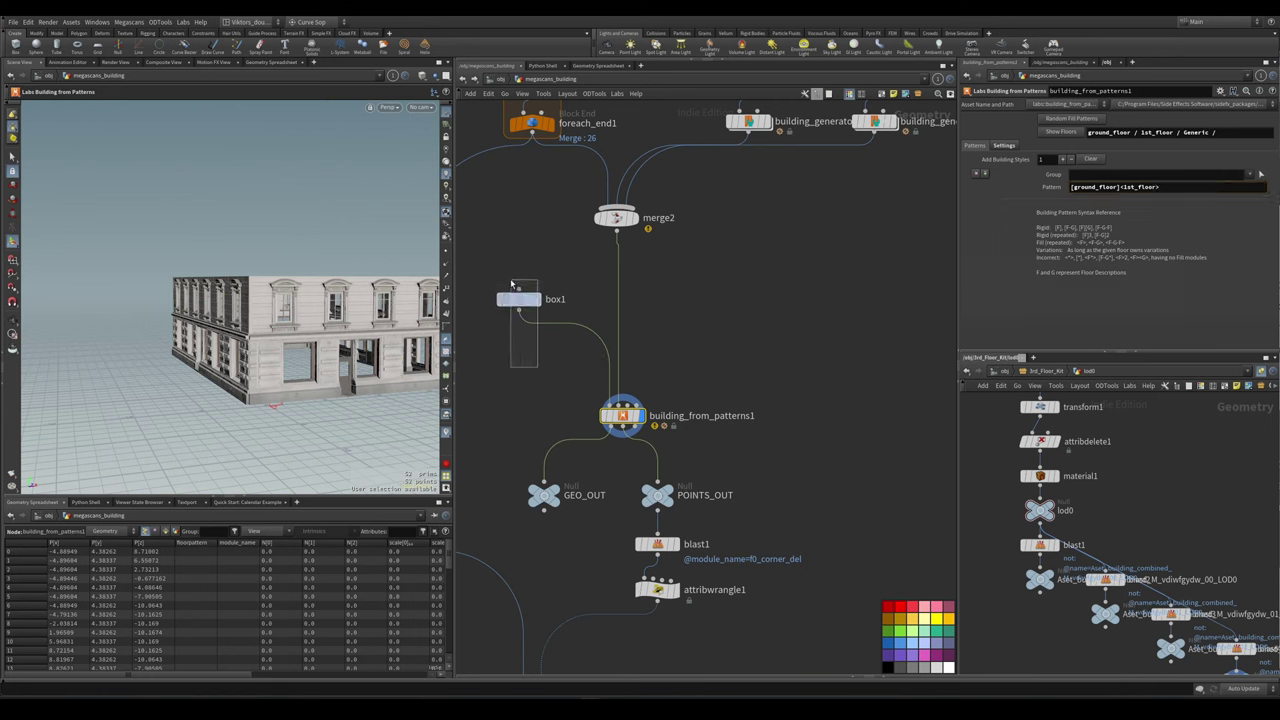
left_click_drag(297, 233, 309, 154)
left_click(622, 415)
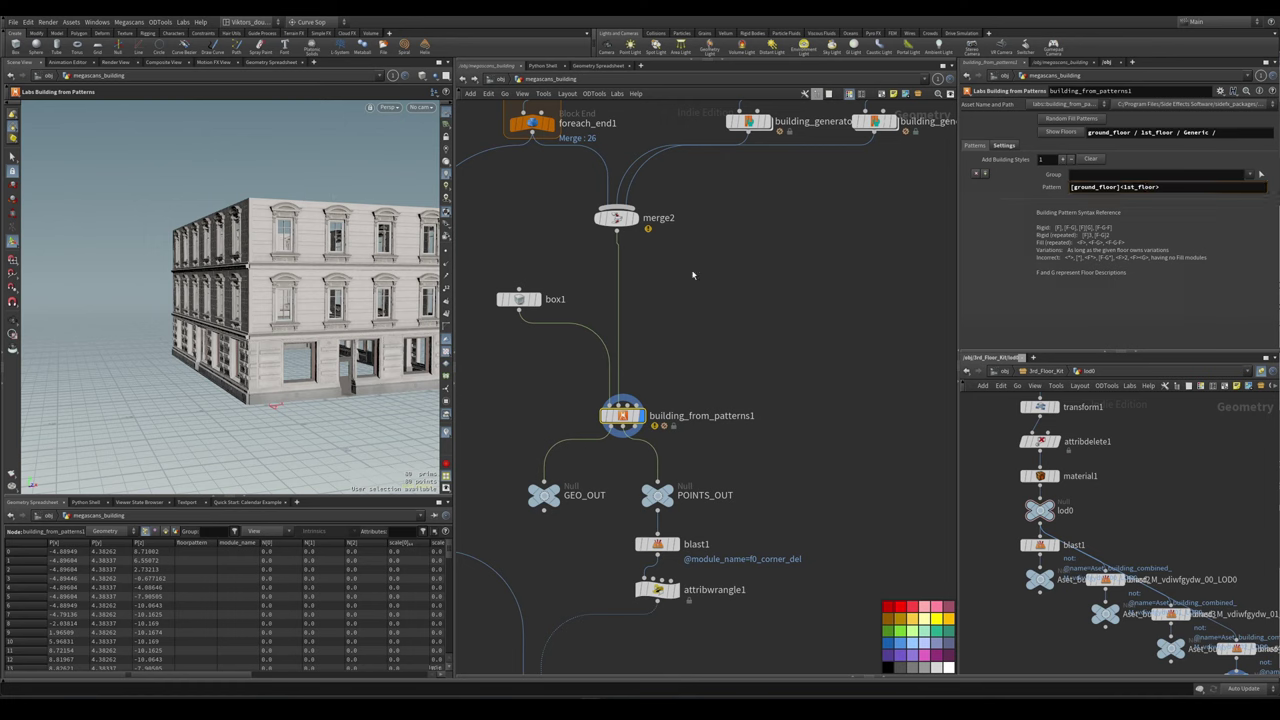
left_click(1163, 188)
- Set box1's Y size back to 7 and check the building's corner
left_click(519, 299)
left_click(1150, 156)
key("Tab")
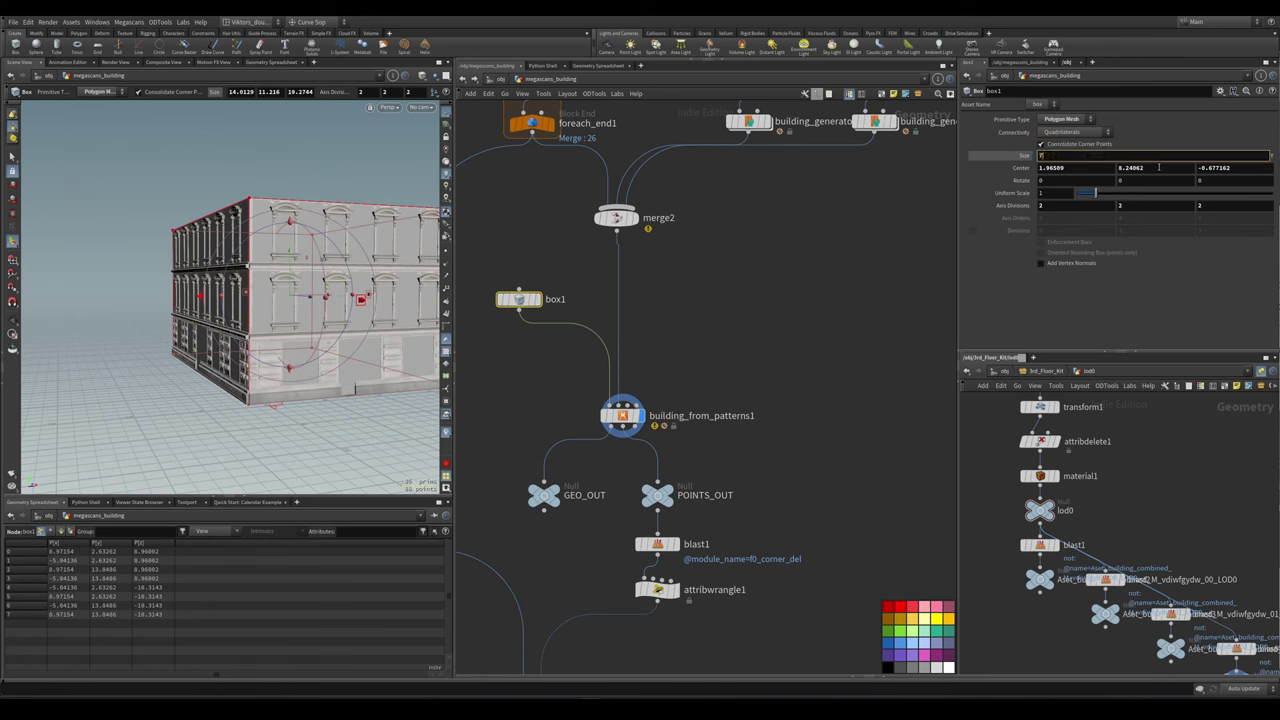
type("7")
key("Return")
key("Escape")
left_click_drag(335, 324, 278, 280)
scroll(278, 280, "up", 5)
scroll(718, 420, "down", 3)
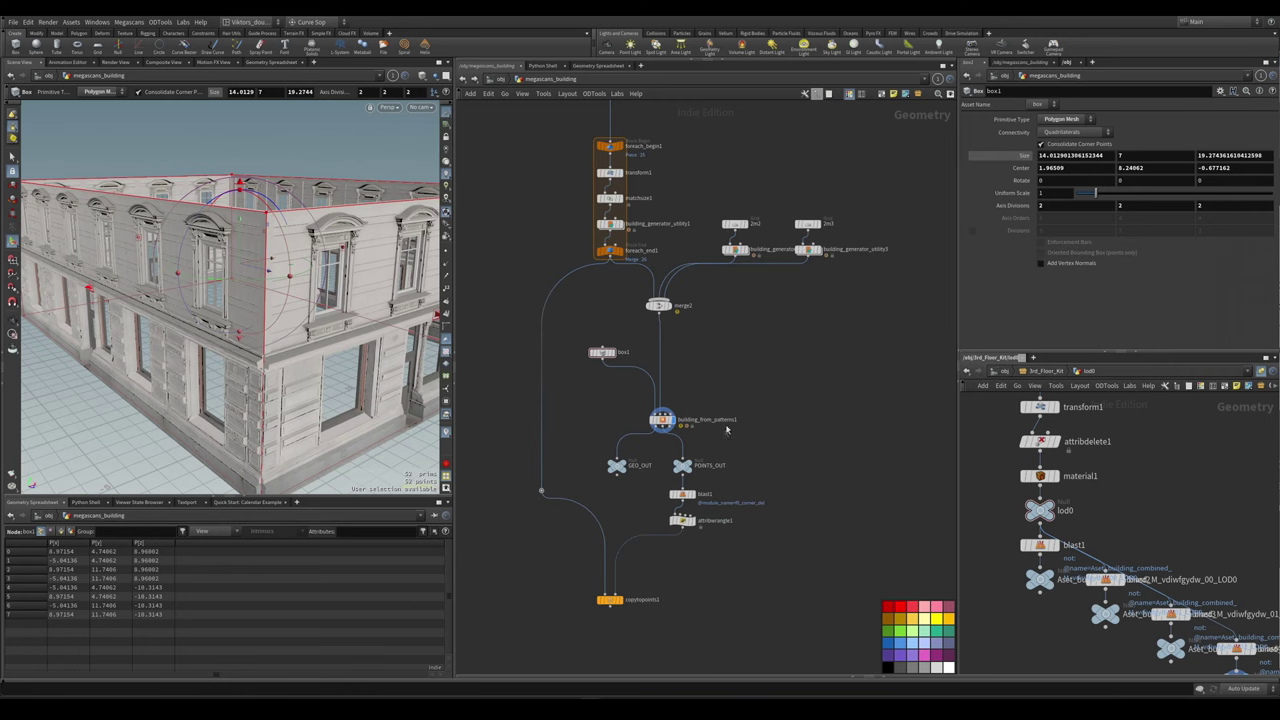
- Display building_generator_utility3 and building_from_patterns1 in turn to compare the floor description with the building
scroll(710, 355, "up", 3)
left_click(710, 360)
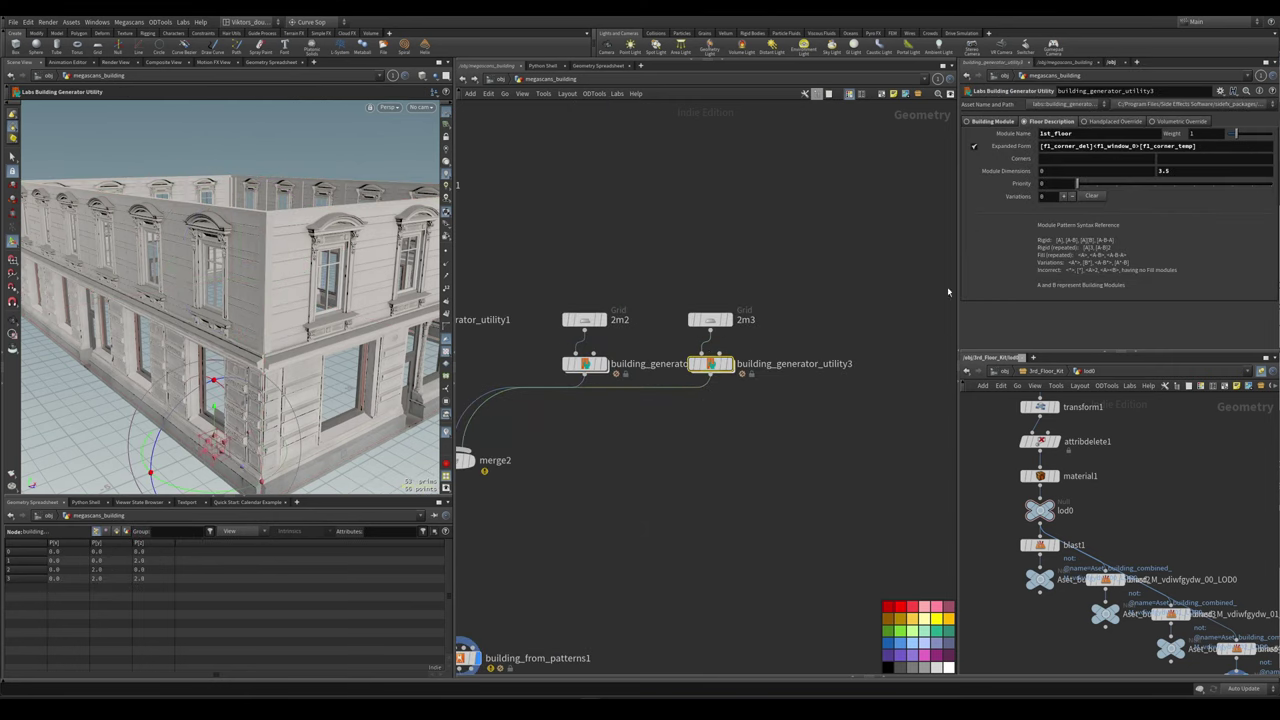
key("r")
key("f")
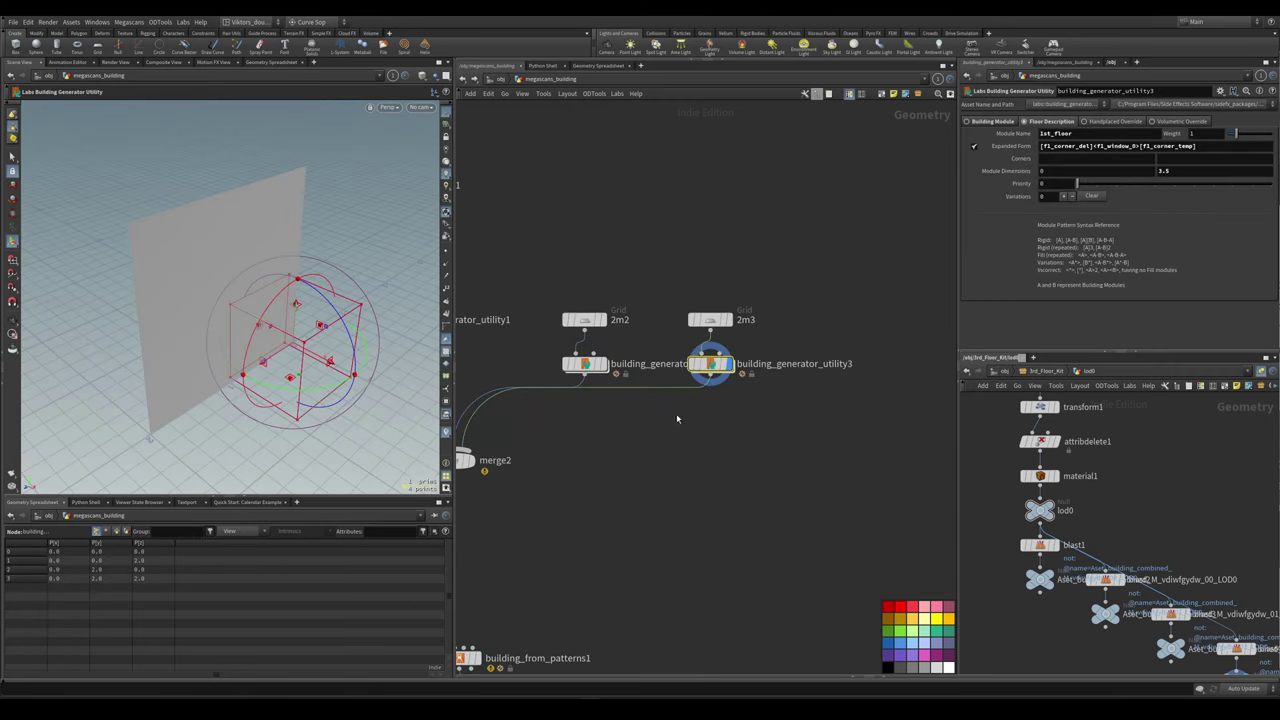
key("h")
scroll(705, 412, "up", 3)
left_click(722, 376)
key("r")
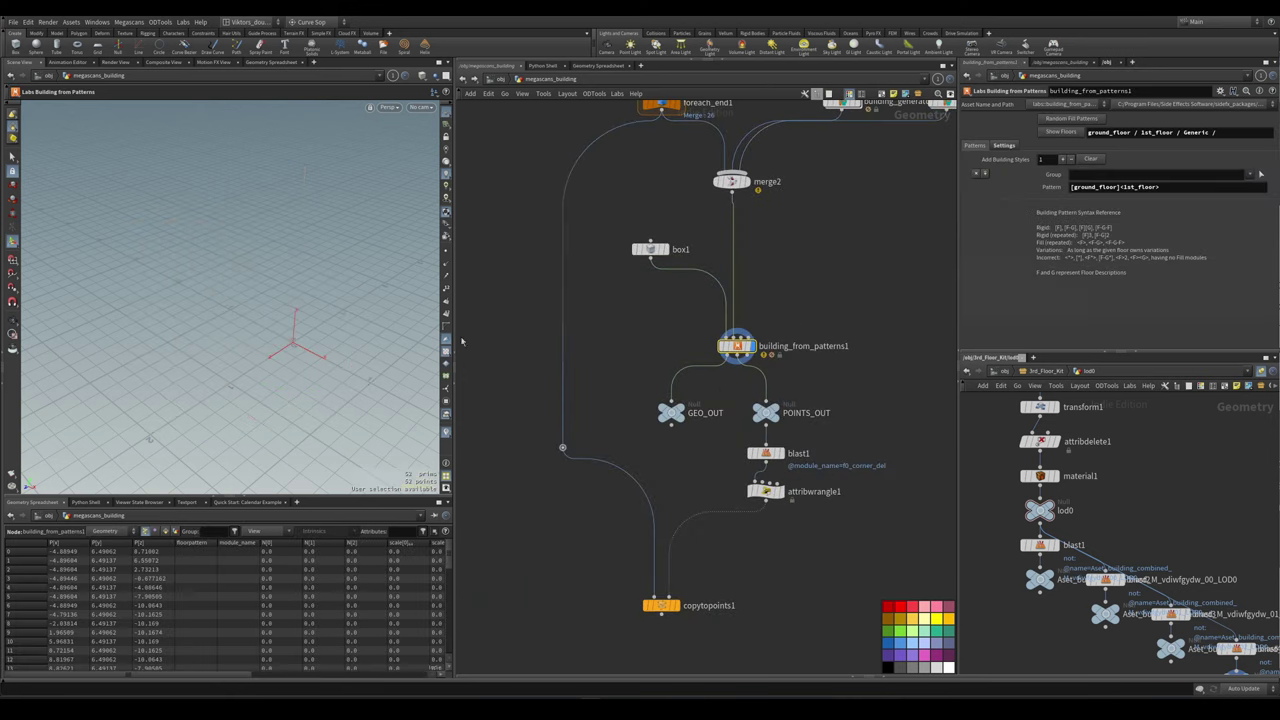
- Select the corner module of the building's upper floor and examine how it meets the neighbouring walls
key("s")
scroll(200, 370, "up", 5)
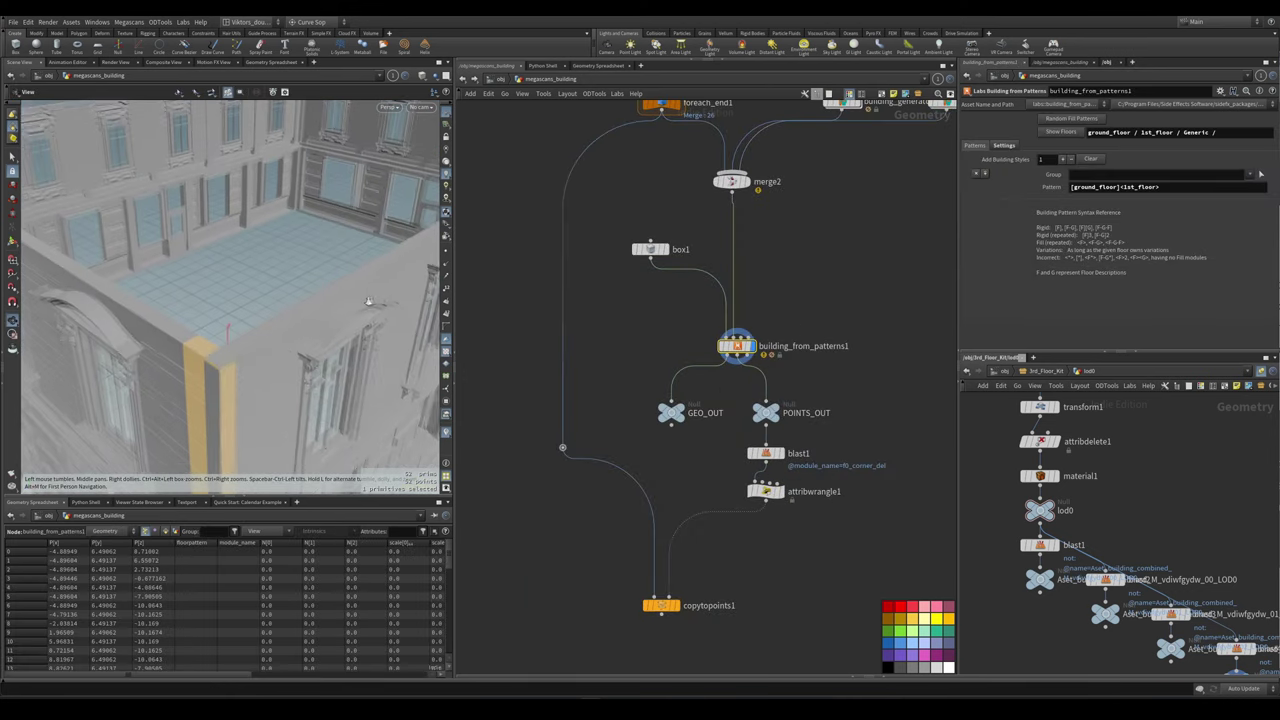
left_click(211, 395)
key("Escape")
scroll(240, 360, "down", 3)
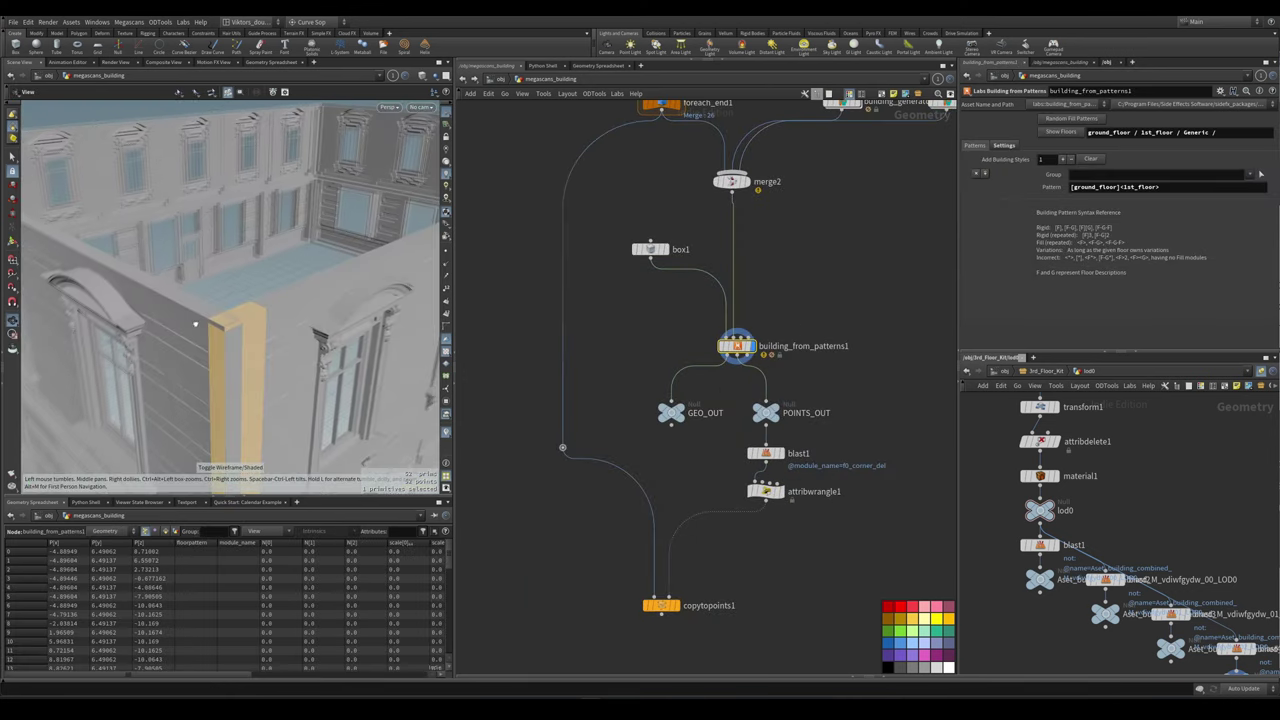
left_click_drag(272, 326, 262, 300)
key("s")
scroll(787, 323, "down", 3)
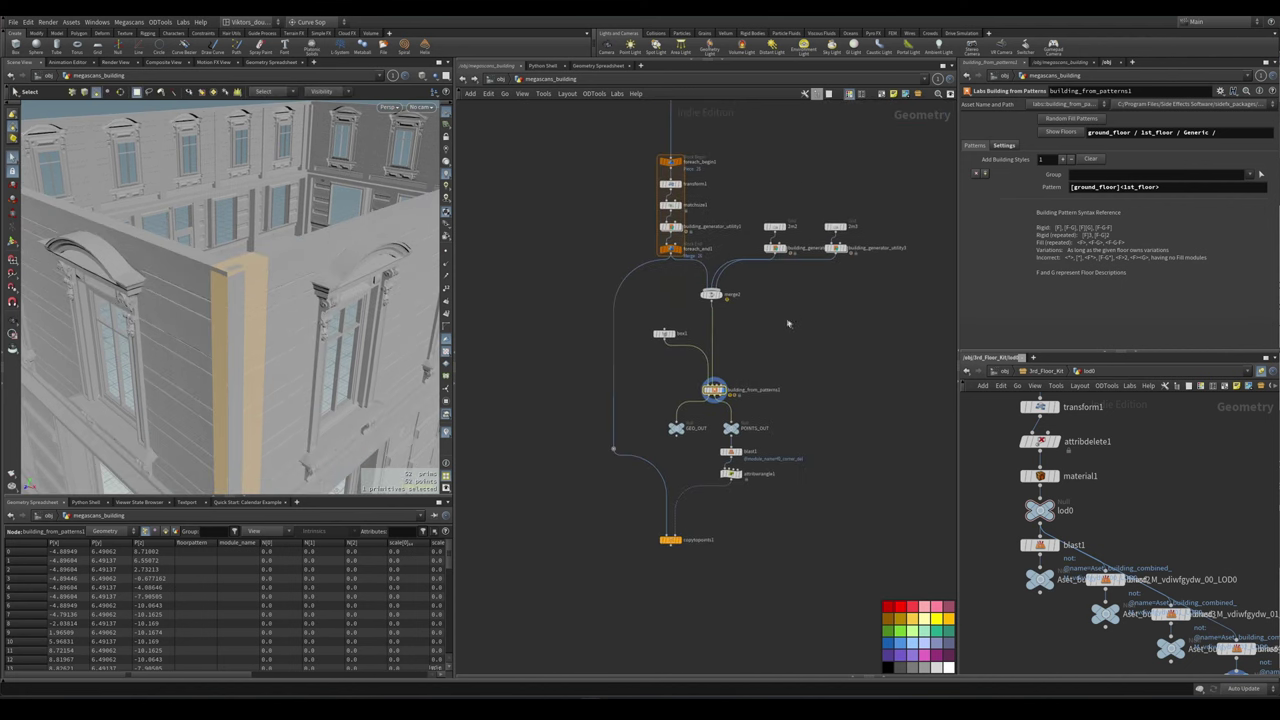
- Duplicate the corner if-block in attribwrangle1 and adapt the copy to turn f1_corner_temp into f1_corner_convex
scroll(724, 441, "up", 4)
middle_click_drag(724, 441, 724, 355)
left_click(708, 420)
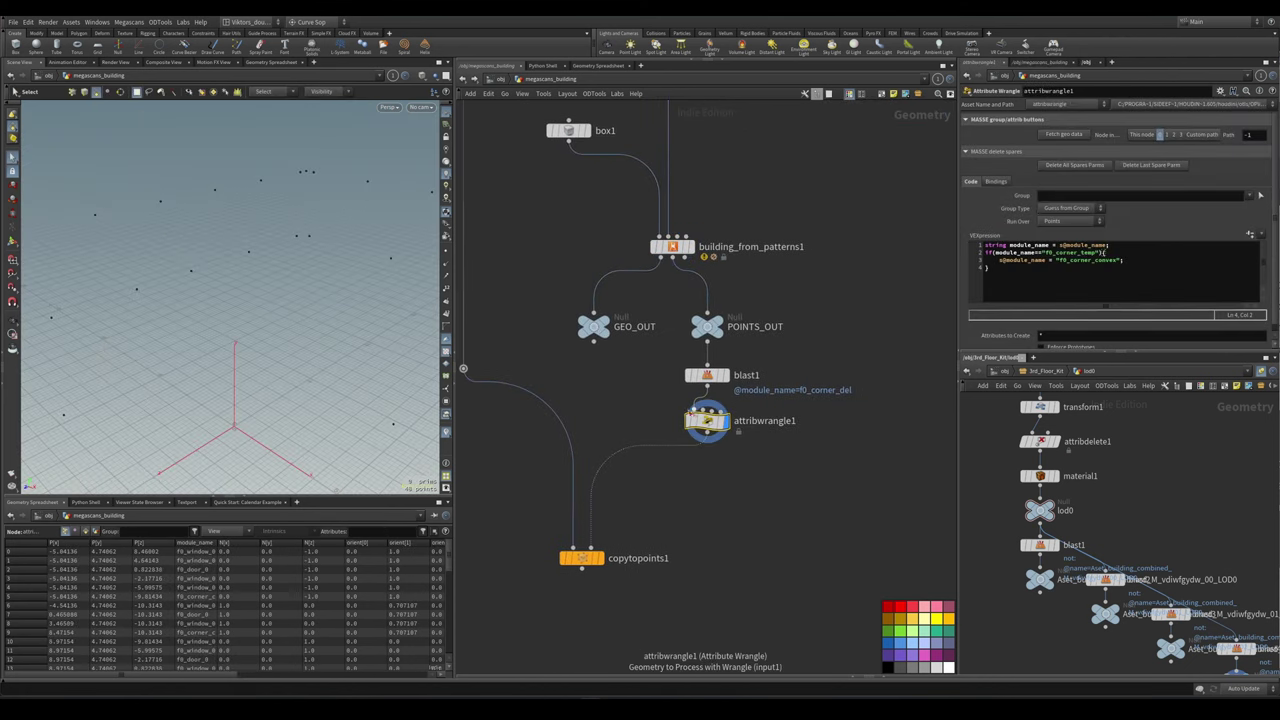
left_click_drag(1006, 266, 982, 252)
key("ctrl+c")
left_click(1001, 273)
key("Return")
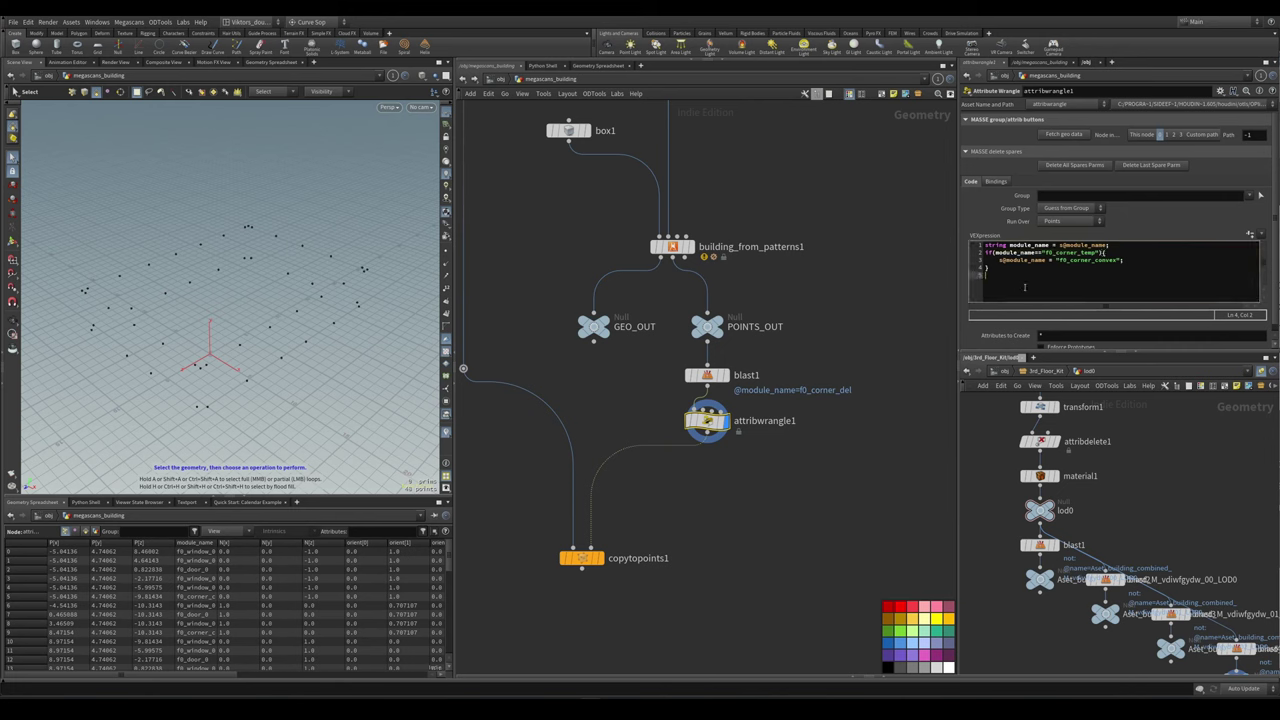
key("ctrl+v")
left_click(1048, 274)
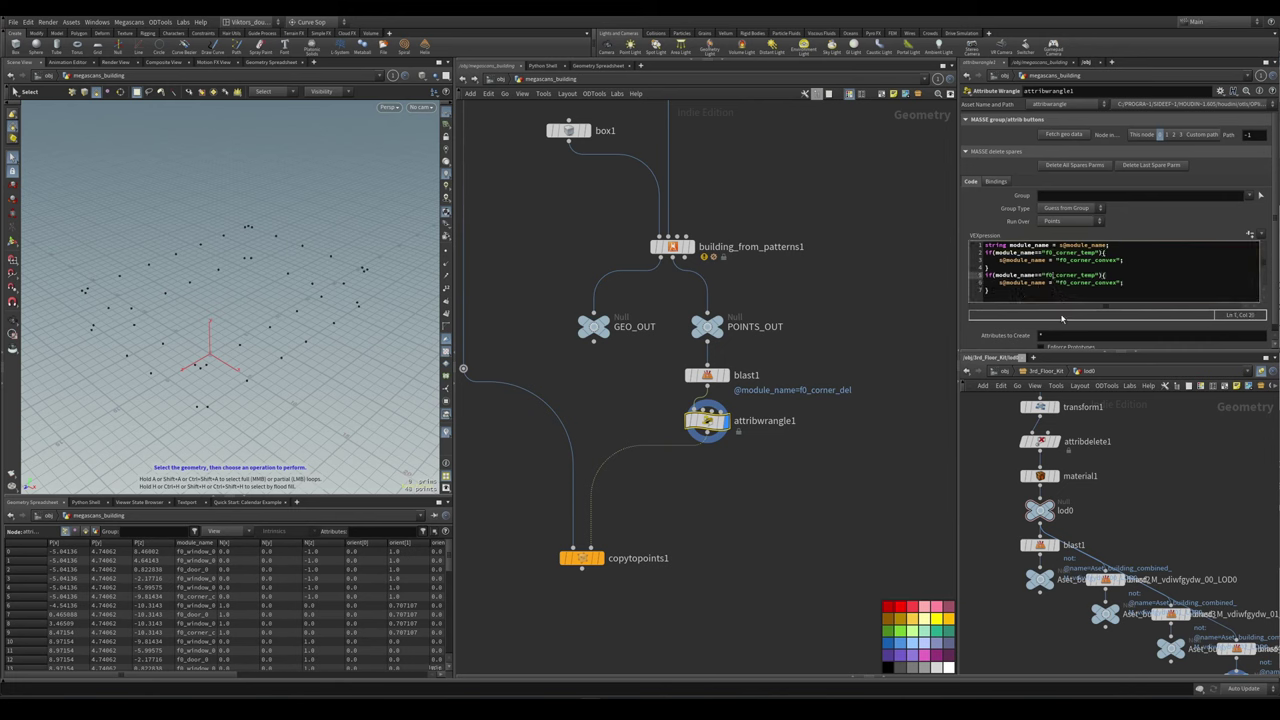
left_click(1064, 283)
left_click(1067, 274)
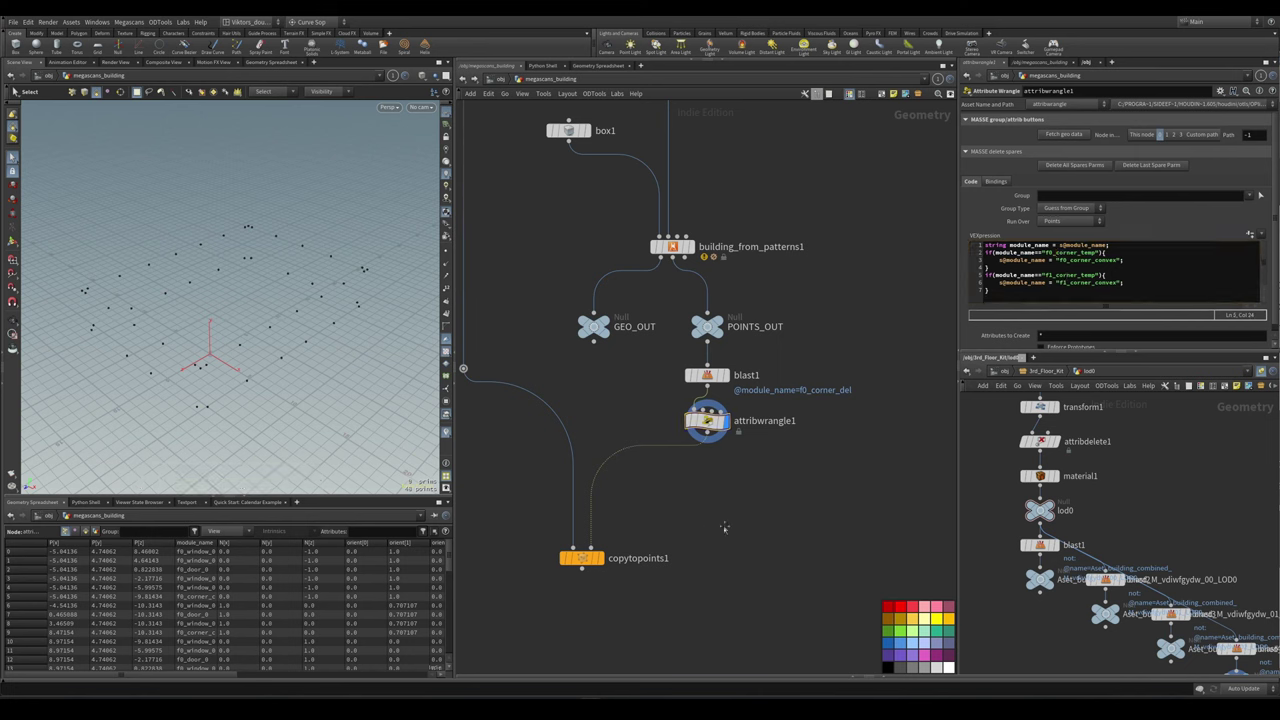
- Display copytopoints1 and examine the upper floor's corner, comparing it with the code in attribwrangle1
middle_click_drag(723, 529, 755, 484)
left_click(613, 510)
scroll(207, 307, "up", 5)
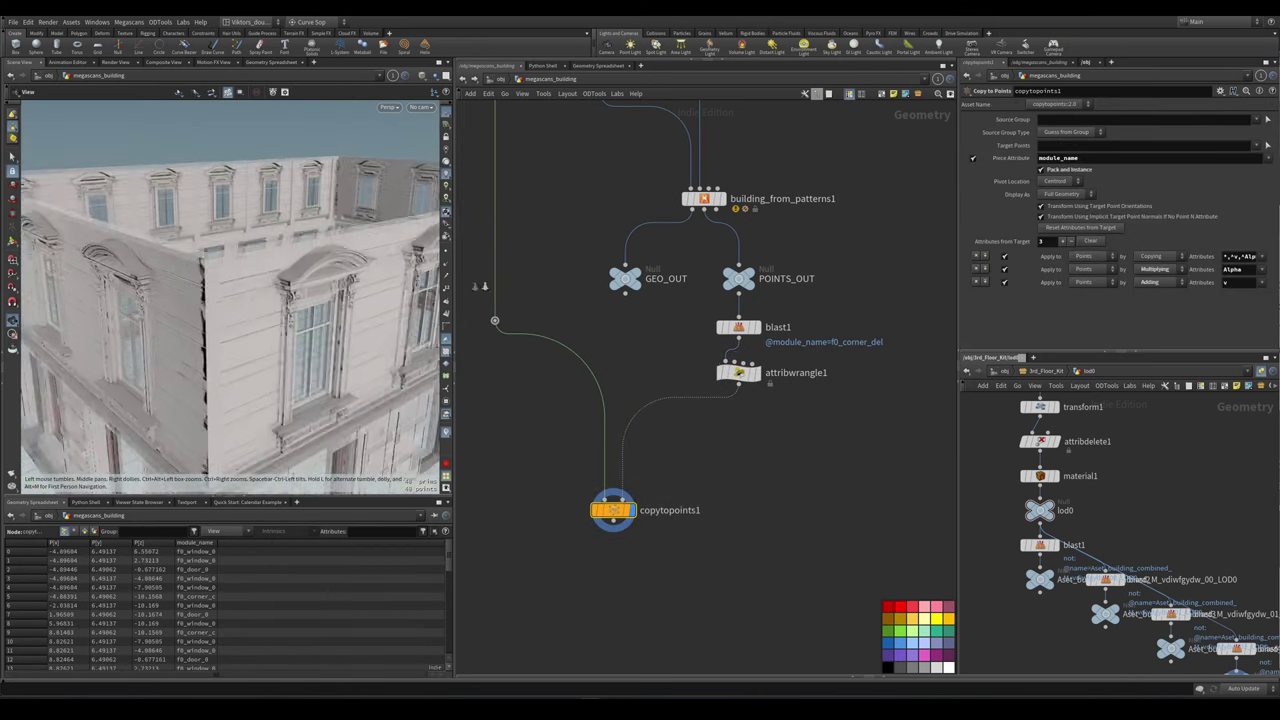
key("shift+w")
key("shift+w")
key("s")
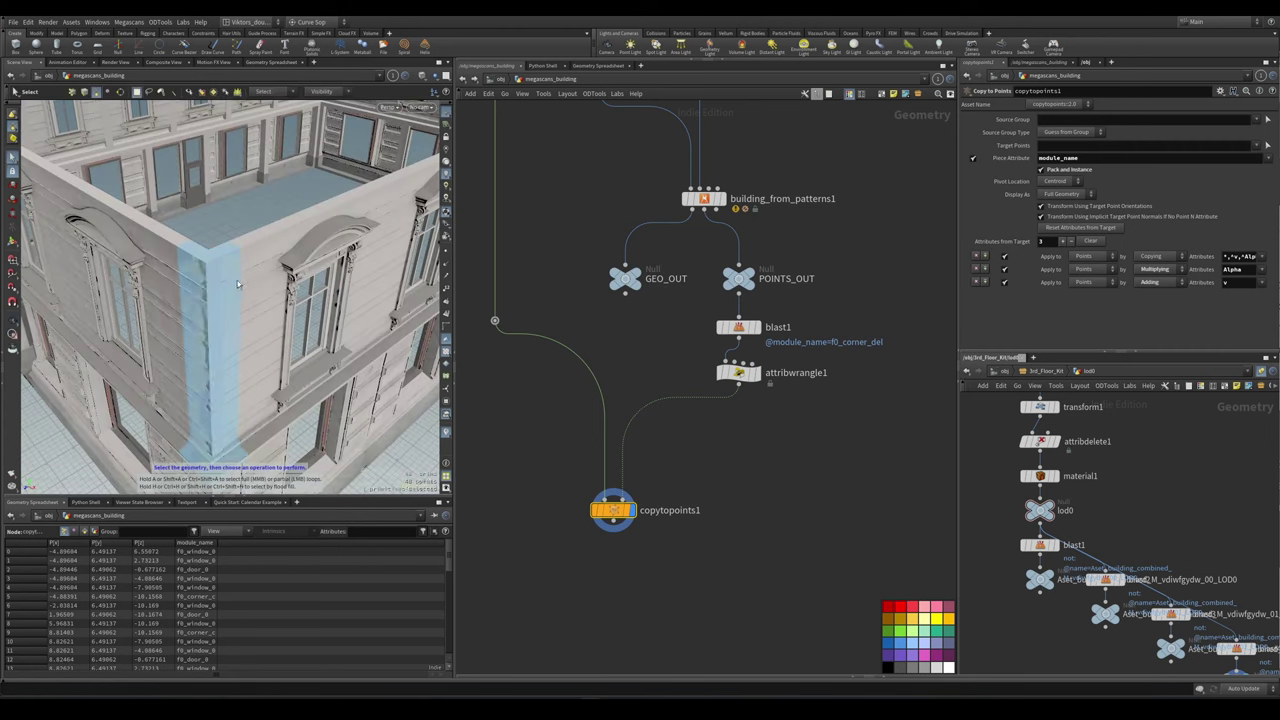
left_click_drag(234, 296, 300, 330, "alt")
left_click(300, 250)
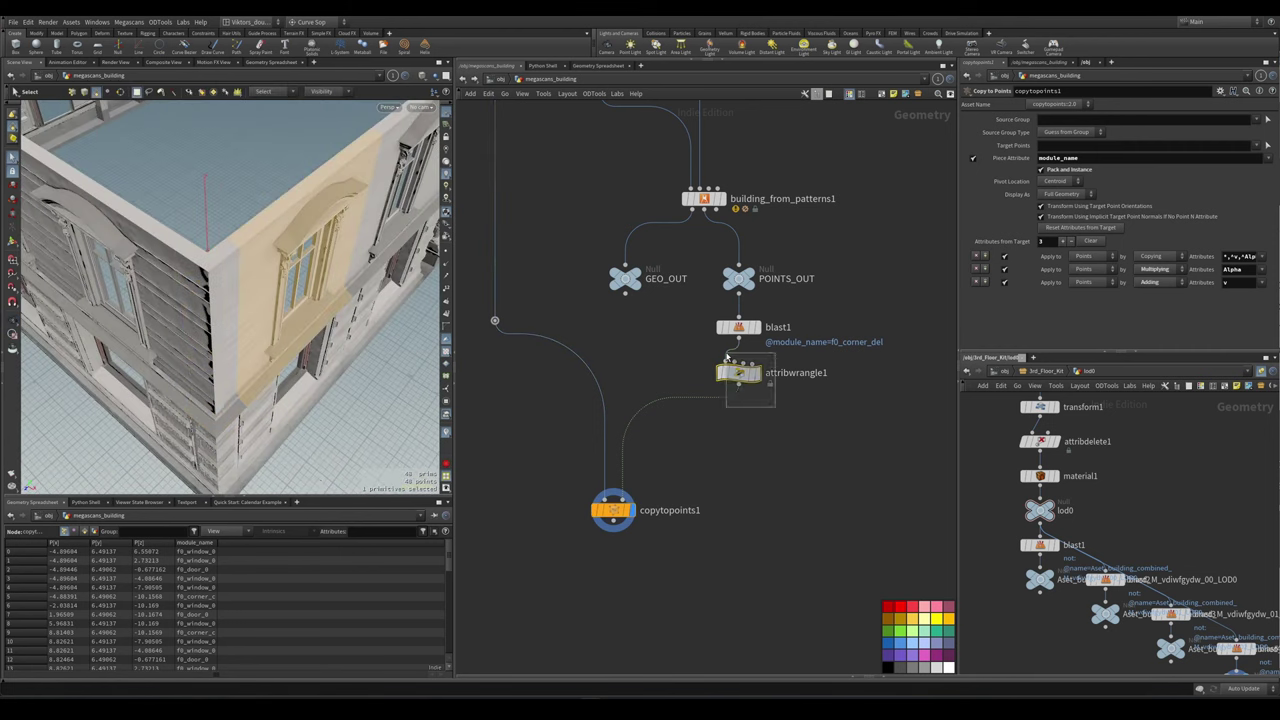
left_click(744, 362)
left_click(1076, 295)
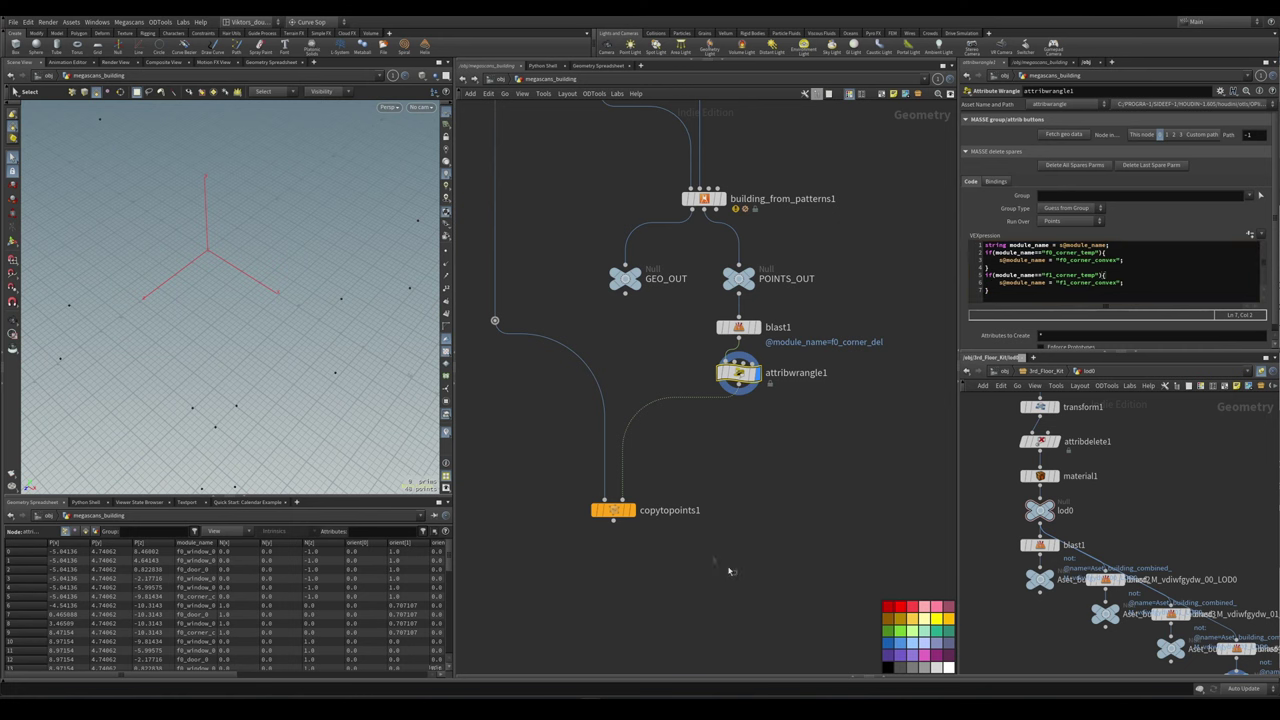
left_click(613, 510)
left_click_drag(250, 300, 175, 255, "alt")
left_click(738, 372)
left_click_drag(738, 372, 745, 408)
left_click(738, 327)
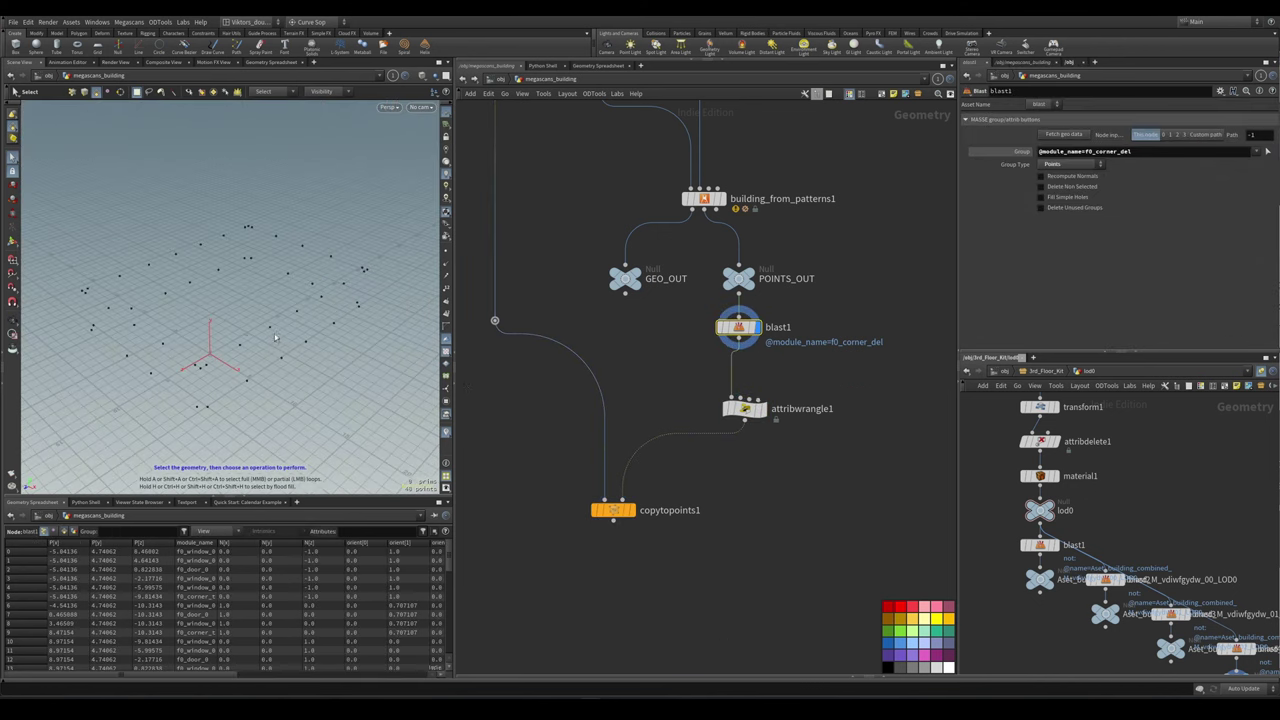
scroll(806, 340, "up", 3)
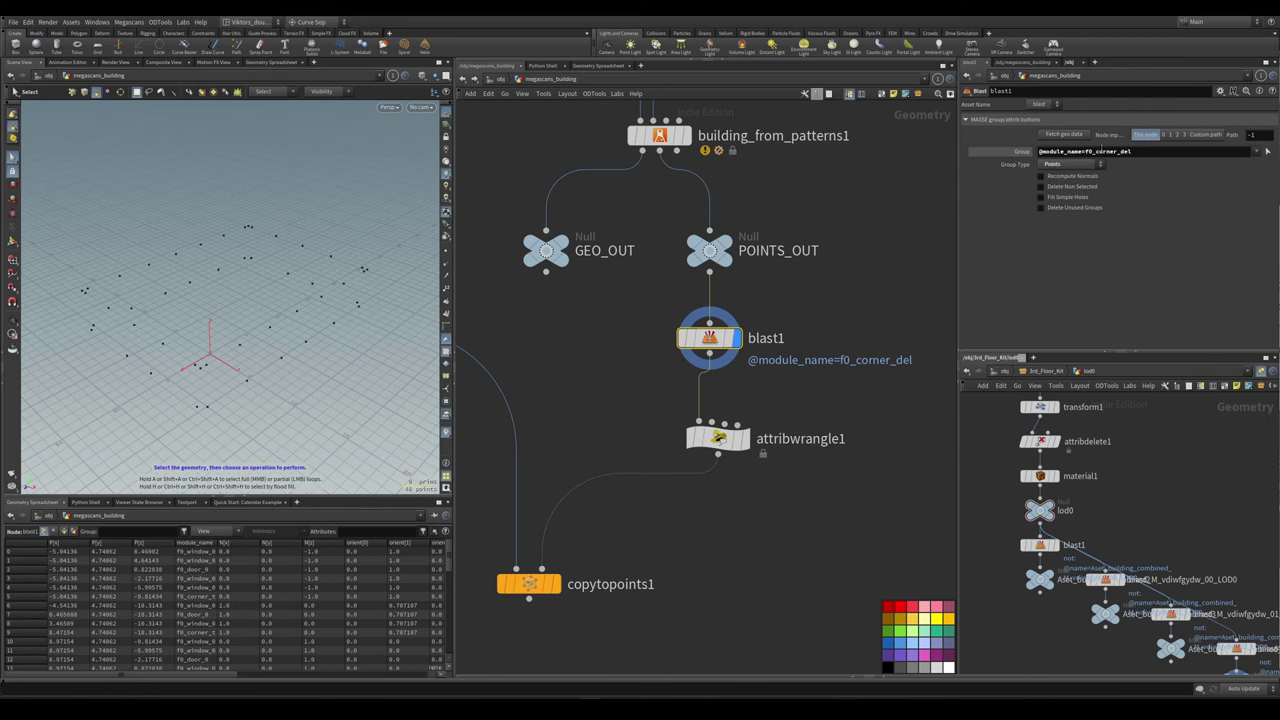
middle_click_drag(876, 233, 880, 258)
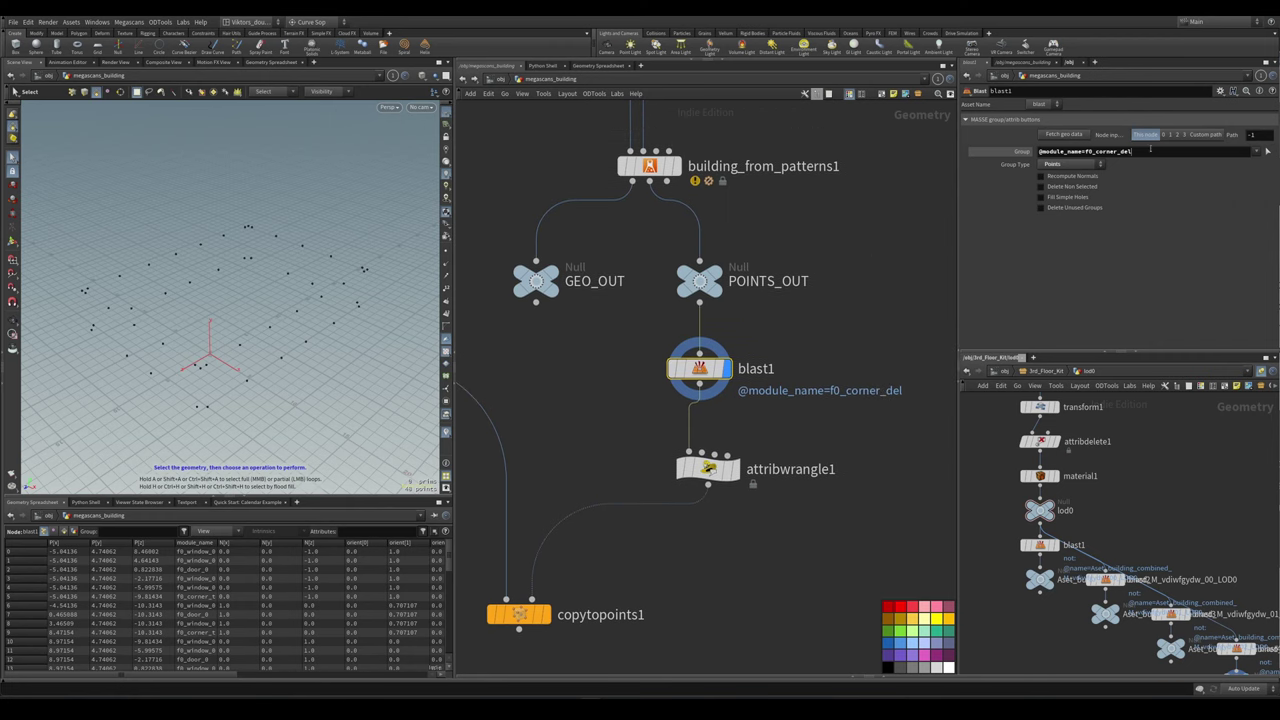
left_click(1151, 148)
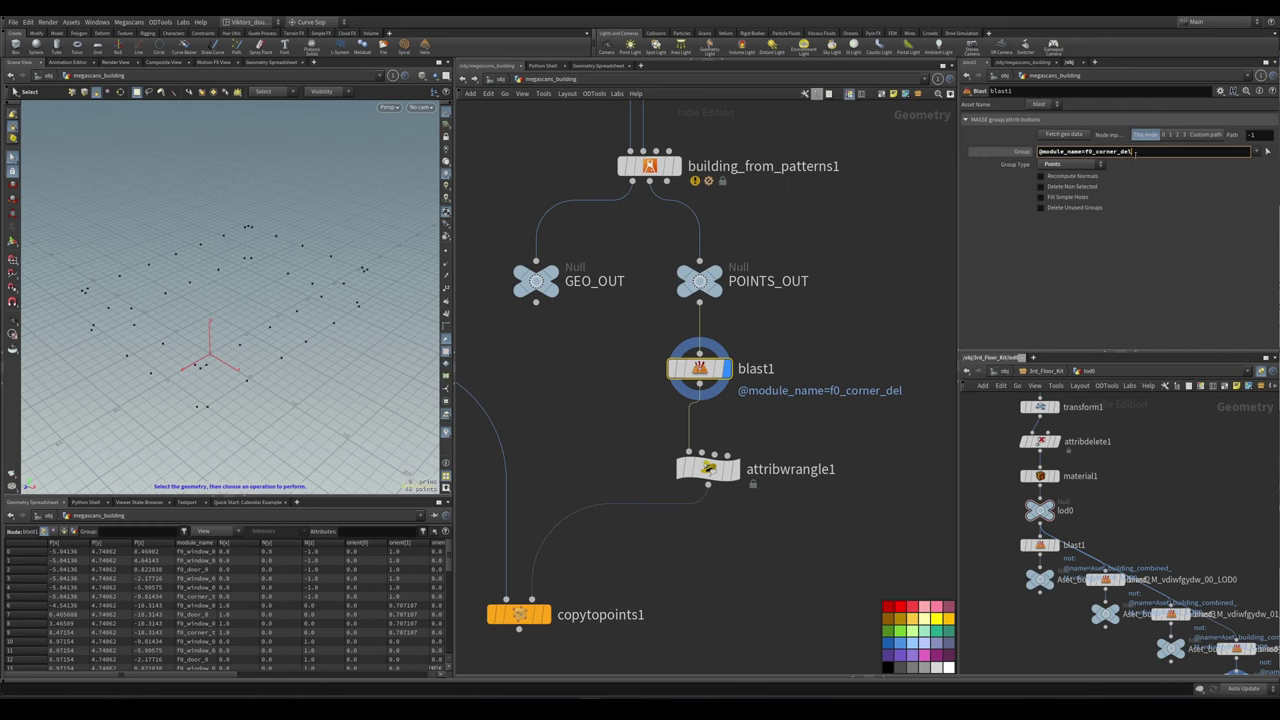
key("Left")
key("Left")
key("Left")
key("Left")
key("shift+Left")
key("shift+Left")
key("shift+Left")
key("shift+Left")
key("shift+Left")
key("shift+Left")
key("shift+Left")
key("shift+Left")
key("shift+Left")
key("Return")
scroll(846, 330, "down", 2)
scroll(846, 330, "up", 2)
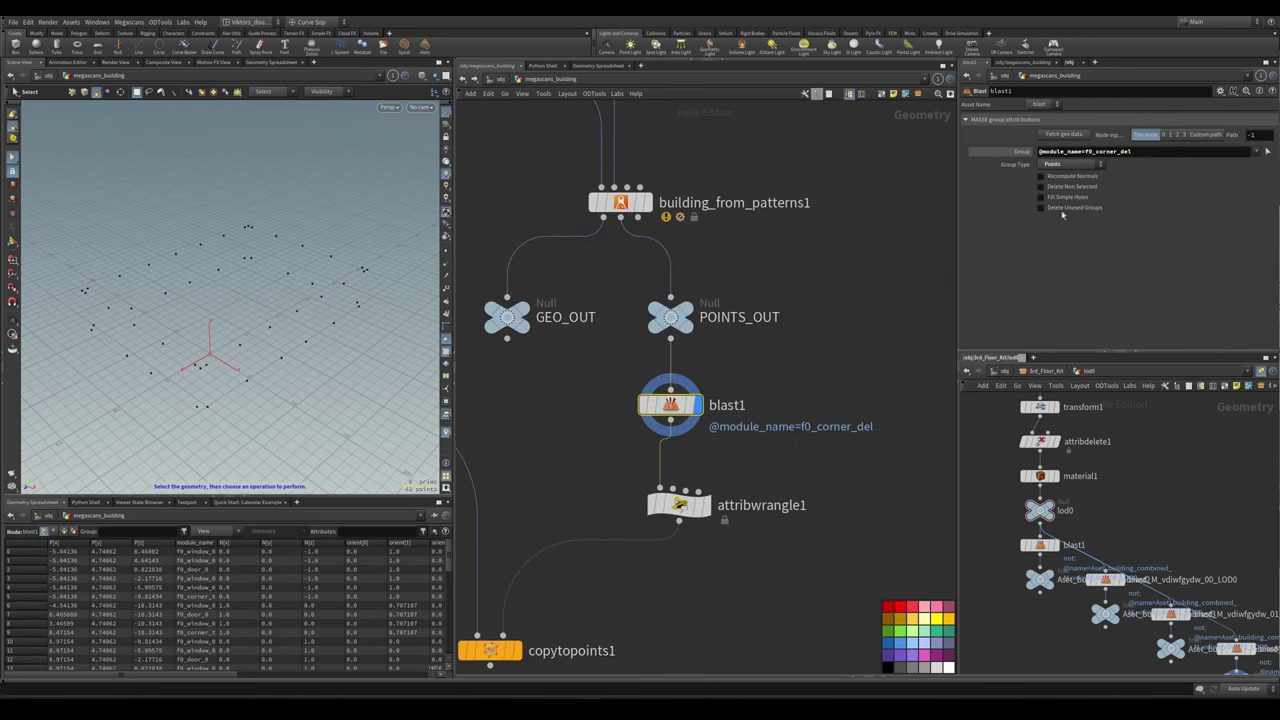
left_click_drag(1120, 152, 1088, 152)
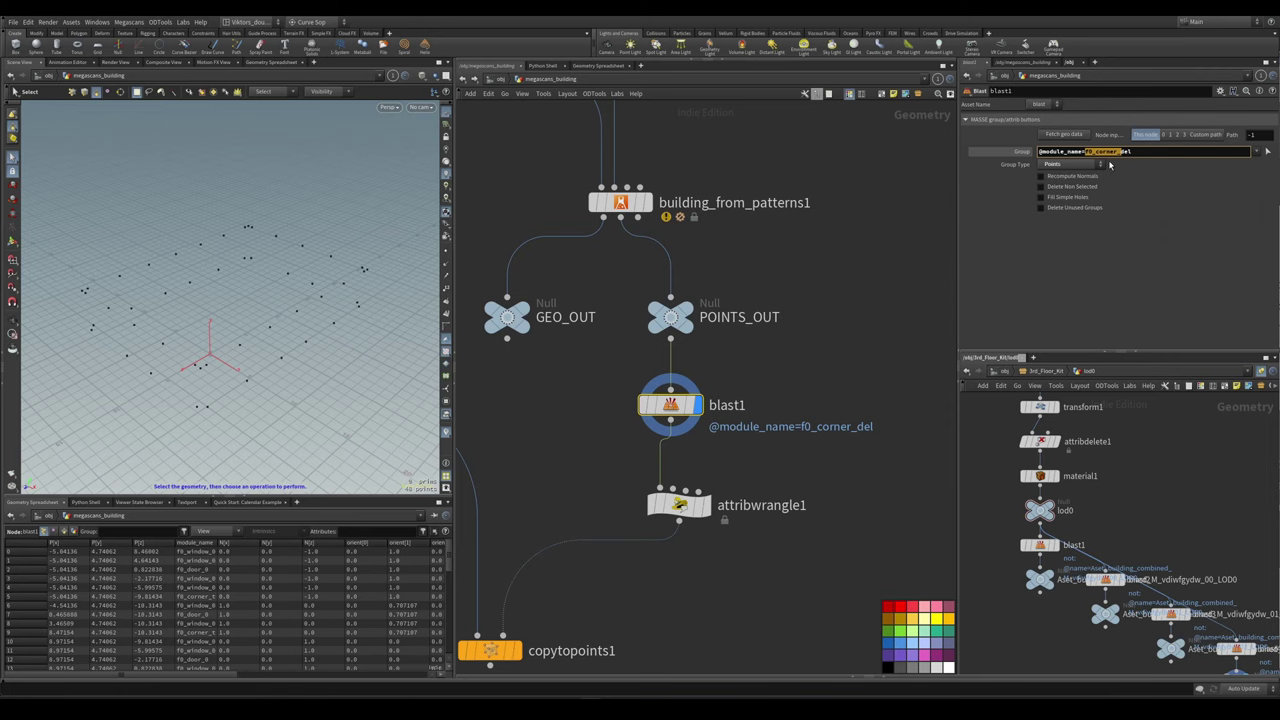
key("BackSpace")
type("*")
key("Return")
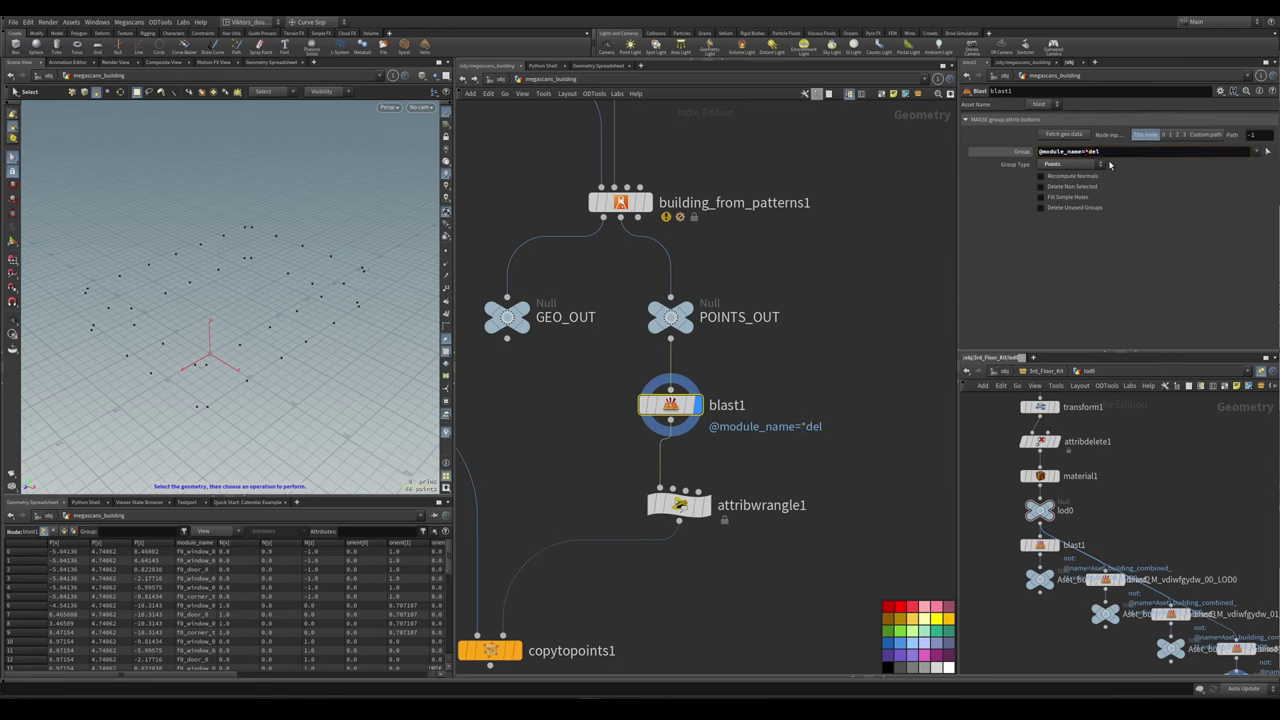
- Display POINTS_OUT and read blast1's node information to compare the point counts before and after the deletion
left_click(670, 317)
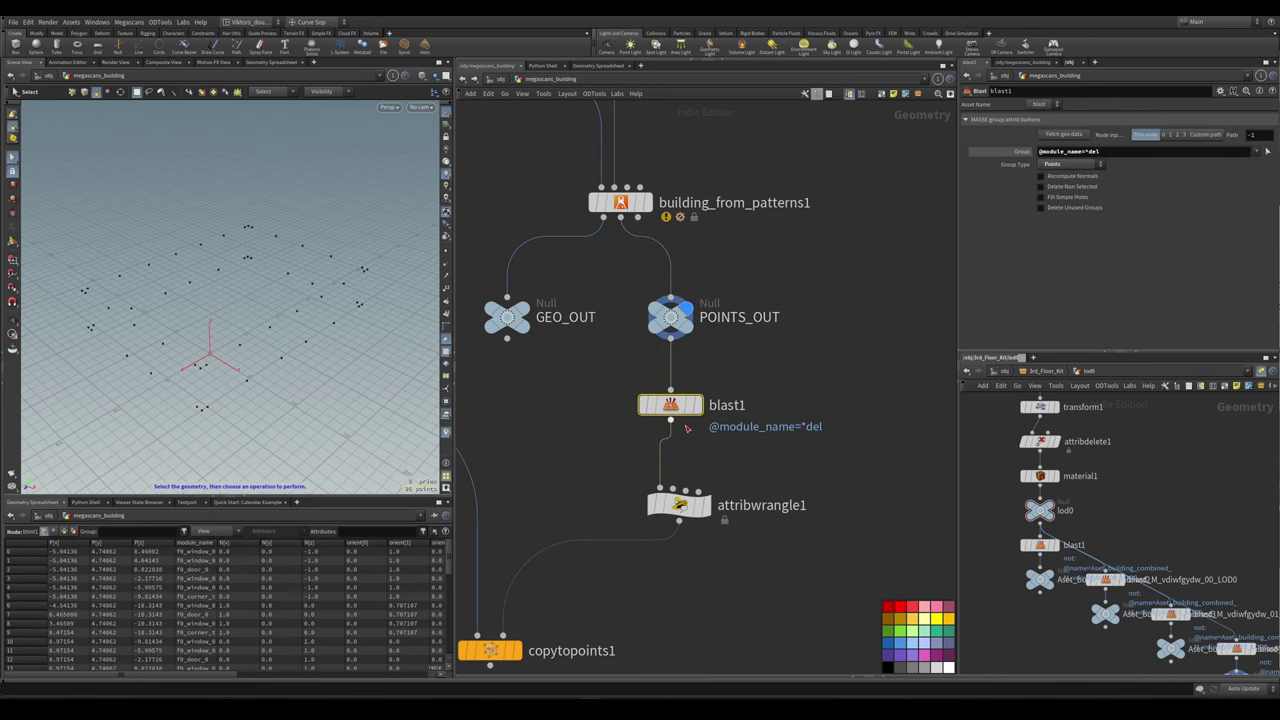
left_click(713, 300)
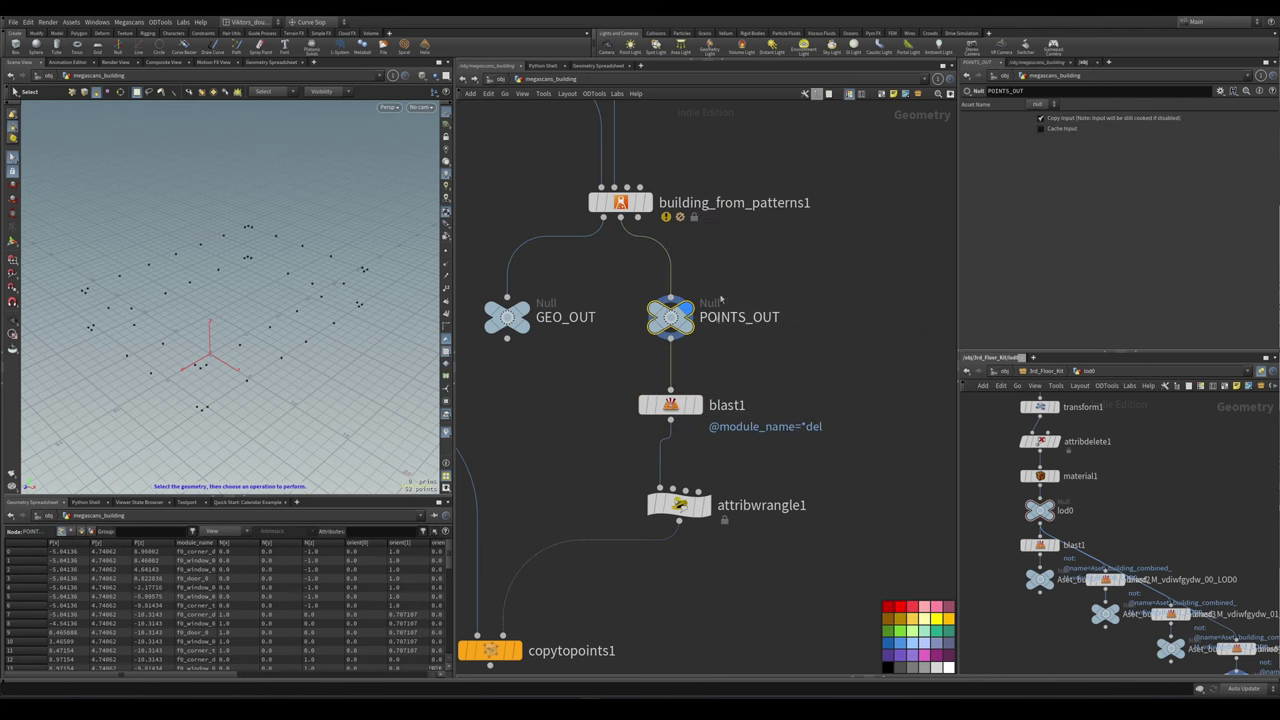
left_click(665, 404)
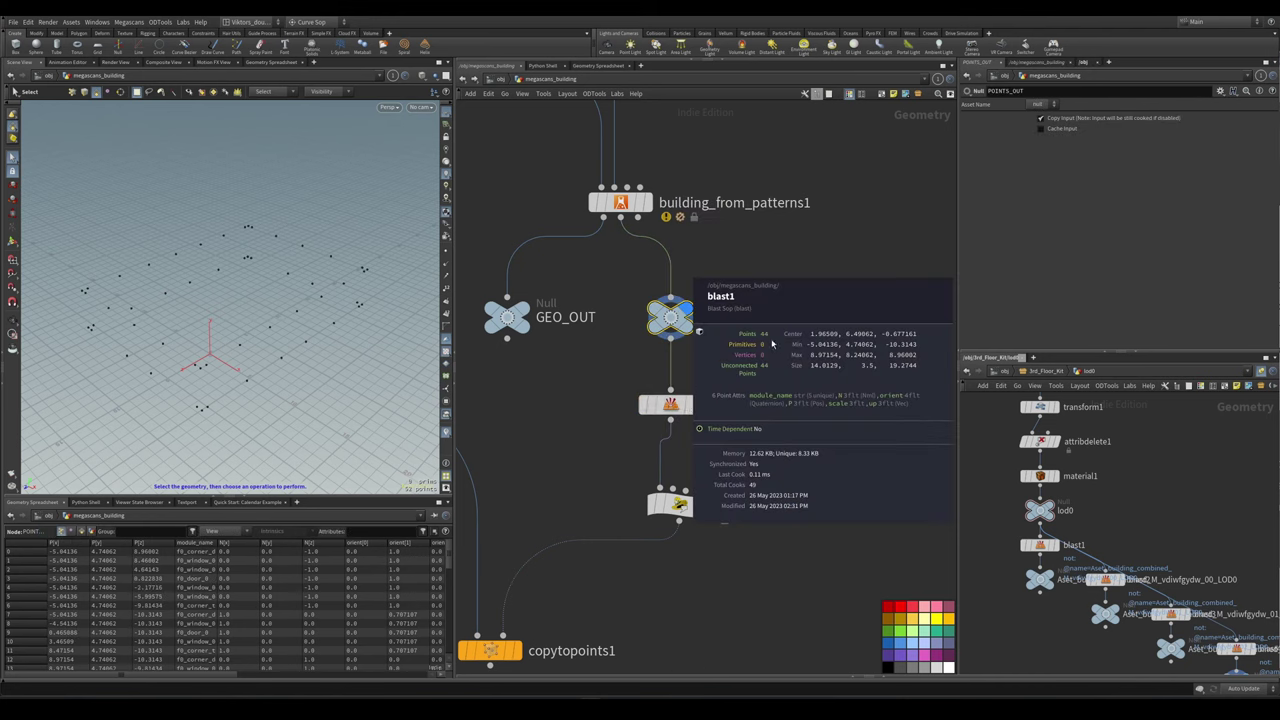
- Display copytopoints1 and examine the upper floor's corner modules up close in wireframe and shaded display
key("h")
left_click(628, 510)
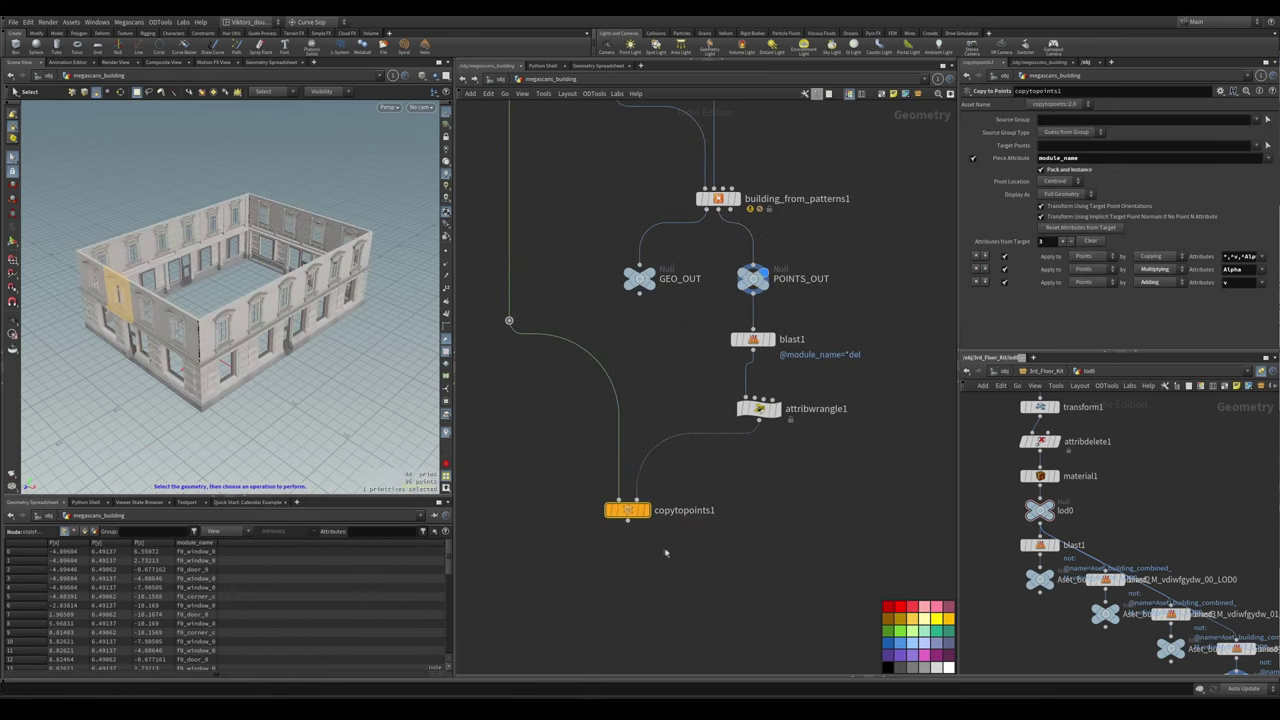
scroll(230, 300, "up", 5)
mouse_move(224, 398)
left_mouse_down()
mouse_move(333, 367)
mouse_move(176, 198)
left_mouse_up()
key("w")
key("w")
key("w")
key("w")
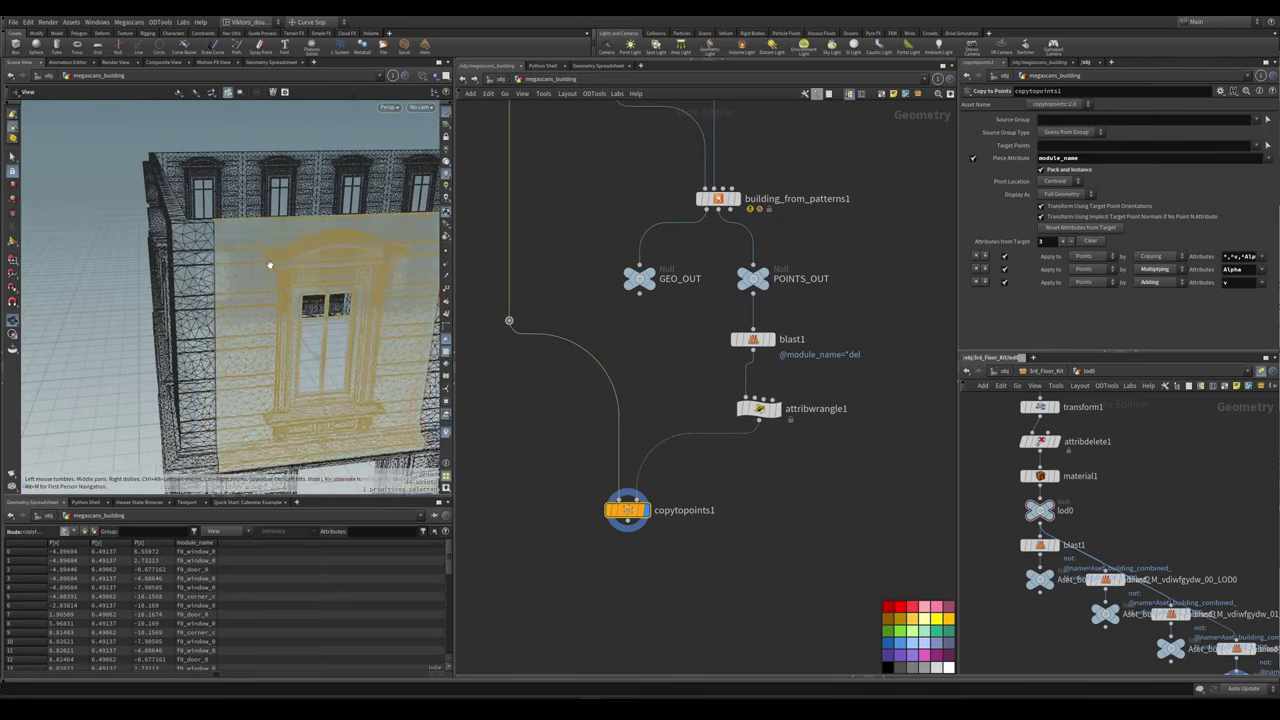
left_click_drag(271, 266, 333, 231)
key("h")
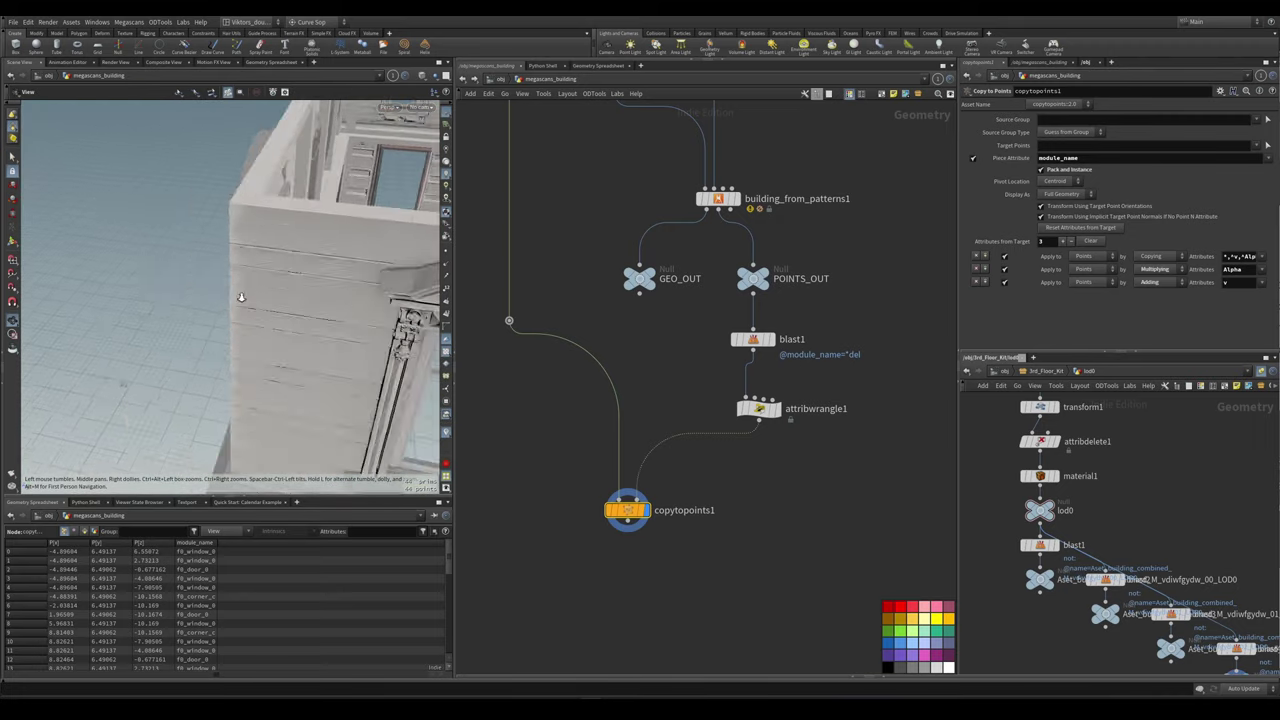
- Duplicate the 2m3 grid together with its building generator utility and connect the copied utility to merge2
scroll(679, 407, "down", 3)
middle_click_drag(679, 407, 653, 547)
scroll(816, 396, "up", 3)
left_click_drag(816, 396, 700, 290)
scroll(716, 352, "up", 2)
left_click_drag(716, 352, 849, 352, "alt")
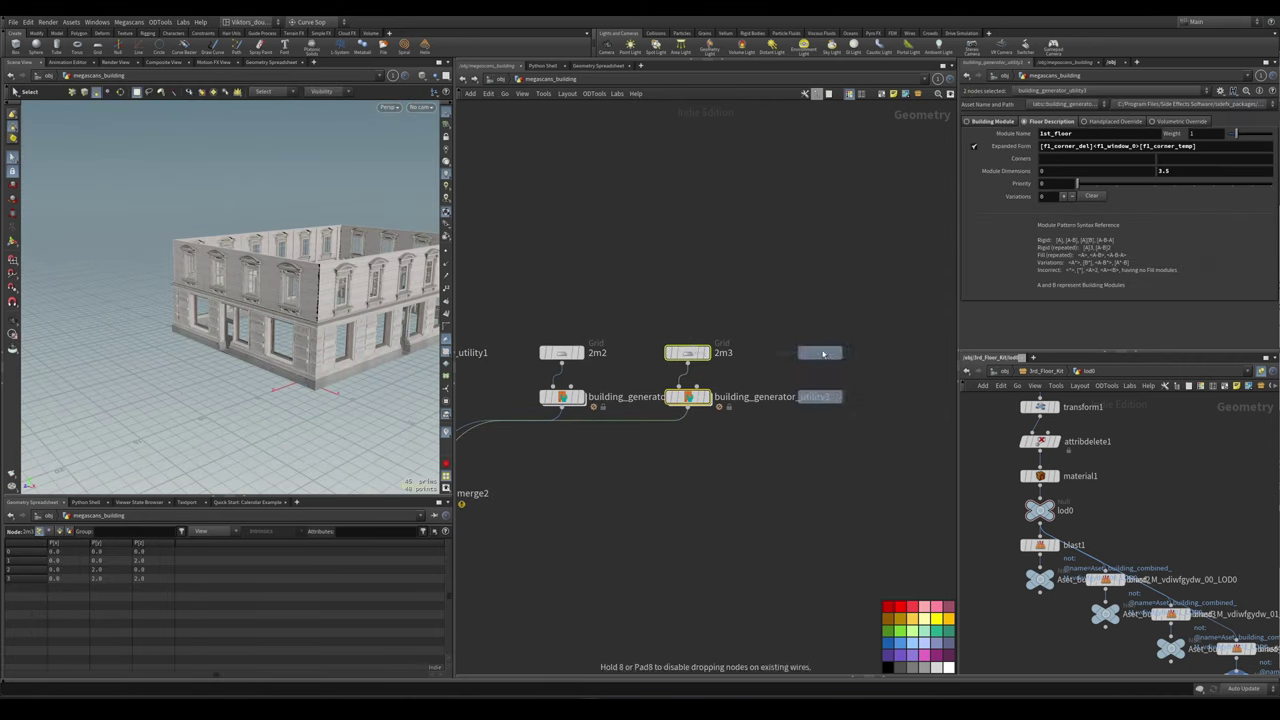
left_click(823, 407)
middle_click_drag(717, 461, 898, 392)
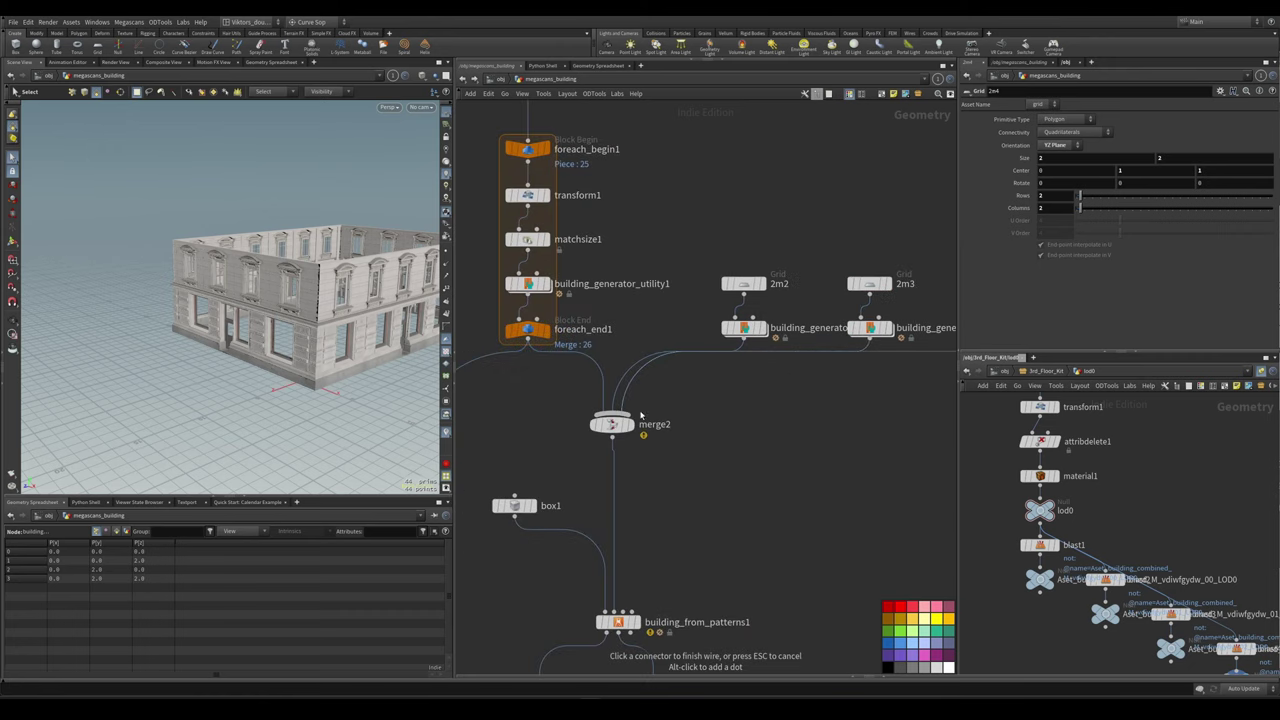
left_click(612, 422)
- Set the expanded form of building_generator_utility4 to [f2_corner_del]<f2_window_0>[f2_corner_temp]
key("f")
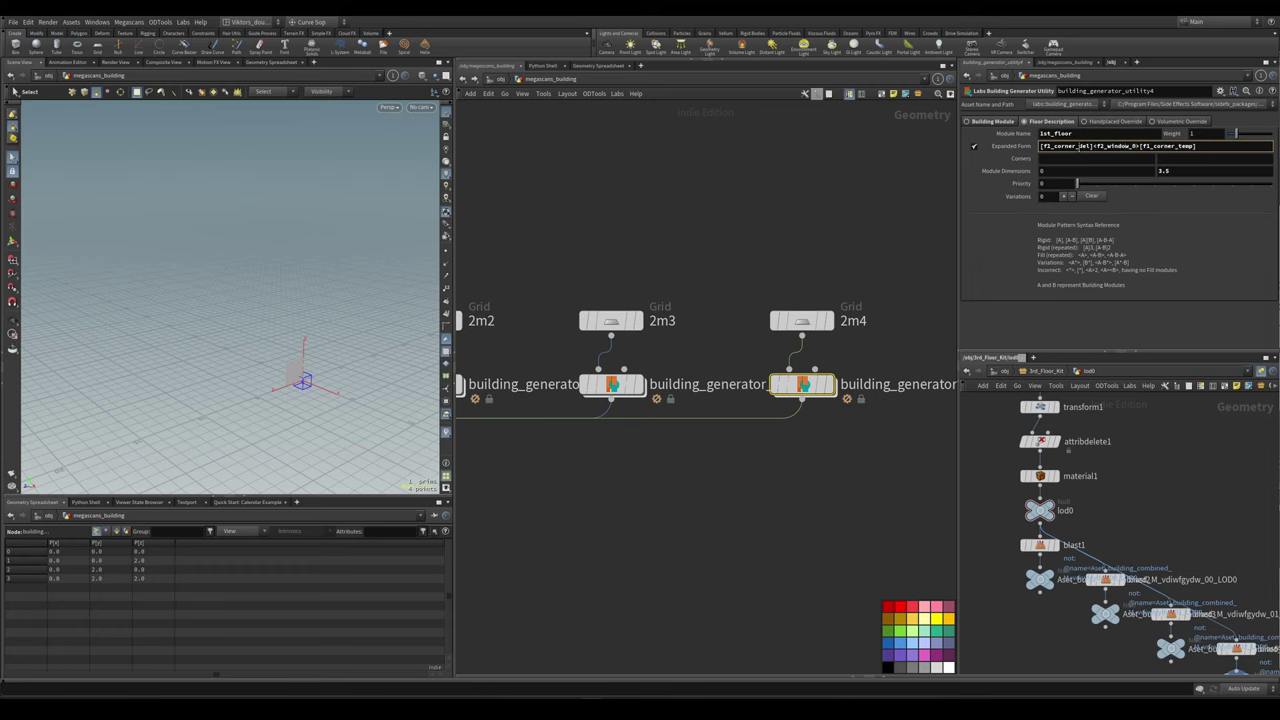
key("BackSpace")
type("2")
- Display the f2_window_0 module and check its height against the grid in an orthographic side view
scroll(887, 234, "down", 3)
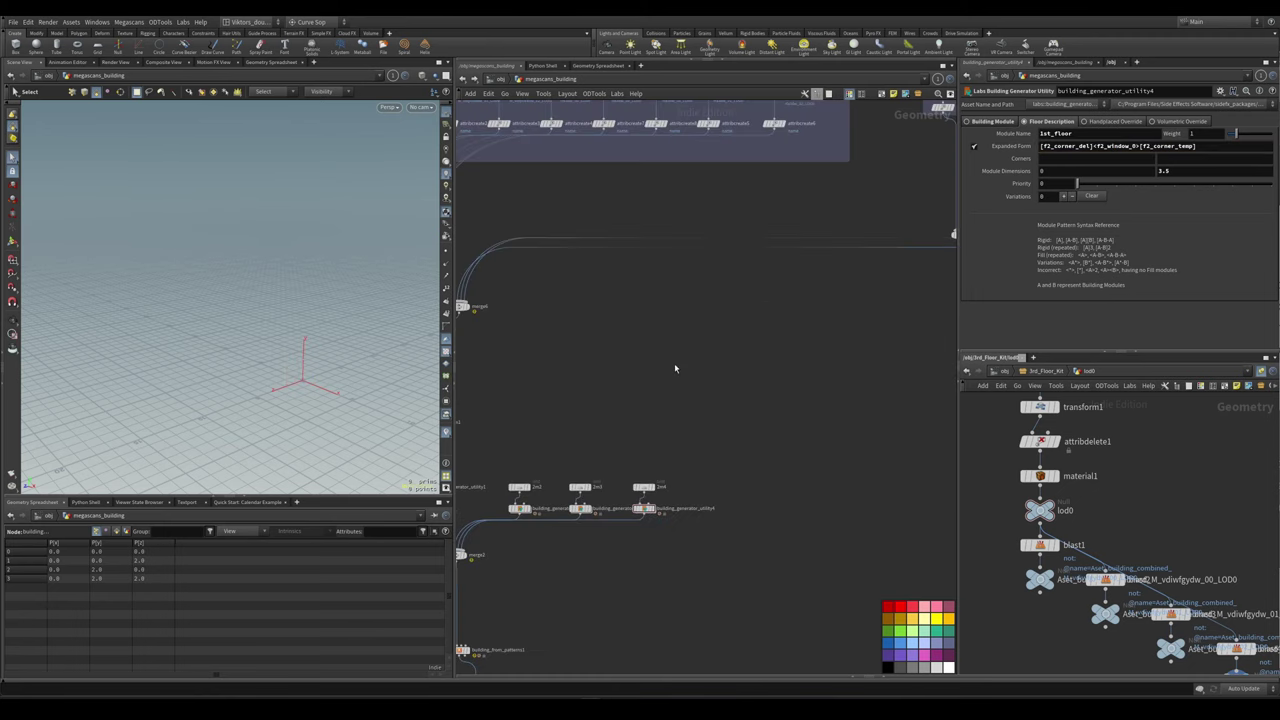
middle_click_drag(674, 363, 612, 487)
scroll(730, 402, "down", 2)
scroll(760, 400, "up", 4)
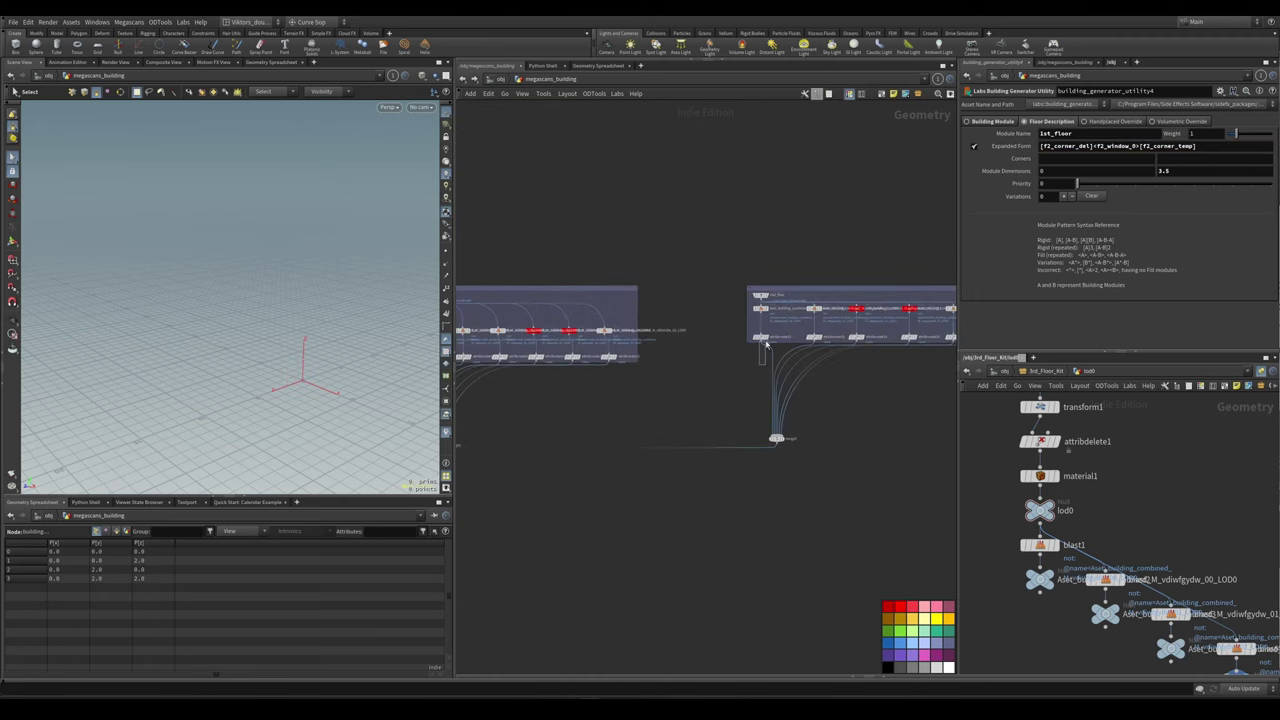
left_click(762, 337)
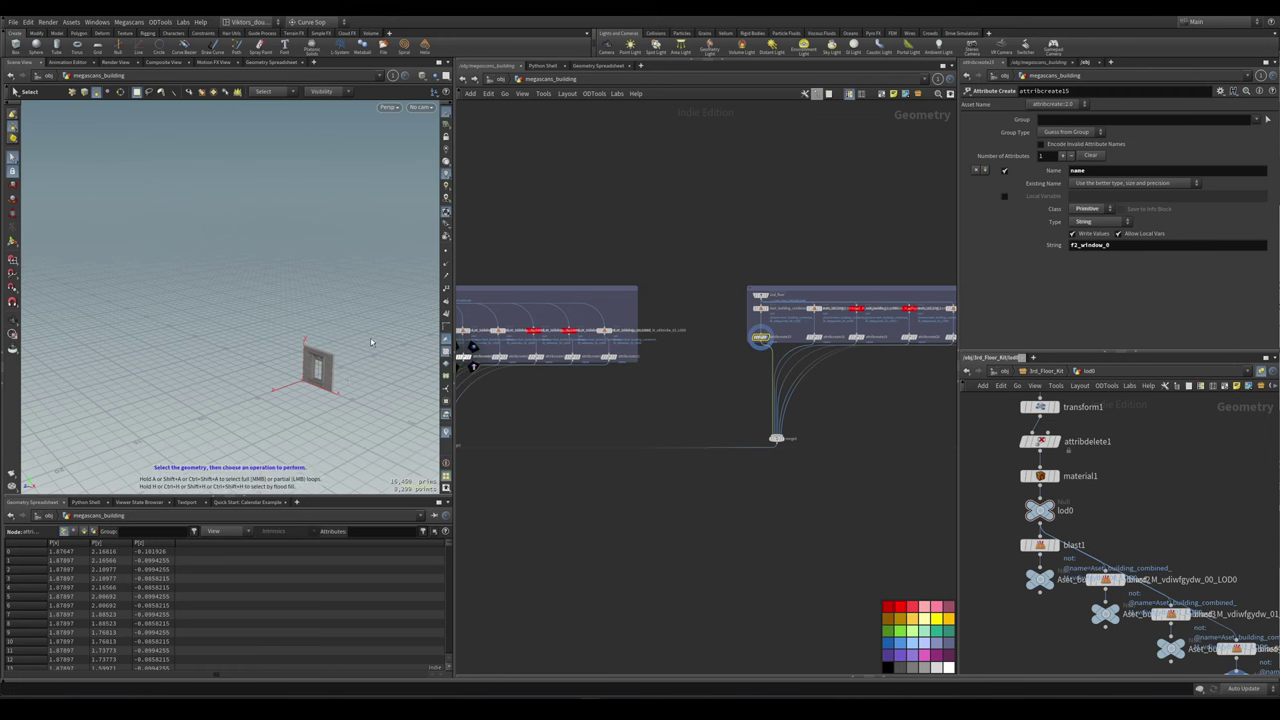
key("space+4")
key("v")
left_click(343, 251)
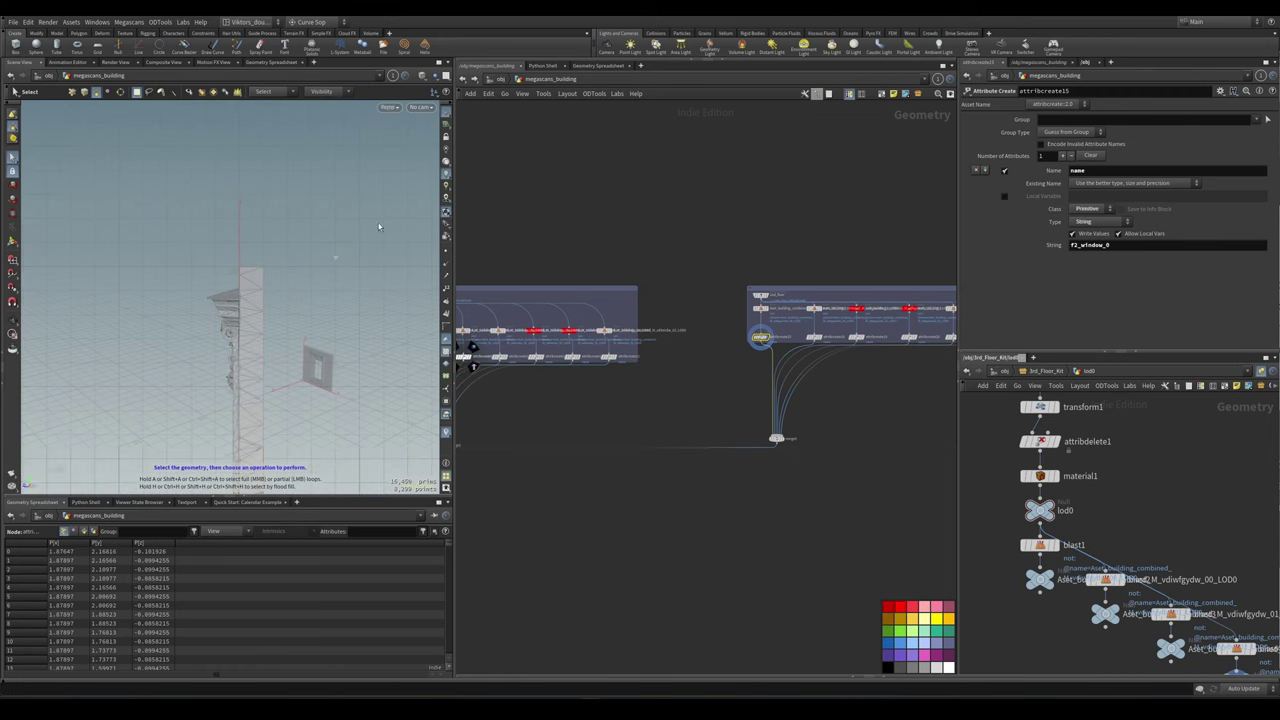
scroll(706, 377, "down", 2)
scroll(706, 377, "up", 5)
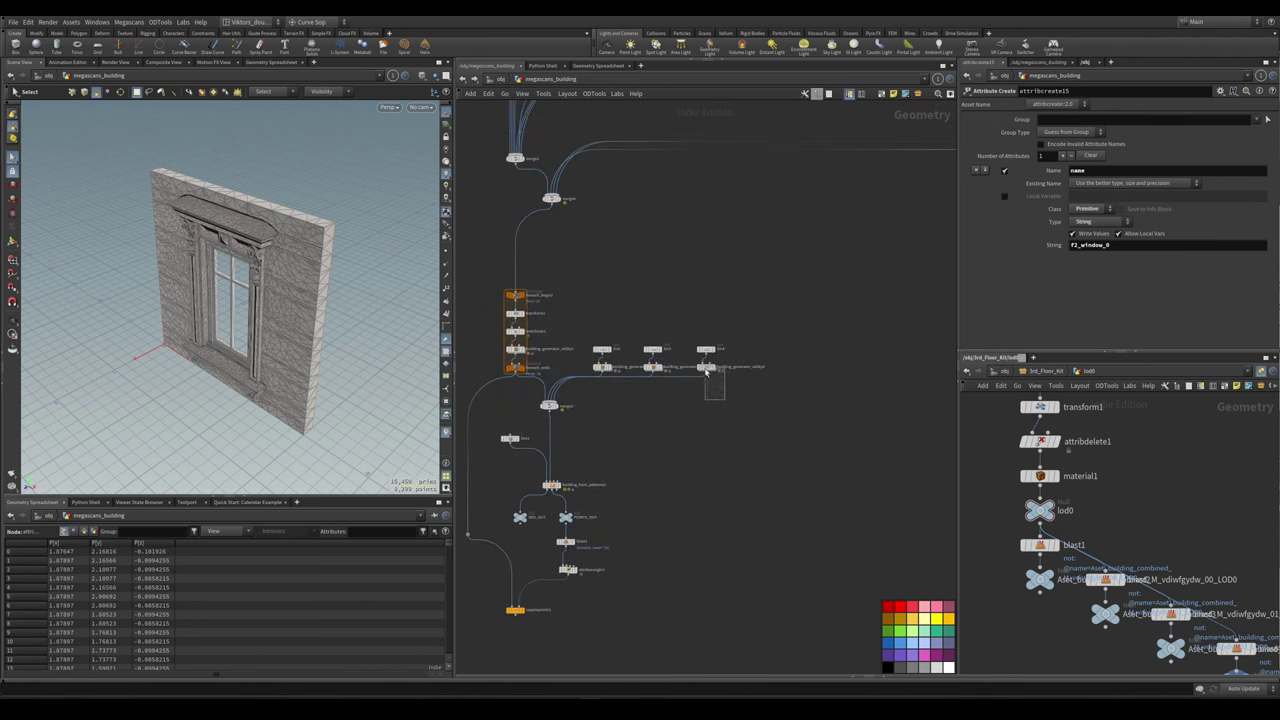
- Set the module height of building_generator_utility4's floor description to 3
left_click(706, 366)
double_click(1163, 171)
type("3")
key("Return")
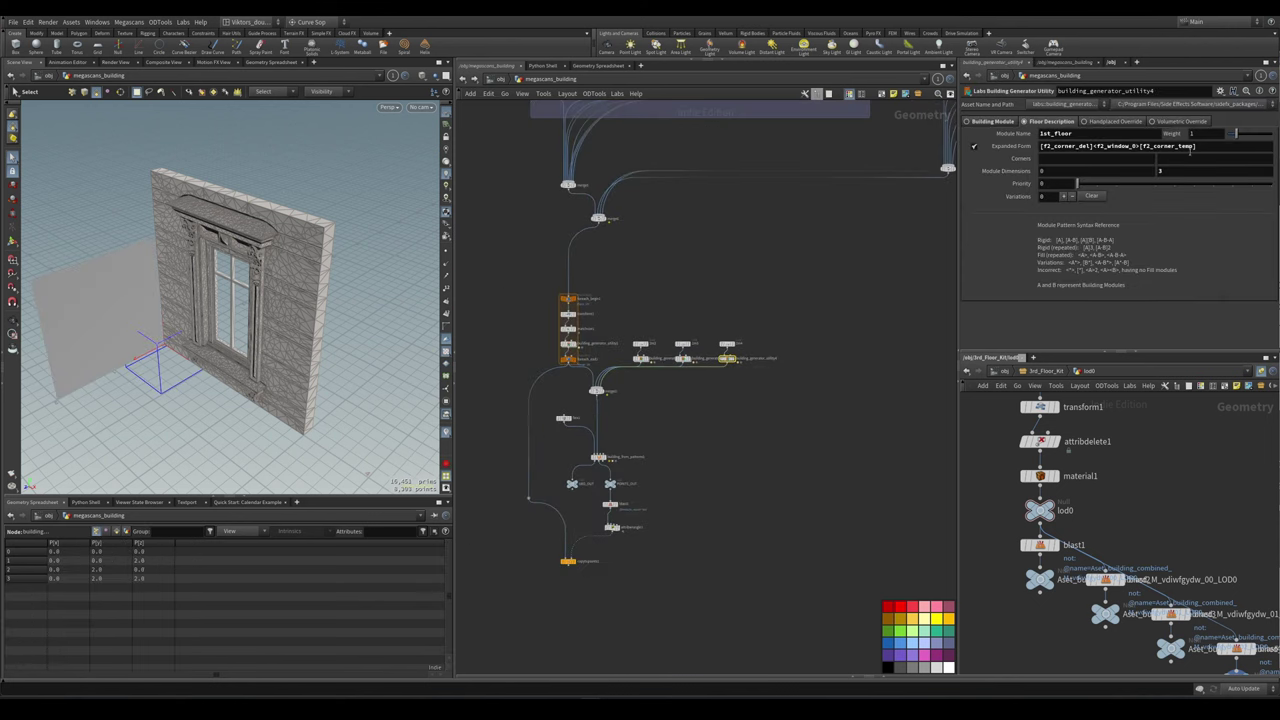
- Duplicate the f1 corner if-block in attribwrangle1 and adapt the copy to turn f2_corner_temp into f2_corner_convex
scroll(600, 600, "up", 3)
left_click(623, 436)
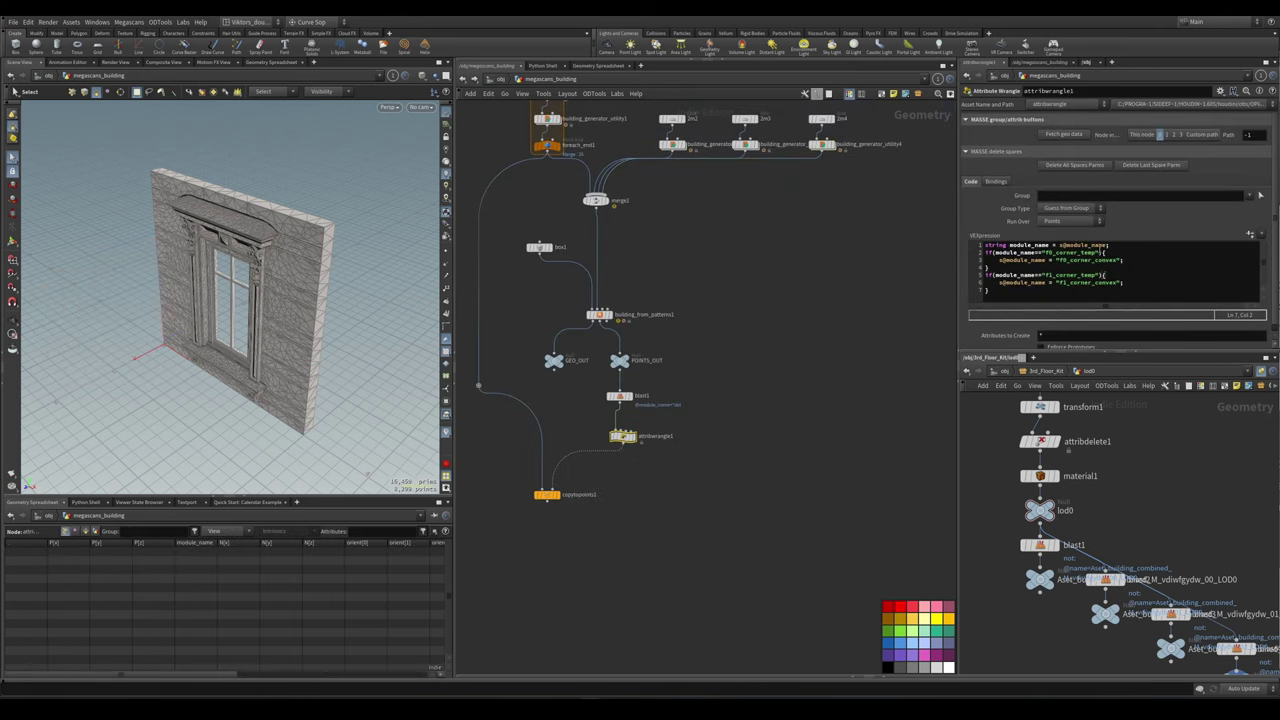
left_click_drag(987, 290, 988, 267)
key("ctrl+c")
left_click(1000, 291)
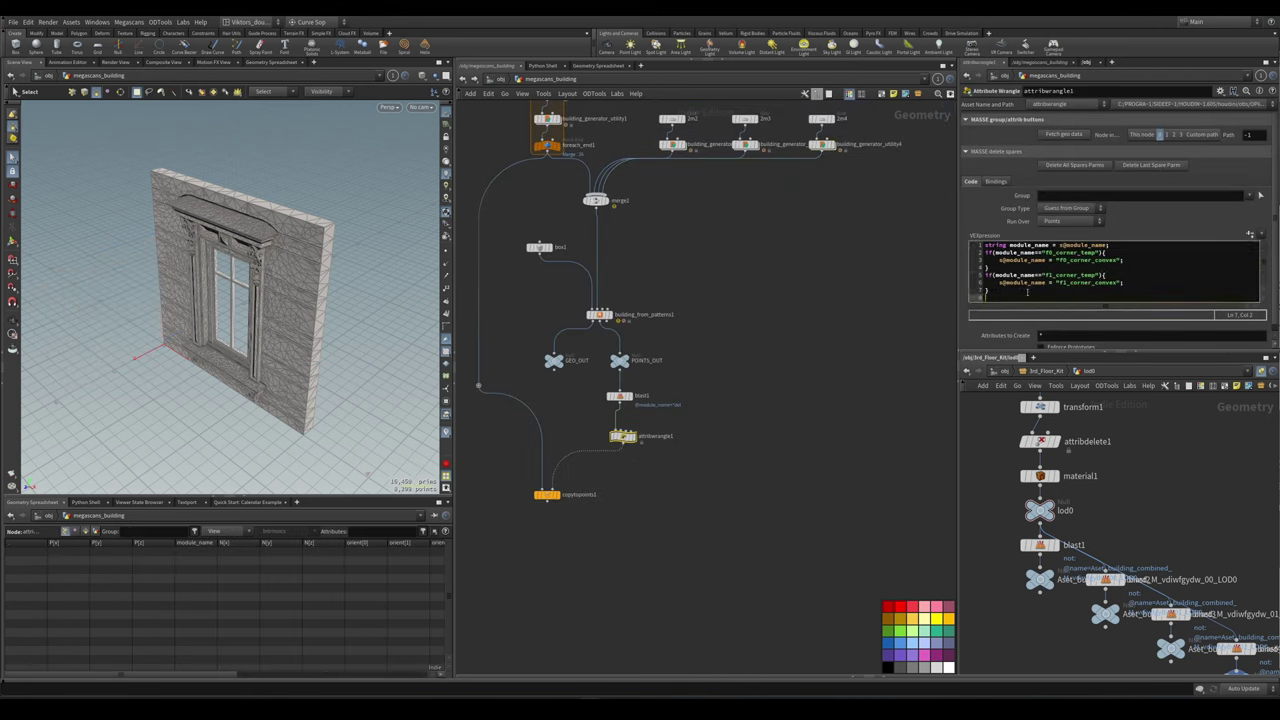
key("ctrl+v")
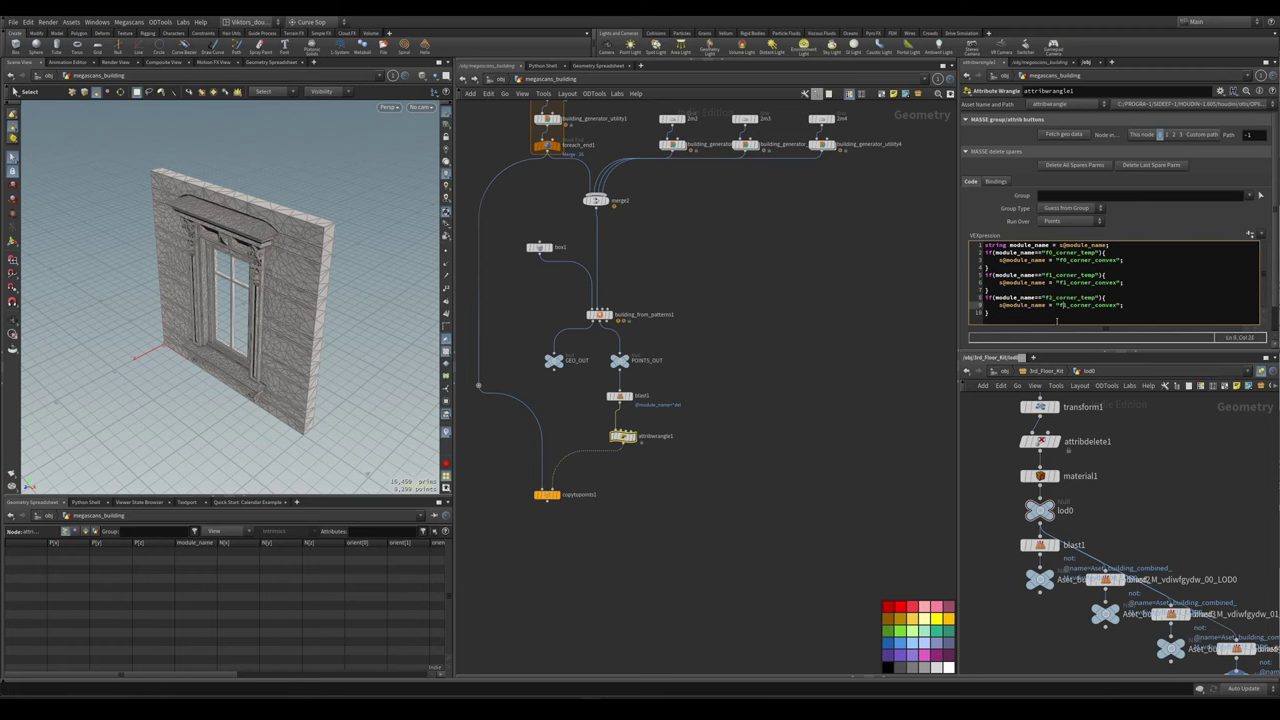
- Display box1 and set its Y size to 10
middle_click_drag(622, 530, 694, 549)
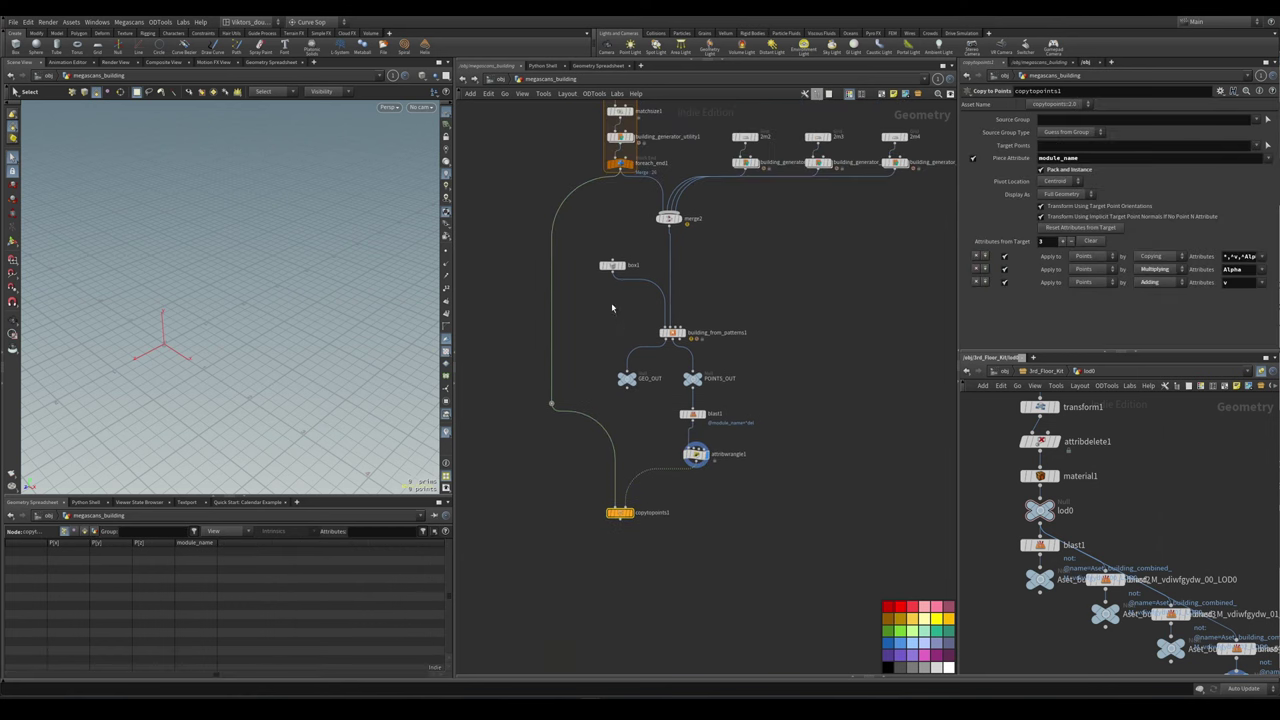
left_click(616, 265)
key("Escape")
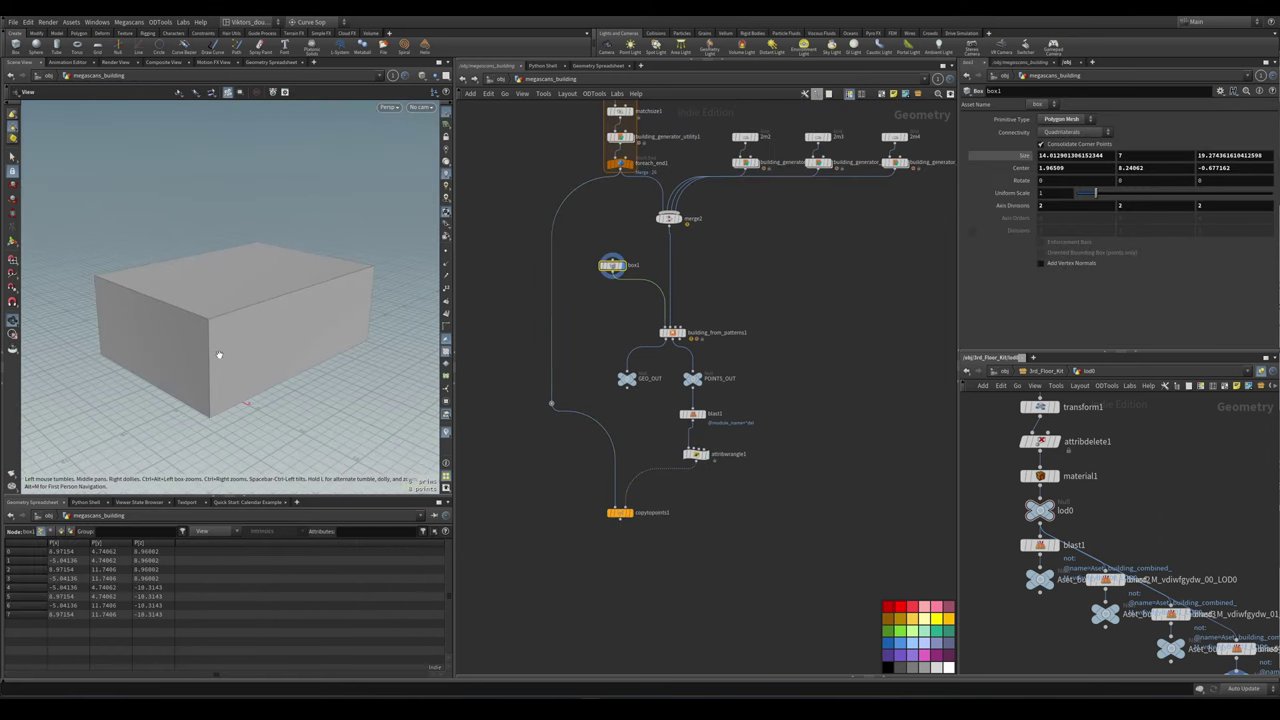
key("s")
left_click(1130, 155)
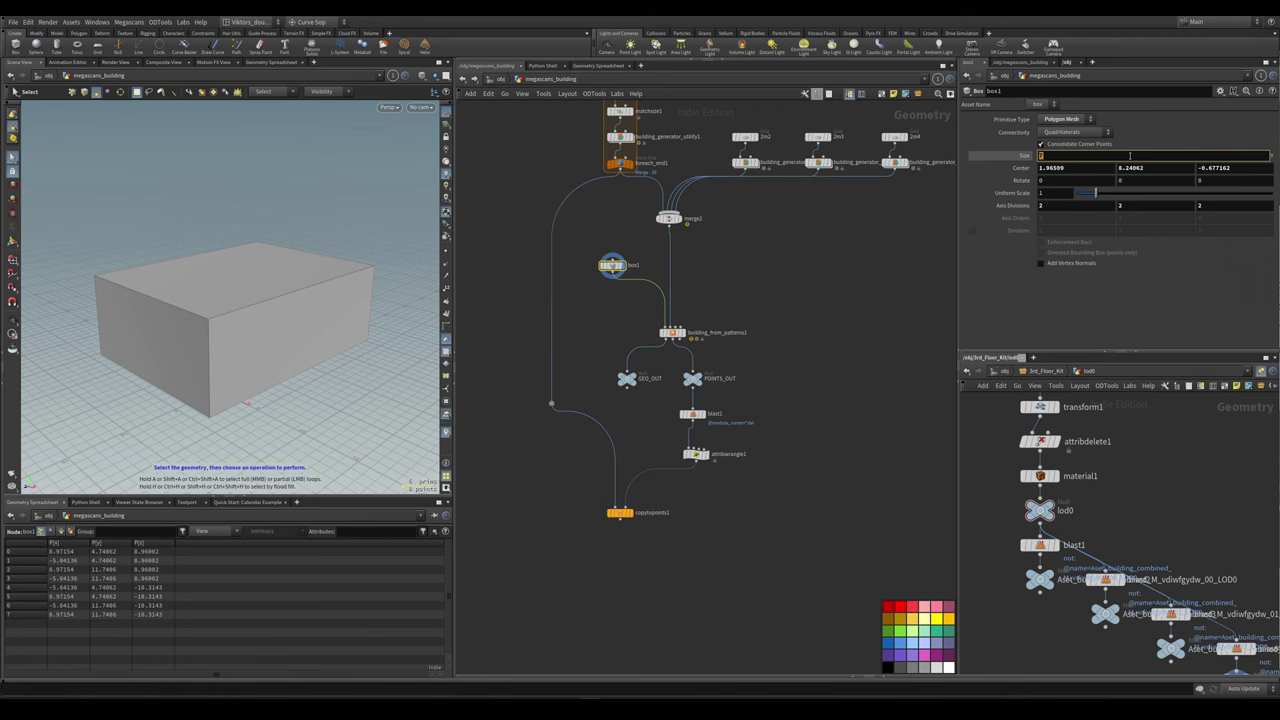
type("10")
key("Return")
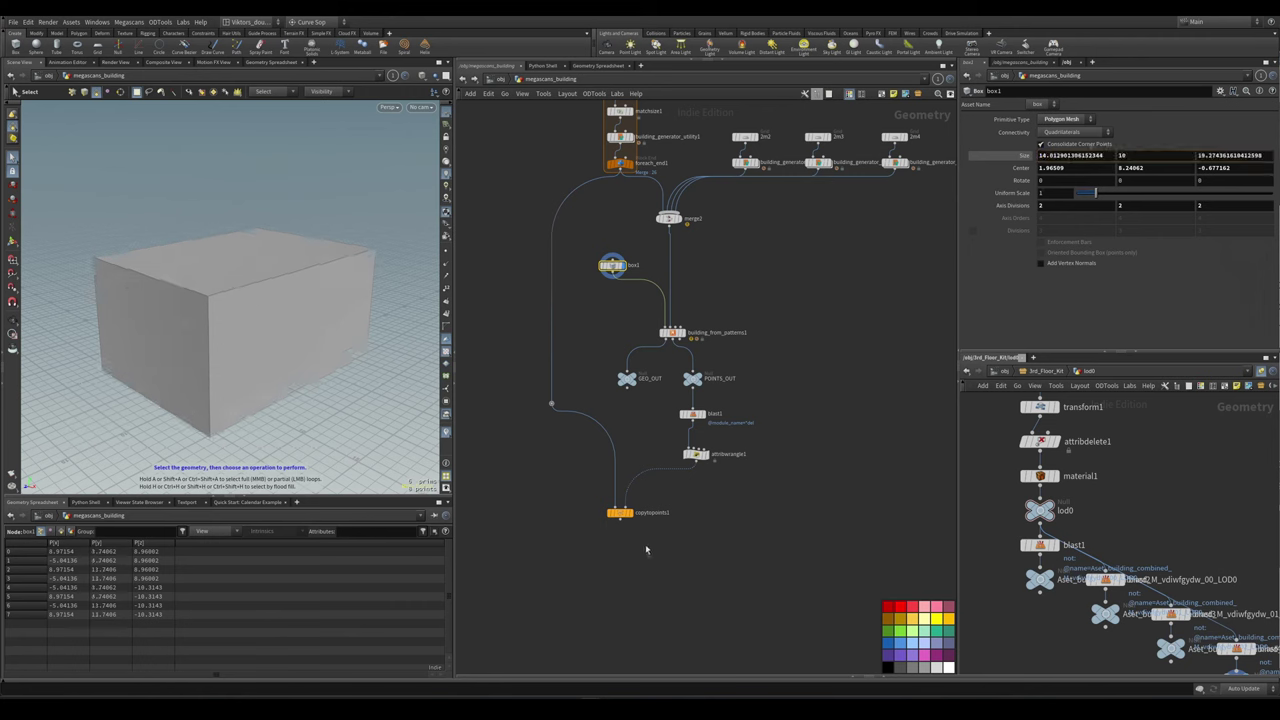
- Set the building_from_patterns1 pattern to [ground_floor][1st_floor]<2nd_floor>, reusing the module name from building_generator_utility4
left_click(624, 512)
scroll(688, 442, "up", 2)
left_click(688, 442)
left_click(708, 448)
left_click(662, 302)
left_click(680, 302)
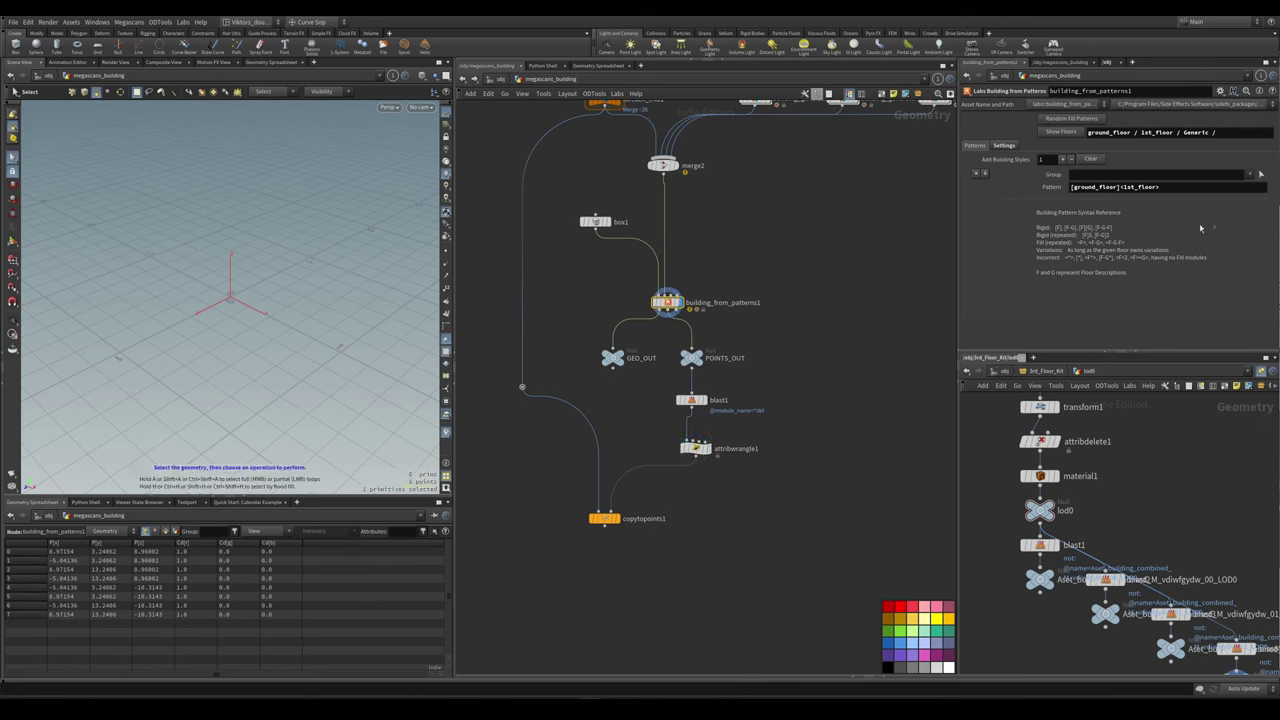
scroll(700, 300, "down", 2)
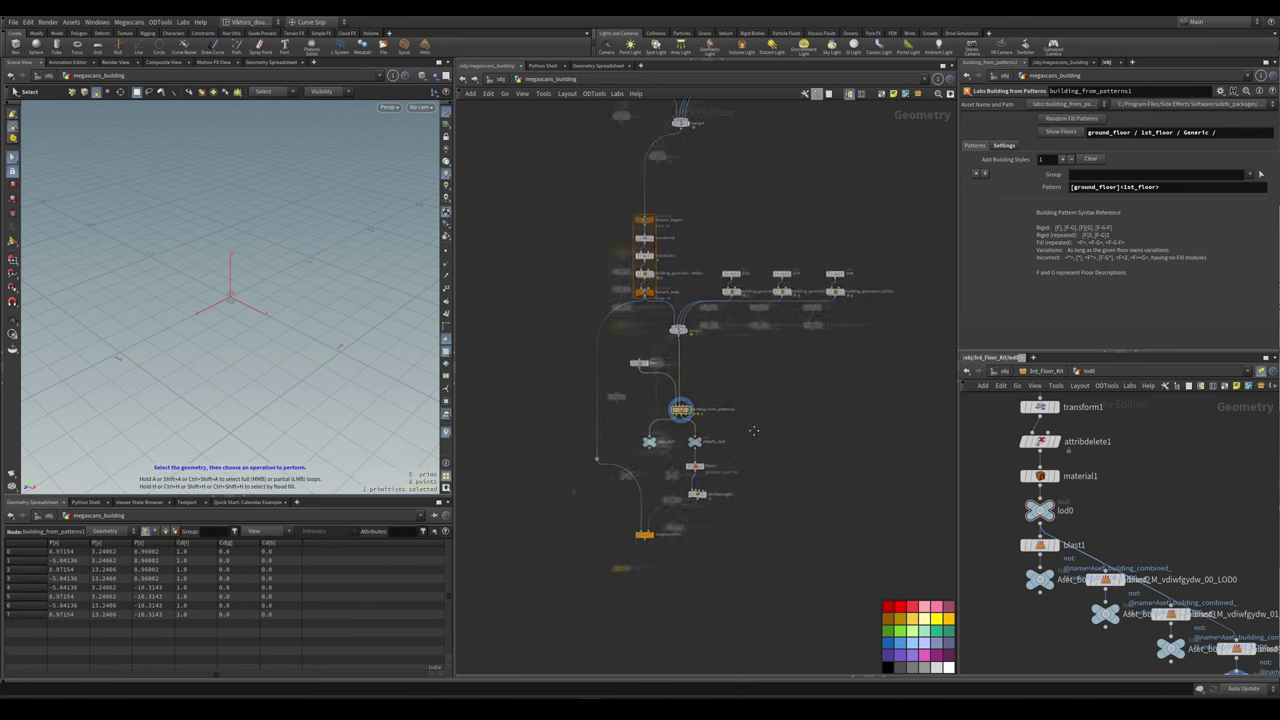
scroll(820, 310, "up", 2)
left_click(820, 317)
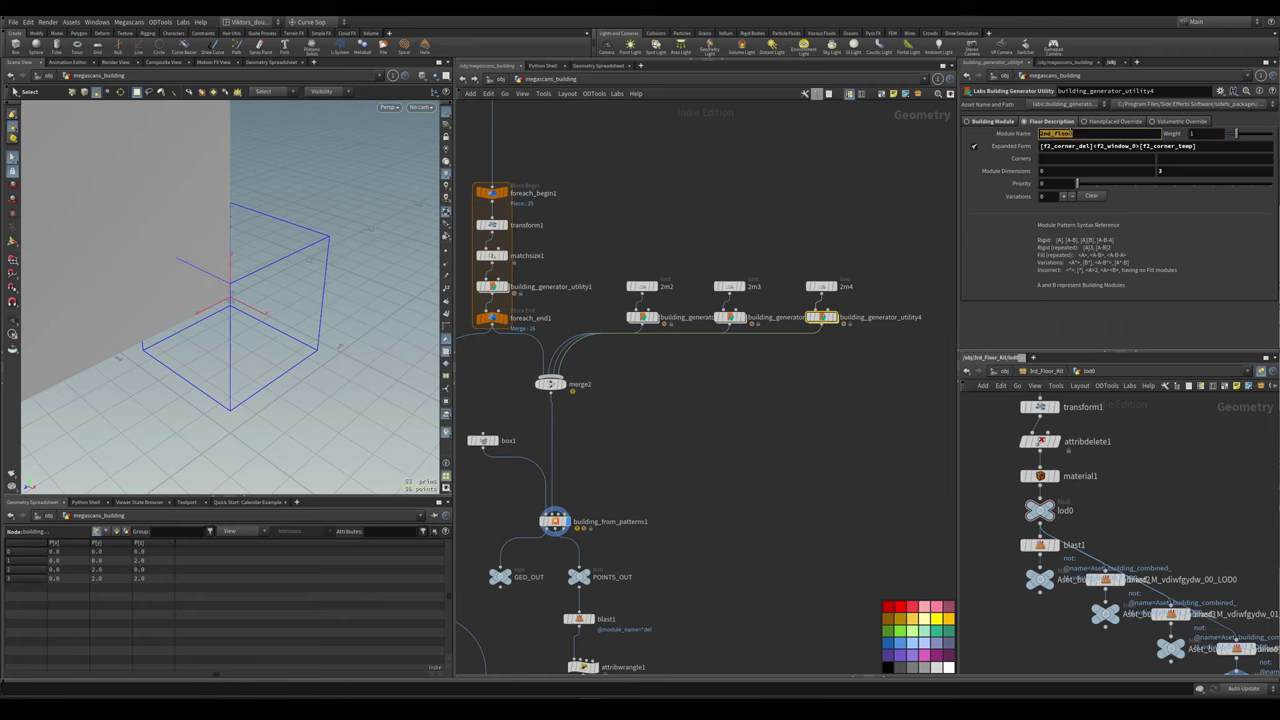
scroll(600, 450, "up", 2)
left_click(632, 372)
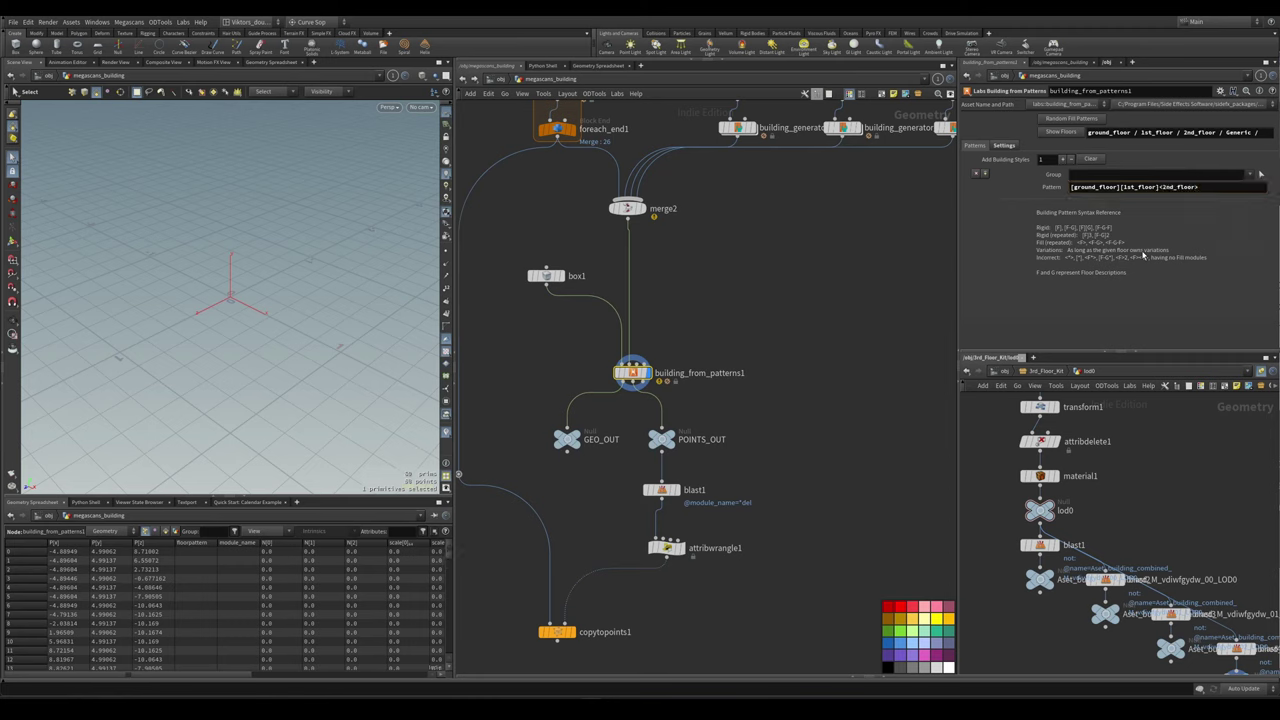
- Display copytopoints1 and inspect the assembled ground, first and second floors from several angles
key("Escape")
left_click_drag(245, 300, 300, 232)
middle_click_drag(540, 640, 576, 499)
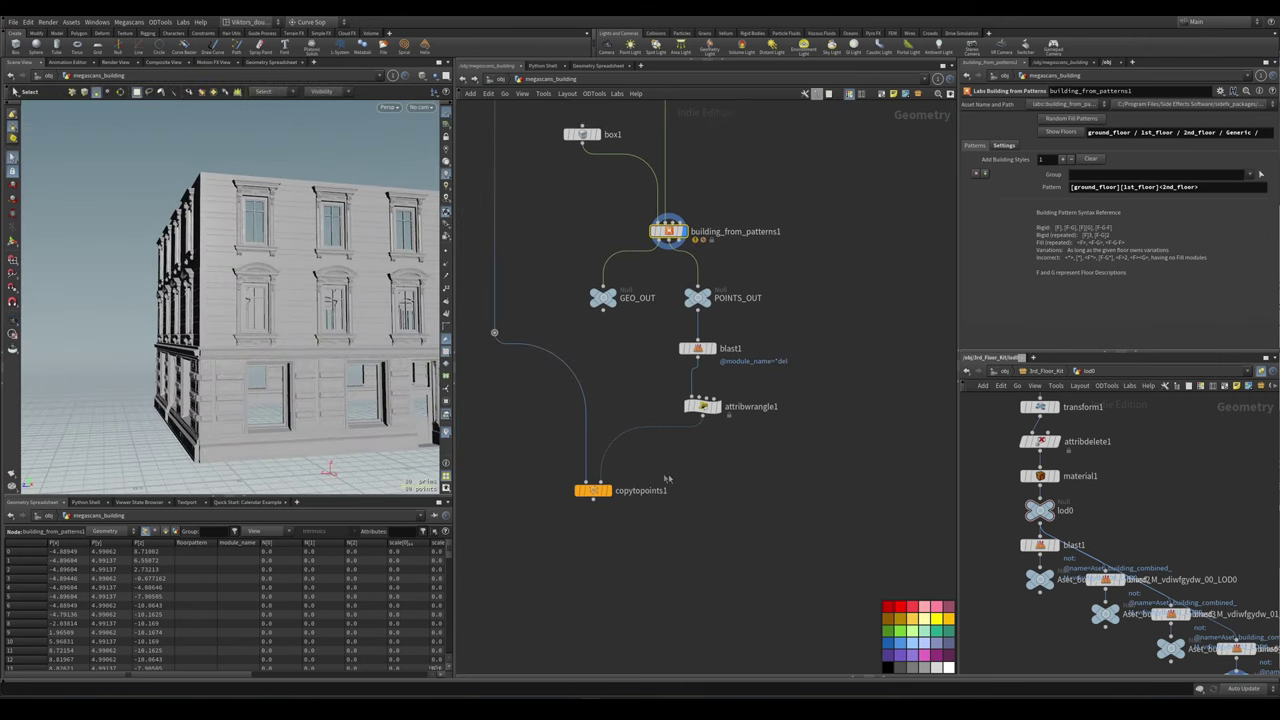
left_click(593, 490)
key("r")
key("Escape")
mouse_move(230, 300)
left_mouse_down()
mouse_move(258, 200)
mouse_move(230, 250)
mouse_move(227, 387)
left_mouse_up()
left_click(205, 200)
scroll(239, 268, "down", 3)
key("w")
left_click_drag(262, 305, 262, 318)
scroll(640, 420, "down", 3)
scroll(604, 447, "up", 5)
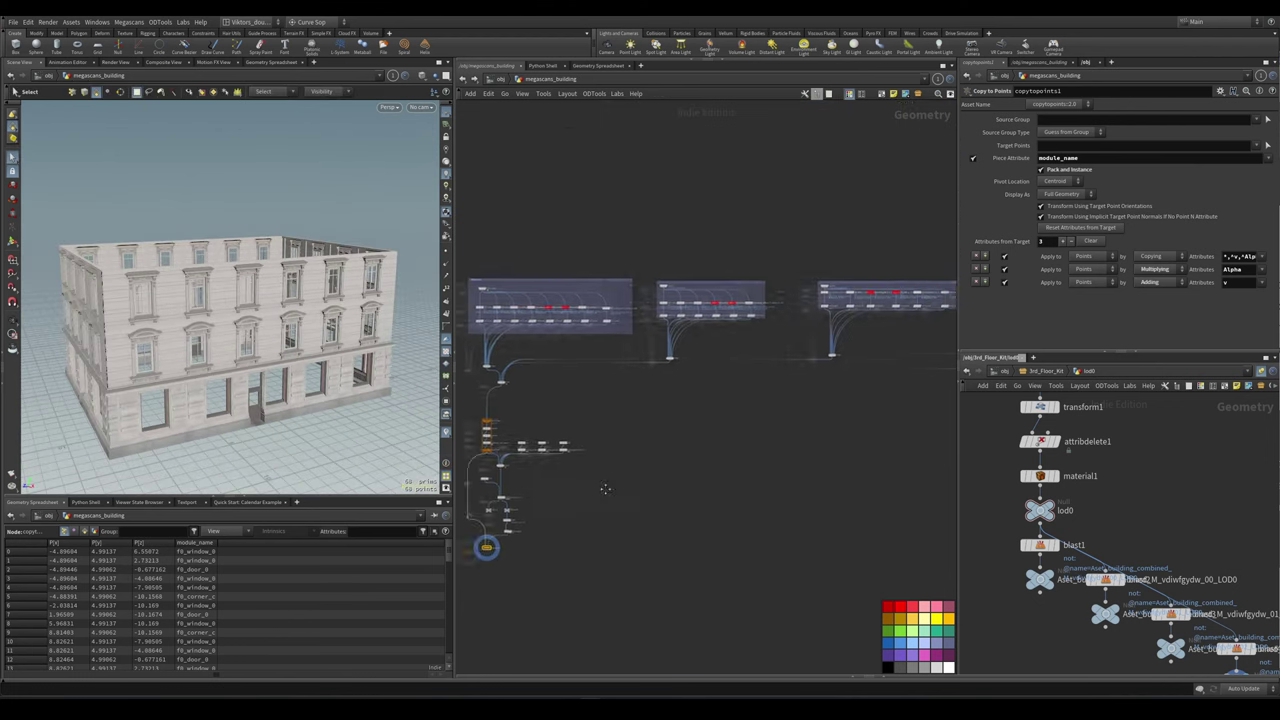
- Duplicate the second-floor grid and building generator utility as a further input of merge2
scroll(604, 447, "up", 3)
left_click_drag(588, 404, 685, 428, "alt")
scroll(668, 416, "down", 3)
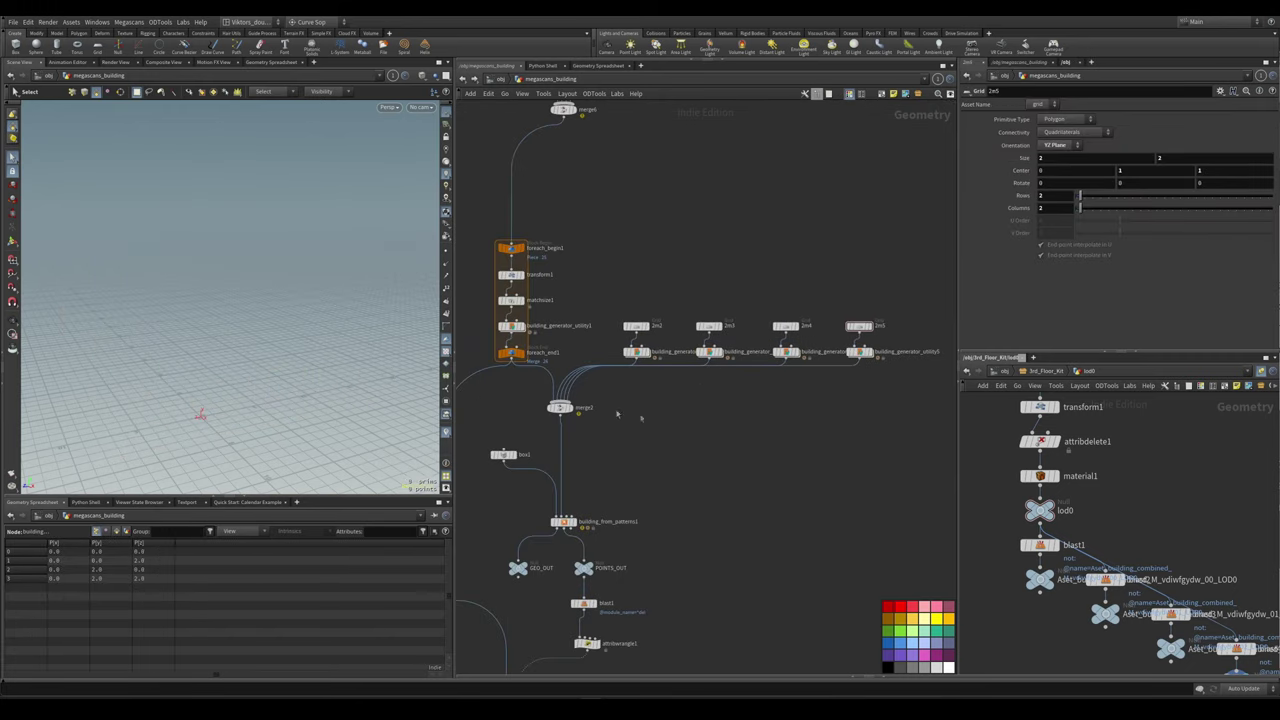
scroll(772, 406, "up", 4)
- Name the building_generator_utility5 module 3rd_floor and set its expanded form to [f3_corner_del]<f3_window_0>[f3_corner_temp]
left_click(760, 383)
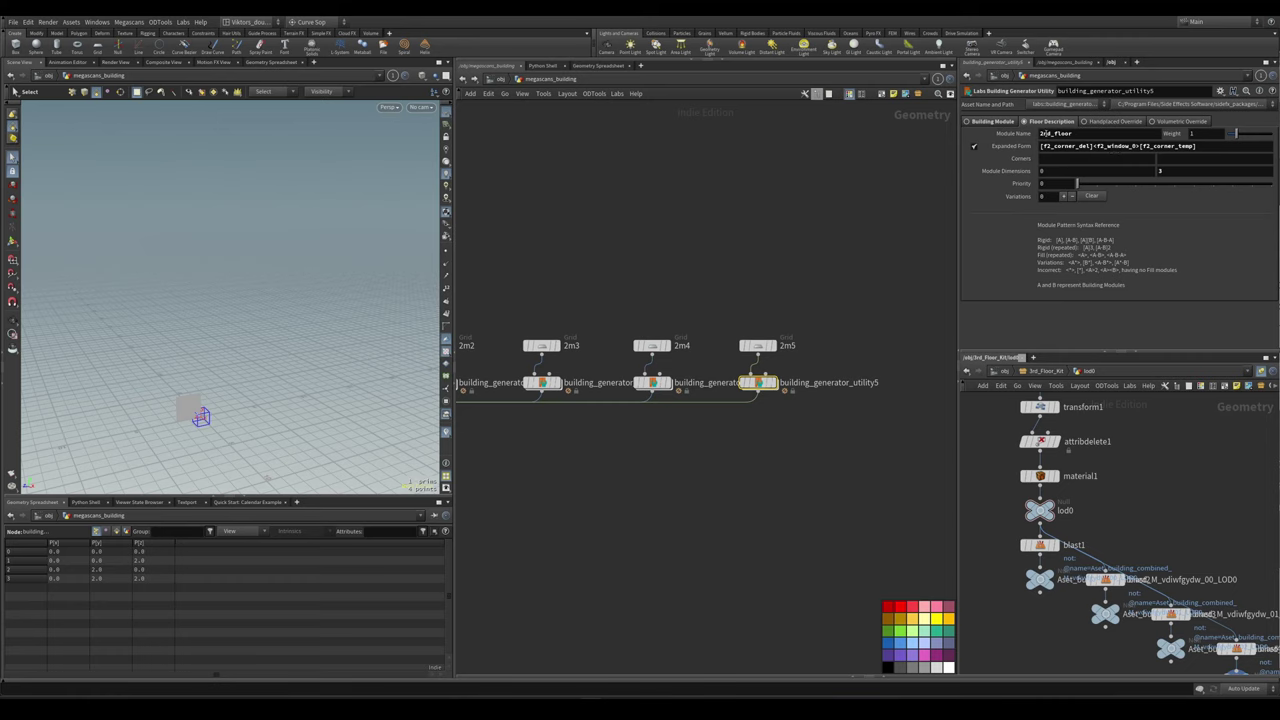
type("3r")
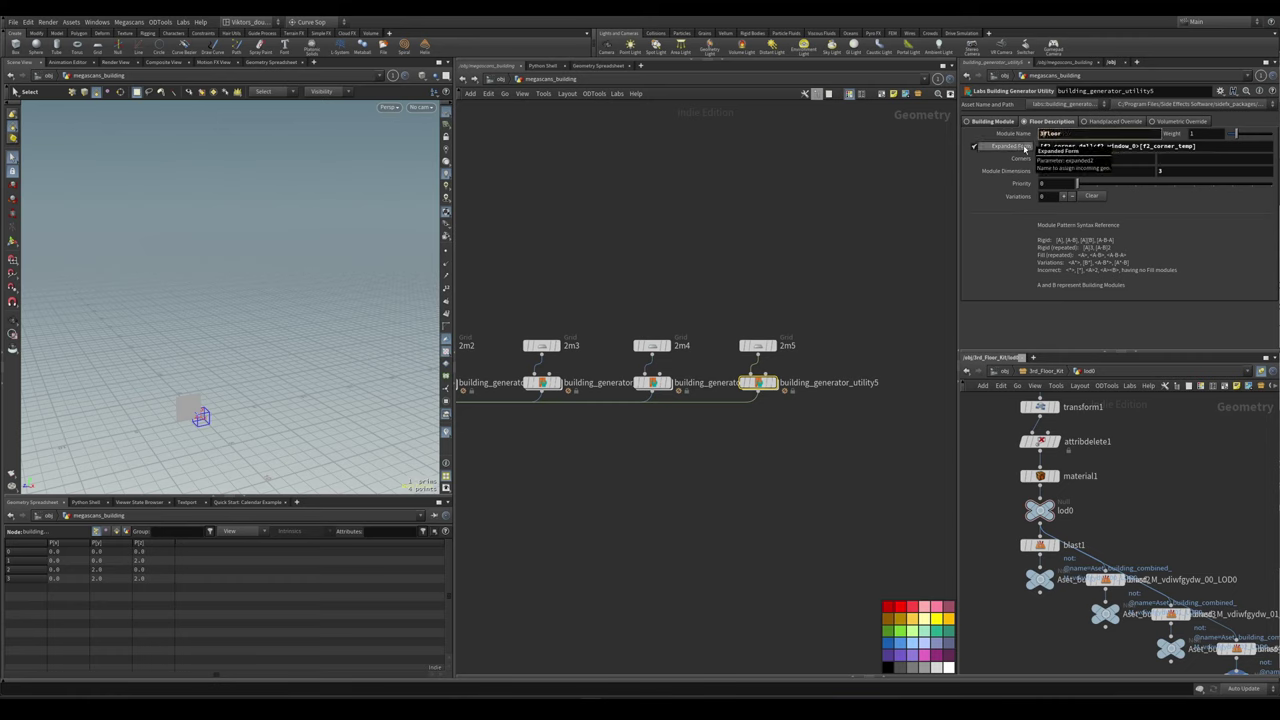
key("Return")
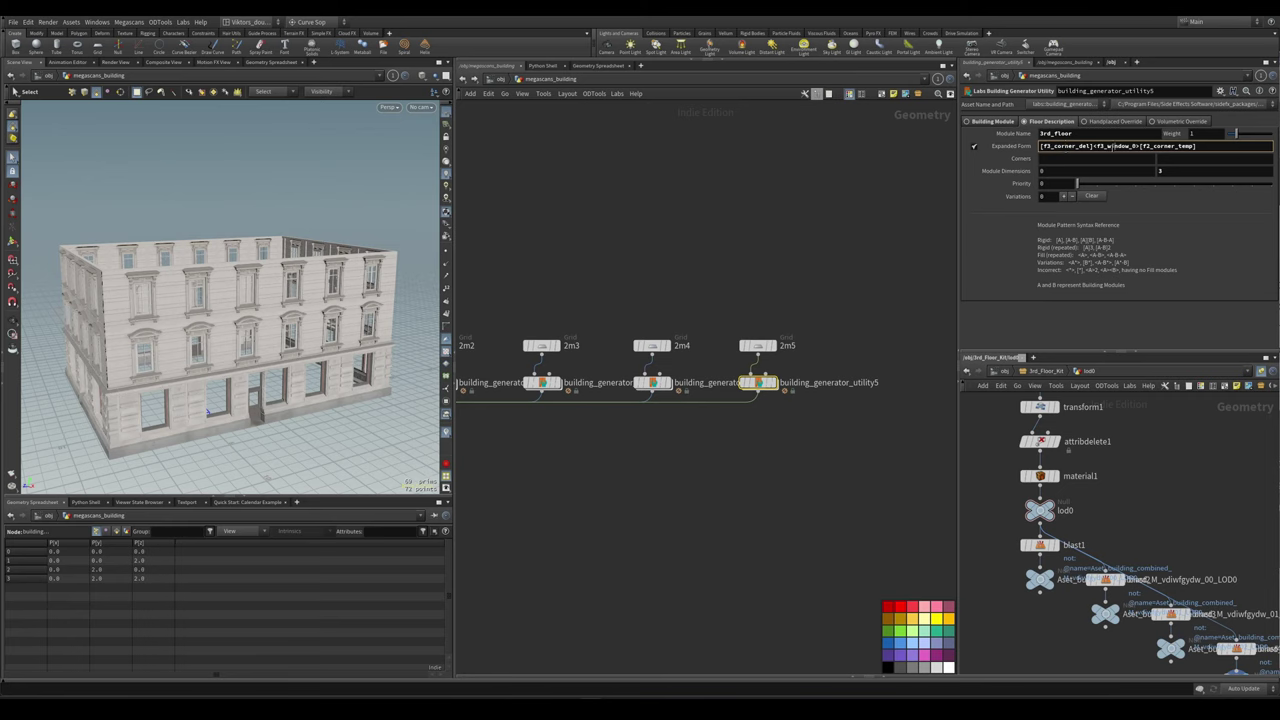
- Display the f3_wall_0 module and check its height against the grid in the orthographic right view
scroll(850, 192, "down", 4)
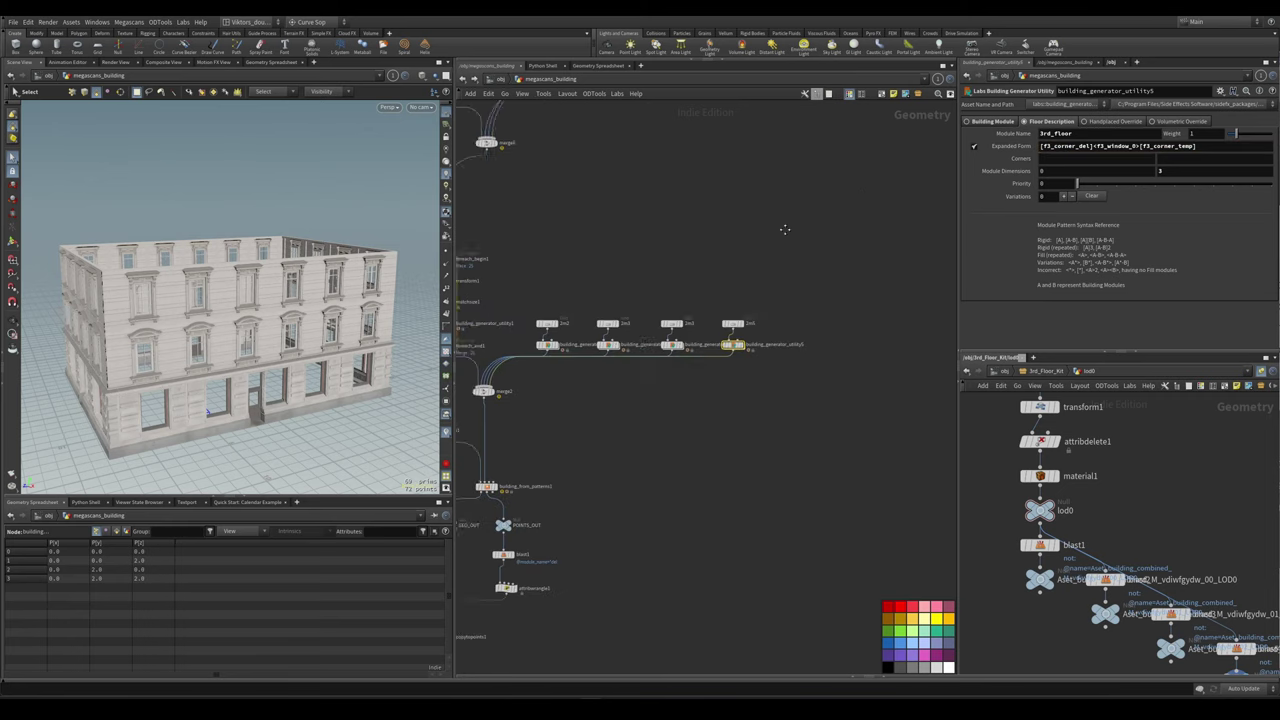
scroll(711, 340, "up", 4)
left_click(789, 285)
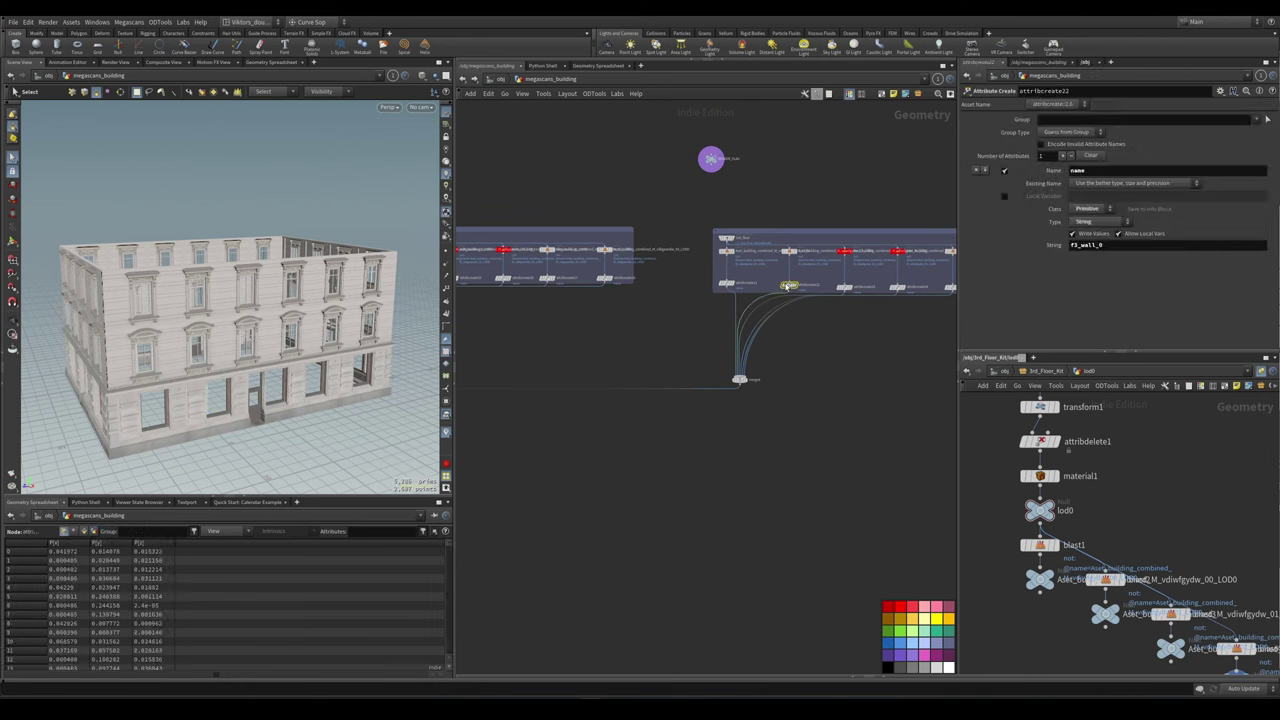
key("v")
left_click(304, 340)
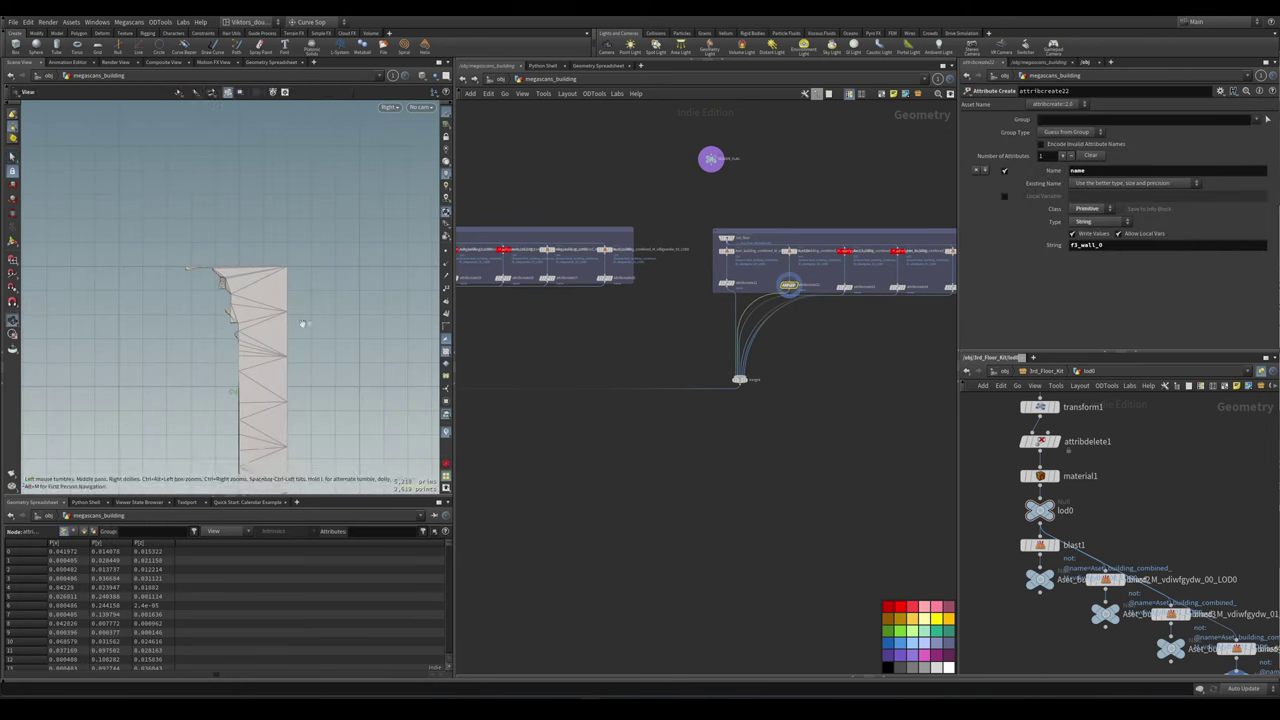
scroll(290, 330, "down", 5)
key("v")
left_click(333, 293)
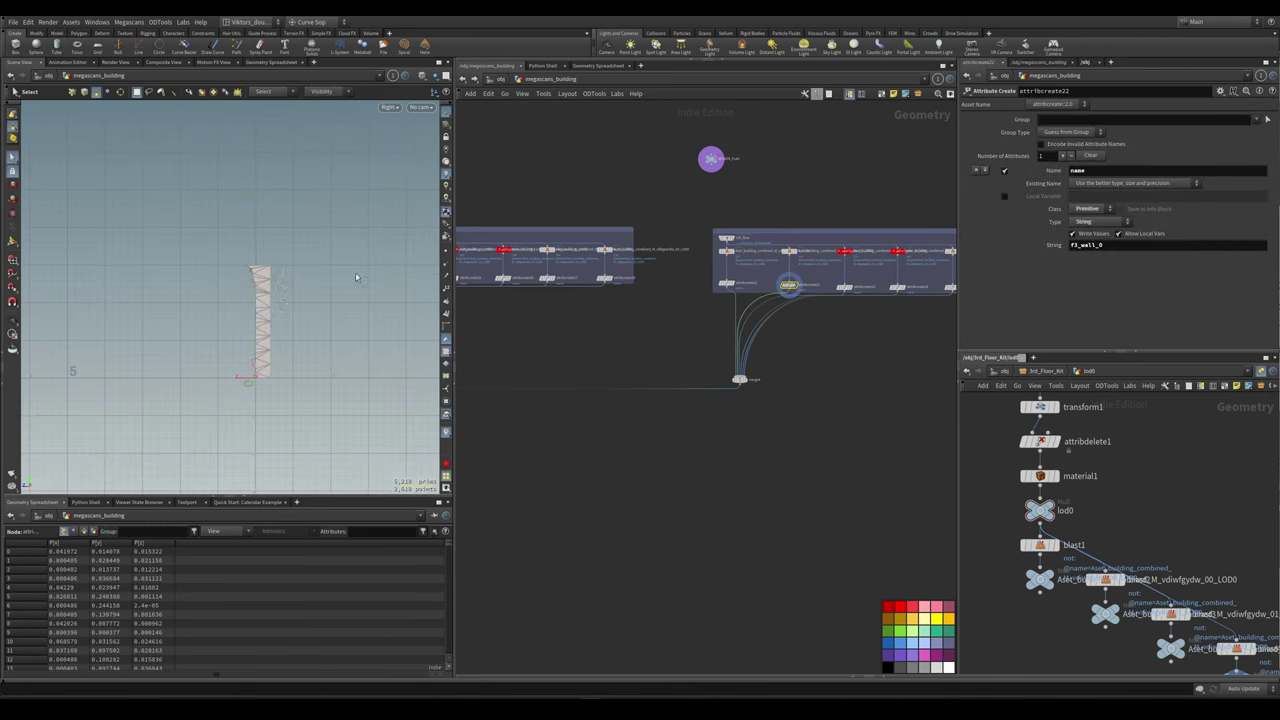
left_click(386, 266)
scroll(855, 362, "down", 3)
scroll(855, 362, "up", 4)
scroll(855, 362, "down", 2)
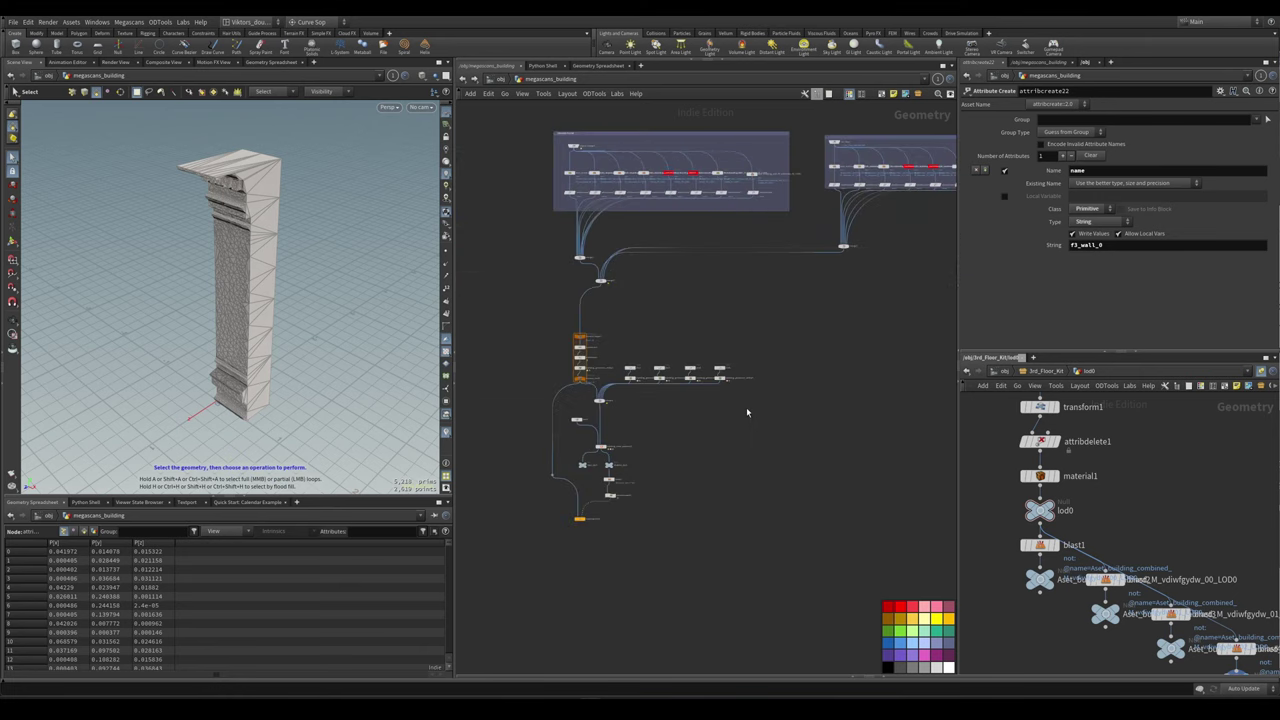
- Set the building_from_patterns1 pattern to [ground_floor][1st_floor][2nd_floor]<3rd_floor>
left_click(718, 377)
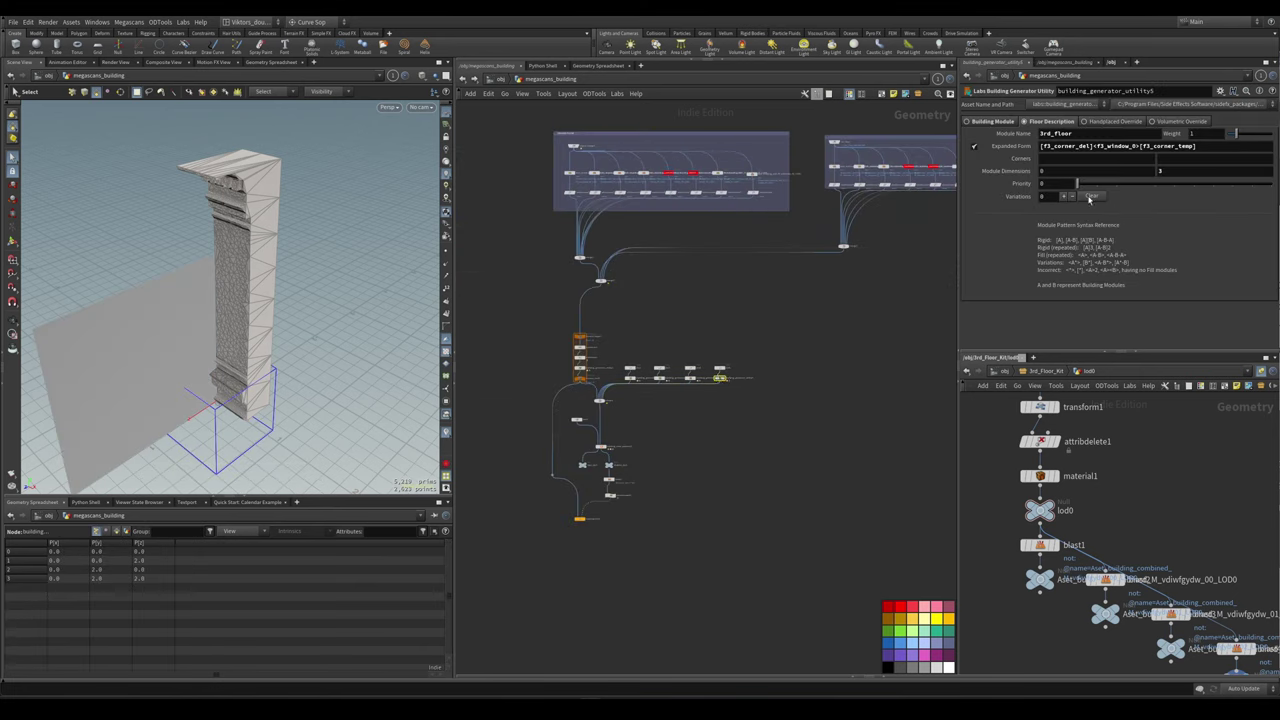
scroll(620, 421, "up", 3)
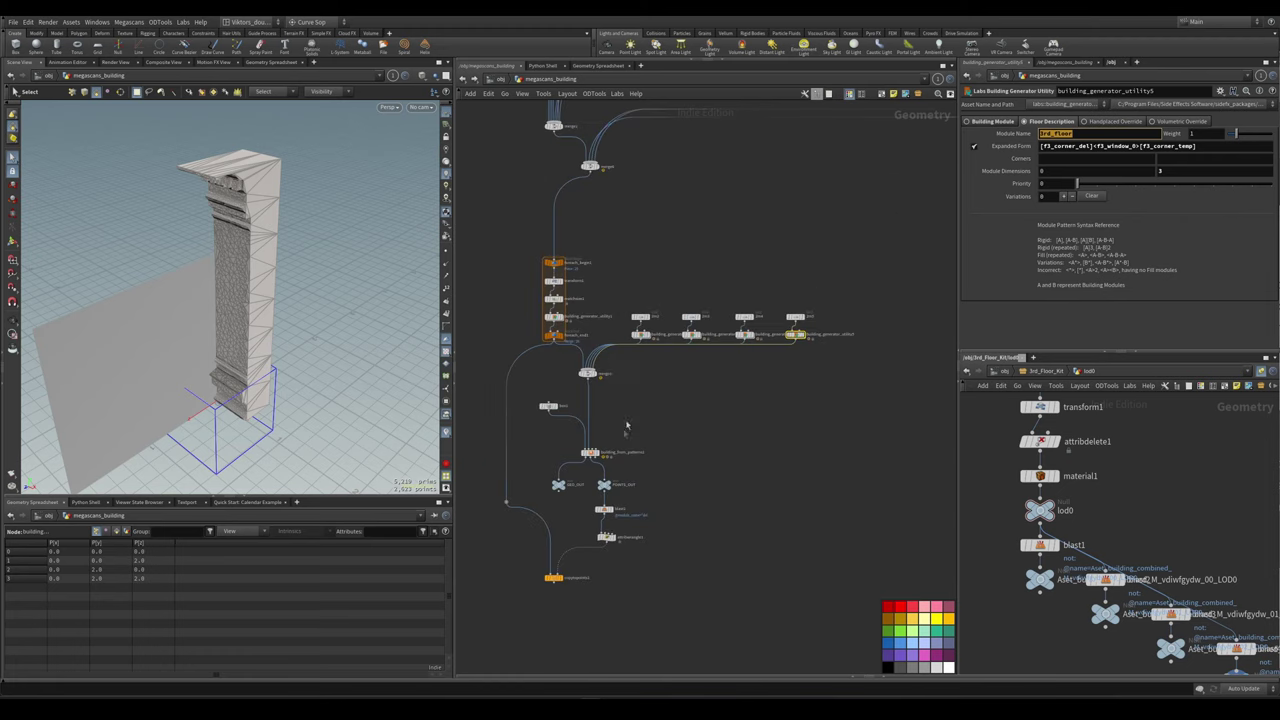
left_click(592, 372)
left_click(612, 441)
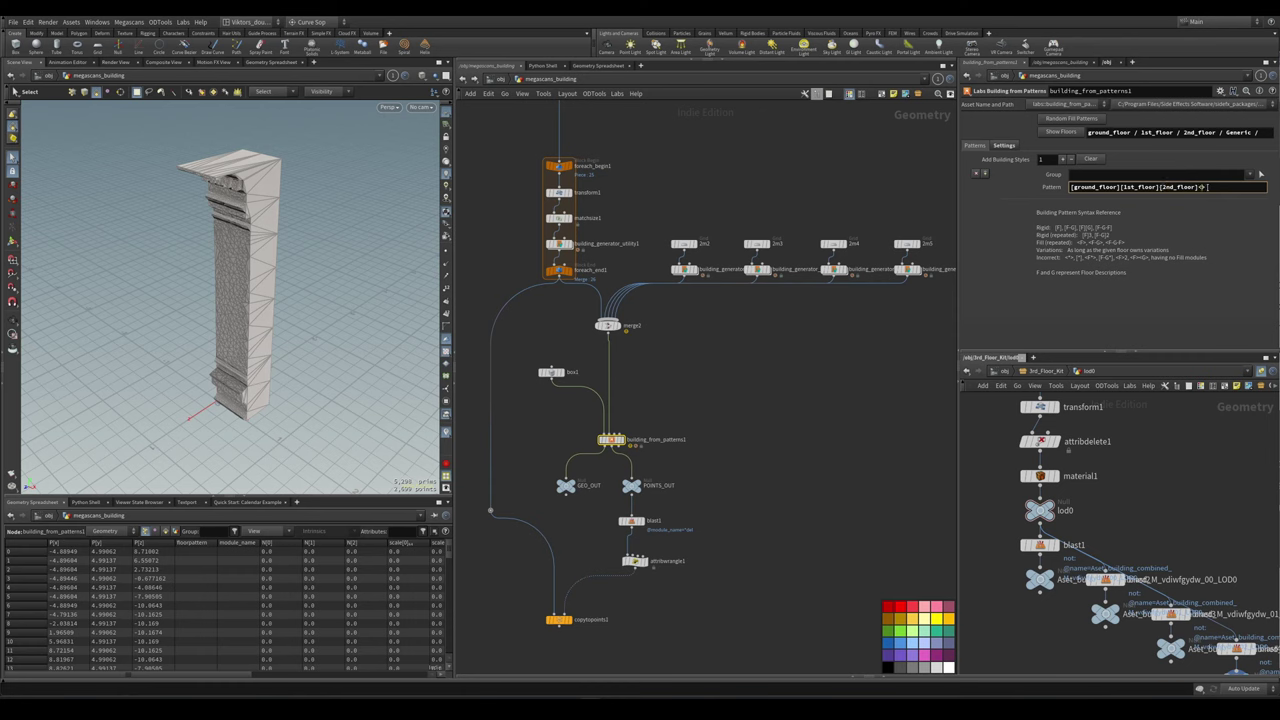
scroll(824, 366, "up", 2)
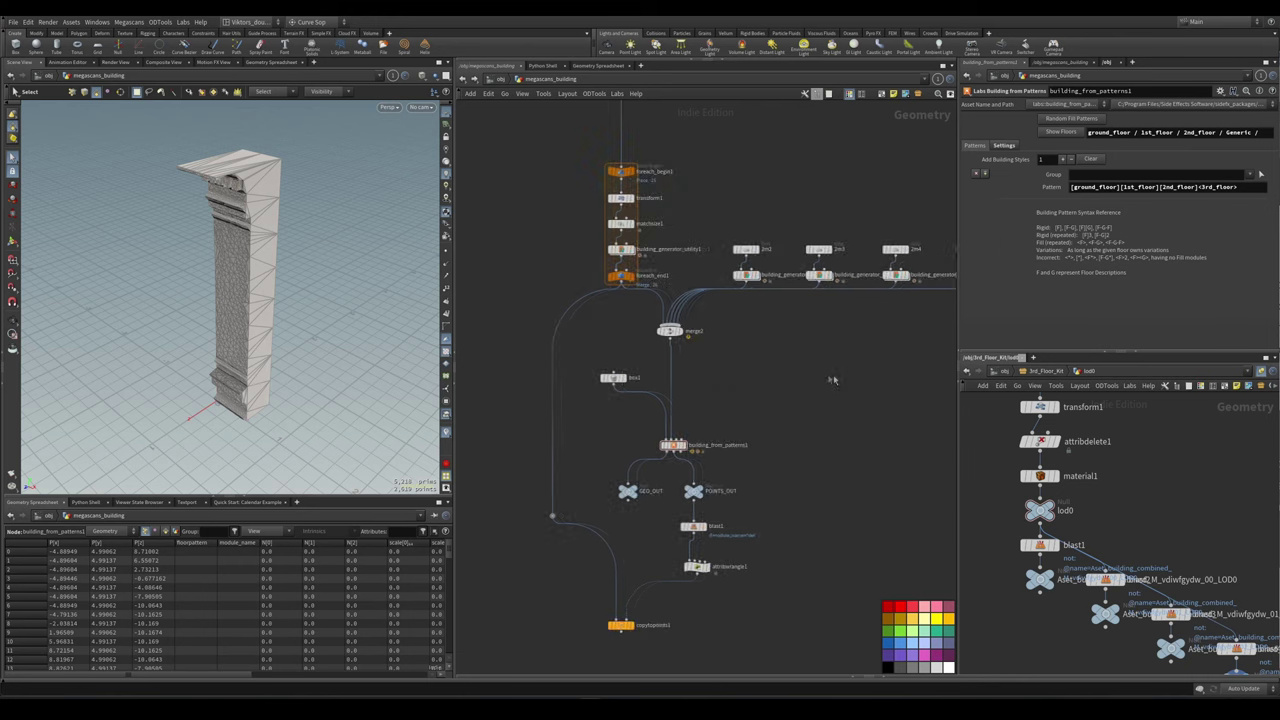
- Set box1's Y size to 13
left_click(594, 379)
left_click(1137, 155)
type("10")
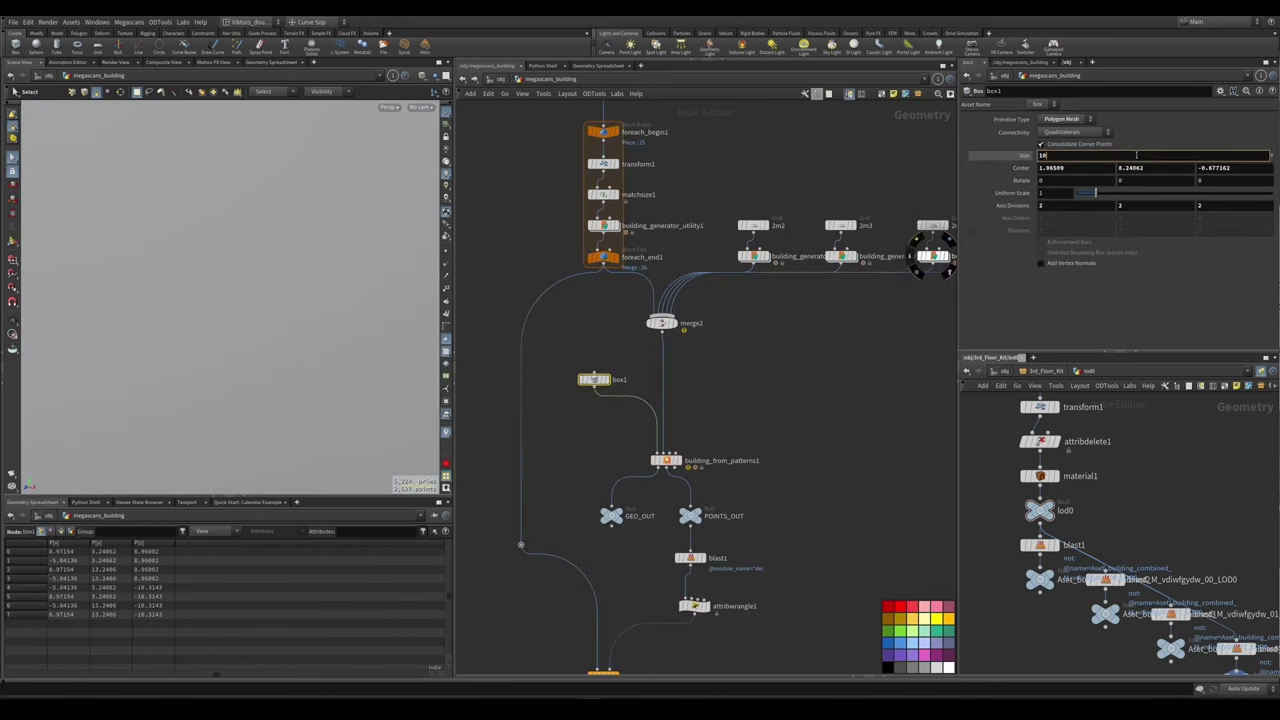
key("Return")
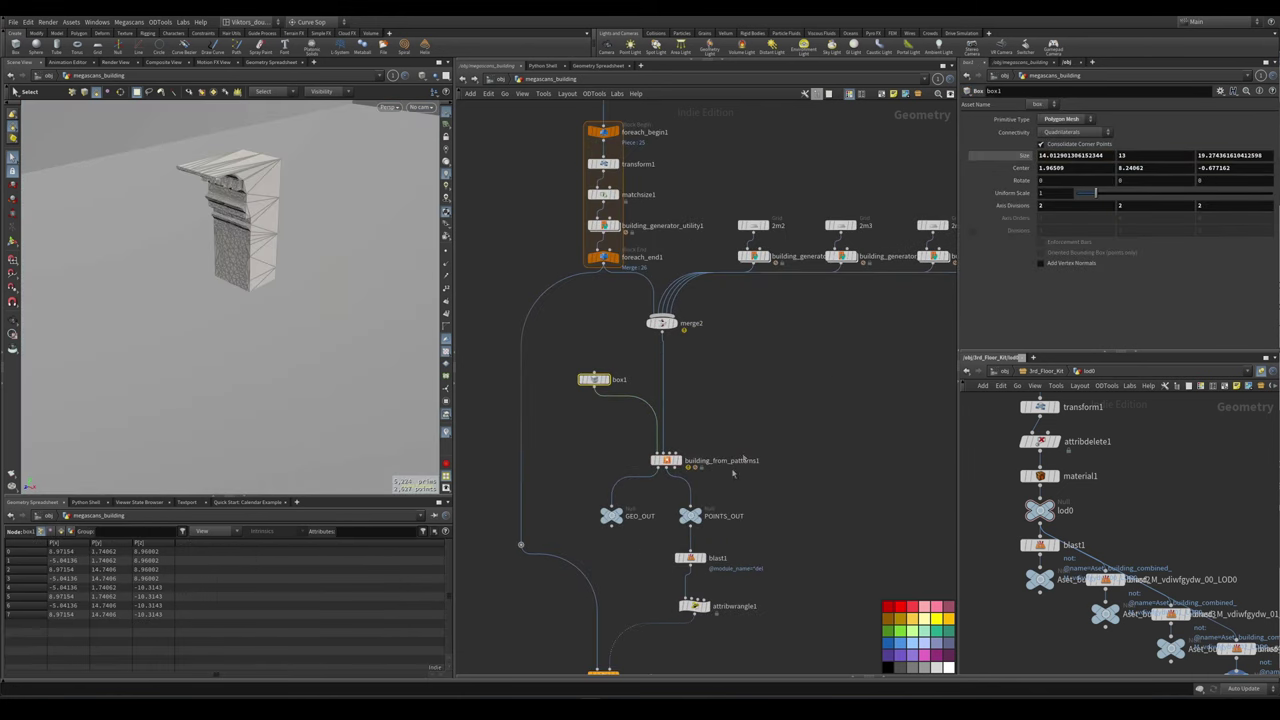
- Duplicate the f2 corner if-block in attribwrangle1 and adapt the copy to turn f3_corner_temp into f3_corner_convex
scroll(818, 419, "down", 2)
left_click(760, 481)
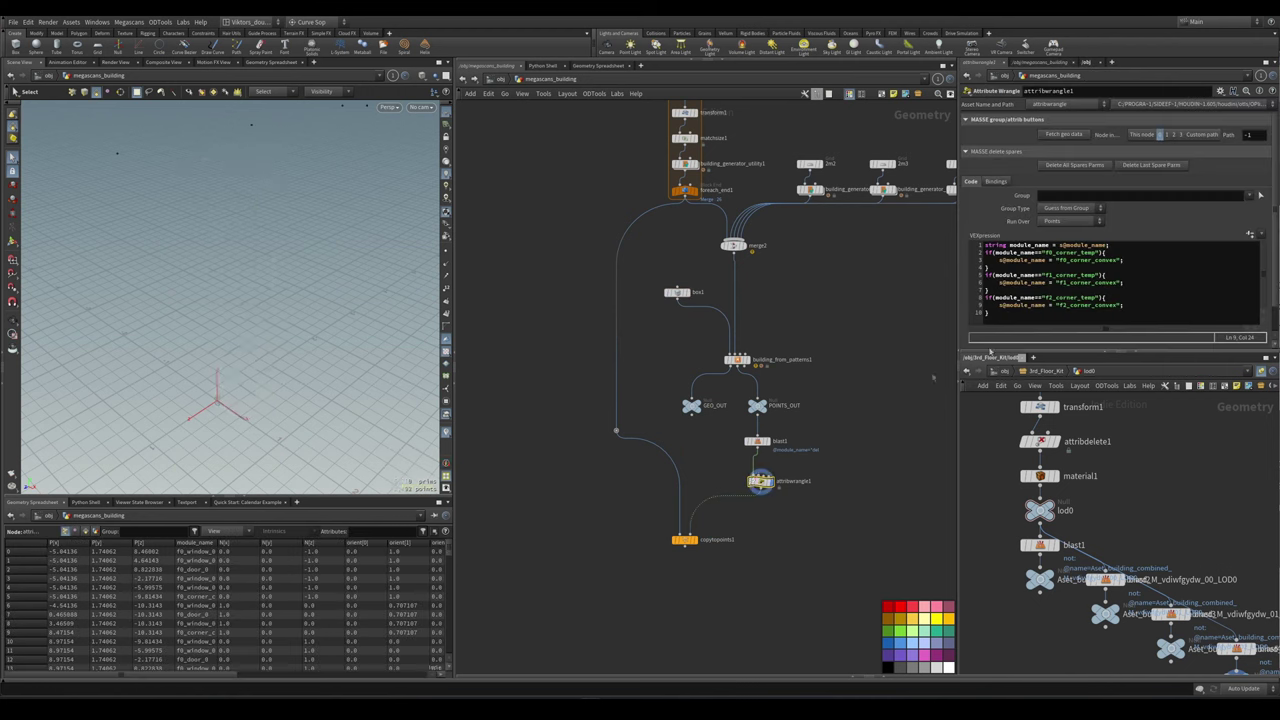
left_click_drag(1015, 313, 978, 298)
key("ctrl+c")
left_click(1010, 316)
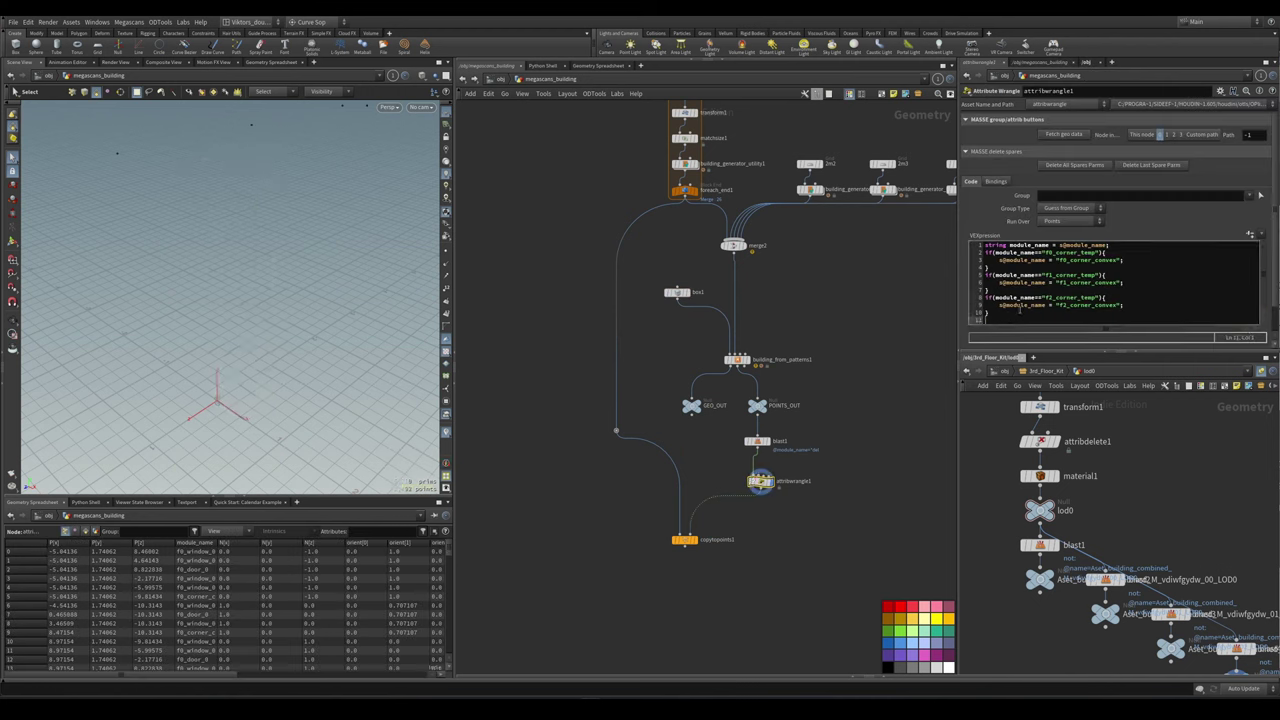
key("Return")
key("ctrl+v")
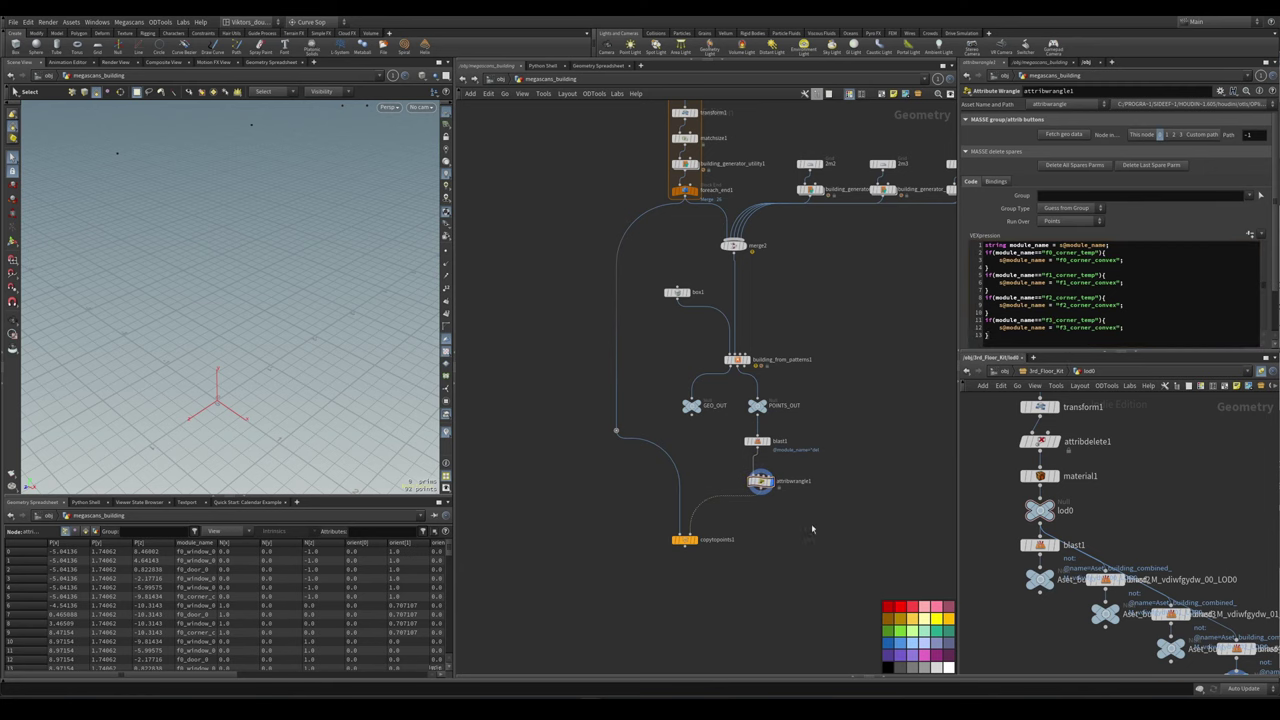
- Display copytopoints1 and examine the building's third floor, windows and upper corners from close up
middle_click_drag(811, 523, 825, 487)
left_click(698, 503)
scroll(206, 312, "up", 5)
left_click_drag(206, 312, 186, 362)
key("s")
key("Escape")
scroll(316, 285, "down", 3)
scroll(286, 254, "up", 5)
key("s")
left_click(257, 373)
scroll(257, 373, "down", 5)
scroll(228, 316, "up", 5)
scroll(293, 284, "down", 5)
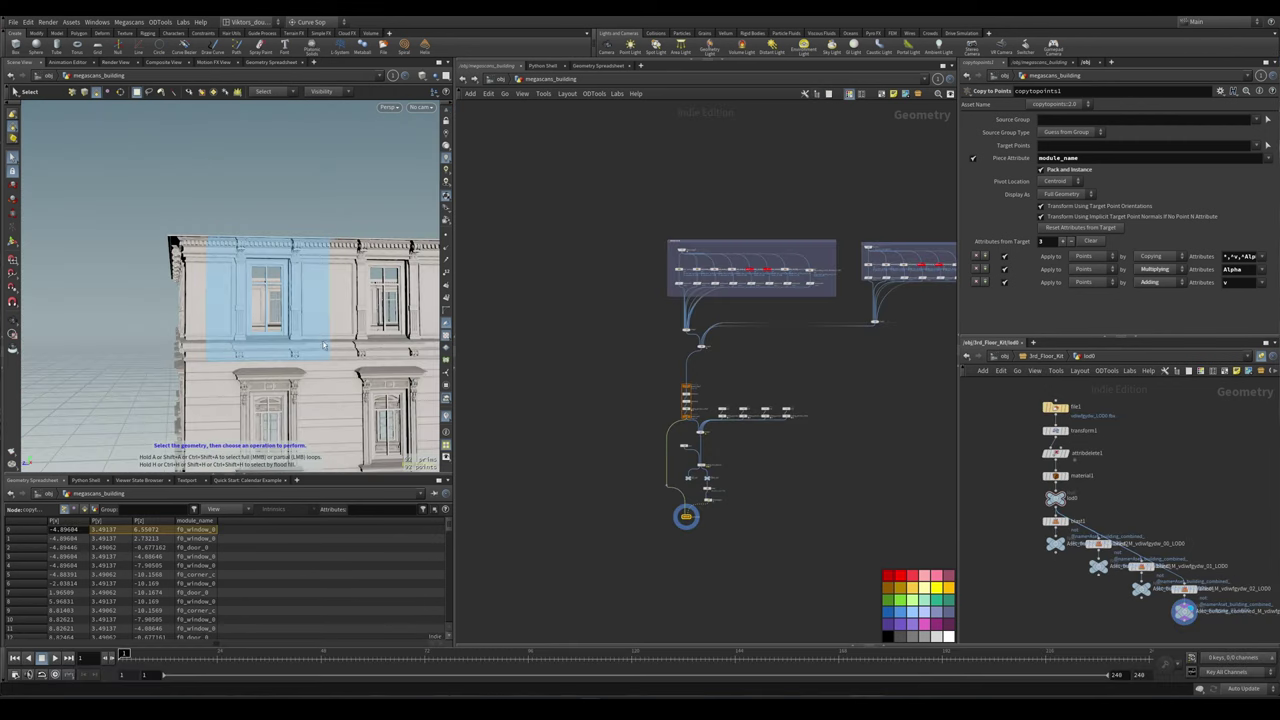
scroll(323, 348, "down", 3)
left_click_drag(323, 348, 292, 296, "alt")
- Switch to Quixel Bridge, view the third reference image of Neoclassical Modular Building Vol. 2, and compare it with the building's top corner in Houdini
key("alt+Tab")
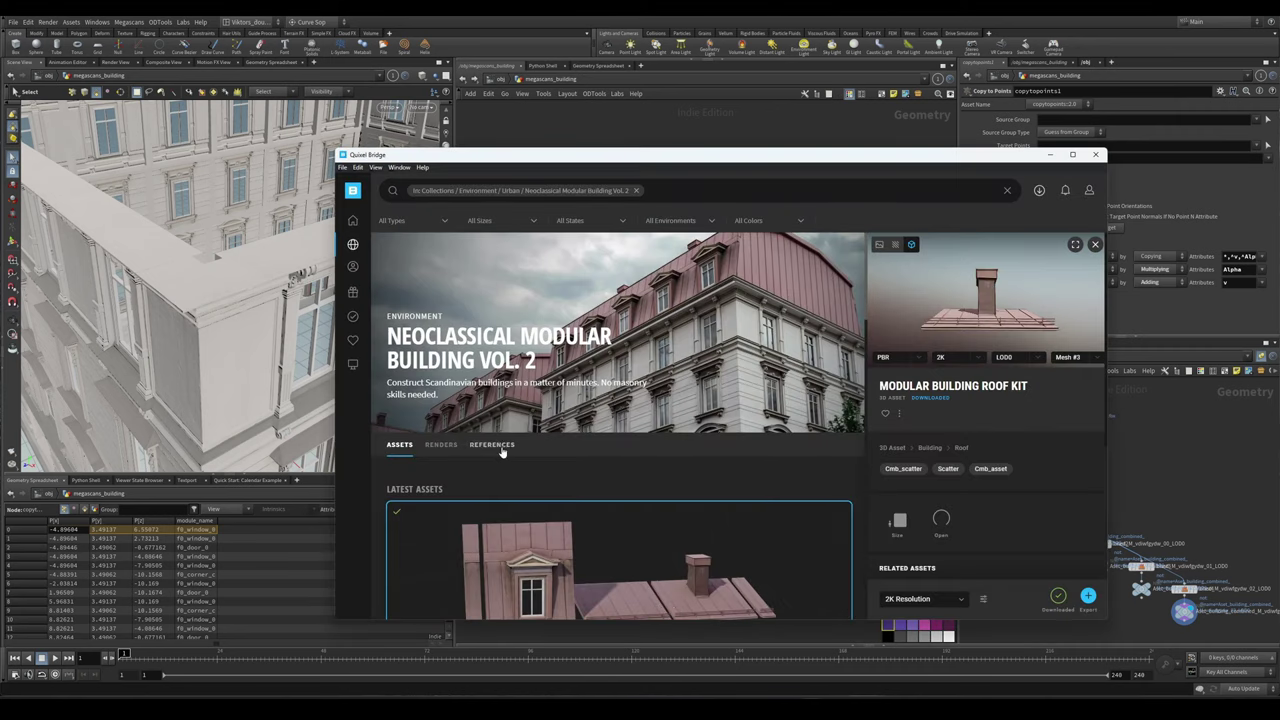
left_click(500, 447)
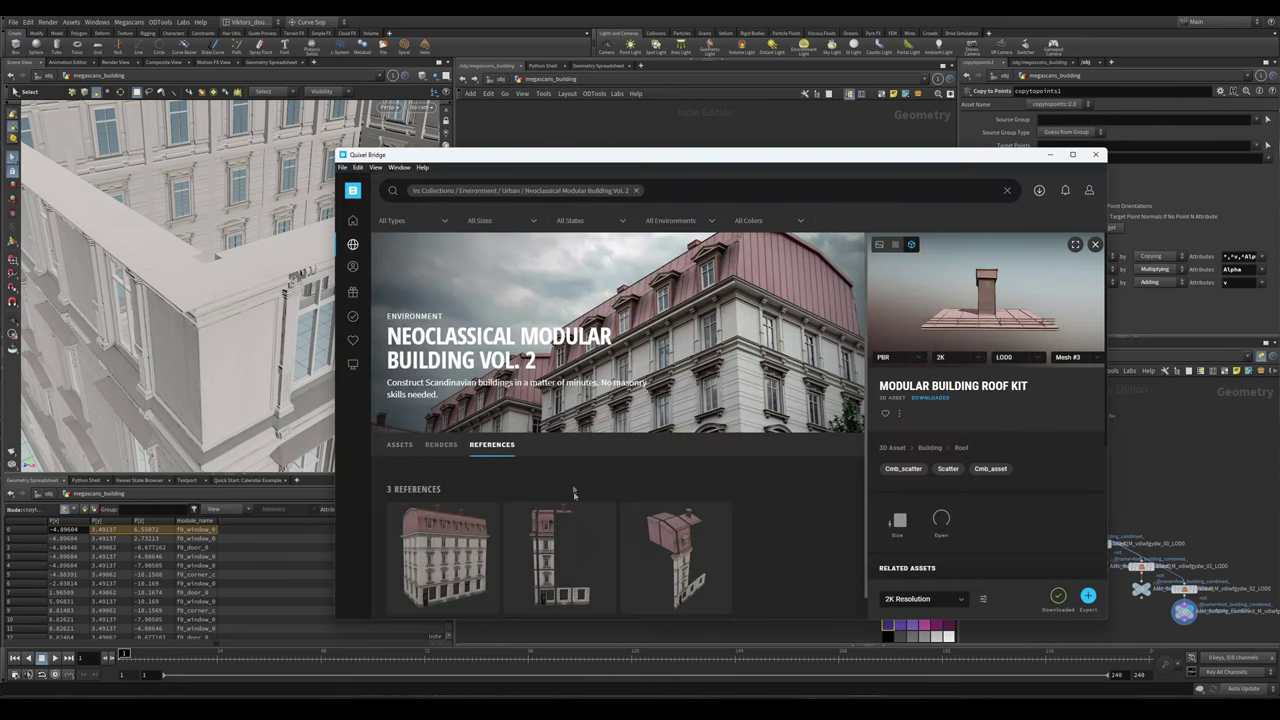
left_click(632, 538)
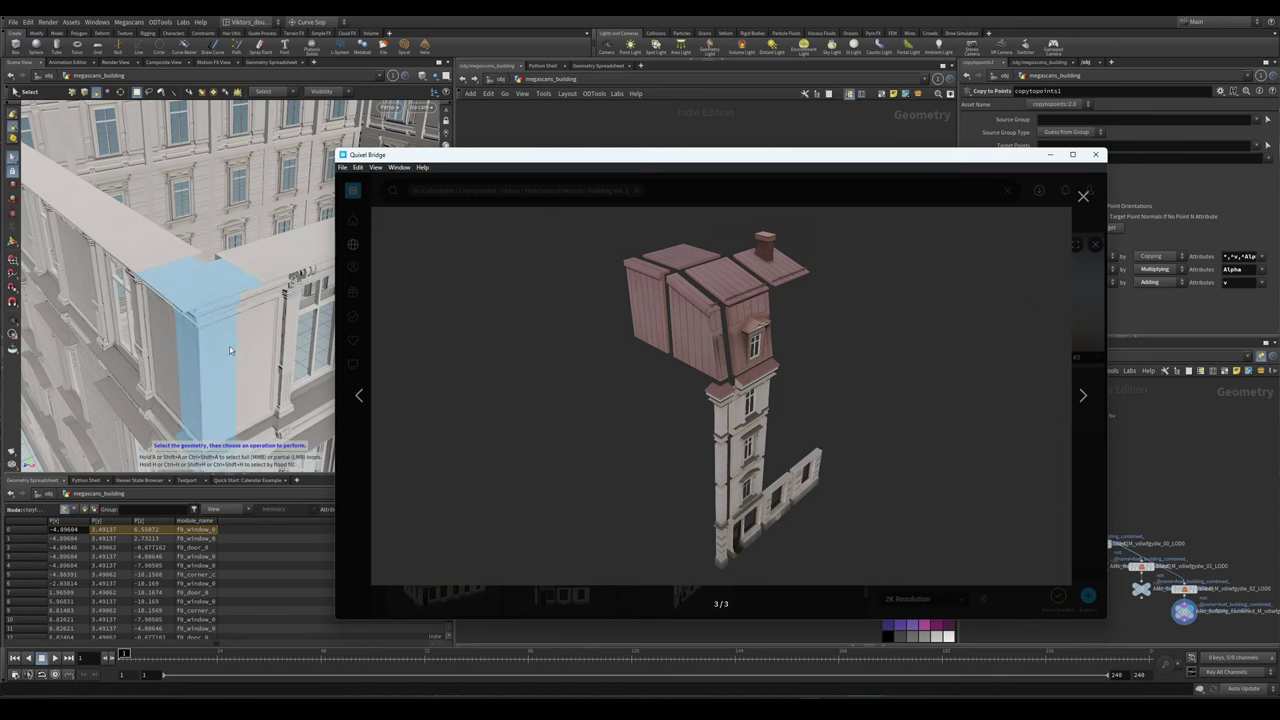
key("Escape")
left_click_drag(202, 331, 260, 300)
key("s")
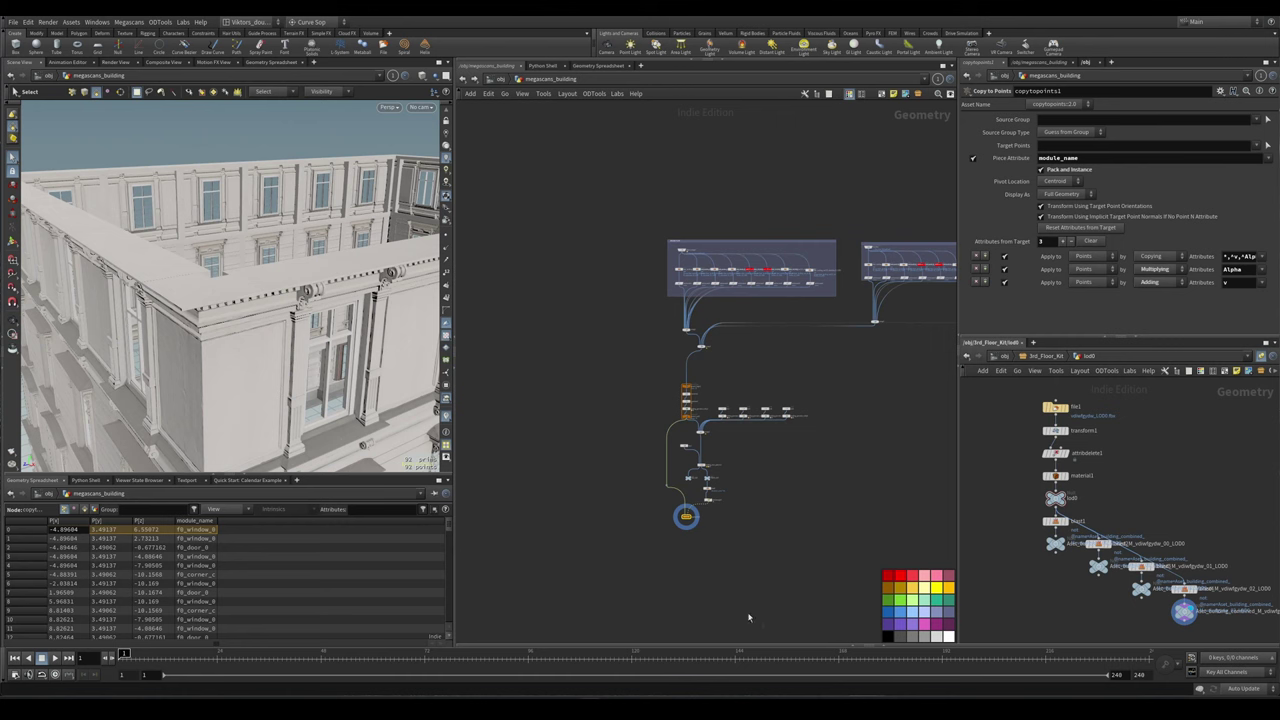
- Return to Quixel Bridge and open the Modular Building Trim Kit from the collection's assets
key("alt+Tab")
left_click(1071, 473)
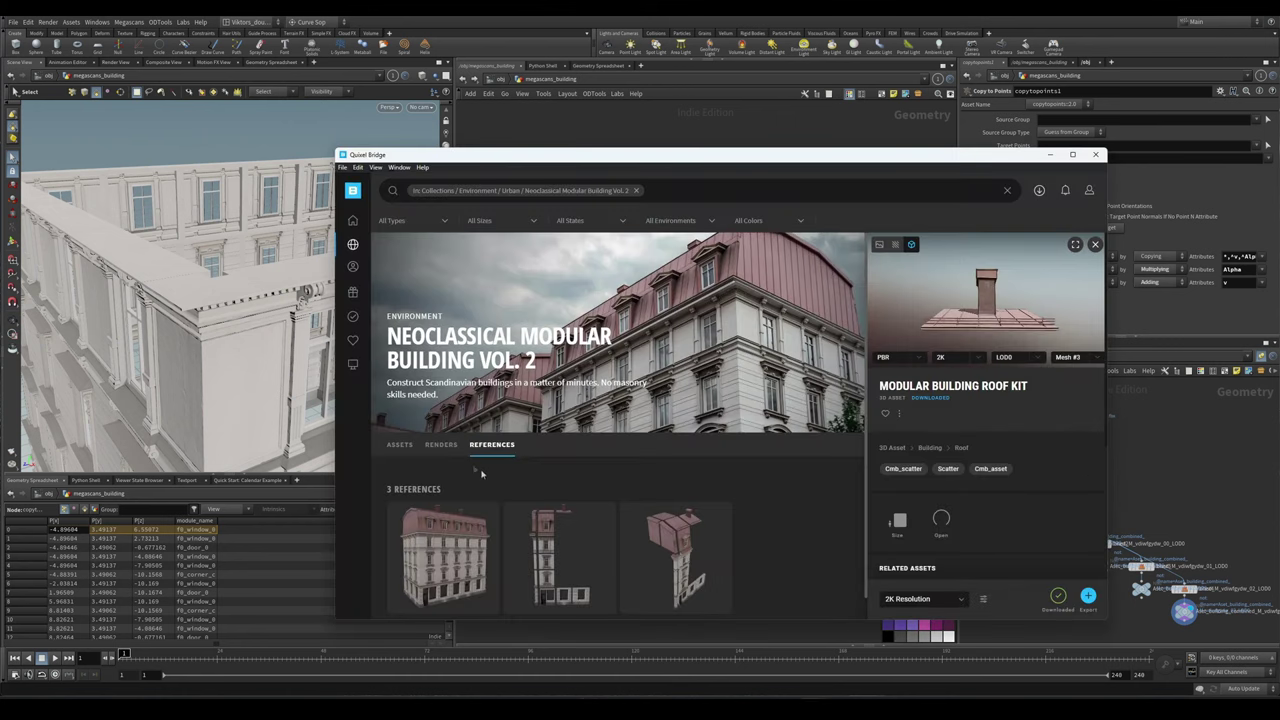
left_click(400, 444)
scroll(571, 508, "down", 5)
left_click(603, 467)
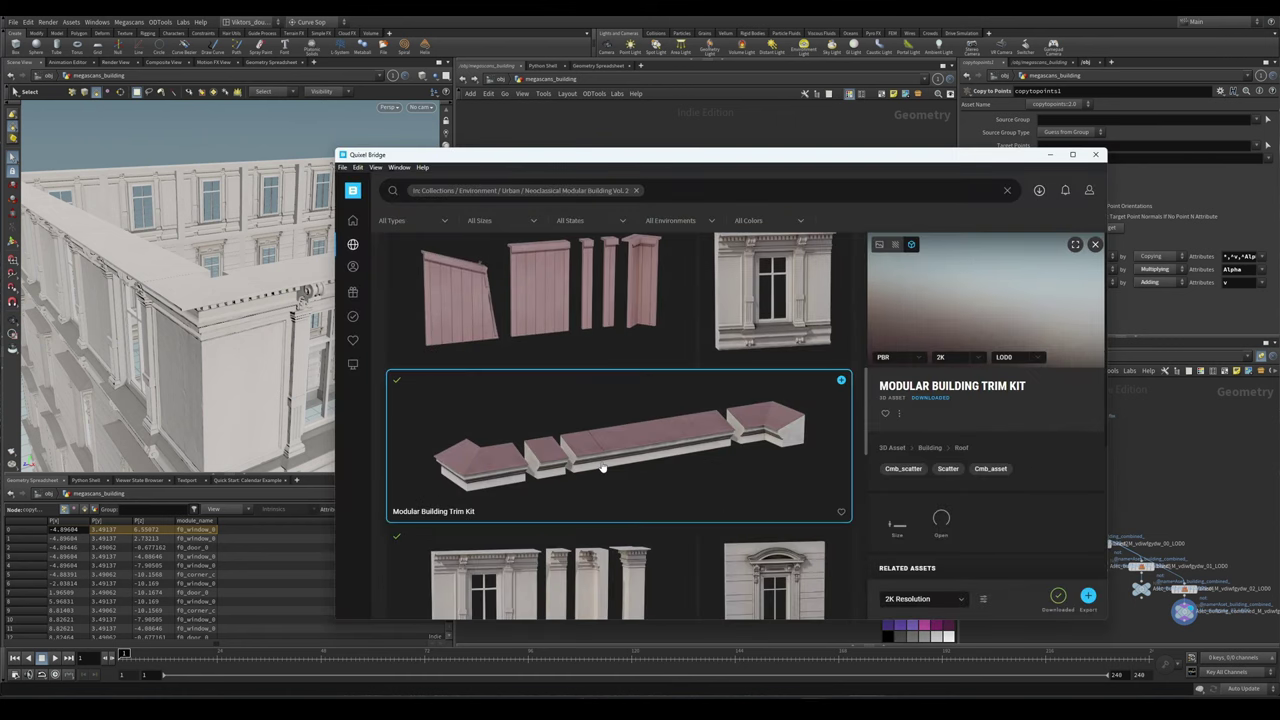
- Export the Modular Building Trim Kit to Houdini, switch back to Houdini and view the building's top corner
scroll(1003, 509, "down", 3)
scroll(997, 491, "up", 3)
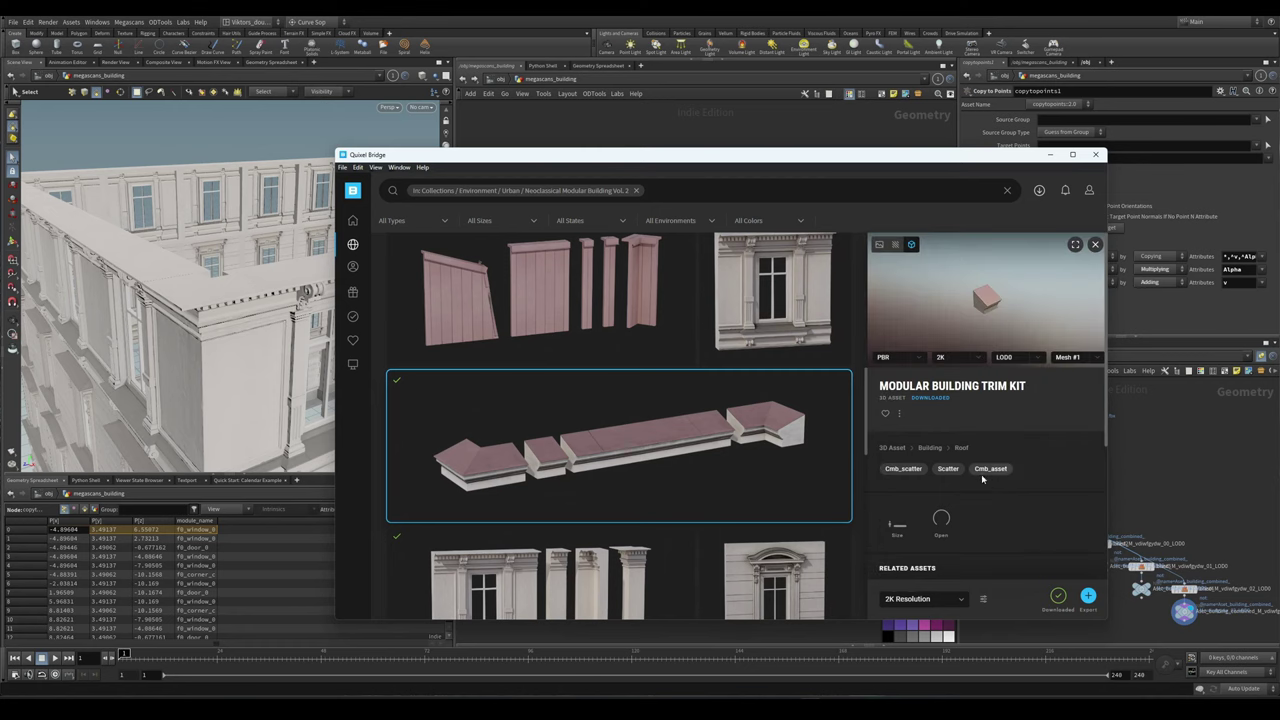
left_click(1088, 596)
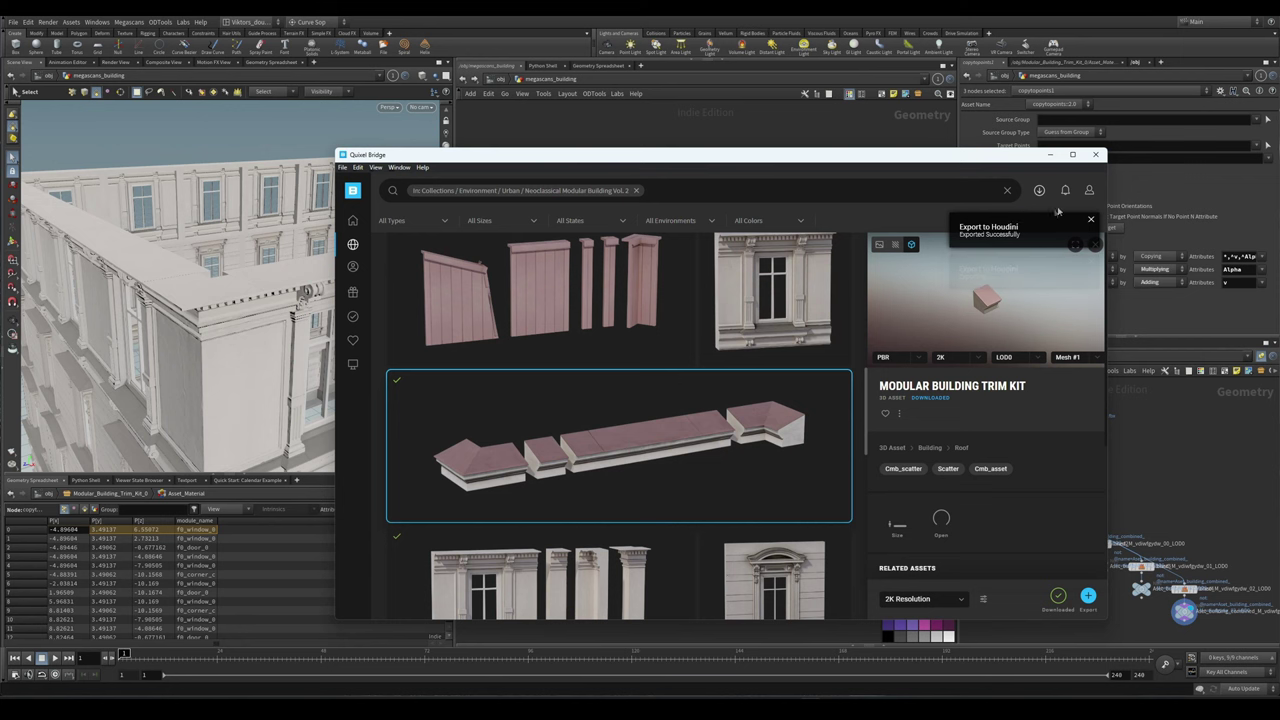
left_click(1052, 155)
key("Escape")
left_click_drag(250, 300, 232, 240)
key("s")
left_click_drag(147, 334, 240, 302, "alt")
scroll(700, 350, "up", 5)
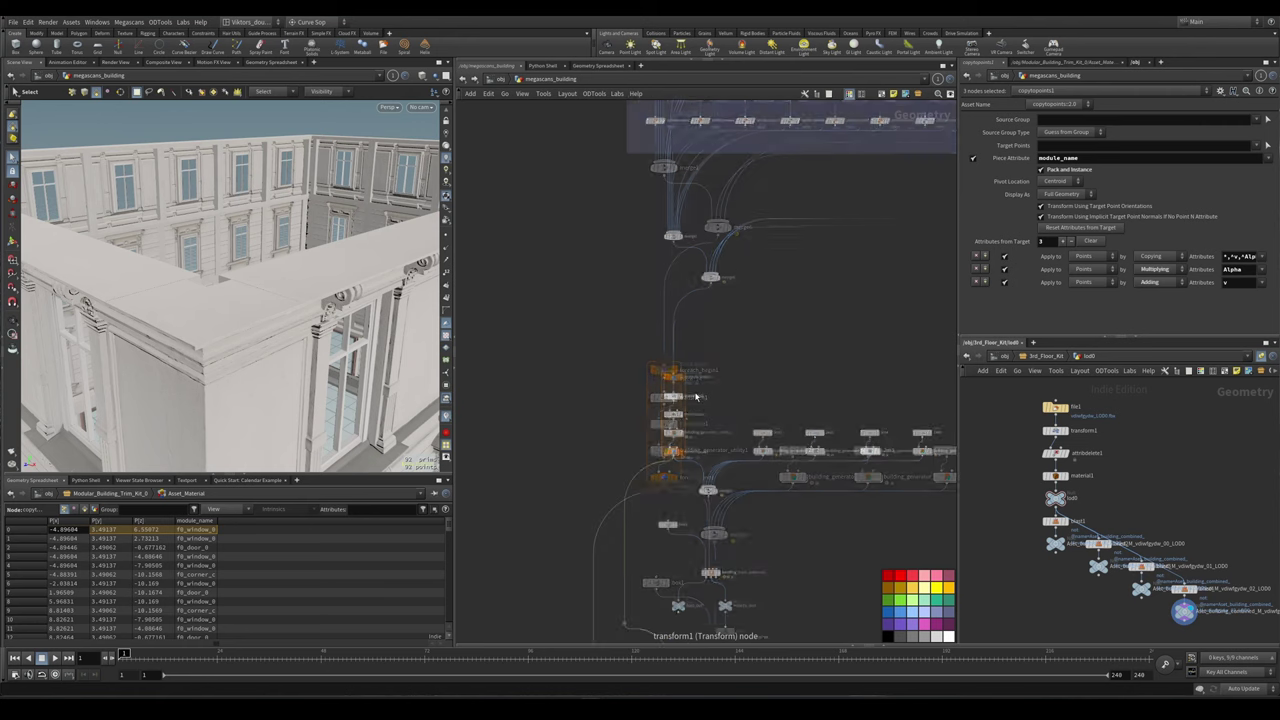
- Display foreach_begin1 and place a copy of the third-floor object merge beside the third-floor module network box
left_click(663, 370)
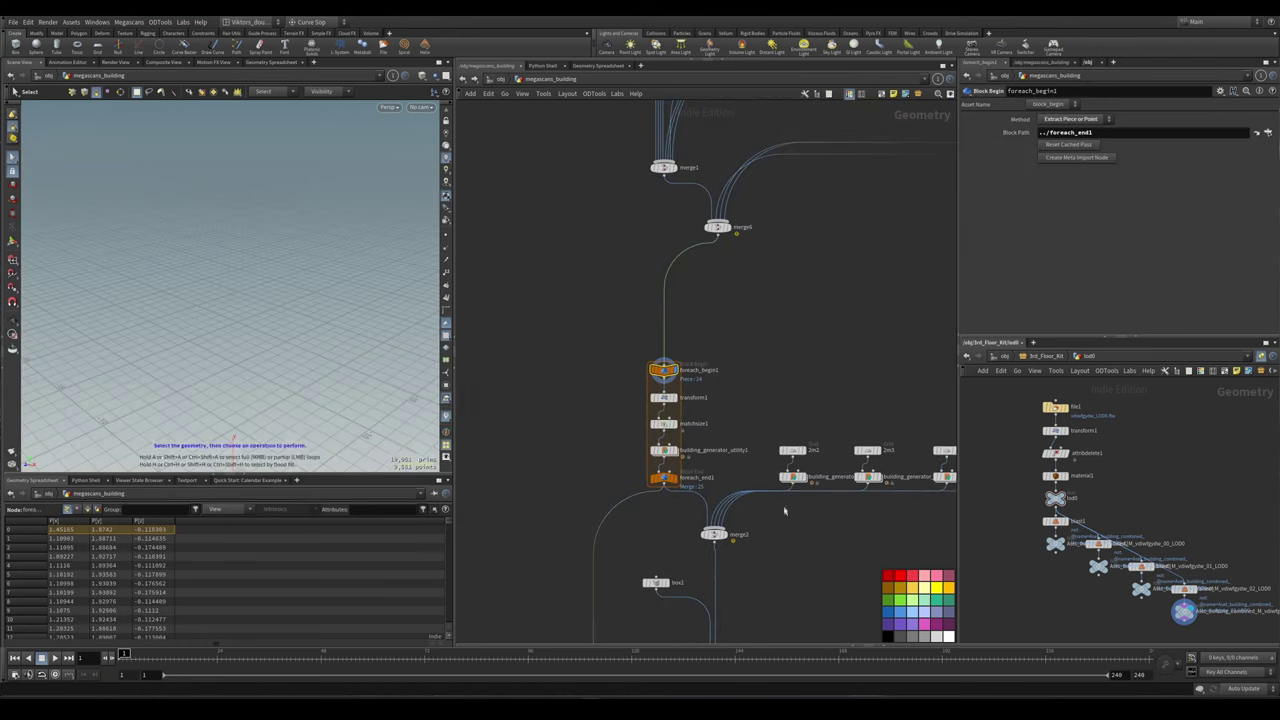
scroll(517, 455, "down", 5)
scroll(517, 455, "up", 5)
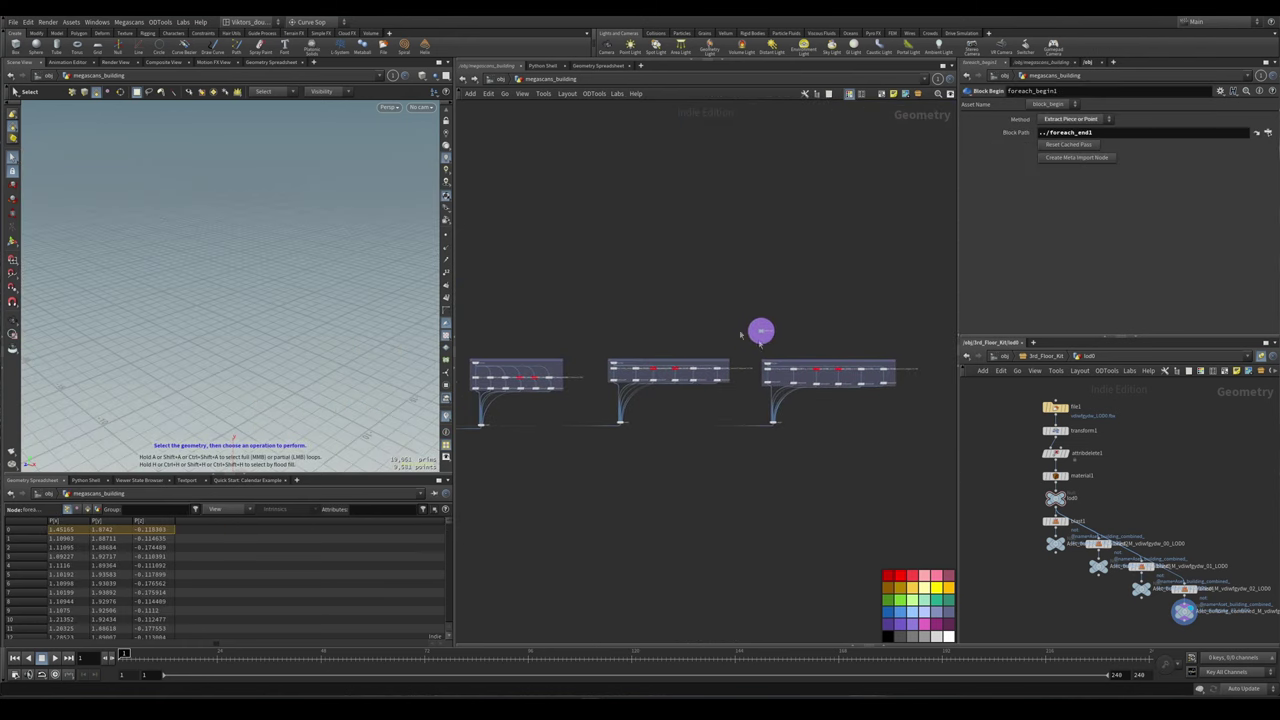
scroll(740, 333, "up", 5)
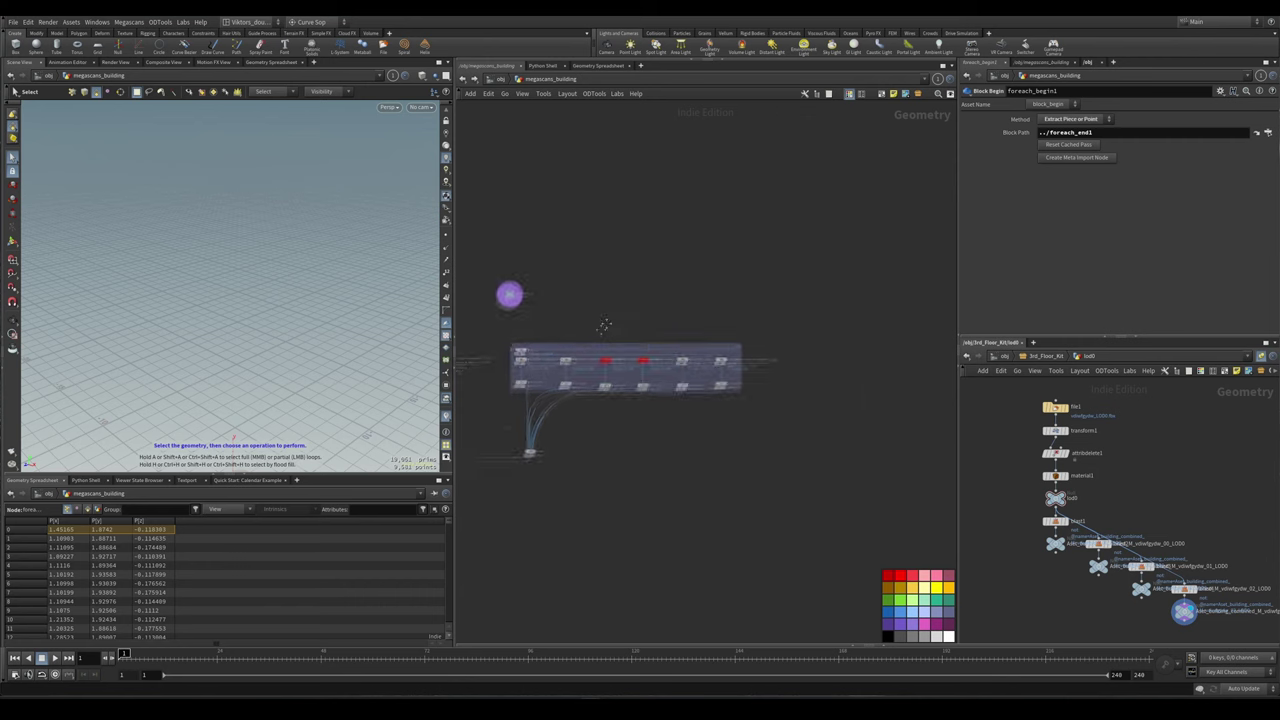
left_click(843, 436)
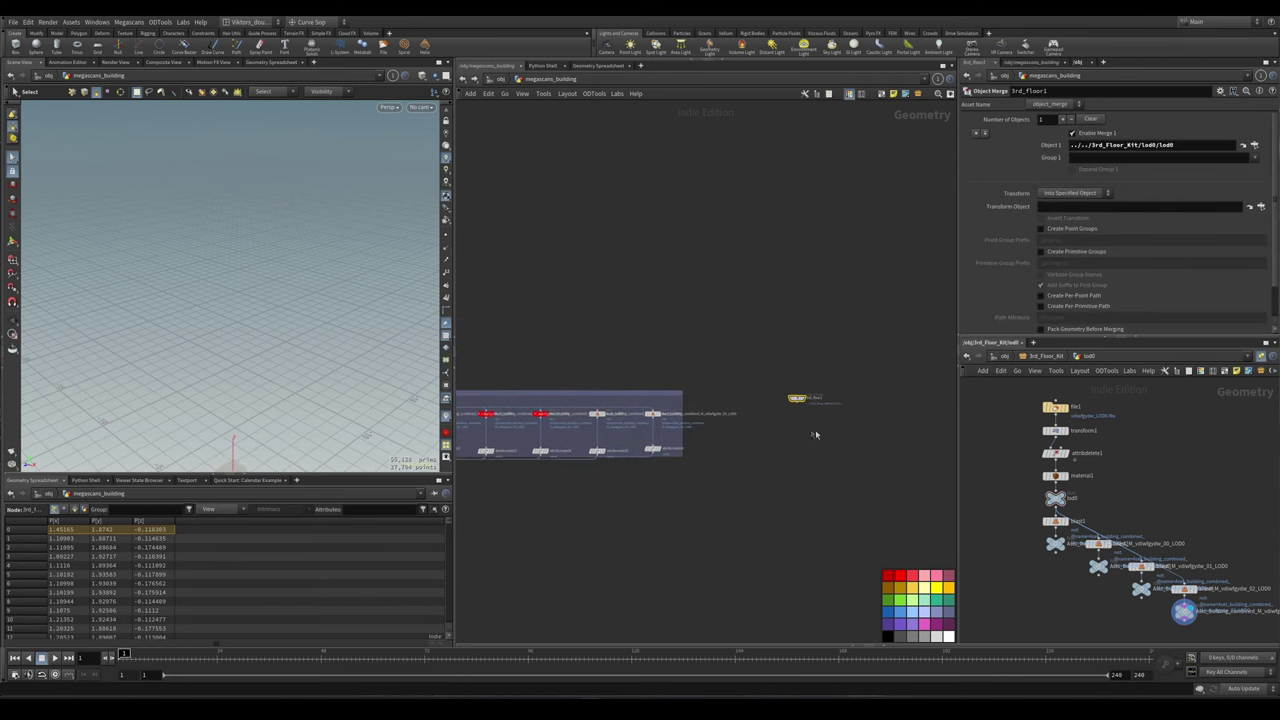
- Rename the imported trim subnetwork as Trim_Kit, align it under 3rd_Floor_Kit, and open its lod0 network with the lod0 null selected
key("u")
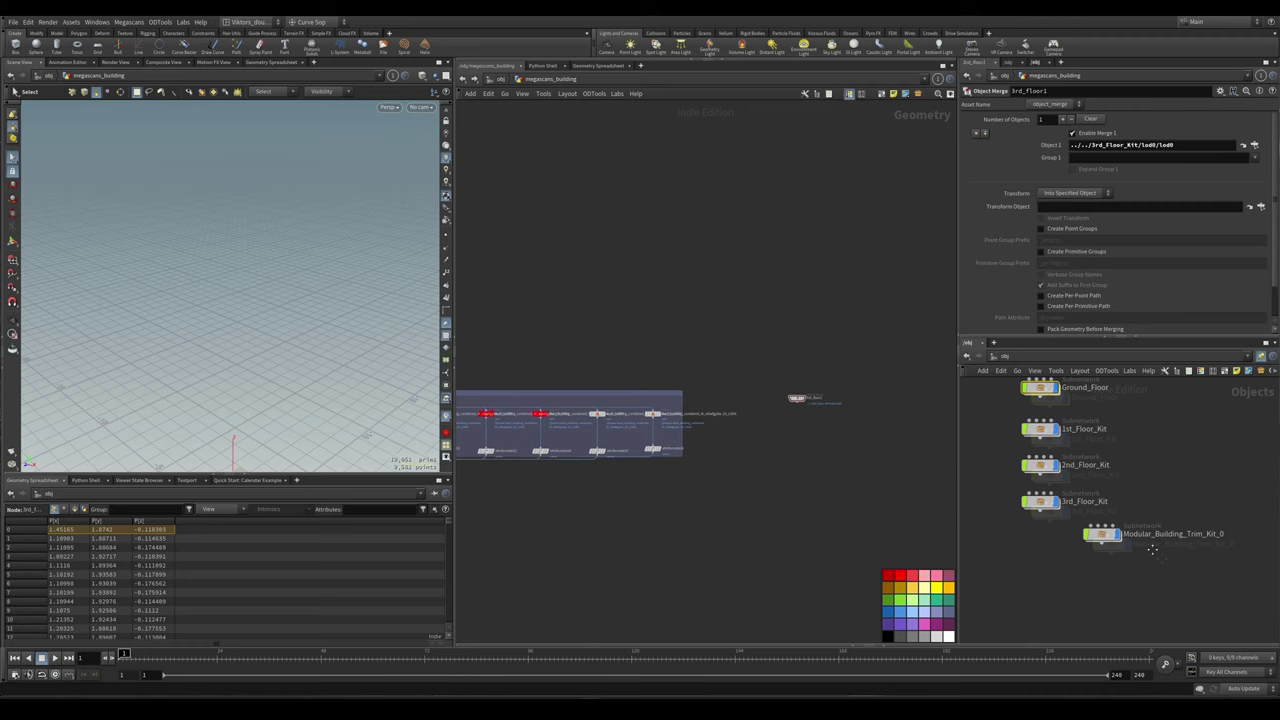
double_click(1170, 522)
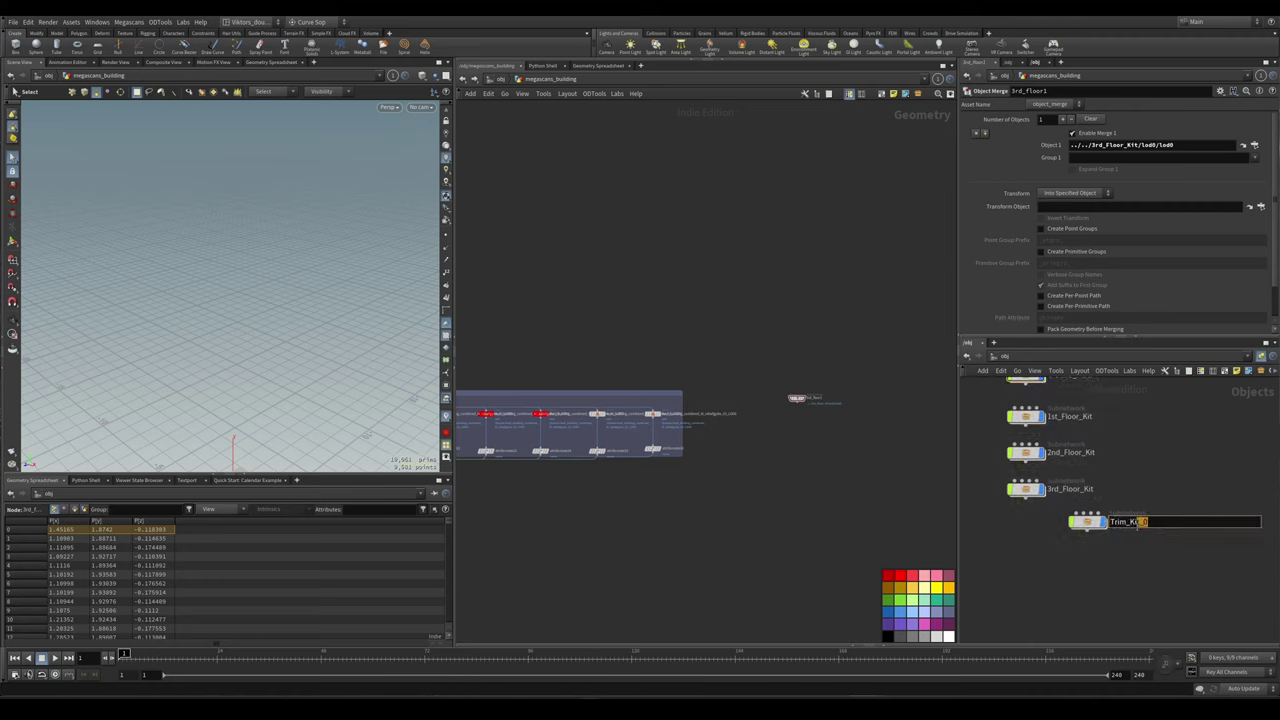
left_click_drag(1102, 530, 1040, 519)
double_click(1037, 518)
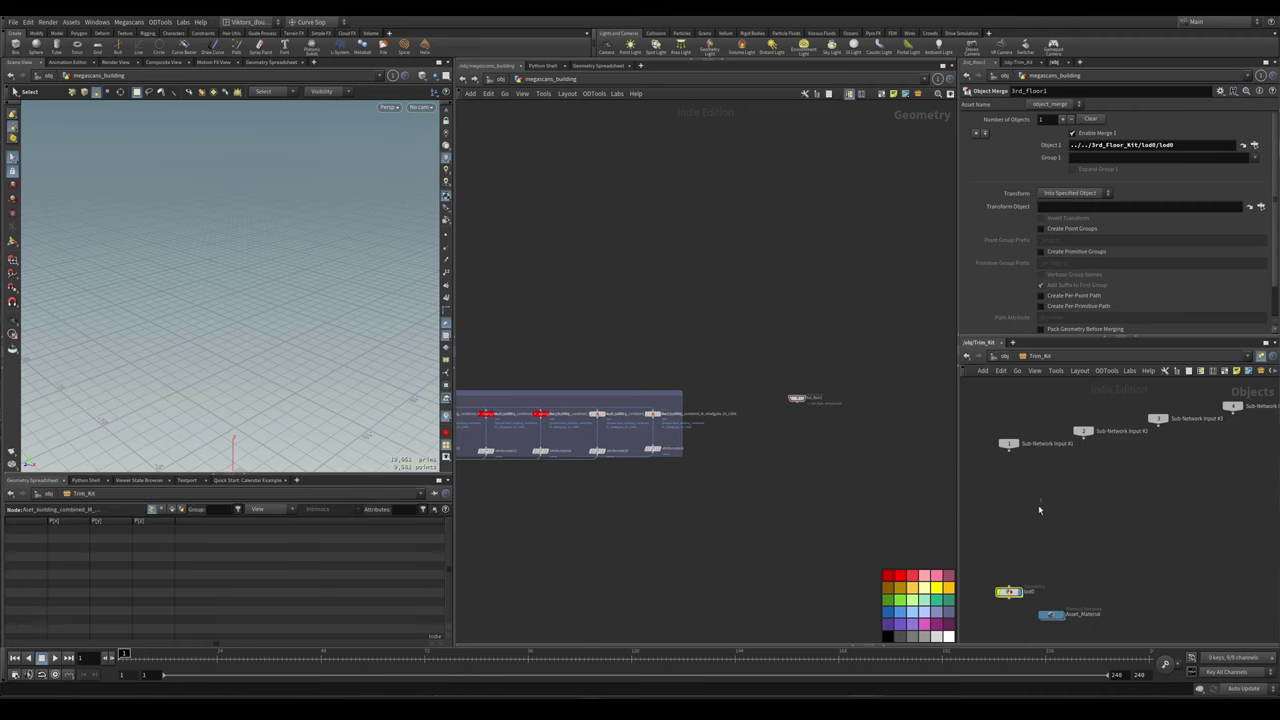
double_click(1010, 591)
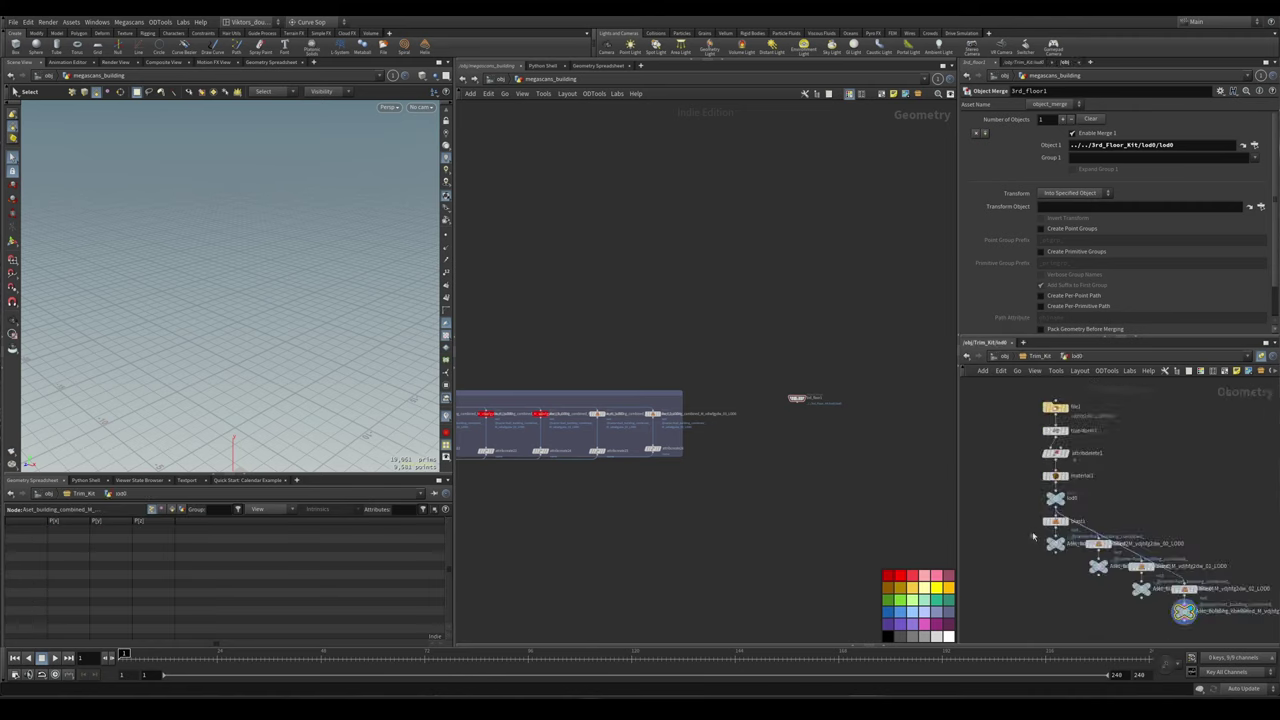
scroll(796, 398, "up", 3)
- Use the MASSE object merge tool to point 3rd_floor1 at ../../Trim_Kit/lod0/lod0 and display the trim kit geometry
right_click(794, 398)
mouse_move(860, 381)
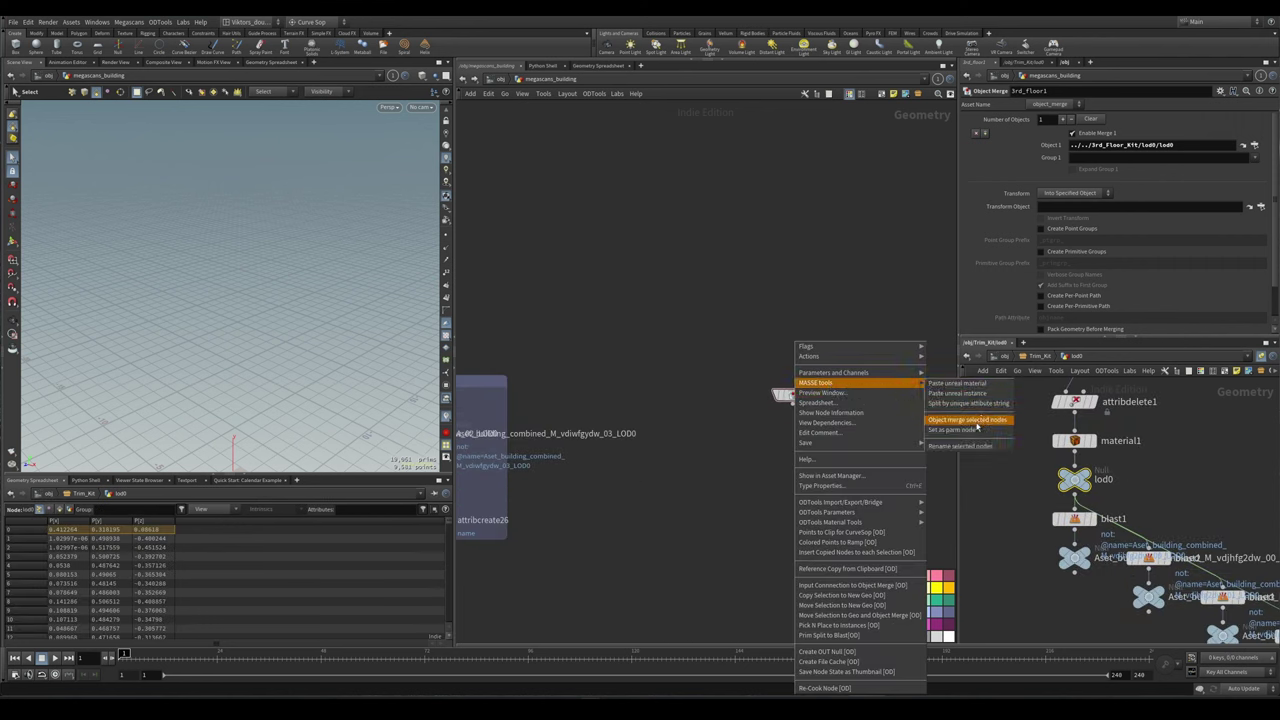
left_click(965, 418)
left_click(806, 395)
key("Escape")
mouse_move(280, 300)
left_mouse_down()
mouse_move(220, 297)
mouse_move(275, 312)
mouse_move(229, 286)
left_mouse_up()
key("w")
key("w")
key("s")
scroll(738, 477, "up", 3)
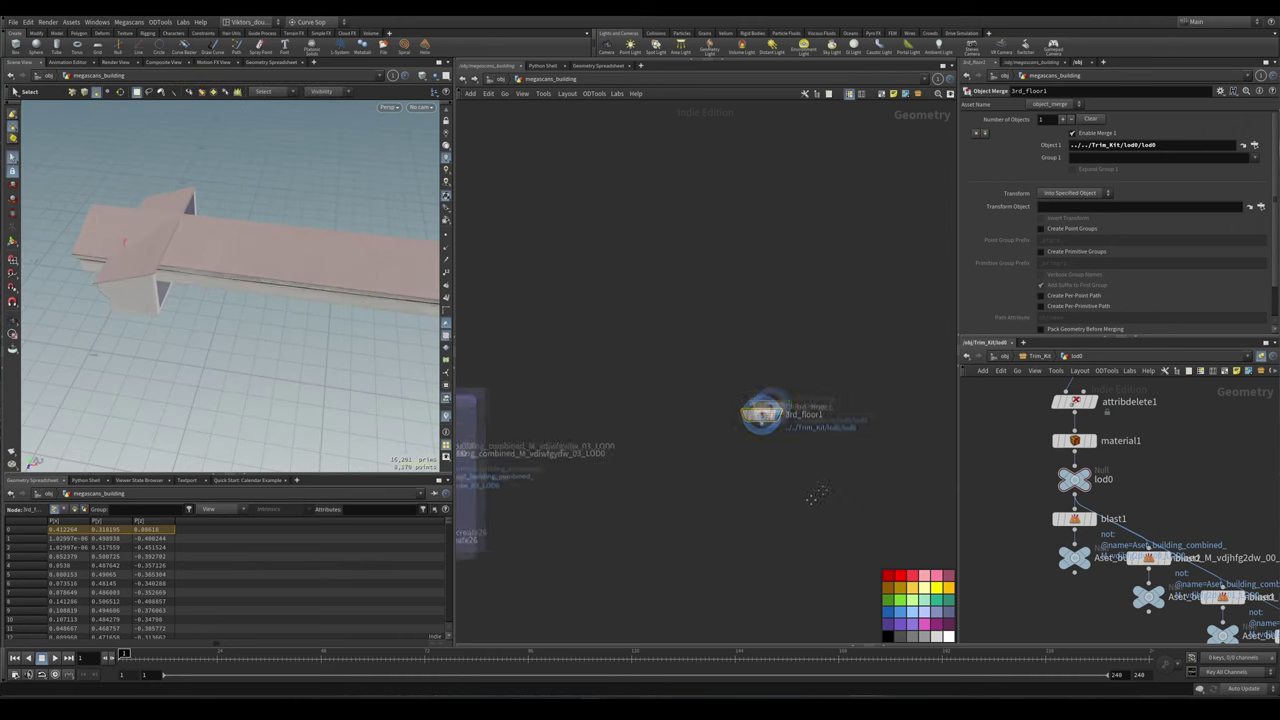
- Split 3rd_floor1 by its unique name attribute into separate blast nodes for the trim pieces
right_click(695, 388)
mouse_move(760, 383)
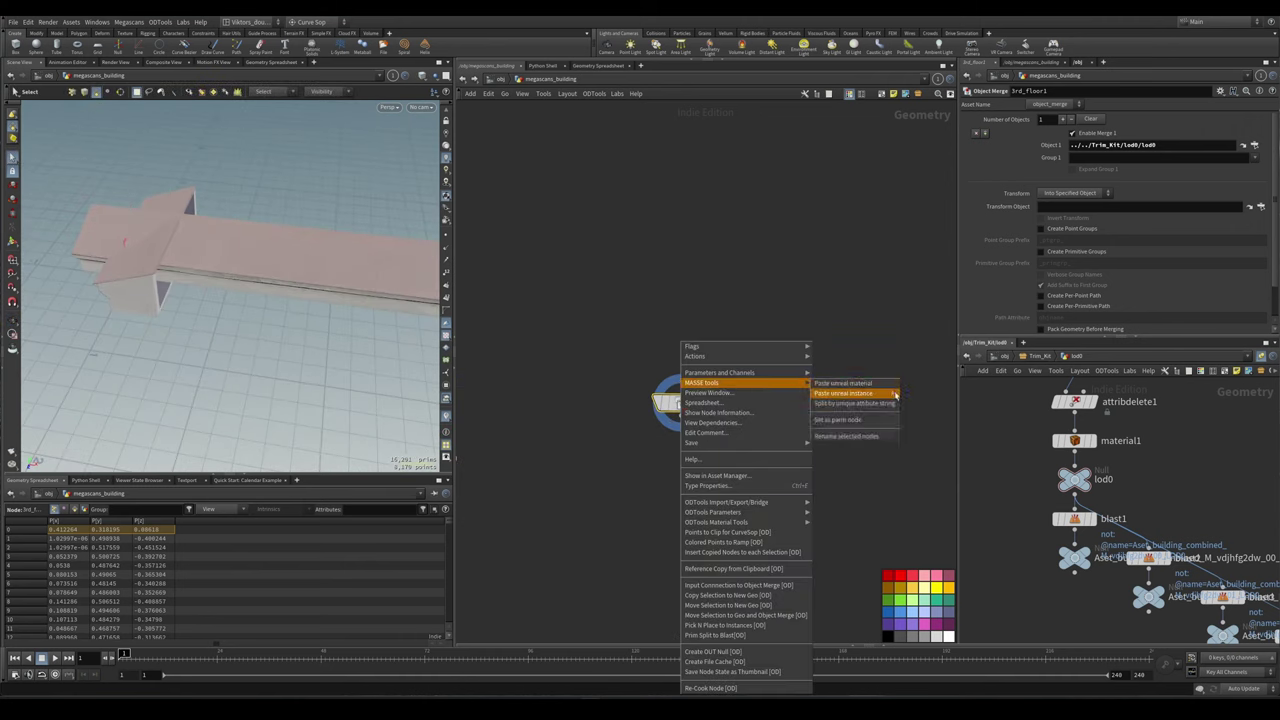
left_click(889, 404)
left_click(838, 541)
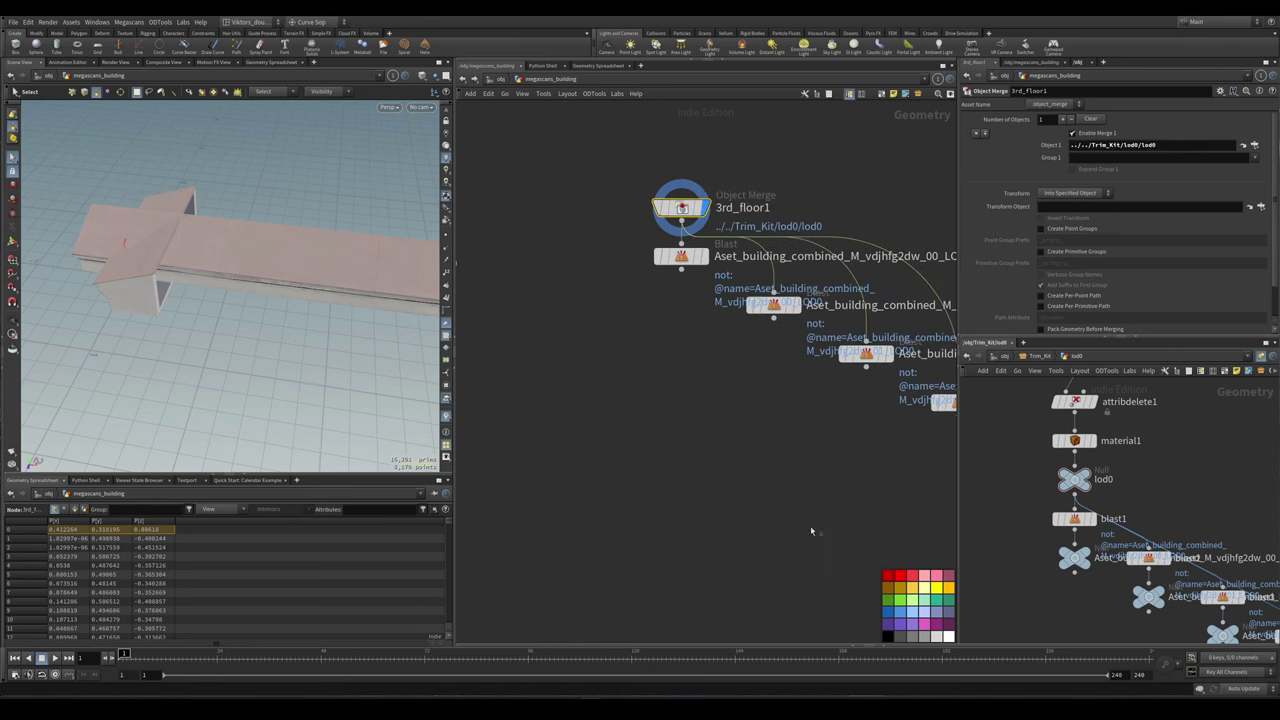
- Display the four trim blast nodes one after another and examine the shape of each straight and corner piece
key("space+g")
left_click_drag(182, 294, 243, 300)
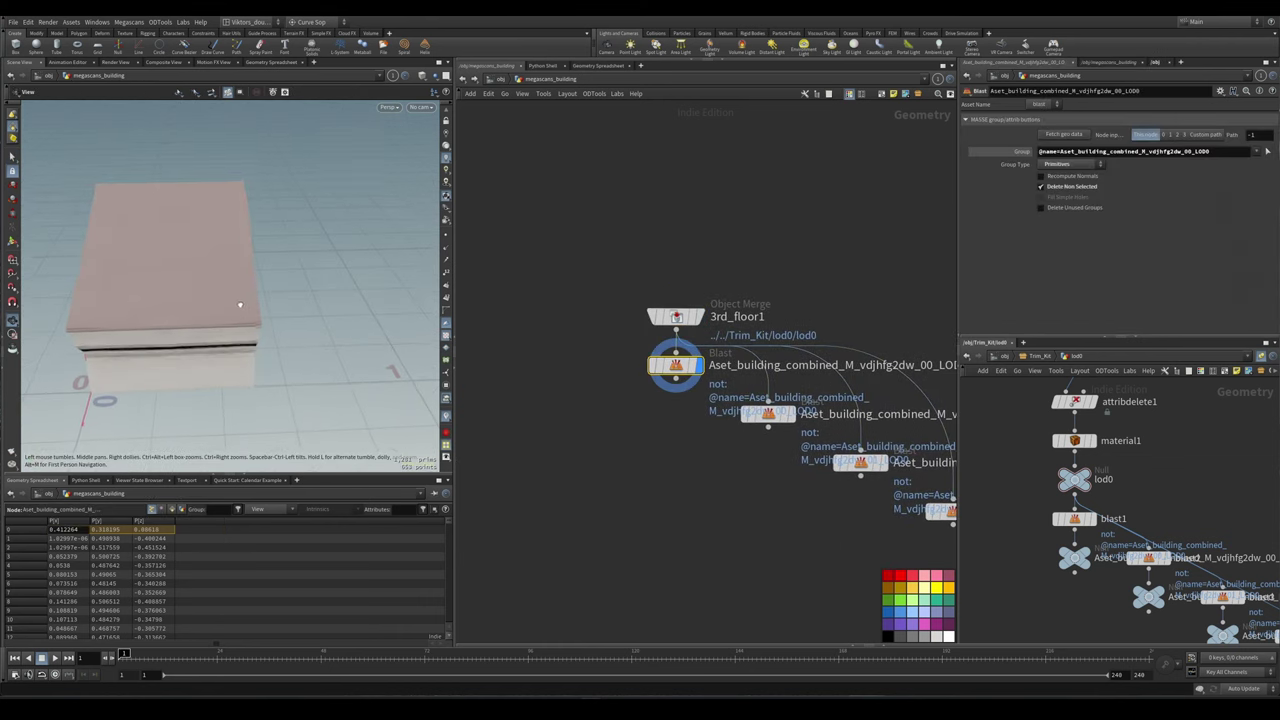
left_click(767, 413)
key("space+g")
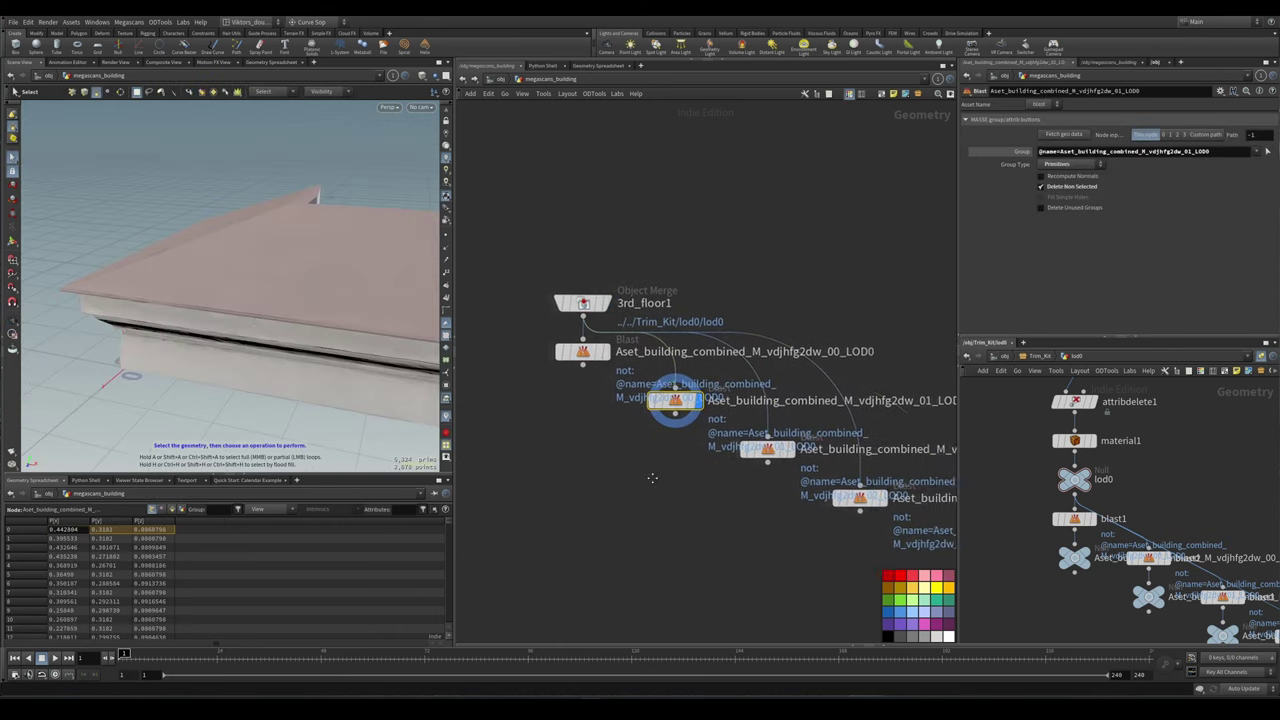
left_click(765, 448)
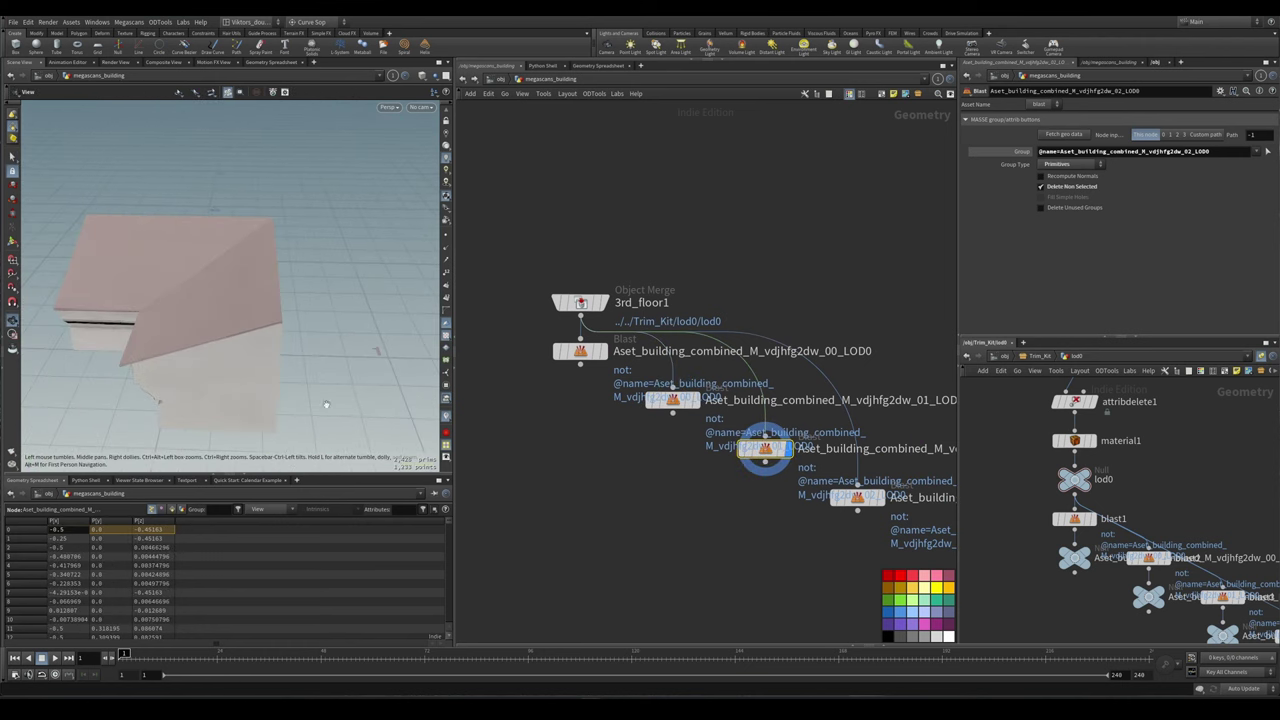
left_click(857, 497)
key("space+g")
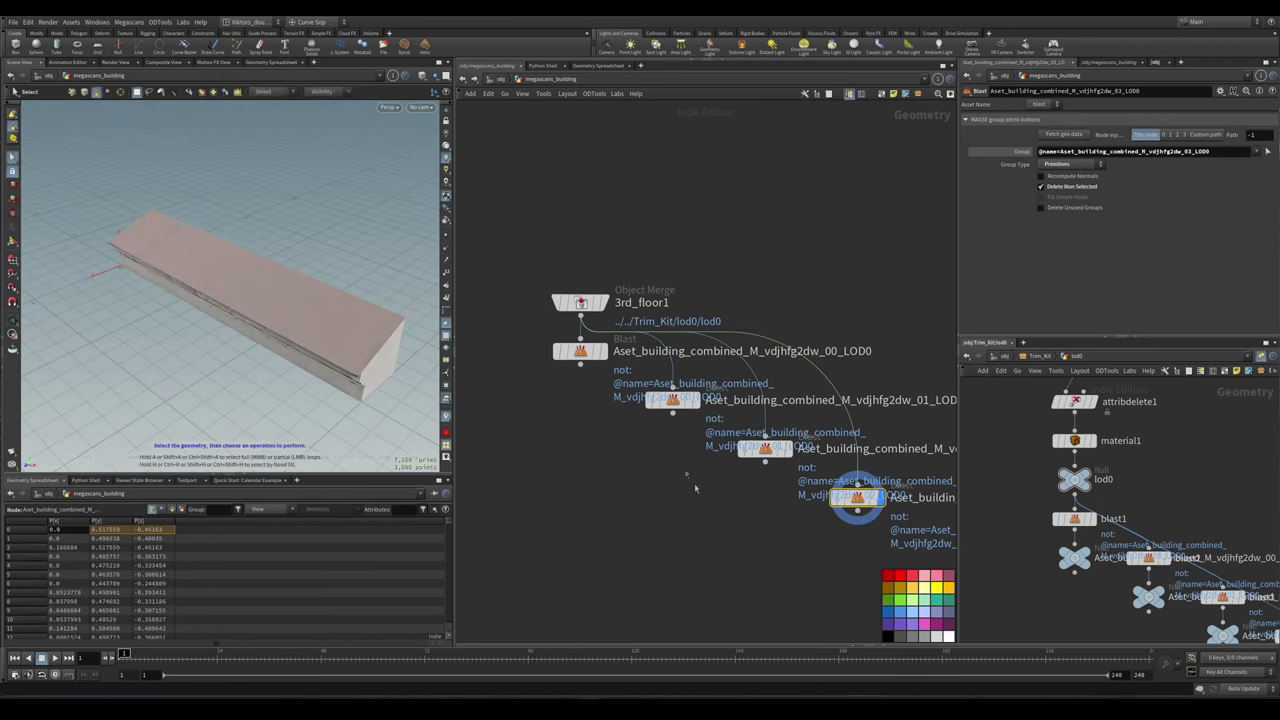
left_click(672, 400)
left_click(765, 448)
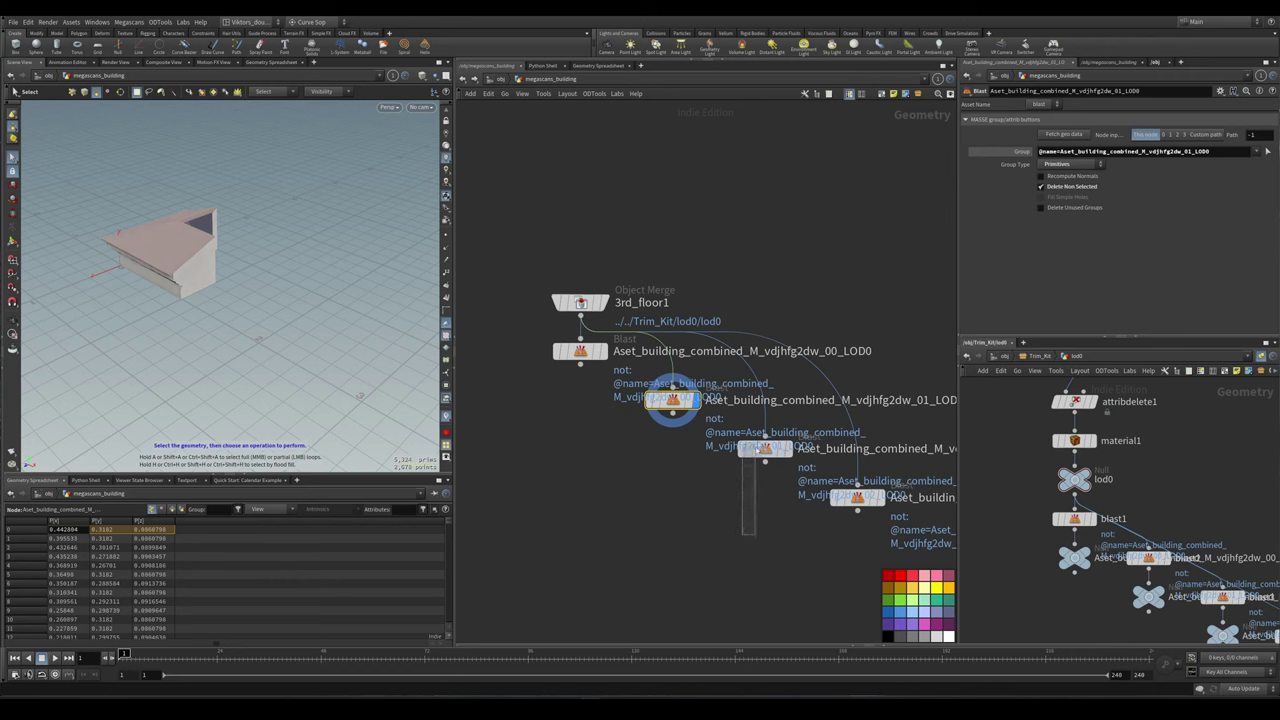
key("space+g")
left_click(857, 497)
left_click_drag(330, 285, 215, 350)
scroll(670, 553, "down", 3)
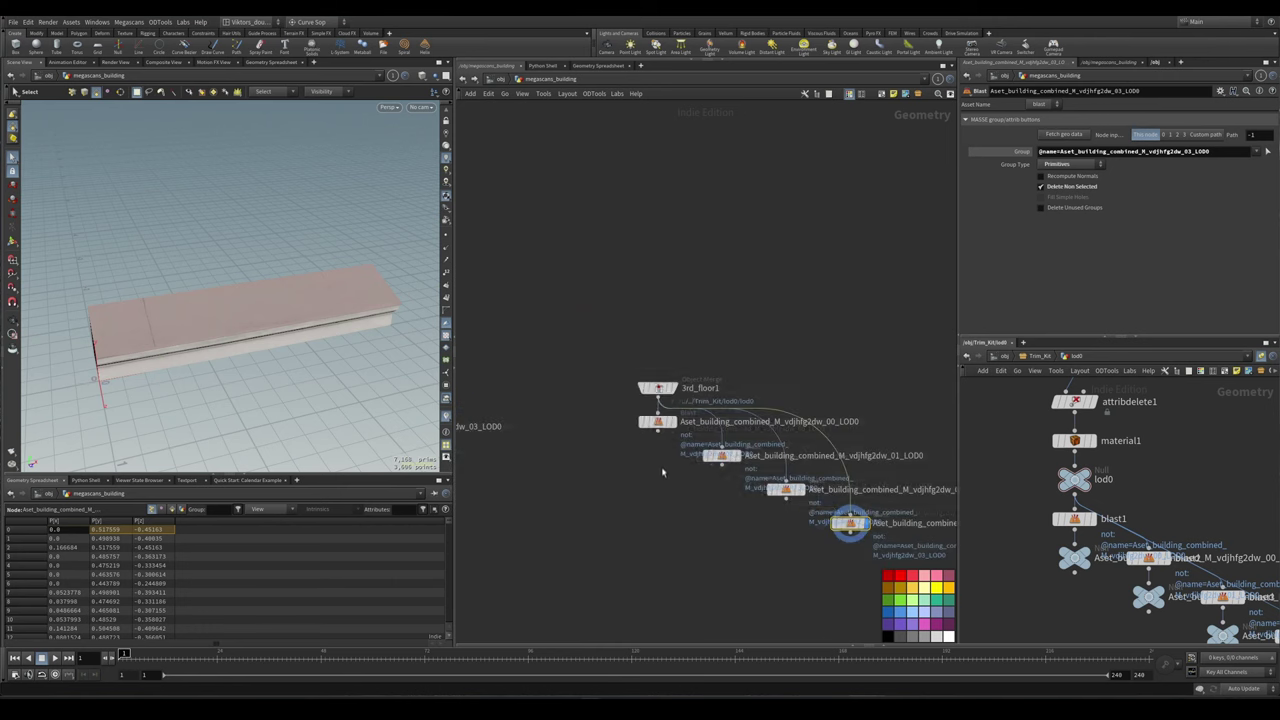
- Attach a copied attribcreate node to the 00 trim blast and set its name string to trim_0
scroll(550, 484, "up", 3)
left_click(712, 488)
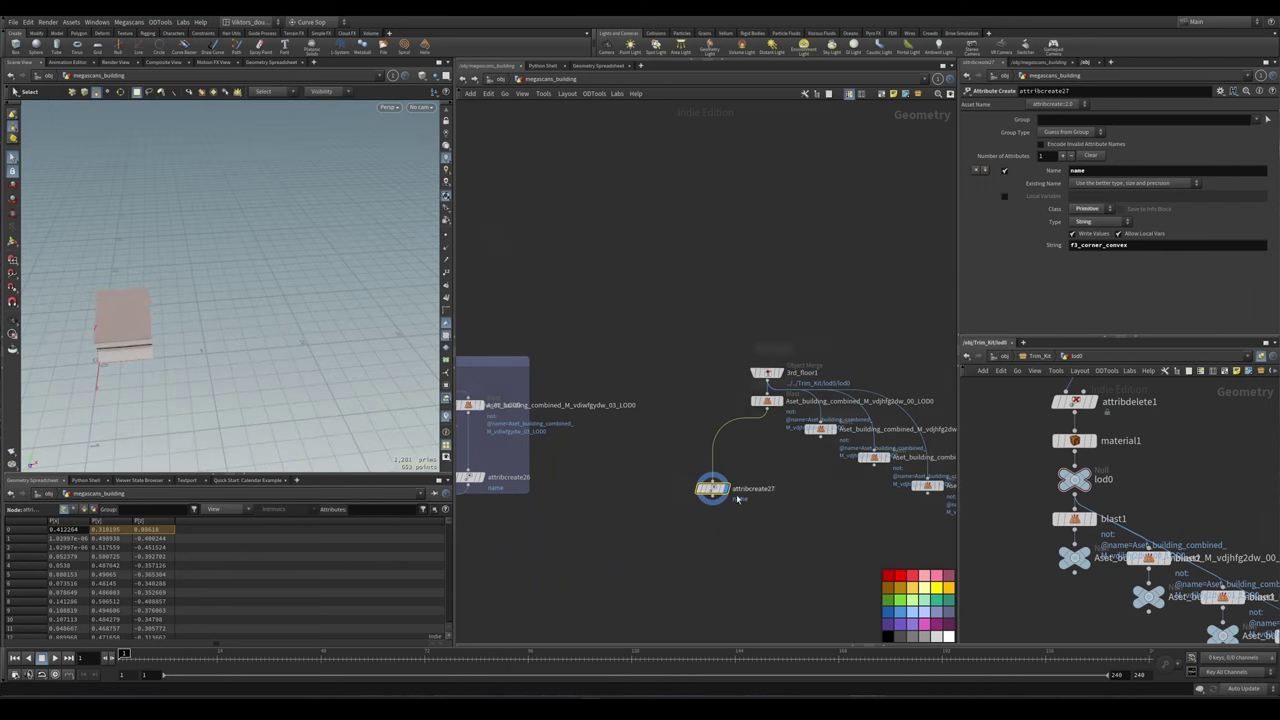
scroll(676, 505, "up", 2)
left_click_drag(1113, 252, 1039, 253)
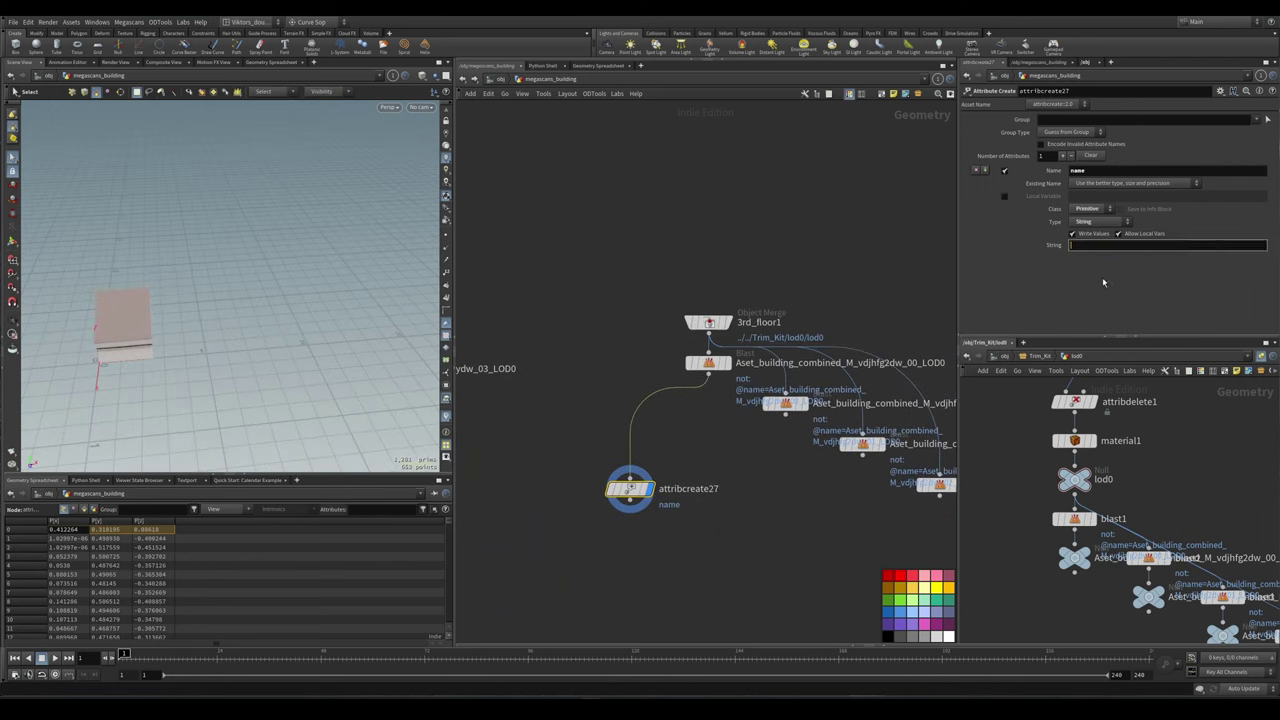
type("trim_0")
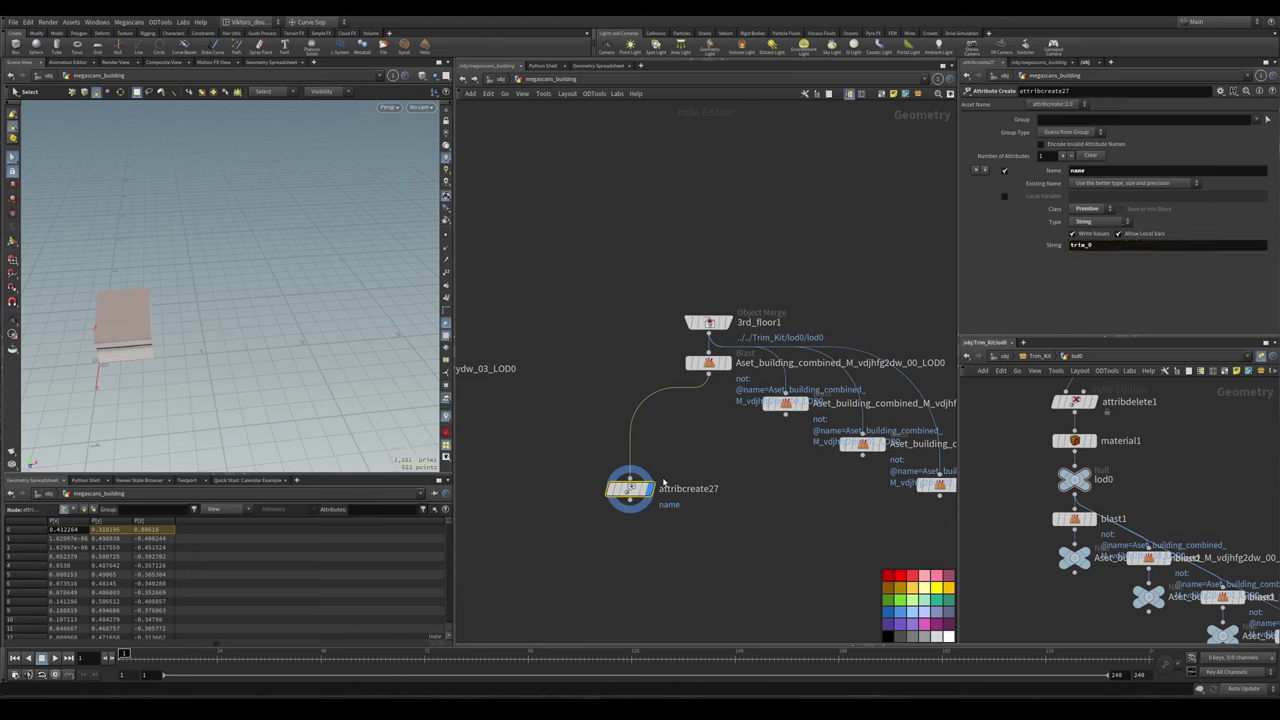
- Copy the attribcreate node onto the 01 and 02 trim blasts, naming the 01 piece trim_corner_convex and editing the 02 piece's corner suffix
left_click_drag(630, 488, 757, 512, "alt")
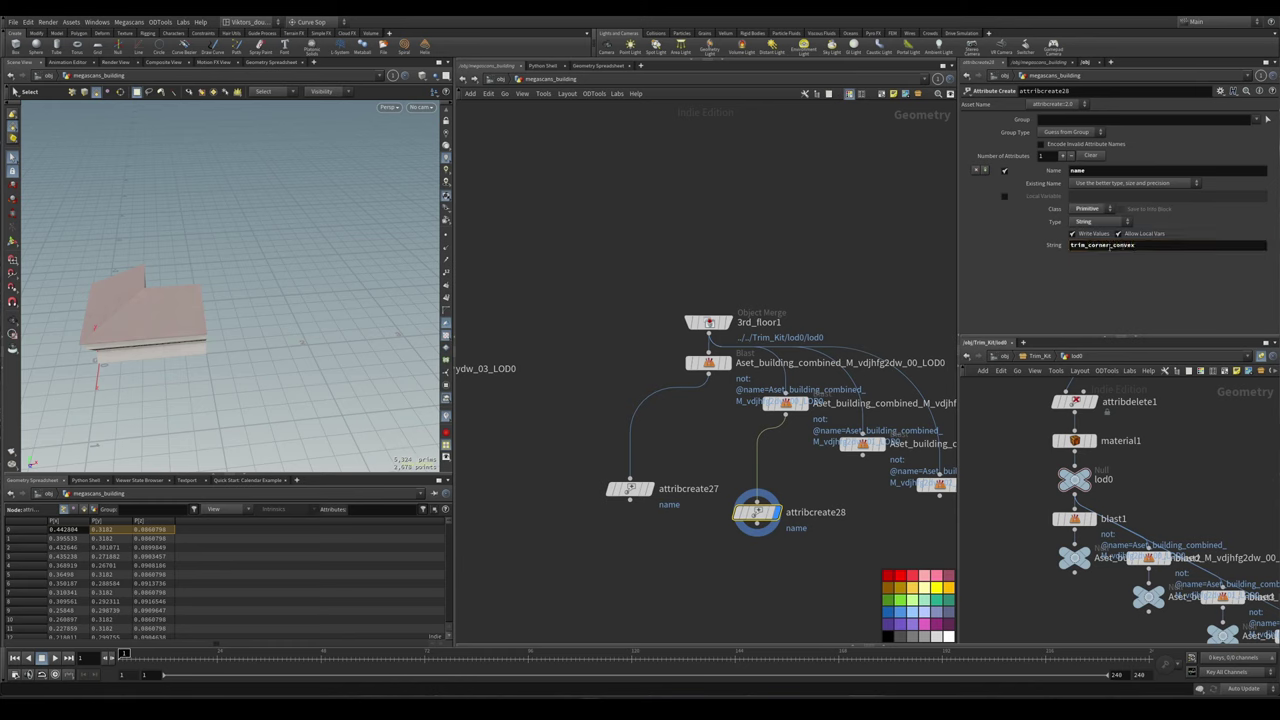
middle_click_drag(754, 512, 706, 478)
left_click_drag(708, 478, 768, 514, "alt")
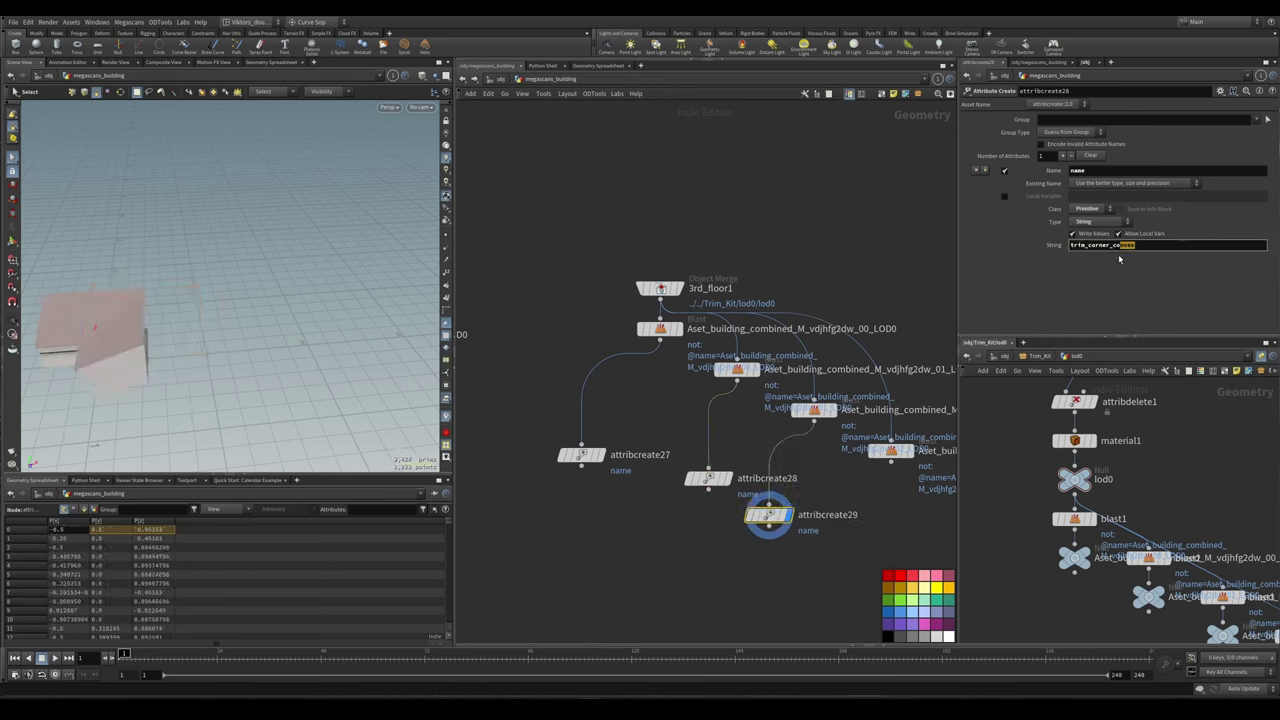
- Copy the attribcreate node onto the 03 trim blast and set its name string to trim_1
middle_click_drag(790, 500, 687, 453)
left_click_drag(666, 467, 750, 497, "alt")
left_click_drag(790, 412, 752, 488)
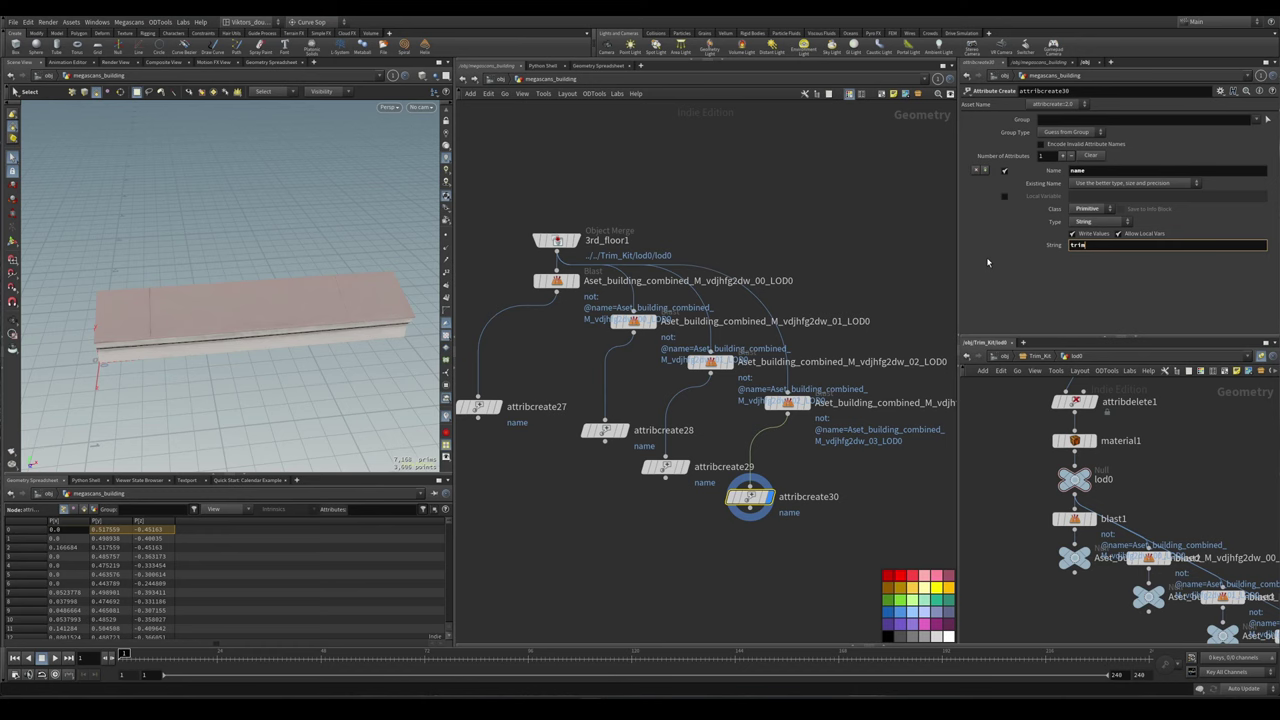
key("BackSpace")
type("1")
key("Return")
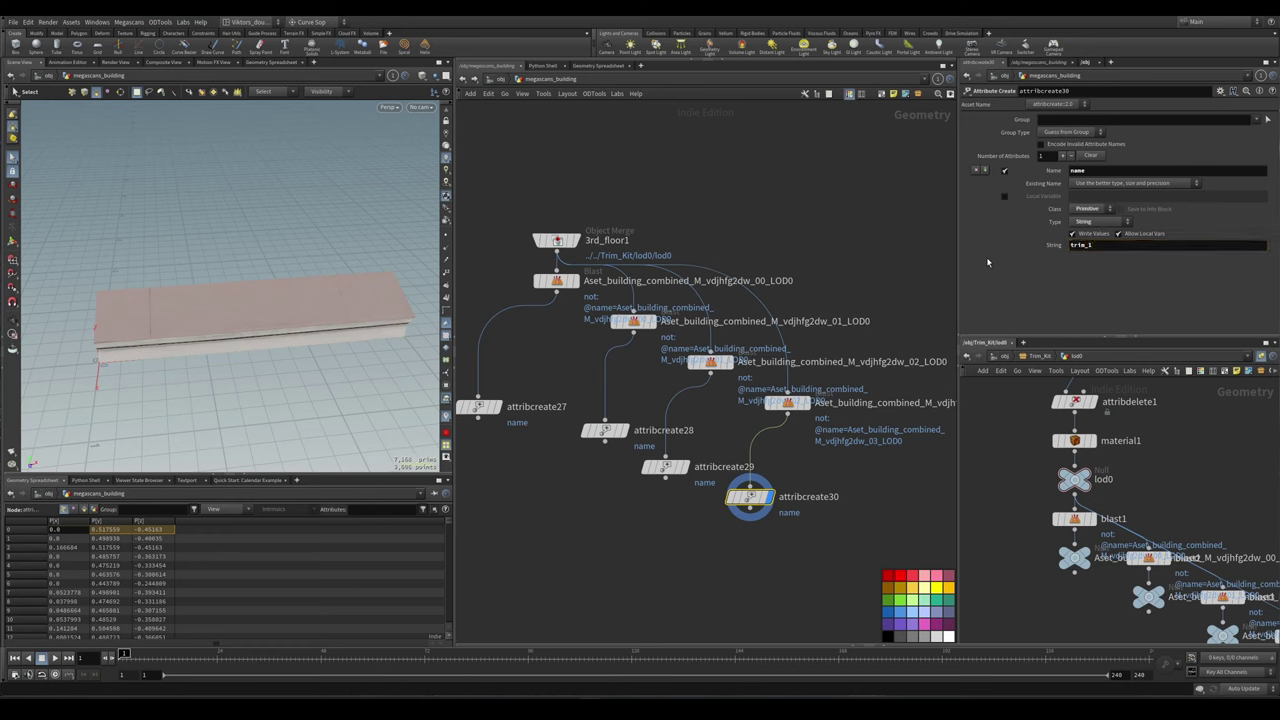
- Arrange the trim blasts in a row with each attribcreate node beneath its piece, and display the trim_0 piece
middle_click_drag(700, 400, 800, 390)
left_click(596, 396)
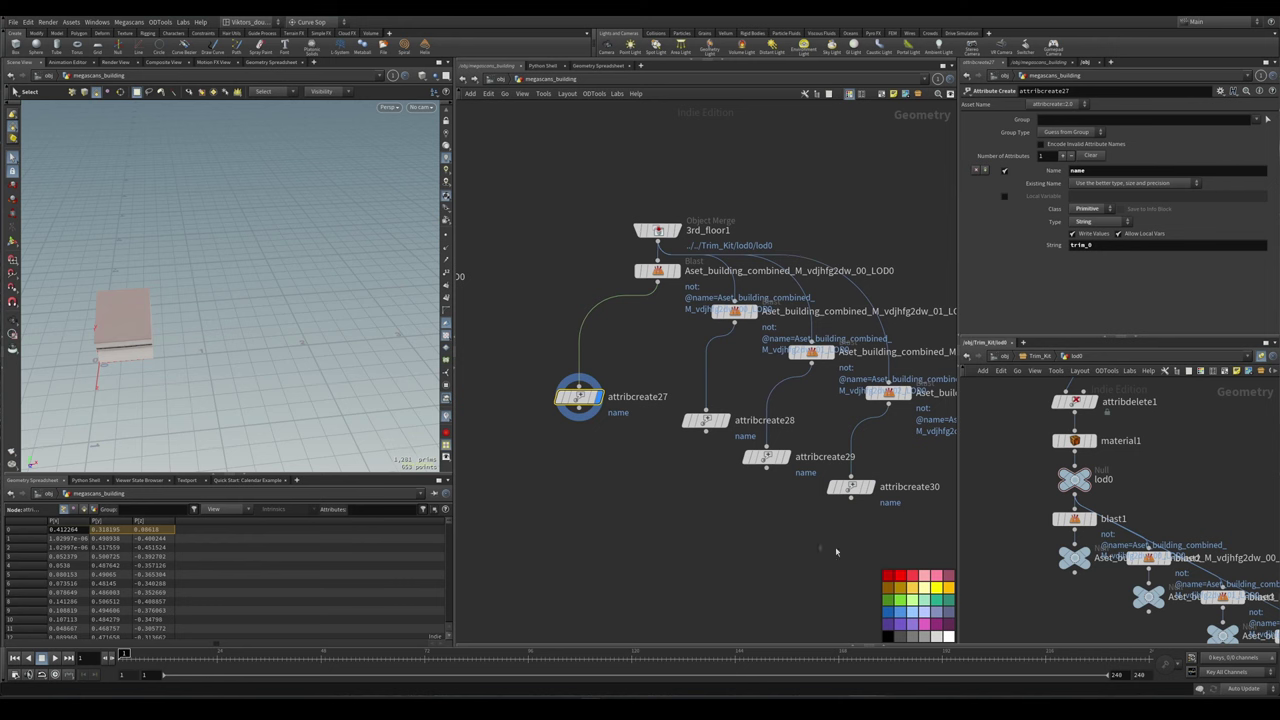
left_click(868, 487)
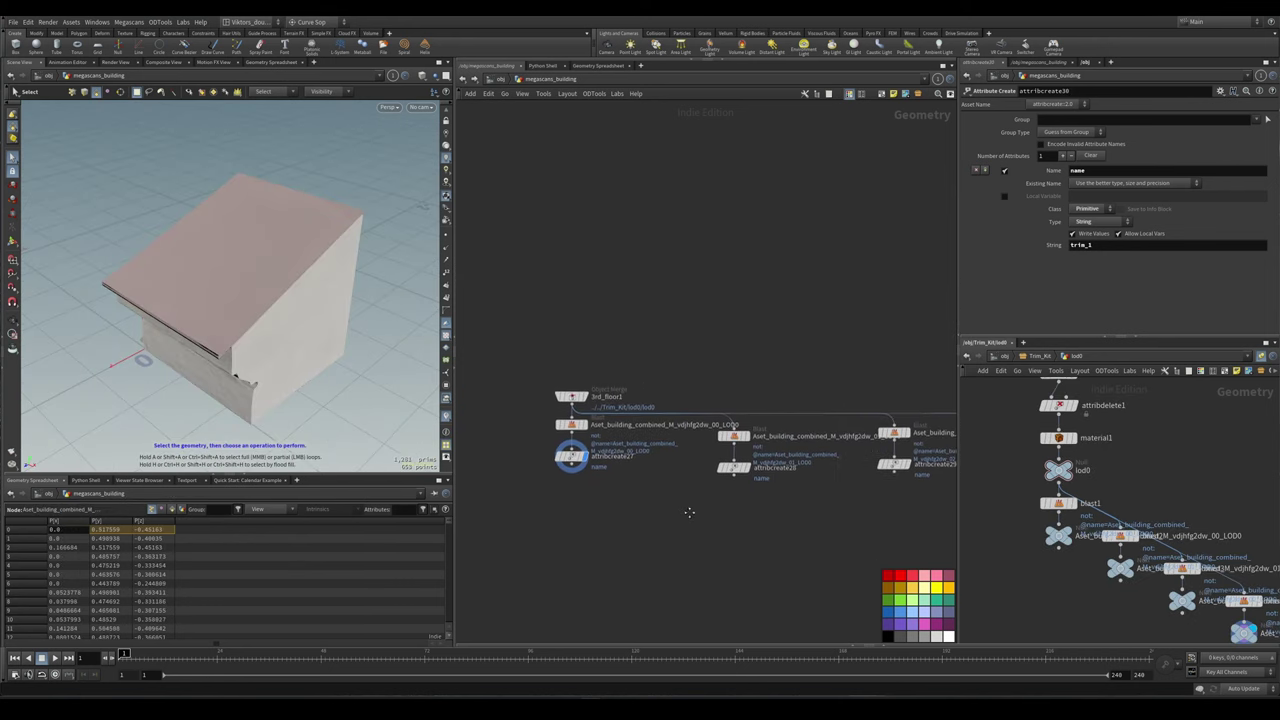
scroll(660, 505, "up", 2)
left_click(594, 431)
middle_click_drag(594, 431, 694, 449)
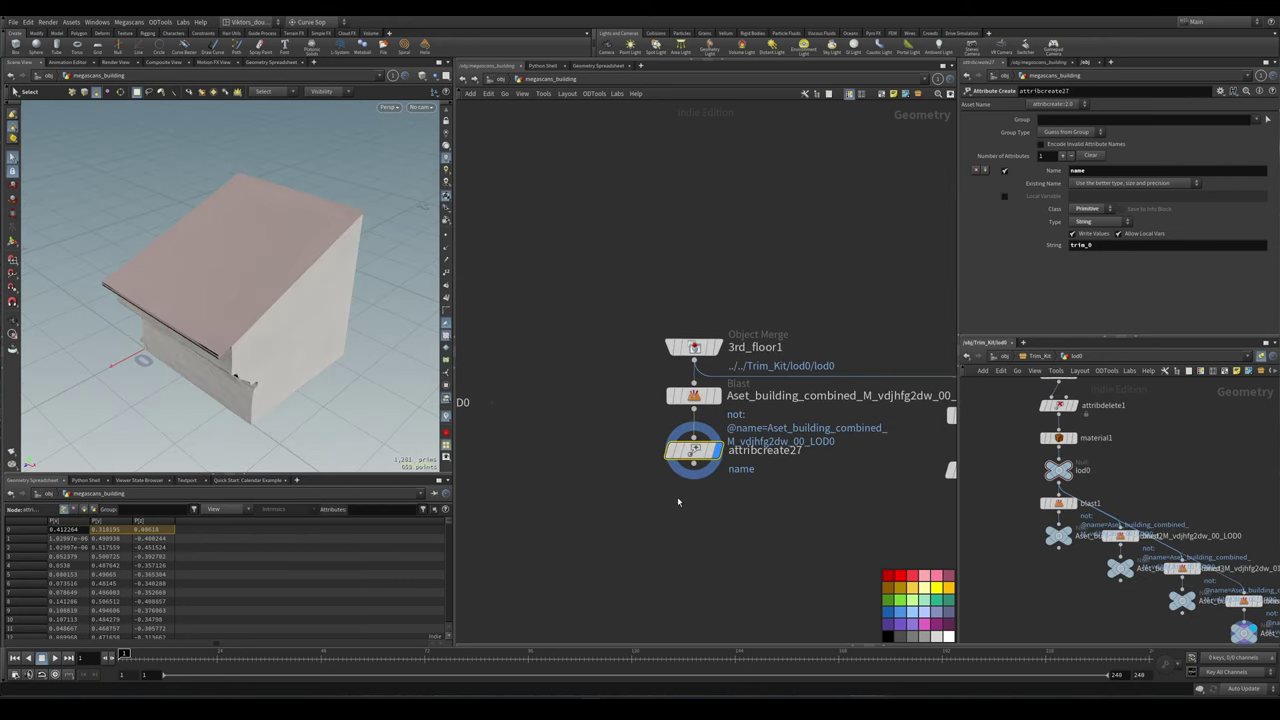
- Examine the trim_0 and trim_corner_convex pieces relative to the origin, and look over the third-floor module nodes
left_click_drag(294, 342, 190, 336)
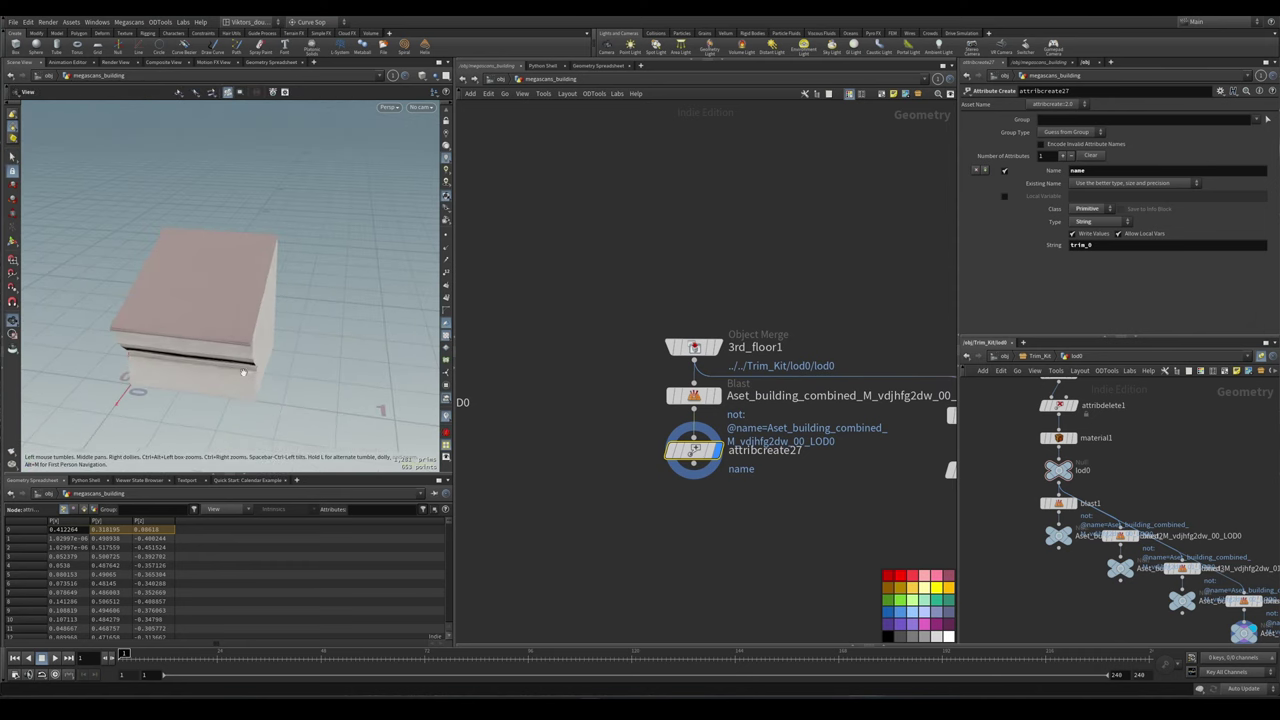
key("h")
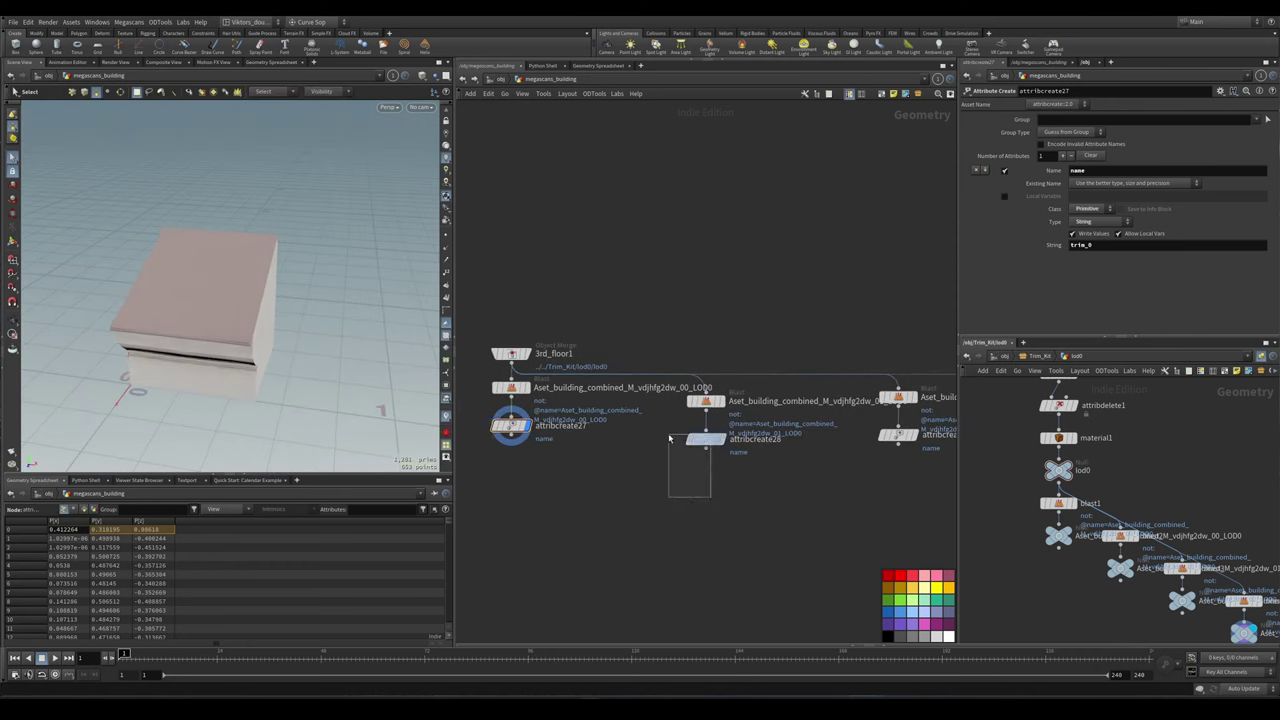
left_click(705, 438)
key("Escape")
left_click_drag(262, 330, 229, 366)
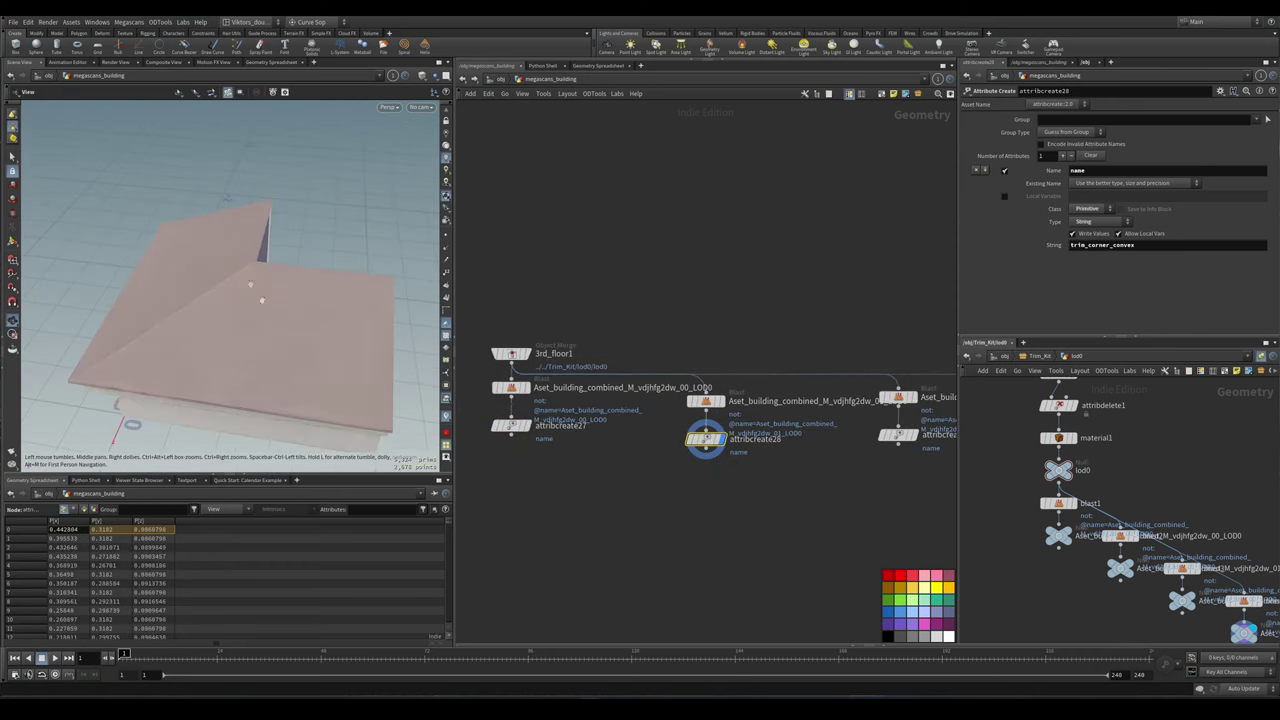
key("s")
left_click_drag(188, 307, 223, 331, "alt")
scroll(556, 522, "down", 5)
scroll(556, 522, "up", 3)
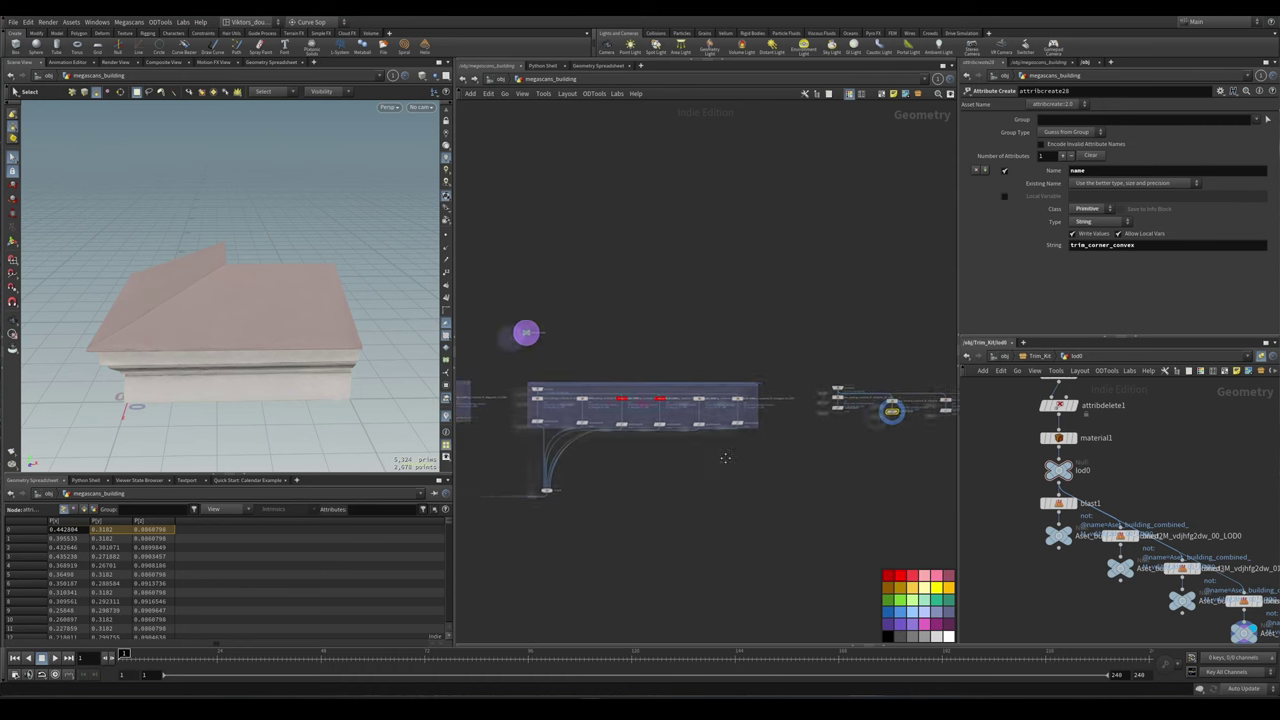
- Display the third-floor merge and the final copytopoints output, and examine the top edge and corners of the assembled building
left_click(565, 457)
key("l")
scroll(644, 485, "down", 3)
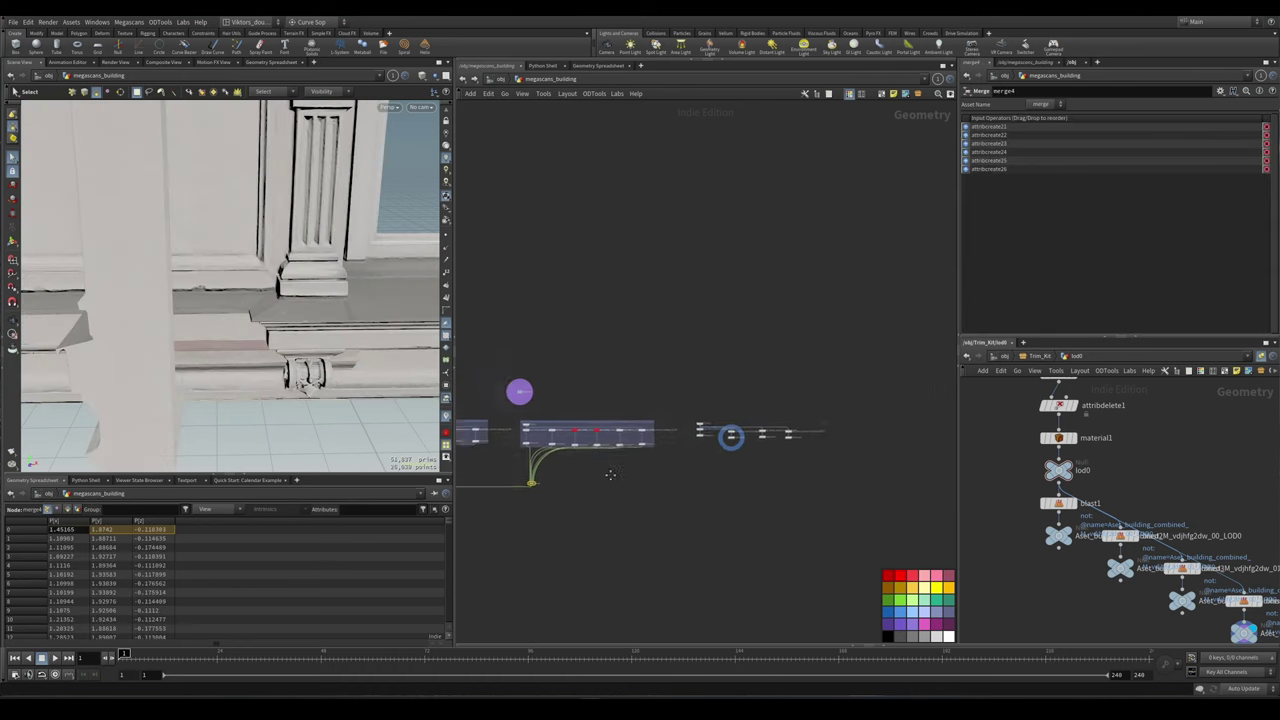
middle_click_drag(517, 391, 923, 266)
scroll(593, 453, "up", 2)
left_click(563, 420)
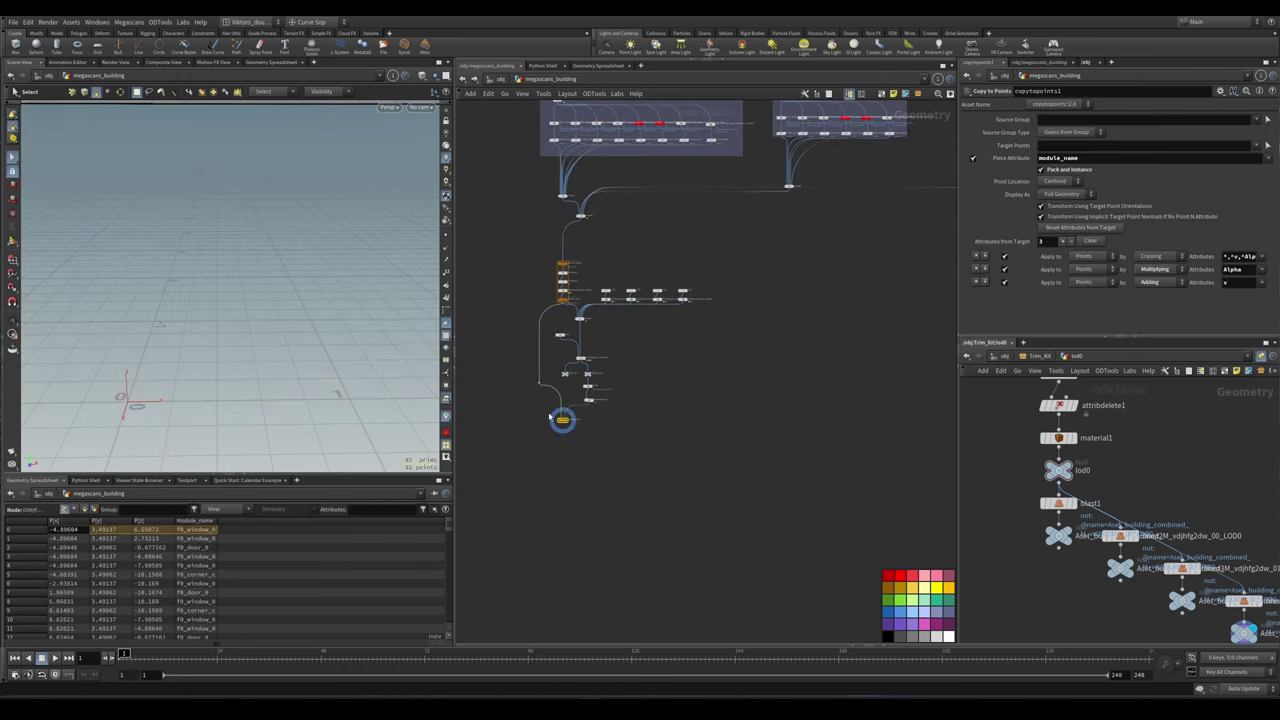
scroll(305, 295, "up", 5)
left_click_drag(305, 295, 304, 330)
key("s")
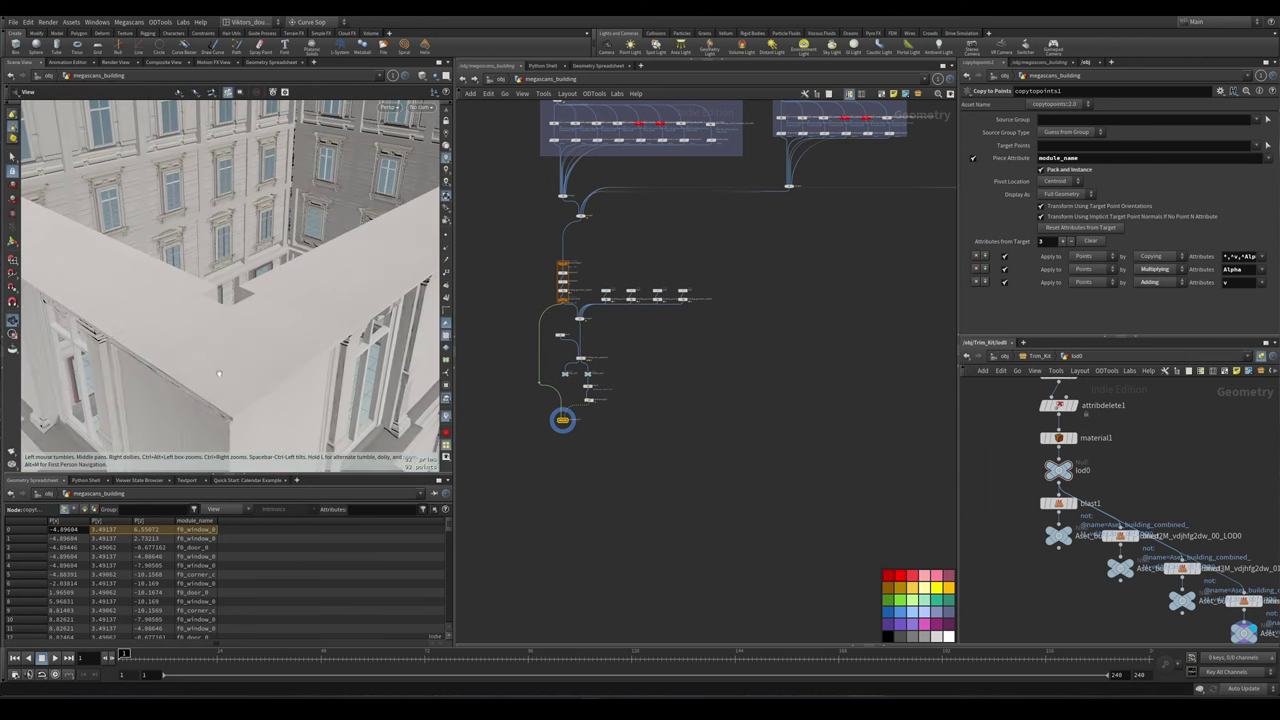
scroll(838, 403, "down", 2)
- Duplicate the trim_0 attribcreate node twice under the 00 trim blast and arrange the three nodes side by side
middle_click_drag(838, 403, 520, 371)
scroll(600, 400, "up", 3)
left_click(585, 418)
left_click(598, 418)
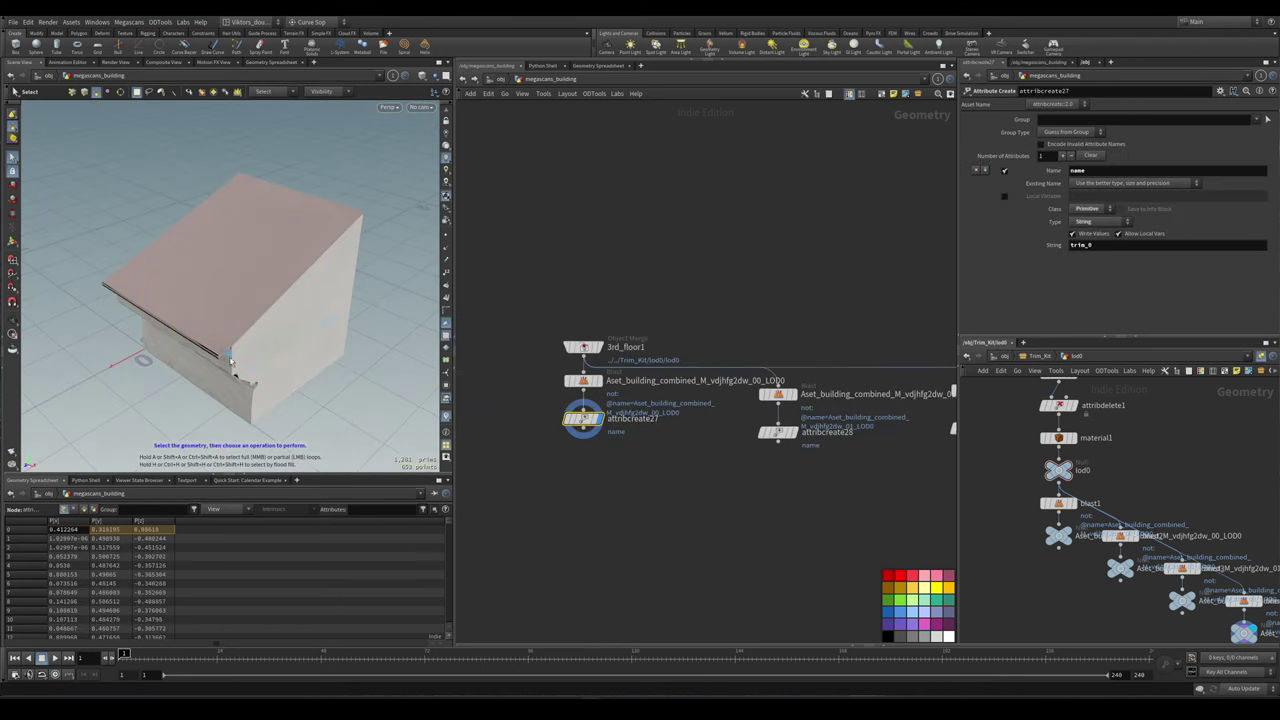
left_click_drag(583, 418, 560, 465)
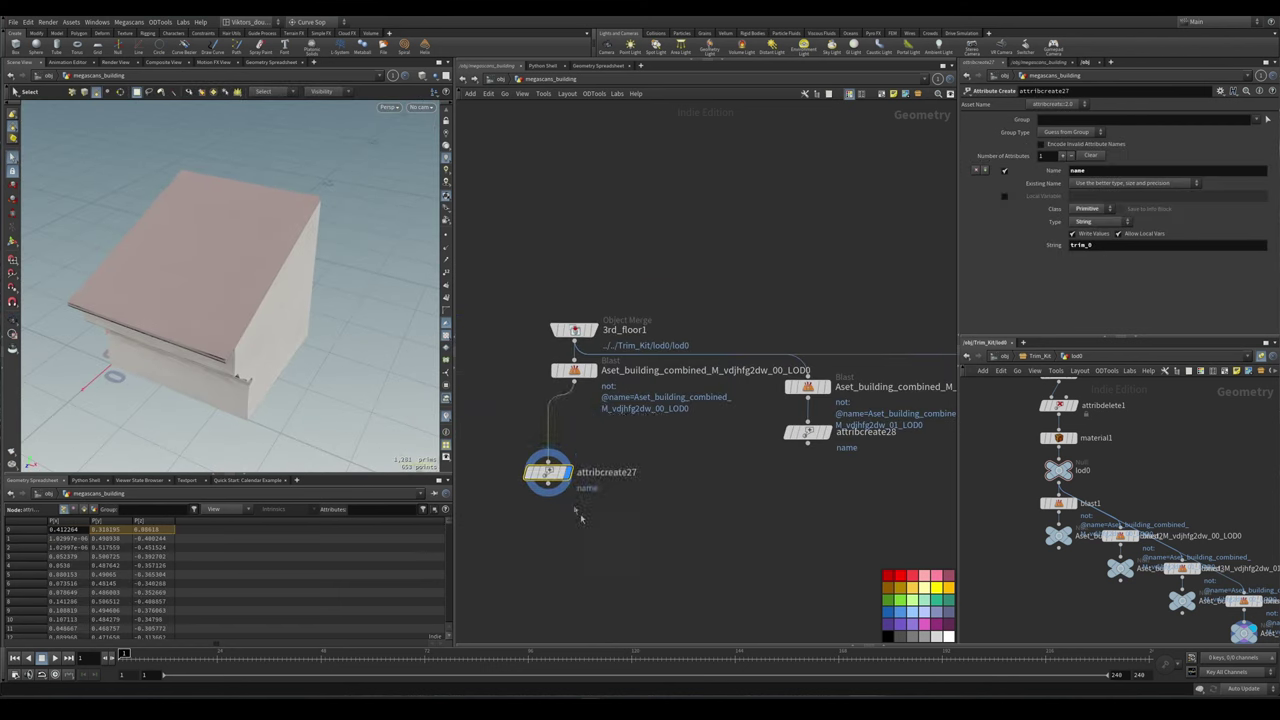
scroll(620, 470, "up", 1)
left_click_drag(693, 470, 686, 457, "alt")
middle_click_drag(686, 457, 769, 448)
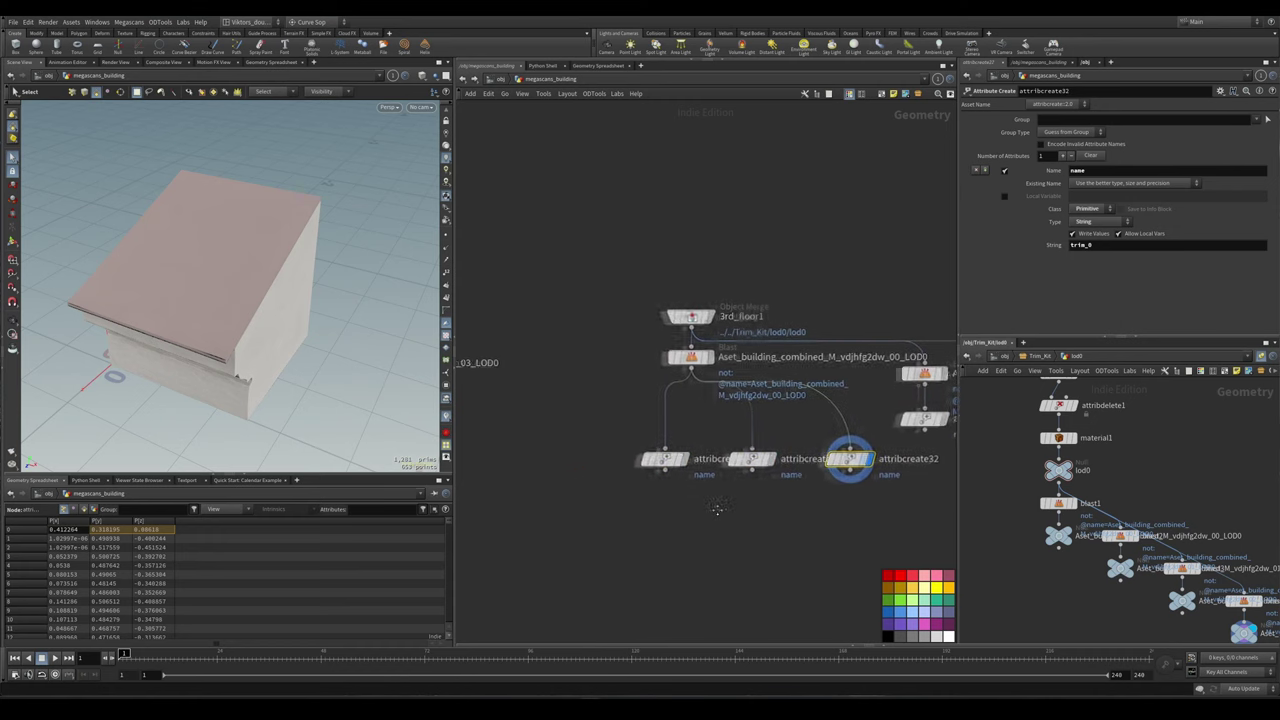
left_click_drag(677, 457, 739, 460)
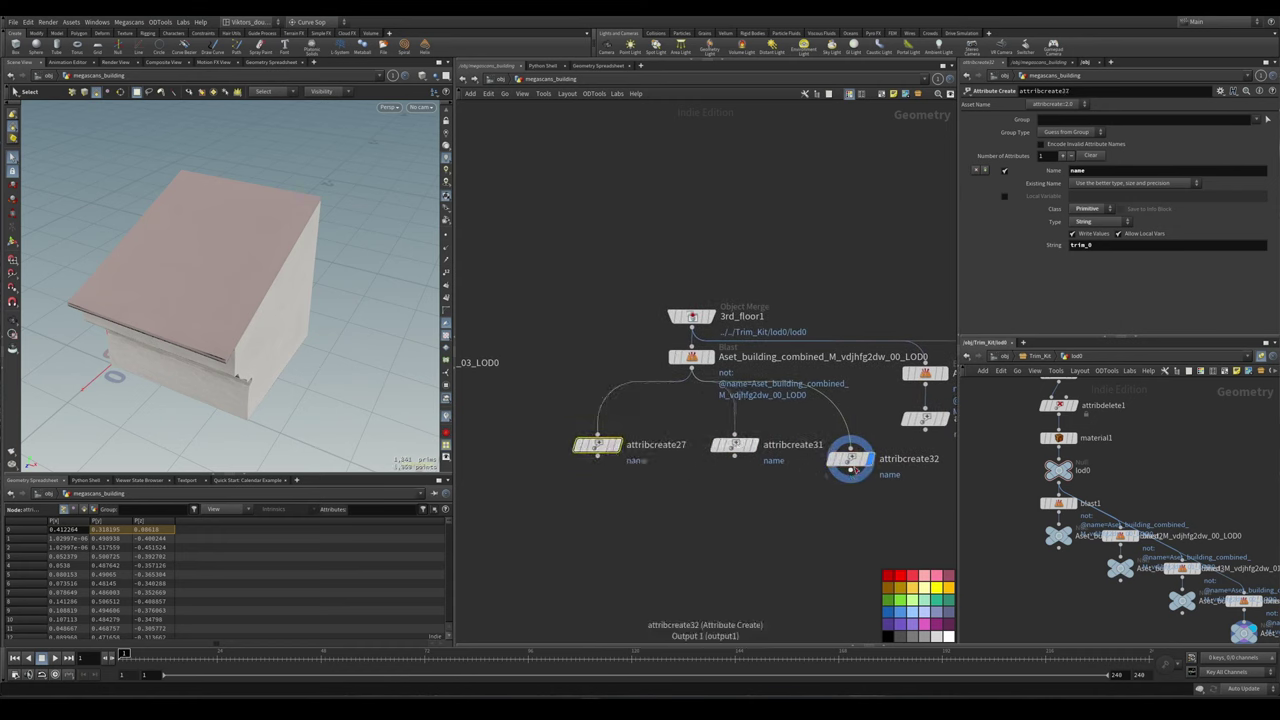
- Examine the two red corner blasts in the third-floor module group and the pillar piece they isolate
key("h")
scroll(740, 470, "up", 4)
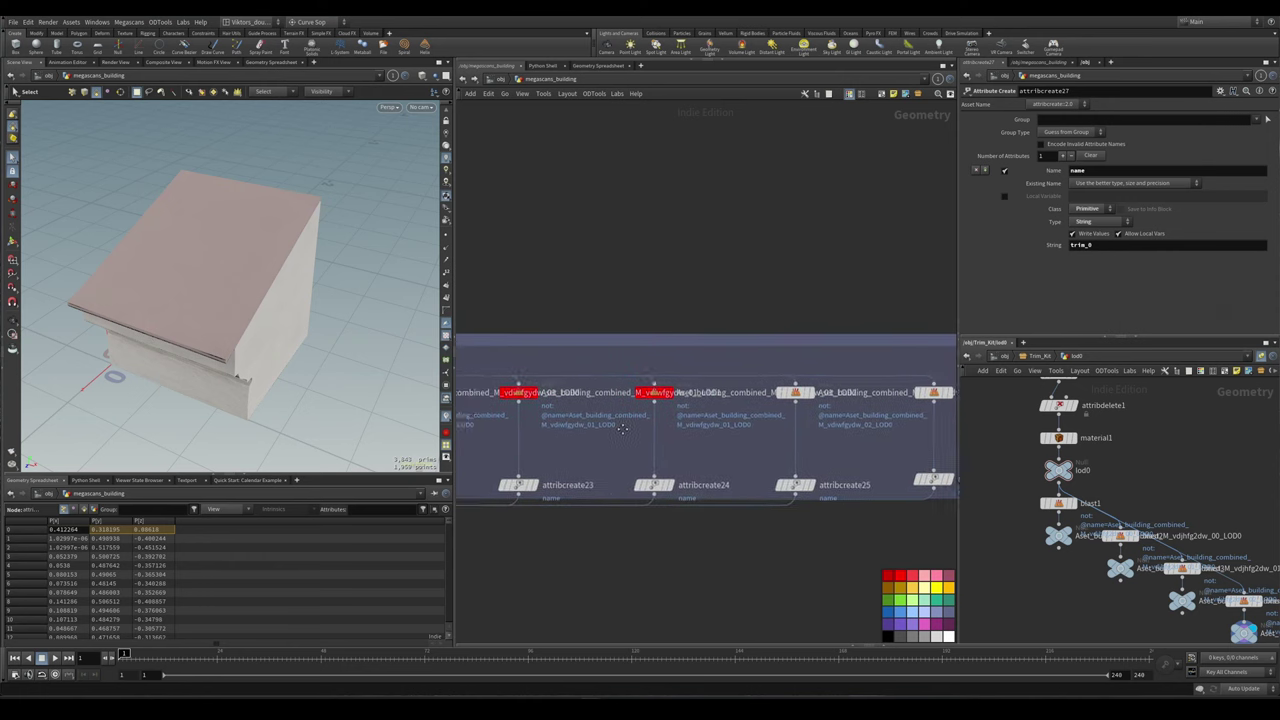
left_click(753, 433)
left_click(648, 433)
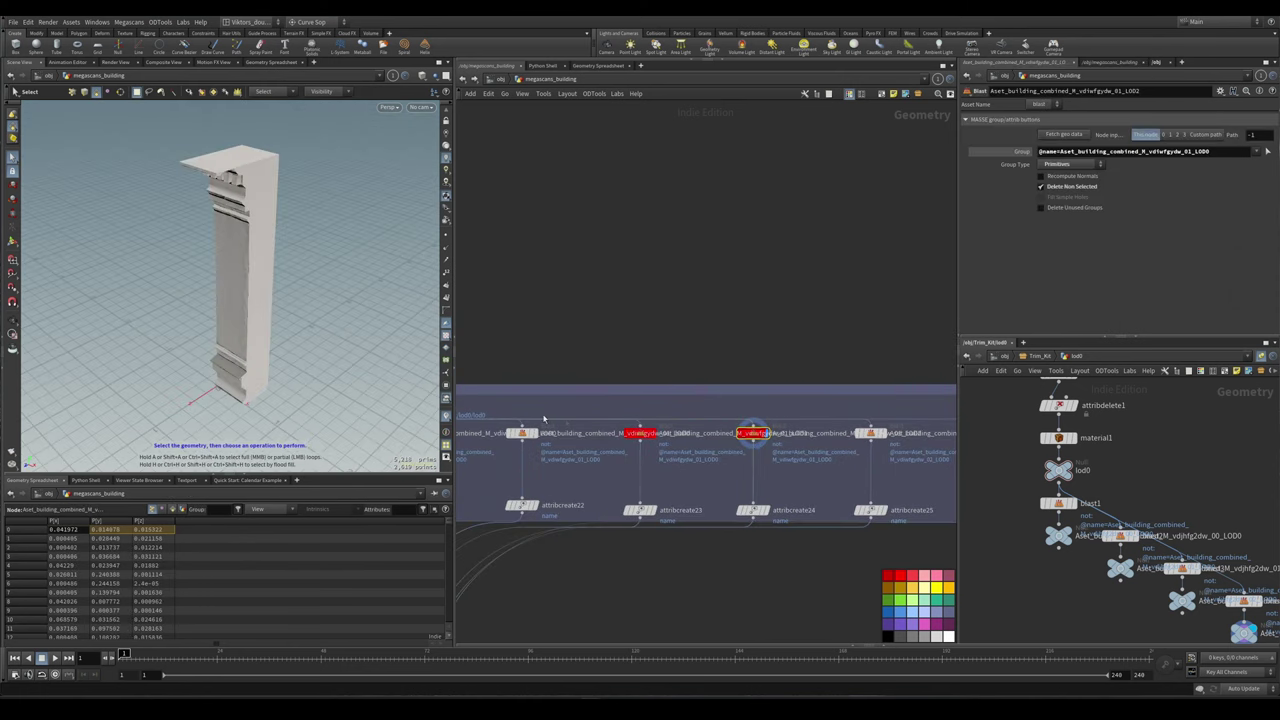
scroll(650, 430, "up", 2)
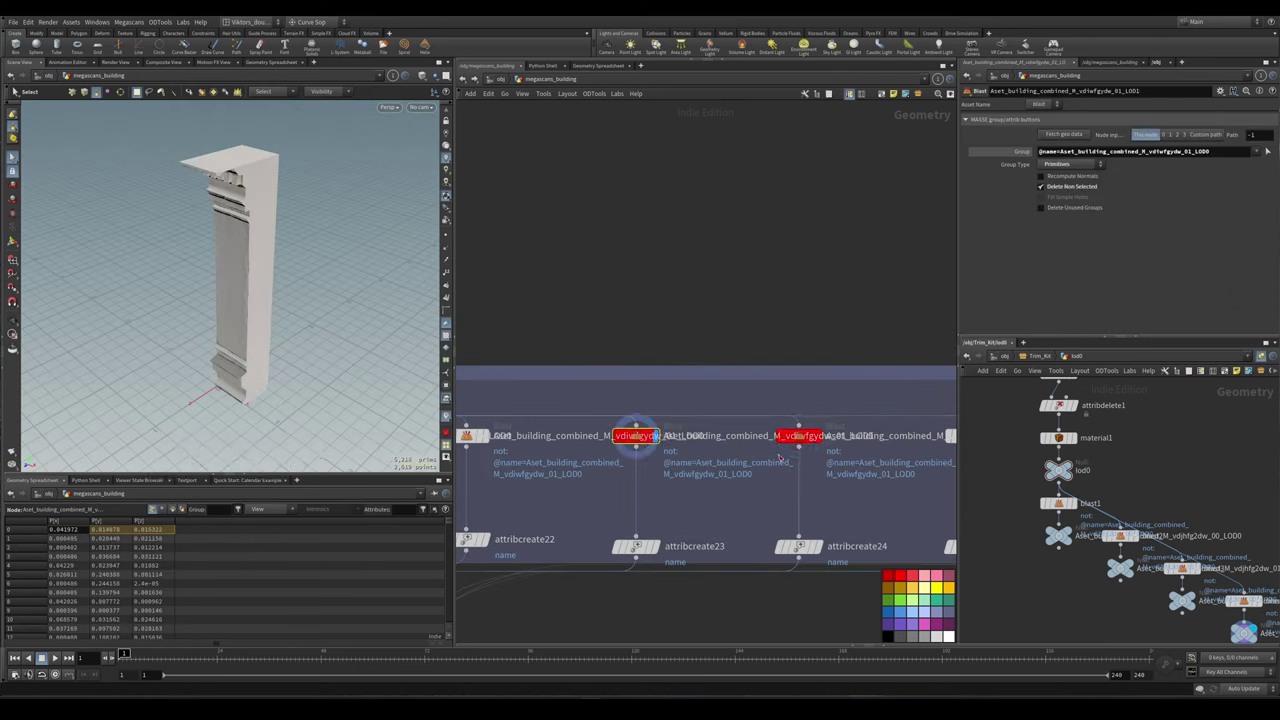
left_click(805, 441)
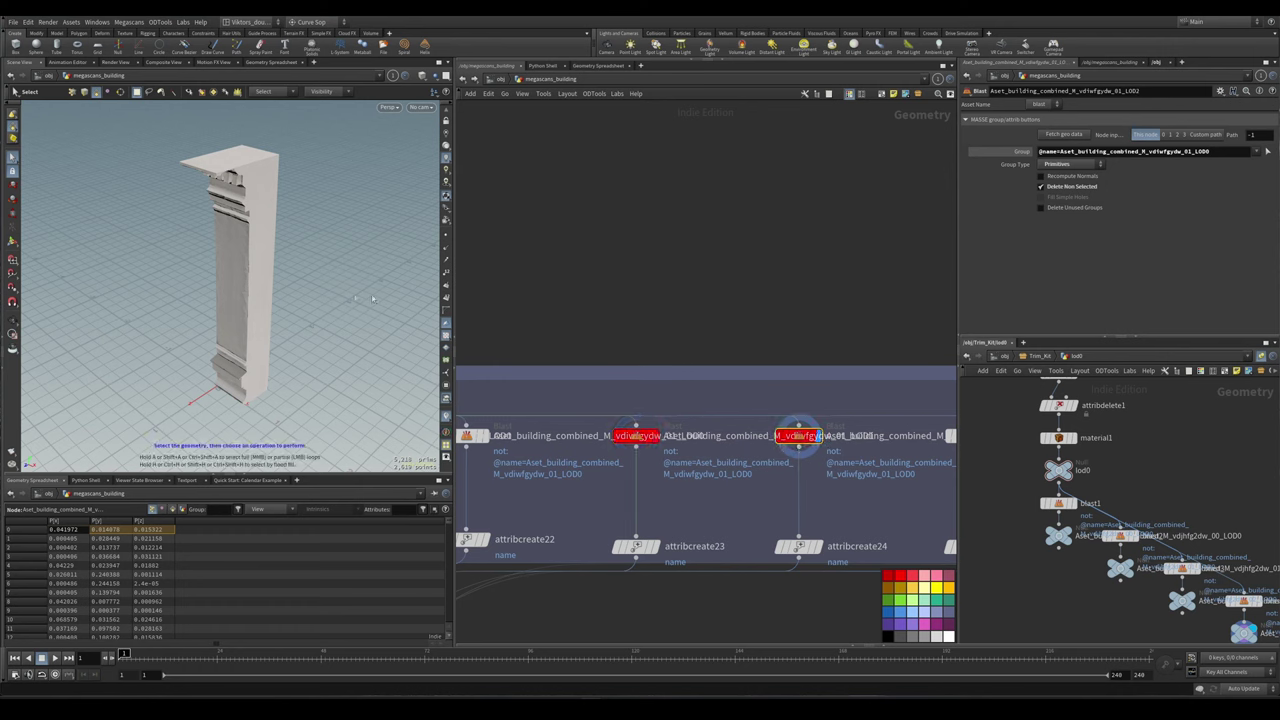
left_click_drag(240, 320, 190, 324, "alt")
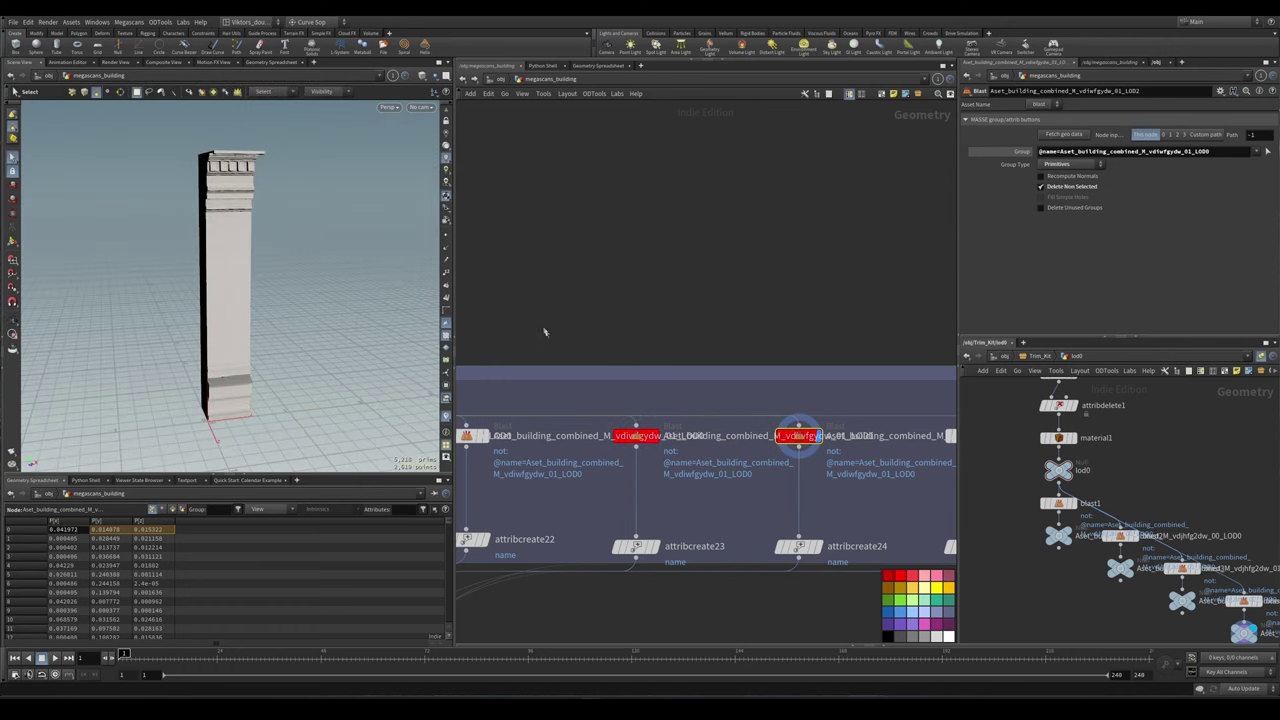
scroll(822, 510, "down", 3)
scroll(822, 510, "up", 4)
- Set the name string of the middle attribcreate copy, attribcreate31, to trim_corner_temp
left_click(630, 424)
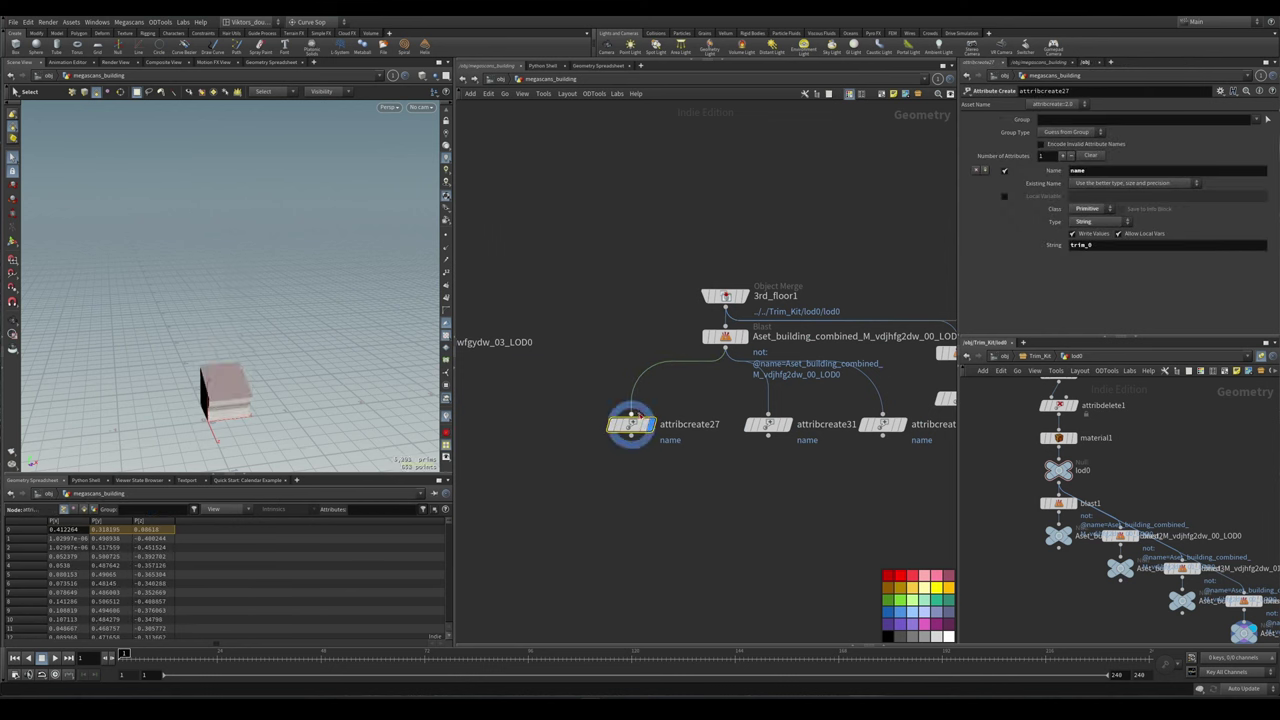
left_click(768, 424)
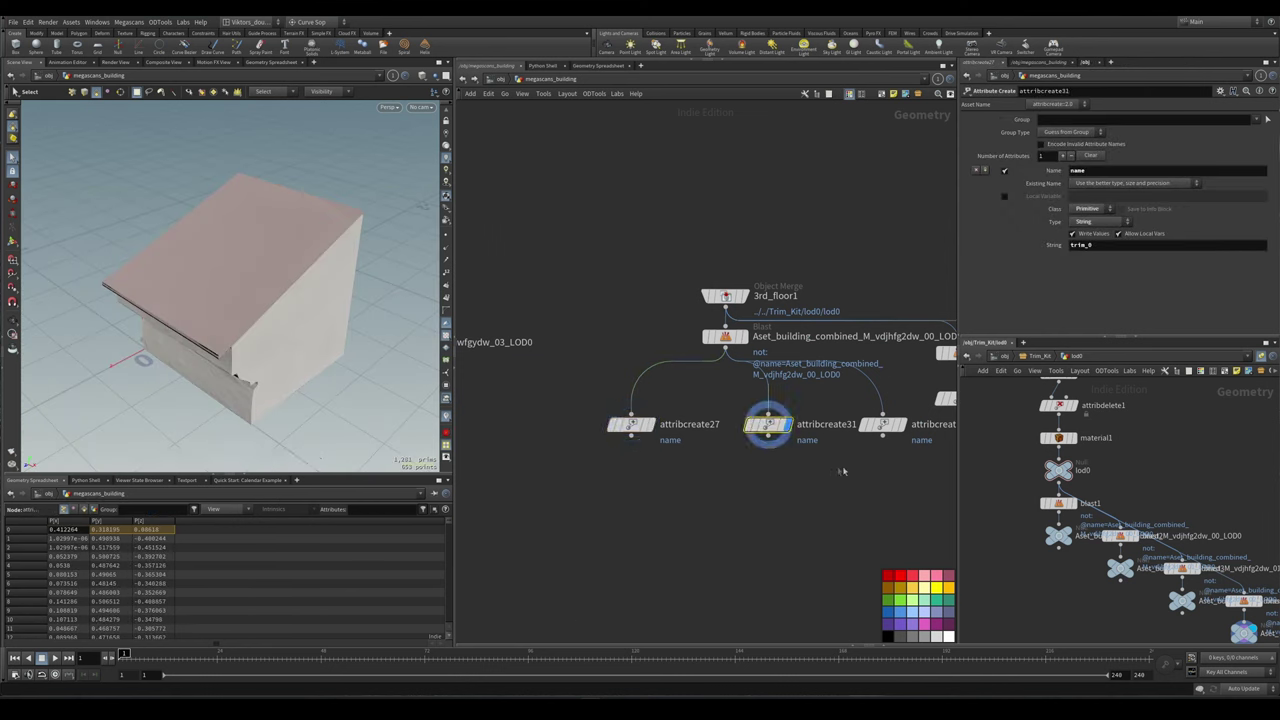
middle_click_drag(768, 424, 653, 441)
left_click(747, 432)
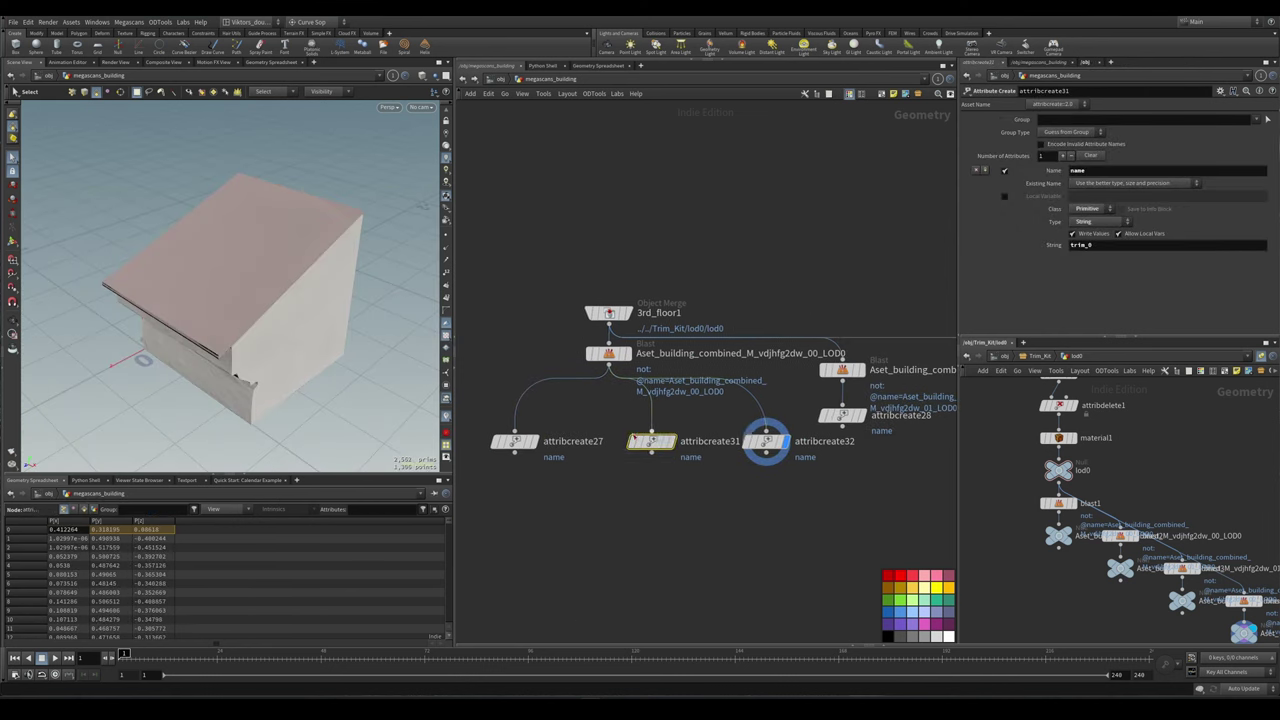
key("r")
left_click_drag(1068, 246, 1095, 248)
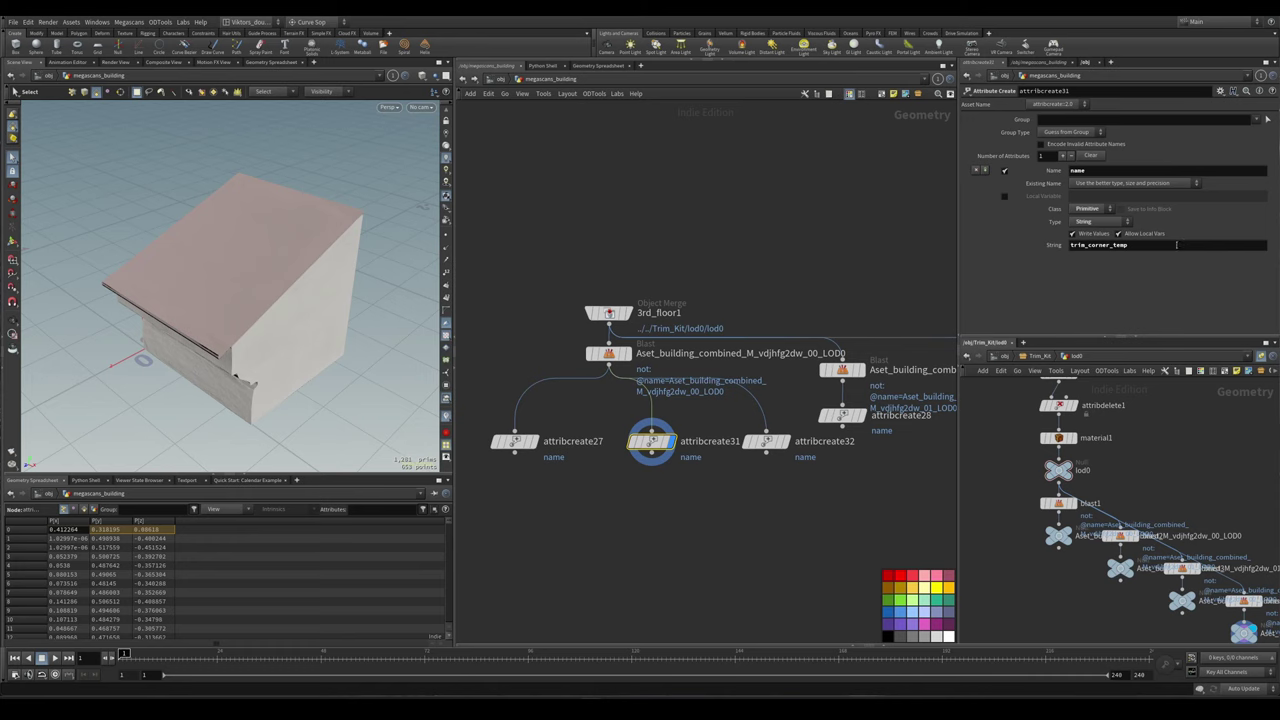
- Set attribcreate32's name string to trim_corner_del and compare the suffixes with the third-floor corner modules' name strings
left_click(766, 441)
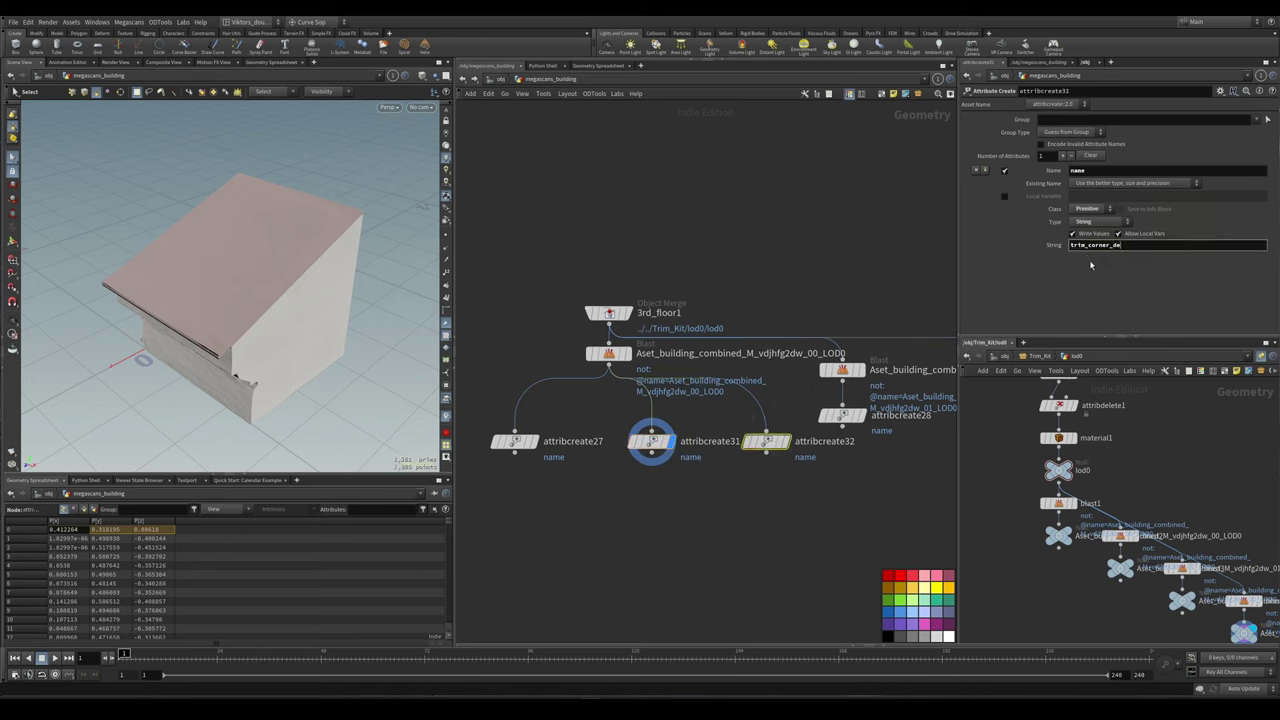
key("l")
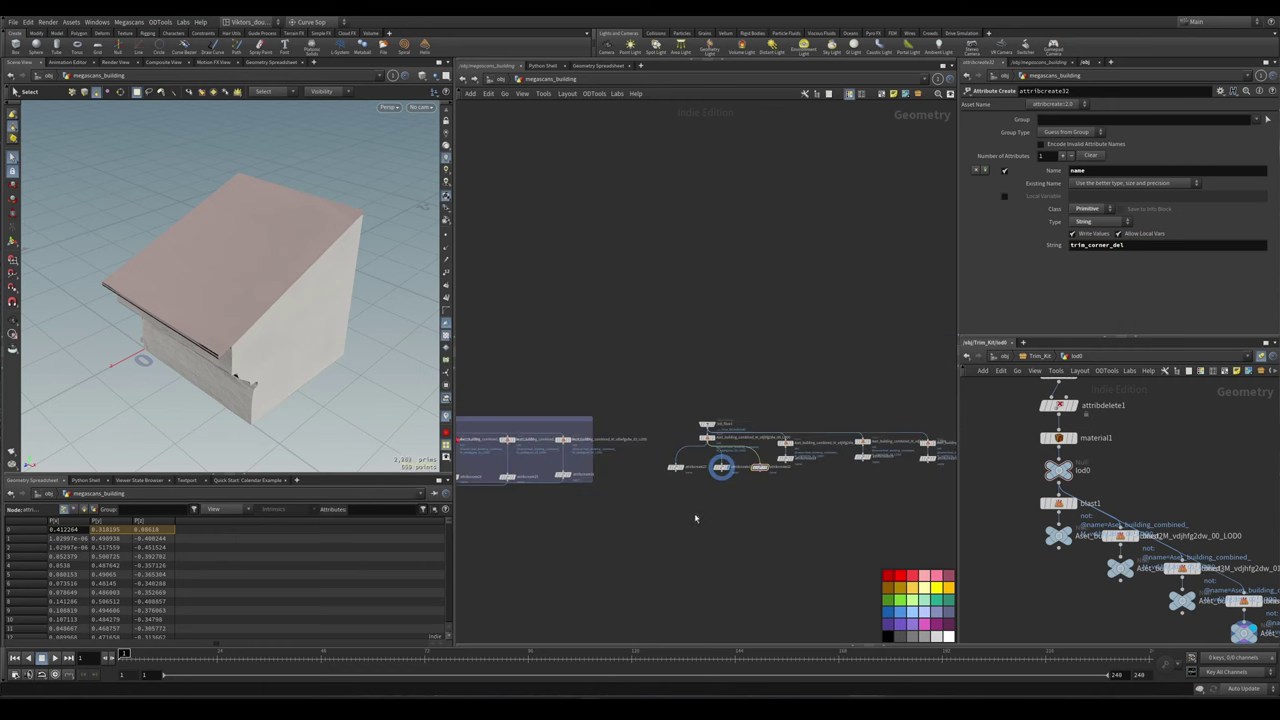
scroll(670, 433, "up", 2)
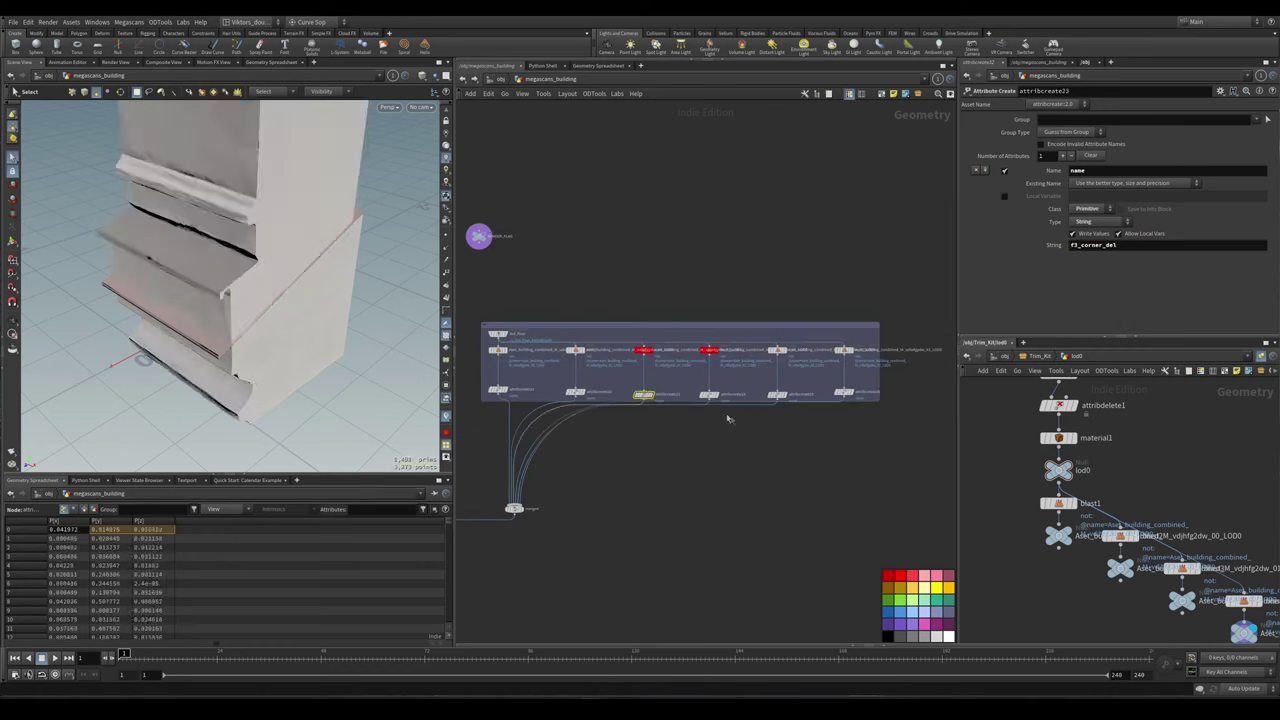
middle_click_drag(723, 417, 710, 442)
left_click_drag(708, 441, 660, 405)
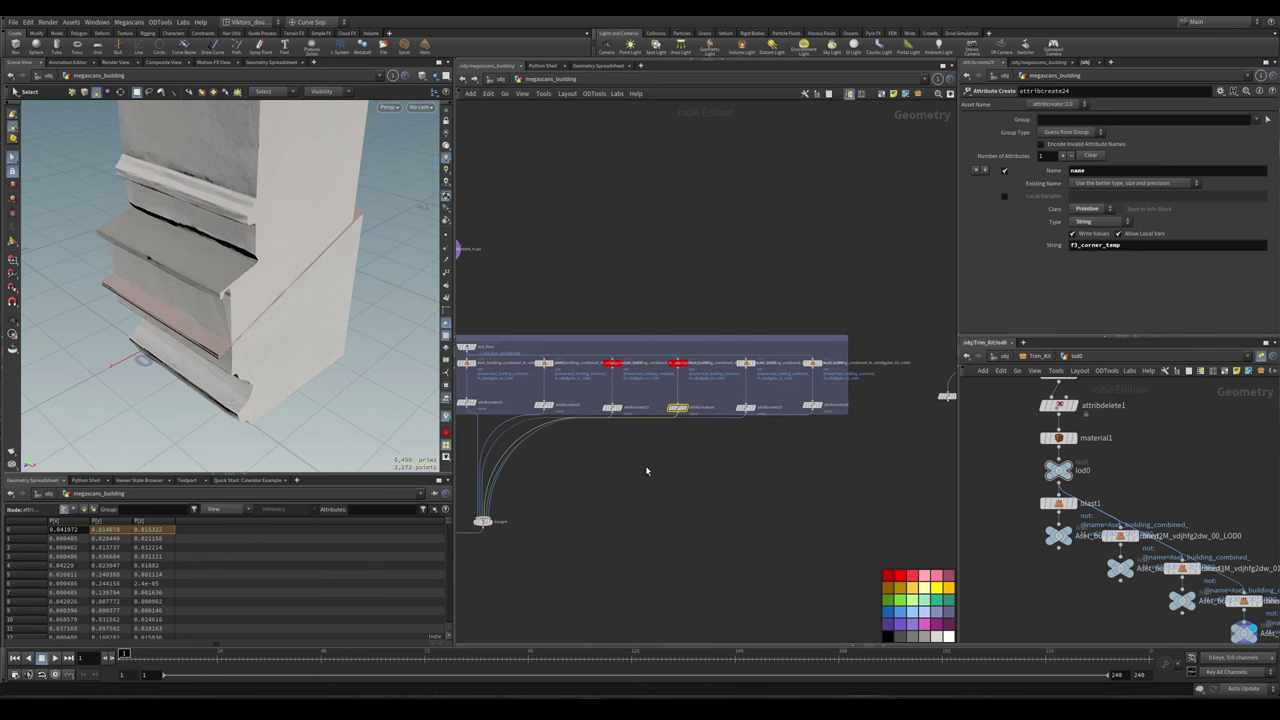
key("ctrl+z")
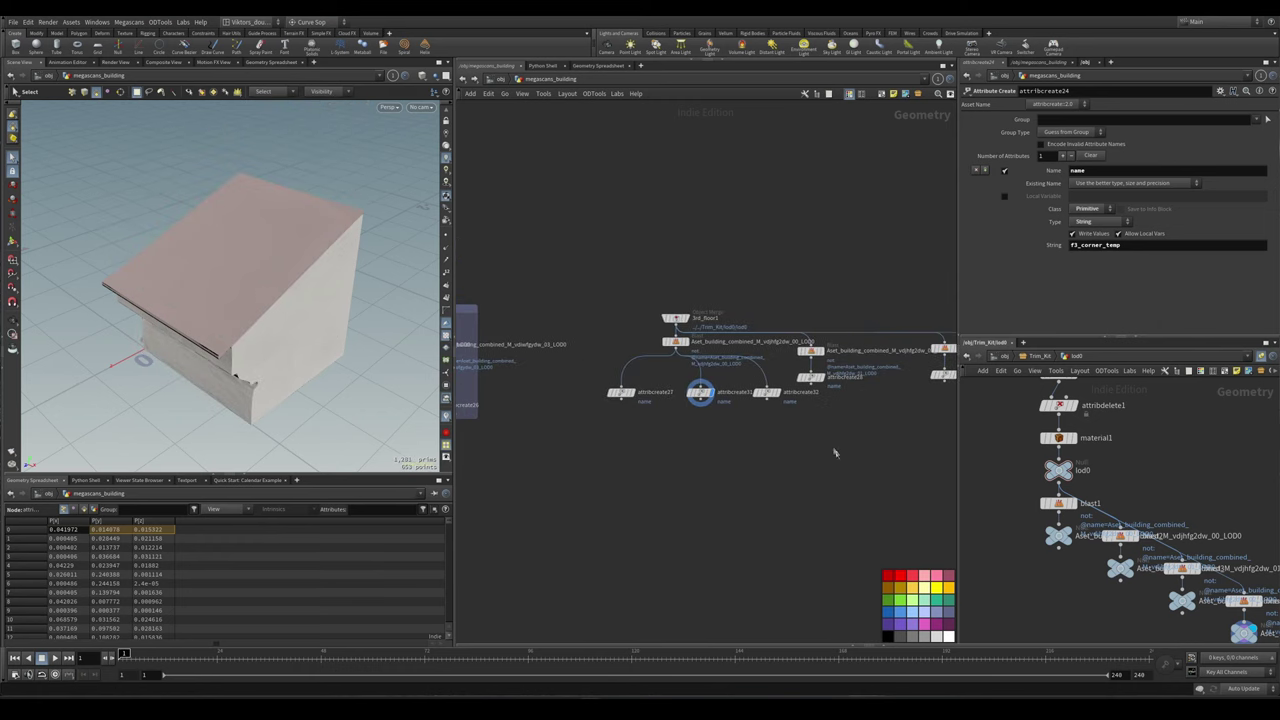
- Shift the 01, 02 and 03 trim blasts with their attribcreate nodes farther from the three 00 trim variants
left_click_drag(700, 400, 815, 440)
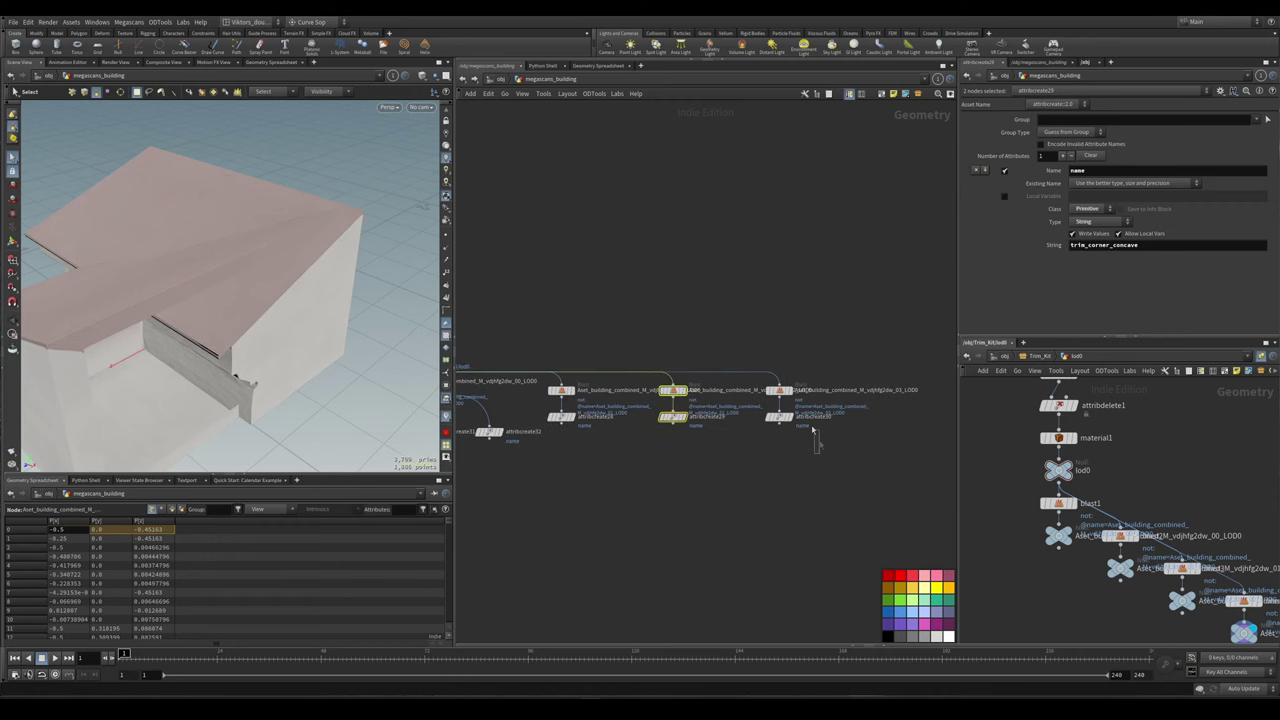
key("l")
key("bracketright")
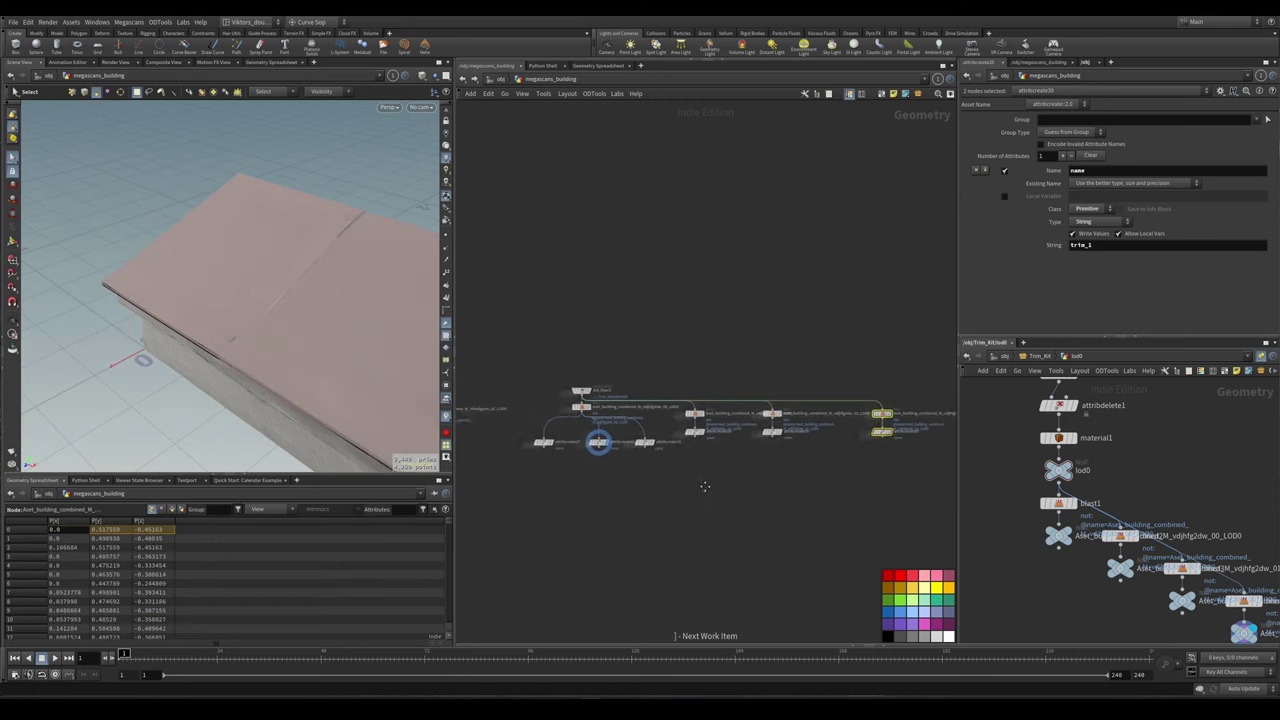
- Merge all six trim attribcreate nodes into one Merge node and display the combined trim pieces
scroll(705, 487, "up", 3)
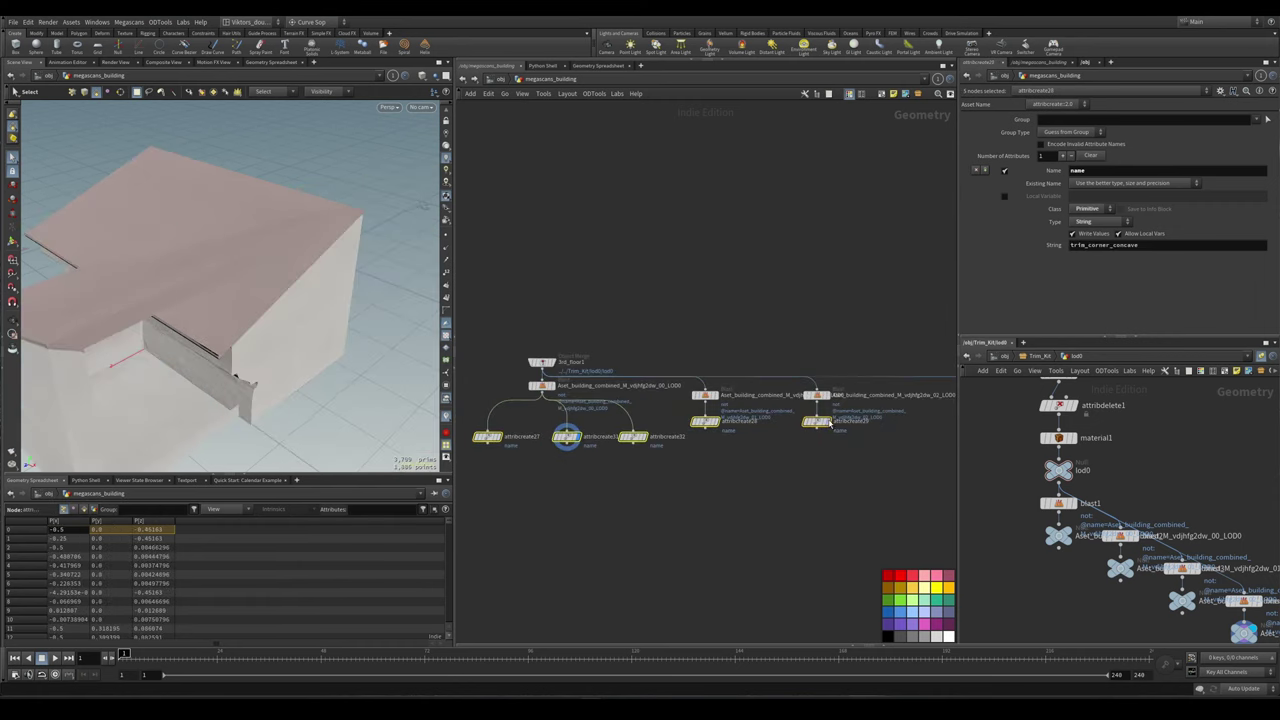
key("bracketright")
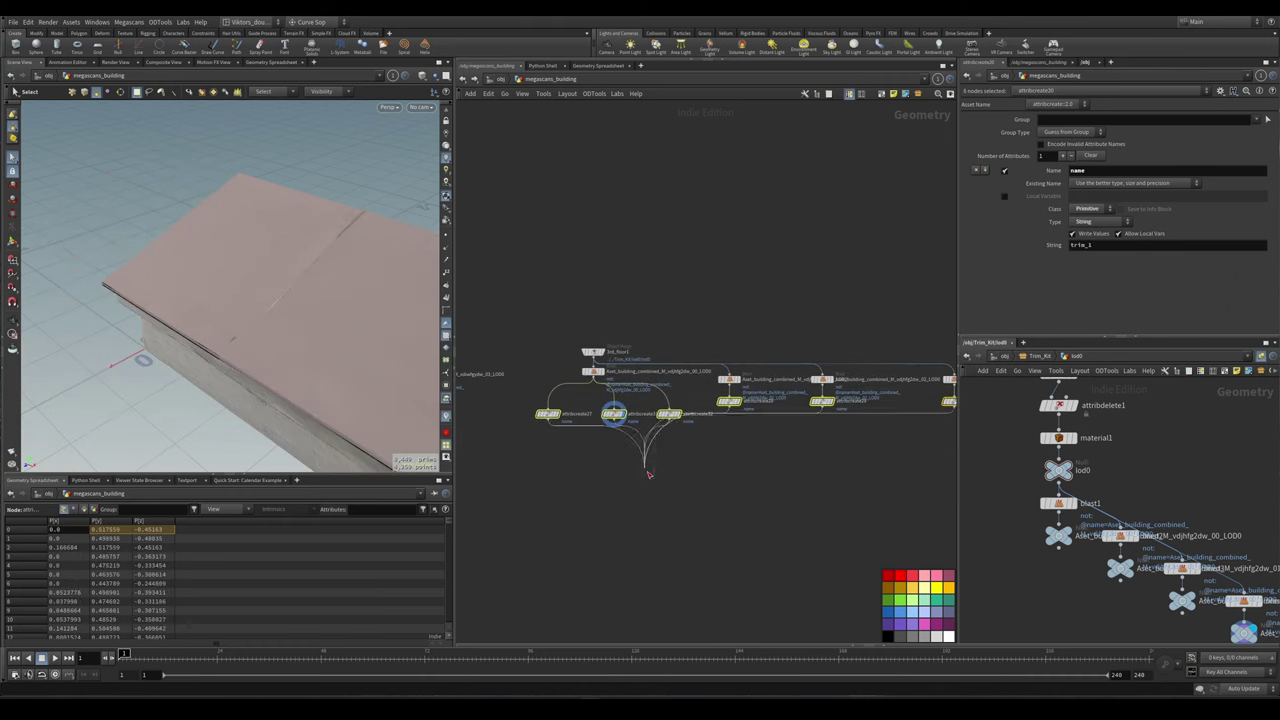
left_click(663, 500)
scroll(663, 500, "up", 3)
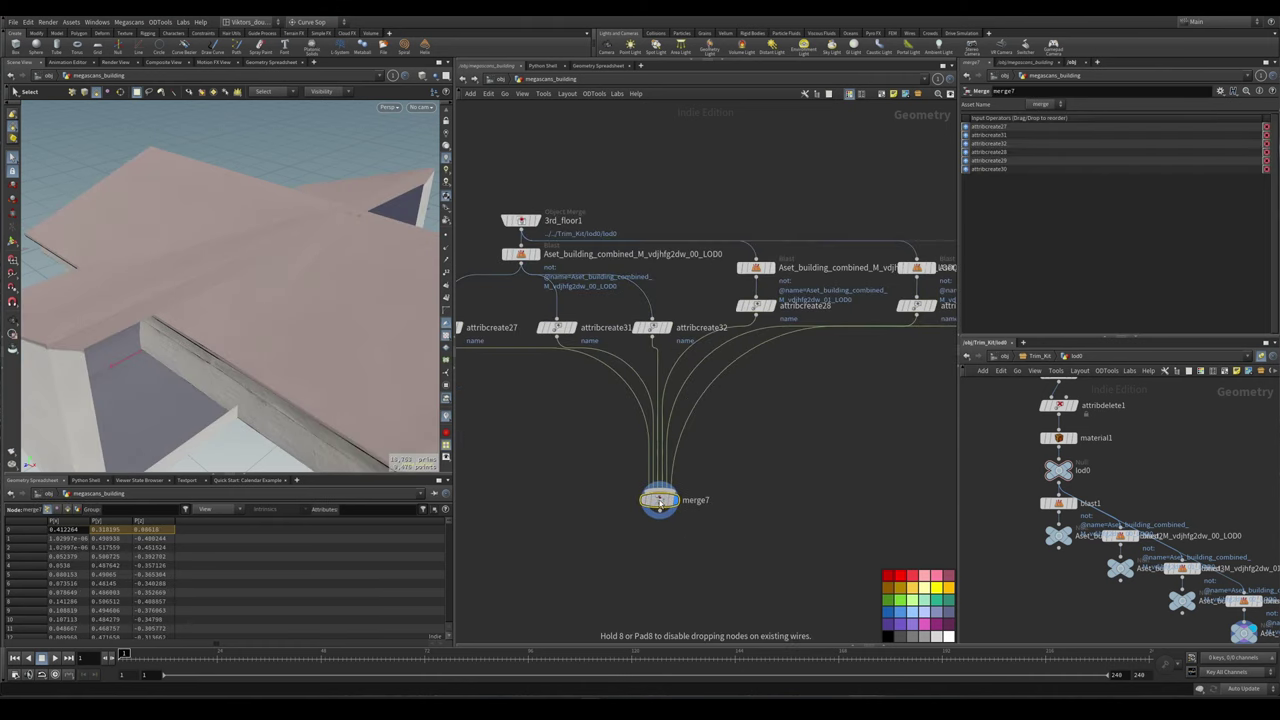
scroll(801, 344, "up", 2)
scroll(722, 527, "down", 4)
key("l")
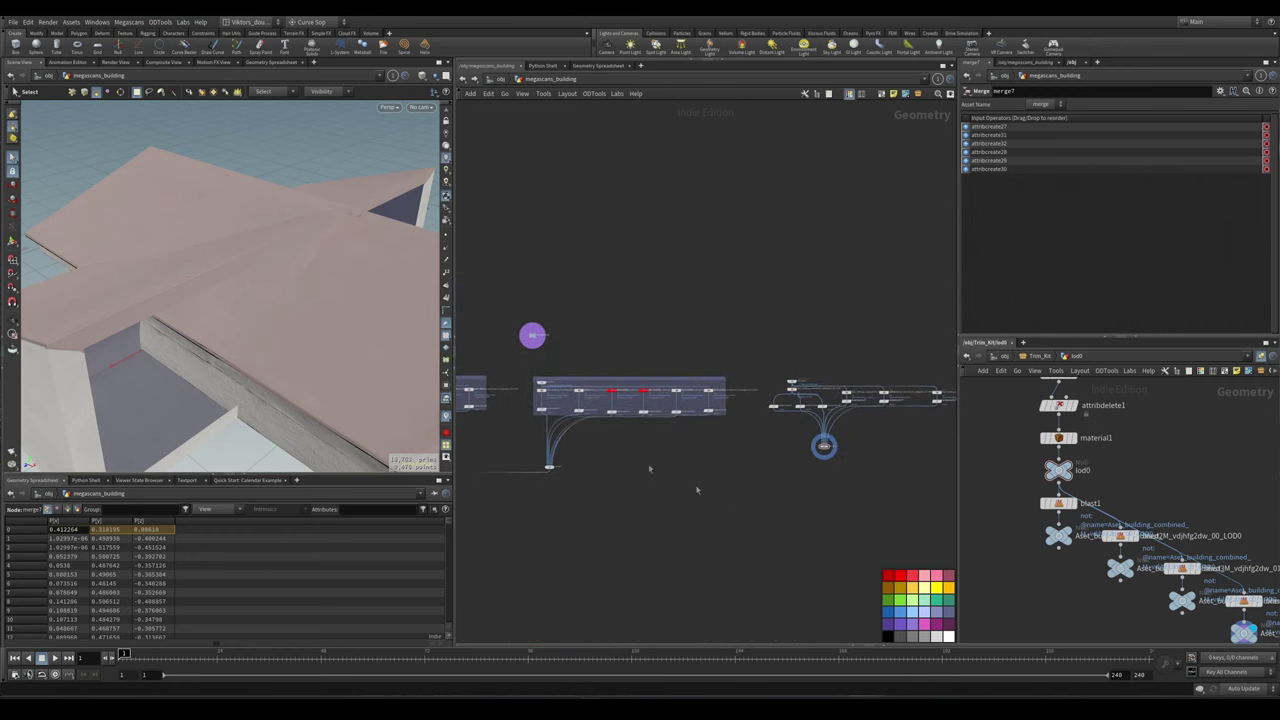
key("space+h")
left_click_drag(286, 317, 309, 343, "alt")
- Copy the for-each block with its transform, matchsize and building_generator_utility nodes, and place the copy in the free area beside the generator inputs
scroll(815, 438, "up", 2)
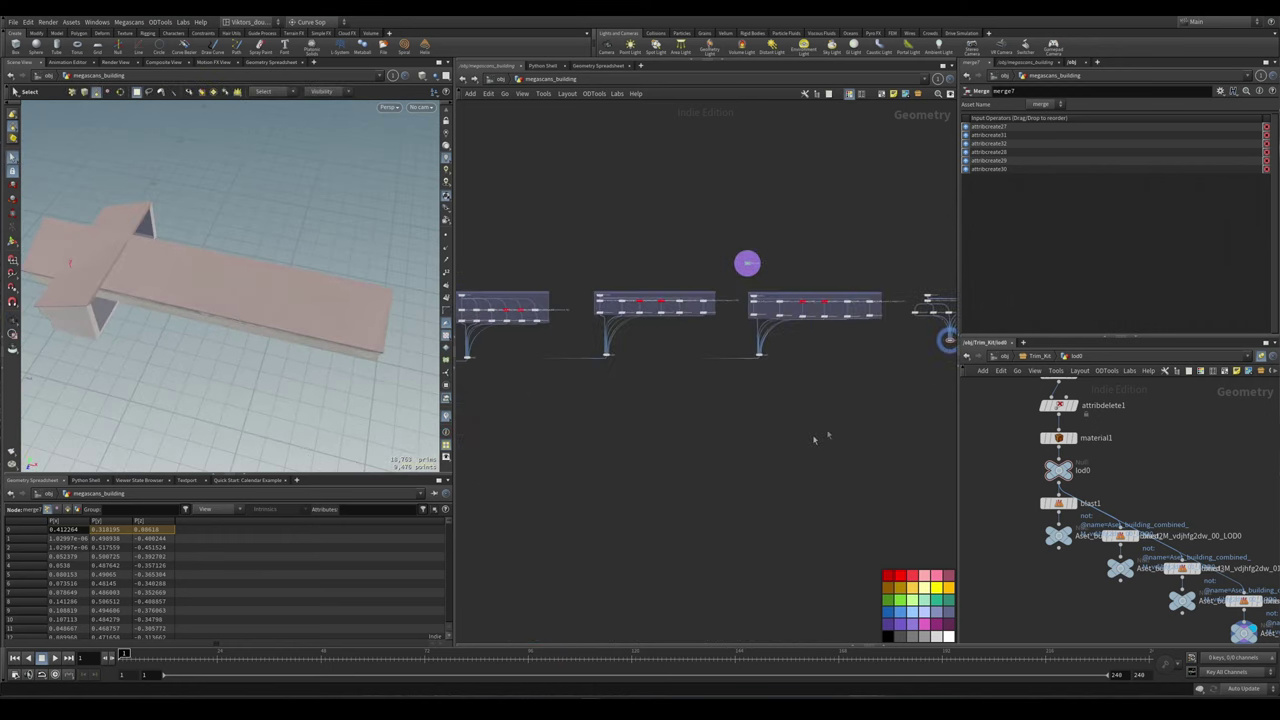
key("ctrl+z")
left_click_drag(643, 278, 577, 434)
key("ctrl+c")
key("ctrl+v")
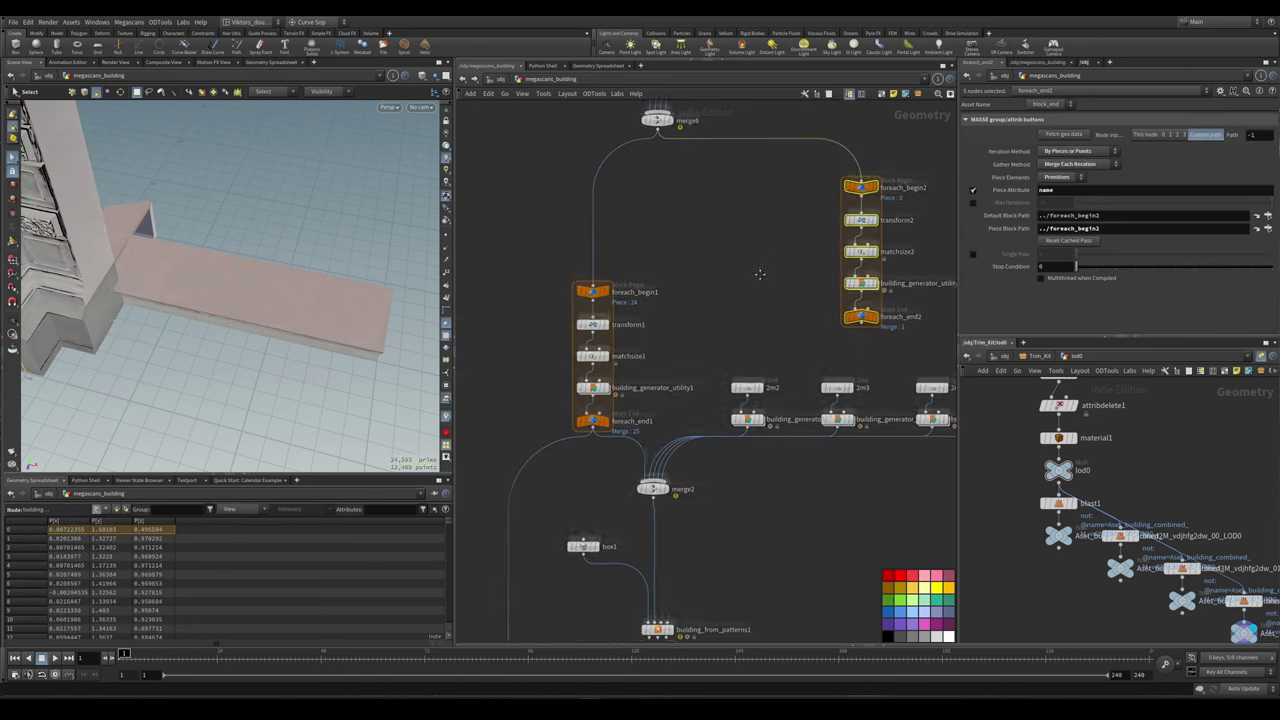
middle_click_drag(760, 273, 703, 367)
scroll(480, 430, "down", 3)
left_click_drag(703, 316, 652, 430)
key("f")
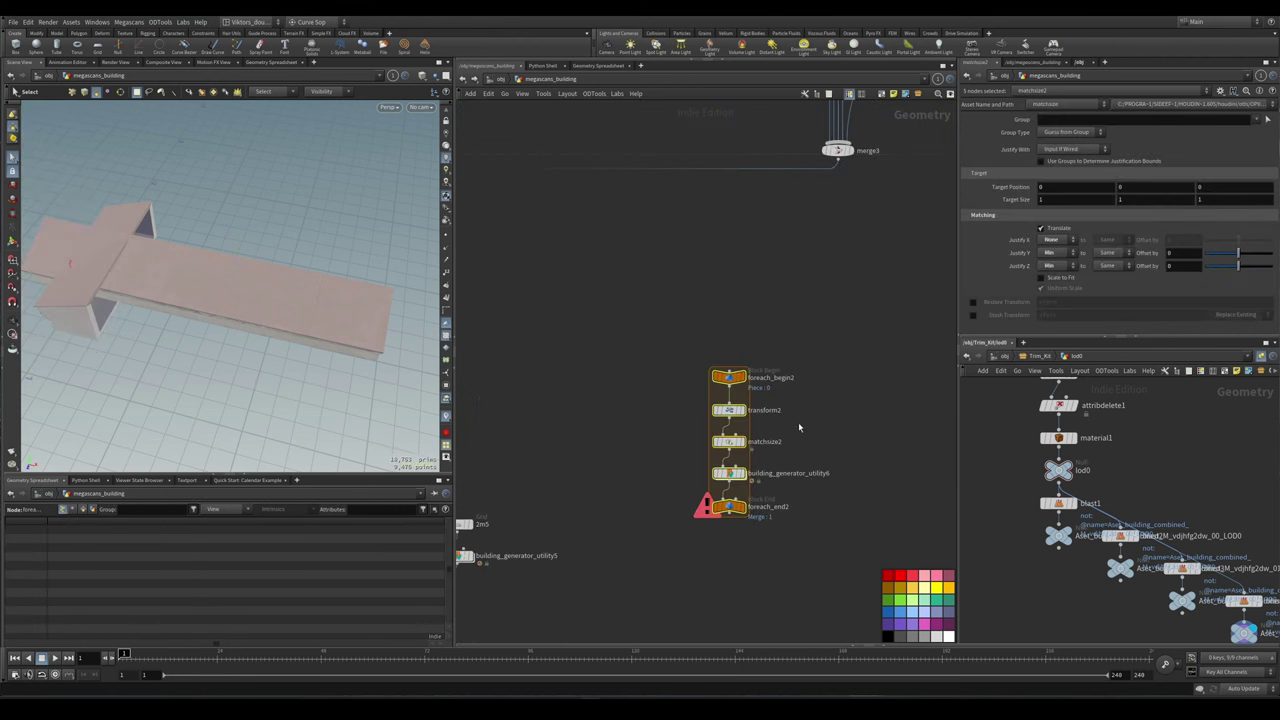
- Wire the output of the trim merge7 node into foreach_begin2 of the copied block
left_click(729, 441)
scroll(838, 407, "down", 5)
middle_click_drag(838, 407, 728, 410)
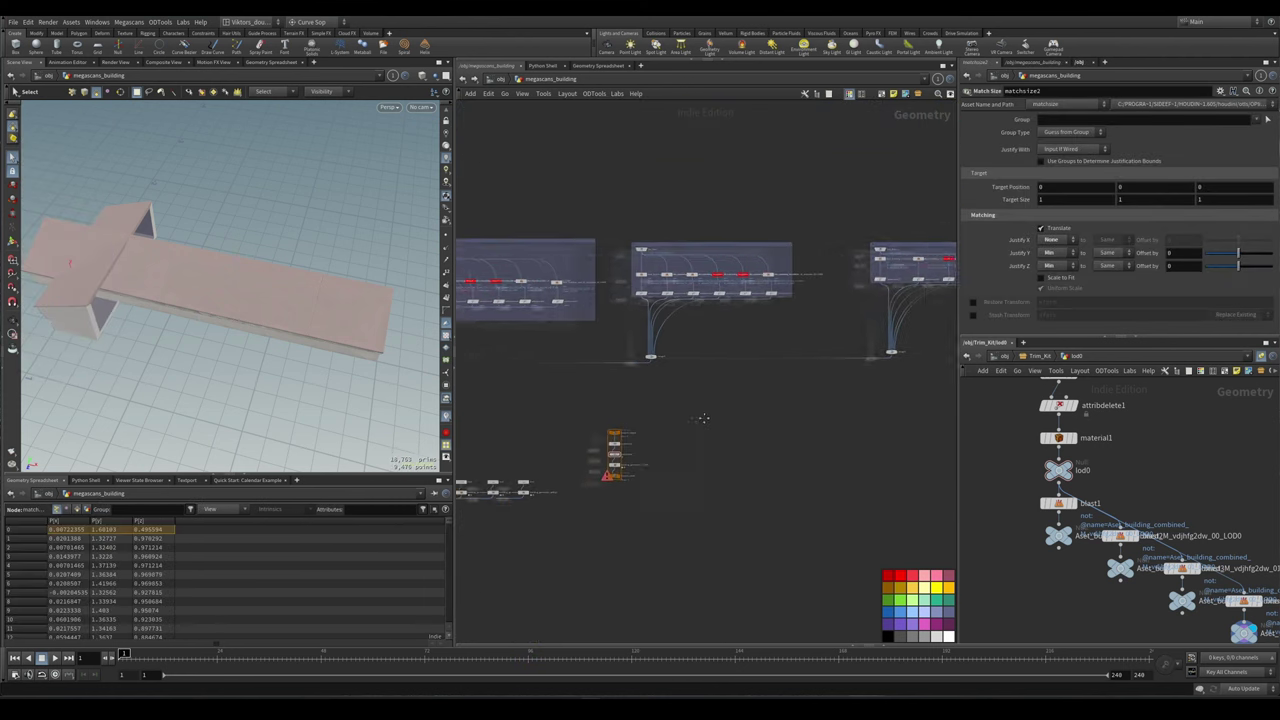
scroll(728, 410, "down", 3)
scroll(829, 434, "up", 3)
middle_click_drag(829, 434, 736, 427)
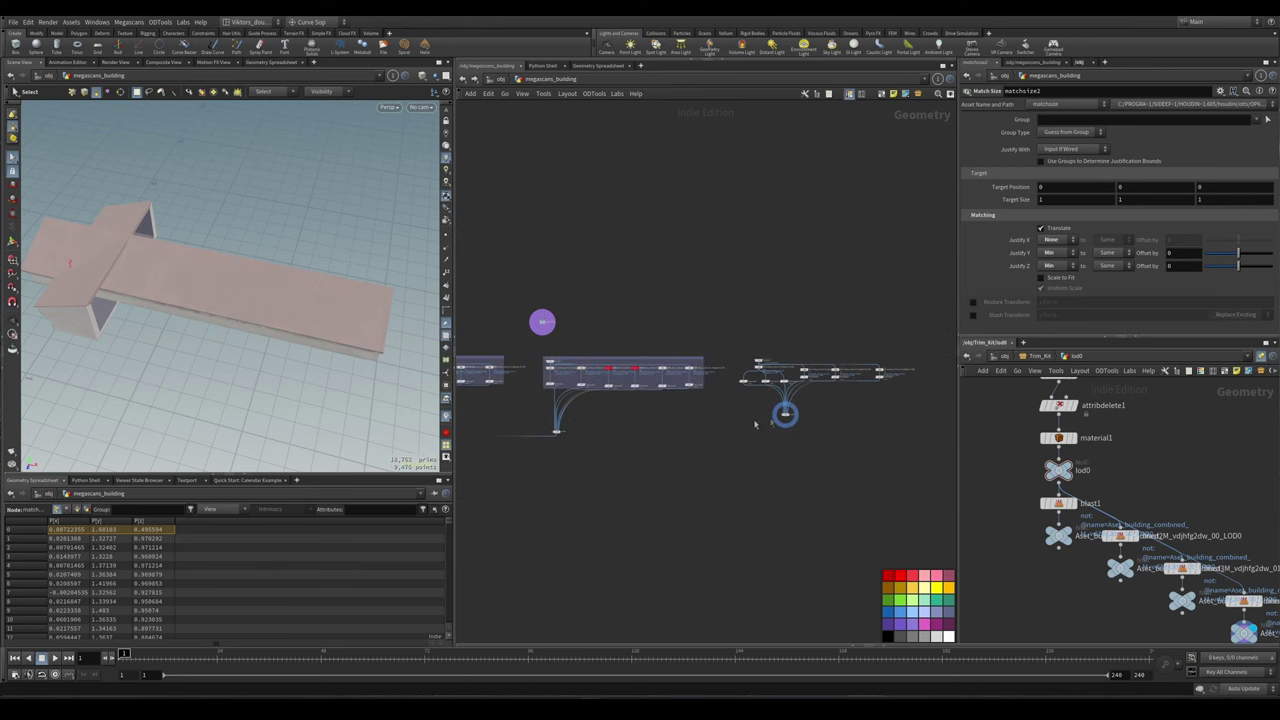
scroll(736, 427, "up", 3)
left_click(778, 424)
scroll(763, 409, "down", 2)
scroll(635, 410, "down", 3)
scroll(669, 343, "up", 3)
left_click(669, 343)
scroll(721, 383, "up", 3)
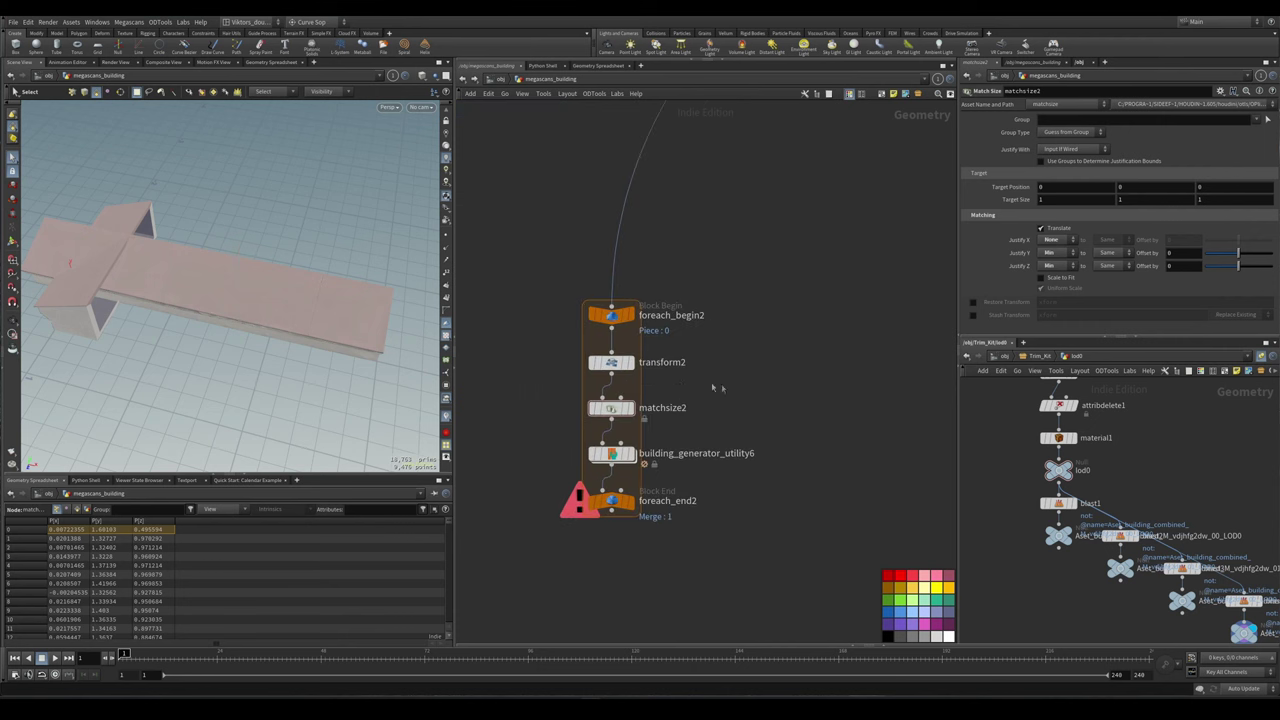
- Display the foreach_end2 output and inspect the processed trim pieces
left_click(646, 503)
left_click_drag(373, 379, 172, 326, "alt")
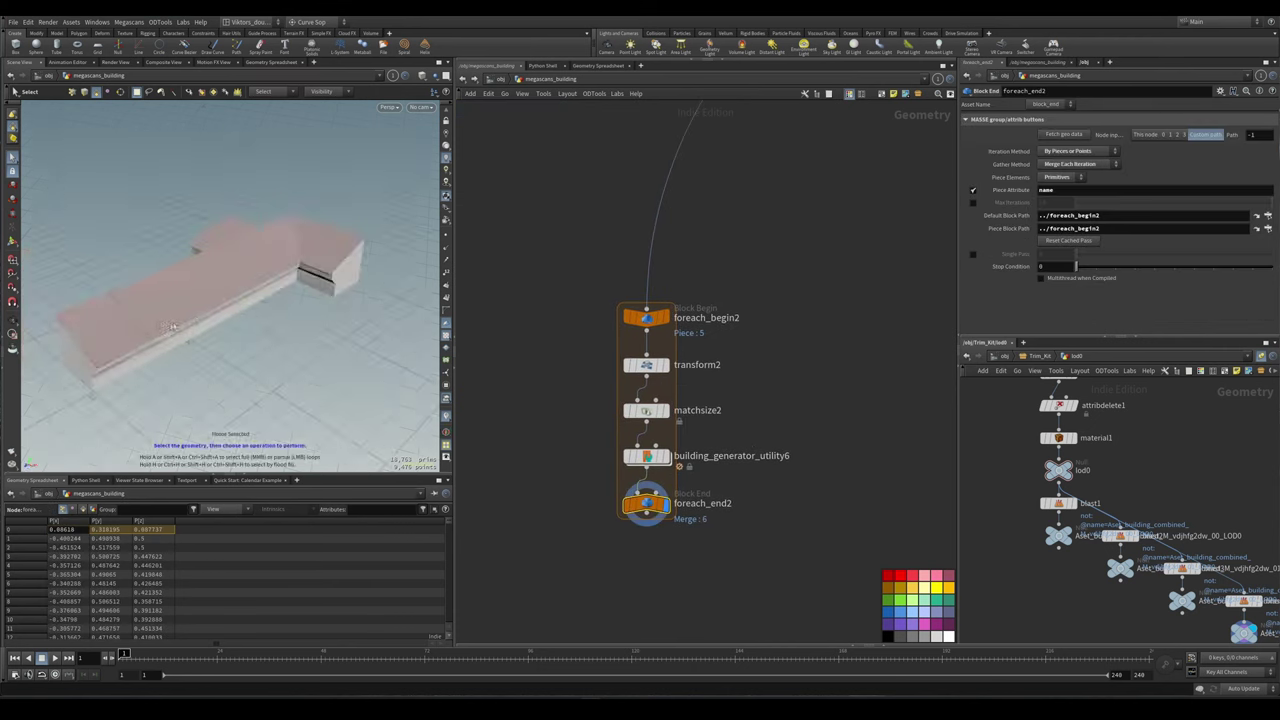
scroll(758, 415, "down", 2)
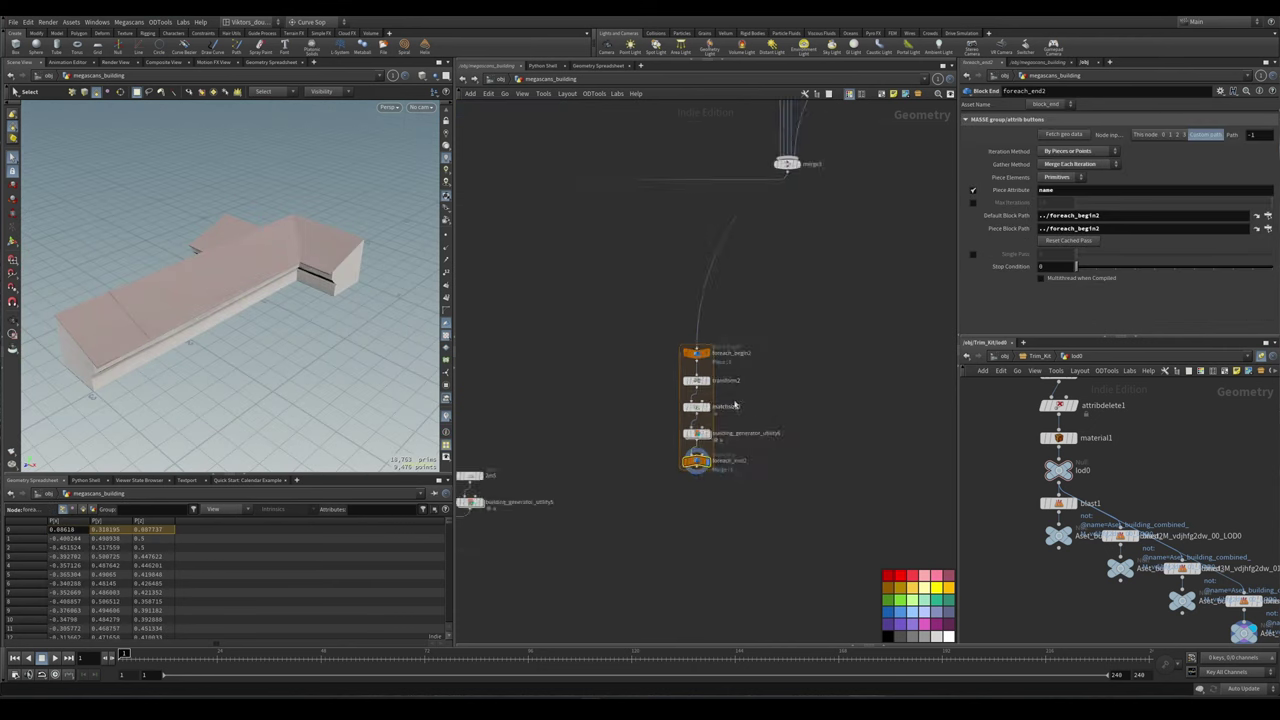
- Move the copied trim for-each block down beside the row of floor description grids
scroll(700, 410, "up", 2)
left_click(666, 418)
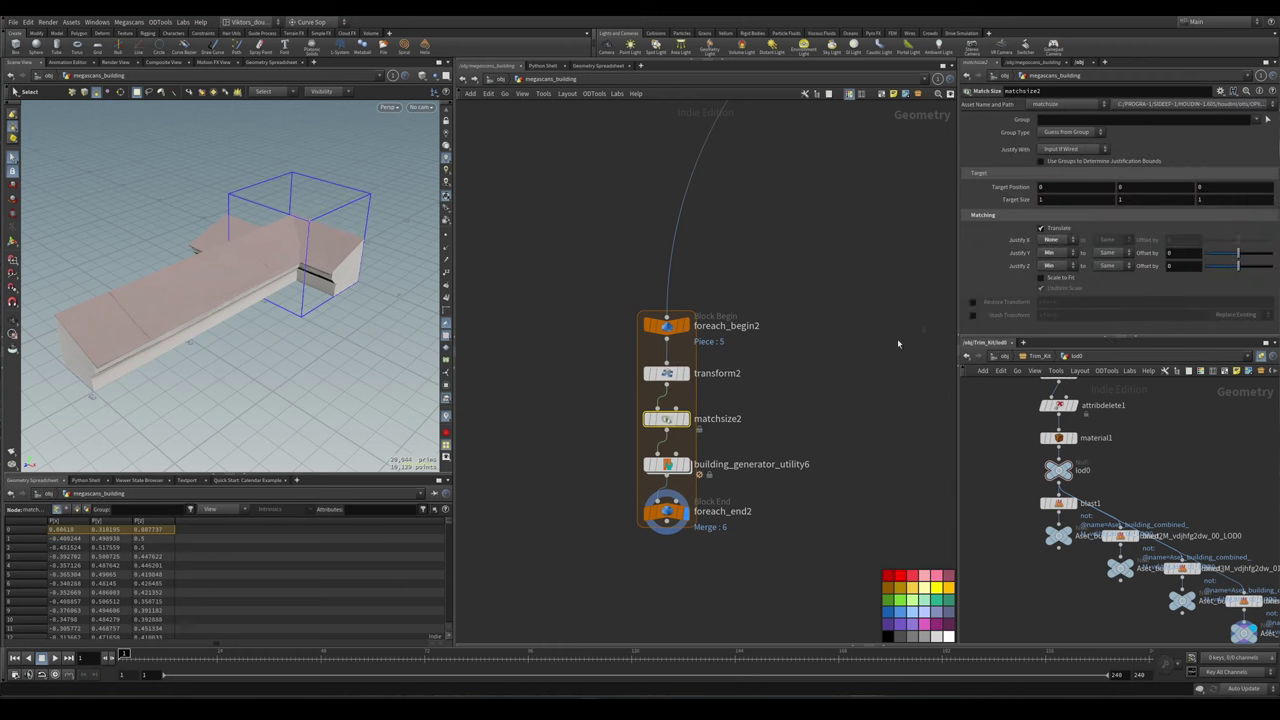
scroll(897, 343, "down", 4)
scroll(804, 368, "up", 3)
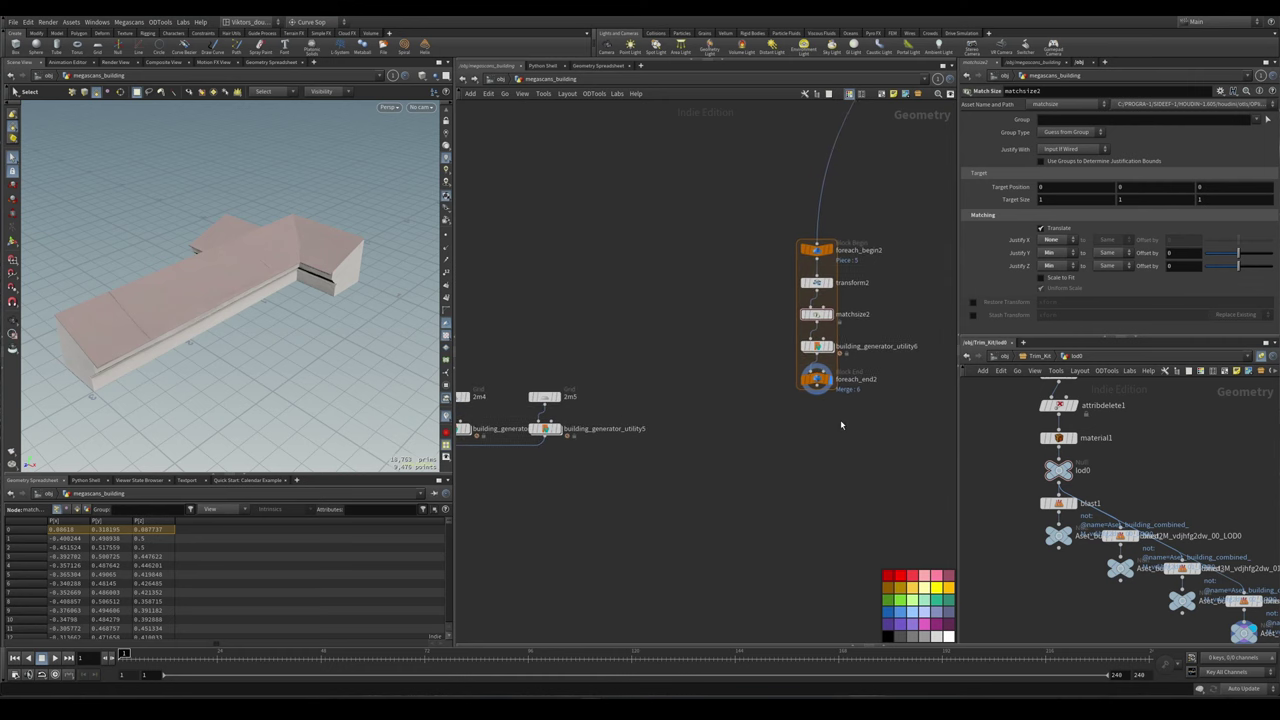
left_click(838, 392)
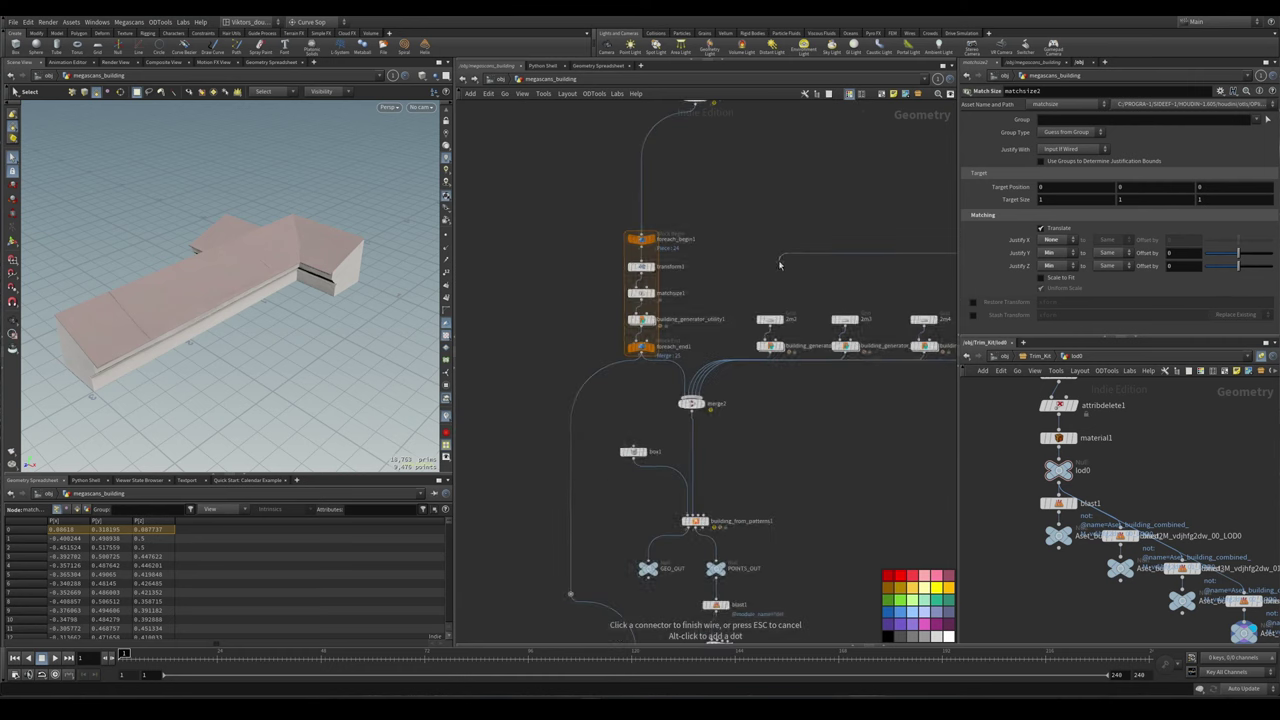
key("Escape")
scroll(830, 255, "down", 4)
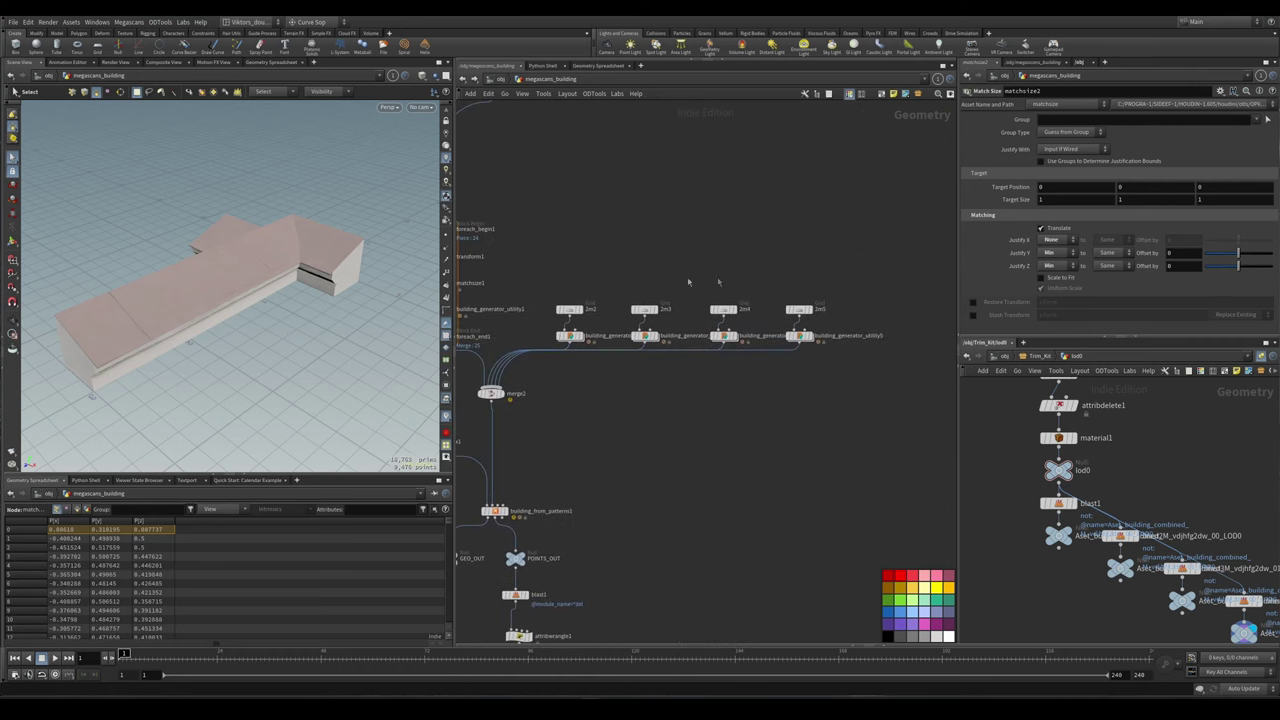
left_click_drag(830, 255, 818, 271)
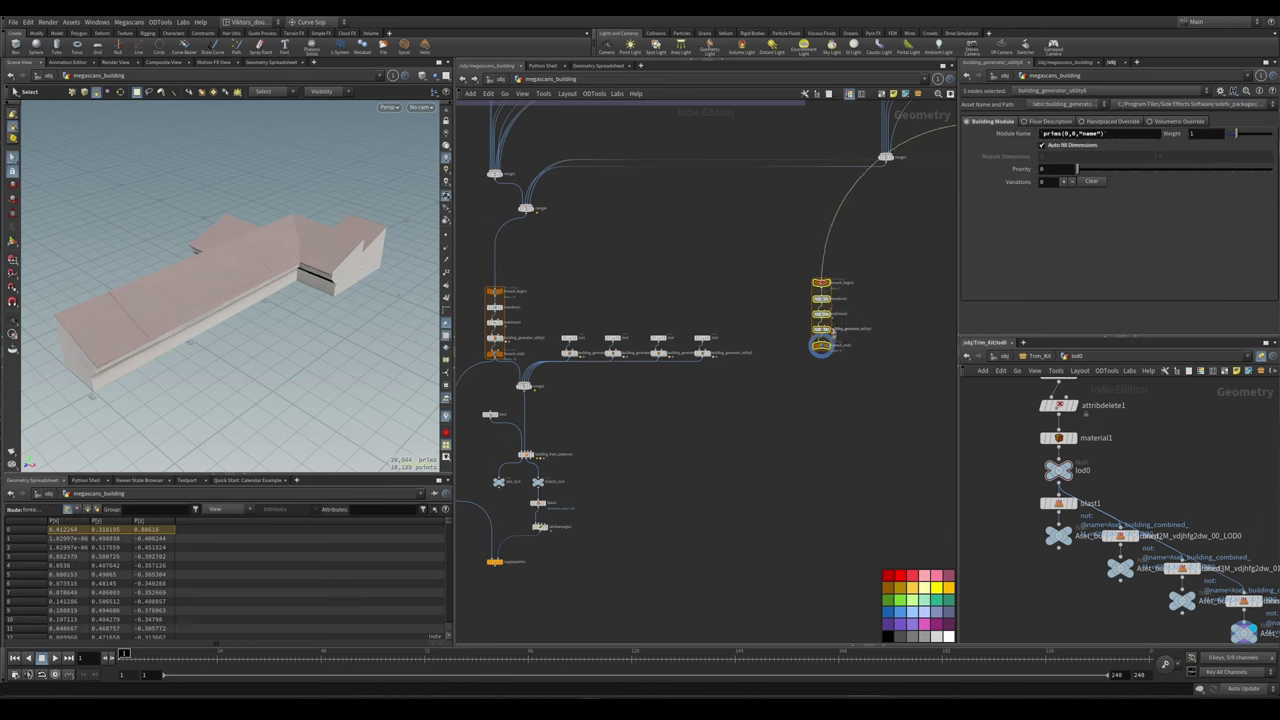
- Wire the output of foreach_end2 into merge2 together with the existing building modules and floor descriptions
left_click(828, 362)
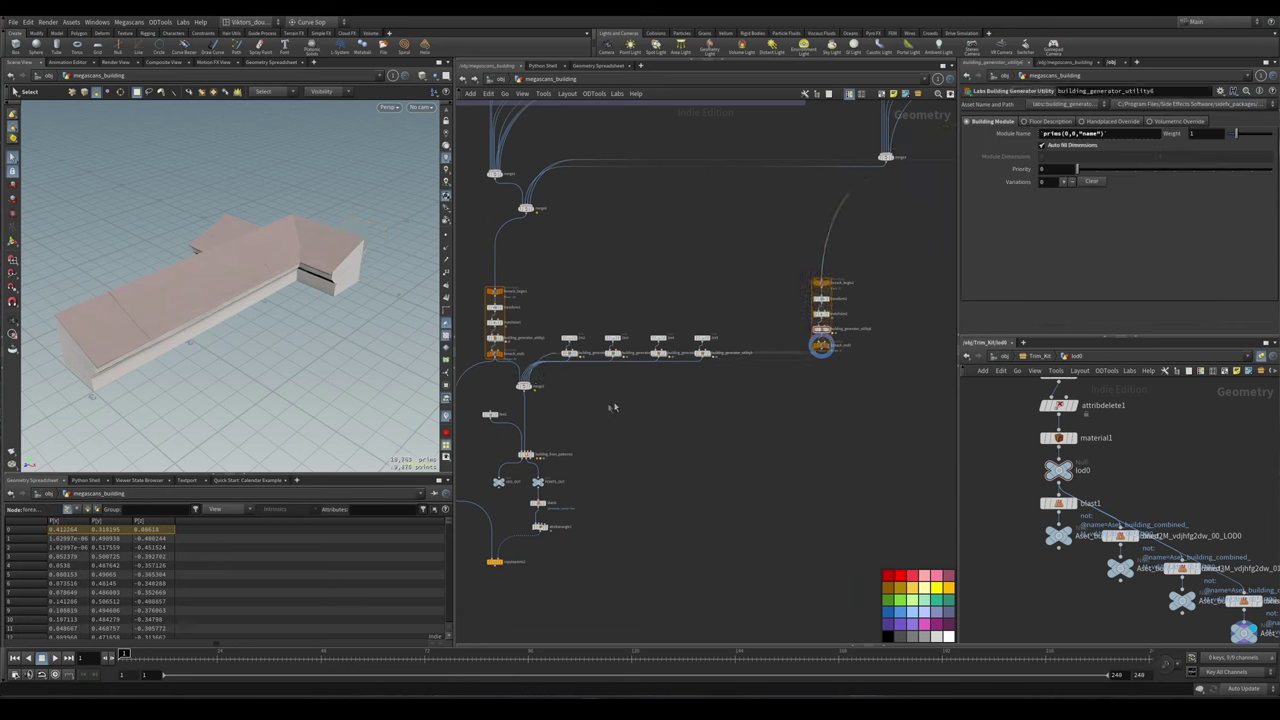
scroll(620, 398, "up", 3)
left_click_drag(778, 262, 514, 354)
left_click_drag(543, 311, 545, 270)
key("l")
left_click(567, 366)
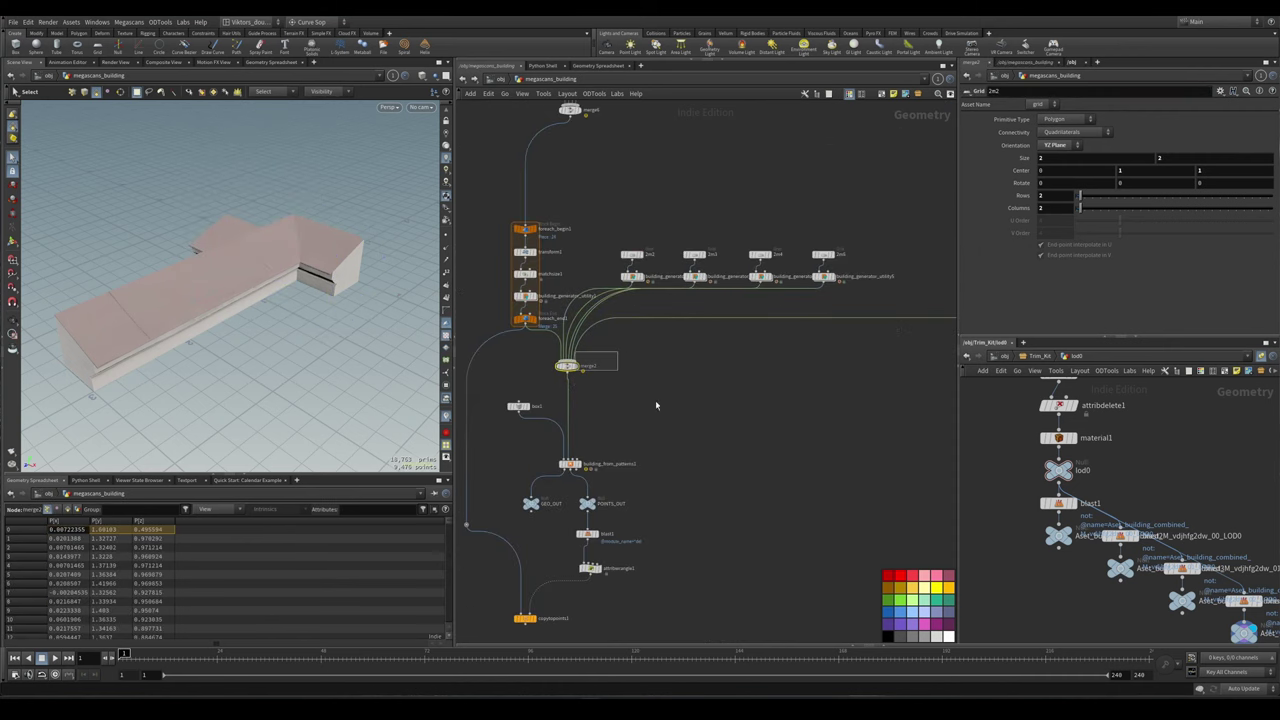
- Copy the 2m5 grid with its building_generator_utility5, place the pair beside it, and wire the copied utility into merge2
scroll(671, 402, "down", 3)
scroll(650, 352, "up", 3)
left_click_drag(622, 328, 725, 352)
scroll(725, 360, "up", 2)
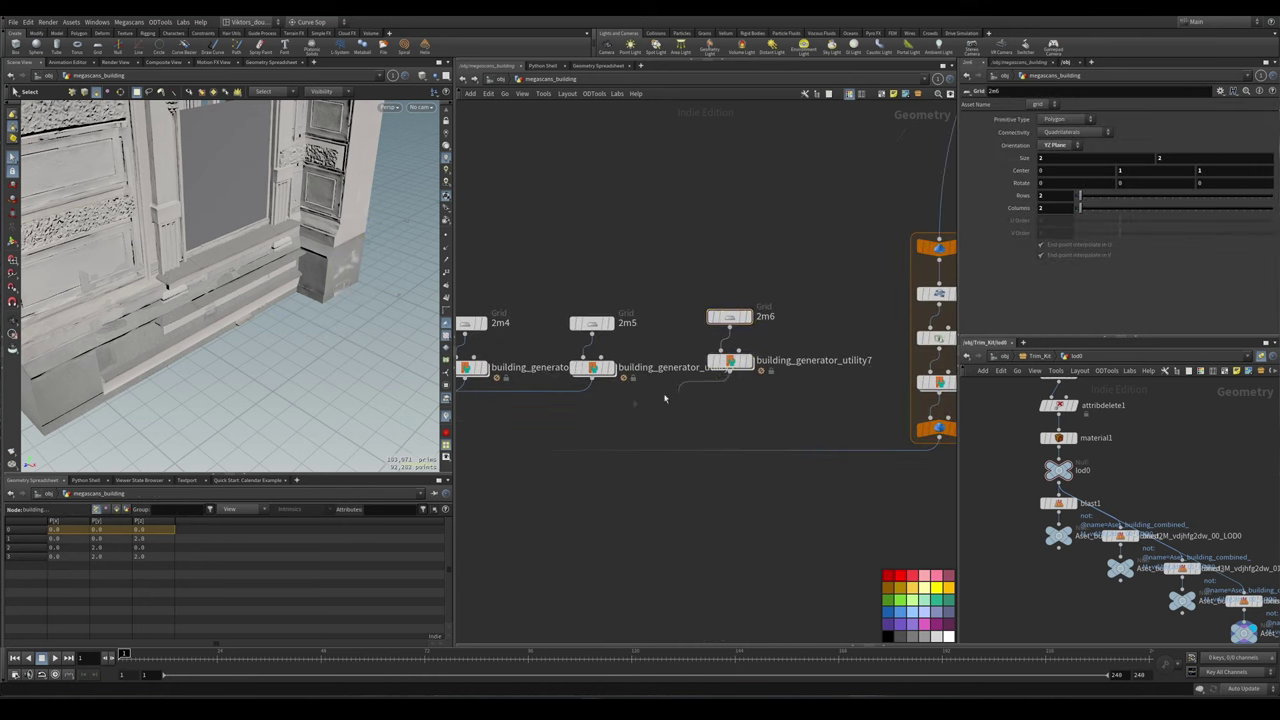
scroll(653, 417, "up", 3)
scroll(653, 417, "down", 5)
middle_click_drag(928, 415, 782, 415)
scroll(782, 415, "up", 4)
scroll(805, 419, "up", 3)
- In building_generator_utility7, name the floor module trim and change the Expanded Form's end modules to [trim_corner_del] and [trim_corner_temp]
left_click(801, 364)
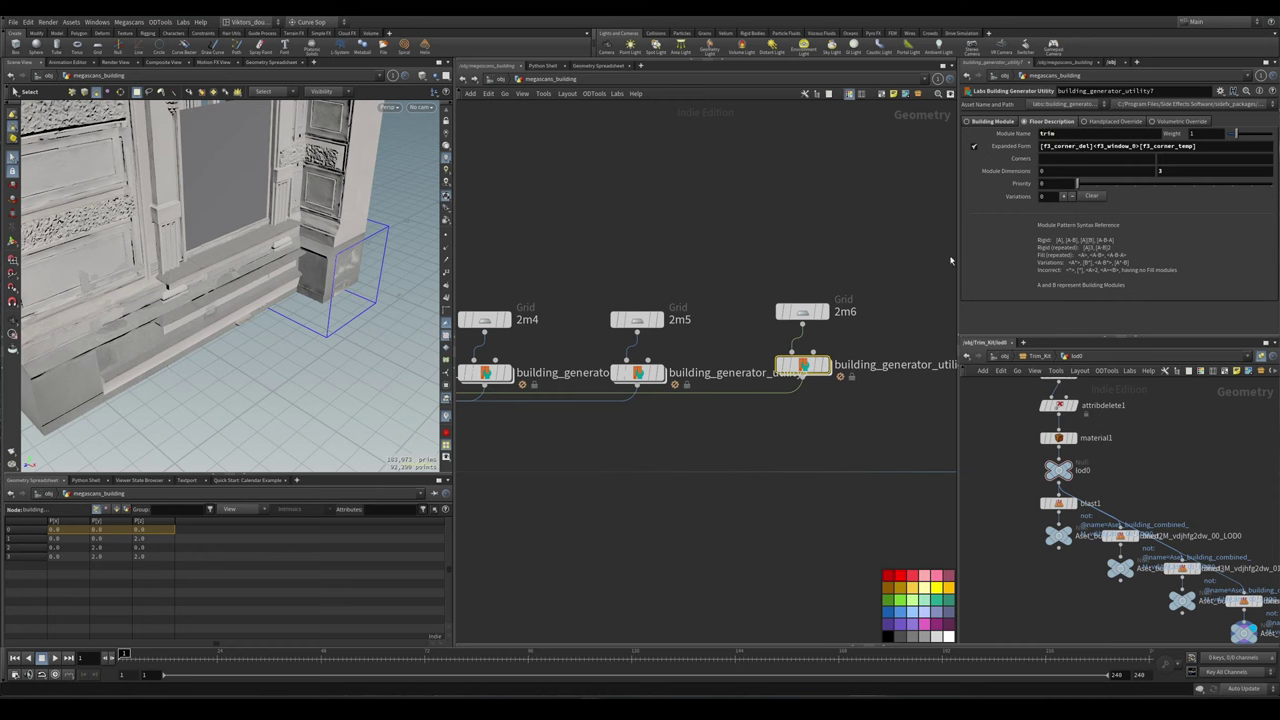
triple_click(1108, 147)
key("BackSpace")
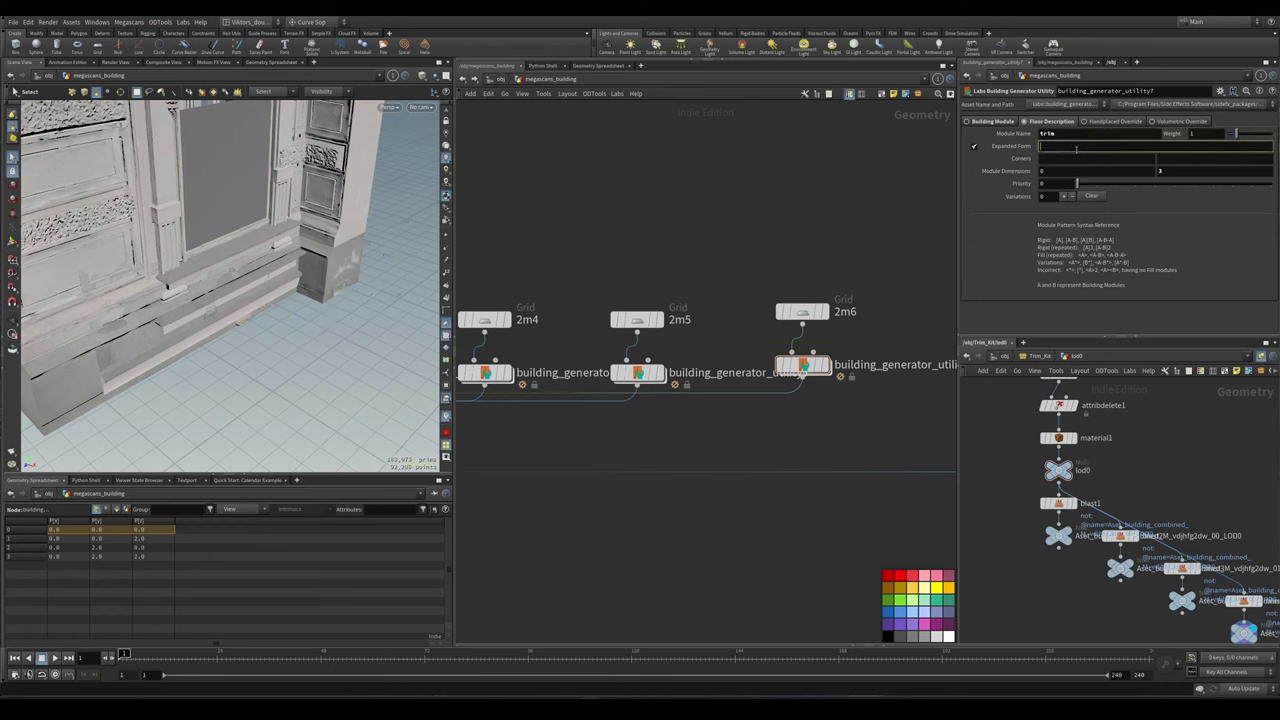
key("ctrl+z")
key("ctrl+z")
left_click(1098, 147)
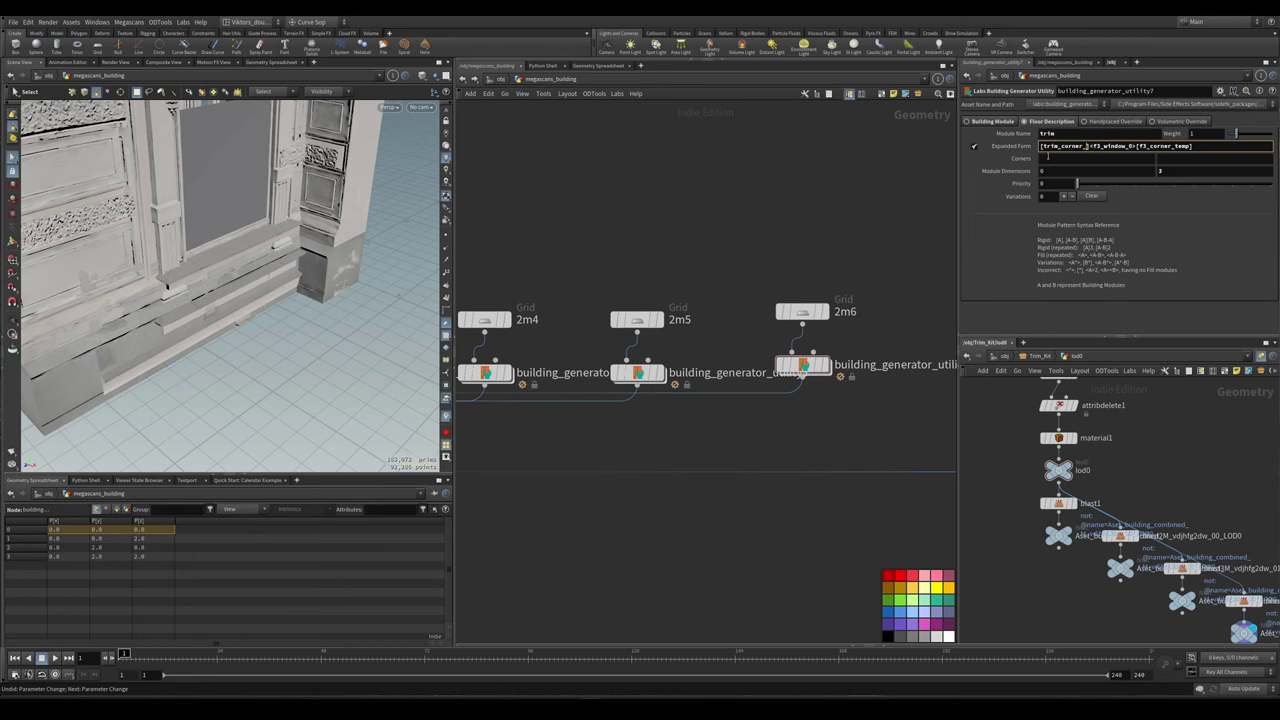
type("el]")
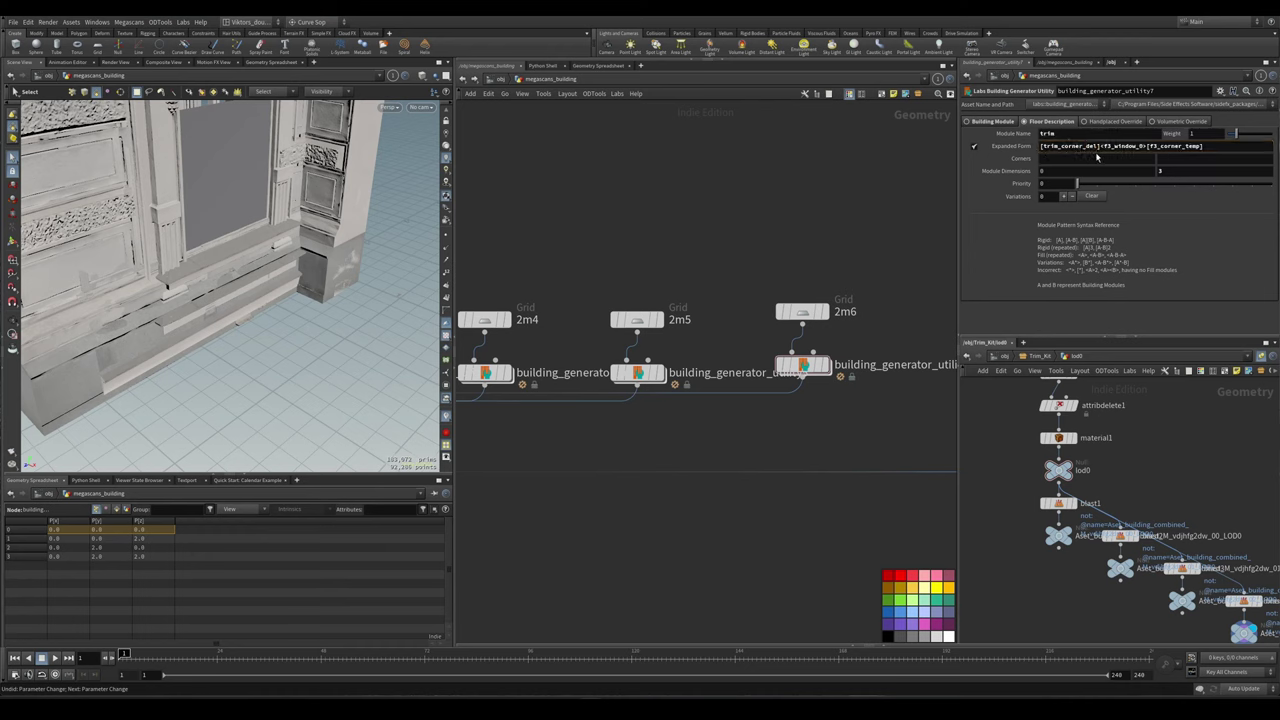
left_click(1094, 147)
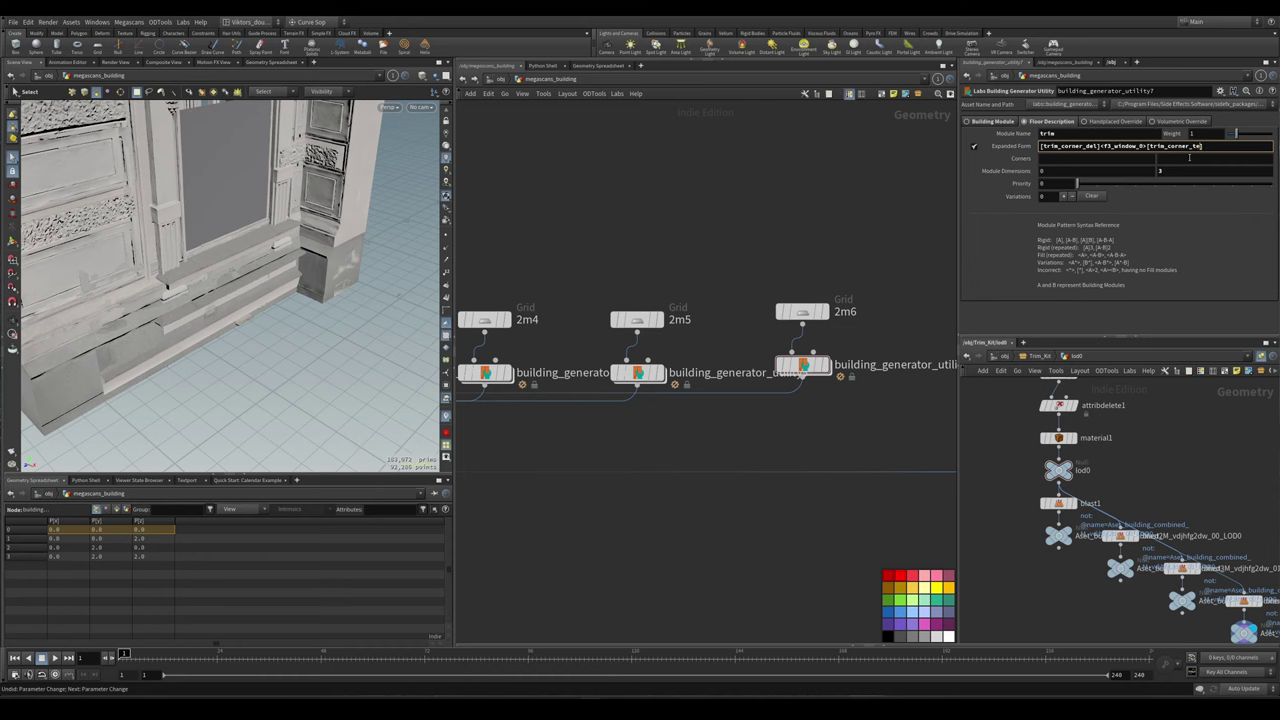
type("p")
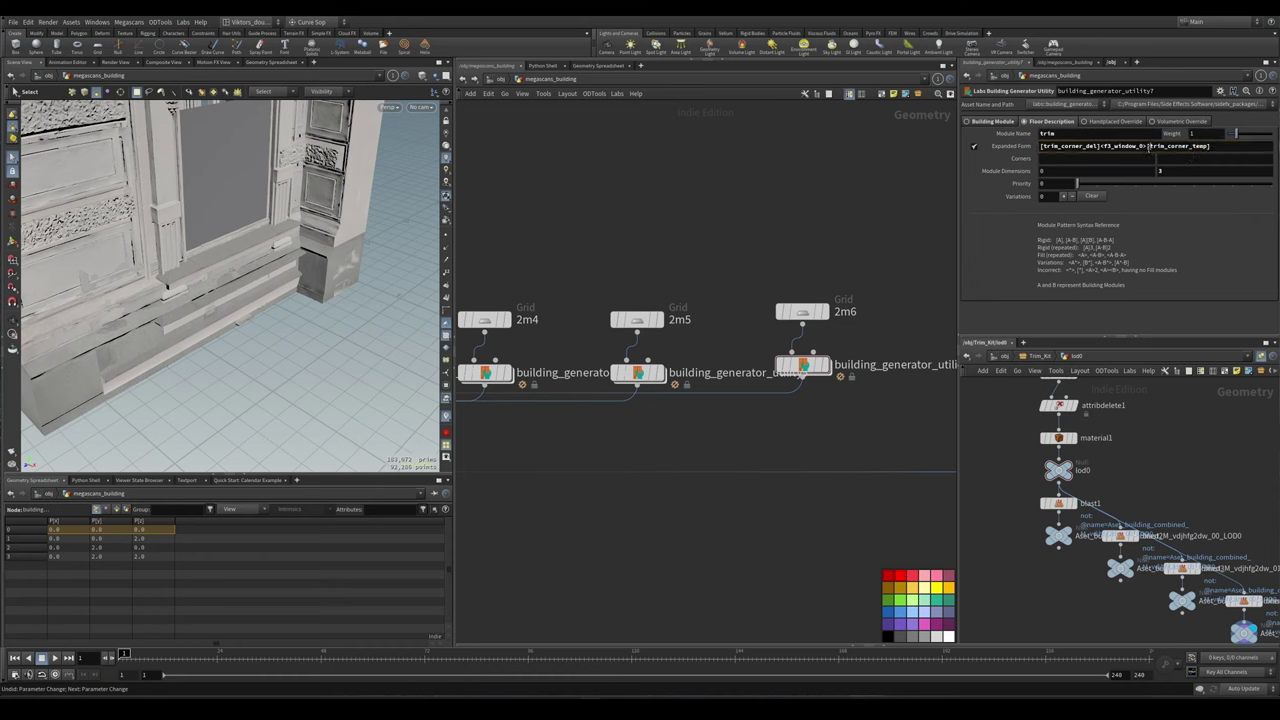
- Replace the window fill module in the trim floor's Expanded Form with <trim_1>
left_click_drag(1147, 146, 1103, 153)
type("<trim>")
type("_")
type("1")
key("Return")
- Set the building_from_patterns1 Pattern to [ground_floor][1st_floor][2nd_floor][3rd_floor]<trim>
double_click(1095, 133)
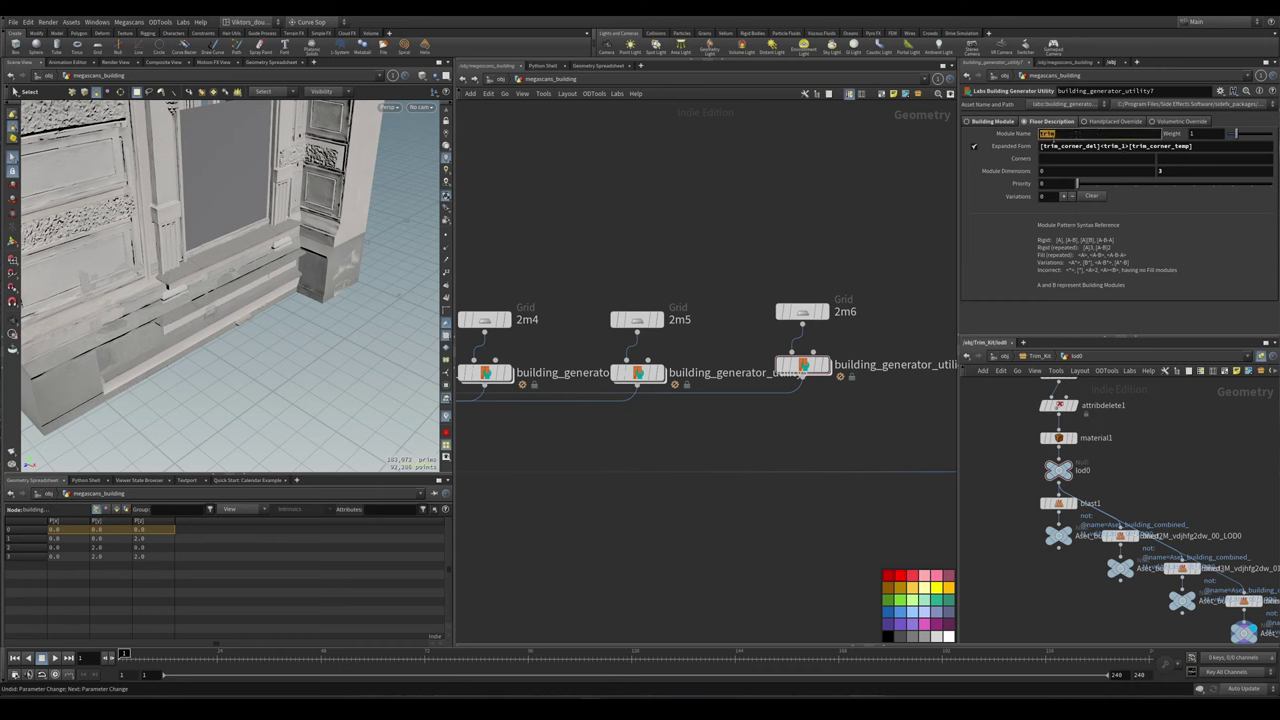
scroll(869, 227, "down", 4)
scroll(621, 487, "up", 6)
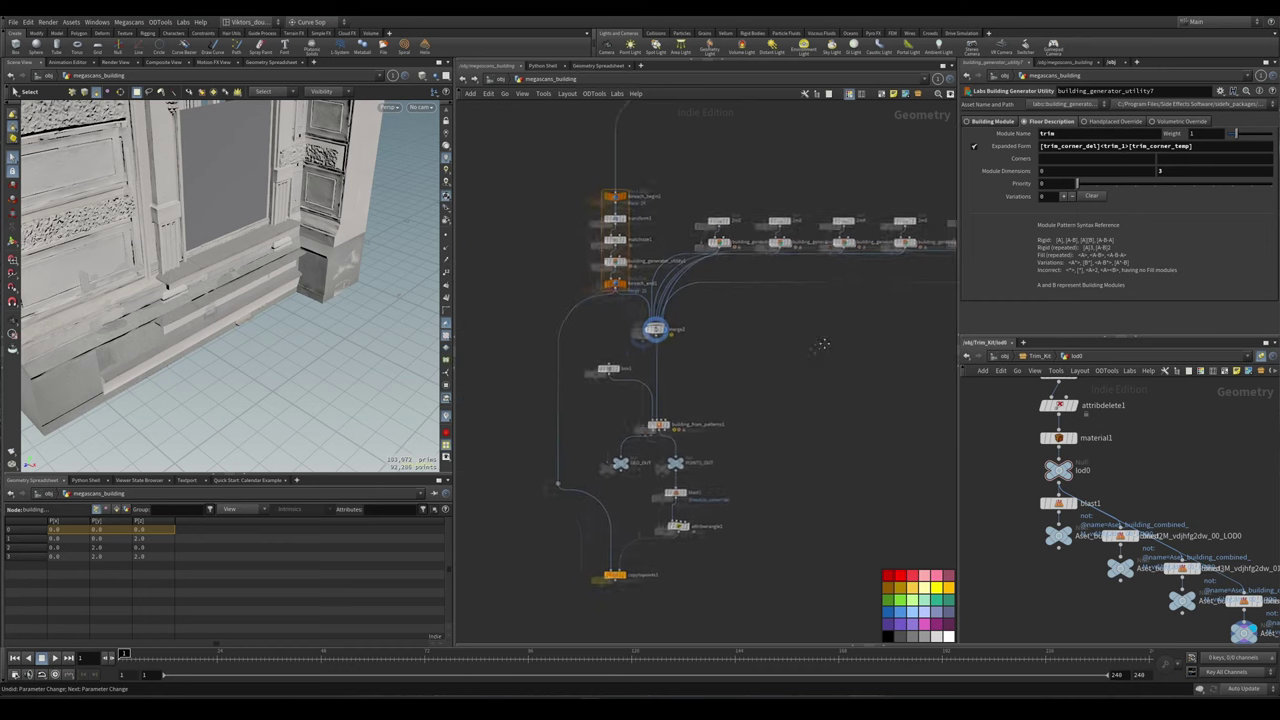
left_click(628, 442)
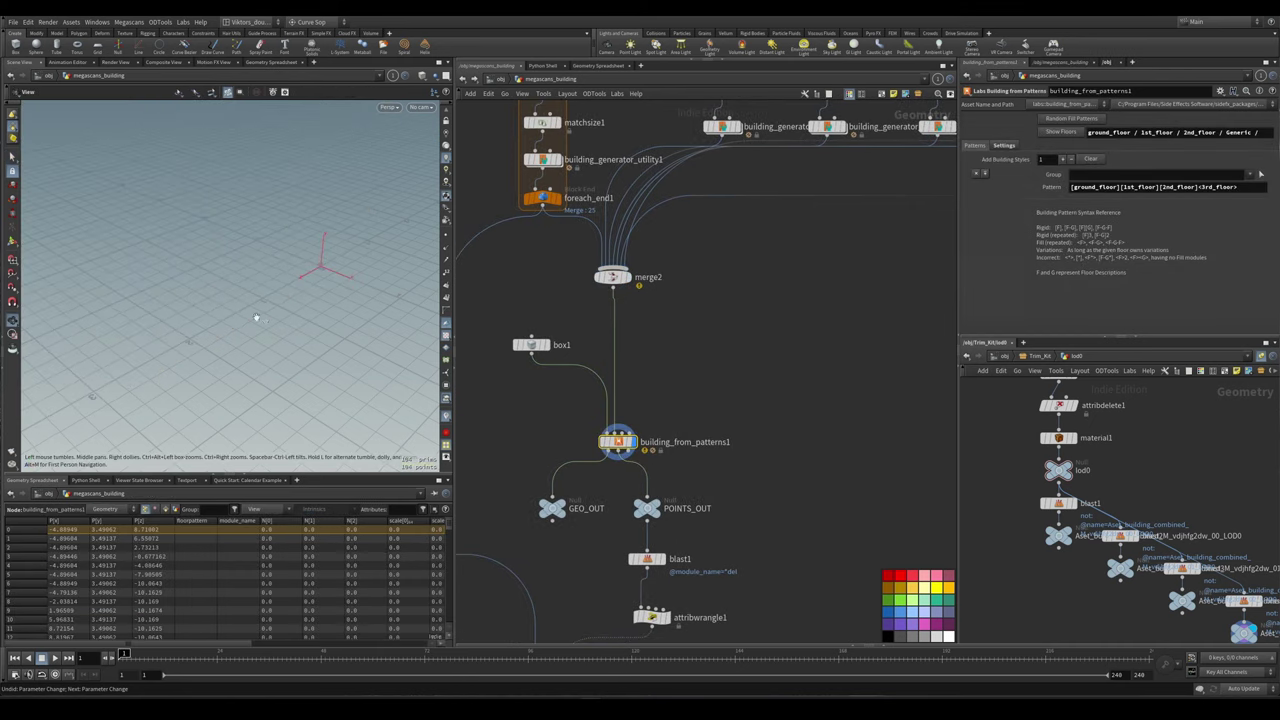
left_click(1177, 187)
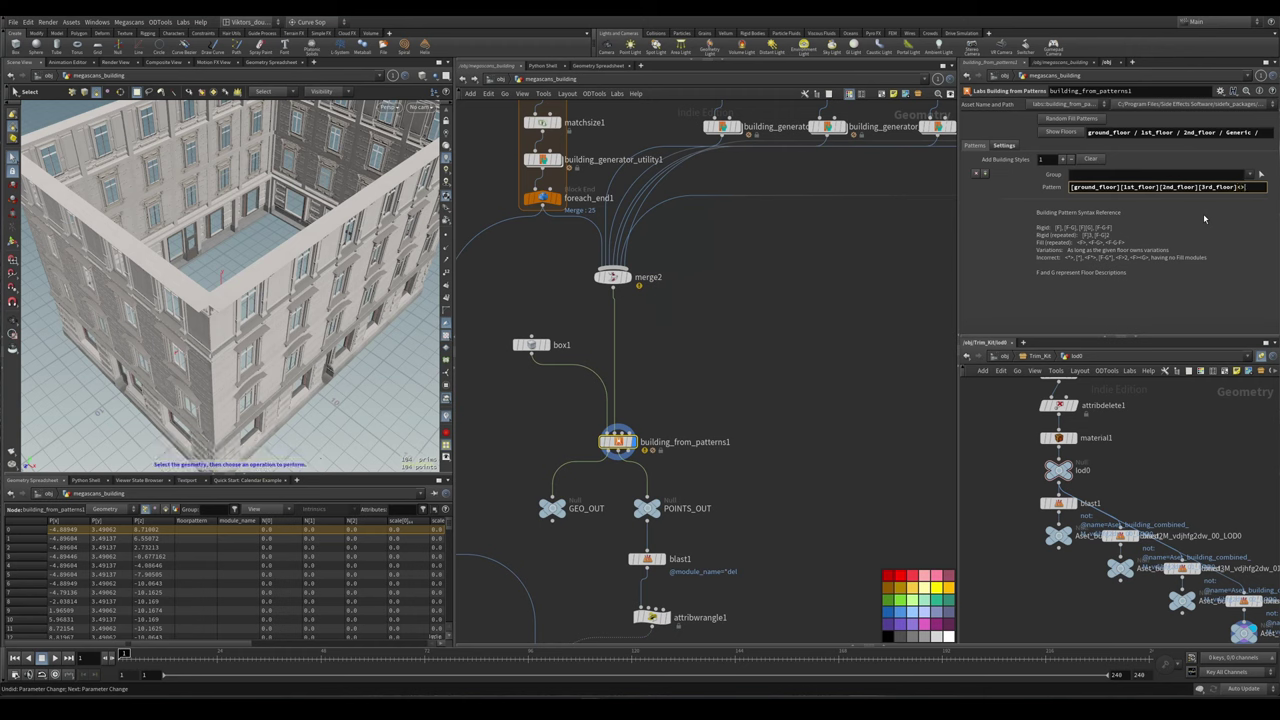
type("<trim>")
- Set the second Module Dimensions value of the trim floor in building_generator_utility7 to 0.5
scroll(600, 350, "down", 3)
scroll(600, 350, "up", 3)
left_click(553, 349)
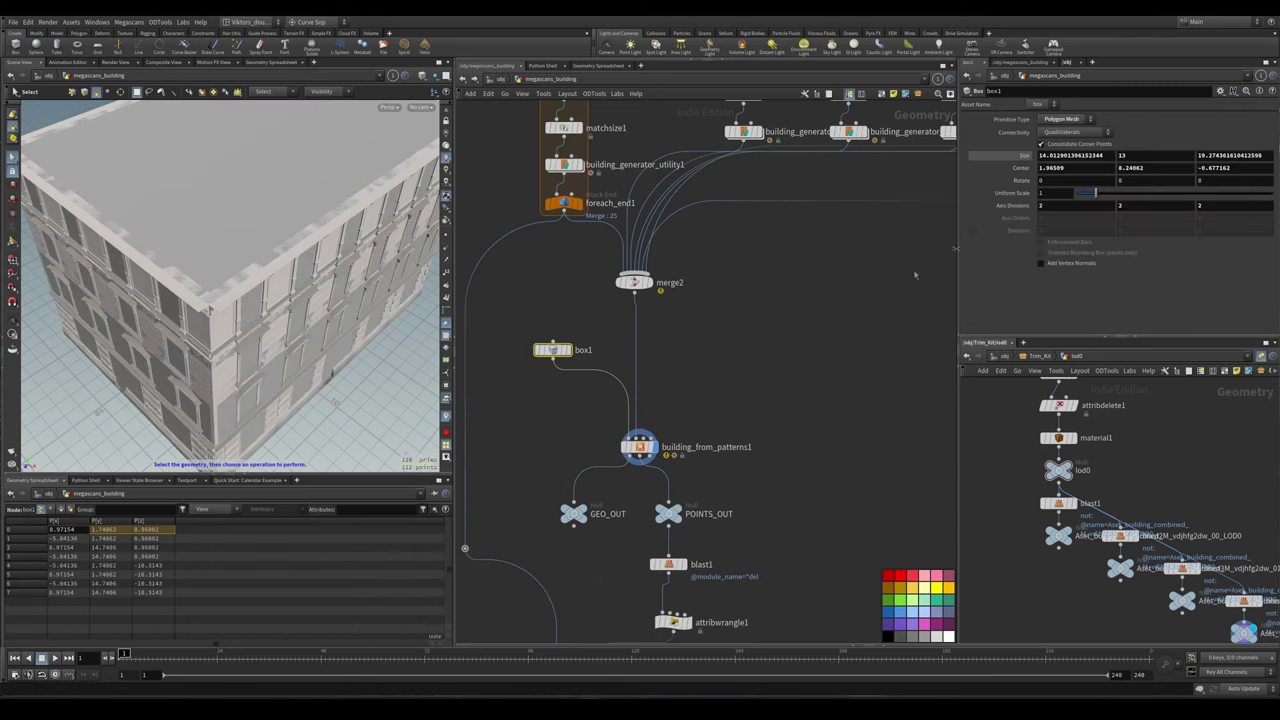
scroll(914, 274, "down", 5)
scroll(748, 284, "up", 5)
left_click(748, 284)
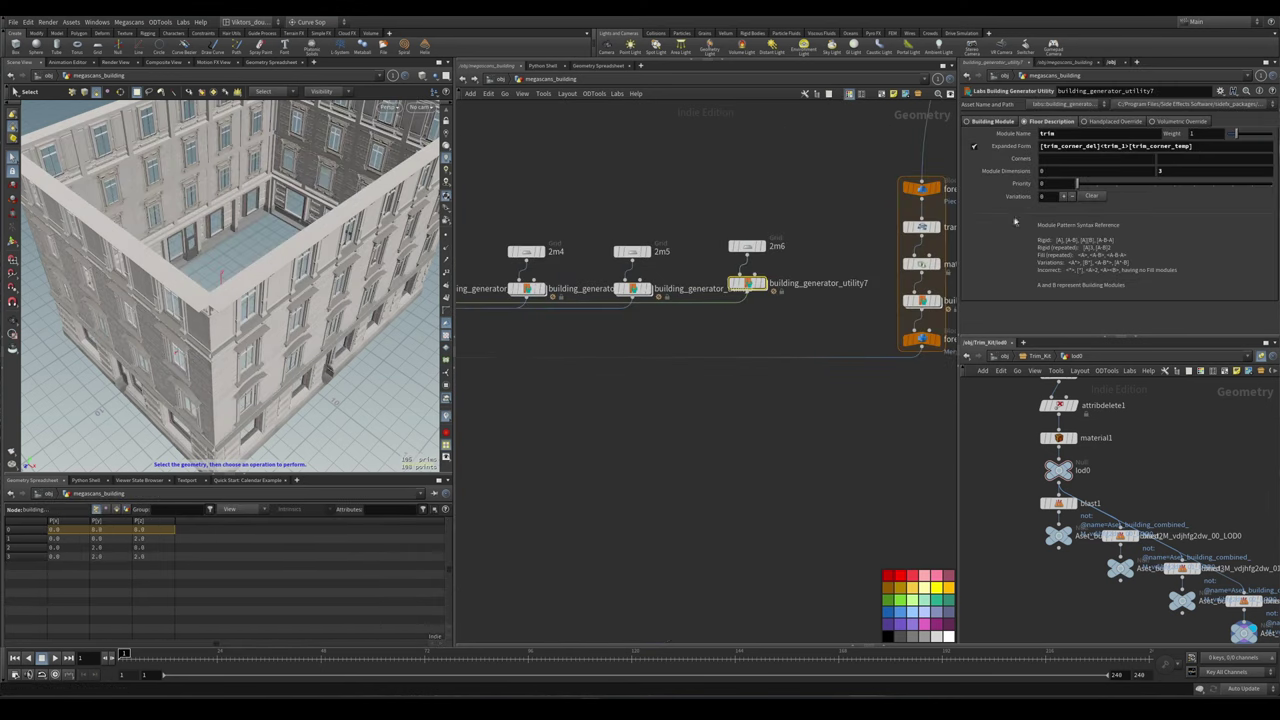
middle_click_drag(870, 166, 760, 220)
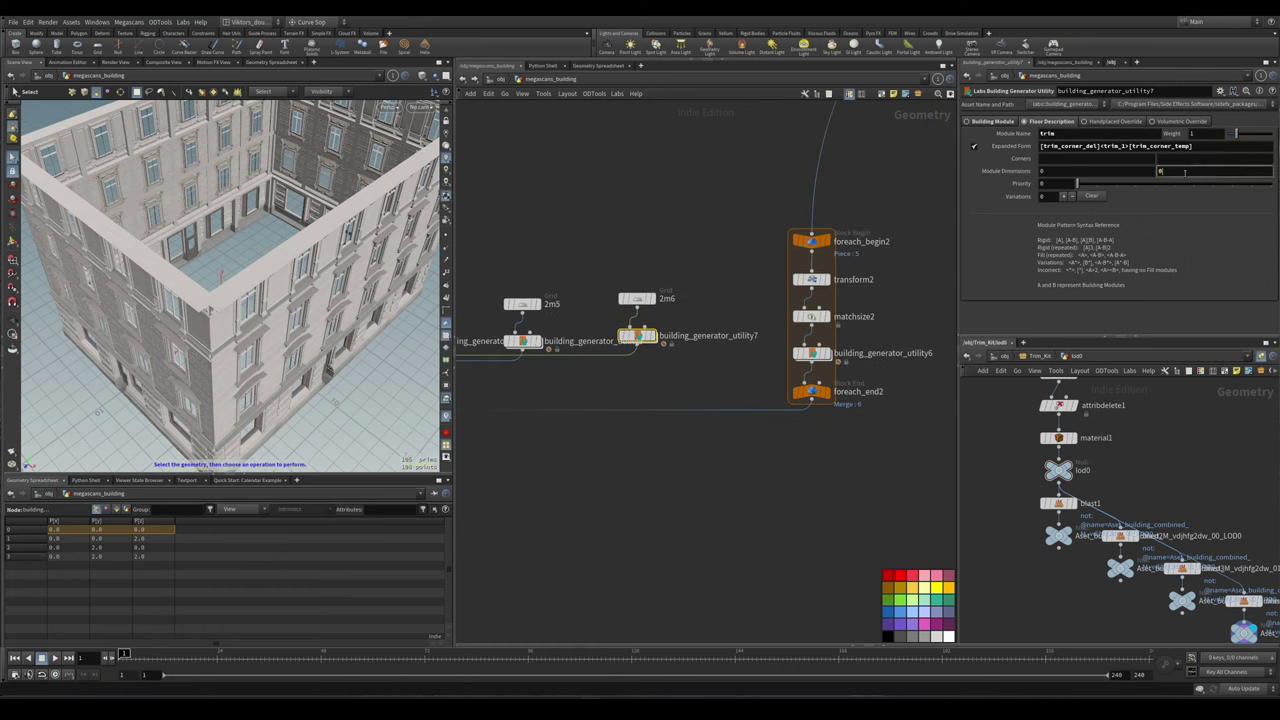
left_click(1185, 172)
type("0.5")
key("Return")
- Set the Y size of box1 to 13.5 so the building volume has room for the trim
key("h")
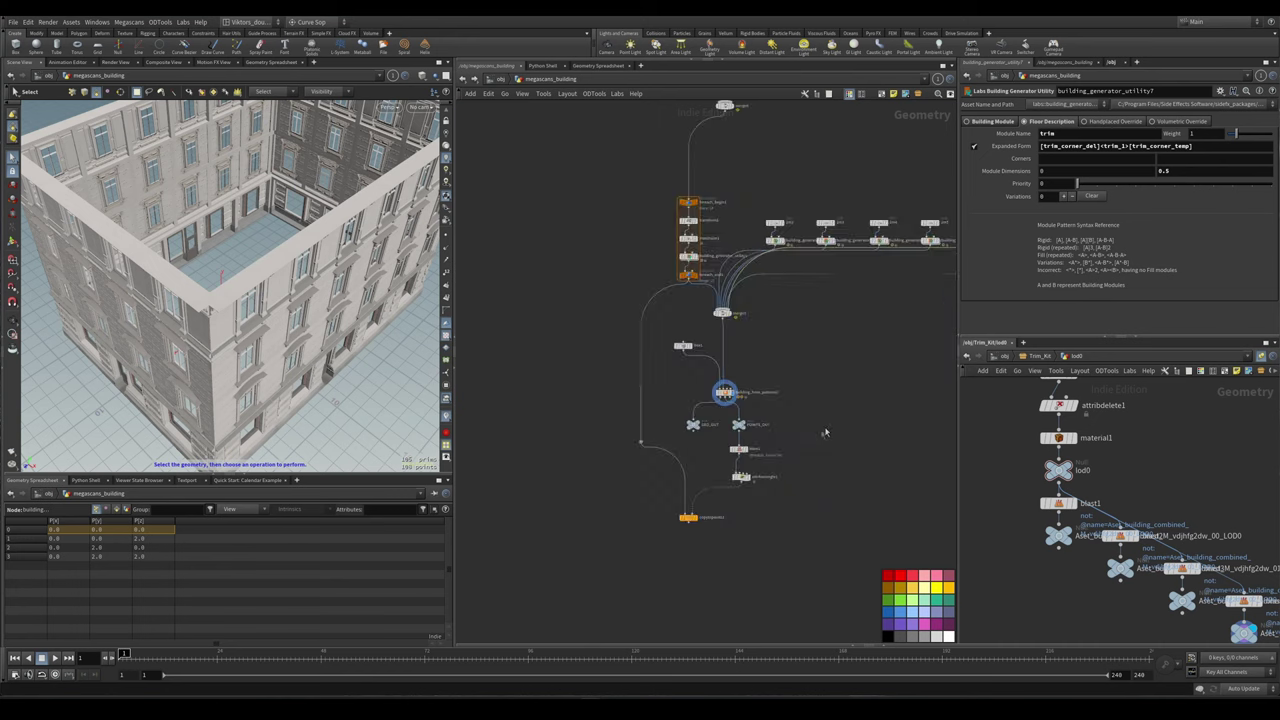
key("f")
left_click(617, 260)
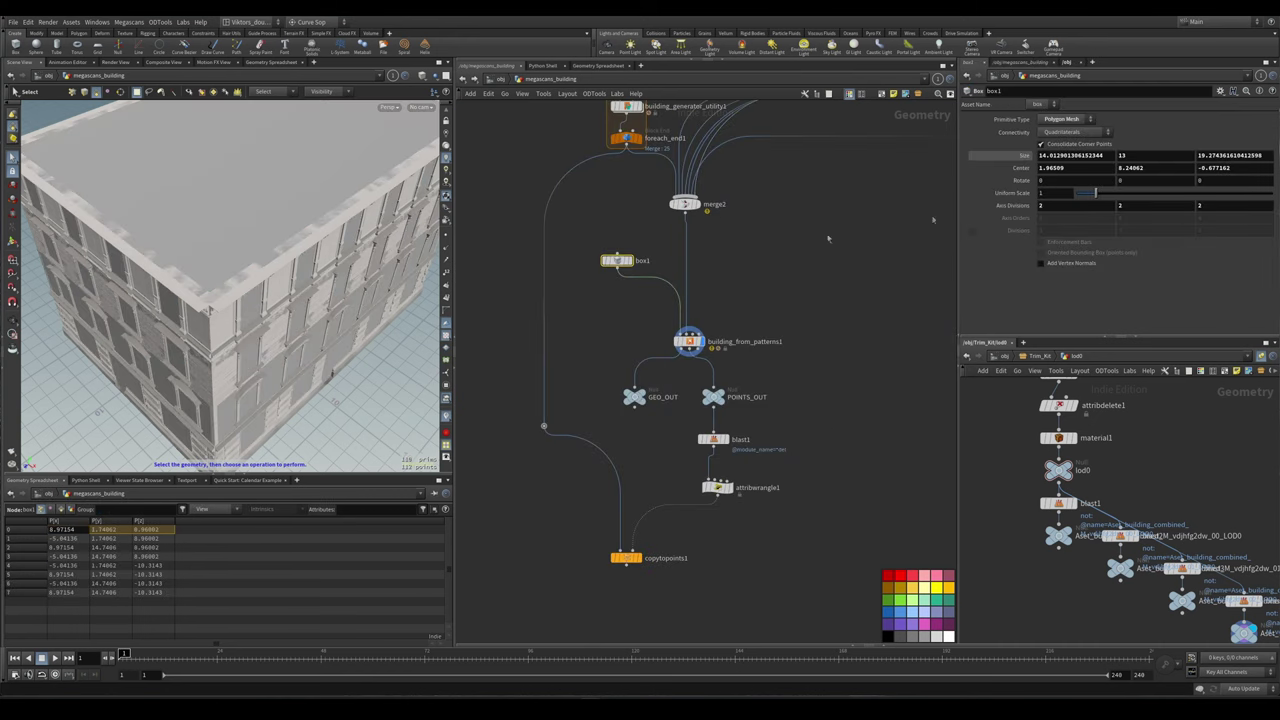
left_click(1135, 155)
type(".5")
key("Return")
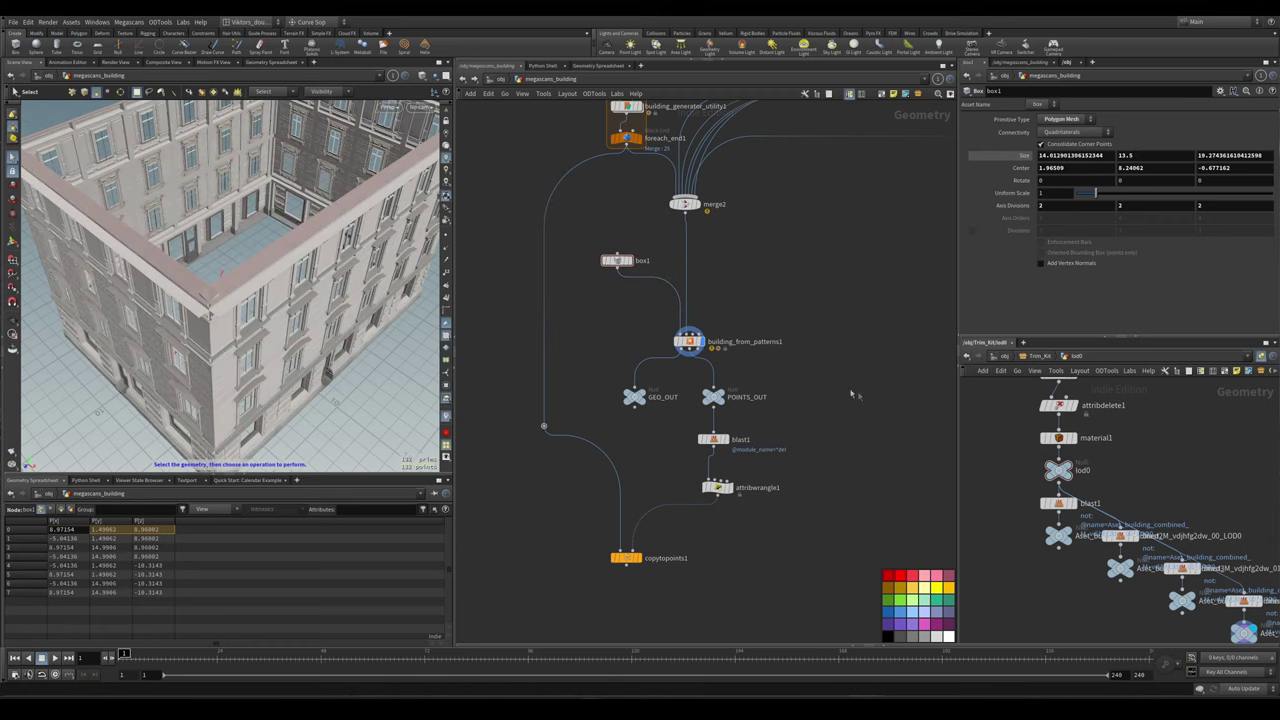
- Examine how the trim pieces meet at the building's upper corner
key("Escape")
left_click_drag(327, 293, 305, 318)
key("s")
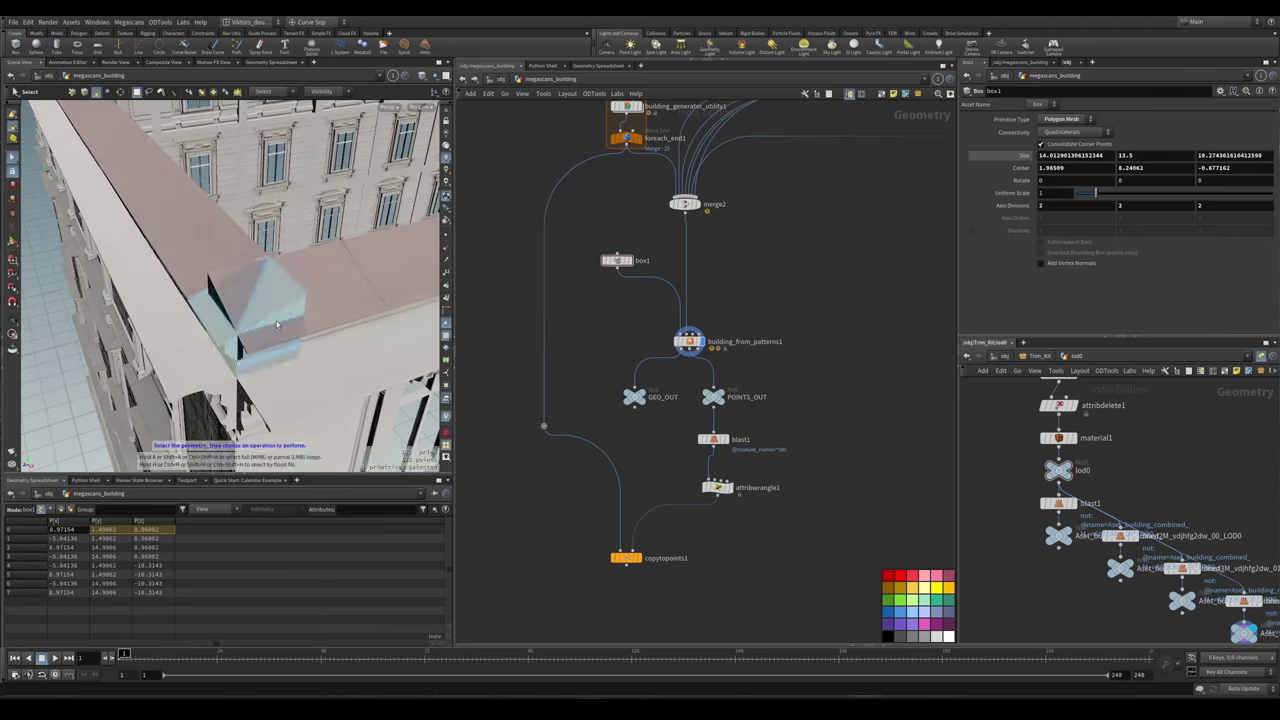
- Duplicate the f3_corner_temp condition block at the end of attribwrangle1's VEX code
left_click(217, 311)
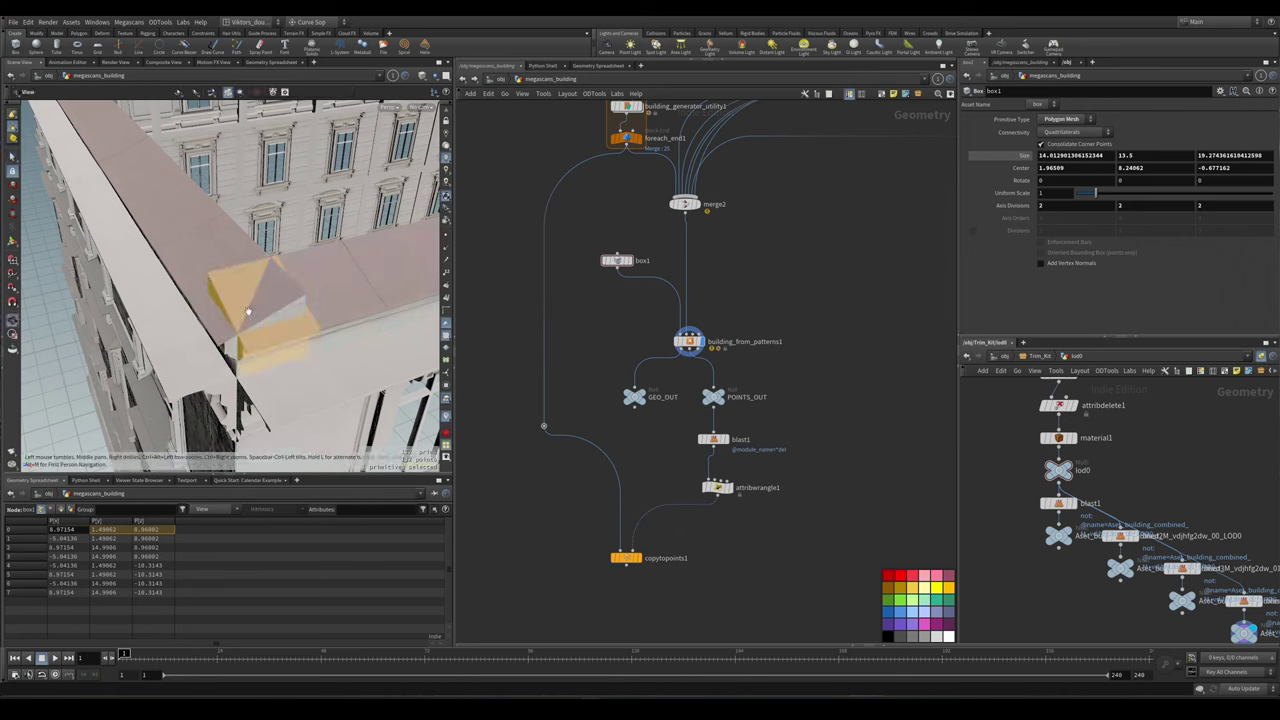
scroll(836, 477, "down", 3)
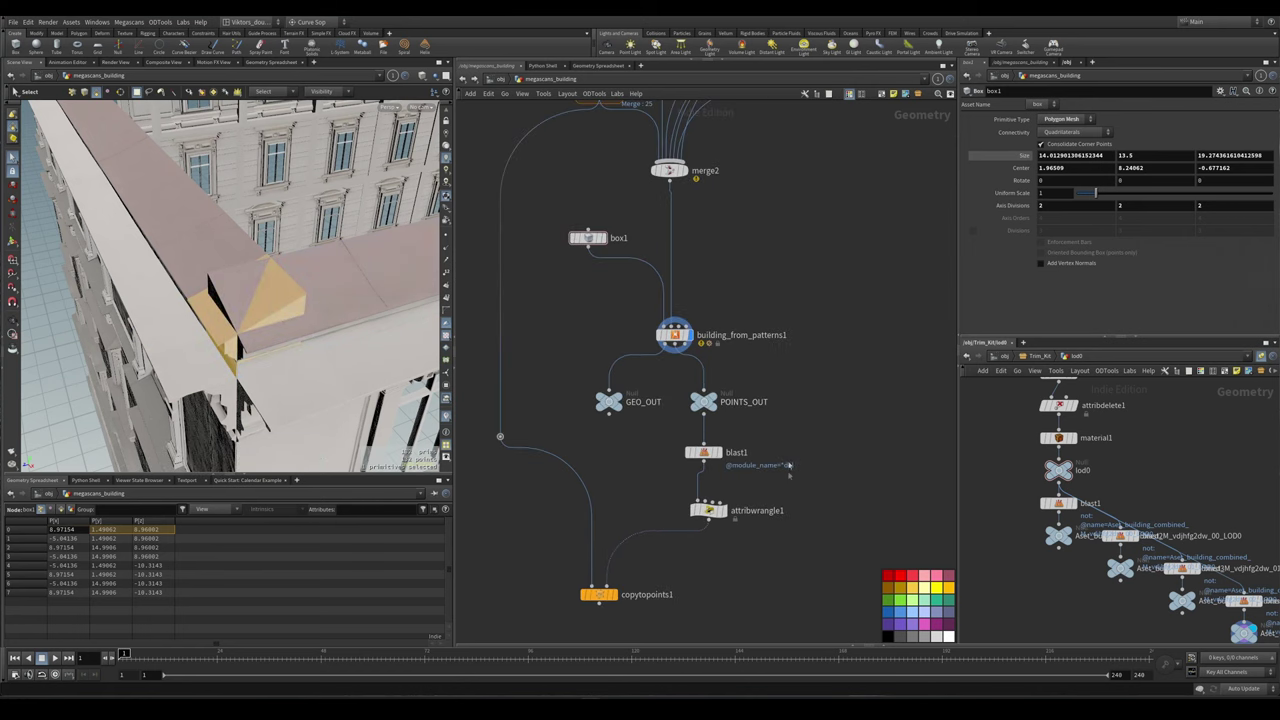
scroll(836, 477, "down", 5)
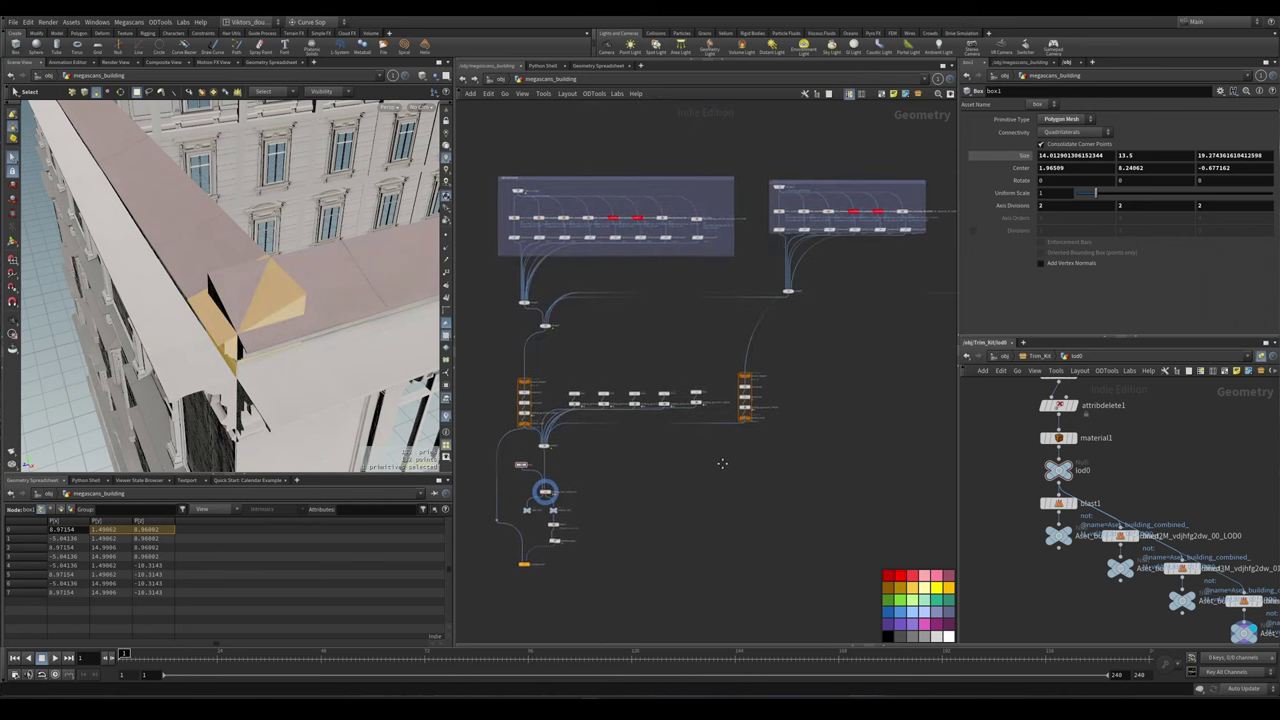
scroll(723, 460, "up", 8)
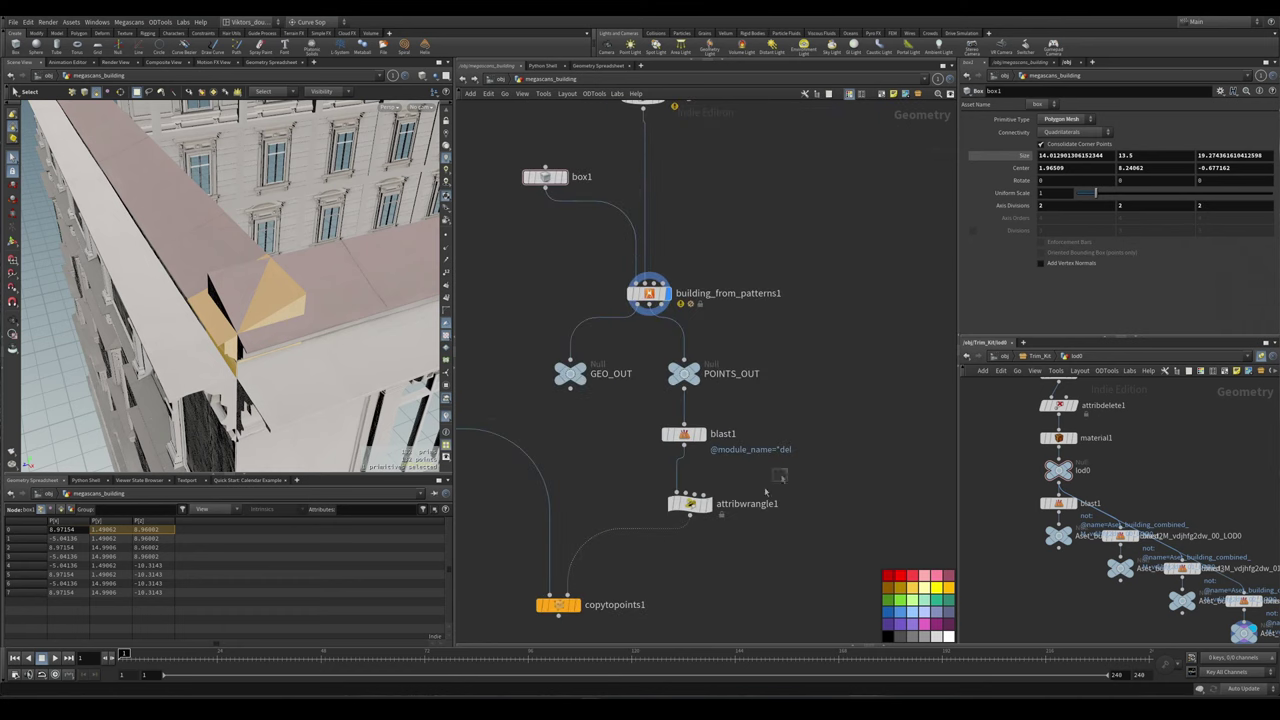
left_click(688, 505)
left_click_drag(997, 330, 985, 306)
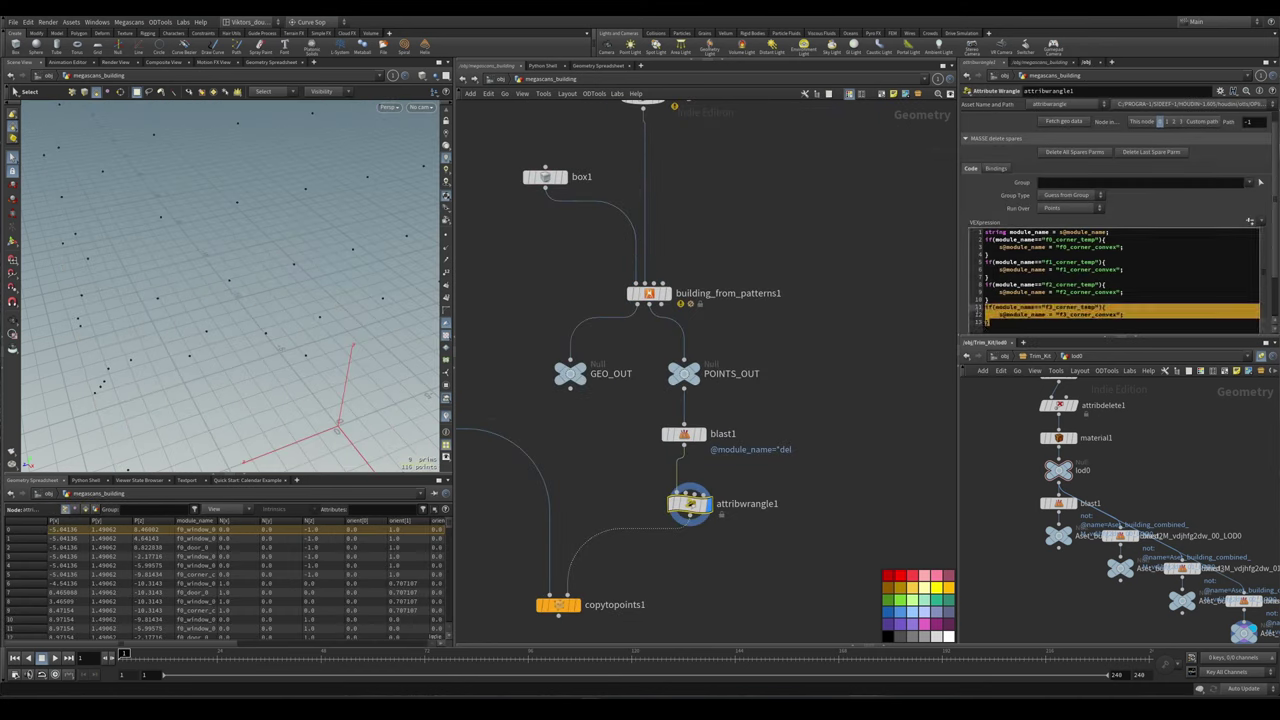
key("ctrl+c")
left_click(1072, 324)
key("Return")
key("ctrl+v")
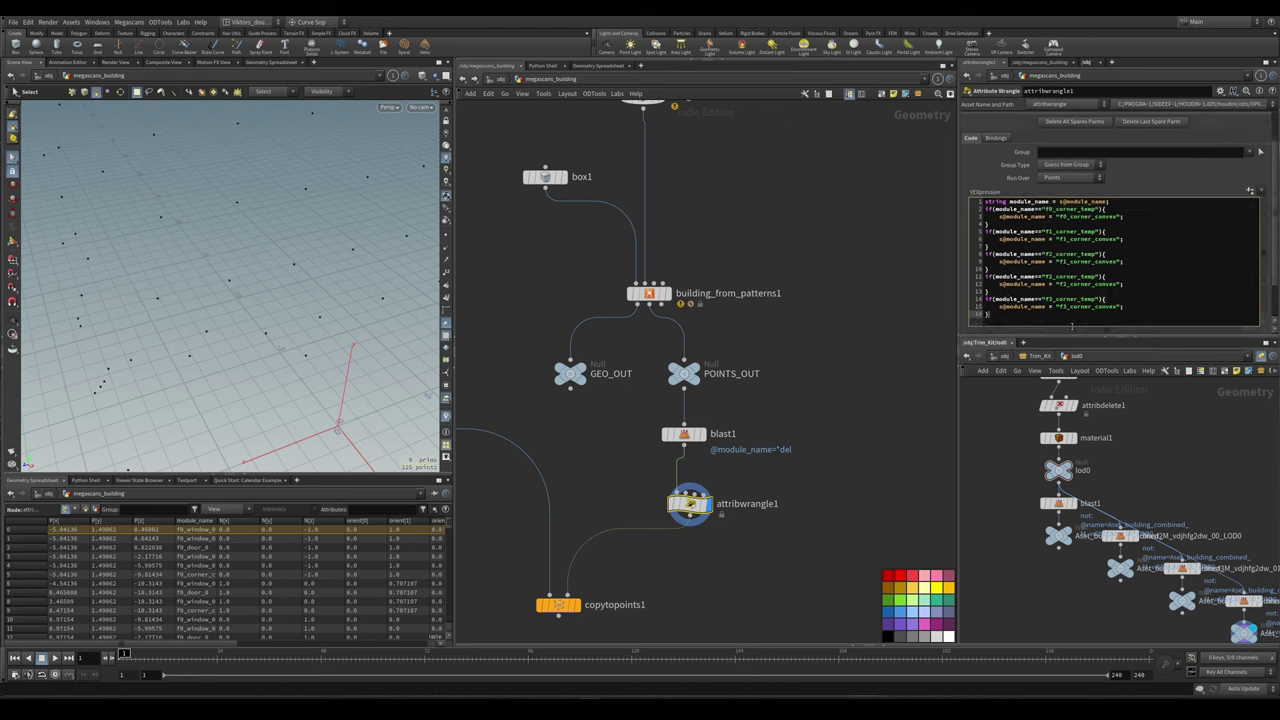
- Change the f3 prefix to trim in both module names of the duplicated corner condition in attribwrangle1
left_click(976, 300)
double_click(1050, 299)
key("BackSpace")
type("trim_corner_te")
left_click(1075, 308)
key("BackSpace")
key("BackSpace")
type("trim_")
- Display the copytopoints1 building and trace its geometry input up the node network
left_click(558, 604)
scroll(825, 519, "down", 2)
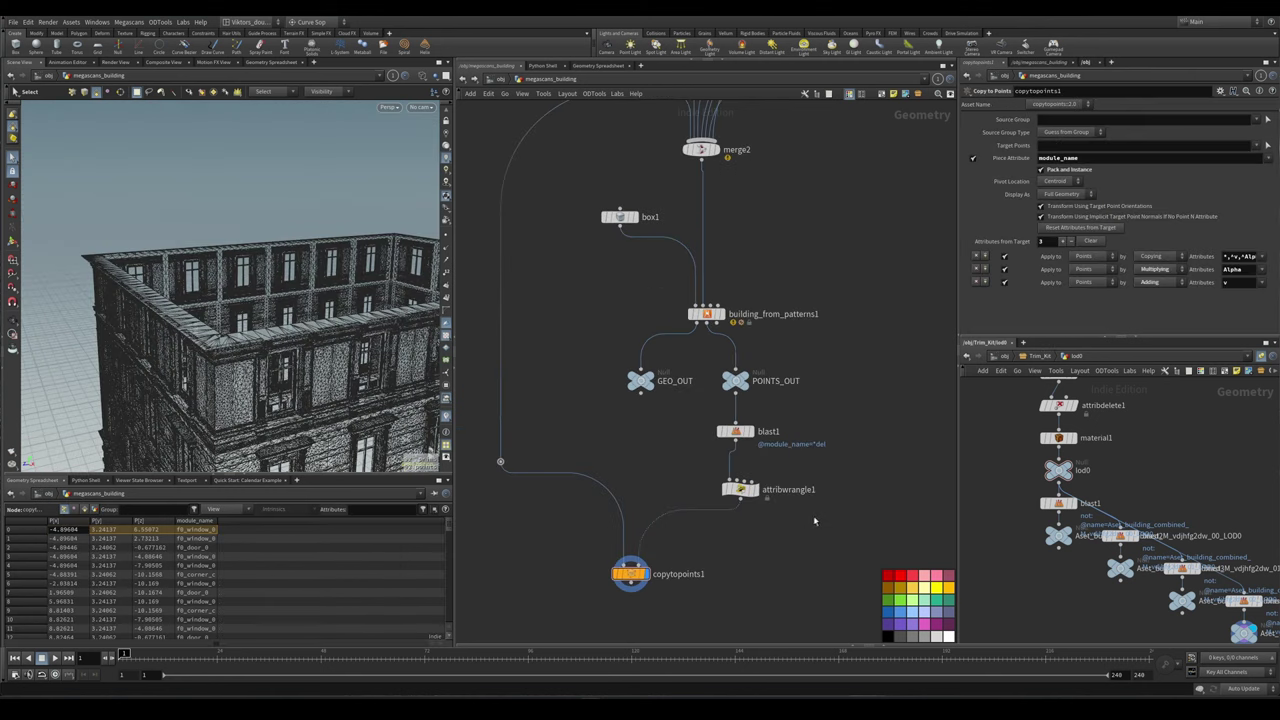
scroll(651, 517, "up", 2)
scroll(682, 506, "down", 5)
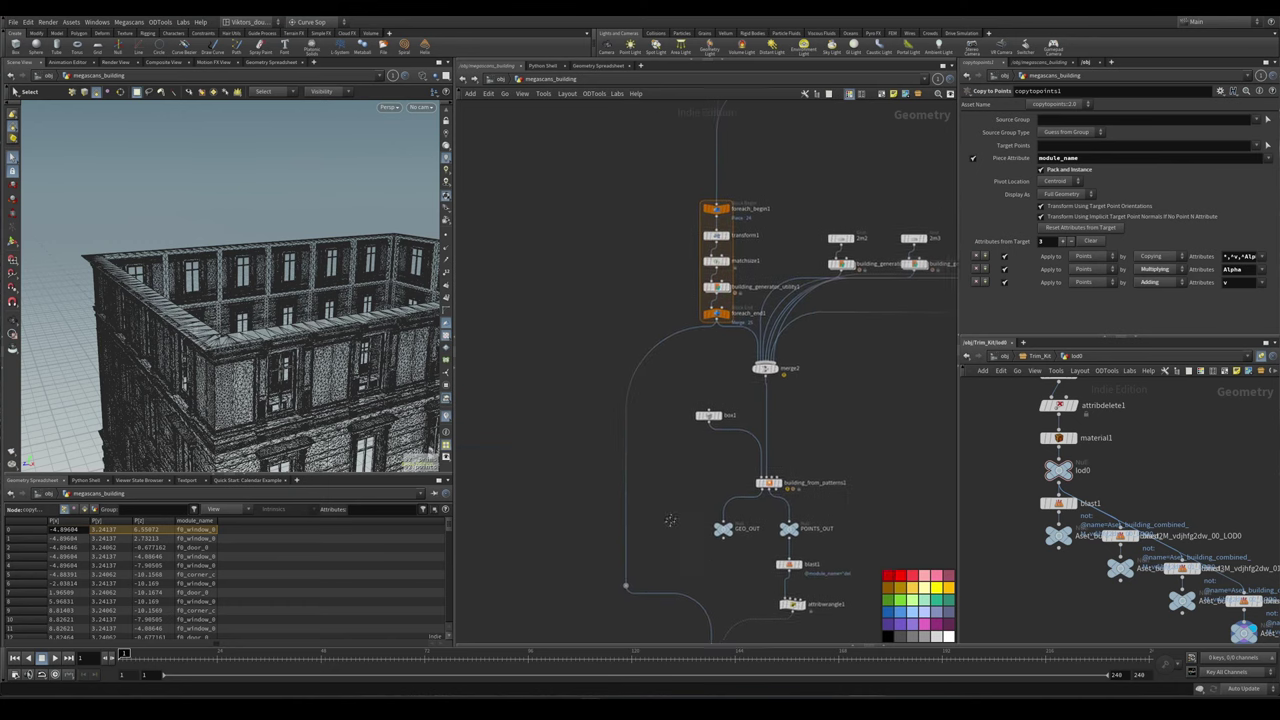
scroll(670, 520, "up", 3)
scroll(645, 550, "down", 2)
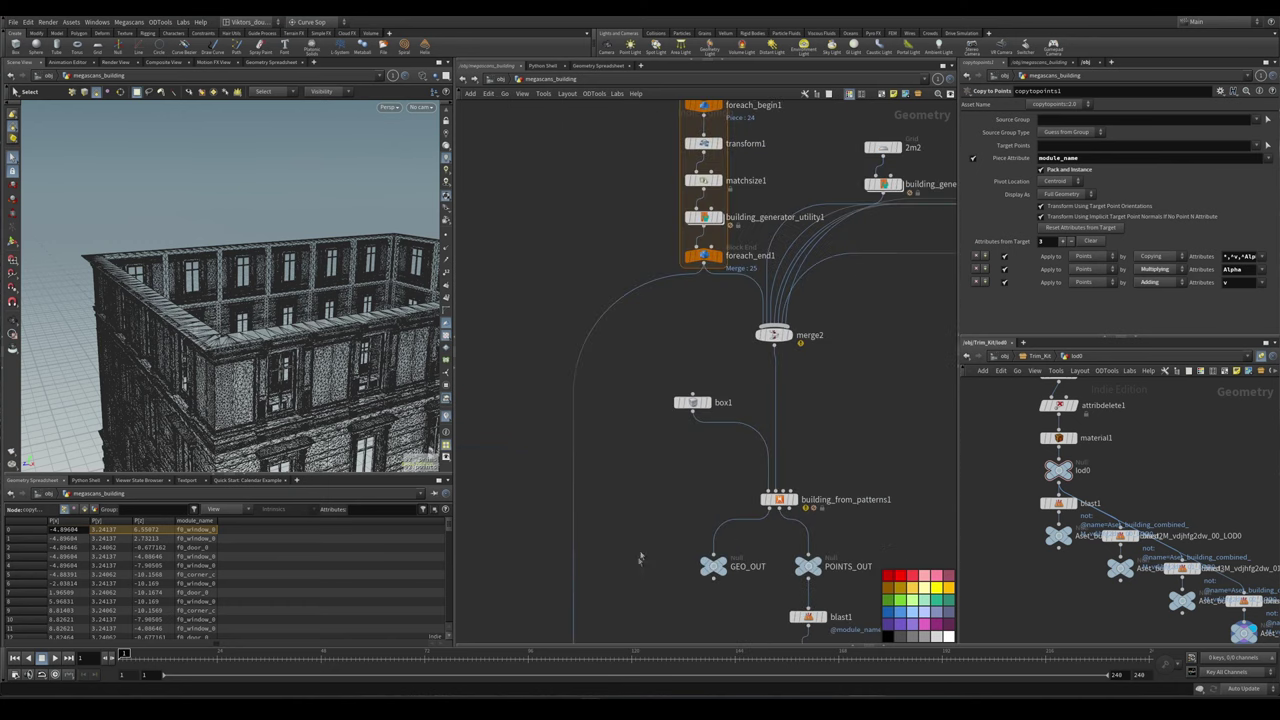
- Display the output of foreach_end1 to examine the module geometry it supplies
left_click(703, 256)
middle_click_drag(693, 321, 648, 371)
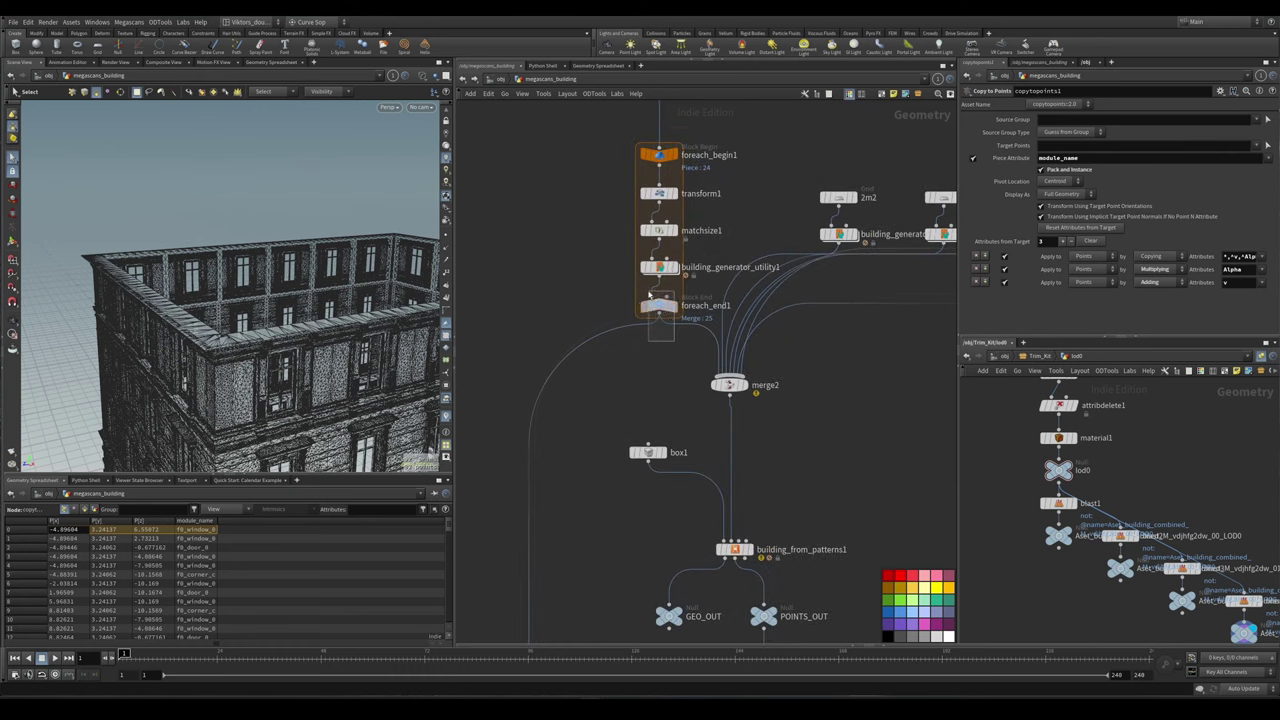
key("r")
scroll(670, 364, "down", 3)
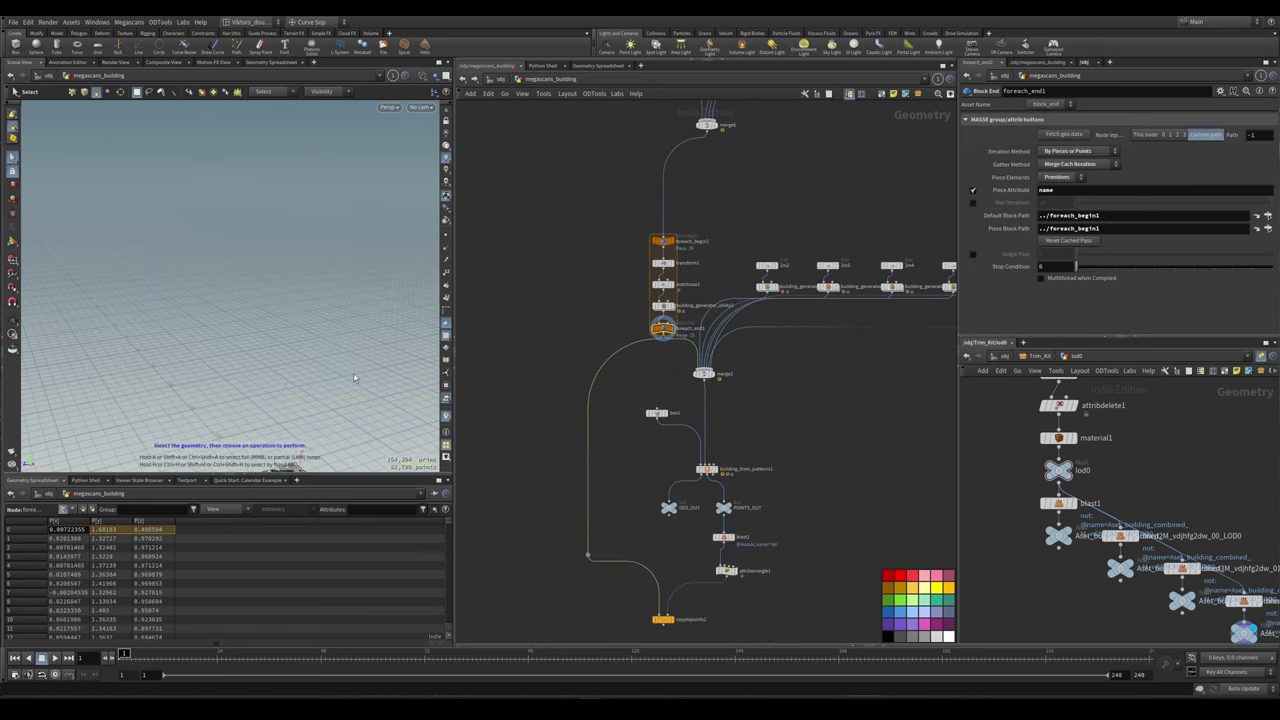
scroll(785, 405, "up", 3)
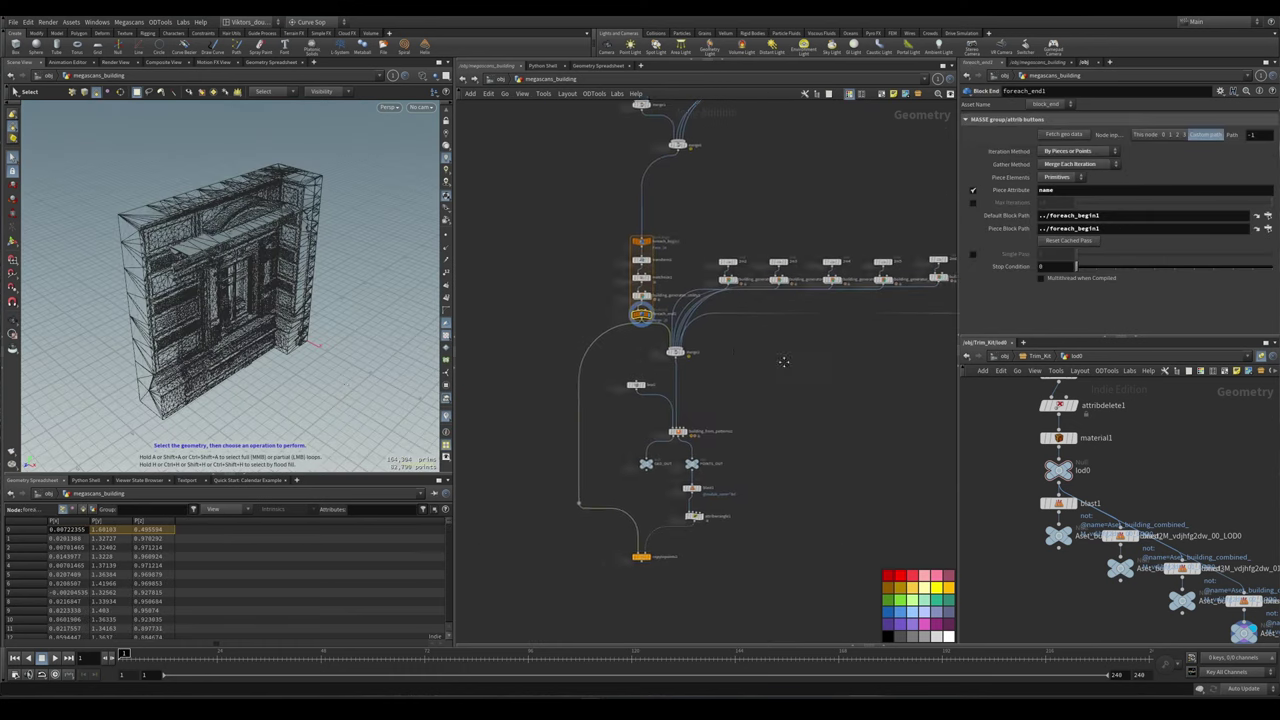
- Rewire copytopoints1's geometry input from foreach_end1 to merge2 and display copytopoints1
left_click(610, 346)
key("Delete")
middle_click_drag(730, 416, 717, 322)
left_click_drag(717, 322, 580, 531)
middle_click_drag(627, 516, 580, 405)
left_click(622, 497)
left_click(634, 497)
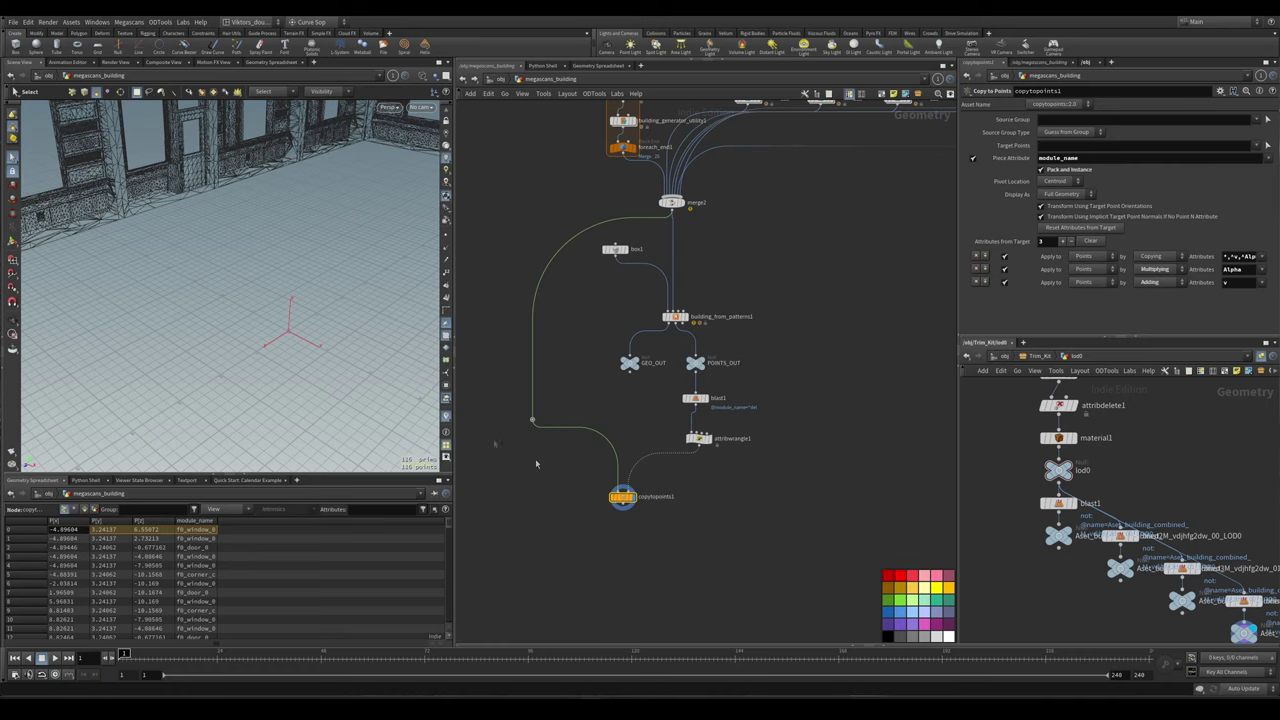
- Switch the viewport to shaded display and examine the roof trim at the building's corner
key("w")
scroll(390, 330, "up", 5)
left_click_drag(390, 330, 384, 334)
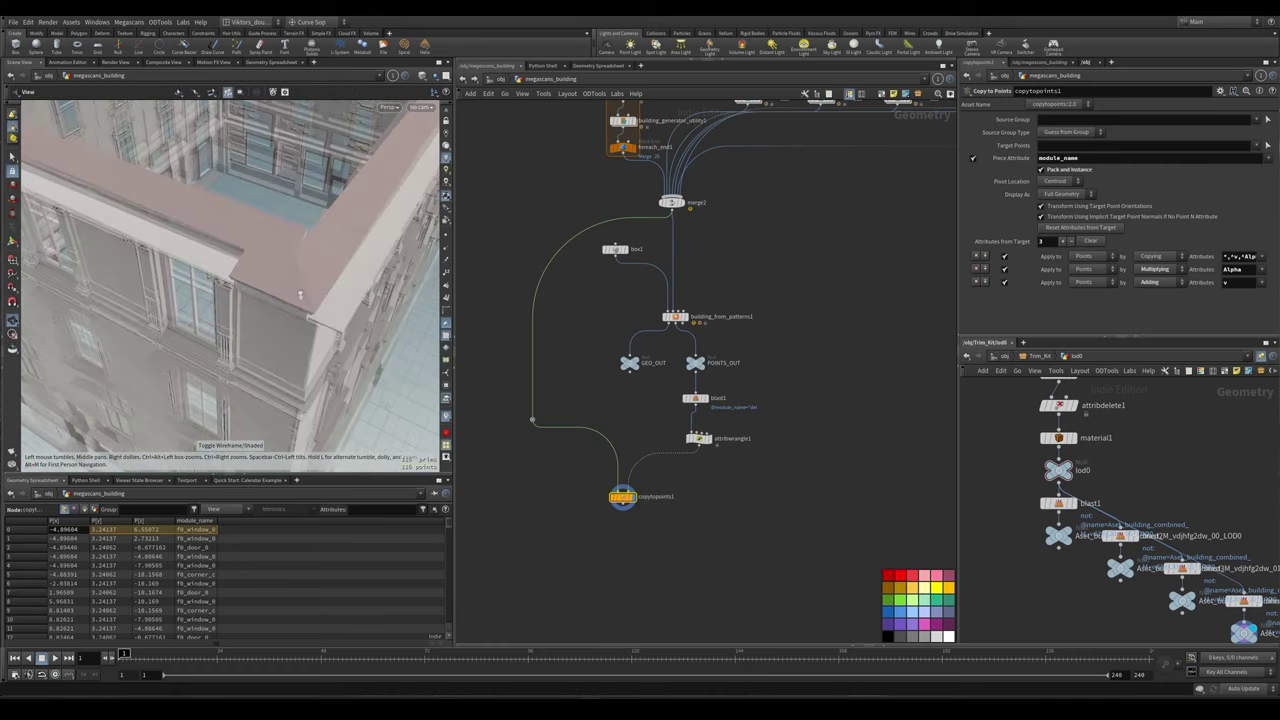
mouse_move(248, 313)
left_mouse_down()
mouse_move(288, 267)
mouse_move(262, 318)
mouse_move(240, 312)
left_mouse_up()
scroll(288, 267, "up", 5)
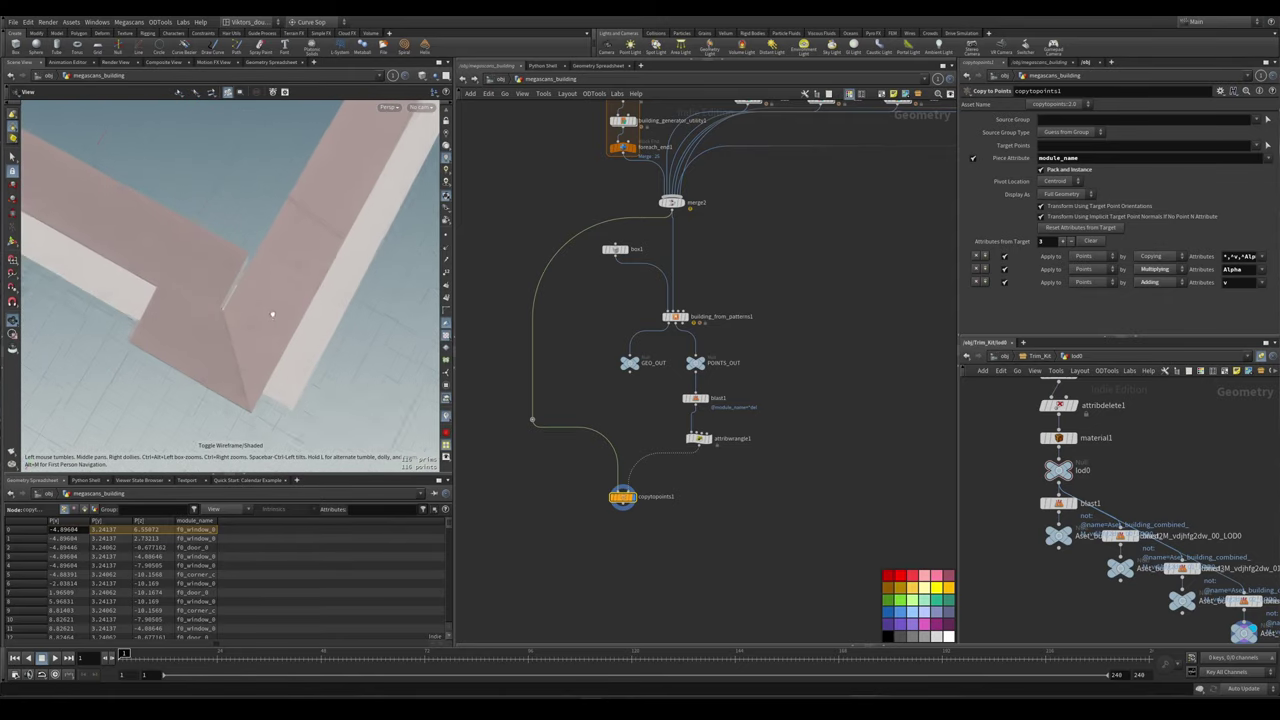
key("w")
key("w")
key("s")
key("h")
- Set Justify X to Max on matchsize2 in the second for-each block
scroll(734, 322, "up", 5)
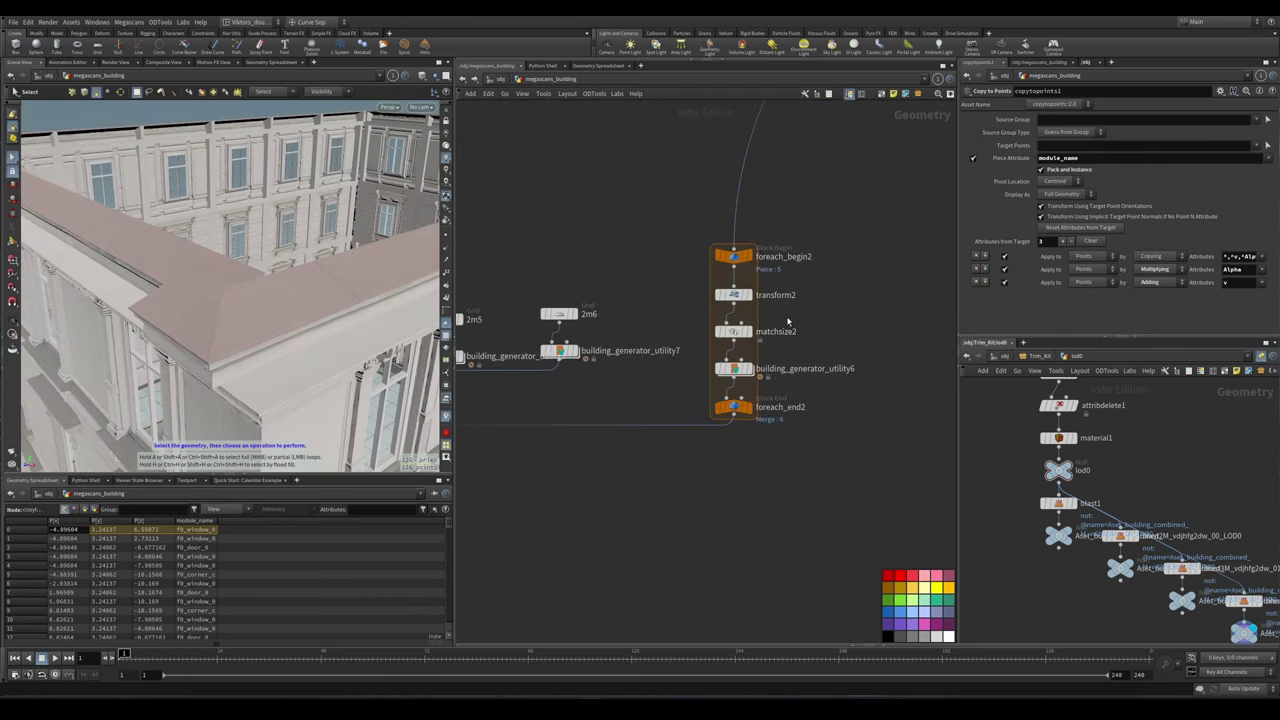
left_click(734, 333)
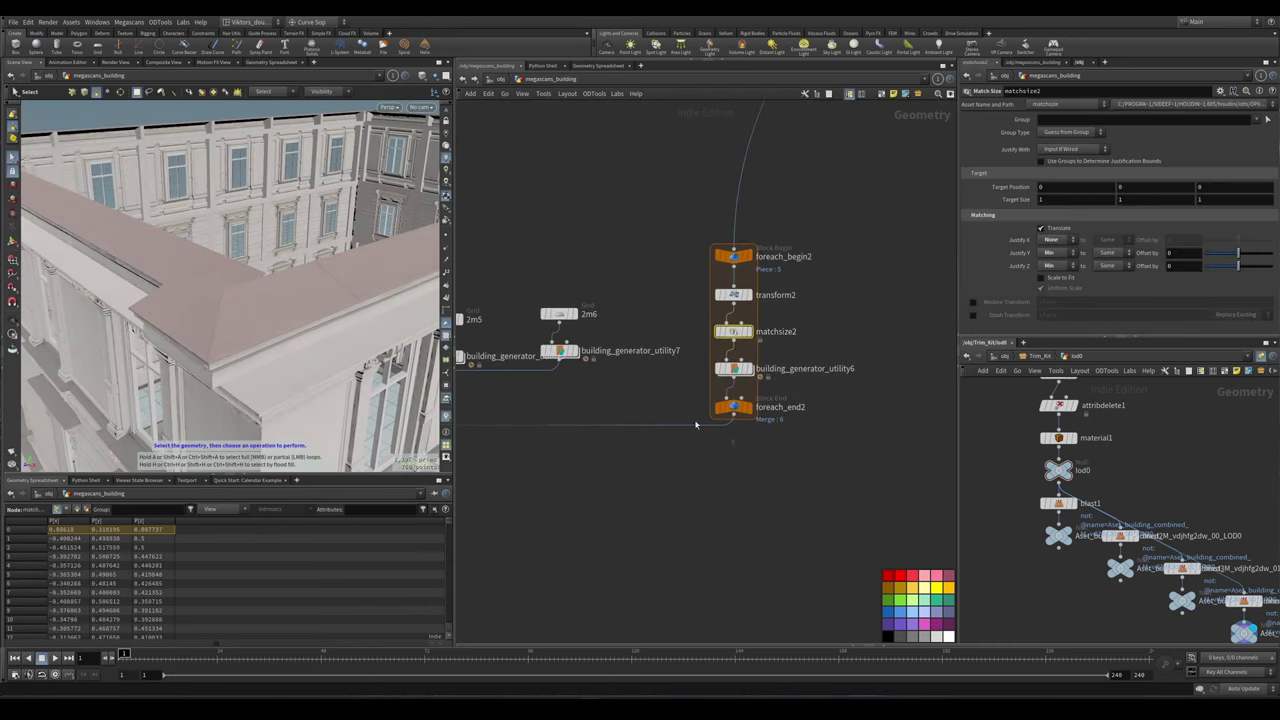
scroll(772, 467, "down", 3)
scroll(838, 491, "up", 3)
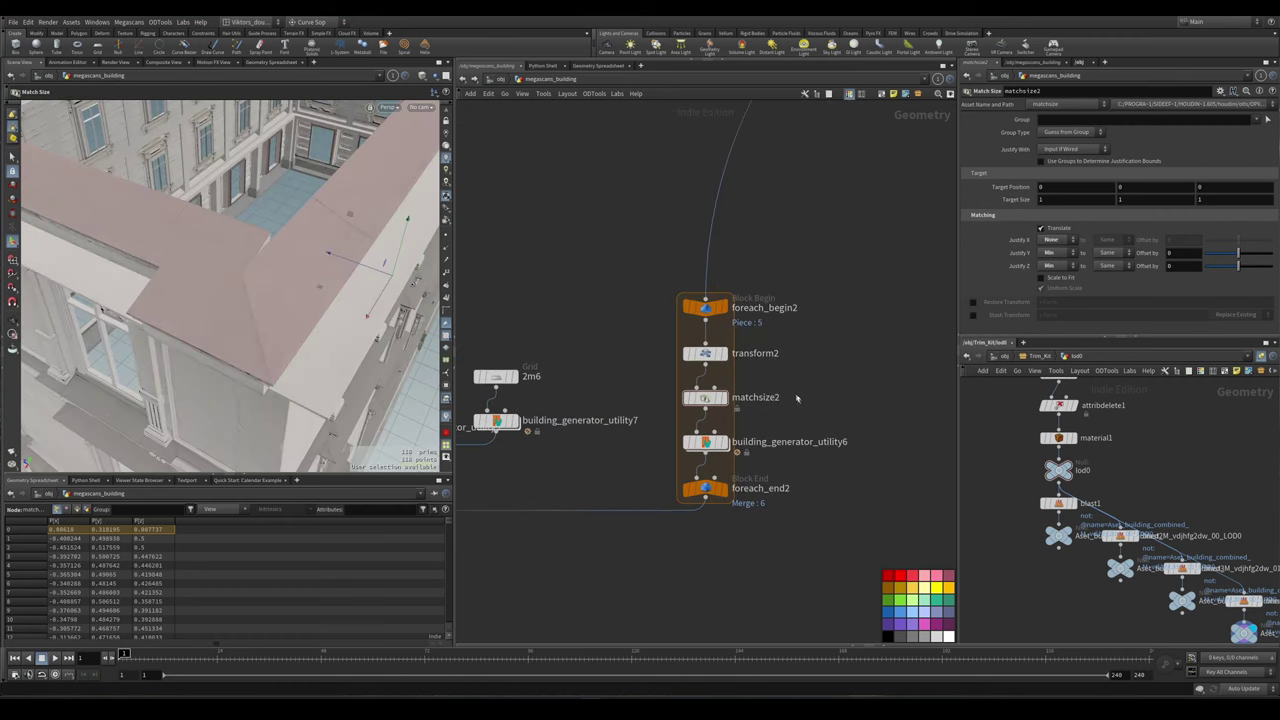
scroll(797, 398, "up", 2)
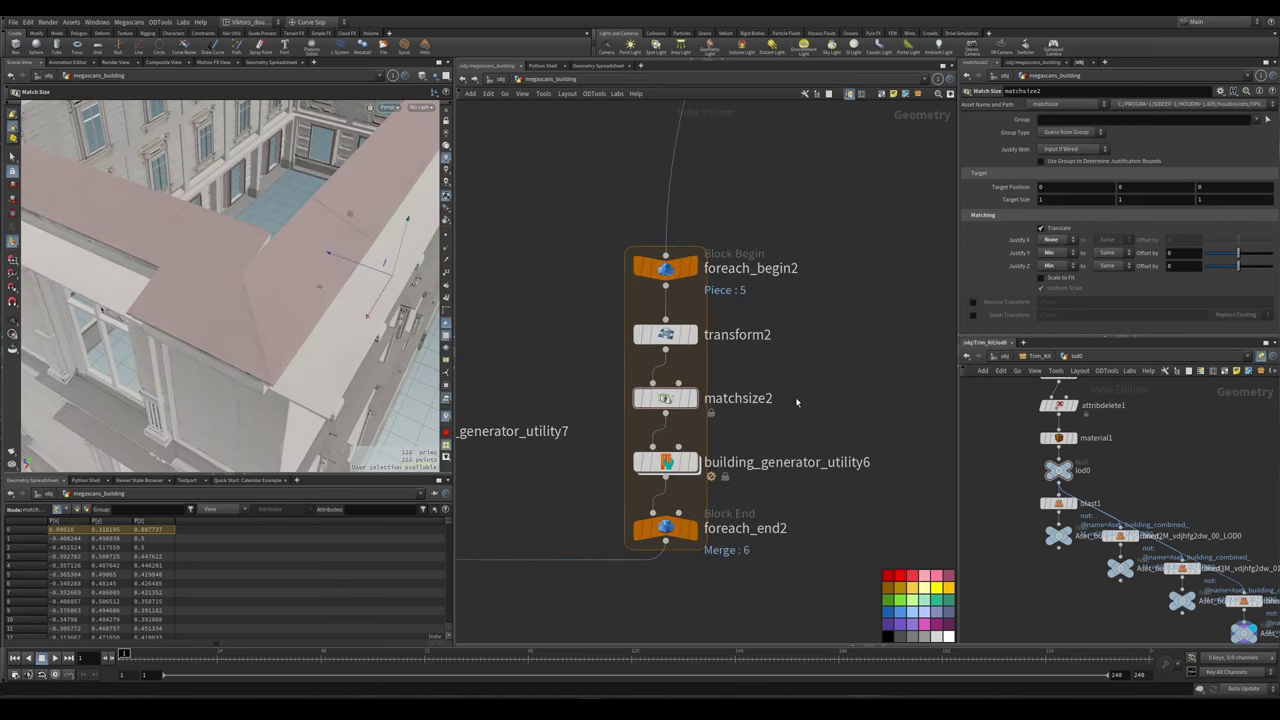
left_click(1056, 241)
left_click(1052, 280)
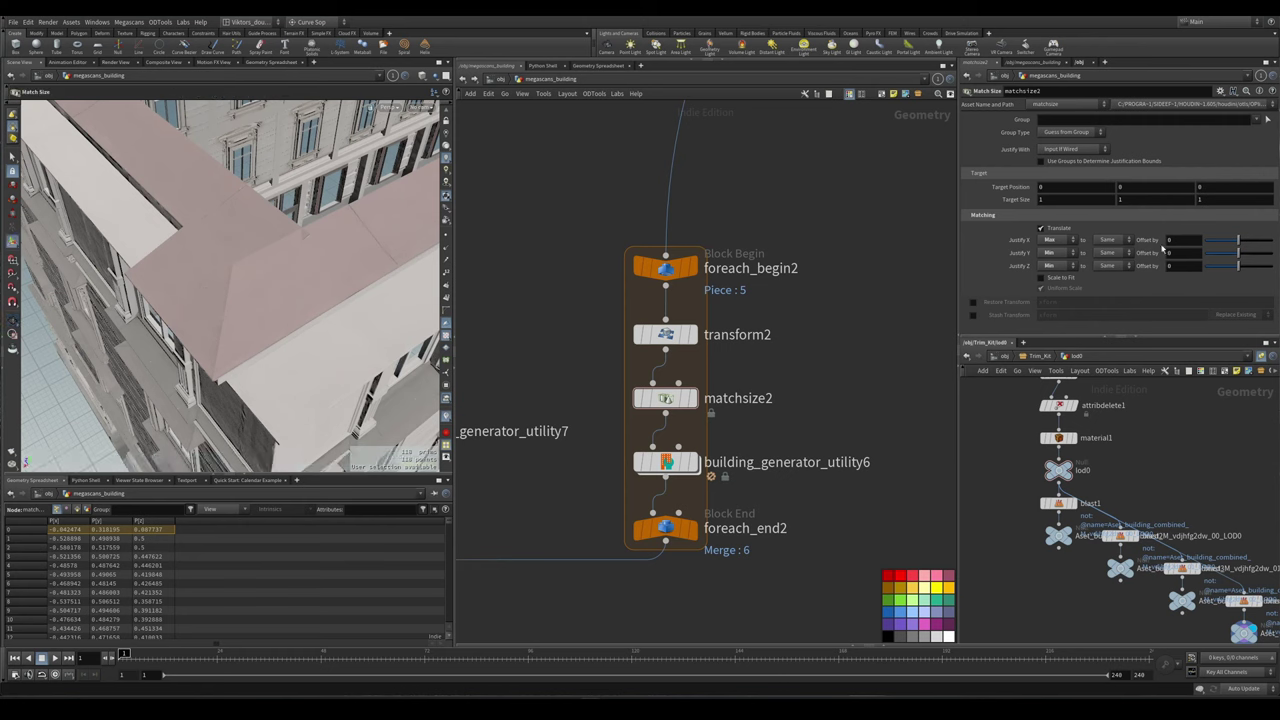
- Set matchsize2's Justify X offset to 0.63
left_click_drag(1240, 243, 1259, 244)
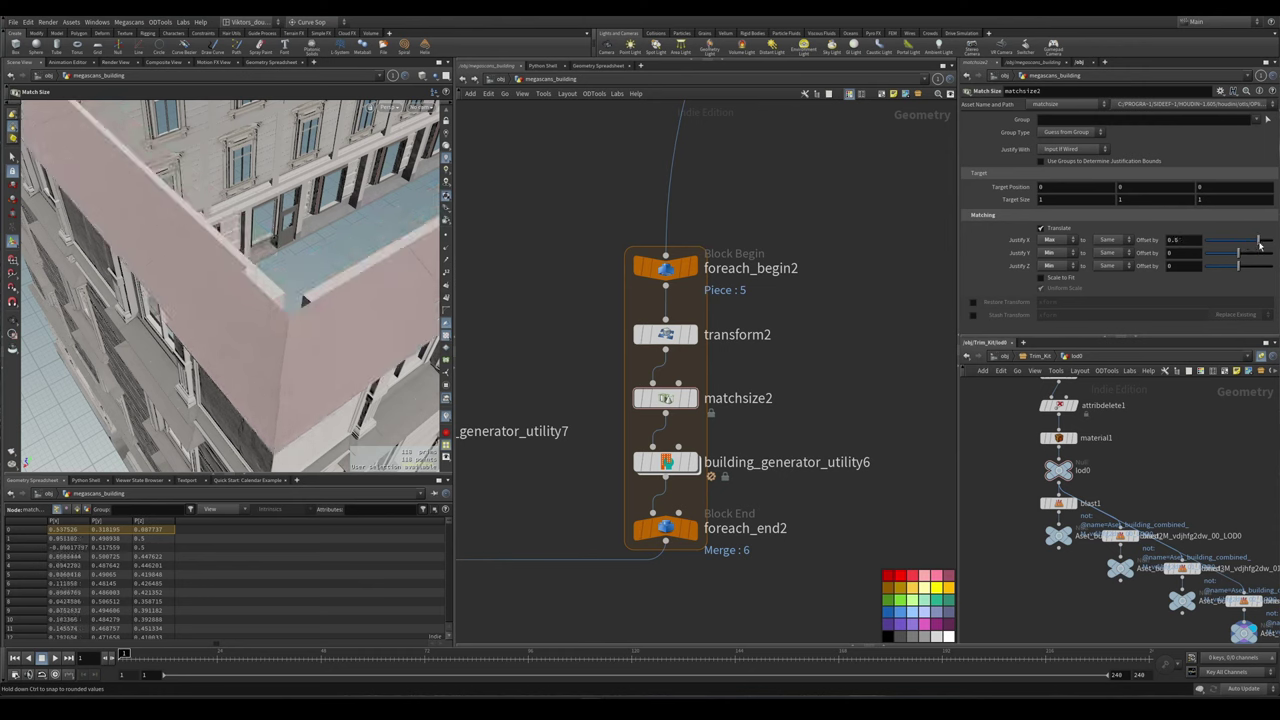
key("Escape")
left_click_drag(249, 297, 246, 322)
key("Return")
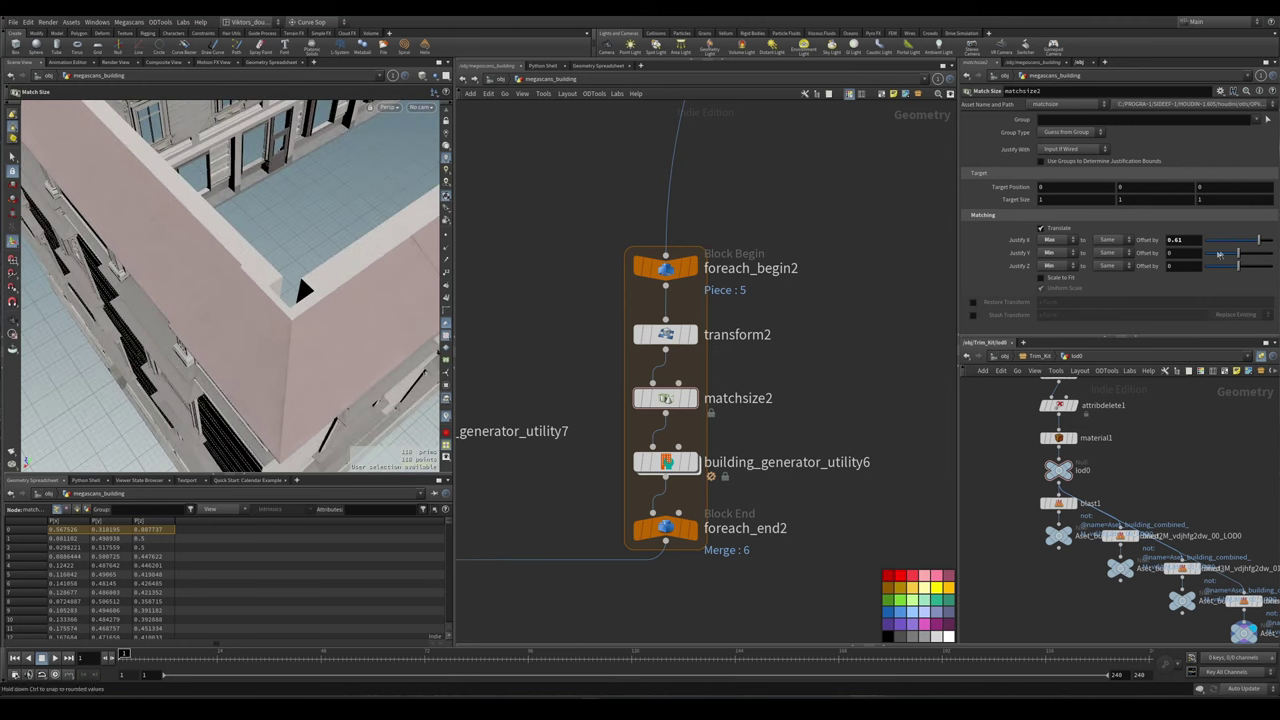
type("3")
key("Return")
- Examine how the shifted roof trim pieces meet at the building's corner and along the facade
scroll(257, 330, "up", 5)
key("Escape")
left_click_drag(257, 330, 330, 280)
key("Return")
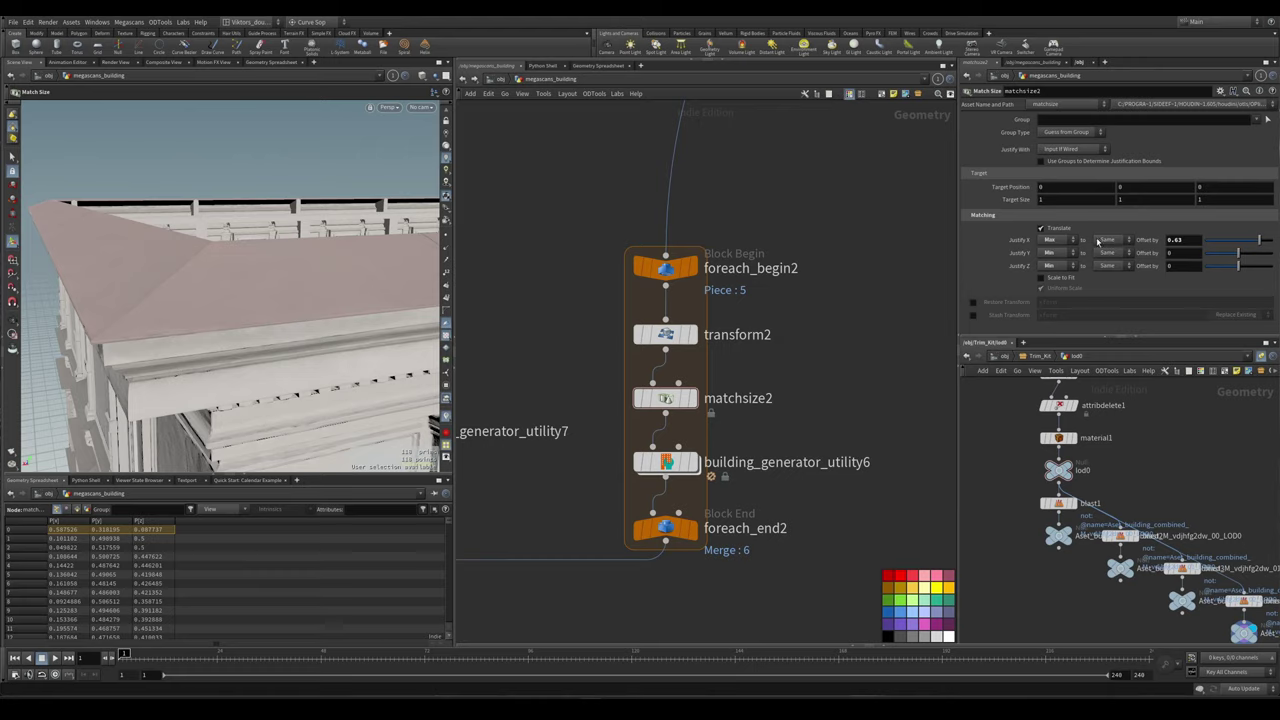
scroll(856, 357, "down", 3)
key("Escape")
left_click_drag(255, 300, 290, 300)
key("Return")
scroll(703, 543, "down", 3)
key("l")
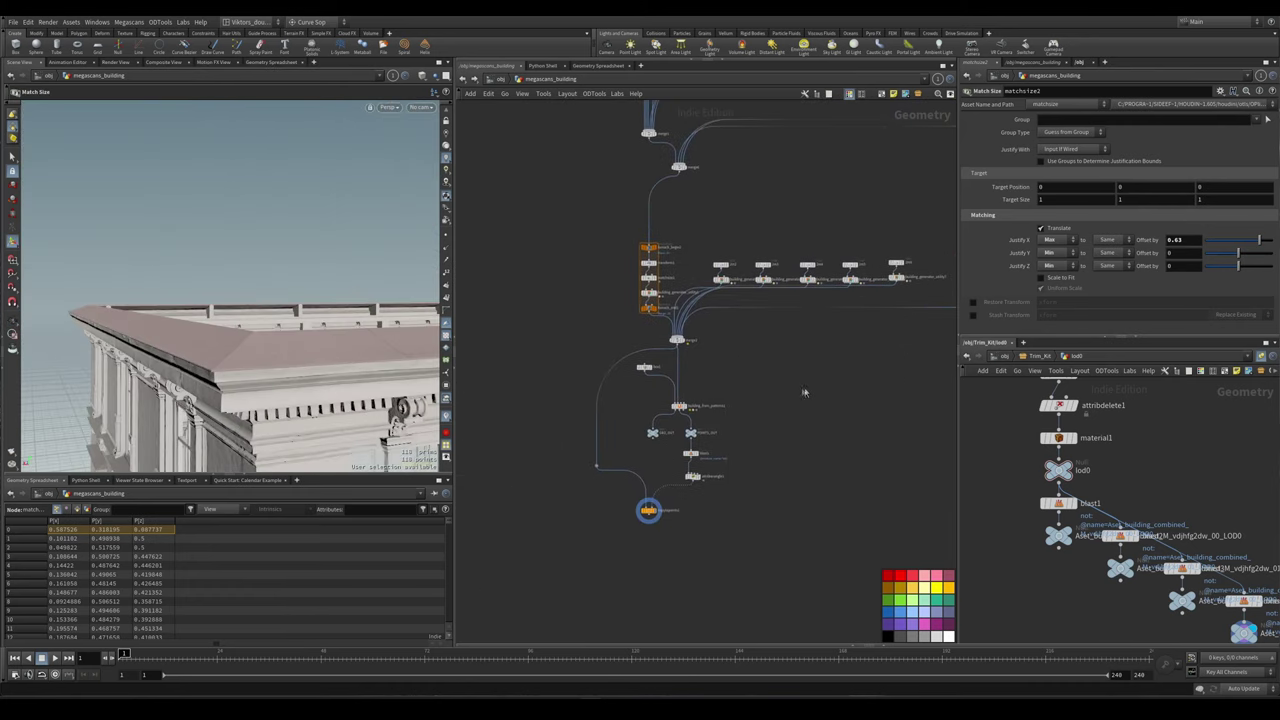
- Resize the box1 building volume freehand to about 20.7 by 13.5 by 13.5
left_click(657, 510)
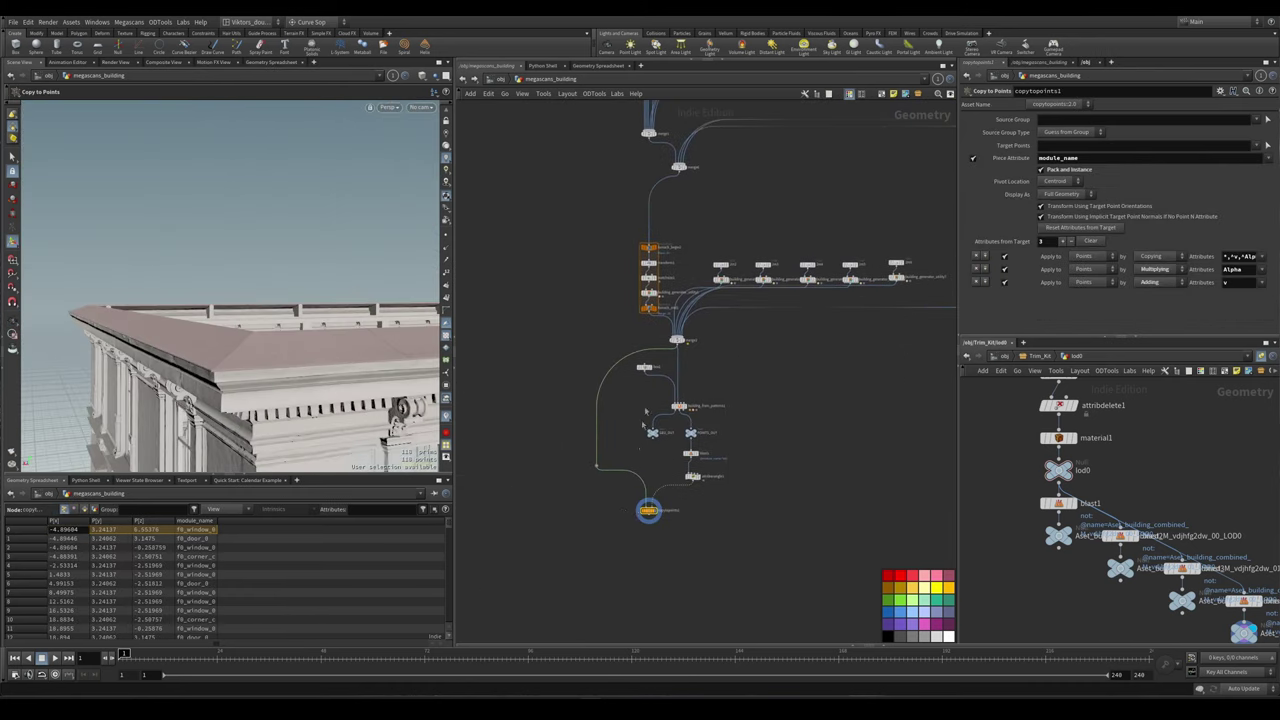
left_click(645, 367)
key("h")
key("Return")
left_click_drag(180, 310, 105, 348)
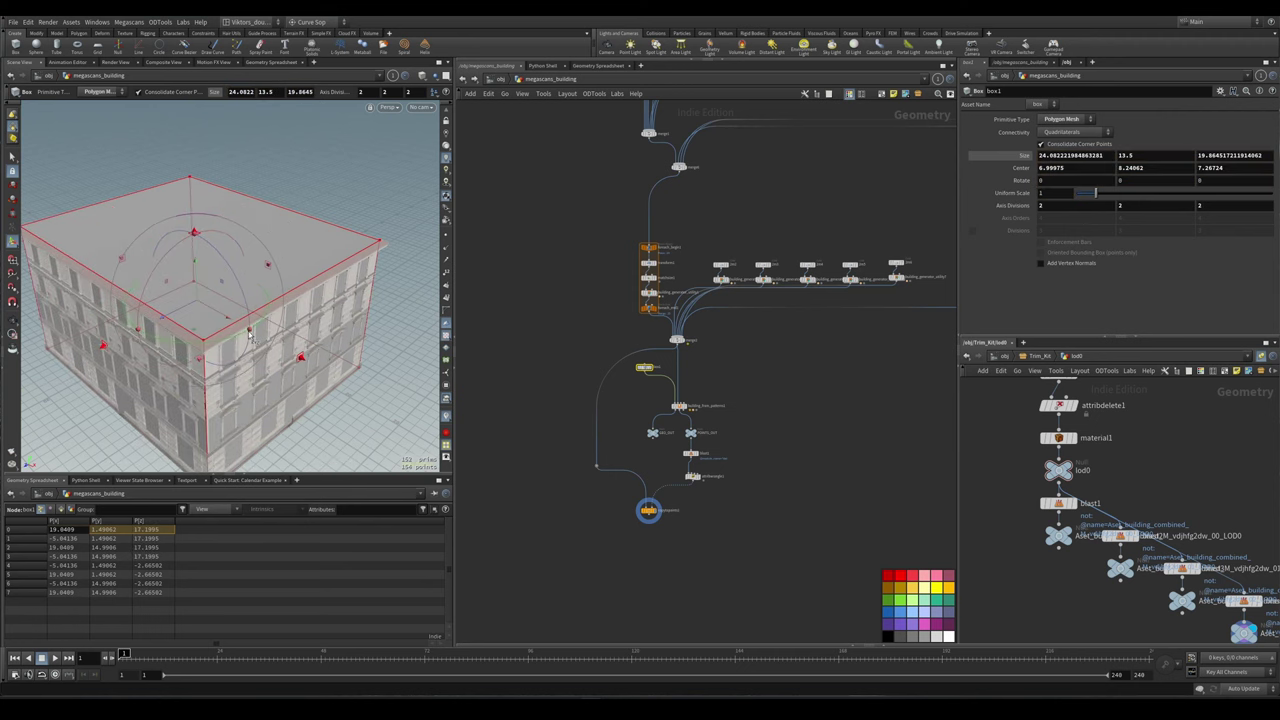
left_click_drag(300, 357, 380, 300)
key("Escape")
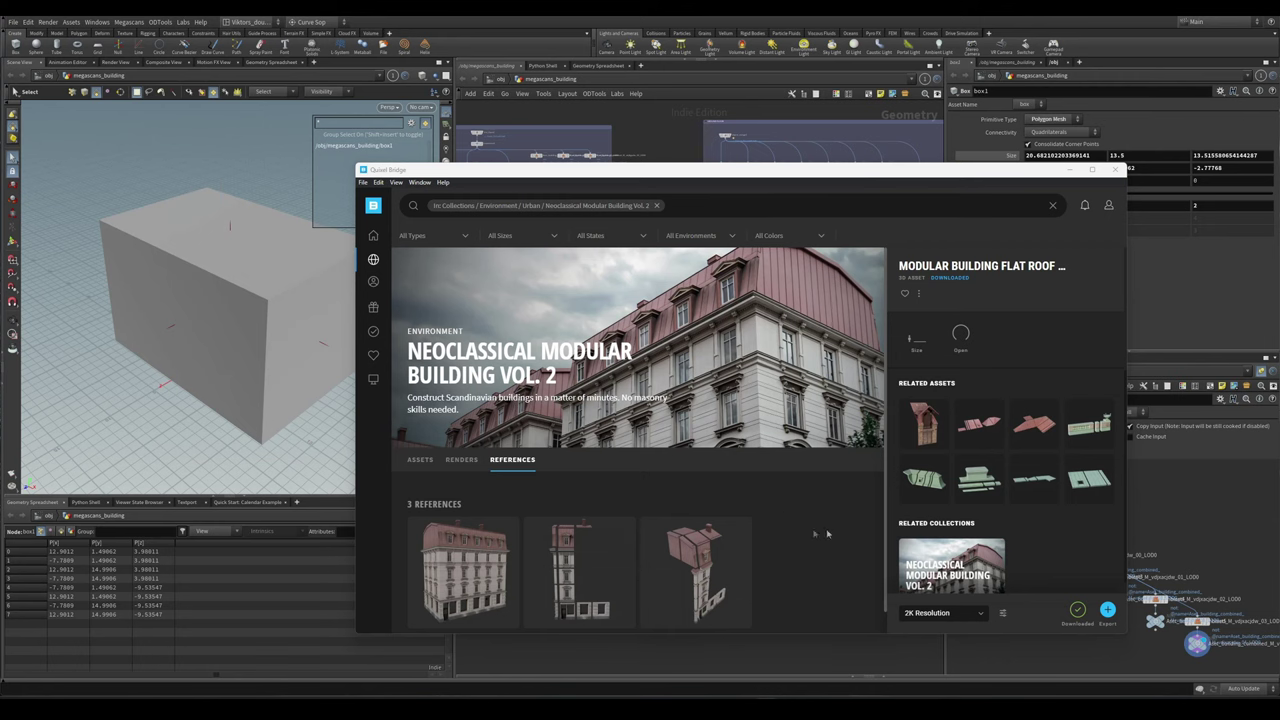
- Examine the first Neoclassical Modular Building Vol. 2 reference image in Quixel Bridge and return to Houdini
left_click(471, 587)
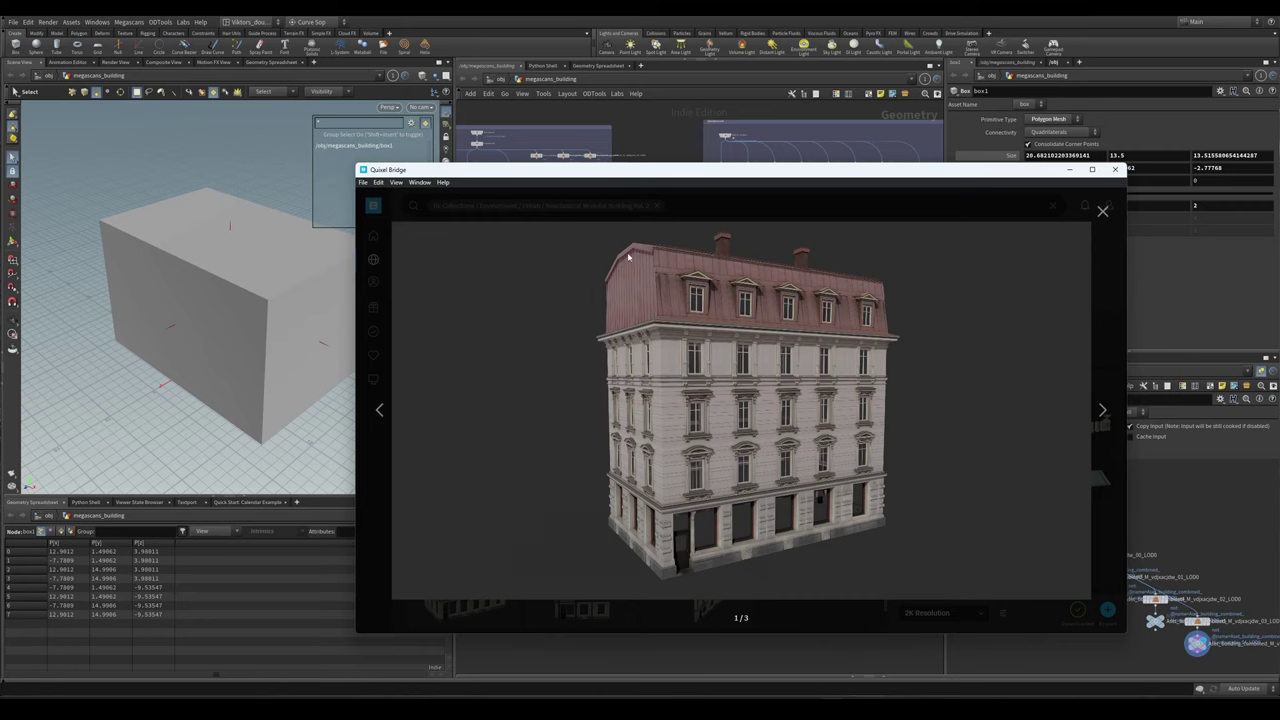
left_click(871, 617)
left_click(1069, 169)
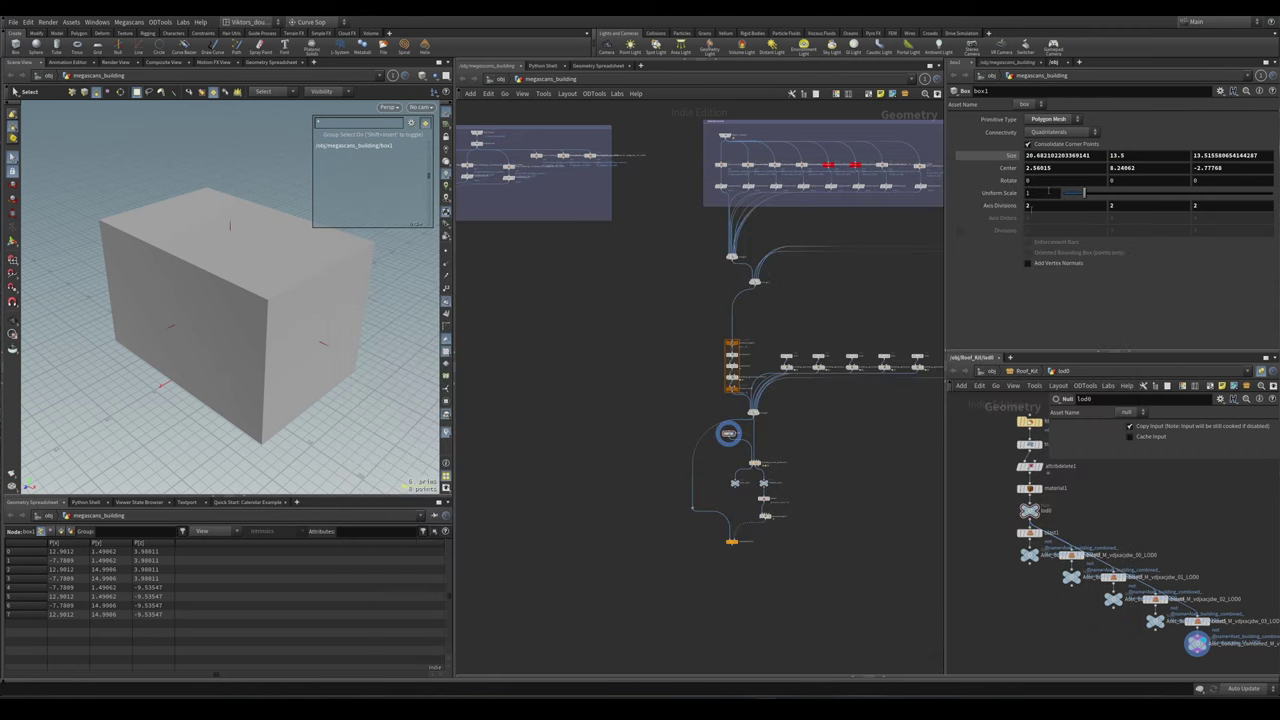
- Branch a wire from box1 to a new dot in the empty area beside the building network
scroll(686, 408, "up", 5)
scroll(700, 410, "down", 3)
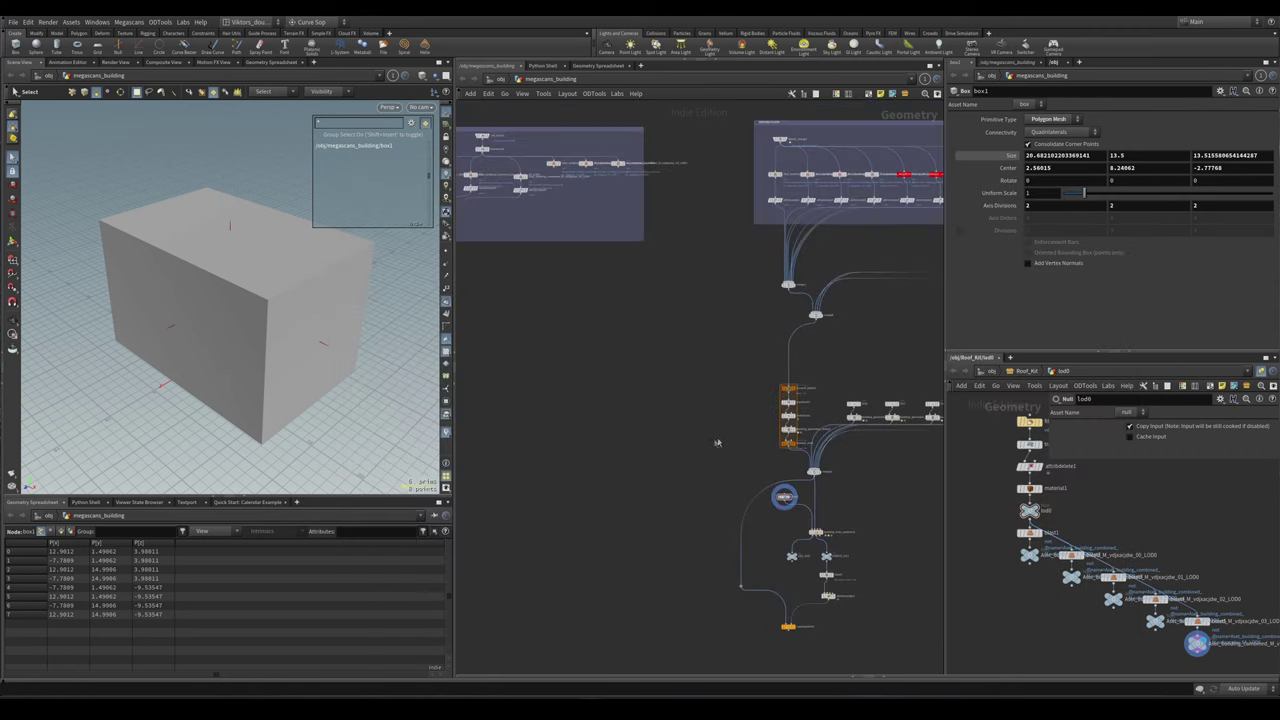
scroll(826, 345, "up", 5)
left_click_drag(826, 350, 533, 353)
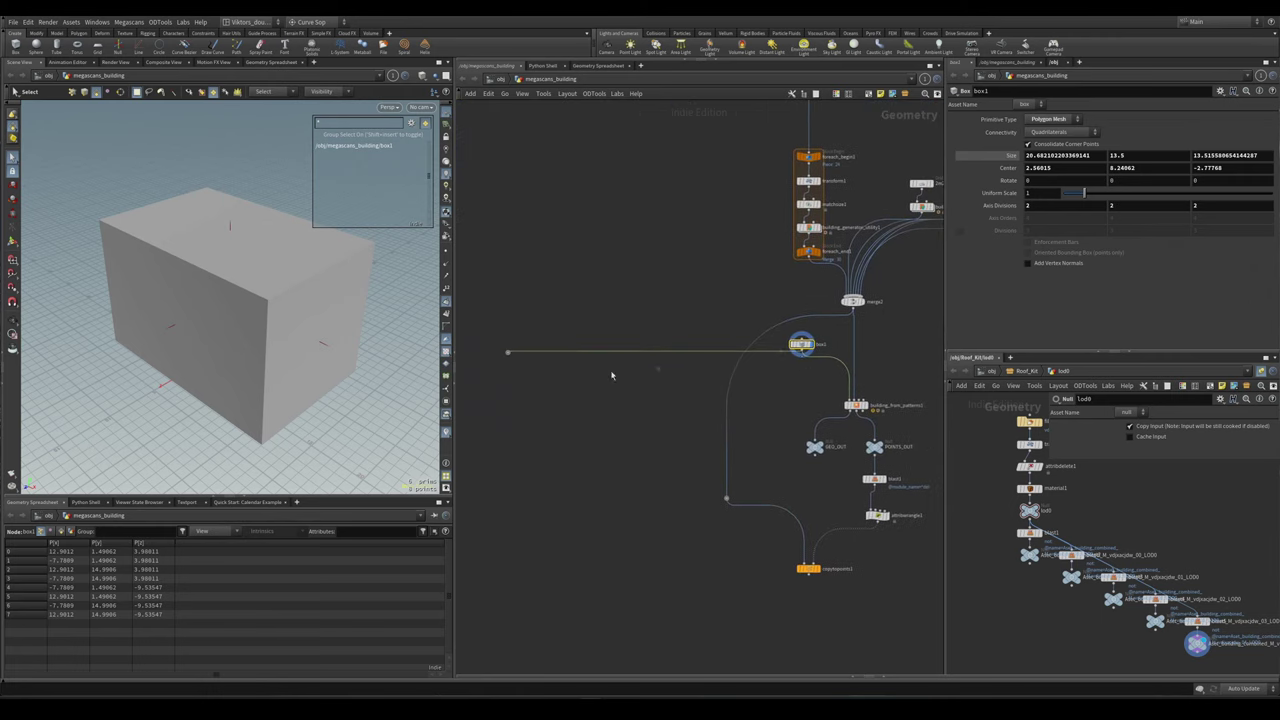
middle_click_drag(609, 371, 640, 383)
- Display the copytopoints1 building, and display box1 again for comparison
left_click(861, 493)
middle_click_drag(861, 493, 732, 483)
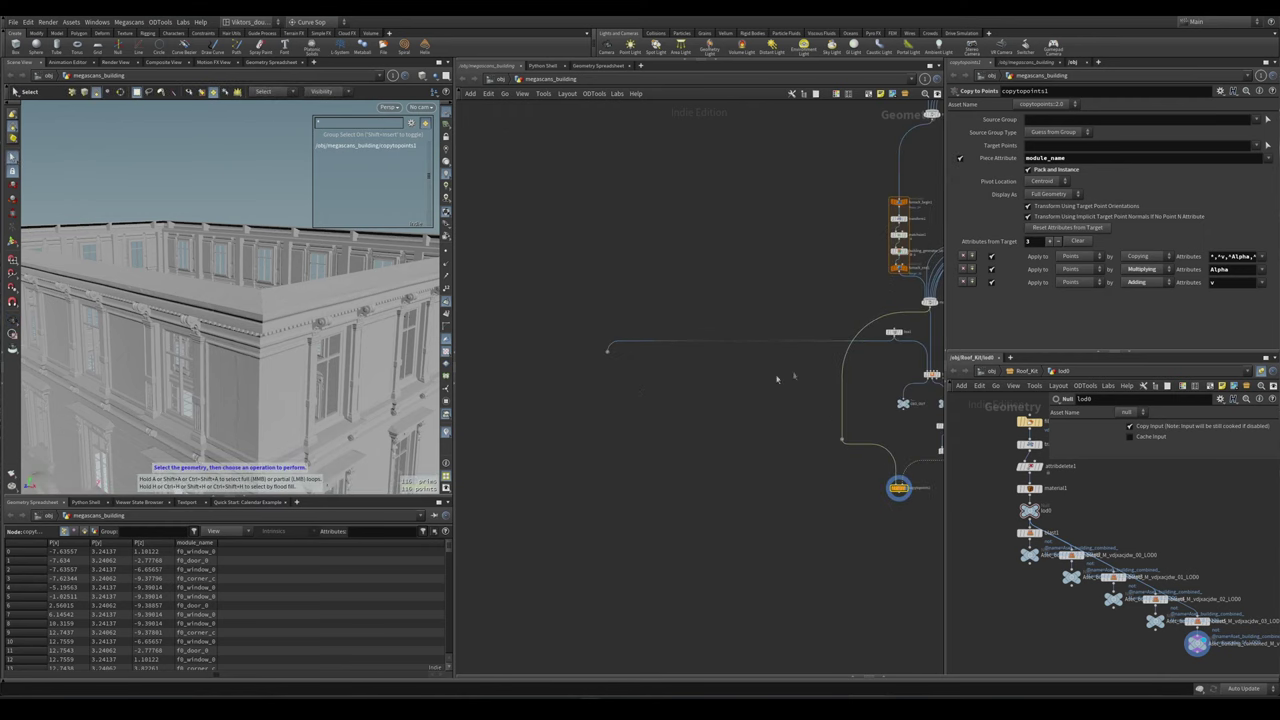
left_click(893, 332)
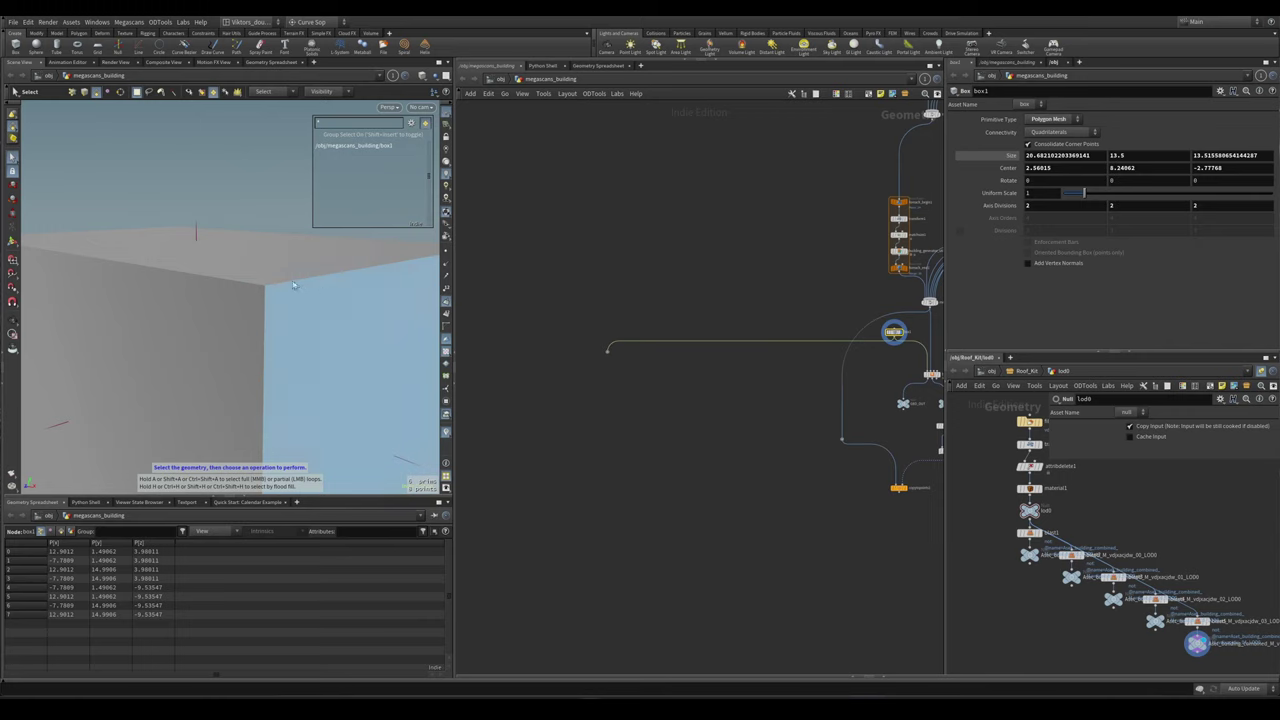
- Add a Null node below the dot of the new box1 branch
key("Tab")
type("null")
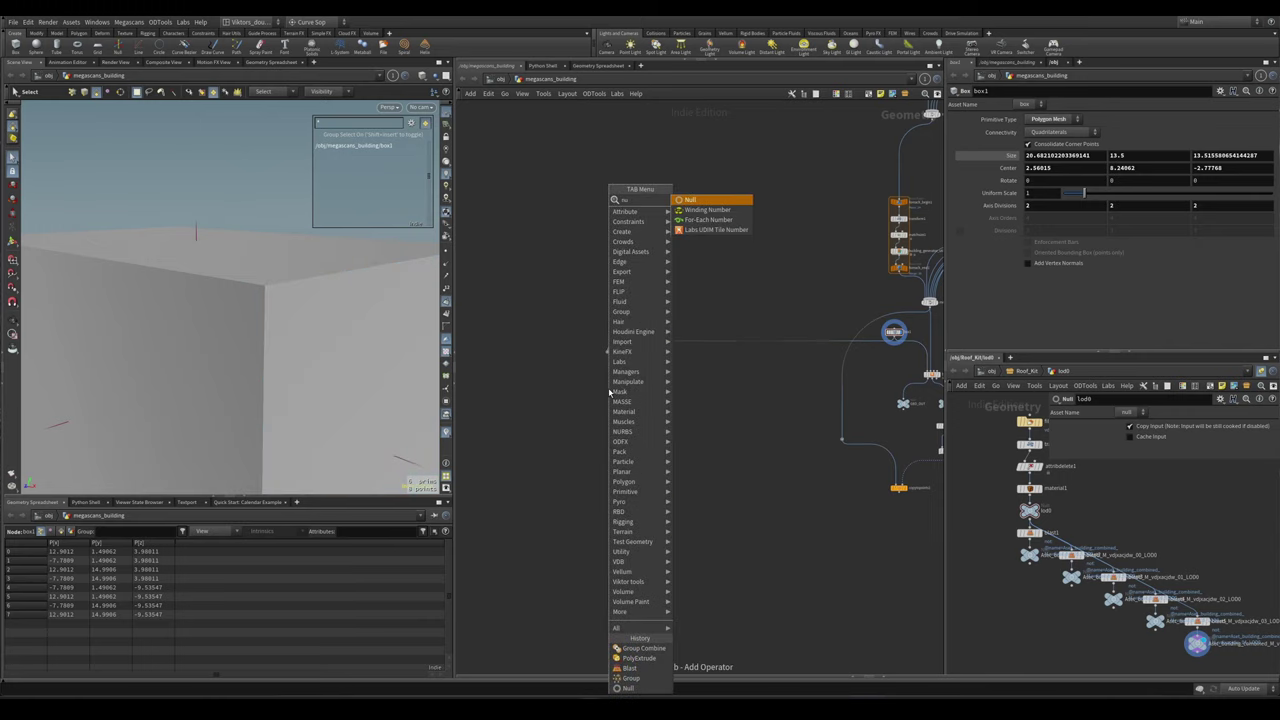
key("Return")
left_click(609, 390)
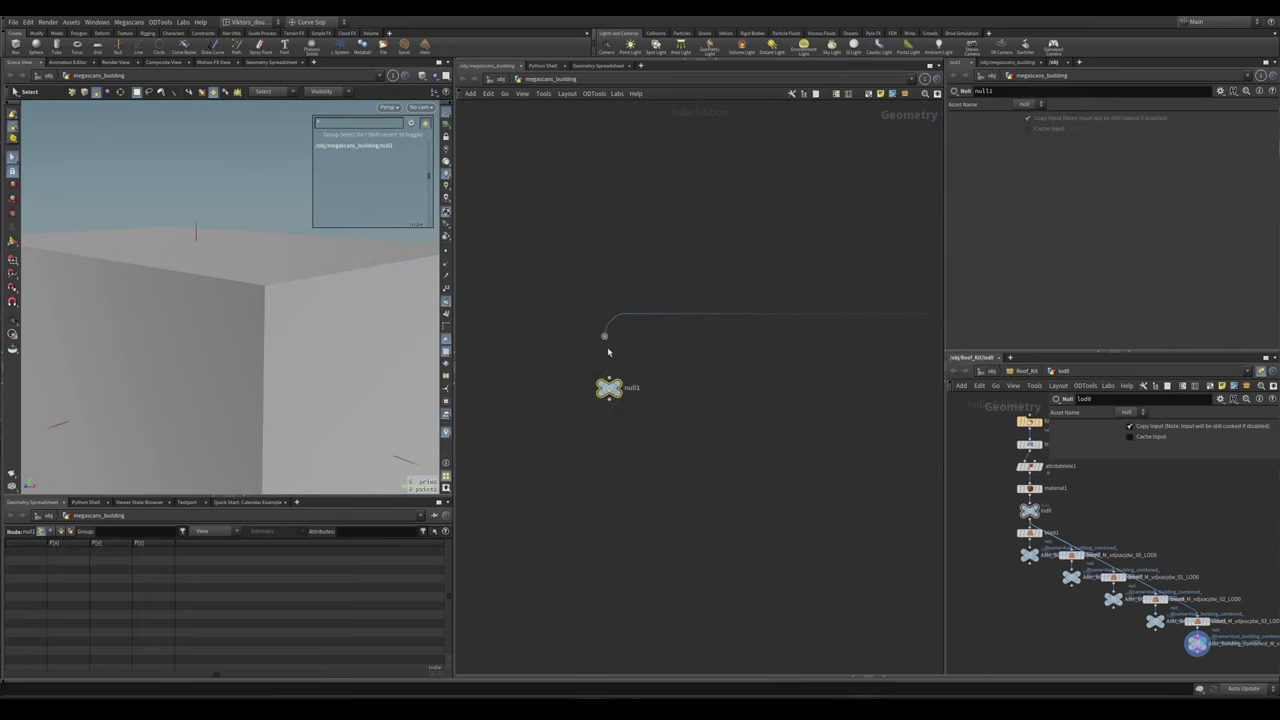
- Rename the new Null node ROOF_BASE, display it and position it beneath its dot
double_click(632, 388)
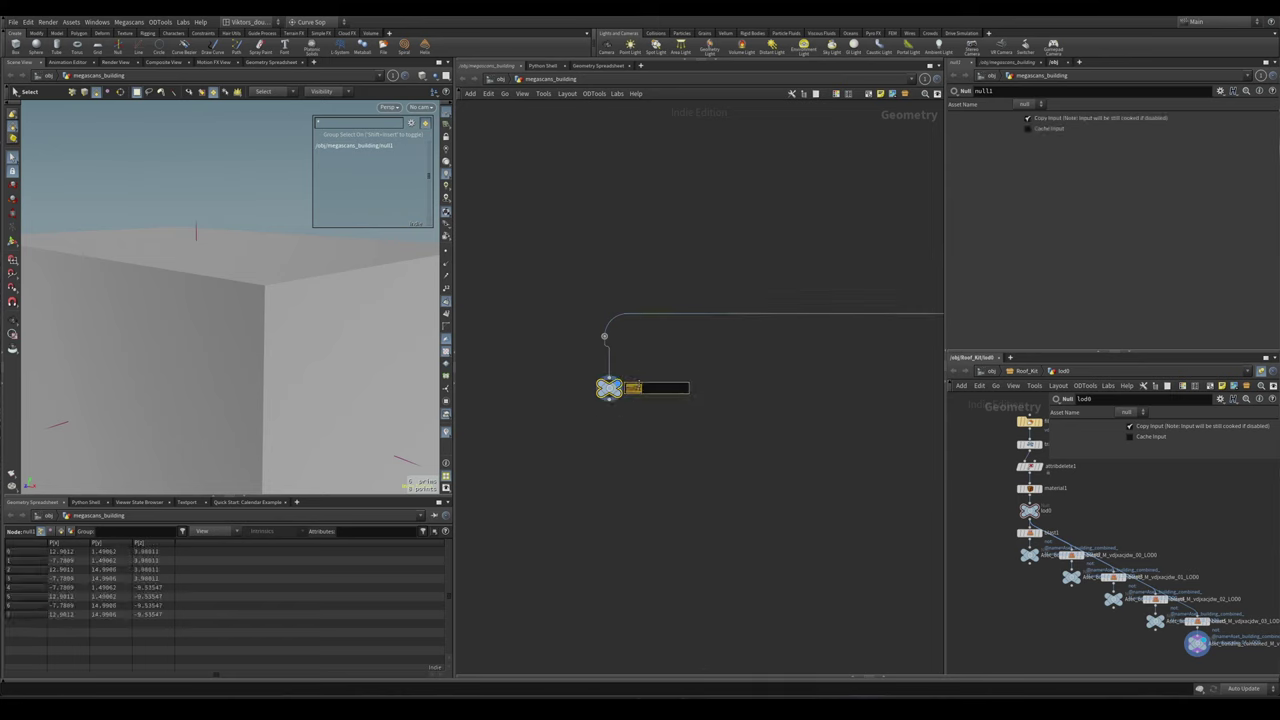
type("ROOF_BASE")
key("Return")
left_click_drag(609, 389, 648, 339)
- Add a Group Create node below ROOF_BASE and wire the ROOF_BASE output into it
key("Tab")
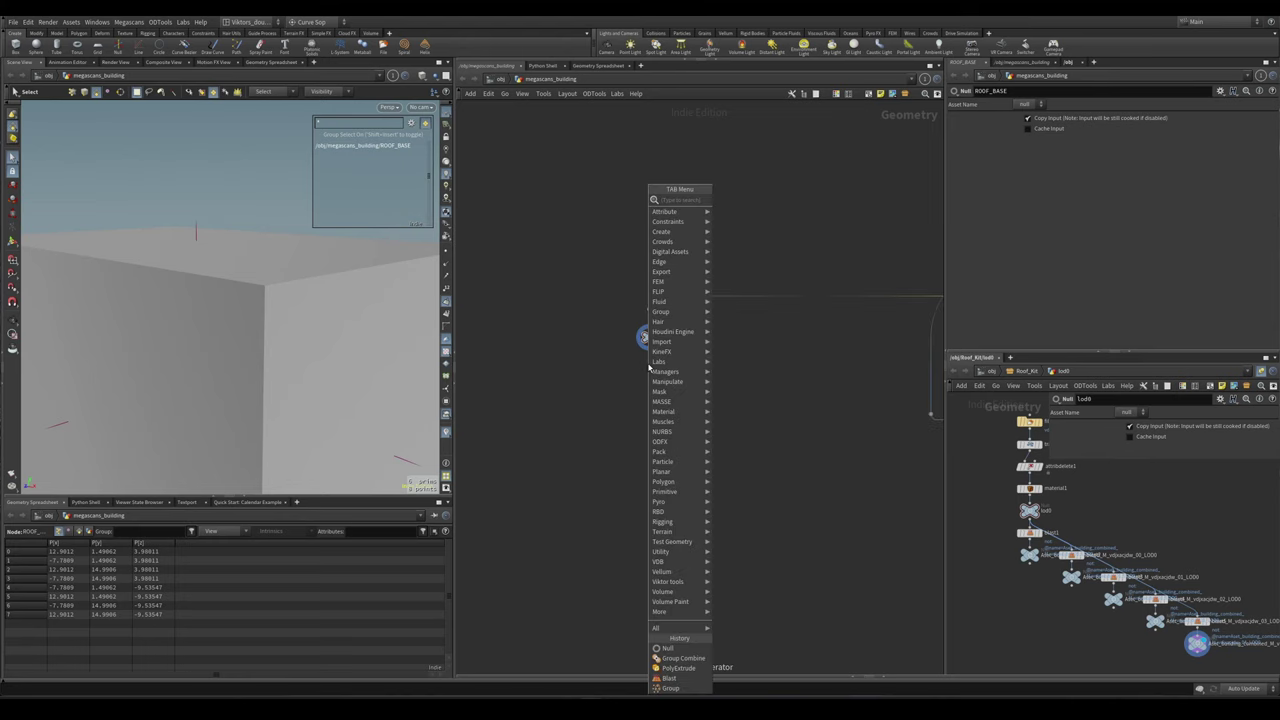
key("Escape")
key("Tab")
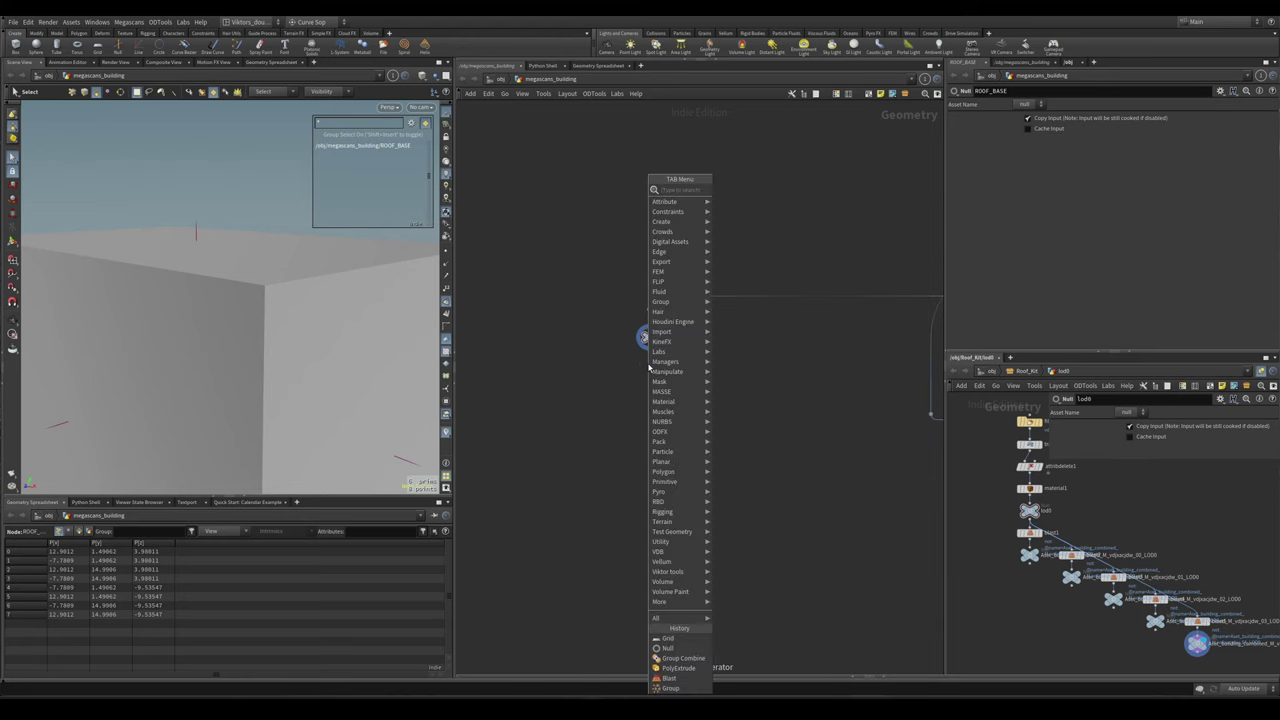
key("Escape")
left_click(648, 368)
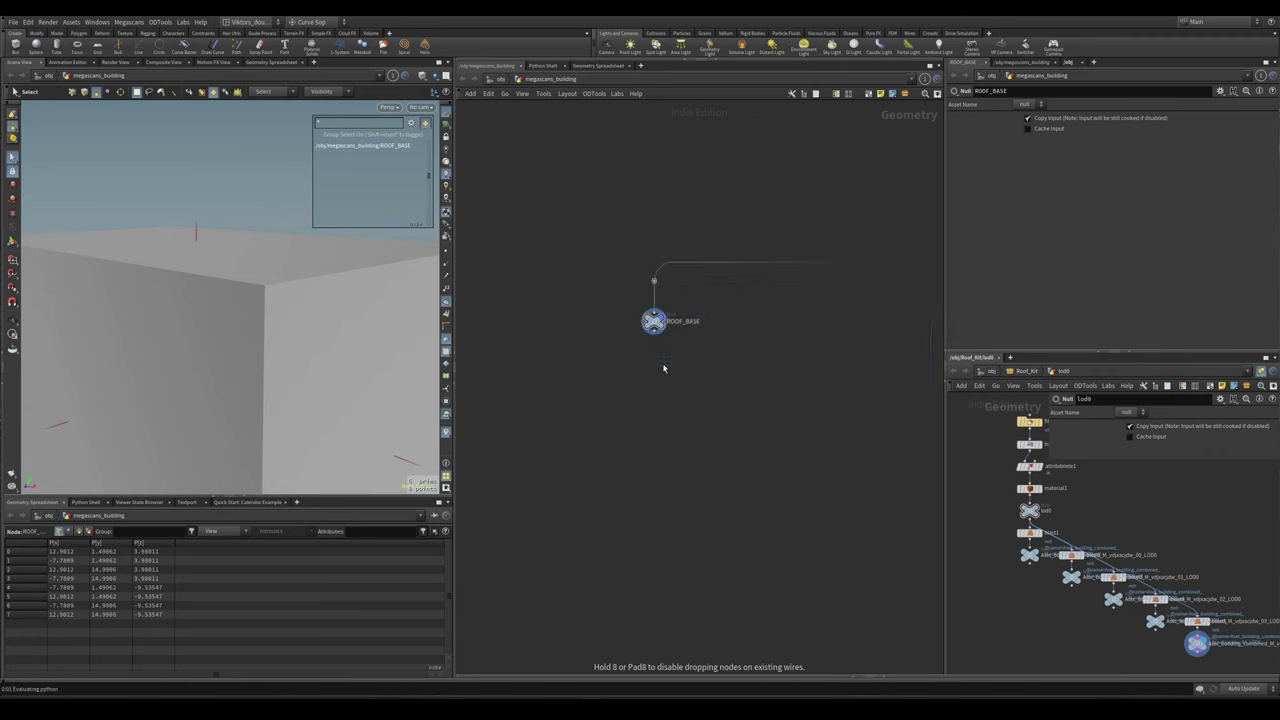
left_click(668, 363)
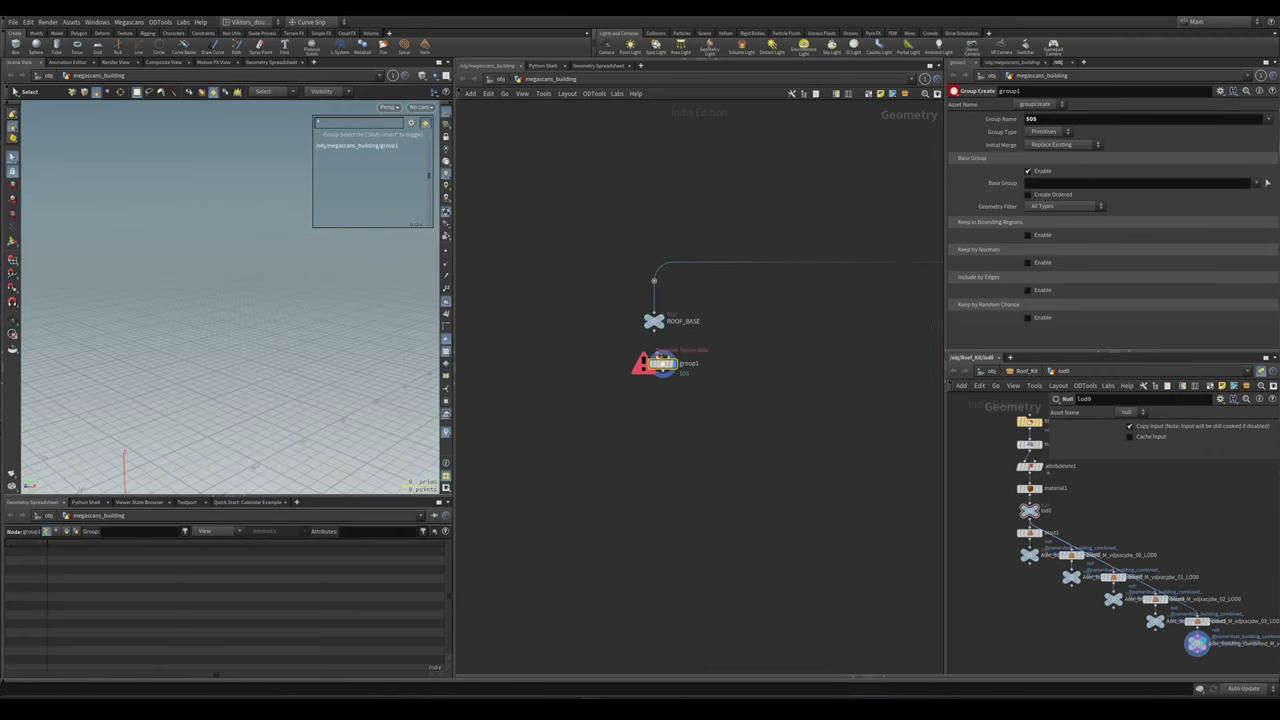
left_click_drag(653, 330, 660, 352)
scroll(618, 394, "up", 2)
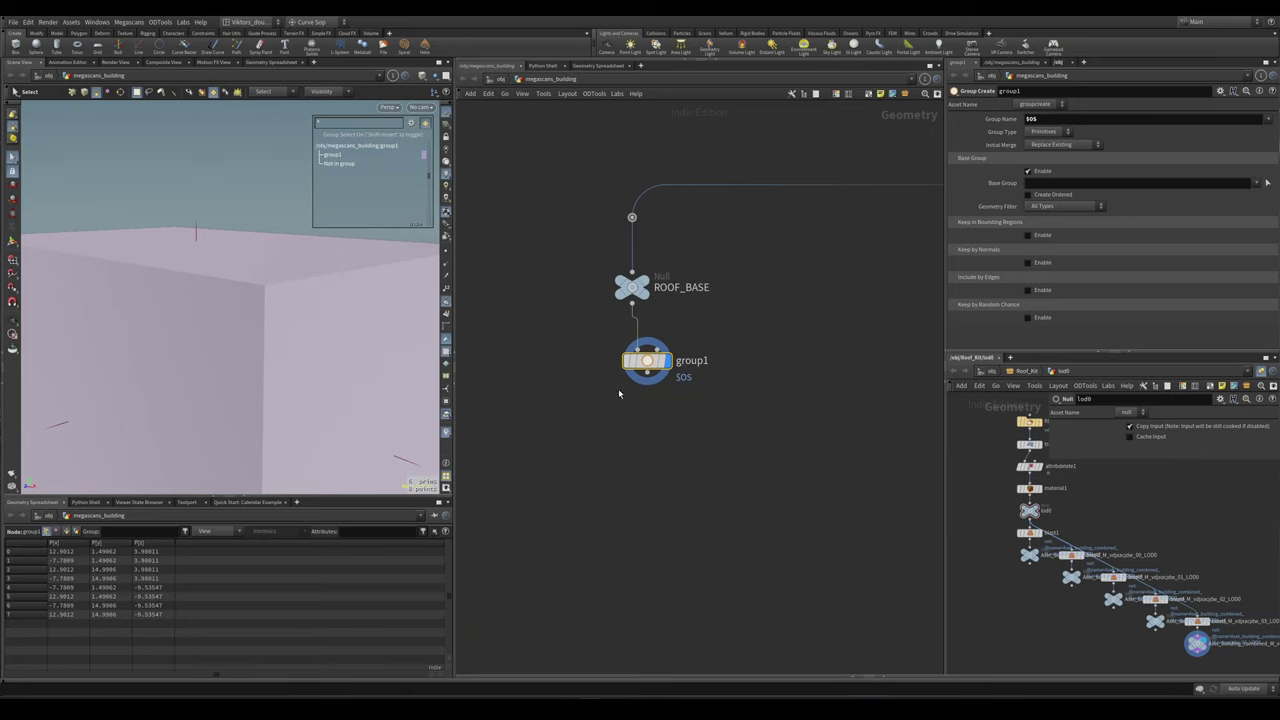
- Disable the Base Group filter on group1 and name its group roof_base
left_click(1041, 174)
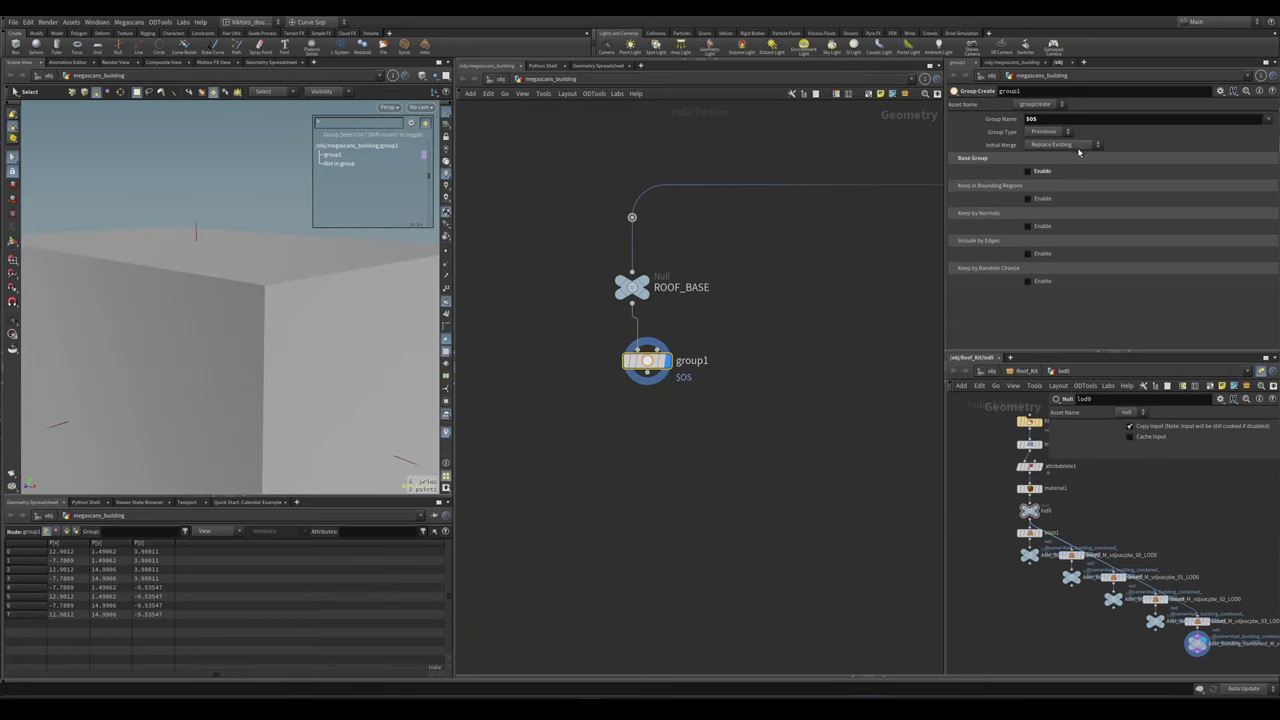
left_click(1045, 118)
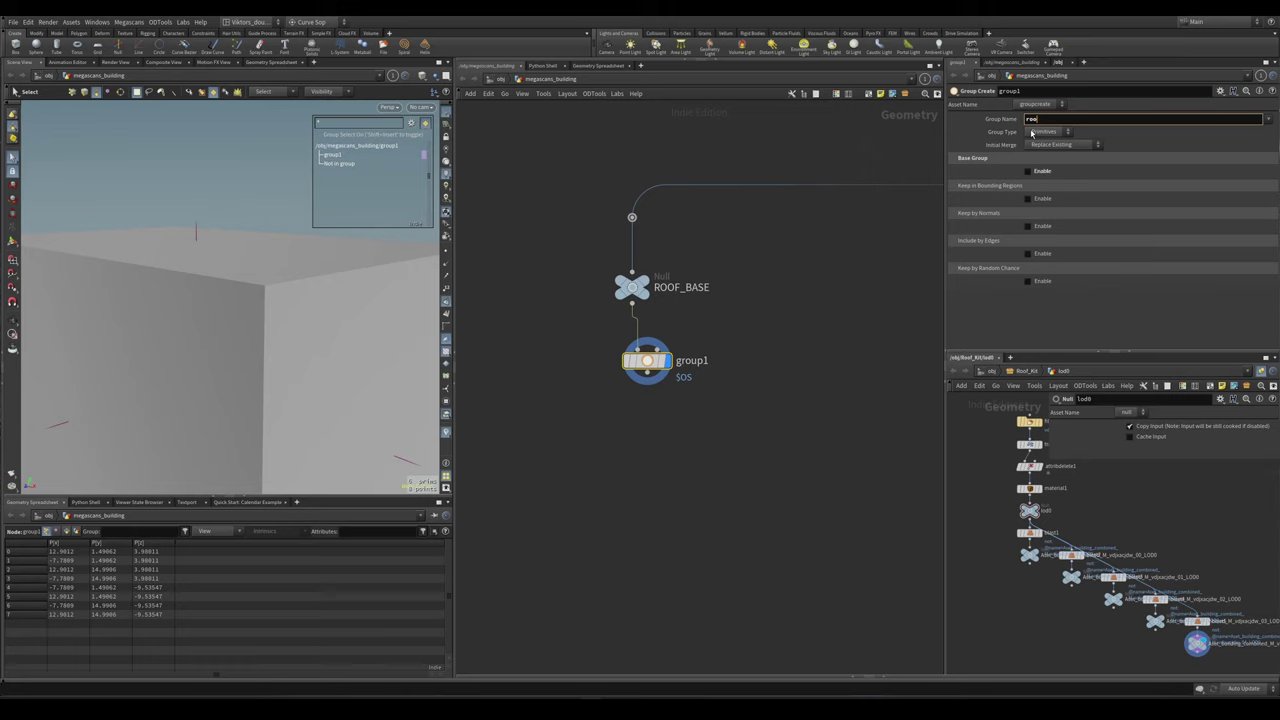
type("roof_base")
key("Return")
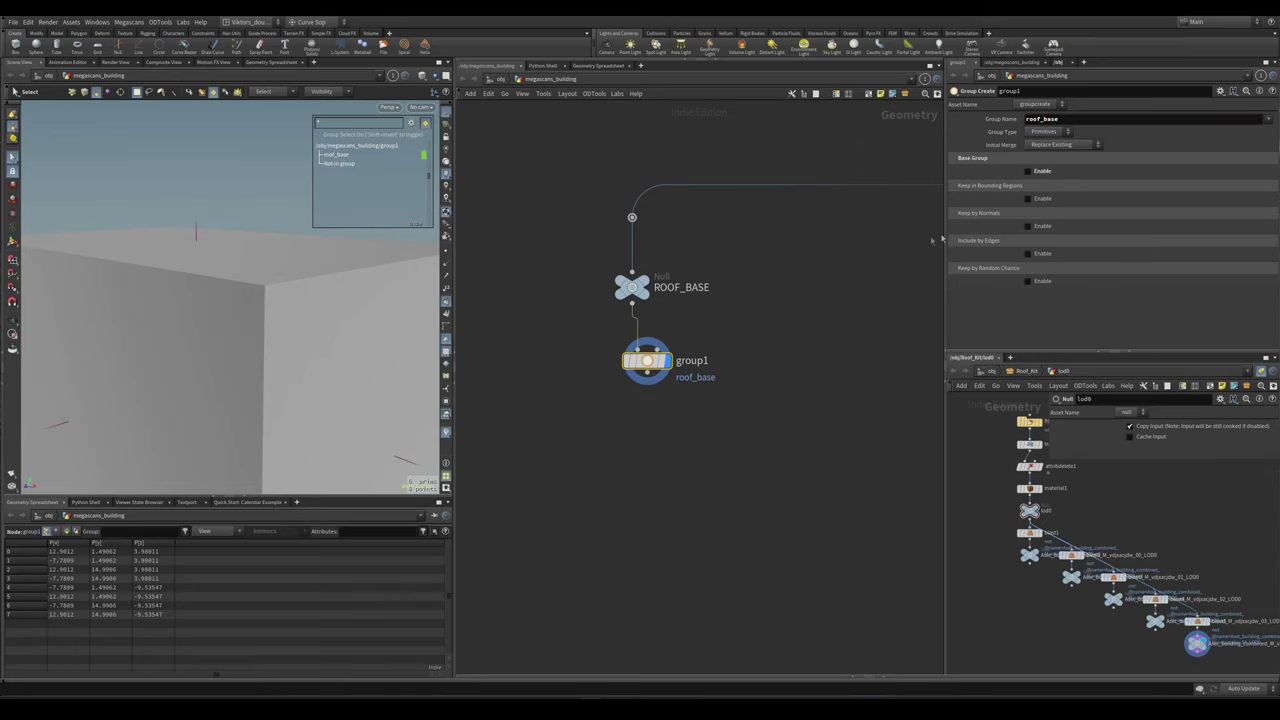
- Enable Keep by Normals on group1 with direction 0, 1, 0 and a spread angle of 0
left_click(1027, 226)
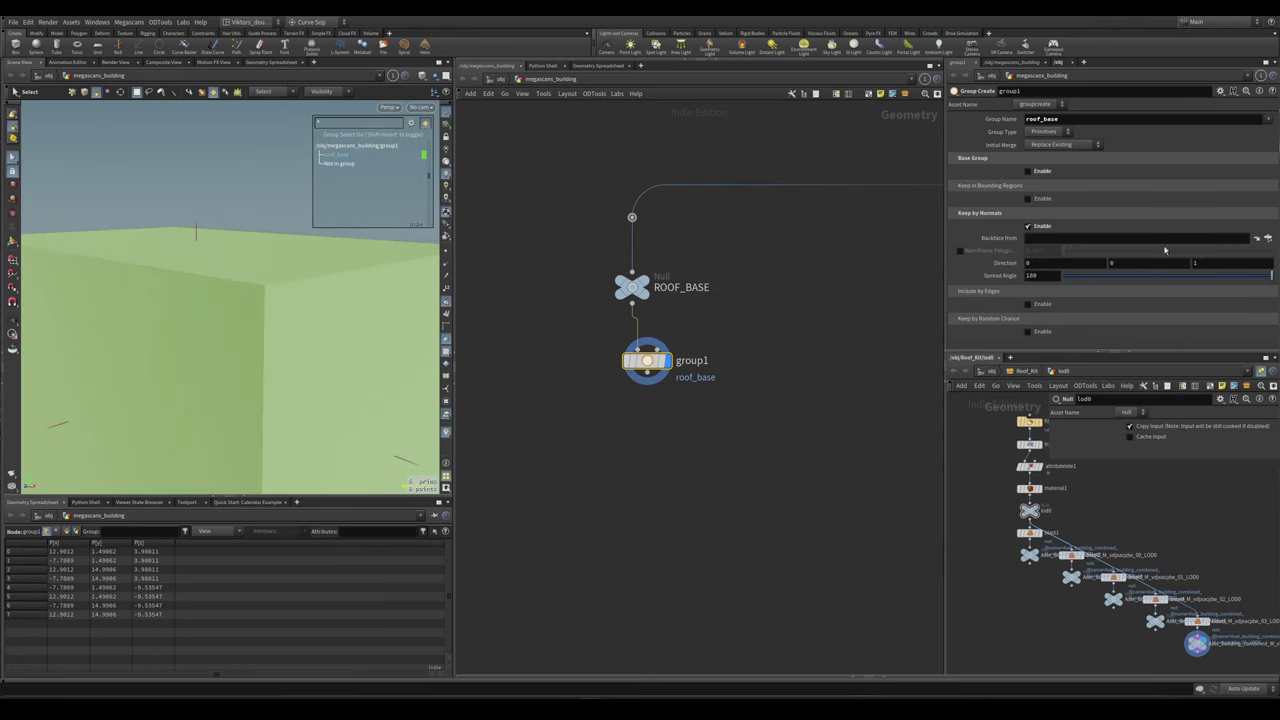
left_click(1148, 262)
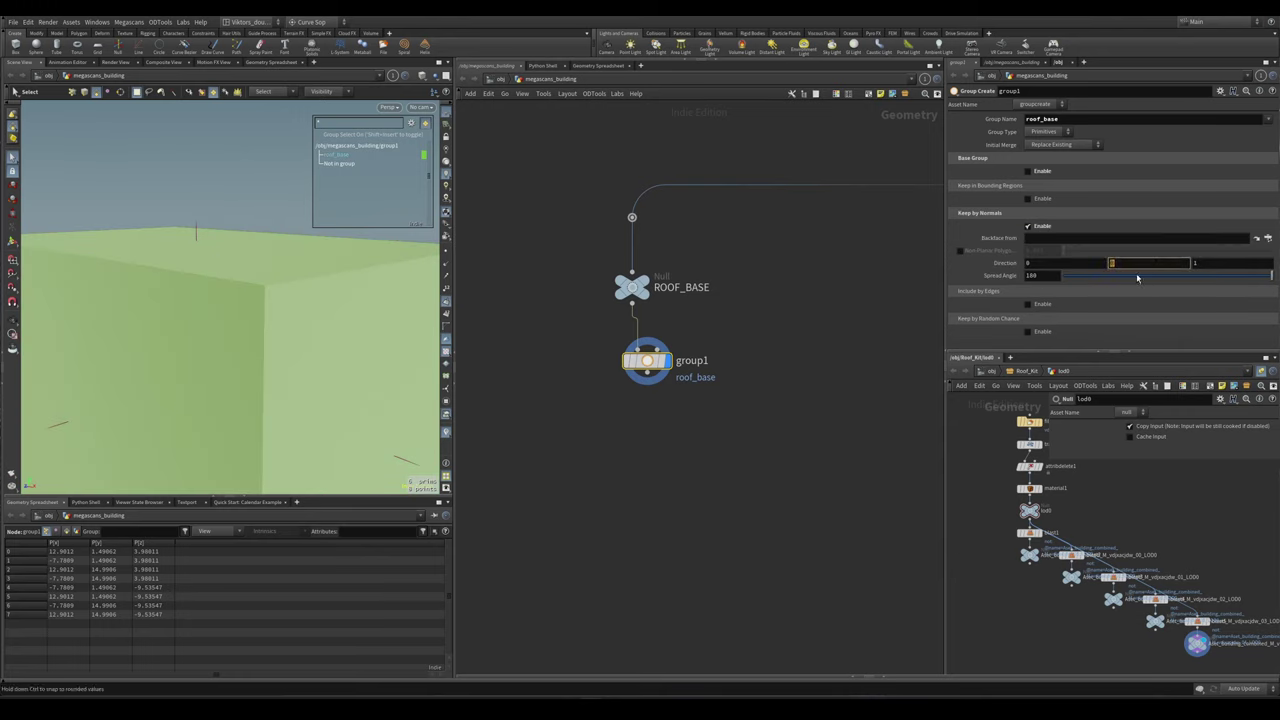
left_click(1218, 262)
key("Return")
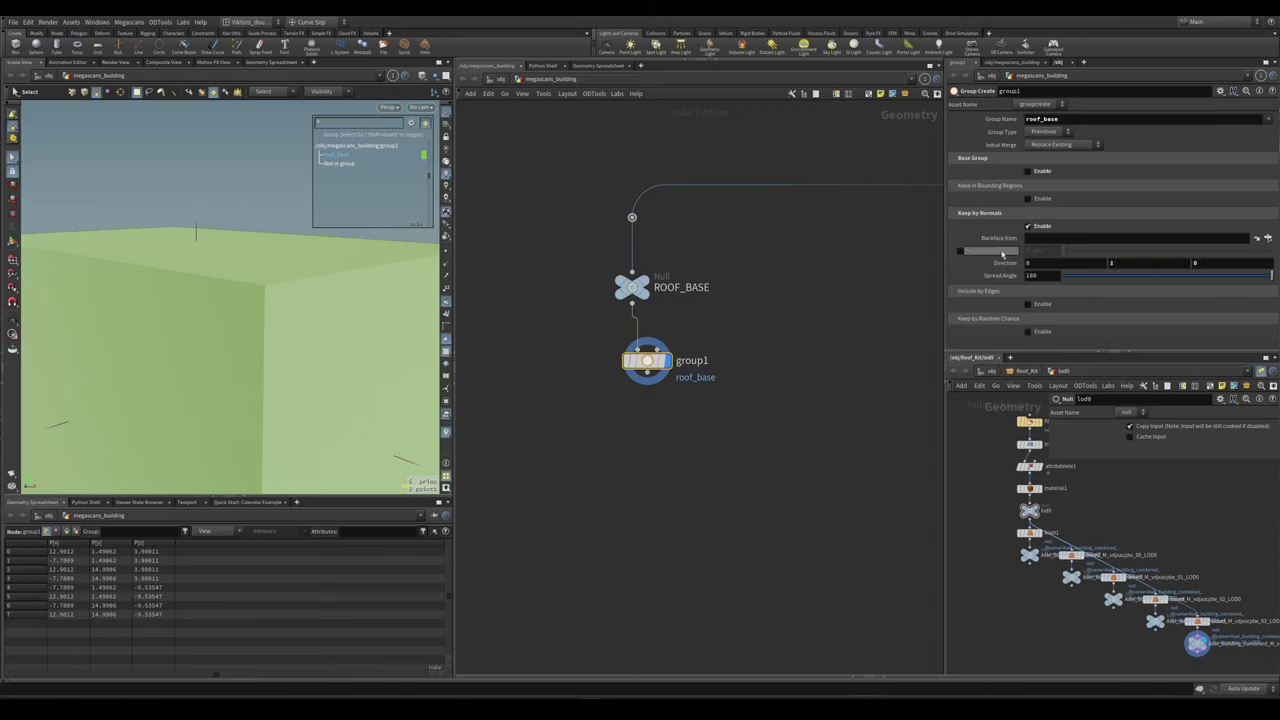
left_click_drag(1089, 288, 1055, 288)
key("Escape")
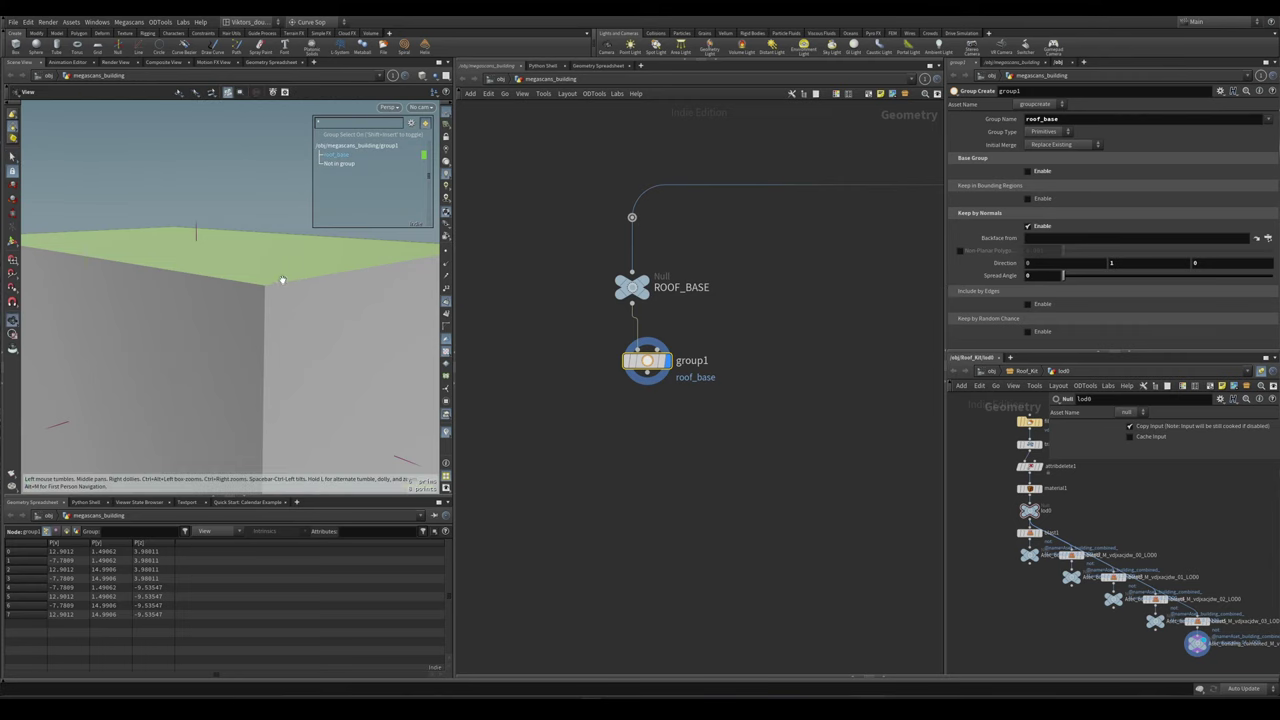
- Examine which faces of the box the roof_base group covers from several angles
key("h")
left_click_drag(300, 341, 290, 251)
key("h")
key("s")
mouse_move(346, 341)
left_mouse_down("alt")
mouse_move(314, 331)
mouse_move(330, 345)
mouse_move(360, 323)
left_mouse_up("alt")
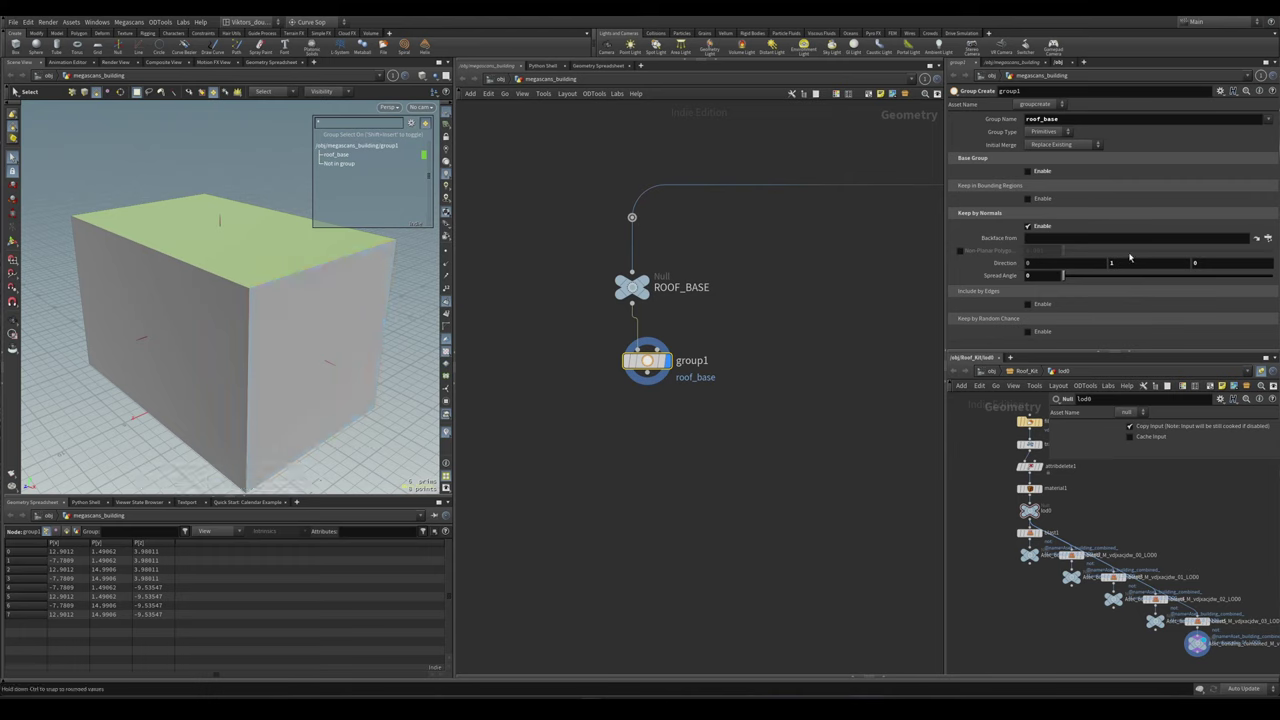
left_click(310, 335)
left_click(255, 192)
left_click_drag(255, 192, 266, 297, "alt")
- Add a Blast node below group1, connected to its output and displayed
scroll(669, 444, "up", 1)
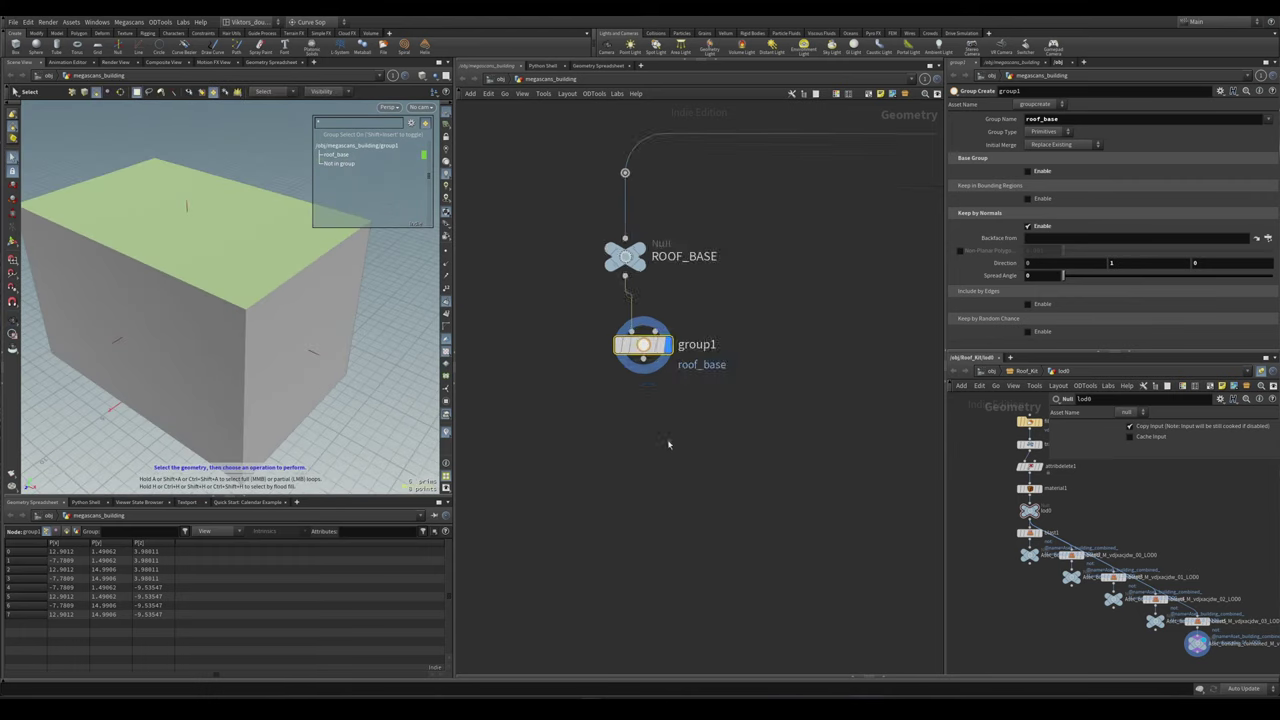
key("Tab")
type("ba")
type("l")
key("BackSpace")
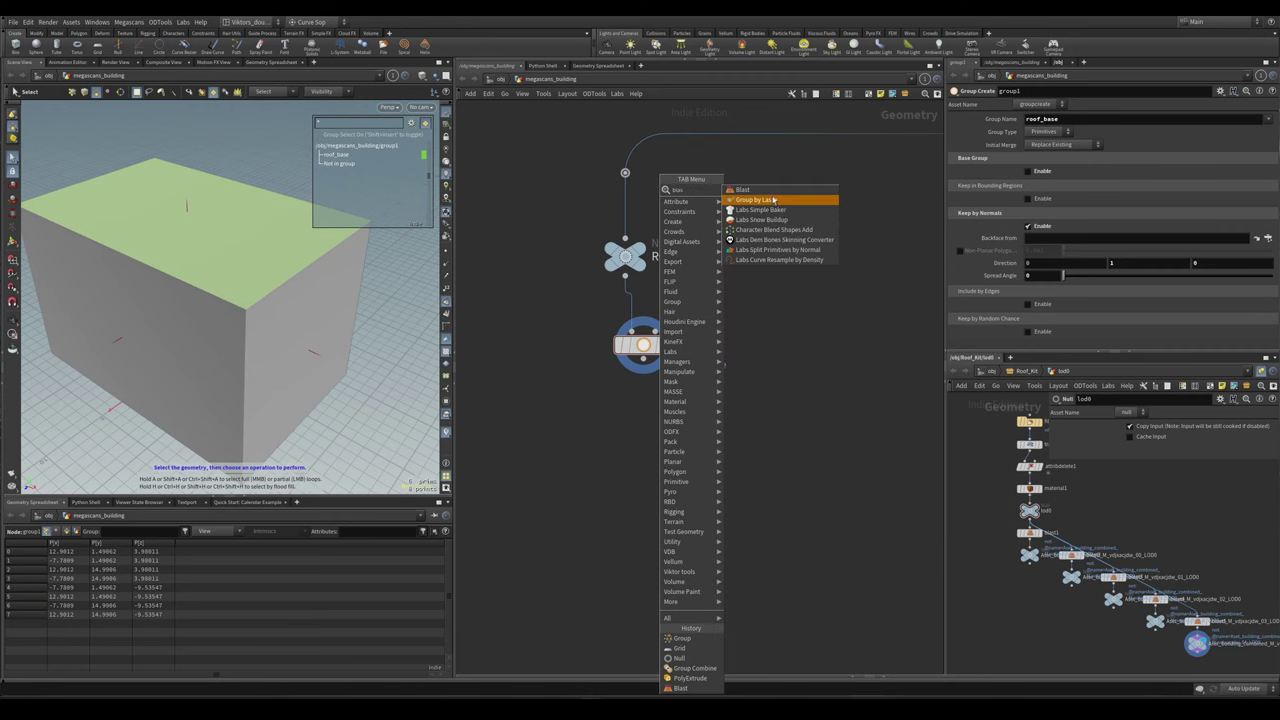
key("Return")
left_click(648, 410)
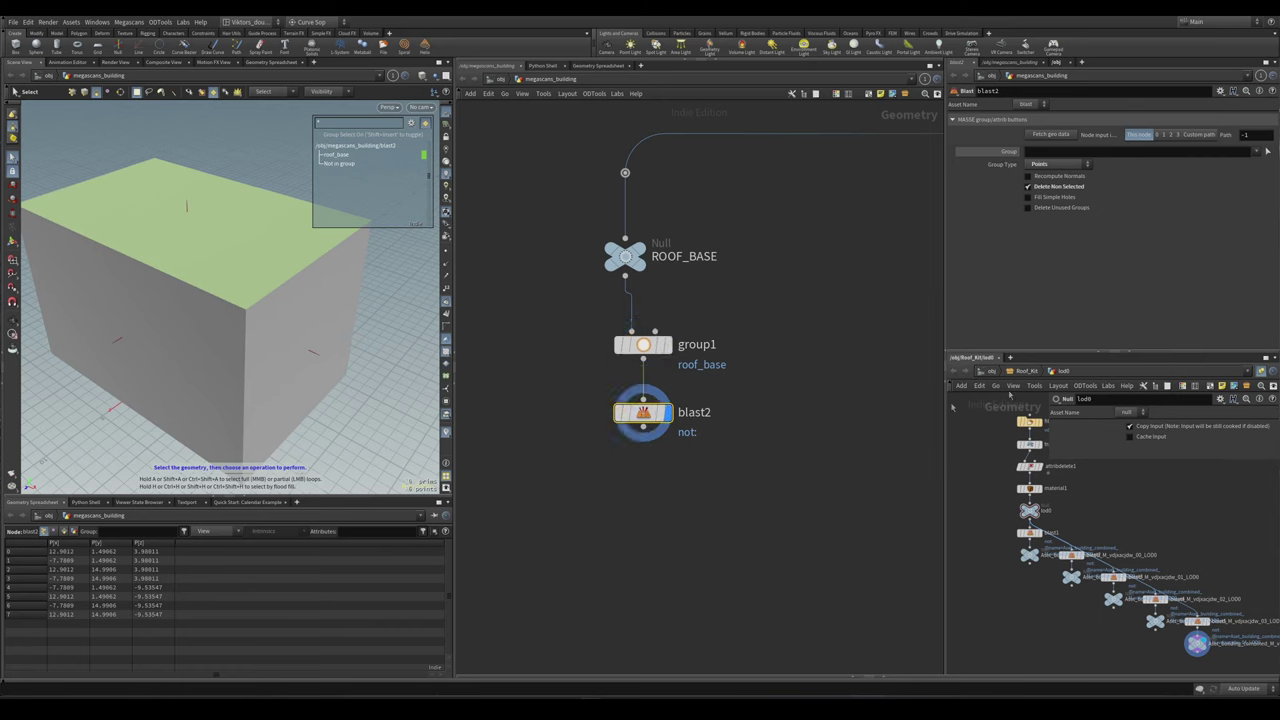
- Set the Blast node to act on the roof_base group with group type Primitives
left_click(1267, 151)
left_click(1262, 163)
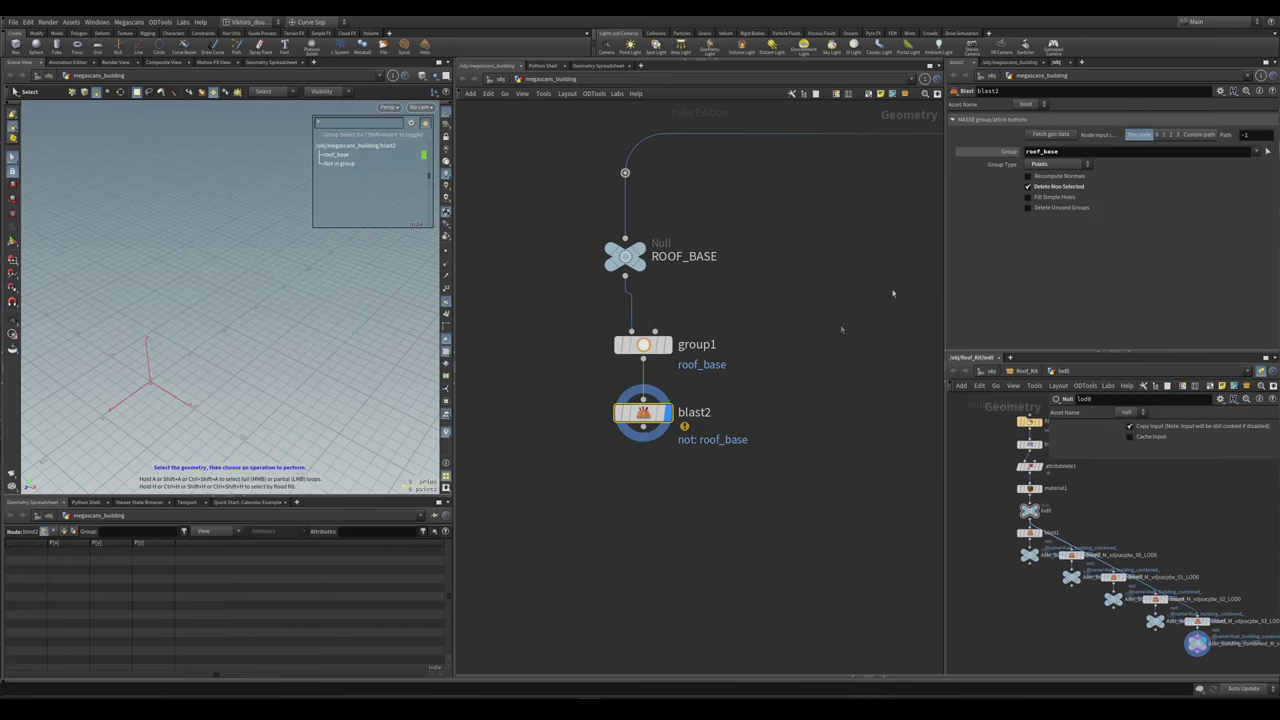
left_click(1058, 164)
left_click(1058, 176)
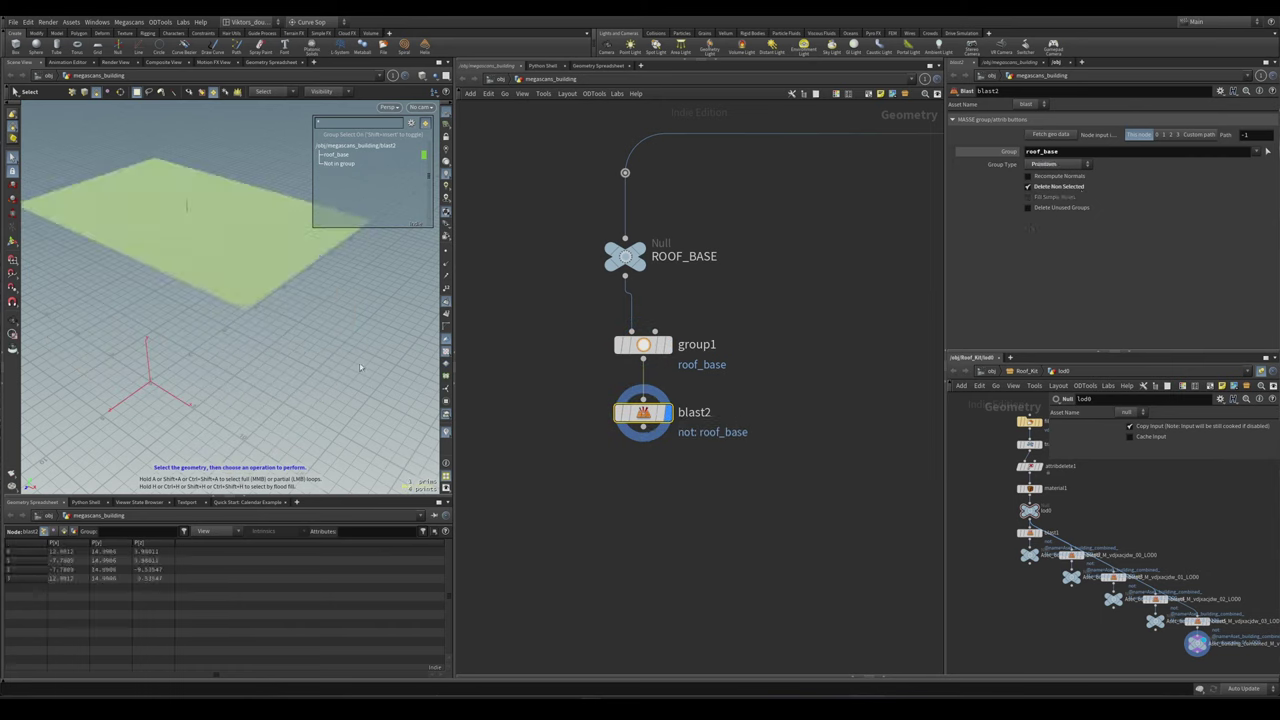
- Add a PolyExtrude node after blast2 and display it
key("Tab")
type("ex")
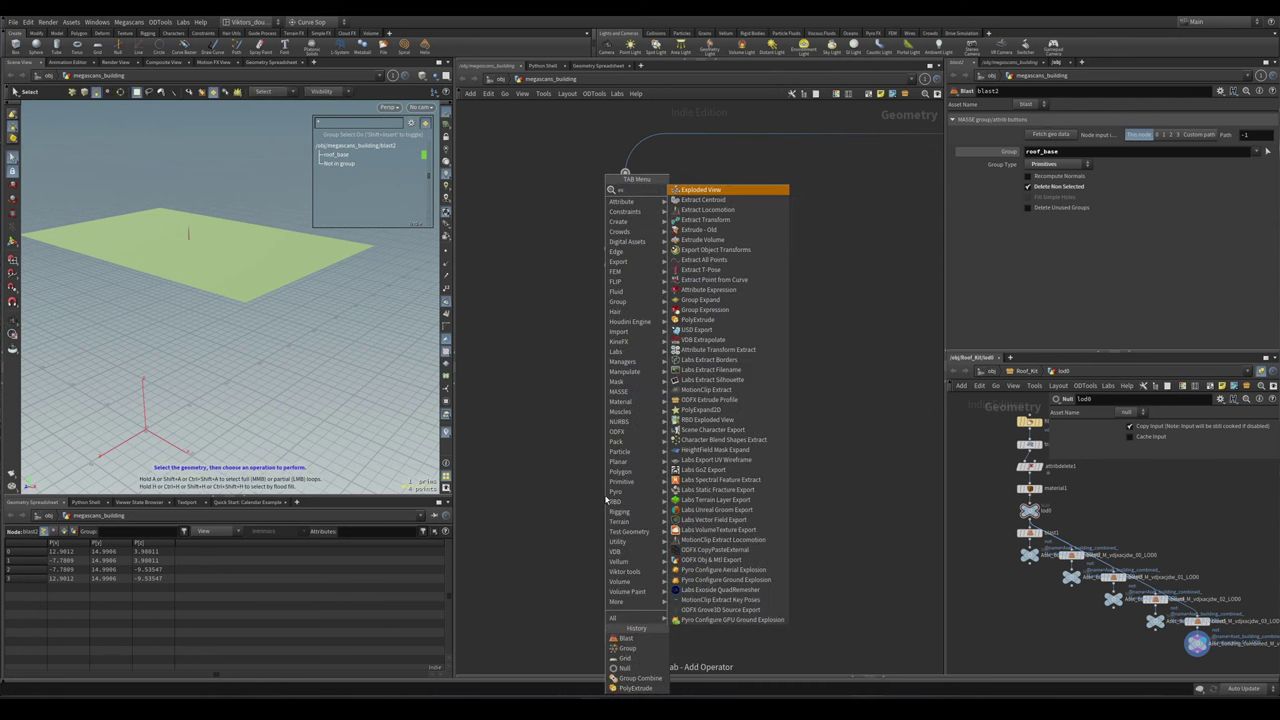
left_click(697, 319)
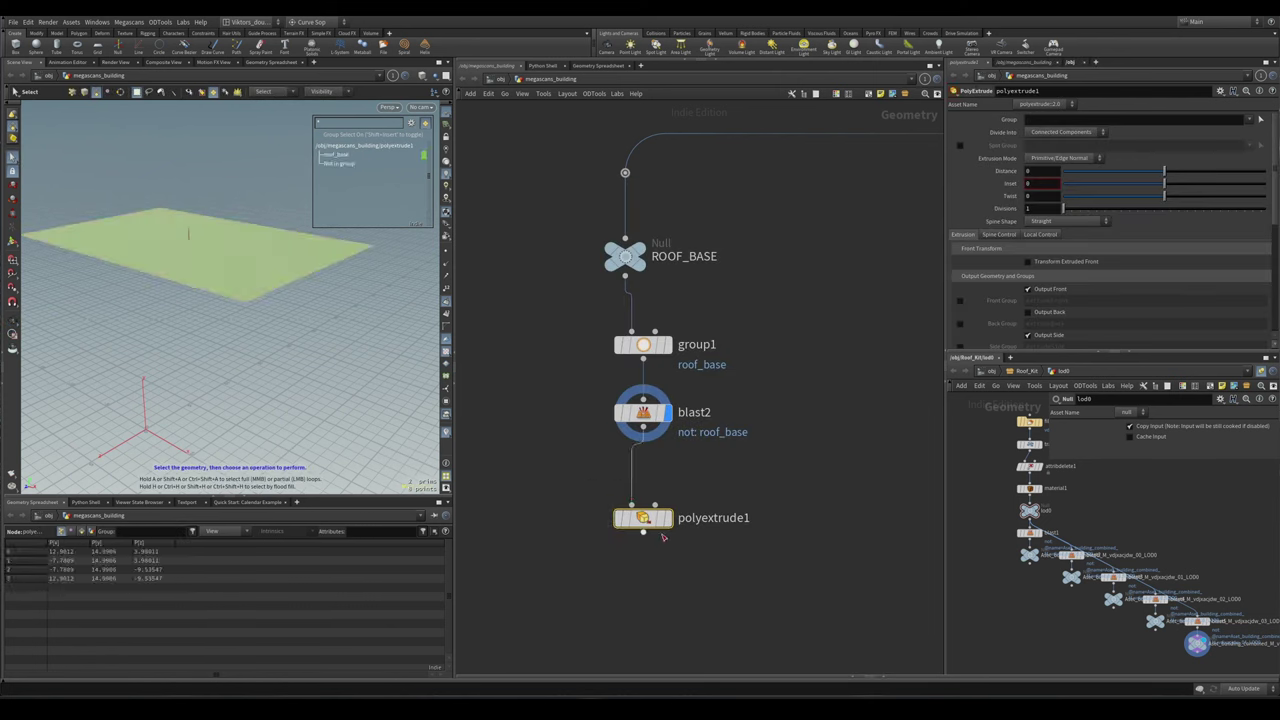
left_click(660, 537)
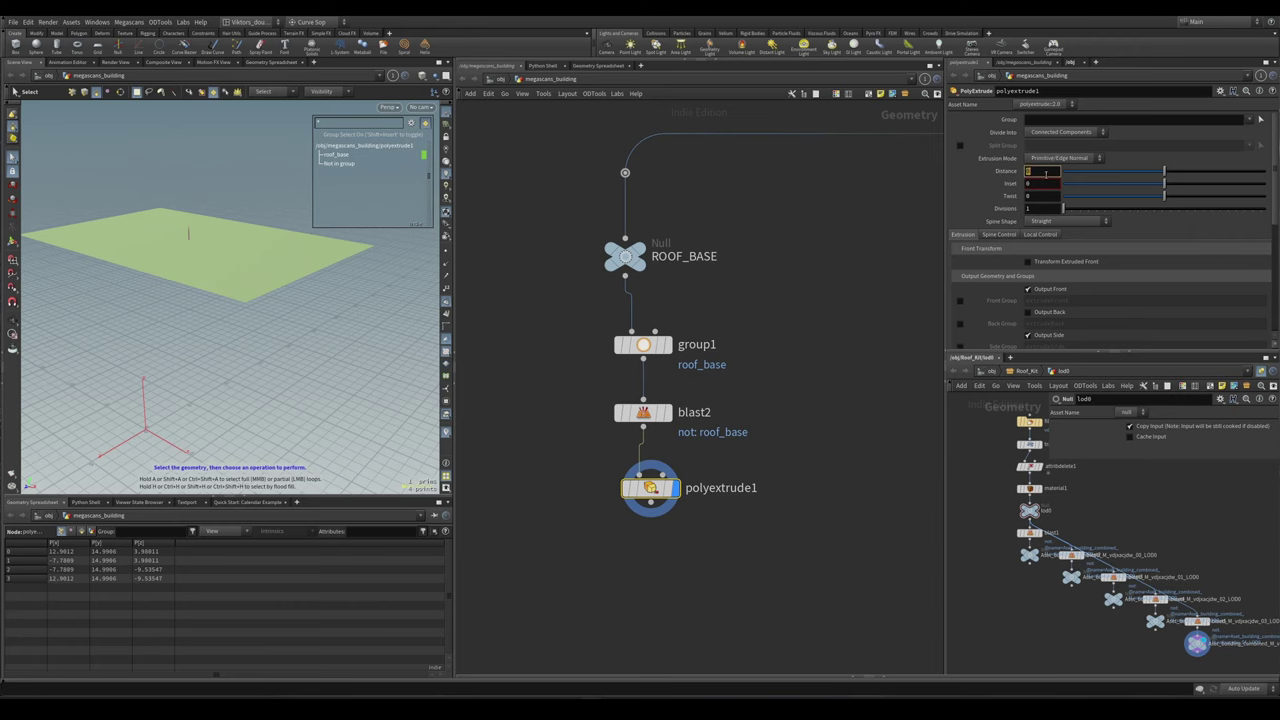
- Set the PolyExtrude distance to 3.5 and enable Output Back to close the underside
type("5")
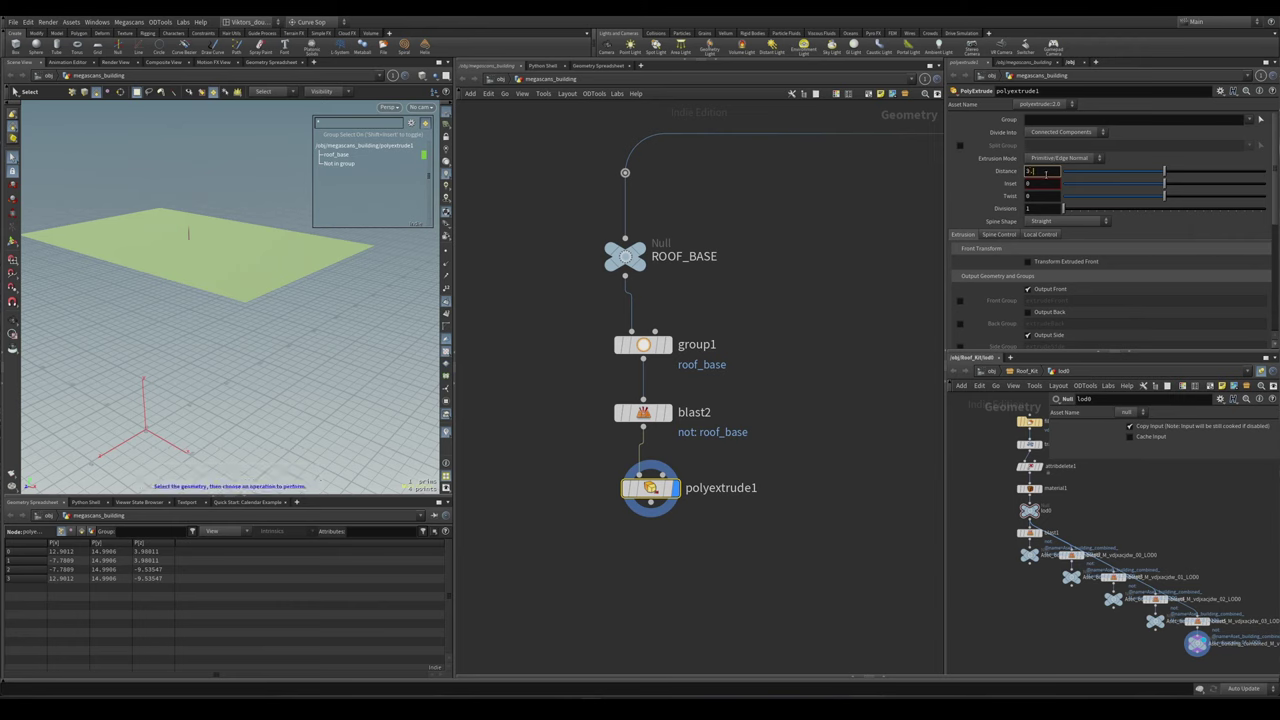
key("Return")
left_click_drag(200, 250, 258, 320, "alt")
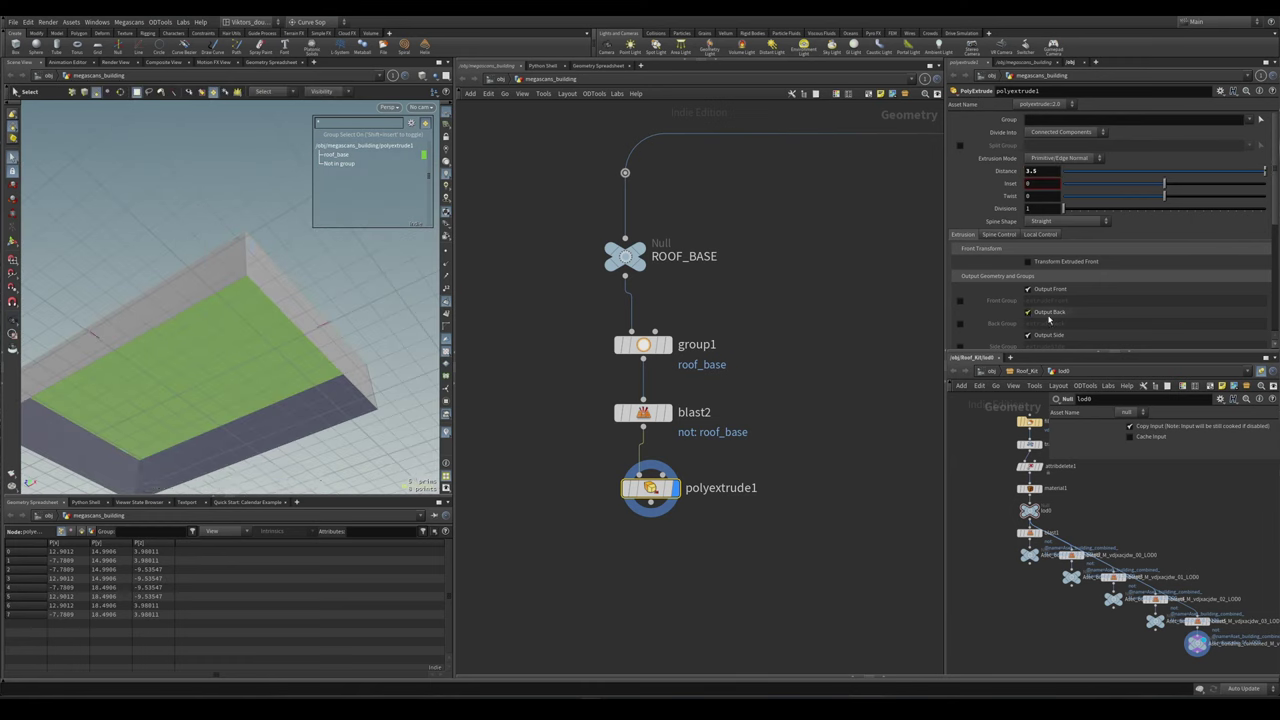
left_click(1048, 314)
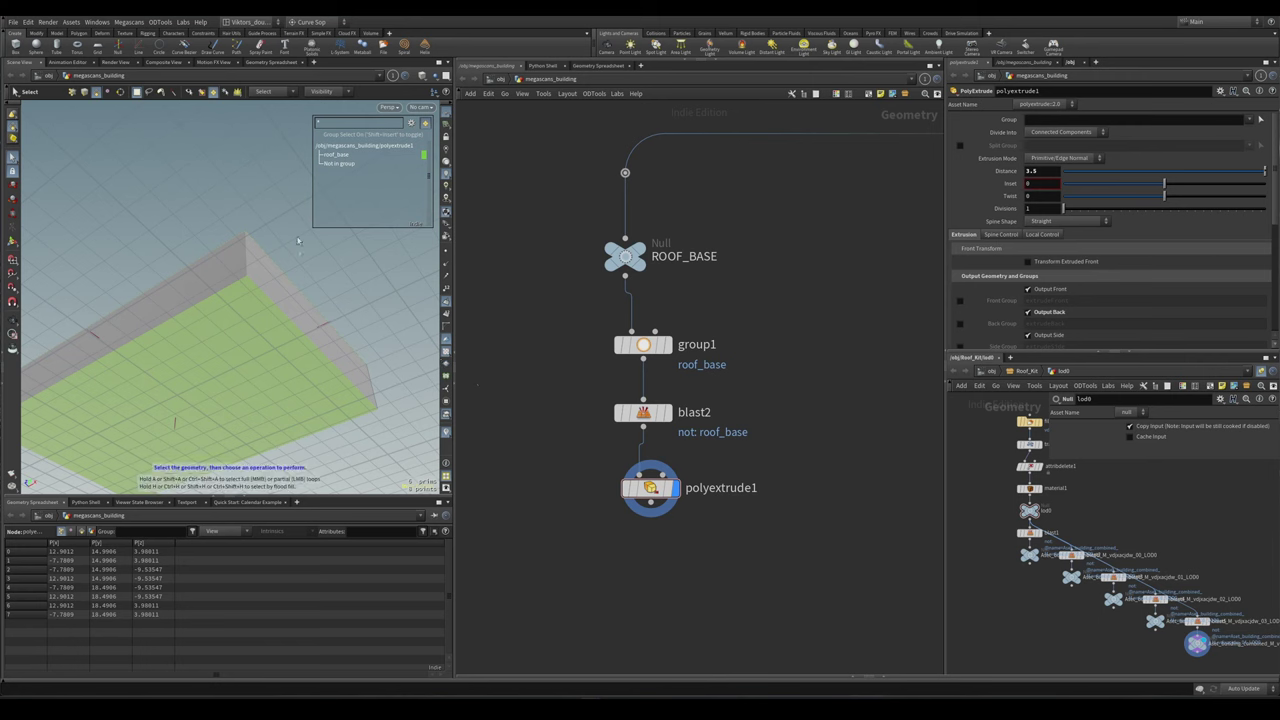
- Highlight the roof_base group on the extruded roof block to check which faces it contains
key("n")
mouse_move(215, 340)
left_mouse_down()
mouse_move(218, 273)
mouse_move(220, 320)
left_mouse_up()
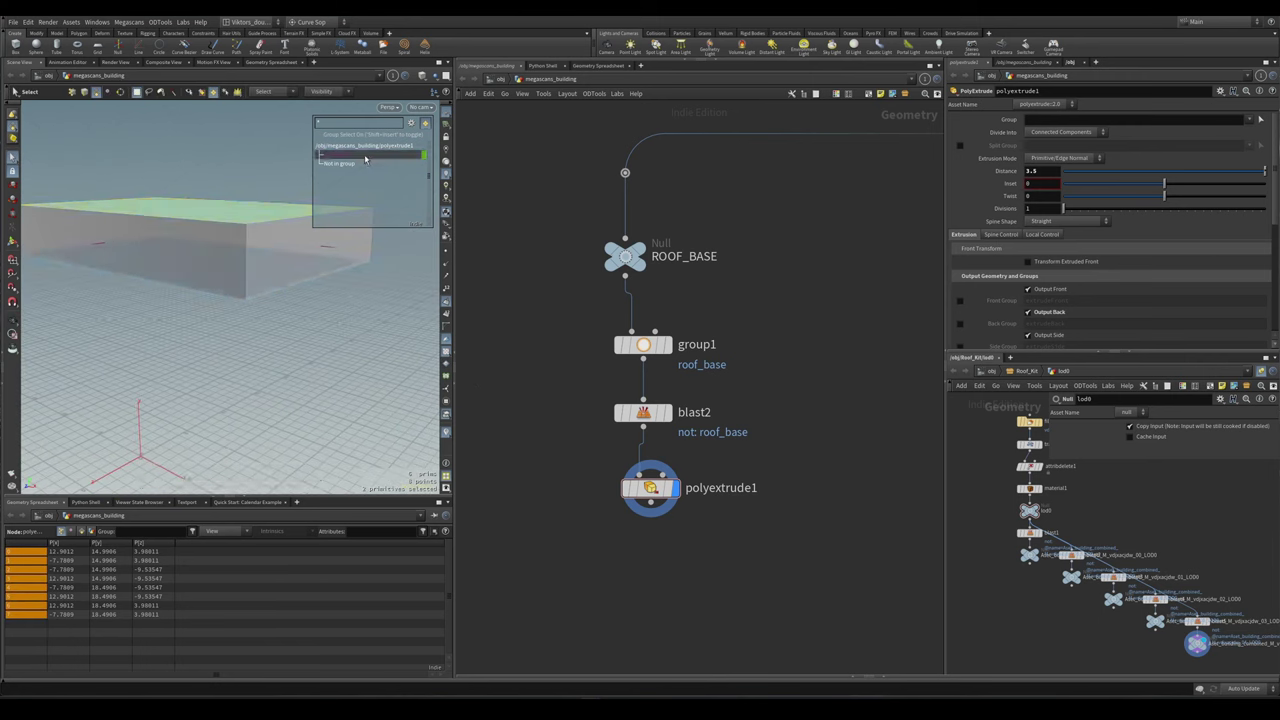
left_click(358, 155)
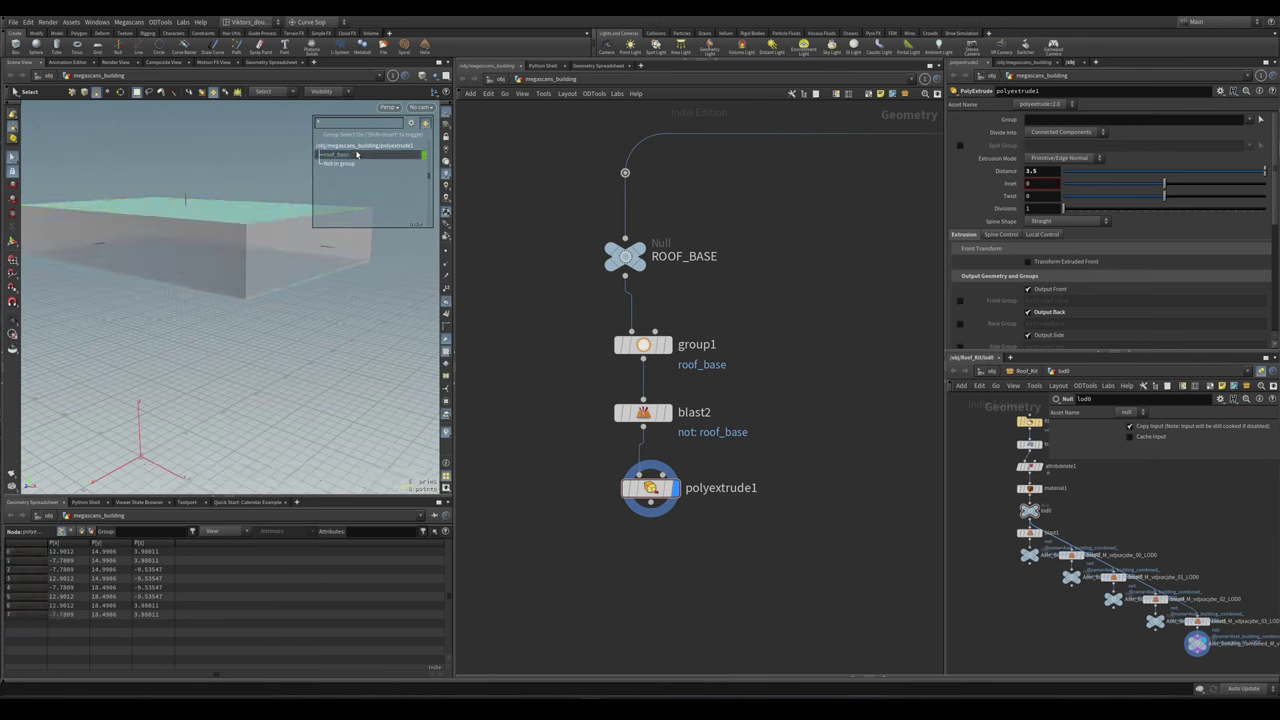
left_click_drag(271, 312, 264, 345)
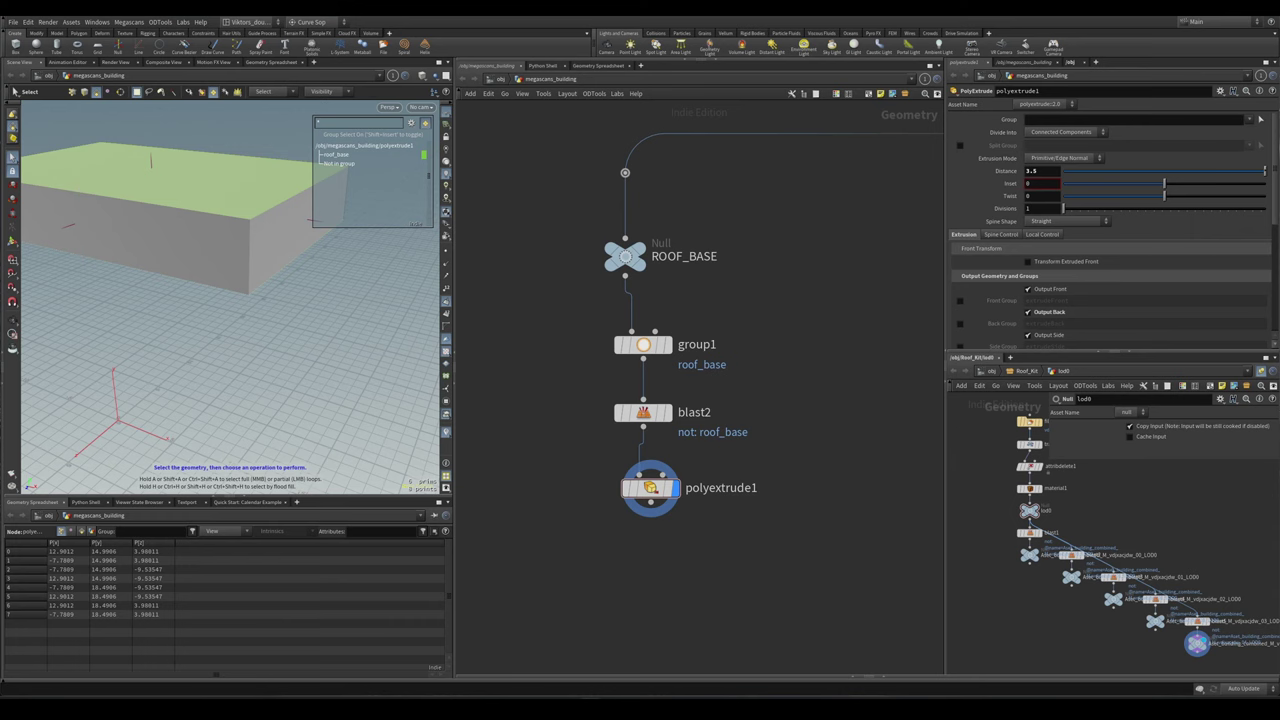
- Add a Split node below polyextrude1, display it and set its group to roof_base
middle_click_drag(533, 520, 553, 486)
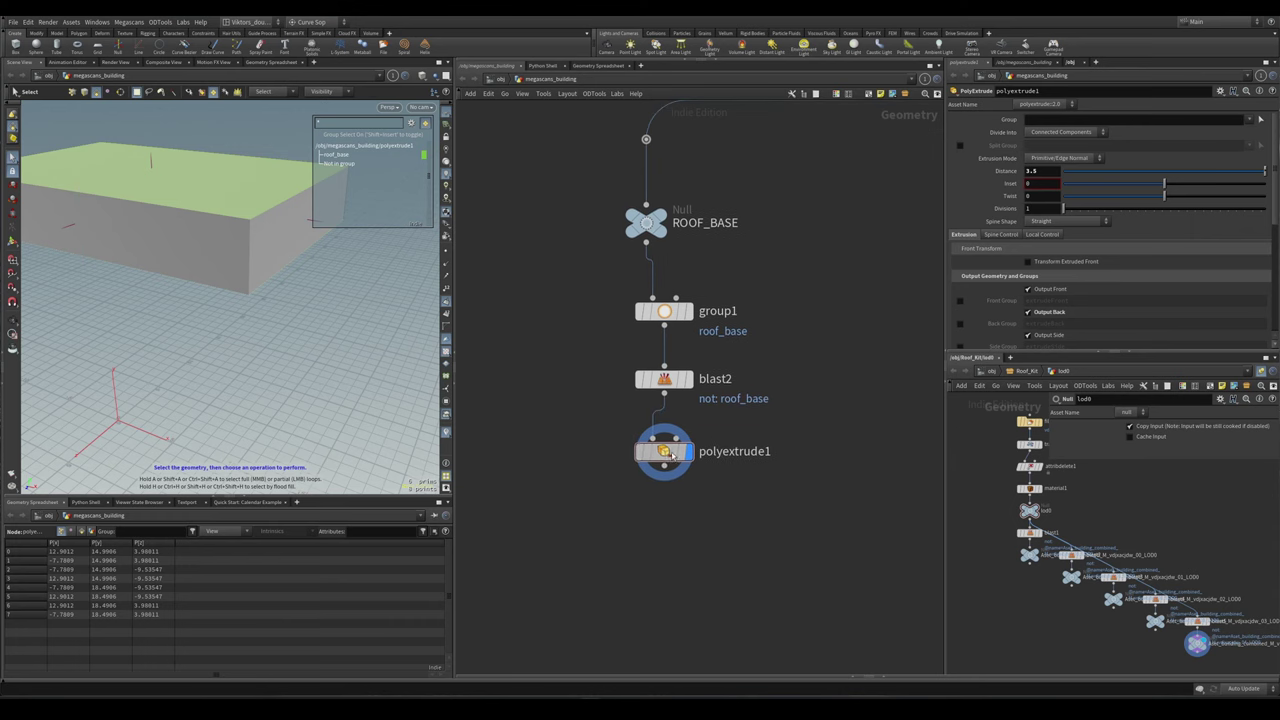
key("Tab")
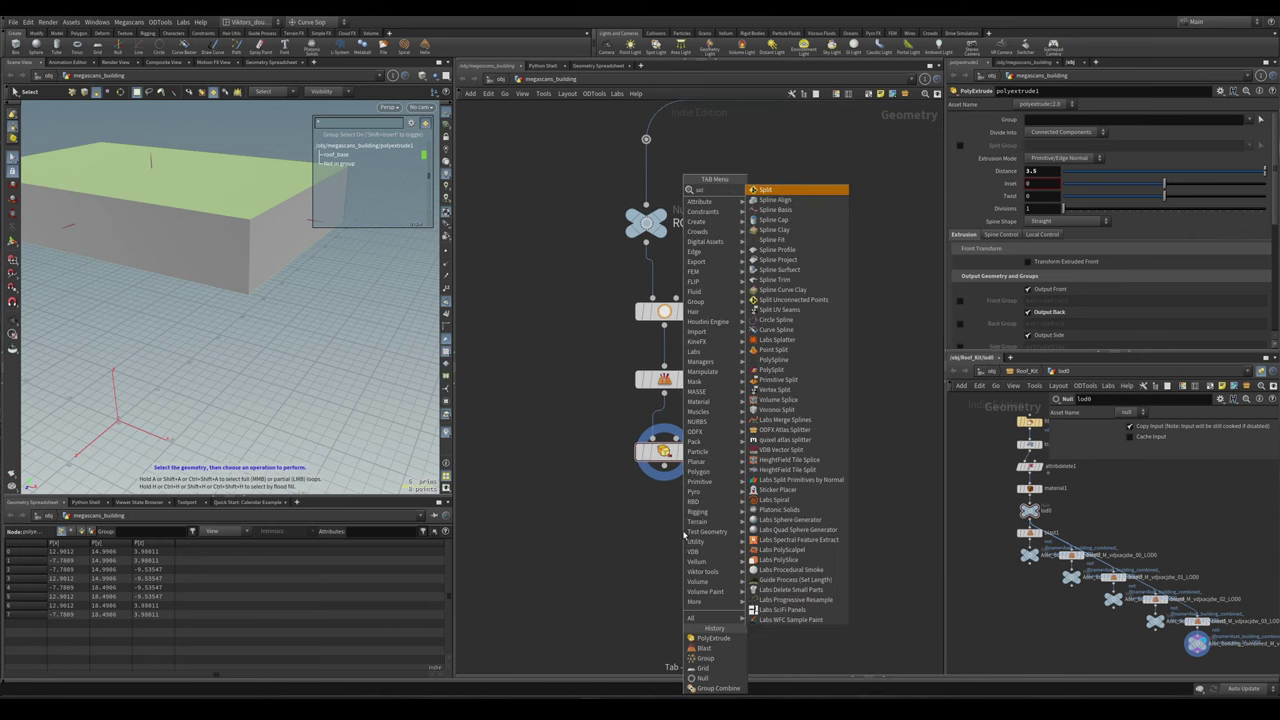
key("Escape")
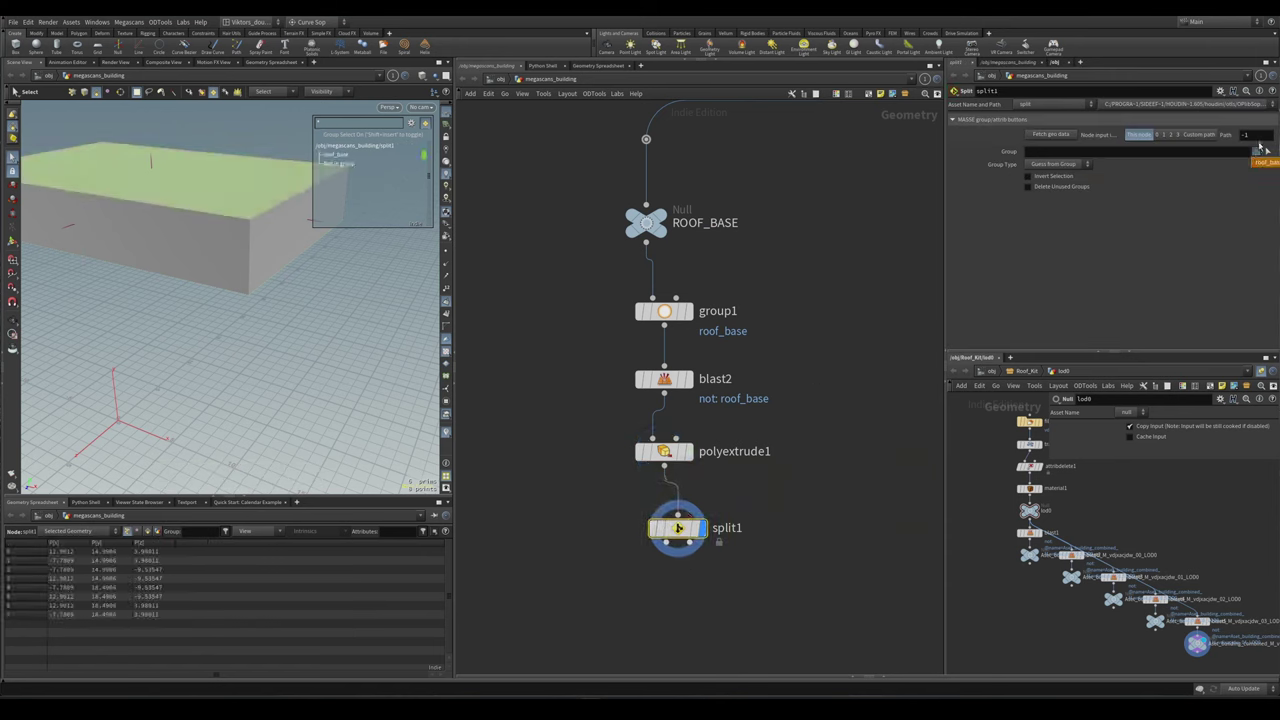
scroll(178, 316, "down", 3)
middle_click_drag(788, 514, 808, 434)
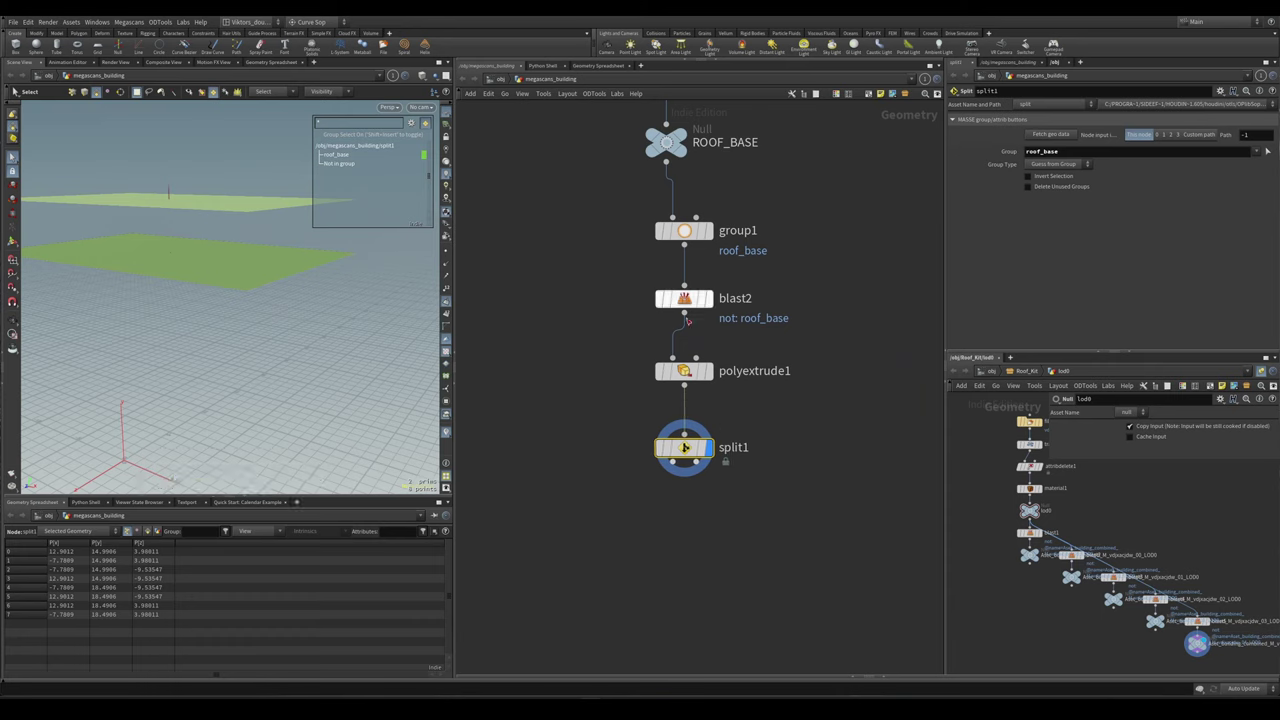
- Examine the geometry kept by split1 from several angles
middle_click_drag(752, 523, 746, 459)
scroll(746, 459, "up", 2)
key("space")
left_click_drag(220, 300, 255, 322)
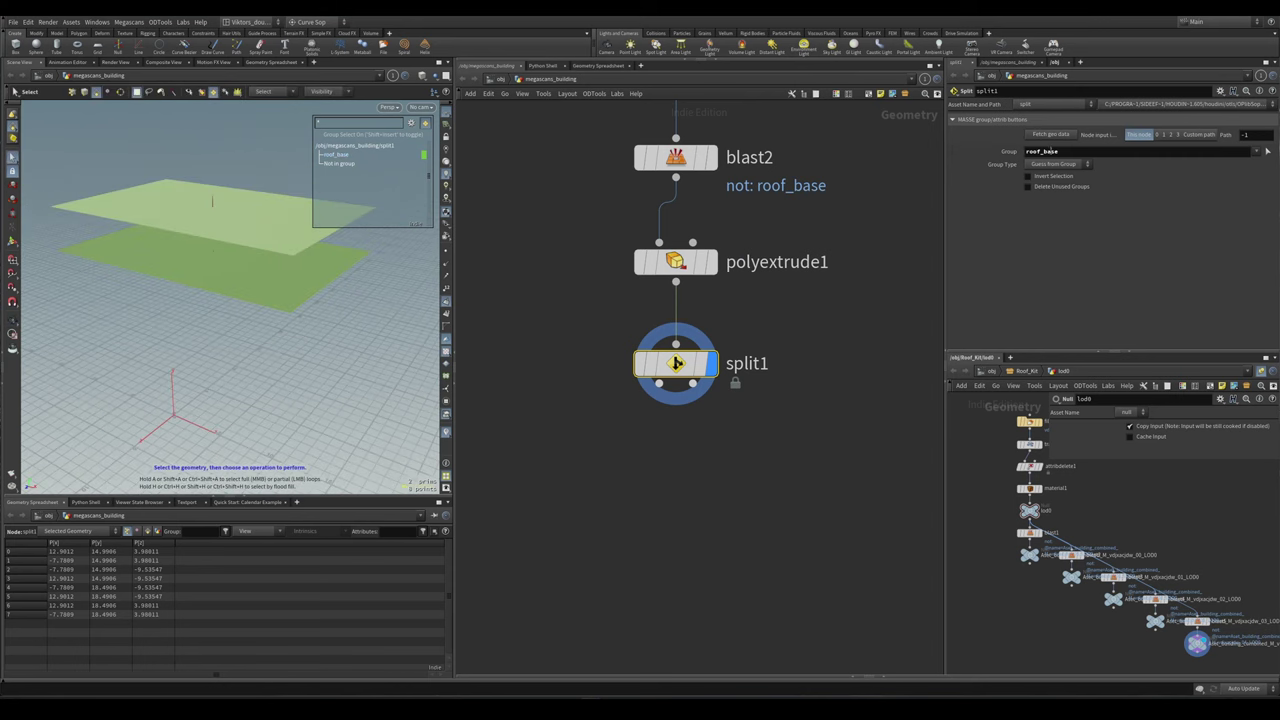
left_click(294, 242)
key("ctrl+z")
left_click_drag(294, 245, 328, 352)
left_click(676, 363)
left_click(709, 363)
- Add a Null node, duplicate it, and connect one Null to each of split1's two outputs
key("Tab")
type("null")
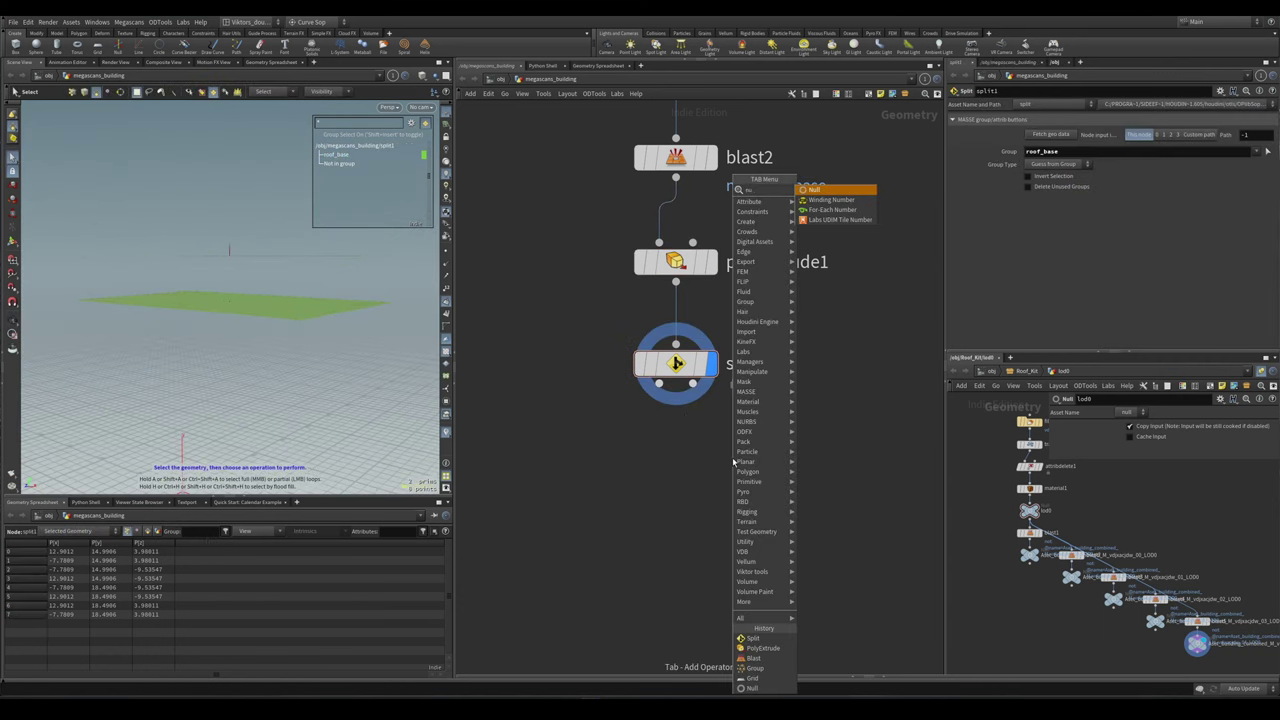
key("Return")
left_click(735, 460)
left_click_drag(737, 457, 616, 457, "alt")
left_click_drag(692, 383, 740, 430)
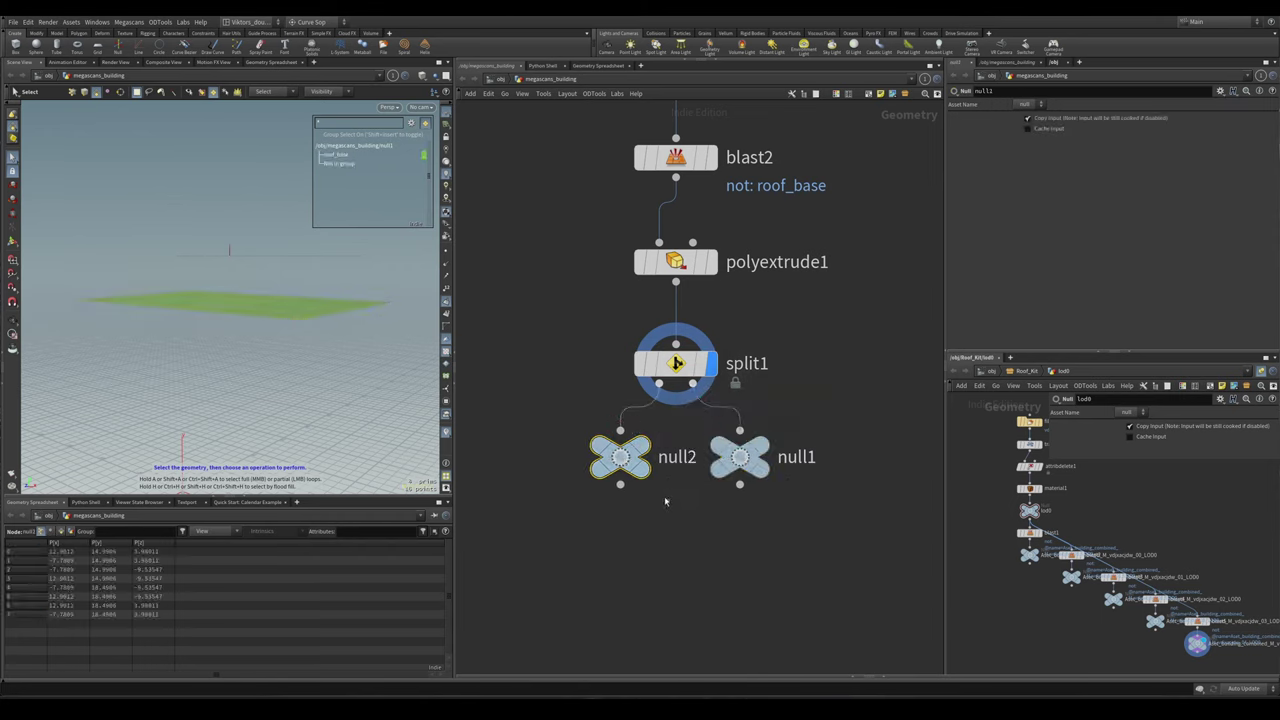
- Rename the Null on split1's first output to ROOF_TOP_BOTTOM
left_click_drag(628, 455, 610, 468)
double_click(664, 470)
type("ROO")
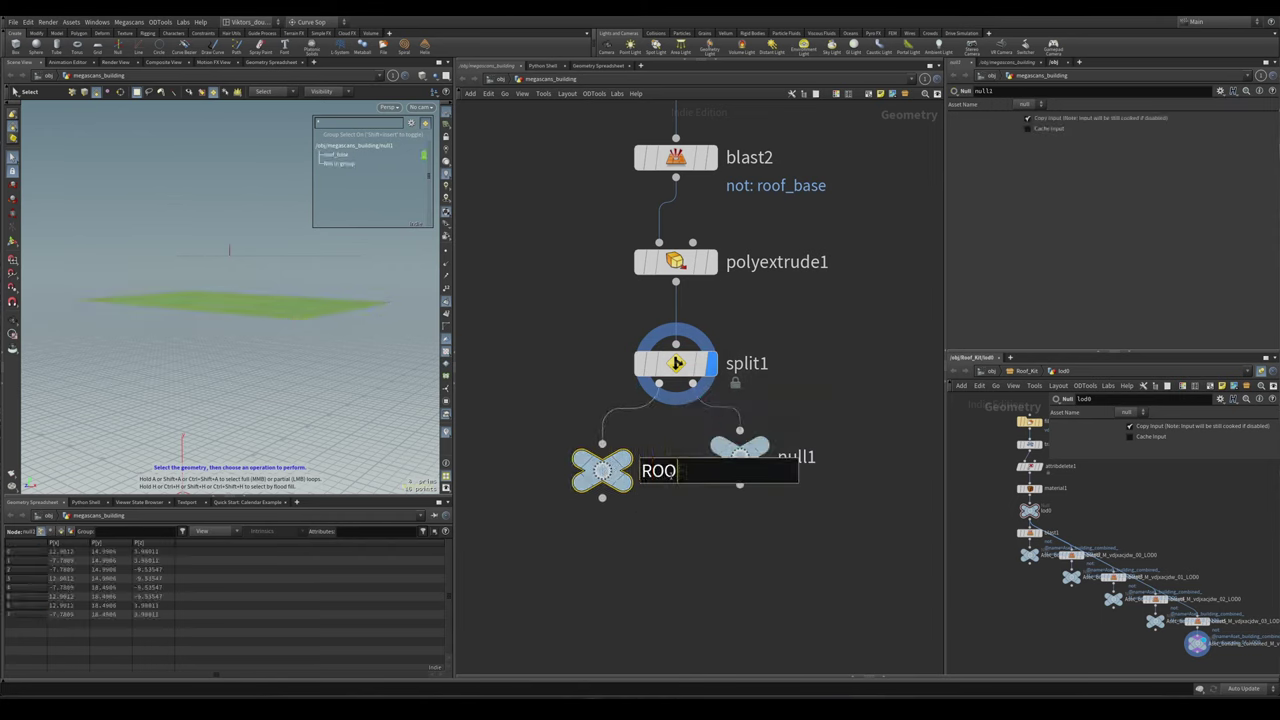
type("F_TOP_BOTTOM")
key("Return")
scroll(640, 480, "down", 2)
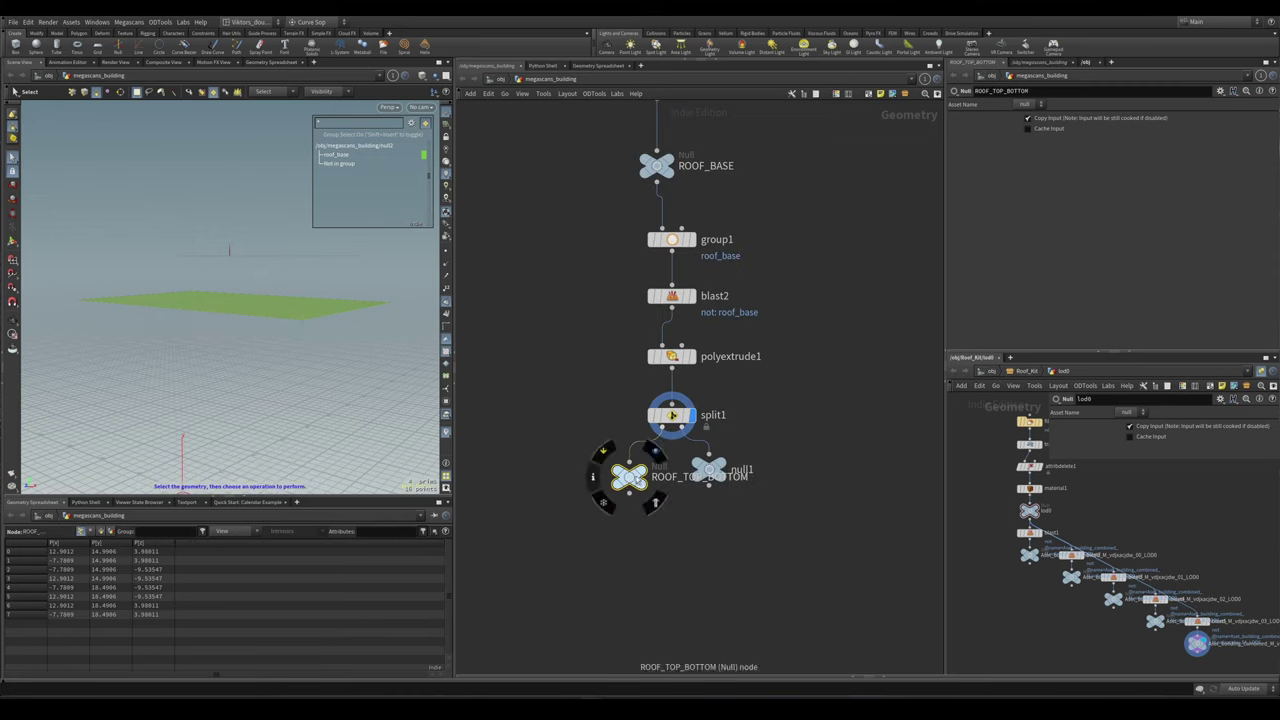
- Spread the two Nulls apart and rename the one on split1's second output to ROOF_SIDES
left_click_drag(629, 477, 561, 479)
double_click(762, 487)
type("R")
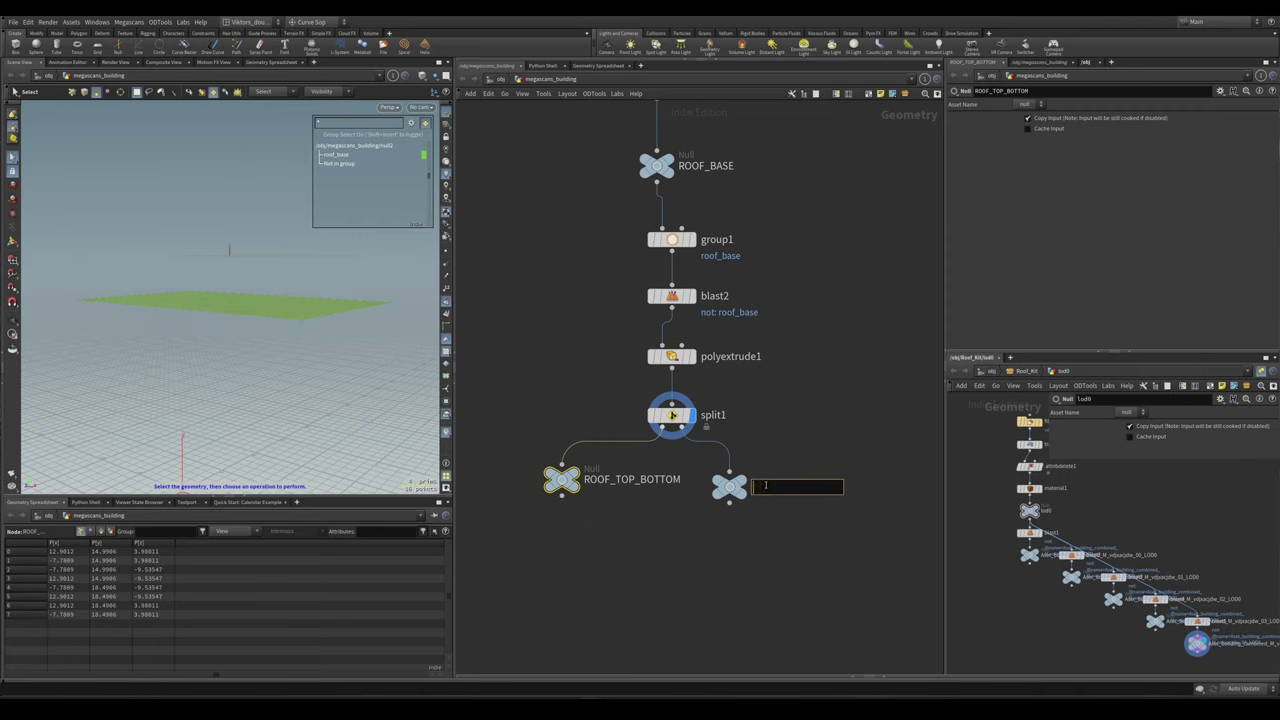
type("OOF_SIDES")
key("Return")
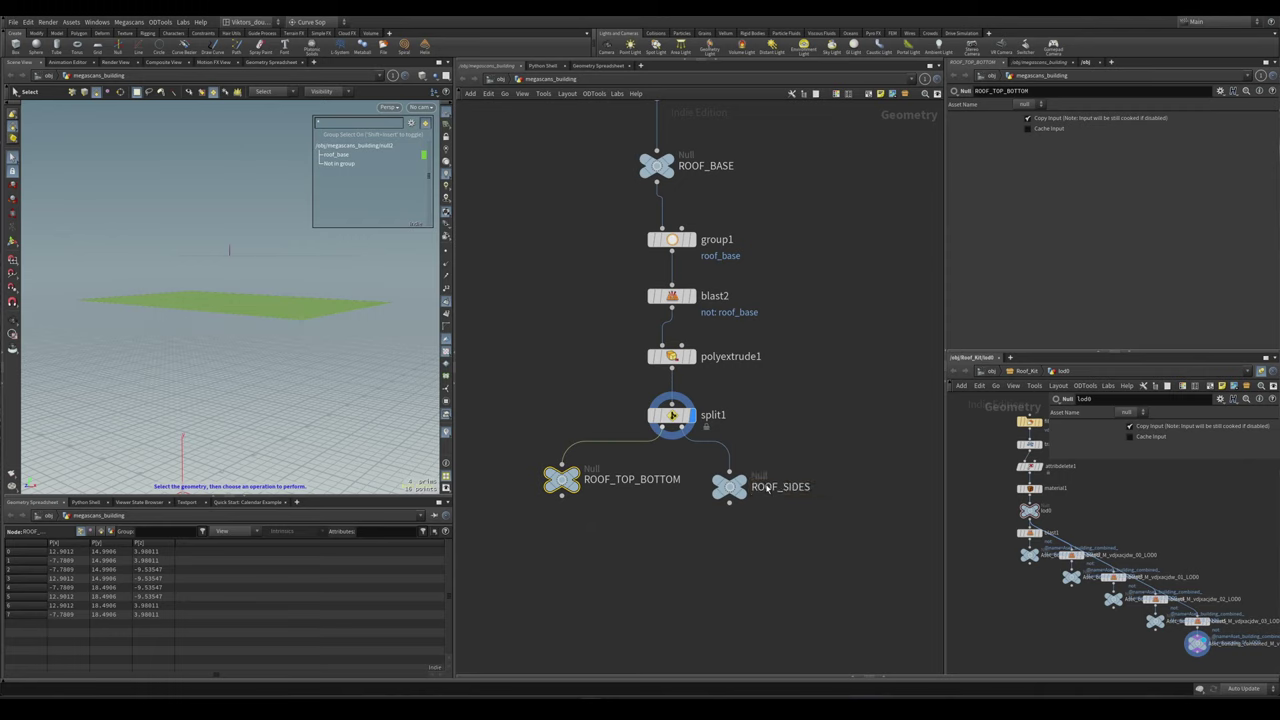
scroll(773, 488, "down", 2)
- Display ROOF_SIDES, then add a Measure node and connect it below ROOF_SIDES
left_click(742, 485)
left_click_drag(230, 259, 240, 330)
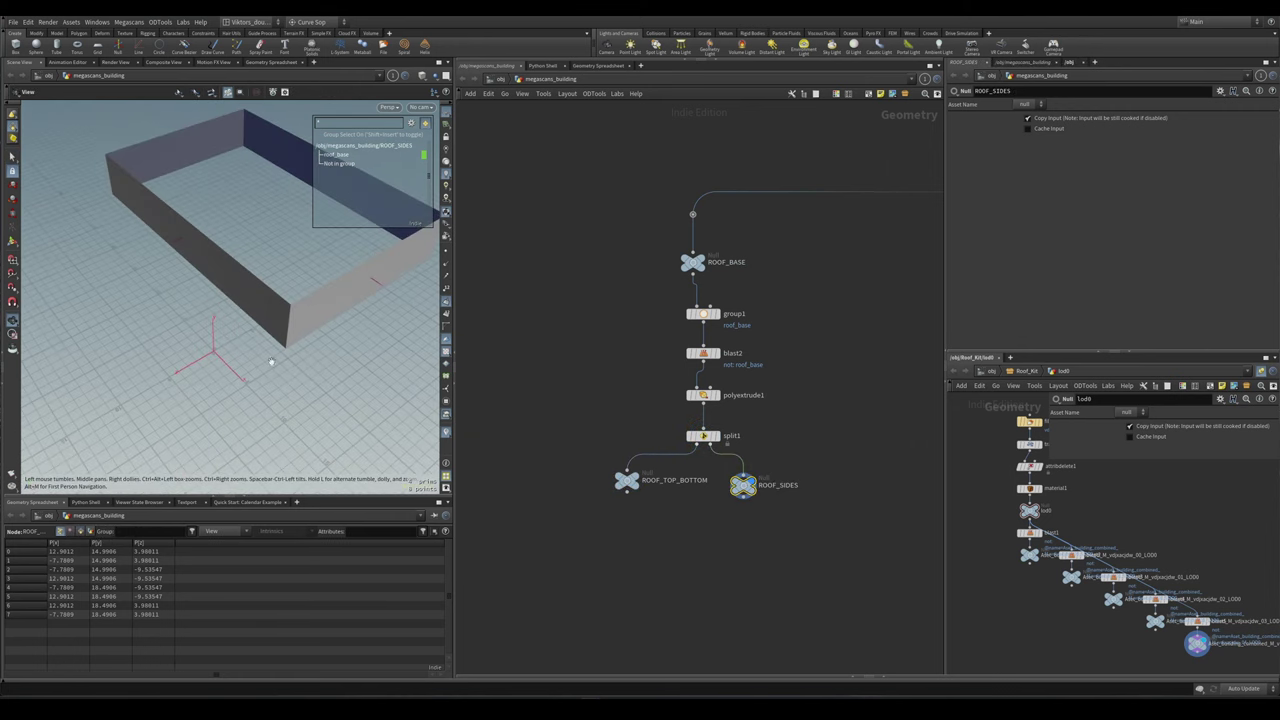
key("s")
scroll(792, 519, "up", 2)
key("Tab")
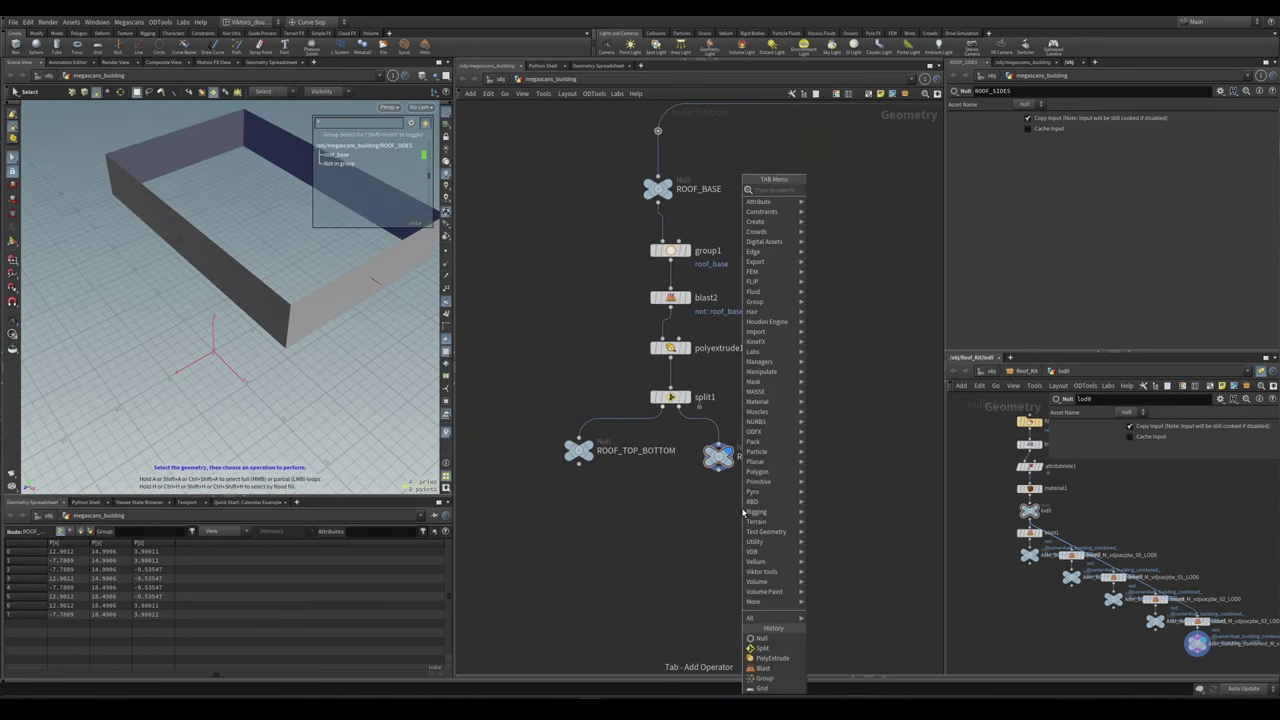
type("null")
key("Return")
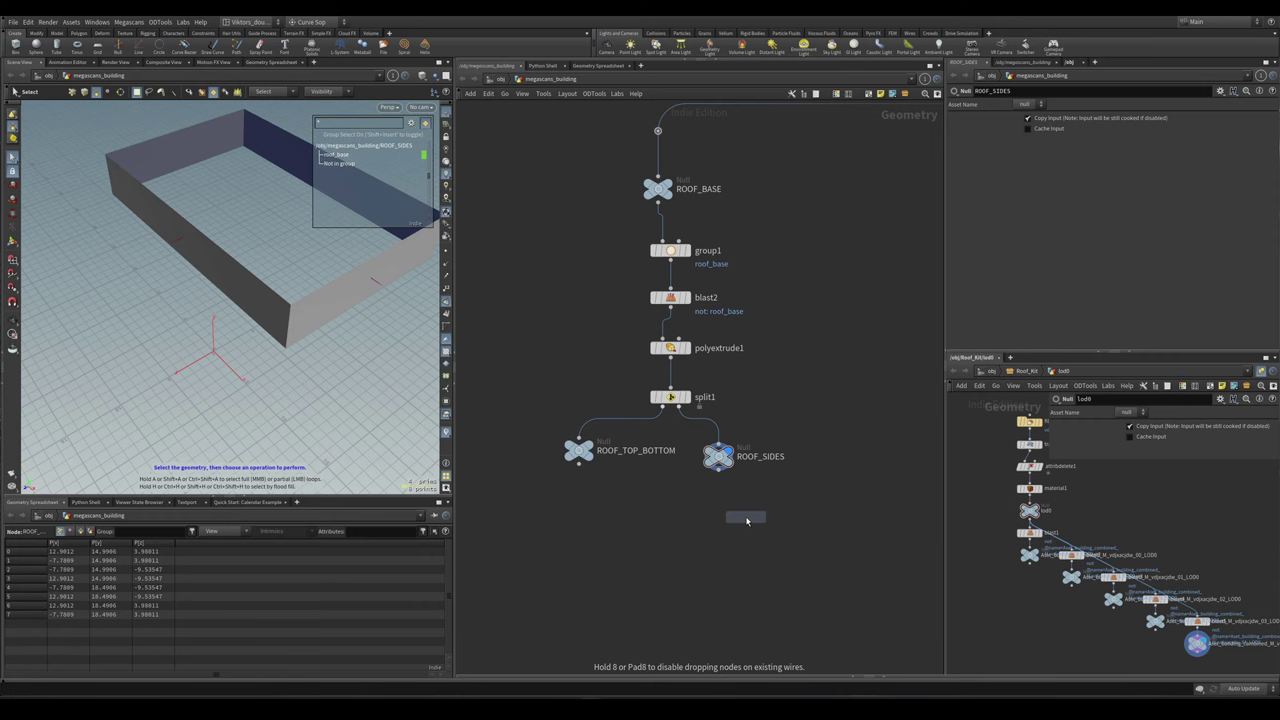
left_click(746, 520)
left_click_drag(718, 468, 718, 508)
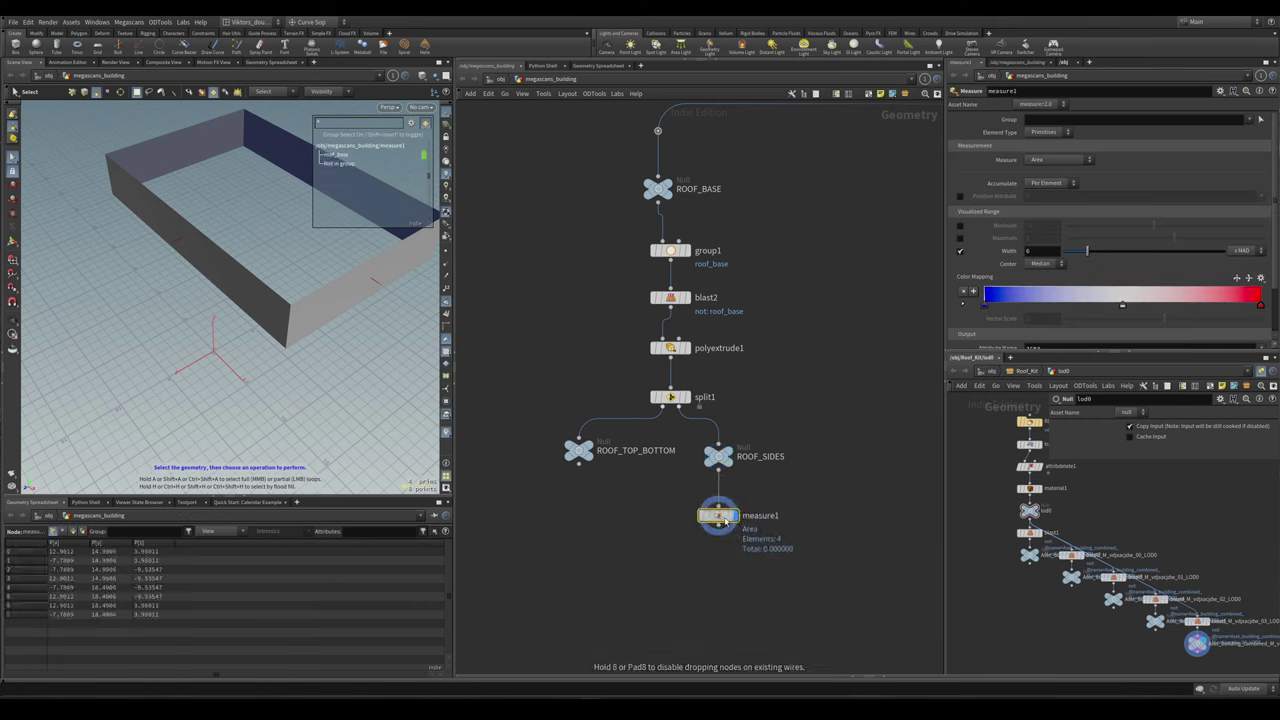
- Check measure1's options and the primitives' area values in the geometry spreadsheet, highlighting primitive 2 on the roof walls
scroll(791, 426, "up", 3)
key("Escape")
left_click_drag(351, 311, 262, 296)
key("s")
left_click(1040, 187)
left_click(1058, 160)
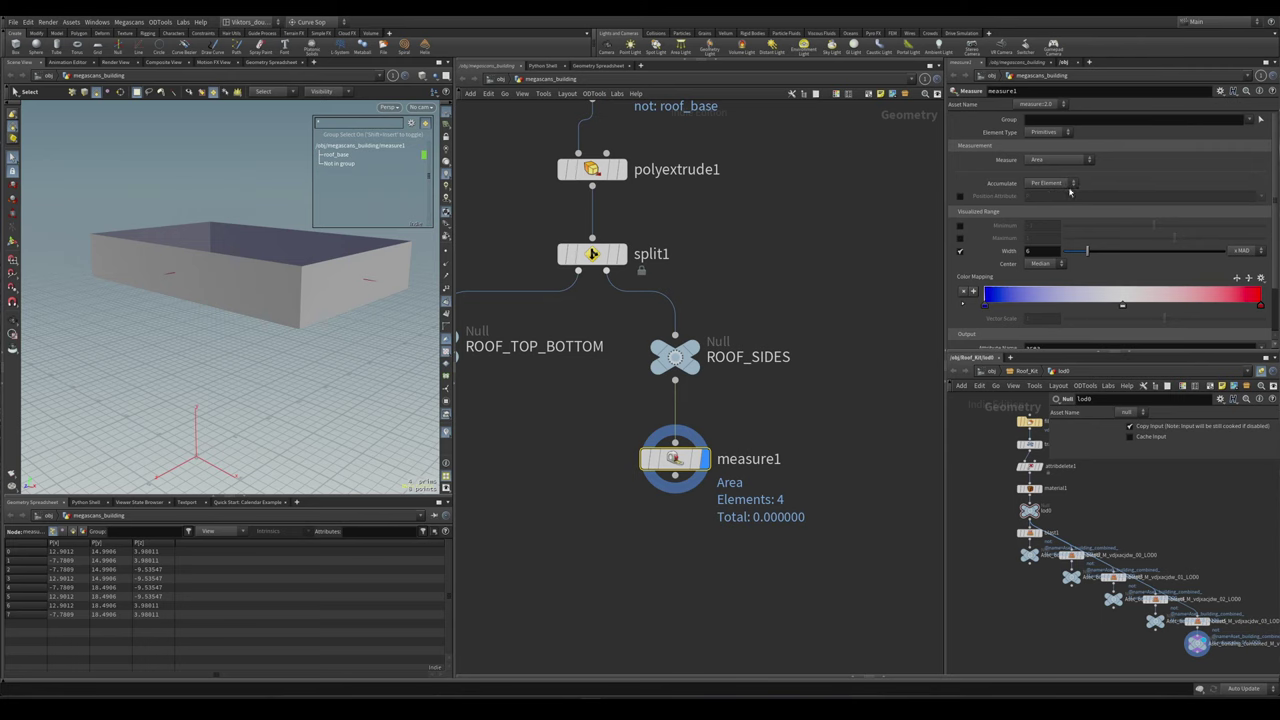
left_click(74, 532)
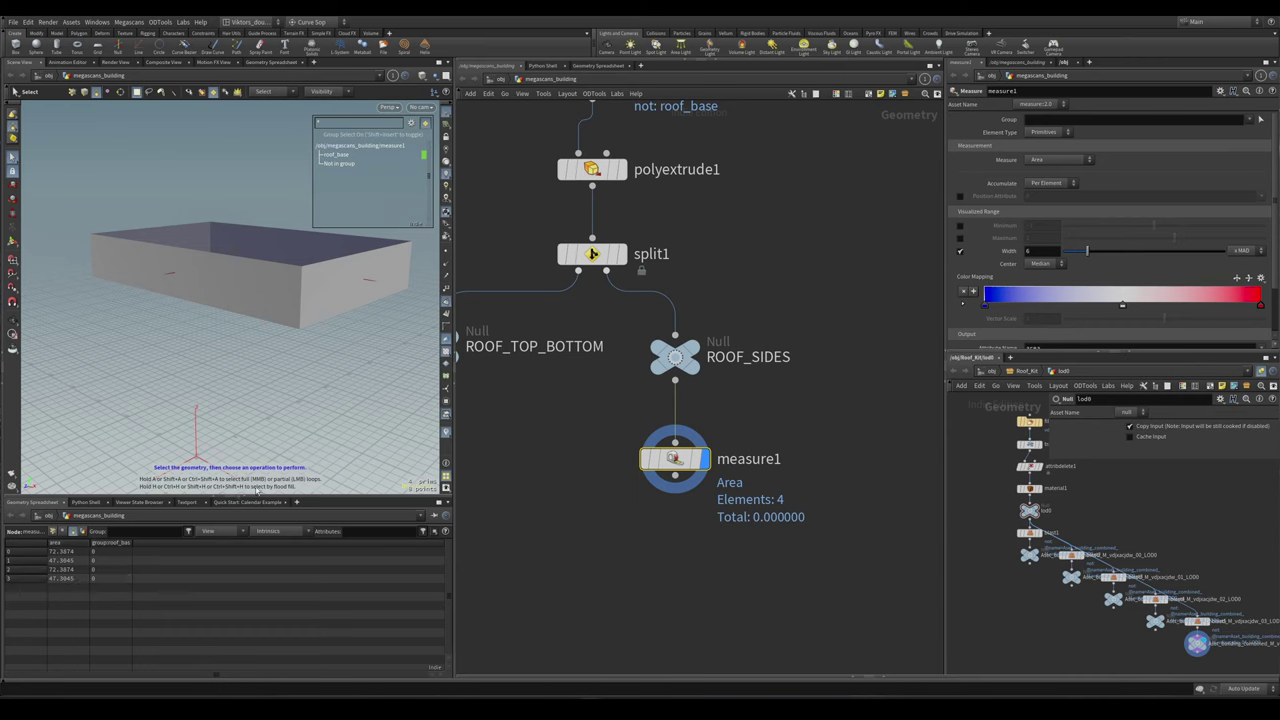
left_click(71, 580)
key("Escape")
left_click_drag(240, 290, 289, 286)
key("s")
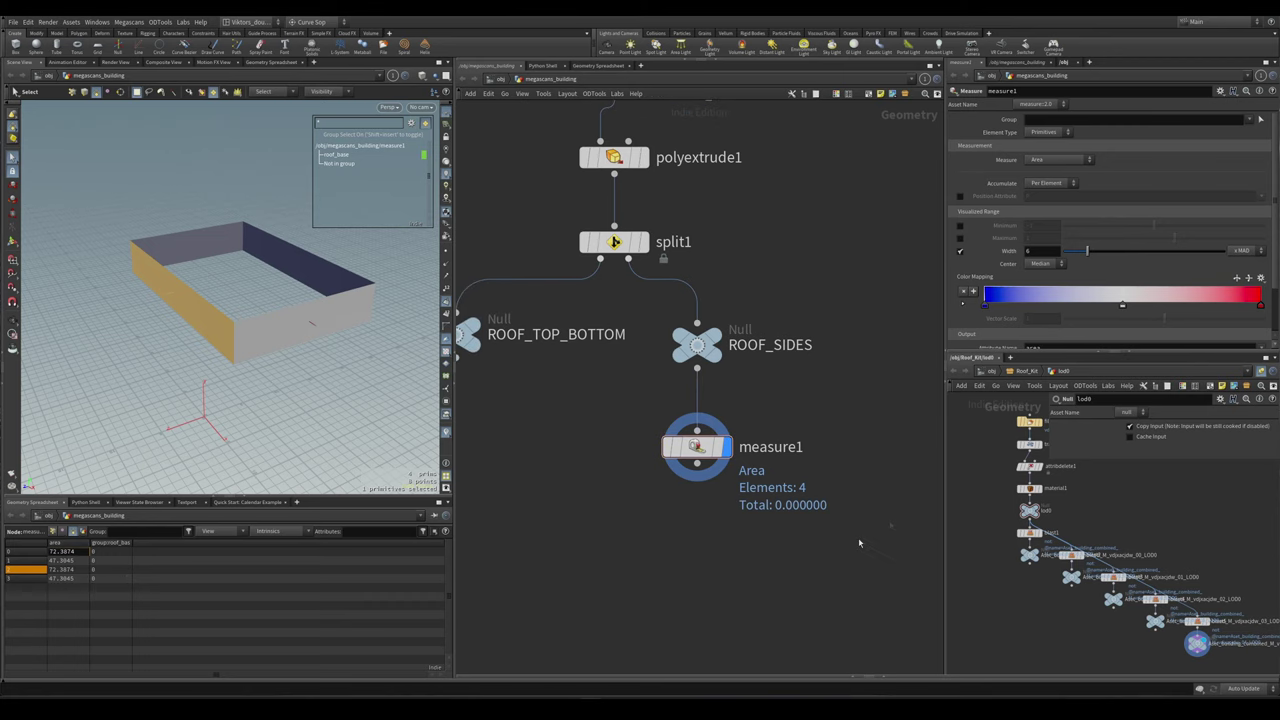
- Bake measure1's visualized range into the output and enable Remap Range from 0 to 1
scroll(1115, 245, "down", 2)
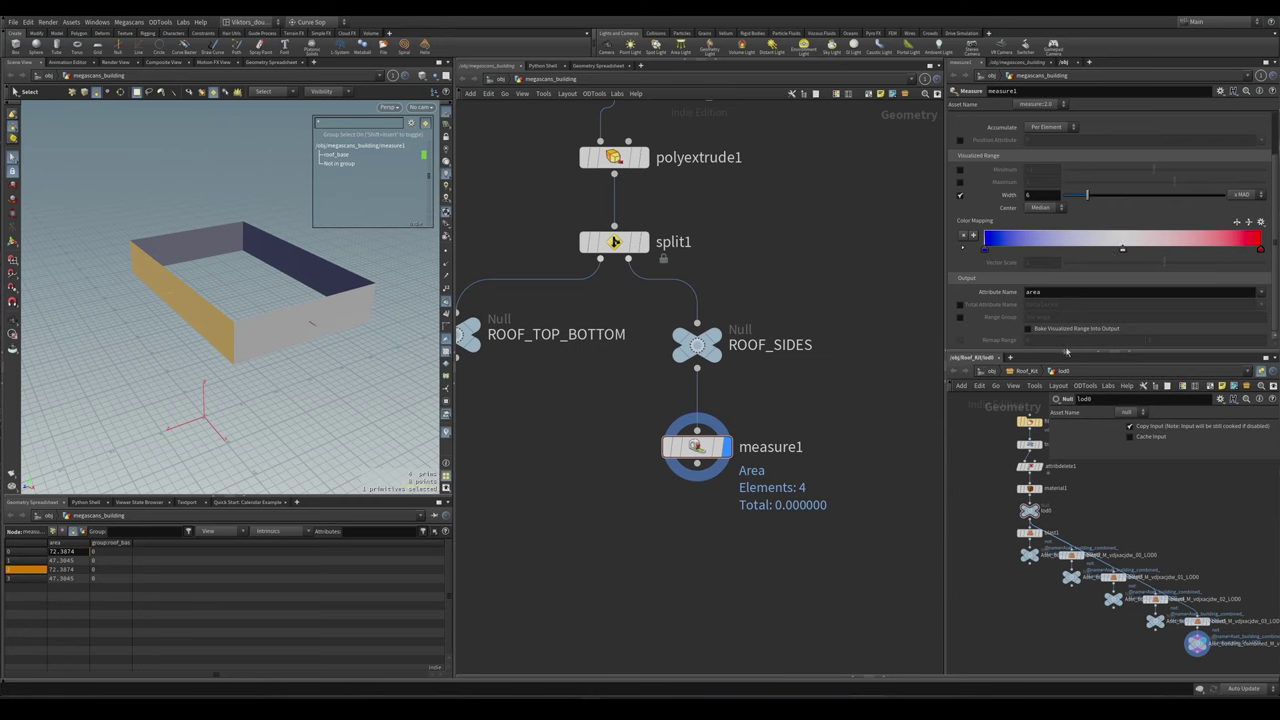
left_click(1098, 330)
left_click(960, 340)
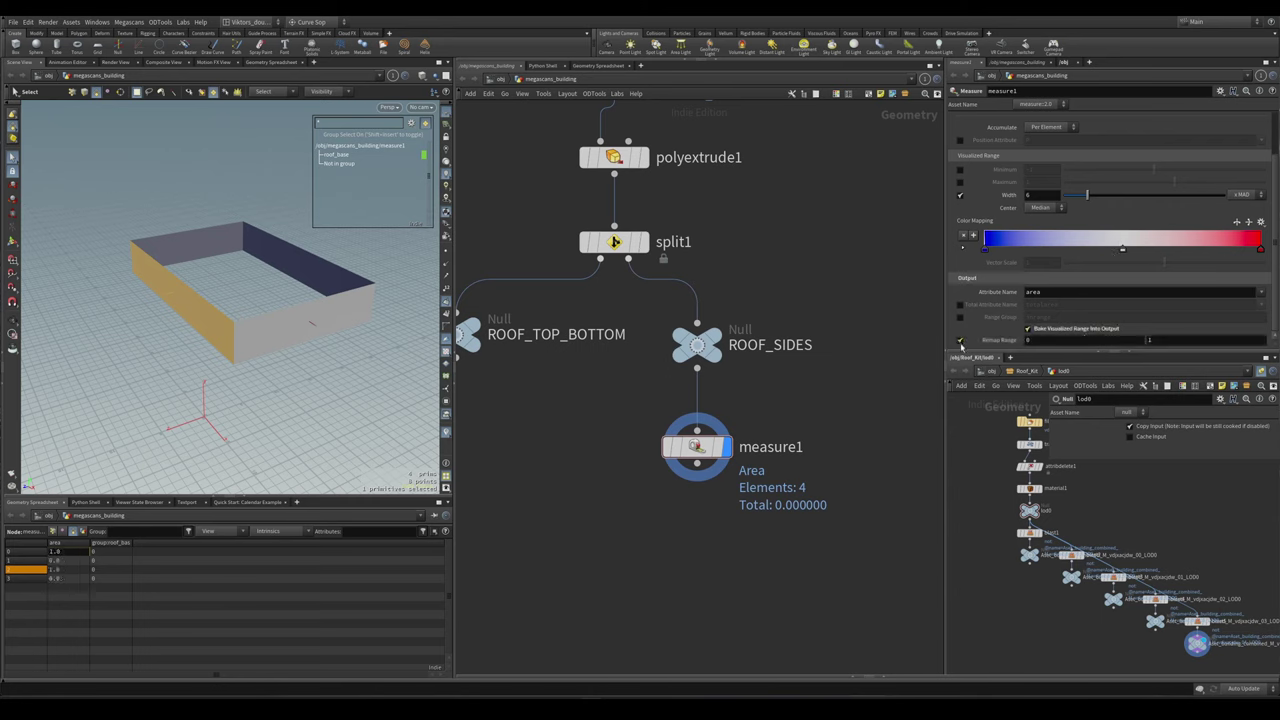
left_click(1069, 330)
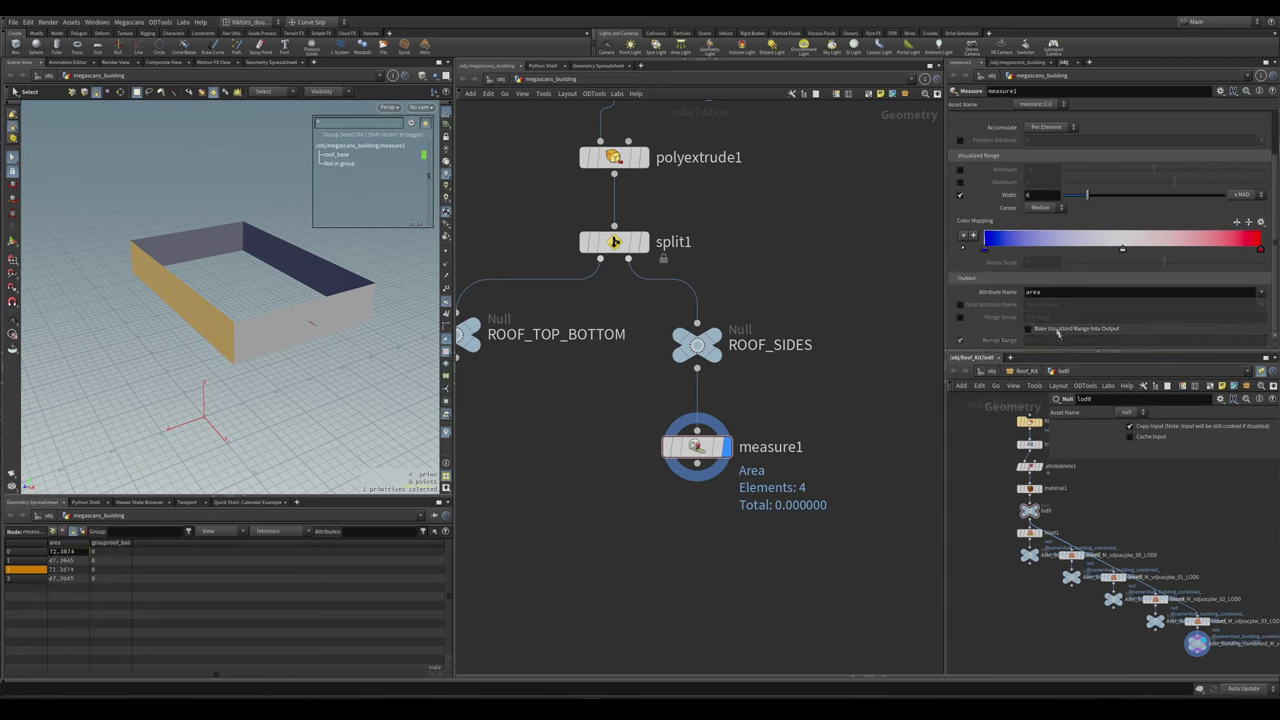
left_click(1055, 330)
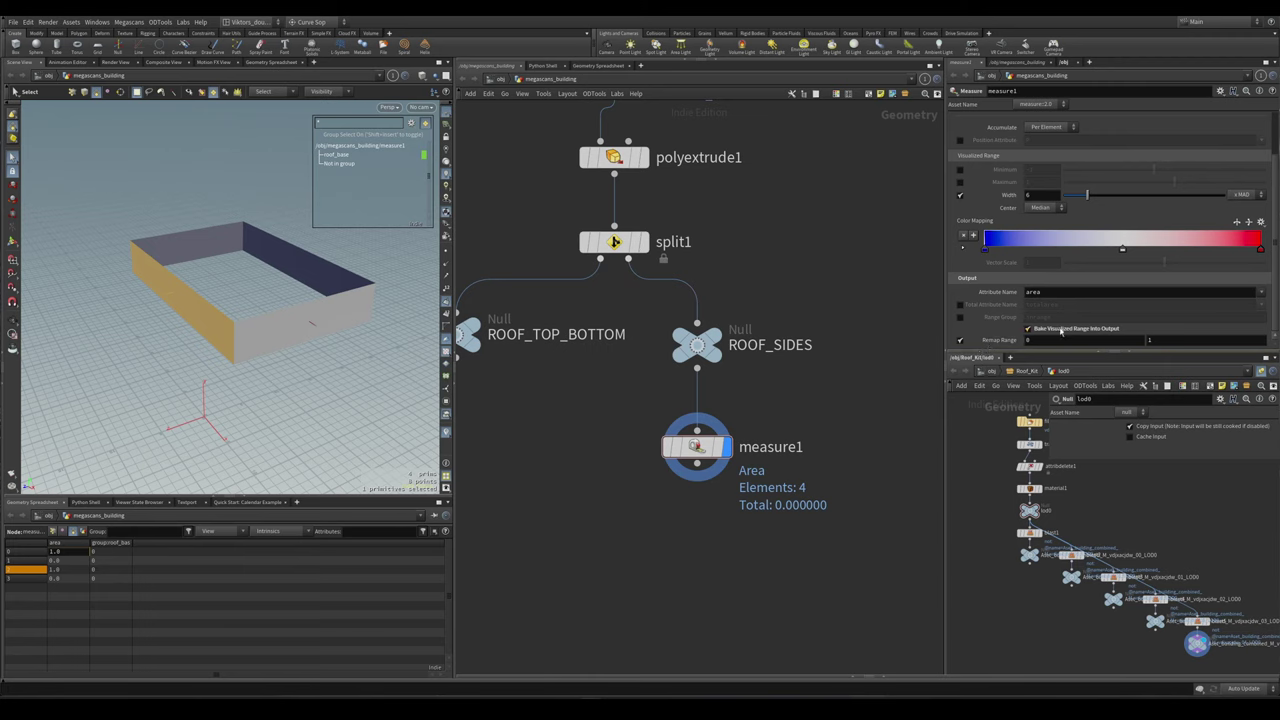
mouse_move(979, 347)
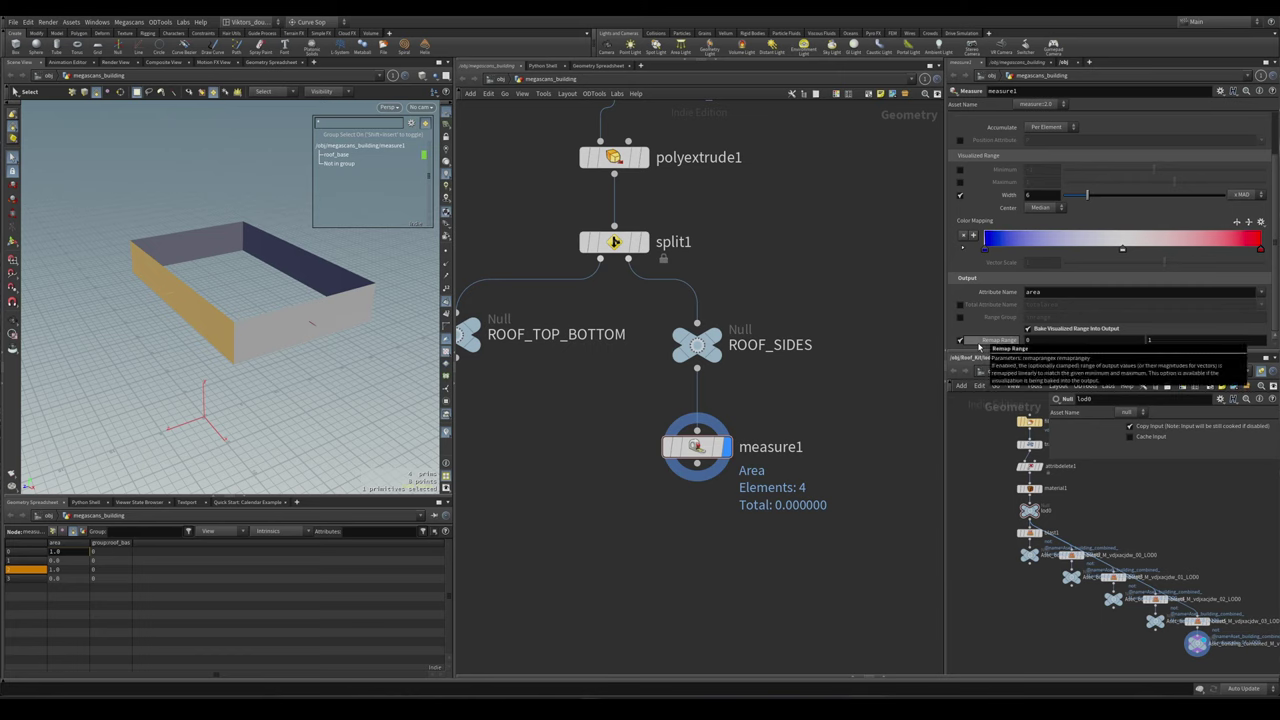
left_click(1042, 341)
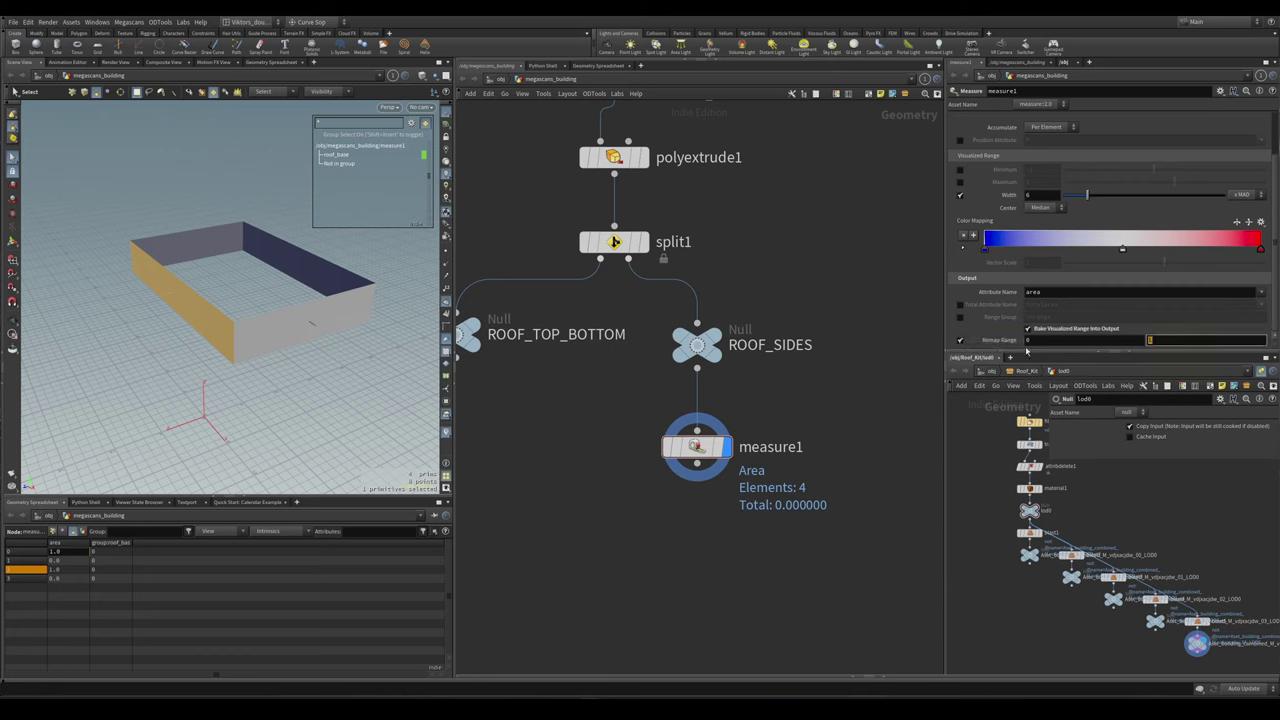
- Examine the roof walls from several angles and select opposite walls to compare their remapped area values
middle_click_drag(718, 535, 804, 498)
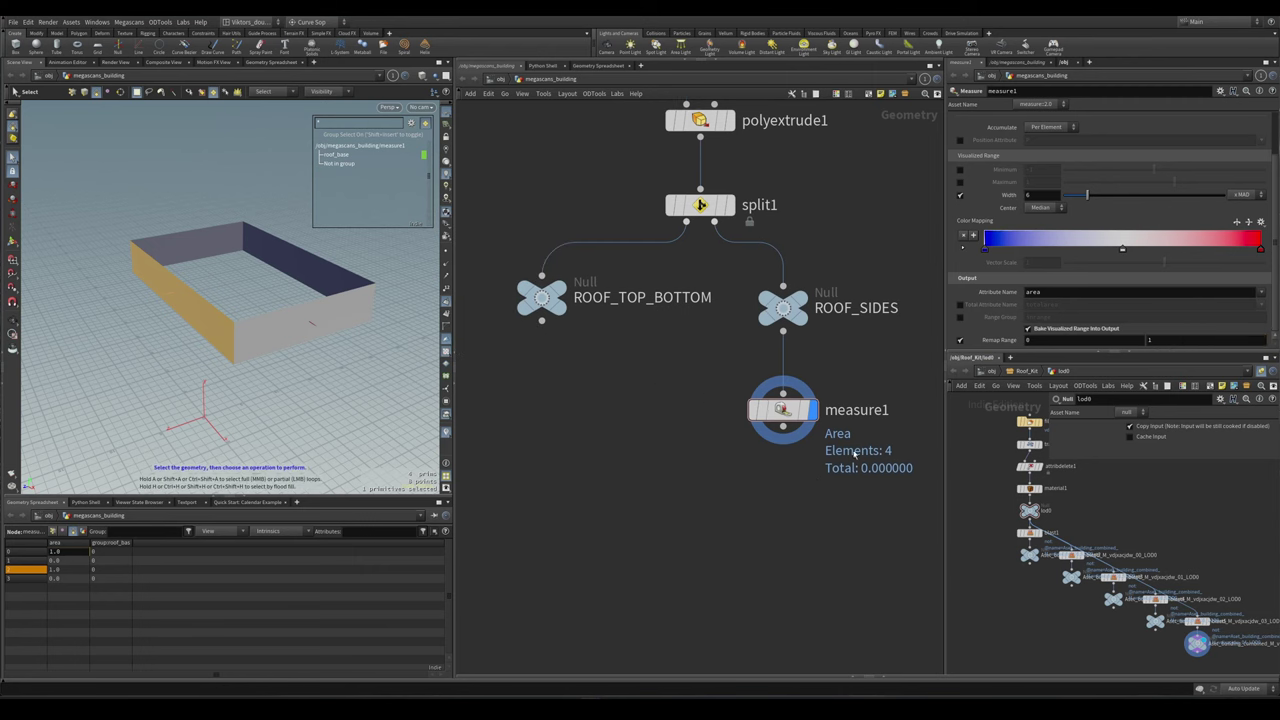
key("Escape")
left_click_drag(297, 366, 318, 350)
key("s")
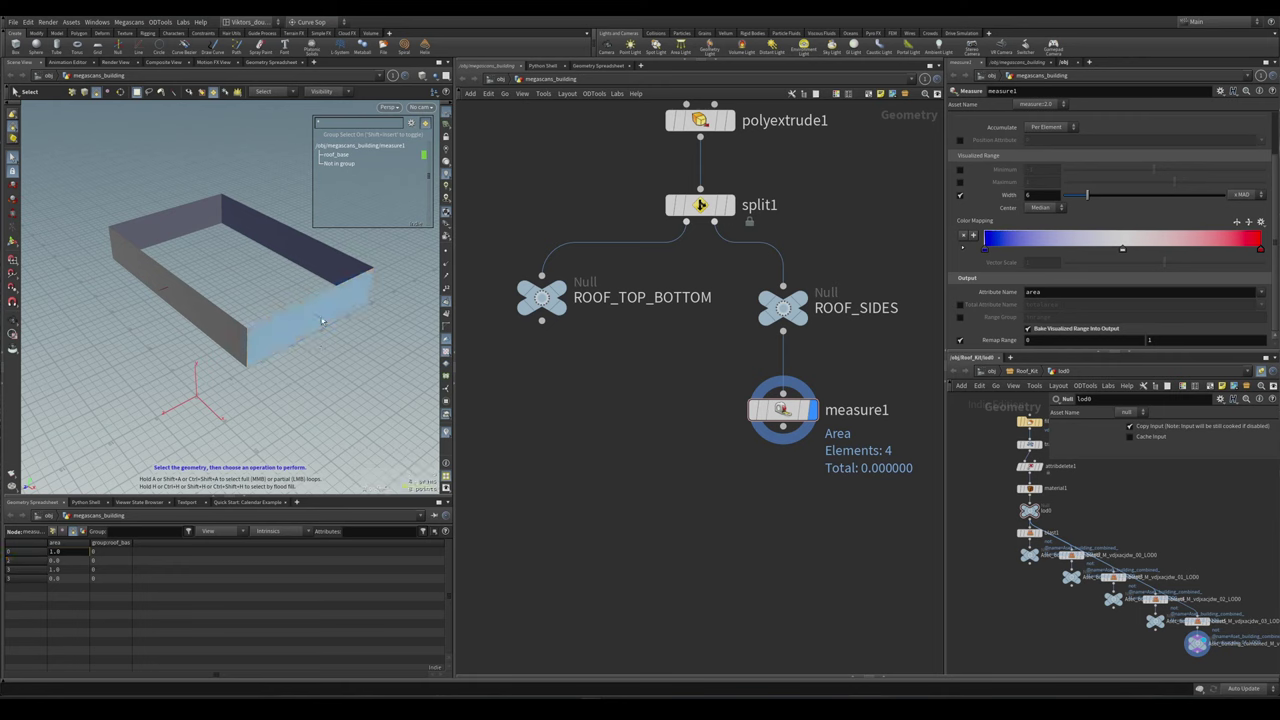
left_click(184, 208)
key("Escape")
left_click_drag(184, 208, 163, 300)
key("s")
left_click(385, 322, "shift")
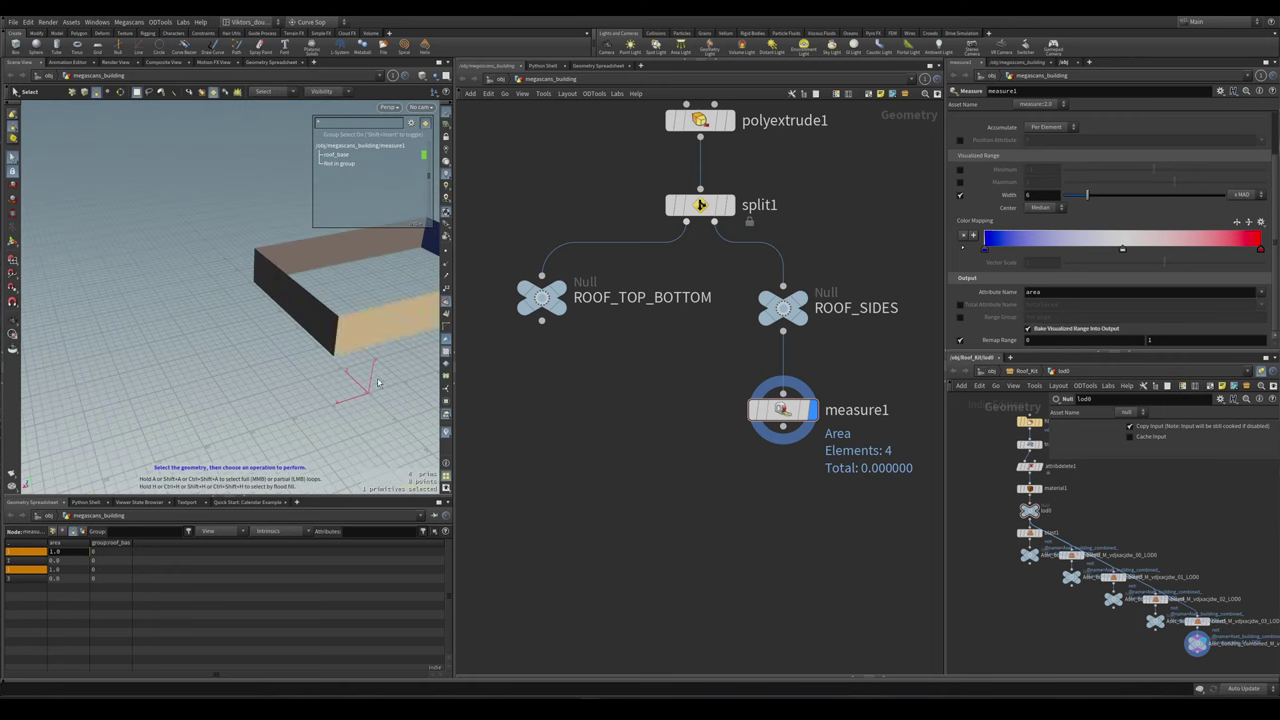
left_click_drag(423, 381, 285, 300, "alt")
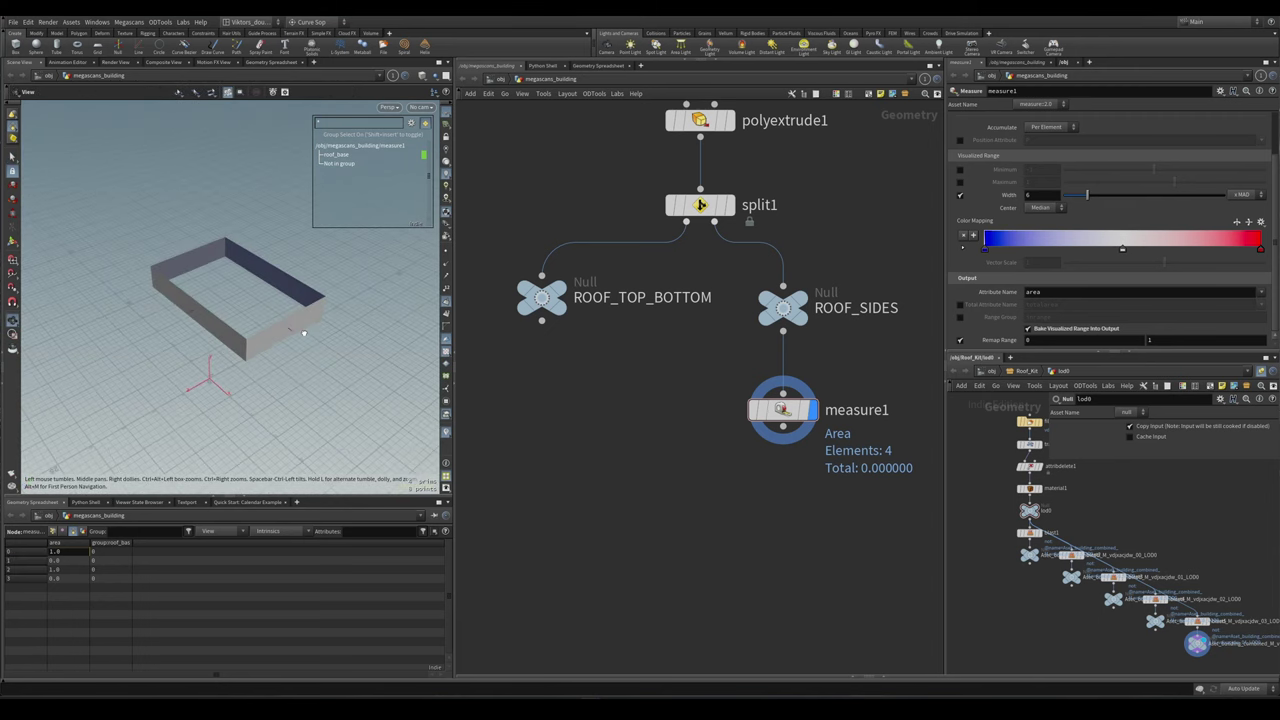
- Add a Group Create node, connect it below measure1 and display it
middle_click_drag(745, 470, 626, 464)
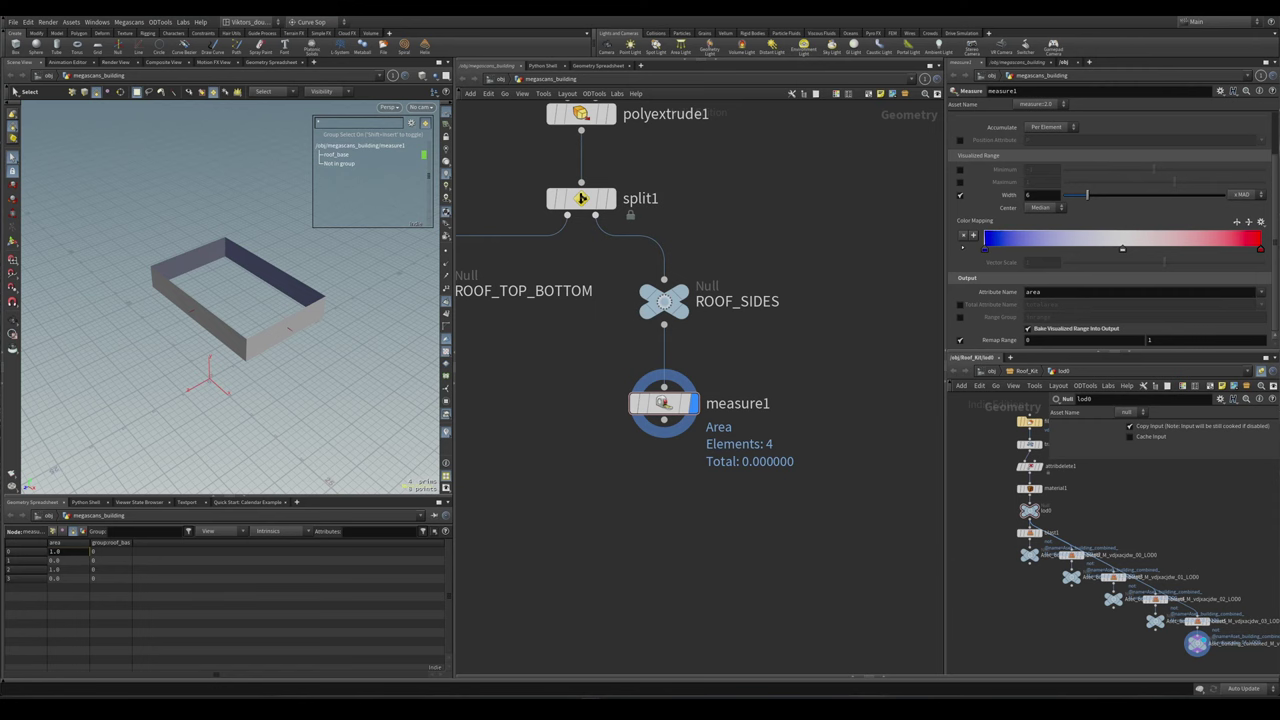
middle_click_drag(662, 237, 673, 185)
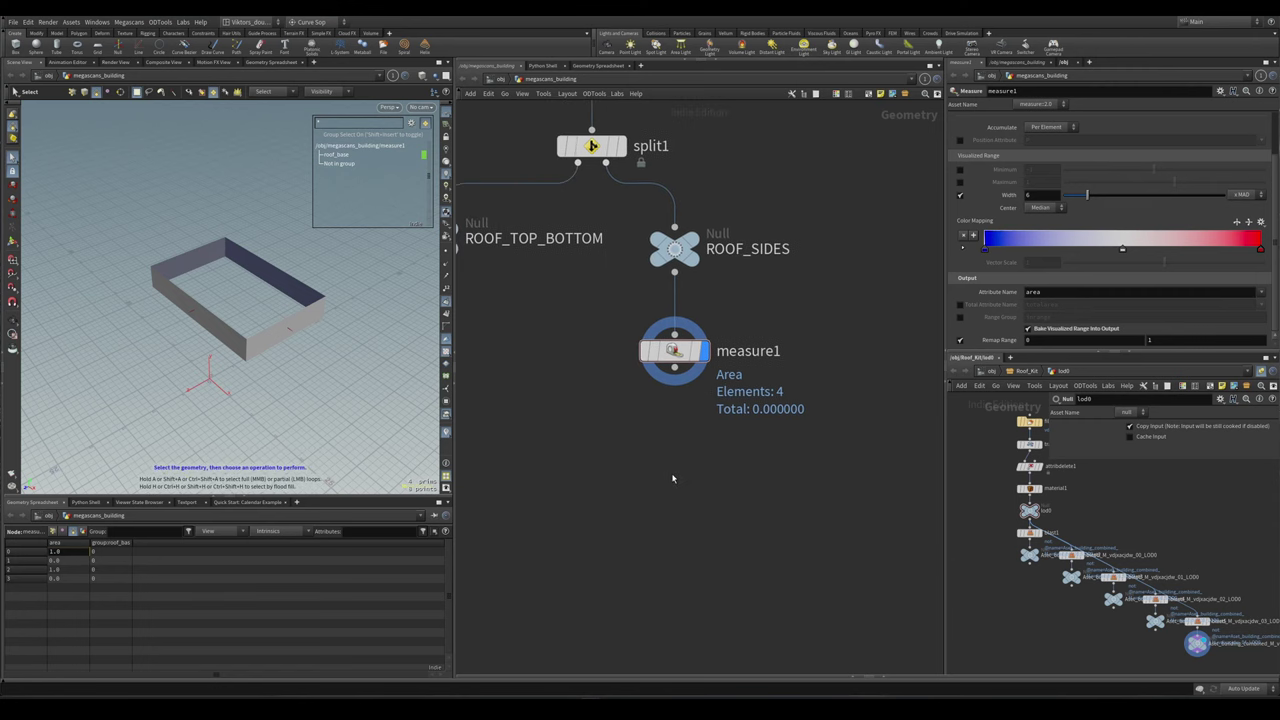
key("Tab")
type("gr")
key("Down")
key("Return")
left_click(668, 472)
scroll(678, 420, "up", 2)
left_click_drag(684, 352, 684, 462)
left_click(712, 478)
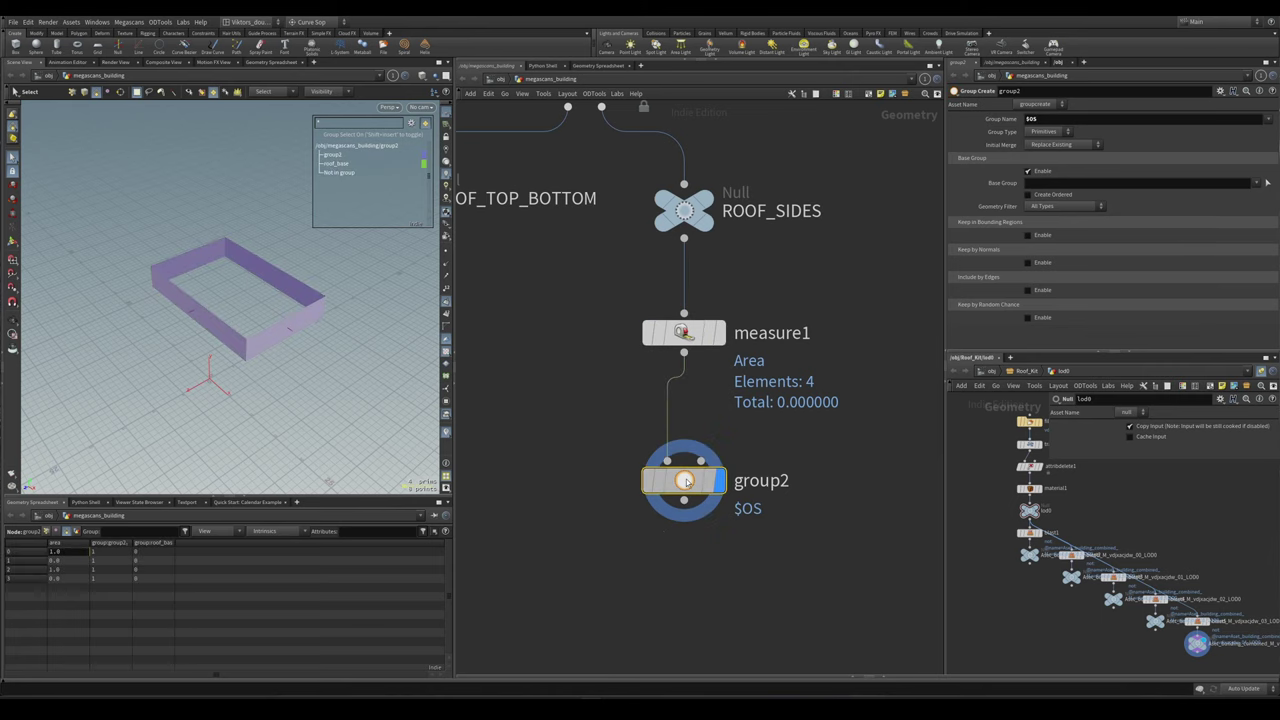
left_click(1117, 120)
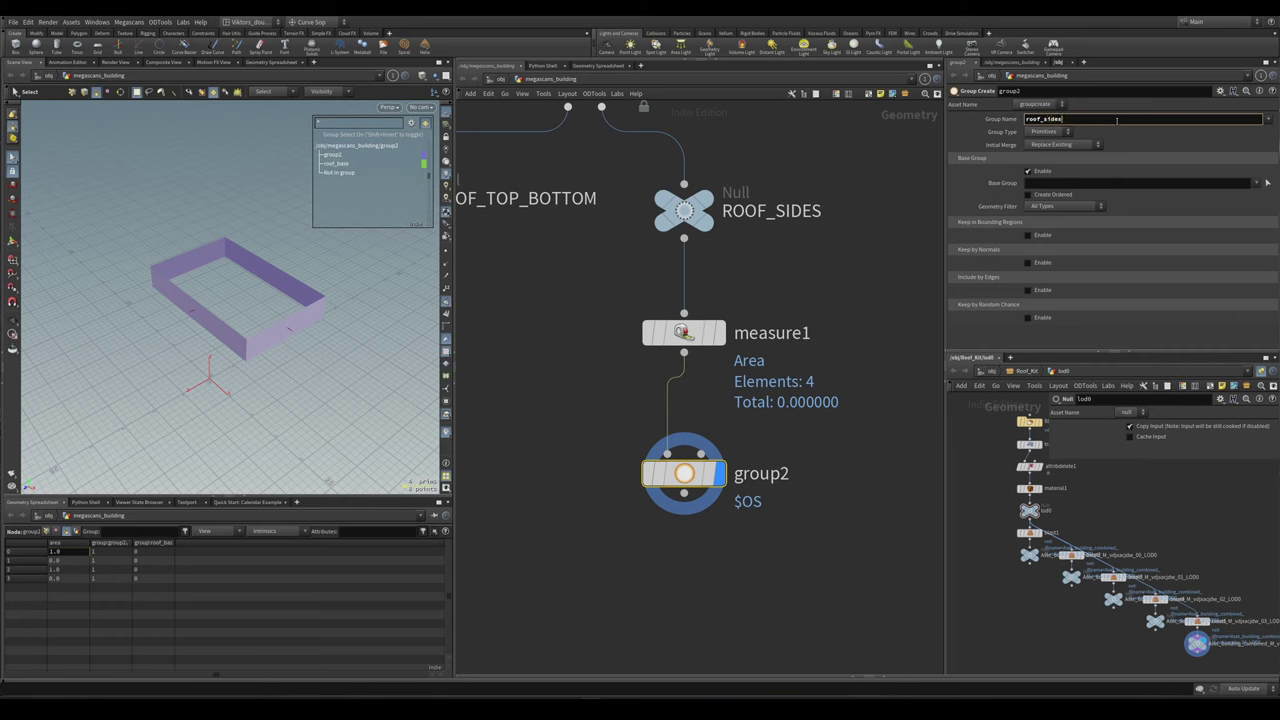
key("Return")
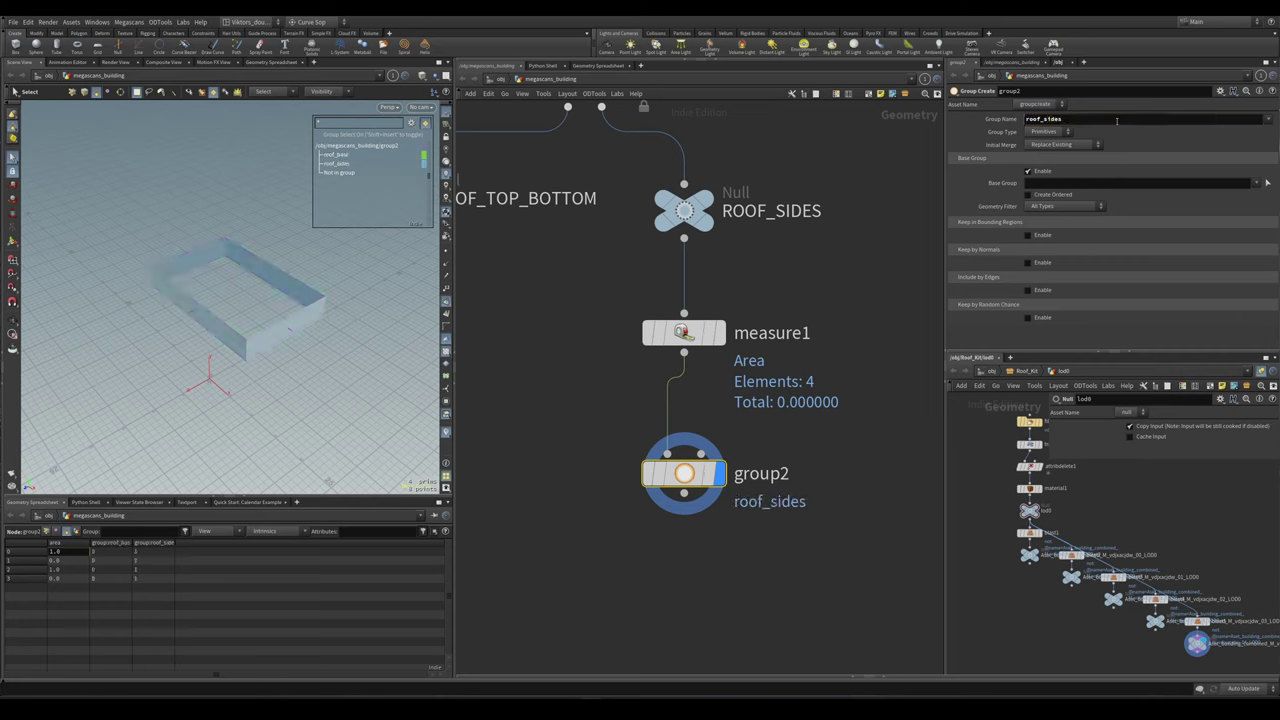
left_click(1046, 173)
left_click(1036, 174)
left_click(1062, 182)
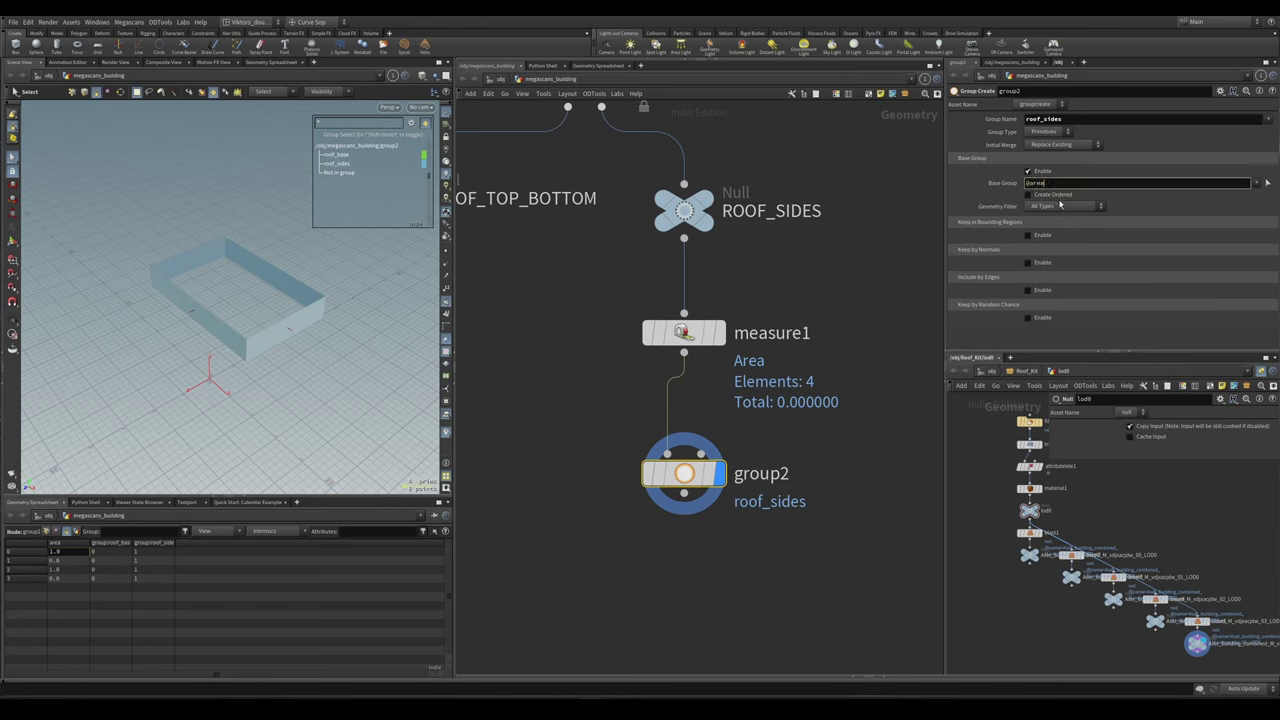
type("@area=1")
key("Return")
- Duplicate group2, chain the copy below it and name the copy's group gable_sides
middle_click_drag(707, 537, 717, 471)
left_click_drag(695, 406, 738, 543, "alt")
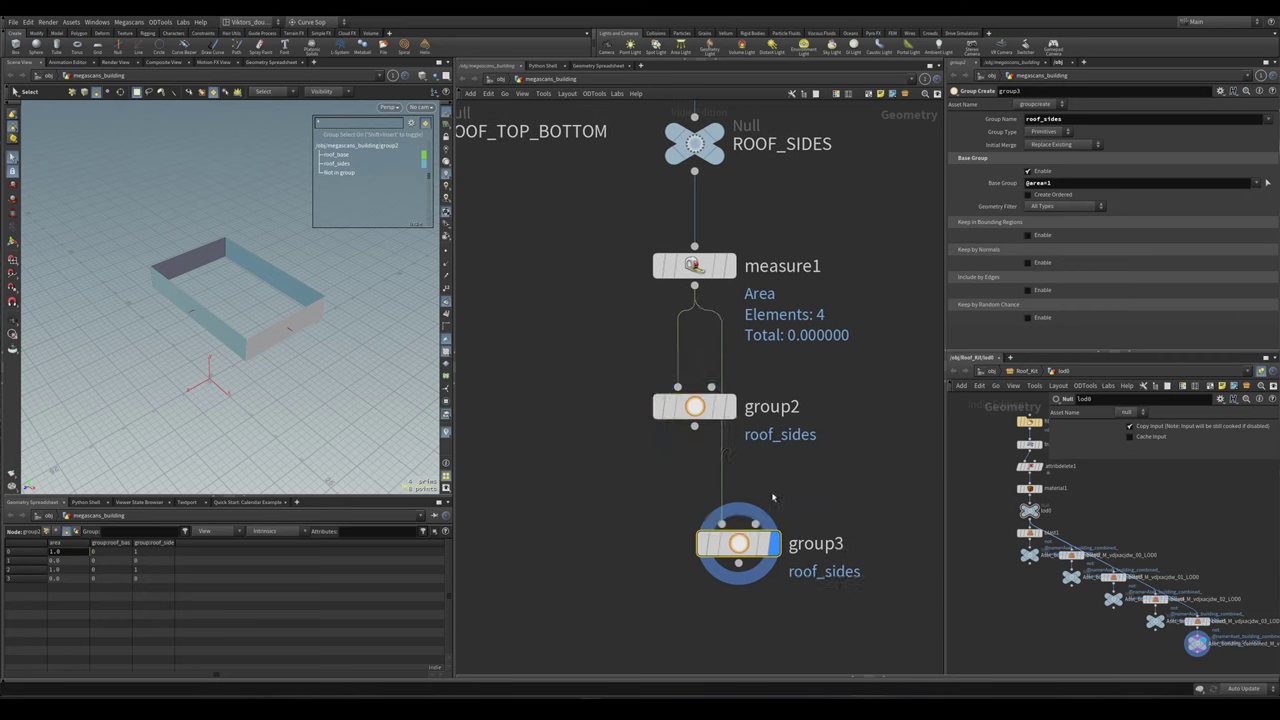
double_click(1036, 119)
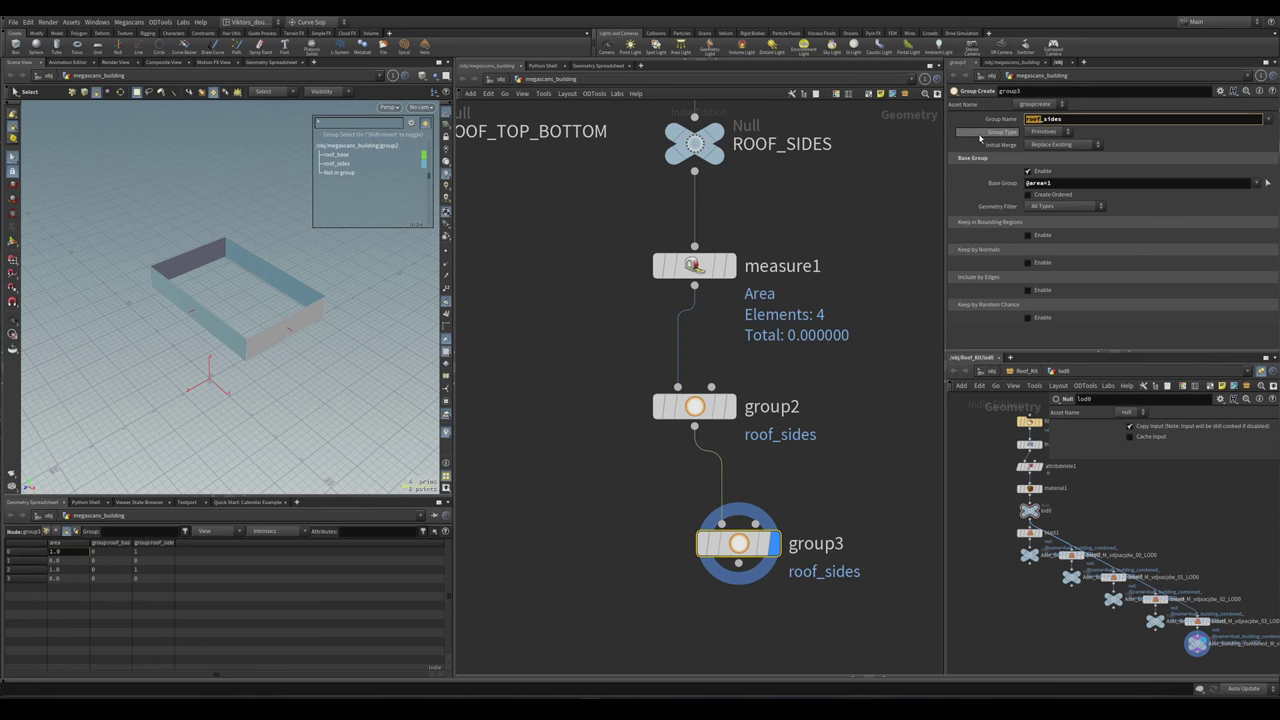
type("gable")
key("Return")
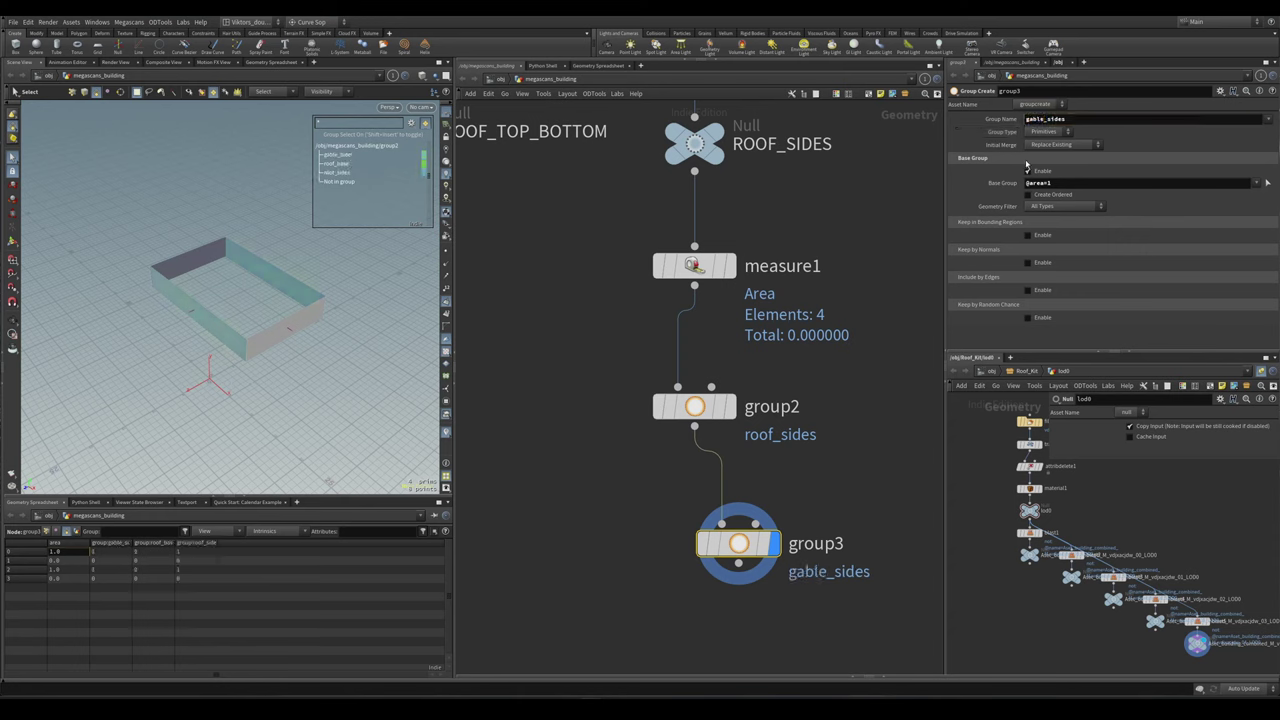
left_click(1049, 183)
type("@area=")
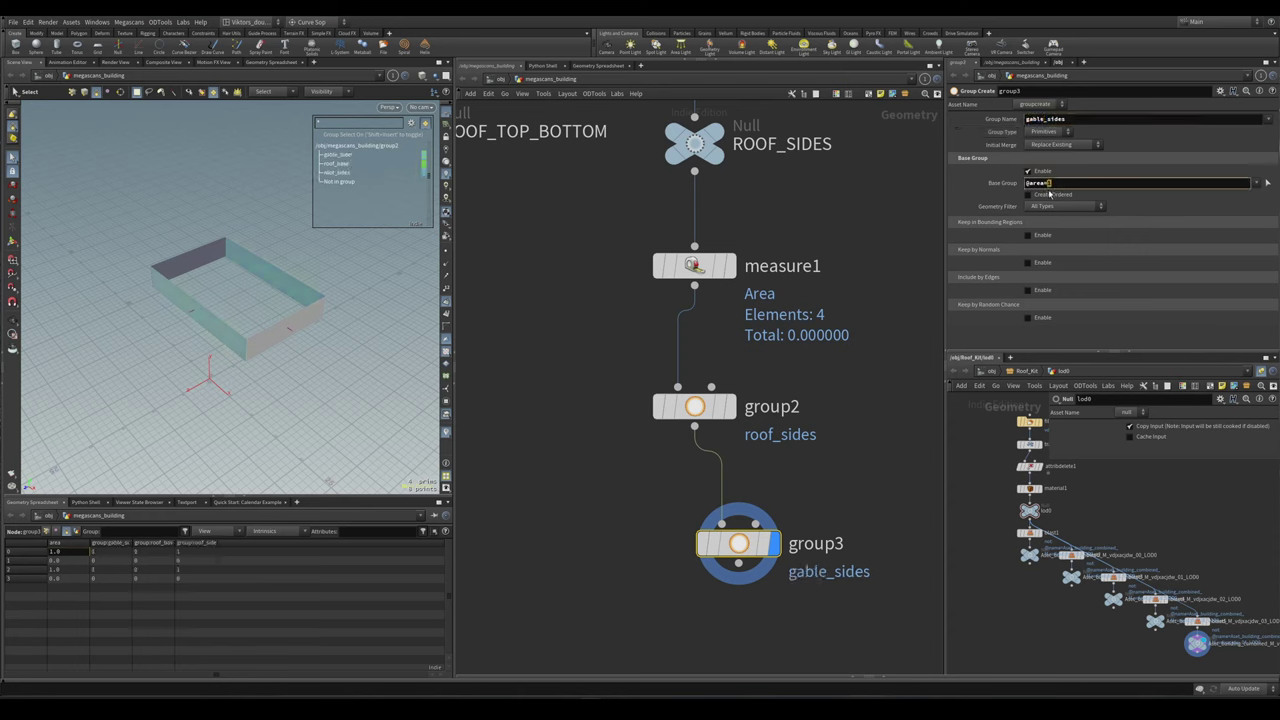
type("0")
key("Return")
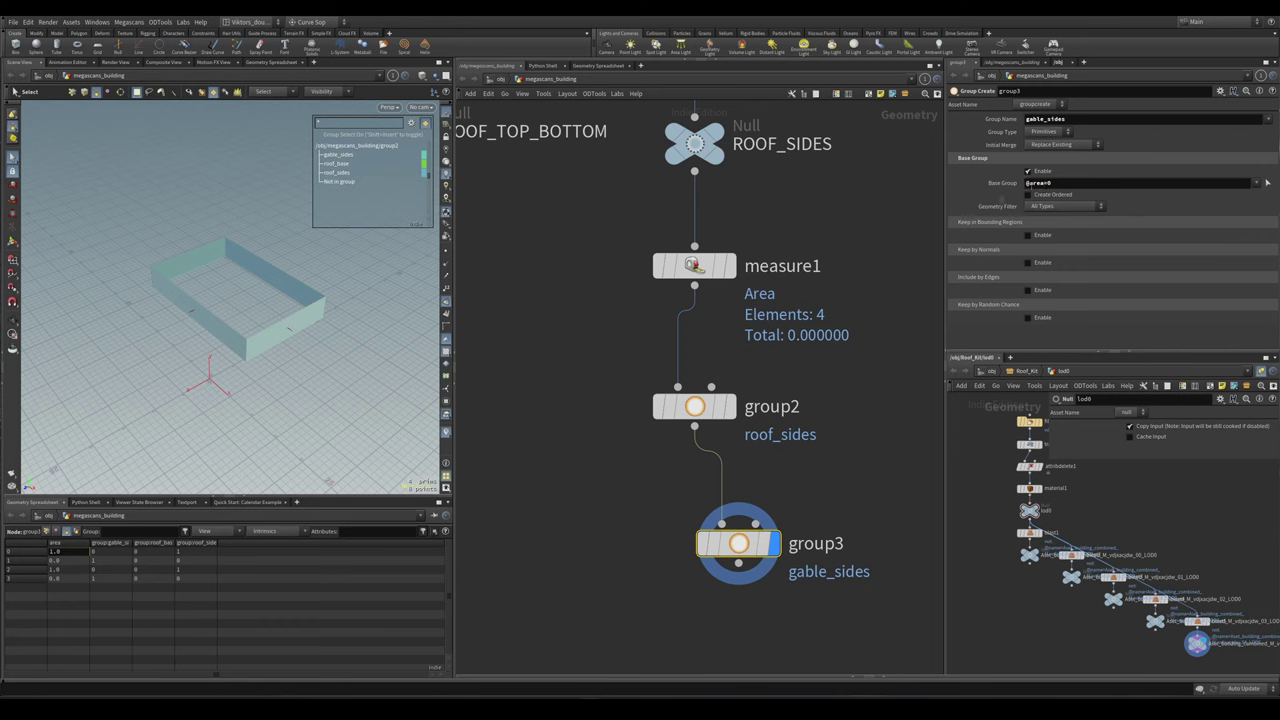
- Highlight the roof_sides and gable_sides groups in the viewport to check which walls each contains
left_click(355, 174)
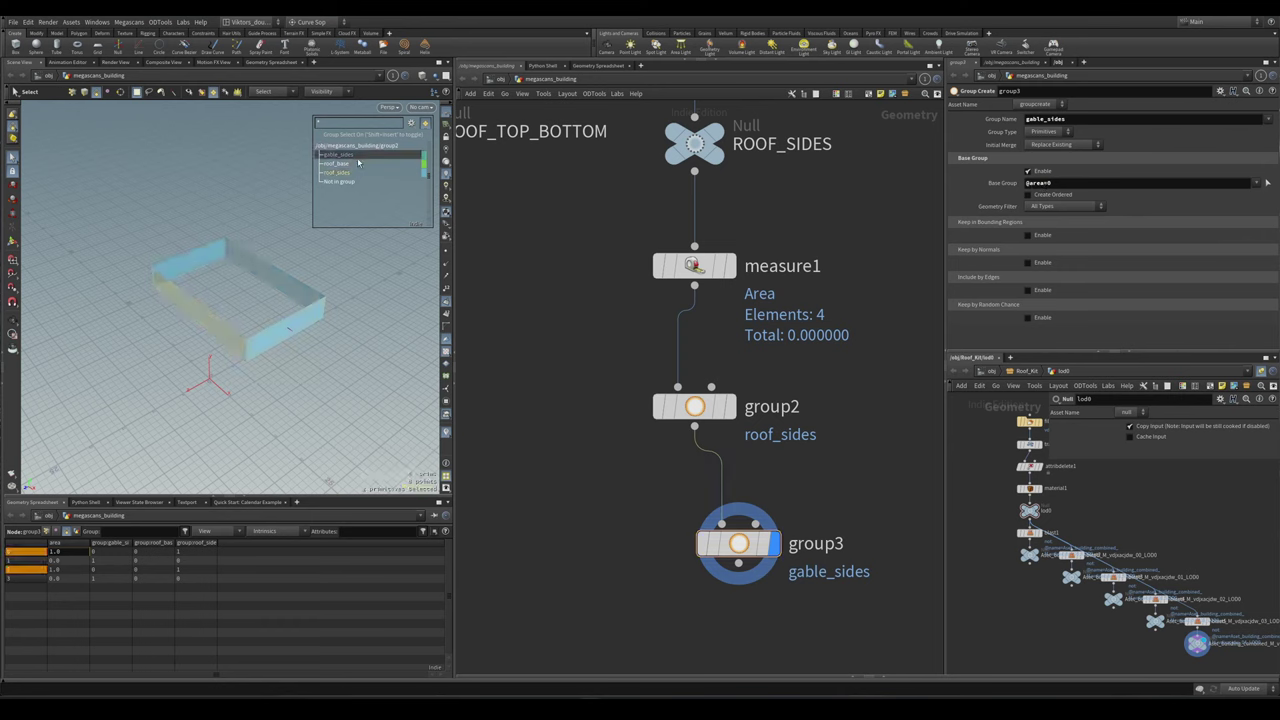
left_click(338, 155)
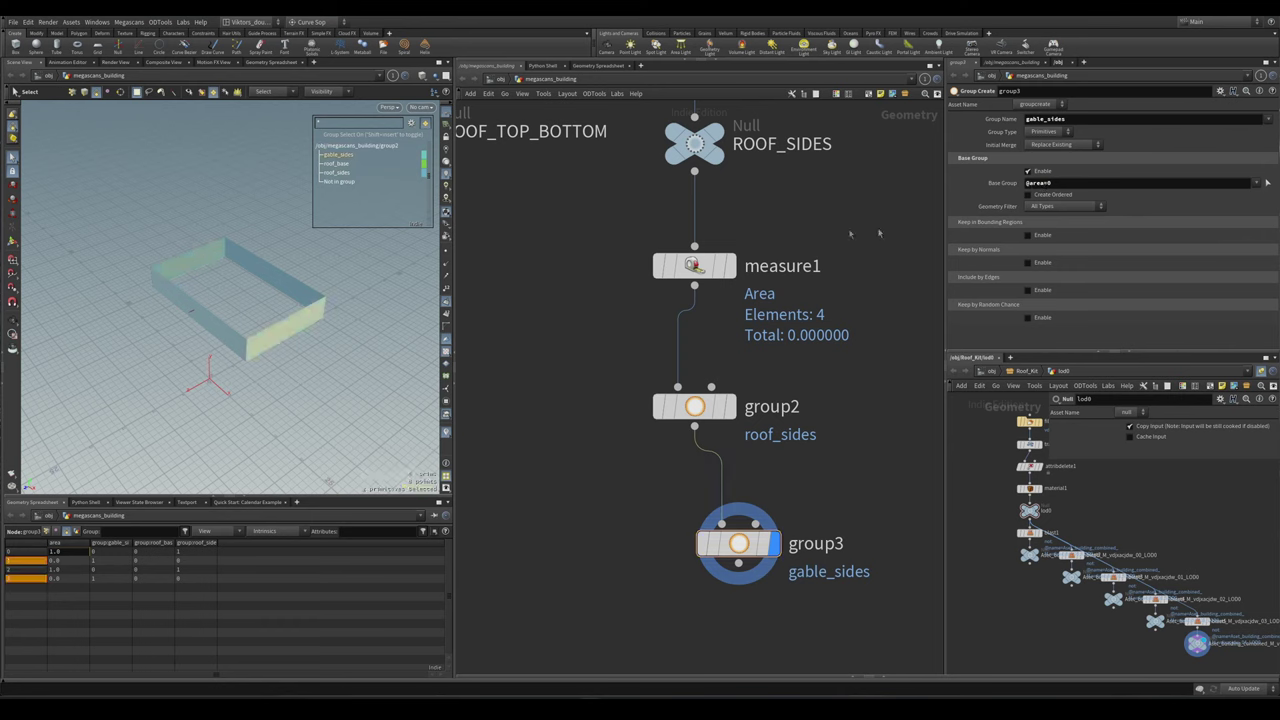
left_click(360, 172)
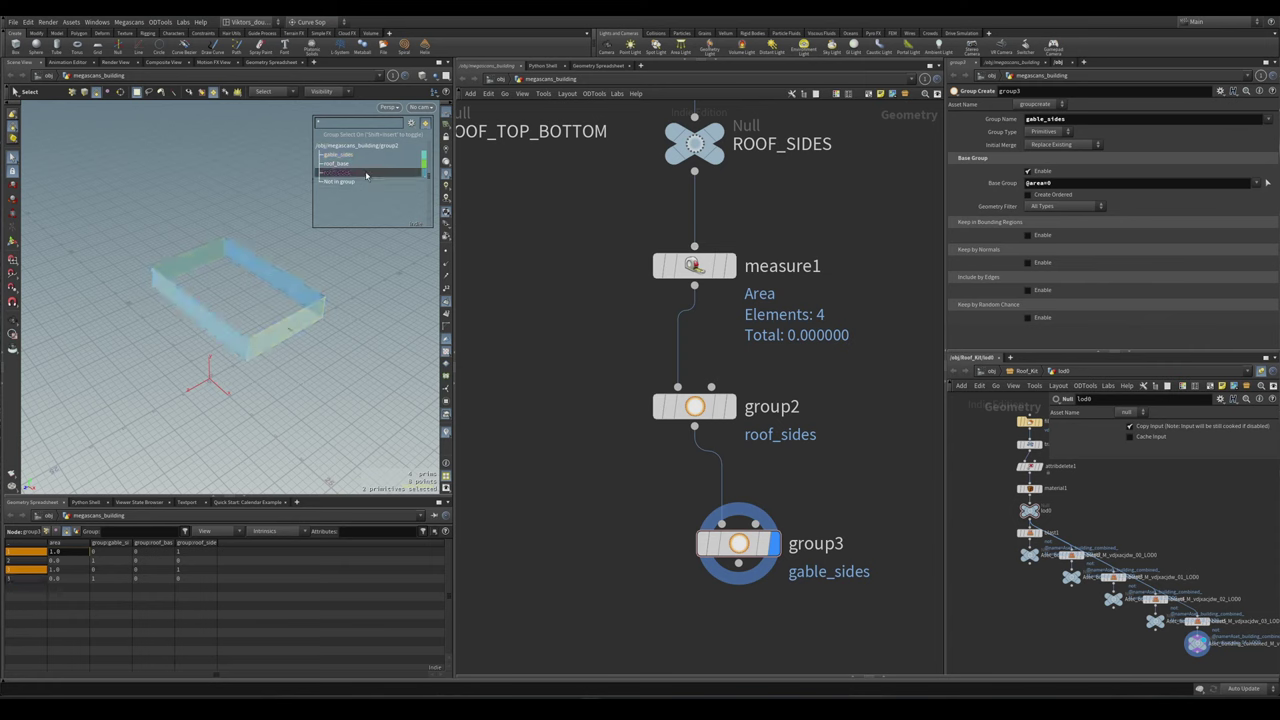
- Highlight the gable_sides walls, checking them against roof_sides on the open roof block
left_click(364, 156)
left_click_drag(148, 174, 376, 160, "alt")
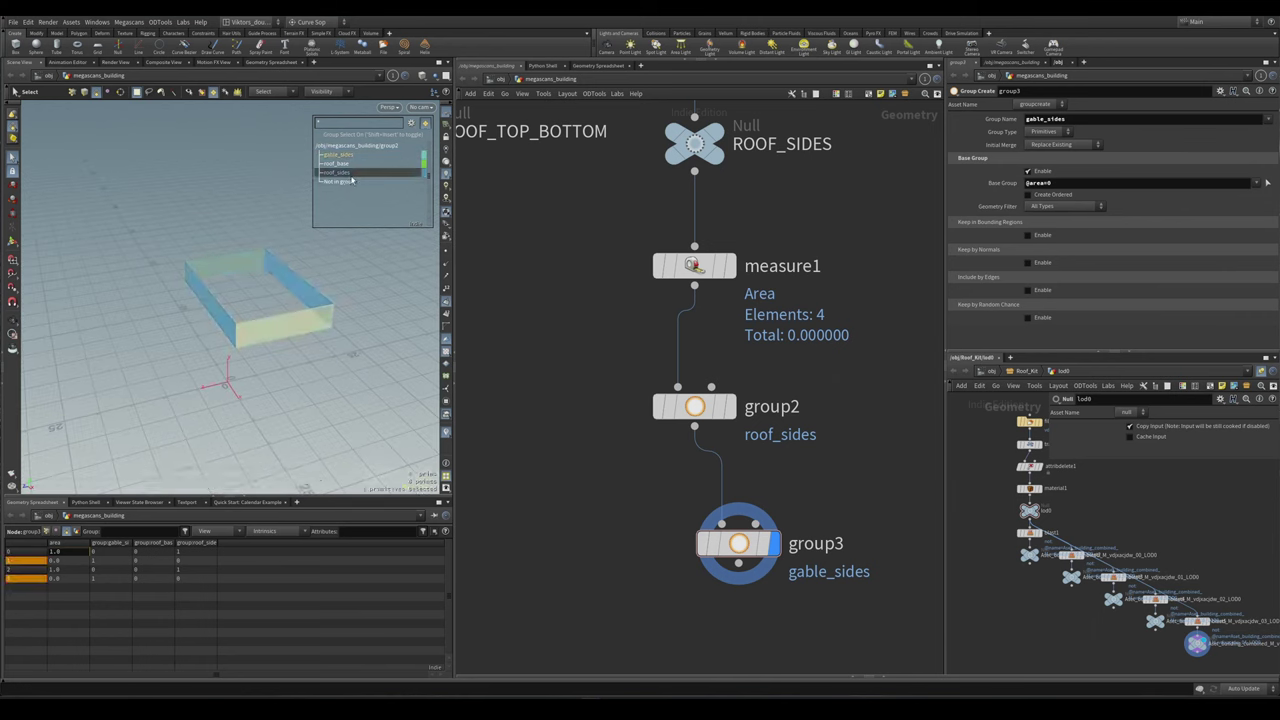
scroll(659, 552, "down", 3)
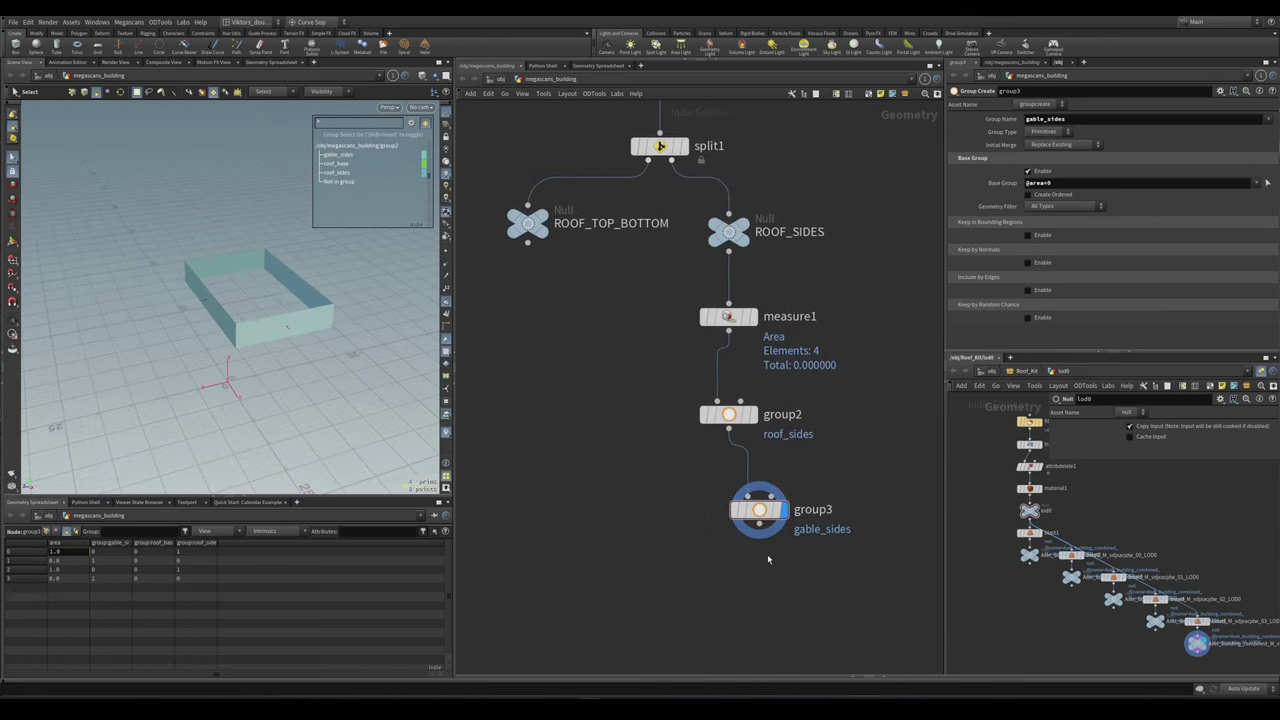
- Merge ROOF_TOP_BOTTOM with the gable_sides group node and place the merge below both branches
left_click_drag(546, 316, 519, 237)
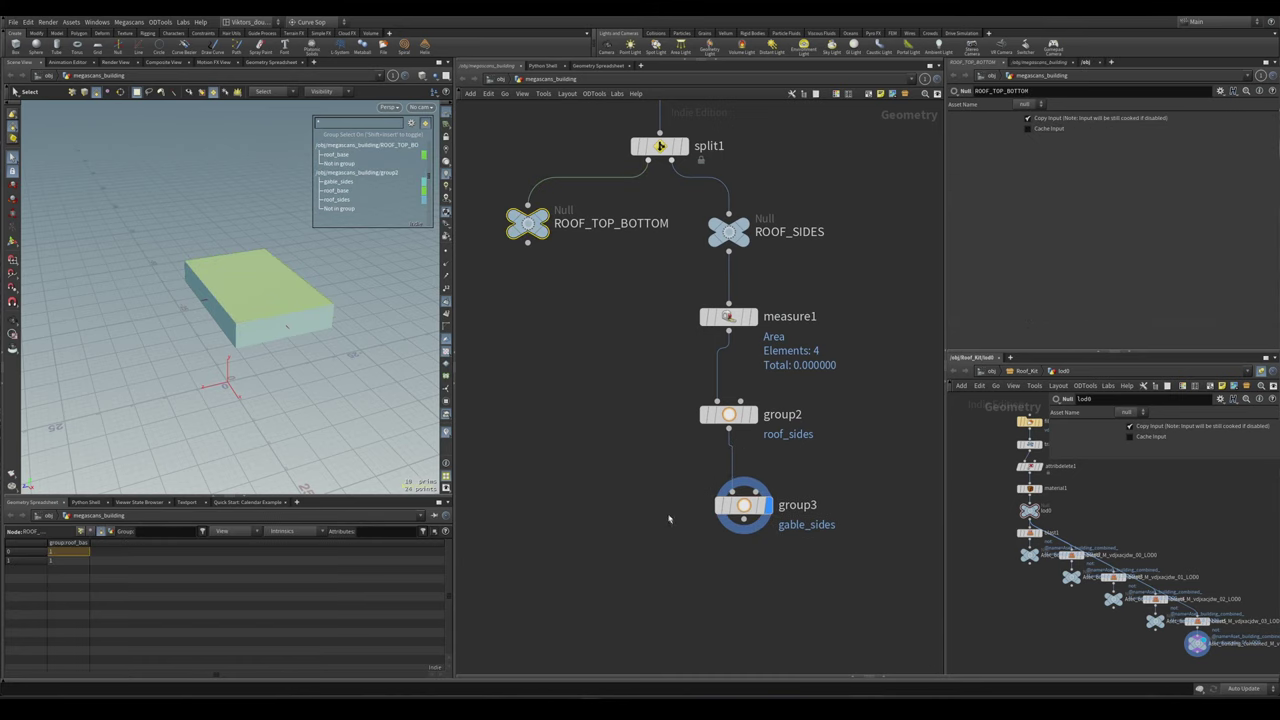
left_click(744, 505, "shift")
key("Tab")
type("merge")
key("Return")
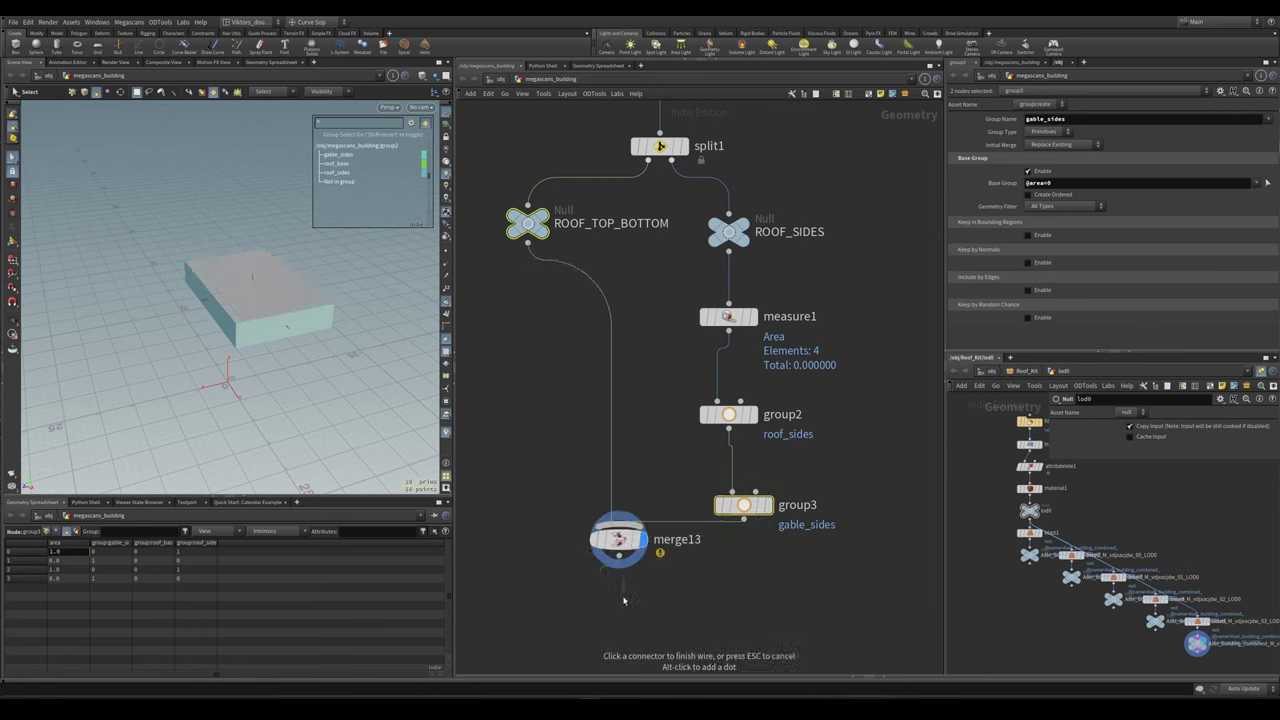
left_click(615, 538)
scroll(730, 515, "down", 2)
left_click_drag(691, 471, 663, 491)
middle_click_drag(700, 540, 700, 522)
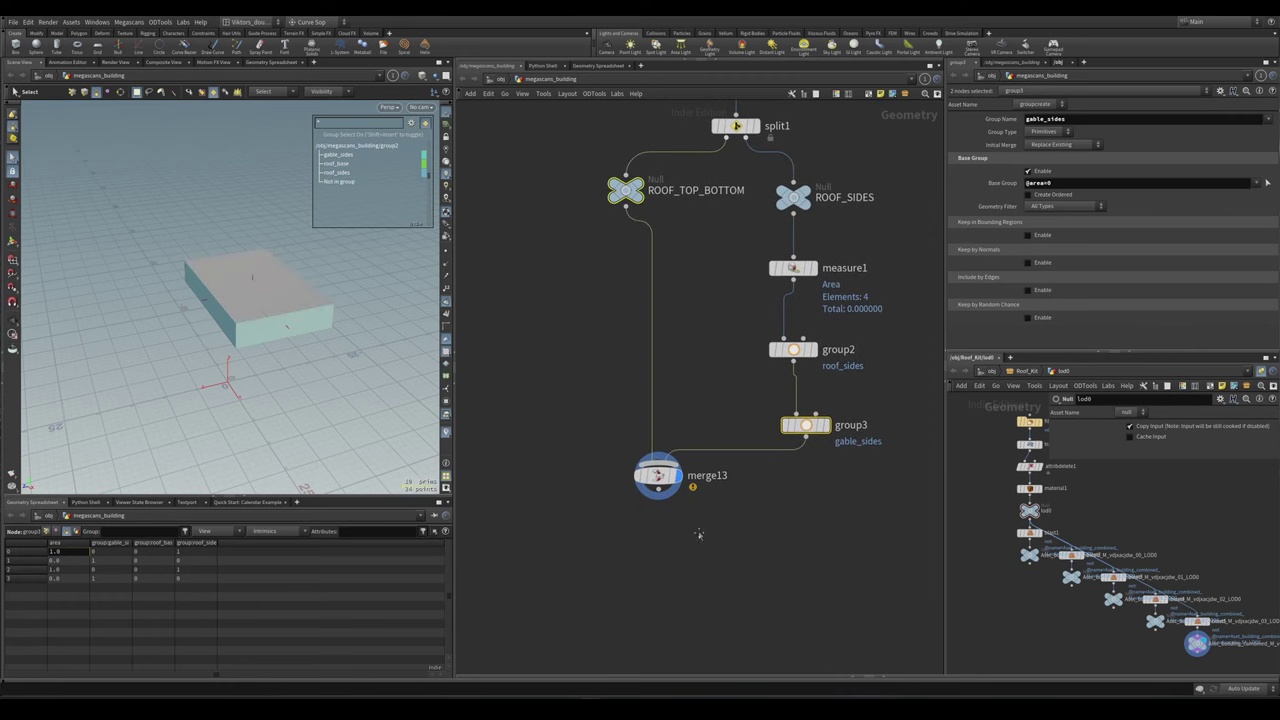
left_click(318, 330)
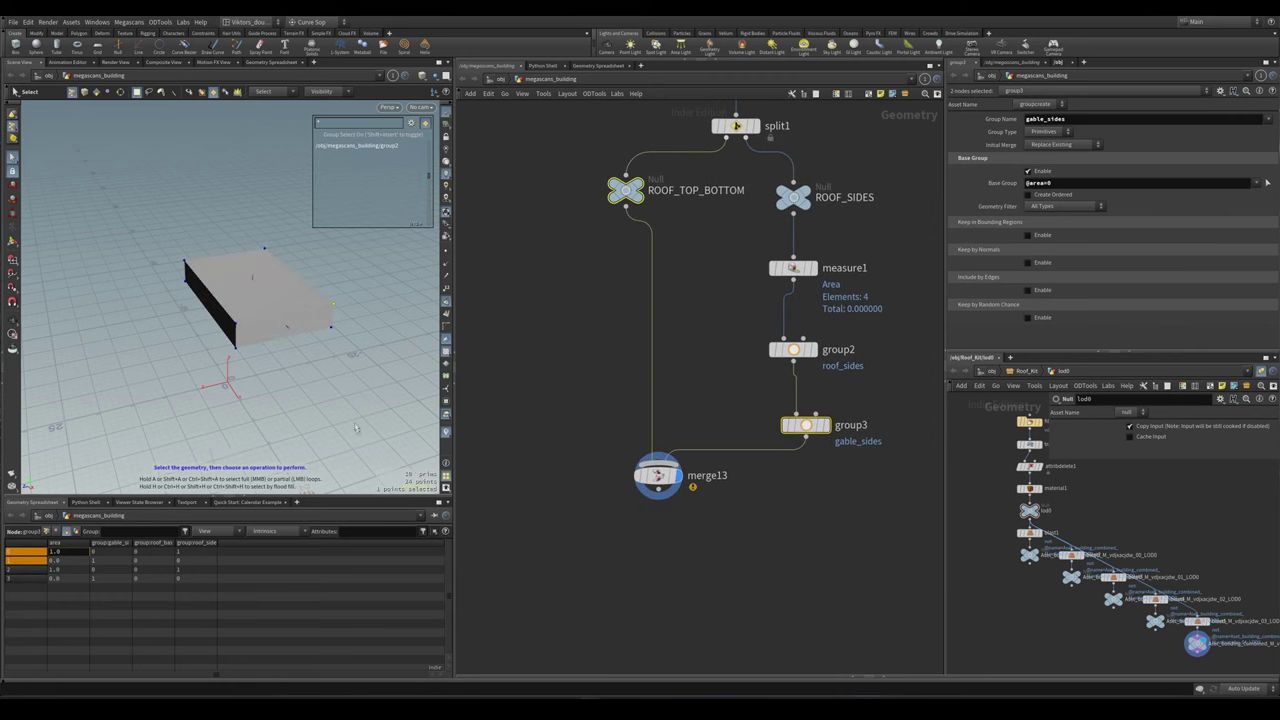
key("3")
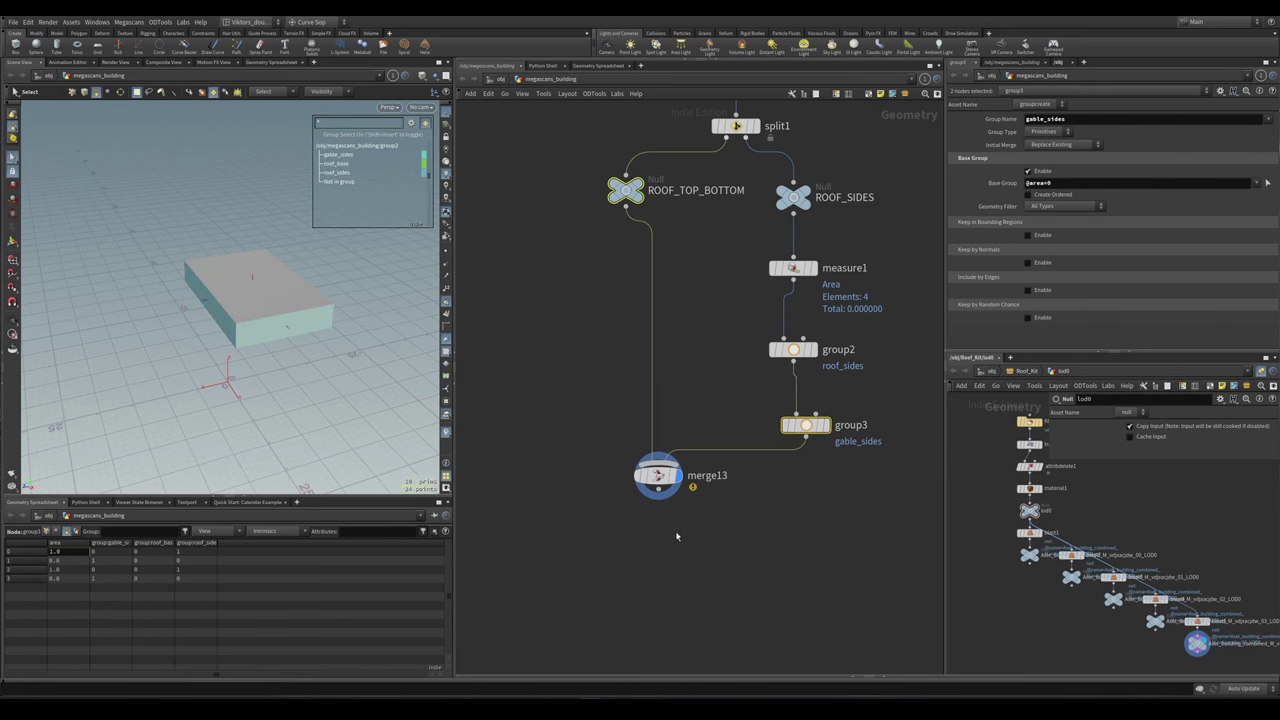
- Append a Fuse node to the roof merge and tidy the layout of the roof nodes
left_click(678, 535)
key("Tab")
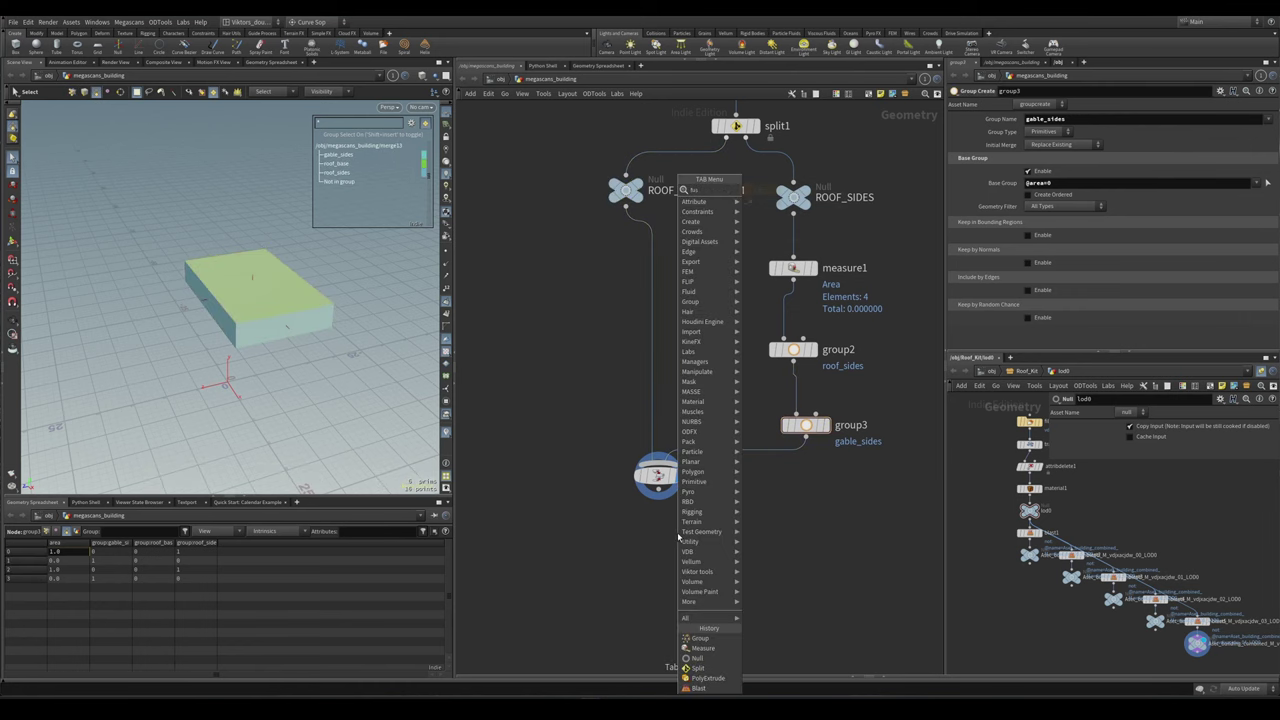
type("fuse")
key("Return")
left_click(684, 534)
left_click_drag(657, 492, 648, 545)
left_click(710, 512)
middle_click_drag(718, 590, 716, 562)
left_click_drag(737, 588, 620, 456)
key("l")
left_click(790, 525)
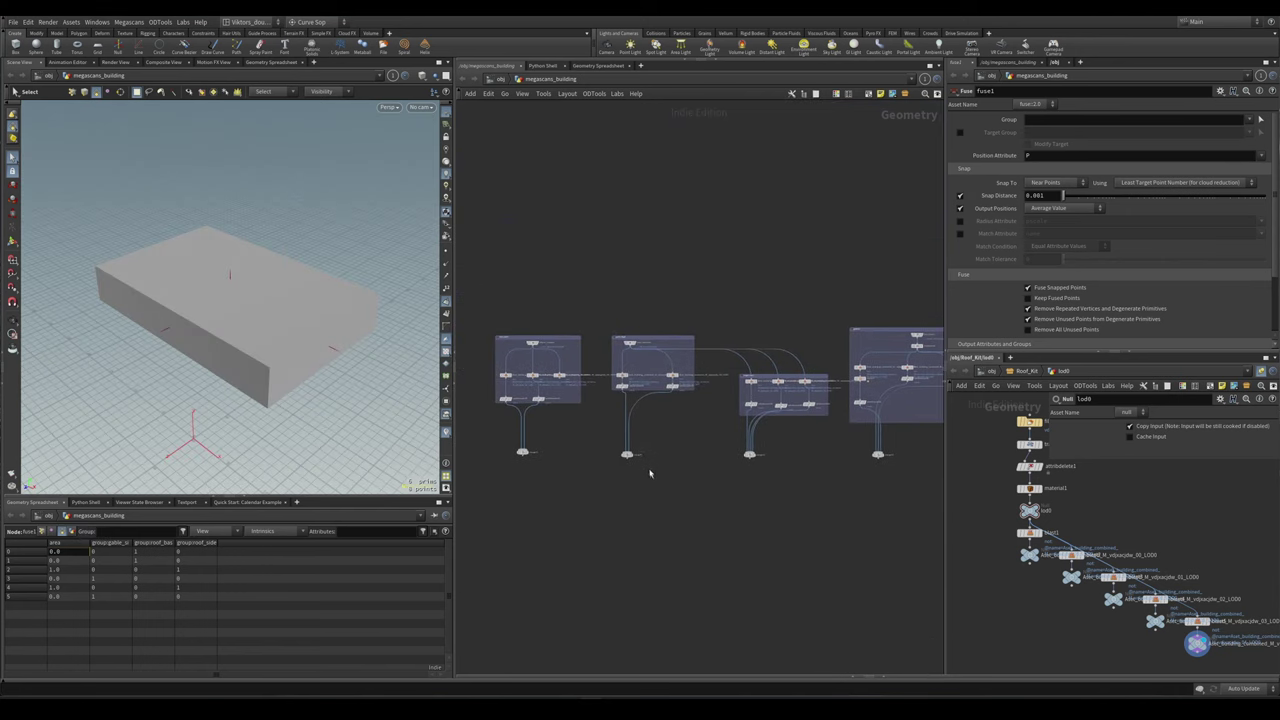
- Display the roof_high merge and its two modules to examine the window piece and its name attribute
left_click(624, 450)
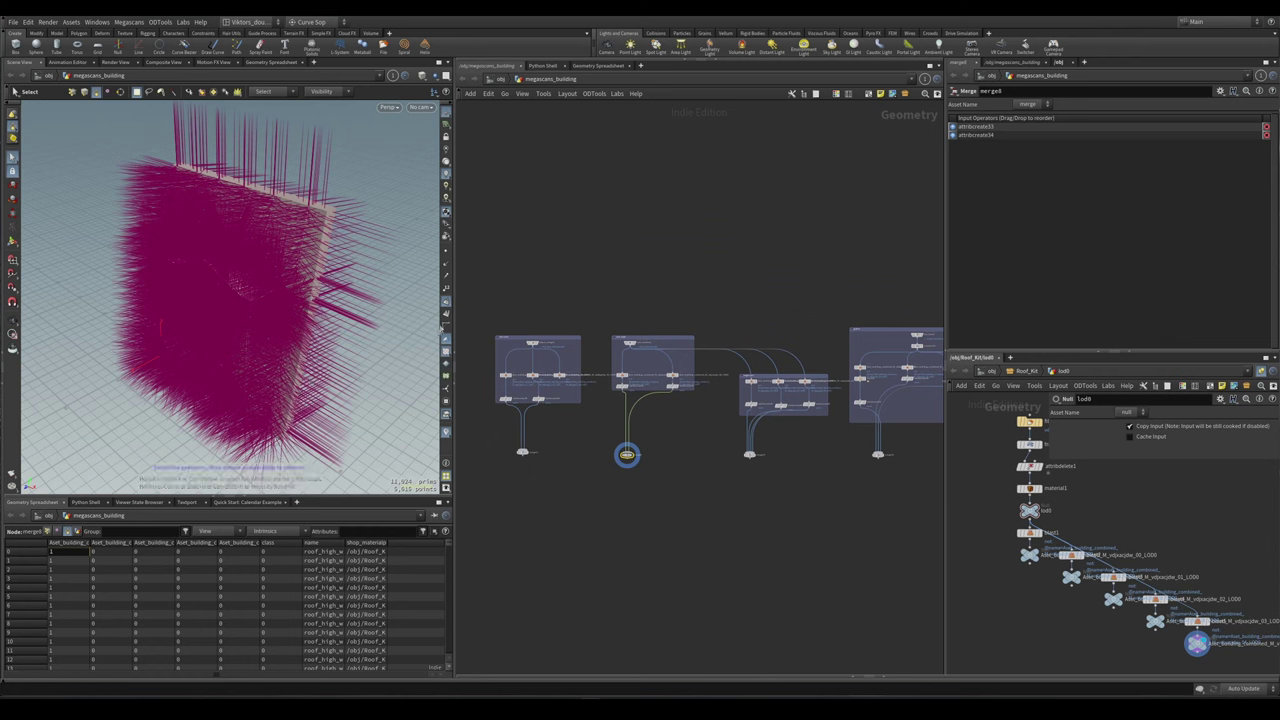
scroll(611, 431, "up", 2)
scroll(612, 435, "up", 2)
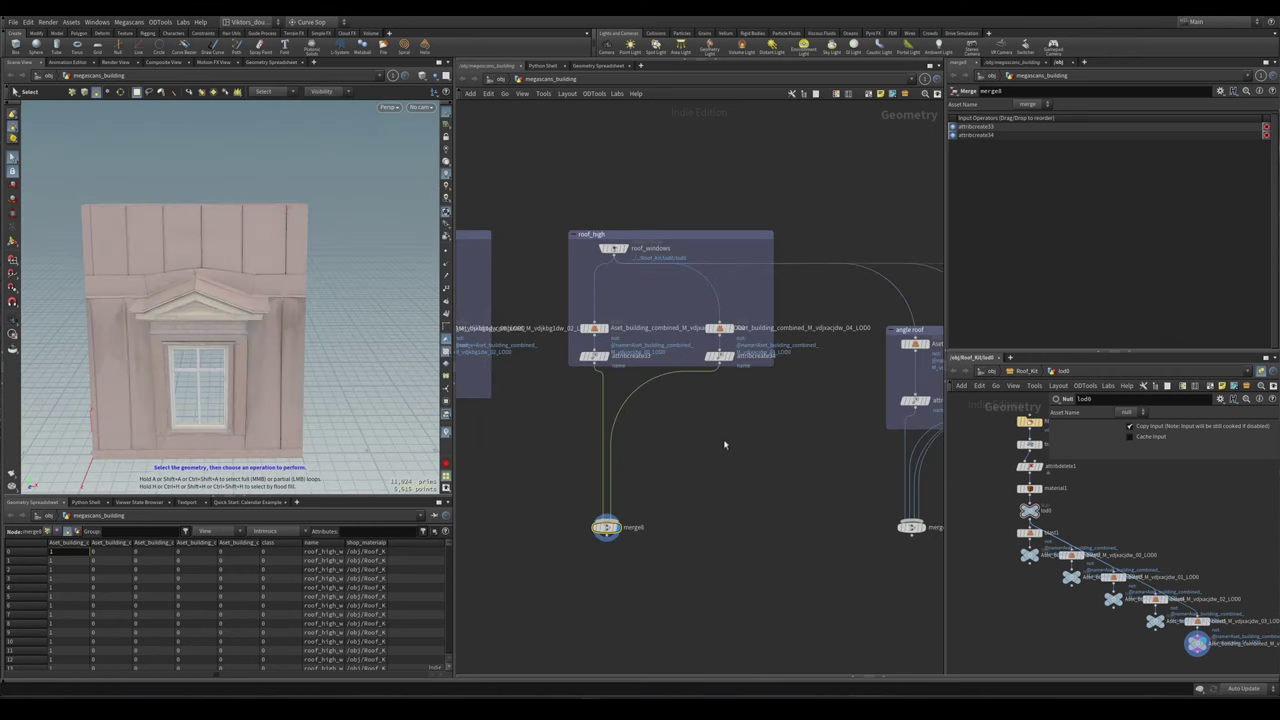
left_click(719, 356)
left_click(594, 356)
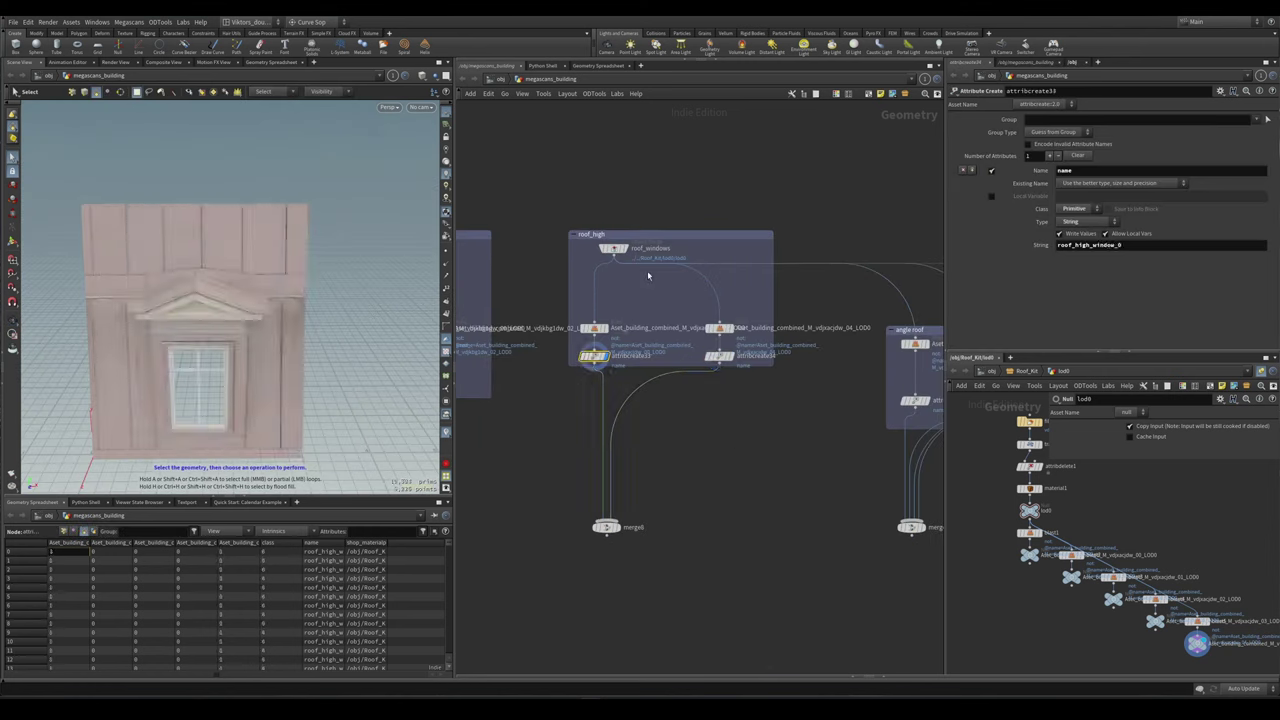
key("Escape")
left_click_drag(190, 310, 300, 350)
scroll(695, 345, "up", 2)
left_click(733, 358)
left_click_drag(163, 329, 289, 343)
scroll(542, 386, "up", 2)
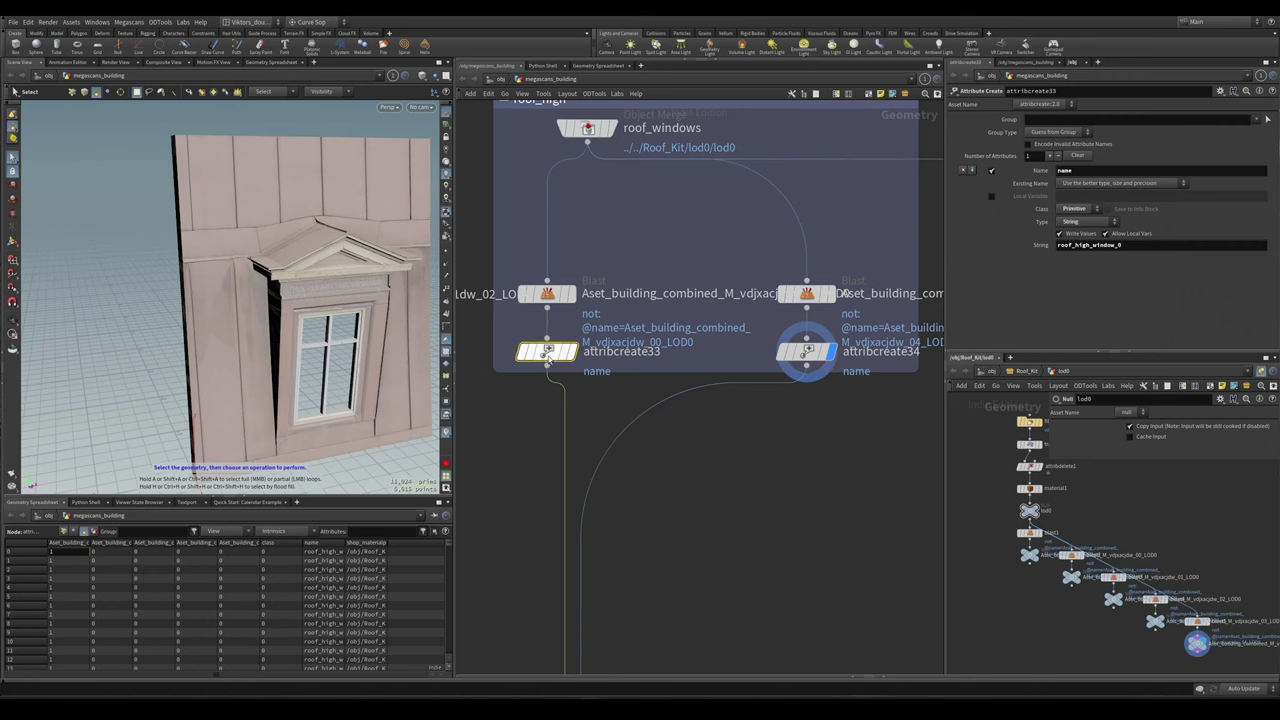
- Compare the narrow wall module from attribcreate34 with the window module from attribcreate33 in roof_high
key("Escape")
left_click_drag(200, 277, 262, 283)
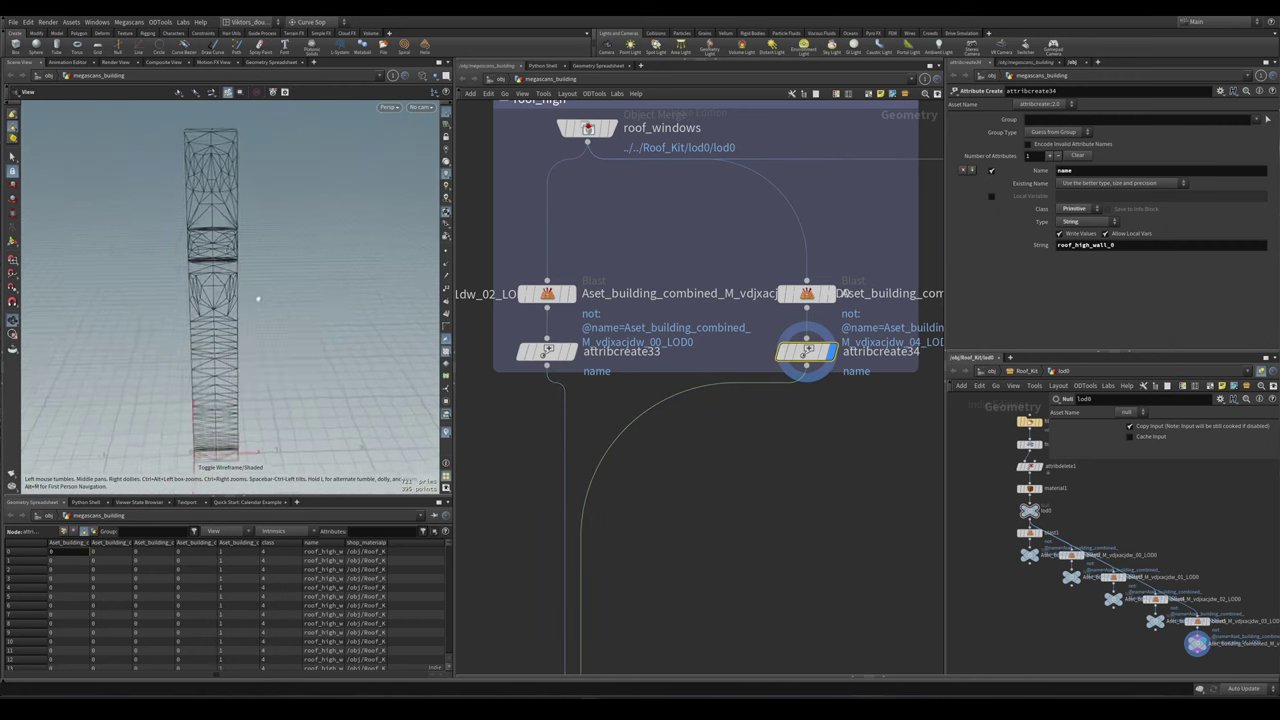
scroll(545, 440, "down", 2)
left_click(548, 385)
scroll(655, 500, "down", 5)
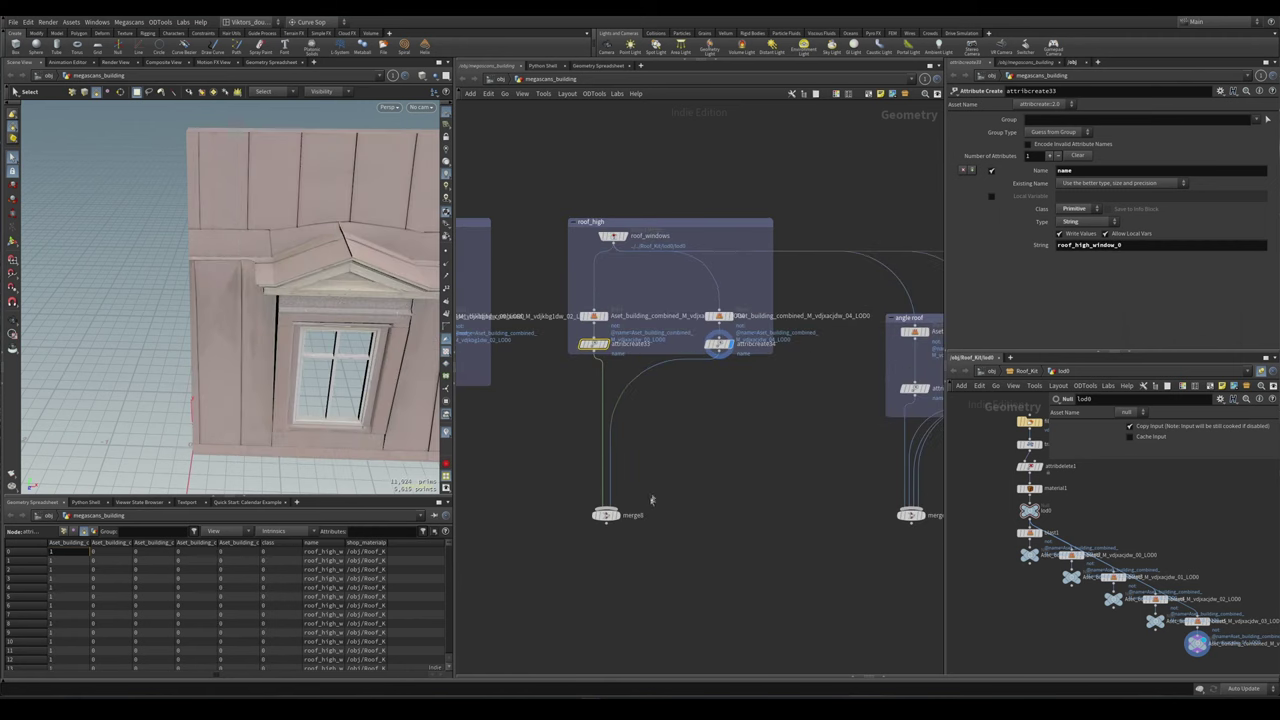
left_click(655, 390)
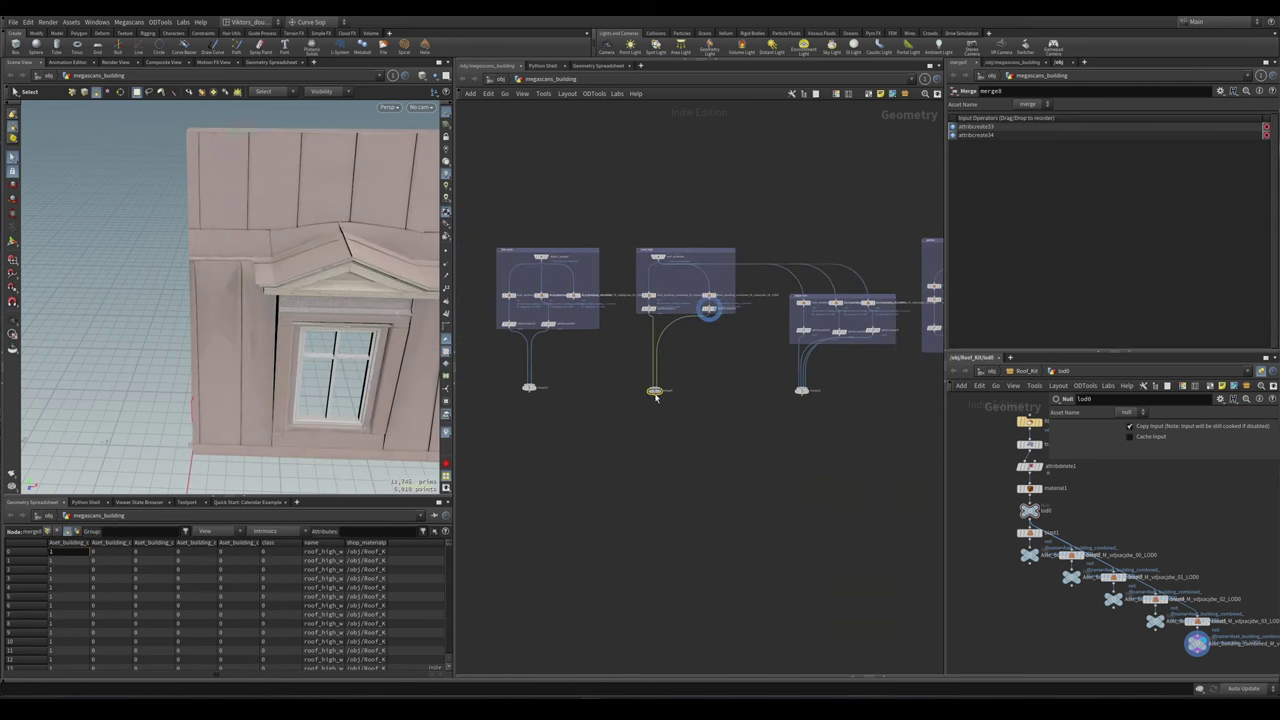
- Try wiring the roof_high merge node into merge1
left_click(656, 399)
scroll(600, 420, "up", 2)
scroll(600, 357, "up", 4)
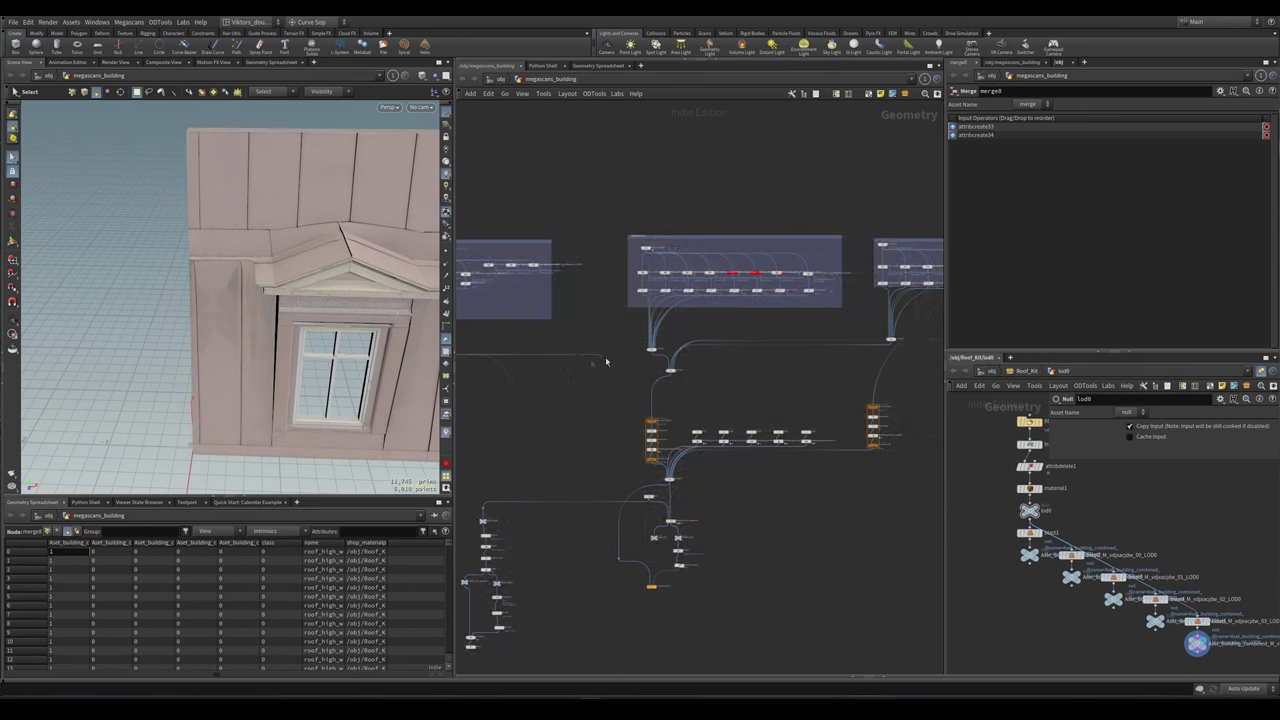
left_click(680, 338)
scroll(613, 388, "down", 2)
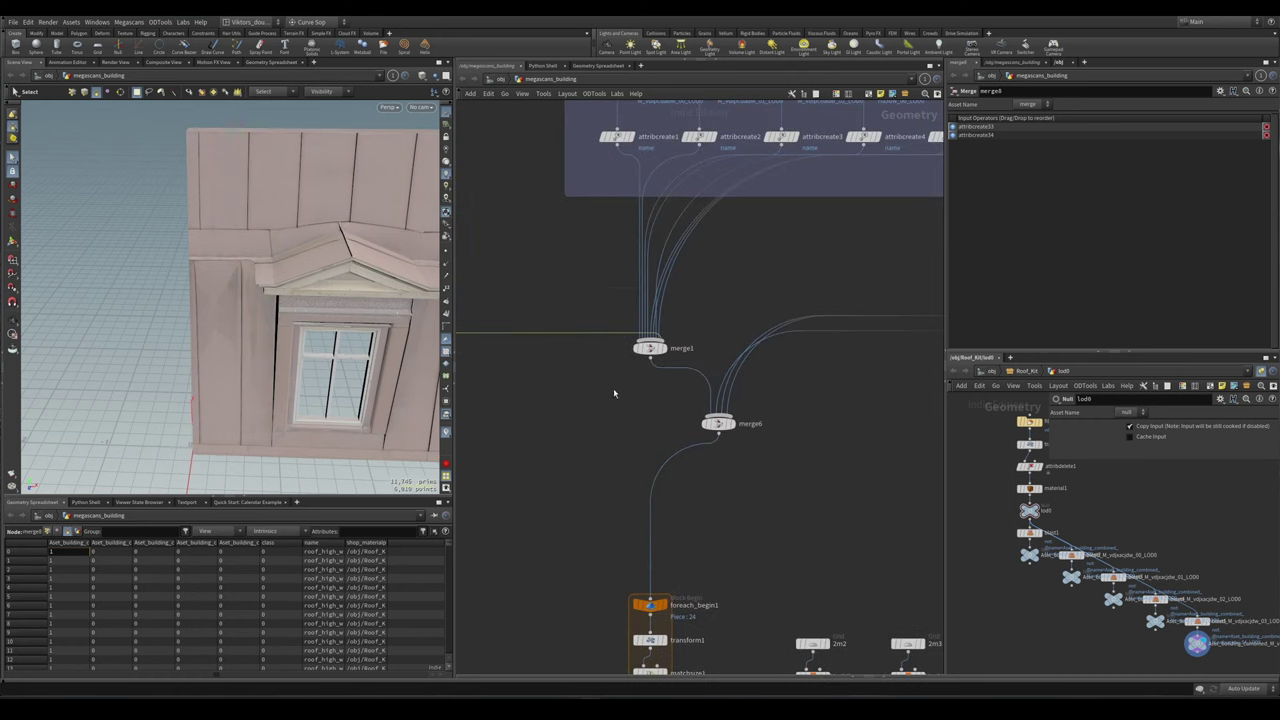
scroll(557, 464, "down", 2)
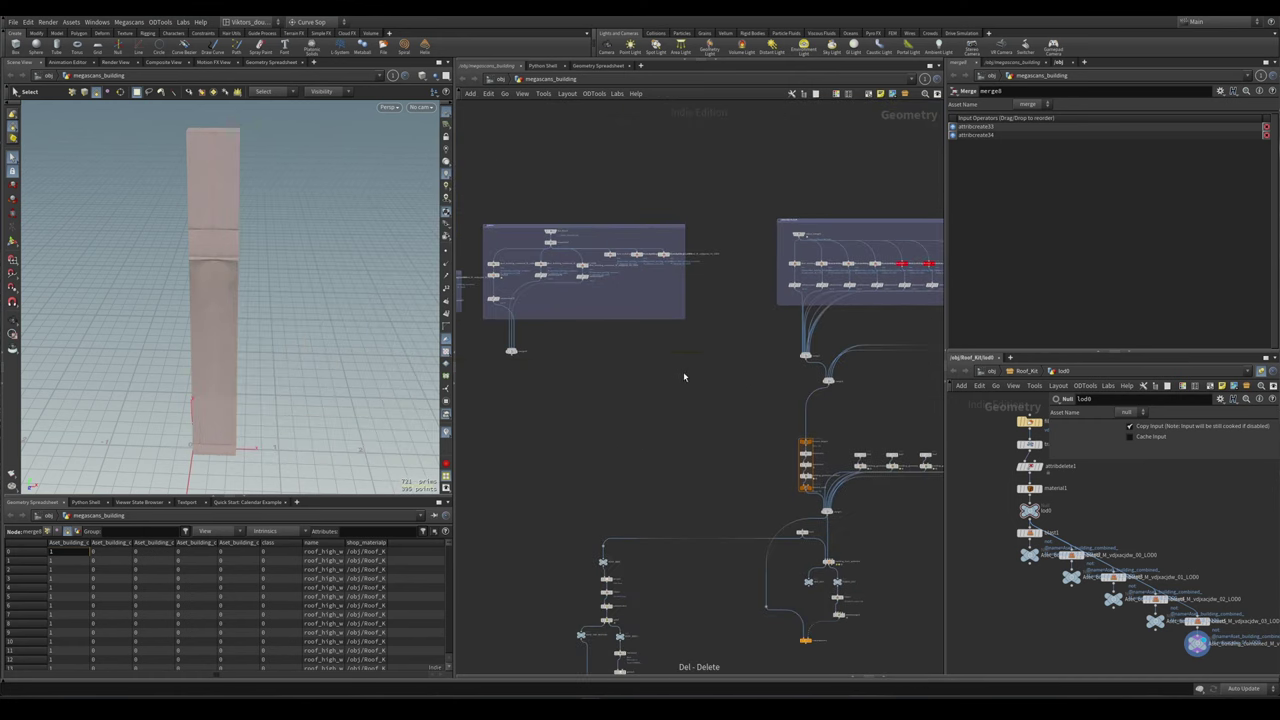
- Wire the roof_high merge node's output into merge6
scroll(600, 351, "up", 2)
left_click(554, 375)
scroll(700, 400, "up", 3)
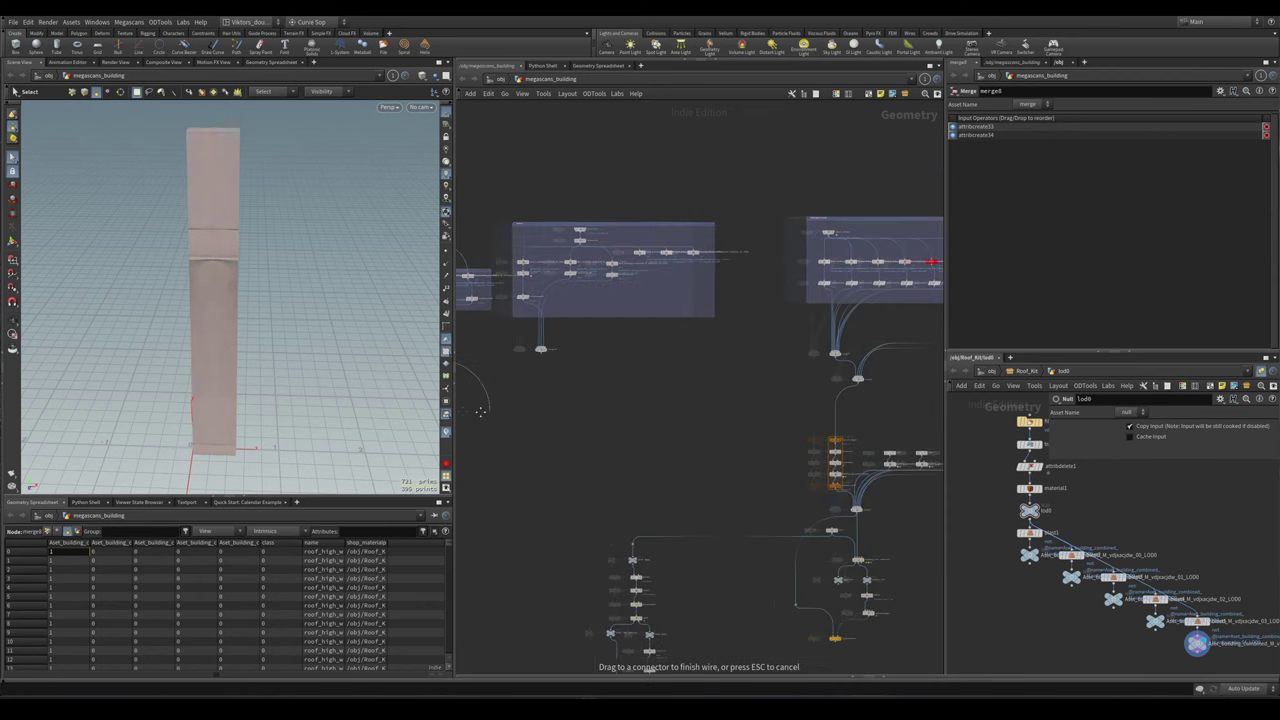
left_click(860, 392)
scroll(654, 434, "down", 3)
scroll(654, 380, "up", 2)
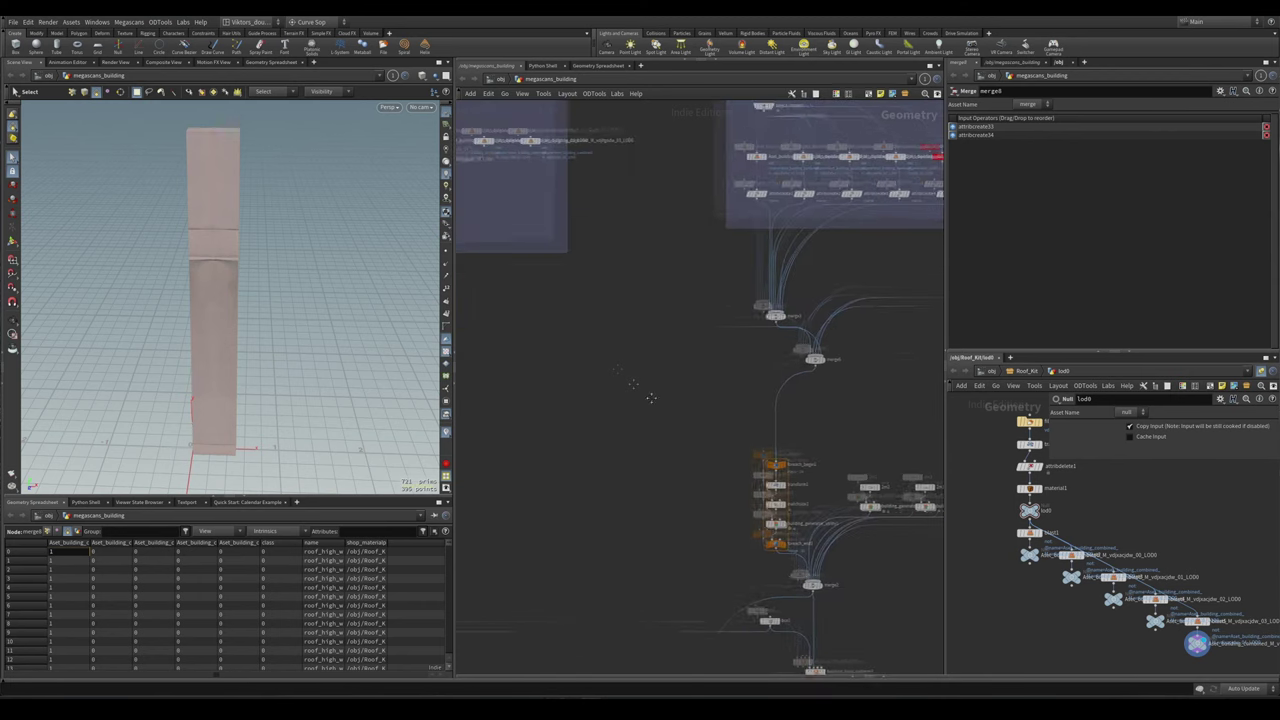
- Copy the ground_floor building generator utility with its 2m null and place the pair beside the ROOF_BASE branch
scroll(656, 386, "down", 2)
scroll(656, 386, "up", 2)
middle_click_drag(656, 262, 780, 307)
scroll(614, 437, "up", 2)
middle_click_drag(614, 437, 730, 352)
scroll(730, 352, "down", 2)
scroll(780, 330, "up", 3)
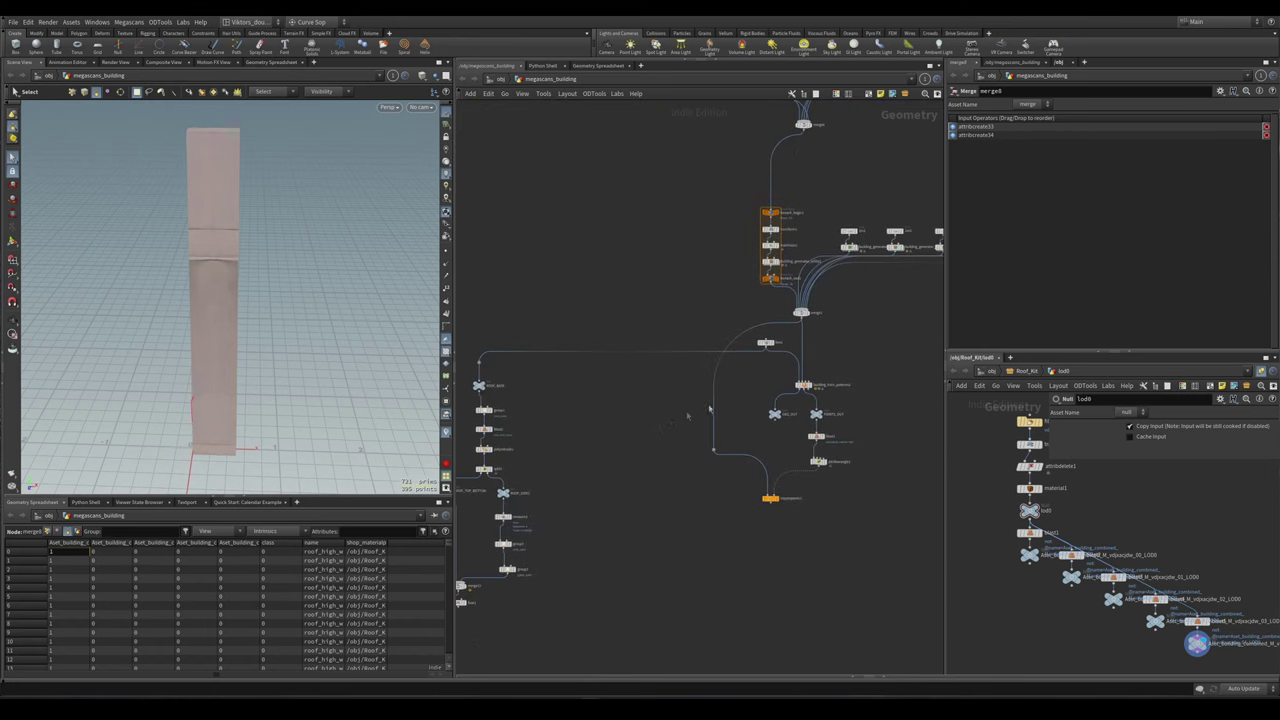
middle_click_drag(847, 251, 812, 323)
left_click(812, 320)
left_click_drag(812, 320, 750, 368)
middle_click_drag(749, 368, 821, 325)
left_click_drag(773, 298, 571, 388)
scroll(571, 388, "up", 3)
left_click(571, 388)
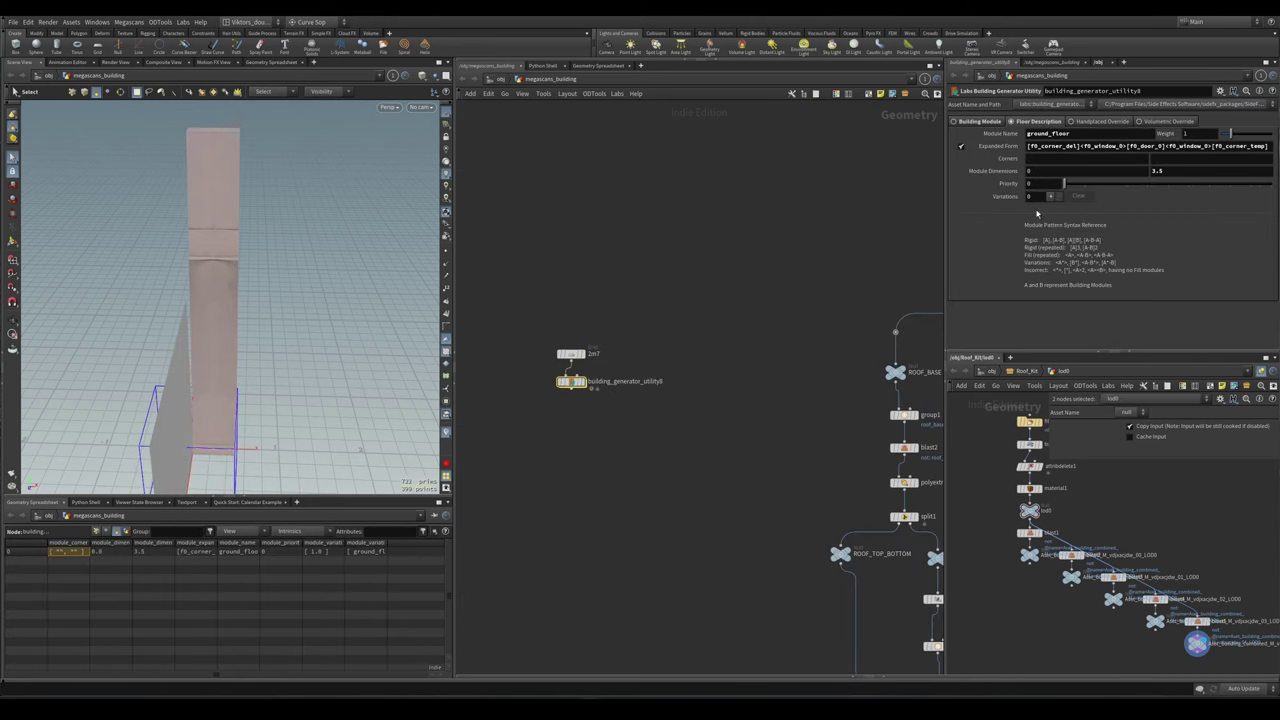
- Set the copied floor description's module name to roof_windows
double_click(1066, 133)
type("w1")
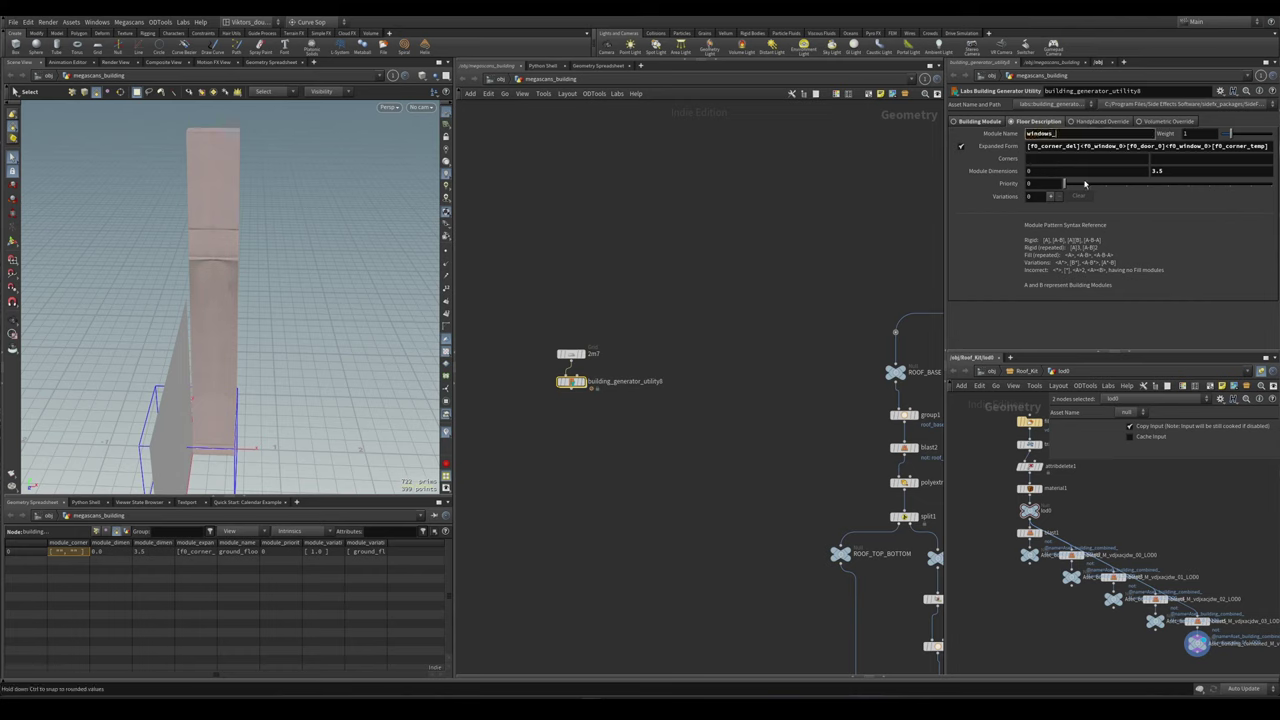
key("BackSpace")
key("BackSpace")
key("BackSpace")
key("BackSpace")
key("BackSpace")
key("BackSpace")
key("BackSpace")
key("BackSpace")
type("roof_windows")
key("Return")
- Remove the f0_door_0 module from the roof_windows expanded form
scroll(686, 289, "down", 5)
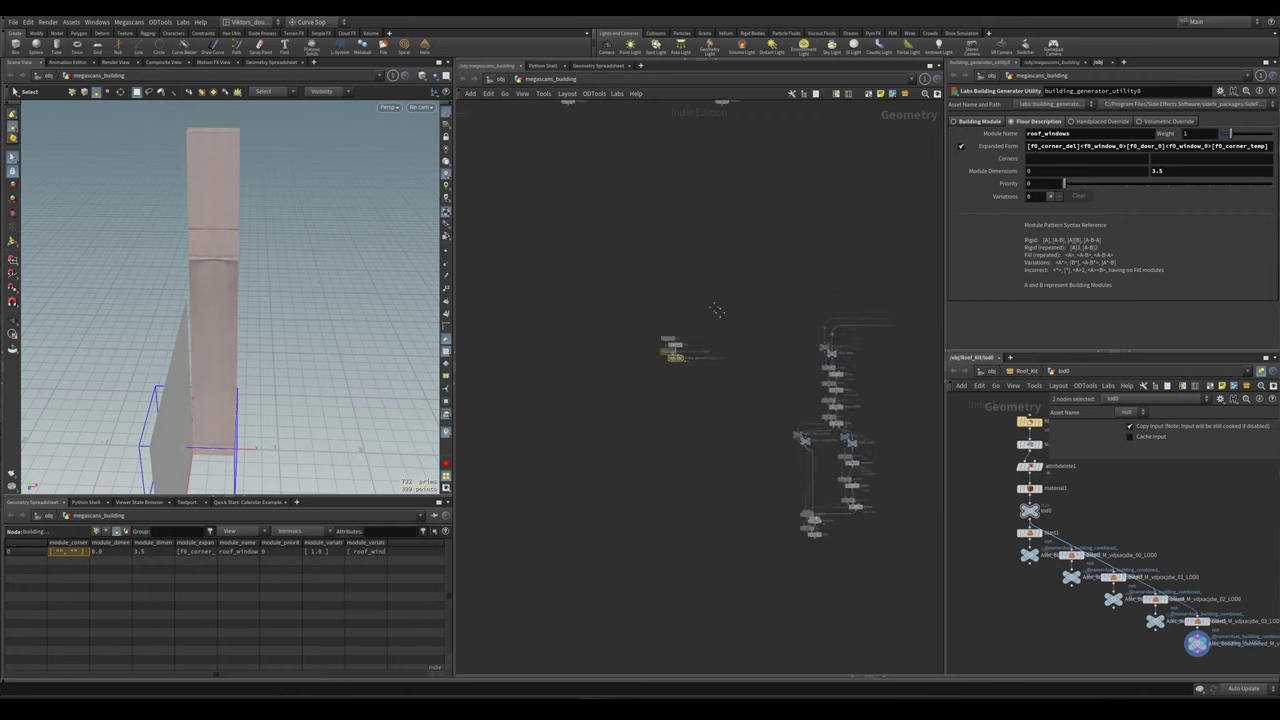
scroll(686, 289, "up", 5)
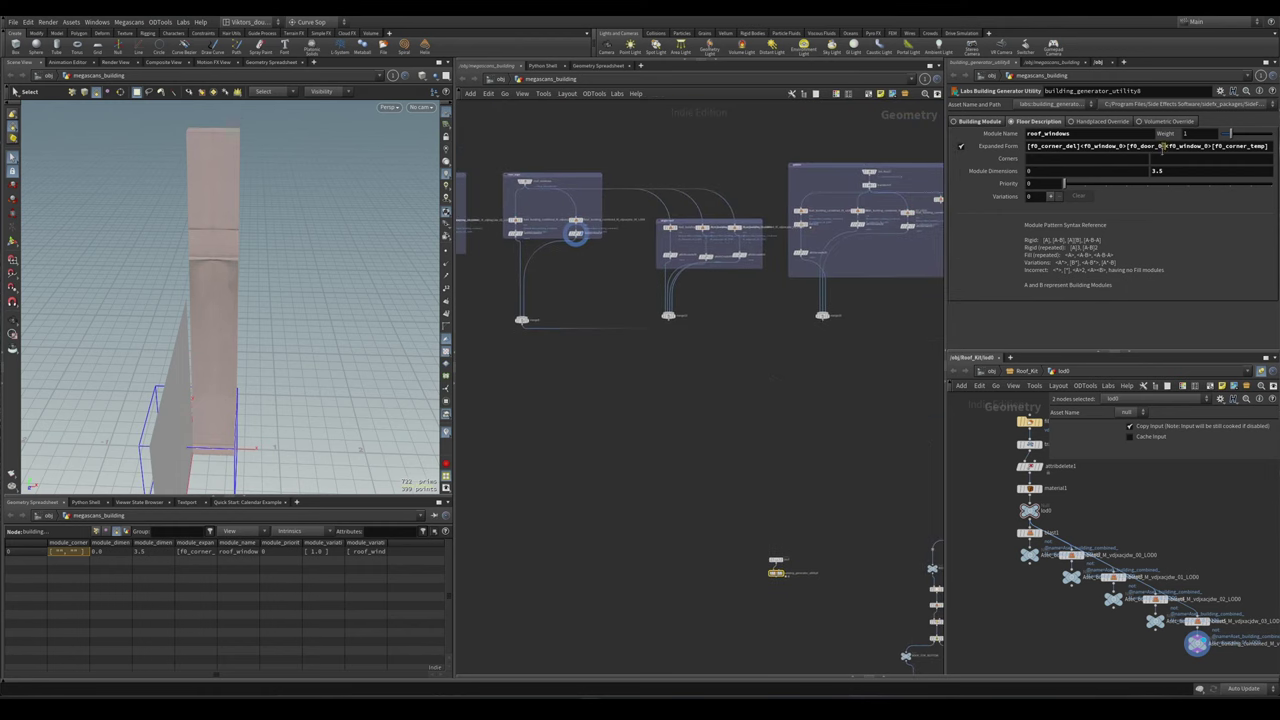
left_click_drag(1164, 146, 1130, 148)
key("BackSpace")
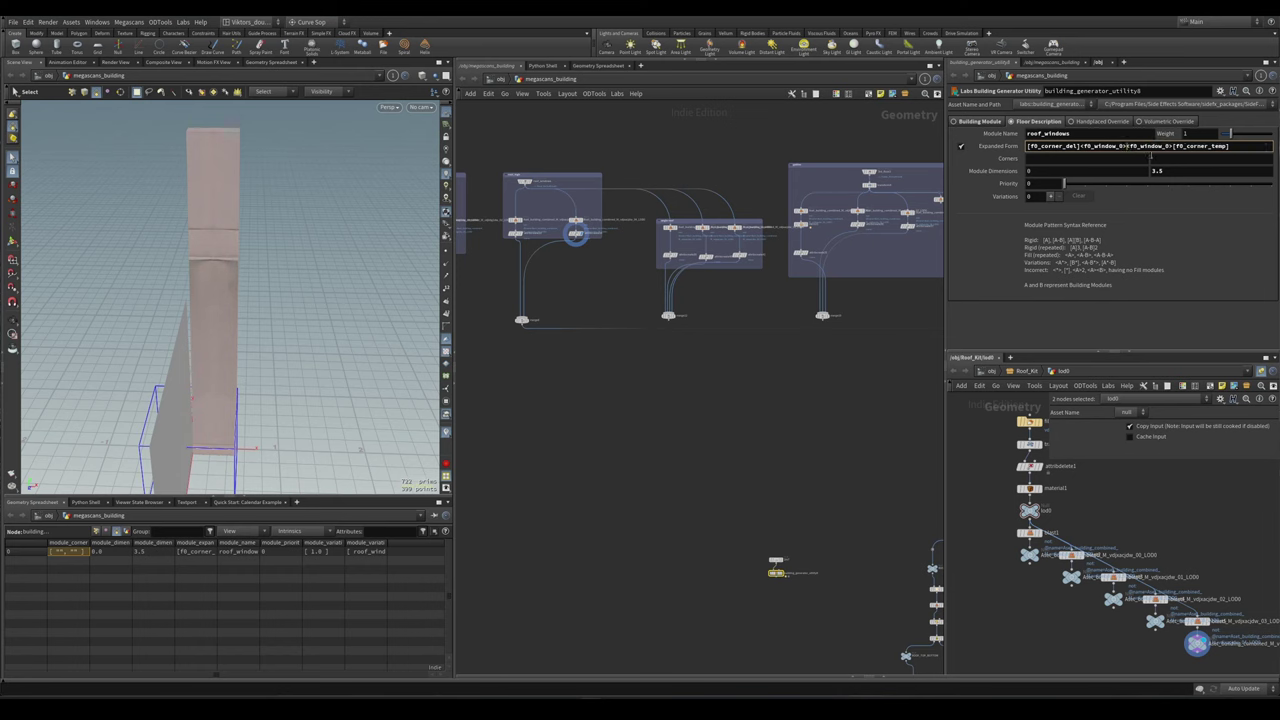
- Copy the name string roof_high_window_0 from attribcreate33 in the roof_high box
scroll(758, 343, "down", 2)
left_click(743, 302)
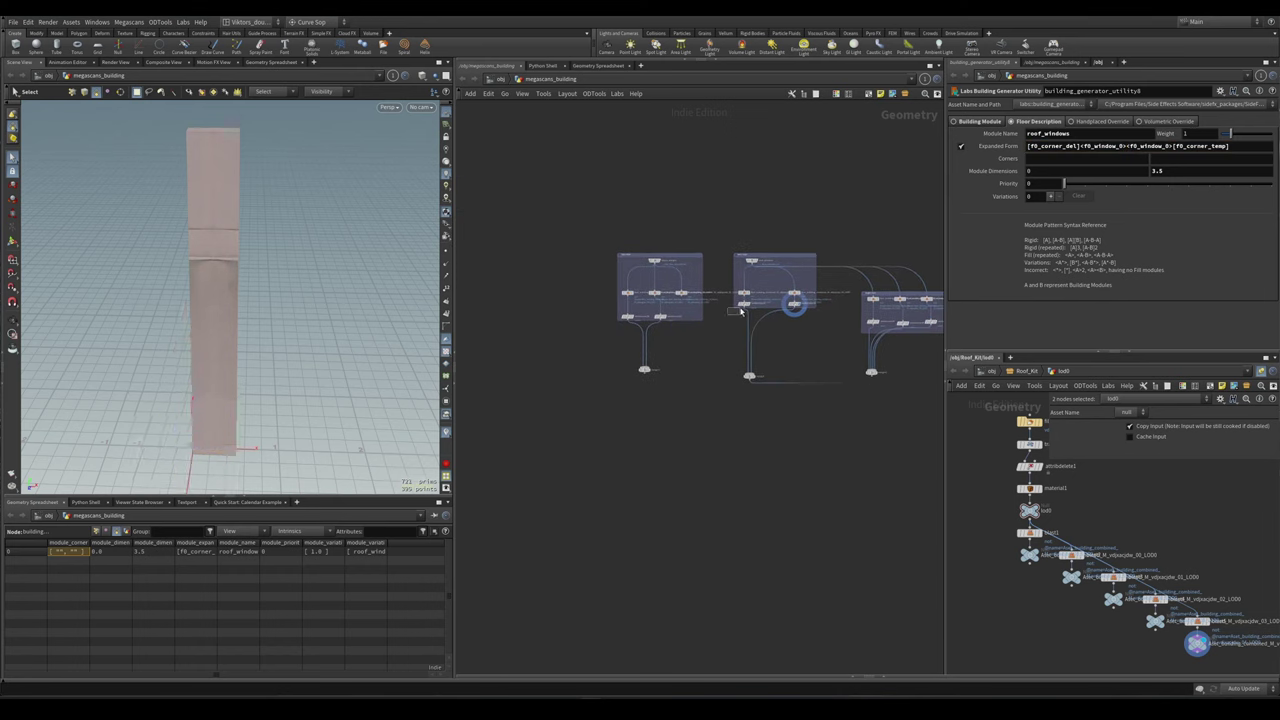
left_click(1117, 246)
key("ctrl+c")
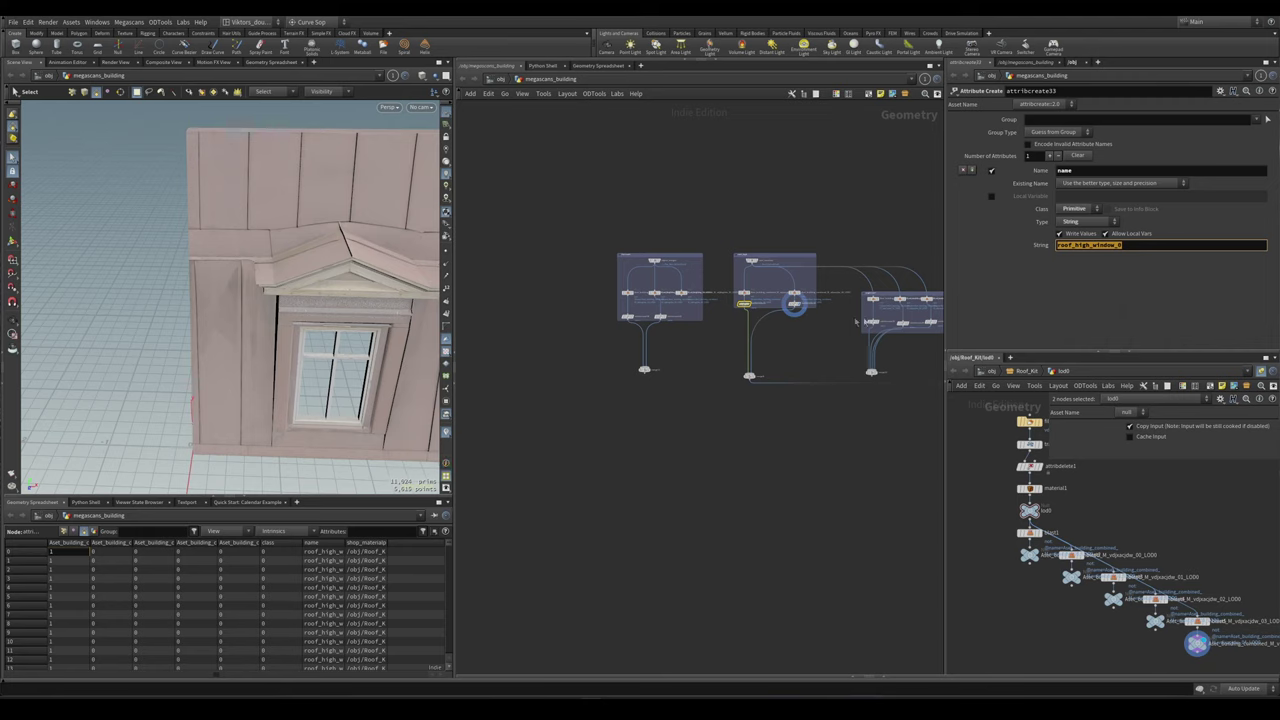
- Check attribcreate34's name string and replace both f0_window_0 entries in the roof_windows expanded form with <roof_high_window_0>
scroll(830, 320, "up", 3)
left_click(782, 297)
scroll(760, 340, "down", 3)
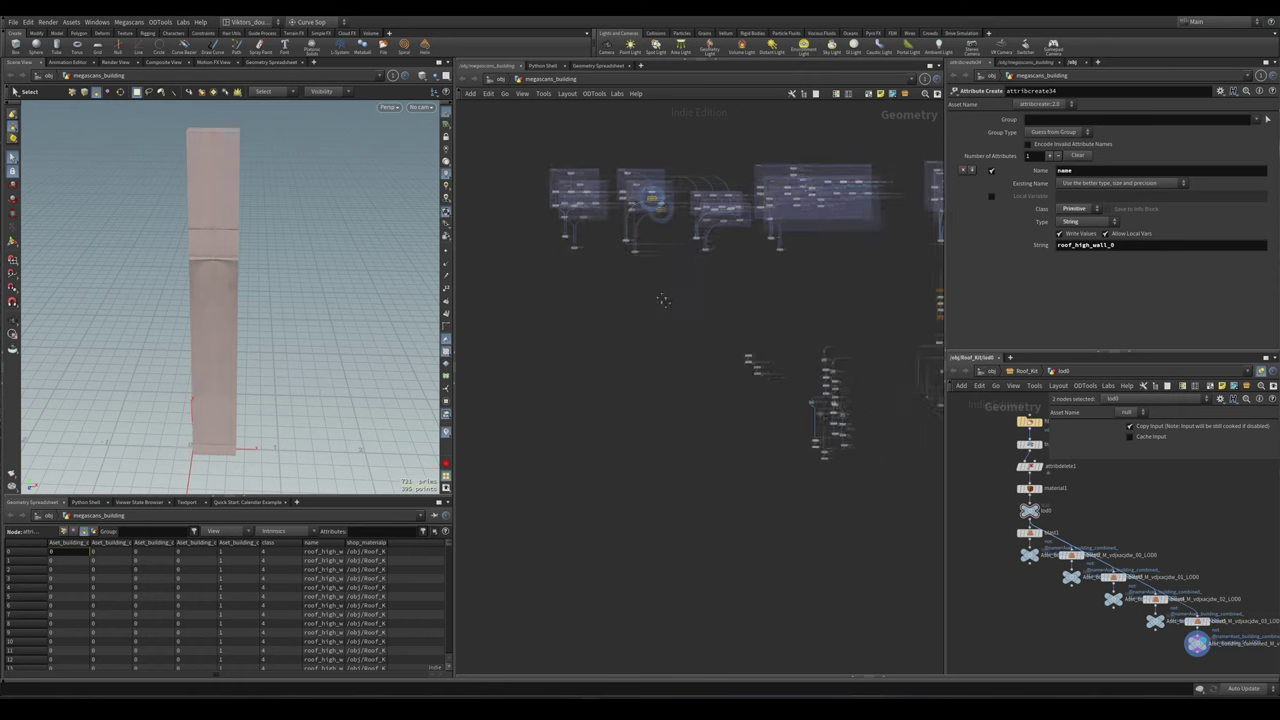
left_click(724, 324)
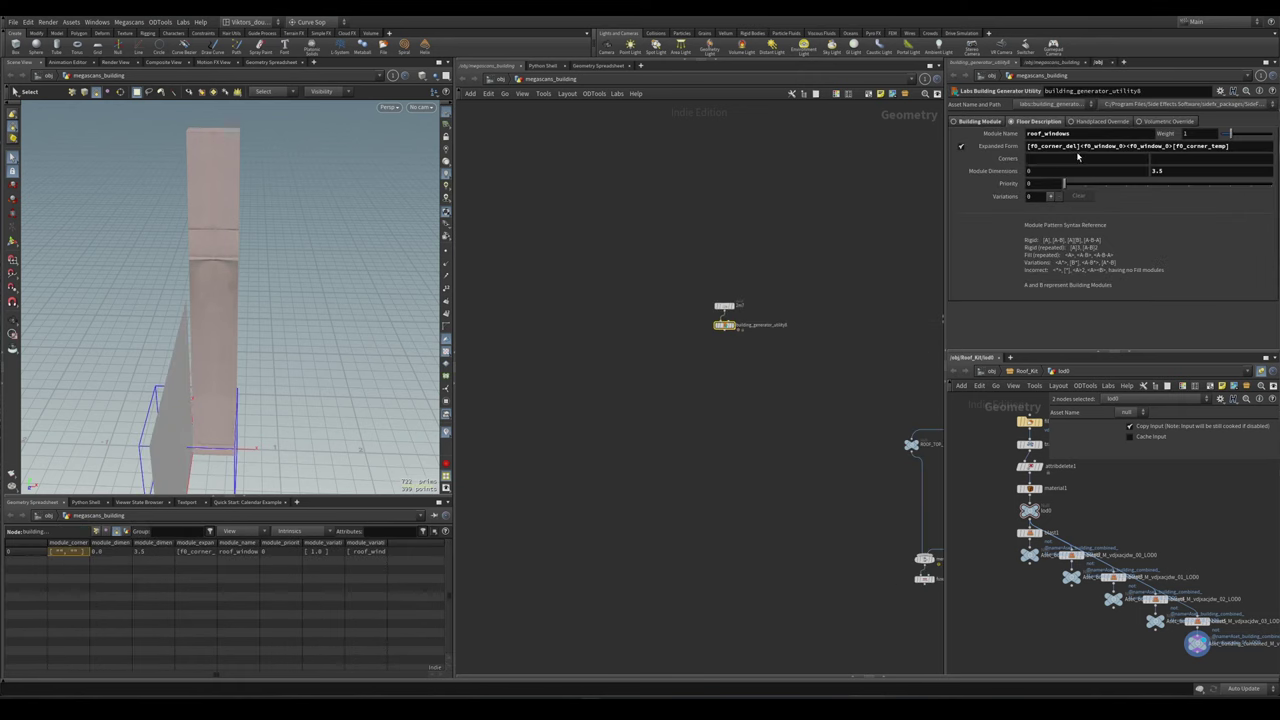
left_click_drag(1172, 147, 1092, 147)
key("BackSpace")
key("ctrl+v")
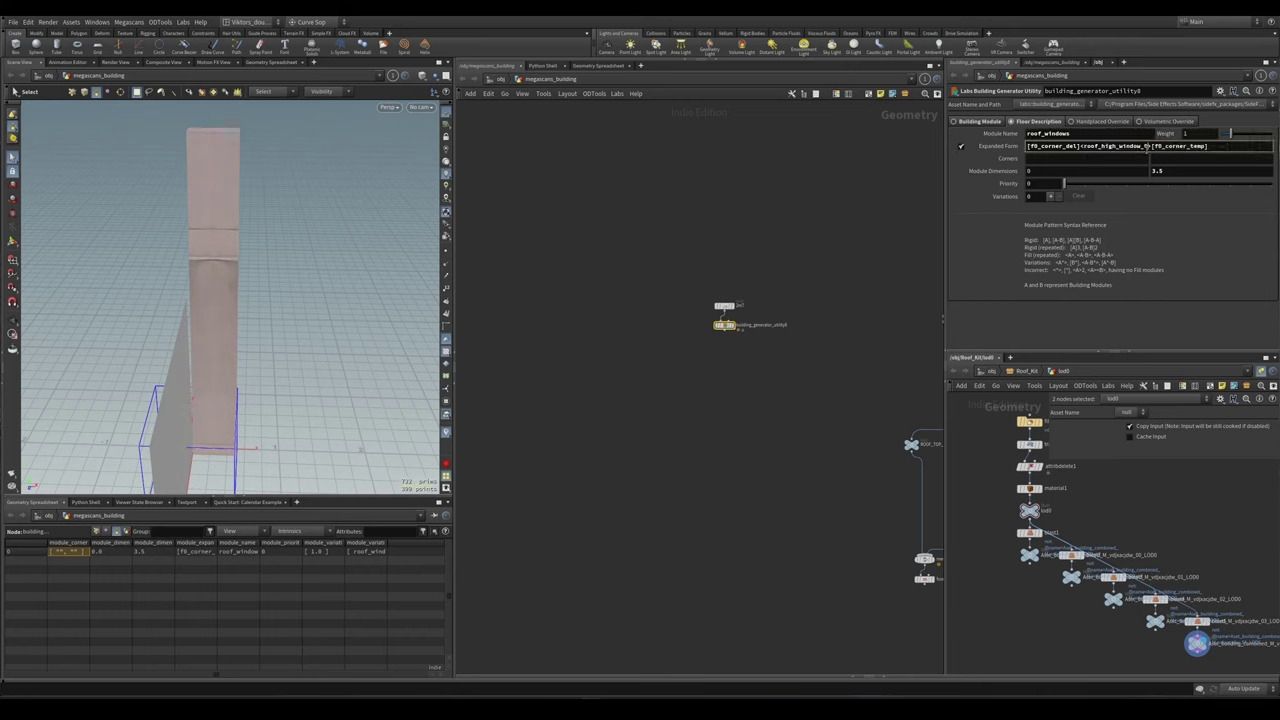
- Replace the first and last corner entries of the roof_windows expanded form with [roof_high_wall_0]
left_click_drag(1075, 147, 1029, 147)
type("roof_high_window_0")
type("all")
left_click_drag(1089, 147, 1030, 148)
key("ctrl+c")
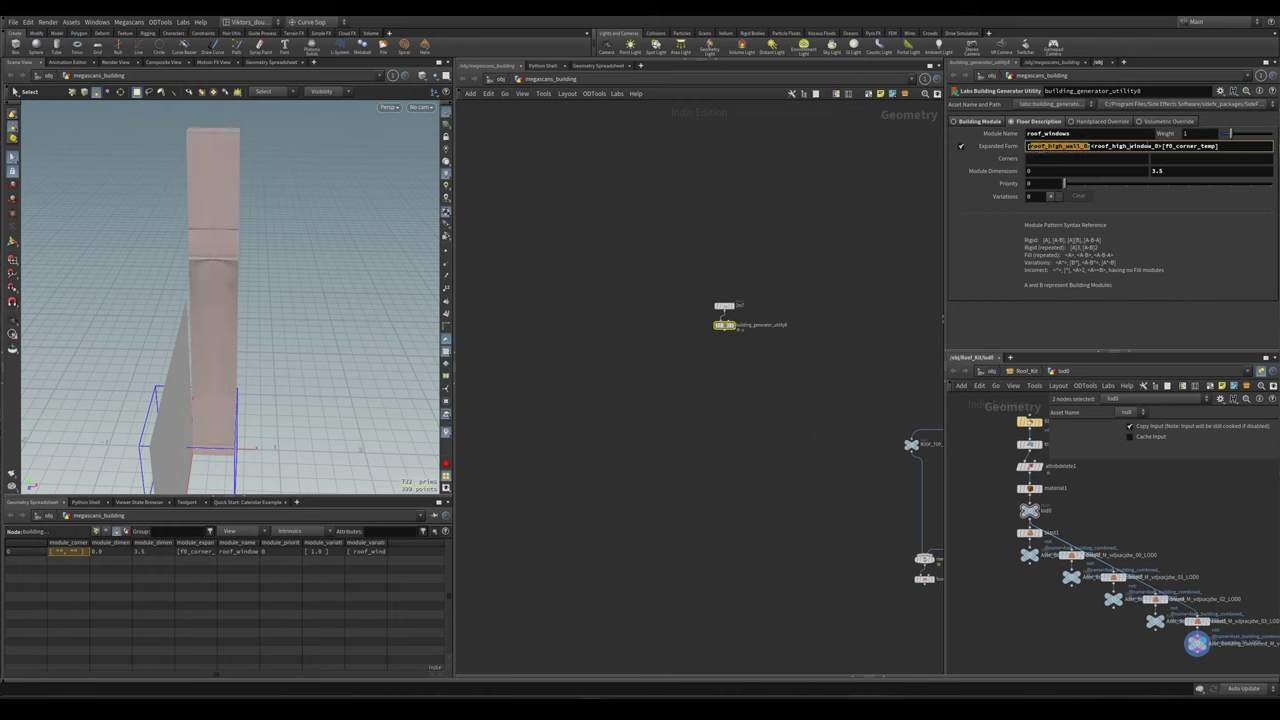
left_click_drag(1216, 147, 1176, 147)
key("ctrl+v")
left_click(1237, 158)
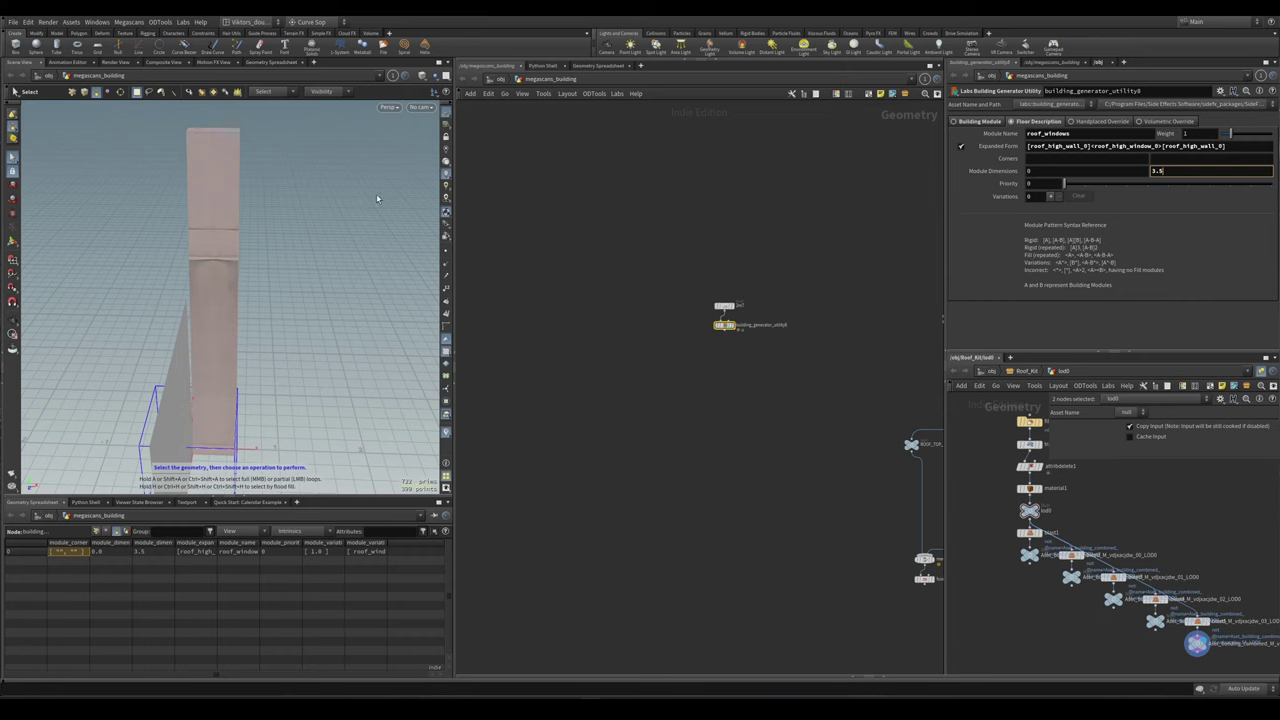
key("Return")
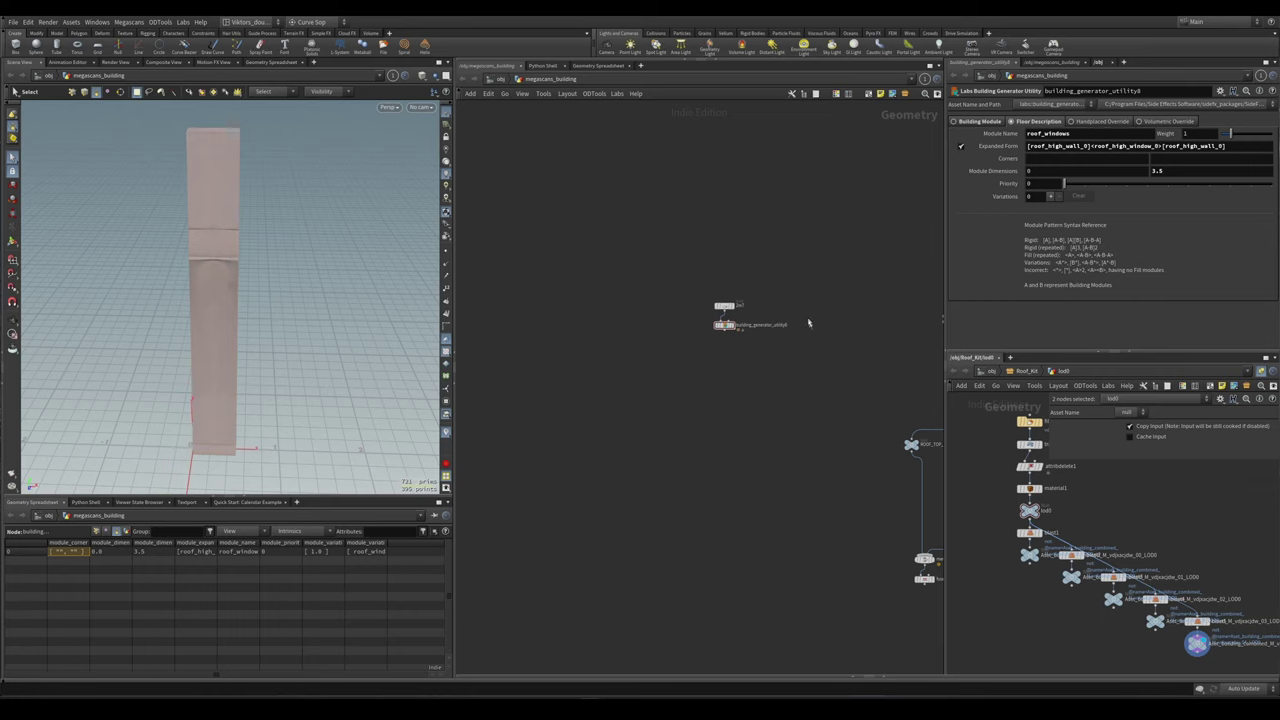
- Move the 2m7 grid and building_generator_utility8 above the ROOF_BASE branch and route a wire out of the utility node
scroll(809, 317, "down", 3)
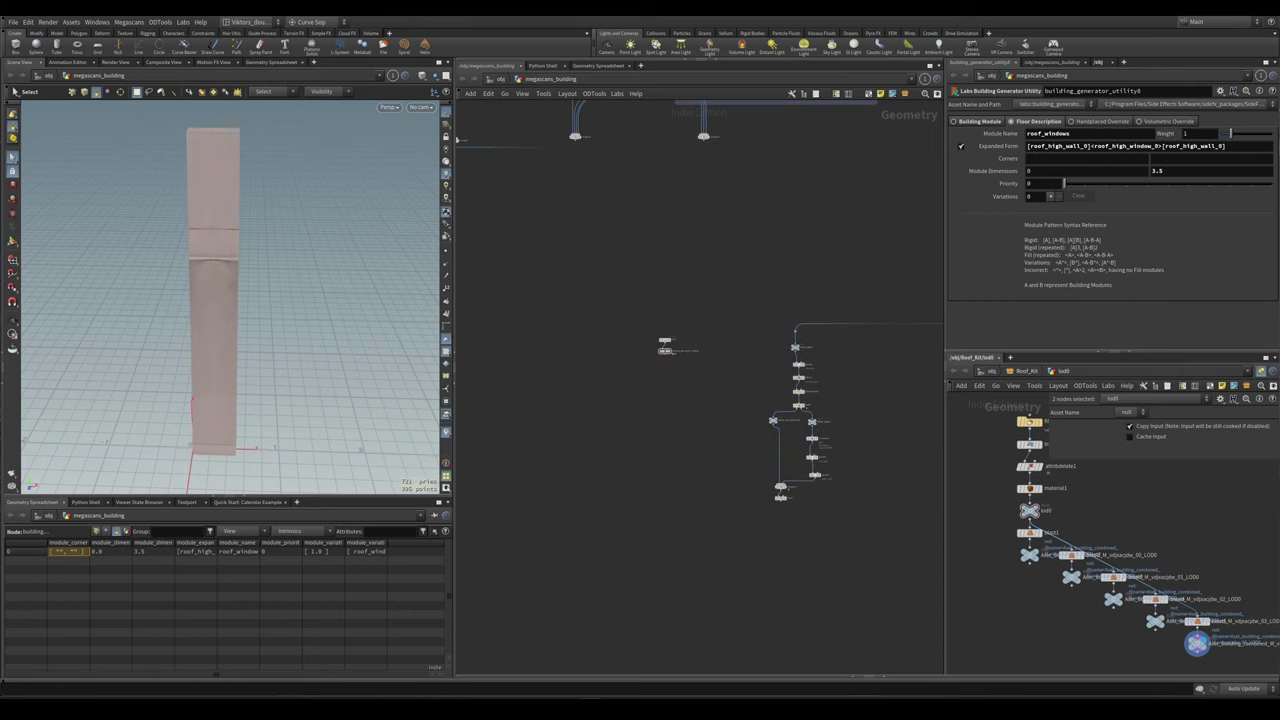
scroll(678, 385, "up", 5)
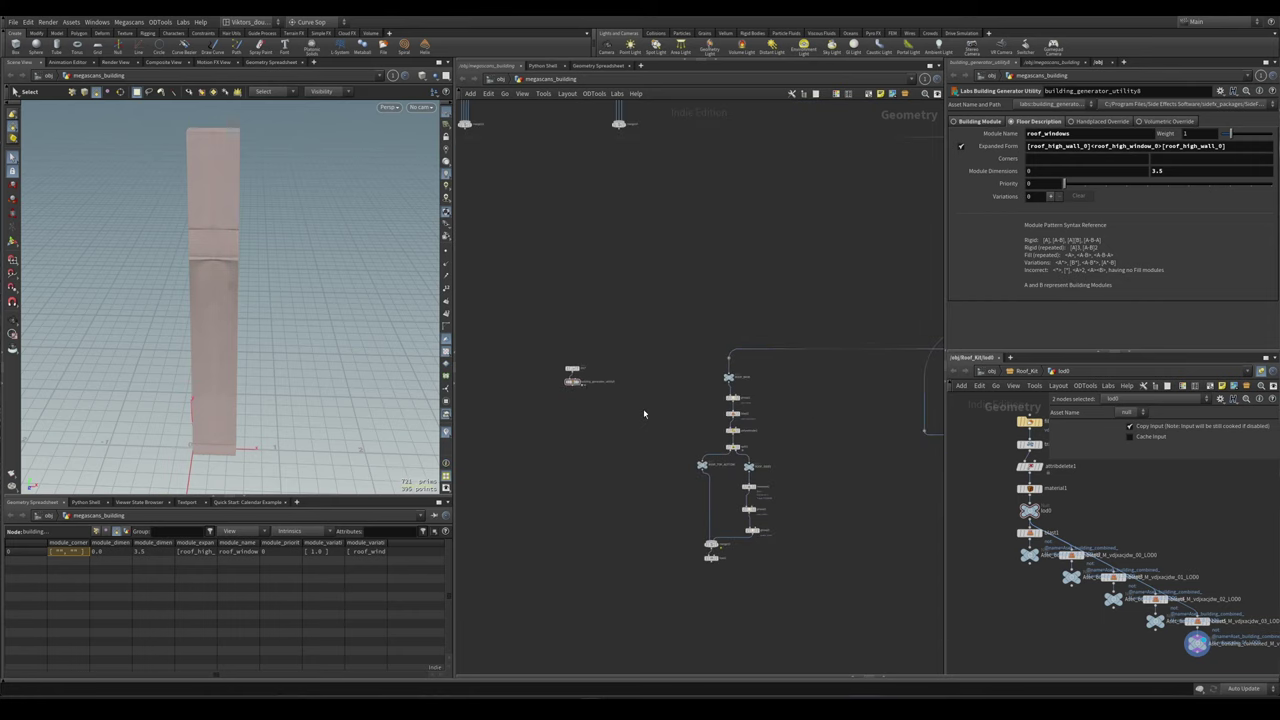
left_click_drag(571, 370, 569, 291)
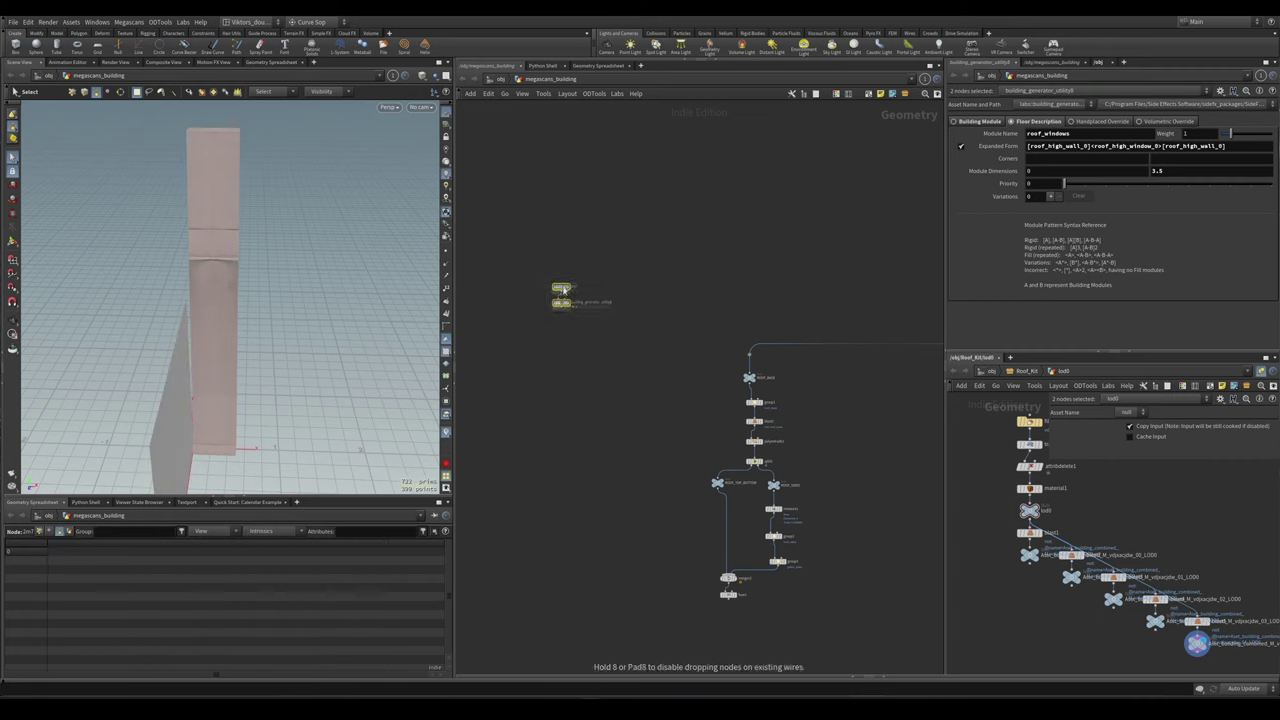
scroll(562, 310, "up", 3)
scroll(711, 398, "up", 3)
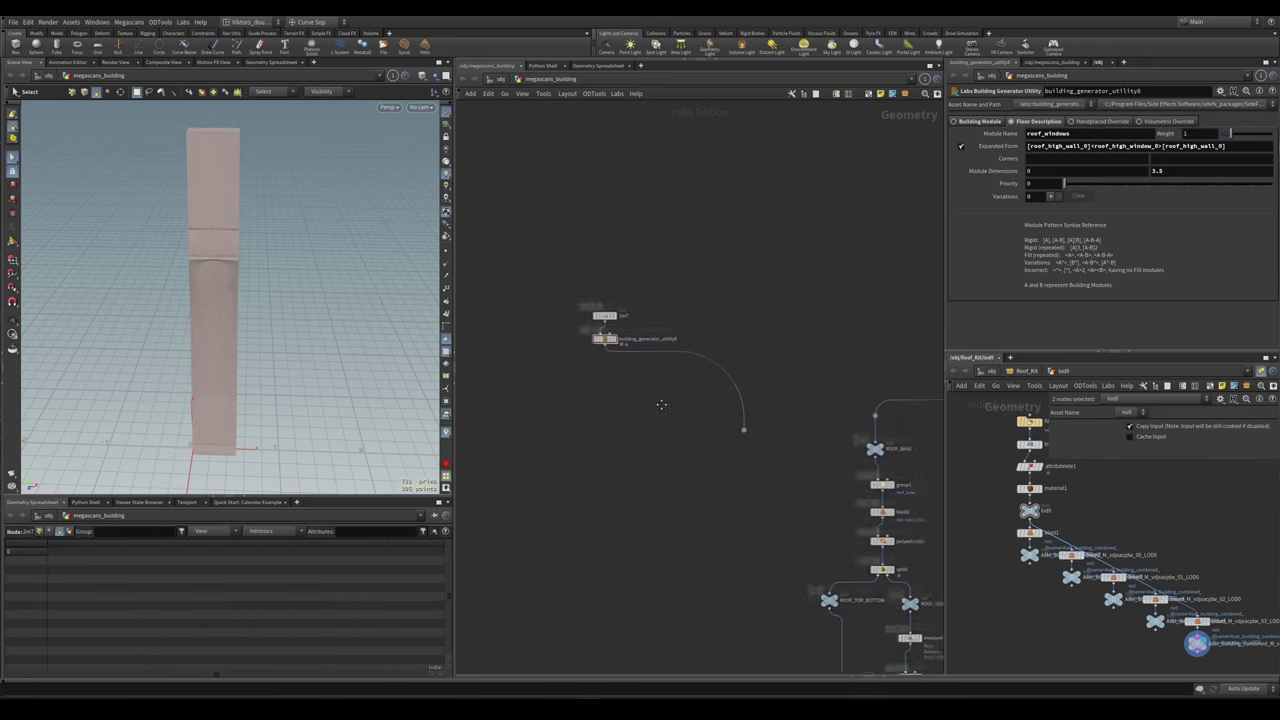
scroll(691, 395, "up", 2)
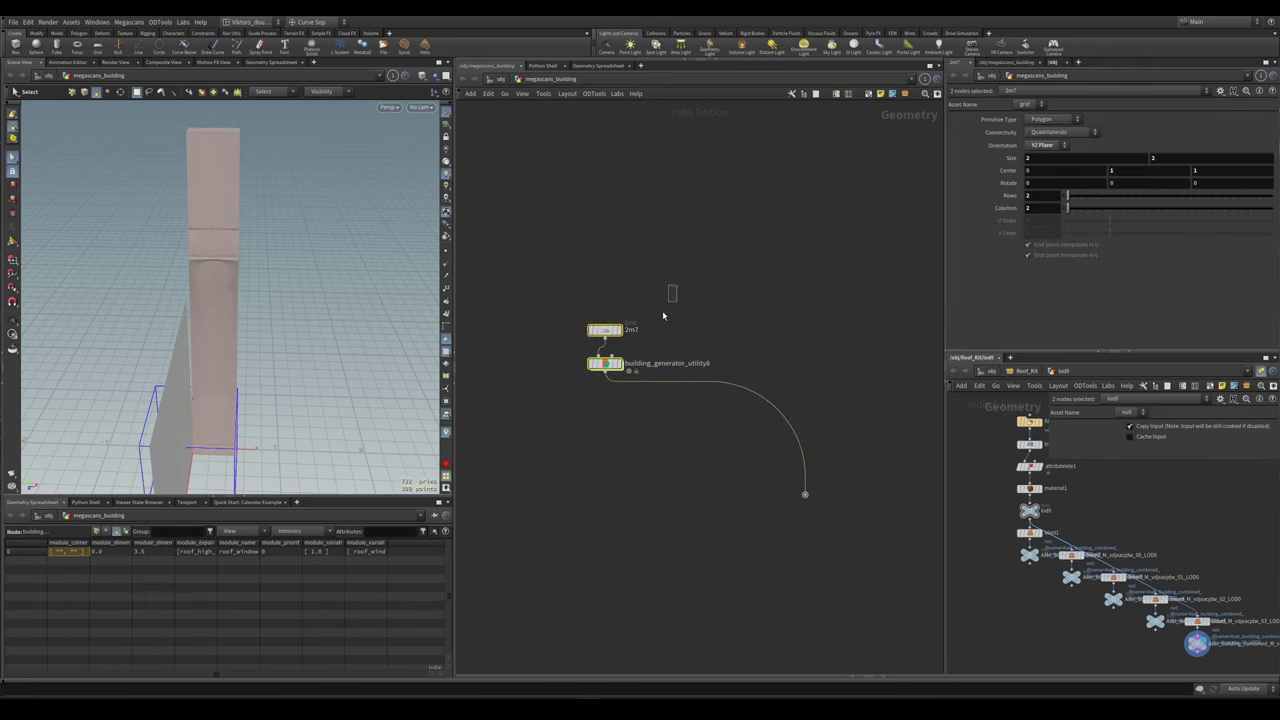
left_click_drag(604, 333, 791, 370)
left_click(791, 374)
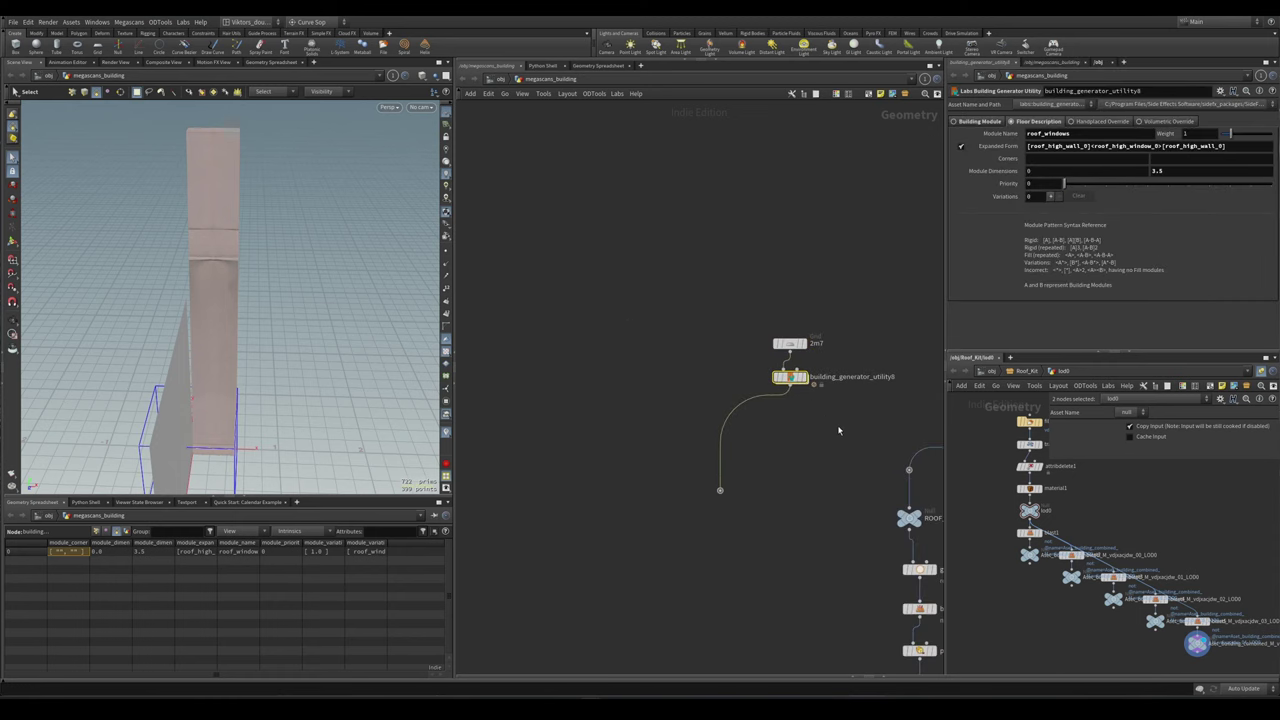
scroll(745, 360, "down", 3)
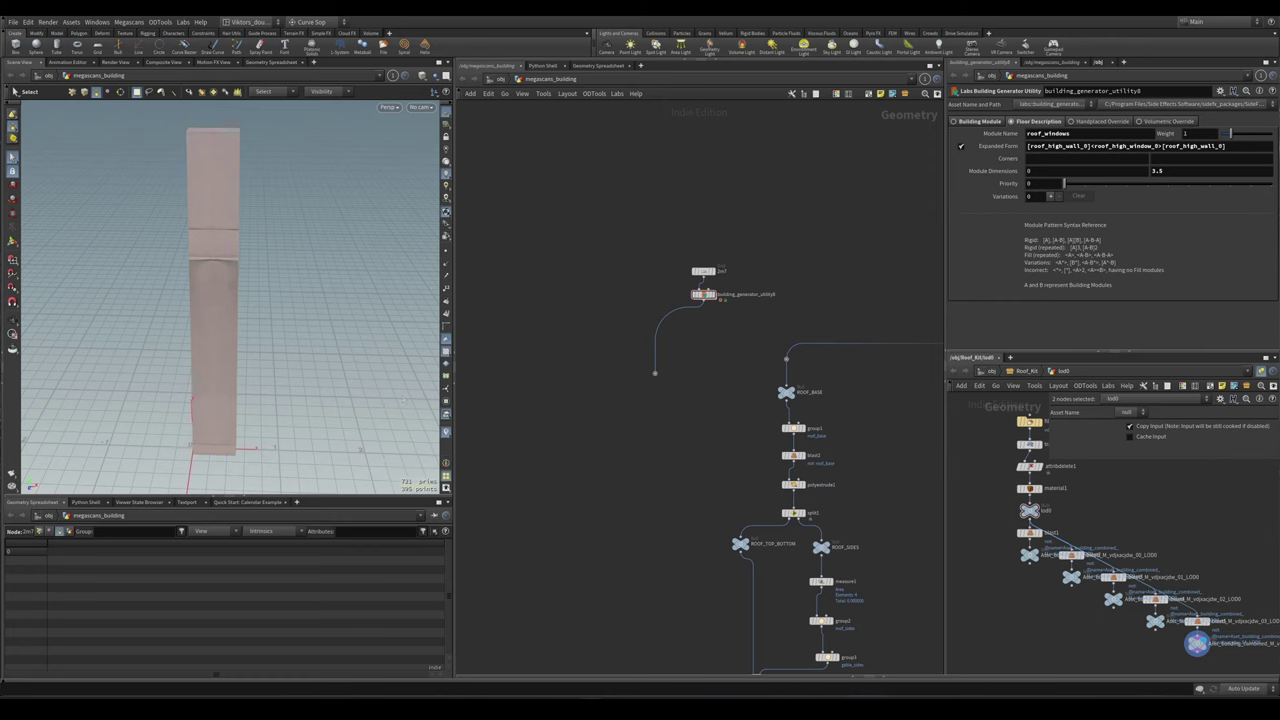
- Duplicate the main building's Building from Patterns node and place the copy, disconnected, beside merge13 in the roof branch
middle_click_drag(614, 500, 876, 420)
key("ctrl+v")
left_click(589, 515)
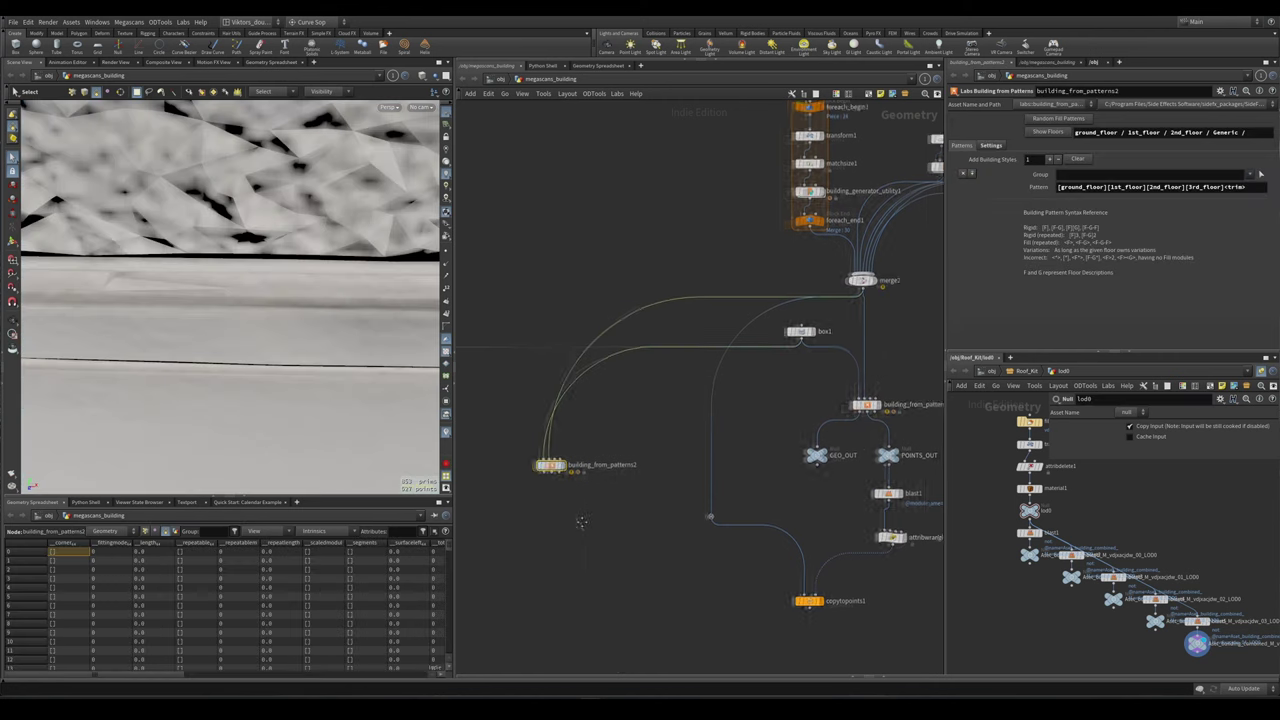
scroll(814, 366, "down", 3)
left_click_drag(826, 381, 658, 453)
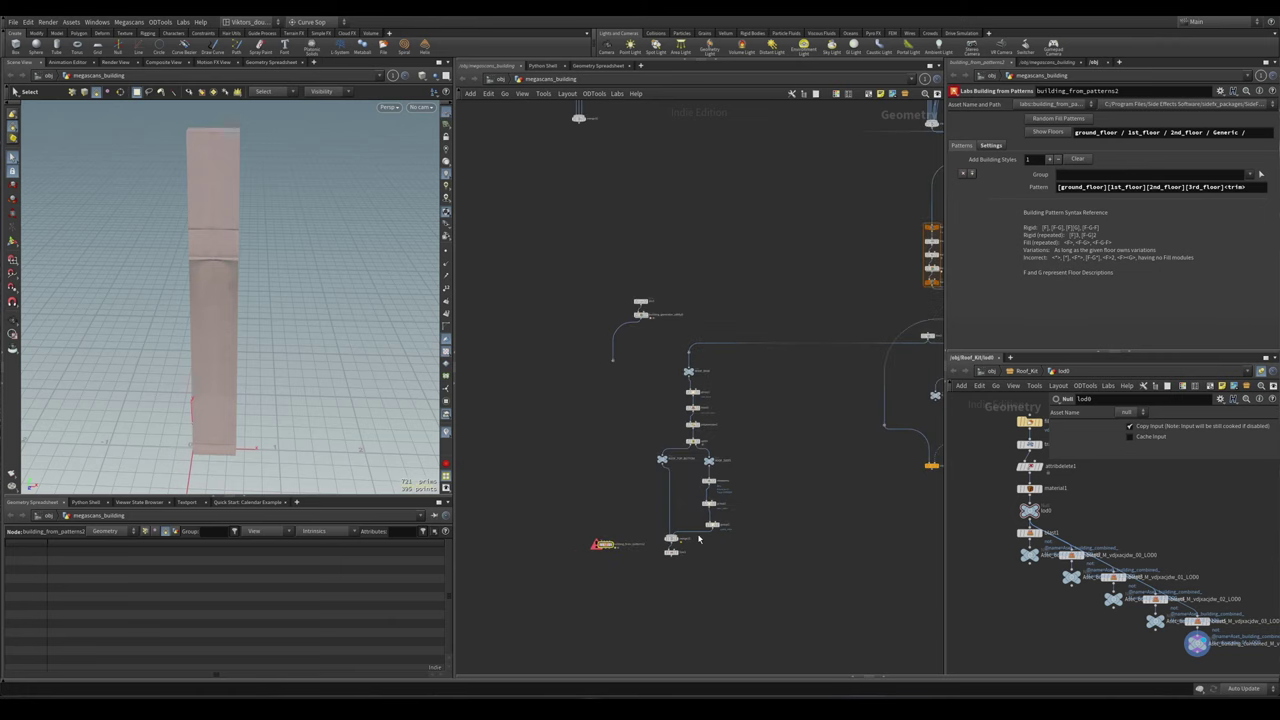
scroll(752, 401, "up", 3)
middle_click_drag(680, 532, 717, 456)
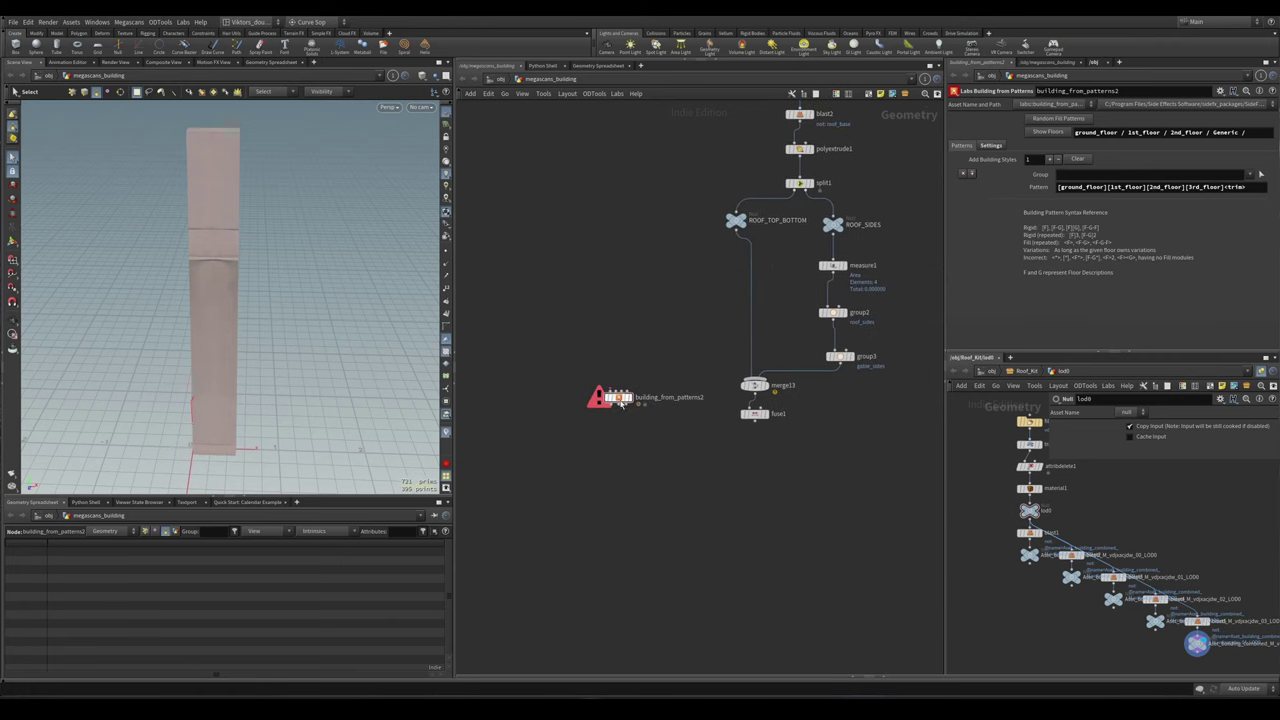
- Position building_from_patterns2 below the roof branch and connect fuse1's output to its first input
left_click_drag(617, 396, 630, 503)
left_click(752, 414)
left_click_drag(752, 421, 628, 494)
- Combine building_generator_utility8's roof_windows module with merge2's output in a new Merge node
scroll(660, 360, "down", 6)
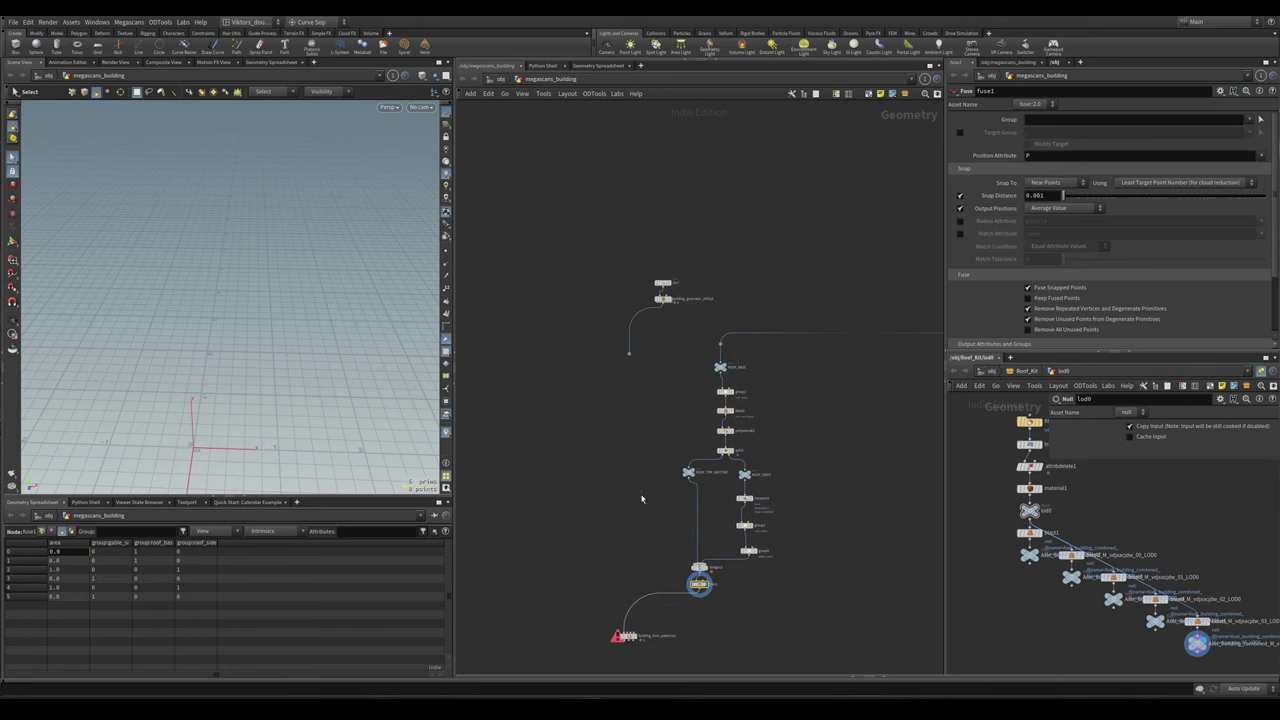
scroll(610, 335, "up", 6)
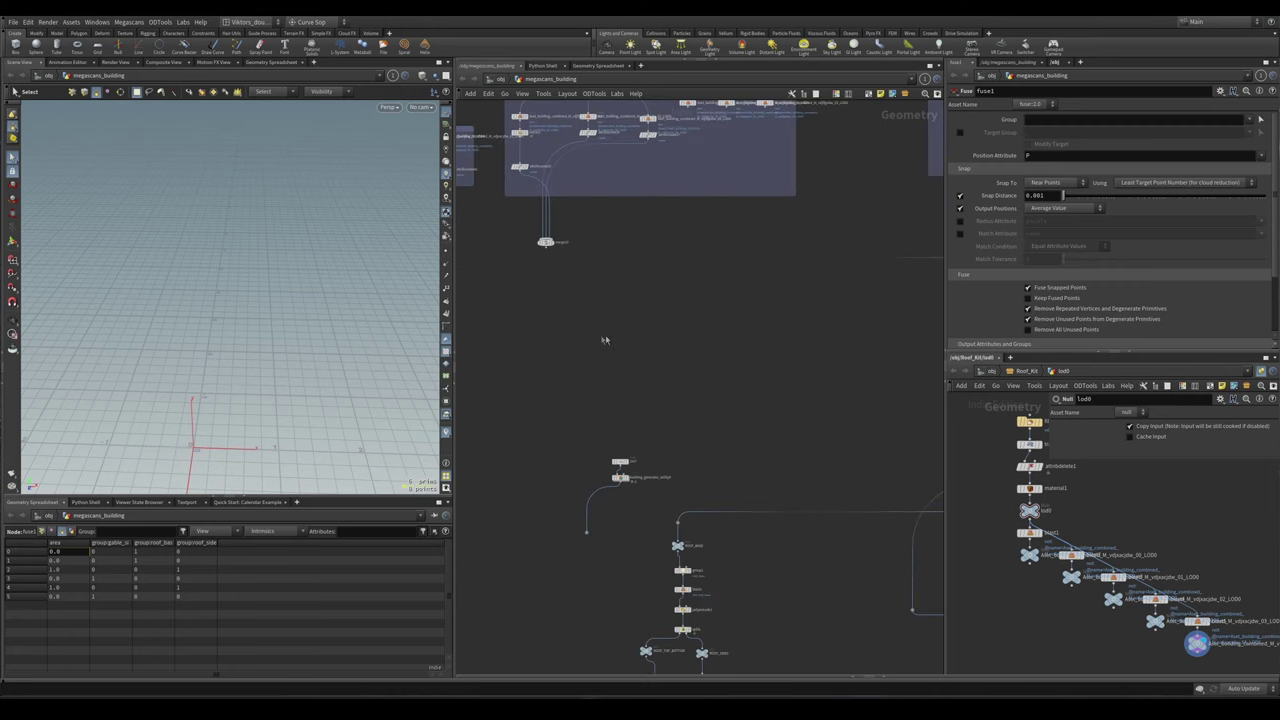
left_click_drag(727, 408, 536, 466)
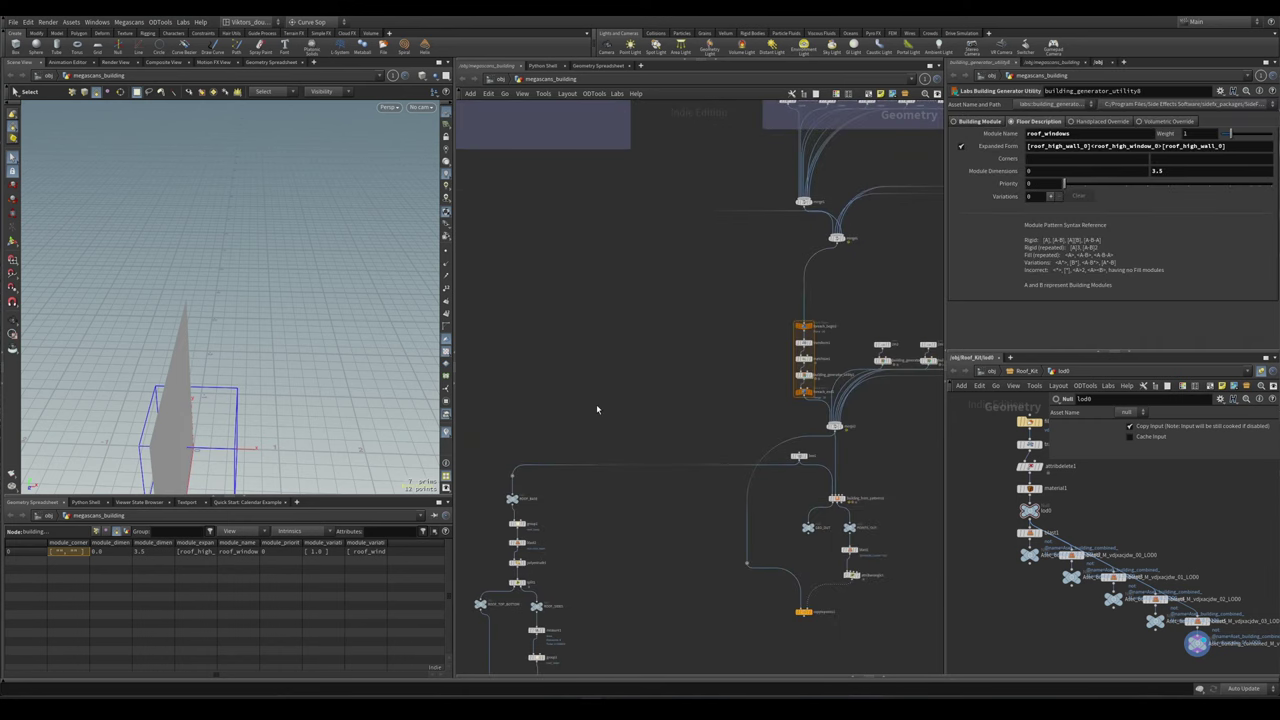
scroll(836, 456, "up", 3)
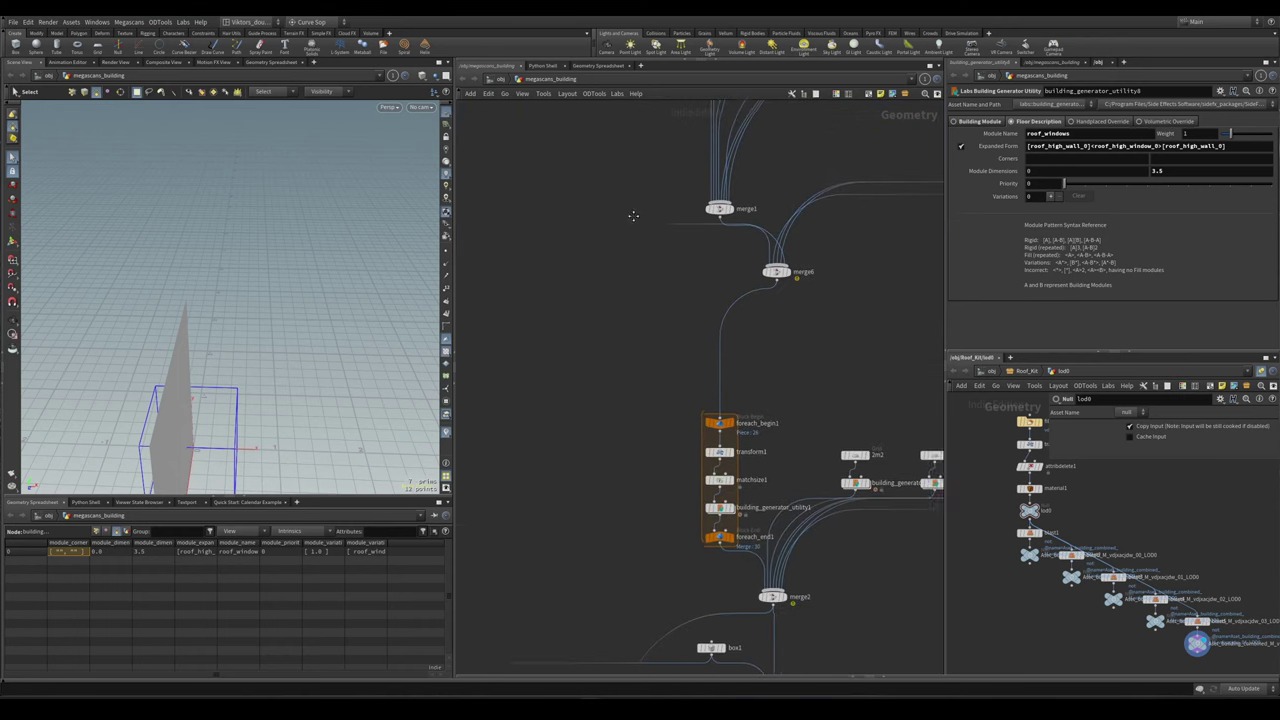
left_click(781, 422)
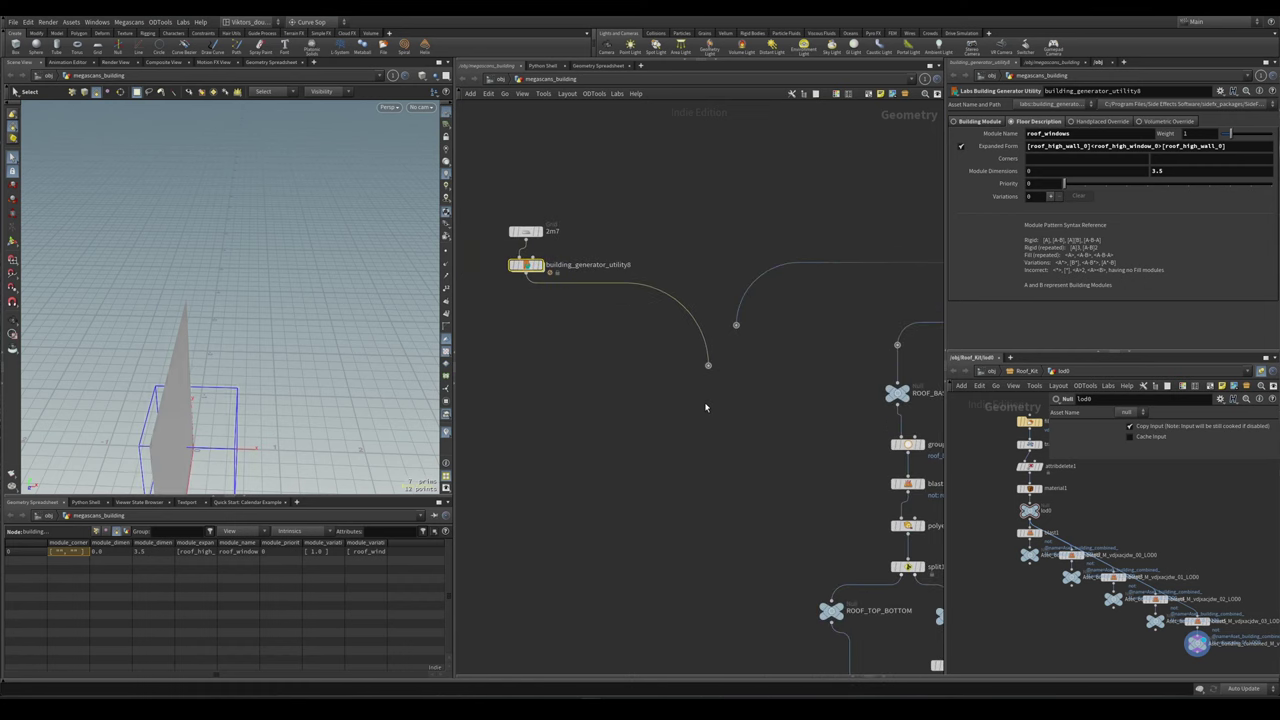
key("Tab")
type("merge")
key("Return")
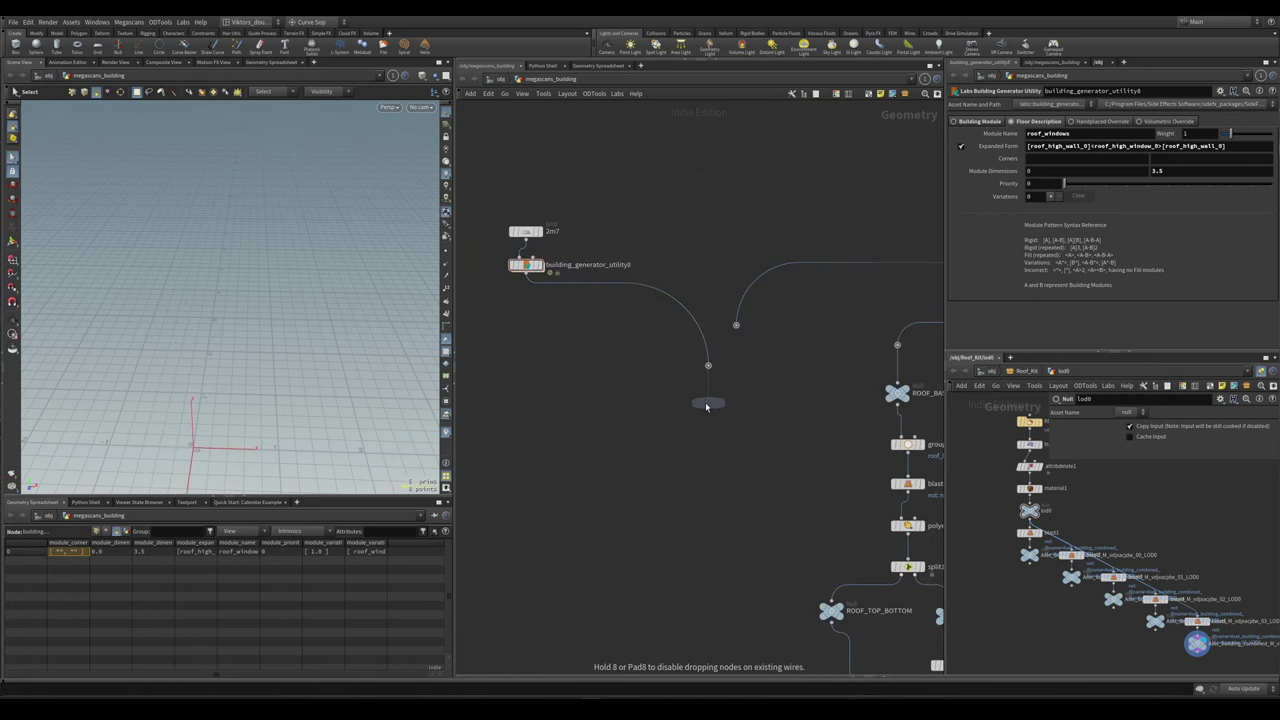
left_click(711, 378)
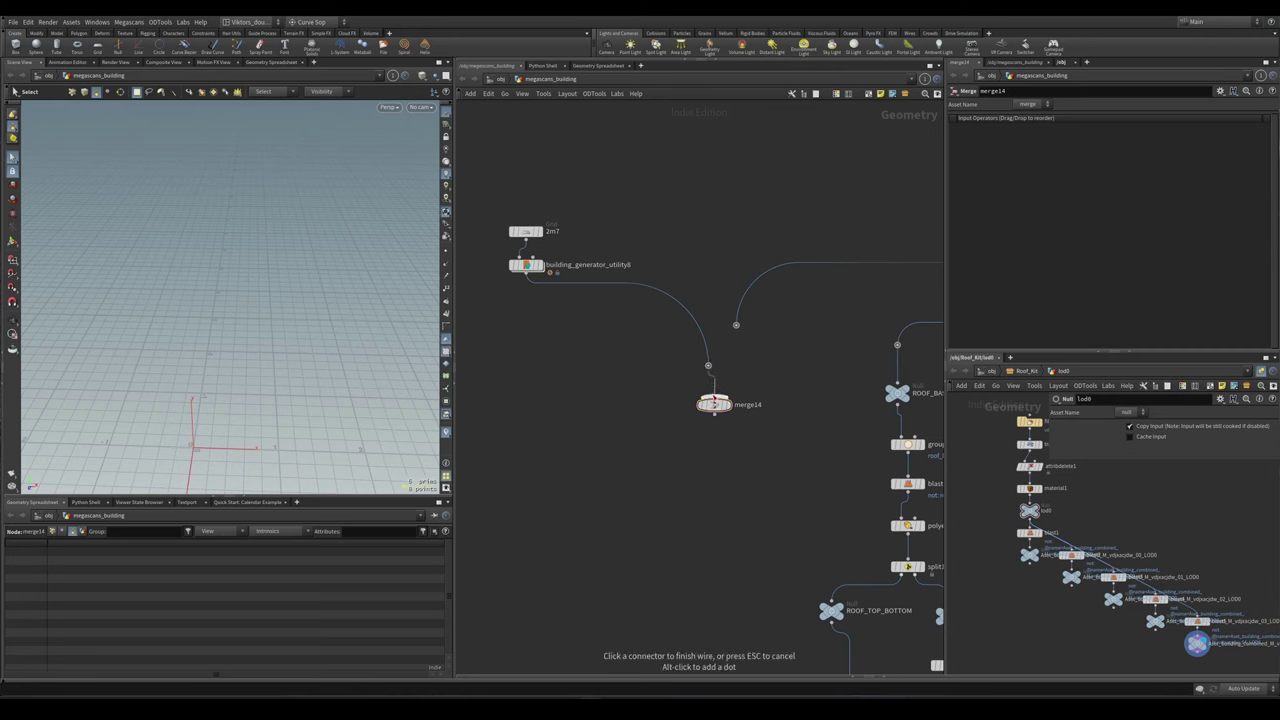
- Connect the new merge14 node to the second input of building_from_patterns2 and display that node
left_click(716, 421)
scroll(716, 421, "down", 3)
middle_click_drag(716, 421, 666, 277)
scroll(635, 483, "up", 3)
left_click(637, 522)
middle_click_drag(637, 522, 642, 458)
left_click(643, 473)
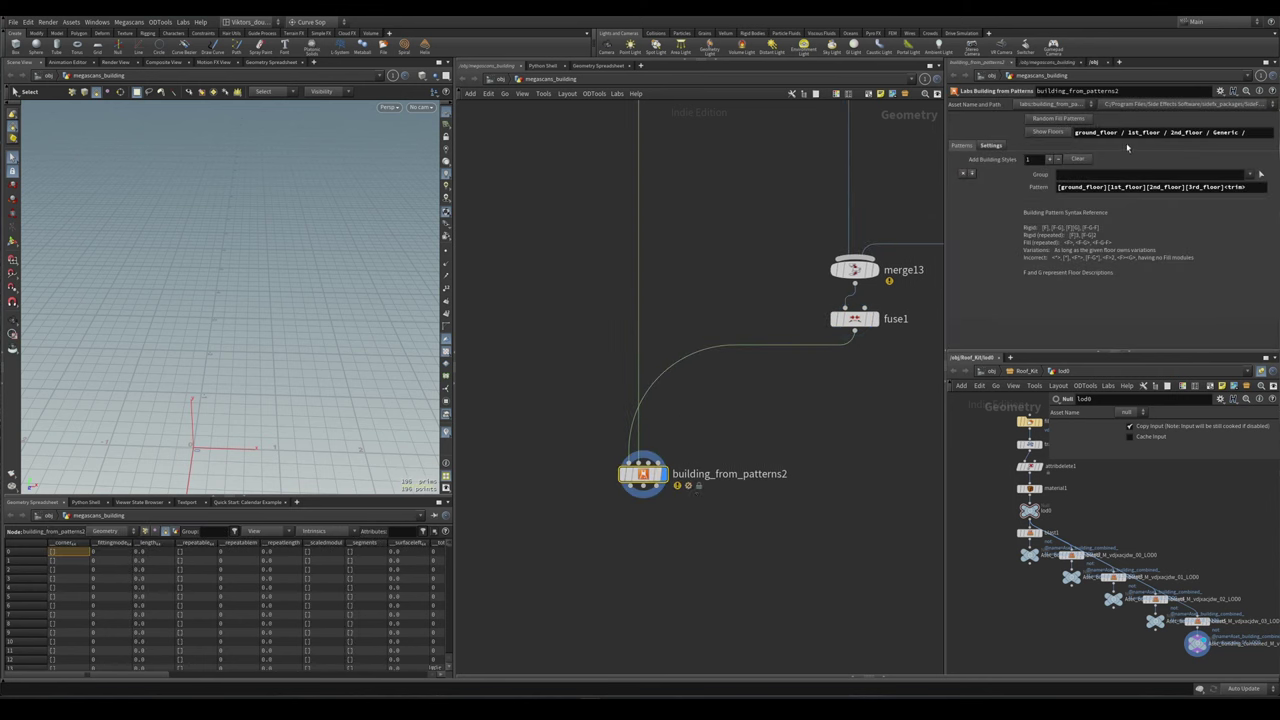
- Look through the available floor names and replace building_from_patterns2's pattern with <roof_windows>
left_click_drag(1126, 132, 1272, 133)
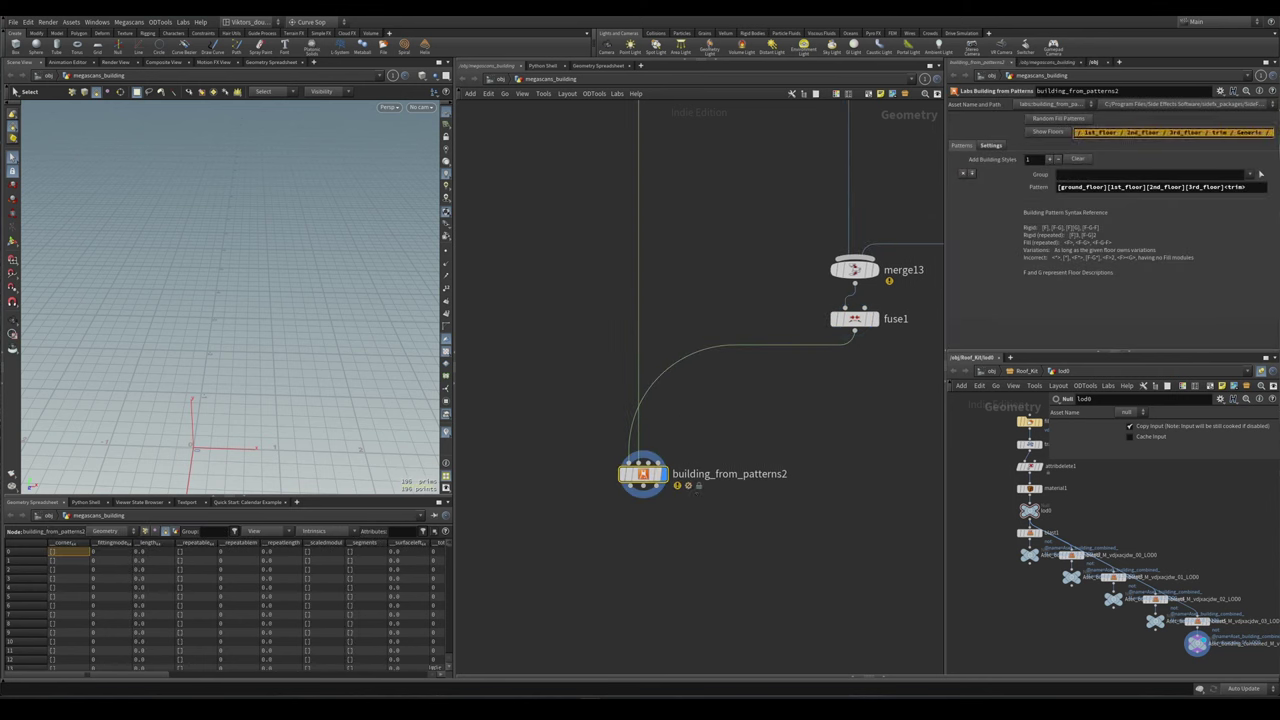
left_click(1246, 132)
left_click_drag(1210, 132, 921, 130)
left_click(1107, 132)
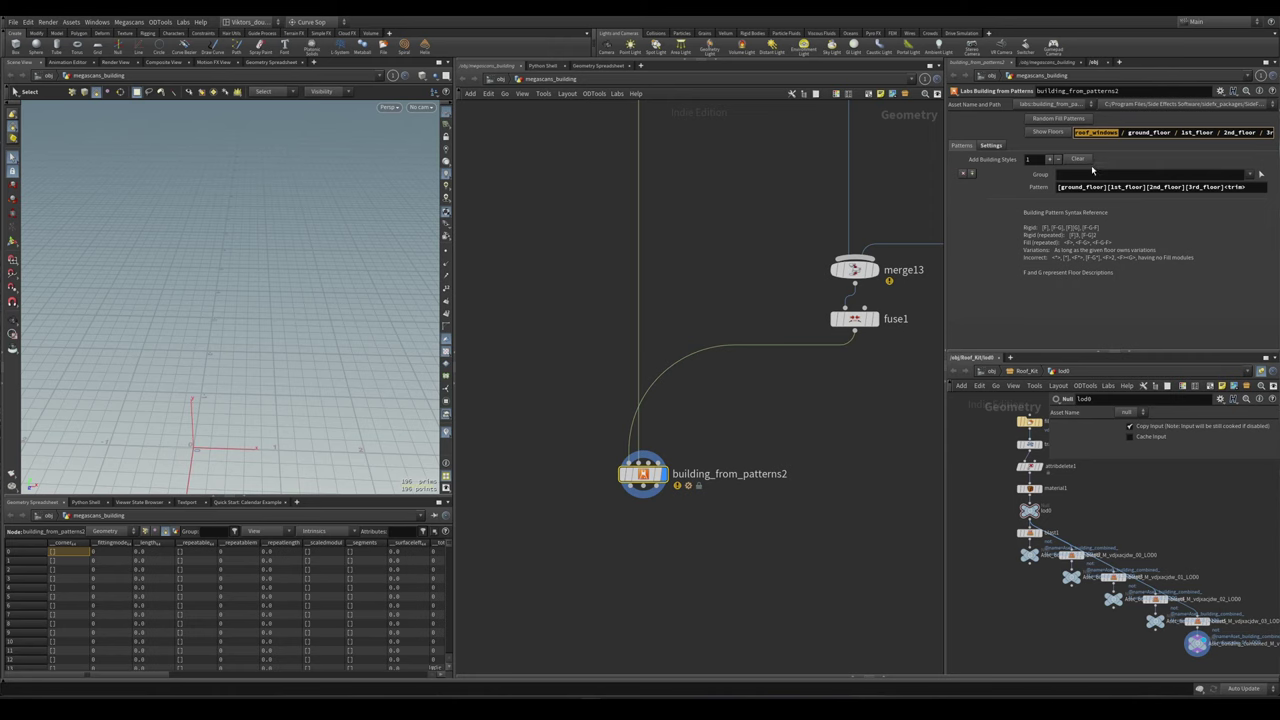
triple_click(1112, 187)
key("BackSpace")
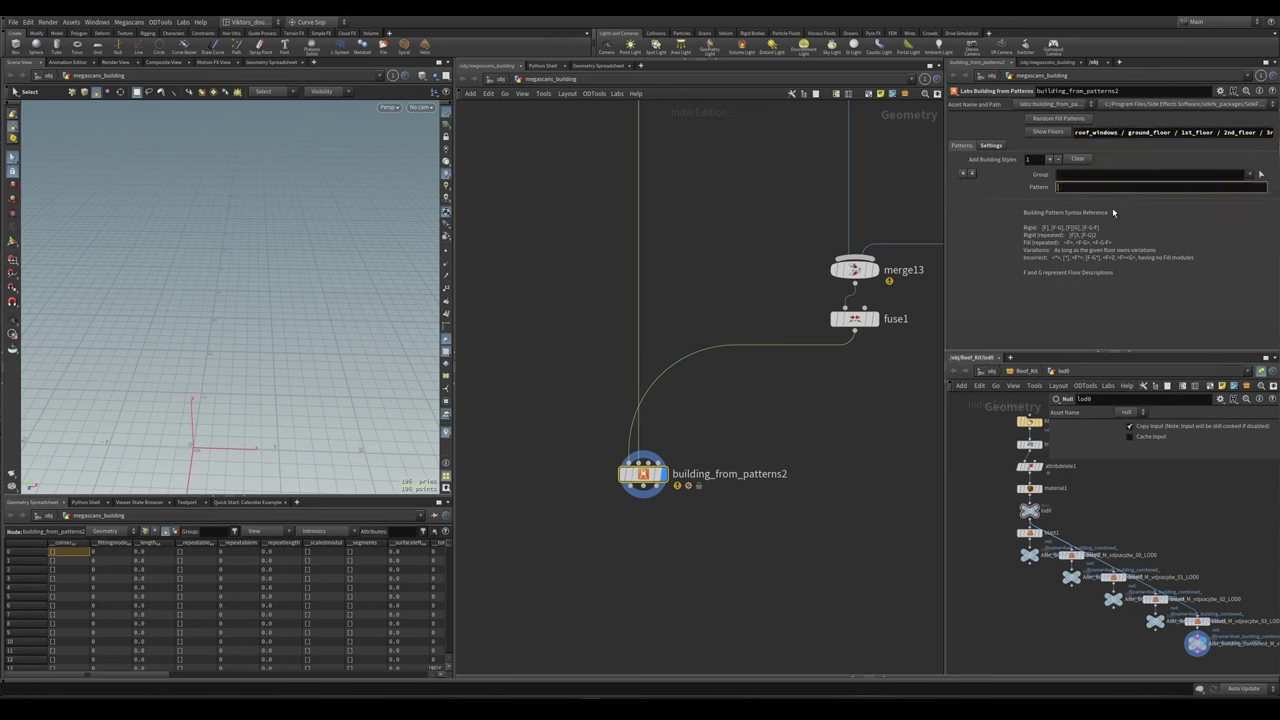
type("<>")
type("roof_windows")
key("Return")
key("Escape")
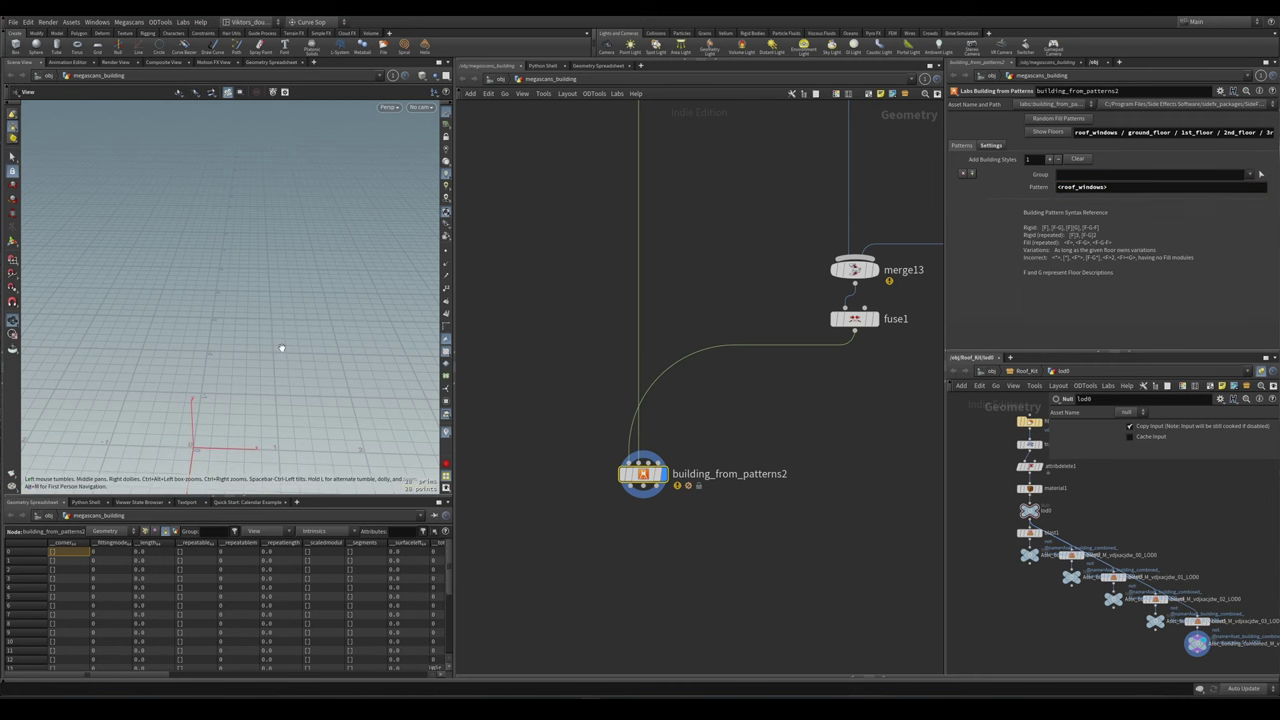
- Examine the generated roof window walls, checking the corner wall panels and the full ring from several angles
left_click_drag(280, 348, 245, 309)
scroll(262, 344, "up", 5)
scroll(265, 341, "up", 5)
key("s")
left_click(265, 341)
key("Escape")
scroll(245, 309, "up", 4)
key("s")
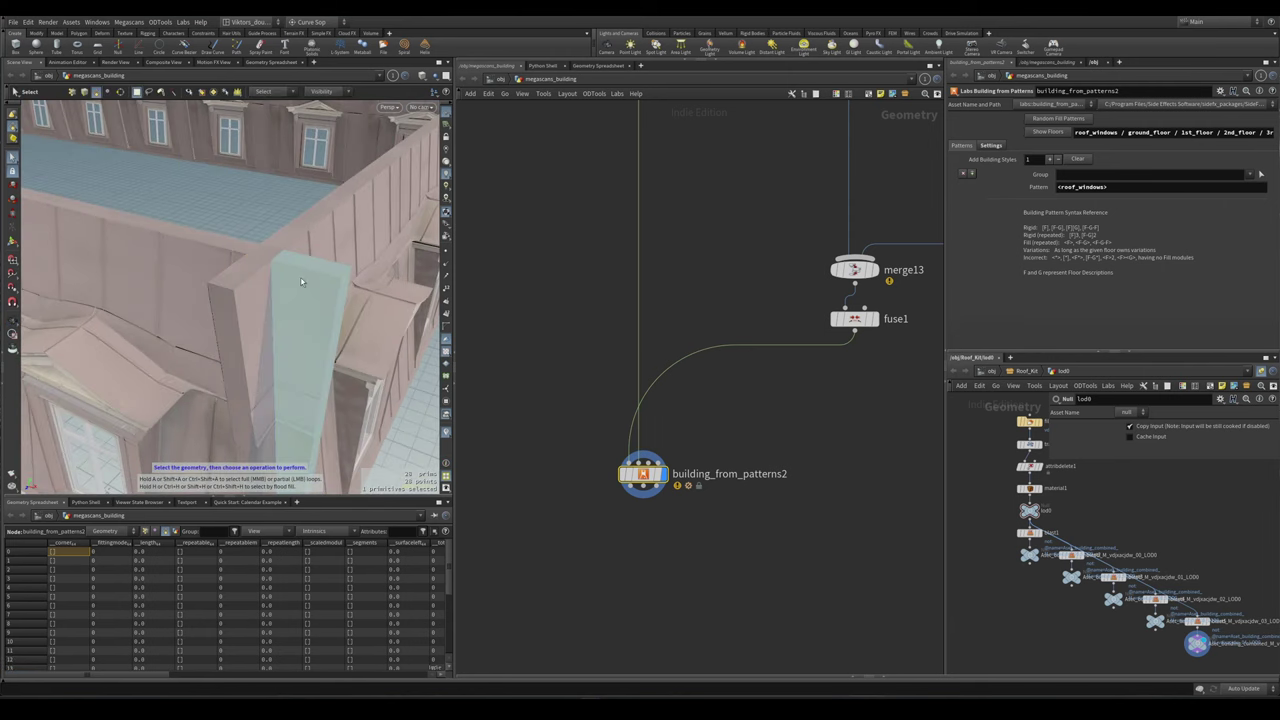
left_click(256, 289)
left_click_drag(329, 351, 385, 372, "alt")
key("Escape")
scroll(323, 328, "down", 6)
key("s")
middle_click_drag(784, 458, 842, 444)
scroll(842, 444, "down", 2)
left_click_drag(400, 330, 264, 258, "alt")
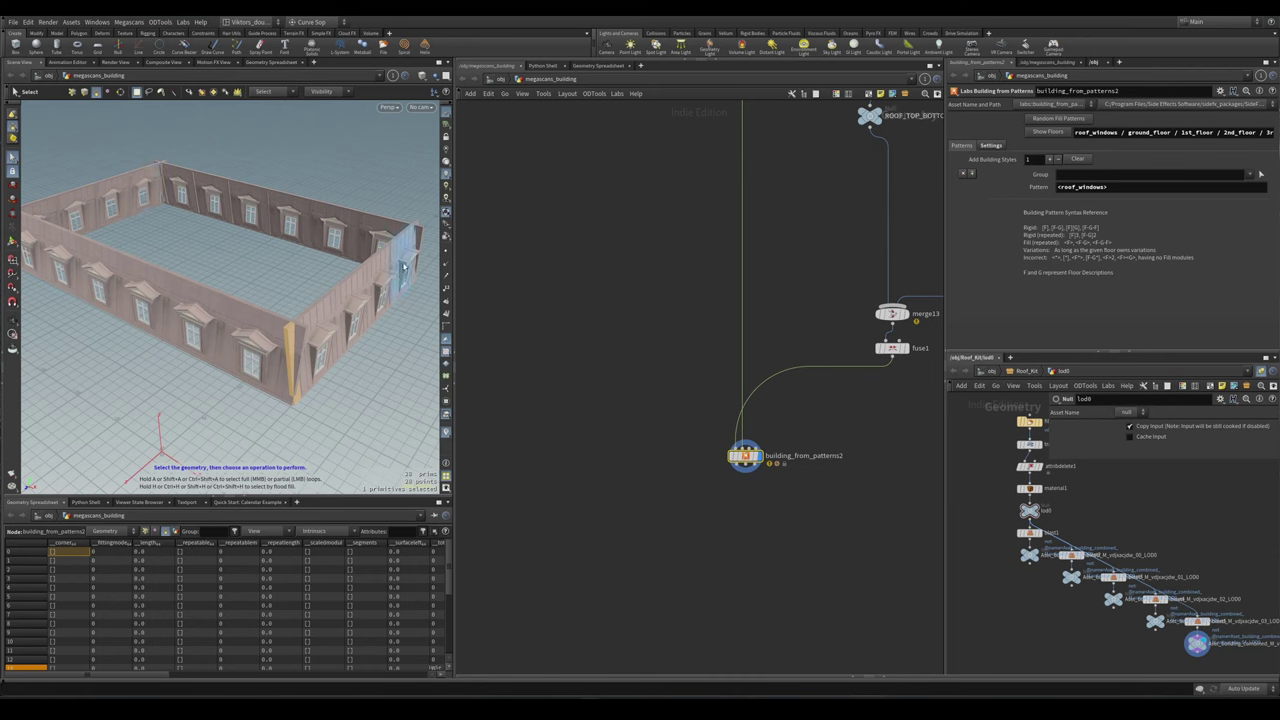
- Add a box about 5.4 × 8.5 × 14.1 crossing the roof wall and connect it to building_from_patterns2's Cutout input
scroll(794, 427, "up", 4)
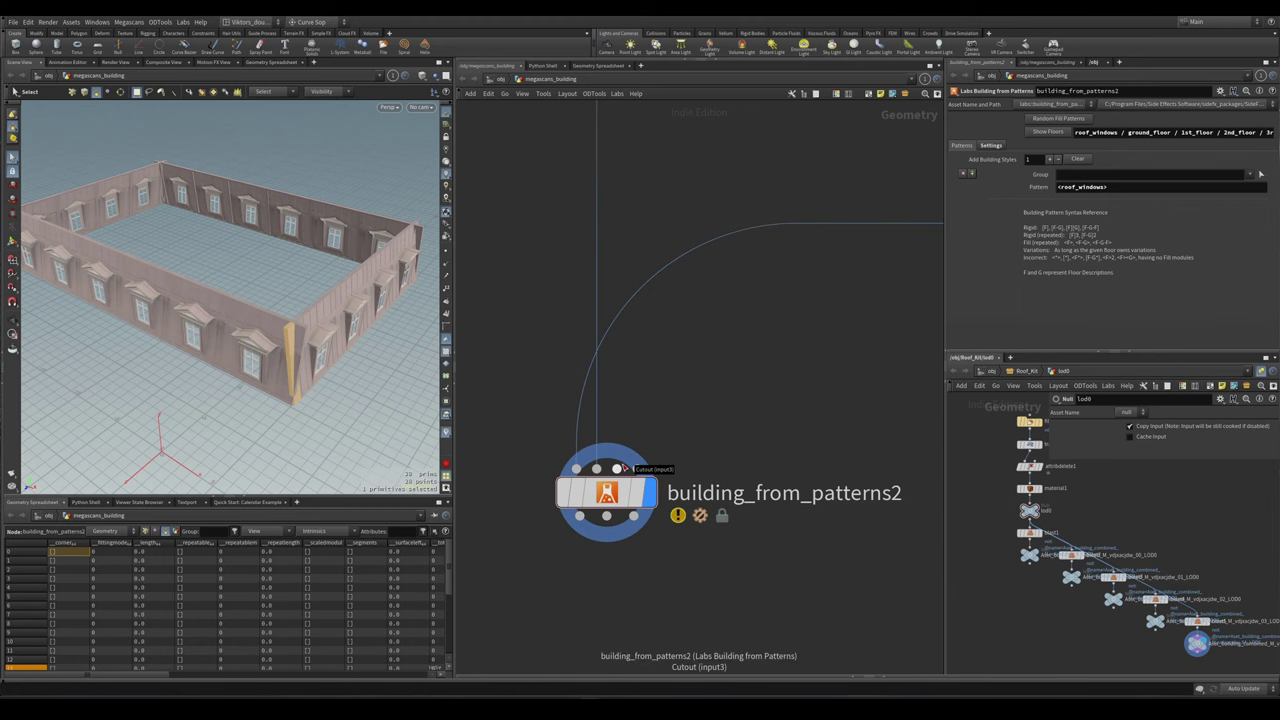
scroll(617, 469, "down", 5)
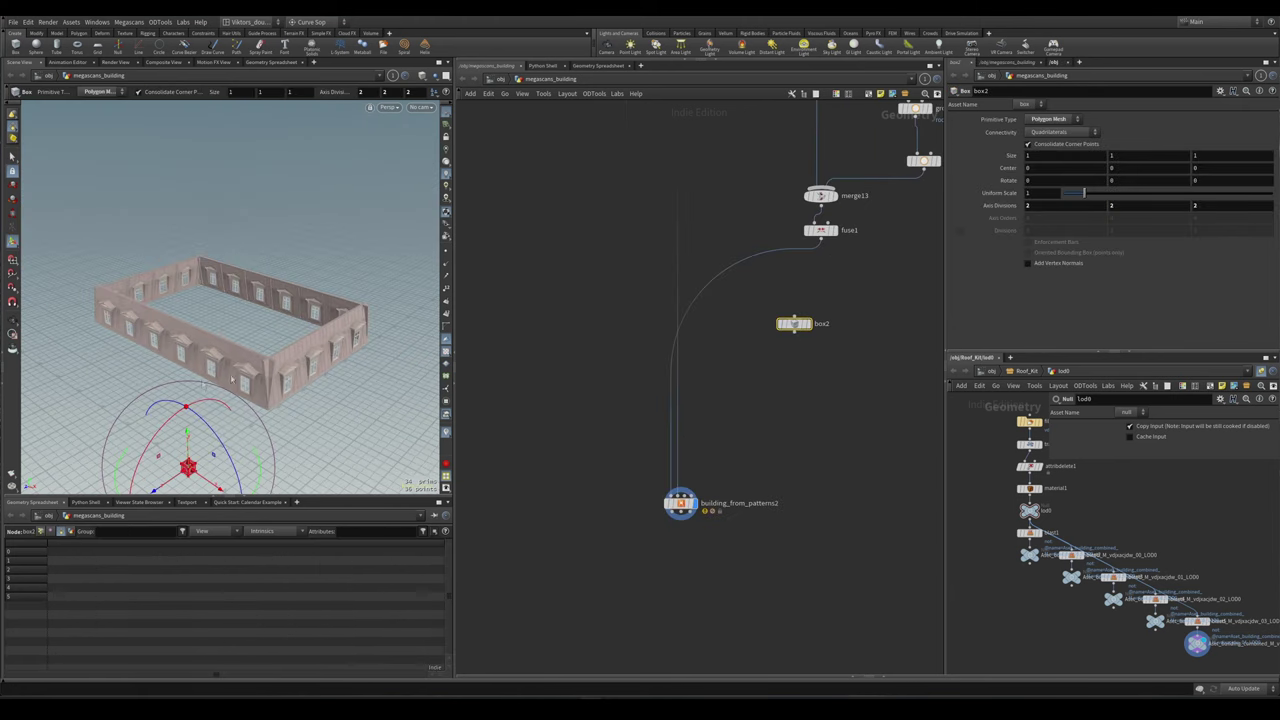
left_click_drag(188, 467, 451, 393)
scroll(726, 388, "up", 3)
left_click(823, 306)
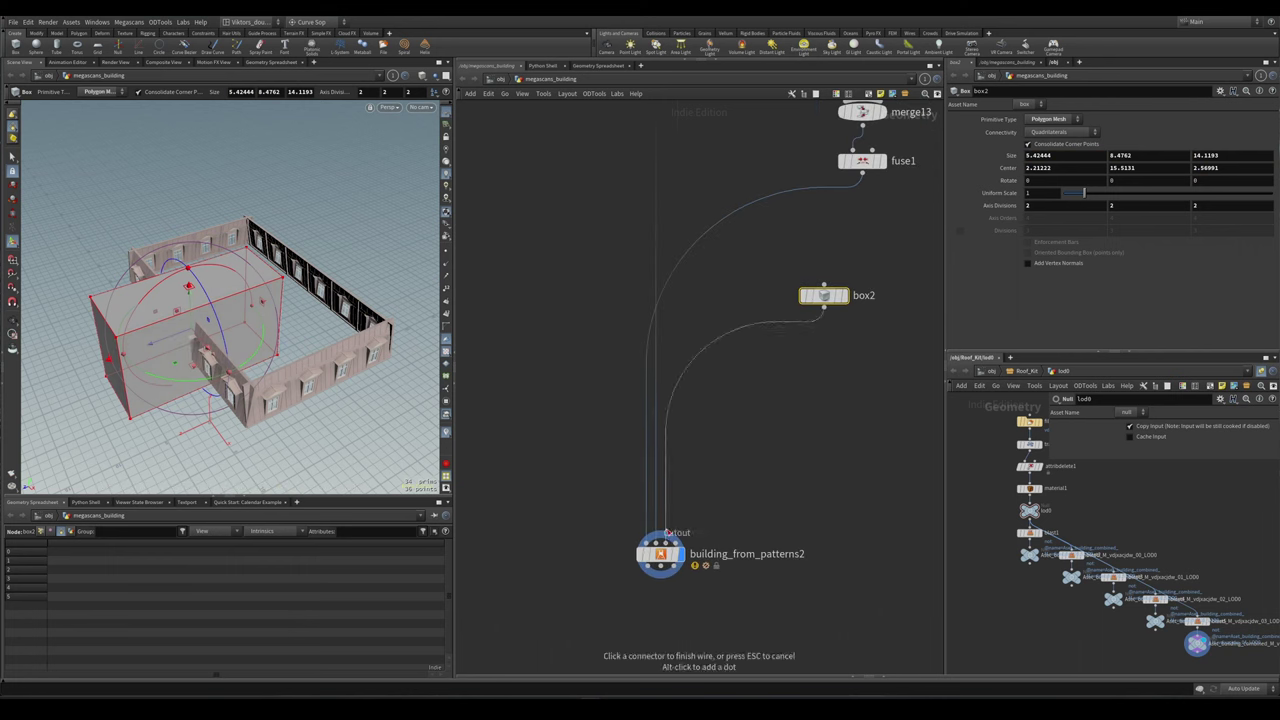
left_click(668, 532)
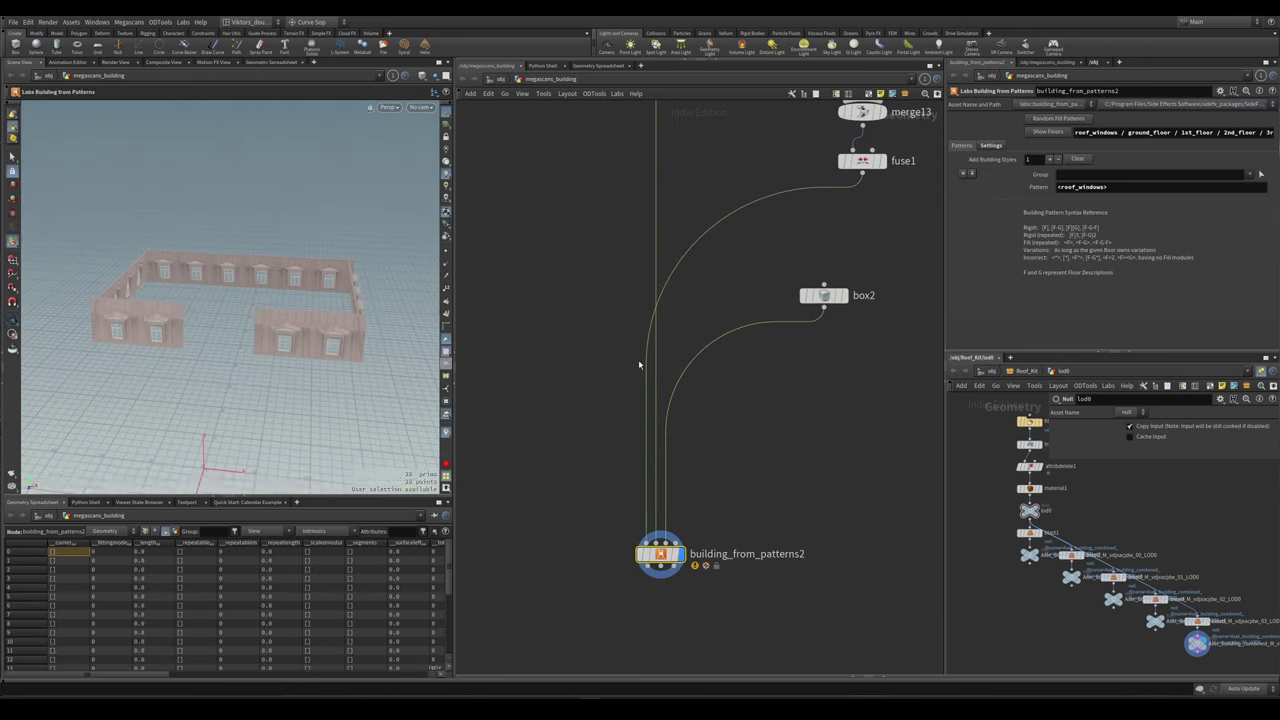
- Inspect how box2 cuts through the roof walls and delete the box node
scroll(759, 356, "down", 1)
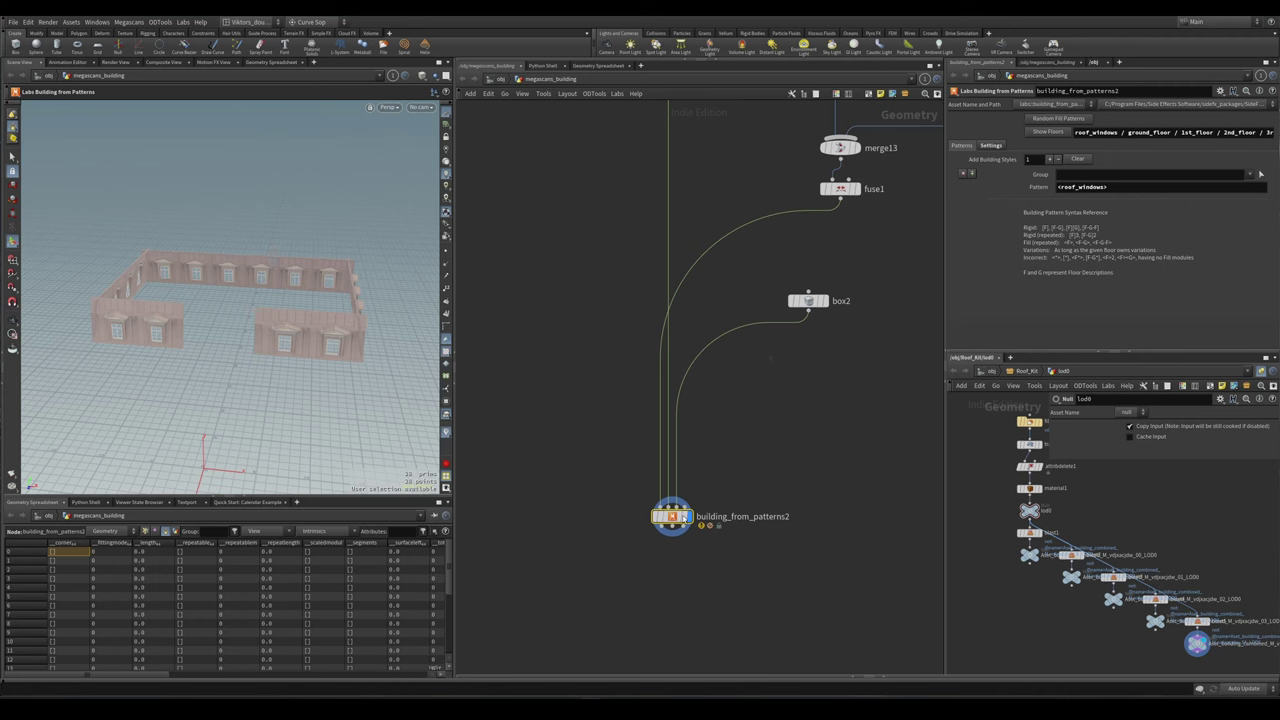
left_click_drag(250, 332, 300, 332)
left_click_drag(826, 283, 761, 341)
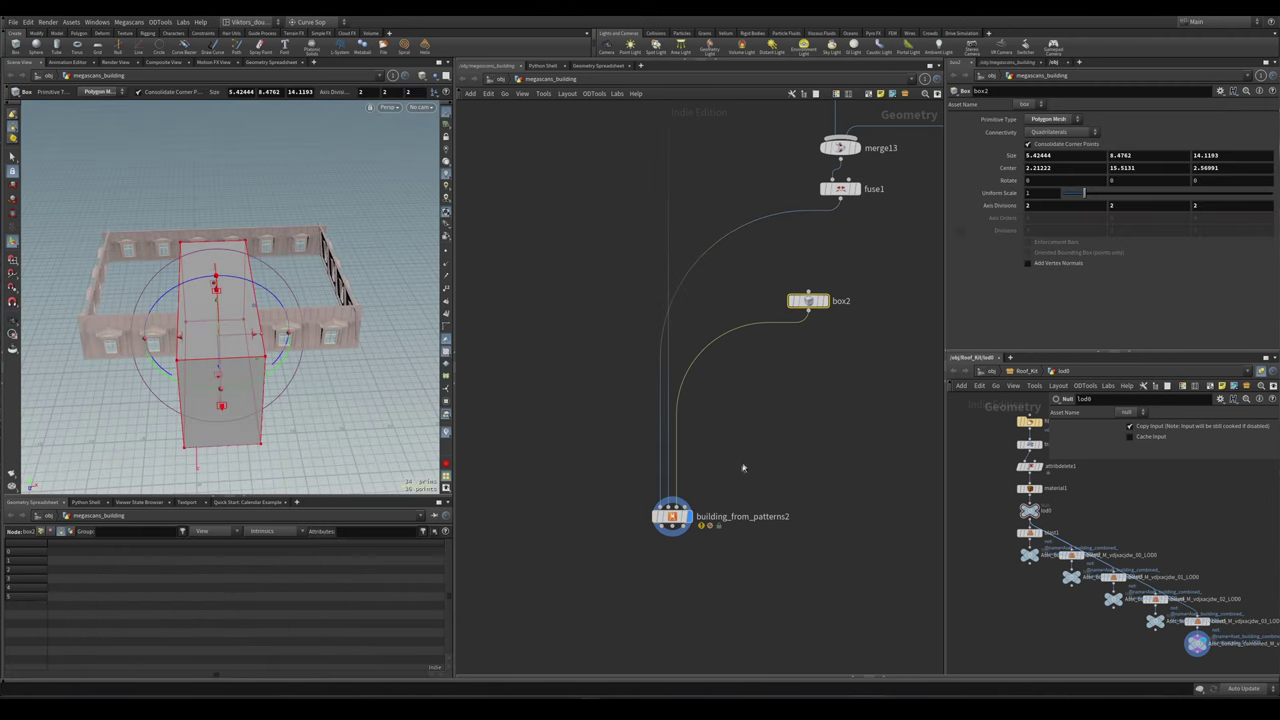
scroll(743, 466, "up", 2)
left_click_drag(276, 343, 272, 292)
key("Escape")
key("Return")
key("Delete")
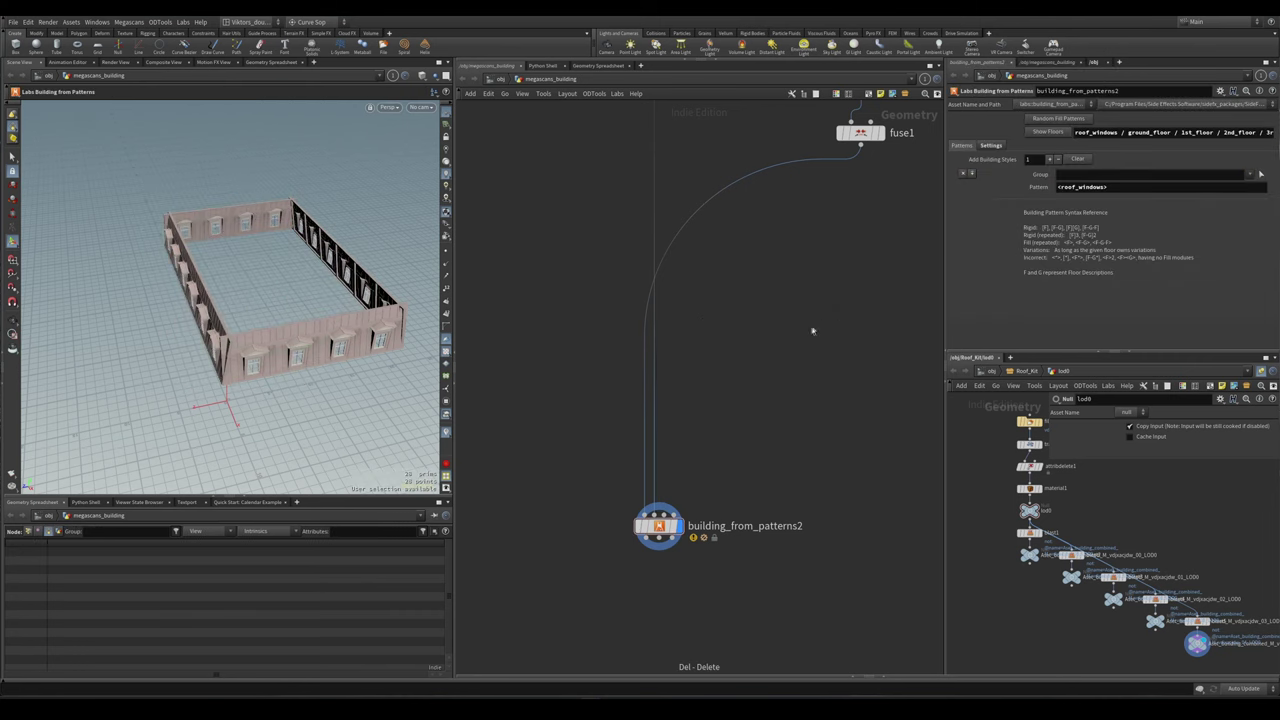
- Connect fuse1's output to the Cutout input of building_from_patterns2 as well and display the result
scroll(808, 339, "down", 3)
left_click(806, 276)
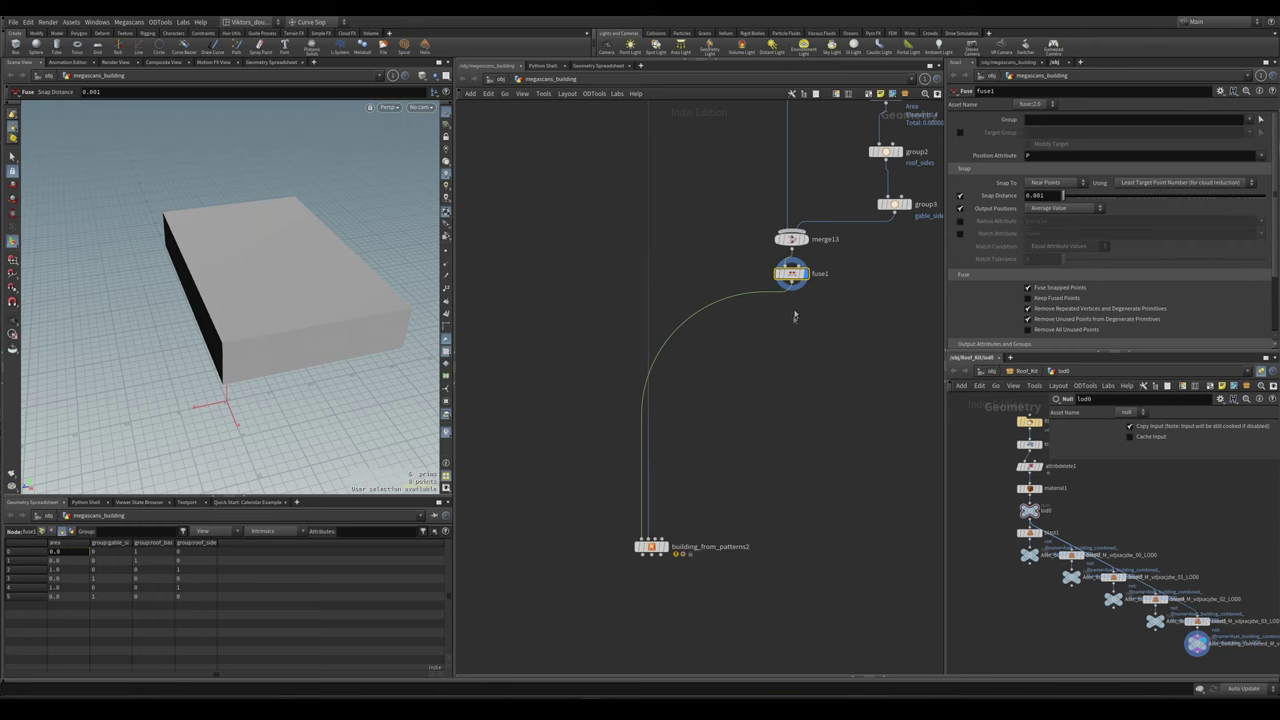
scroll(831, 311, "up", 2)
middle_click_drag(769, 349, 829, 285)
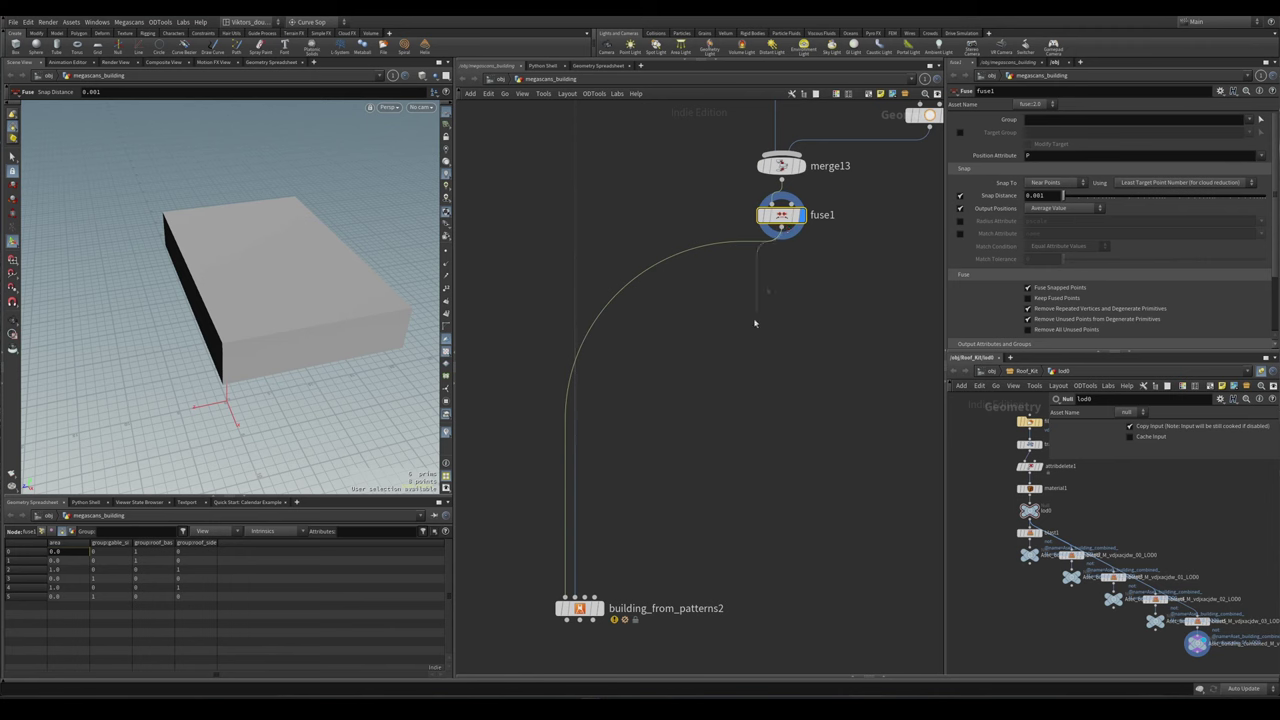
middle_click_drag(755, 323, 761, 172)
left_click(598, 462)
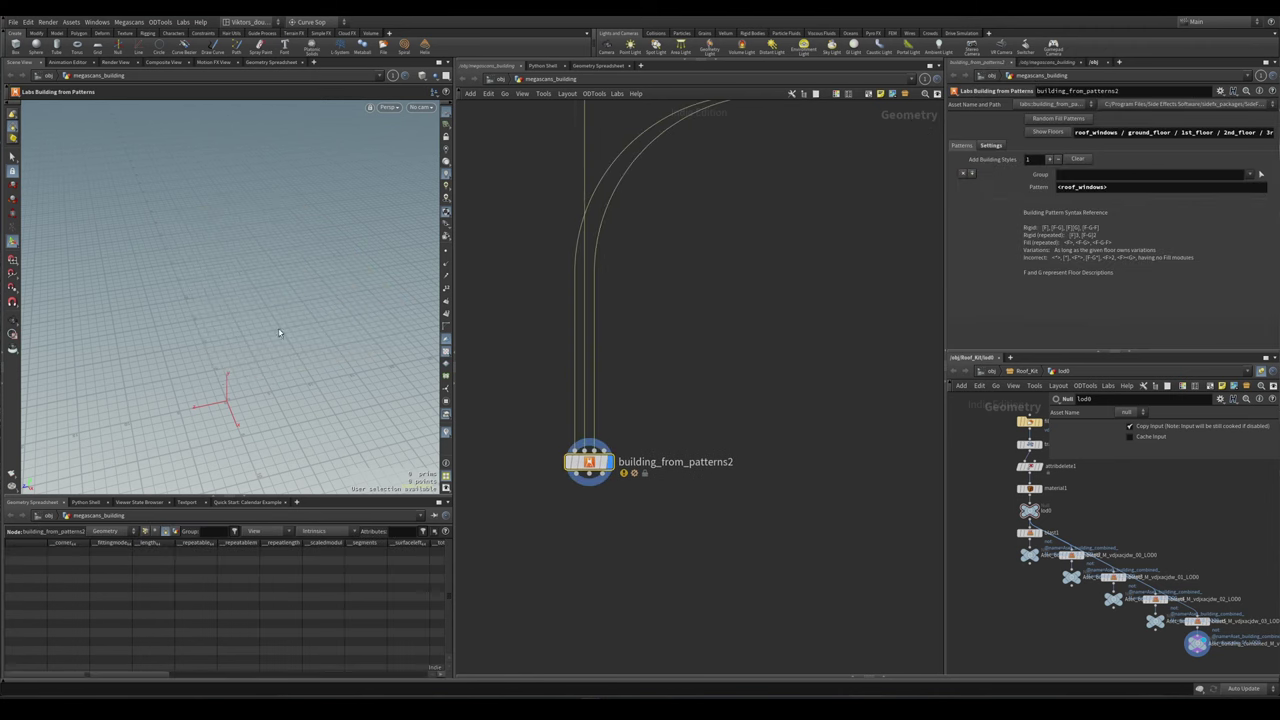
middle_click_drag(654, 423, 654, 589)
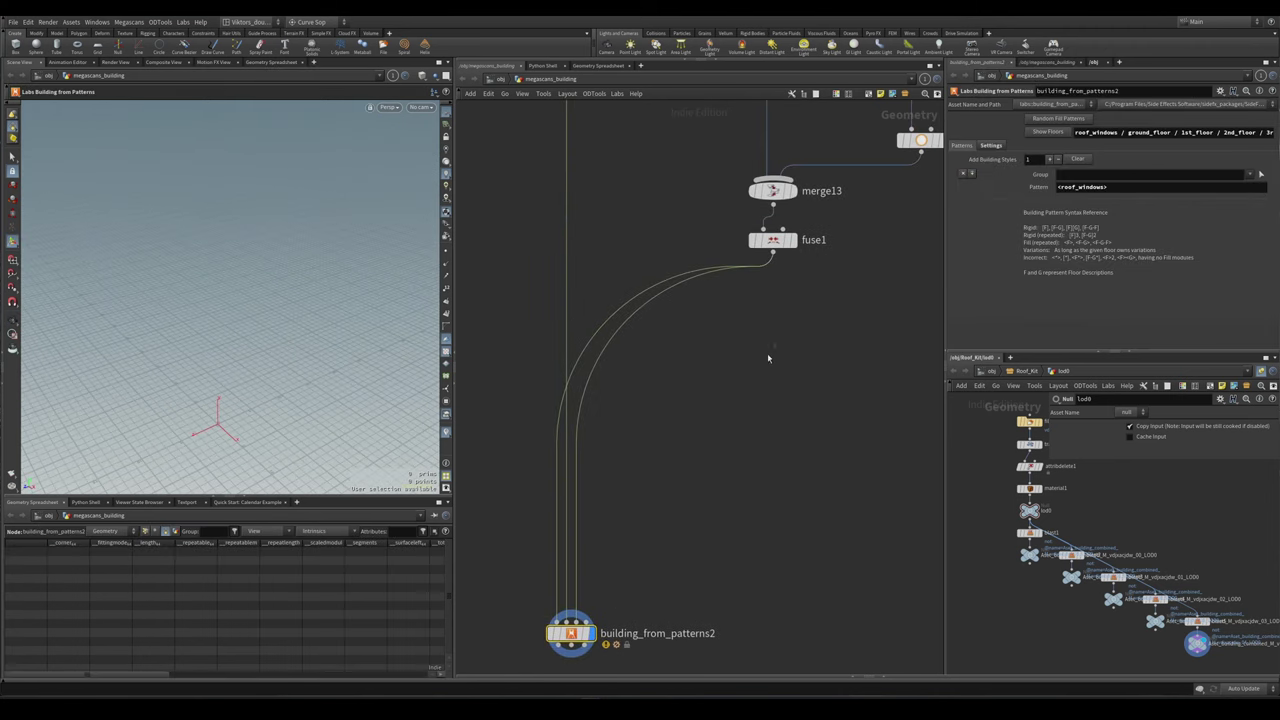
- Insert a Transform node between fuse1 and the Cutout input of building_from_patterns2
left_click(770, 239)
middle_click_drag(770, 237, 832, 120)
left_click(633, 517)
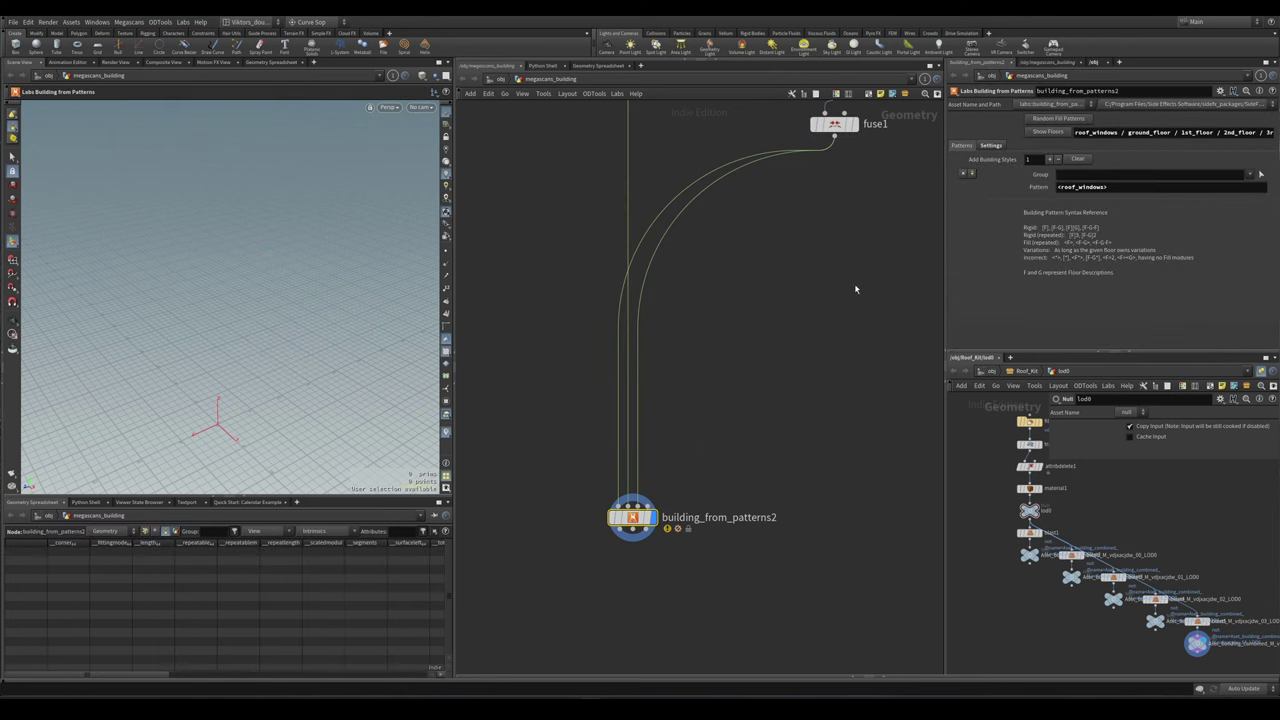
middle_click_drag(855, 289, 818, 406)
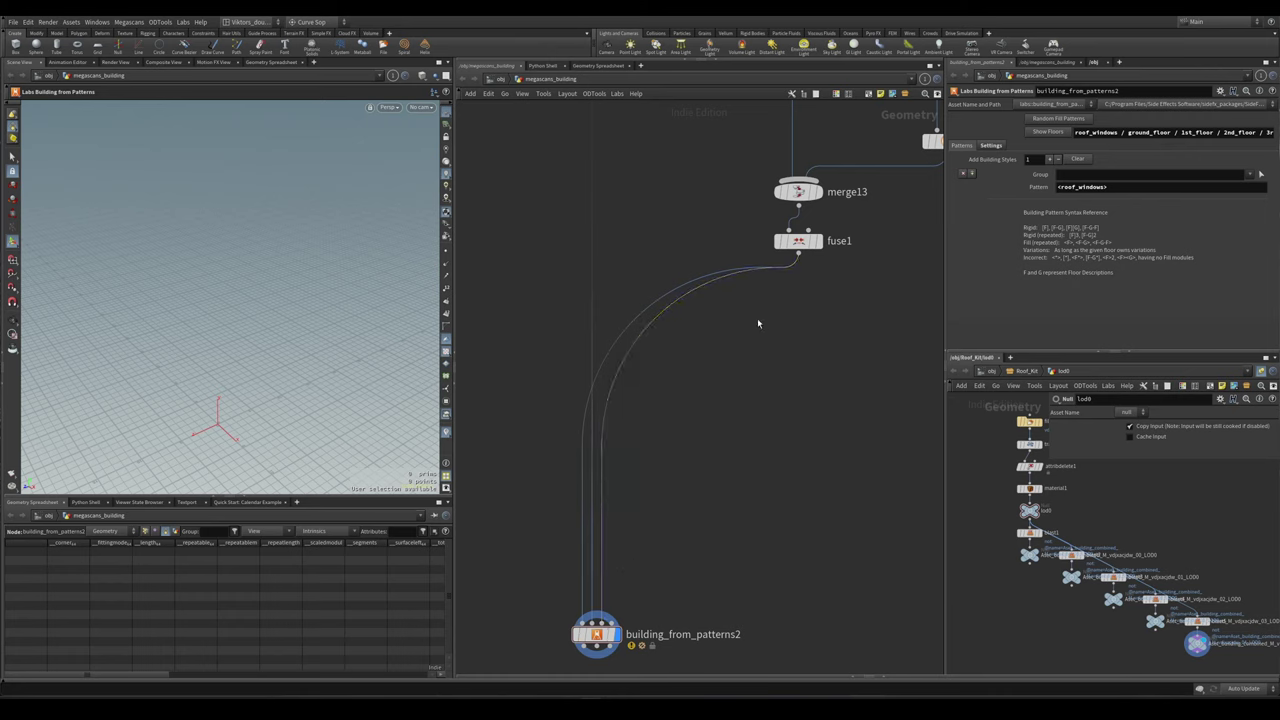
key("Tab")
type("tr")
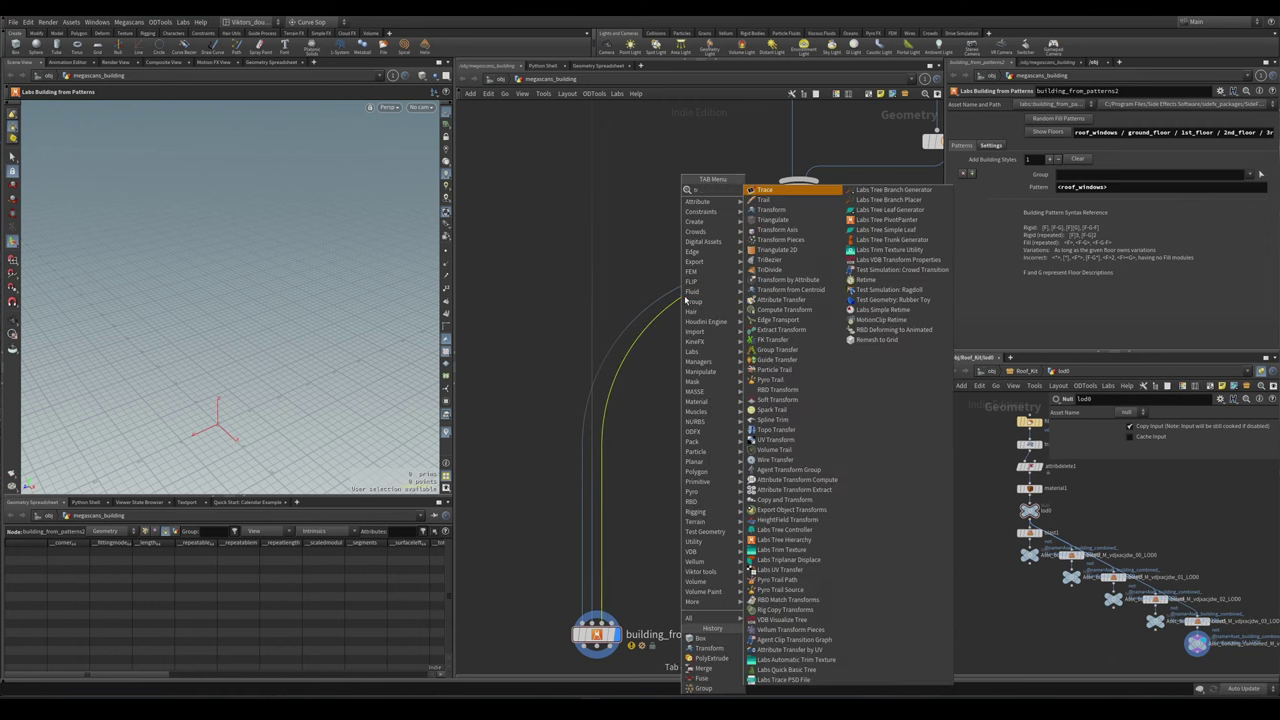
left_click(771, 209)
left_click(798, 342)
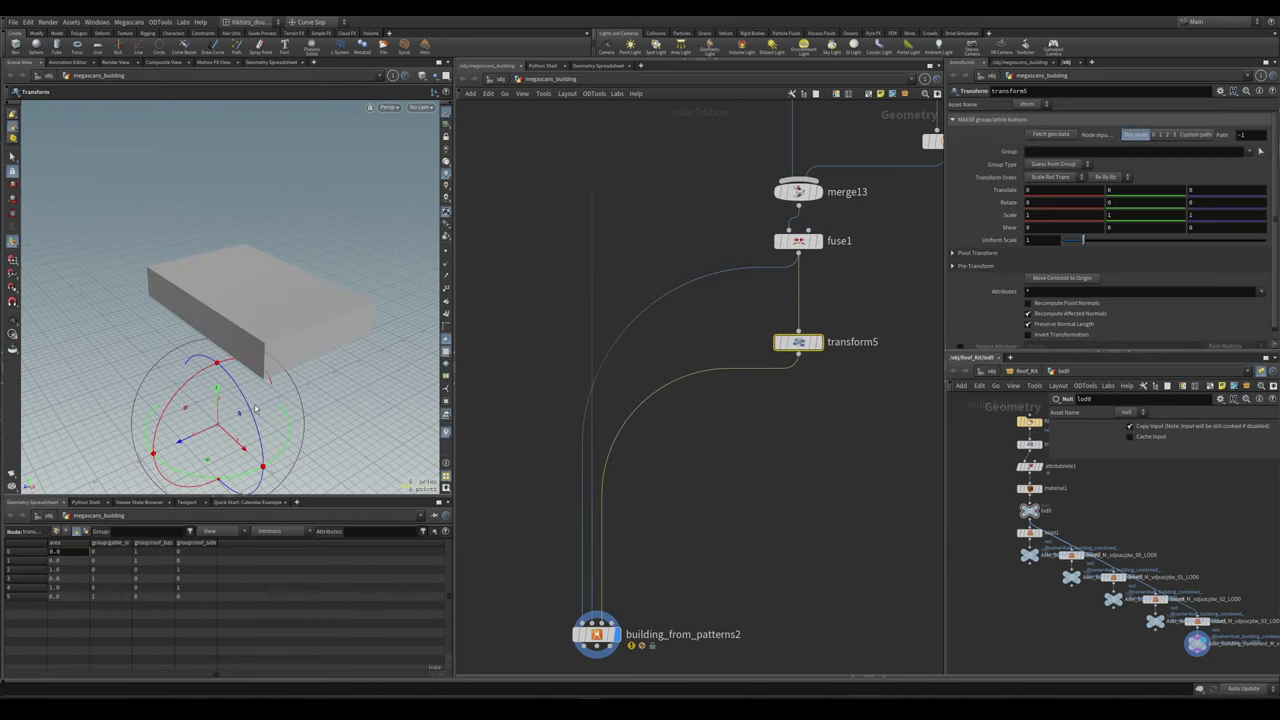
left_click_drag(255, 407, 285, 405, "alt")
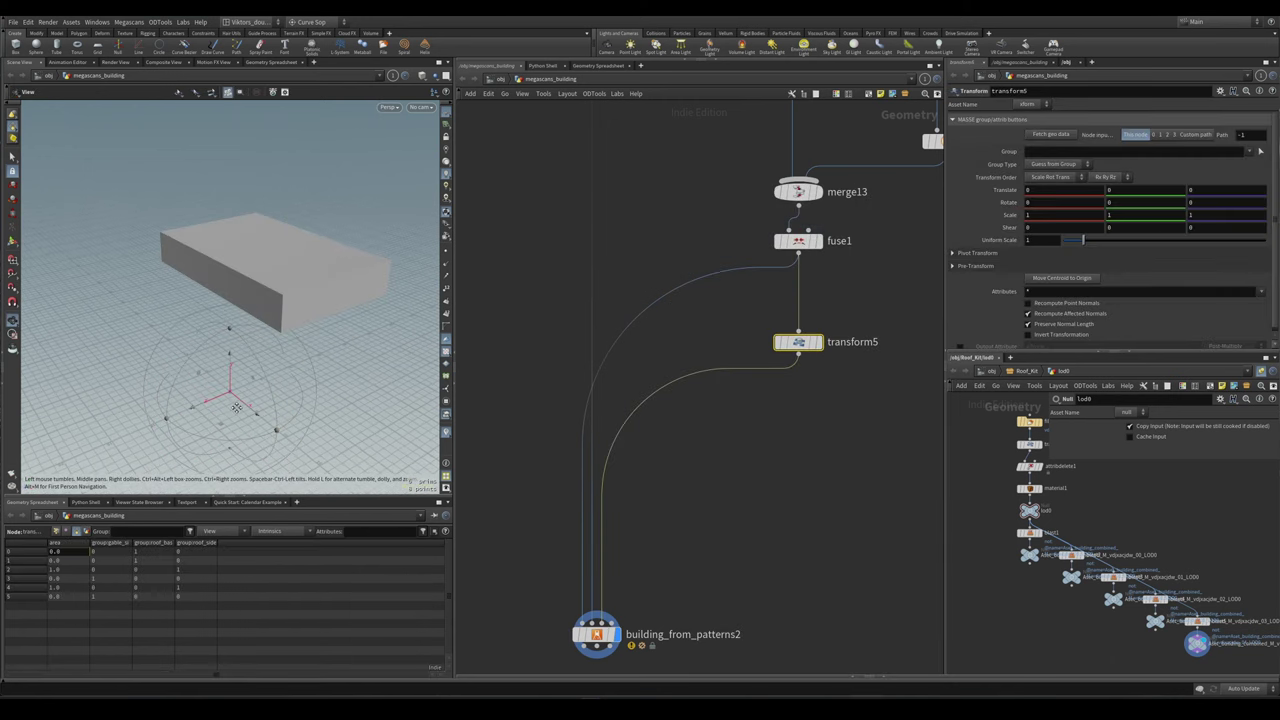
- Paste the MASSE centroid expression centroid(0, D_X) into all three Pivot Translate values of transform5
left_click(977, 266)
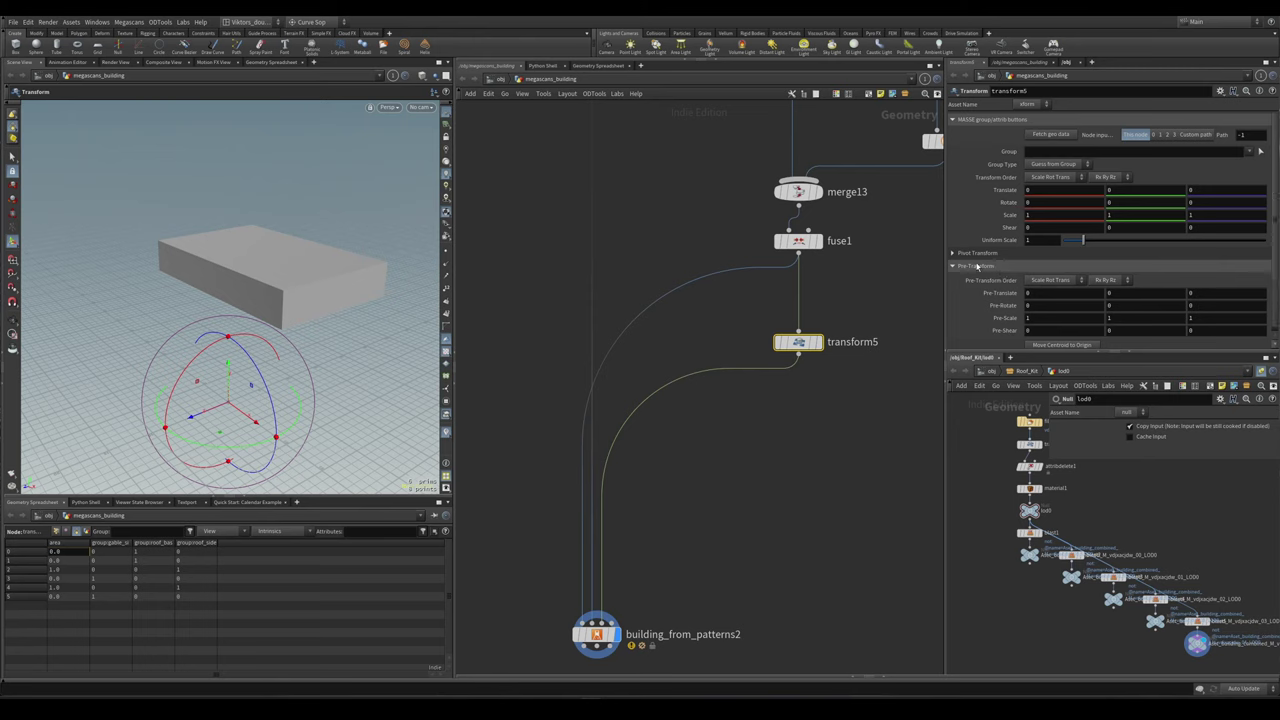
left_click(1002, 254)
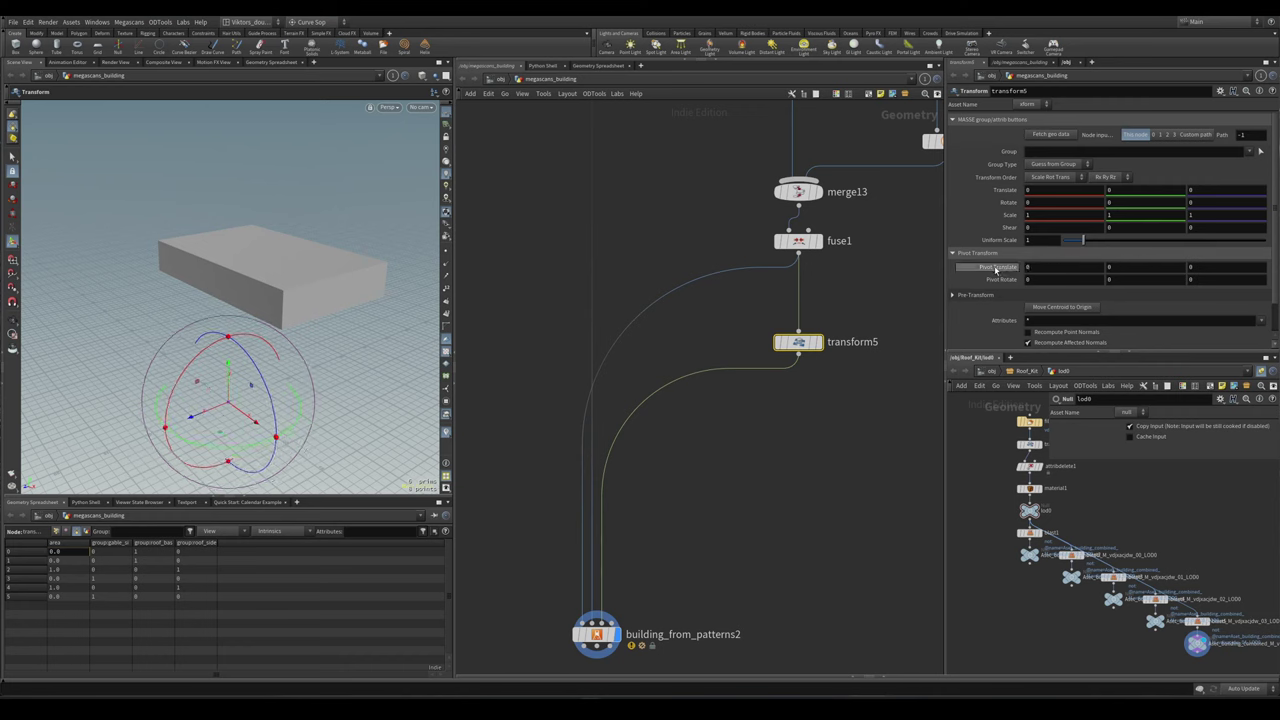
right_click(996, 269)
mouse_move(1085, 323)
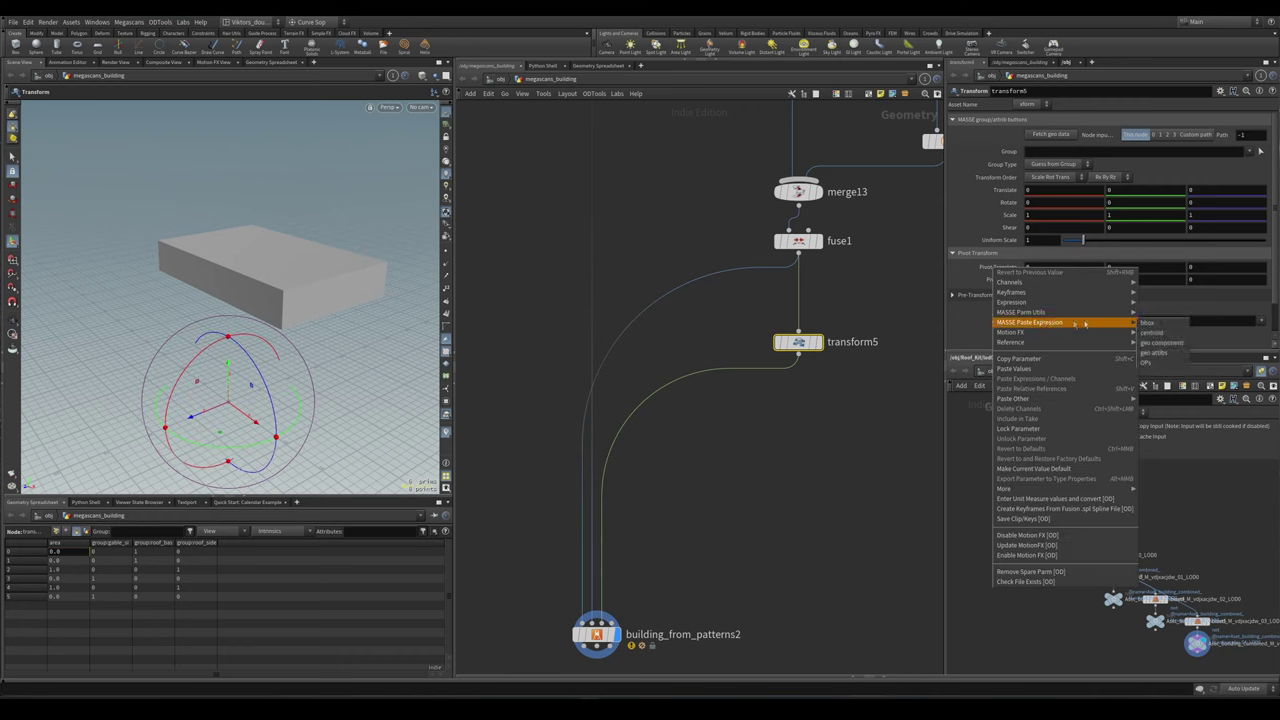
left_click(1160, 334)
left_click(1211, 430)
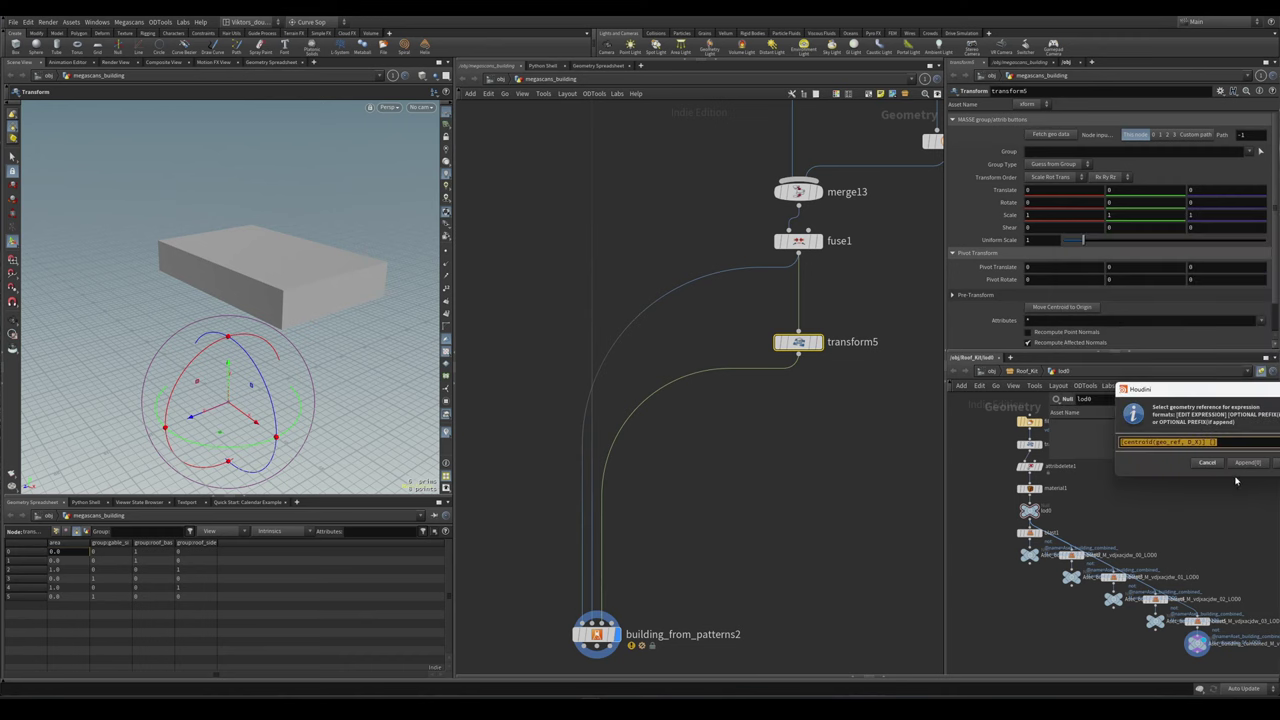
left_click(1247, 462)
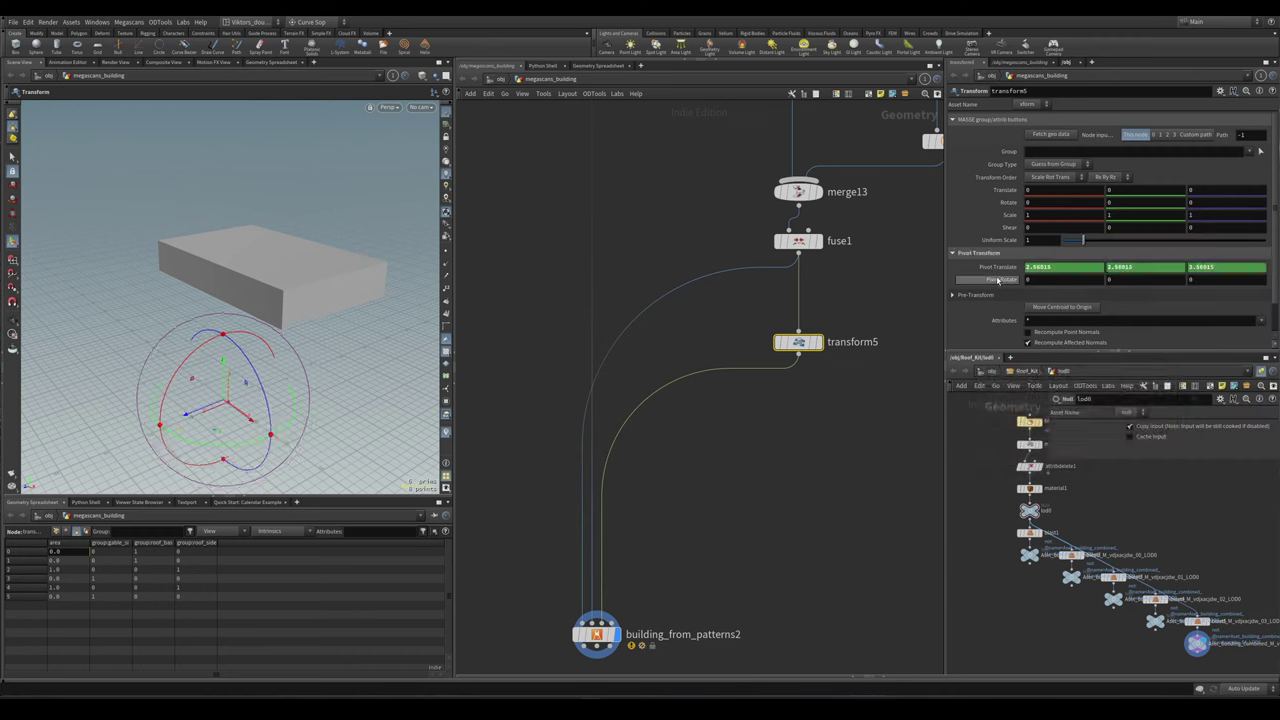
- Change the Y and Z Pivot Translate expressions of transform5 to centroid(0, D_Y) and centroid(0, D_Z)
left_click(988, 268)
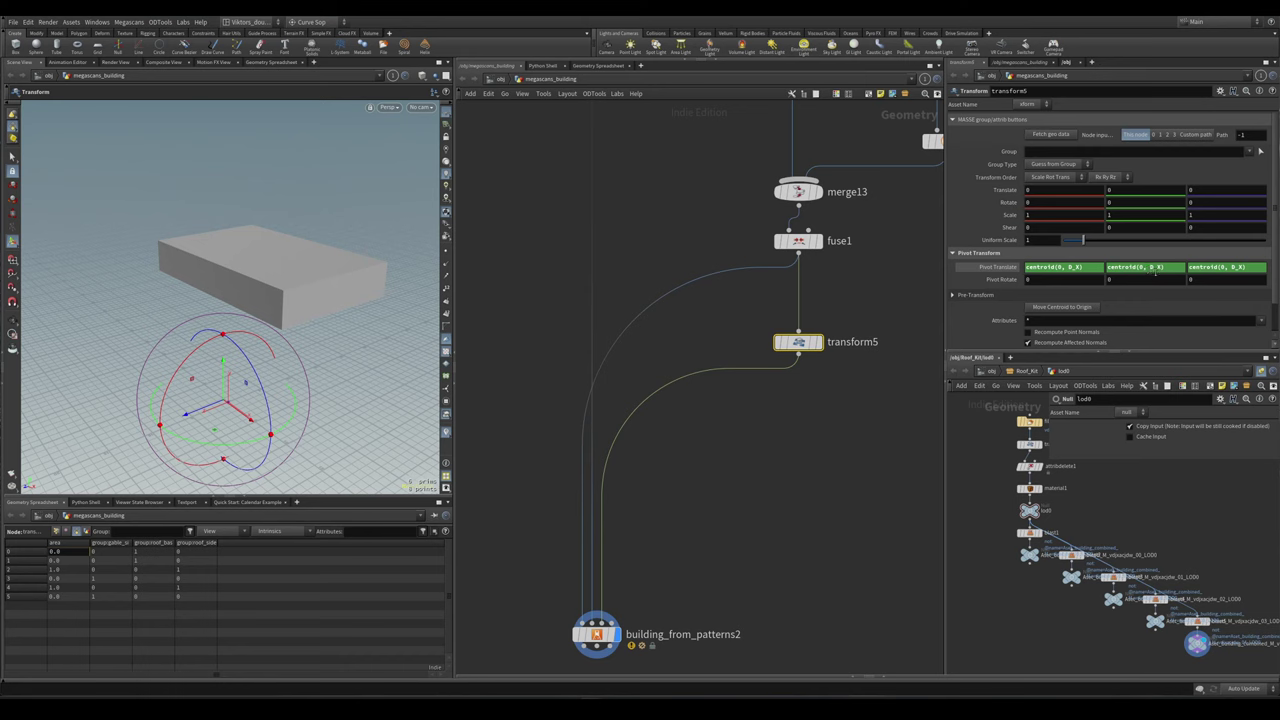
left_click(1150, 268)
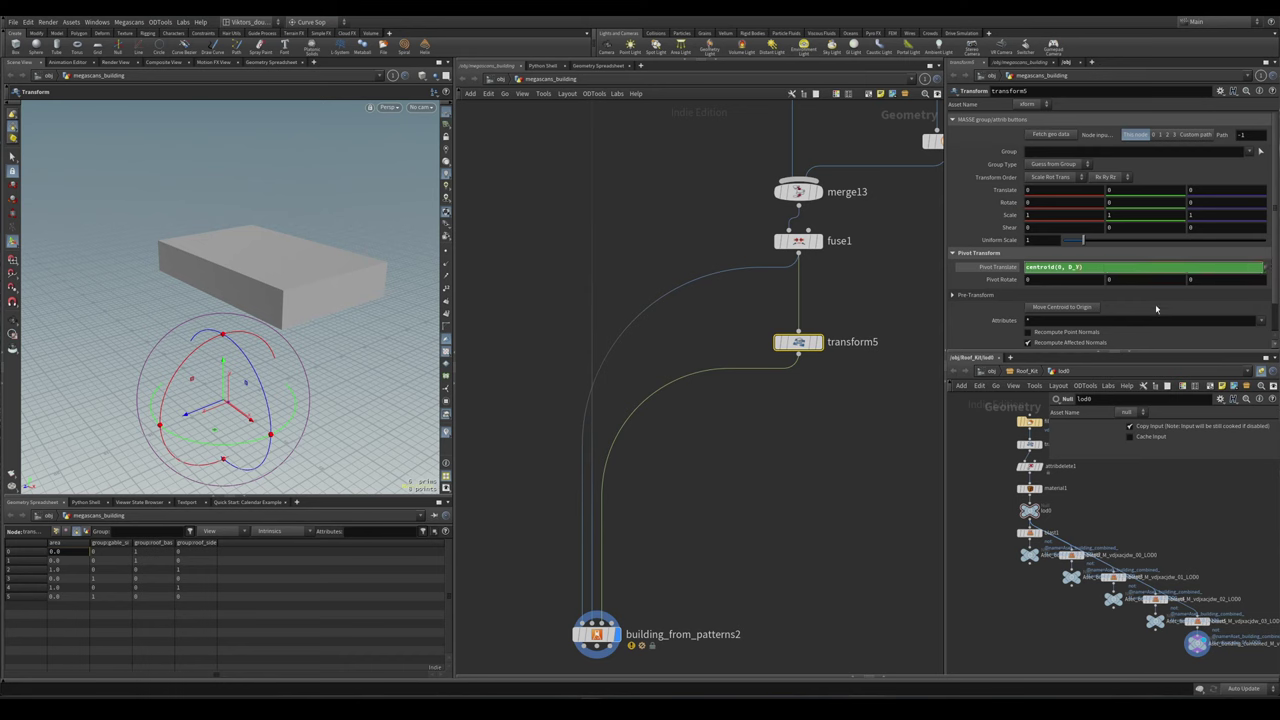
key("Return")
left_click(1240, 268)
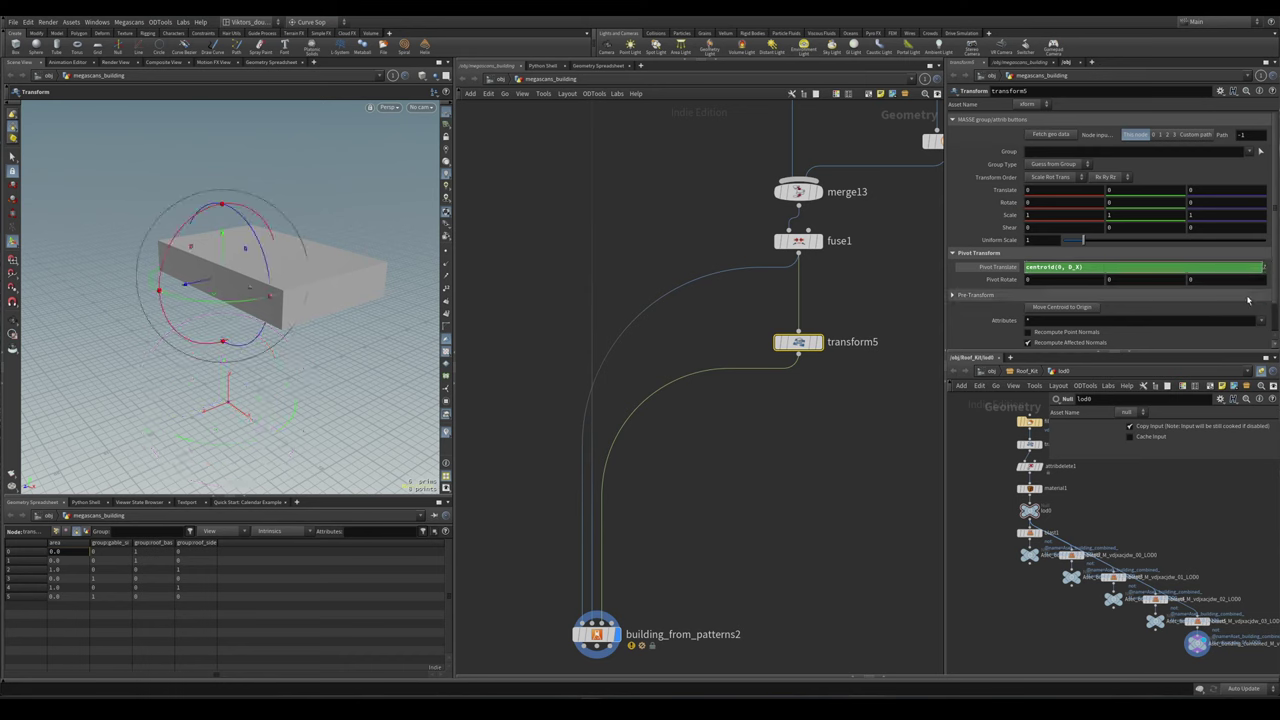
key("Return")
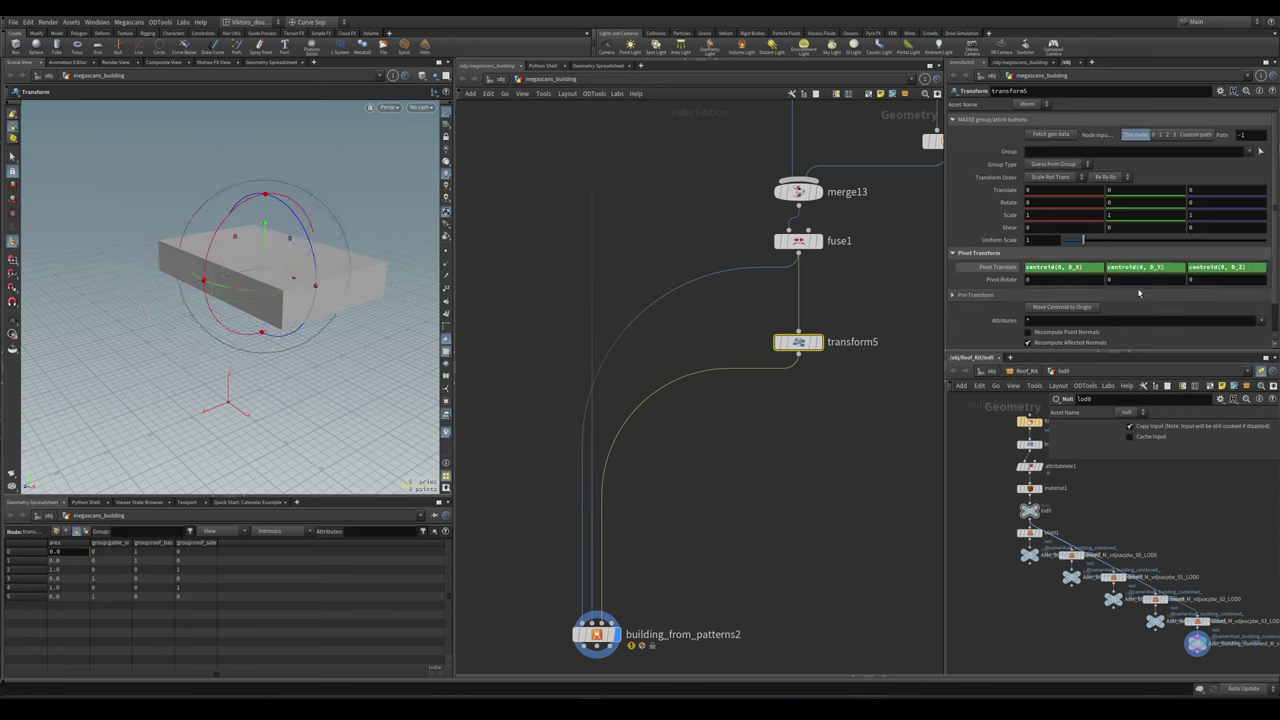
left_click(997, 269)
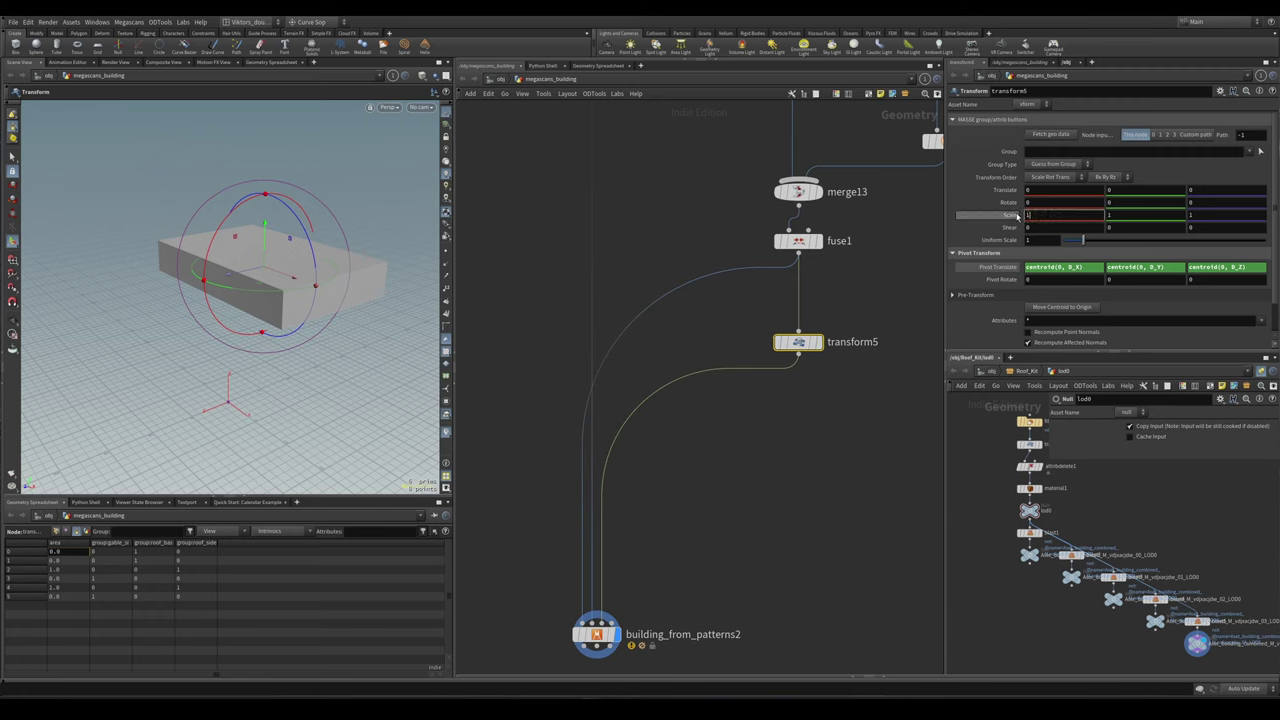
- Set transform5's scale to 0.99 in X and Z
left_click(1210, 214)
key("Return")
left_click(1215, 215)
type("0.99")
key("Return")
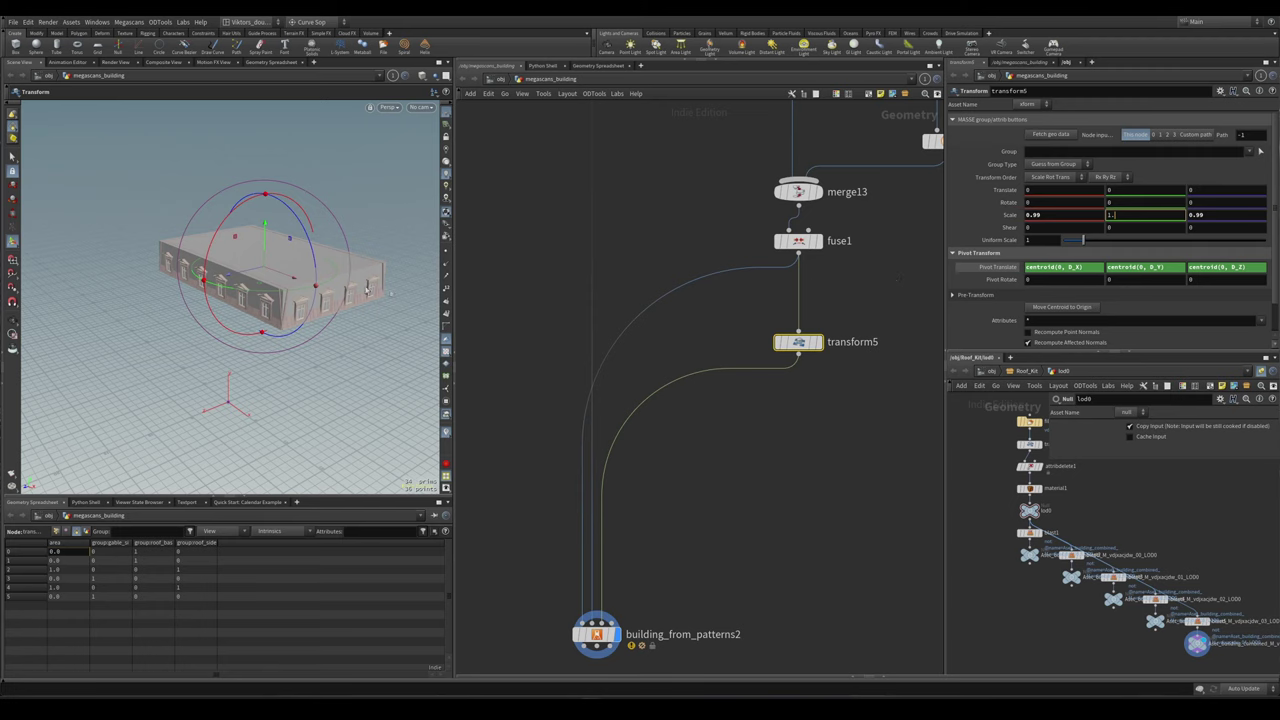
- Examine the generated roof wall ring from several angles and select building_from_patterns2
key("Escape")
left_click_drag(323, 325, 425, 262)
key("Return")
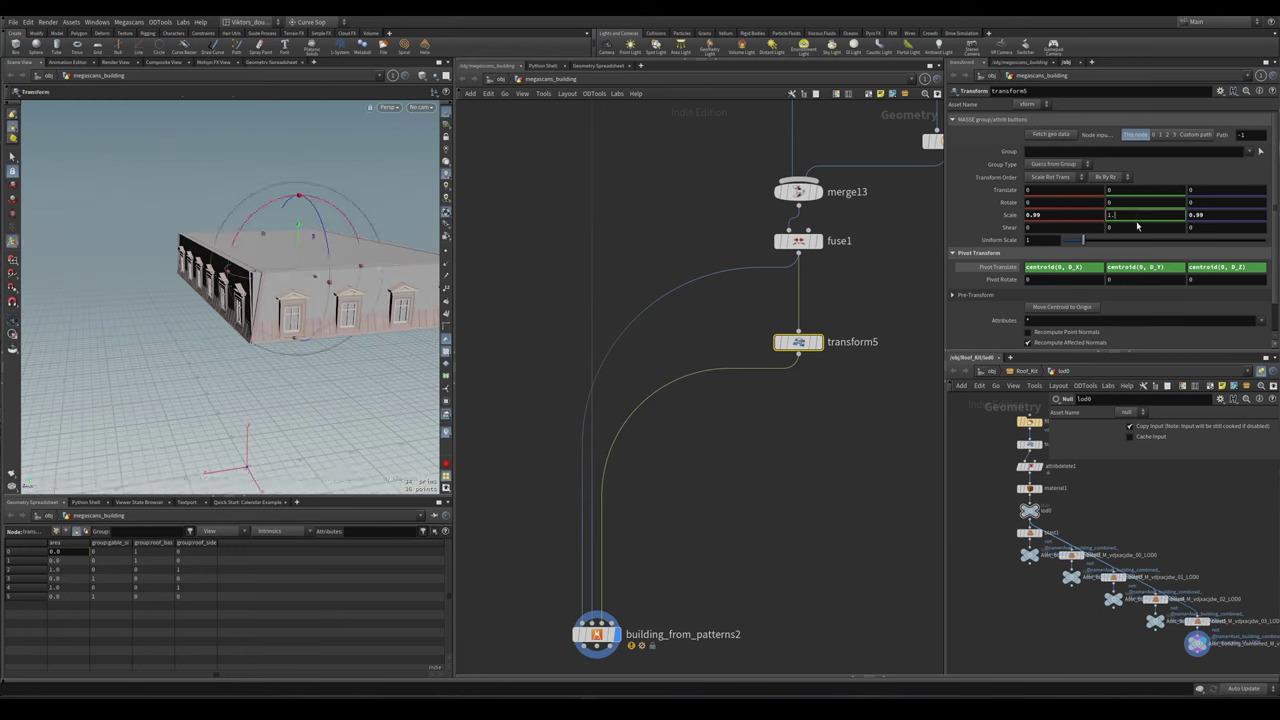
left_click(829, 467)
left_click_drag(300, 300, 260, 300)
key("Return")
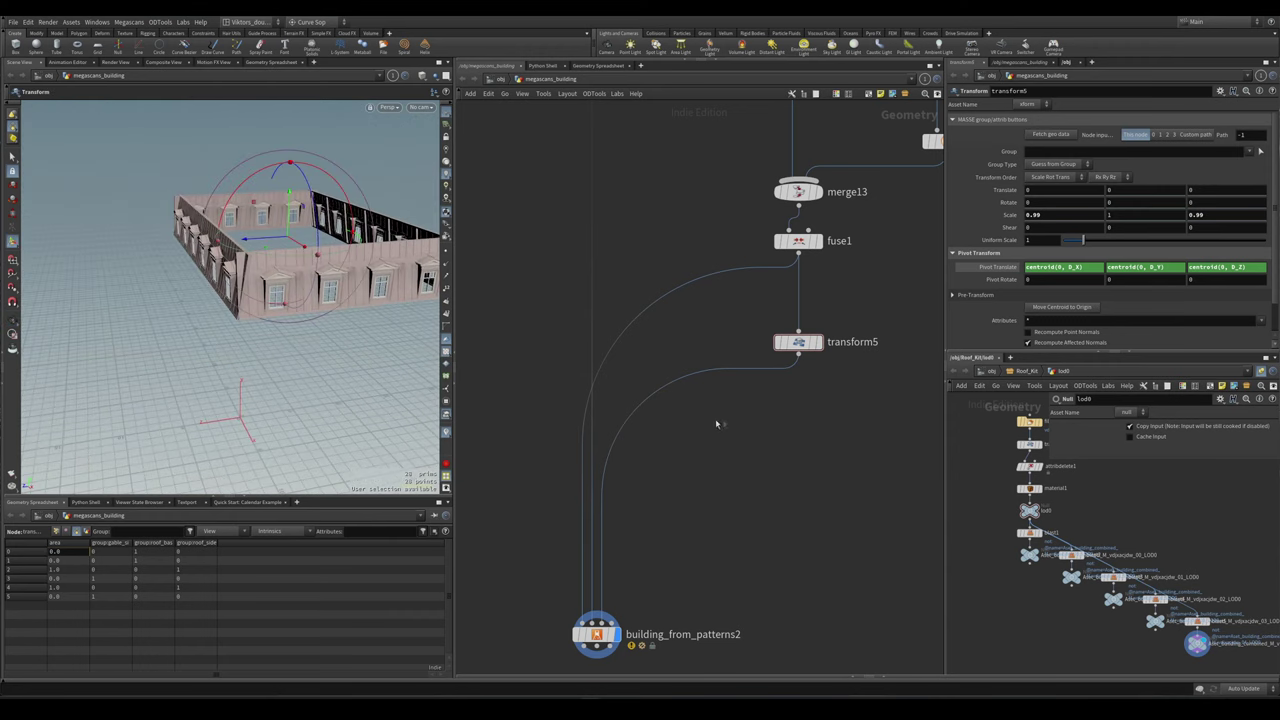
left_click(798, 342)
middle_click_drag(685, 545, 693, 499)
left_click(604, 588)
mouse_move(250, 300)
left_mouse_down()
mouse_move(299, 285)
mouse_move(250, 295)
left_mouse_up()
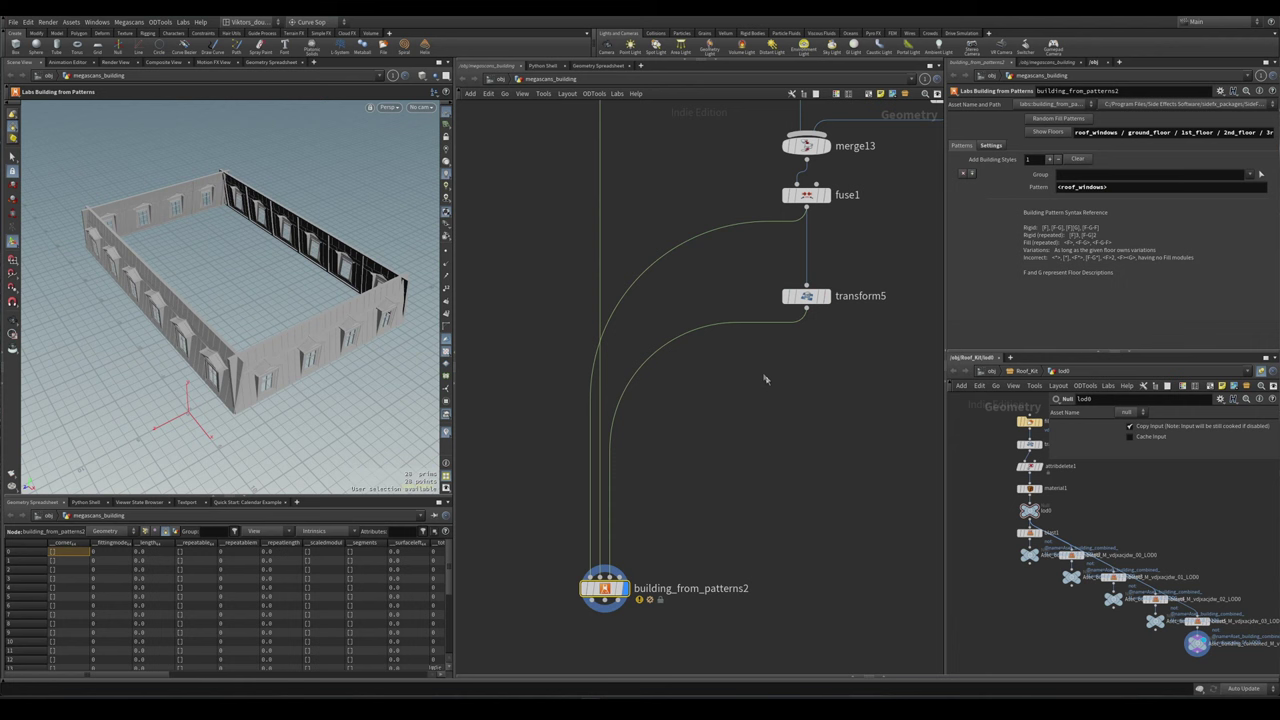
- Insert a PolyExtrude node between transform5 and building_from_patterns2 and display it
key("Tab")
type("polyex")
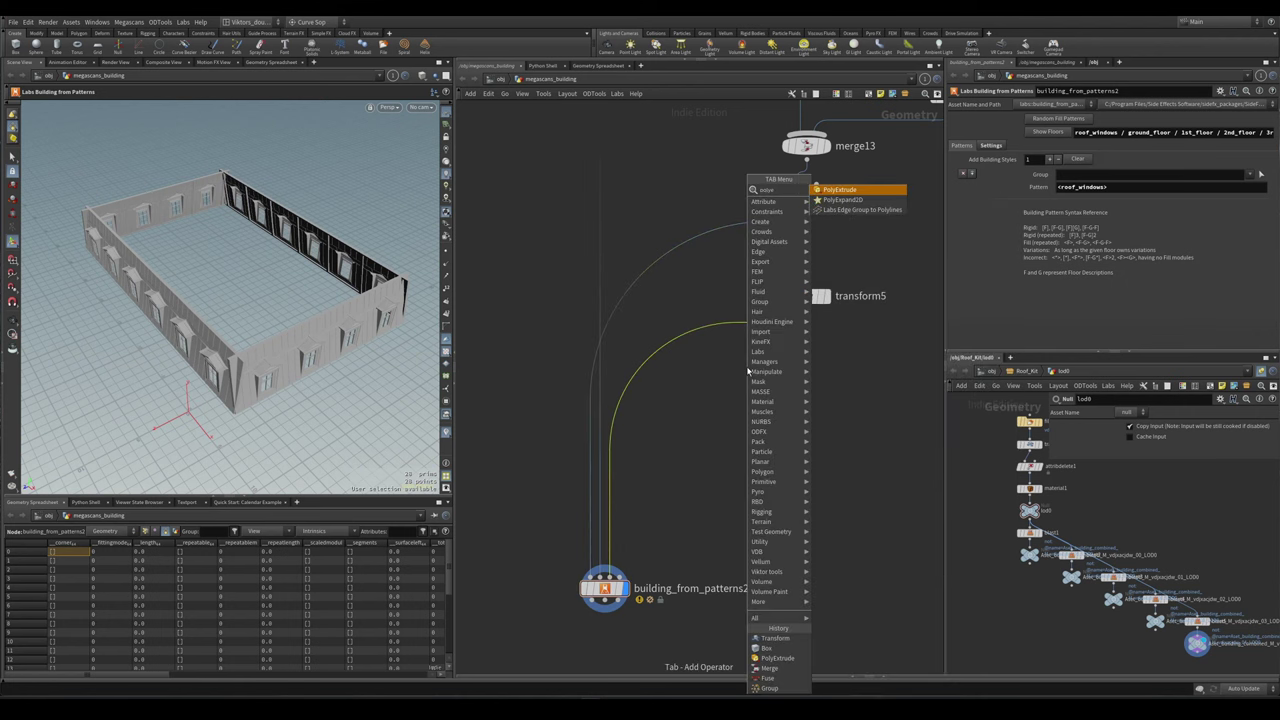
key("Return")
left_click(746, 366)
scroll(746, 366, "up", 2)
left_click(762, 362)
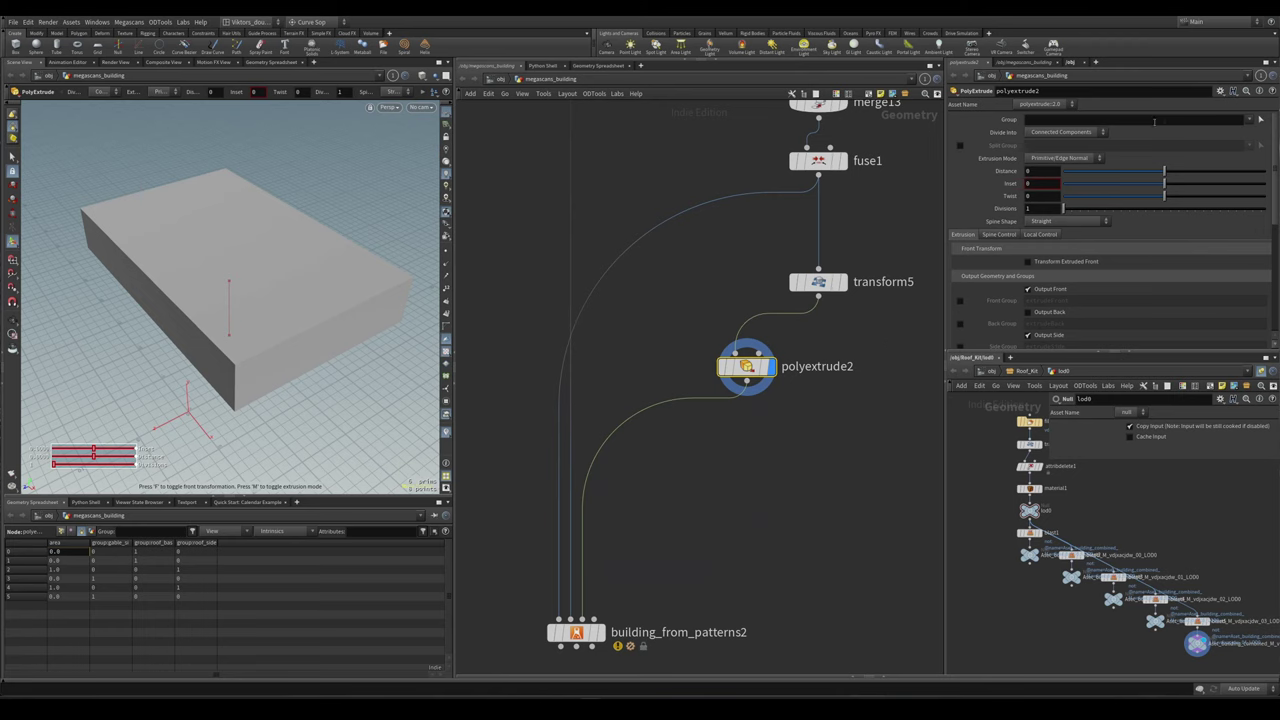
- Extrude the gable_sides group of the cutout box by a distance of 5
left_click(1258, 118)
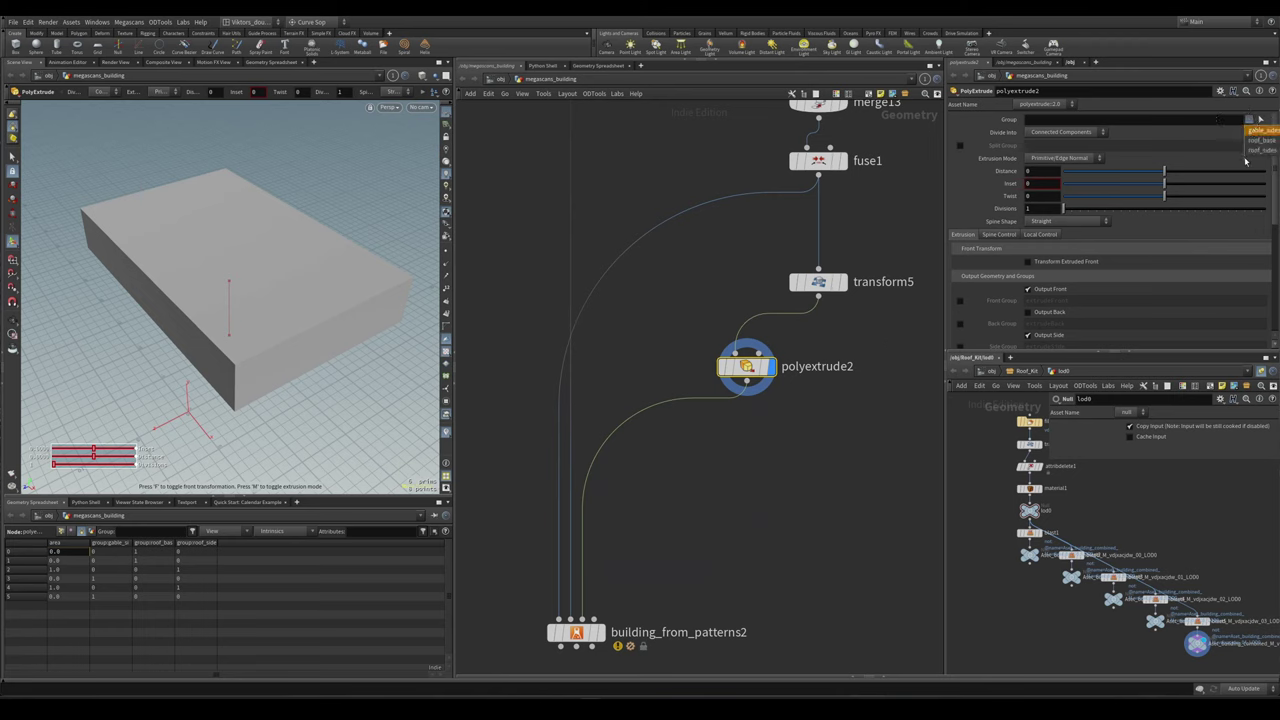
left_click(1262, 130)
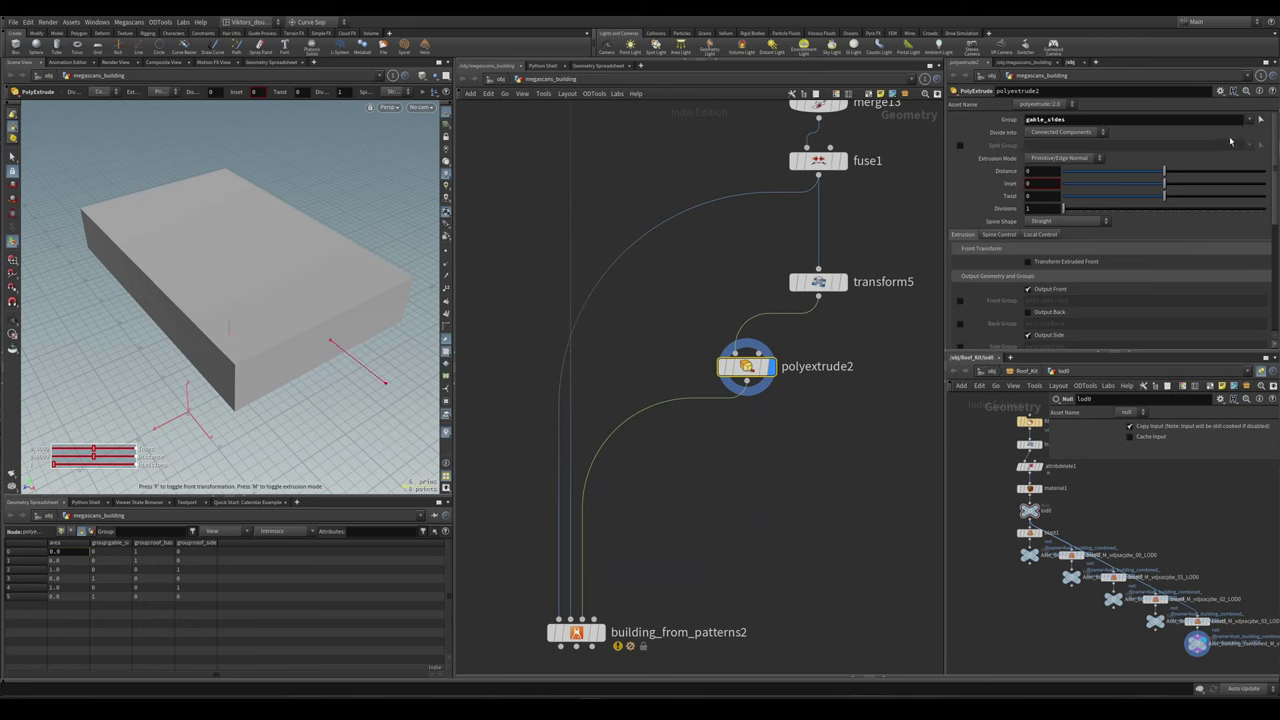
left_click_drag(1160, 178, 1065, 181)
left_click(1054, 172)
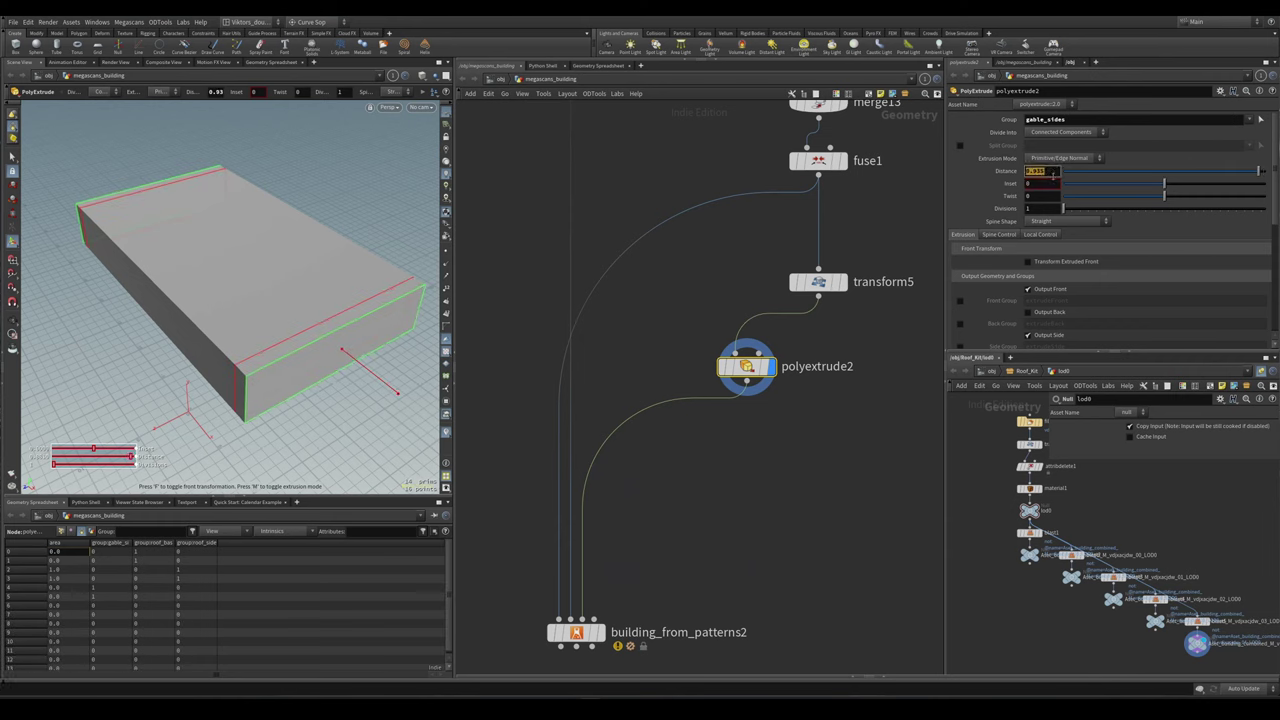
type("5")
key("Return")
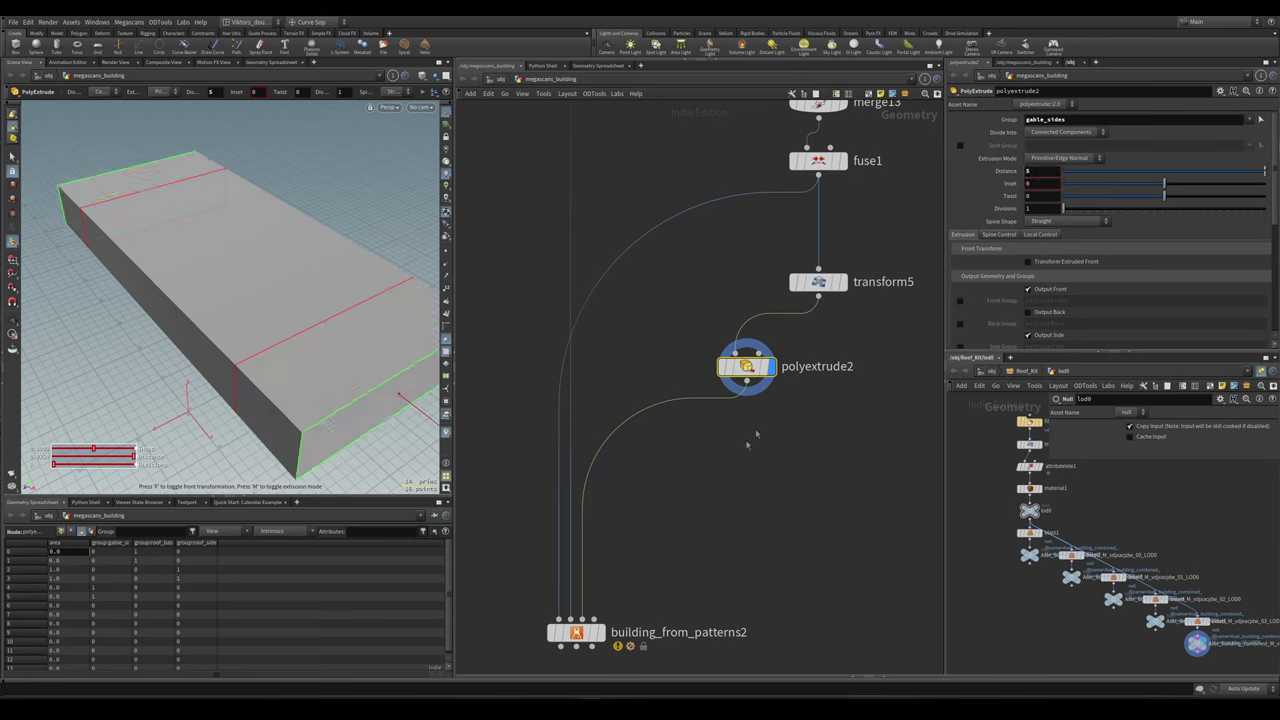
scroll(742, 458, "down", 1)
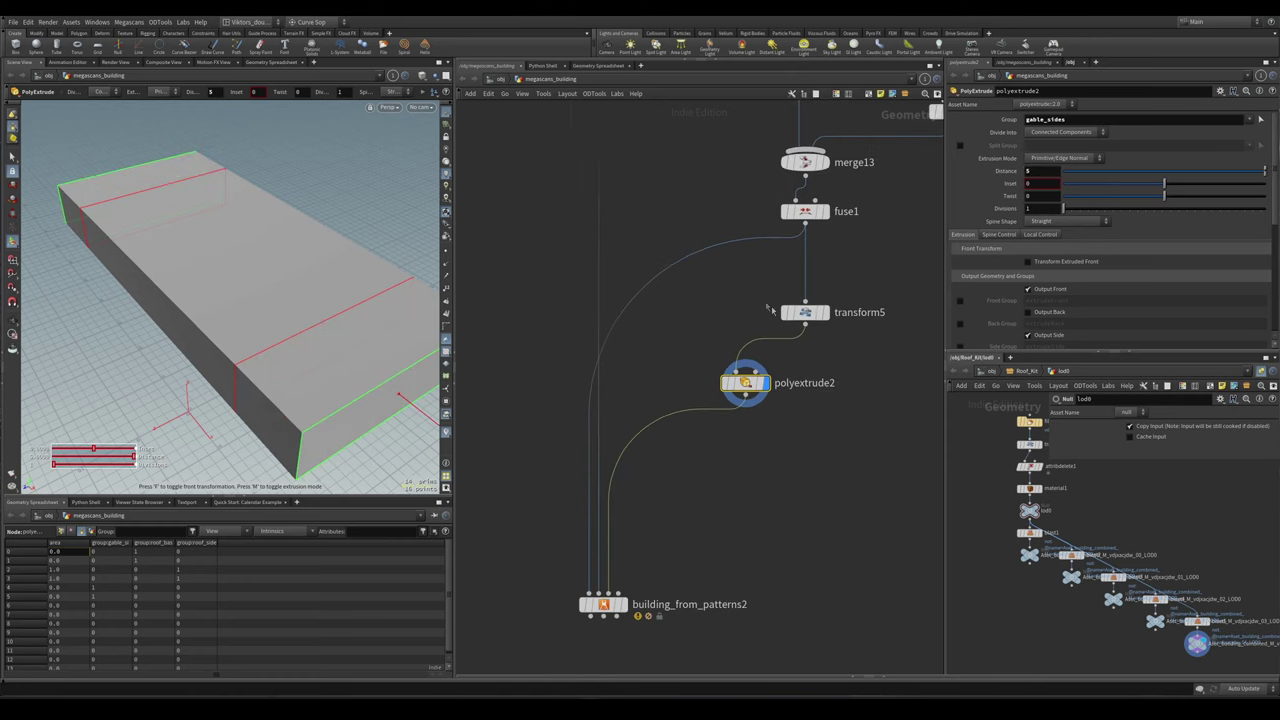
left_click_drag(295, 307, 368, 315, "alt")
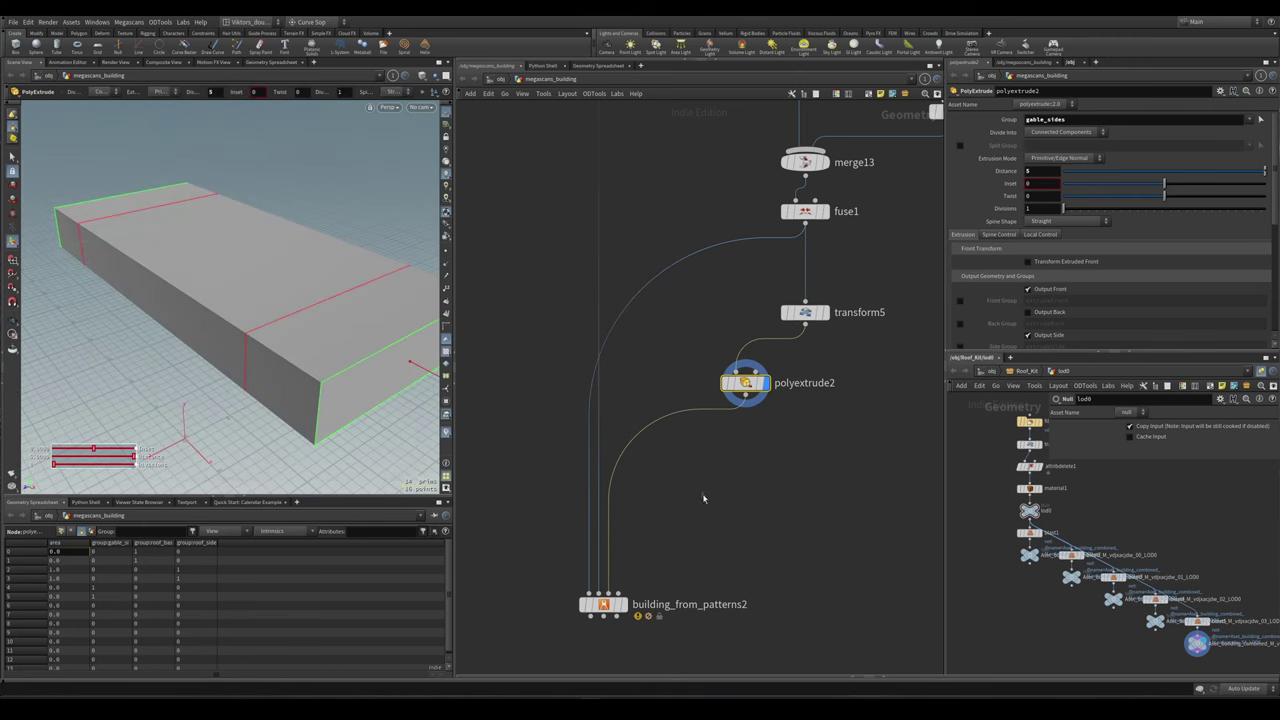
- Display building_from_patterns2 and examine the roof walls from several angles after the cutout
middle_click_drag(703, 498, 707, 460)
left_click(605, 566)
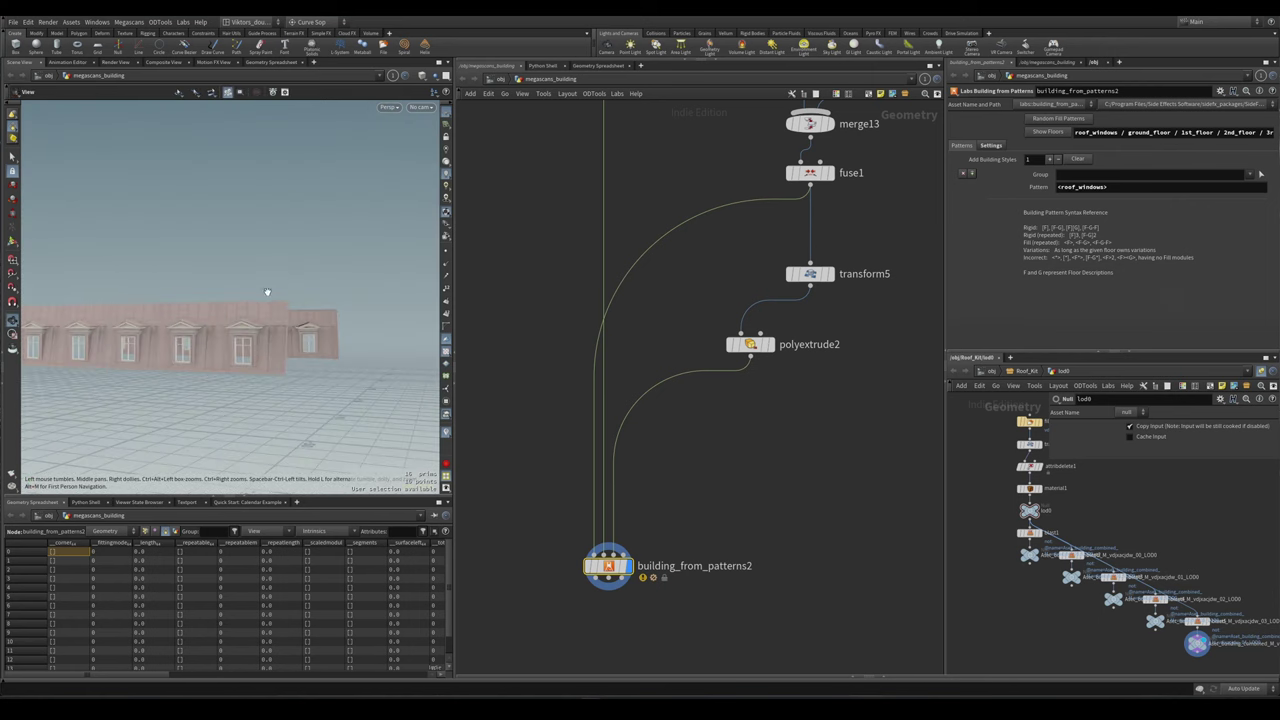
left_click_drag(250, 300, 236, 333)
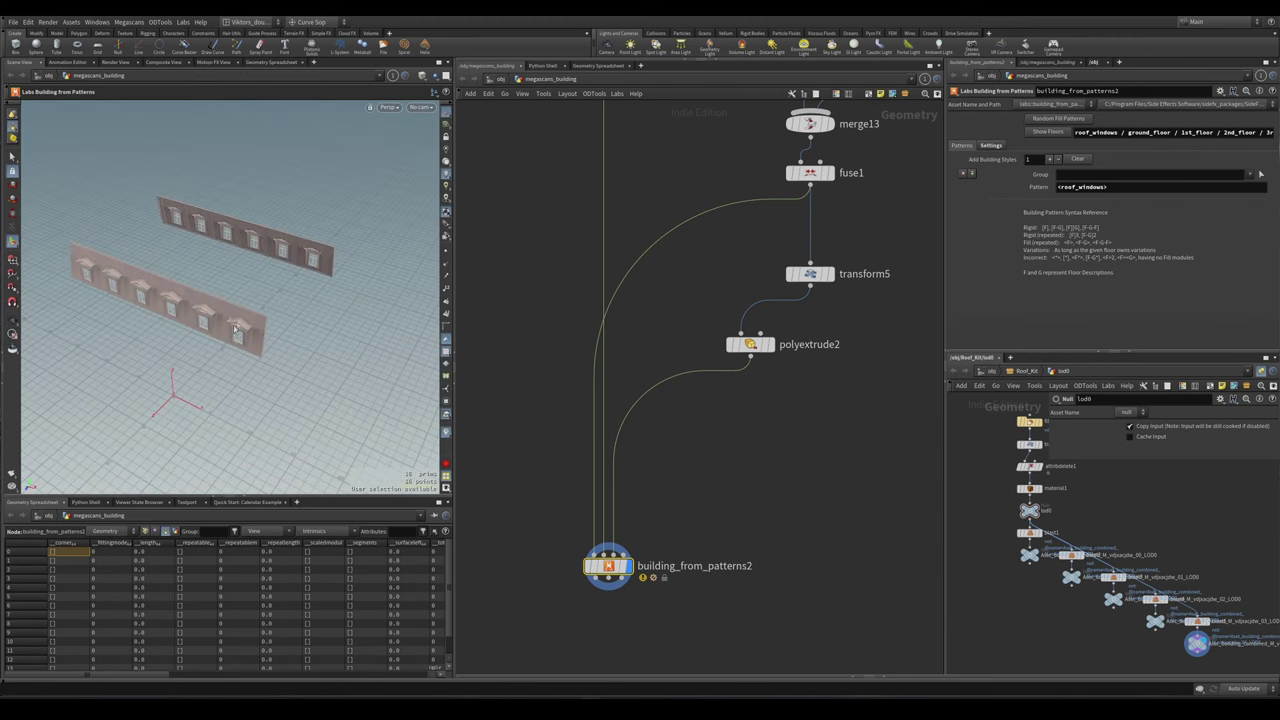
left_click_drag(316, 267, 290, 290)
scroll(777, 449, "down", 4)
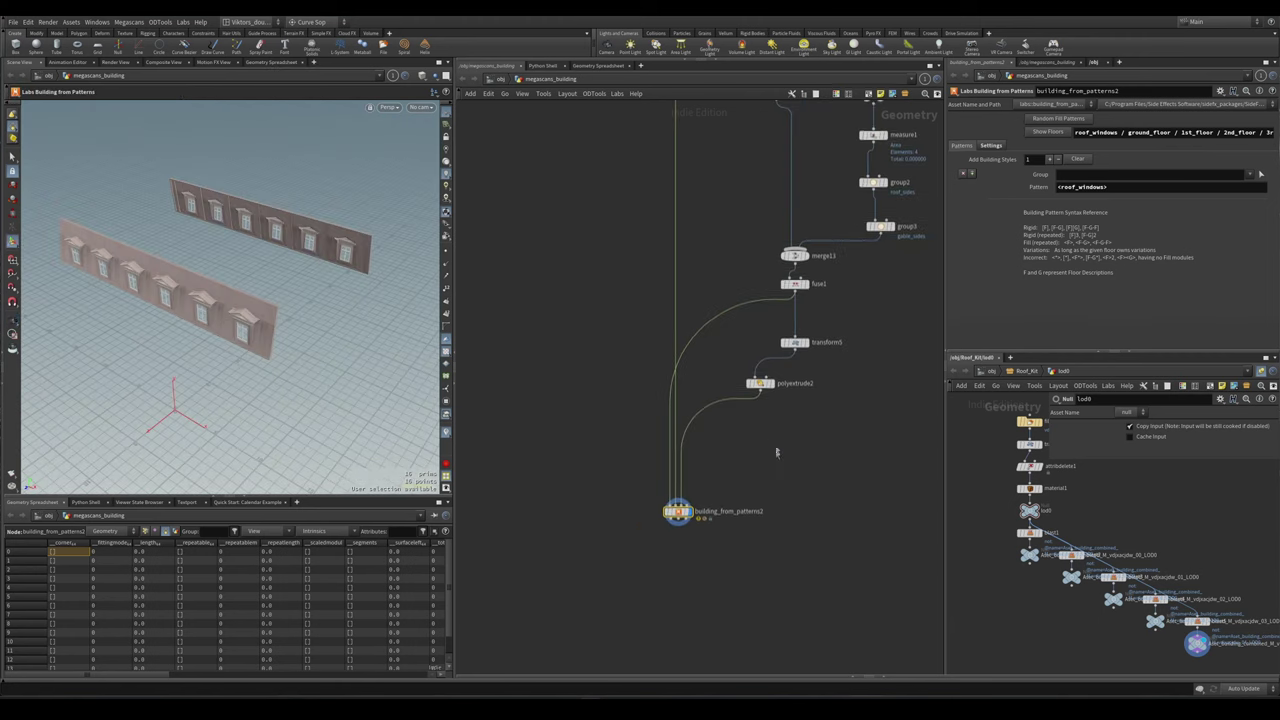
- Undo the last parameter change and select group2 above merge13 to inspect its roof_sides group
key("ctrl+z")
scroll(824, 550, "up", 2)
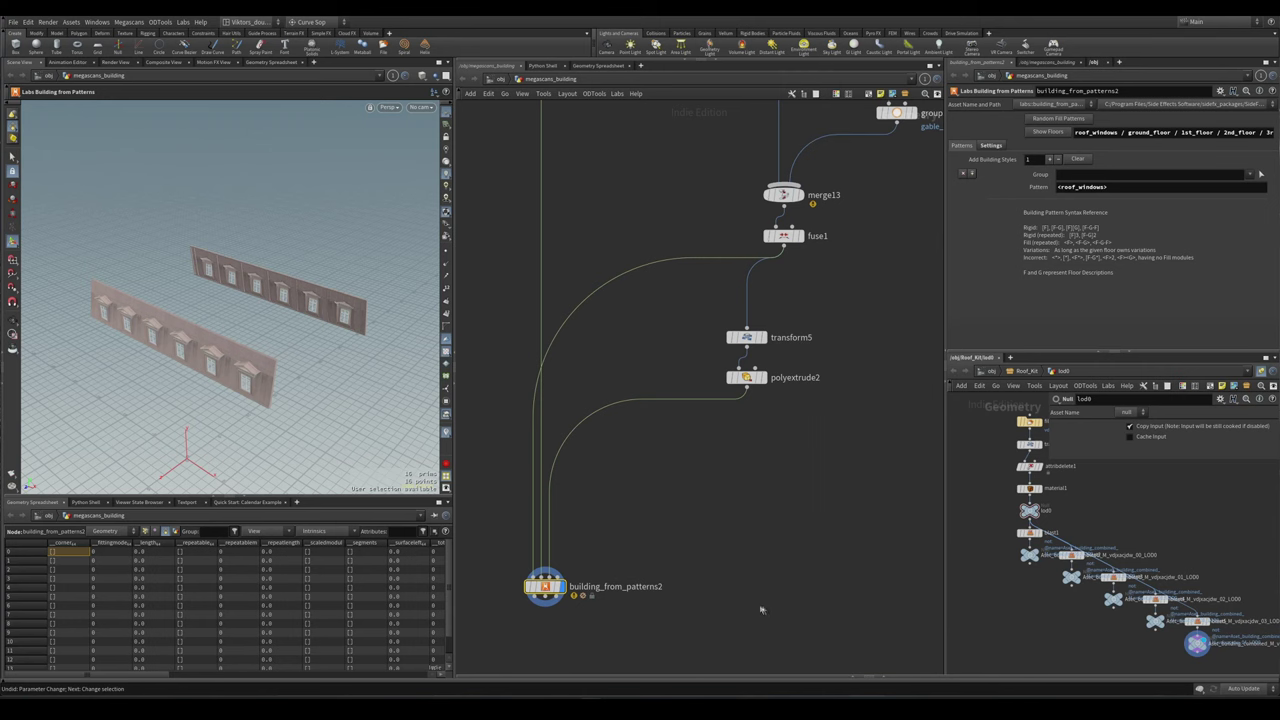
scroll(760, 610, "down", 3)
scroll(886, 439, "up", 4)
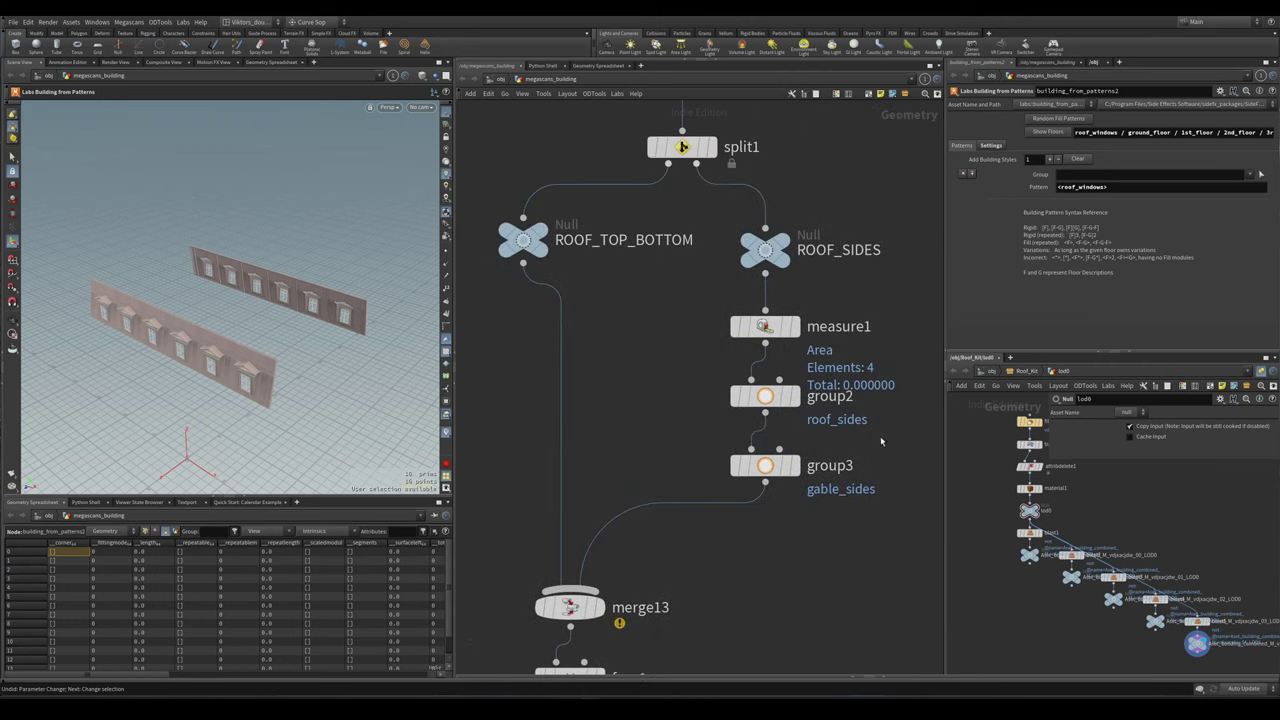
scroll(881, 441, "up", 2)
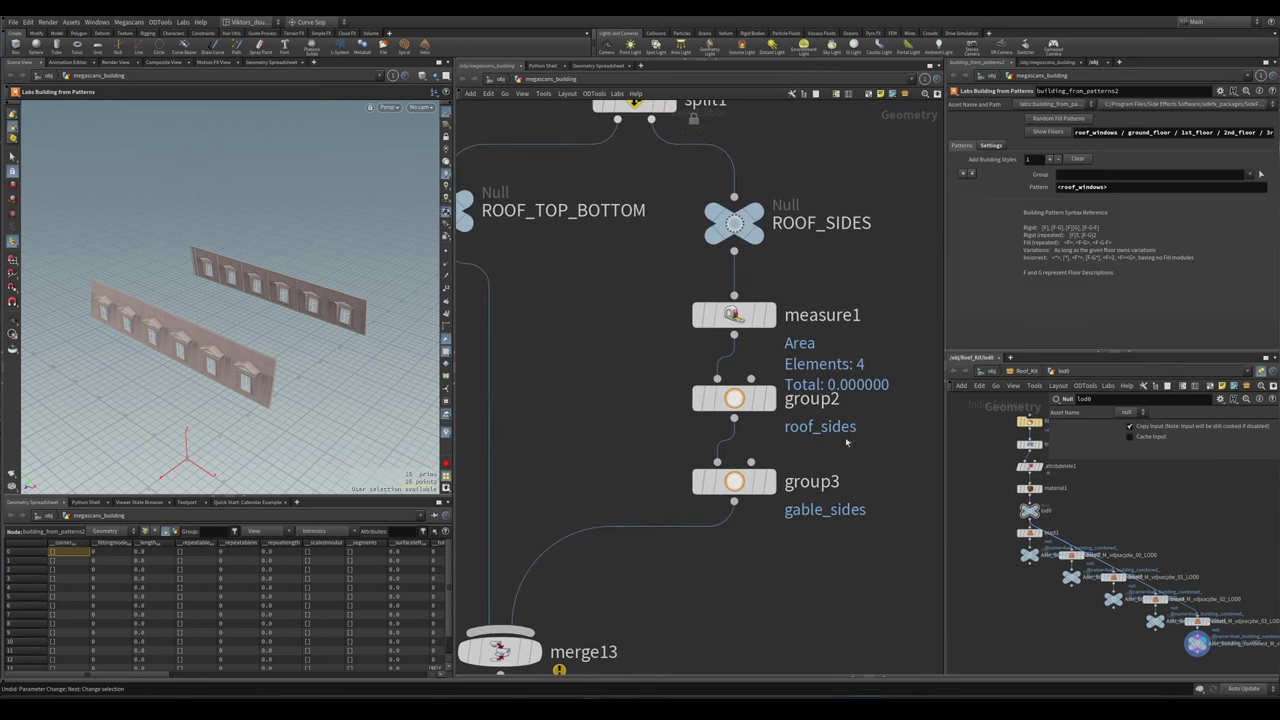
scroll(252, 375, "down", 3)
left_click_drag(252, 375, 300, 330, "alt")
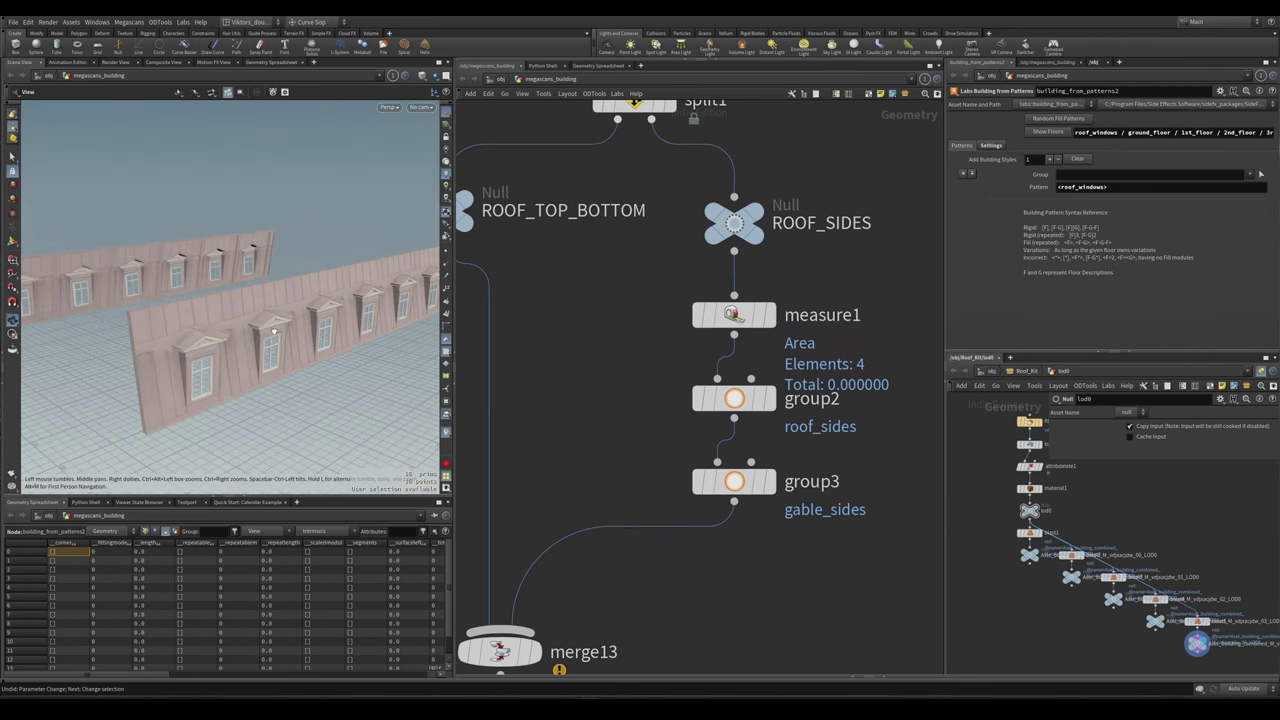
scroll(772, 452, "up", 1)
left_click(838, 425)
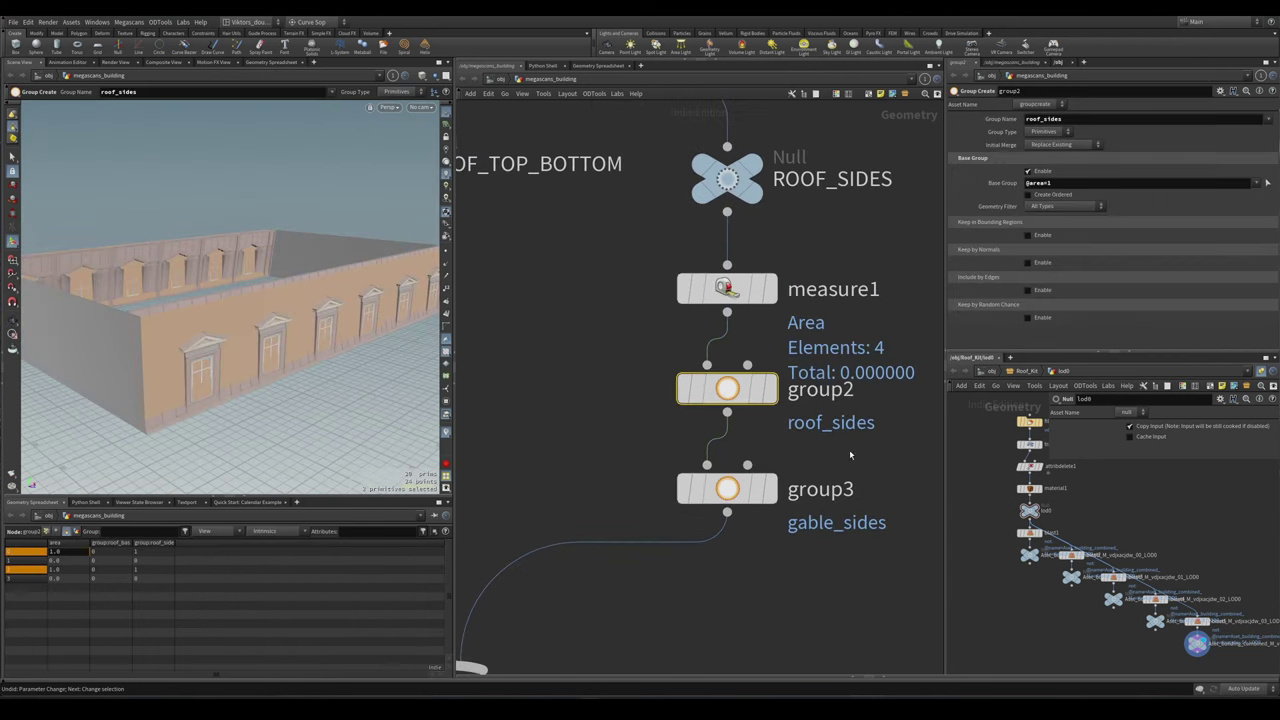
- Rename the group created by group2 to window_sides and display polyextrude2
left_click_drag(1039, 120, 1001, 128)
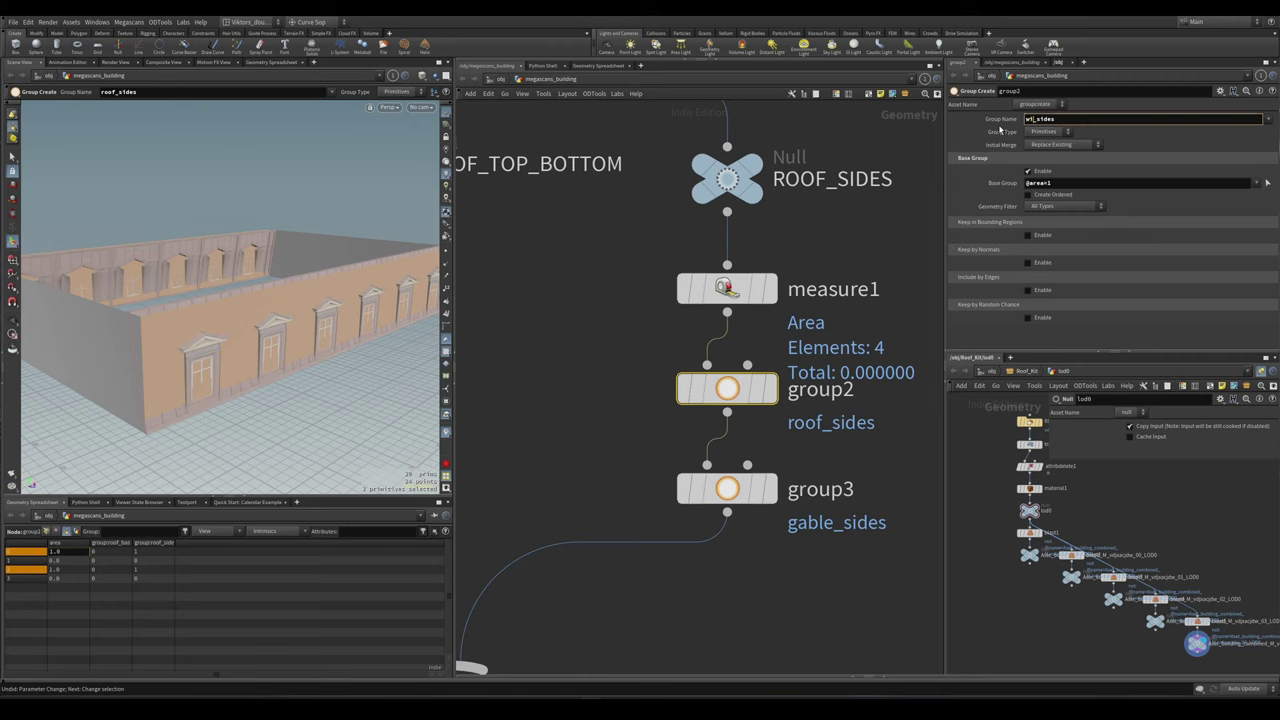
key("Return")
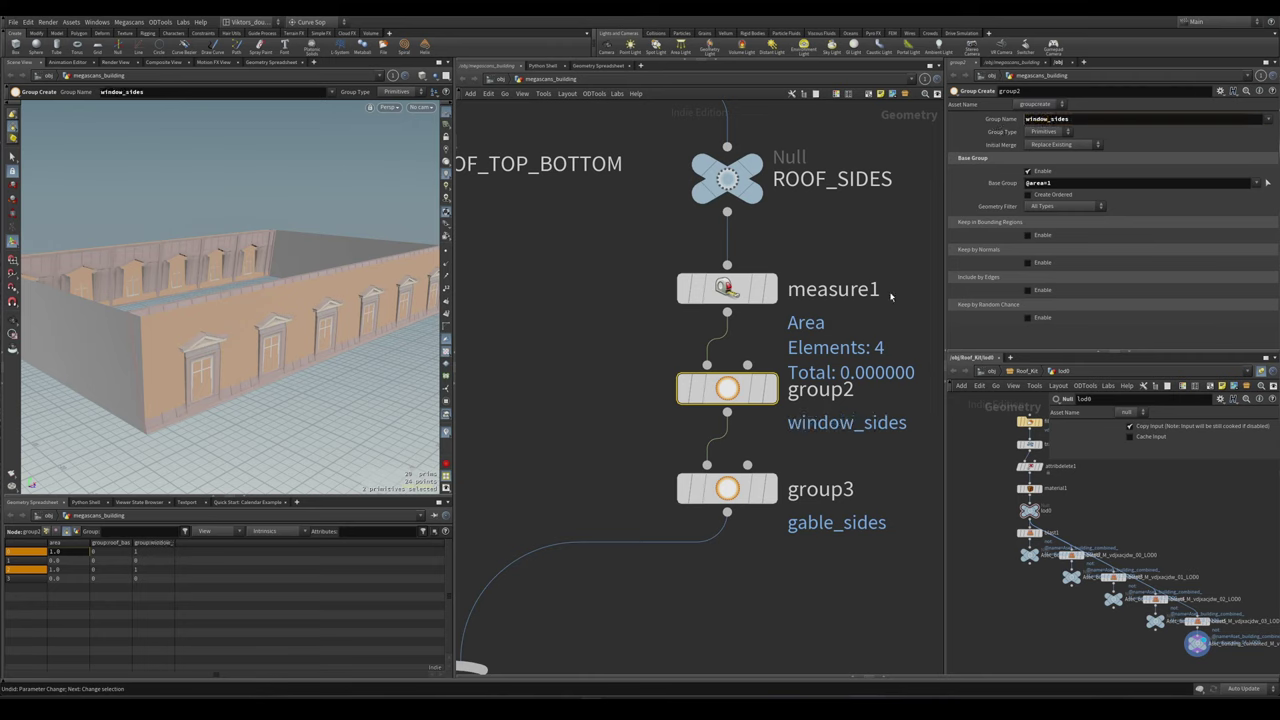
scroll(891, 396, "down", 5)
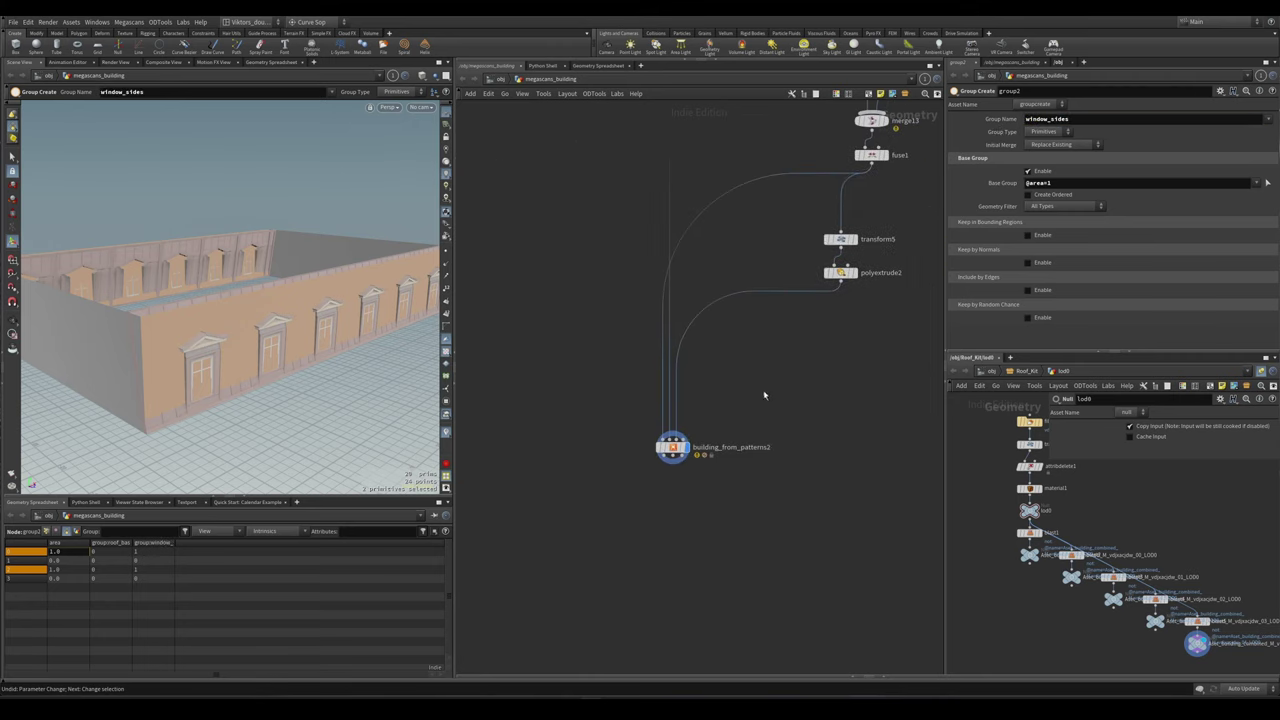
left_click(777, 337)
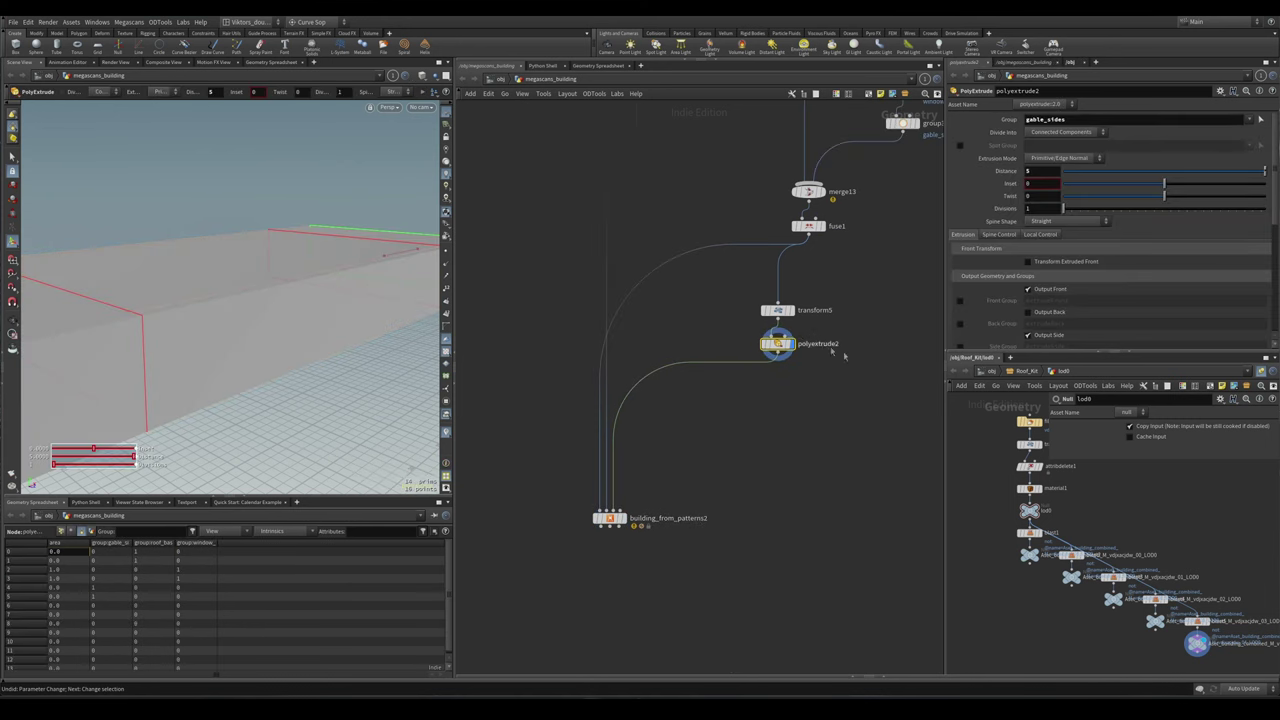
- Duplicate building_from_patterns2, and duplicate transform5 with polyextrude2 as a second branch under fuse1
left_click_drag(576, 516, 699, 526, "alt")
scroll(760, 450, "down", 3)
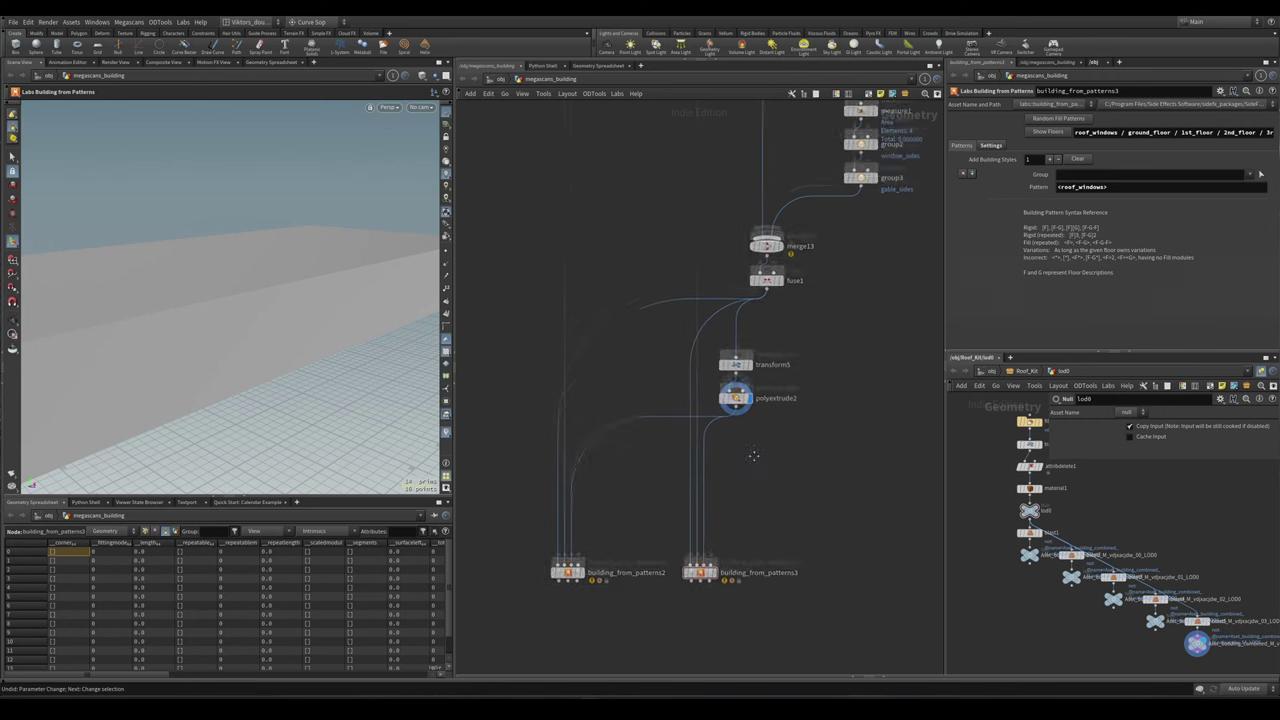
scroll(753, 461, "up", 3)
left_click_drag(771, 435, 851, 367)
middle_click_drag(856, 464, 798, 456)
left_click(798, 456)
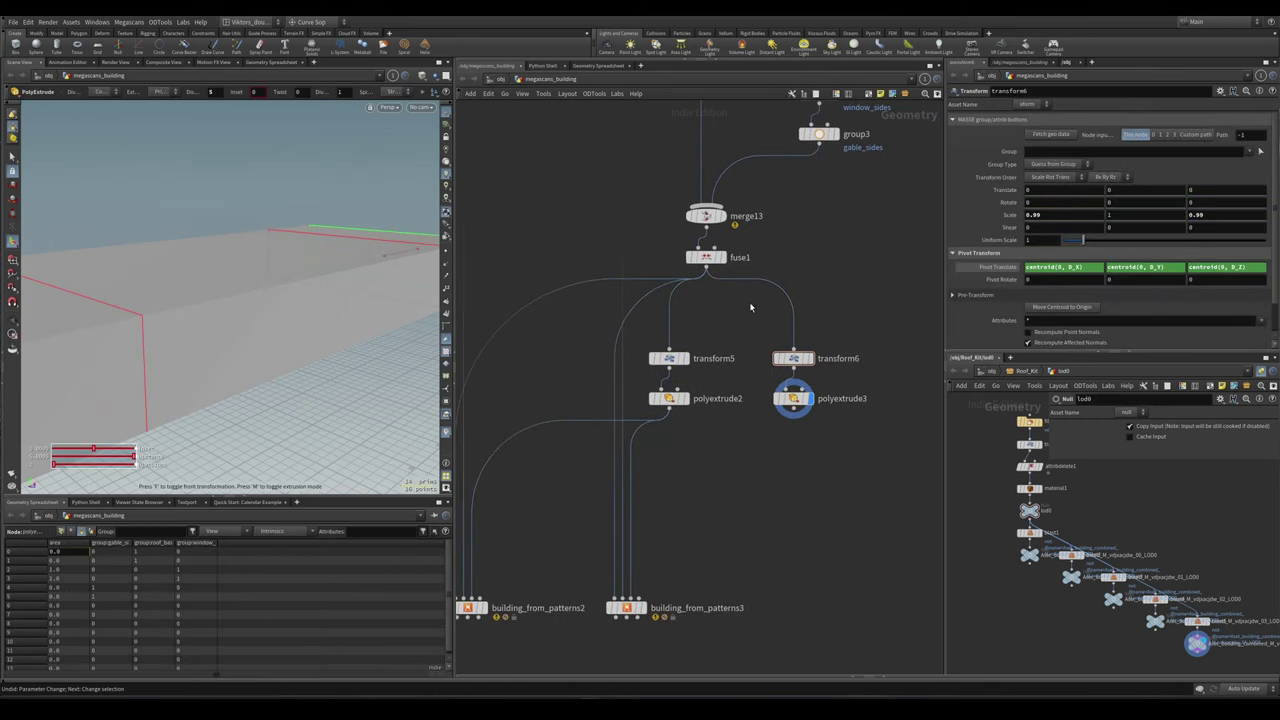
- Set the extrusion group of polyextrude3 to window_sides
left_click(793, 400)
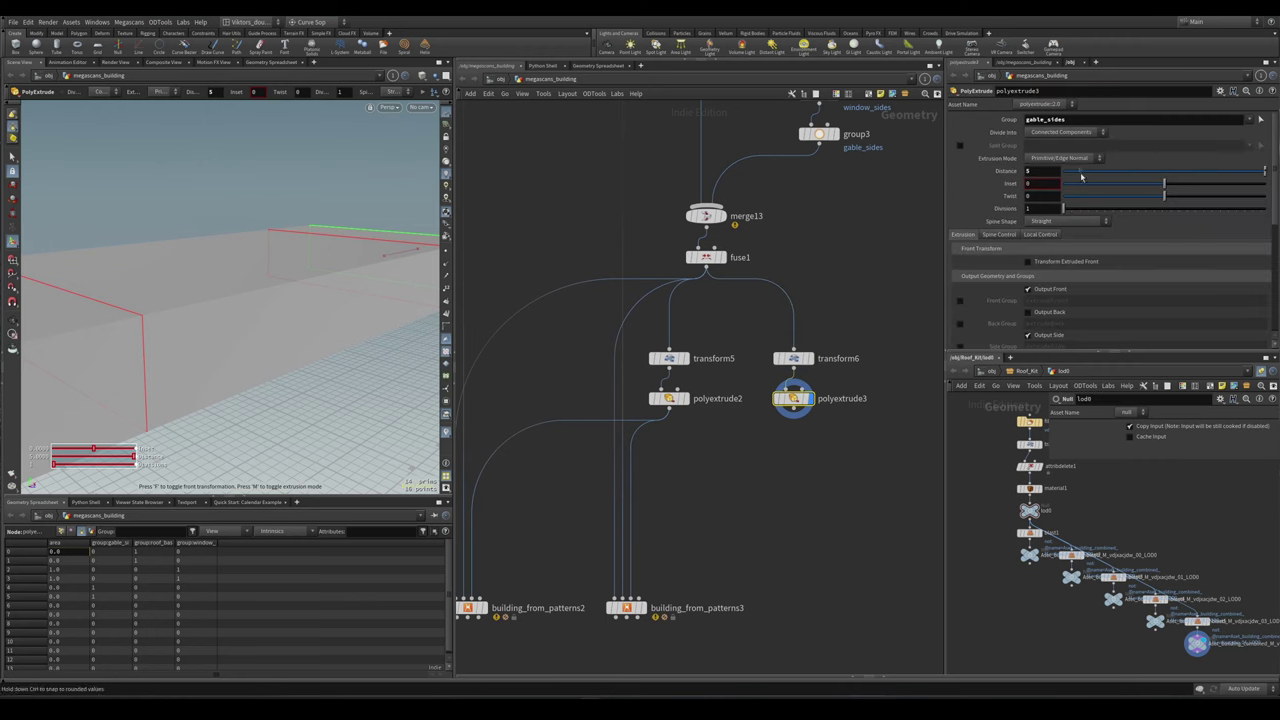
type("window_sides")
key("Return")
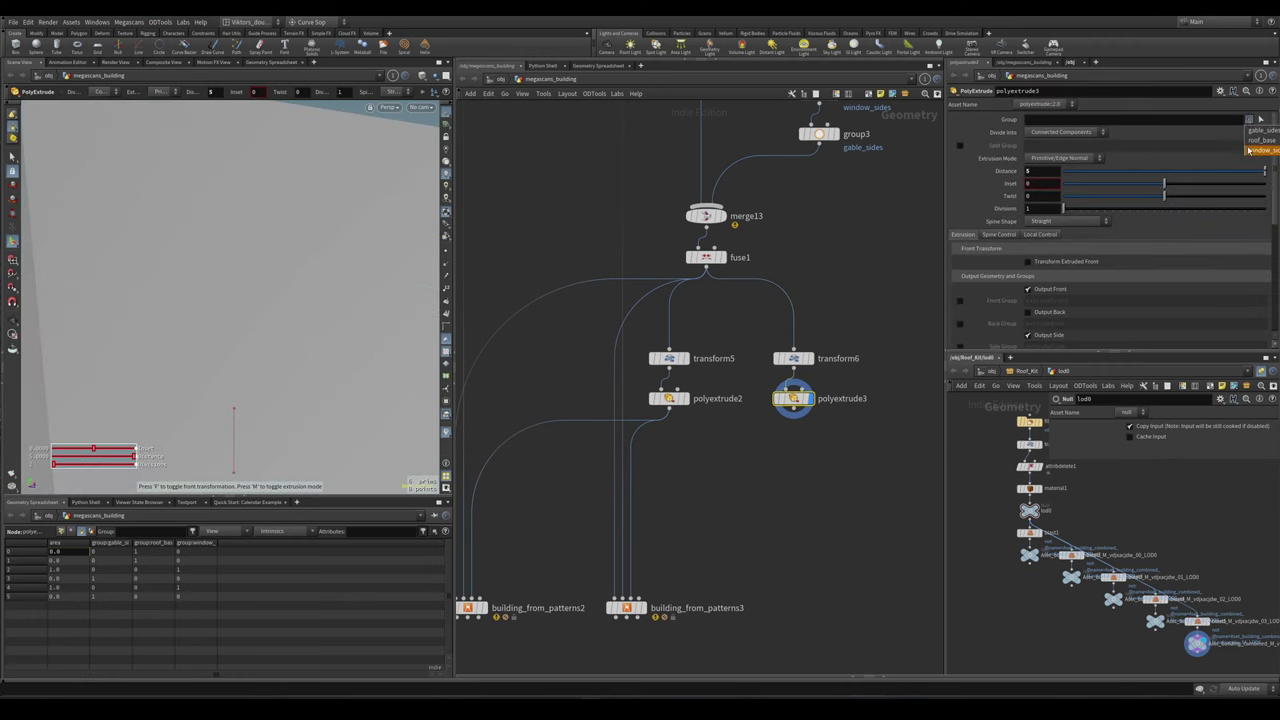
- Connect polyextrude3 to the override input of building_from_patterns3 in place of polyextrude2
left_click(792, 416)
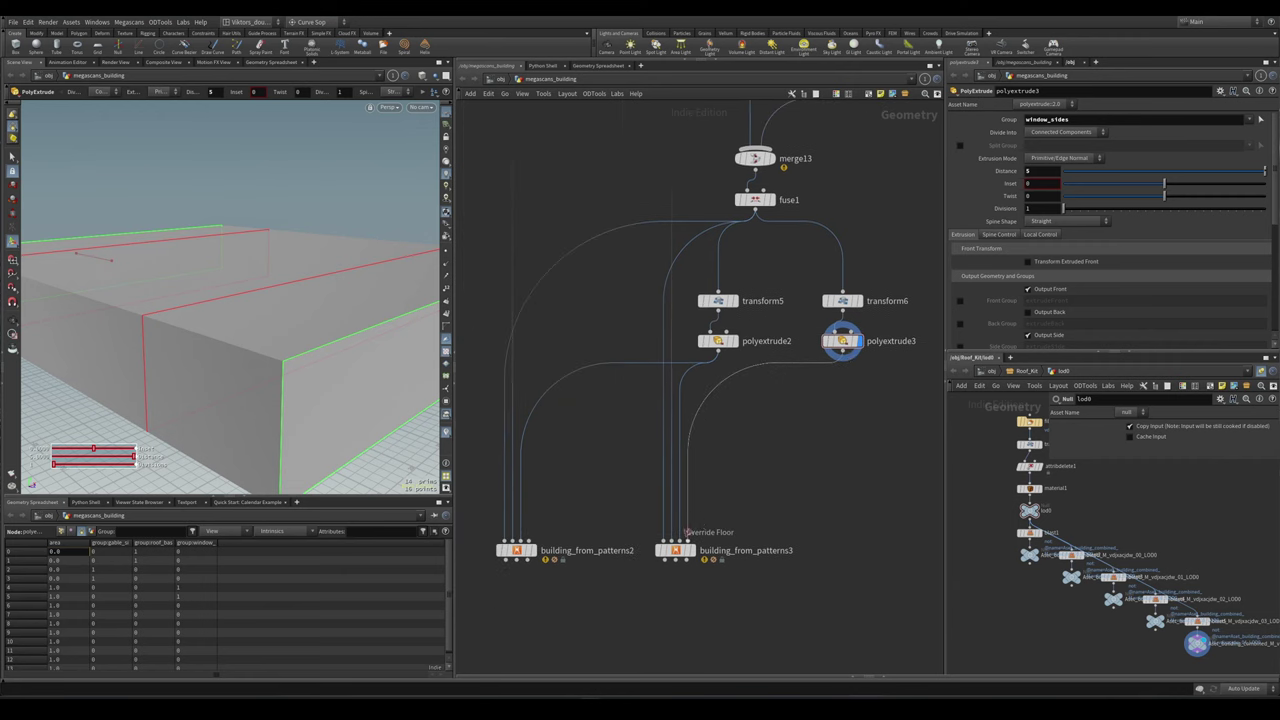
left_click(631, 598)
scroll(725, 510, "up", 3)
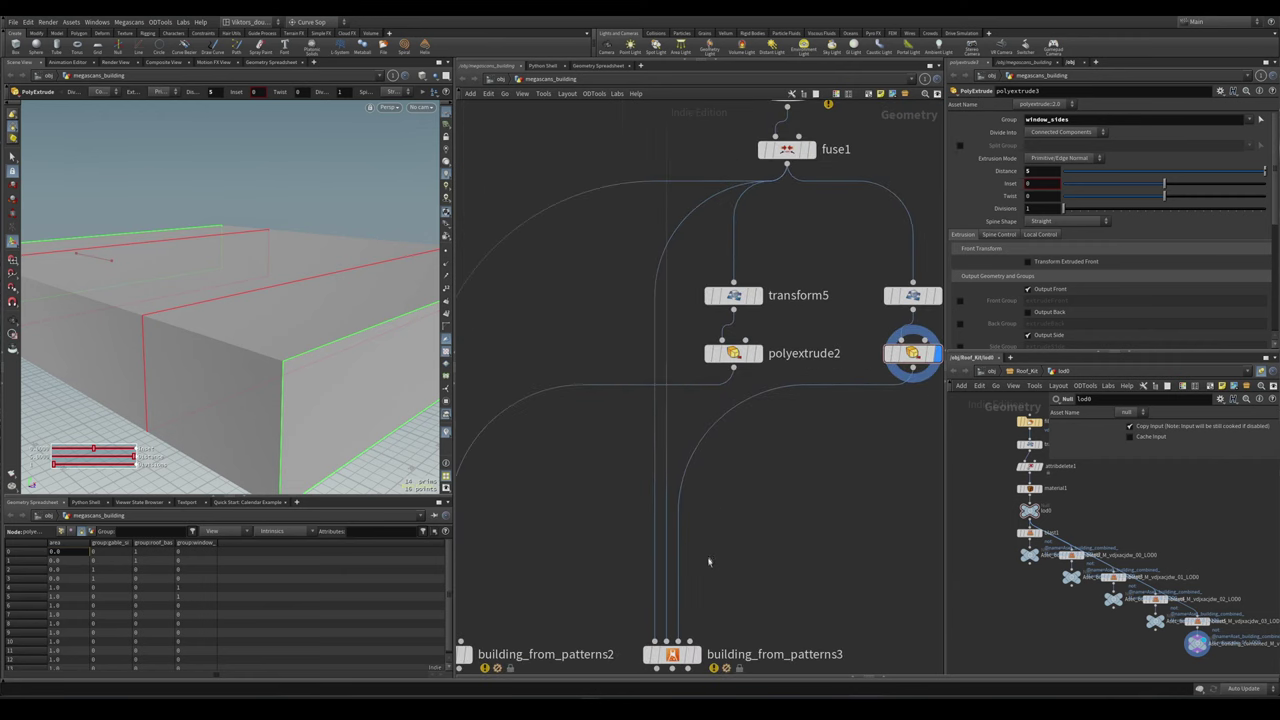
- Display the merged high roof modules and the merged gable modules of merge10 to examine the available pieces
scroll(672, 610, "down", 6)
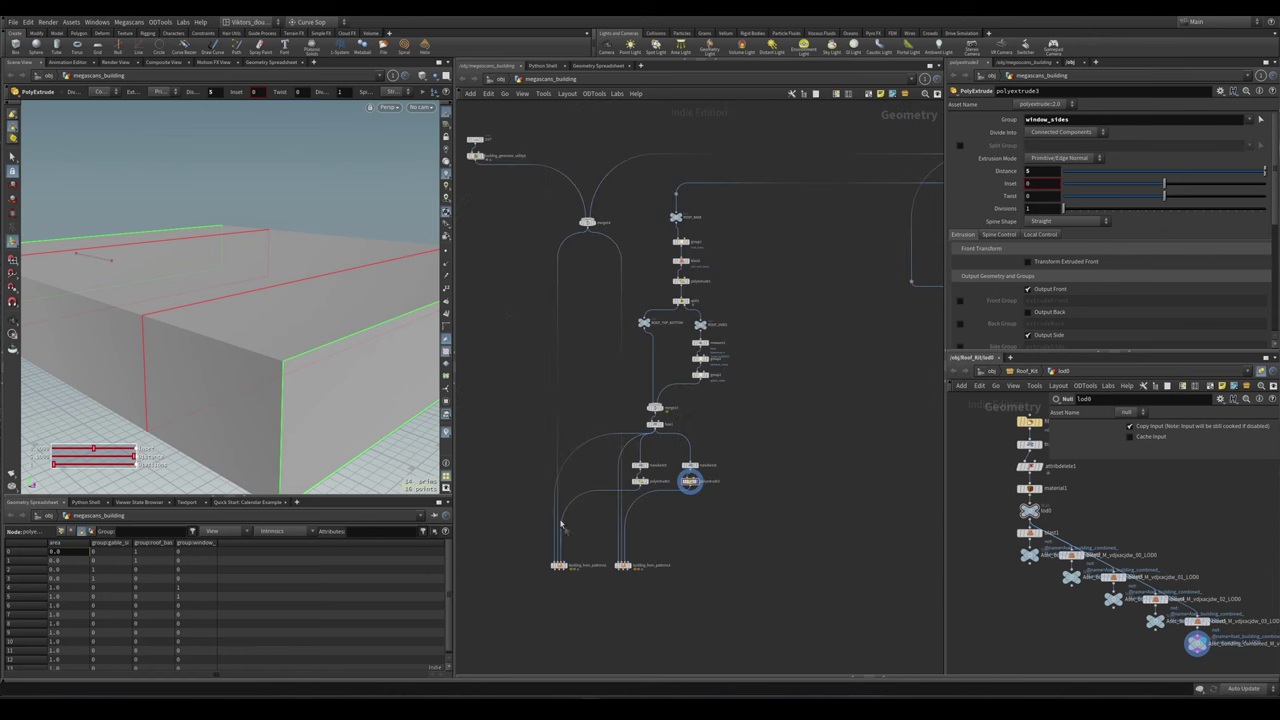
scroll(567, 506, "up", 5)
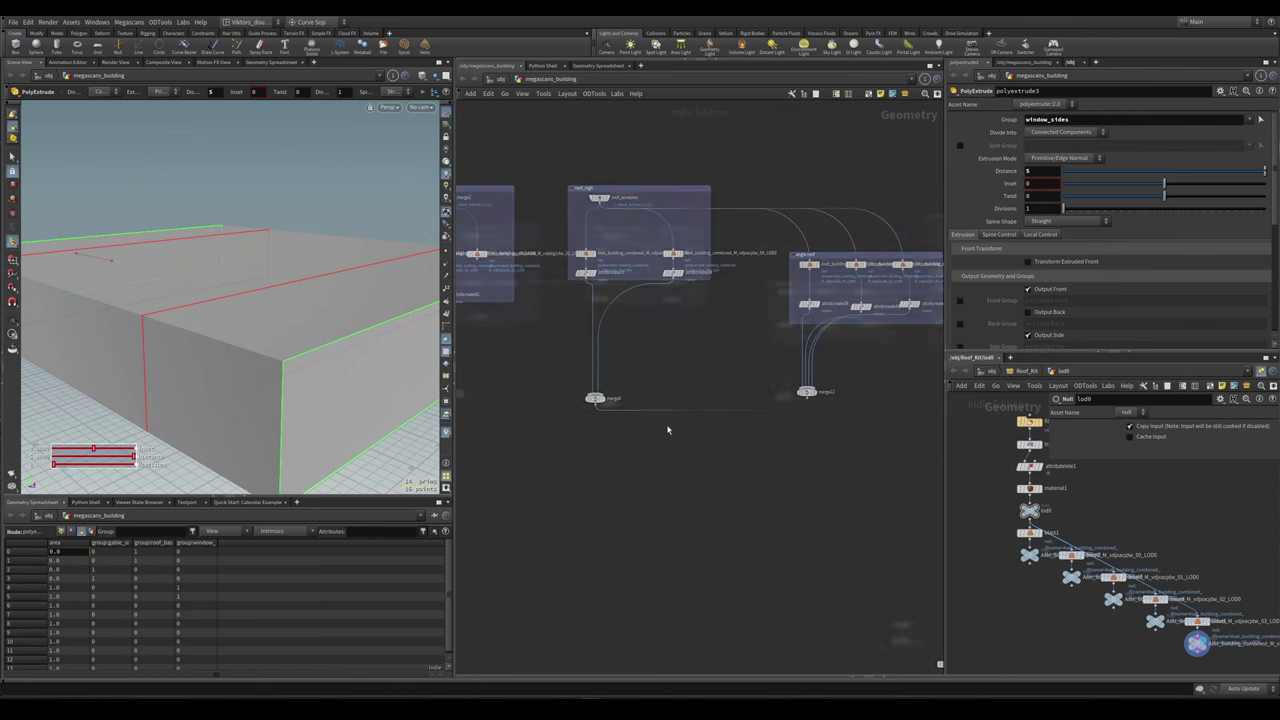
left_click(593, 396)
scroll(757, 374, "down", 3)
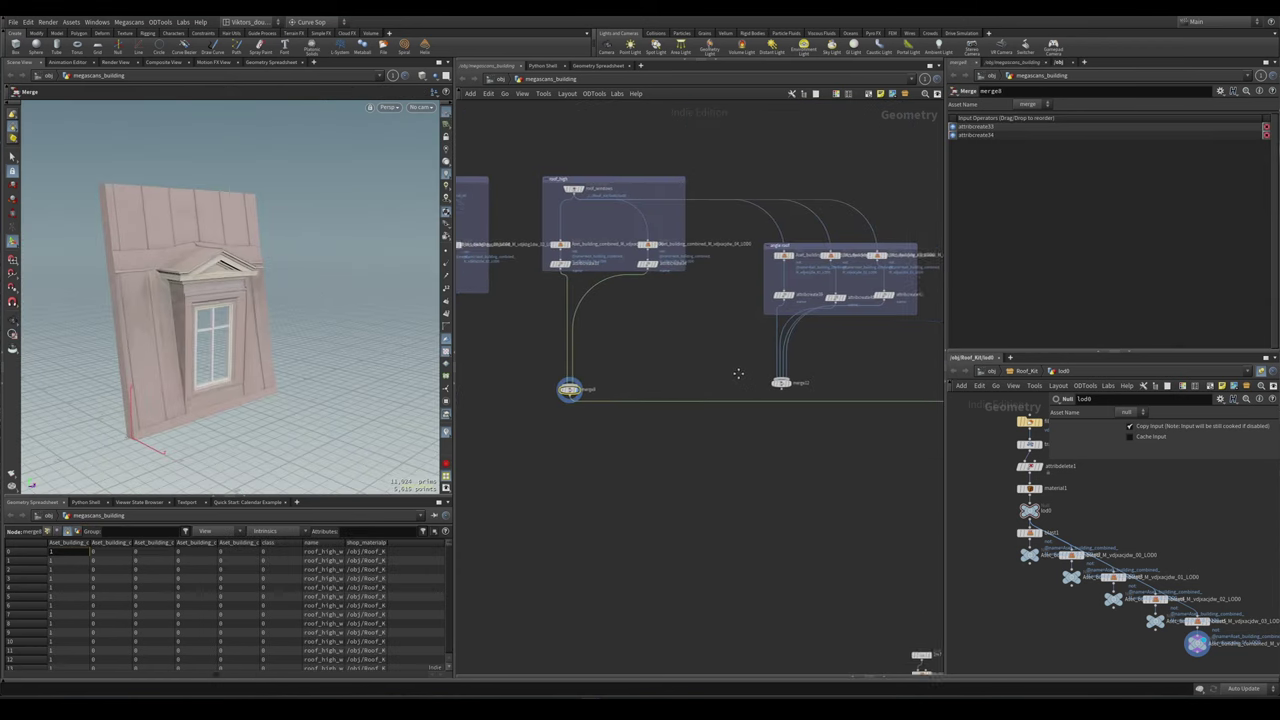
scroll(700, 400, "up", 2)
left_click(749, 359)
left_click_drag(260, 300, 225, 307)
scroll(822, 323, "up", 6)
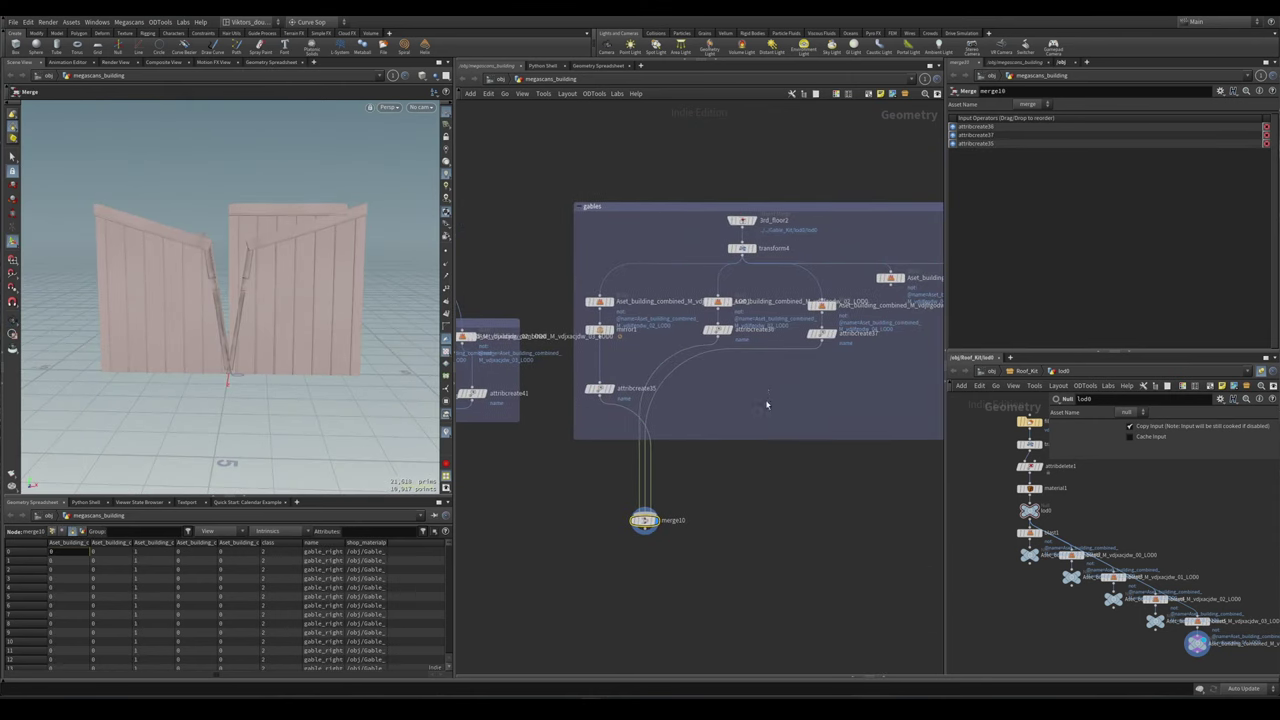
- Examine the source gable kit at 3rd_floor2 and check the building reference in Quixel Bridge
left_click_drag(810, 375, 665, 290)
middle_click_drag(557, 240, 680, 309)
left_click(780, 226)
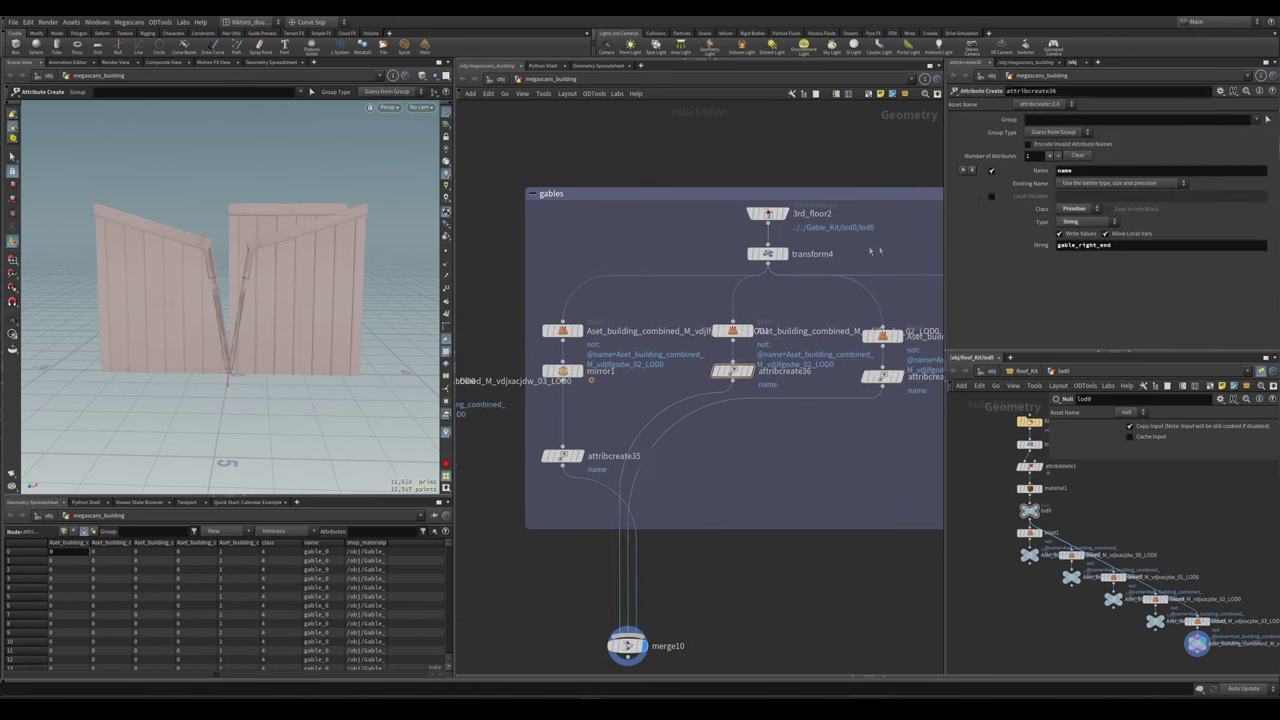
left_click(767, 213)
left_click(787, 213)
left_click_drag(180, 300, 281, 247)
left_click_drag(226, 278, 191, 305)
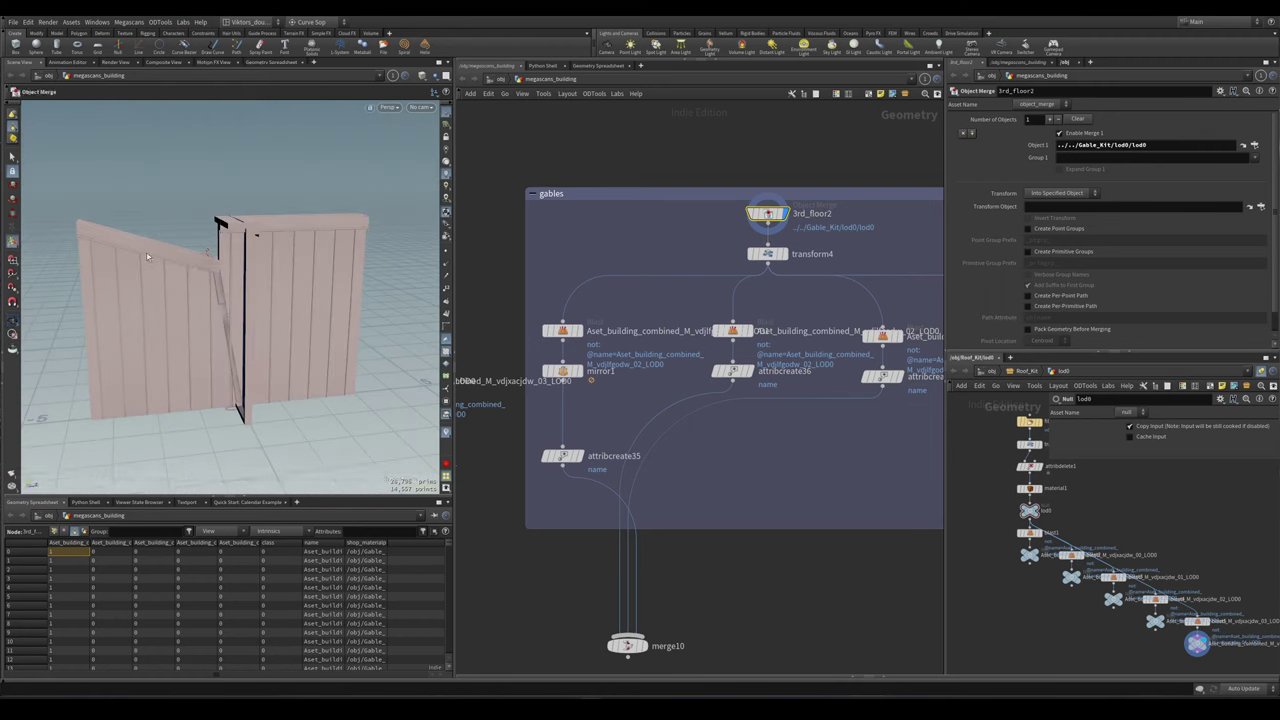
key("alt+Tab")
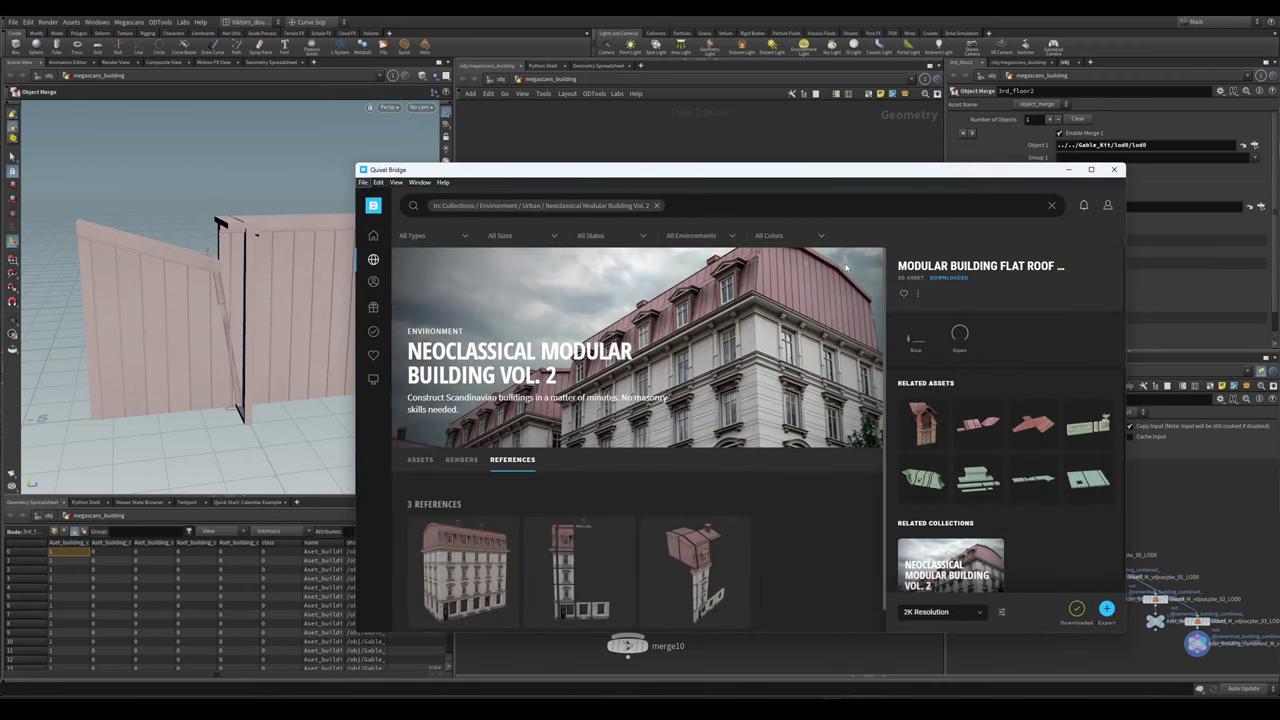
key("alt+Tab")
- Inspect the left gable end piece through its Blast, mirror1 and attribcreate35 nodes
scroll(606, 397, "up", 4)
left_click(640, 310)
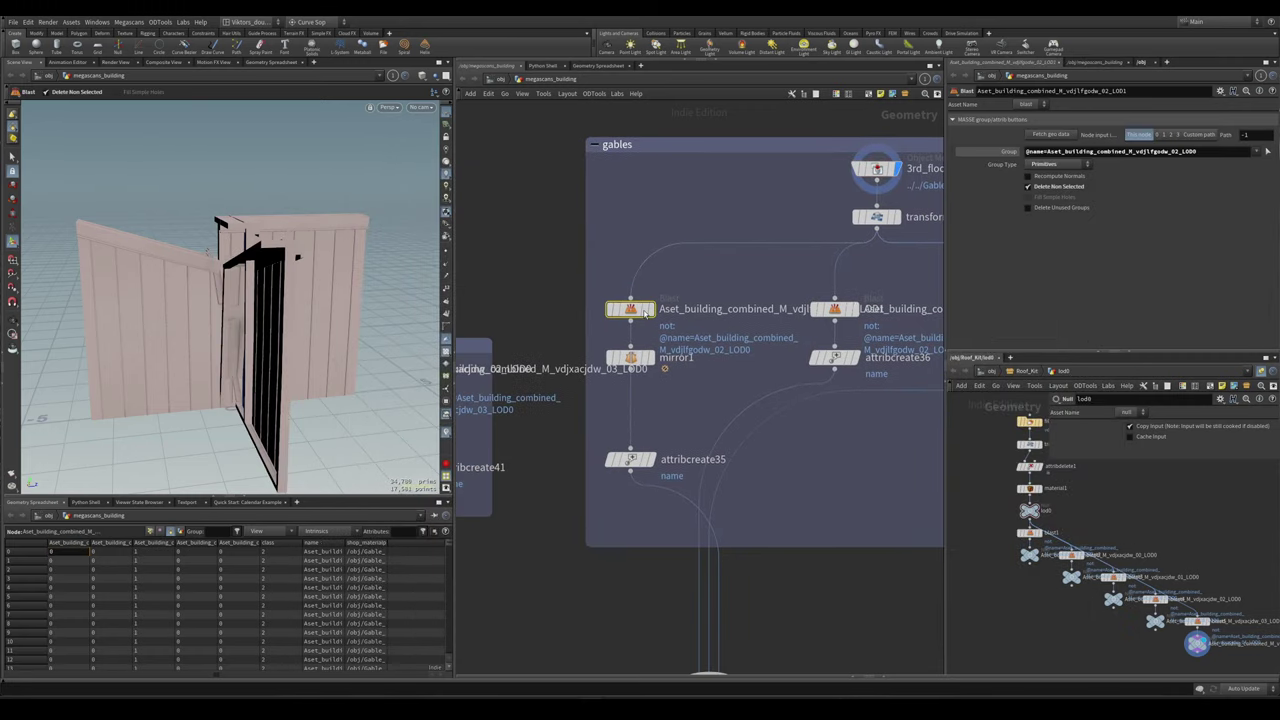
left_click(648, 310)
left_click_drag(250, 320, 270, 312)
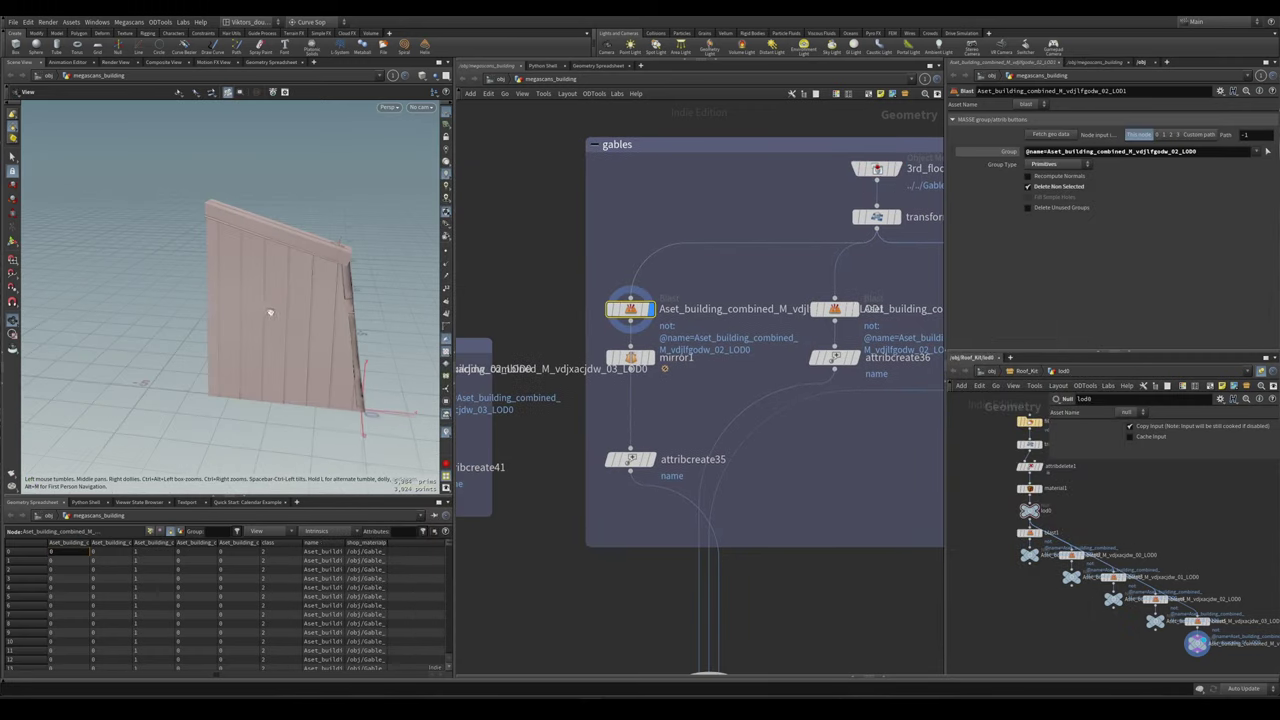
scroll(695, 400, "up", 2)
left_click(642, 349)
left_click(617, 471)
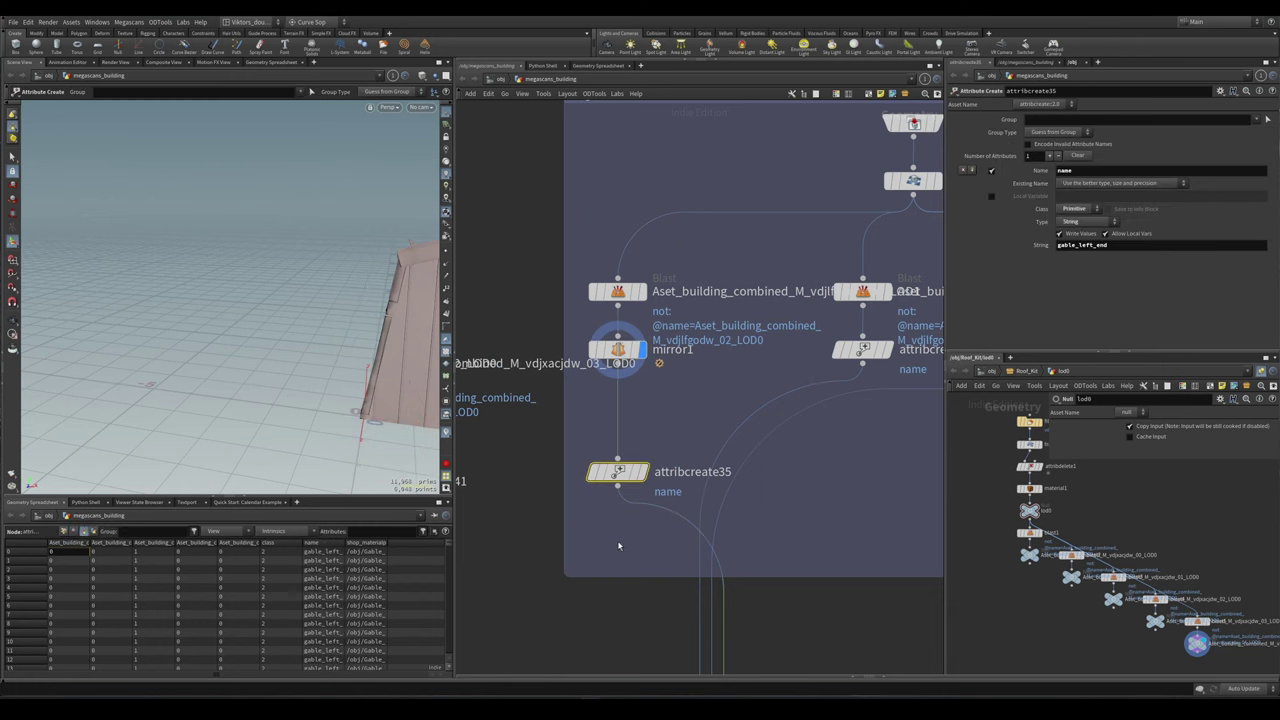
- Inspect the geometry and name values of the gable pieces at attribcreate36, attribcreate37 and attribcreate35
left_click(862, 349)
middle_click_drag(862, 349, 811, 344)
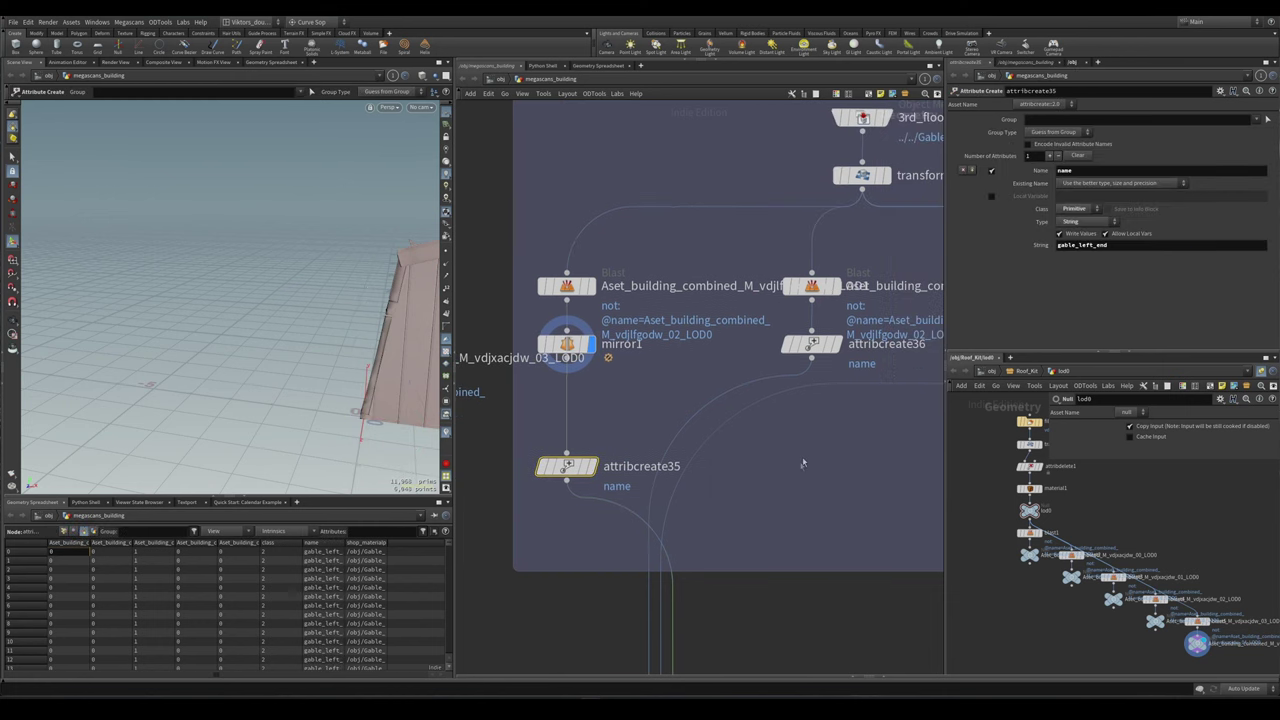
left_click(834, 344)
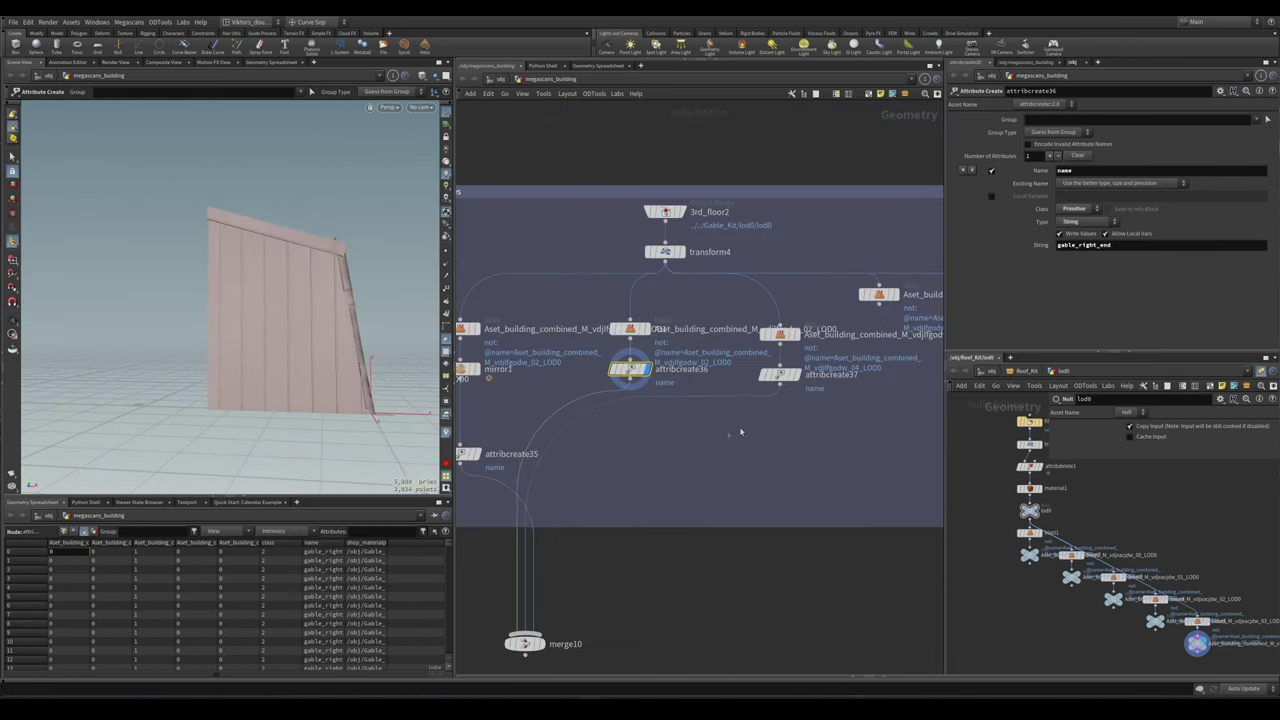
left_click(797, 375)
key("Return")
scroll(880, 400, "down", 3)
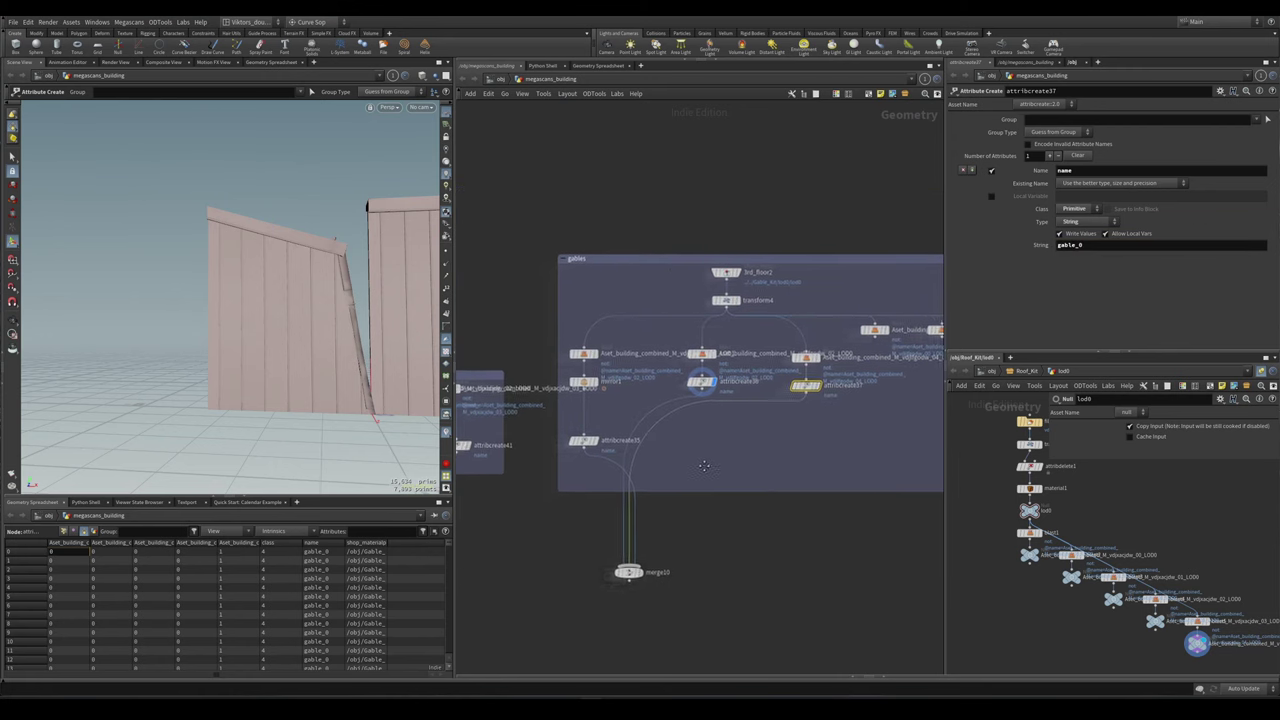
scroll(586, 471, "up", 5)
left_click(602, 413)
middle_click_drag(640, 600, 650, 507)
- Connect the gable modules from merge10 into the building's main module merge
left_click(660, 546)
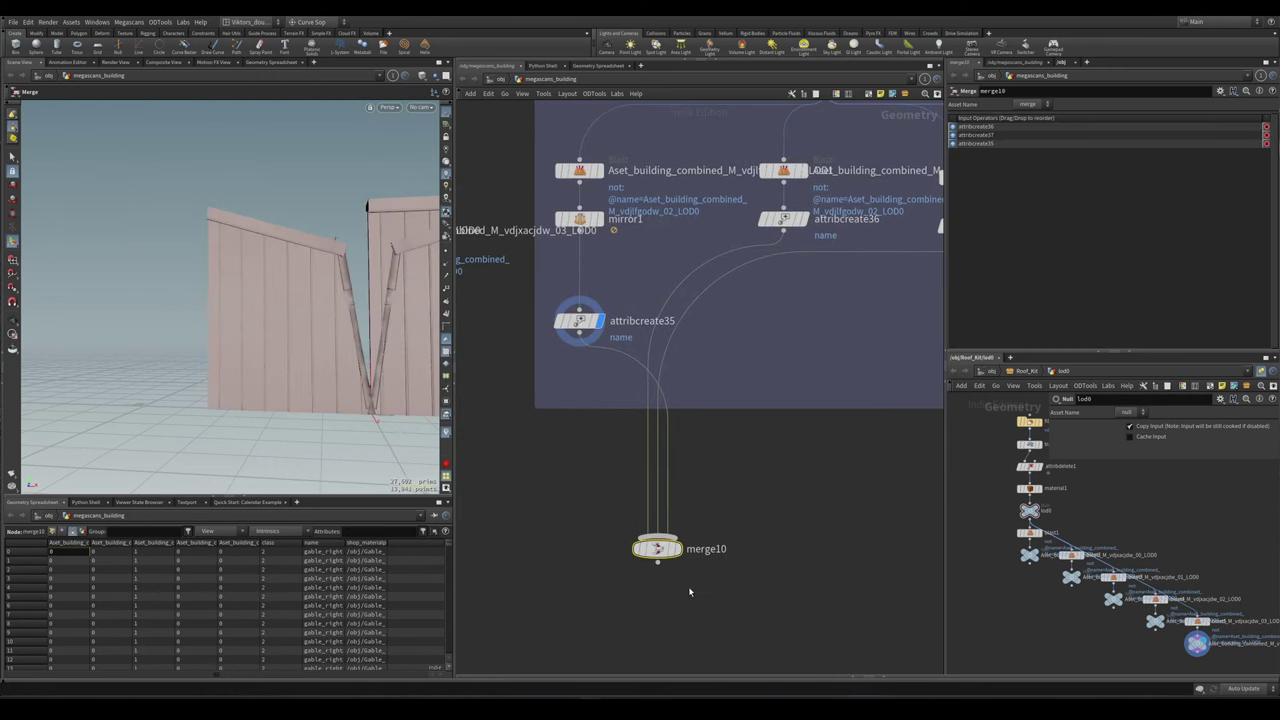
scroll(720, 623, "down", 3)
scroll(632, 447, "up", 3)
scroll(640, 465, "down", 3)
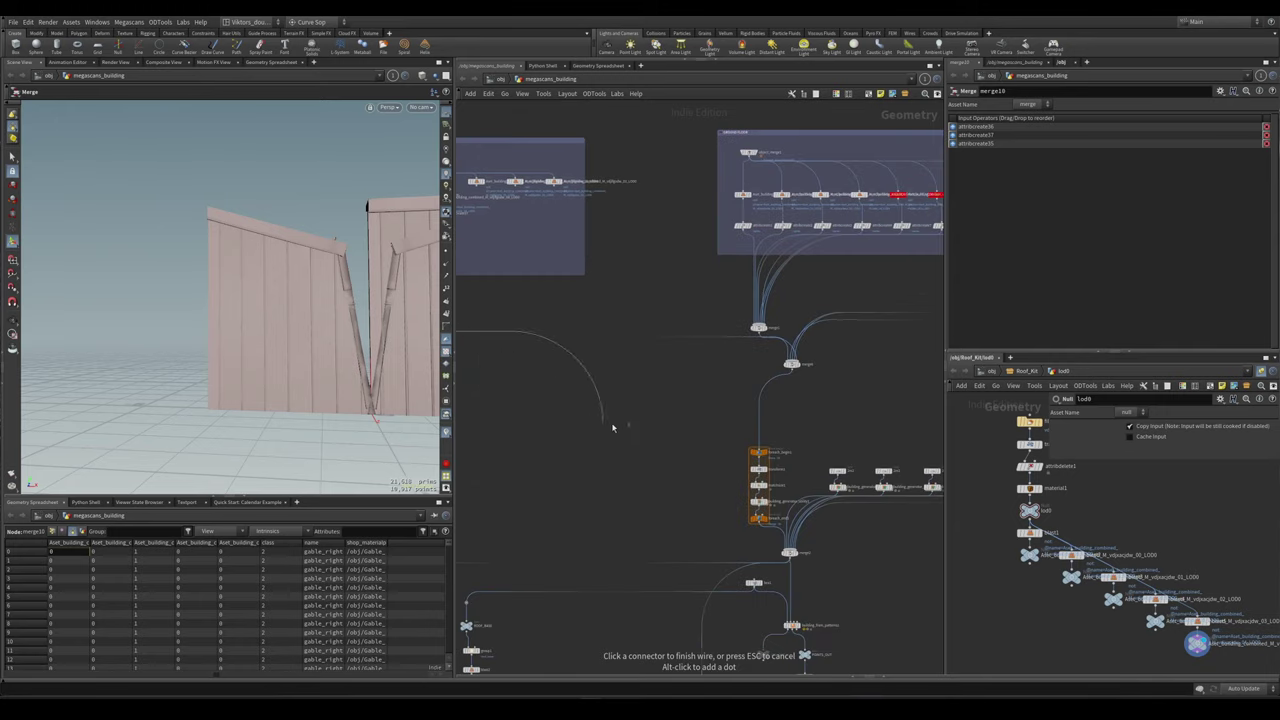
scroll(771, 350, "up", 3)
scroll(700, 420, "down", 5)
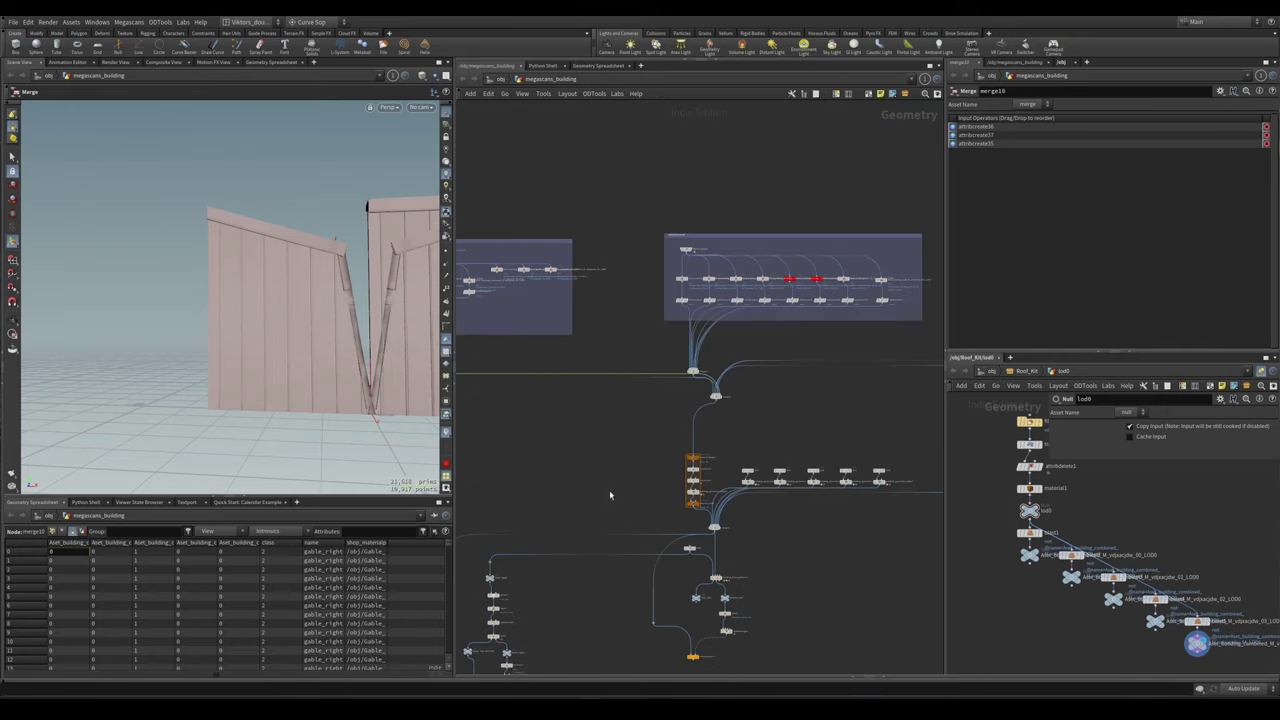
scroll(637, 328, "up", 5)
- Duplicate the 2m7 and building_generator_utility8 pair and connect the copy to merge14
left_click_drag(656, 317, 620, 408)
key("ctrl+c")
key("ctrl+v")
left_click(726, 372)
left_click_drag(663, 396, 772, 516)
middle_click_drag(728, 373, 743, 457)
- Set the module name of the building_generator_utility9 floor description to gable
left_click(678, 470)
double_click(1081, 138)
key("Return")
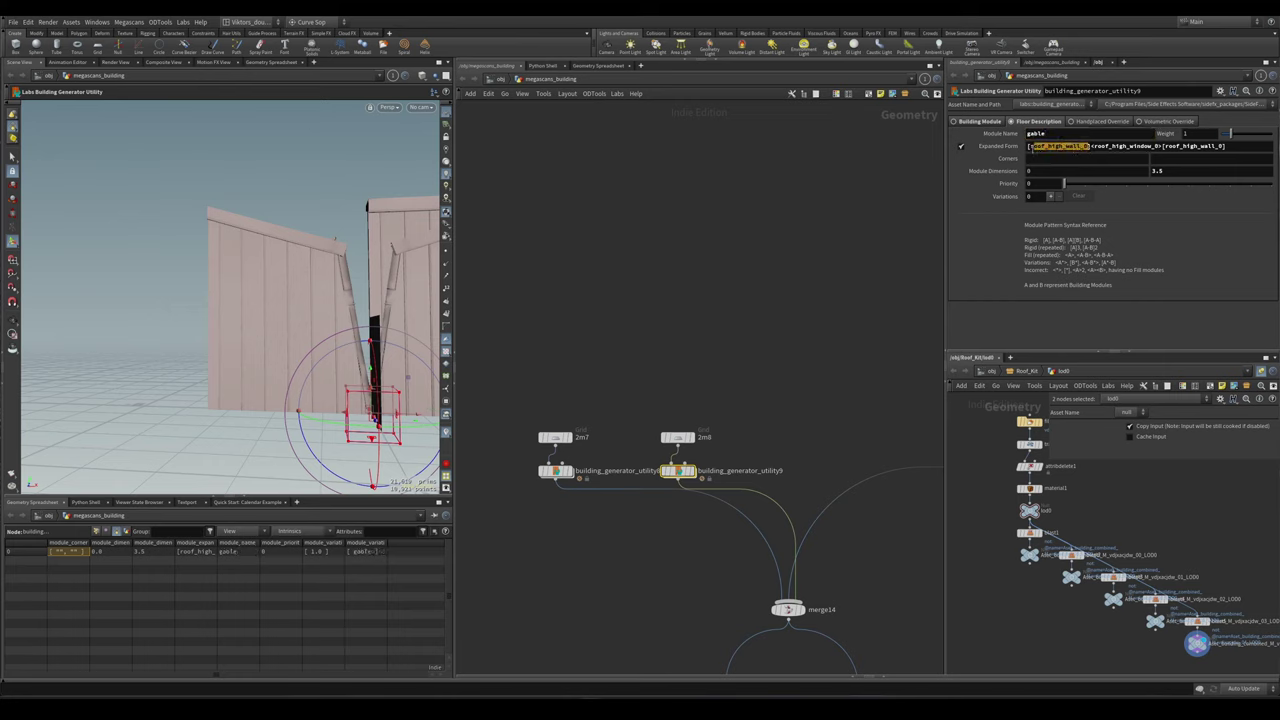
- Set the expanded form of the gable floor description to [gable_left_end]<gable_0>[gable_right_end]
left_click_drag(1158, 147, 1094, 151)
type("gable_0")
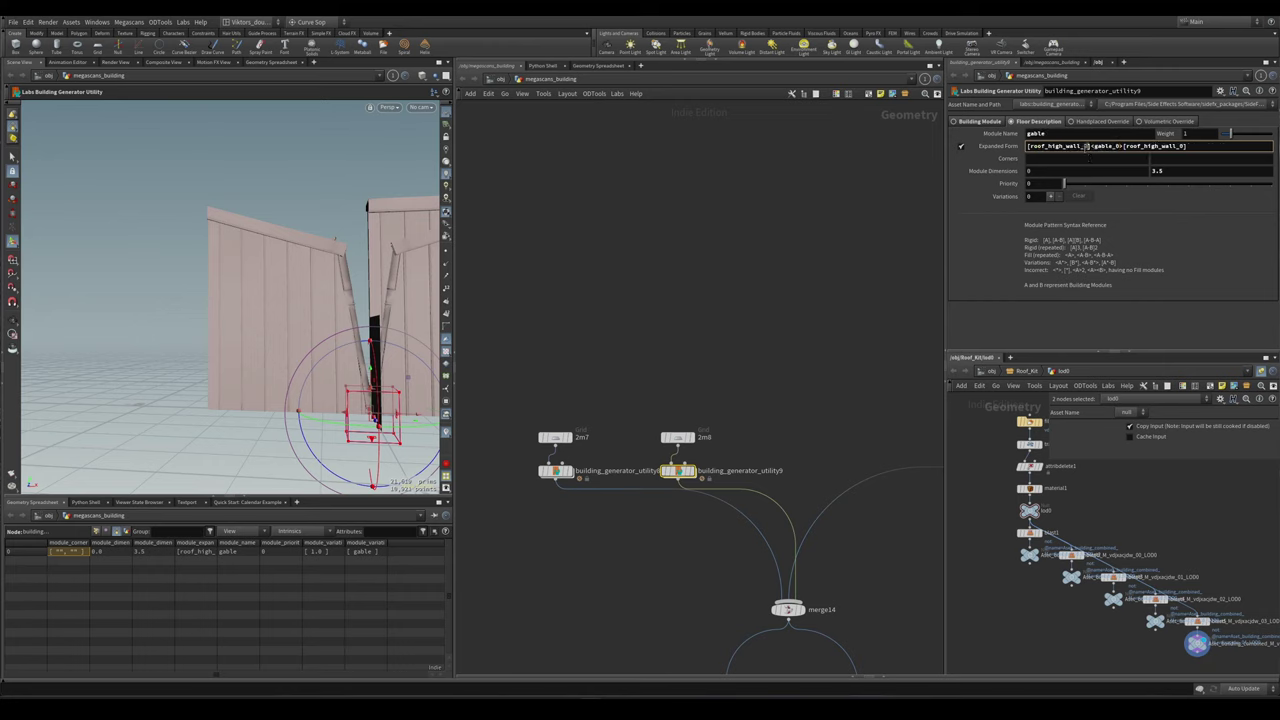
type("gable_left_end")
key("Return")
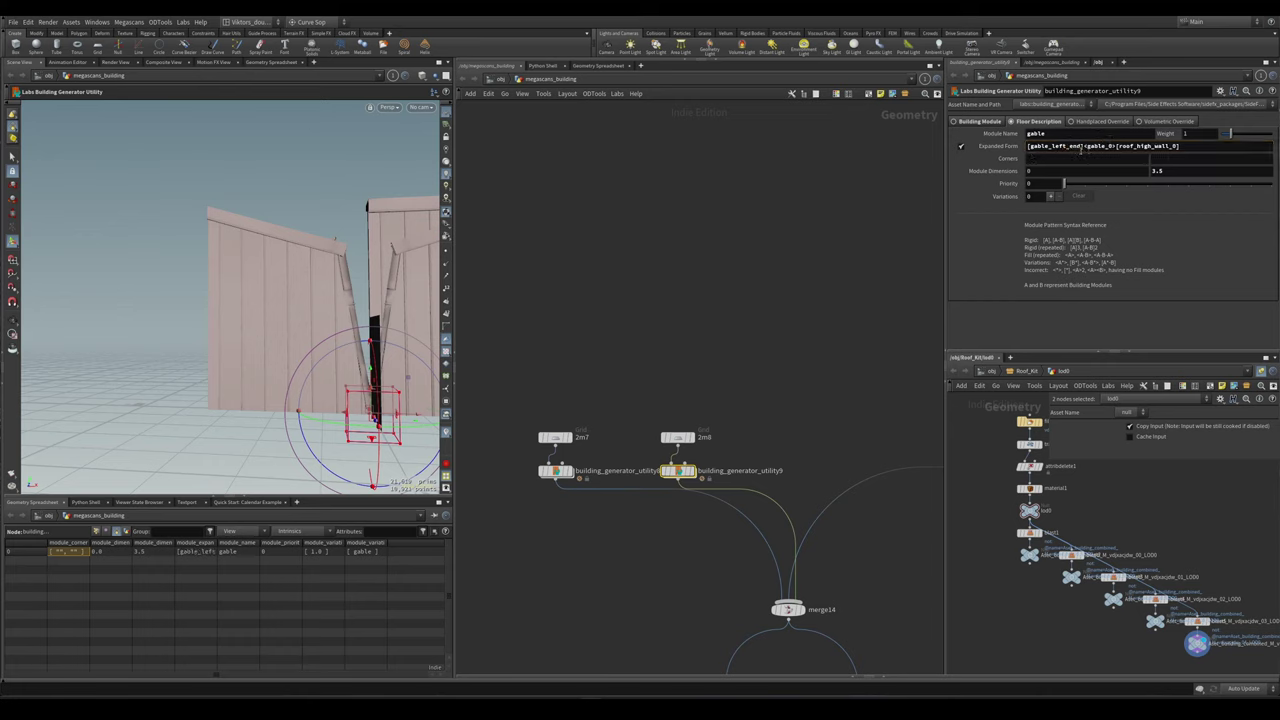
left_click(1081, 150)
left_click_drag(1180, 149, 1128, 153)
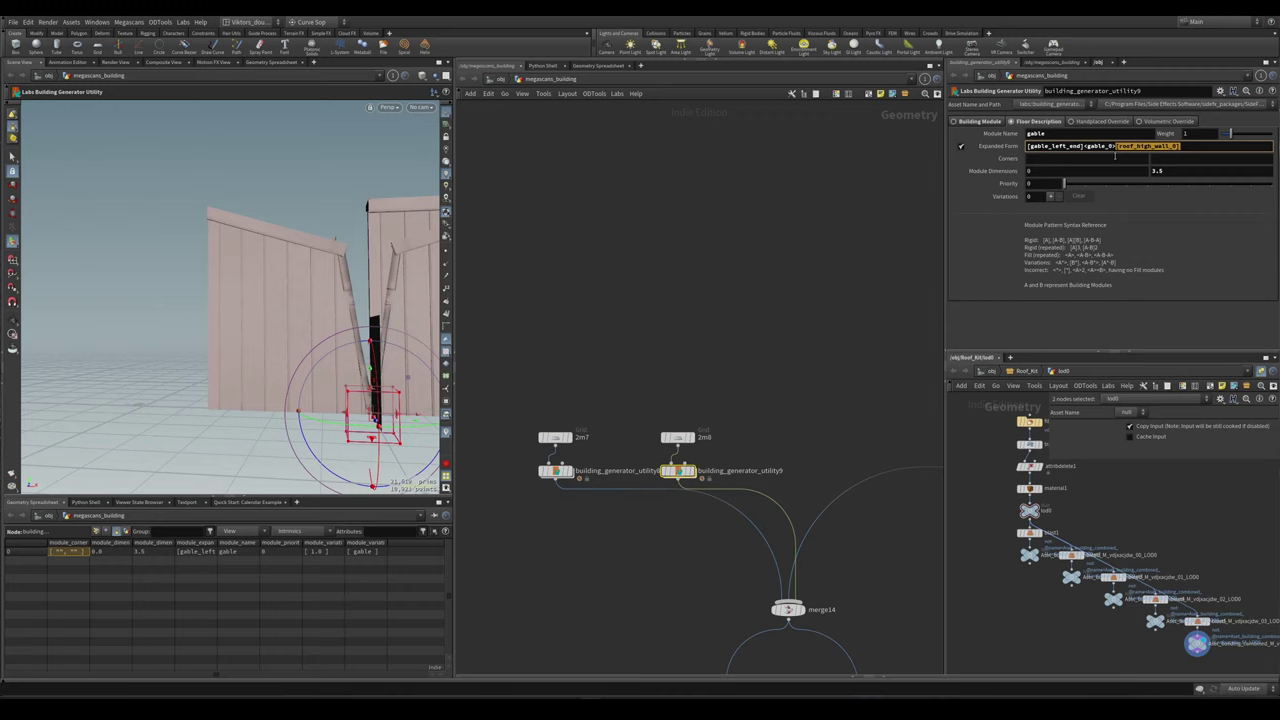
key("ctrl+v")
type("ht")
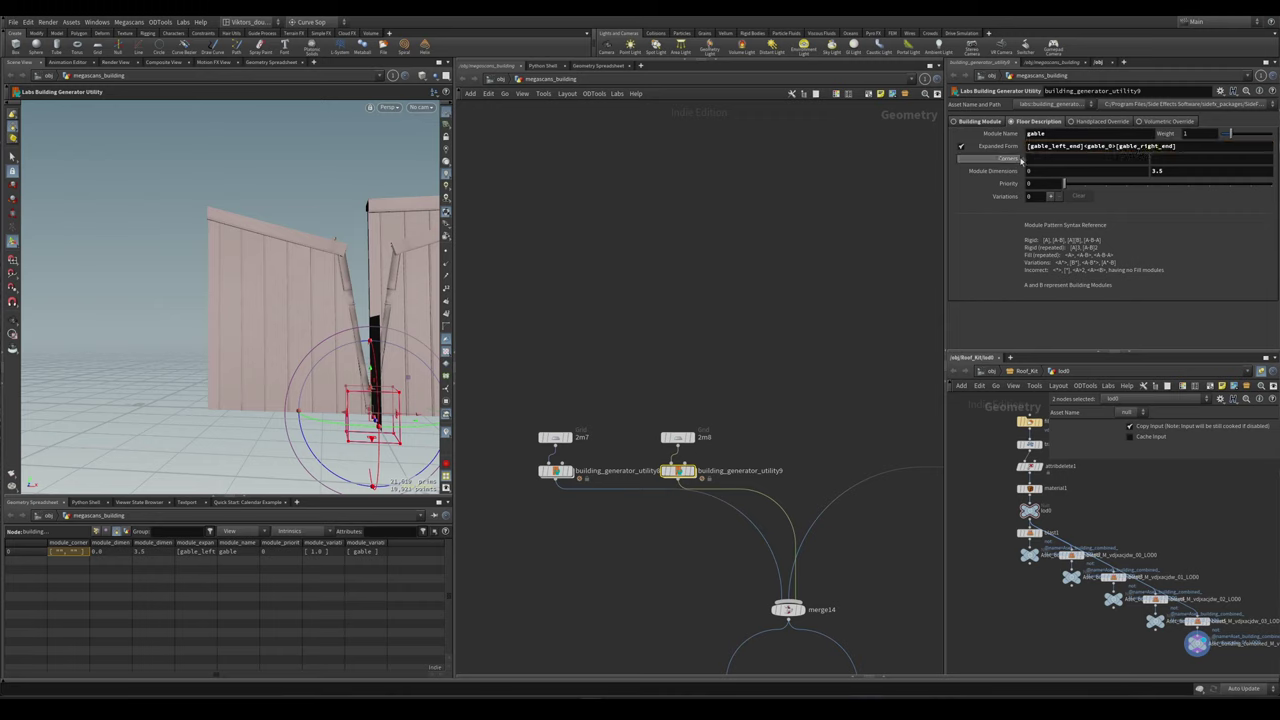
- Display building_from_patterns3 and examine its generated walls in the viewport
scroll(658, 410, "down", 3)
scroll(658, 410, "up", 3)
middle_click_drag(658, 410, 760, 568)
left_click_drag(760, 568, 760, 566)
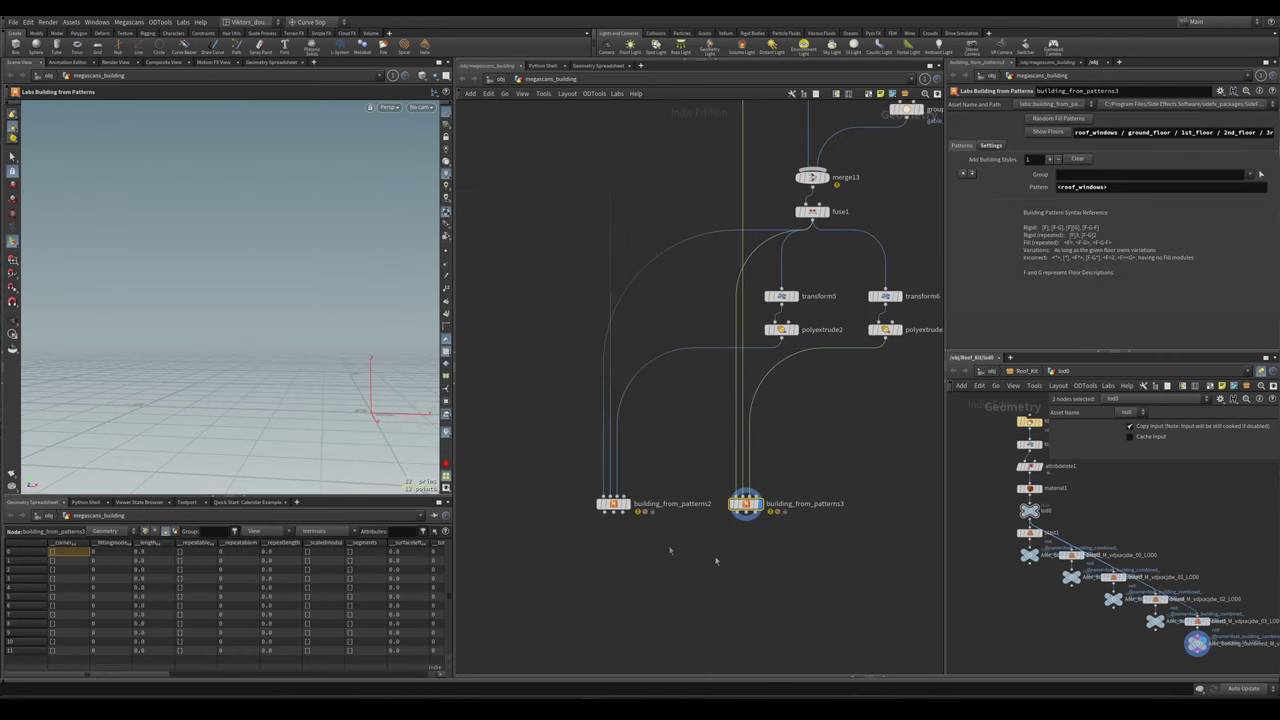
left_click_drag(350, 380, 280, 376, "alt")
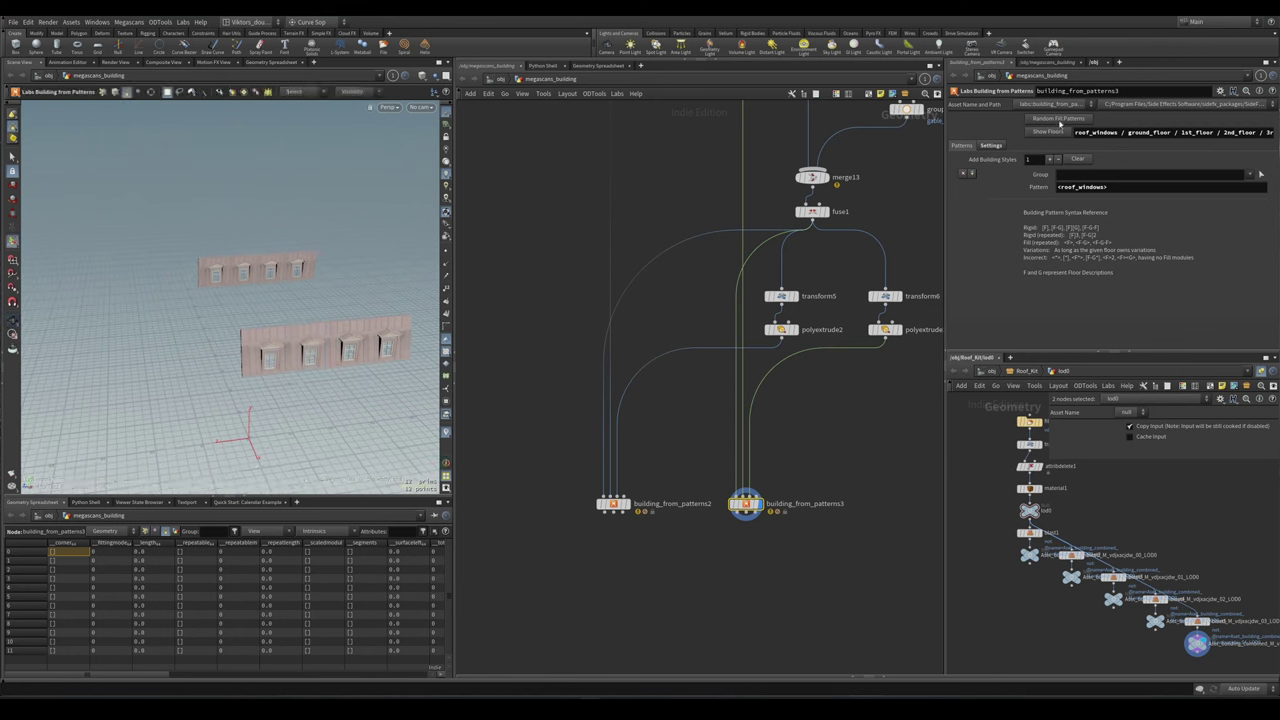
- Find the gable floor in building_from_patterns3's floor list and set its pattern to <gable>
left_click(1186, 133)
key("Right")
key("Right")
key("Right")
key("Right")
key("Right")
key("Right")
key("Right")
key("Right")
key("Right")
key("Right")
key("Right")
key("Right")
key("Right")
key("Right")
key("Right")
key("Right")
key("Right")
key("Right")
key("Right")
key("Right")
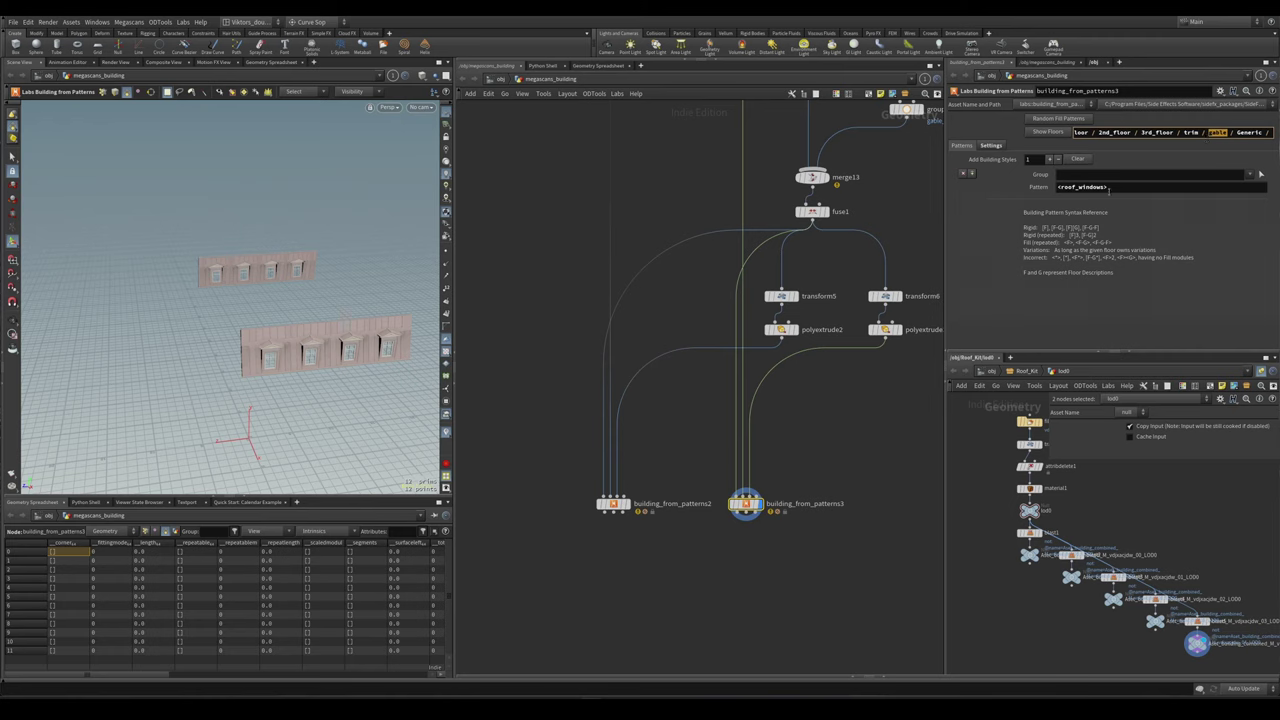
left_click_drag(1108, 189, 1057, 188)
type("<gable>")
key("Return")
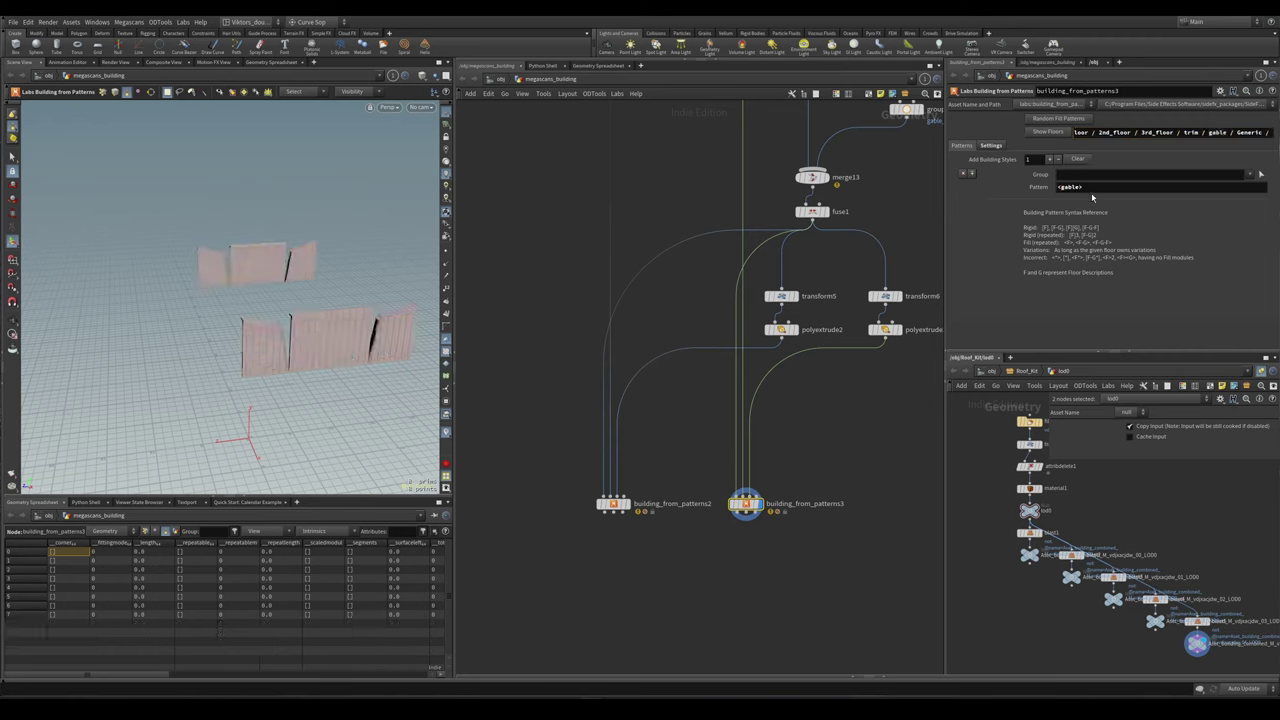
- Swap the end modules in building_generator_utility9's expanded form to [gable_right_end]<gable_0>[gable_left_end]
scroll(587, 321, "down", 3)
middle_click_drag(666, 357, 700, 467)
scroll(700, 467, "up", 5)
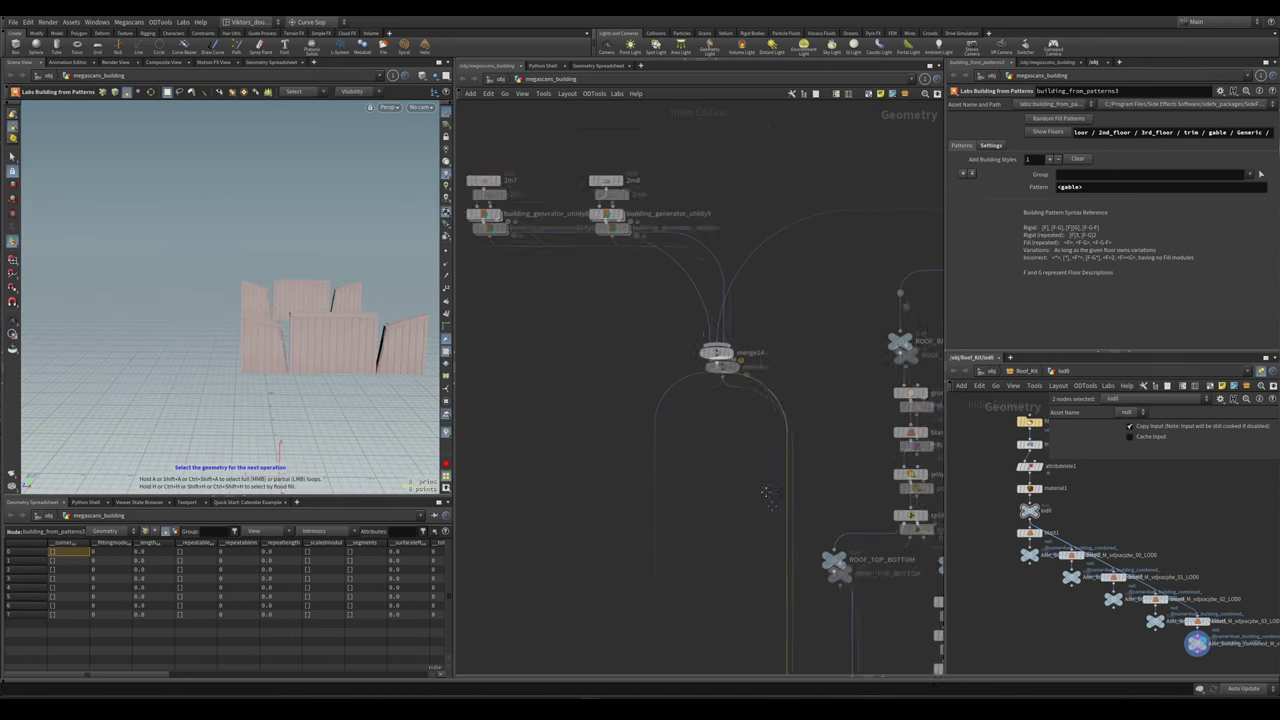
left_click(653, 372)
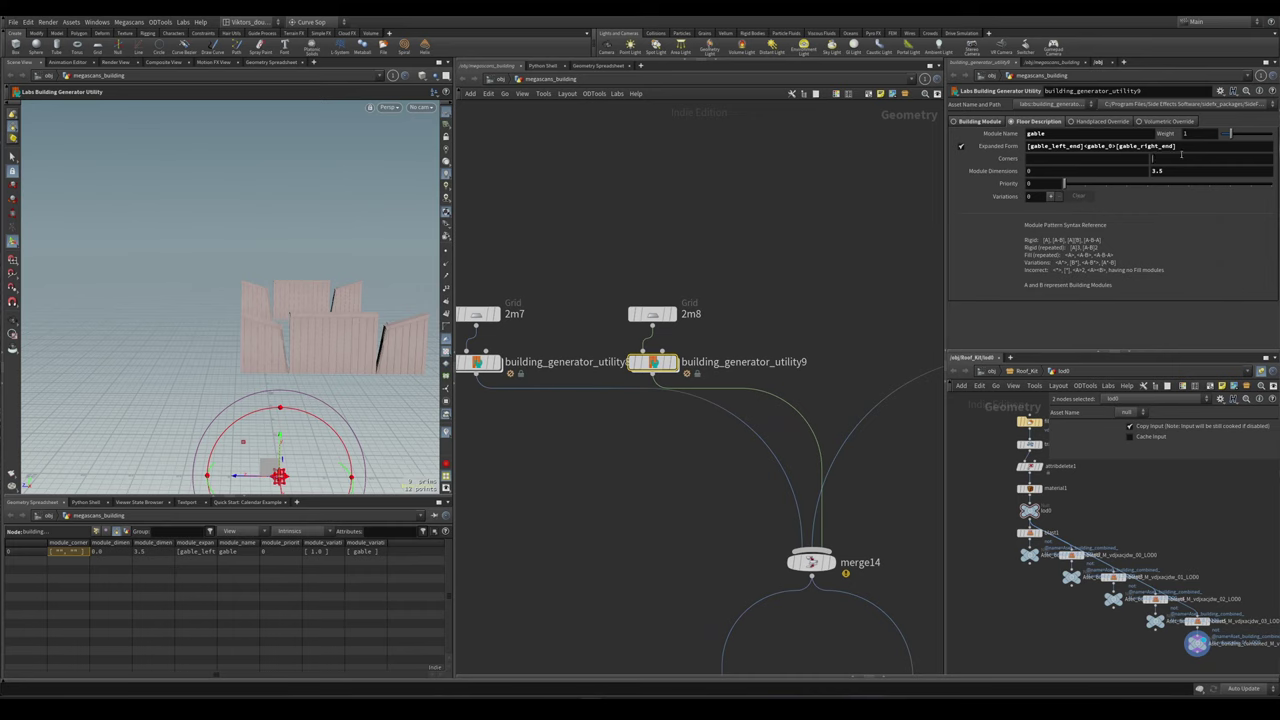
left_click_drag(1177, 147, 1116, 147)
double_click(1083, 148)
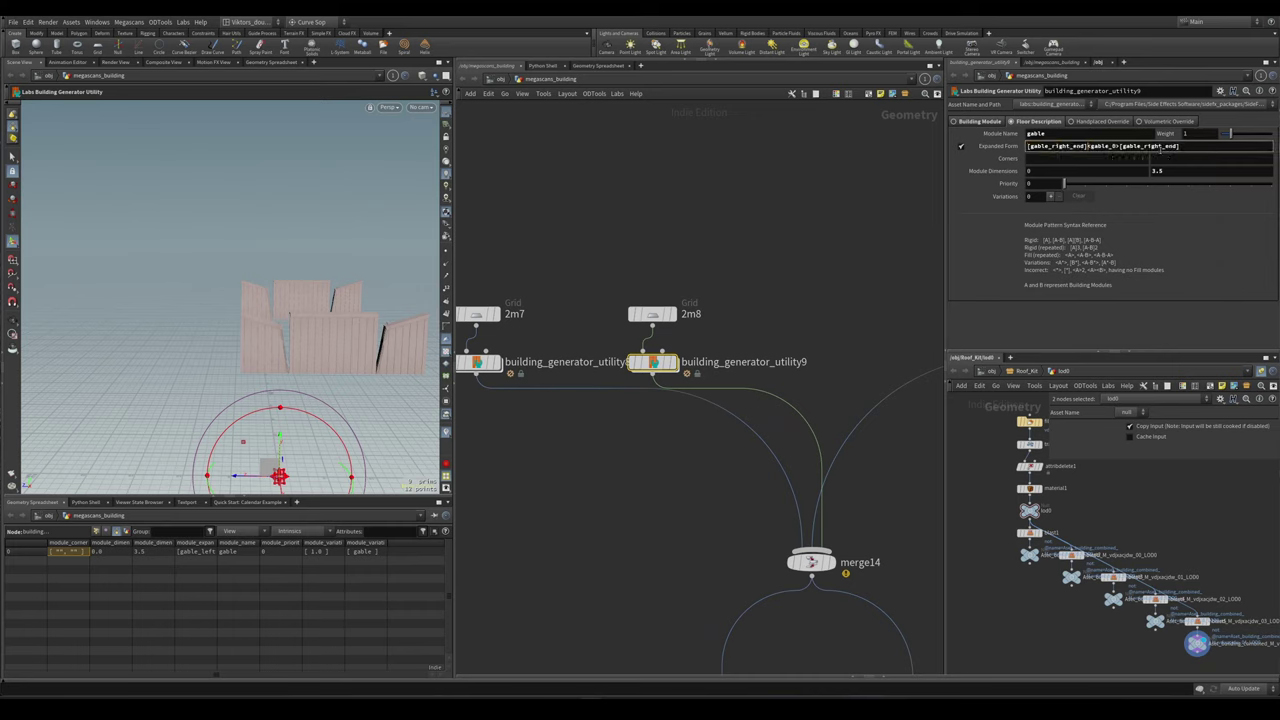
type("t")
key("Return")
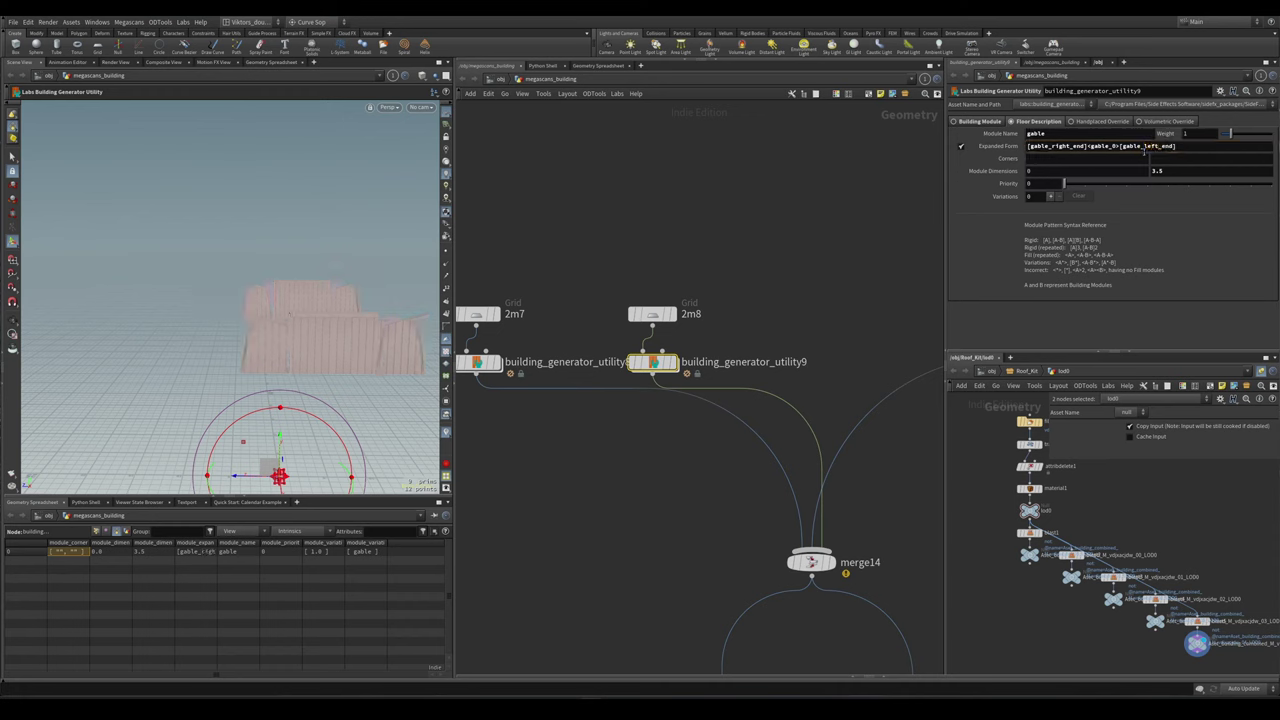
- Display building_from_patterns2 together with building_from_patterns3 and examine the combined roof window walls and gable sides
key("h")
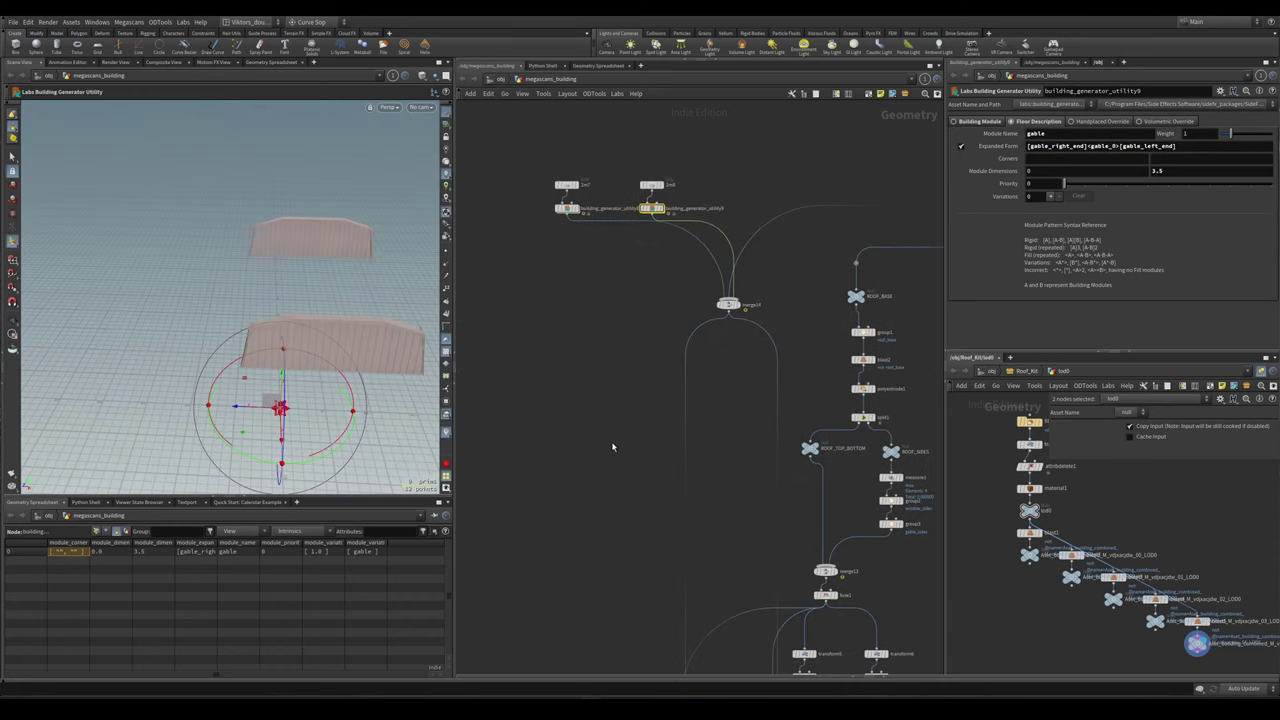
scroll(546, 451, "up", 4)
left_click(652, 460)
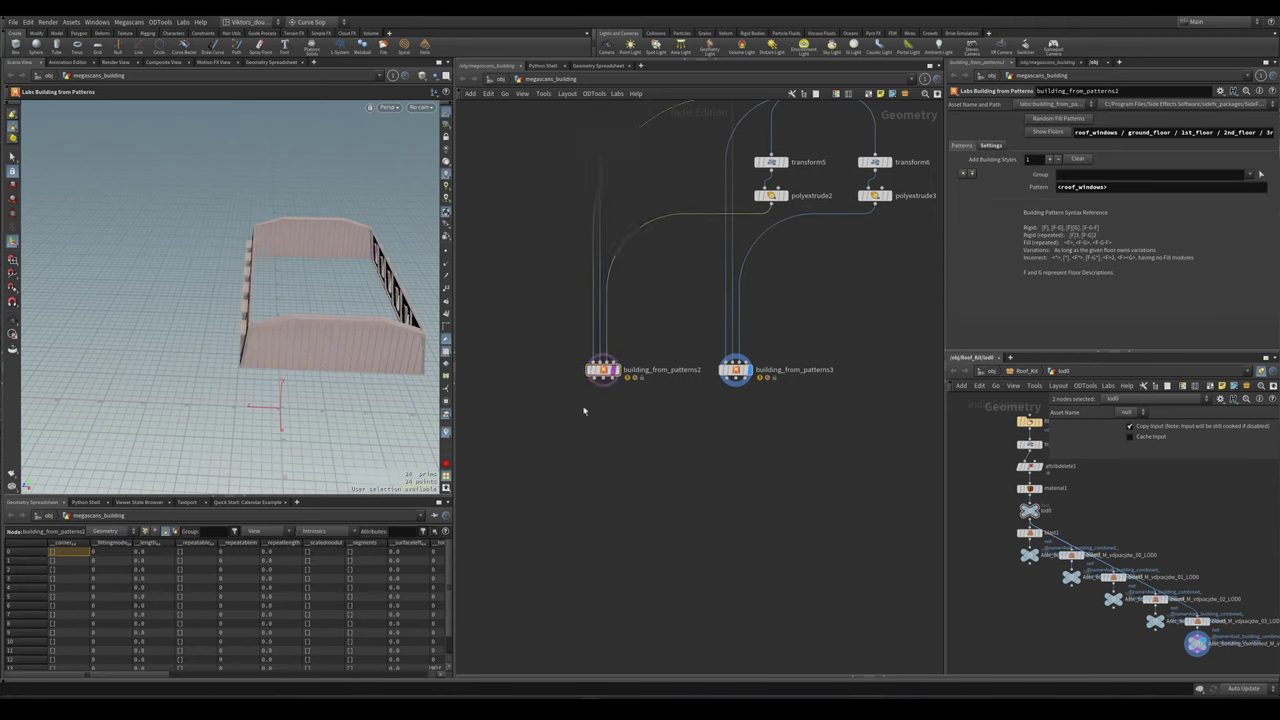
key("Escape")
left_click_drag(349, 349, 230, 318)
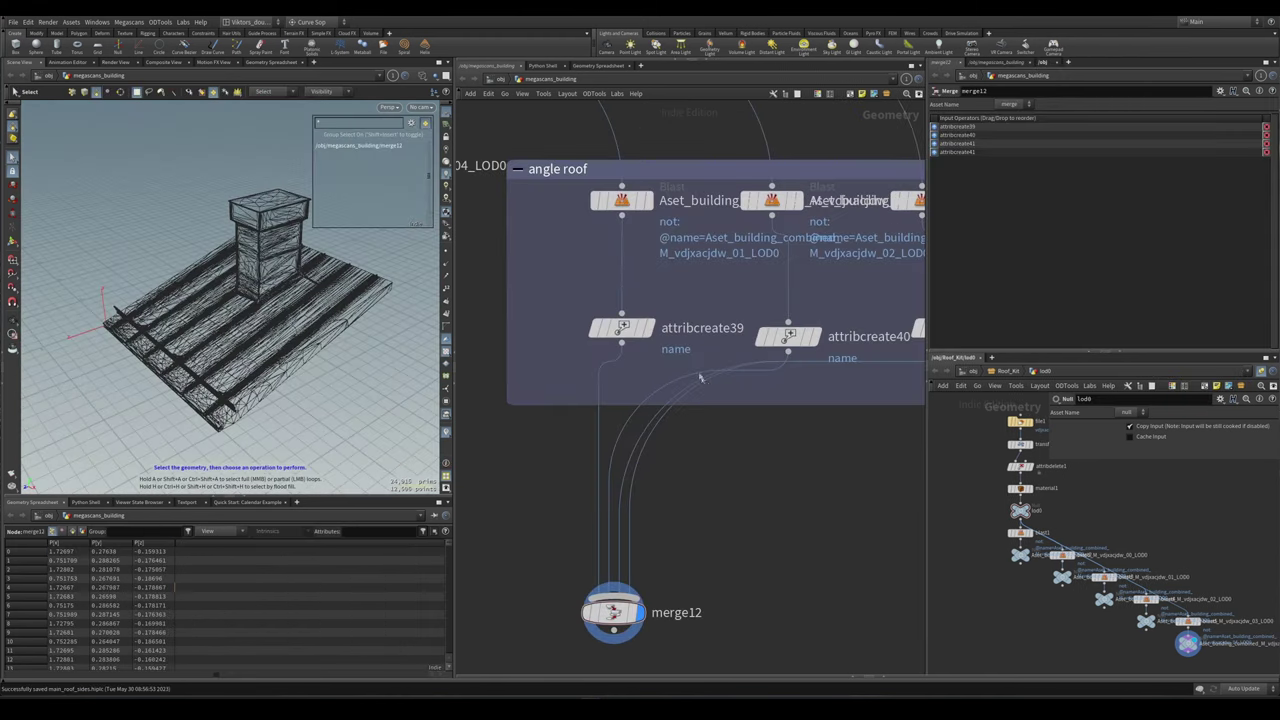
- Examine the angle roof modules of attribcreate39, attribcreate40 and attribcreate41, plus their combined geometry in merge12
left_click(622, 329)
mouse_move(355, 347)
left_mouse_down()
mouse_move(281, 305)
mouse_move(274, 334)
mouse_move(323, 357)
mouse_move(314, 363)
mouse_move(335, 345)
mouse_move(326, 360)
mouse_move(270, 350)
left_mouse_up()
left_click(812, 336)
middle_click_drag(922, 390, 758, 400)
left_click(769, 340)
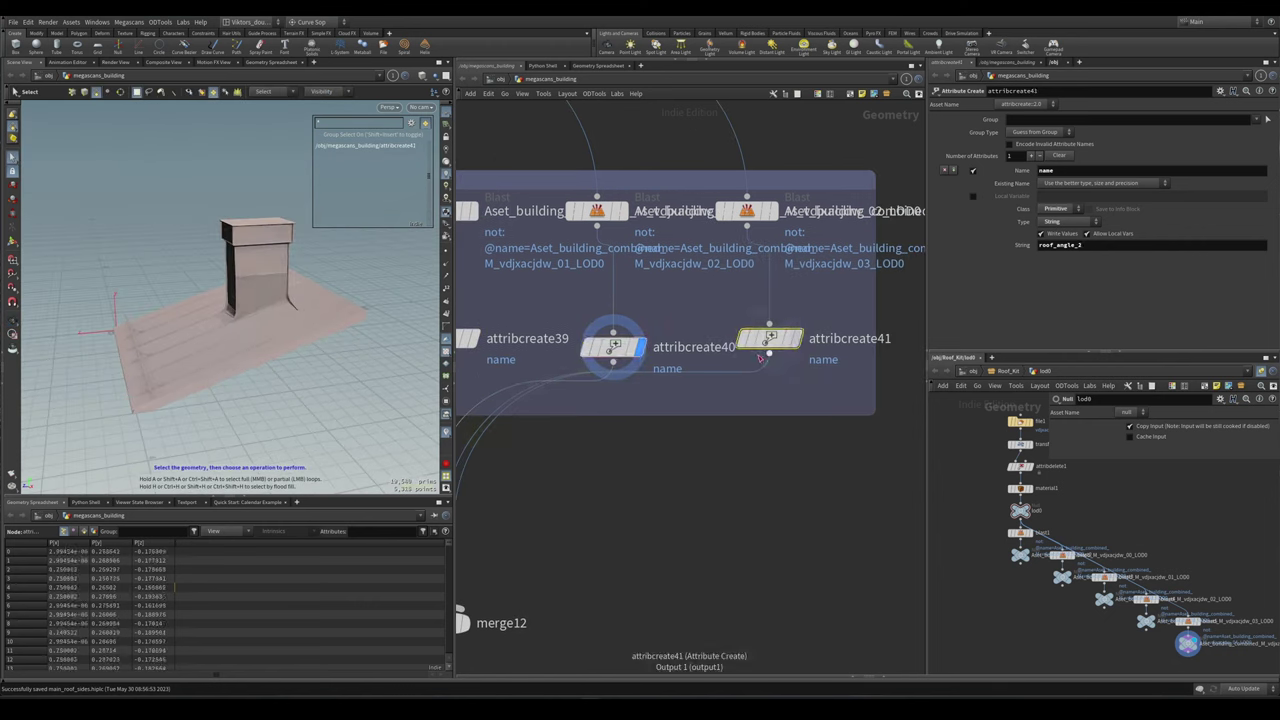
mouse_move(200, 320)
left_mouse_down()
mouse_move(190, 348)
mouse_move(213, 306)
left_mouse_up()
key("s")
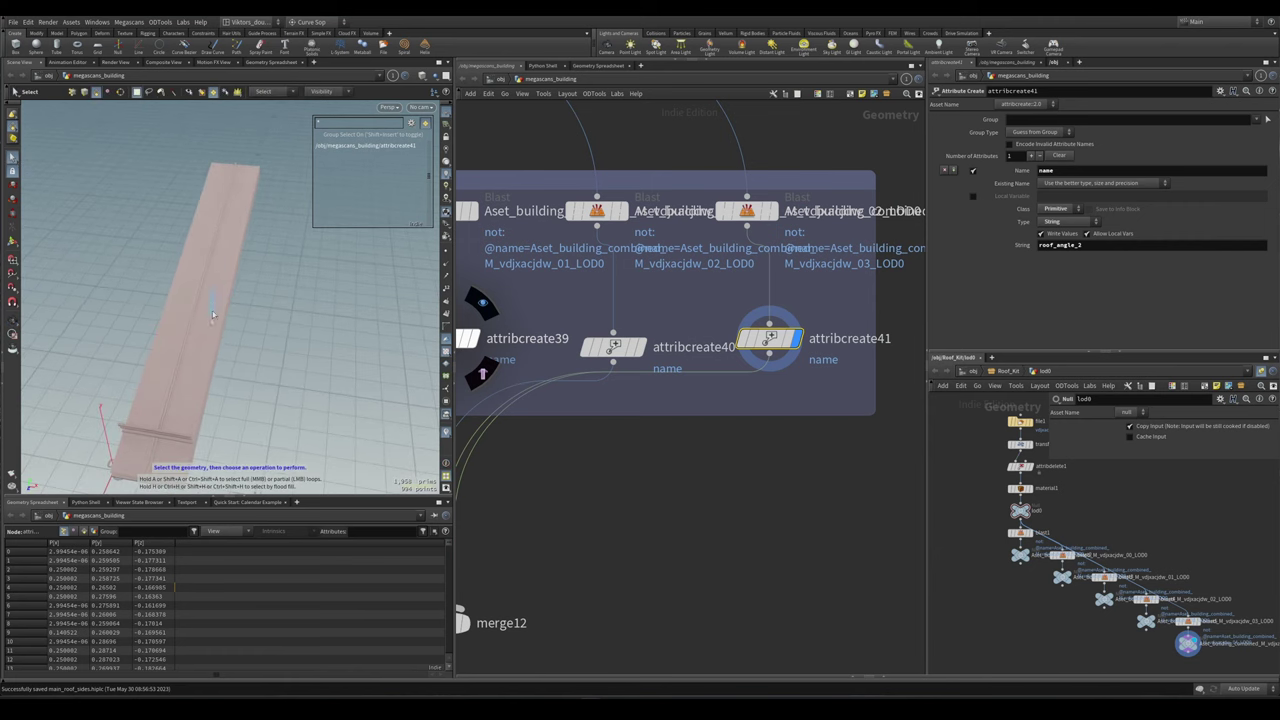
left_click_drag(198, 381, 215, 340)
scroll(705, 463, "down", 5)
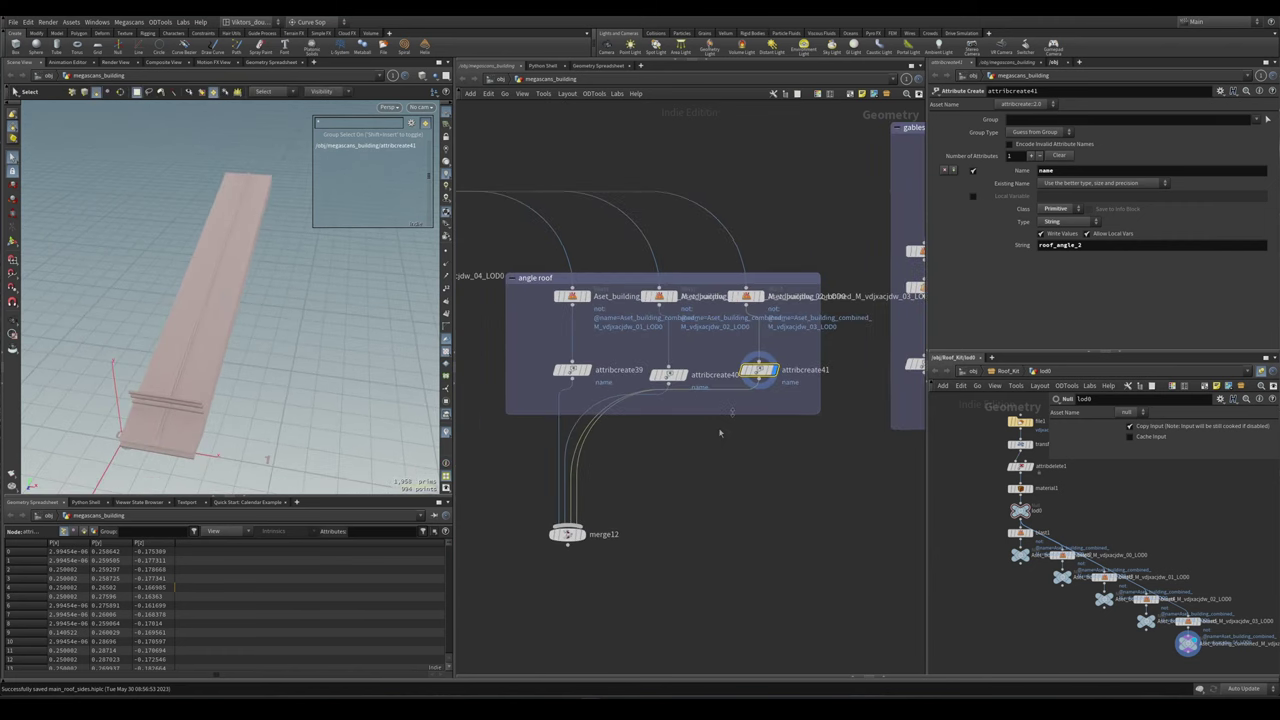
left_click(592, 512)
left_click(607, 506)
scroll(686, 418, "down", 3)
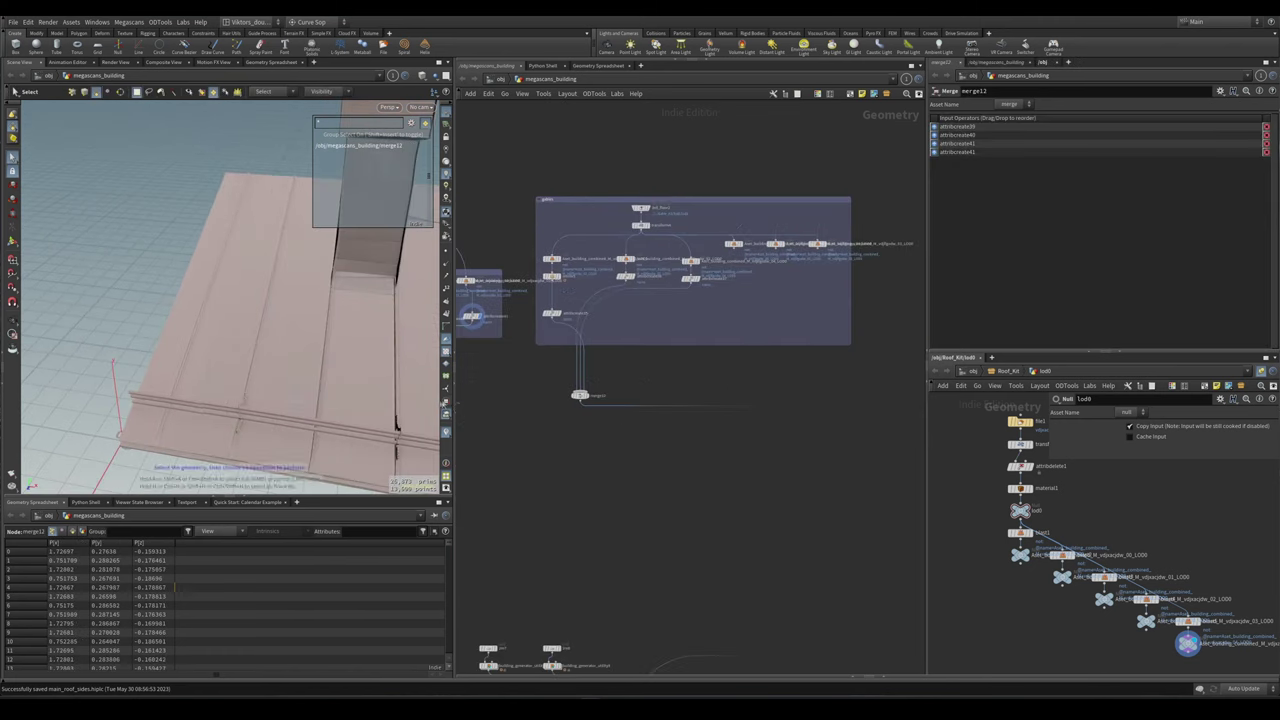
left_click(563, 371)
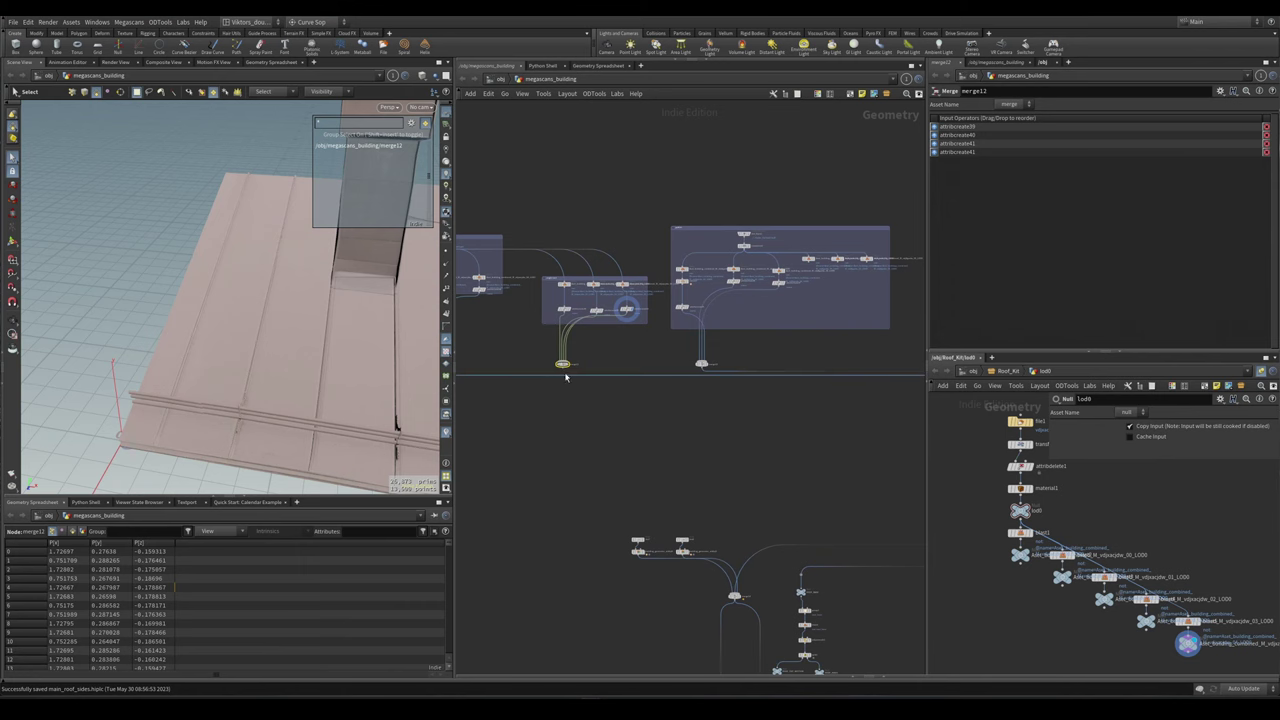
scroll(587, 350, "up", 2)
scroll(588, 347, "up", 2)
middle_click_drag(620, 420, 700, 300)
scroll(720, 430, "up", 2)
scroll(720, 430, "down", 3)
left_click_drag(660, 349, 724, 455)
key("Delete")
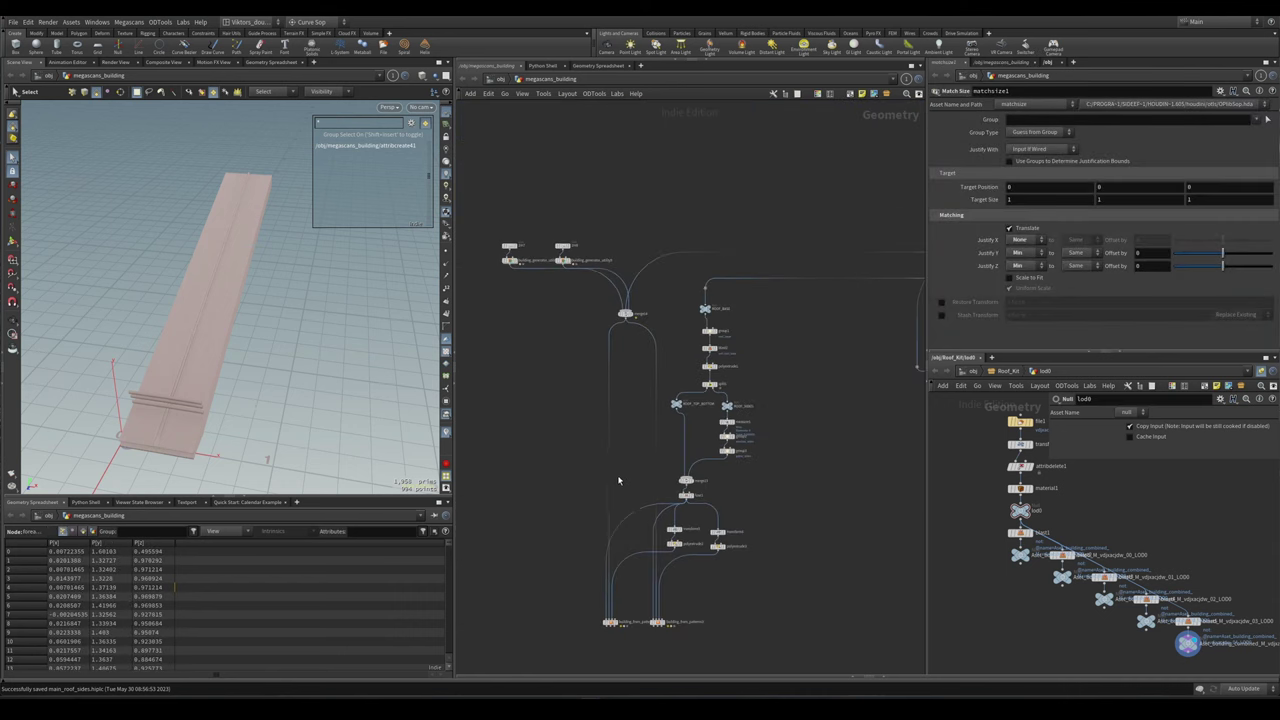
- Display building_from_patterns2 and polyextrude2 to examine the roof window walls and the extended gable_sides cutout boxes
left_click(621, 530)
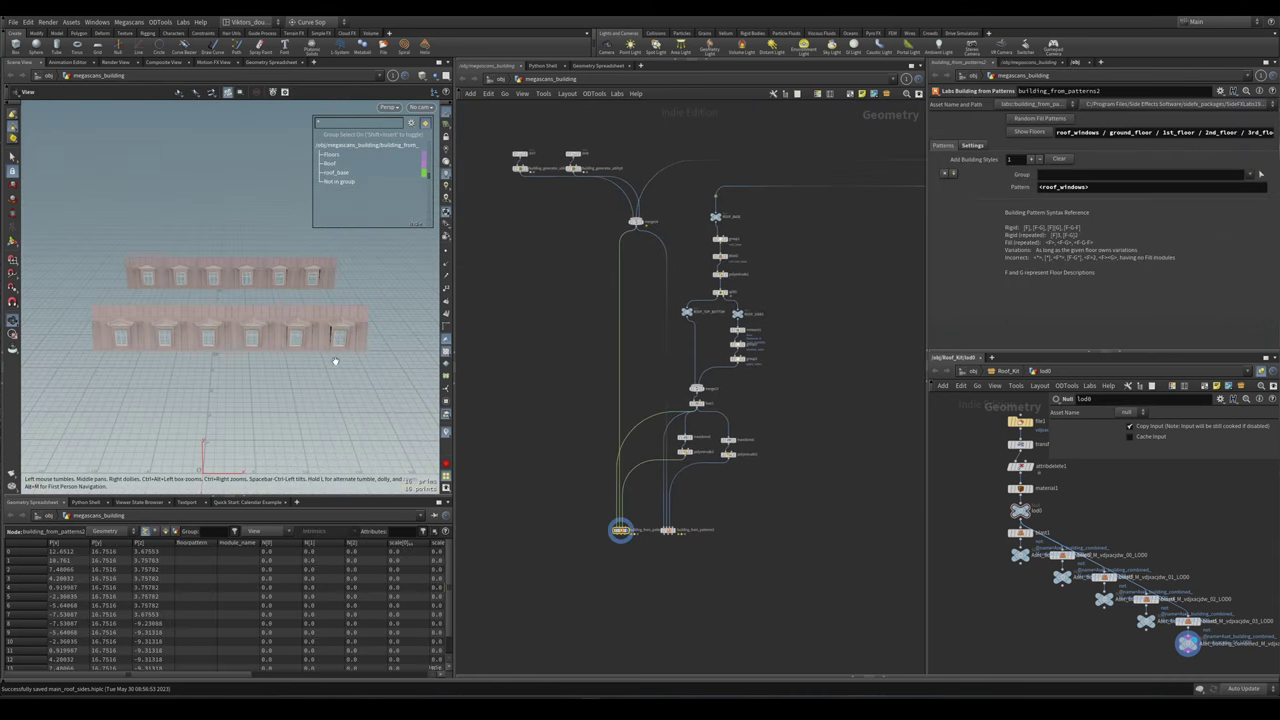
scroll(562, 541, "up", 2)
middle_click_drag(551, 492, 569, 488)
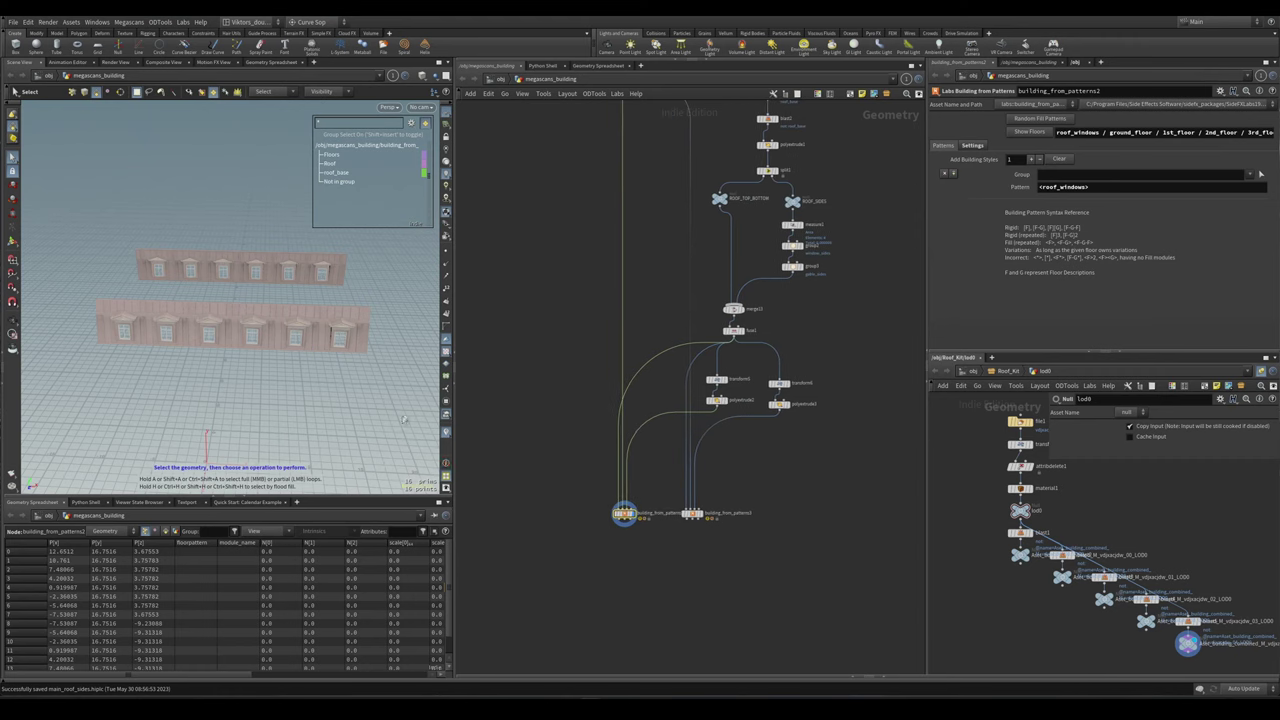
scroll(557, 477, "down", 5)
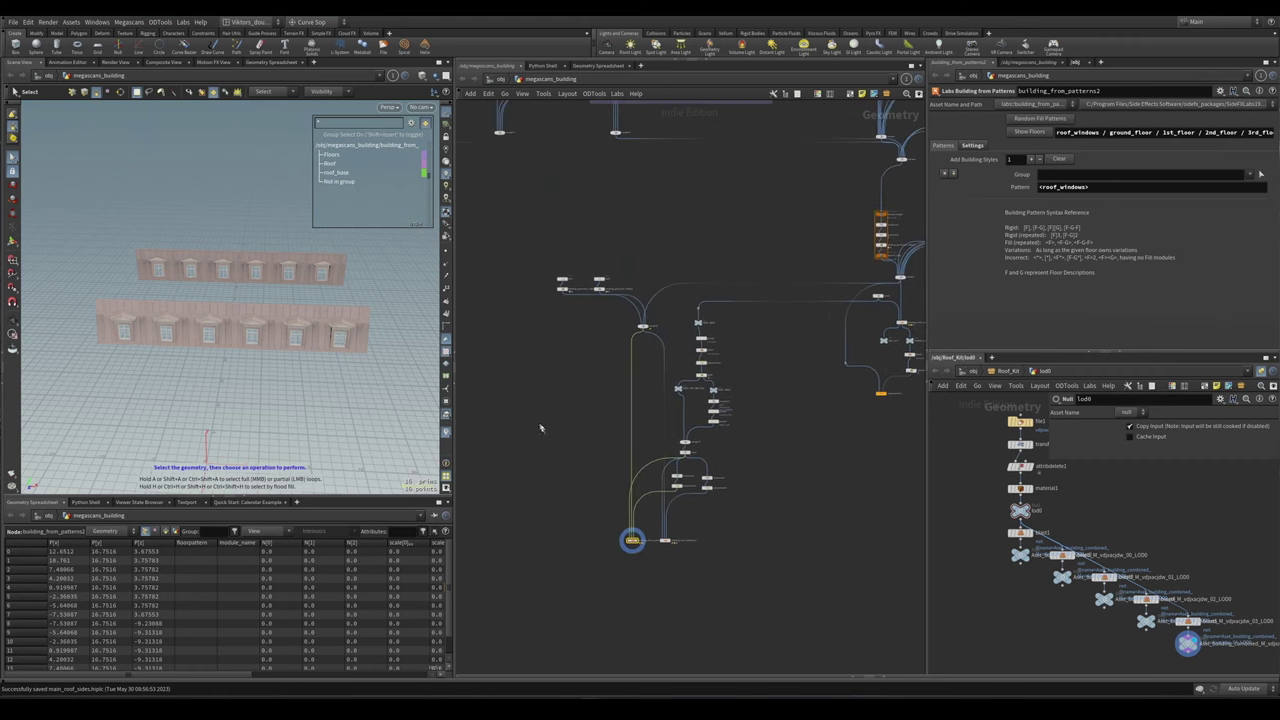
scroll(672, 440, "up", 4)
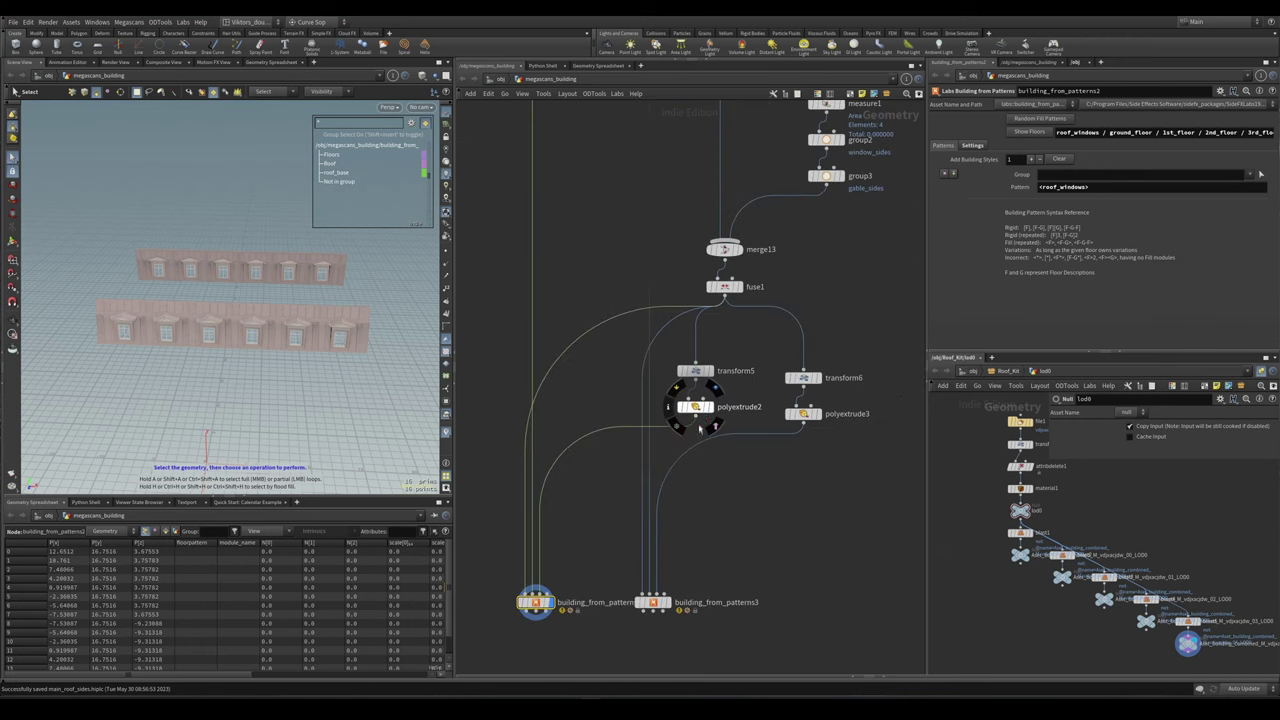
left_click(697, 406)
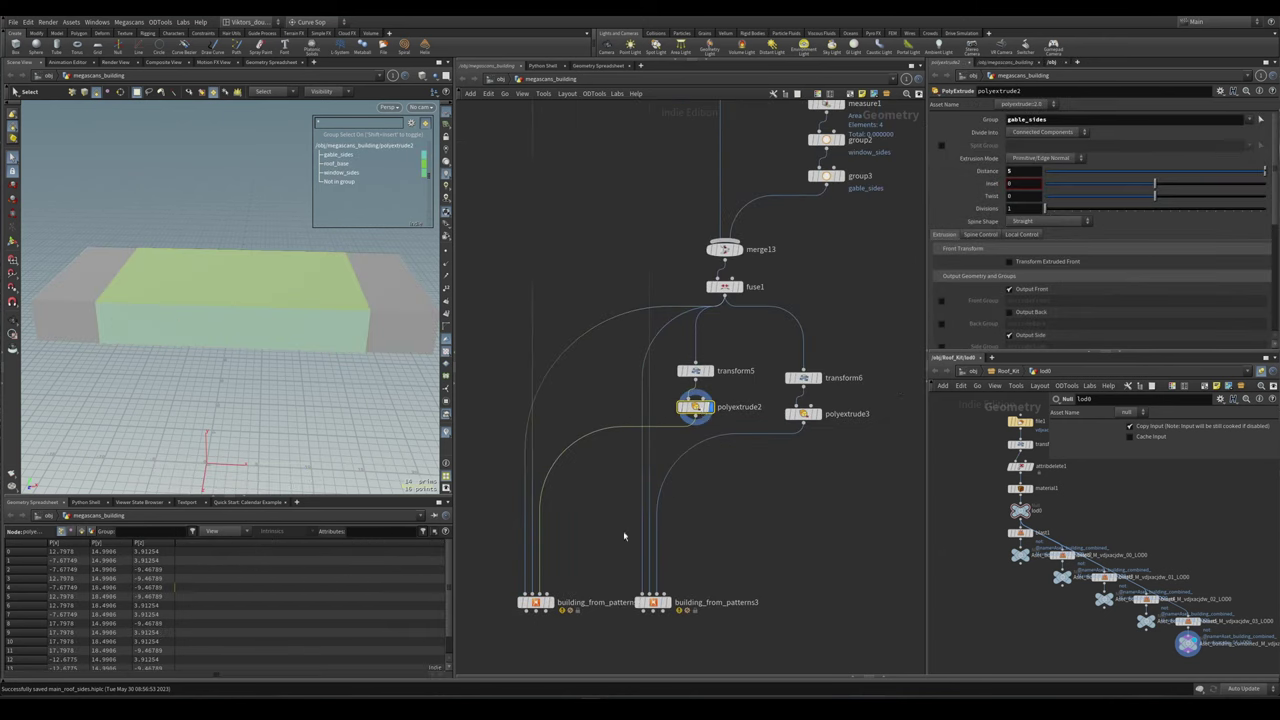
scroll(626, 530, "down", 5)
scroll(775, 400, "up", 4)
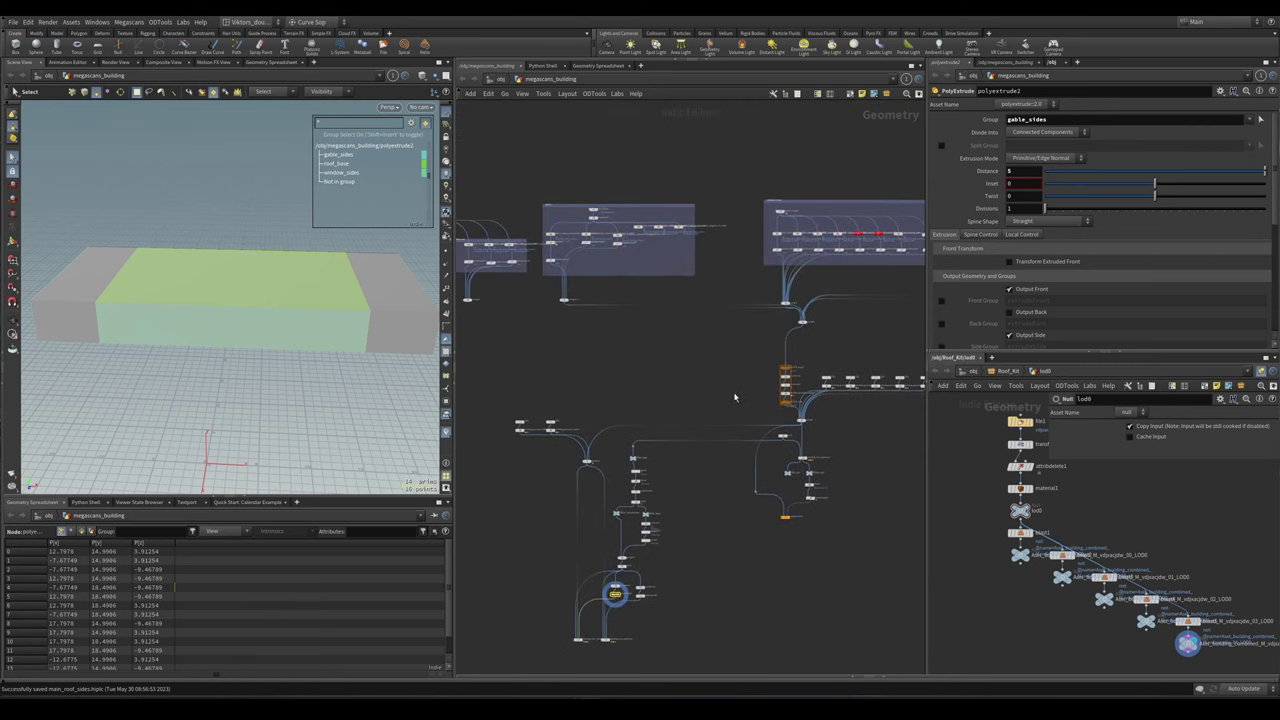
- Duplicate the five-node foreach block that creates the building modules and place the copy below the angle roof's merge12
key("ctrl+c")
key("ctrl+v")
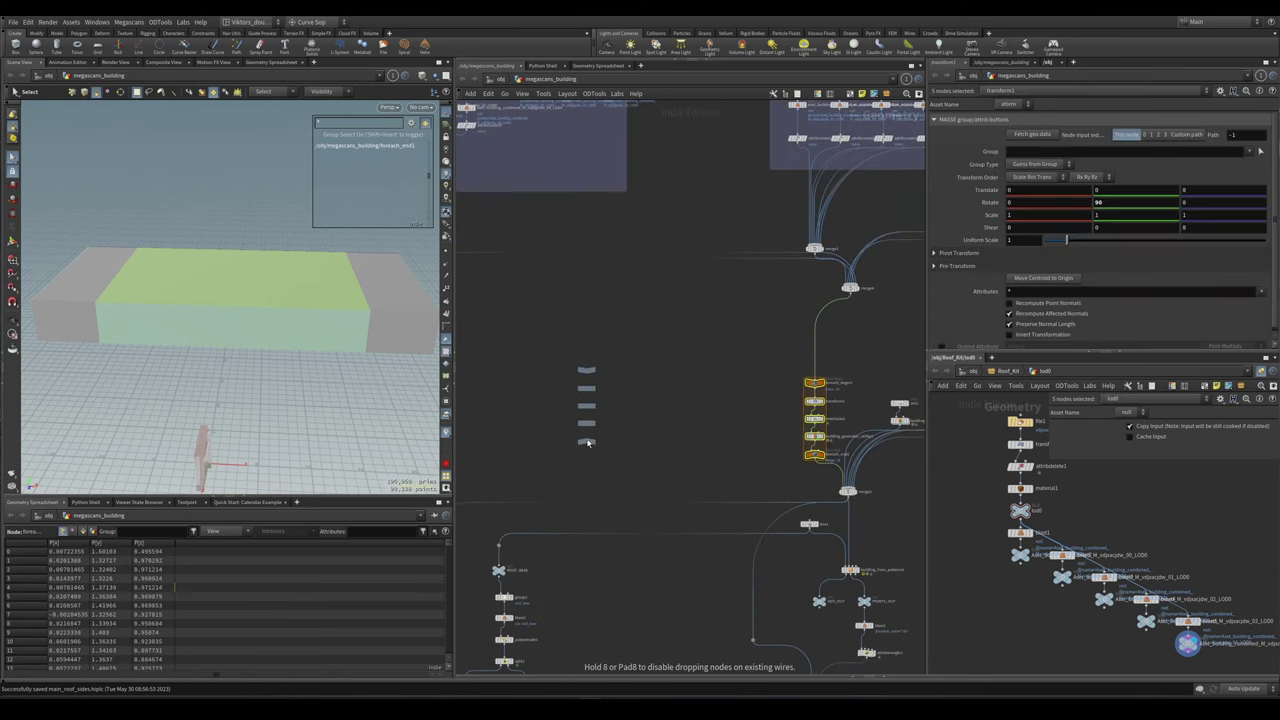
left_click(601, 476)
scroll(772, 394, "down", 2)
left_click_drag(772, 393, 729, 374)
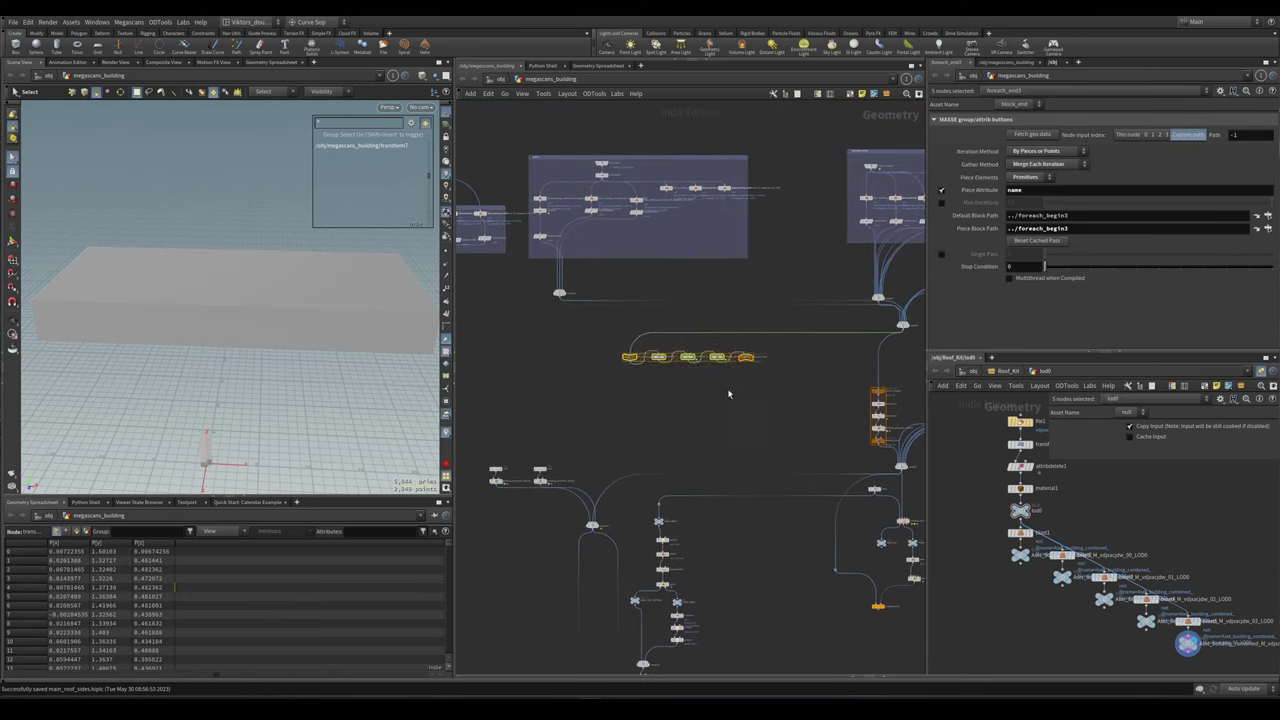
key("ctrl+z")
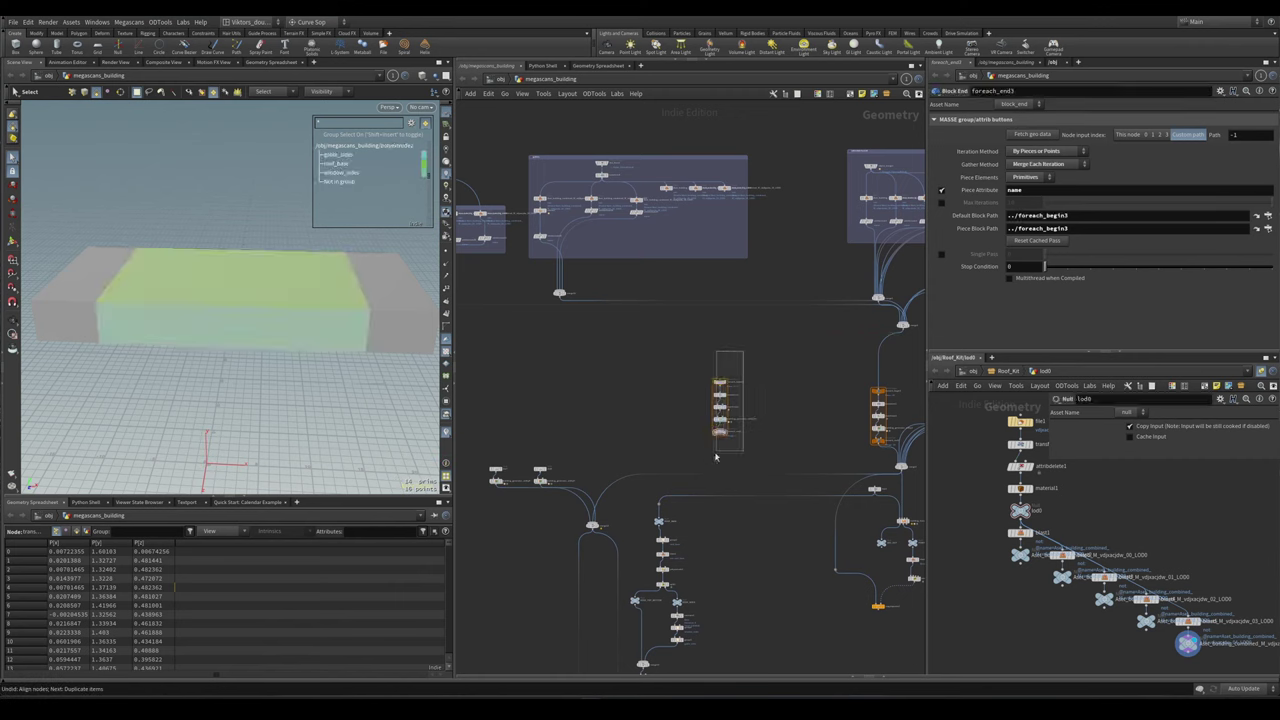
left_click_drag(723, 386, 517, 363)
middle_click_drag(517, 363, 707, 368)
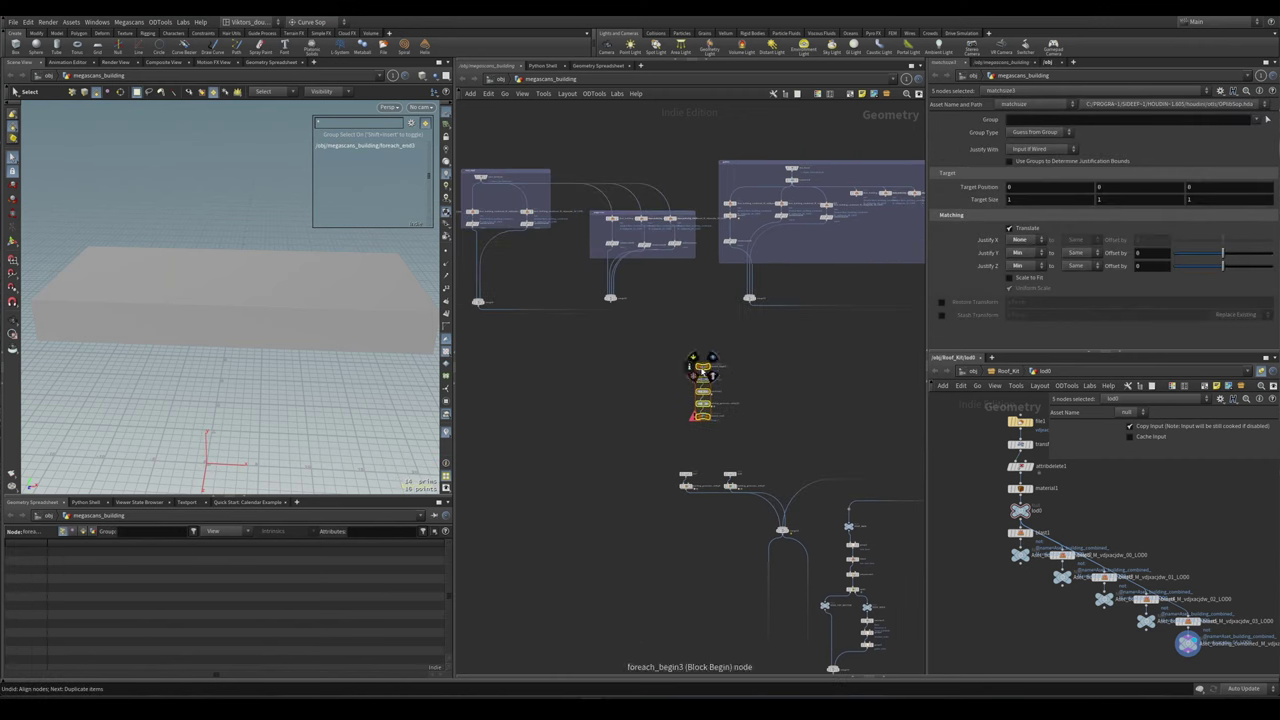
left_click_drag(704, 366, 603, 362)
- Wire merge12 into the duplicated foreach block, display foreach_end3, and connect its output to merge14
scroll(617, 315, "up", 3)
left_click_drag(658, 476, 620, 508)
left_click(607, 445)
middle_click_drag(618, 455, 512, 364)
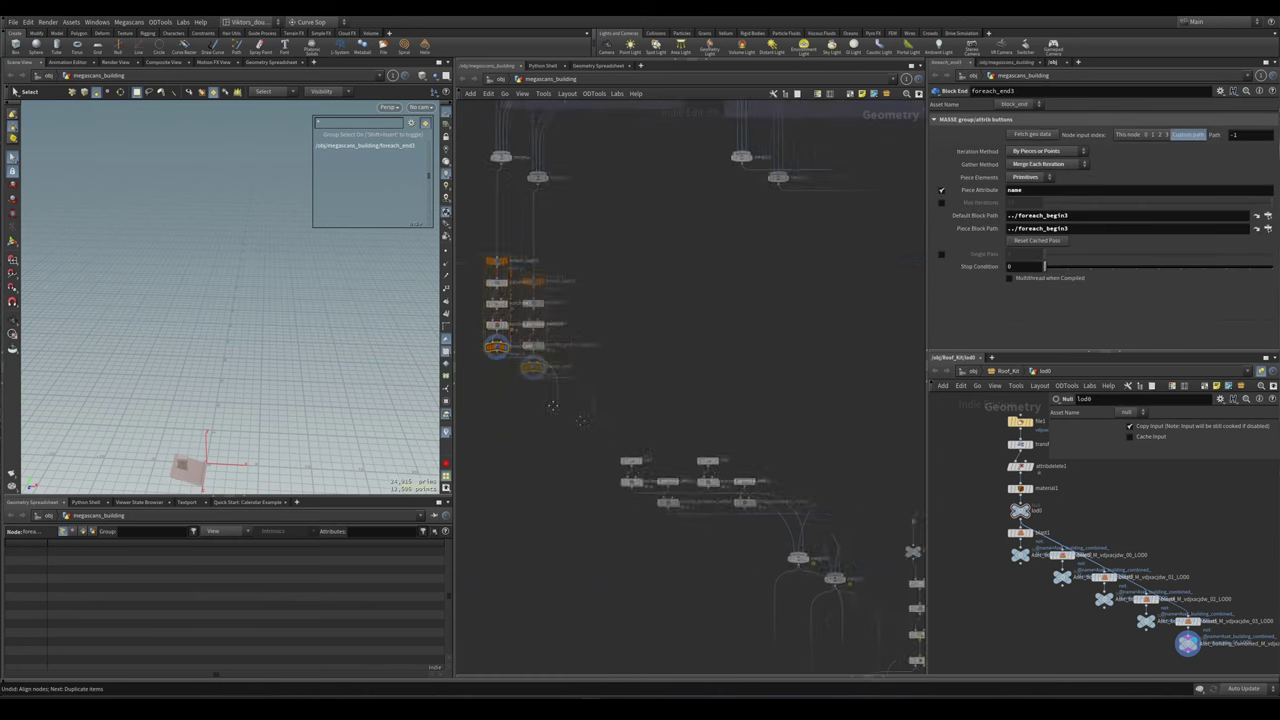
left_click(768, 532)
- Duplicate the roof_windows grid and floor description nodes, connect the copy to merge14, and place it beside the originals
middle_click_drag(616, 504, 700, 436)
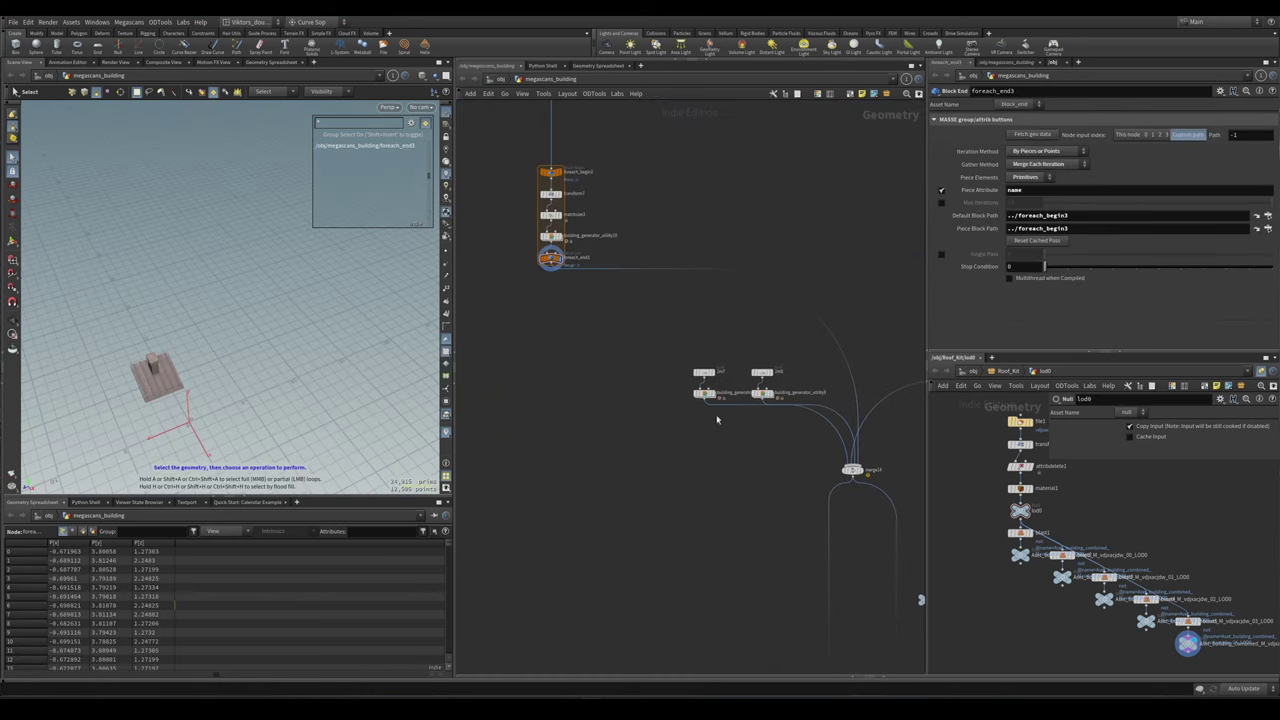
scroll(720, 436, "up", 2)
left_click_drag(726, 423, 800, 446)
mouse_move(707, 350)
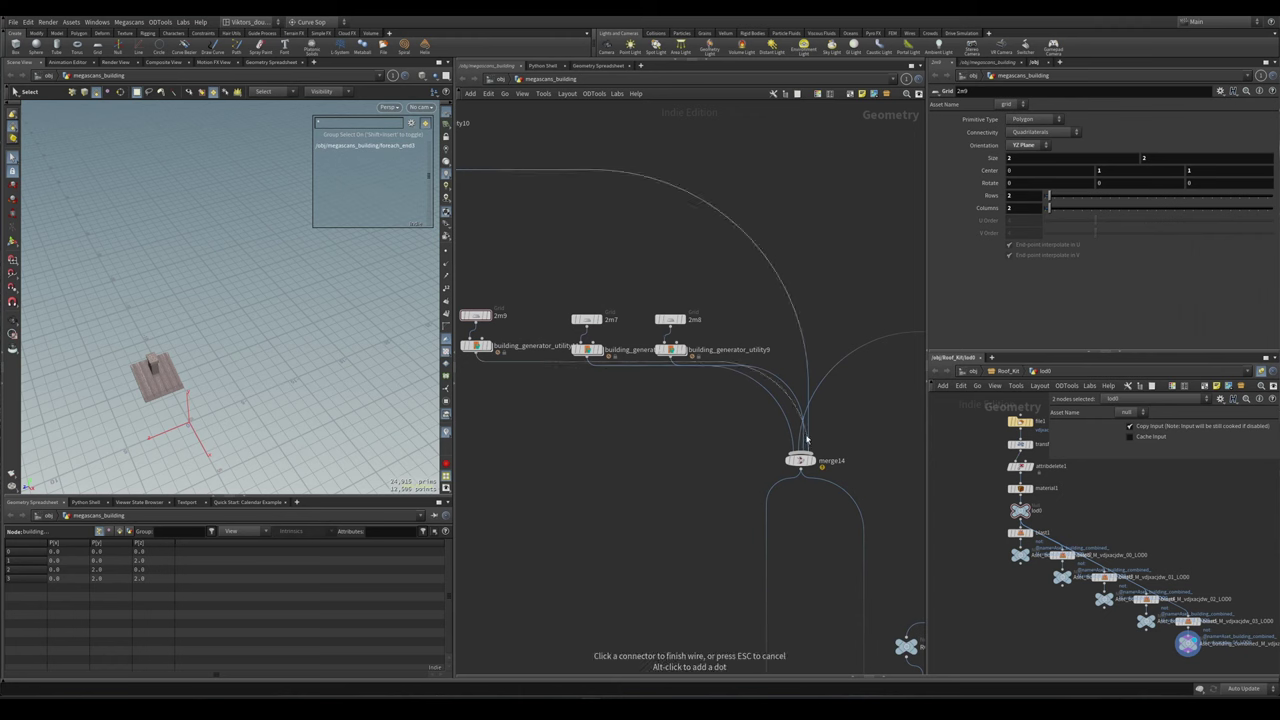
middle_click_drag(553, 363, 779, 436)
left_click_drag(705, 418, 720, 425)
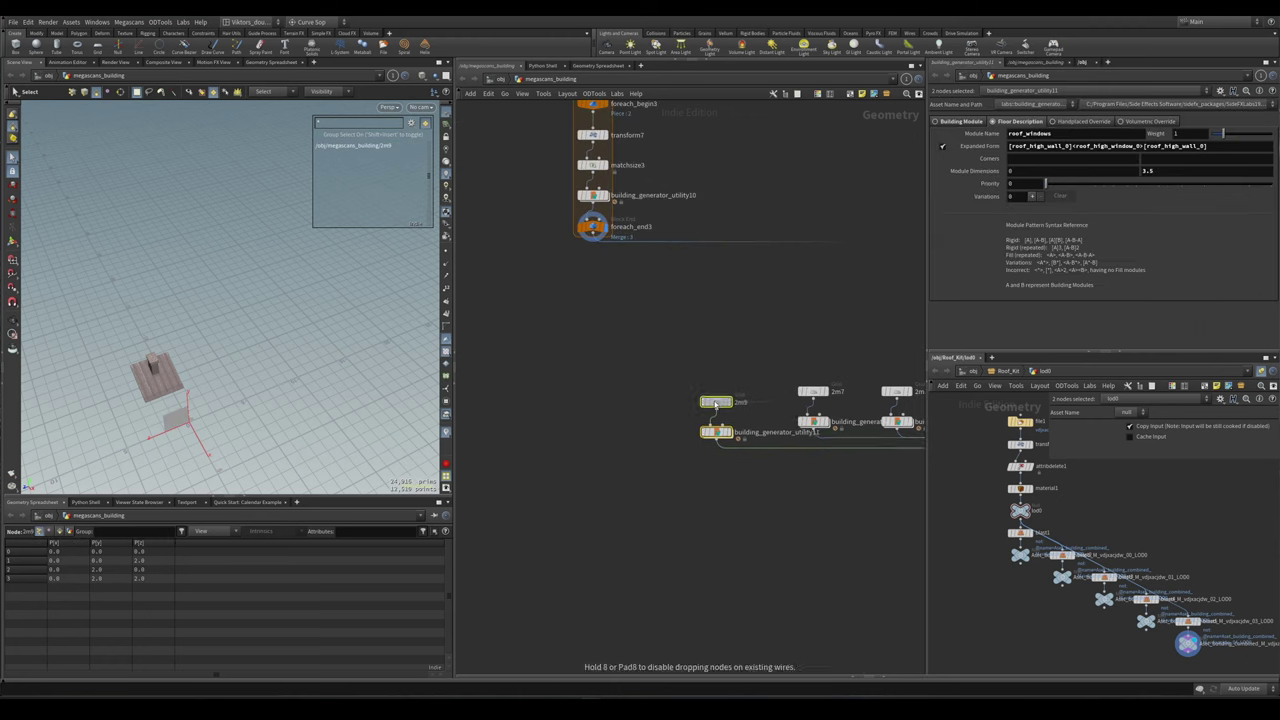
- Check the name values and shapes of the roof_angle modules in the angle roof network box for the new floor description
scroll(645, 440, "down", 5)
scroll(667, 263, "up", 4)
left_click(663, 291)
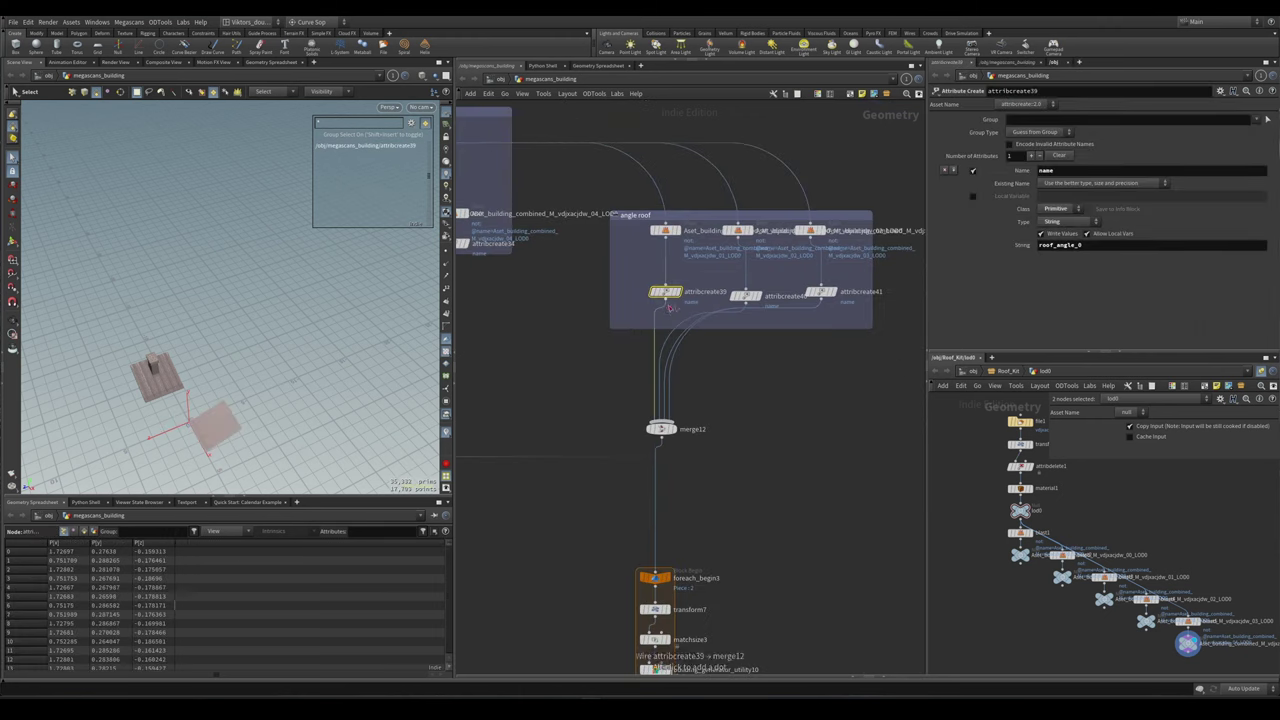
scroll(820, 316, "up", 2)
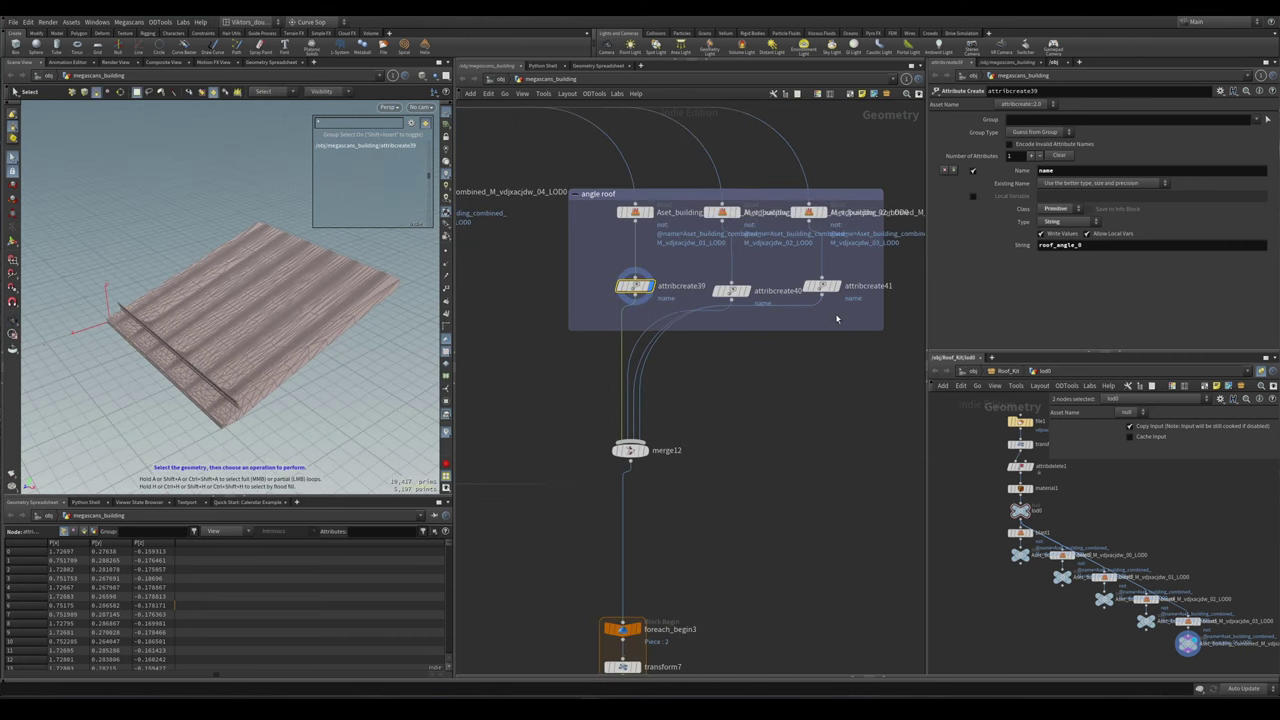
left_click(820, 291)
key("s")
left_click_drag(278, 283, 215, 210, "alt")
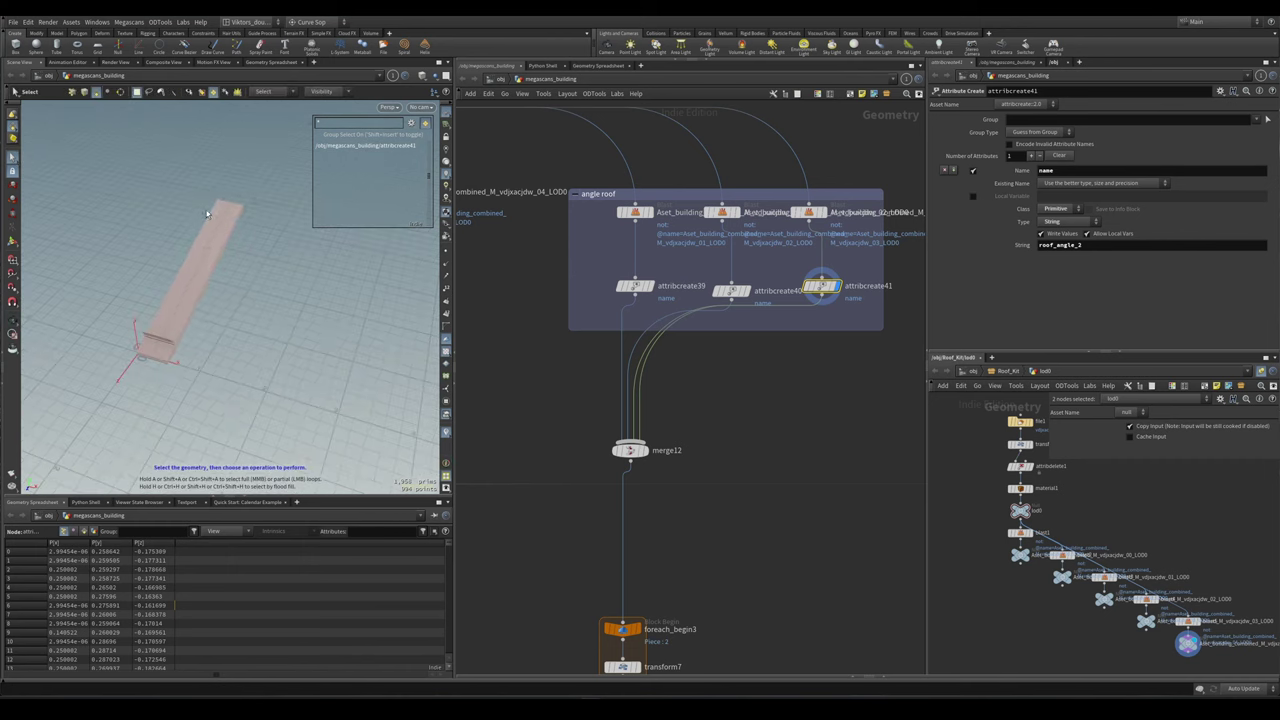
left_click(731, 290)
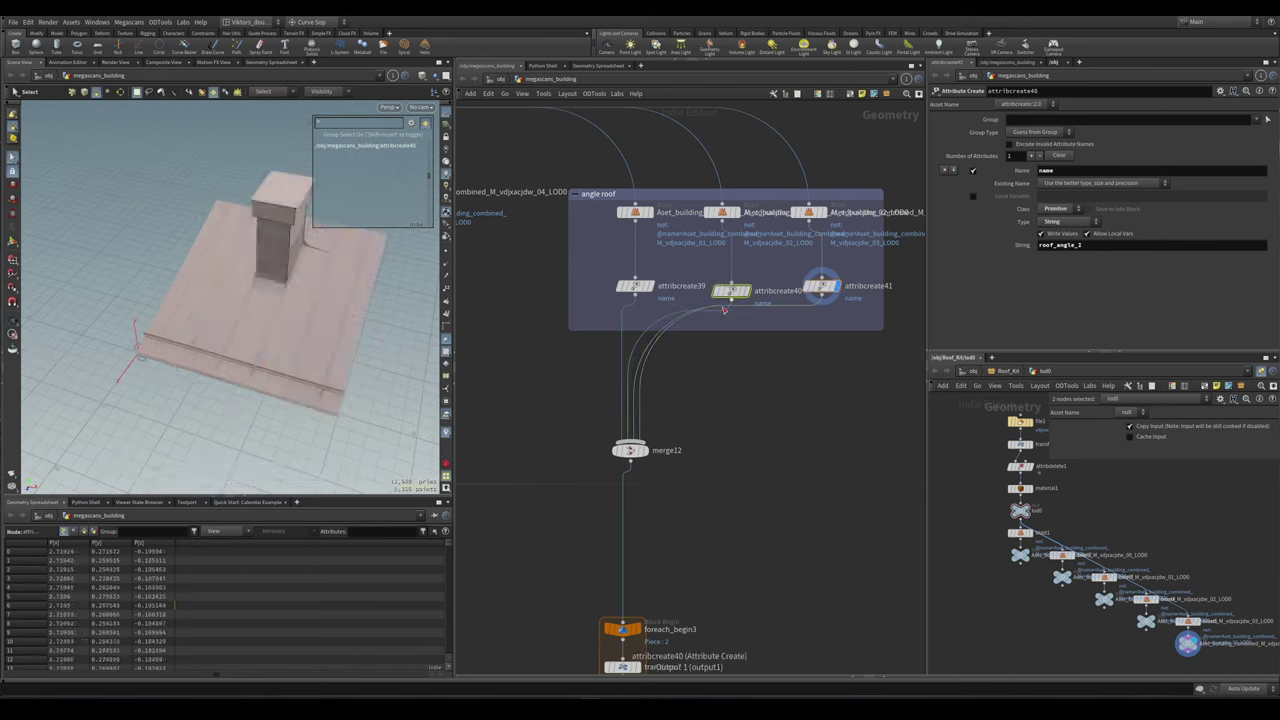
left_click(622, 290)
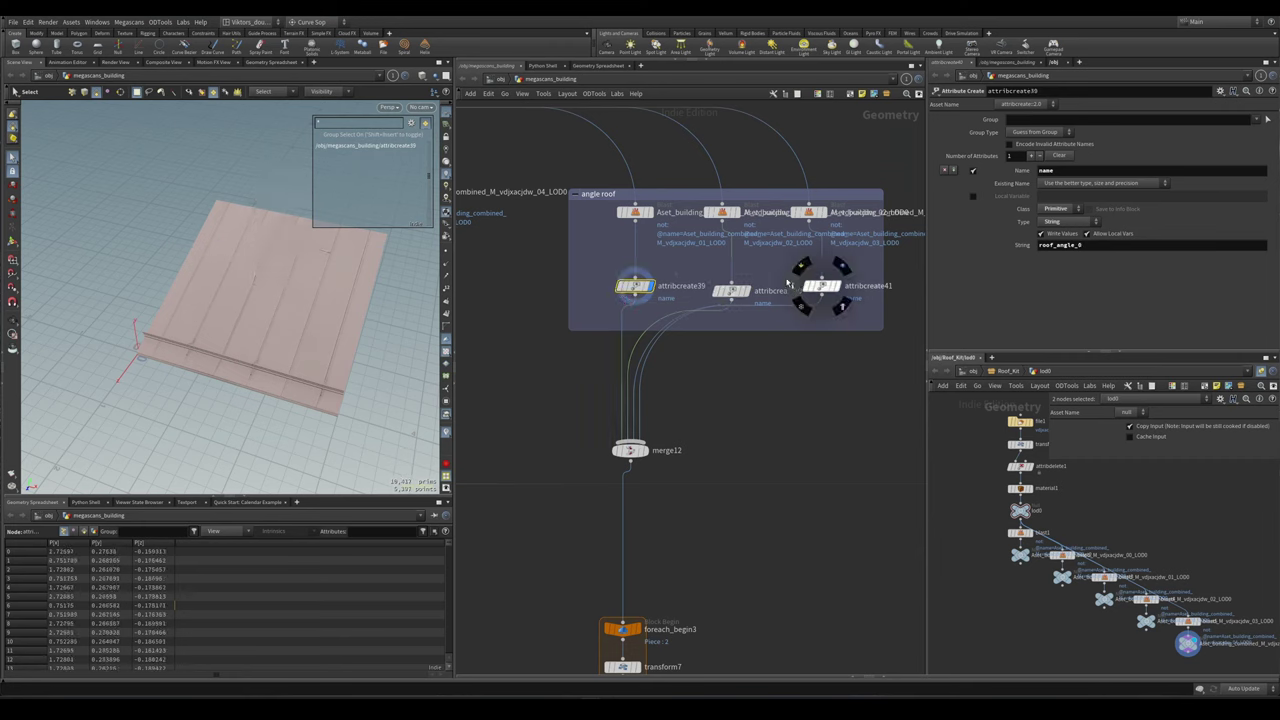
left_click(733, 291)
key("Left")
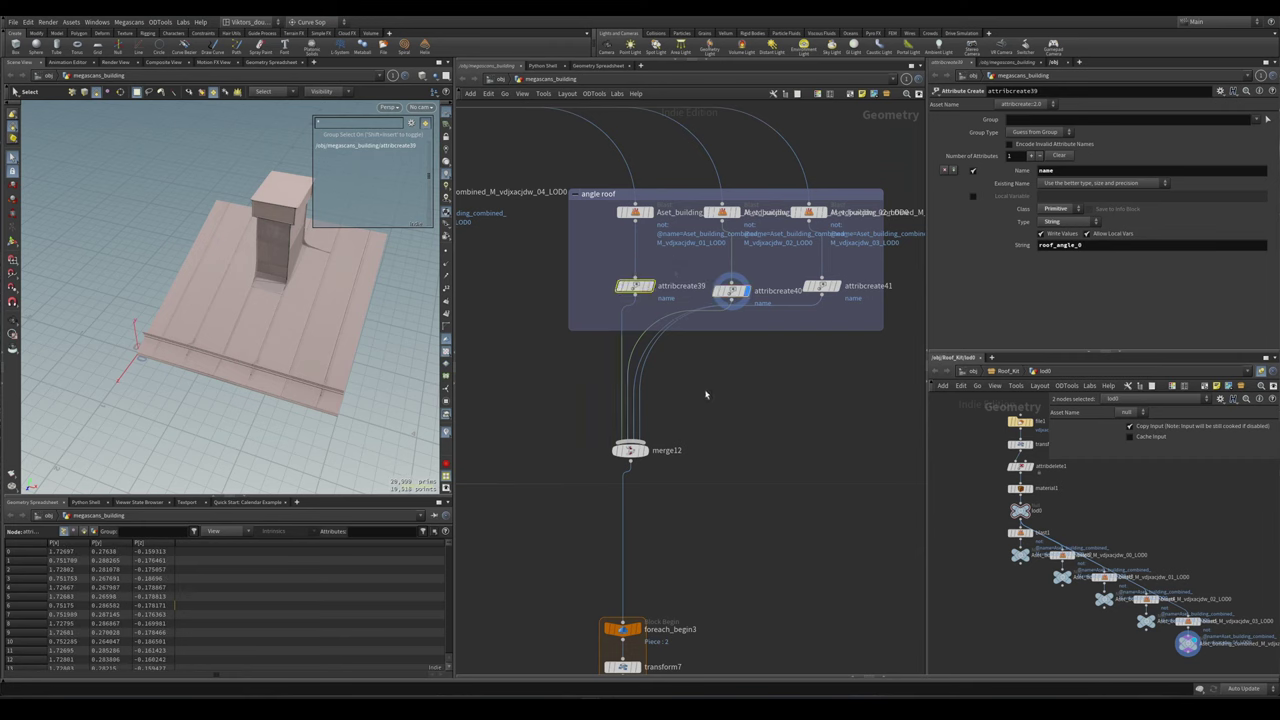
- Set the copied floor description's expanded form to [roof_angle_2]<roof_angle_1>[roof_angle_2] and its module name to roof_angle
scroll(704, 393, "down", 3)
scroll(705, 453, "up", 4)
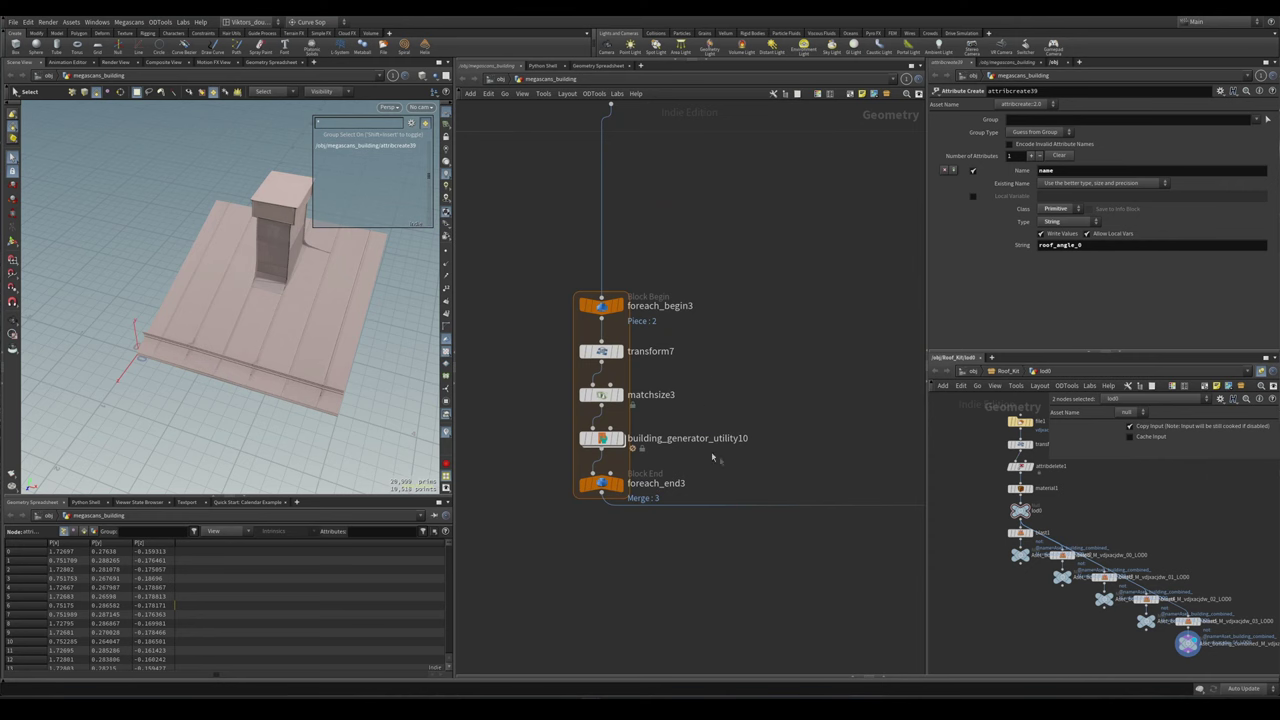
scroll(705, 453, "down", 3)
left_click(737, 514)
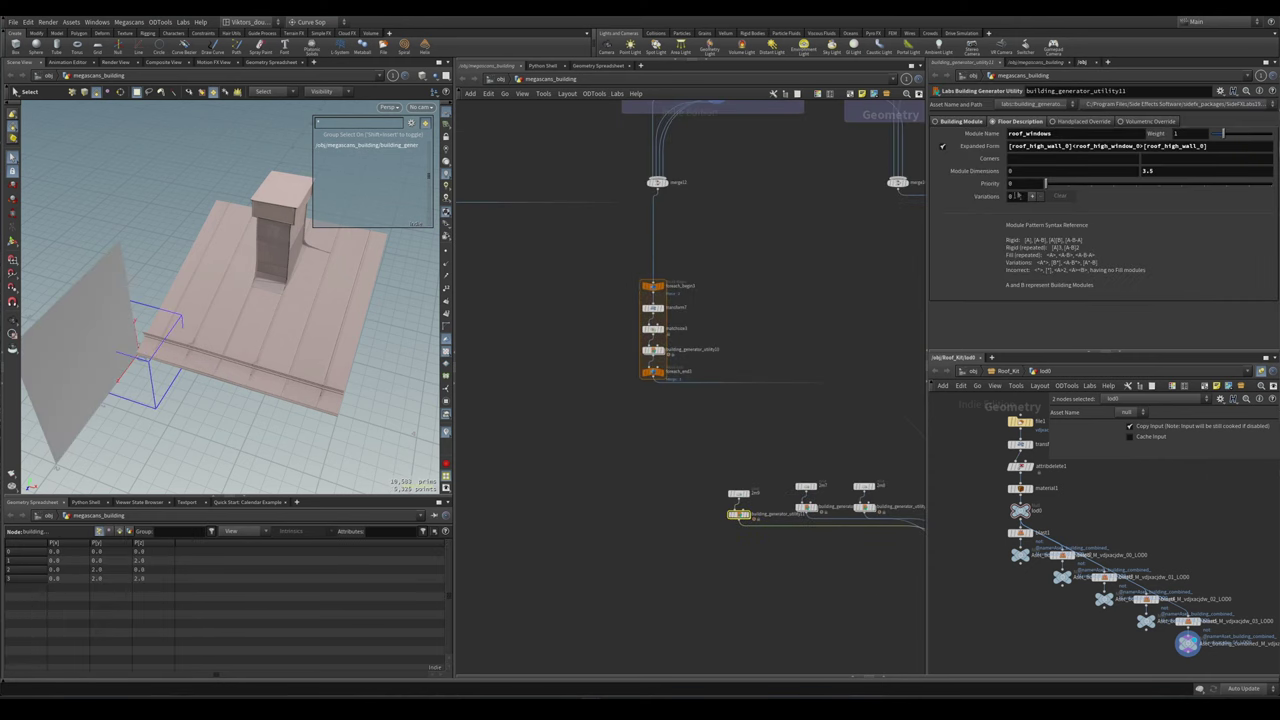
triple_click(1040, 146)
key("BackSpace")
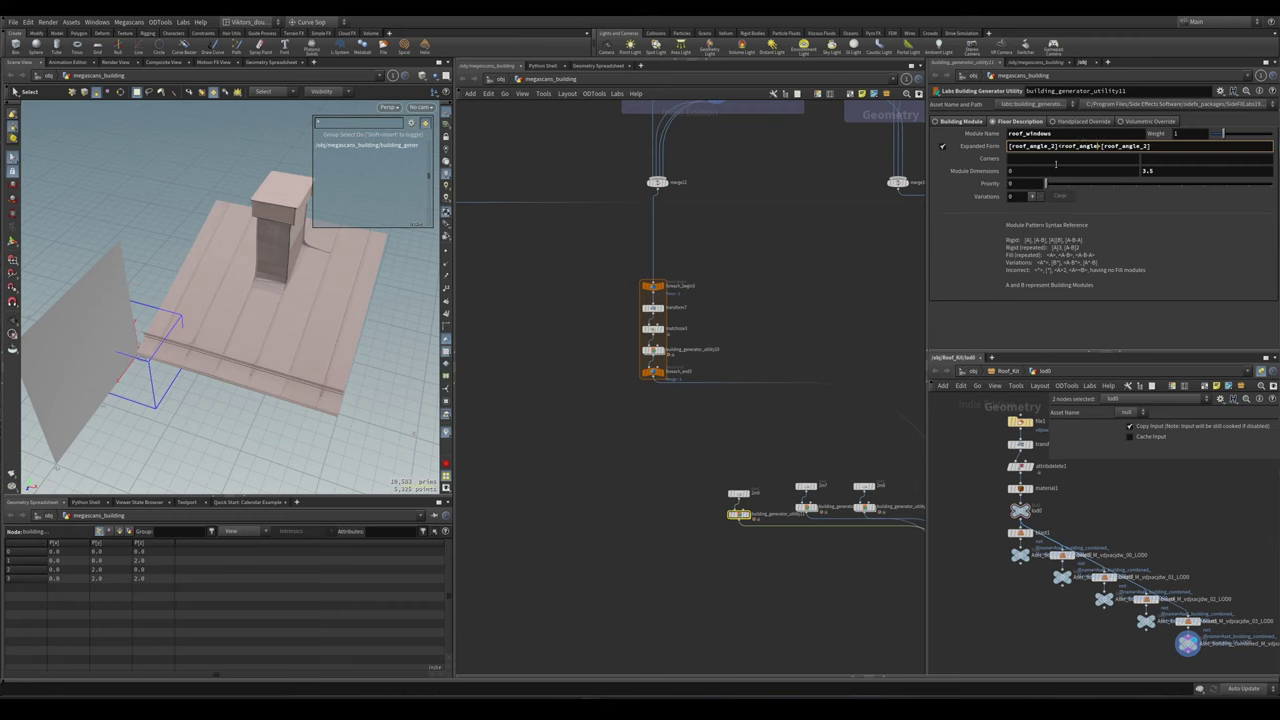
key("Return")
double_click(1030, 133)
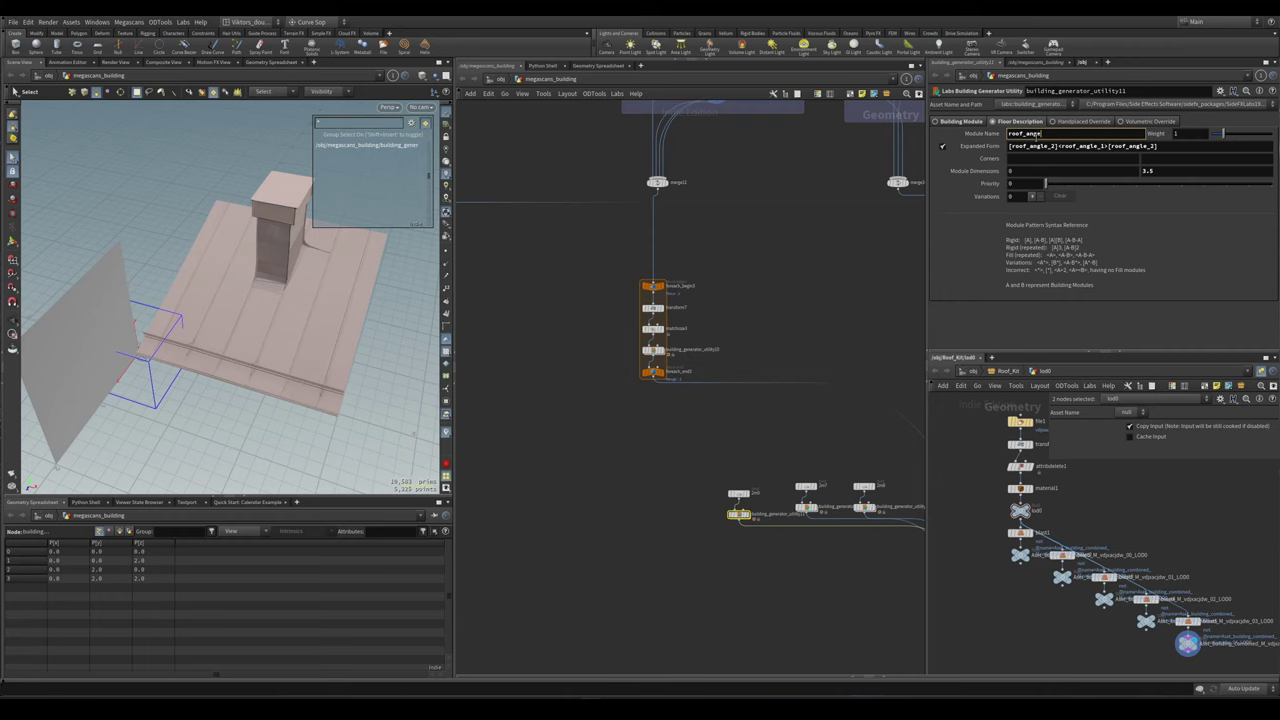
type("roof_angle")
- Duplicate the roof_windows Building from Patterns node, place the copy beside the original and display it
scroll(760, 400, "down", 3)
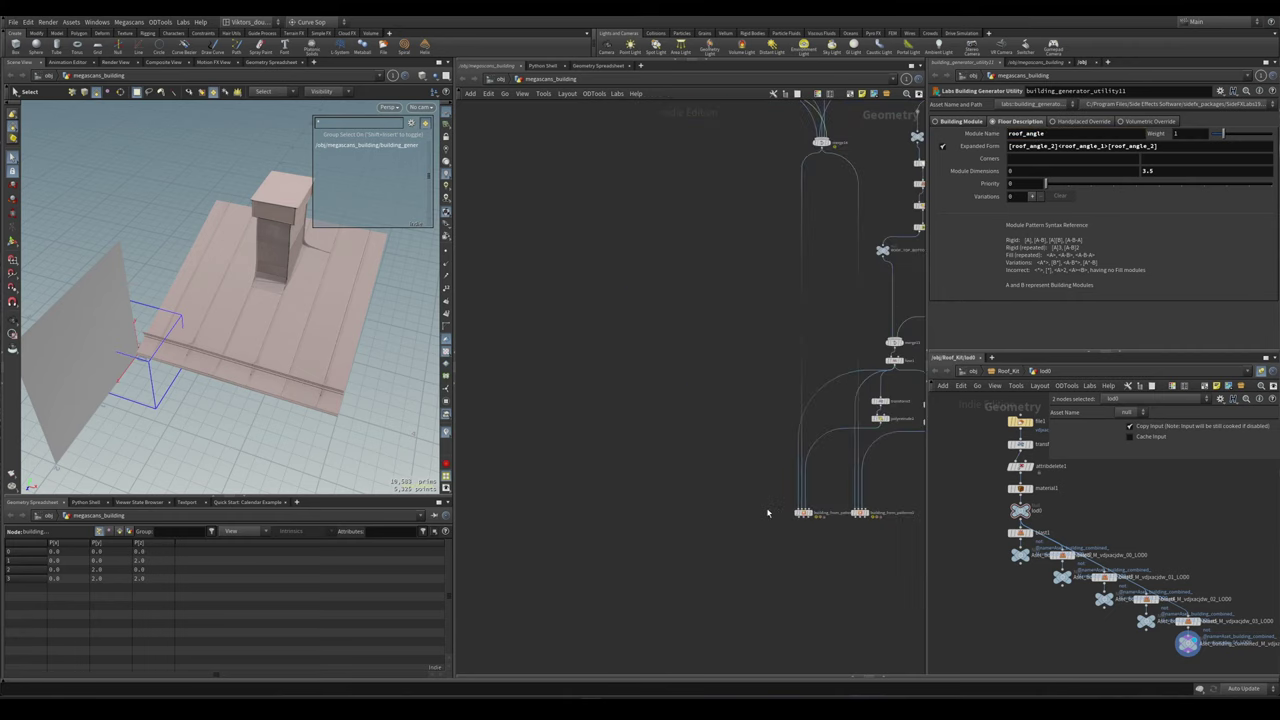
left_click(804, 511)
left_click_drag(806, 516, 745, 524, "alt")
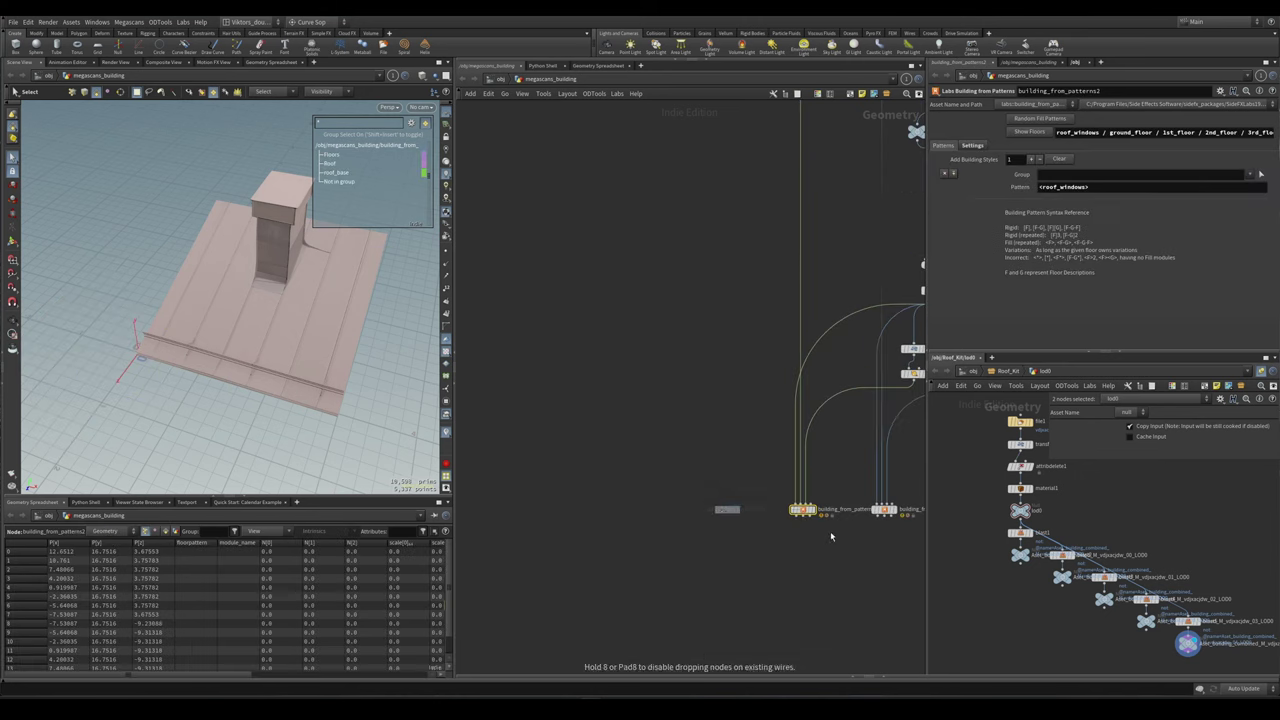
left_click(813, 510)
scroll(295, 357, "up", 3)
left_click_drag(295, 357, 200, 345)
scroll(743, 528, "up", 2)
left_click(738, 492)
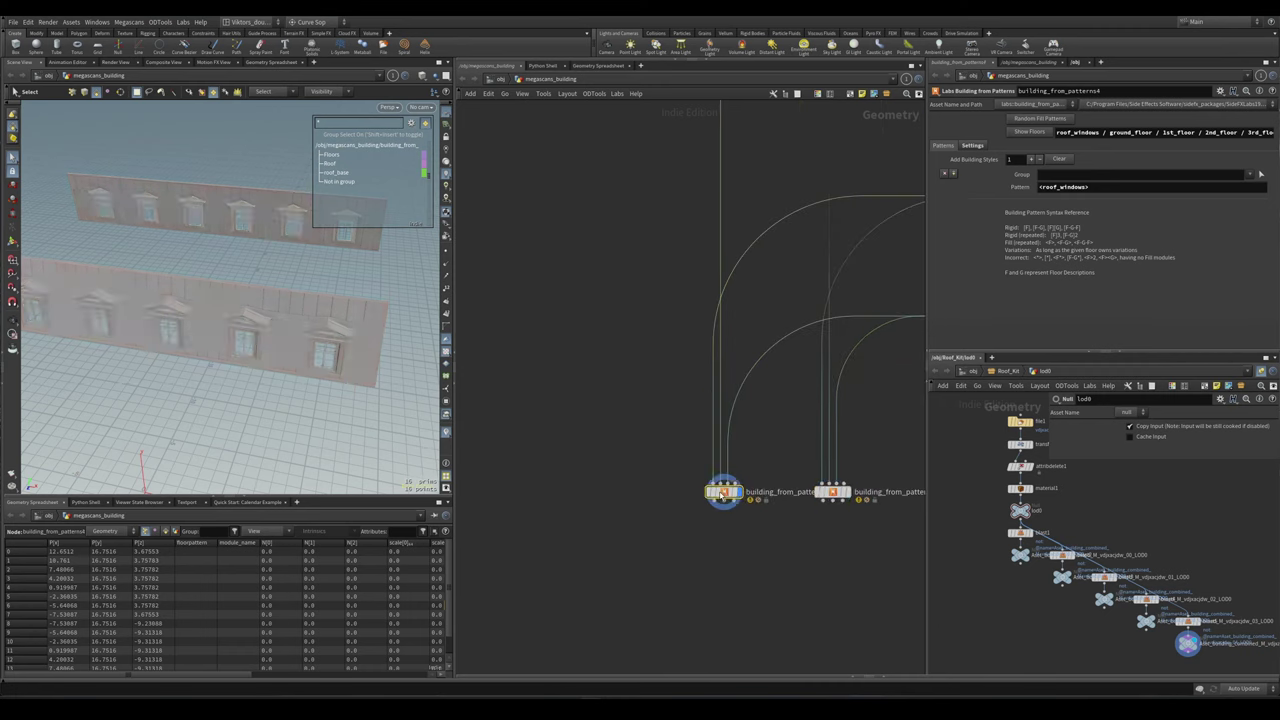
- Look up the new floor name in the copied Building from Patterns node's floor list and set its pattern to <roof_angle>
left_click(1130, 133)
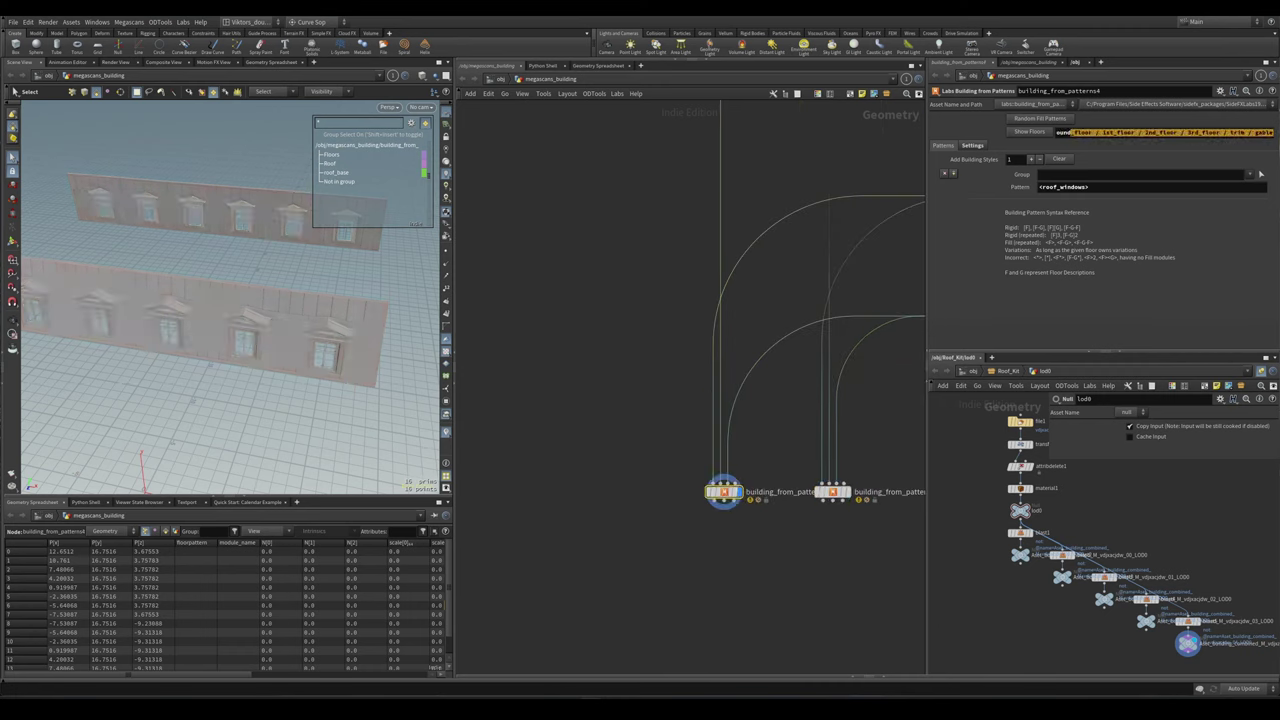
key("End")
left_click(1172, 133, "shift")
left_click(1229, 133)
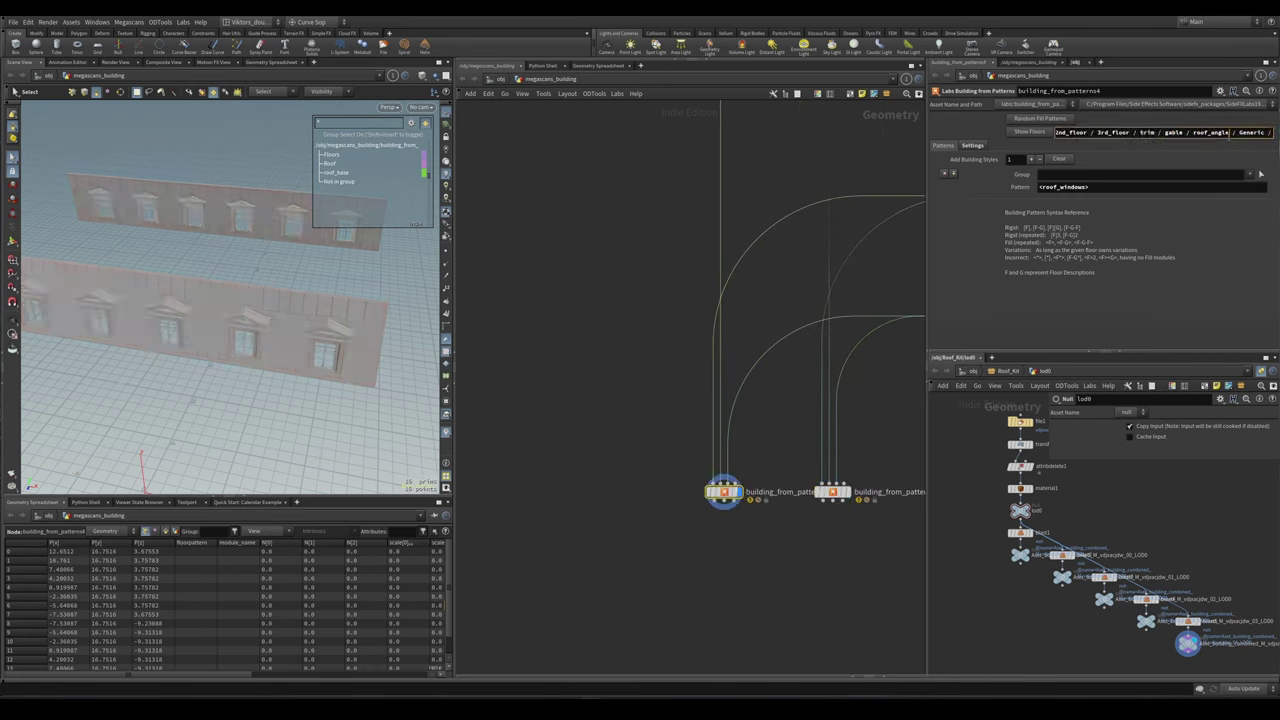
double_click(1064, 187)
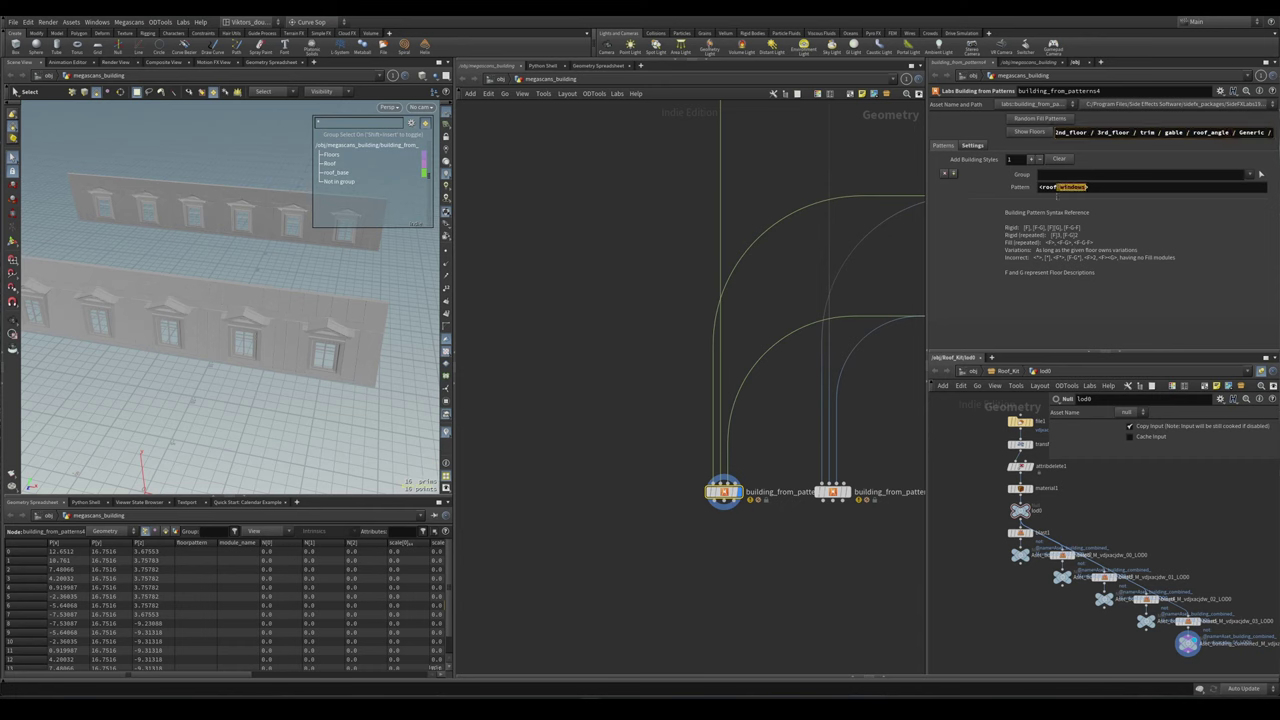
type("roof_angle")
key("Return")
left_click_drag(240, 300, 320, 400, "alt")
scroll(692, 410, "down", 2)
scroll(740, 450, "up", 3)
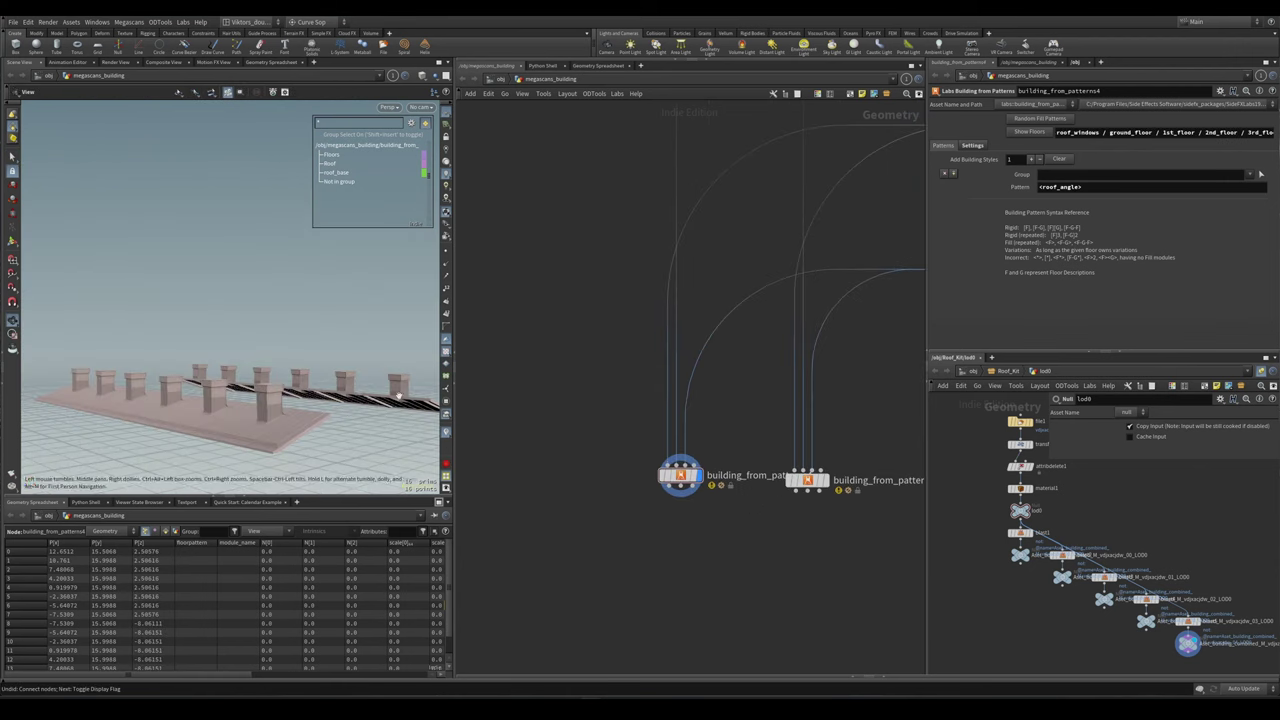
left_click_drag(200, 300, 280, 330)
scroll(836, 530, "up", 3)
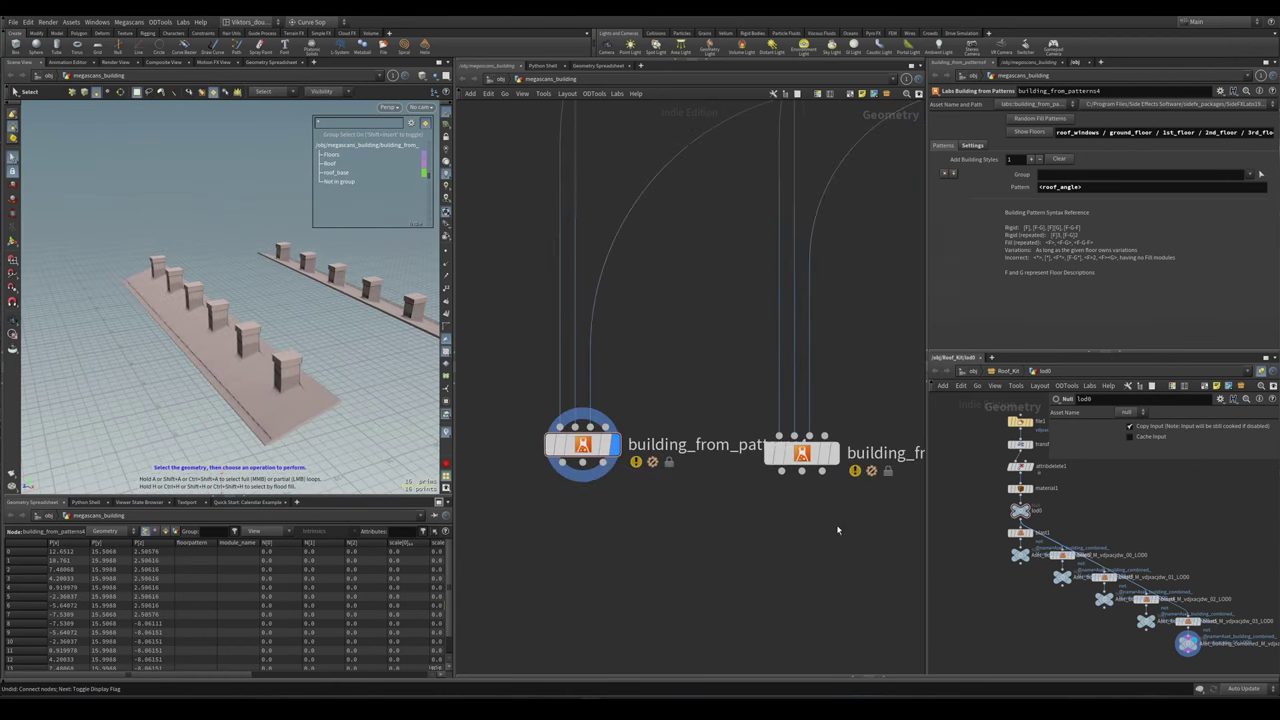
- Template the roof_windows Building from Patterns node and compare its position with the displayed angled roof
left_click(802, 453)
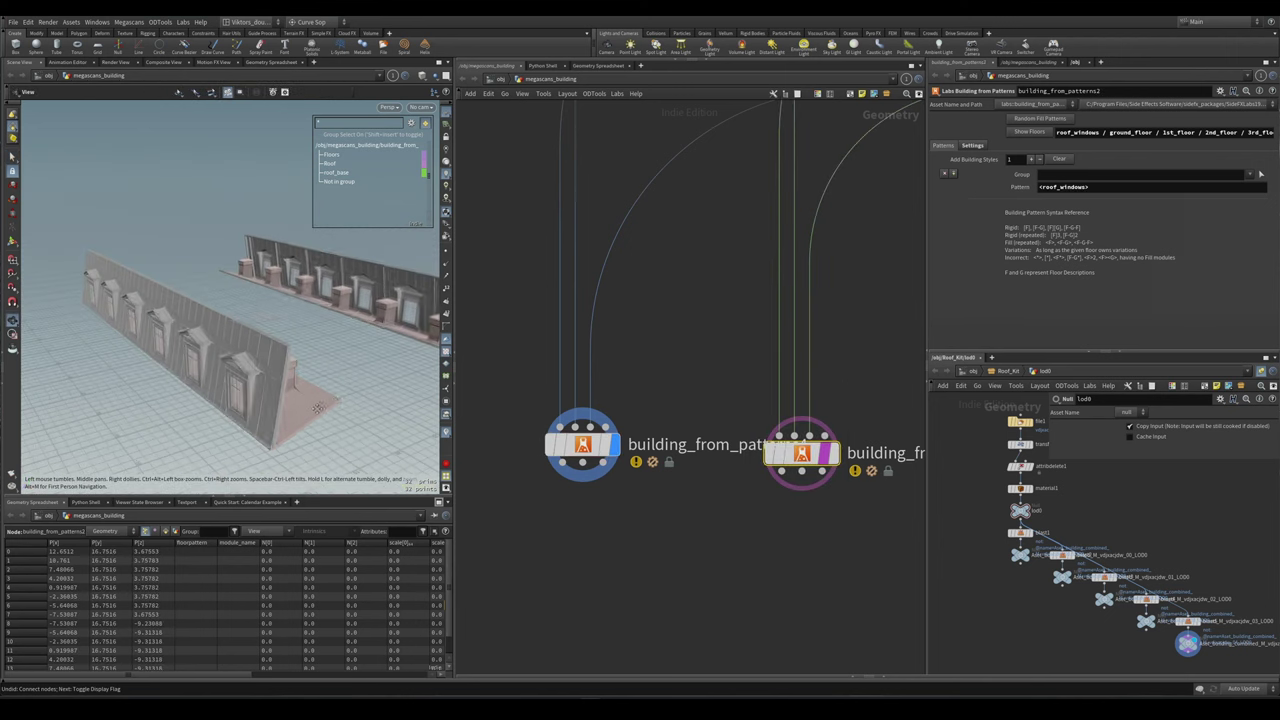
left_click_drag(314, 408, 366, 373)
scroll(562, 487, "down", 3)
left_click(605, 486)
scroll(574, 472, "up", 2)
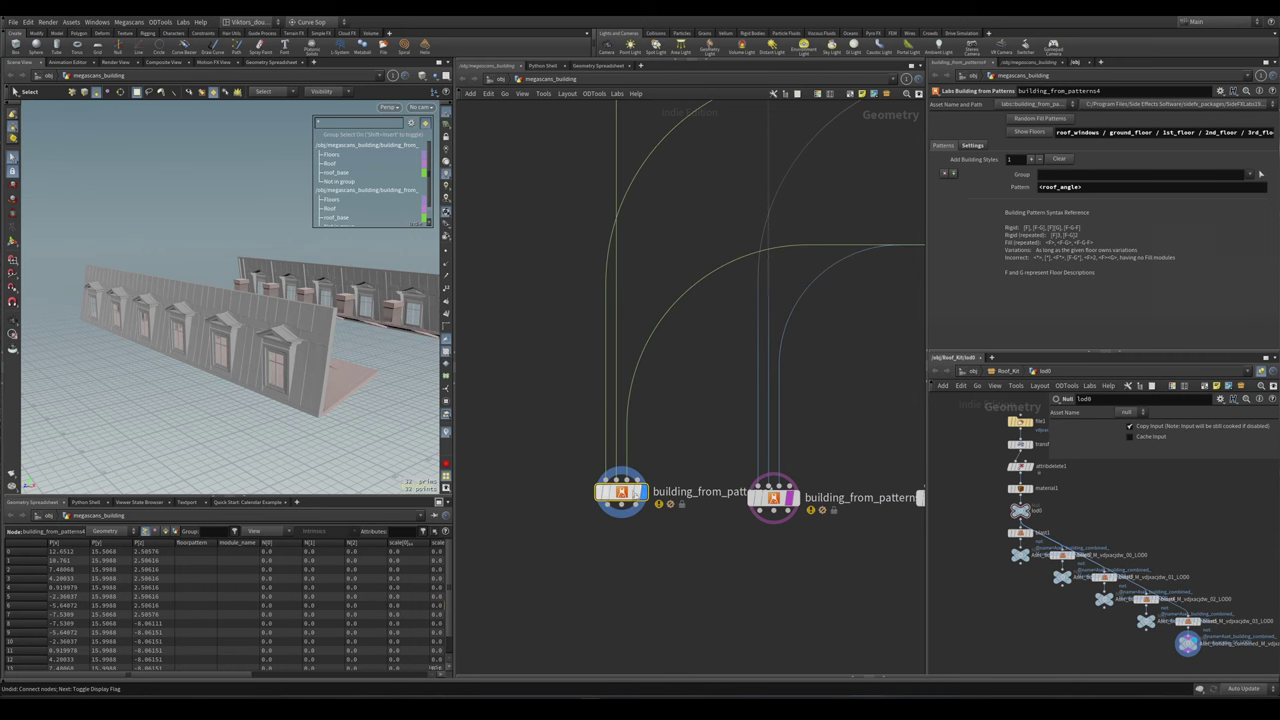
scroll(580, 470, "down", 3)
left_click_drag(300, 475, 430, 357)
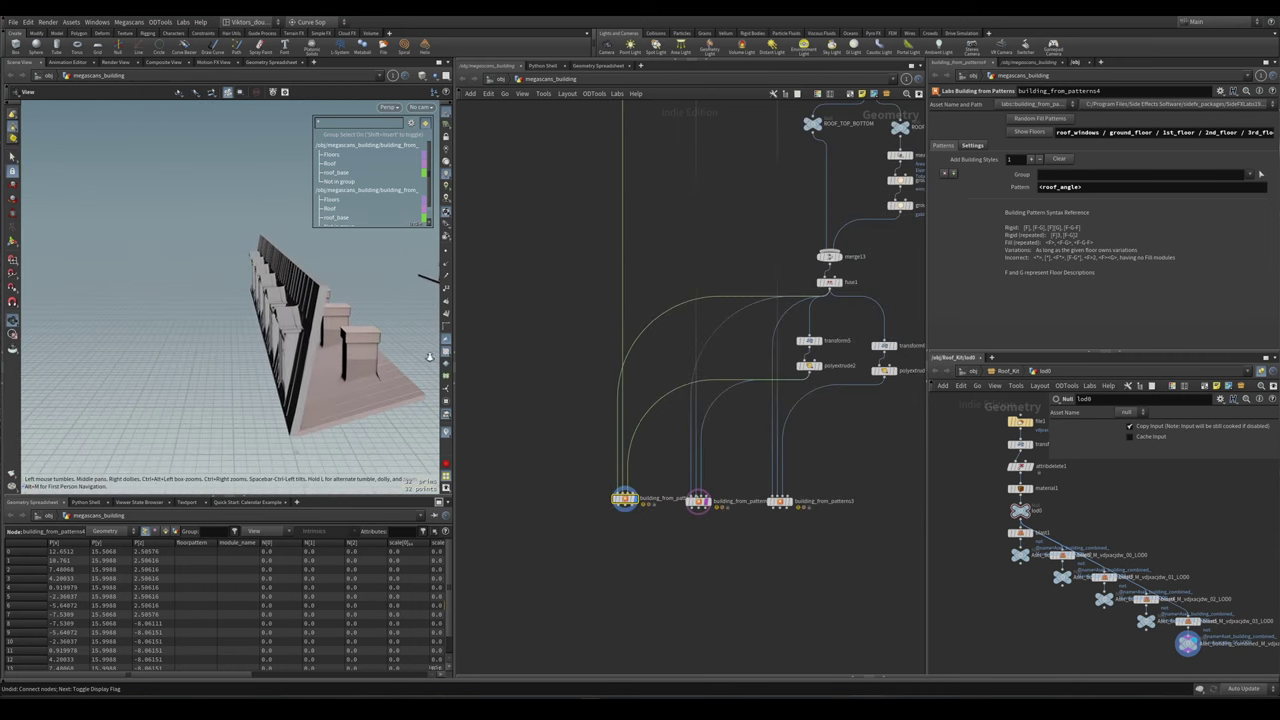
scroll(550, 322, "down", 3)
- Set Justify X to Max on matchsize3 in the angled roof's foreach block
scroll(571, 373, "up", 2)
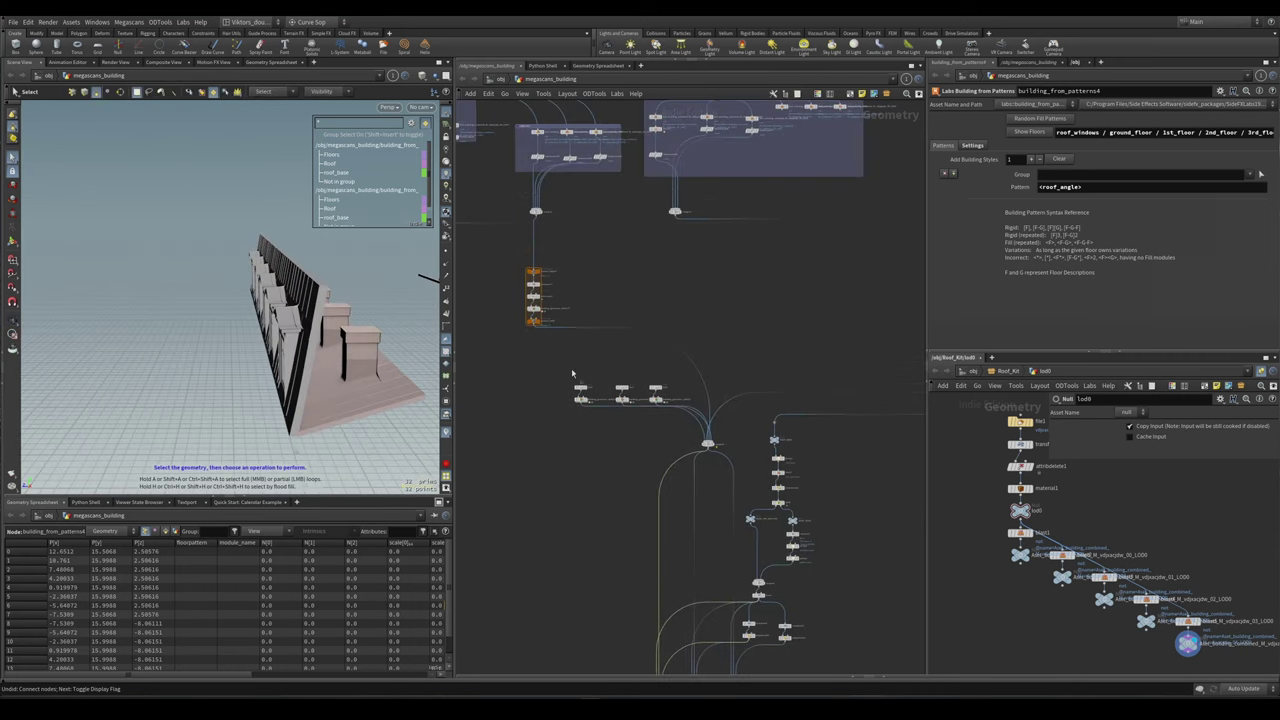
scroll(560, 330, "up", 5)
left_click_drag(722, 313, 551, 358)
scroll(720, 380, "down", 2)
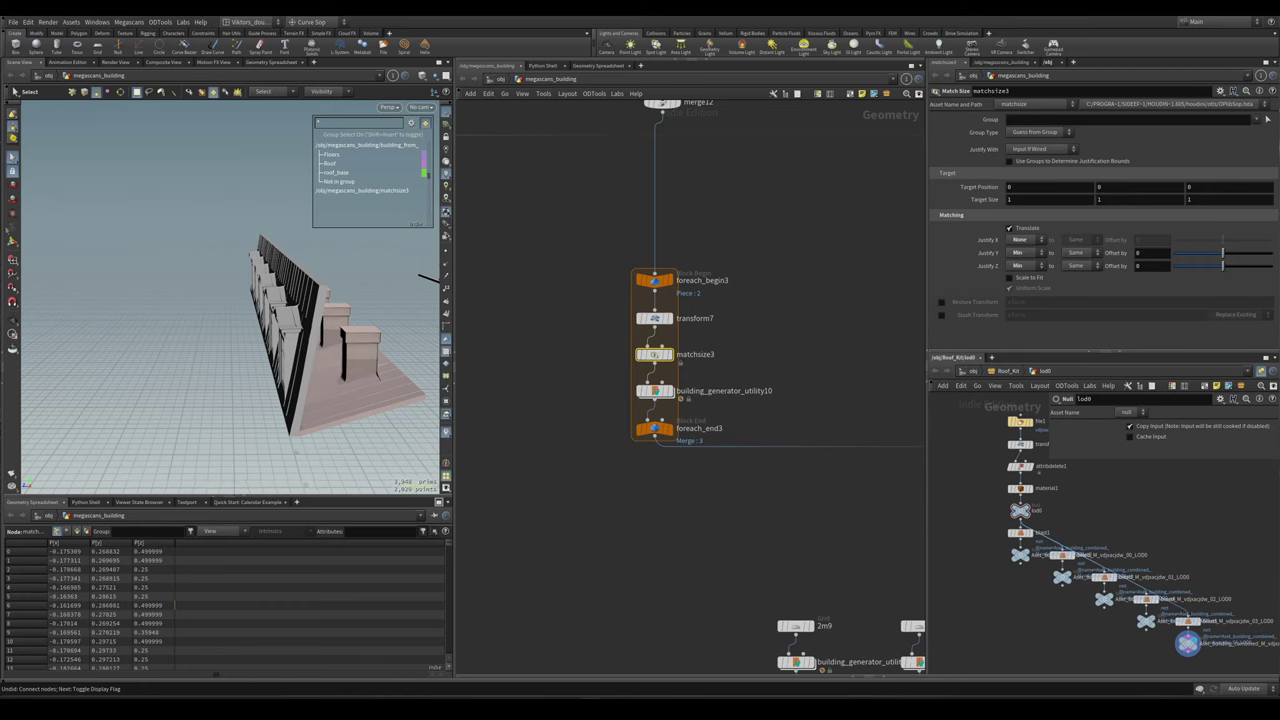
scroll(757, 308, "up", 2)
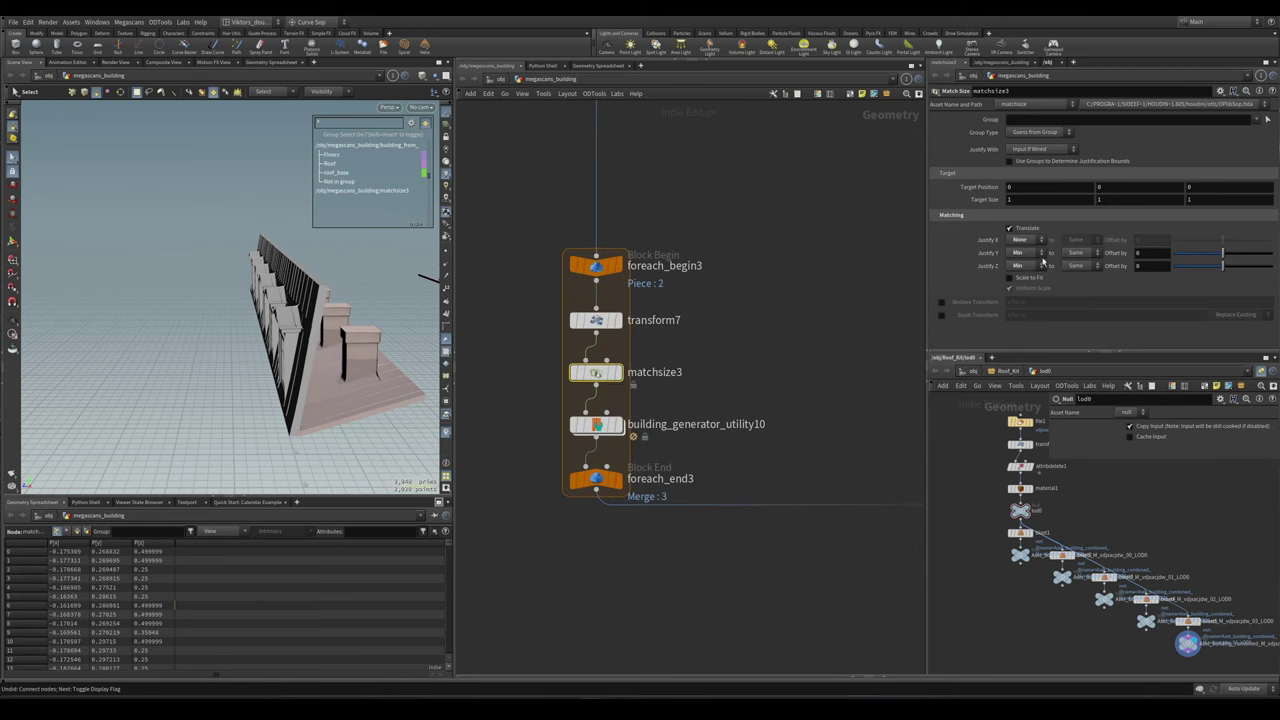
left_click(1033, 240)
left_click(1038, 238)
left_click(1047, 241)
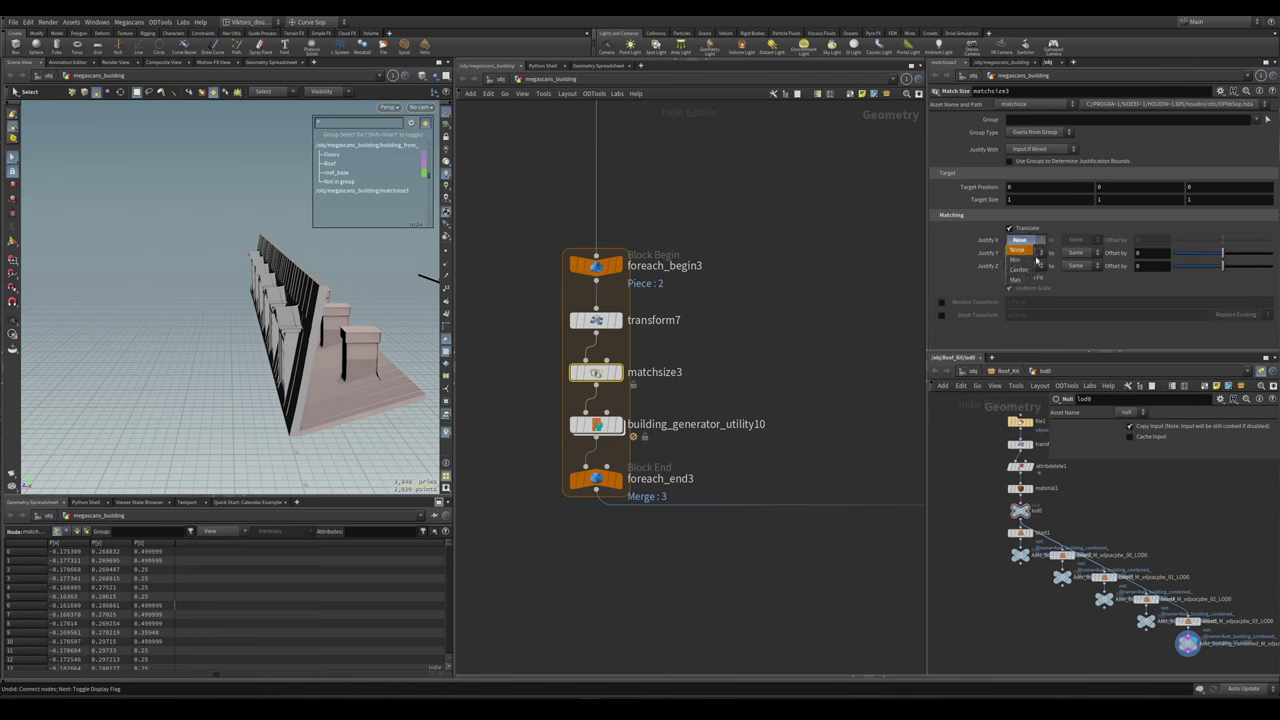
left_click(1020, 281)
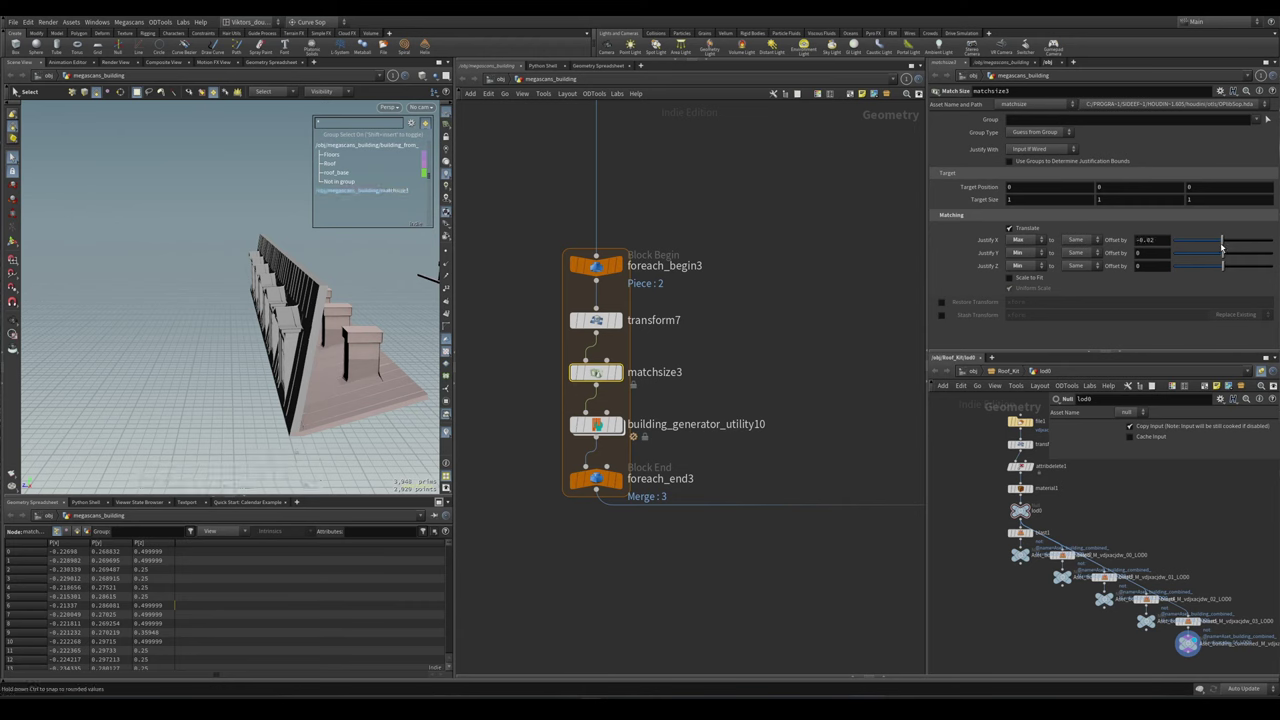
- Try out several negative Justify X offsets on matchsize3, such as -0.17, against the window walls
mouse_move(1222, 244)
left_mouse_down()
mouse_move(1201, 241)
mouse_move(1217, 244)
left_mouse_up()
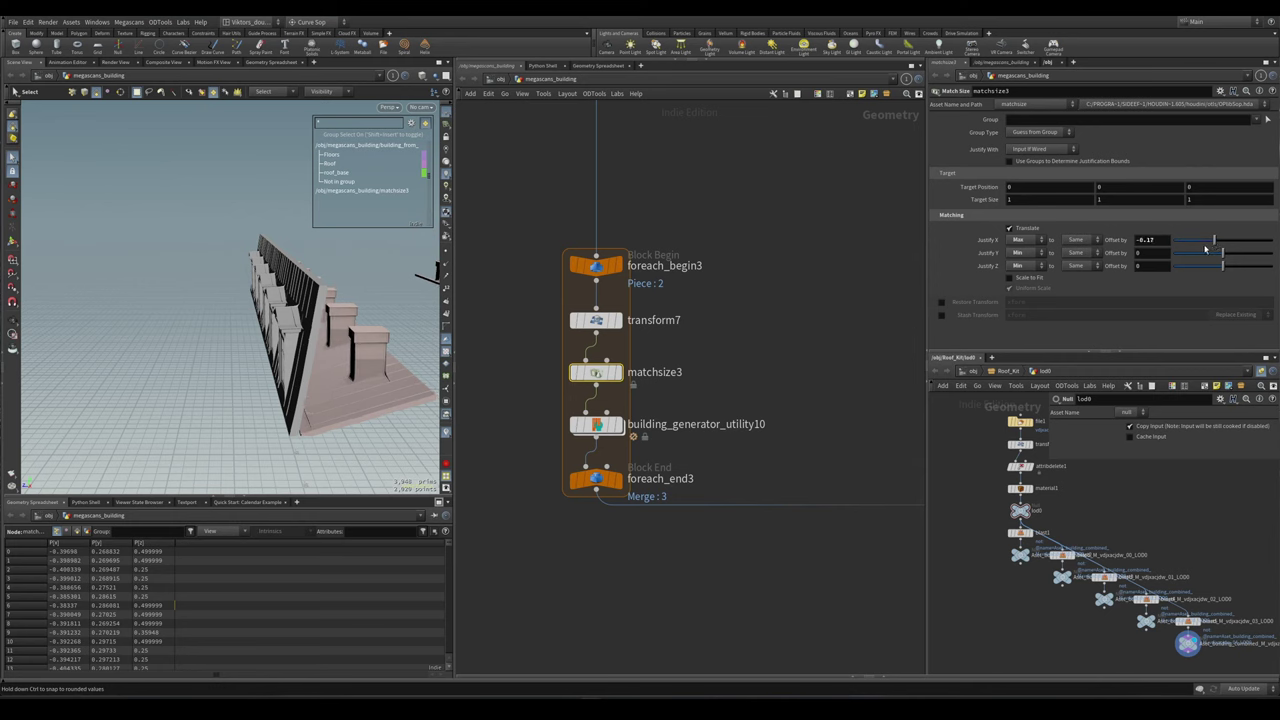
key("Escape")
left_click_drag(300, 300, 260, 360)
key("s")
mouse_move(333, 336)
left_mouse_down("alt")
mouse_move(309, 306)
mouse_move(325, 320)
left_mouse_up("alt")
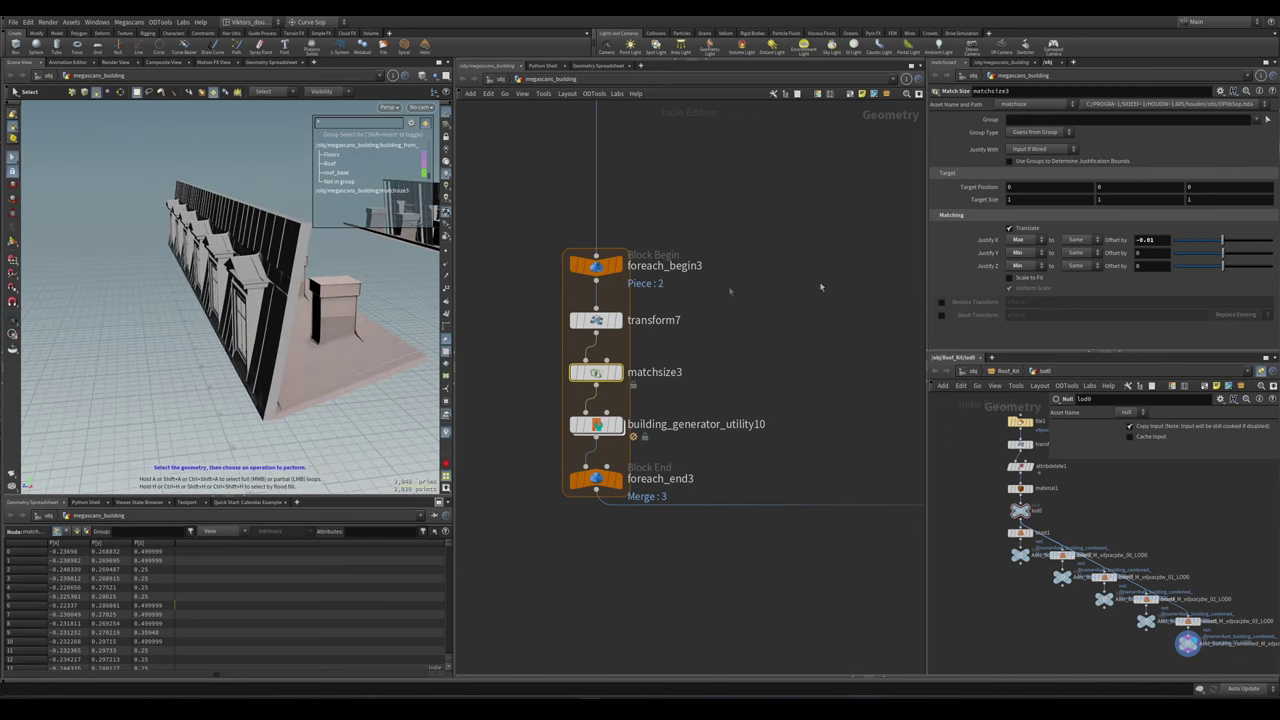
left_click_drag(1222, 242, 1195, 241)
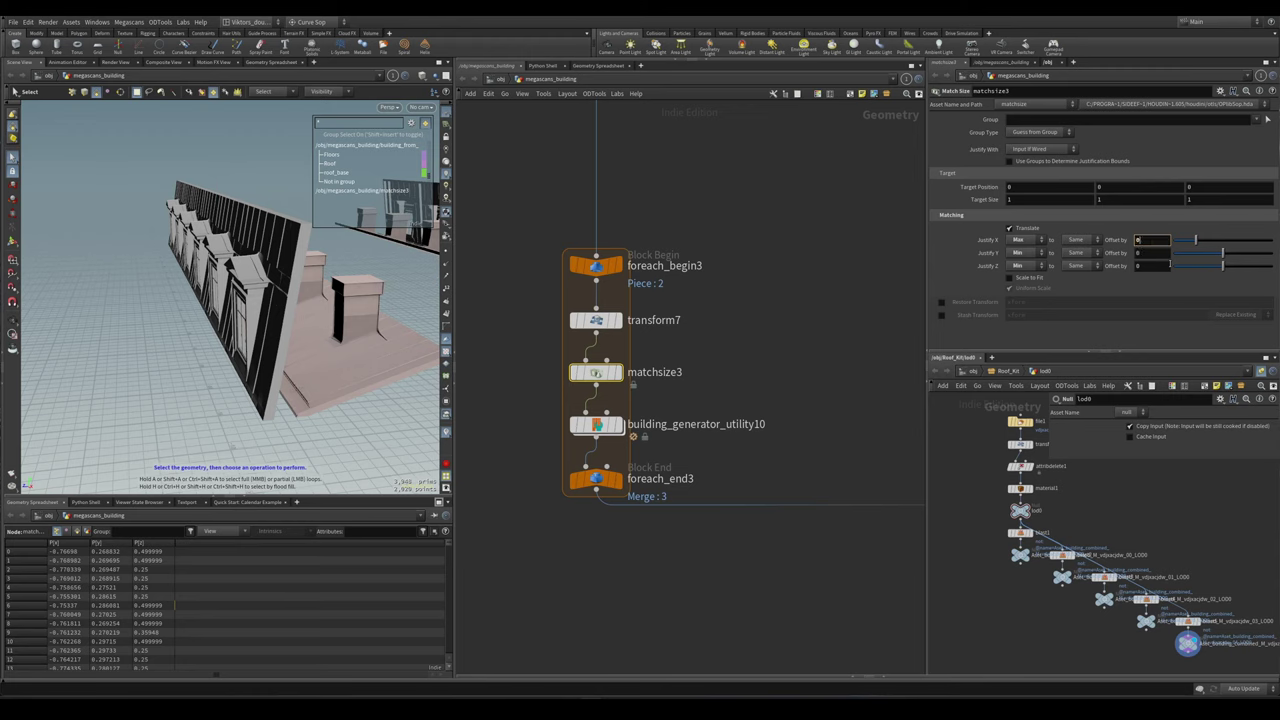
- Set matchsize3's Justify X offset to -0.5 and its Justify Y offset to 3.5
type("-")
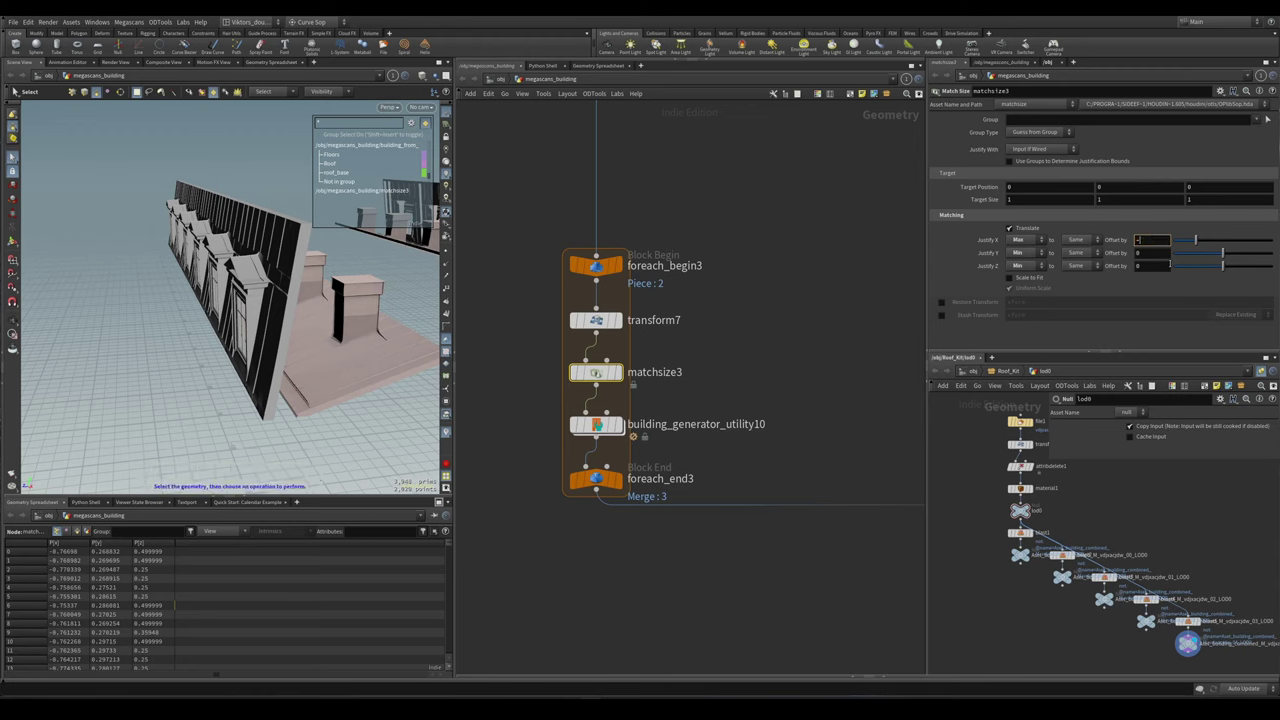
type("0.5")
key("Return")
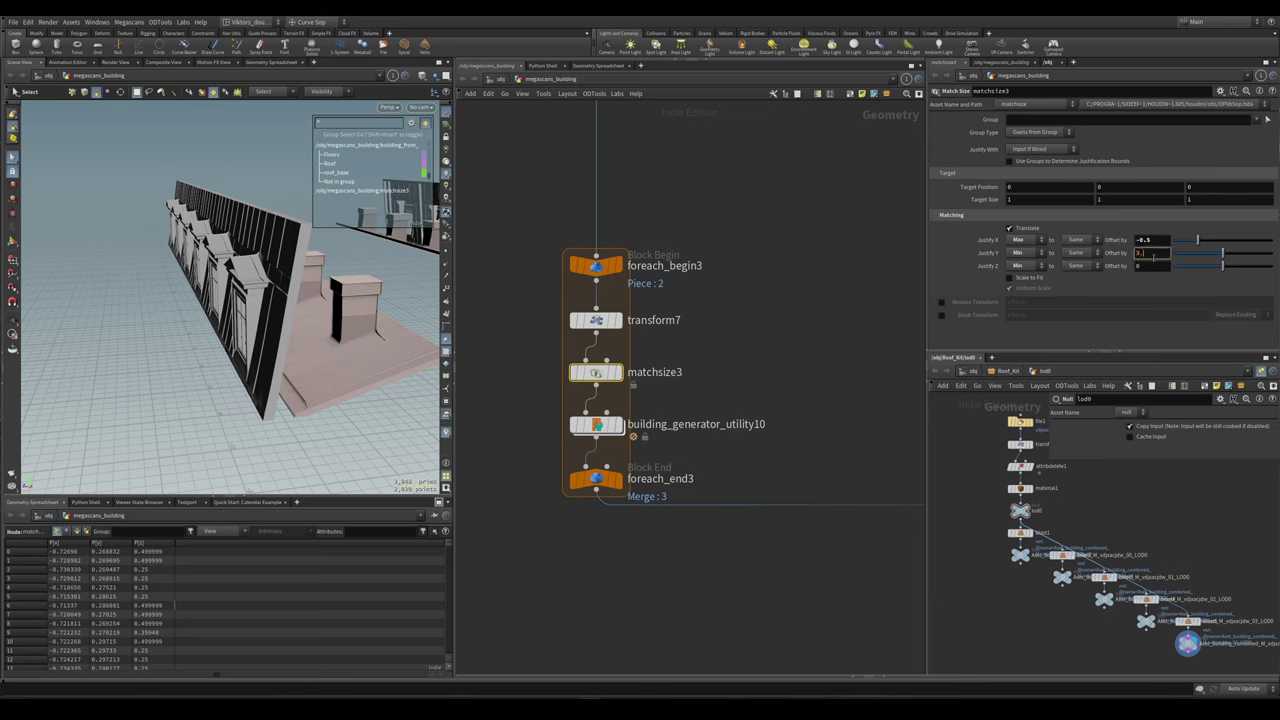
key("Return")
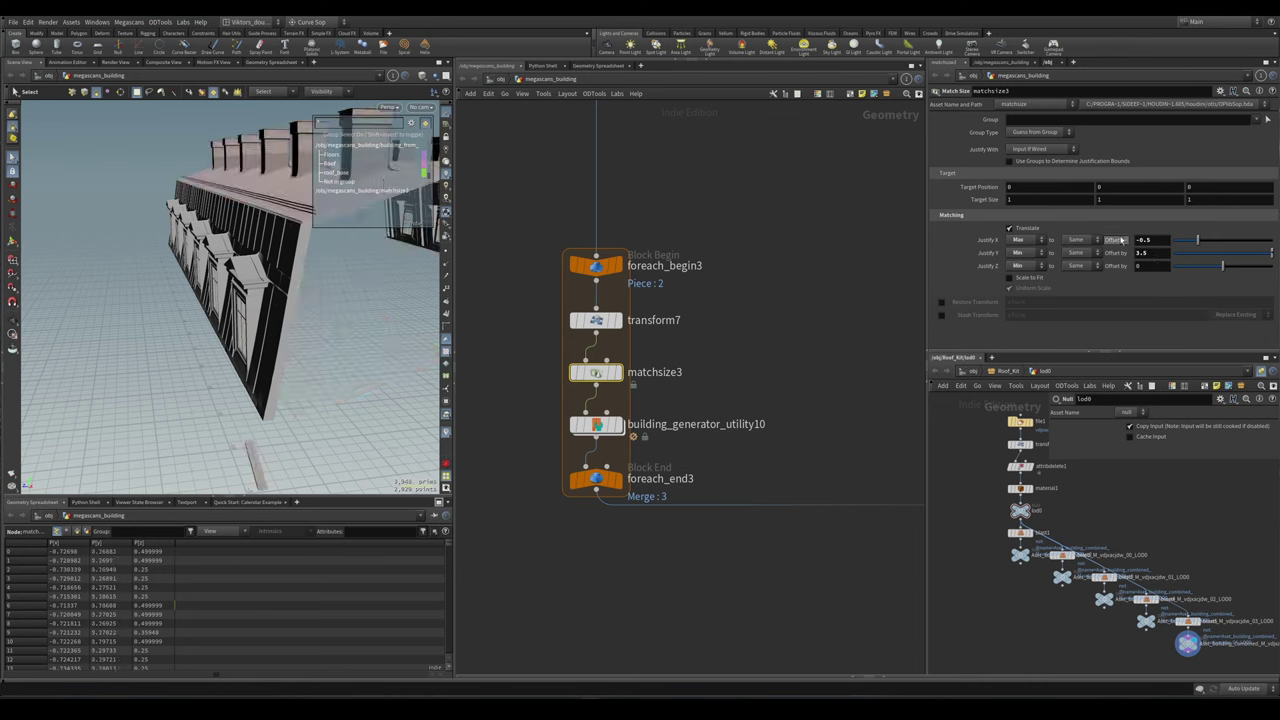
- Fine-tune matchsize3's Justify X offset to -0.471 where the angled roof meets the window wall
key("space")
left_click_drag(341, 277, 330, 322)
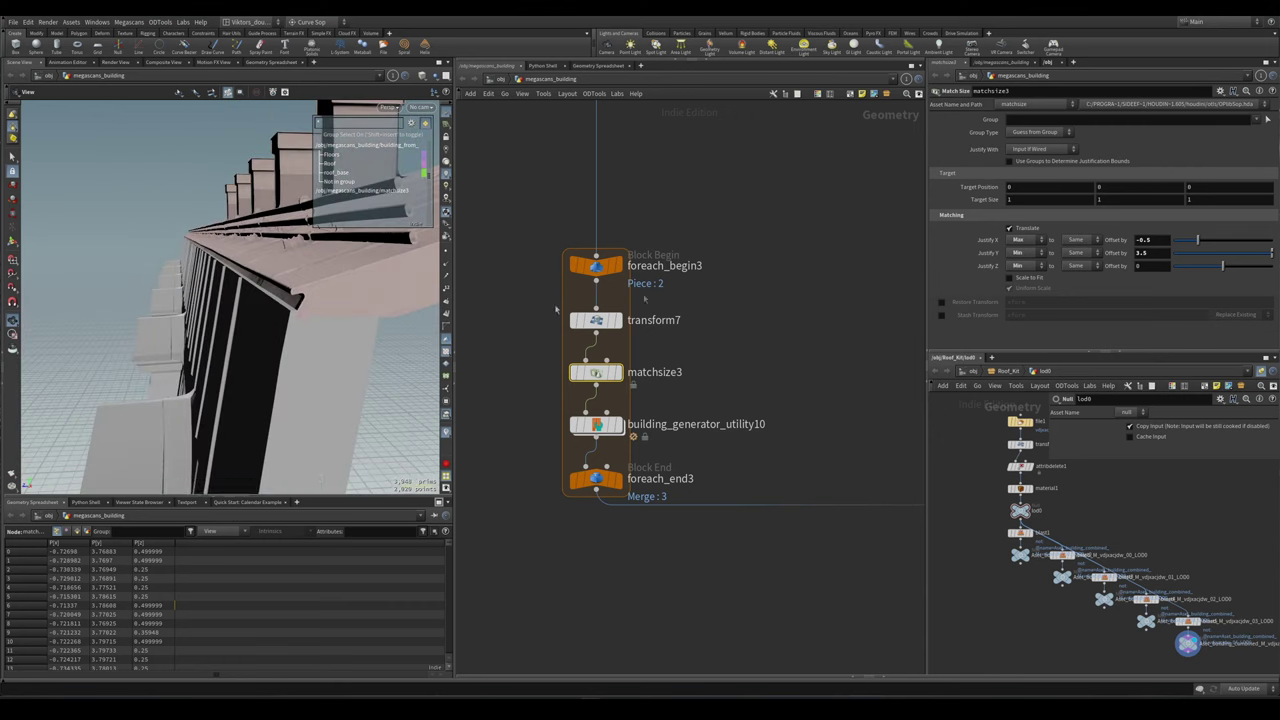
middle_click(1160, 253)
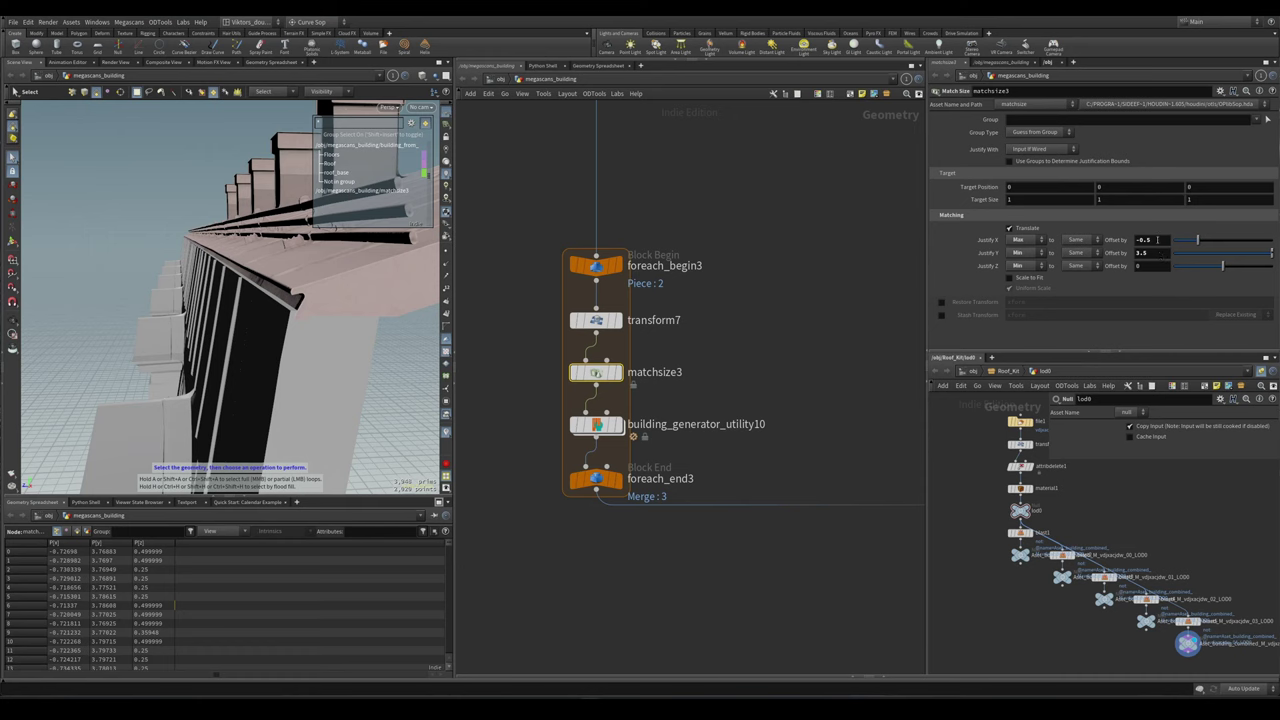
middle_click_drag(1157, 240, 1274, 280)
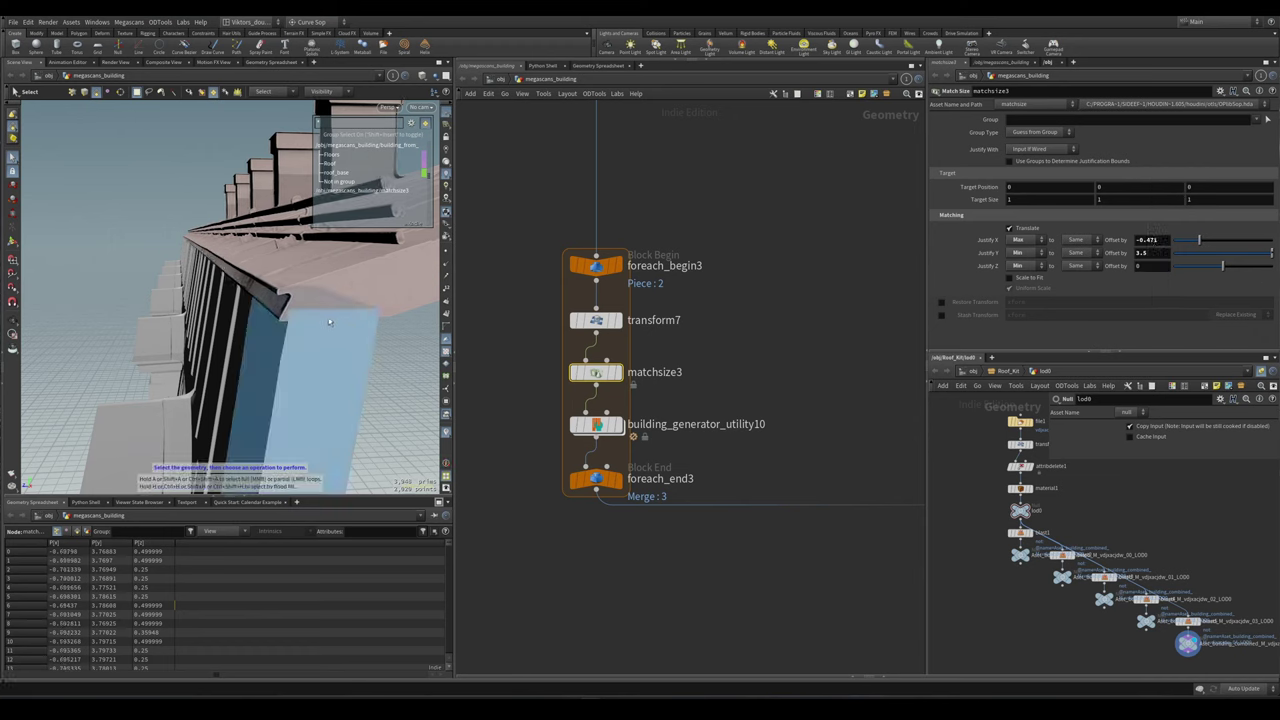
key("Escape")
left_click_drag(223, 300, 258, 368)
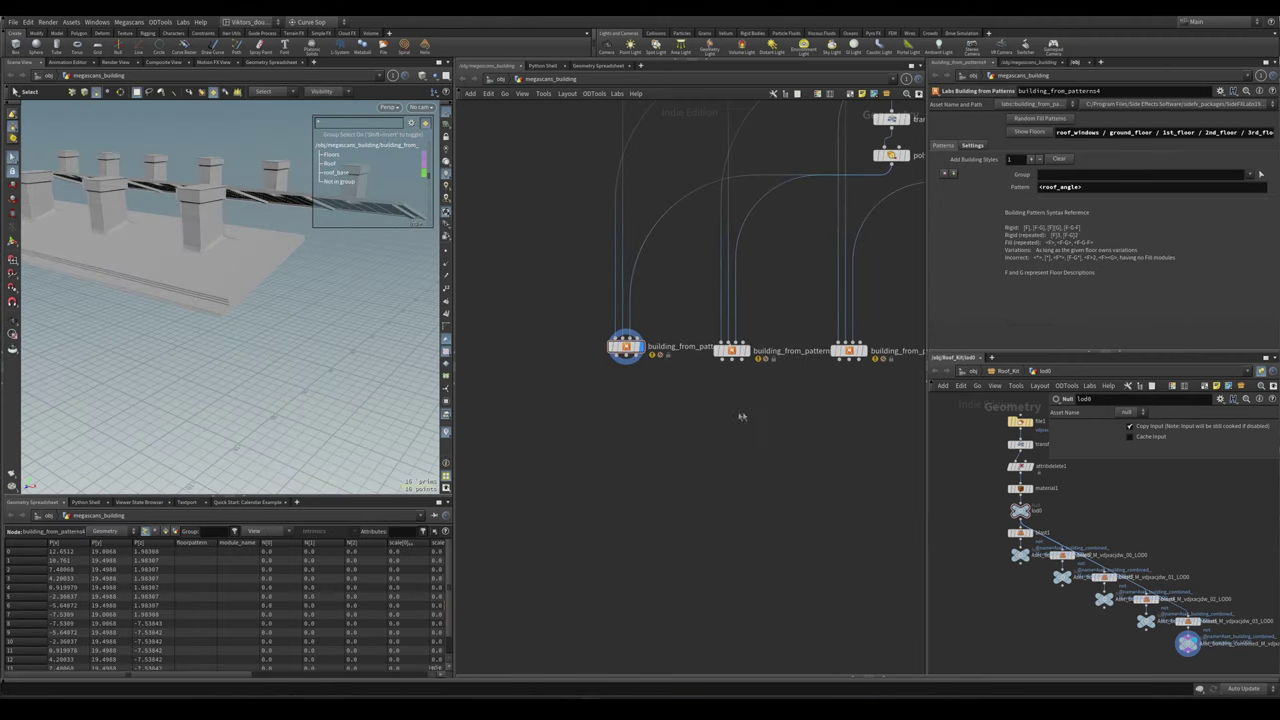
- Display the roof window, gable and angled roof Building from Patterns nodes in turn, ending on the angled roof
left_click(745, 350)
left_click(851, 348)
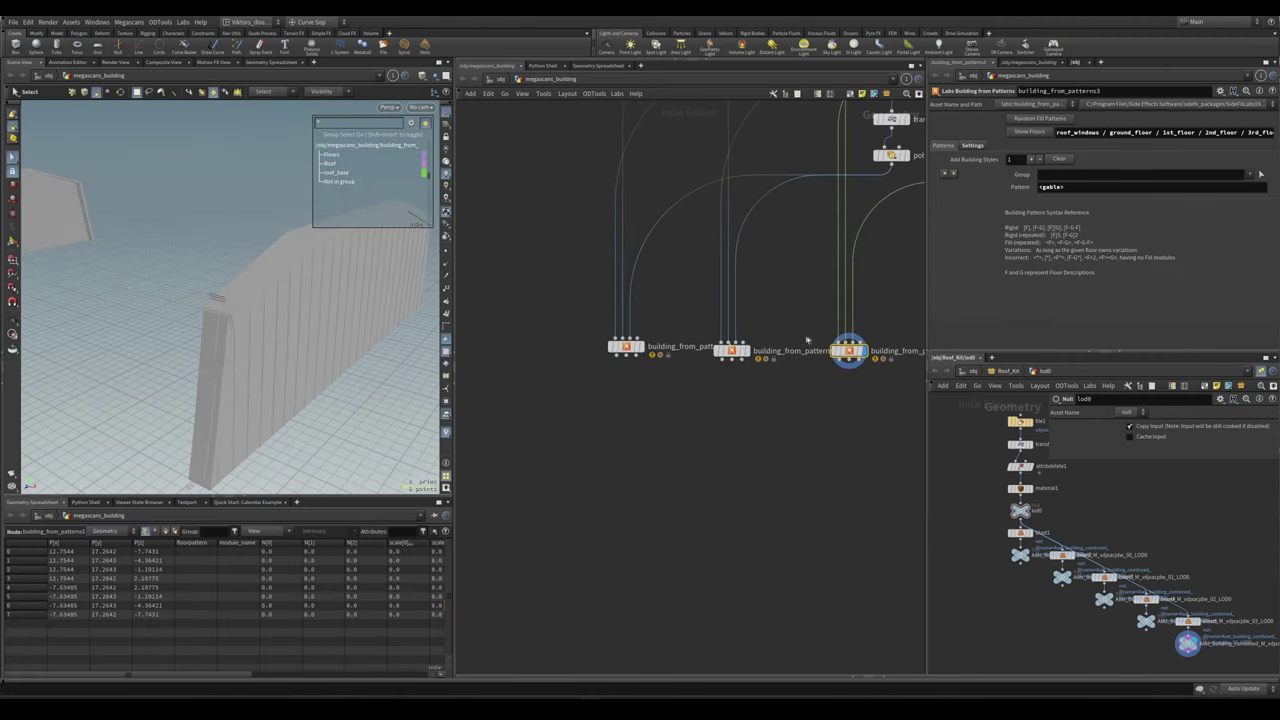
scroll(699, 406, "down", 3)
scroll(718, 391, "up", 3)
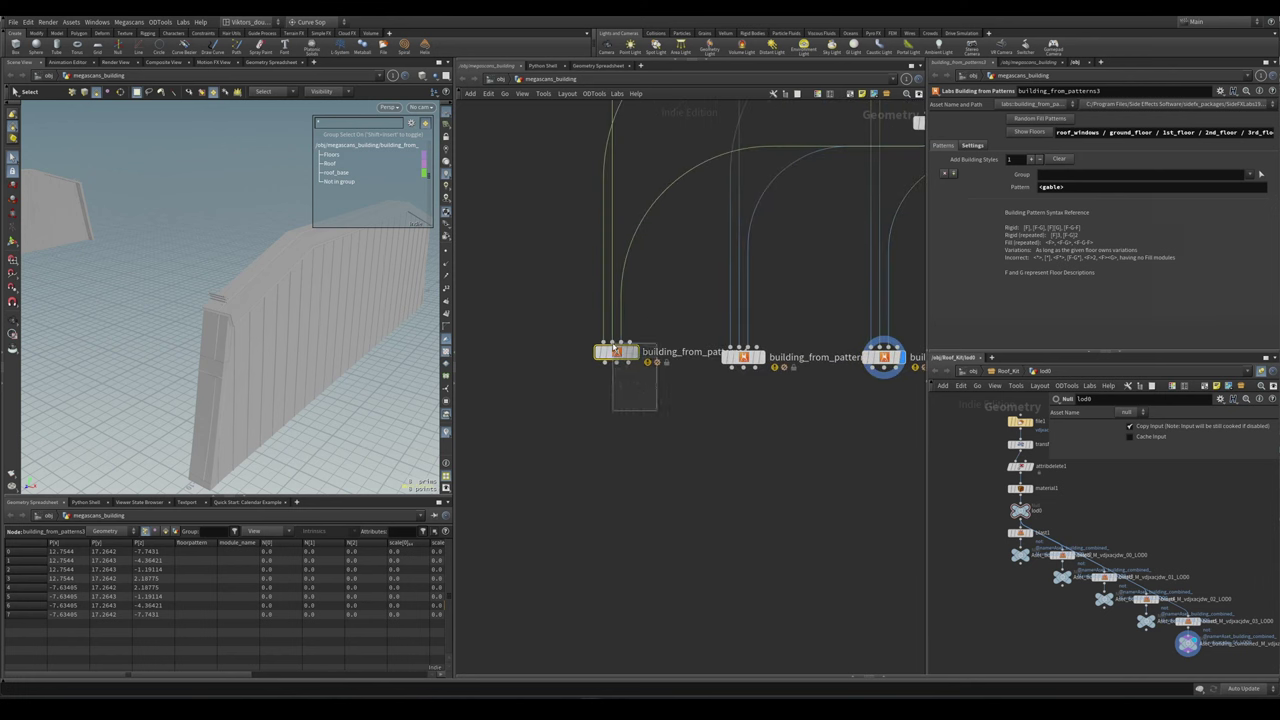
left_click(630, 352)
scroll(745, 428, "up", 2)
scroll(752, 431, "down", 3)
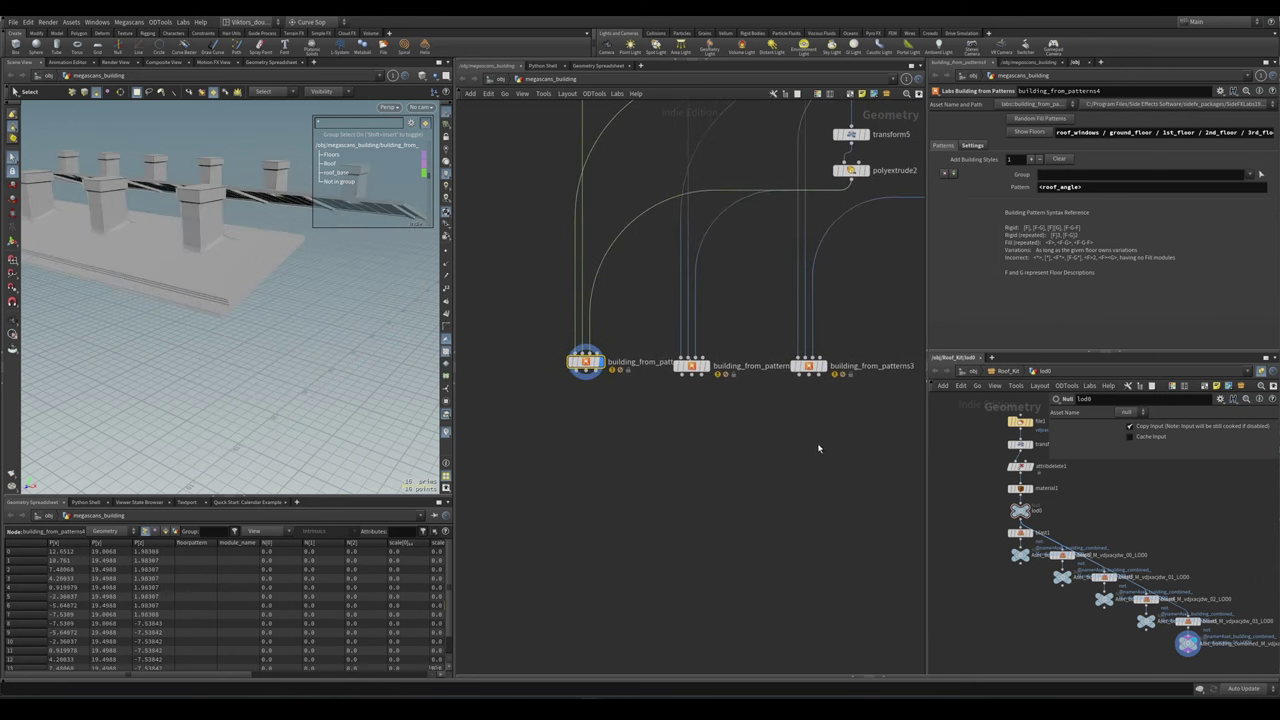
scroll(655, 431, "down", 2)
scroll(659, 388, "down", 2)
scroll(839, 333, "up", 2)
scroll(703, 374, "up", 5)
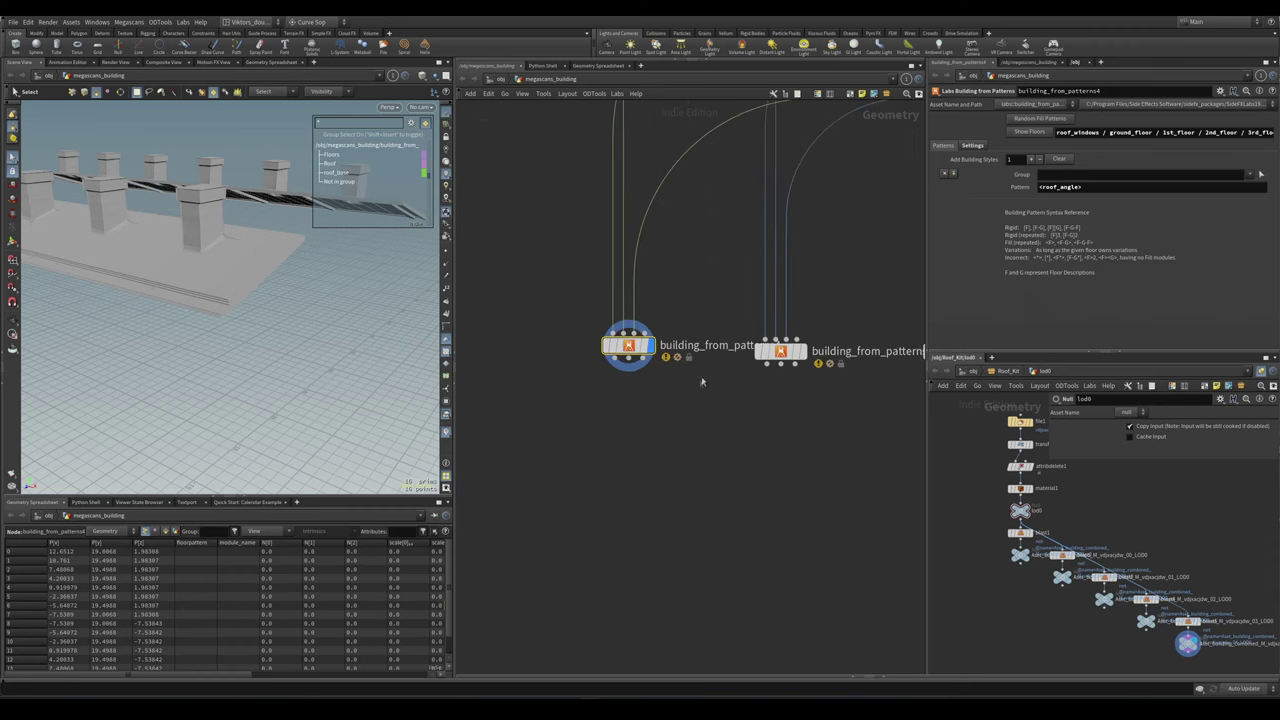
middle_click_drag(626, 397, 706, 427)
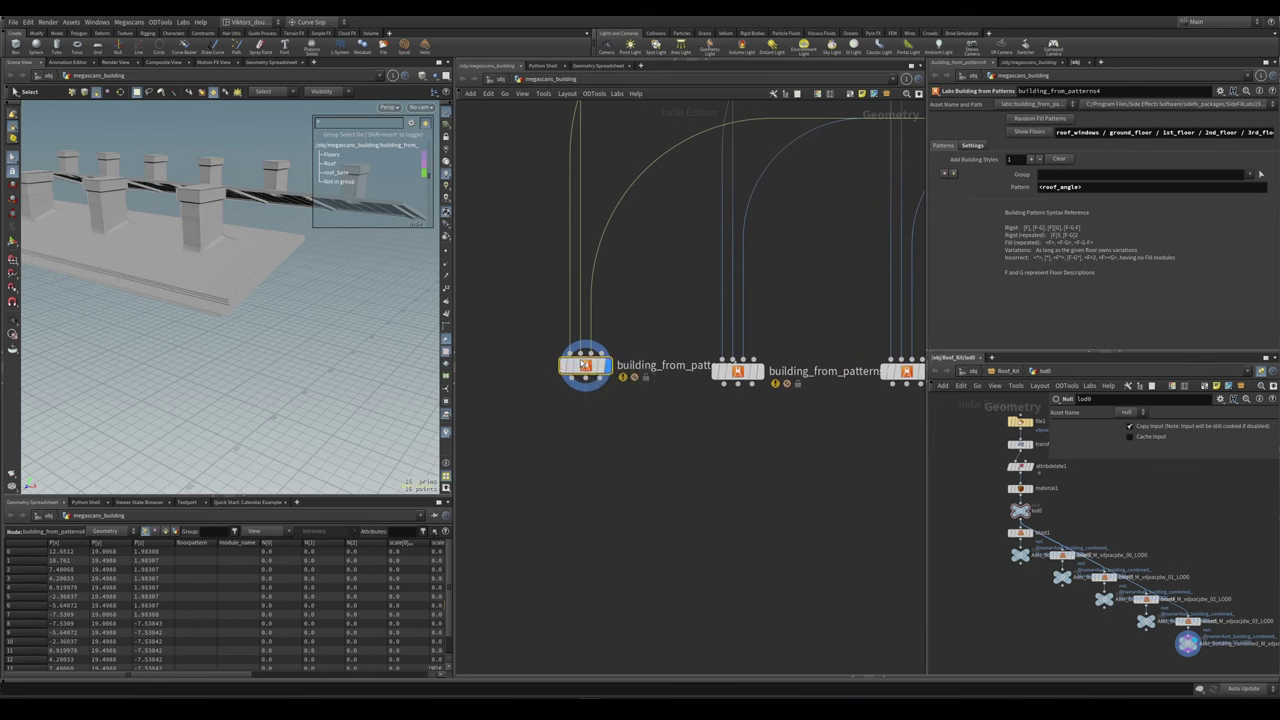
- Merge the outputs of the three roof Building from Patterns nodes and display the combined roof
scroll(305, 300, "up", 3)
scroll(760, 457, "down", 3)
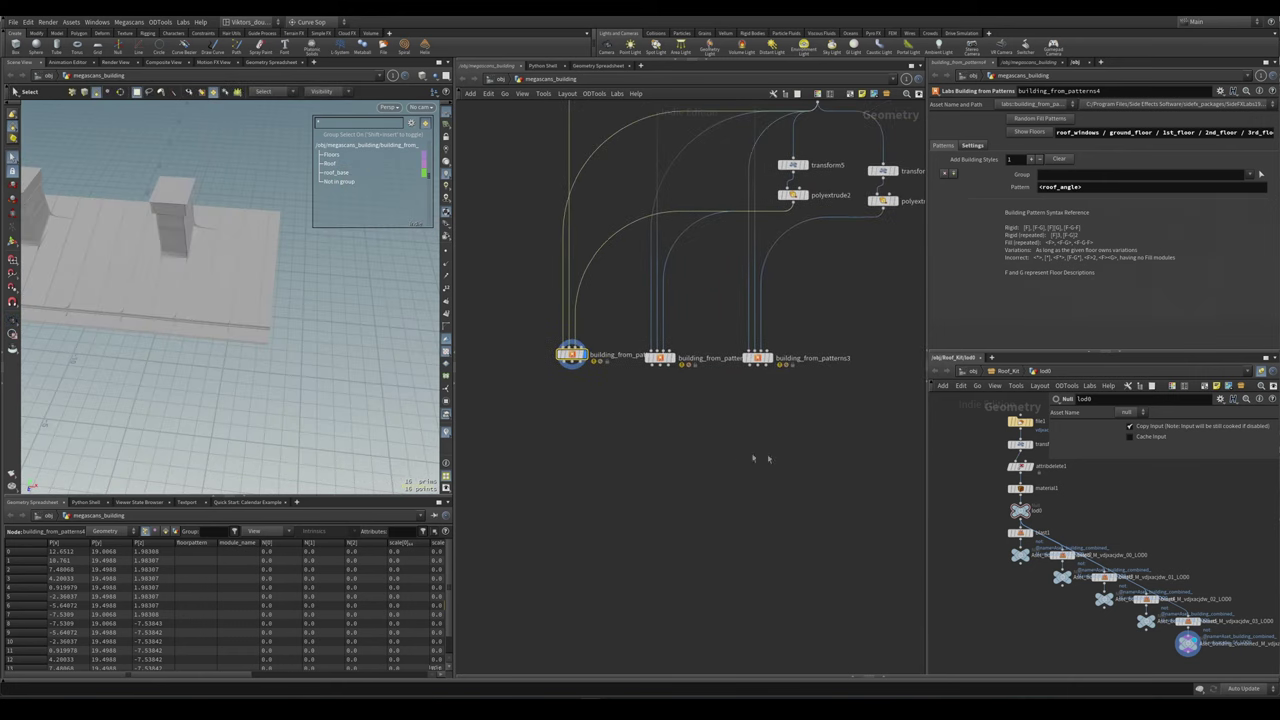
left_click_drag(812, 424, 550, 328)
left_click_drag(660, 367, 655, 494)
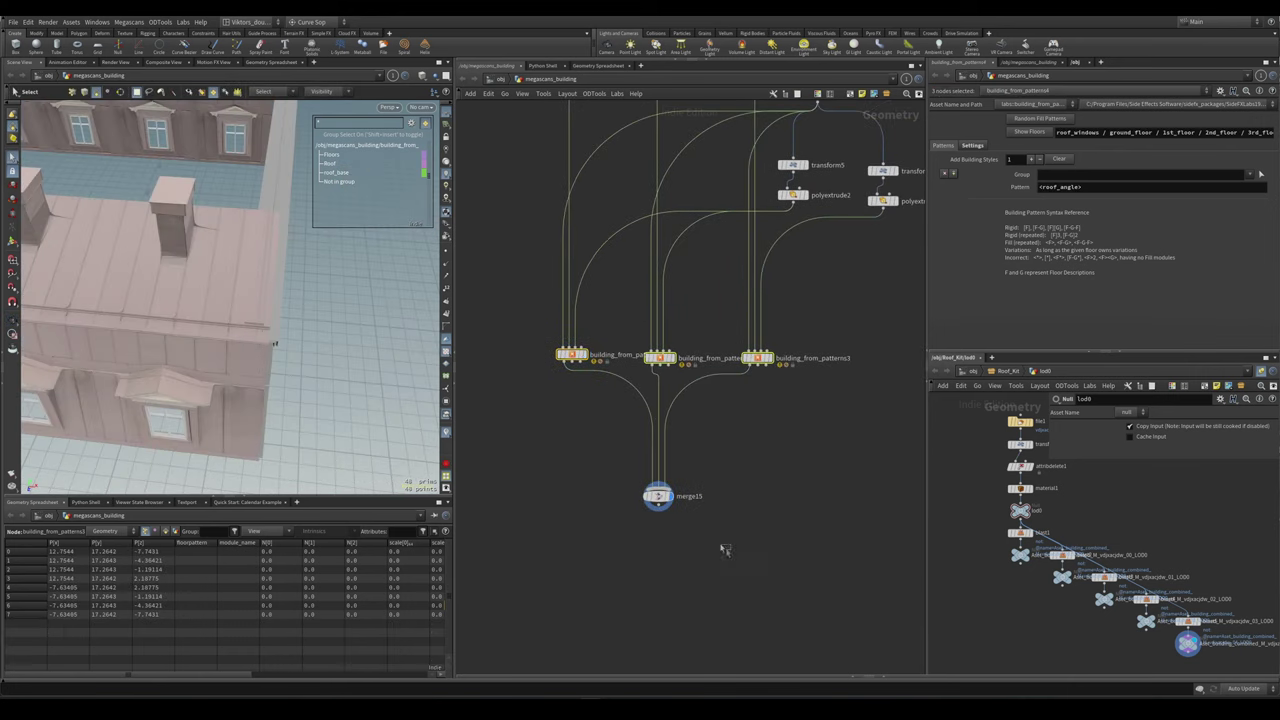
- Inspect the overlapping end modules where the window wall meets the gable, and delete the roof merge node
left_click_drag(257, 326, 225, 340)
left_click(262, 347)
key("s")
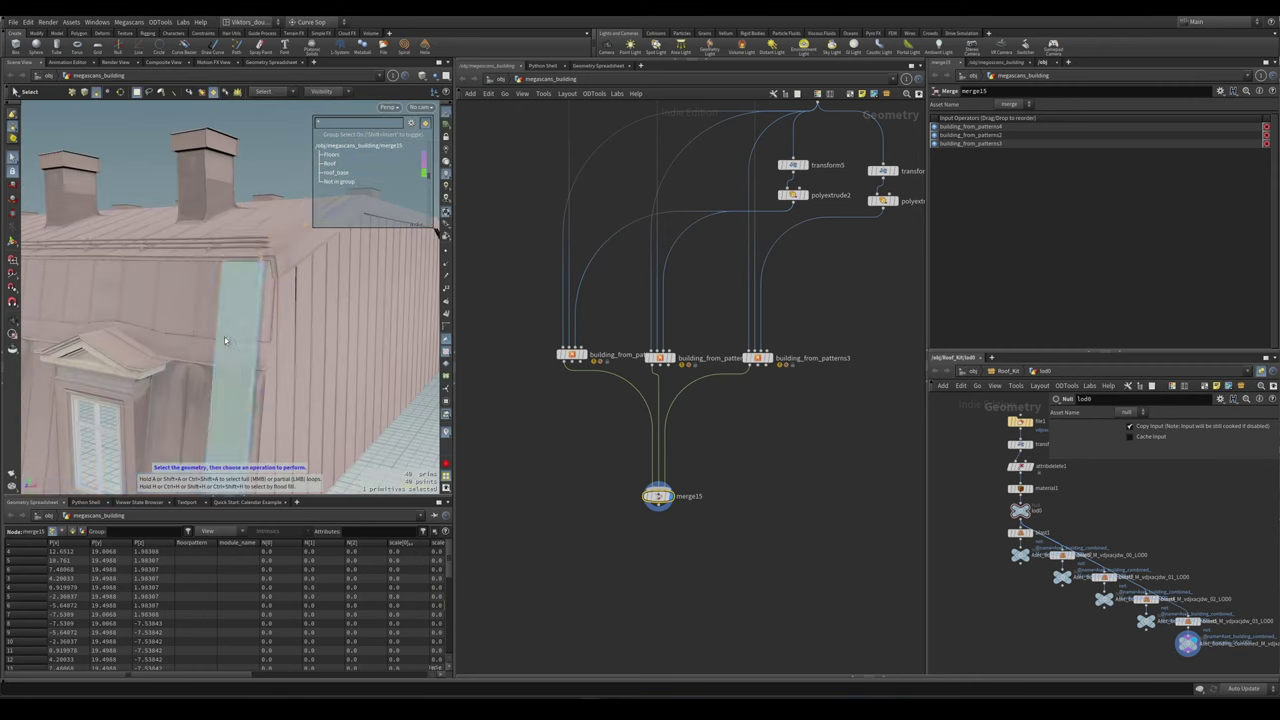
left_click(276, 243, "shift")
key("Escape")
mouse_move(283, 260)
left_mouse_down()
mouse_move(235, 278)
mouse_move(274, 253)
left_mouse_up()
key("s")
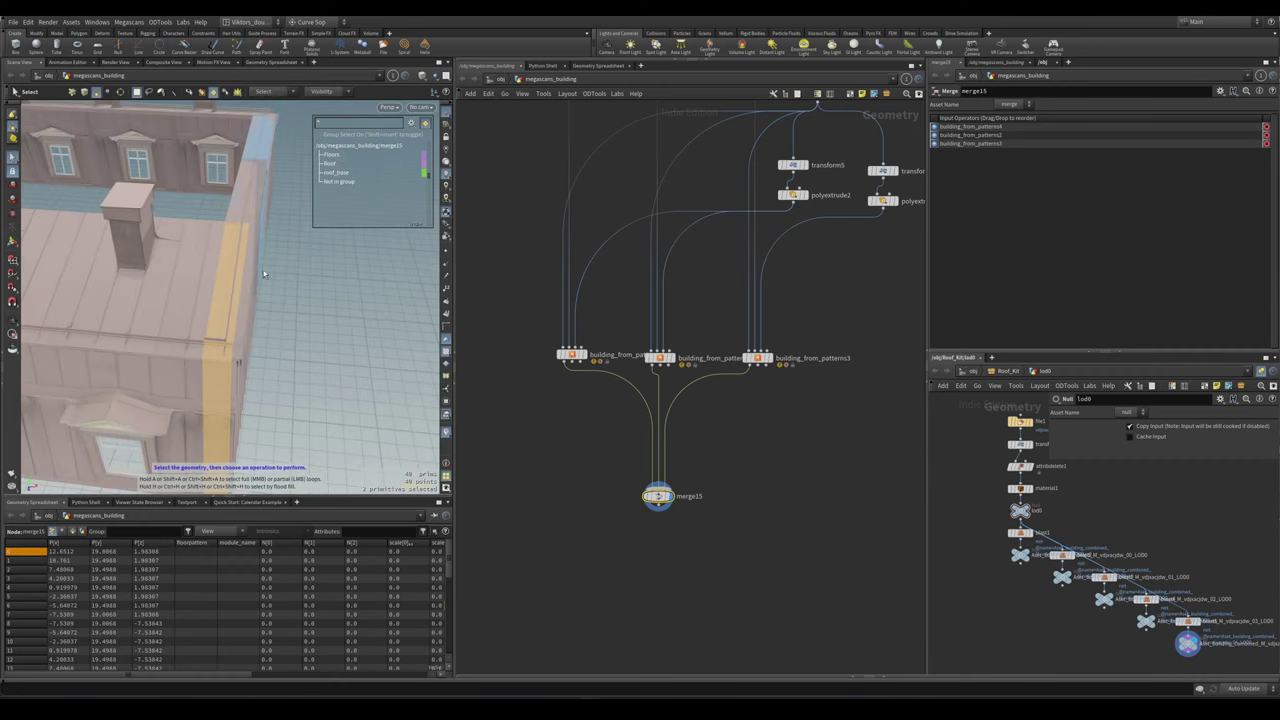
mouse_move(245, 285)
left_mouse_down()
mouse_move(225, 298)
mouse_move(237, 272)
left_mouse_up()
key("Escape")
key("s")
scroll(713, 468, "up", 2)
key("Delete")
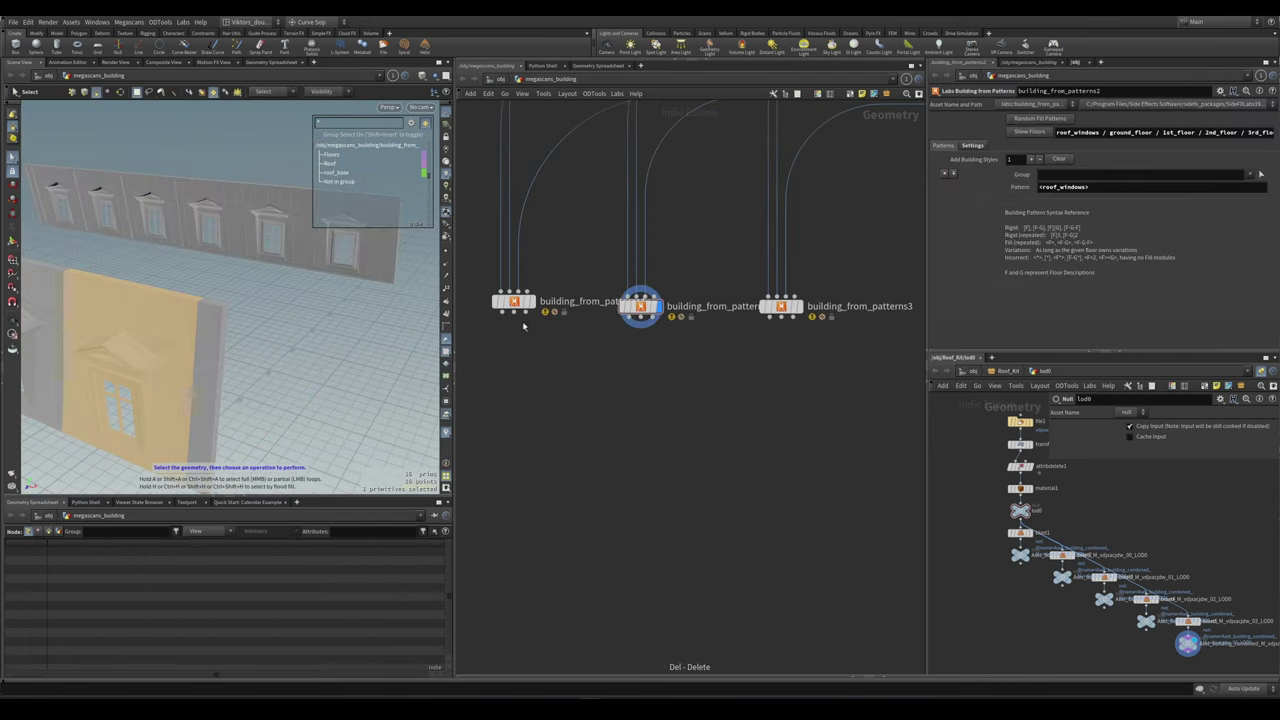
- Add a null to the second output of the angled roof Building from Patterns node and name it ROOF_ANGLE
middle_click_drag(538, 337, 580, 403)
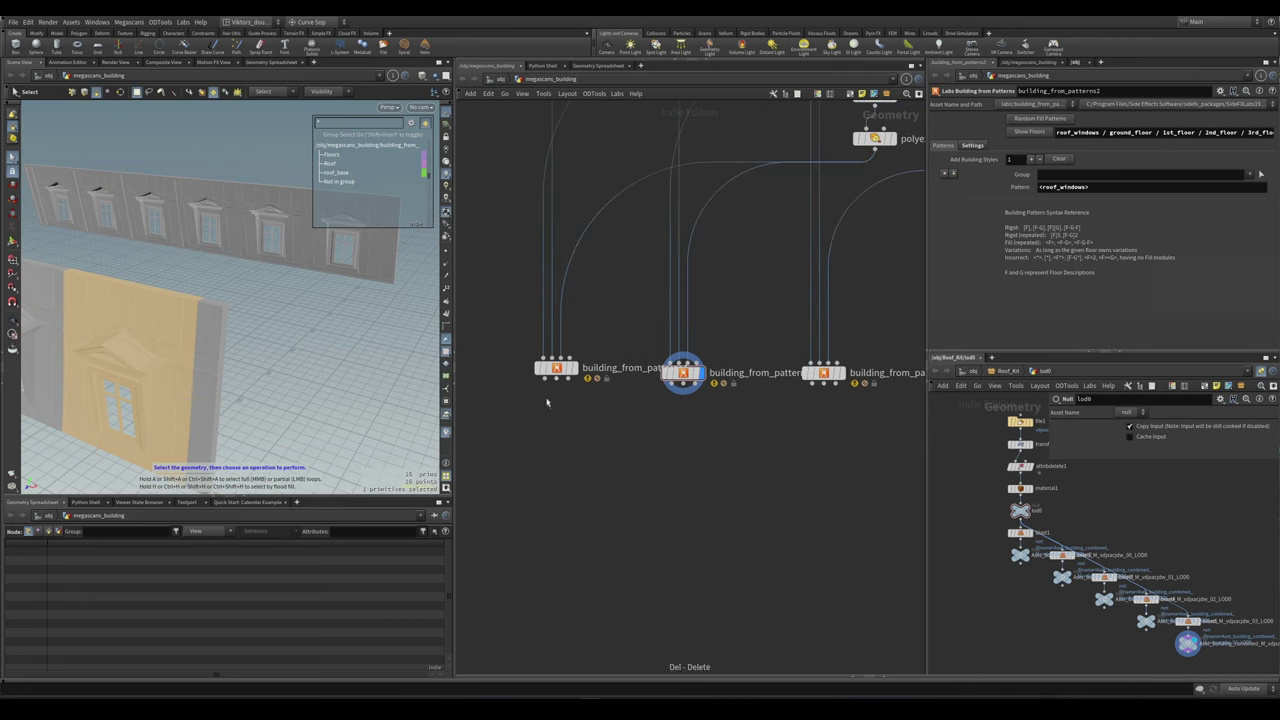
key("Tab")
type("null")
key("Return")
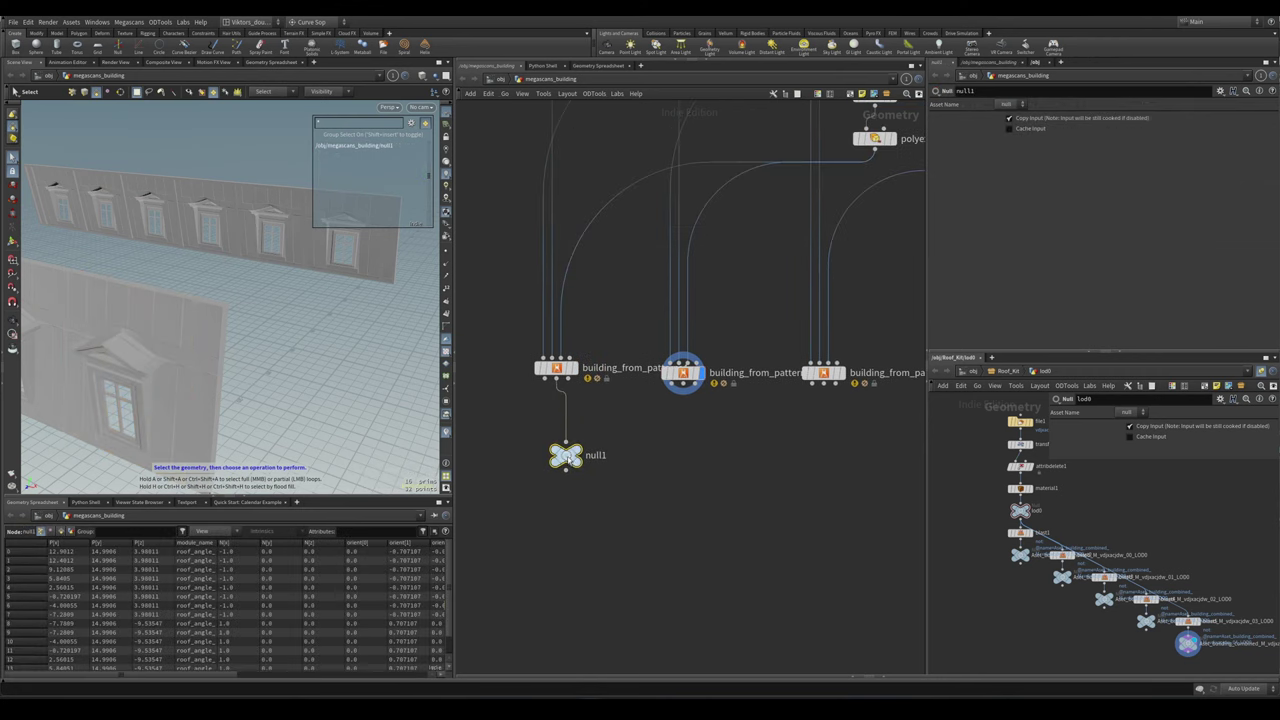
left_click(572, 368)
left_click(565, 455)
double_click(597, 455)
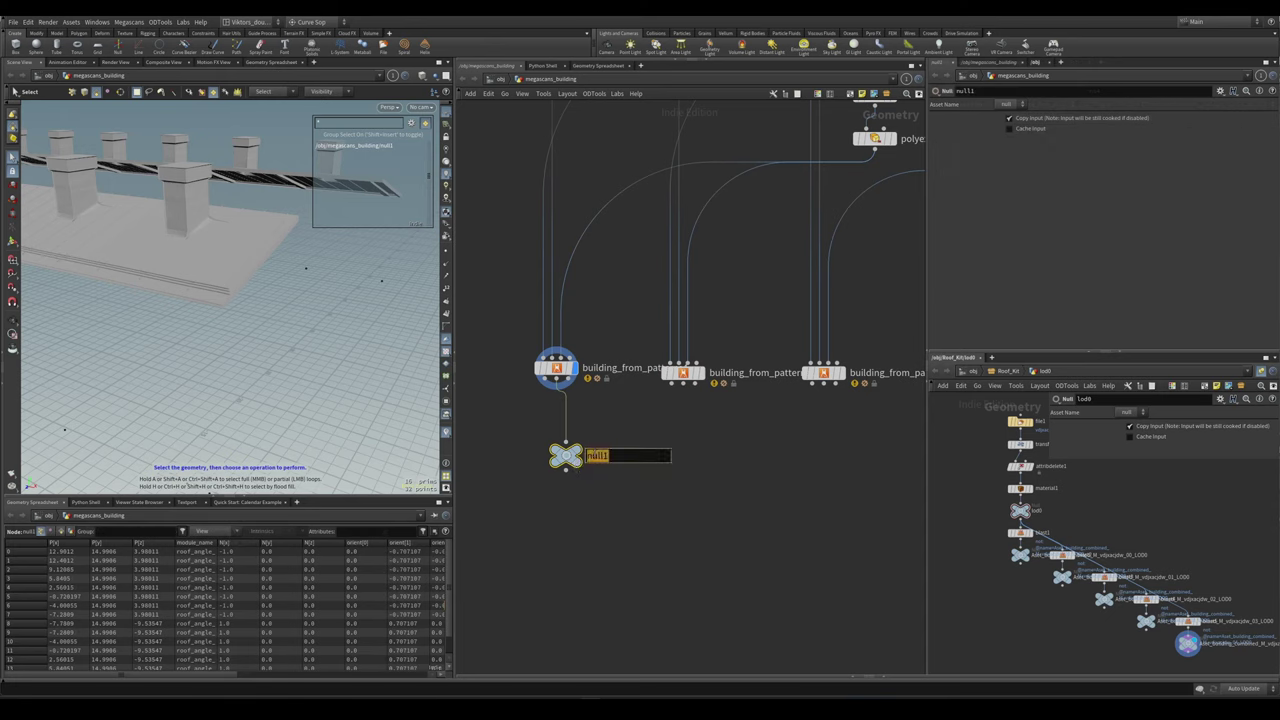
type("ROOF_ANGLE")
key("Return")
- Duplicate the null onto the roof window Building from Patterns node's second output and name it ROOF_WINDOWS
left_click_drag(571, 446, 689, 476, "alt")
key("Escape")
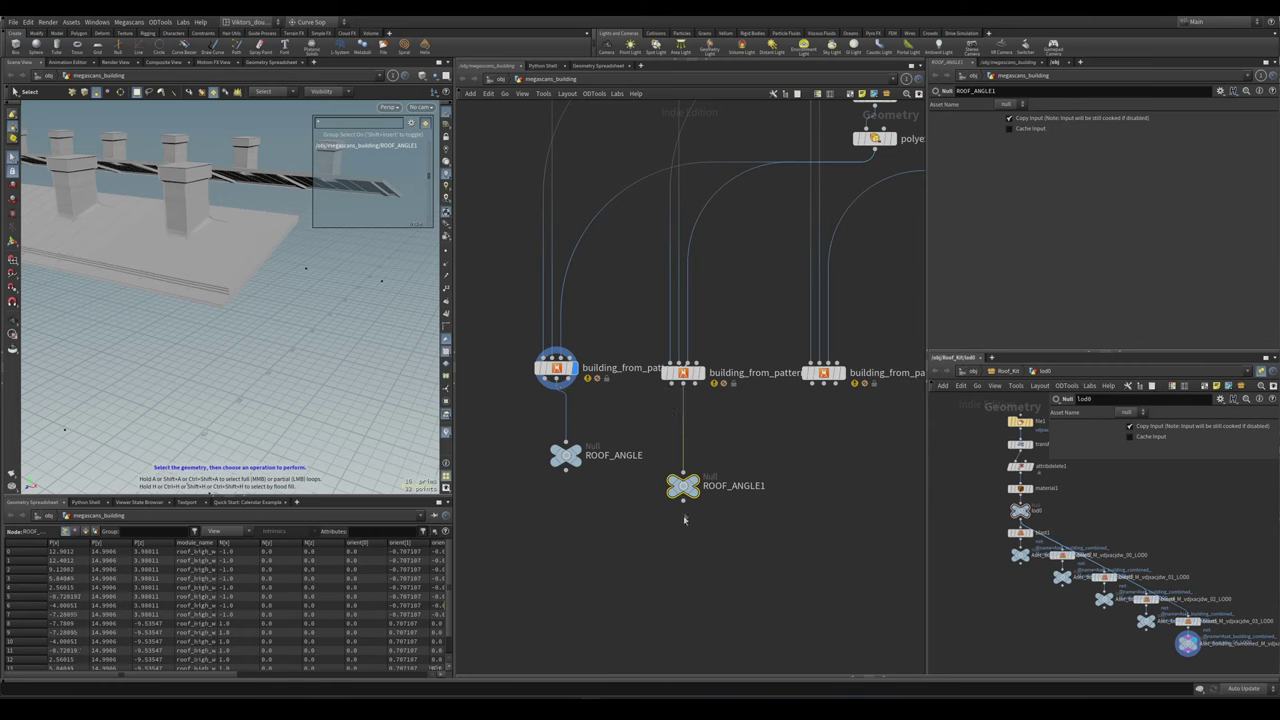
left_click(698, 478)
double_click(735, 486)
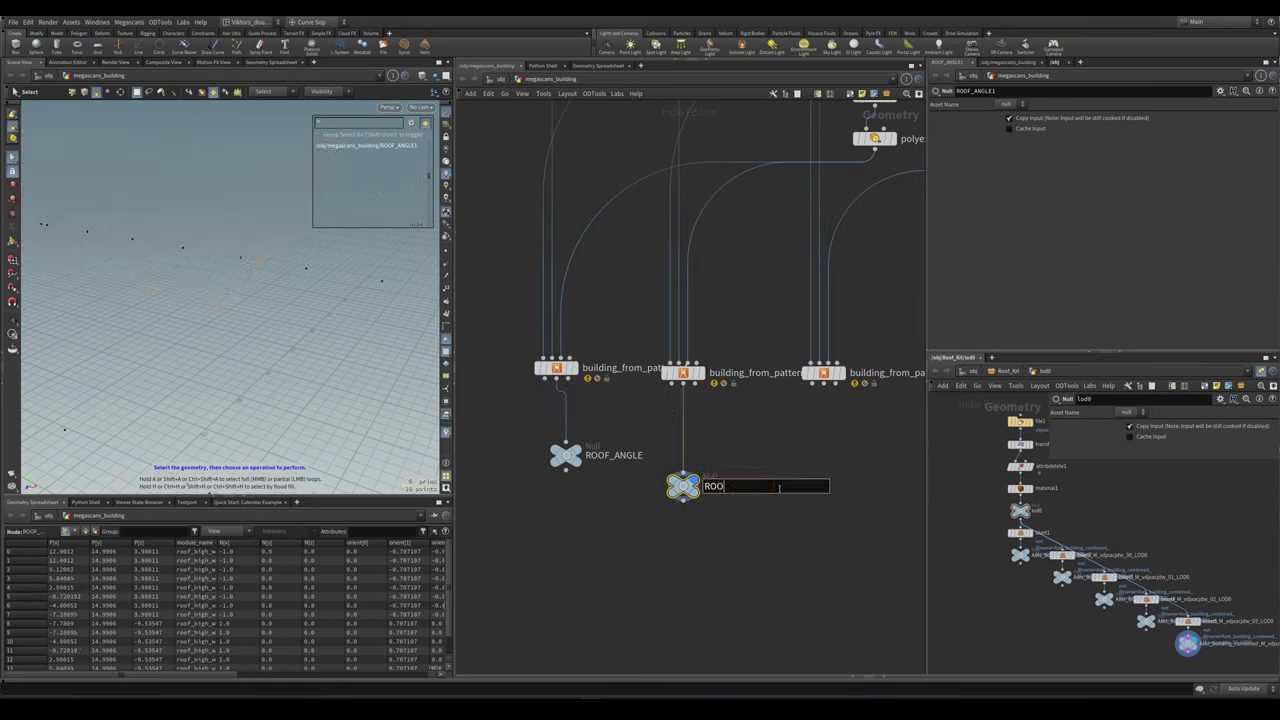
type("ROOF_WINDOWS")
key("Return")
- Duplicate the null onto the gable Building from Patterns node's second output and name it GABLE
left_click_drag(683, 486, 793, 485, "alt")
left_click_drag(816, 390, 810, 490)
double_click(856, 486)
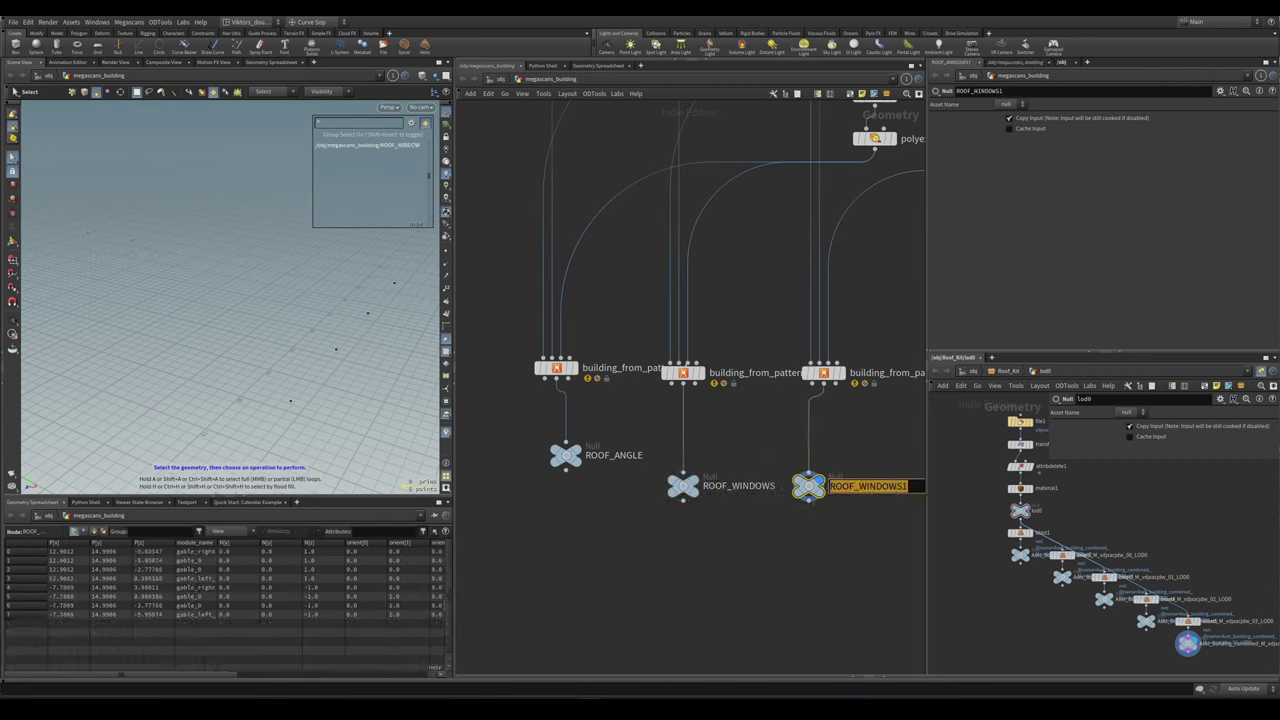
type("GABLE")
key("Return")
scroll(810, 503, "down", 5)
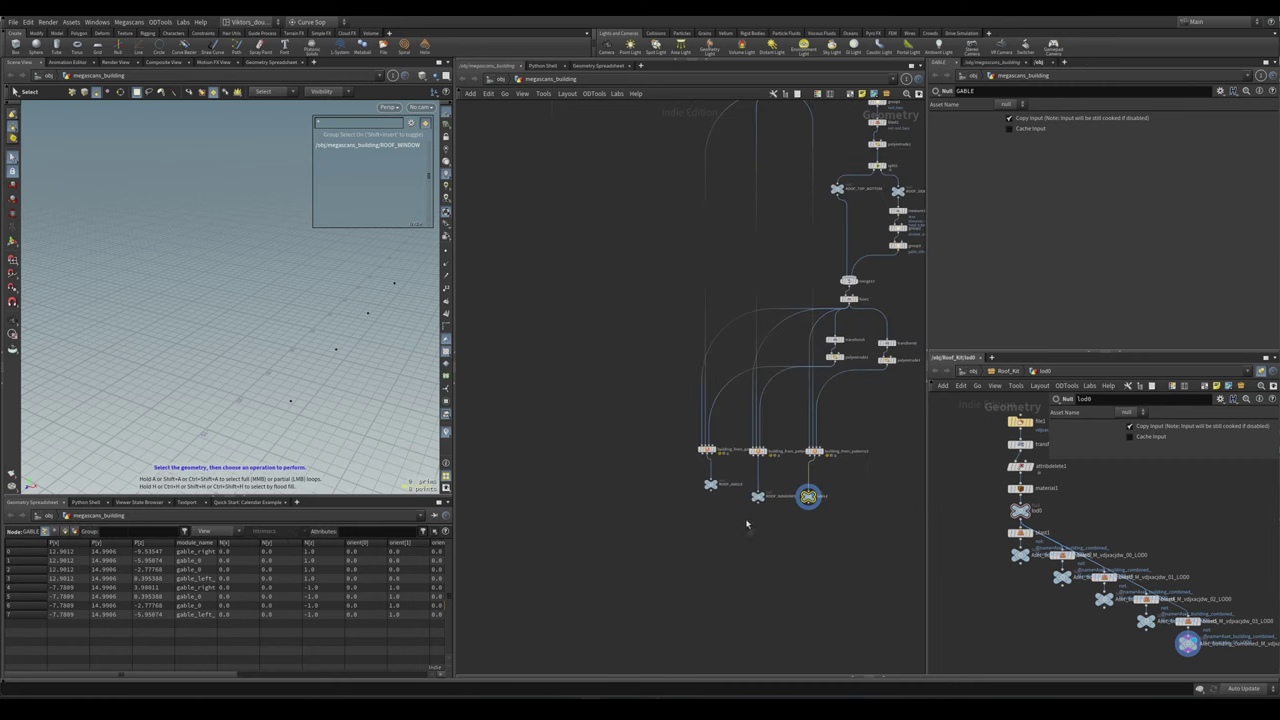
- Display the ROOF_ANGLE null and examine its module placement points in the viewport
left_click(711, 490)
key("Escape")
scroll(735, 510, "up", 3)
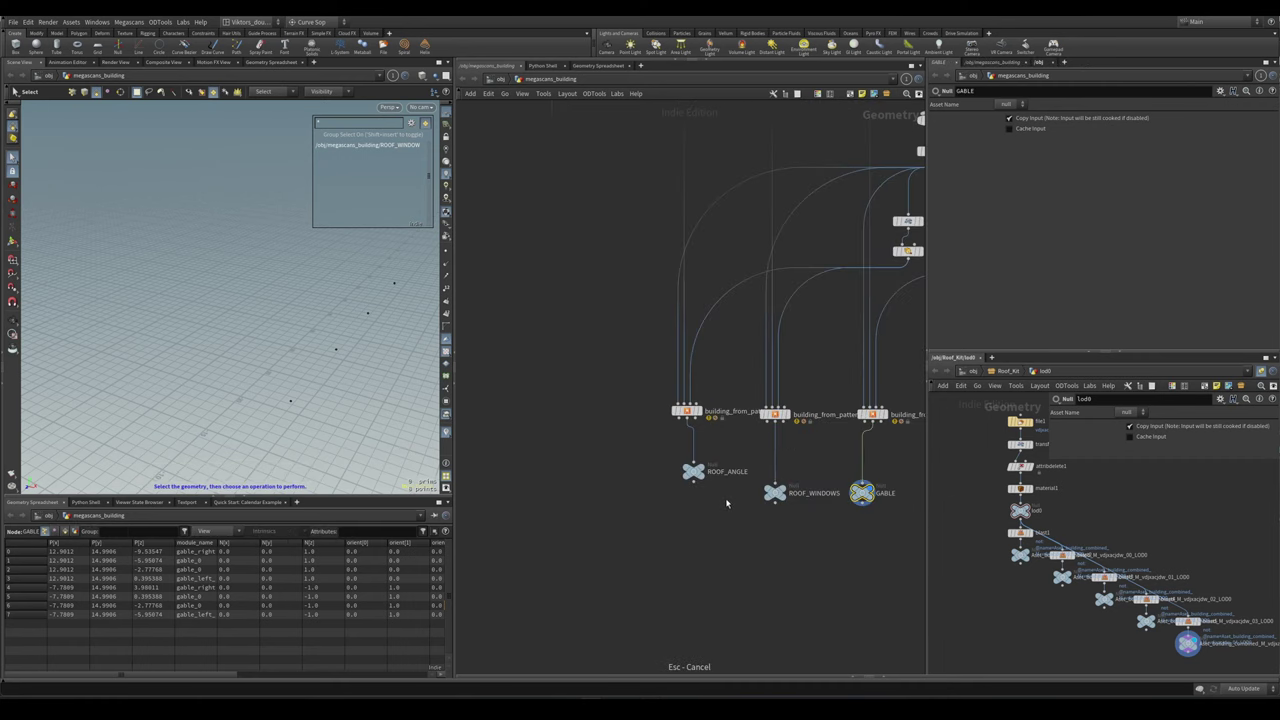
left_click(691, 466)
scroll(700, 460, "up", 3)
left_click_drag(331, 335, 189, 360)
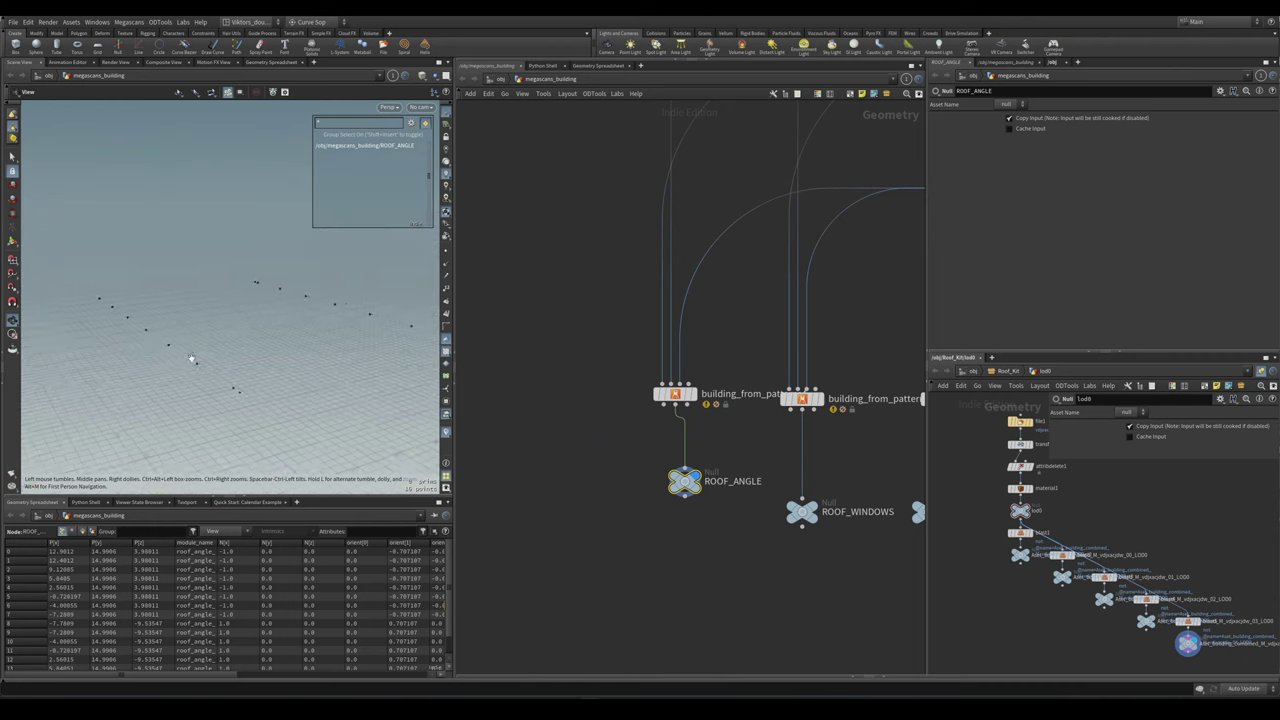
key("s")
left_click_drag(280, 375, 294, 371)
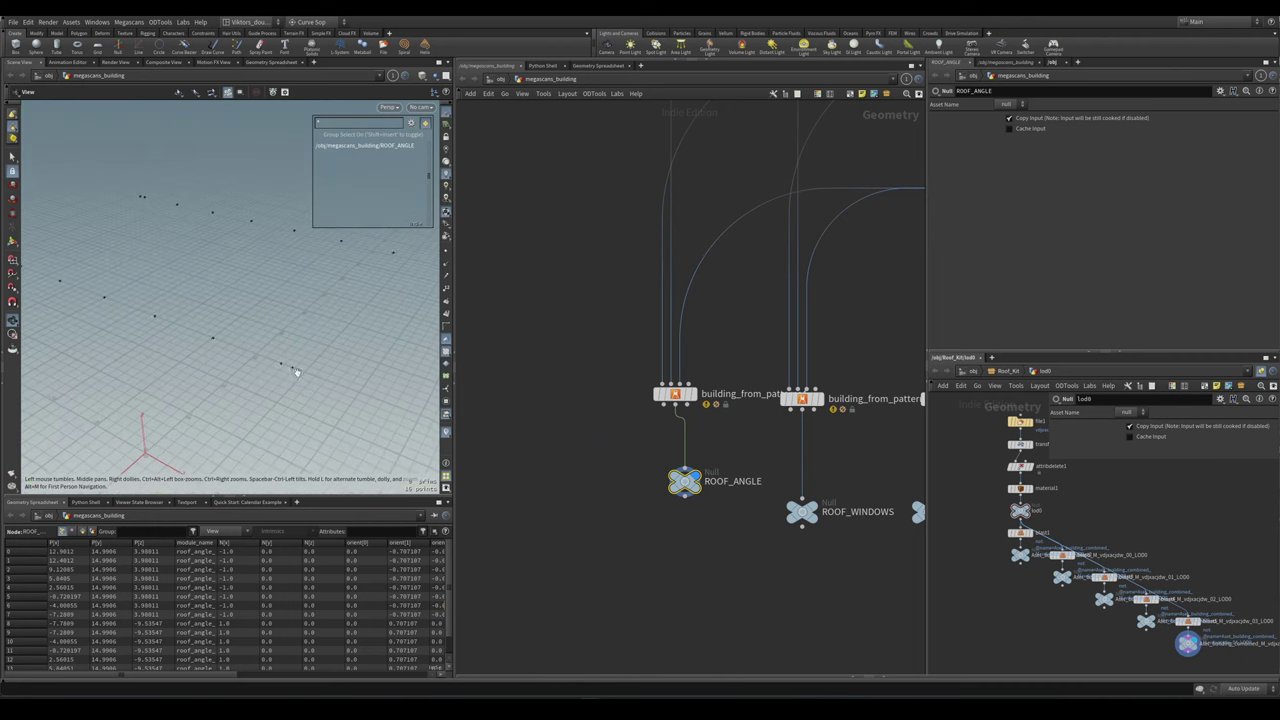
- Add a Blast node below the ROOF_ANGLE null and display it
scroll(694, 534, "up", 1)
key("Tab")
type("blast")
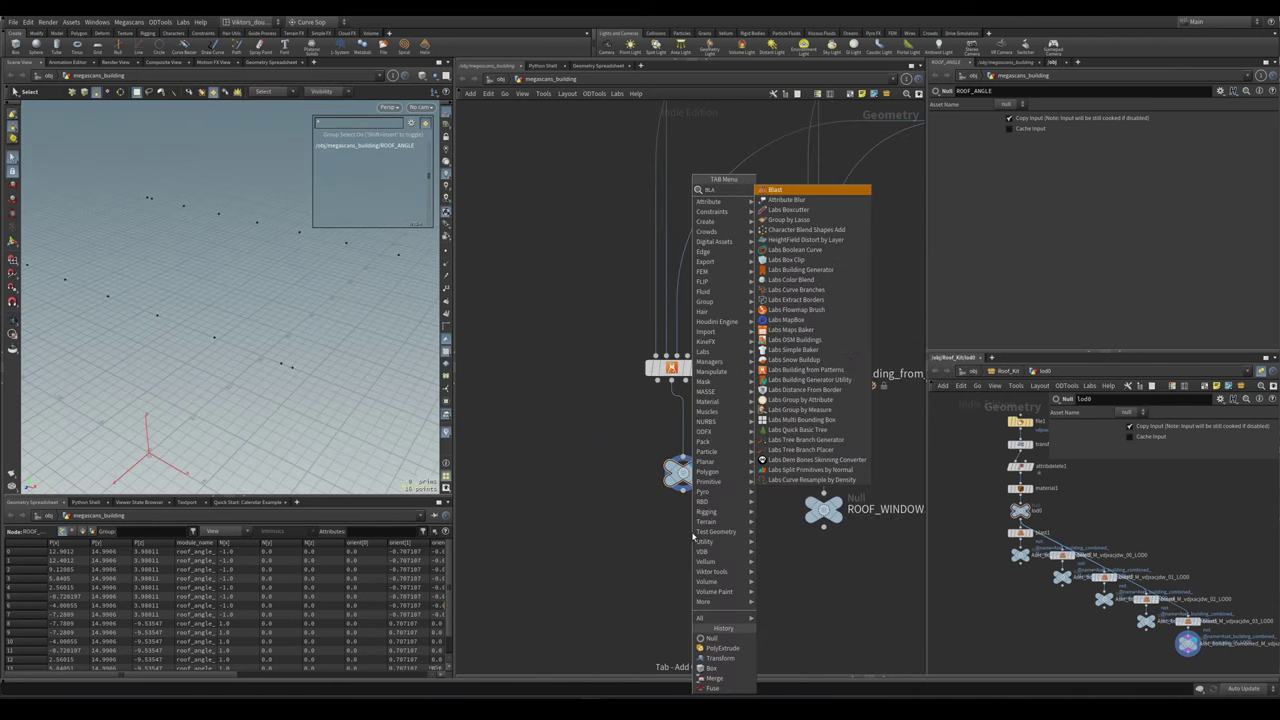
key("Return")
left_click(683, 548)
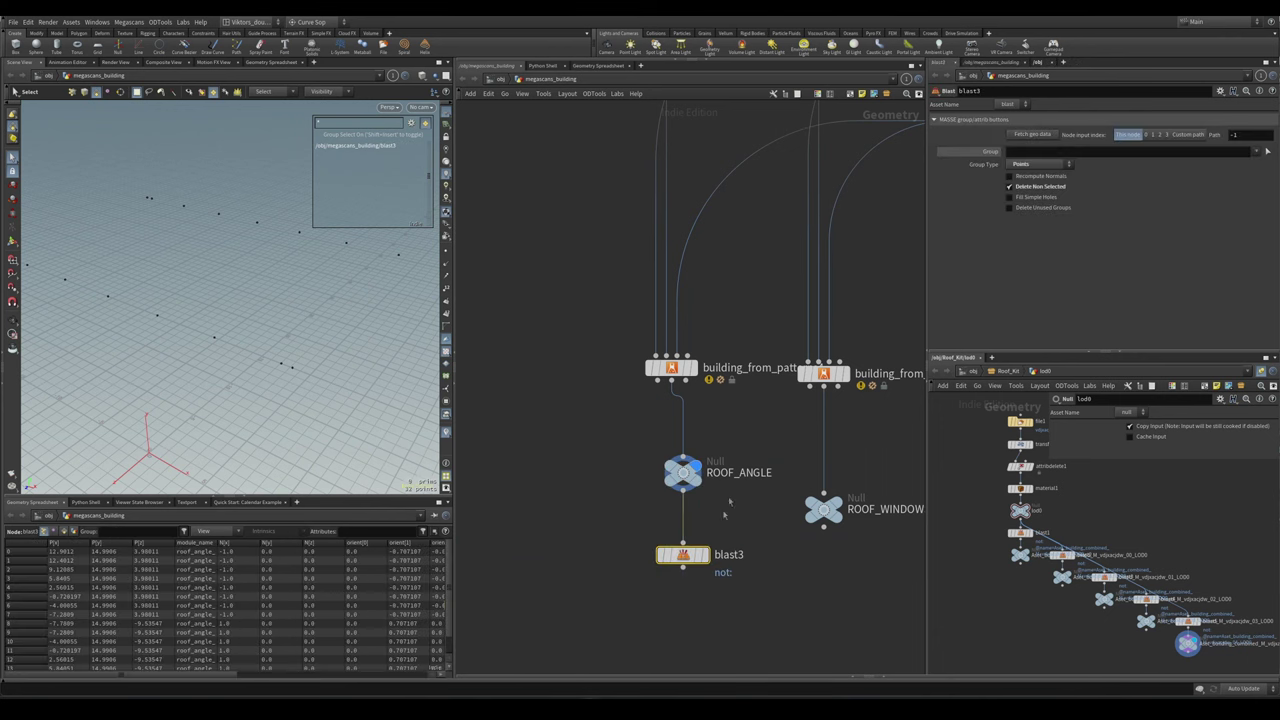
left_click(672, 368)
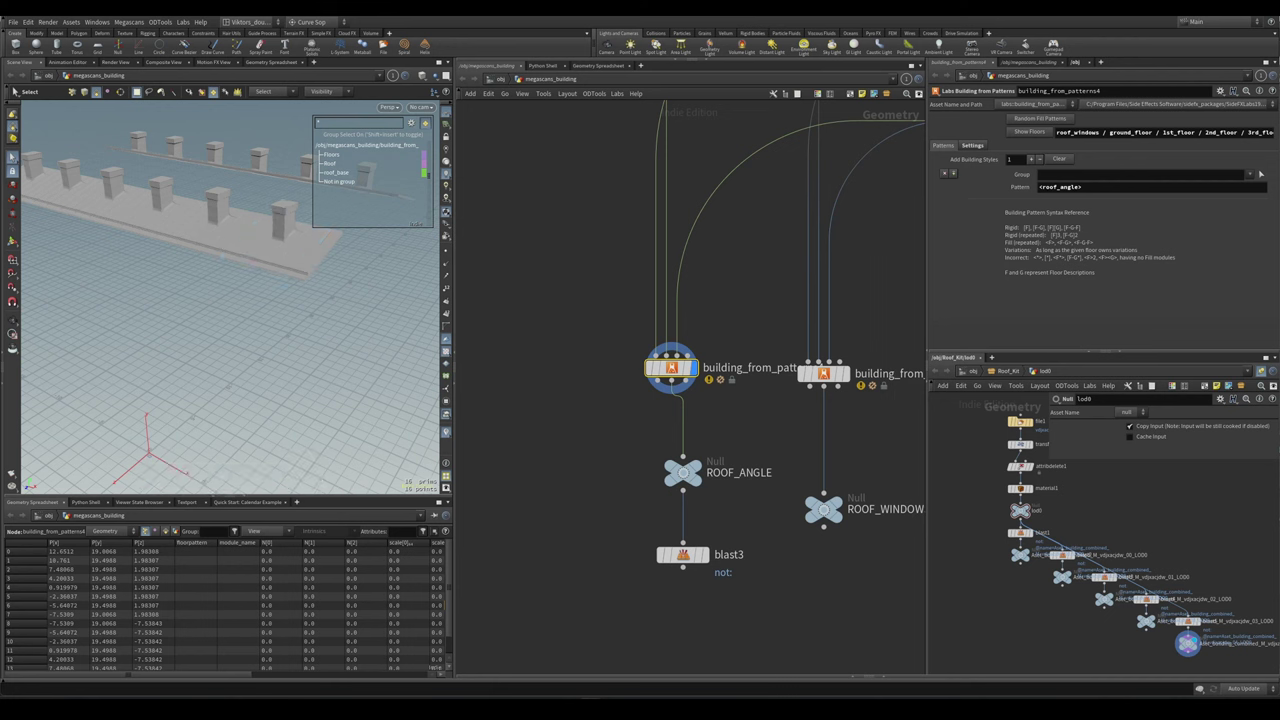
left_click(700, 558)
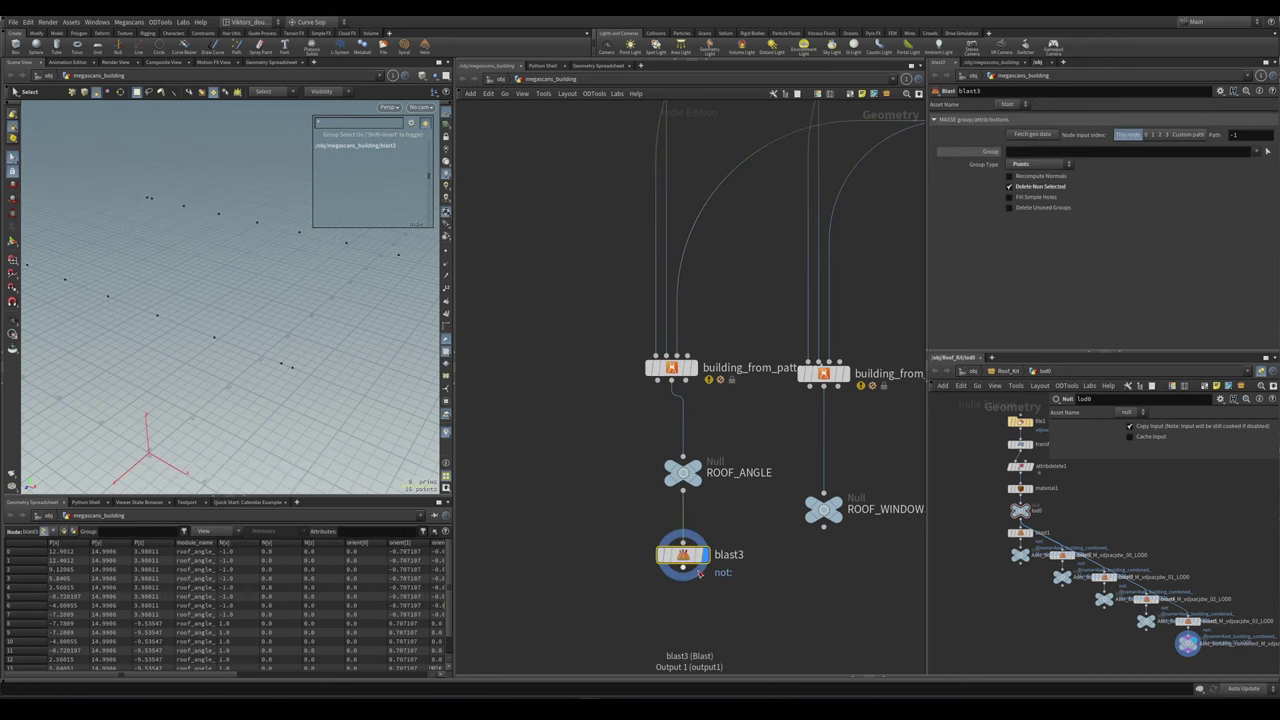
left_click(1046, 153)
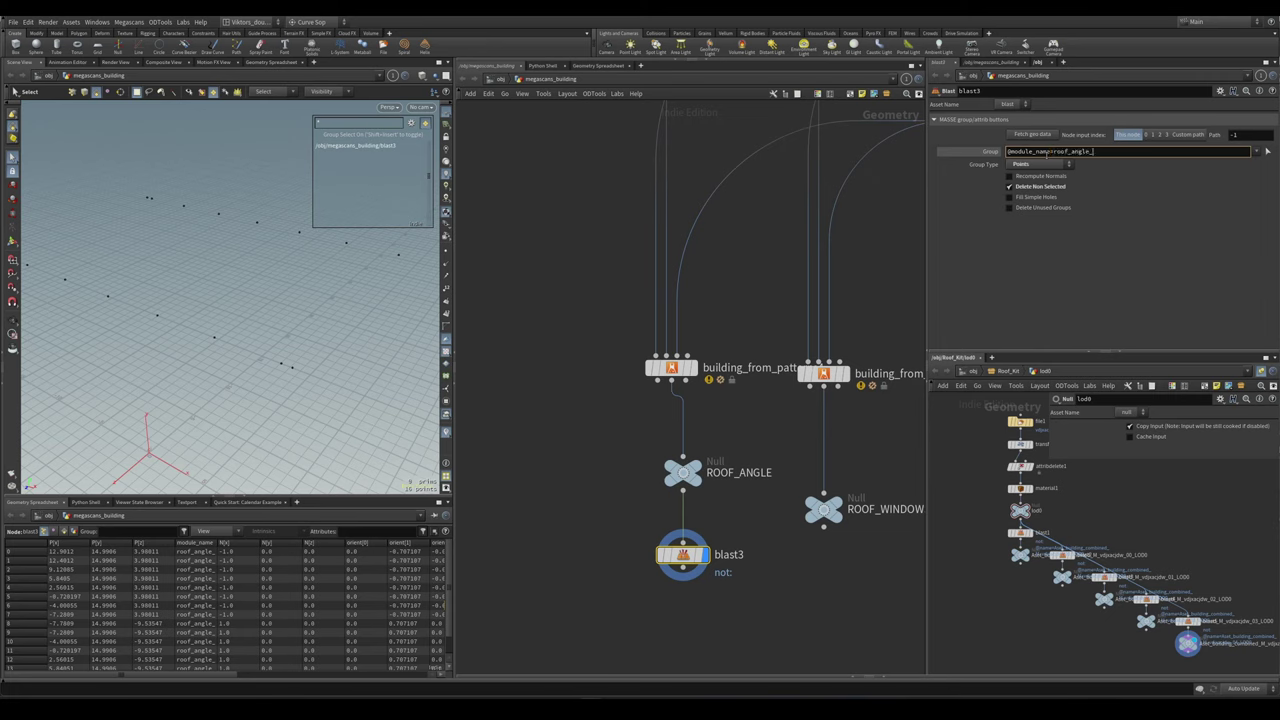
key("Return")
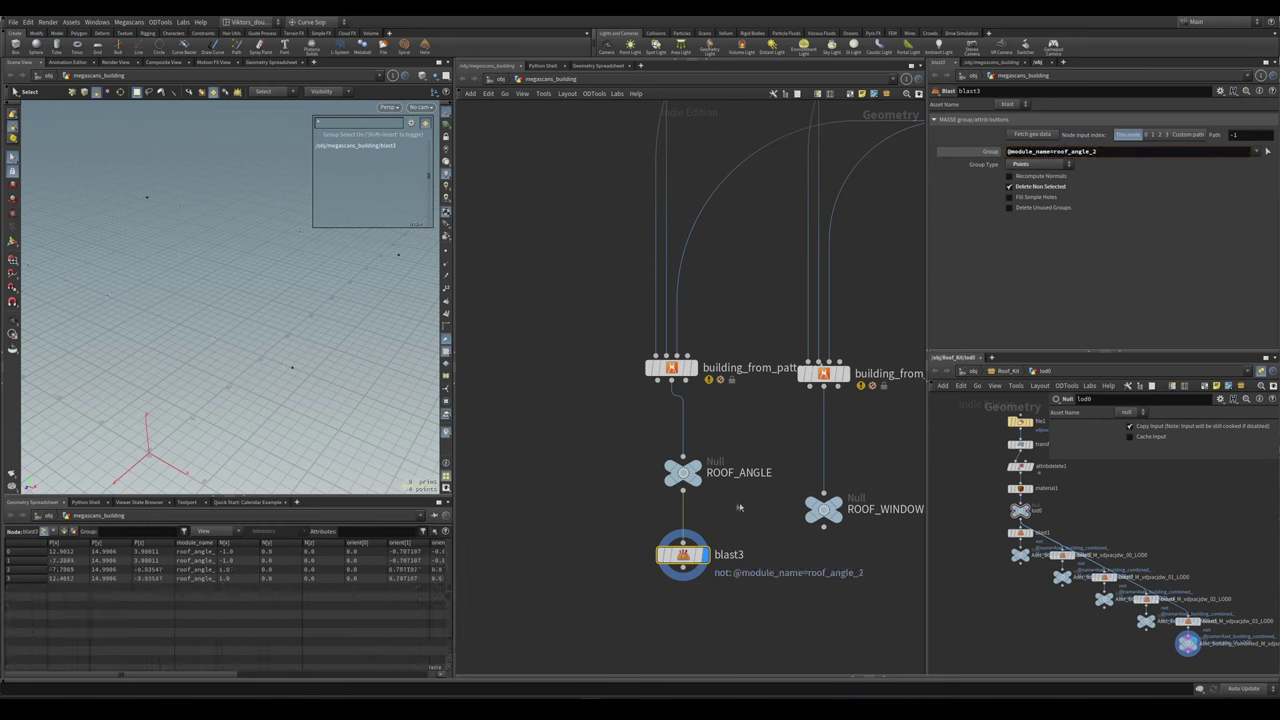
left_click(1053, 189)
middle_click_drag(778, 510, 756, 440)
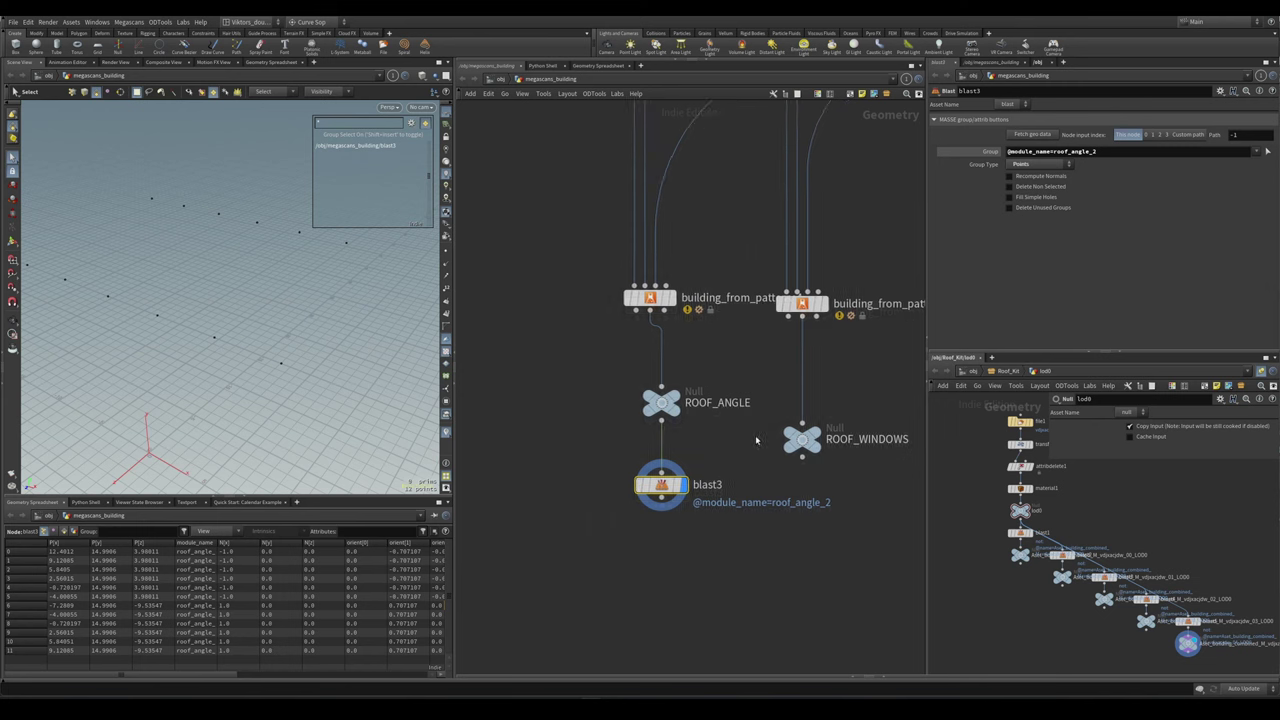
left_click(650, 297)
key("l")
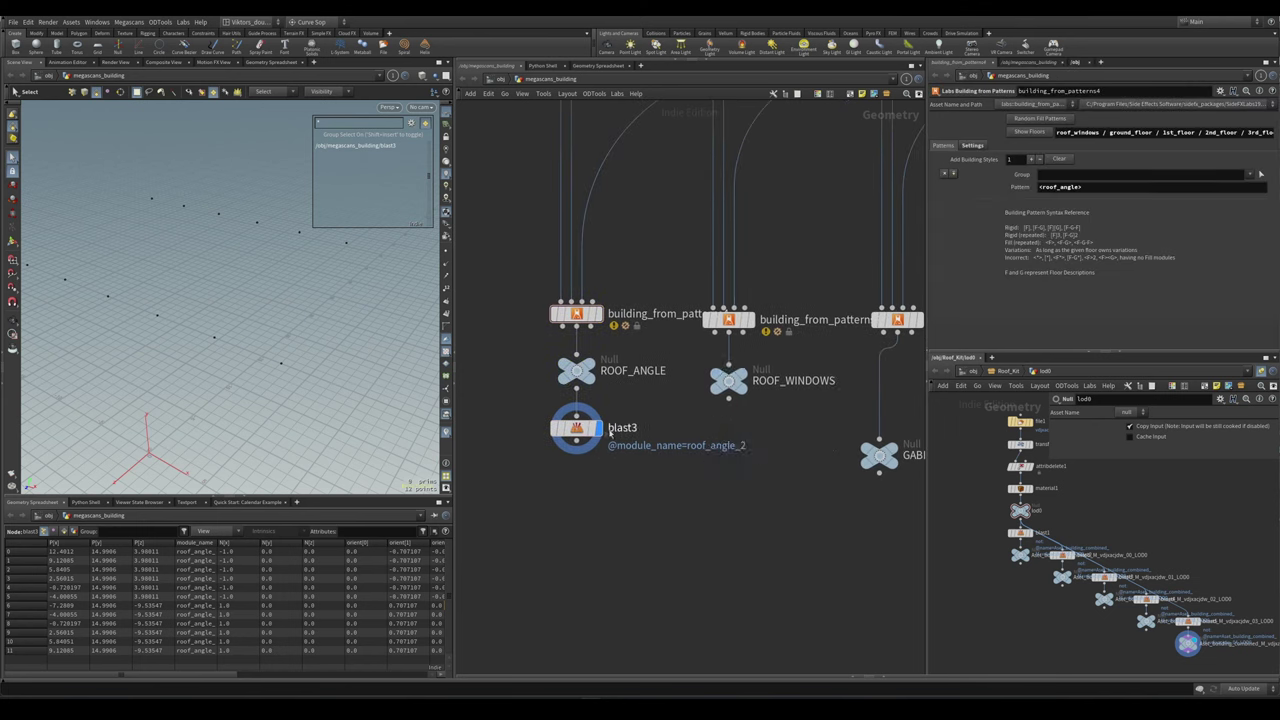
left_click(757, 450)
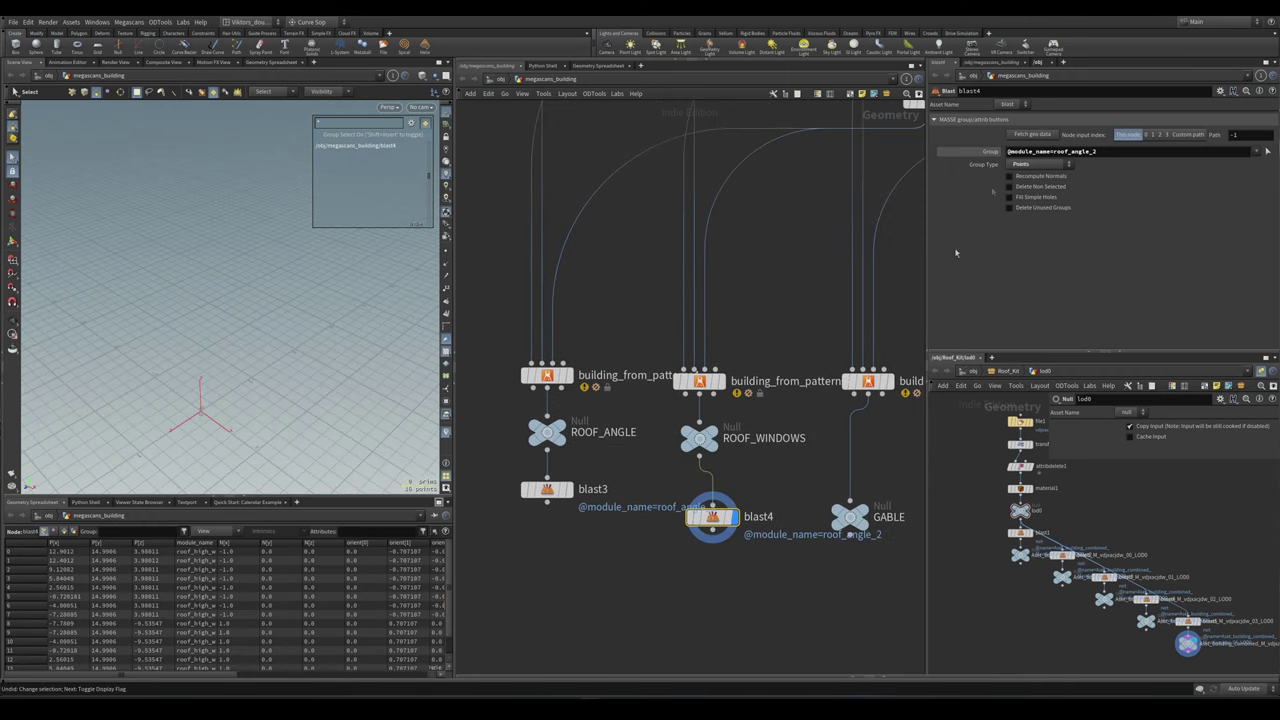
type("roof_high_w")
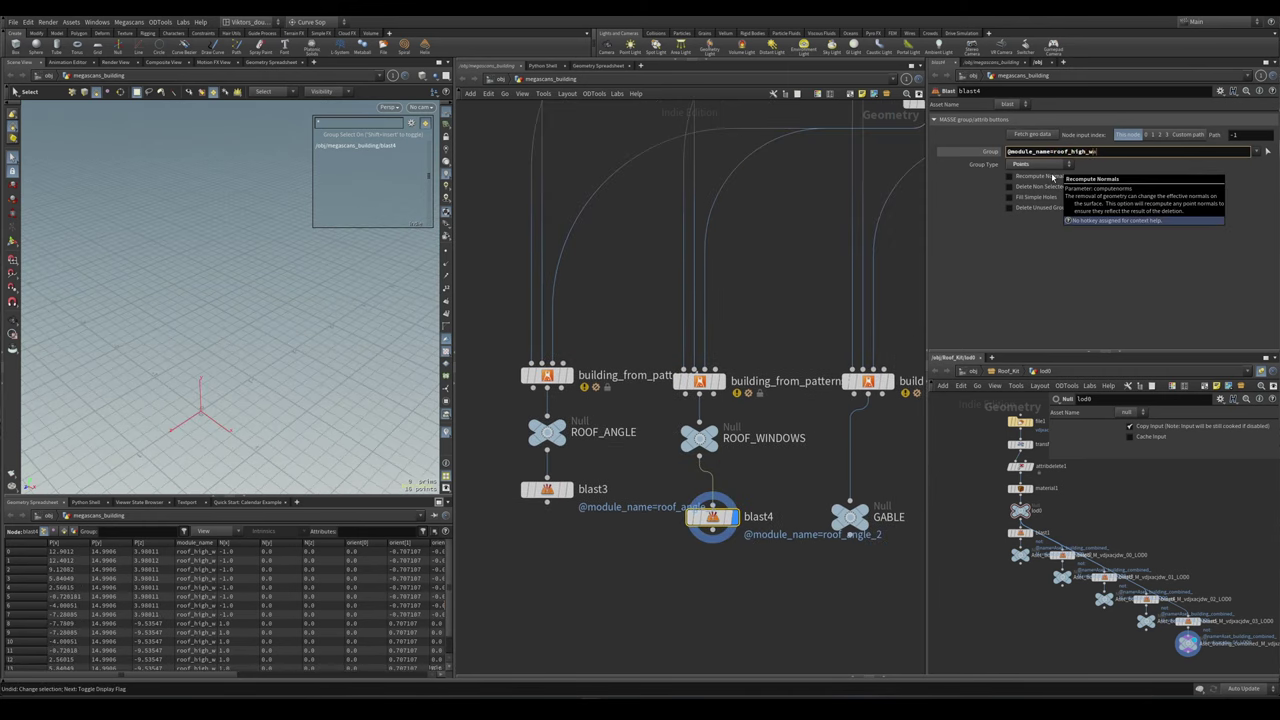
type("all_0")
key("Return")
- Display ROOF_WINDOWS, blast4 and blast3 in turn to compare their remaining points
left_click(699, 437)
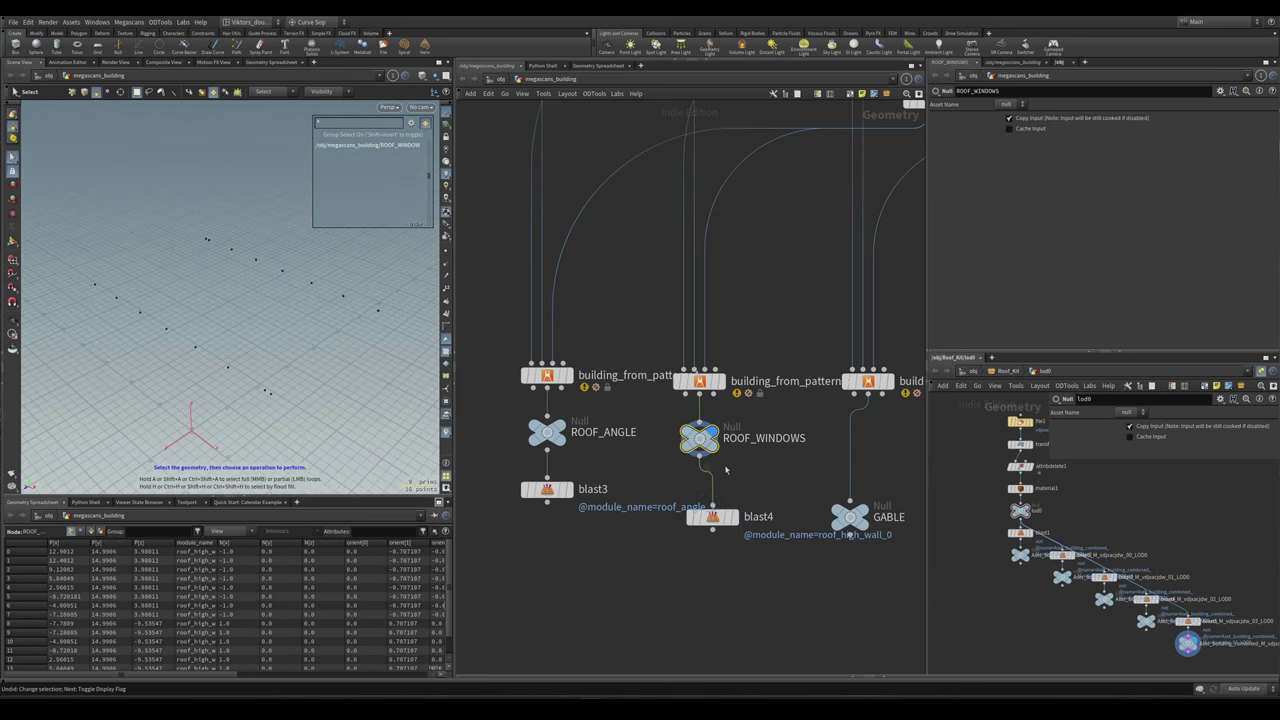
left_click(712, 518)
left_click(567, 483)
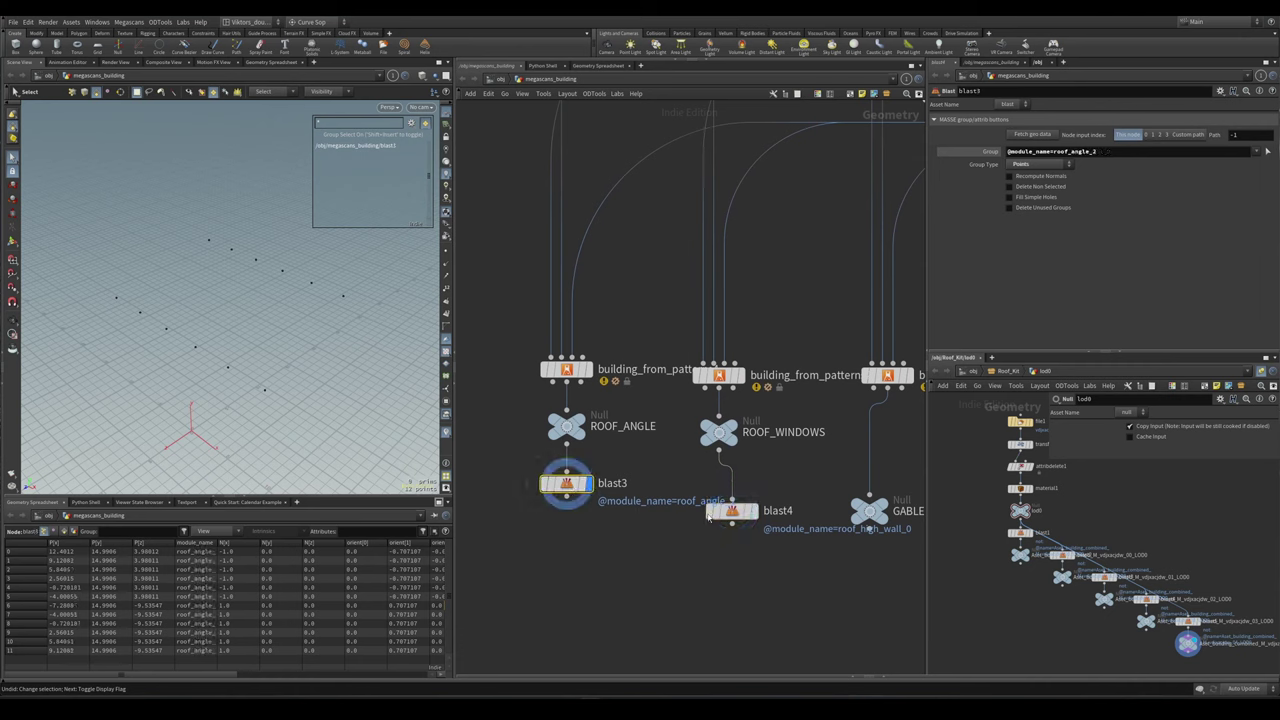
left_click(567, 497)
key("Escape")
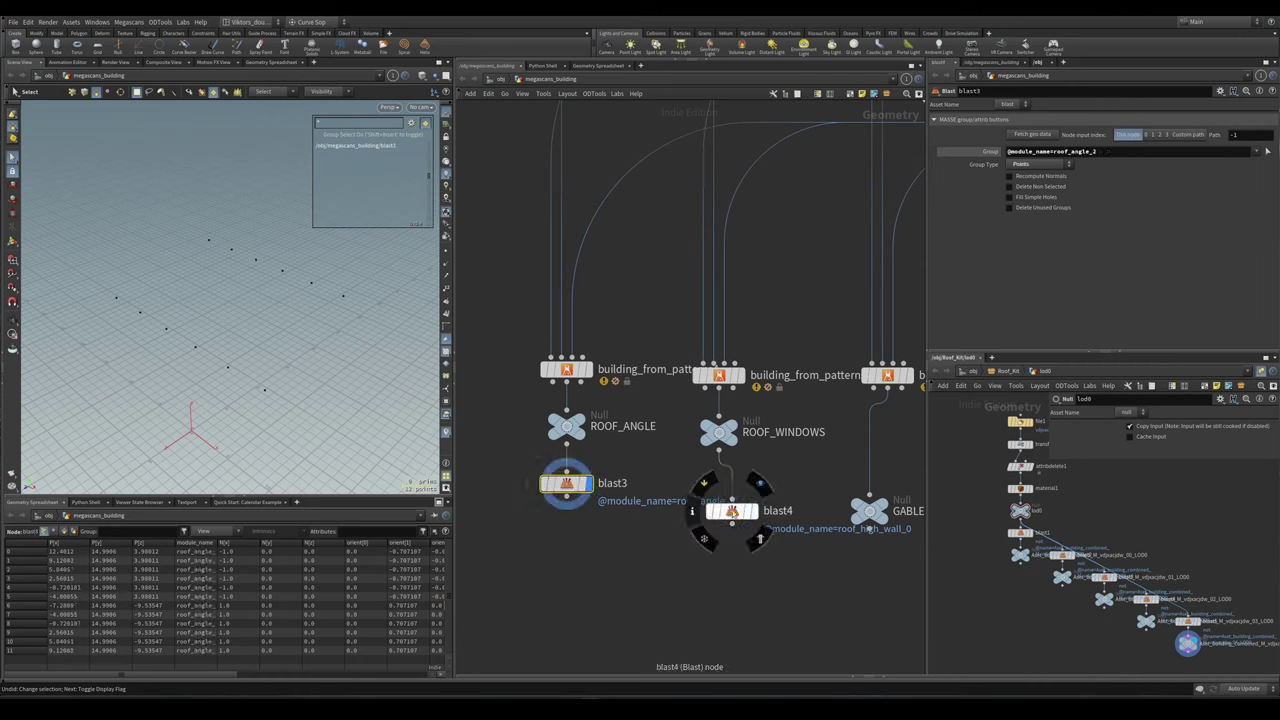
- Merge blast3, blast4 and the GABLE null into a new Merge node and display the combined points
scroll(560, 449, "down", 3)
left_click(775, 491)
mouse_move(775, 491)
left_mouse_down()
mouse_move(774, 445)
mouse_move(786, 476)
left_mouse_up()
left_click_drag(836, 516, 548, 462)
key("Tab")
type("merge")
key("Return")
left_click(671, 560)
scroll(668, 562, "down", 2)
left_click(674, 589)
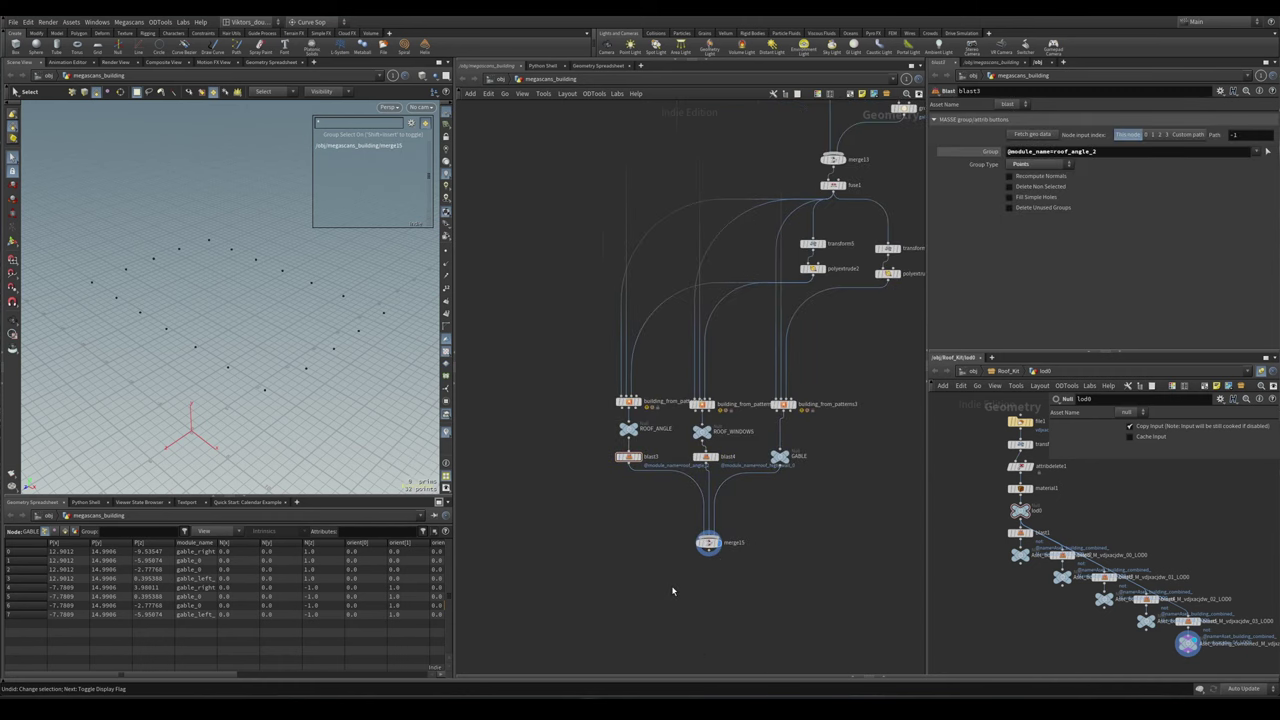
- Add a Copy to Points node below the merged roof points
key("Tab")
type("ca")
key("BackSpace")
type("opyto")
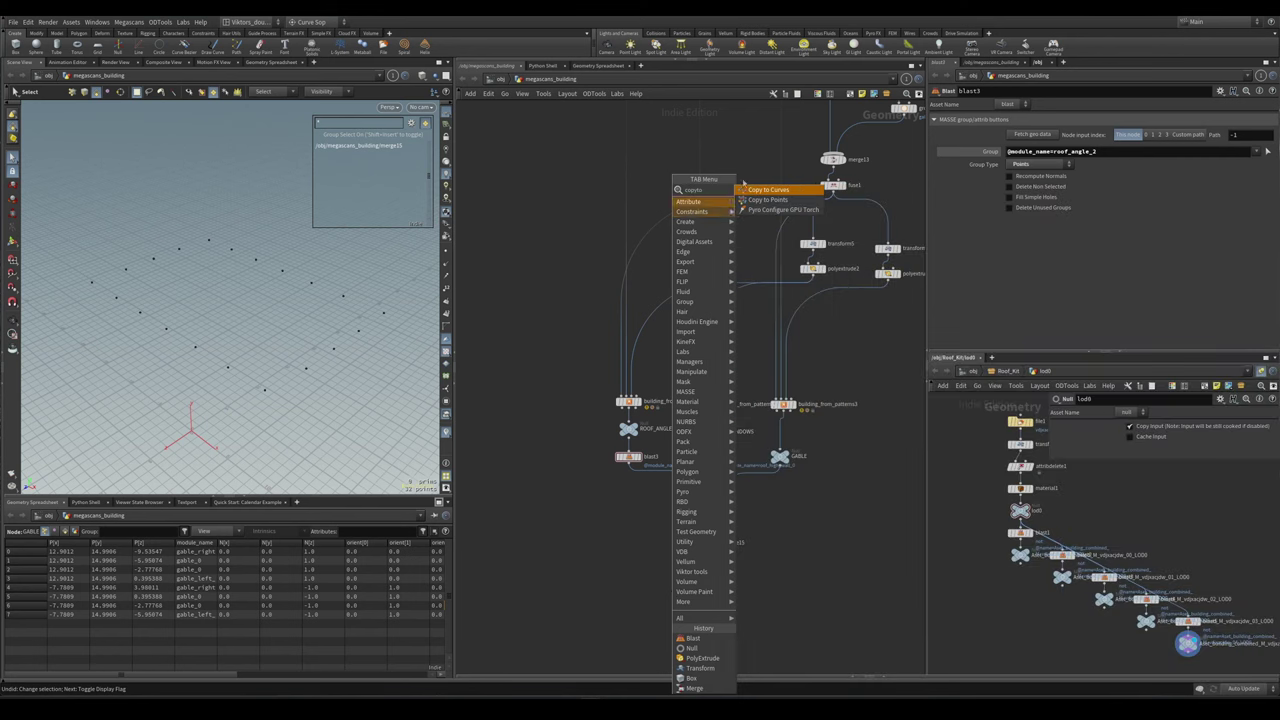
key("Down")
key("Return")
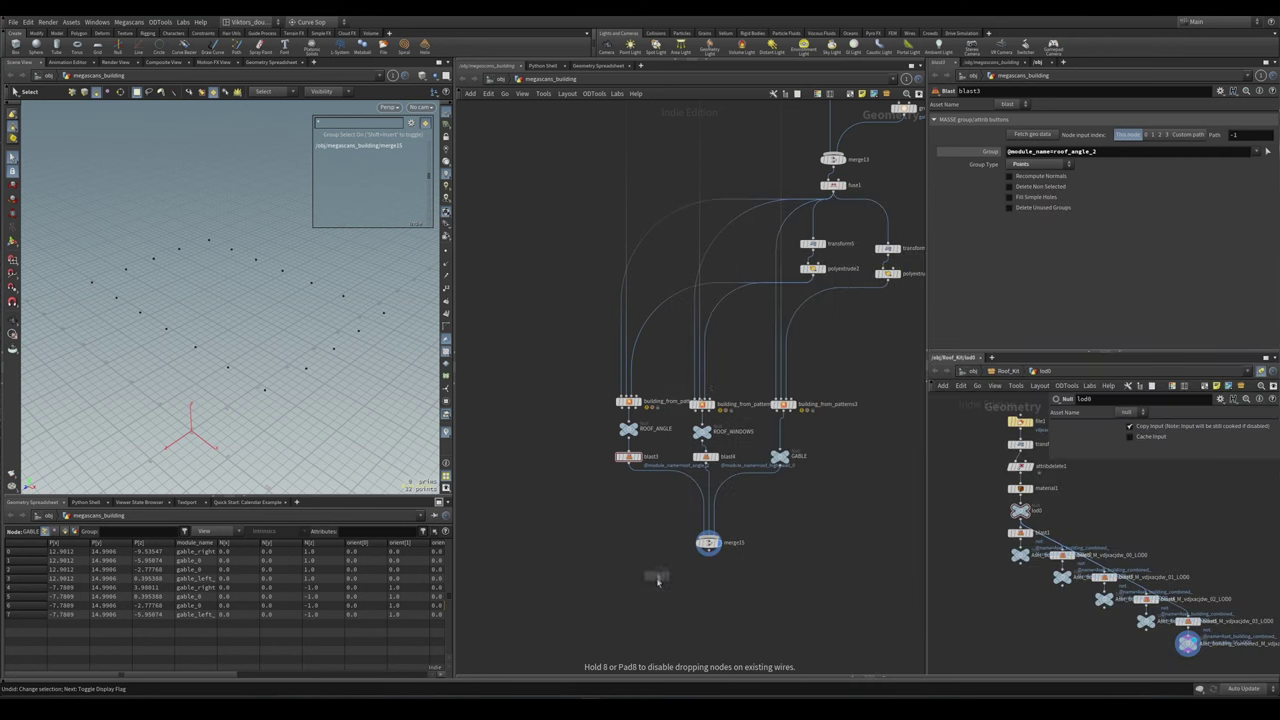
left_click(660, 598)
- Wire the merged building generator modules into the Copy to Points node's first input and the merged roof points into its second
middle_click_drag(615, 632, 711, 481)
left_click_drag(757, 443, 752, 358)
scroll(752, 358, "up", 5)
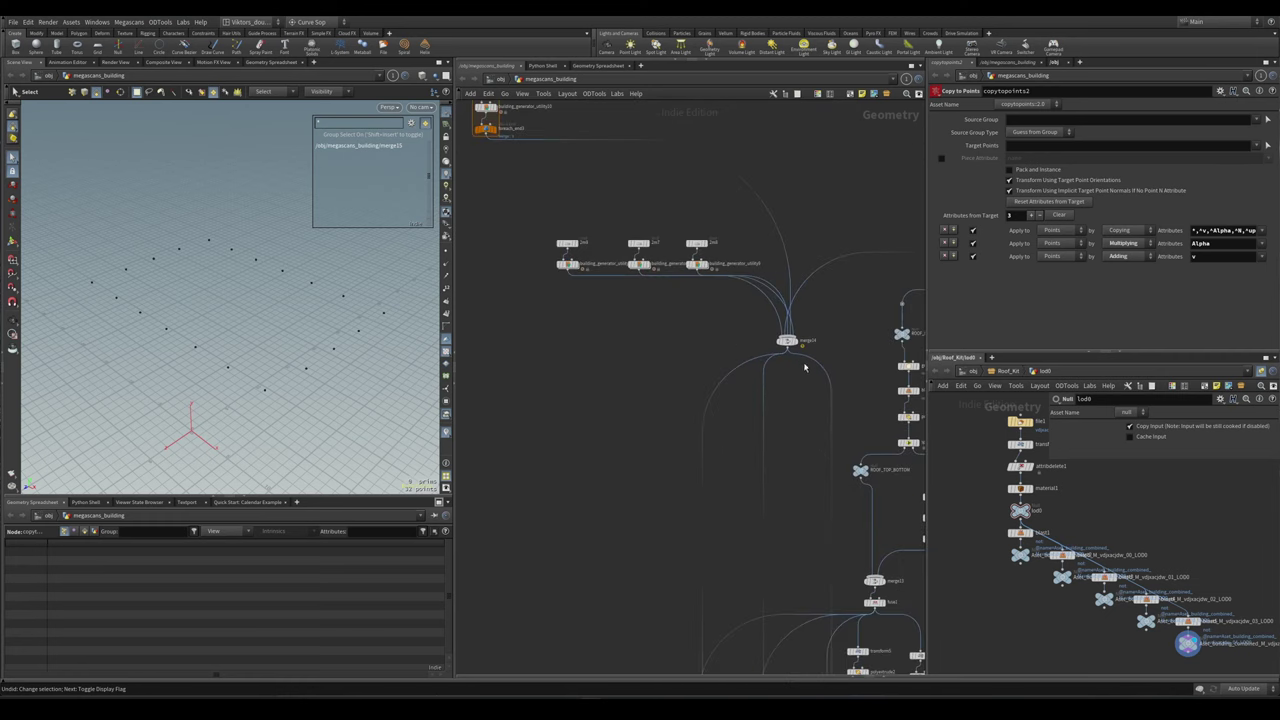
left_click(787, 347)
scroll(787, 352, "down", 5)
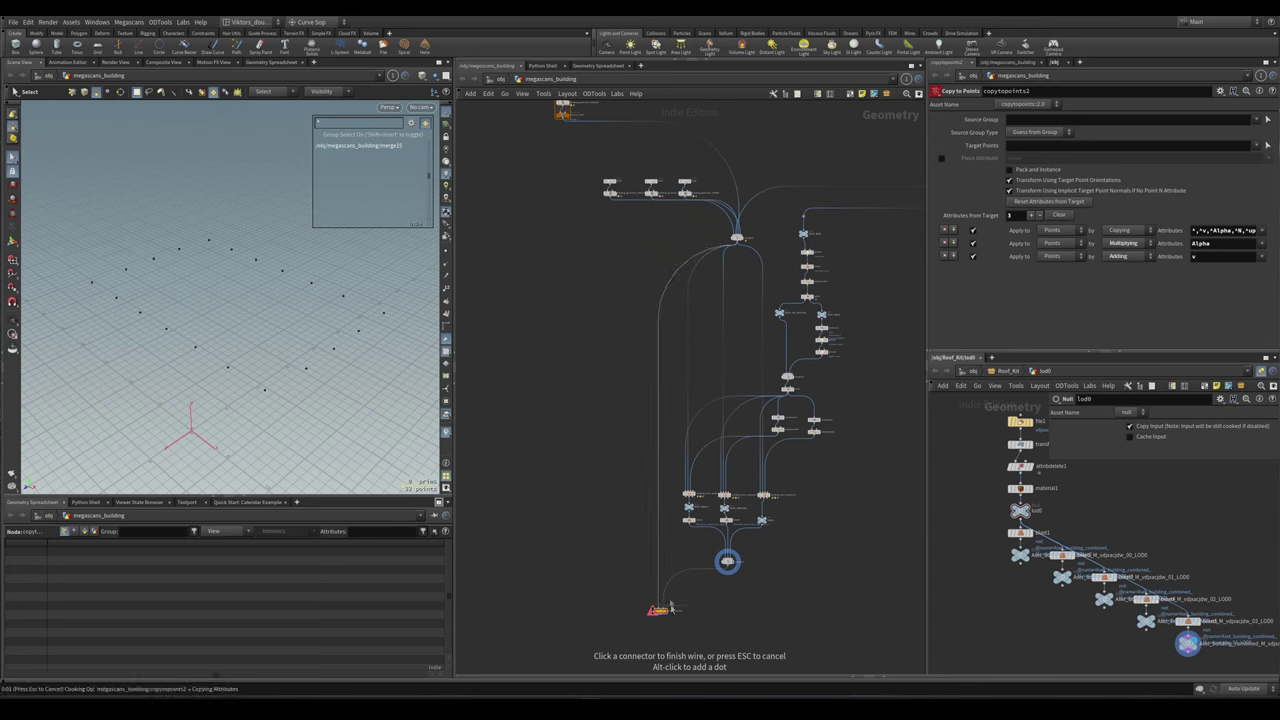
left_click(657, 607)
scroll(657, 608, "up", 3)
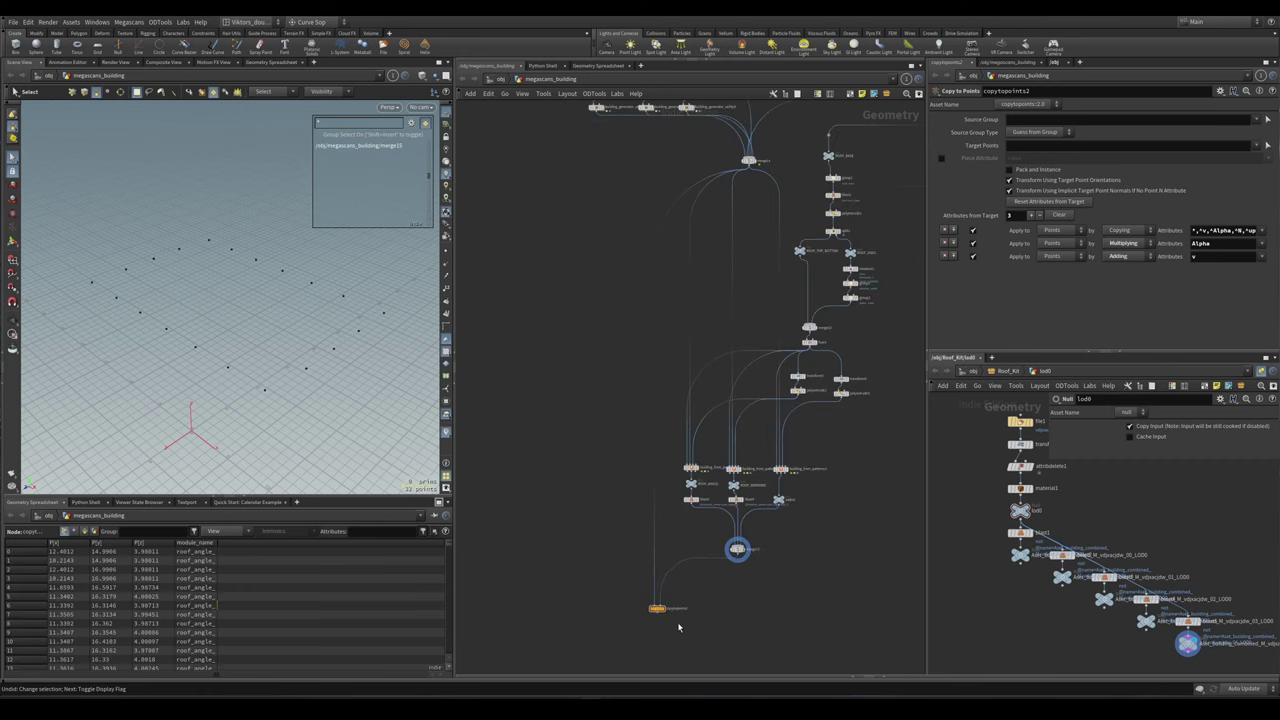
- Enable the Piece Attribute on the Copy to Points node with module_name and display the copied roof modules
left_click(941, 158)
left_click(1035, 158)
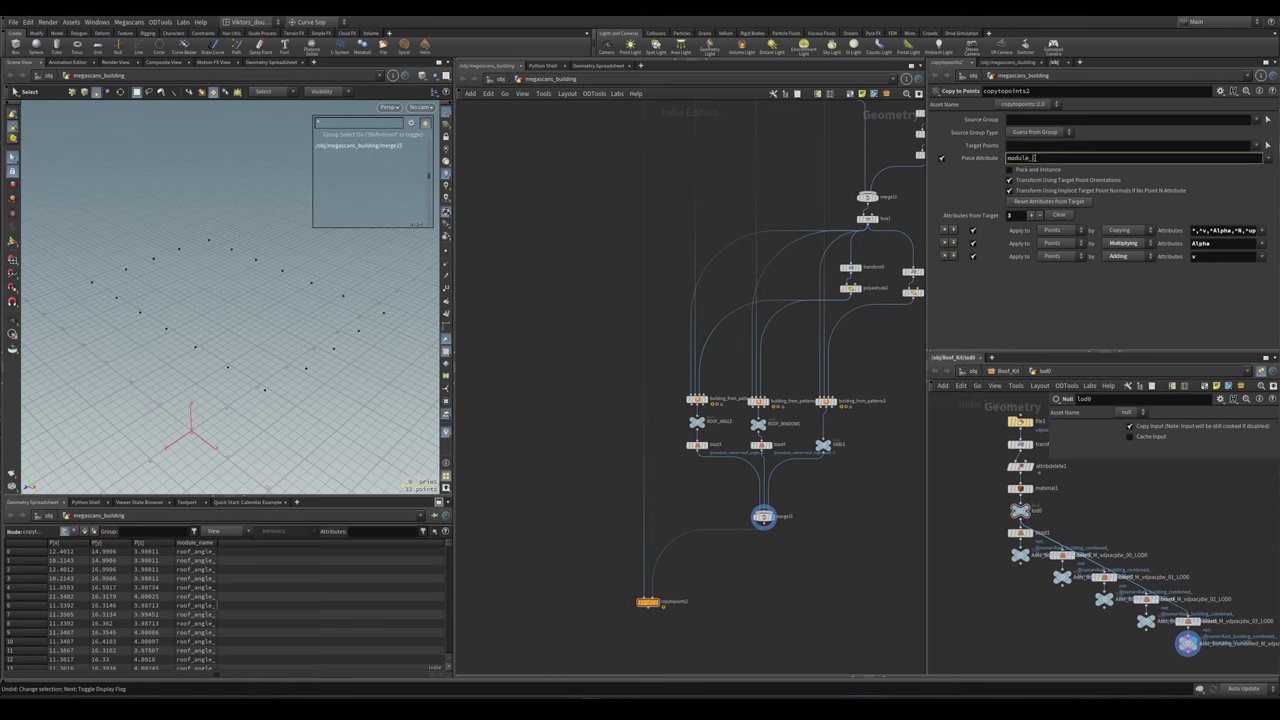
key("Return")
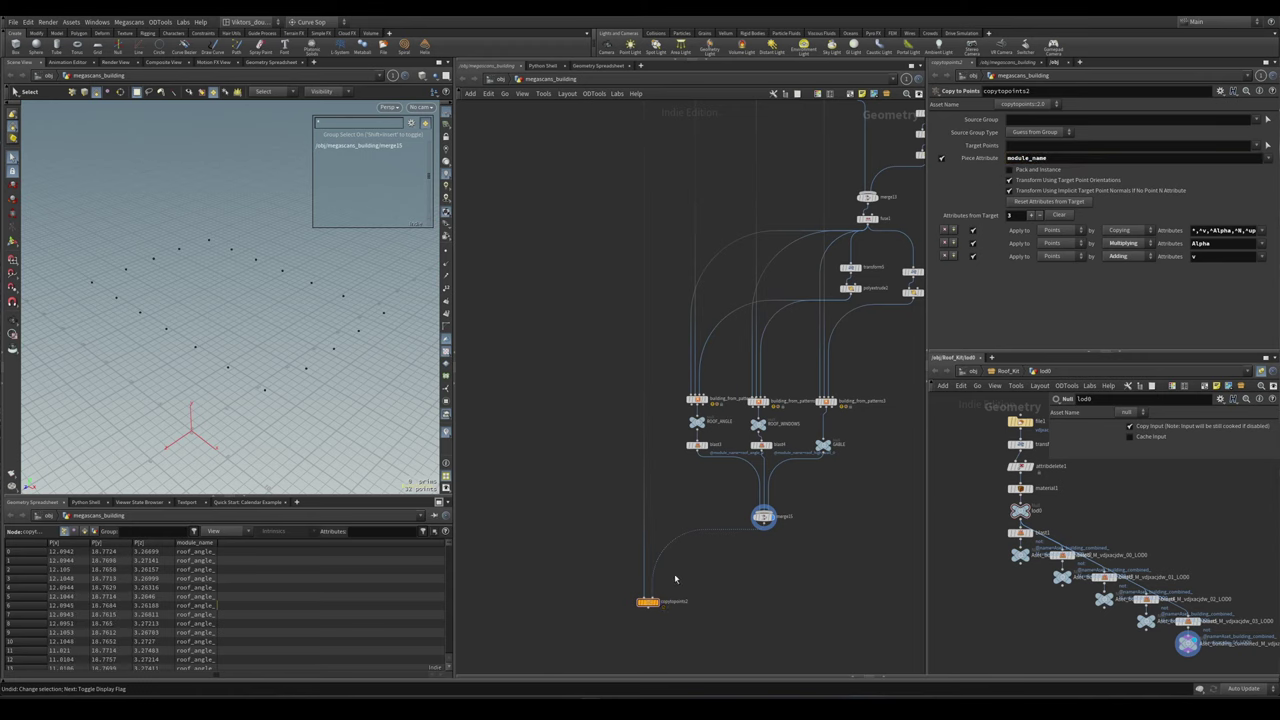
scroll(675, 579, "up", 4)
left_click_drag(702, 595, 580, 534)
key("r")
key("w")
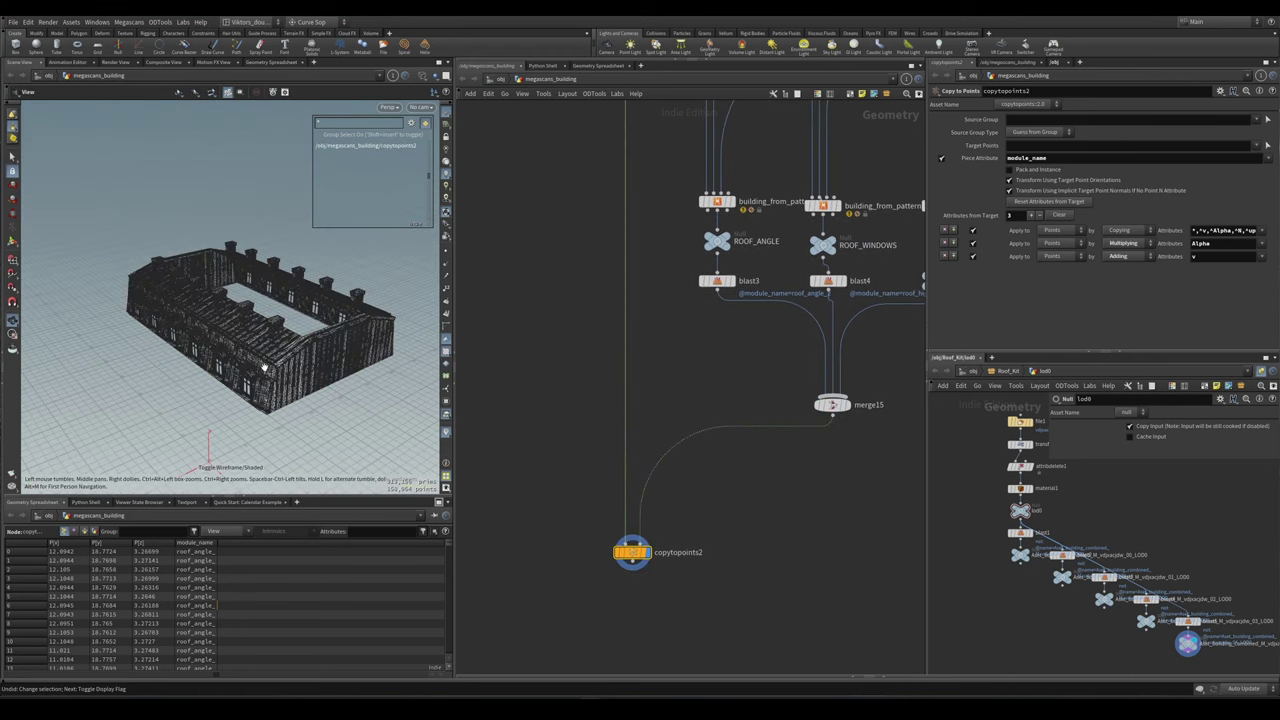
- Examine the assembled roof corners in shaded and wireframe display for overlaps between the gable, angled and window modules
scroll(280, 373, "up", 5)
key("w")
mouse_move(280, 373)
left_mouse_down()
mouse_move(297, 324)
mouse_move(329, 323)
mouse_move(374, 249)
mouse_move(270, 360)
left_mouse_up()
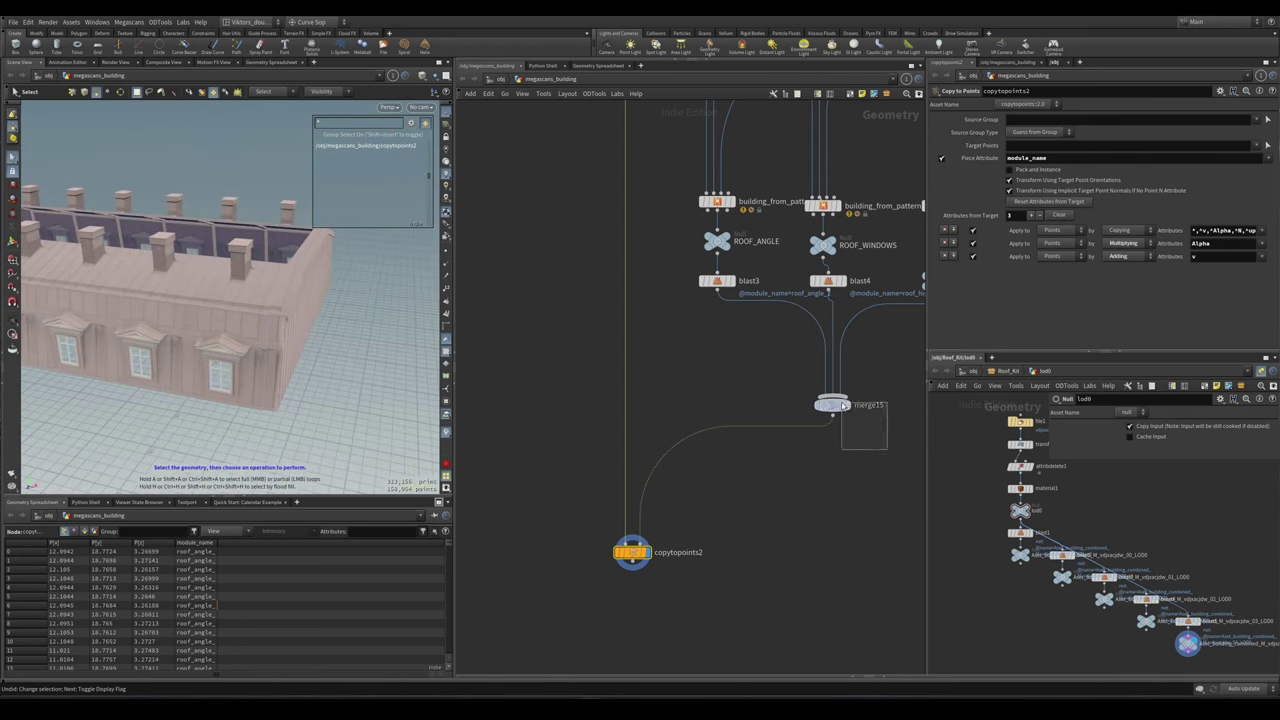
left_click(843, 405)
left_click_drag(778, 500, 614, 658)
key("r")
left_click_drag(250, 345, 257, 333)
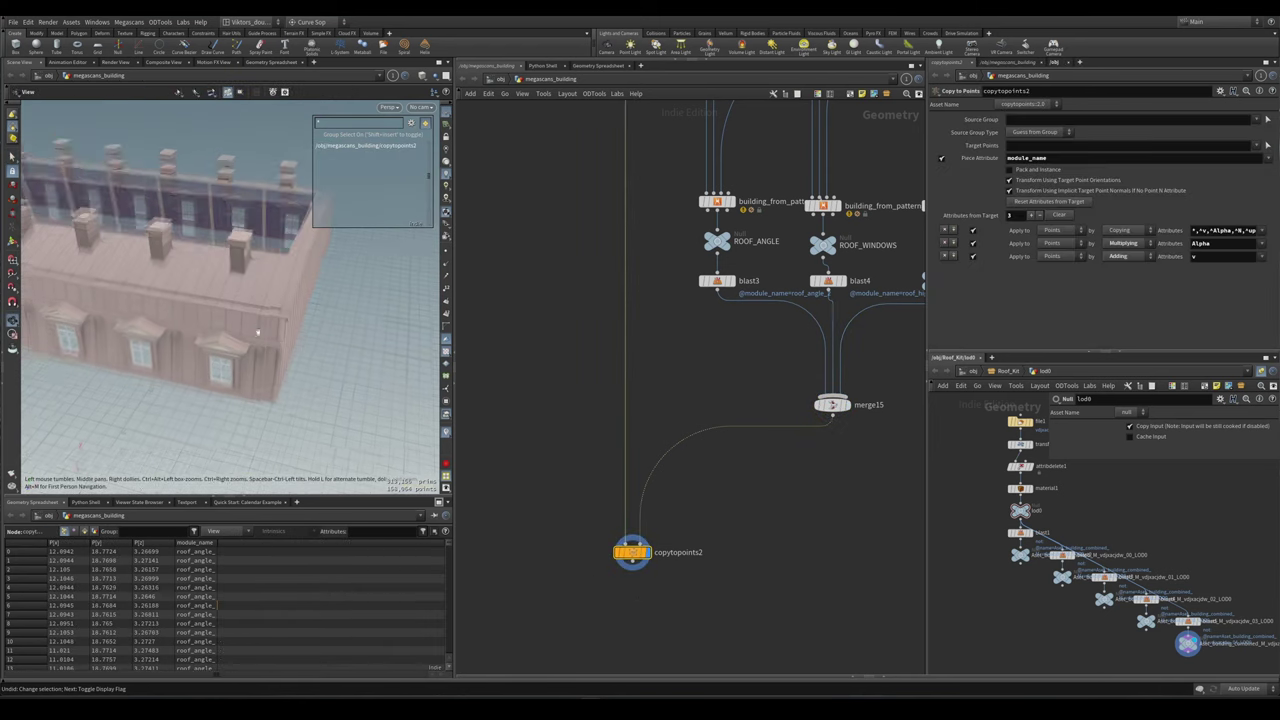
key("s")
key("f")
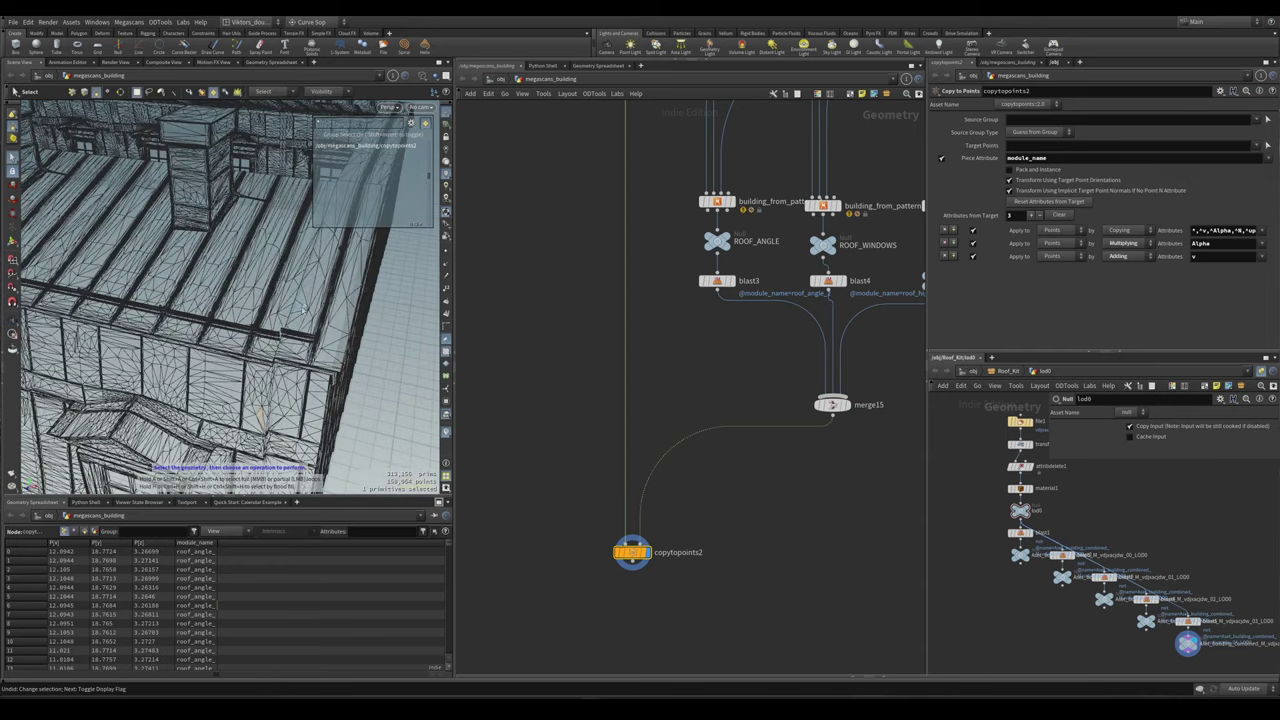
key("Escape")
scroll(336, 348, "down", 5)
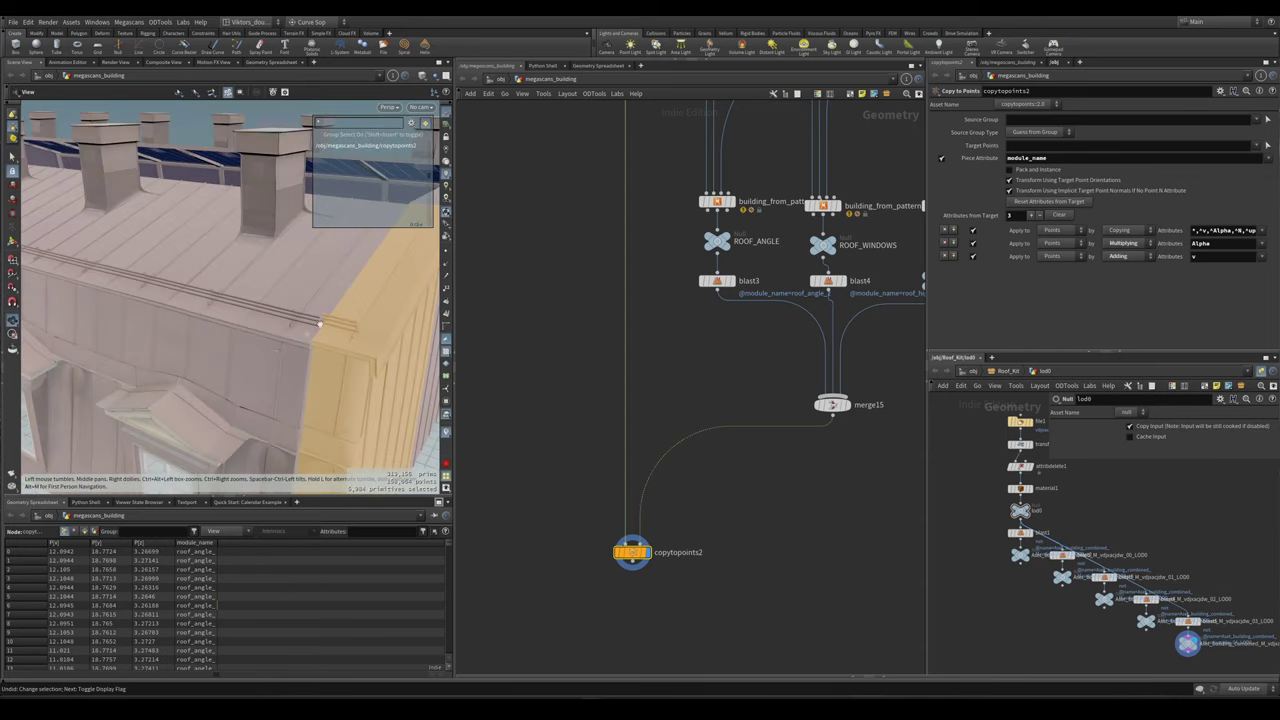
mouse_move(300, 342)
left_mouse_down()
mouse_move(252, 340)
mouse_move(283, 413)
left_mouse_up()
key("w")
key("w")
left_click_drag(283, 321, 200, 282)
- Display building_from_patterns3 and examine the gable walls and their outer edges
scroll(722, 423, "down", 2)
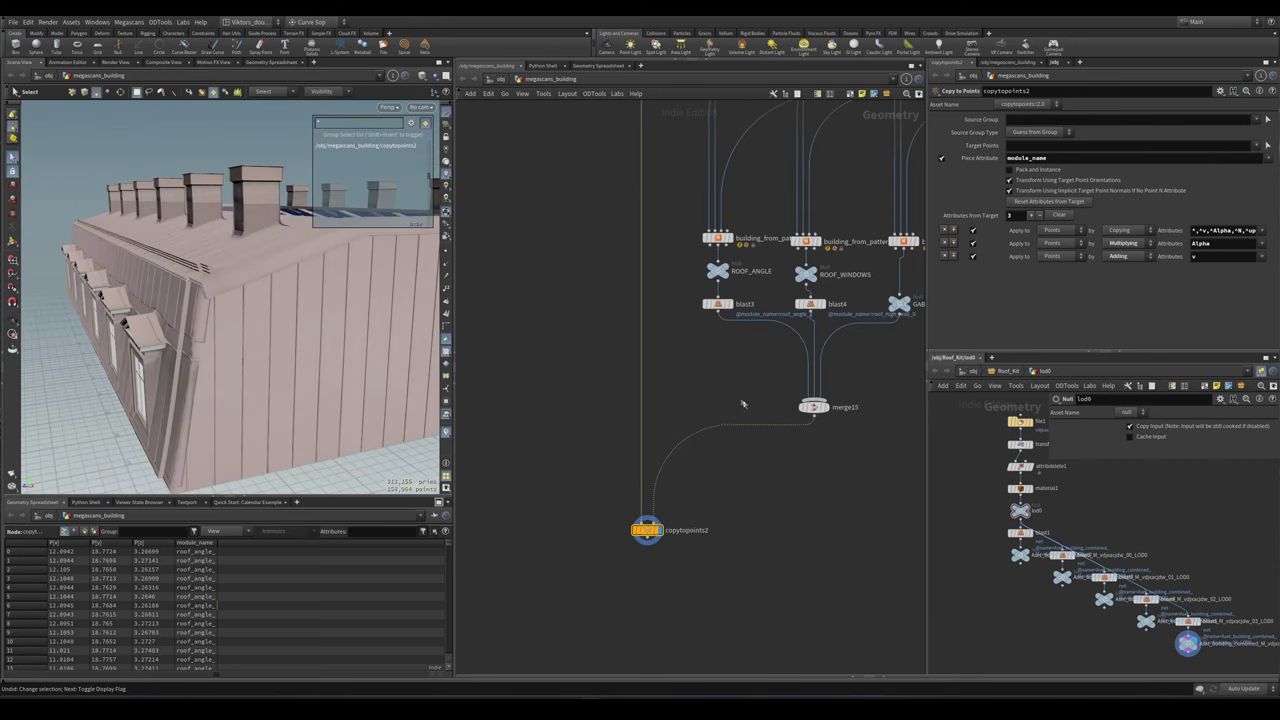
scroll(581, 458, "down", 3)
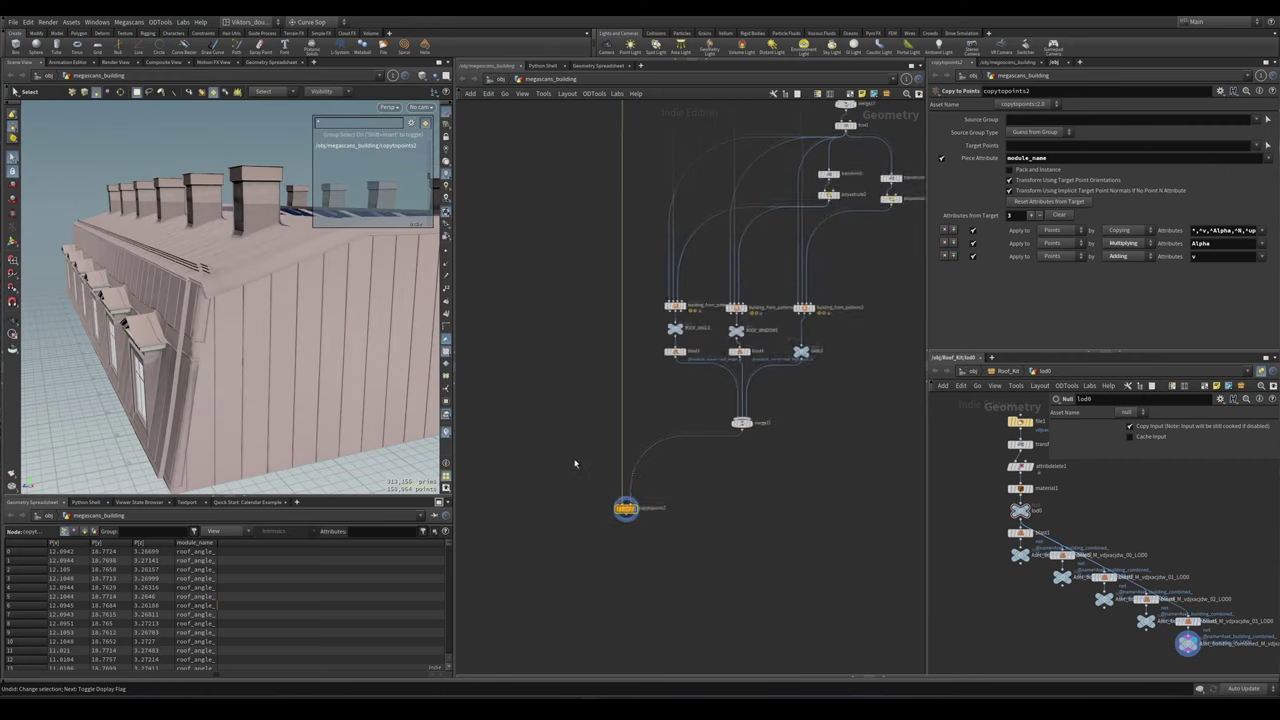
middle_click_drag(580, 463, 570, 487)
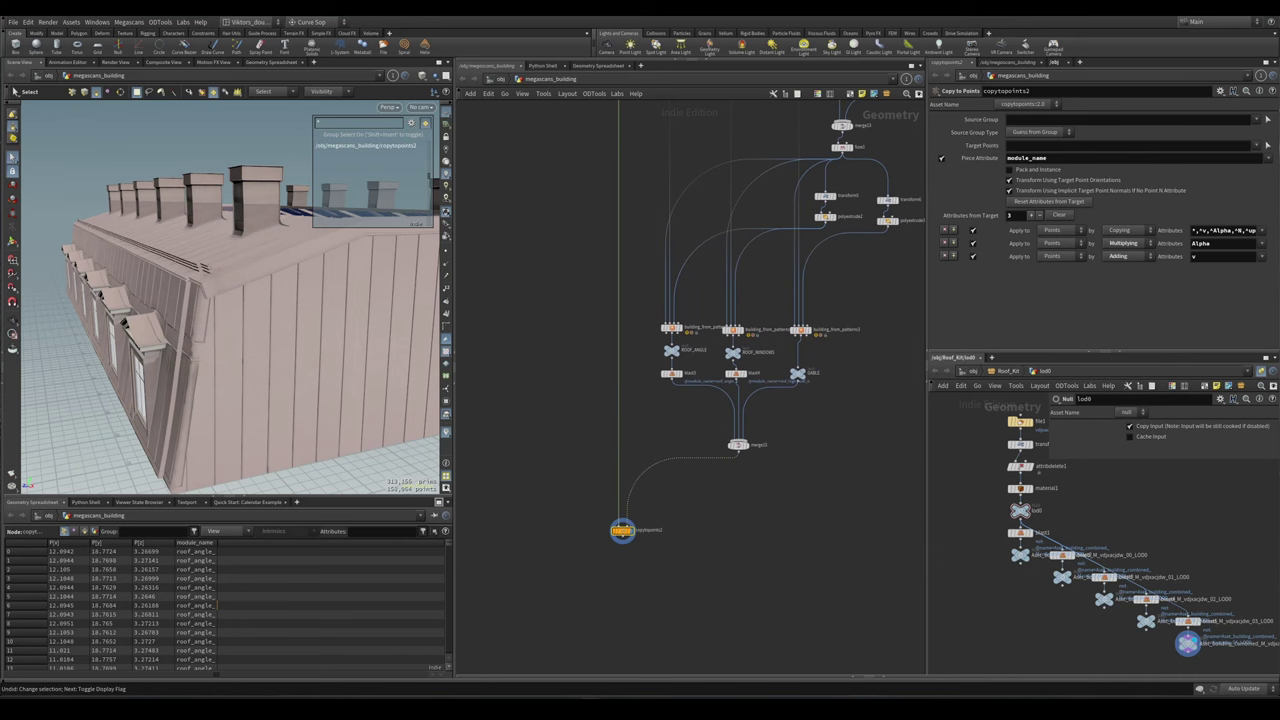
scroll(839, 208, "up", 3)
left_click(771, 423)
left_click(785, 423)
scroll(822, 442, "up", 2)
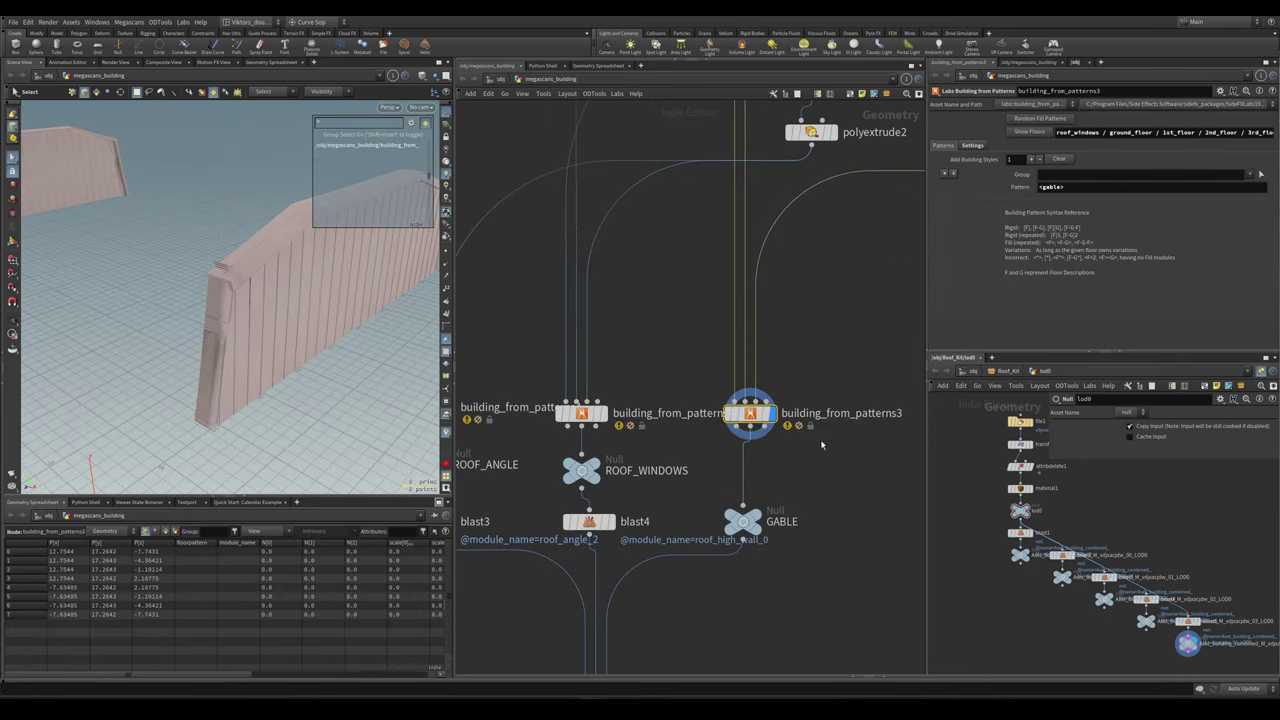
key("Escape")
mouse_move(300, 300)
left_mouse_down()
mouse_move(243, 342)
mouse_move(167, 329)
mouse_move(246, 320)
mouse_move(243, 337)
mouse_move(296, 312)
mouse_move(247, 318)
left_mouse_up()
key("w")
key("w")
key("s")
- Insert a PolyExtrude node before the first input of building_from_patterns3, limit it to the window_sides group and display it
scroll(740, 392, "down", 3)
scroll(689, 404, "up", 1)
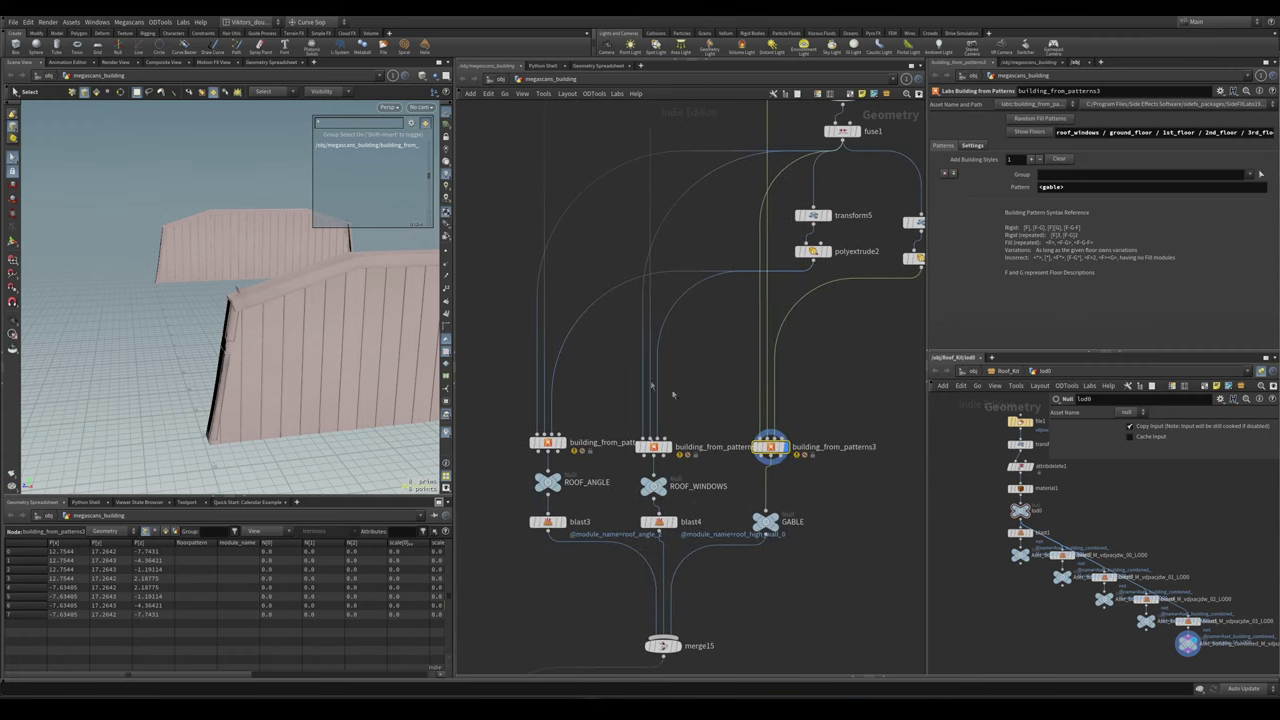
scroll(669, 371, "down", 1)
scroll(669, 371, "up", 3)
scroll(669, 371, "down", 3)
scroll(845, 230, "up", 2)
scroll(737, 400, "down", 2)
scroll(743, 396, "up", 3)
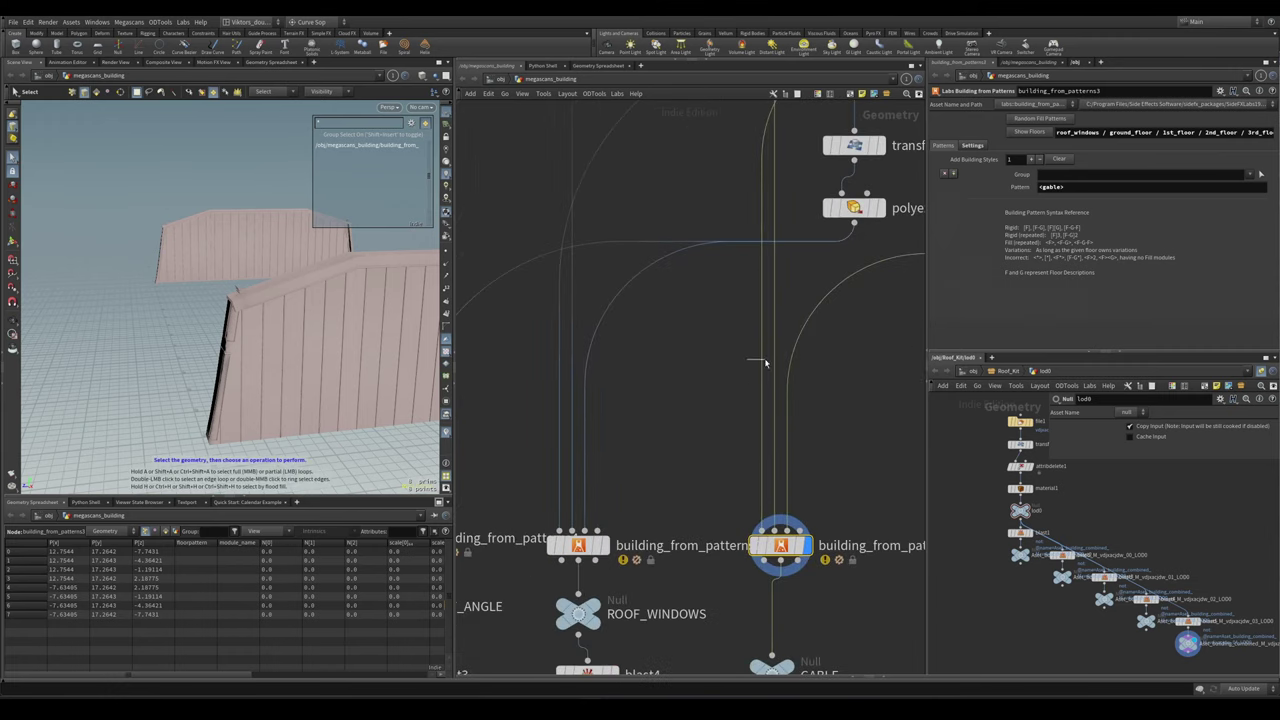
key("Tab")
type("polye")
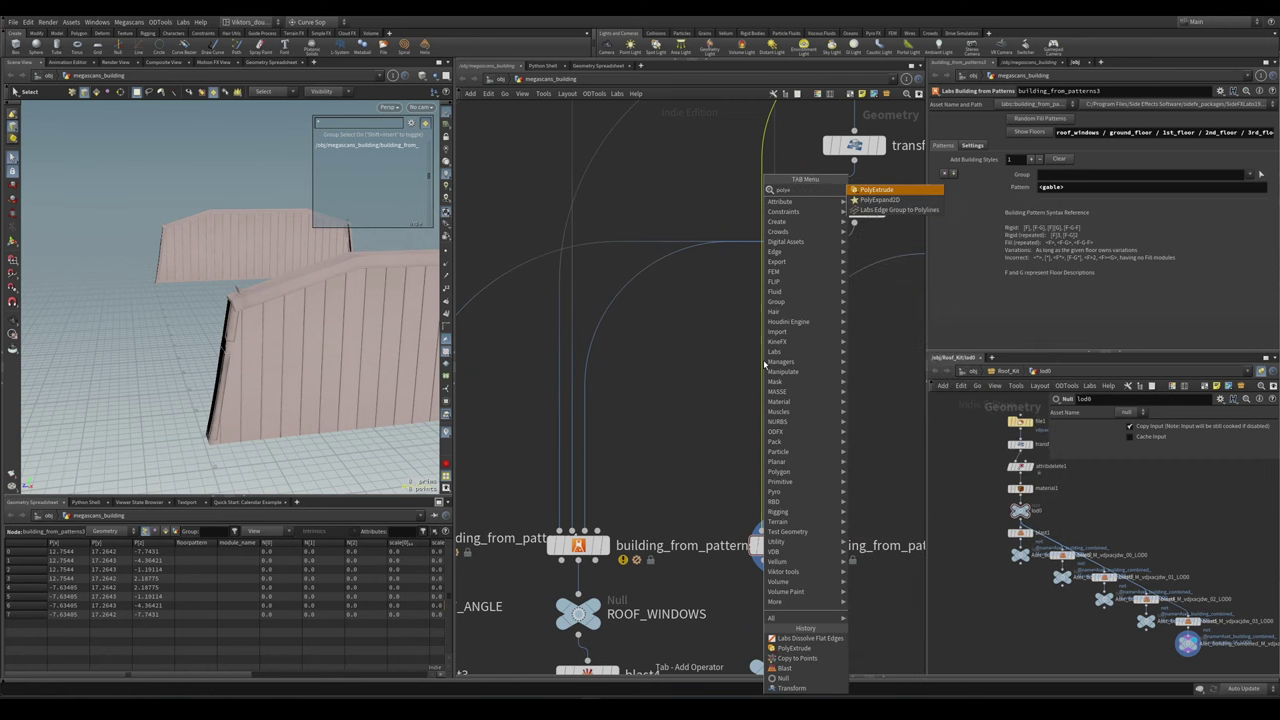
key("Return")
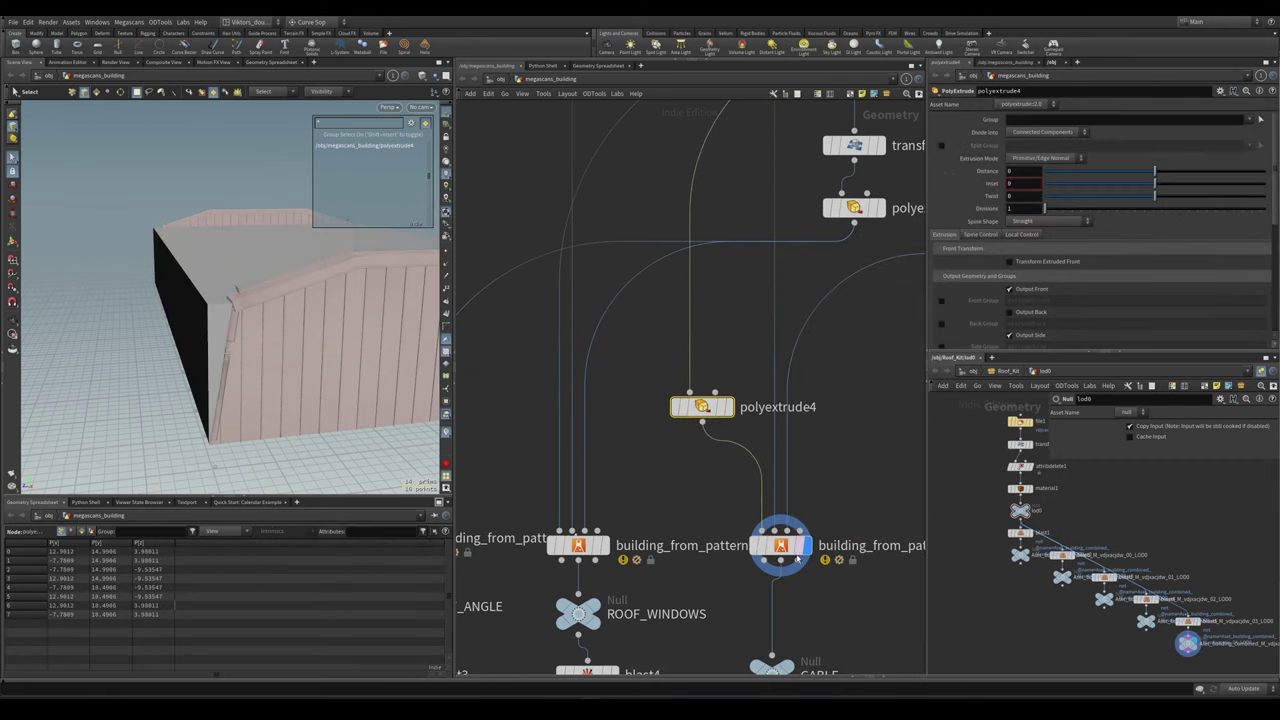
scroll(797, 557, "up", 2)
left_click(670, 321)
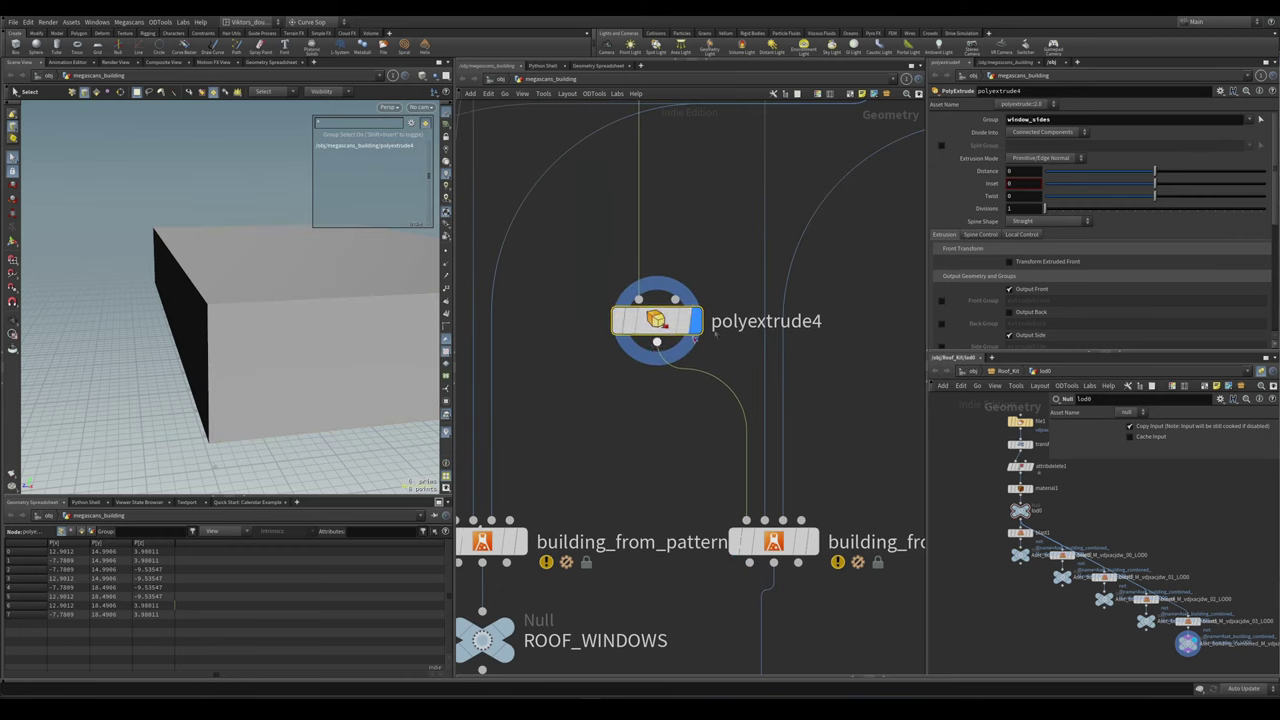
- Compare the gable walls with the extruded base, moving polyextrude4 higher above building_from_patterns3 and displaying its output
left_click(805, 546)
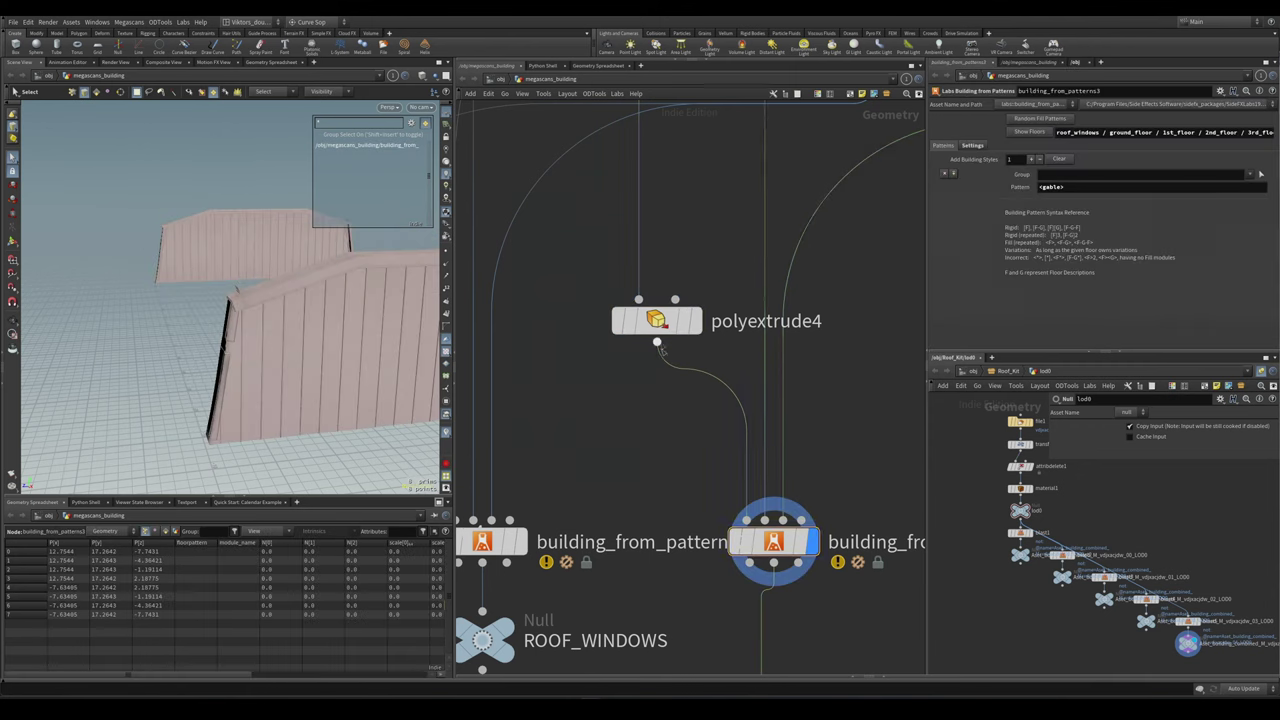
left_click_drag(657, 322, 642, 256)
left_click(642, 256)
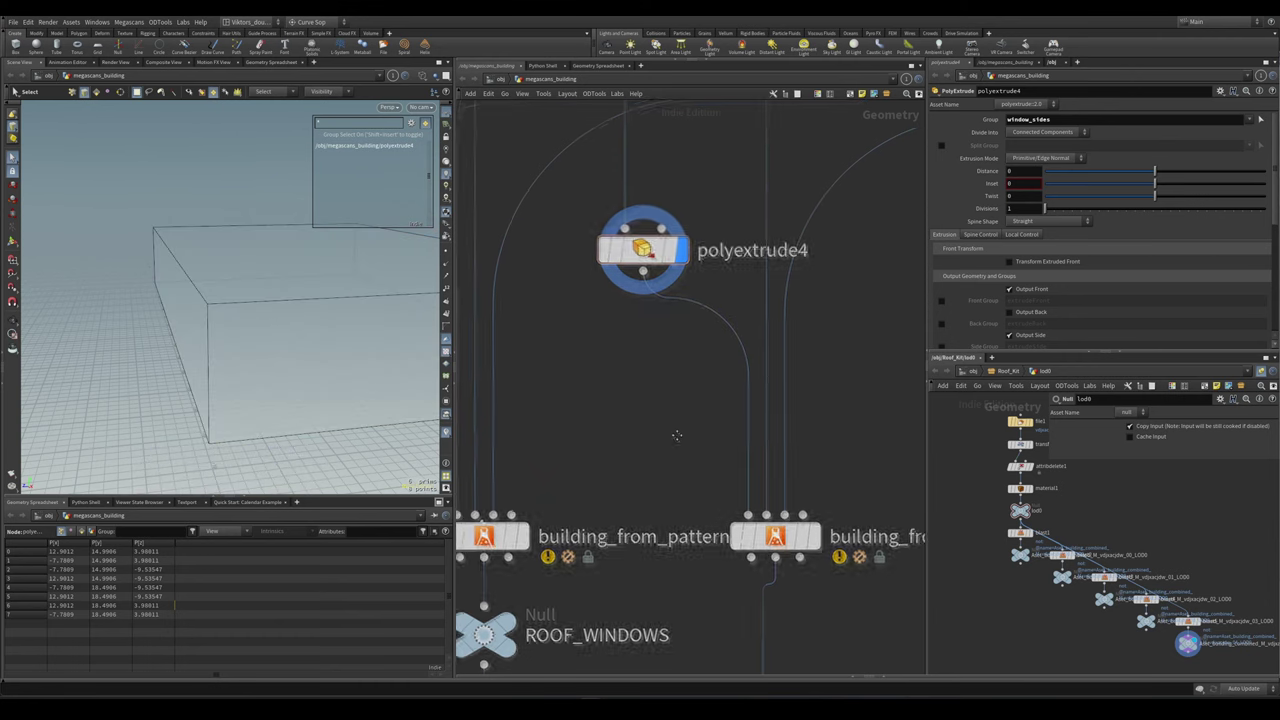
scroll(660, 410, "down", 2)
middle_click_drag(660, 410, 677, 465)
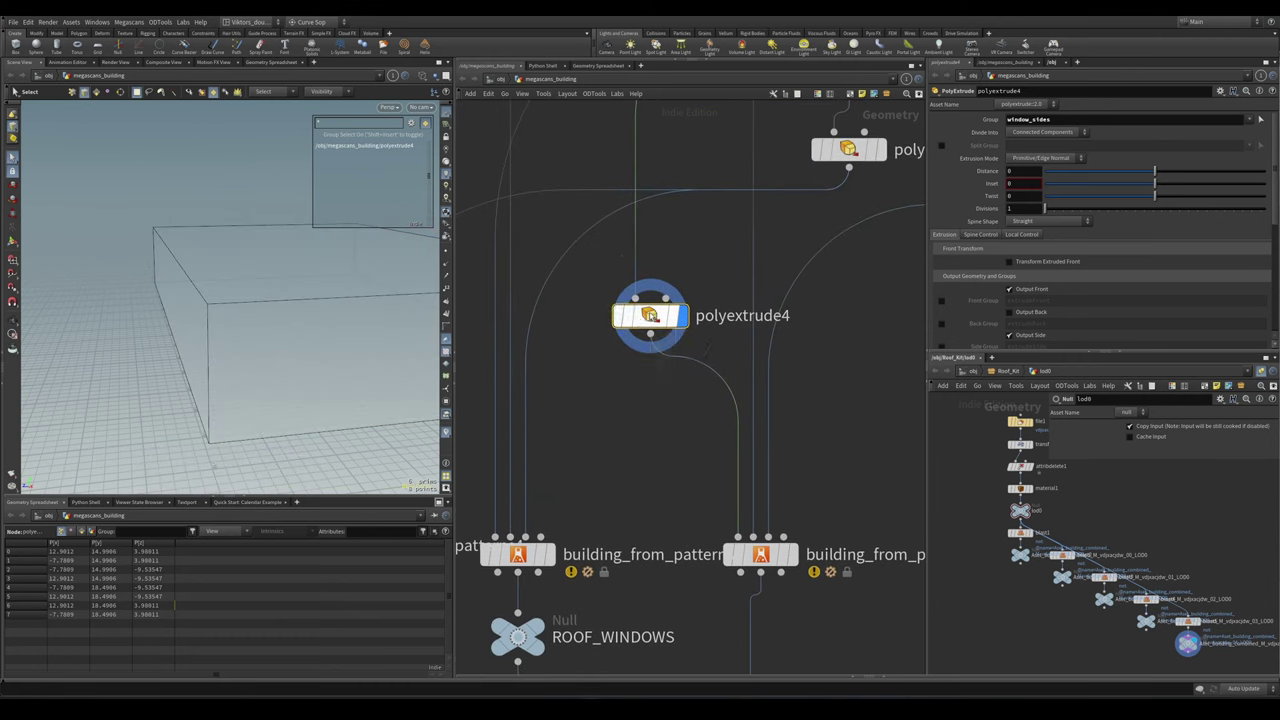
left_click_drag(277, 326, 246, 326, "alt")
left_click(231, 334)
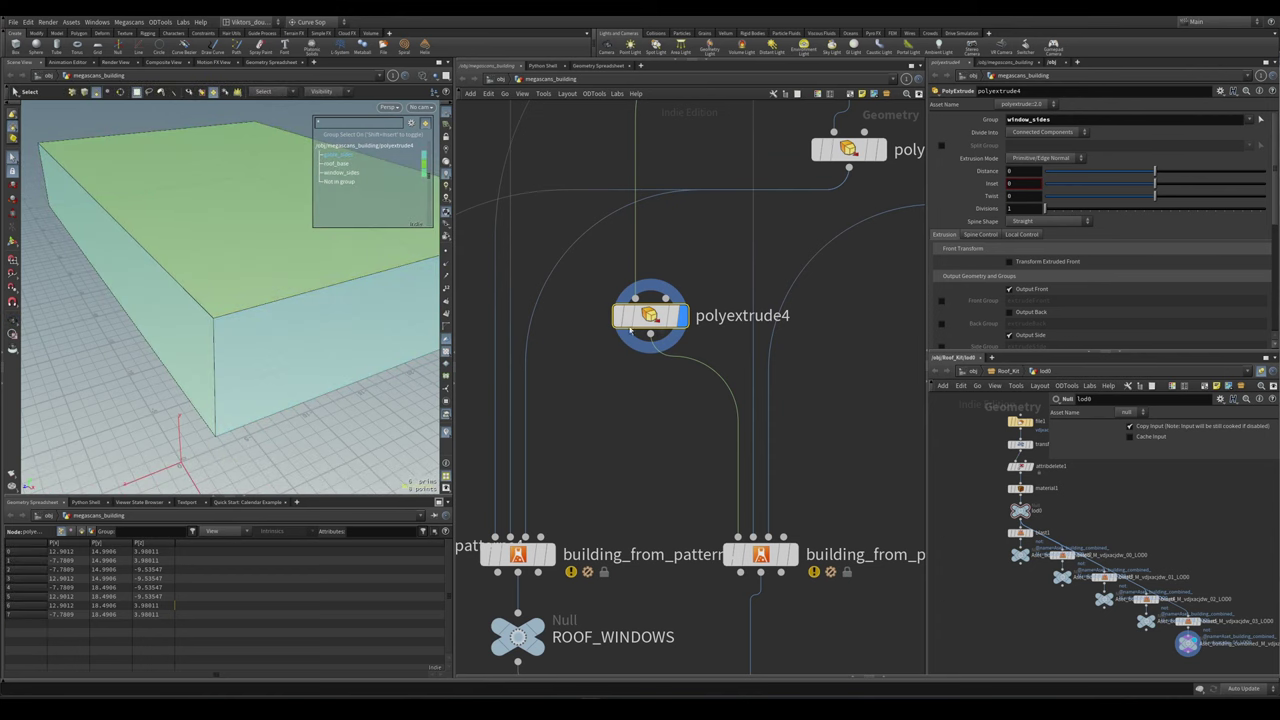
- Insert a Labs Dissolve Flat Edges node between polyextrude4 and building_from_patterns3
key("Tab")
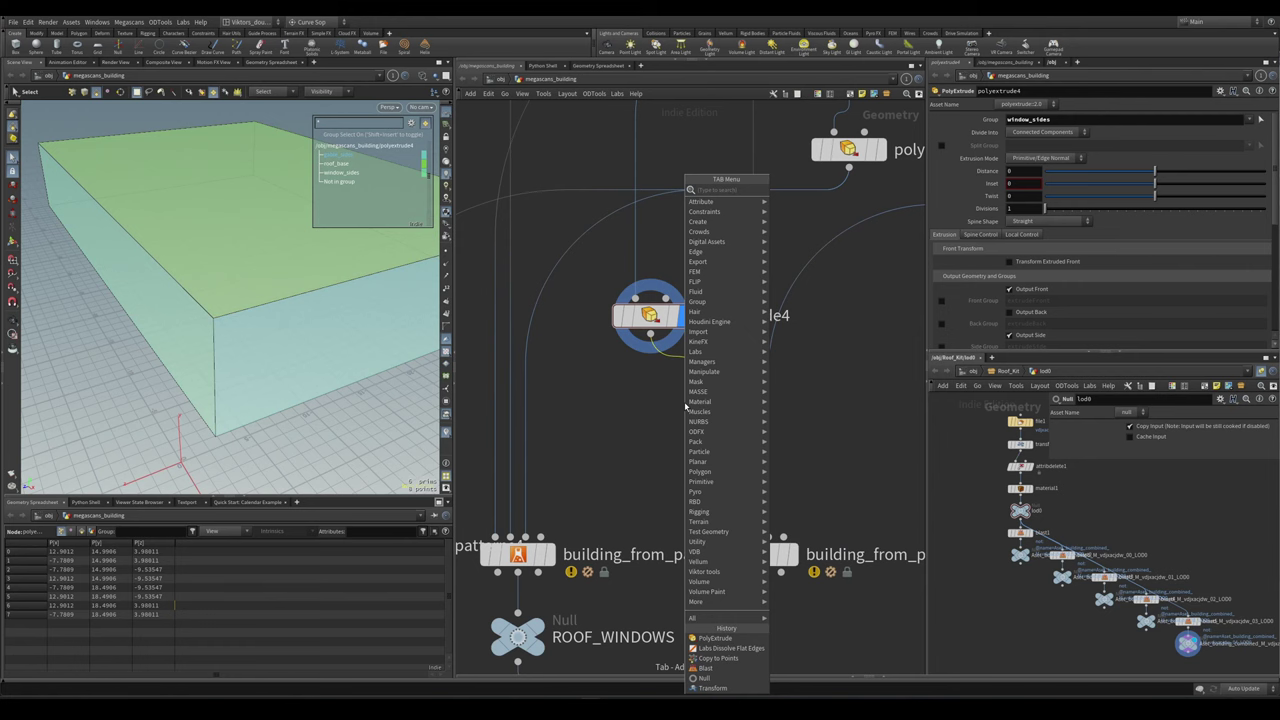
type("di")
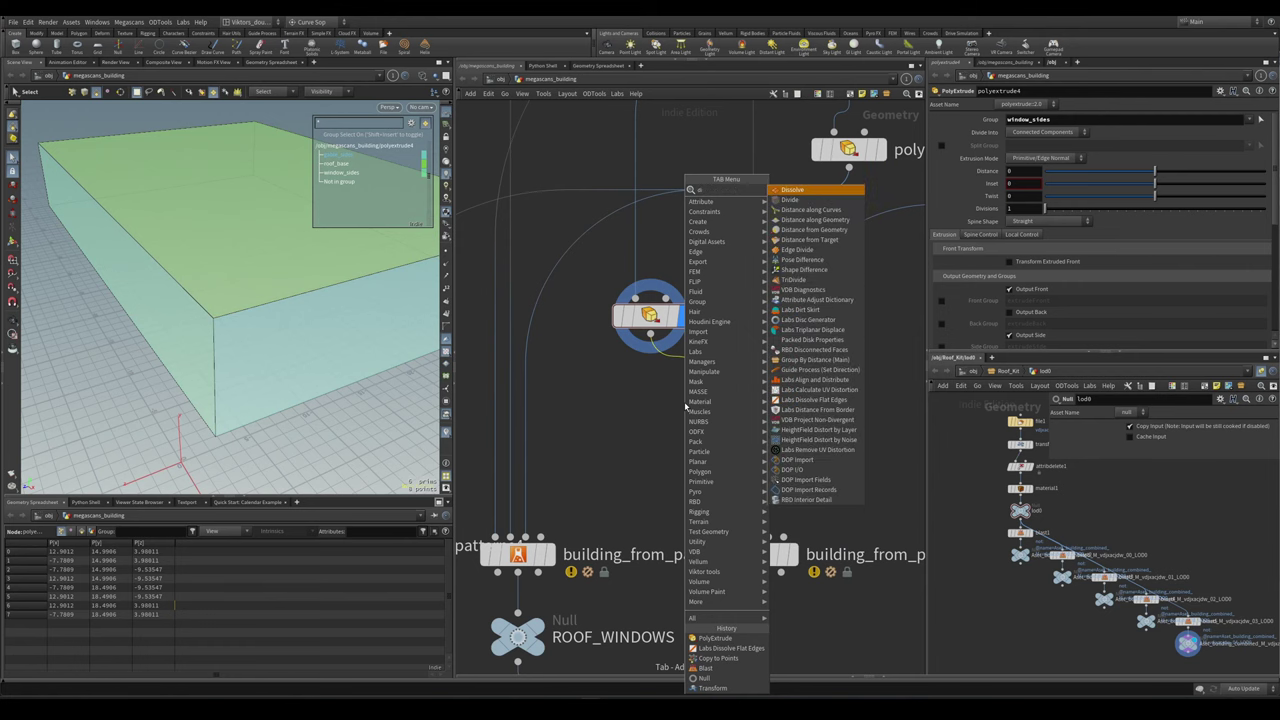
type("sso")
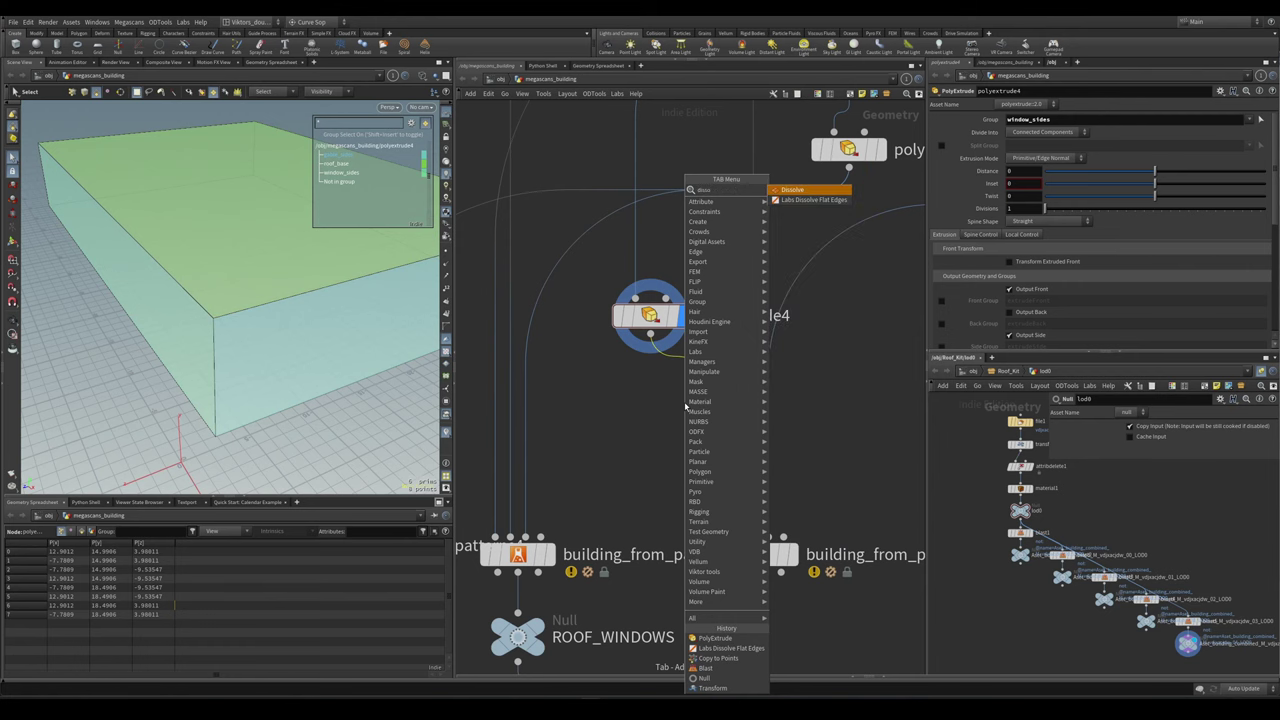
key("Down")
key("Return")
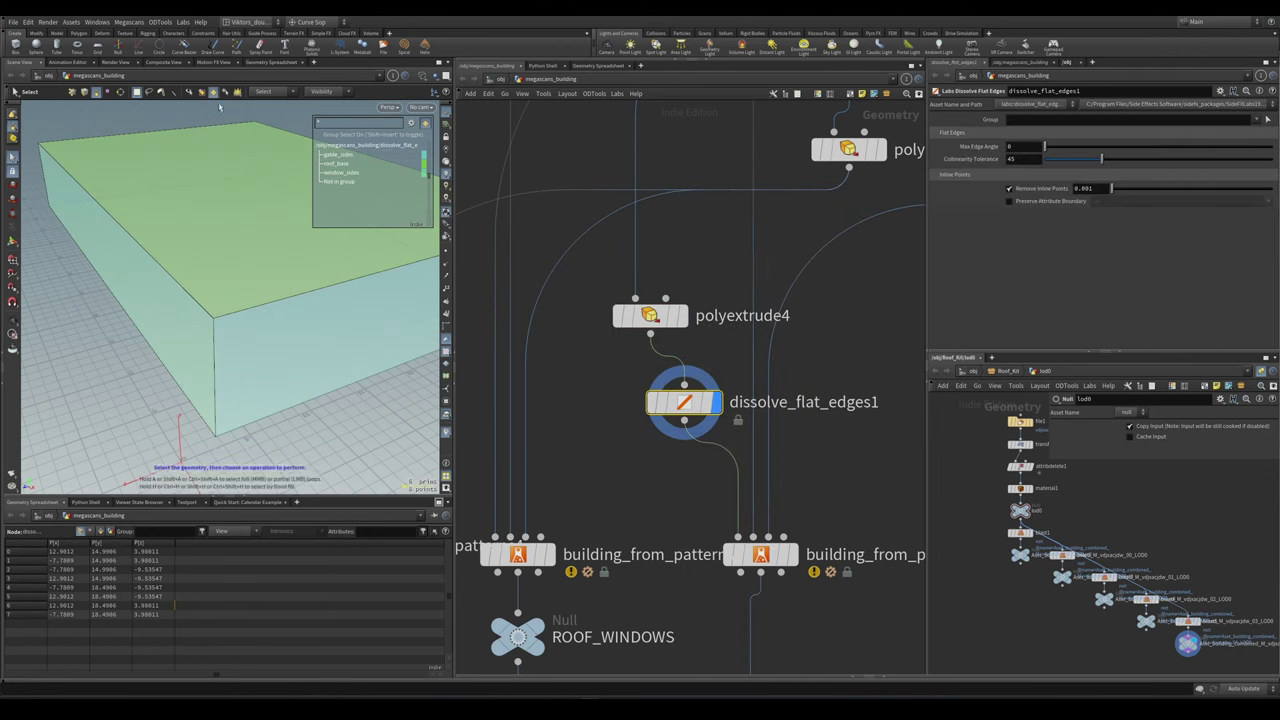
- Examine the box output of dissolve_flat_edges1 in wireframe and shaded display, ending back in the megascans_building network
key("Escape")
key("w")
key("w")
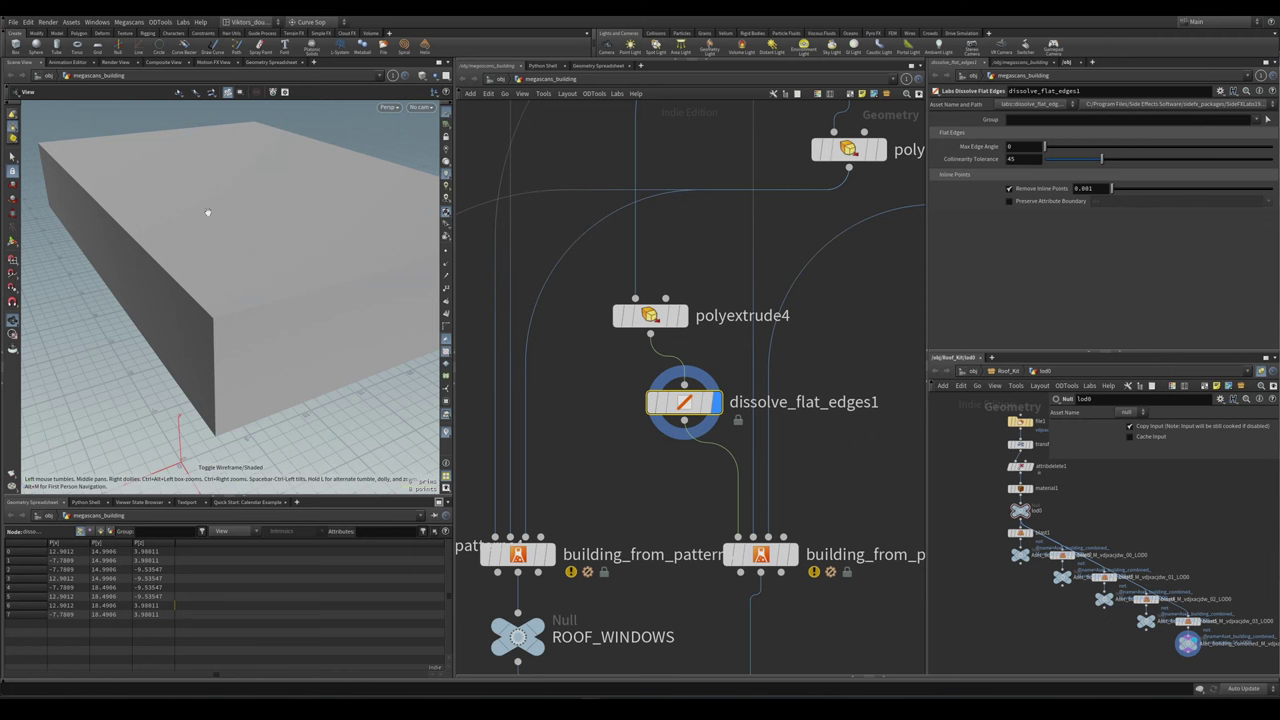
key("w")
key("w")
key("alt+r")
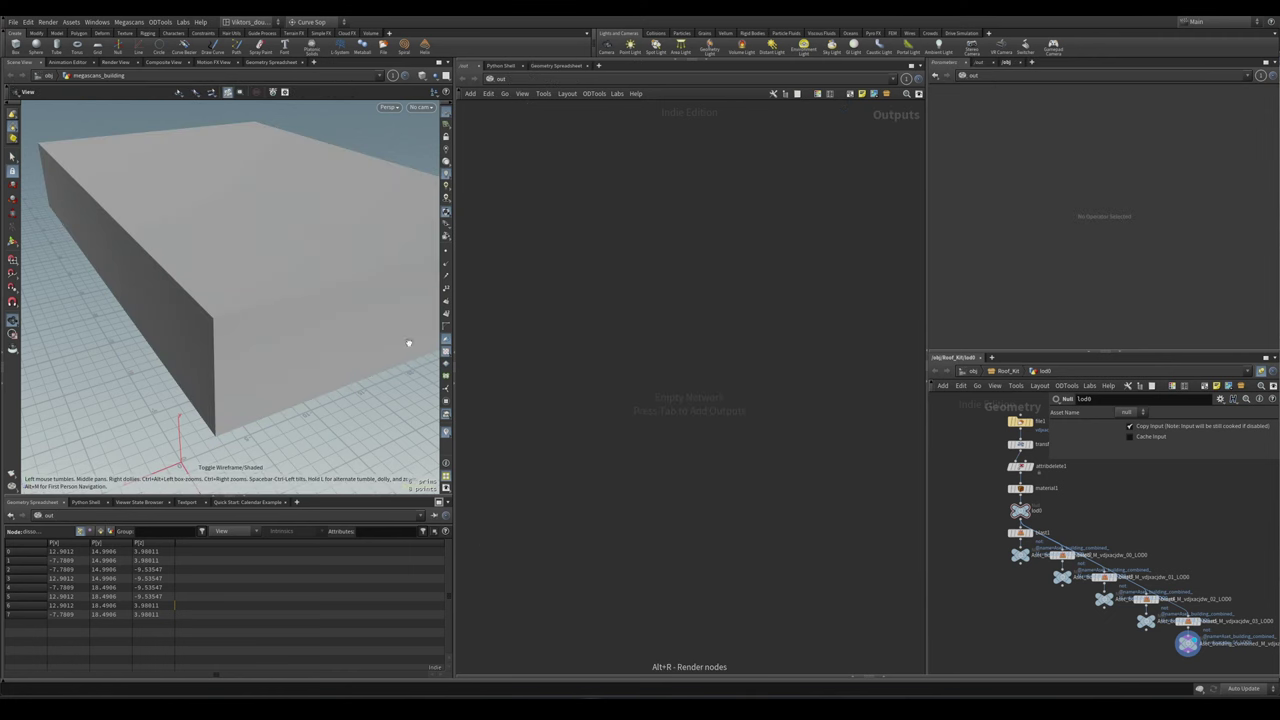
key("alt+Left")
- Display building_from_patterns3 and set the extrusion distance of polyextrude4 to 0.1 for the window_sides group
left_click(745, 522)
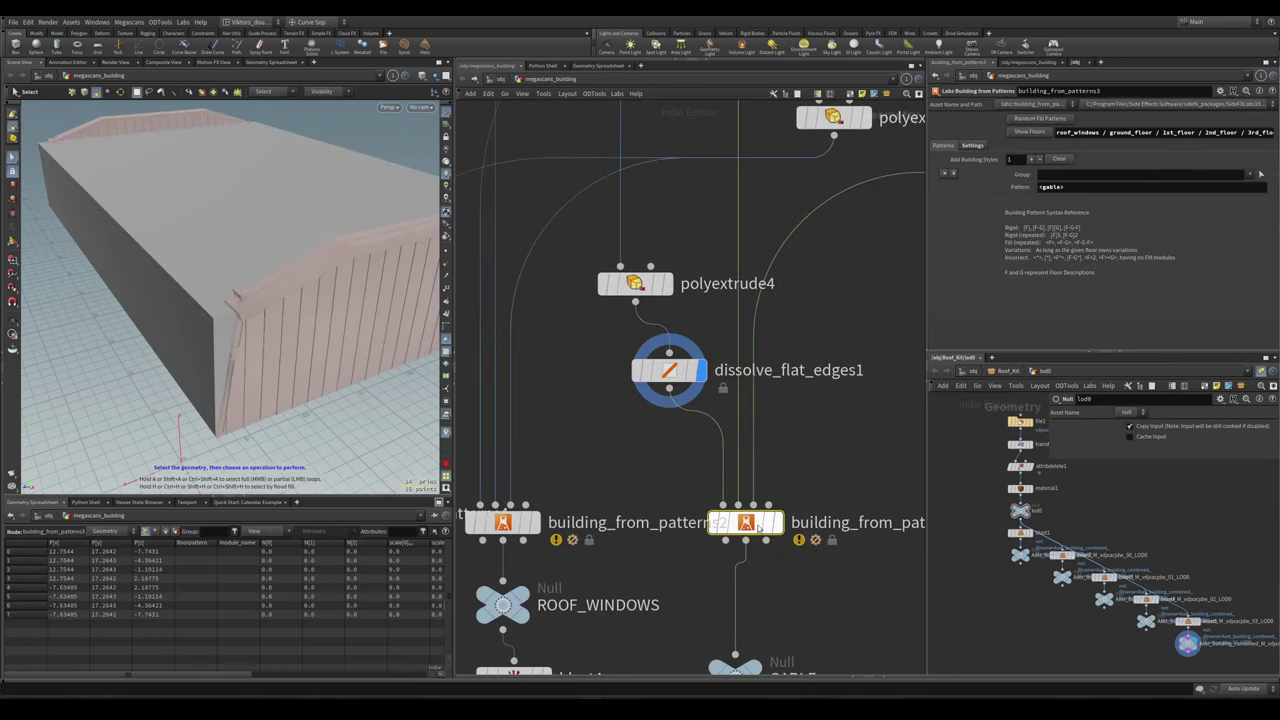
left_click(776, 522)
scroll(617, 375, "up", 2)
left_click(628, 256)
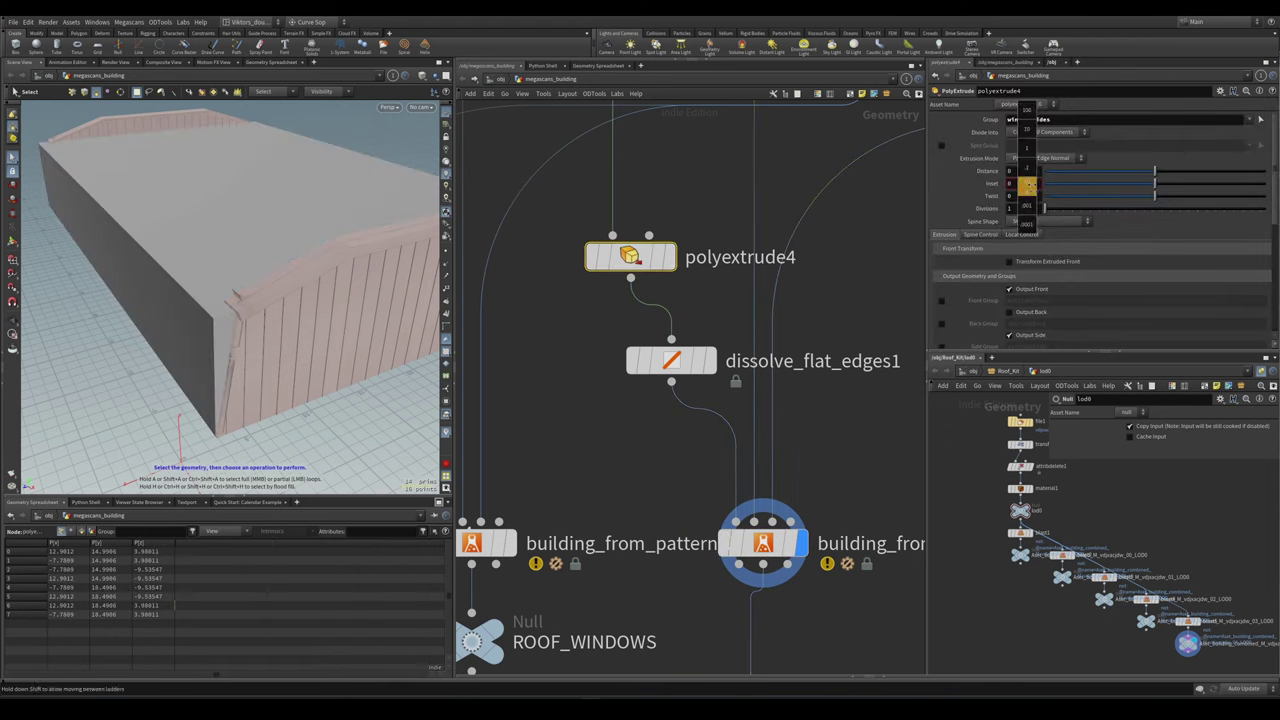
middle_click_drag(1030, 176, 1057, 206)
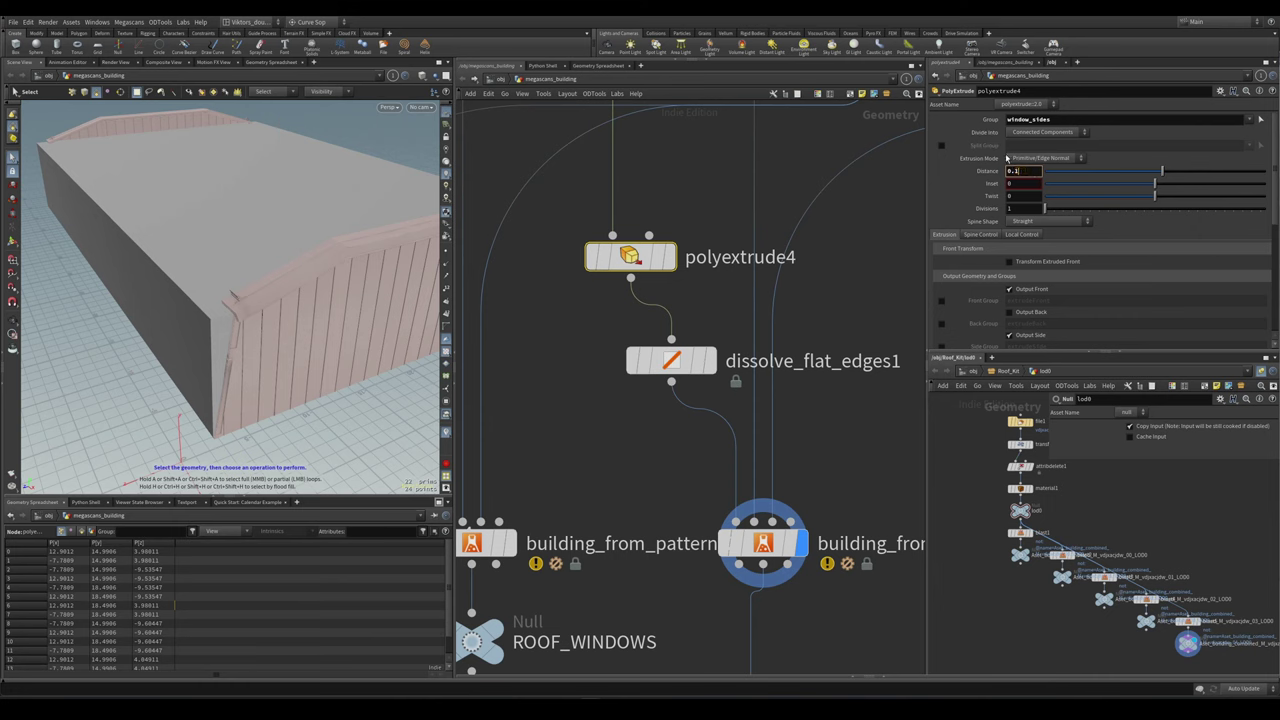
left_click_drag(266, 294, 420, 400, "alt")
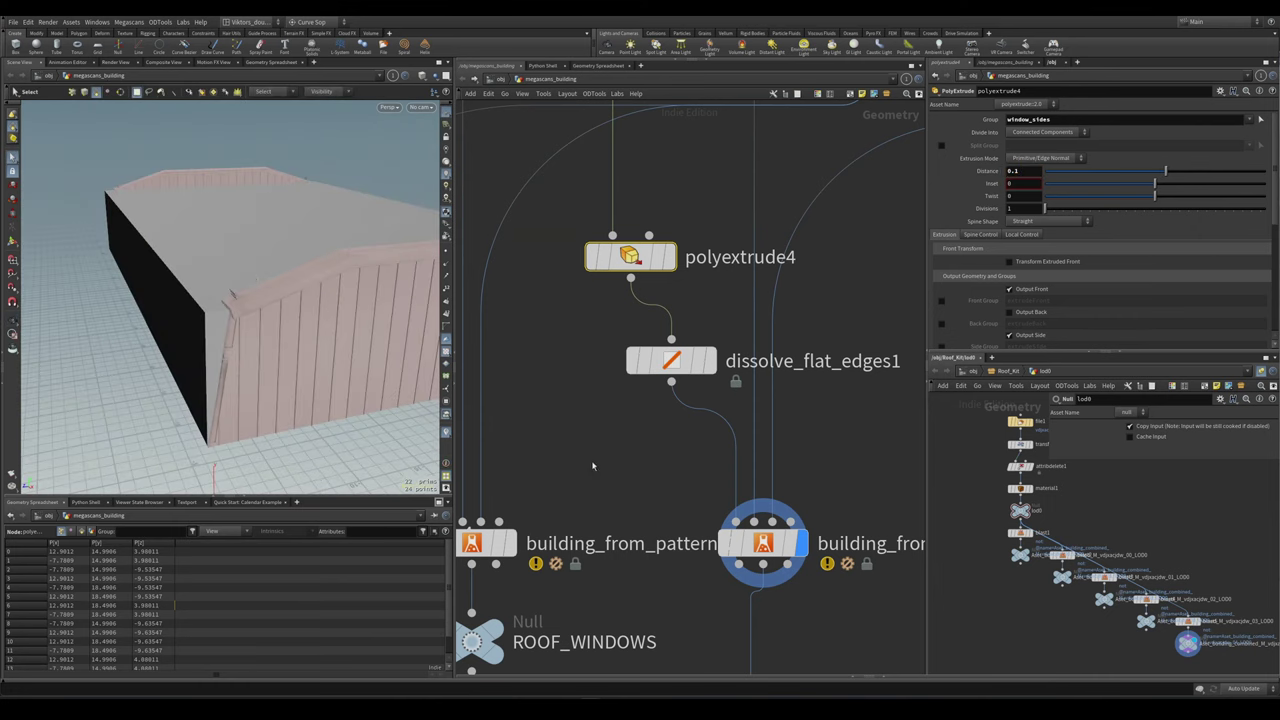
- Display the assembled roof from copytopoints2 and set the extrusion distance of polyextrude4 to 0.085
scroll(592, 466, "down", 5)
scroll(662, 274, "up", 5)
left_click_drag(648, 434, 562, 512)
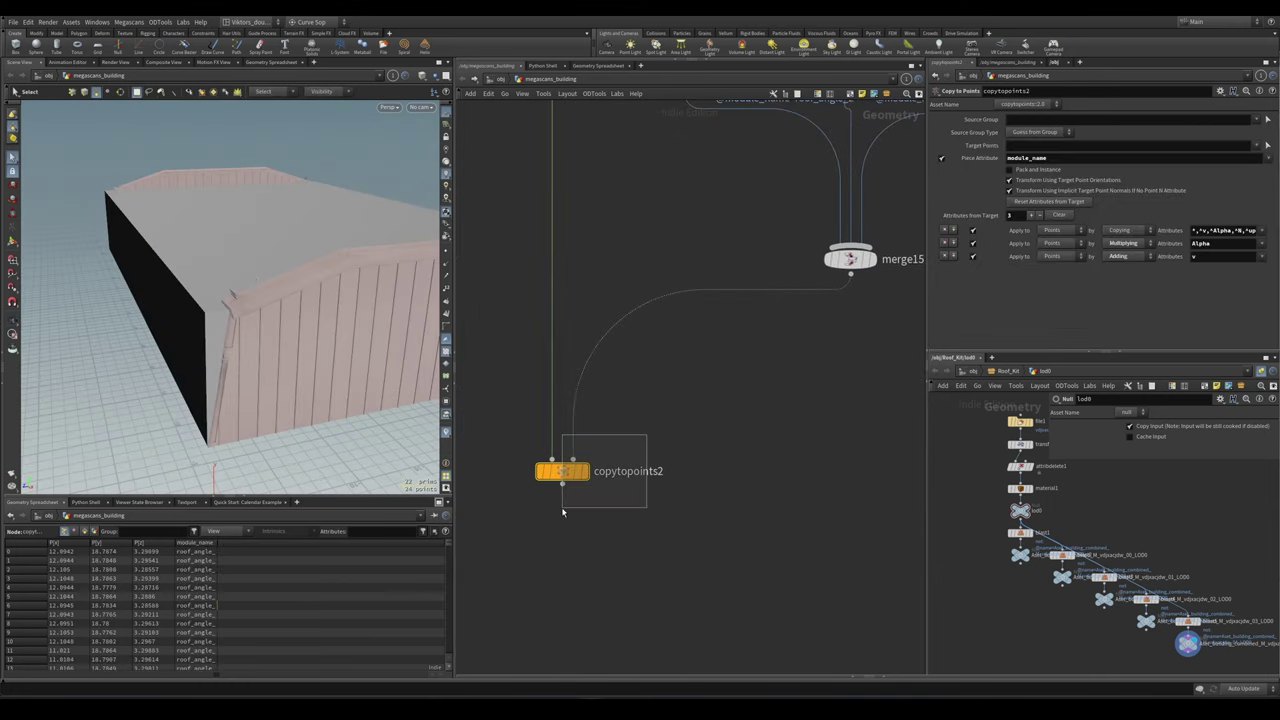
key("r")
left_click_drag(250, 300, 270, 330)
key("Escape")
scroll(597, 633, "down", 4)
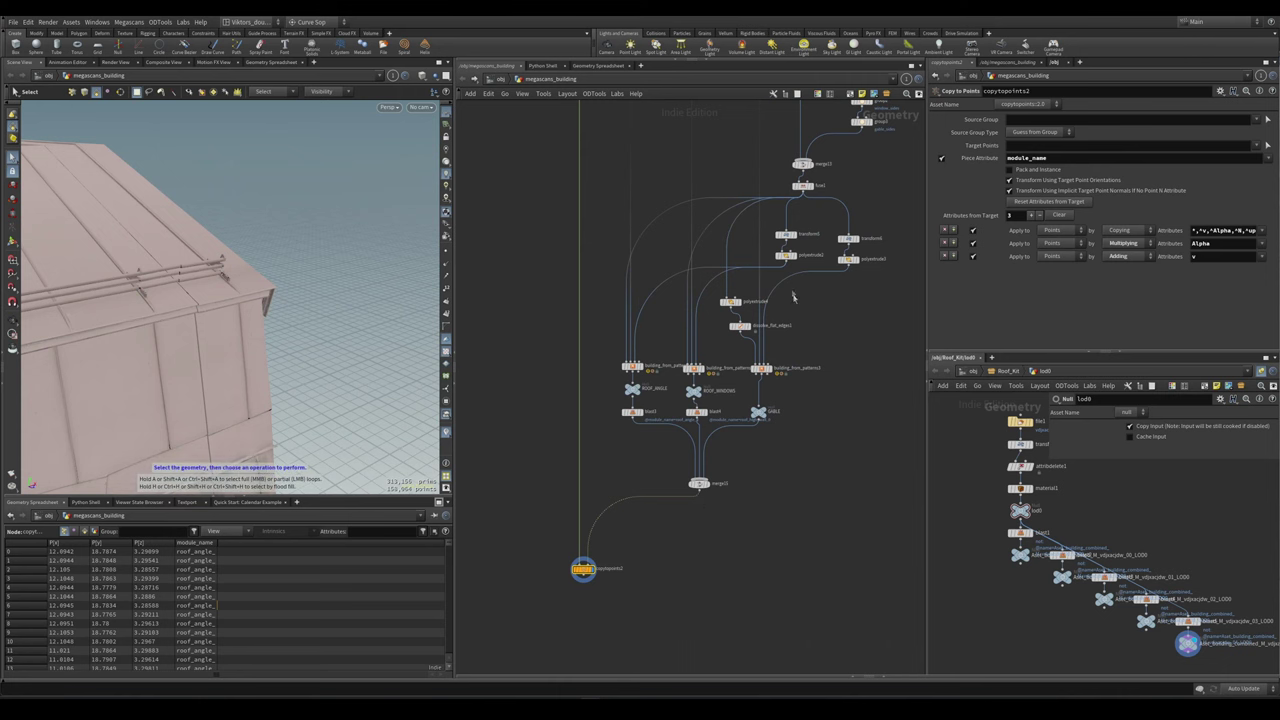
scroll(794, 300, "up", 3)
left_click(688, 321)
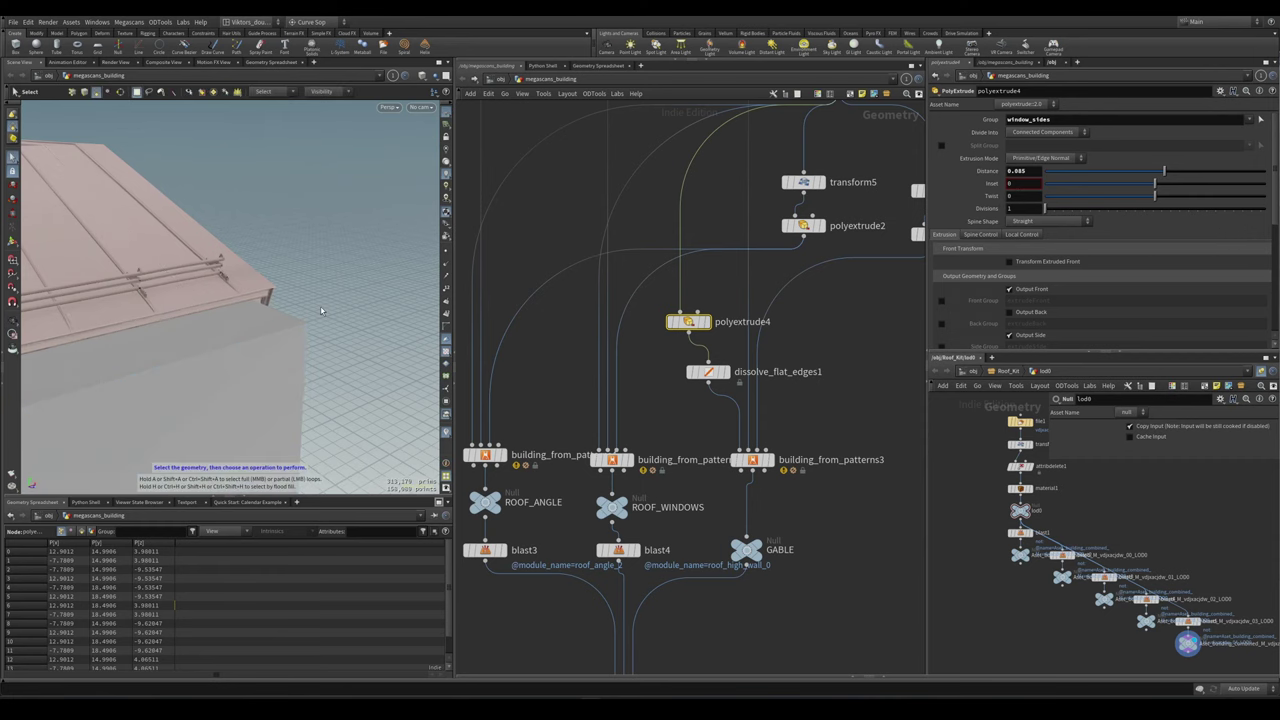
- Inspect the roof corner of the copytopoints2 result against the extruded box, comparing wireframe and shaded display
middle_click_drag(688, 630, 771, 369)
scroll(771, 369, "down", 3)
left_click(601, 526)
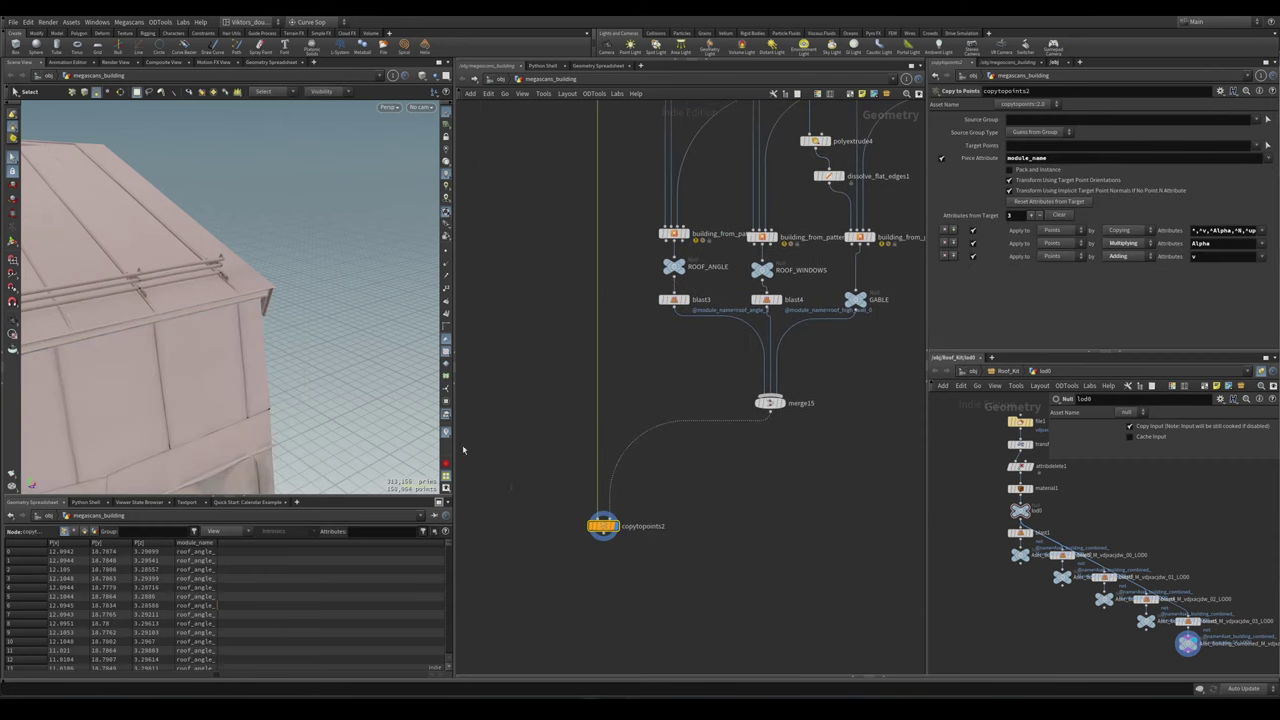
mouse_move(462, 444)
left_mouse_down()
mouse_move(154, 281)
mouse_move(229, 286)
mouse_move(253, 358)
mouse_move(220, 306)
mouse_move(189, 336)
mouse_move(203, 357)
left_mouse_up()
key("w")
key("w")
key("w")
key("w")
key("s")
- Align dissolve_flat_edges1 directly beneath polyextrude4 in the network
middle_click_drag(840, 125, 825, 200)
left_click_drag(825, 200, 805, 268)
scroll(805, 268, "up", 2)
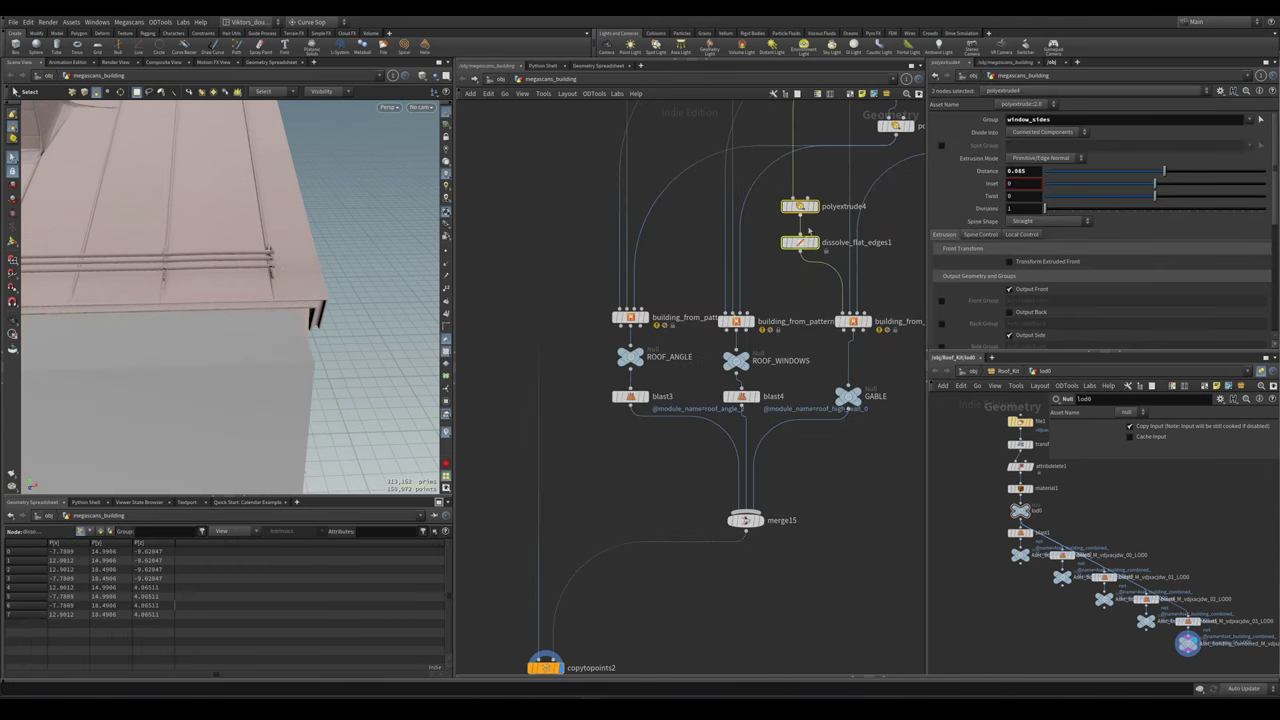
- Examine the joints between the gable end, upper wall panels and roof railing on the copytopoints2 result up close
left_click(560, 490)
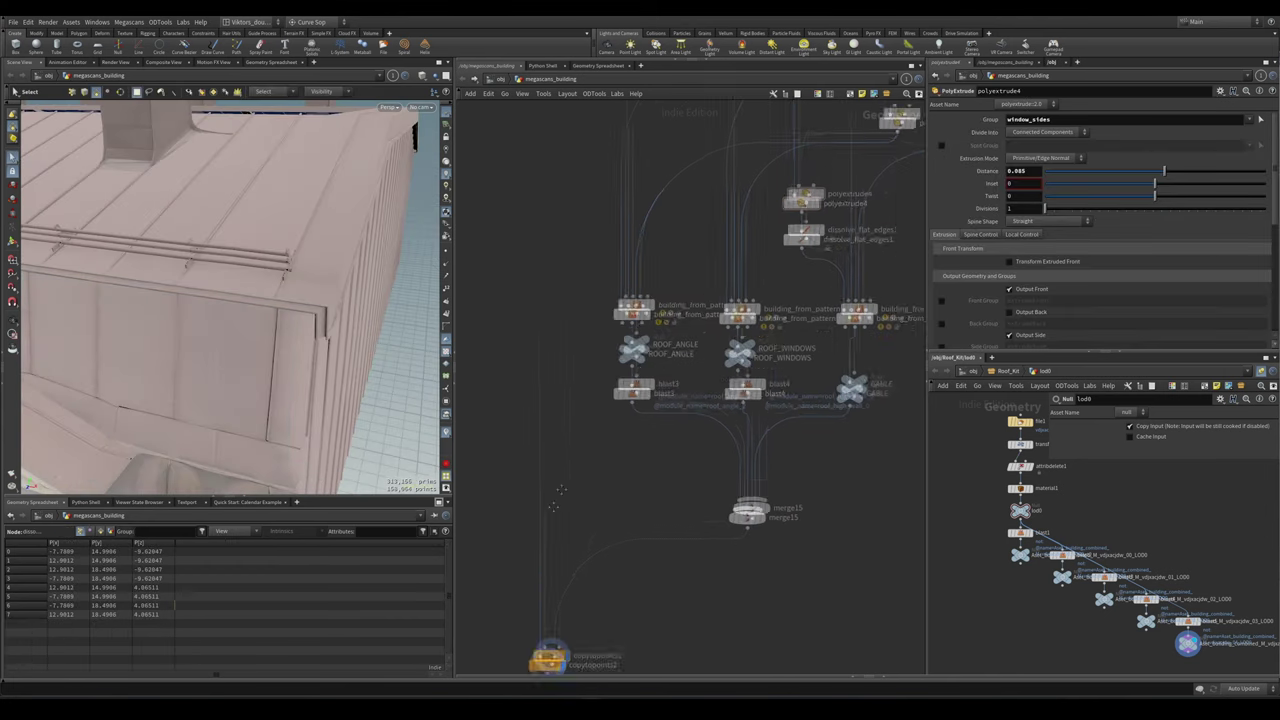
key("Escape")
scroll(286, 357, "up", 8)
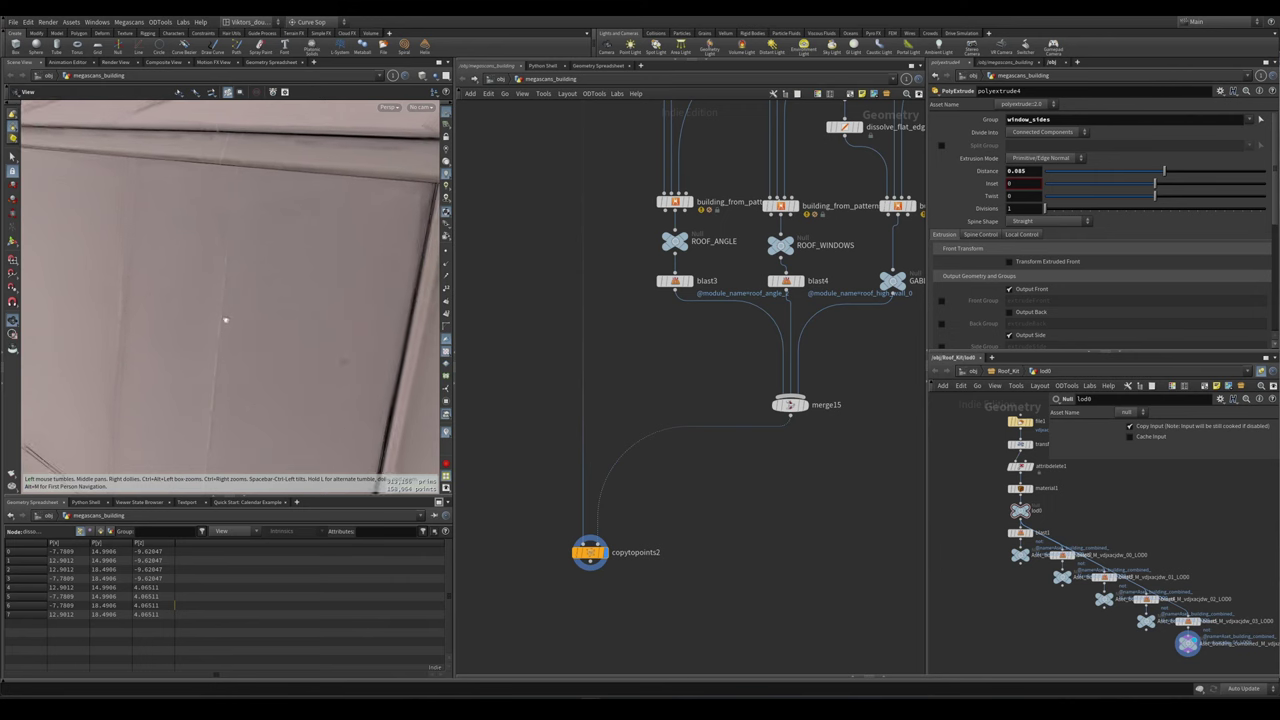
scroll(225, 320, "down", 3)
key("s")
left_click(240, 298)
scroll(210, 300, "down", 8)
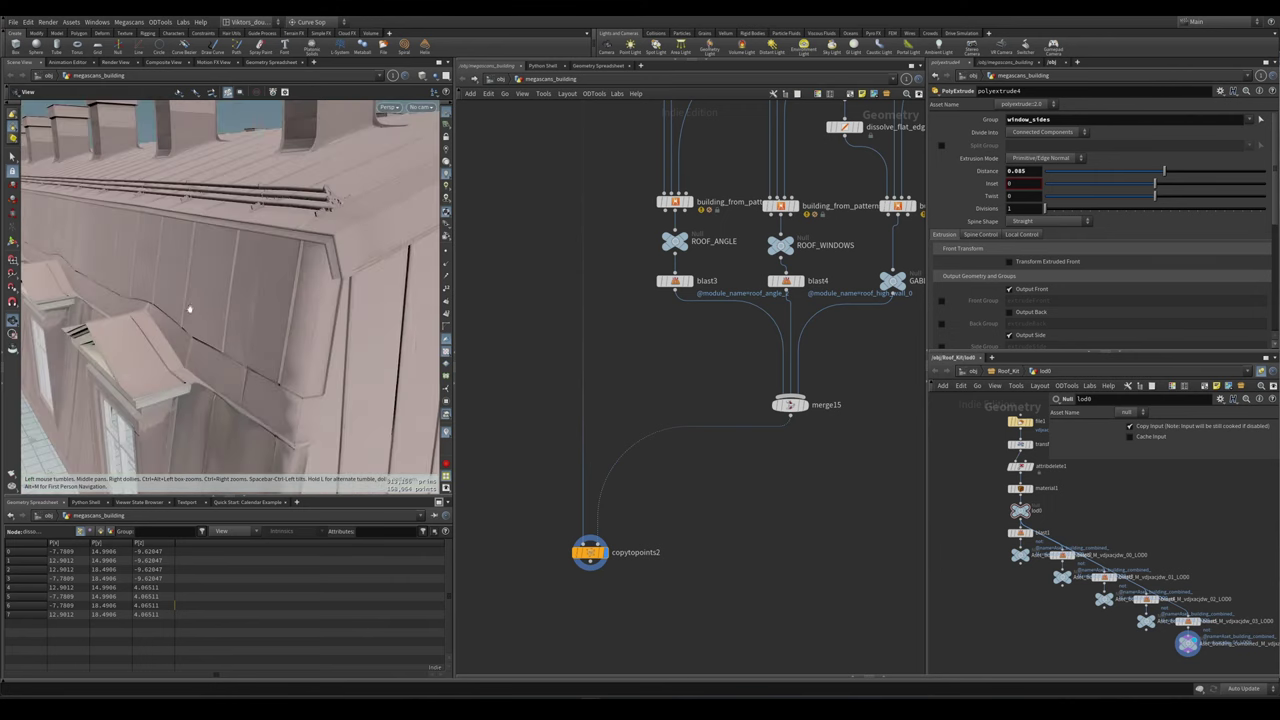
scroll(265, 300, "up", 4)
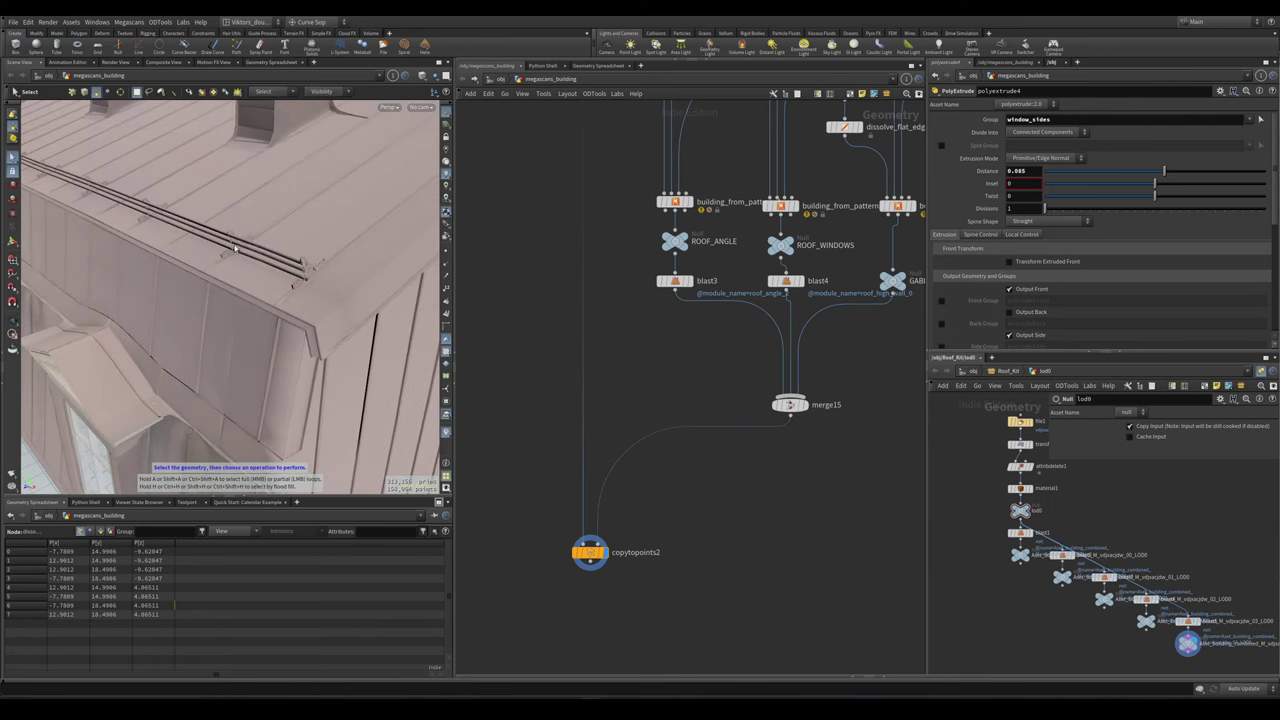
scroll(235, 247, "up", 4)
scroll(555, 306, "down", 3)
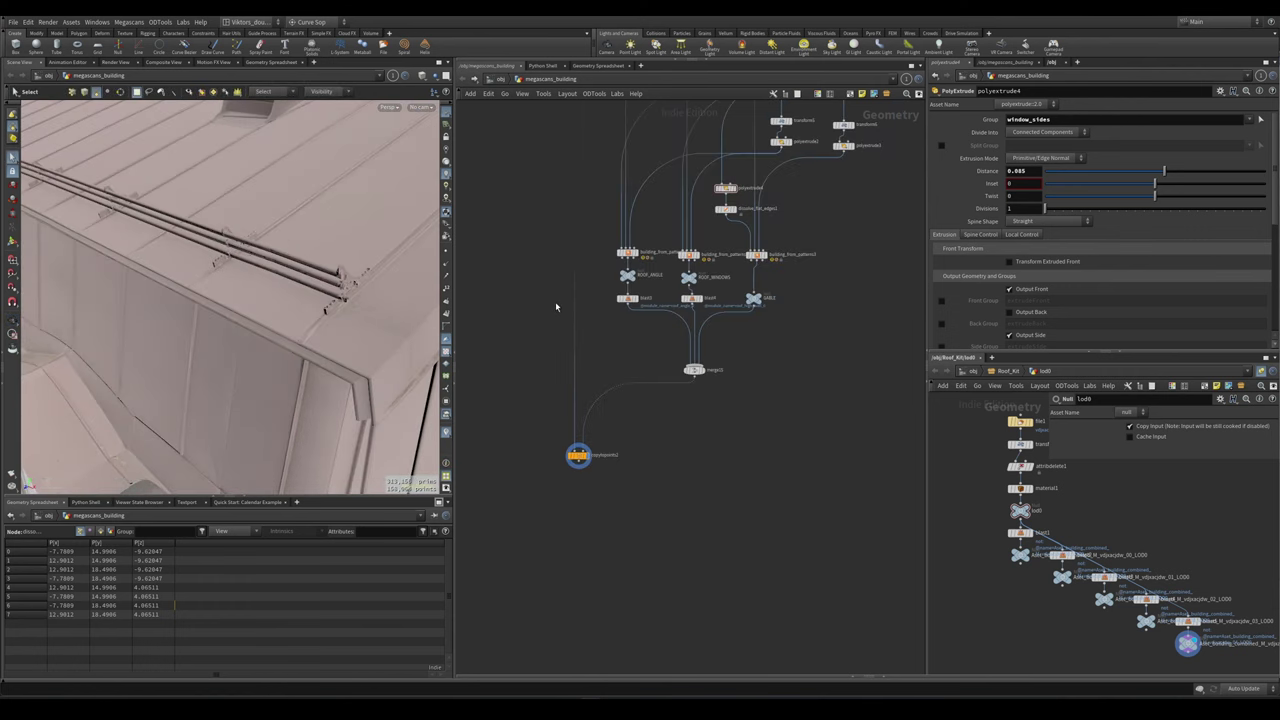
- Set the Justify X offset of matchsize3, inside the foreach_begin3 block, to -0.447 and check the roof railing
scroll(555, 306, "down", 3)
middle_click_drag(555, 306, 575, 410)
scroll(597, 309, "up", 2)
left_click(596, 308)
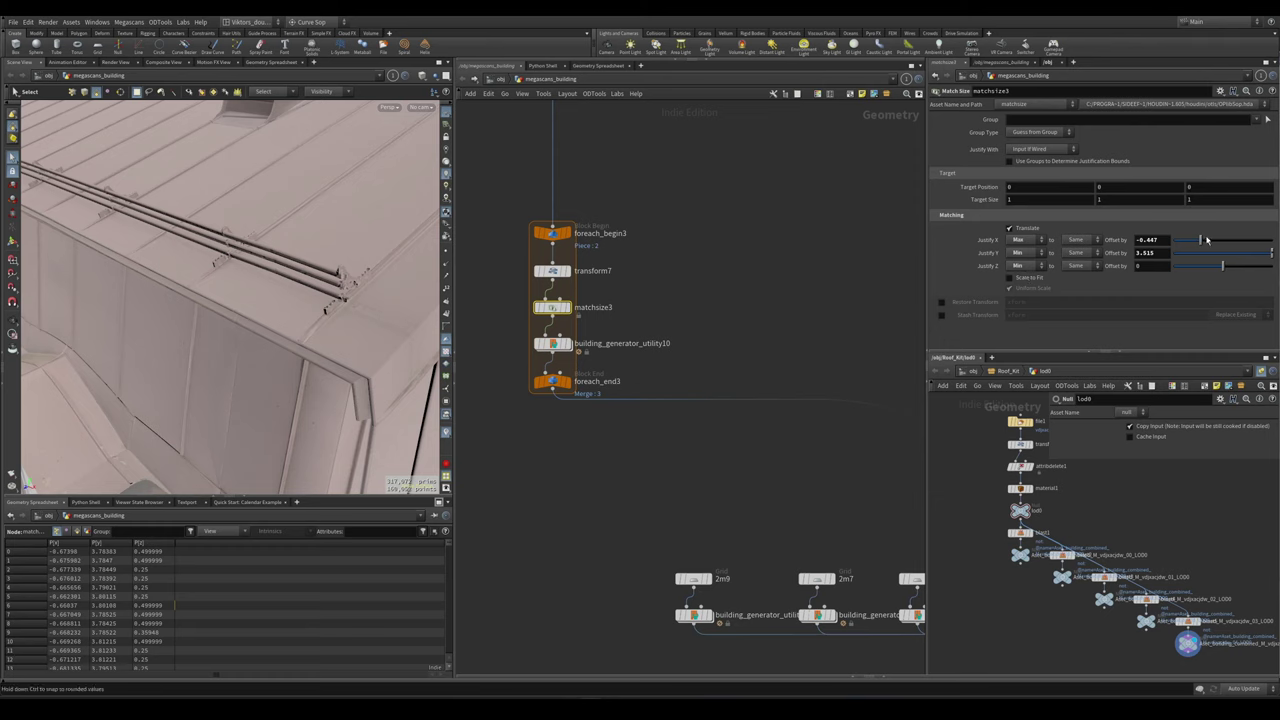
key("Escape")
left_click_drag(200, 280, 278, 271)
key("s")
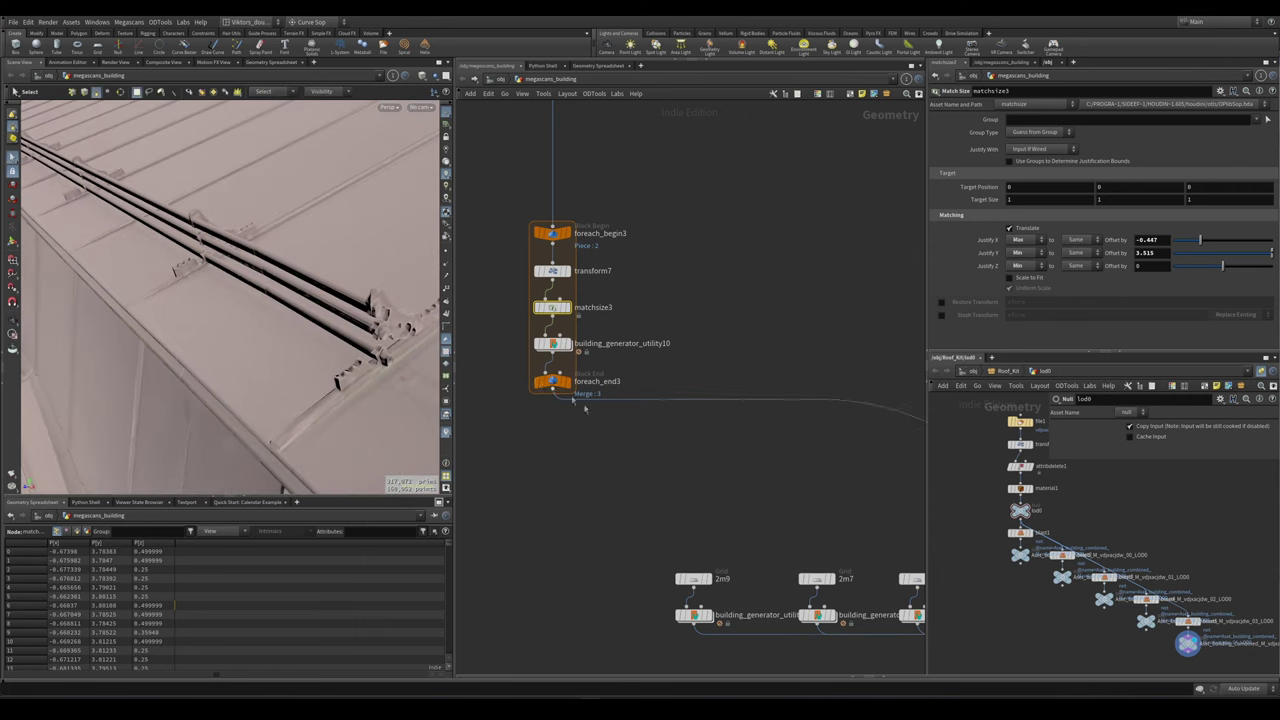
- Resize the building's base volume box1 in the viewport, making it narrower in X and longer in Z
scroll(735, 350, "down", 5)
scroll(737, 350, "up", 3)
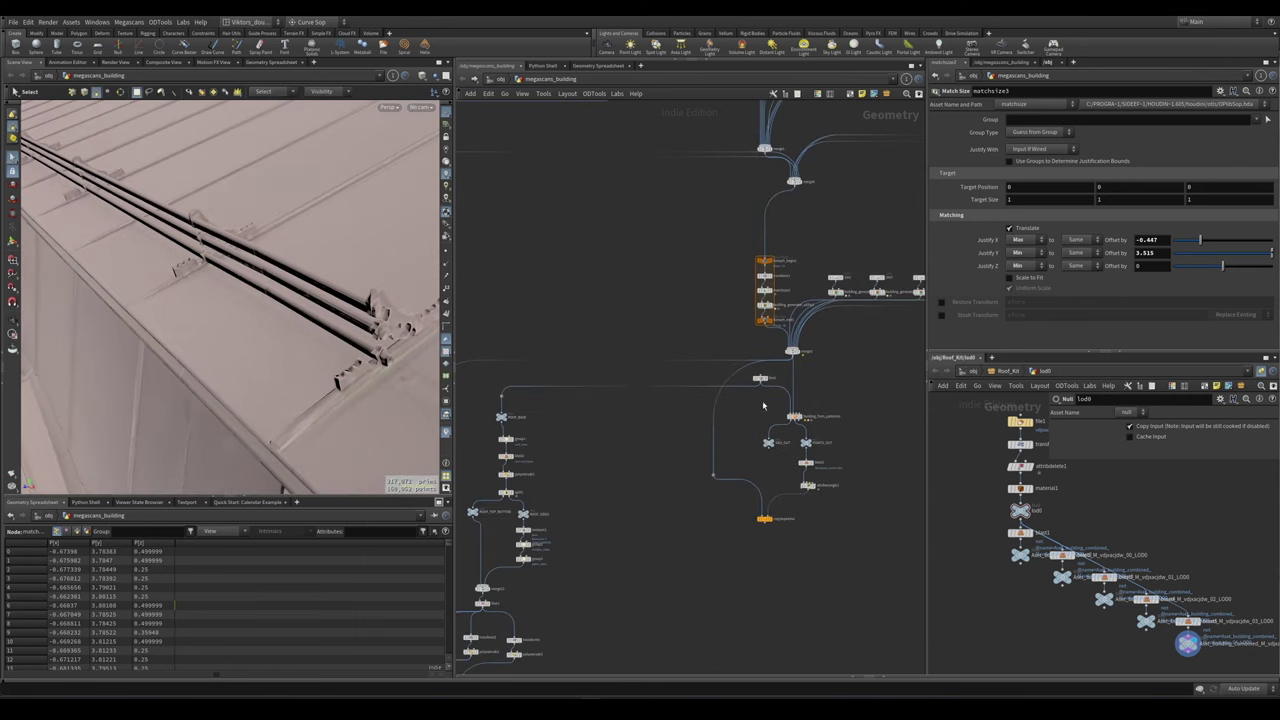
scroll(540, 280, "down", 2)
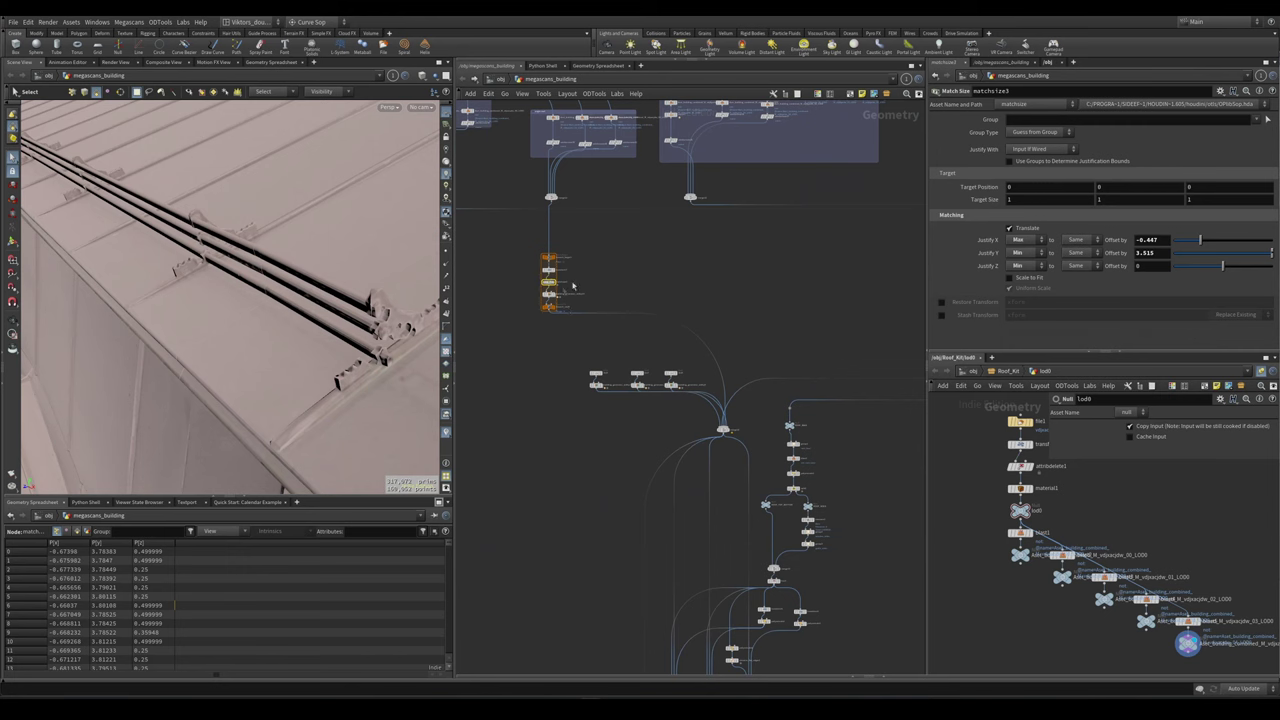
scroll(703, 585, "up", 2)
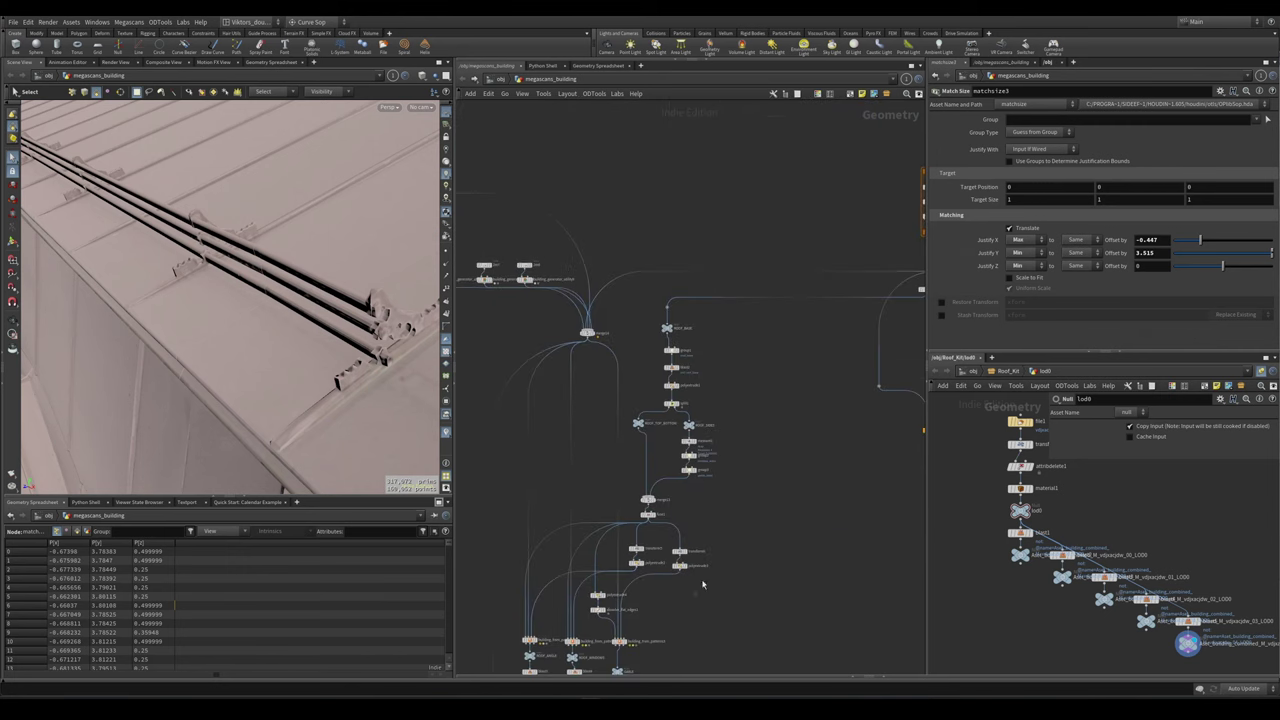
scroll(703, 585, "down", 2)
scroll(703, 585, "up", 2)
left_click(841, 512)
key("Escape")
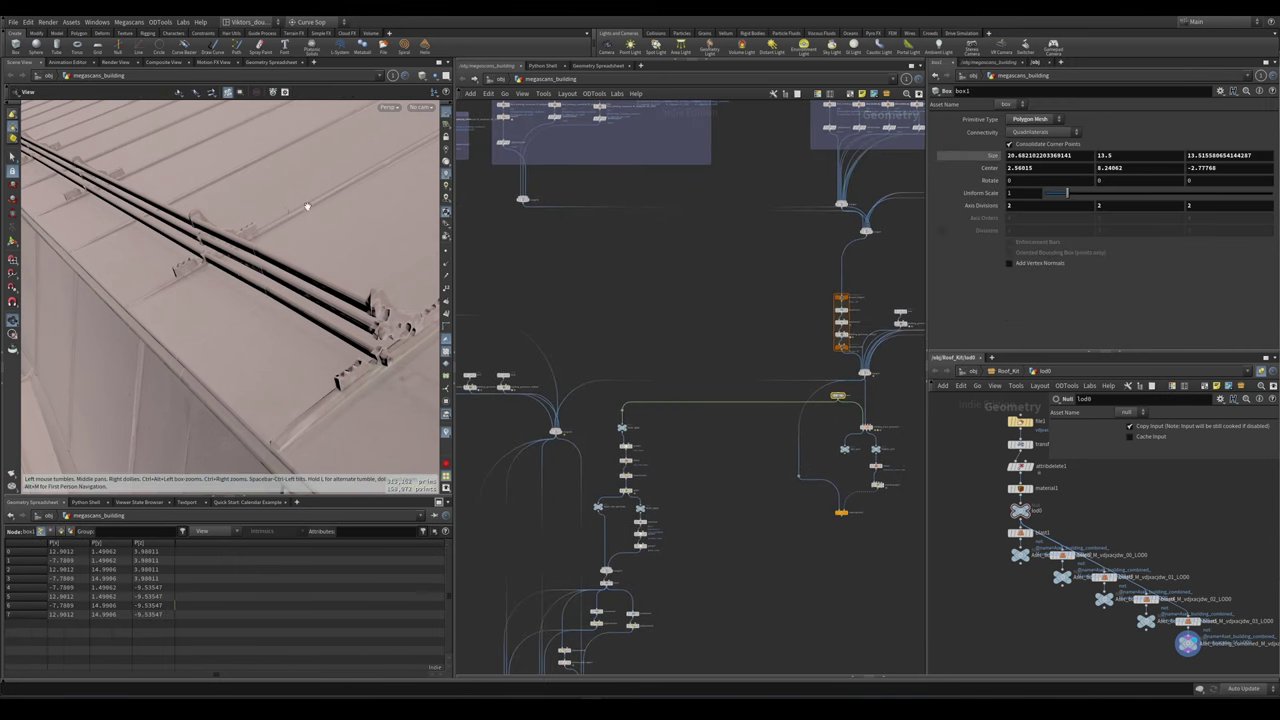
key("h")
mouse_move(245, 320)
left_mouse_down()
mouse_move(251, 343)
mouse_move(194, 209)
mouse_move(241, 302)
left_mouse_up()
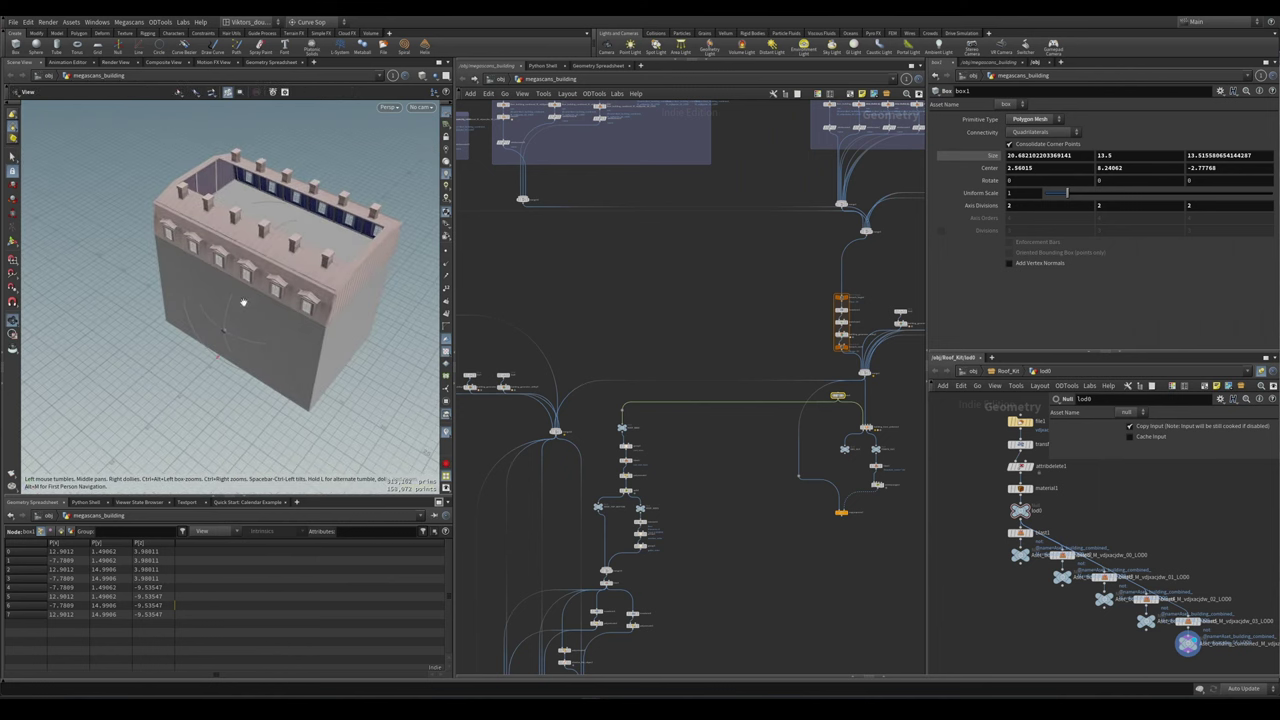
key("Return")
mouse_move(313, 316)
left_mouse_down()
mouse_move(168, 347)
mouse_move(240, 243)
mouse_move(290, 242)
left_mouse_up()
key("Escape")
key("w")
key("w")
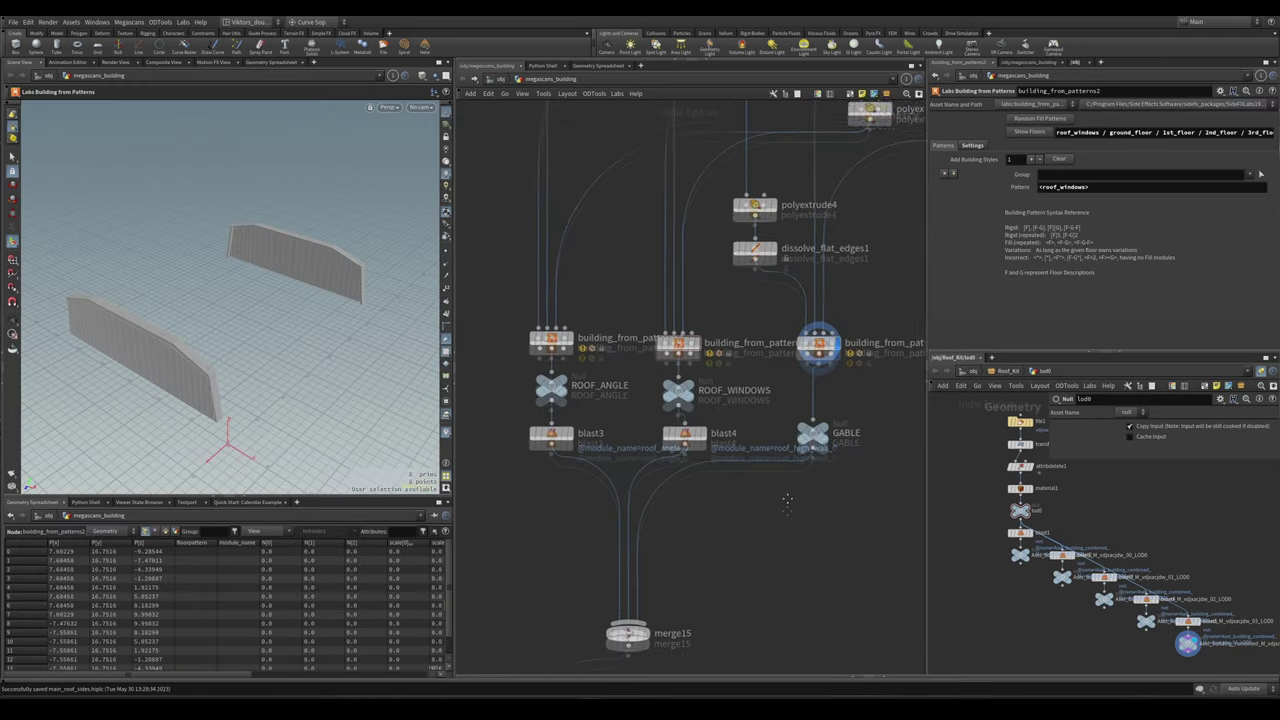
- Compare the outputs of building_from_patterns2 and building_from_patterns3 with their ROOF_WINDOWS and GABLE nulls
scroll(746, 360, "up", 5)
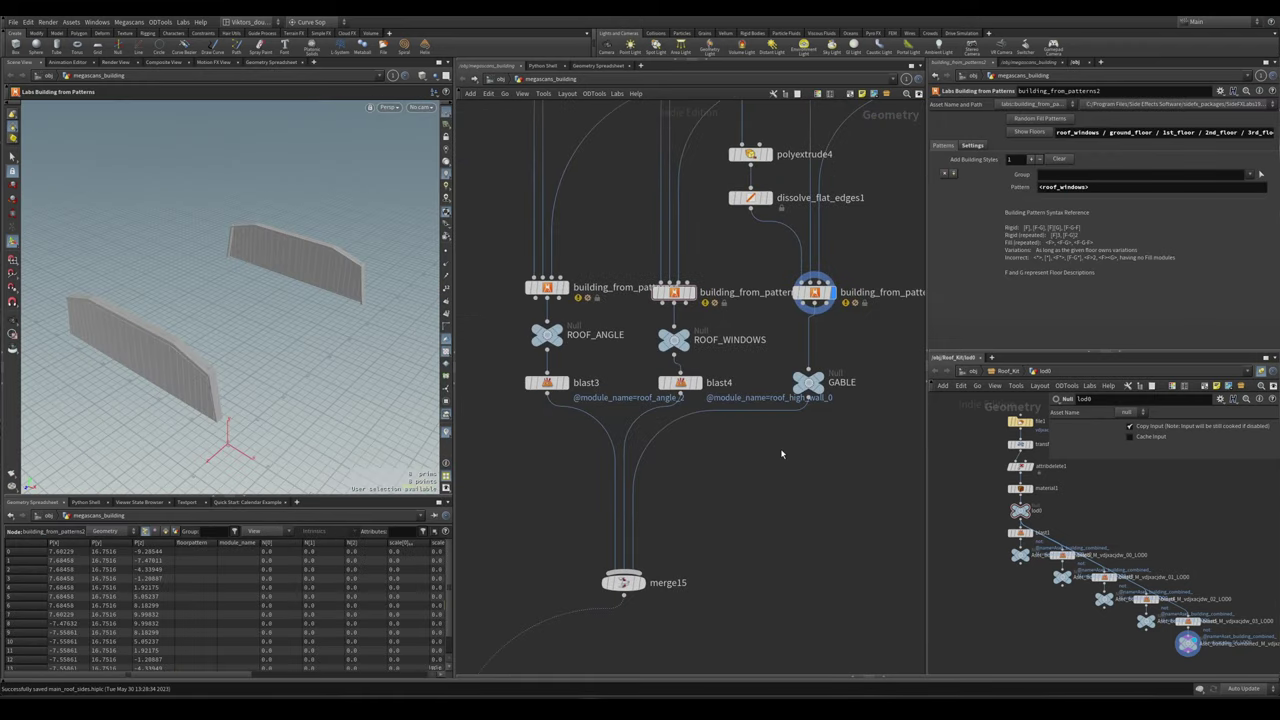
left_click(626, 376)
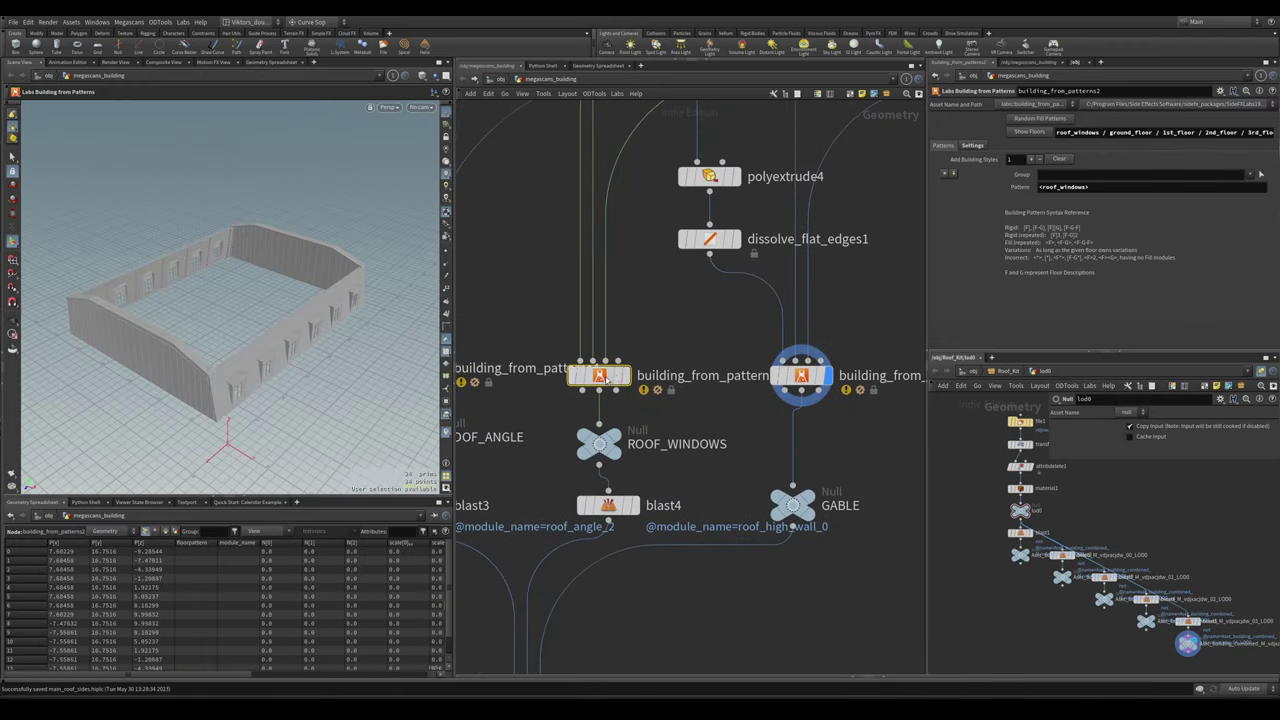
left_click_drag(576, 474, 577, 472)
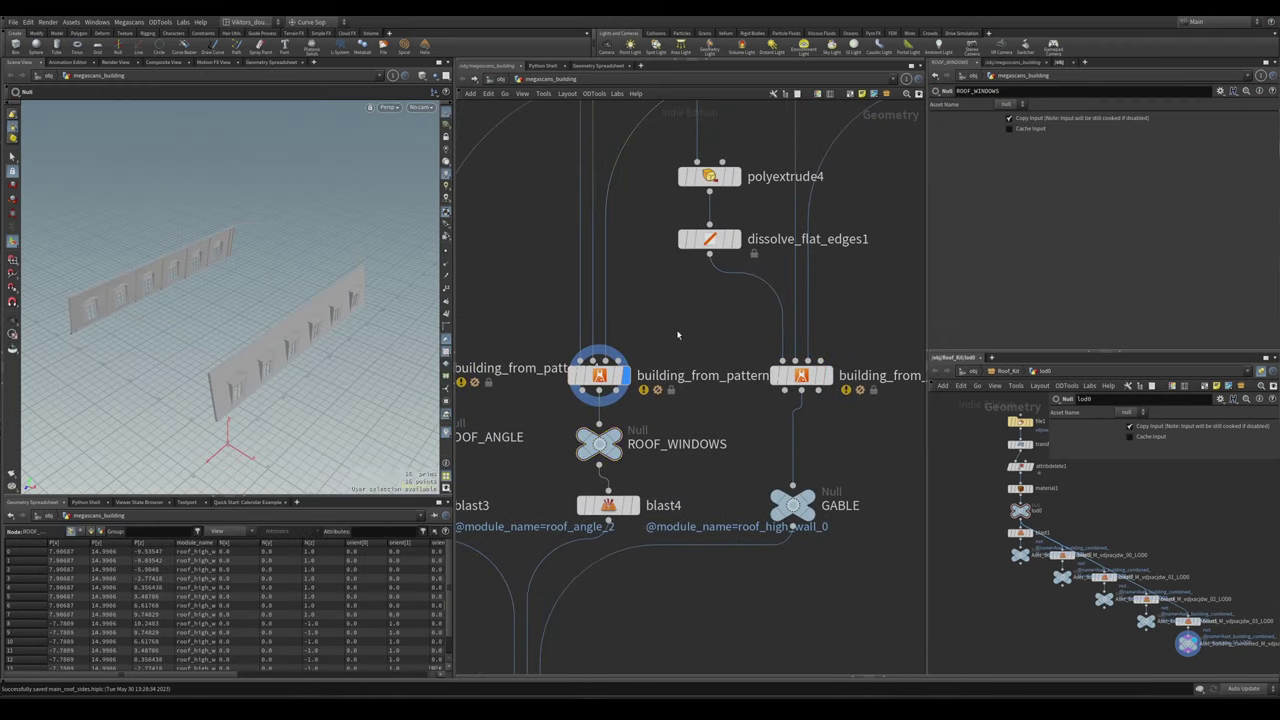
left_click(818, 378)
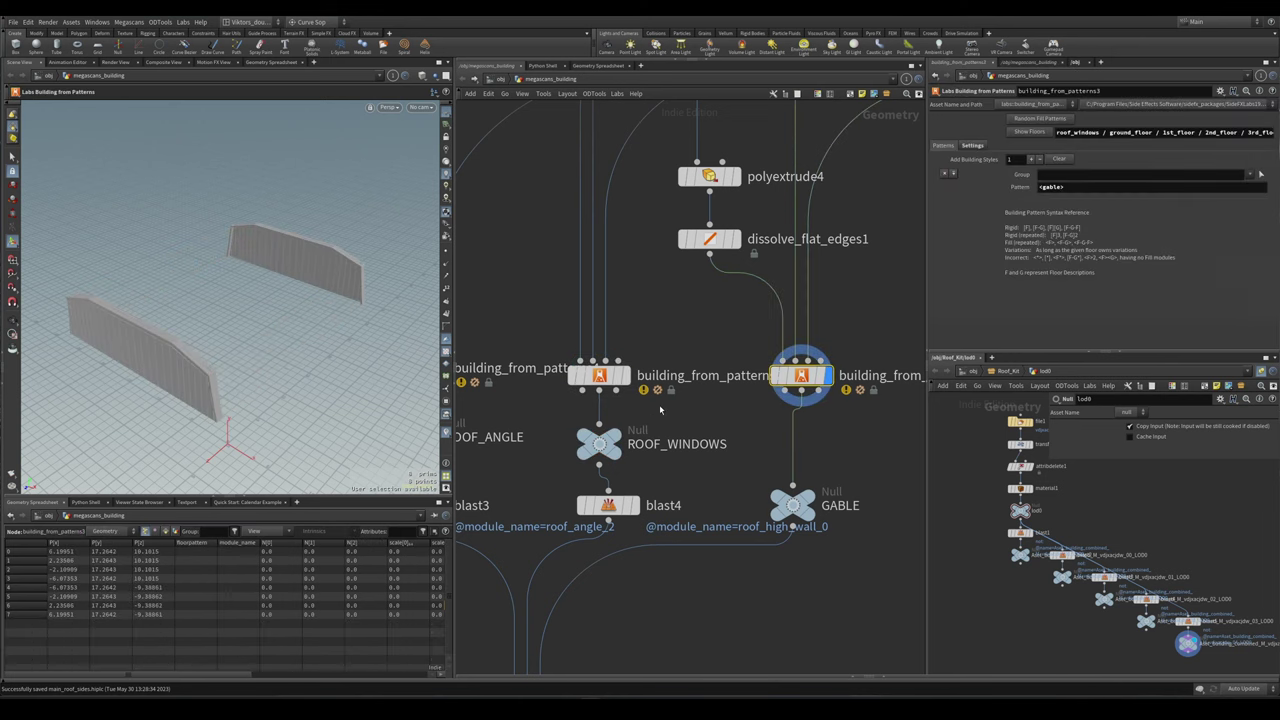
middle_click_drag(658, 415, 671, 396)
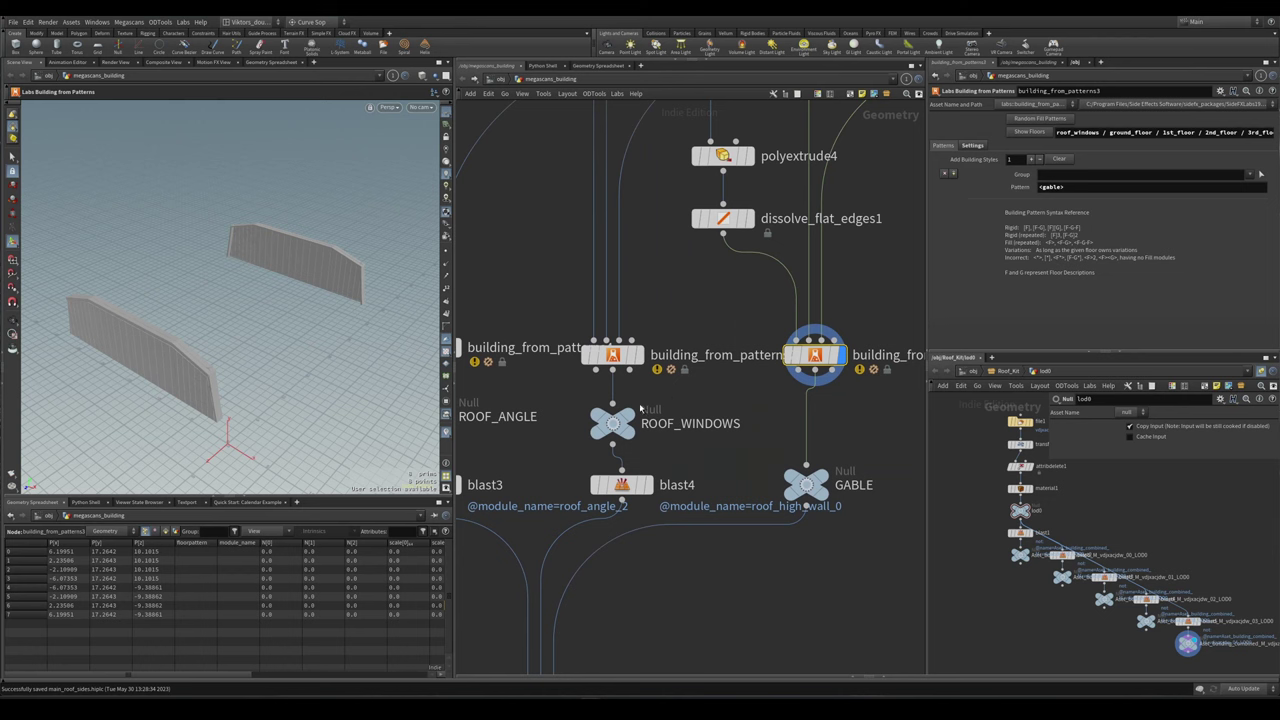
left_click(617, 356)
left_click(738, 423)
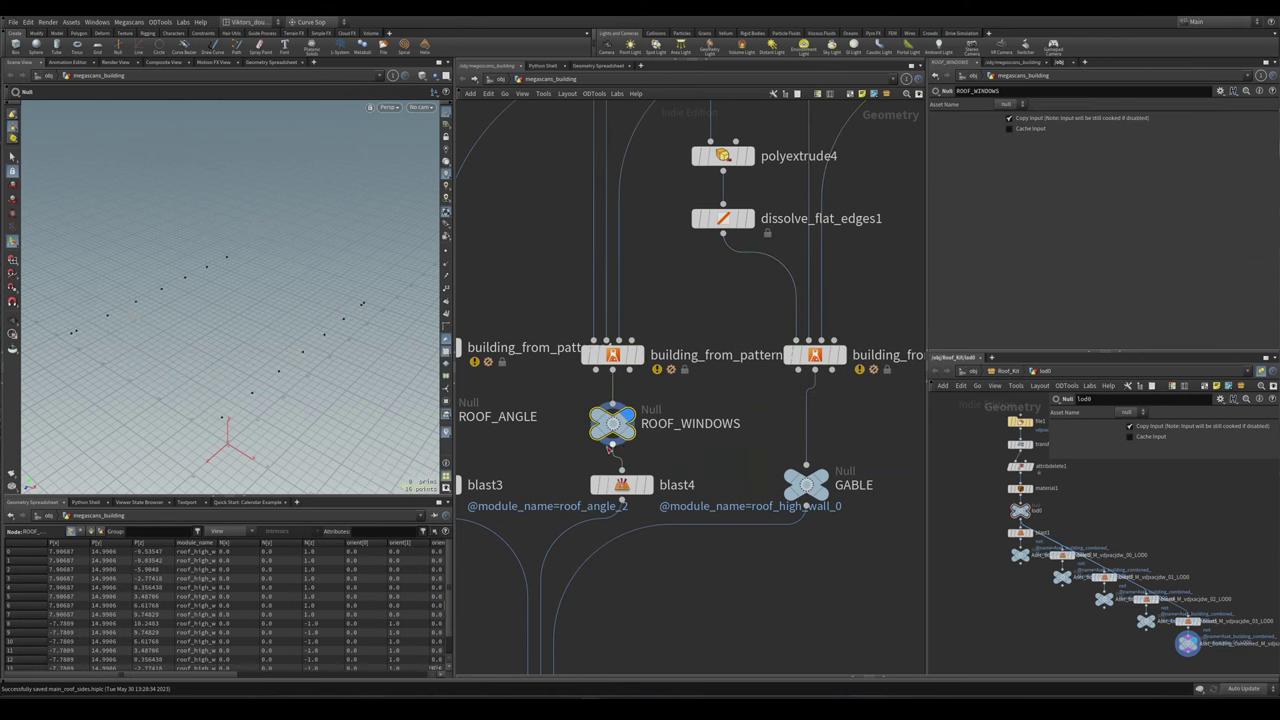
left_click(806, 484)
left_click(600, 357)
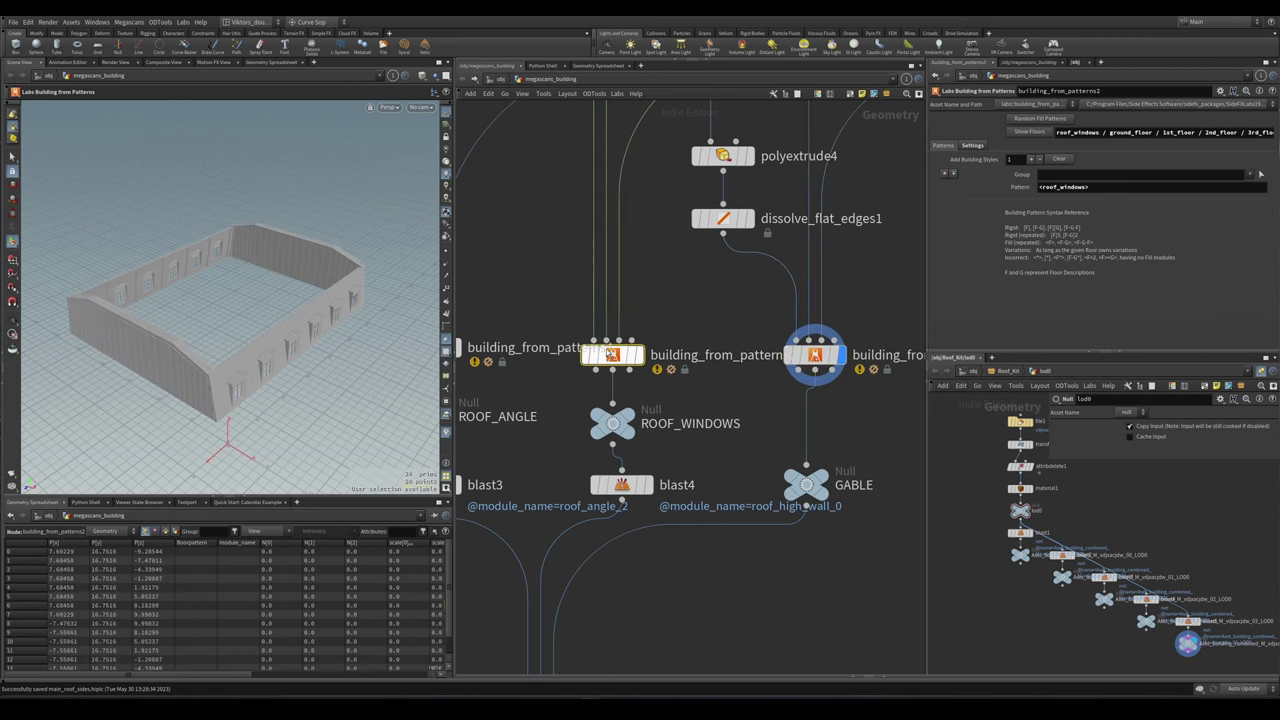
- Select the roof-window modules along one side of building_from_patterns2 to examine them, and display building_from_patterns3 for its gable modules
mouse_move(251, 365)
left_mouse_down("alt")
mouse_move(216, 363)
mouse_move(310, 358)
mouse_move(400, 330)
left_mouse_up("alt")
left_click(220, 372)
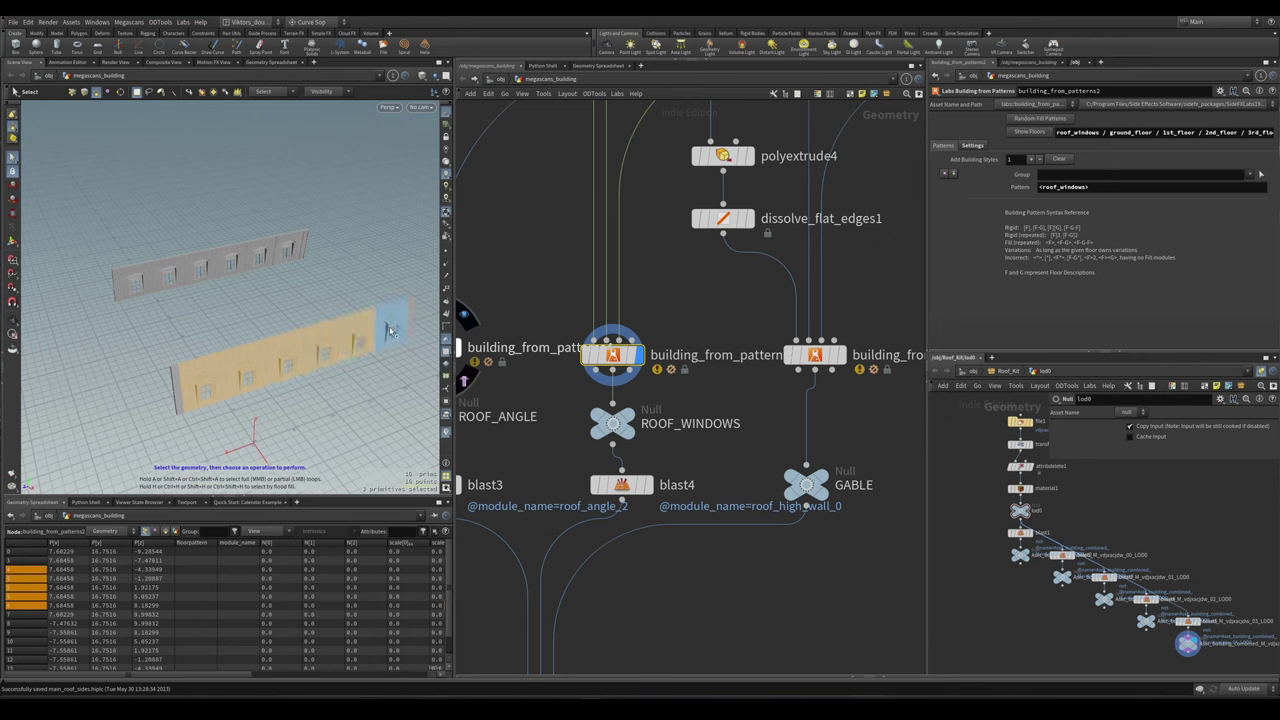
left_click_drag(230, 392, 261, 390, "alt")
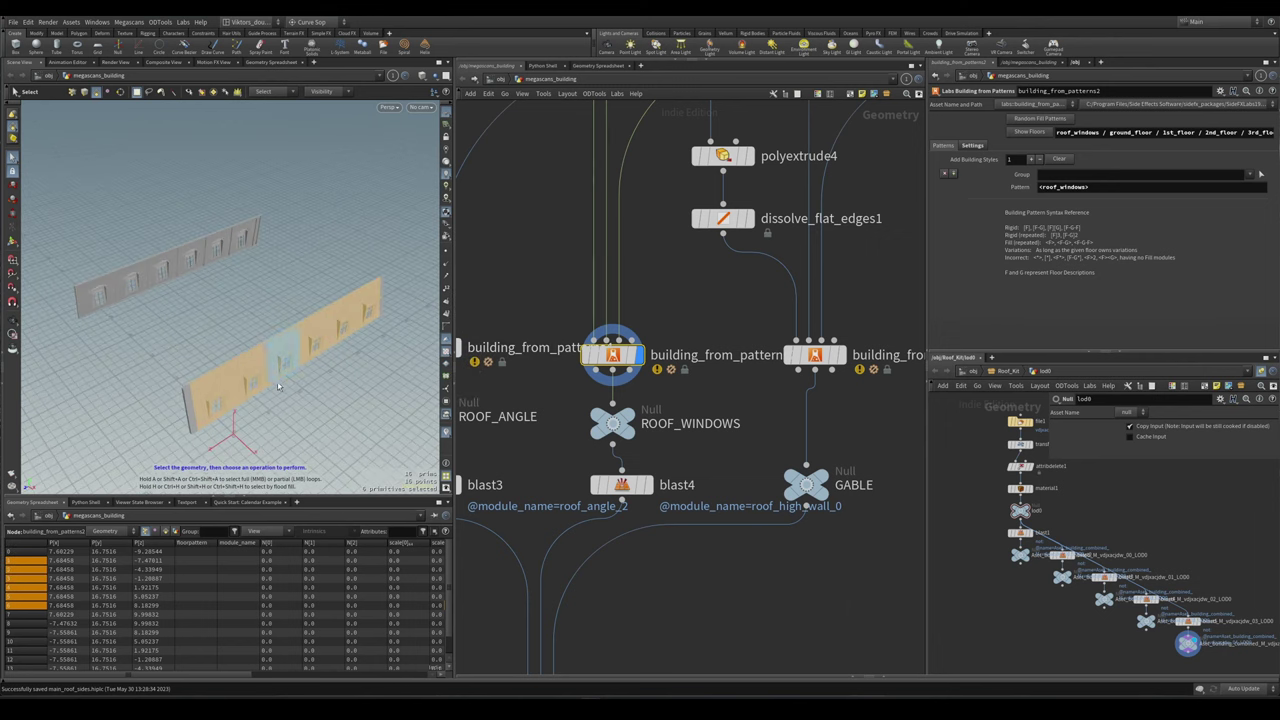
left_click_drag(235, 345, 213, 380, "alt")
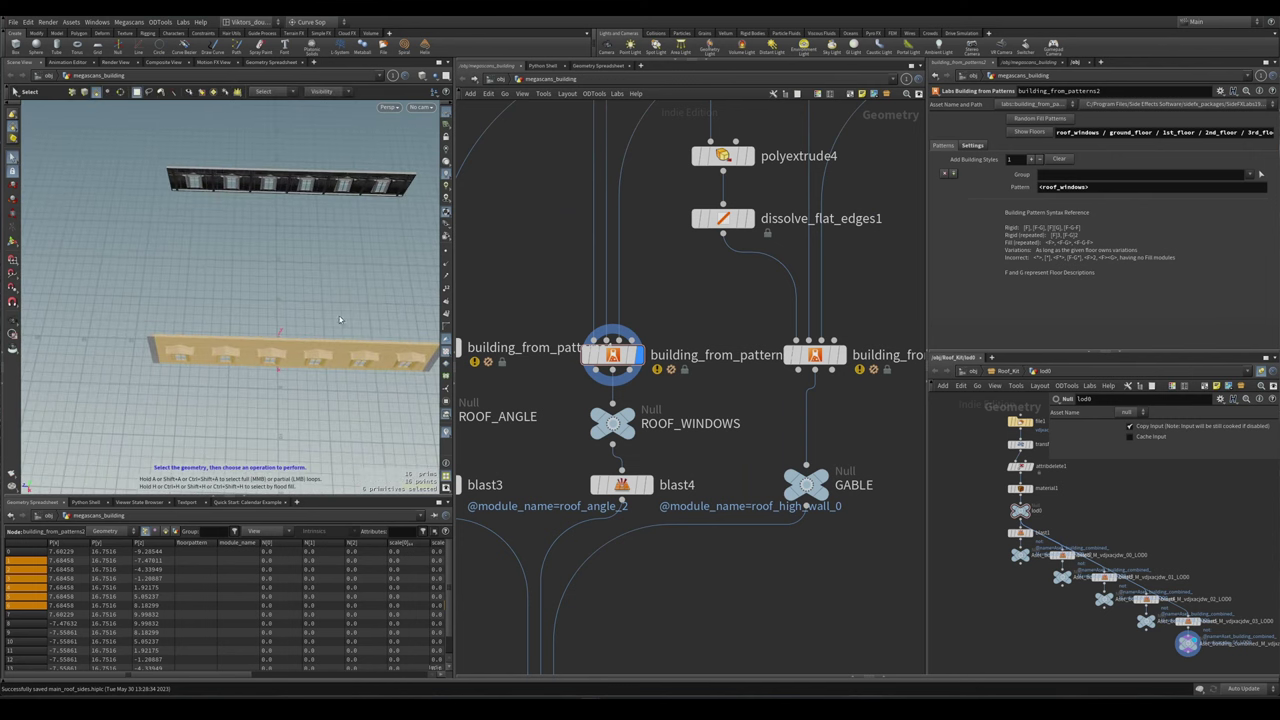
left_click(815, 352)
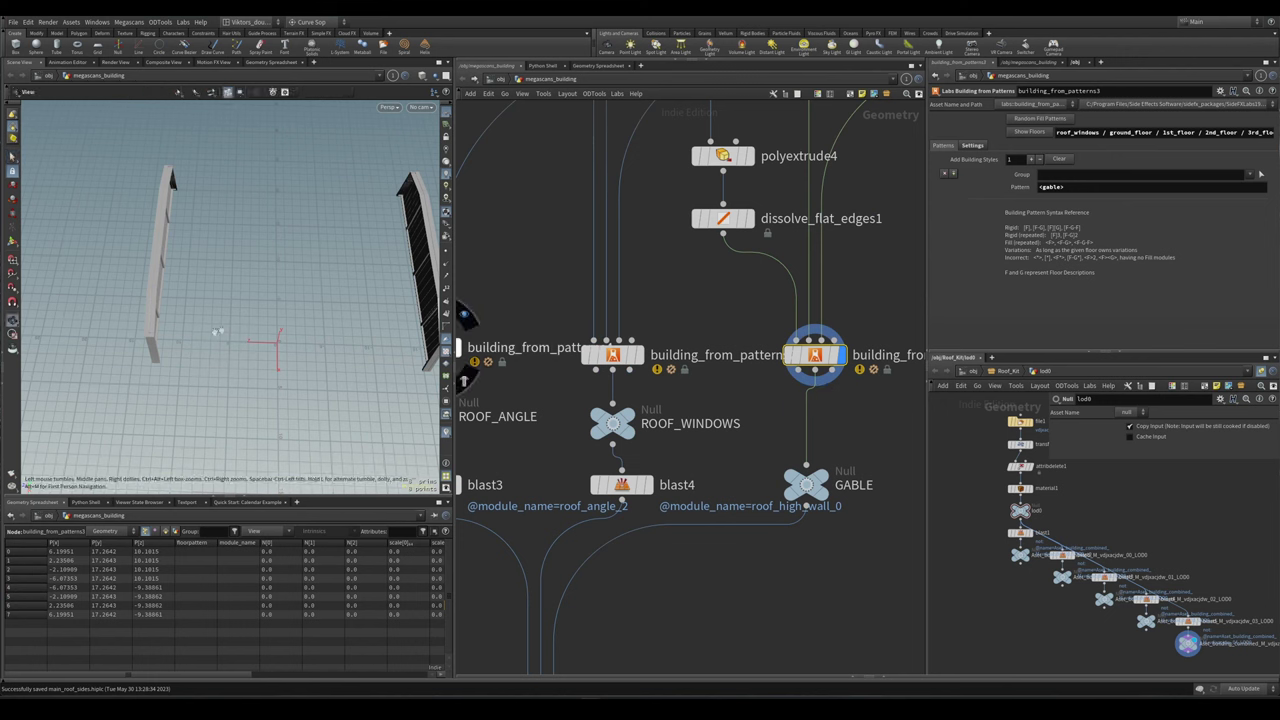
- Examine the roof-angle modules of building_from_patterns4 together with the roof-window and gable outputs of building_from_patterns2 and building_from_patterns3
left_click_drag(214, 329, 257, 271, "alt")
scroll(795, 423, "down", 3)
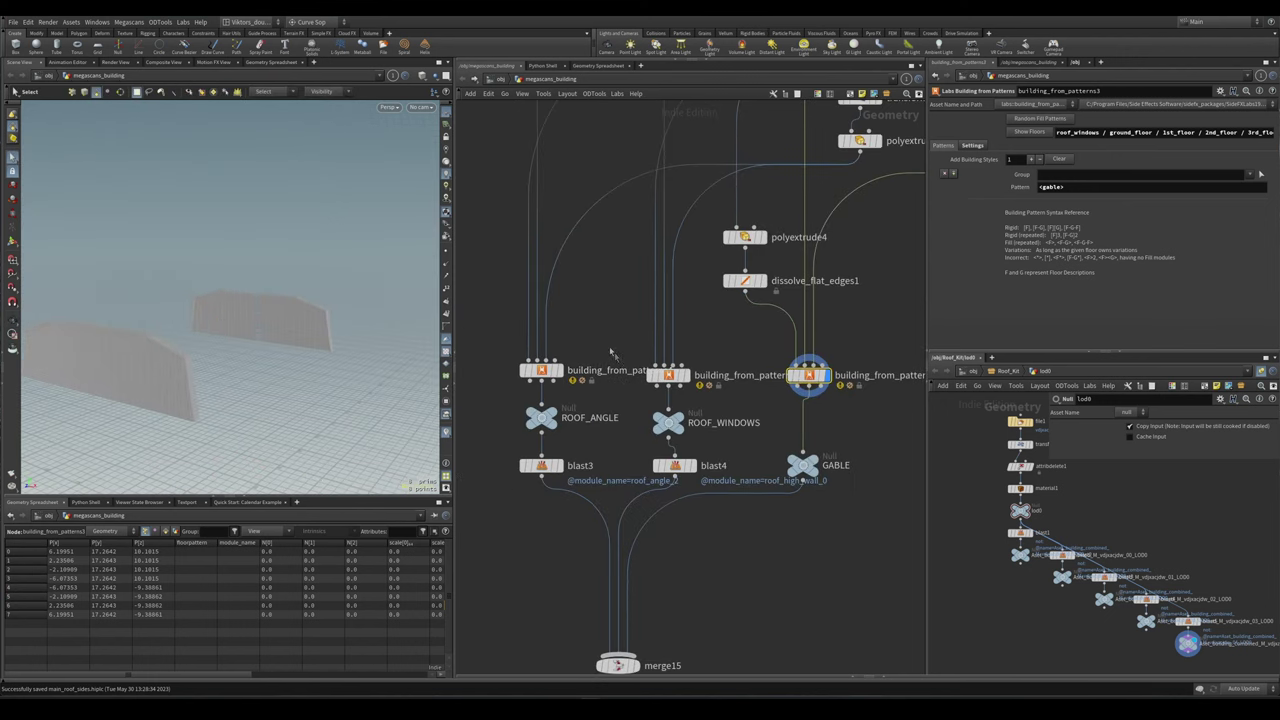
left_click(541, 370)
left_click_drag(225, 380, 244, 369, "alt")
key("s")
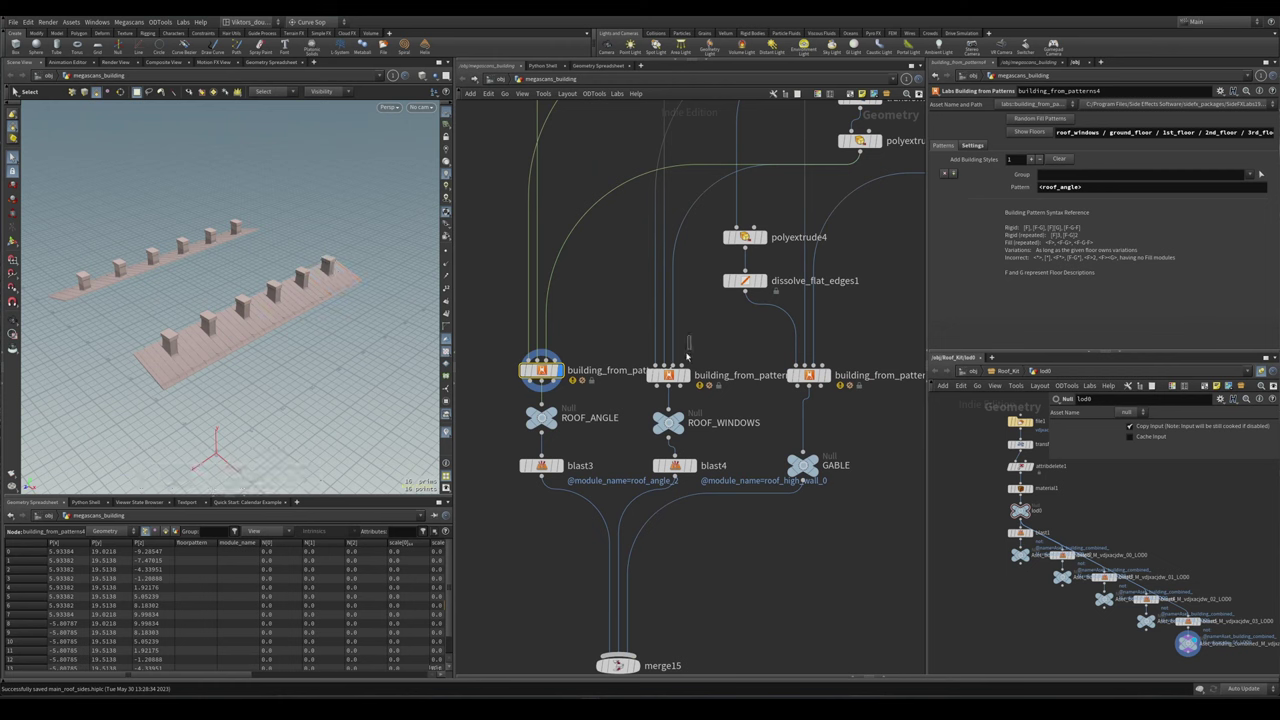
left_click(669, 375)
left_click(809, 376)
left_click_drag(150, 300, 231, 380, "alt")
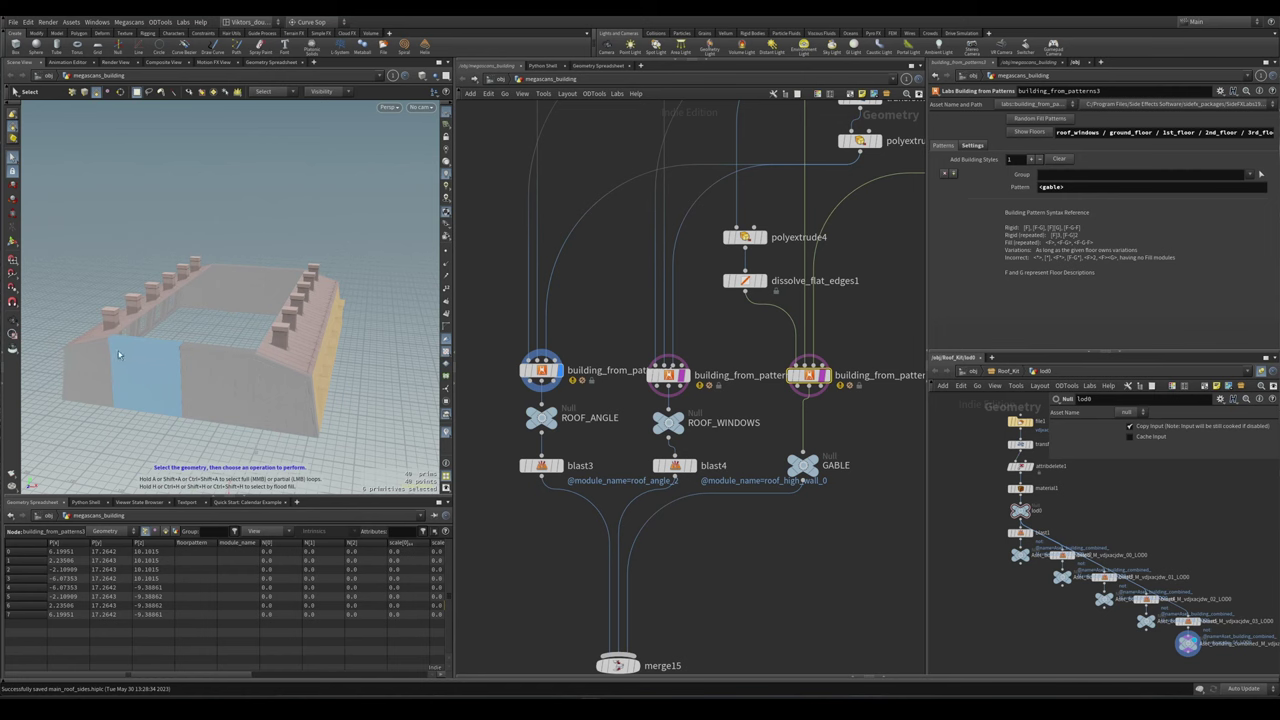
key("Escape")
left_click_drag(250, 420, 330, 320)
key("s")
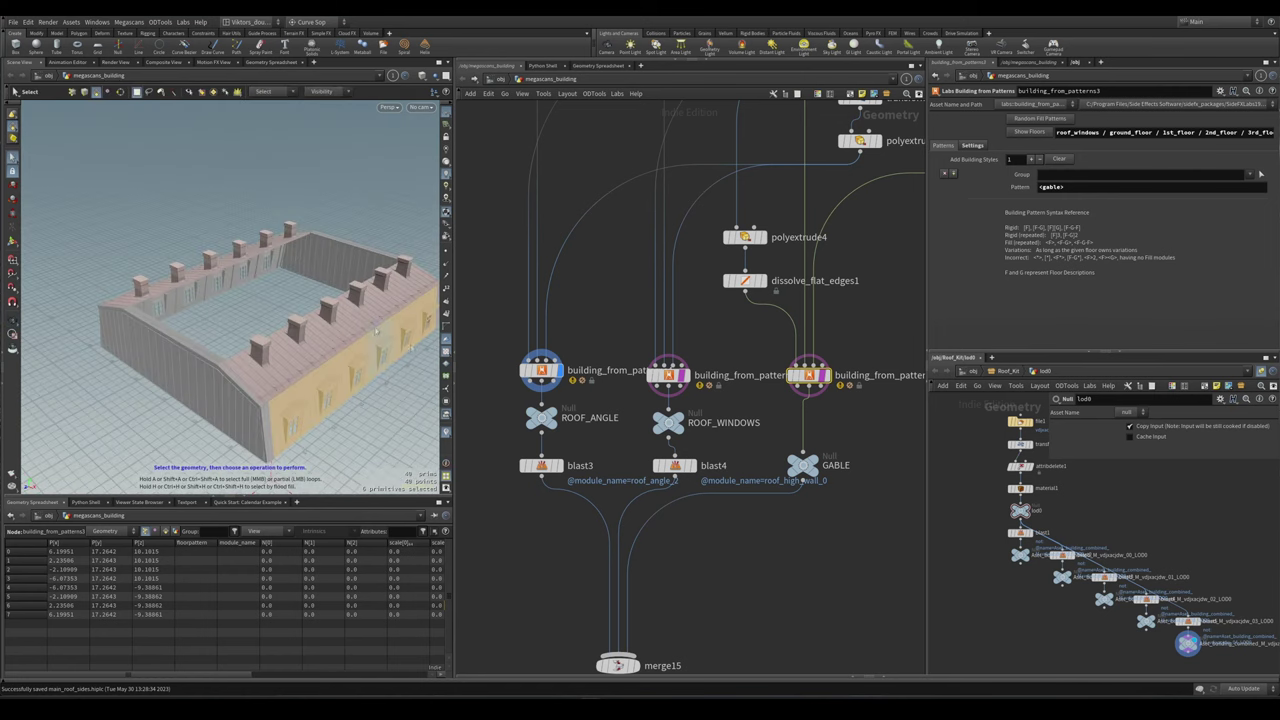
- Display the output of building_from_patterns2 on its own, followed by that of building_from_patterns3
left_click(670, 375)
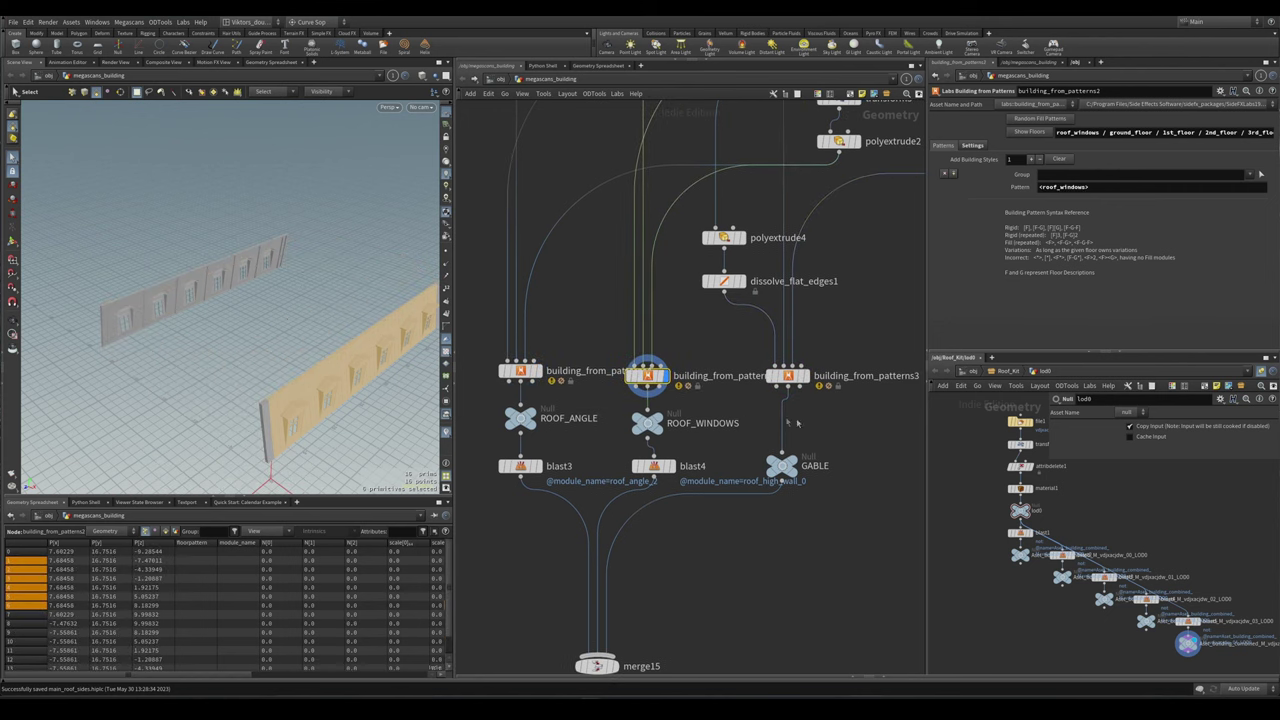
left_click(787, 375)
middle_click_drag(716, 428, 680, 391)
middle_click_drag(667, 440, 599, 412)
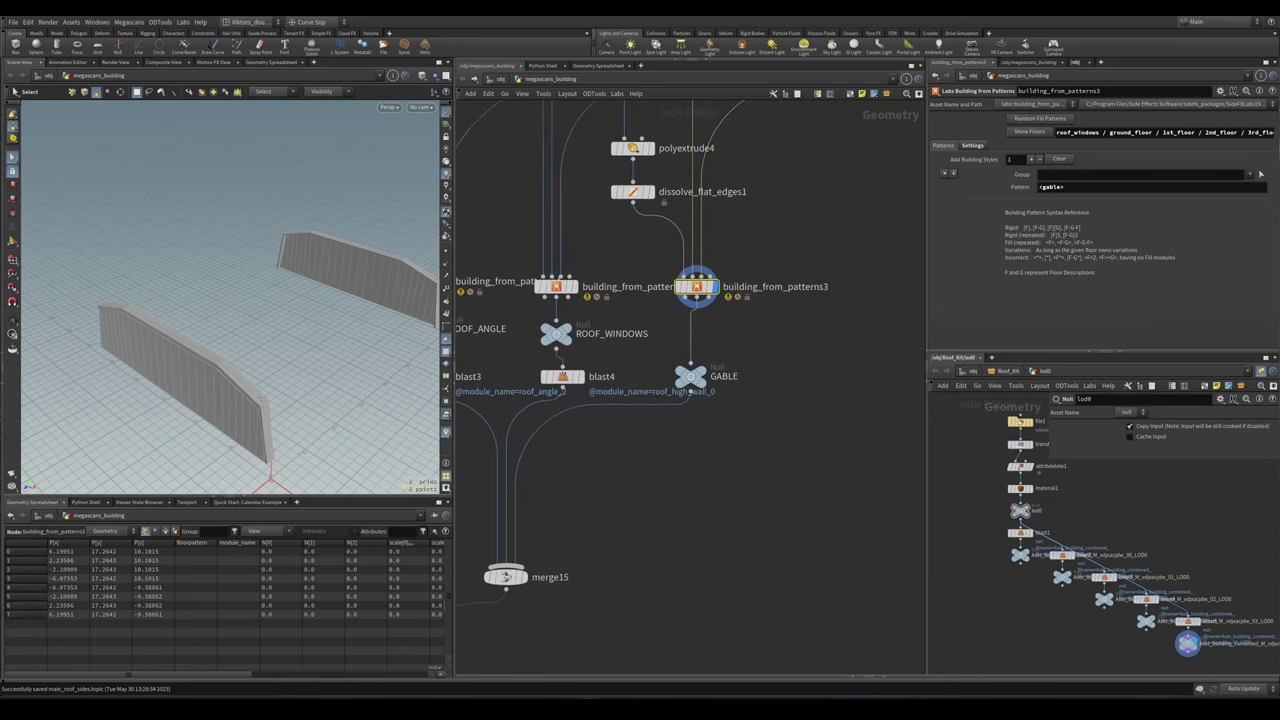
- Add a Group Create node connected to the output of blast4 and display it
scroll(594, 394, "up", 2)
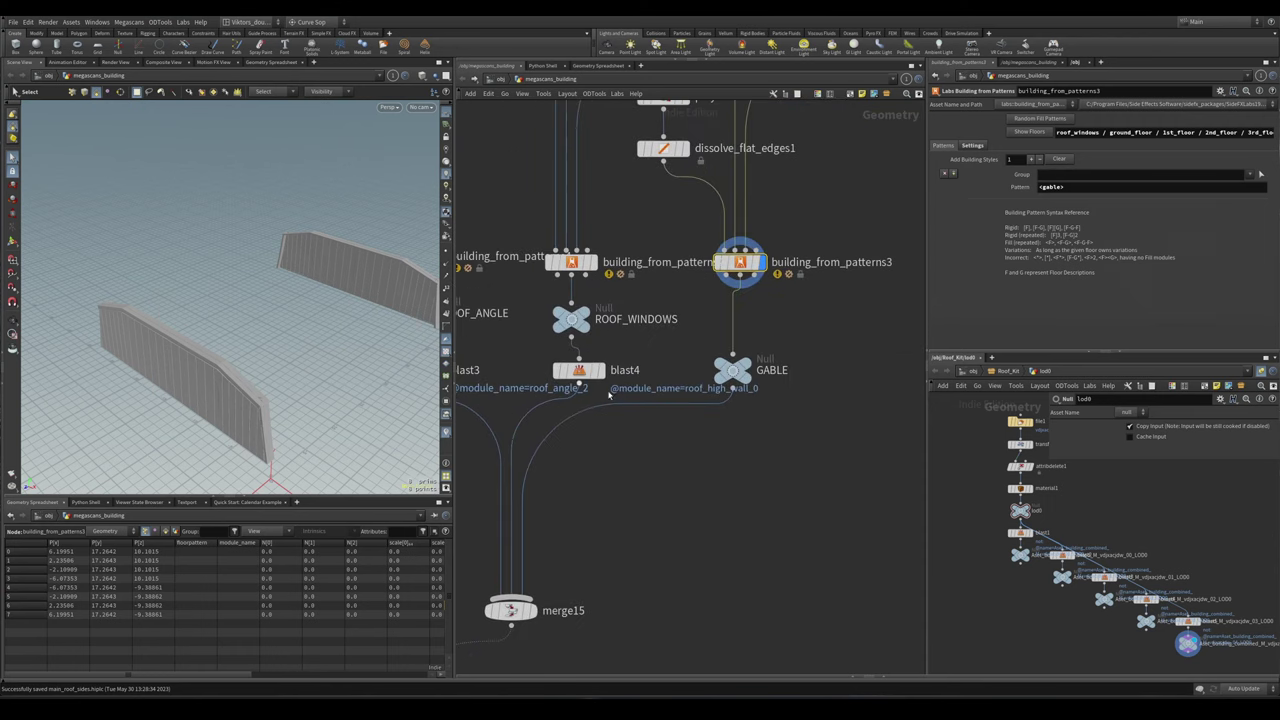
middle_click_drag(689, 551, 697, 476)
key("Tab")
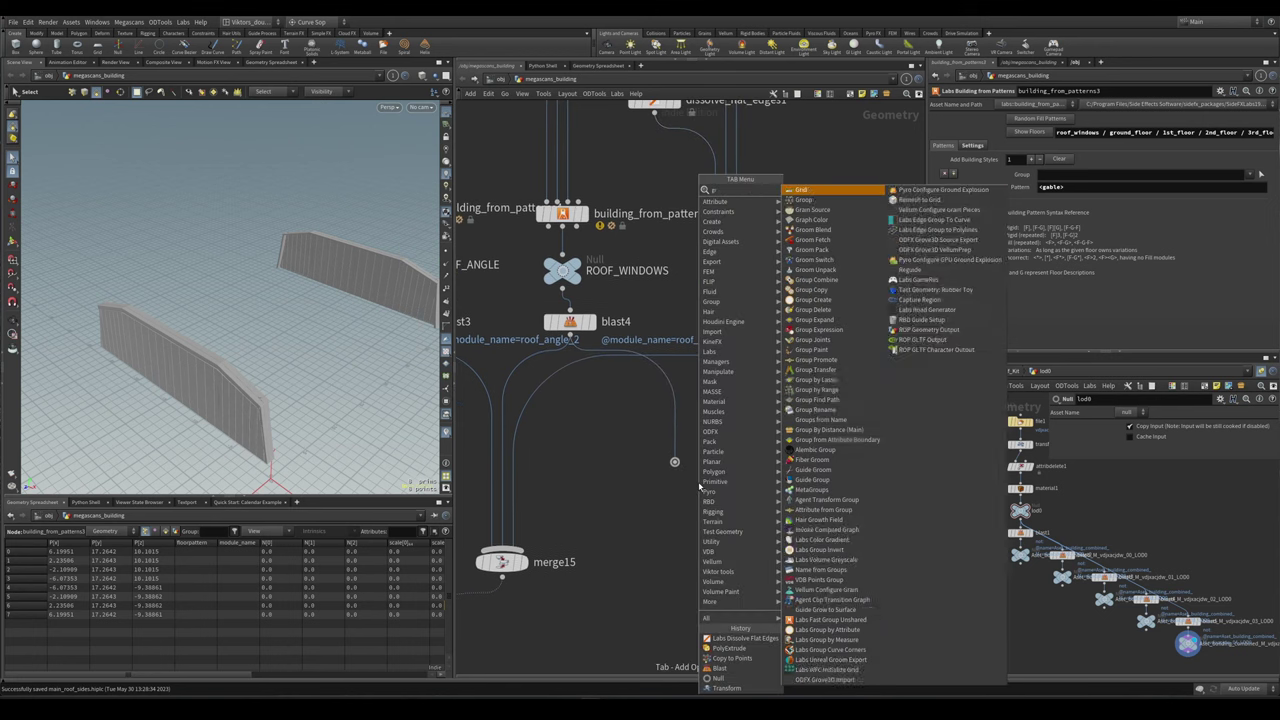
key("Return")
left_click(693, 531)
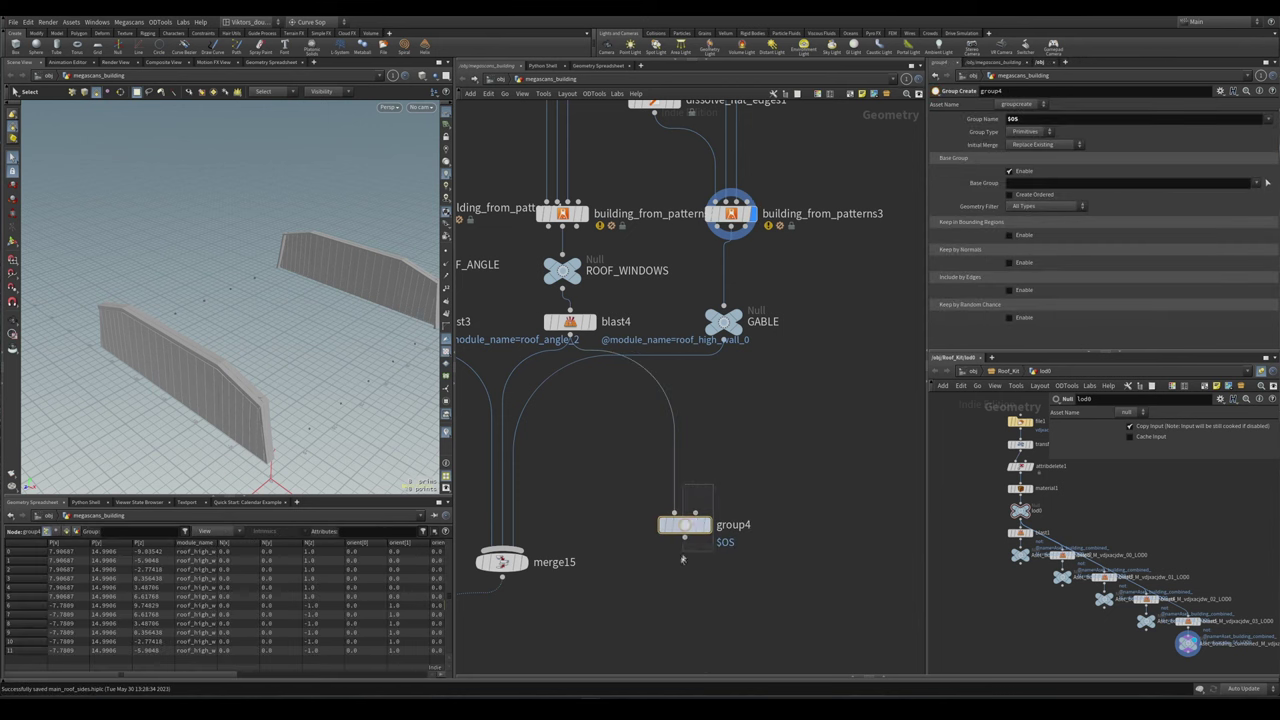
key("r")
key("Escape")
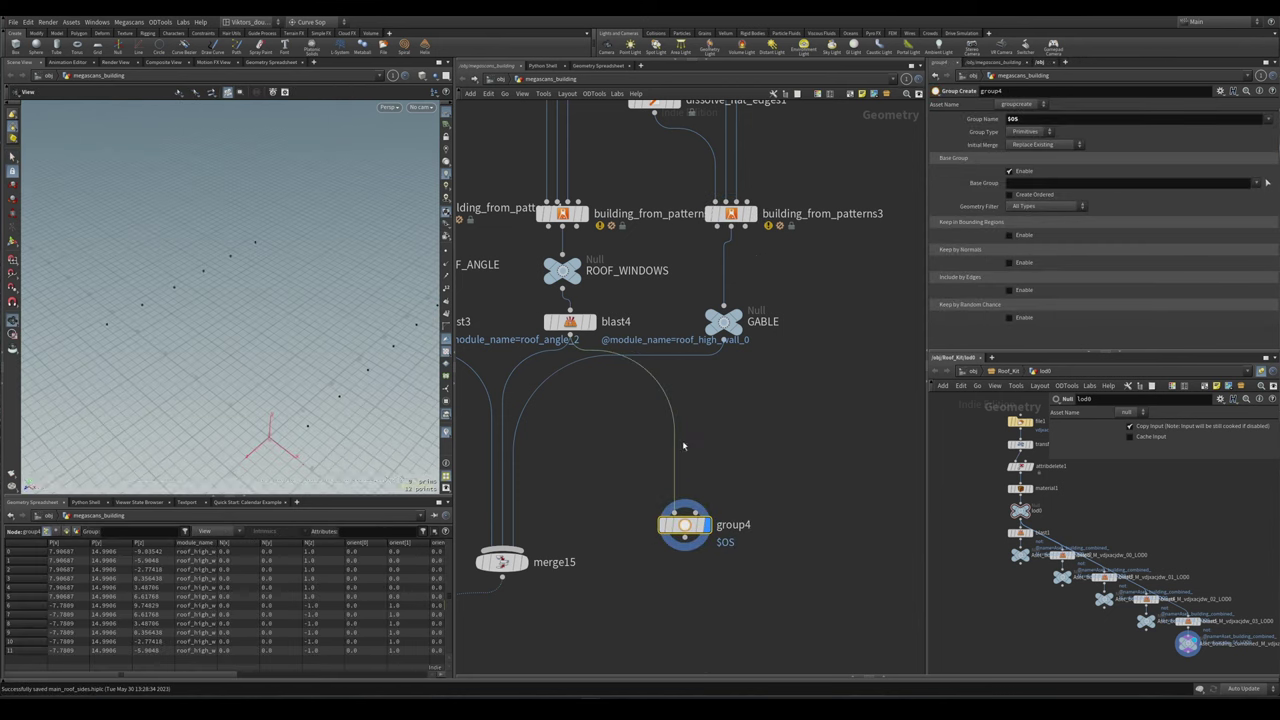
- Show point numbers and normals in the viewport and examine the point order along both sides of the roof
left_click_drag(330, 383, 243, 346)
left_click(446, 287)
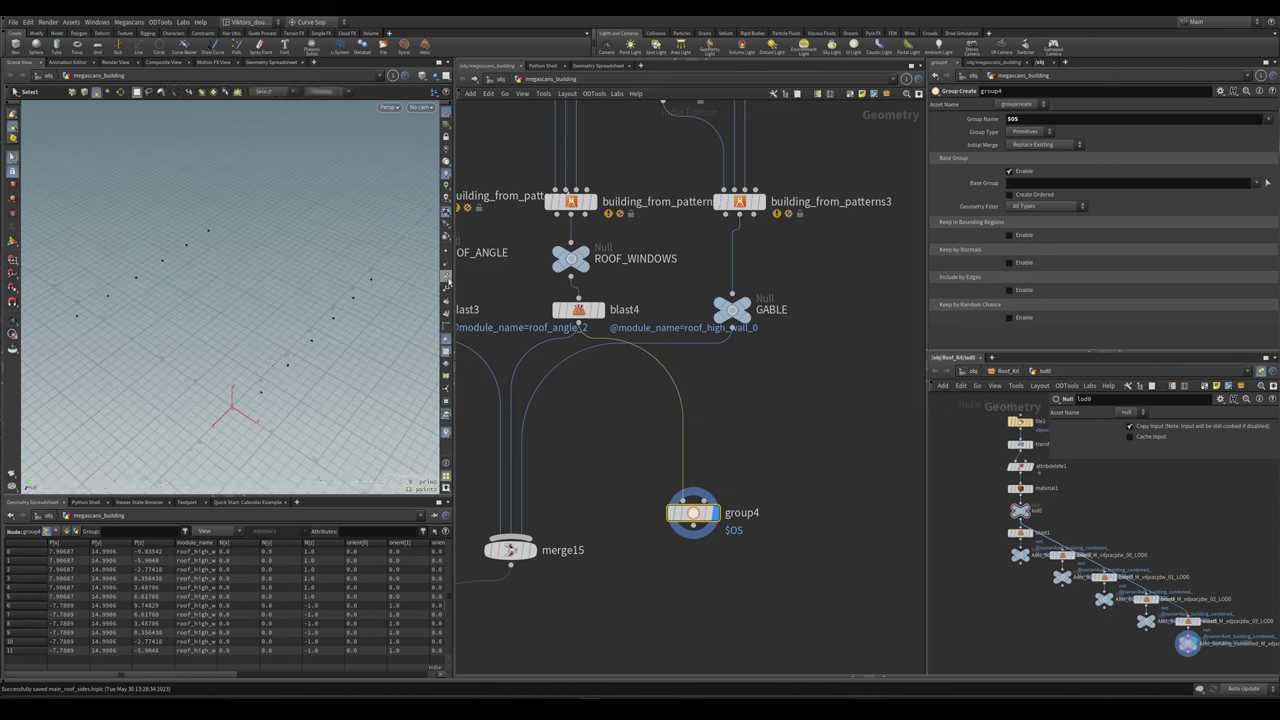
scroll(355, 309, "up", 2)
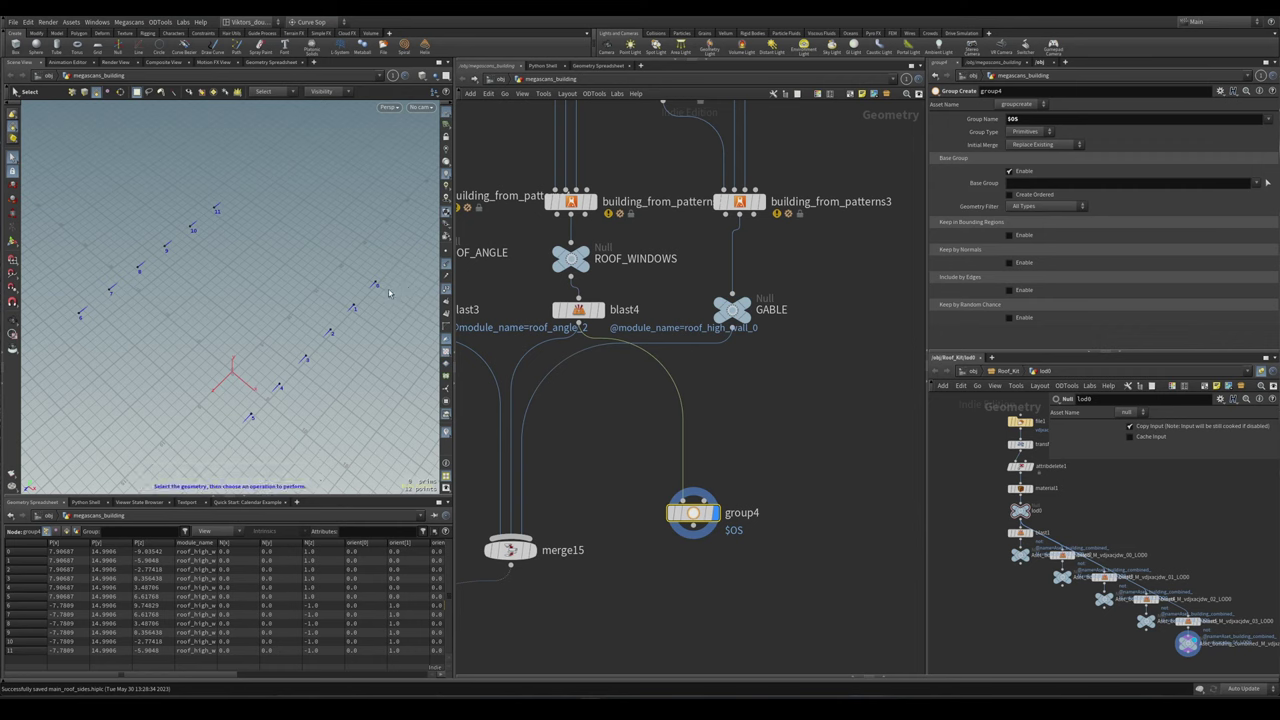
left_click(216, 208)
left_click(376, 284)
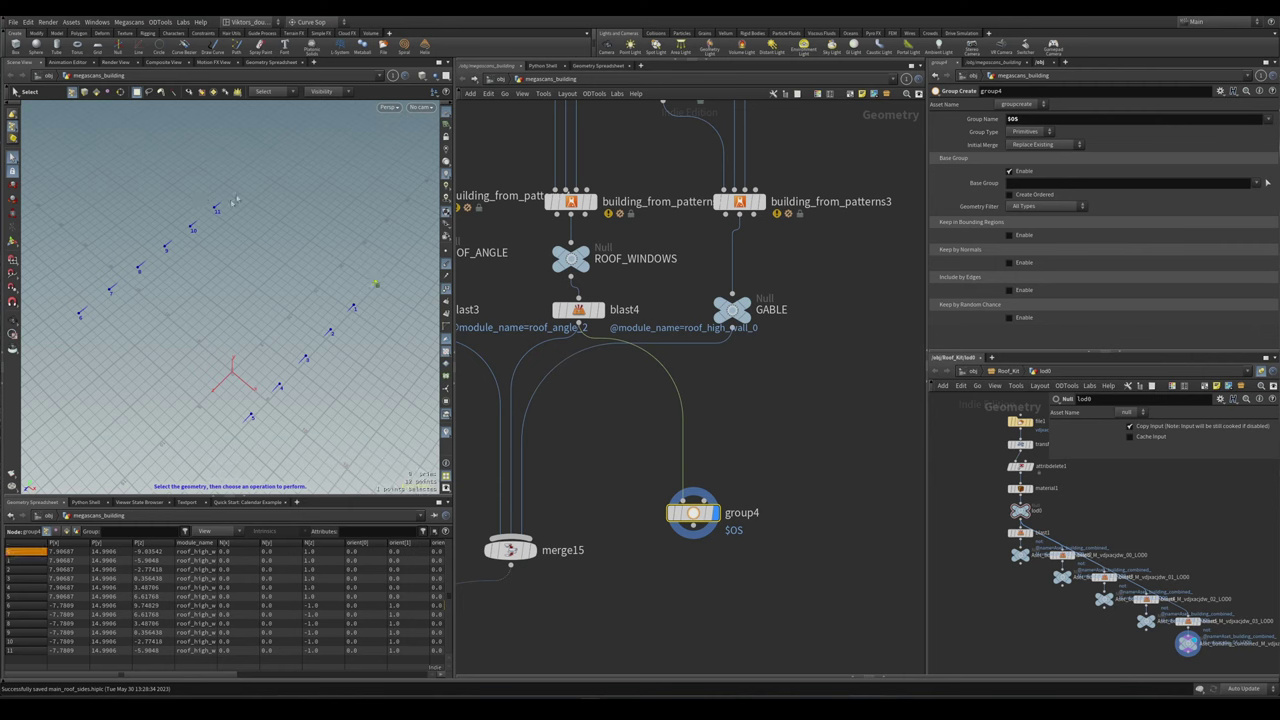
left_click_drag(240, 193, 80, 325)
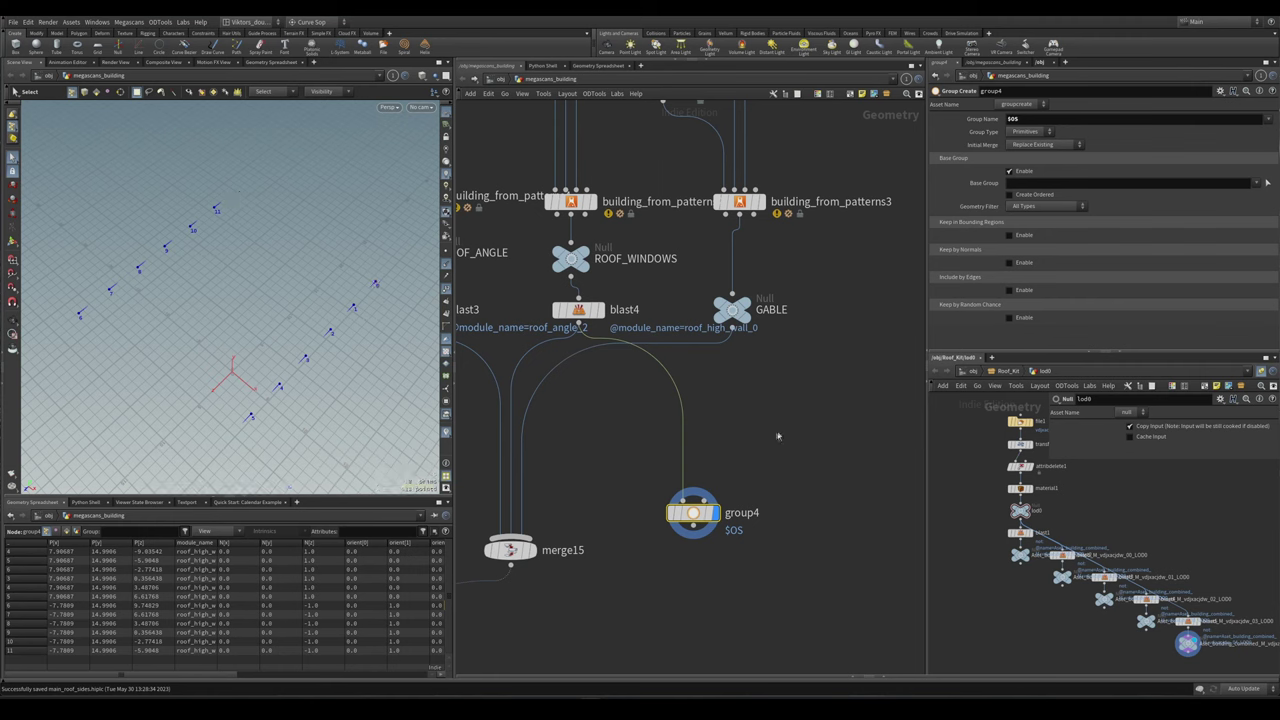
scroll(749, 449, "up", 2)
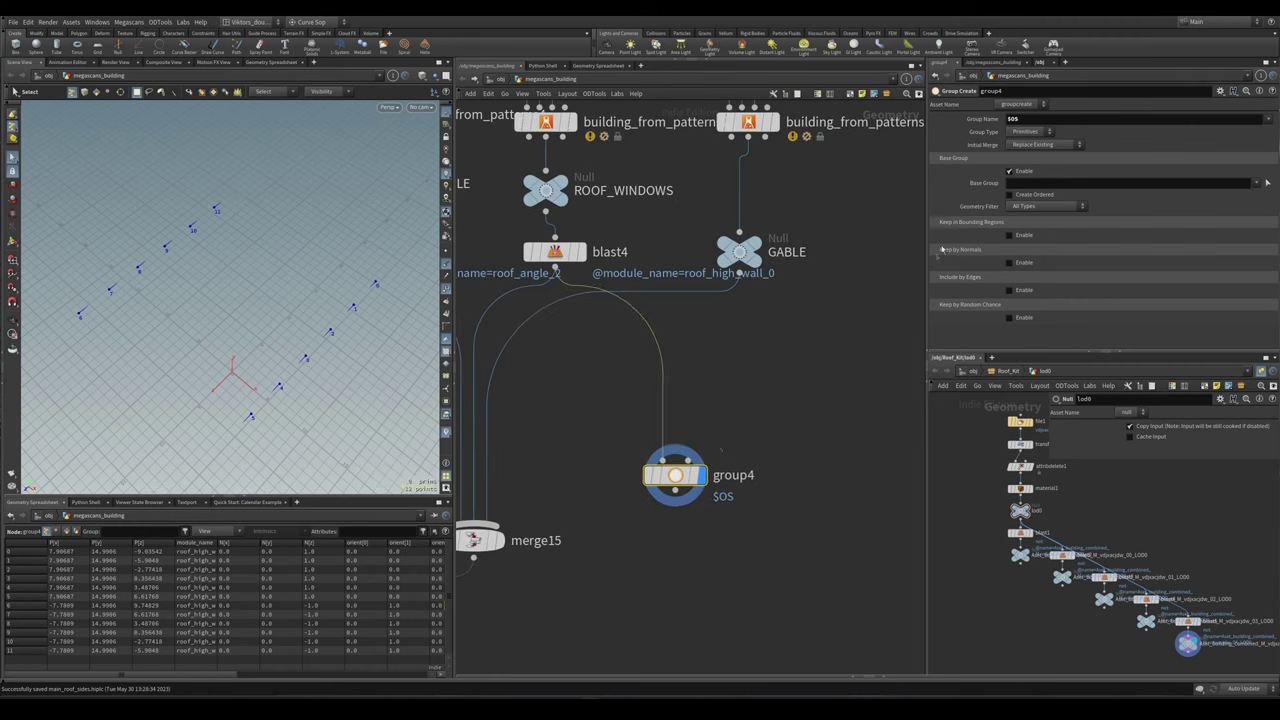
- Name the group of the new Group Create node roof_one_side and set its group type to Points
left_click(1042, 116)
key("BackSpace")
key("BackSpace")
key("BackSpace")
type("roof_one_side")
key("Return")
left_click(1028, 131)
left_click(1025, 143)
- Set the base group of group4 to 0-`npoints(0)/2` and check which points roof_one_side contains
left_click(1033, 182)
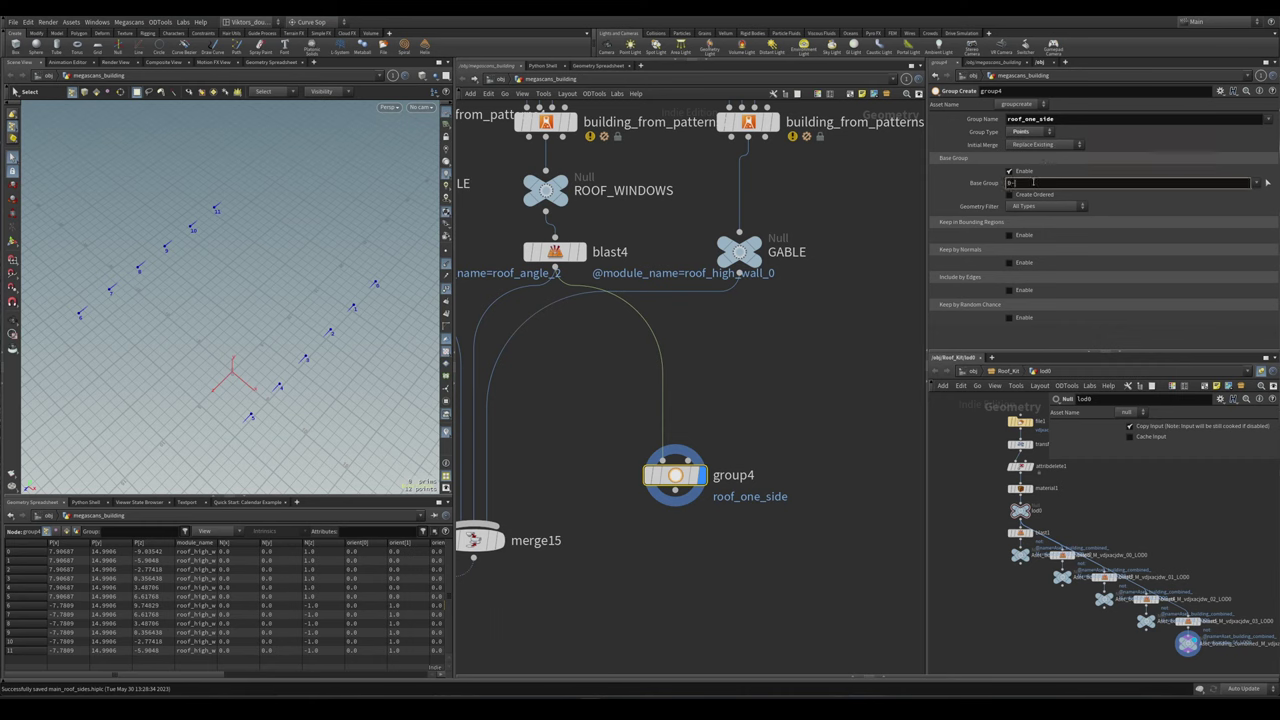
type("0-`np")
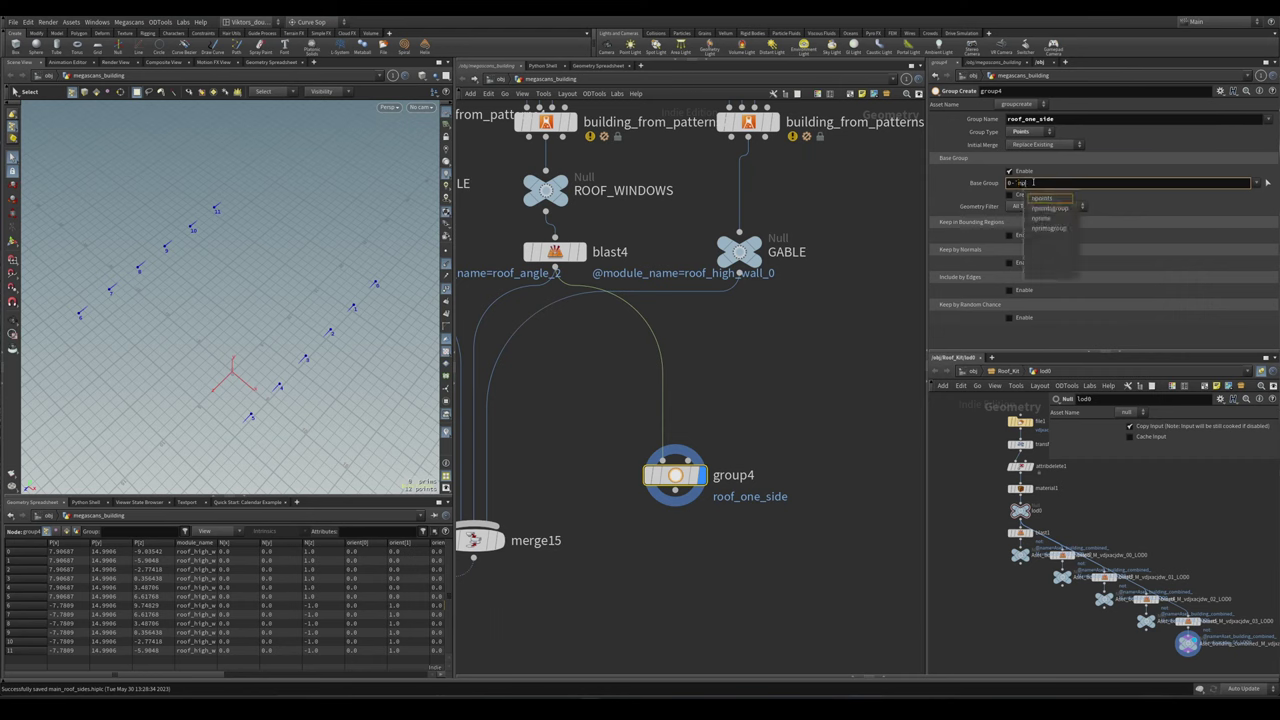
key("Return")
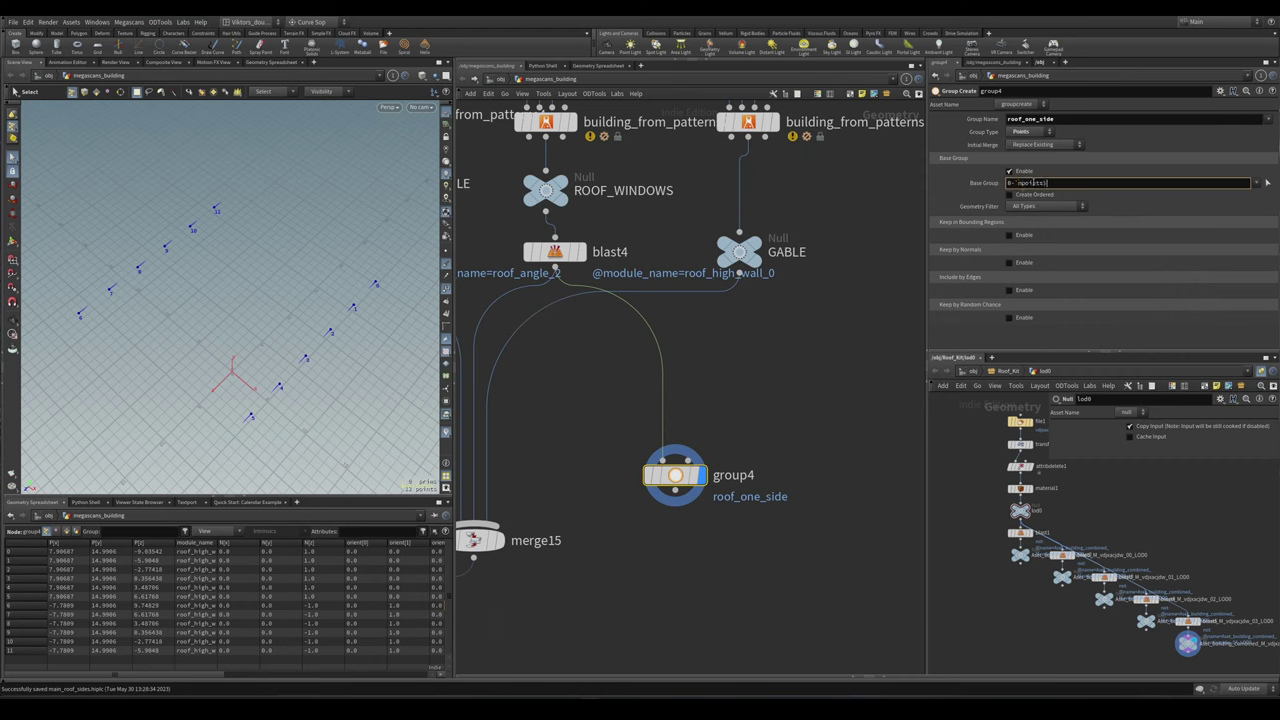
type("(")
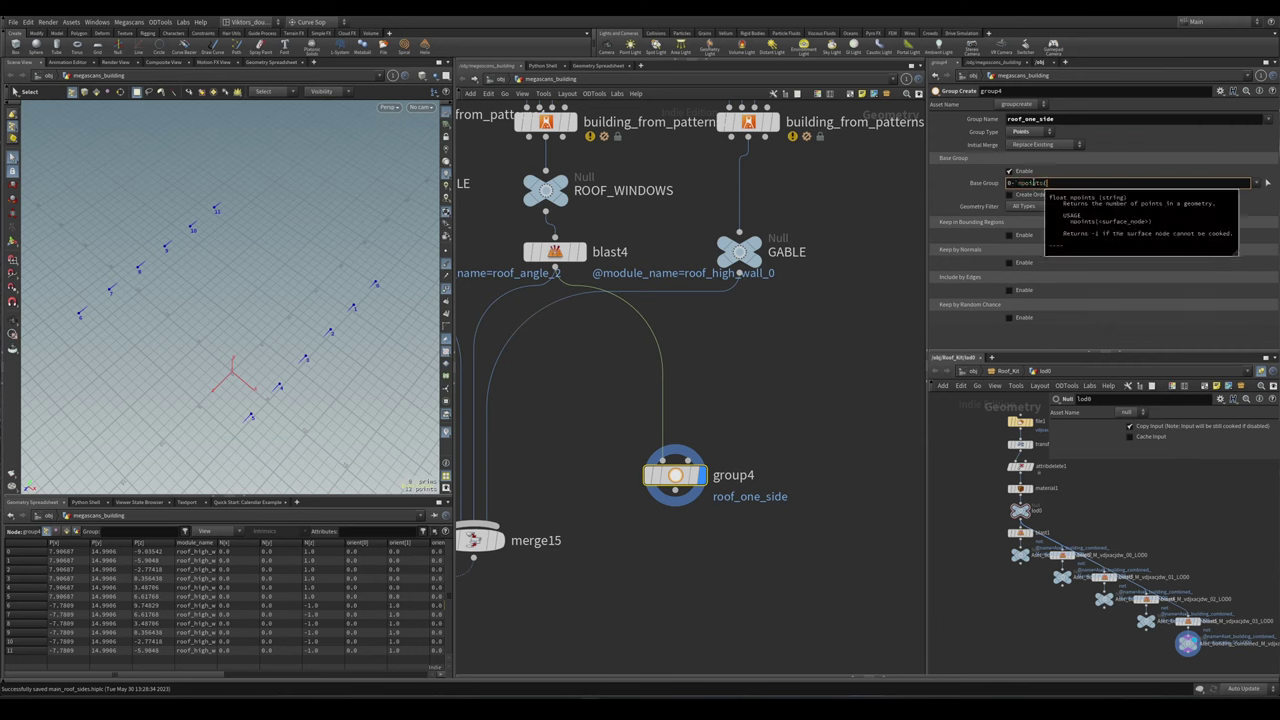
type("0)")
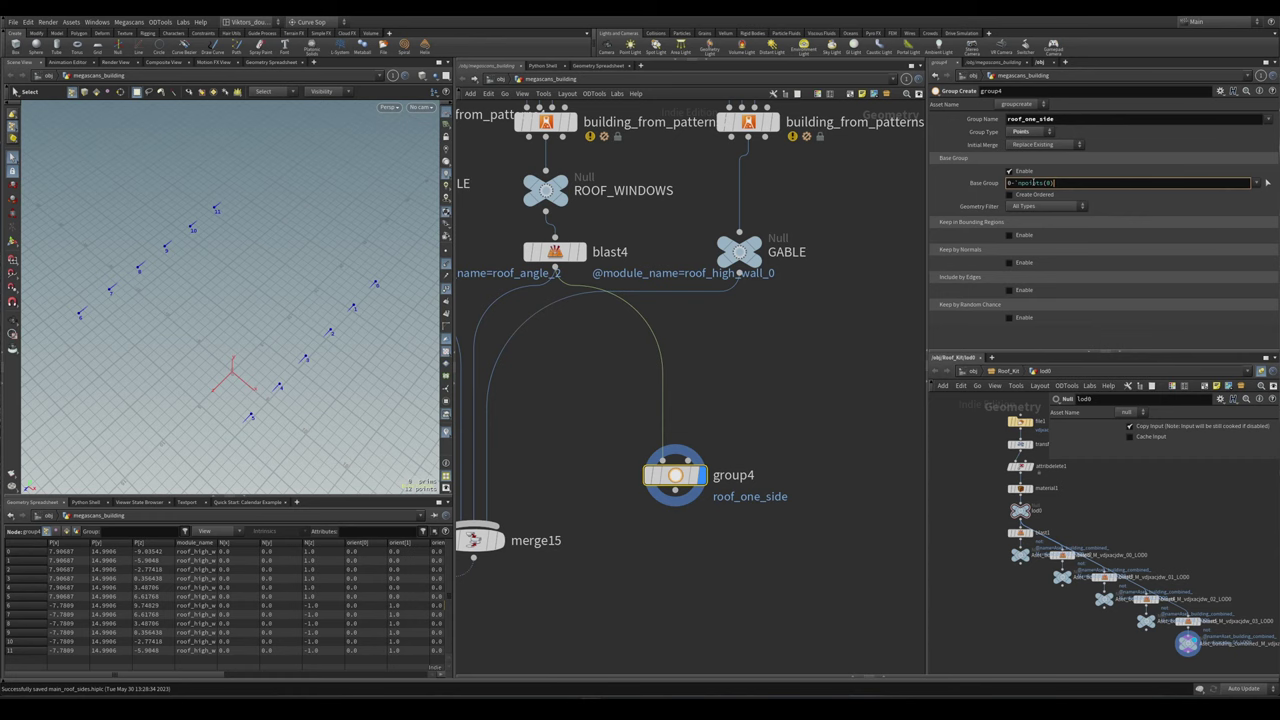
left_click(585, 252)
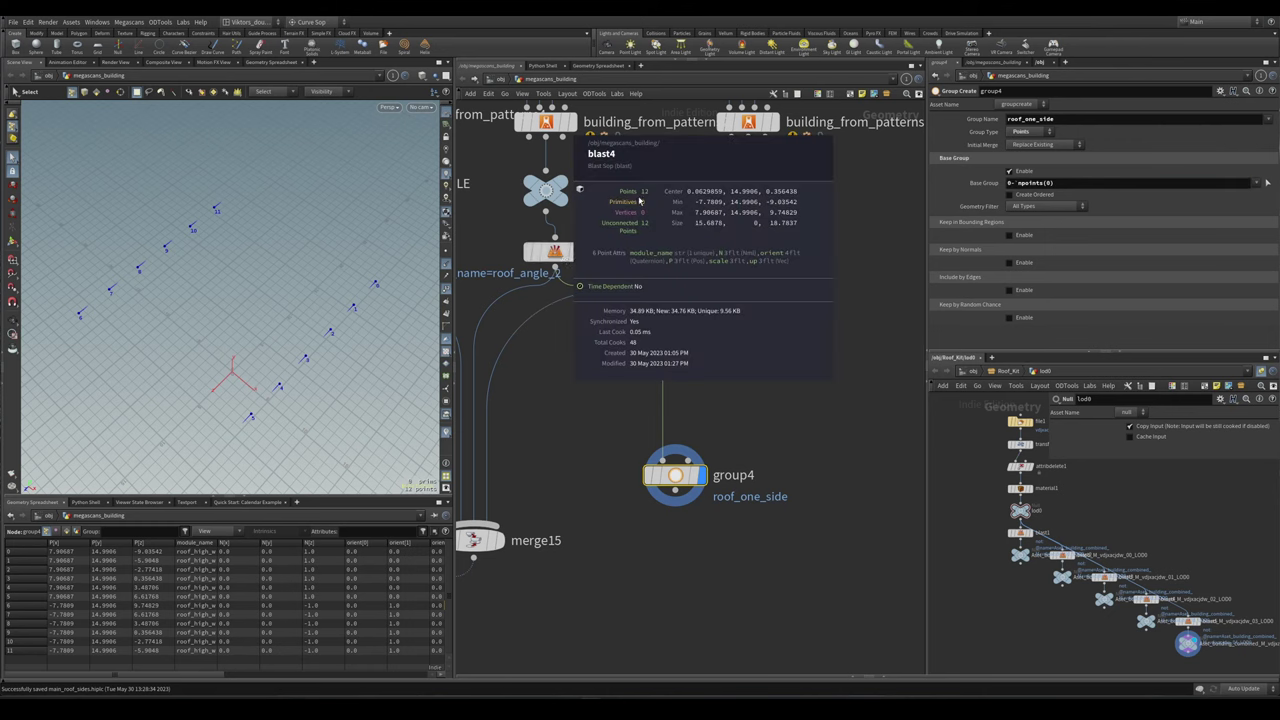
left_click(1069, 182)
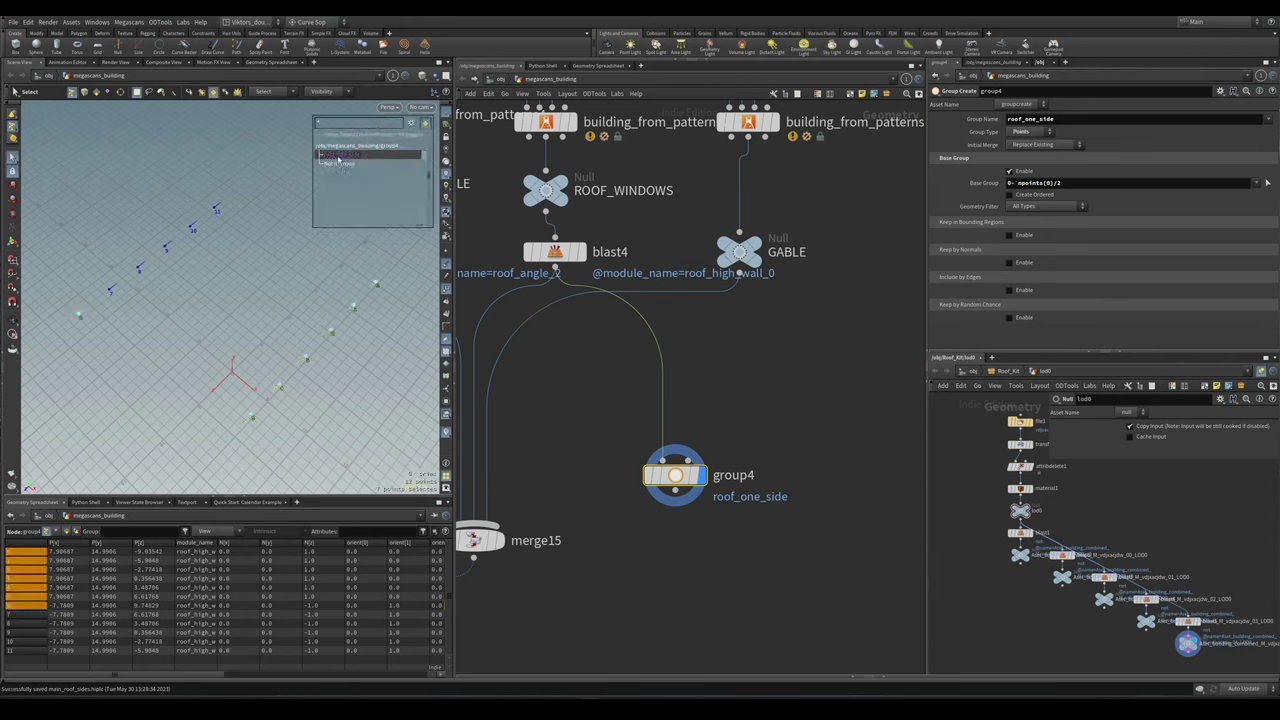
left_click_drag(246, 317, 300, 340, "alt")
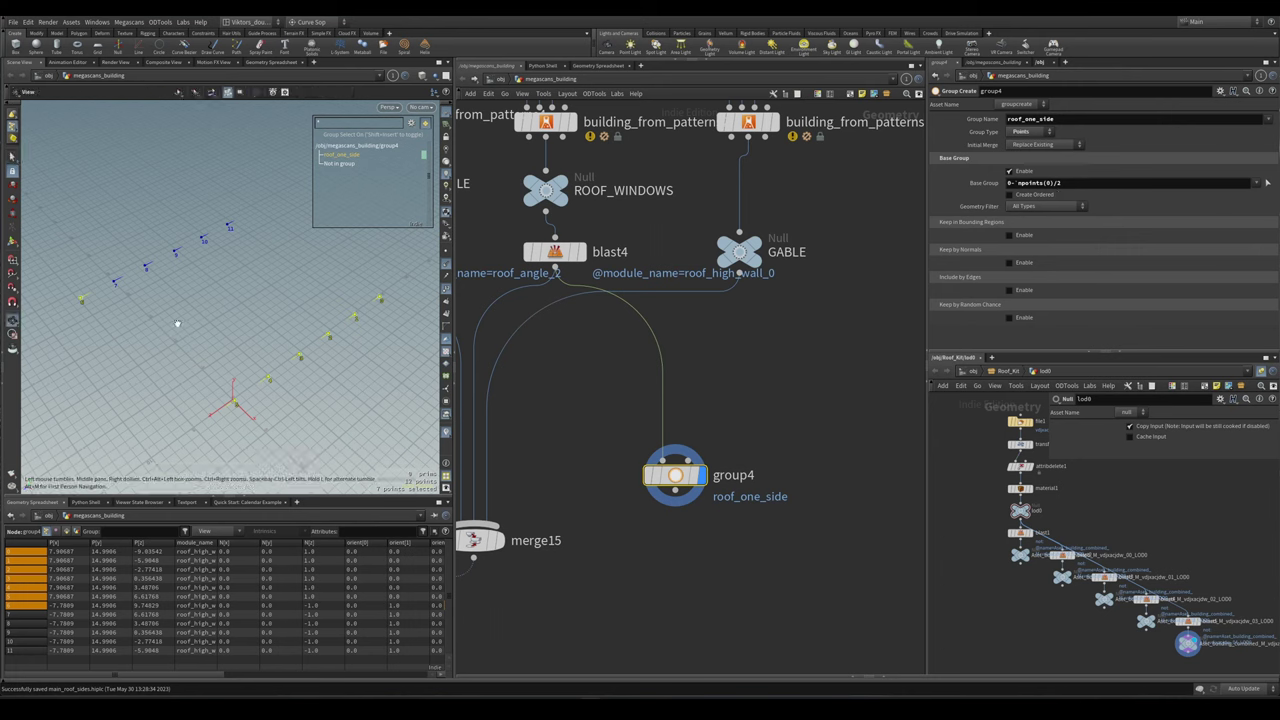
- Correct the base group of group4 to 0-`npoints(0)/2-1` and recheck the points in roof_one_side
left_click(1077, 187)
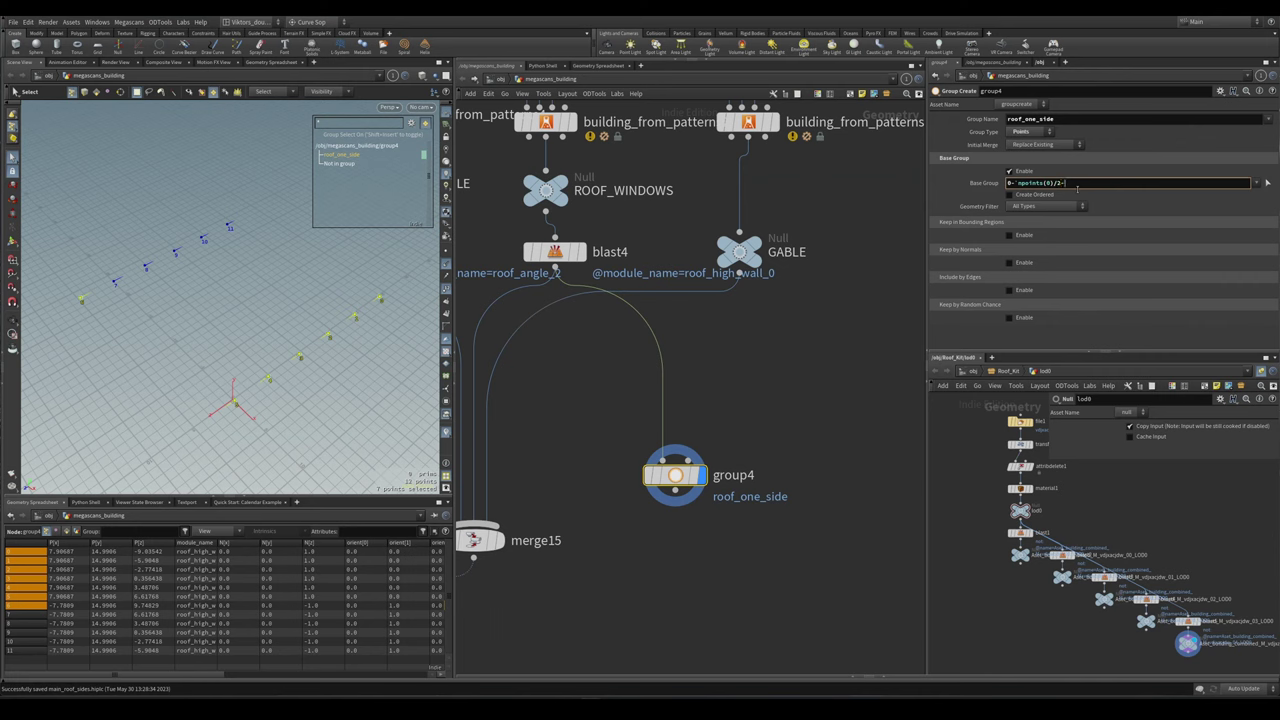
key("Return")
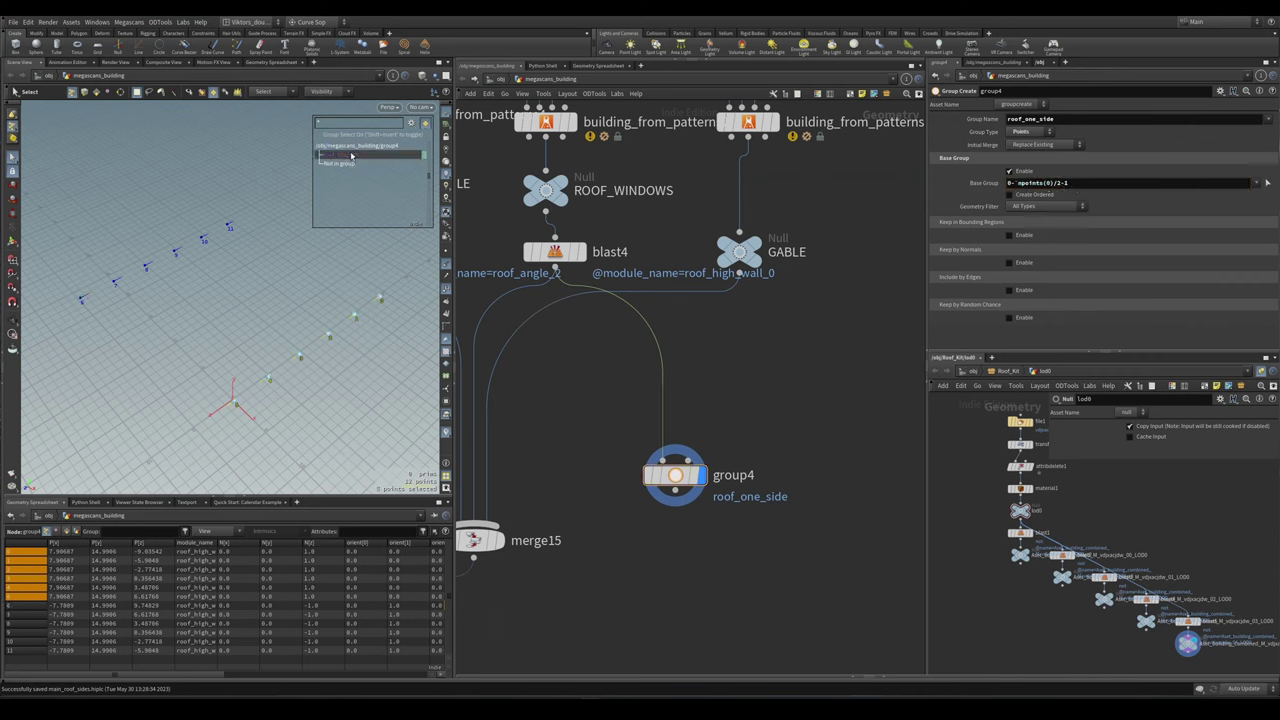
left_click_drag(260, 330, 240, 420, "alt")
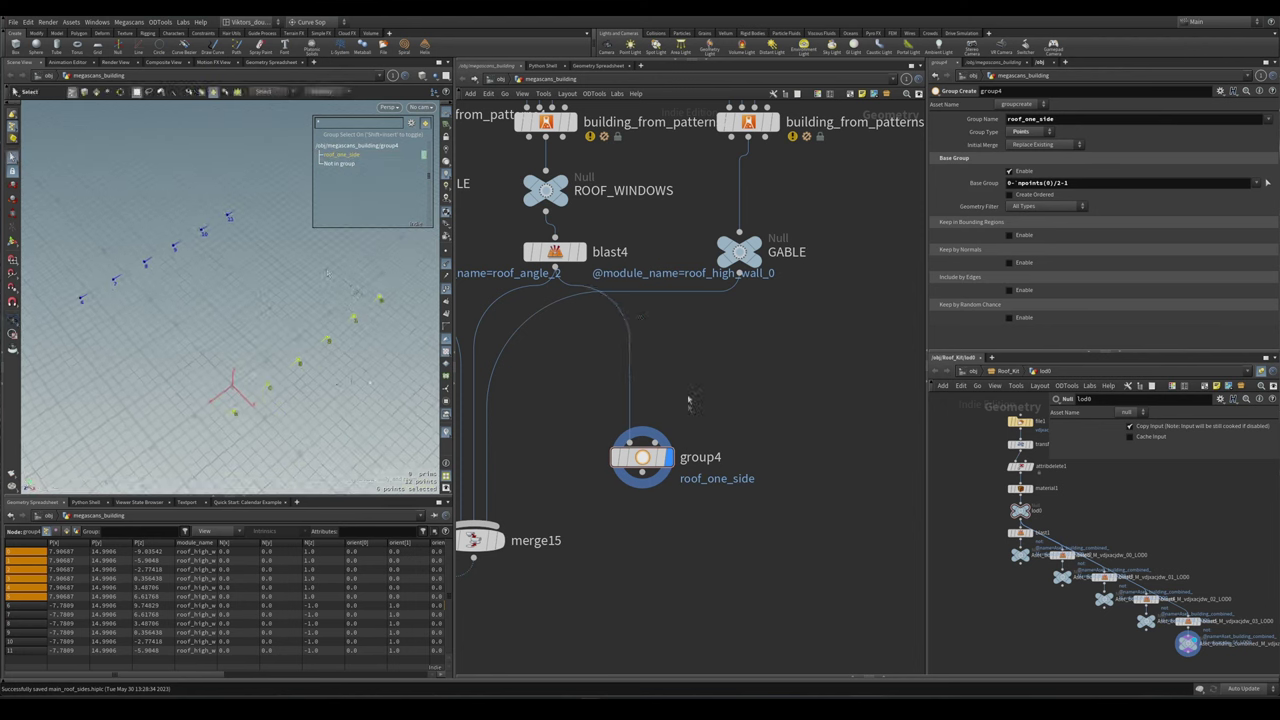
scroll(684, 378, "down", 4)
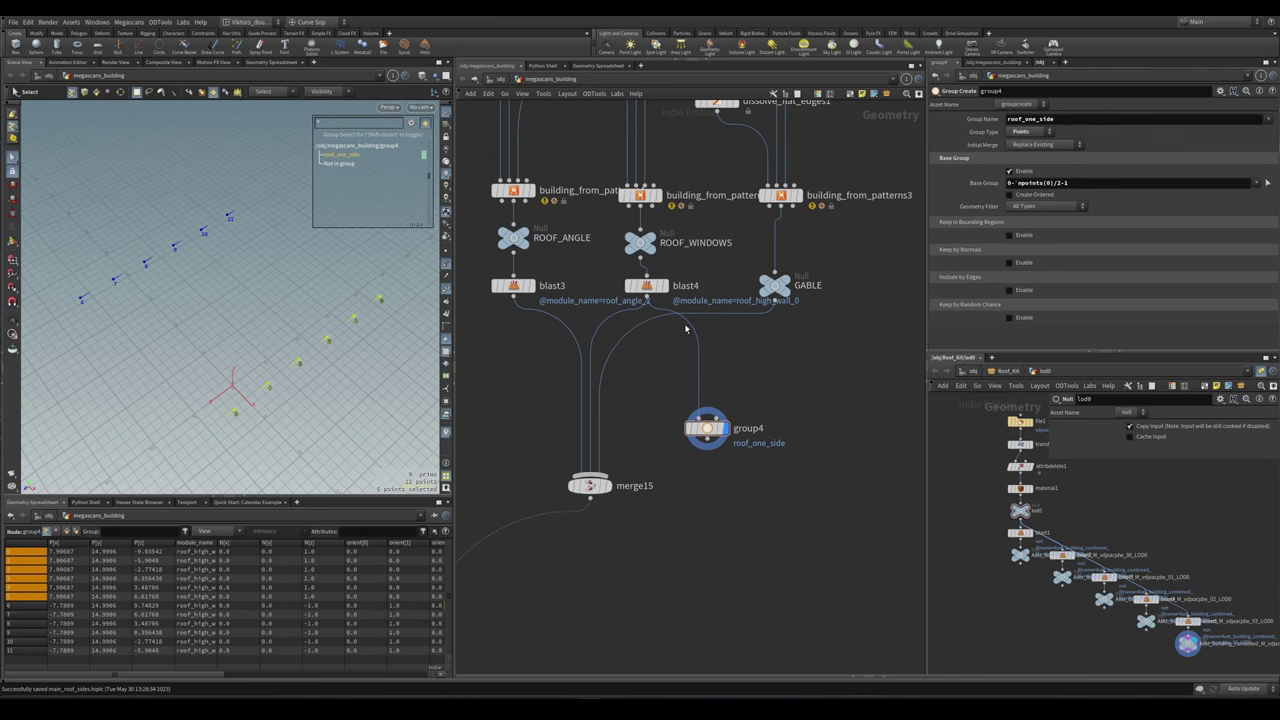
left_click(646, 285)
left_click(707, 430)
left_click(640, 194)
key("Delete")
key("ctrl+z")
- Duplicate group4 for the output of the GABLE null, display the copy and name its group gable_one_side
scroll(777, 497, "up", 1)
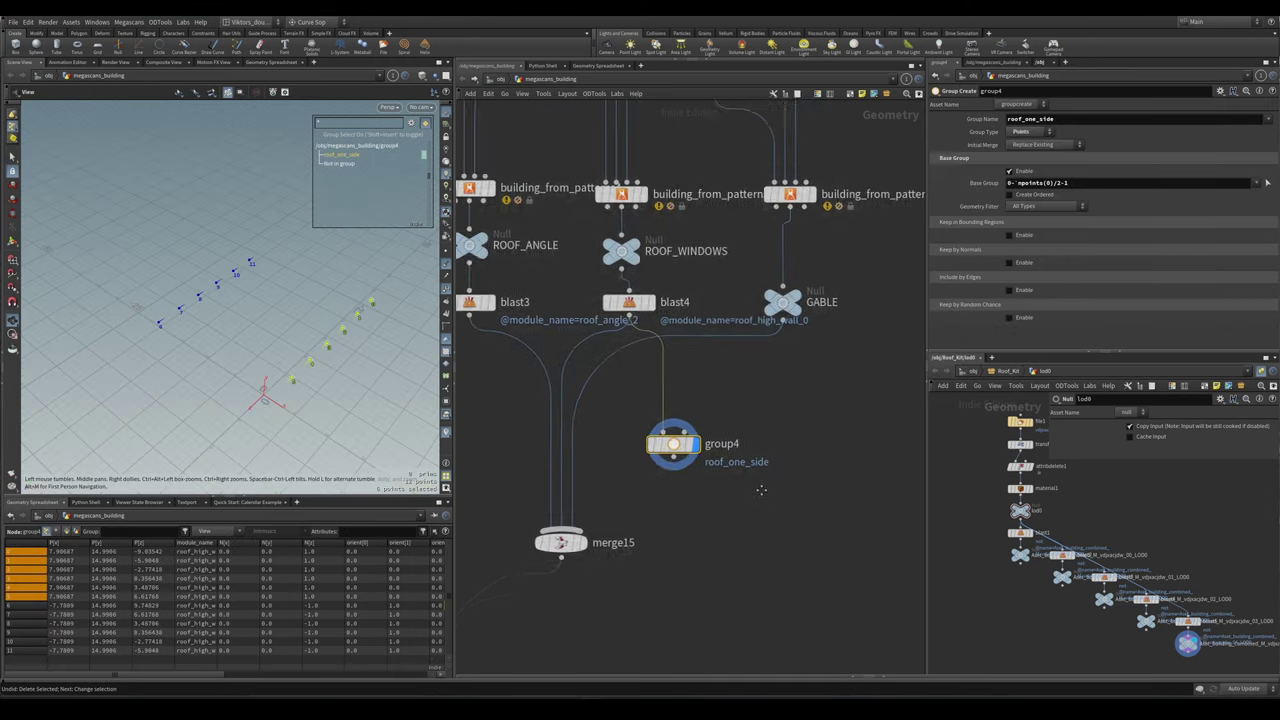
left_click_drag(657, 492, 770, 492, "alt")
left_click_drag(764, 367, 768, 480)
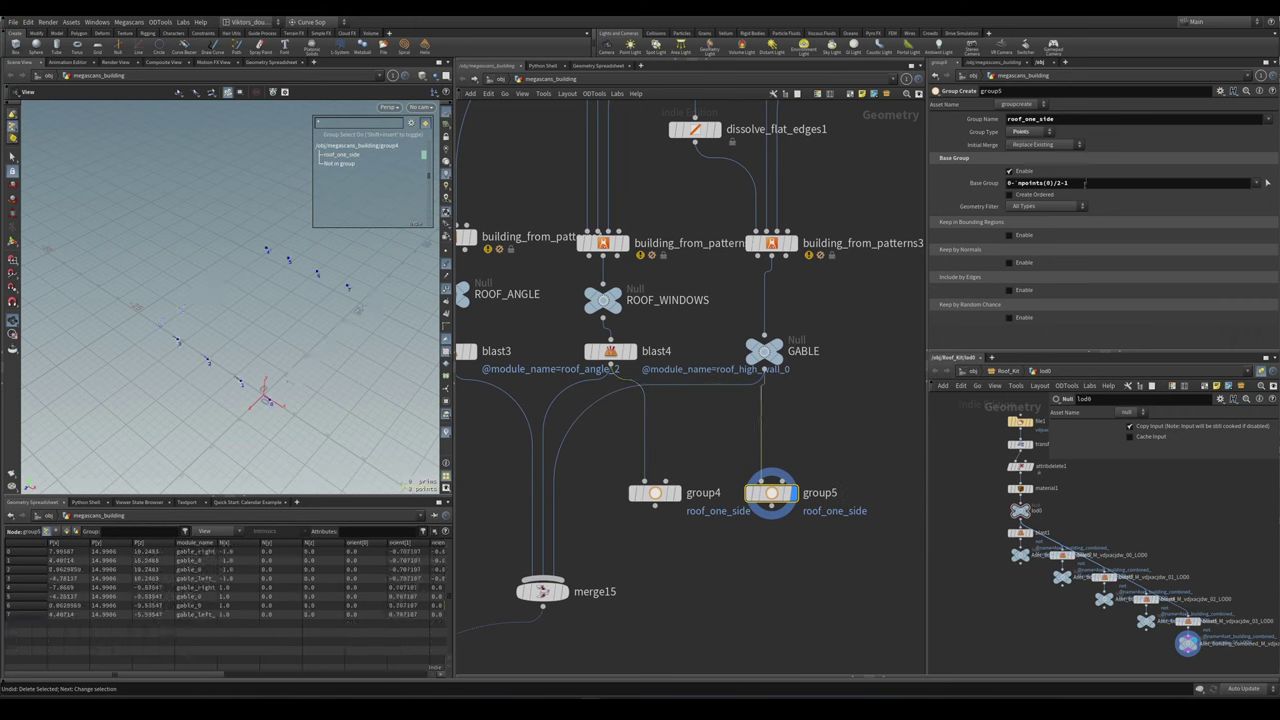
double_click(1074, 118)
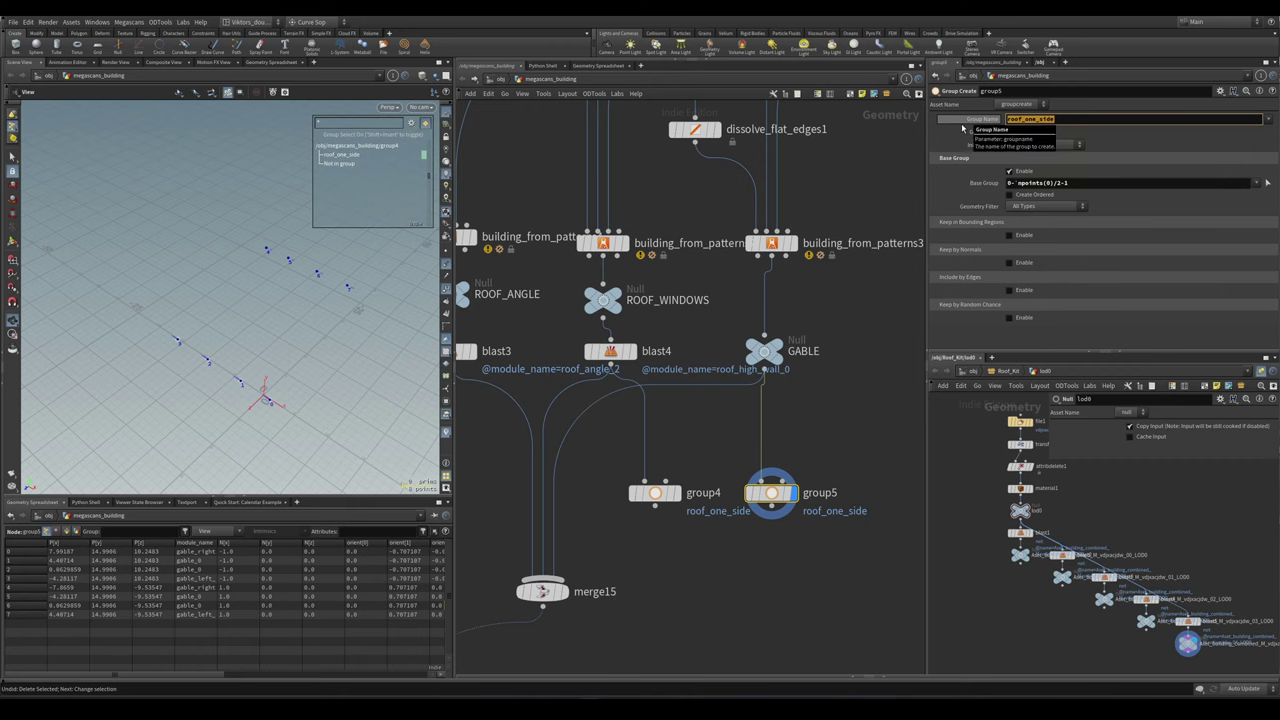
type("gable")
key("Return")
- Add a Blast node below group4 that keeps only the points of the roof_one_side group
middle_click_drag(709, 544, 751, 485)
key("Tab")
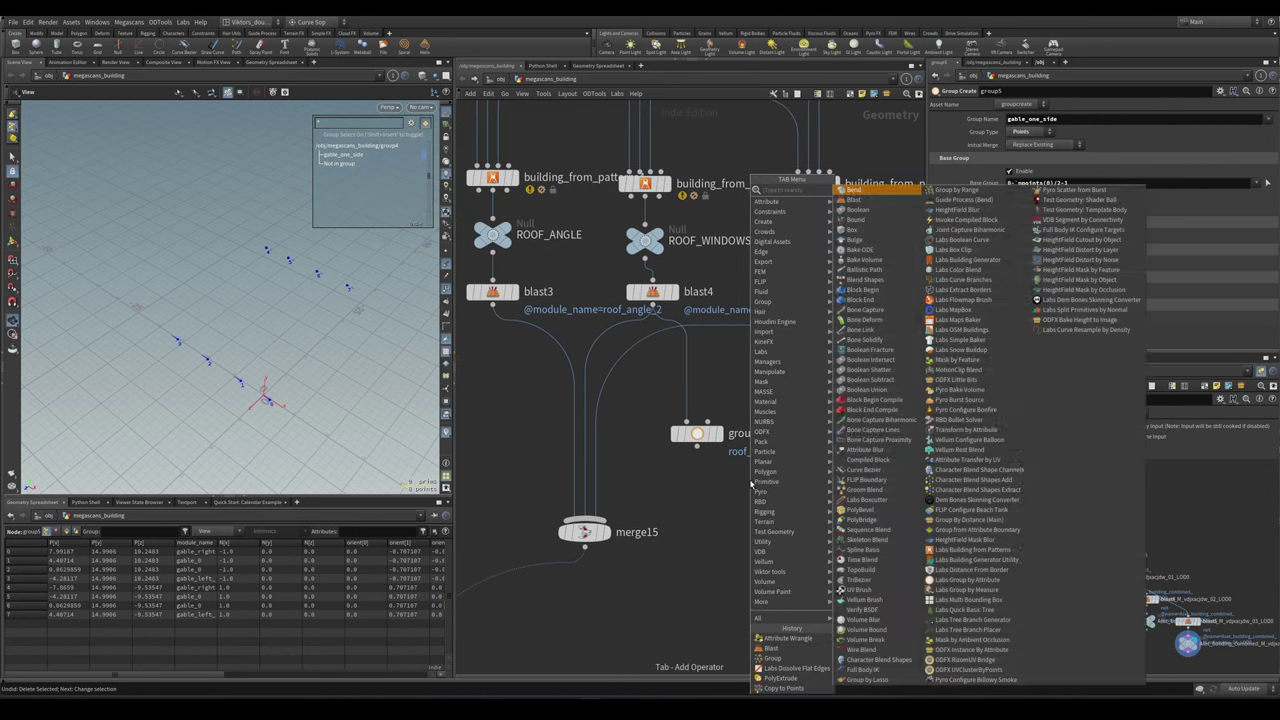
key("Escape")
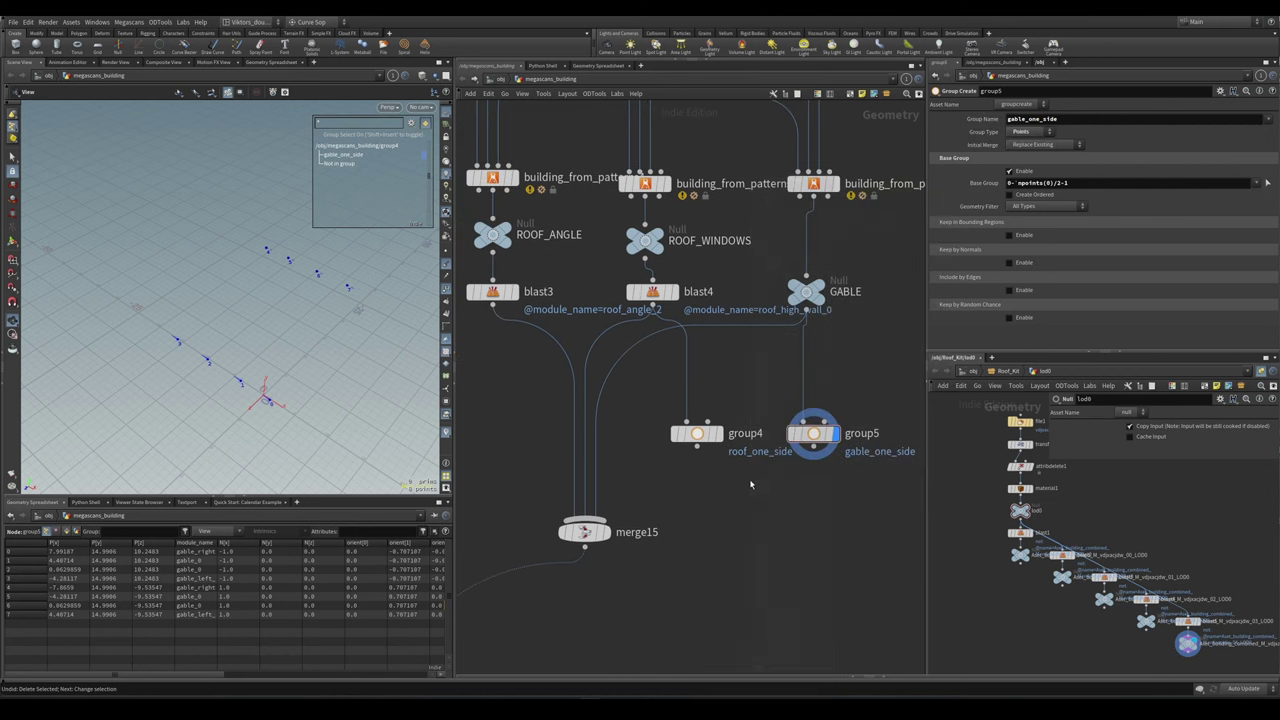
left_click(697, 533)
left_click_drag(697, 537, 703, 531)
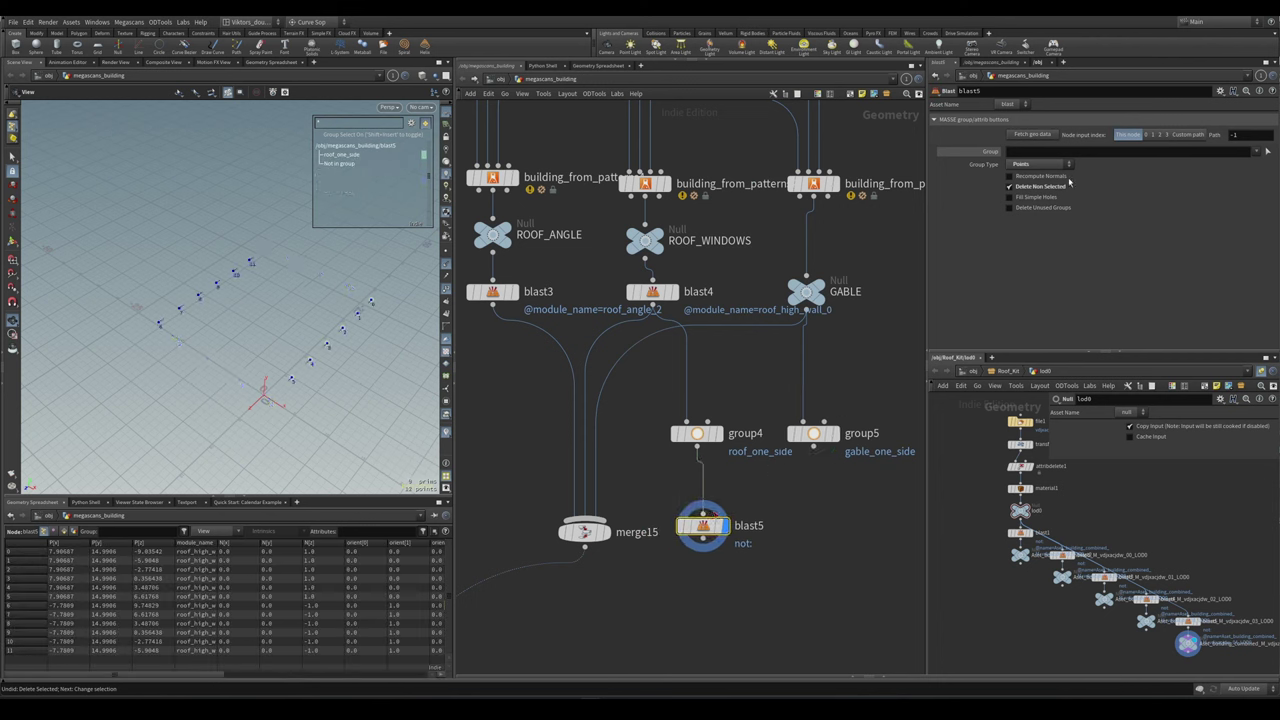
left_click(1256, 151)
left_click(1250, 161)
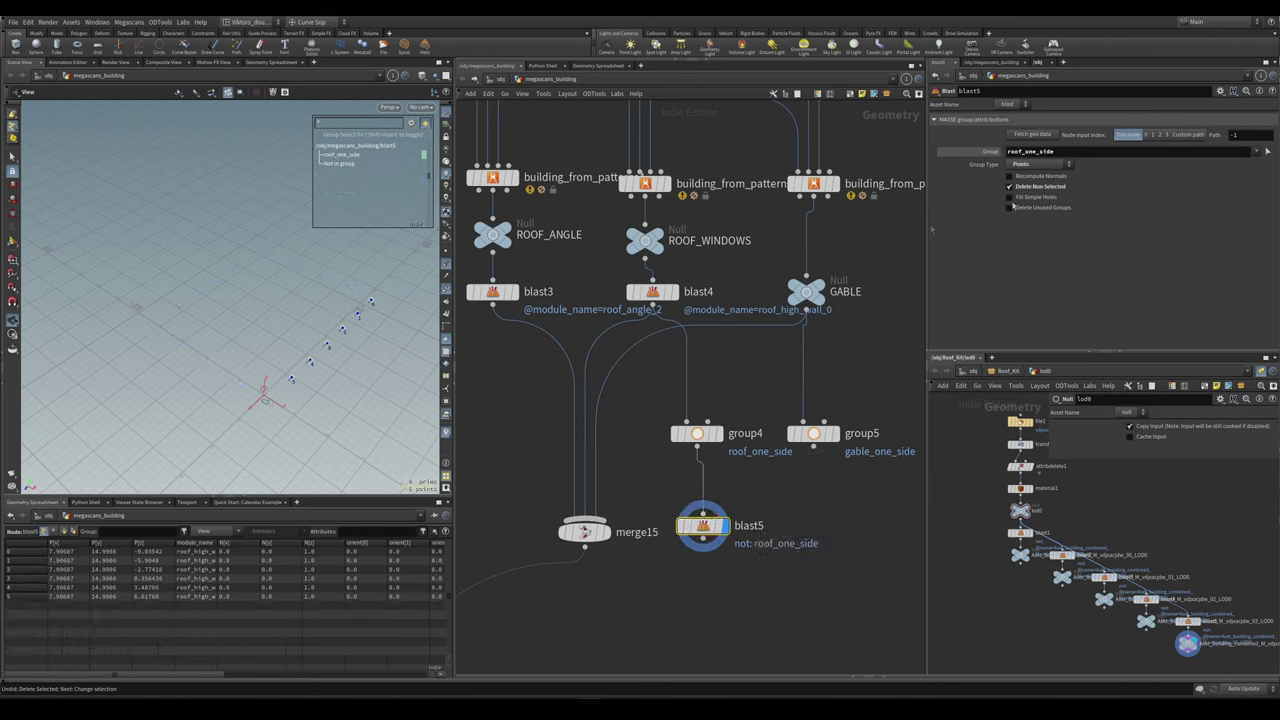
- Display the gable points of group5 and view them against the roof-angle modules of building_from_patterns4
left_click(813, 433)
left_click(836, 433)
scroll(820, 450, "down", 5)
scroll(645, 232, "up", 5)
left_click(591, 252)
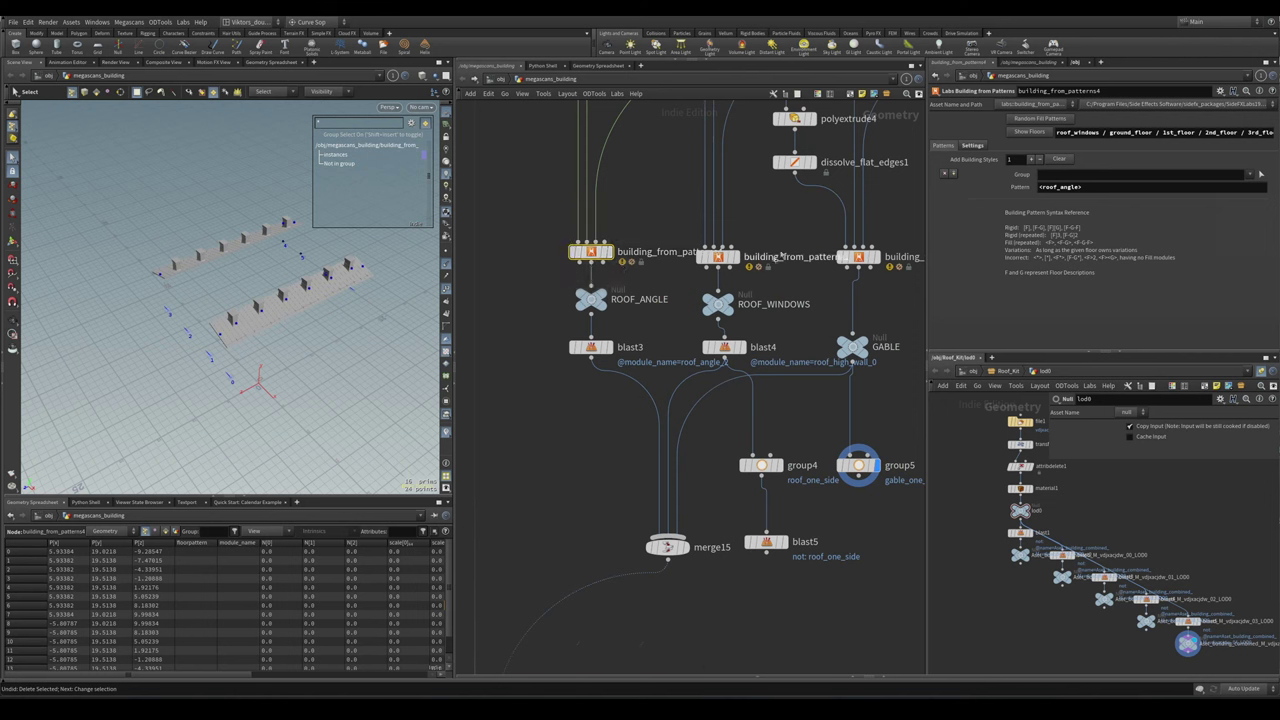
- View the roof-window modules of building_from_patterns2 together with the roof-angle modules and the gable points from several angles
left_click(718, 257)
left_click_drag(330, 300, 256, 338)
key("s")
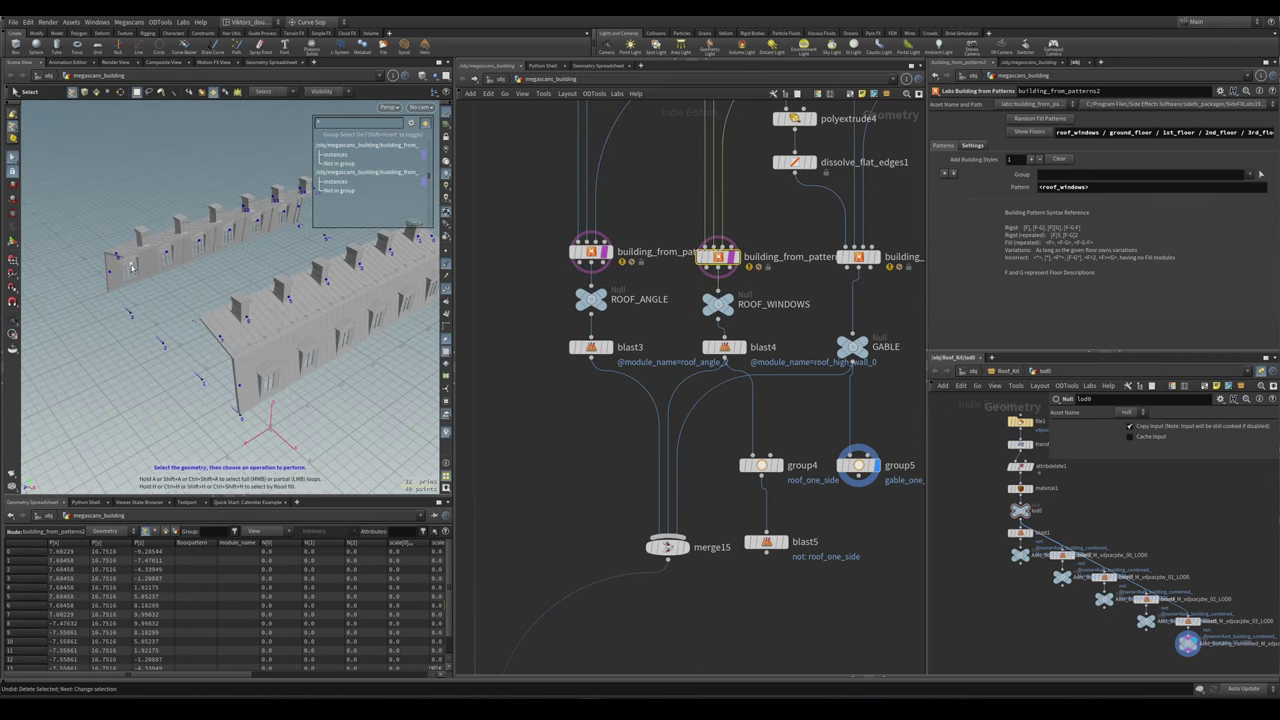
left_click_drag(132, 268, 160, 252, "alt")
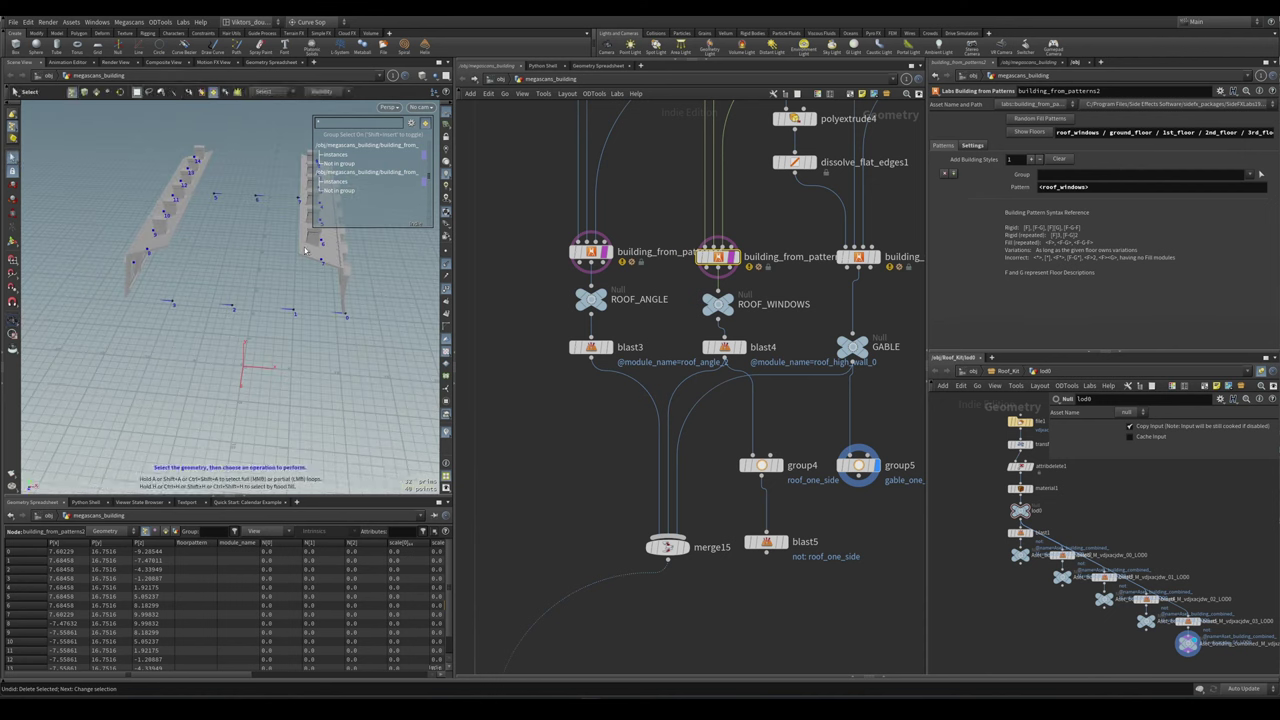
left_click_drag(305, 250, 316, 300, "alt")
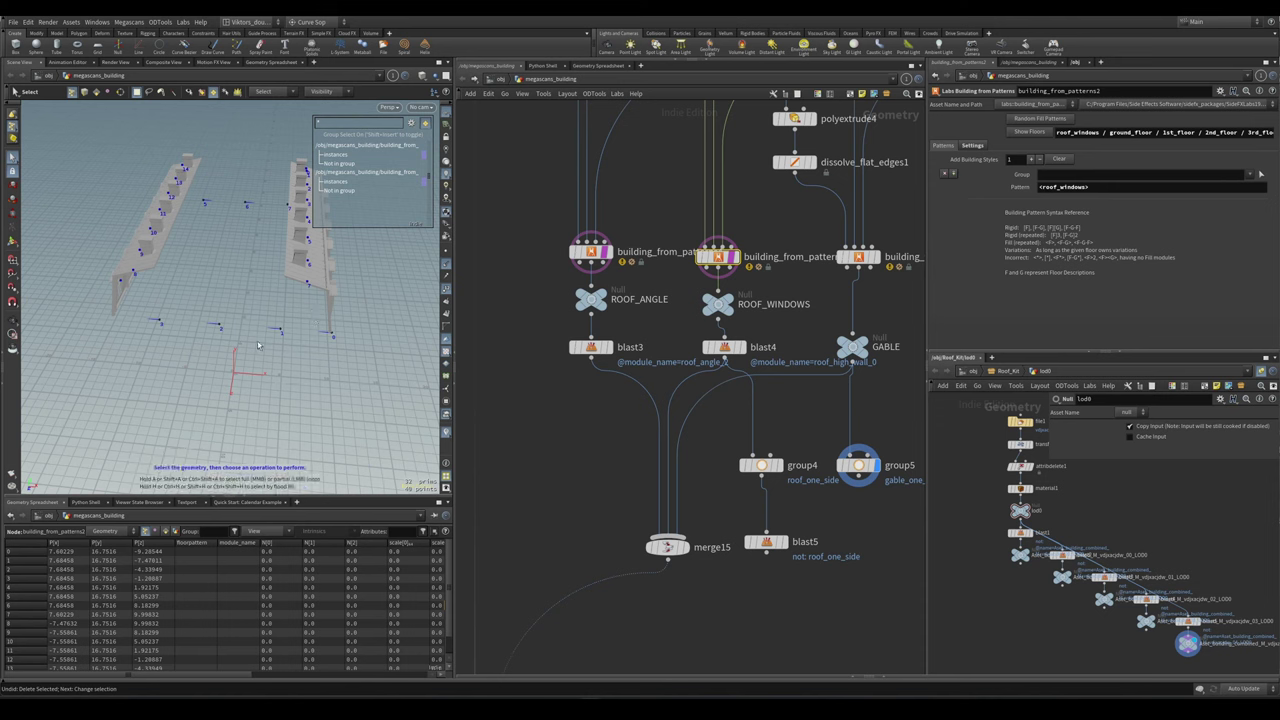
scroll(866, 512, "down", 2)
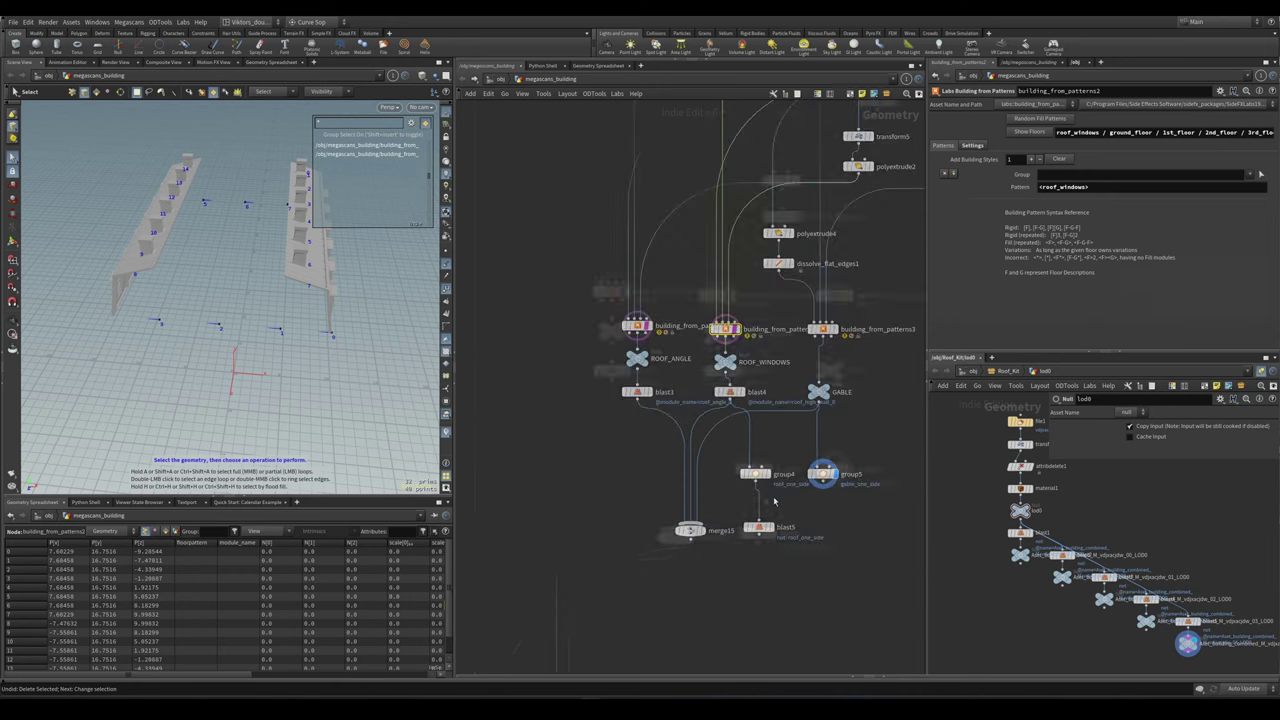
- Add a Blast node below group5 and connect it to the group5 output
scroll(866, 512, "up", 2)
middle_click_drag(867, 512, 725, 477)
left_click(686, 426)
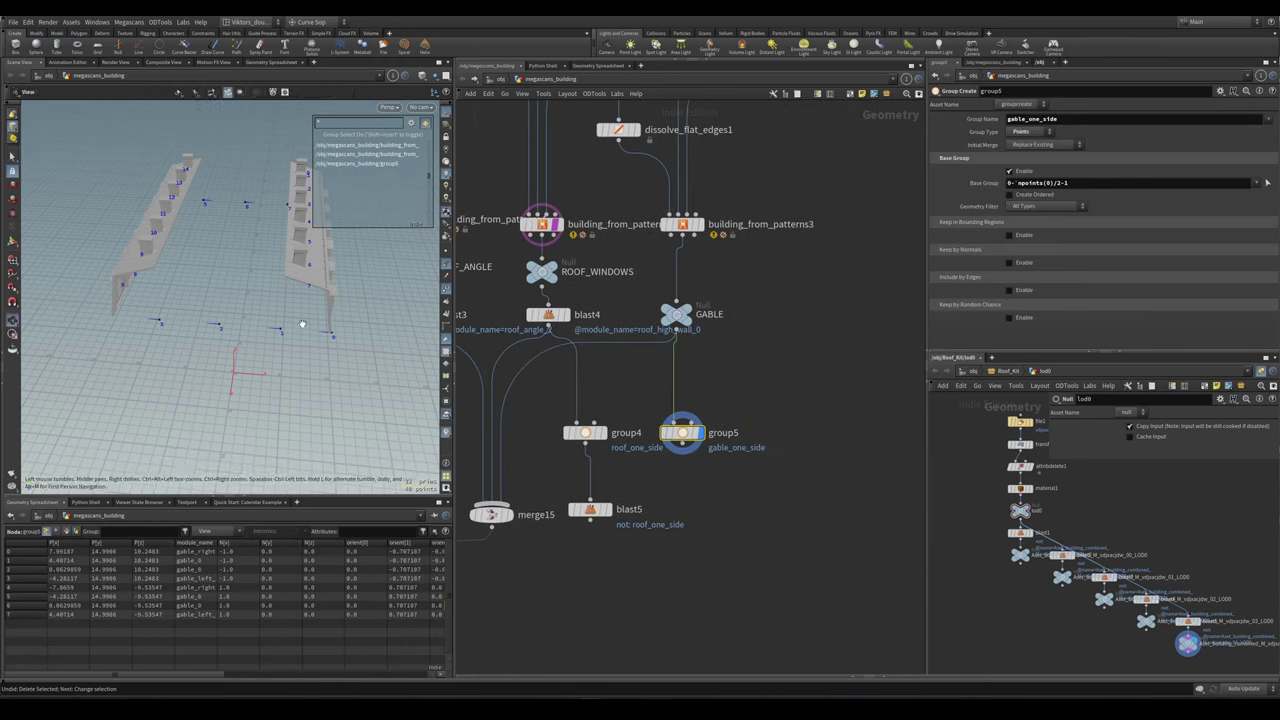
scroll(697, 464, "up", 2)
left_click_drag(680, 424, 701, 402)
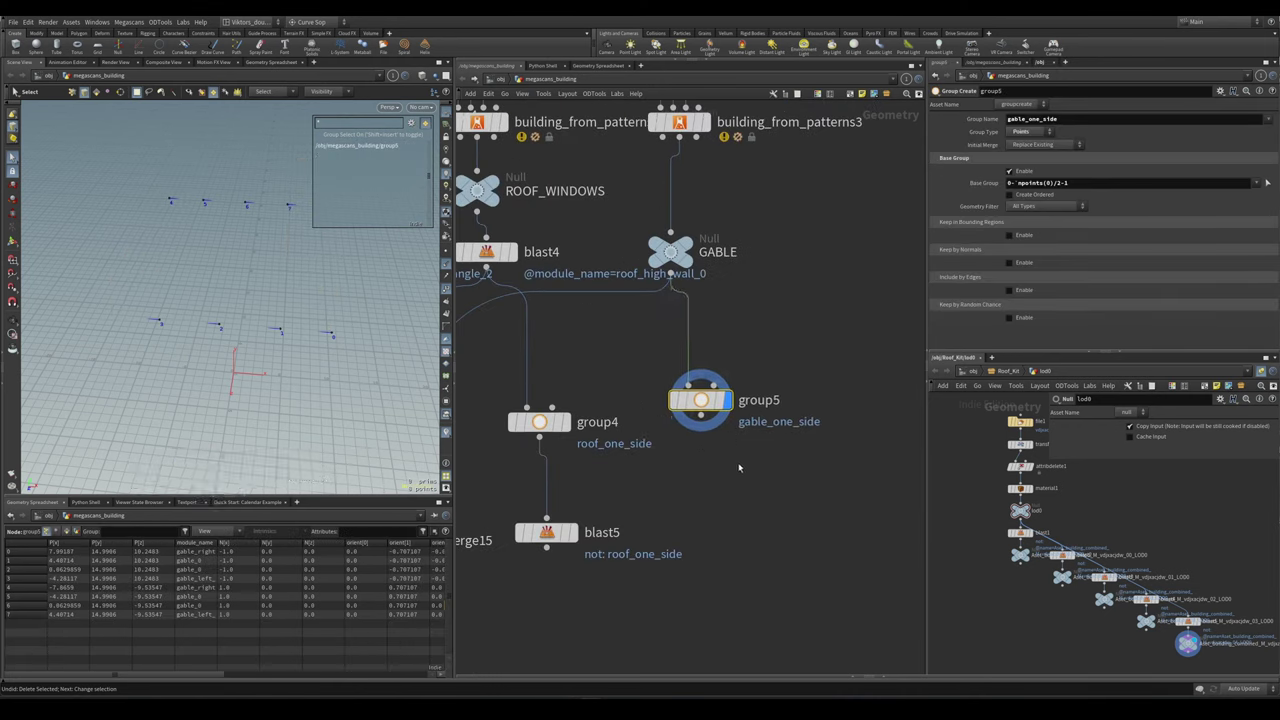
key("Tab")
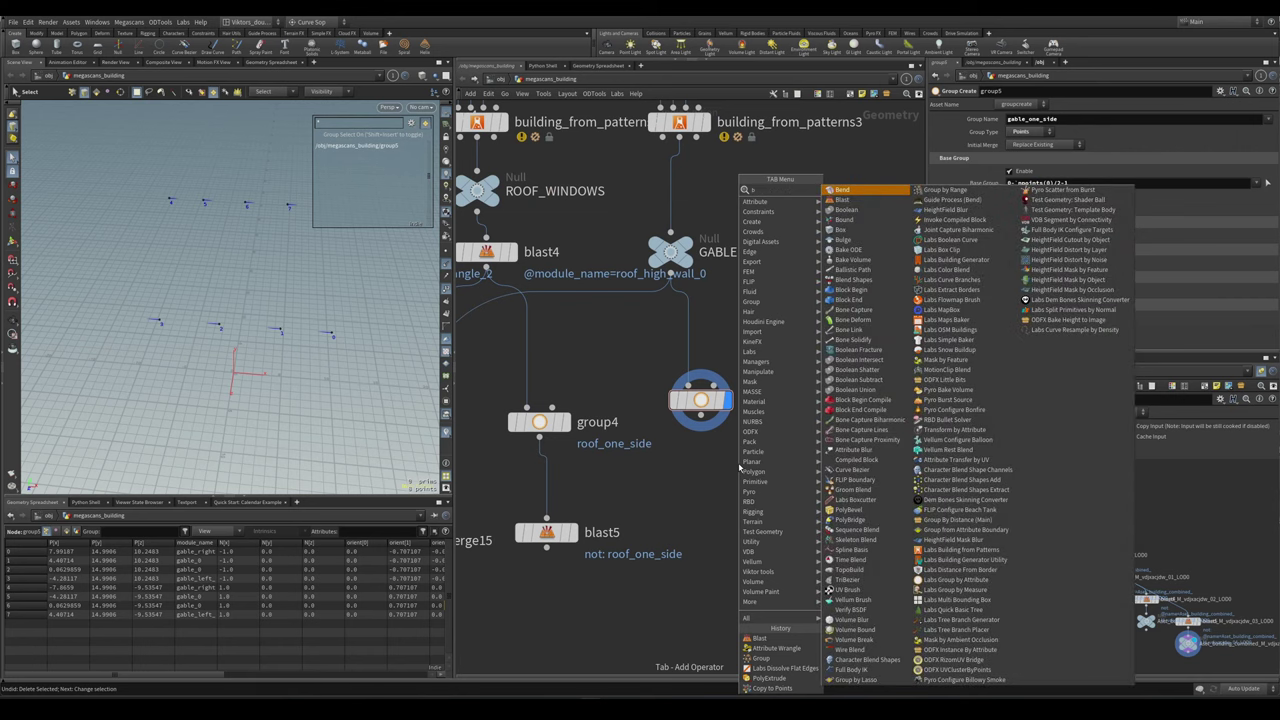
left_click(740, 467)
left_click(737, 502)
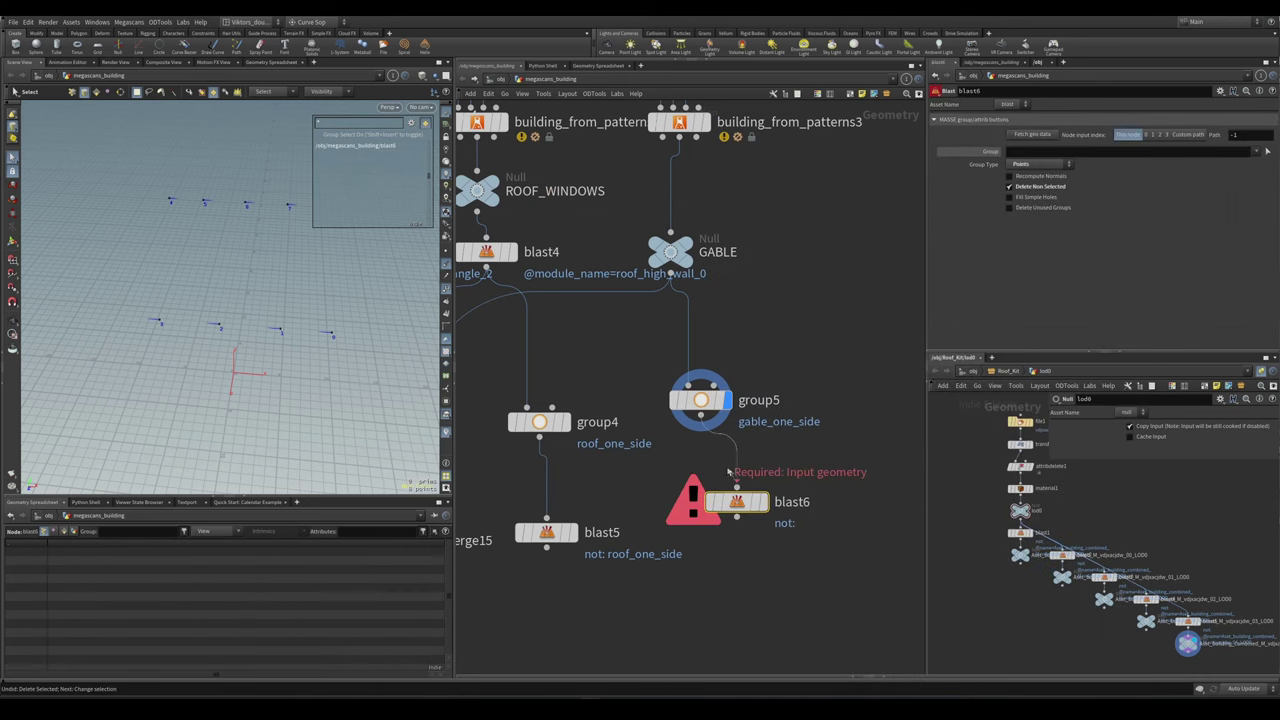
key("Up")
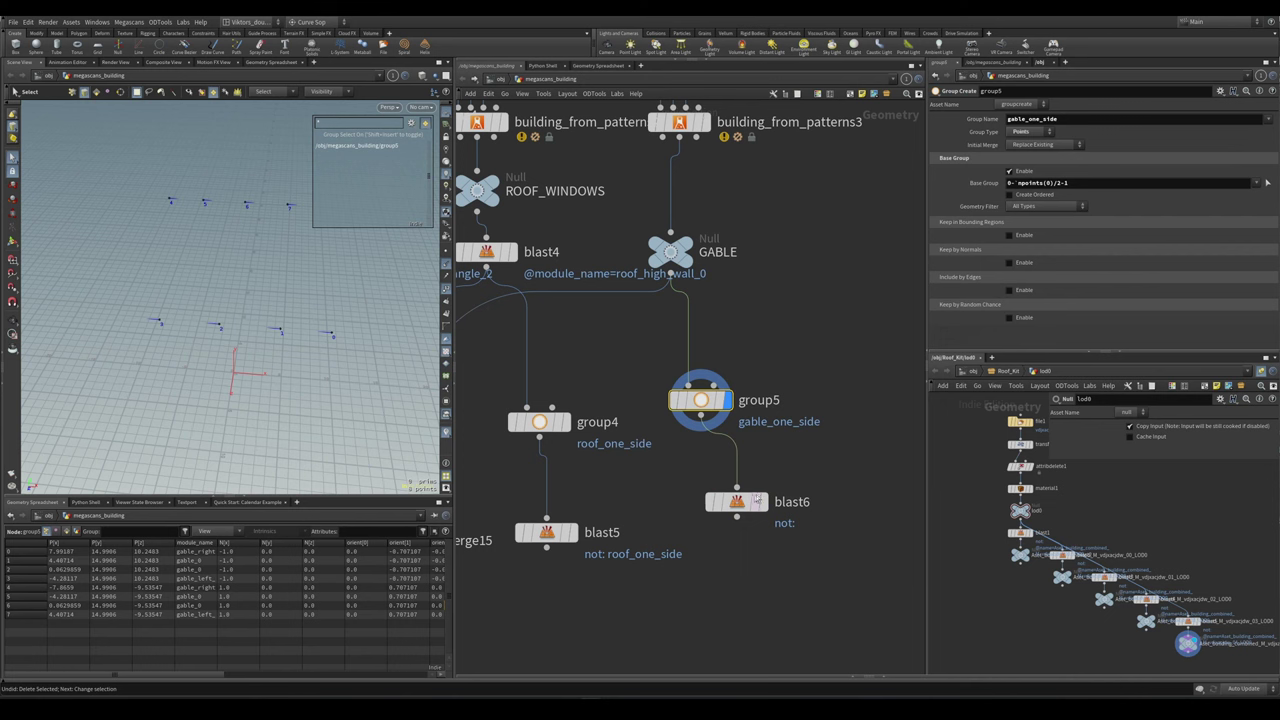
- Insert a copy of blast5 between group5 and blast6 and set it to keep only the gable_one_side group
key("l")
left_click_drag(588, 531, 731, 505, "alt")
key("Up")
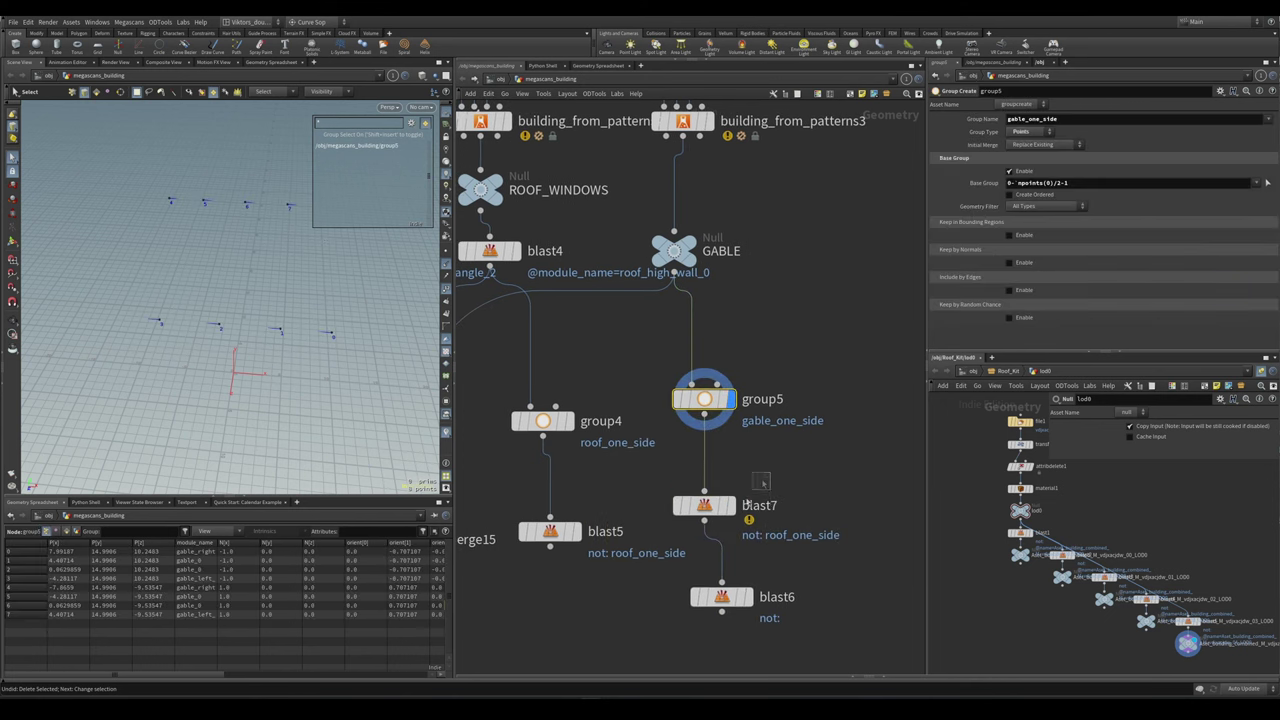
key("Down")
left_click(1255, 151)
left_click(1245, 152)
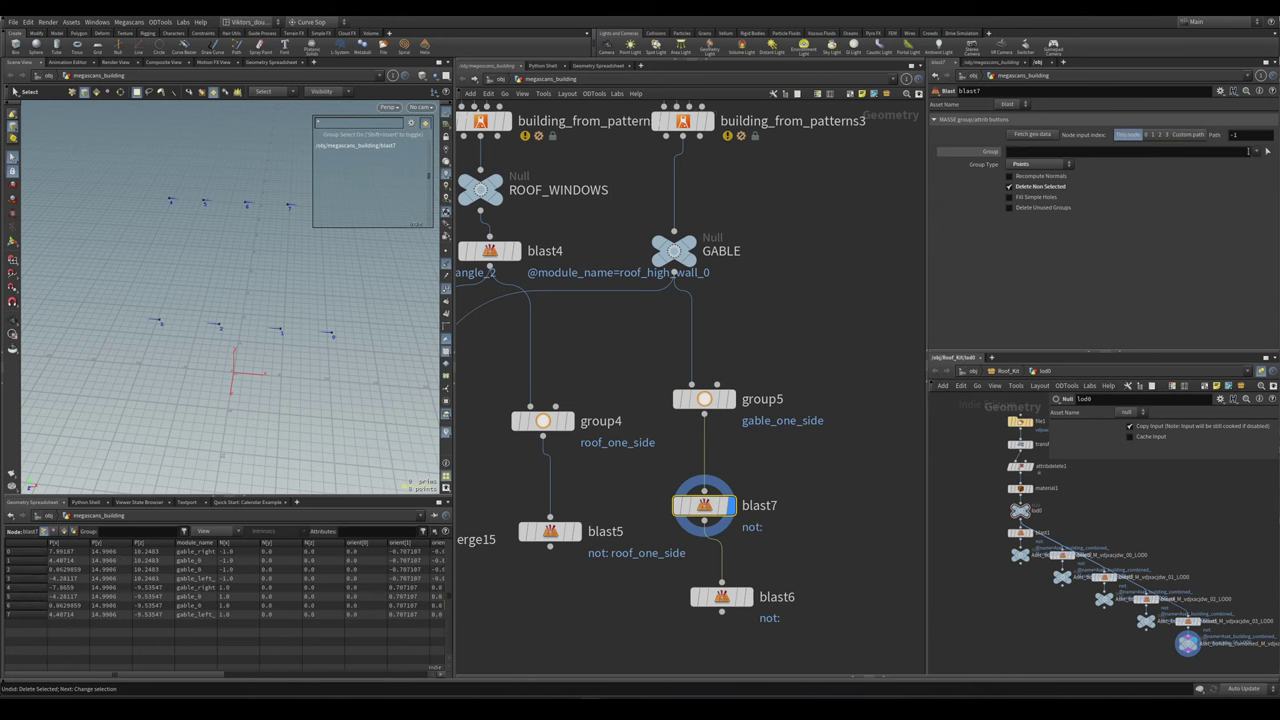
middle_click_drag(731, 636, 769, 556)
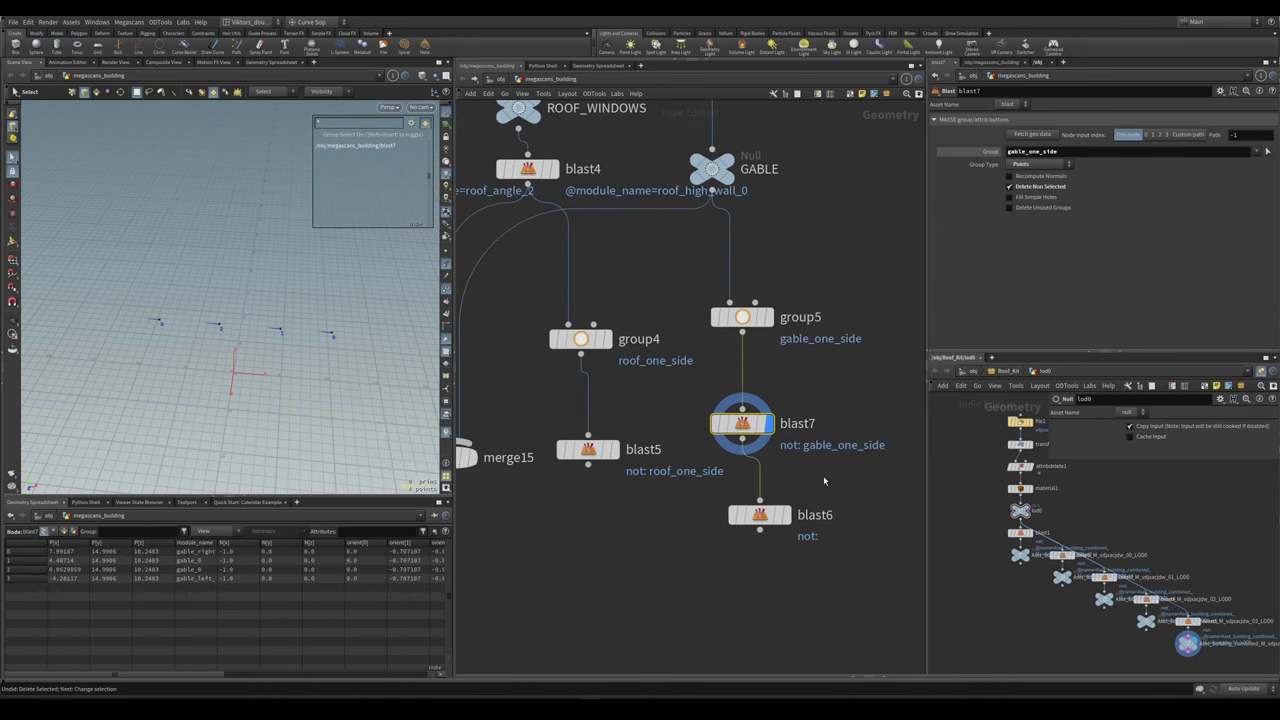
- Set blast6 to delete the first and last gable points with the group 0 `npoints(0)-1` and Delete Non Selected off
key("Down")
left_click(1065, 152)
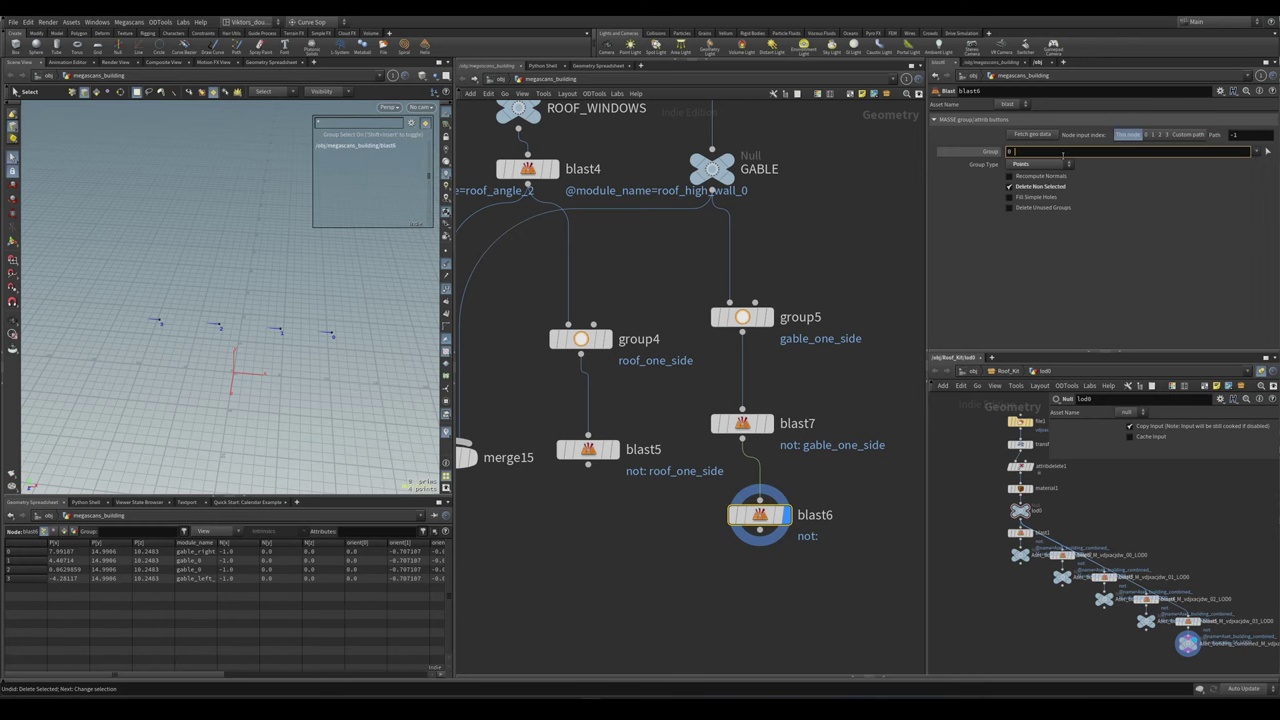
type("^p")
key("Return")
type("0)`")
key("Return")
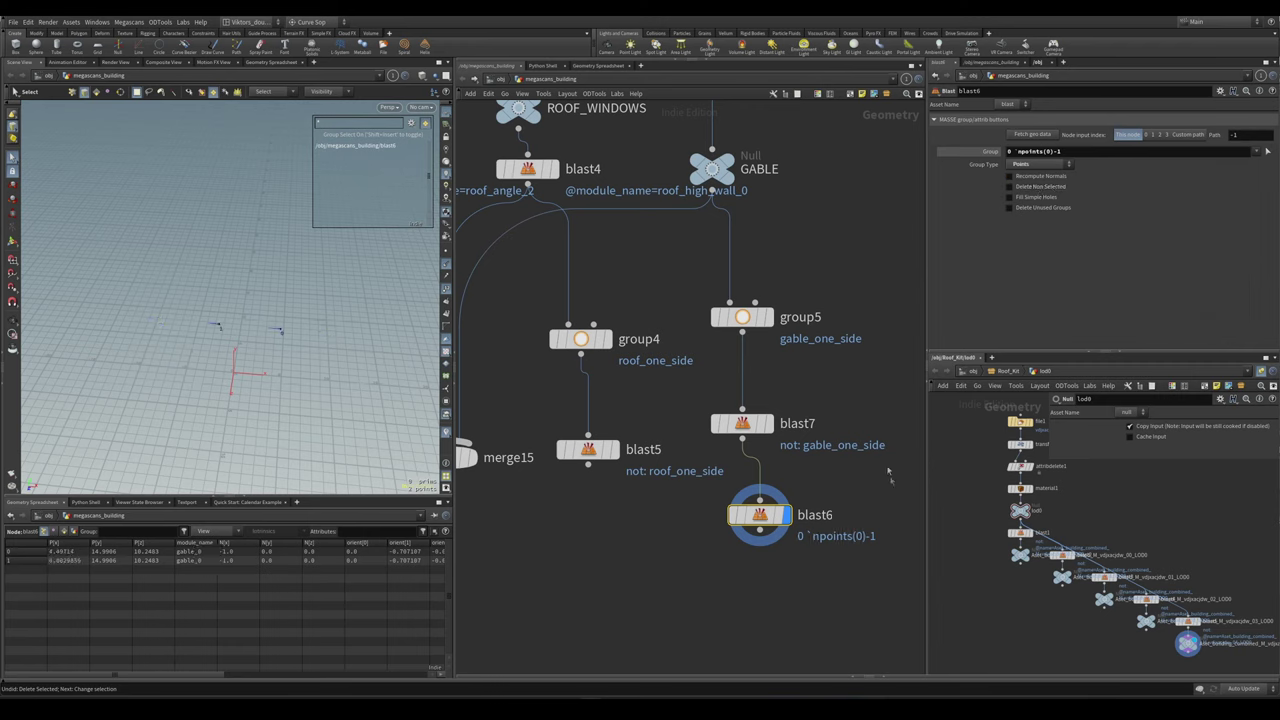
- Line up the group and Blast nodes of the roof and gable branches and save the scene
left_click_drag(830, 290, 700, 550)
left_click(742, 441)
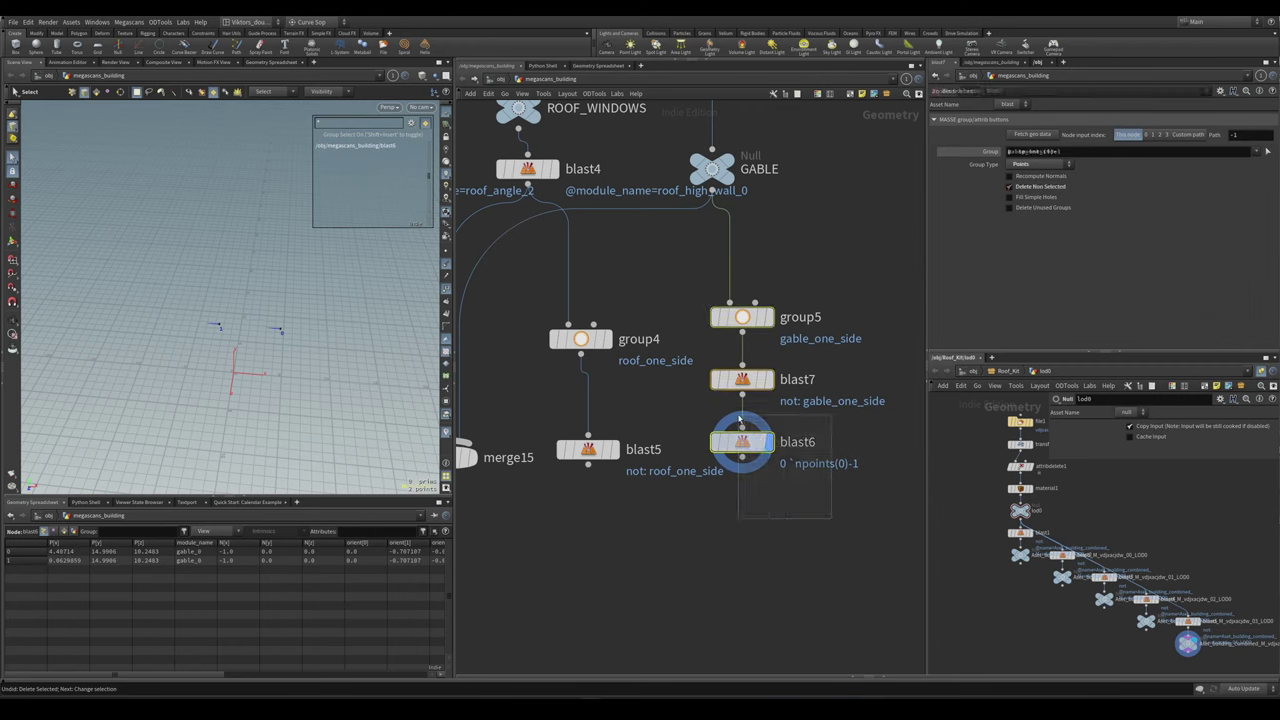
middle_click_drag(650, 520, 700, 527)
left_click_drag(690, 497, 640, 378)
left_click(664, 456)
key("ctrl+s")
- Add an Attribute Wrangle with blast5 in its first input and blast6 in its second, and display it
scroll(806, 469, "up", 2)
key("Tab")
left_click(806, 474)
left_click(754, 505)
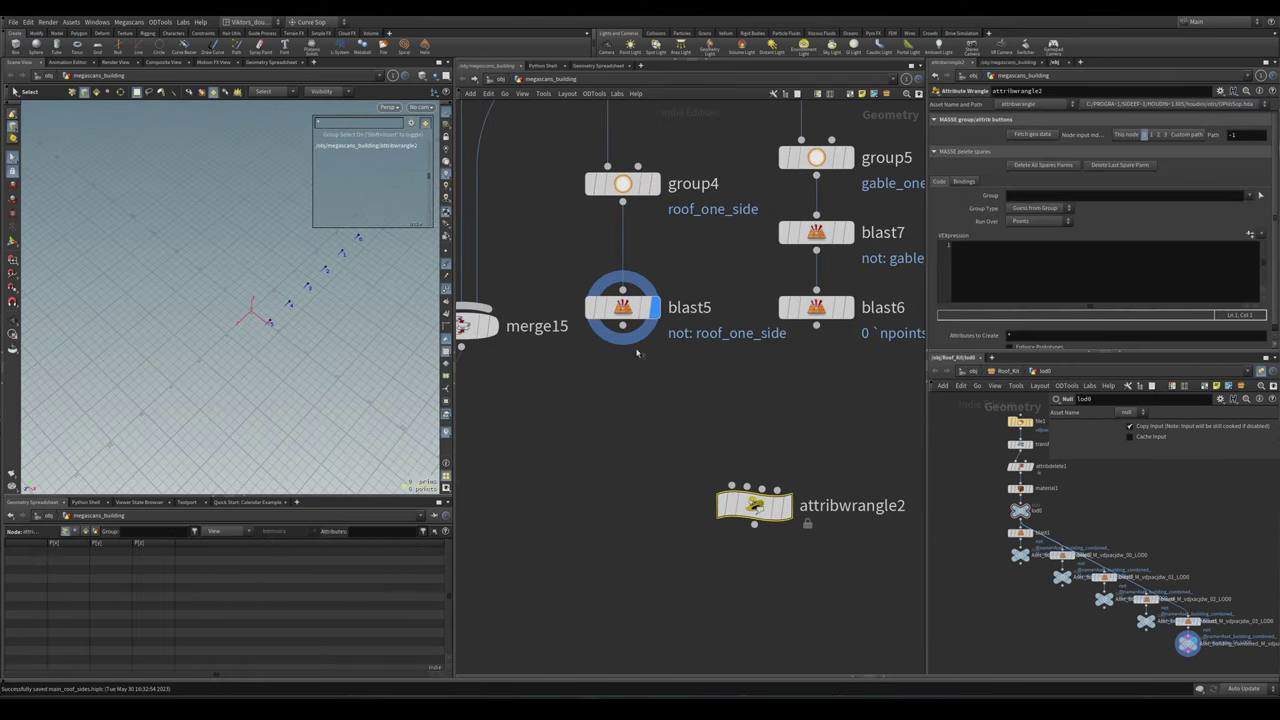
left_click_drag(622, 340, 732, 487)
middle_click_drag(641, 380, 663, 424)
left_click(640, 350)
left_click_drag(838, 368, 771, 531)
middle_click_drag(764, 560, 768, 534)
left_click(760, 536)
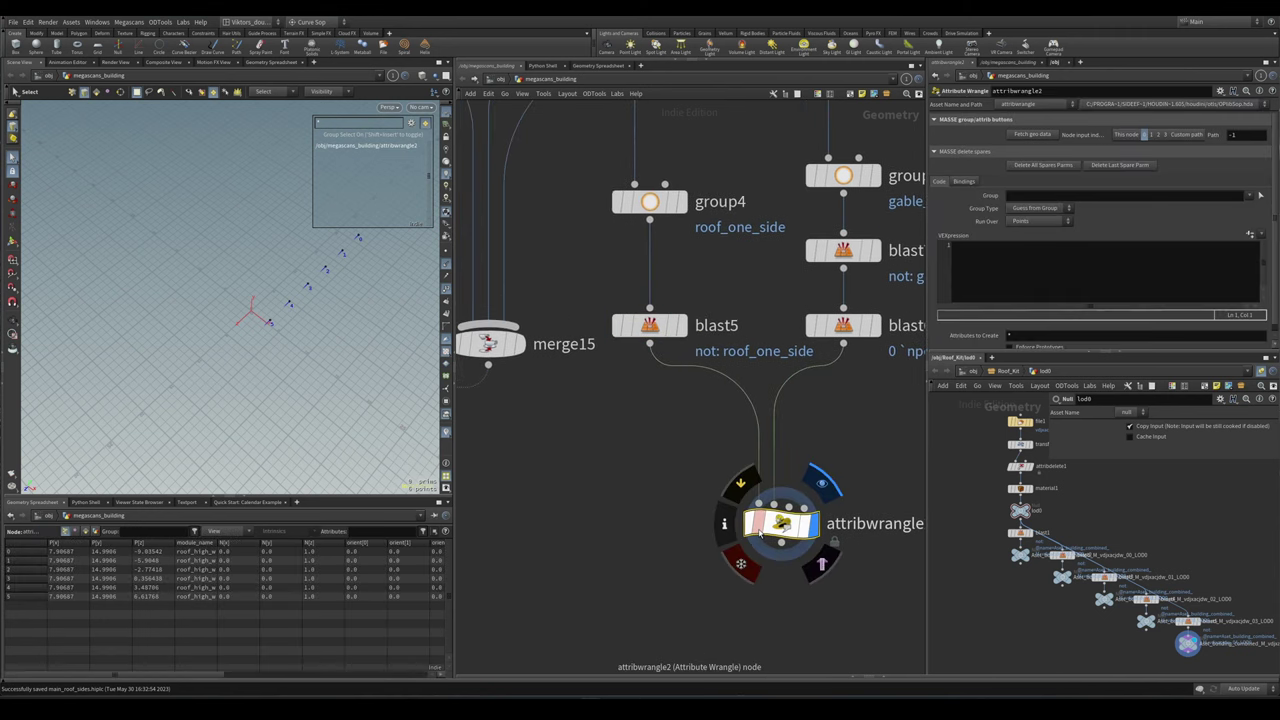
- Open the VEX expression of attribwrangle2 in Visual Studio Code, keeping the connected nodes in view
right_click(1033, 283)
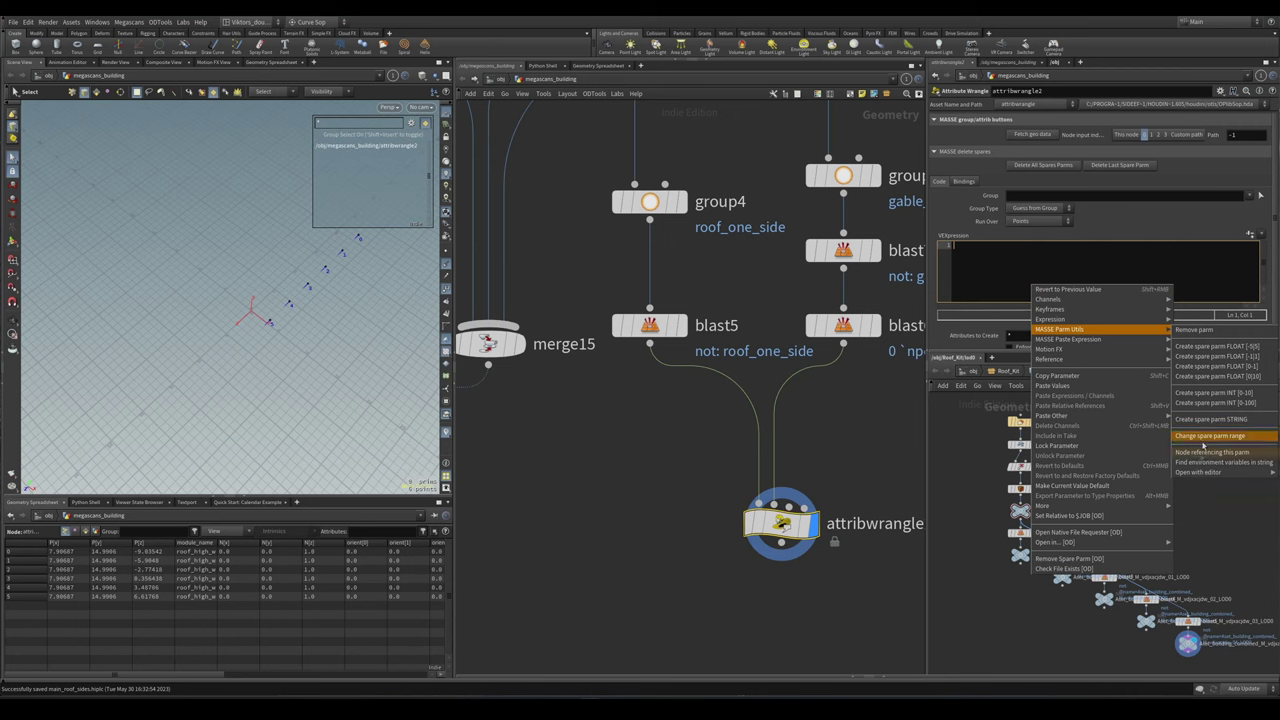
key("Escape")
key("alt+e")
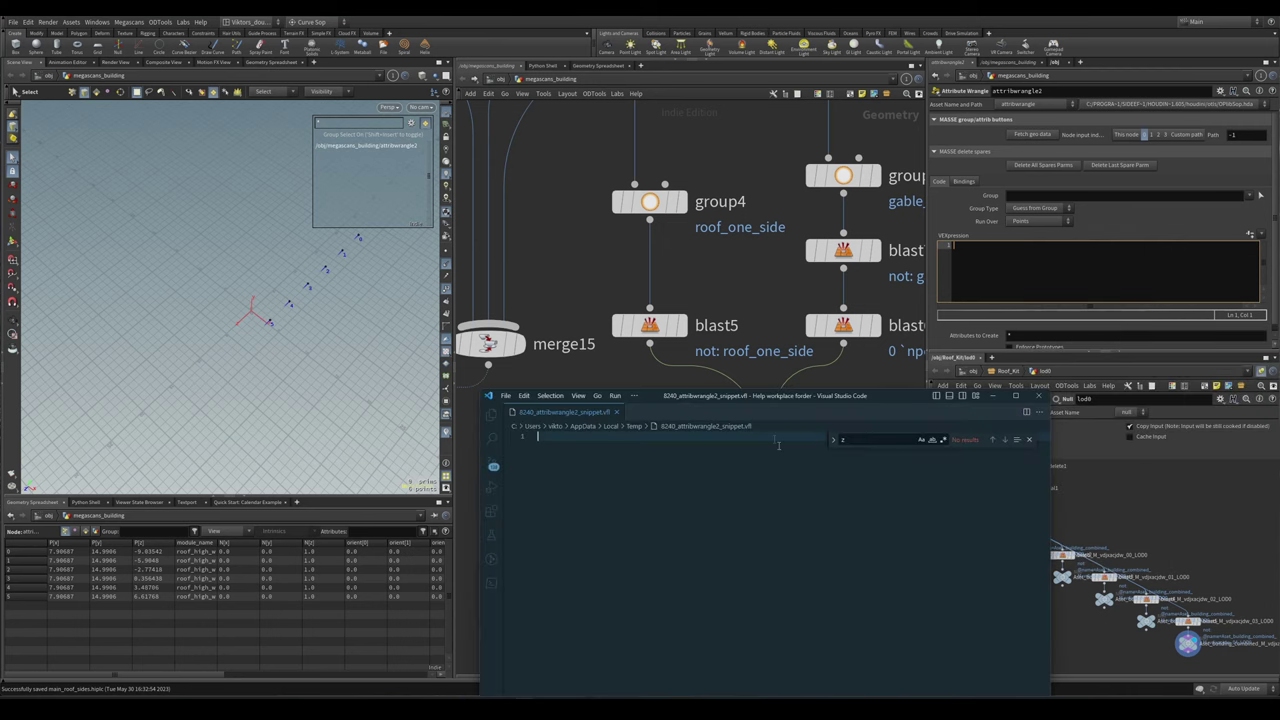
scroll(775, 470, "down", 3)
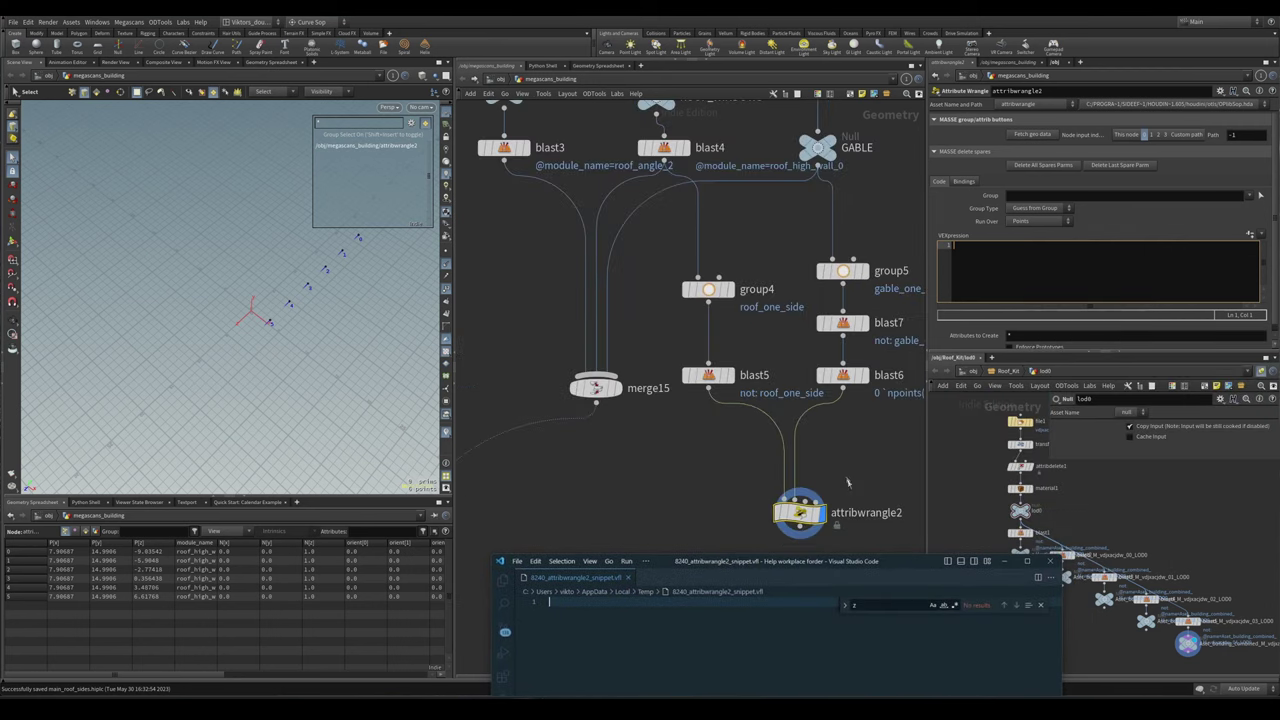
scroll(740, 520, "up", 1)
left_click(535, 661)
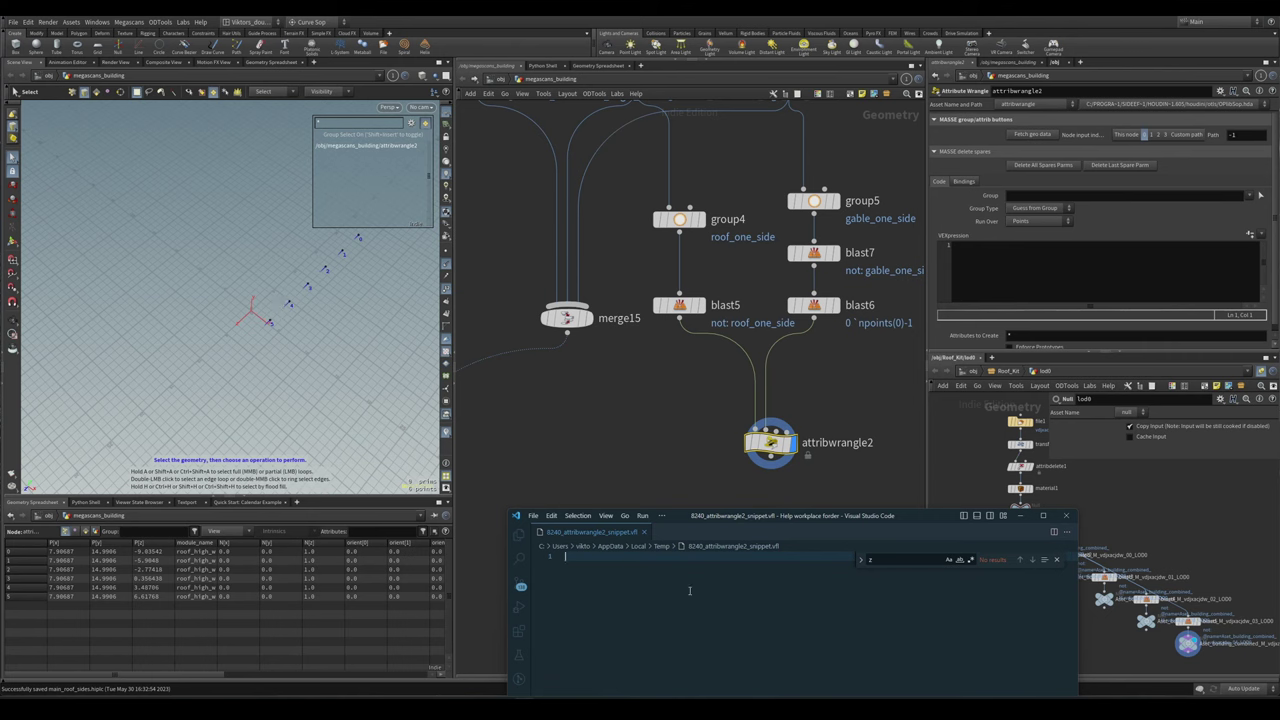
- Declare an integer gable_tp_num in the wrangle code that holds npoints(1)
type("int")
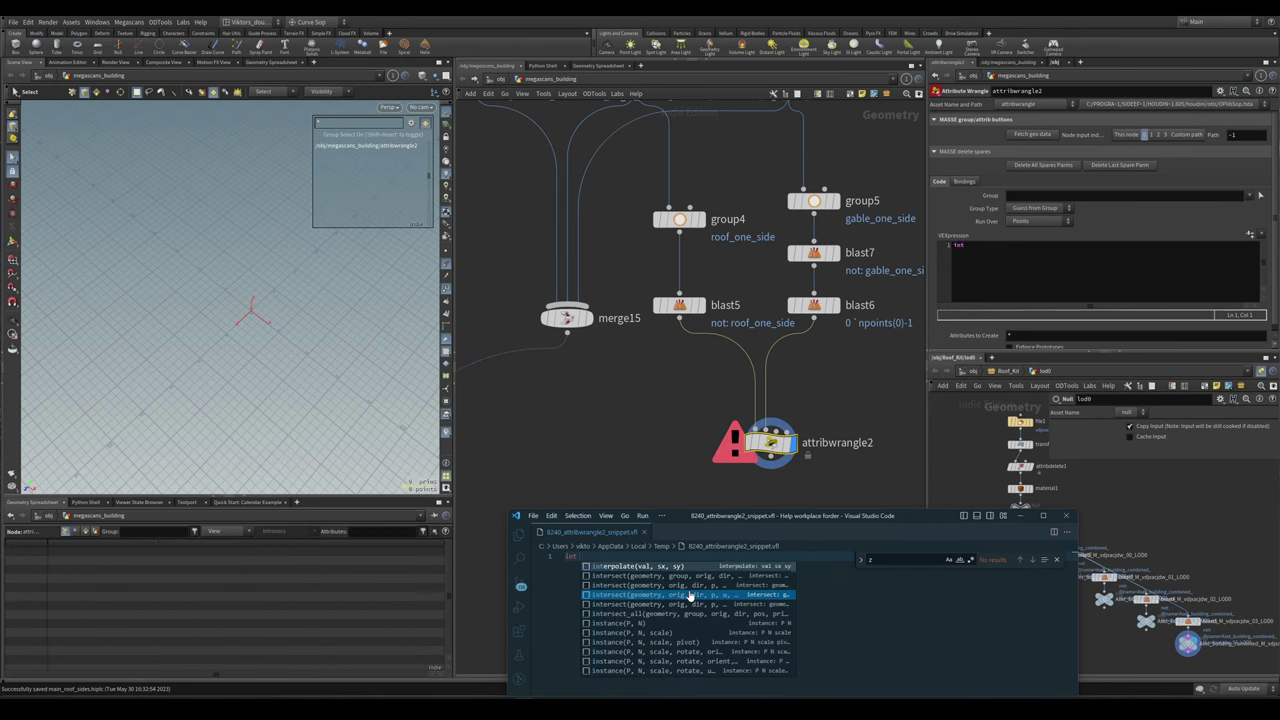
type(" gam")
key("BackSpace")
type("ble_tp")
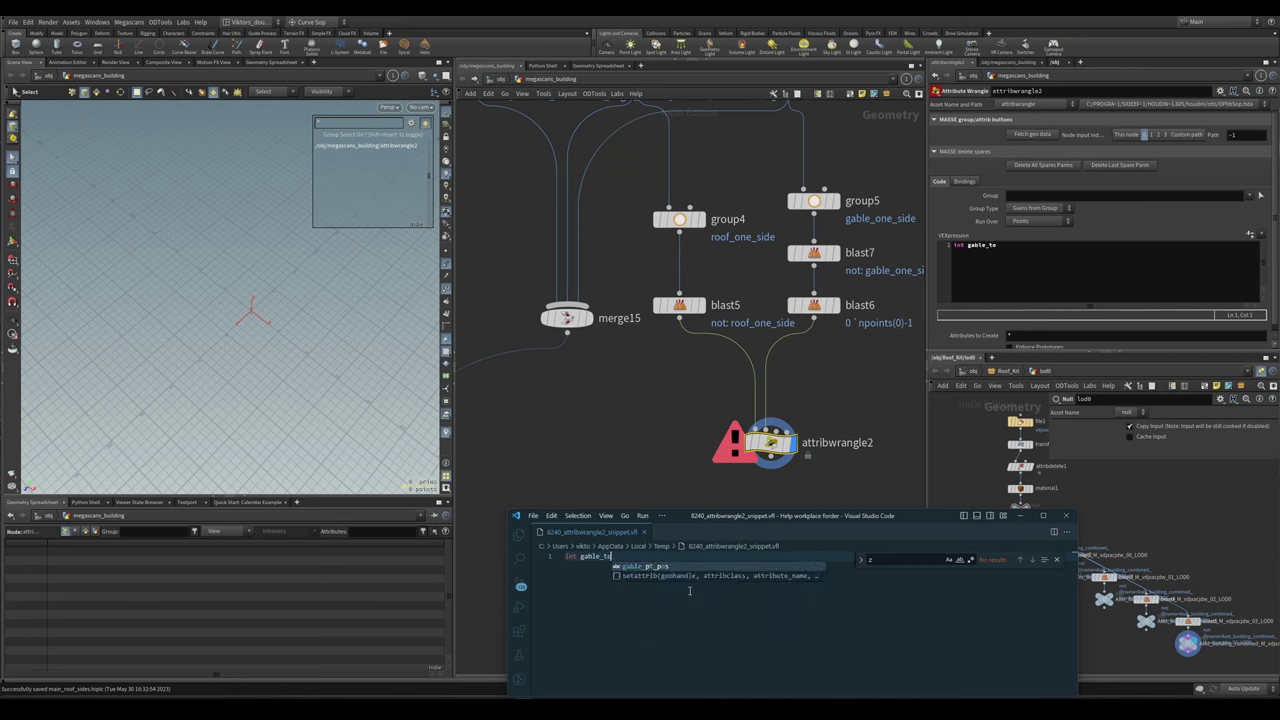
type("_num = ")
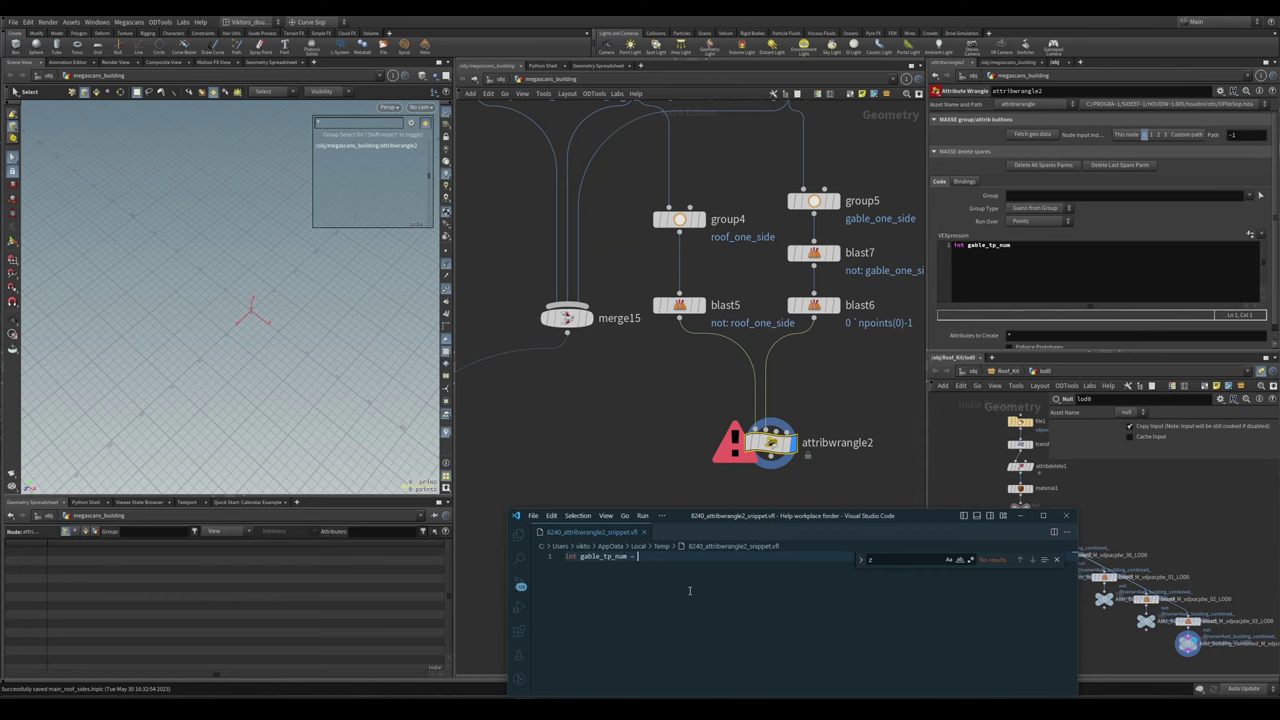
type("np")
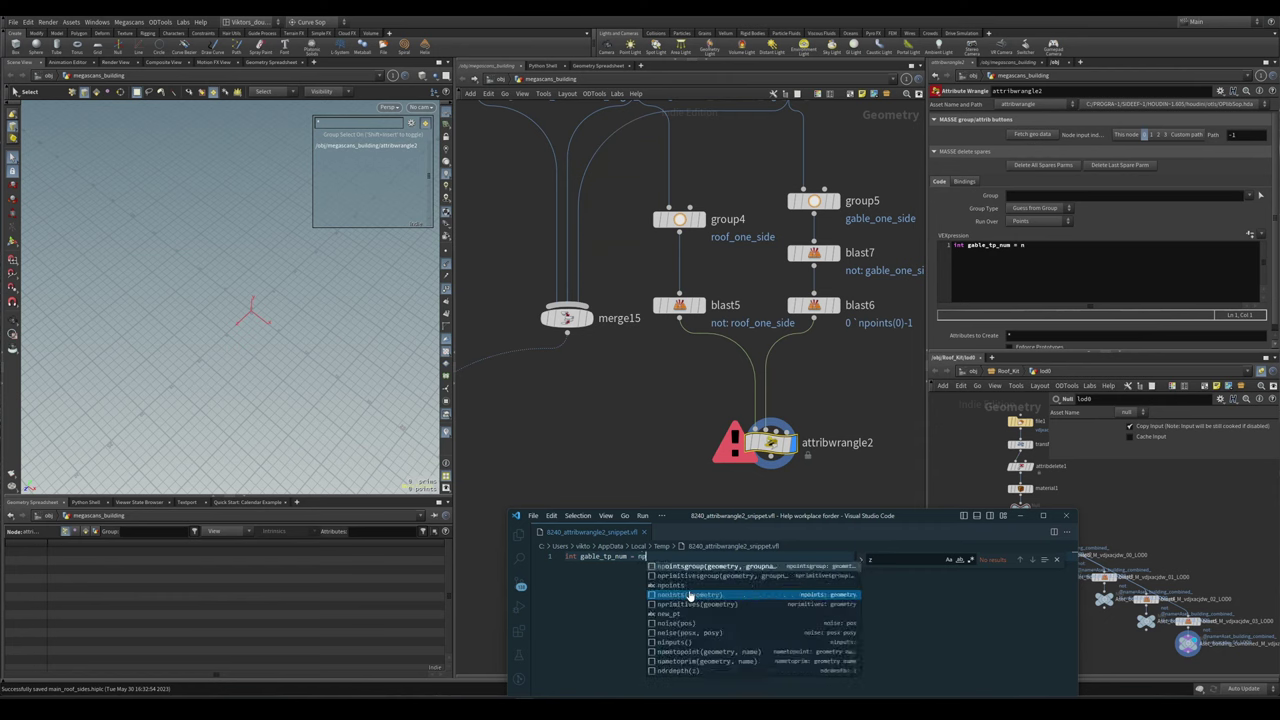
type("oin")
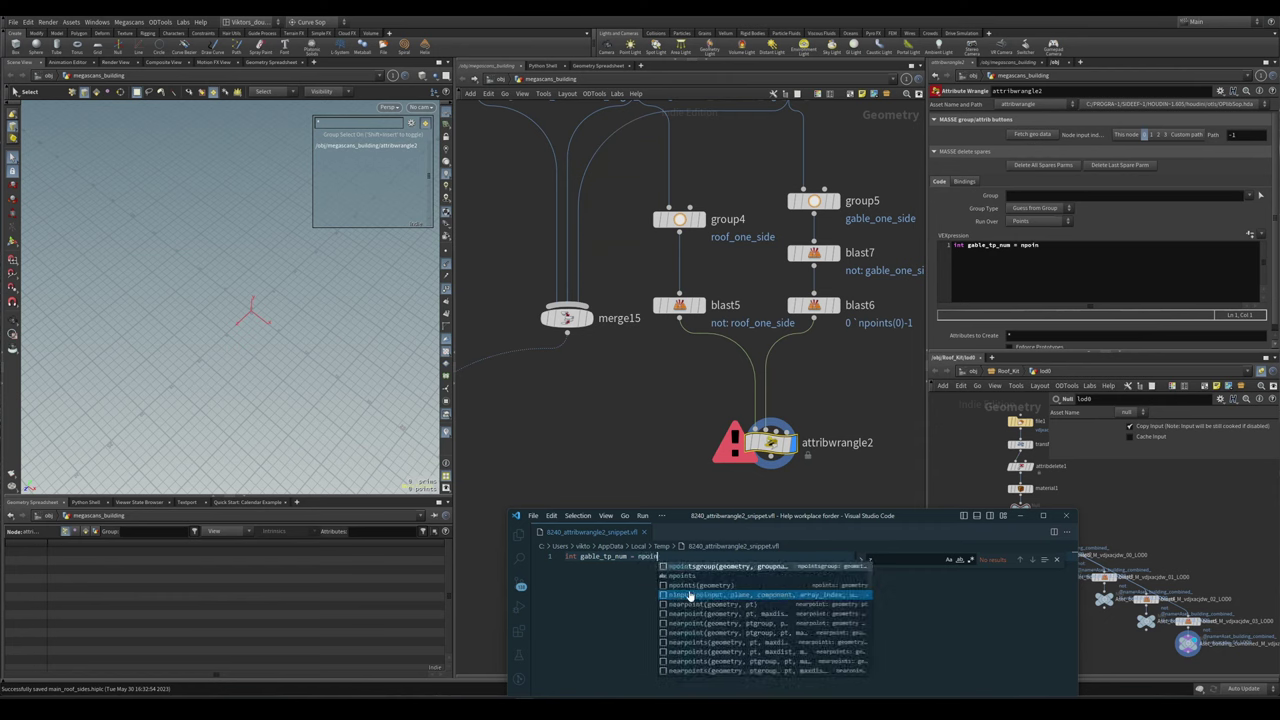
type("ts")
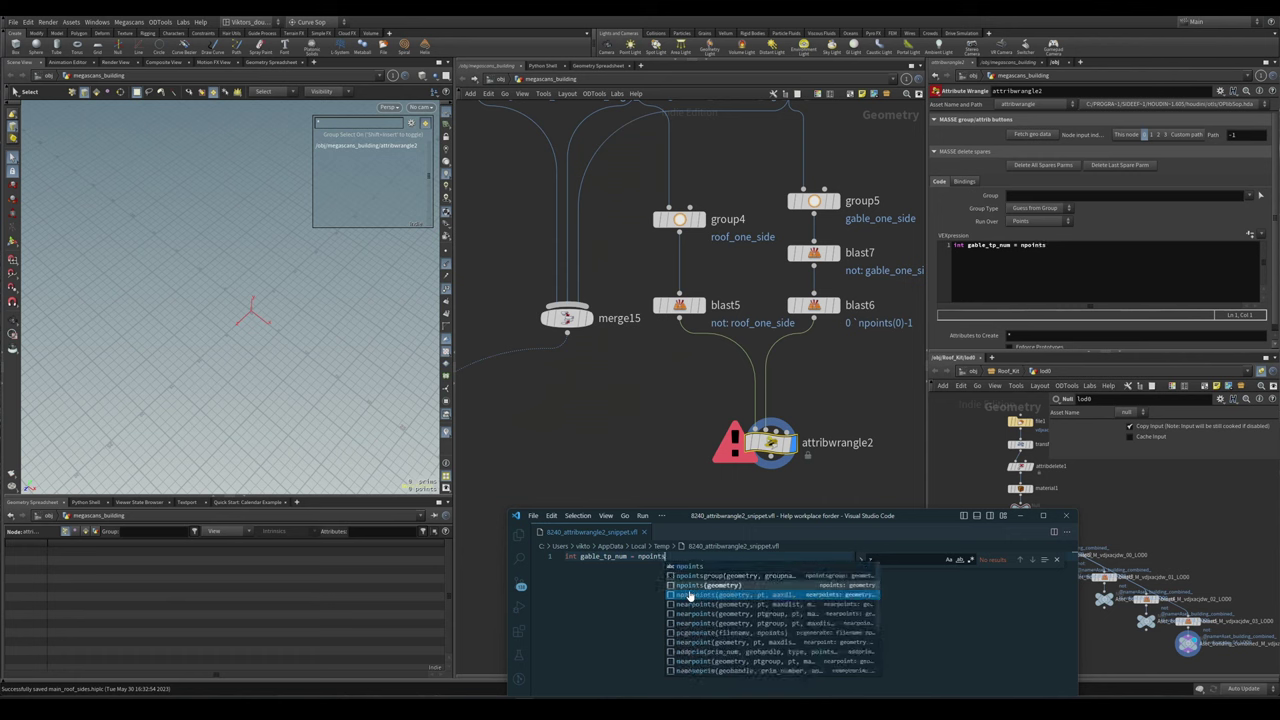
key("Escape")
type("(1);")
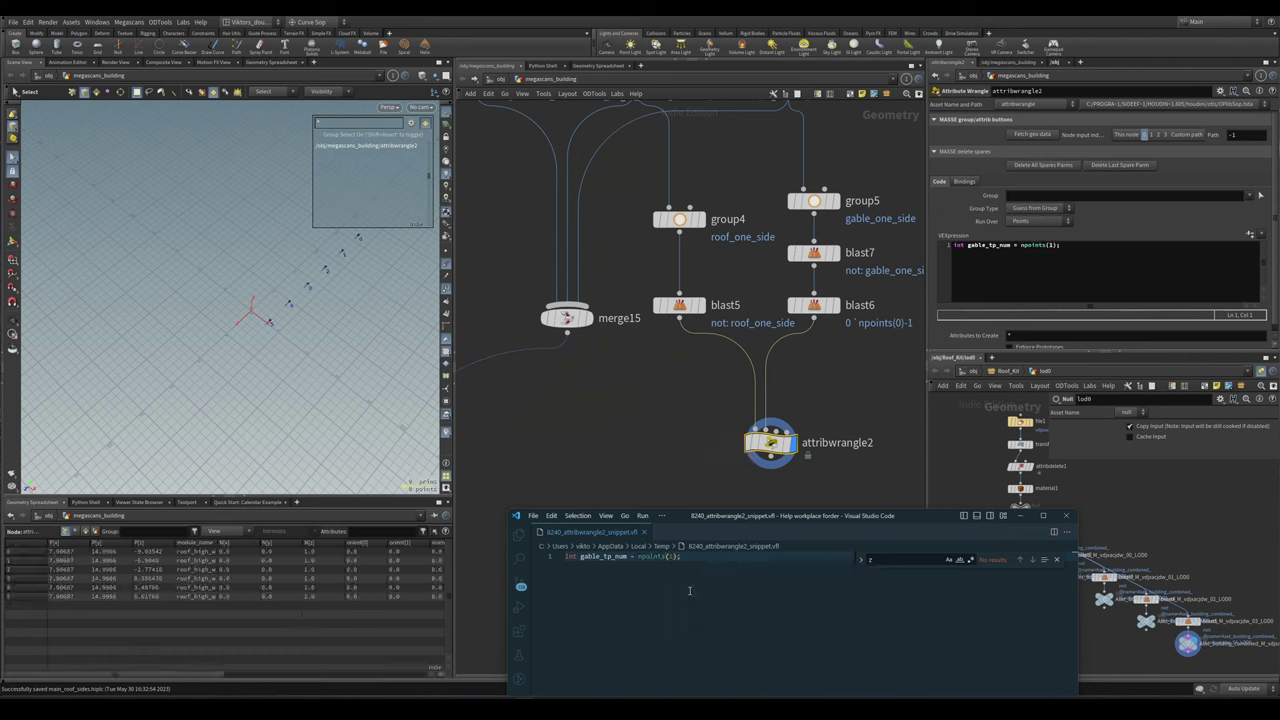
key("Return")
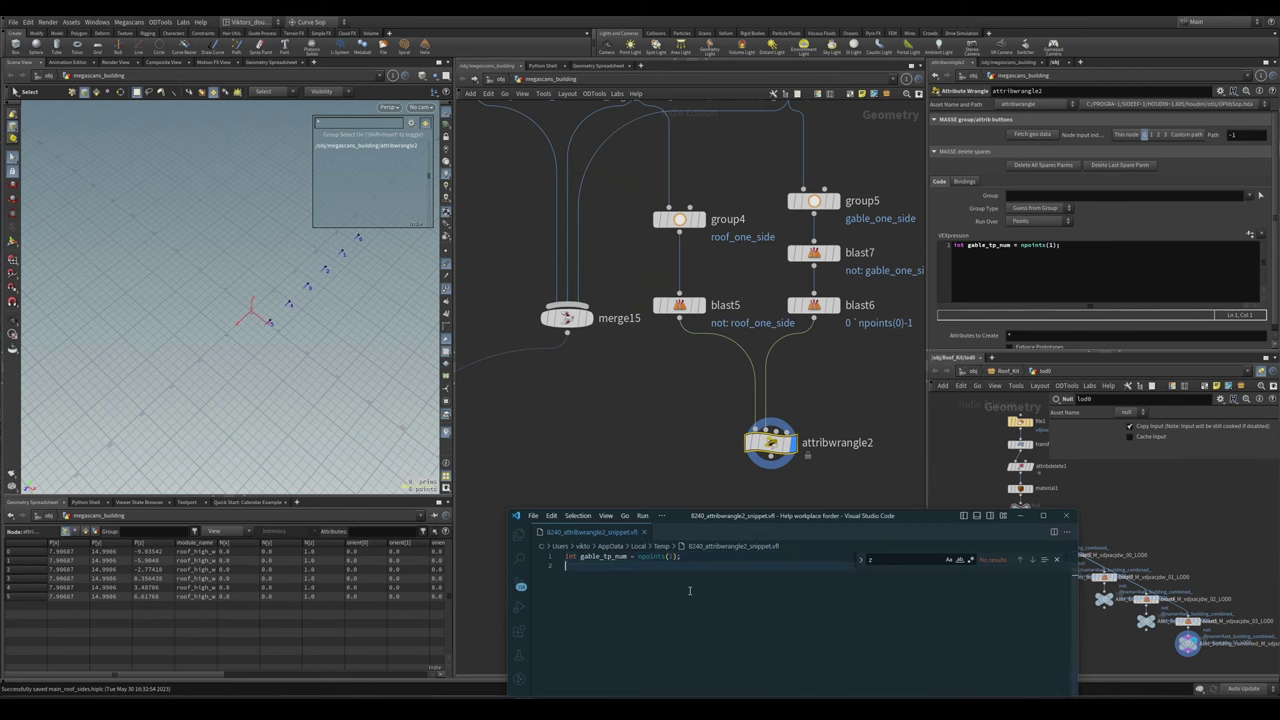
- Add a for loop template running int i from 0 while i < gable_tp_num, and save the snippet
type("for")
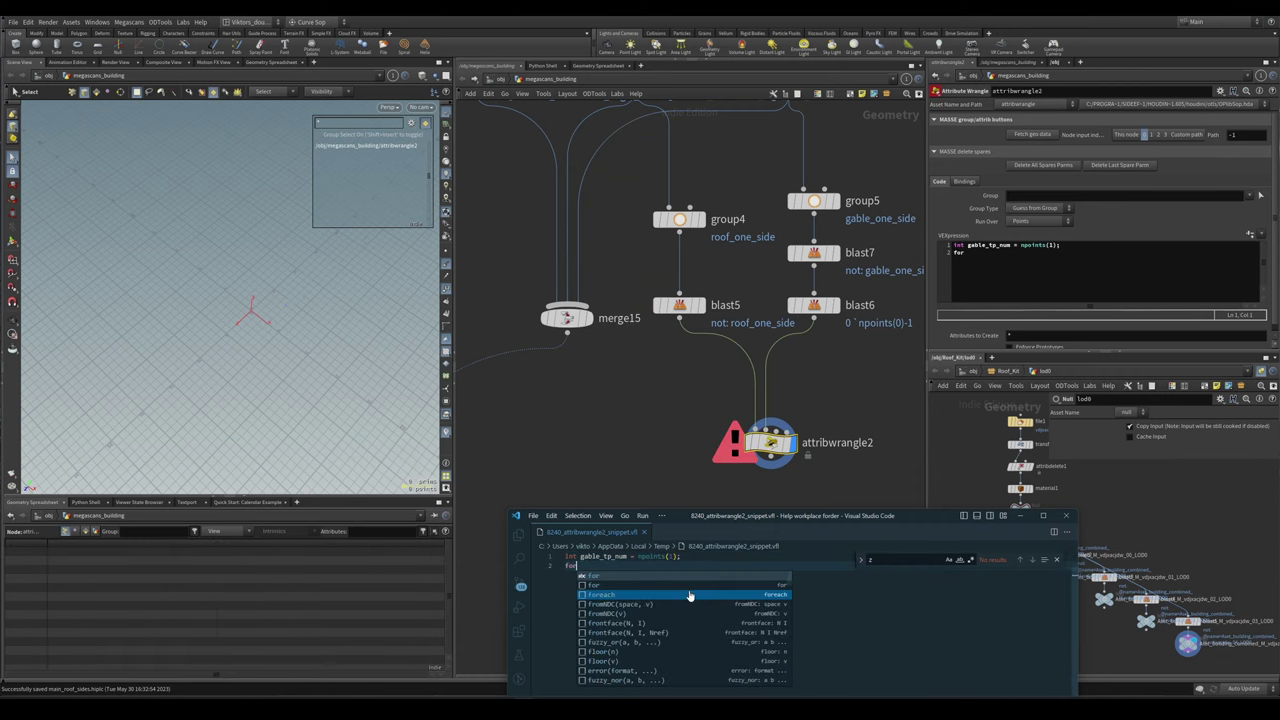
key("Up")
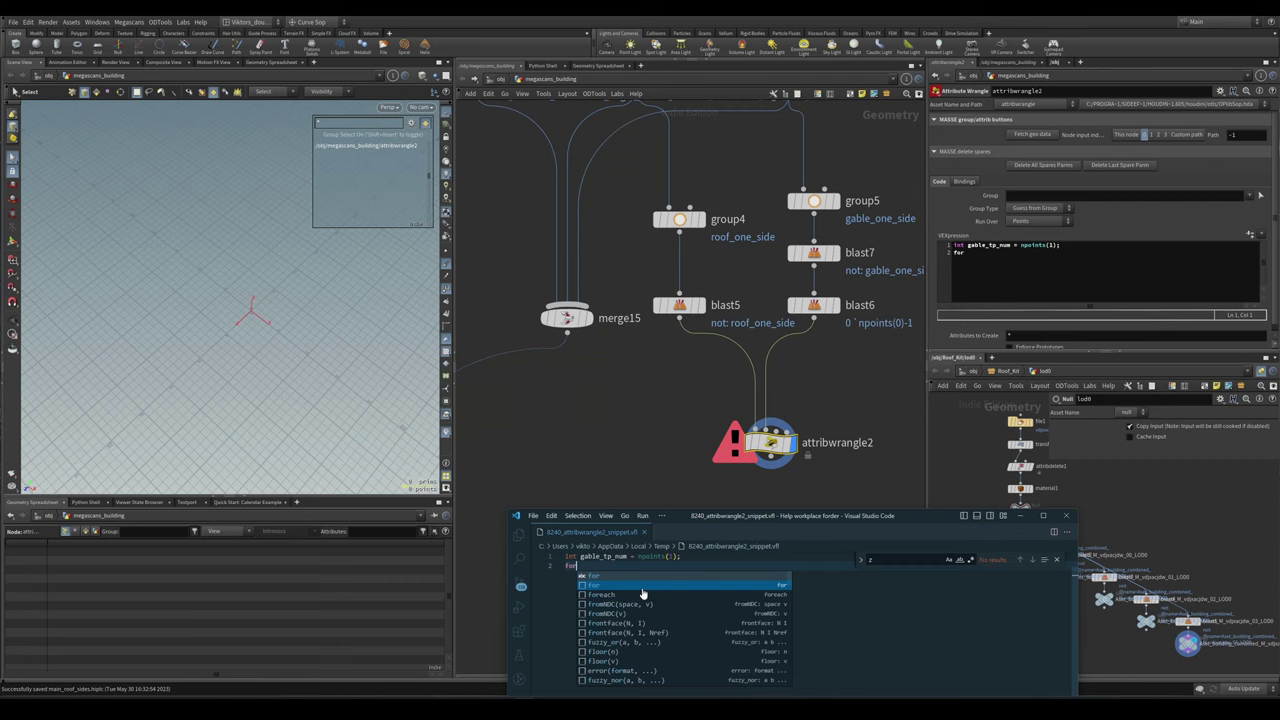
key("Return")
left_click(1056, 559)
left_click(628, 592)
double_click(603, 575)
left_click(660, 573)
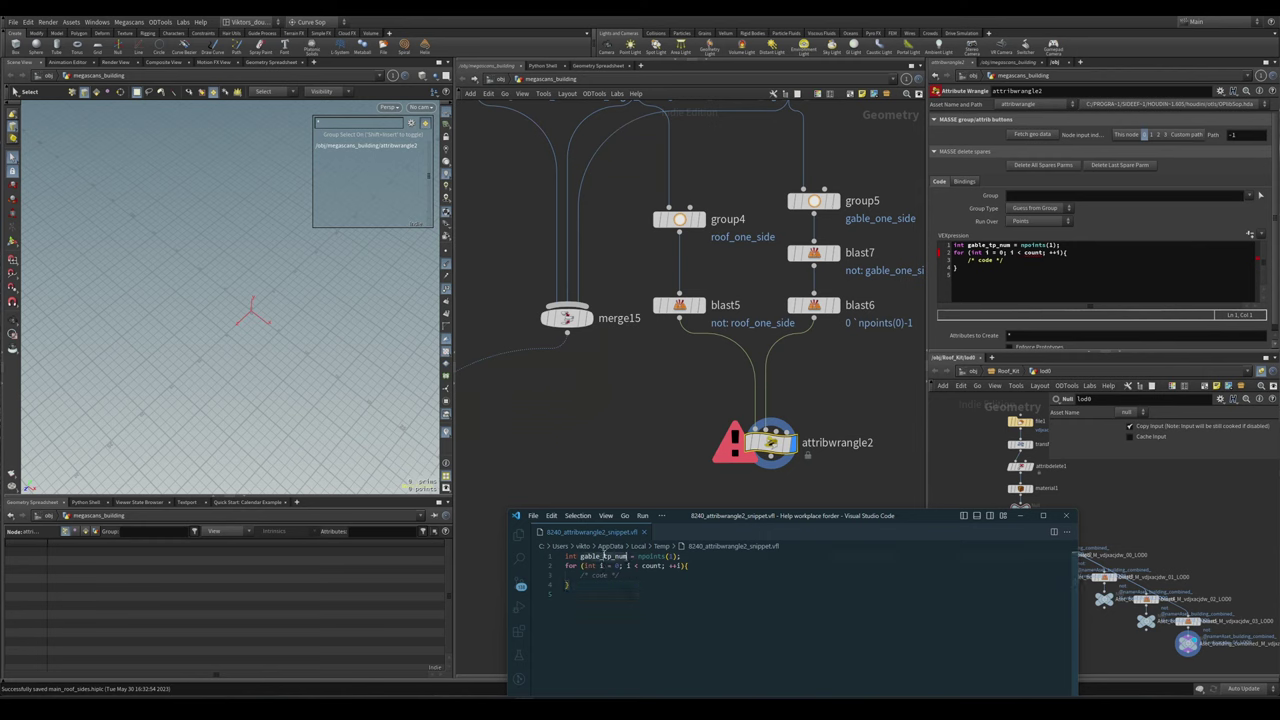
double_click(651, 566)
type("gable_tp_num")
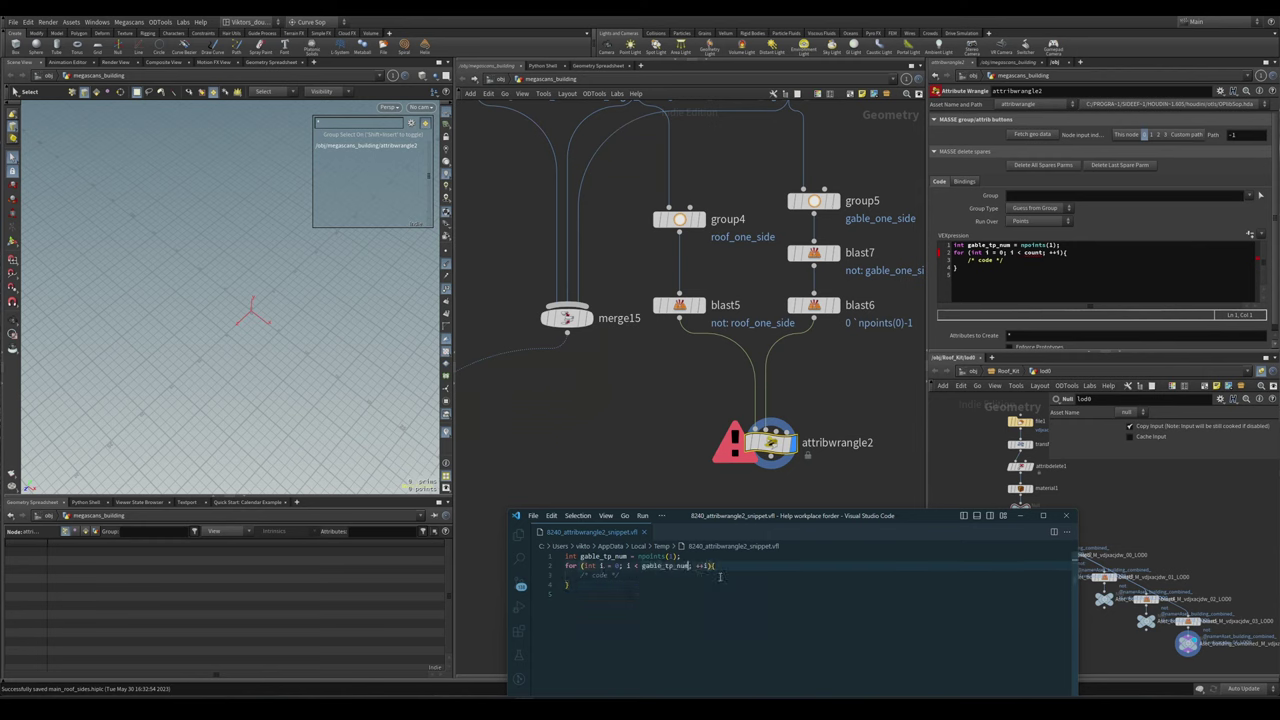
key("ctrl+s")
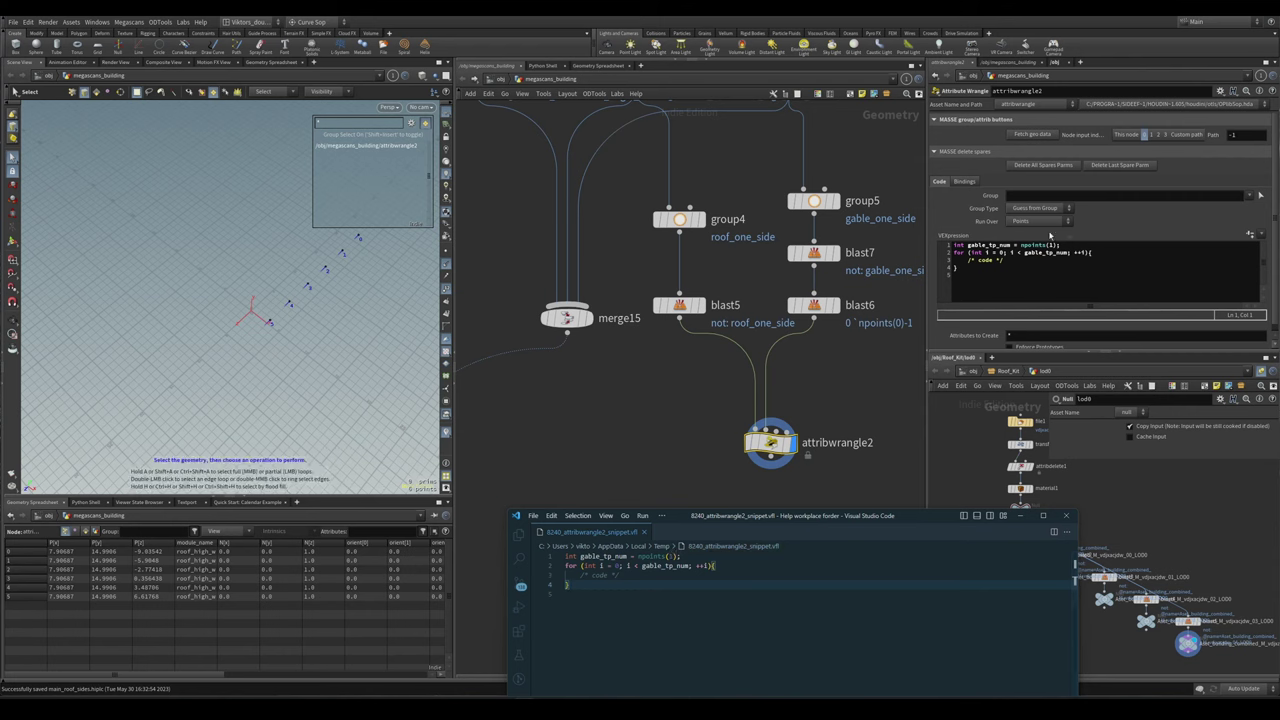
- Display the output of blast6 and examine the remaining gable points
left_click(598, 404)
left_click(812, 305)
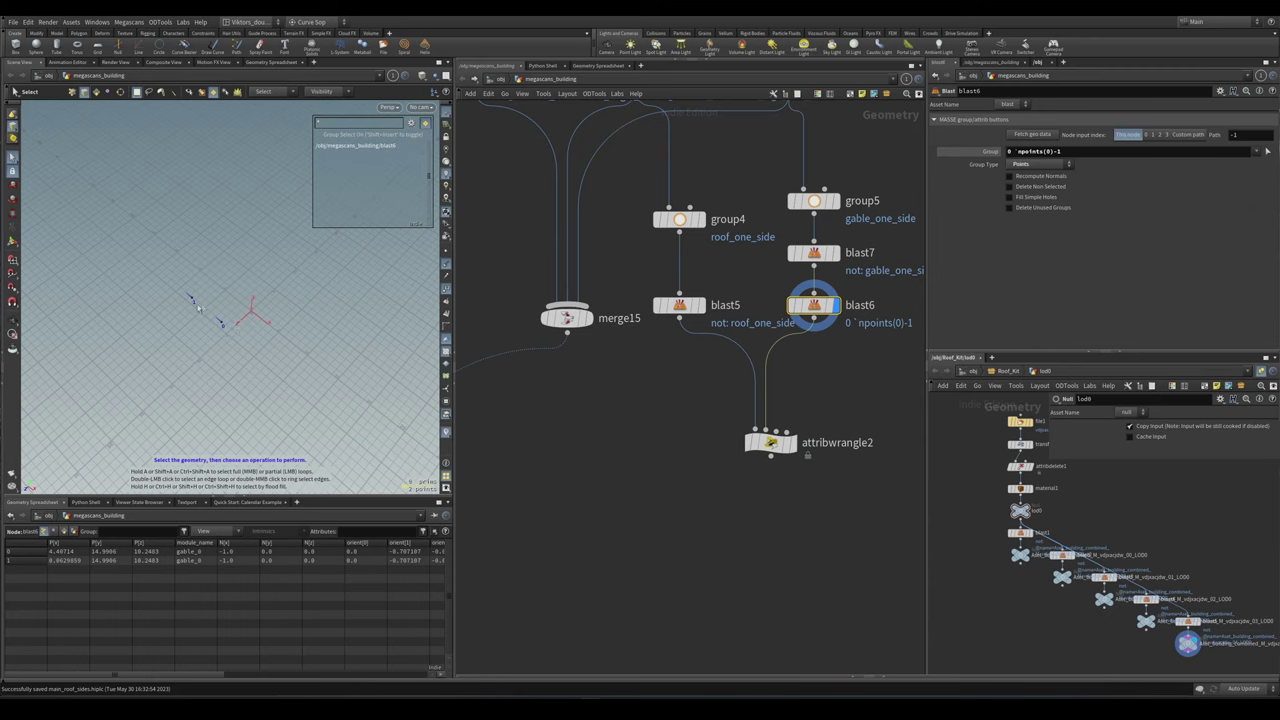
- Inside the wrangle's for loop, declare a vector gable_pt_pos that reads point(1, "P", i)
key("alt+Tab")
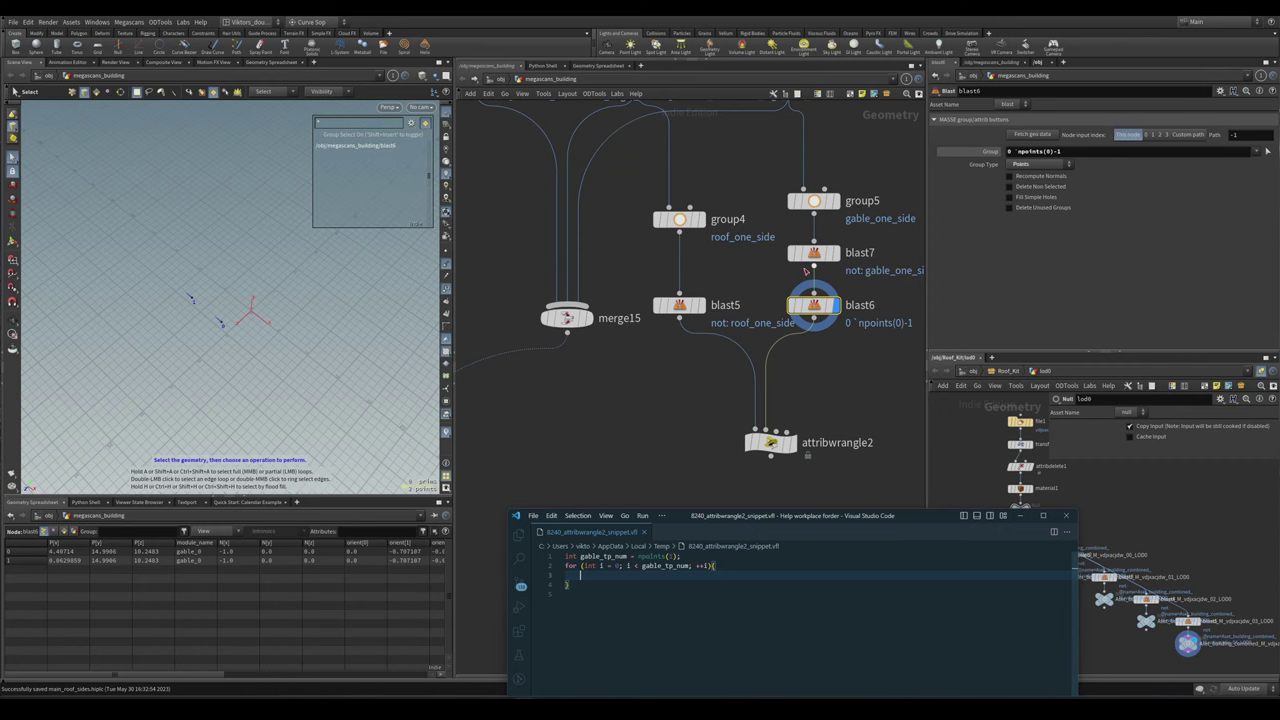
left_click(677, 566)
left_click(673, 576)
type("vector gable_pt_pos = poi")
key("Tab")
type("0")
key("Tab")
type("\"P\"")
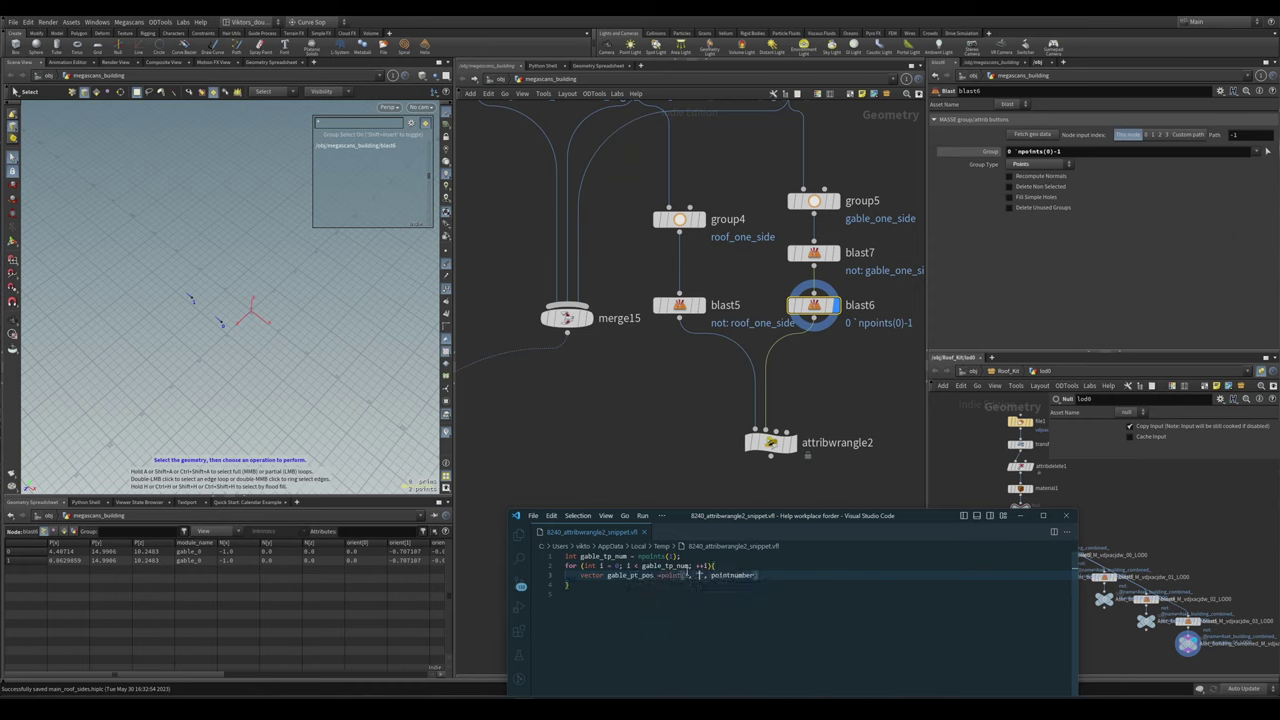
key("Tab")
type("i);")
left_click(601, 582)
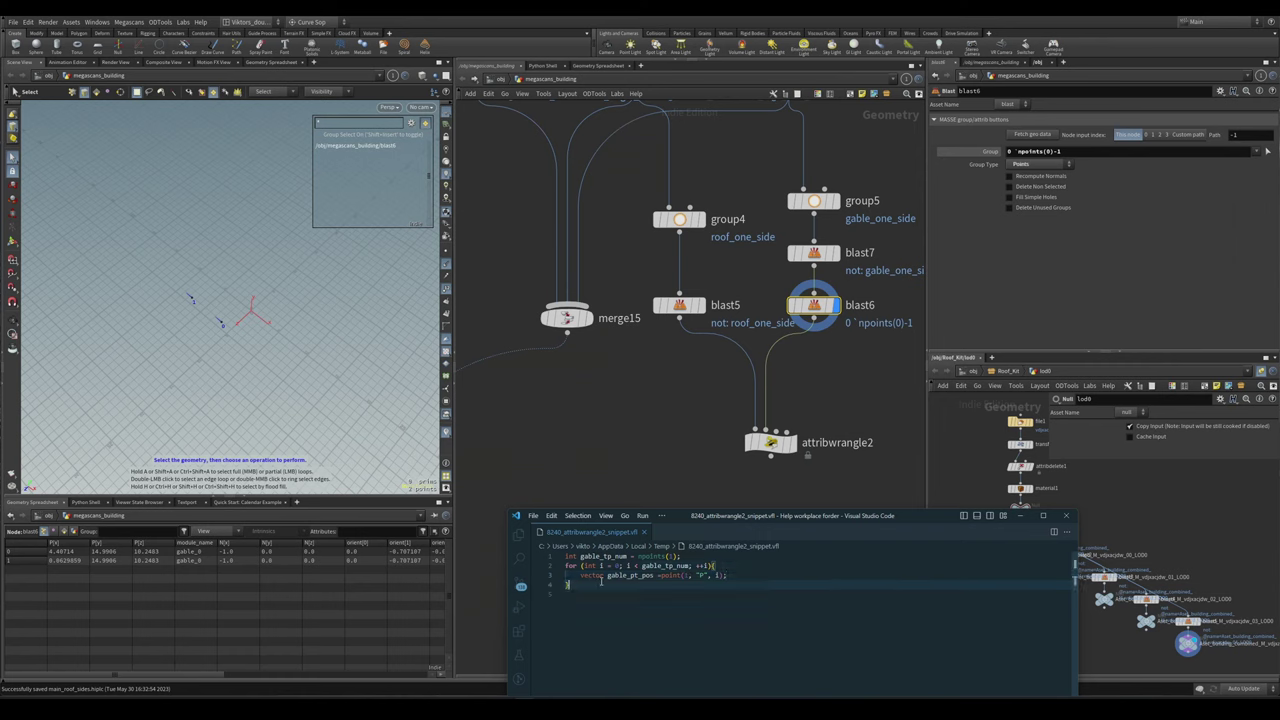
- Declare a vector gable_scale reading point(0, "scale", i) below gable_pt_pos, and save the snippet
left_click(746, 573)
key("Return")
type("vector gable_")
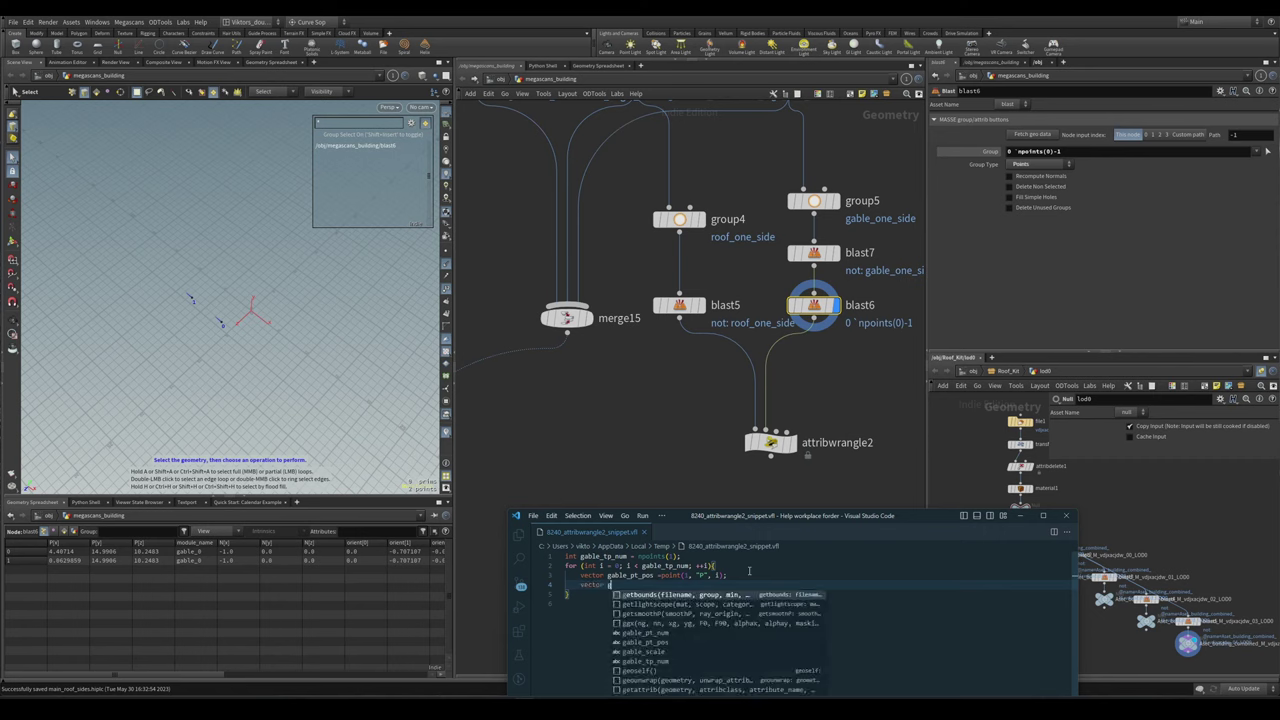
type("sc")
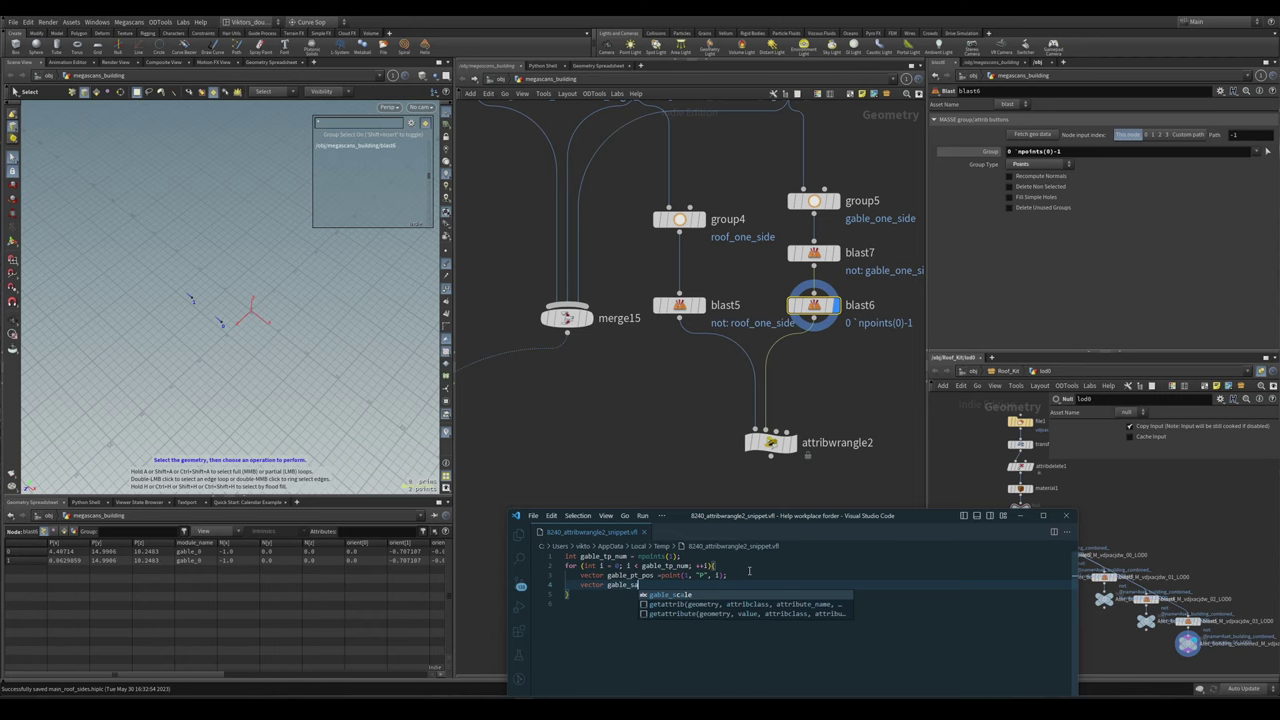
type("ale")
type(" =point(geometry, attribute_name, pointnumber)")
type("0")
key("Tab")
type("\"scale\"")
key("BackSpace")
type("1);")
key("Return")
left_click(683, 620)
key("ctrl+s")
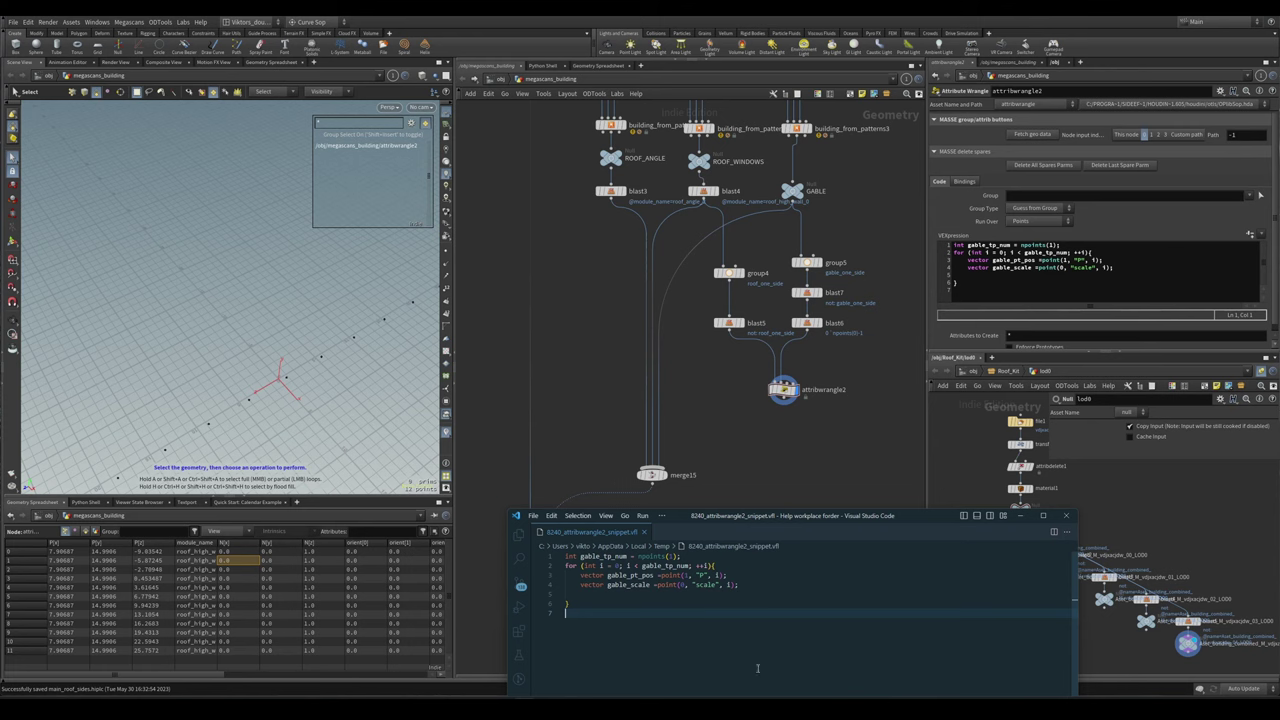
- Tidy the gable_pt_pos and gable_scale declarations by adding a space before each point() call
left_click(720, 350)
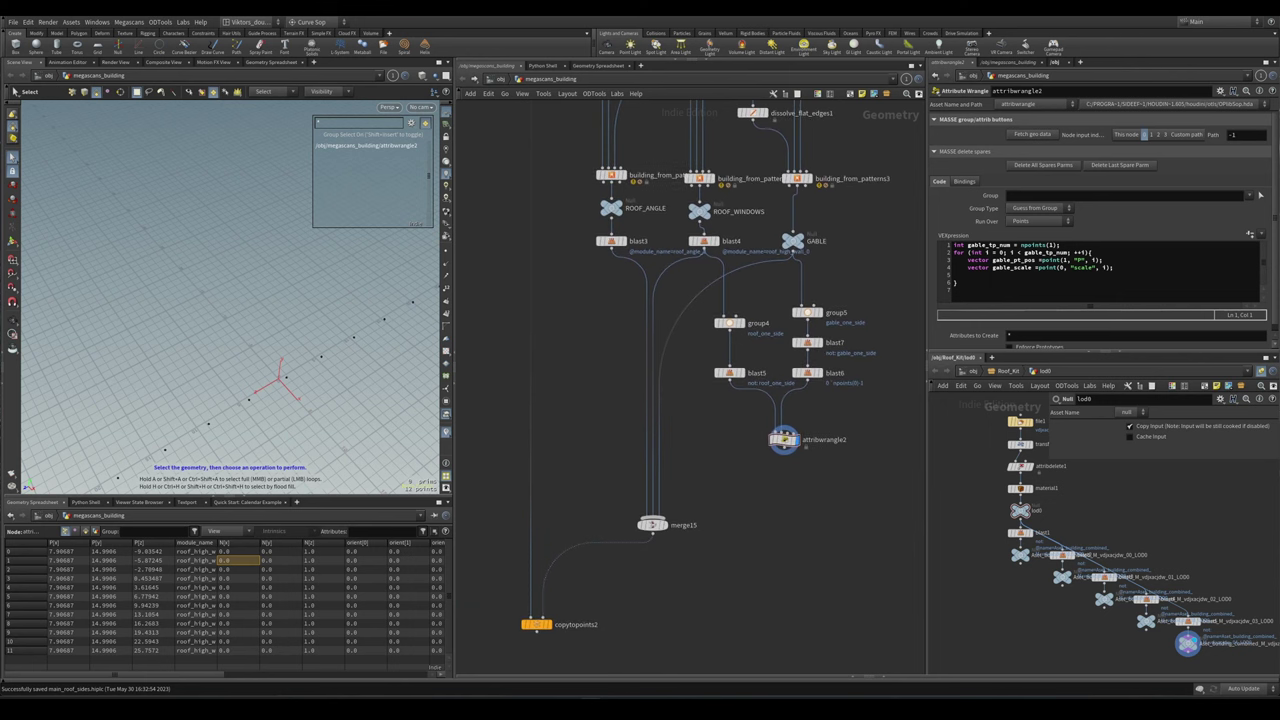
left_click(522, 662)
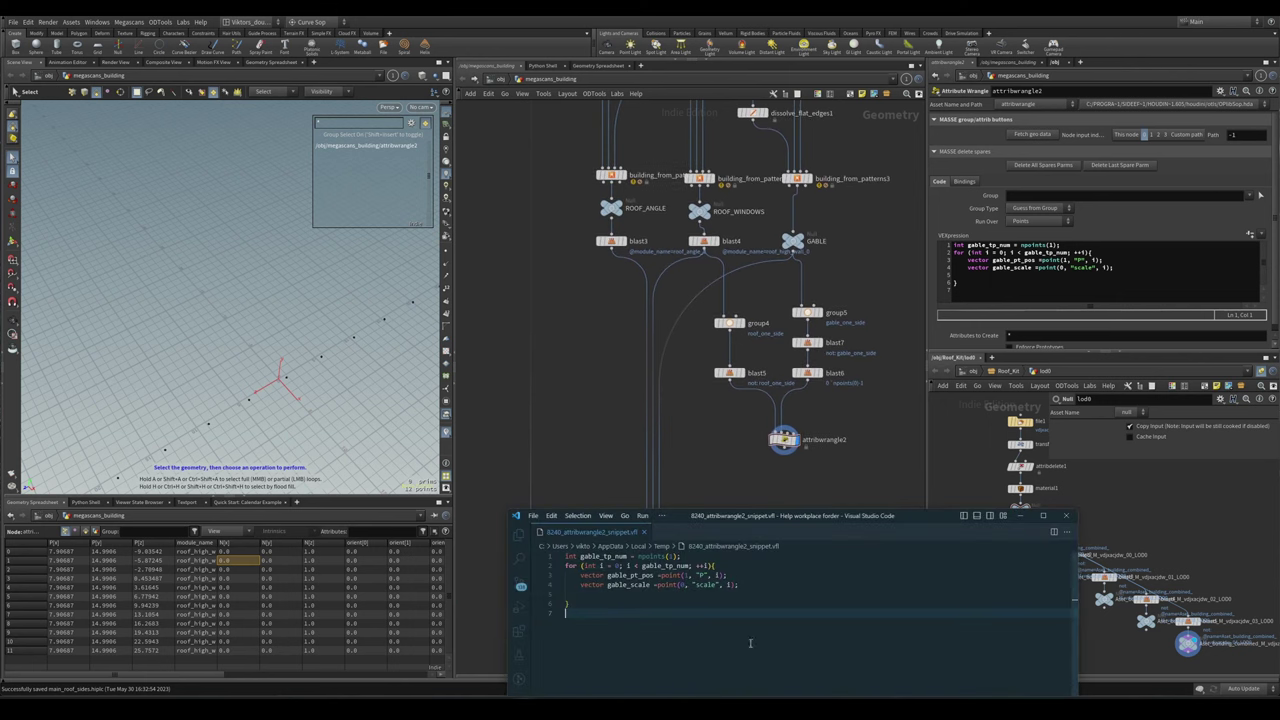
left_click(686, 612)
left_click(656, 585)
left_click(657, 575)
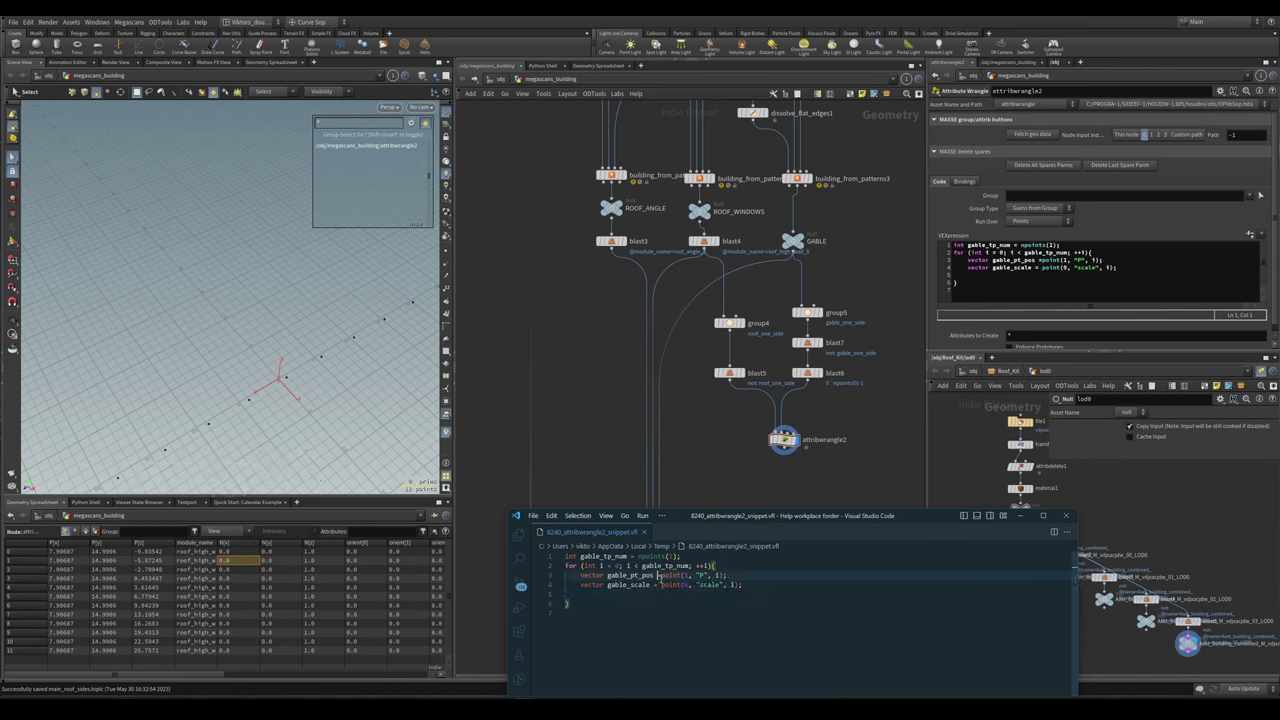
- Declare a float variable named offset below gable_scale inside the for loop
left_click(750, 585)
key("Return")
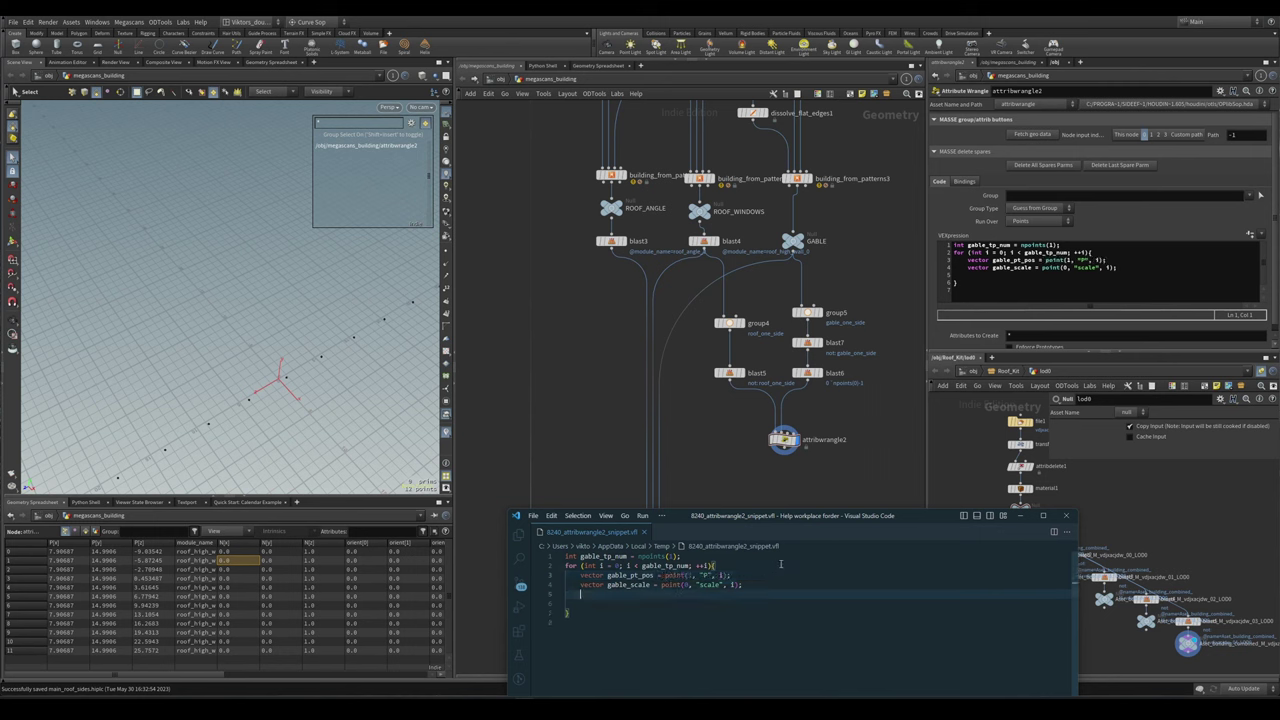
type("float ")
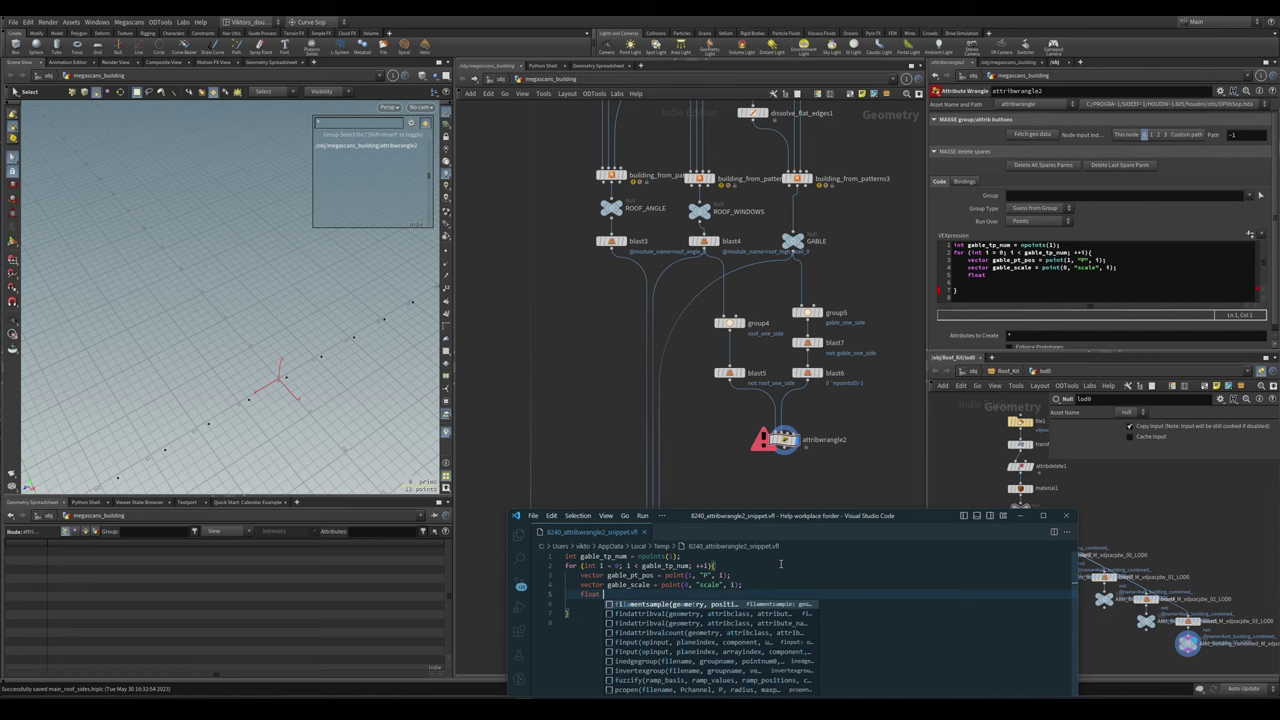
type("new_pt;")
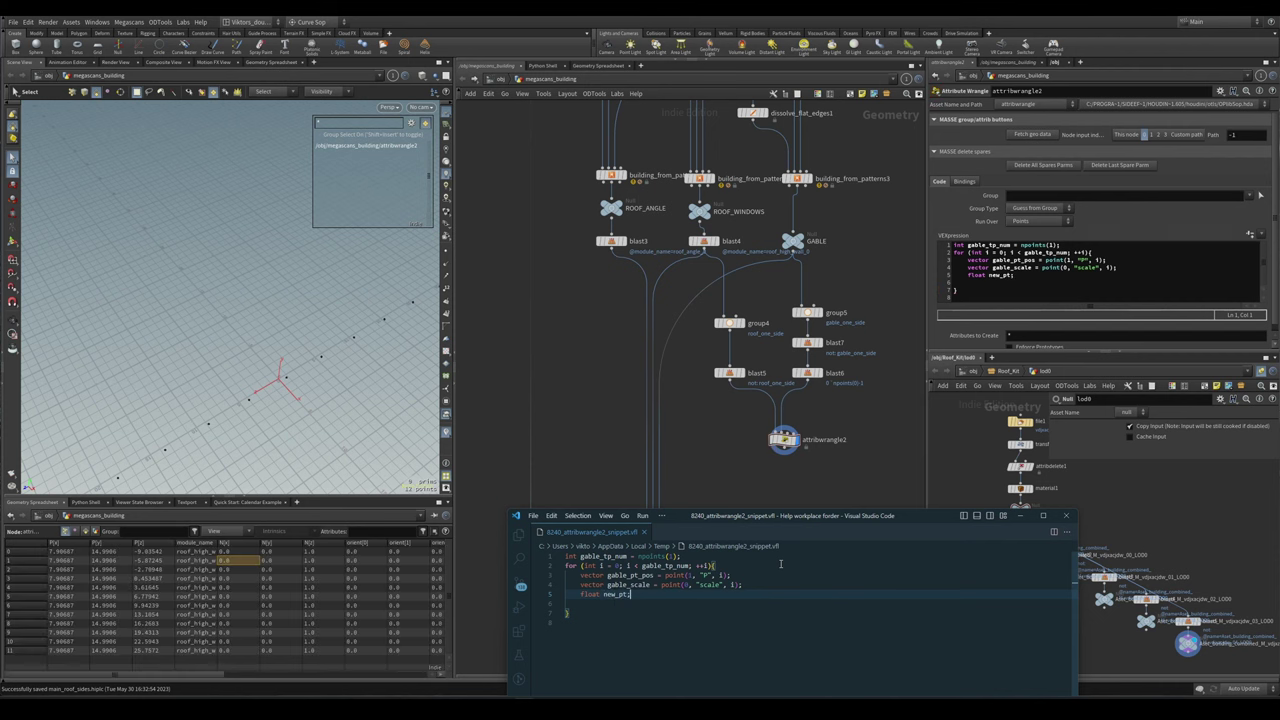
key("Return")
type("int in")
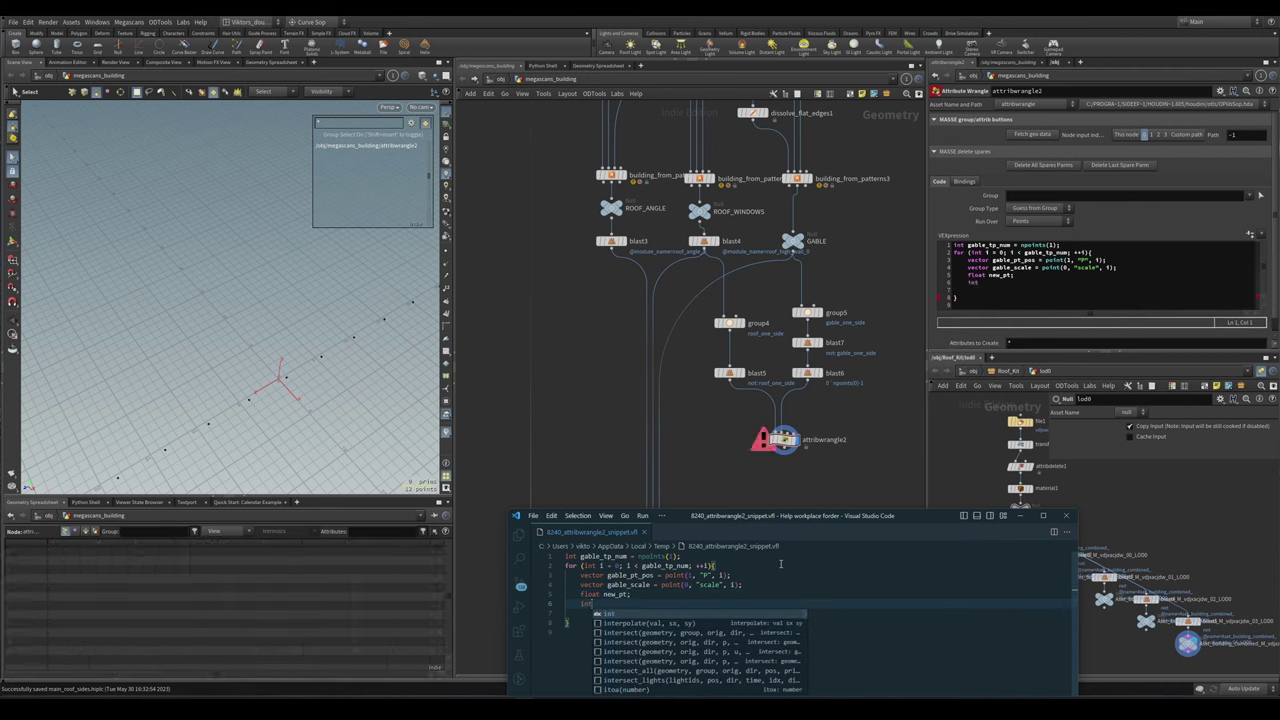
key("BackSpace")
key("BackSpace")
key("BackSpace")
key("BackSpace")
key("BackSpace")
key("BackSpace")
key("BackSpace")
key("BackSpace")
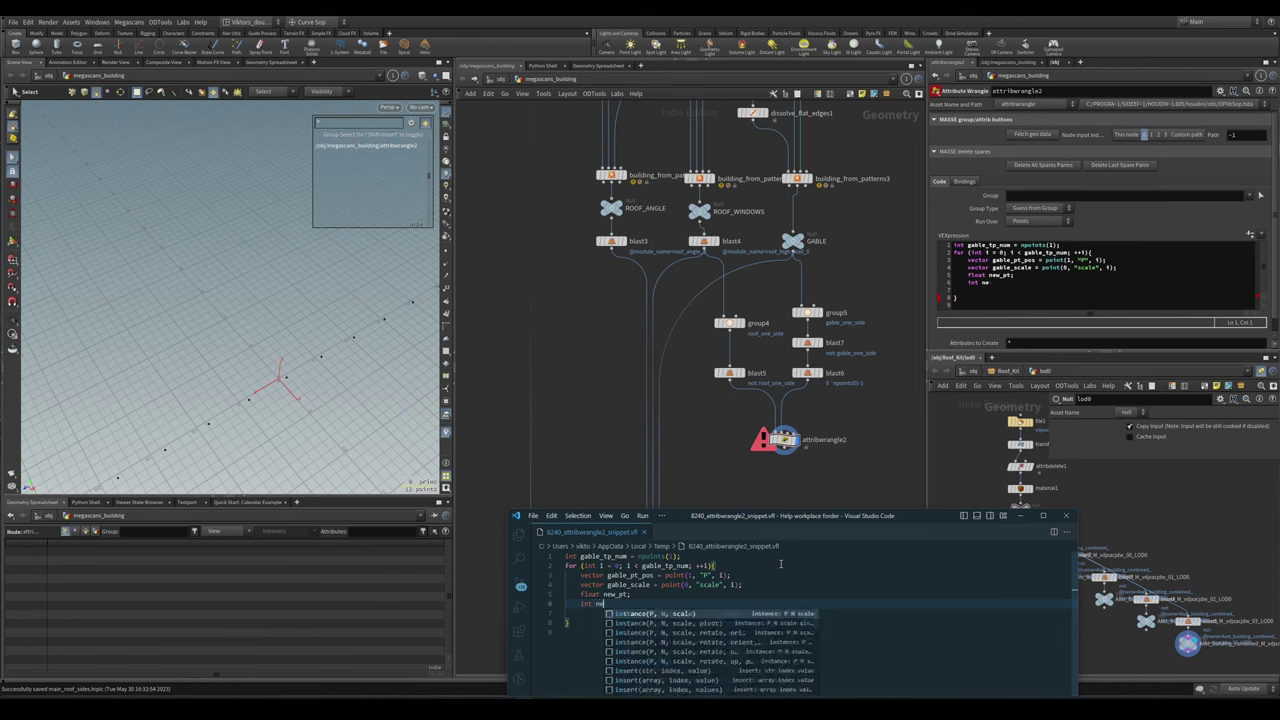
key("BackSpace")
key("BackSpace")
key("BackSpace")
key("BackSpace")
key("BackSpace")
key("BackSpace")
type("offset;")
- Declare an integer variable named new_pt below offset
key("Return")
type("int new_pt")
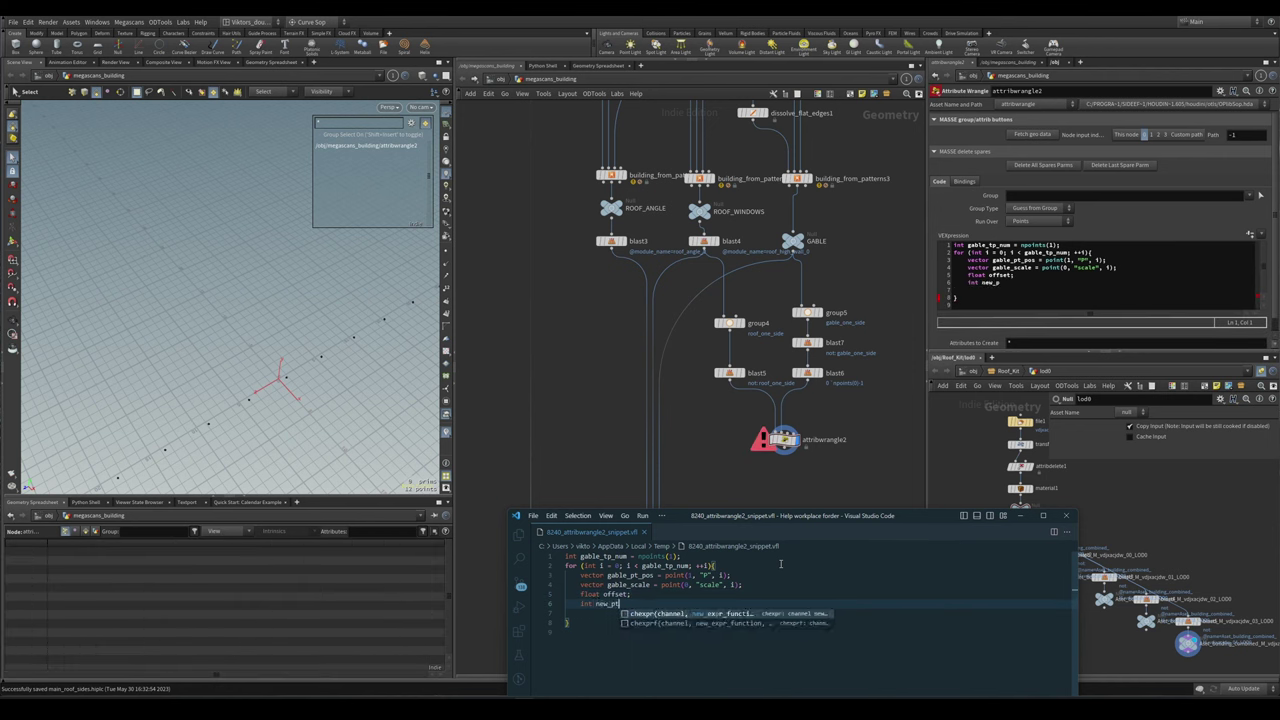
type(";")
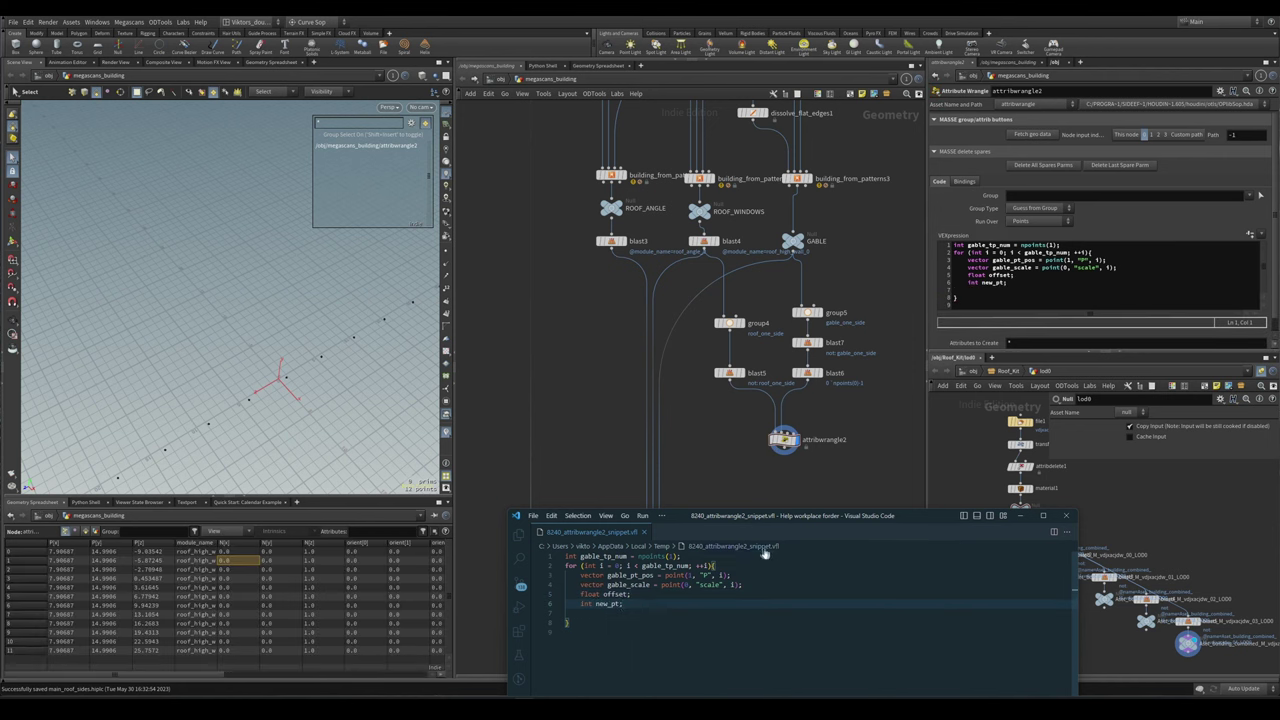
- Insert an empty if block below the new_pt declaration in the for loop
left_click(612, 594)
double_click(612, 594)
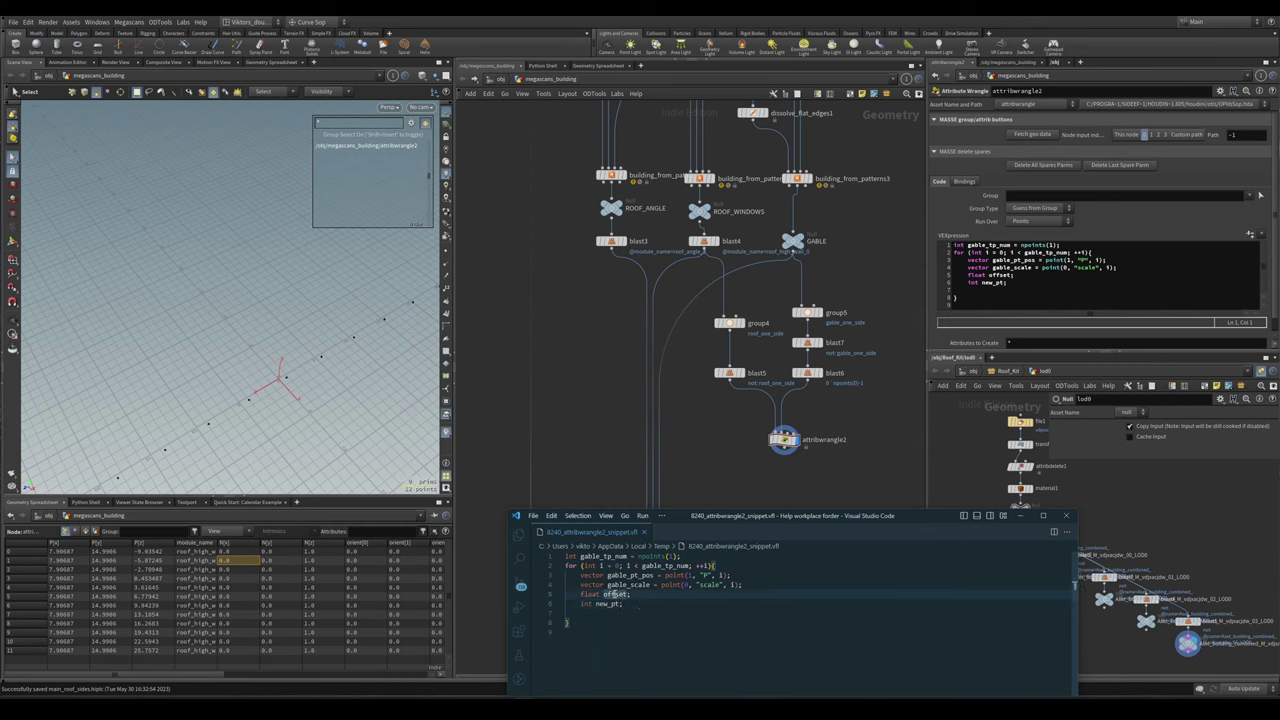
left_click(628, 617)
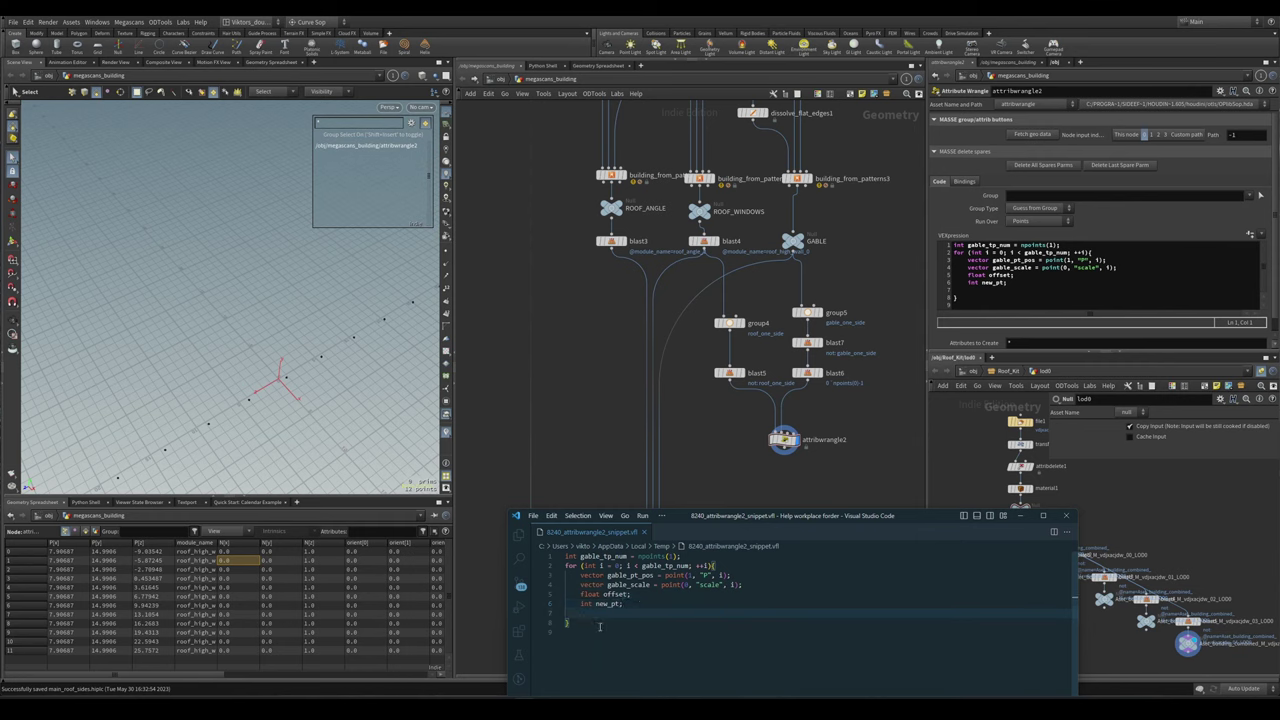
left_click(633, 613)
type("if")
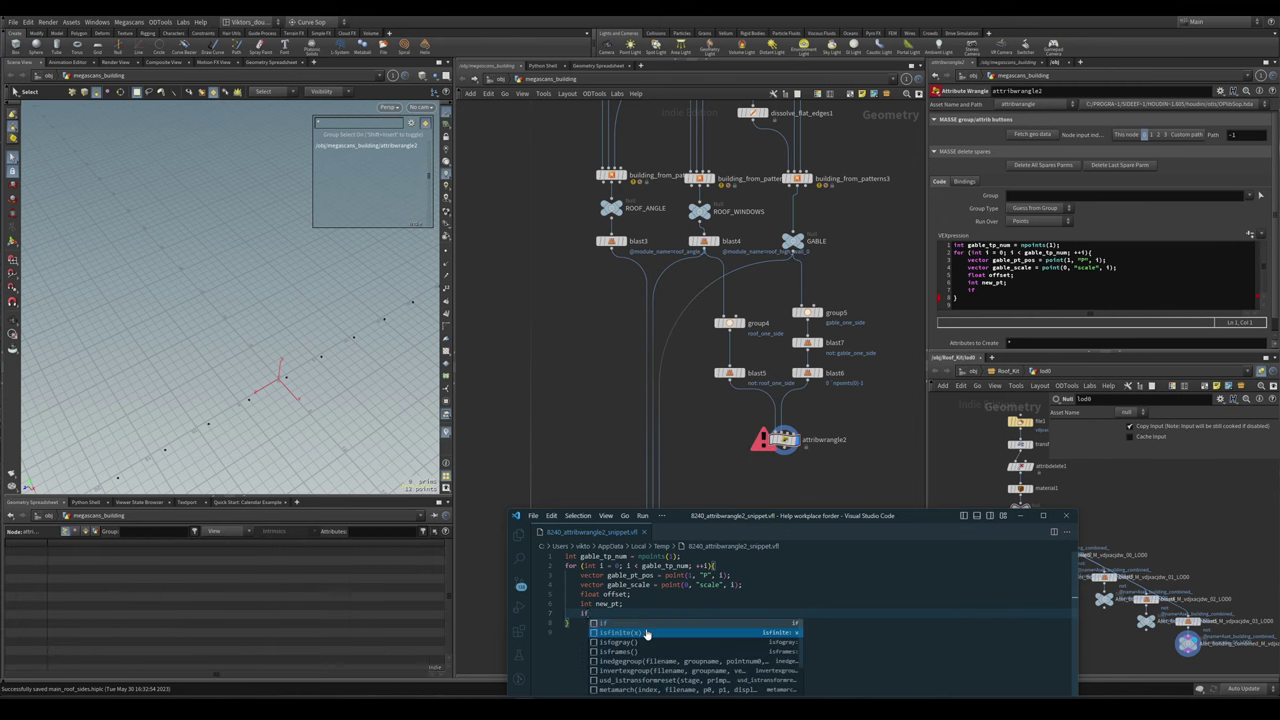
key("BackSpace")
type("if")
key("Return")
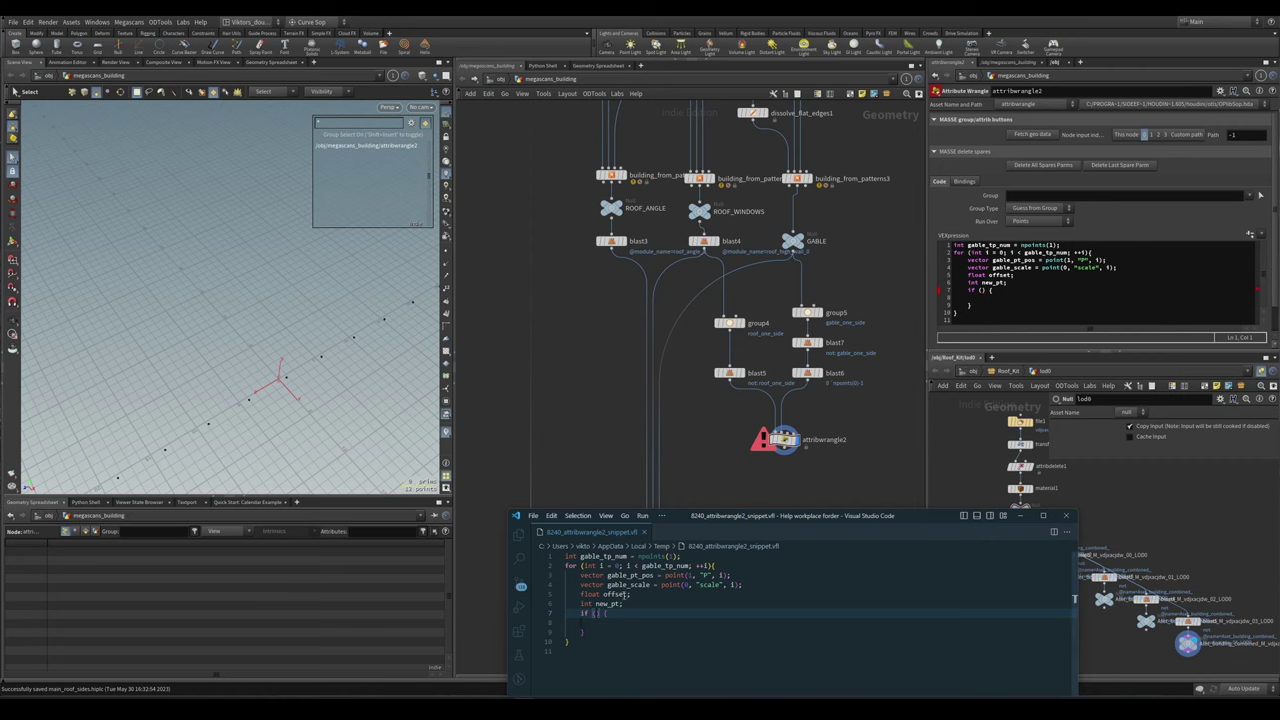
left_click(610, 641)
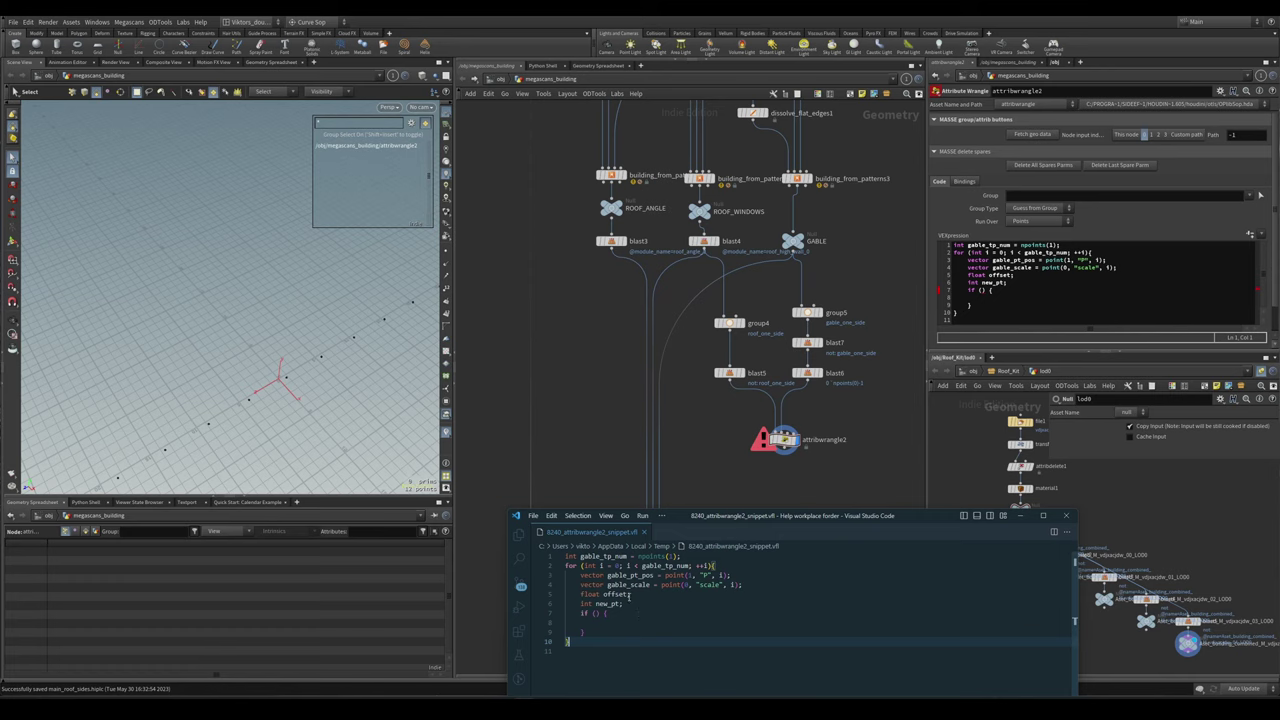
left_click(596, 613)
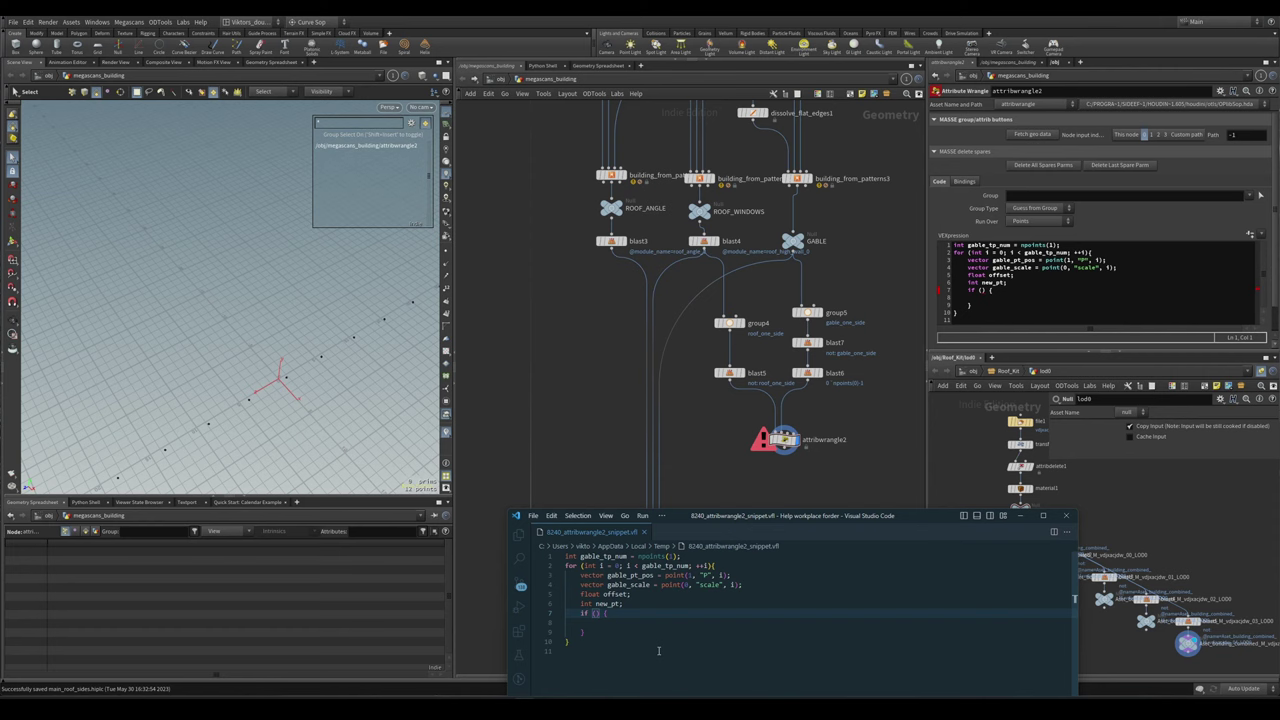
type("v@n")
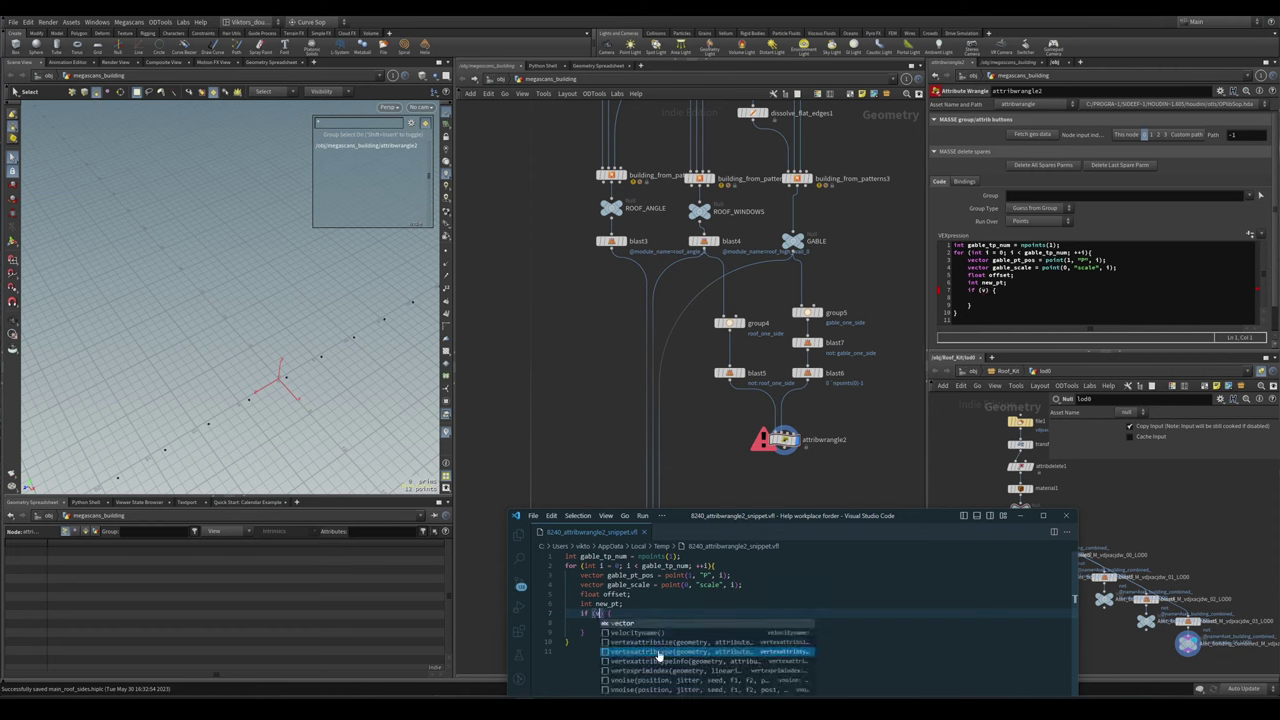
type(".x")
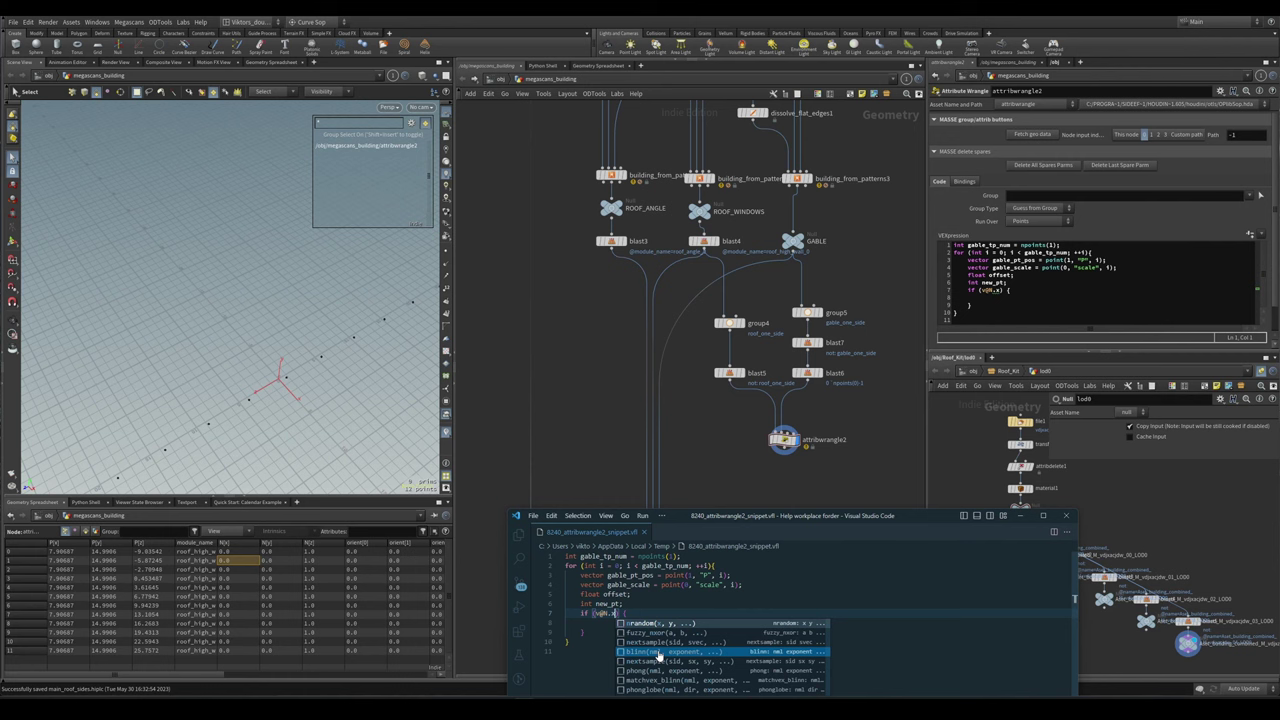
type(" == 0")
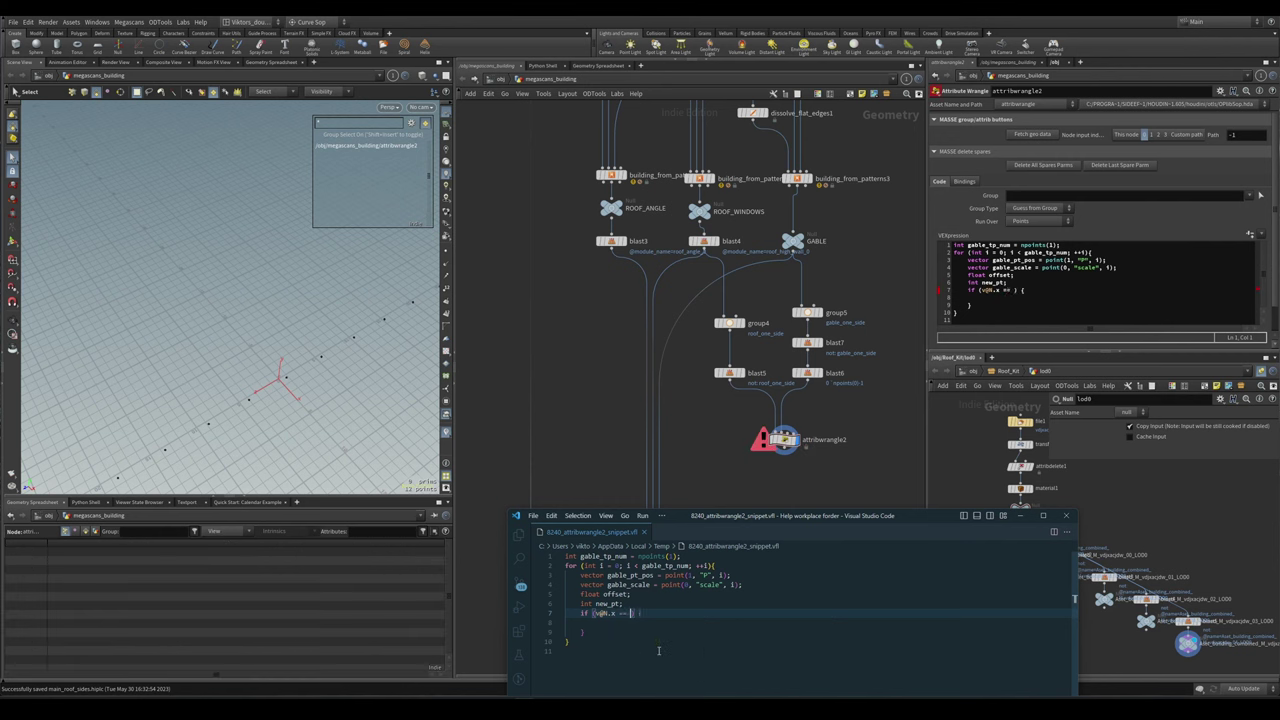
key("Down")
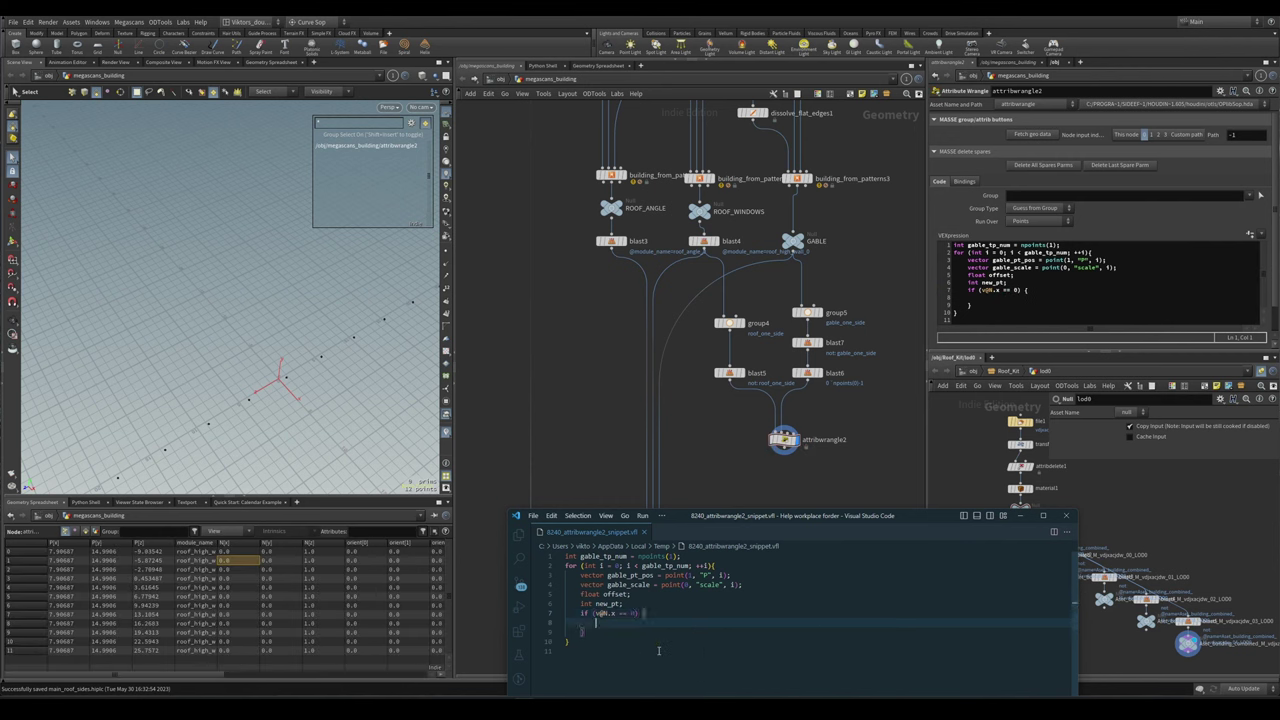
- Inside the if block, assign gable_pt_pos.x to offset
key("Tab")
key("BackSpace")
key("BackSpace")
key("BackSpace")
key("Return")
type("offset =")
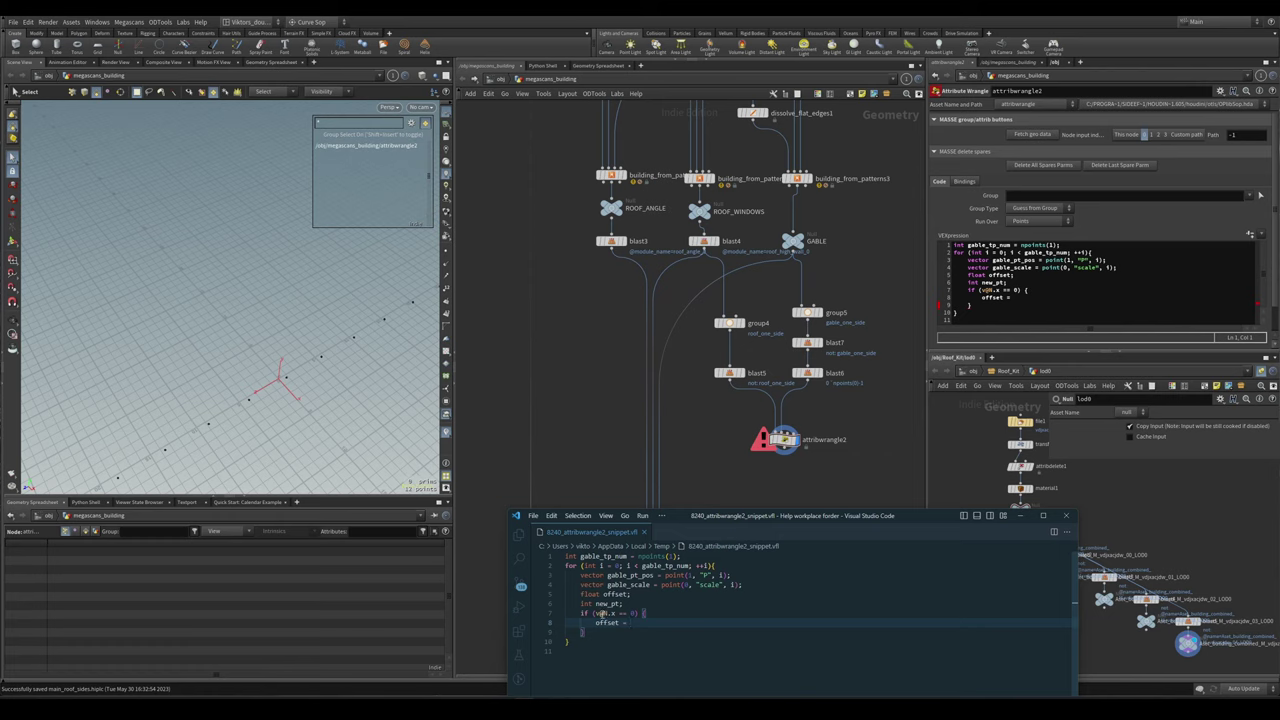
type("gable_pt_pos.")
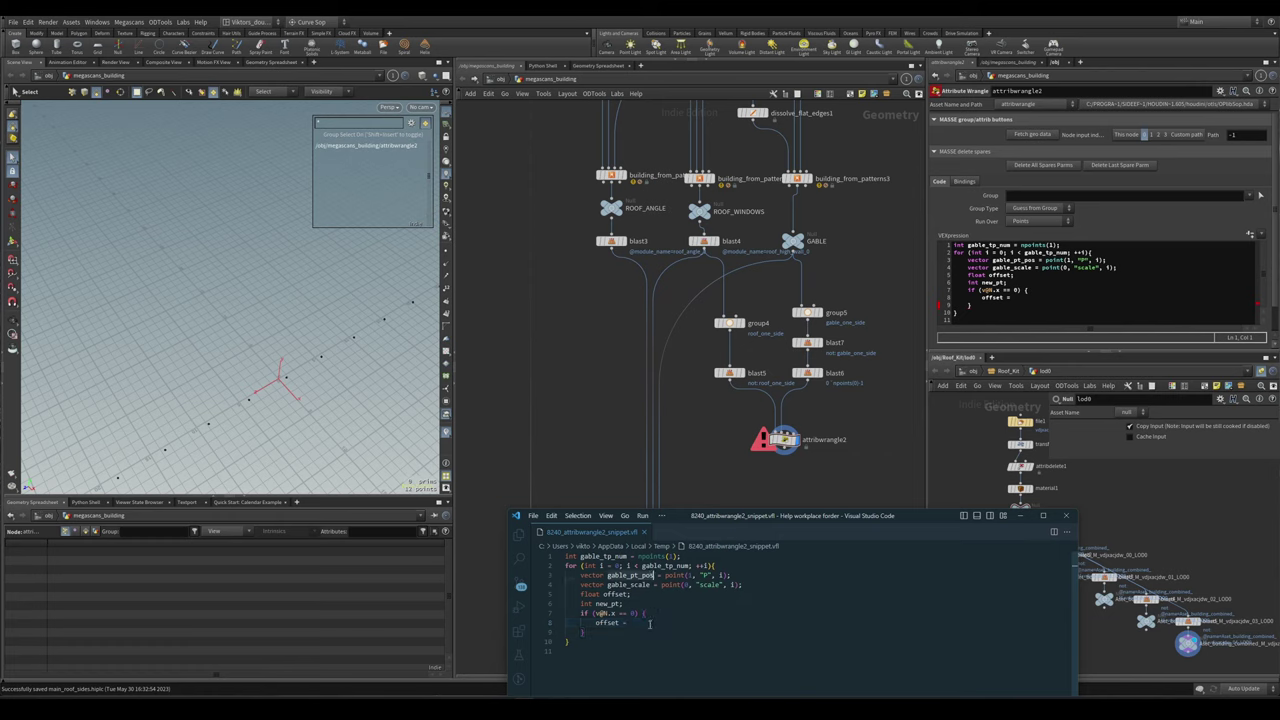
type("x;")
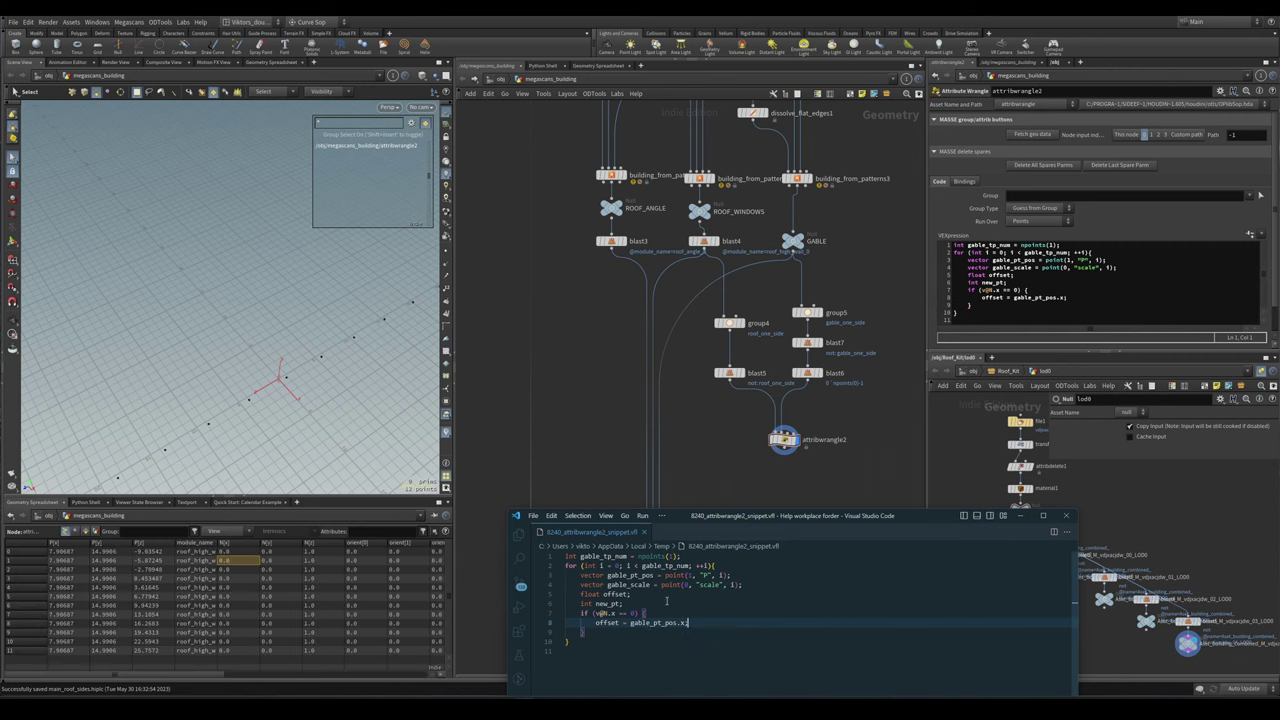
- Below the offset assignment, assign new_pt an addpoint() call with geometry handle 0, clearing its second argument
key("Return")
type("new_pt = addp")
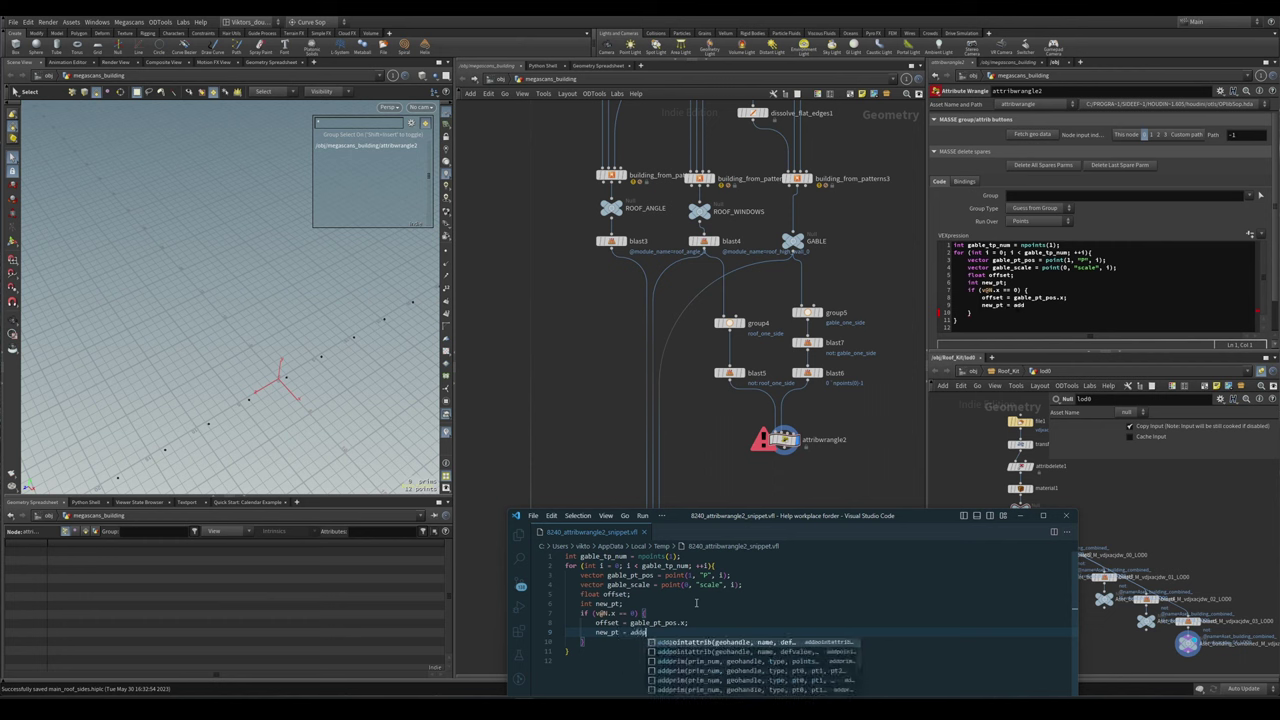
type("oint")
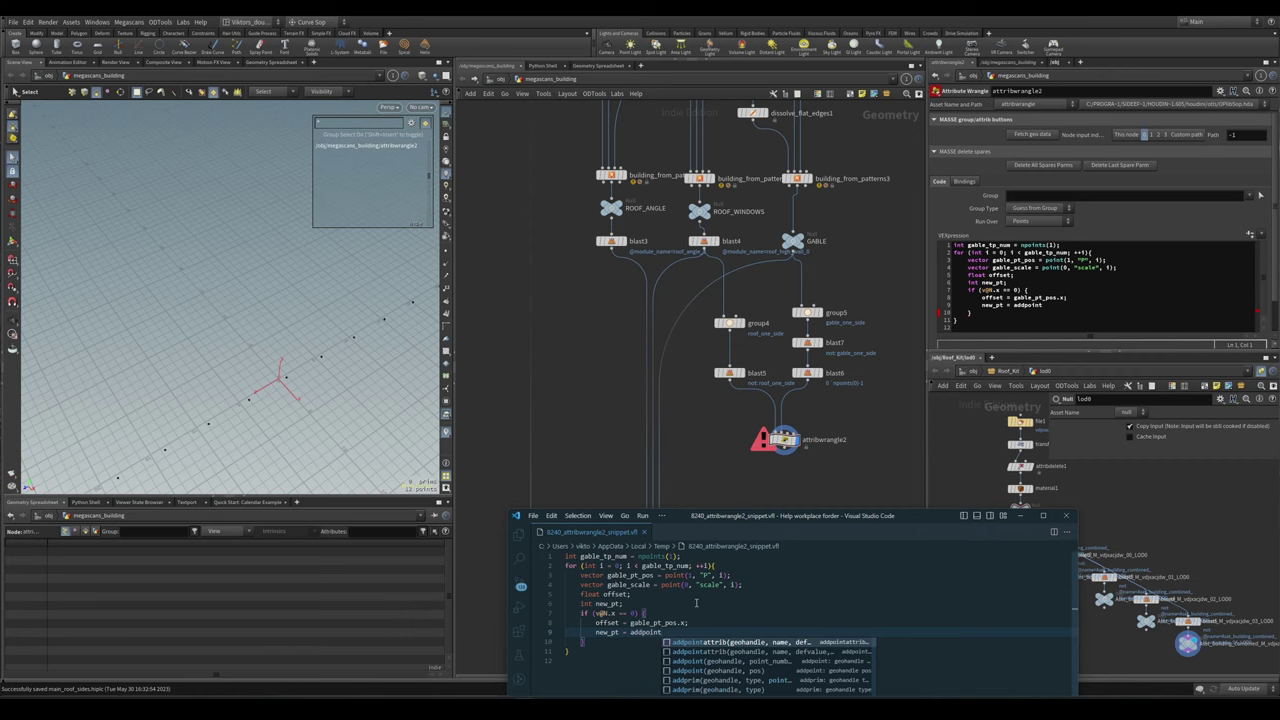
key("Down")
key("Return")
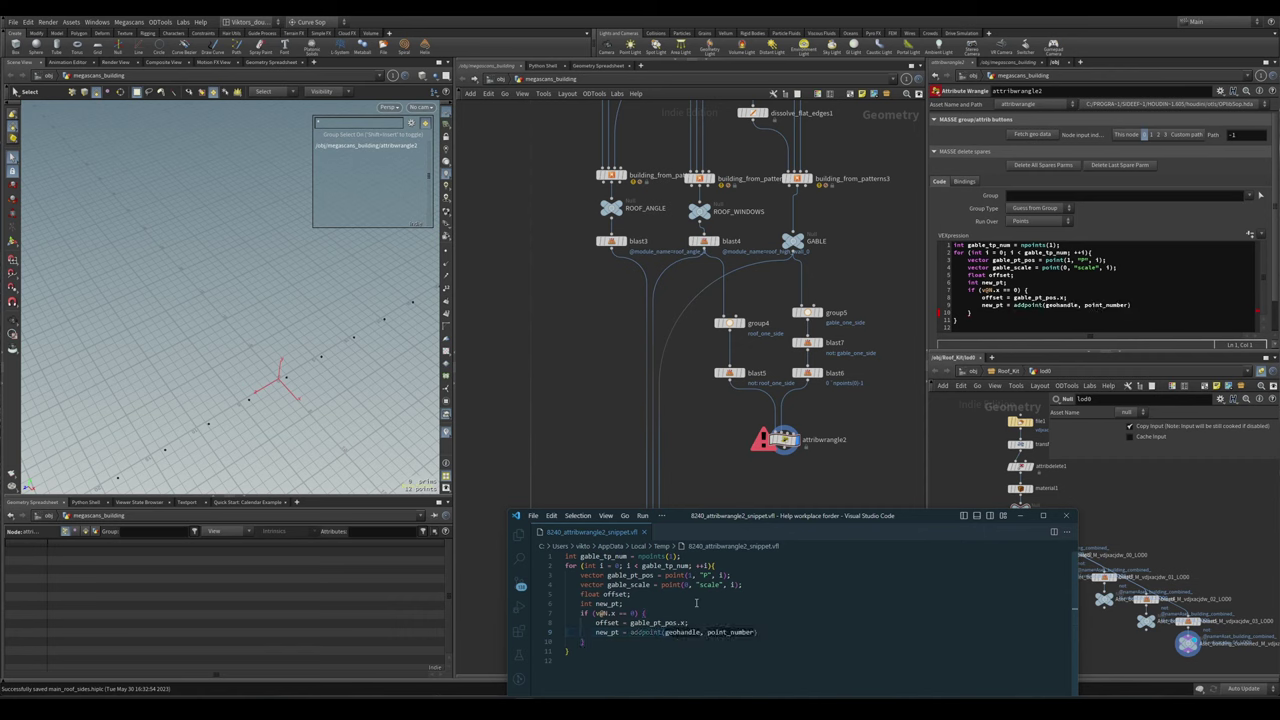
type("0")
key("Tab")
key("BackSpace")
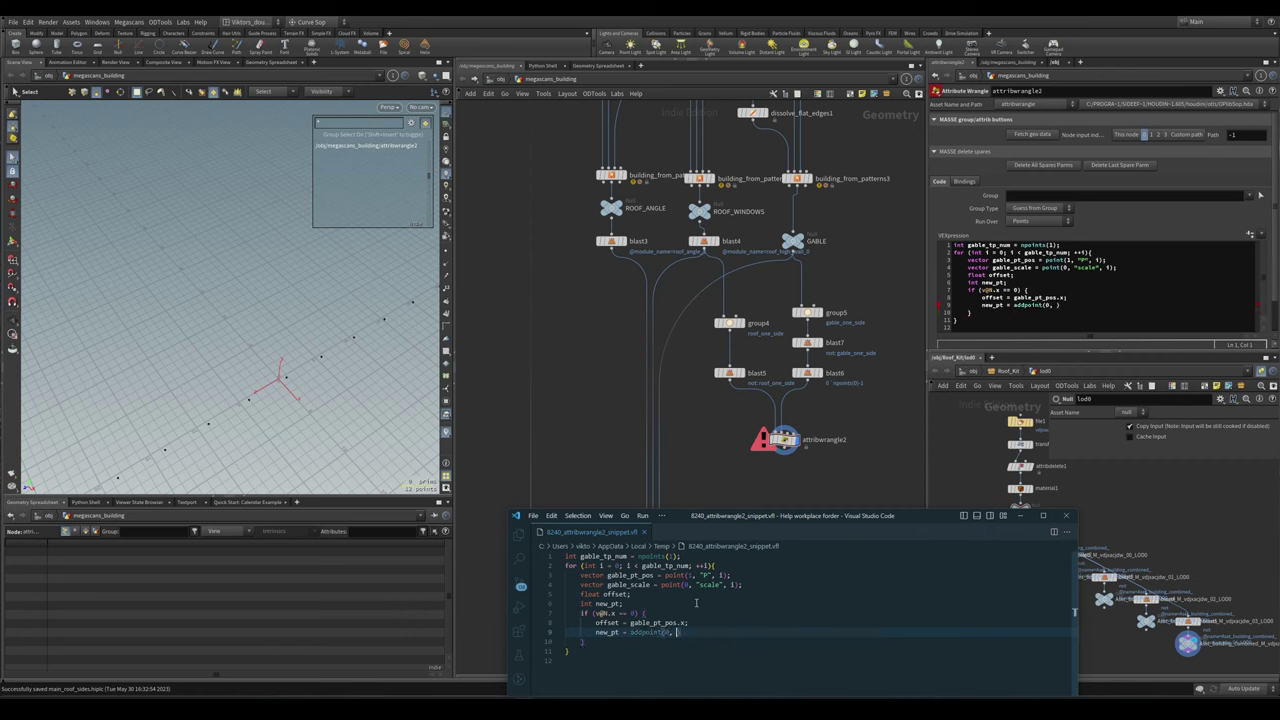
type("set(")
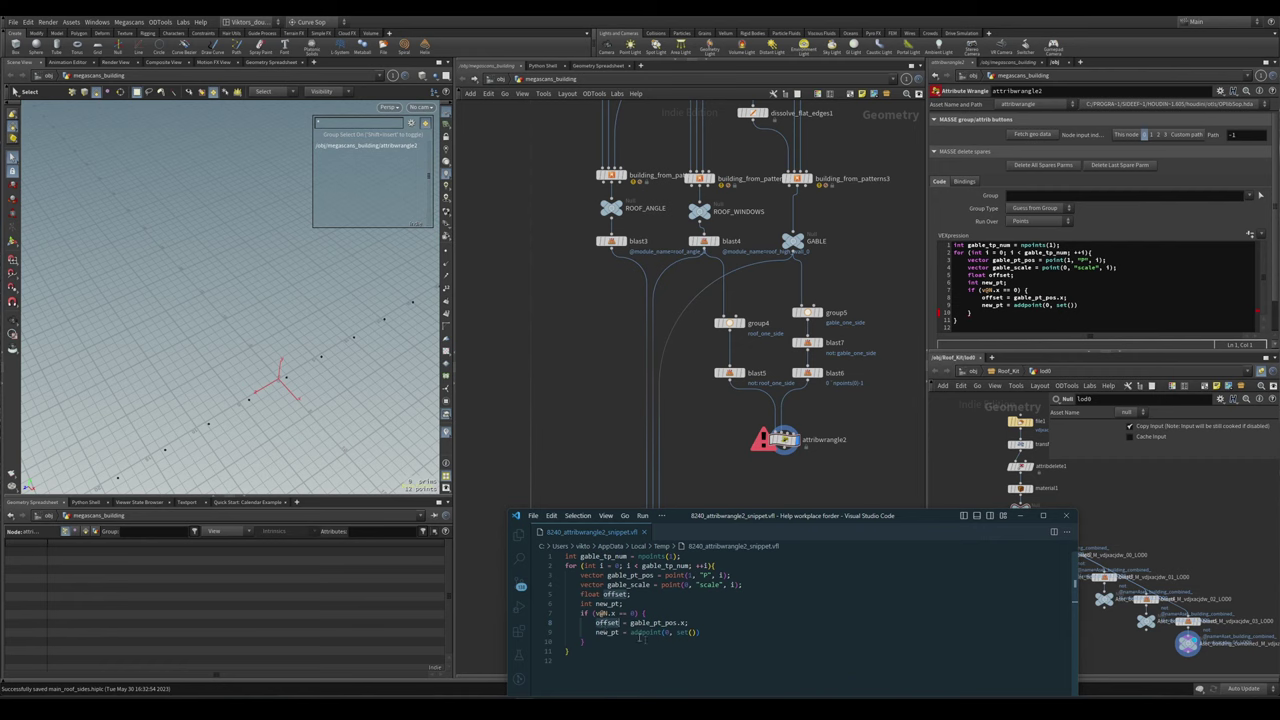
left_click(690, 632)
type("offset, ")
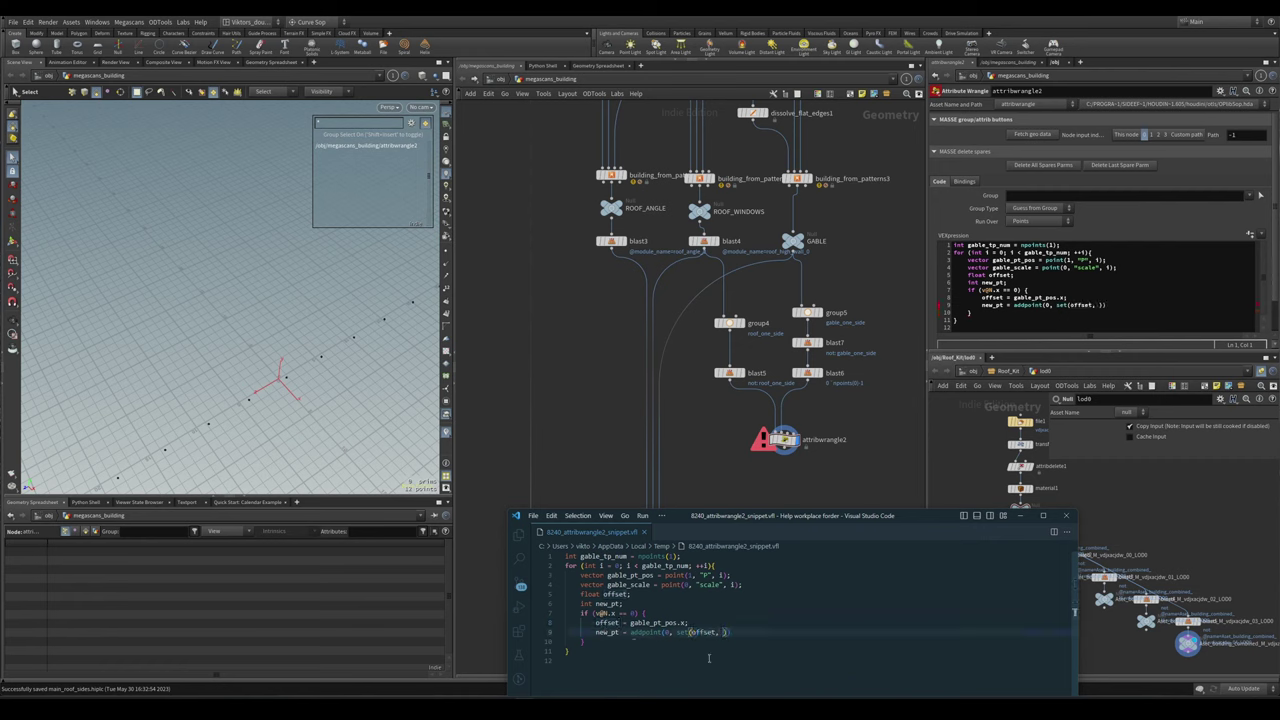
type("v@P")
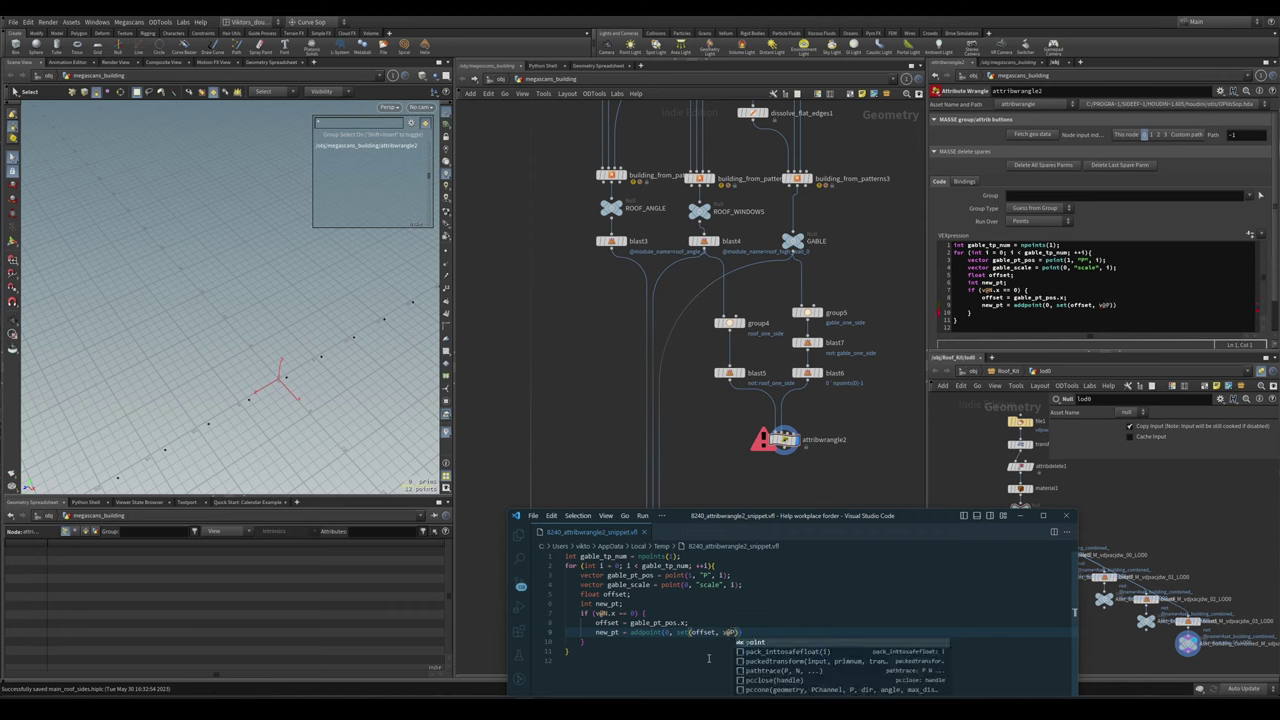
type(".")
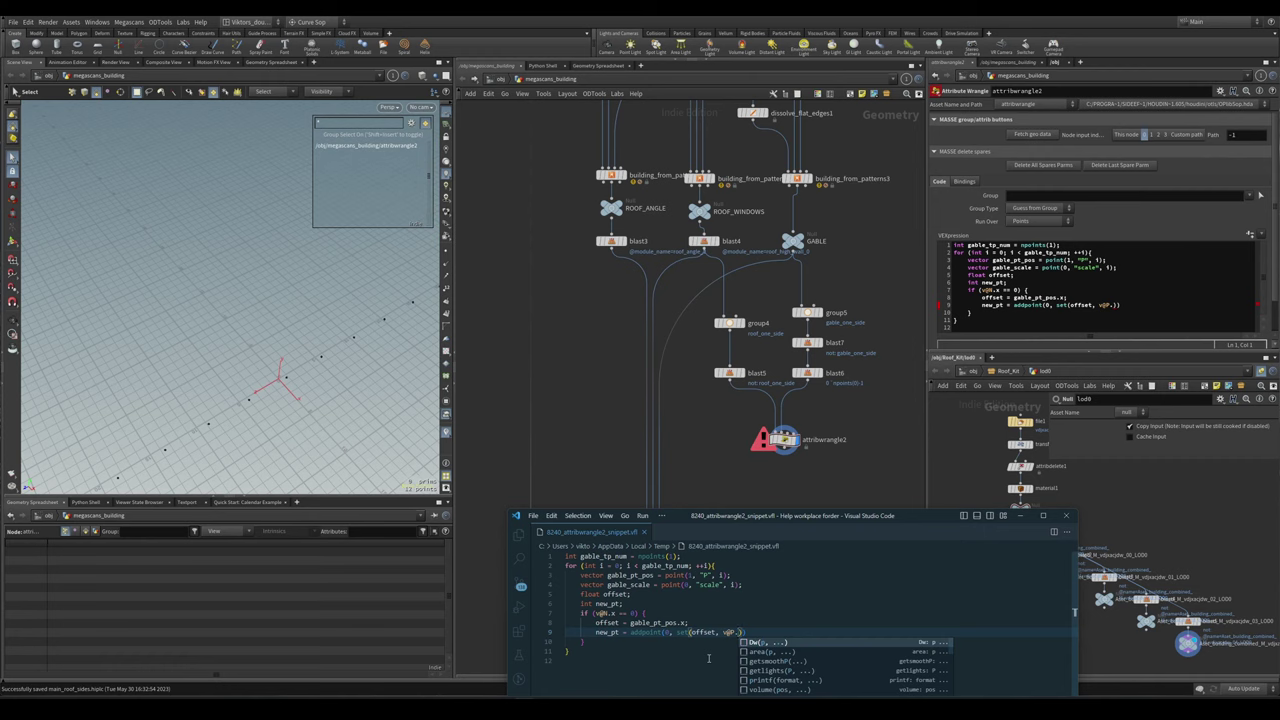
type("y,")
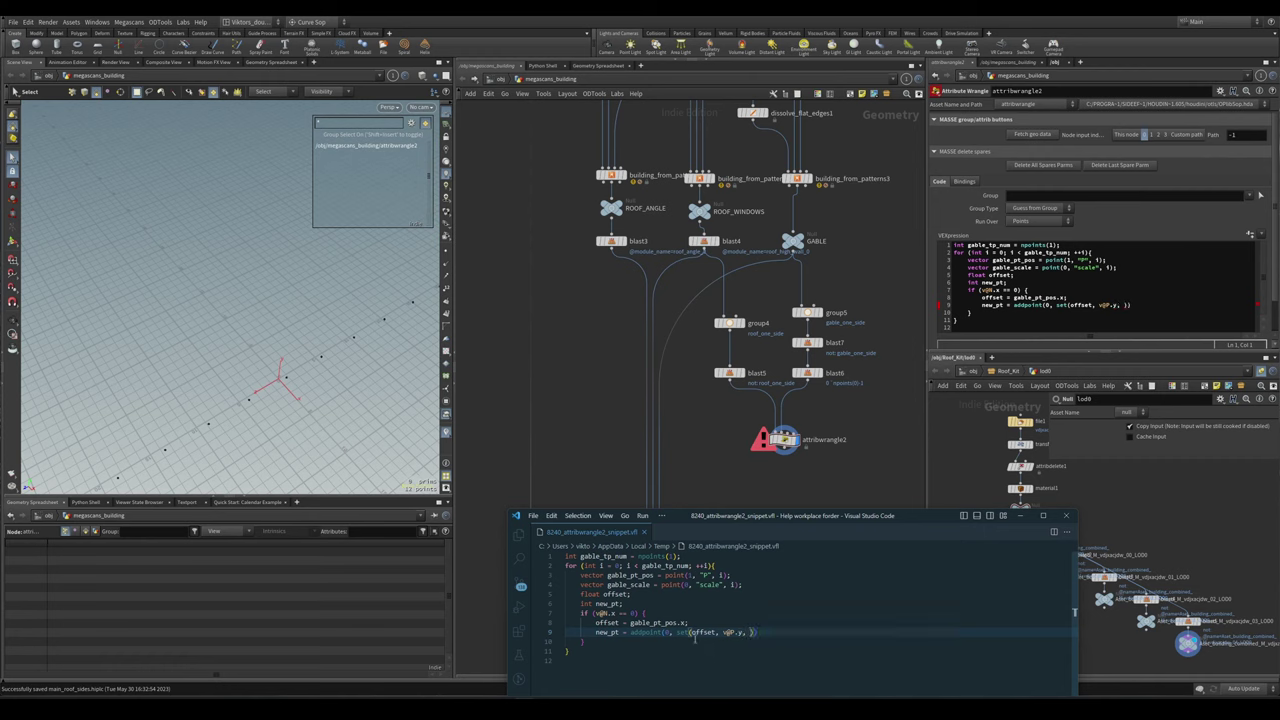
double_click(727, 632)
key("ctrl+c")
left_click(746, 632)
key("ctrl+v")
key("BackSpace")
type("z")
left_click(781, 632)
type(";")
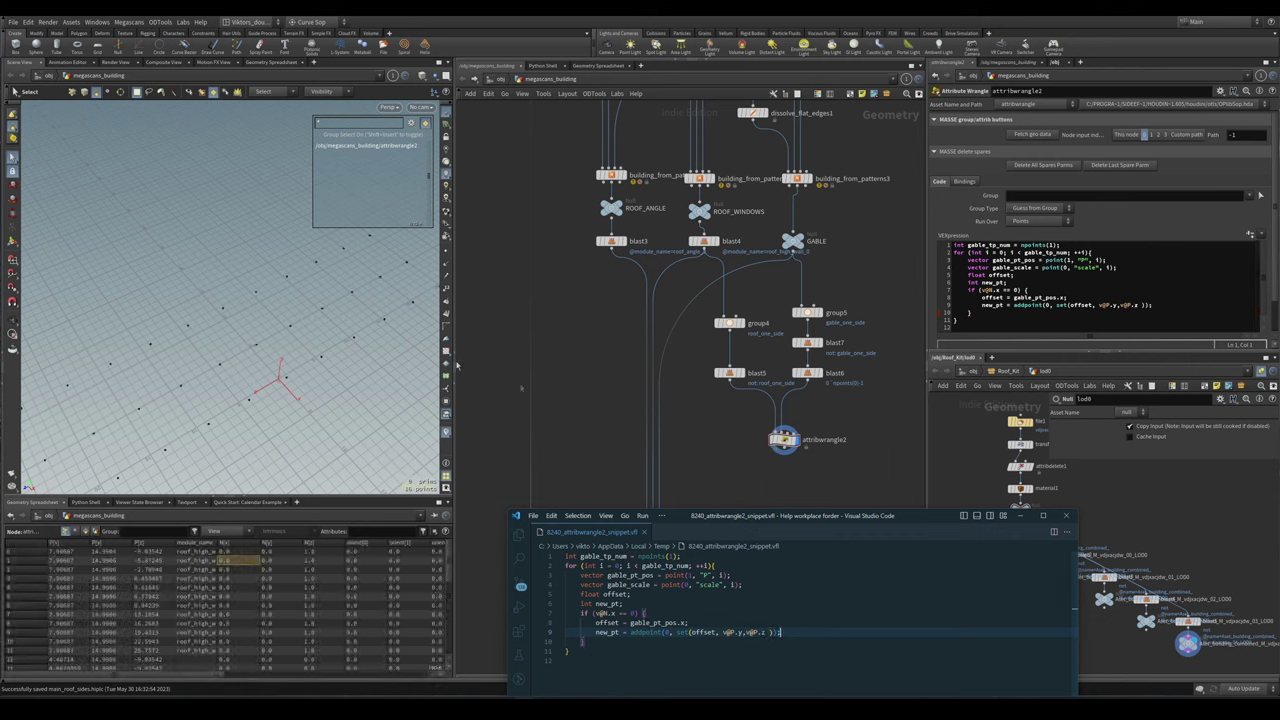
- Insert an empty line below the addpoint() statement inside the if block and save the snippet
left_click_drag(288, 364, 227, 362)
key("s")
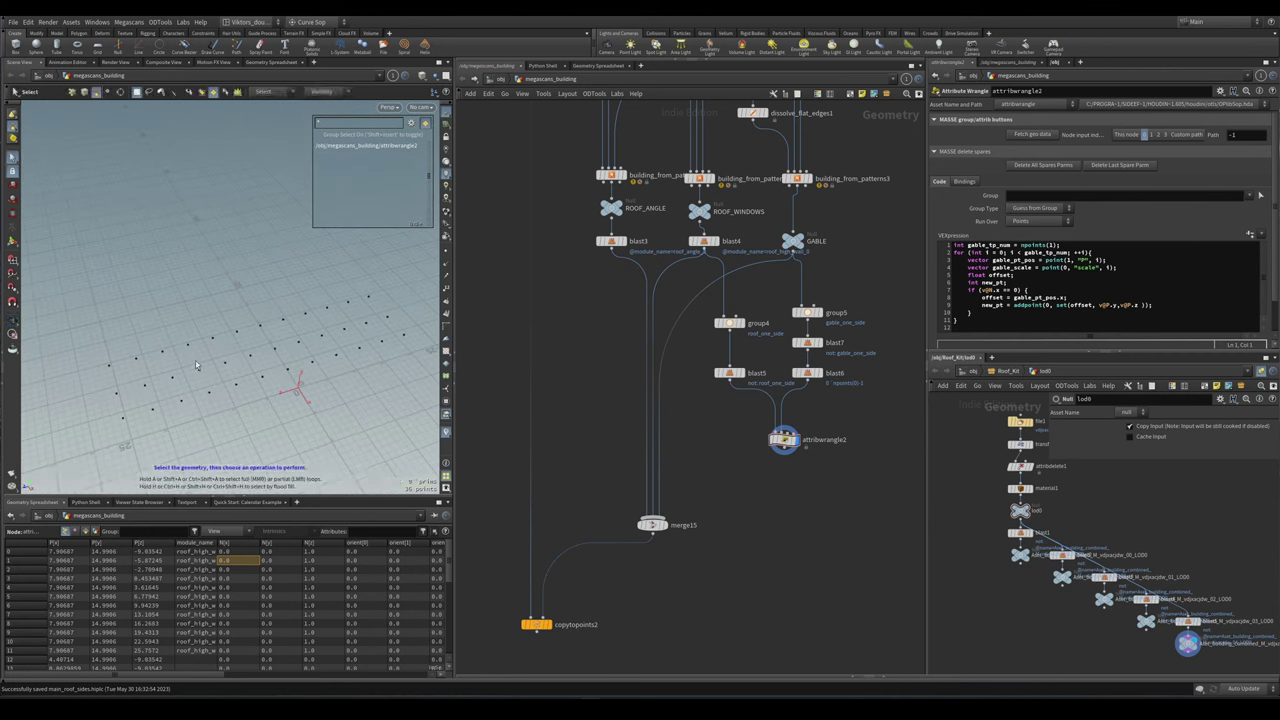
left_click_drag(146, 392, 157, 407)
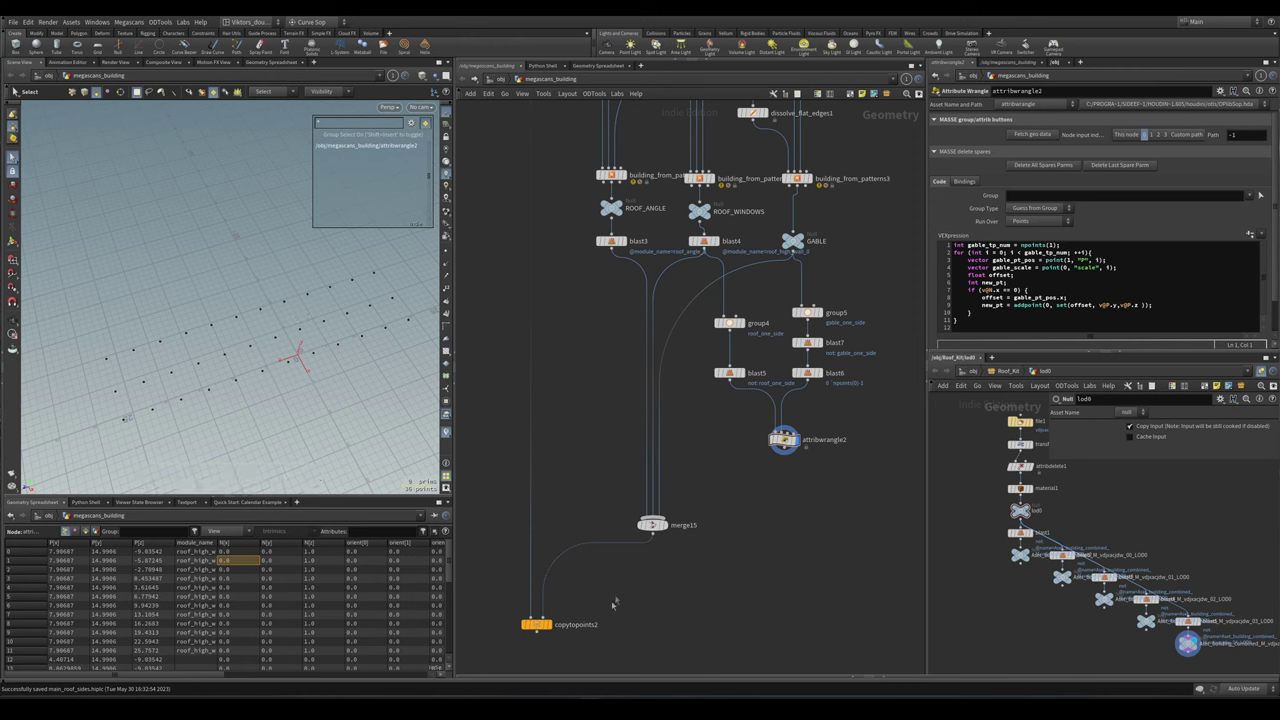
left_click(808, 622)
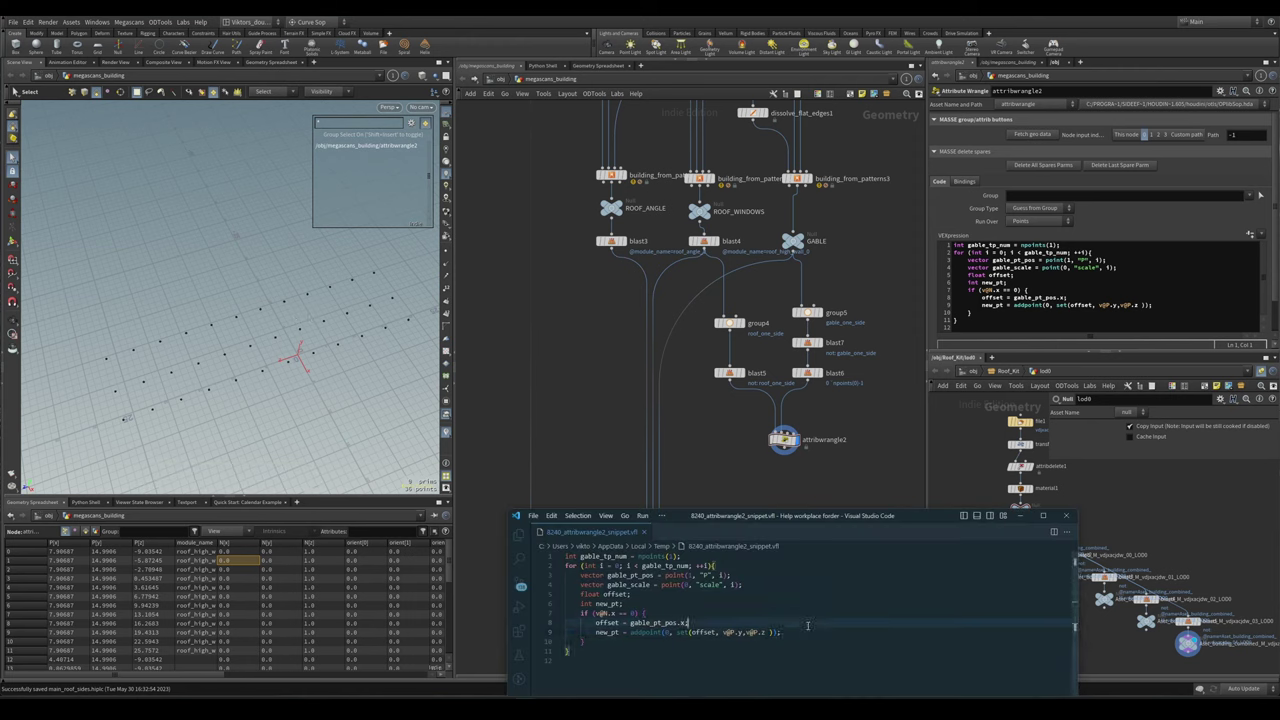
left_click(810, 631)
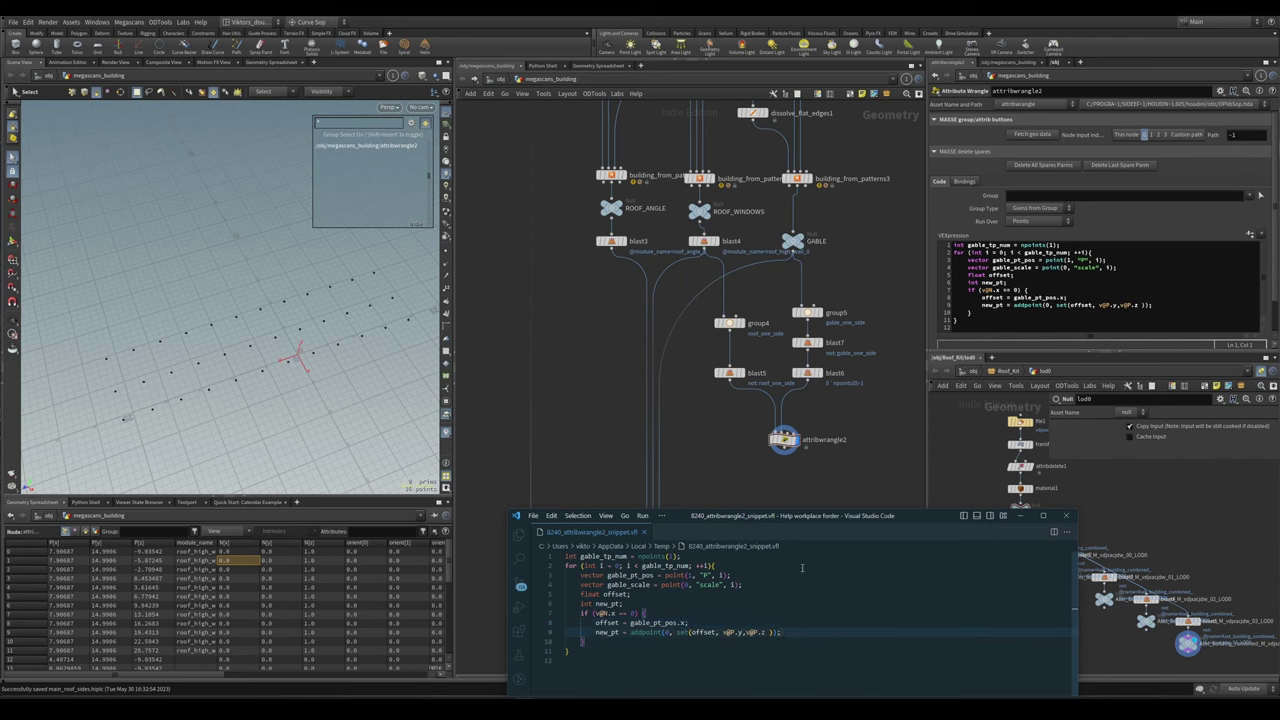
key("Return")
key("ctrl+s")
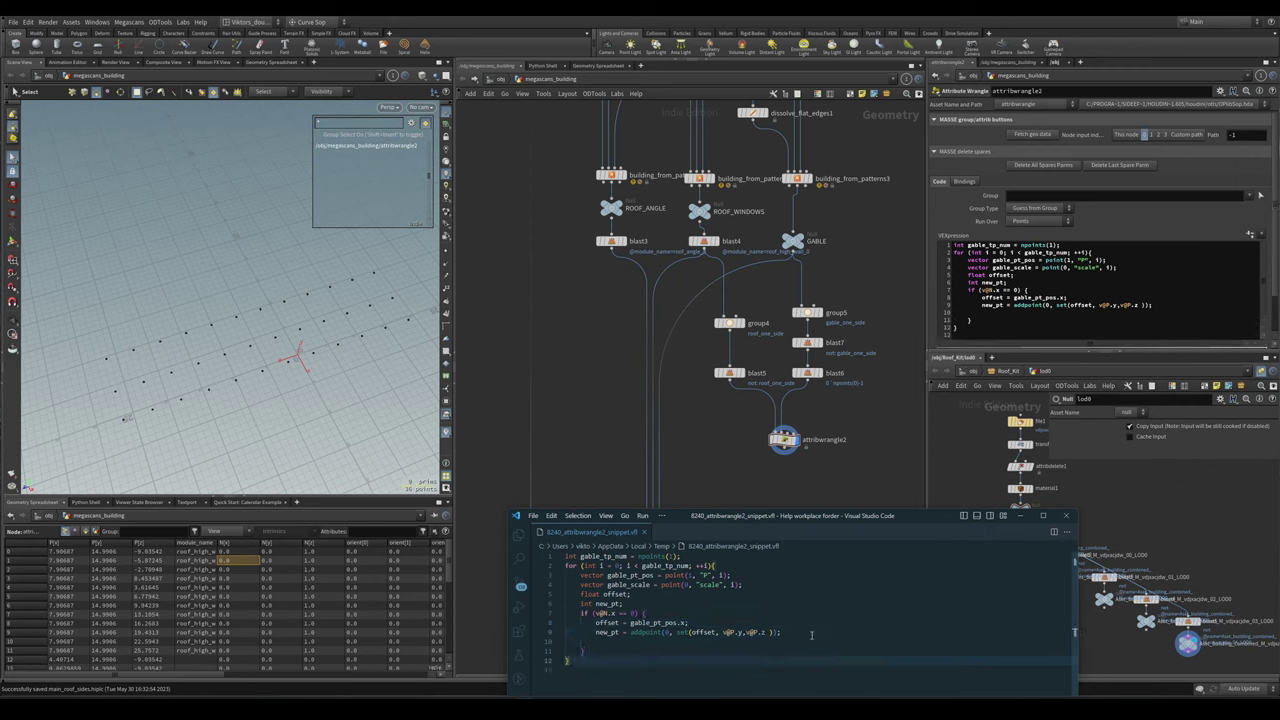
left_click(812, 640)
left_click(826, 639)
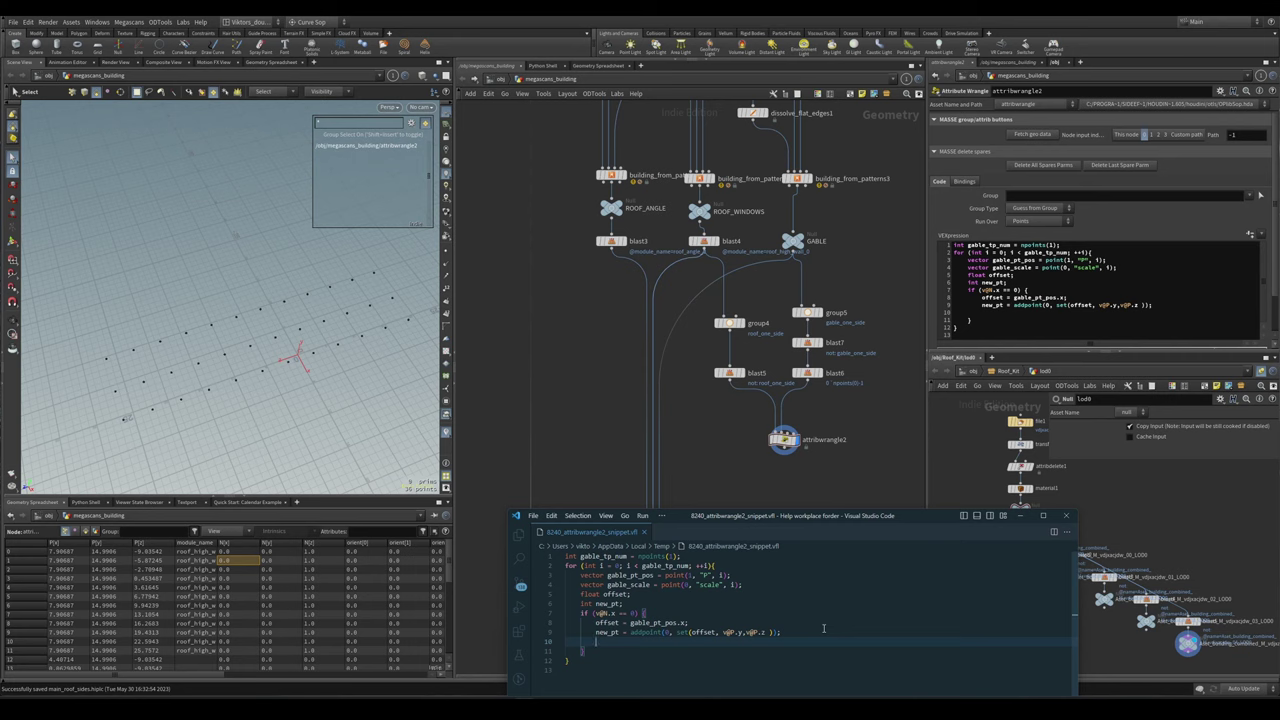
- Start a setpointattrib() call on the empty line with geometry handle 0, attribute "module_name" and point new_pt
type("setpoint")
key("Tab")
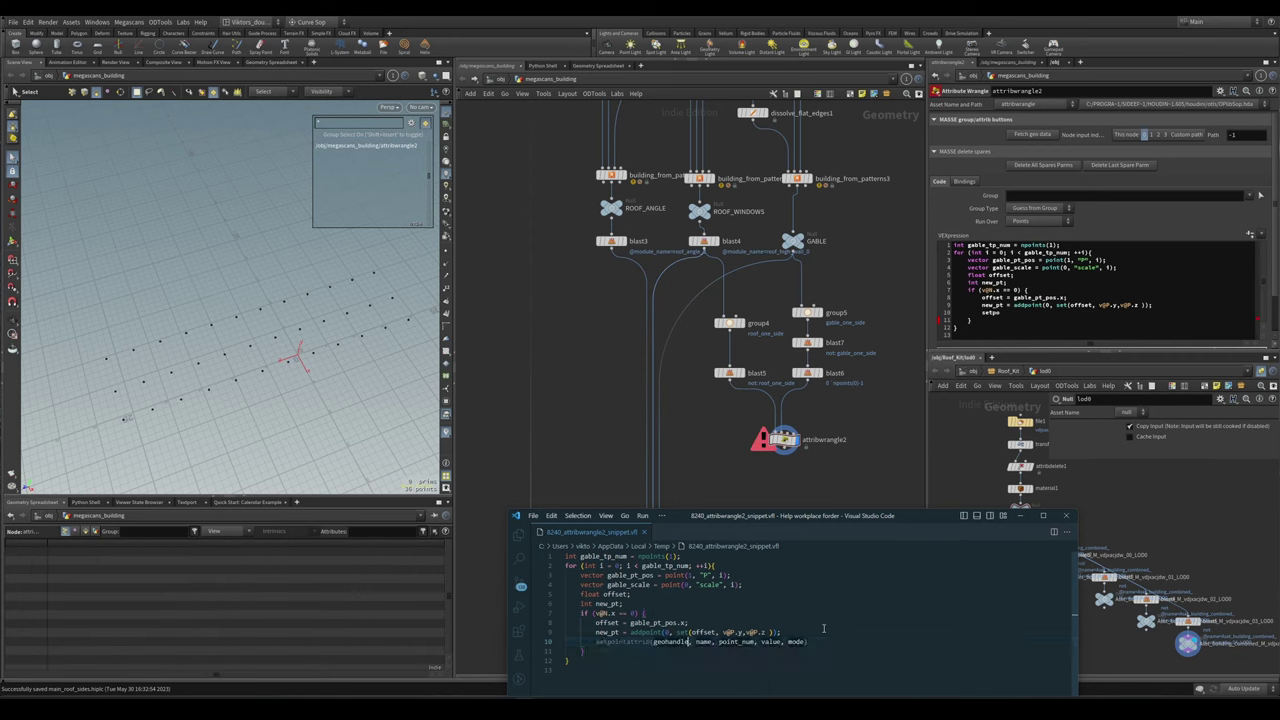
key("Tab")
type("\"m")
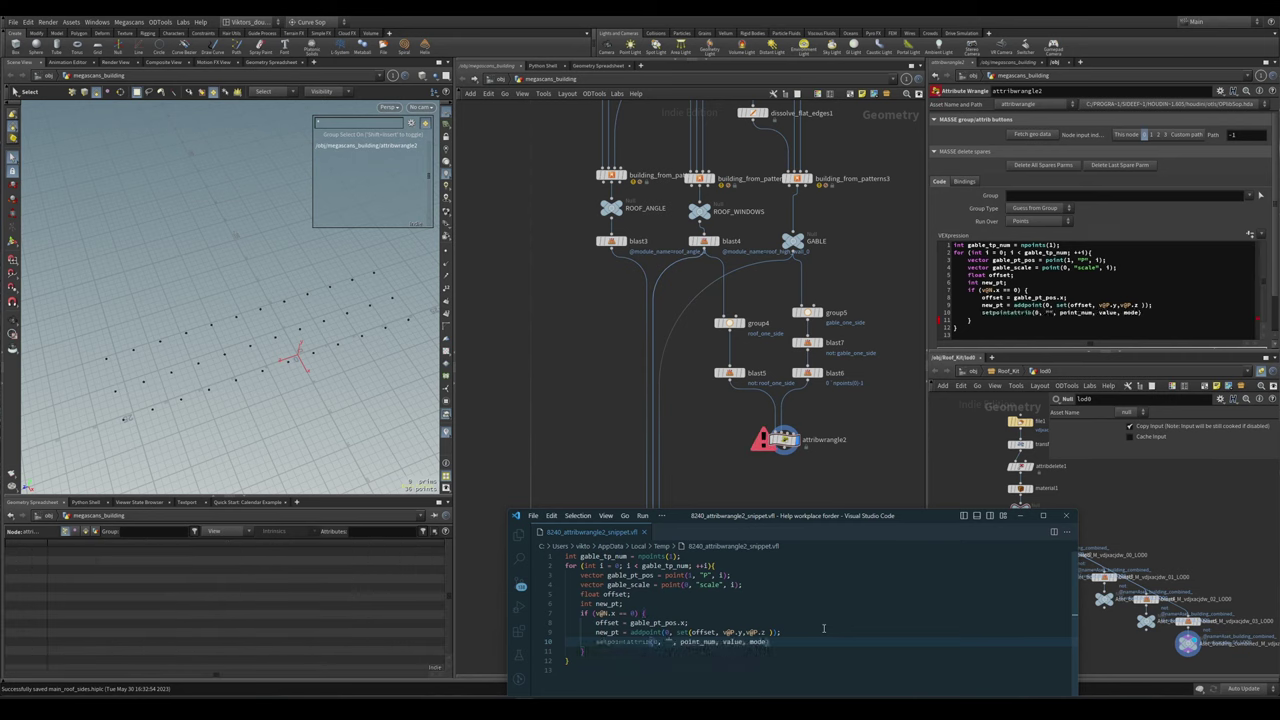
type("odu")
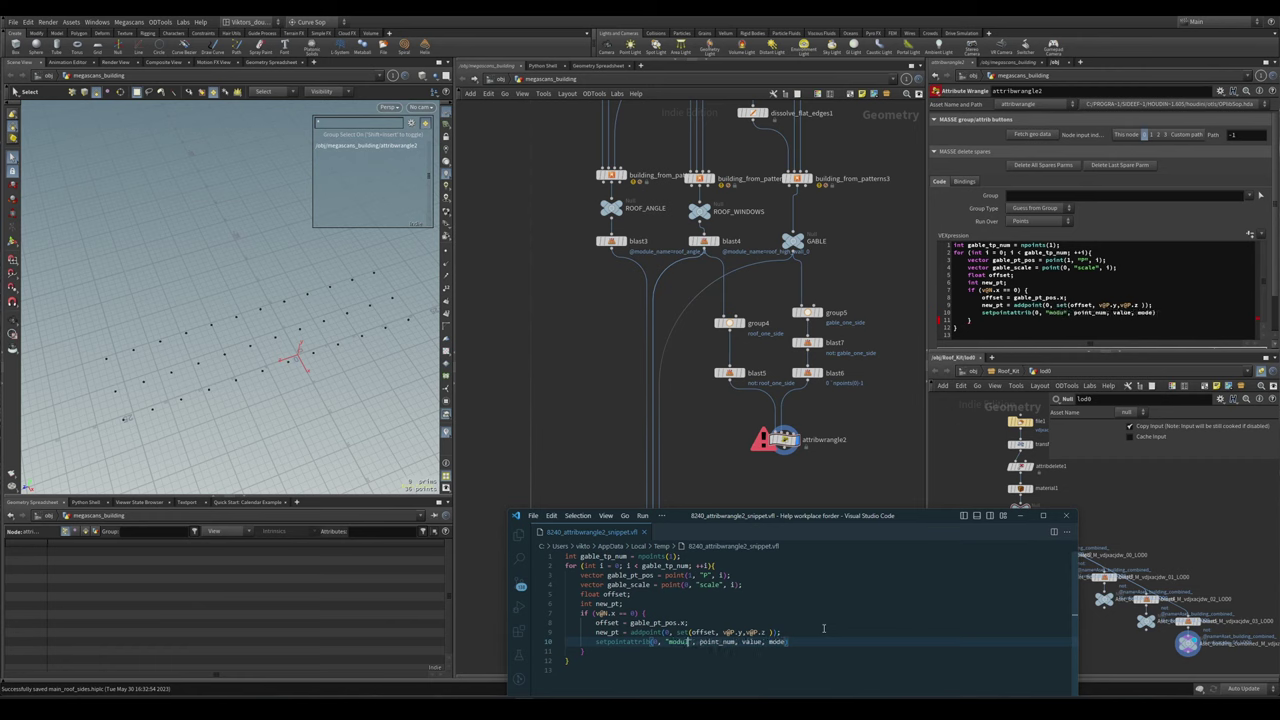
type("le_na")
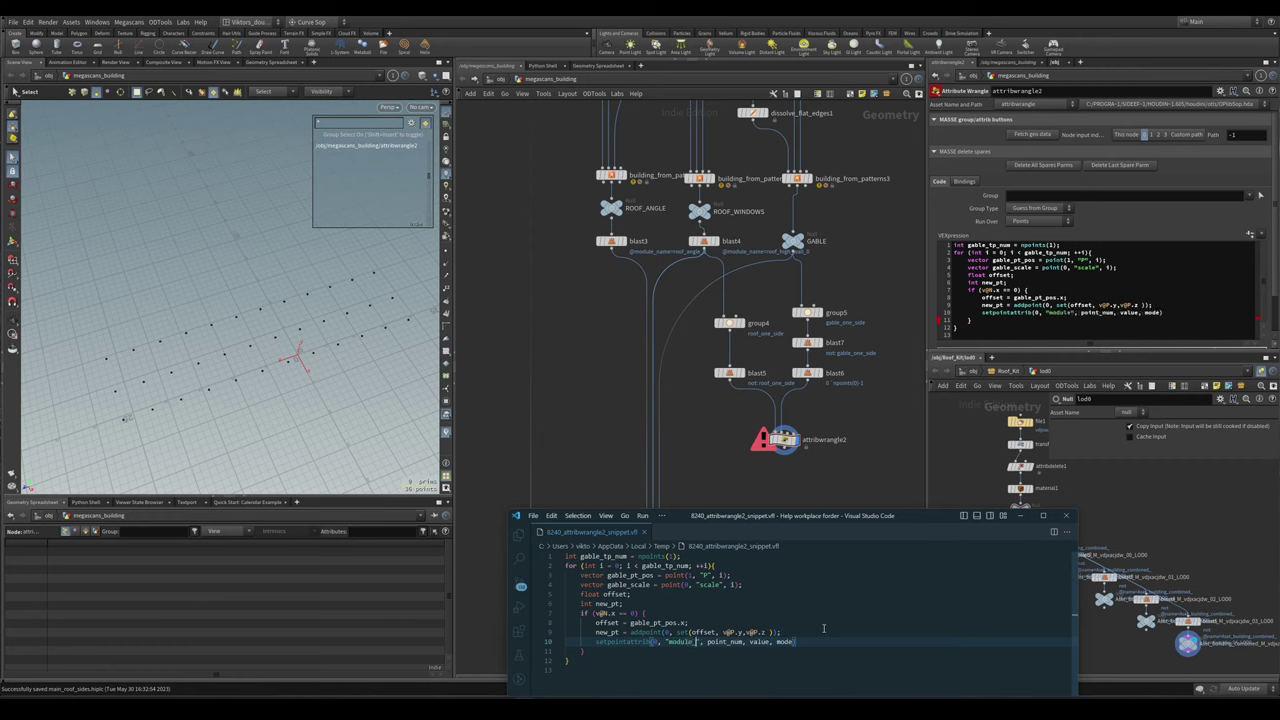
type("me")
key("Tab")
type("new")
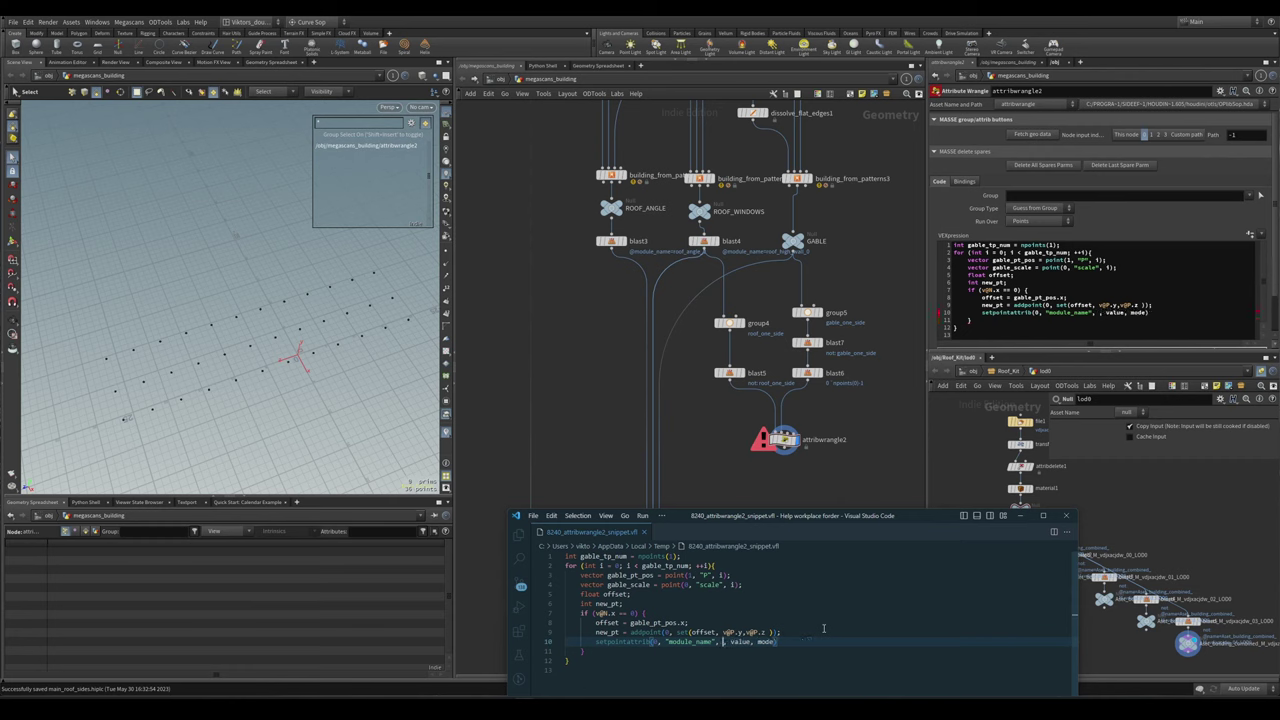
- Set the module_name value to "roof_flat_0", remove the mode argument and end the statement with a semicolon
key("Tab")
key("Tab")
type("\"roof_flat_")
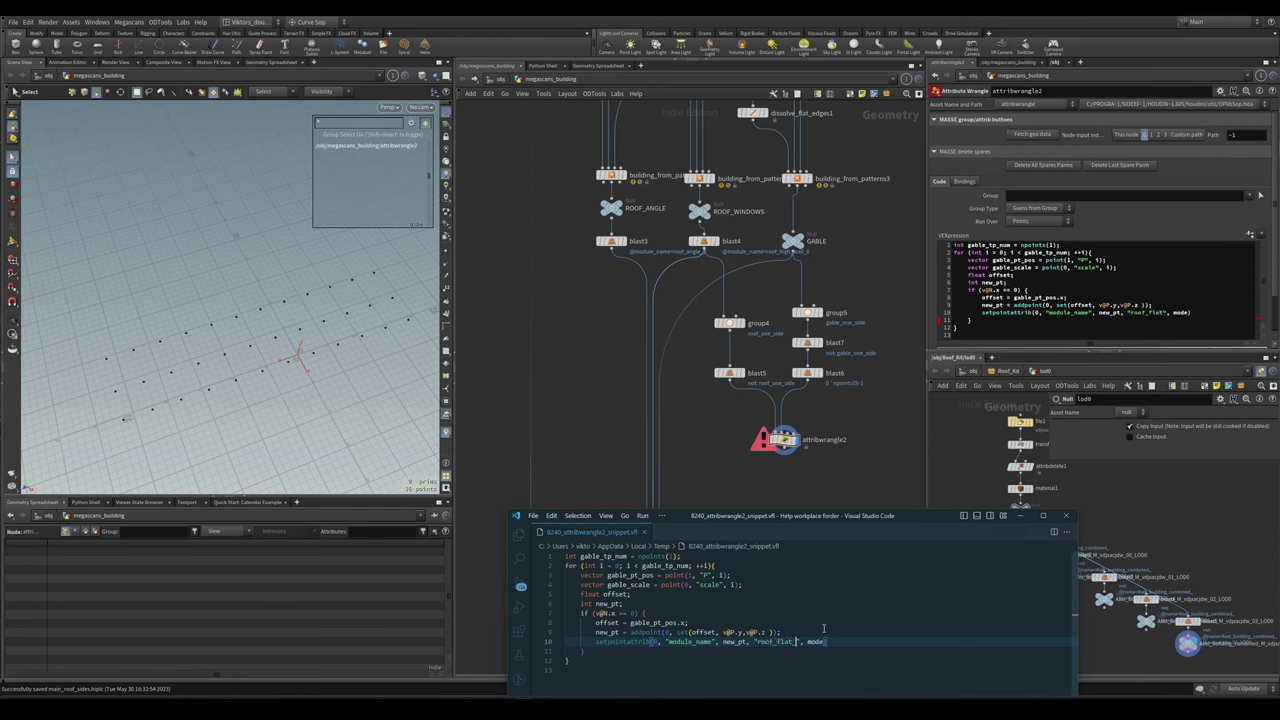
type("0")
key("BackSpace")
key("BackSpace")
key("BackSpace")
key("BackSpace")
key("BackSpace")
key("BackSpace")
type(");")
- Below the module_name line, add setpointattrib(0,"scale",new_pt, set(1,1,1)); to give the new points unit scale
left_click(806, 621)
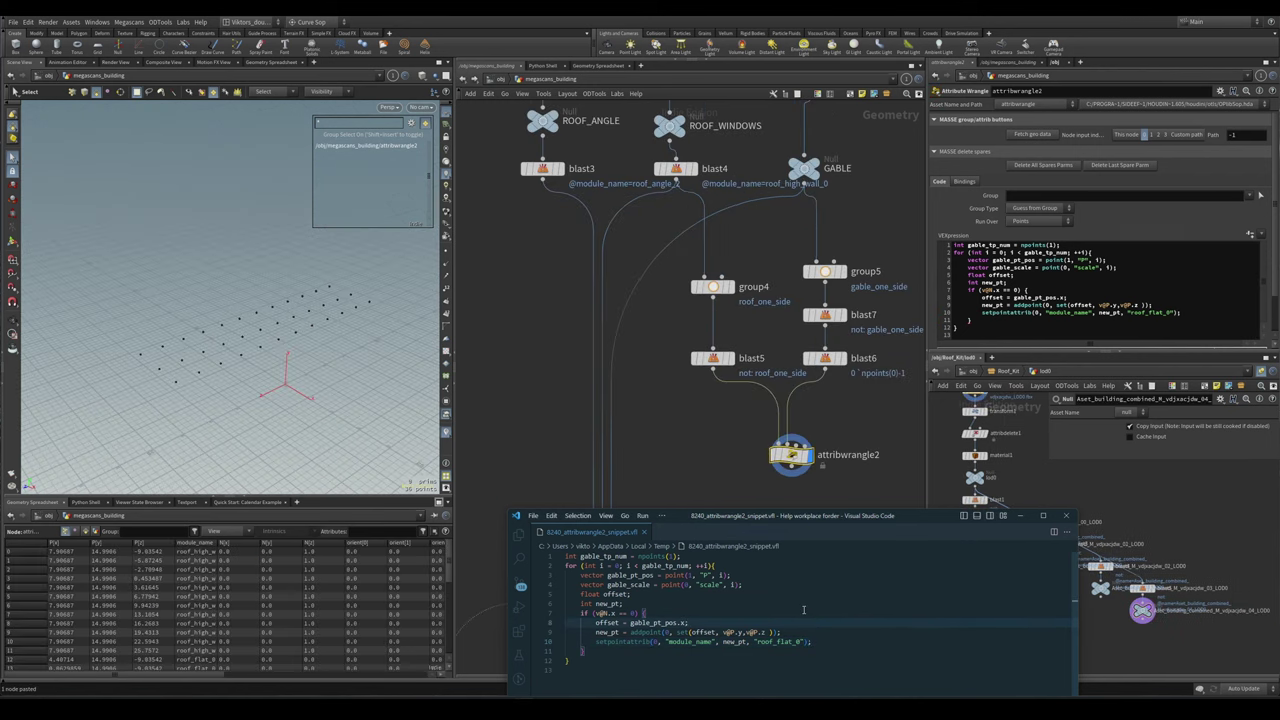
scroll(789, 658, "down", 1)
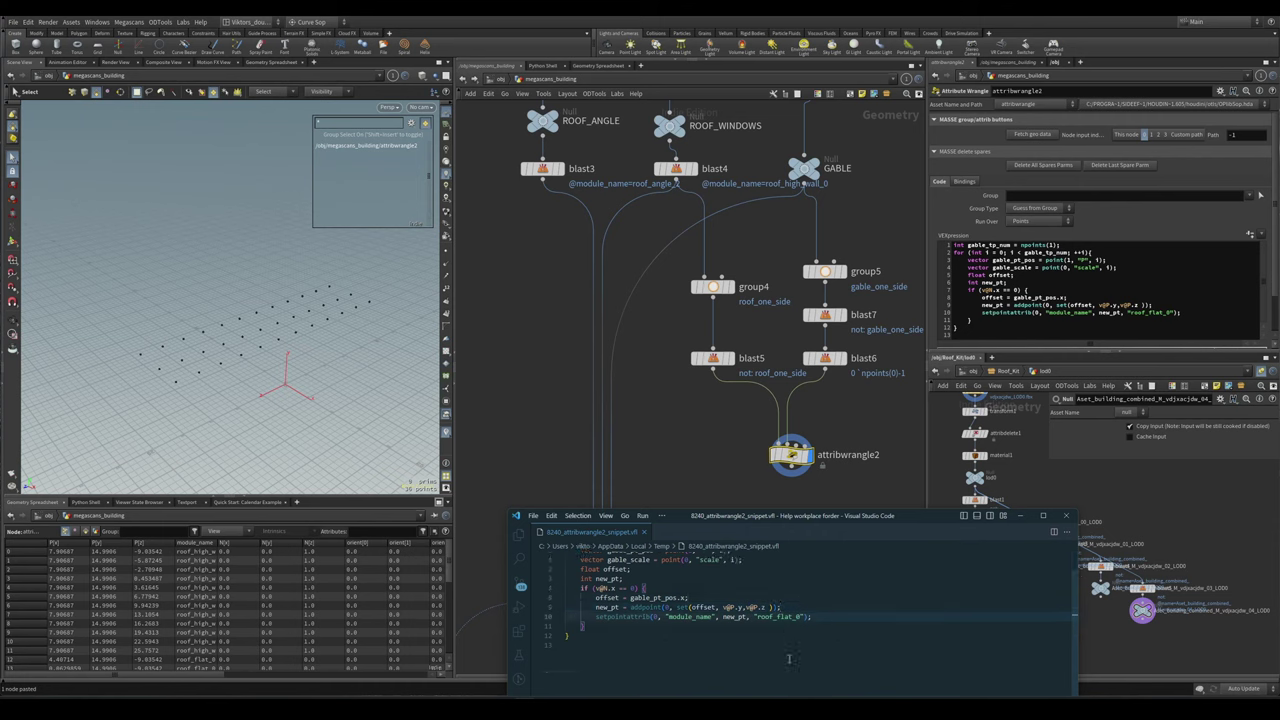
key("Return")
type("setp")
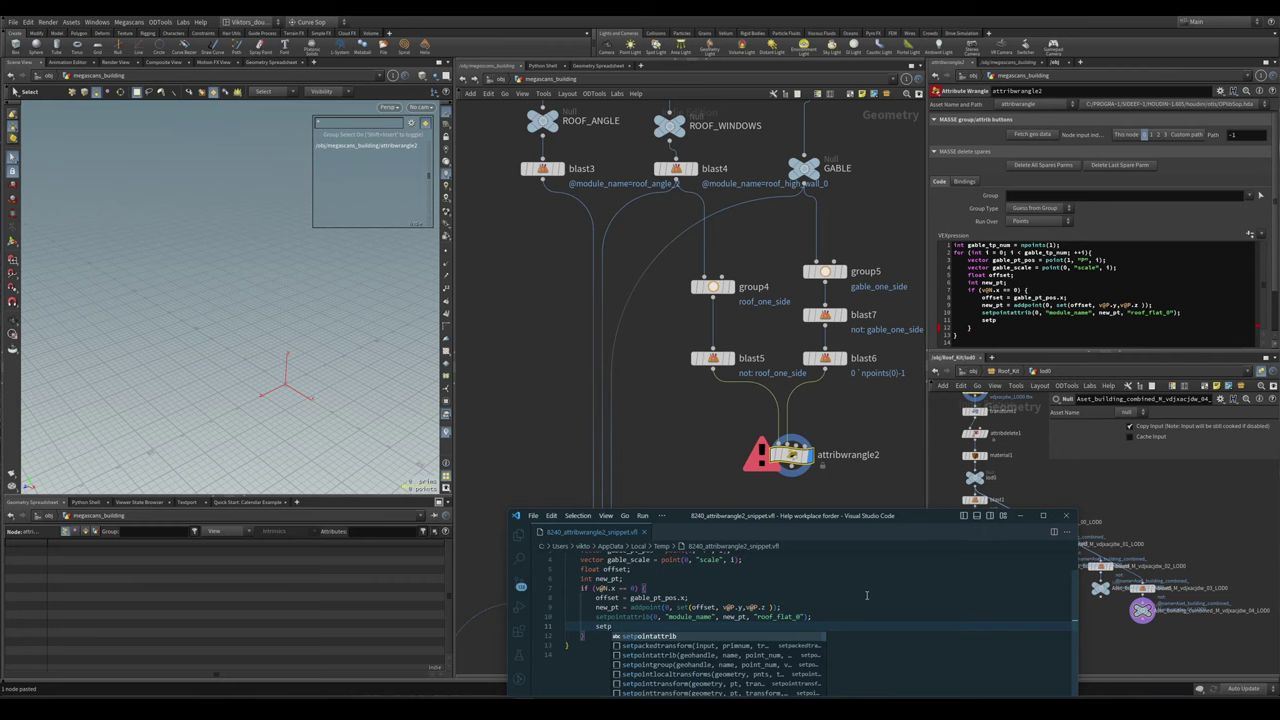
key("Tab")
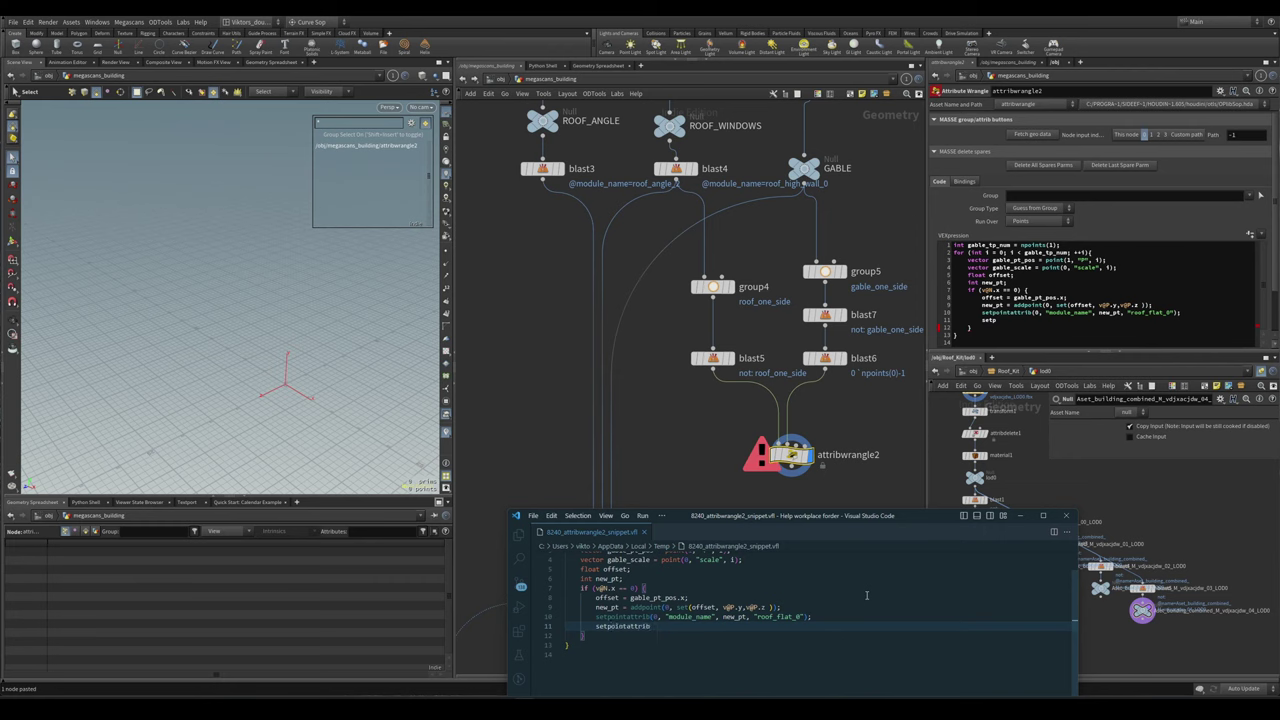
type("(0,\"scale\"")
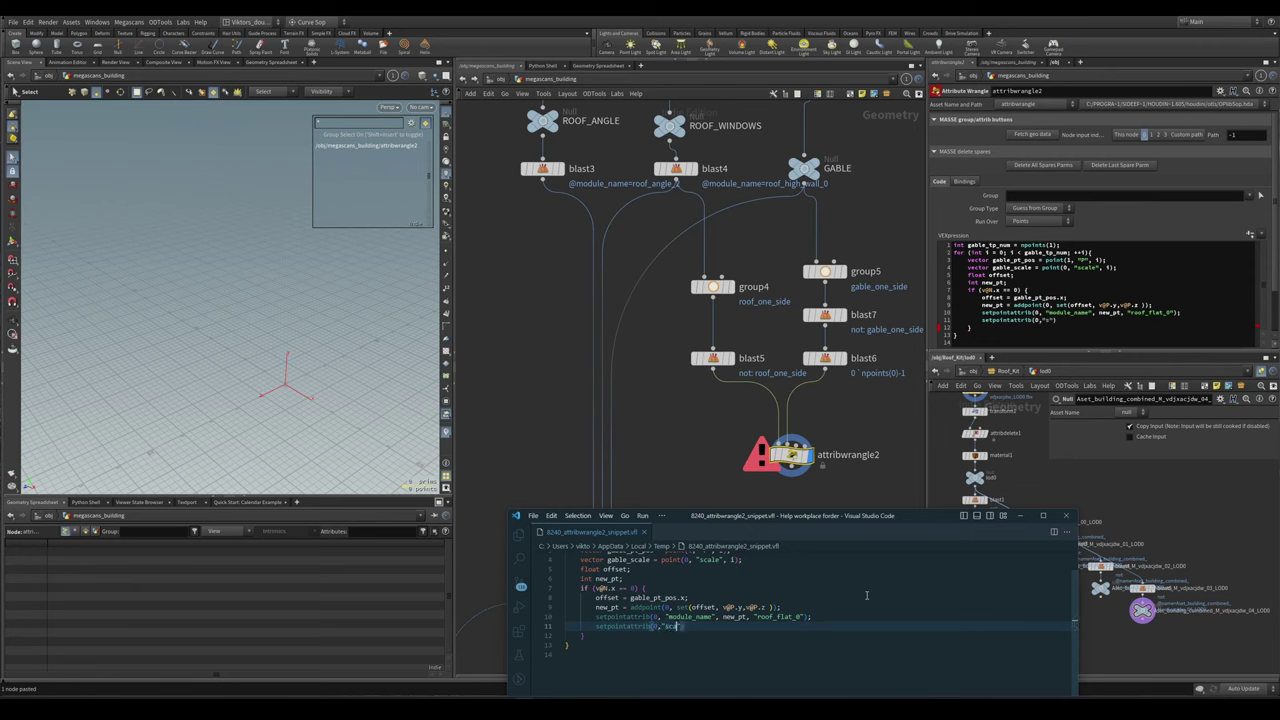
type(",new_pt,set(")
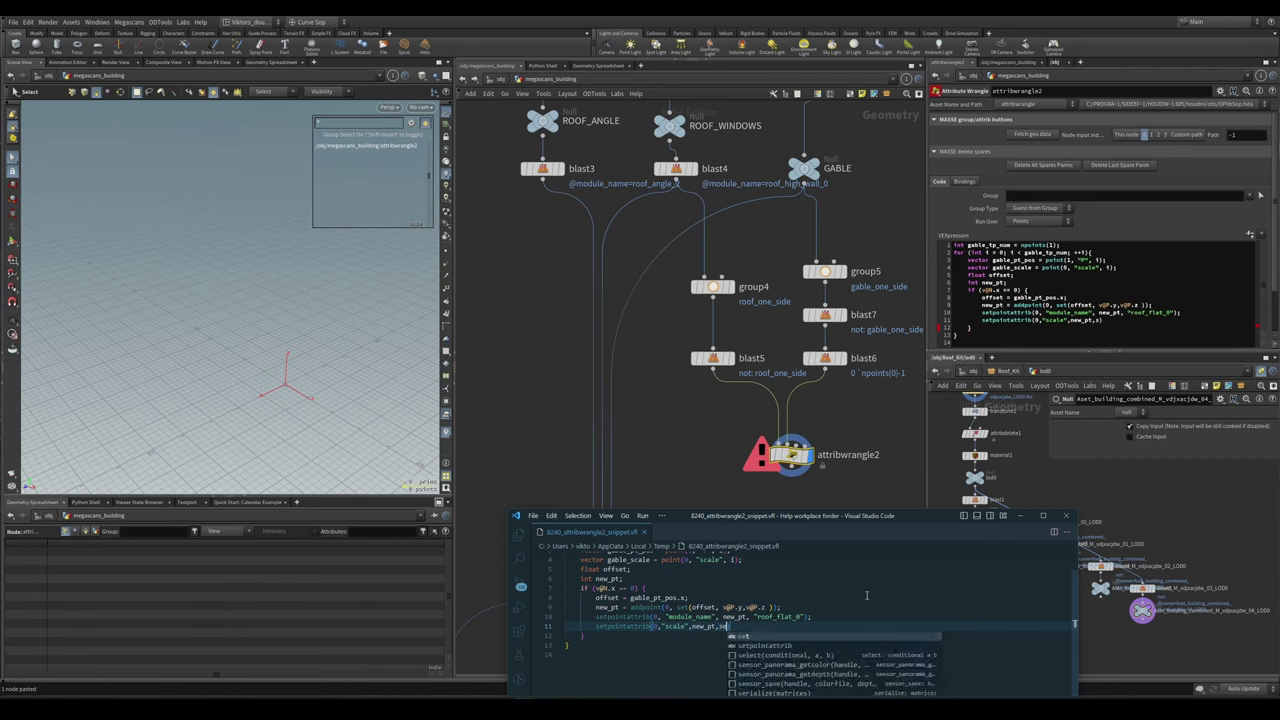
type("1,1,1")
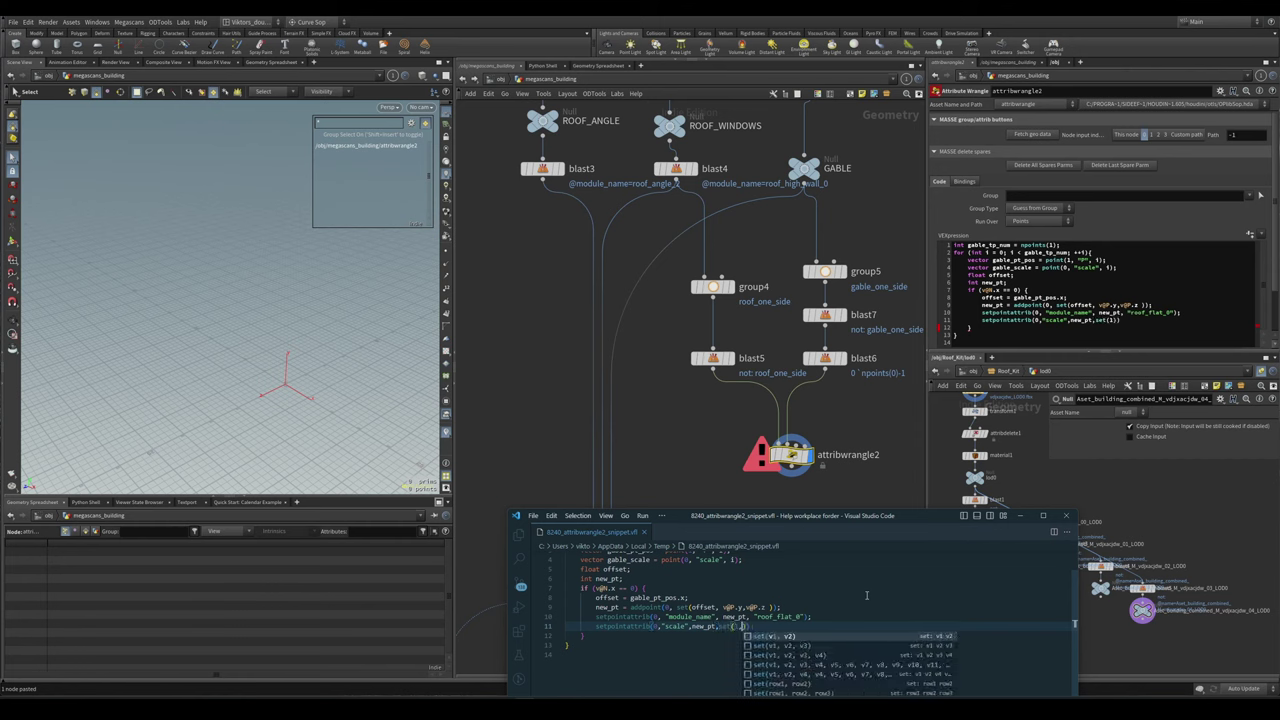
type("));")
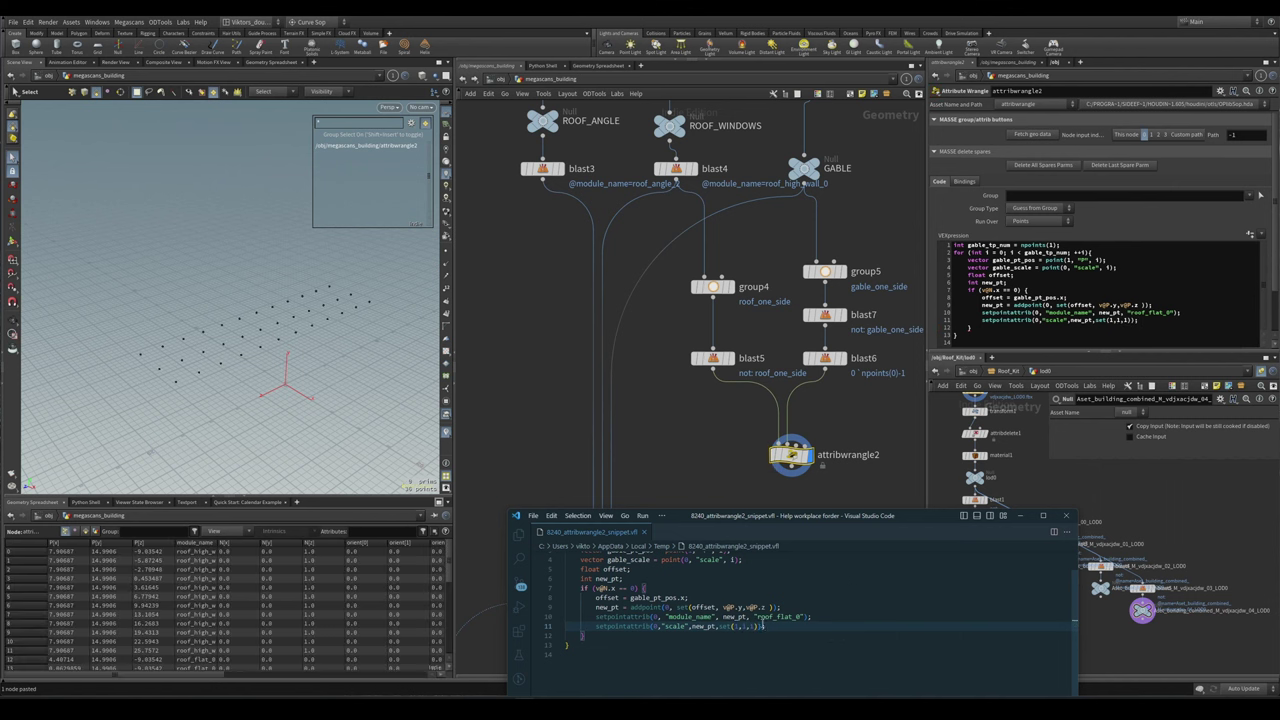
left_click(699, 648)
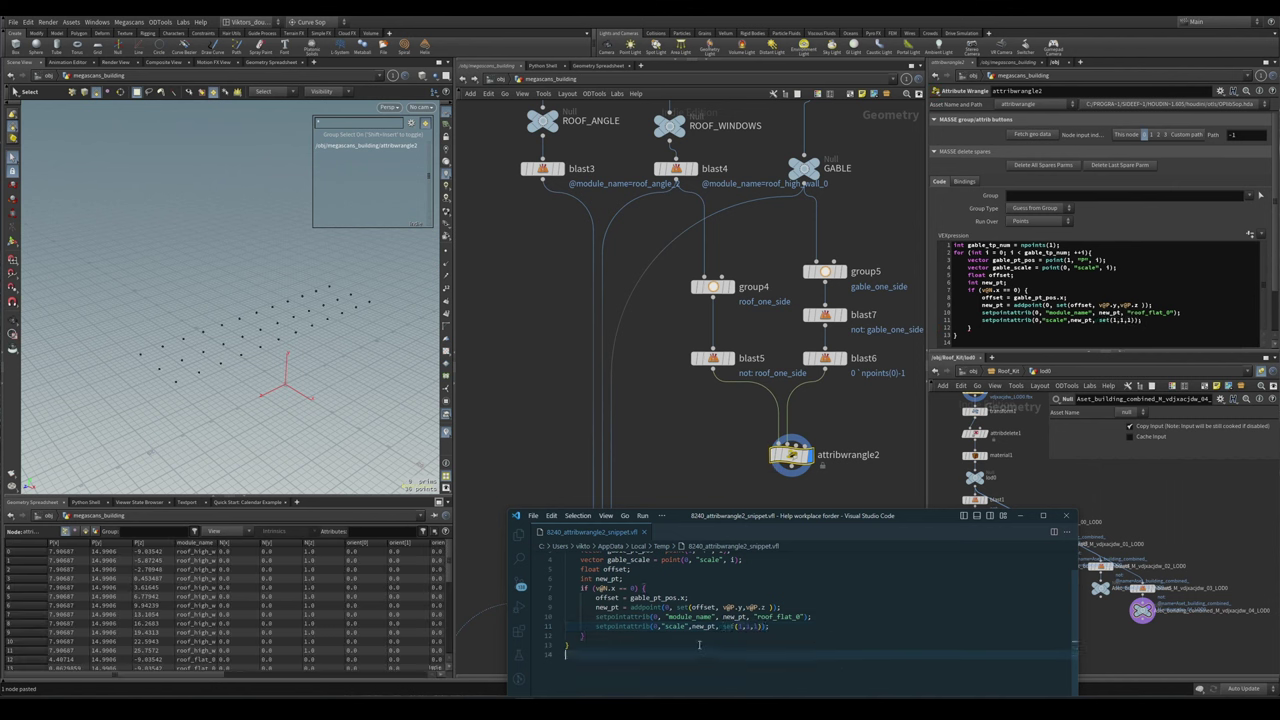
- Connect the output of attribwrangle2 to merge15
left_click(693, 497)
scroll(693, 497, "down", 2)
scroll(693, 497, "up", 2)
left_click(789, 478)
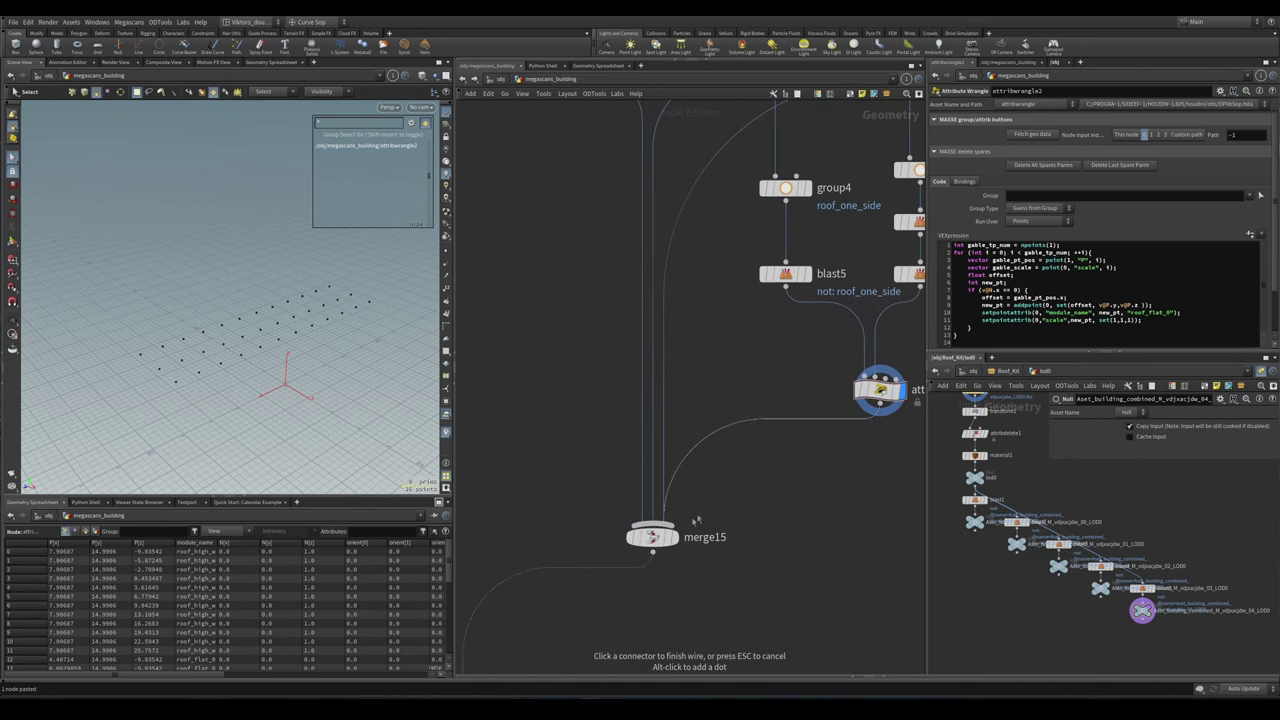
- Display the flat-roof modules' merge and examine the name value in the first attribute create node feeding it
scroll(693, 515, "down", 8)
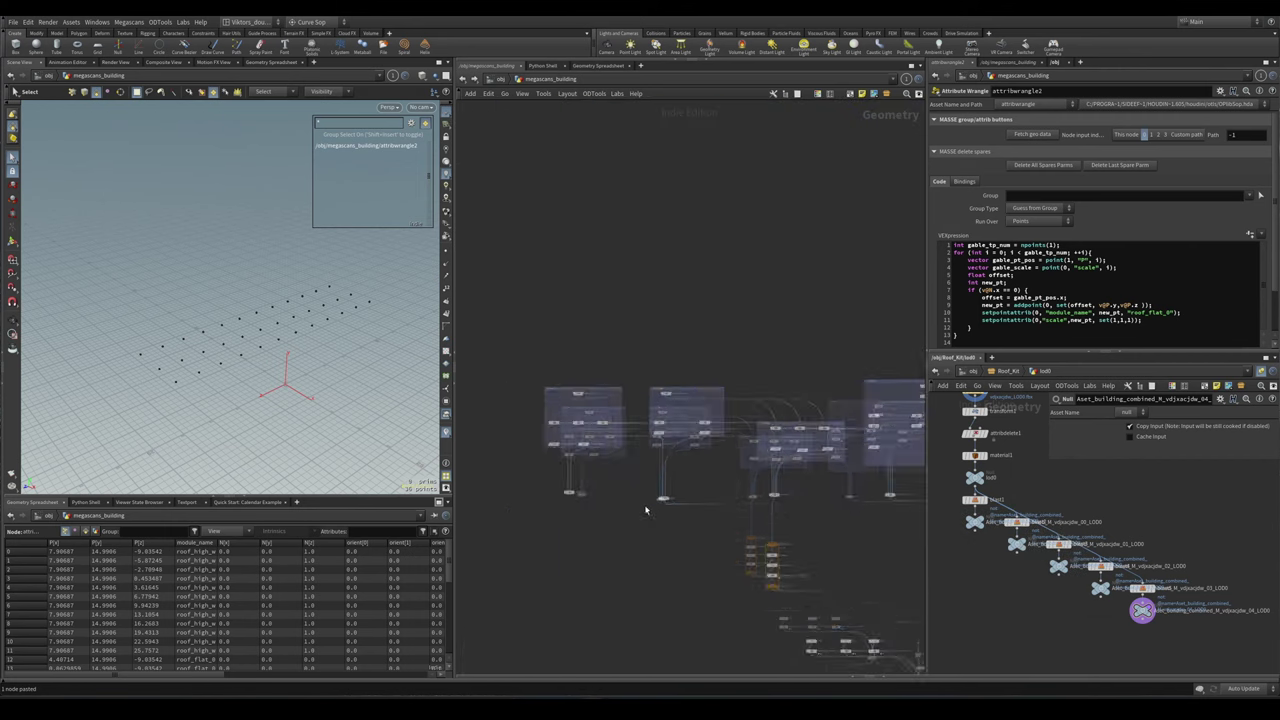
scroll(645, 510, "up", 2)
left_click(535, 486)
left_click(547, 486)
key("w")
scroll(505, 440, "up", 2)
left_click(502, 410)
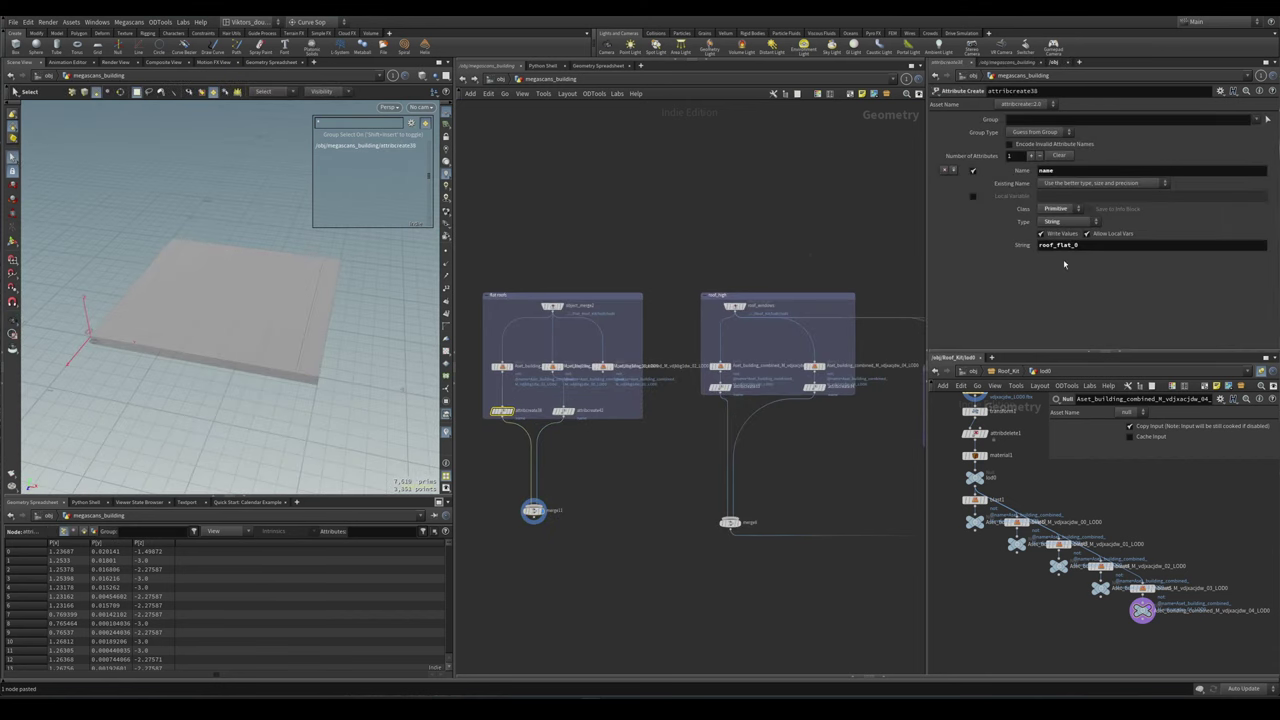
- Connect the flat-roof modules' merge to the module merge below the ground-floor network box
scroll(566, 517, "down", 2)
left_click(566, 517)
scroll(574, 532, "up", 2)
left_click(566, 527)
scroll(574, 532, "down", 3)
middle_click_drag(700, 560, 480, 446)
scroll(700, 475, "up", 2)
scroll(700, 475, "up", 2)
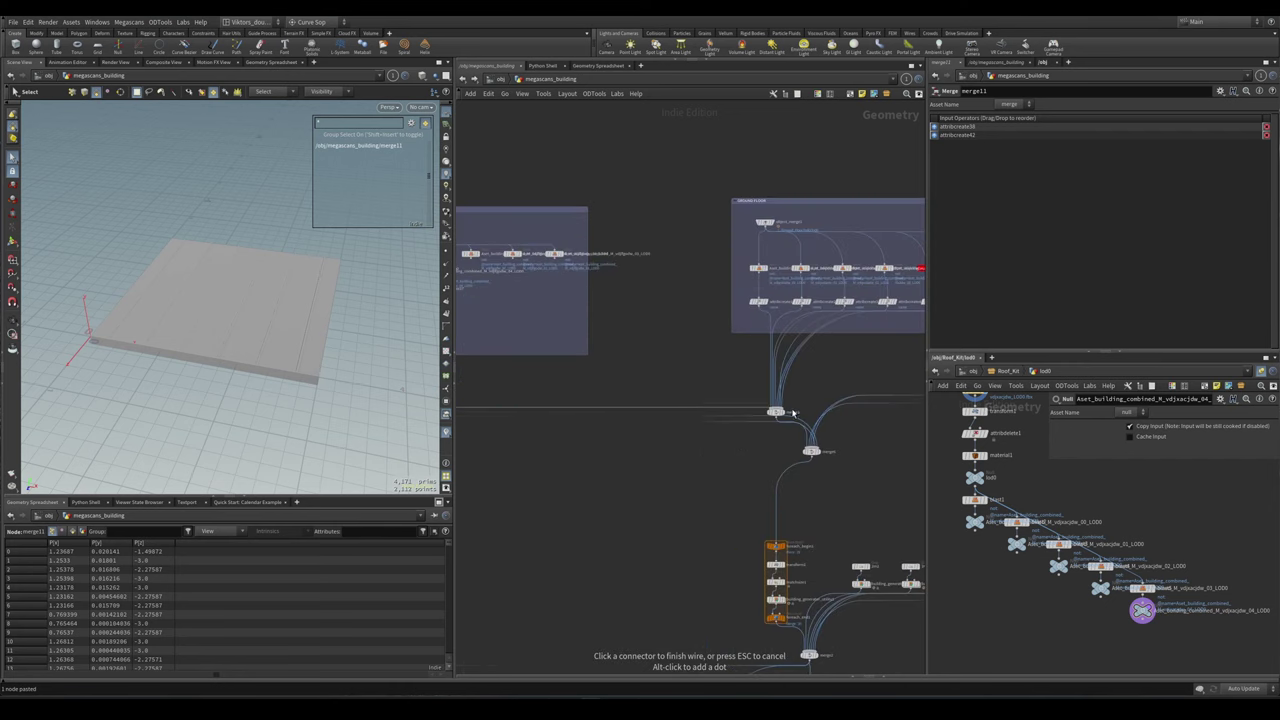
scroll(629, 487, "down", 4)
scroll(640, 490, "up", 3)
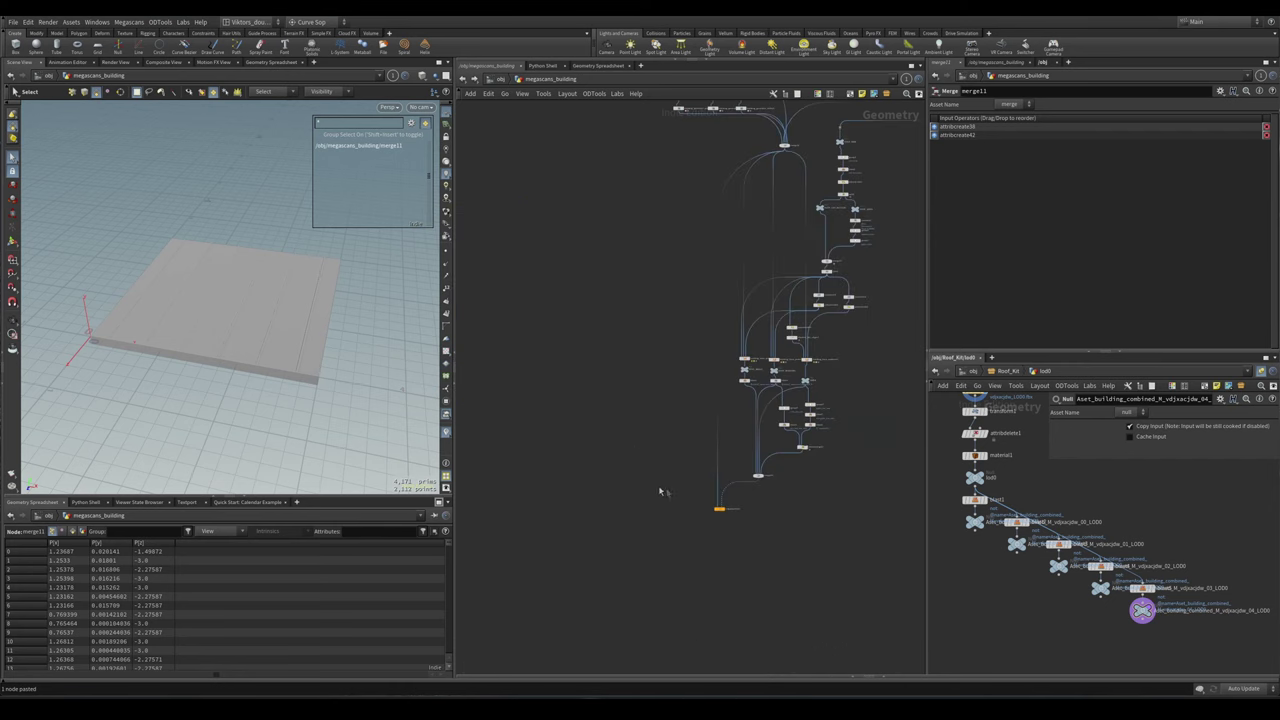
- Display copytopoints2 and examine the placed roof modules from the top view
left_click(737, 520)
left_click(730, 525)
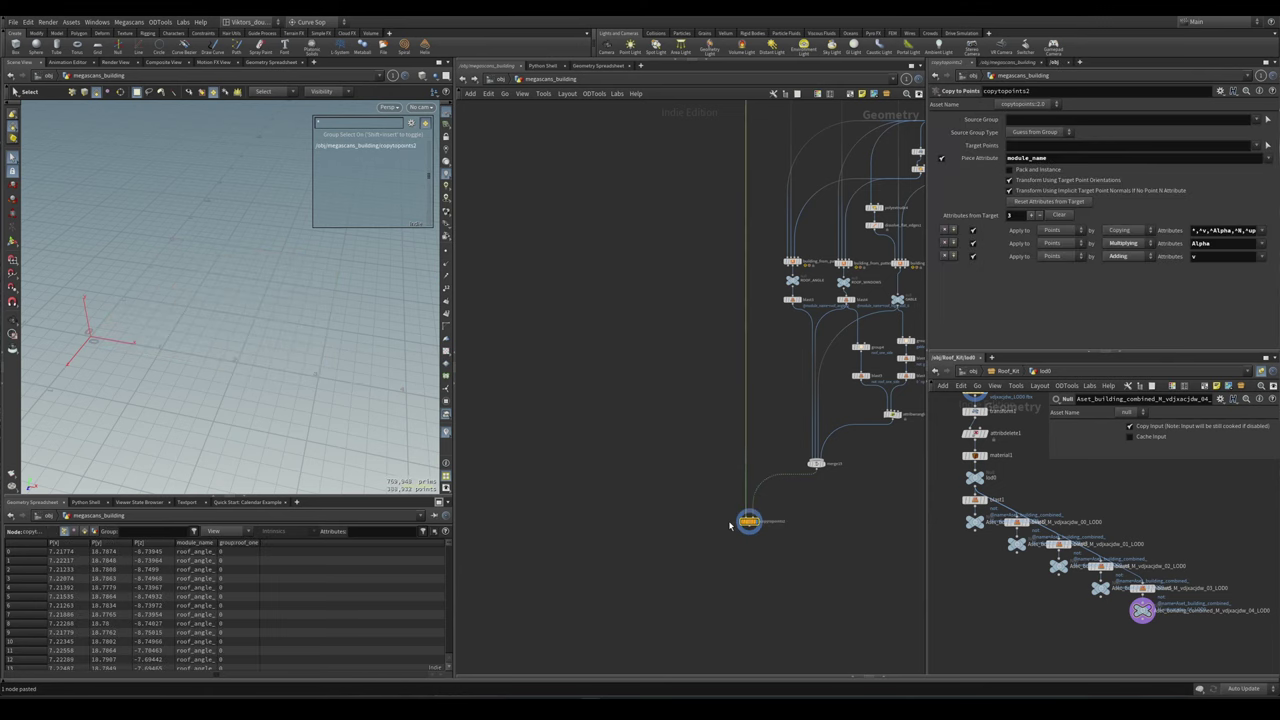
left_click_drag(312, 284, 262, 309)
key("v")
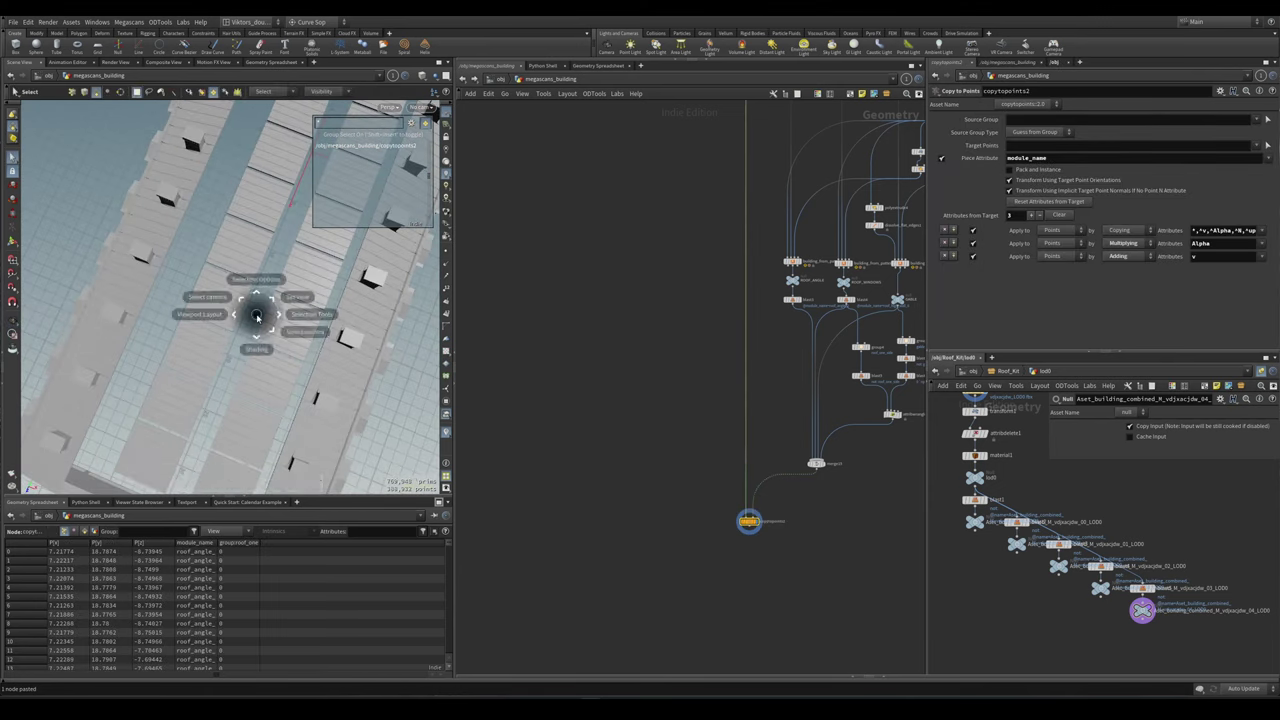
left_click(283, 257)
scroll(314, 300, "down", 3)
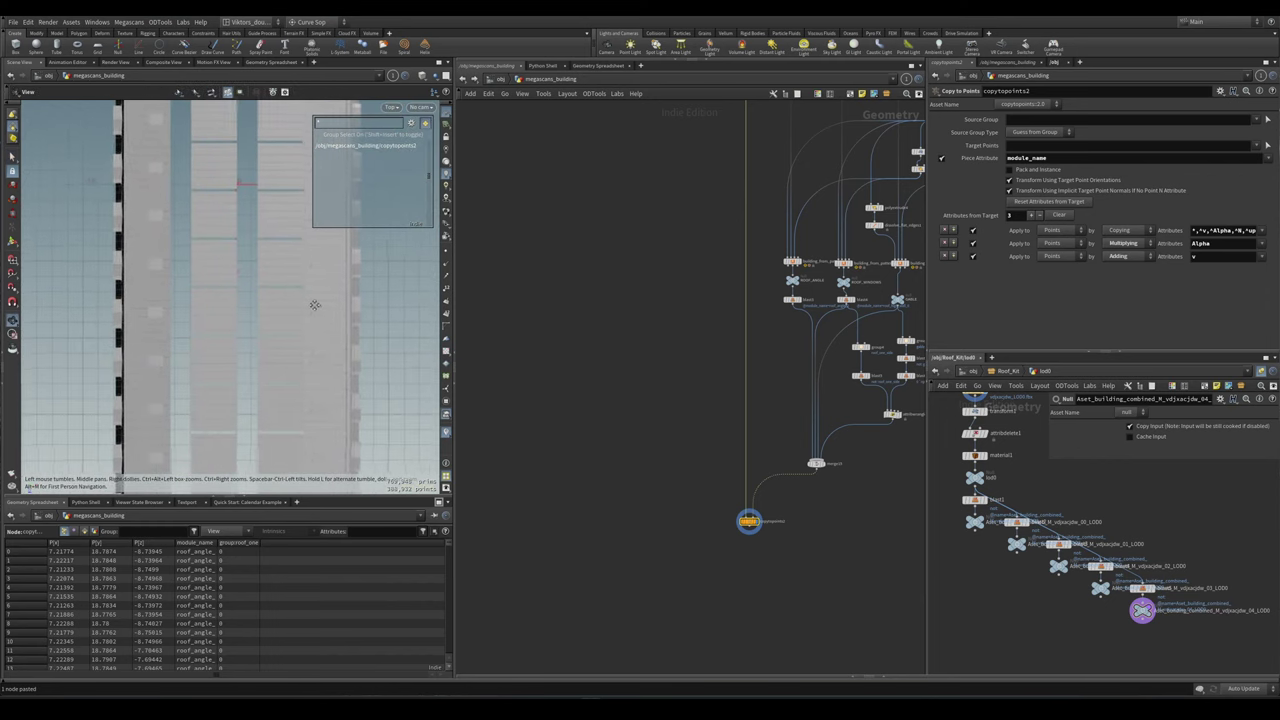
- Examine the gaps between the flat-roof modules close up from above and in perspective
scroll(267, 343, "up", 1)
scroll(269, 245, "up", 5)
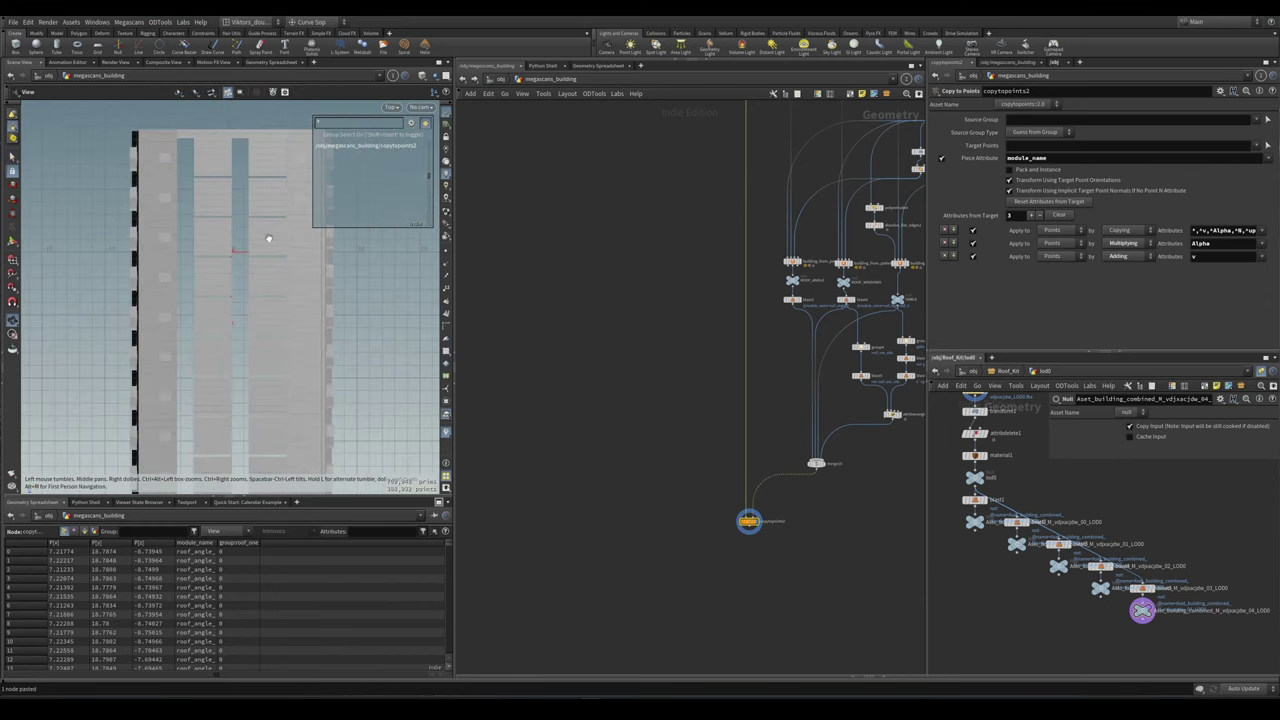
key("s")
scroll(271, 267, "up", 4)
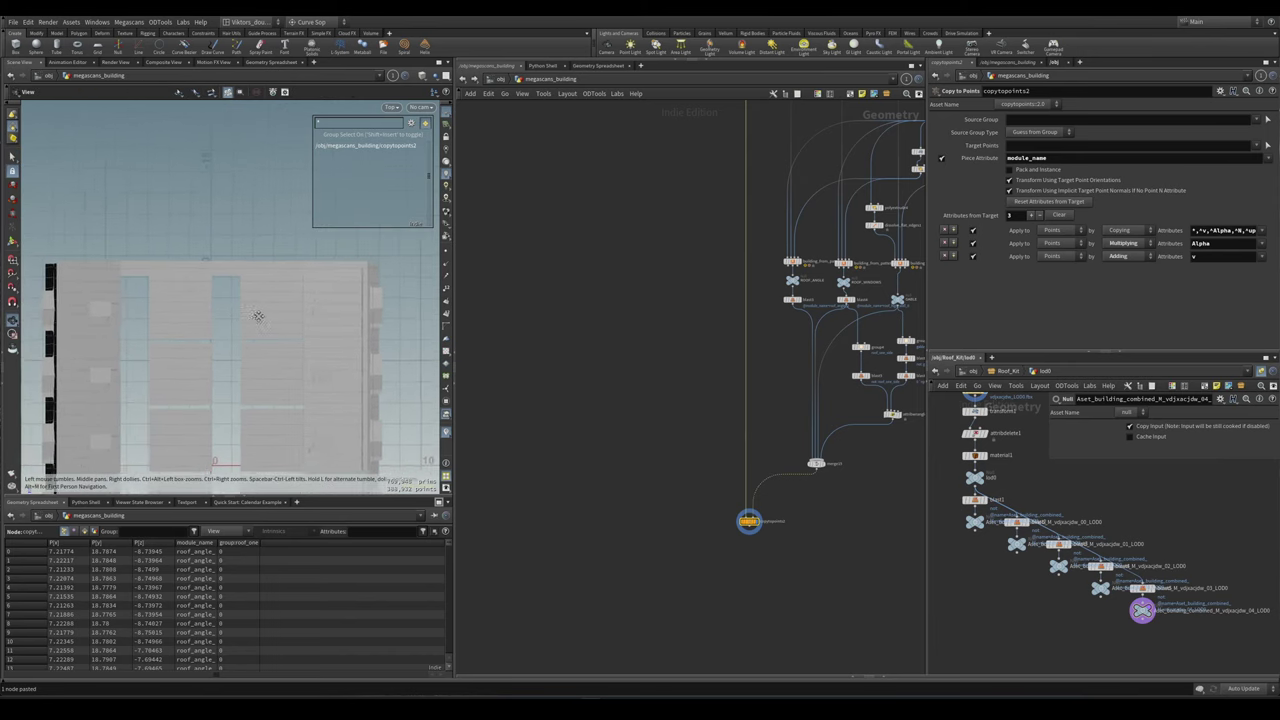
key("Escape")
key("s")
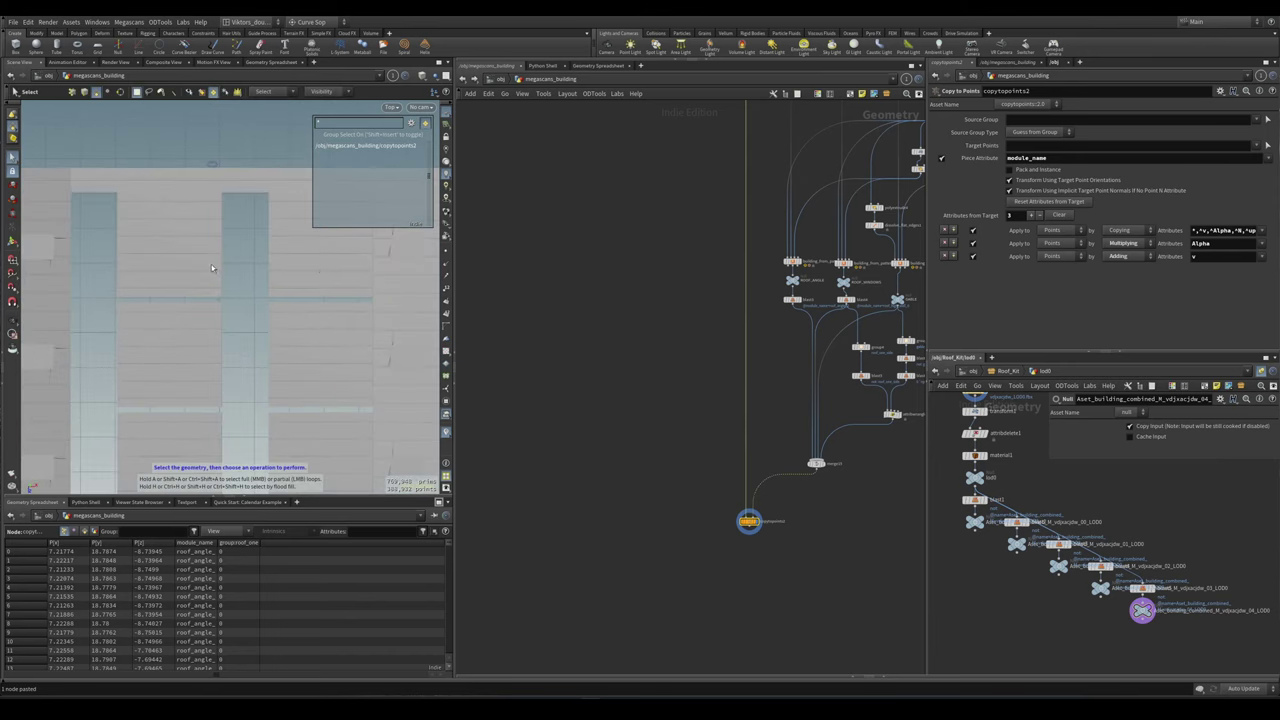
scroll(214, 306, "down", 2)
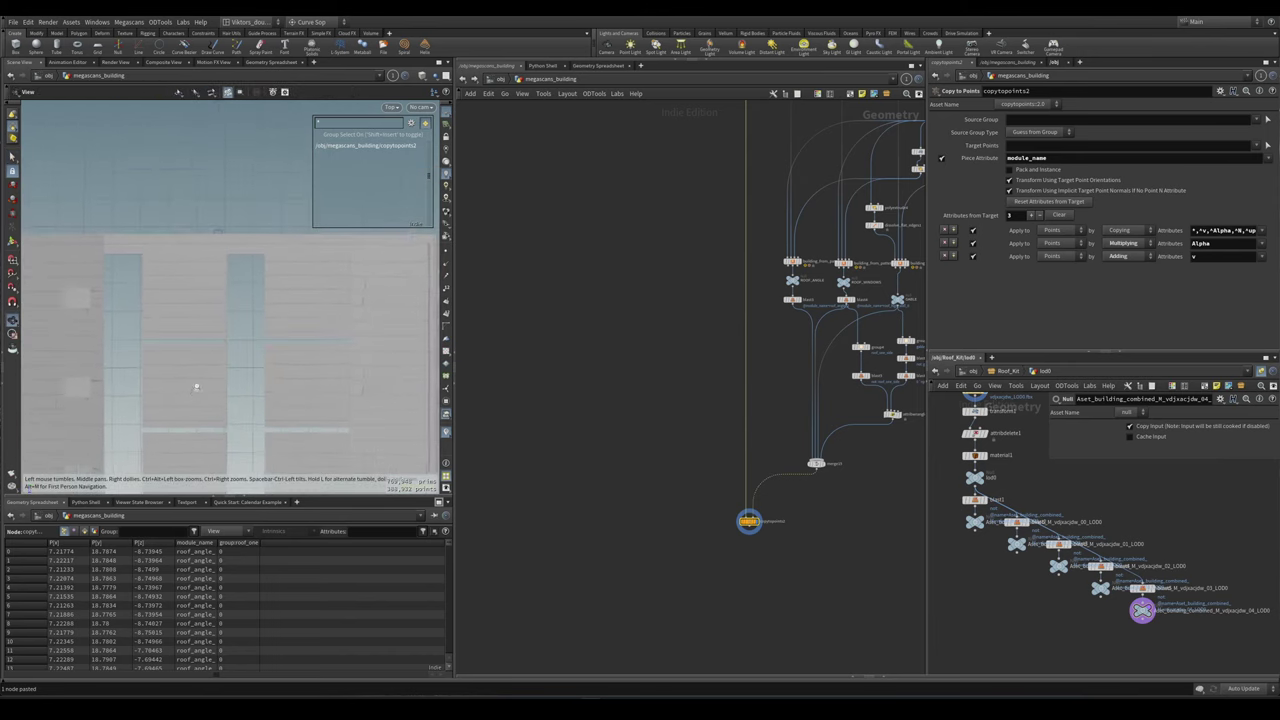
key("c")
left_click(284, 315)
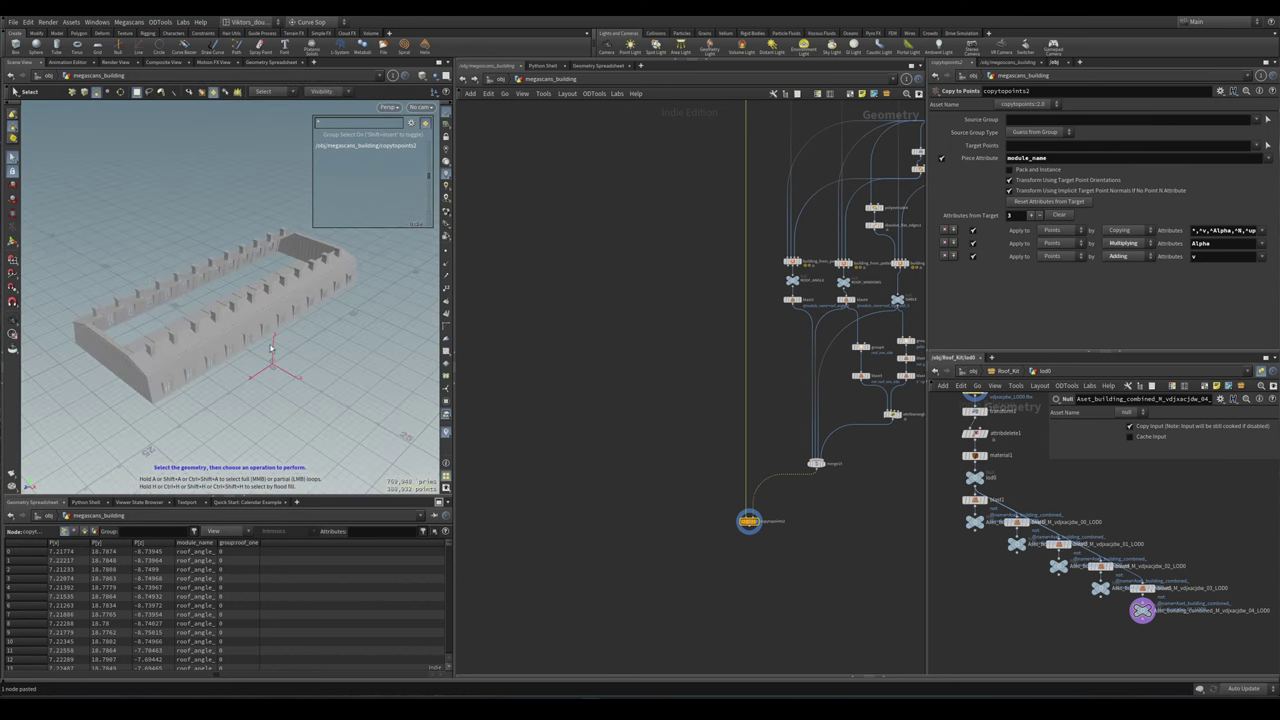
scroll(800, 458, "up", 3)
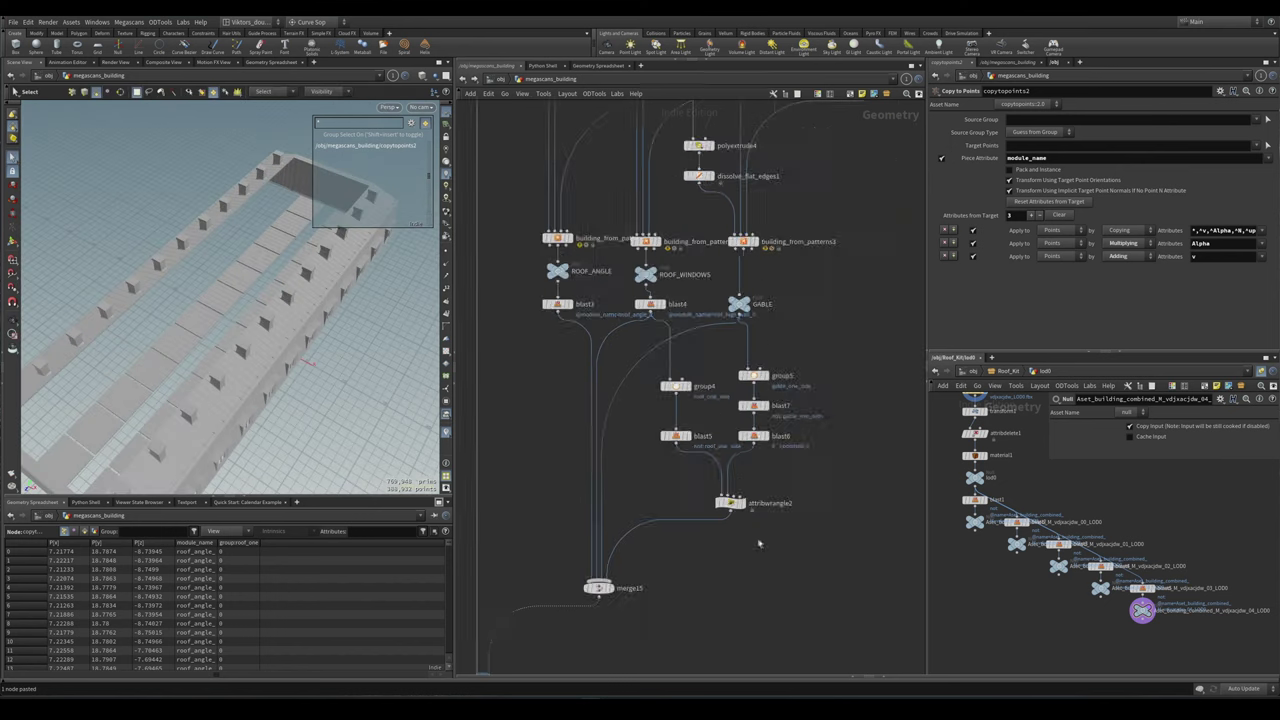
- Open attribwrangle2's VEX snippet in Visual Studio Code and enlarge the code text for editing
left_click(725, 495)
left_click(522, 690)
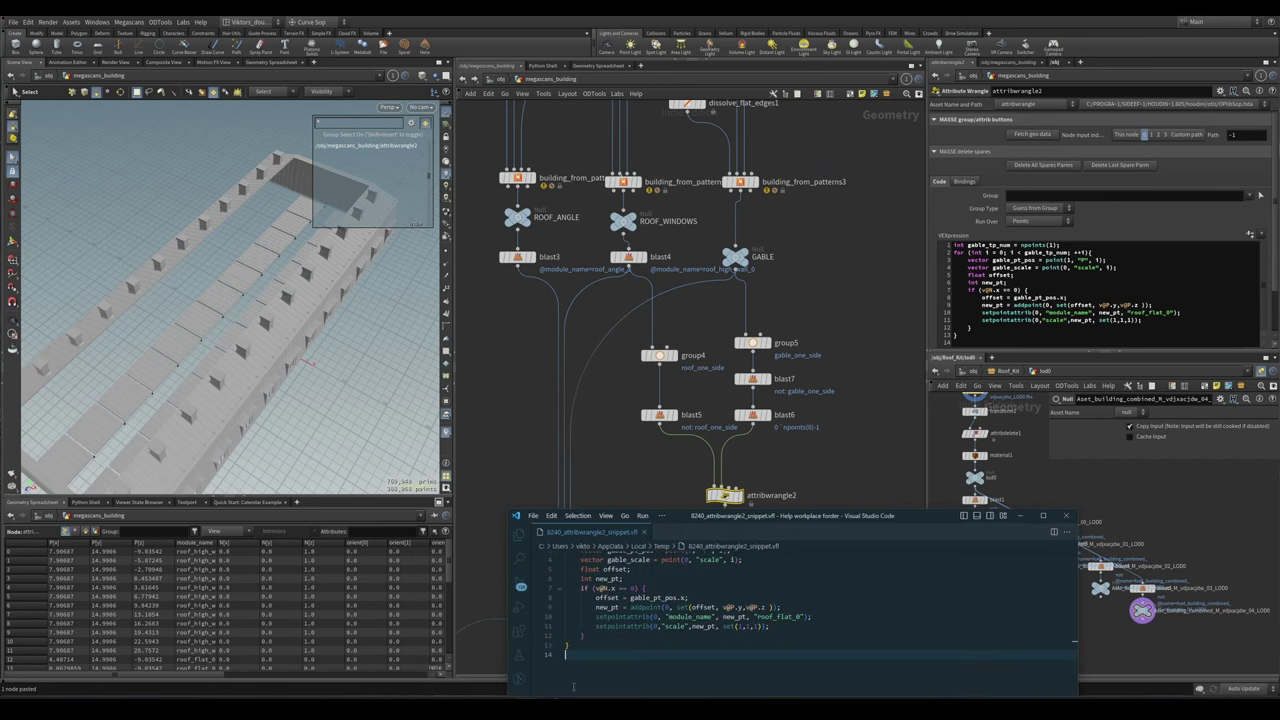
left_click_drag(740, 516, 747, 510)
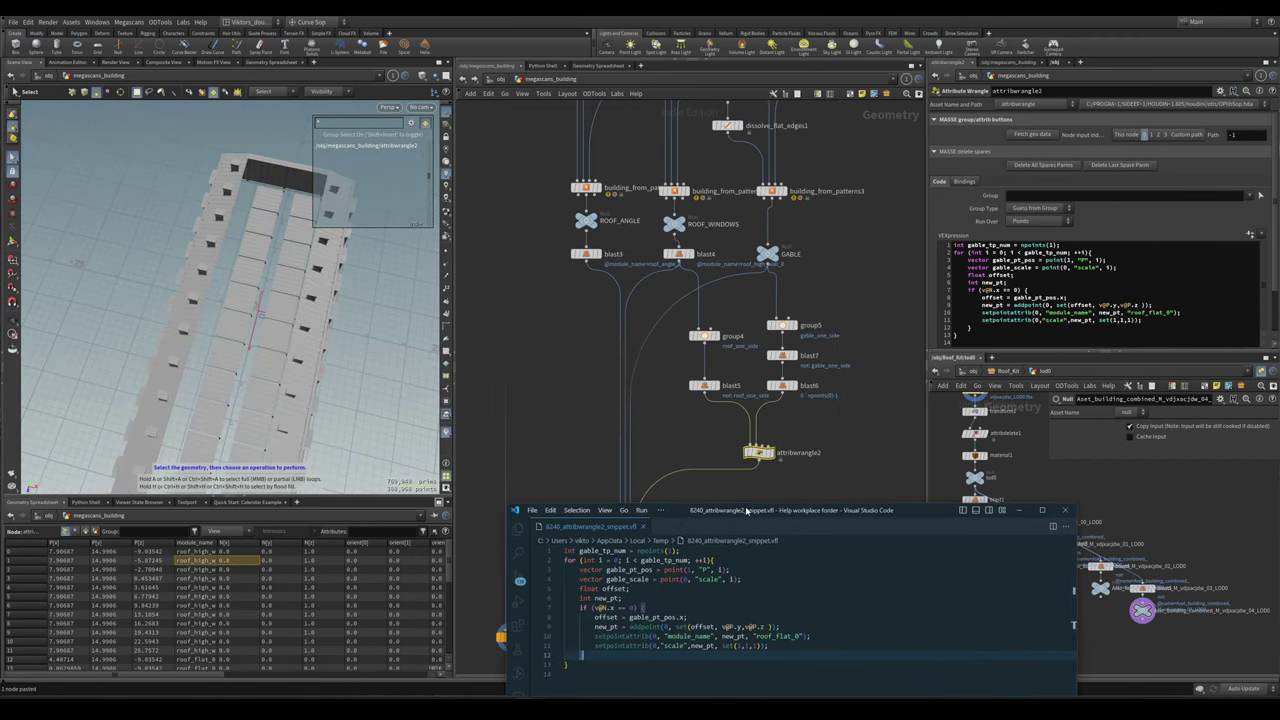
key("ctrl+equal")
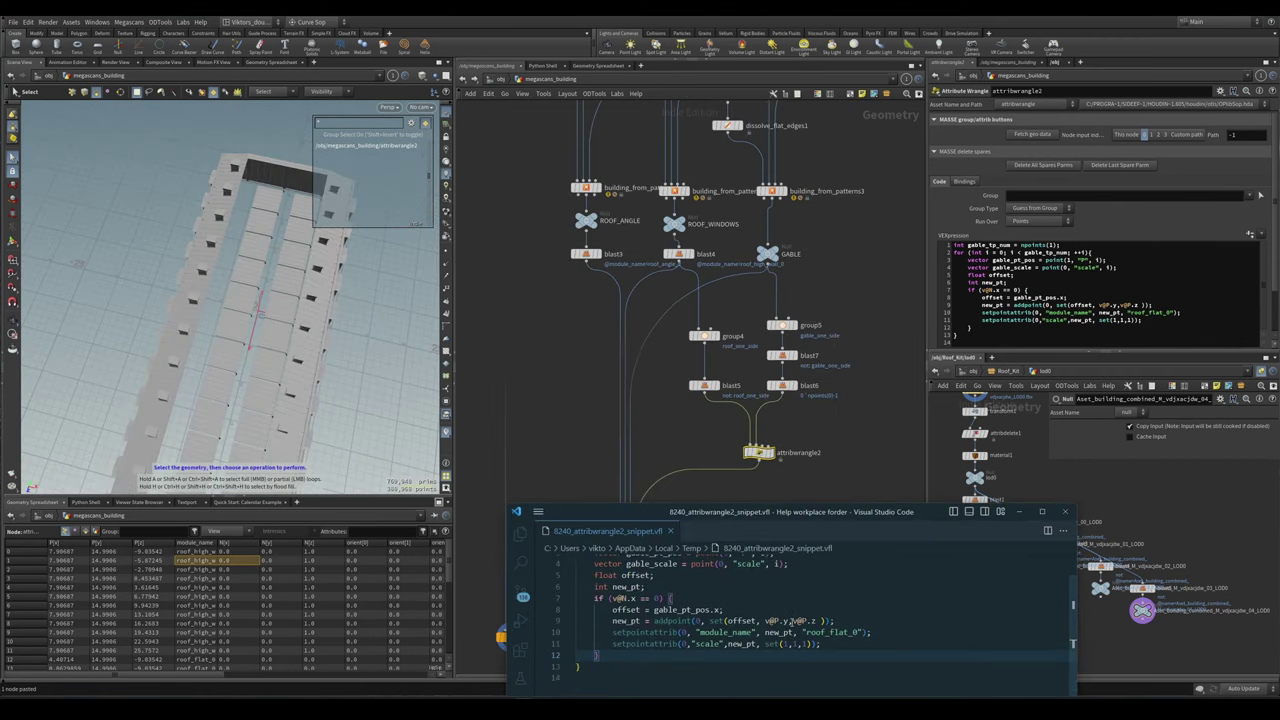
scroll(800, 588, "up", 1)
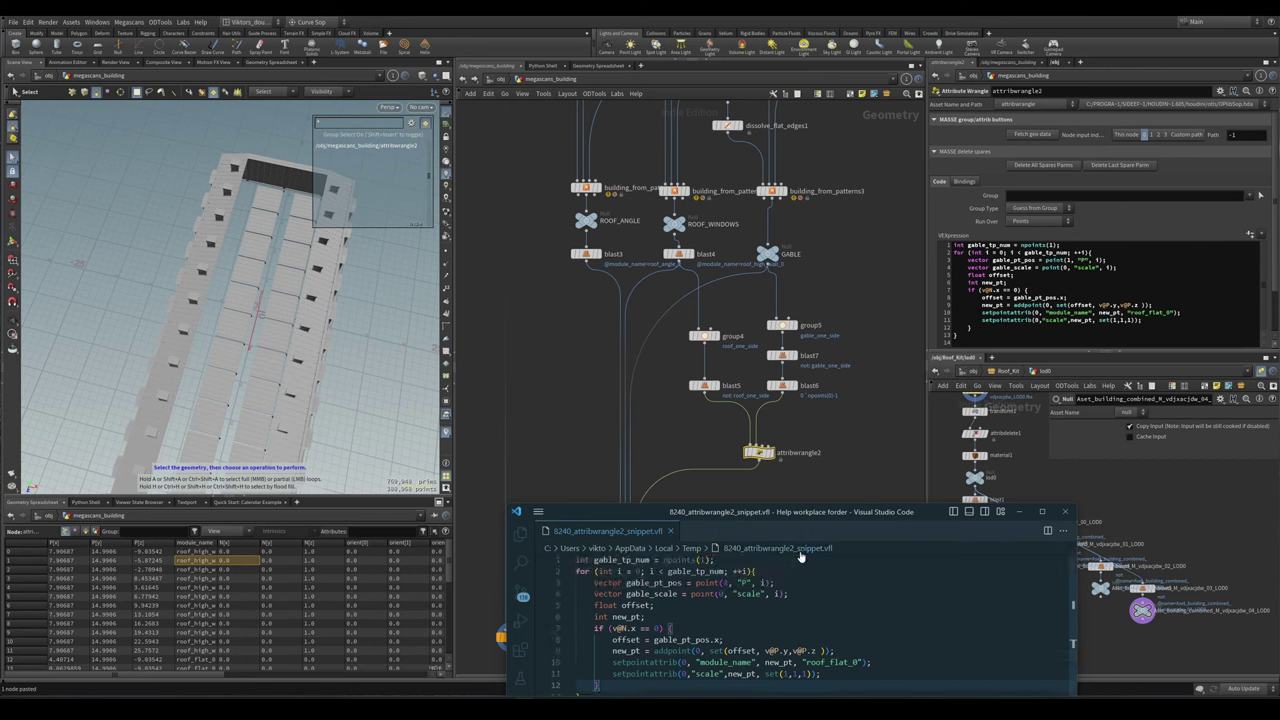
left_click_drag(805, 540, 773, 436)
- Make gable_scale read the scale attribute from input 1 in the wrangle, using point(1, "scale", i)
left_click(796, 602)
left_click(710, 569)
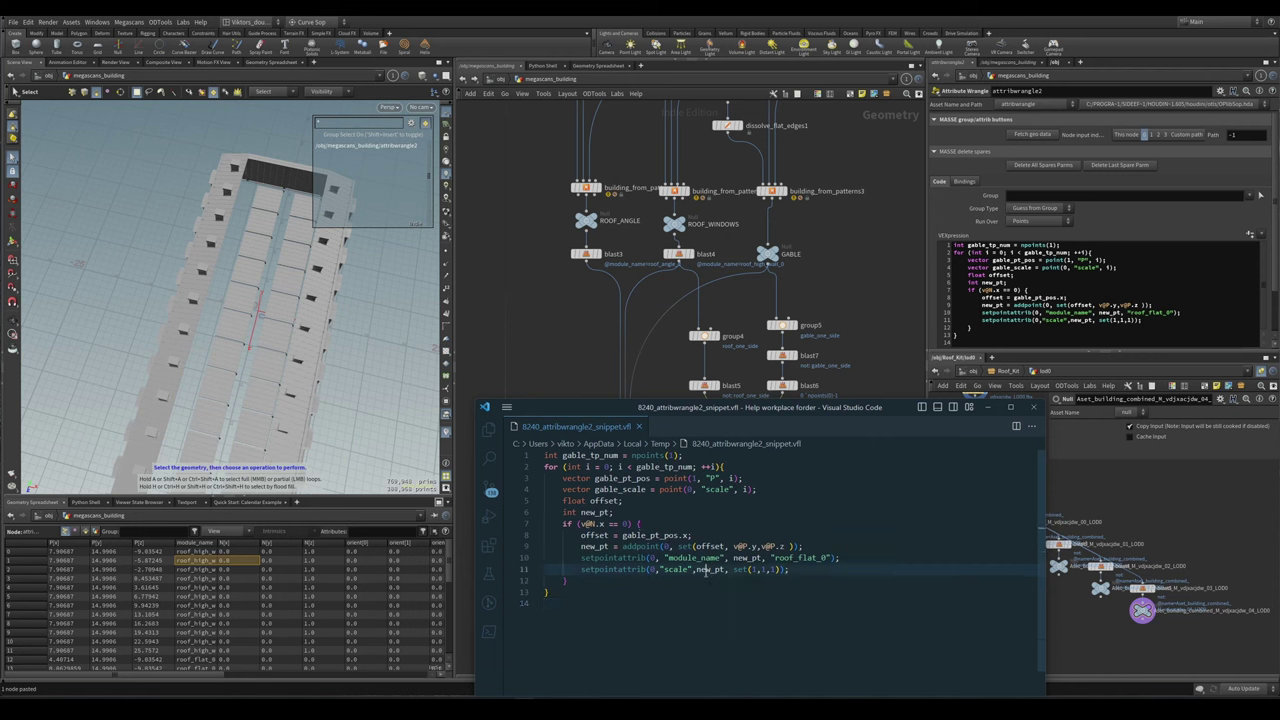
left_click(690, 489)
left_click(640, 523)
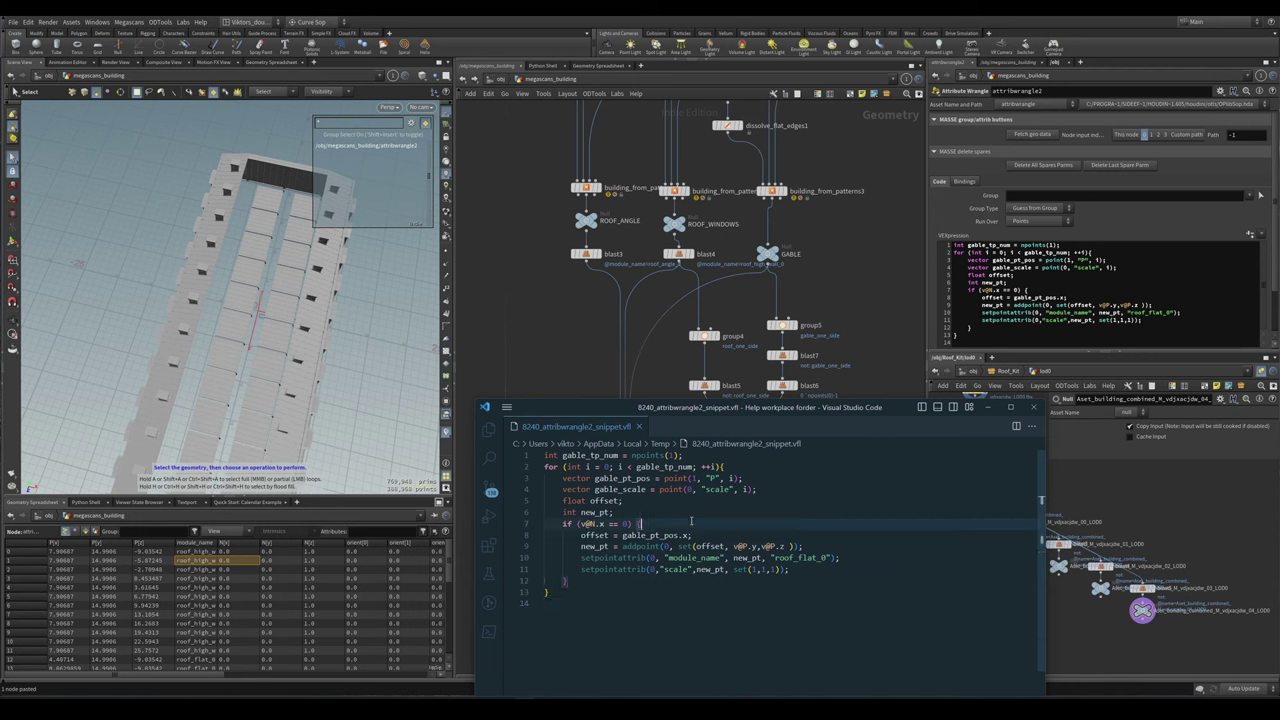
left_click(690, 489)
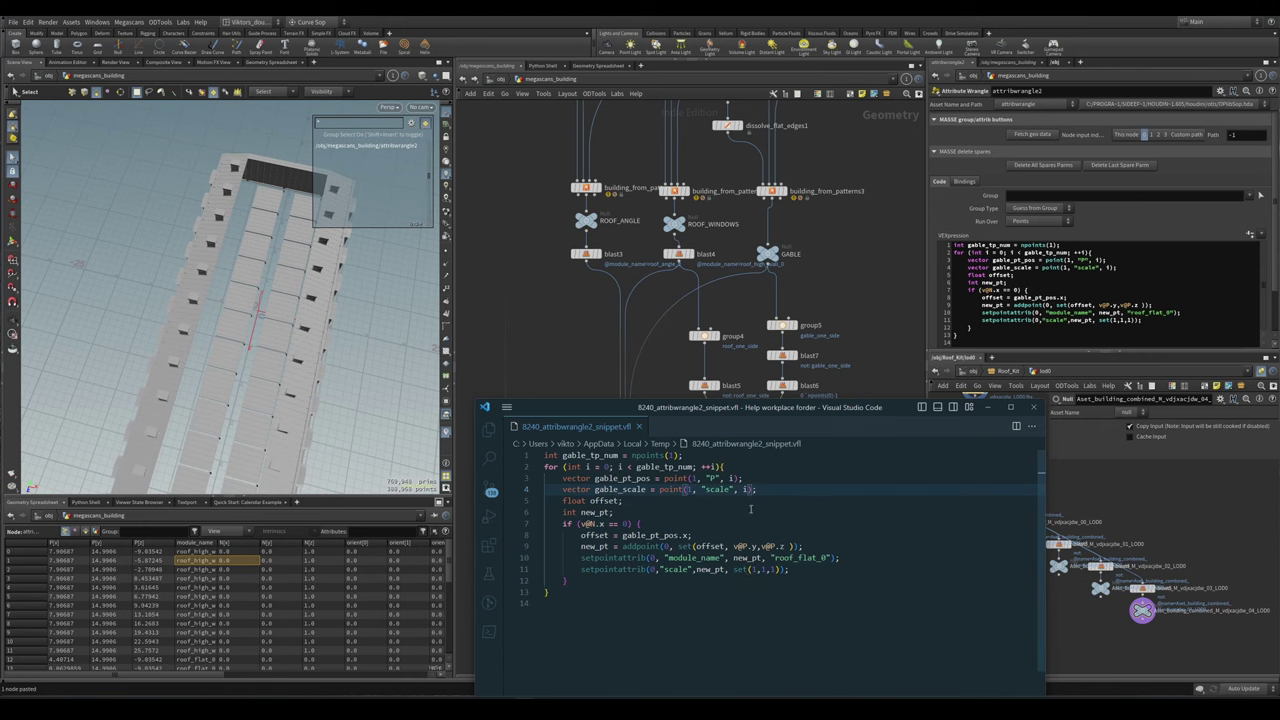
left_click(687, 489)
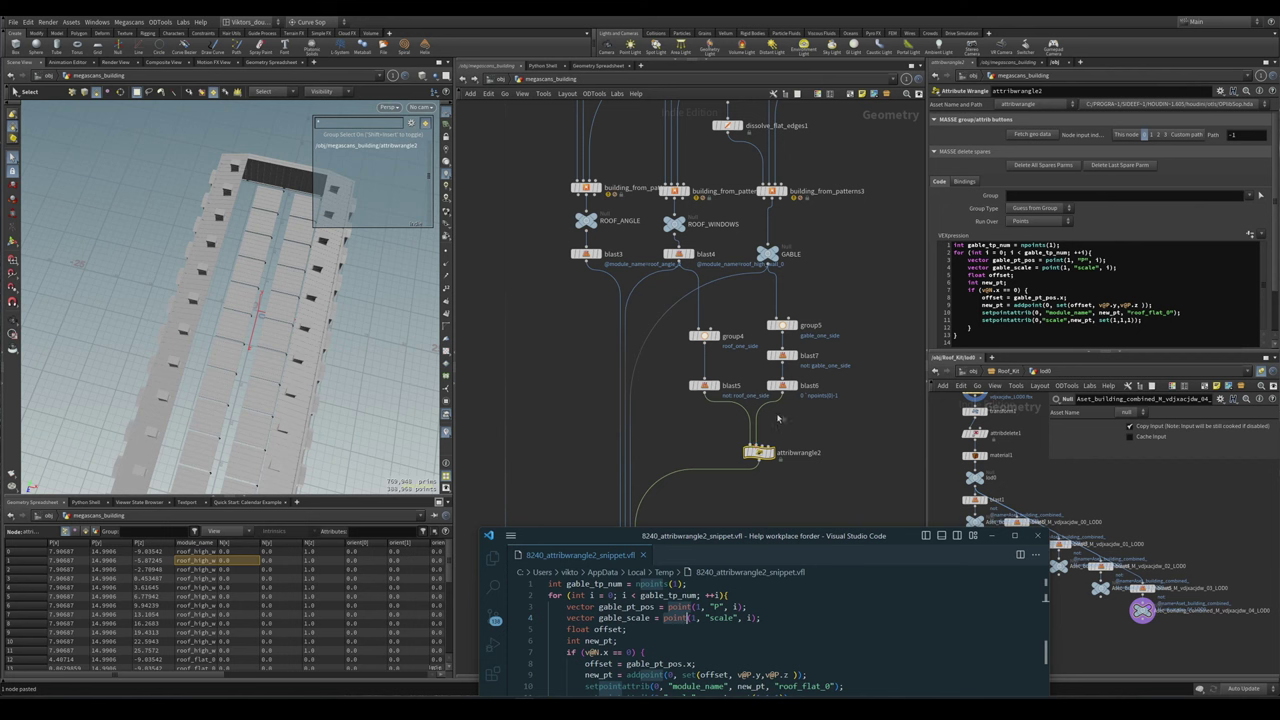
- Set the new points' X scale to gable_scale.z in the wrangle's scale setpointattrib line
left_click_drag(800, 527, 805, 433)
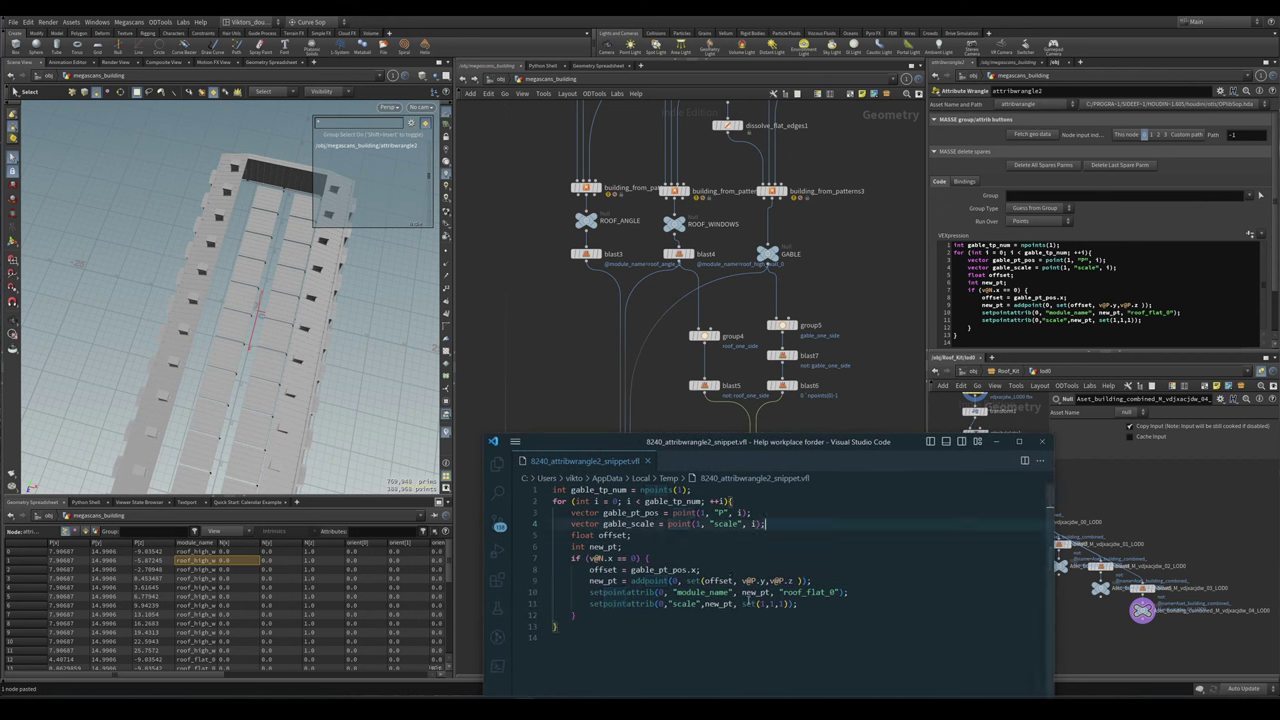
left_click(770, 630)
double_click(627, 523)
key("ctrl+c")
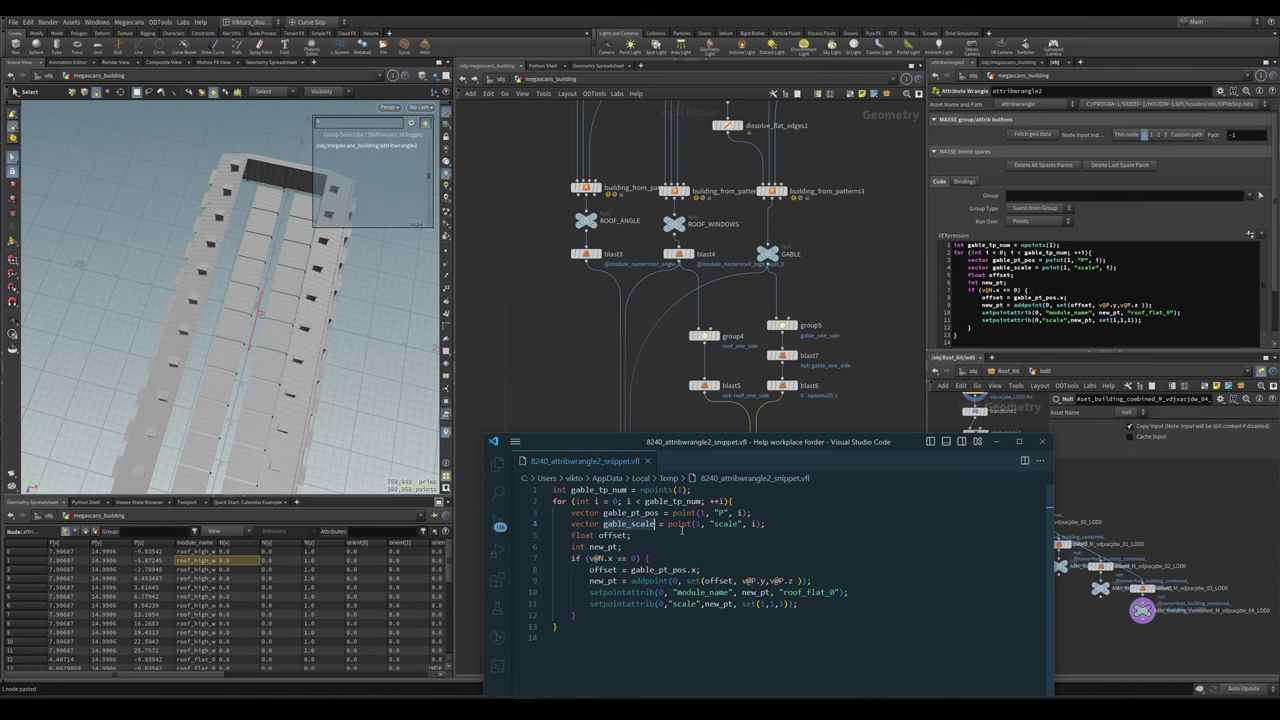
left_click(761, 604)
key("ctrl+v")
type(".z")
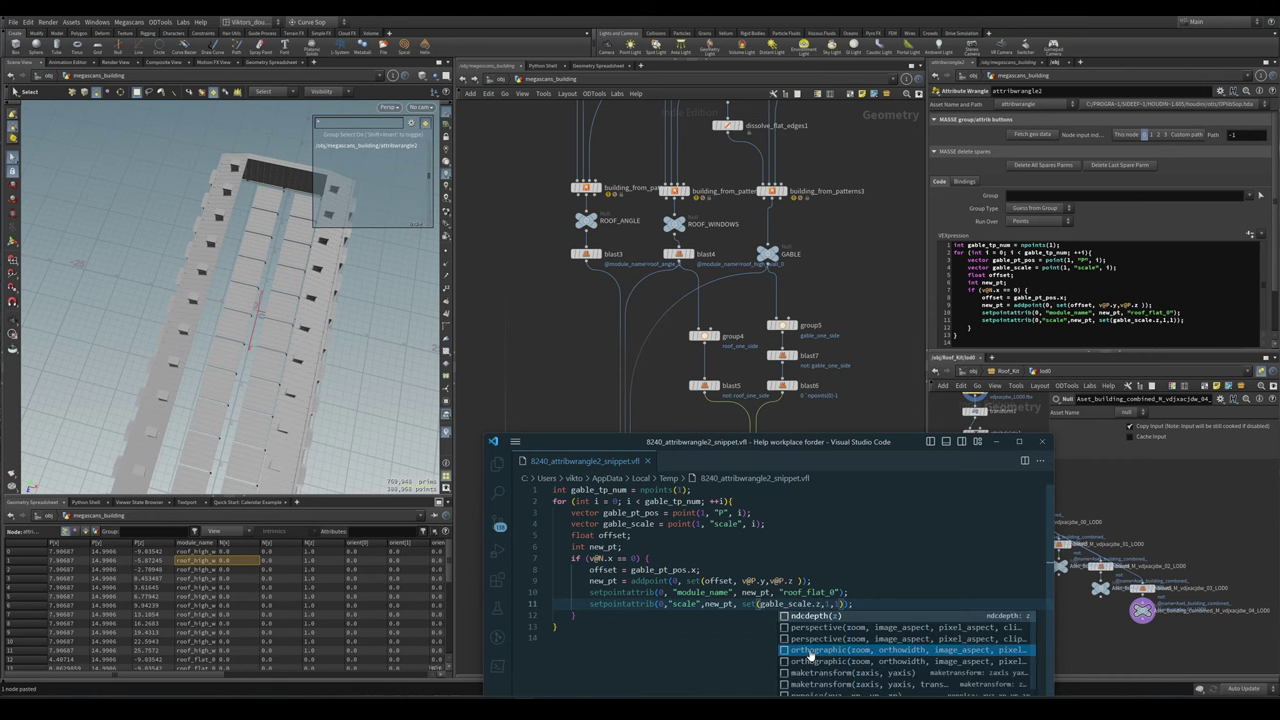
left_click(648, 558)
- Select copytopoints2 and examine the flat-roof modules' width between the two roof sides
middle_click_drag(596, 371, 630, 259)
left_click(545, 524)
key("Escape")
left_click_drag(330, 400, 306, 357)
key("s")
scroll(800, 400, "up", 3)
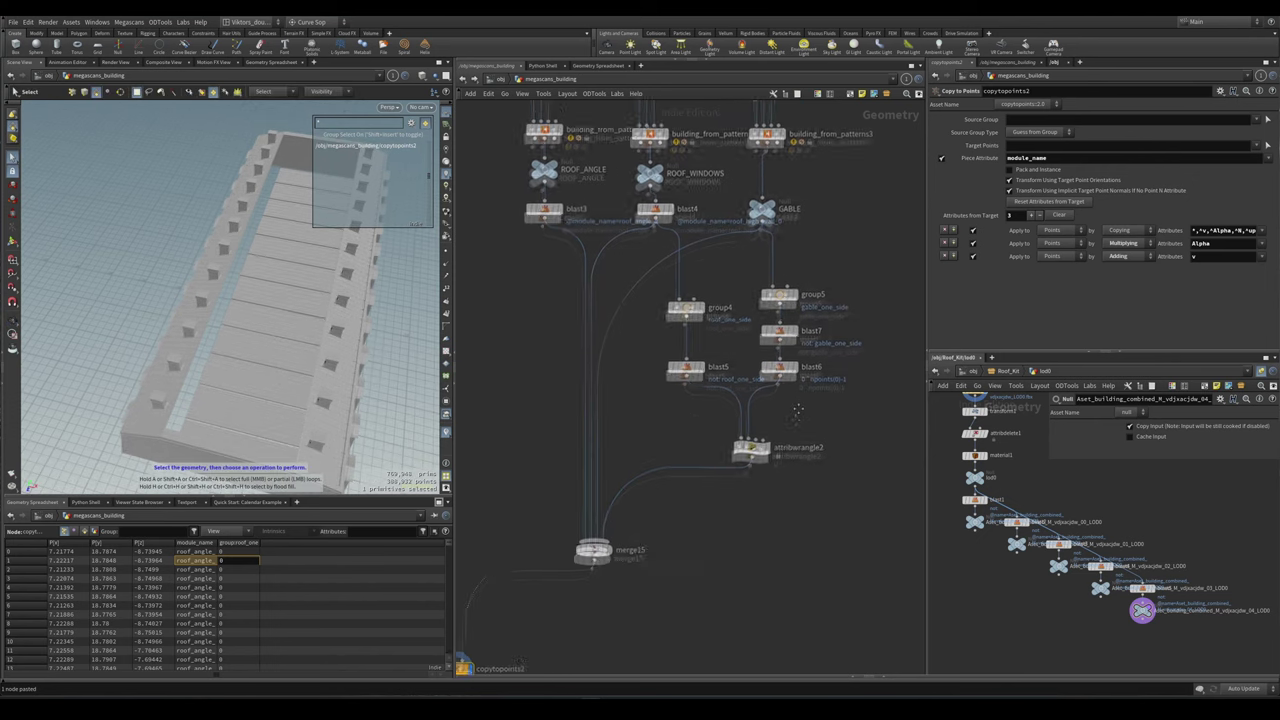
- Display blast6 and examine the three scale components of the gable points in the geometry spreadsheet
middle_click_drag(800, 400, 787, 452)
left_click(769, 409)
left_click(784, 409)
key("s")
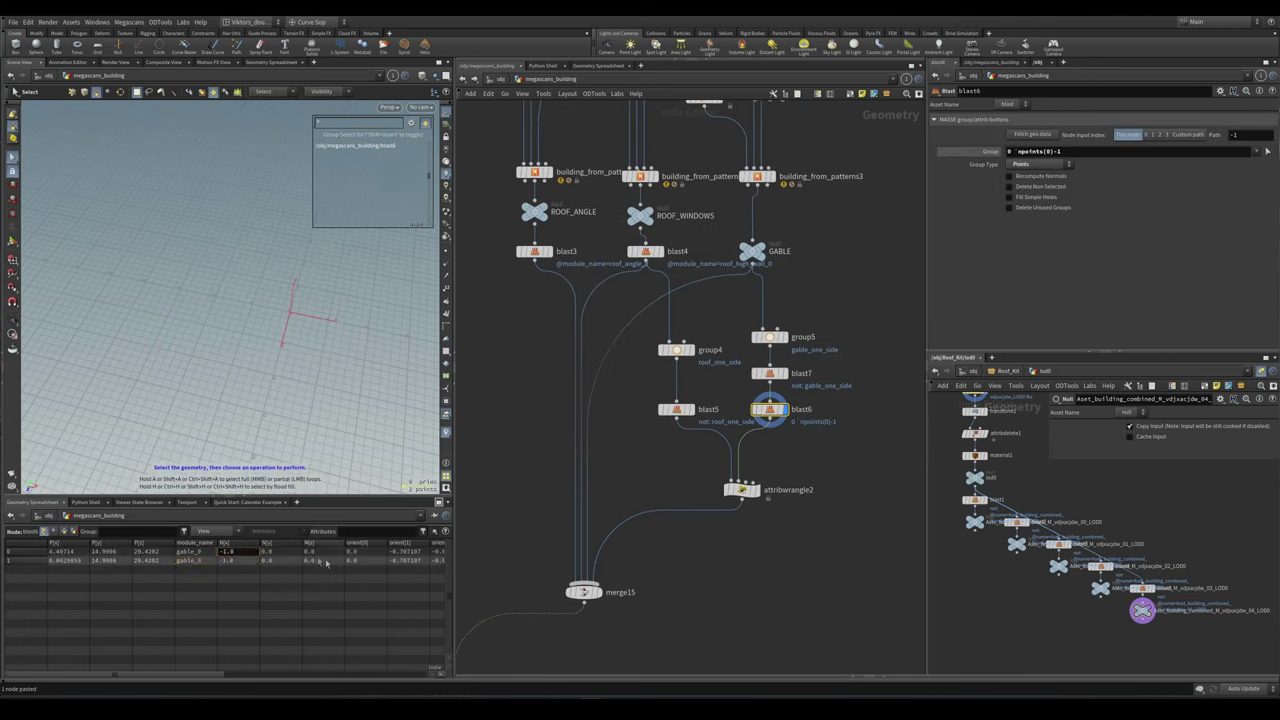
left_click_drag(245, 677, 342, 679)
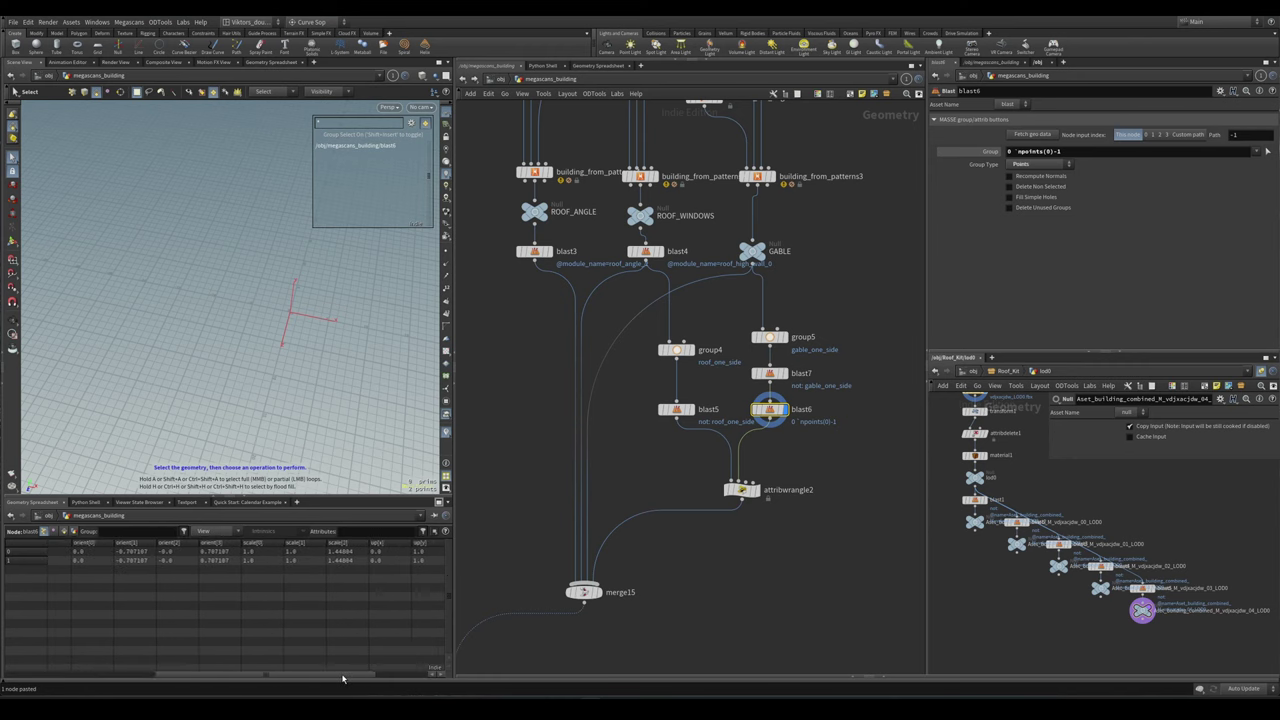
left_click(262, 551)
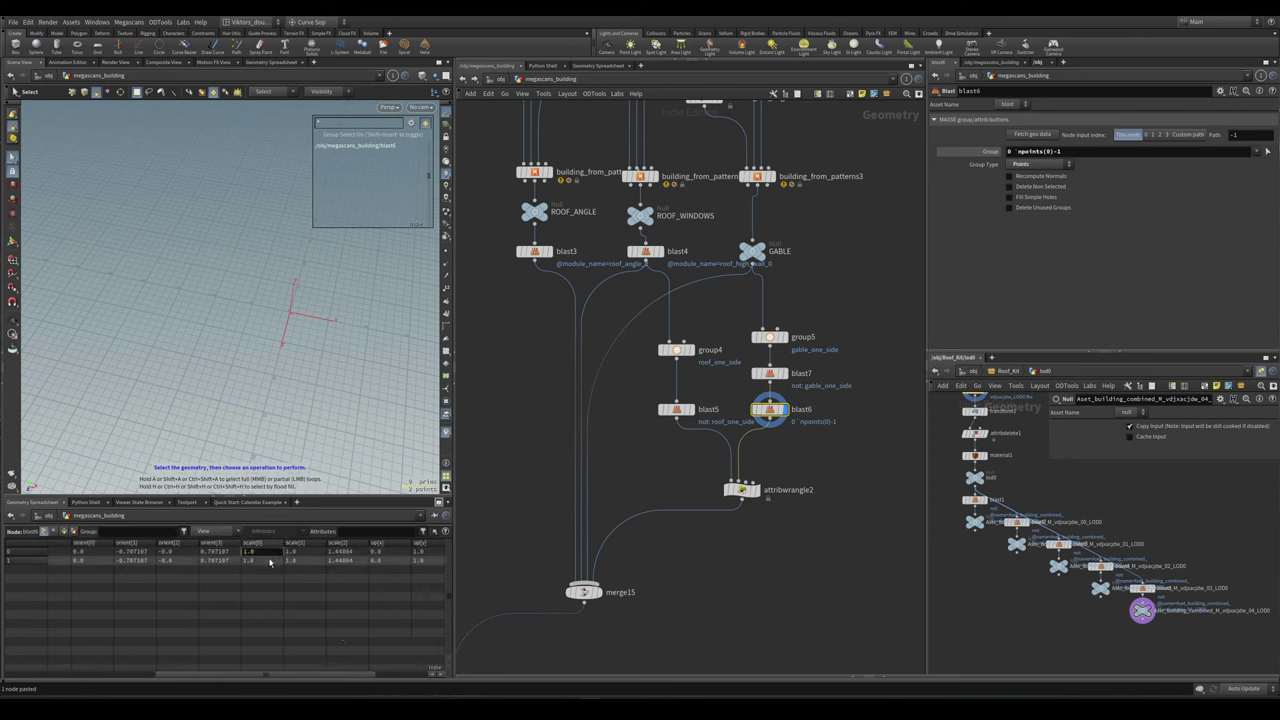
left_click(304, 552)
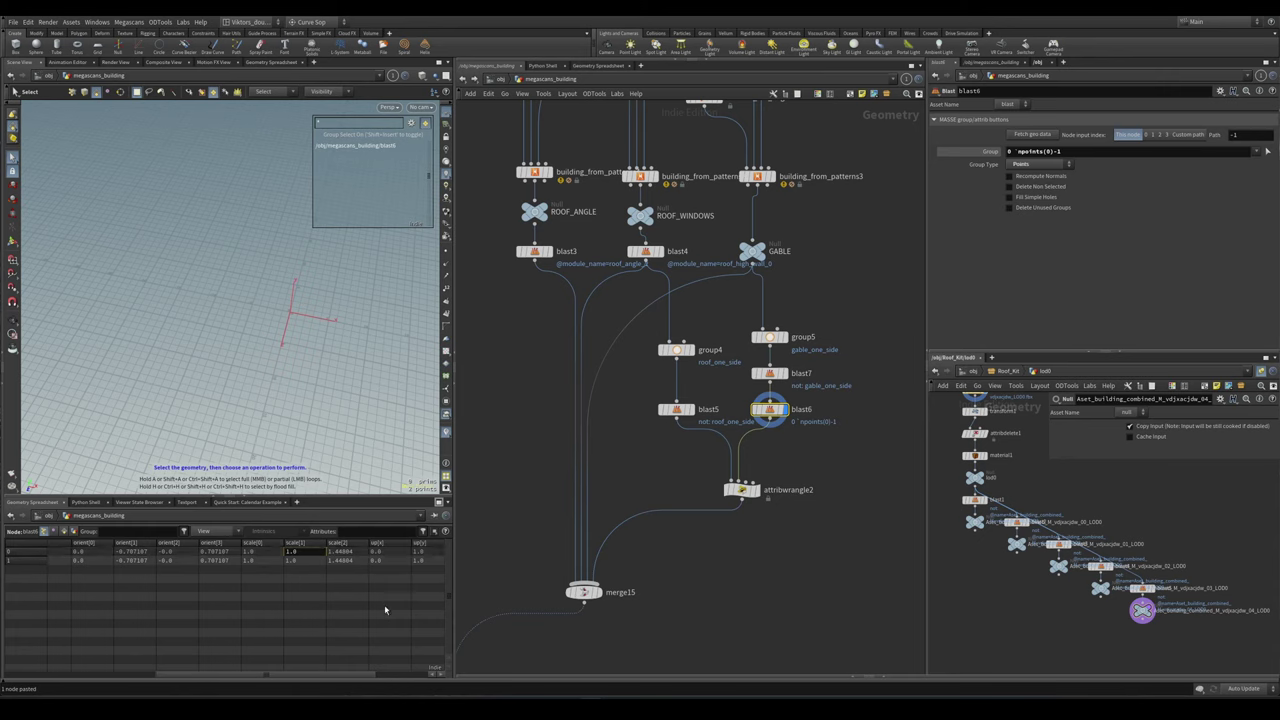
left_click(350, 552)
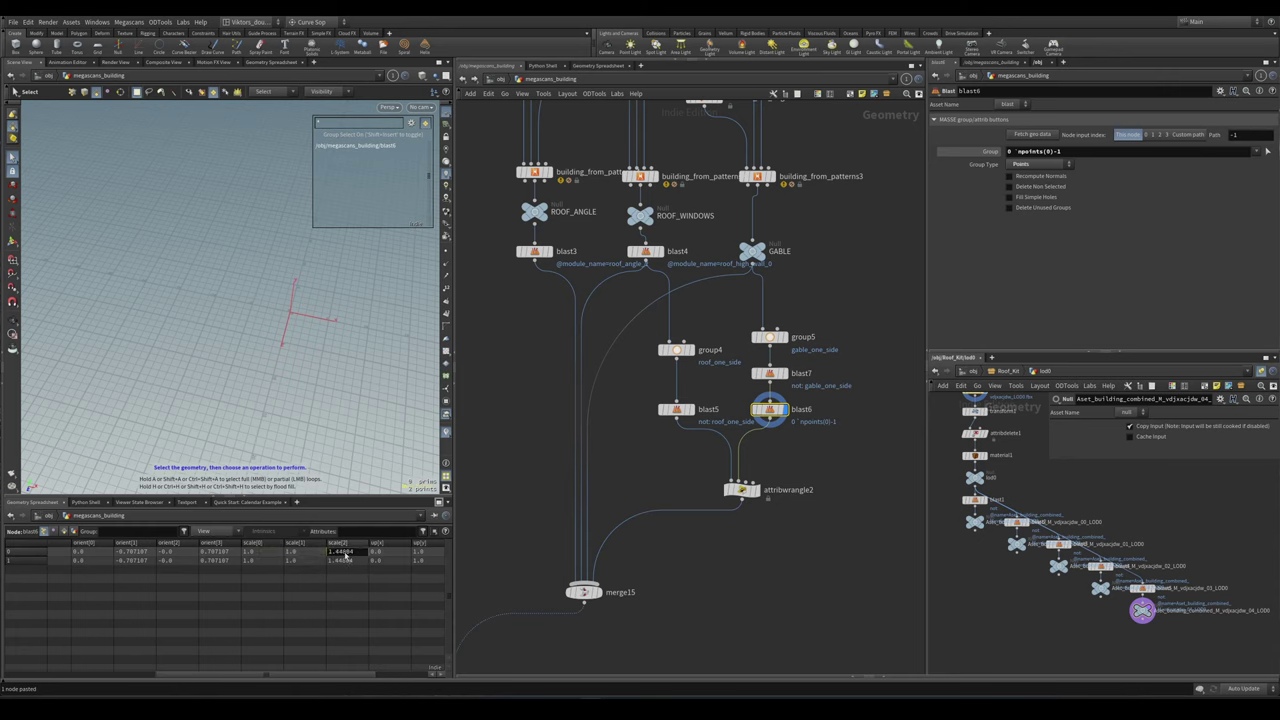
scroll(630, 535, "down", 2)
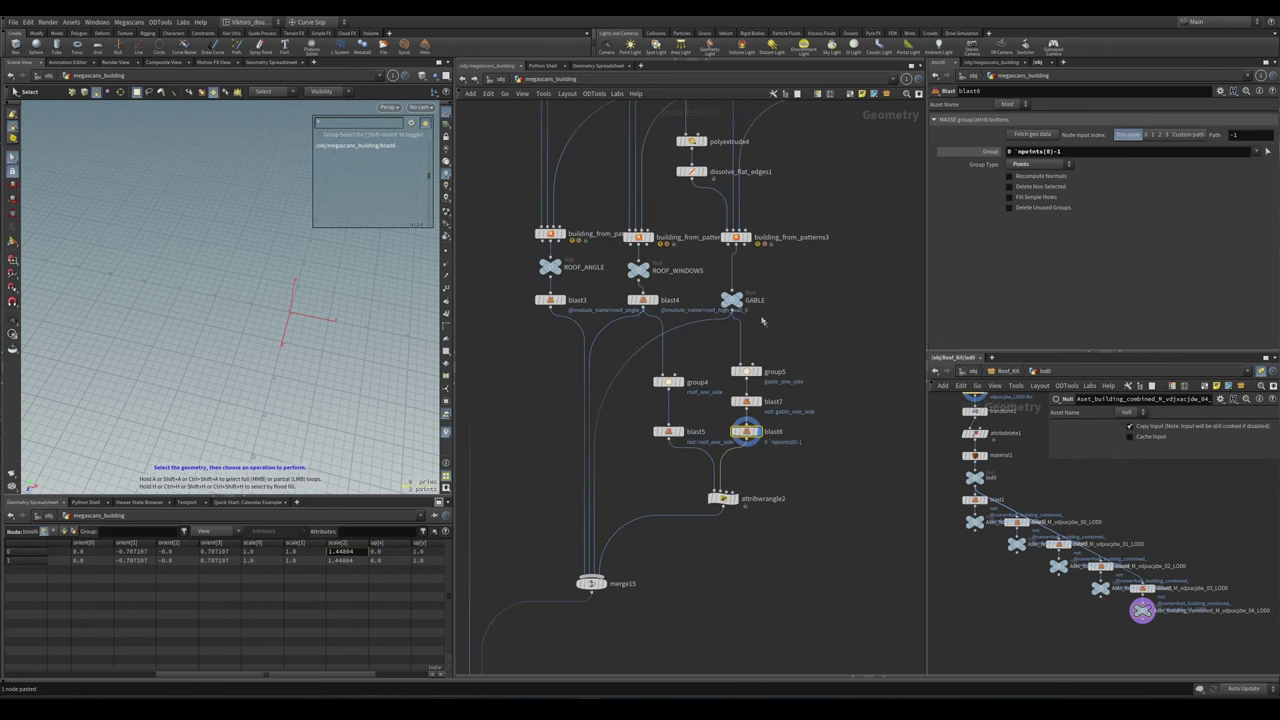
- Display building_from_patterns3 in shaded mode and select the two middle gable modules to examine their scaled width
left_click(745, 236)
left_click(745, 236)
key("Escape")
key("w")
key("w")
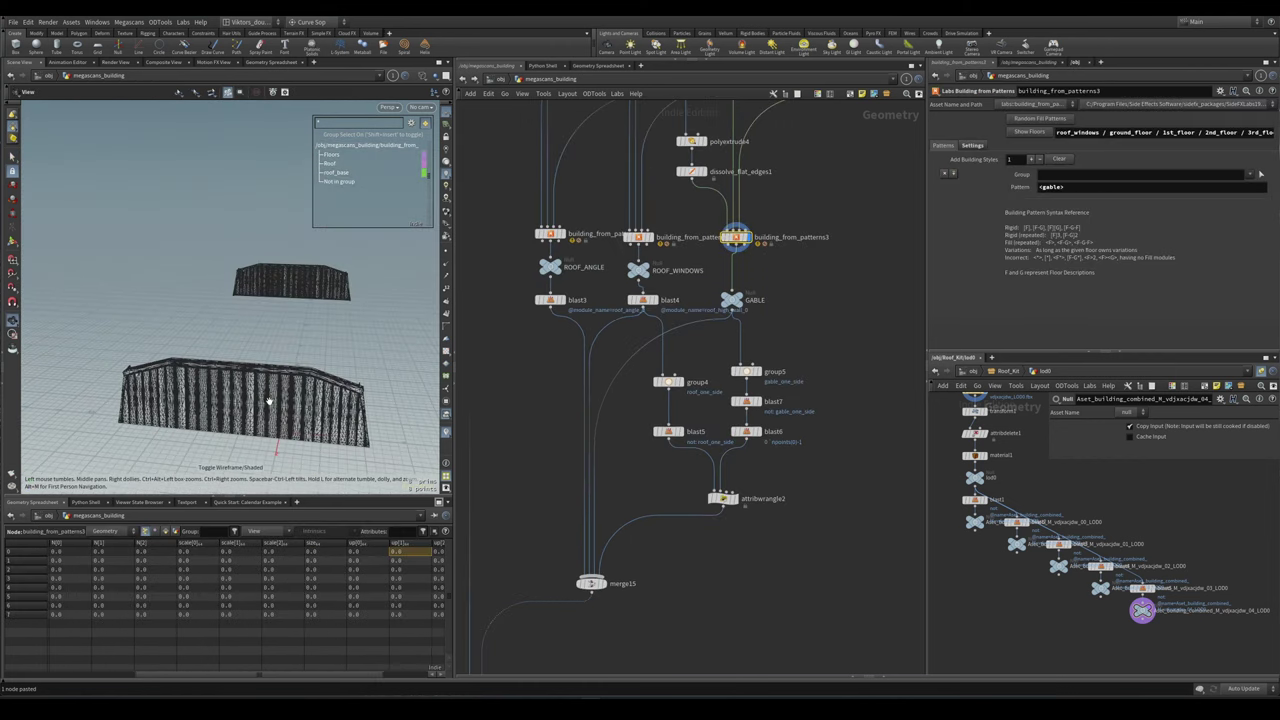
key("s")
left_click(200, 395)
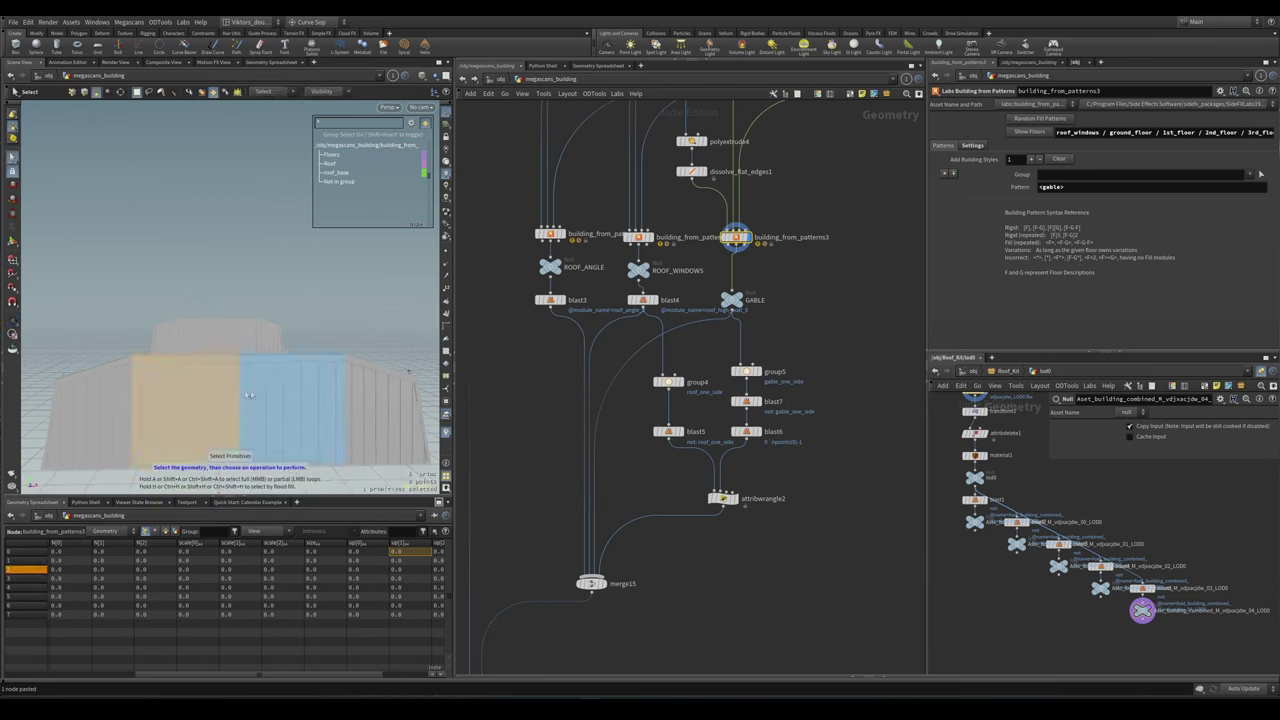
left_click(296, 403, "shift")
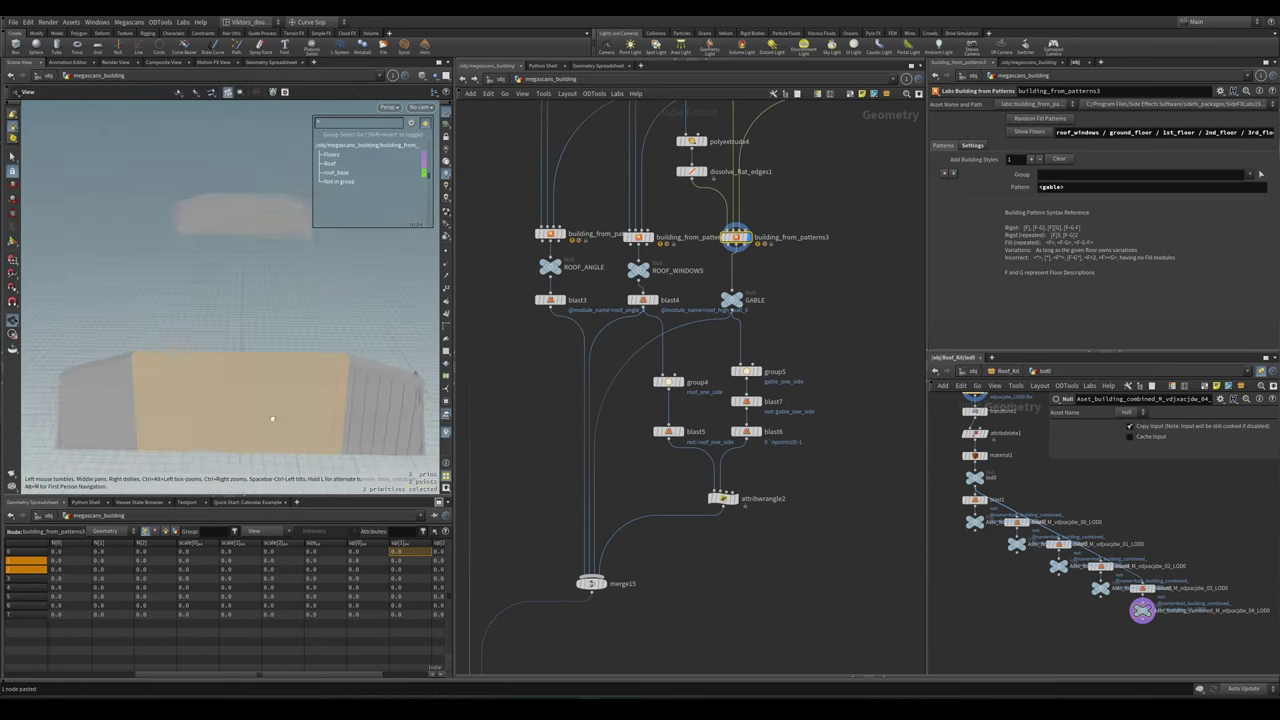
mouse_move(256, 379)
left_mouse_down("alt")
mouse_move(284, 362)
mouse_move(250, 365)
left_mouse_up("alt")
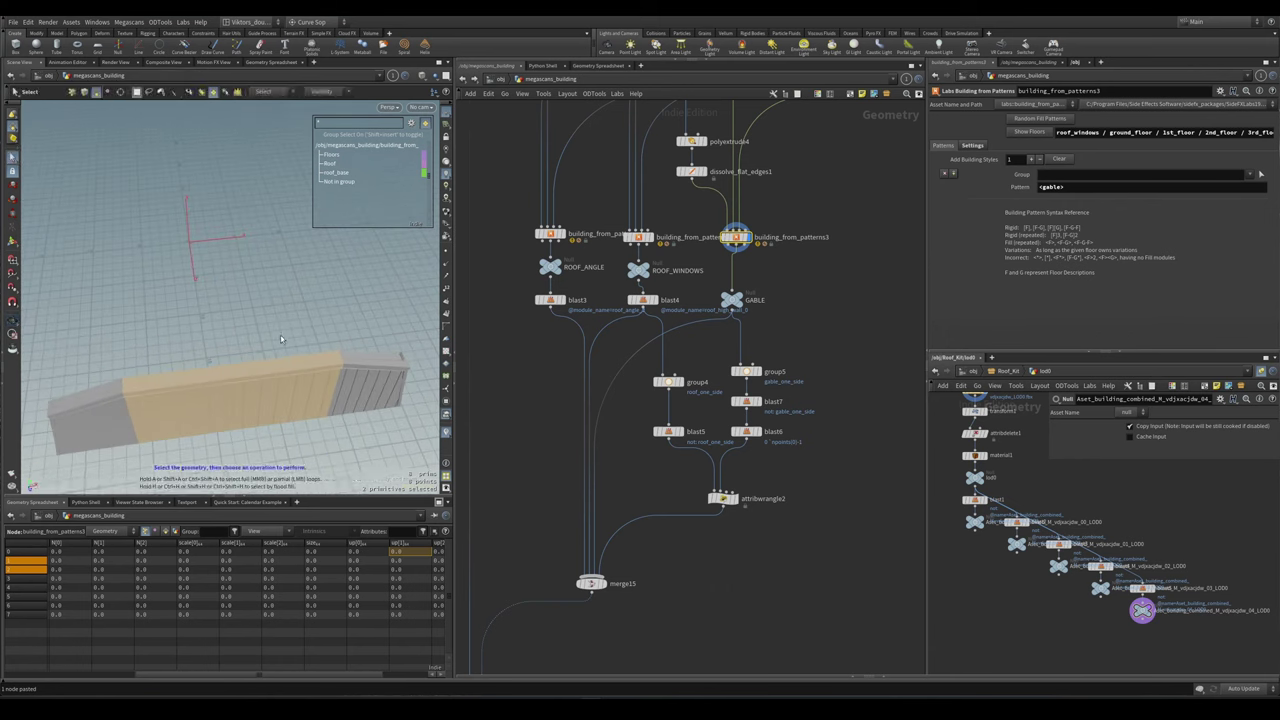
scroll(700, 540, "up", 3)
- Display copytopoints2 and examine how the flat-roof modules line up along the roof's length
left_click(690, 538)
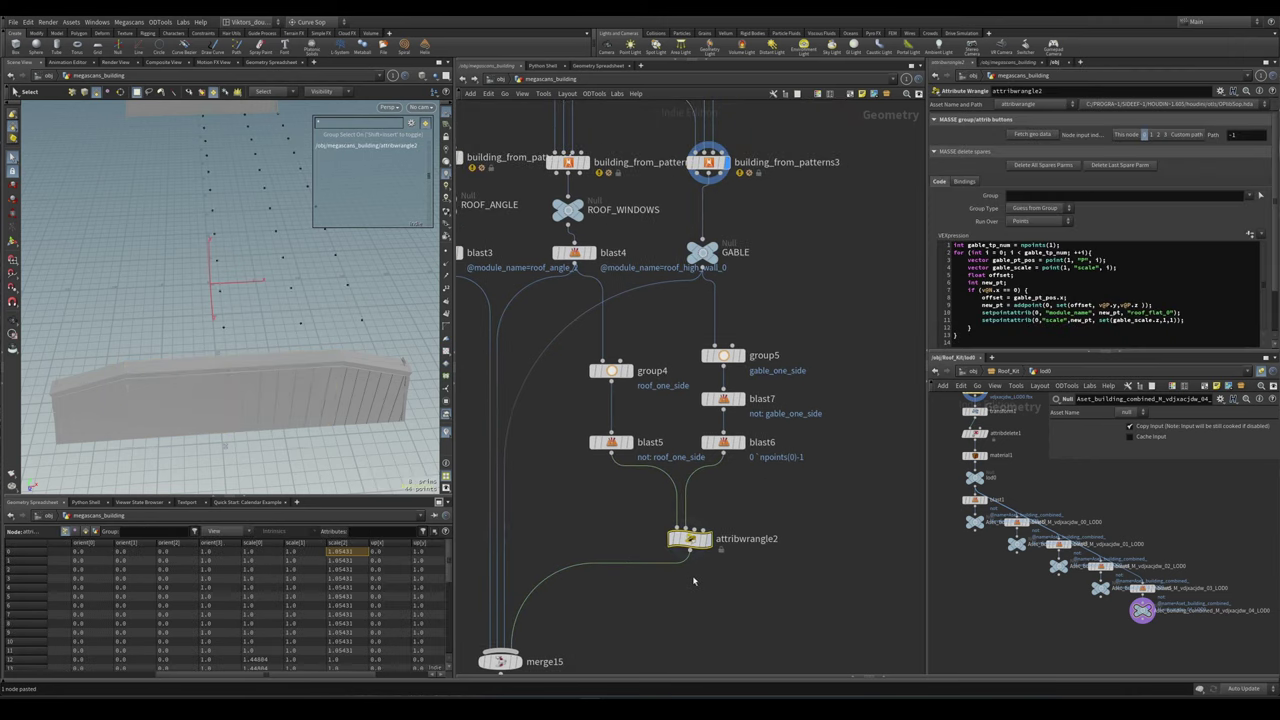
middle_click_drag(565, 517, 599, 401)
left_click(528, 563)
middle_click_drag(632, 581, 830, 512)
left_click(560, 638)
mouse_move(200, 330)
left_mouse_down()
mouse_move(228, 363)
mouse_move(193, 428)
left_mouse_up()
key("w")
key("s")
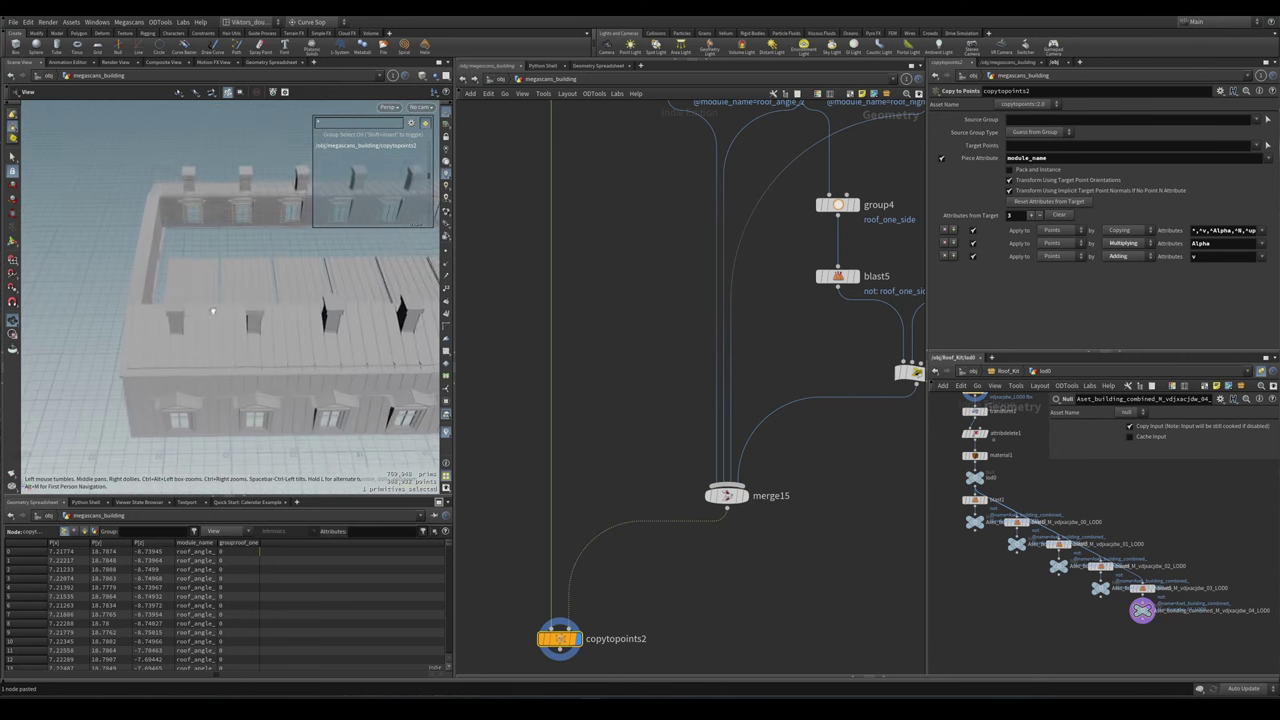
left_click_drag(216, 381, 198, 421, "alt")
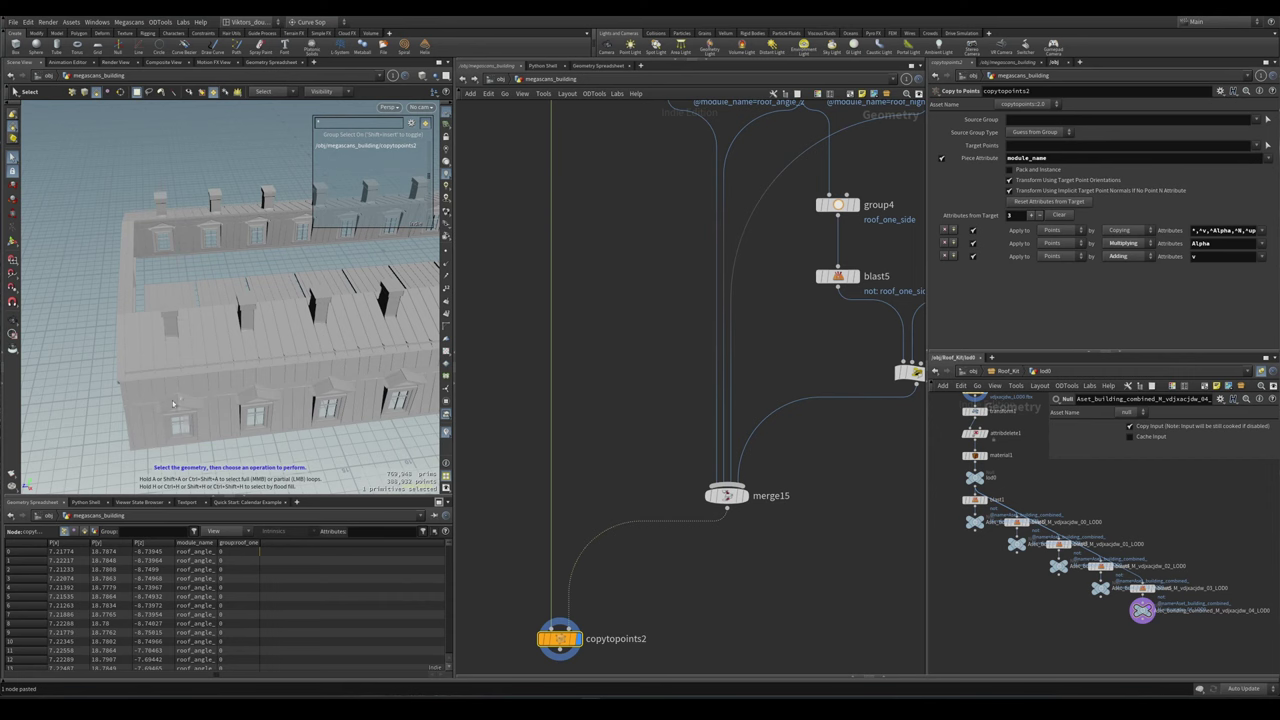
middle_click_drag(901, 455, 674, 511)
left_click(705, 440)
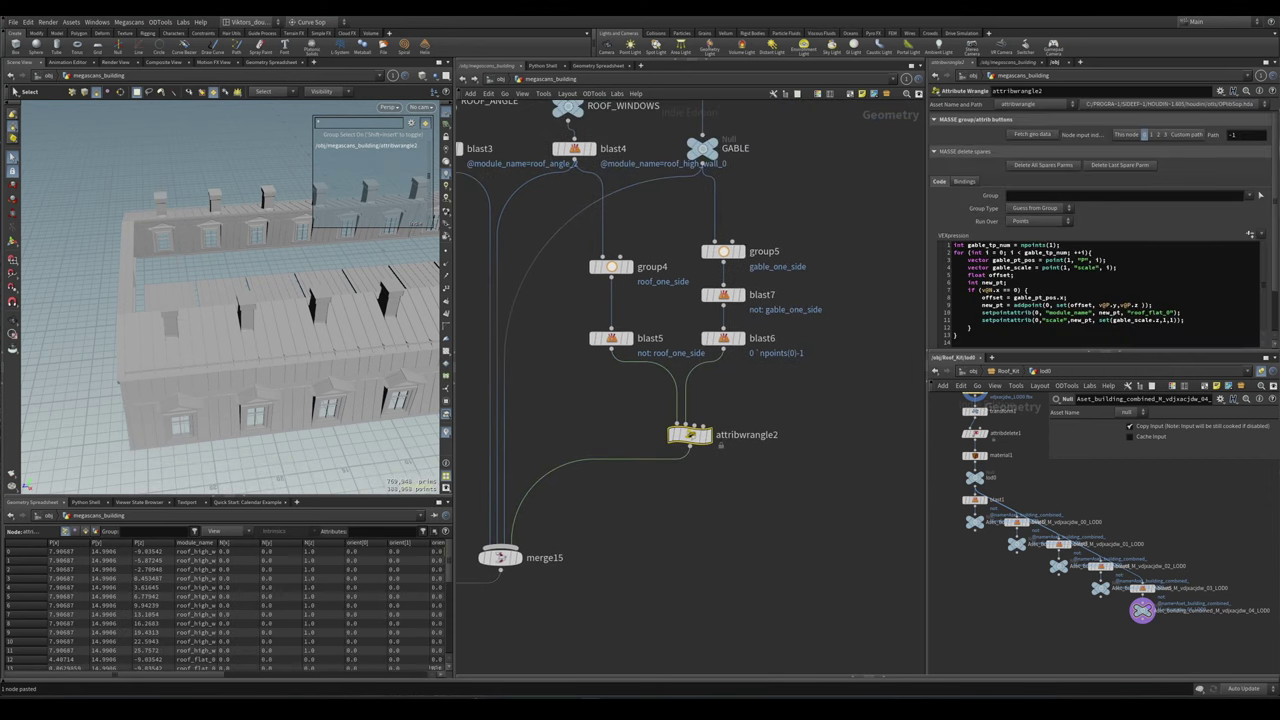
key("alt+e")
left_click(838, 604)
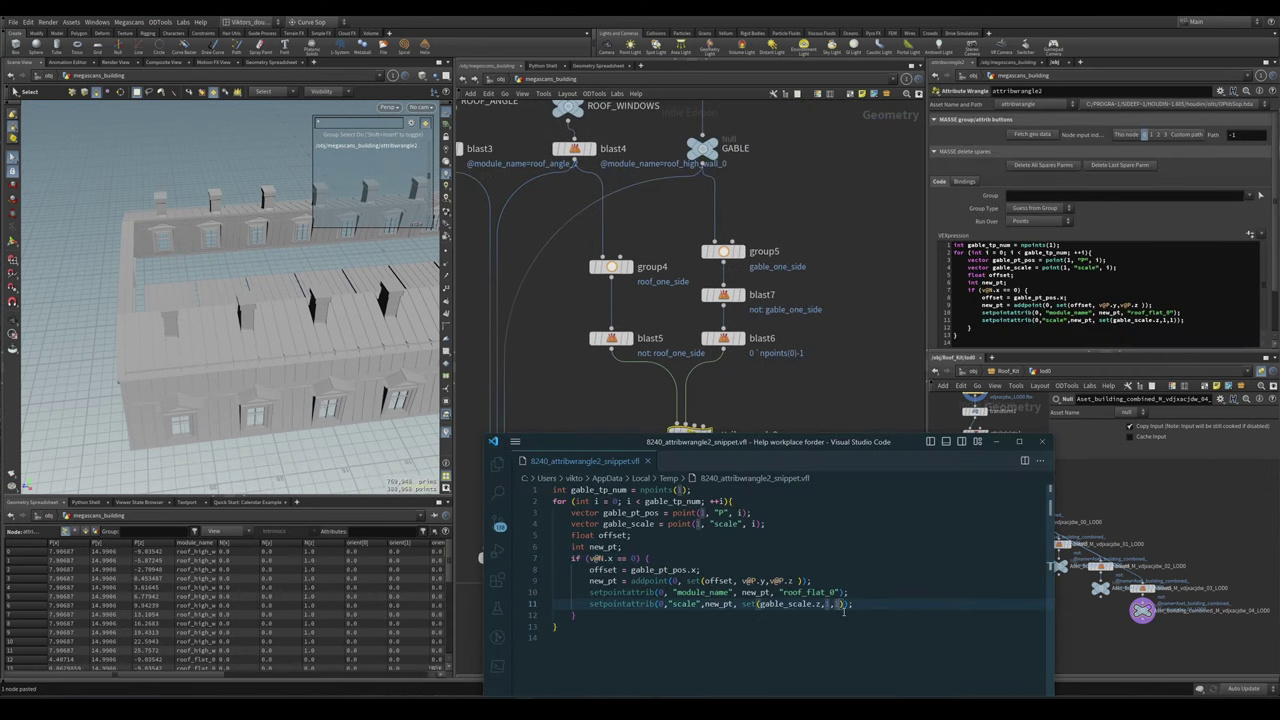
type("v@")
type("scale.")
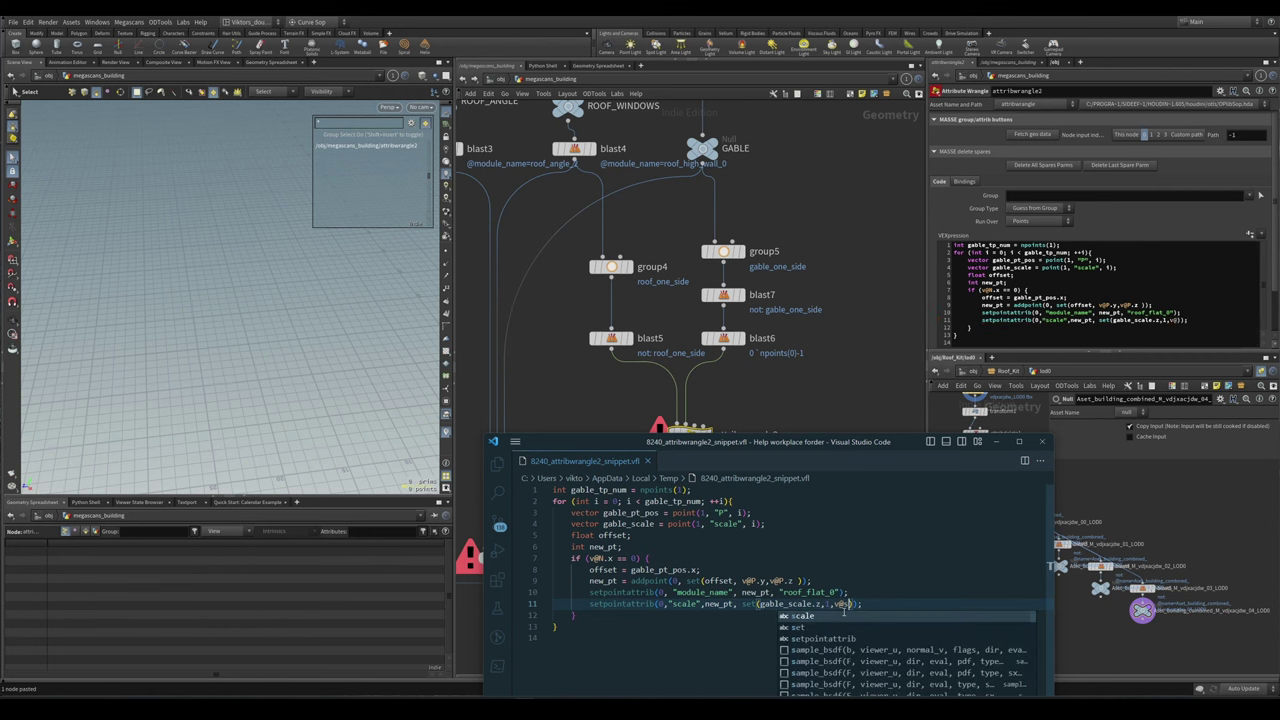
type("z")
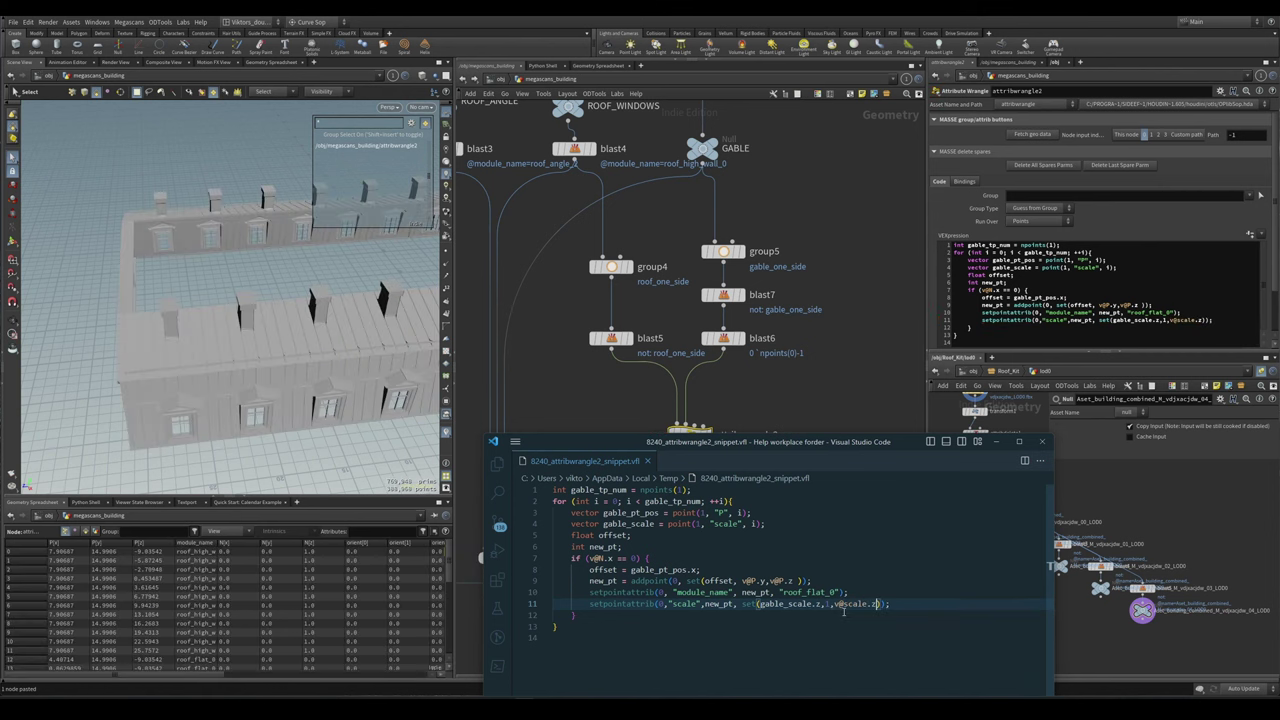
type(")")
left_click(883, 627)
key("Return")
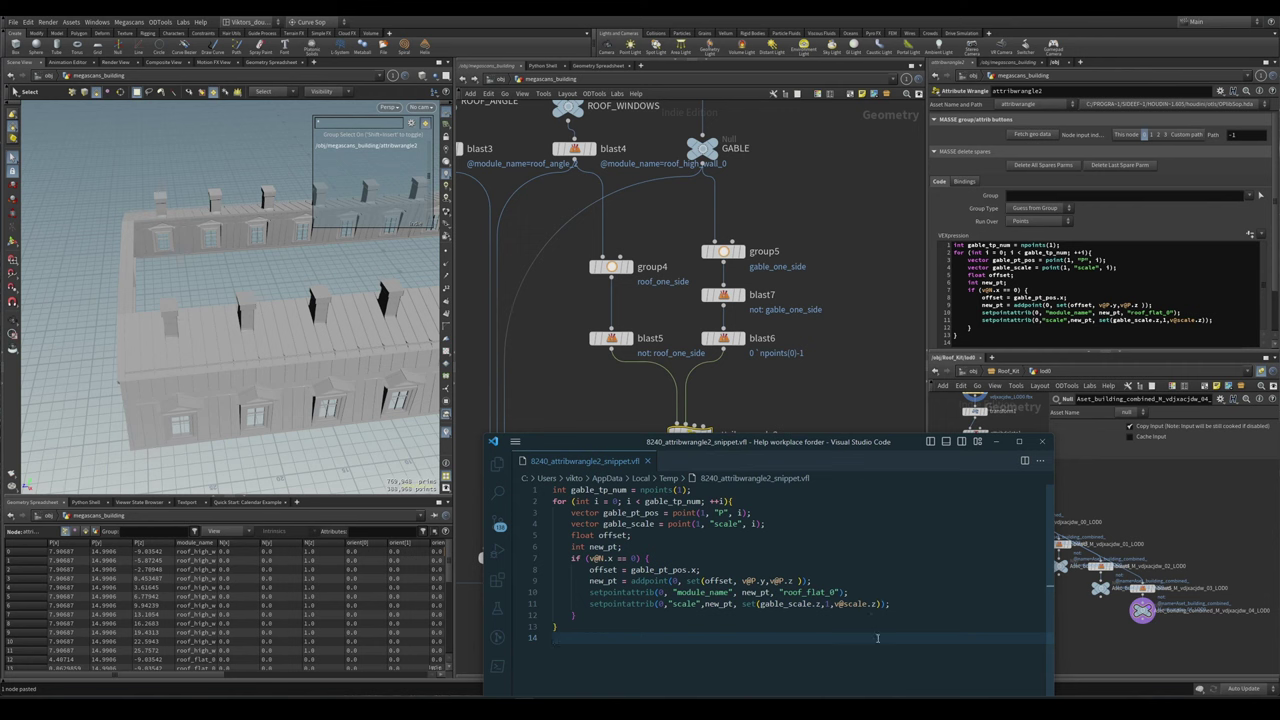
key("alt+Tab")
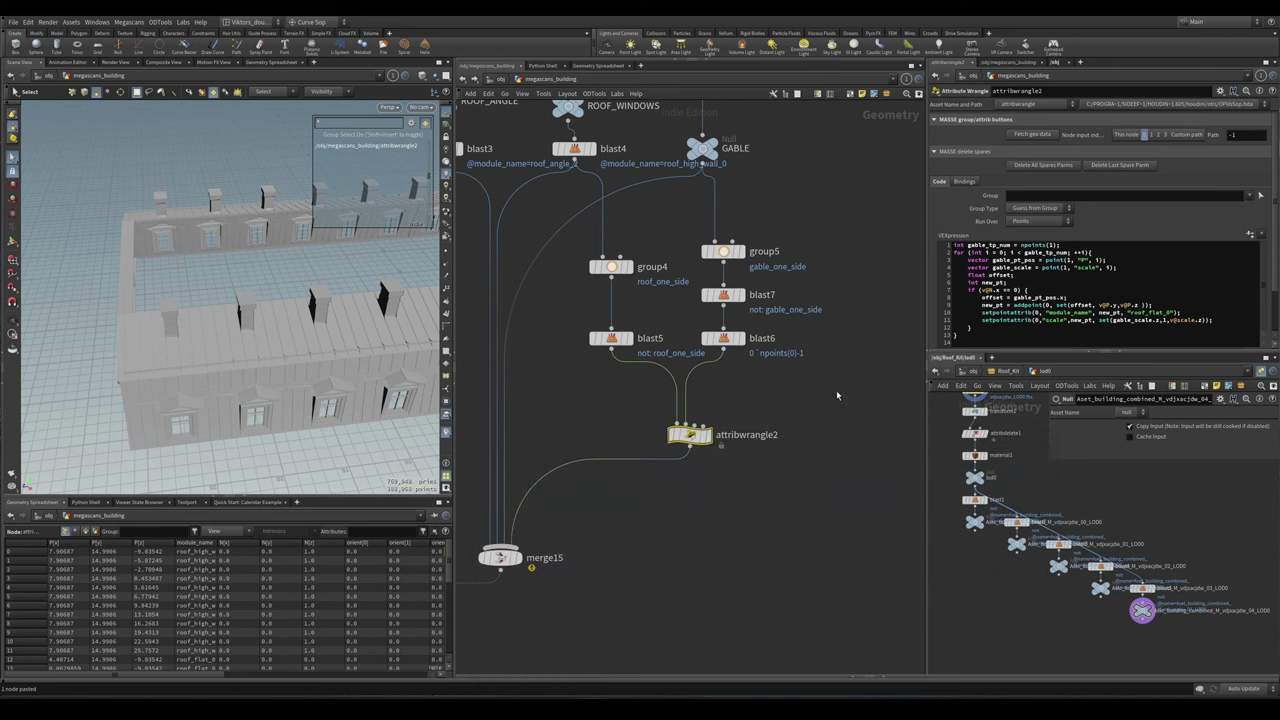
- Display copytopoints2 and examine the flat-roof modules in top and perspective views
key("l")
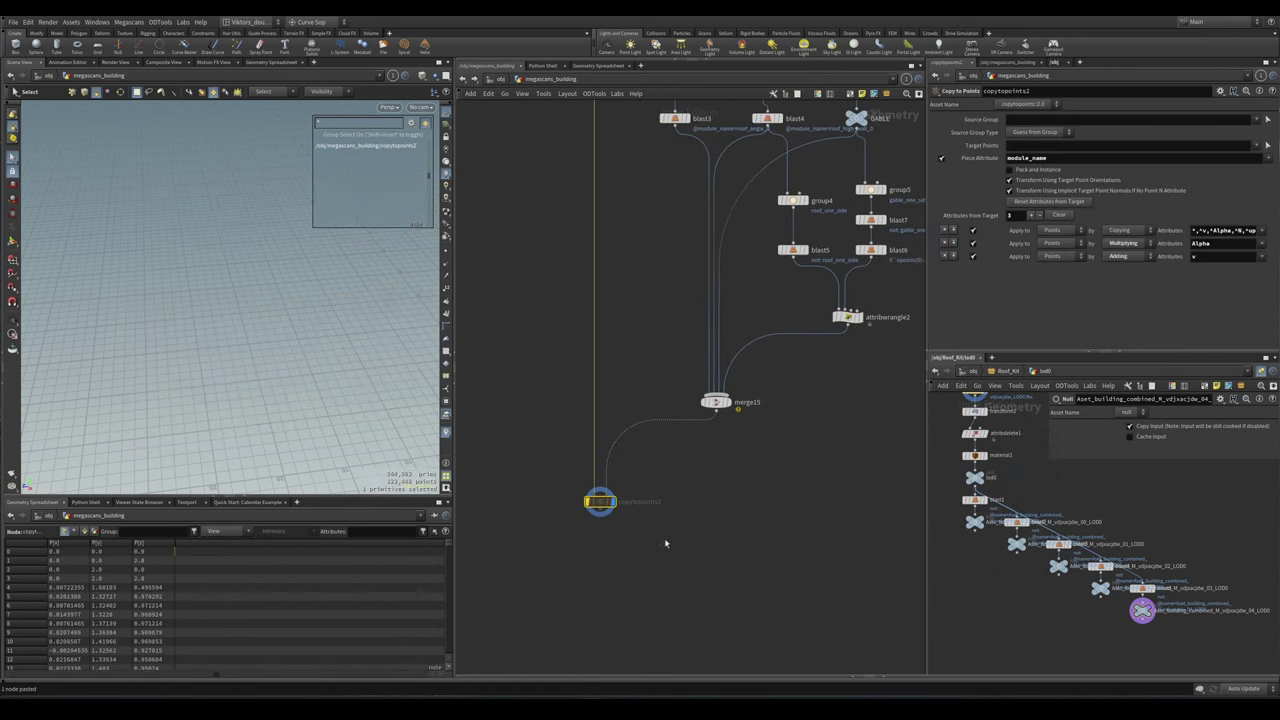
left_click_drag(260, 400, 345, 372)
key("v")
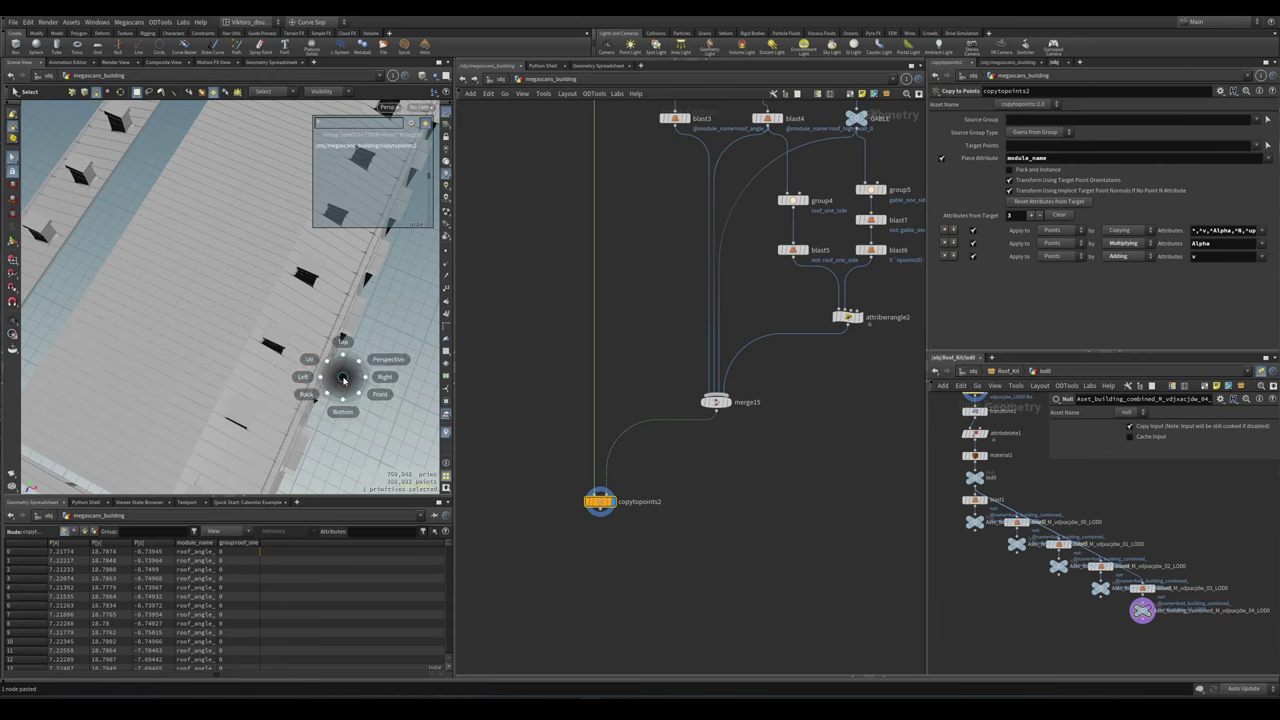
left_click(343, 338)
scroll(306, 320, "up", 10)
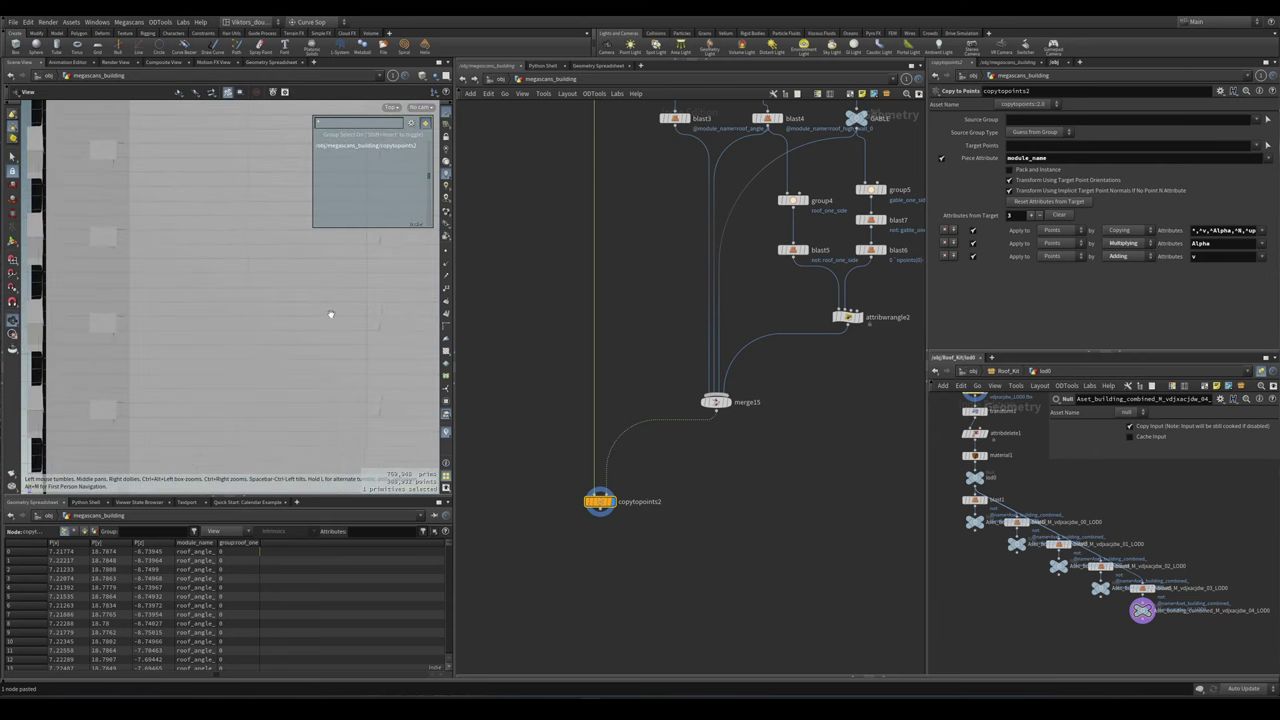
key("s")
key("space+1")
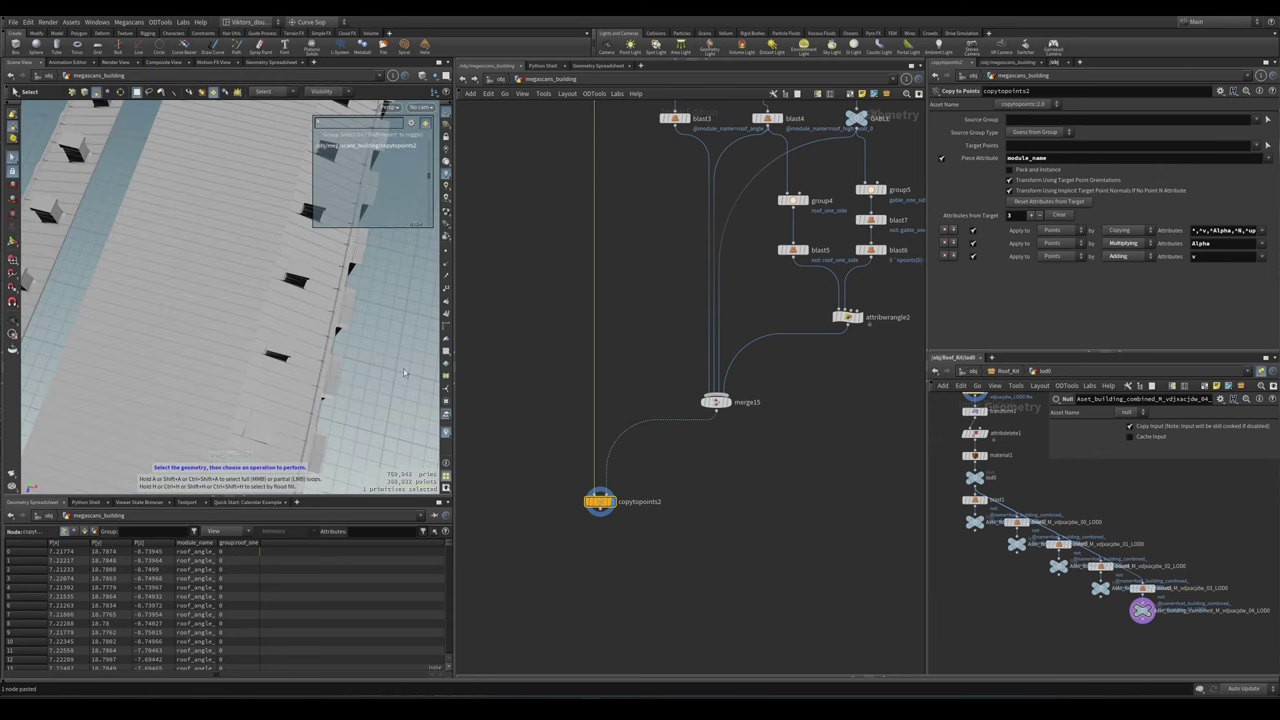
- Enable Pack and Instance on copytopoints2 so each roof module is copied as a packed piece
left_click_drag(228, 334, 300, 330, "alt")
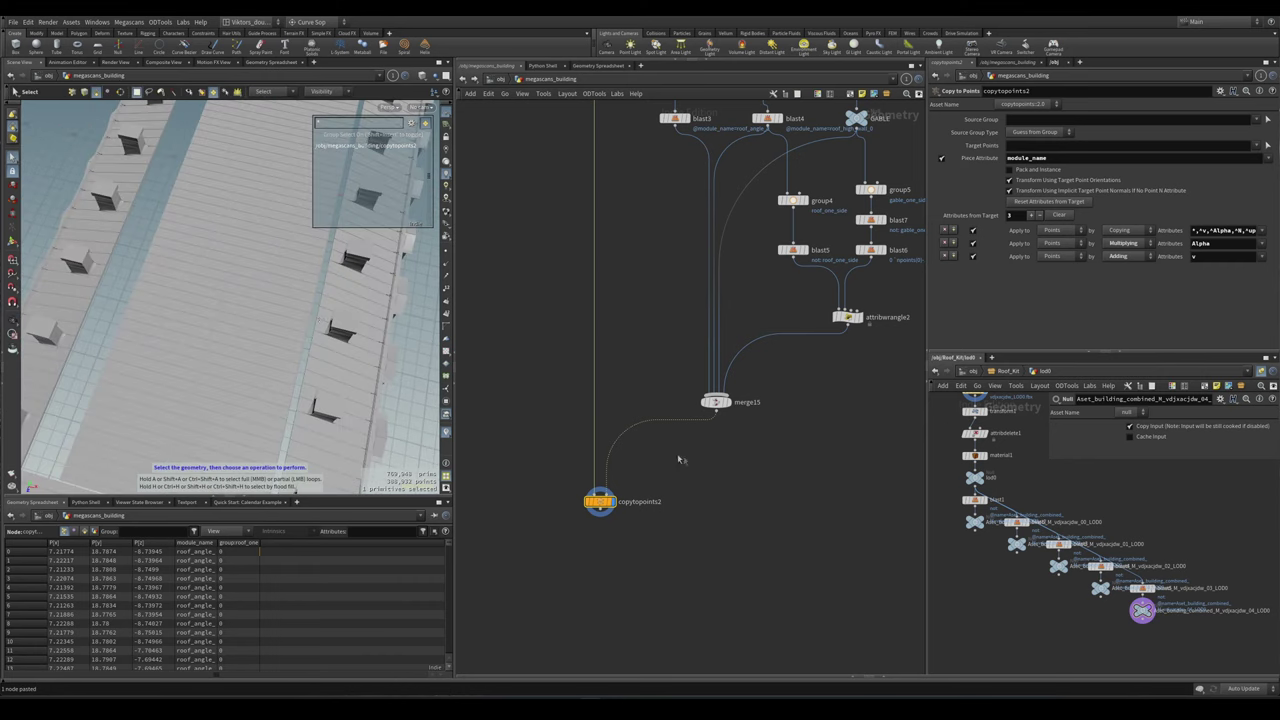
left_click(1044, 171)
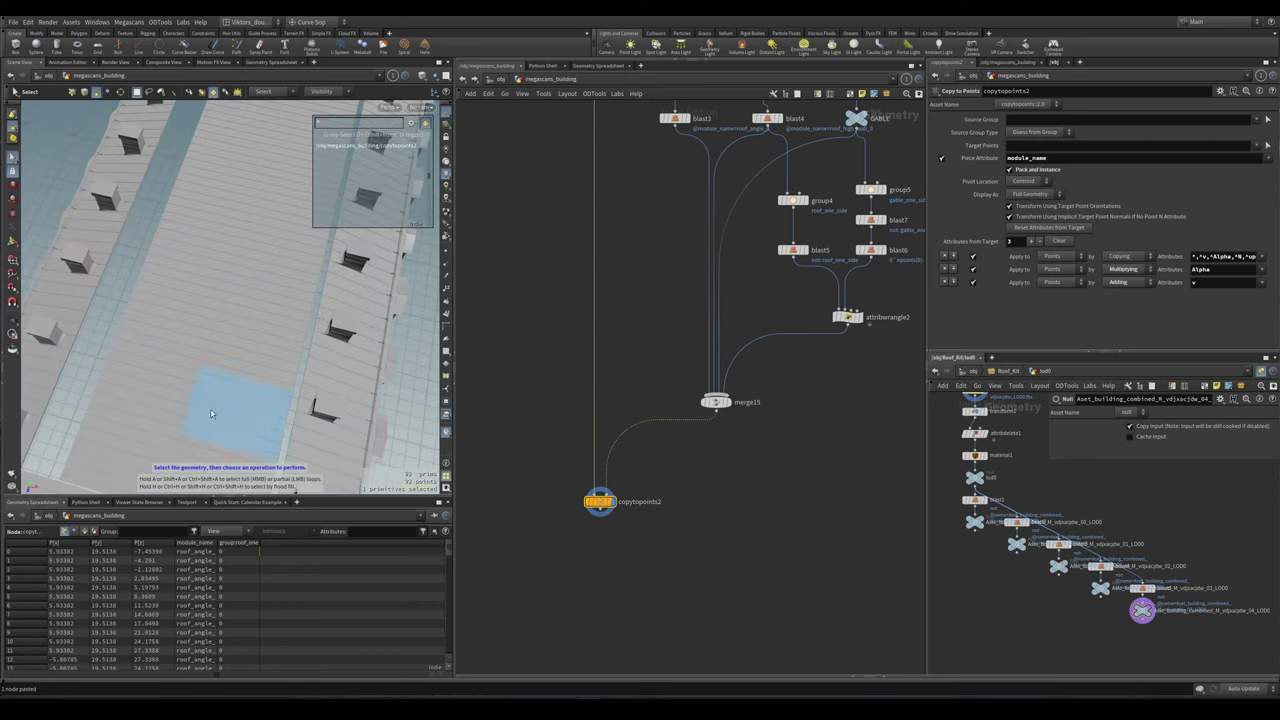
mouse_move(220, 378)
left_mouse_down("alt")
mouse_move(131, 415)
mouse_move(200, 390)
left_mouse_up("alt")
- Display attribwrangle2 and blast5 in turn to compare the wrangle's output points with its incoming roof points
left_click(847, 317)
scroll(847, 317, "up", 5)
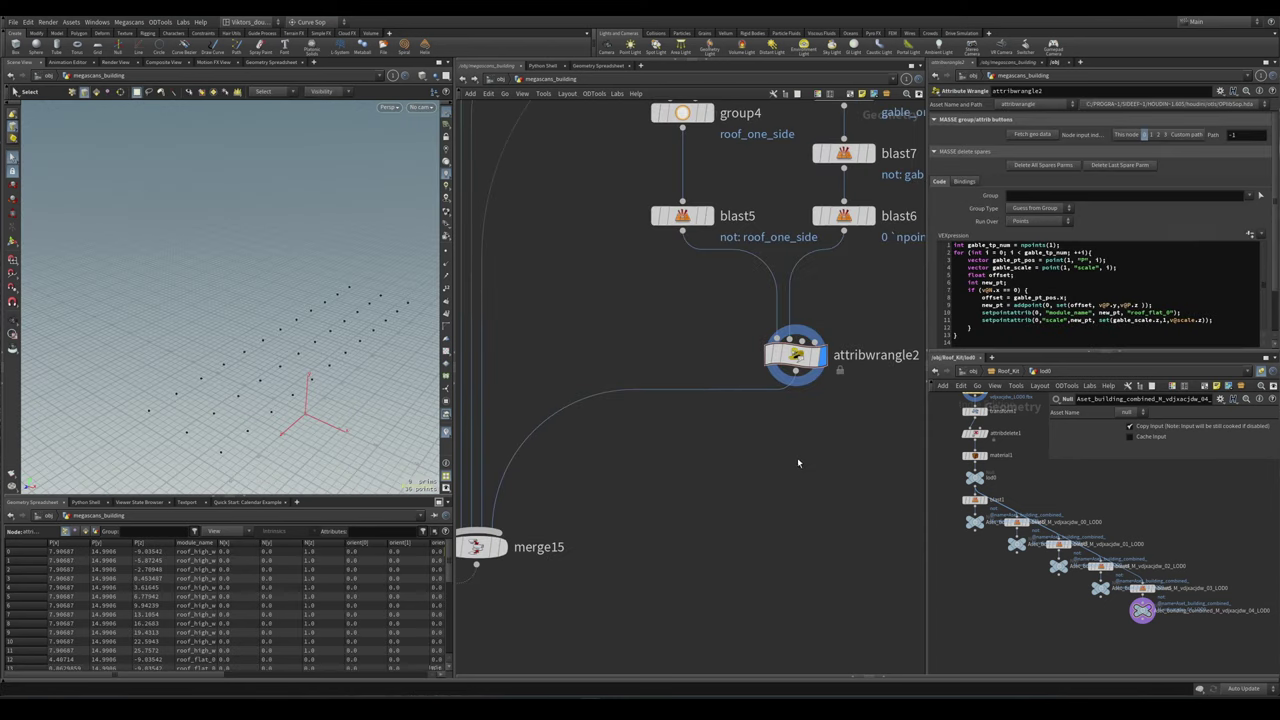
scroll(803, 475, "down", 2)
left_click(712, 277)
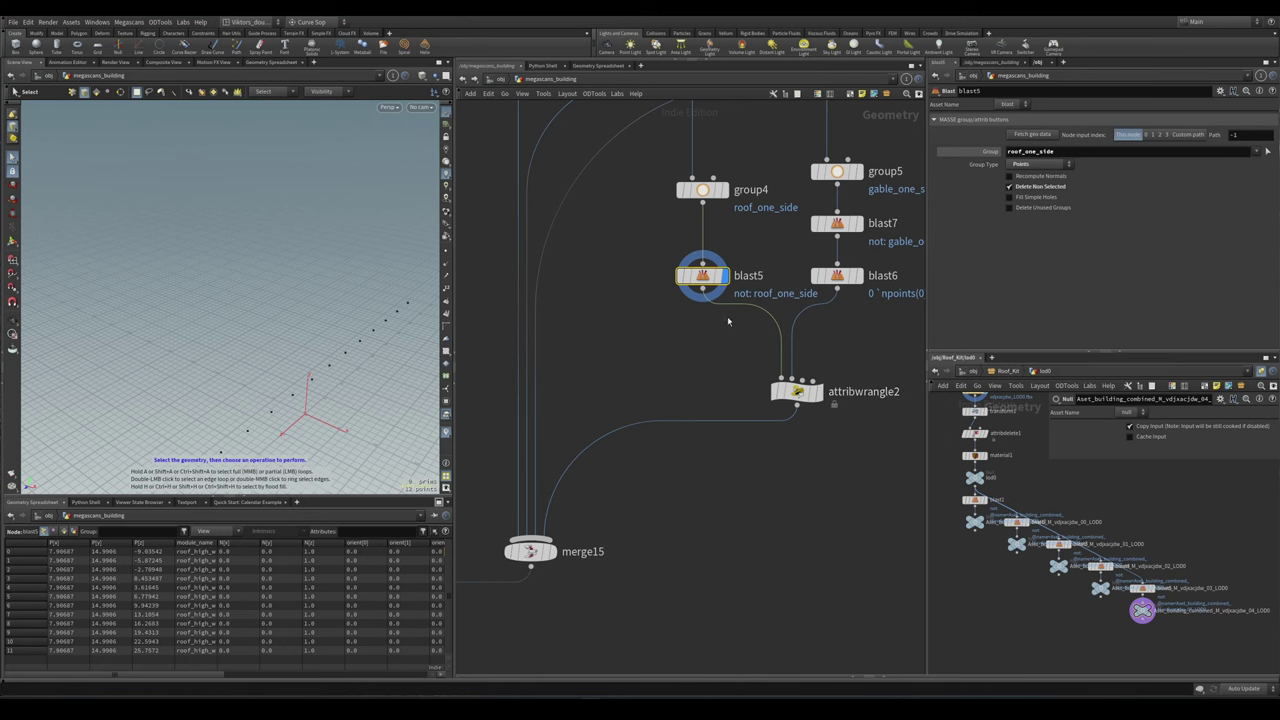
- Insert a Blast node between attribwrangle2 and merge15, set its group to roof_one_side and display it
key("Tab")
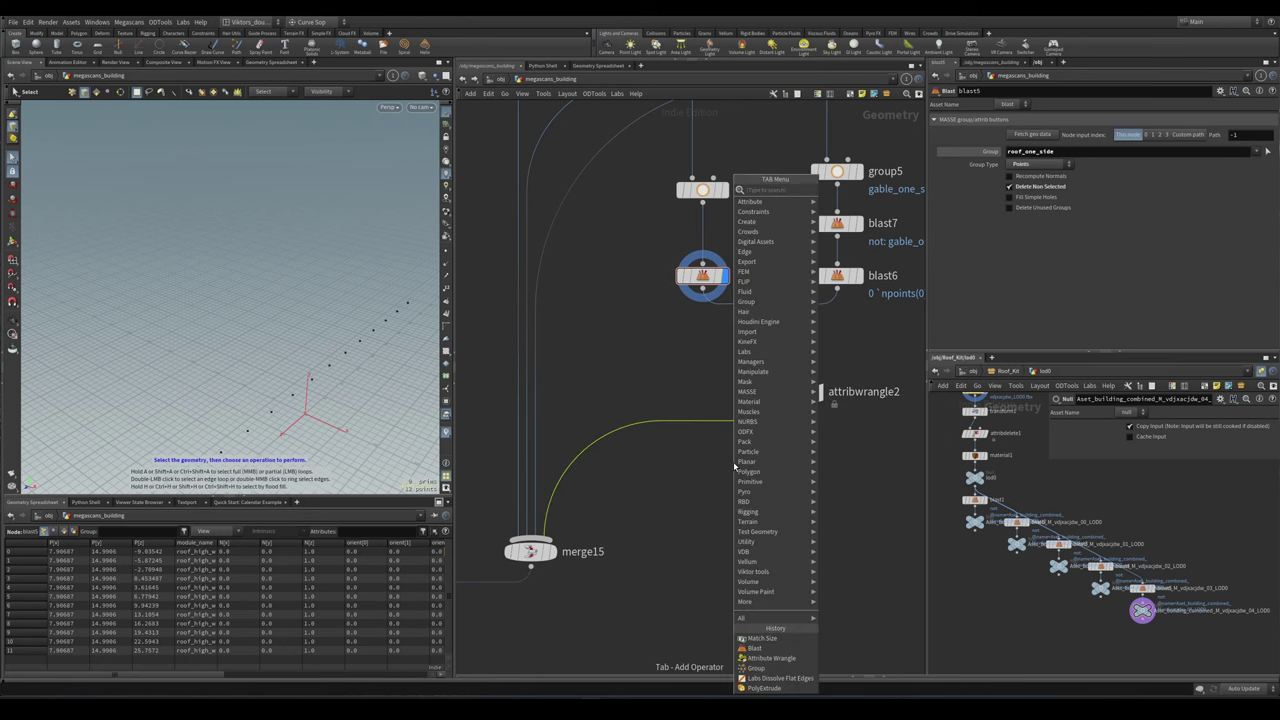
left_click(857, 189)
left_click(760, 456)
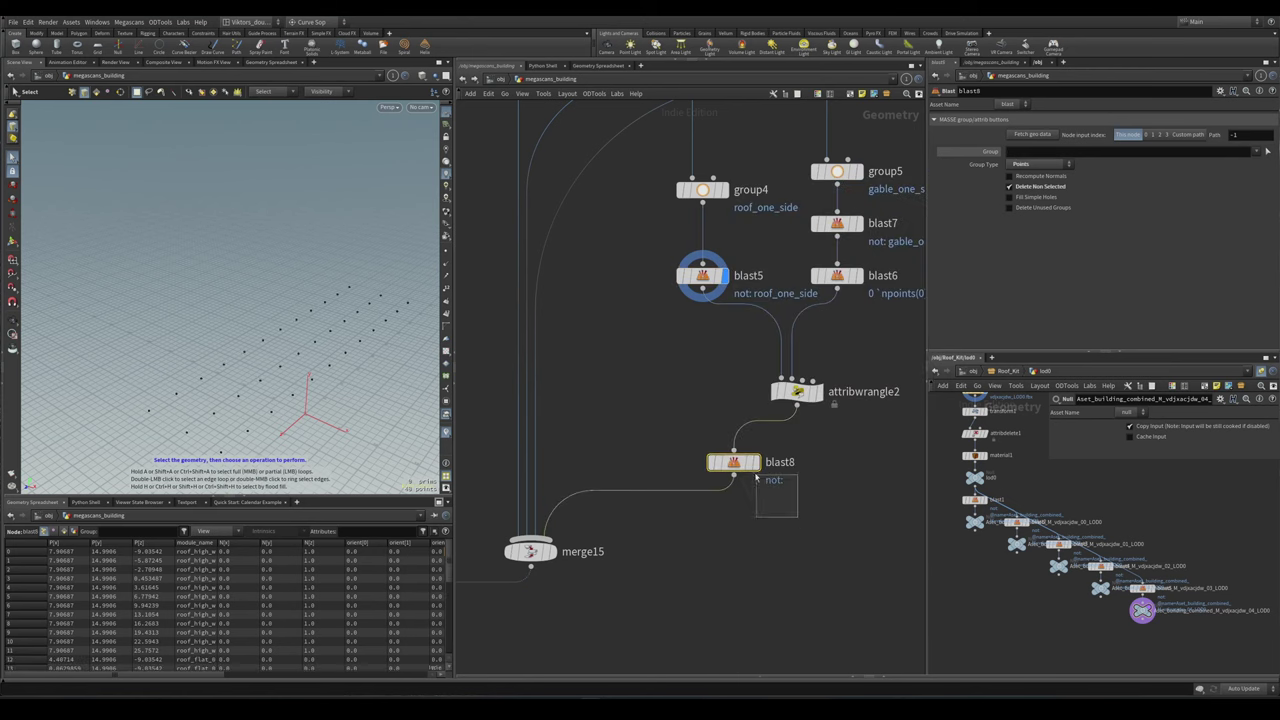
left_click(1264, 161)
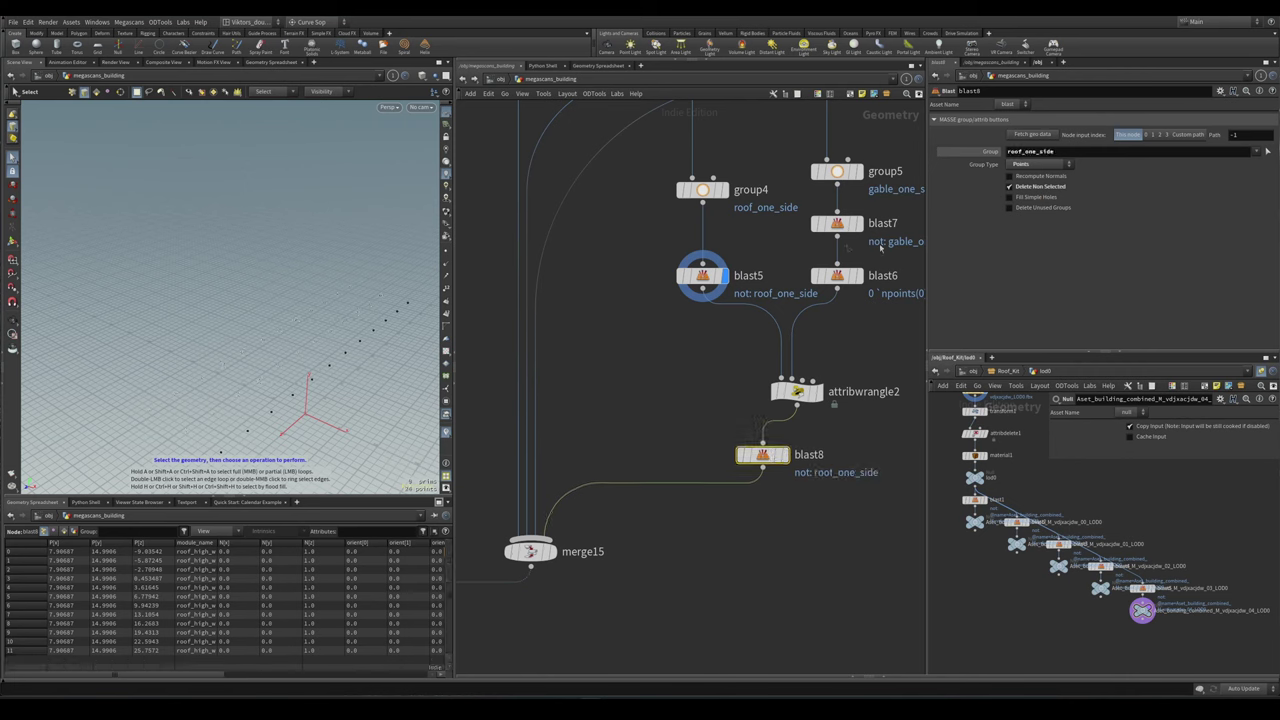
scroll(771, 202, "down", 5)
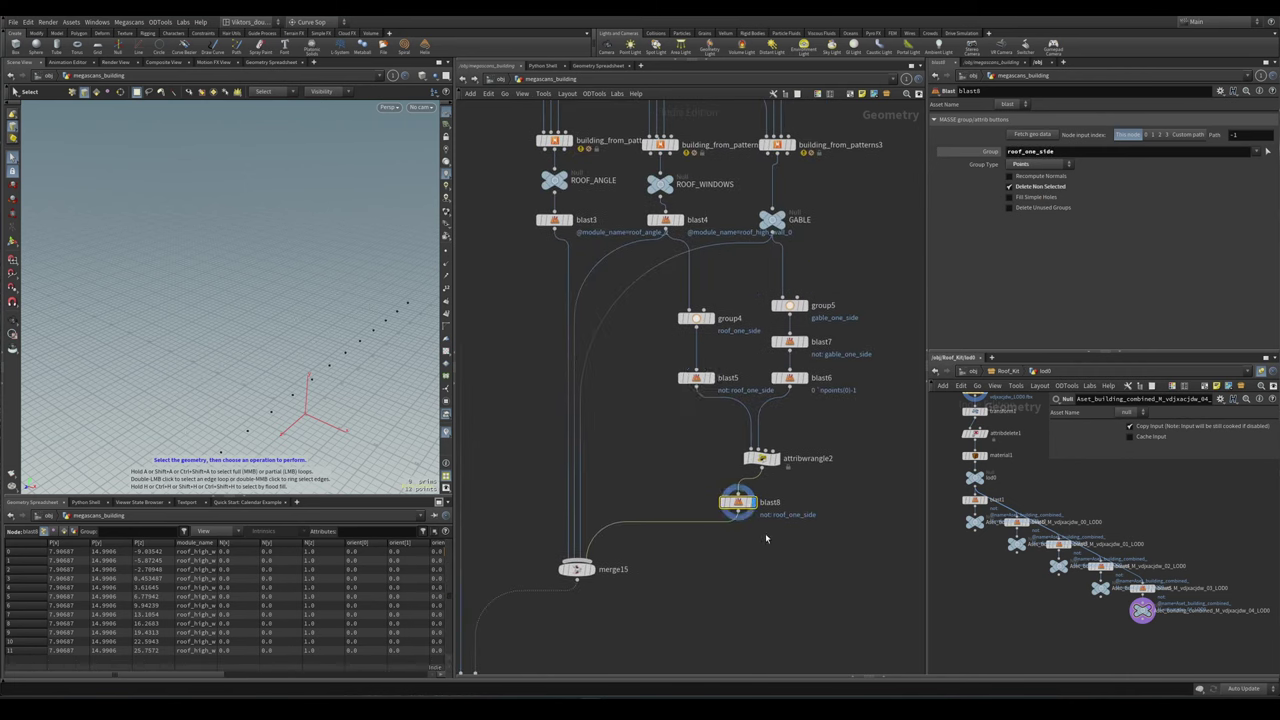
- Turn off Delete Non Selected on blast8 and align the node beneath attribwrangle2
scroll(765, 538, "up", 3)
left_click(1036, 189)
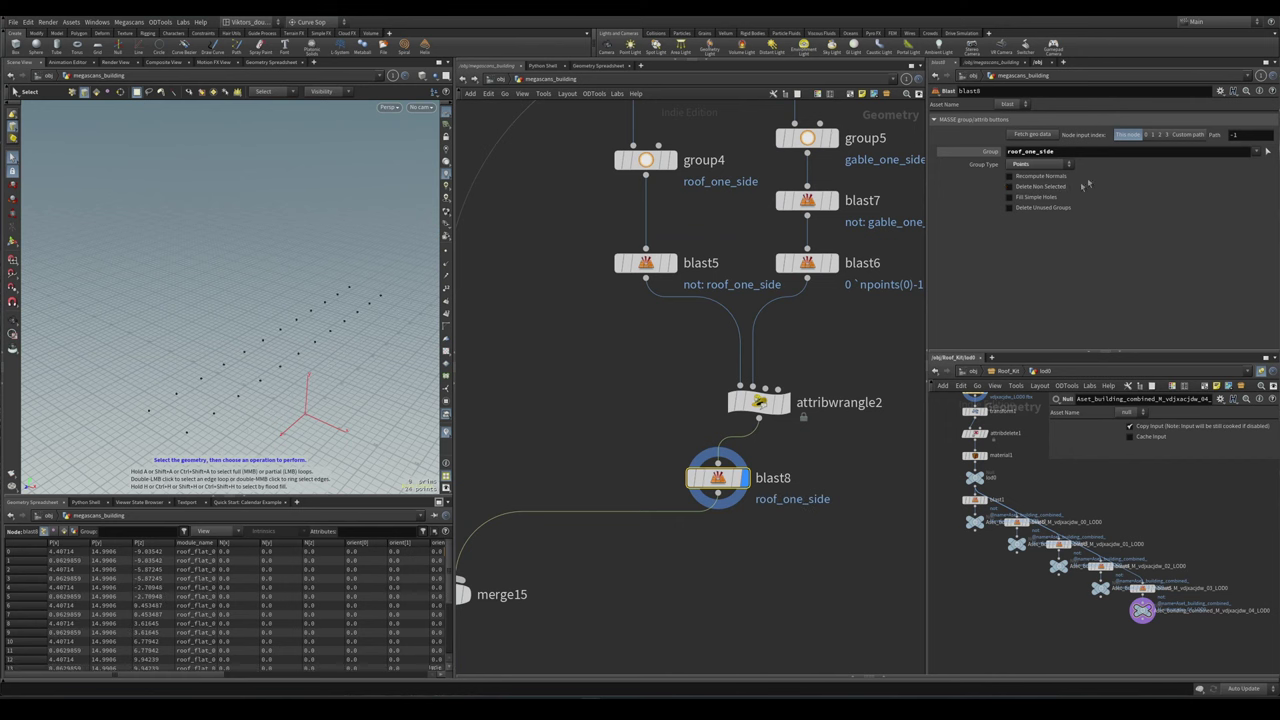
middle_click_drag(801, 477, 813, 442)
left_click_drag(730, 444, 771, 444)
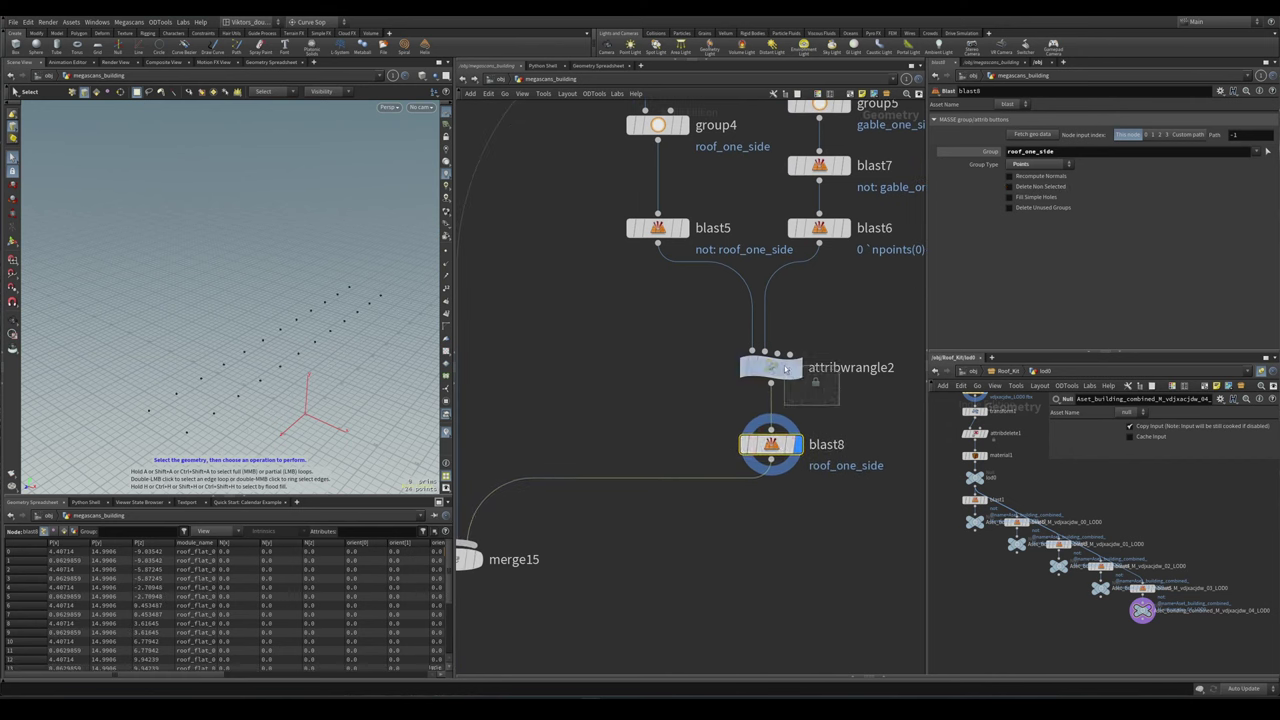
- Compare the point outputs of attribwrangle2, blast8 and merge15 by displaying each node in turn
left_click(786, 369)
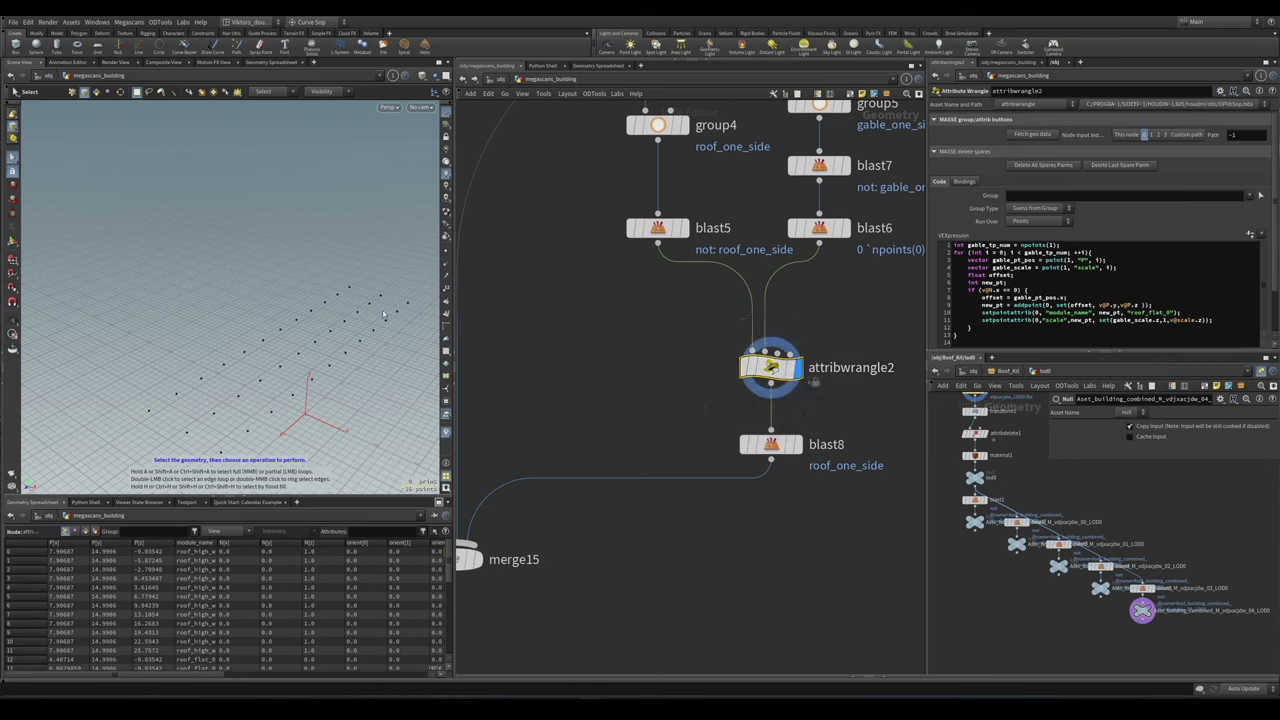
left_click(772, 446)
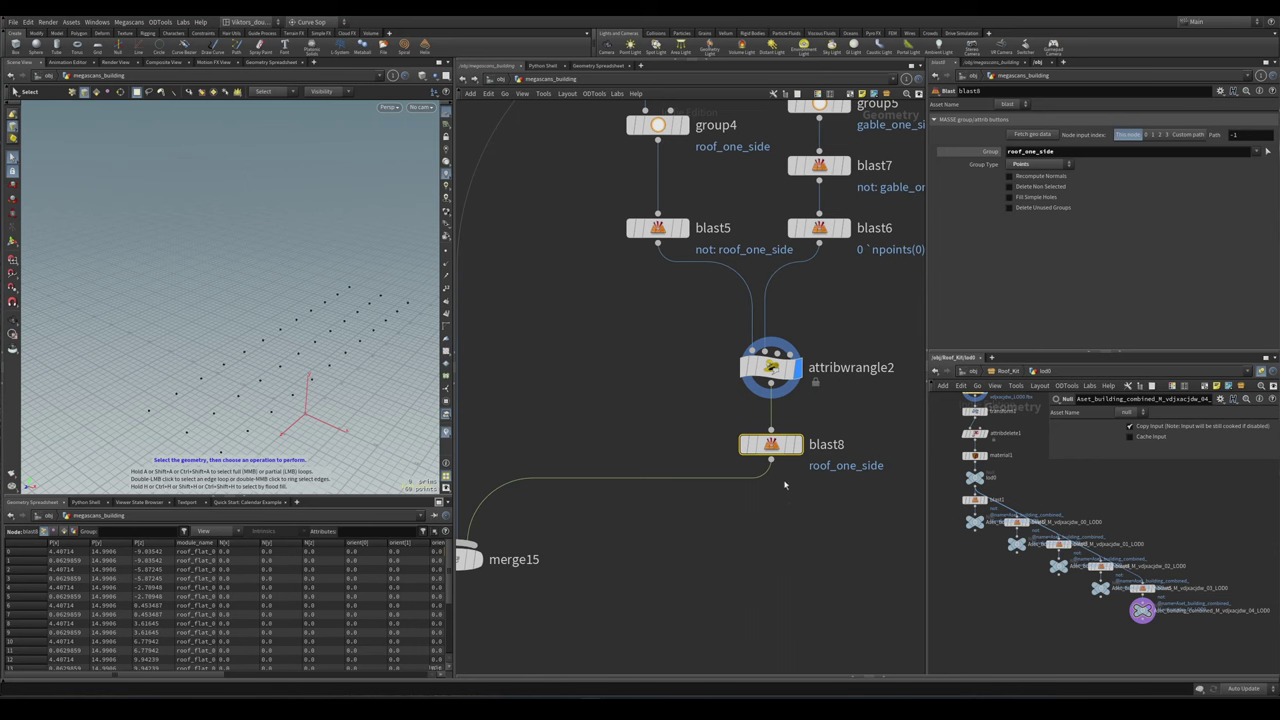
key("r")
middle_click_drag(627, 453, 731, 360)
left_click(553, 462)
key("r")
middle_click_drag(731, 430, 625, 473)
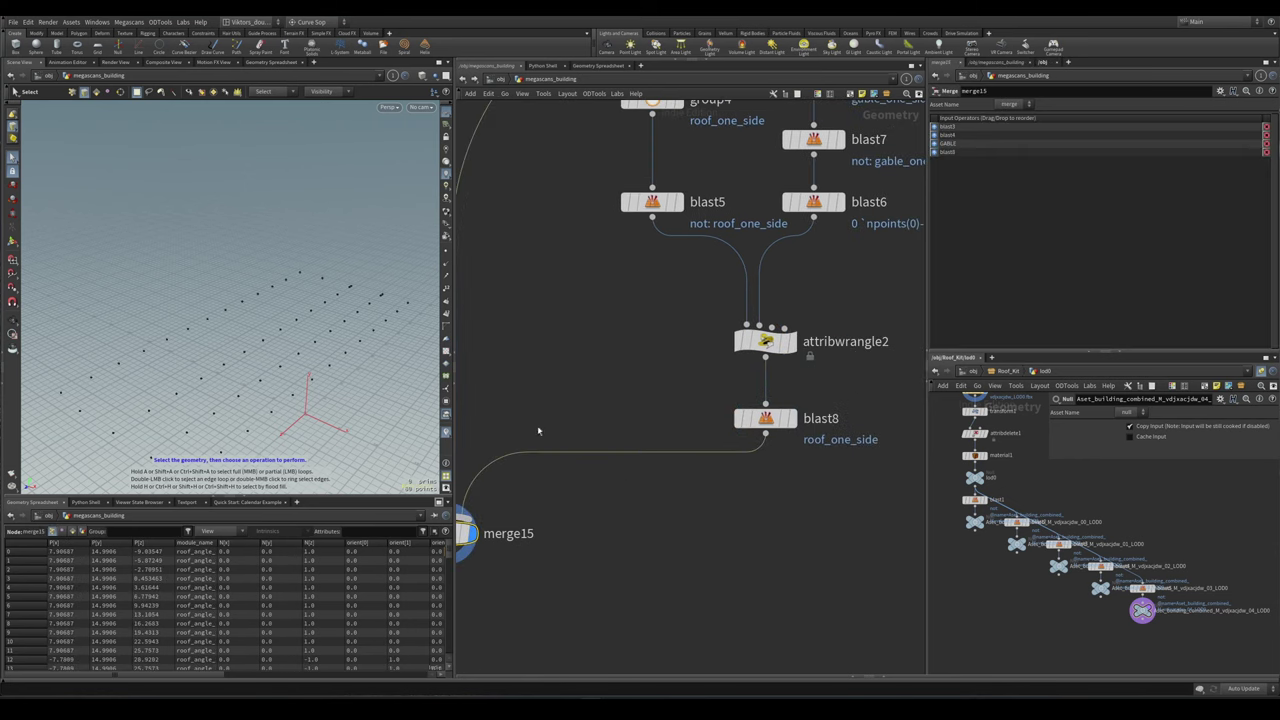
left_click(760, 410)
middle_click_drag(609, 491, 692, 436)
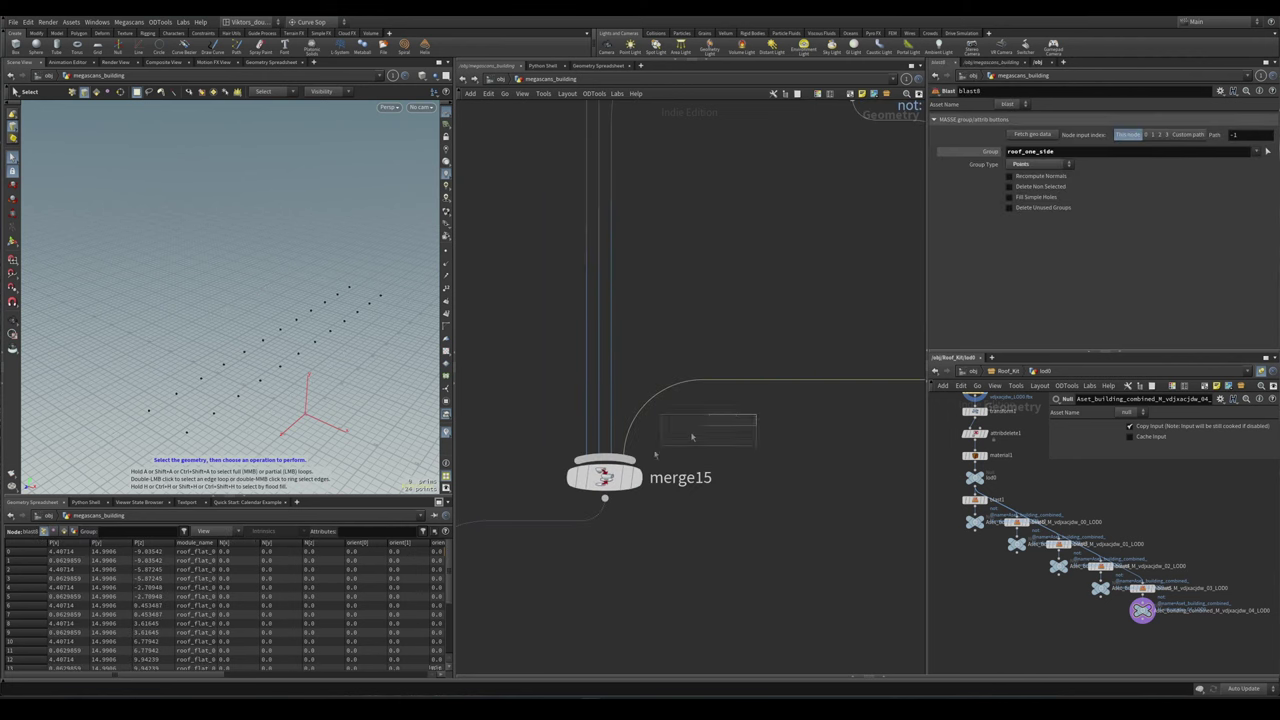
left_click(604, 474)
scroll(723, 466, "down", 2)
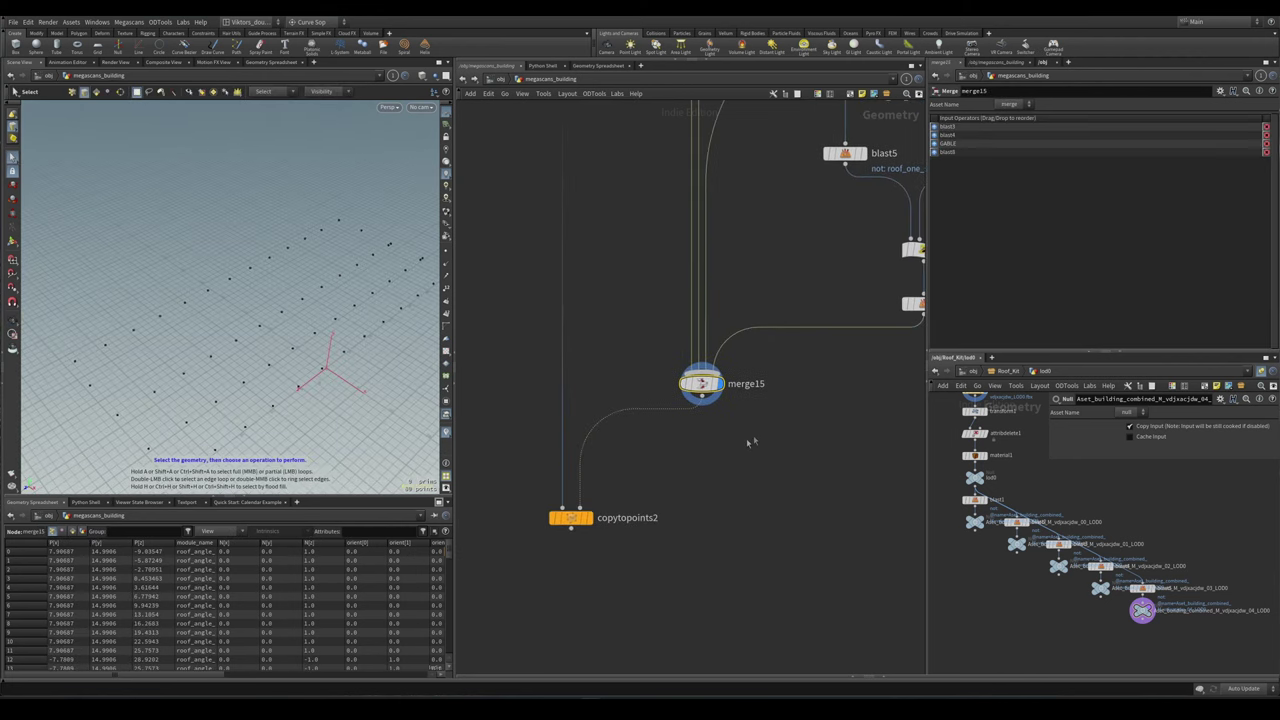
- Display copytopoints2 and examine the assembled roof modules around the whole building
left_click(586, 517)
scroll(772, 426, "down", 1)
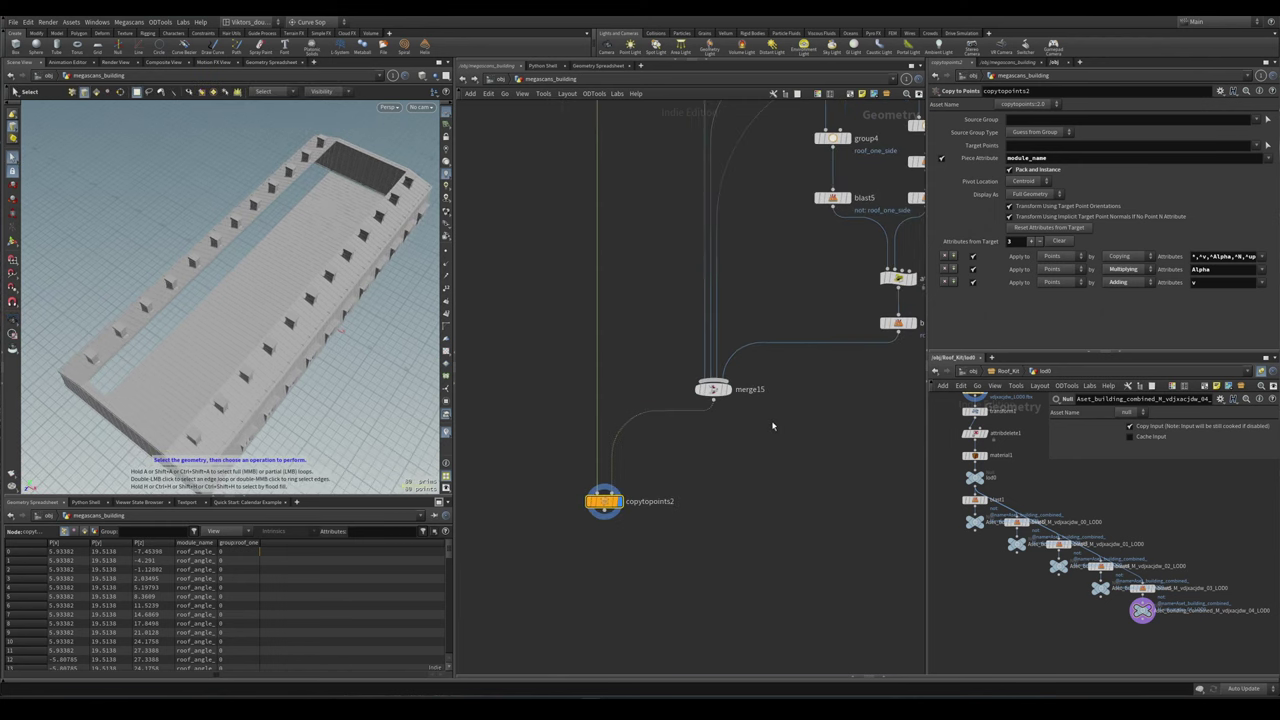
key("Escape")
left_click_drag(351, 329, 240, 330)
scroll(900, 400, "up", 2)
scroll(553, 500, "down", 2)
scroll(690, 420, "up", 2)
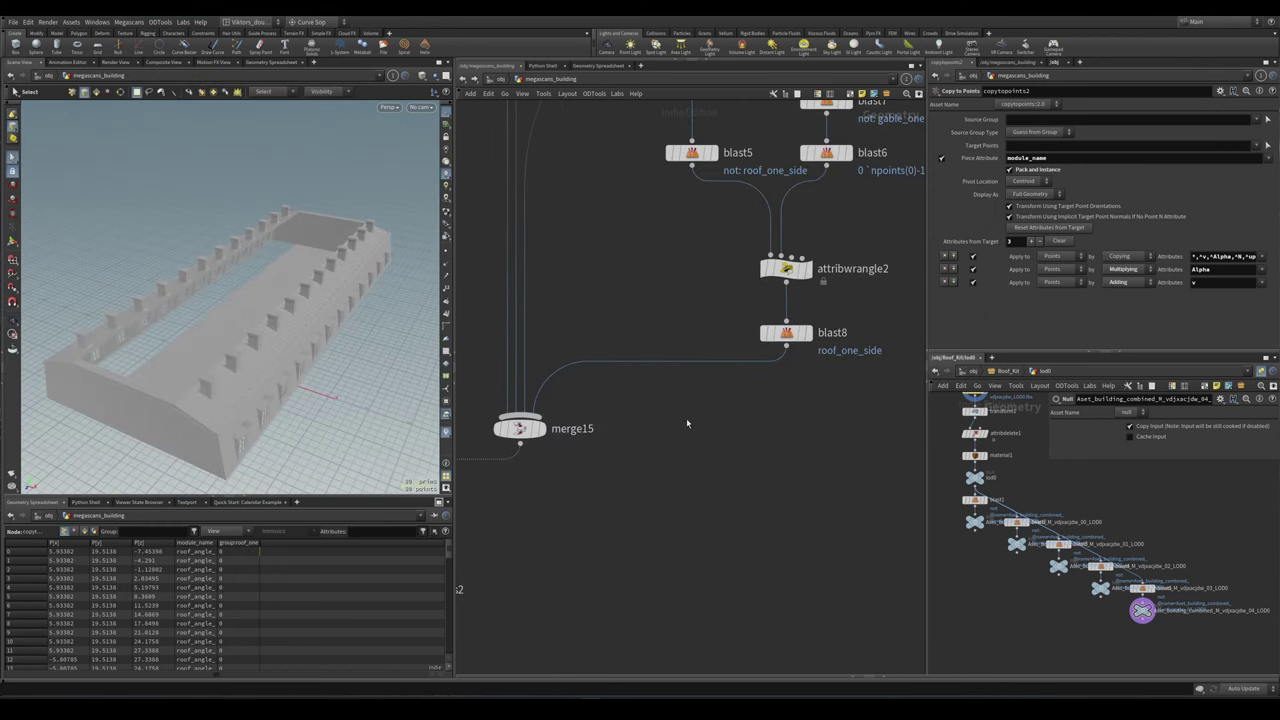
- Duplicate copytopoints2 beside the original and restore the copy's connections to the modules and merge15
scroll(700, 400, "down", 2)
left_click_drag(506, 489, 750, 498, "alt")
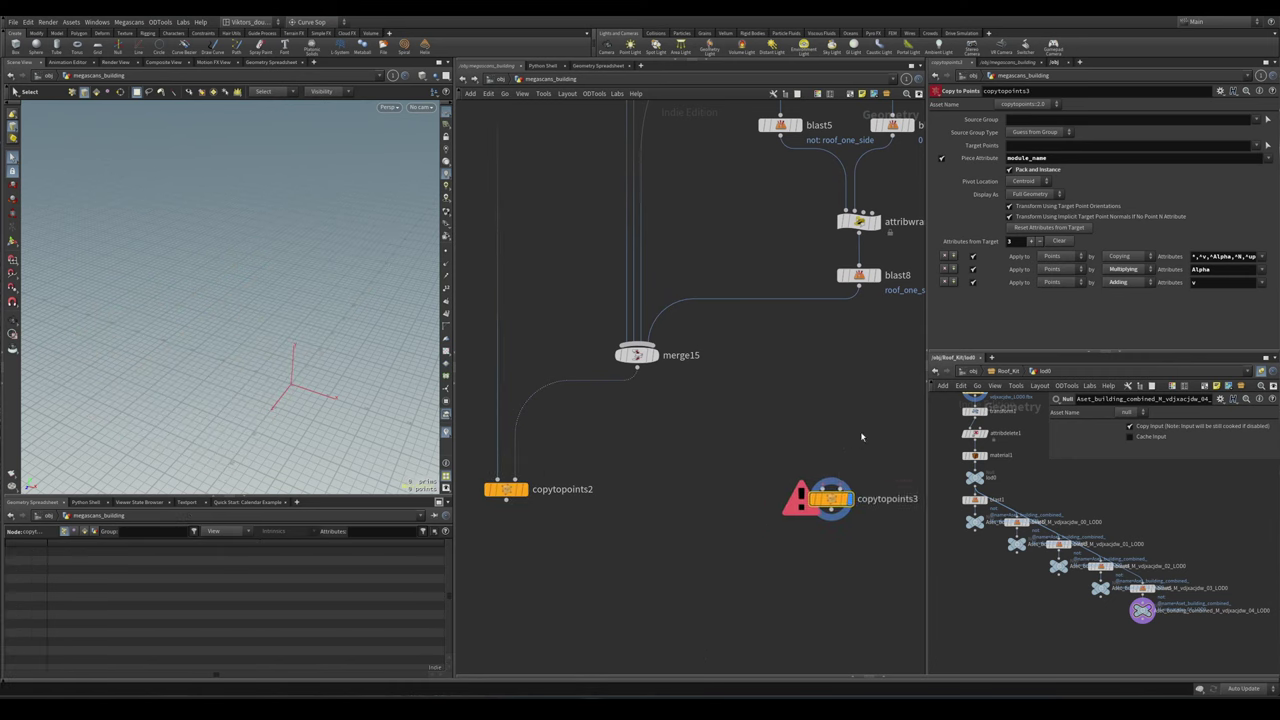
scroll(802, 463, "up", 1)
scroll(802, 463, "down", 3)
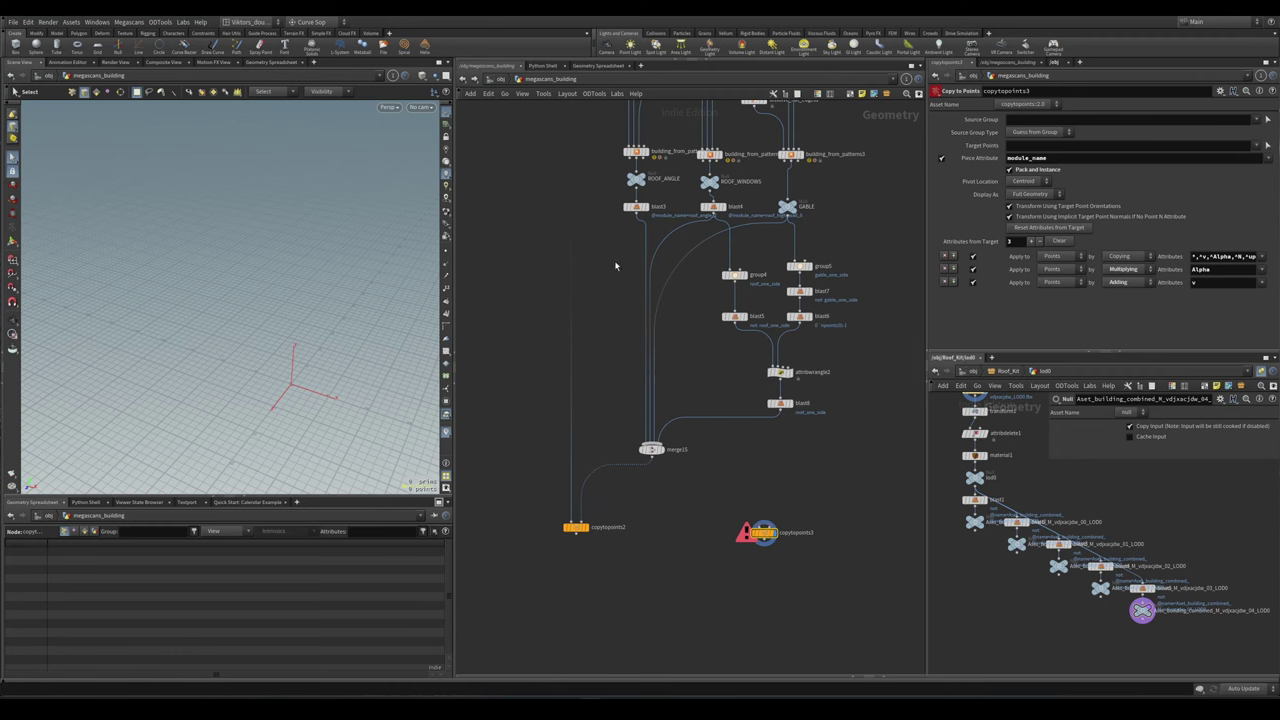
scroll(616, 268, "down", 3)
key("ctrl+z")
scroll(663, 603, "up", 3)
scroll(663, 603, "up", 3)
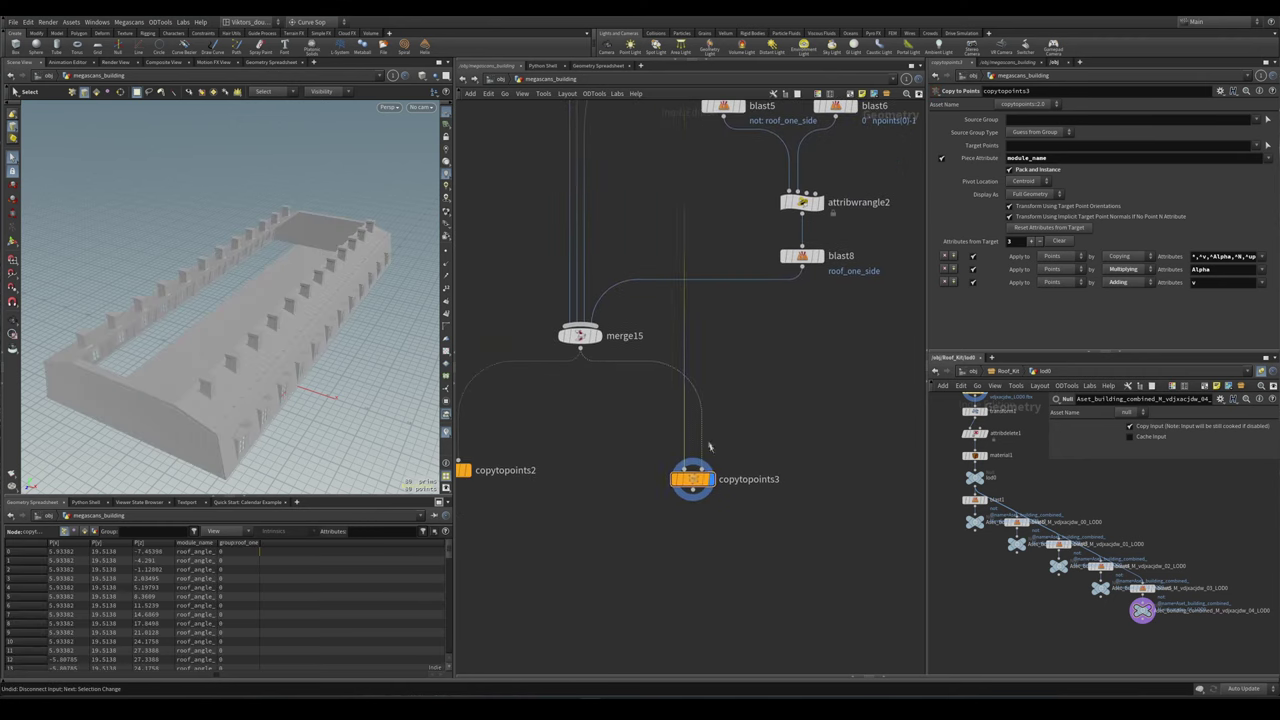
- Replace copytopoints3's merge15 input with blast8 so it copies only the flat-roof modules, and reposition the node
scroll(708, 446, "up", 3)
left_click_drag(682, 489, 737, 506)
scroll(737, 506, "down", 3)
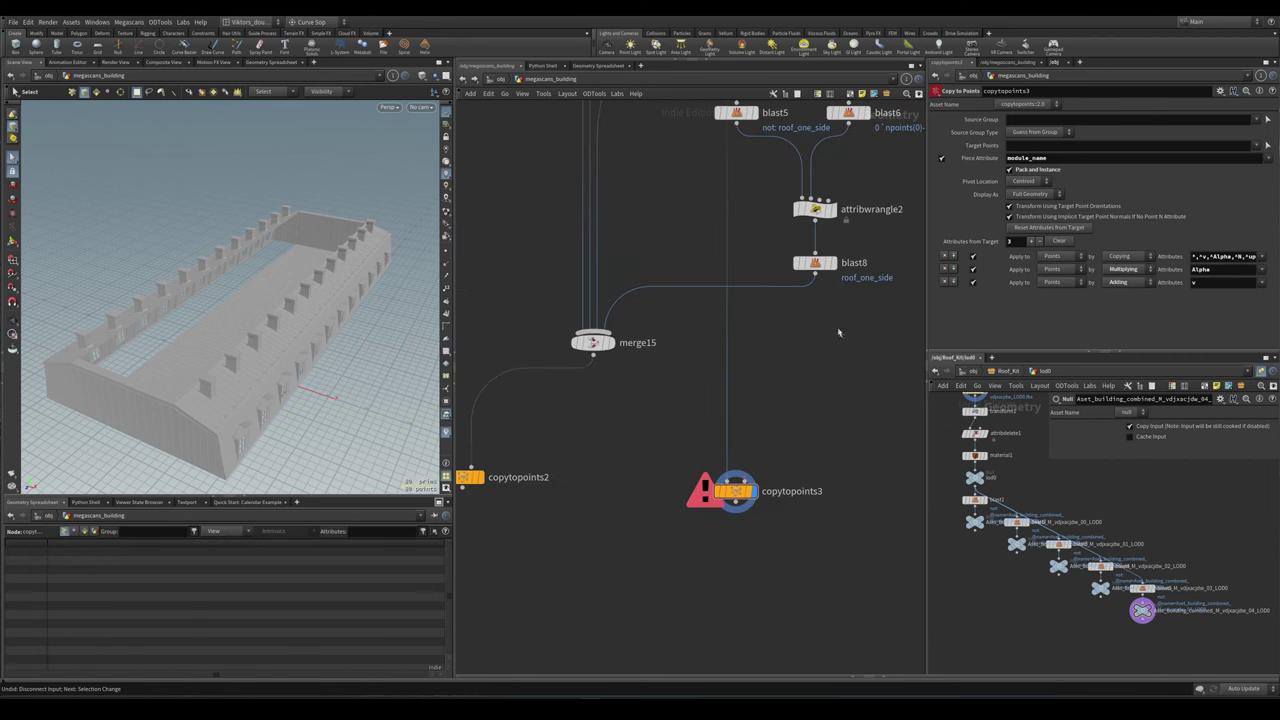
key("space")
left_click_drag(334, 367, 260, 390)
scroll(797, 477, "up", 2)
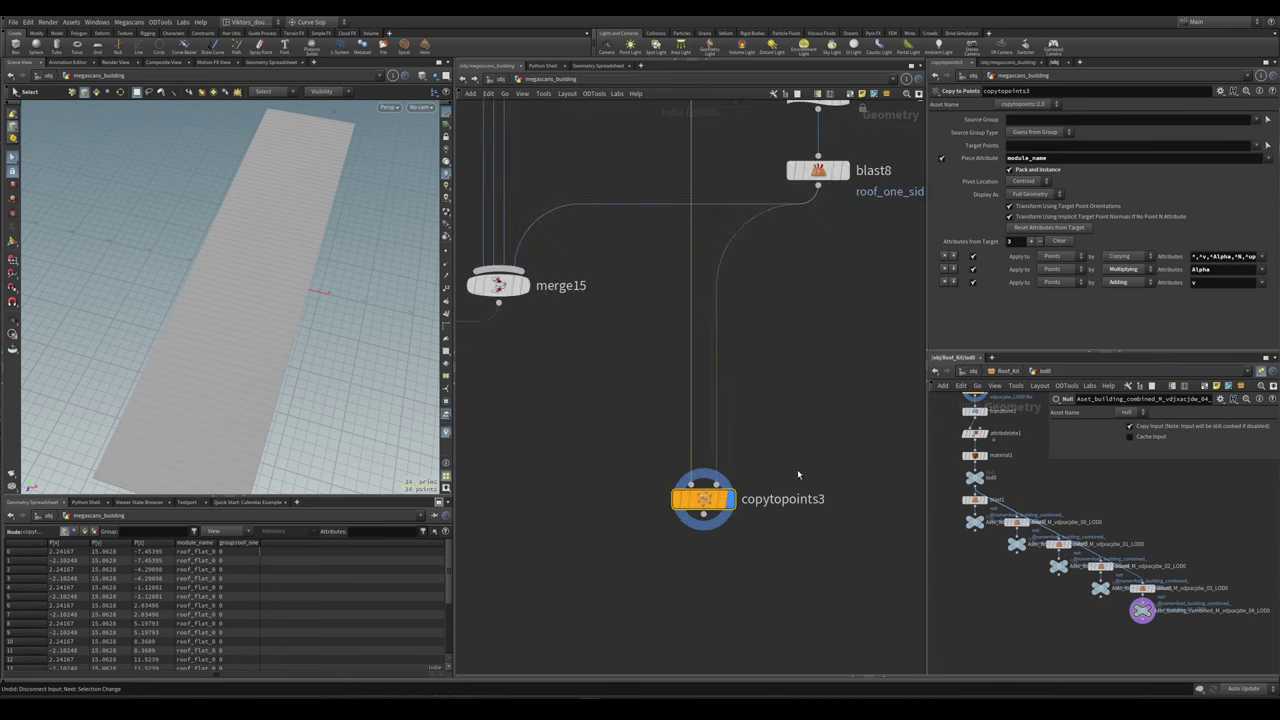
scroll(797, 437, "down", 4)
scroll(797, 437, "down", 2)
left_click_drag(758, 465, 723, 465)
scroll(682, 412, "up", 2)
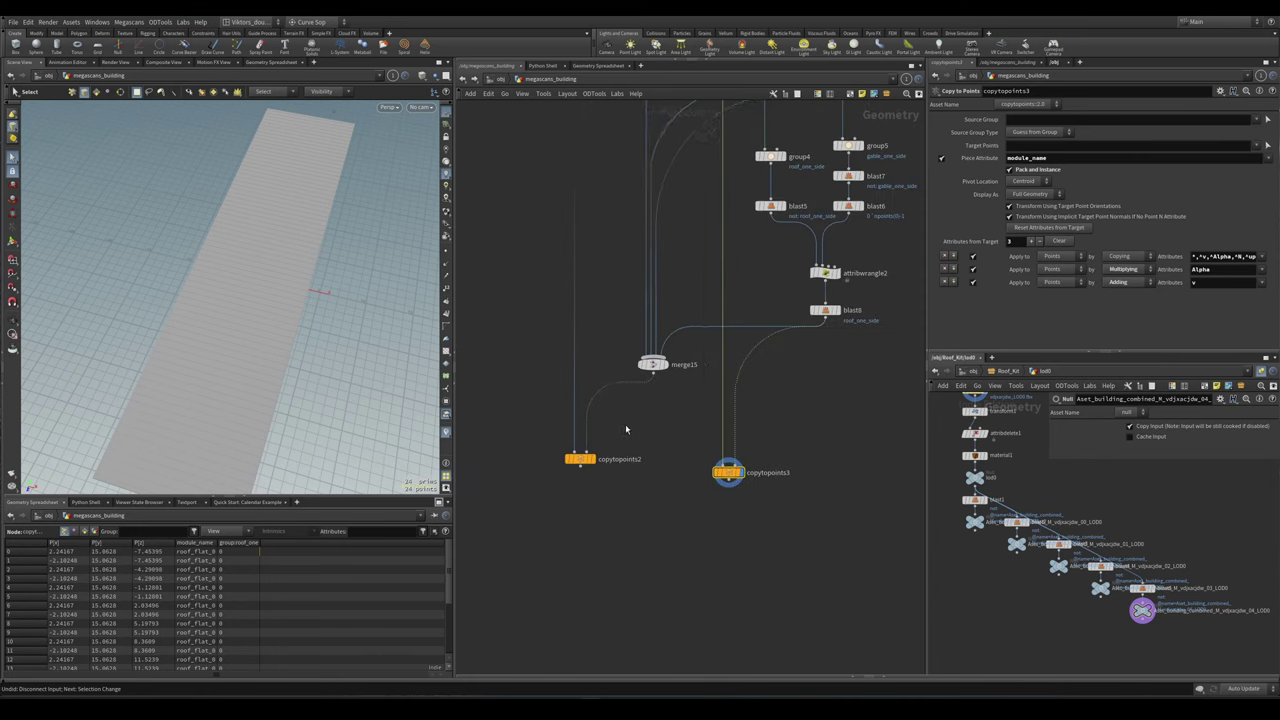
- Display blast8 and disconnect its output from merge15
scroll(753, 496, "up", 2)
left_click(838, 316)
key("r")
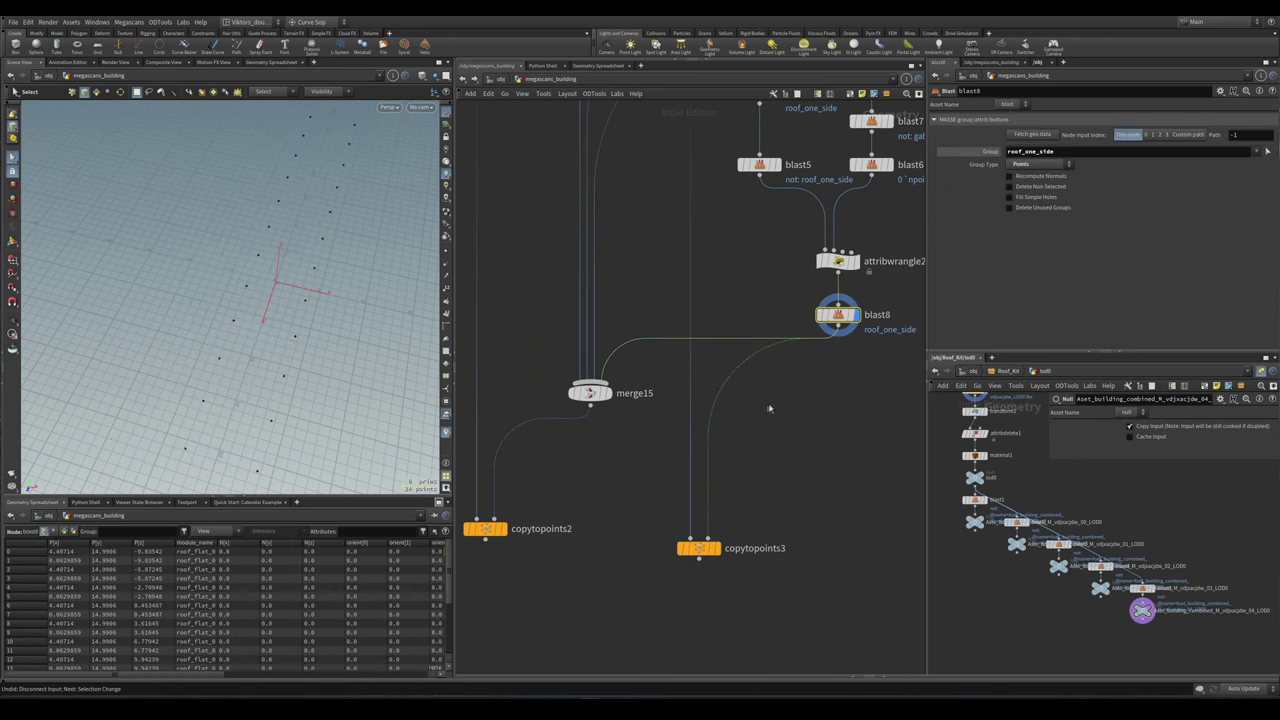
left_click(590, 393)
left_click_drag(667, 381, 675, 398)
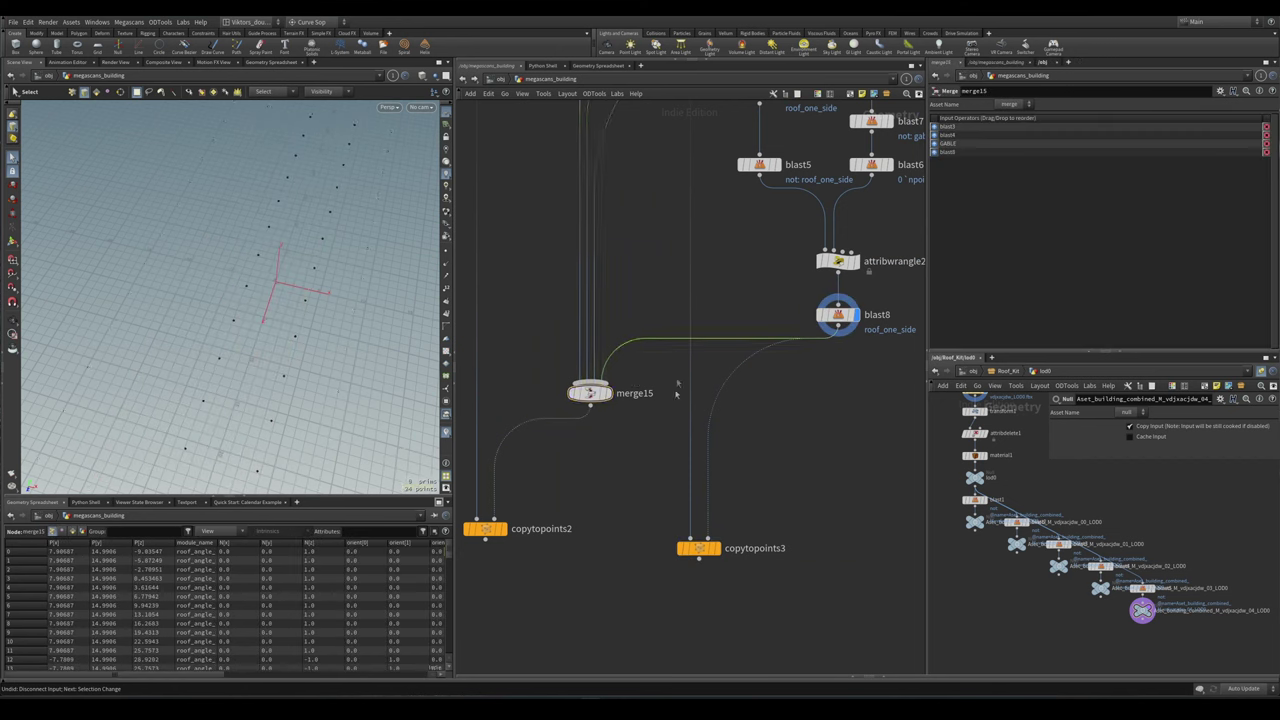
left_click_drag(663, 340, 663, 345)
- Add a Match Size node below the copy-to-points nodes and display copytopoints3
key("Tab")
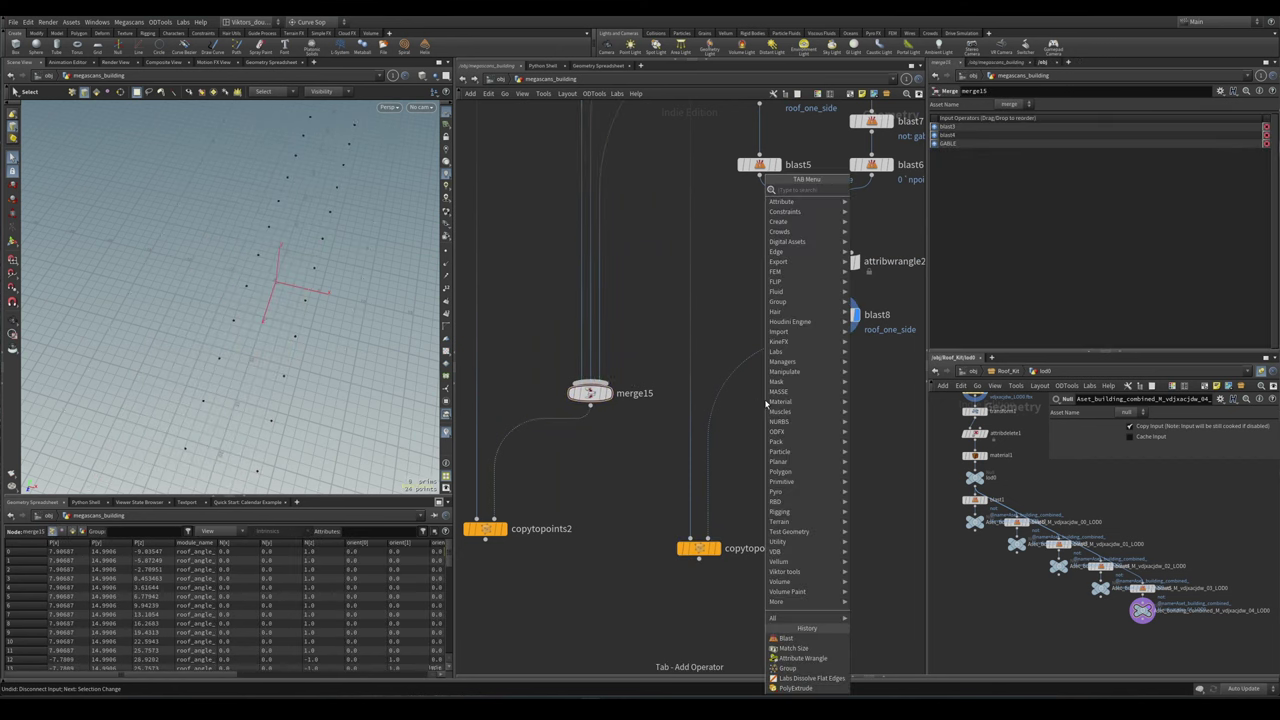
key("Escape")
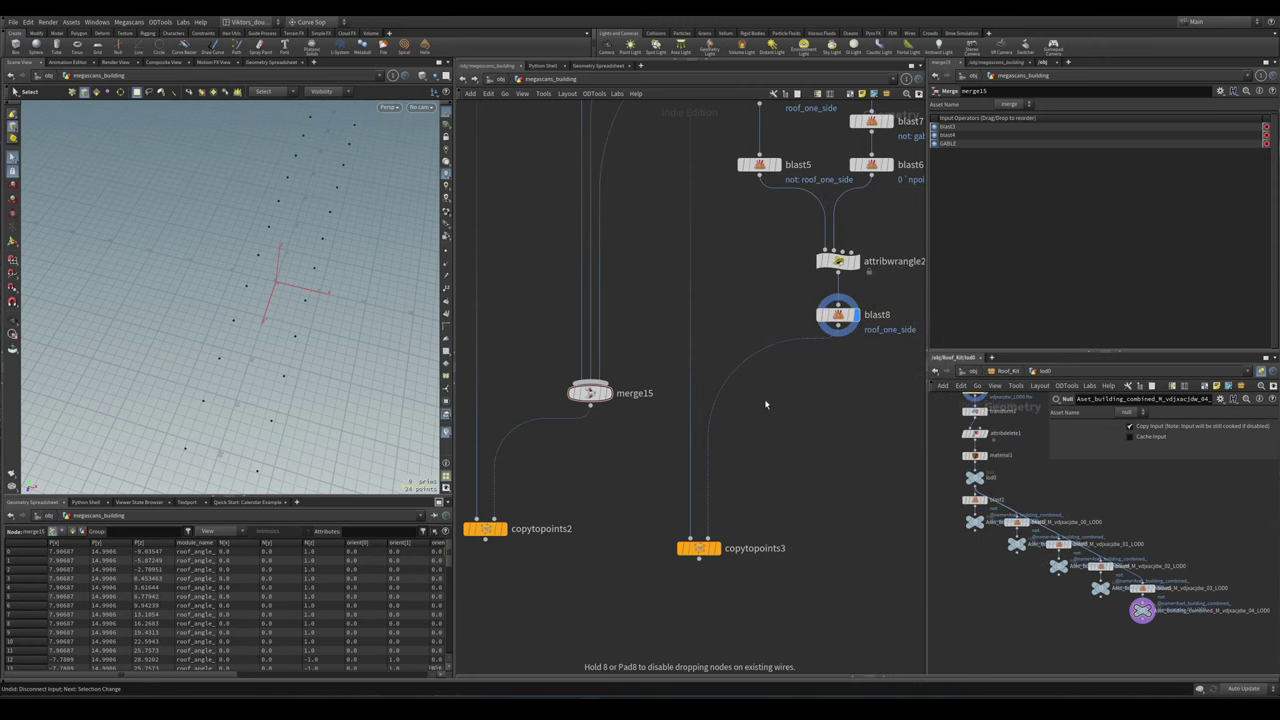
left_click(652, 616)
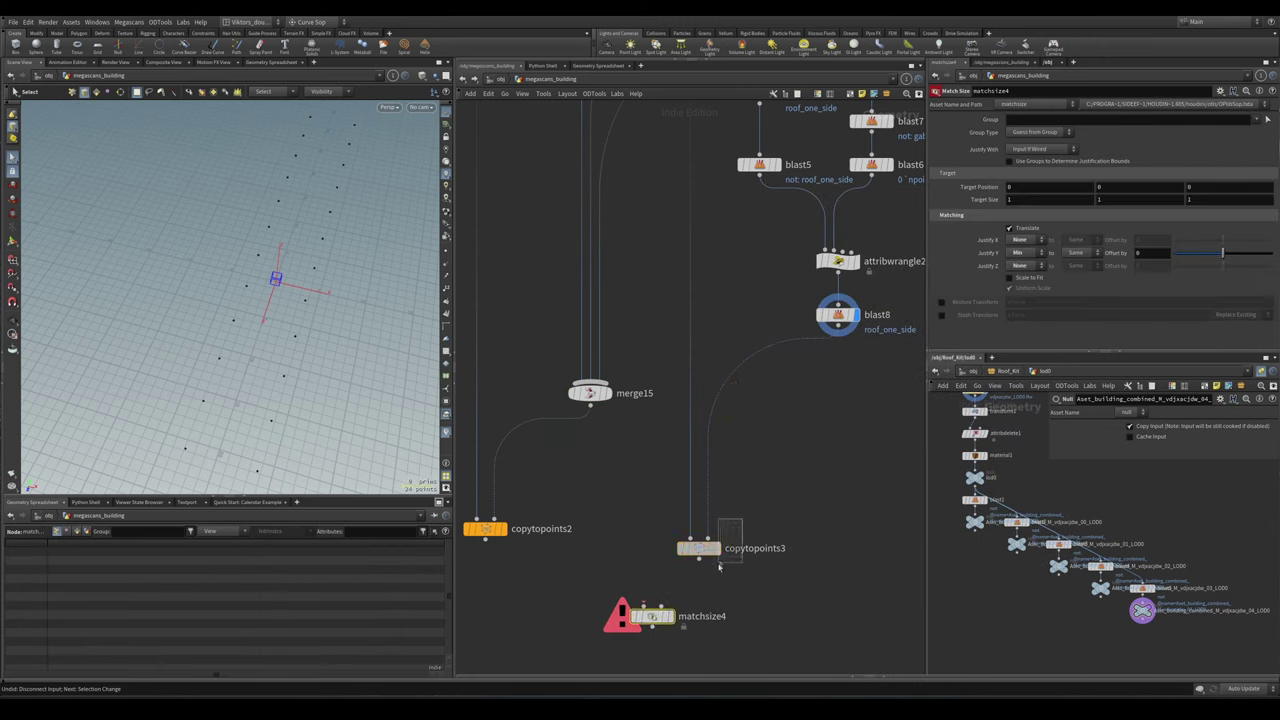
left_click(708, 549)
left_click_drag(728, 548, 744, 508)
middle_click_drag(744, 508, 766, 442)
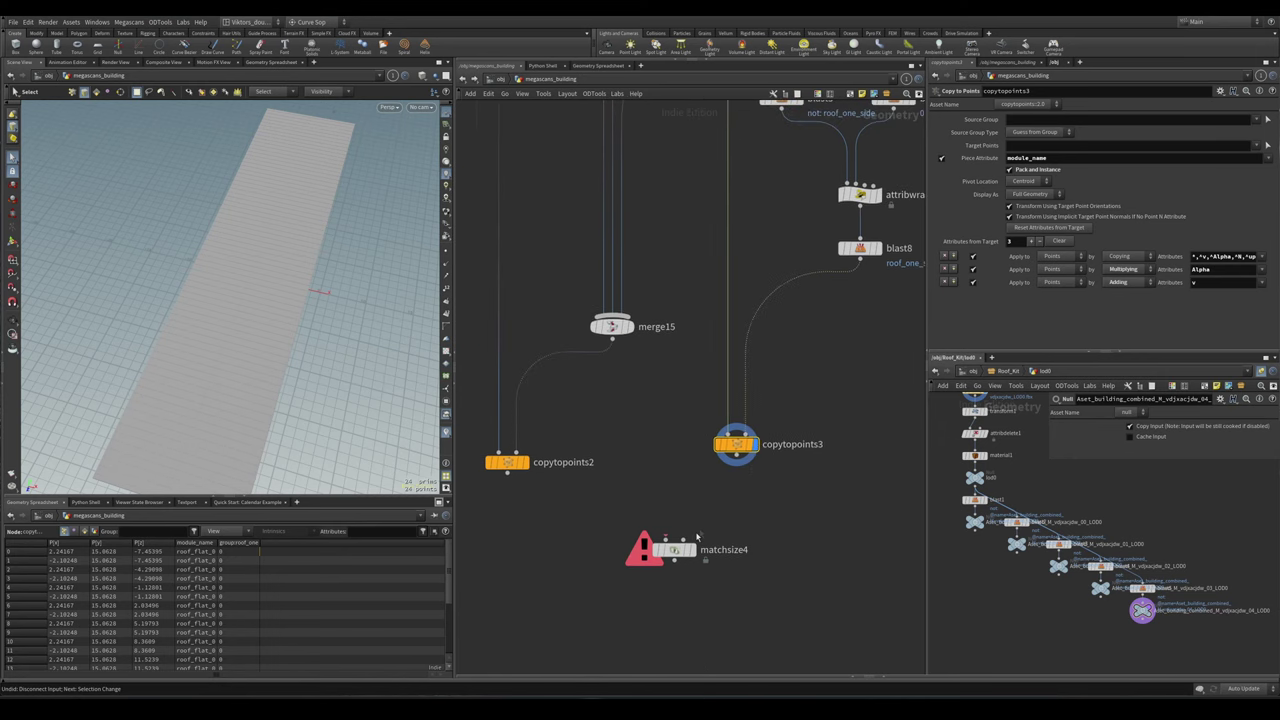
- Wire copytopoints3 into matchsize4's first input and merge15 into its second input
left_click_drag(674, 550, 700, 554)
left_click(736, 463)
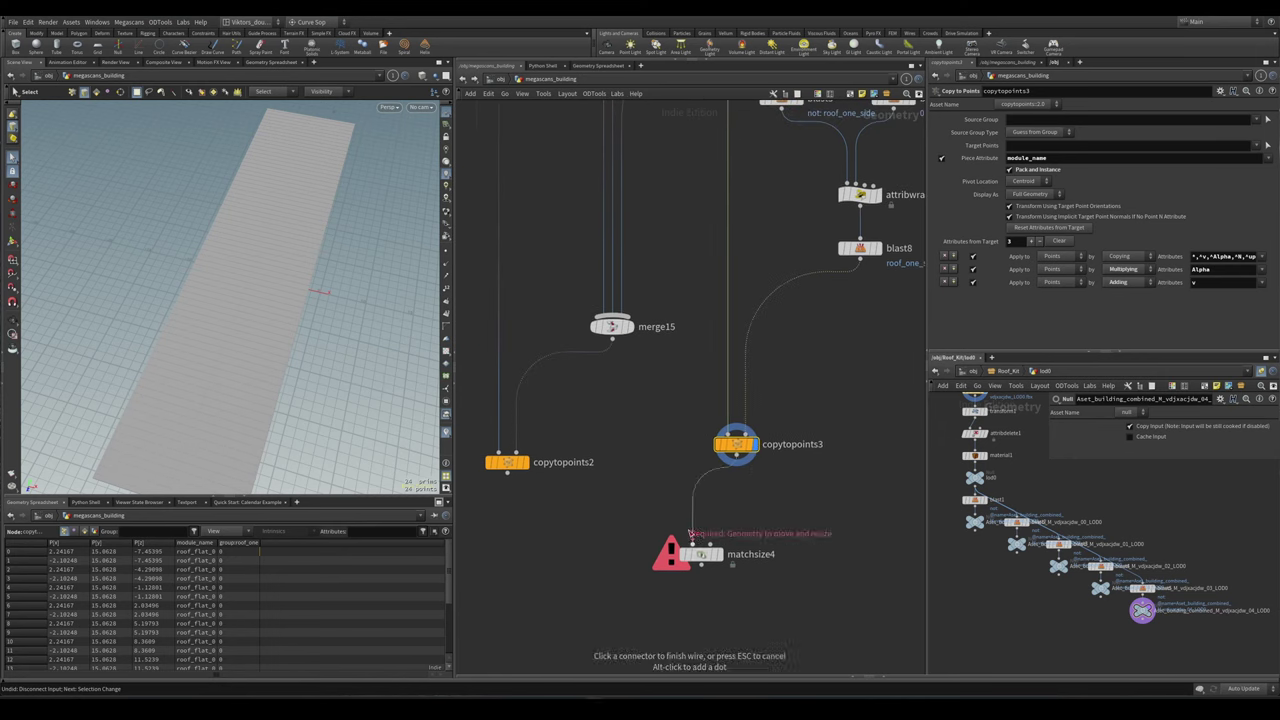
left_click(694, 540)
middle_click_drag(745, 508, 763, 498)
left_click(630, 316)
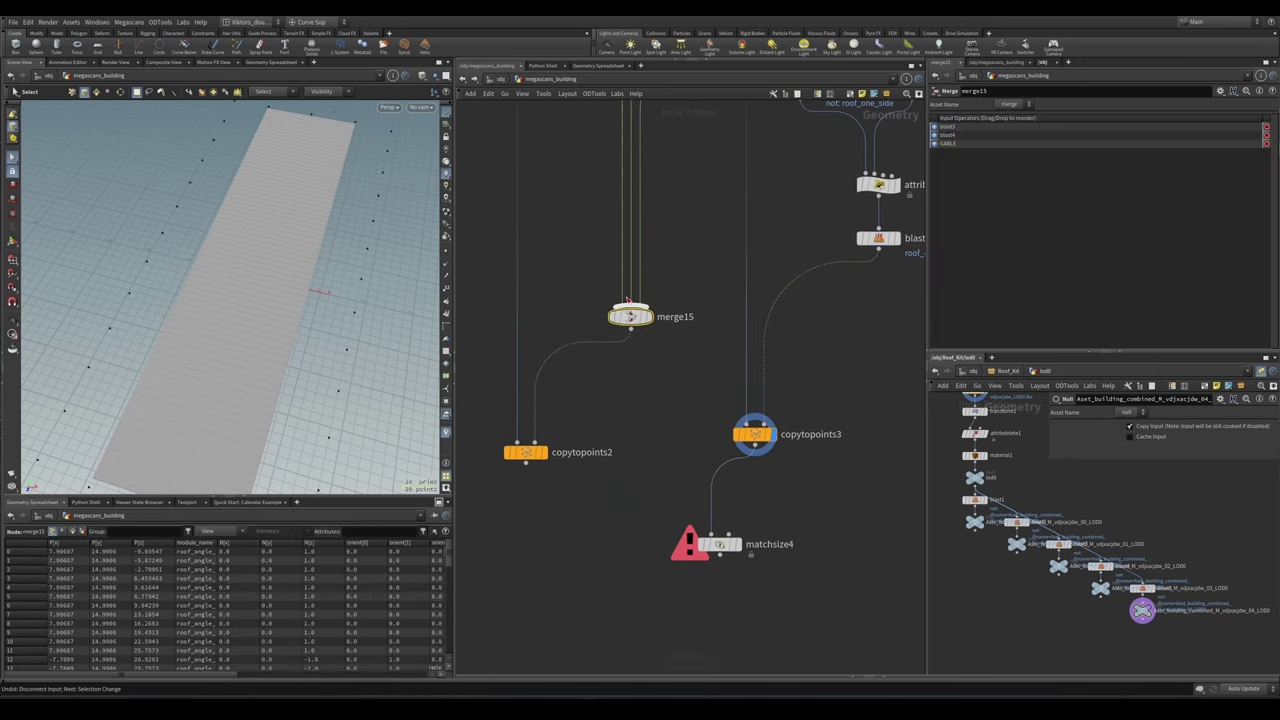
left_click(648, 316)
left_click_drag(634, 337, 728, 537)
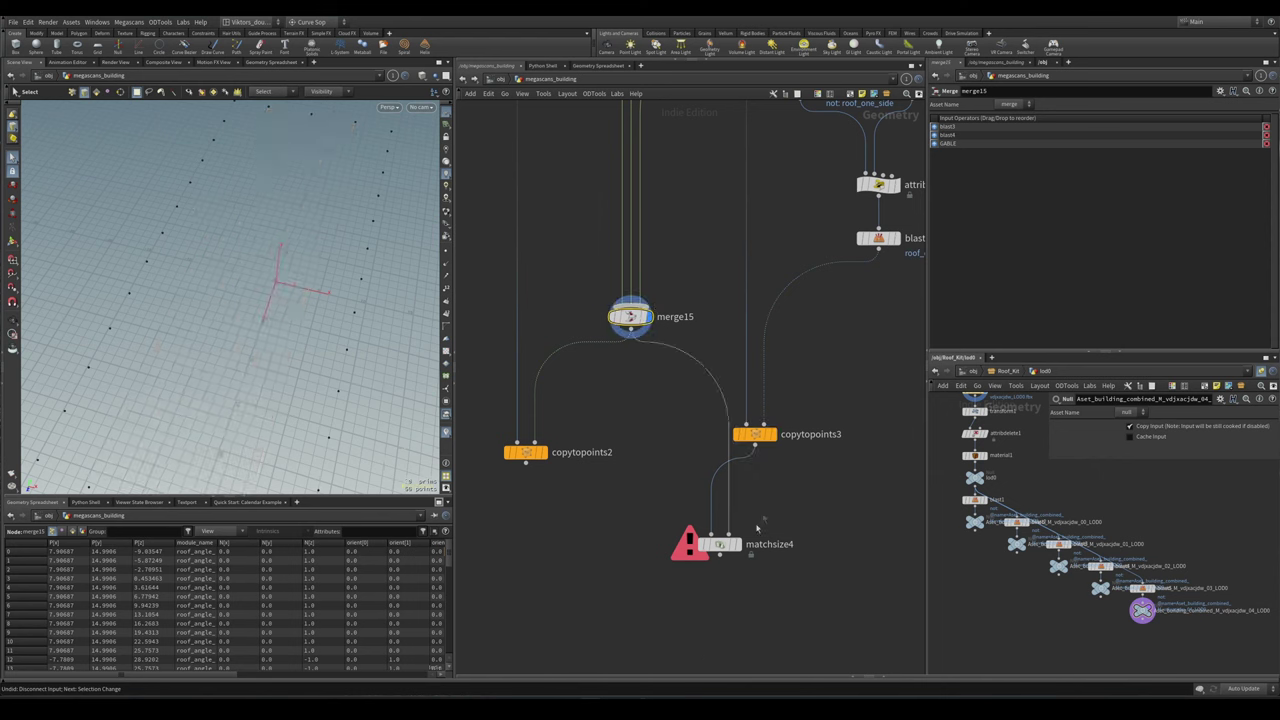
- Display matchsize4, set Justify X and Justify Z to Center, and offset Justify Y by 0.22
left_click(720, 544)
left_click(737, 544)
left_click_drag(303, 337, 309, 320, "alt")
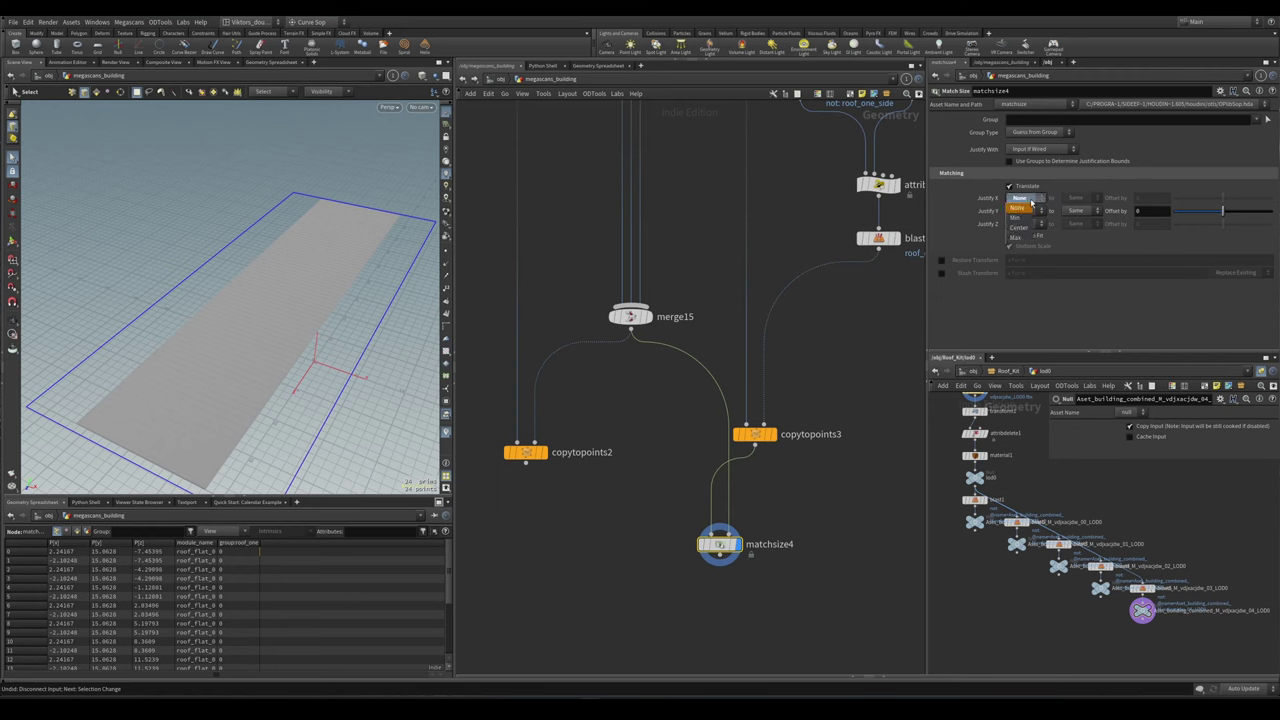
left_click(1032, 205)
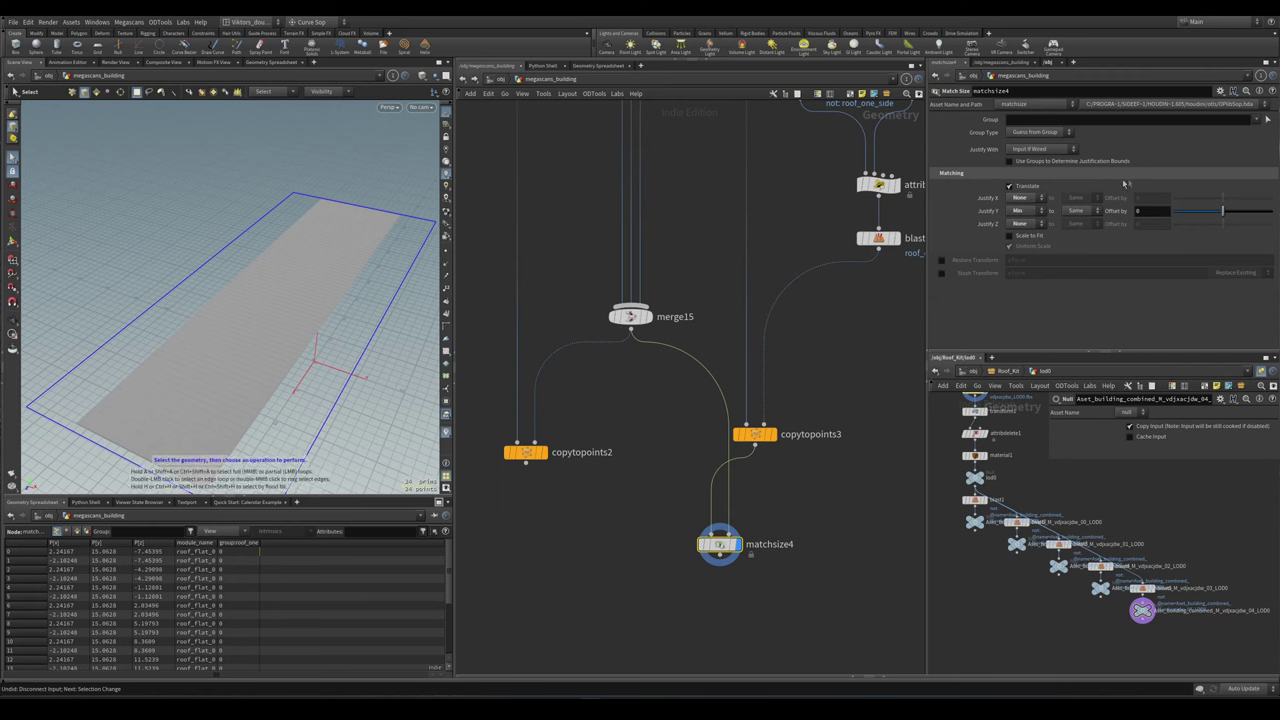
left_click(1039, 217)
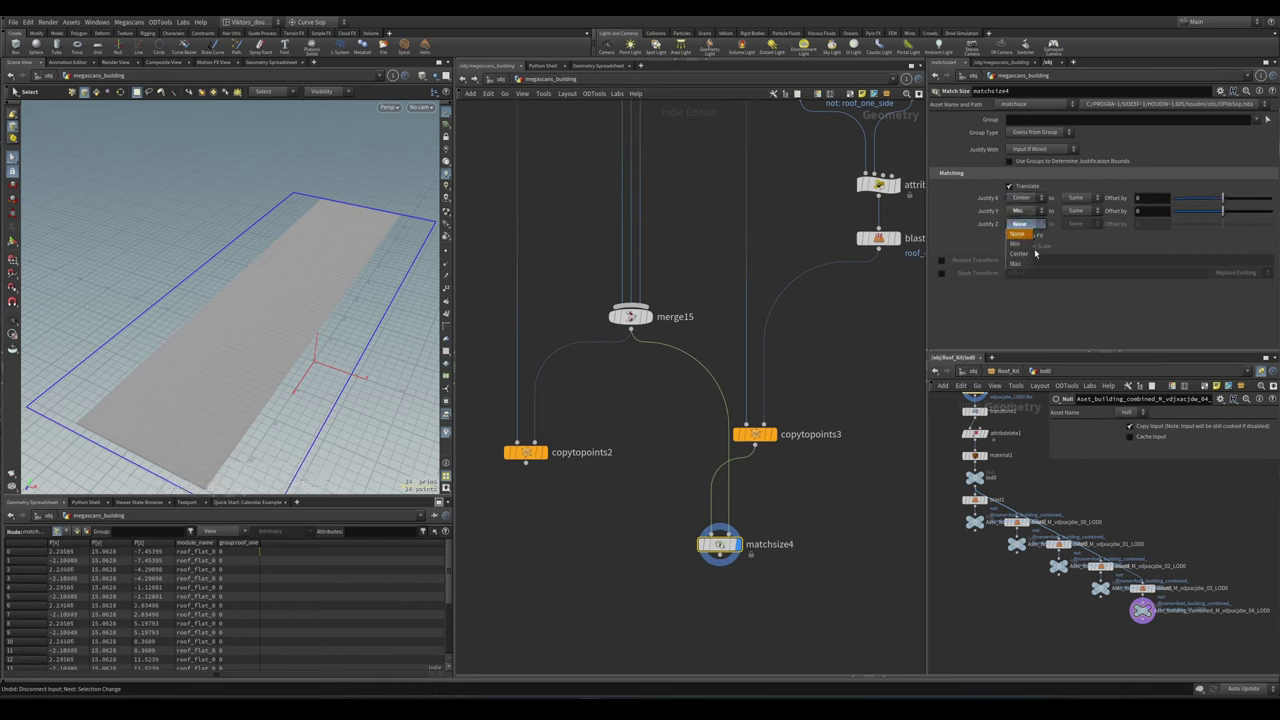
left_click(1031, 256)
left_click_drag(1217, 215, 1248, 221)
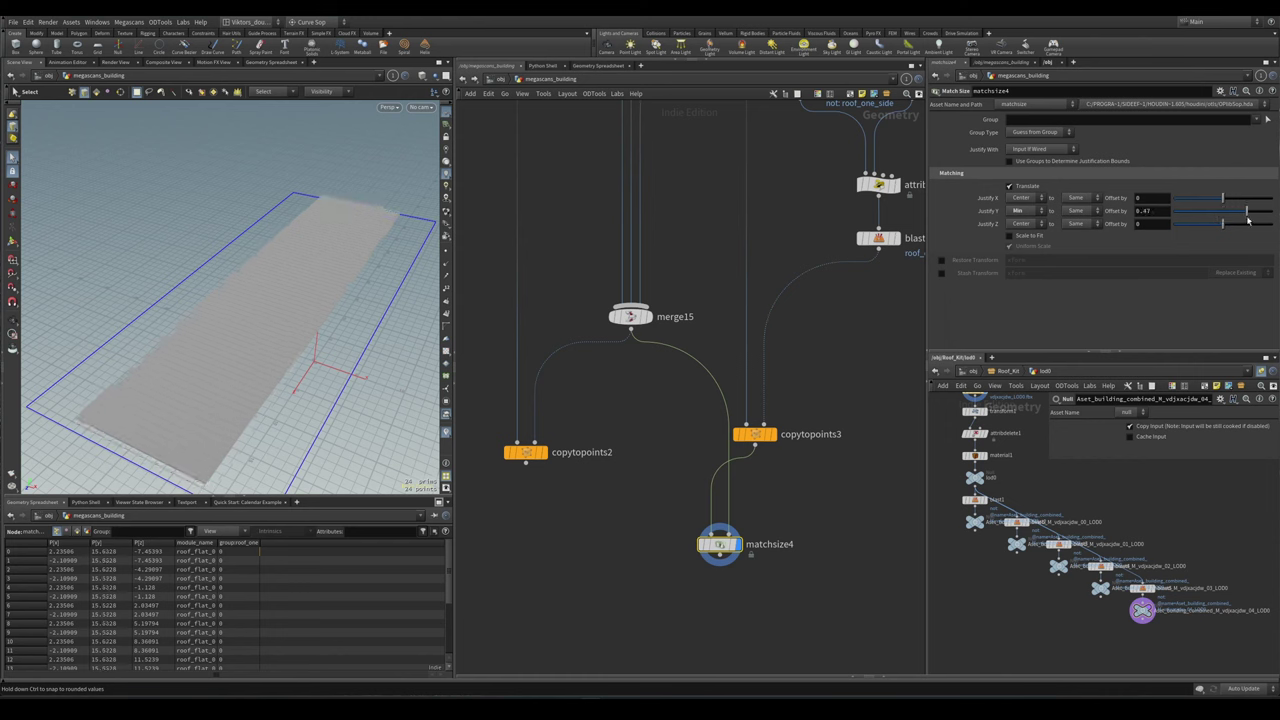
- Inspect matchsize4's flat roof from several angles with copytopoints2 templated around it
scroll(856, 470, "down", 2)
left_click(614, 457)
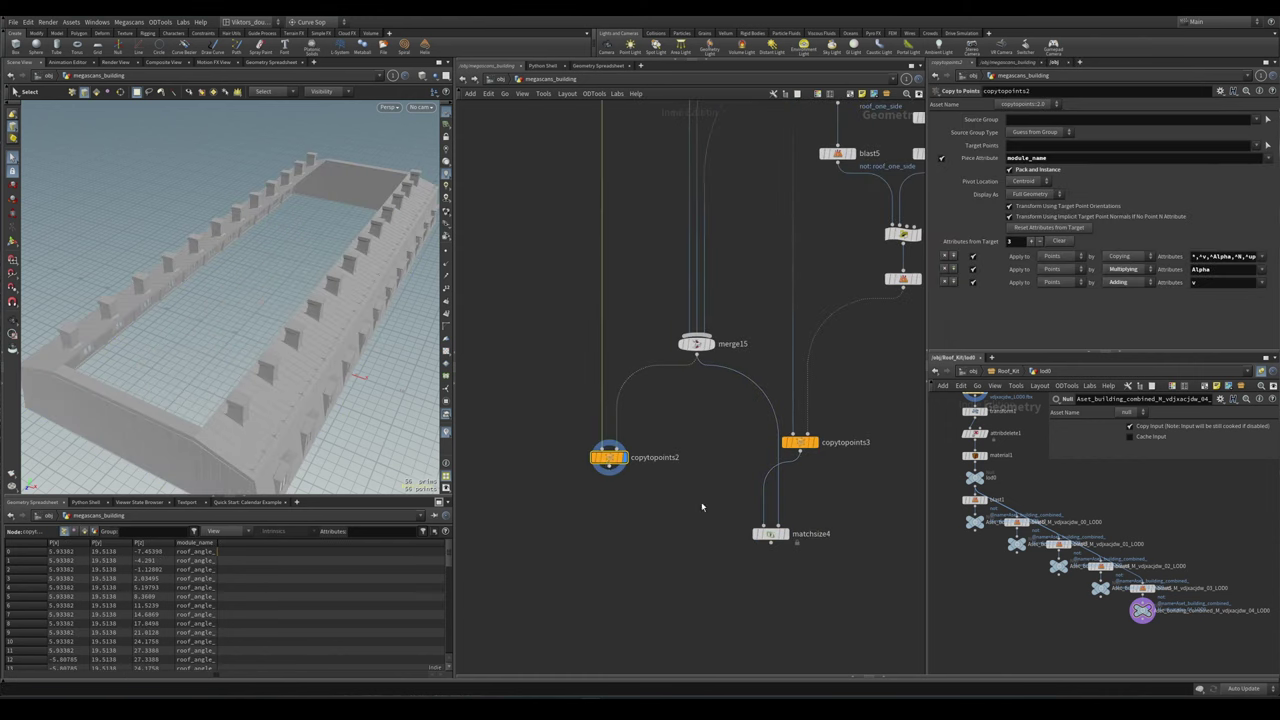
left_click_drag(290, 320, 330, 335, "alt")
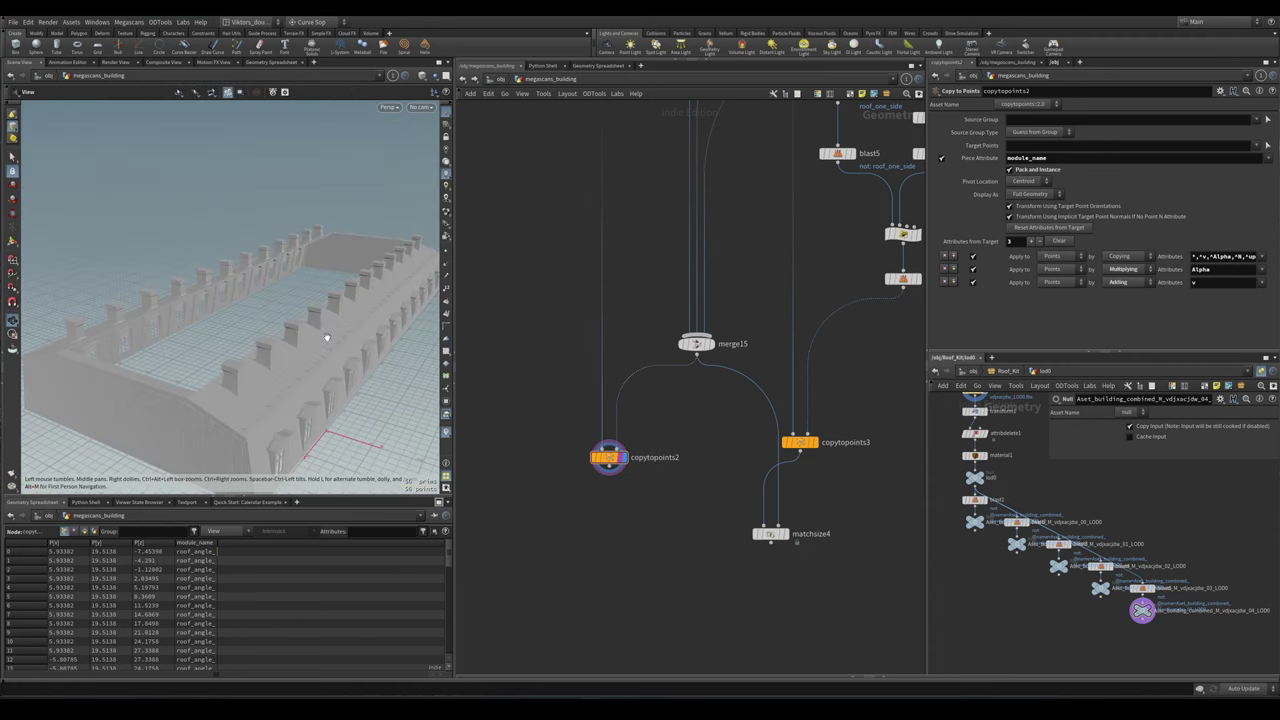
left_click(770, 533)
key("v")
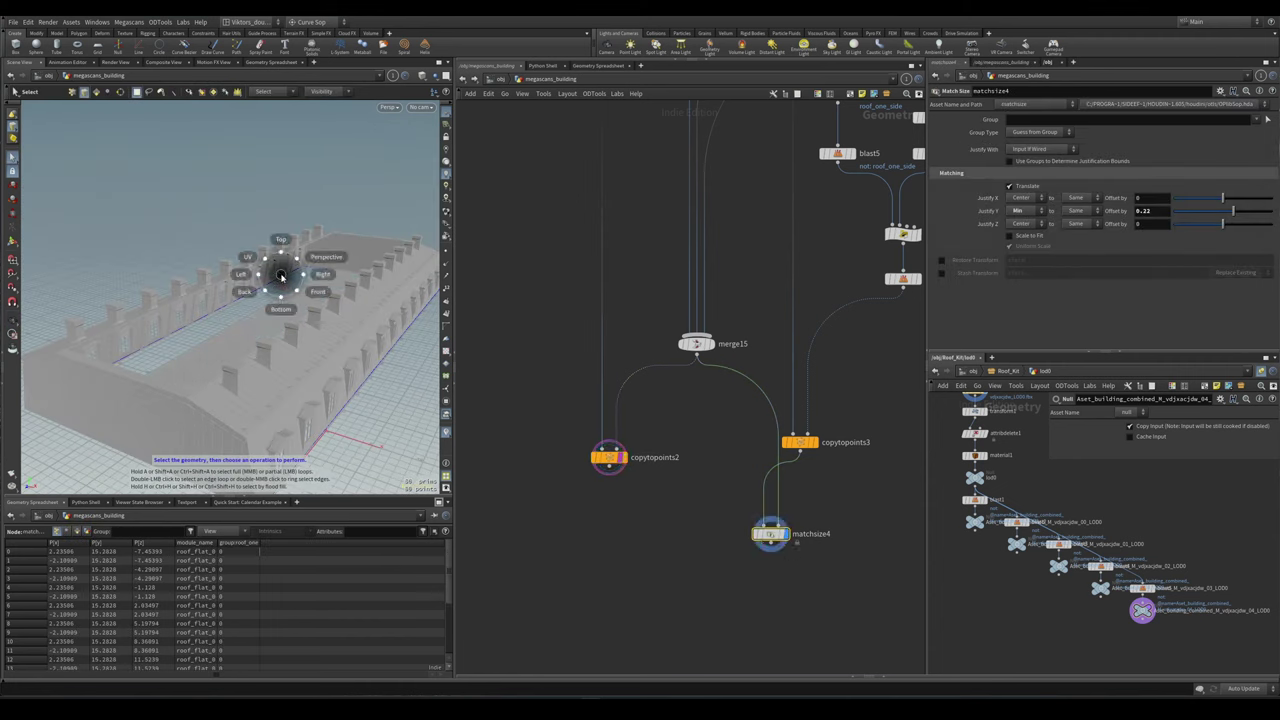
left_click(280, 245)
key("Escape")
scroll(378, 228, "down", 2)
scroll(378, 228, "up", 2)
key("v")
left_click(388, 229)
left_click_drag(296, 386, 286, 357)
key("s")
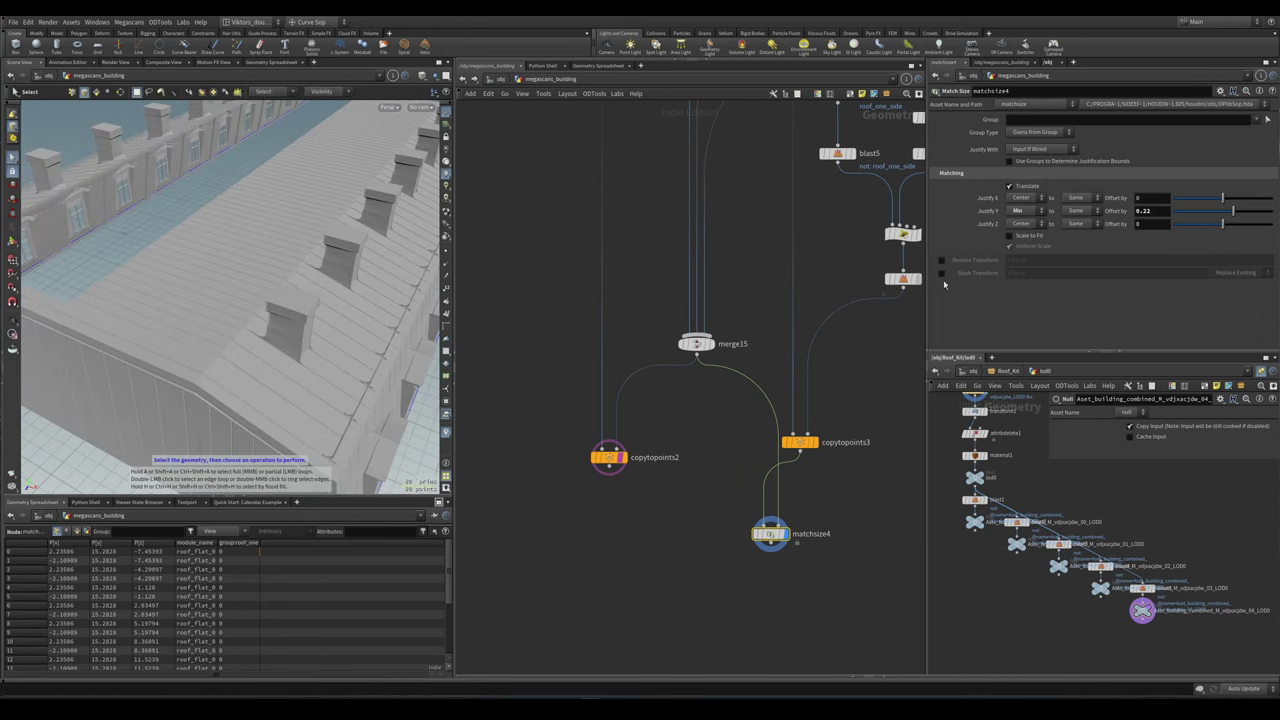
- Raise the flat roof by setting matchsize4's Justify Y offset to 4.405
middle_click_drag(1153, 211, 1215, 211)
key("Escape")
scroll(317, 349, "up", 5)
left_click_drag(317, 349, 359, 319)
middle_click_drag(1165, 210, 1095, 251)
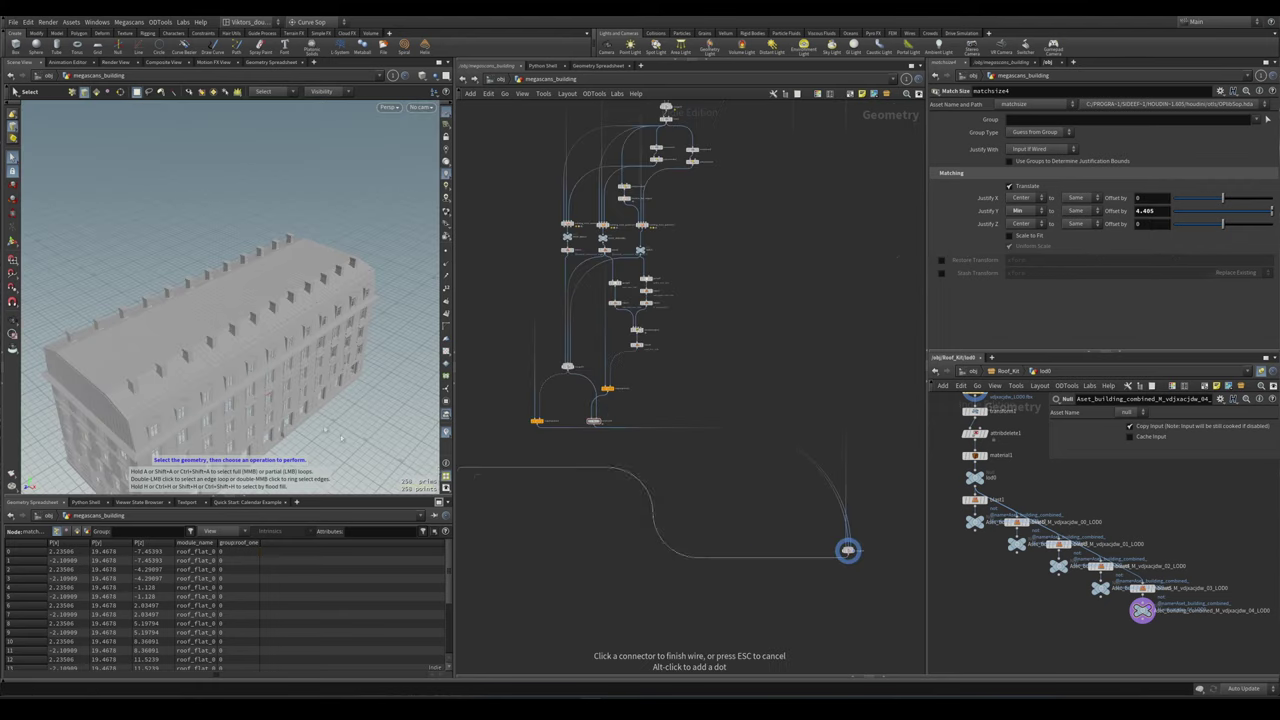
- Examine the facade and roof of the merged building from different angles
key("Escape")
left_click_drag(190, 330, 371, 330)
key("s")
key("Escape")
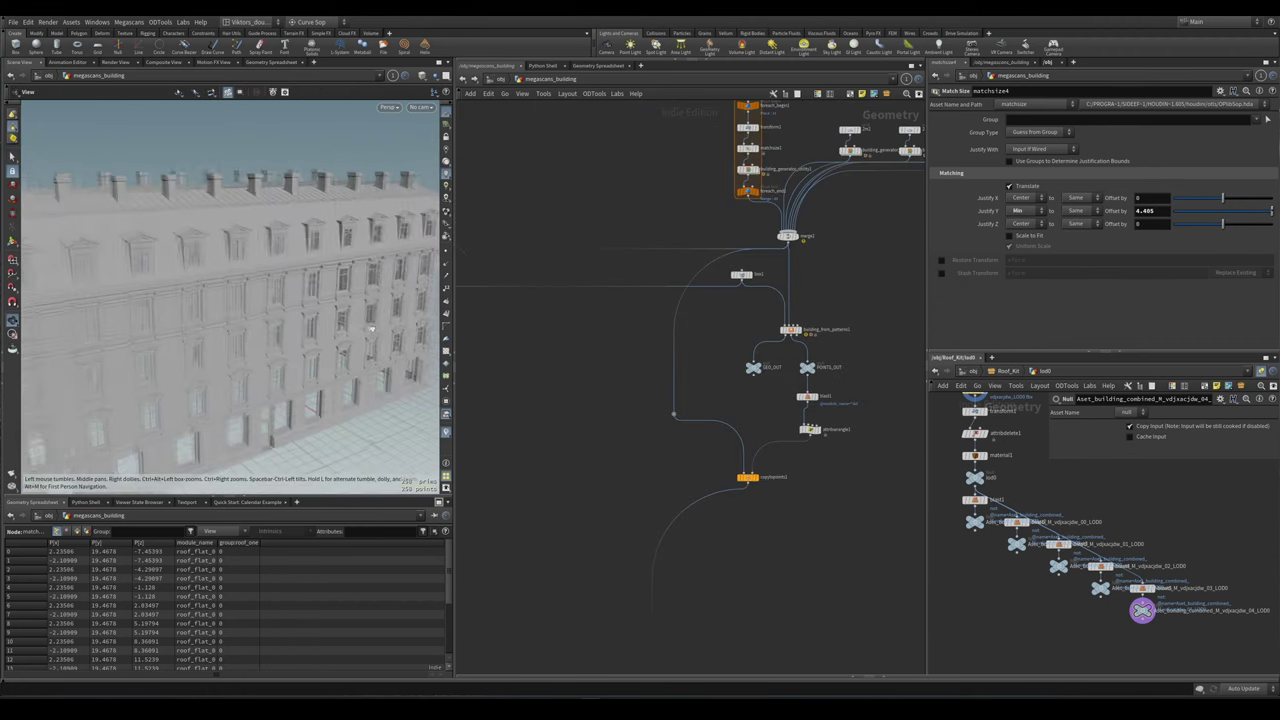
key("h")
scroll(675, 462, "down", 5)
scroll(672, 488, "up", 5)
- Review attribwrangle2's VEX code and its upstream nodes against the building's roof
left_click(687, 437)
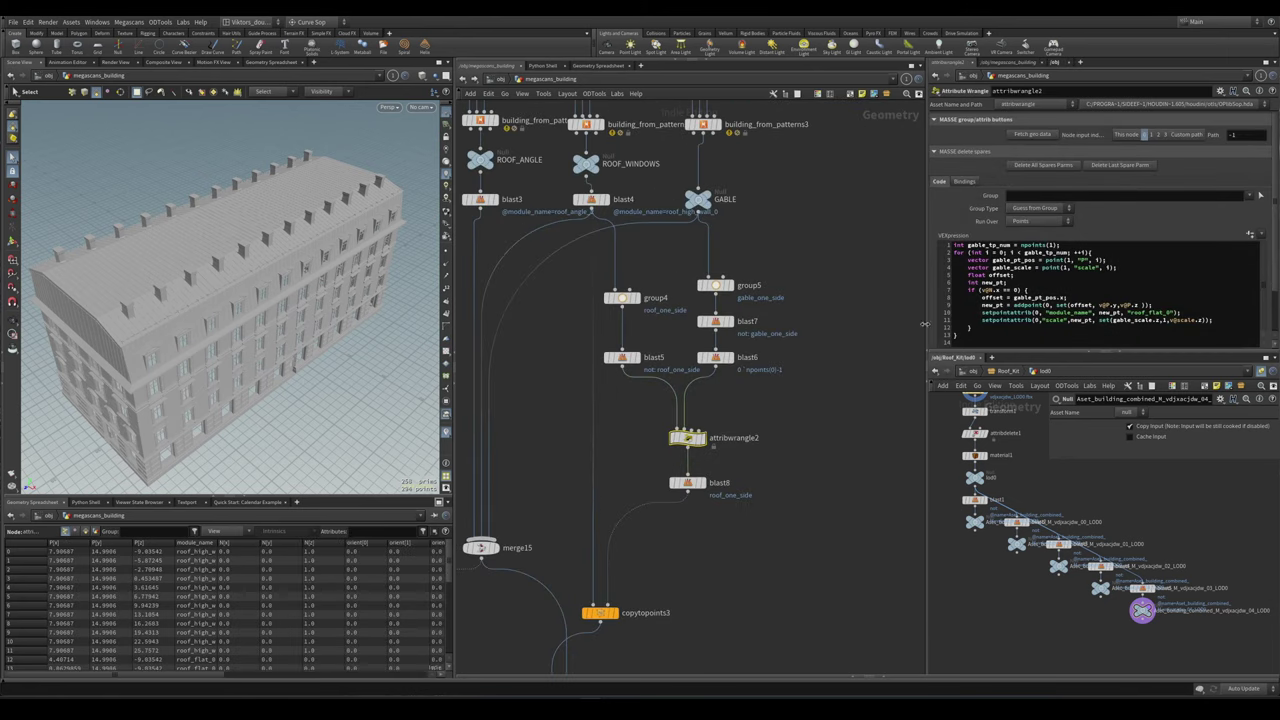
middle_click_drag(662, 527, 758, 498)
scroll(758, 498, "up", 2)
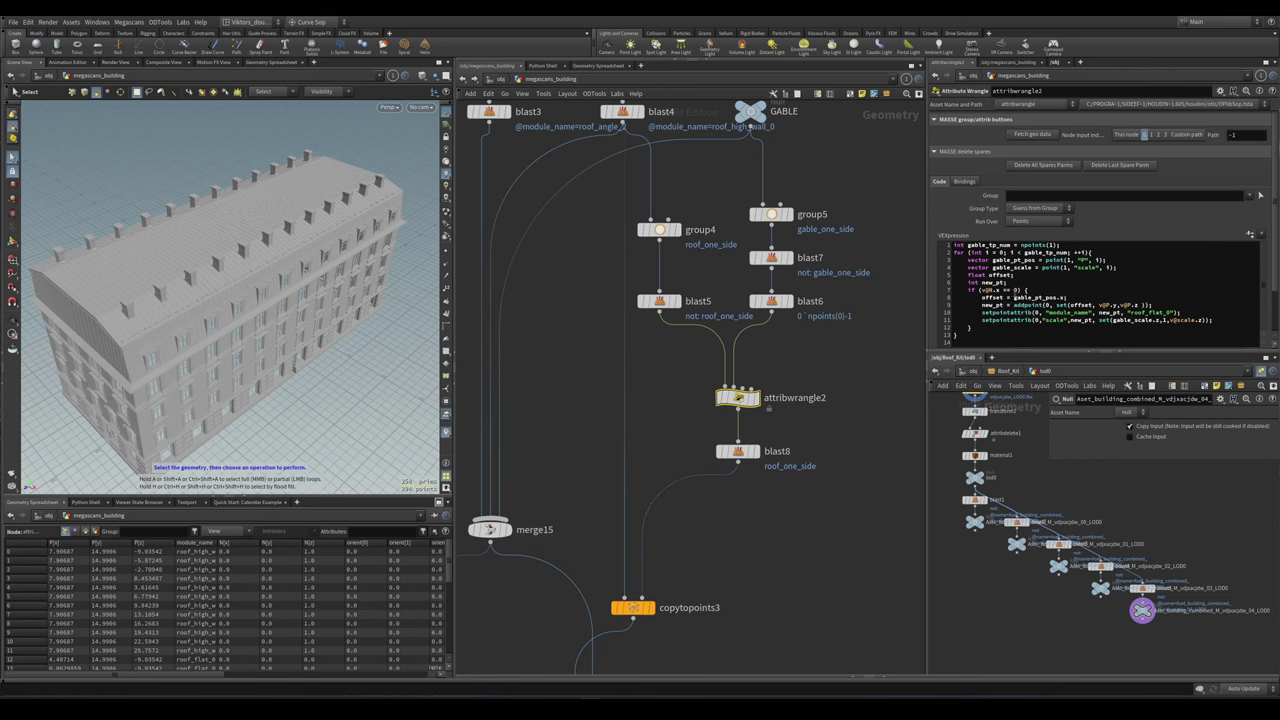
scroll(730, 486, "up", 2)
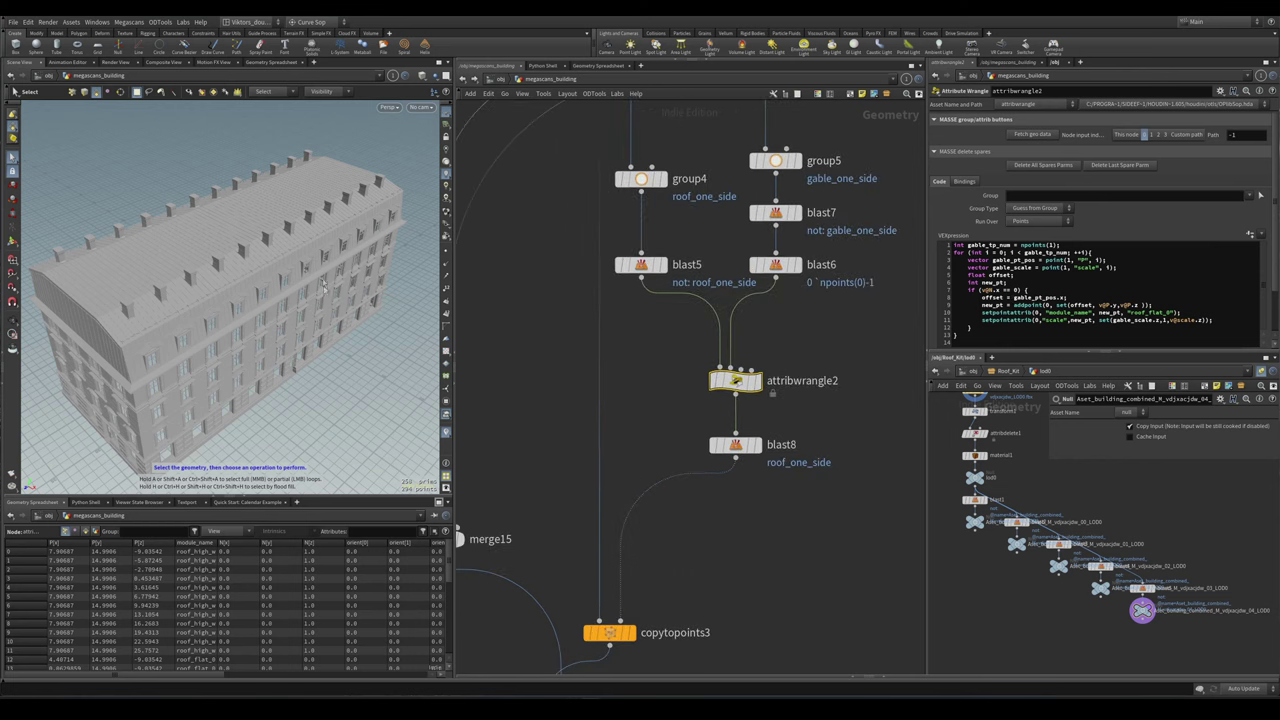
left_click_drag(309, 278, 410, 320, "alt")
scroll(796, 413, "up", 2)
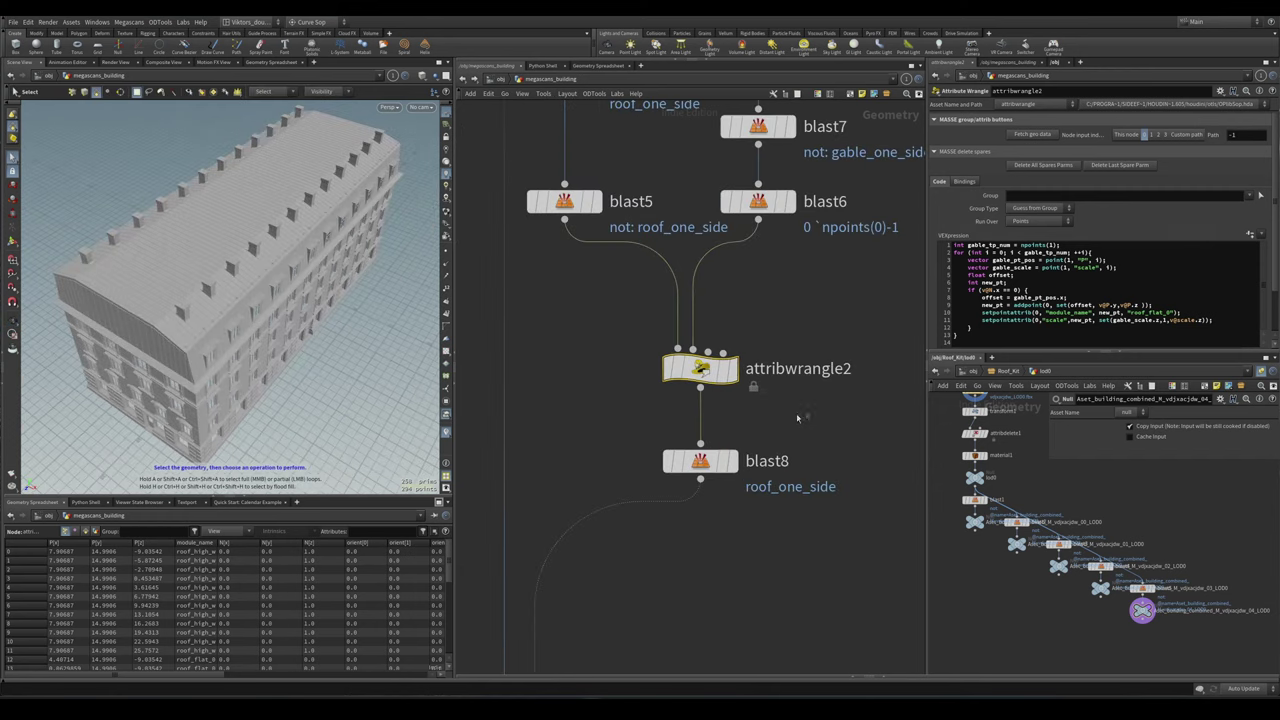
scroll(814, 399, "down", 3)
- Display copytopoints2 and template matchsize4 so the angled and flat roof parts are viewed together
left_click(683, 556)
scroll(243, 329, "up", 3)
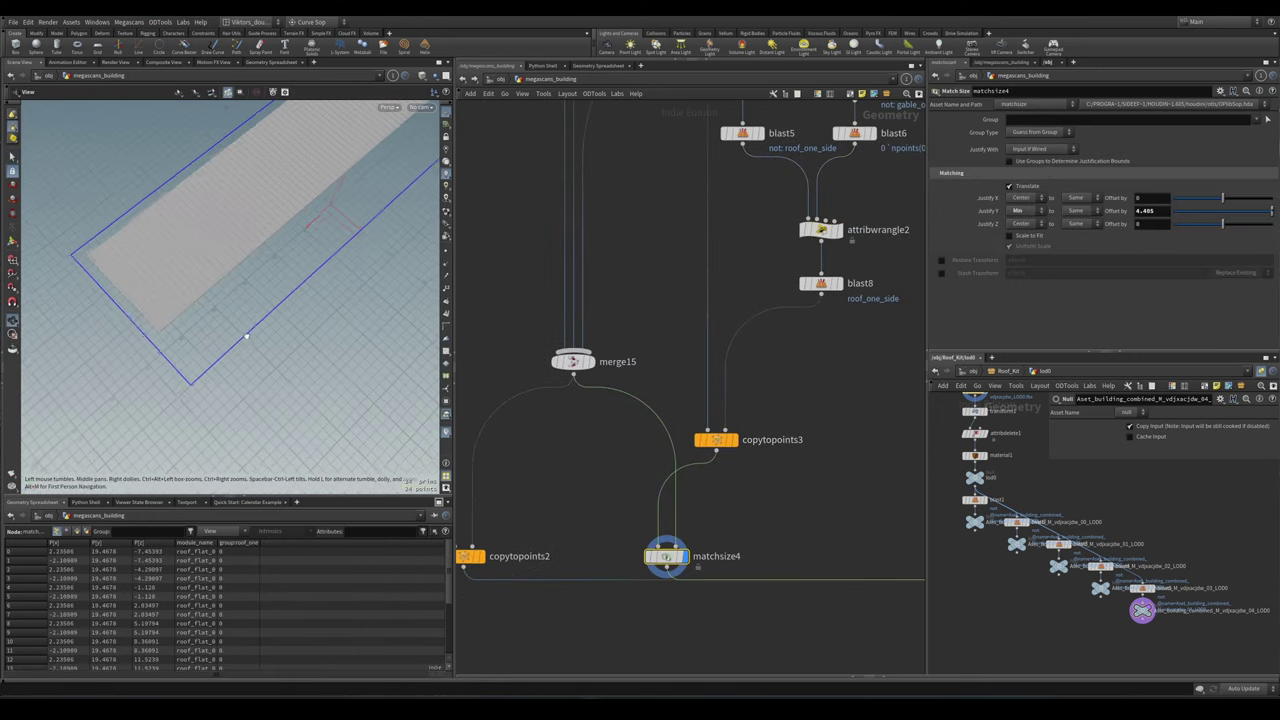
scroll(631, 497, "down", 2)
left_click(556, 540)
left_click(677, 539)
scroll(680, 500, "down", 2)
scroll(822, 421, "down", 5)
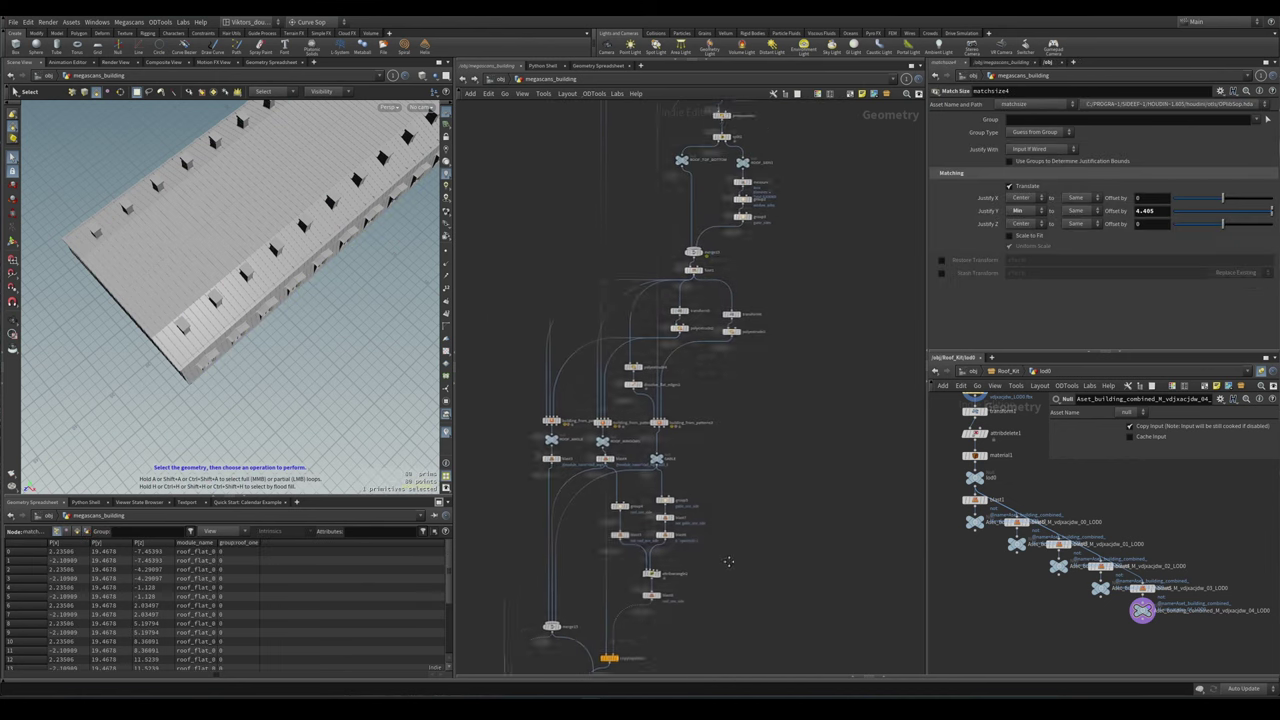
- Resize box1 with its viewport handles to about 30.98 × 13.5 × 26.74
left_click(886, 250)
key("Escape")
left_click_drag(220, 300, 248, 329)
key("Return")
left_click_drag(326, 251, 200, 300)
key("Escape")
- Select attribwrangle2 and check its point normals in the spreadsheet against the open roof ring
scroll(250, 300, "up", 5)
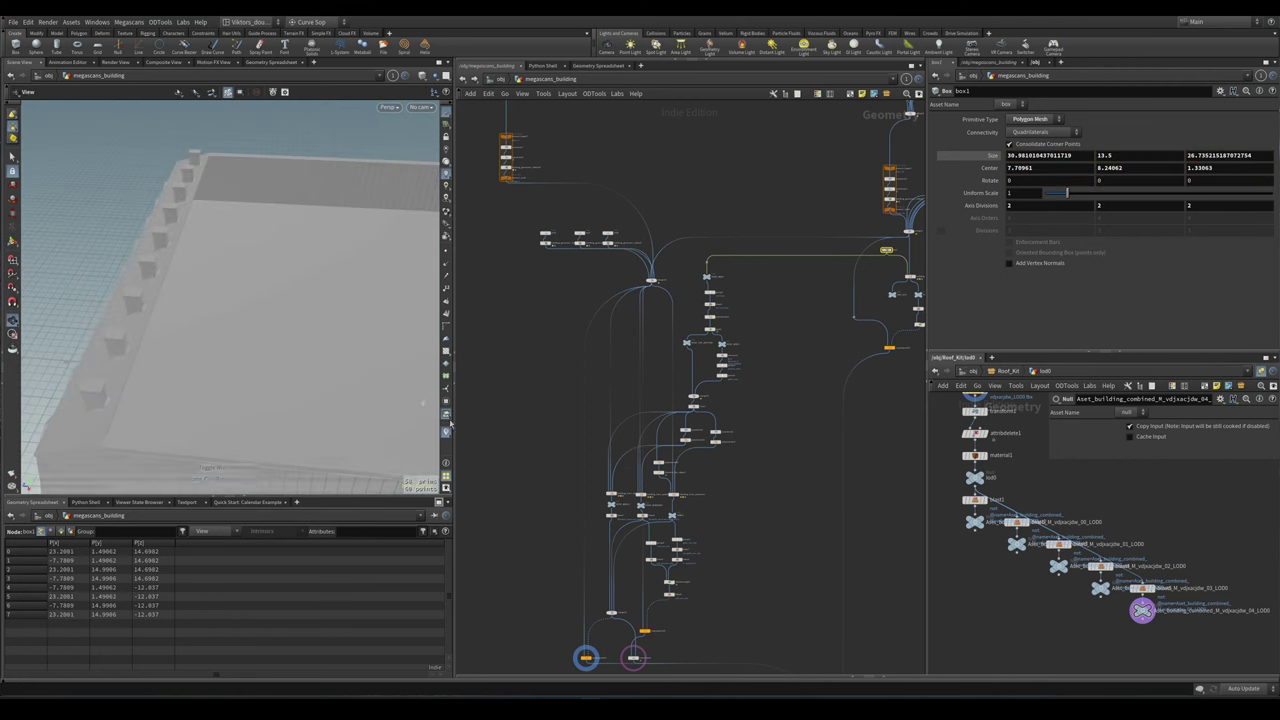
key("Return")
scroll(723, 519, "up", 5)
left_click(694, 485)
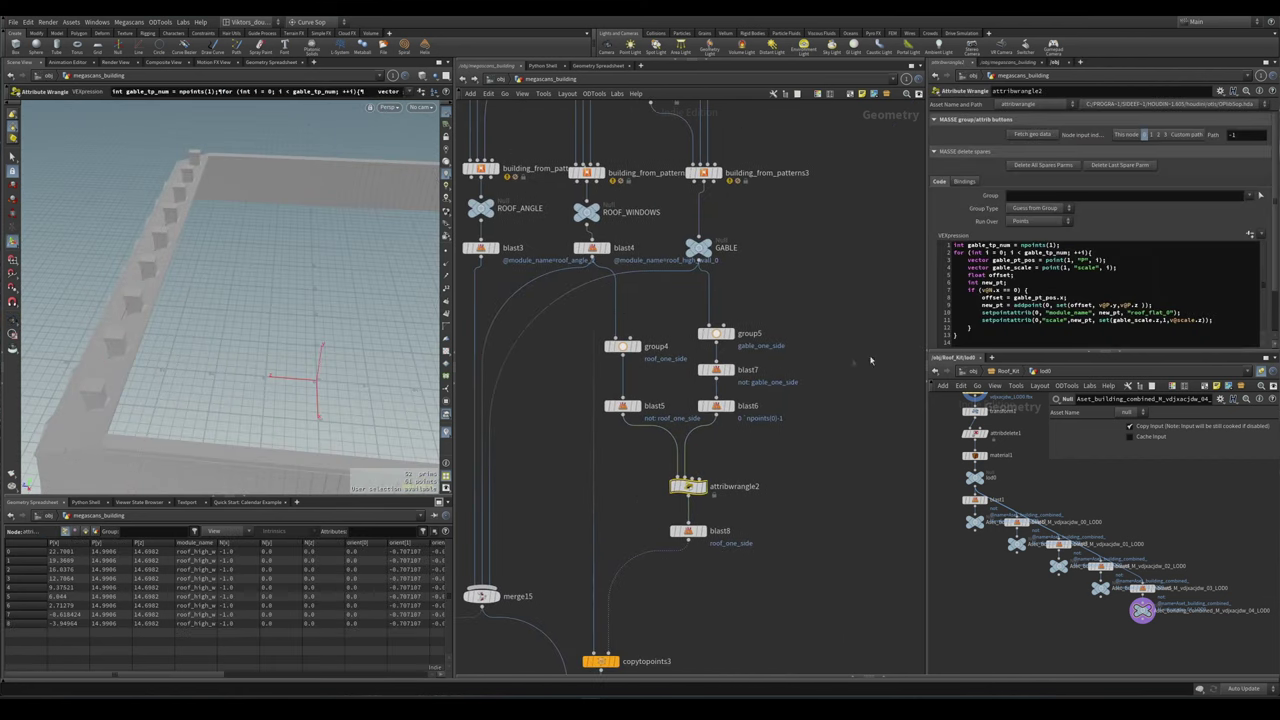
key("Escape")
scroll(344, 381, "down", 5)
left_click_drag(344, 381, 197, 378)
key("Return")
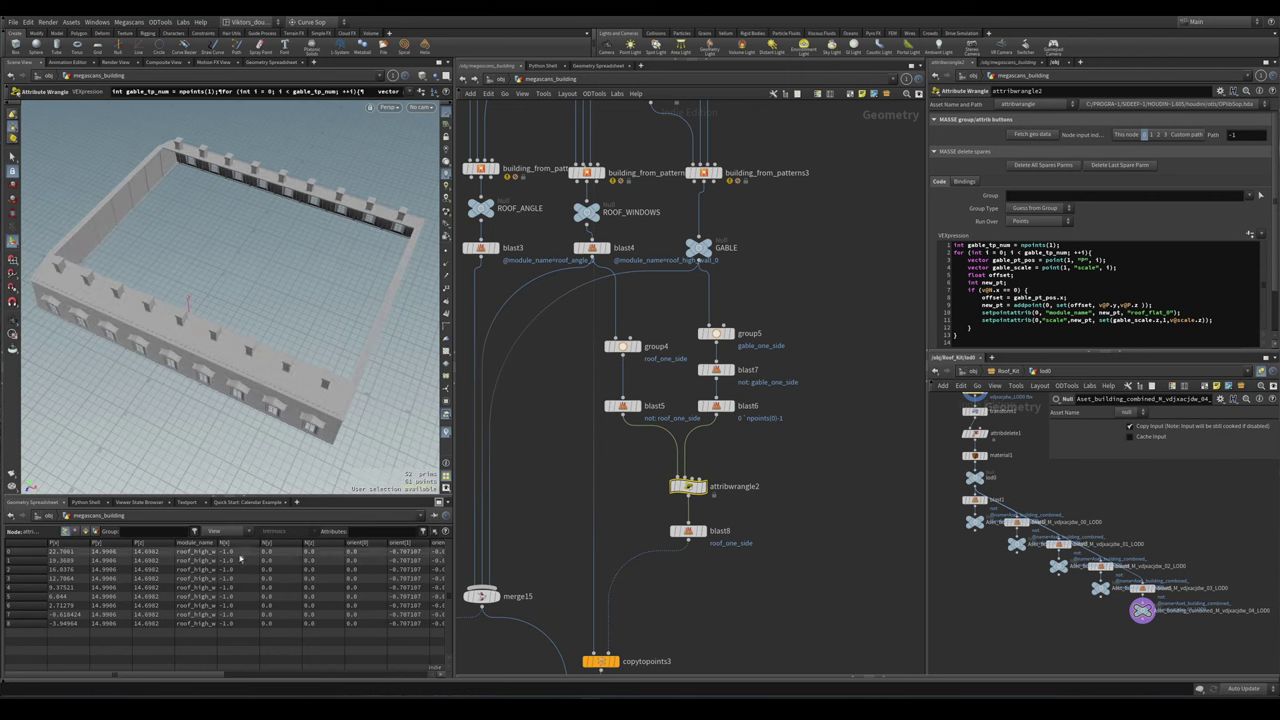
scroll(655, 518, "up", 3)
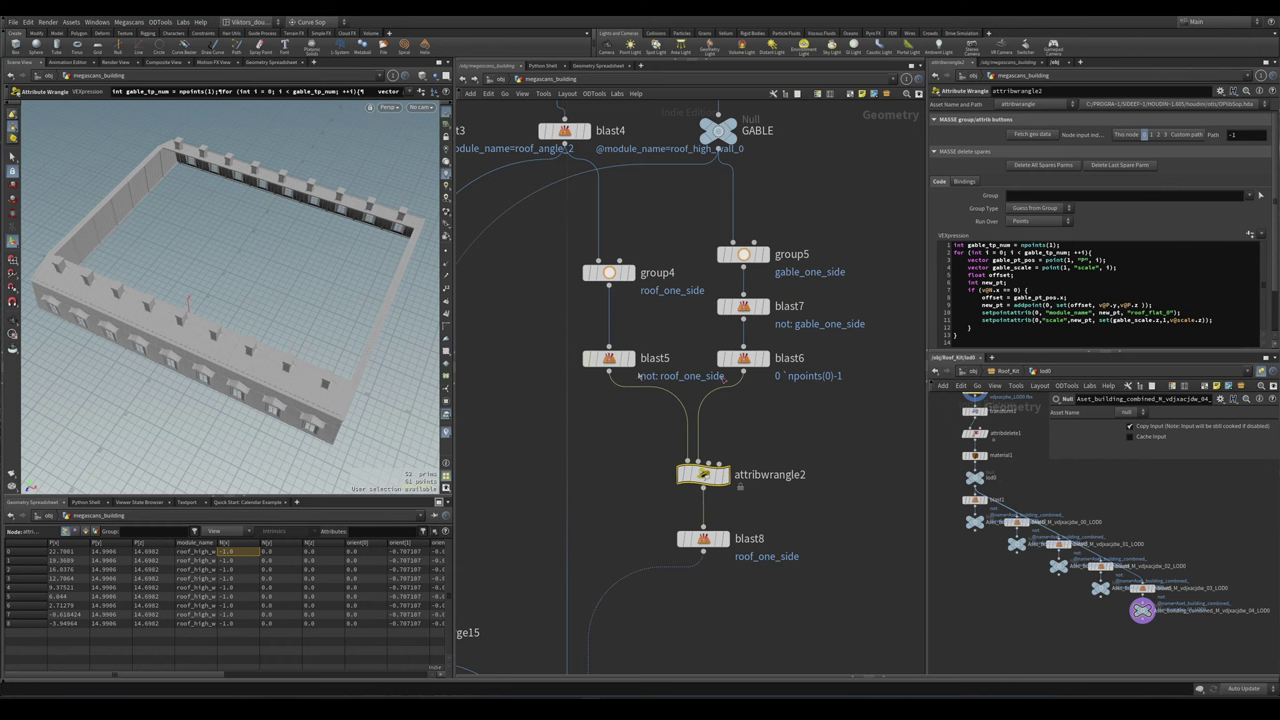
left_click(1003, 326)
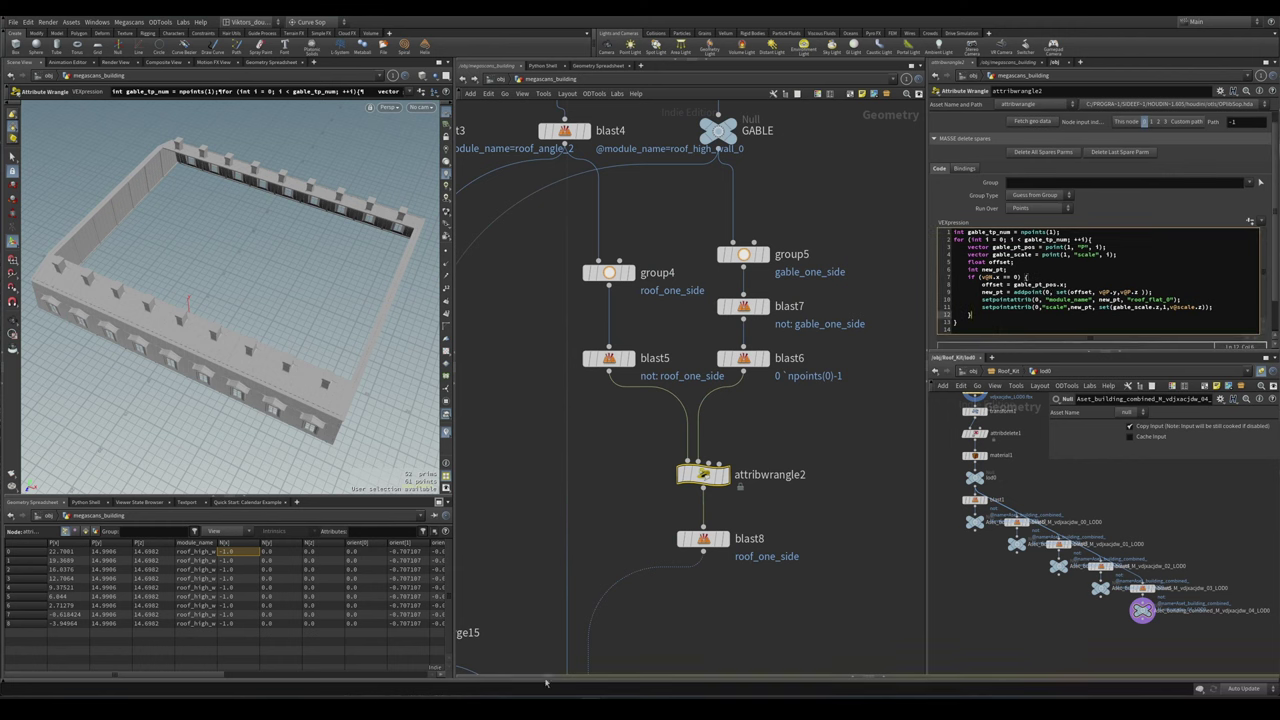
key("alt+e")
left_click_drag(768, 612, 532, 570)
key("ctrl+c")
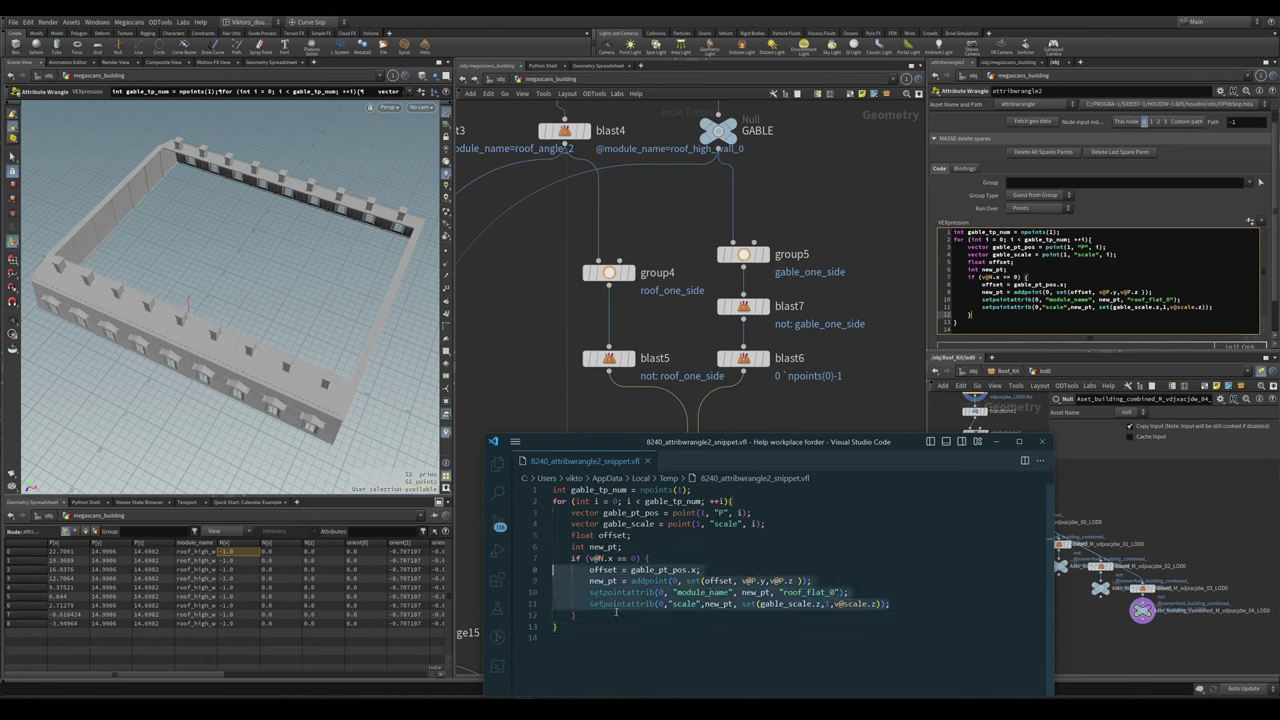
left_click(617, 613)
key("Return")
type("else {")
key("Return")
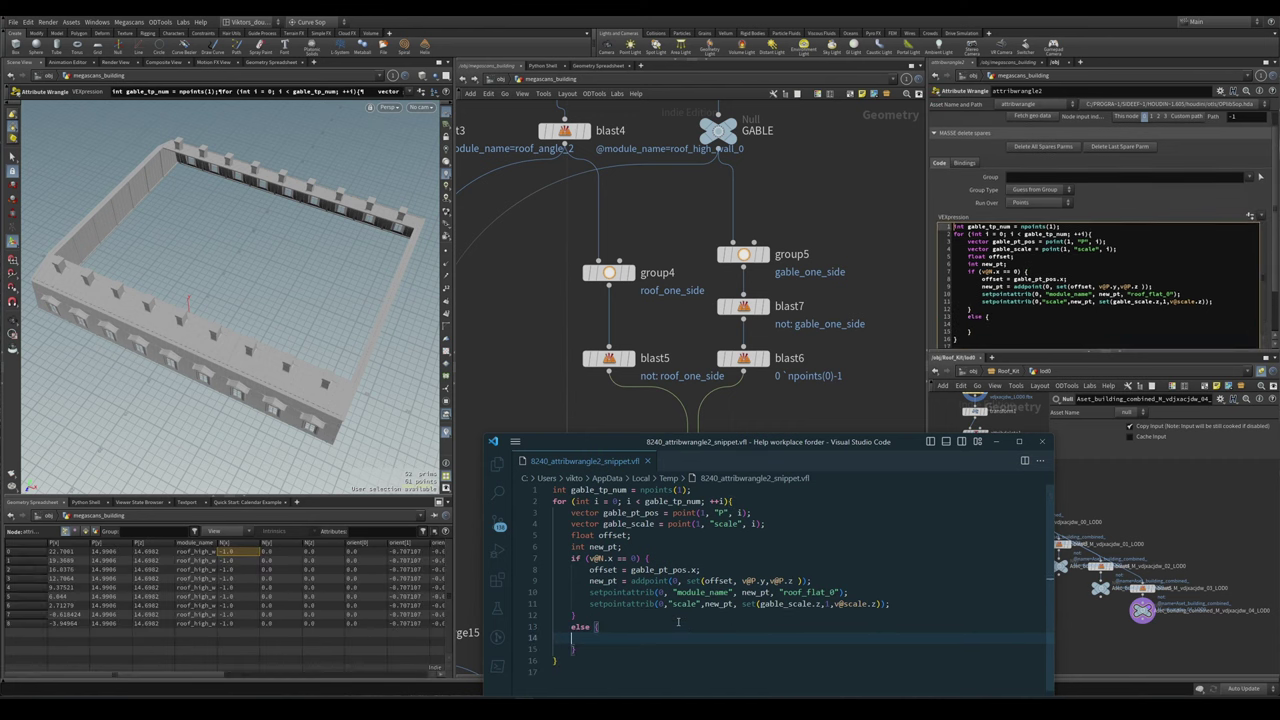
key("Down")
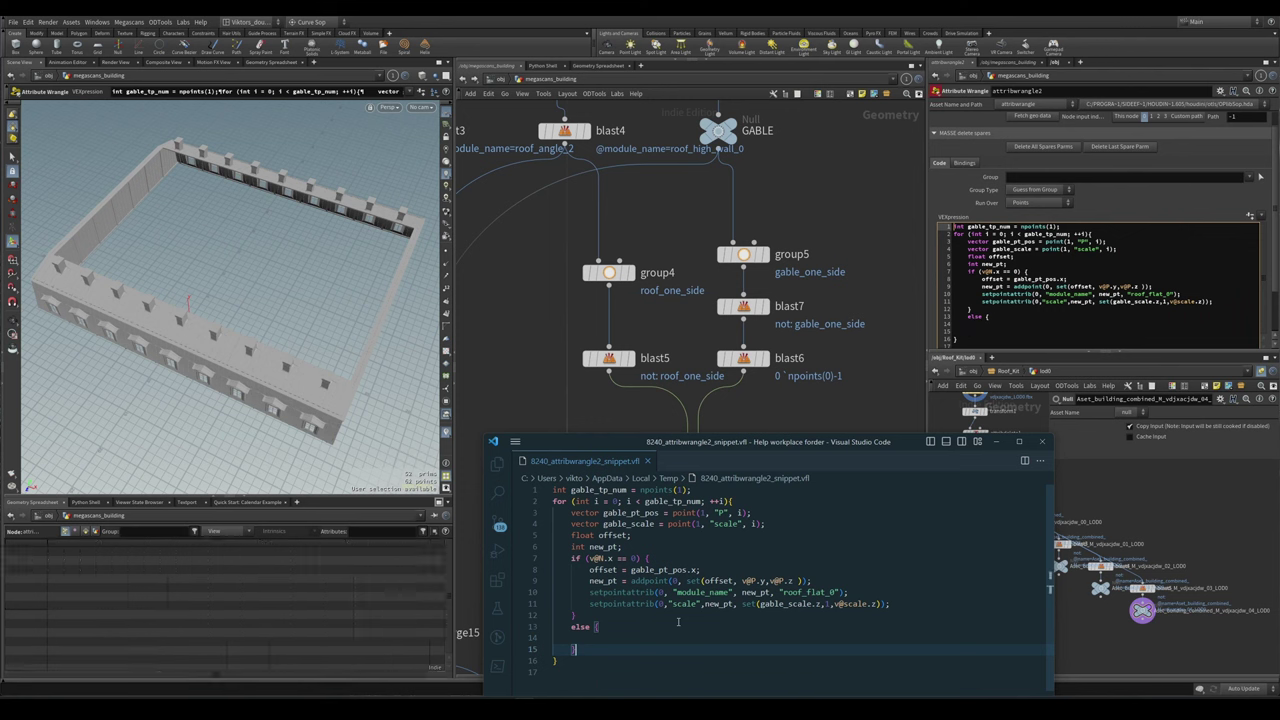
key("Up")
key("ctrl+v")
scroll(634, 589, "down", 2)
left_click(627, 577)
key("Down")
key("Down")
key("Down")
key("Down")
key("Down")
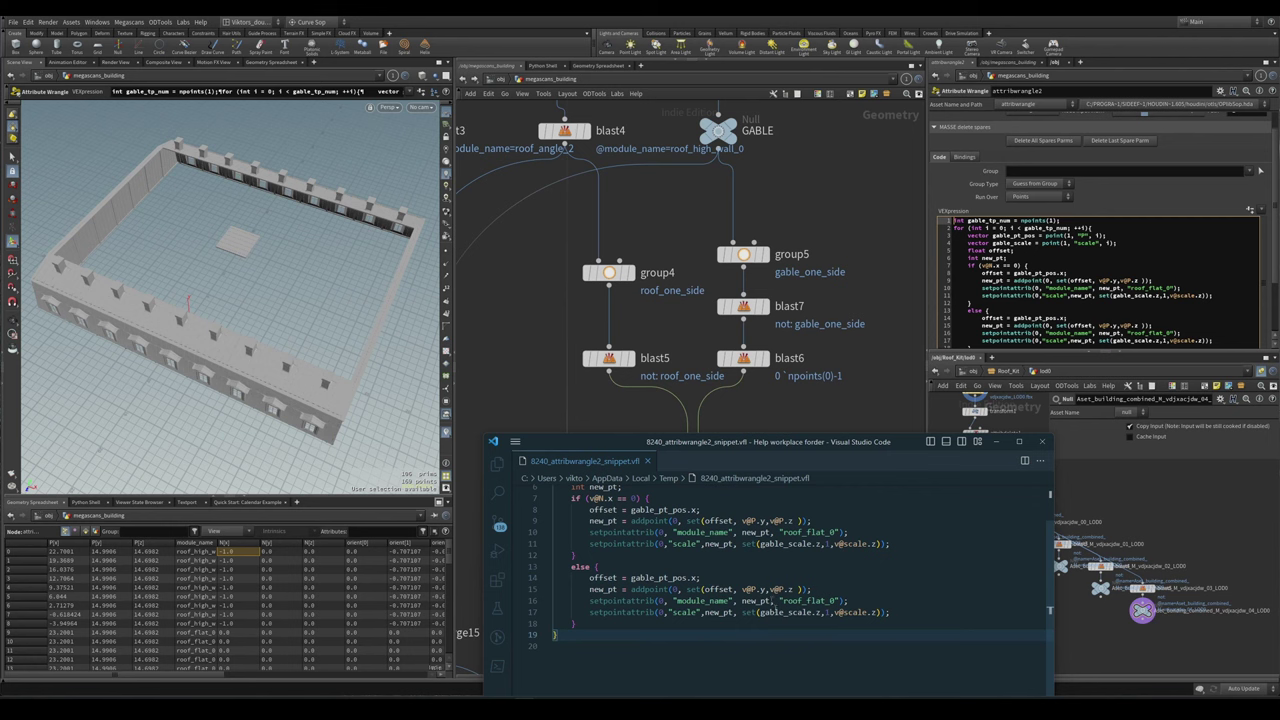
key("Up")
key("Up")
key("Up")
key("Up")
key("Up")
key("Up")
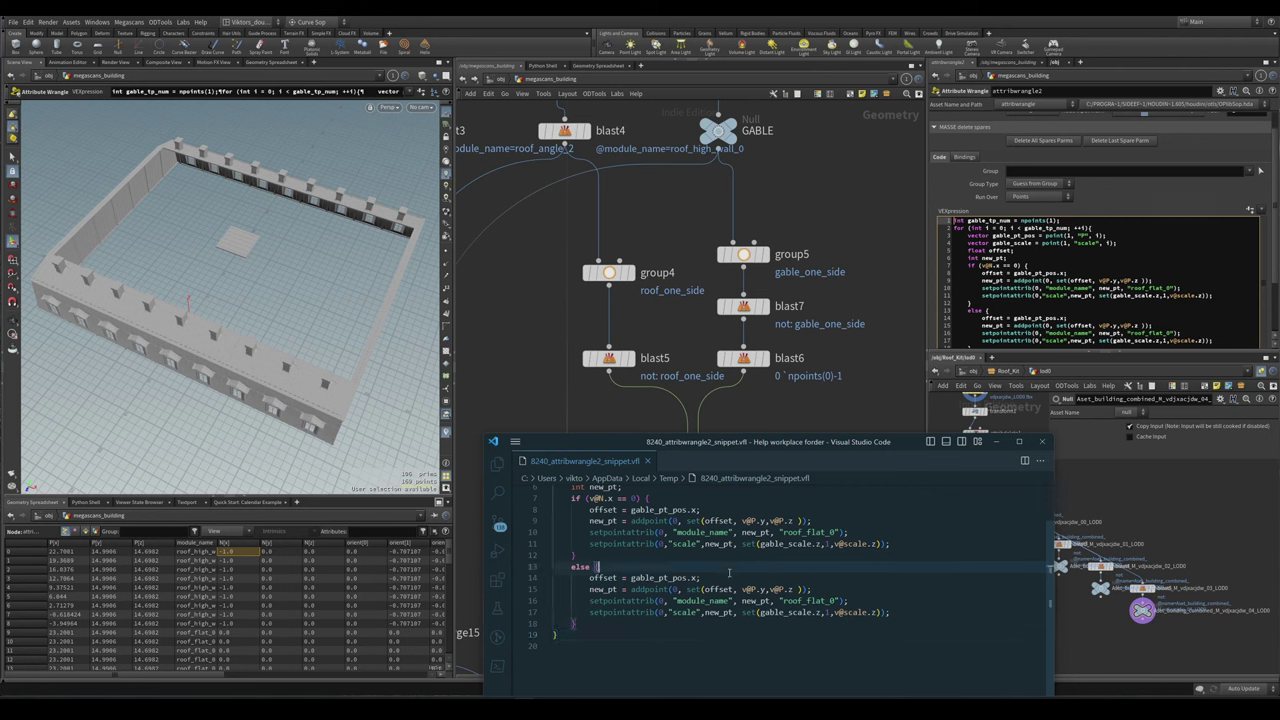
- Change the else branch's offset assignment to gable_pt_pos.z
scroll(721, 600, "up", 1)
left_click(676, 608)
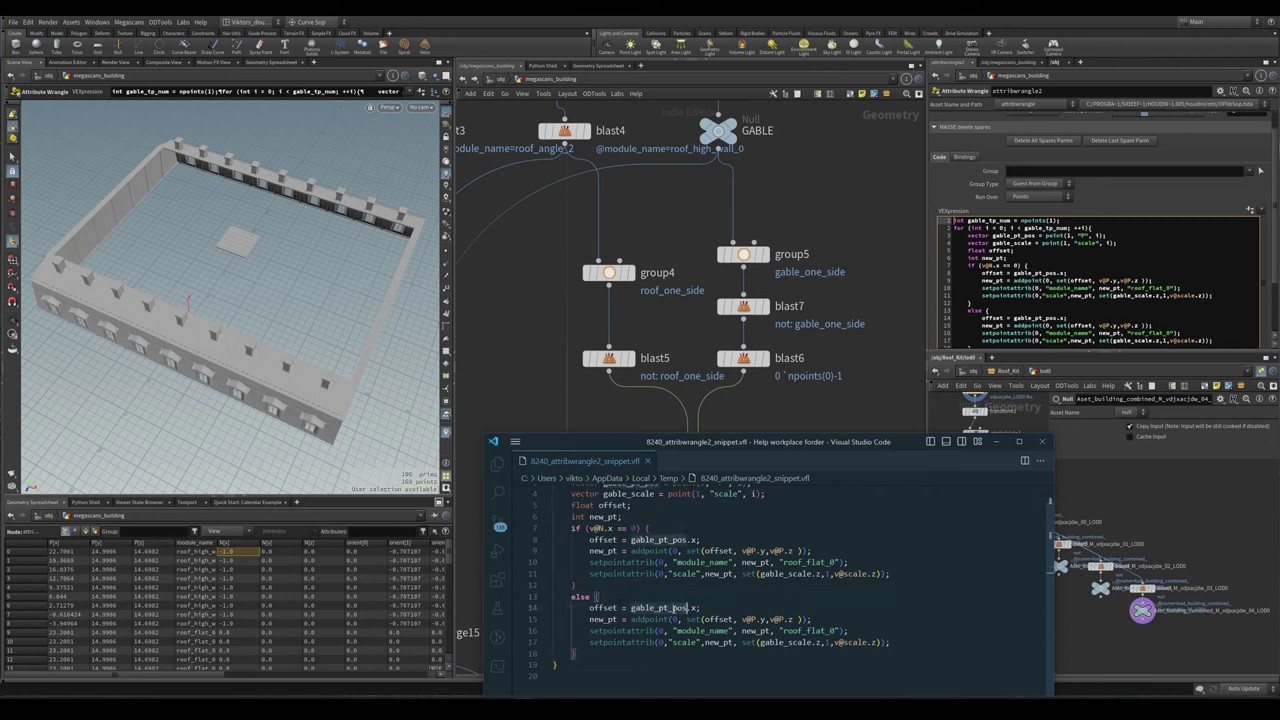
left_click(697, 608)
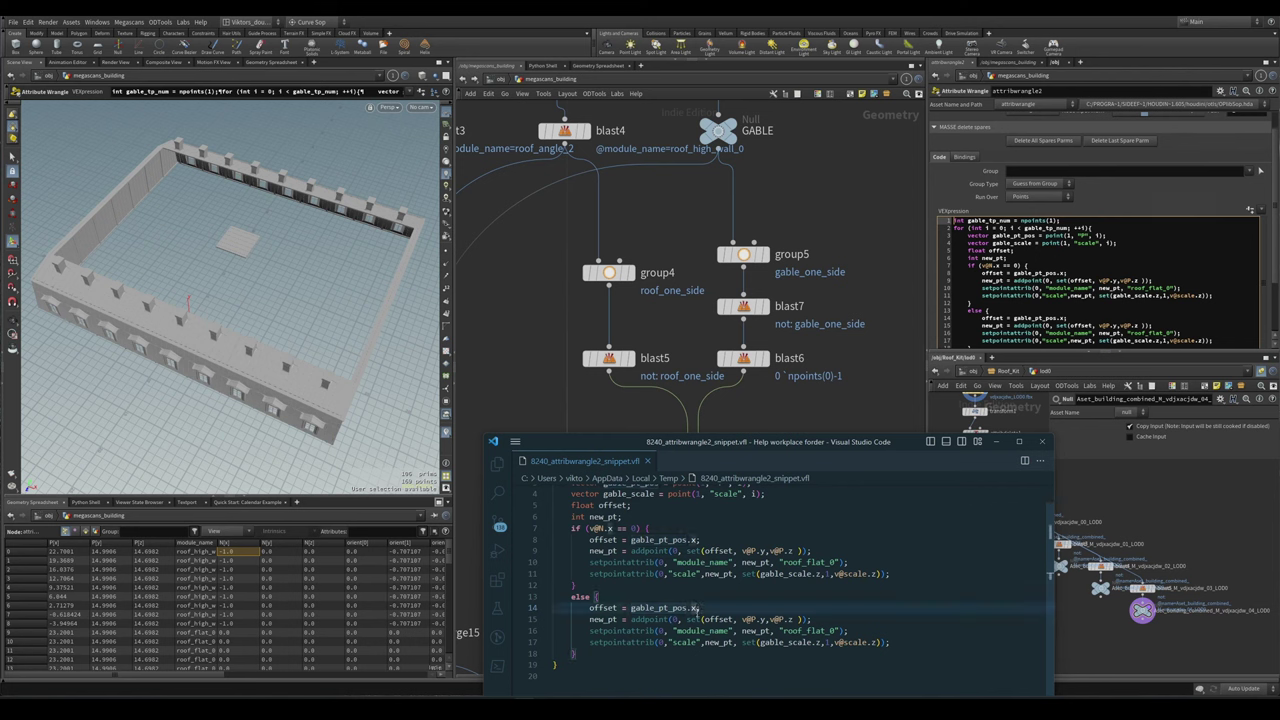
key("BackSpace")
type("z")
left_click(704, 574)
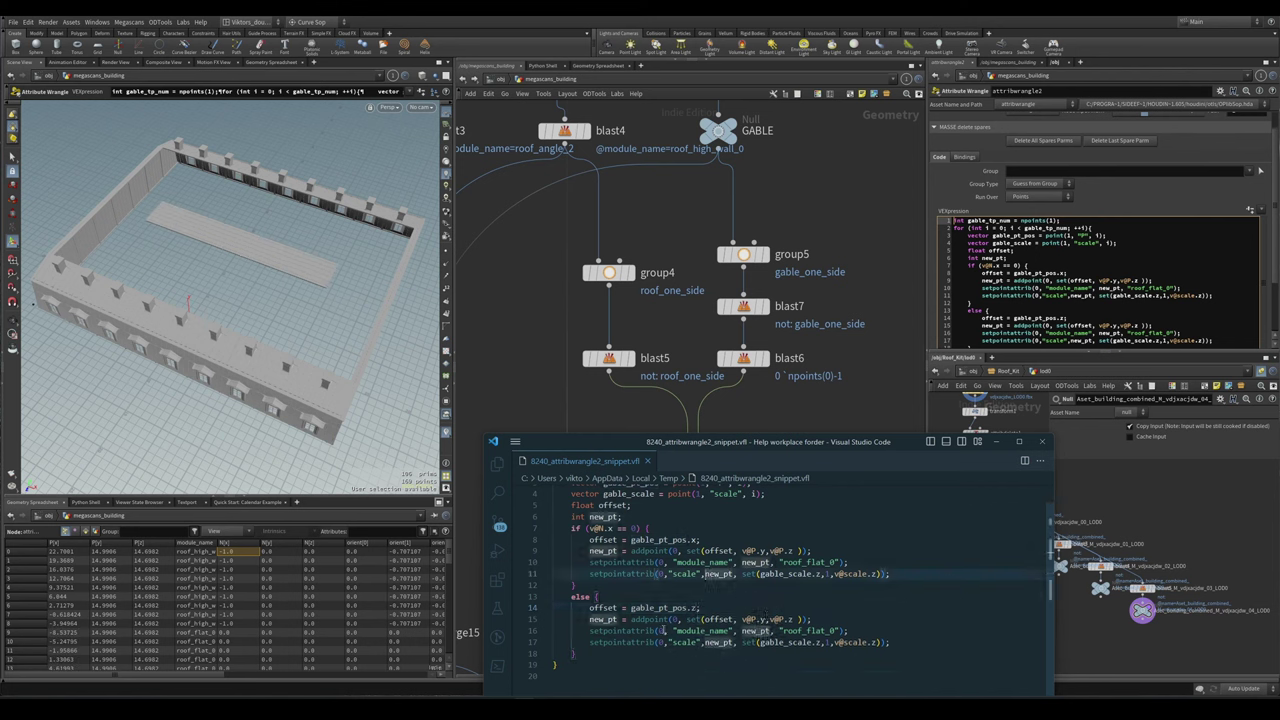
left_click(720, 619)
left_click(747, 642)
left_click(733, 619)
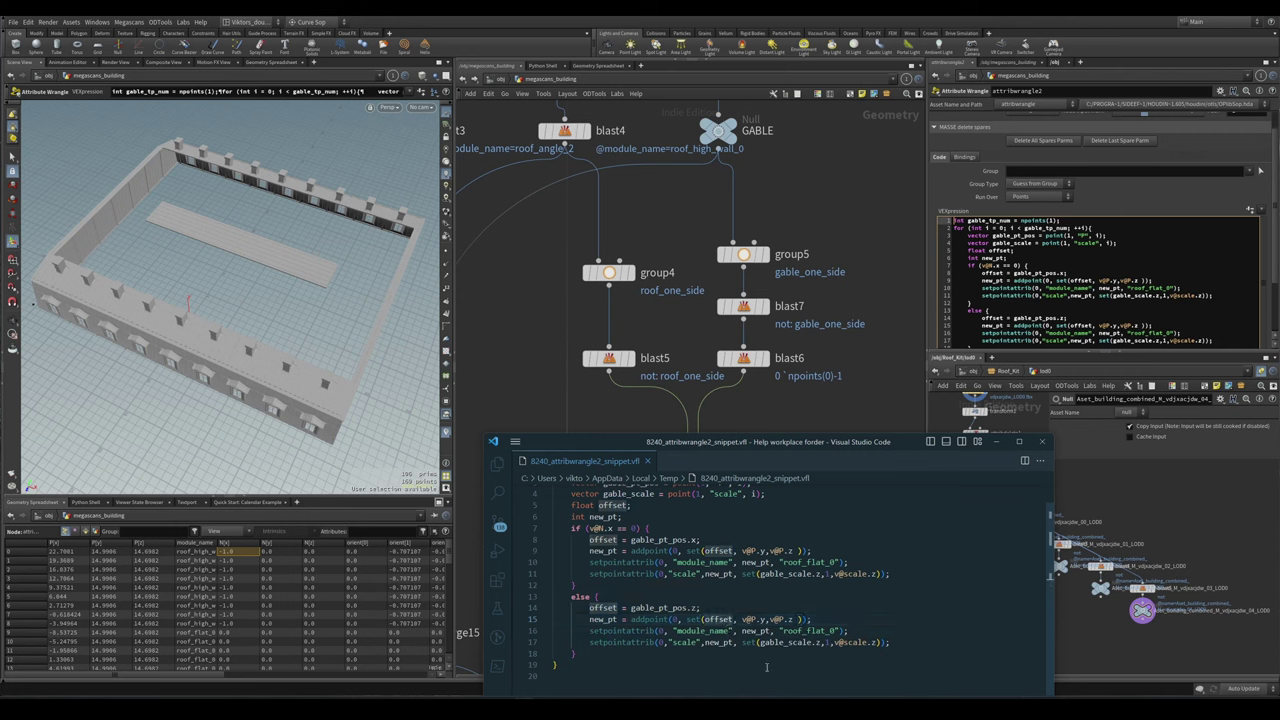
left_click(789, 619)
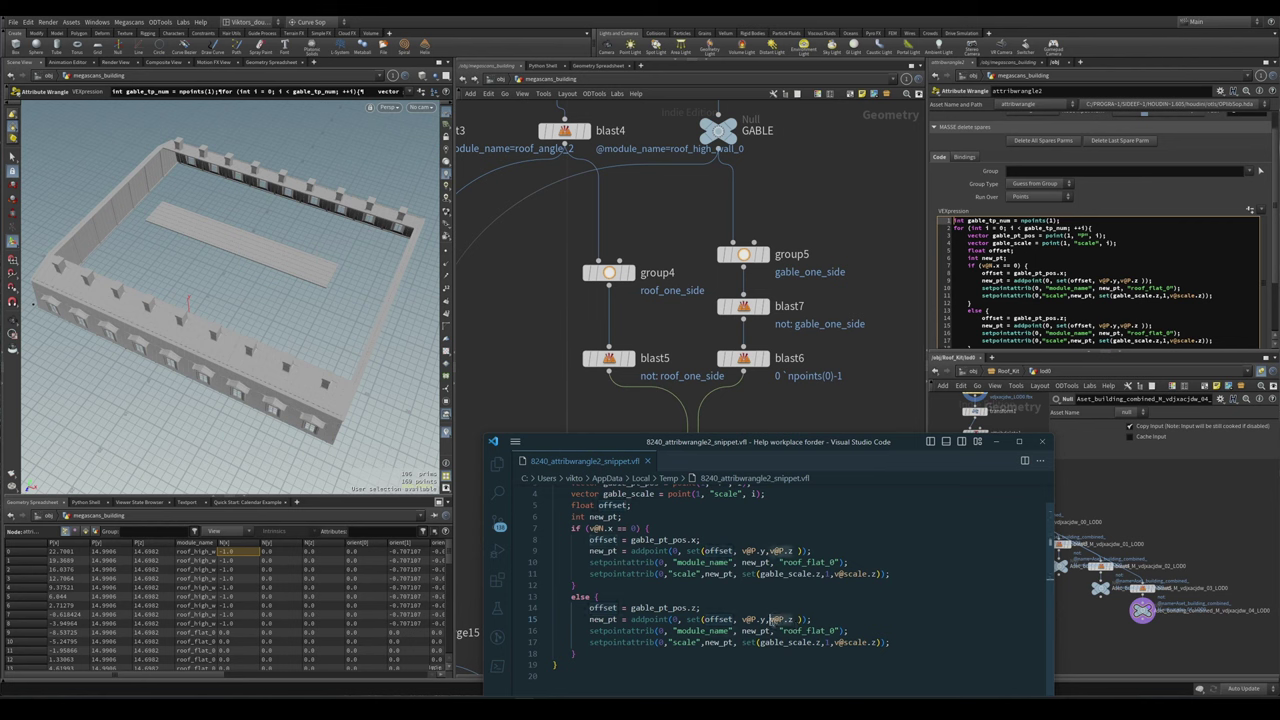
type("offset")
left_click(843, 589)
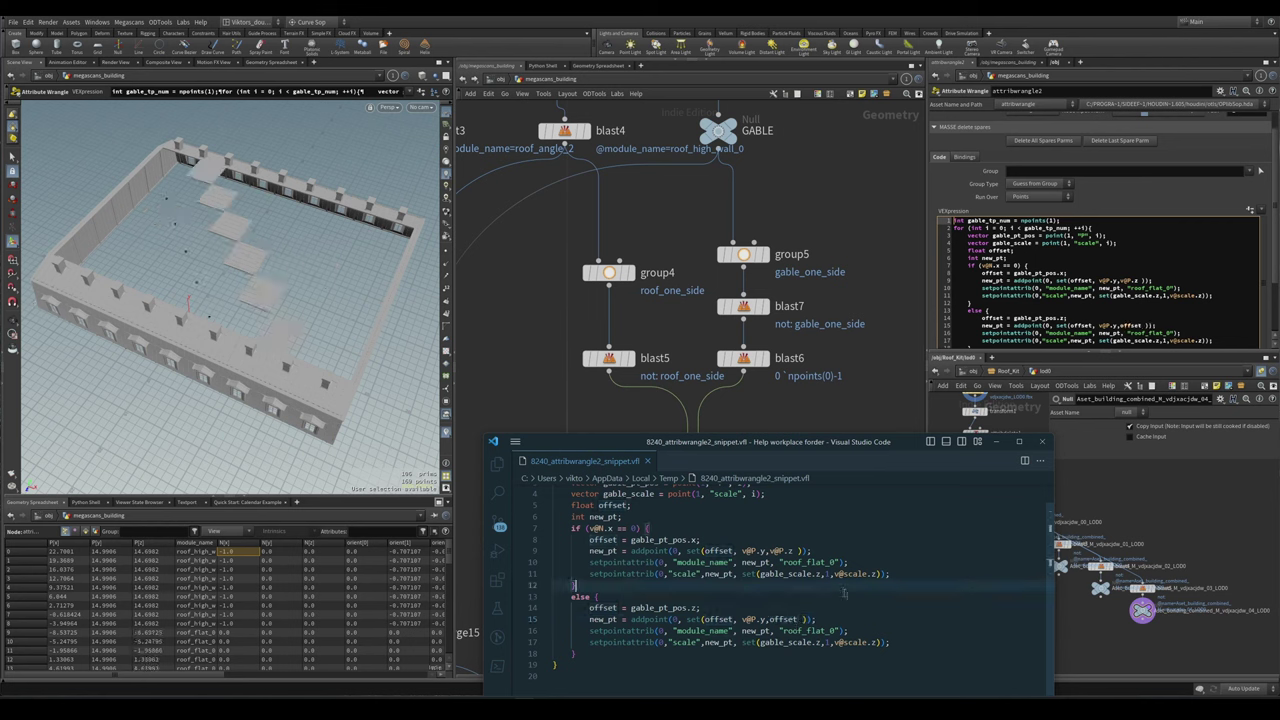
left_click(736, 619)
key("ctrl+BackSpace")
type("v@P.")
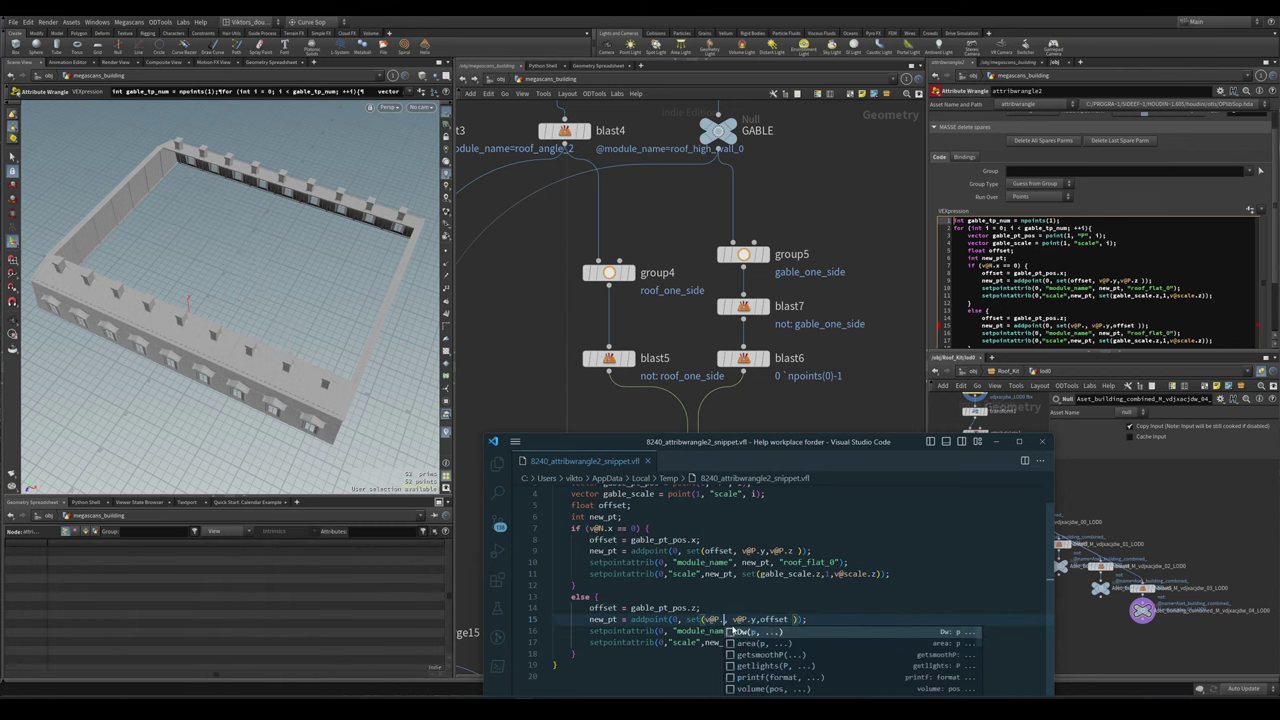
type("x")
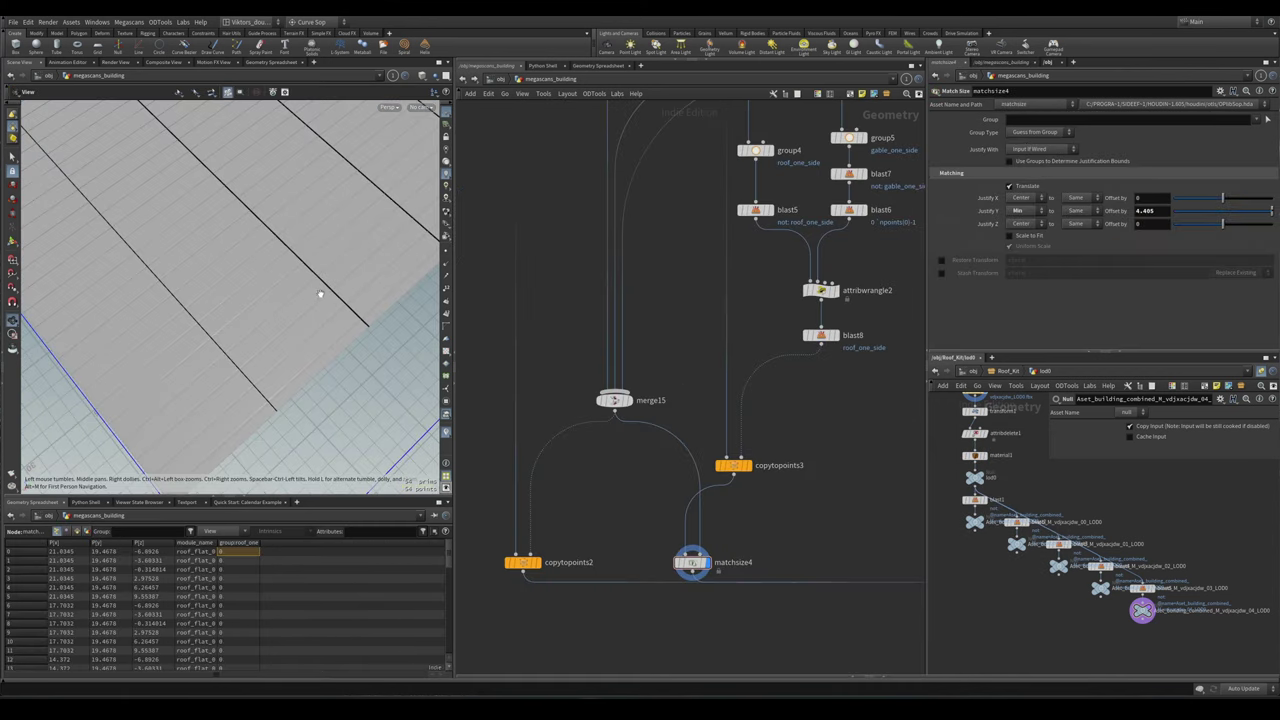
- Inspect the flat-roof tiles' orientation and spacing at matchsize4 and copytopoints3, comparing them with the wrangle snippet
left_click_drag(323, 291, 338, 318)
middle_click_drag(786, 486, 773, 447)
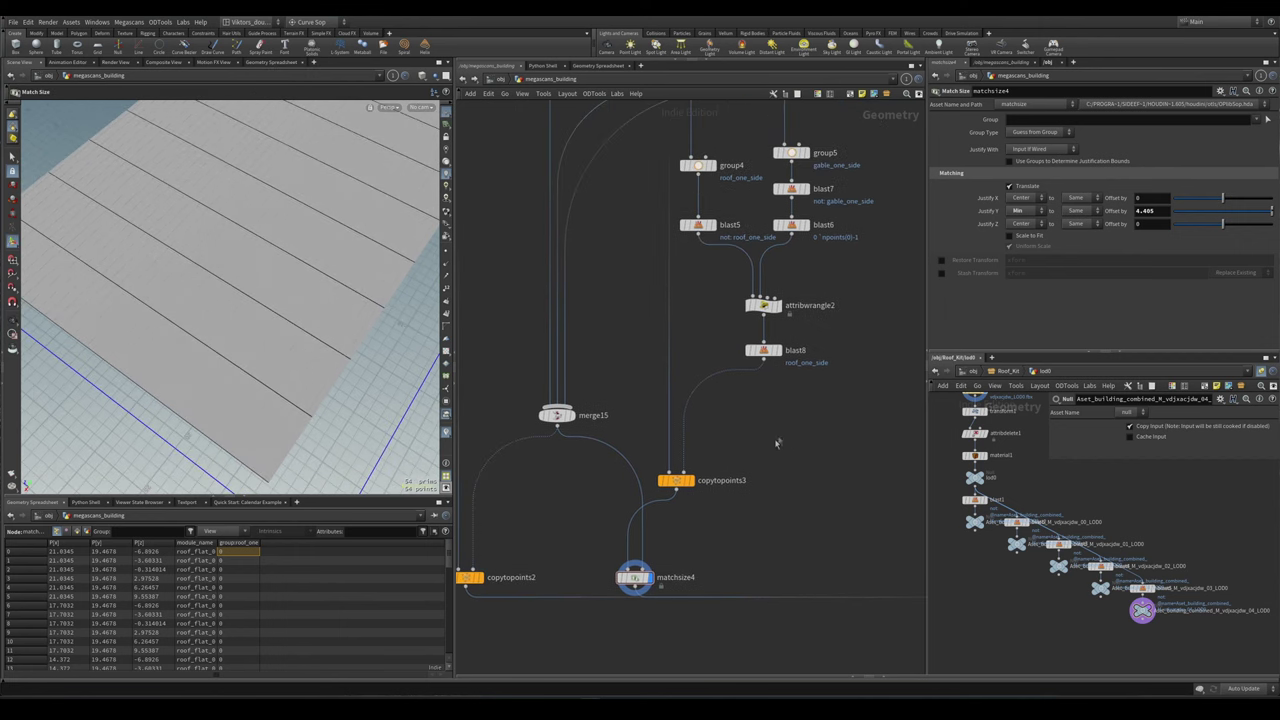
key("alt+Tab")
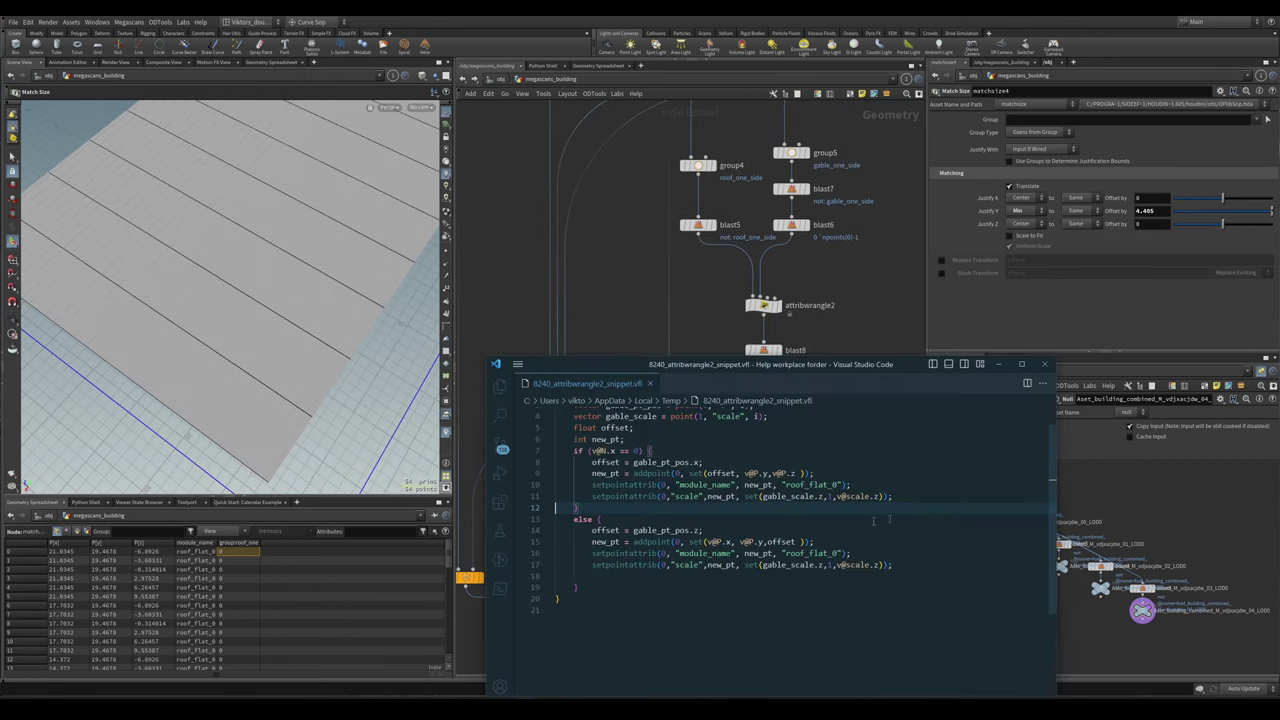
left_click(915, 473)
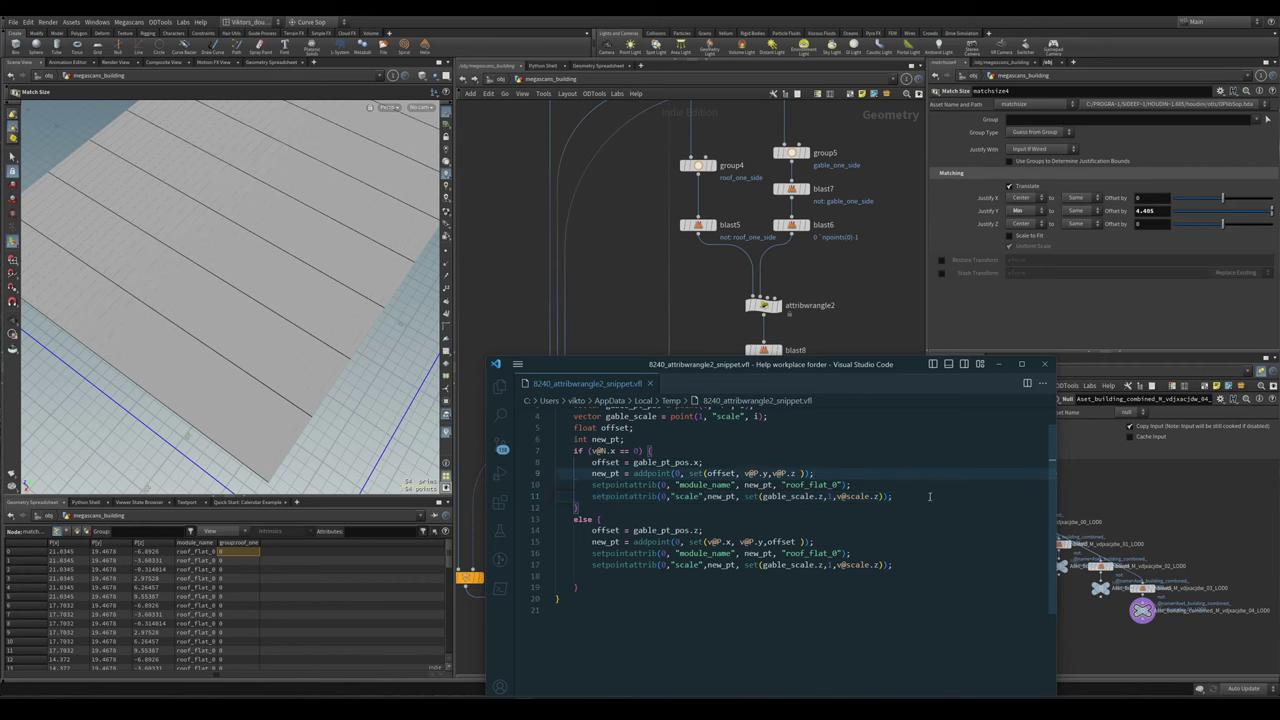
left_click(869, 305)
left_click(675, 474)
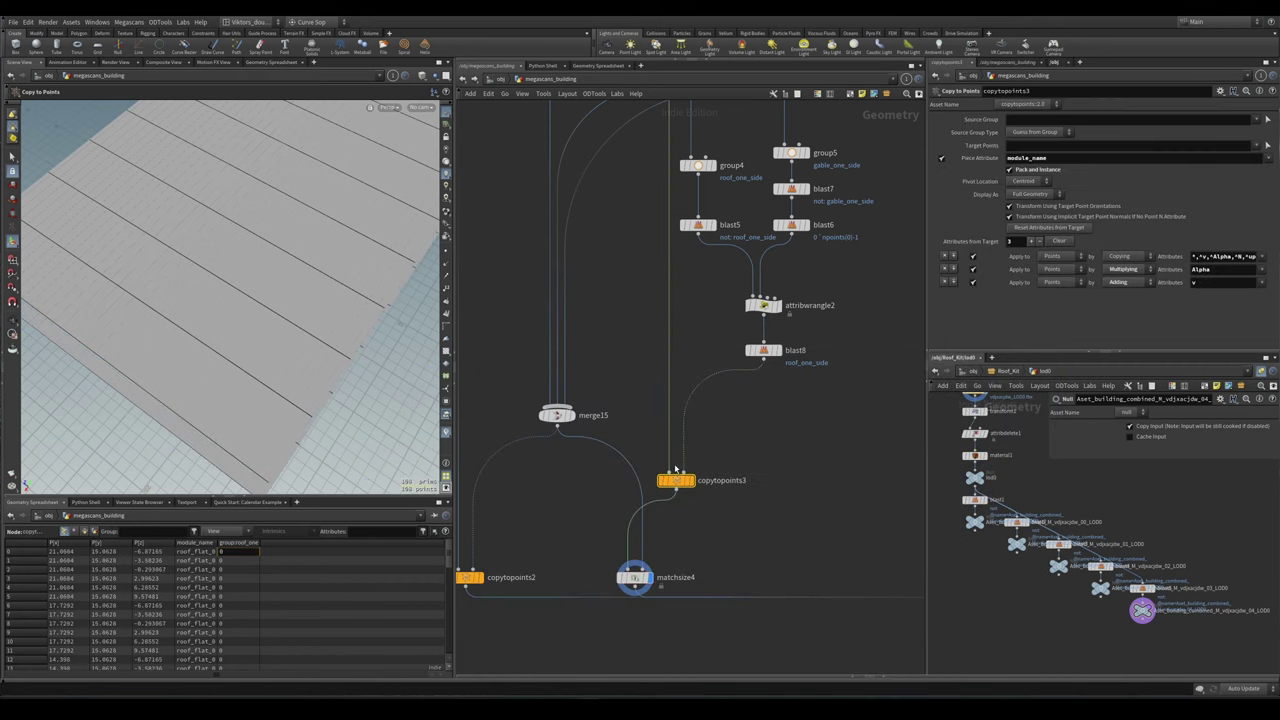
key("Escape")
left_click_drag(314, 317, 325, 406)
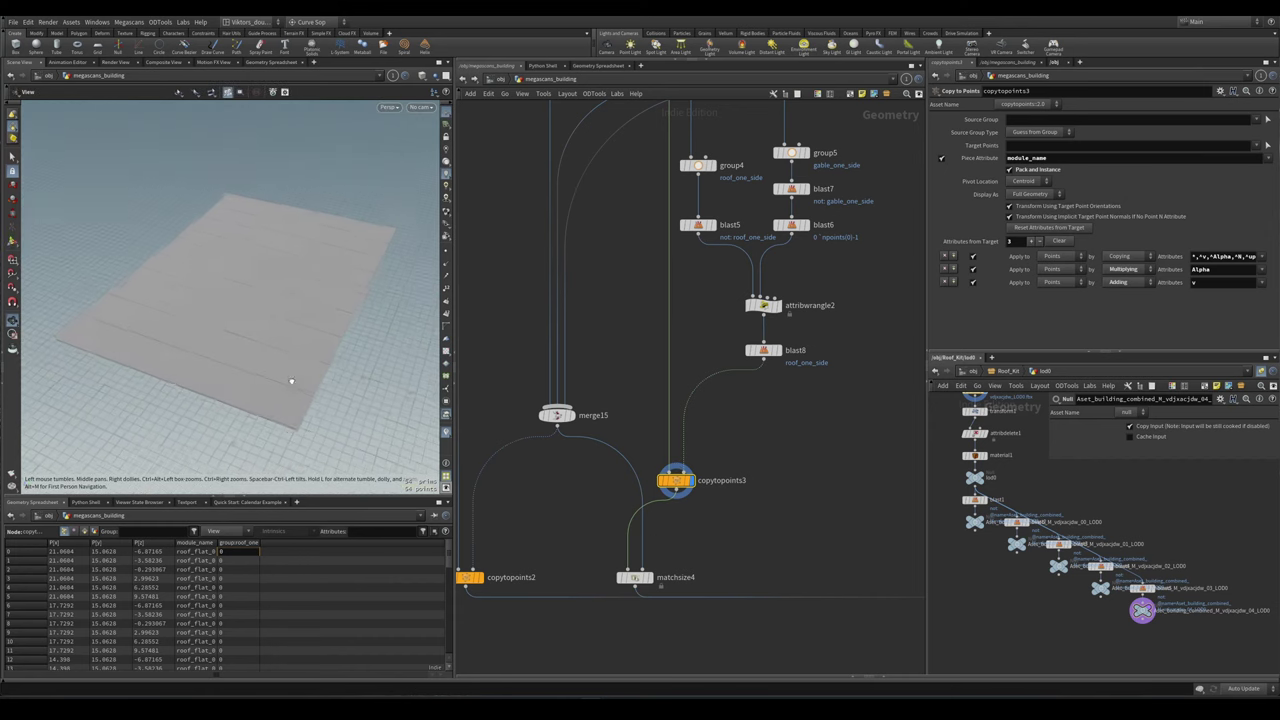
key("Return")
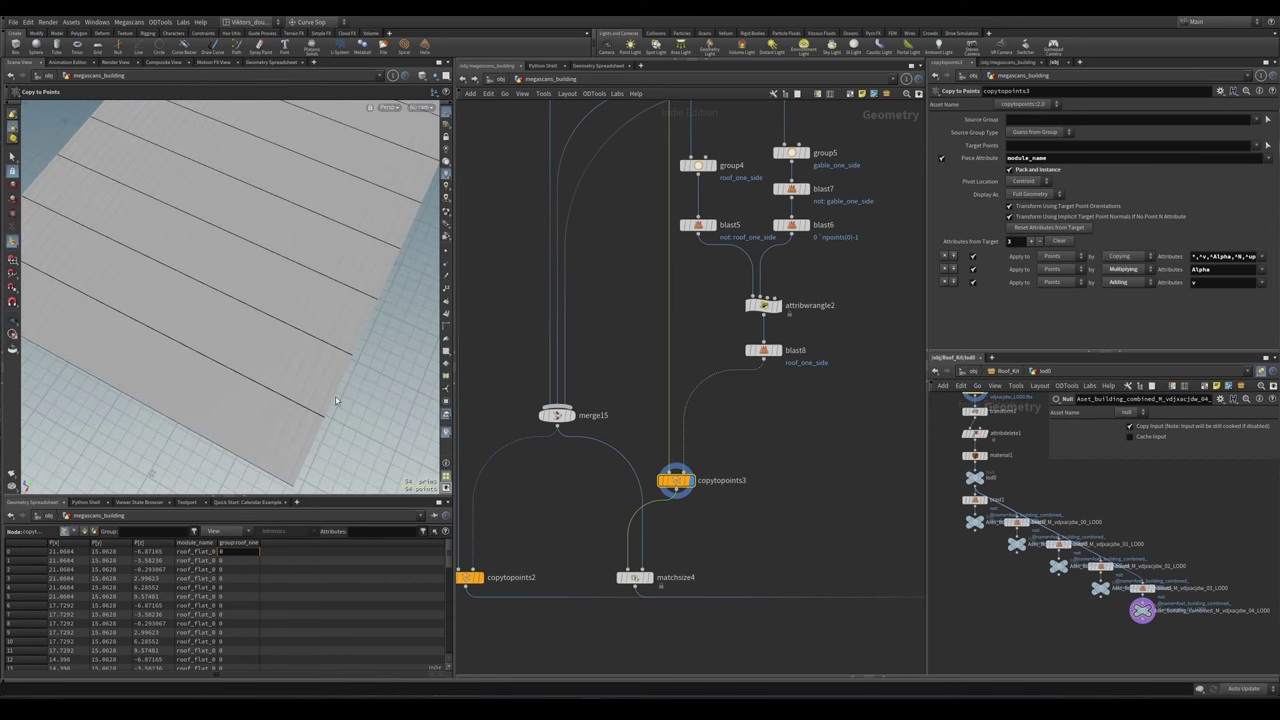
scroll(340, 405, "down", 2)
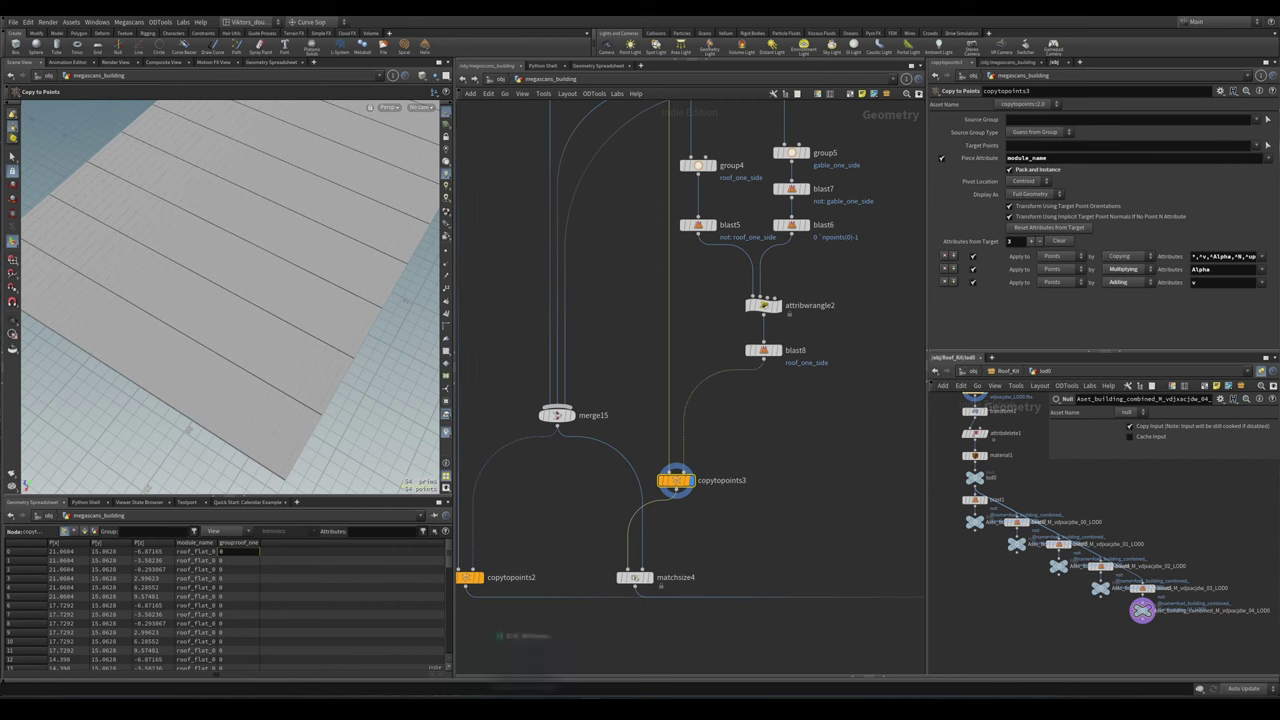
- Examine the normals and orient attributes of blast5's points and the geometry of the upstream roof_windows building_from_patterns node
left_click(875, 528)
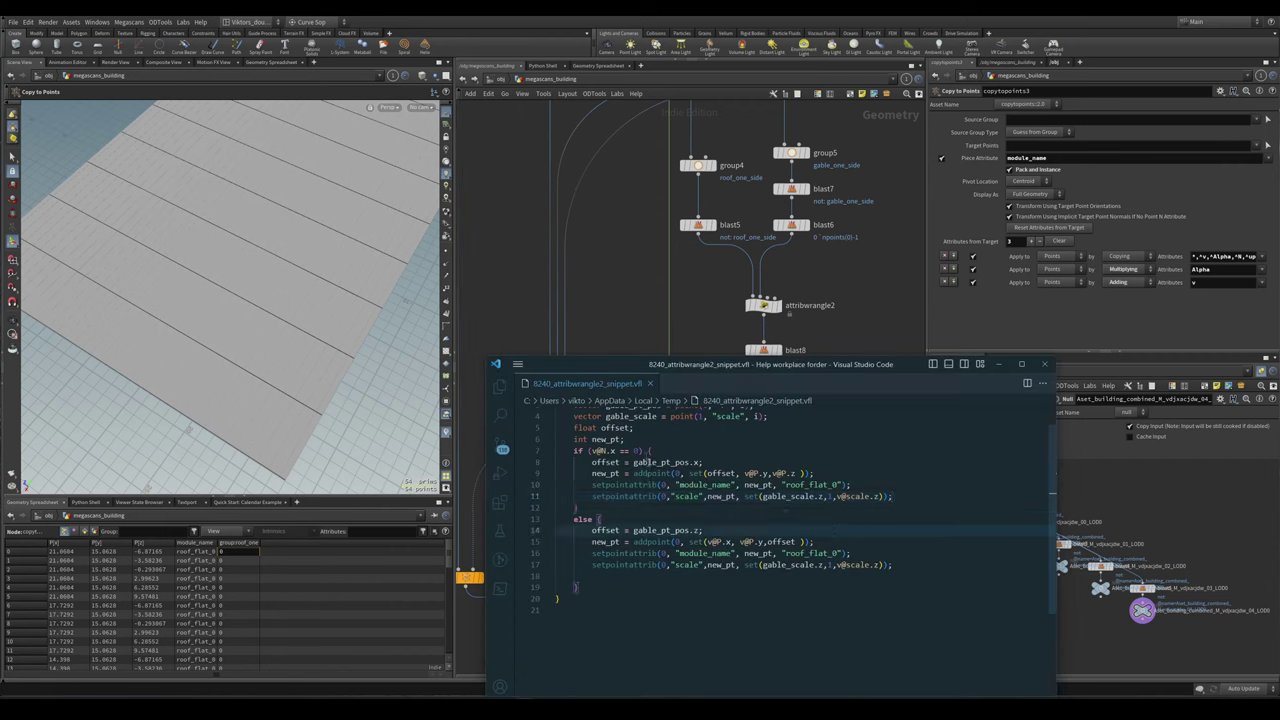
scroll(788, 510, "up", 1)
left_click(730, 300)
middle_click_drag(730, 300, 733, 338)
left_click(703, 260)
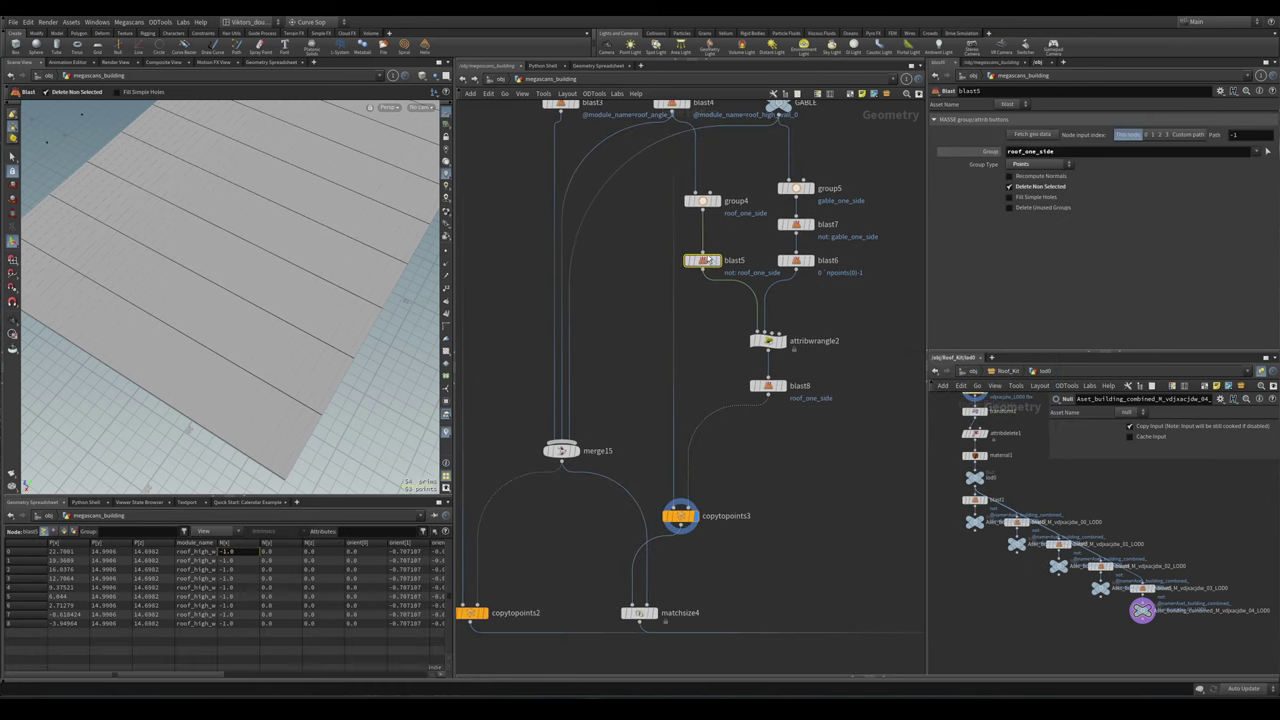
scroll(234, 240, "down", 5)
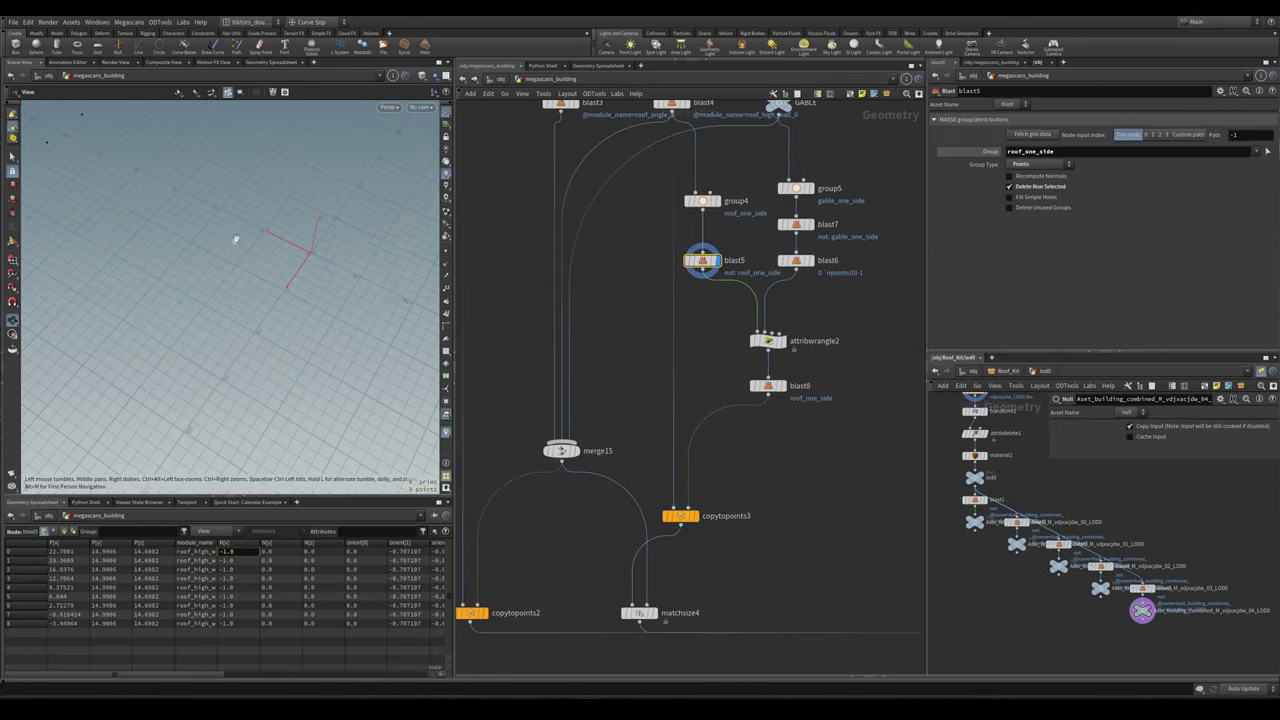
middle_click_drag(730, 274, 727, 323)
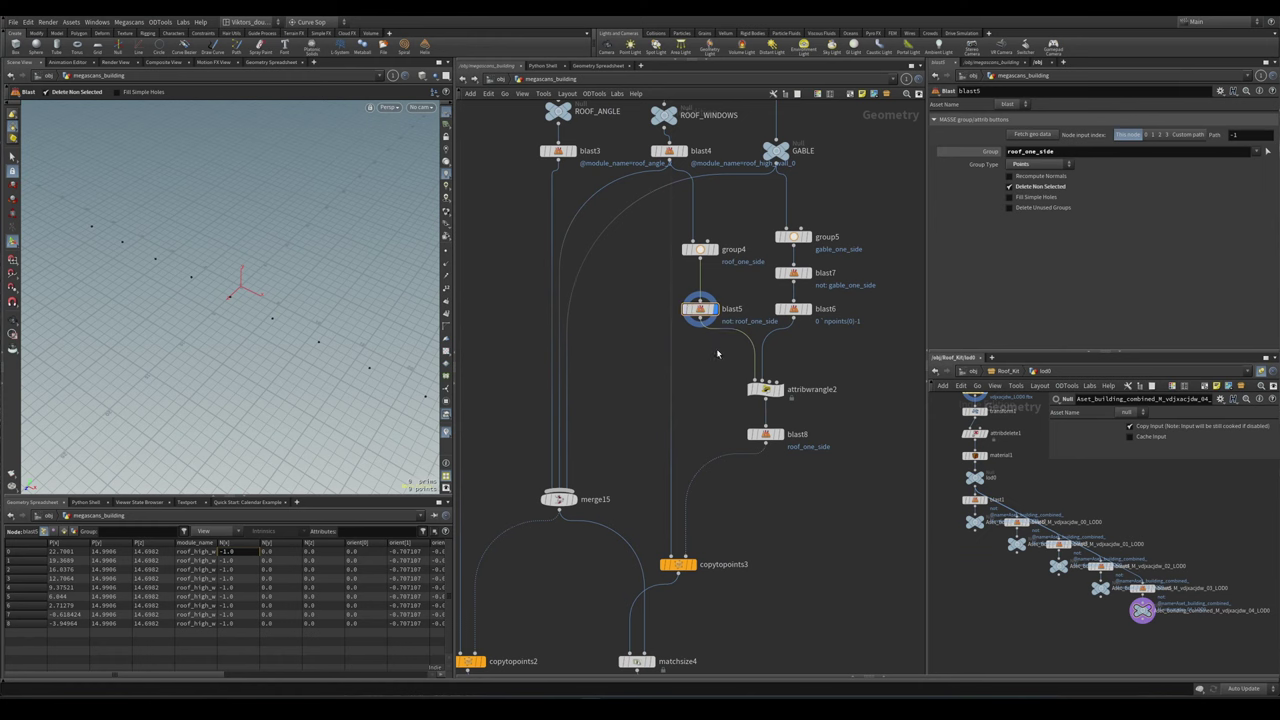
scroll(298, 644, "right", 2)
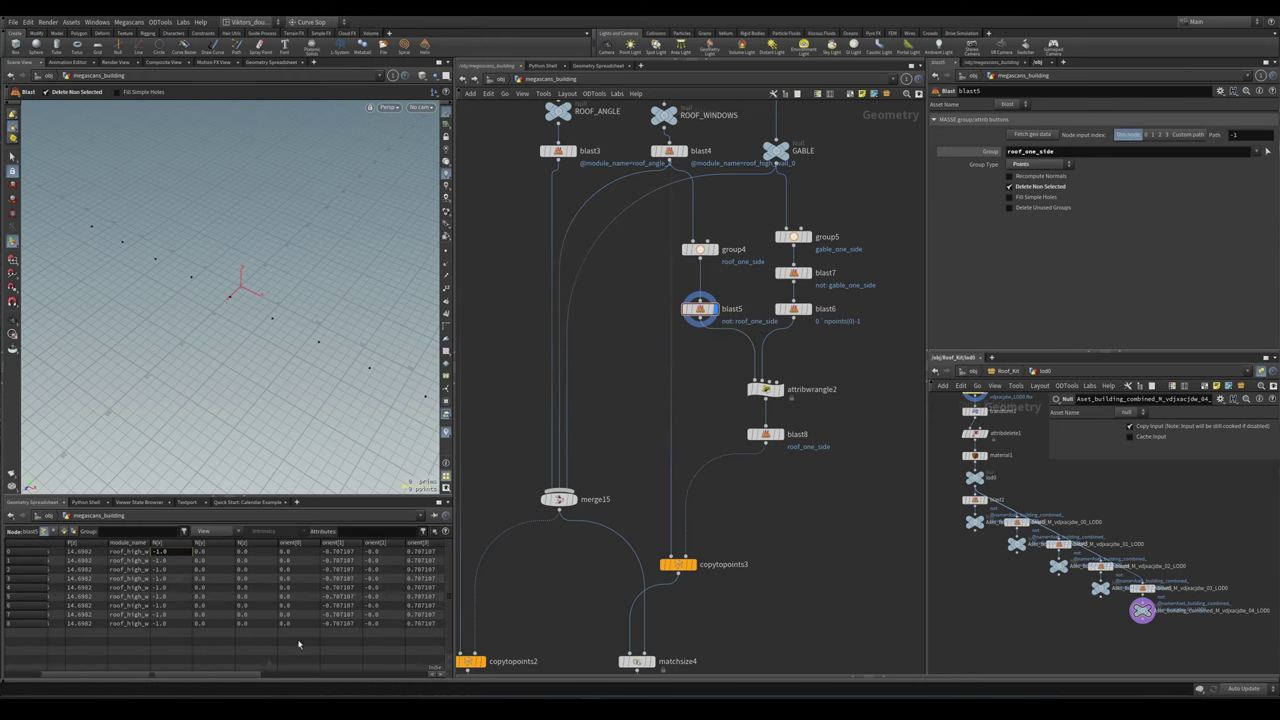
middle_click_drag(668, 226, 688, 268)
left_click(662, 184)
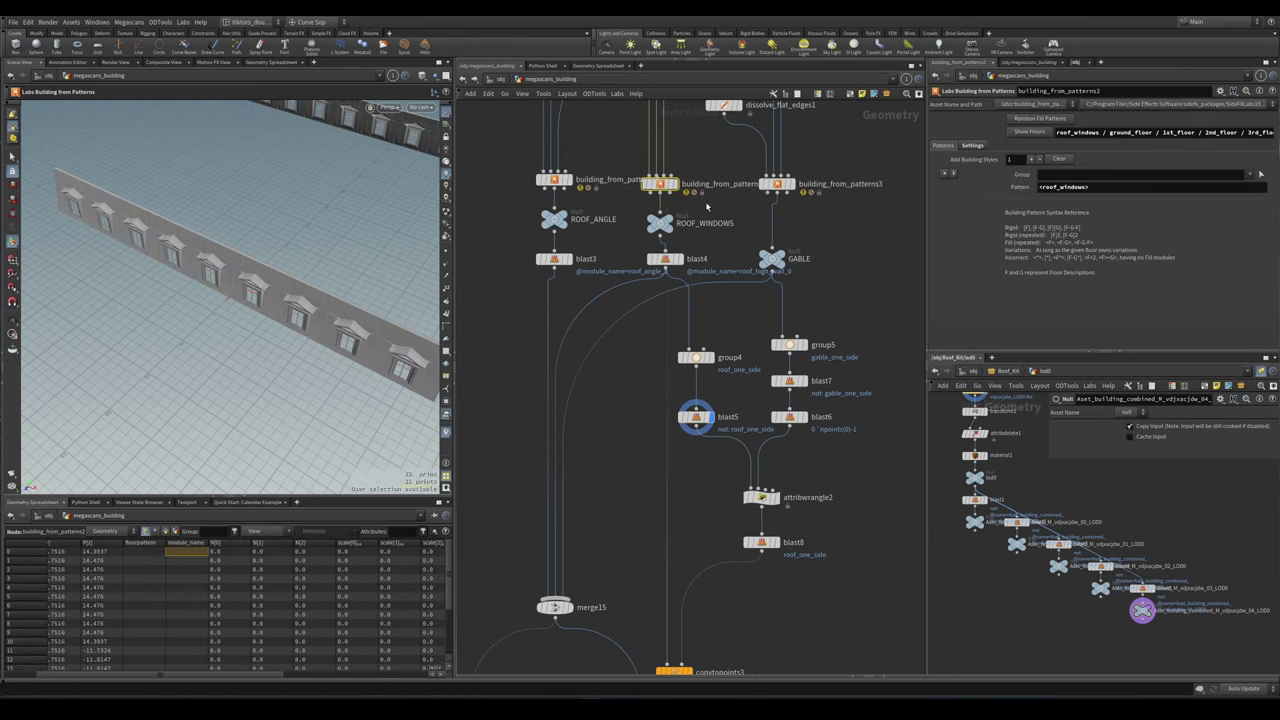
middle_click_drag(727, 471, 706, 365)
left_click(745, 391)
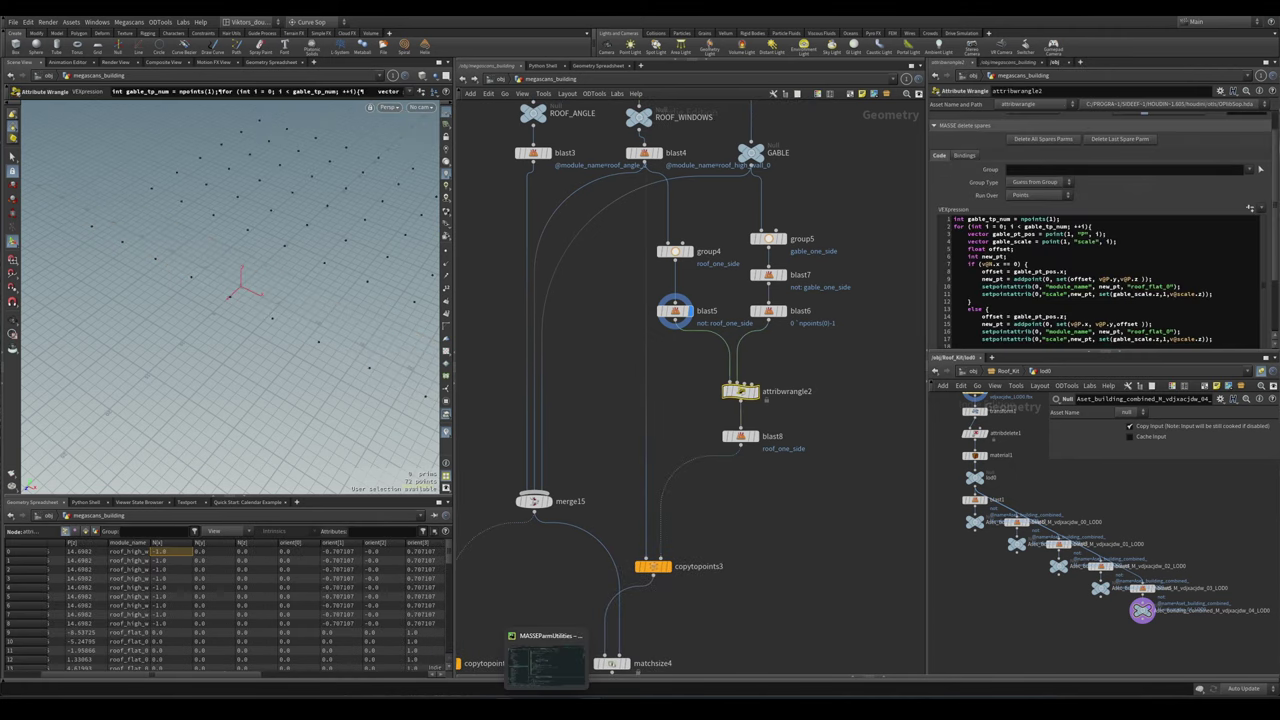
key("alt+e")
left_click(885, 594)
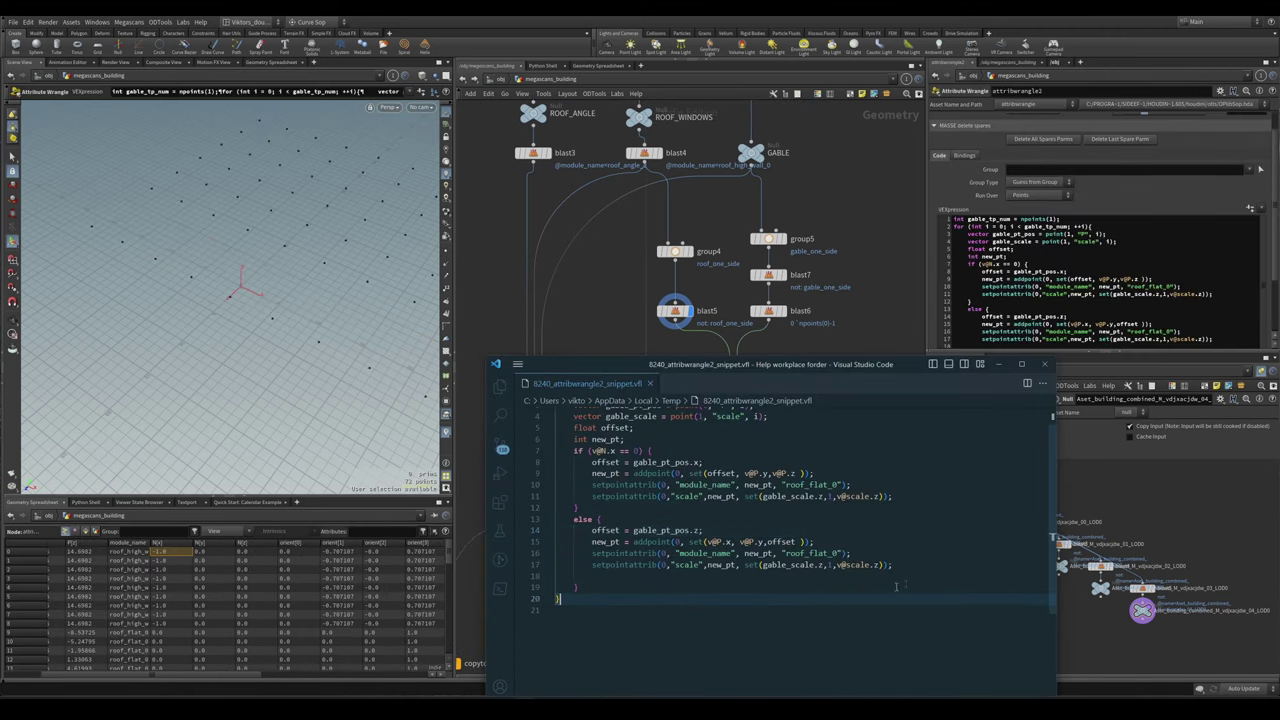
left_click(931, 496)
key("Return")
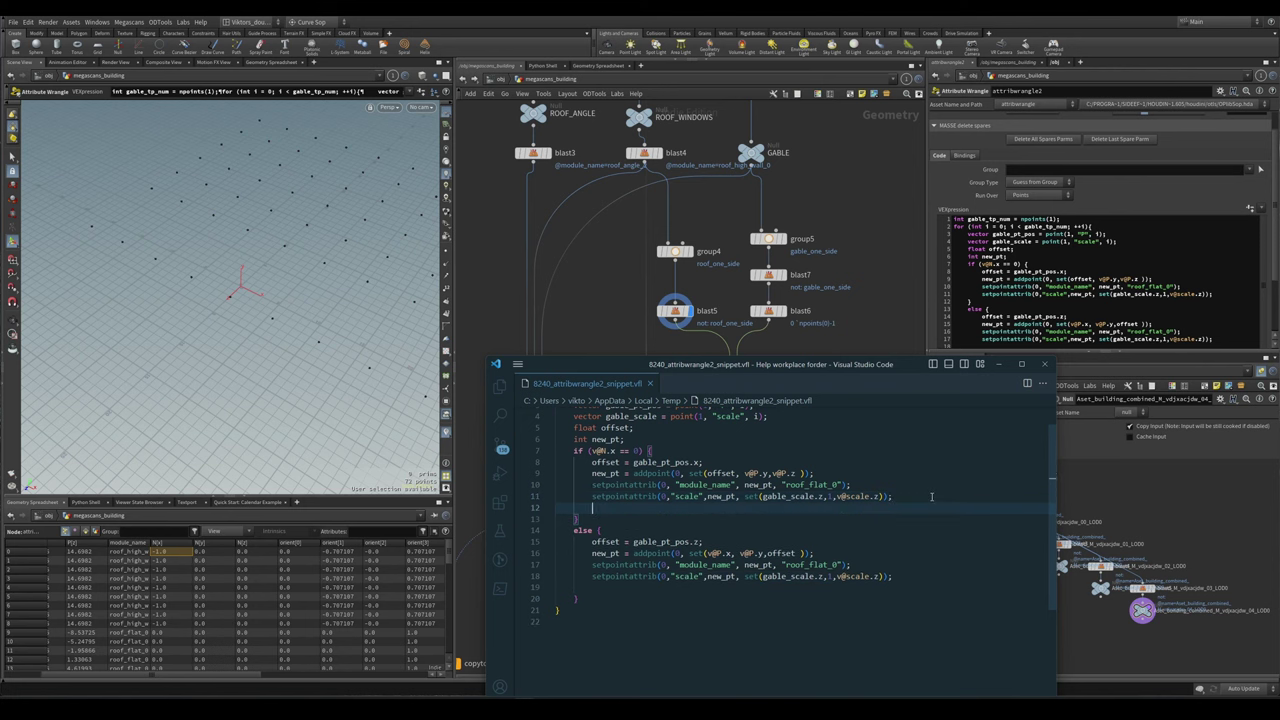
type("setp")
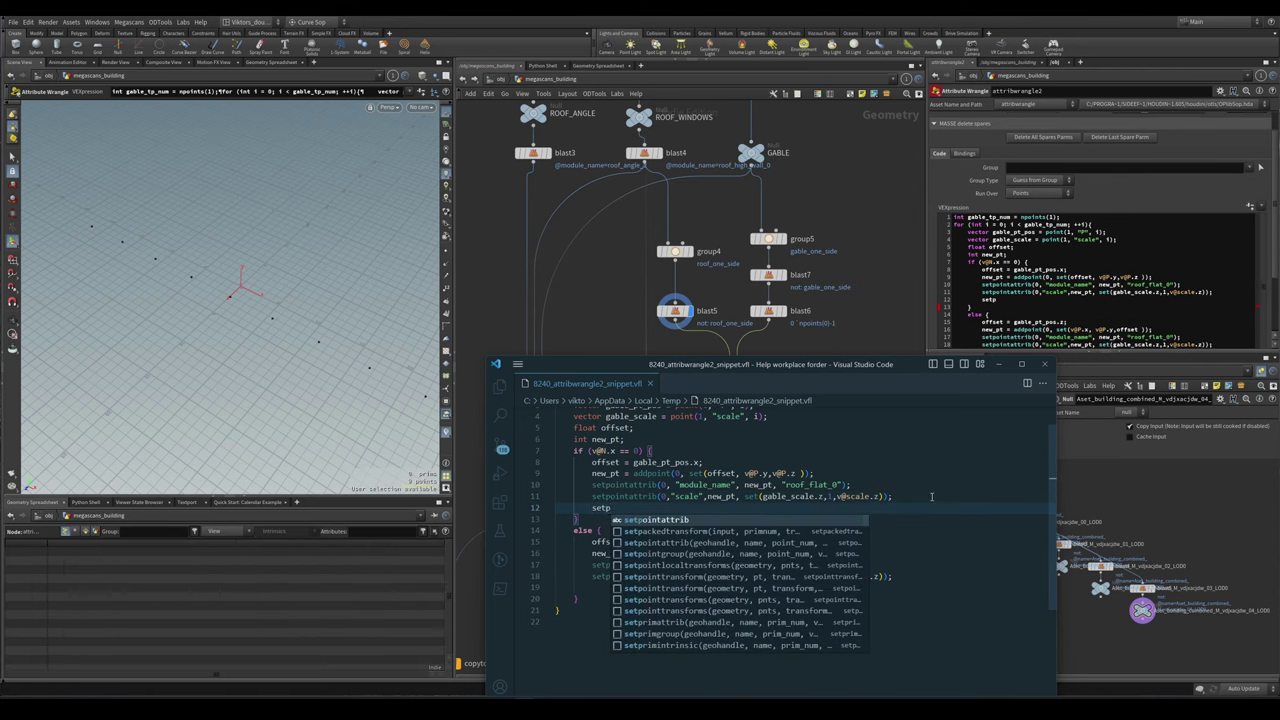
key("Tab")
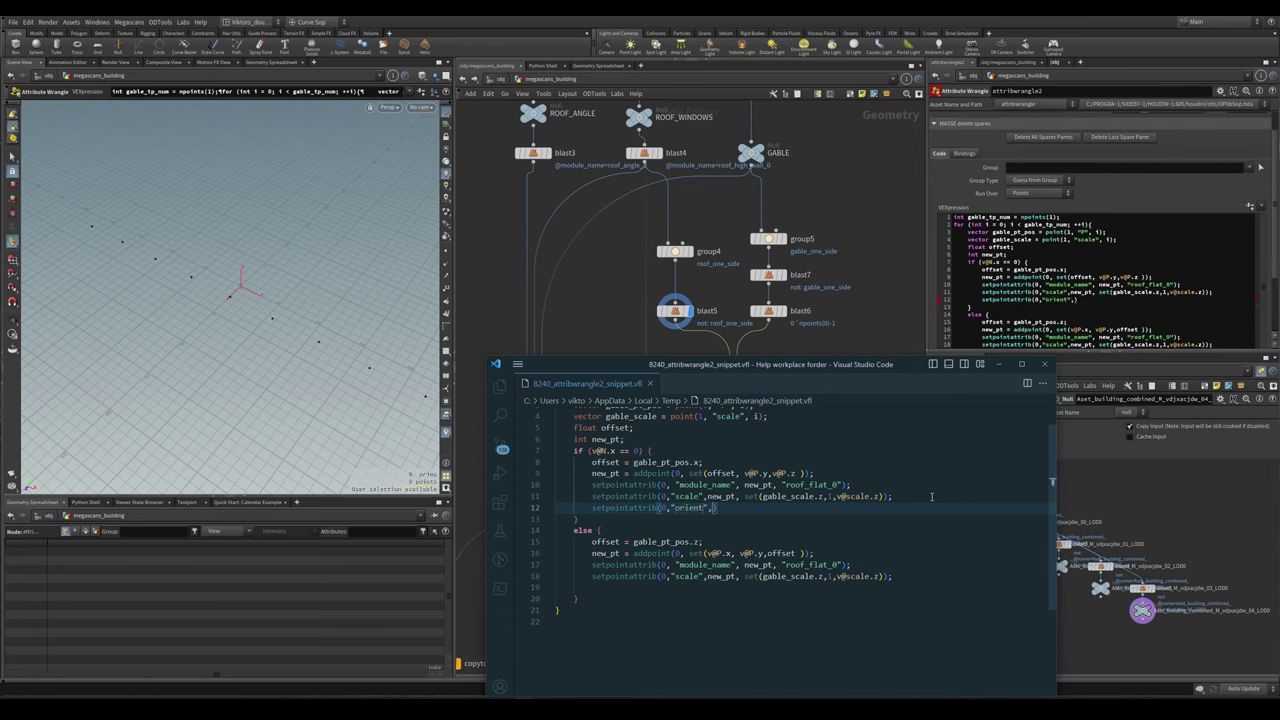
type("(0,\"orient\",new_pt, @orient")
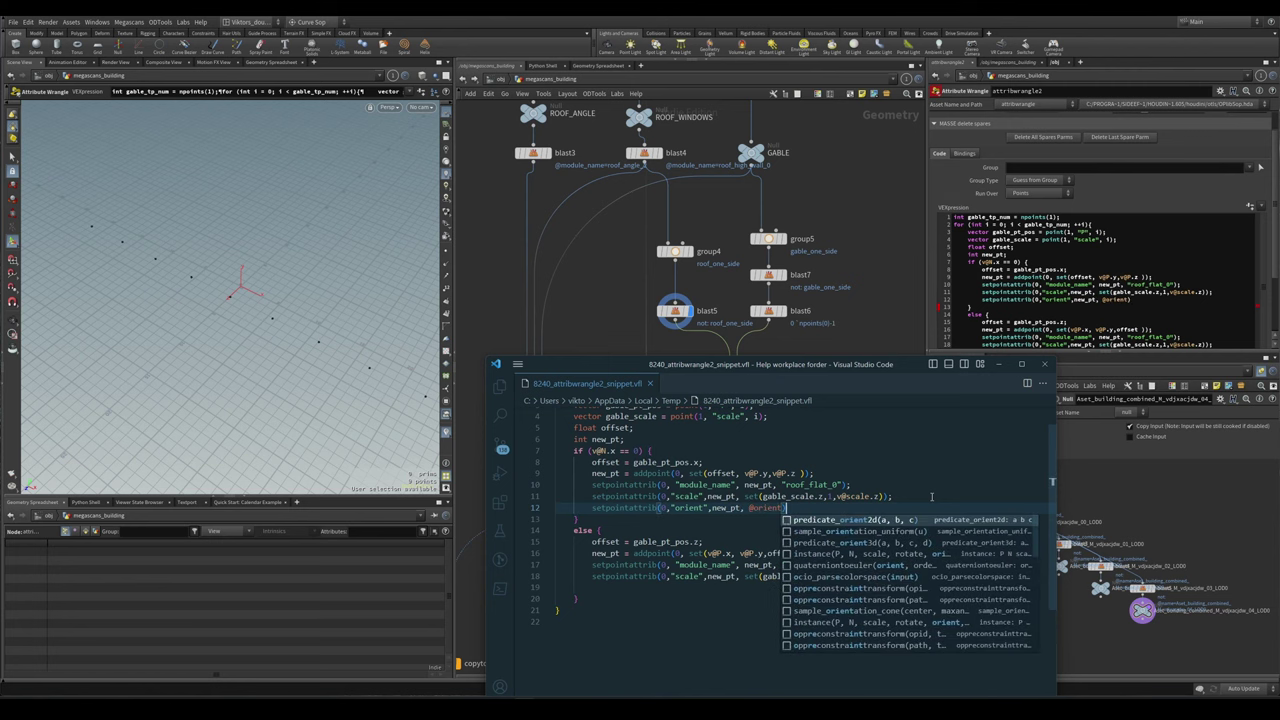
type(");")
- Copy the orient setpointattrib statement into the end of the else branch and remove the leftover blank line
left_click_drag(807, 508, 560, 509)
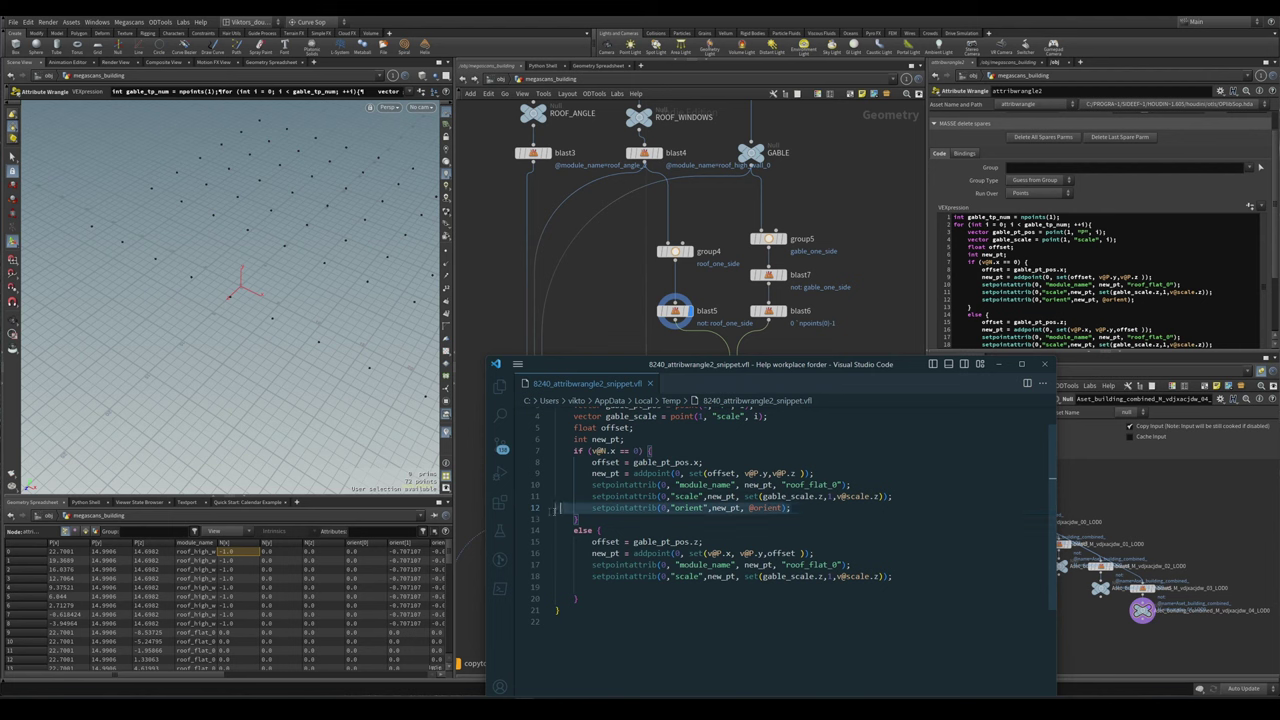
key("ctrl+c")
left_click(905, 577)
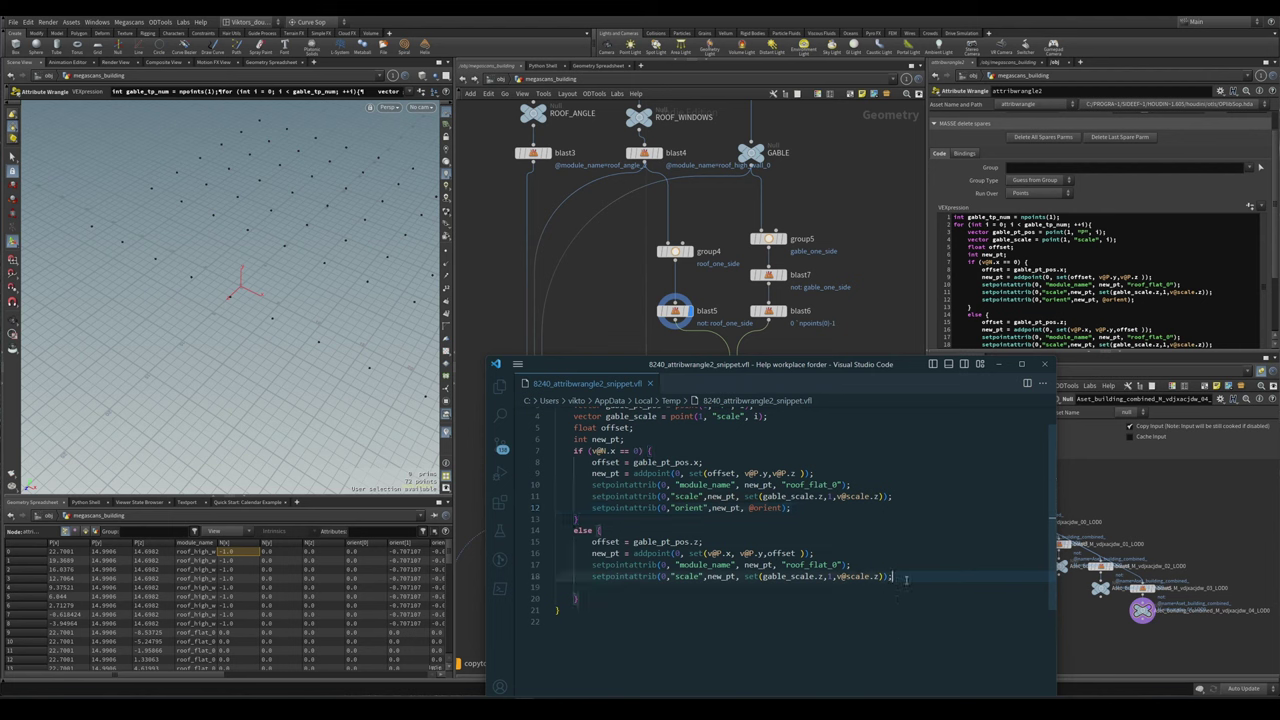
key("Return")
key("ctrl+v")
left_click(632, 590)
key("BackSpace")
left_click(679, 627)
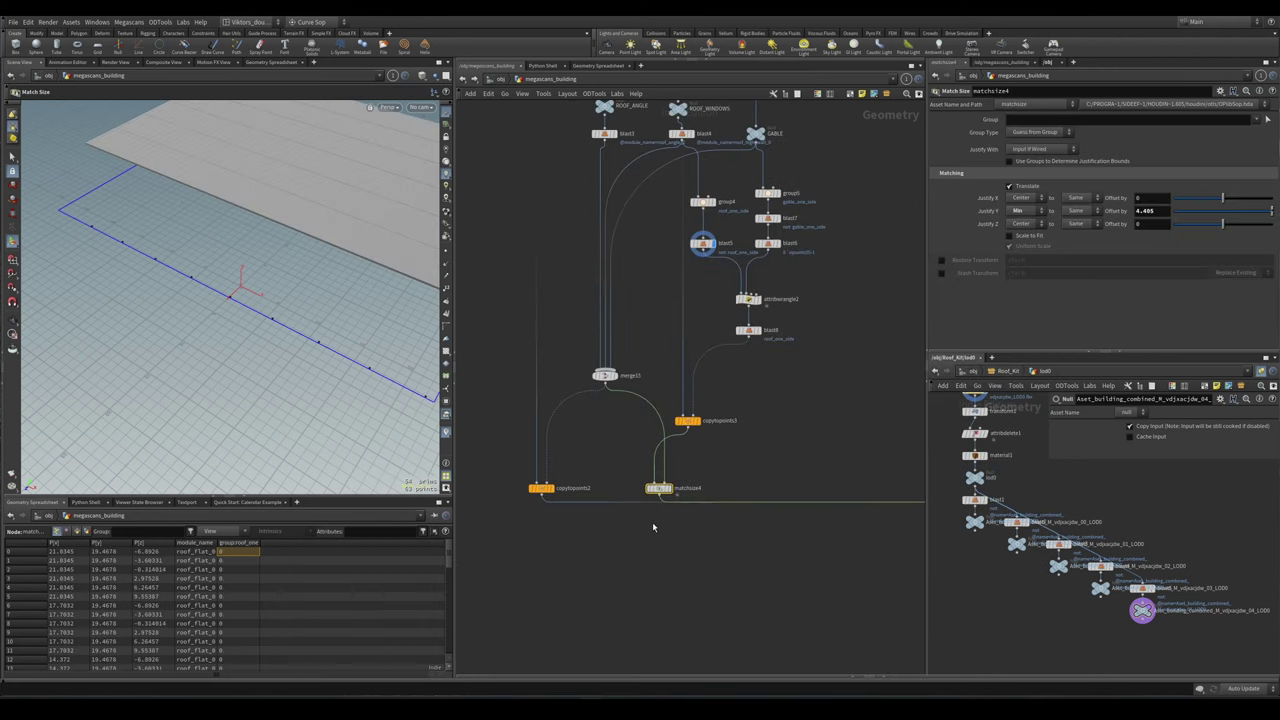
- Display merge16 and examine how the flat roof fits the assembled building
left_click_drag(337, 262, 380, 250)
key("s")
scroll(693, 597, "down", 3)
middle_click_drag(693, 602, 543, 442)
left_click(775, 507)
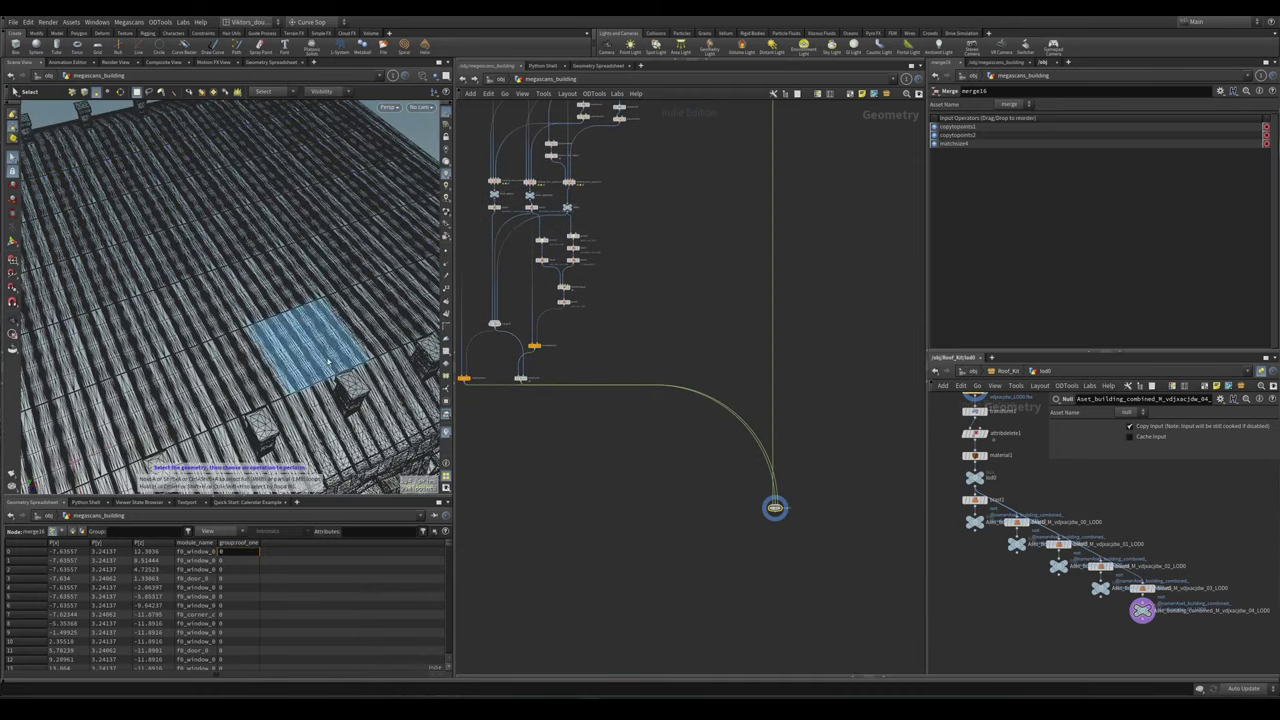
mouse_move(222, 373)
left_mouse_down()
mouse_move(268, 311)
mouse_move(262, 337)
mouse_move(240, 320)
left_mouse_up()
key("s")
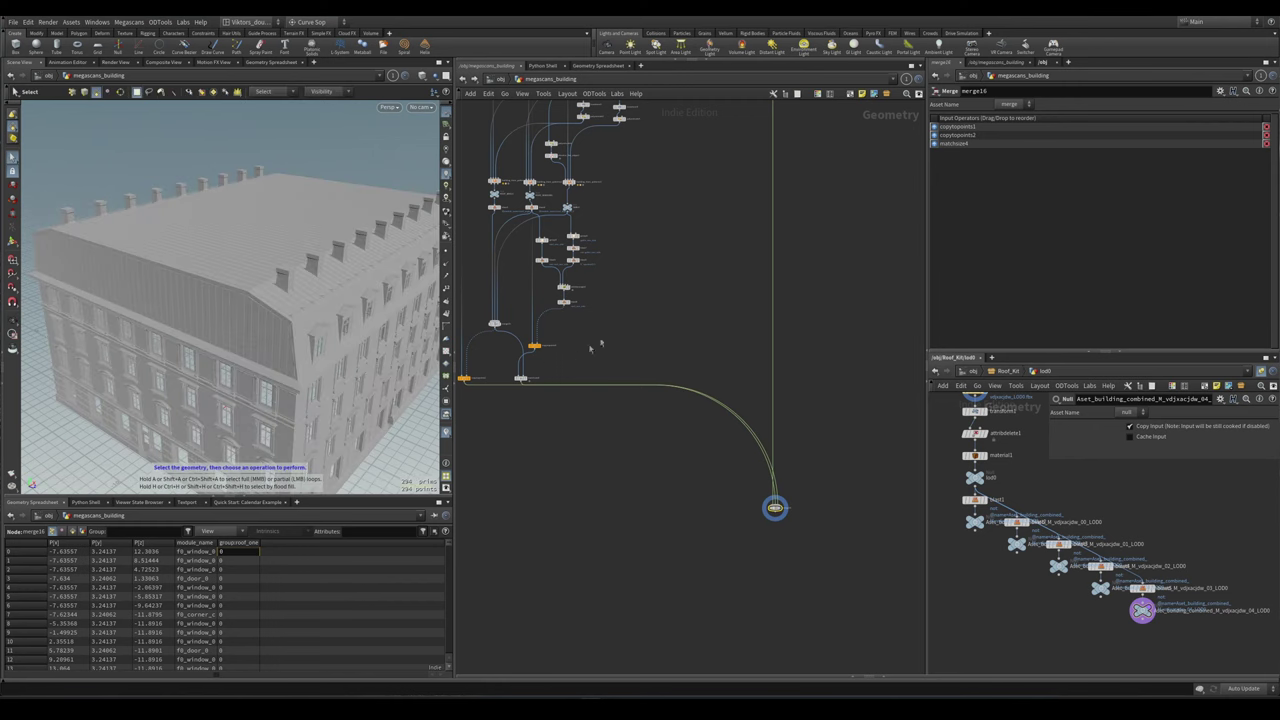
scroll(655, 327, "down", 3)
scroll(655, 327, "up", 5)
- Resize box1 freehand to a smaller footprint of about 23 by 15.8 and review the regenerated building
left_click(641, 367)
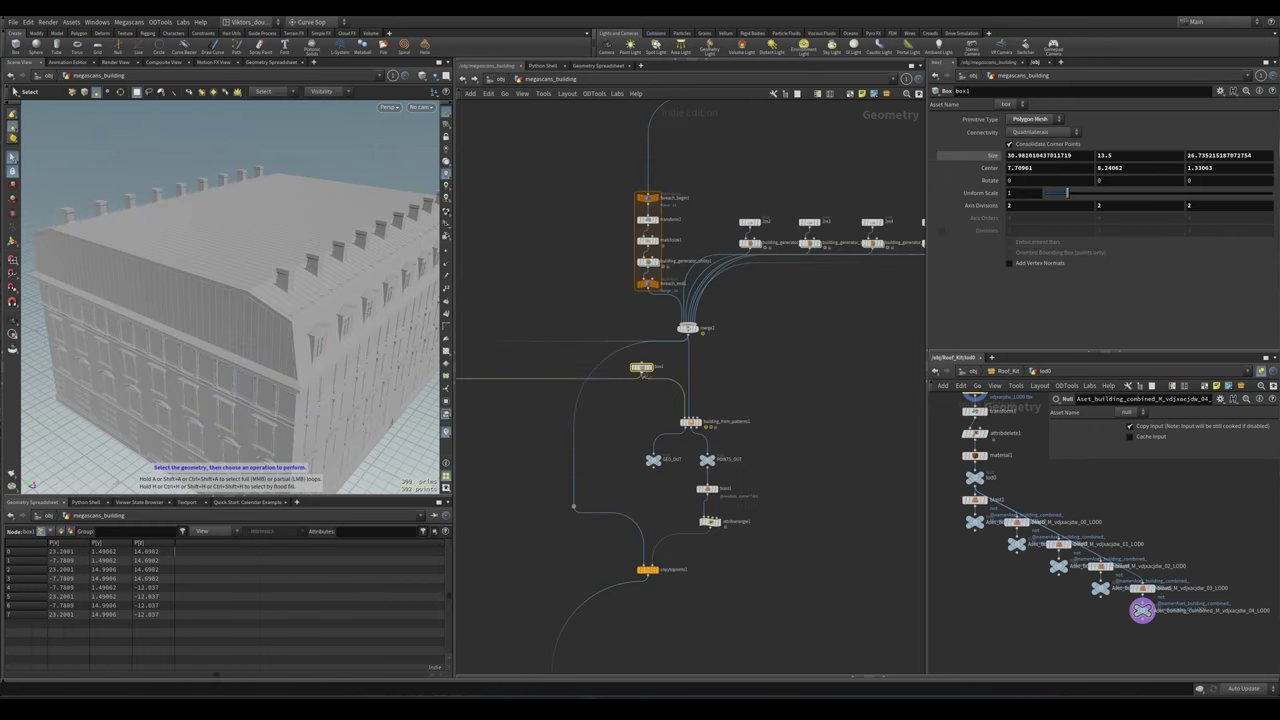
left_click_drag(307, 309, 236, 310)
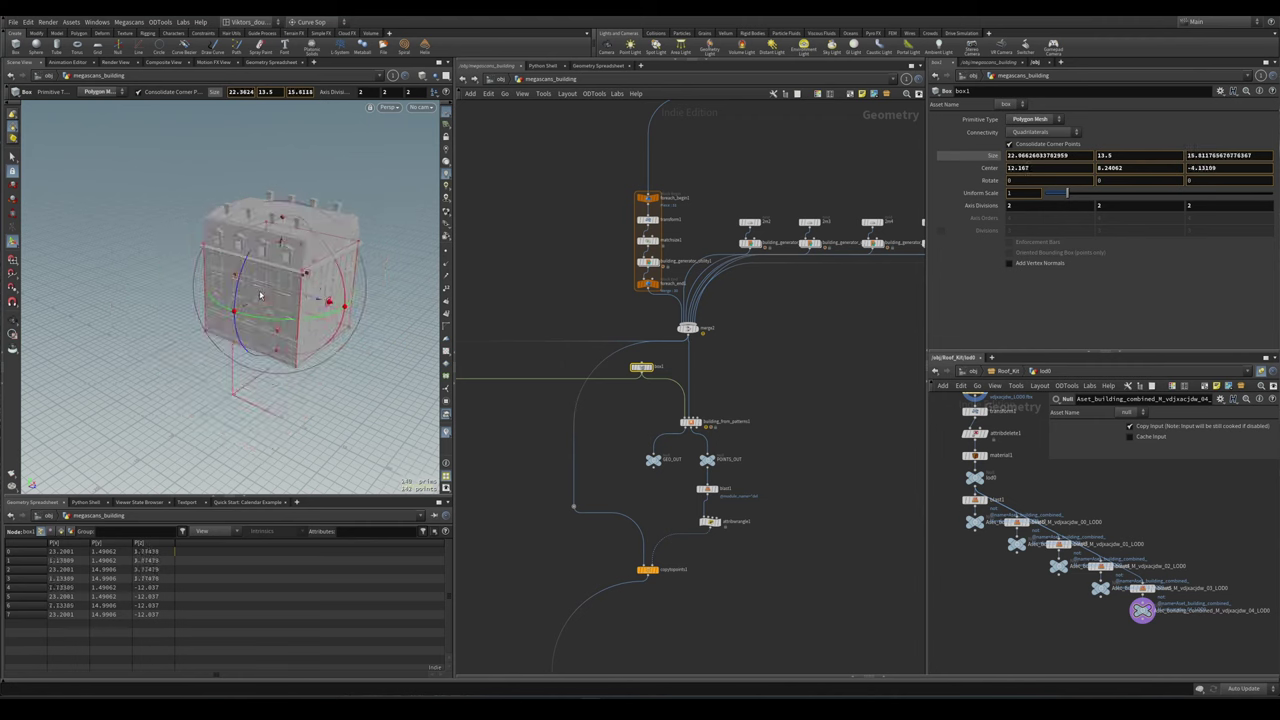
left_click_drag(238, 314, 241, 240, "alt")
left_click_drag(303, 332, 312, 388, "alt")
key("Return")
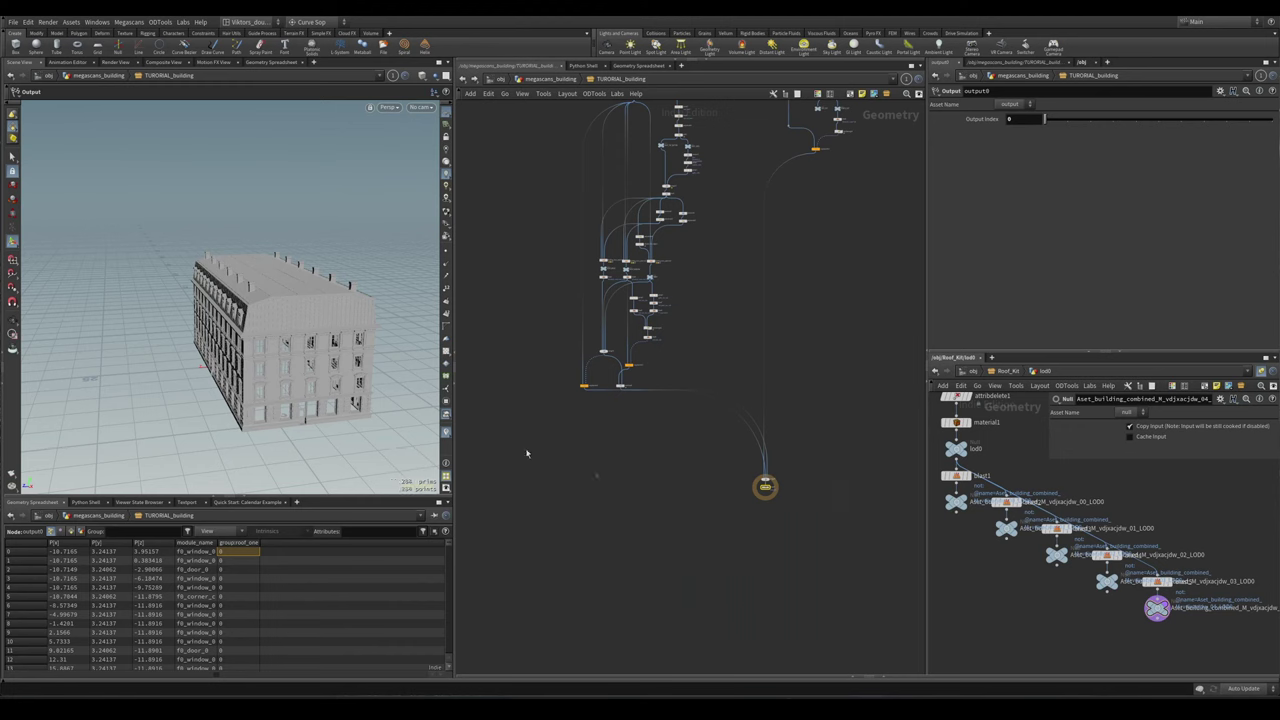
- Inspect the building output inside the TUTORIAL_building subnet, then display building_from_patterns1 and examine its trim floor
left_click_drag(250, 373, 264, 362)
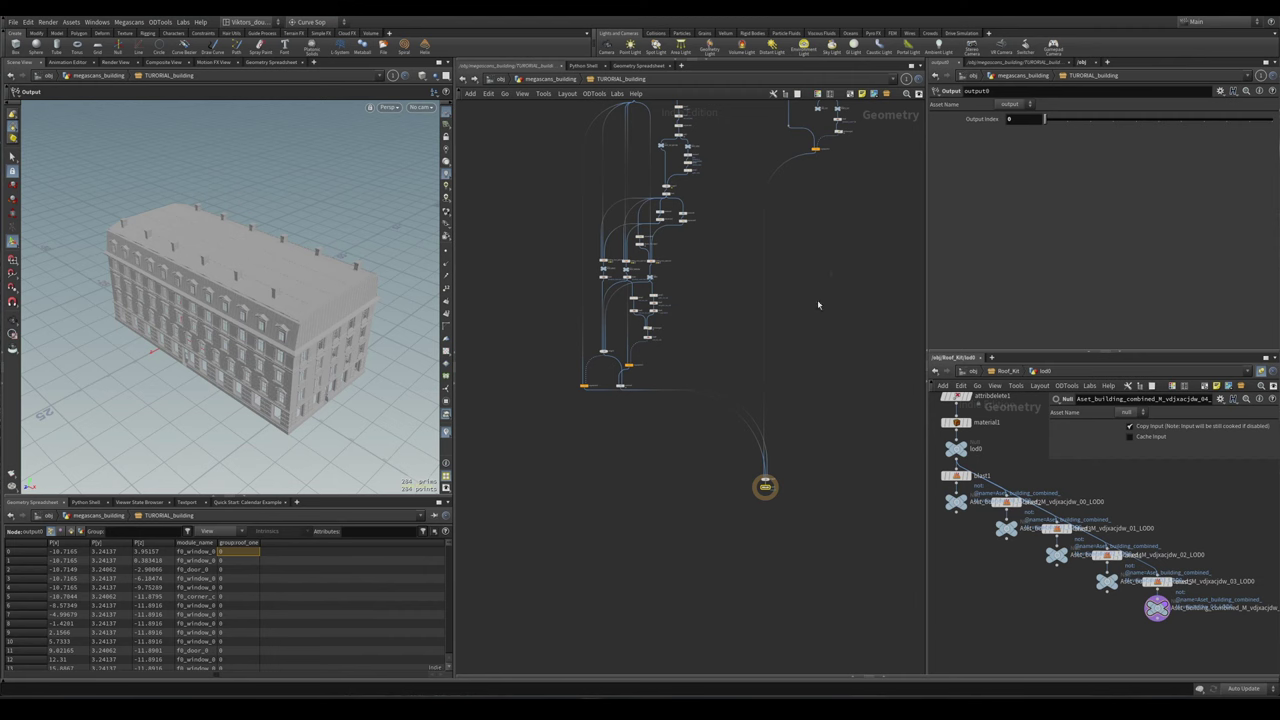
scroll(803, 331, "up", 6)
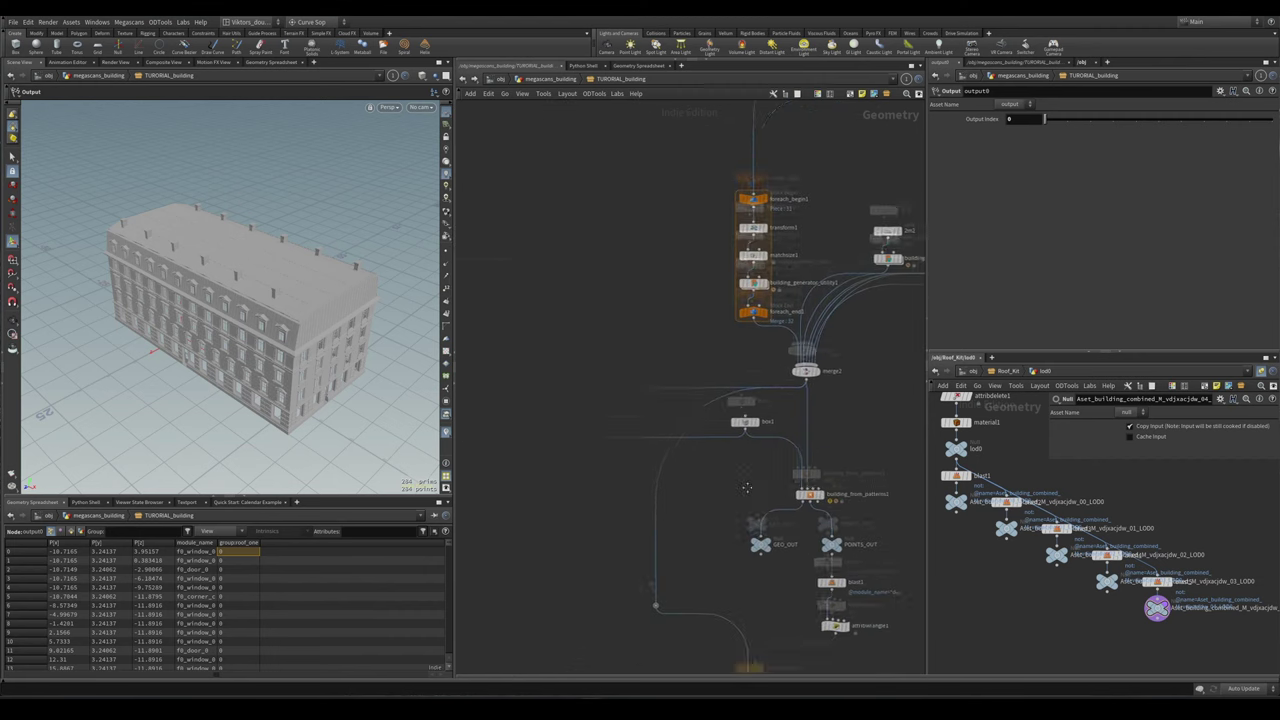
scroll(749, 503, "up", 2)
left_click(760, 314)
left_click(773, 314)
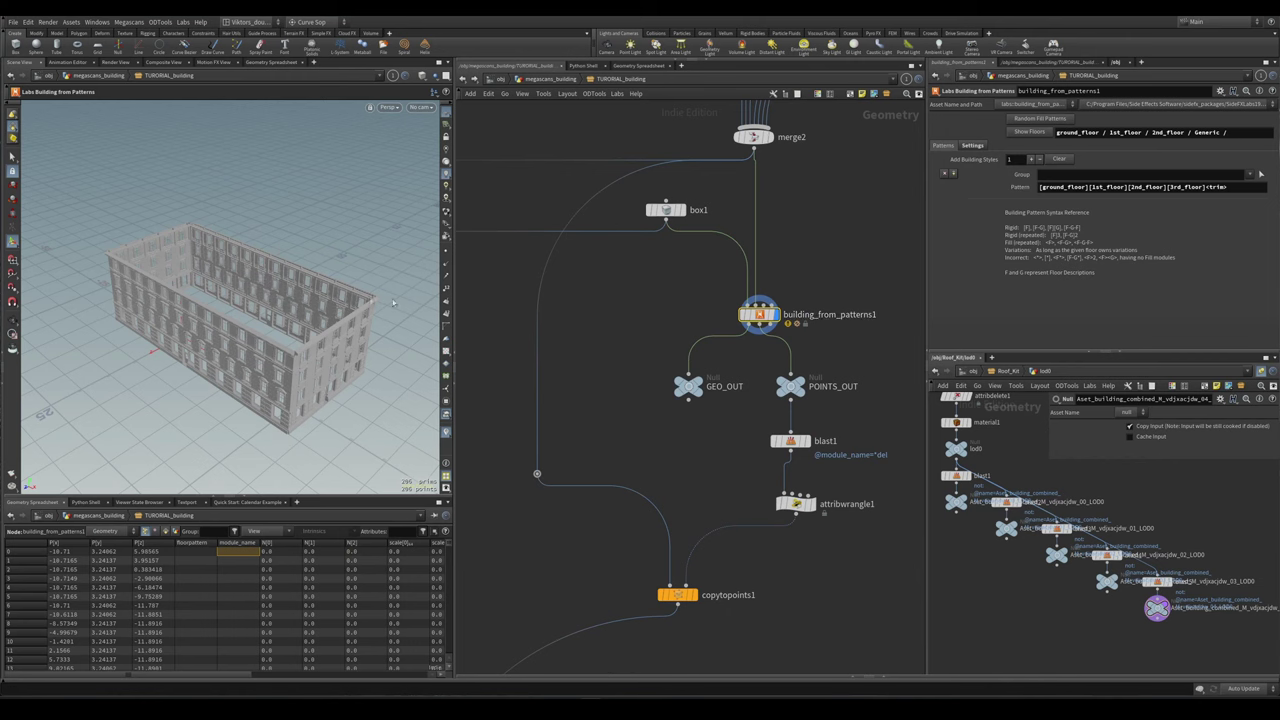
left_click_drag(240, 300, 290, 320)
middle_click_drag(760, 464, 741, 550)
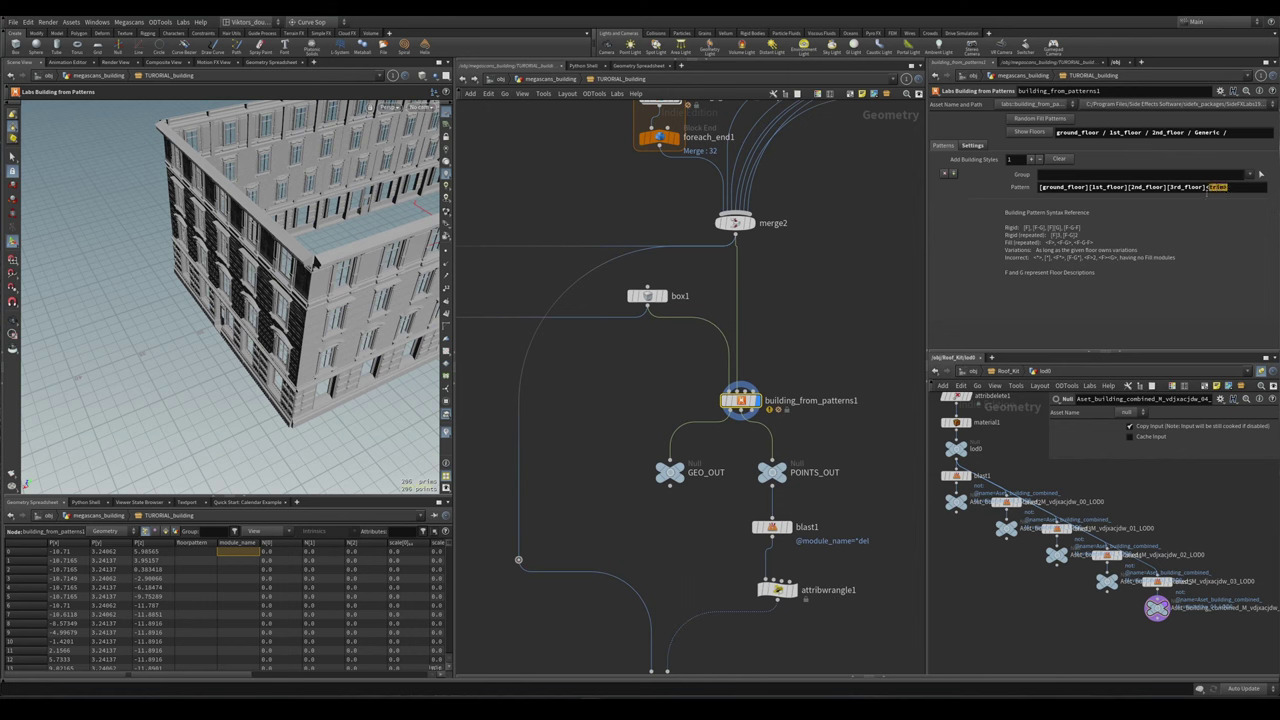
- Increase box1's height freehand to test how the trim row fills the extra wall height
scroll(723, 351, "down", 1)
left_click(660, 305)
left_click_drag(214, 271, 243, 250)
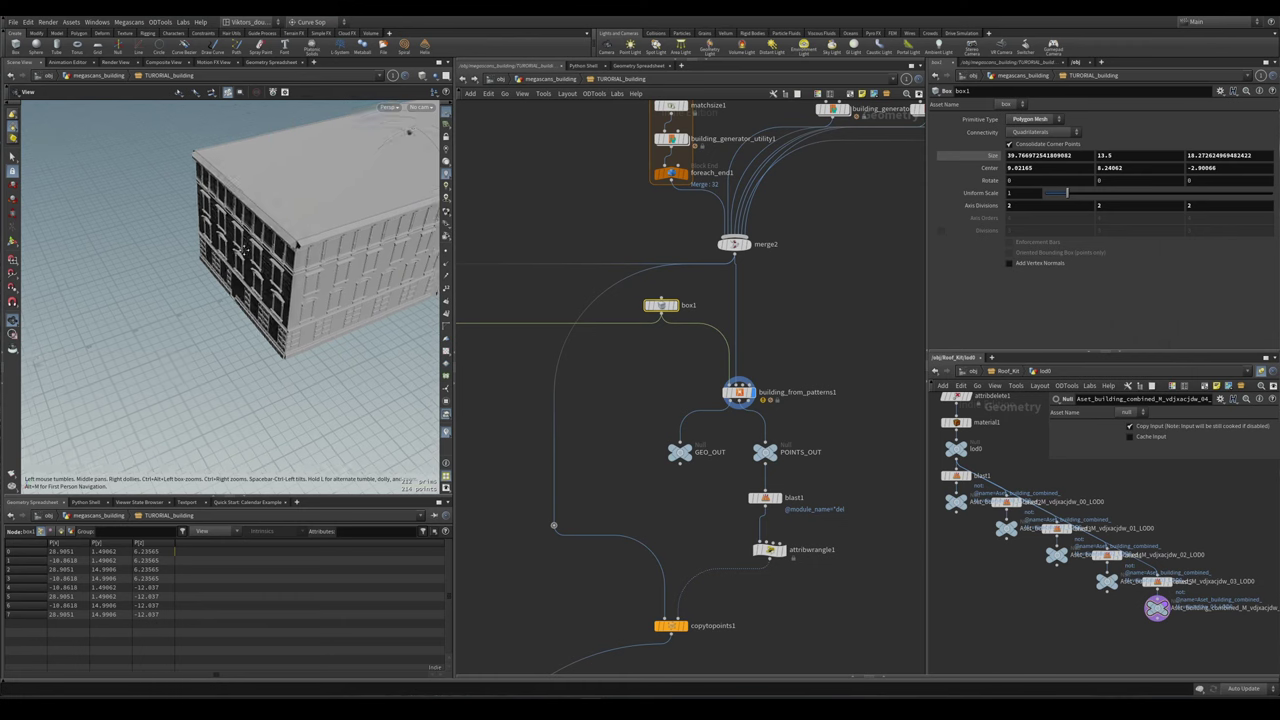
key("Return")
left_click_drag(344, 168, 323, 149)
key("Escape")
scroll(580, 335, "up", 2)
scroll(291, 259, "up", 2)
key("Return")
- Make the trim row rigid in building_from_patterns1 by setting the pattern to [ground_floor][1st_floor][2nd_floor][3rd_floor][trim]
left_click(768, 403)
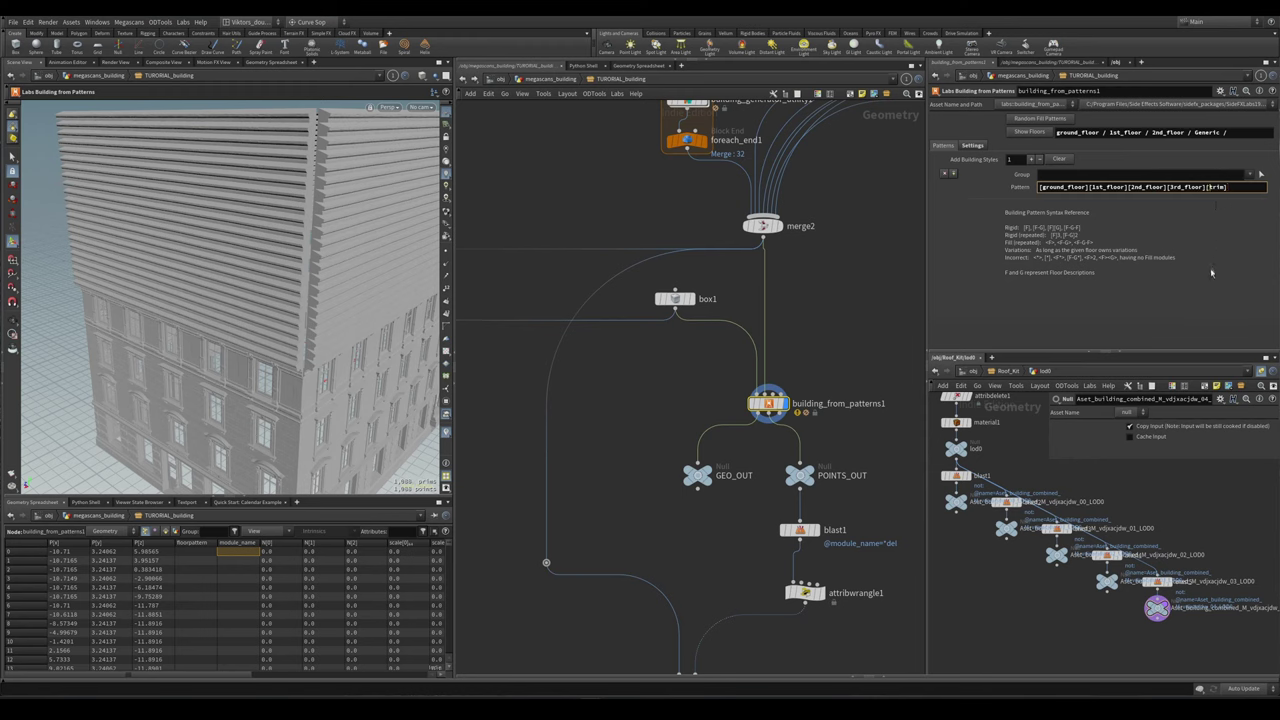
key("Return")
key("BackSpace")
type("t")
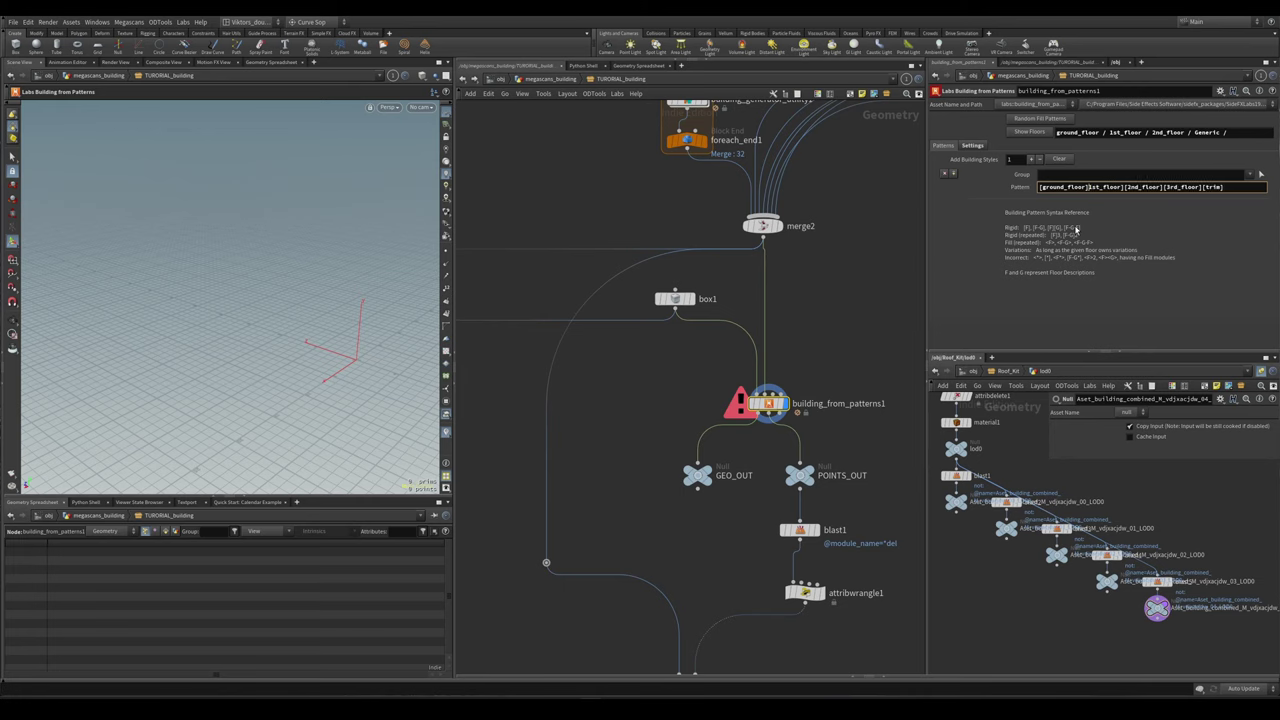
- Let the middle floors fill the height by setting the pattern to [ground_floor]<1st_floor-2nd_floor>[3rd_floor][trim]
key("BackSpace")
key("BackSpace")
type("-")
key("Return")
left_click_drag(285, 268, 300, 290)
- Display output0 and examine the complete building with the new floor pattern
scroll(757, 487, "down", 10)
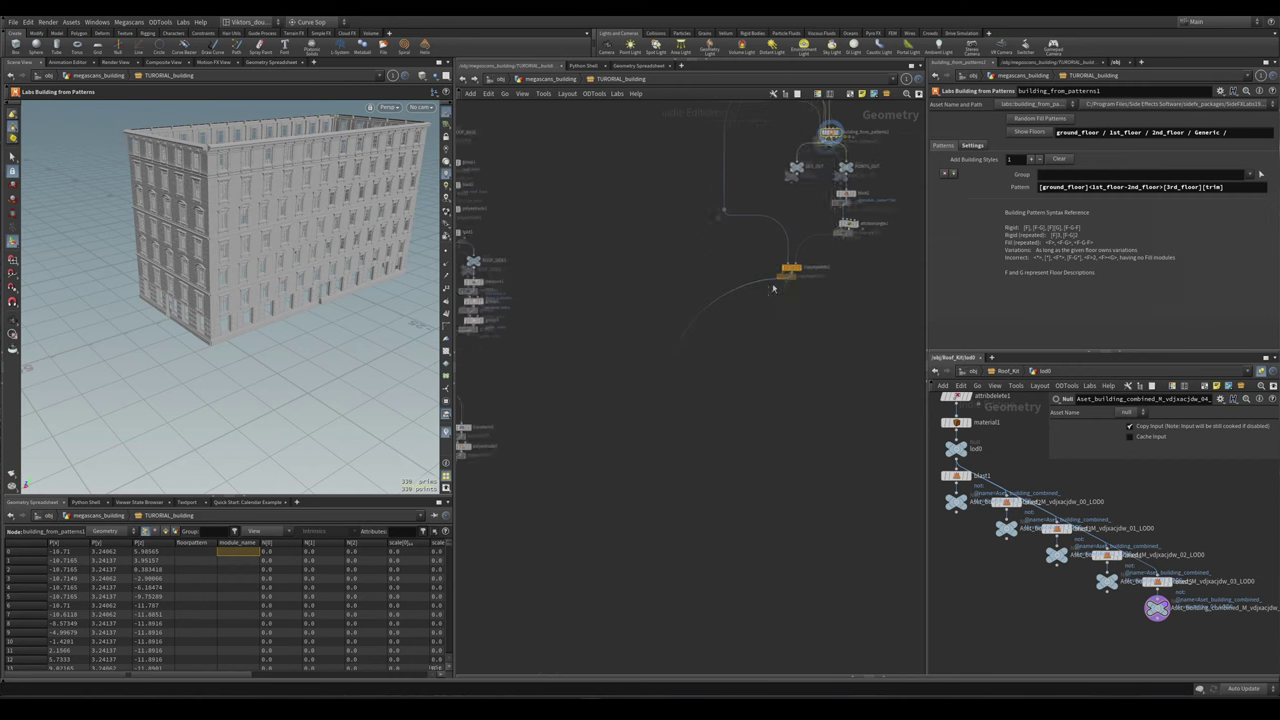
left_click(730, 448)
mouse_move(260, 300)
left_mouse_down()
mouse_move(296, 321)
mouse_move(380, 288)
left_mouse_up()
scroll(766, 423, "up", 10)
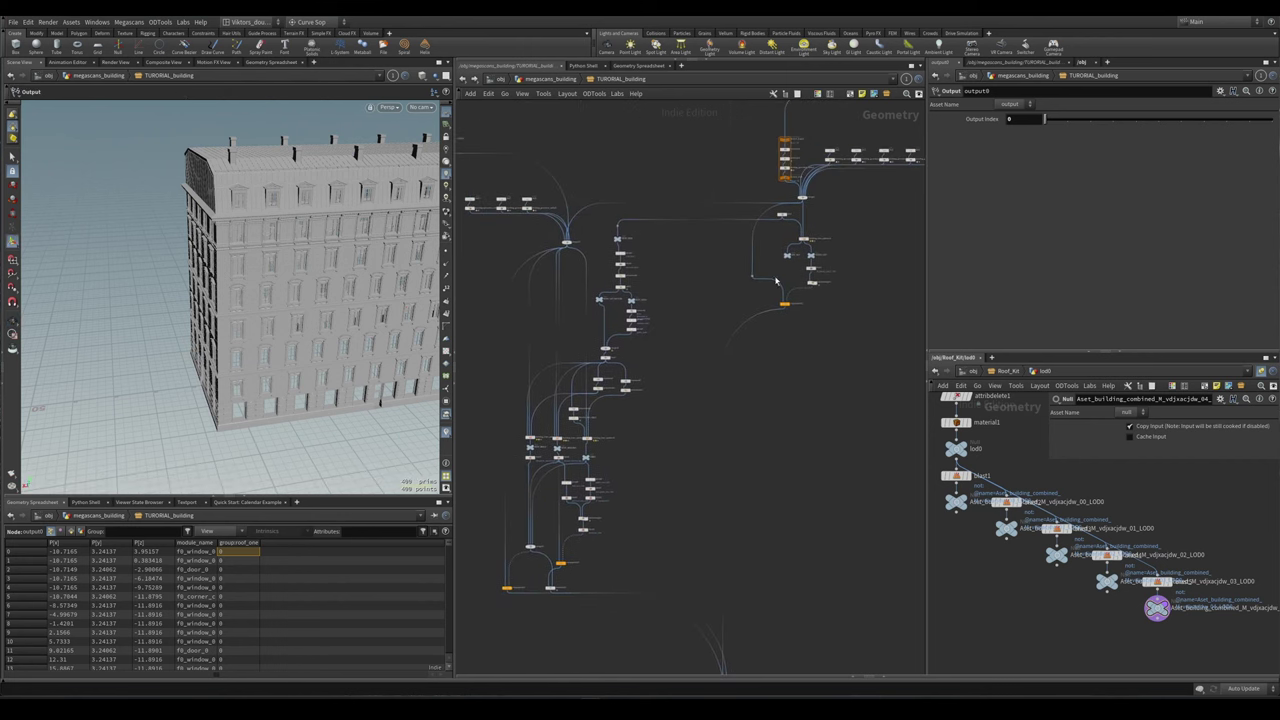
- Set box1's height to 30 and review the regenerated building from several sides
left_click(780, 196)
left_click(1159, 155)
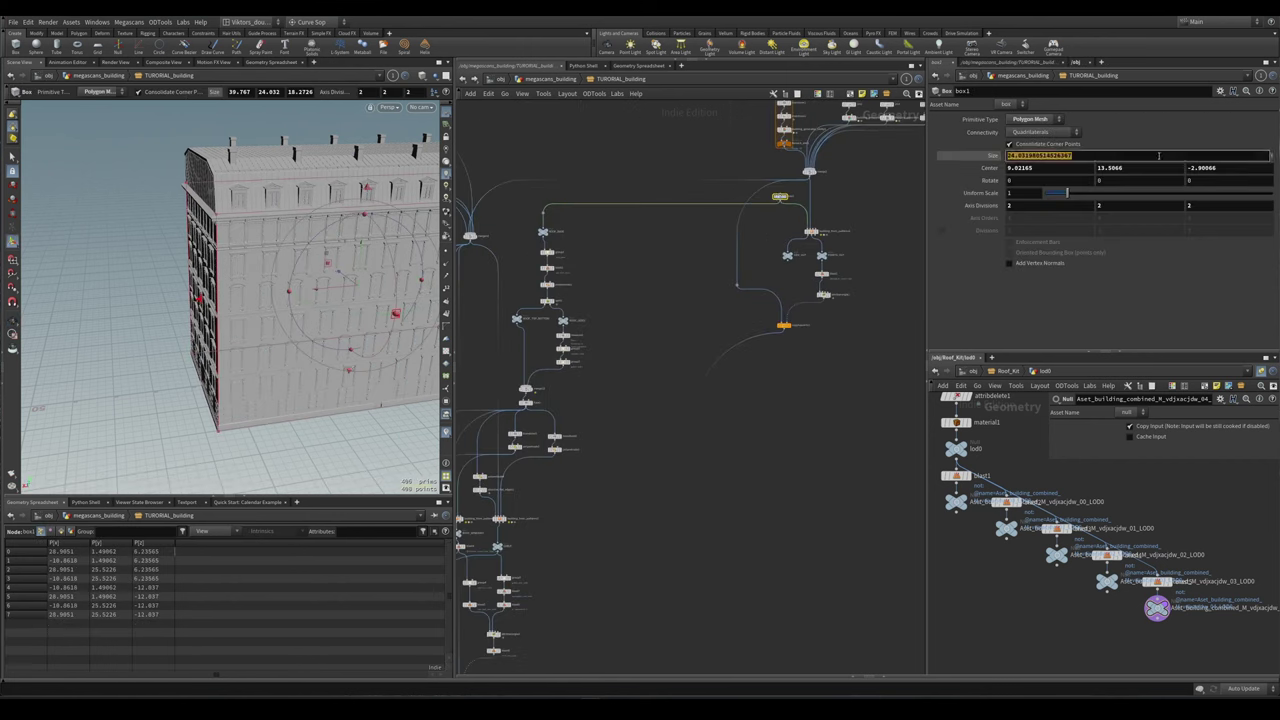
left_click(1159, 155)
type("30")
key("Return")
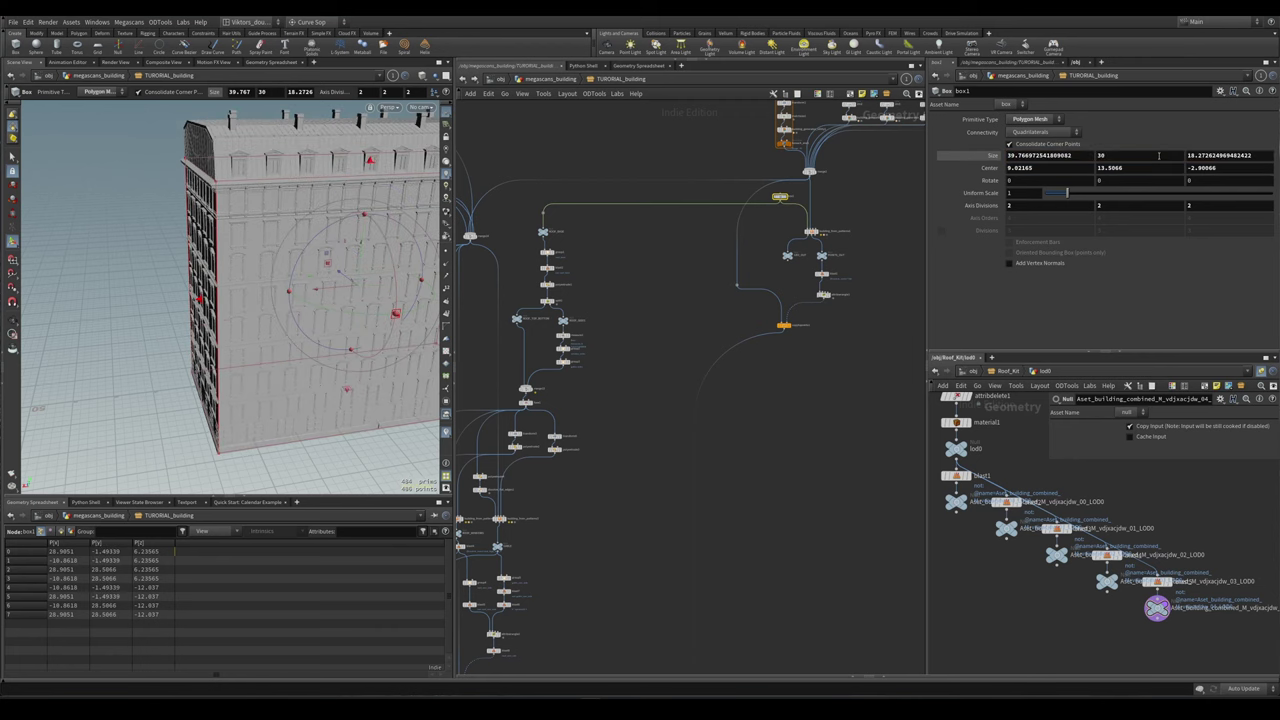
key("Escape")
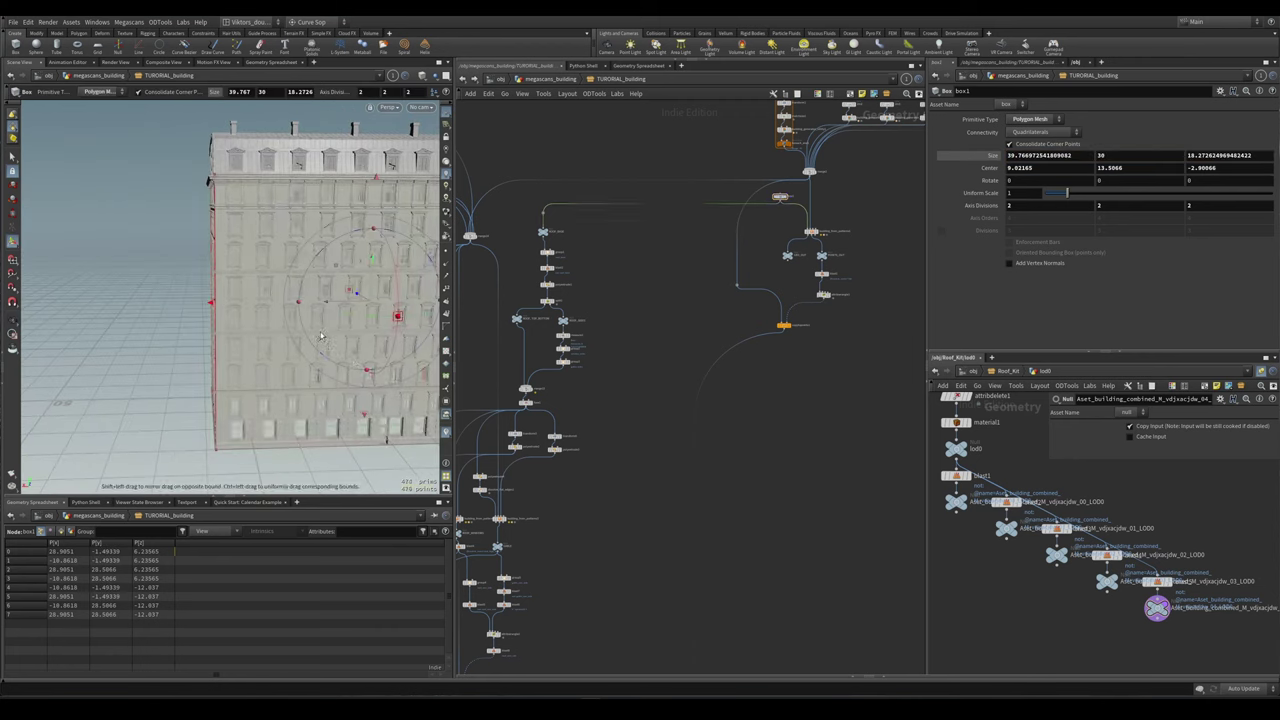
scroll(279, 370, "down", 5)
left_click_drag(230, 380, 391, 303)
key("Return")
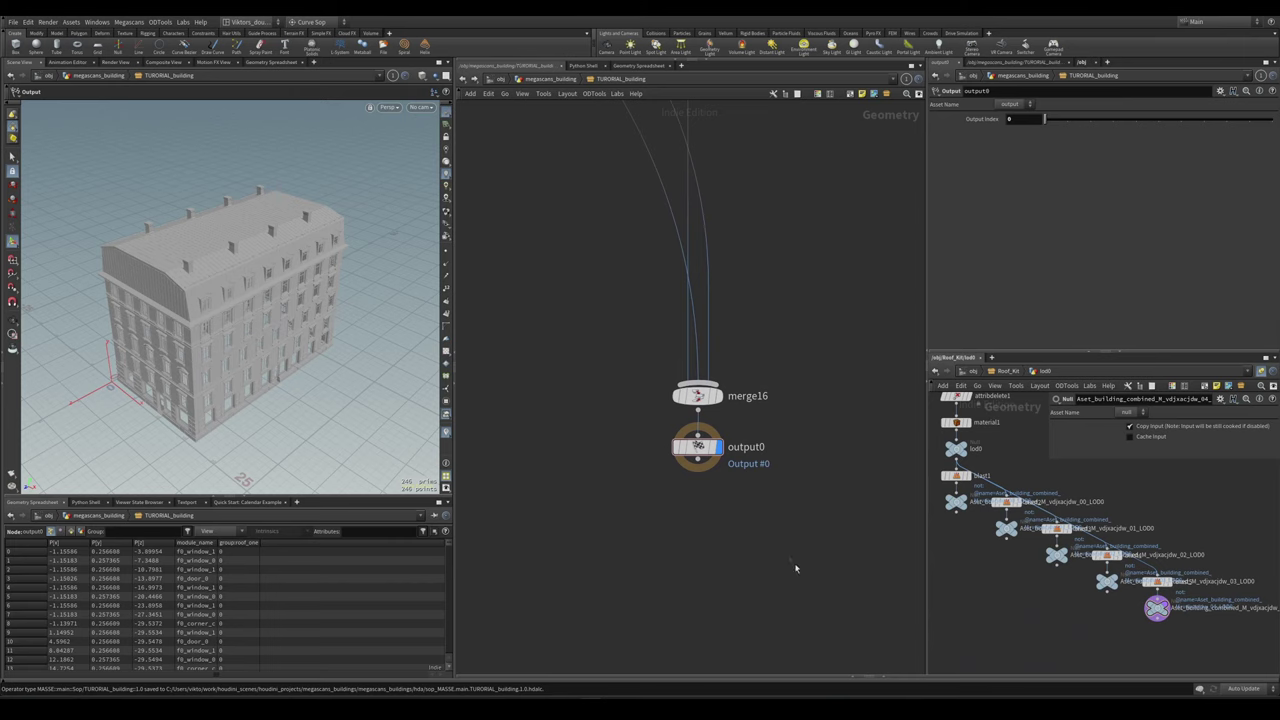
- Look over the building network and display object_merge2, the Flat_Roof_Kit source, to inspect its geometry
scroll(600, 290, "down", 5)
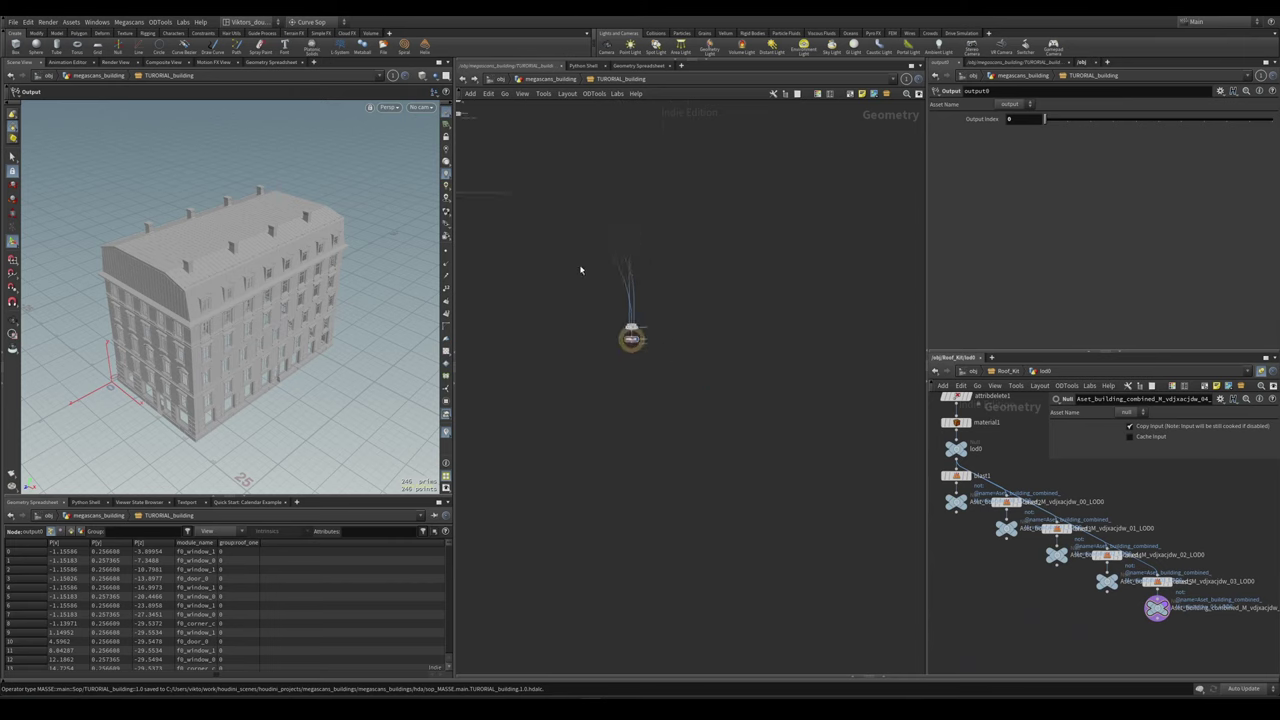
middle_click_drag(748, 516, 633, 442)
scroll(660, 480, "up", 5)
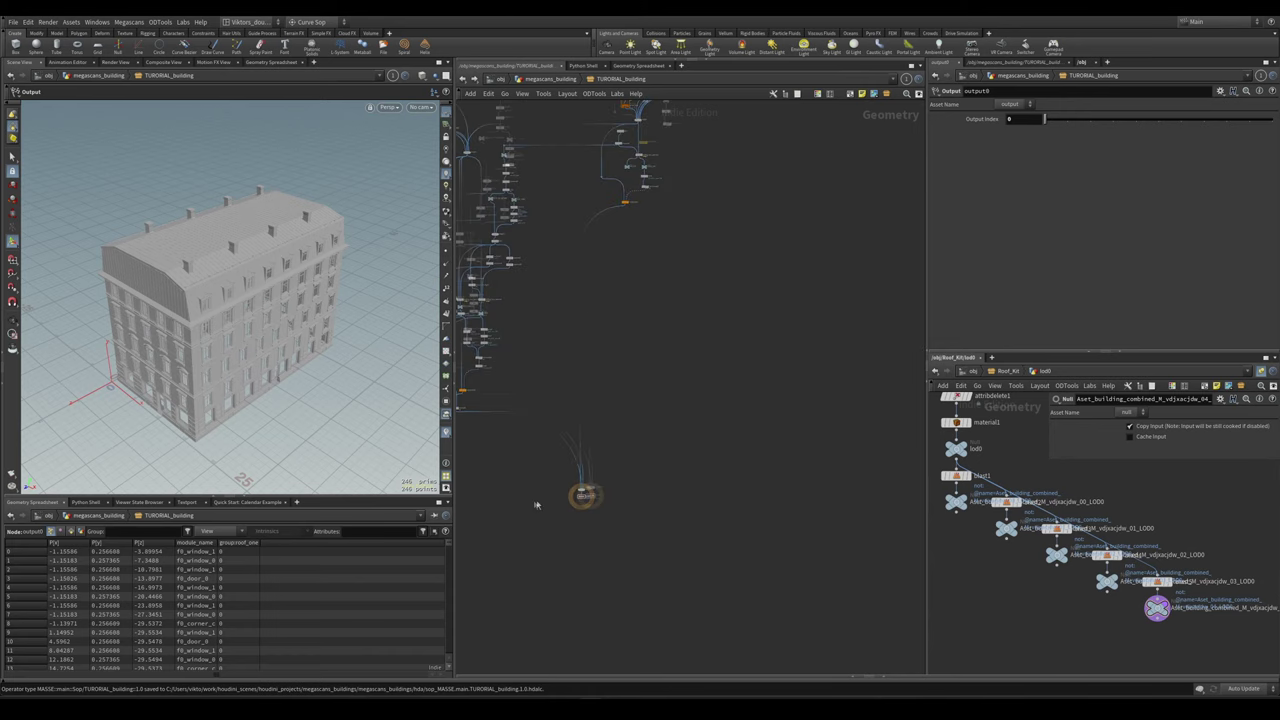
scroll(680, 505, "down", 3)
scroll(690, 520, "down", 6)
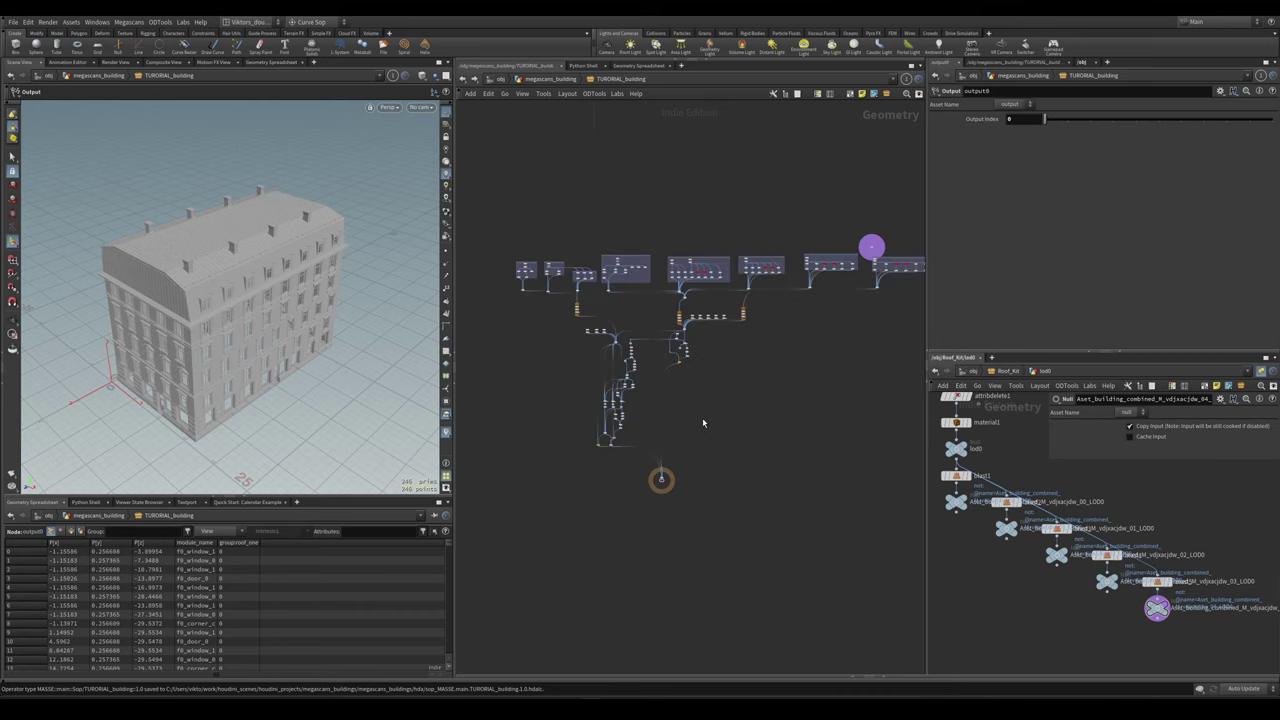
scroll(498, 313, "up", 10)
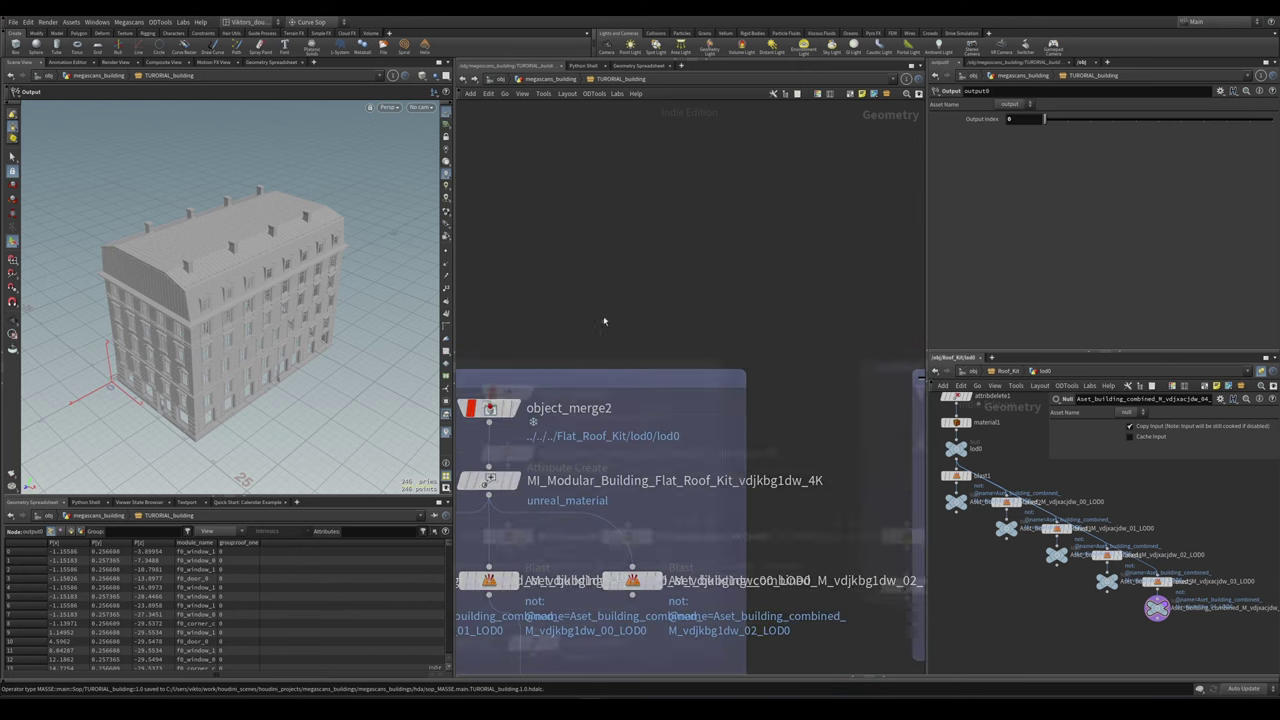
middle_click_drag(580, 397, 685, 290)
left_click(587, 331)
key("g")
- Inspect the roof_windows object merge in the roof_high box and preview the Roof_Kit geometry it imports
scroll(640, 400, "down", 5)
middle_click_drag(920, 375, 662, 395)
scroll(708, 371, "up", 4)
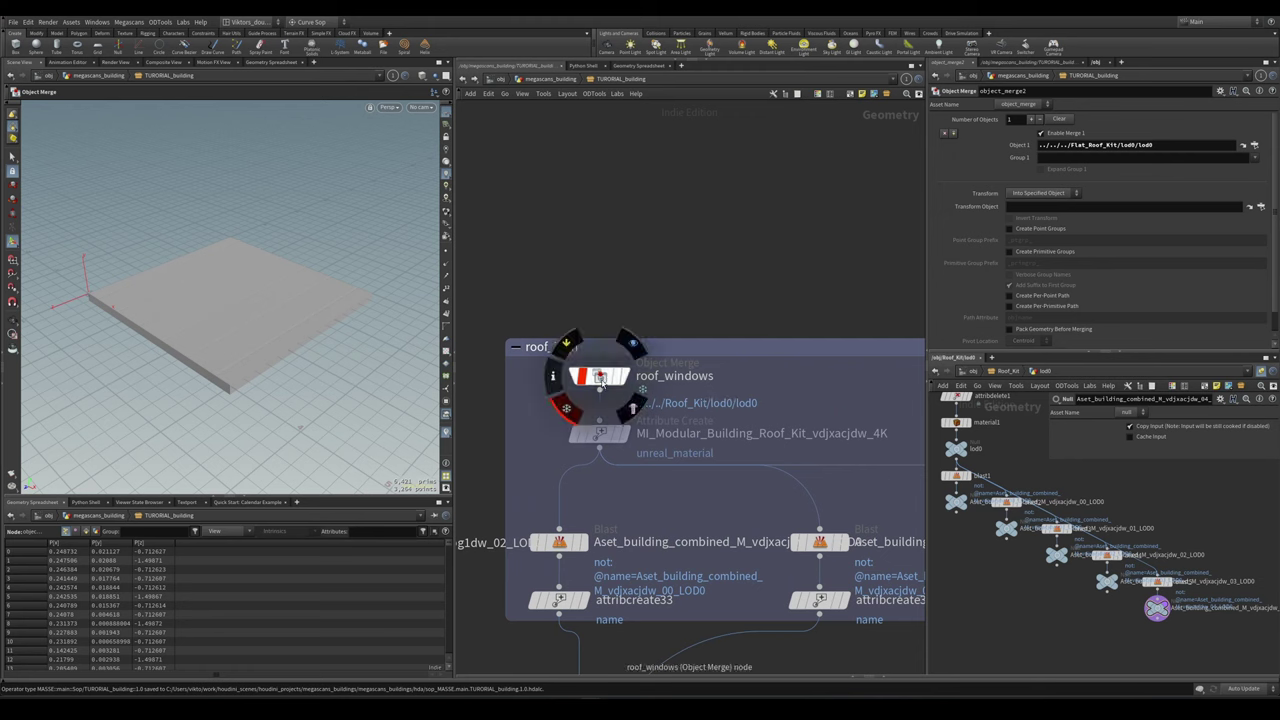
left_click(624, 378)
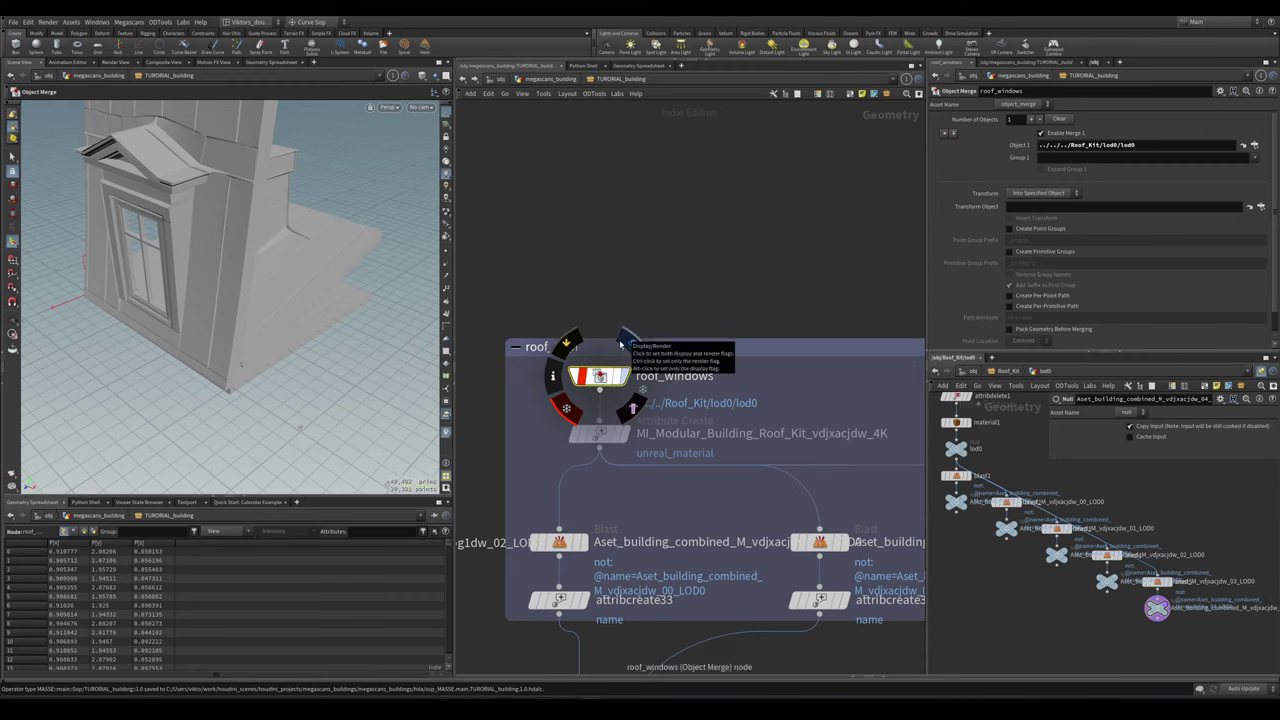
left_click(621, 343)
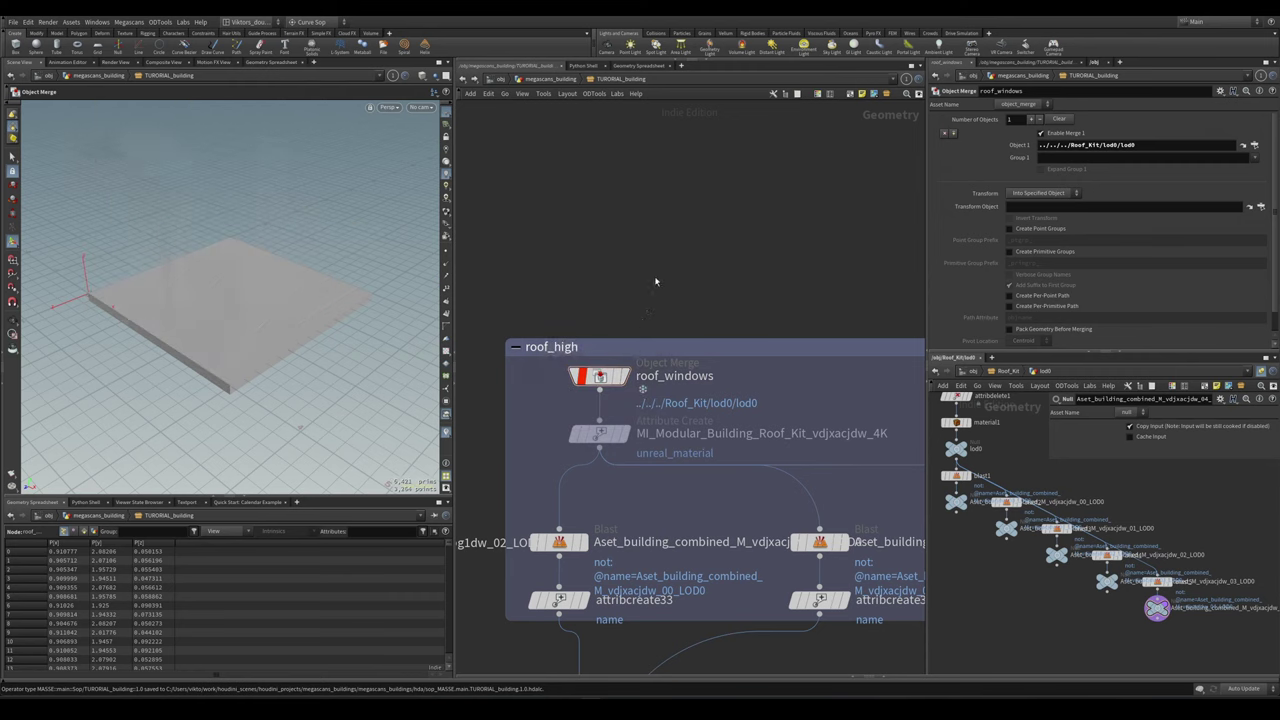
scroll(787, 399, "down", 2)
middle_click_drag(786, 400, 756, 420)
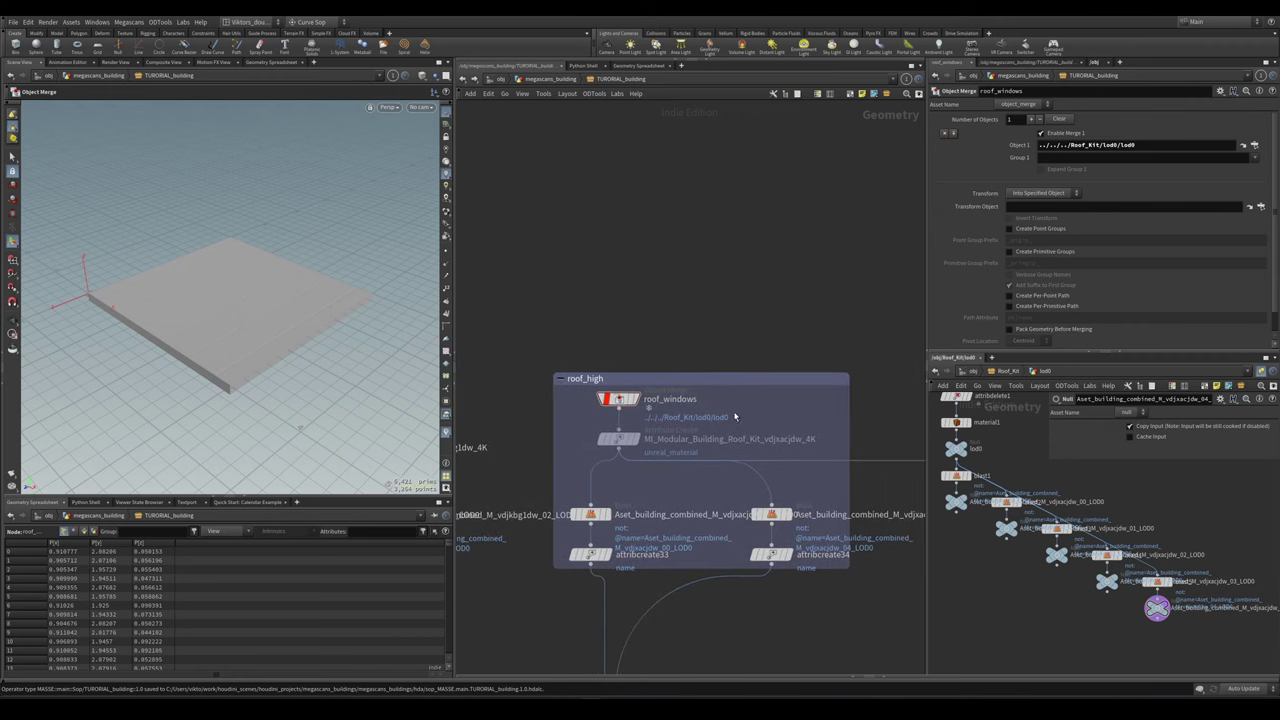
scroll(735, 416, "down", 5)
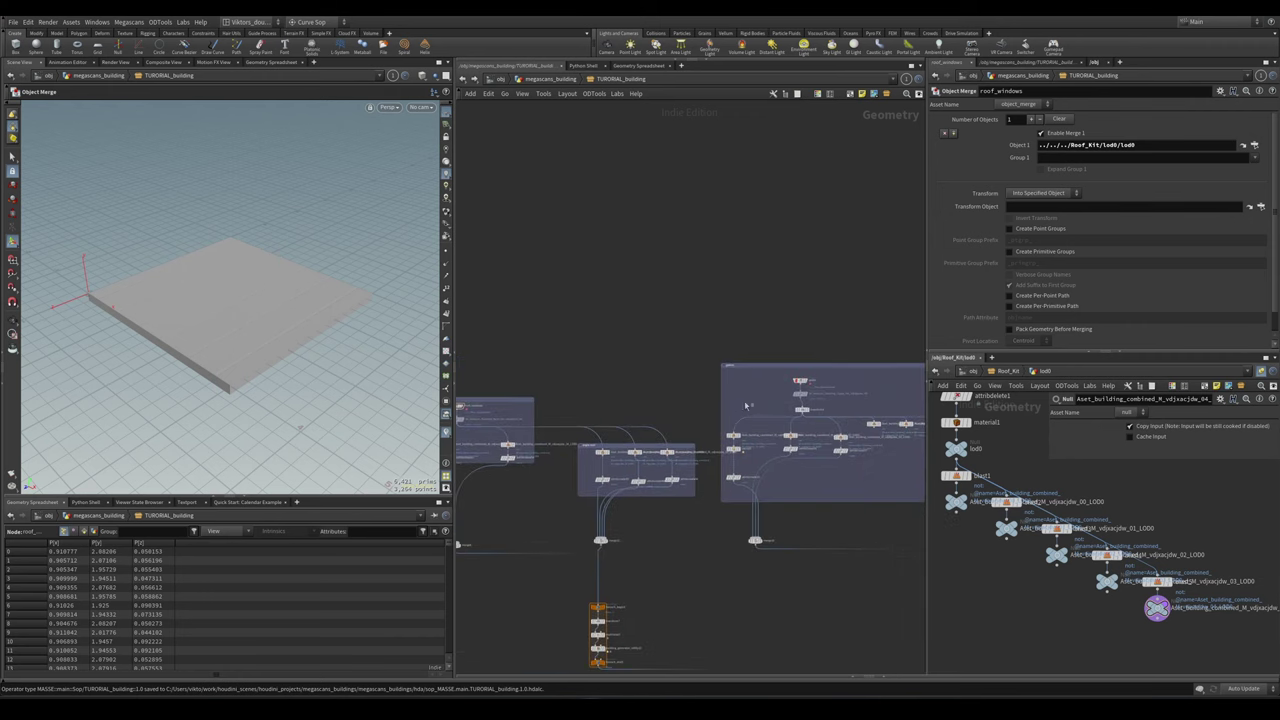
- Display the material Attribute Create node under object_merge1 in the GROUND FLOOR box and examine its unreal_material string
scroll(740, 406, "up", 5)
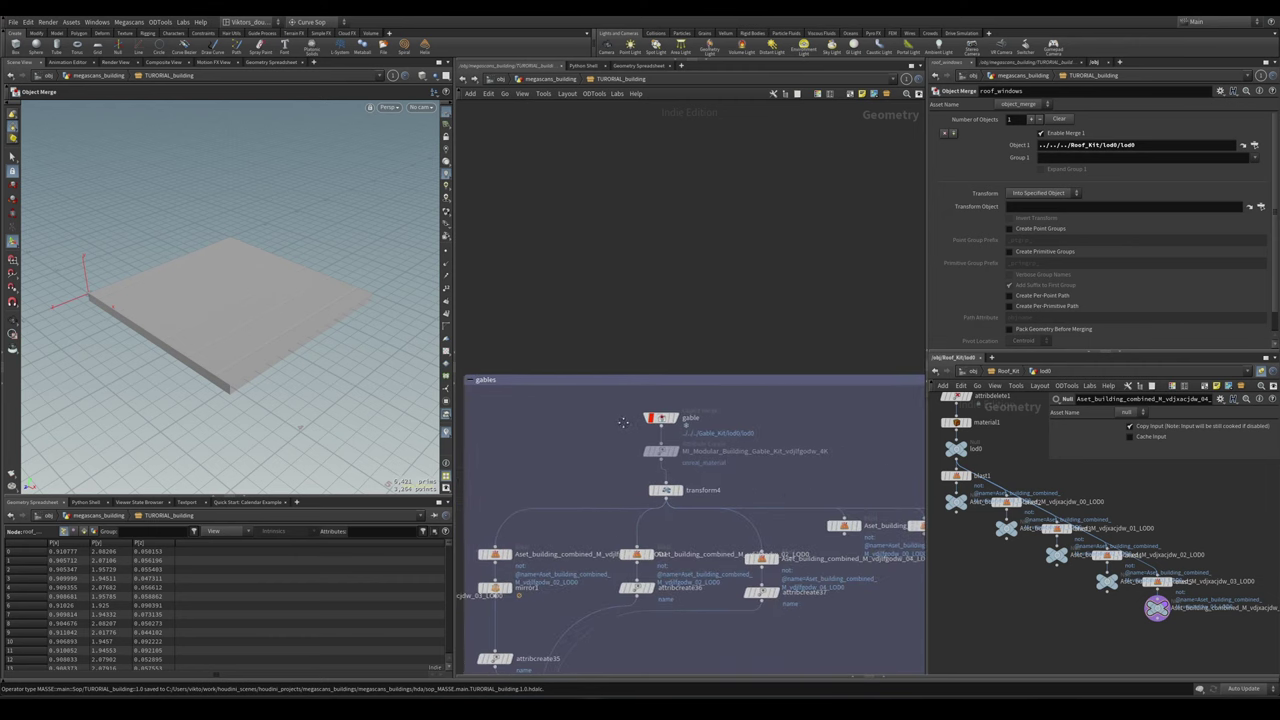
scroll(620, 425, "up", 1)
mouse_move(679, 460)
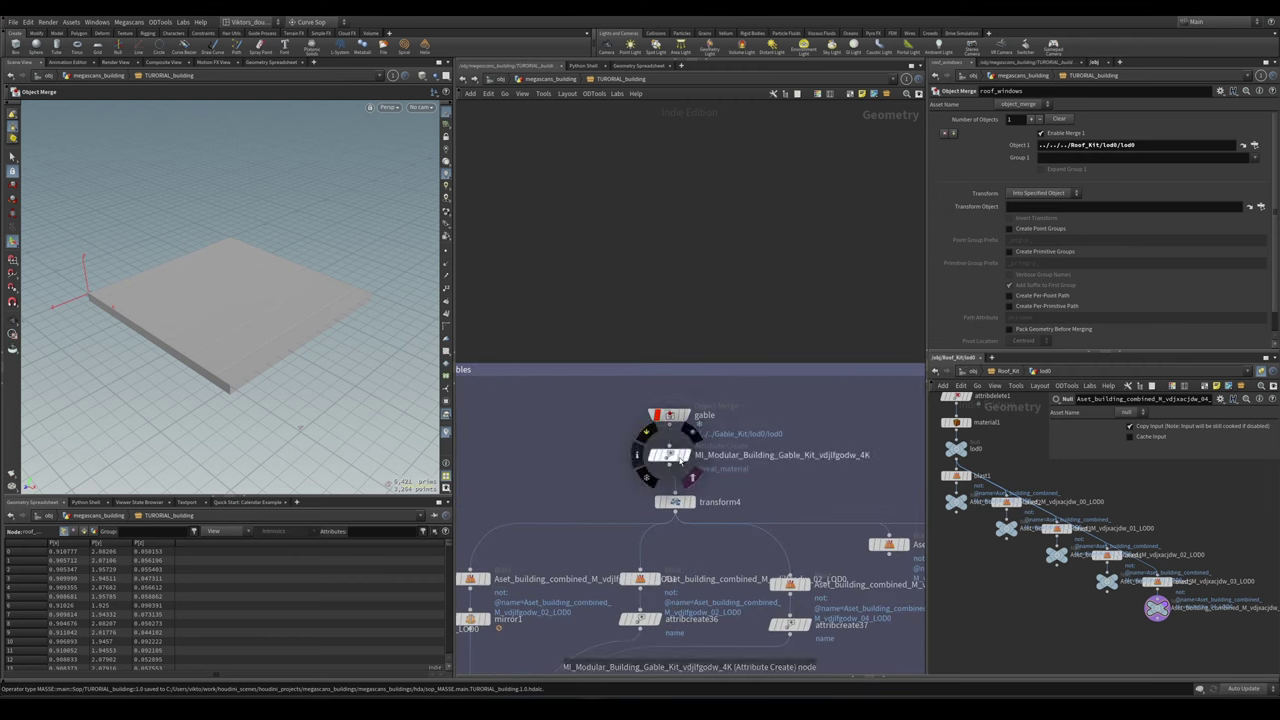
scroll(641, 441, "up", 2)
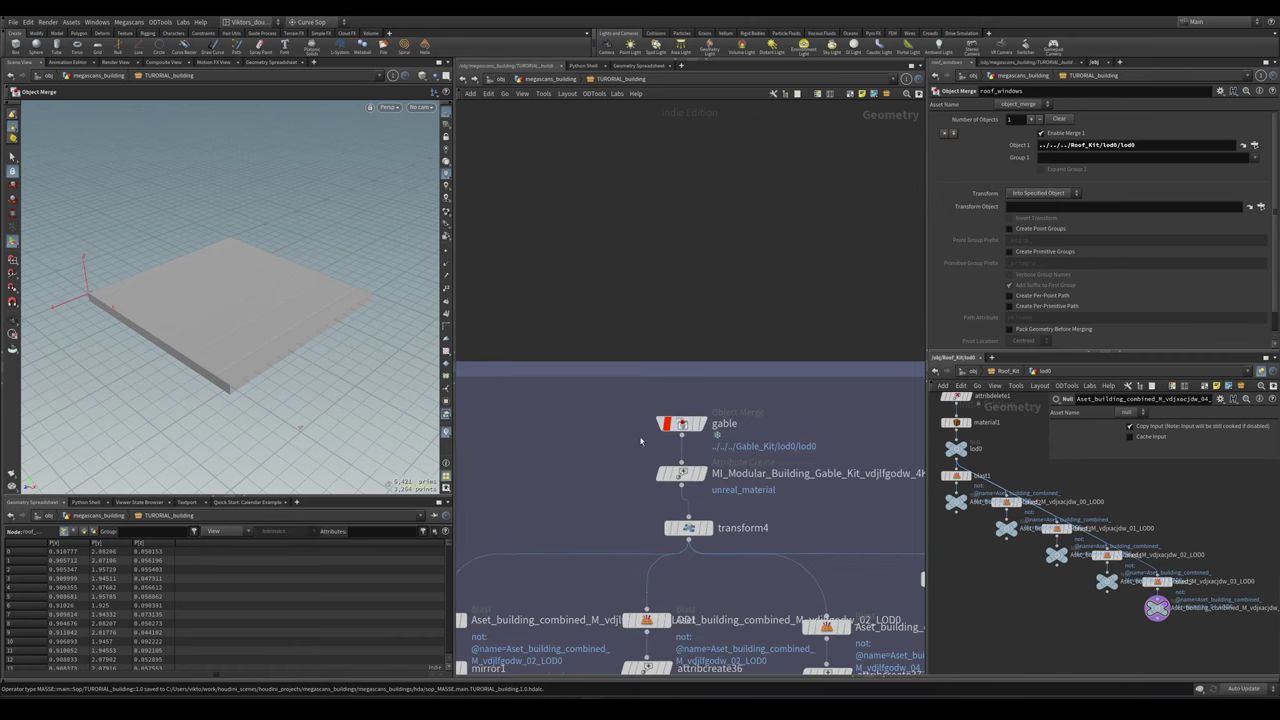
middle_click_drag(641, 441, 617, 455)
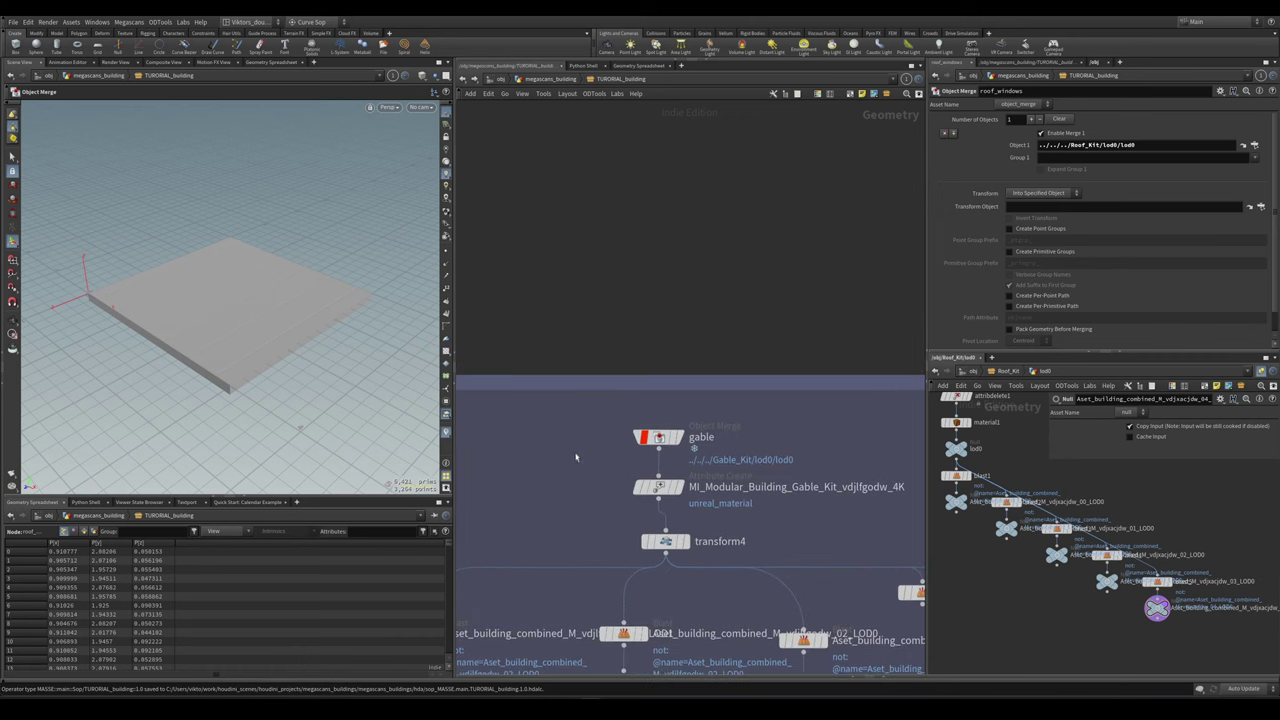
scroll(580, 447, "down", 4)
scroll(718, 463, "up", 4)
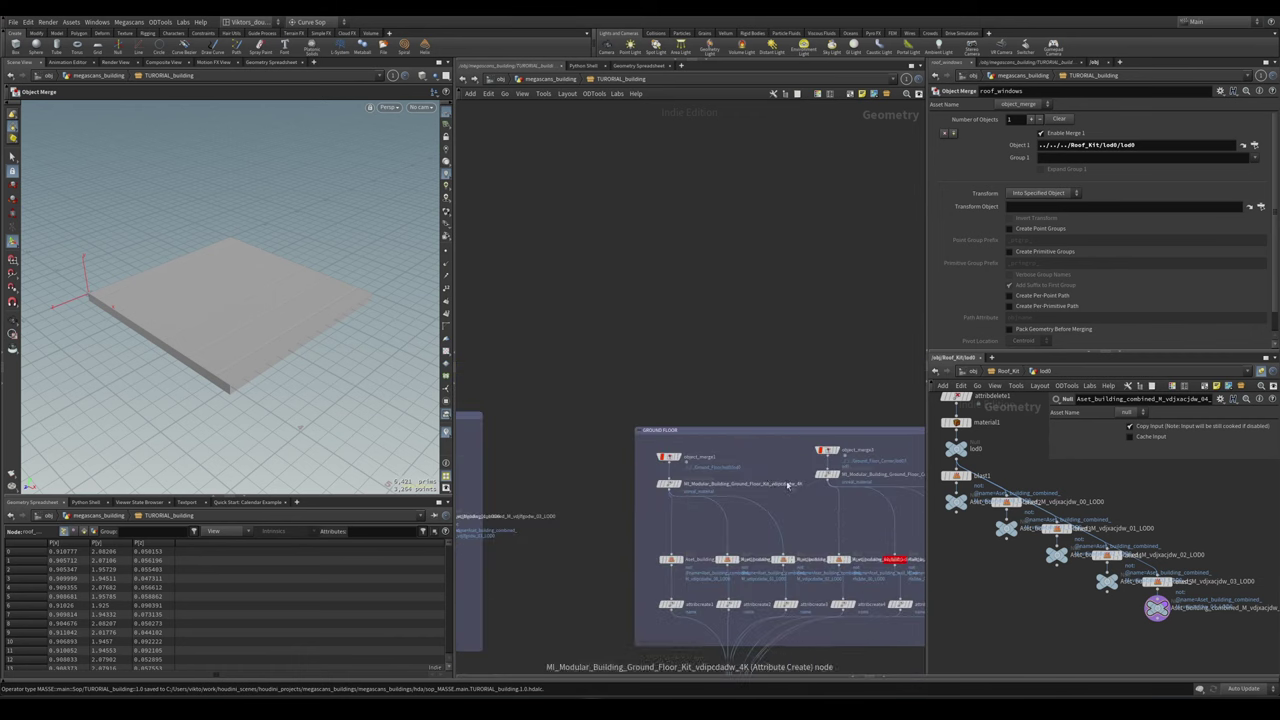
scroll(650, 500, "up", 3)
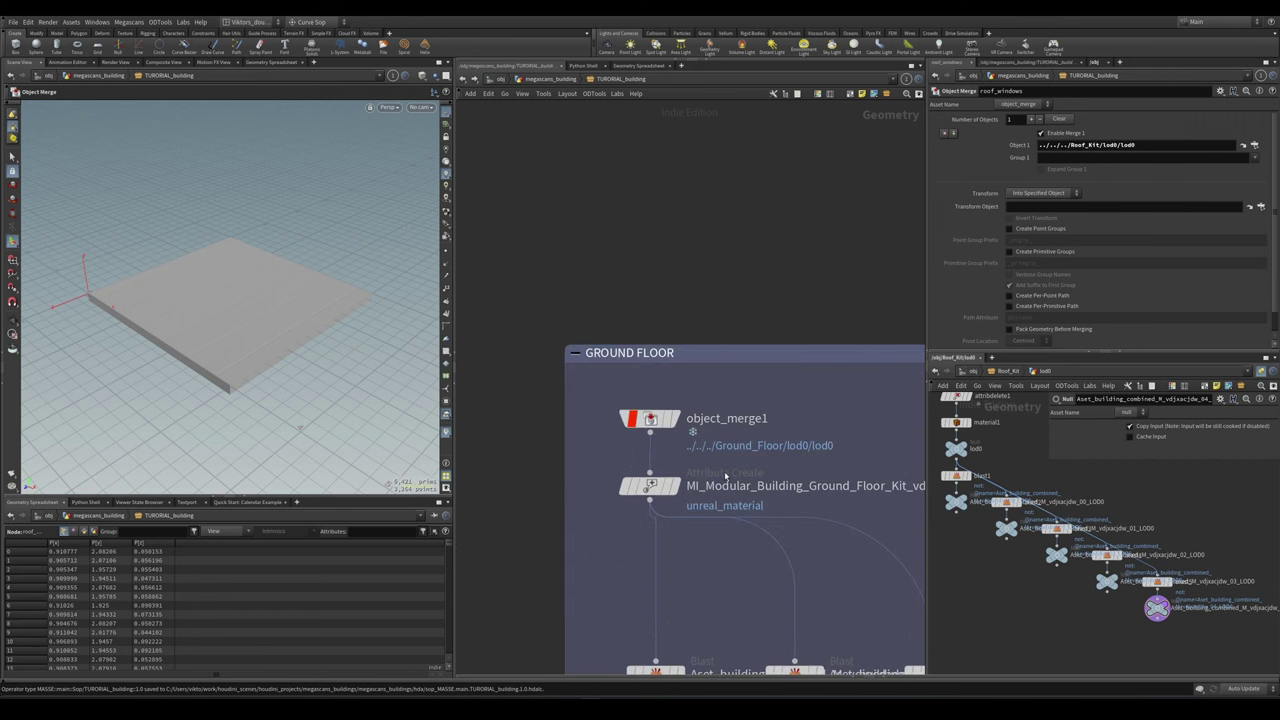
left_click(654, 494)
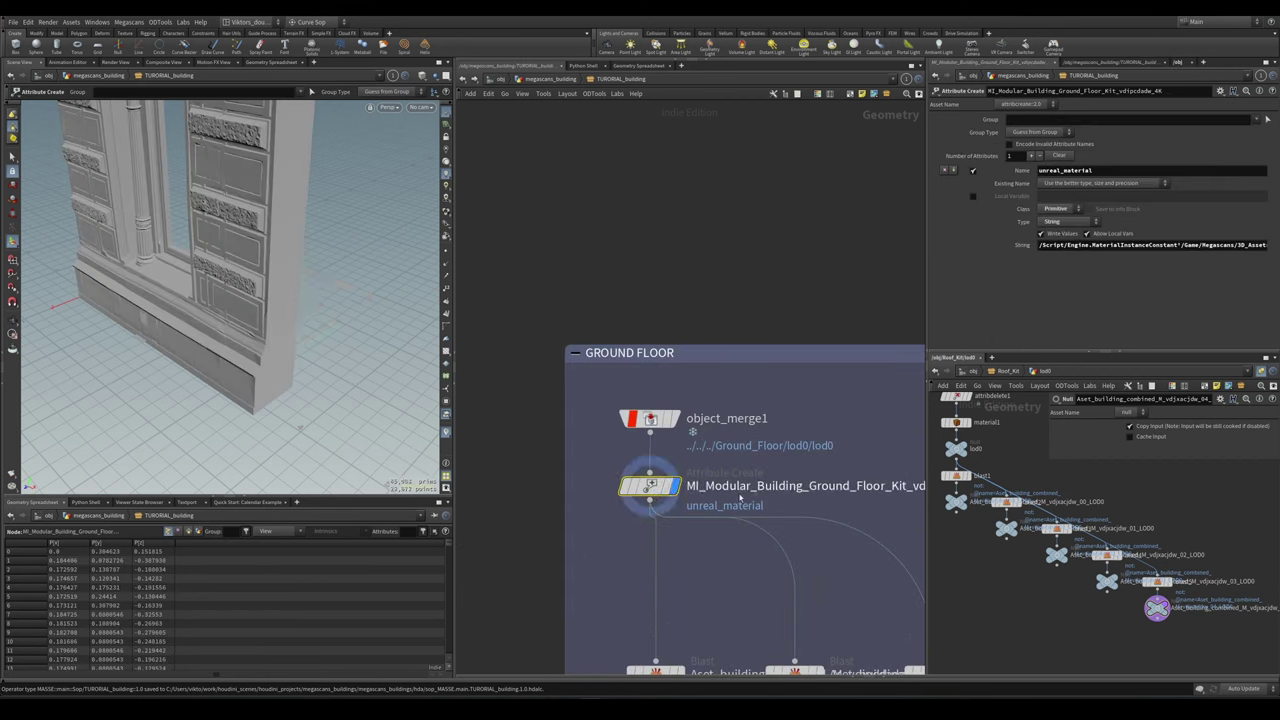
left_click(1105, 249)
left_click(1148, 283)
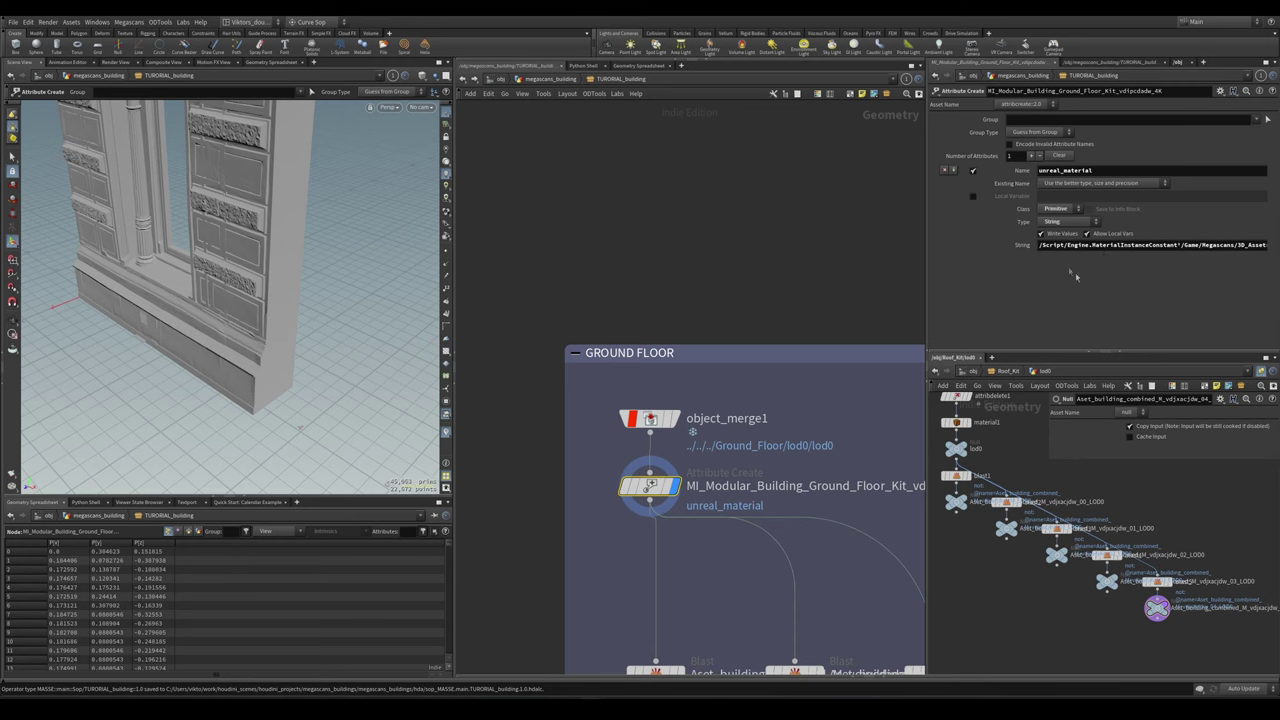
scroll(690, 445, "down", 1)
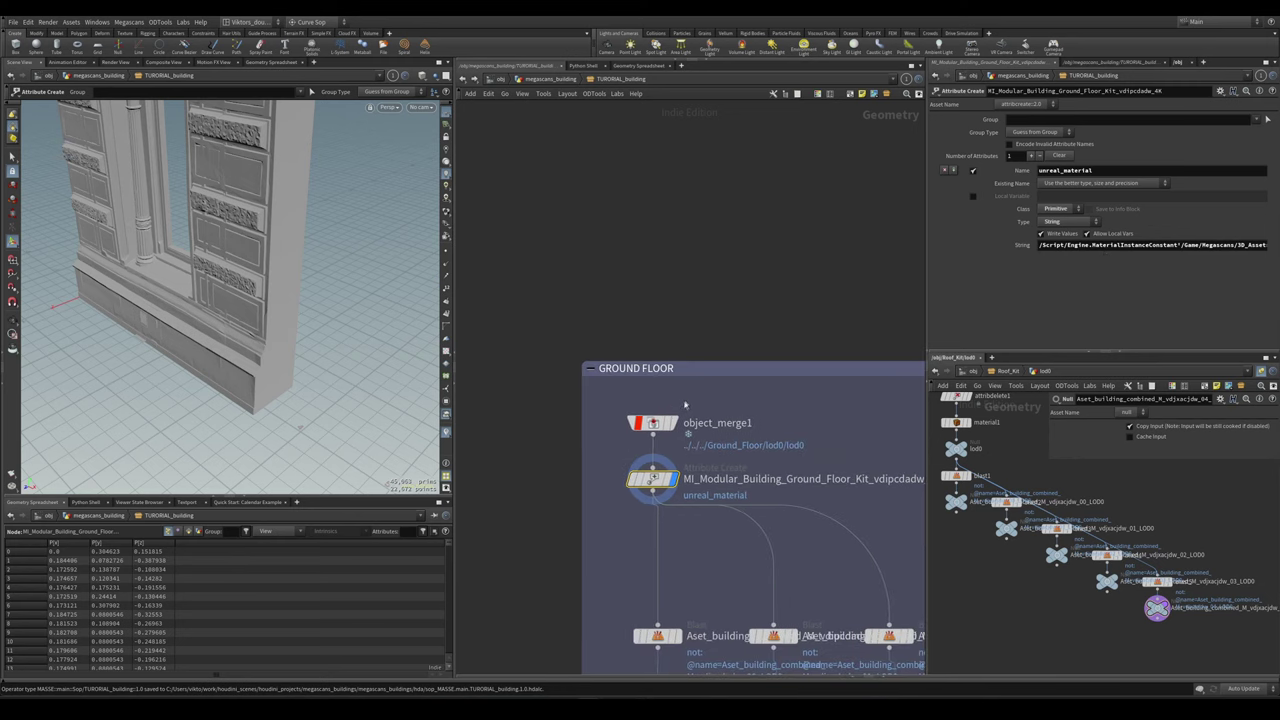
- Check the source paths of the ground floor's object_merge1 and the gable object merge
left_click(655, 423)
scroll(765, 447, "down", 5)
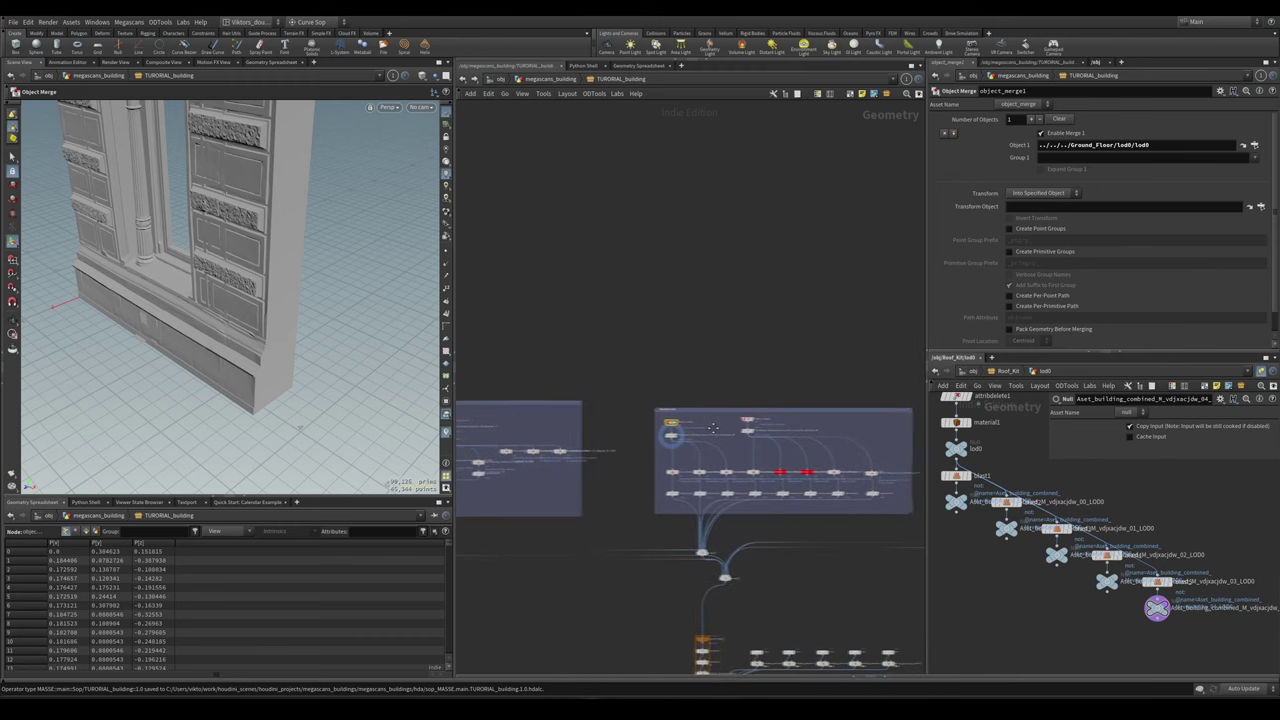
scroll(634, 430, "up", 6)
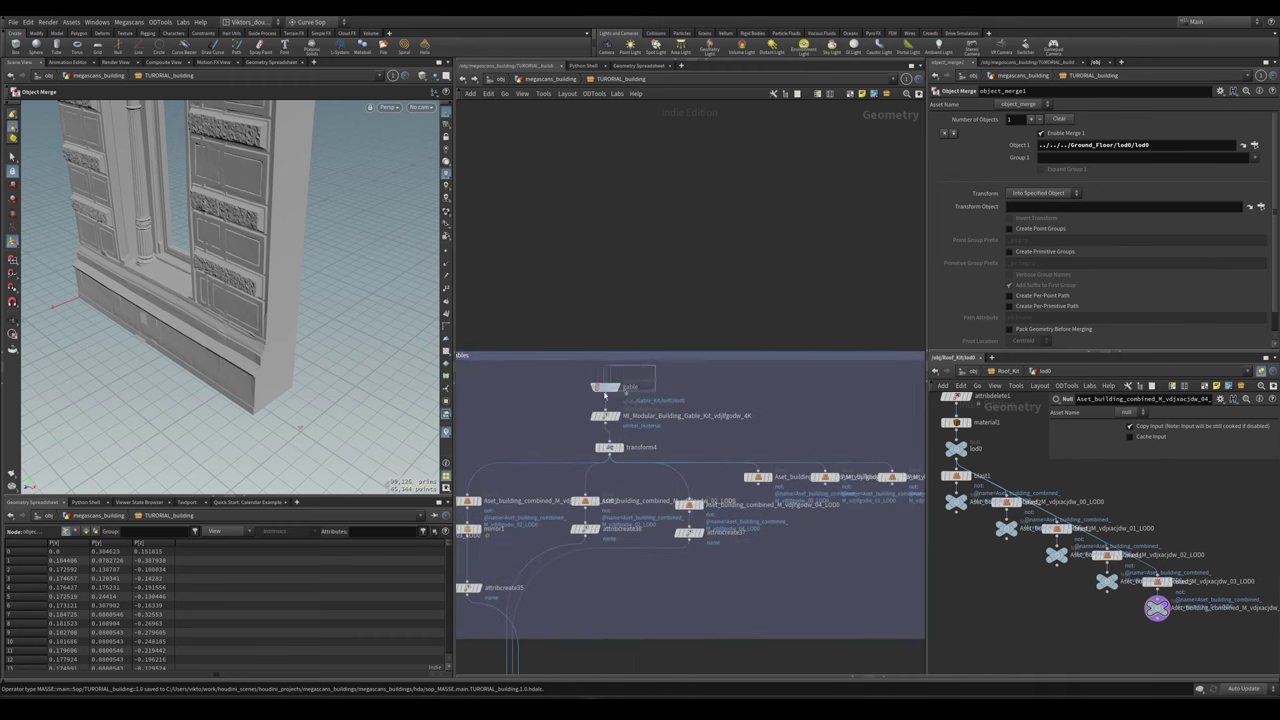
left_click(600, 380)
scroll(600, 382, "up", 2)
scroll(605, 390, "up", 2)
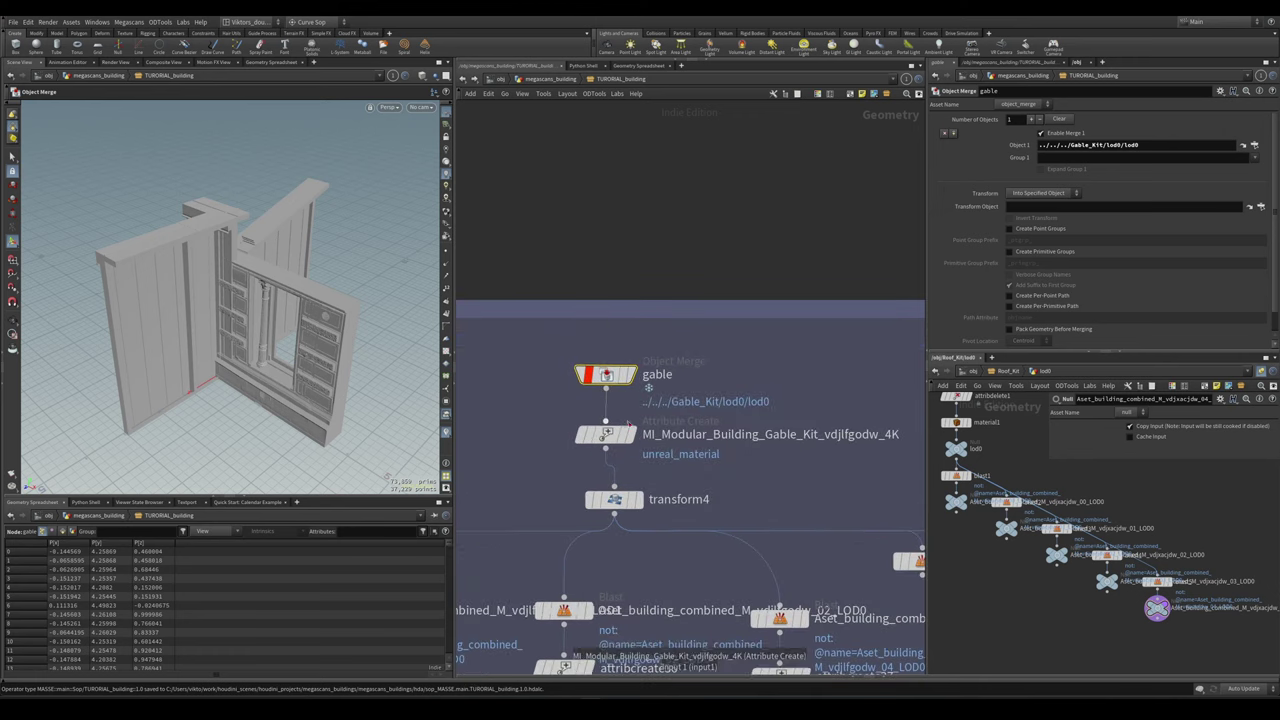
- Display the gable kit's material Attribute Create node, examine its unreal_material attribute name and compare with the roof_high setup
left_click(612, 440)
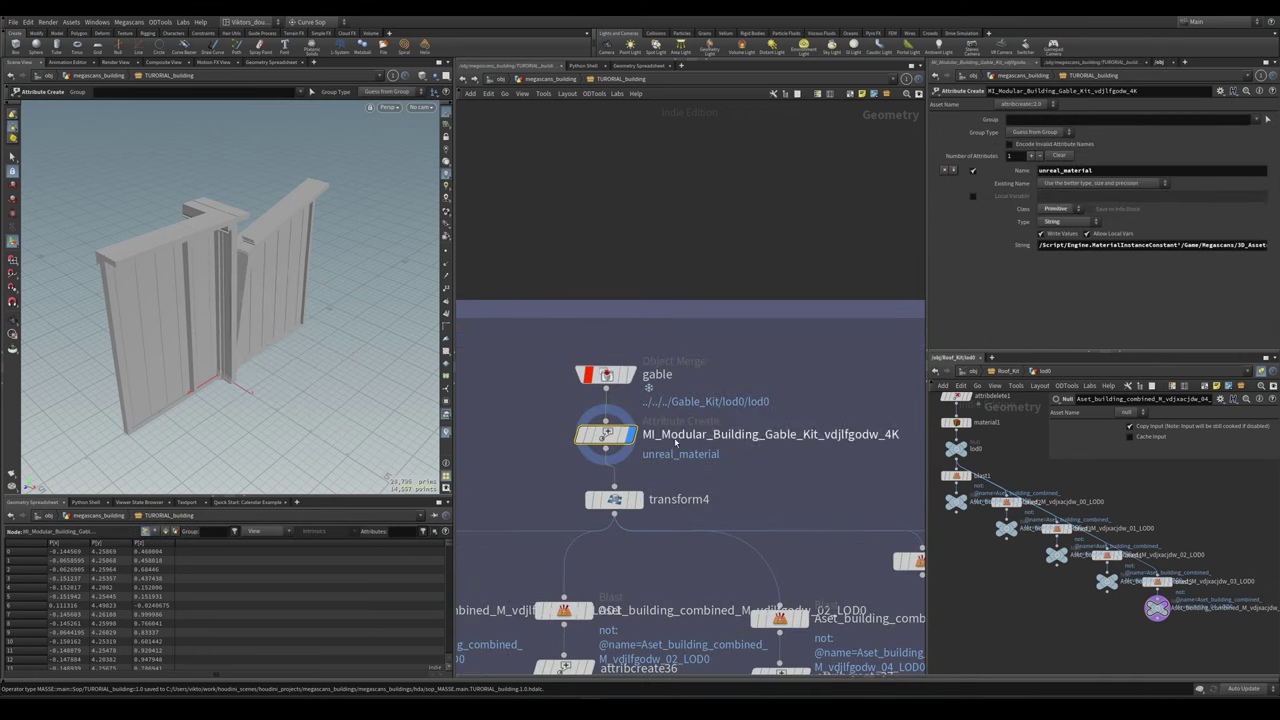
scroll(693, 466, "down", 3)
scroll(690, 470, "down", 3)
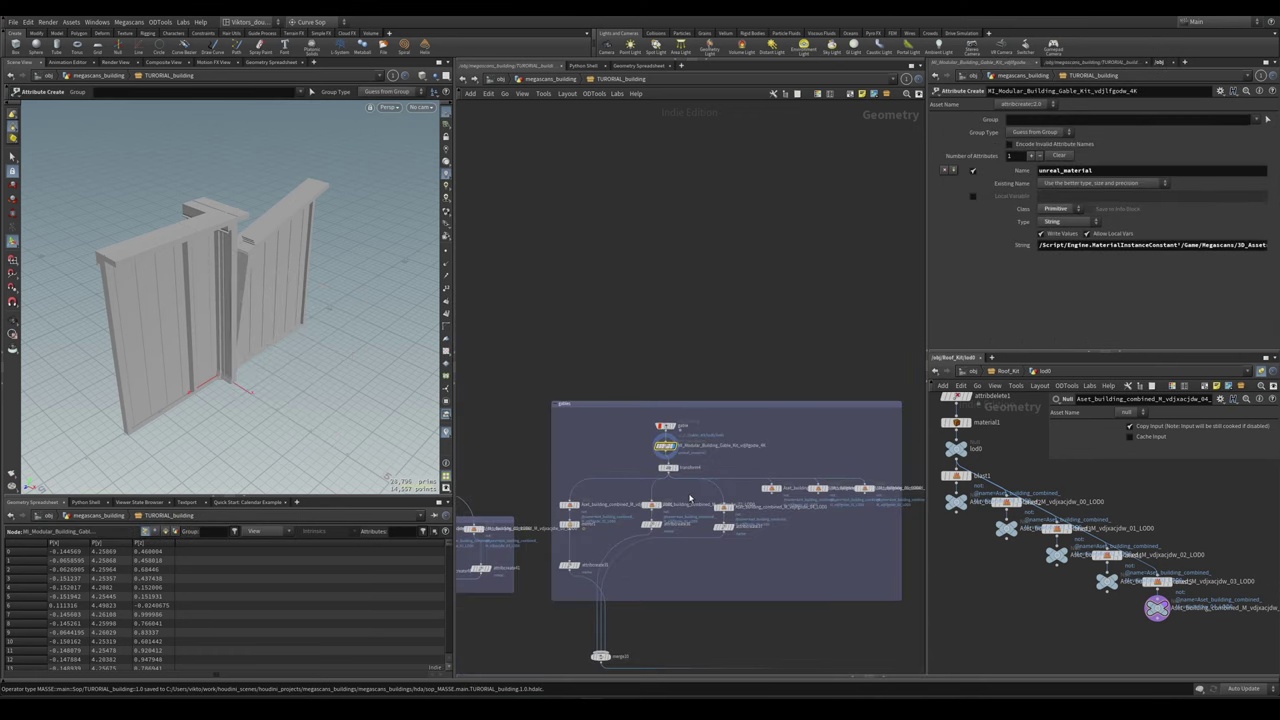
scroll(678, 490, "up", 4)
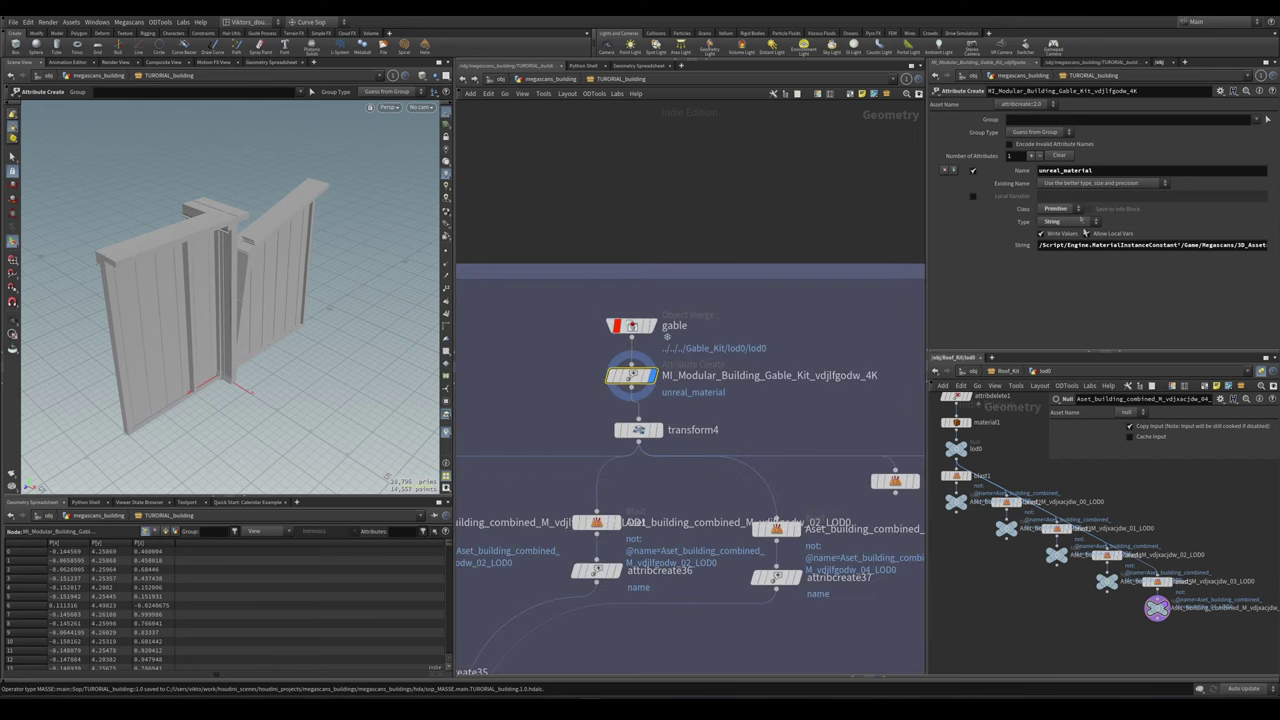
left_click_drag(1103, 170, 1034, 185)
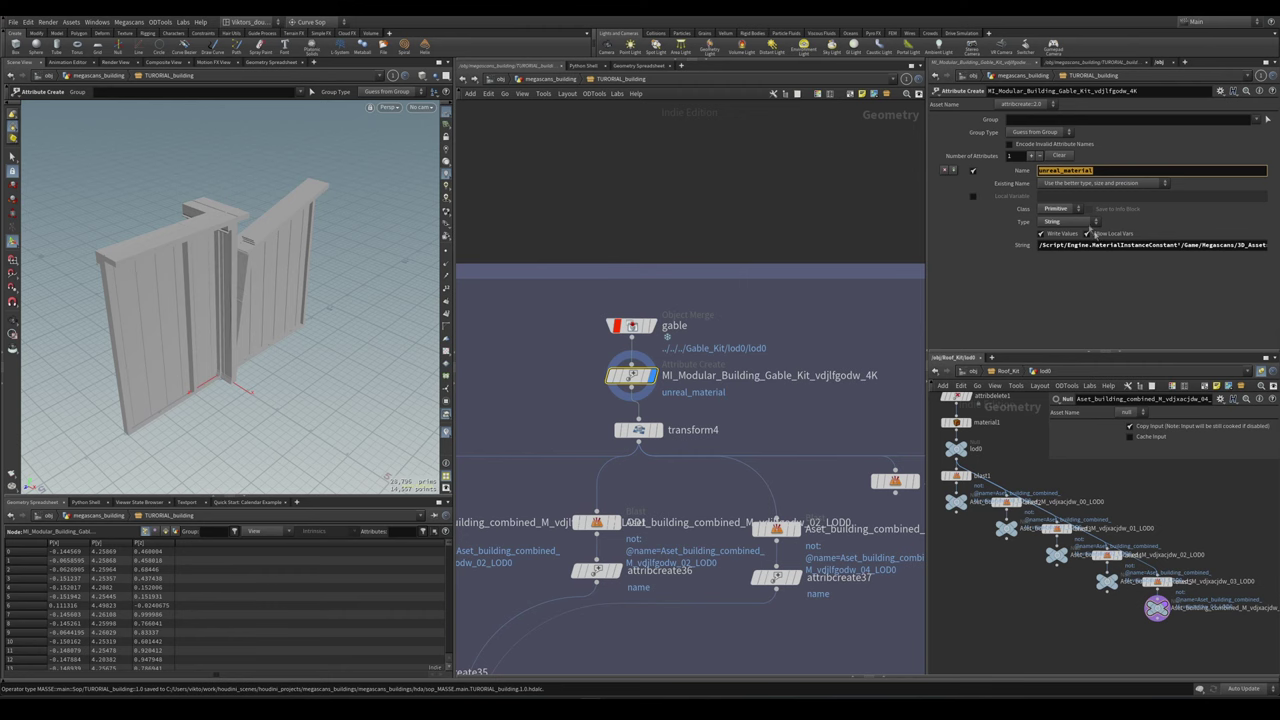
scroll(662, 376, "down", 10)
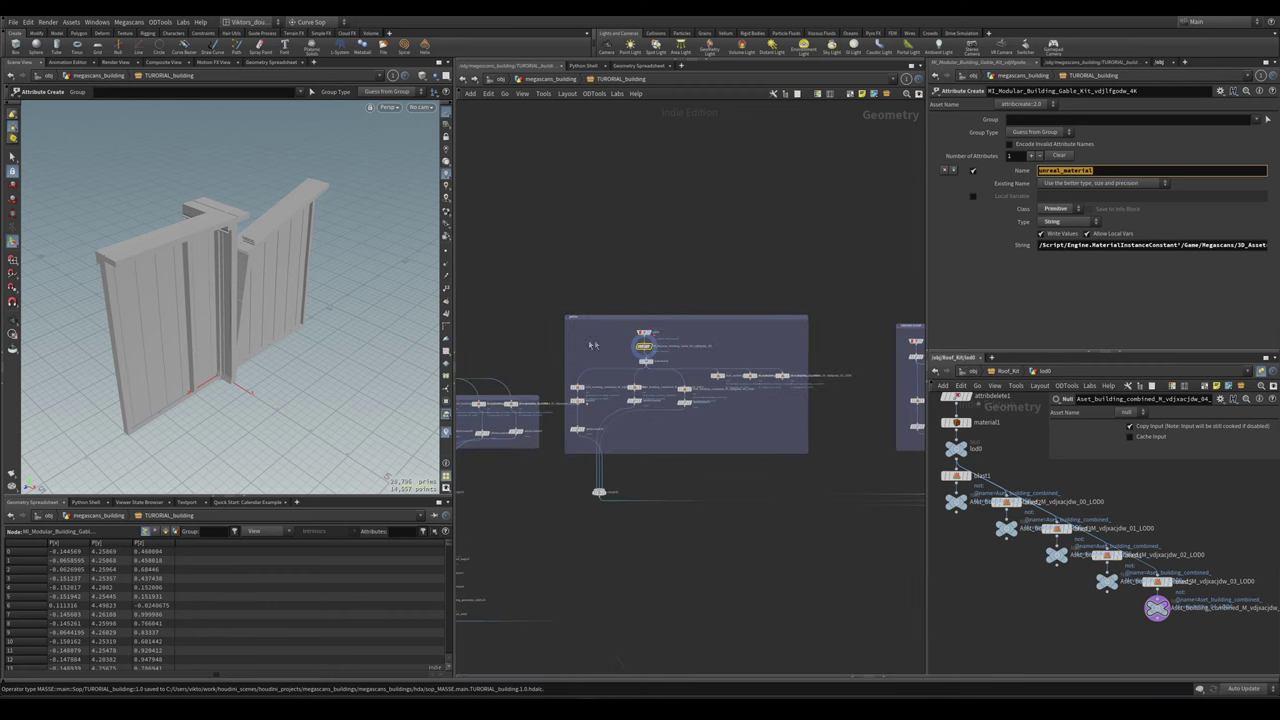
scroll(662, 376, "up", 8)
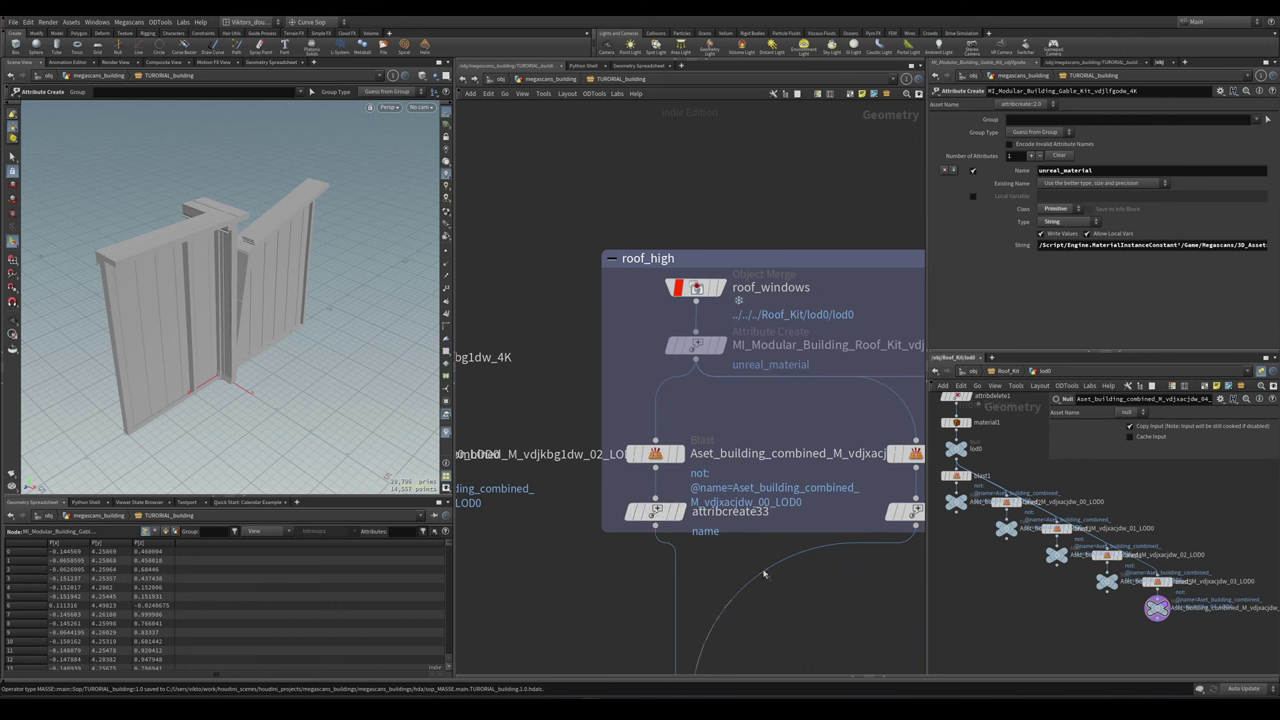
- Switch to Unreal Editor, inspect the generated building and select its Houdini asset actor sop_MASSE_main_TURORIAL_building_1_0
mouse_move(800, 683)
left_click(869, 665)
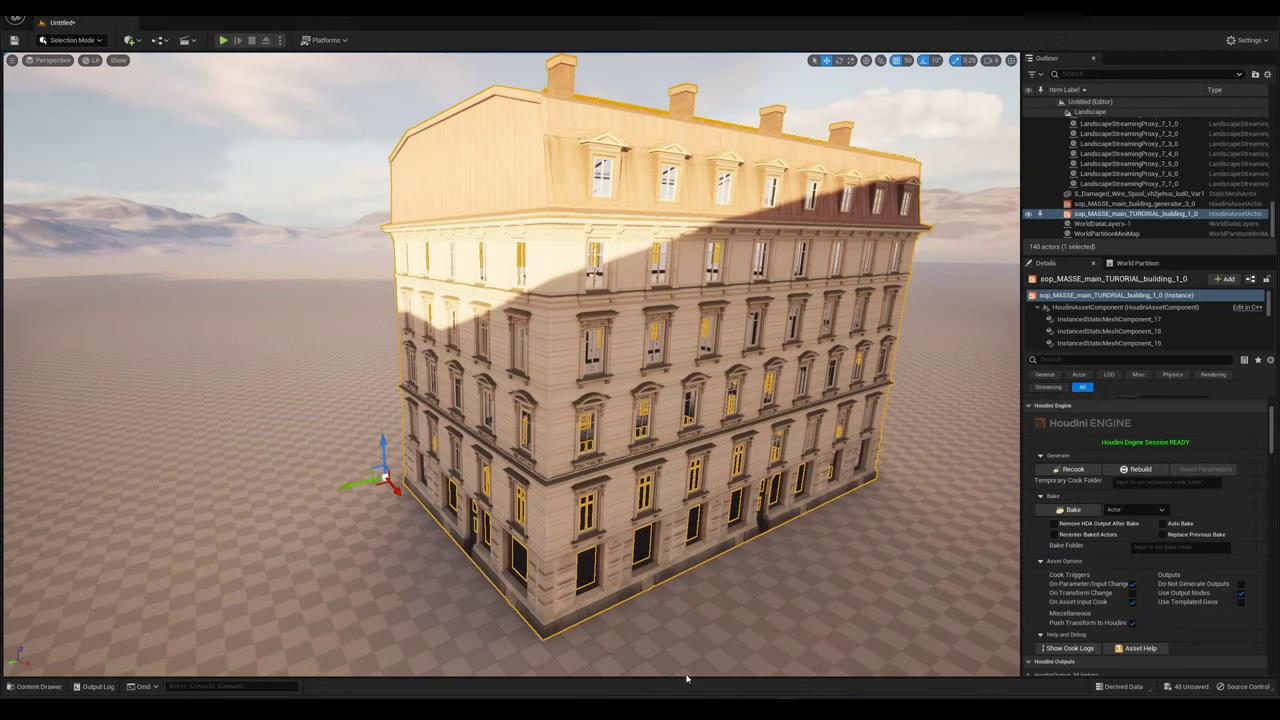
right_click_drag(510, 365, 465, 350)
key("ctrl+space")
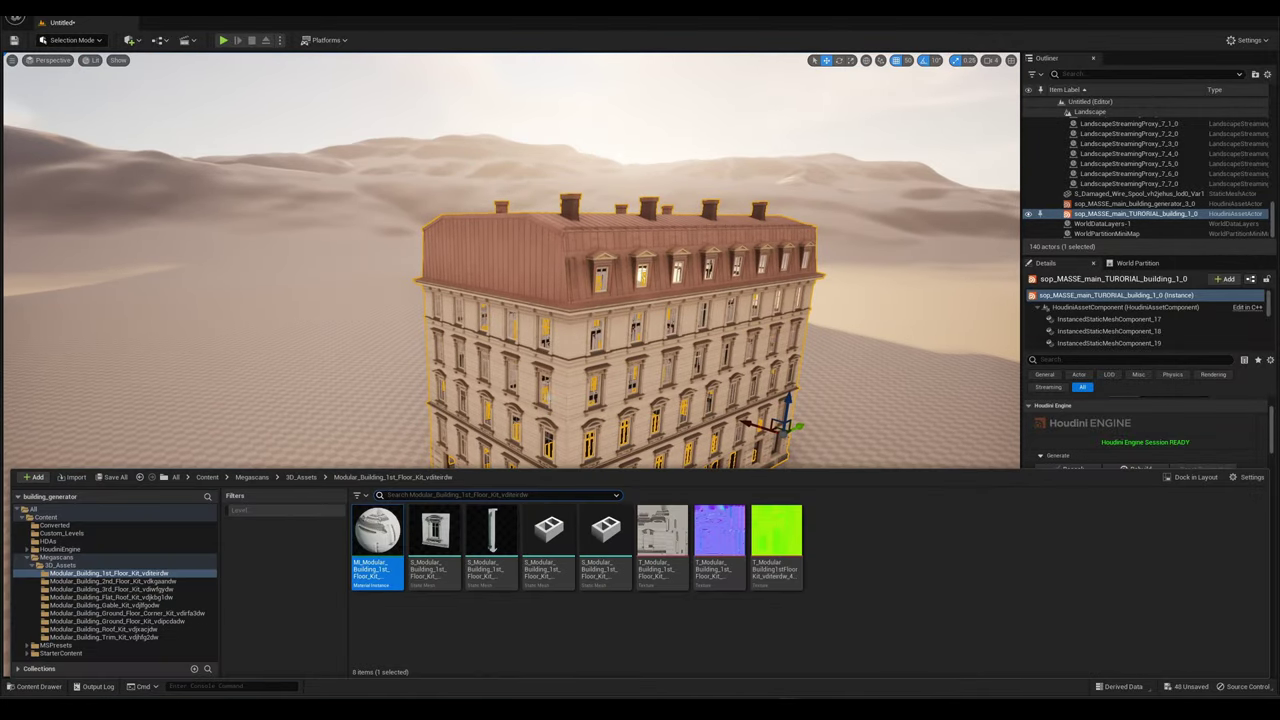
left_click(546, 385)
left_click(777, 443)
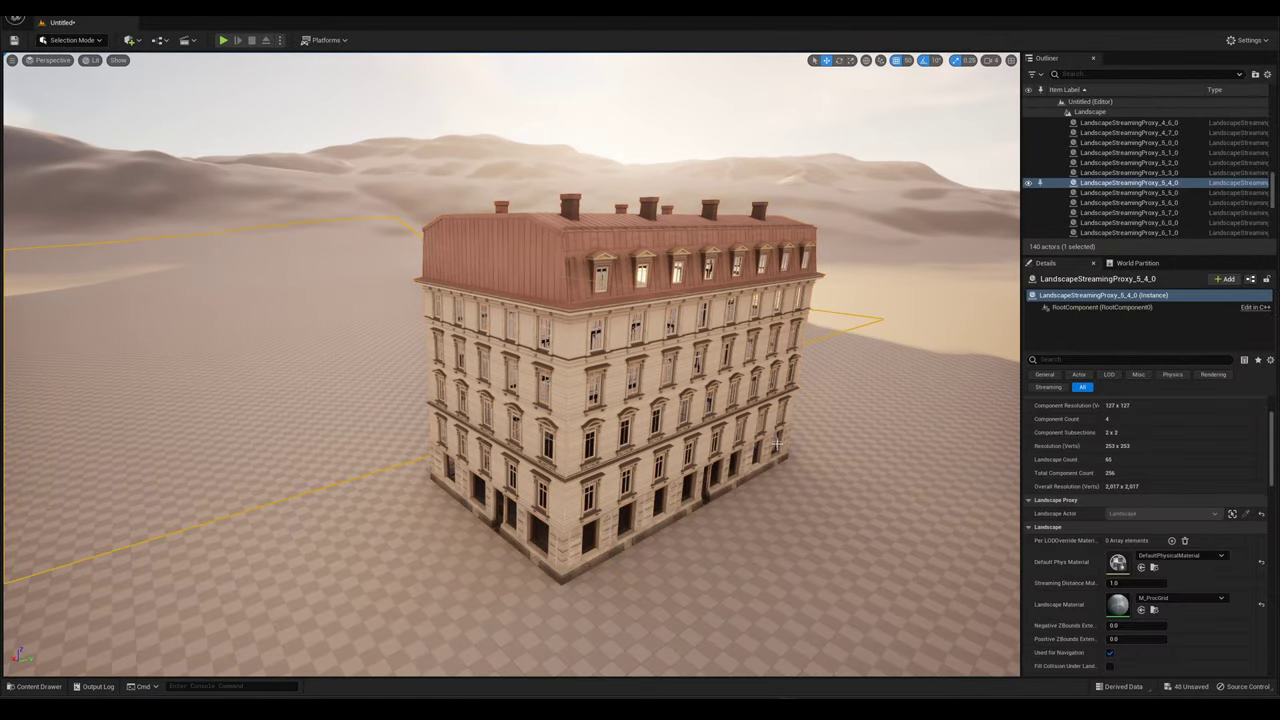
left_click(562, 308)
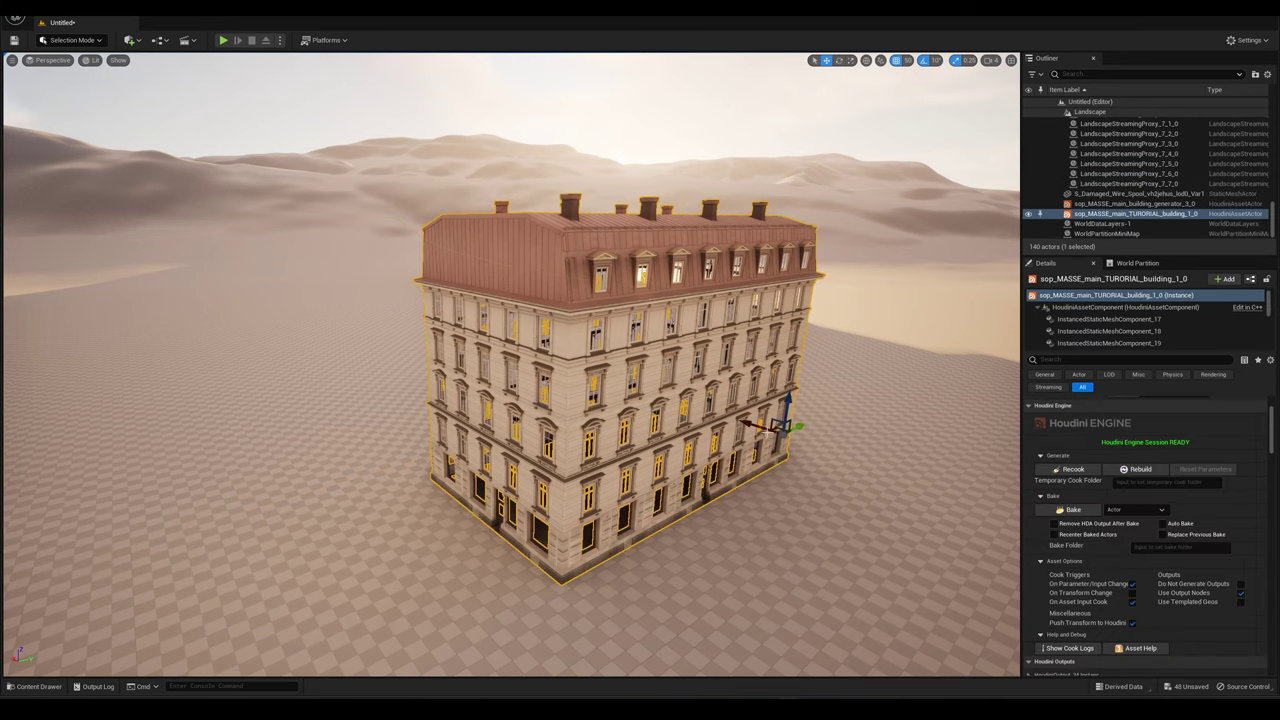
scroll(775, 430, "up", 2)
- Copy the reference of the material instance in the Megascans folder Modular_Building_1st_Floor_Kit_vditeirdw
key("ctrl+space")
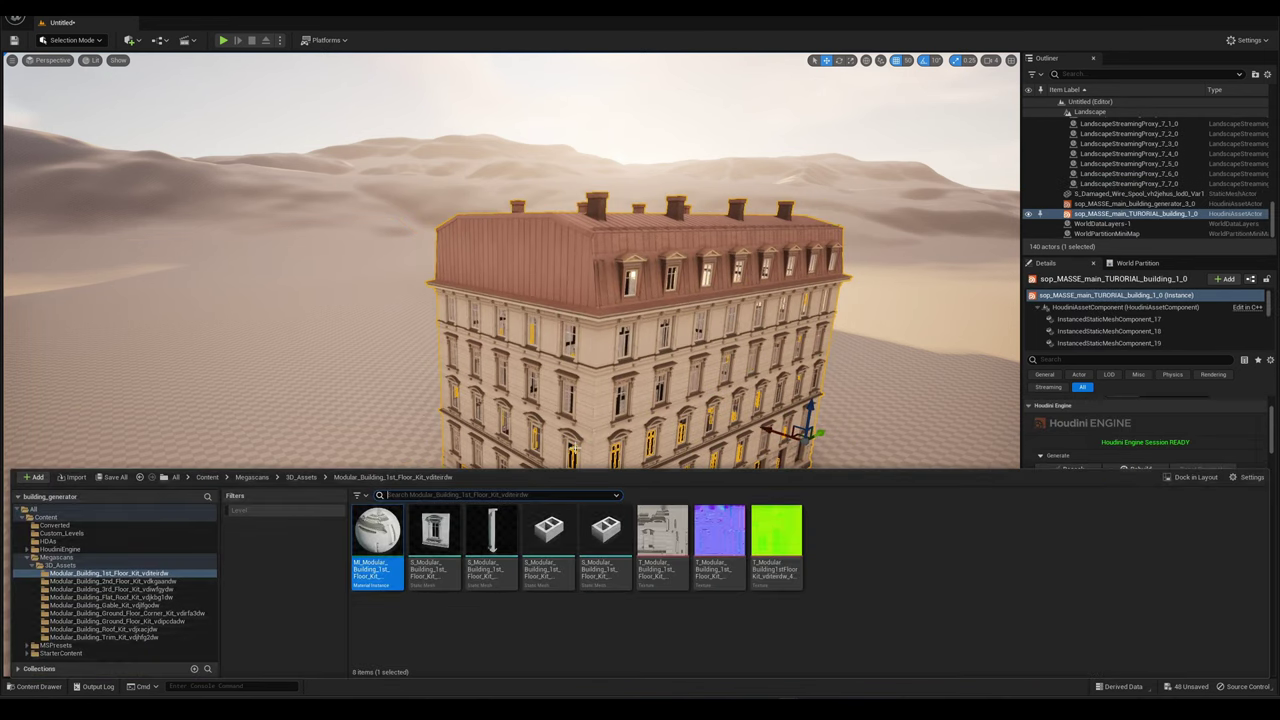
left_click(110, 573)
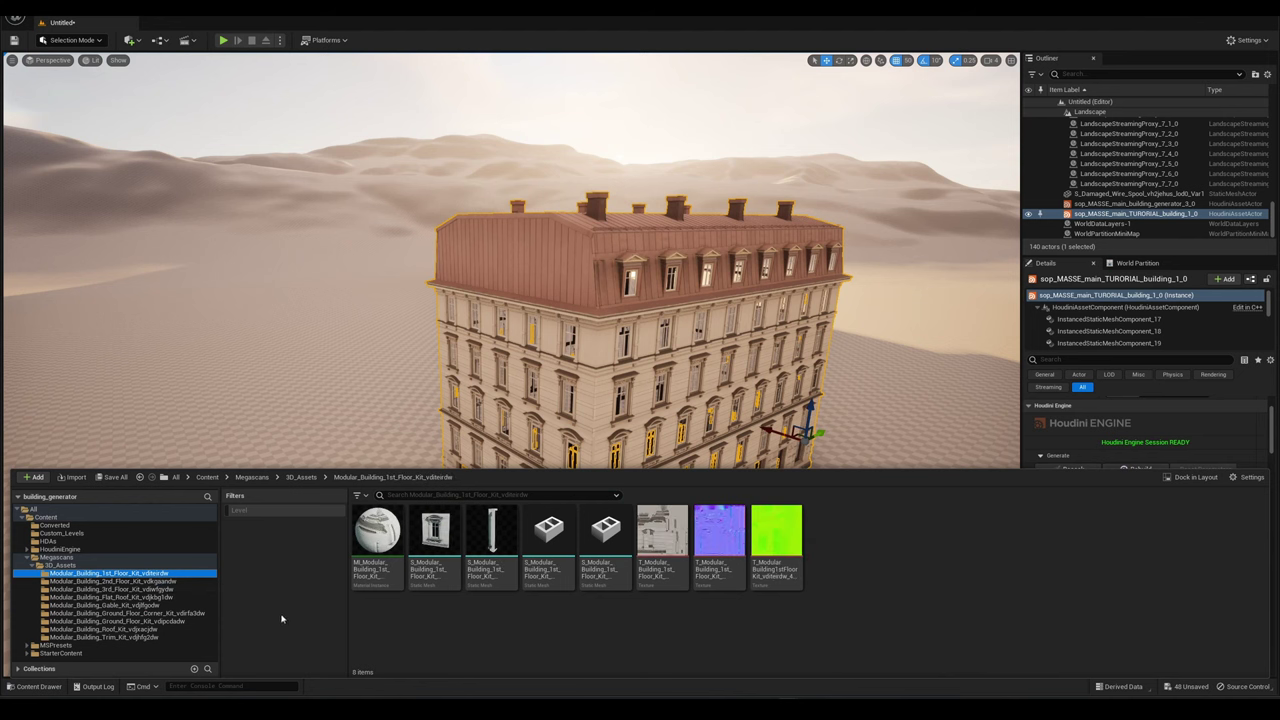
right_click(386, 536)
left_click(477, 453)
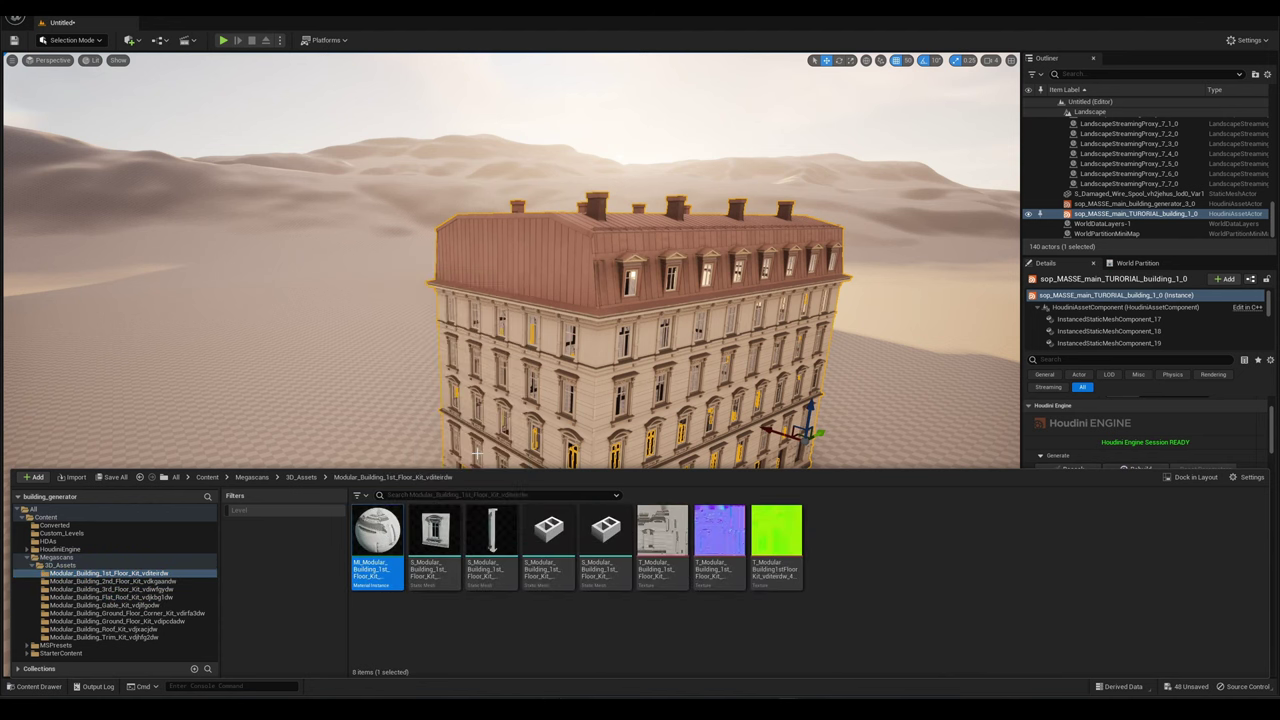
- Switch to Houdini and delete the material Attribute Create node under the 1st_floor object merge
mouse_move(590, 708)
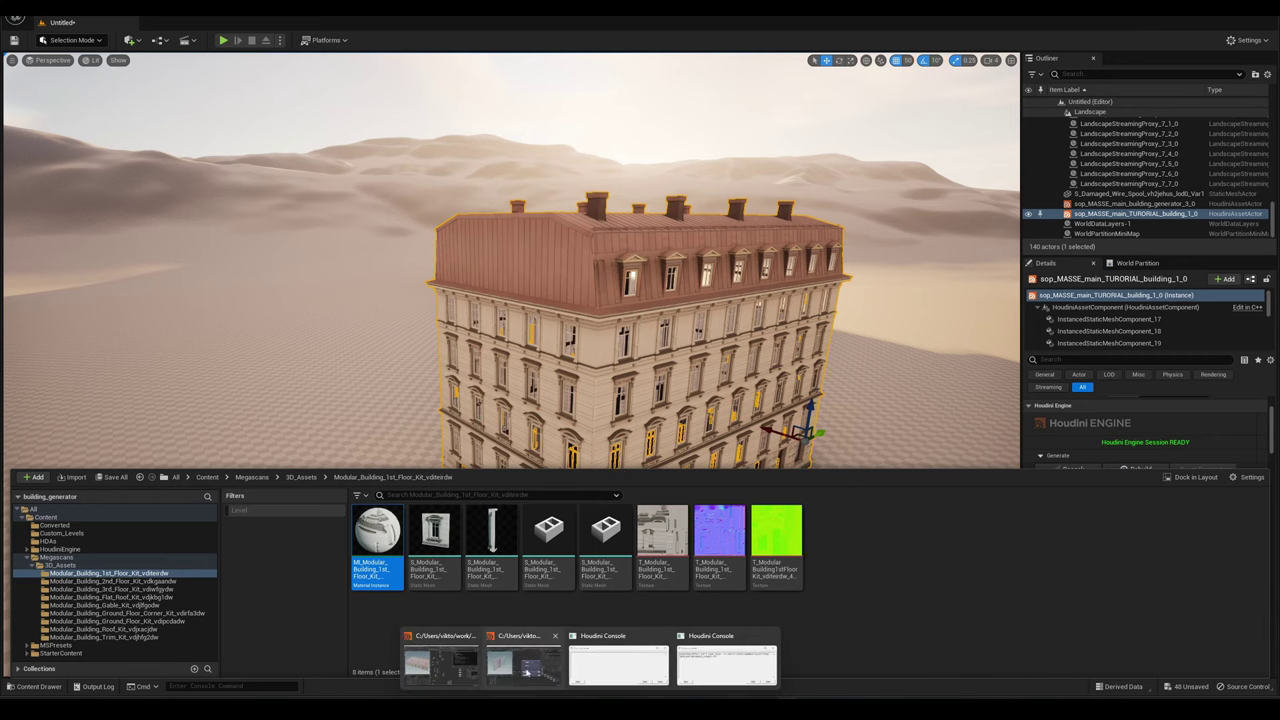
left_click(440, 660)
scroll(605, 579, "down", 3)
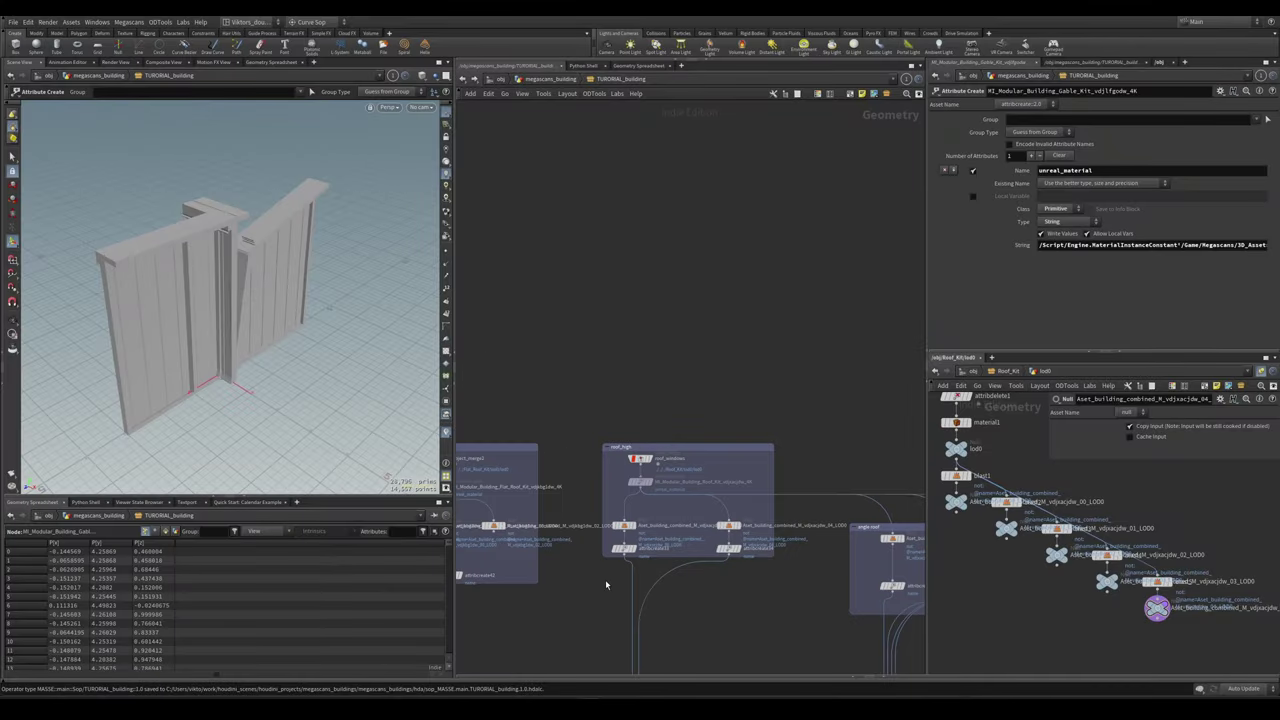
scroll(700, 376, "up", 5)
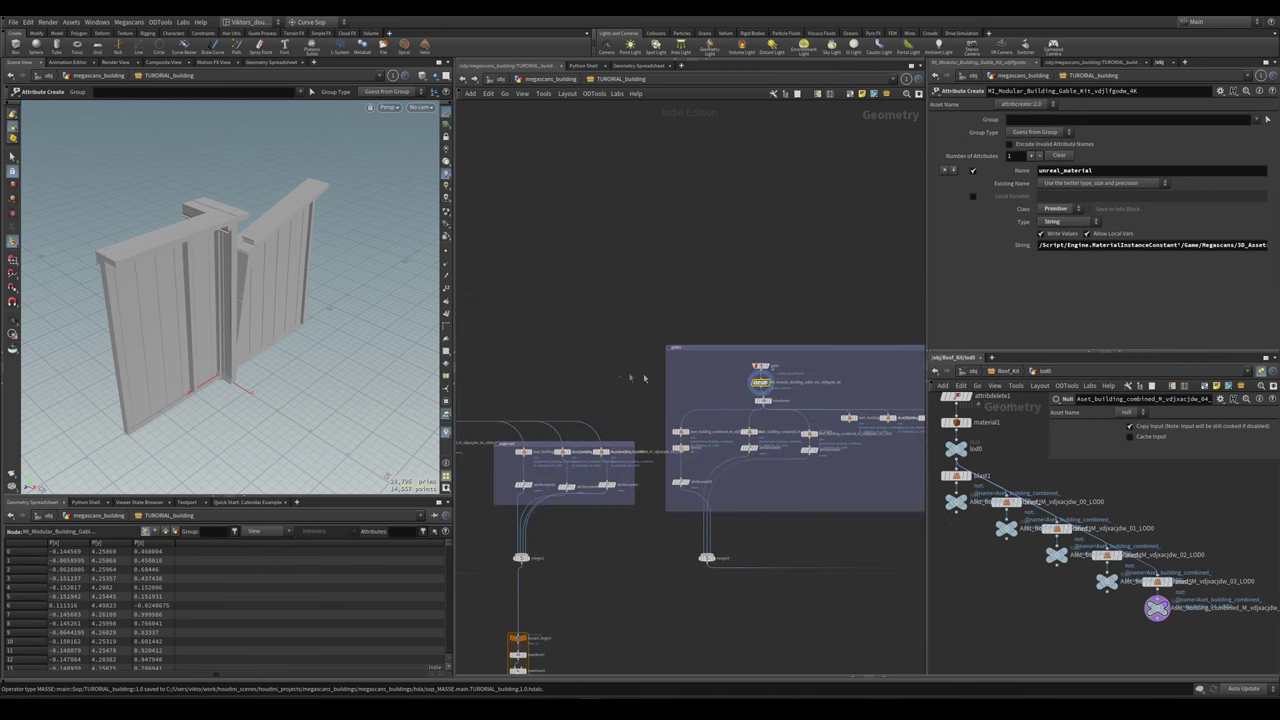
scroll(700, 376, "down", 3)
scroll(704, 410, "up", 3)
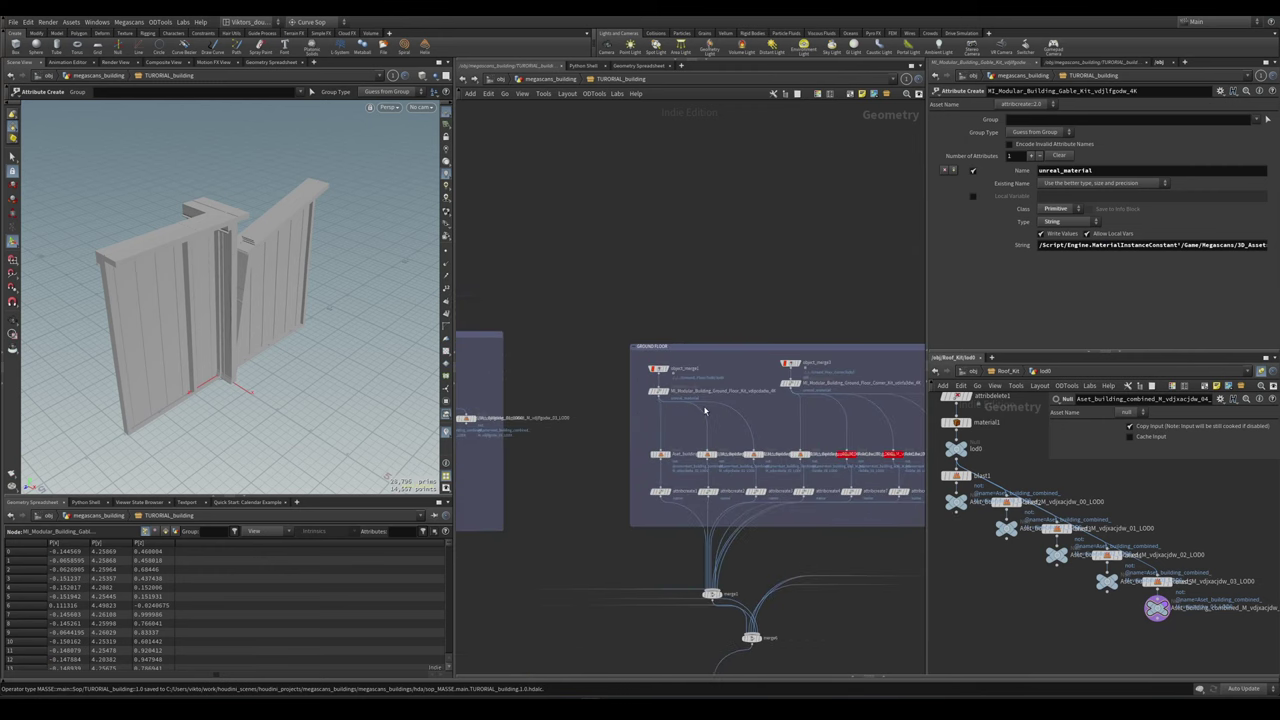
scroll(704, 410, "down", 2)
scroll(660, 450, "up", 6)
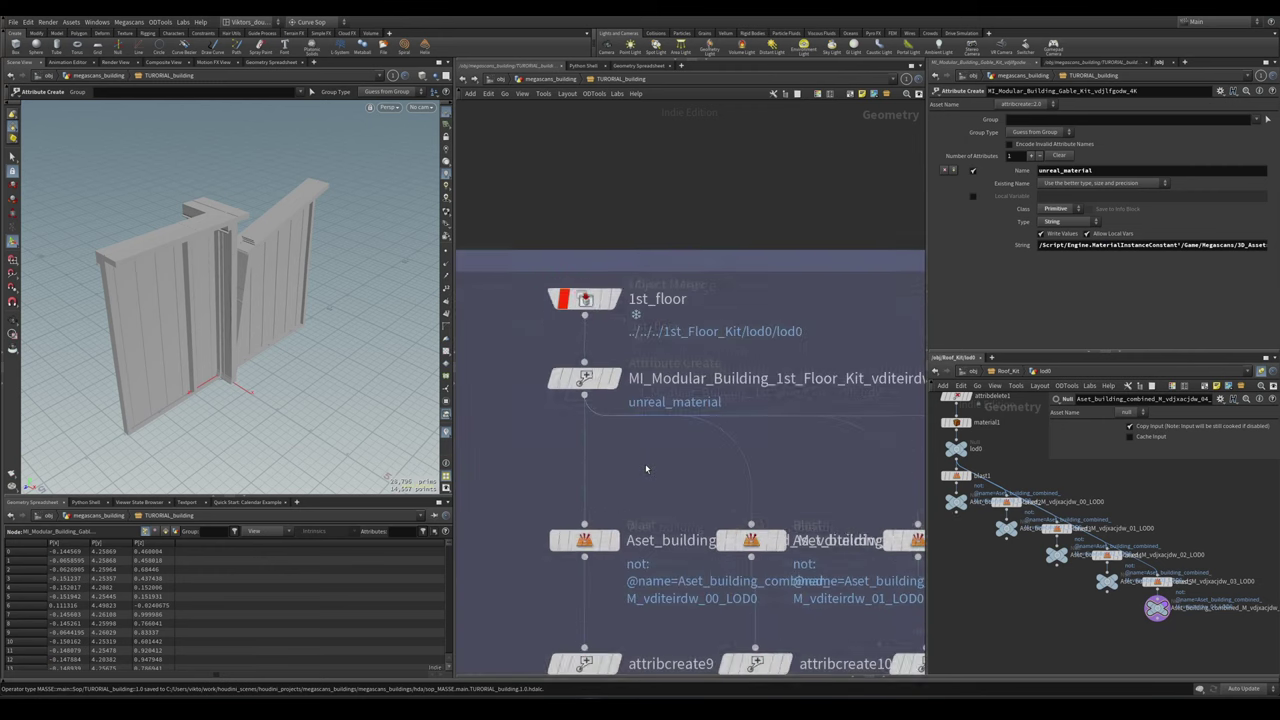
scroll(645, 463, "down", 3)
left_click(610, 398)
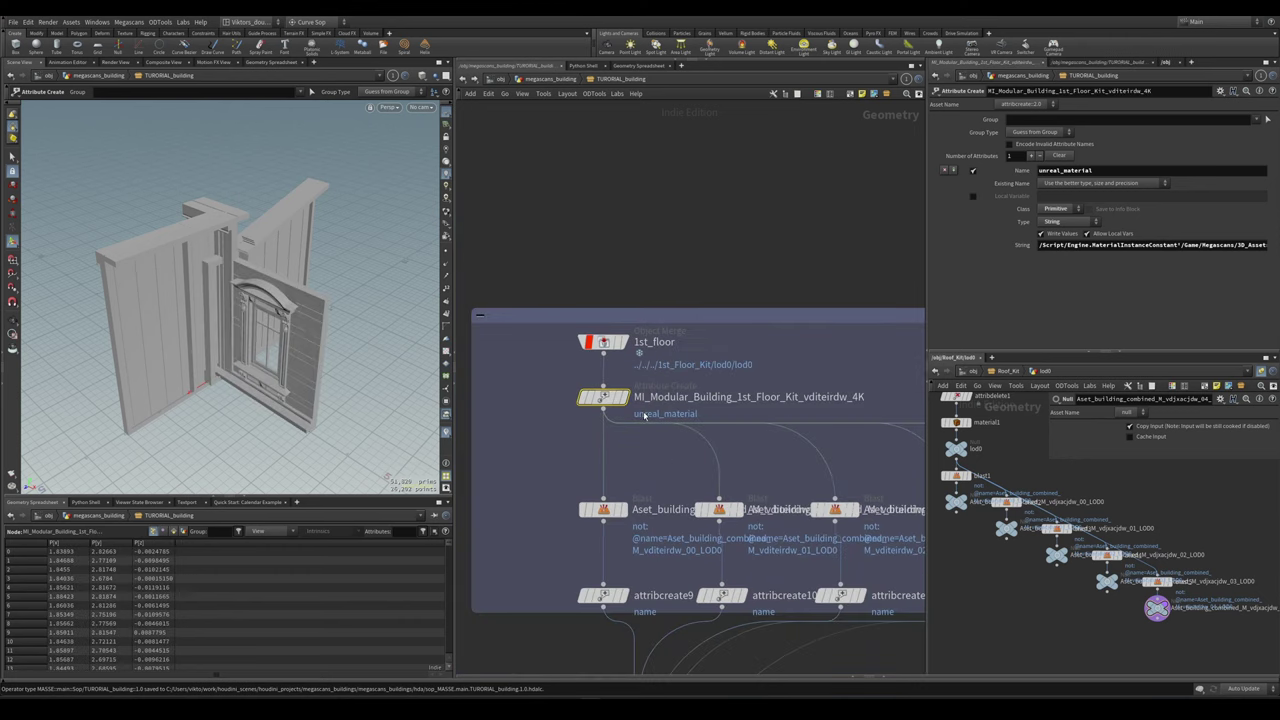
key("Delete")
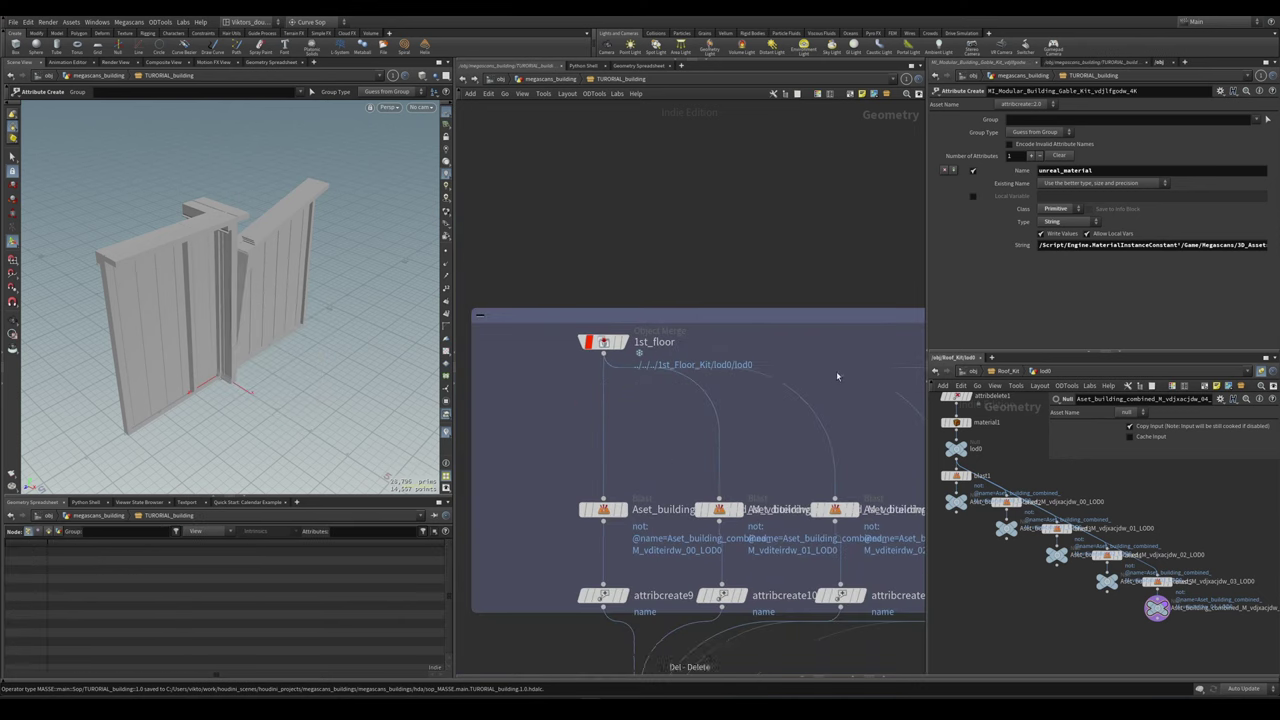
- Paste the copied Unreal material onto the 1st_floor object merge with the MASSE tools and place the new Attribute Create node below it
left_click(605, 342)
right_click(601, 341)
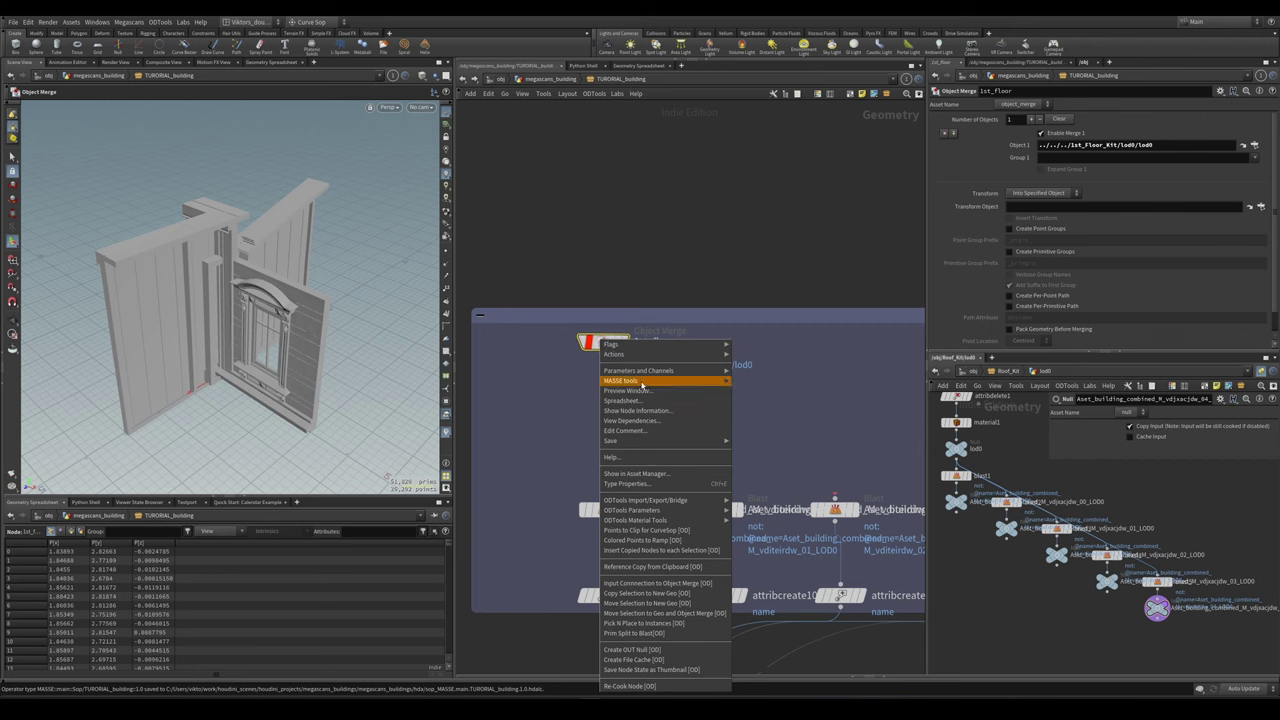
mouse_move(641, 384)
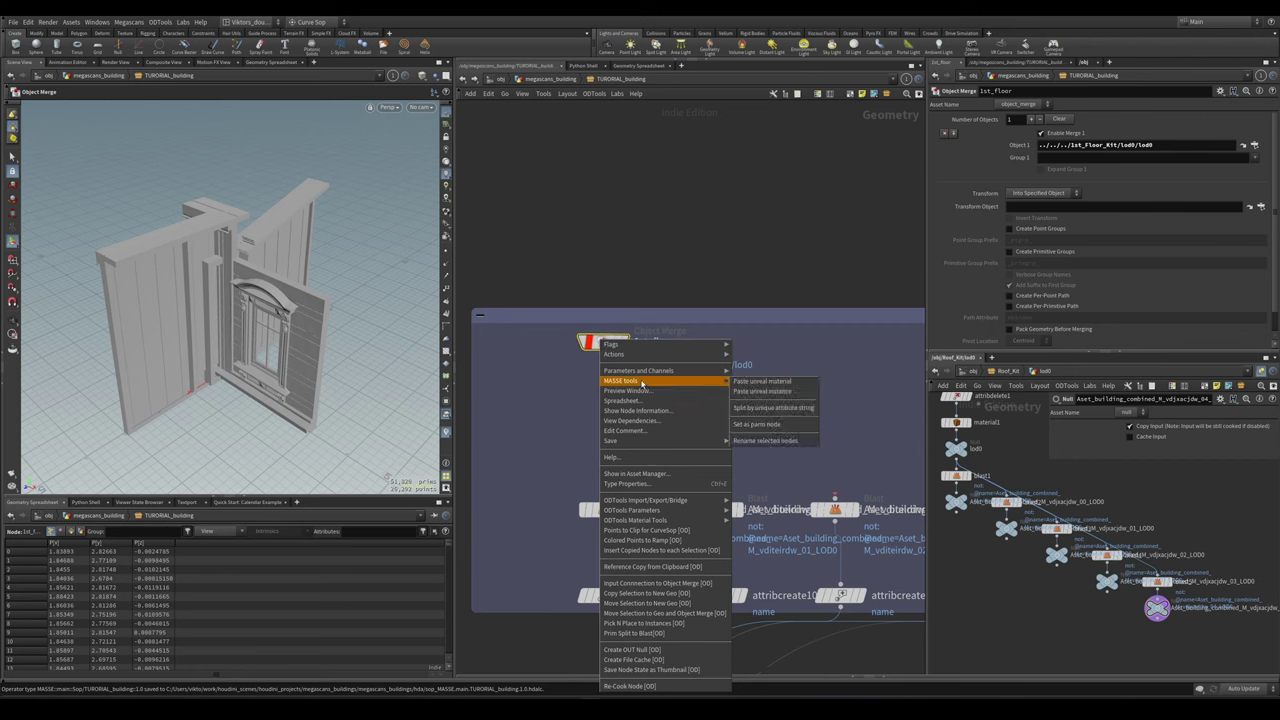
left_click(803, 386)
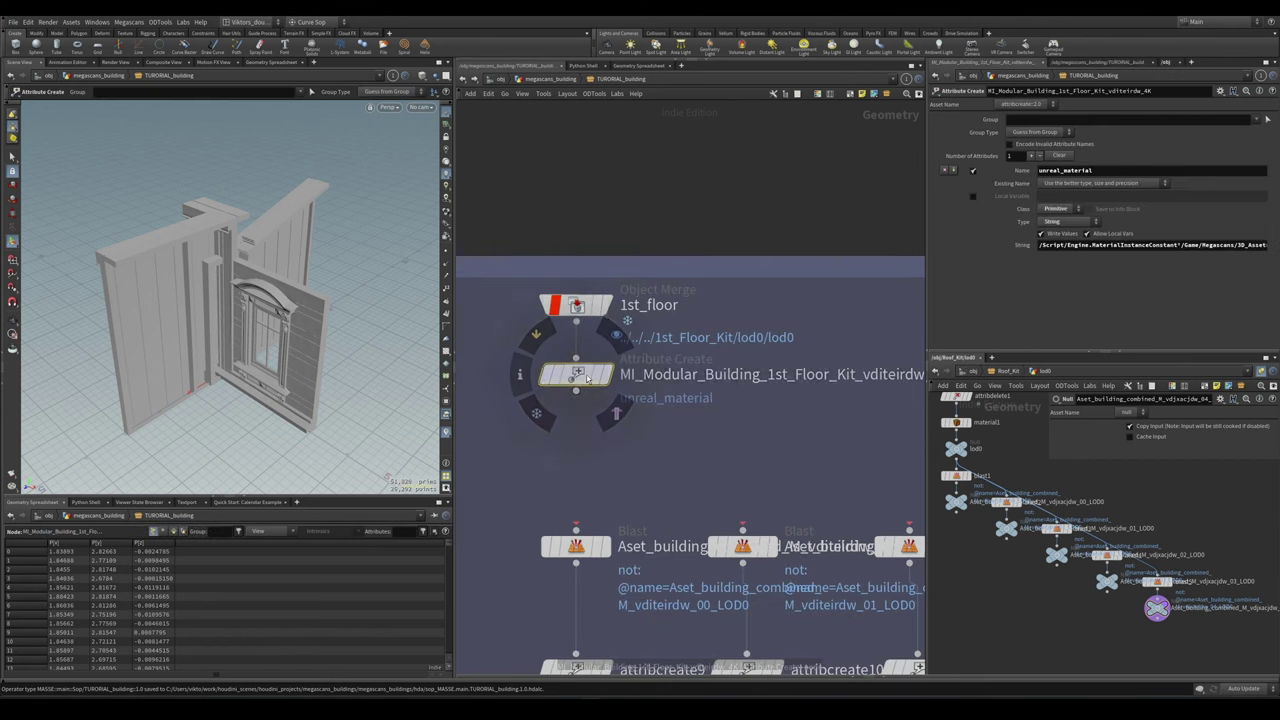
left_click_drag(576, 384, 576, 372)
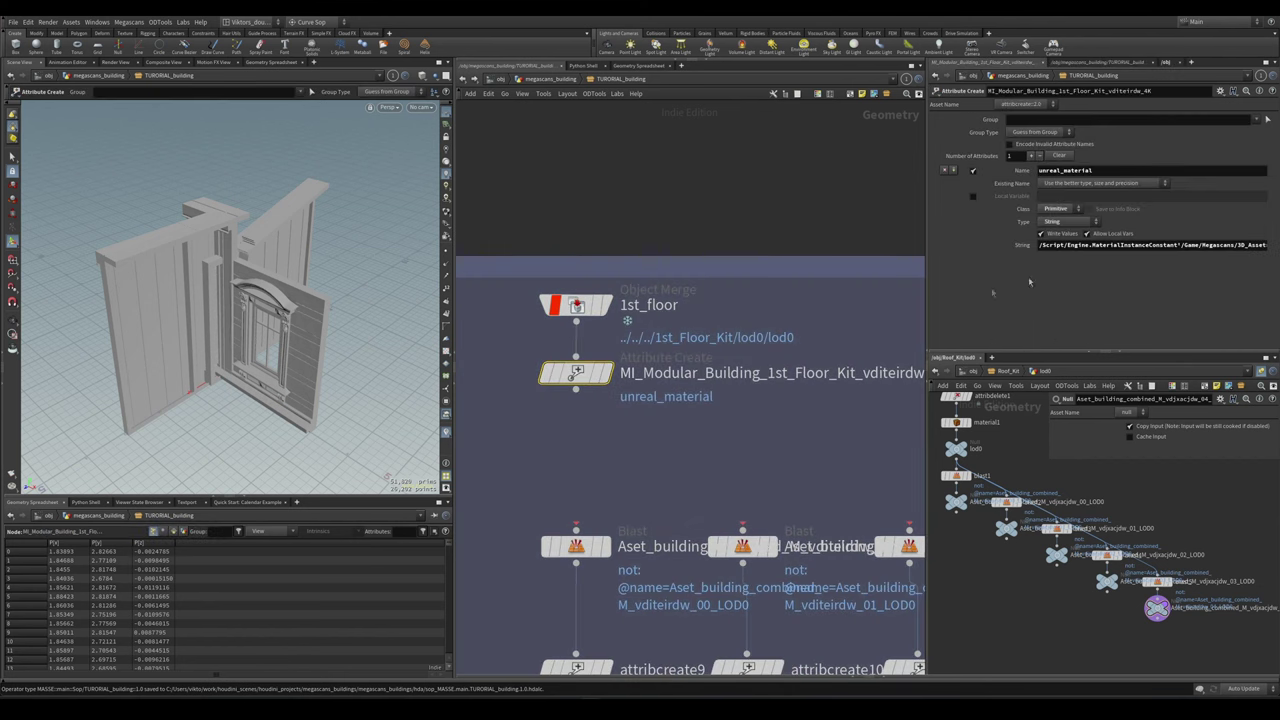
- Examine the pasted Attribute Create node's material path string and its unreal_material attribute name
left_click(1150, 245)
scroll(698, 437, "down", 1)
scroll(698, 437, "down", 2)
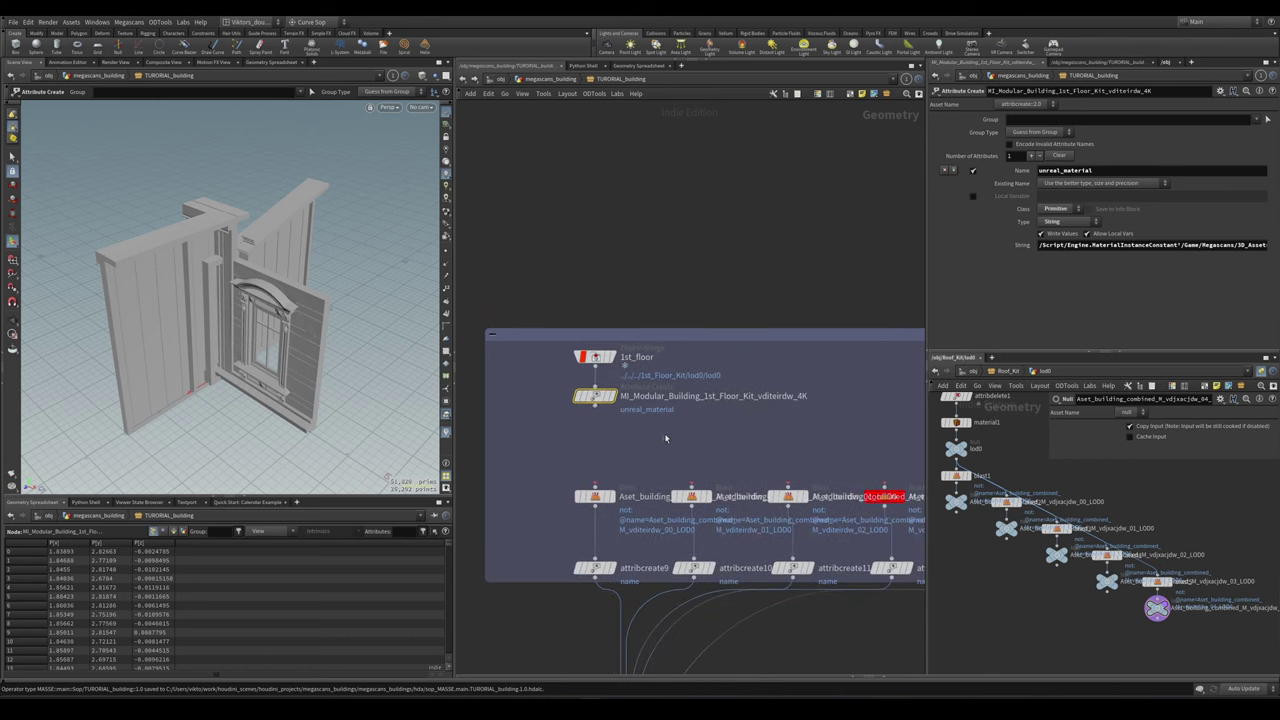
left_click(1075, 172)
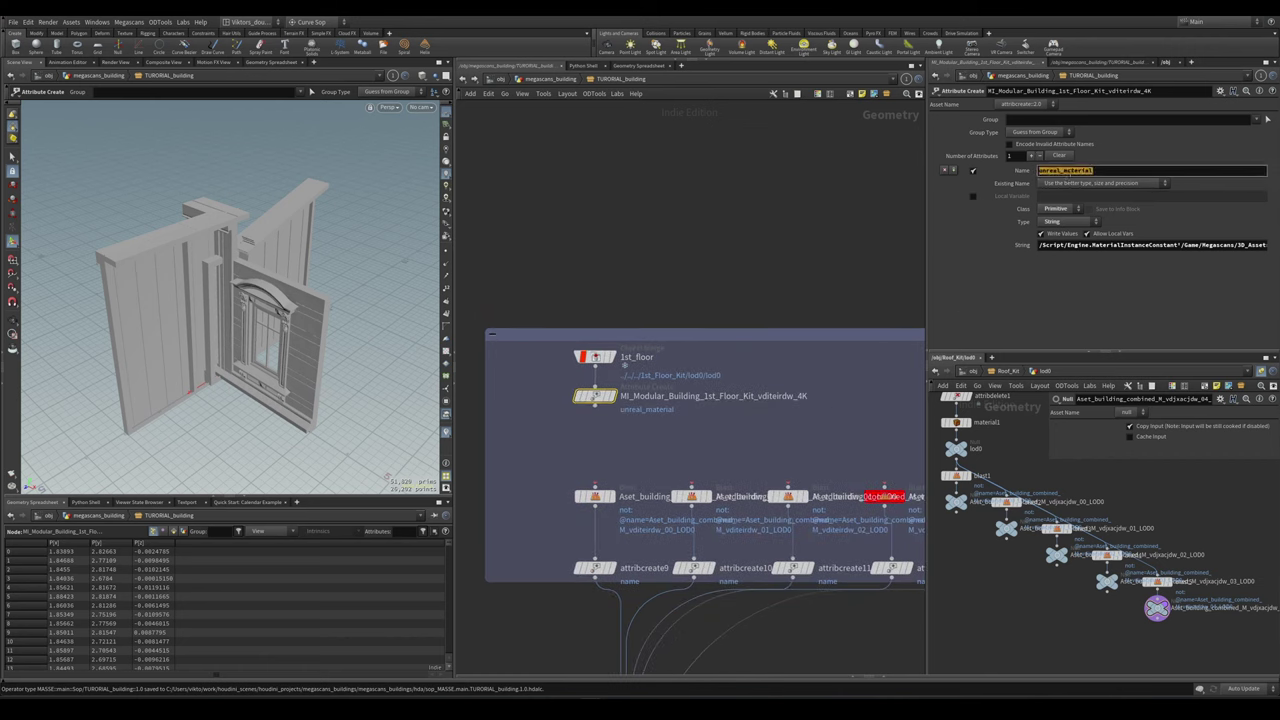
left_click(1107, 171)
- Connect the 1st floor kit's Blast nodes to the output of the new material Attribute Create node
scroll(787, 506, "down", 2)
left_click_drag(840, 480, 552, 434)
scroll(561, 461, "up", 2)
left_click(564, 419)
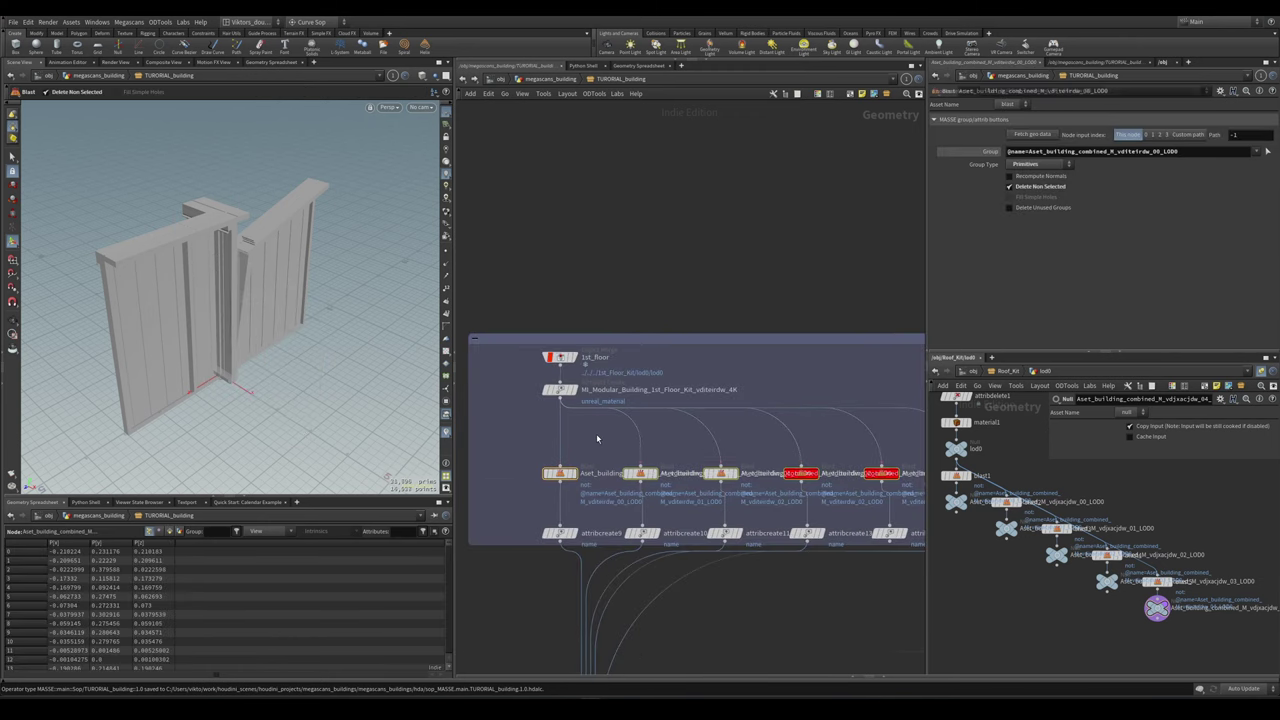
- Display the 1st floor kit's material Attribute Create node and review its connections to the Blast nodes
scroll(613, 441, "down", 3)
scroll(604, 438, "up", 3)
left_click(565, 359)
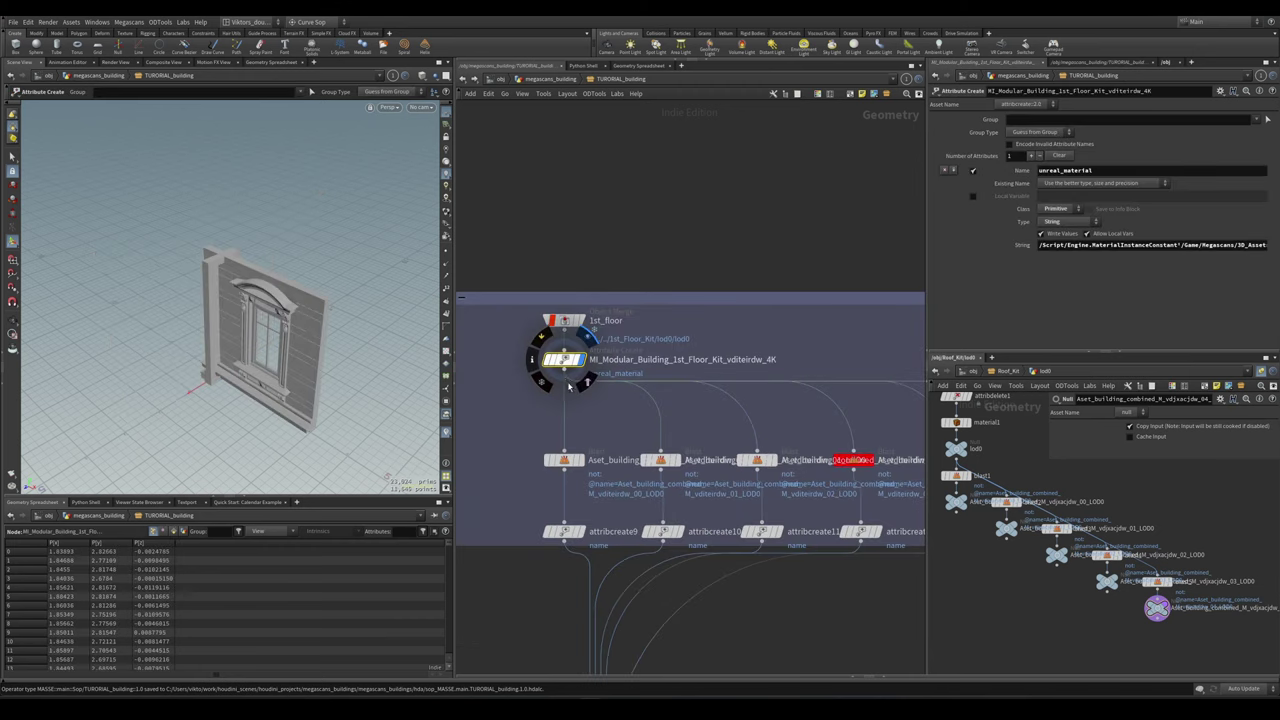
scroll(565, 400, "down", 3)
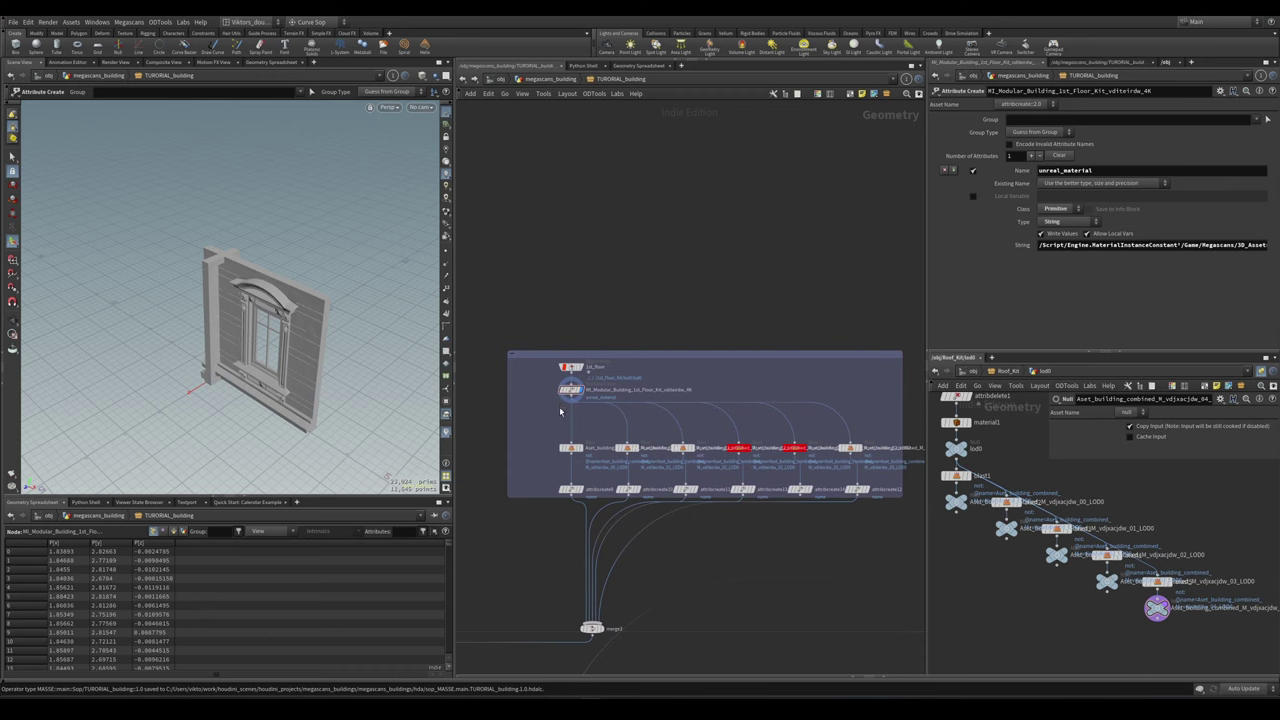
scroll(564, 405, "up", 3)
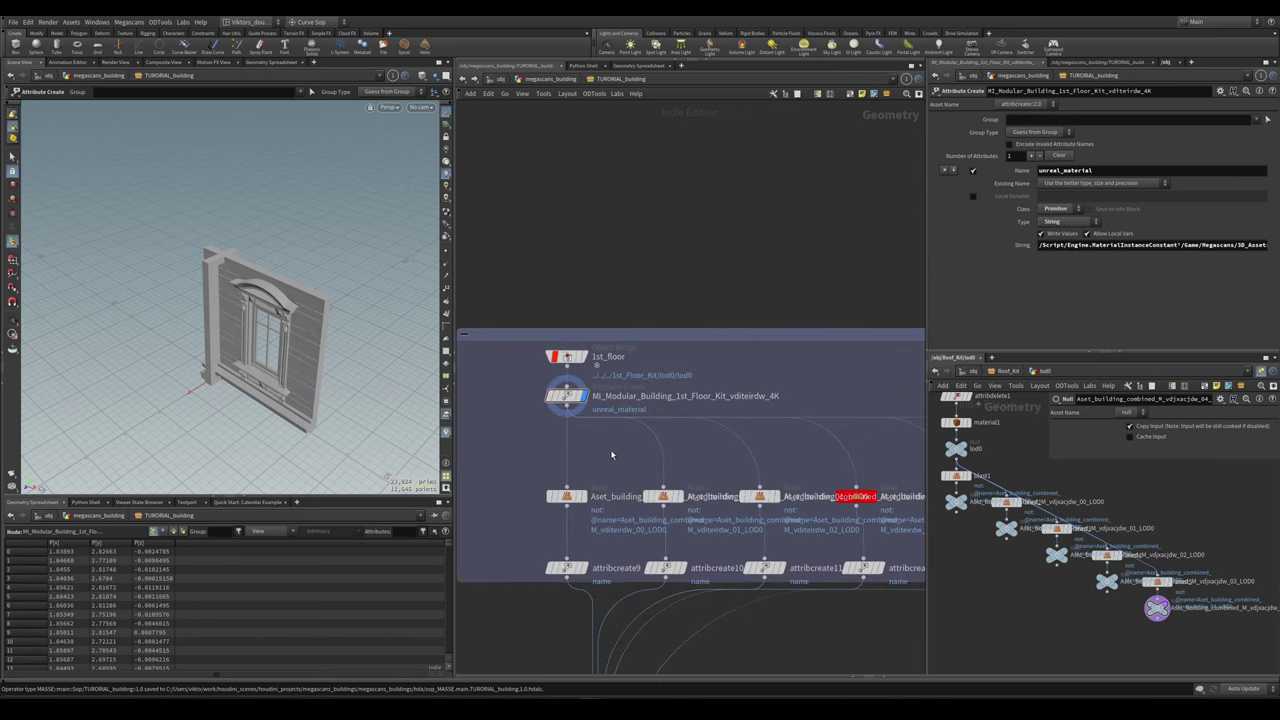
scroll(538, 473, "down", 3)
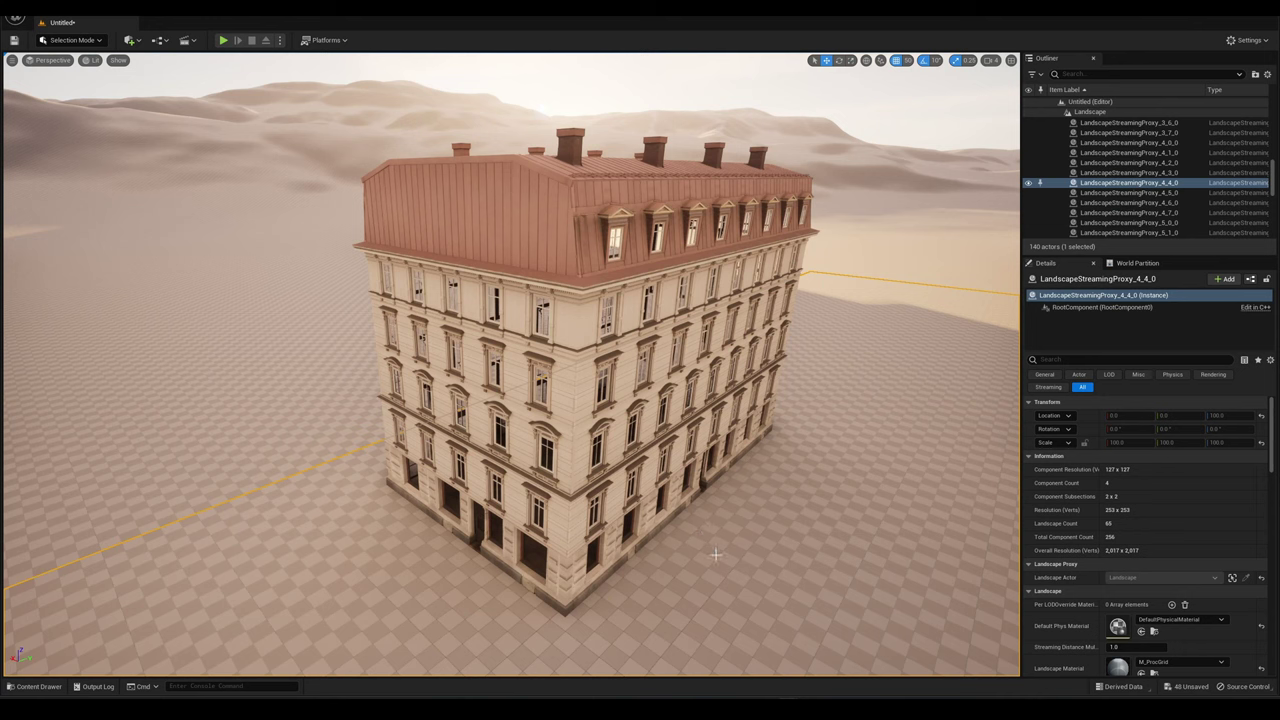